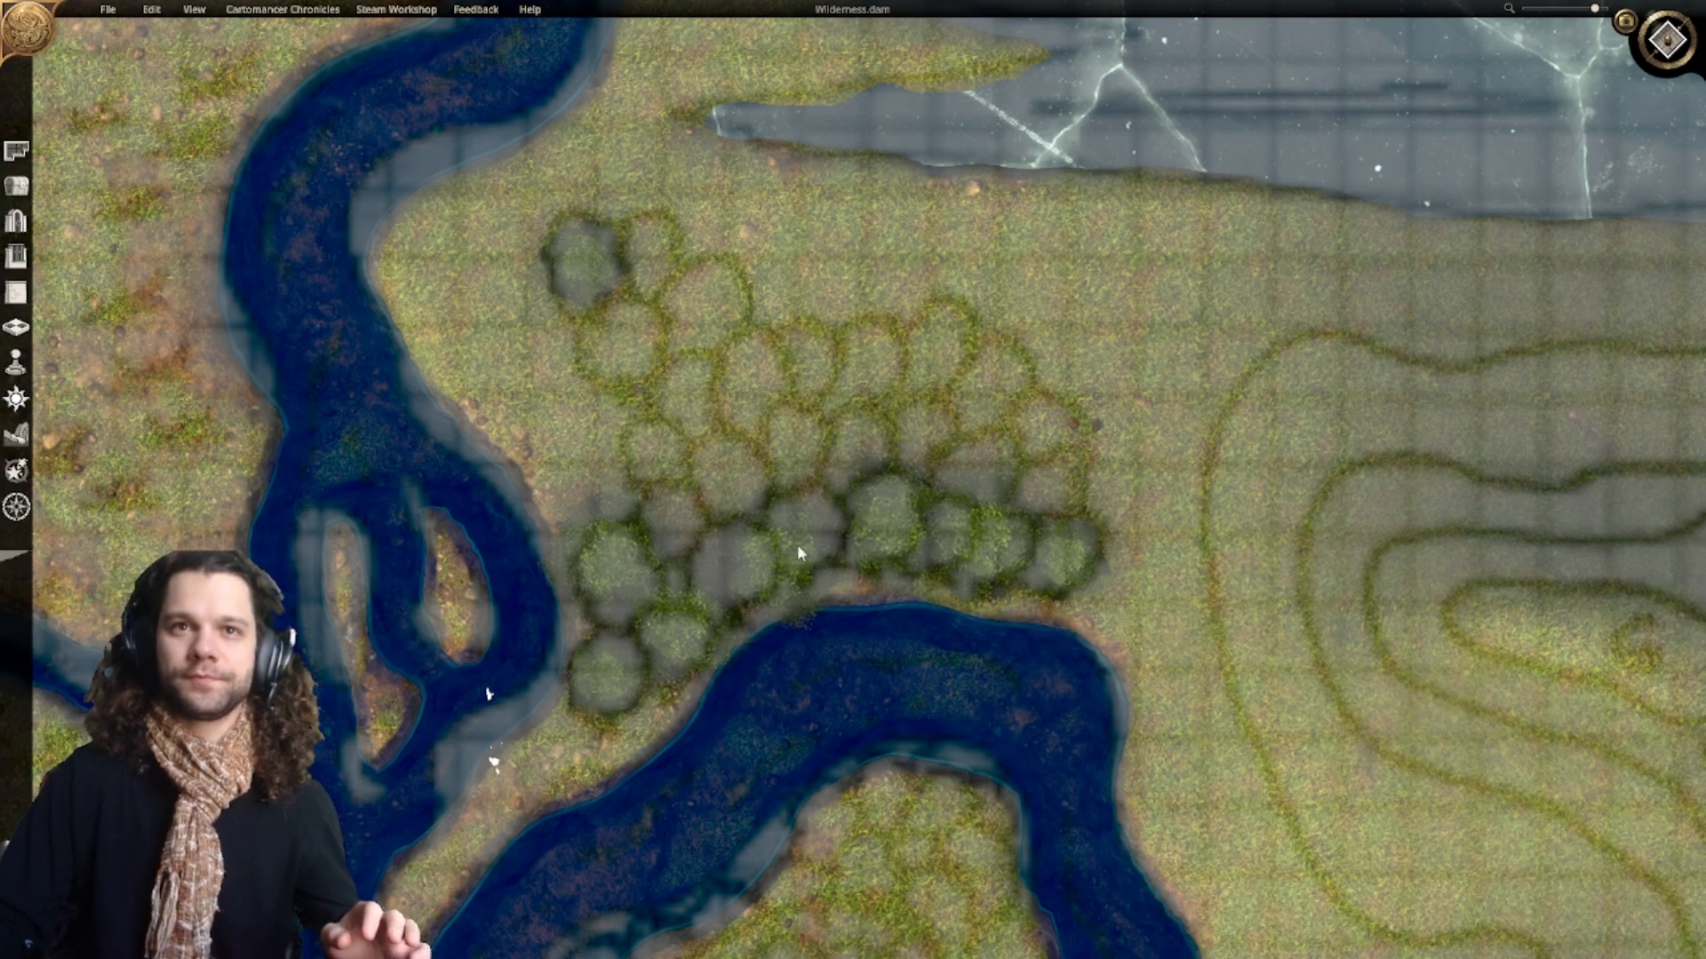
Step: Place broadleaf trees over the sketched circles in the centre and upper part of the grove north of the river bend
click(828, 504)
click(996, 453)
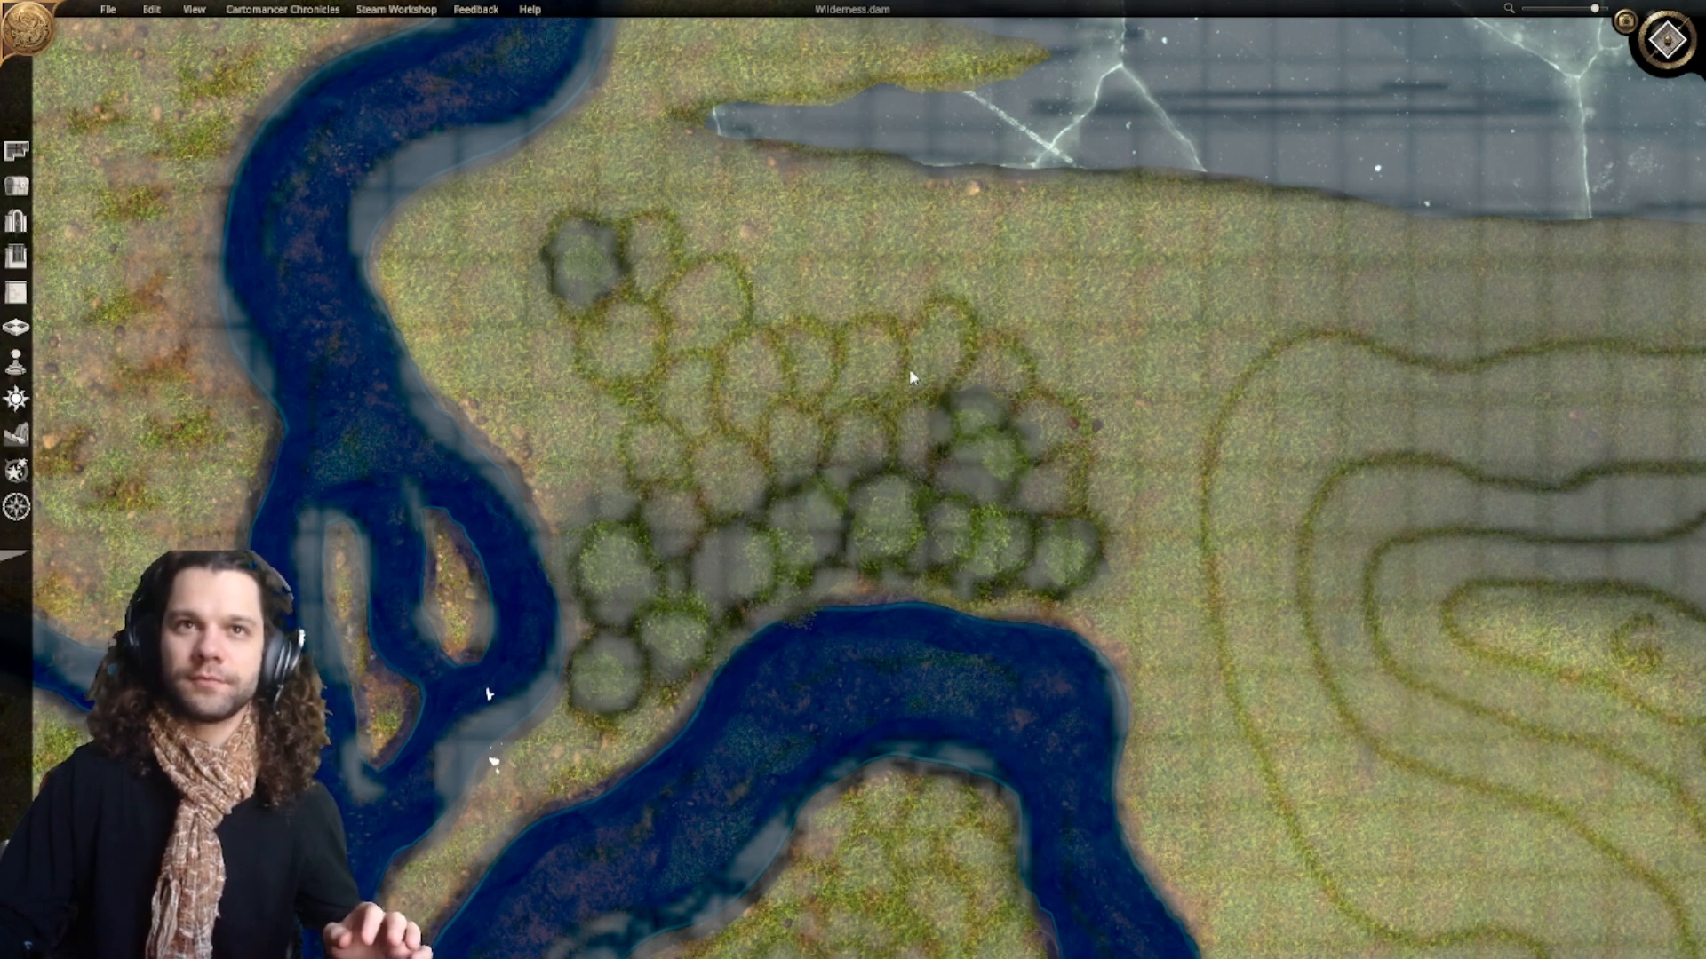
click(704, 309)
click(653, 446)
key(a)
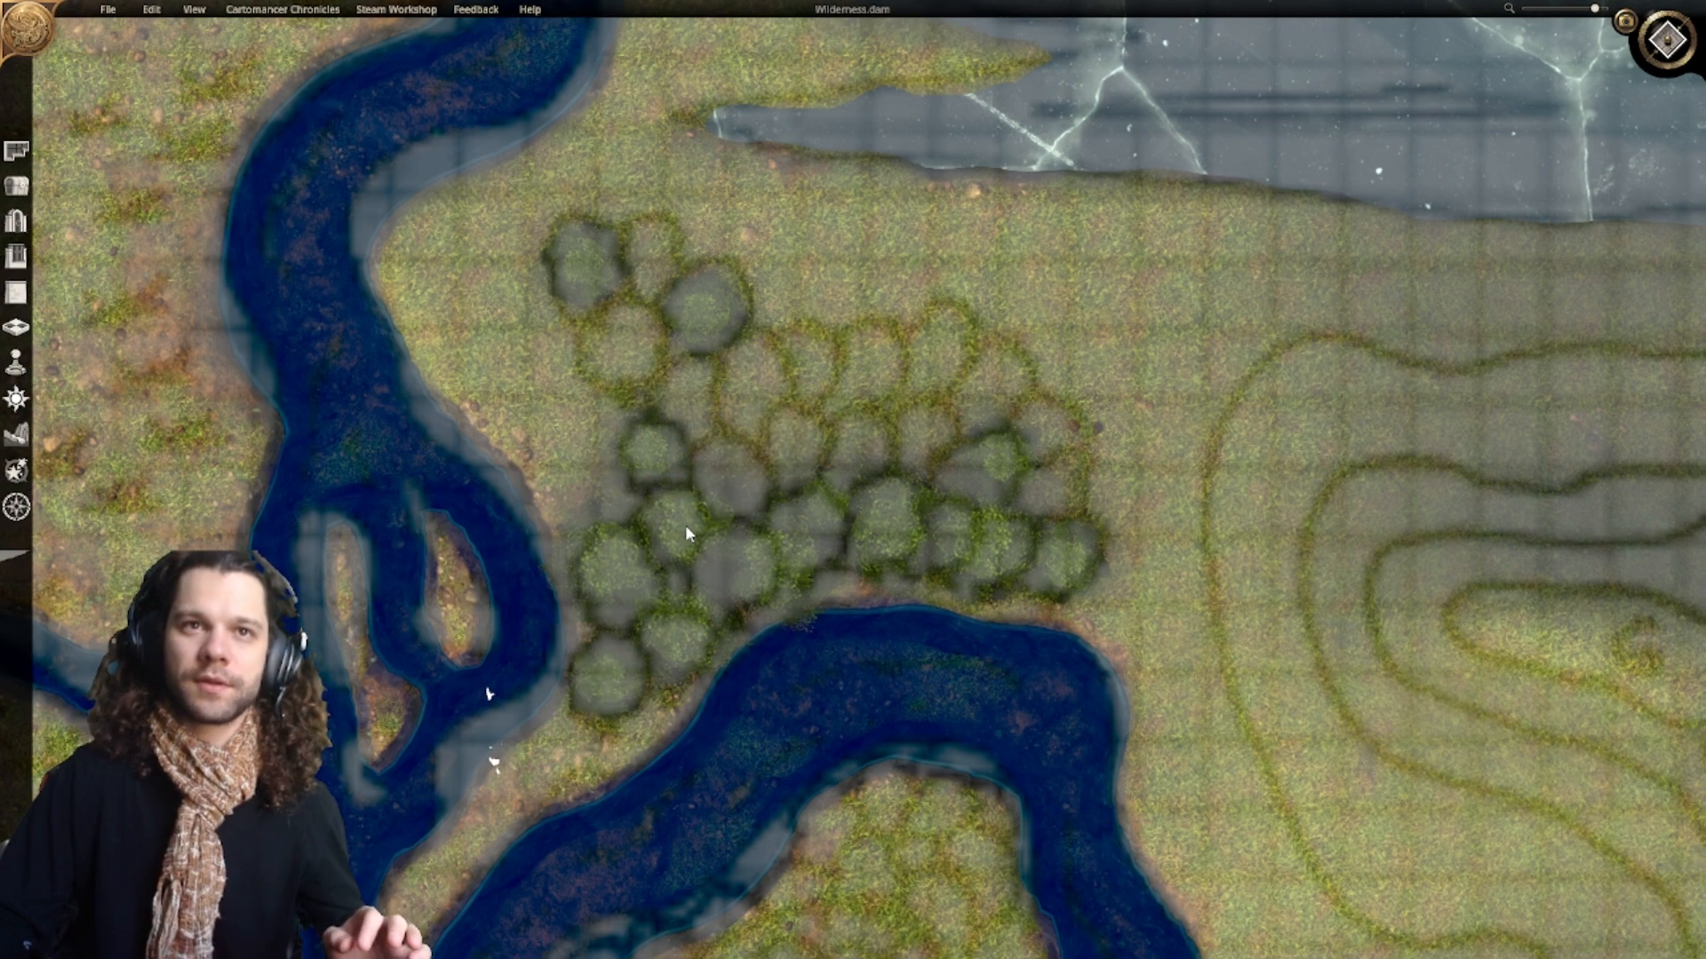
Step: Add broadleaf trees along the western edge and northwest tip of the grove, following the sketched circles
click(606, 497)
click(607, 426)
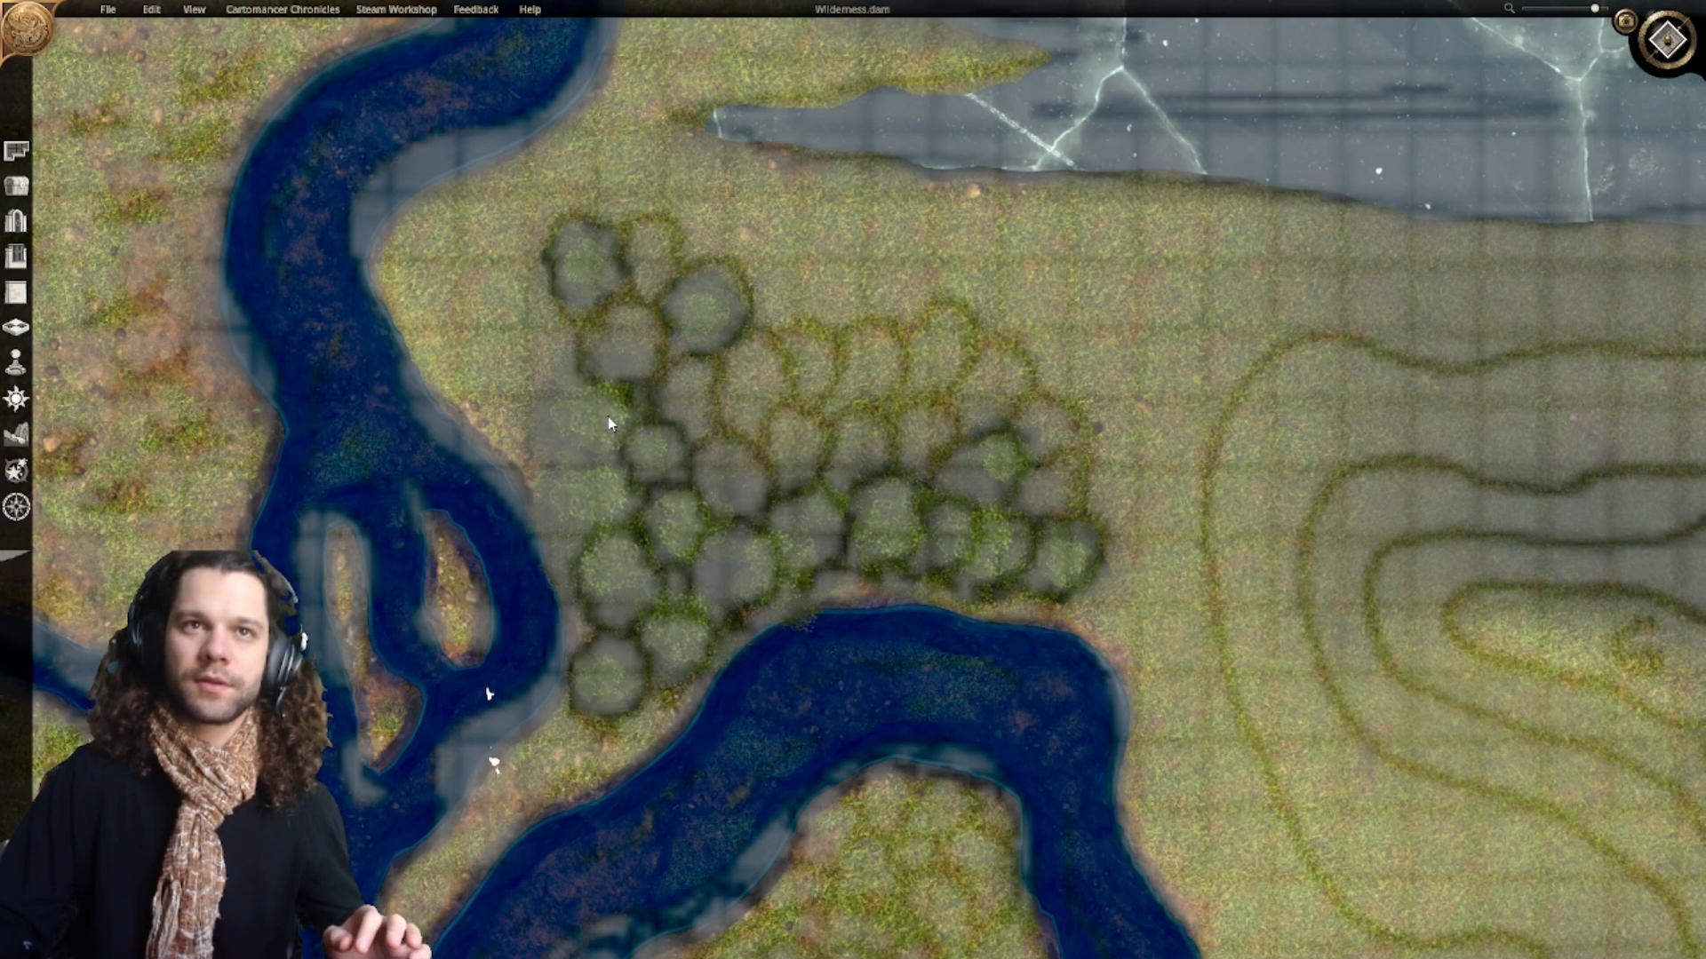
click(627, 355)
click(648, 278)
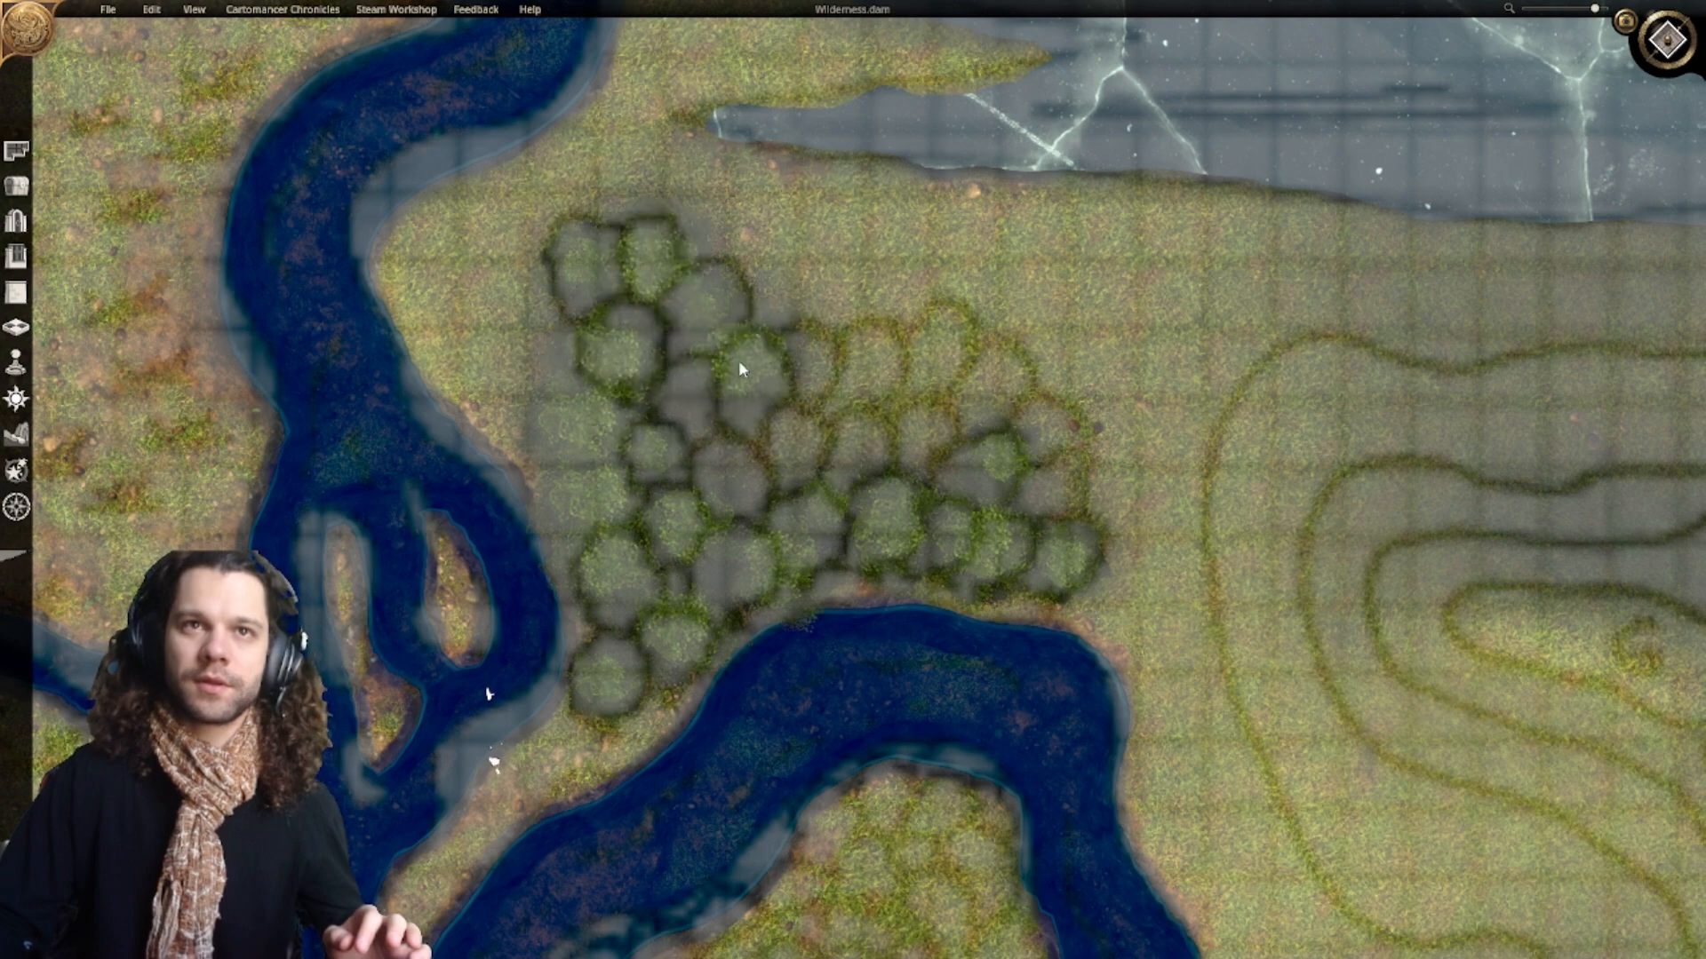
Step: Fill the remaining sketched circles in the middle, north and east of the grove with broadleaf trees
click(698, 394)
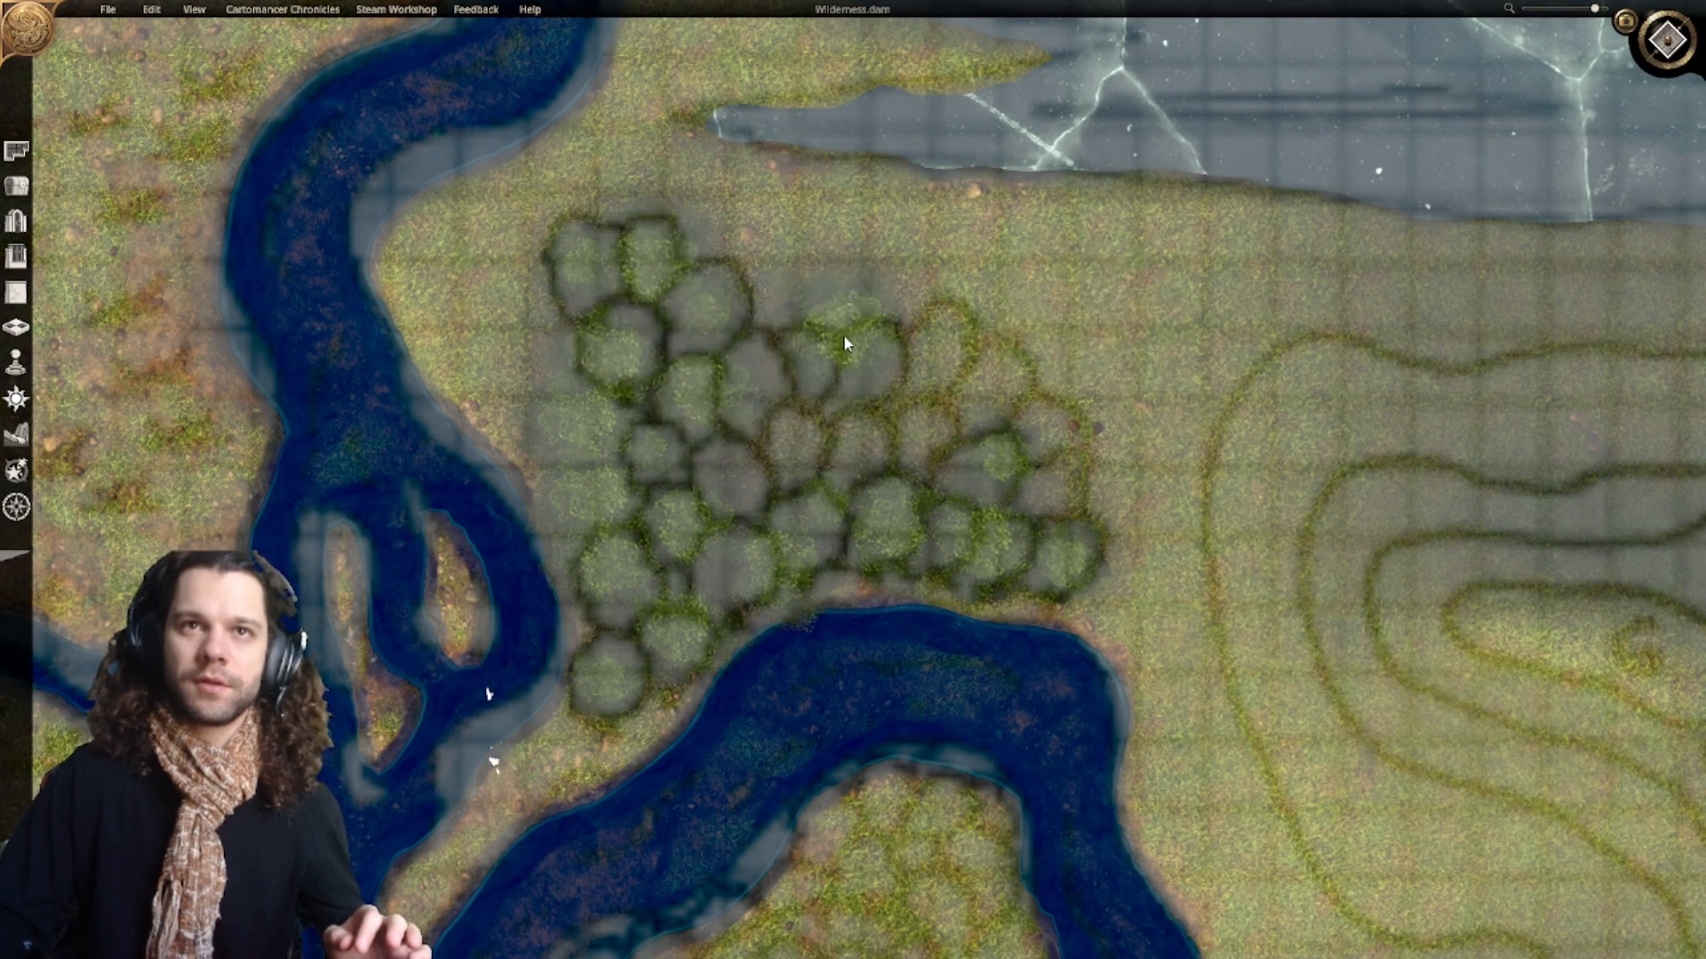
click(811, 354)
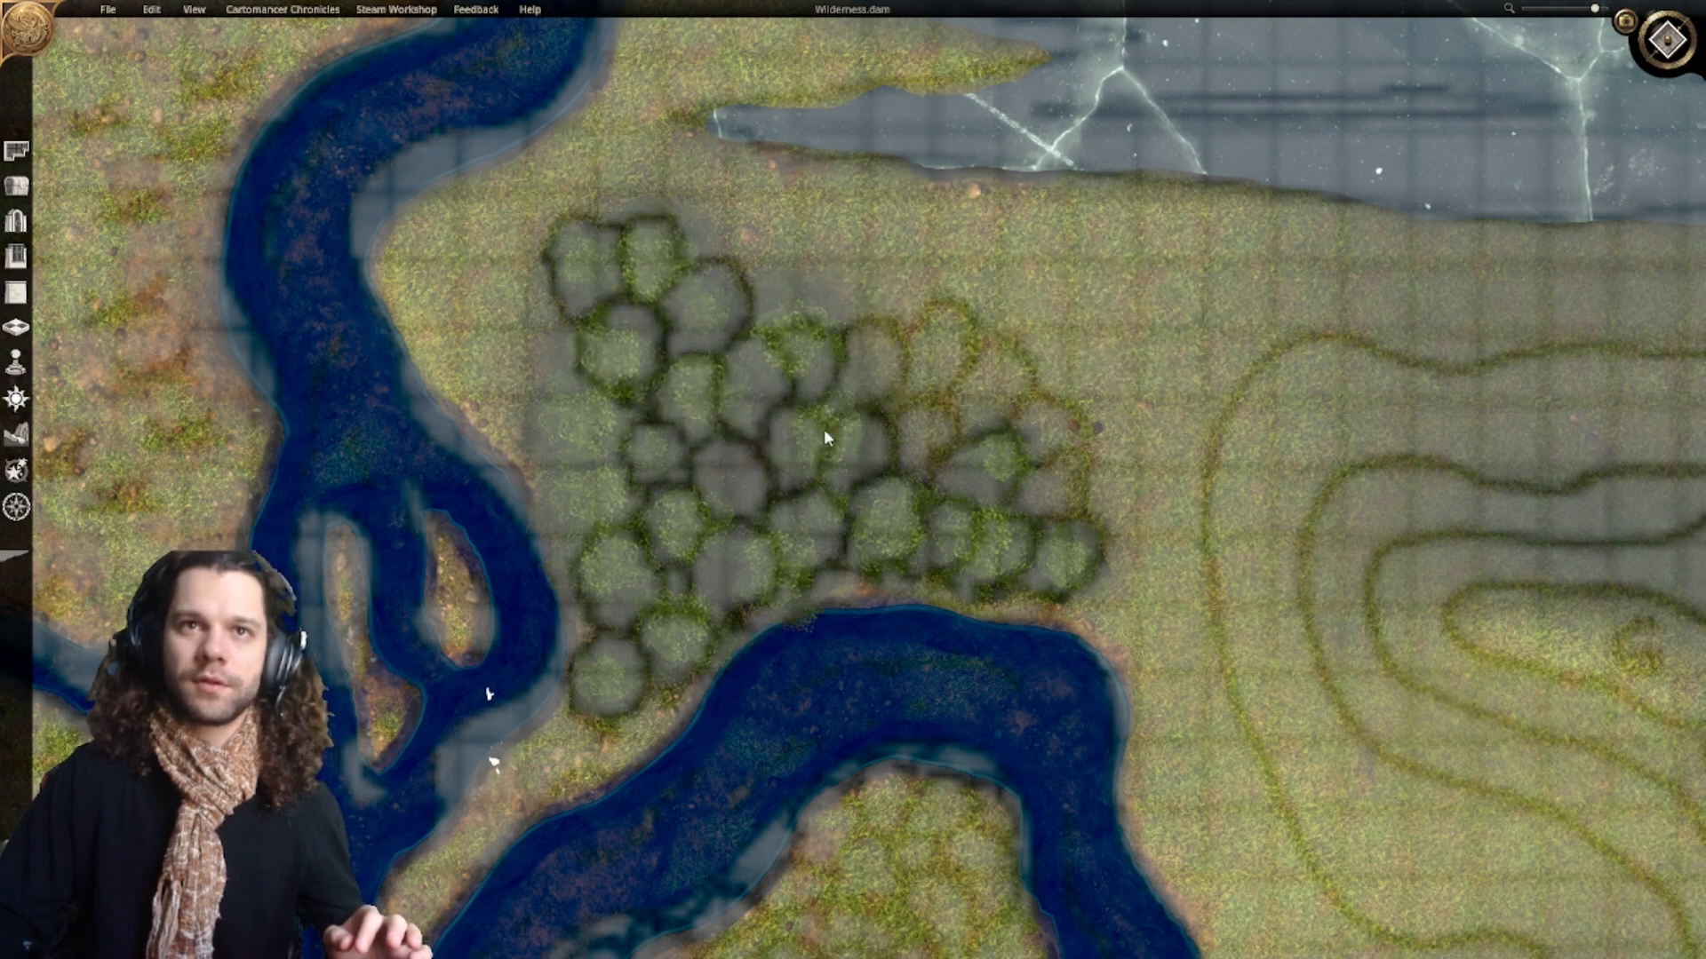
click(887, 442)
click(876, 360)
click(941, 361)
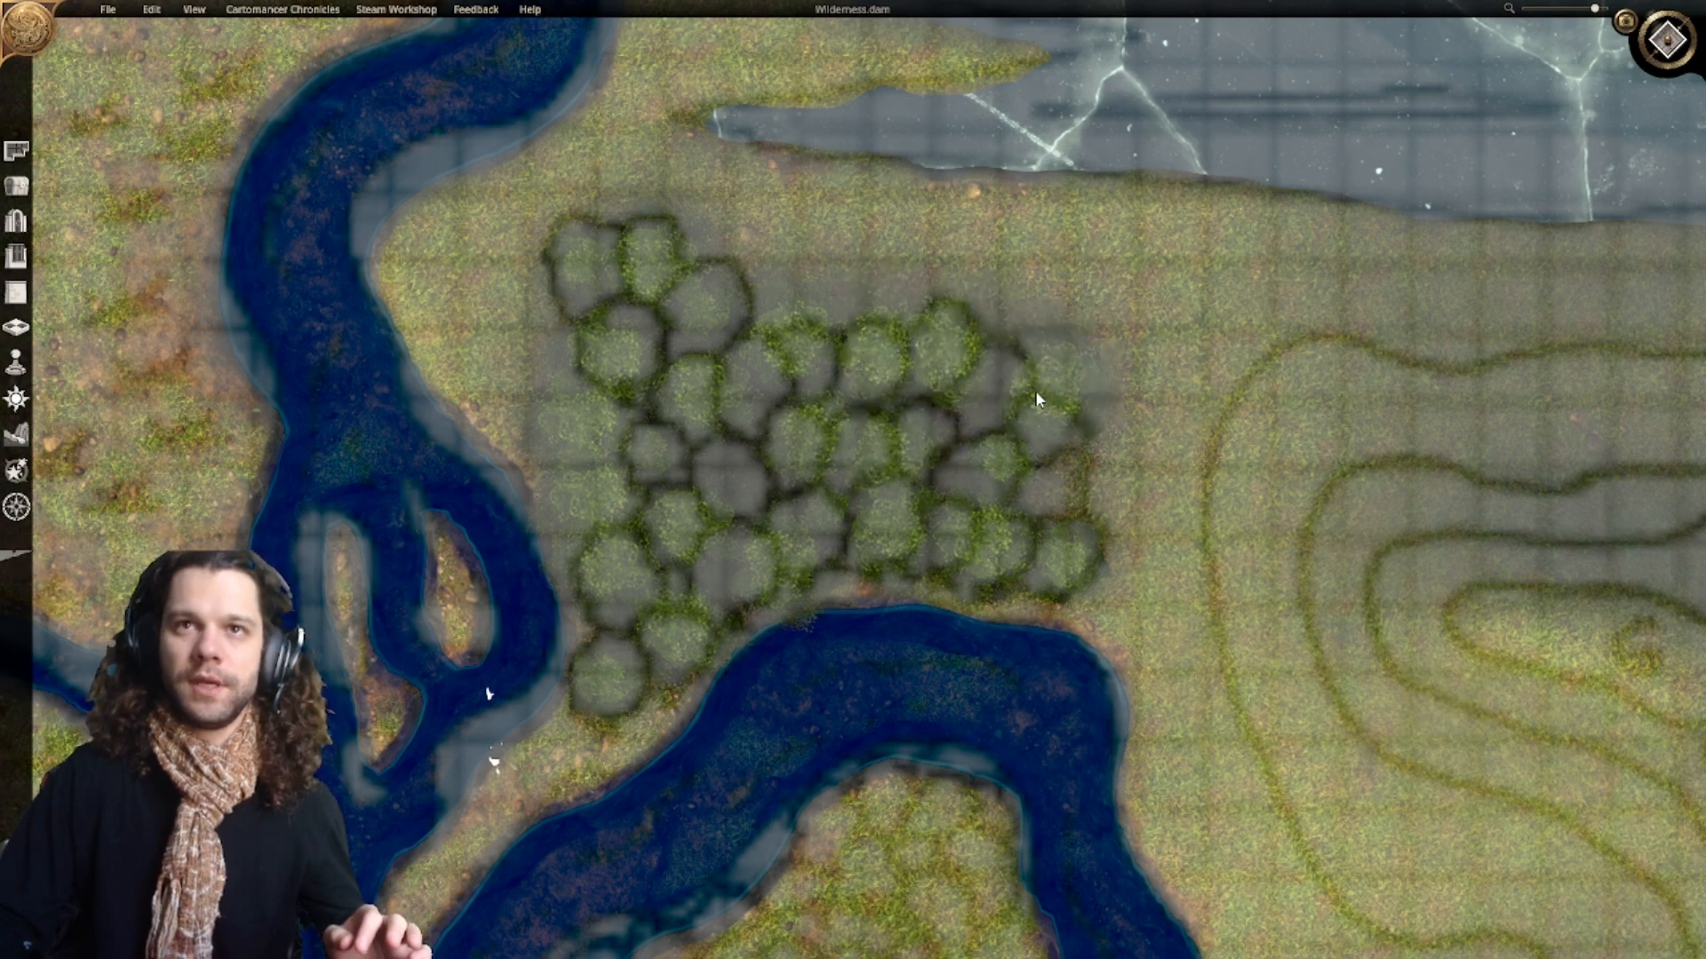
click(1002, 388)
click(1039, 428)
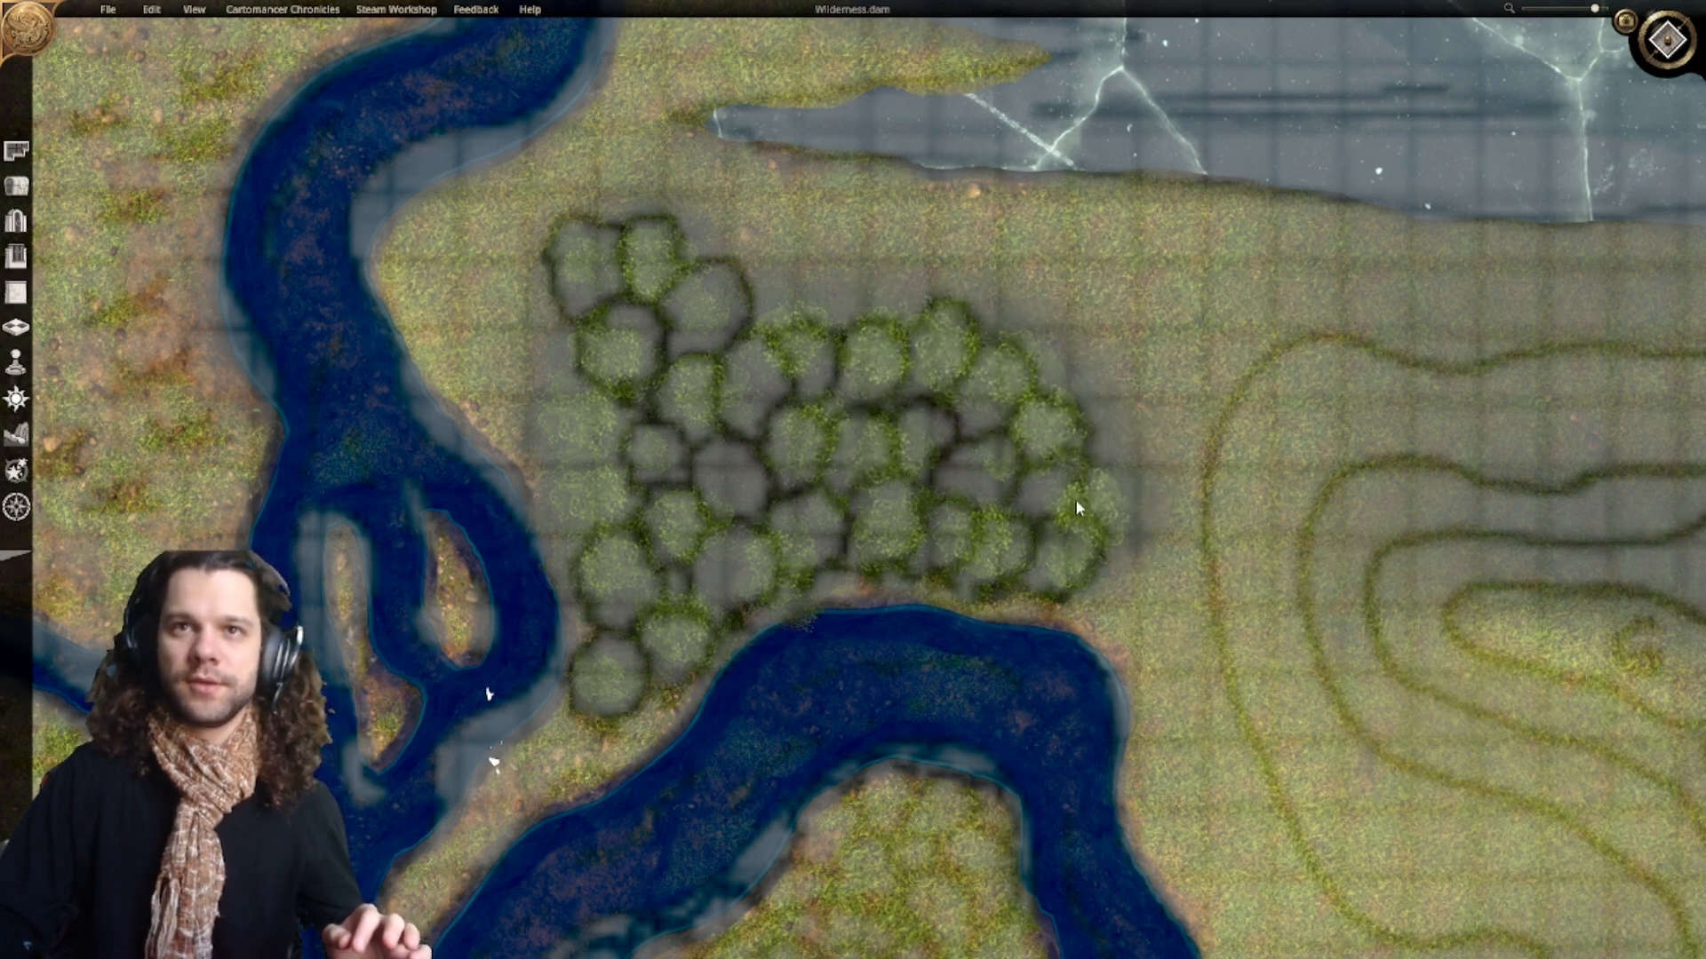
Step: Review the tree coverage of the grove above the river bend, both up close and against the surrounding map
scroll(888, 476, down, 5)
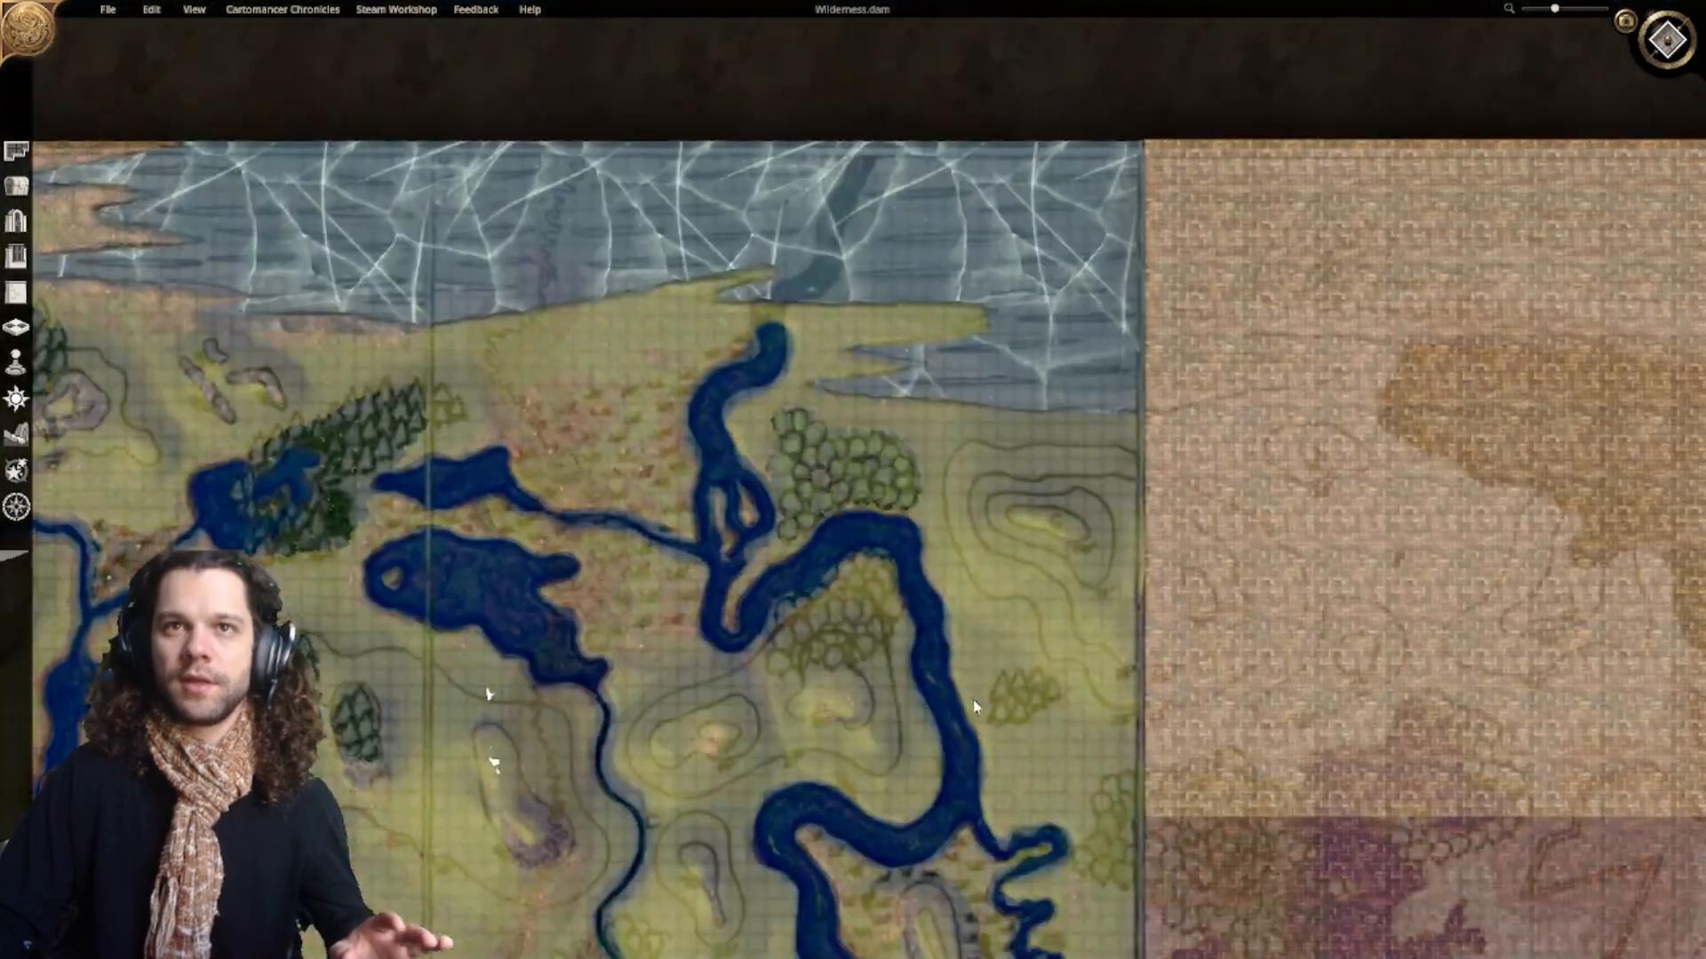
scroll(848, 478, up, 5)
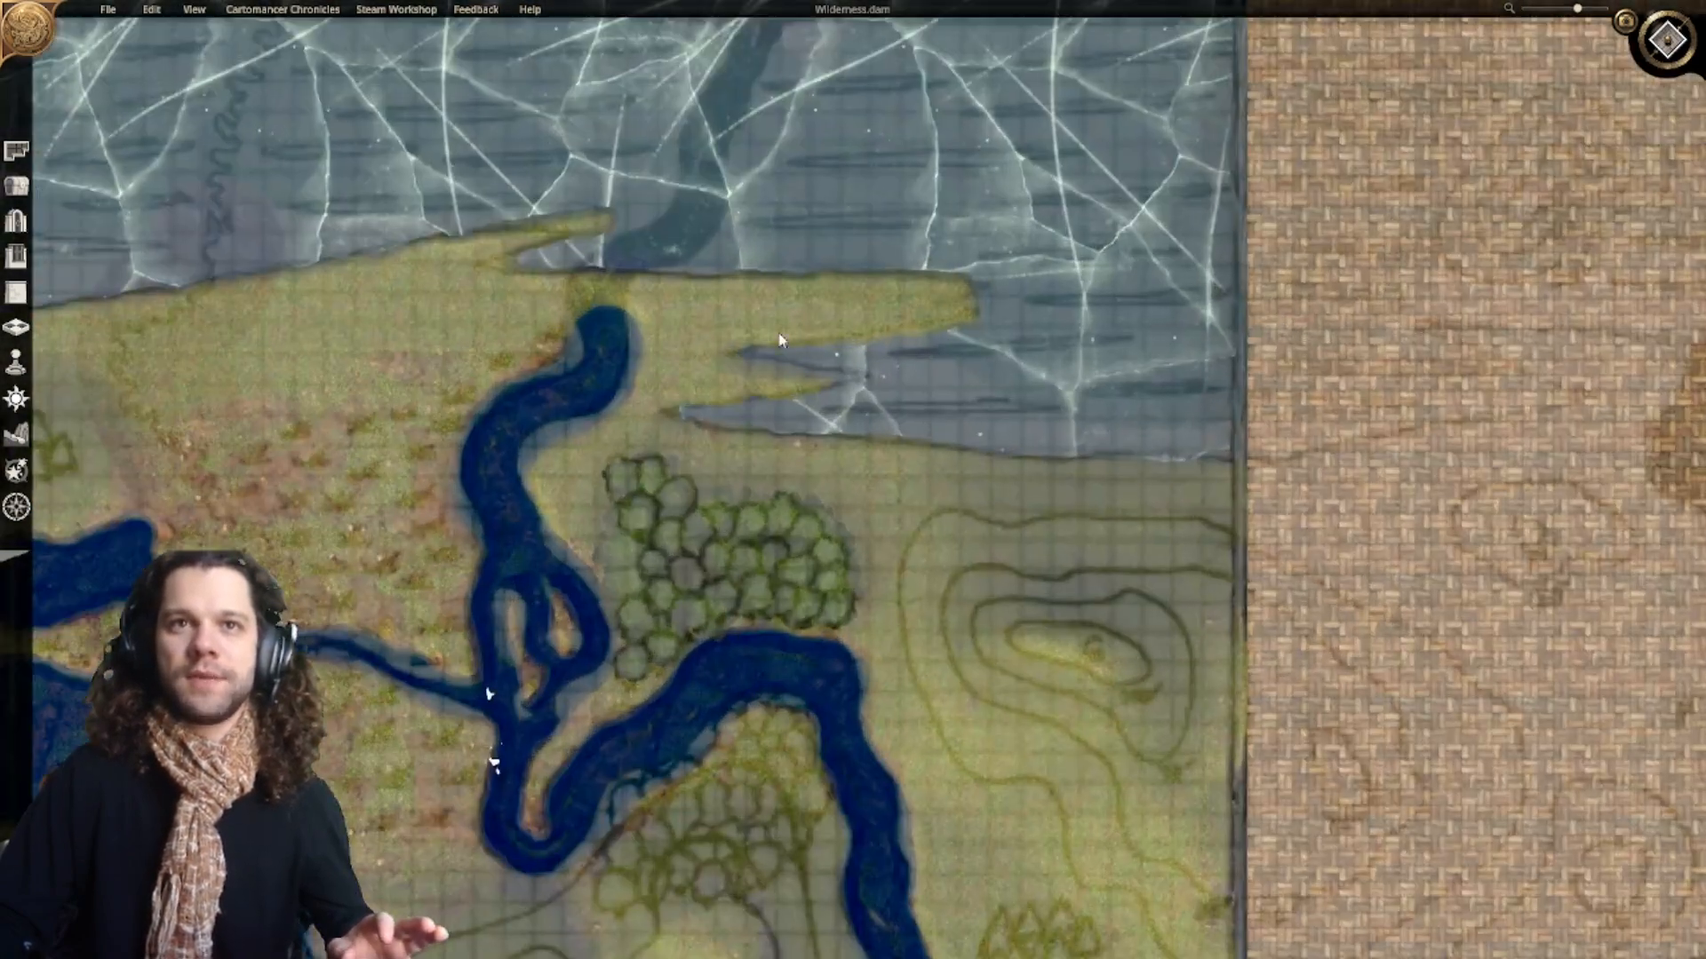
scroll(831, 522, up, 4)
scroll(941, 535, down, 3)
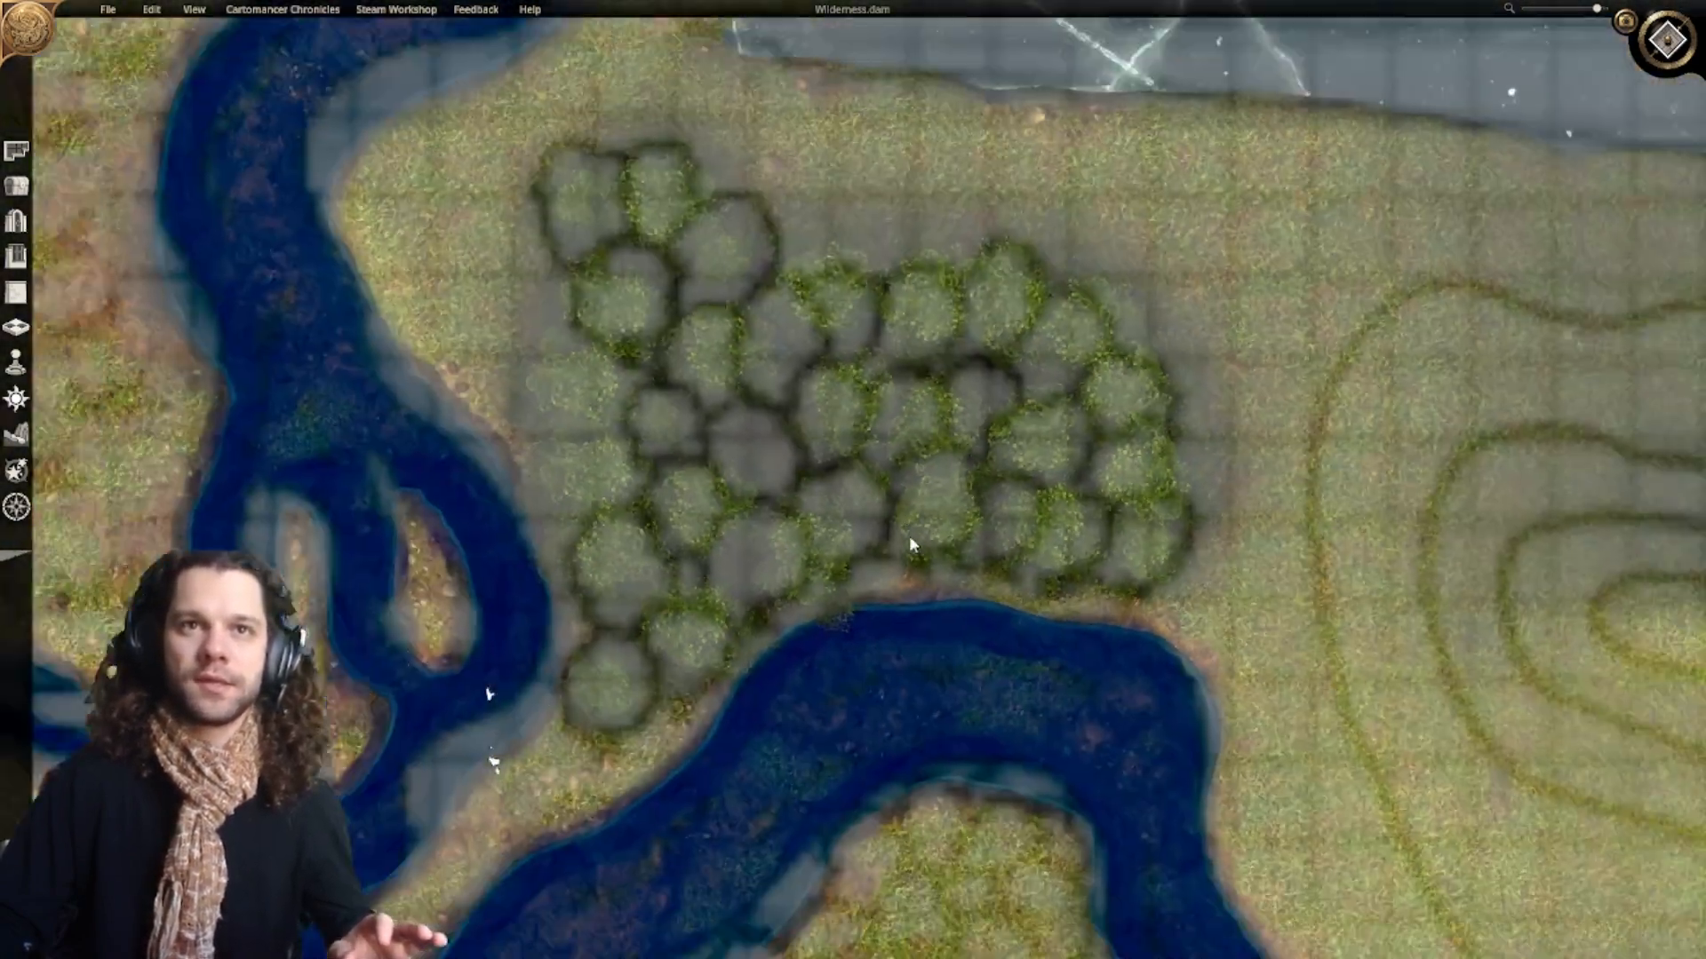
scroll(882, 622, up, 4)
scroll(898, 506, down, 4)
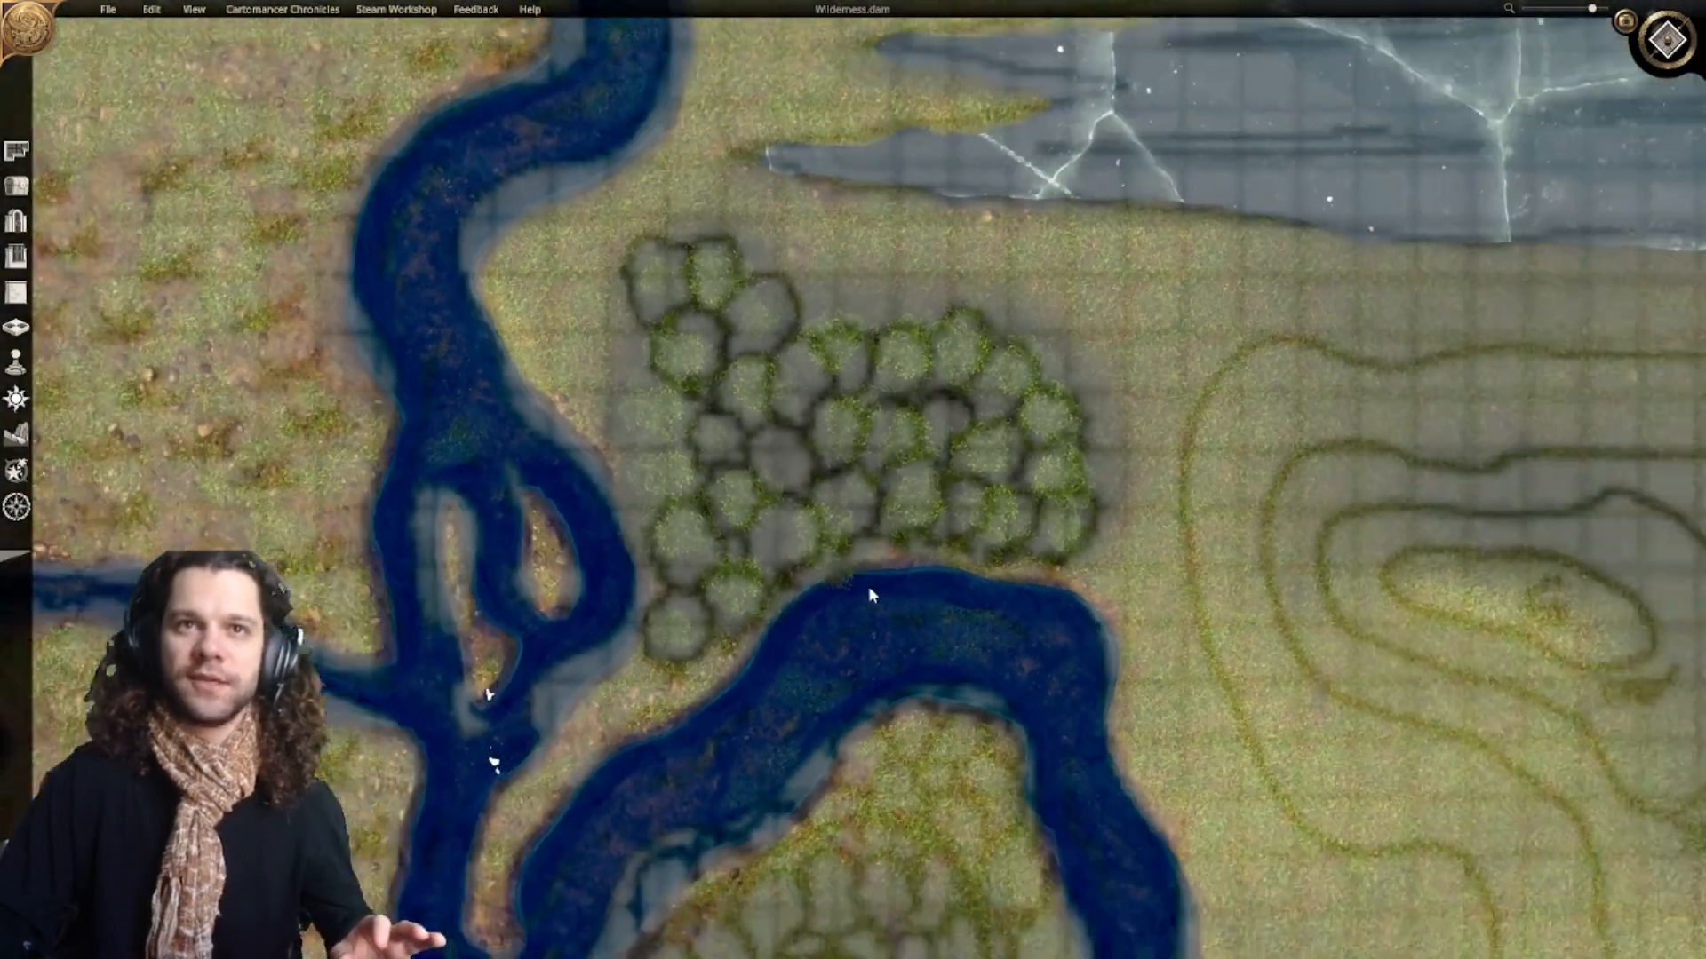
scroll(1001, 389, down, 3)
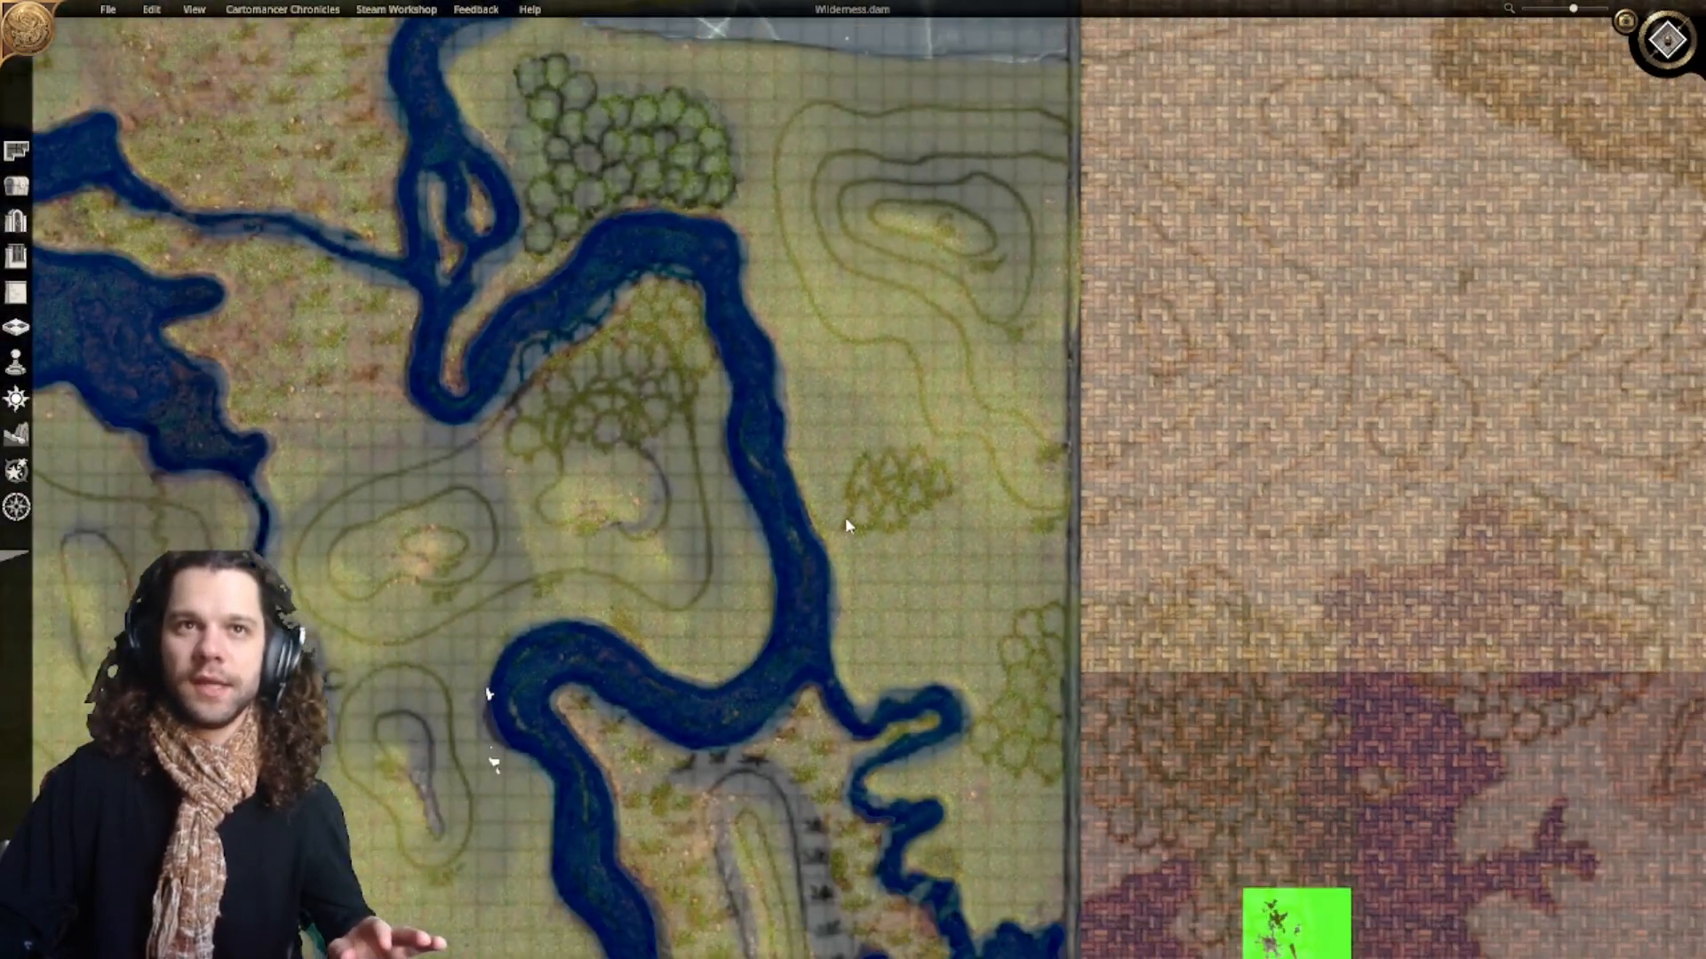
scroll(918, 509, up, 3)
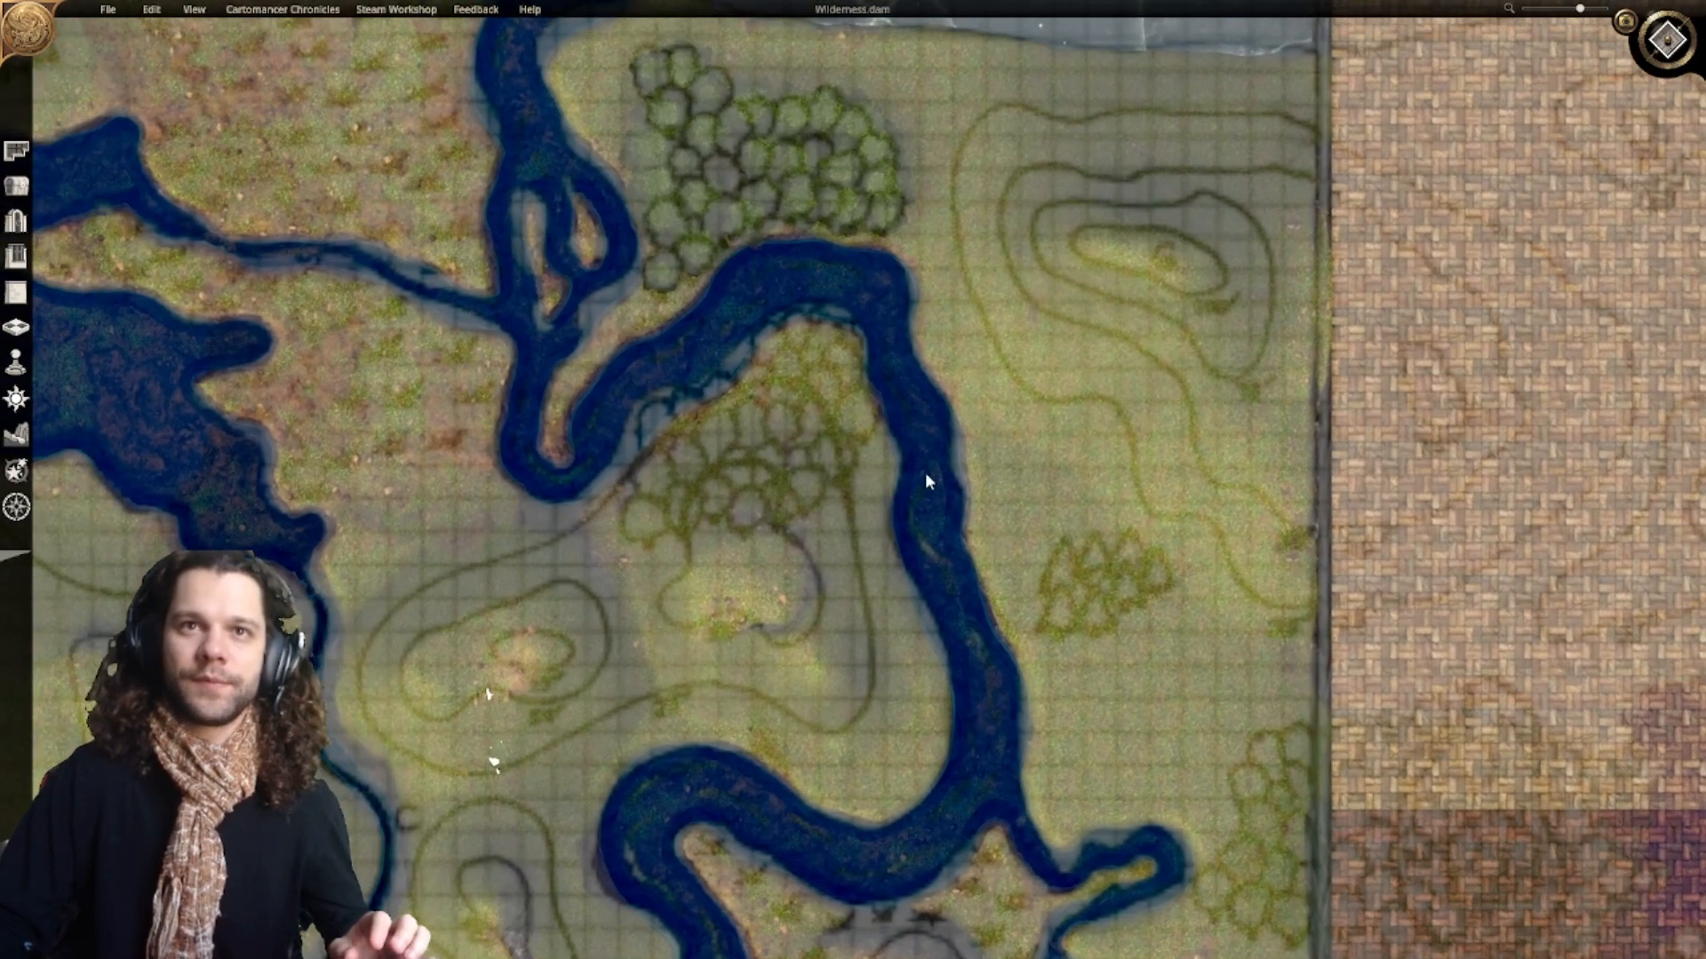
Step: Place evergreen trees around the outer spots of the small sketched conifer patch east of the river
right_drag(924, 472, 1043, 481)
right_drag(764, 413, 1191, 316)
scroll(706, 494, down, 2)
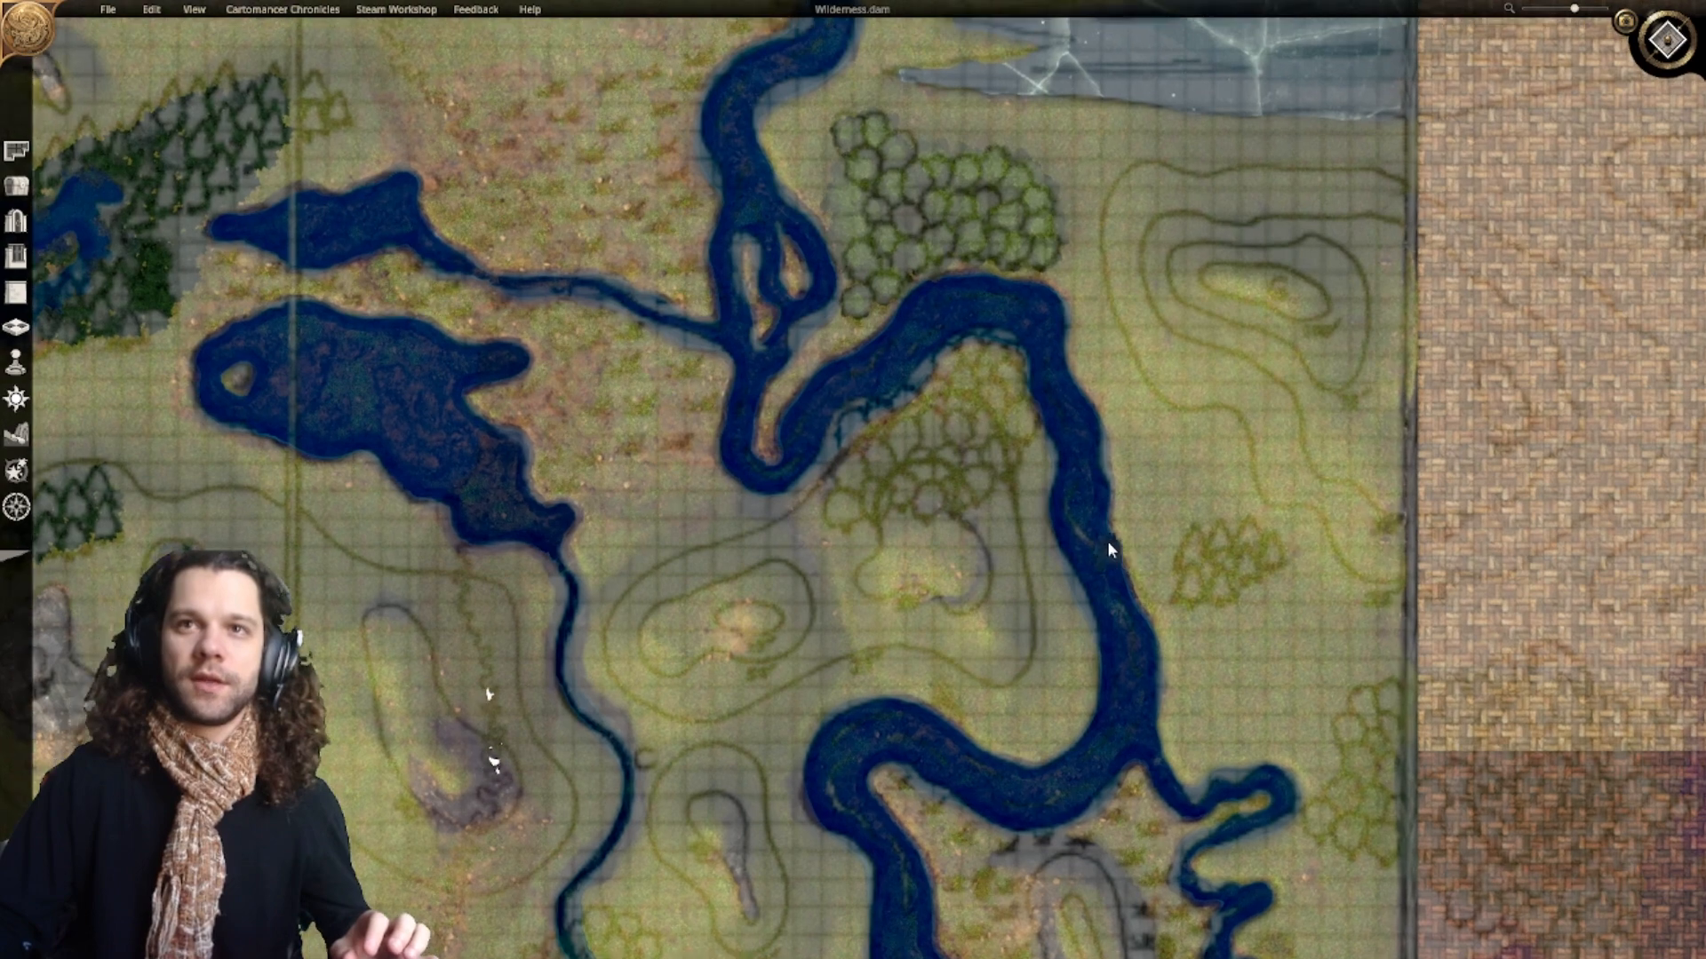
scroll(1146, 556, up, 3)
right_drag(1146, 556, 975, 387)
right_drag(1283, 519, 999, 464)
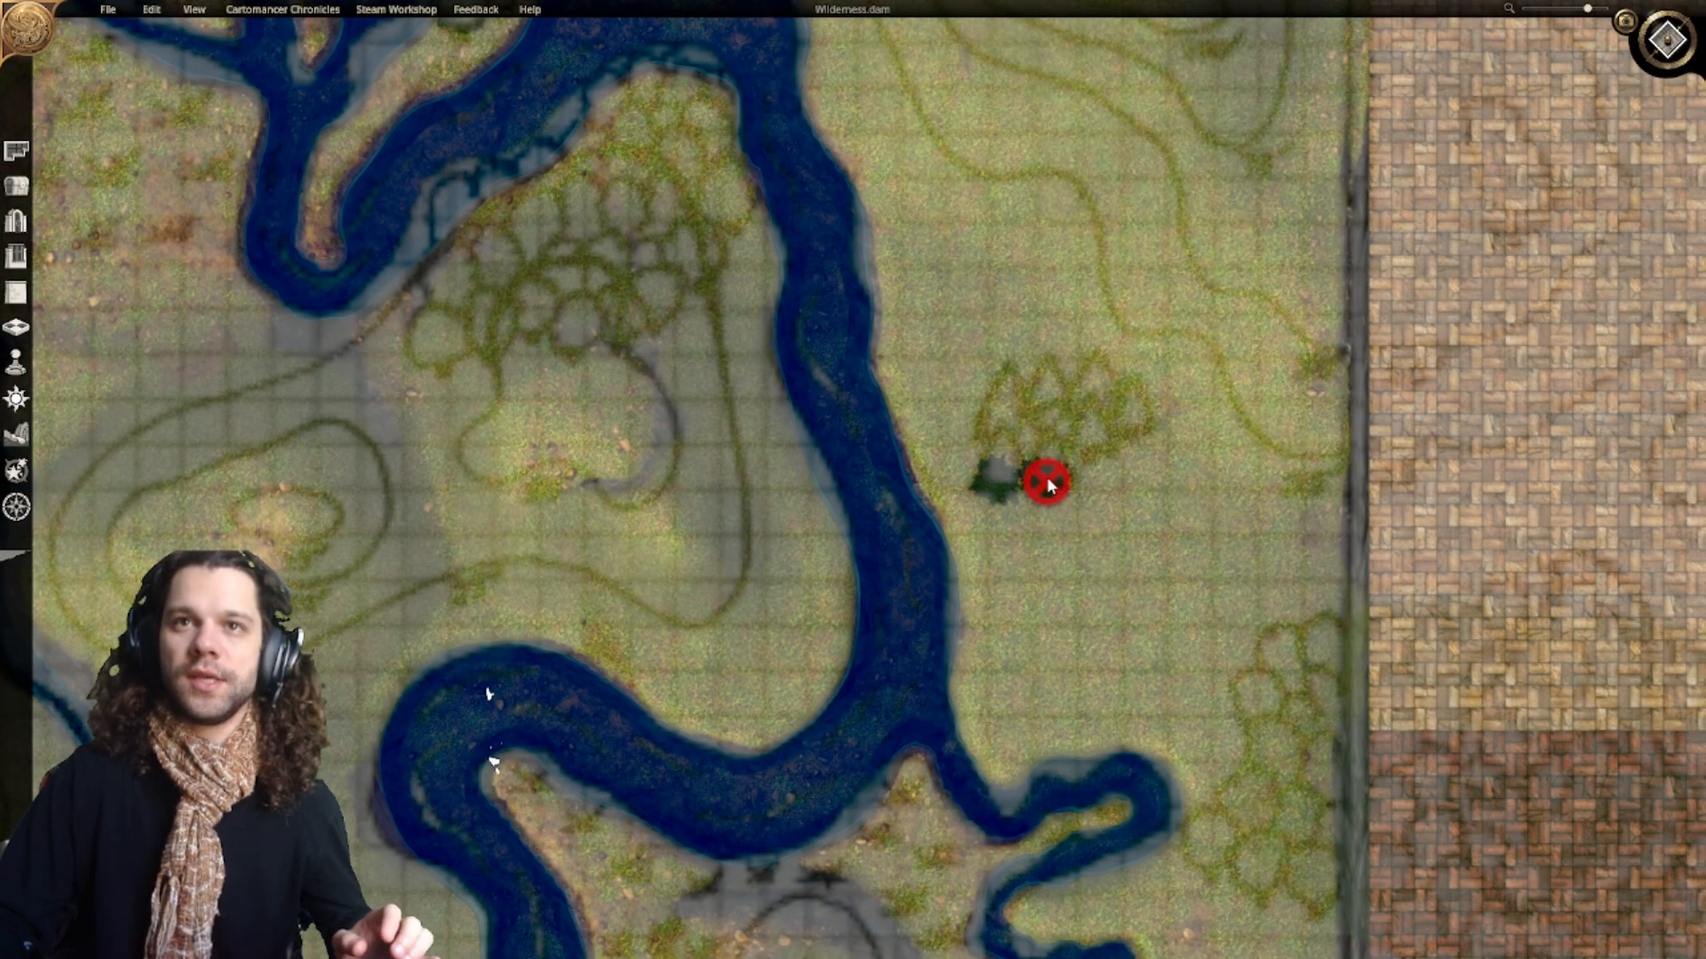
click(1011, 390)
click(1071, 405)
Step: Duplicate an Evergreen Tree from the small conifer stand above the rocks in the west for use in the eastern conifer patch
scroll(1009, 362, down, 3)
right_drag(934, 468, 1106, 472)
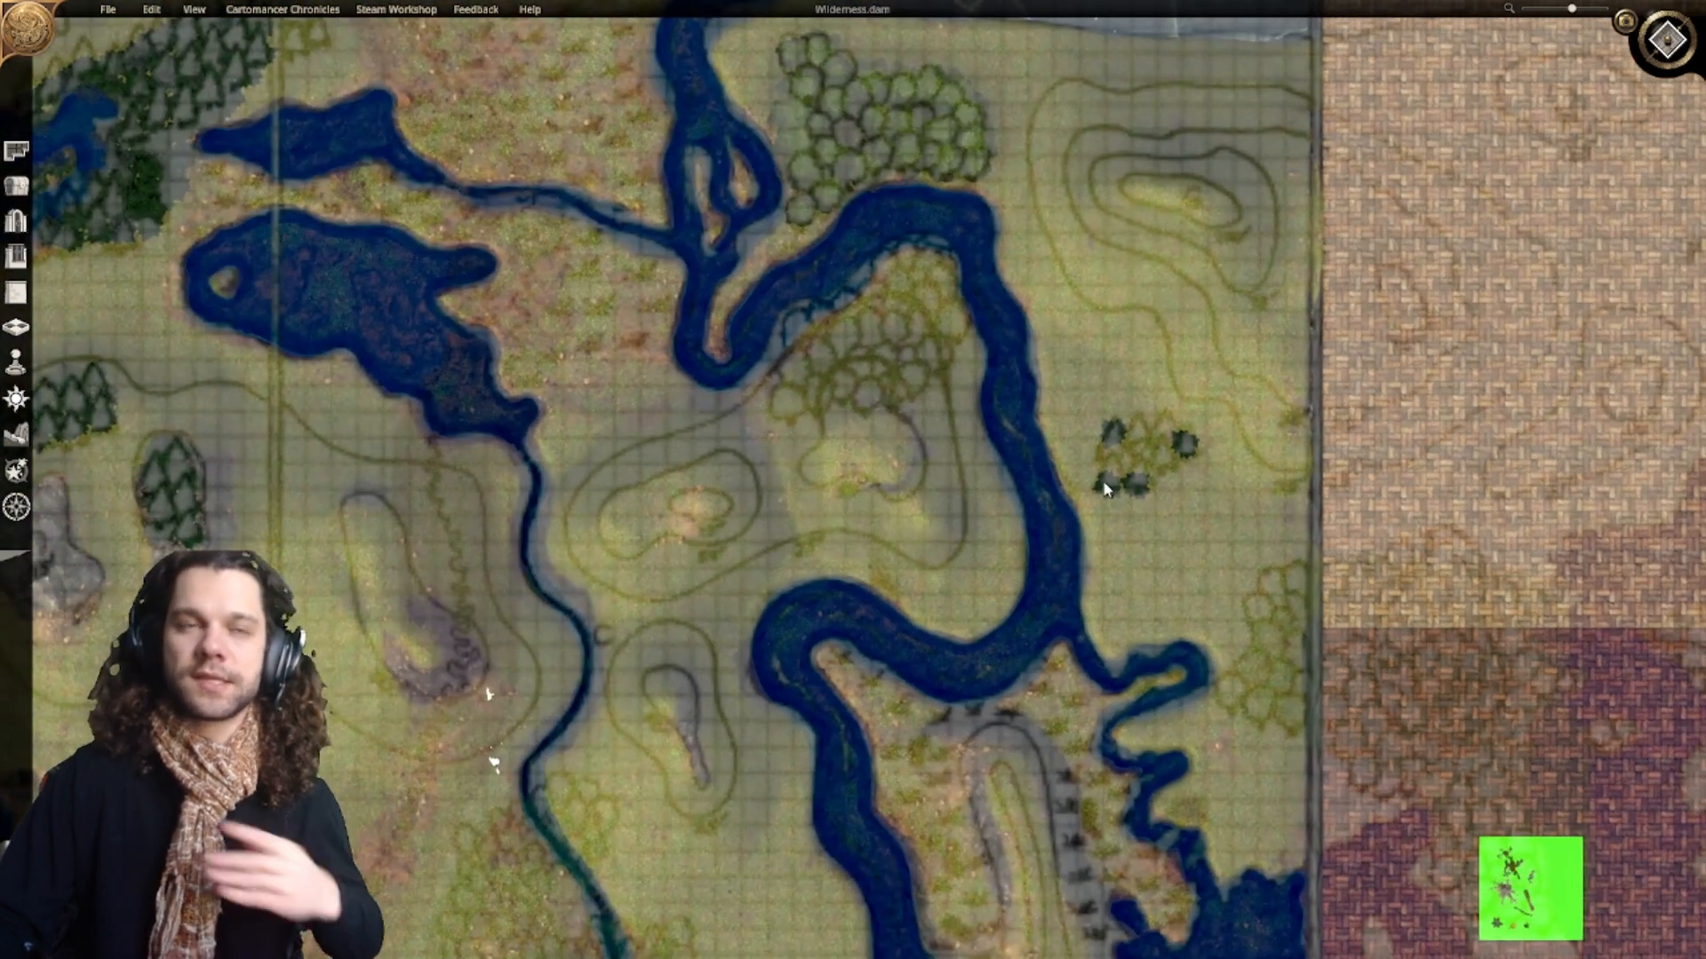
right_drag(812, 444, 1170, 437)
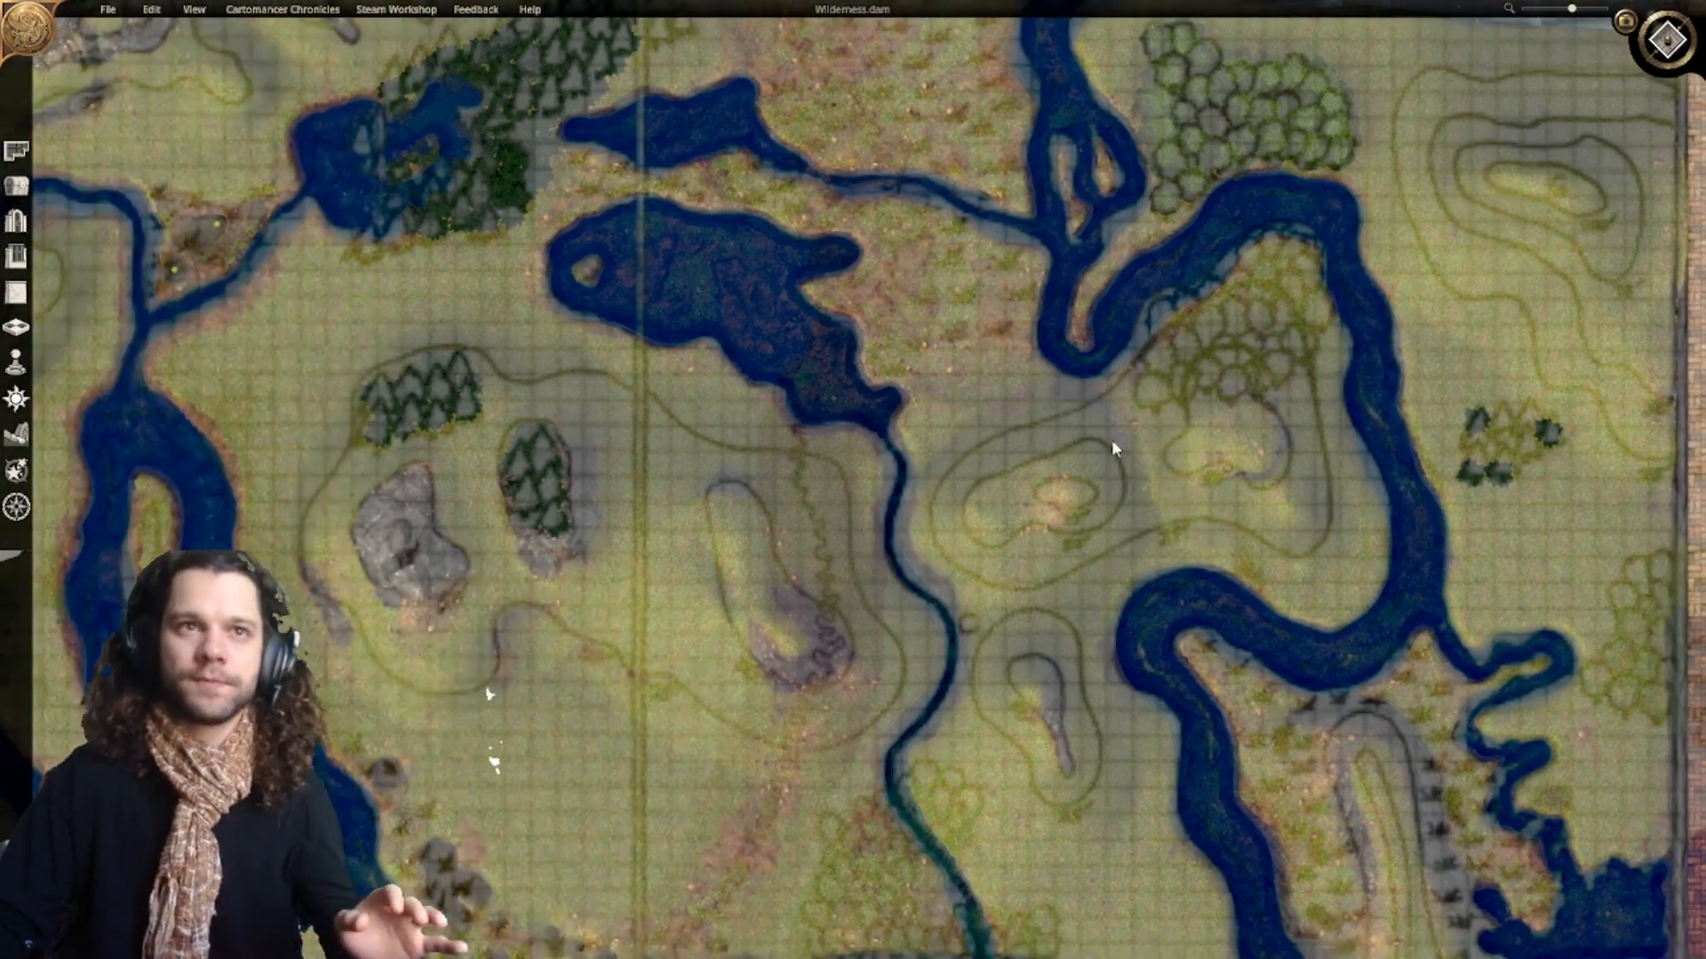
right_drag(554, 349, 822, 491)
right_drag(547, 469, 791, 402)
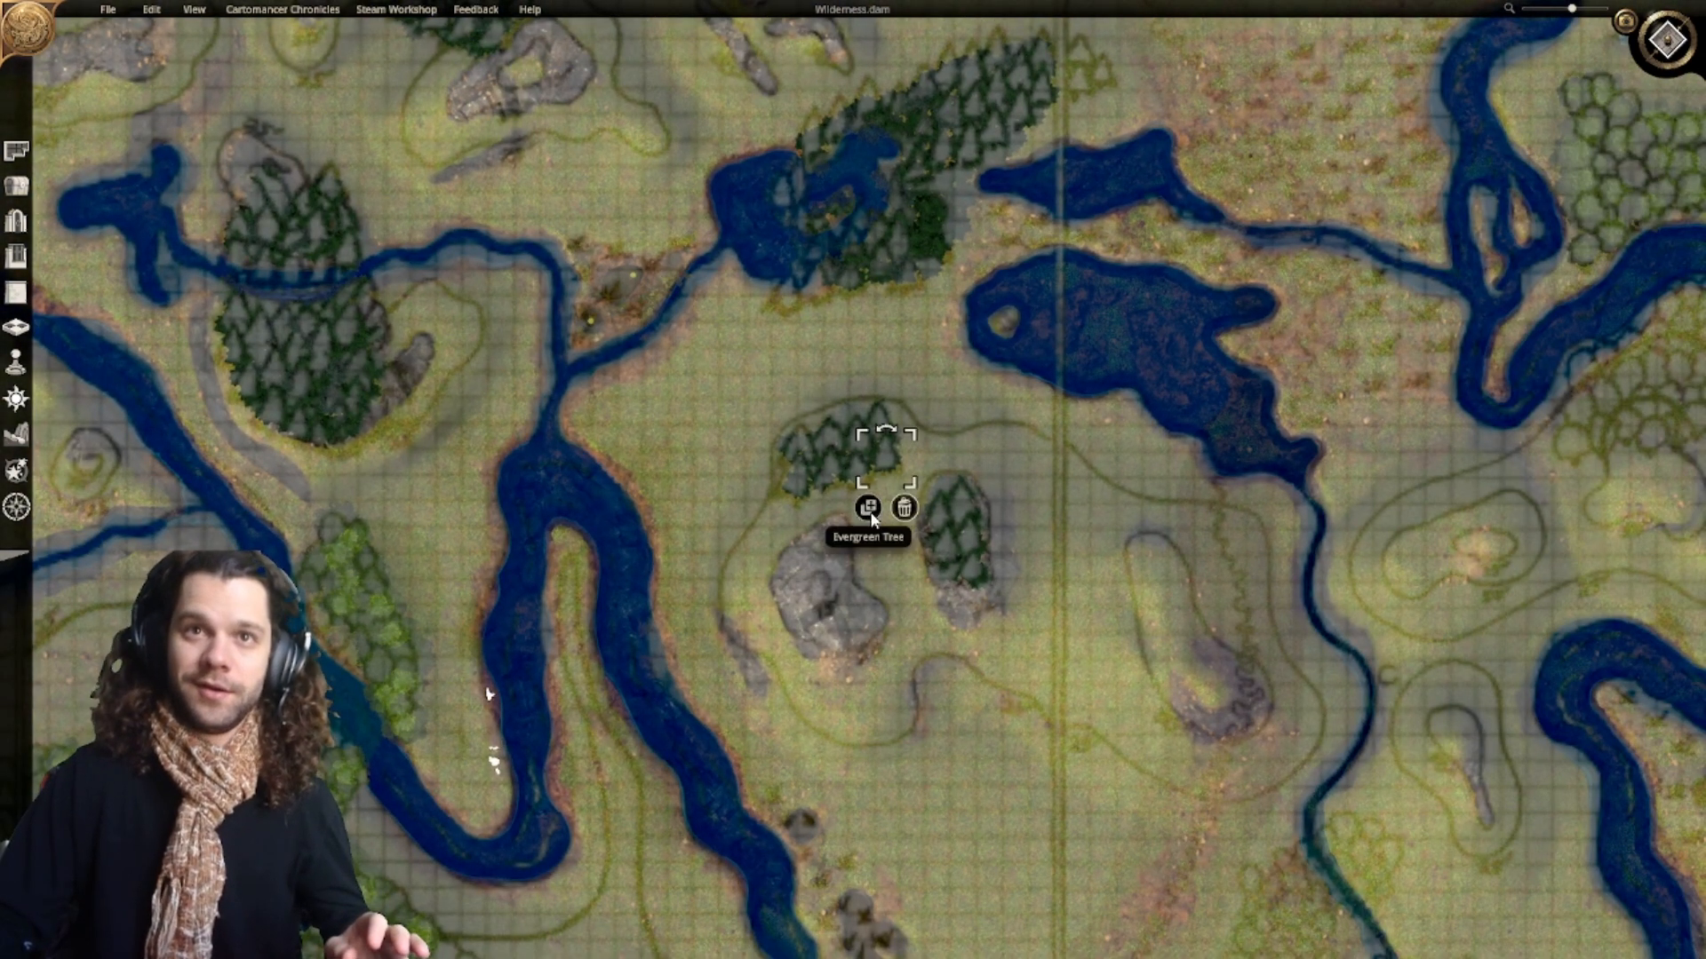
right_drag(1375, 499, 633, 426)
right_drag(948, 487, 584, 457)
scroll(772, 337, up, 4)
scroll(771, 337, up, 2)
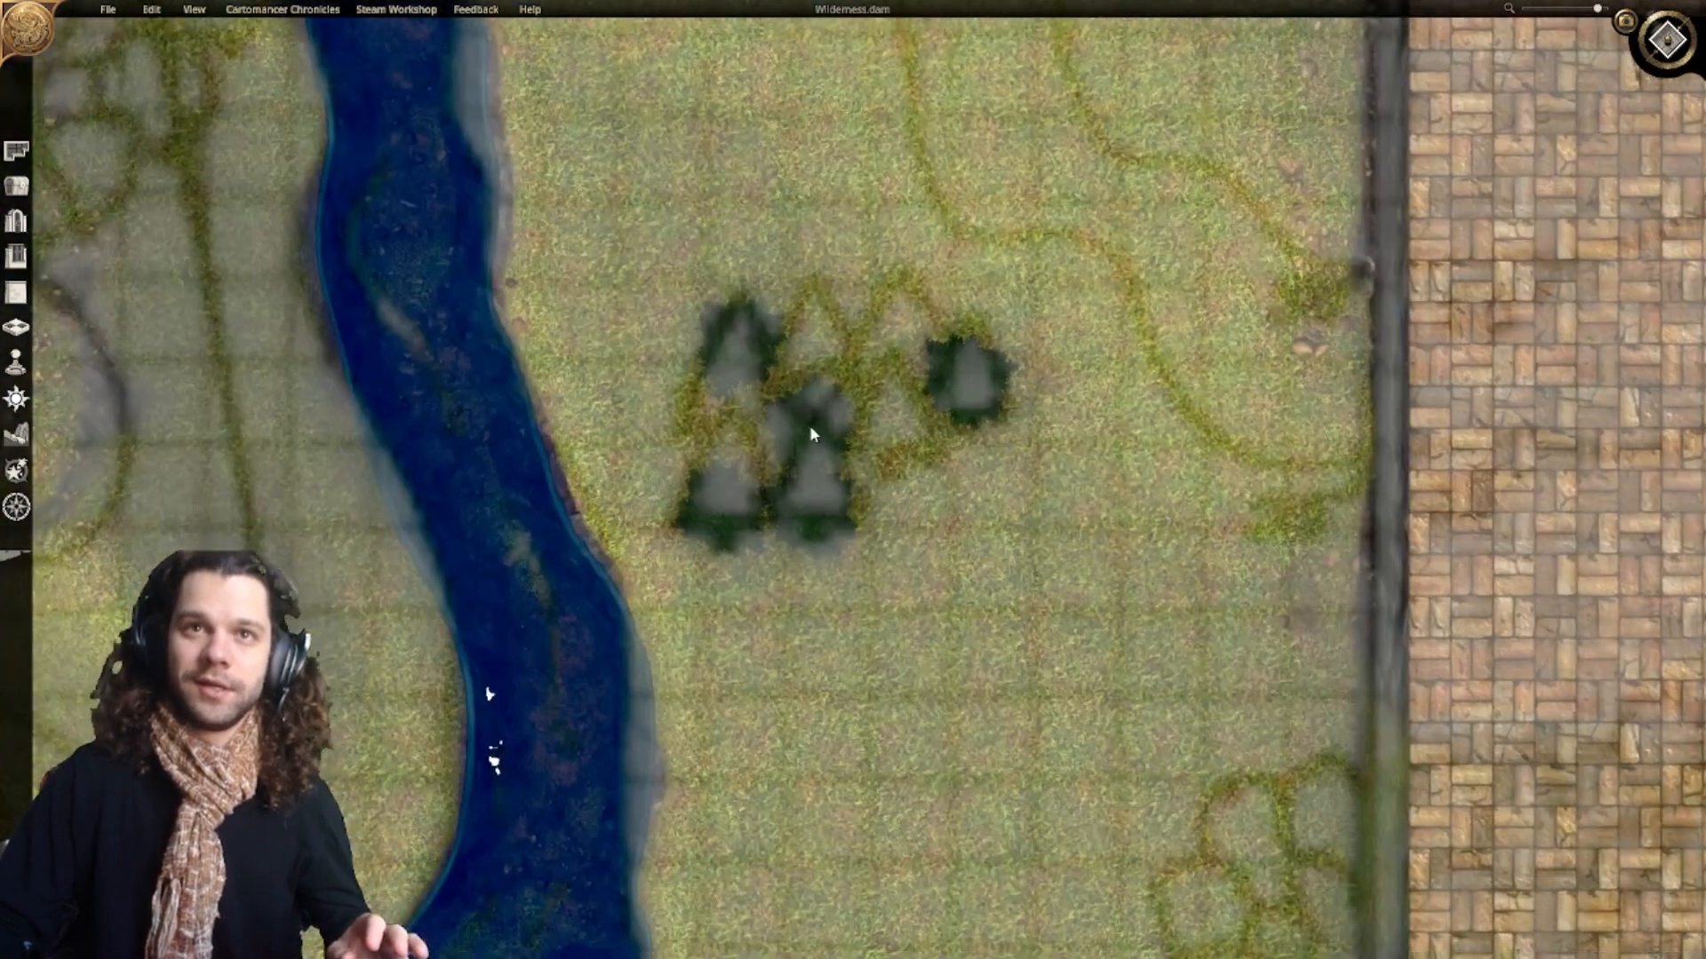
Step: Fill the inner and northern spots of the eastern conifer patch with evergreen trees
click(765, 444)
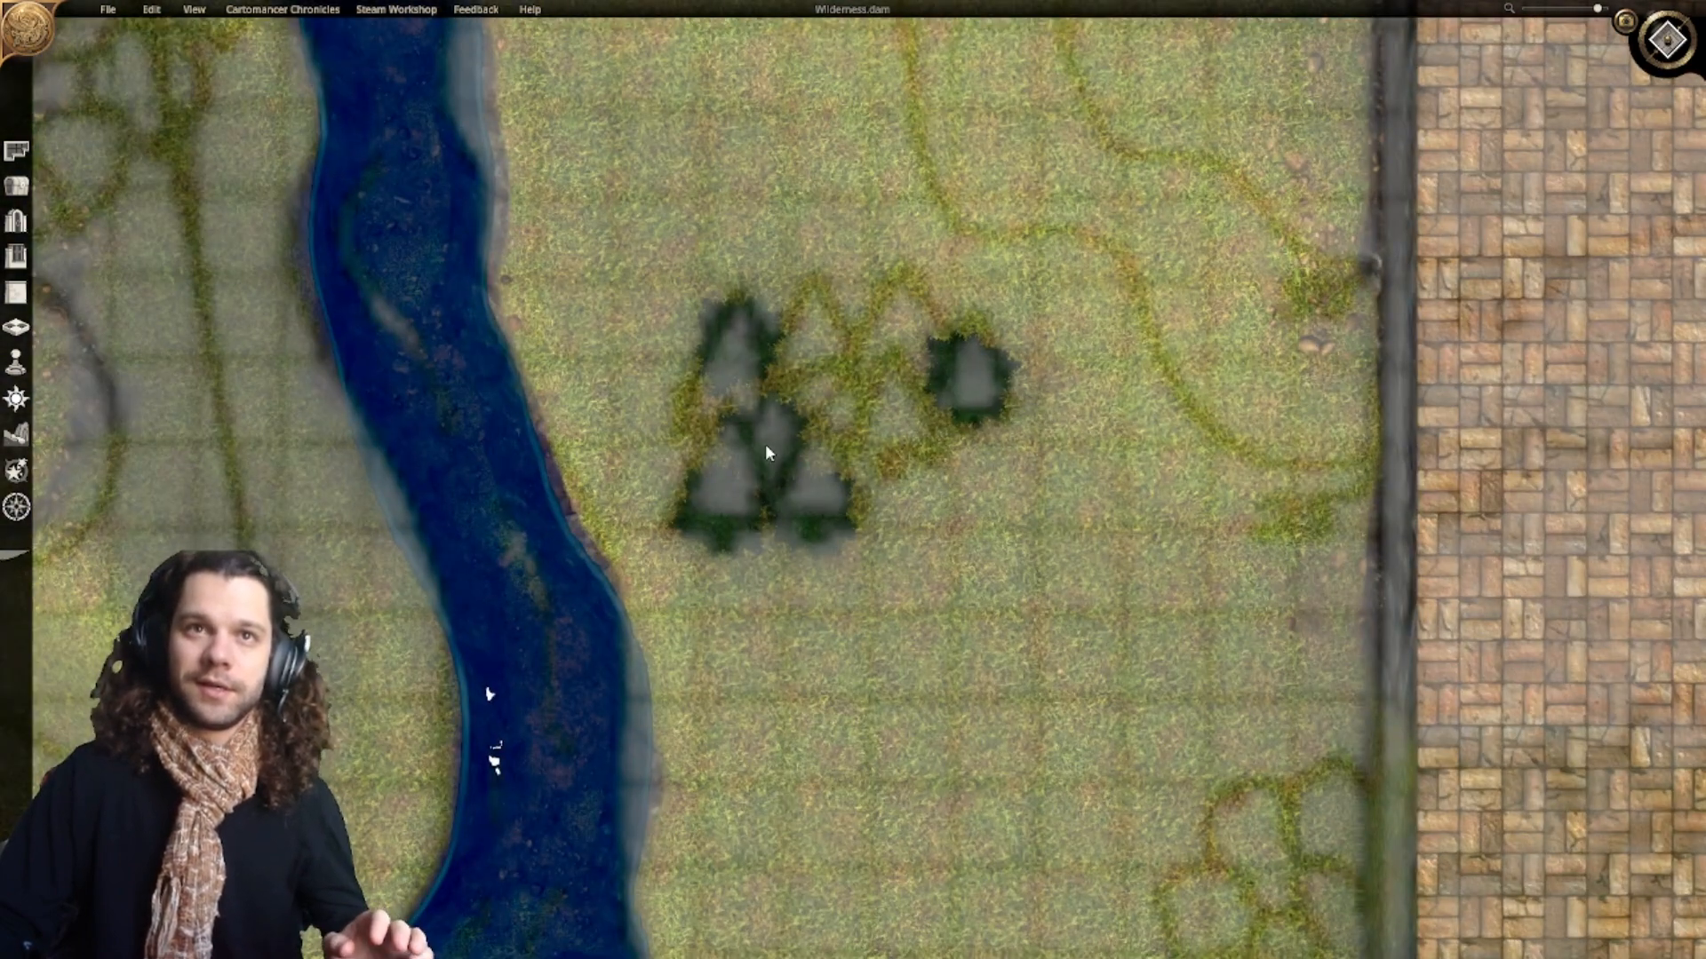
click(706, 414)
click(808, 368)
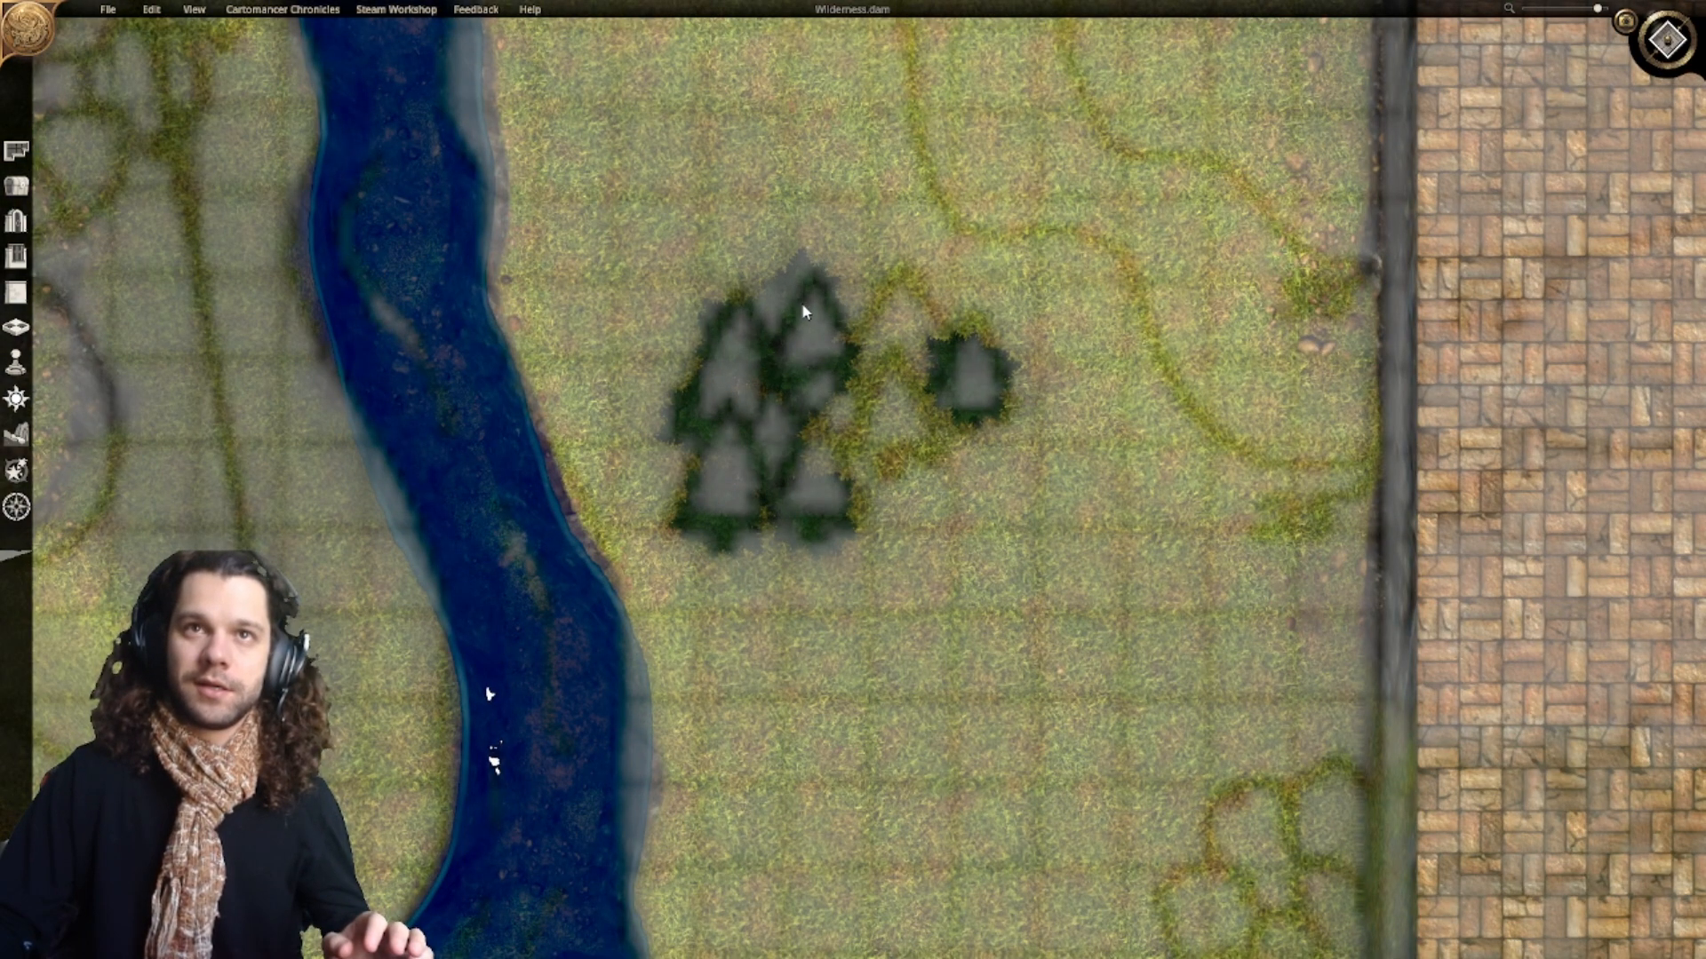
click(807, 301)
click(895, 322)
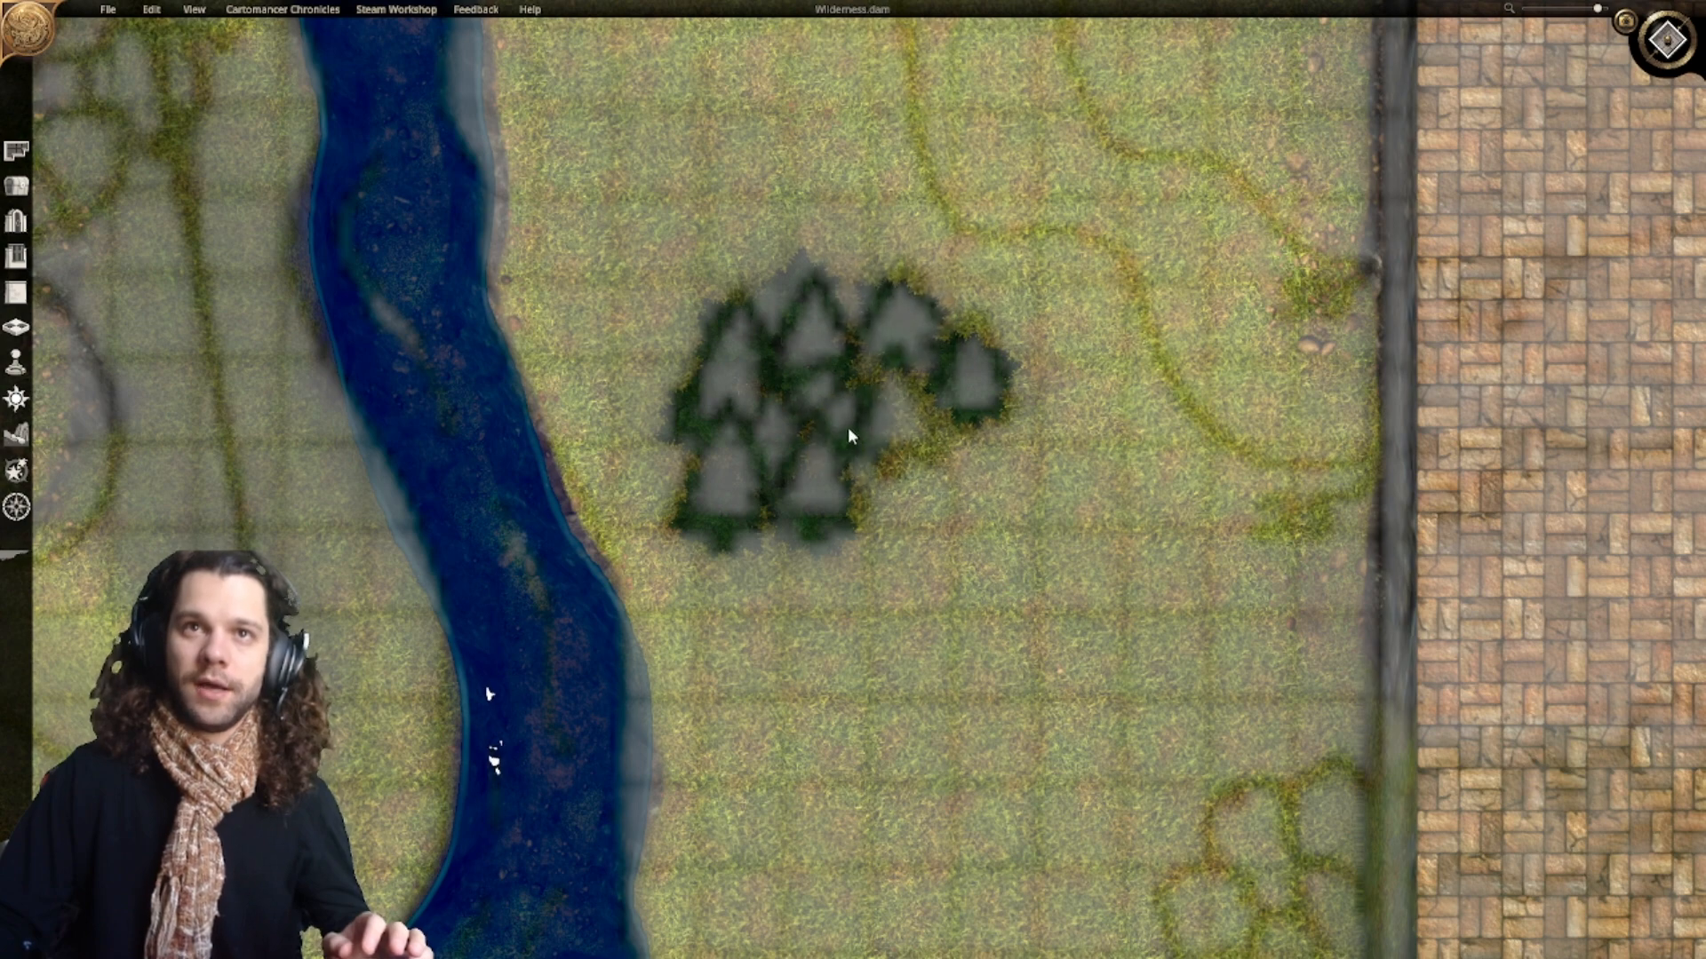
click(893, 386)
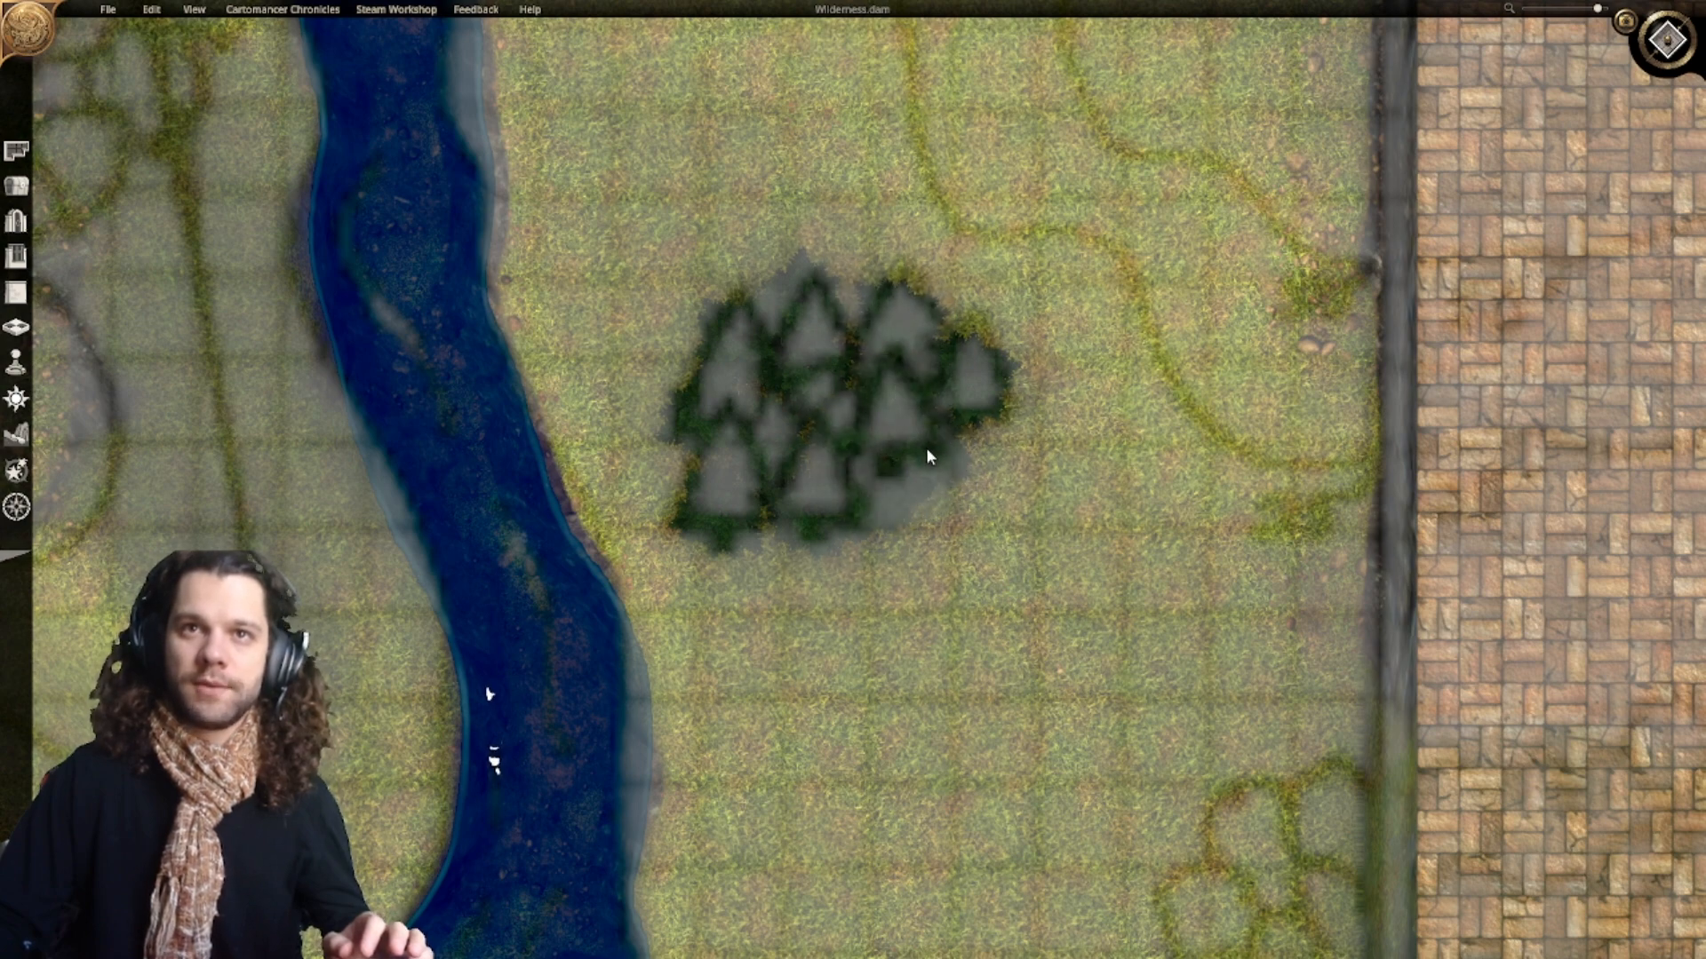
Step: Place the first broadleaf trees on the outer circles of the sketched grove at the map's eastern edge
scroll(1009, 378, down, 5)
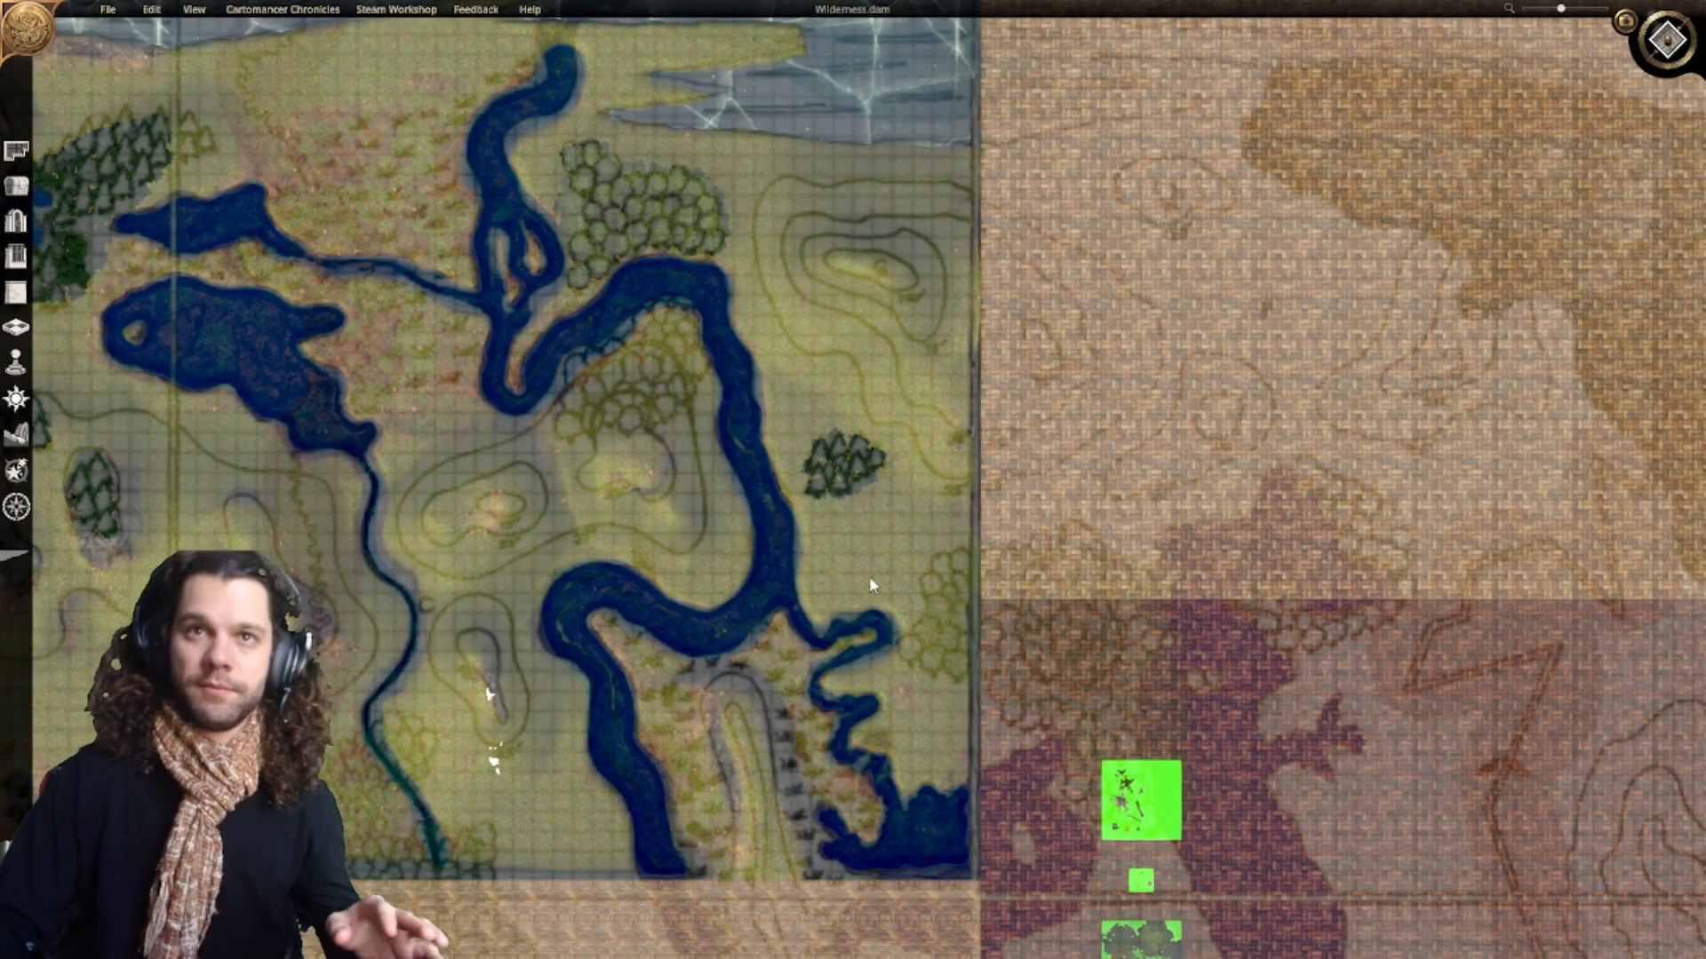
scroll(890, 588, up, 5)
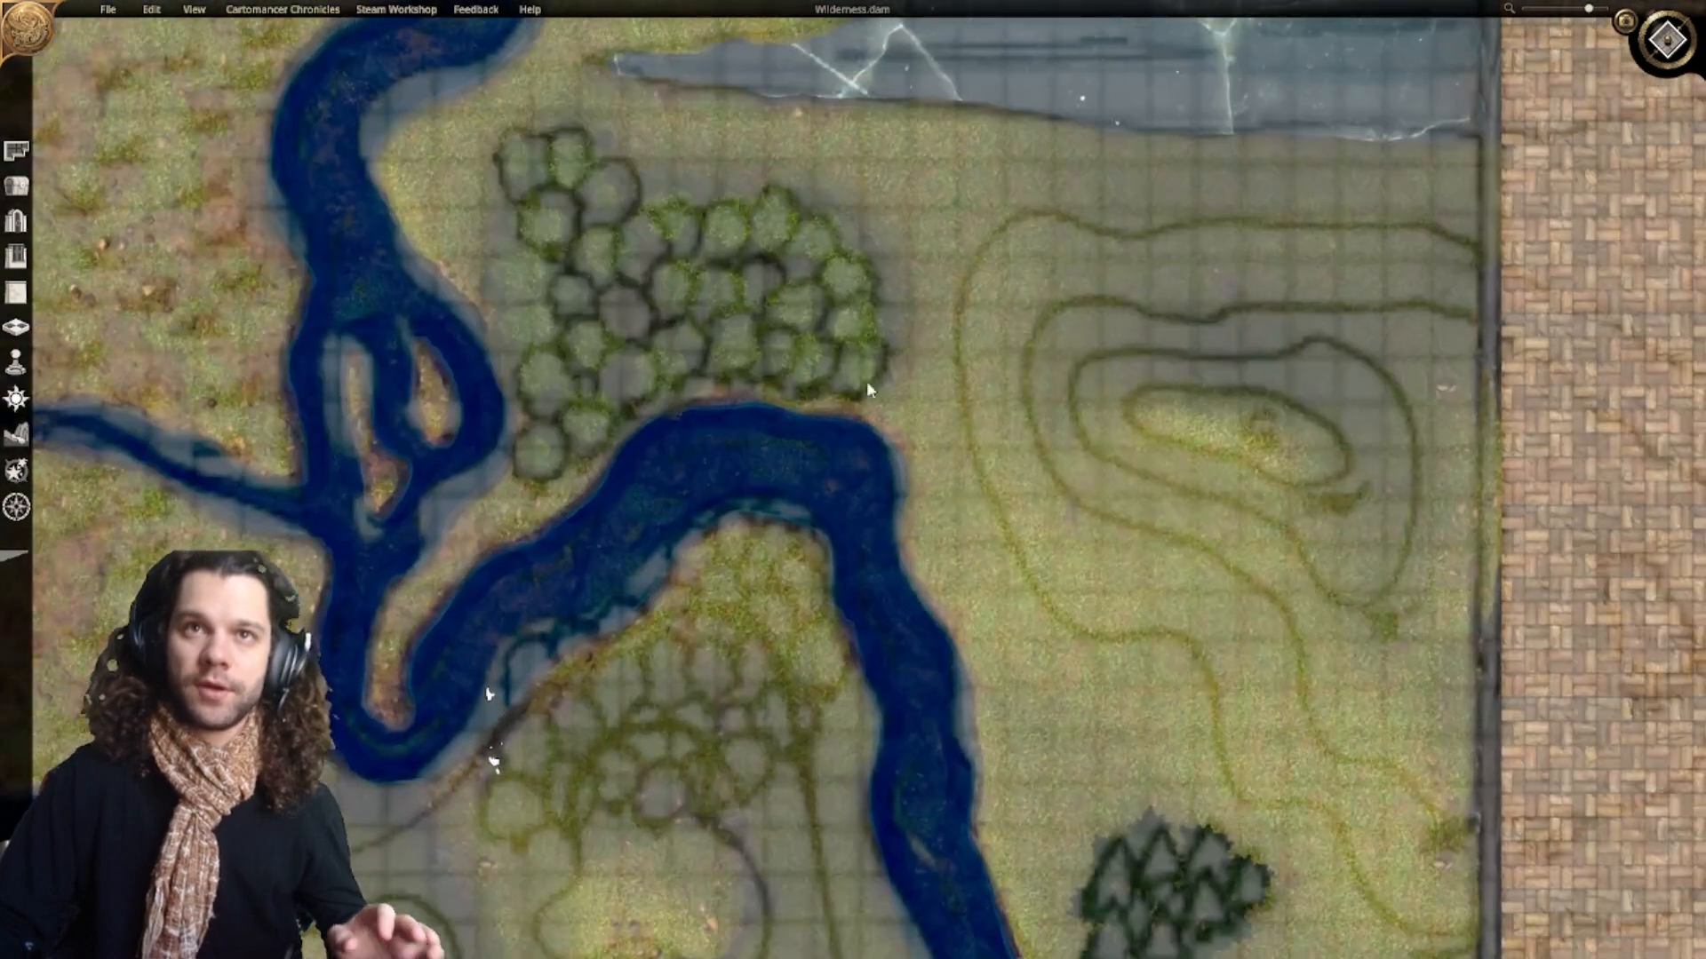
right_drag(1012, 525, 764, 62)
right_drag(986, 574, 693, 231)
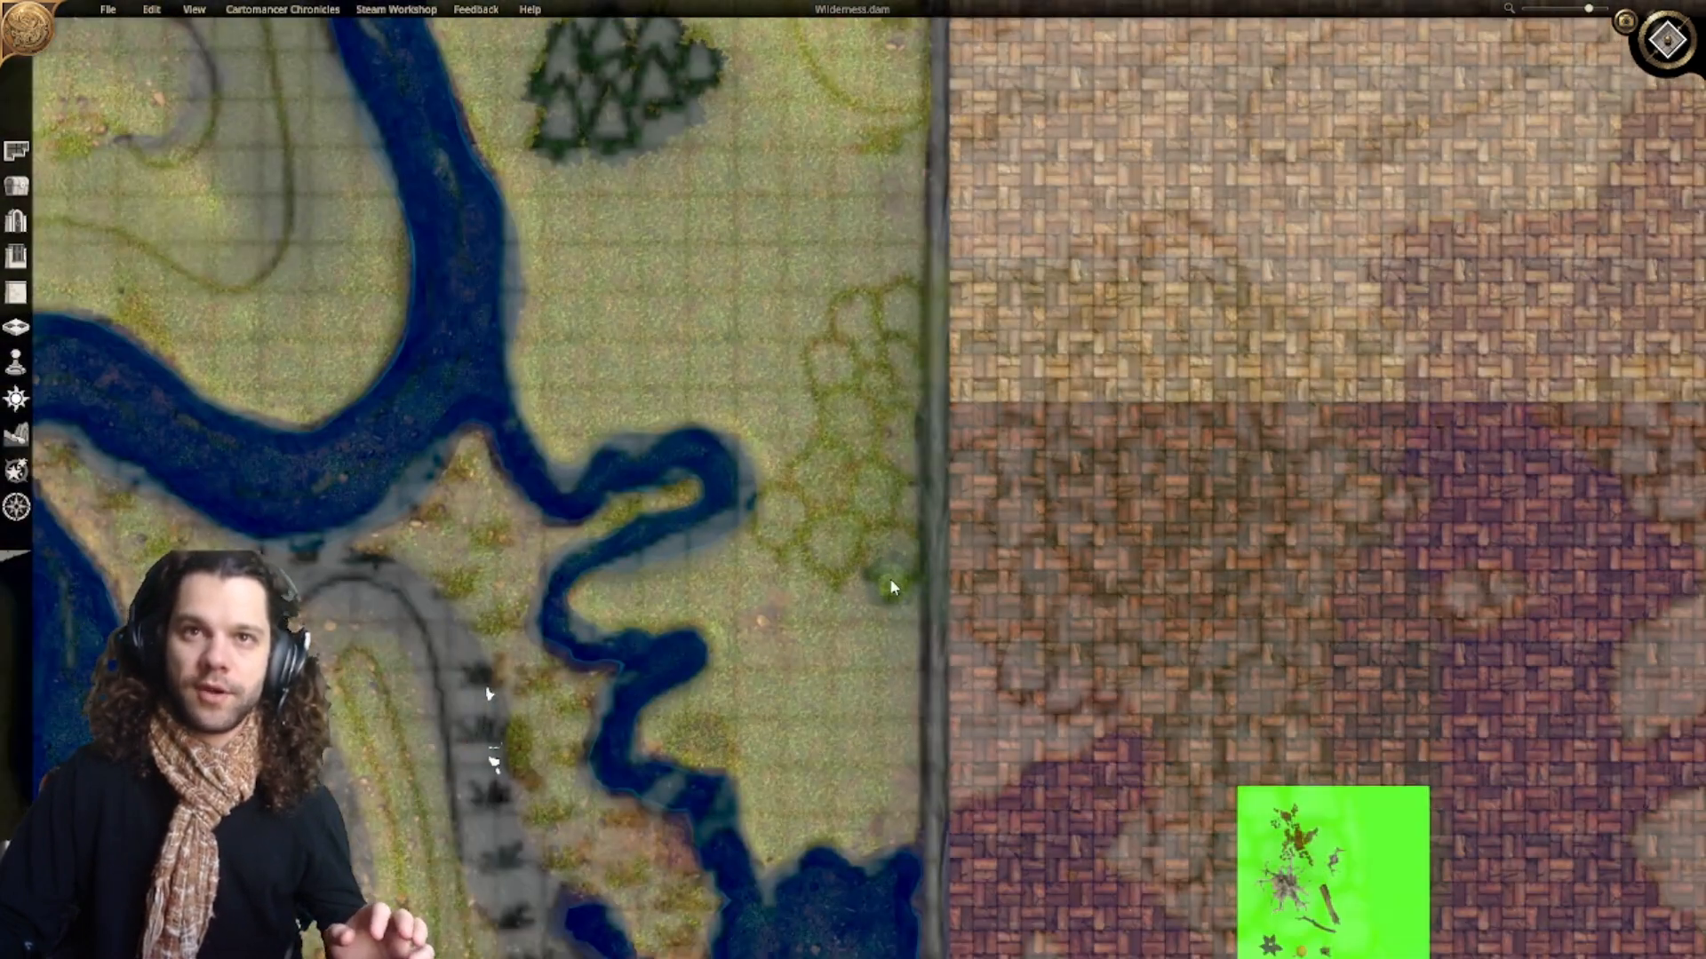
click(781, 519)
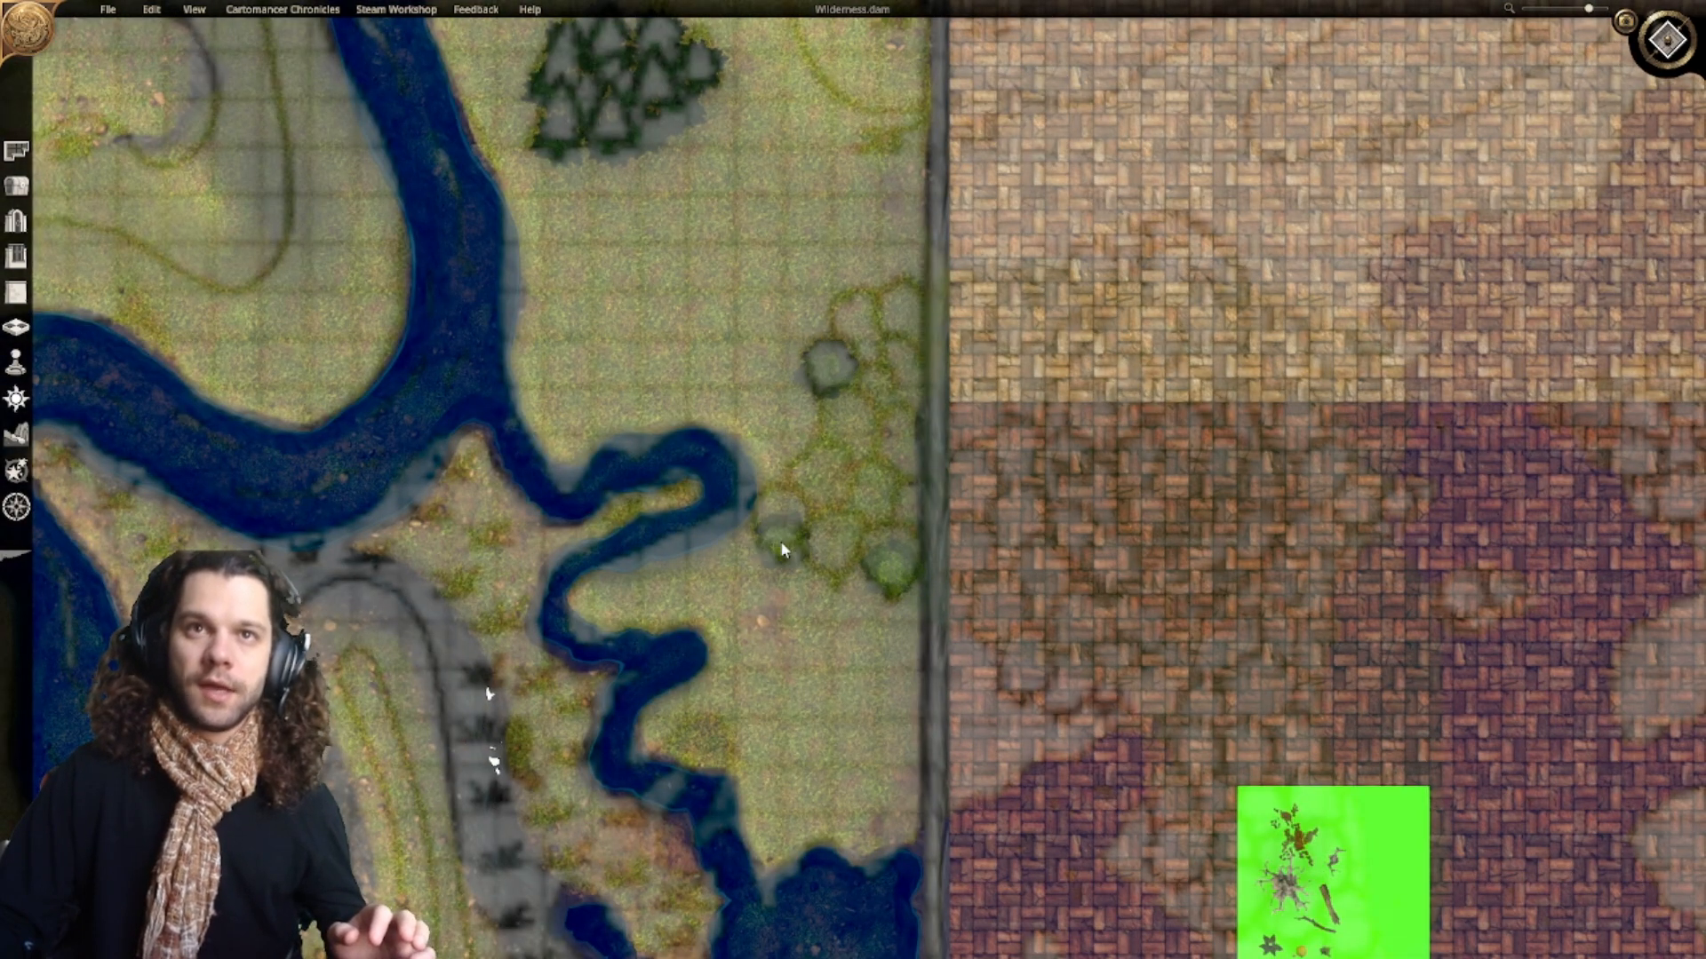
click(826, 405)
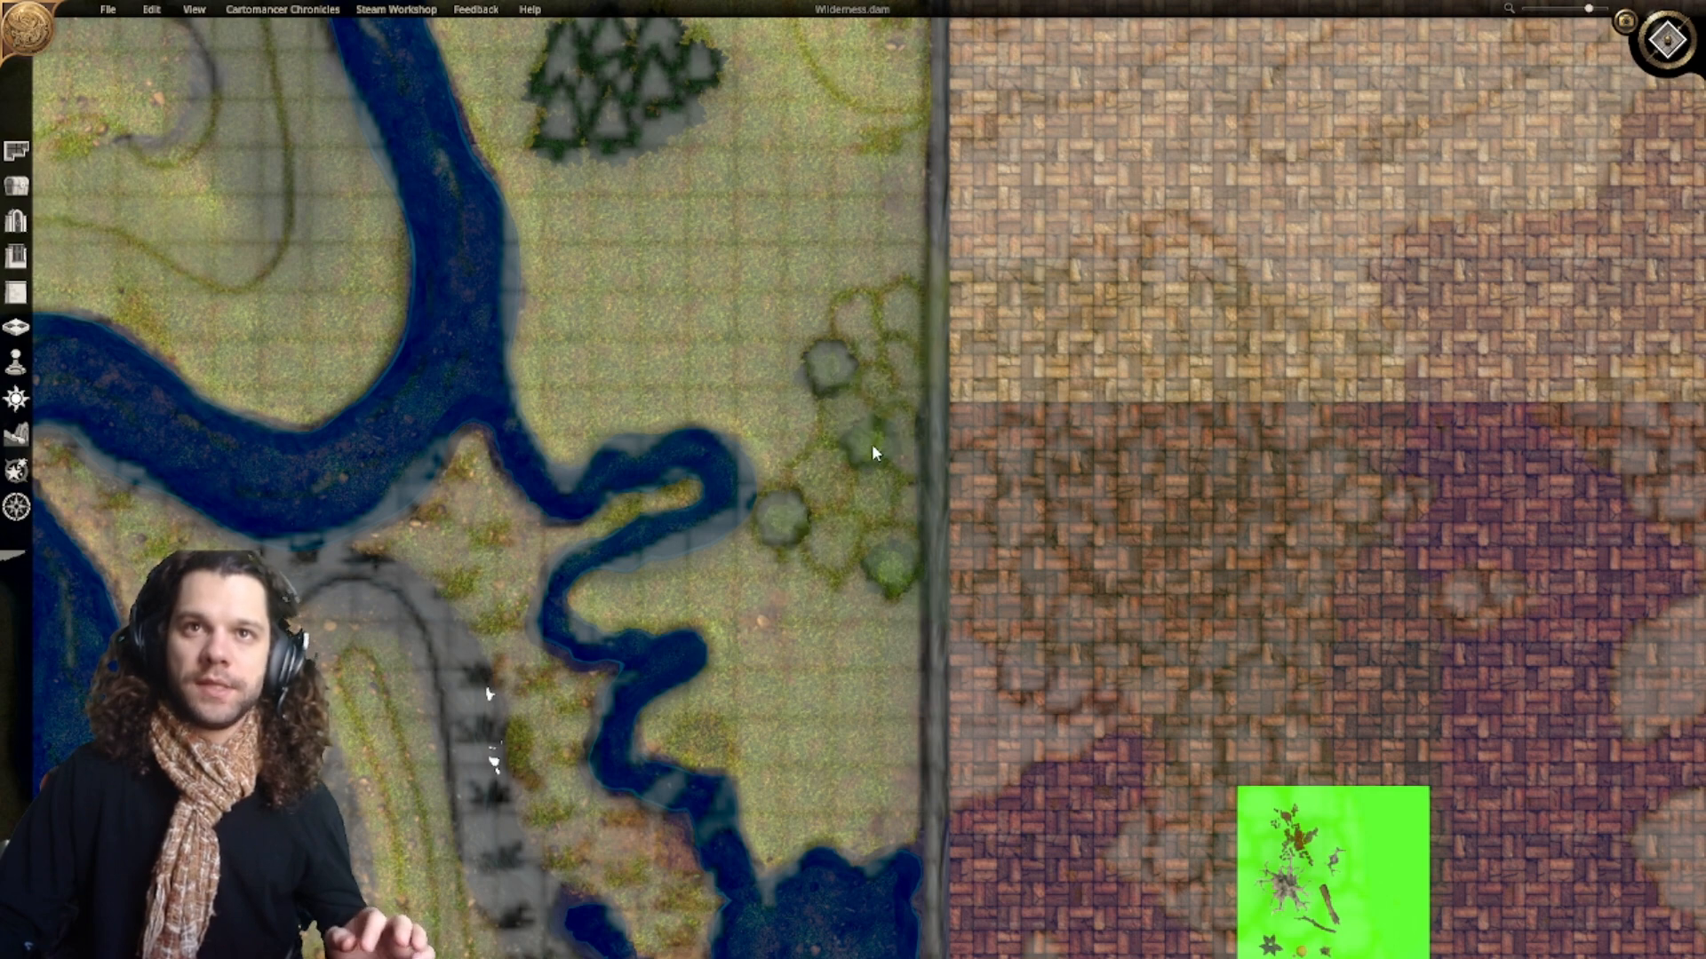
Step: Fill the rest of the sketched grove at the map's eastern edge with broadleaf trees
scroll(706, 235, down, 3)
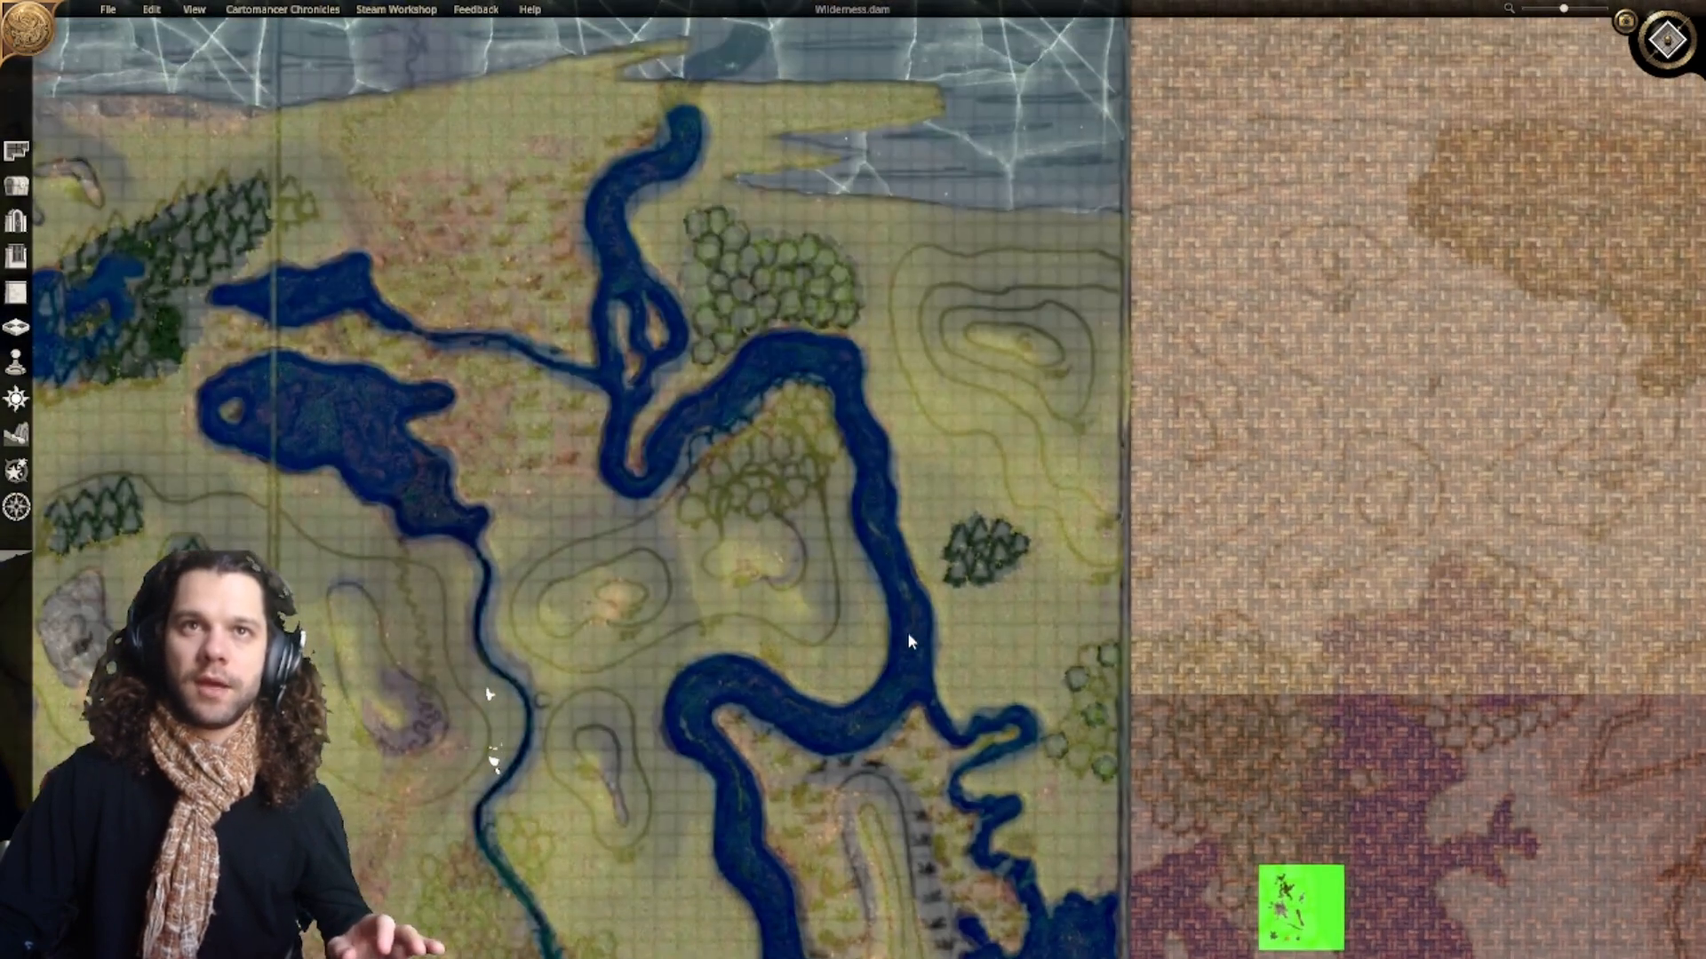
scroll(816, 426, up, 3)
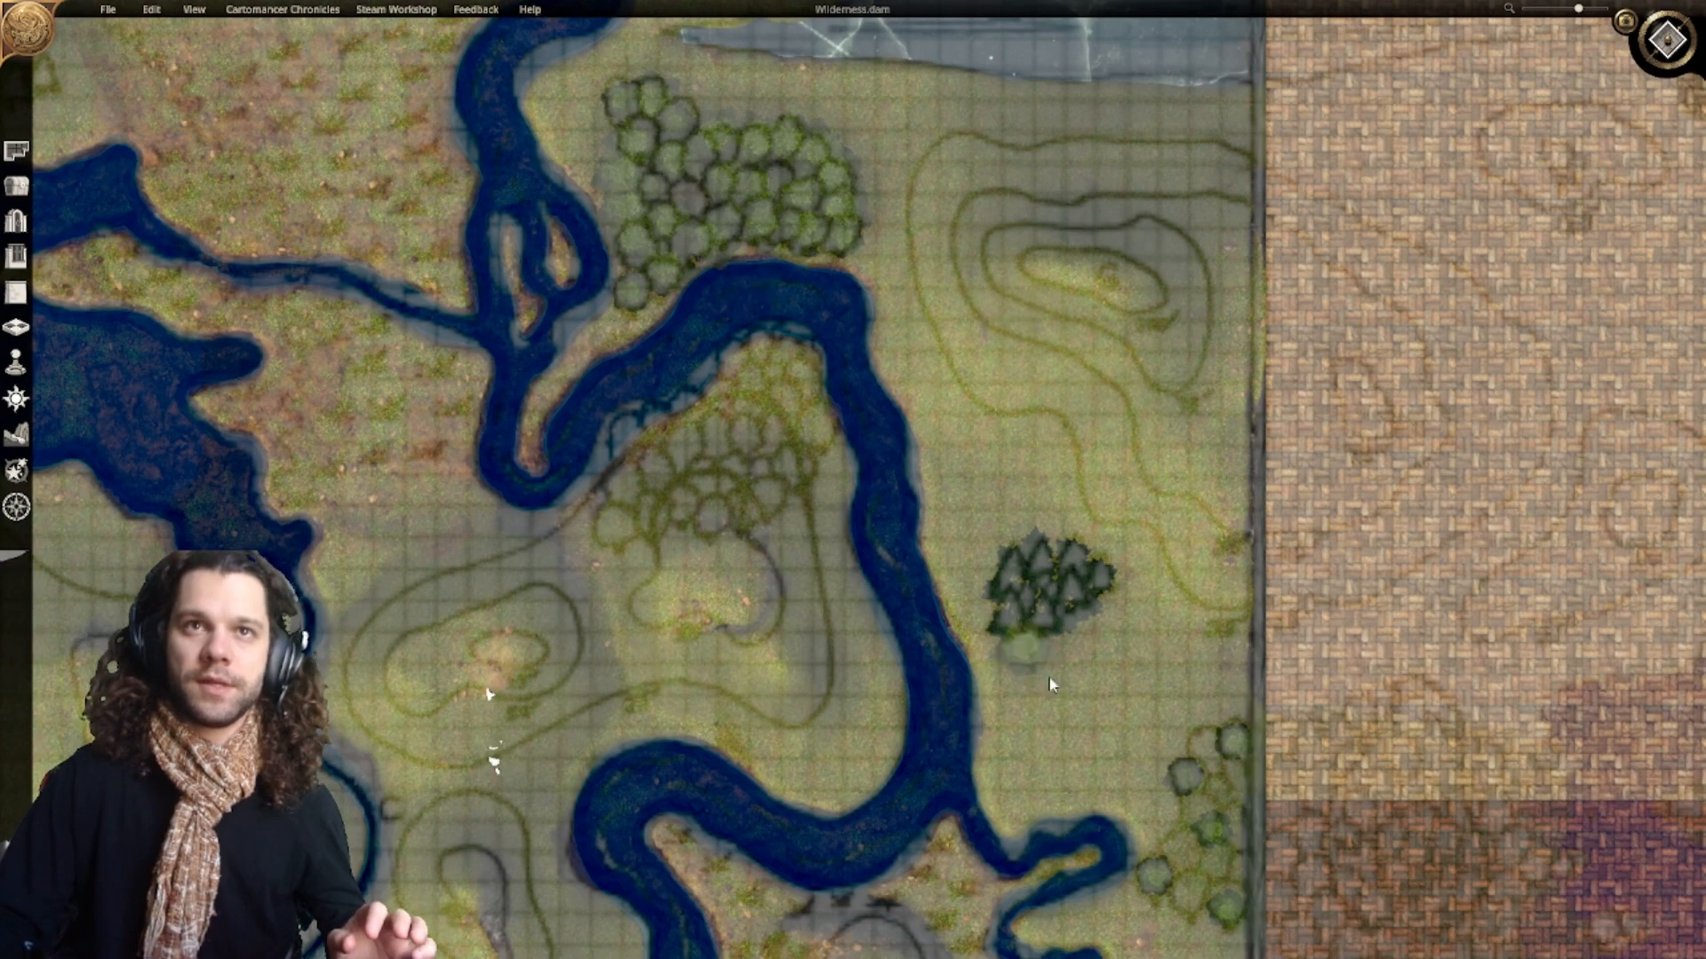
key(s)
key(d)
scroll(784, 613, up, 4)
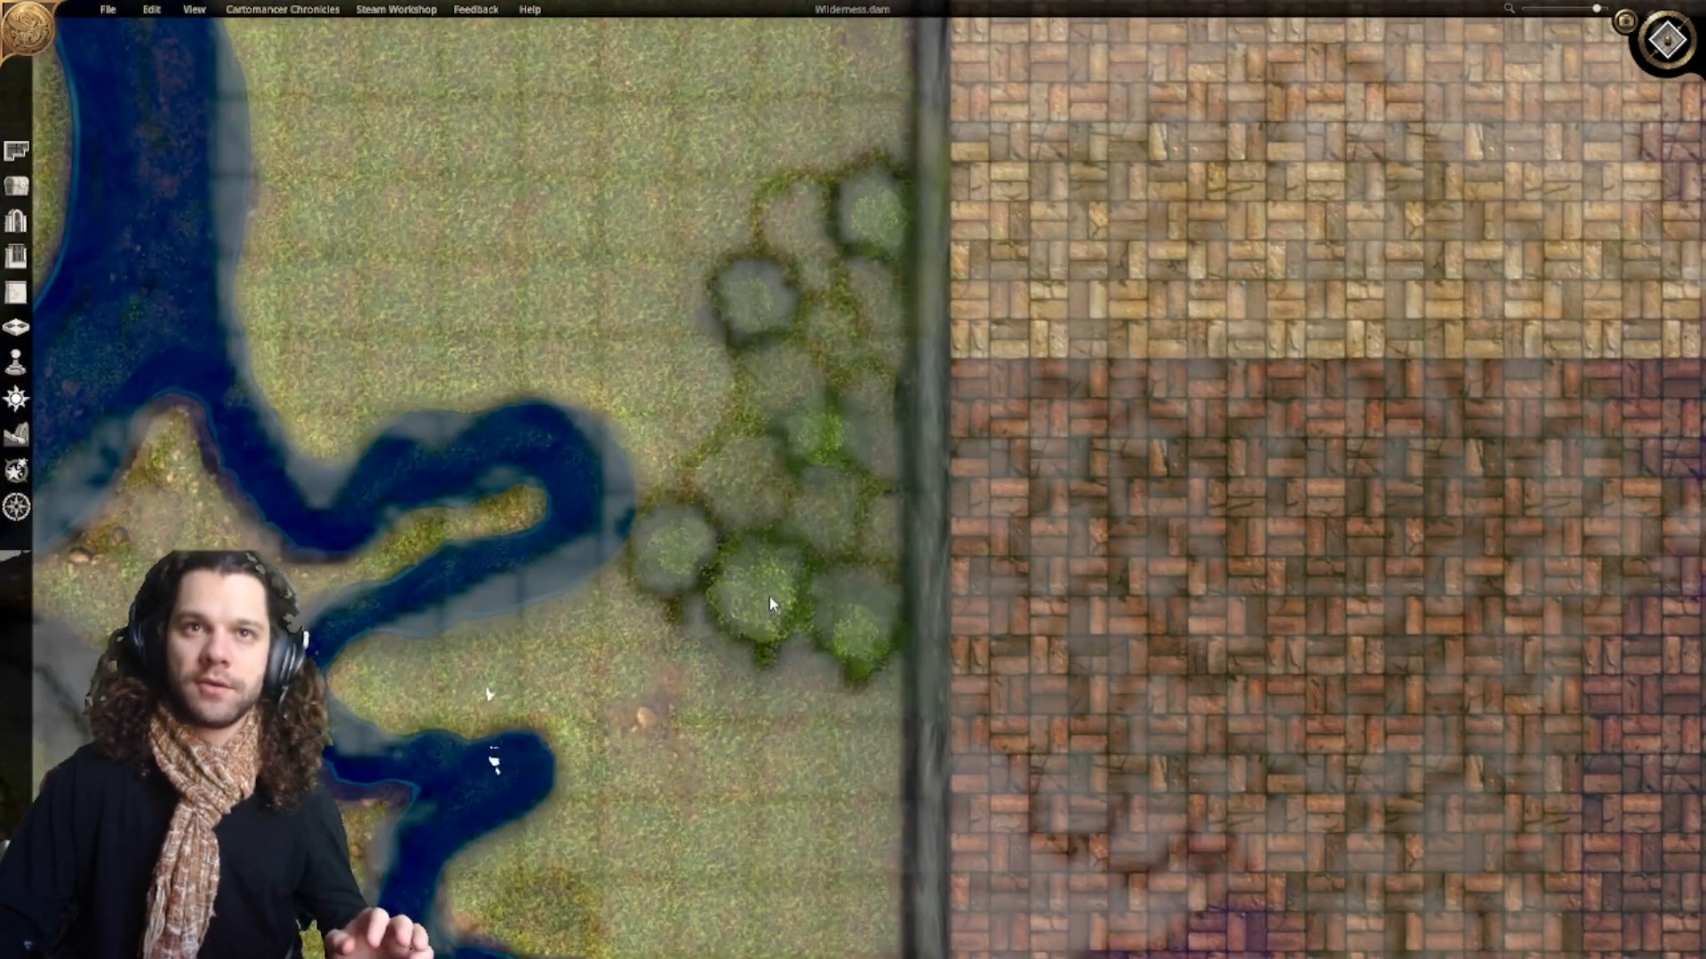
click(738, 477)
click(834, 518)
click(755, 395)
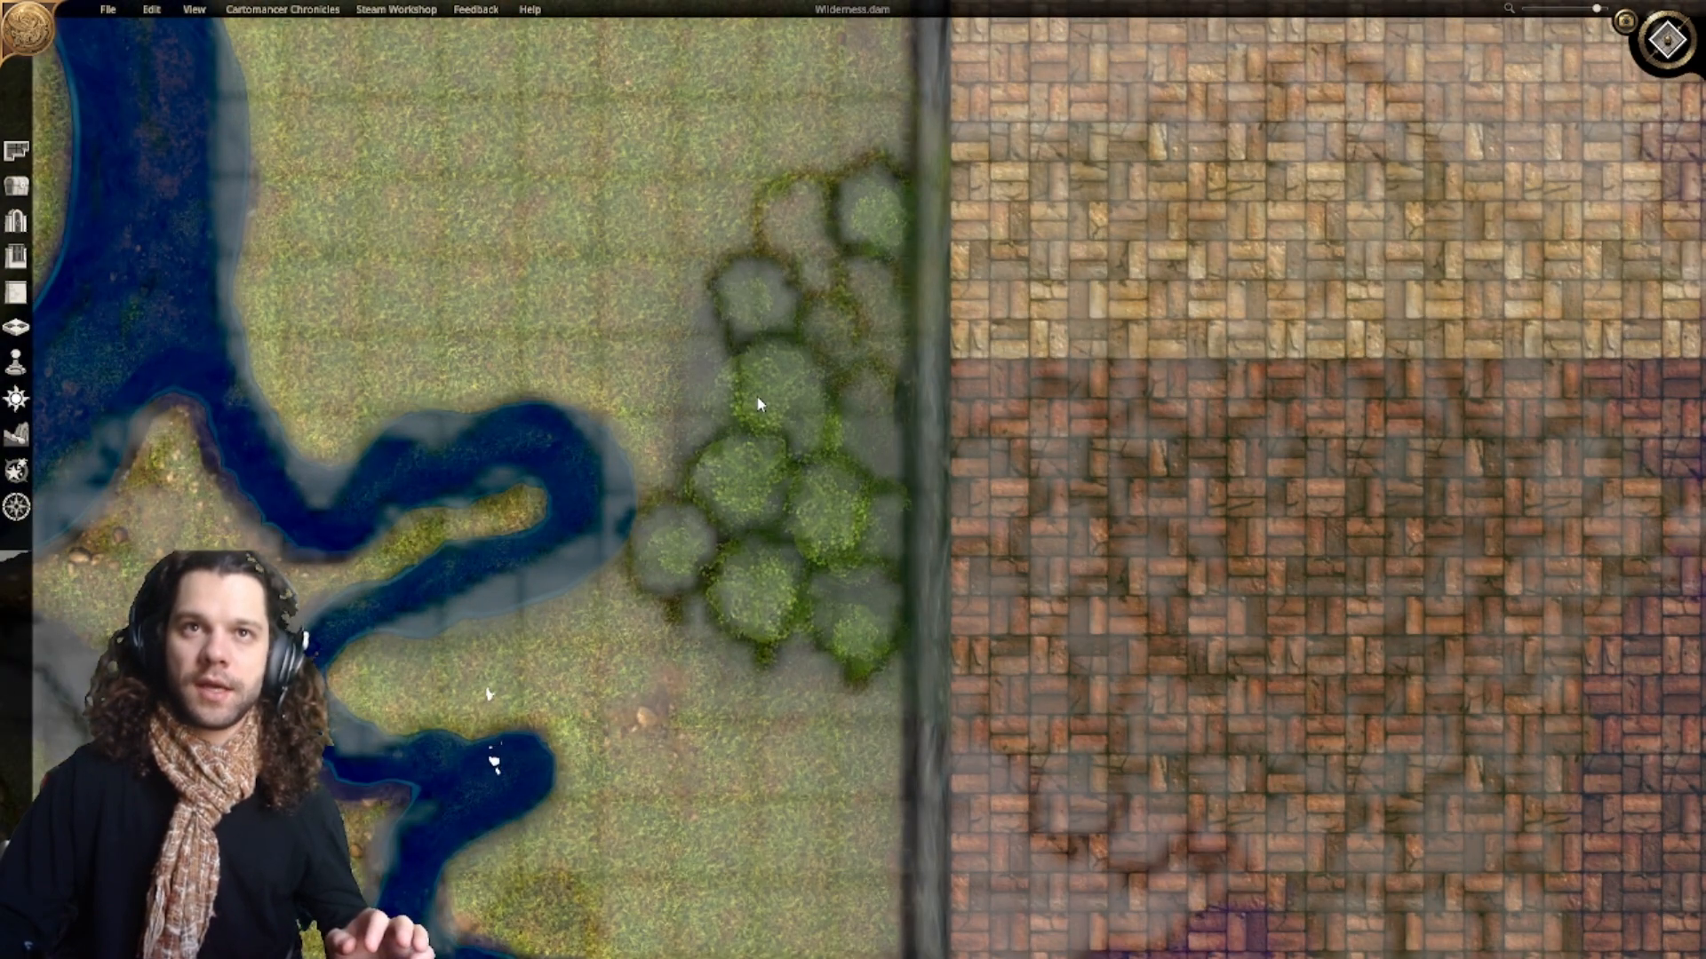
click(854, 364)
click(800, 243)
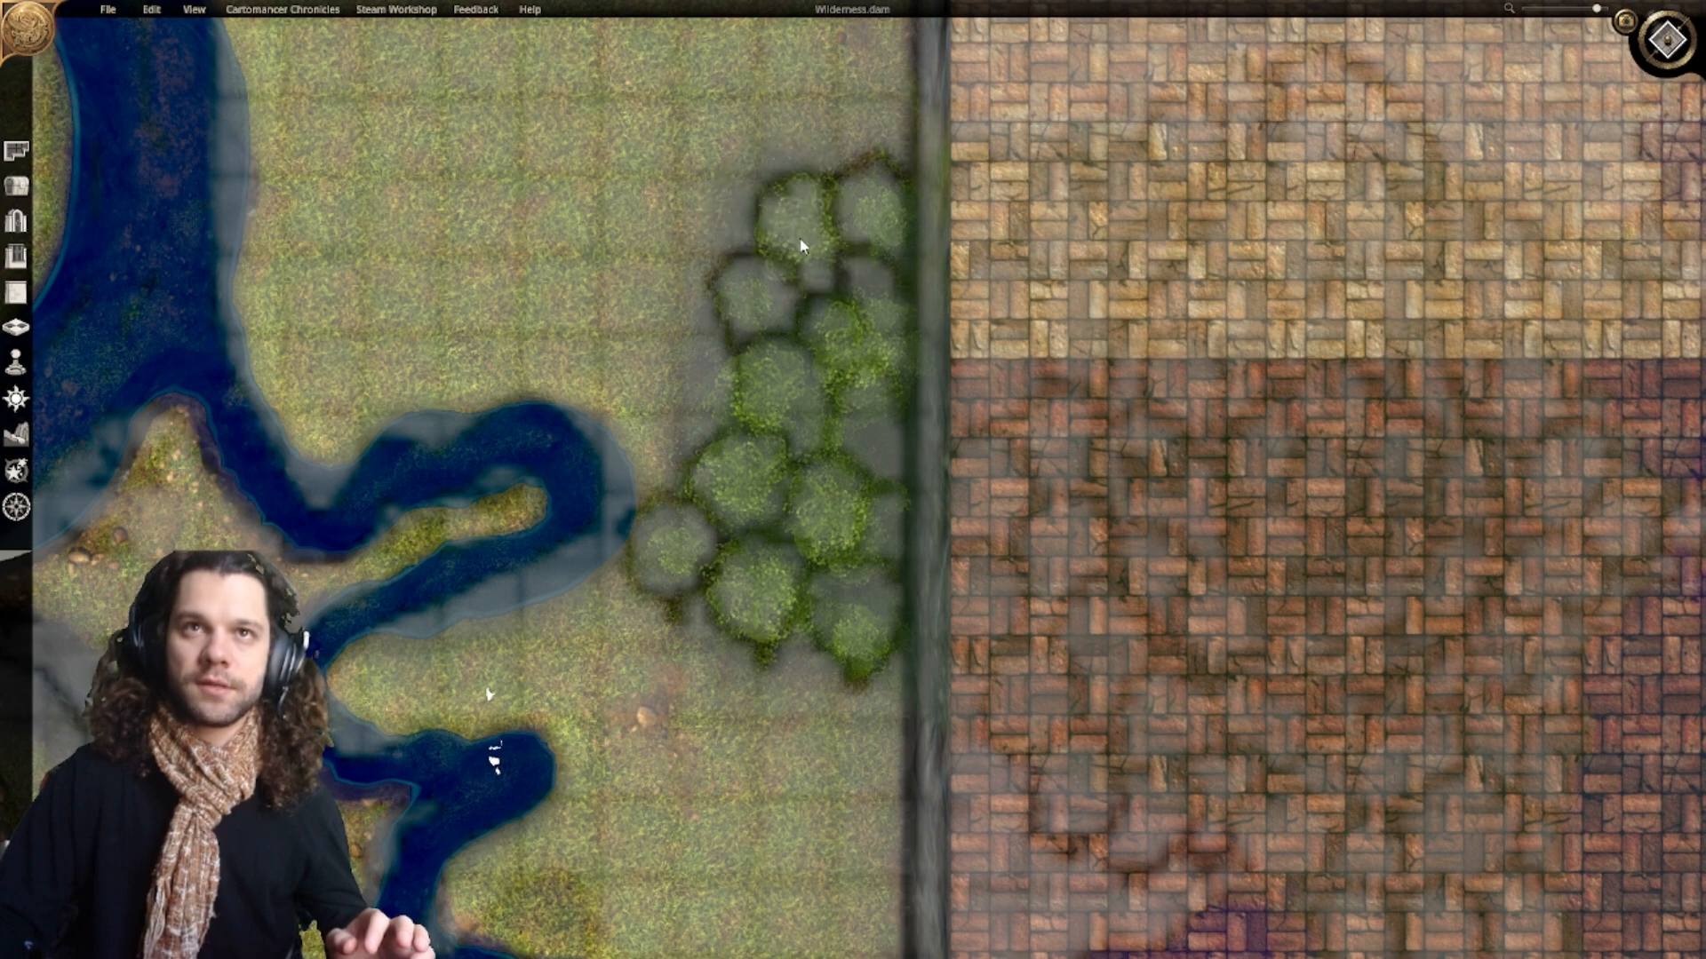
scroll(848, 397, down, 5)
scroll(930, 599, up, 1)
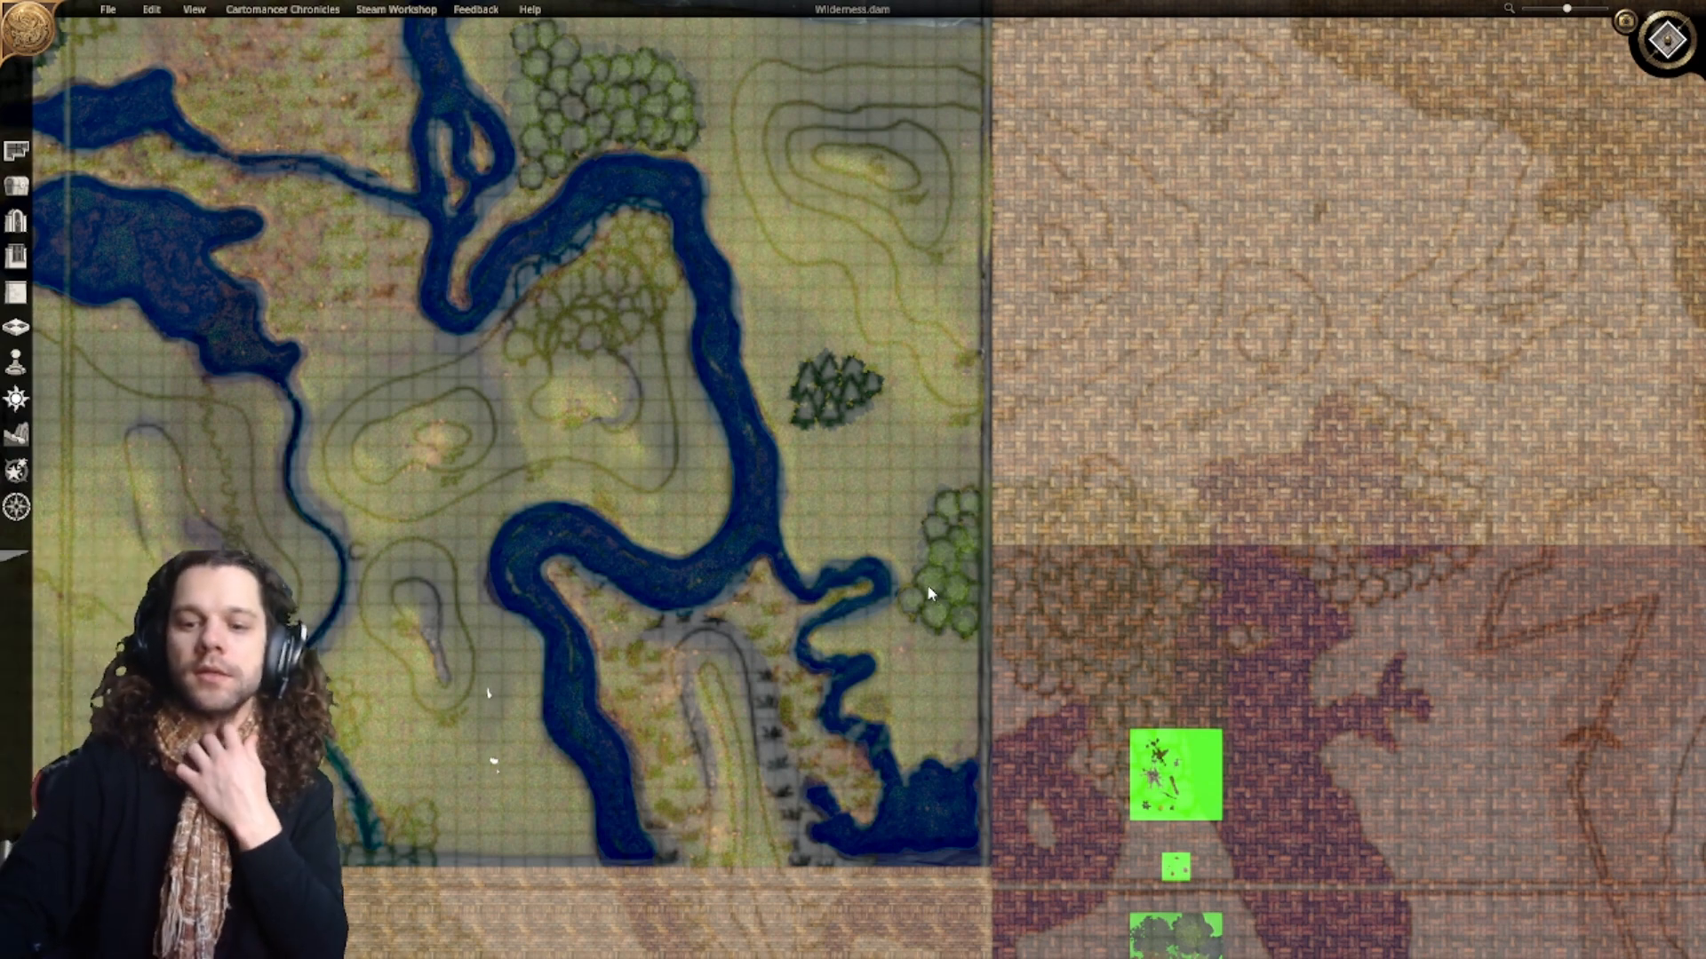
scroll(866, 437, up, 5)
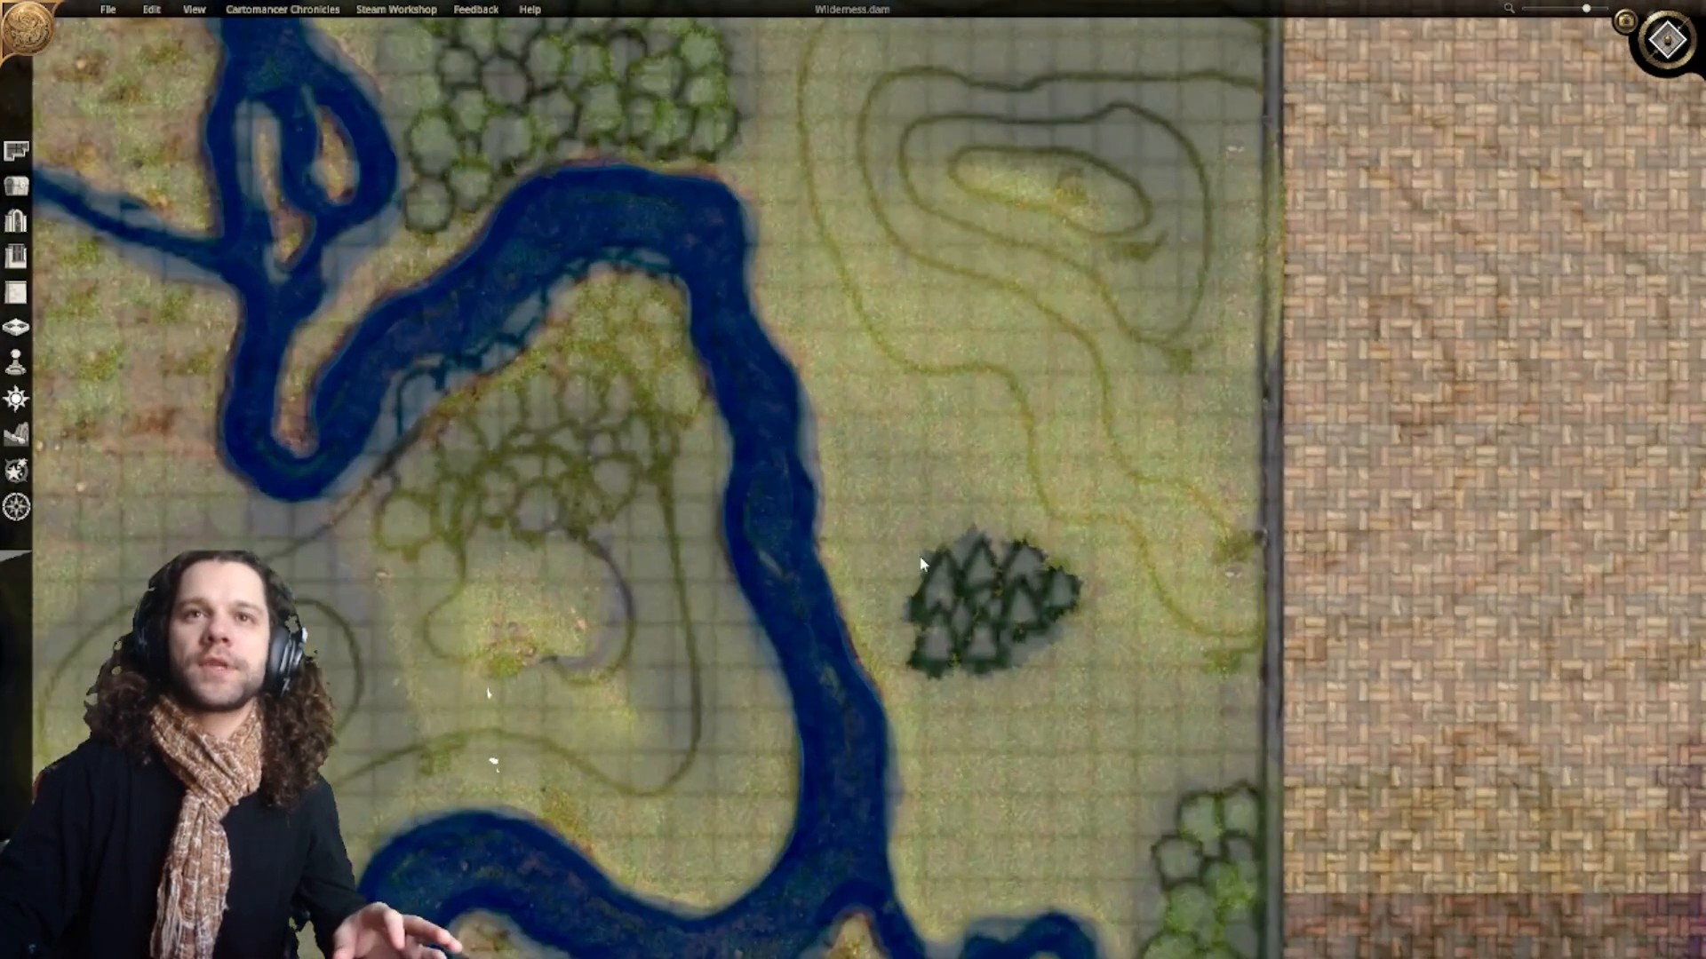
scroll(1089, 673, down, 3)
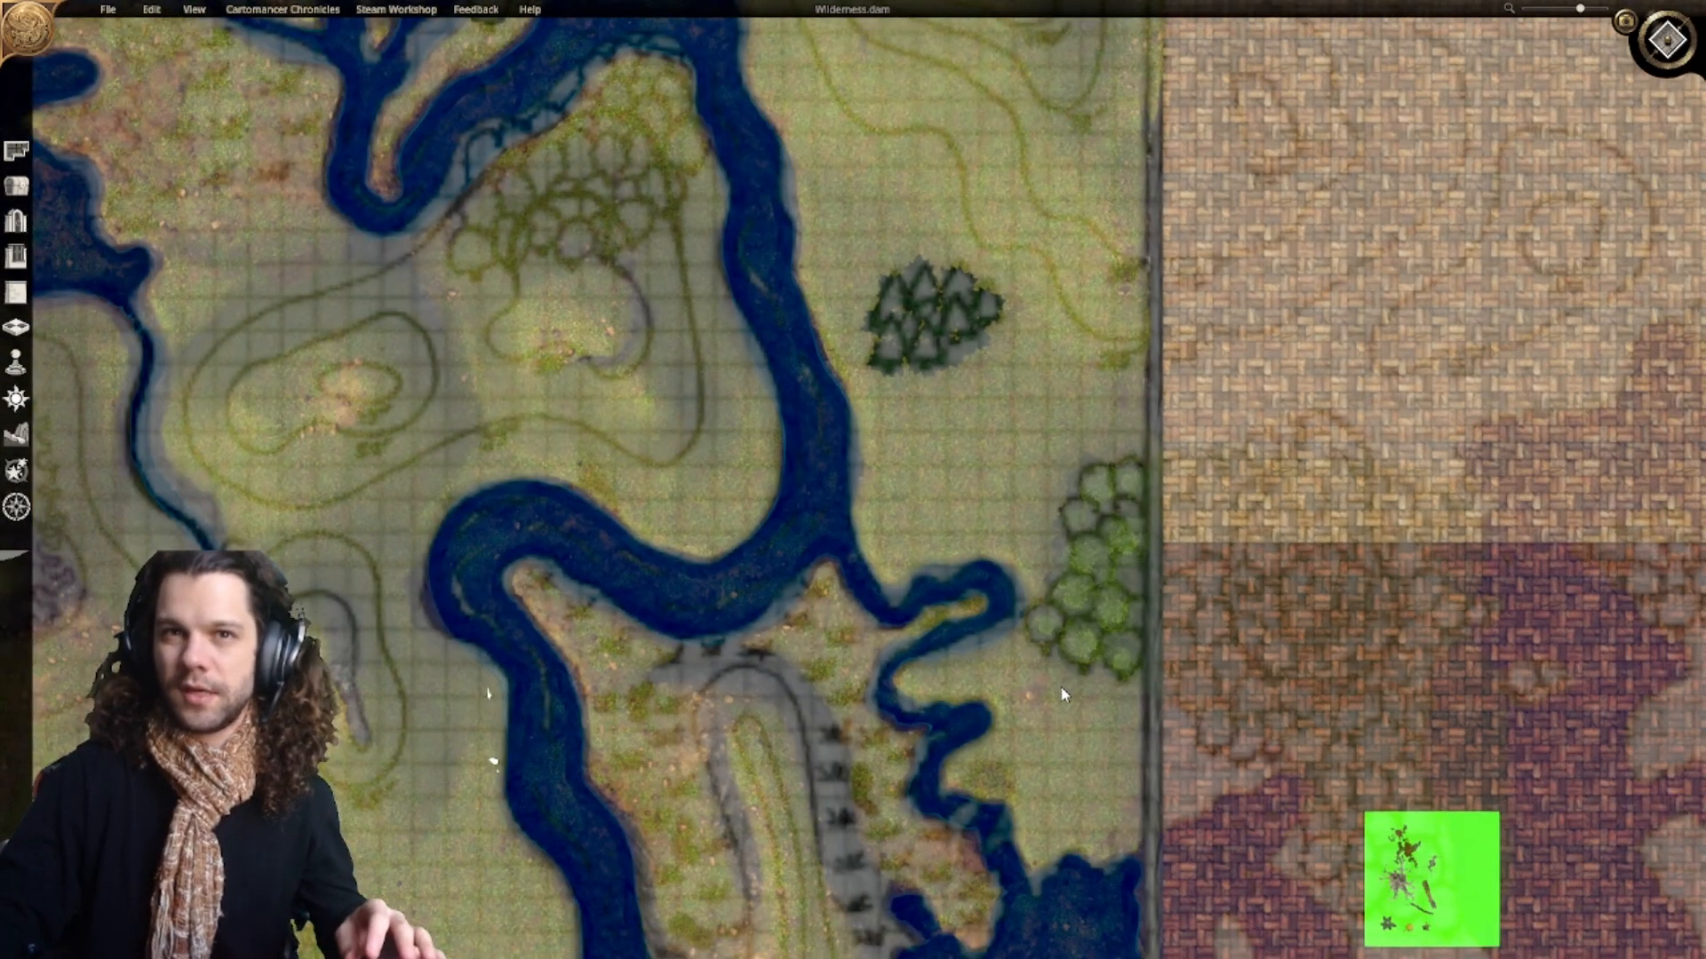
scroll(1061, 706, up, 2)
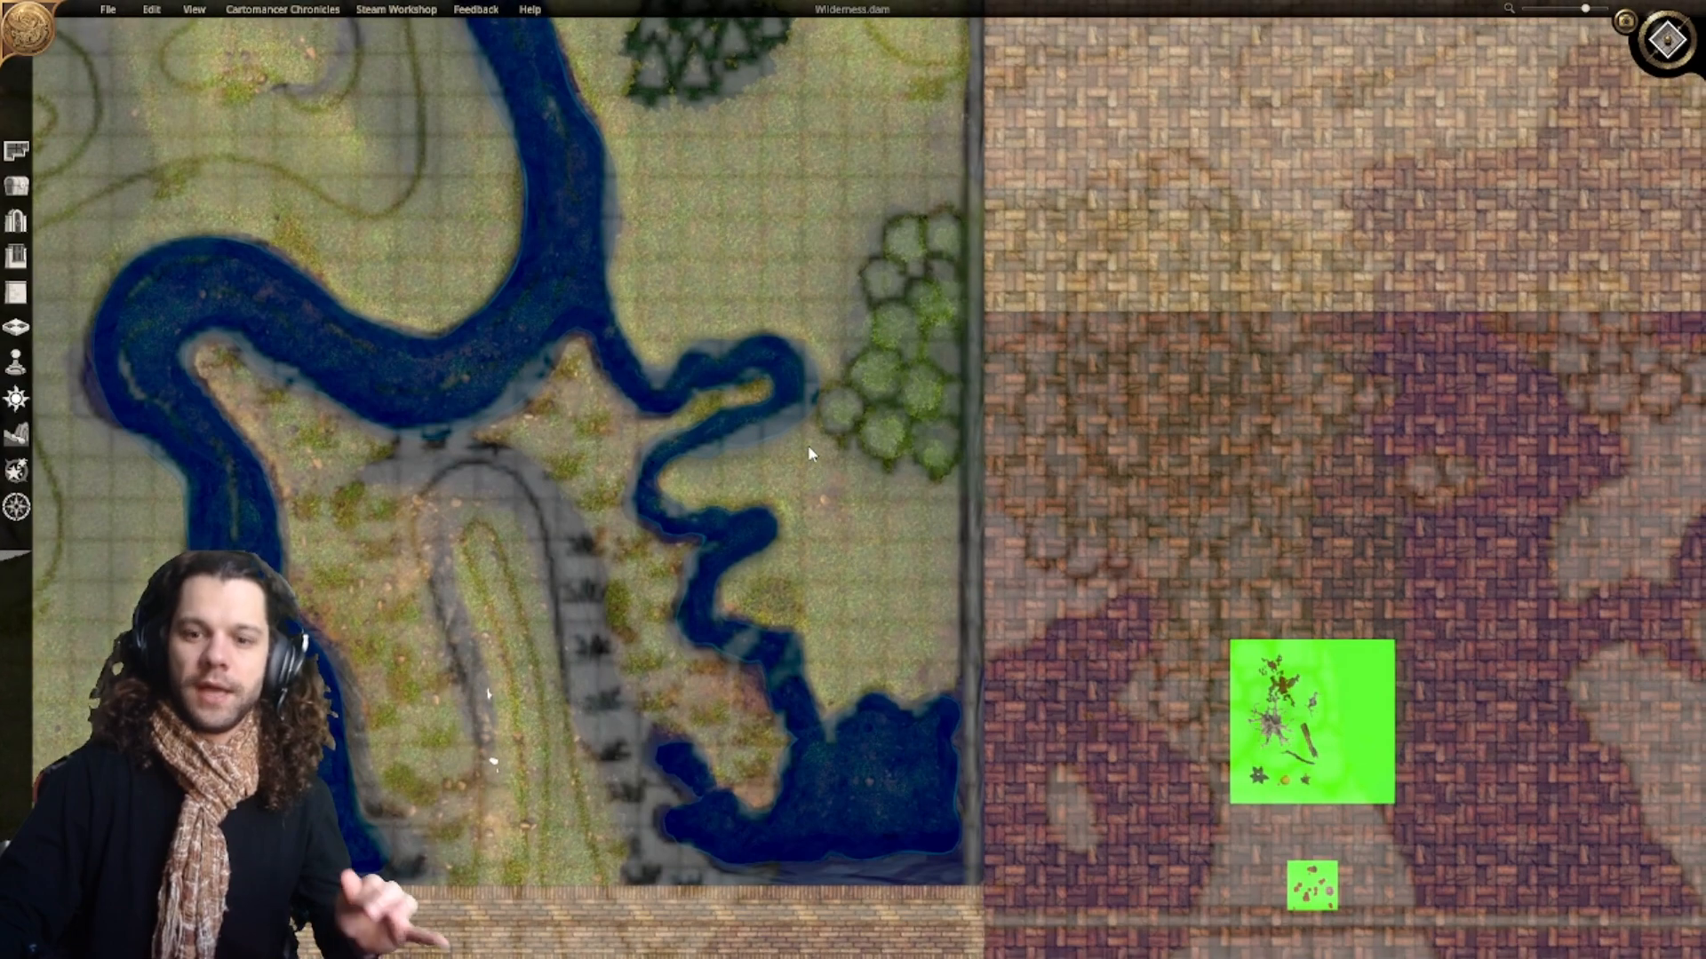
scroll(924, 595, up, 3)
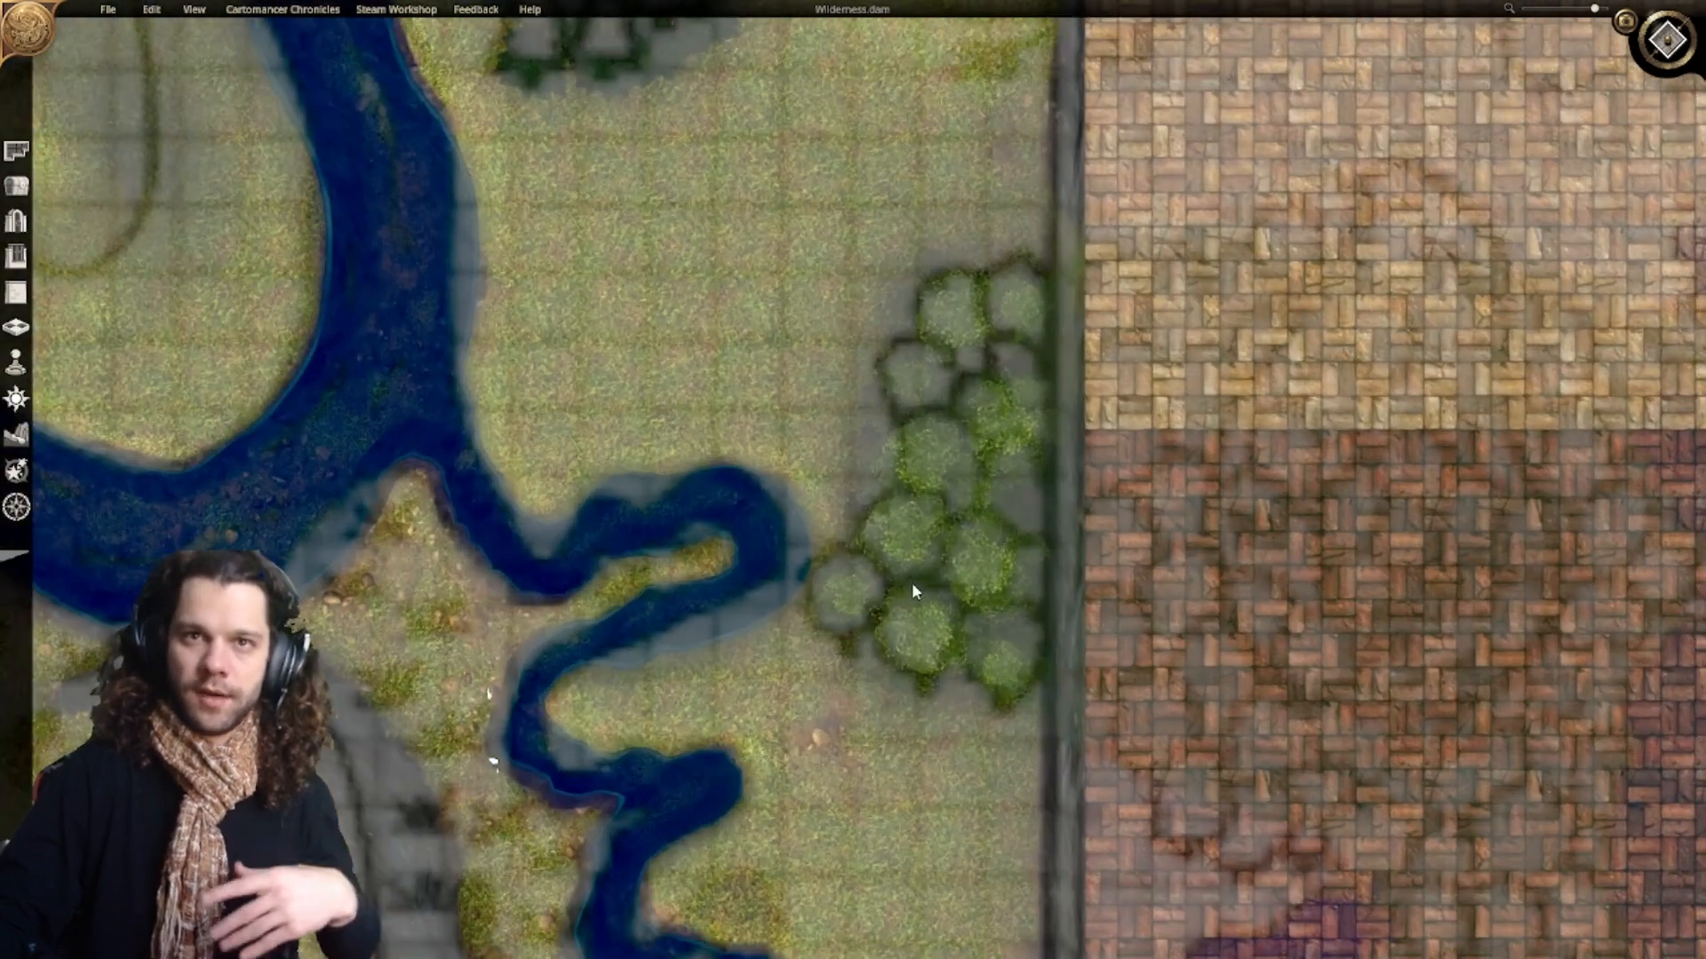
scroll(913, 590, down, 5)
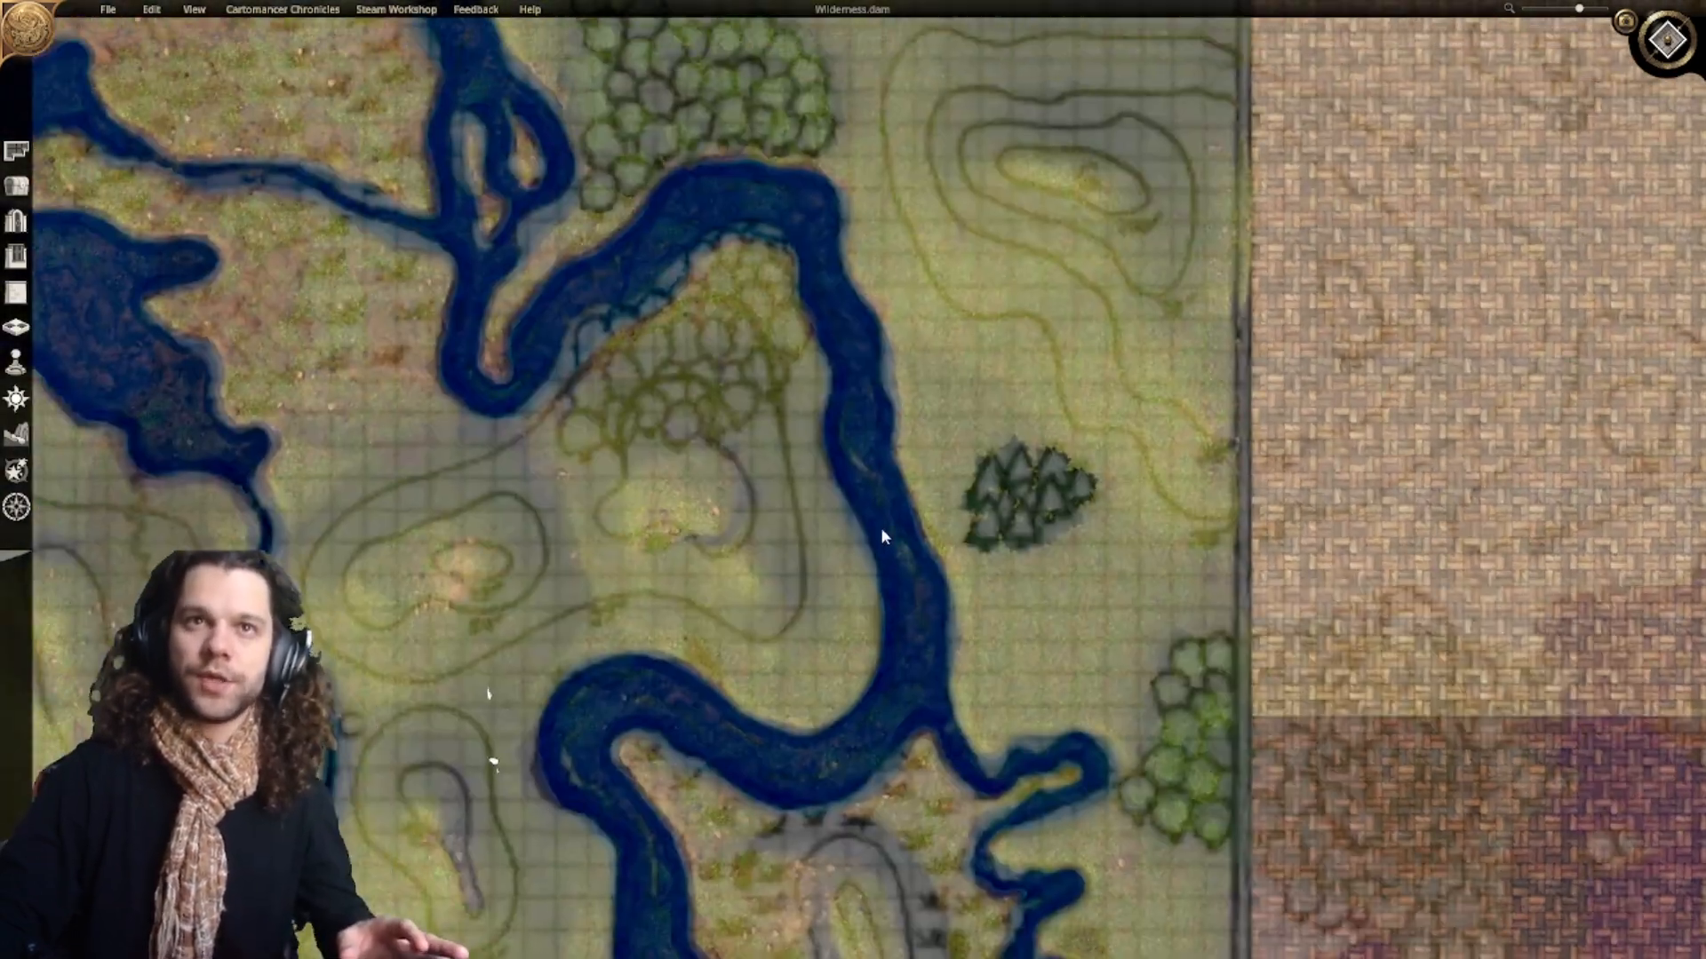
right_drag(903, 556, 1007, 707)
scroll(963, 533, up, 5)
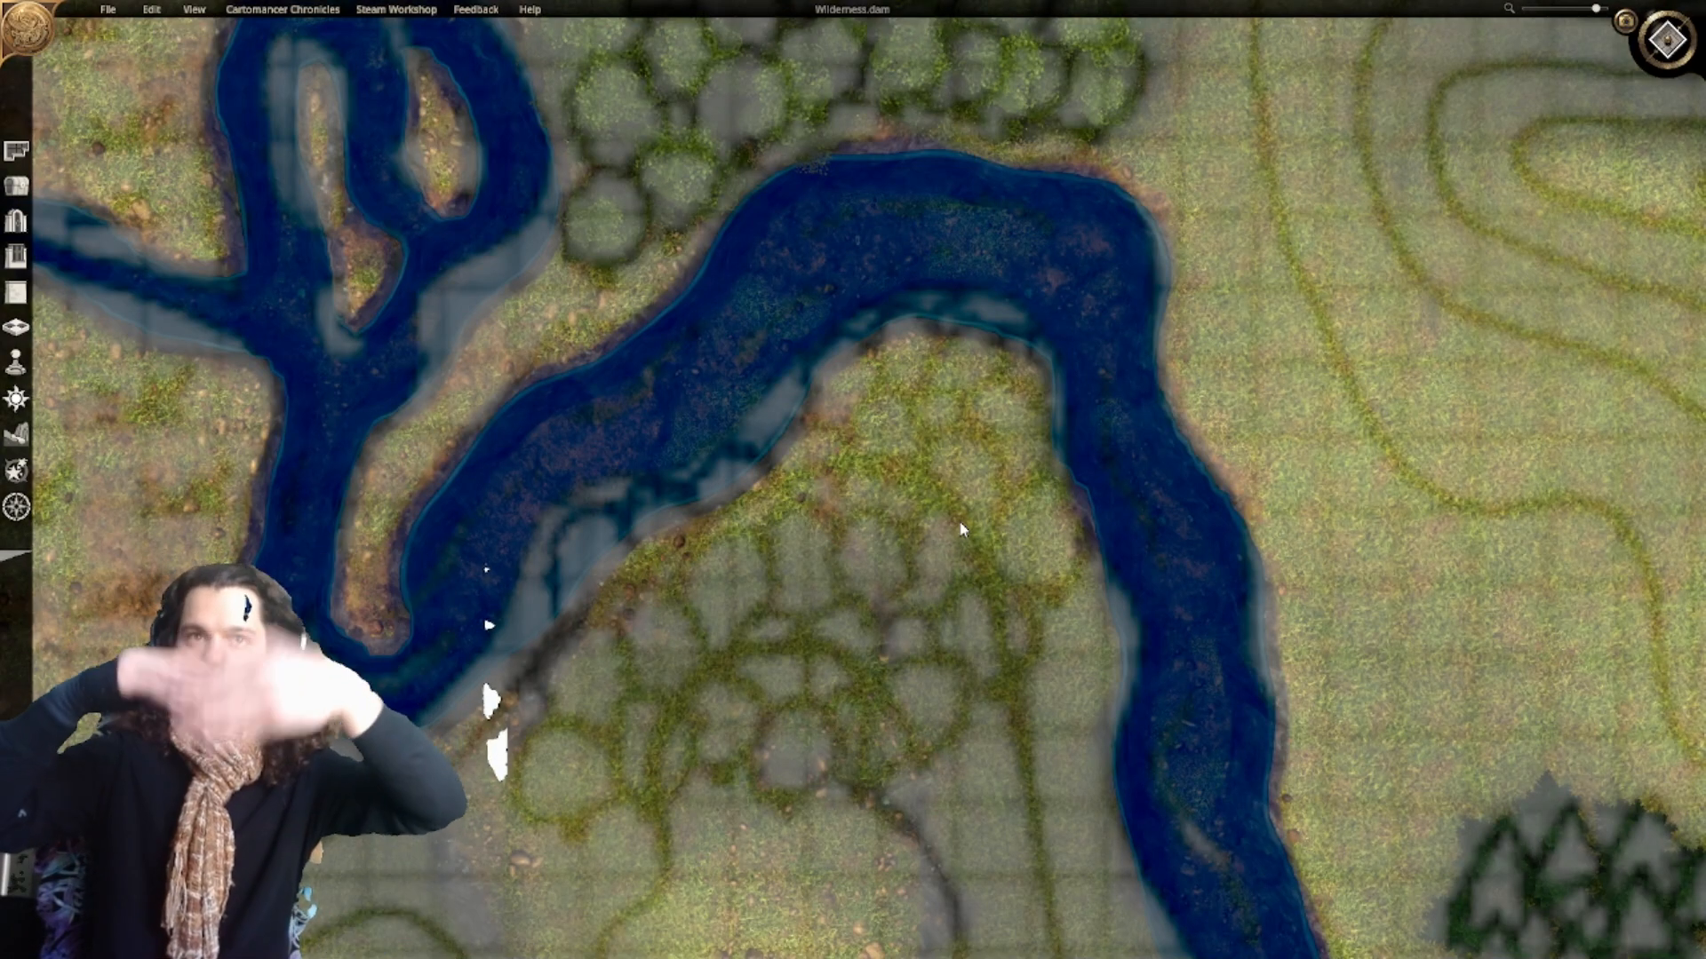
right_drag(957, 473, 973, 533)
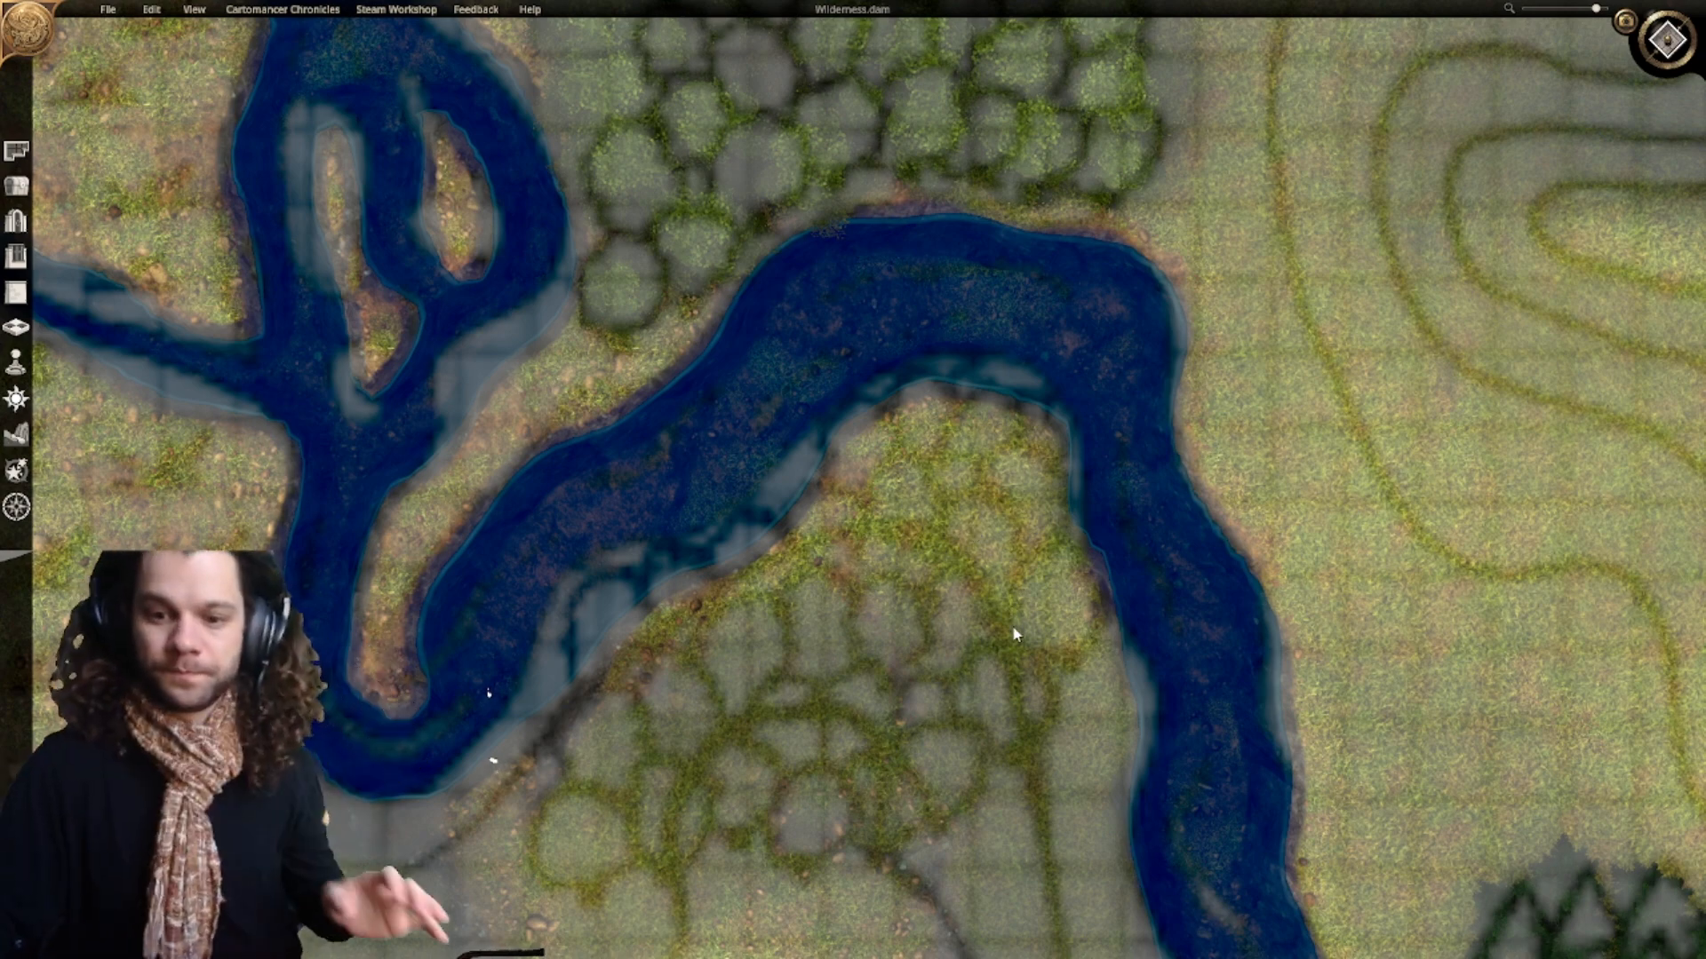
scroll(986, 556, down, 5)
scroll(917, 650, up, 3)
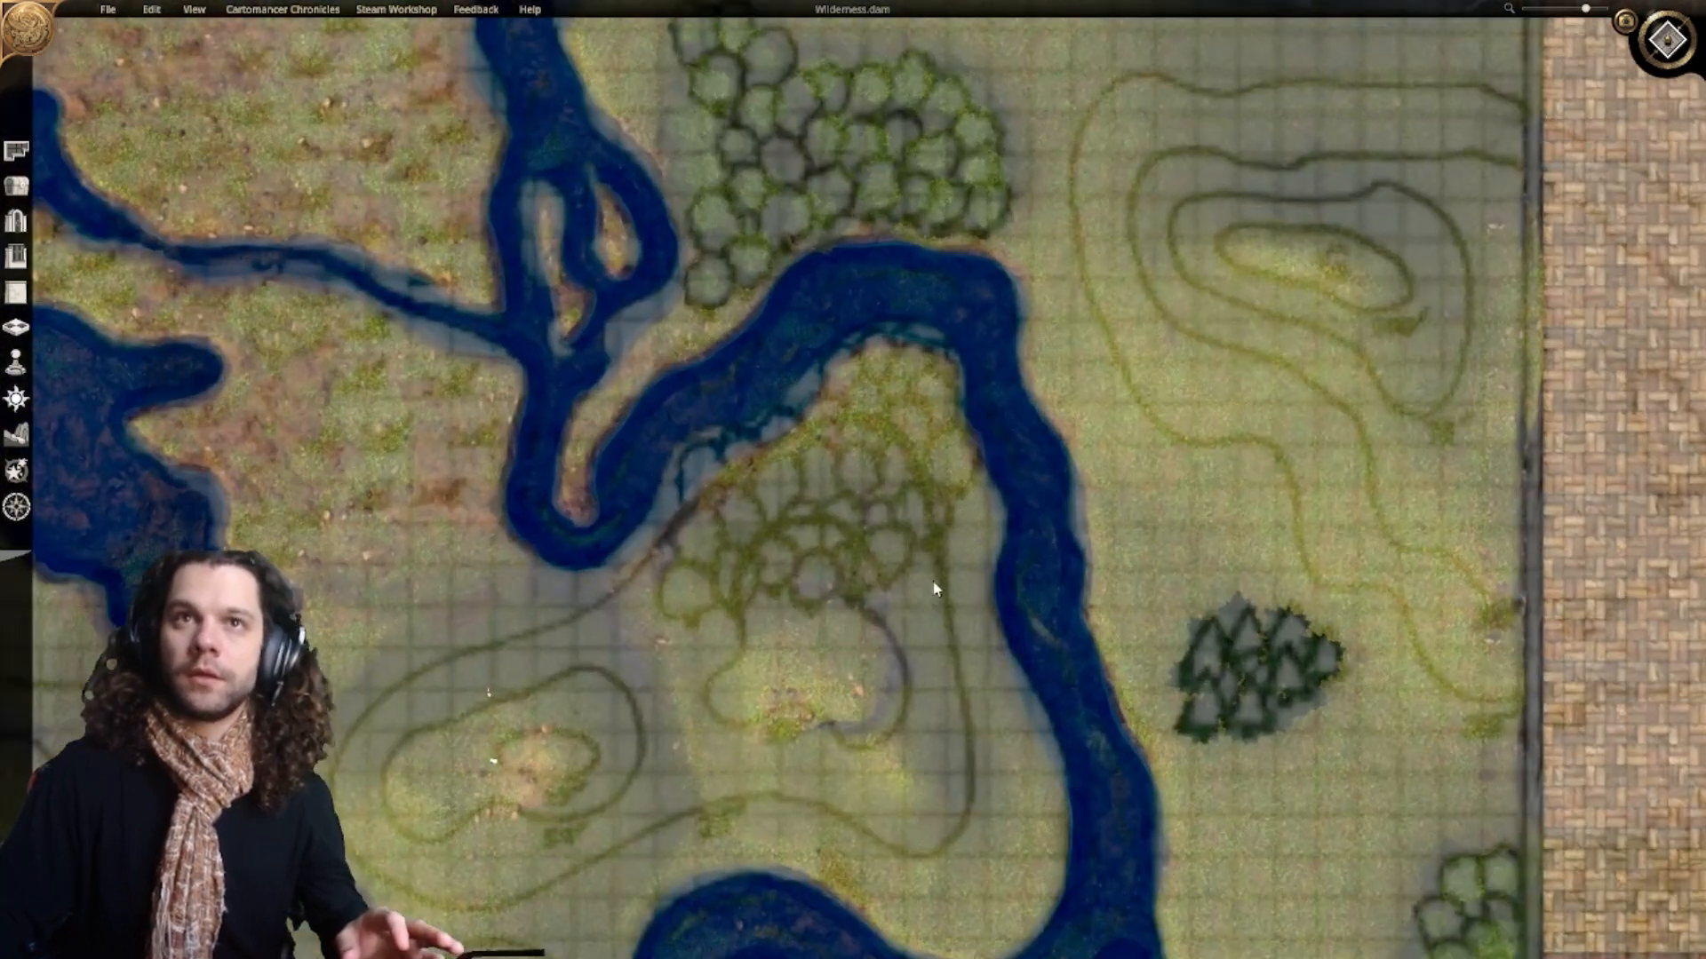
Step: Duplicate a broadleaf tree from the grove at the map's eastern edge and place four copies around the outline of the river-bend grove
middle_drag(895, 506, 1146, 668)
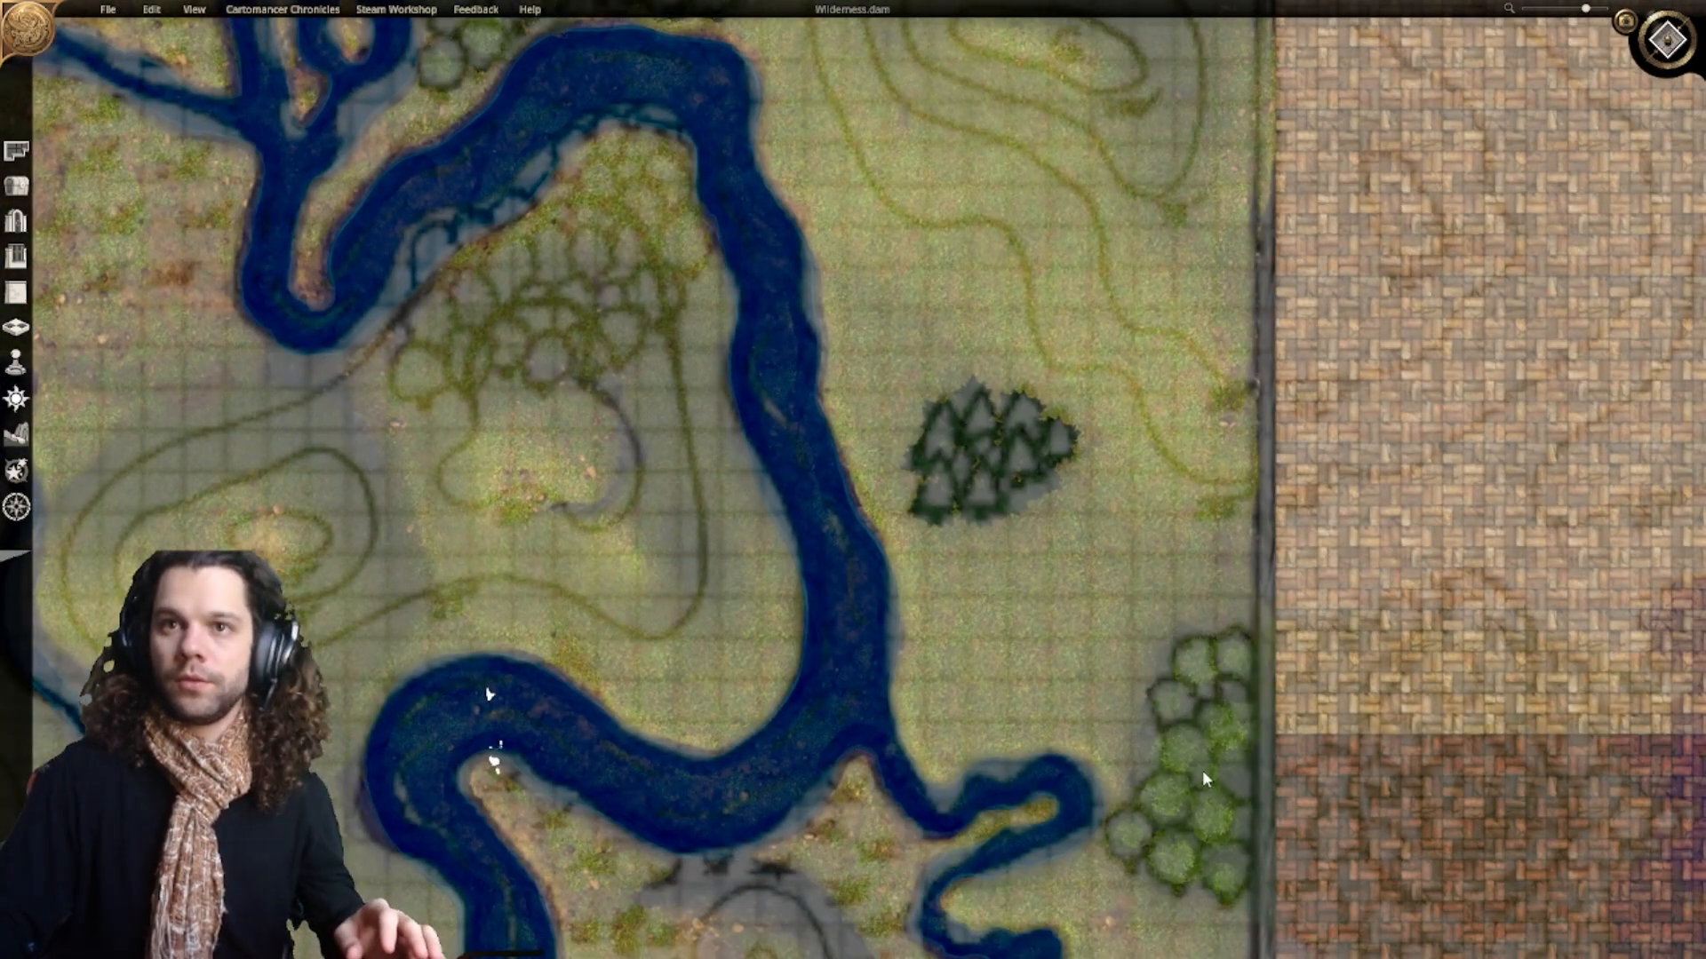
click(1179, 806)
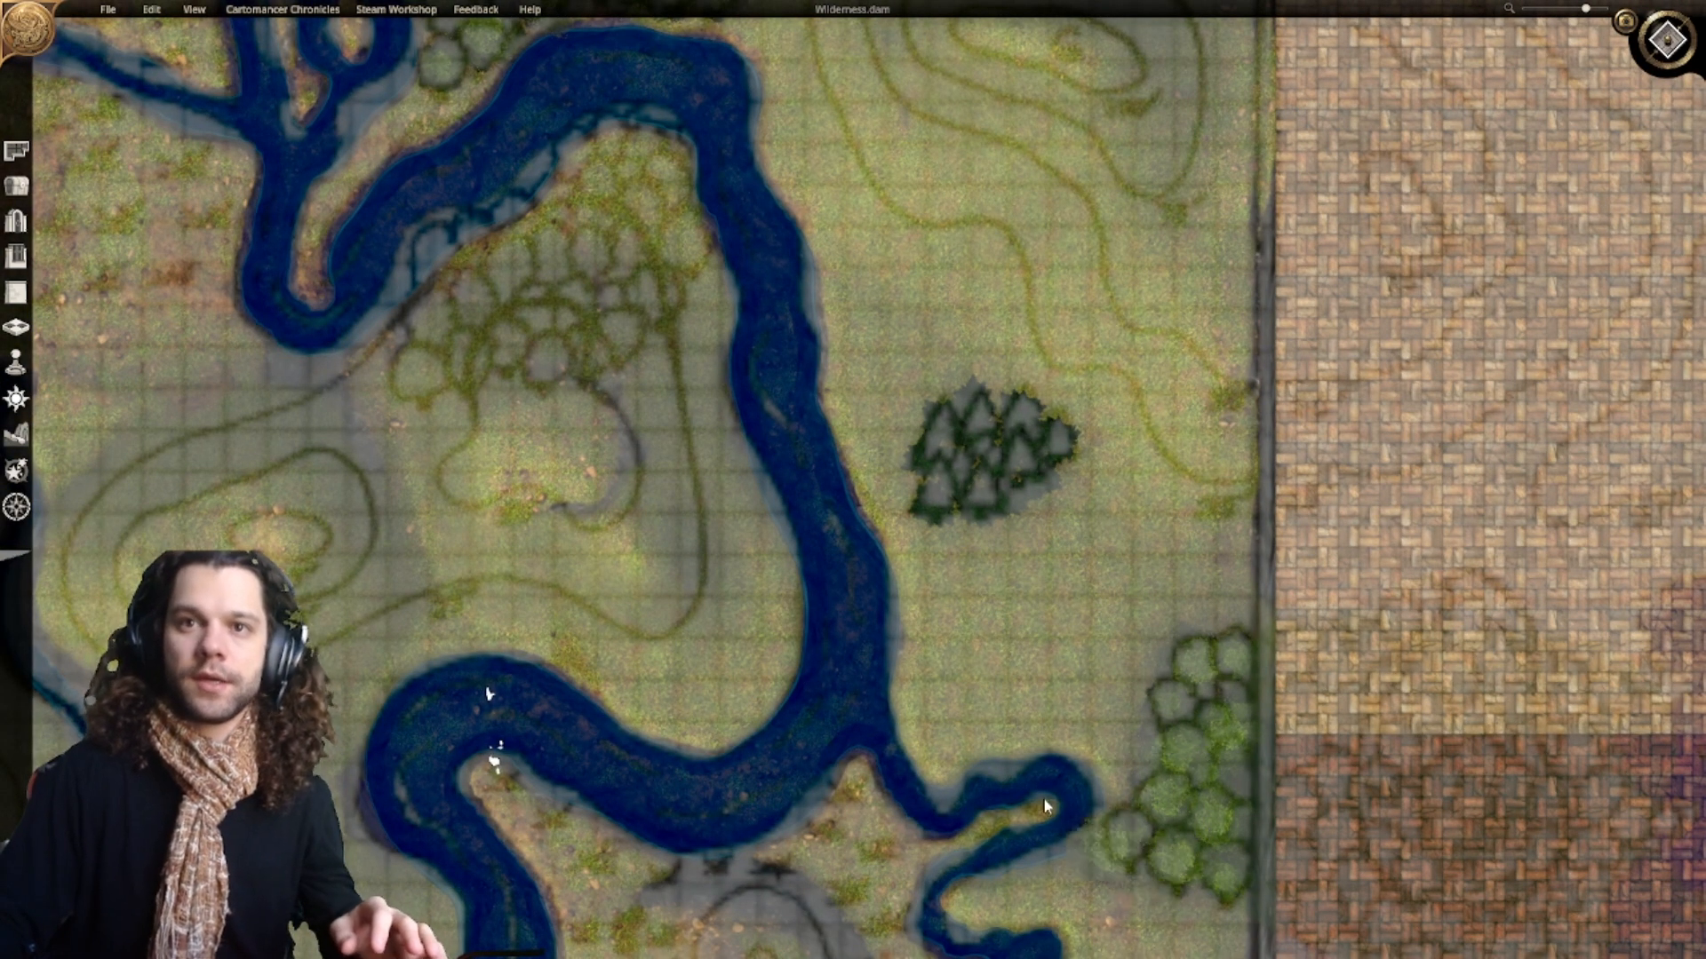
click(1145, 866)
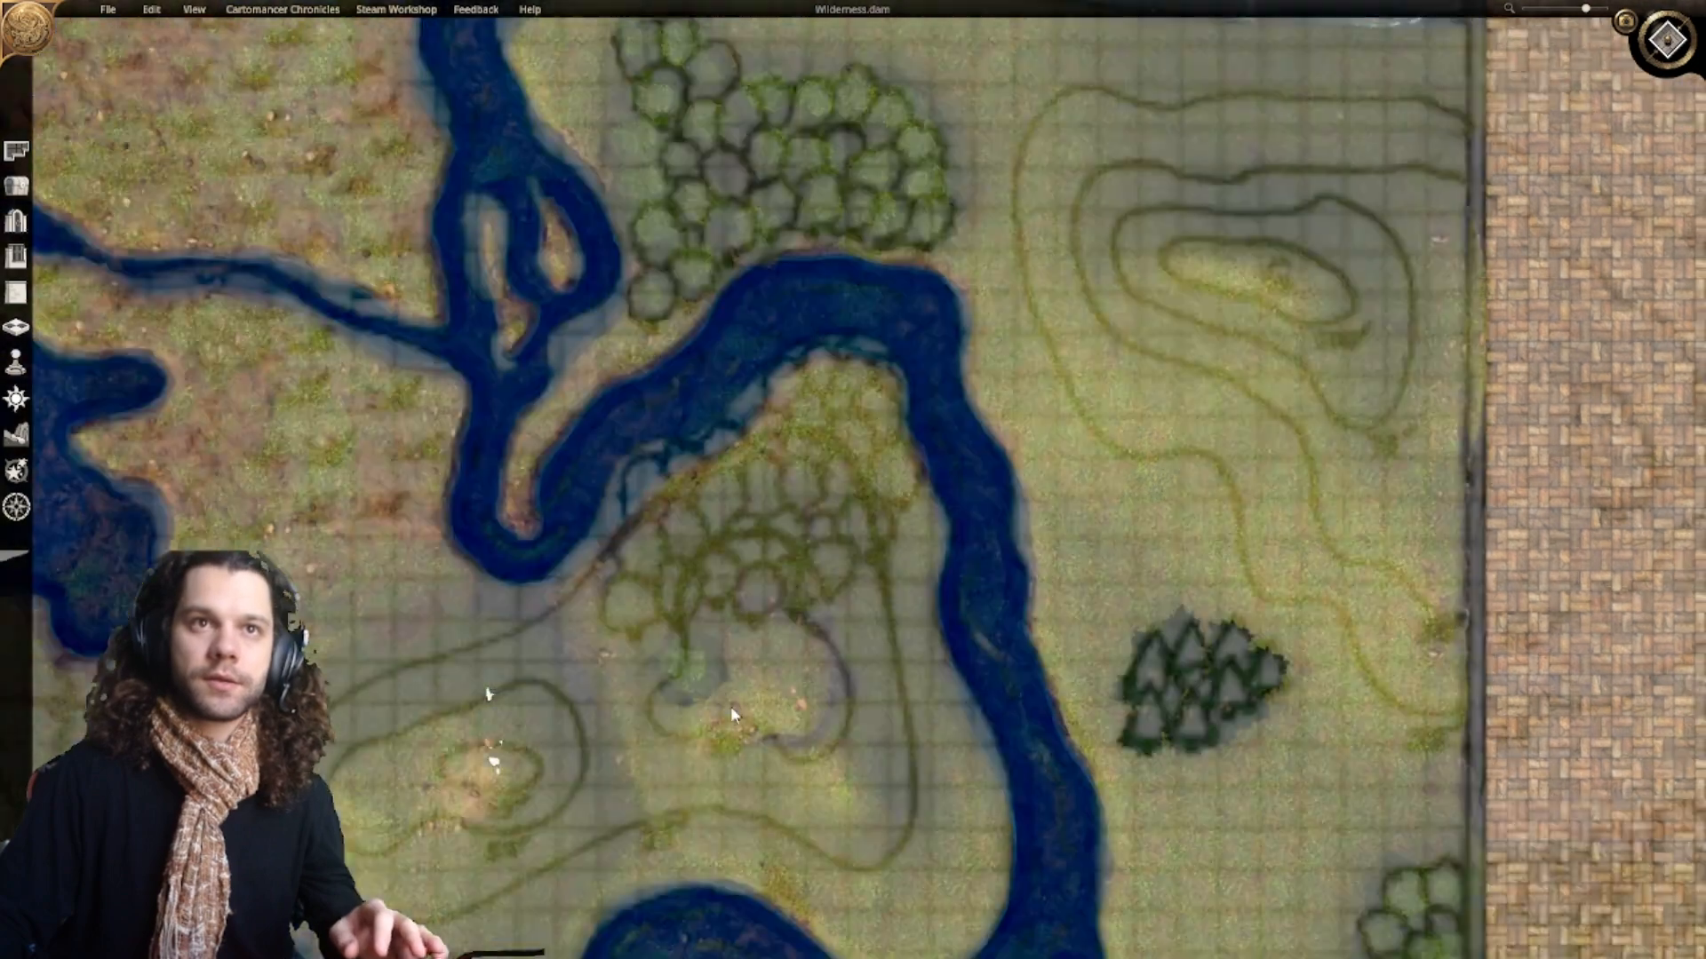
scroll(748, 675, up, 4)
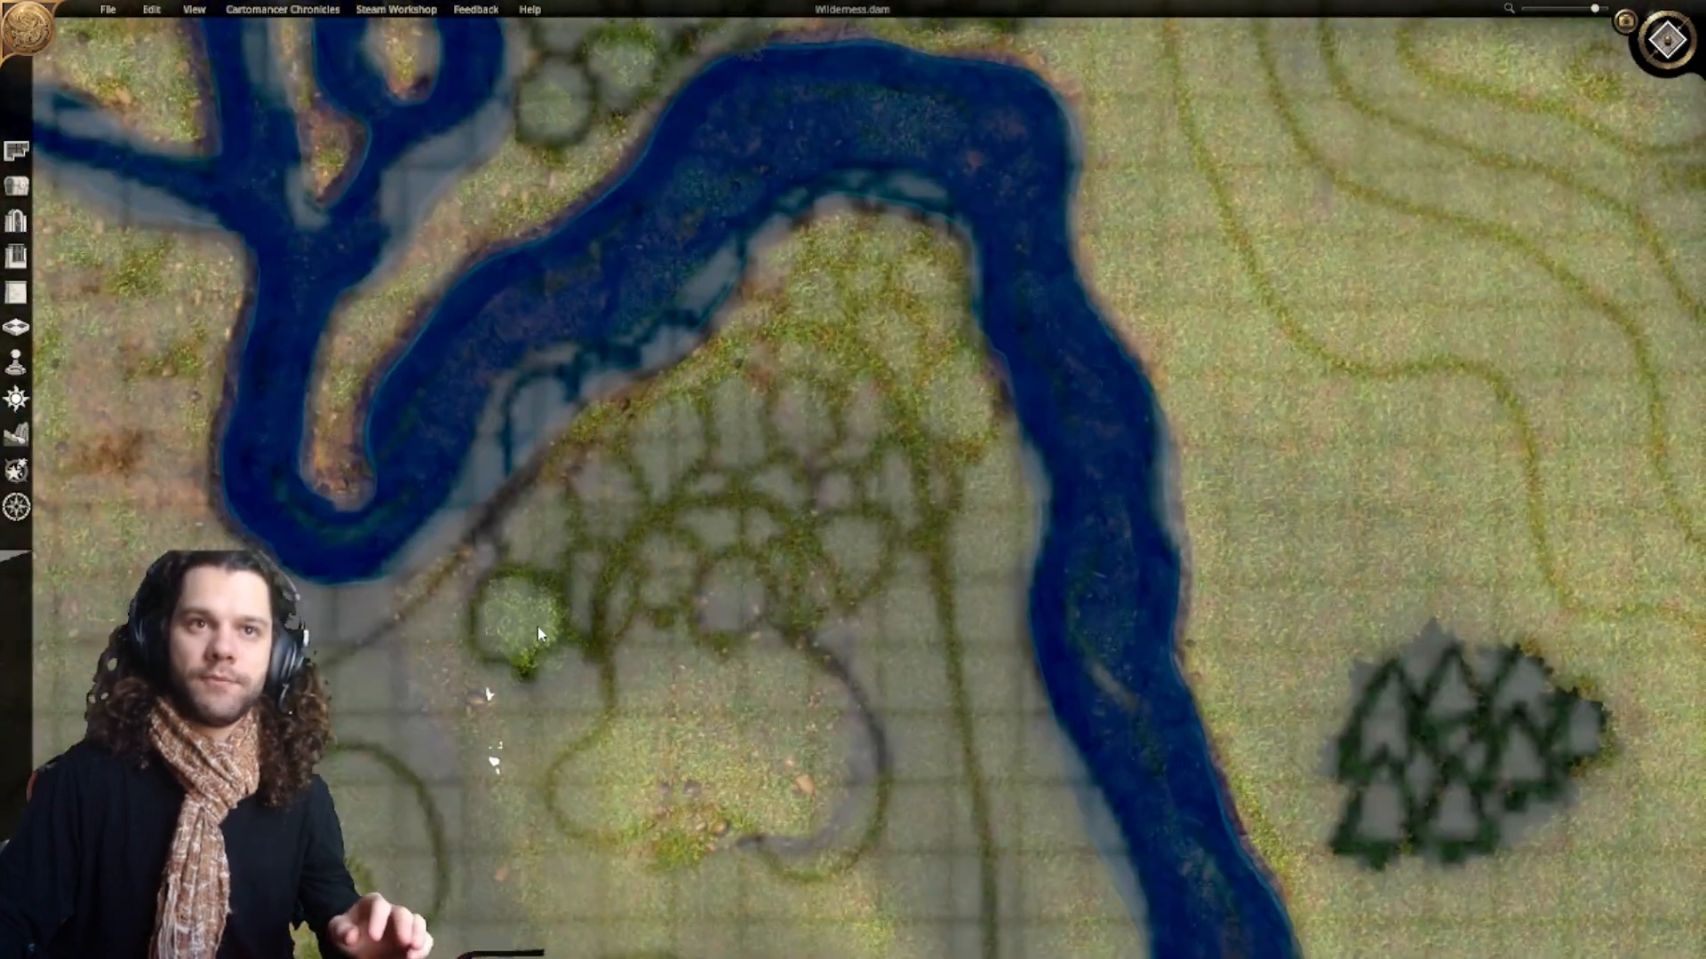
click(524, 630)
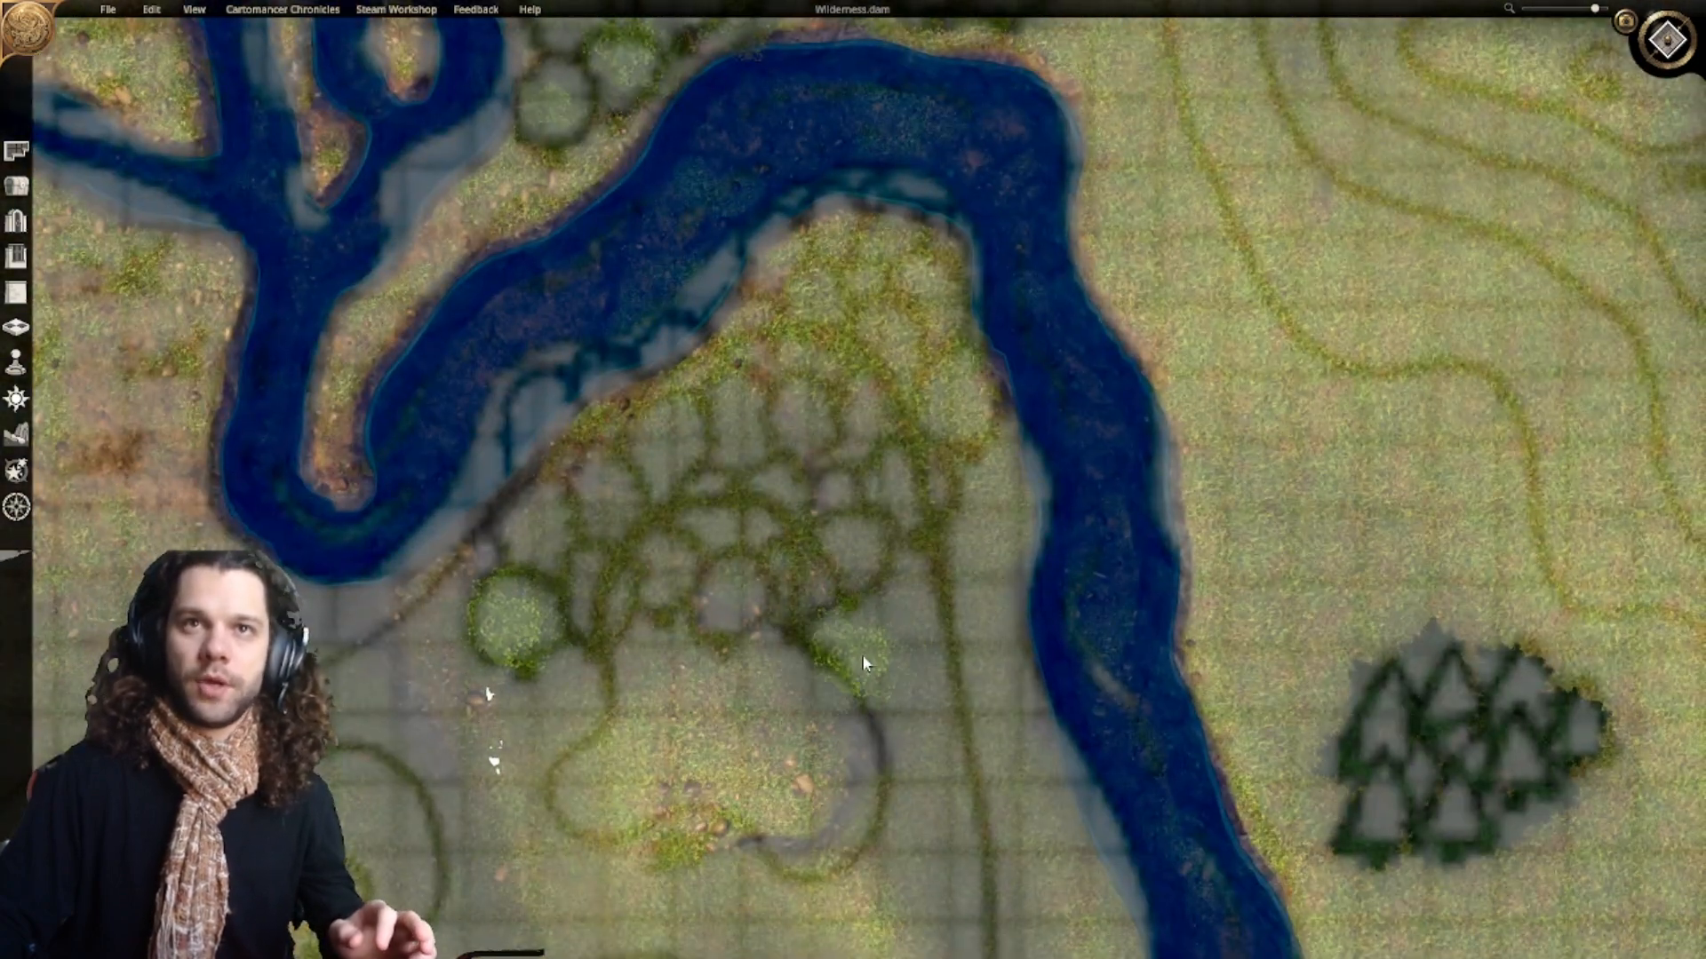
click(853, 567)
click(968, 402)
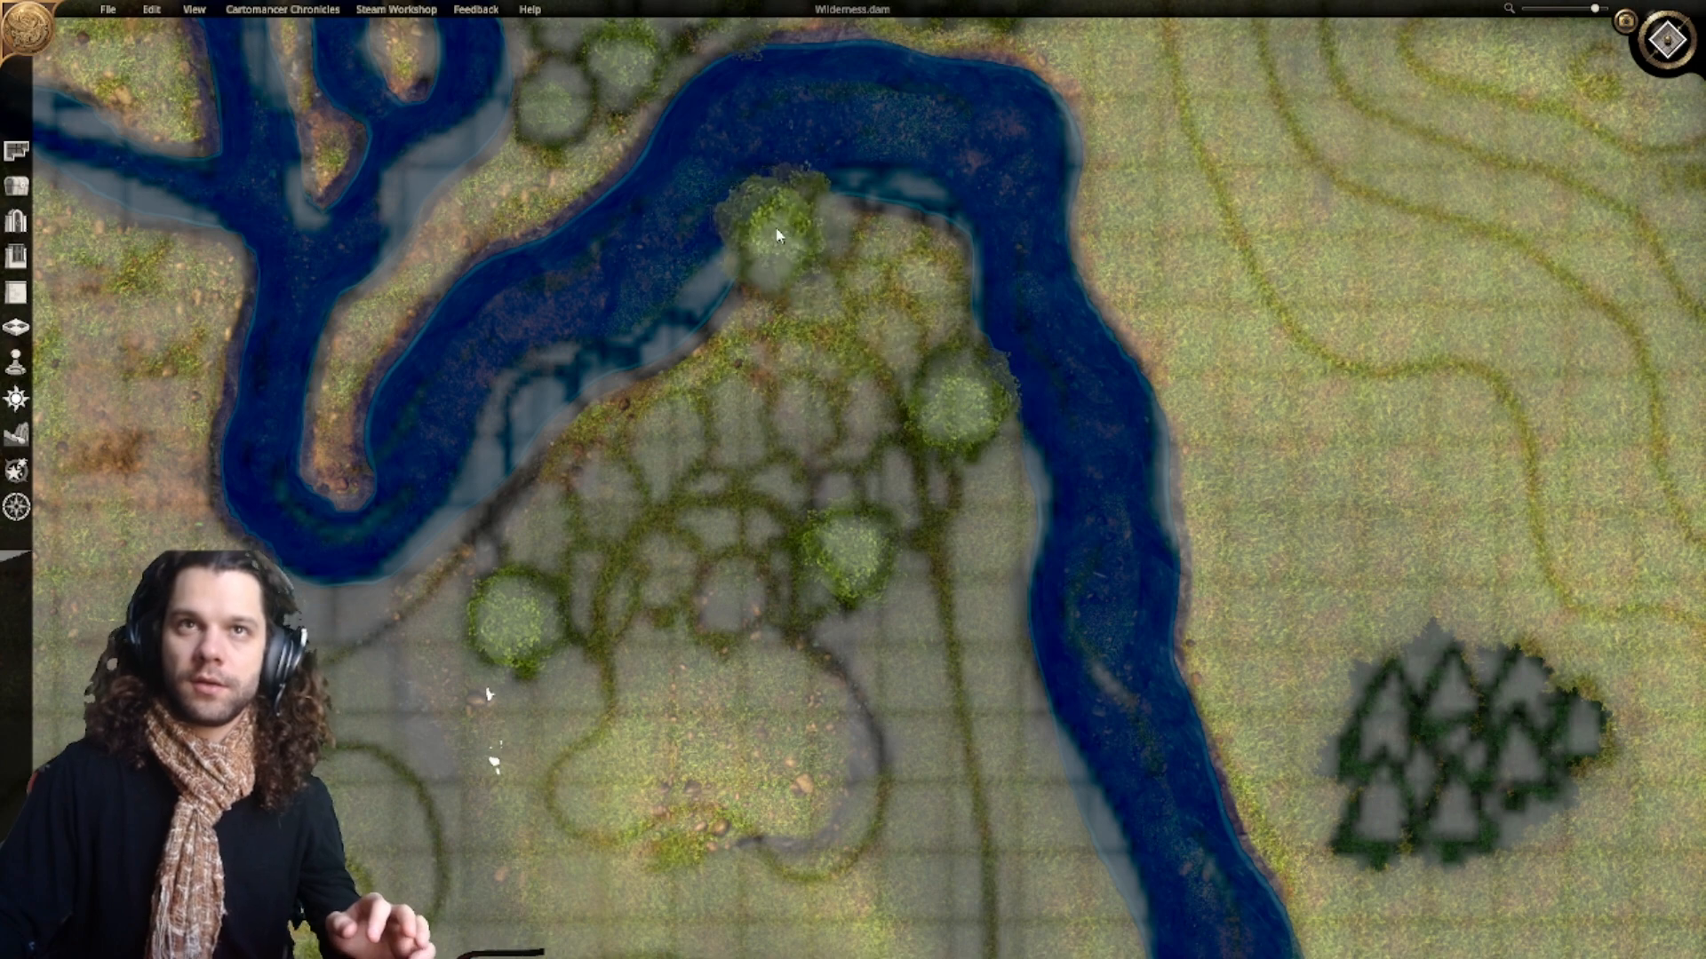
click(780, 251)
right_click(892, 289)
Step: Duplicate the southernmost Maple Tree of the grove north of the river and place small trees along the river-bend grove's southern, eastern and northern edges
right_drag(894, 288, 898, 595)
scroll(891, 392, down, 3)
click(669, 483)
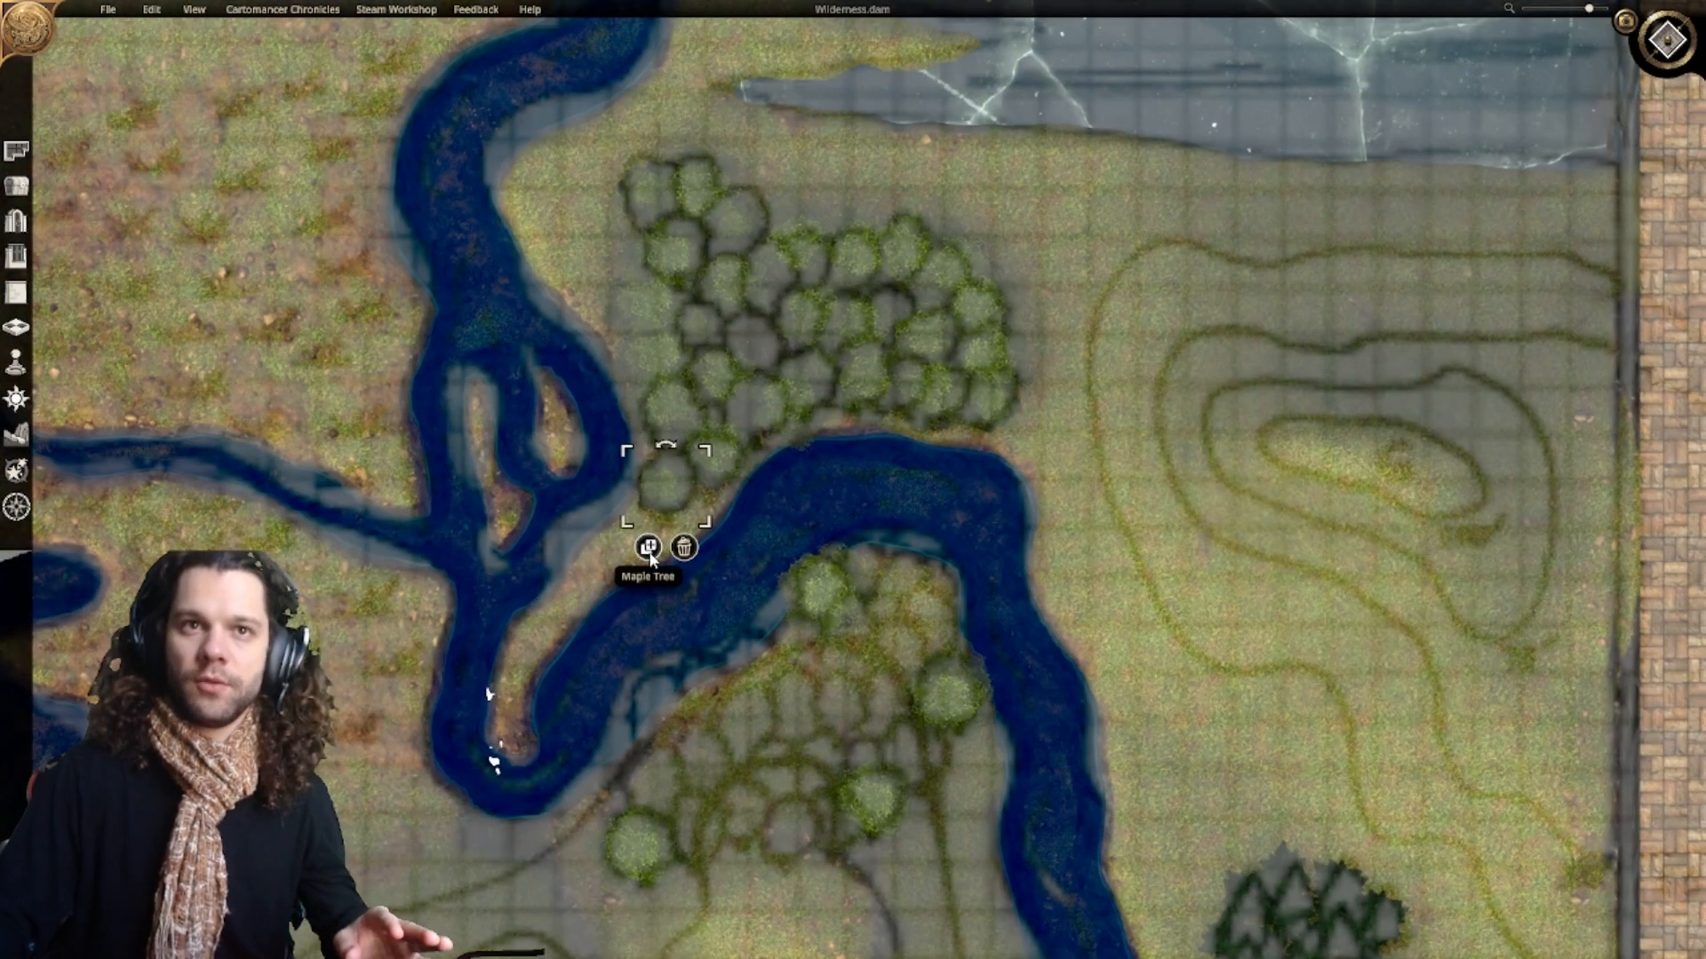
click(650, 548)
scroll(858, 701, up, 3)
right_drag(867, 664, 903, 406)
click(679, 720)
click(854, 710)
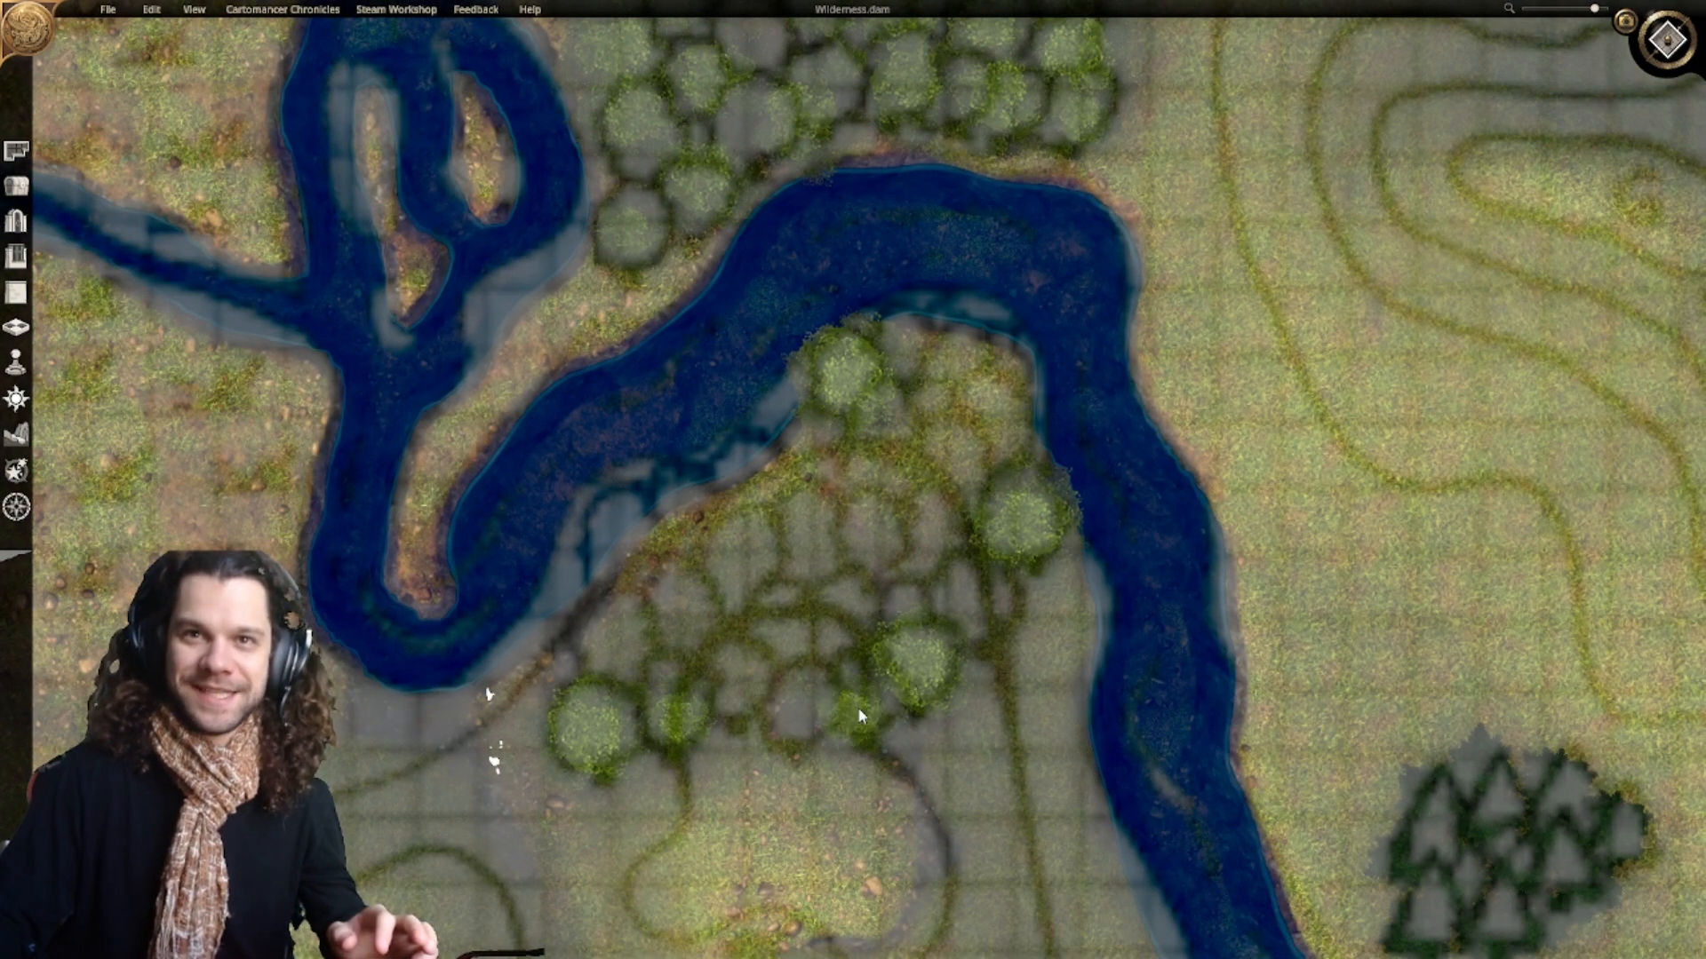
click(988, 577)
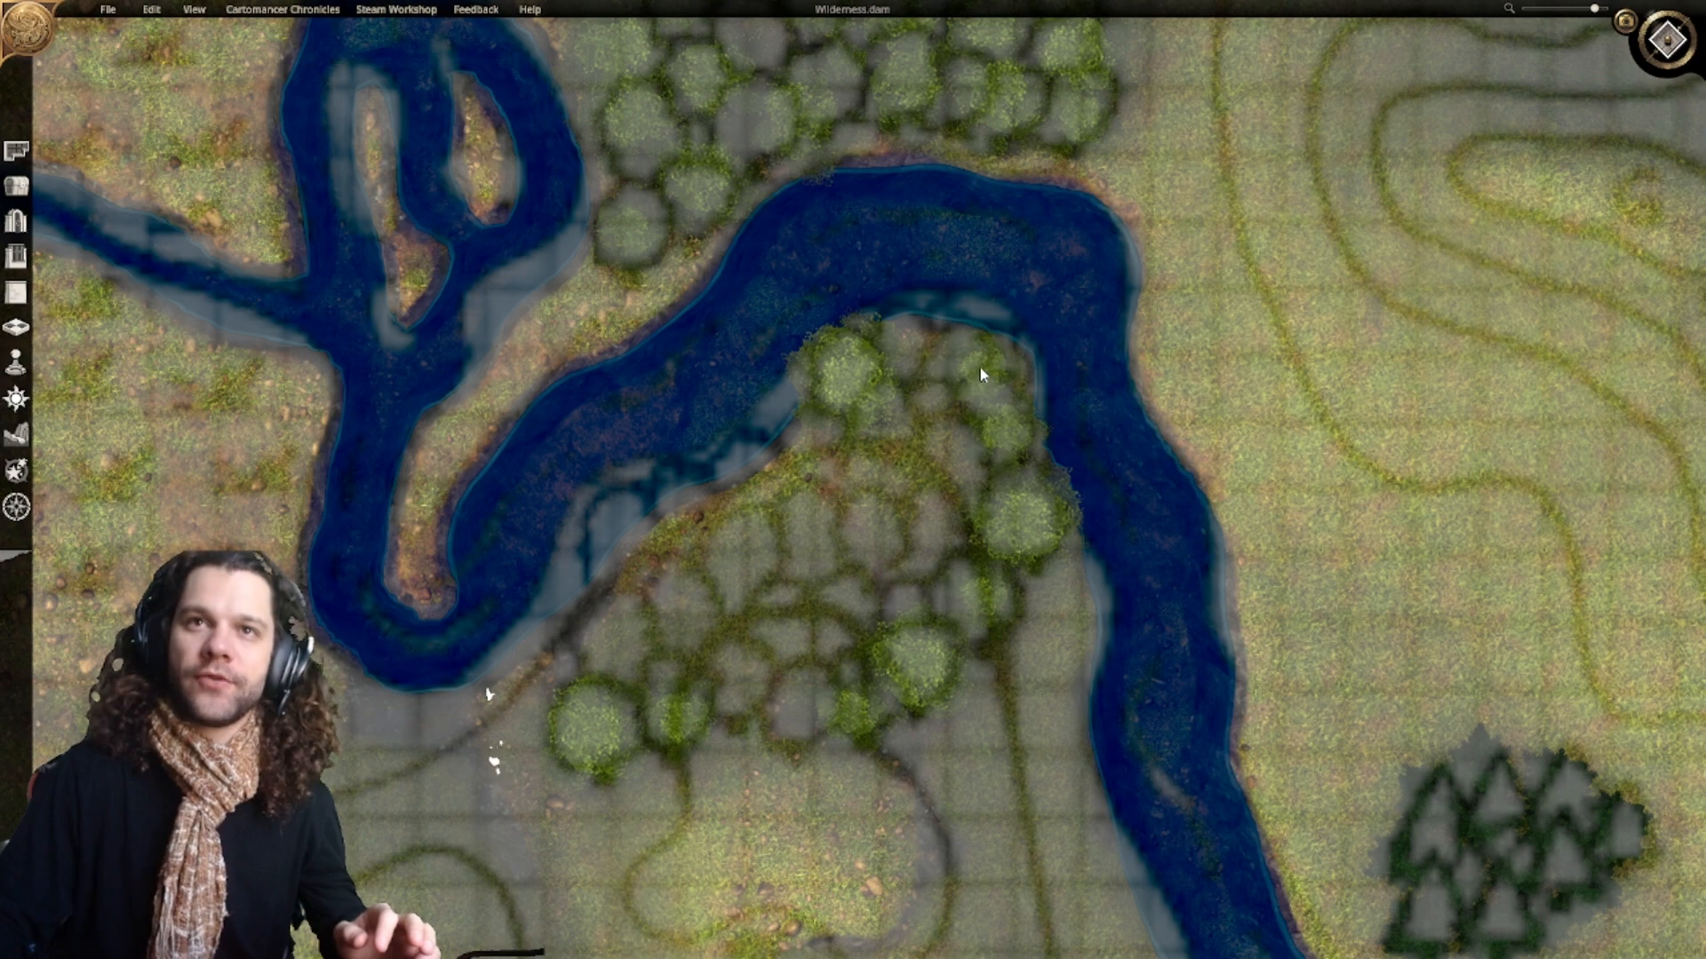
click(915, 356)
right_click(991, 473)
Step: Duplicate the large tree on the eastern edge of the river-bend grove and fill the grove's eastern and central circles
click(1029, 539)
click(1010, 615)
click(946, 542)
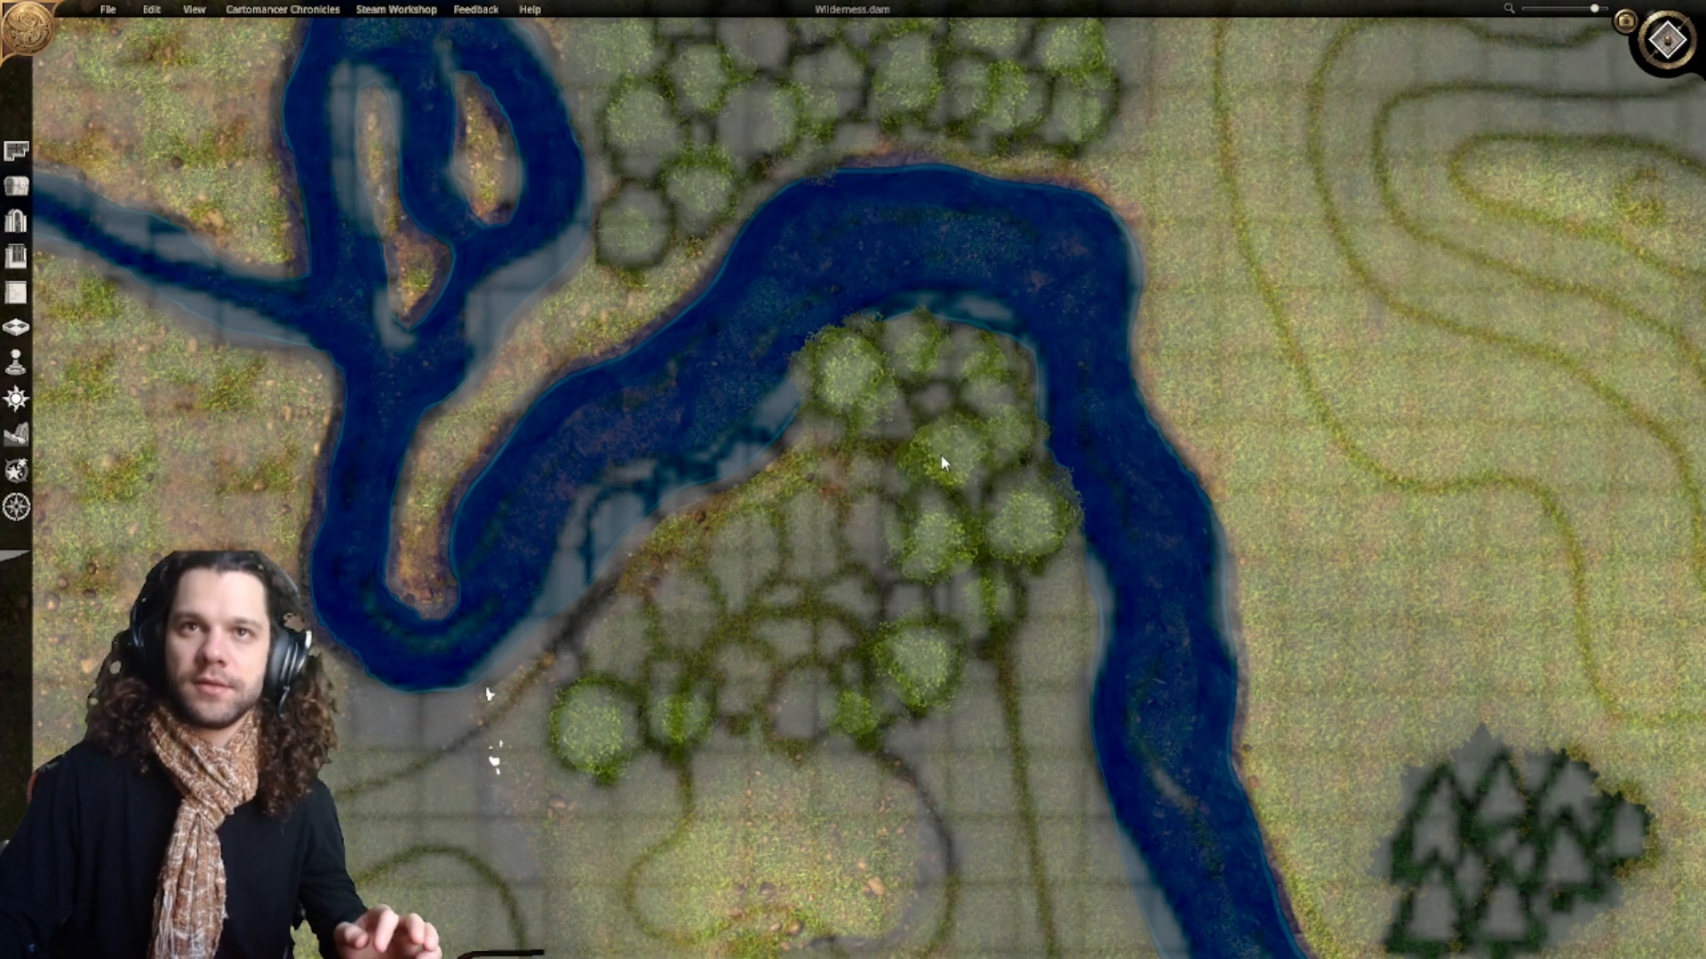
click(940, 452)
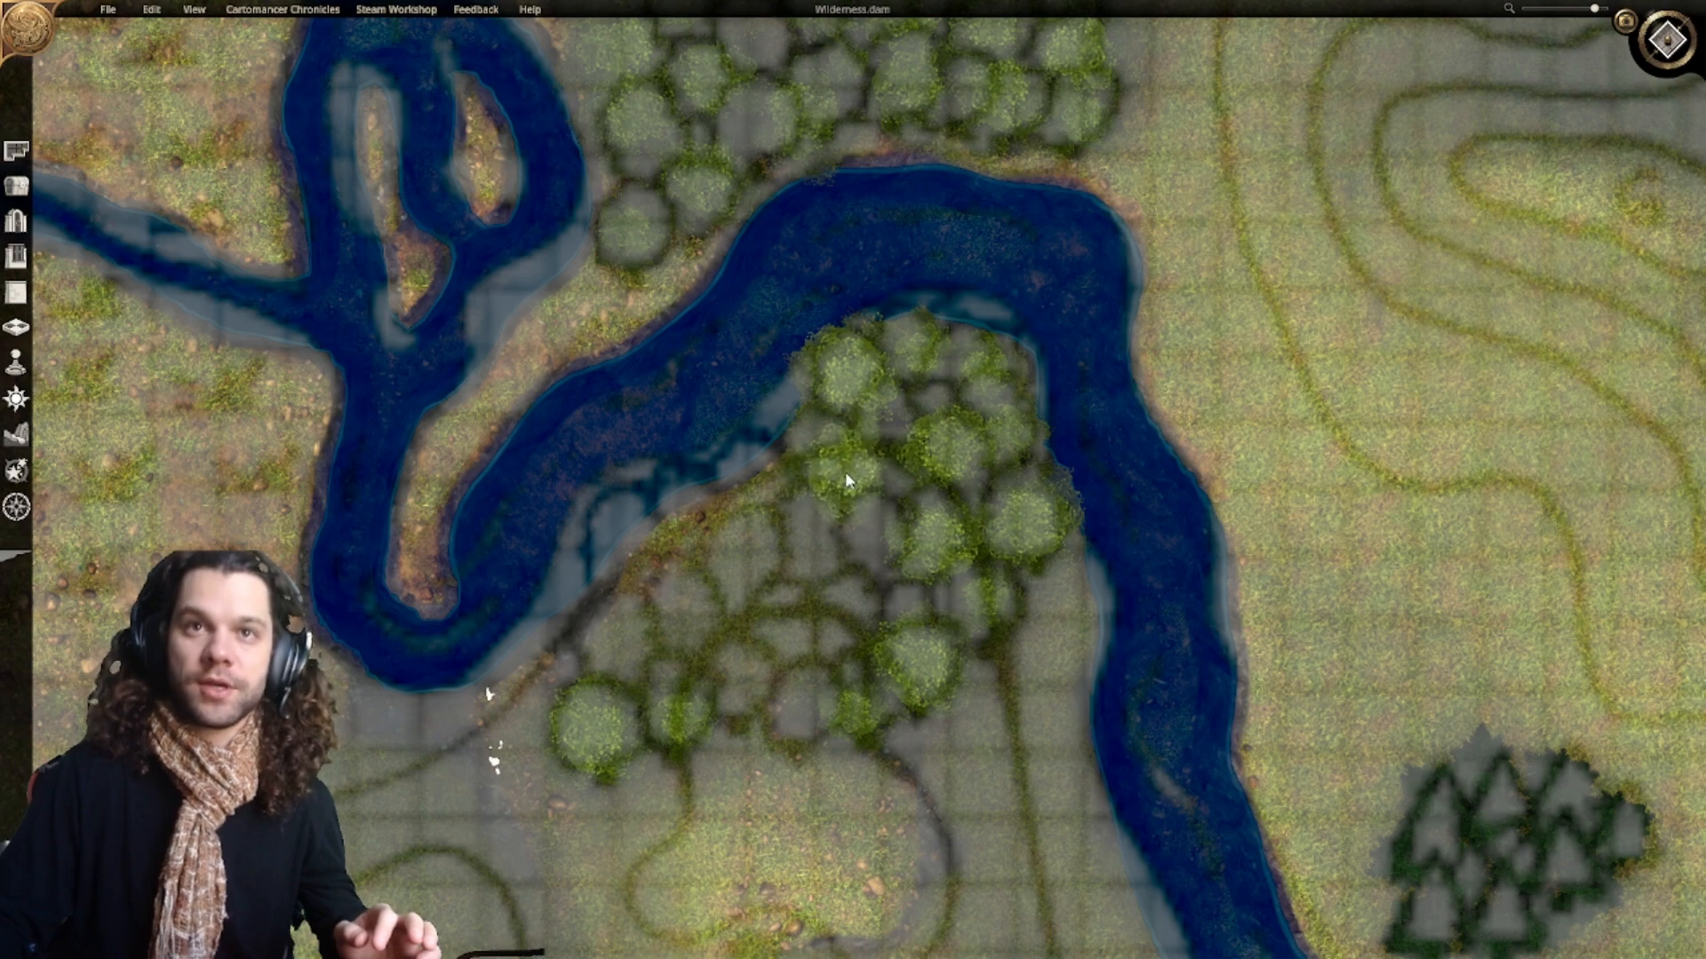
click(845, 481)
click(851, 587)
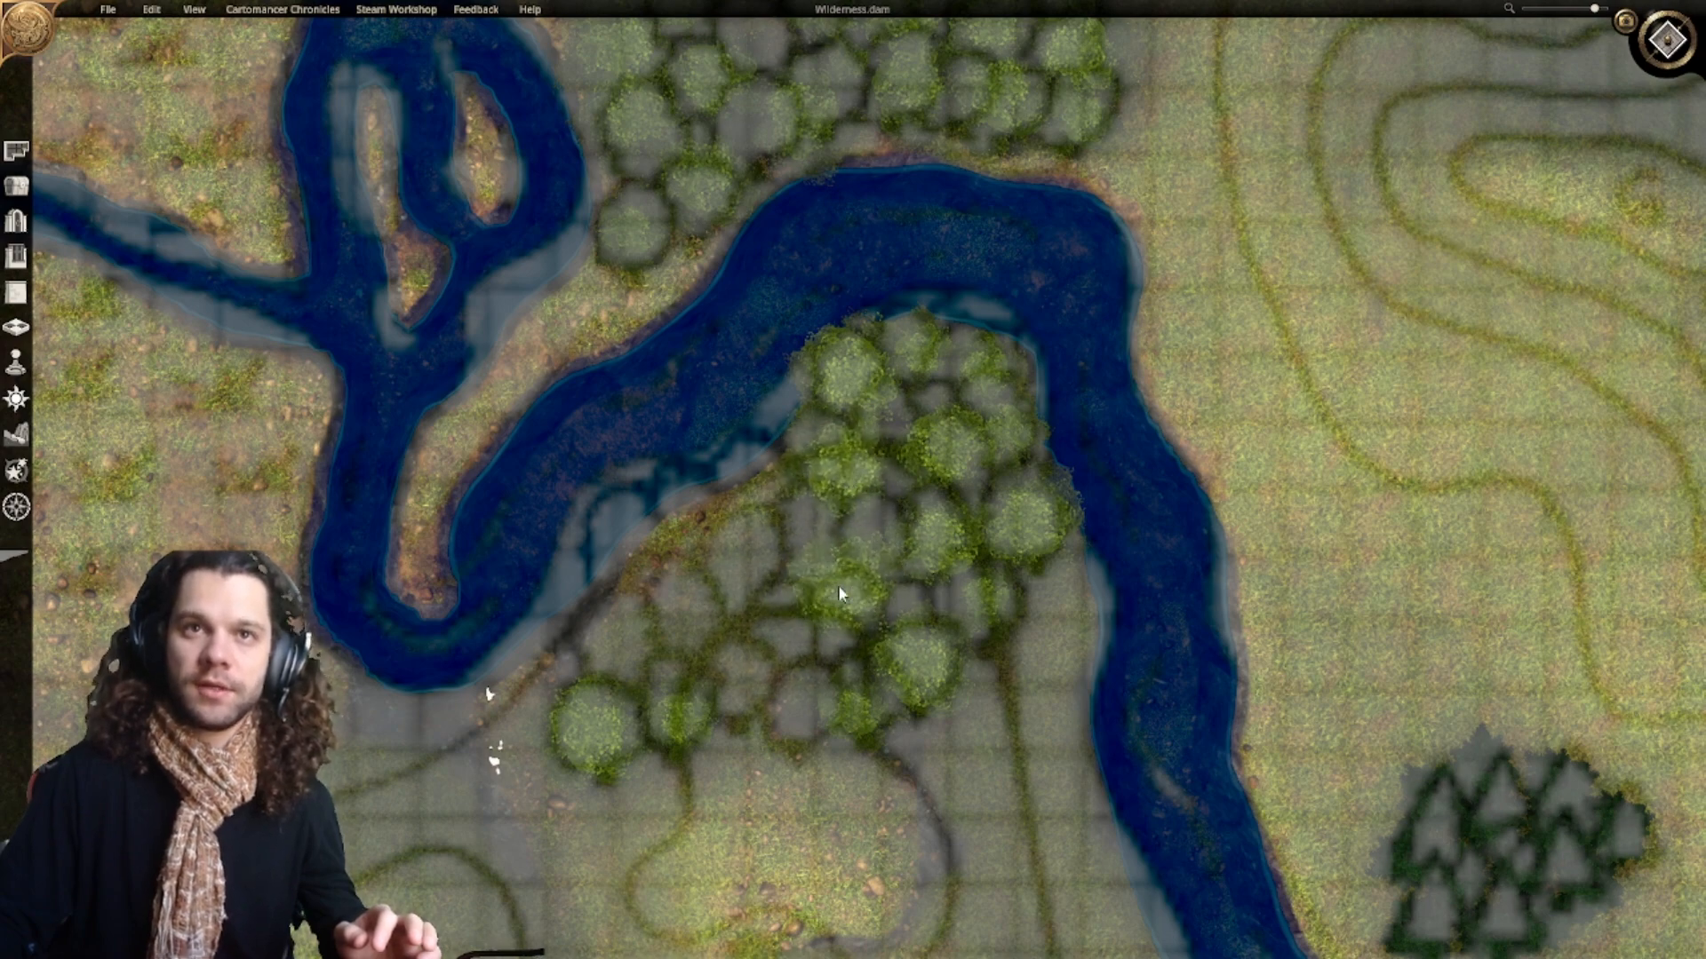
Step: Fill the remaining western and south-central circles of the river-bend grove with broadleaf trees
click(762, 531)
click(811, 682)
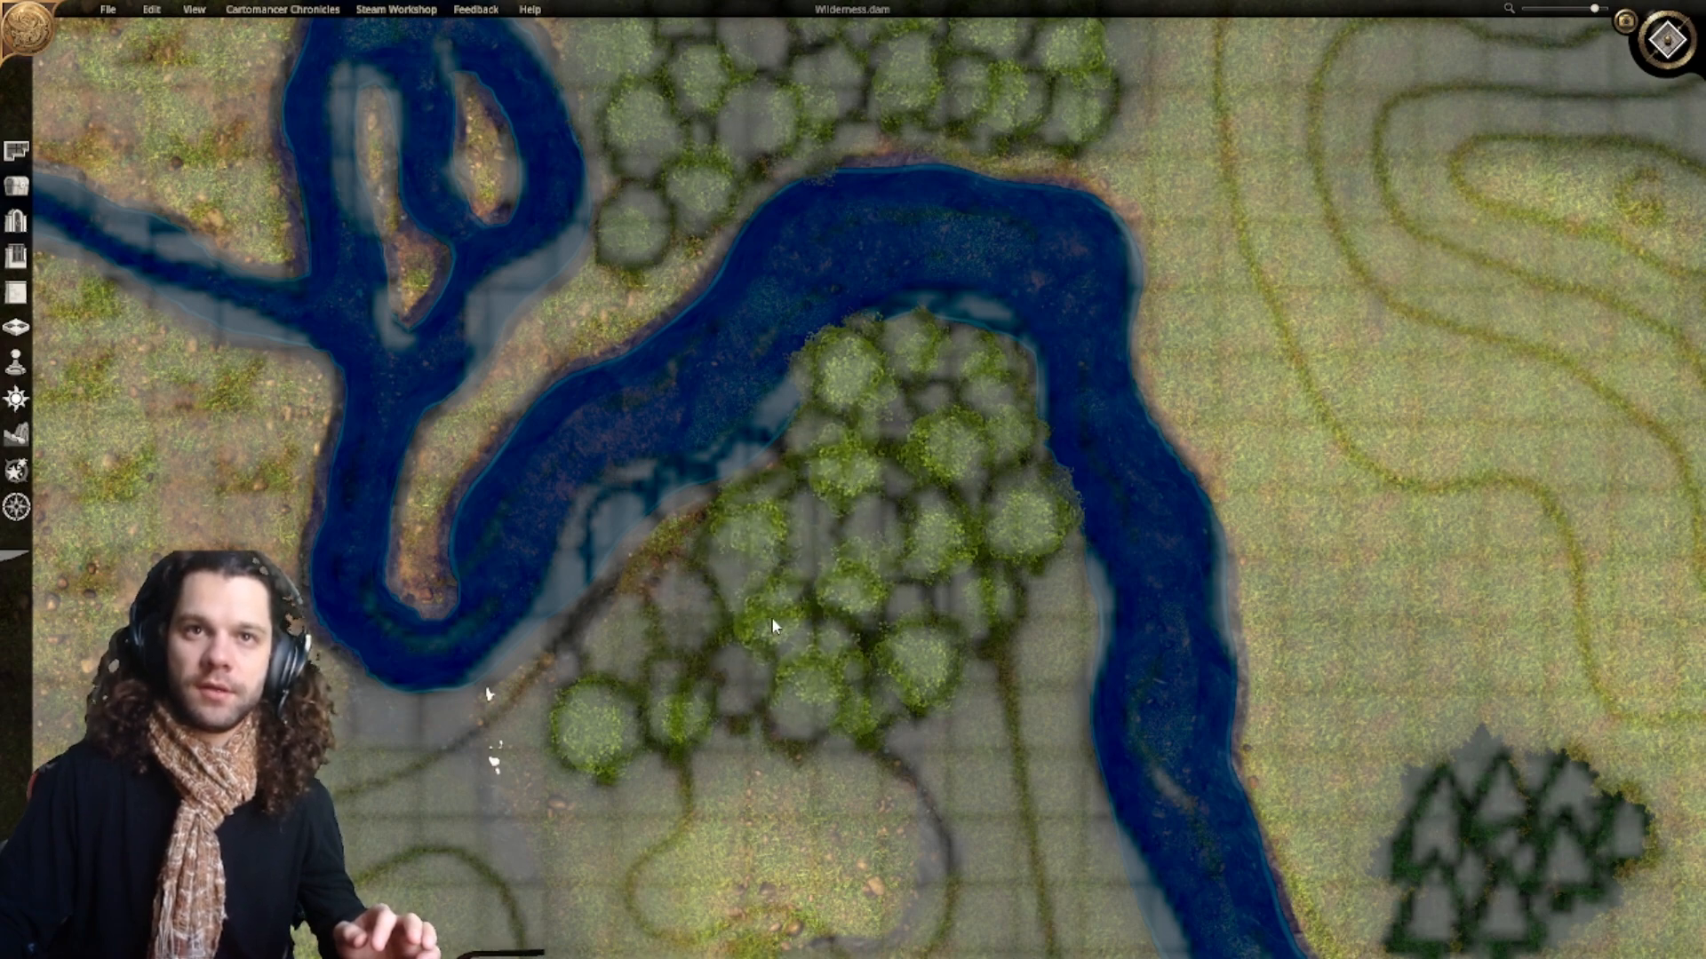
click(771, 616)
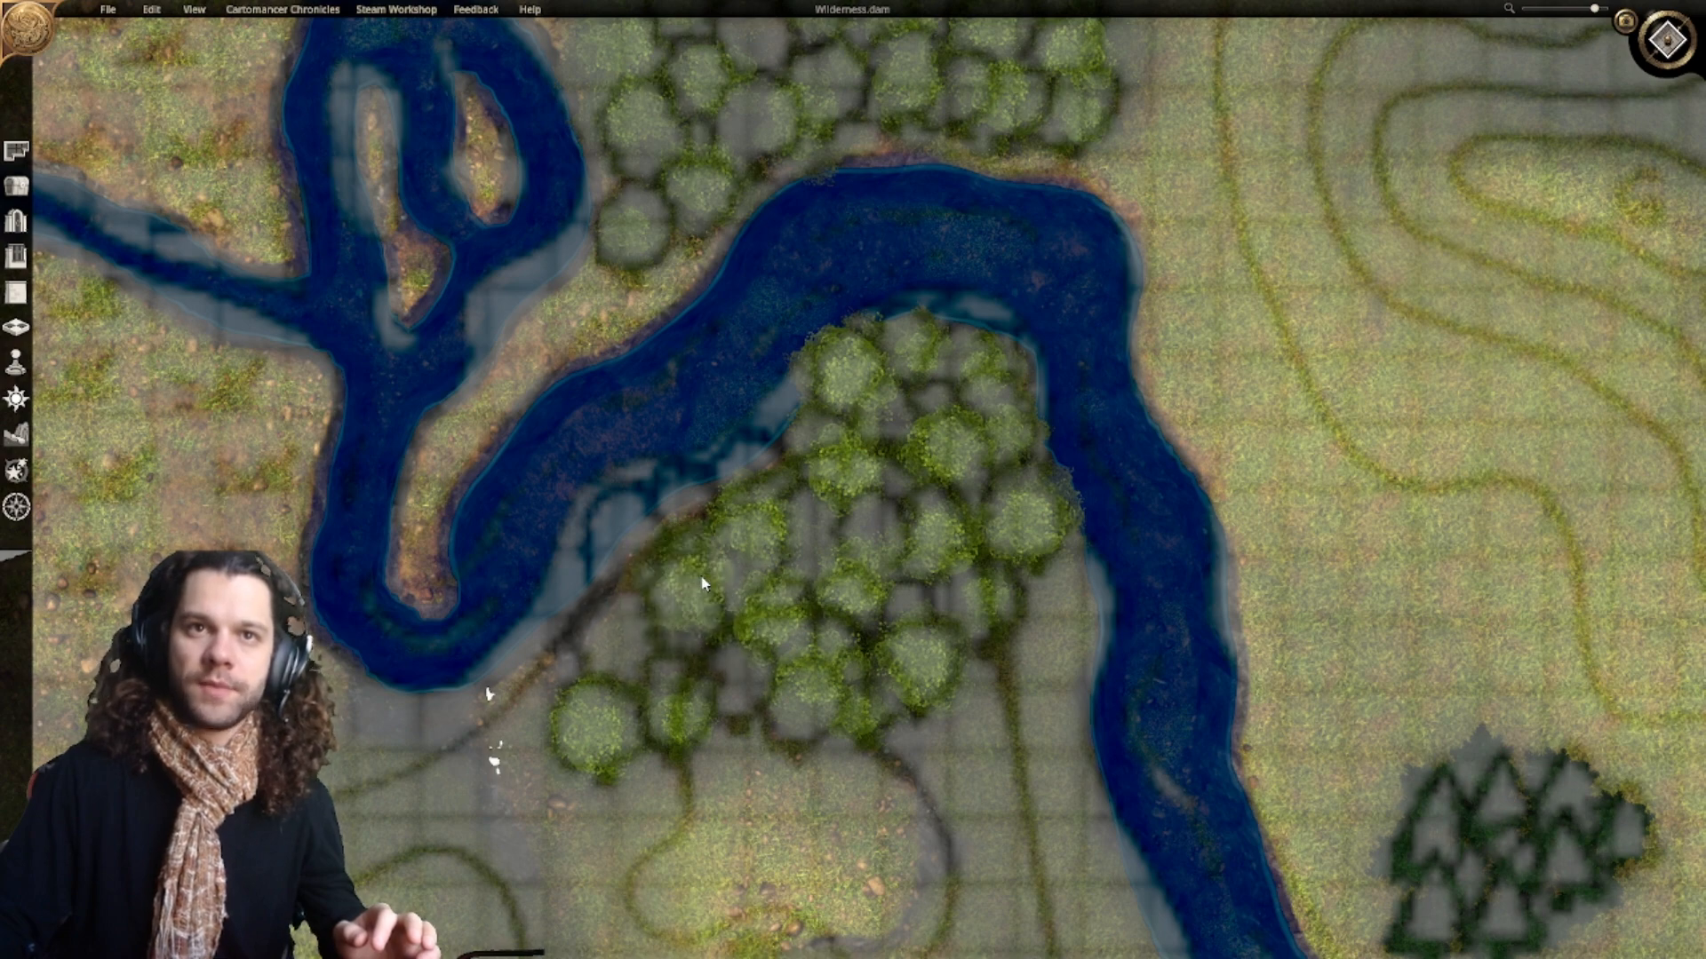
click(688, 569)
click(625, 639)
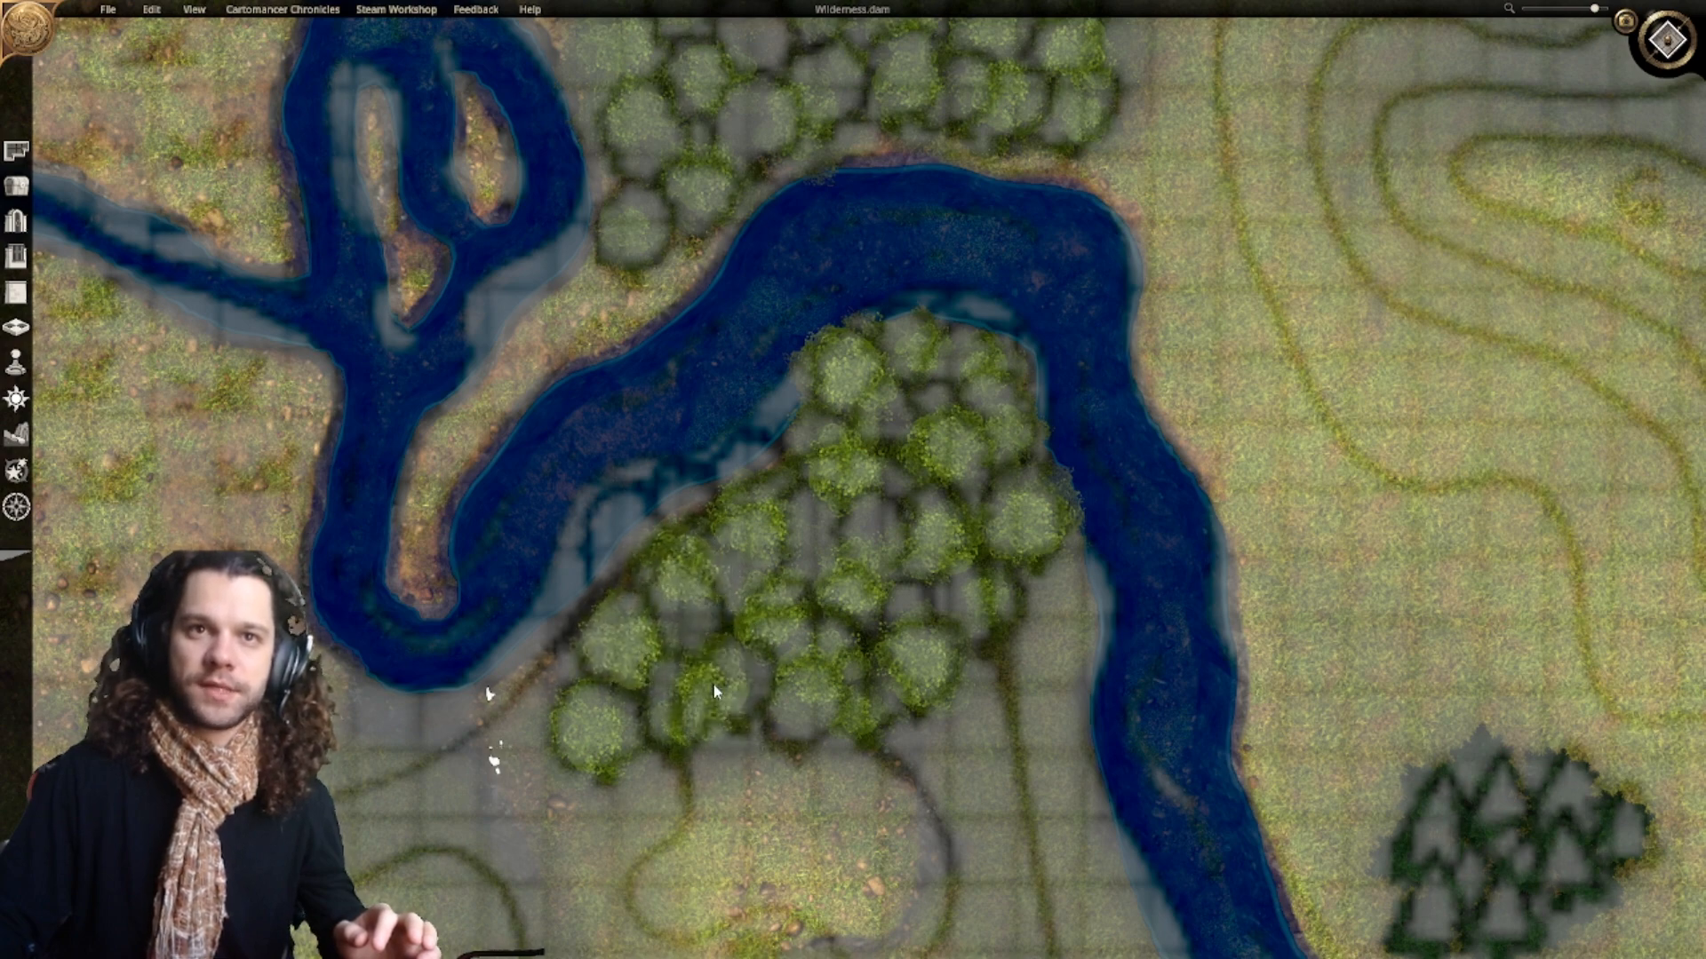
click(736, 664)
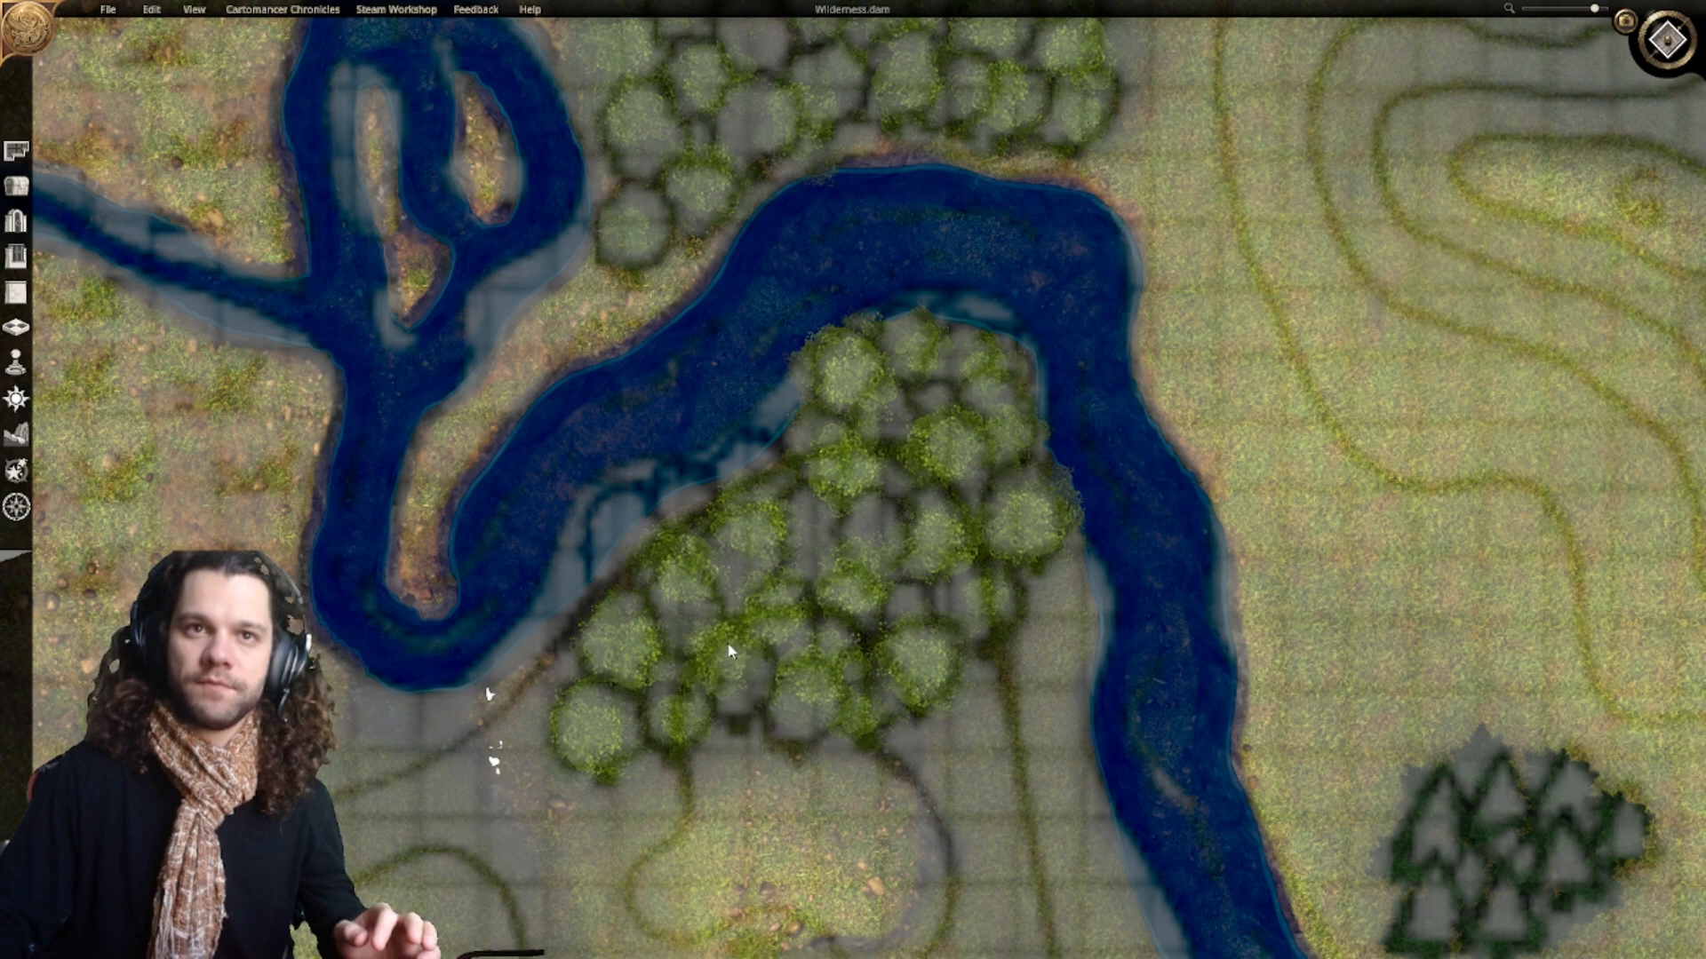
scroll(823, 682, down, 5)
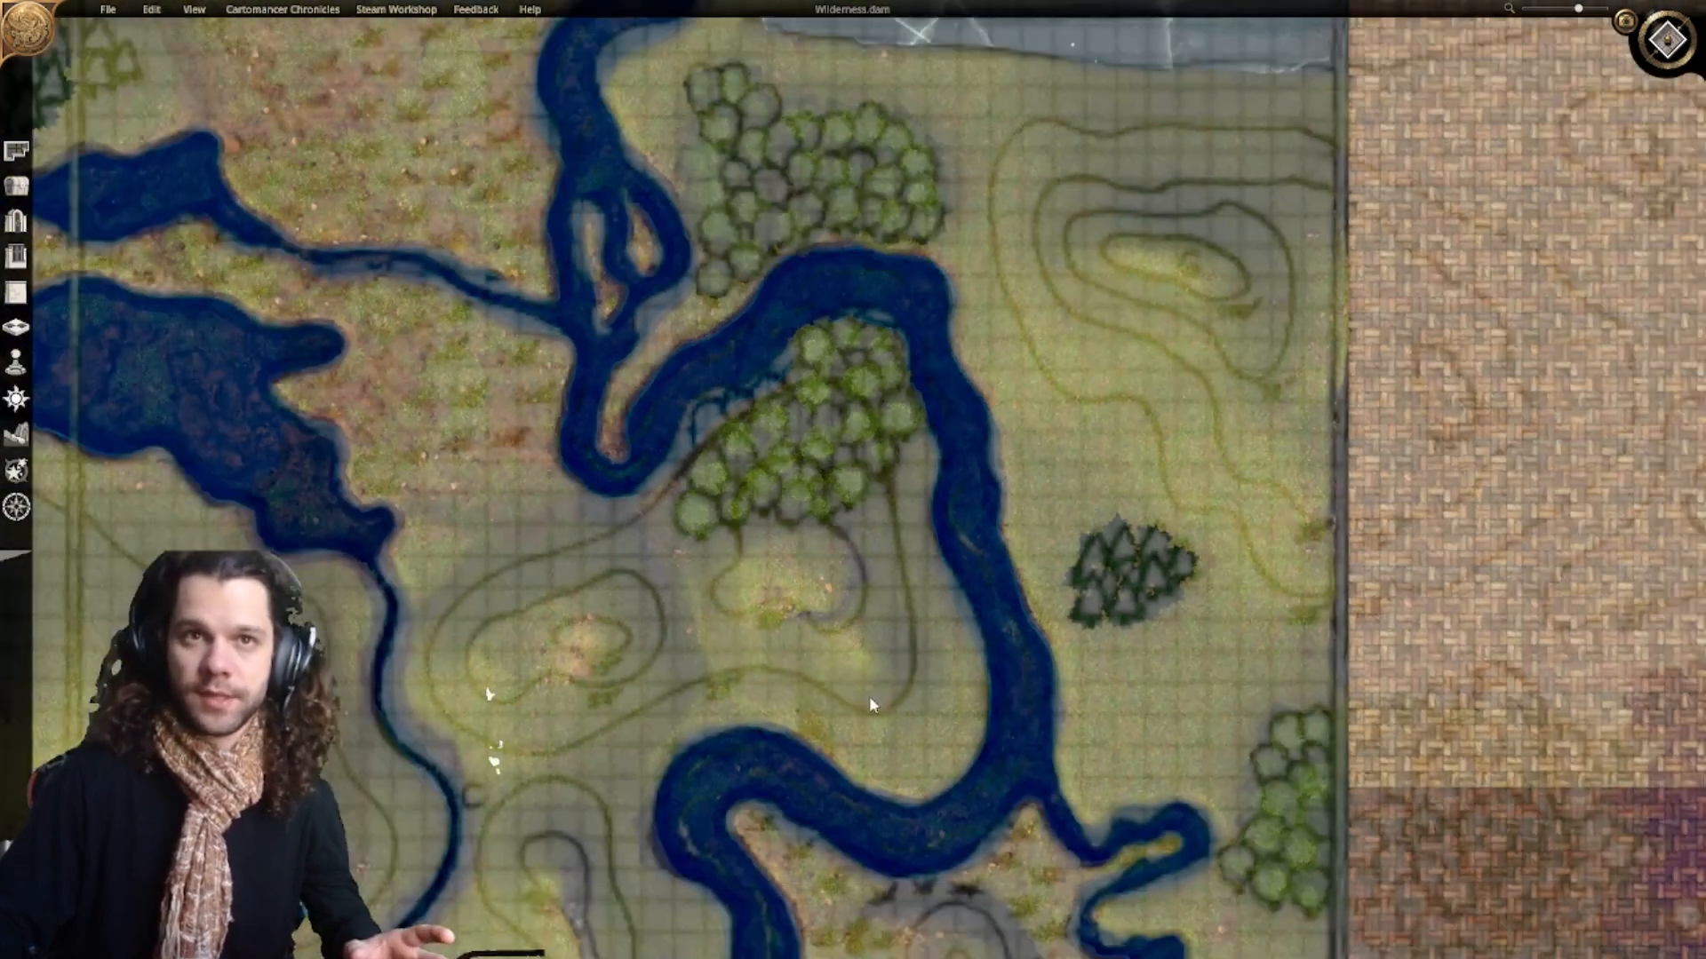
middle_drag(870, 698, 888, 471)
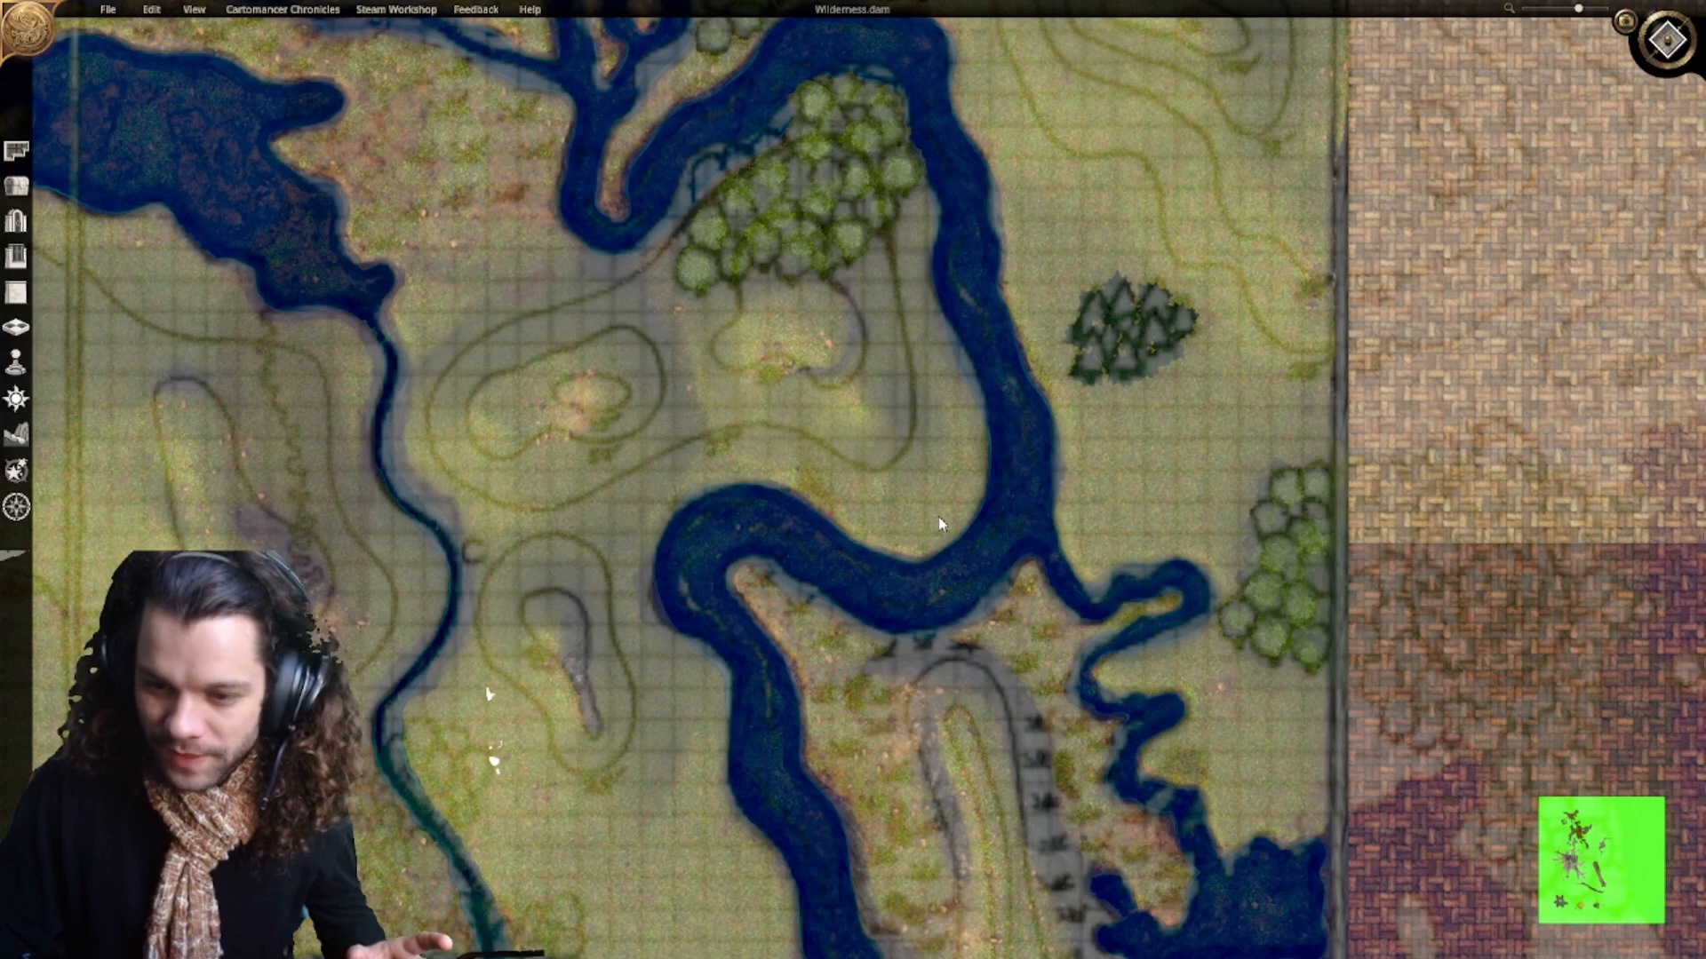
middle_drag(897, 364, 959, 524)
scroll(964, 573, down, 3)
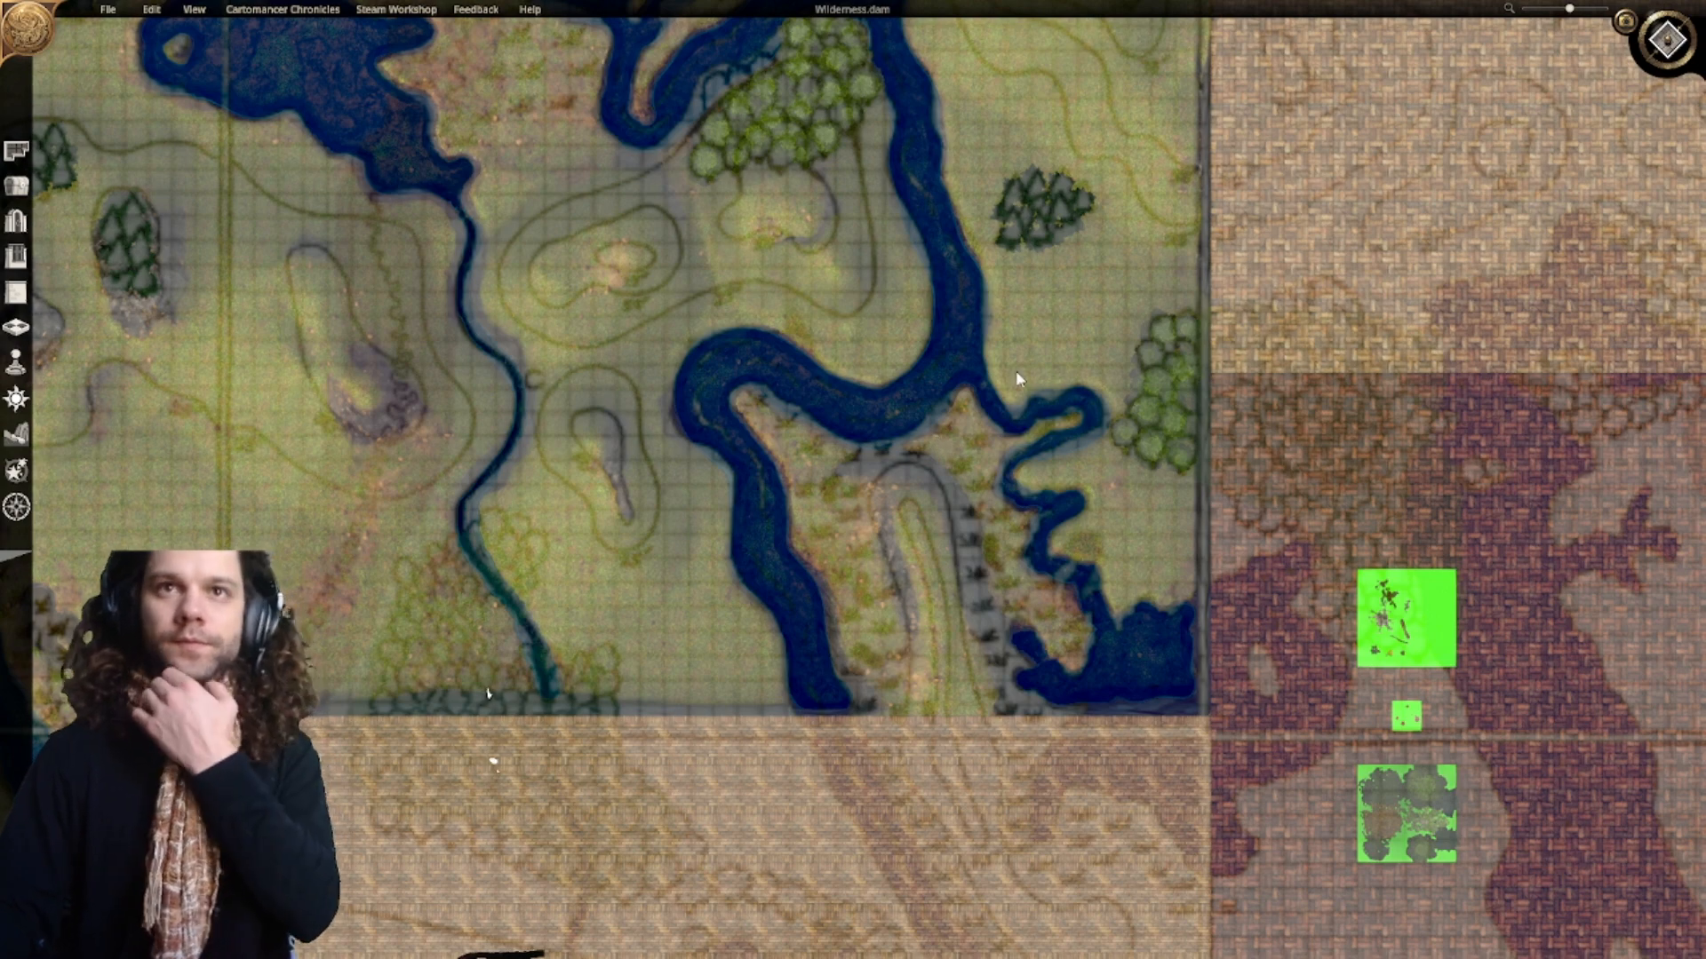
scroll(993, 435, up, 3)
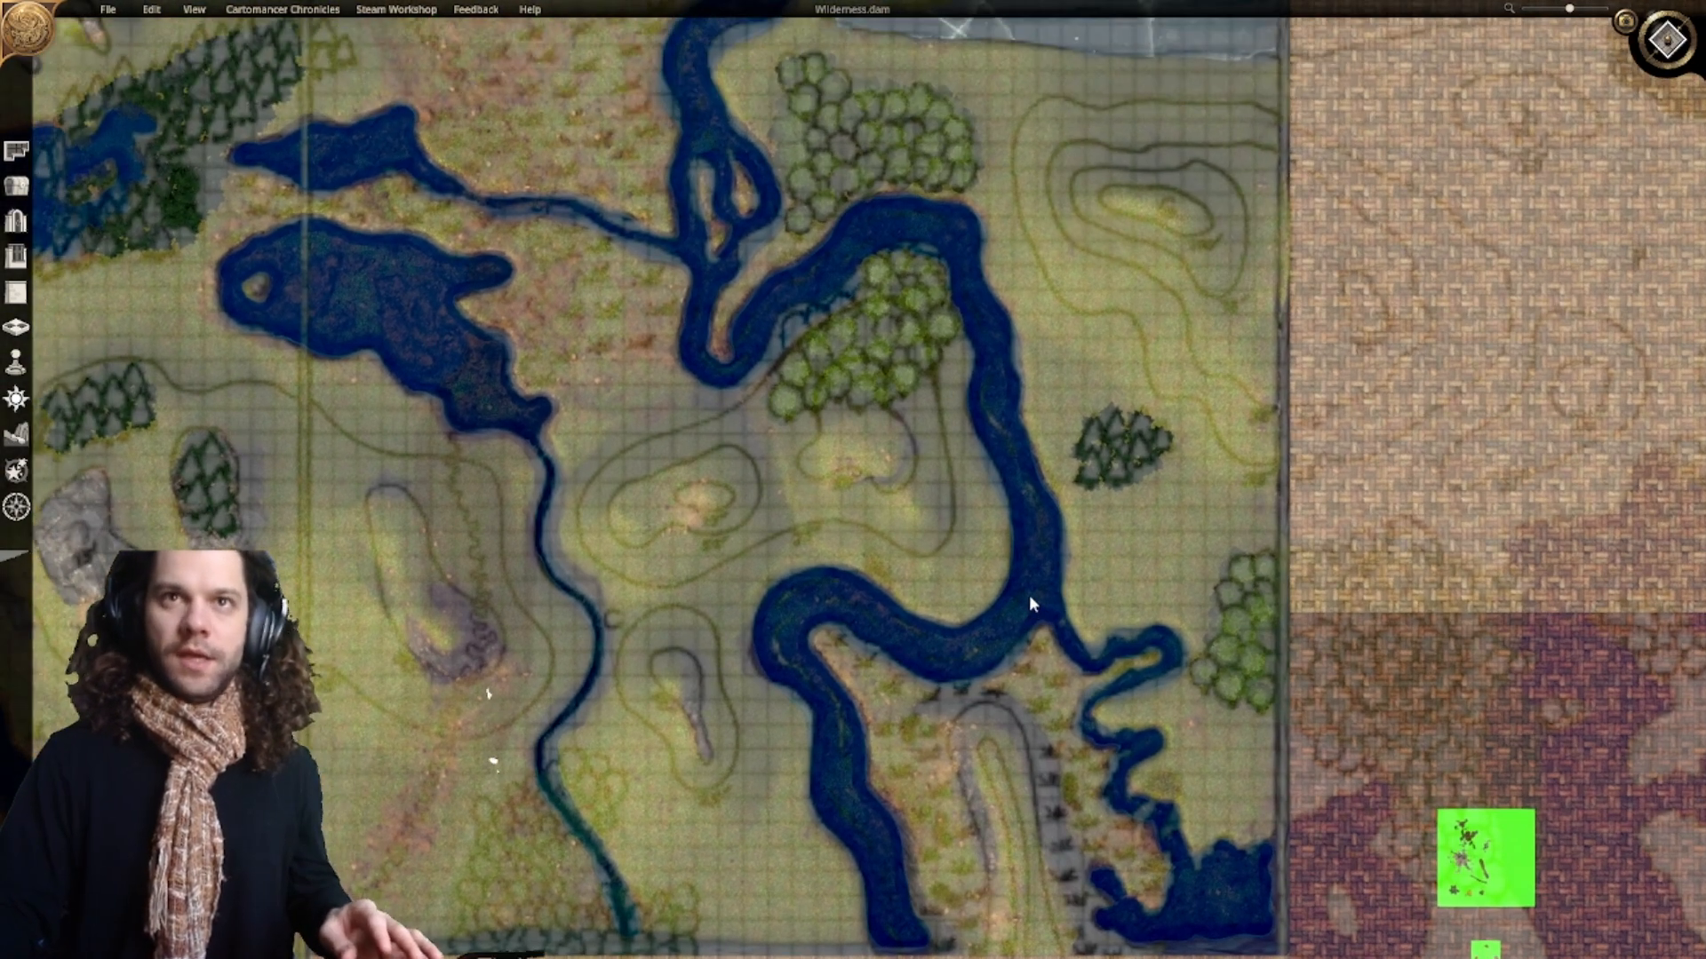
scroll(1037, 569, up, 2)
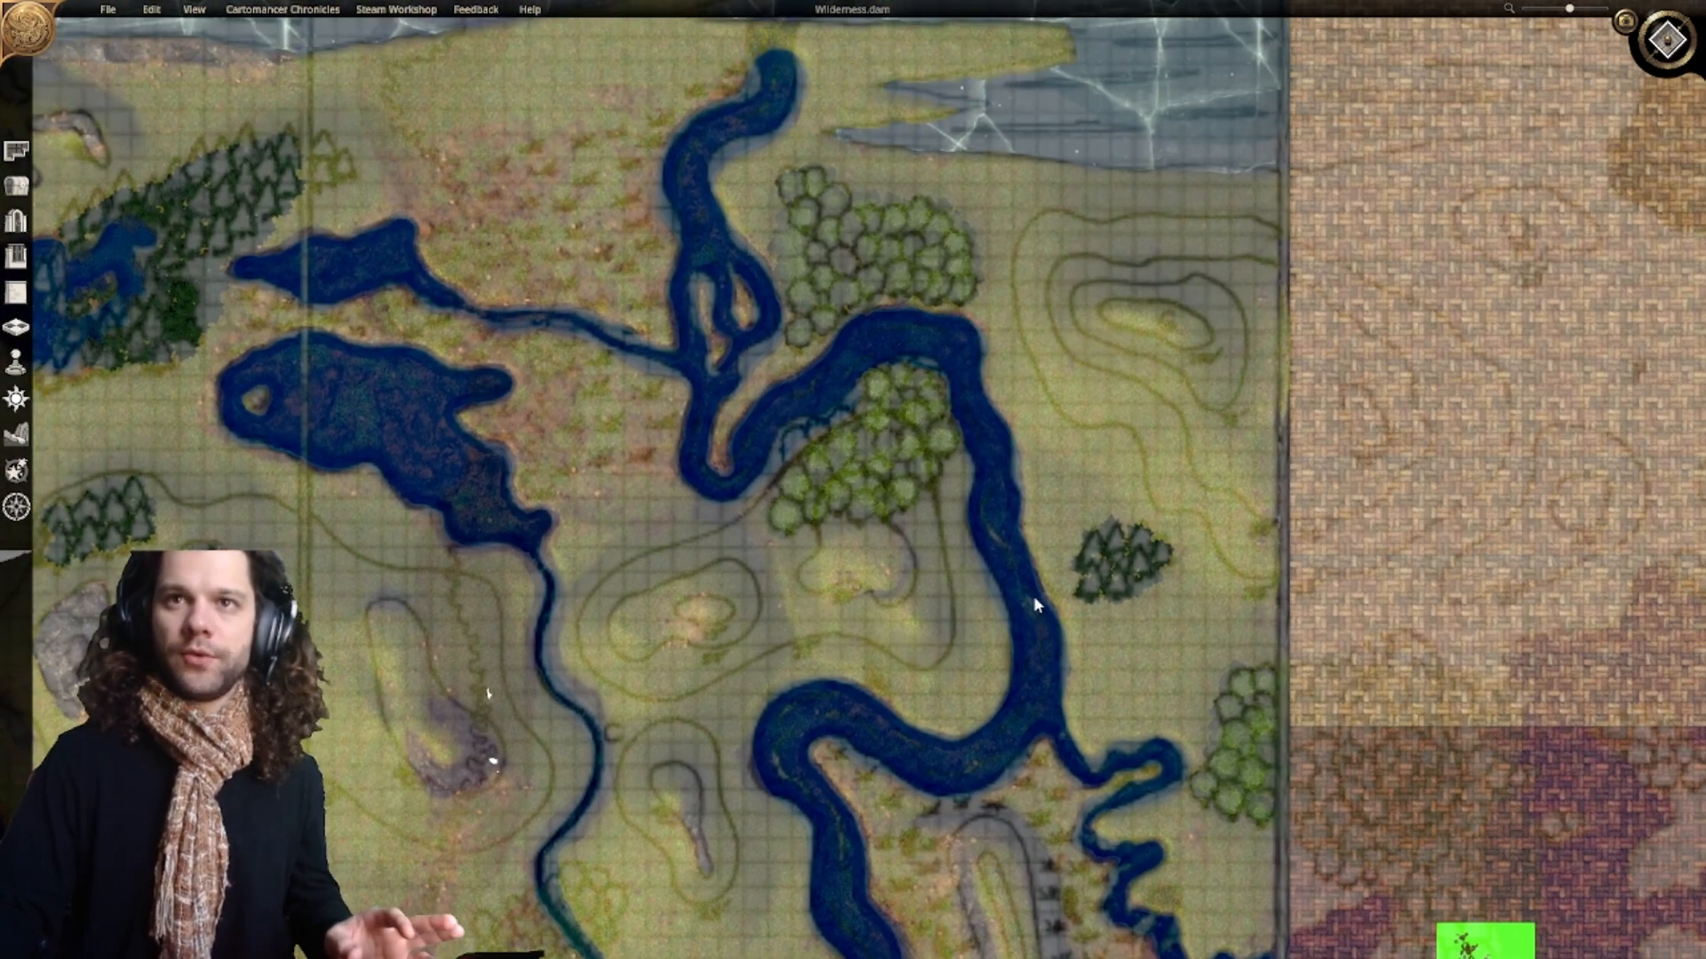
right_drag(1015, 672, 1048, 527)
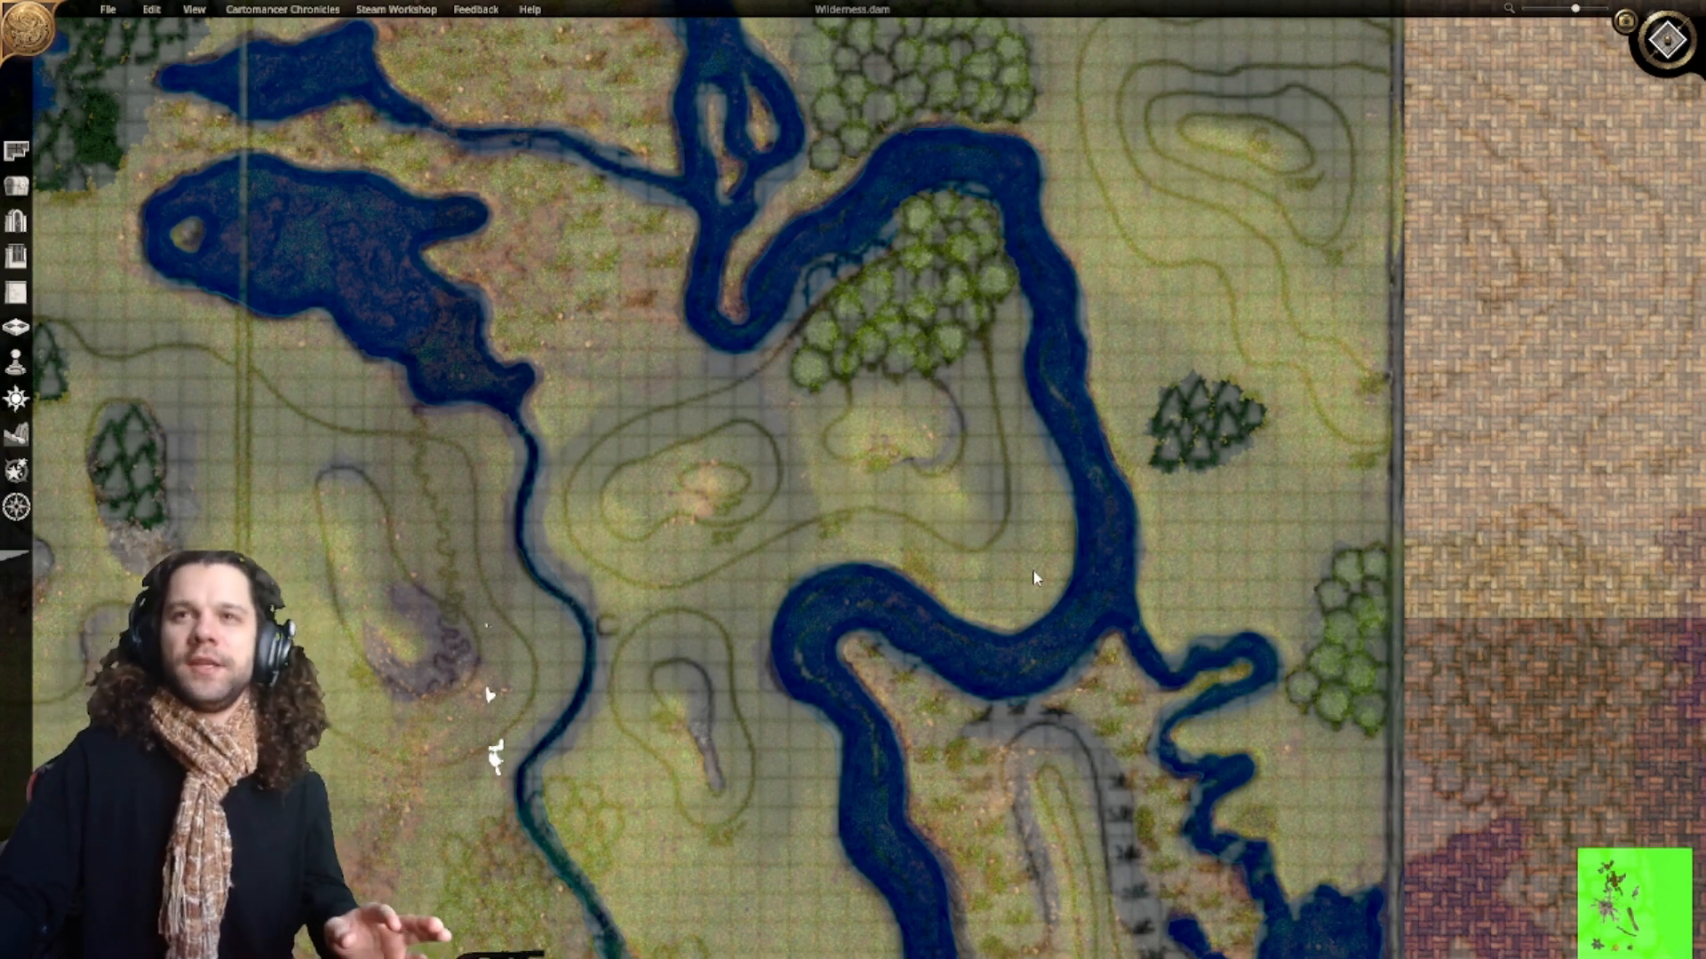
scroll(1034, 581, down, 5)
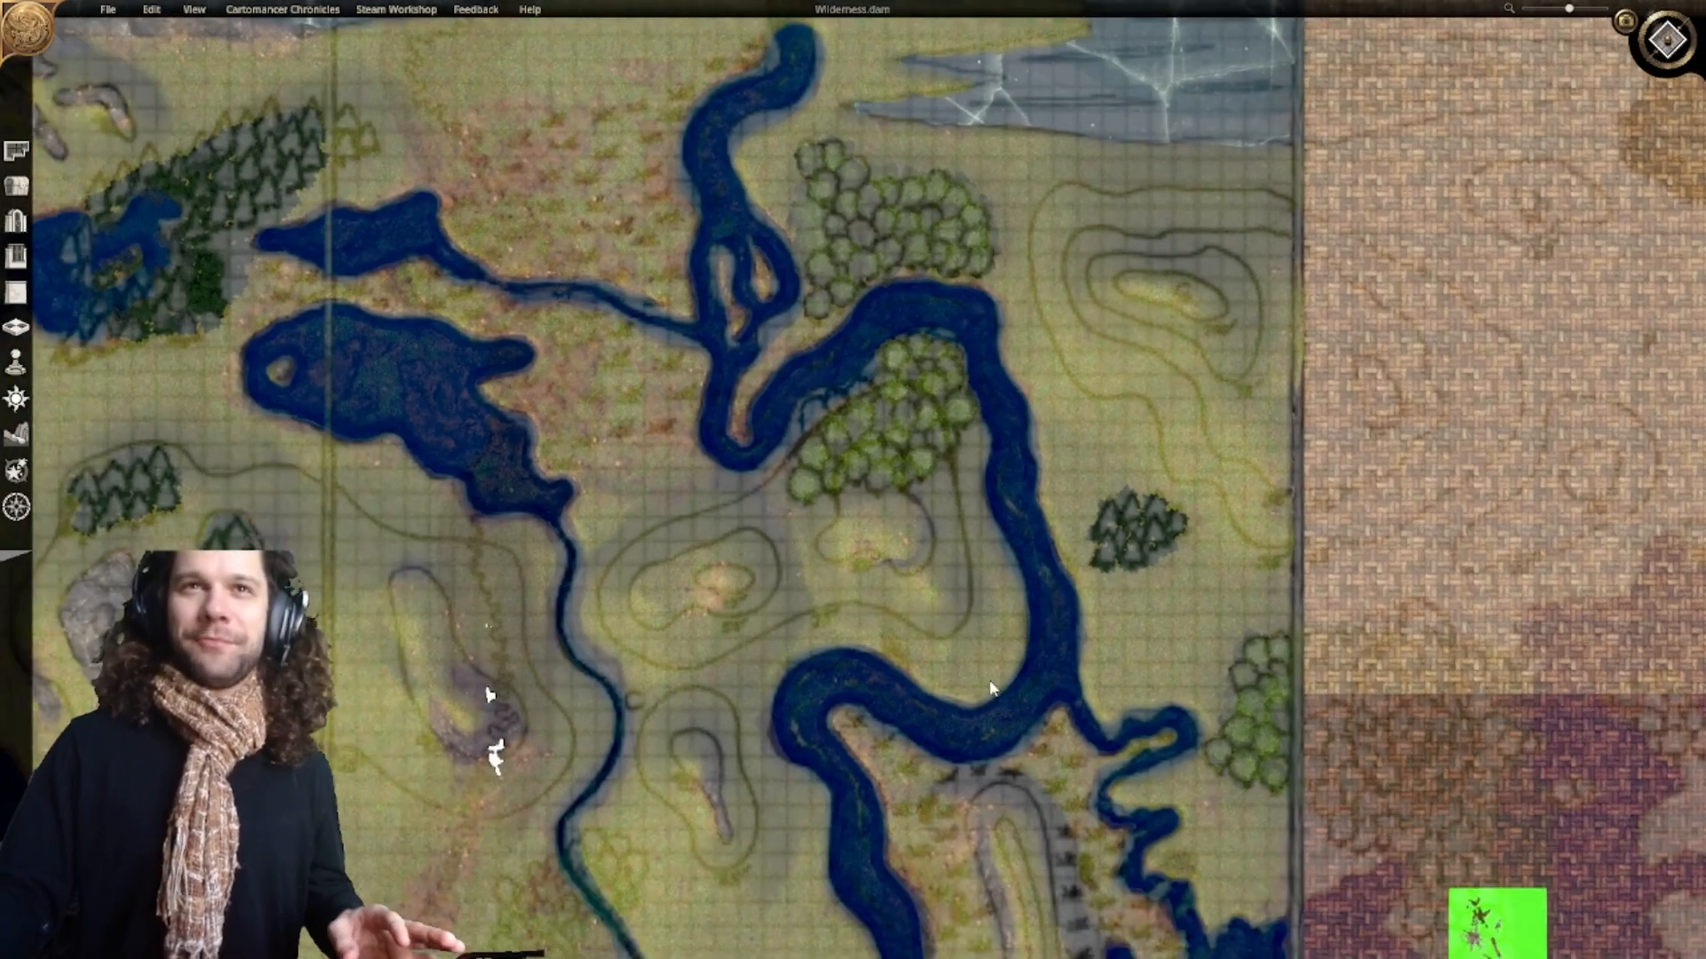
Step: Duplicate a small broadleaf tree from the southwestern edge of the river-bend grove for use in the southern grove
scroll(997, 710, down, 3)
right_drag(998, 746, 1090, 582)
right_drag(1098, 698, 1057, 581)
scroll(974, 522, up, 2)
right_drag(971, 513, 973, 670)
scroll(956, 552, up, 4)
scroll(956, 558, up, 2)
right_drag(905, 404, 928, 575)
click(743, 505)
drag(743, 506, 736, 578)
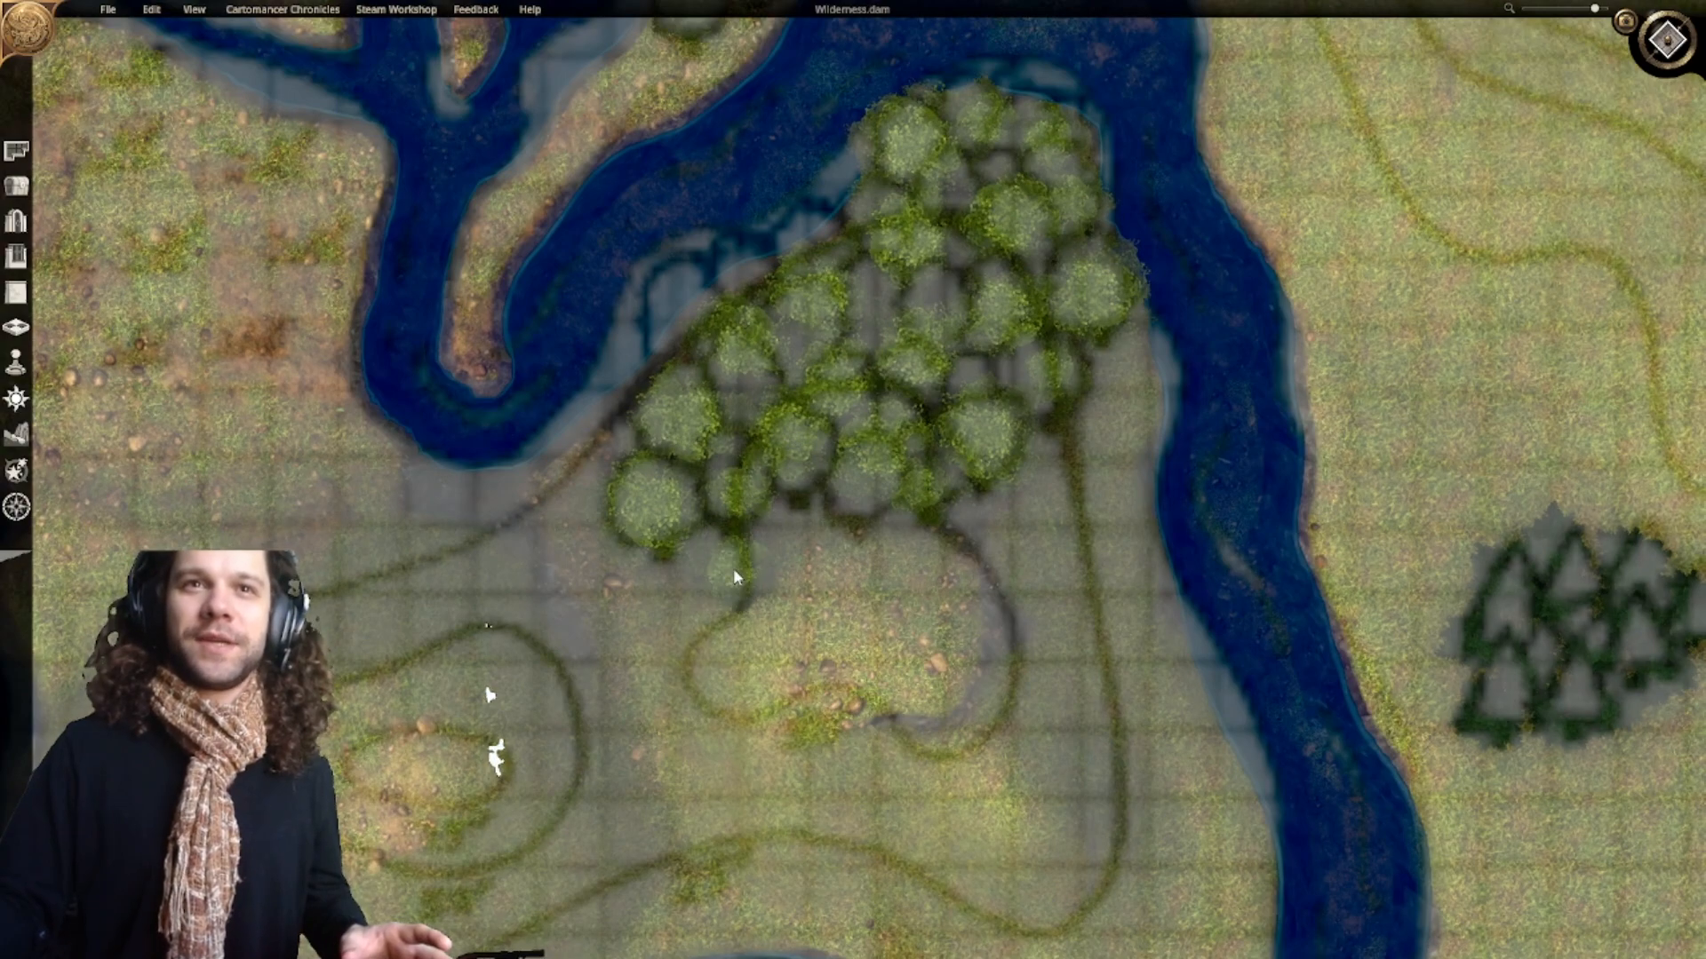
Step: Place the first small broadleaf trees on both banks of the narrow stream in the sketched grove at the map's southern edge
scroll(736, 577, down, 3)
right_drag(766, 596, 997, 297)
right_drag(818, 809, 1022, 398)
scroll(929, 471, up, 4)
right_drag(929, 456, 844, 593)
scroll(844, 590, down, 3)
click(876, 477)
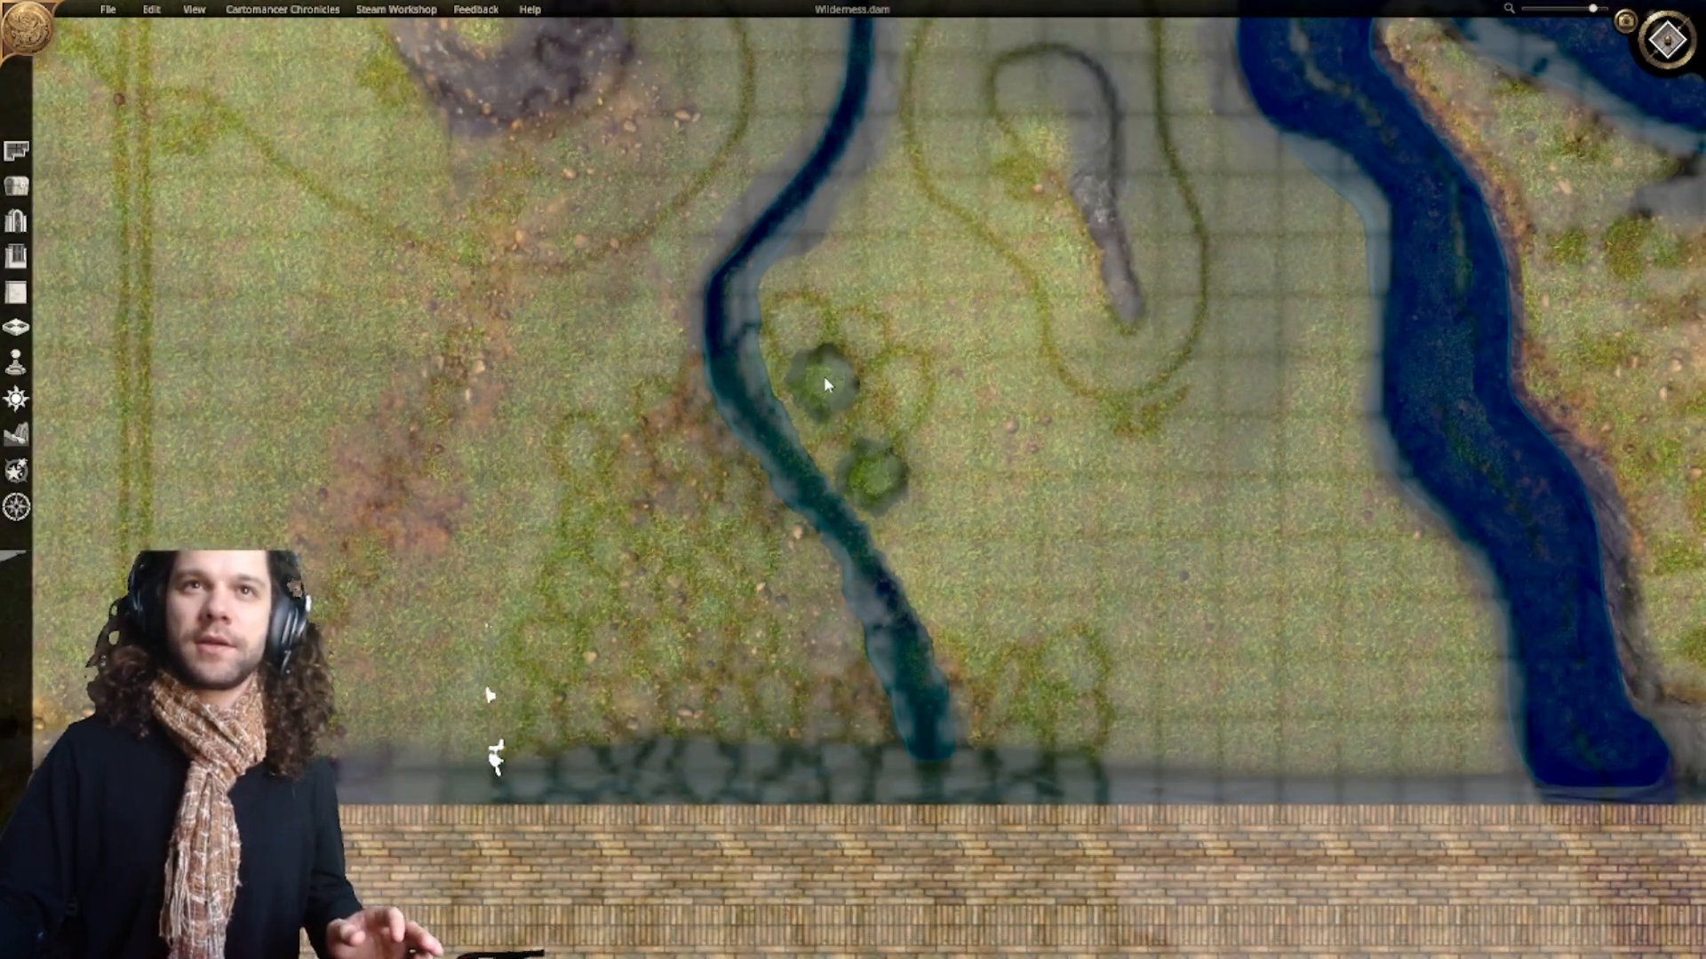
click(679, 388)
click(981, 685)
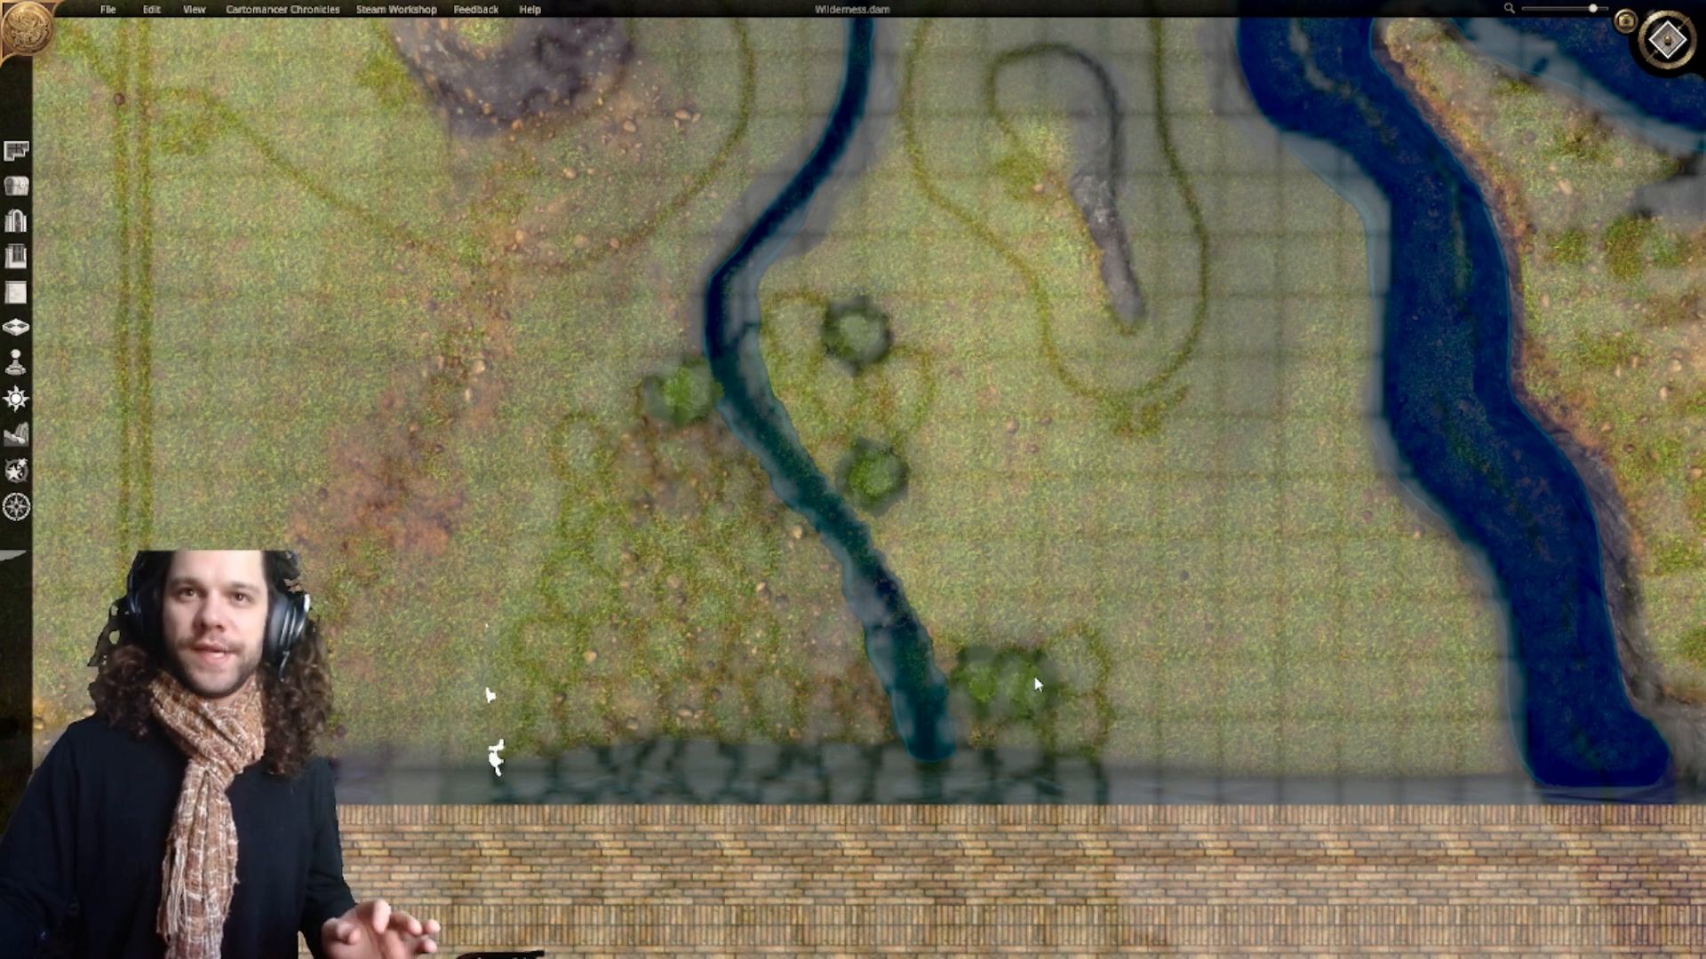
scroll(1093, 622, down, 3)
right_drag(1085, 571, 908, 598)
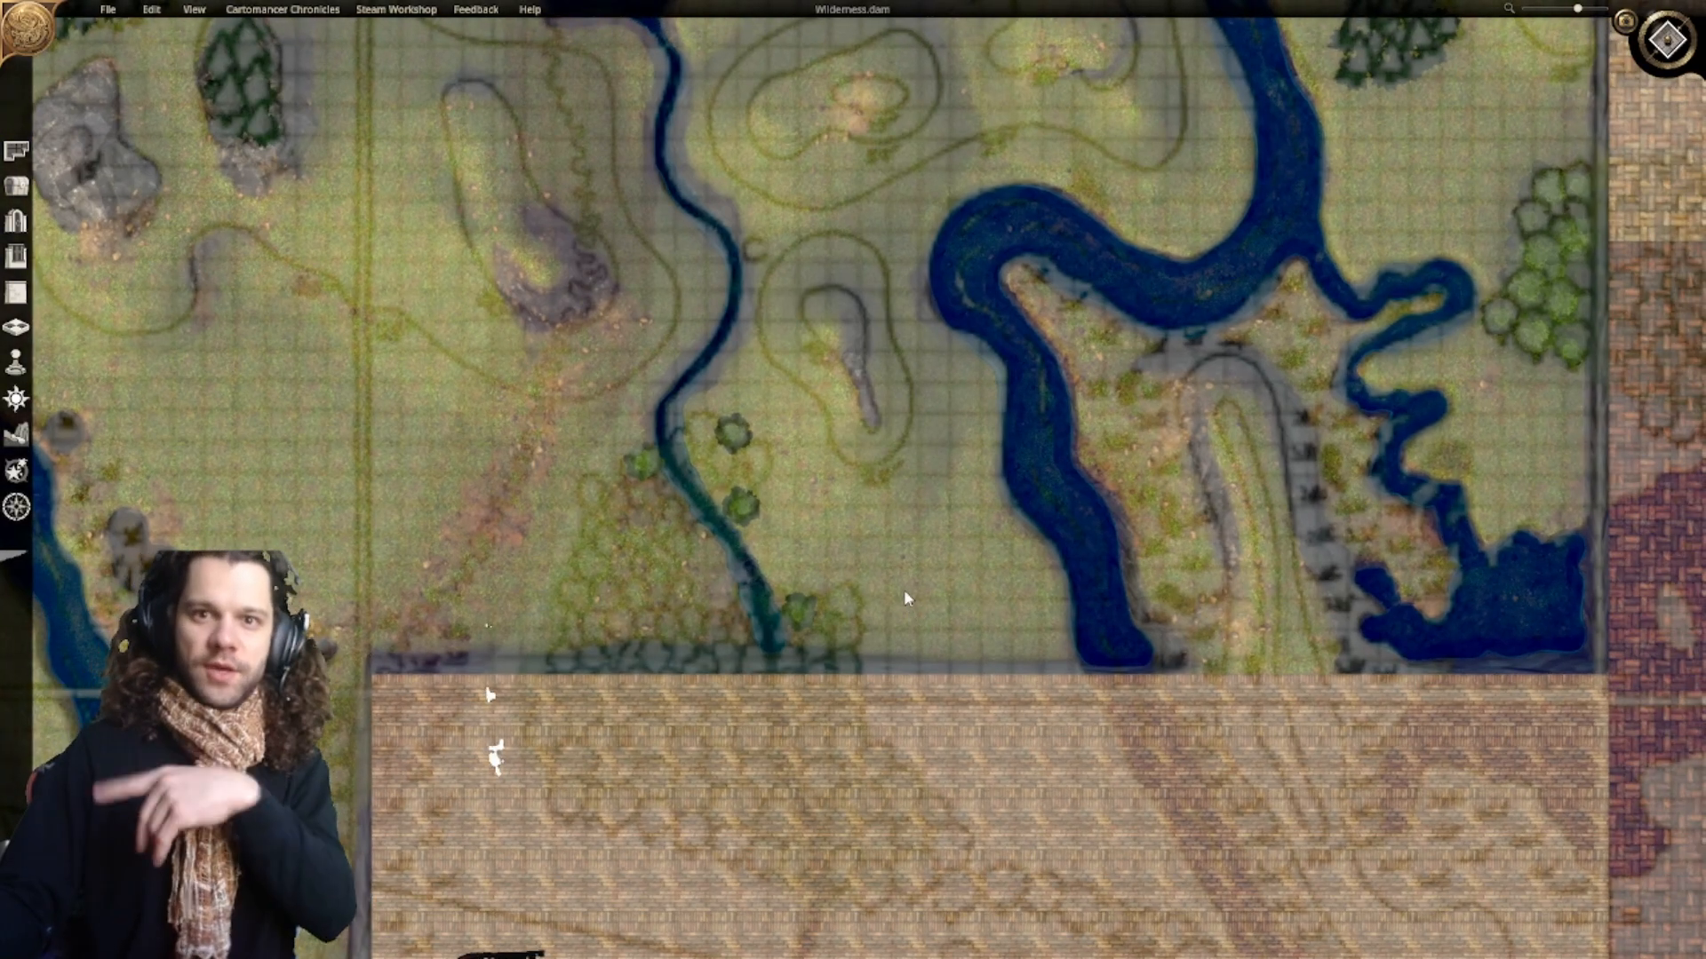
Step: Fill the northern circles of the southern grove with broadleaf trees on both banks of the narrow stream
right_drag(1021, 515, 878, 807)
right_drag(885, 512, 833, 806)
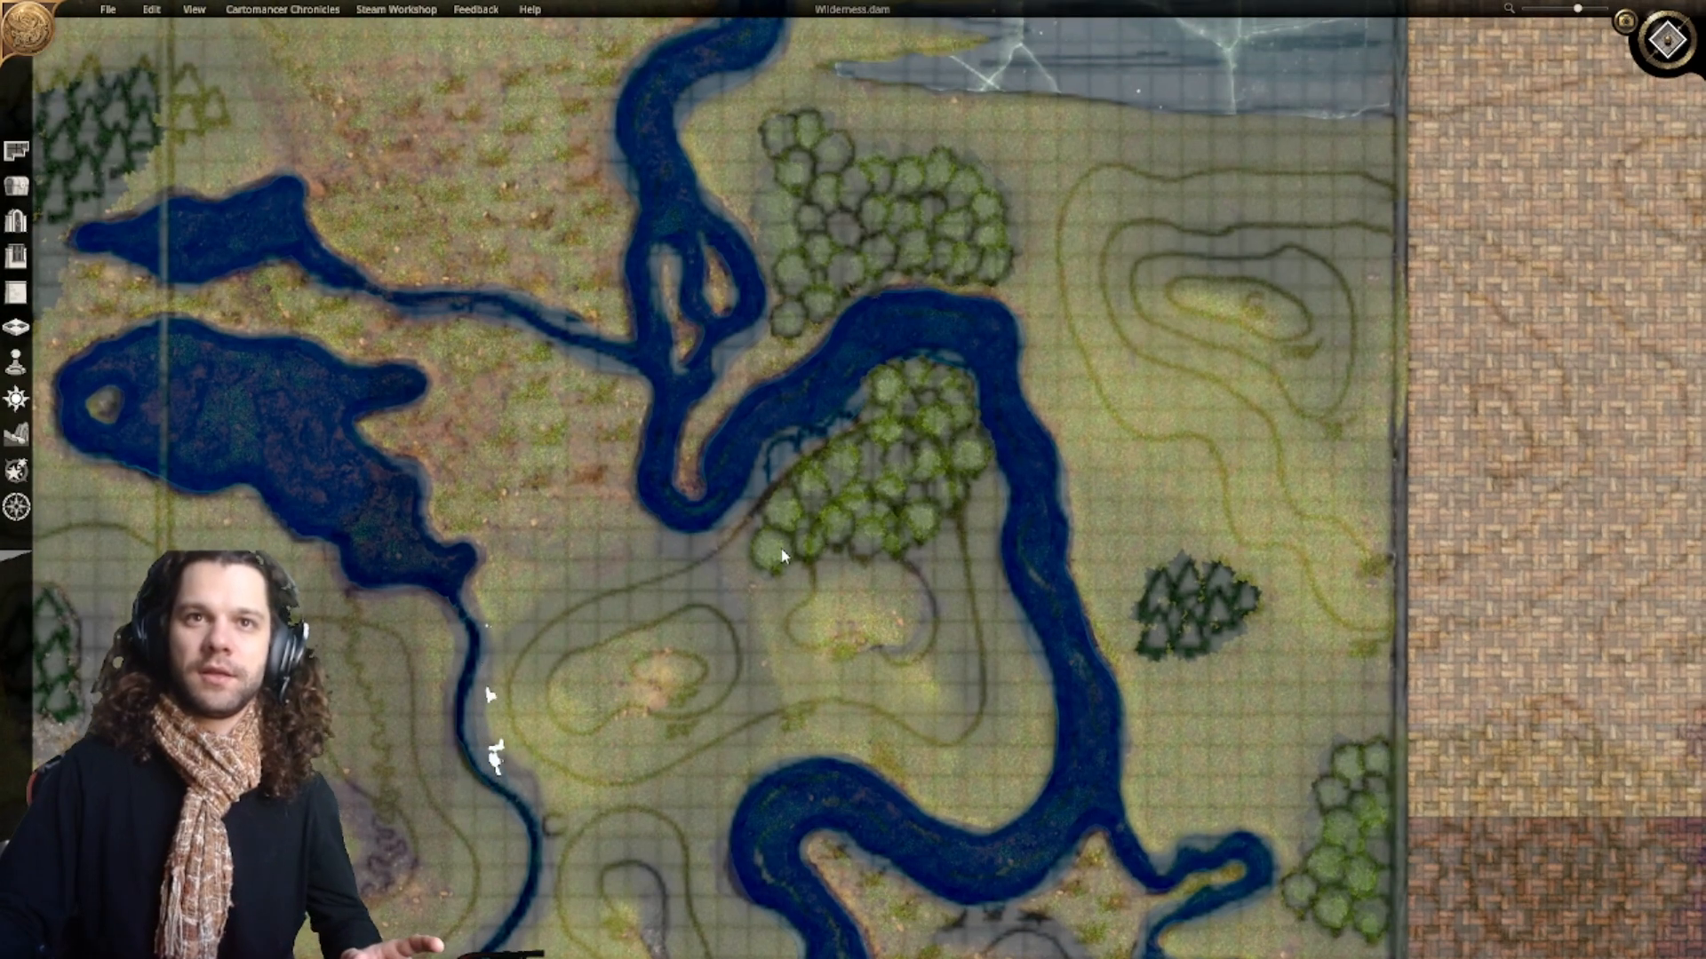
click(849, 523)
click(813, 600)
right_drag(731, 729, 758, 647)
right_drag(653, 915, 1054, 279)
scroll(995, 511, up, 6)
scroll(794, 440, down, 3)
right_drag(793, 431, 716, 582)
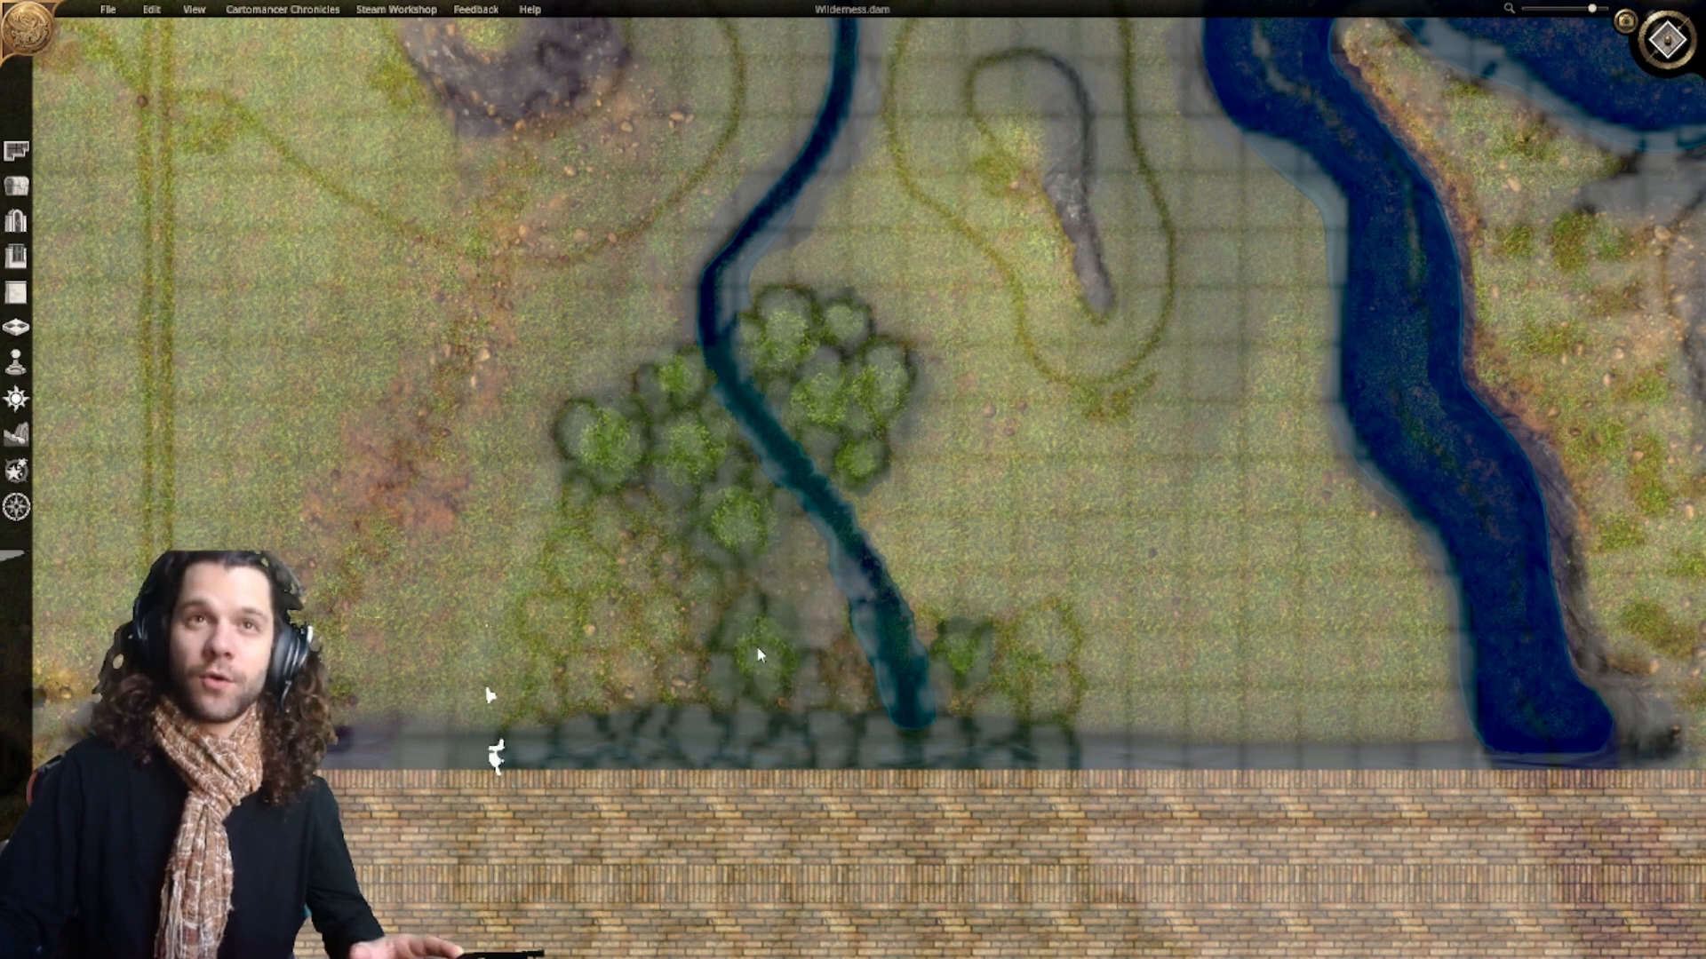
mouse_move(772, 652)
right_down()
mouse_move(743, 604)
mouse_move(752, 631)
right_up()
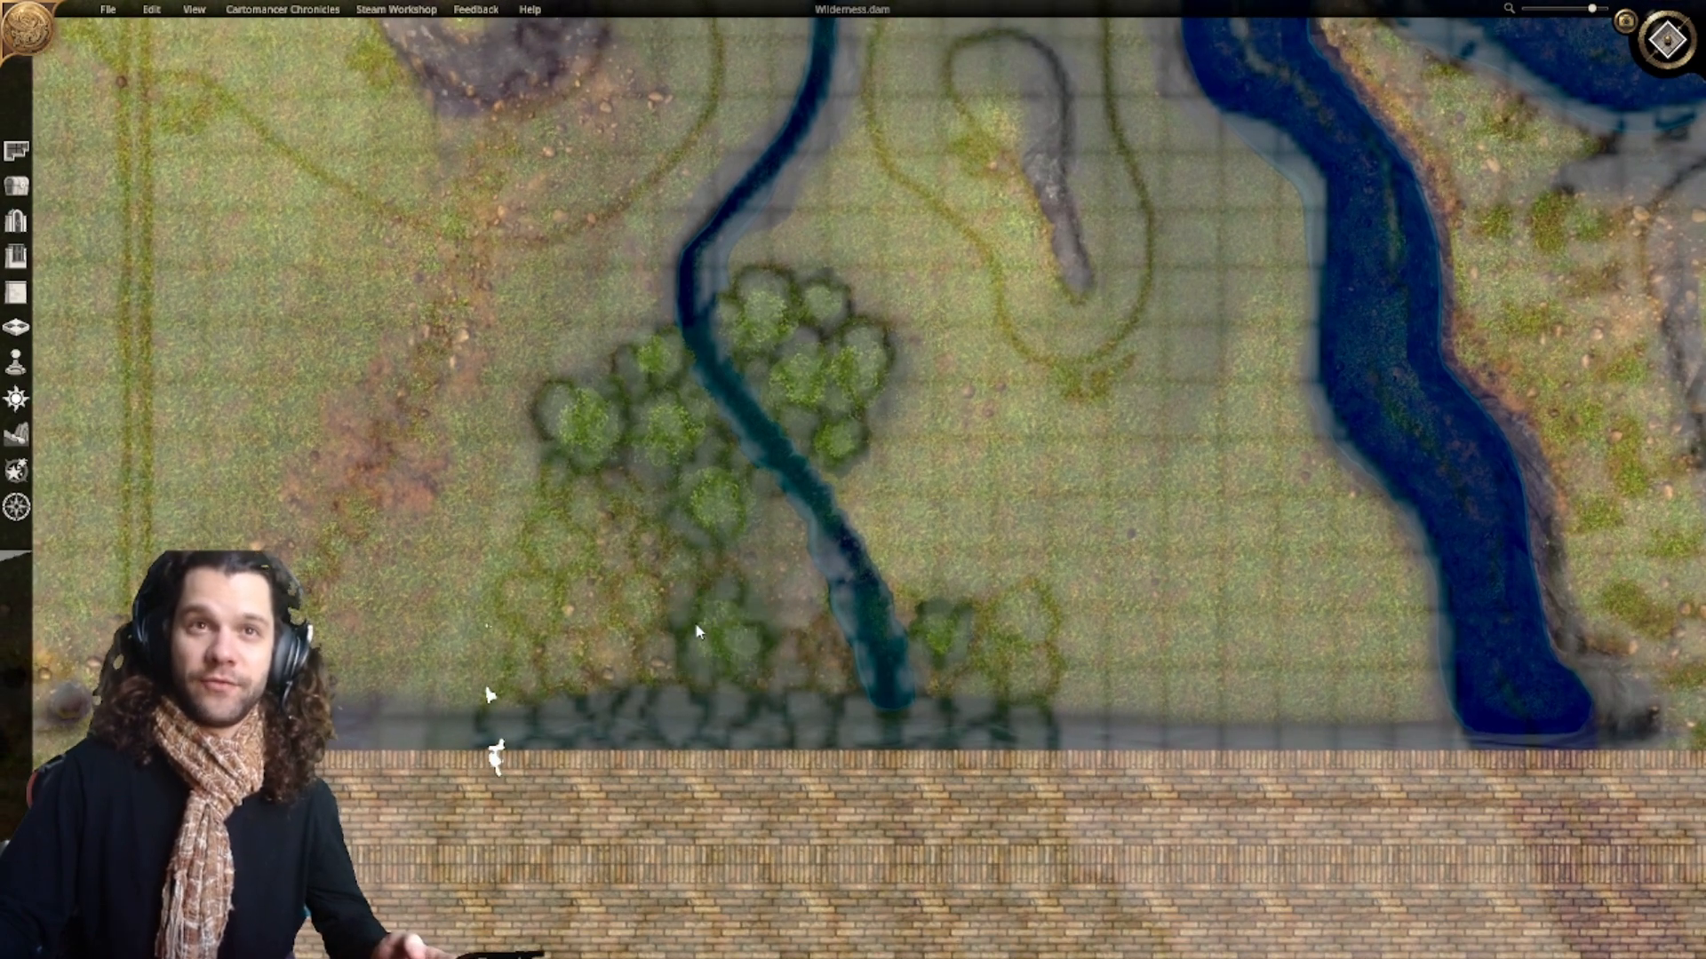
right_click(619, 496)
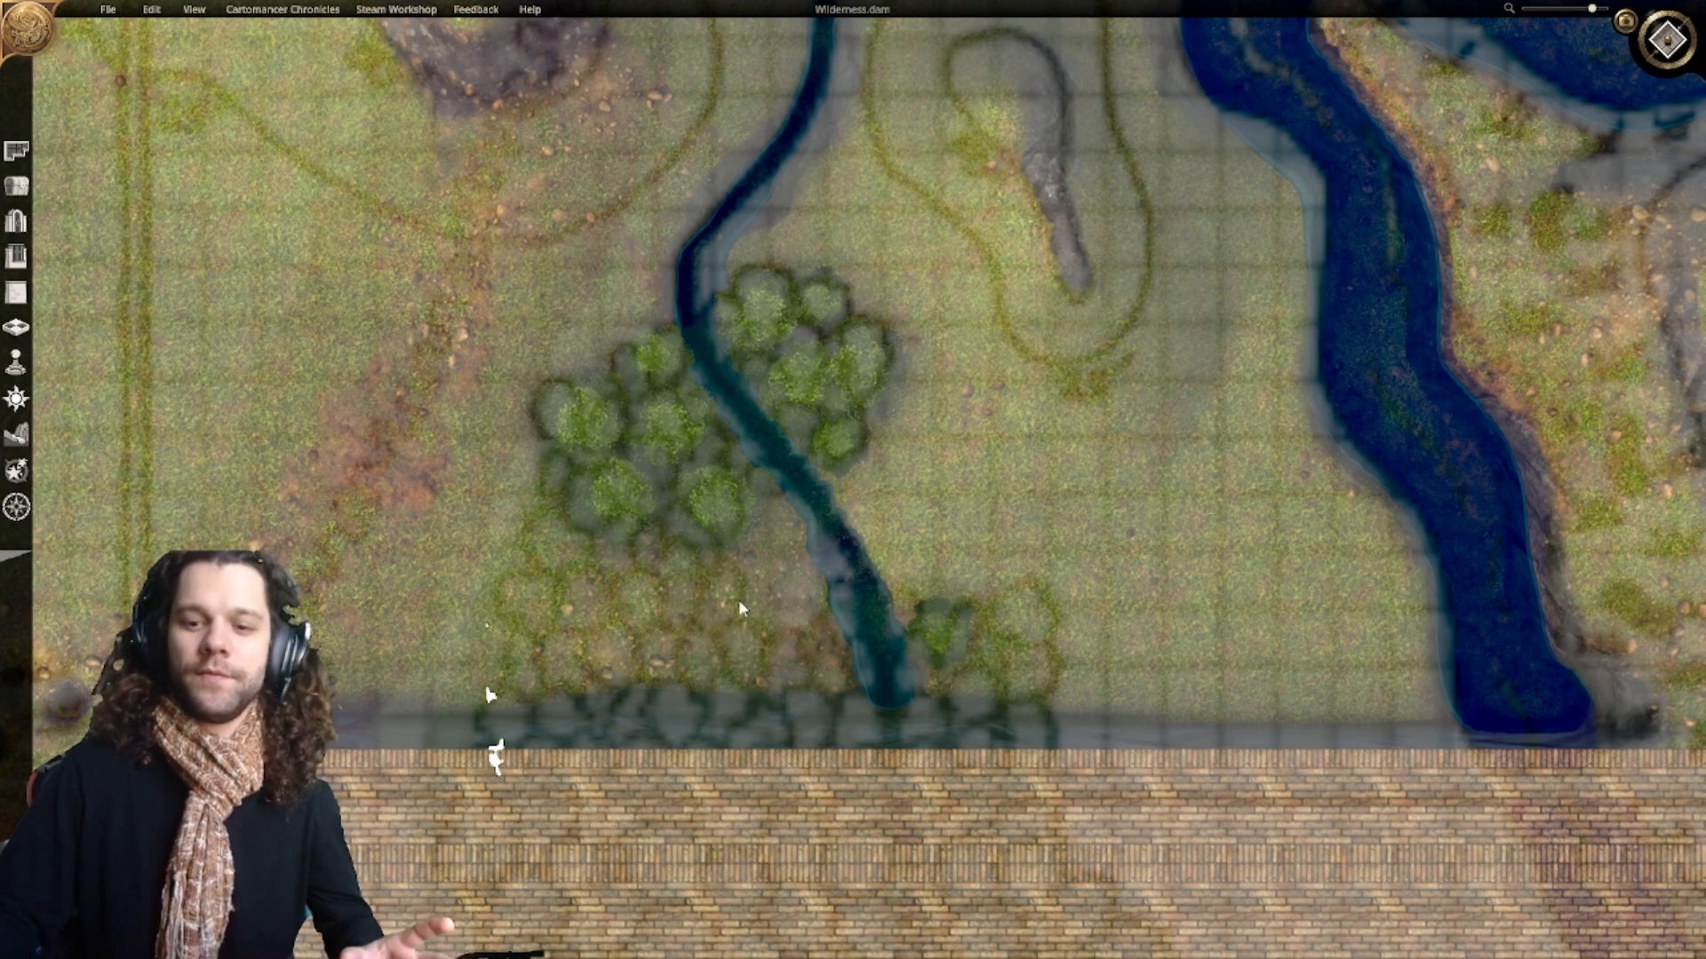
Step: Review the eastern part of the wilderness map, comparing the planted groves with the areas still covered by floor tiles
scroll(922, 322, down, 10)
right_drag(771, 596, 995, 402)
right_drag(781, 787, 694, 702)
right_drag(966, 559, 806, 776)
right_drag(926, 546, 877, 695)
scroll(845, 540, up, 5)
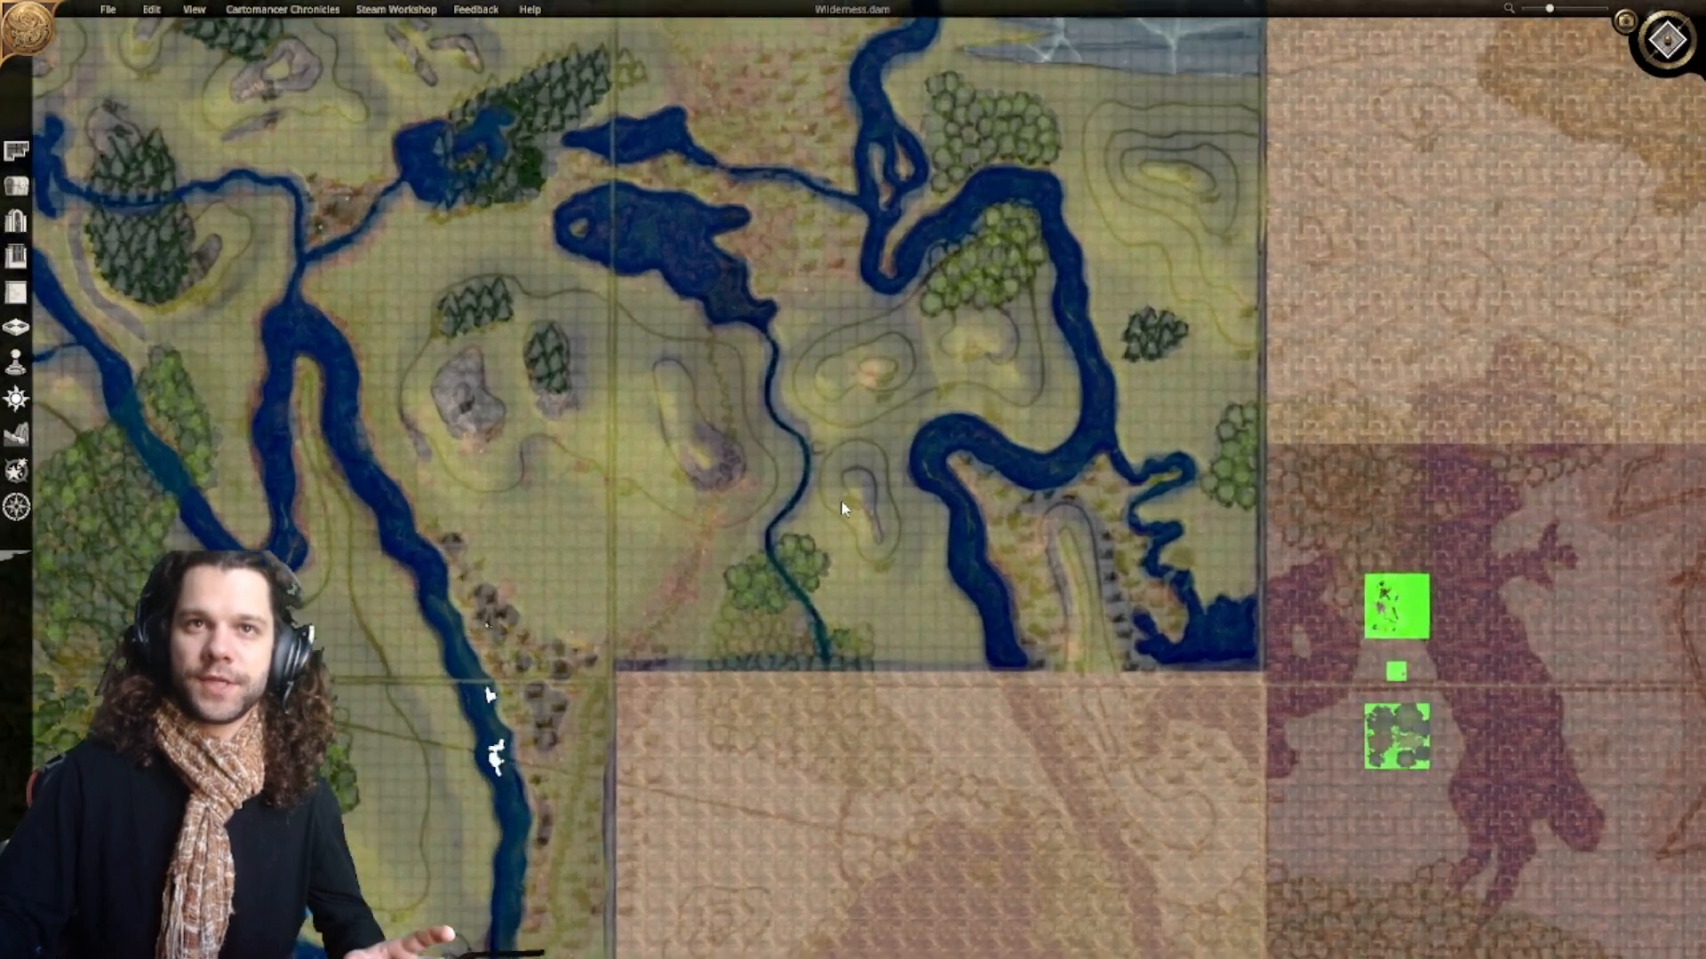
scroll(855, 561, down, 5)
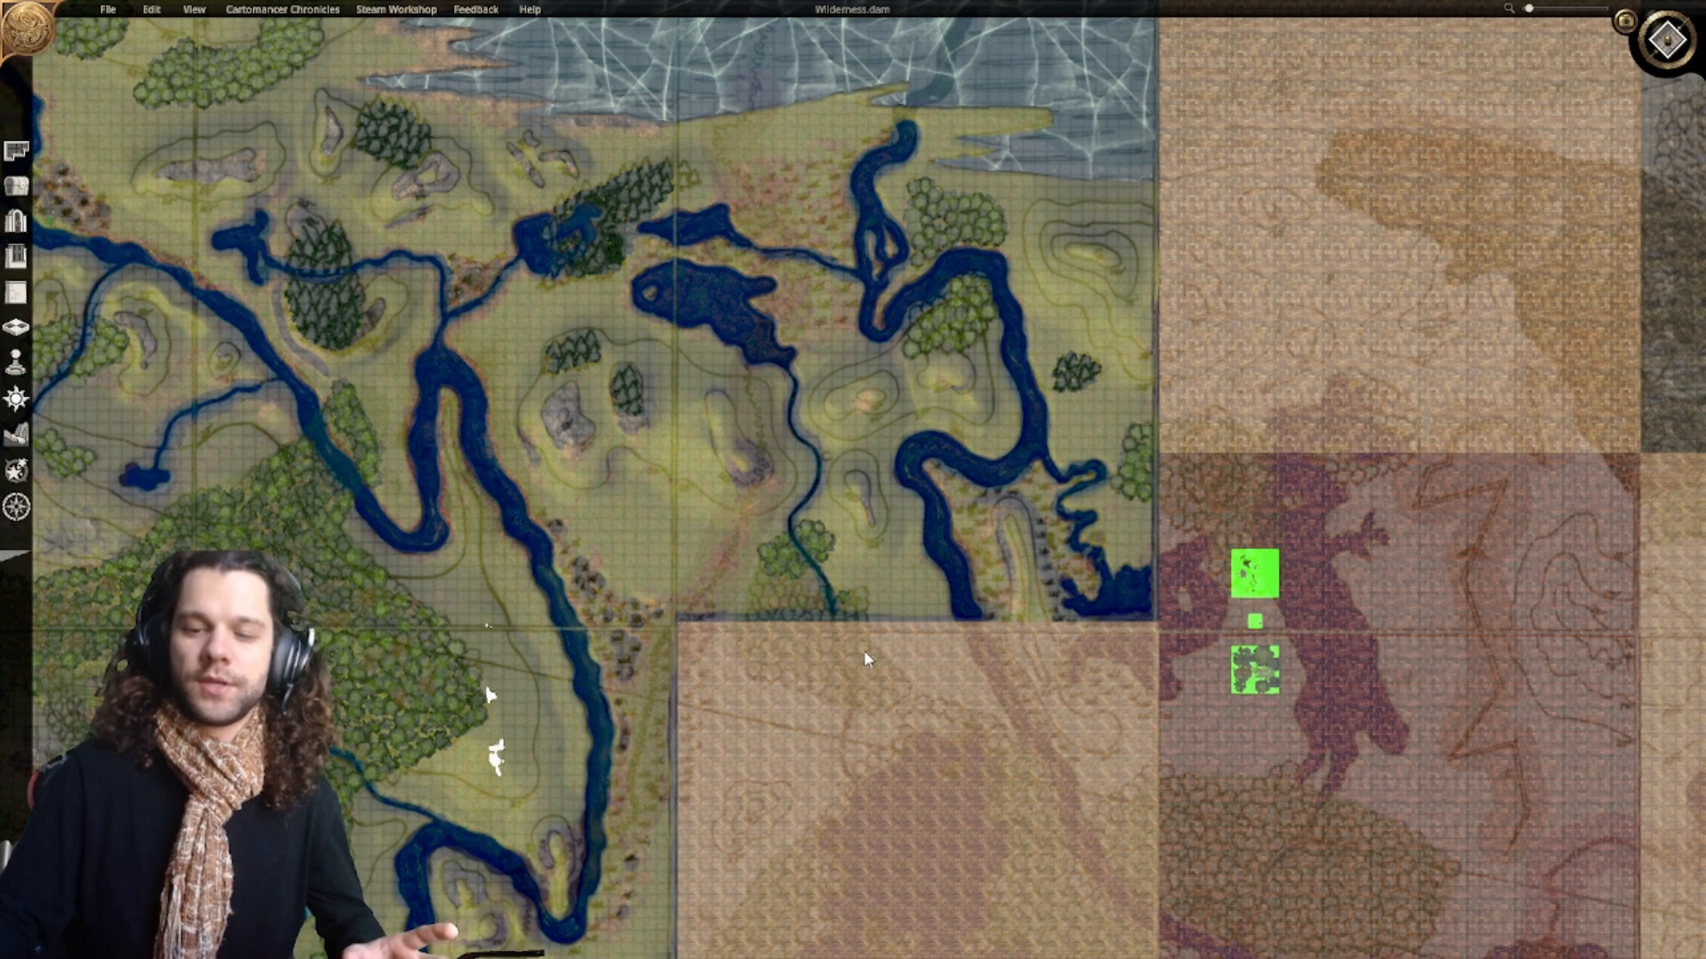
scroll(863, 650, up, 5)
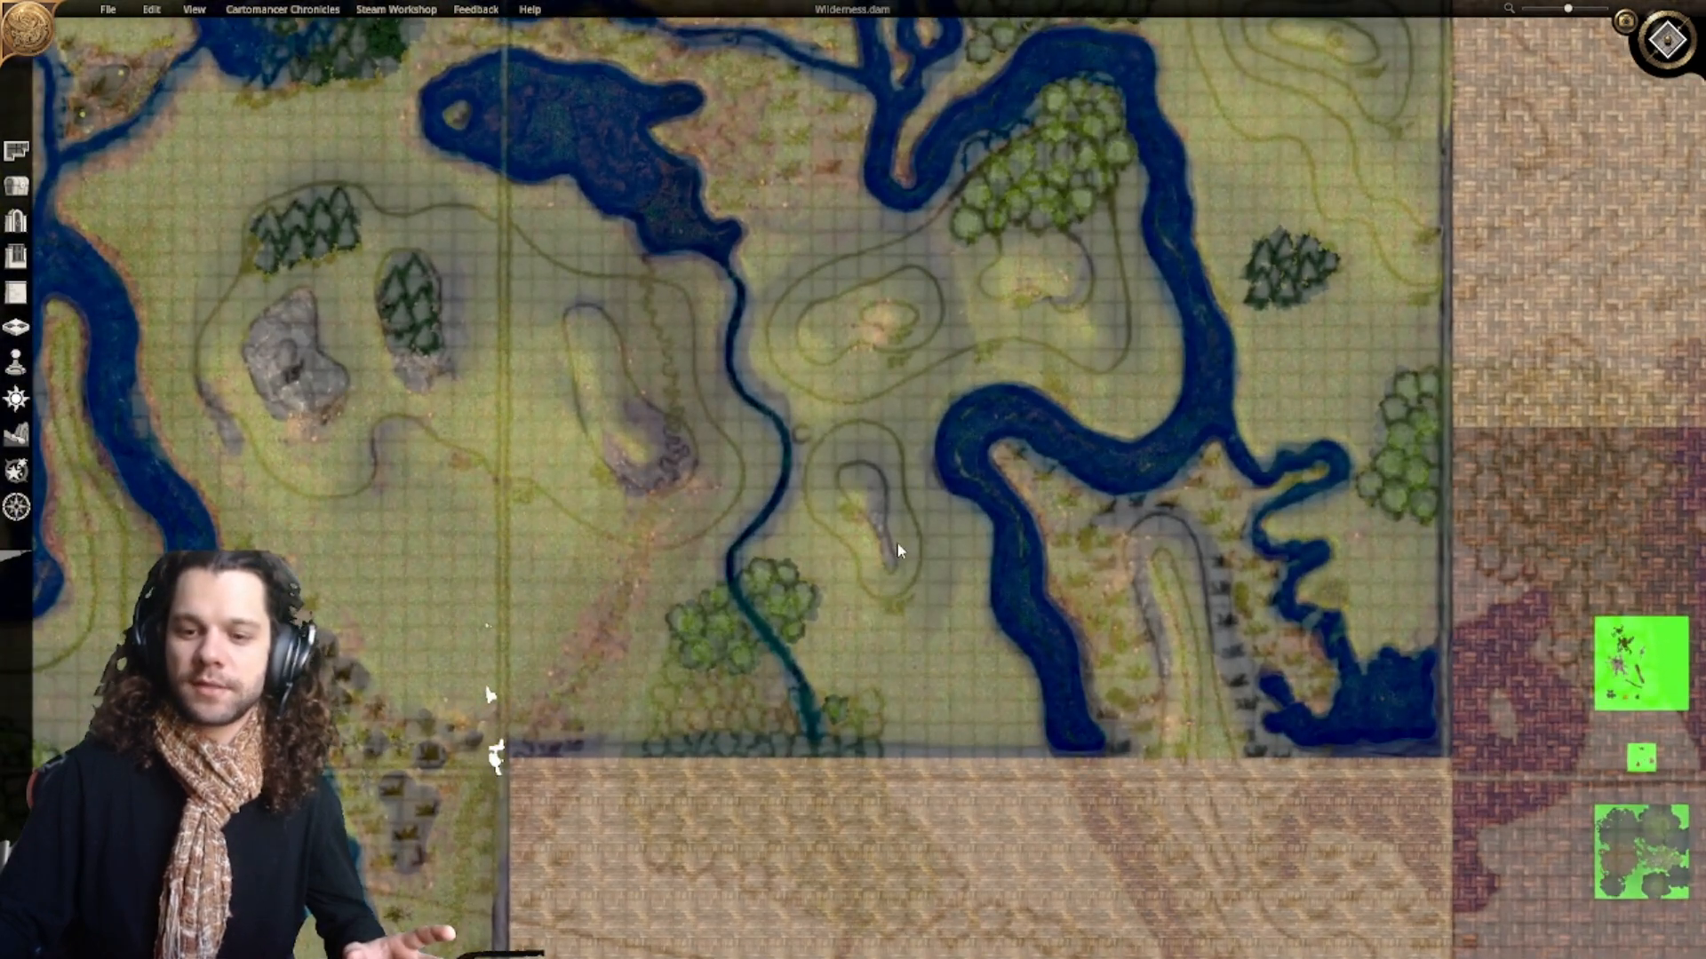
scroll(915, 562, down, 4)
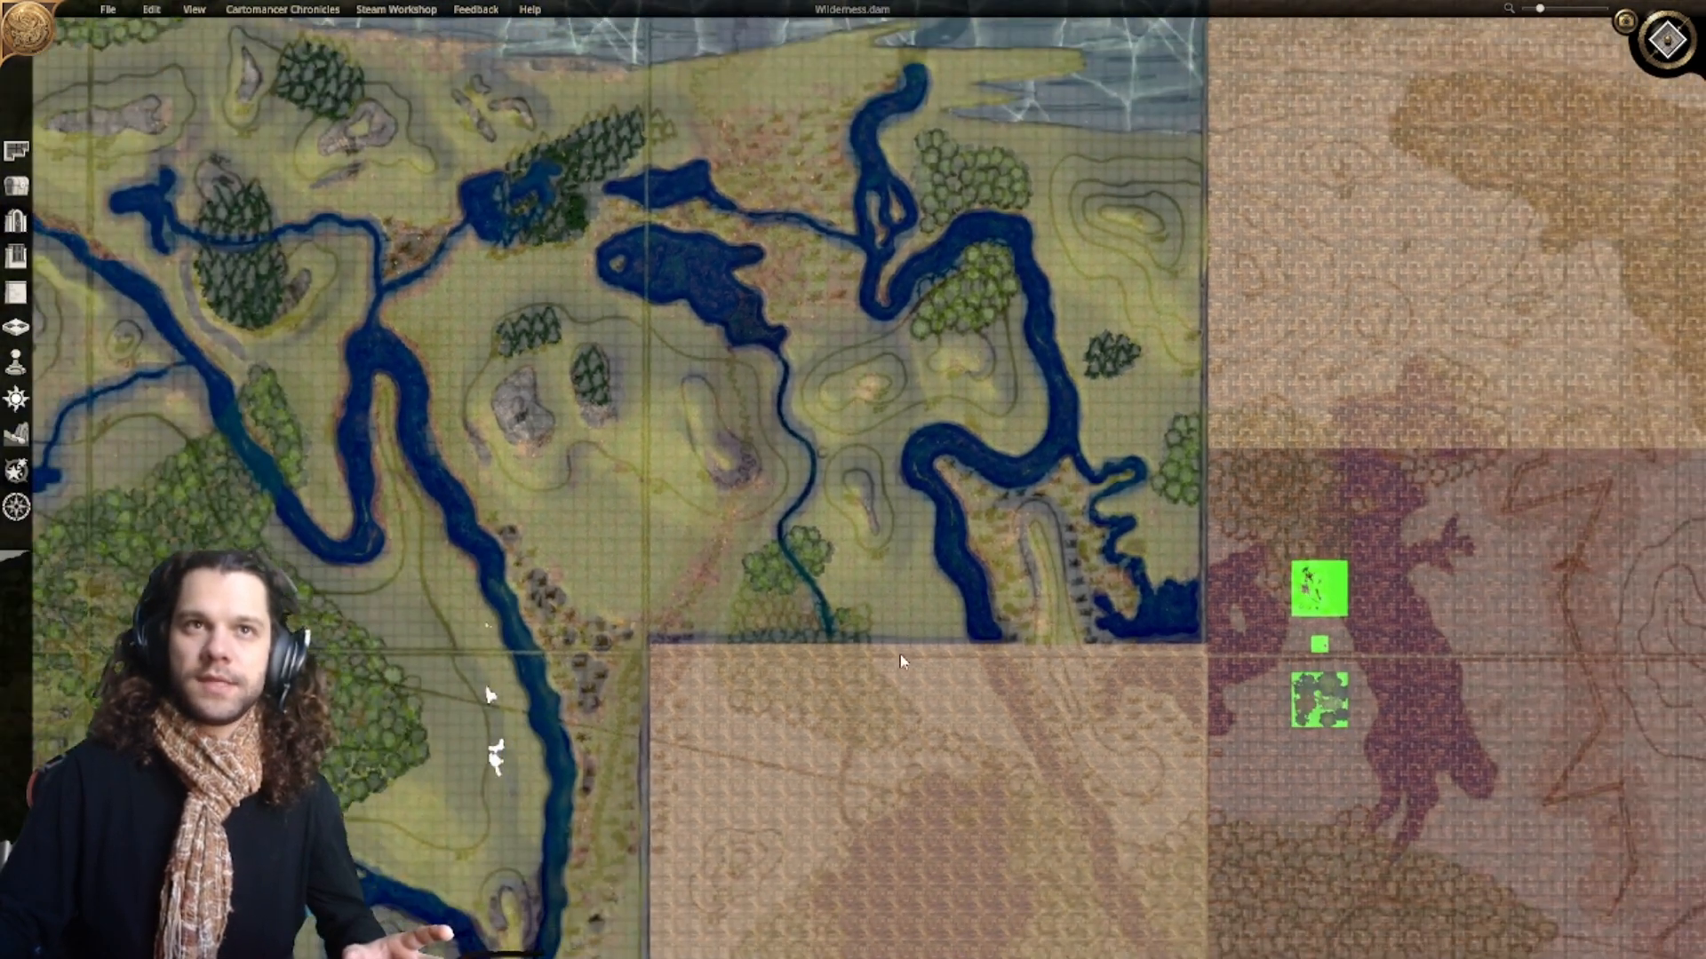
middle_drag(871, 481, 930, 596)
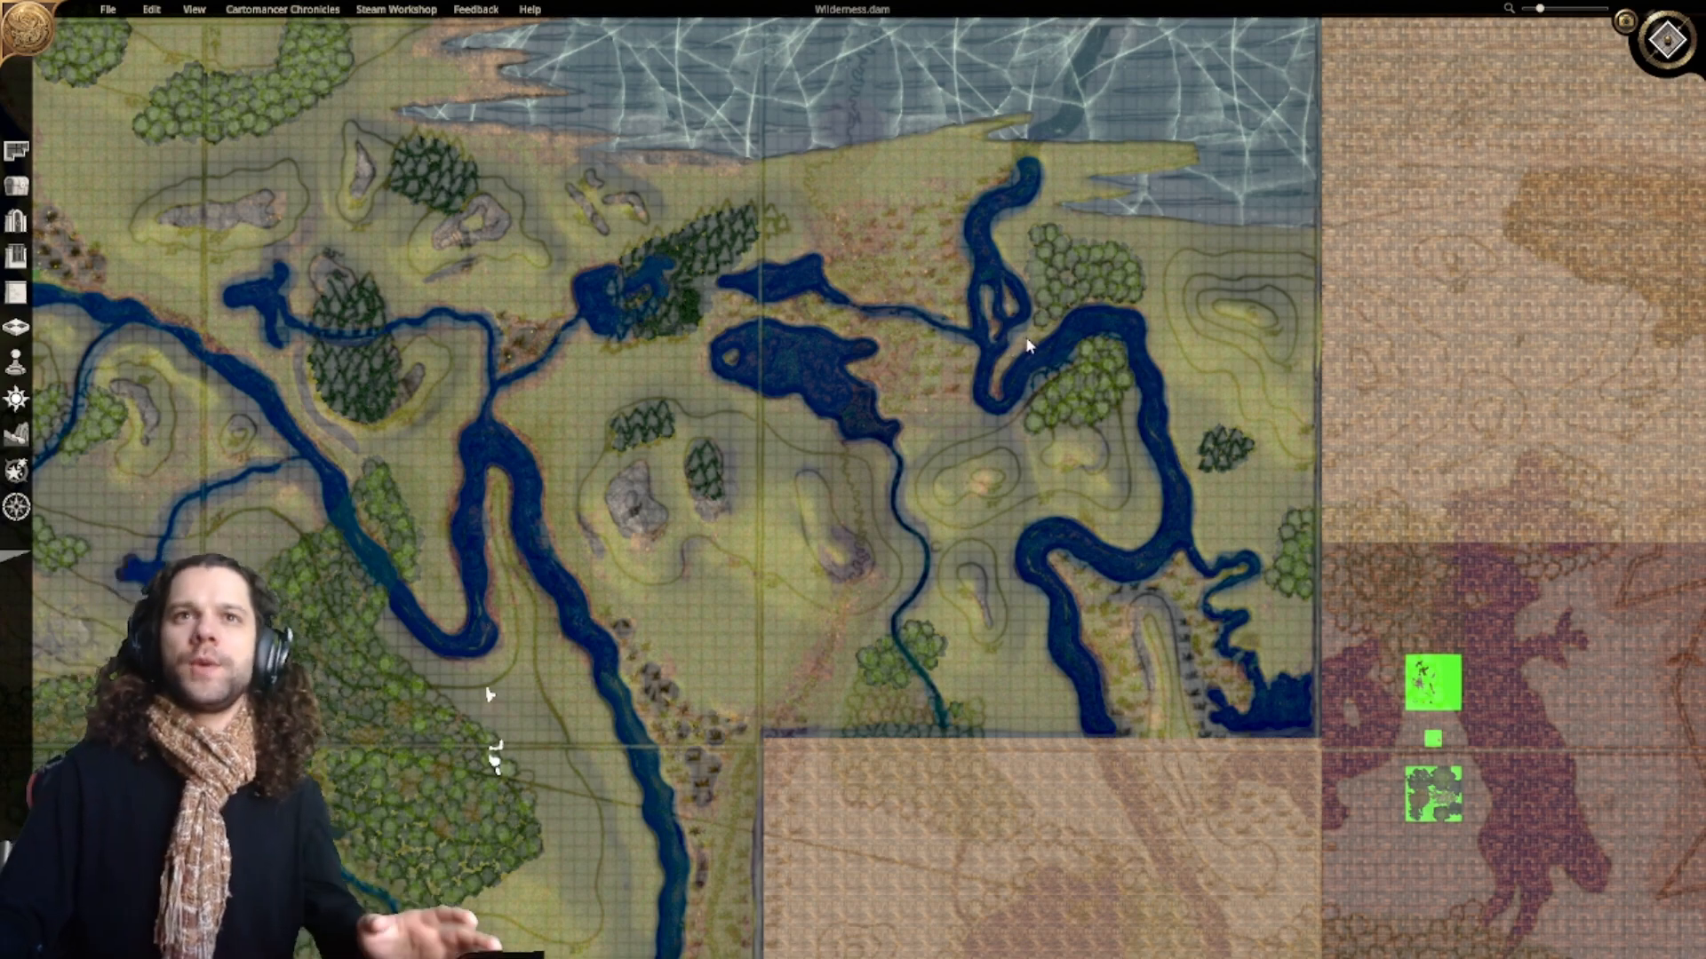
Step: Examine the small river islands beside the northern grove and the partly planted southern grove up close
scroll(1030, 346, up, 4)
scroll(965, 334, up, 5)
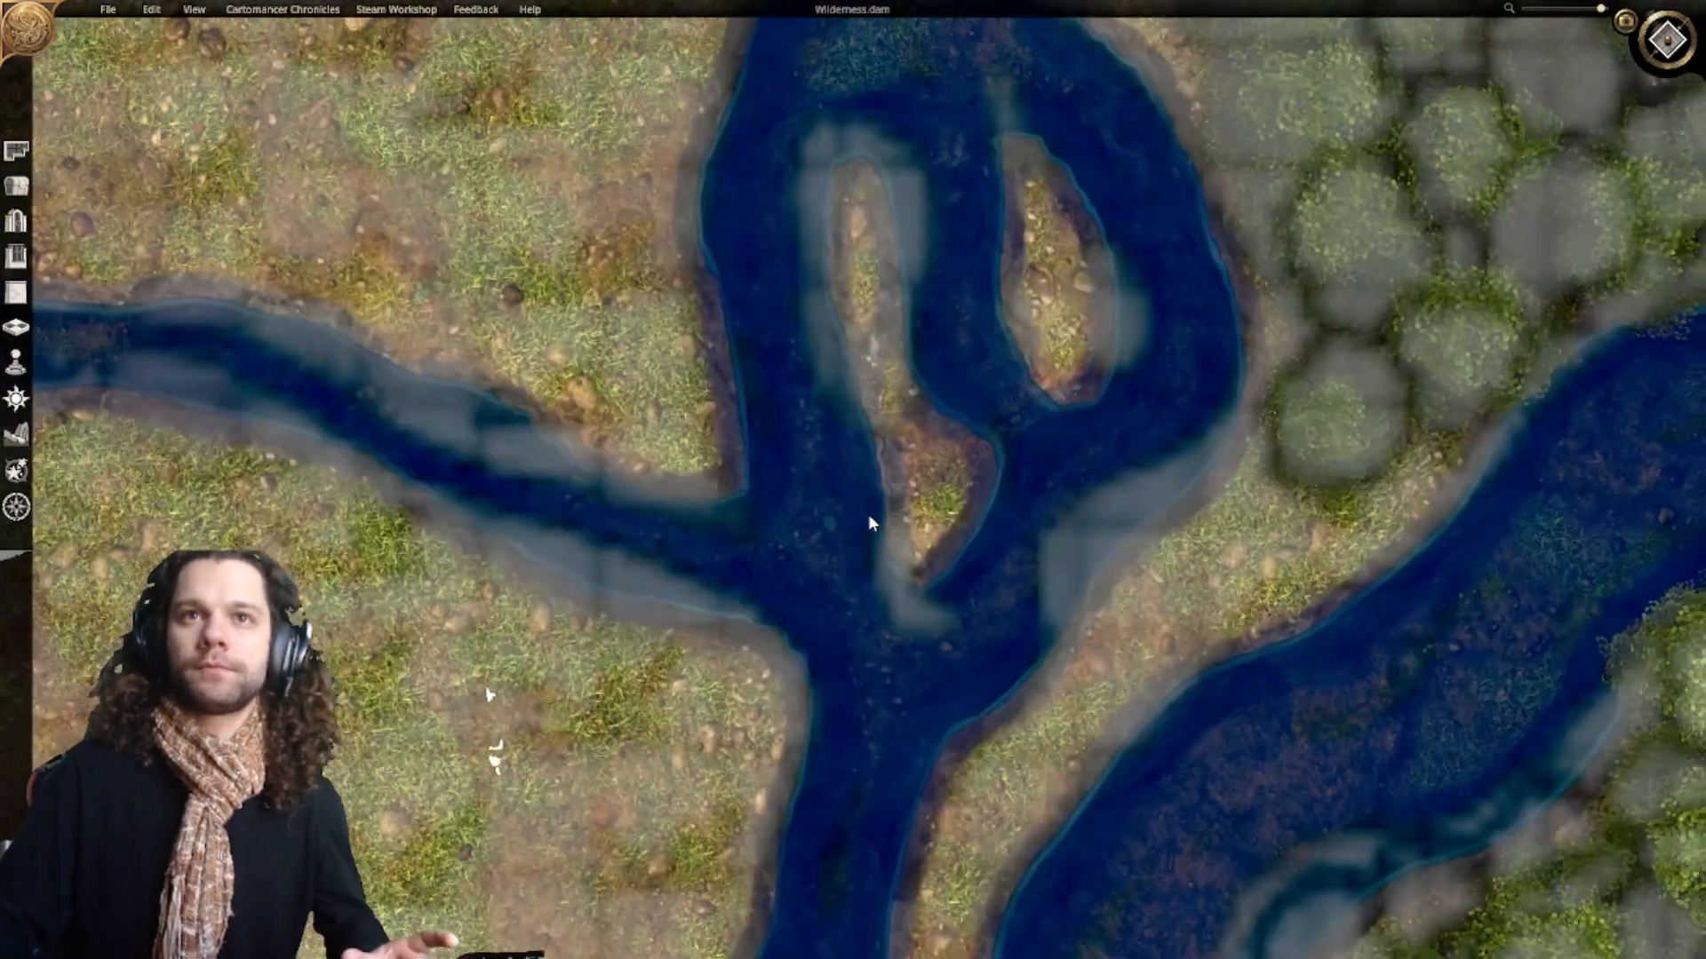
scroll(893, 478, down, 1)
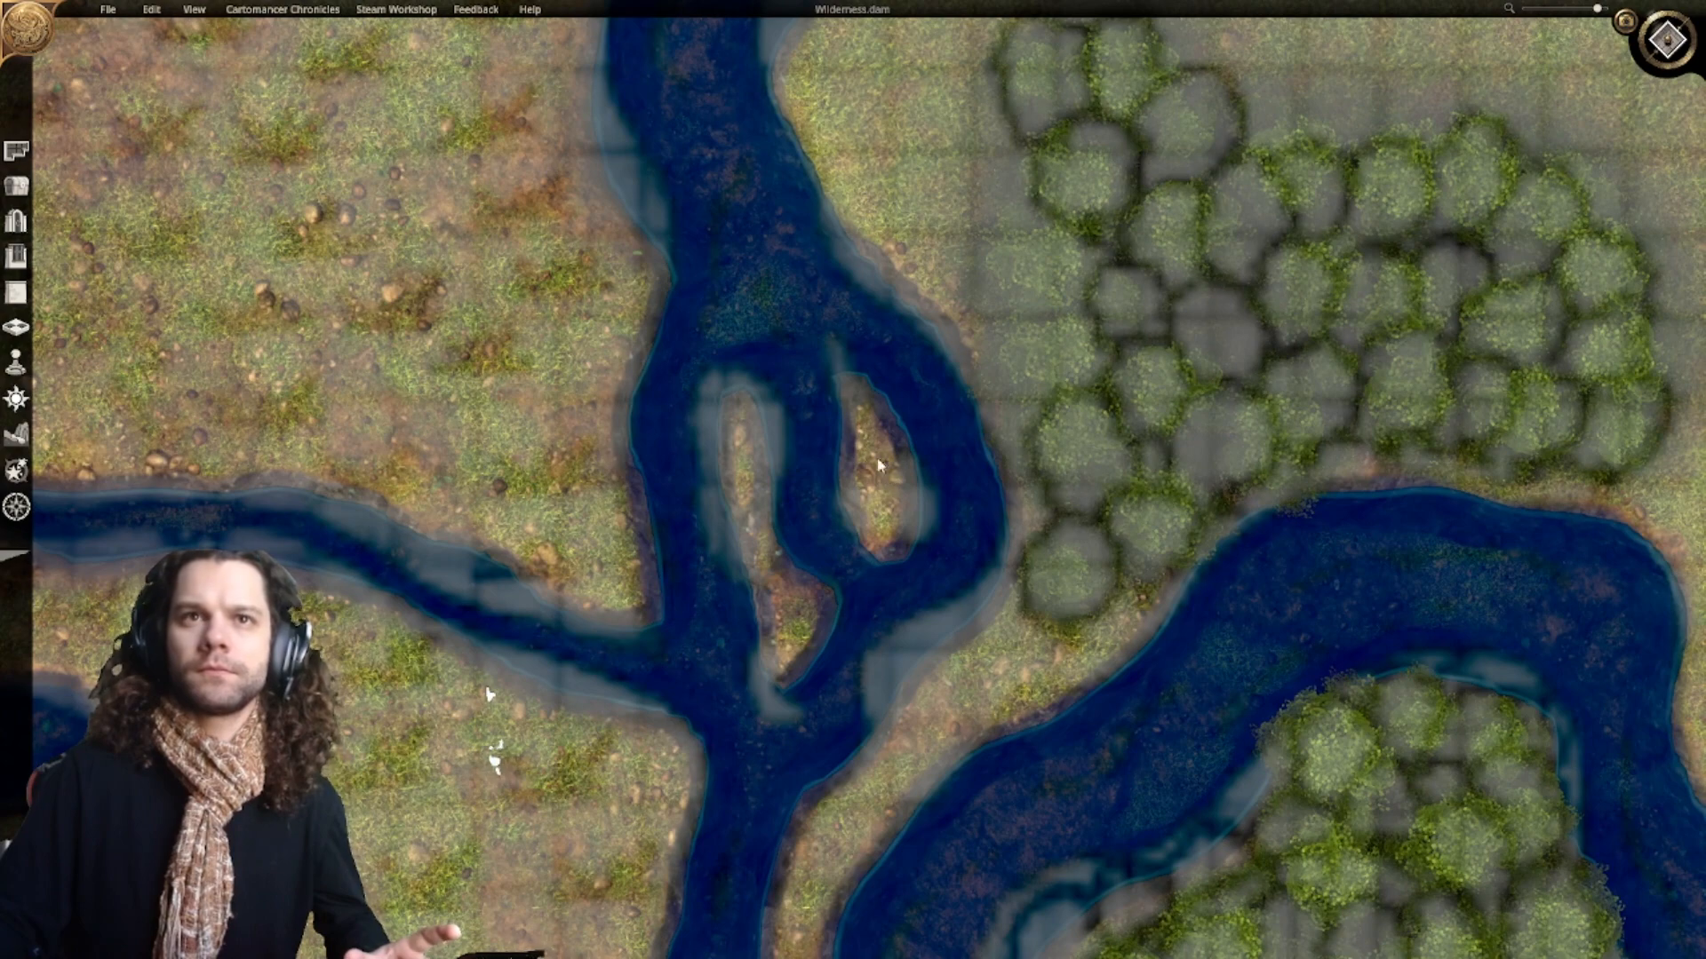
scroll(846, 602, down, 3)
scroll(835, 570, down, 5)
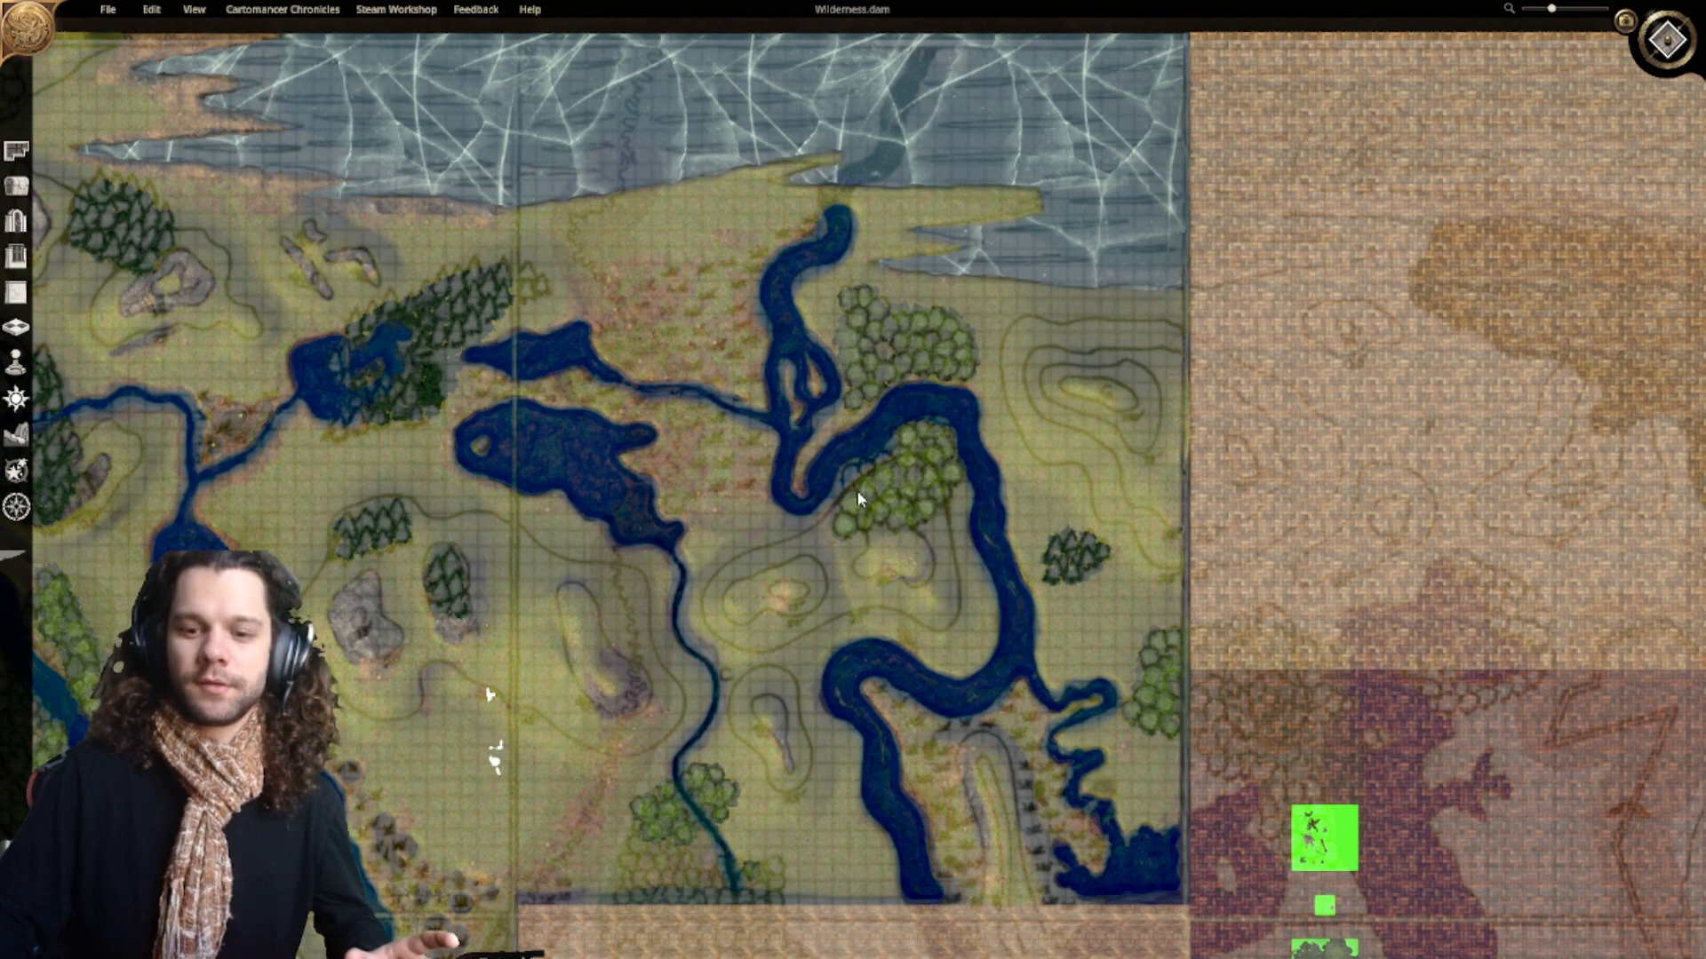
scroll(824, 464, down, 1)
middle_drag(871, 533, 919, 445)
scroll(1004, 677, up, 6)
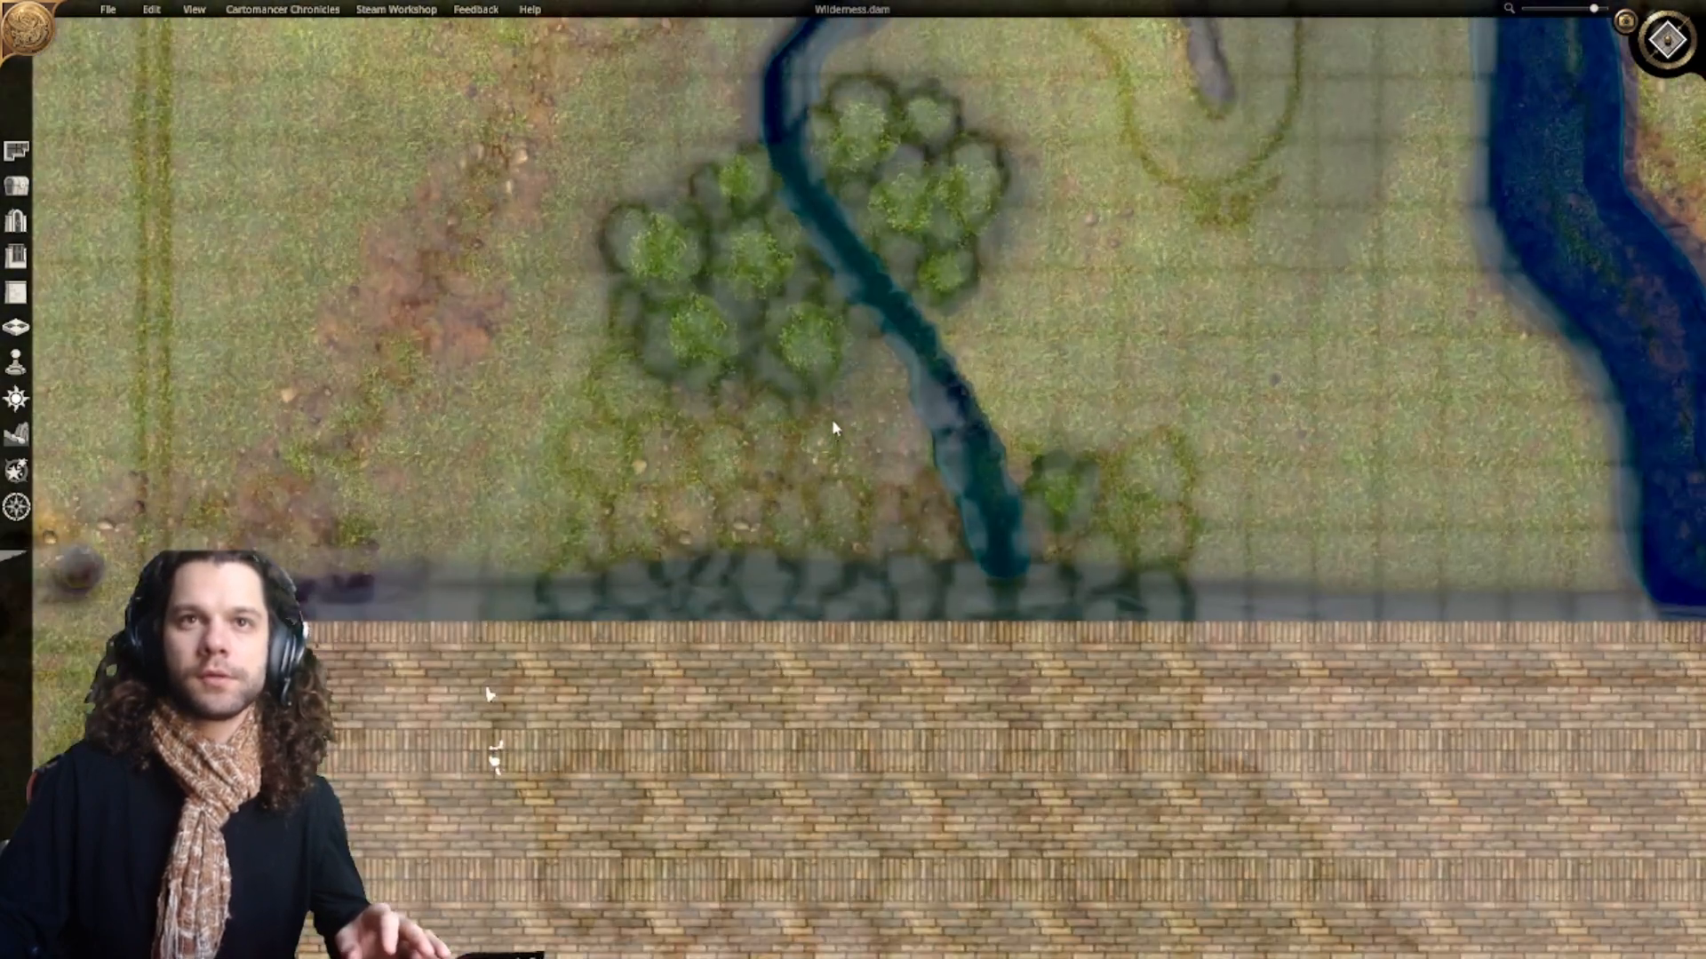
scroll(976, 504, down, 6)
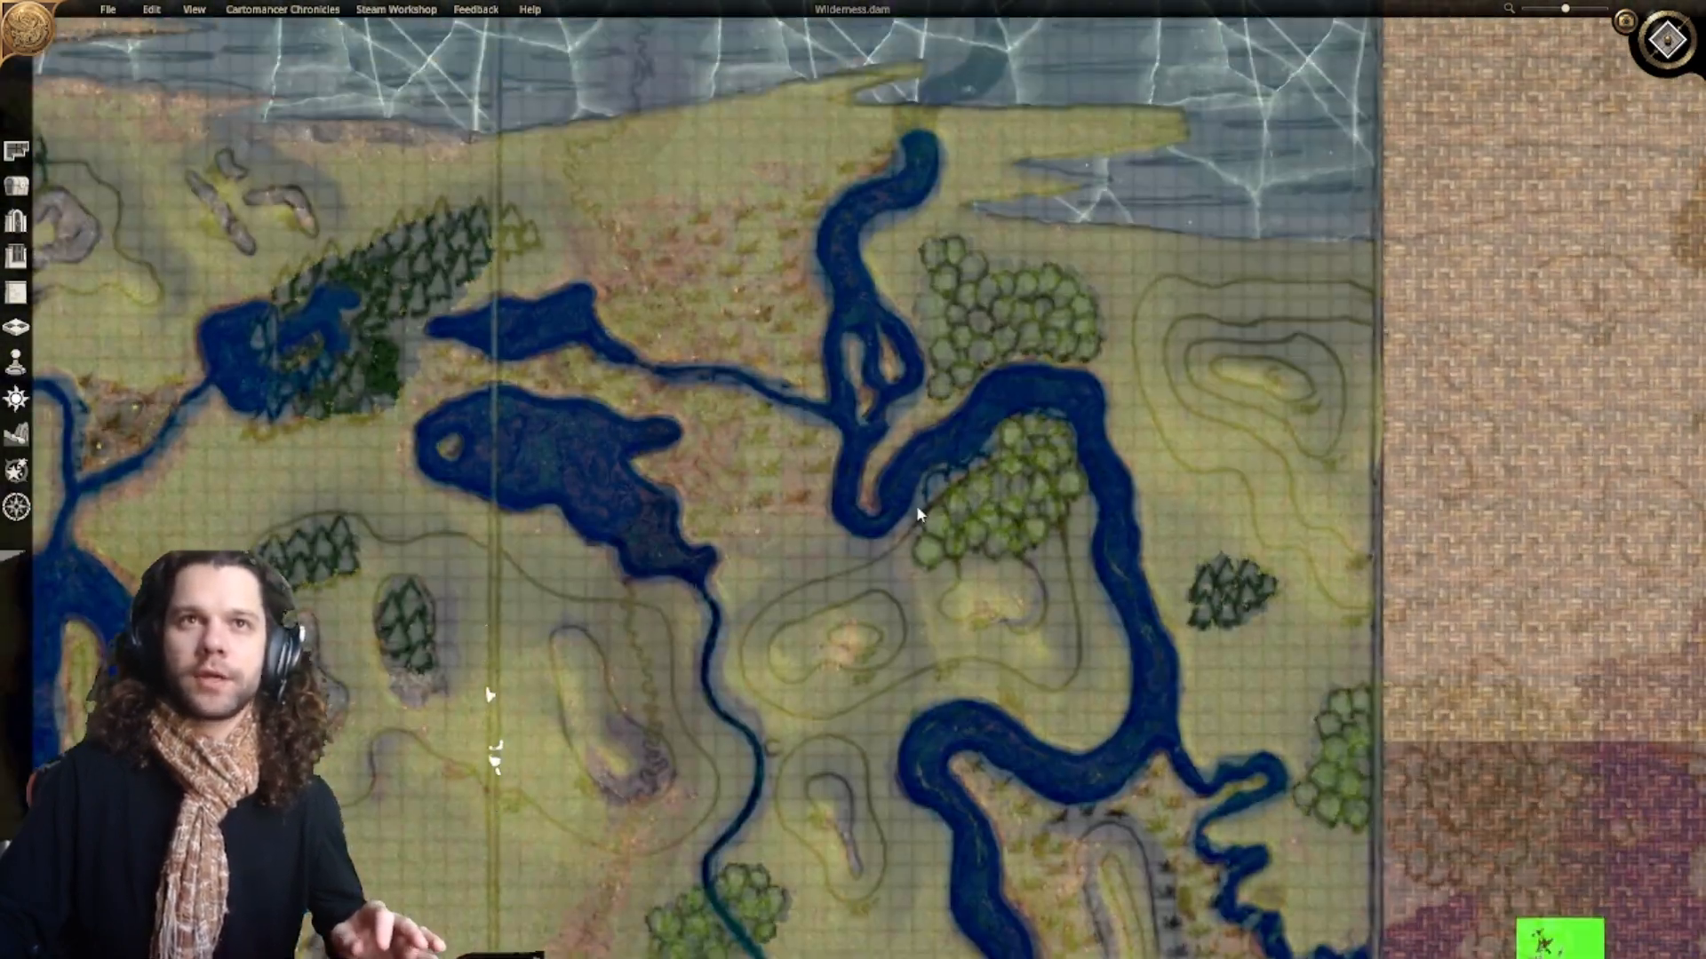
Step: Remove the large brick-floored room directly south of the stream grove
middle_drag(917, 508, 911, 609)
middle_drag(1073, 486, 909, 382)
middle_drag(777, 558, 826, 293)
middle_drag(742, 457, 888, 174)
scroll(895, 293, down, 3)
middle_drag(893, 459, 813, 188)
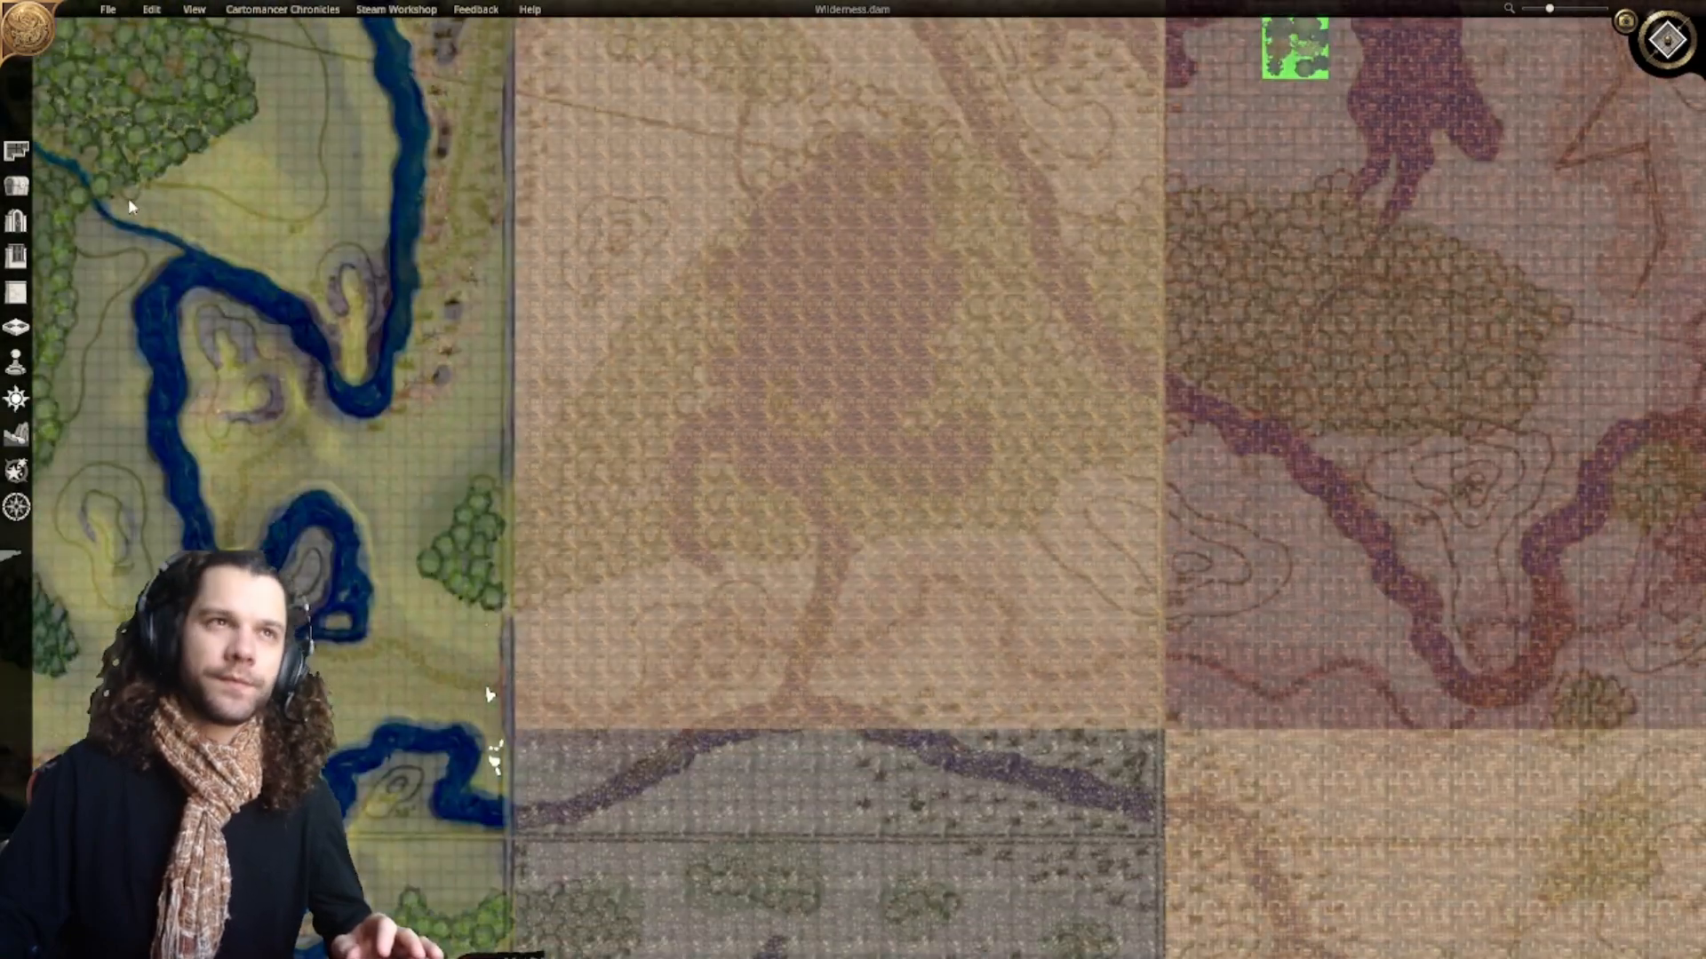
click(16, 151)
scroll(822, 624, up, 1)
scroll(821, 625, up, 5)
scroll(764, 497, down, 4)
middle_drag(990, 536, 755, 326)
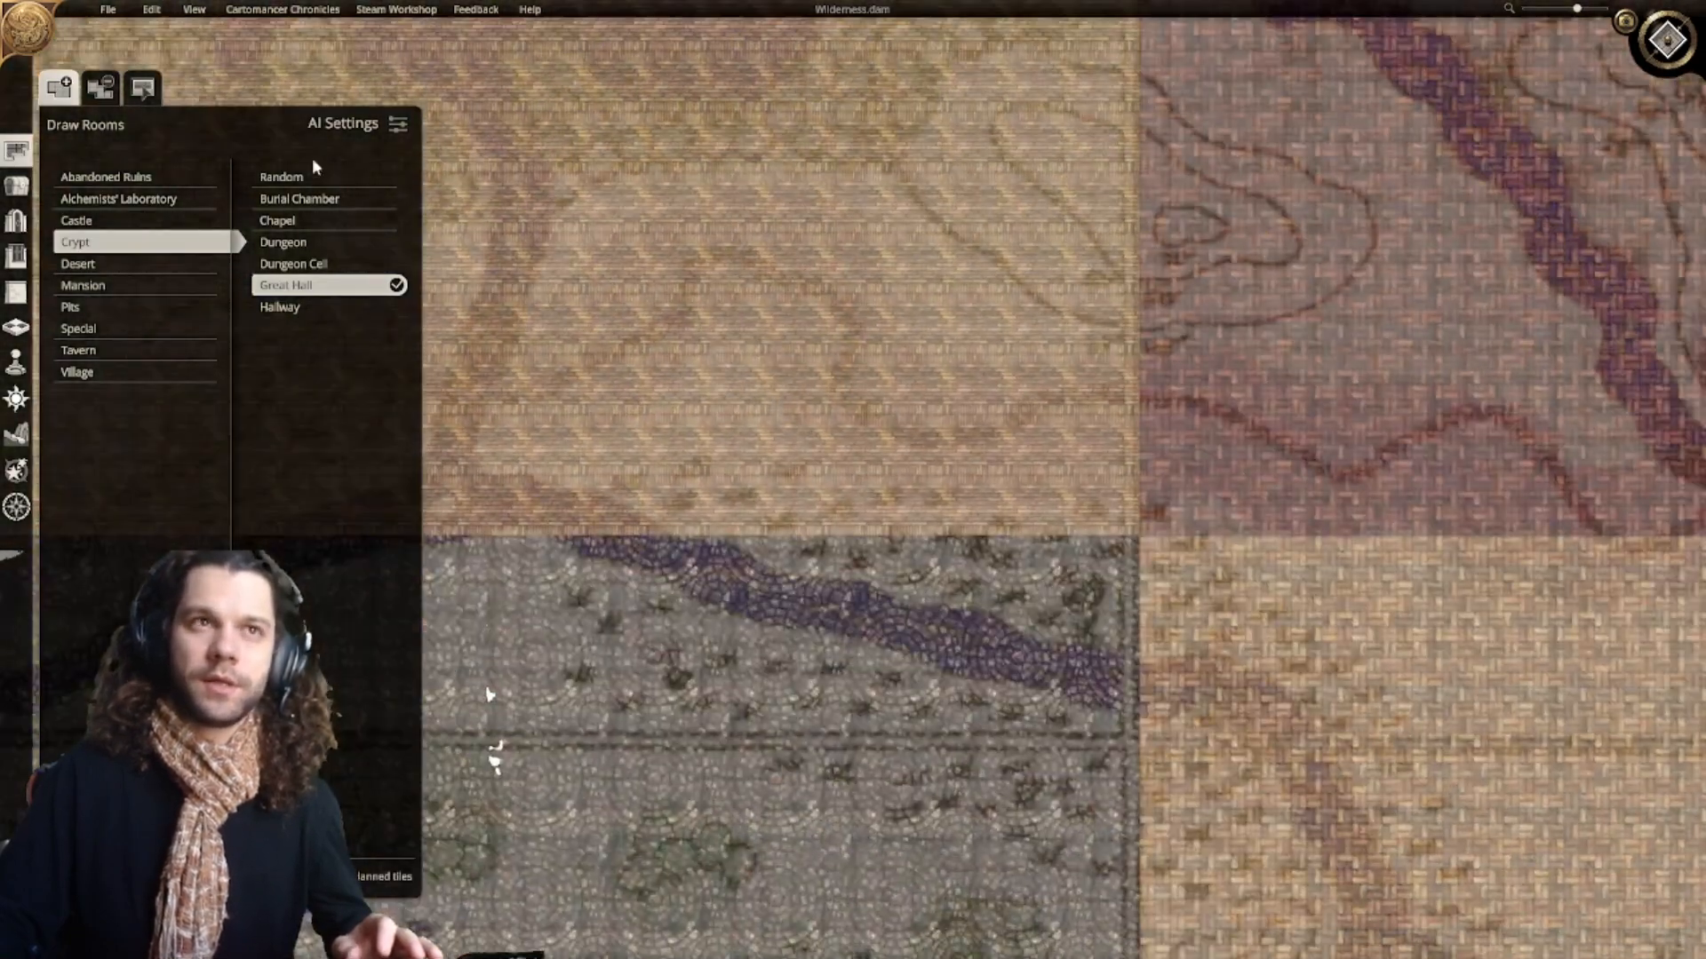
click(100, 88)
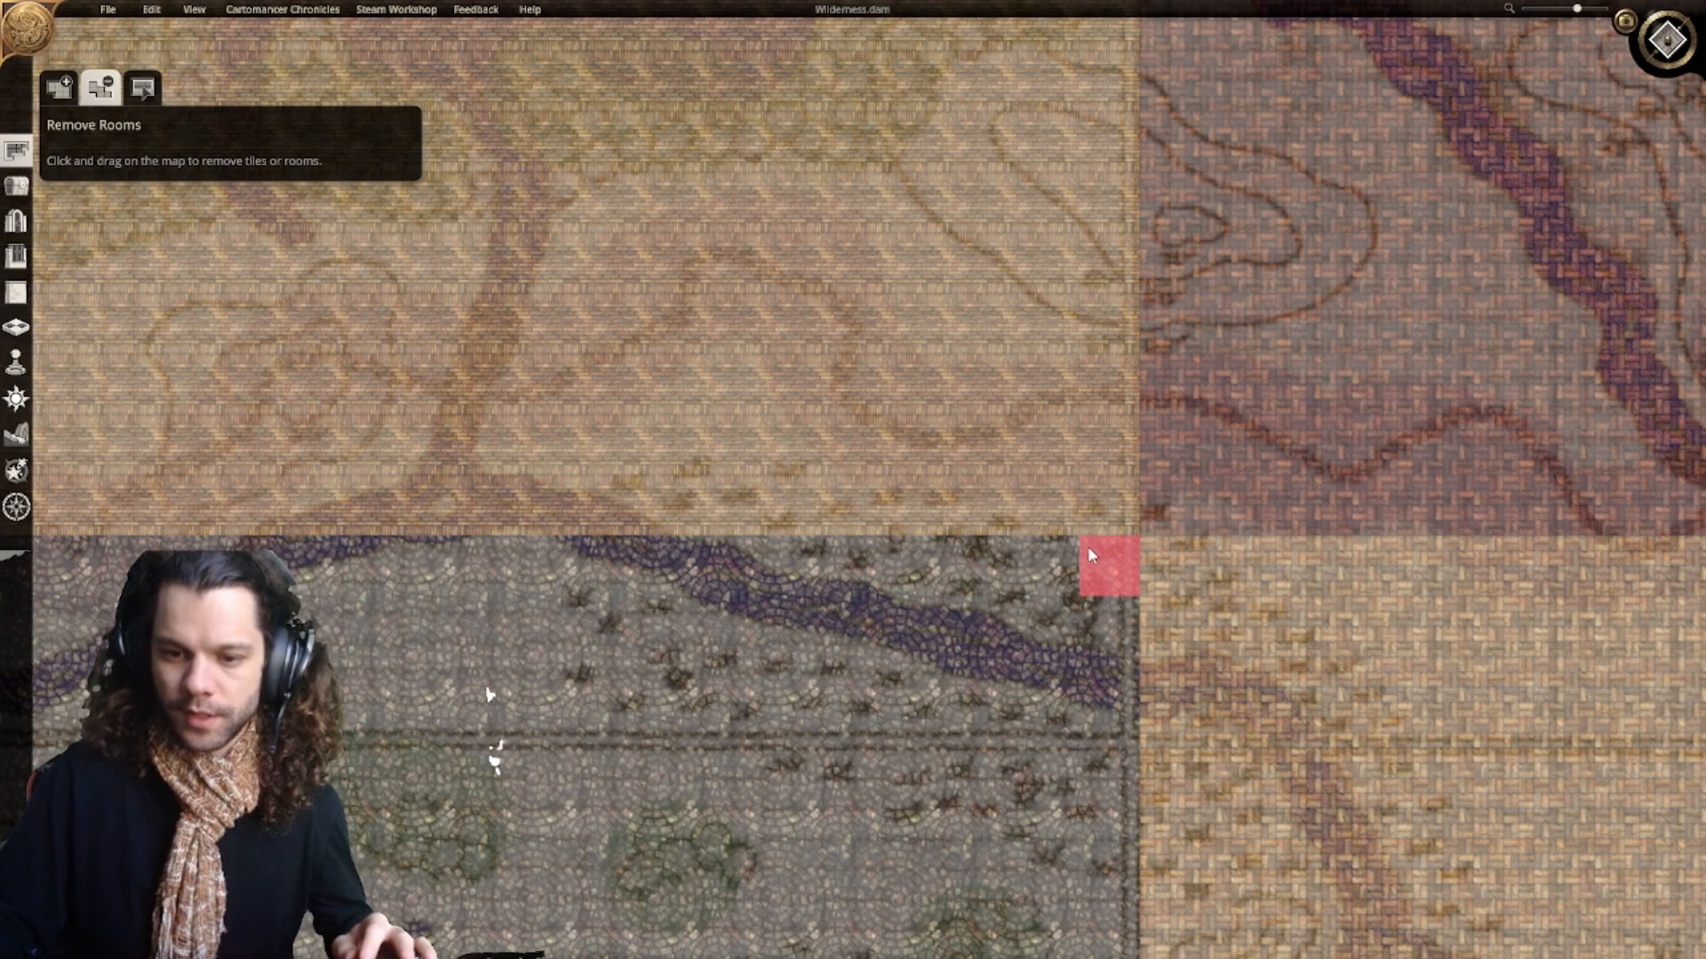
drag(1102, 502, 609, 329)
right_drag(1121, 857, 701, 379)
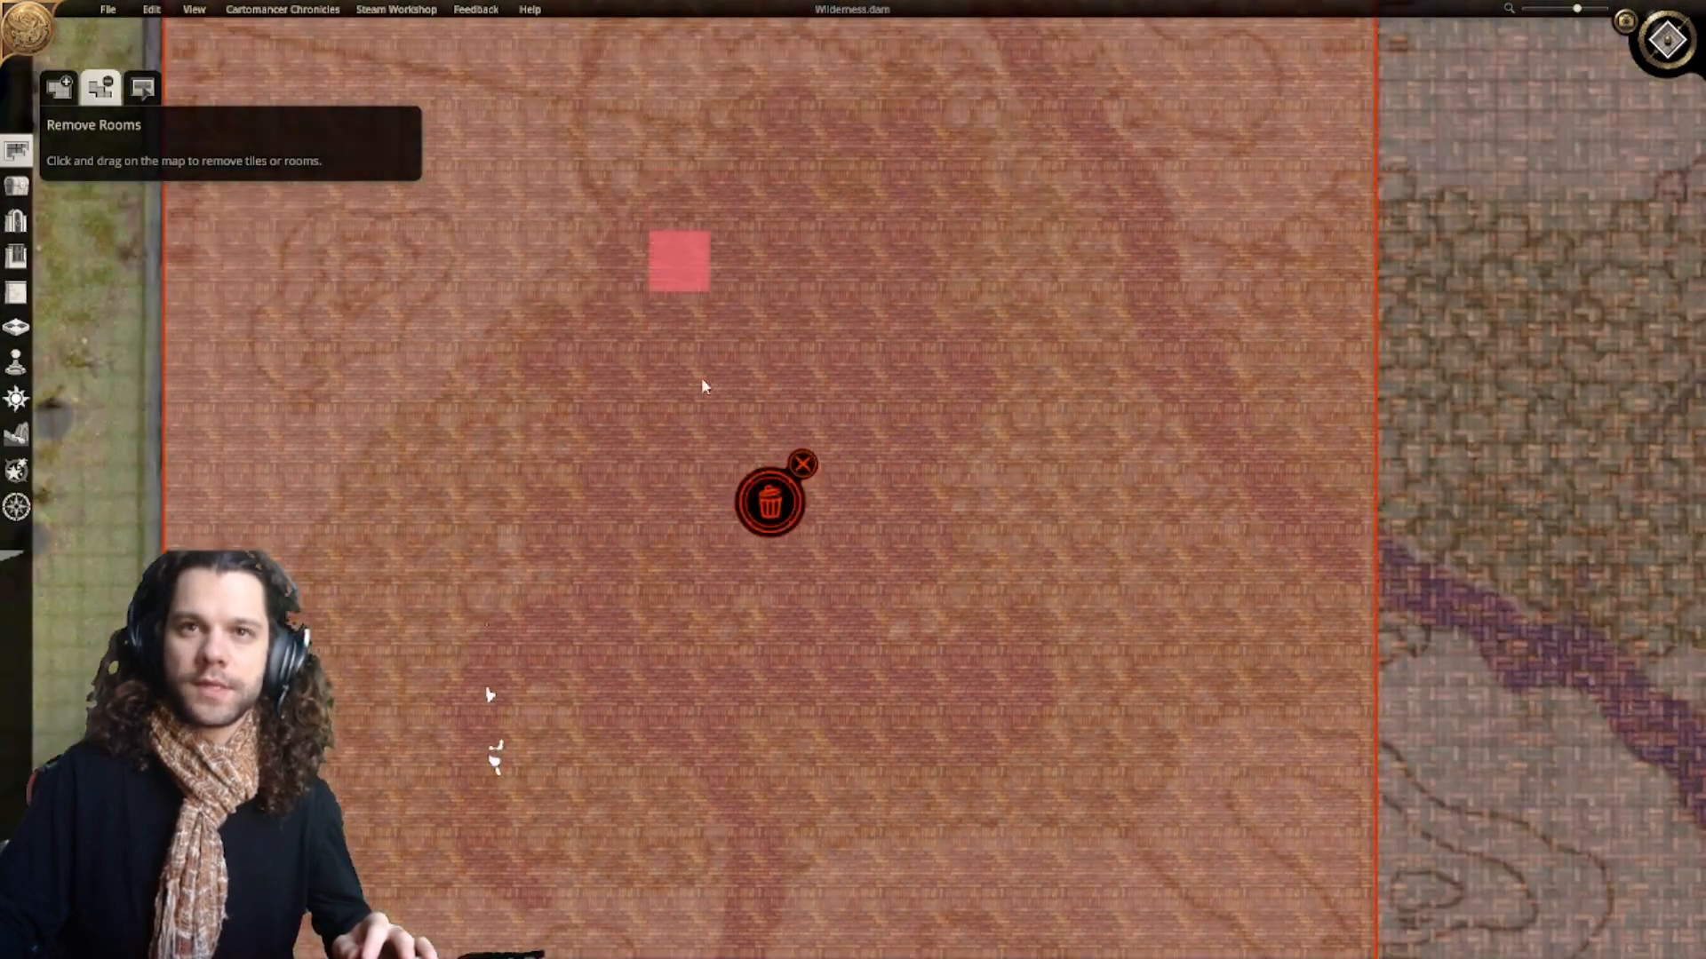
click(773, 508)
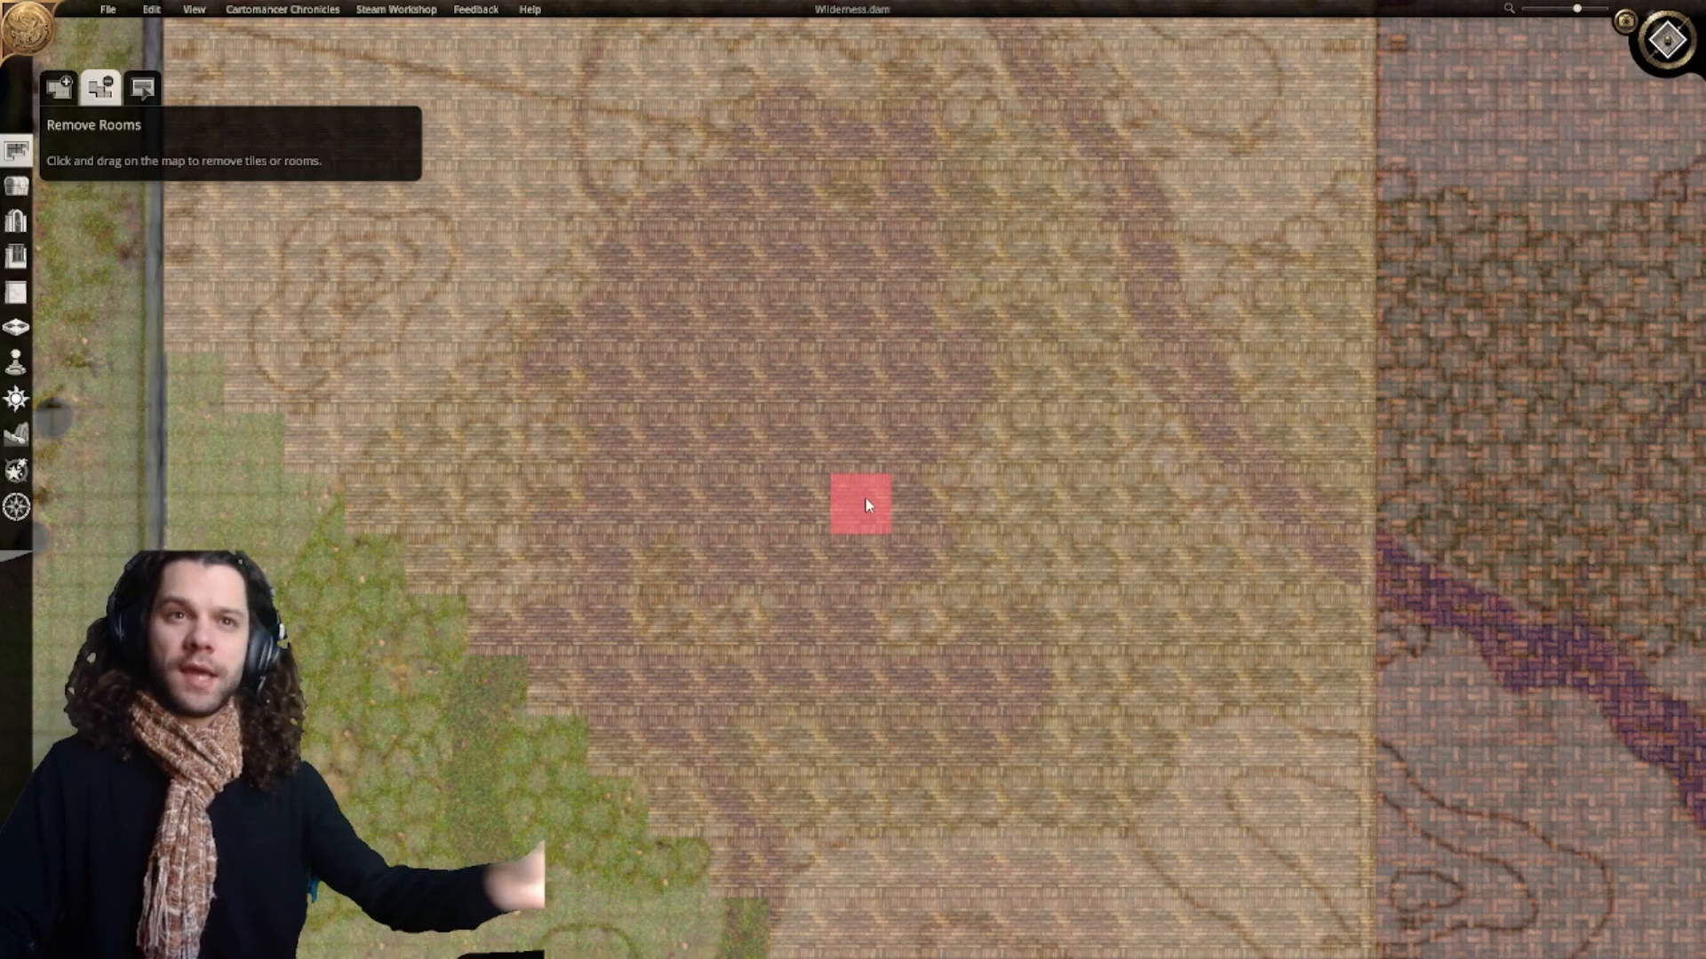
Step: Examine the river-bend grove, the adjoining hills and the surrounding riverbanks
right_drag(880, 346, 917, 595)
scroll(910, 400, down, 1)
right_drag(906, 275, 907, 537)
scroll(908, 542, down, 2)
right_drag(901, 462, 887, 708)
right_drag(844, 356, 919, 764)
scroll(870, 562, up, 5)
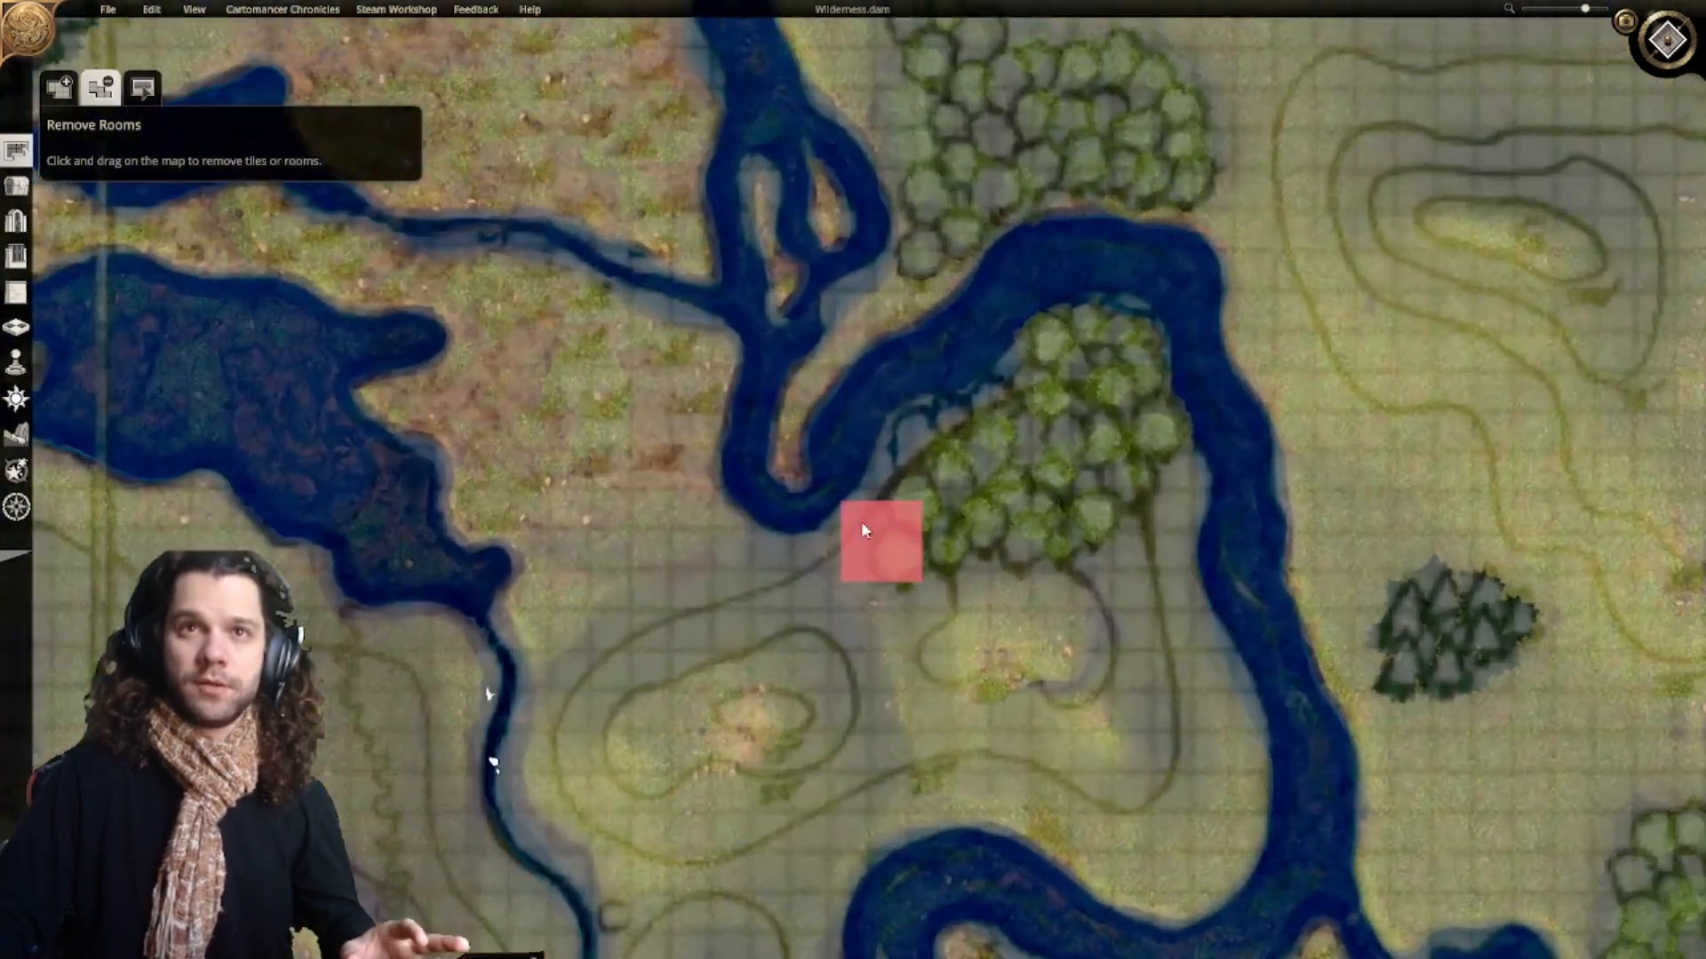
right_drag(963, 626, 921, 526)
scroll(943, 723, up, 3)
scroll(943, 724, down, 3)
scroll(921, 526, down, 2)
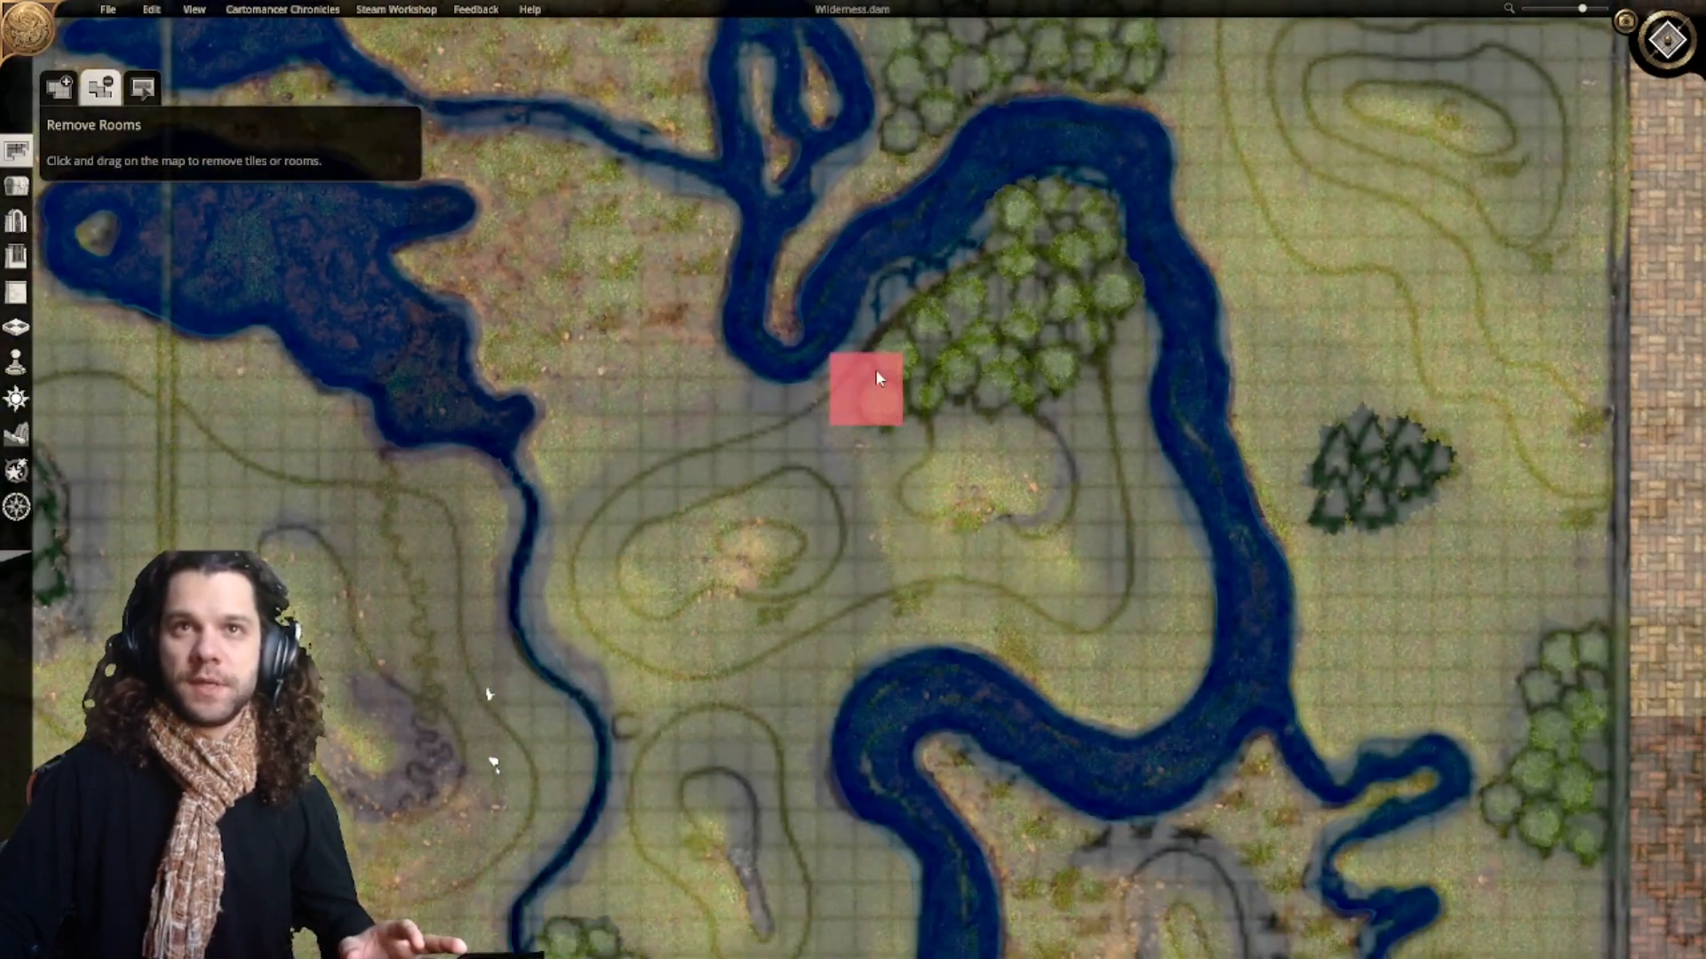
Step: Survey the river channels, the two lakes and the scrubland between them up to the icy northern shore
right_drag(1037, 244, 989, 379)
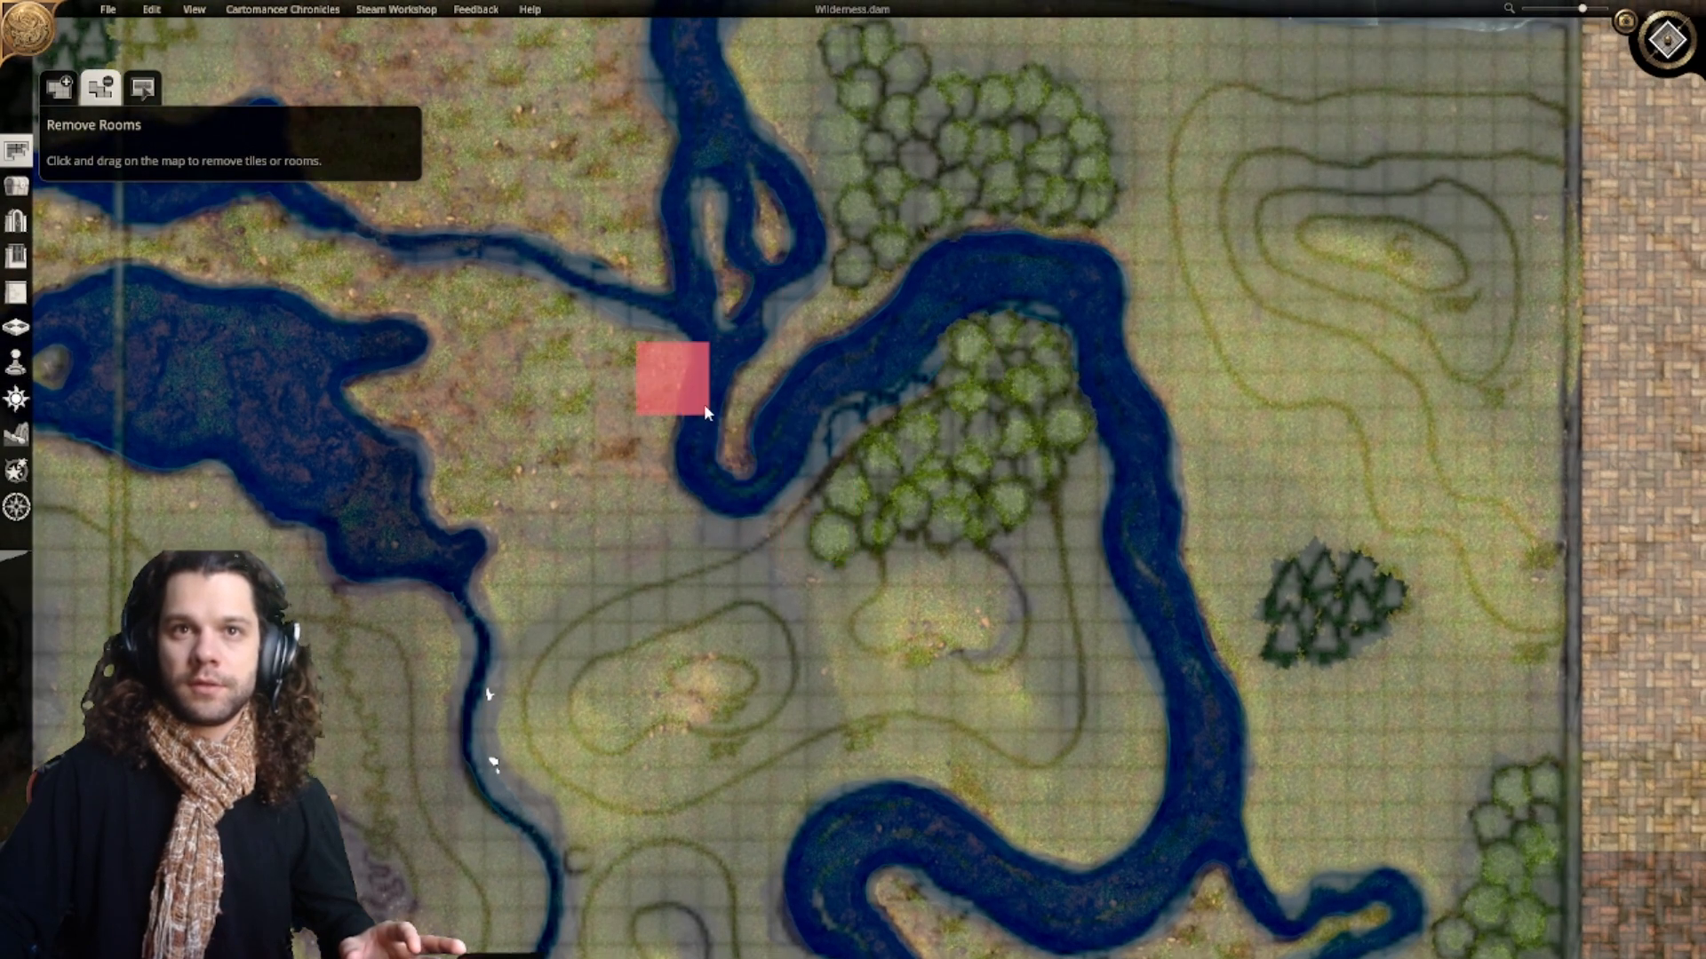
right_drag(857, 667, 819, 552)
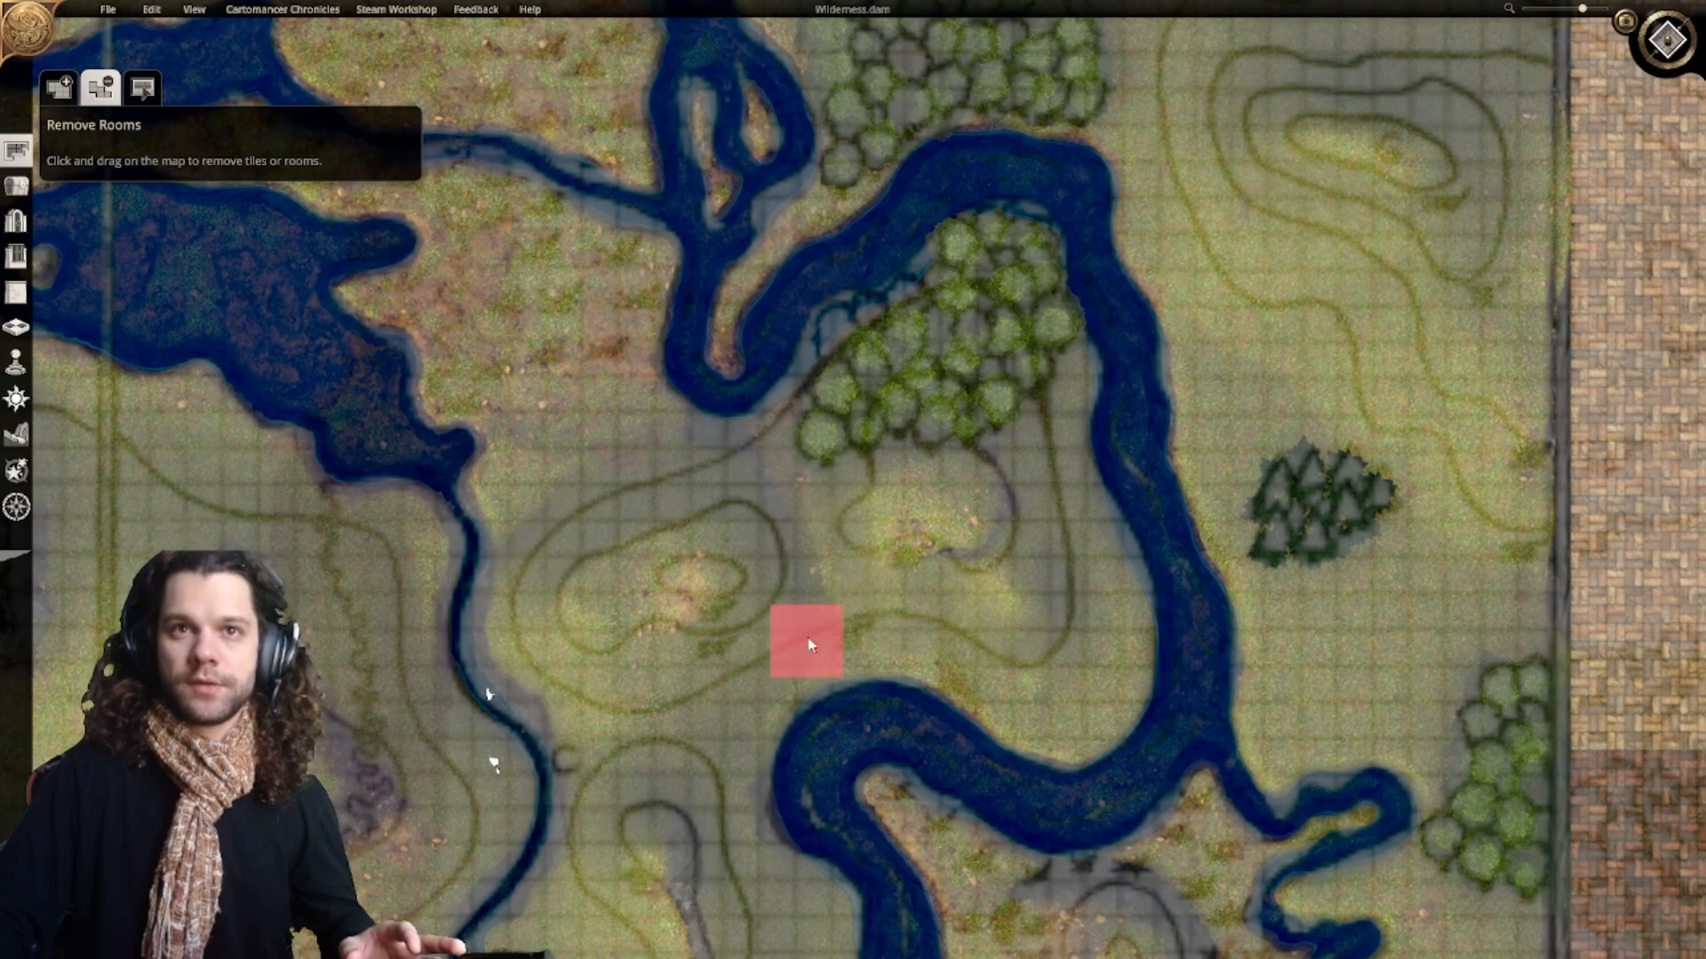
right_drag(762, 460, 923, 702)
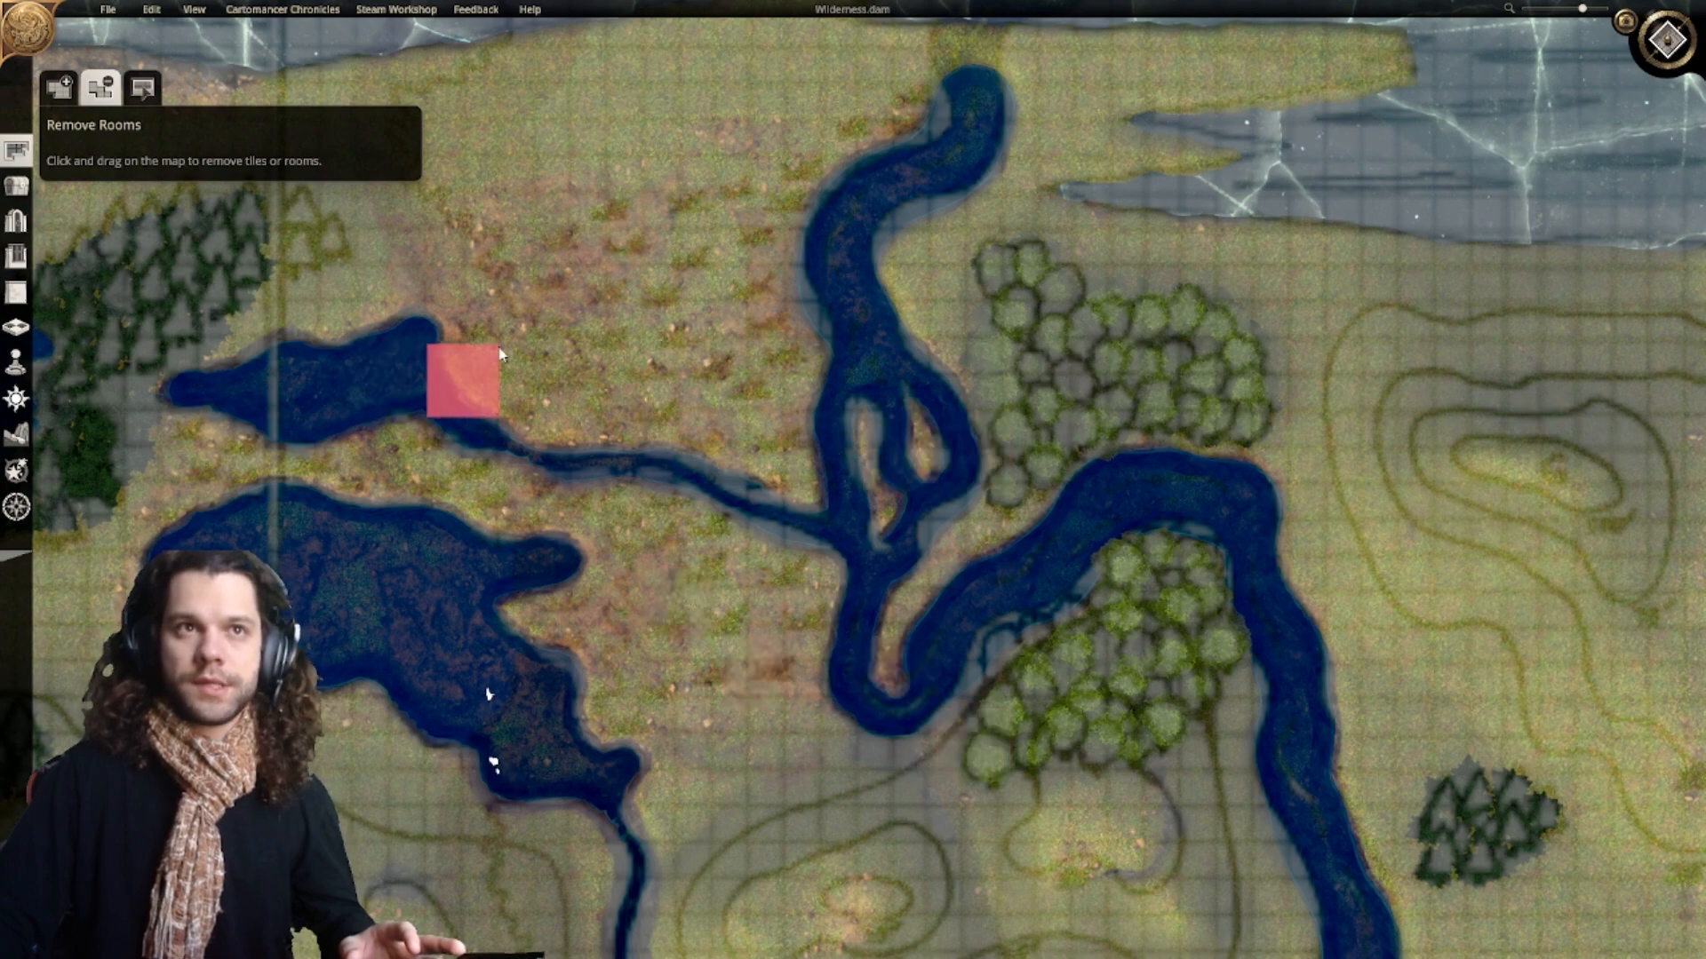
right_drag(466, 380, 885, 666)
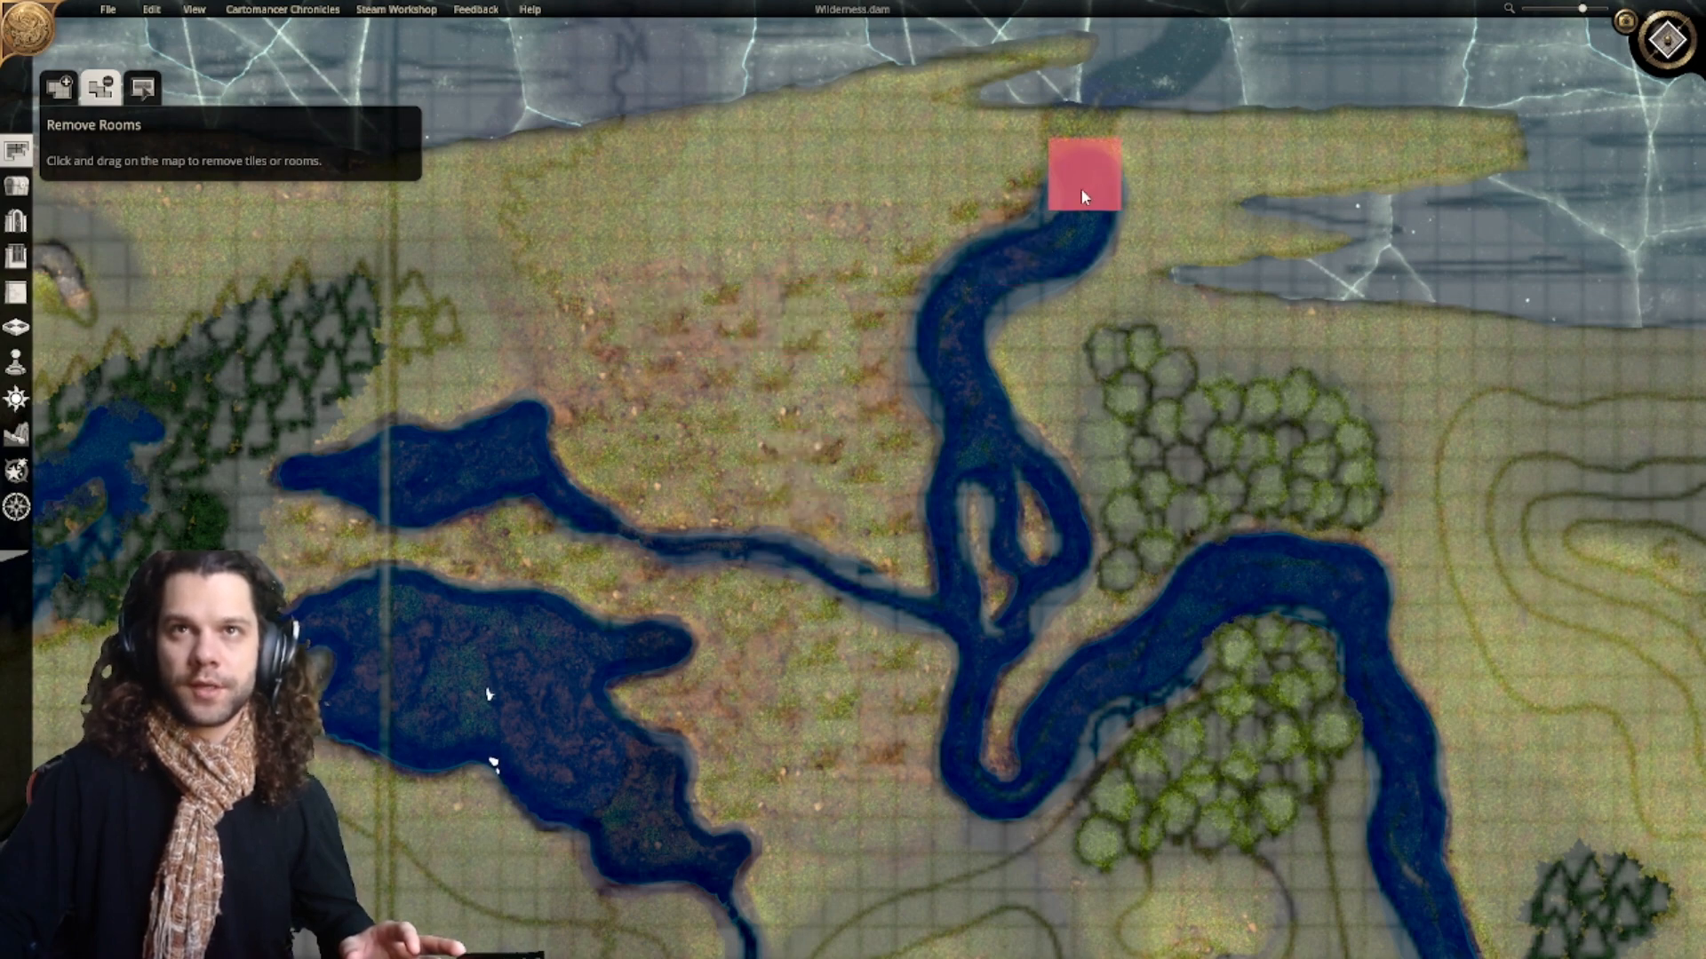
right_drag(1023, 654, 994, 519)
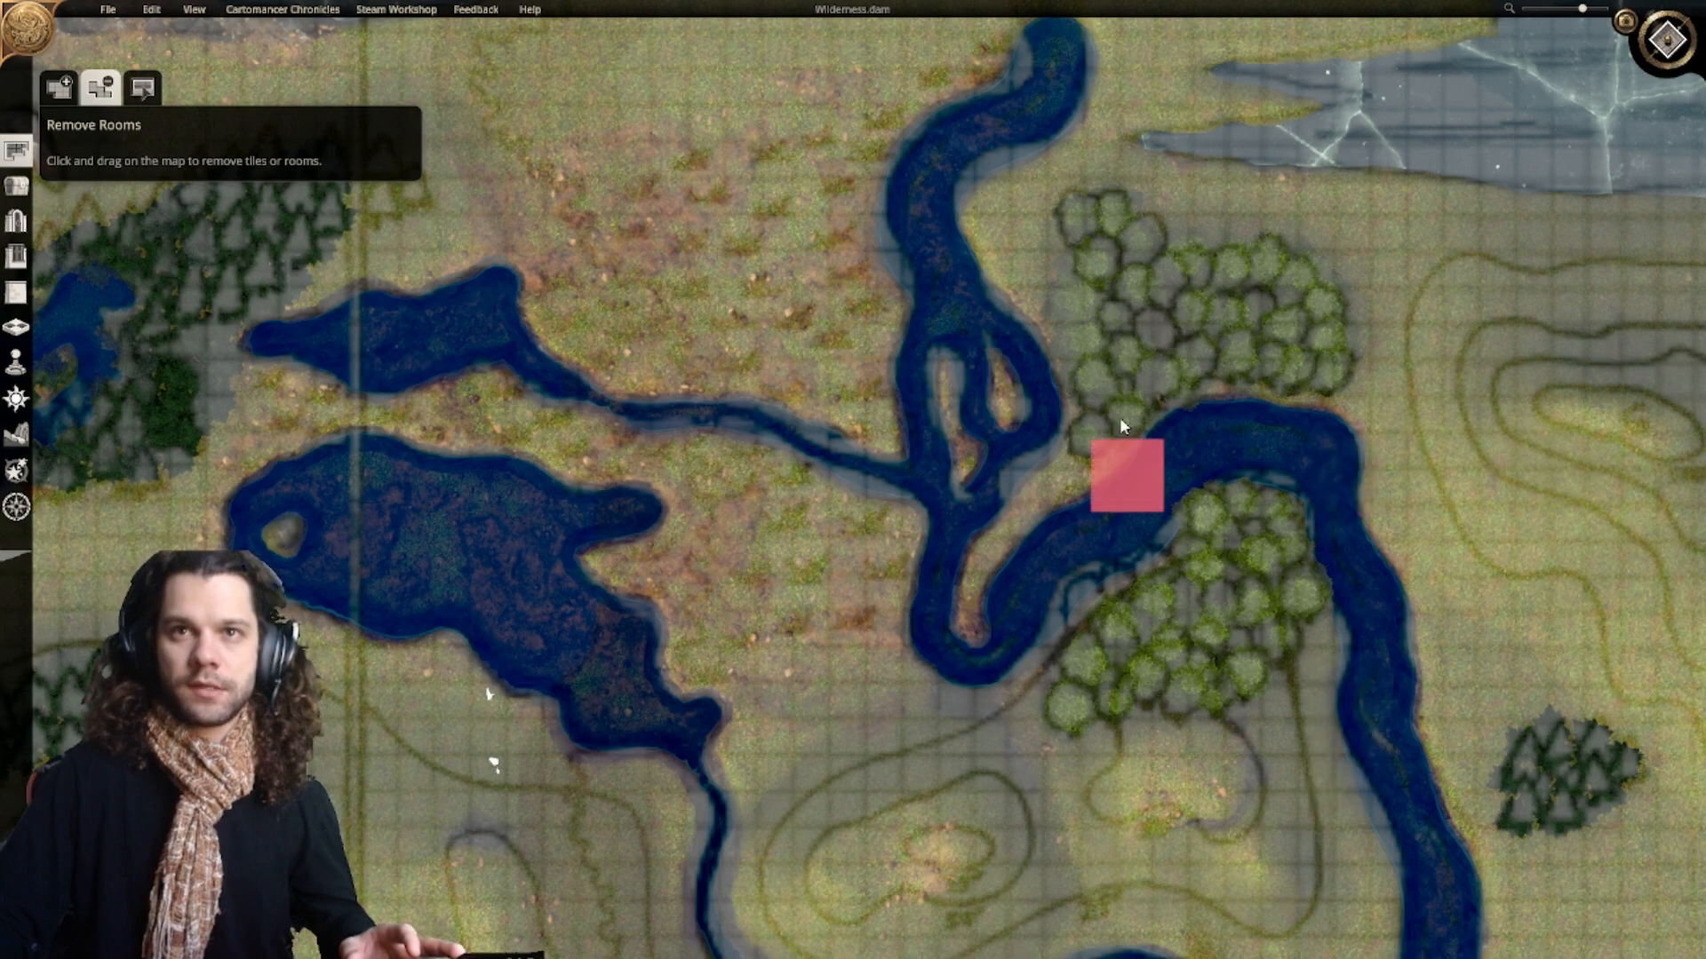
scroll(977, 542, down, 3)
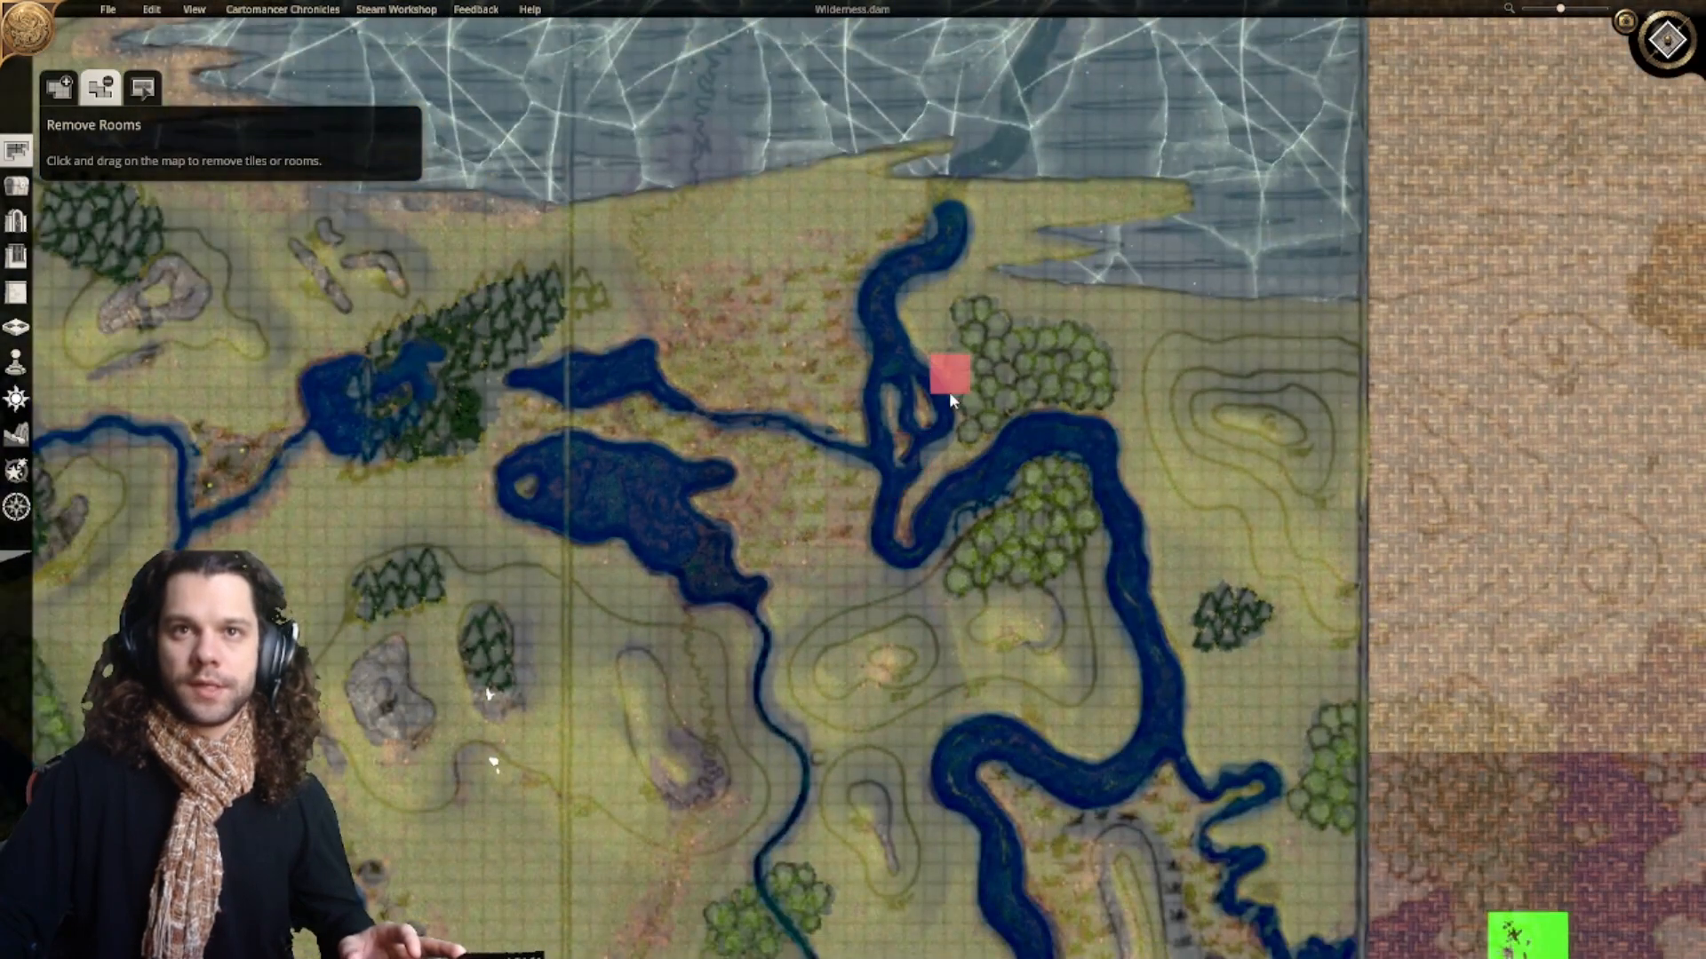
scroll(946, 382, up, 3)
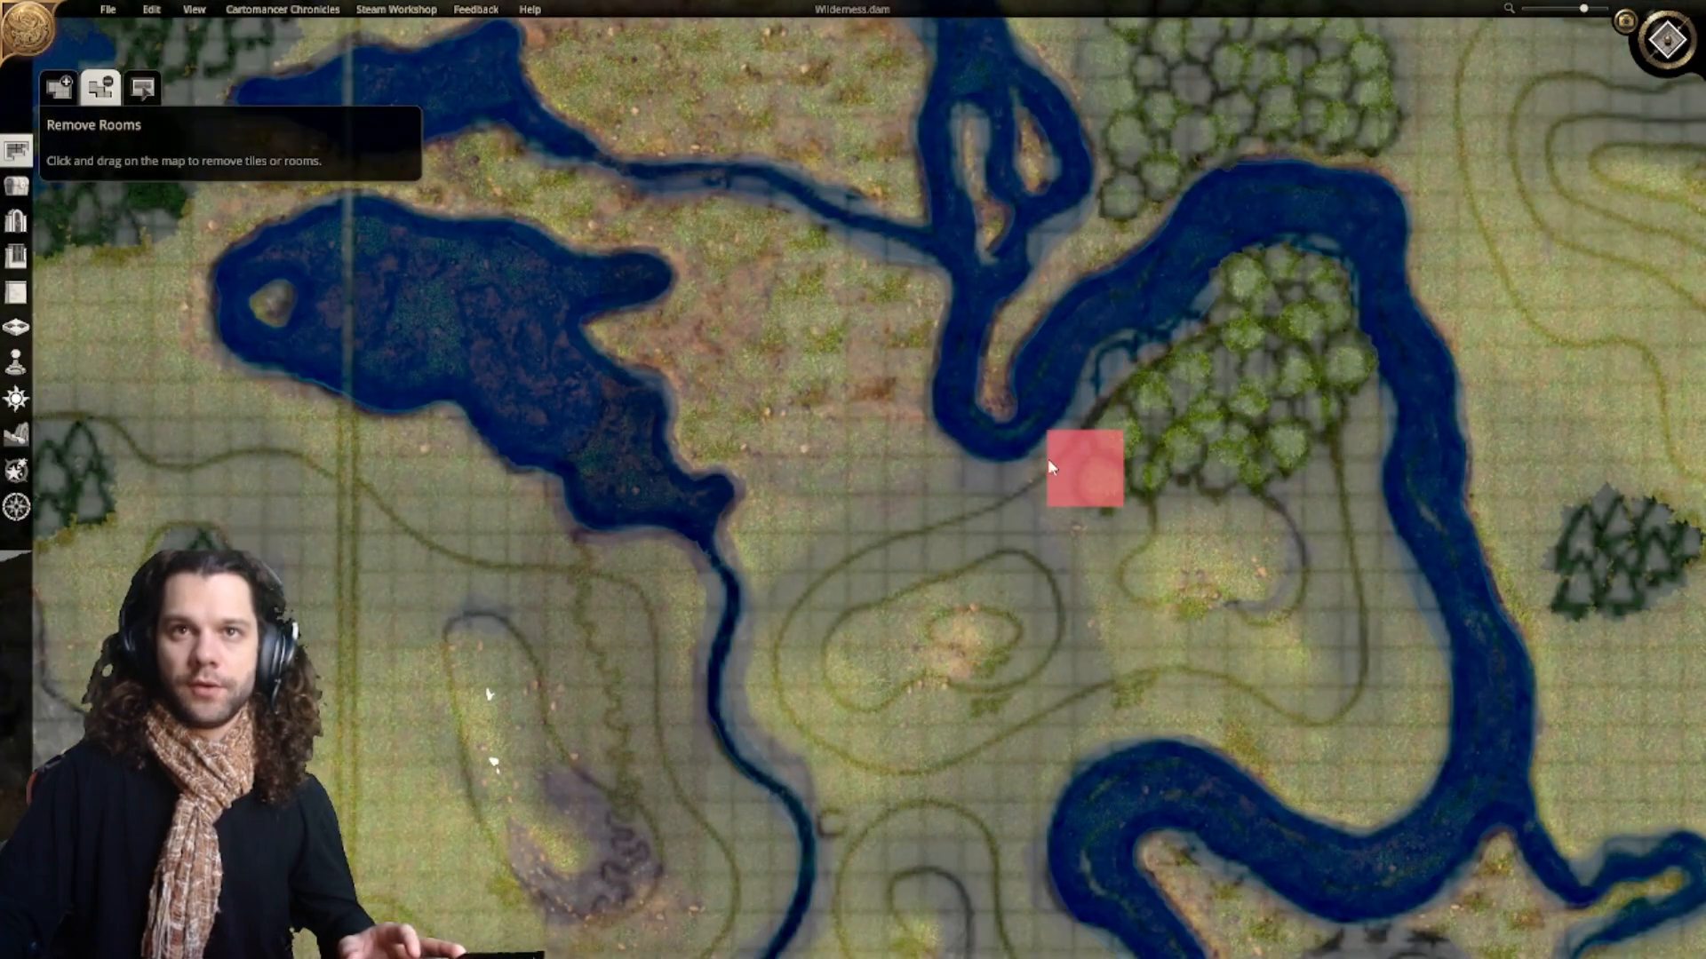
right_drag(1082, 504, 851, 548)
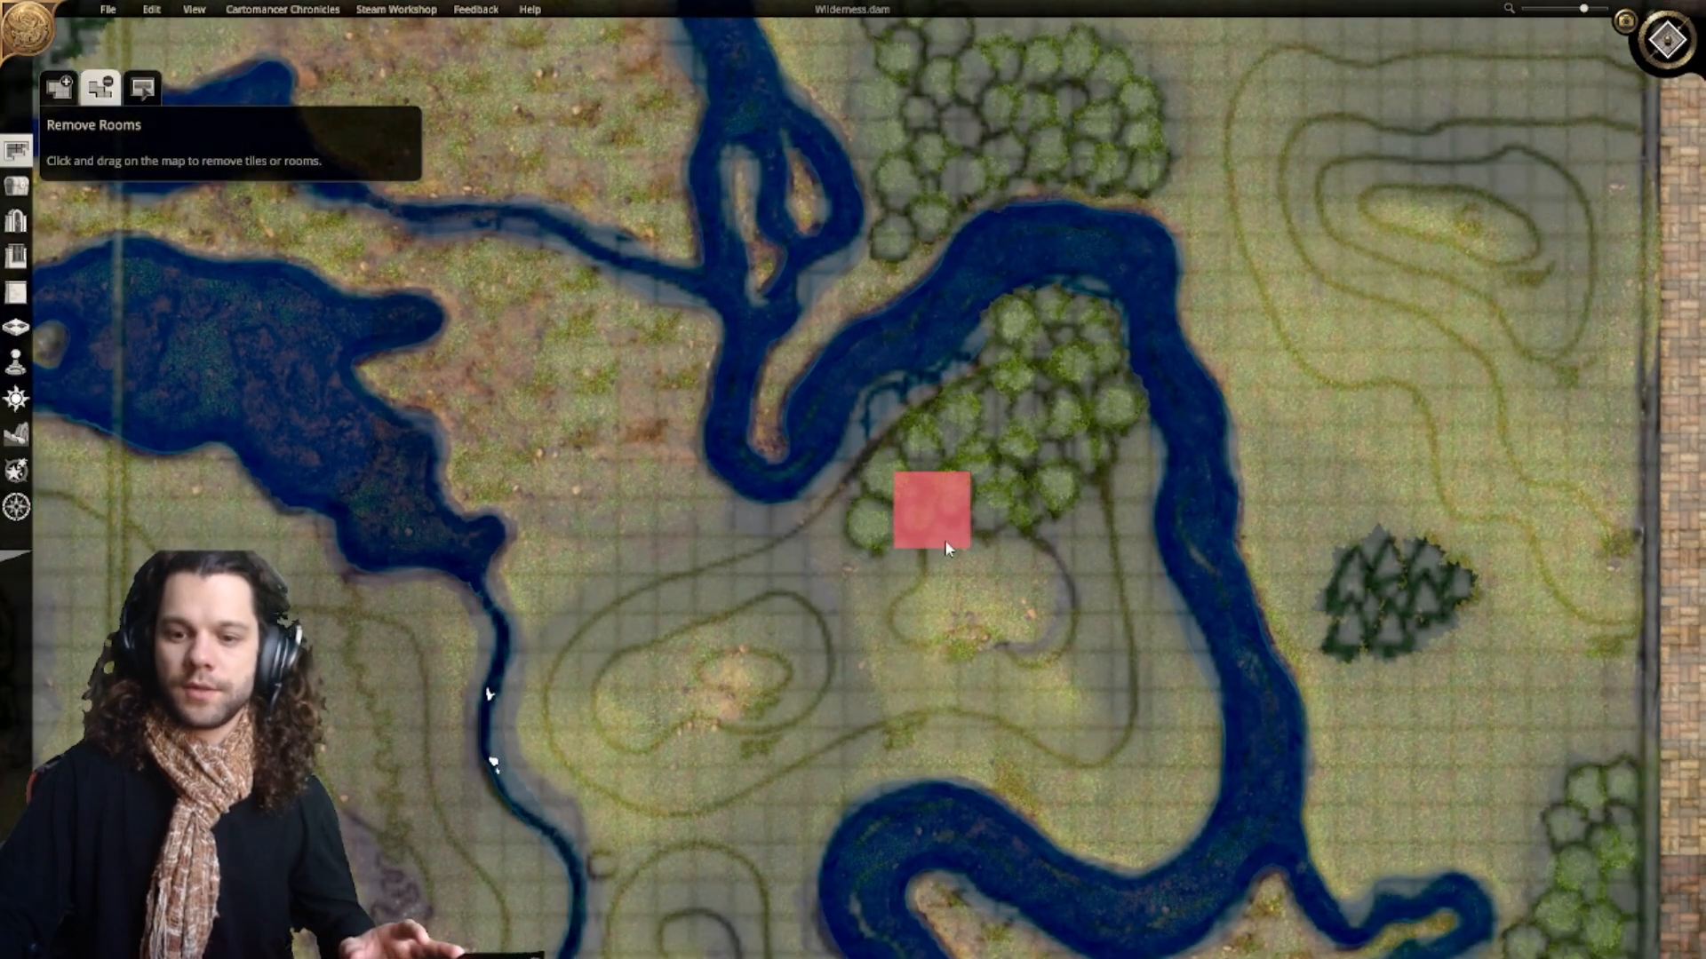
right_drag(943, 437, 930, 560)
right_drag(815, 479, 898, 571)
scroll(895, 562, down, 3)
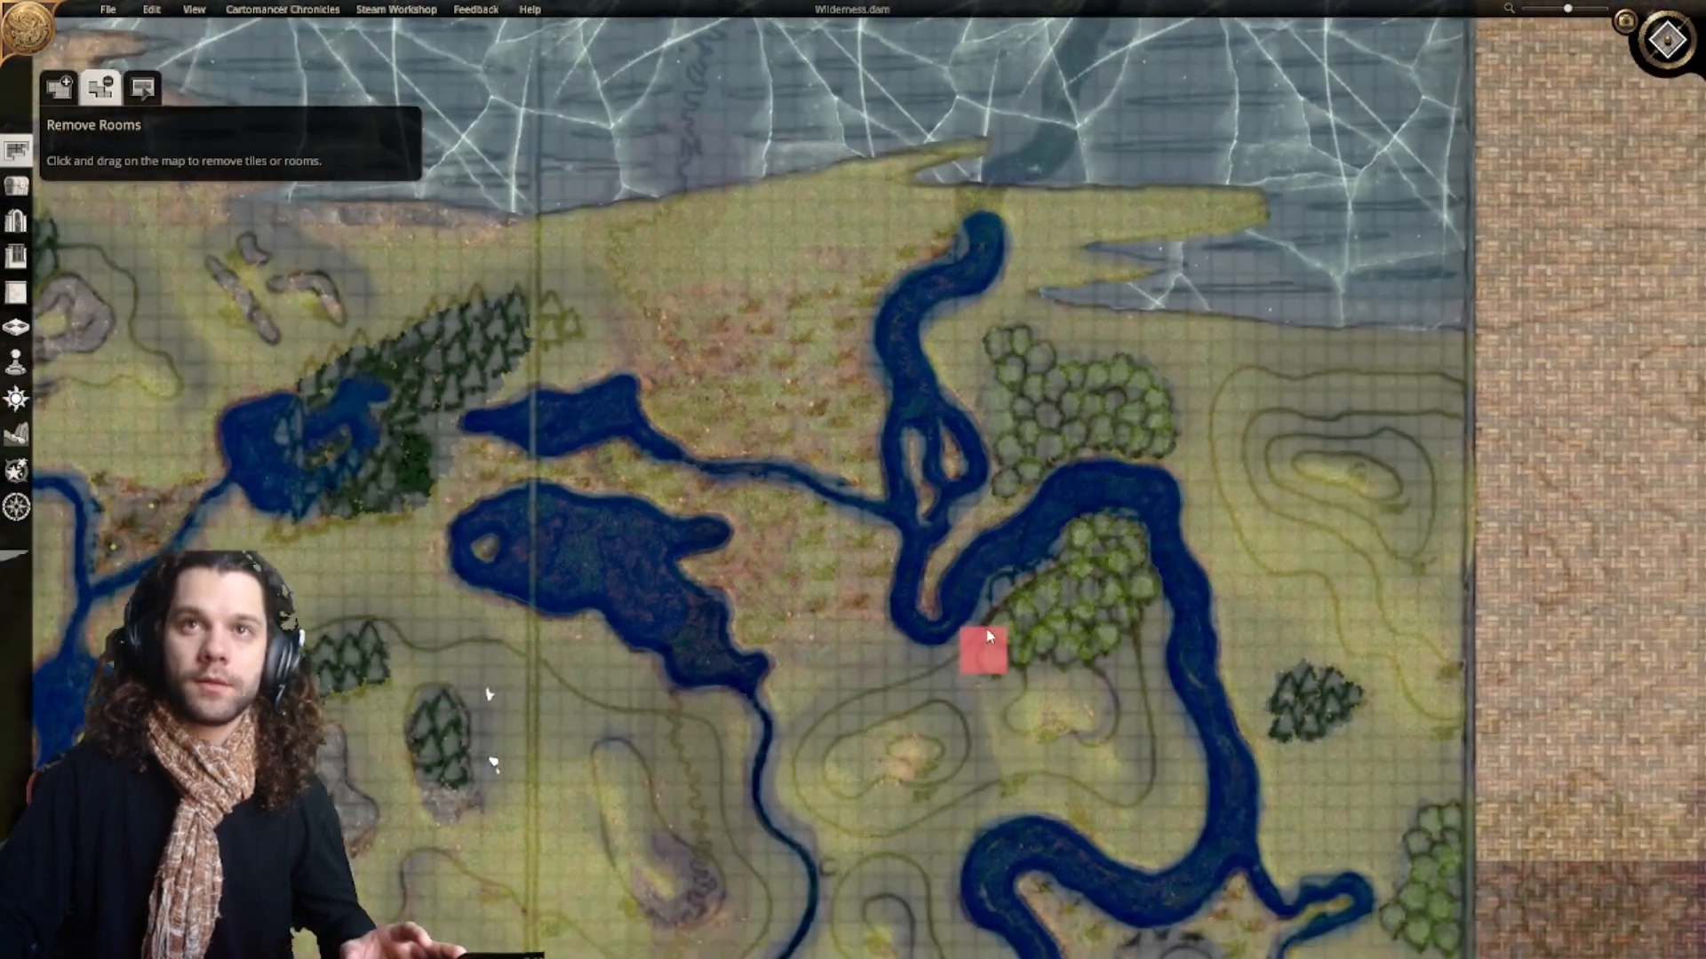
scroll(977, 639, up, 3)
scroll(882, 502, up, 2)
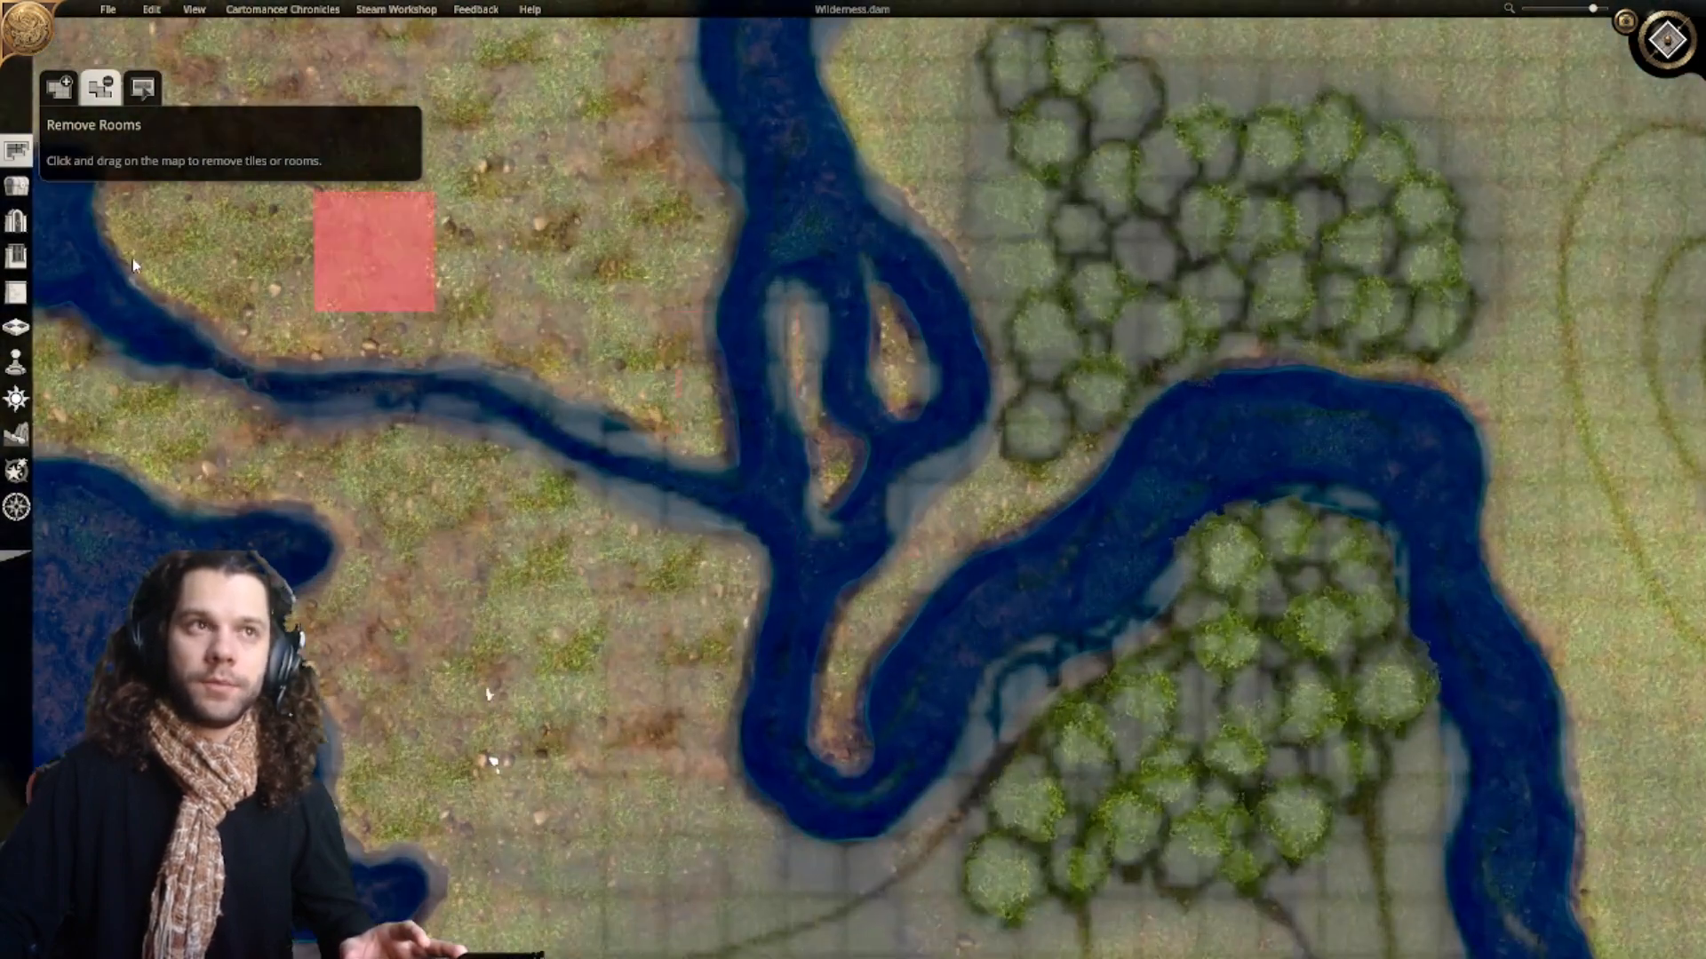
Step: Search the placeable objects for "rocks" and browse the results beside the river and island area
click(16, 184)
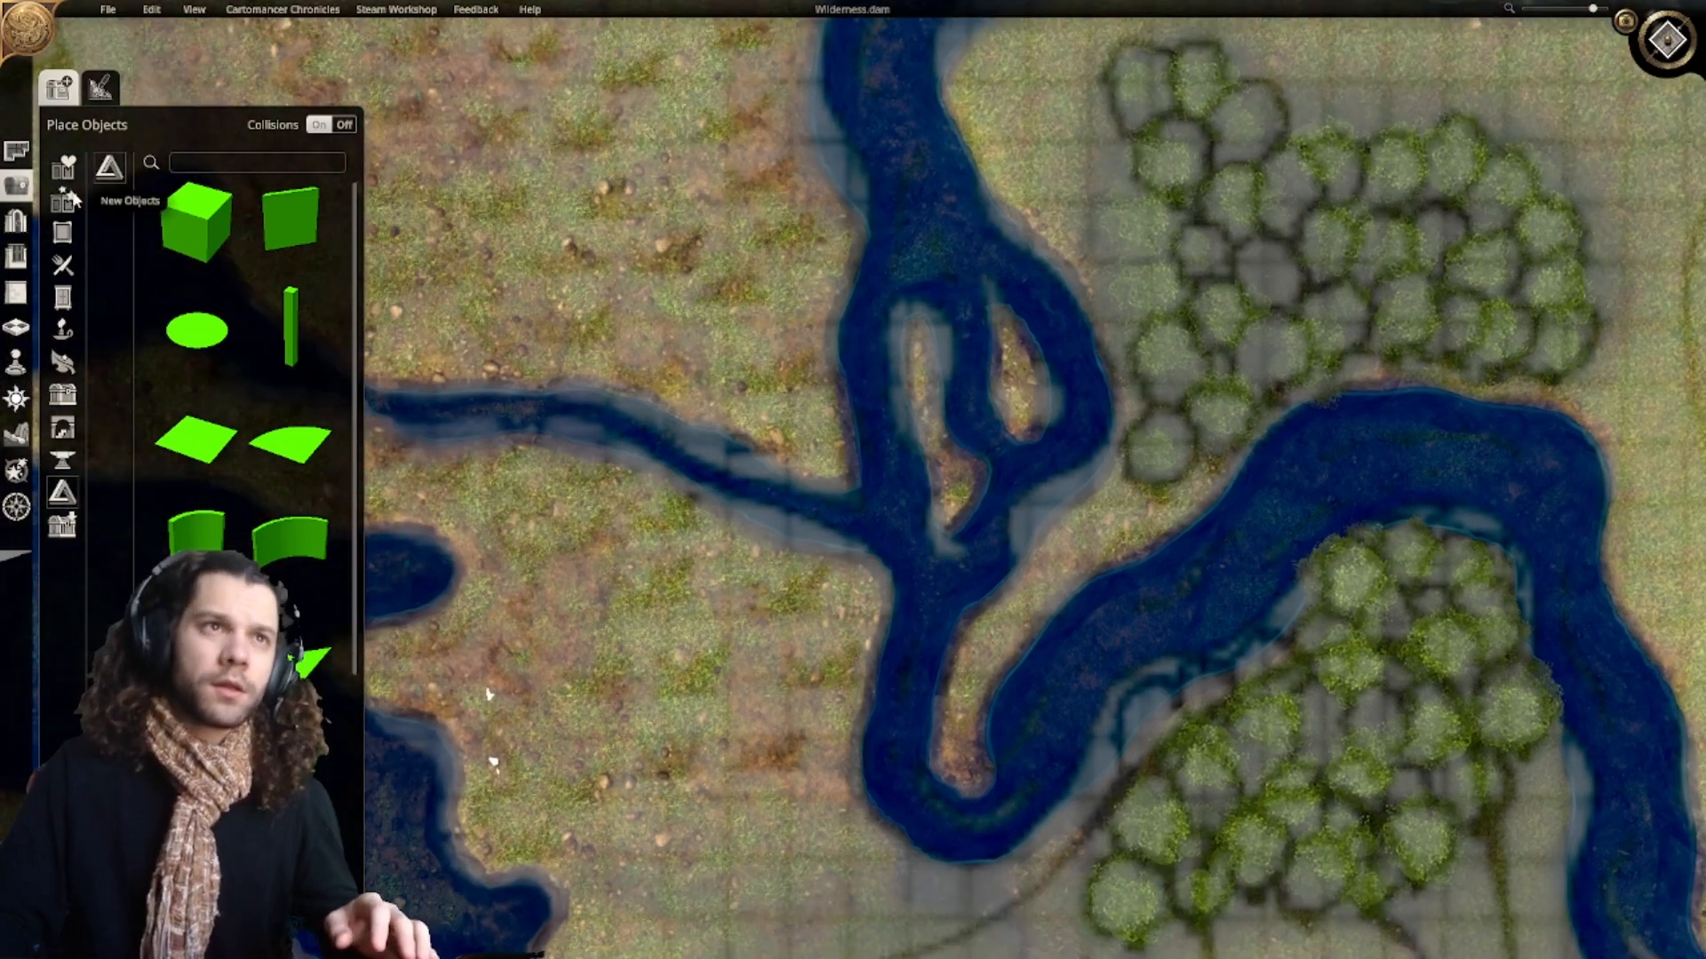
click(210, 164)
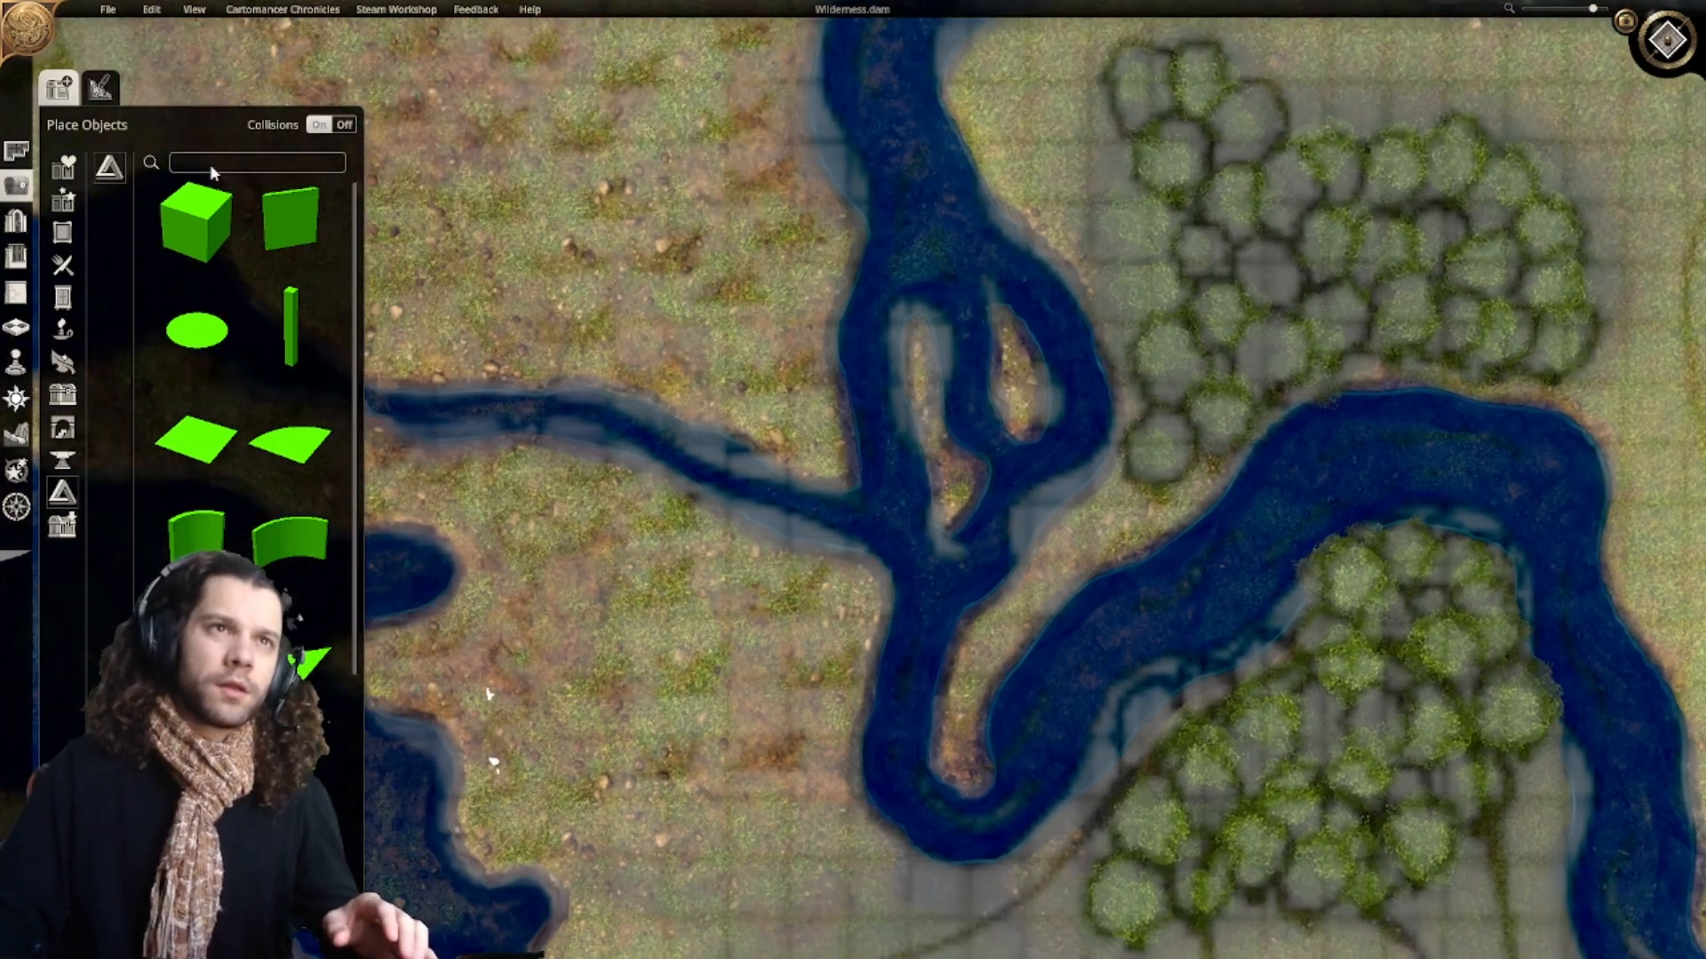
text(rocks)
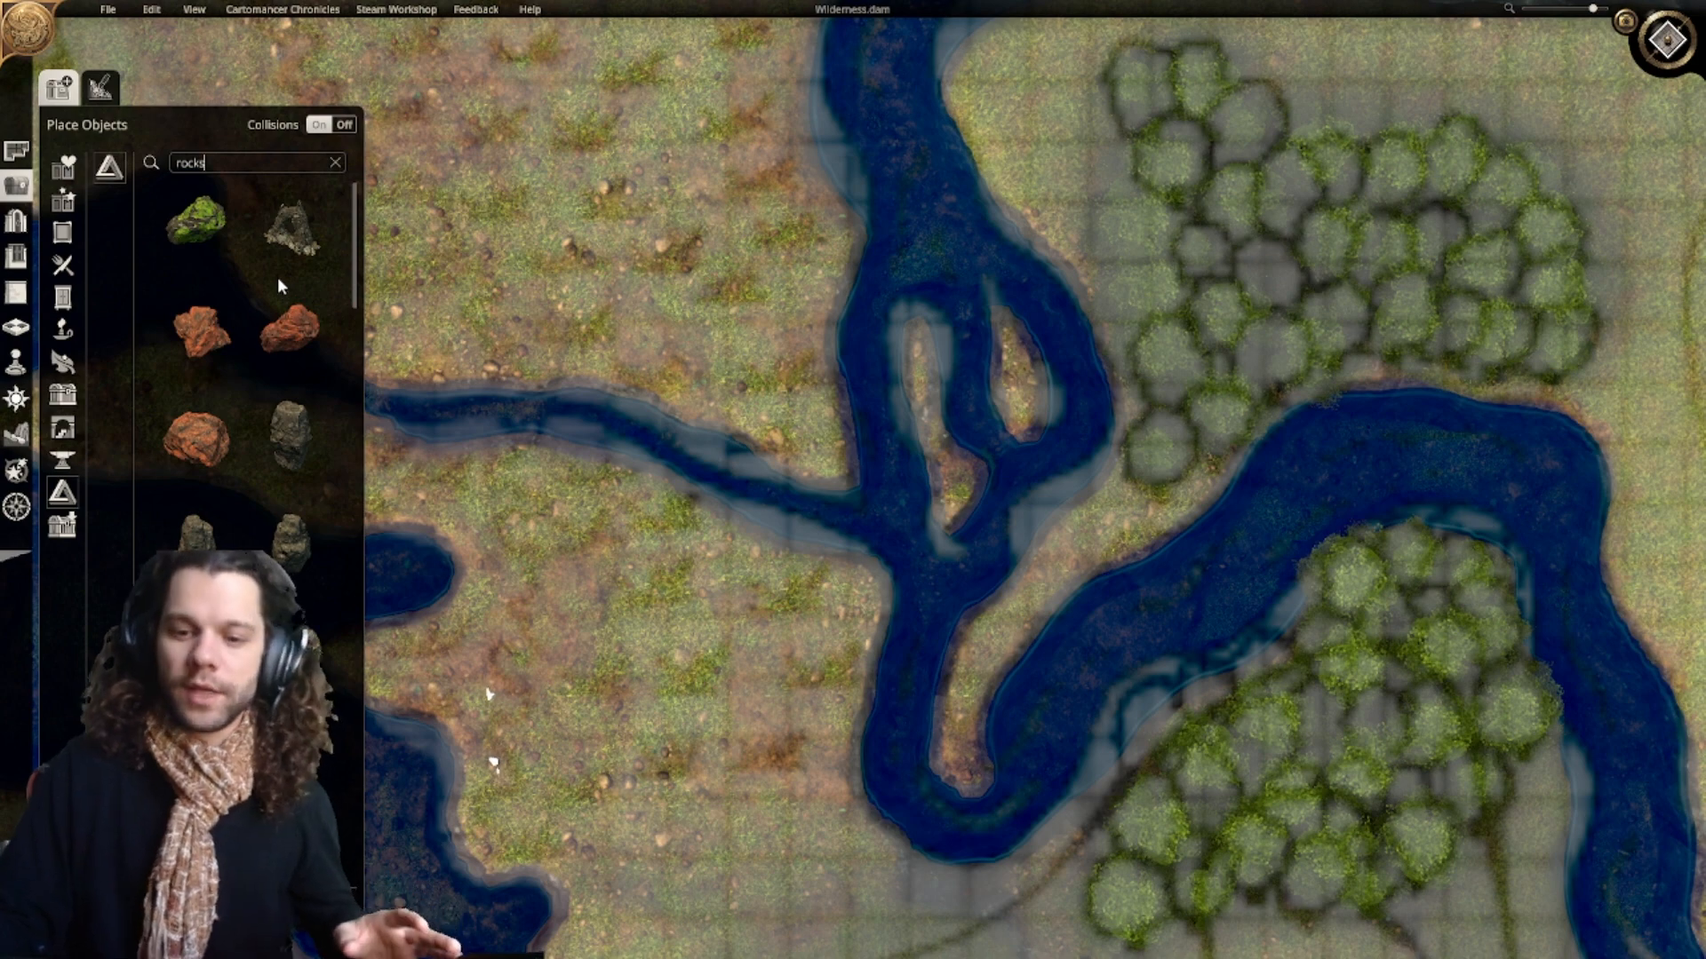
scroll(296, 533, down, 2)
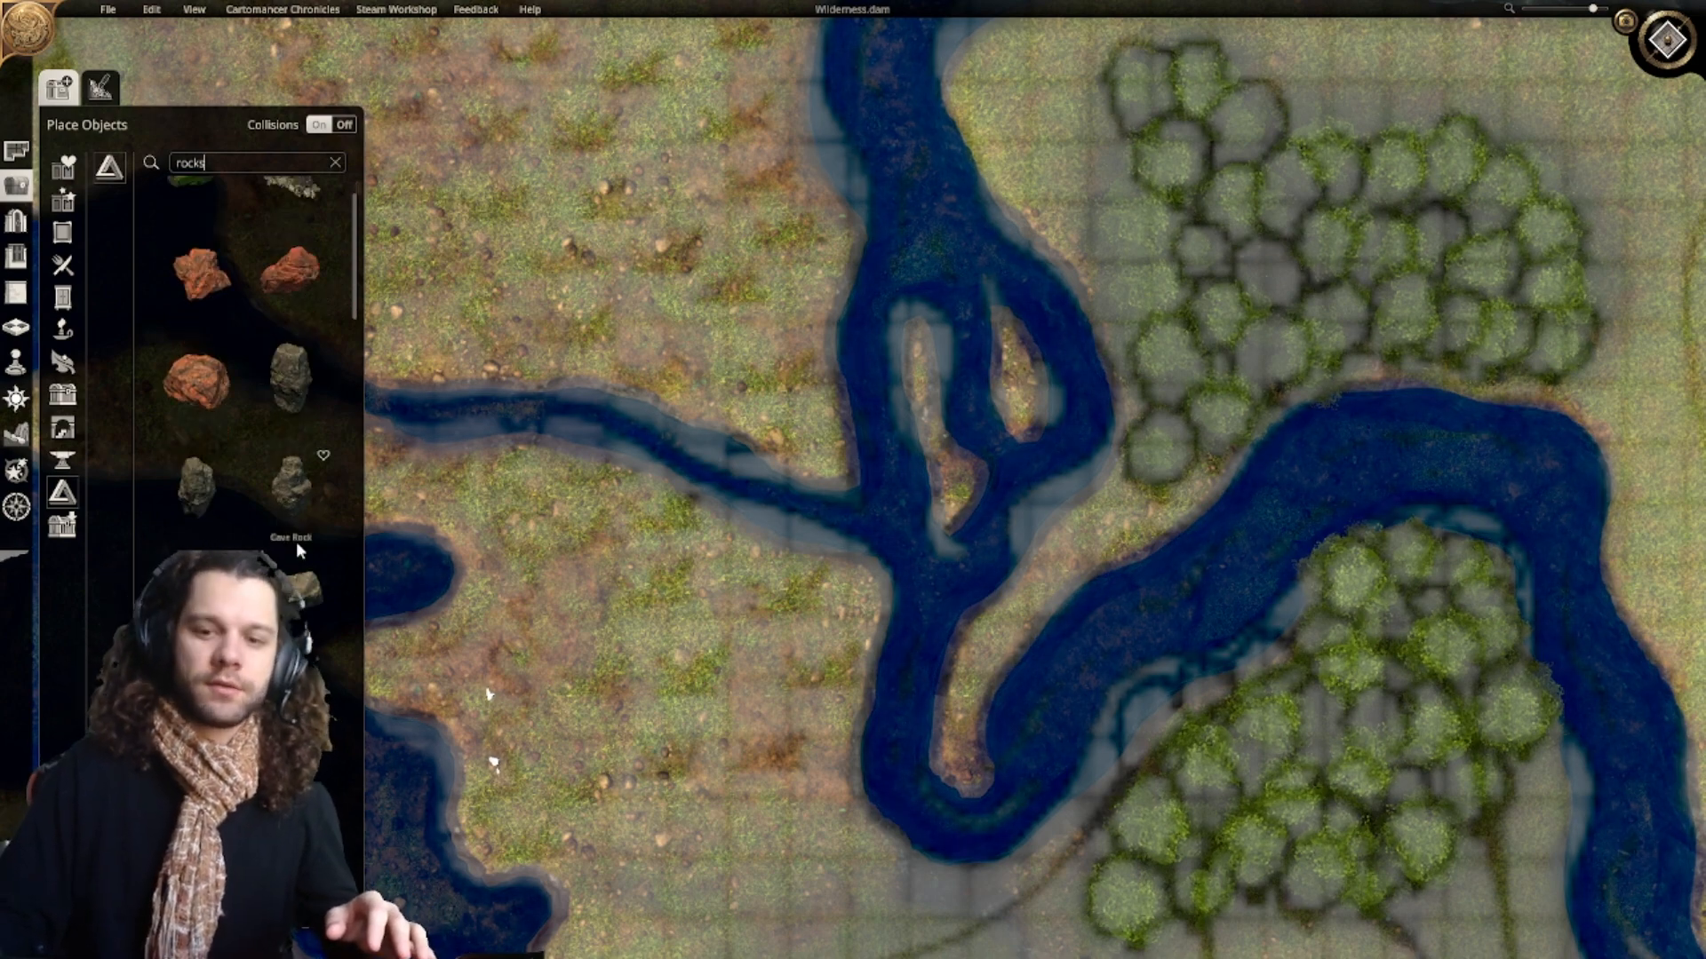
scroll(295, 541, down, 1)
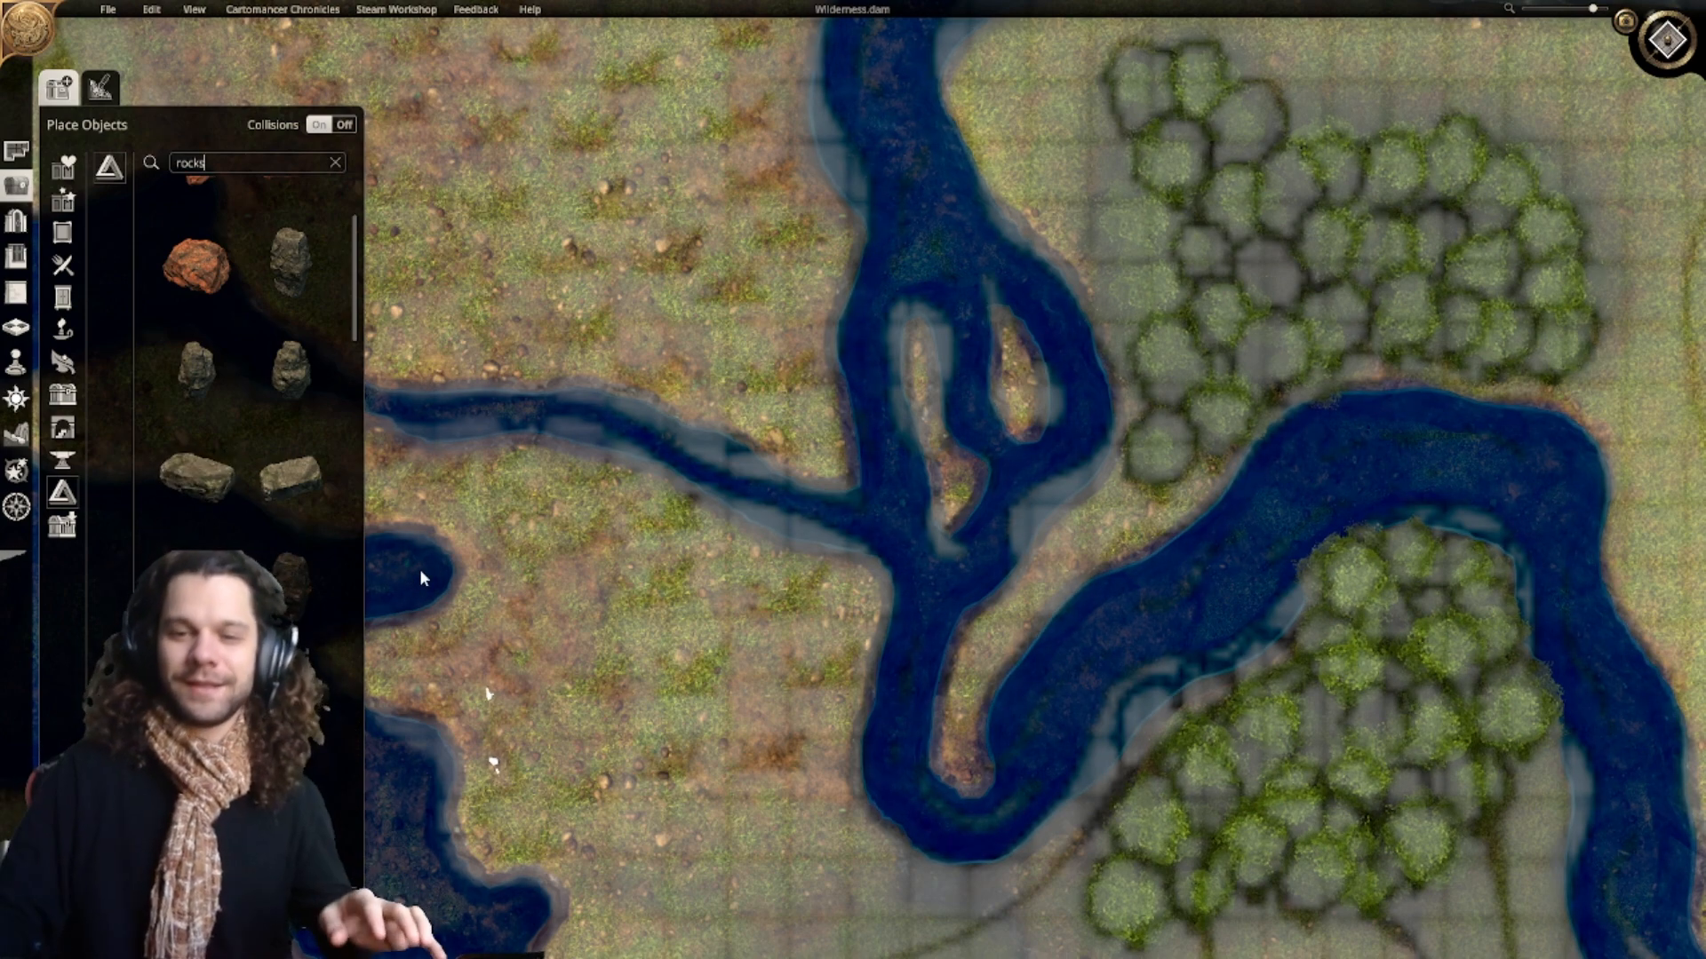
scroll(790, 507, down, 5)
right_drag(846, 622, 1146, 592)
scroll(833, 594, up, 3)
scroll(1022, 471, down, 3)
right_drag(1386, 639, 924, 577)
scroll(710, 533, up, 3)
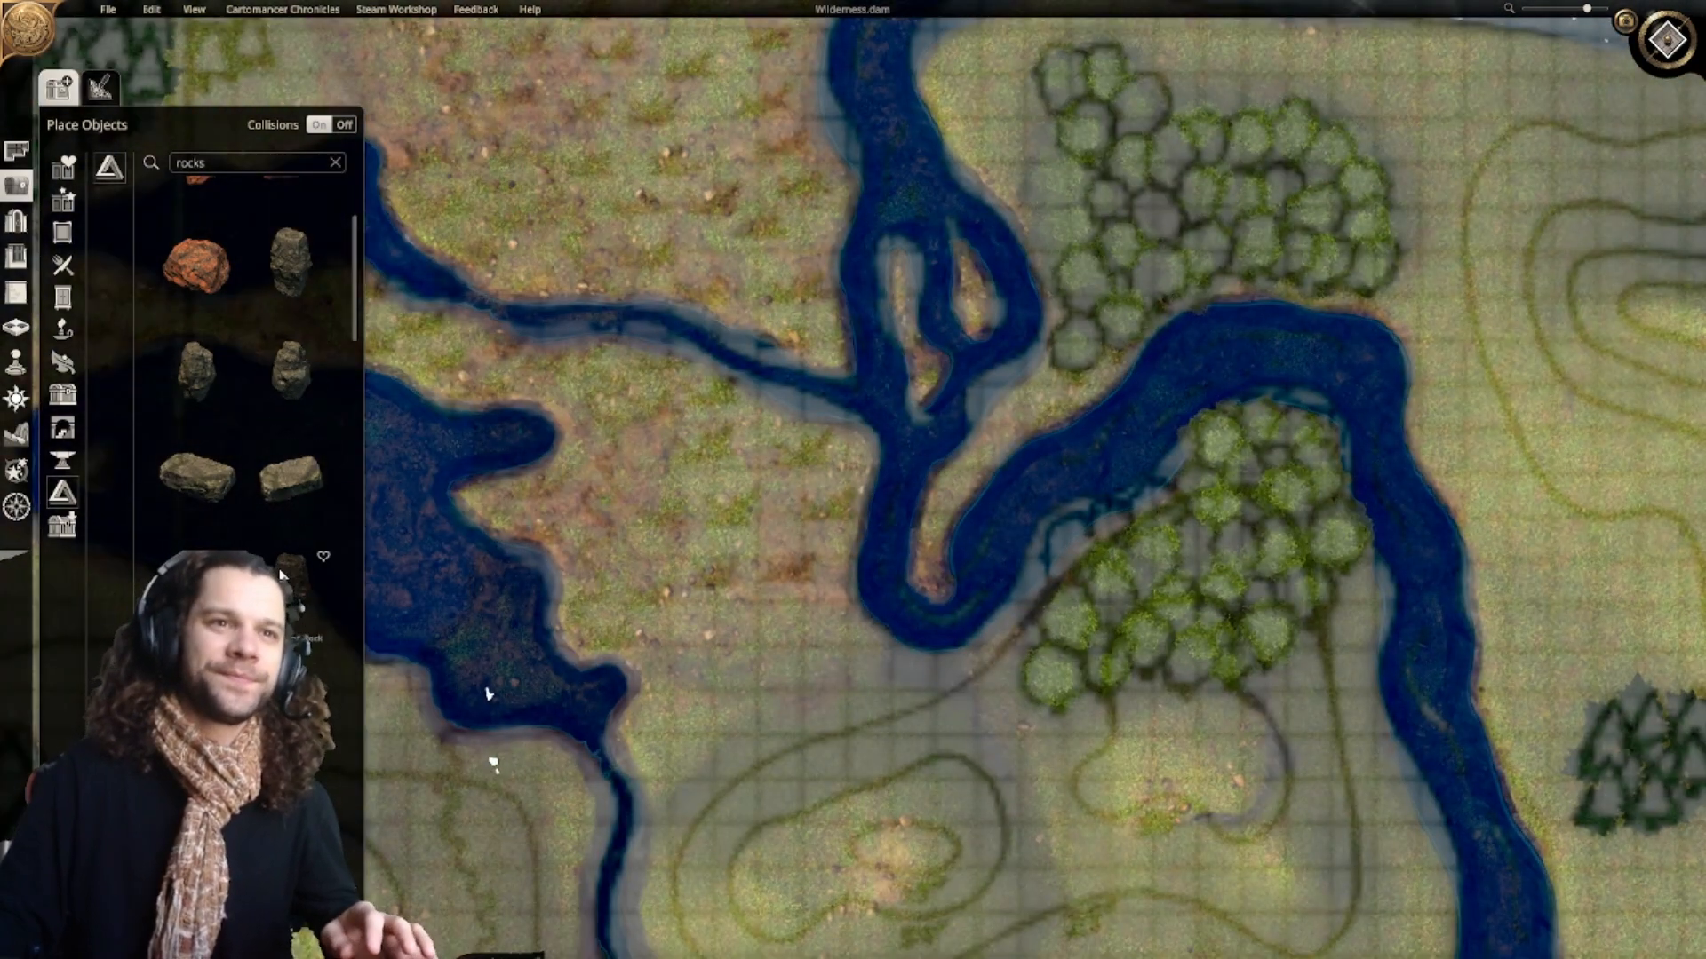
scroll(317, 527, down, 1)
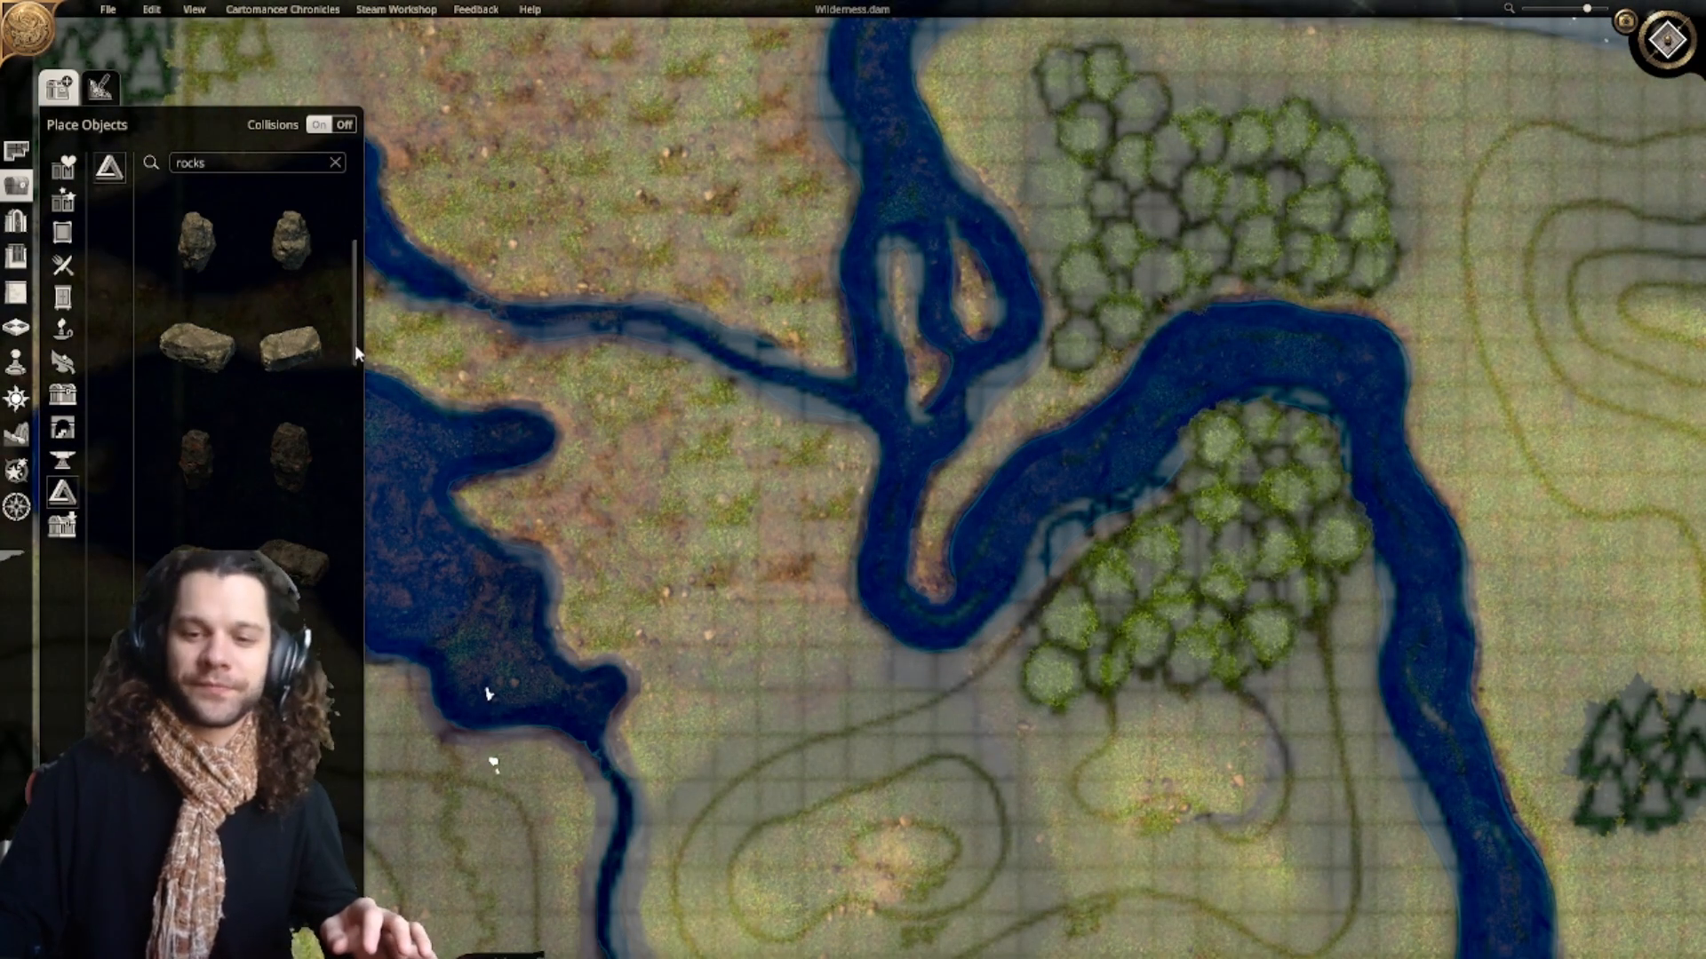
Step: Try a jagged rock at the southern tip of the long river island, scaled down, and delete it again
drag(357, 385, 364, 613)
click(292, 584)
scroll(924, 564, up, 3)
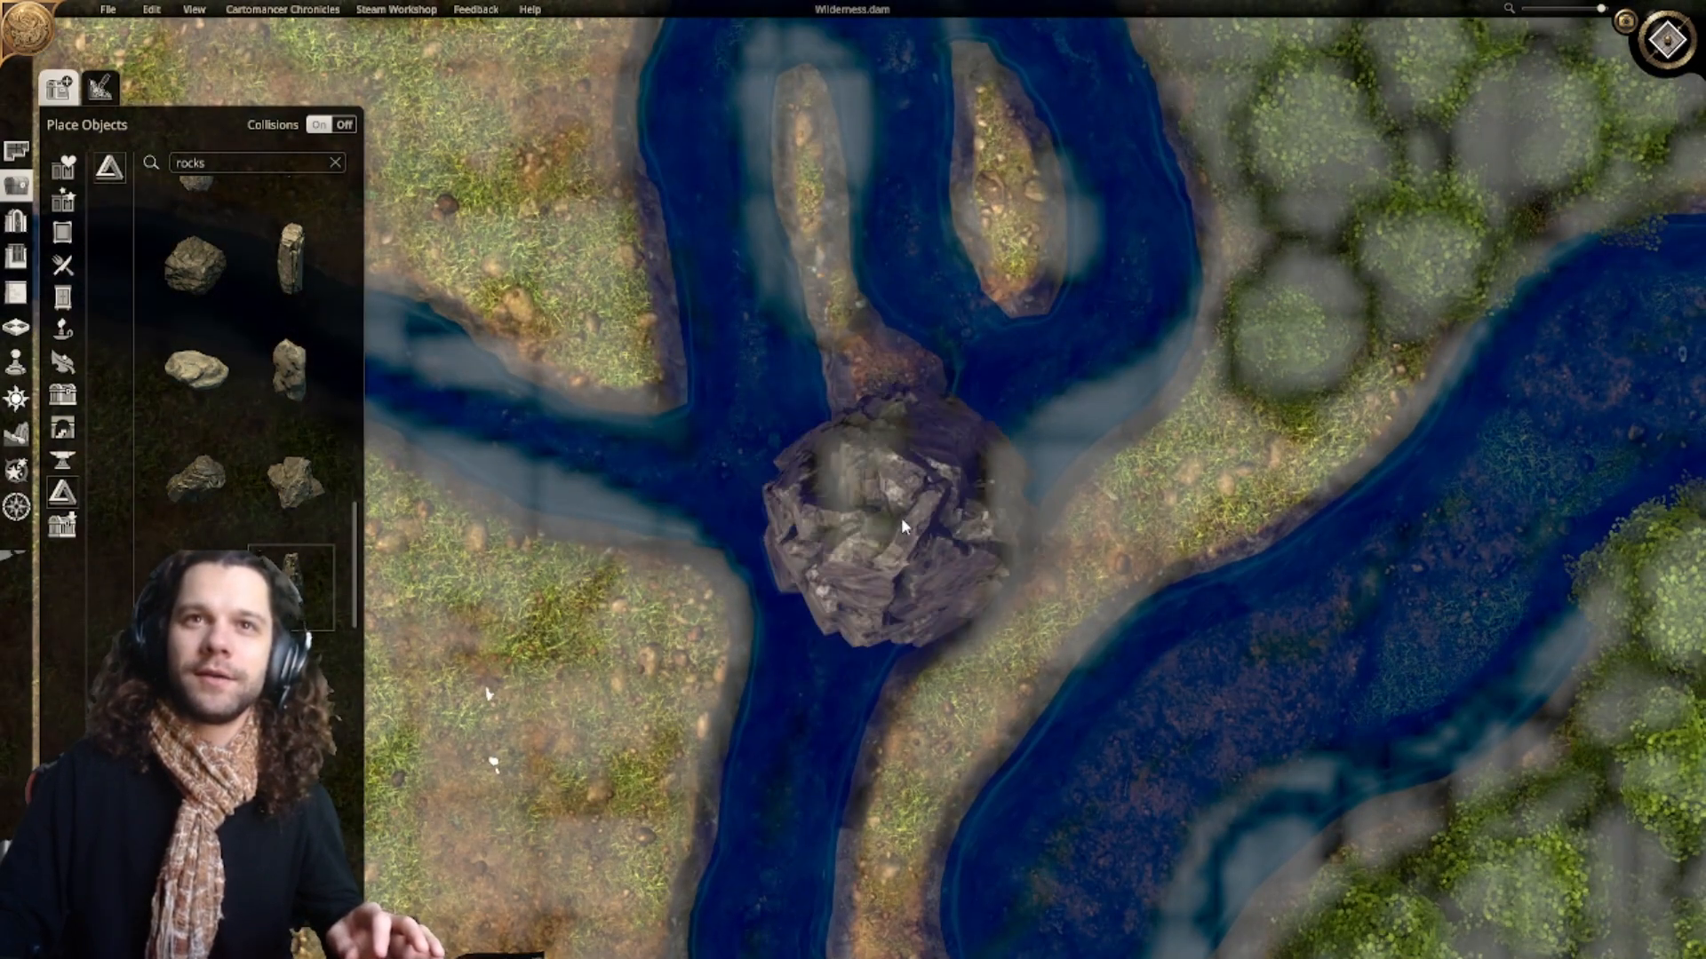
click(898, 461)
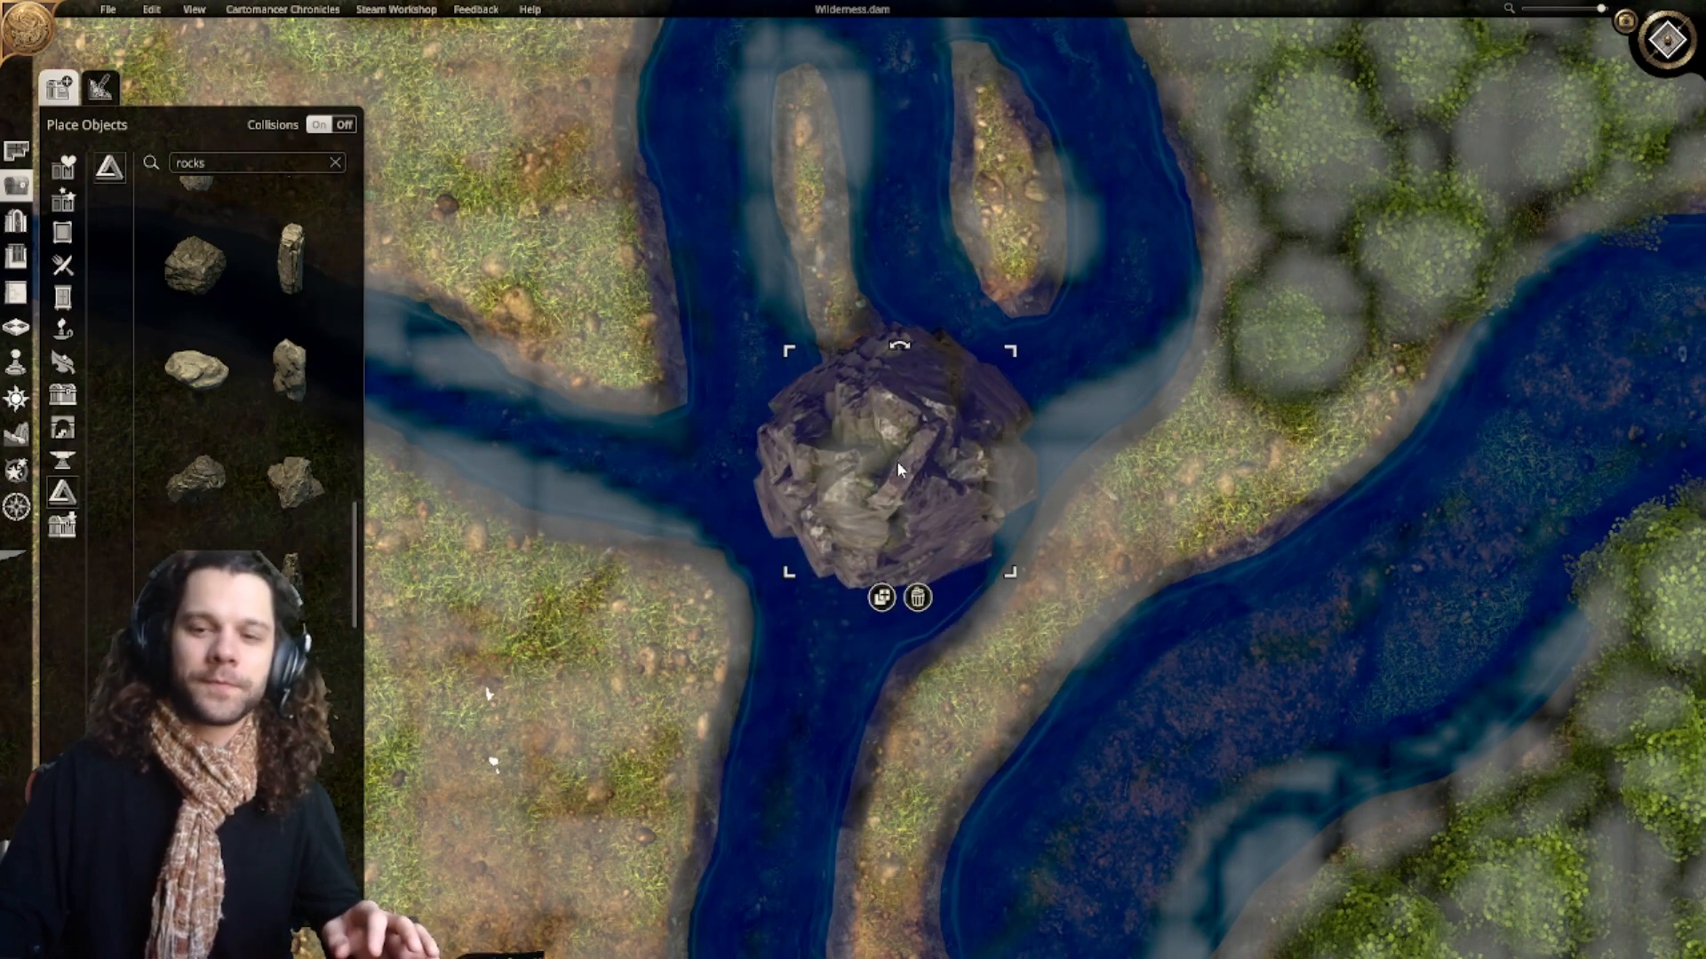
drag(1004, 382, 947, 460)
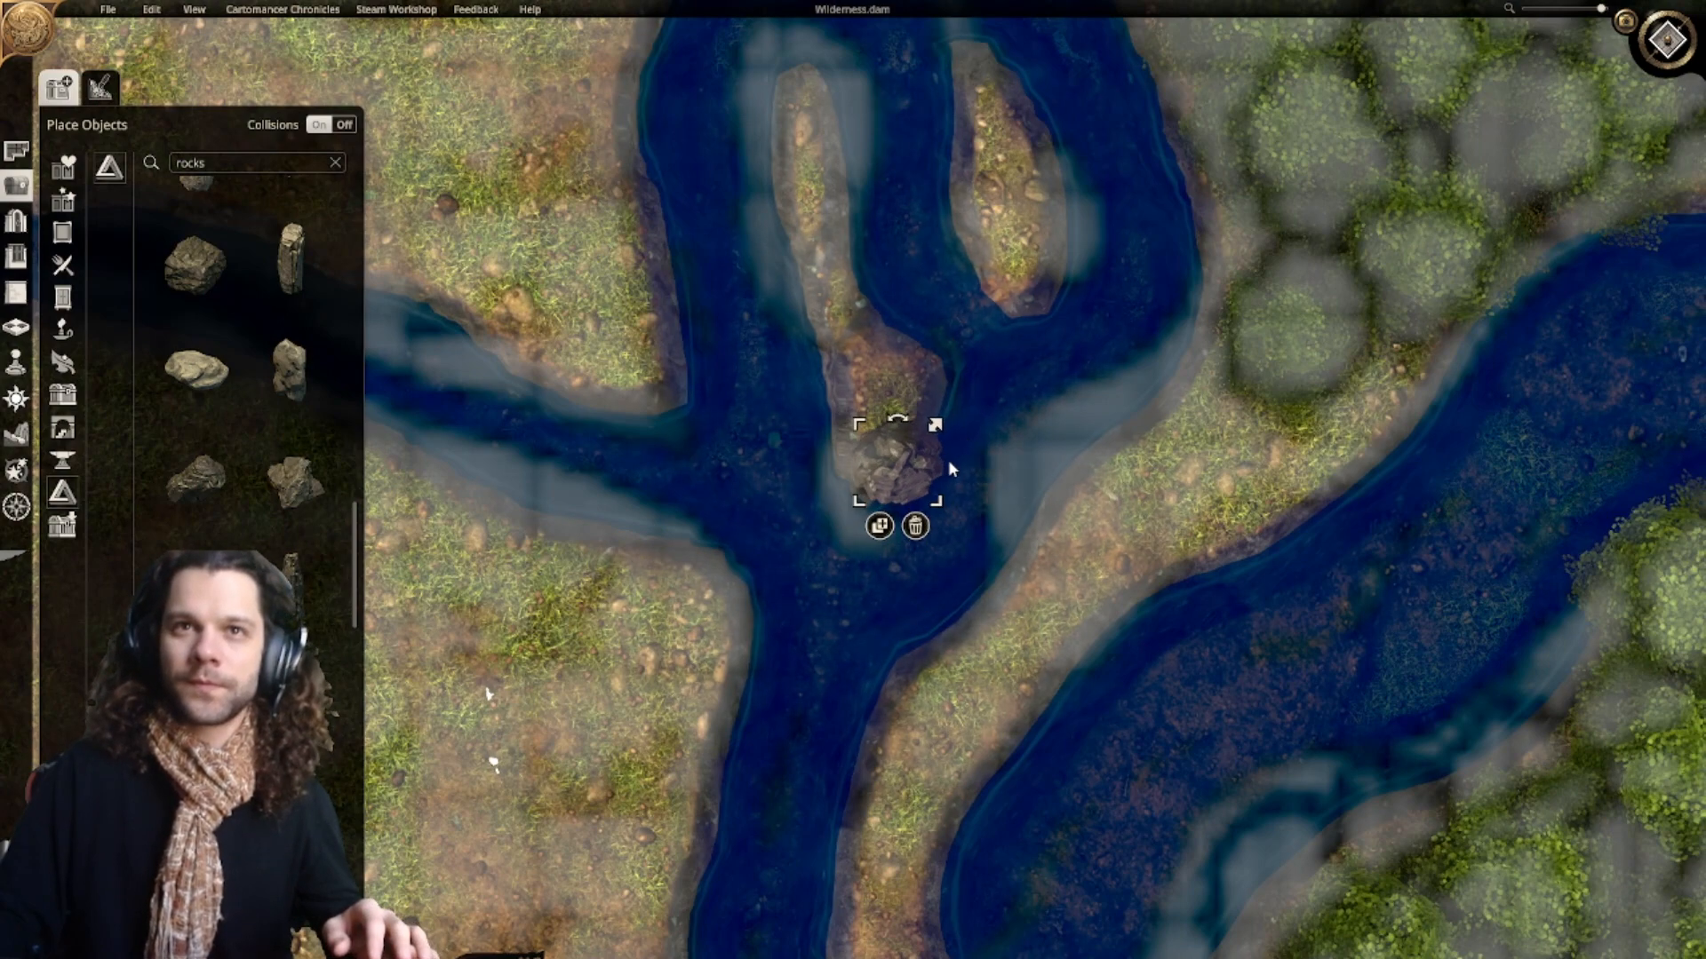
click(915, 531)
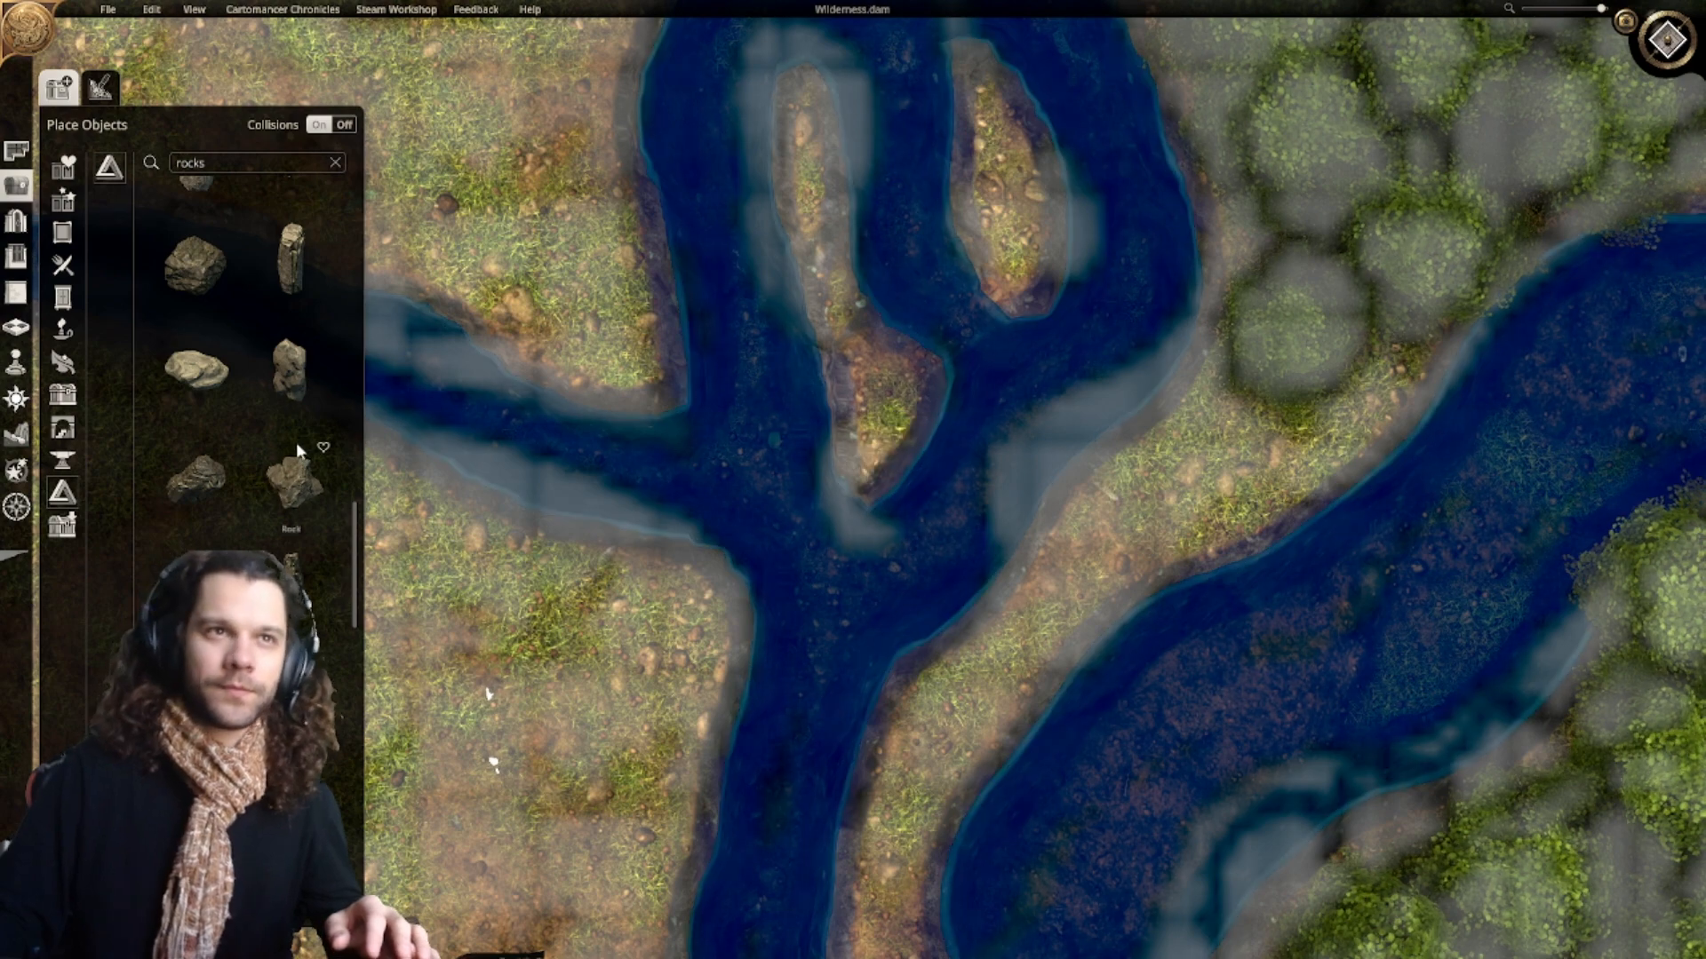
Step: Try a pale rounded boulder on the long island's southern tip, scaled down to the tip's width, and delete it
click(197, 370)
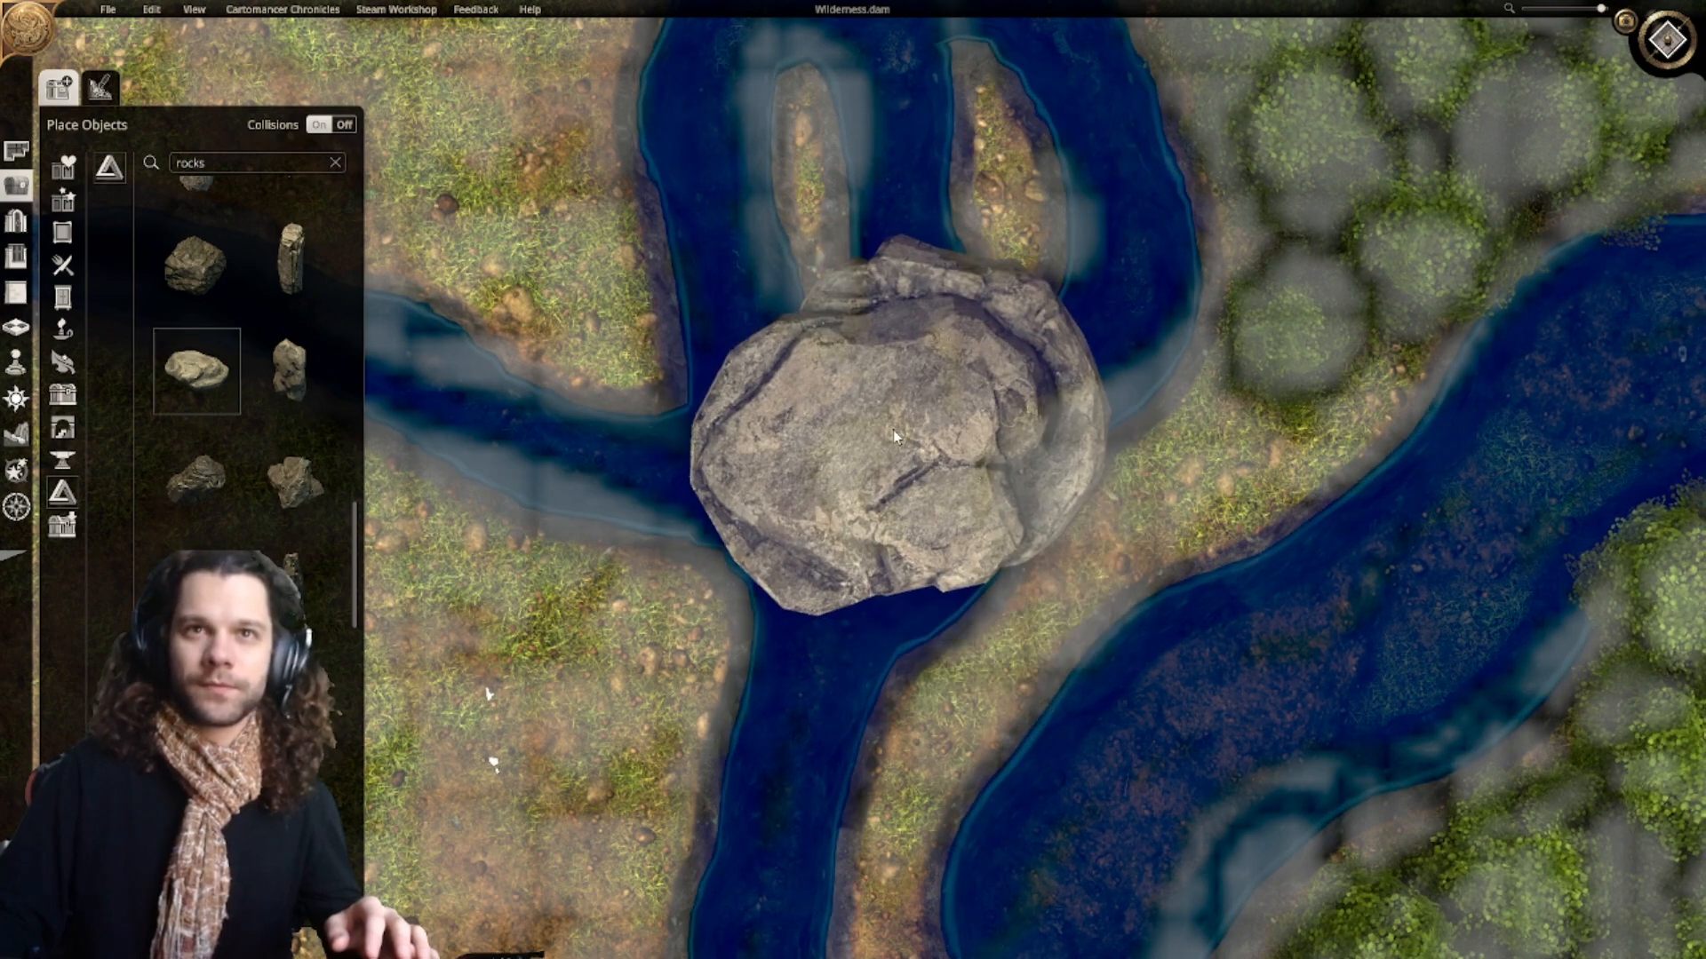
click(892, 430)
drag(1063, 272, 930, 452)
scroll(907, 446, down, 3)
scroll(930, 451, down, 1)
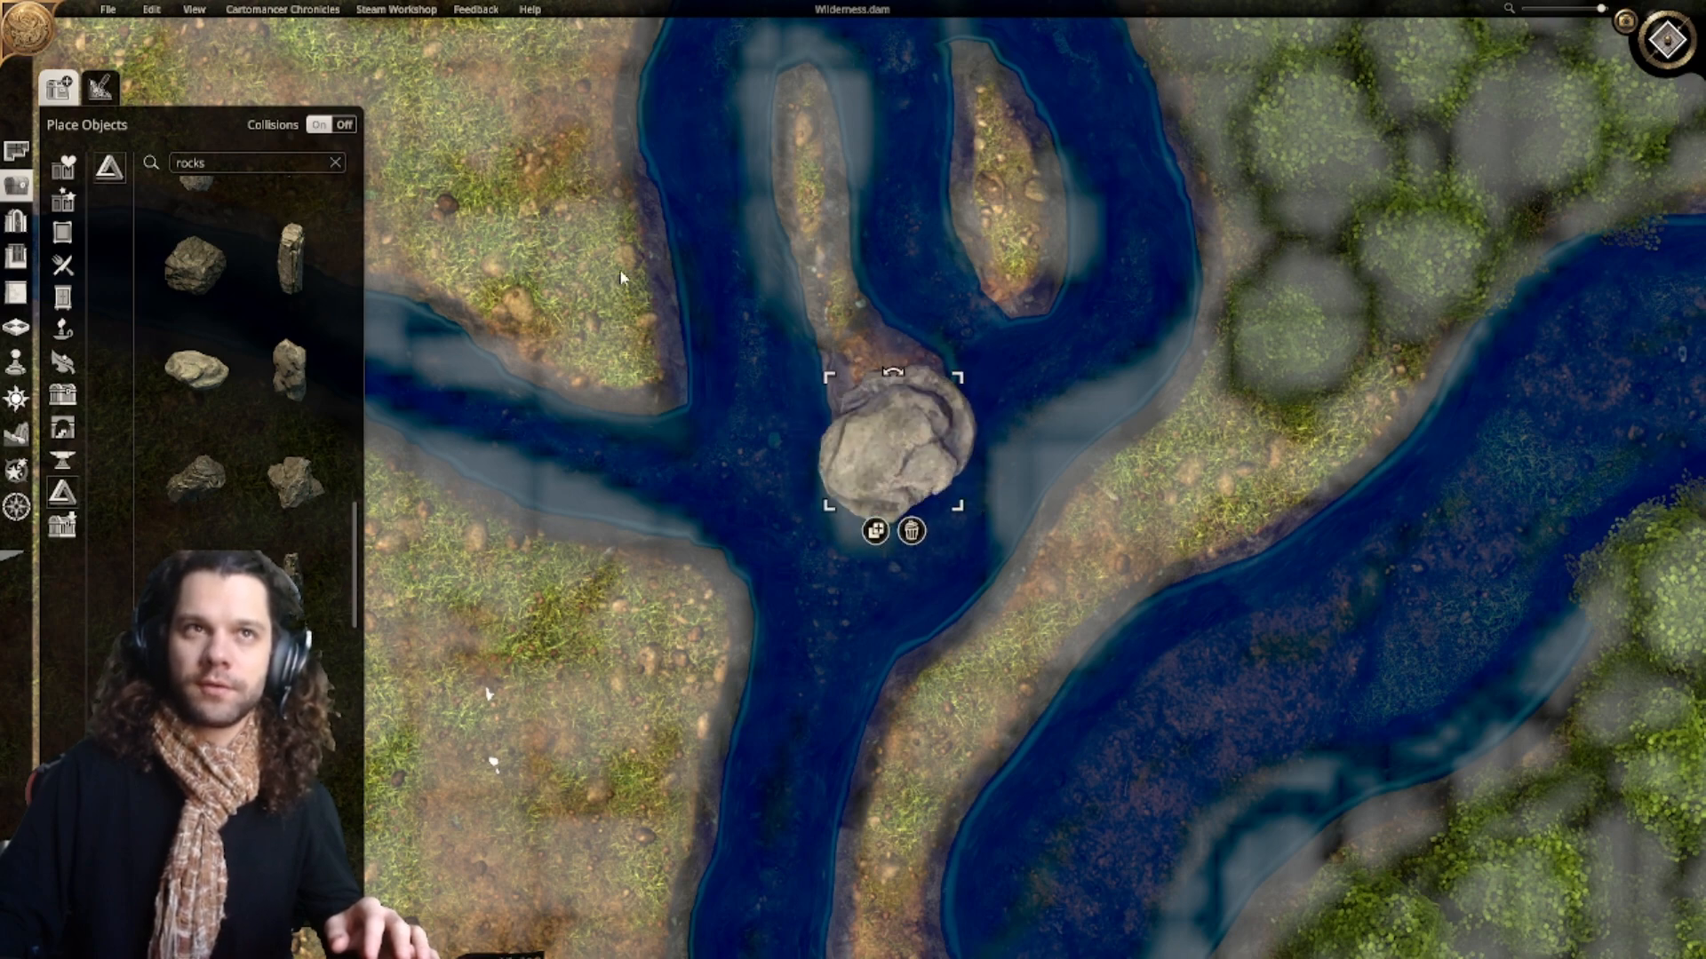
mouse_move(820, 439)
mouse_down()
mouse_move(833, 515)
mouse_move(835, 468)
mouse_up()
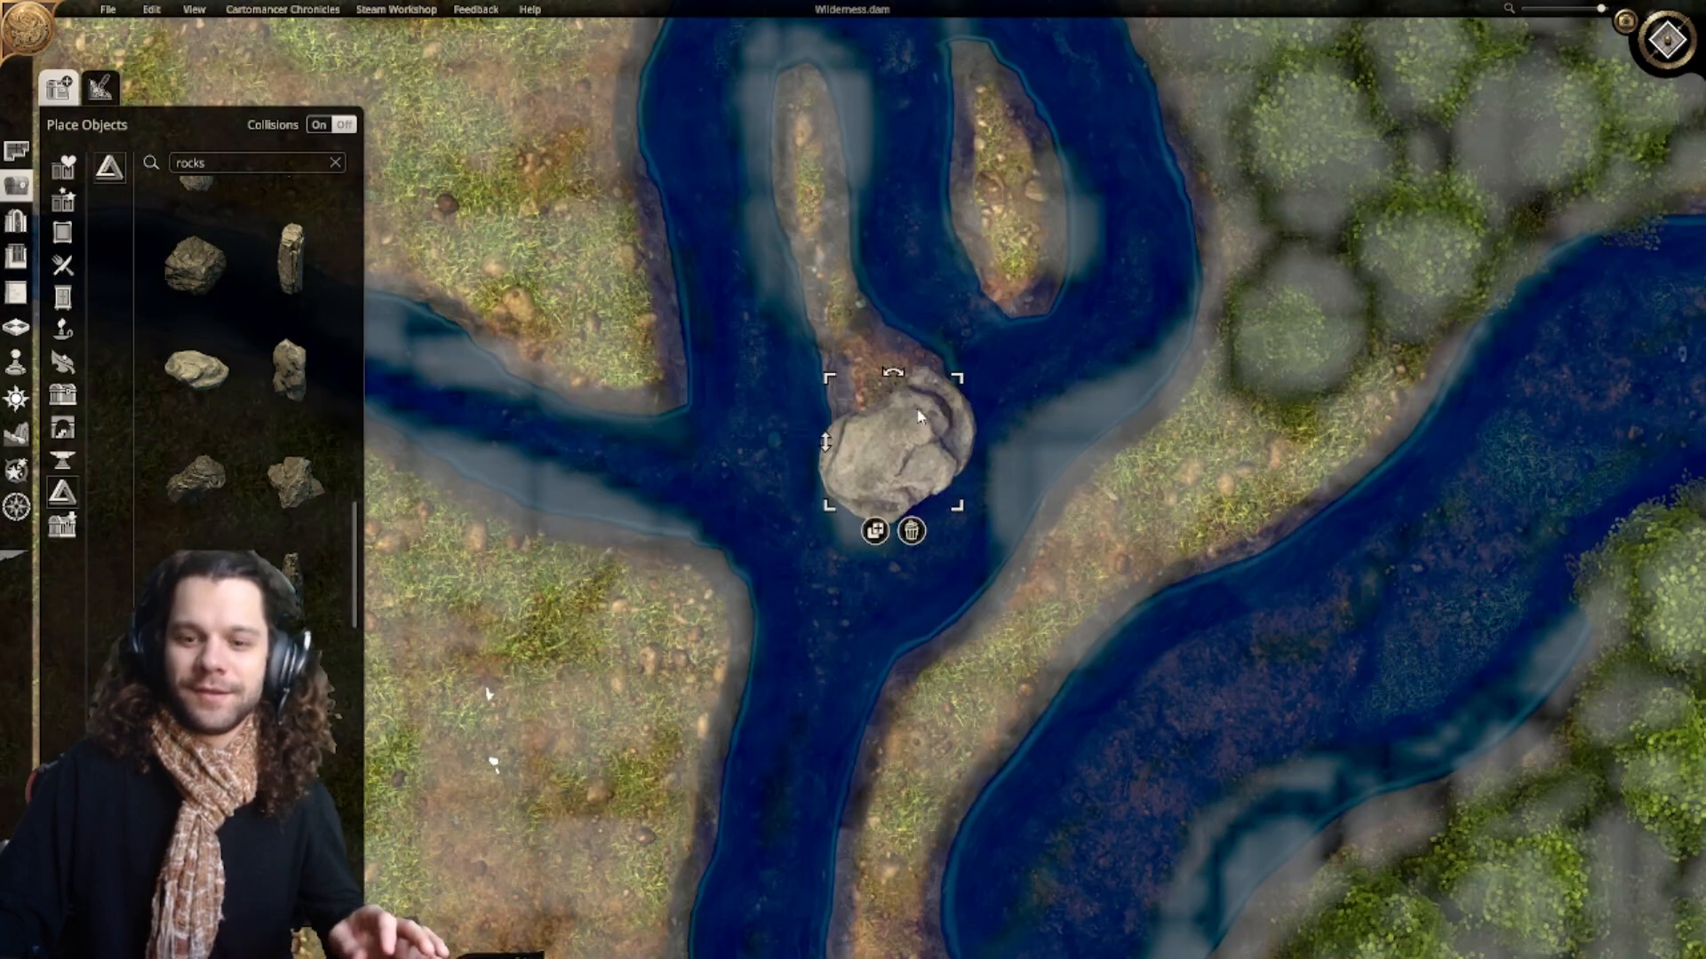
click(910, 531)
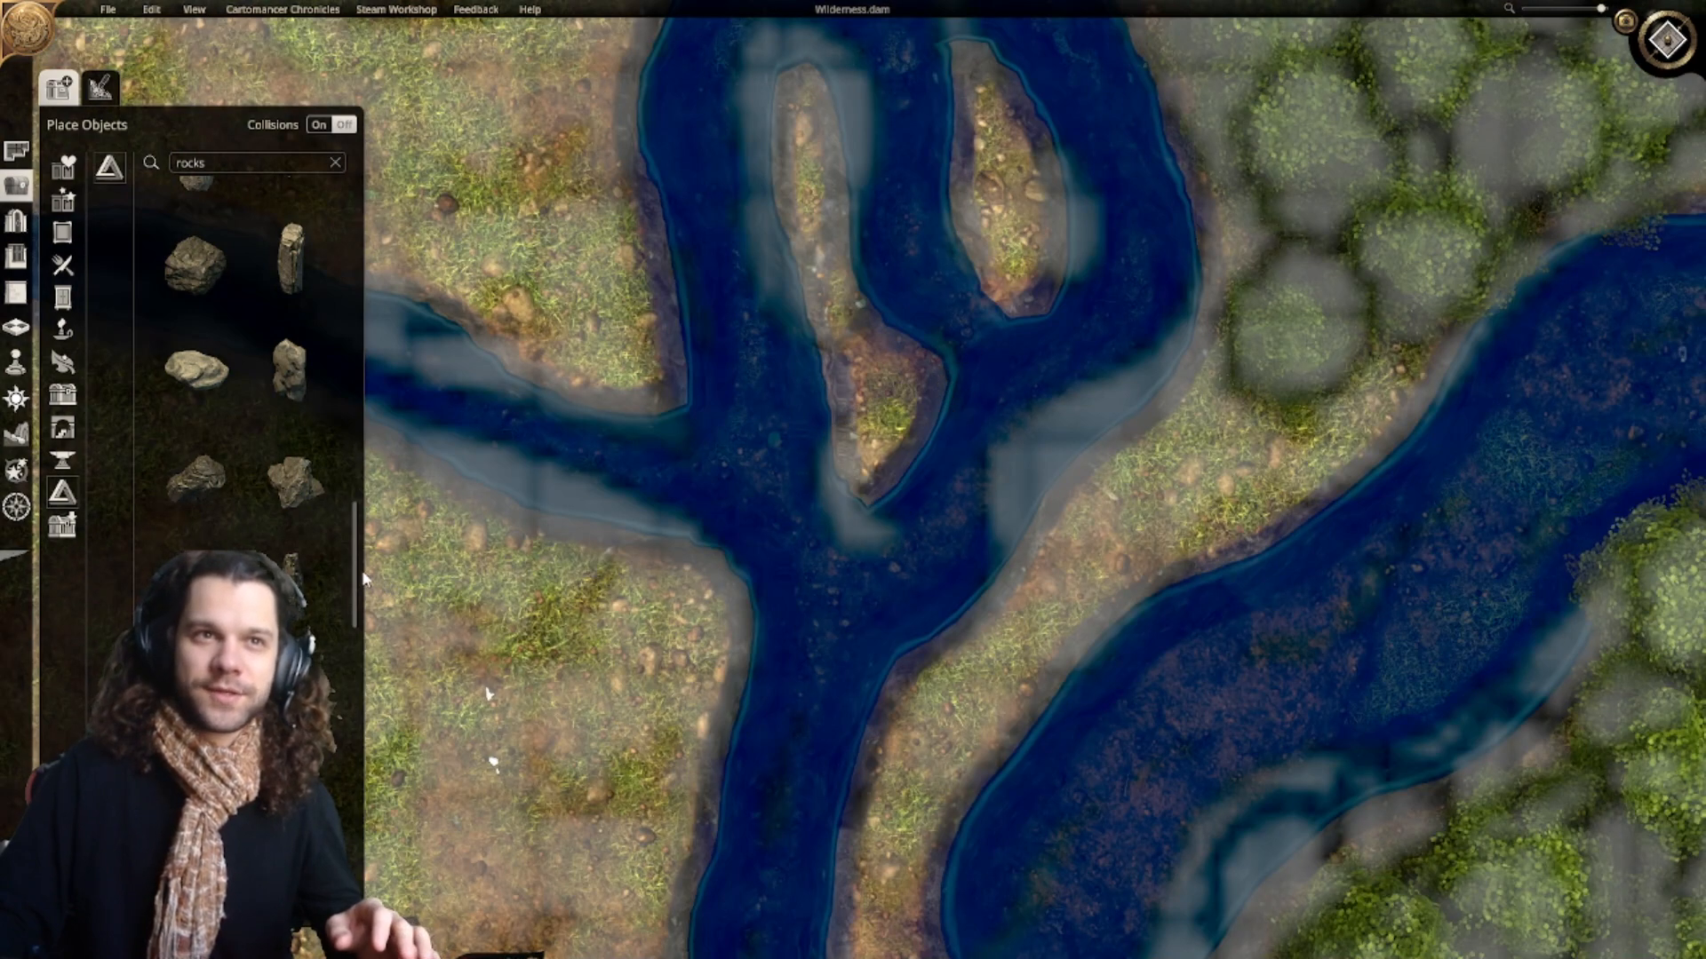
Step: Place a rotated angular rock at the long island's southern tip, shrink it to a small stone and shift it slightly south
mouse_move(354, 554)
mouse_down()
mouse_move(358, 780)
mouse_move(344, 546)
mouse_up()
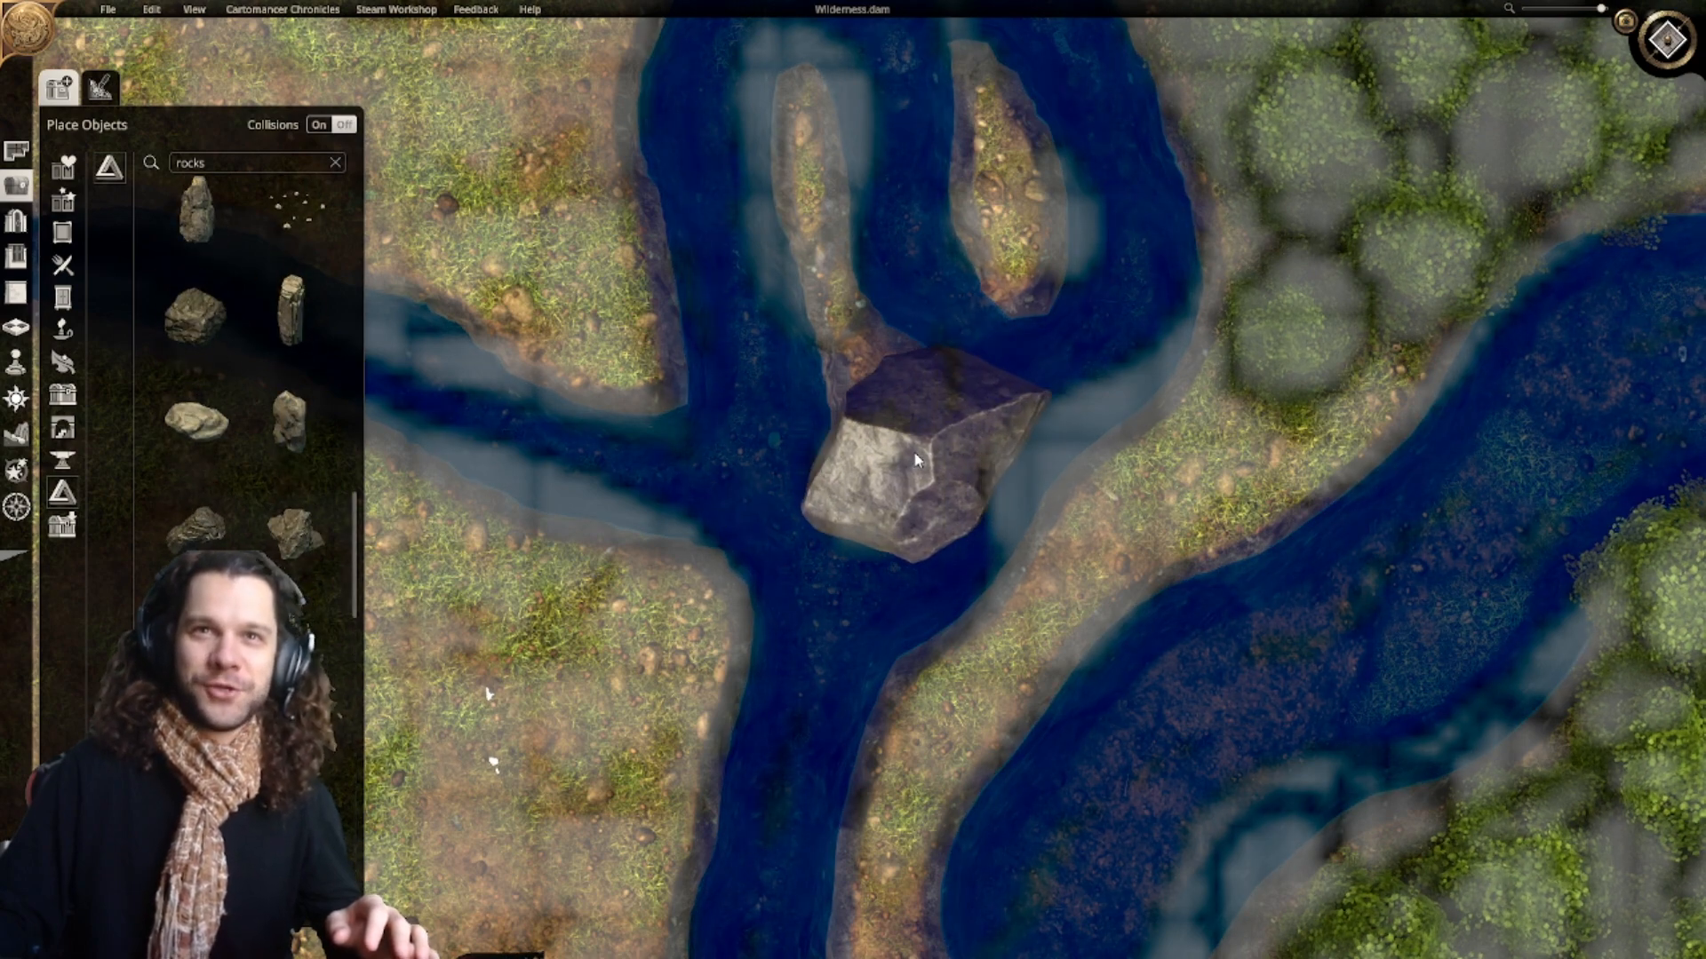
ctrl+scroll(908, 456, down, 8)
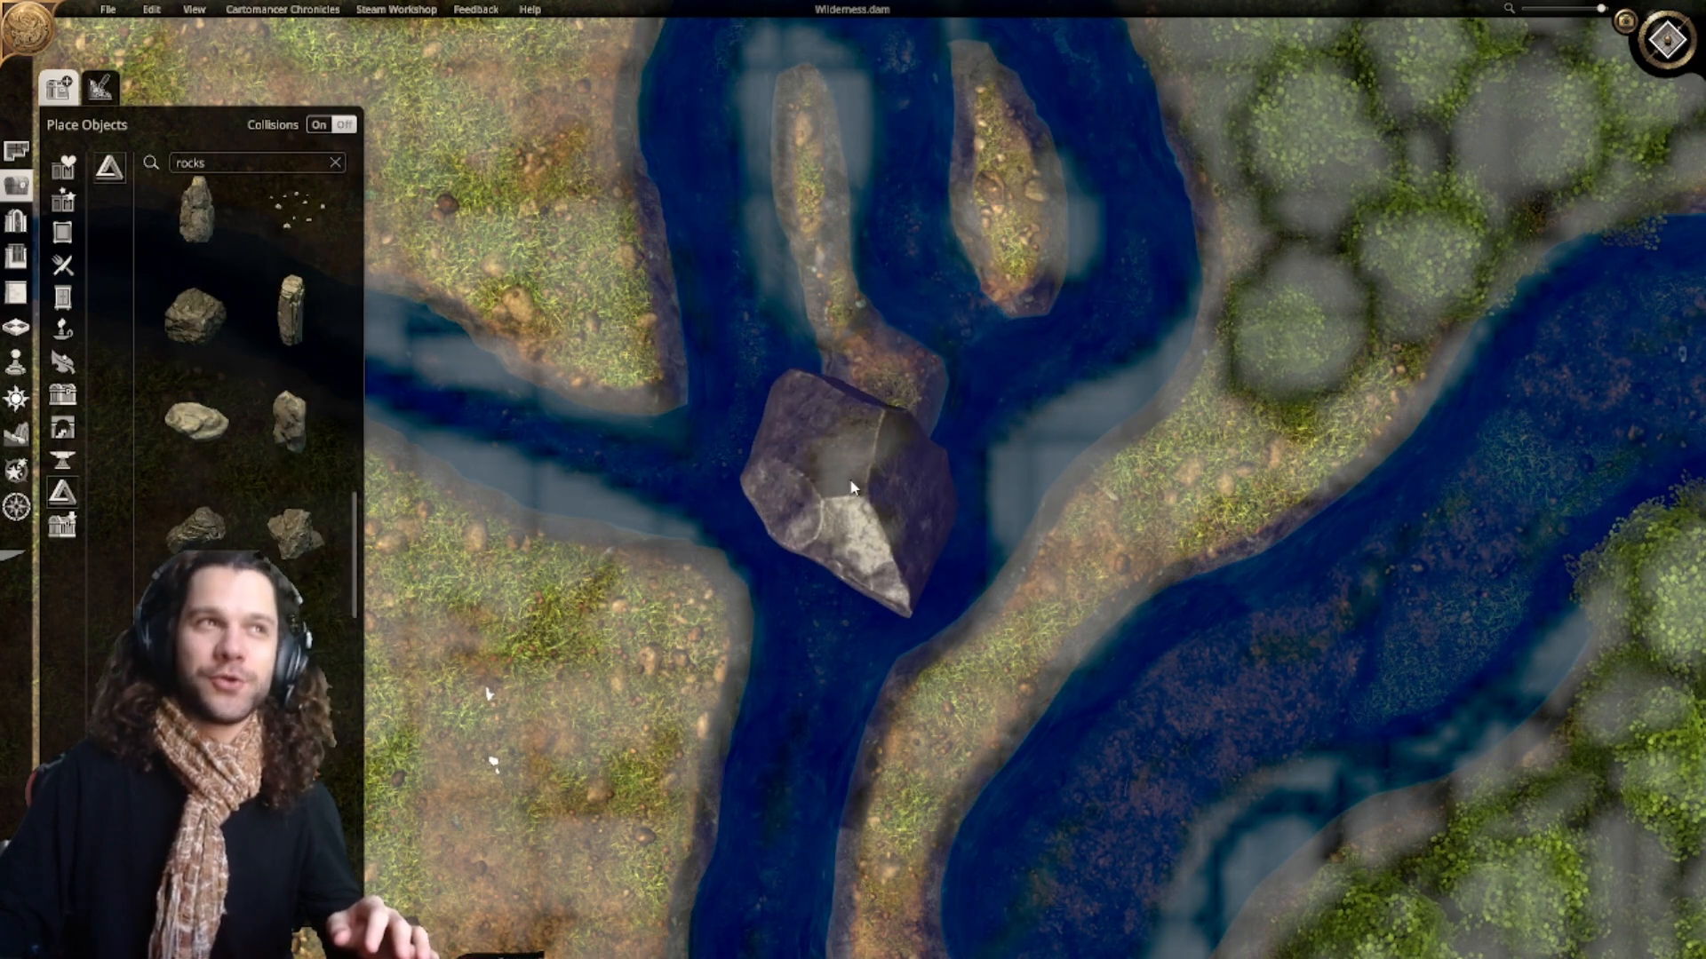
ctrl+scroll(850, 483, down, 10)
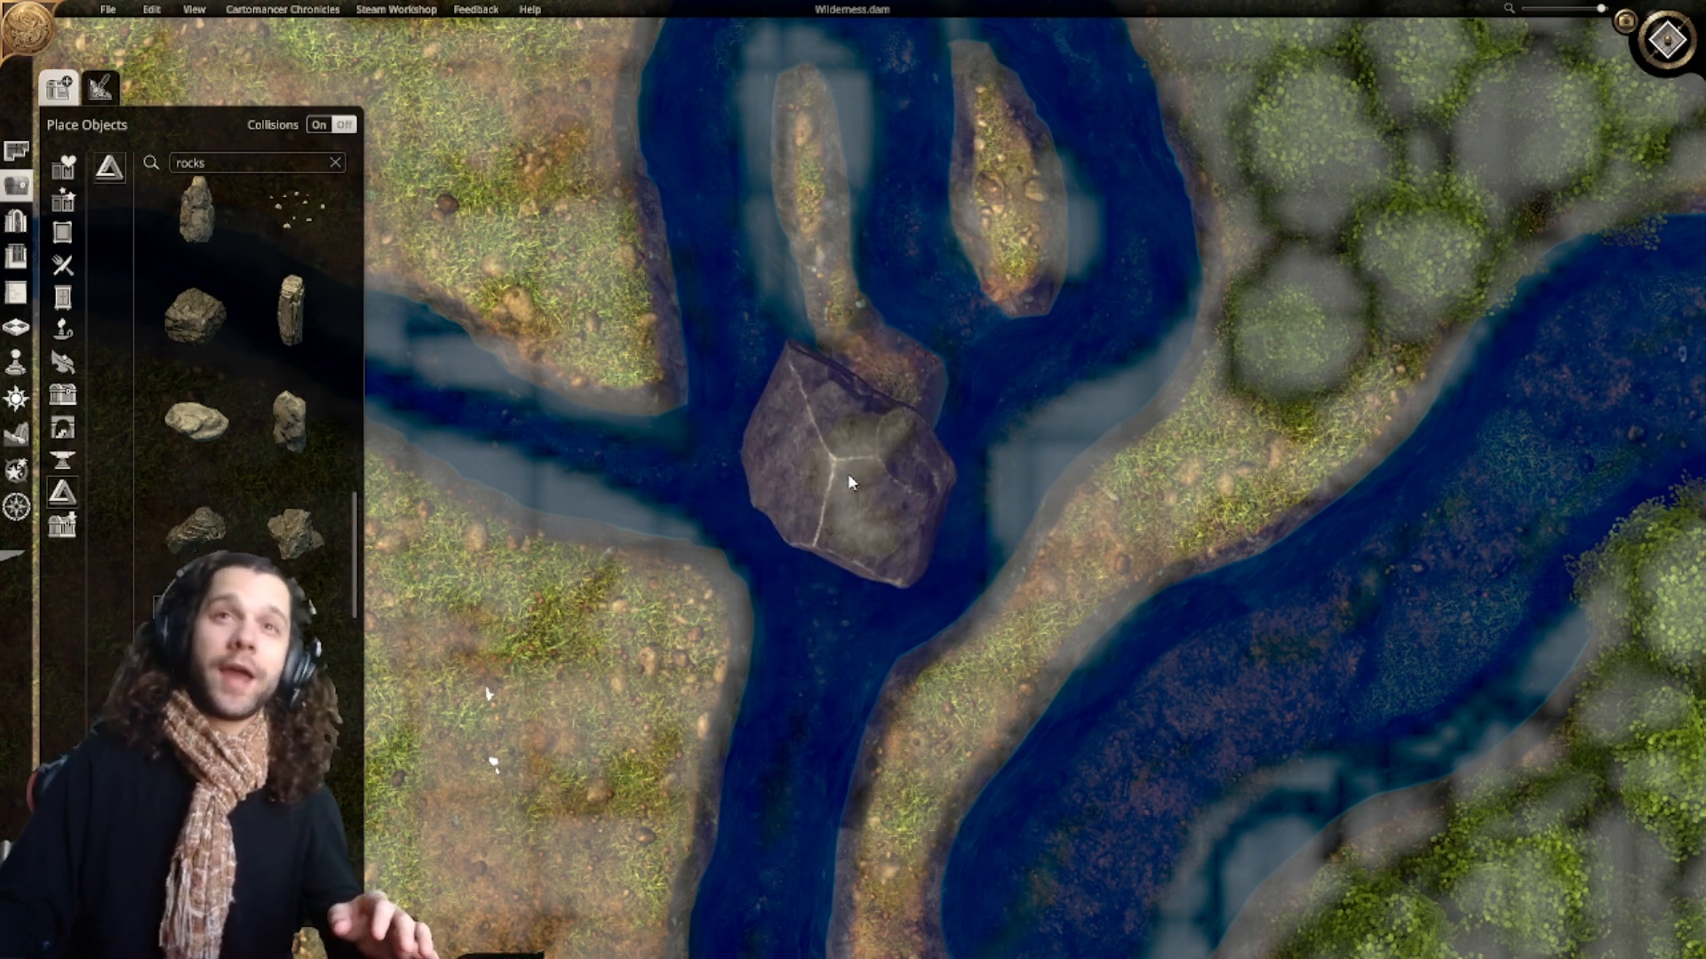
click(849, 477)
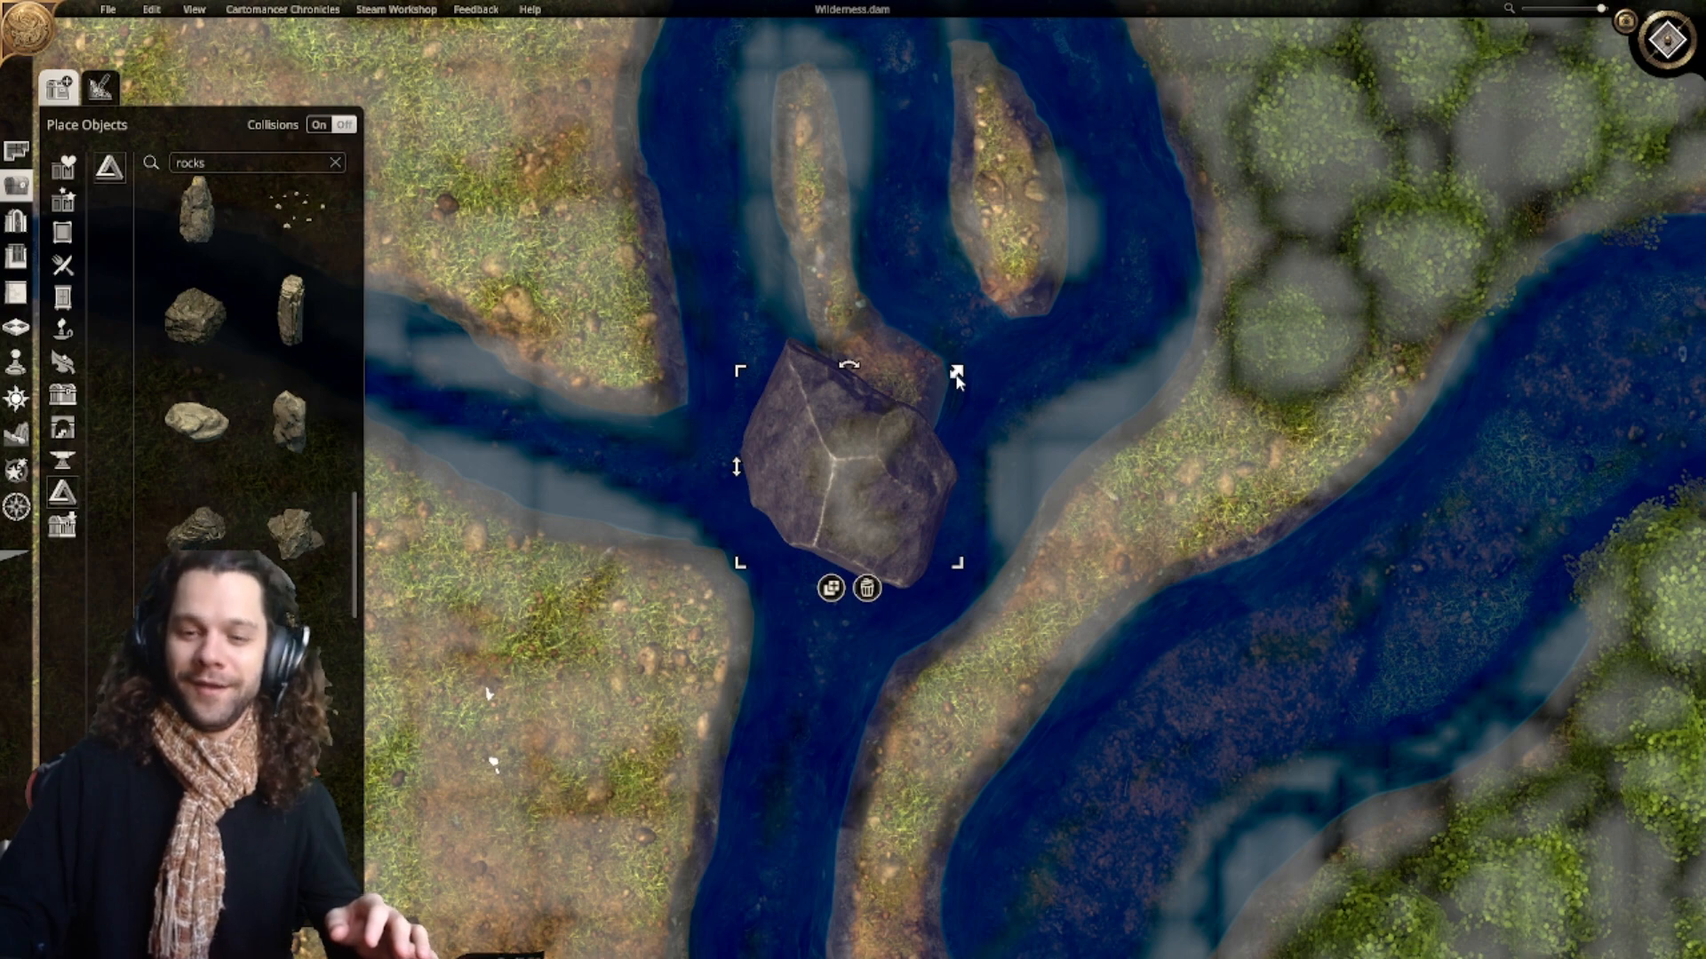
drag(956, 373, 878, 448)
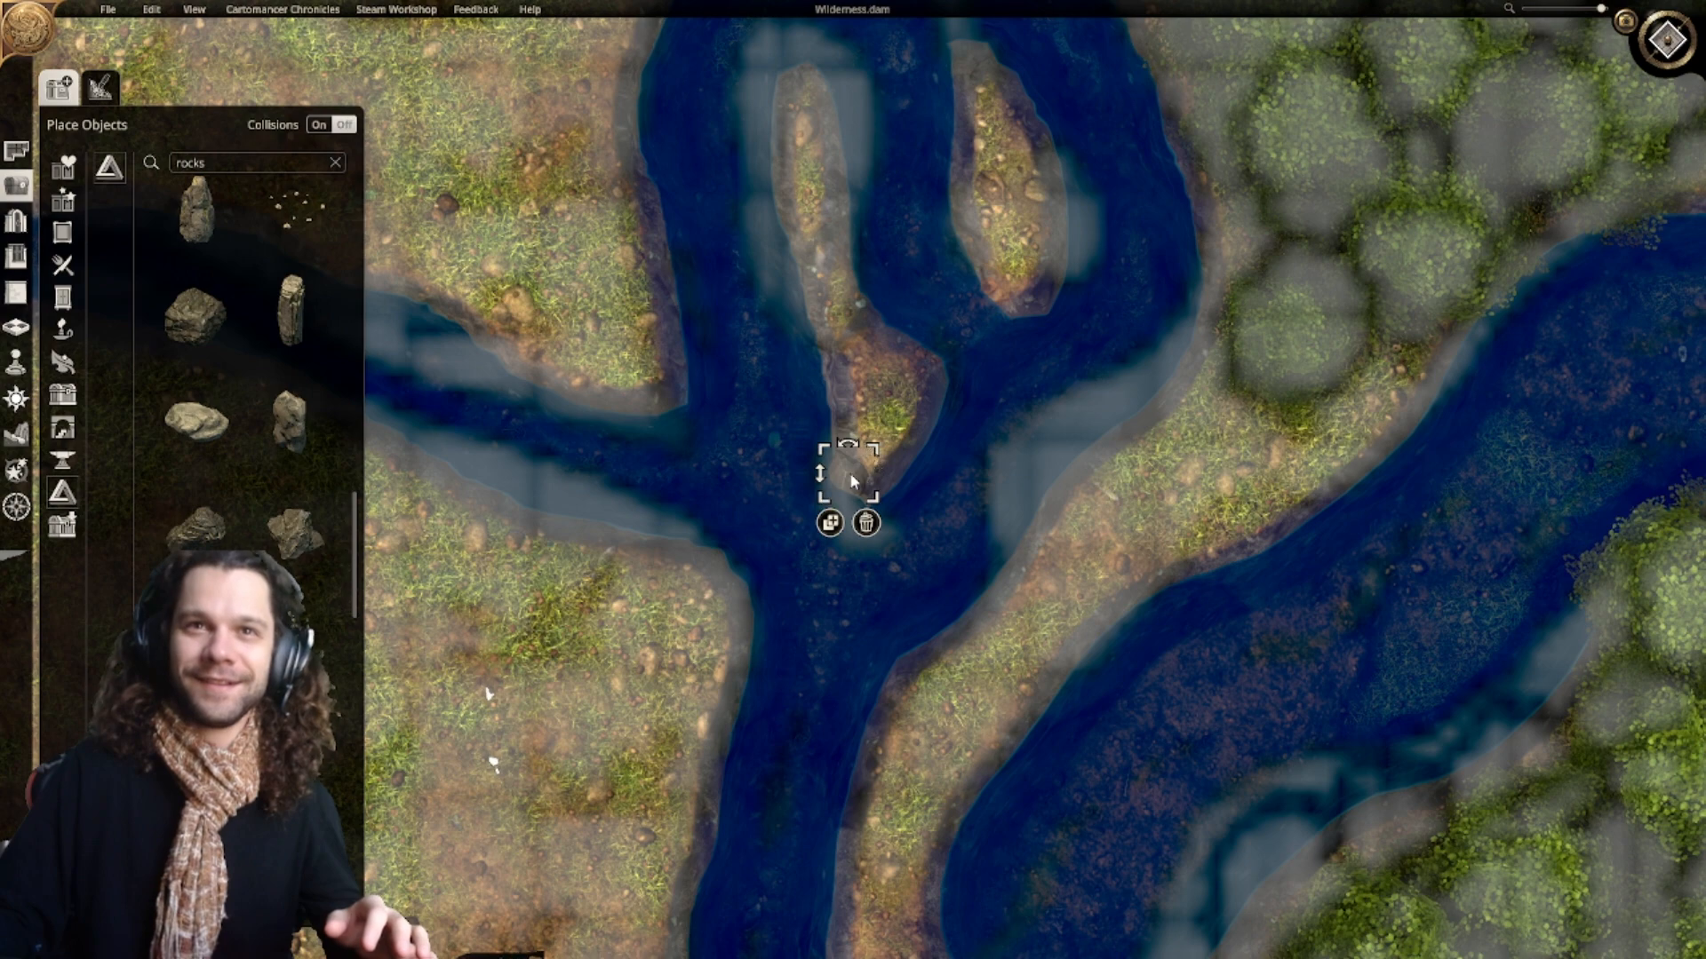
mouse_move(850, 481)
mouse_down()
mouse_move(850, 526)
mouse_move(848, 505)
mouse_up()
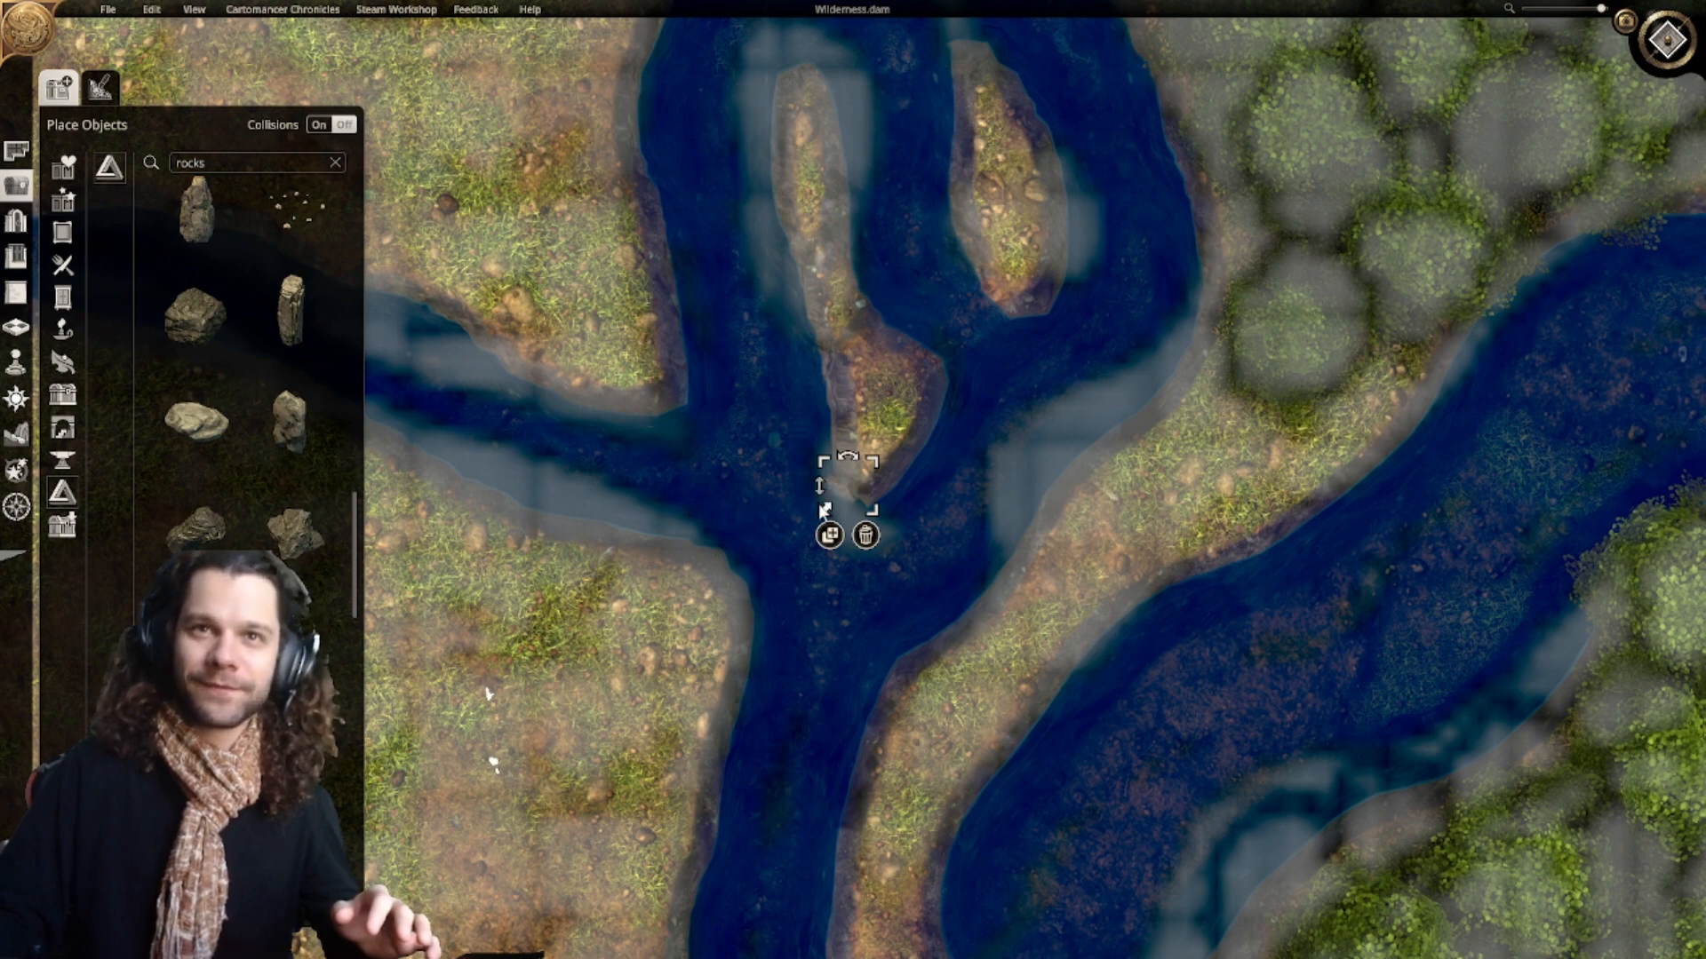
Step: Place a large fractured rock, scale it down to the width of the long island's southern tip and position it there
click(302, 533)
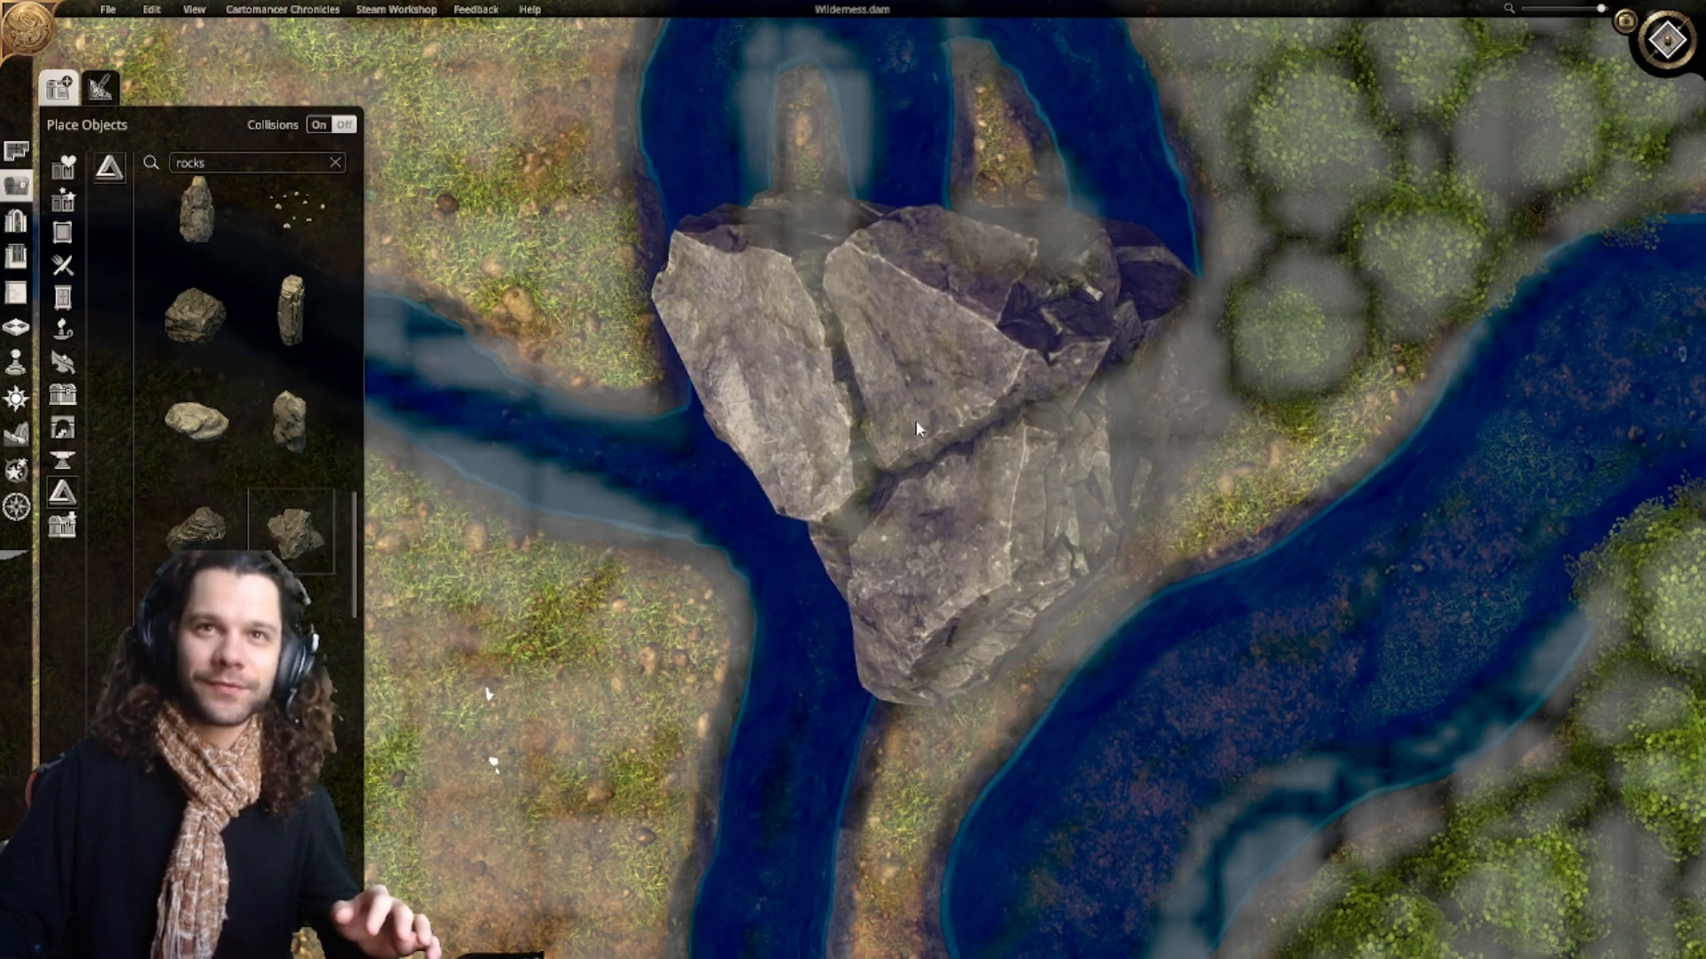
click(945, 389)
drag(1217, 158, 1072, 345)
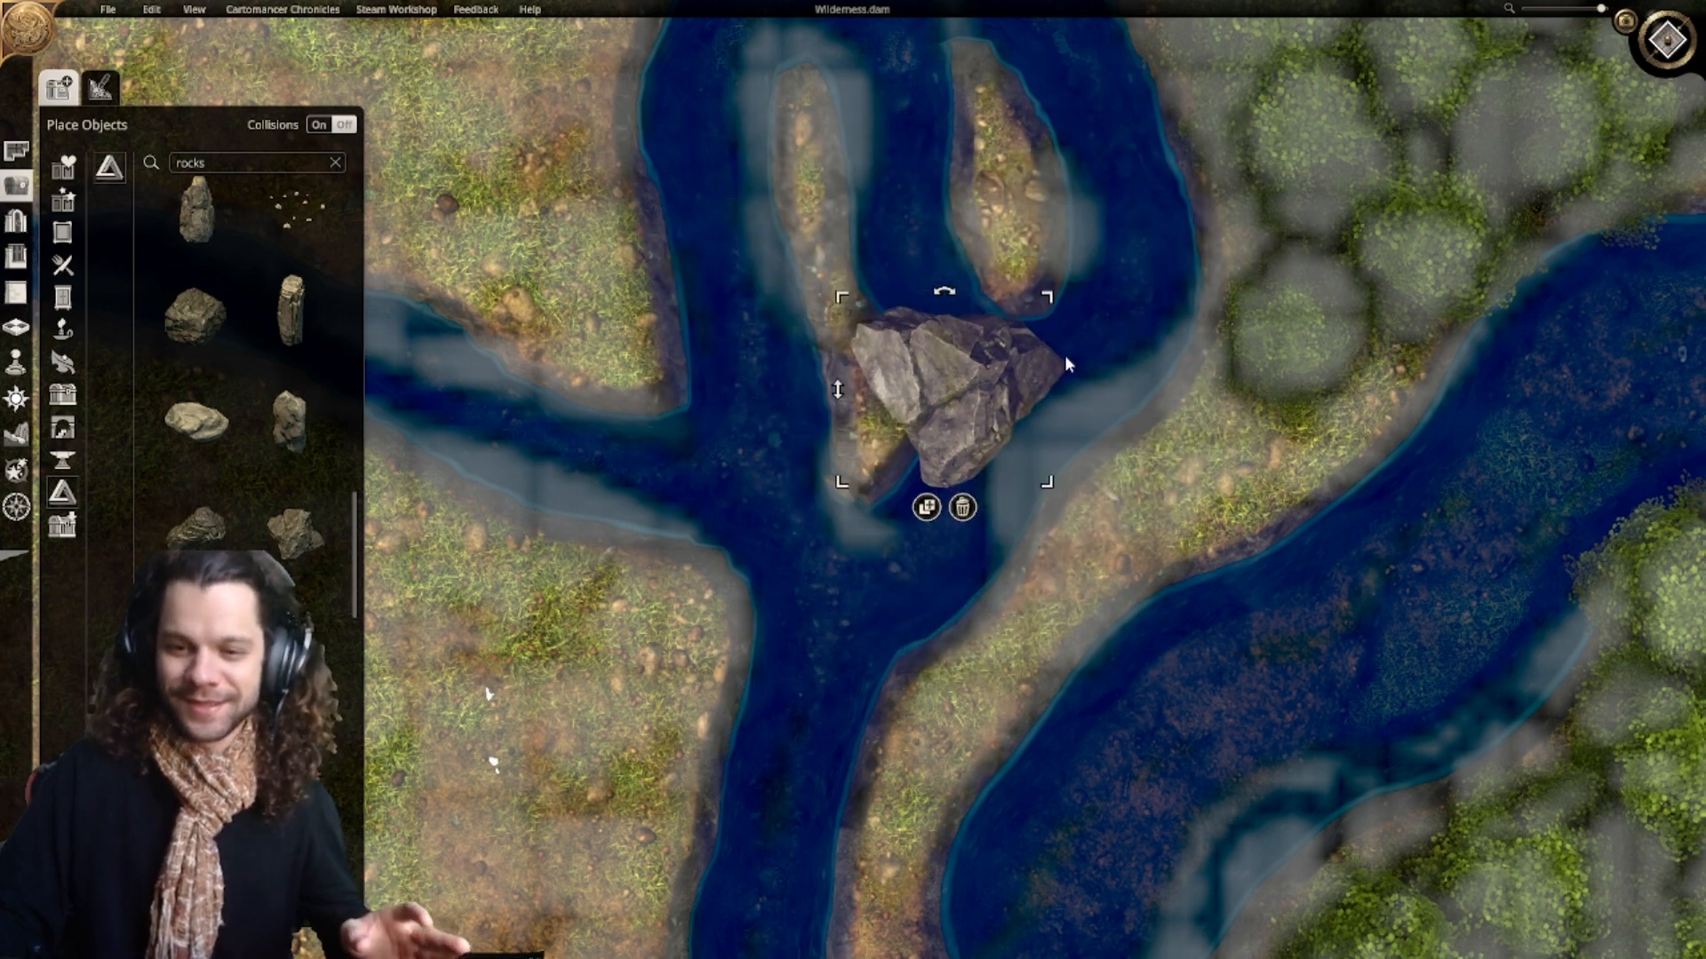
drag(950, 400, 898, 456)
drag(986, 360, 899, 469)
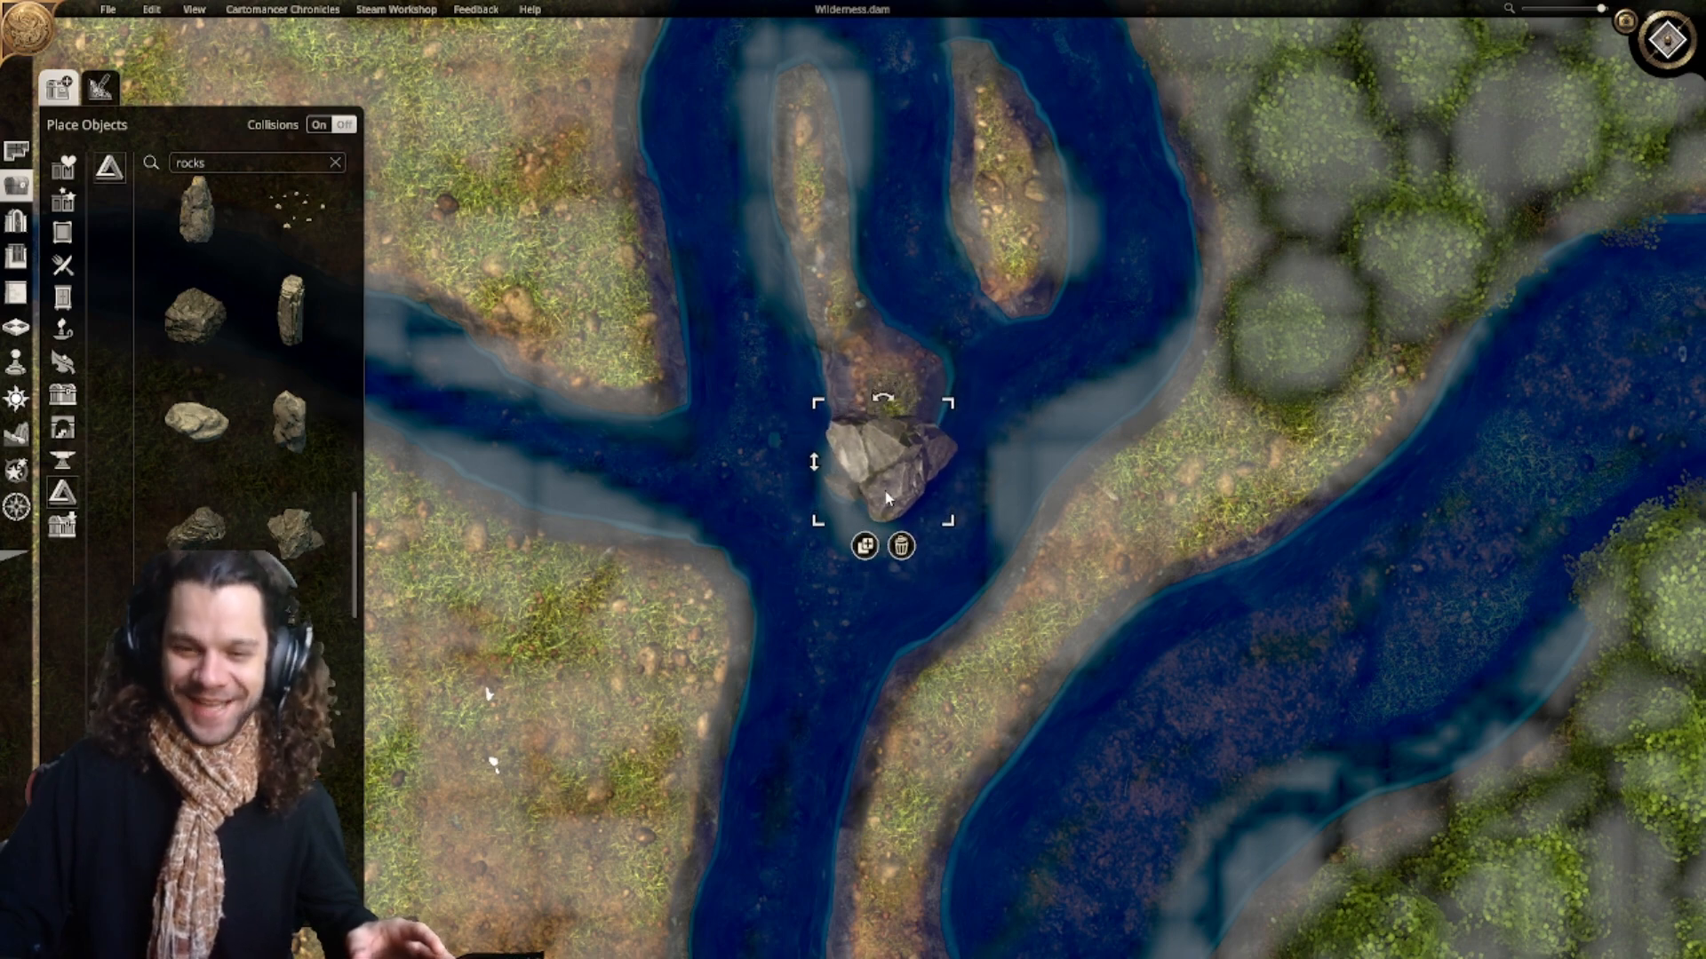
drag(936, 407, 929, 446)
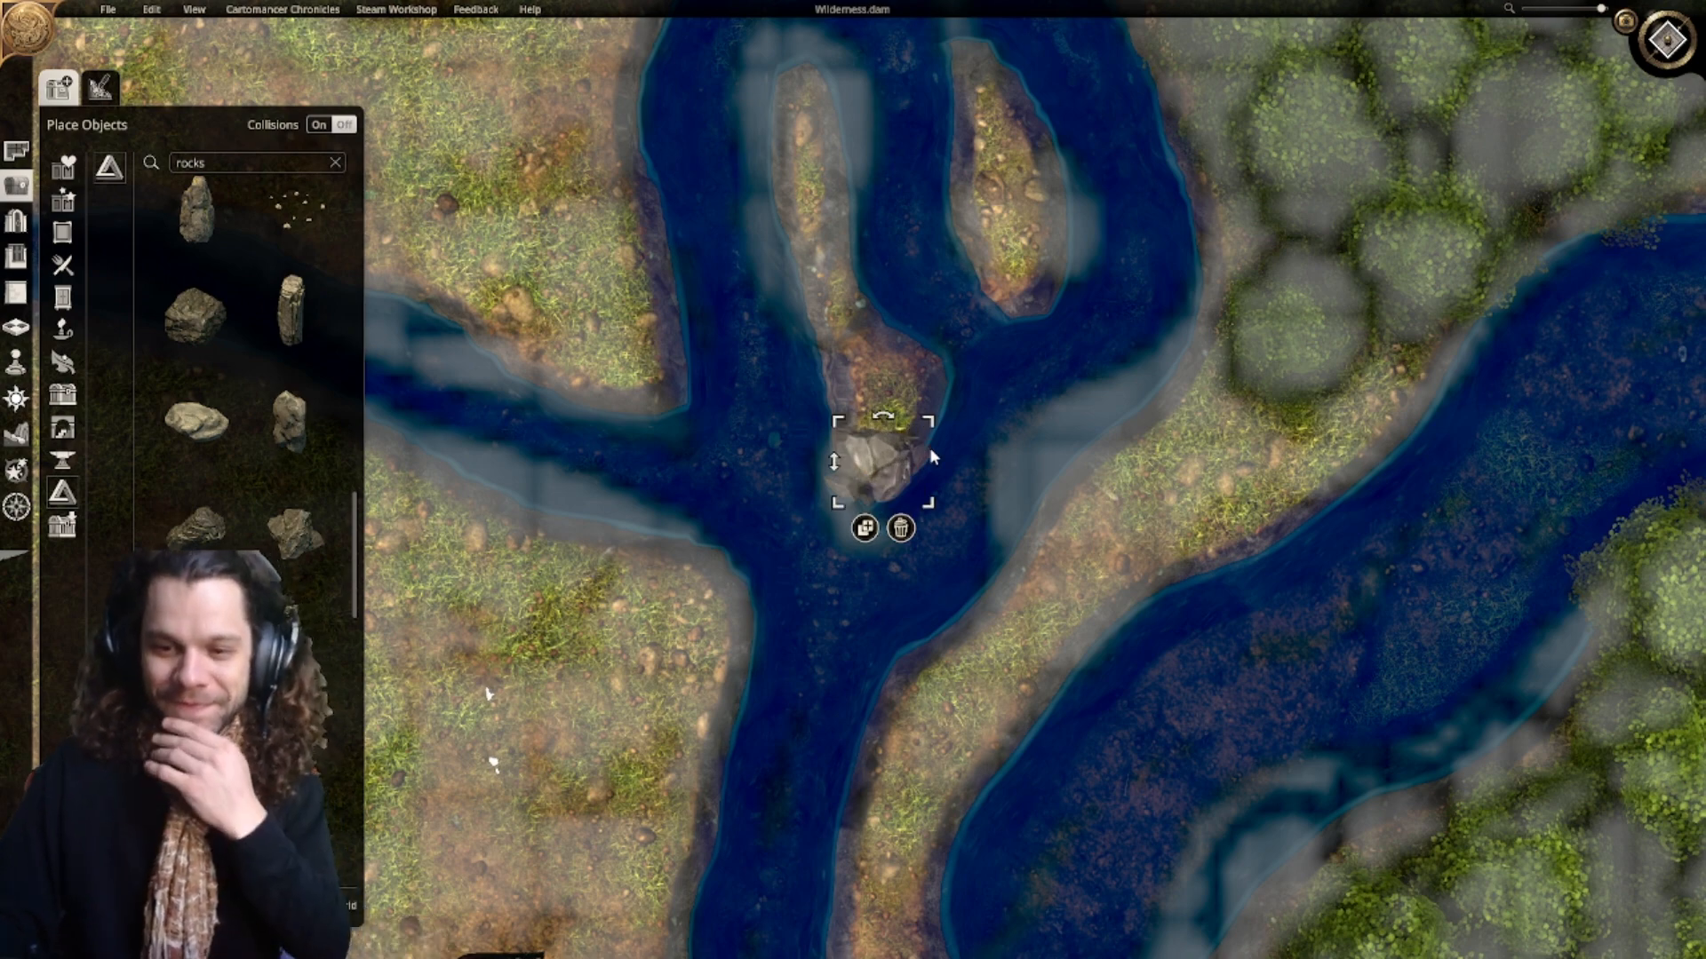
drag(909, 459, 825, 508)
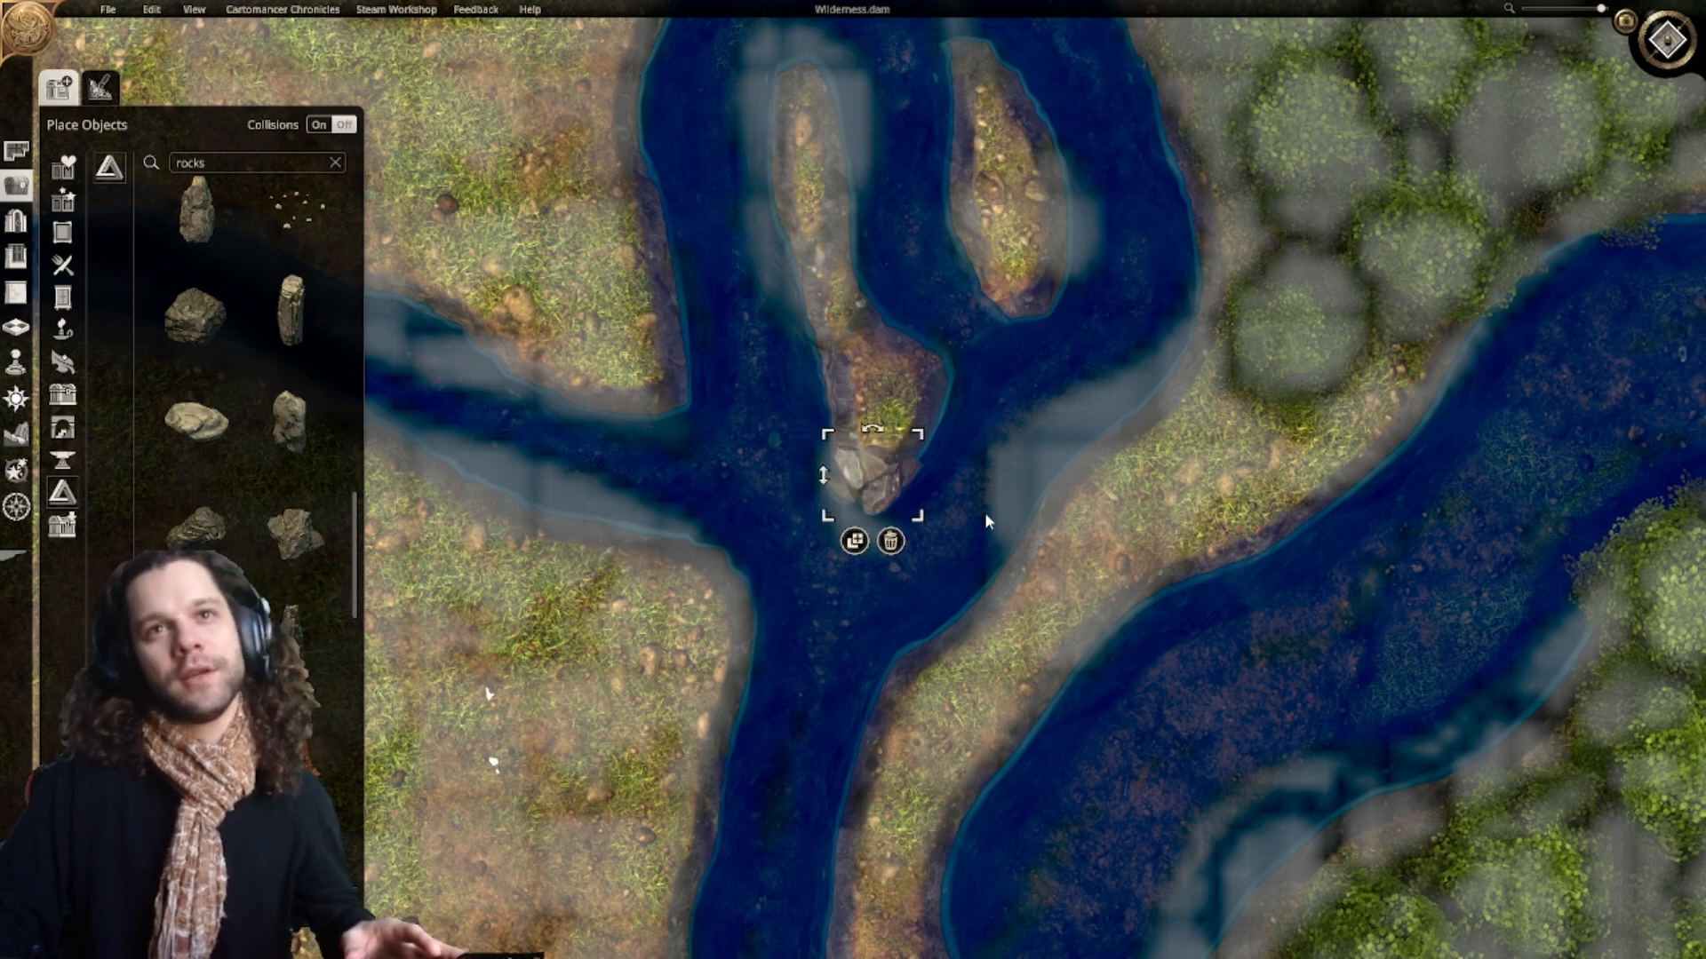
Step: Add a broad, flat-faced rock, shrink it and position it along the eastern edge of the island's southern end
right_drag(963, 461, 970, 494)
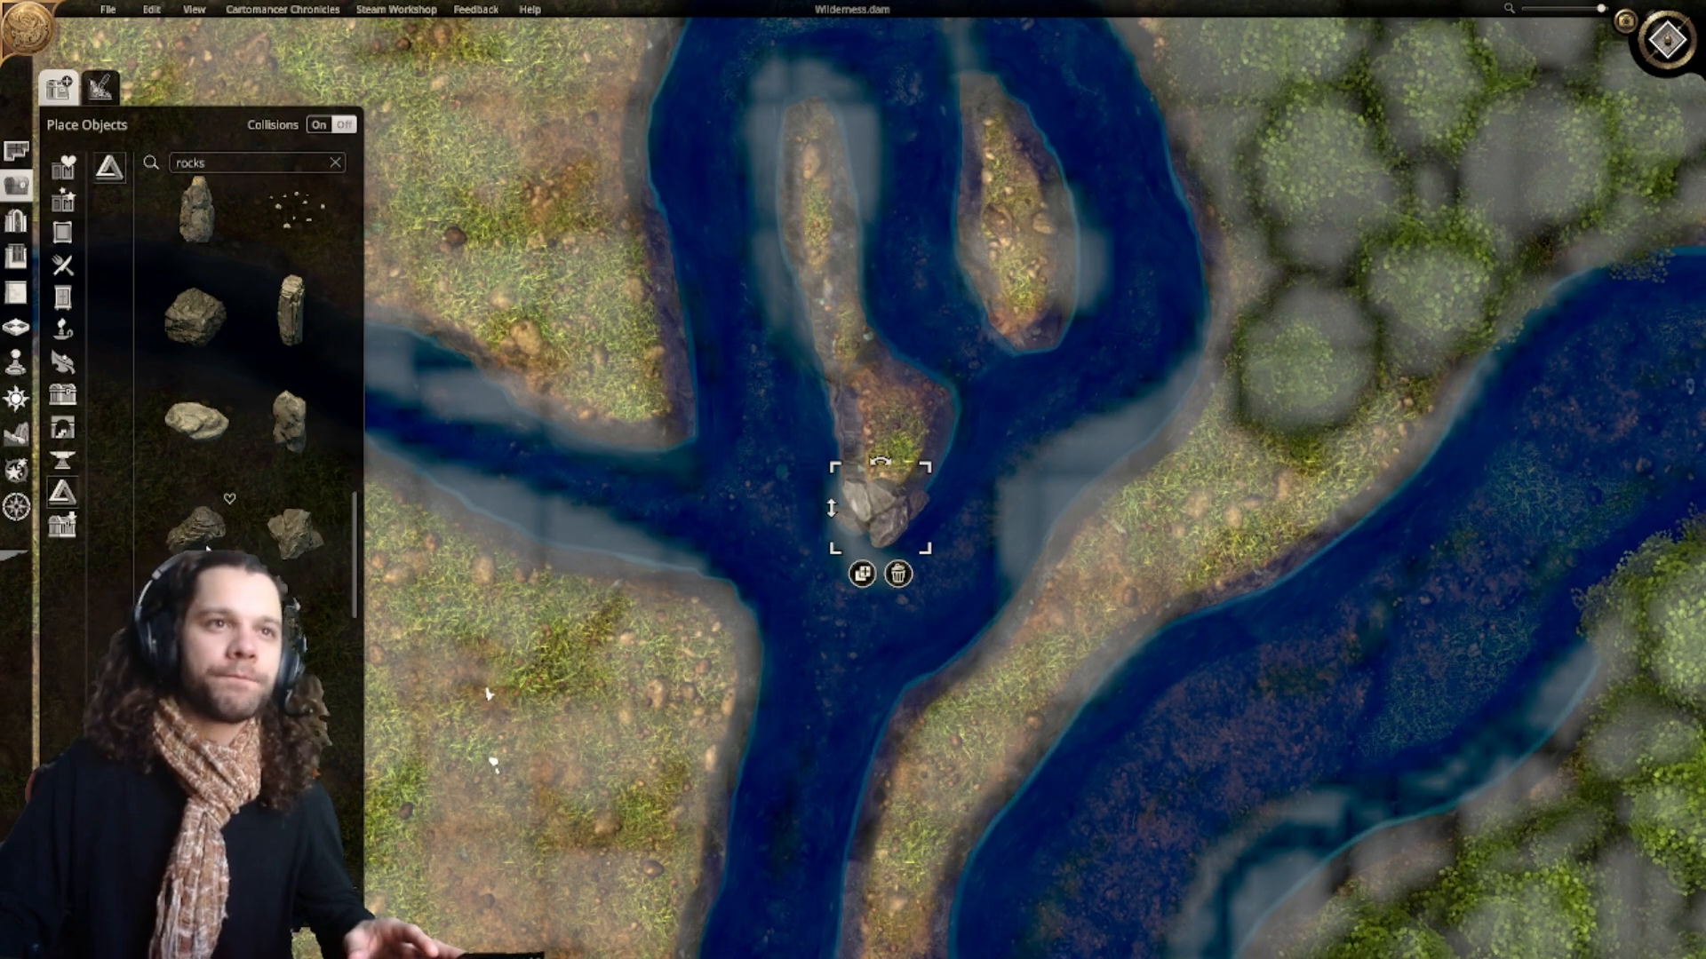
click(290, 632)
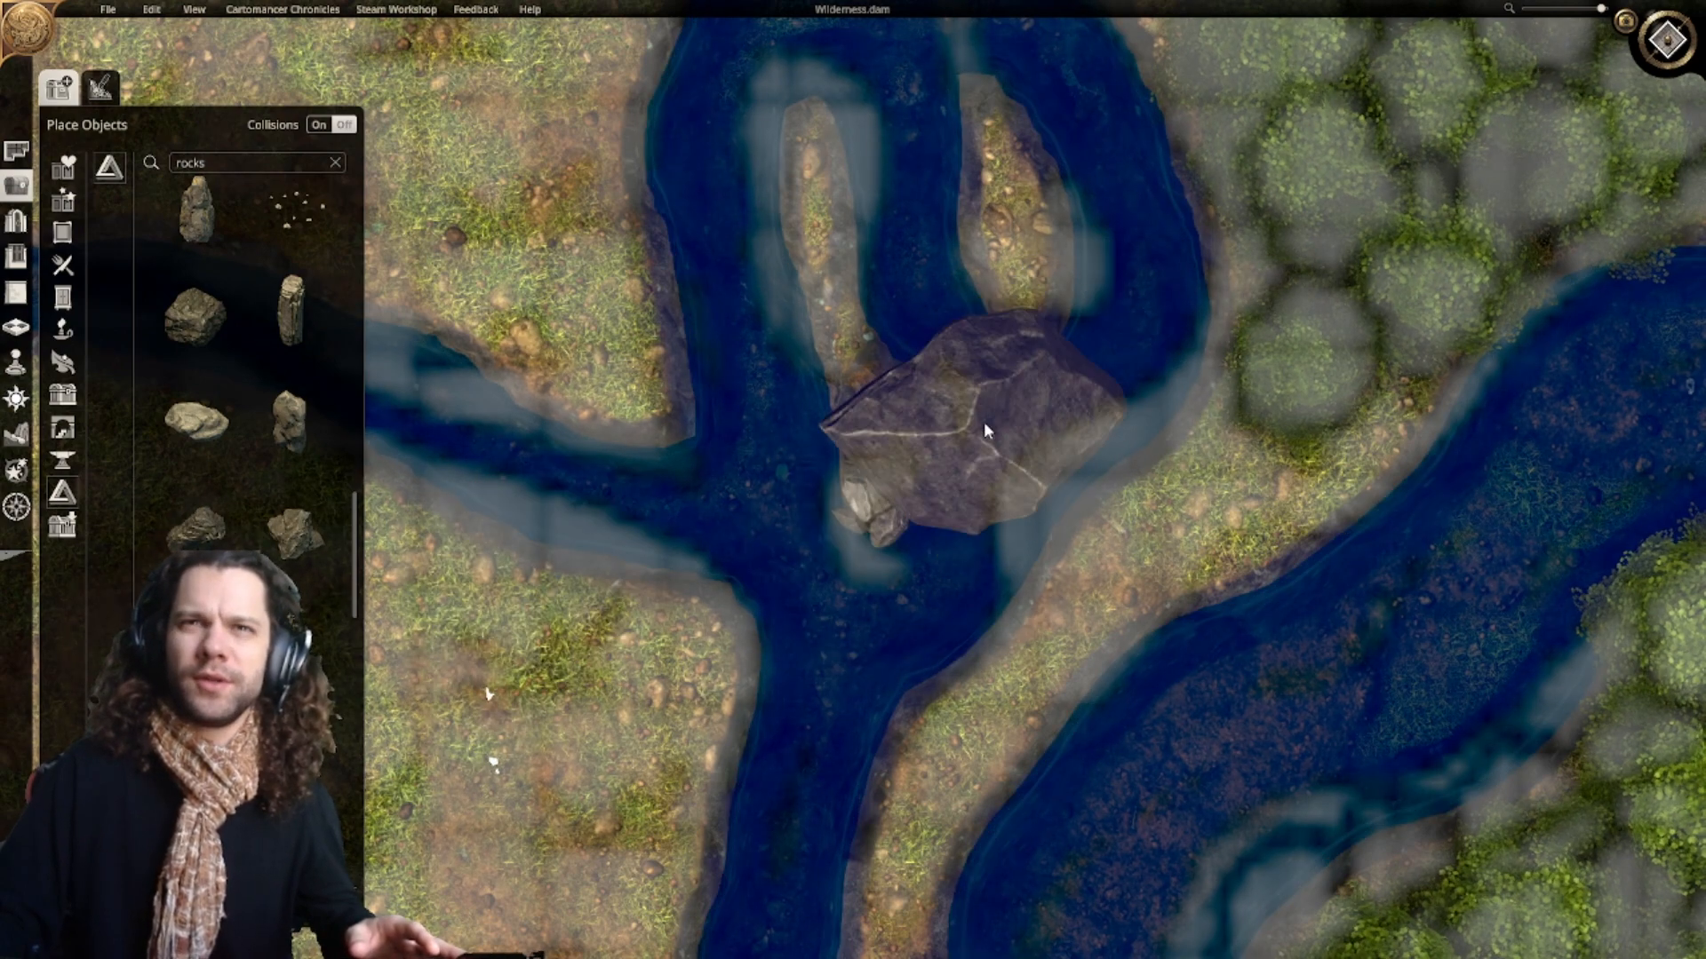
click(970, 433)
drag(1041, 358, 895, 484)
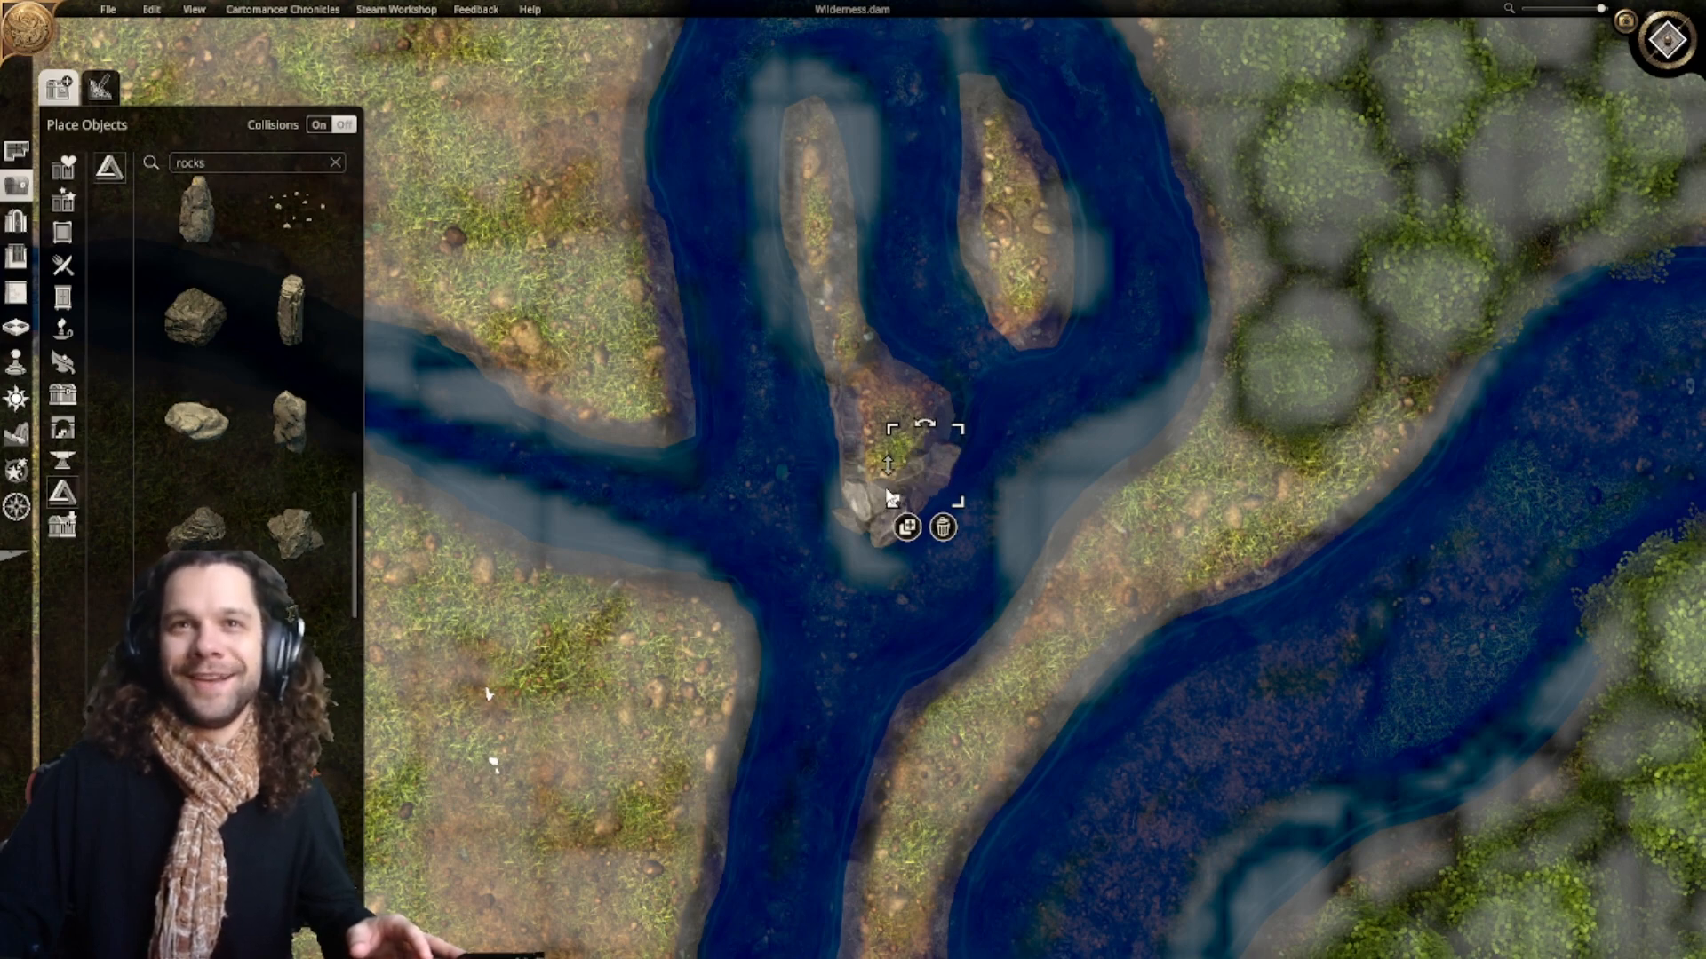
drag(935, 472, 919, 477)
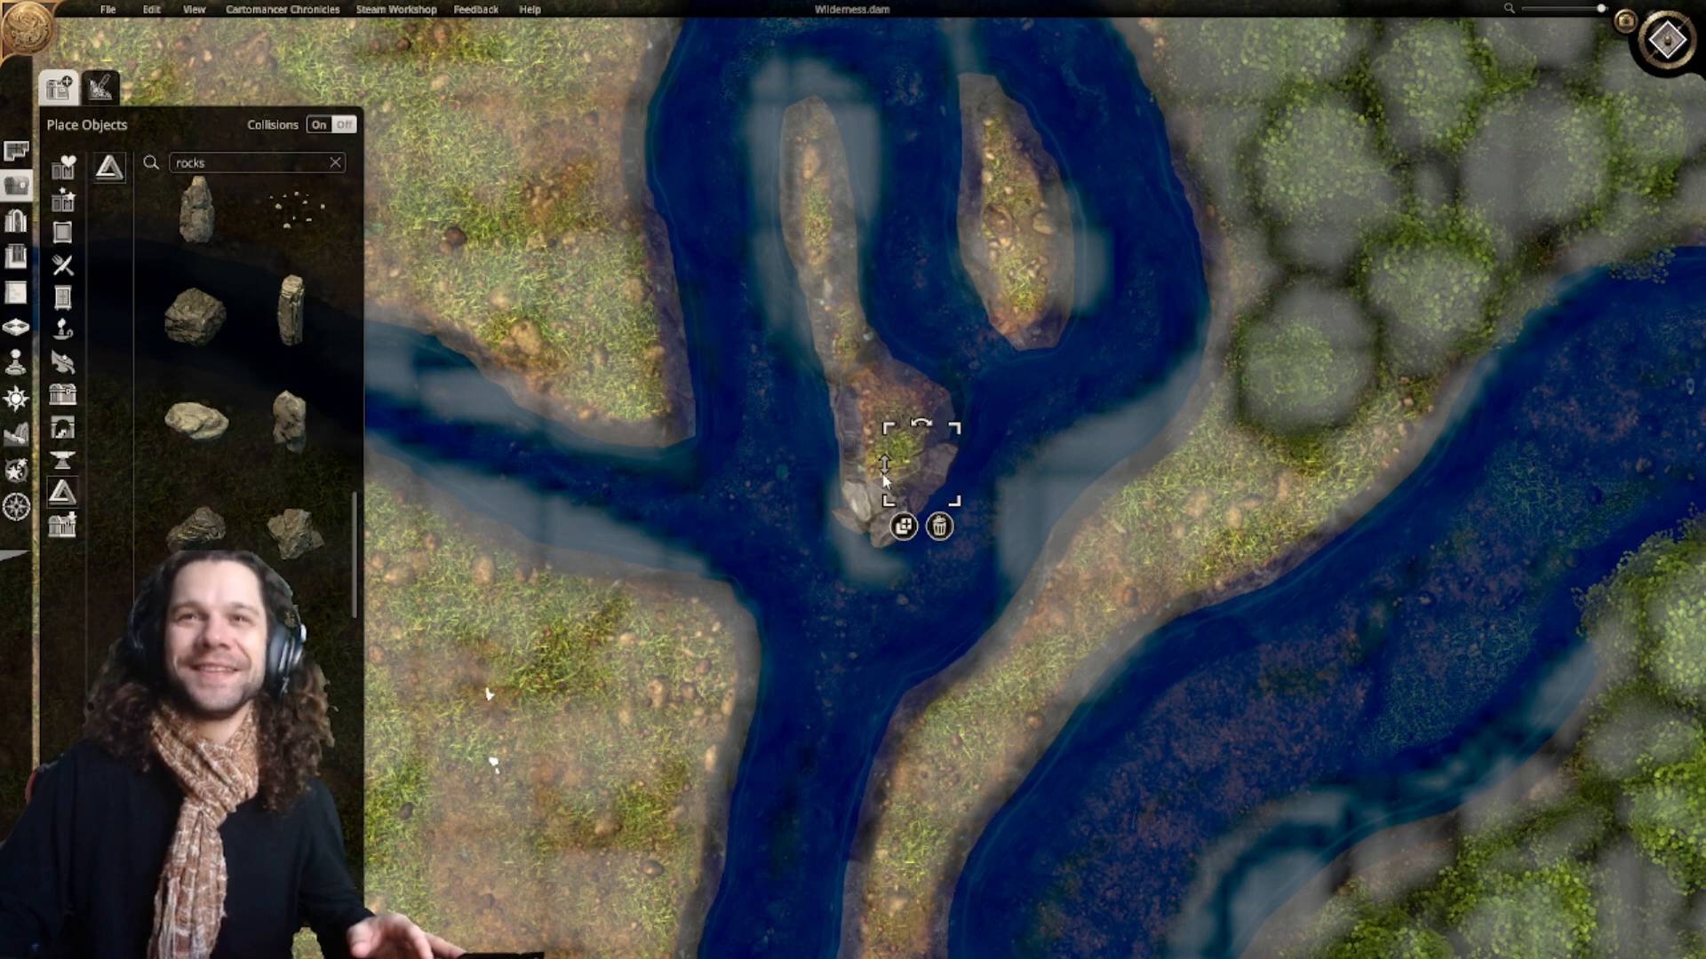
middle_drag(1036, 468, 1030, 515)
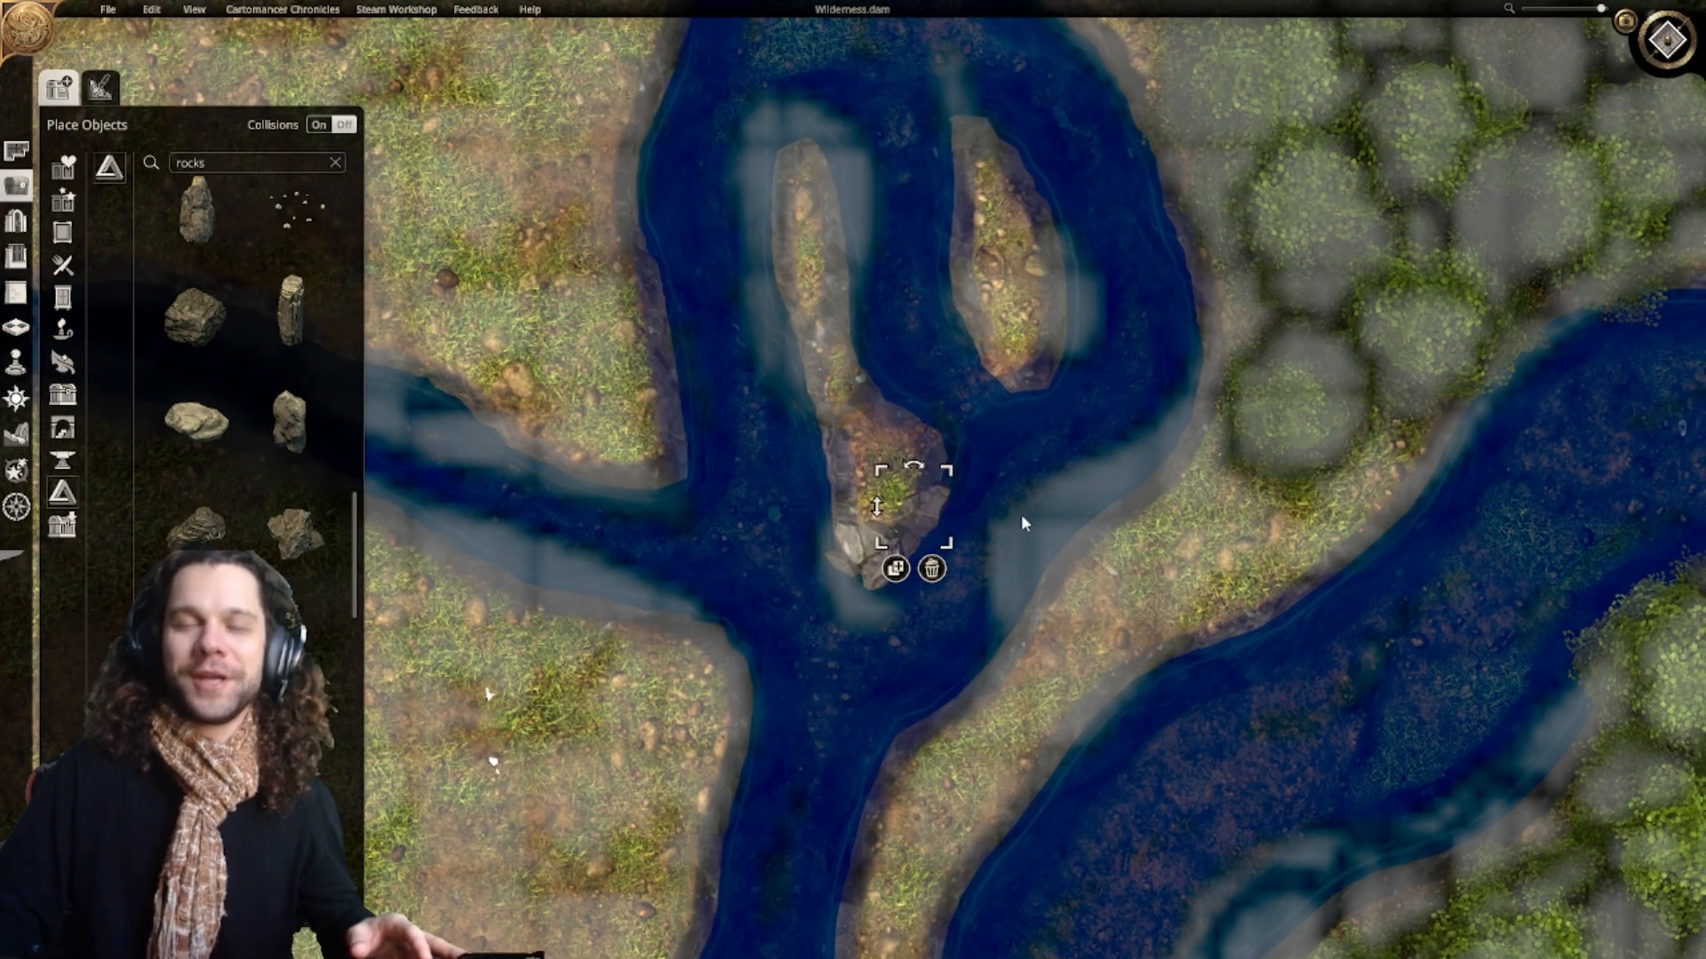
mouse_move(925, 518)
mouse_down()
mouse_move(934, 533)
mouse_move(919, 524)
mouse_up()
Step: Add another rock to the cluster at the island's southern end and deselect it
click(886, 572)
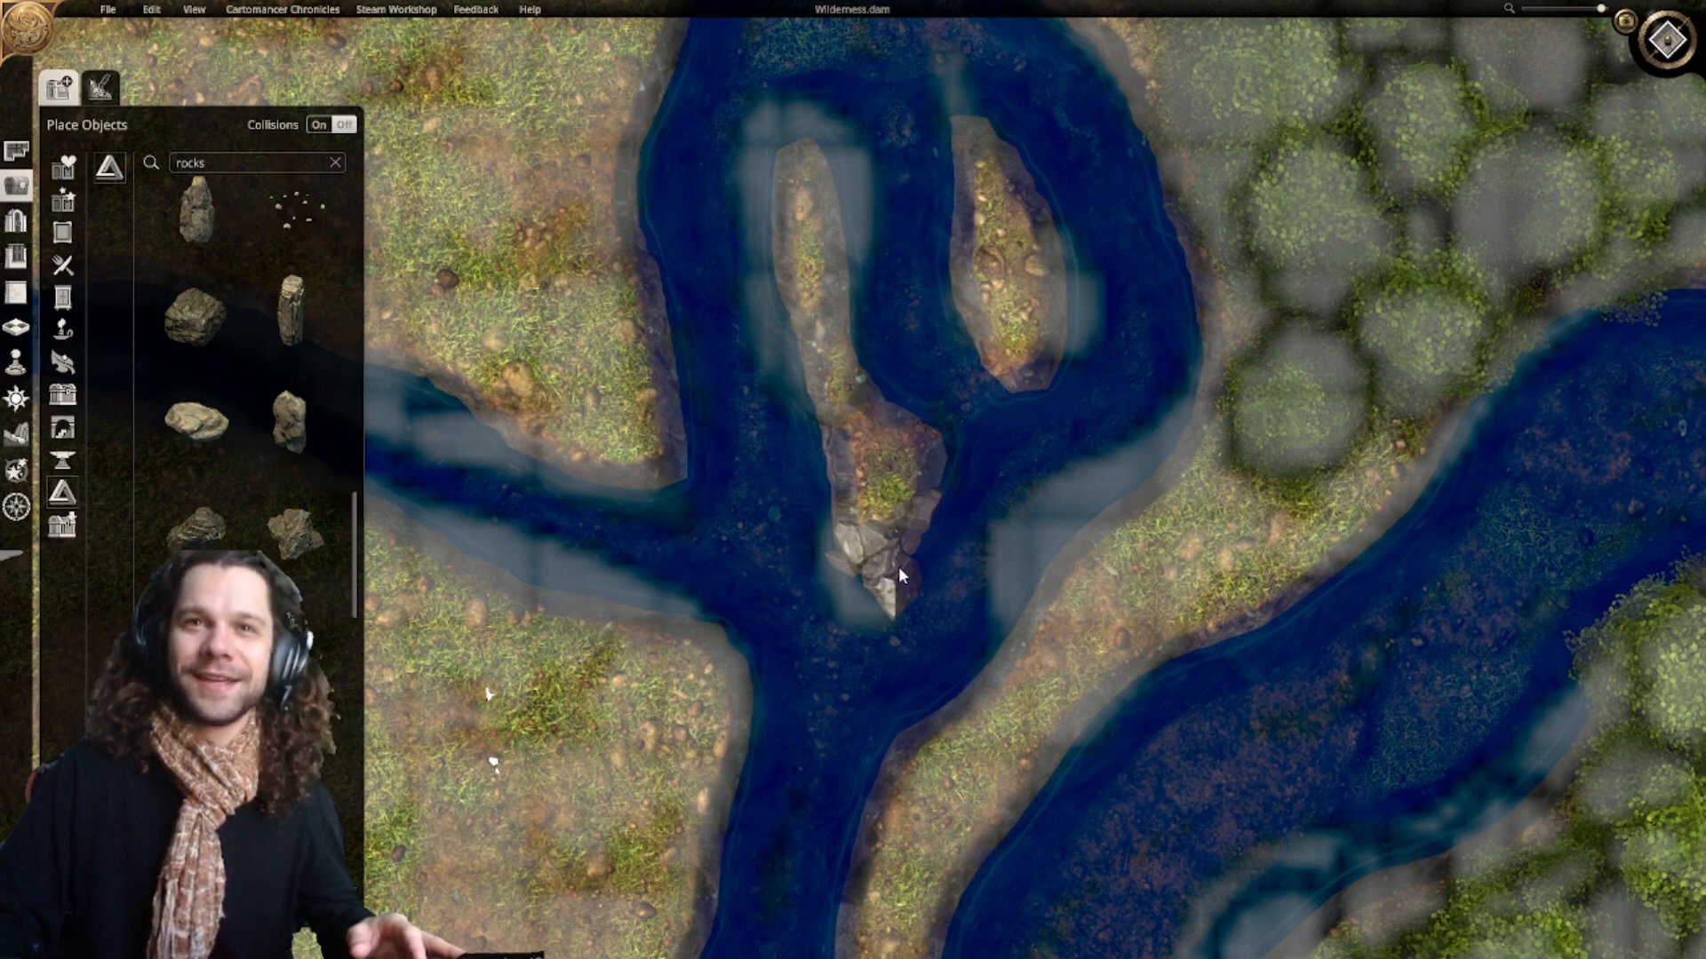
click(919, 481)
scroll(1005, 463, down, 3)
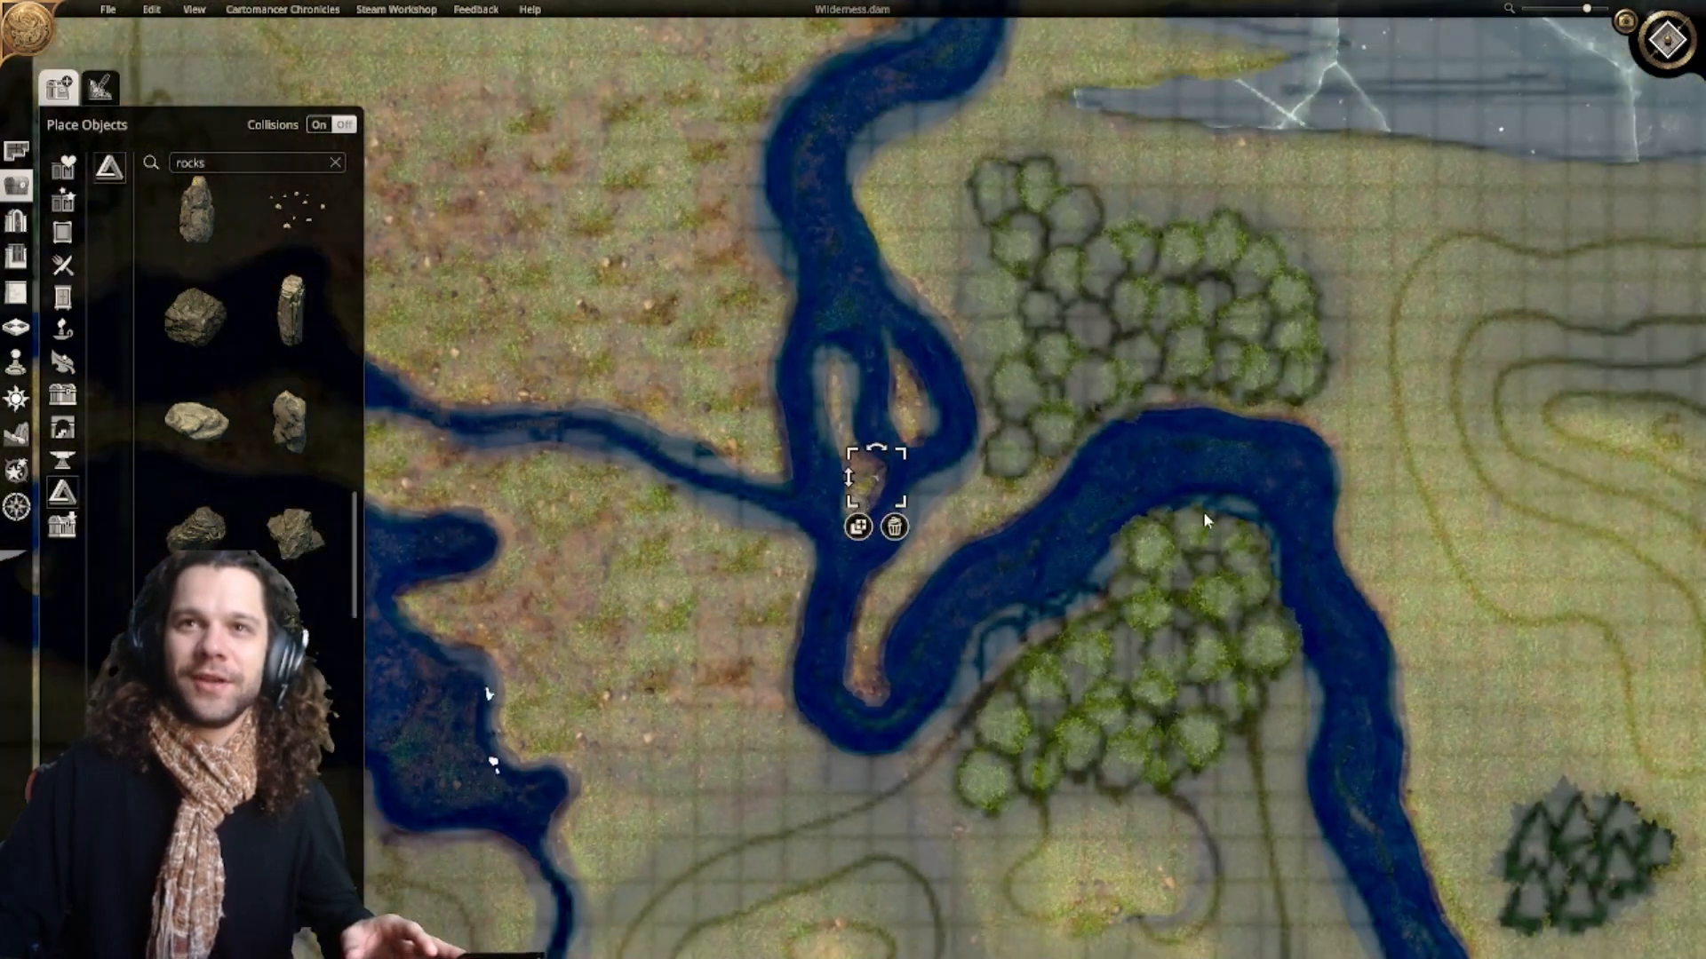
click(1381, 475)
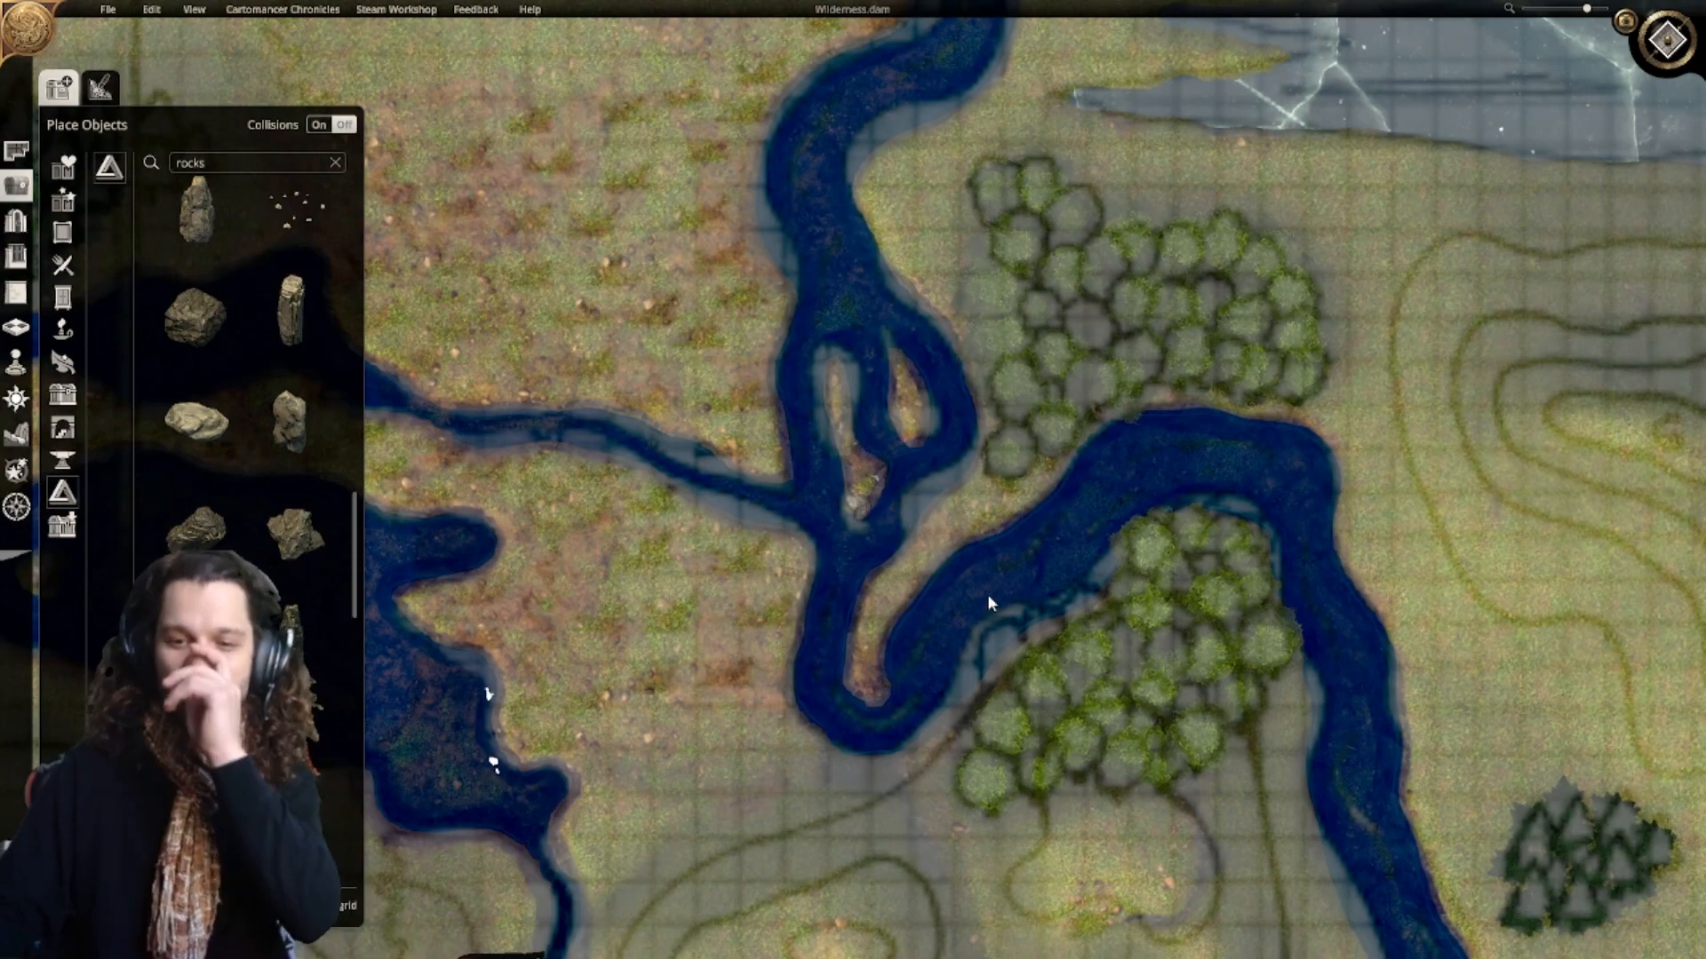
scroll(976, 593, up, 5)
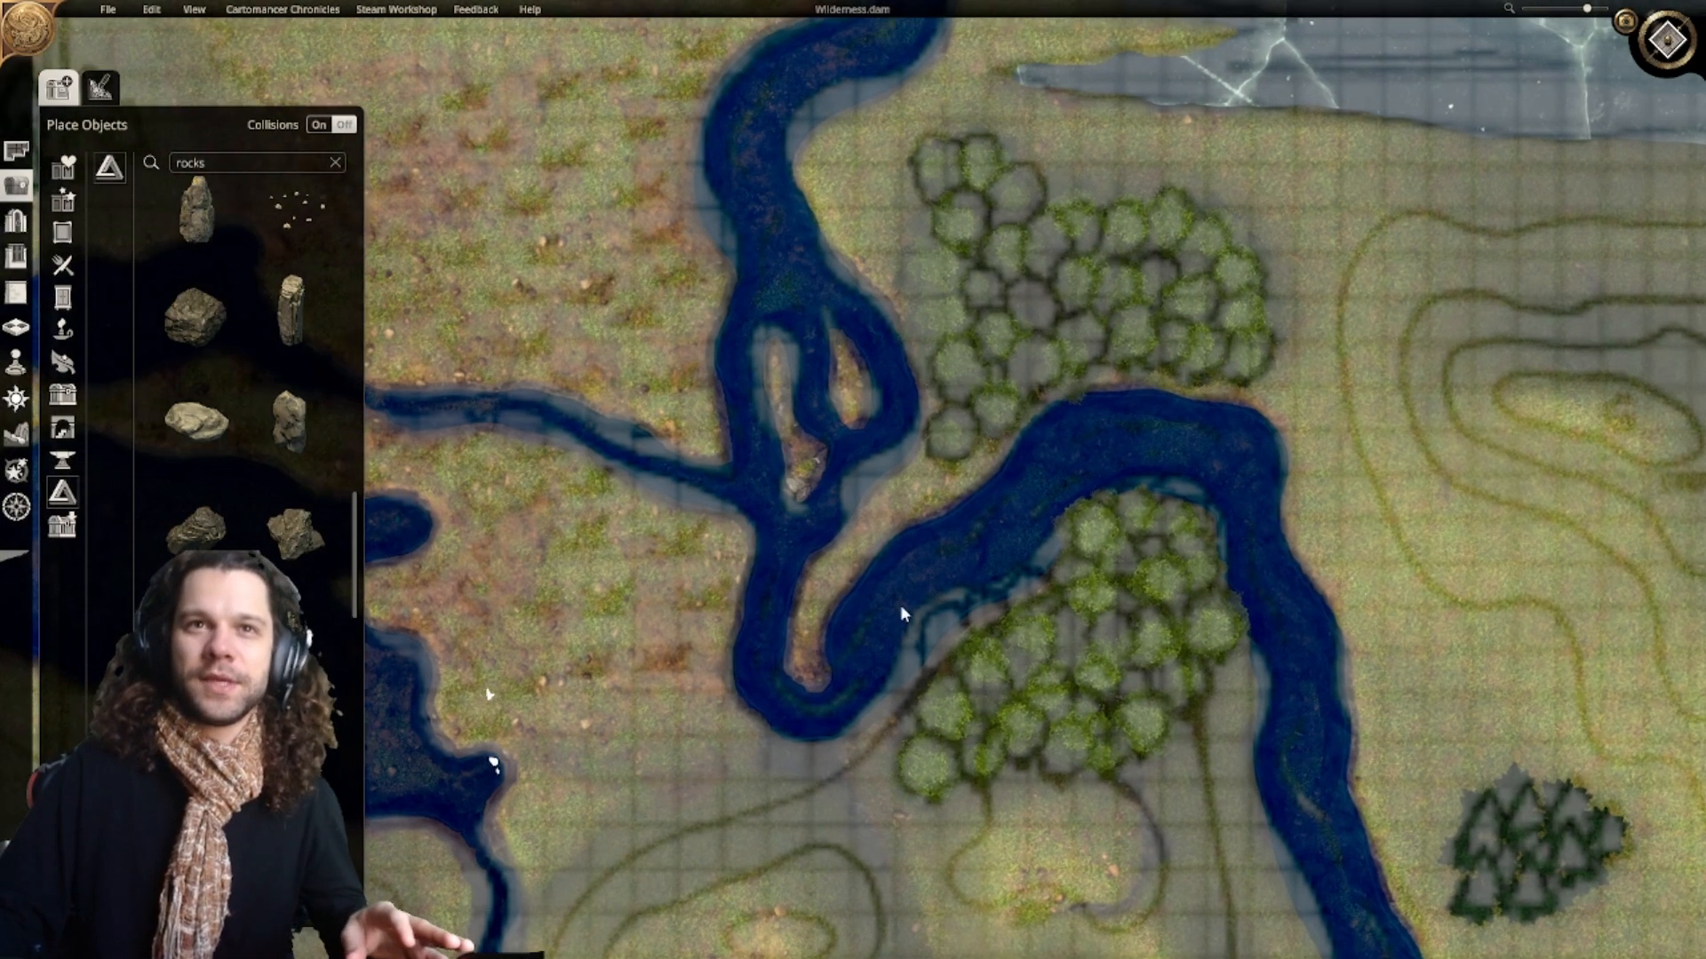
Step: Paint dark grey rock terrain over the long river island's southern end using a much smaller brush
scroll(878, 441, down, 5)
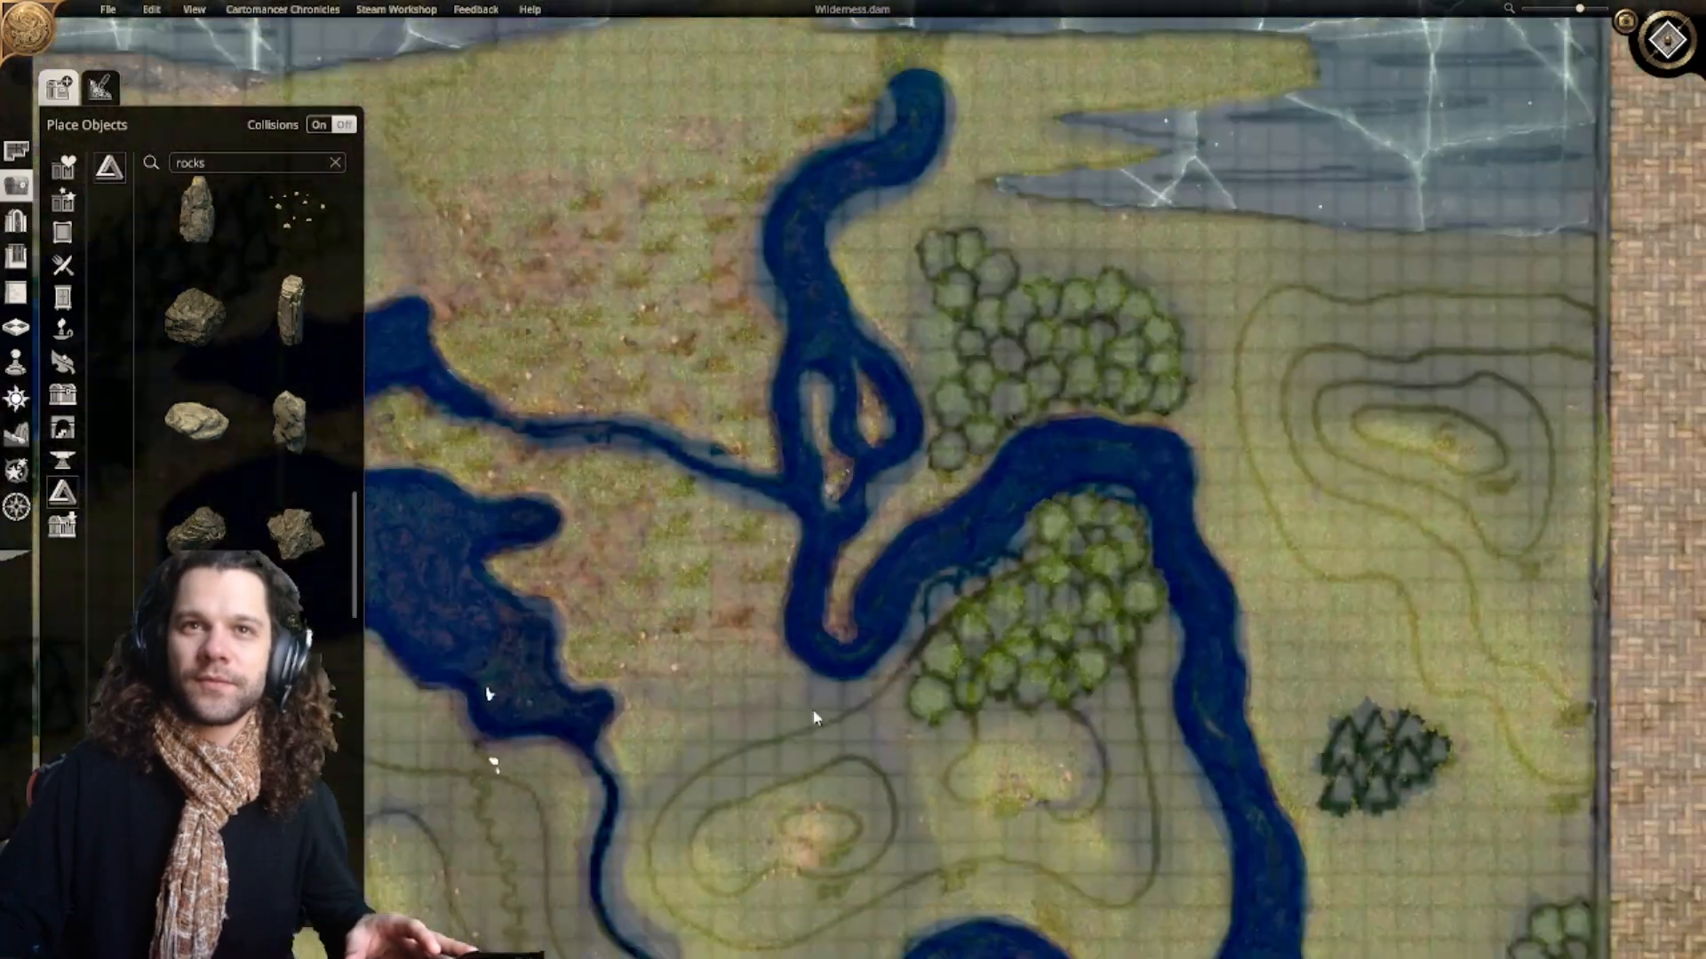
middle_drag(874, 483, 989, 404)
scroll(1003, 525, up, 6)
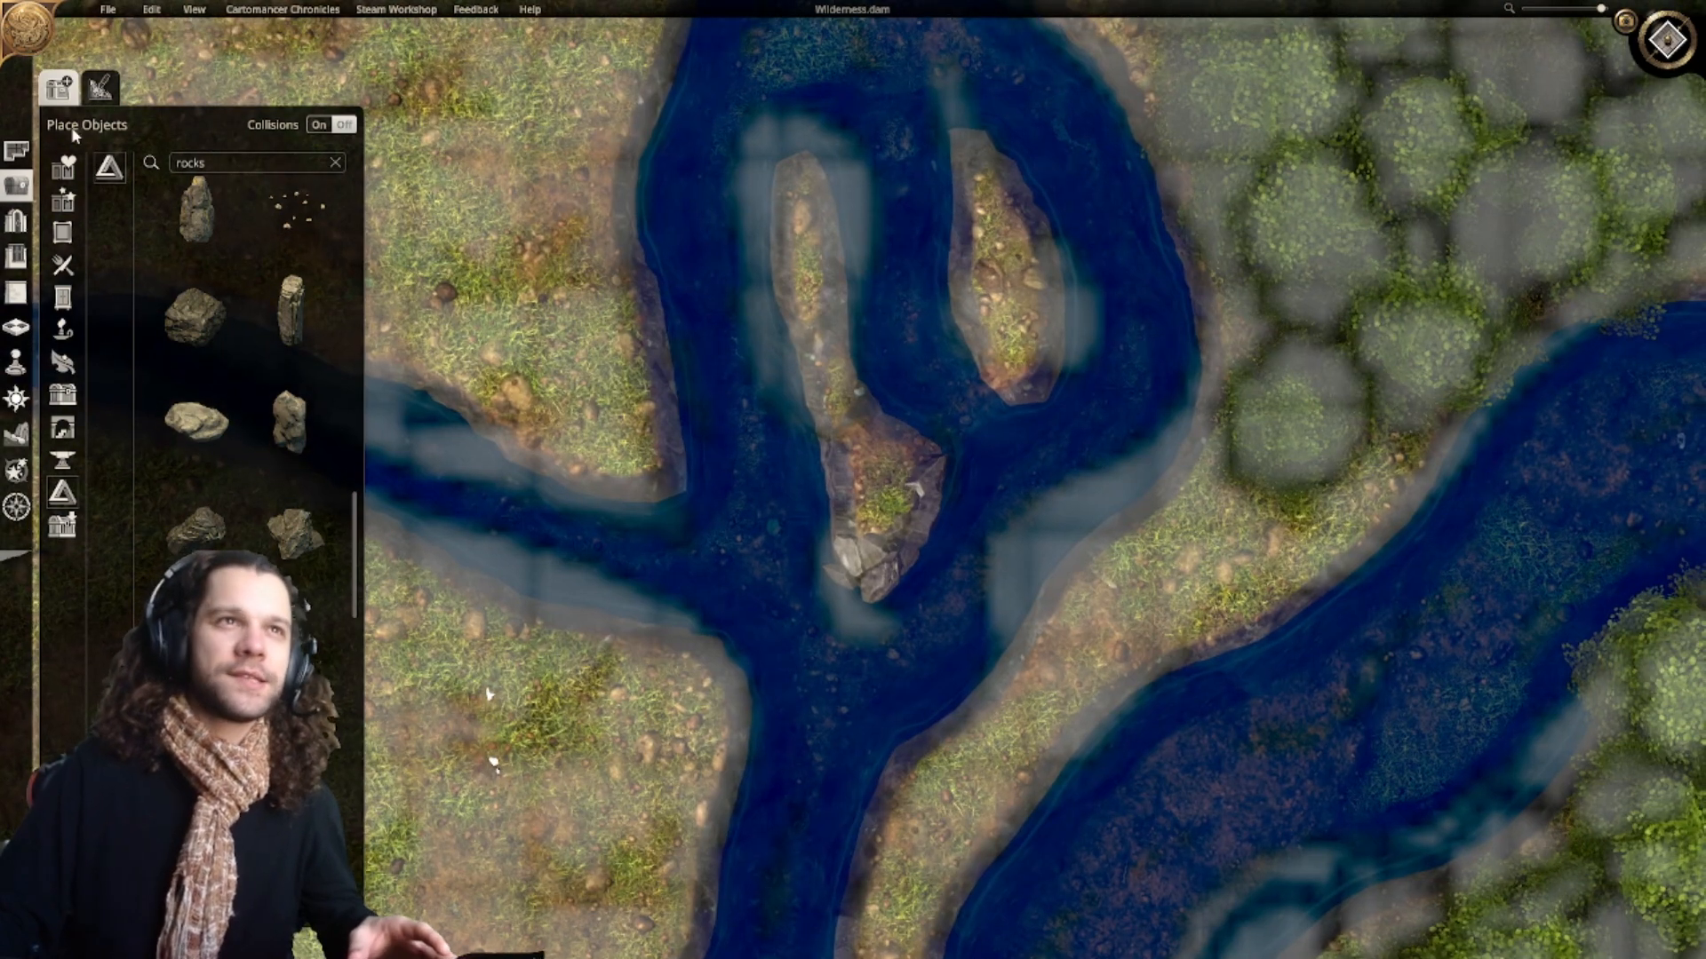
click(16, 434)
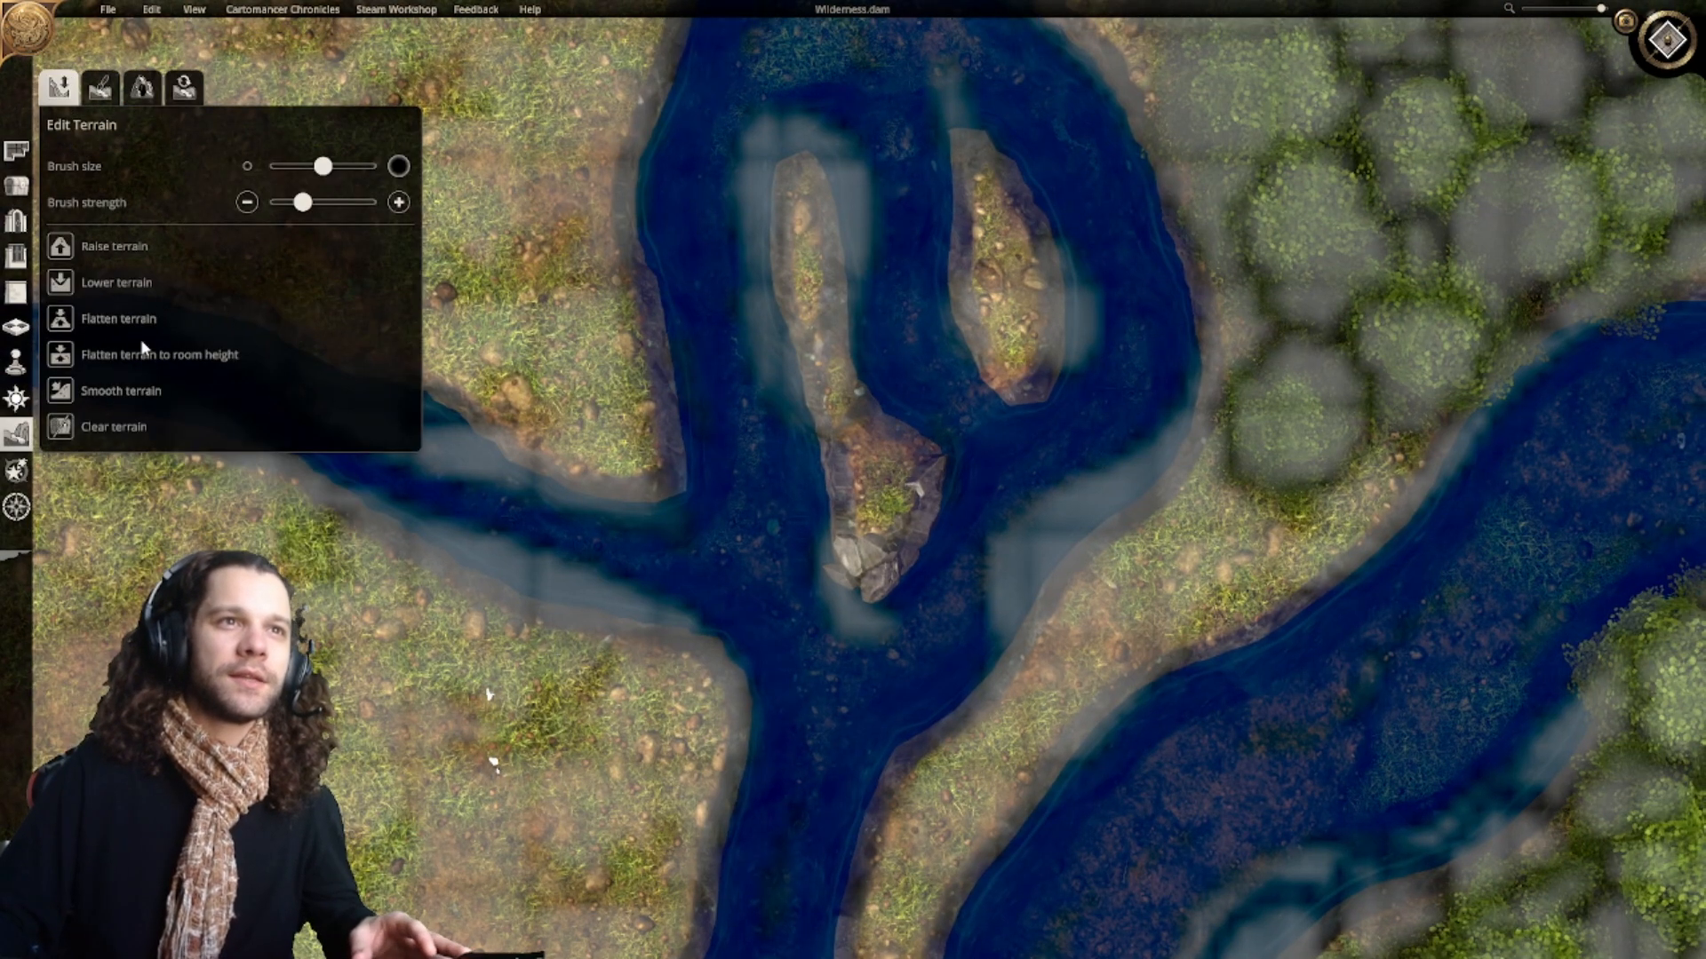
click(108, 89)
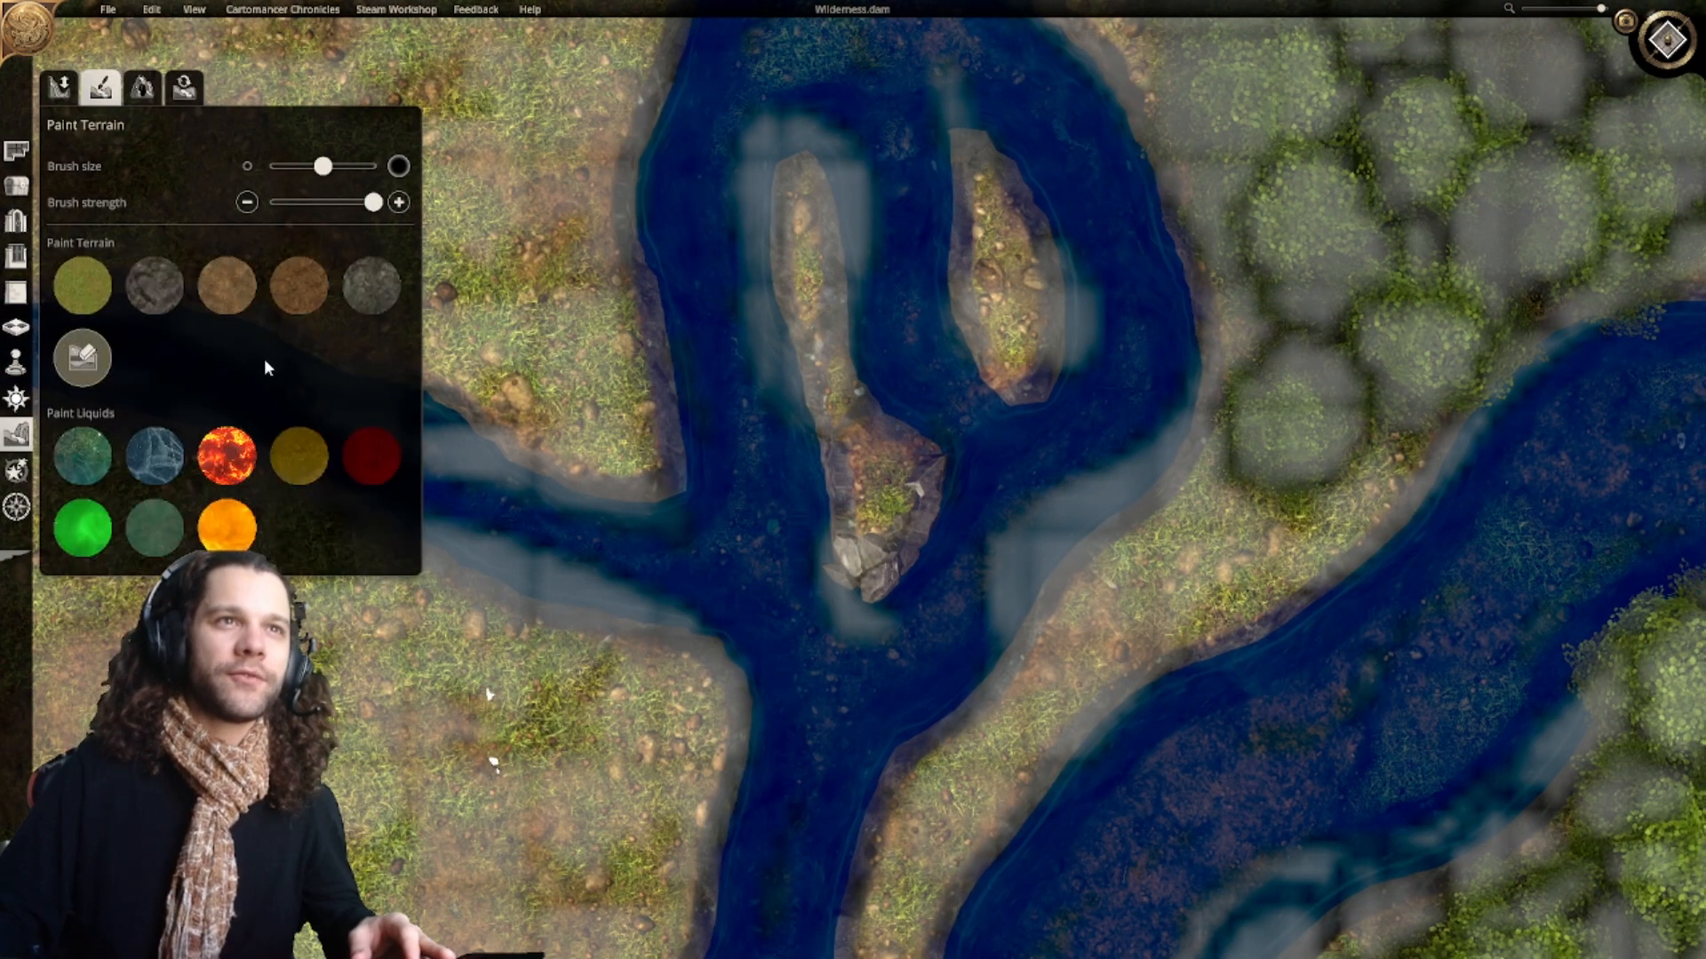
click(143, 294)
drag(322, 166, 105, 211)
mouse_move(869, 504)
mouse_down()
mouse_move(799, 556)
mouse_move(819, 562)
mouse_move(911, 486)
mouse_up()
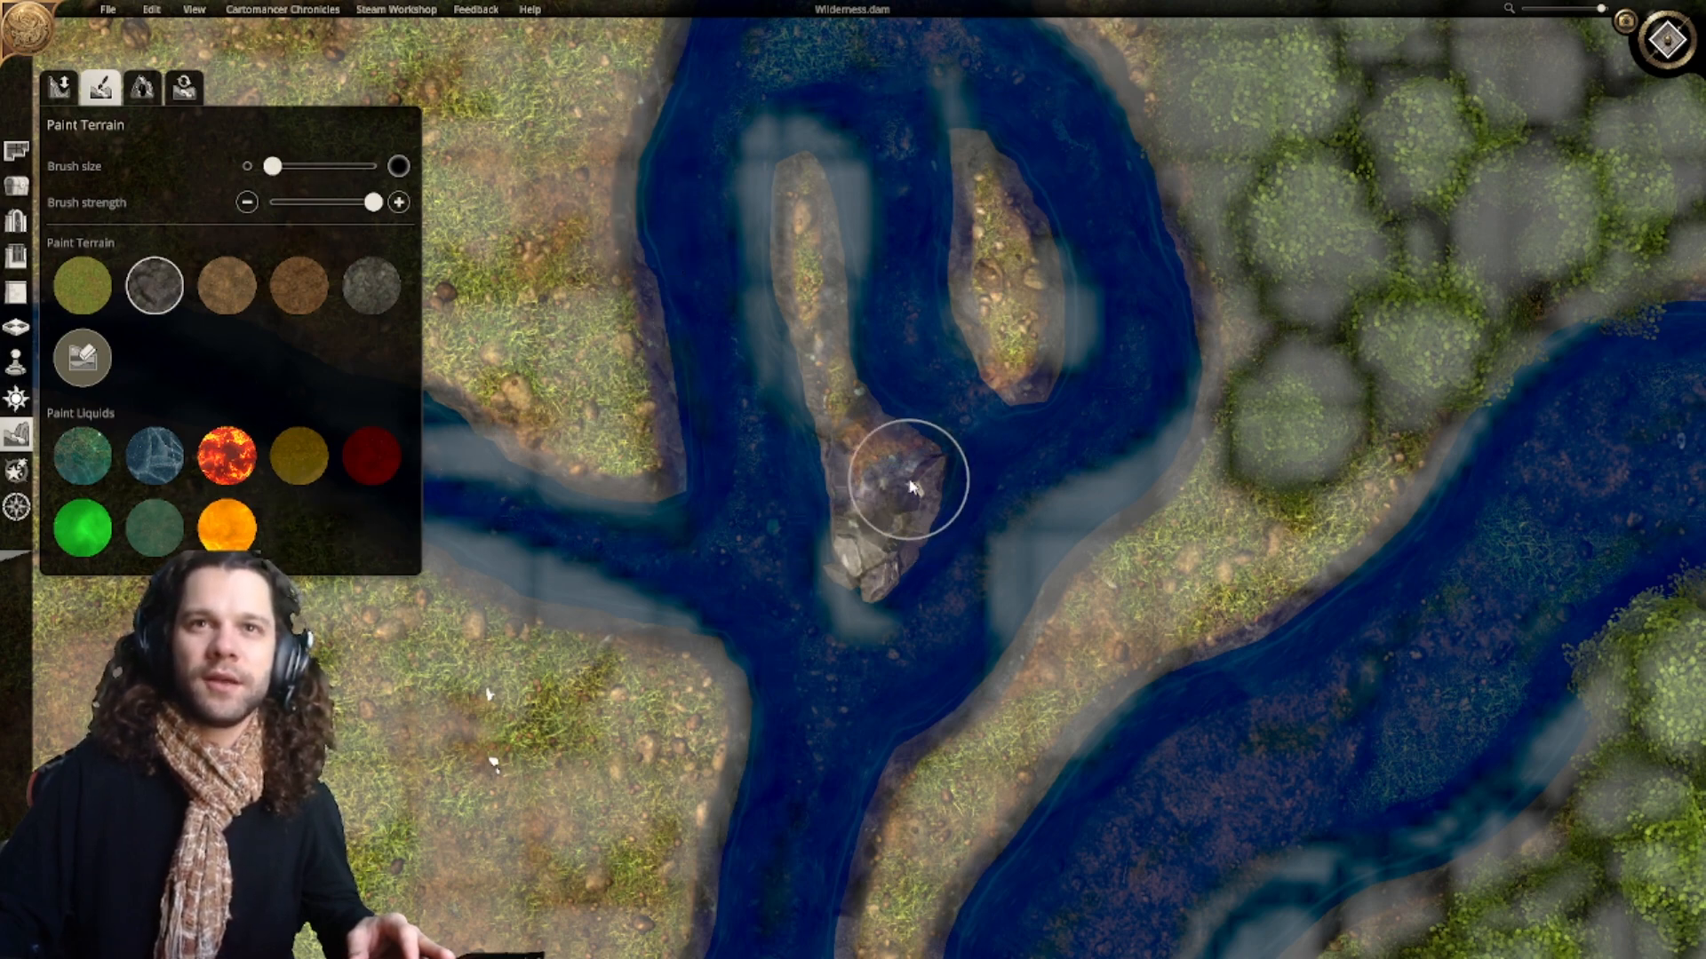
Step: Paint grass over the long island's narrow part and the small eastern island, undoing the grass stroke on the rocky southern end
middle_drag(918, 461, 808, 574)
click(81, 286)
mouse_move(723, 503)
mouse_down()
mouse_move(698, 291)
mouse_move(745, 505)
mouse_move(731, 571)
mouse_move(948, 453)
mouse_move(893, 279)
mouse_move(889, 384)
mouse_move(924, 373)
mouse_move(922, 331)
mouse_move(877, 269)
mouse_move(910, 404)
mouse_move(883, 480)
mouse_move(894, 455)
mouse_move(876, 419)
mouse_up()
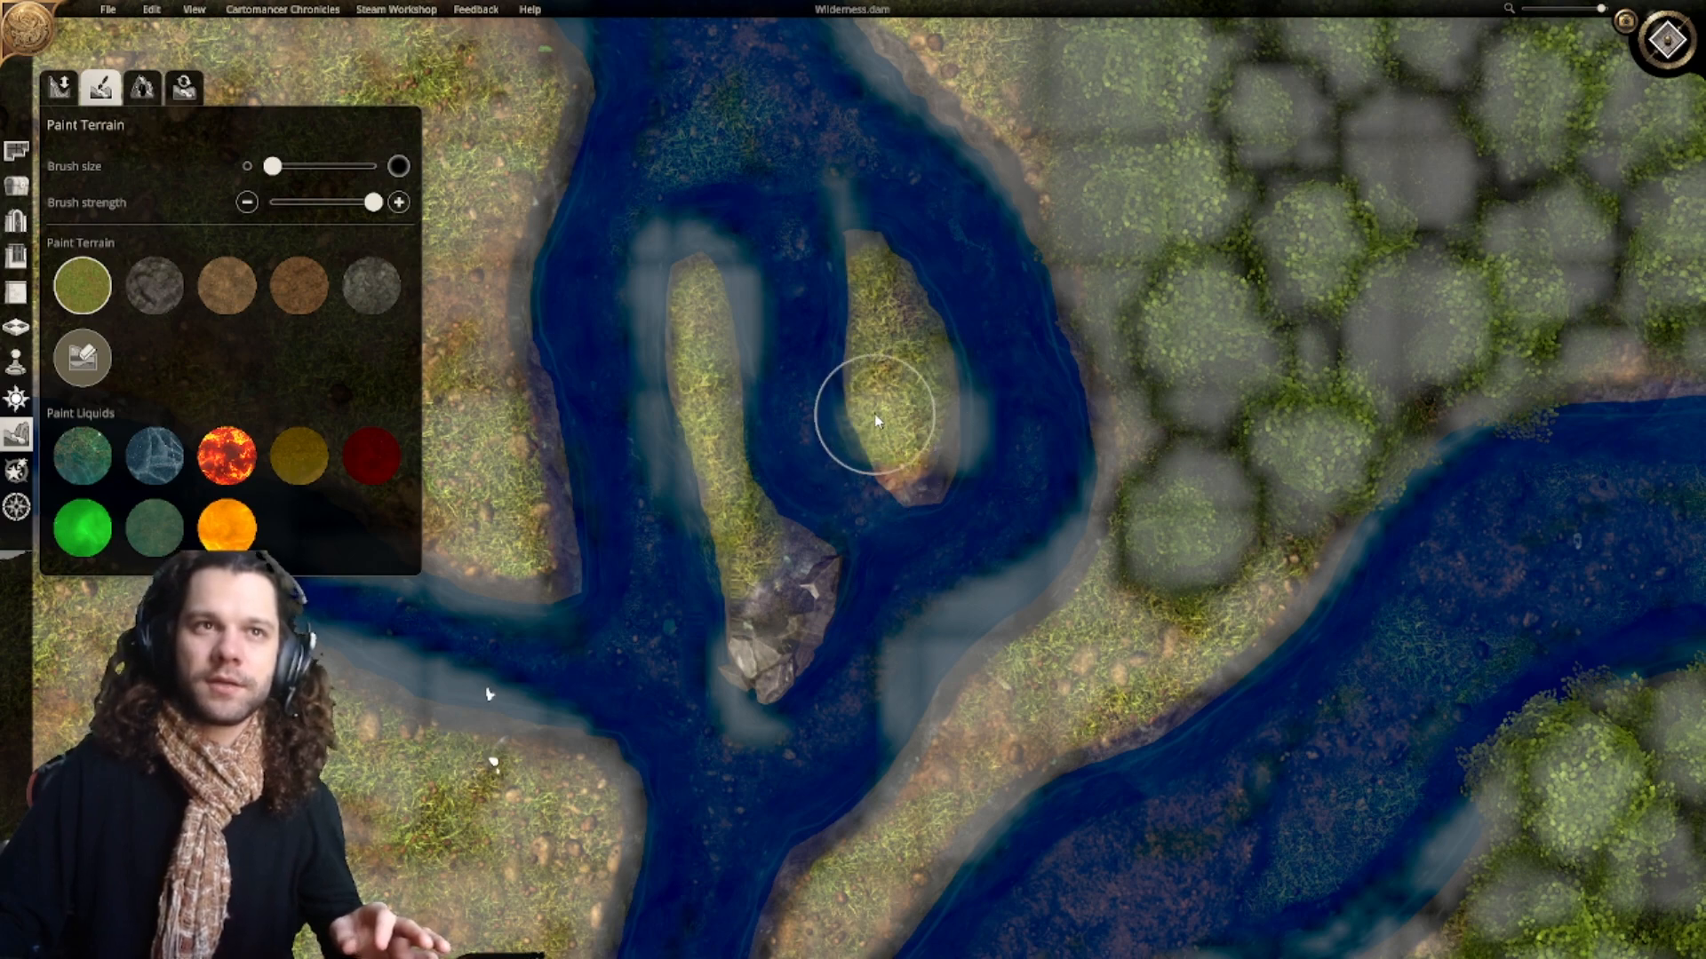
drag(775, 607, 753, 594)
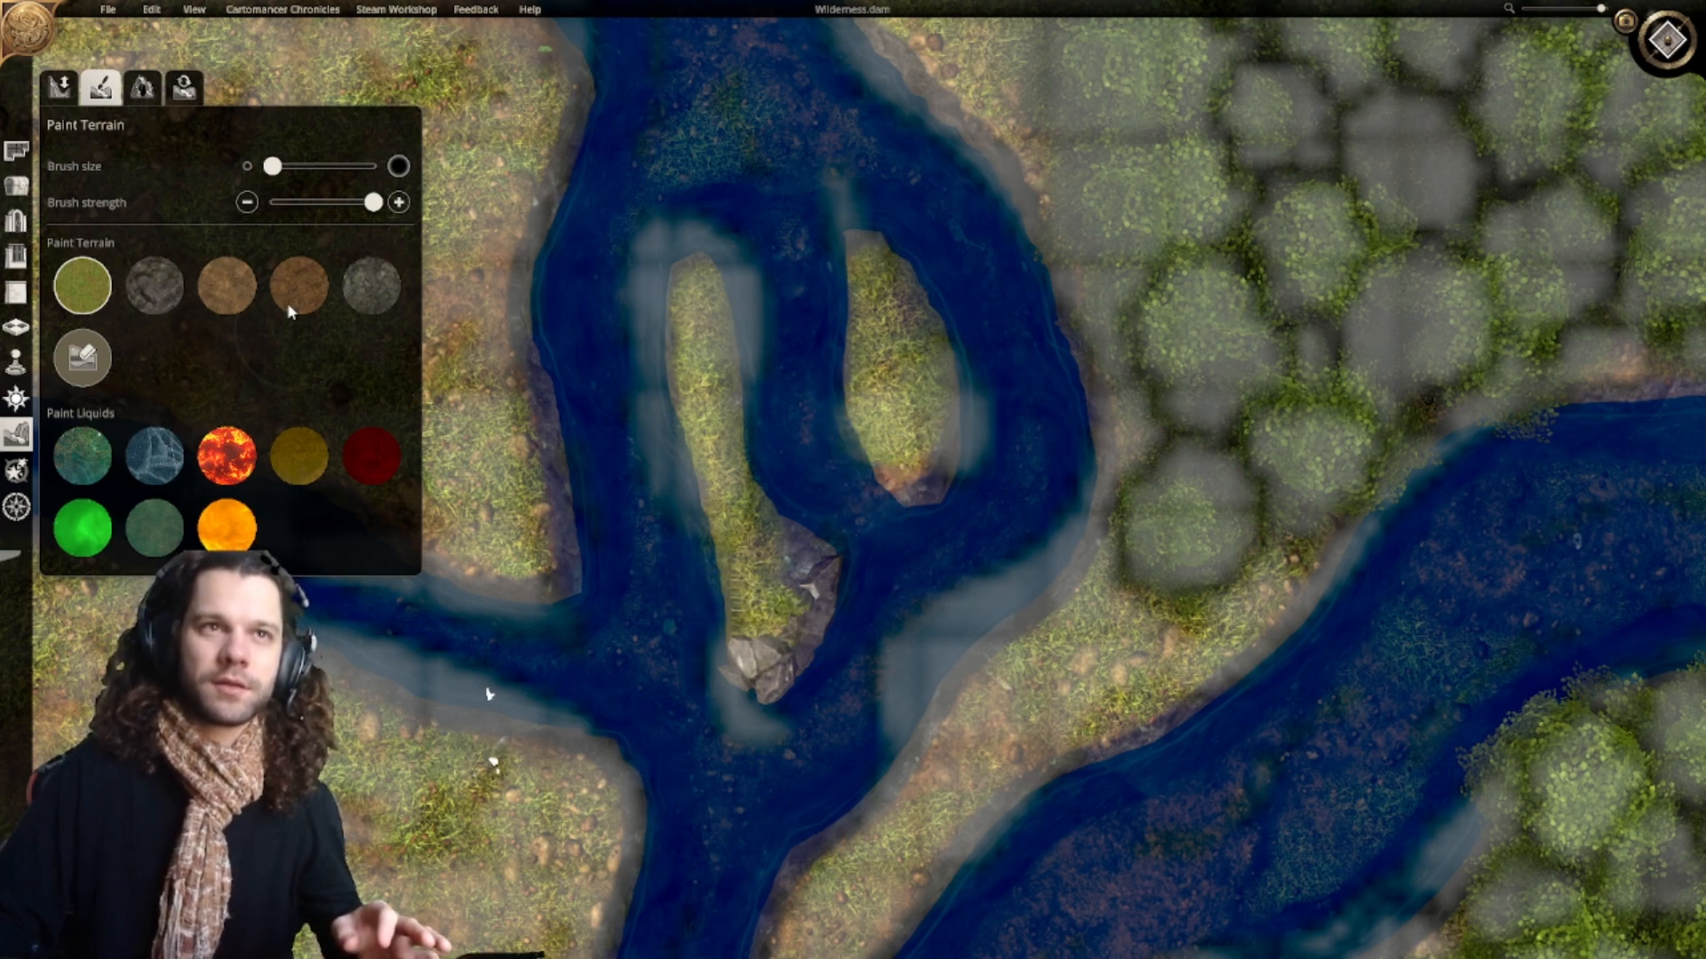
key(ctrl+z)
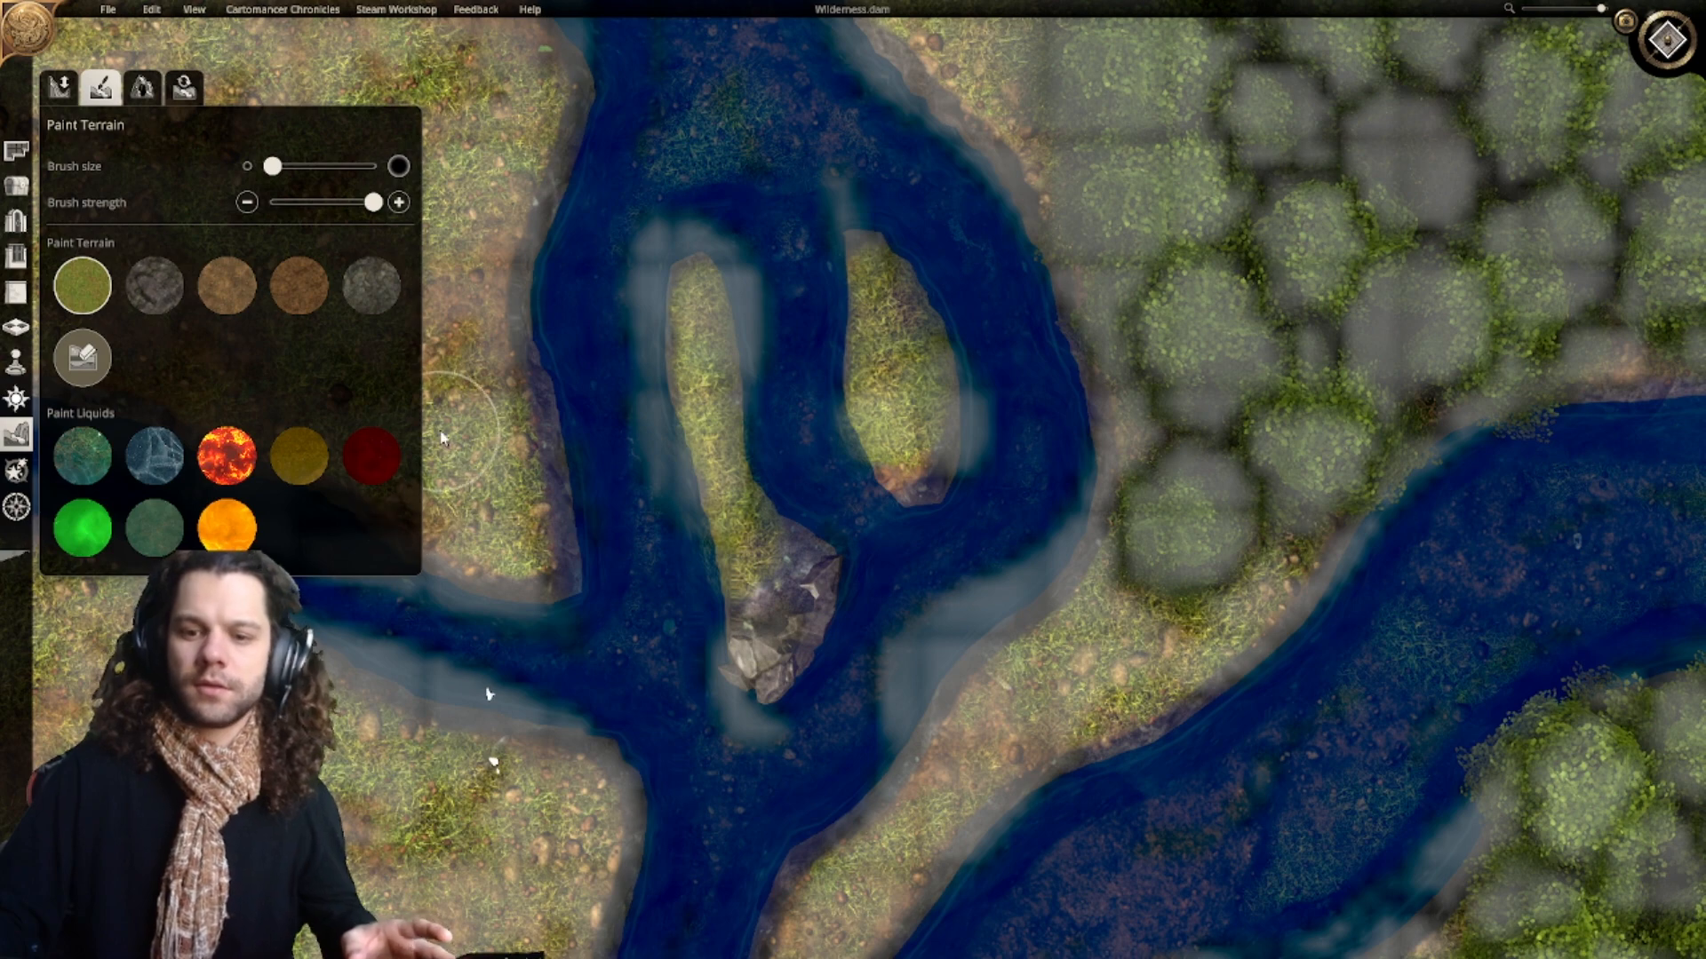
Step: Blend brown dirt and dark grey rock terrain across the long island's southern end
click(298, 286)
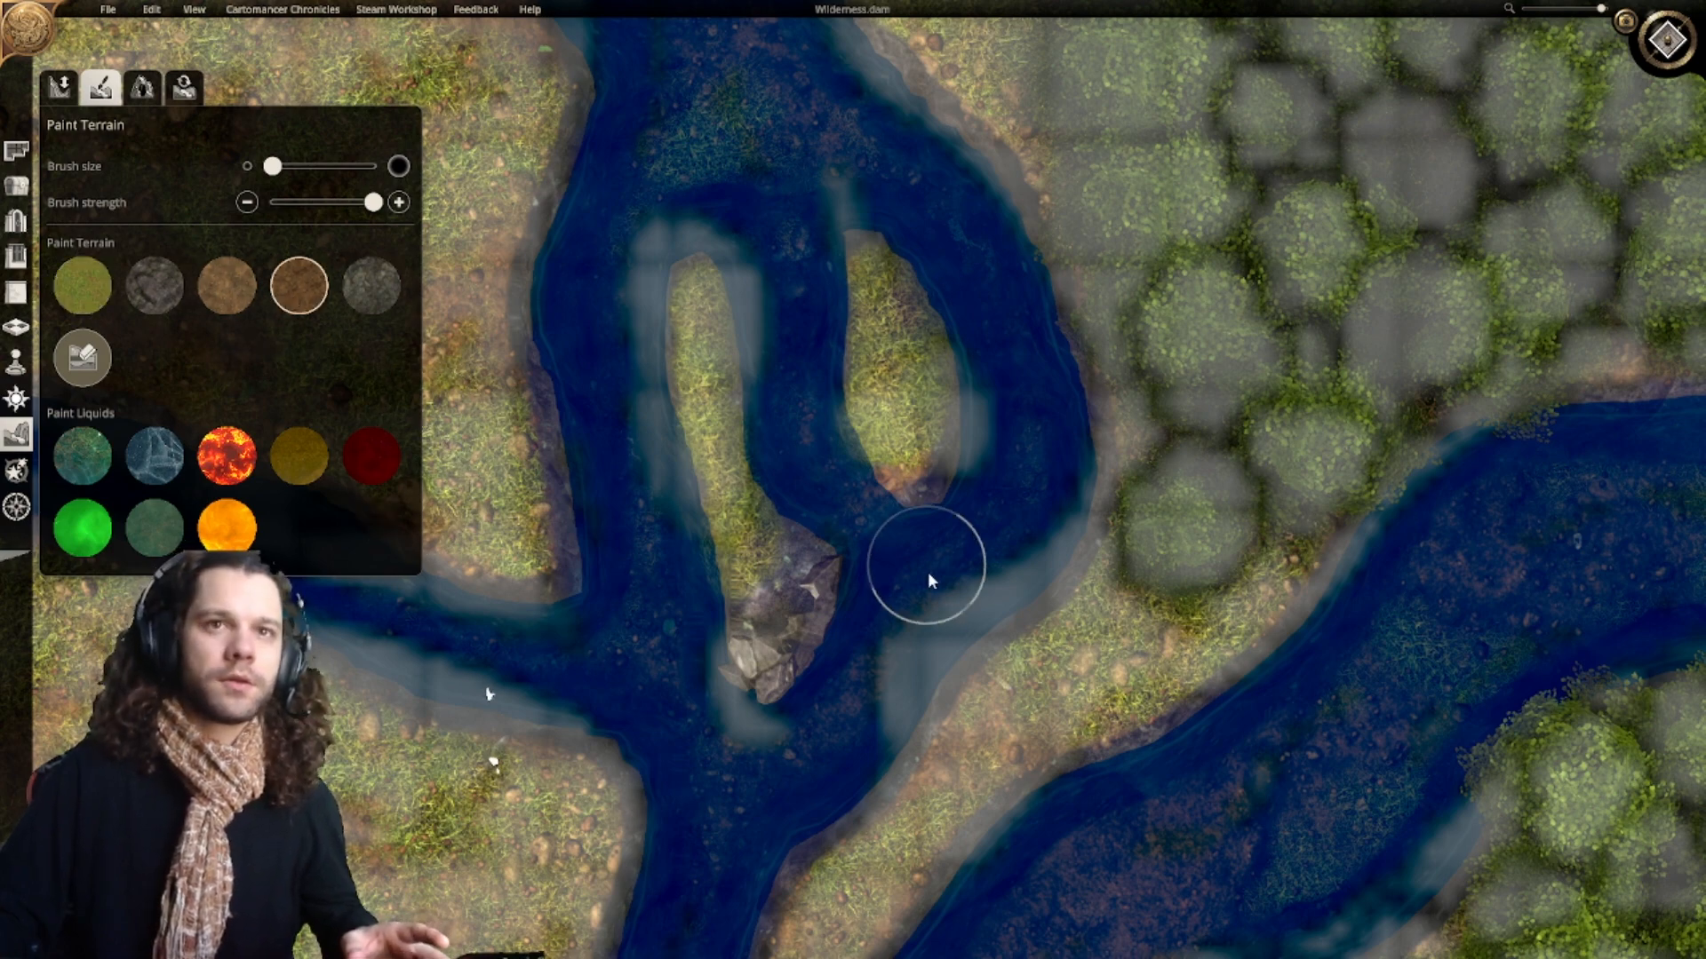
mouse_move(812, 569)
mouse_down()
mouse_move(762, 607)
mouse_move(758, 579)
mouse_up()
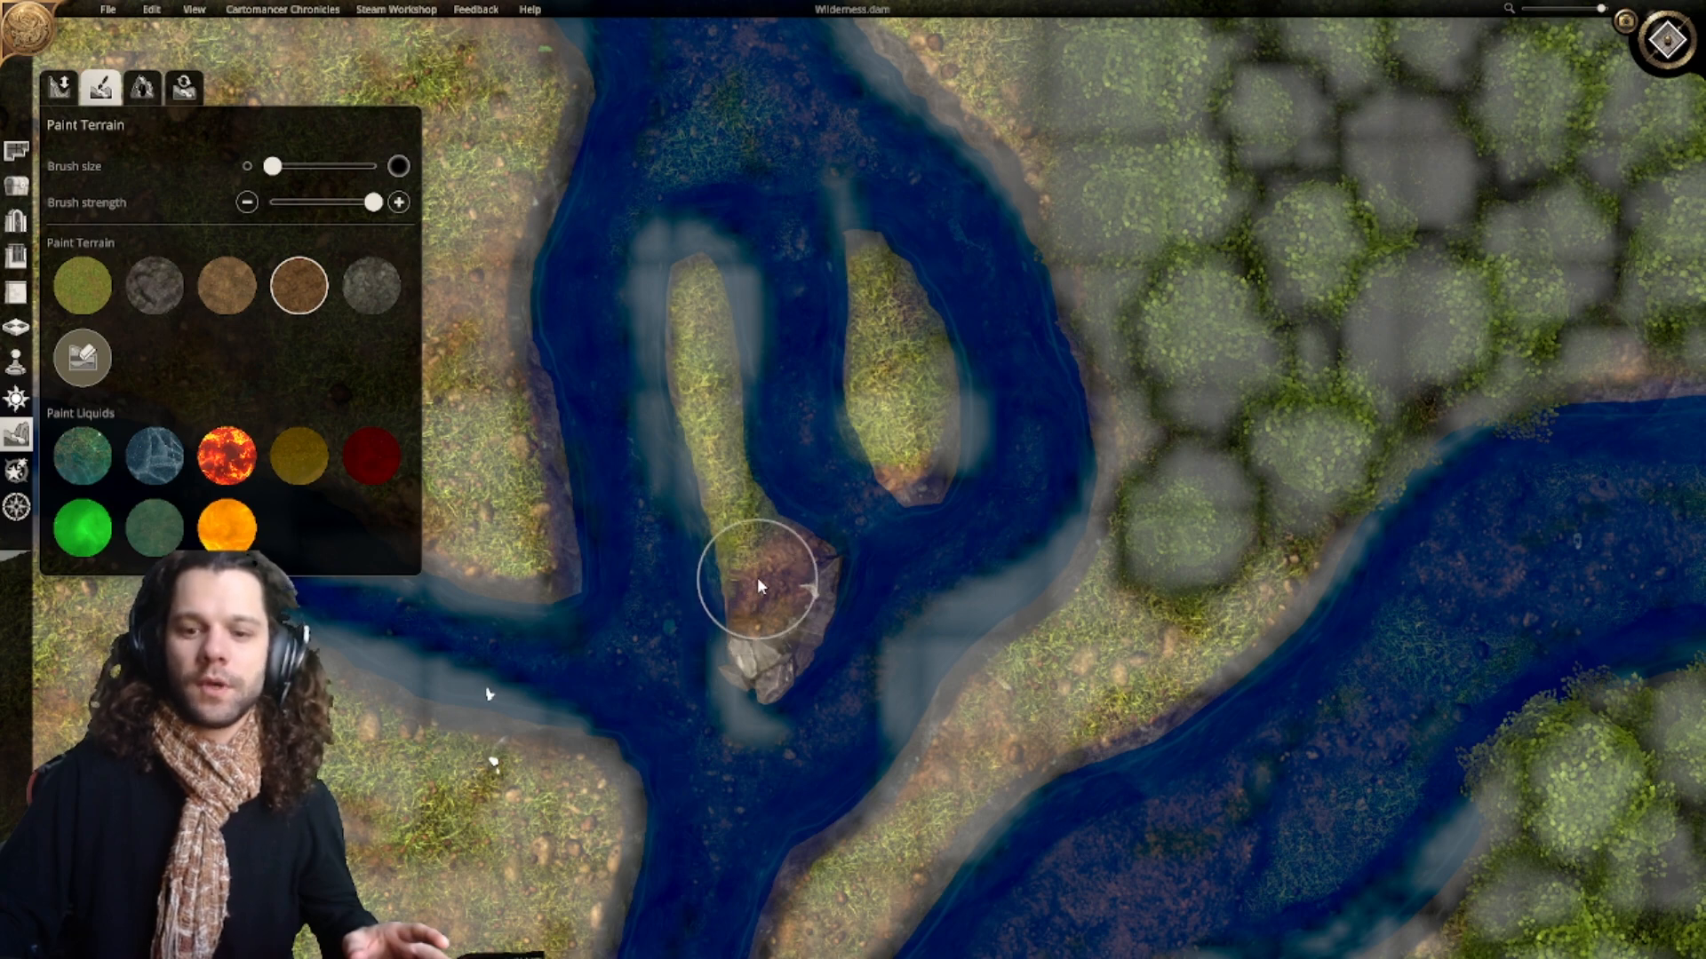
click(154, 285)
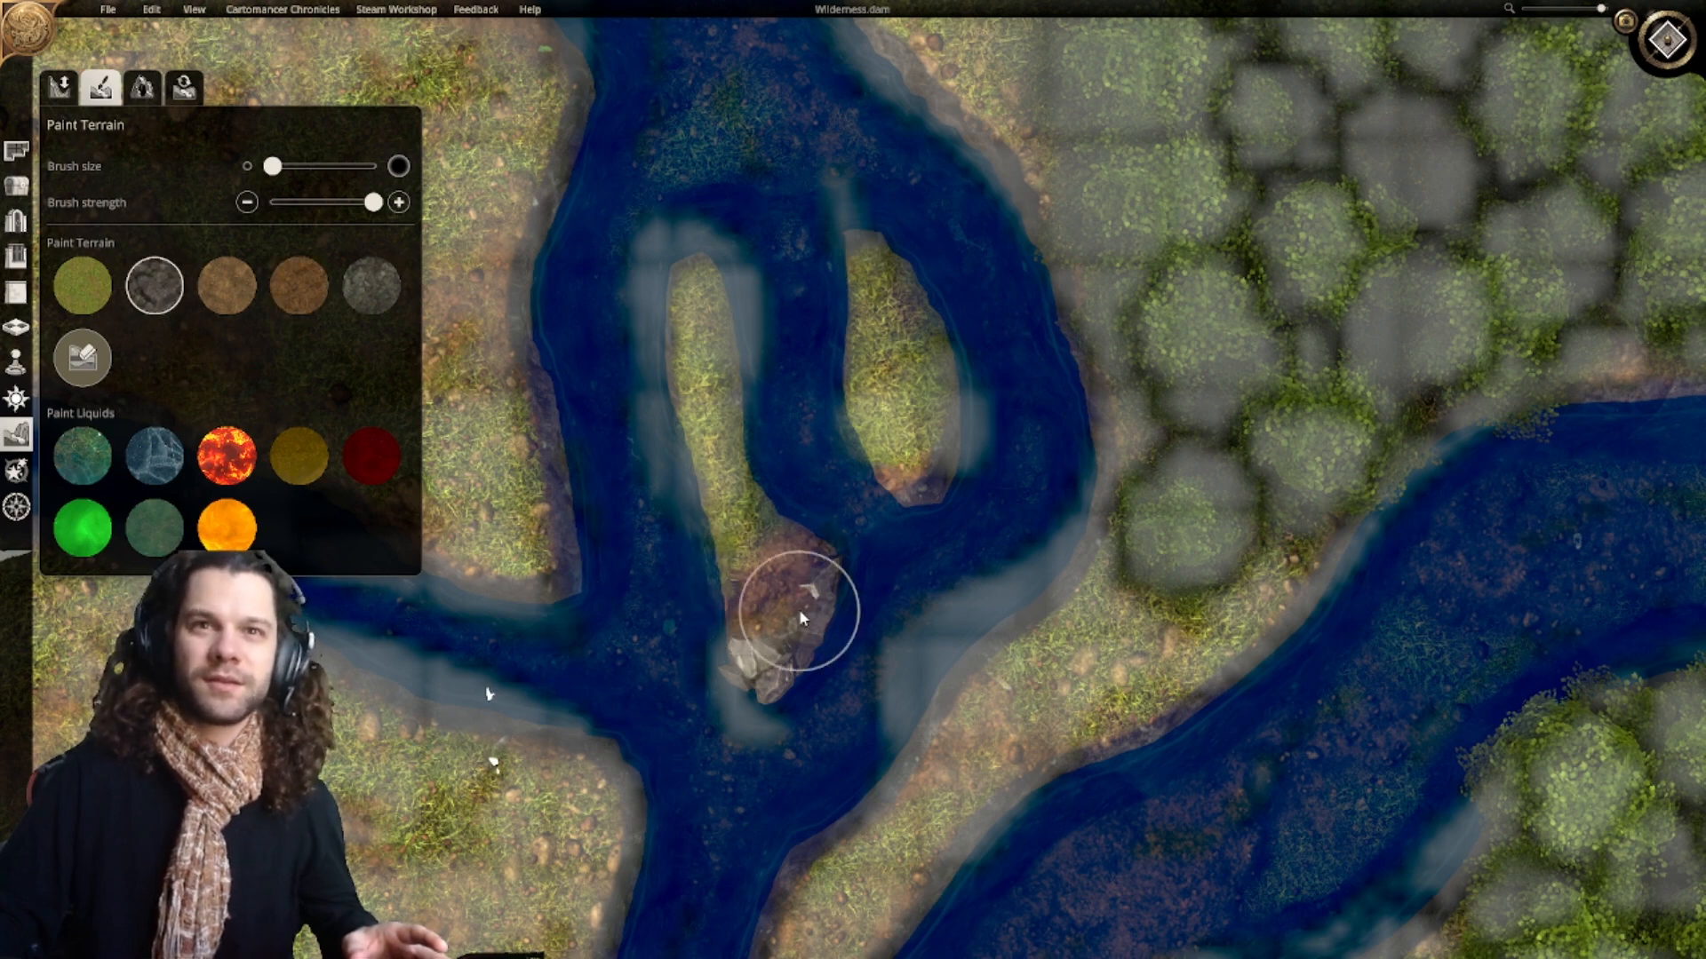
mouse_move(815, 614)
mouse_down()
mouse_move(807, 628)
mouse_move(826, 621)
mouse_up()
Step: Paint dark grey rock and brown dirt terrain over the small eastern island's southern tip
right_drag(940, 499, 880, 561)
mouse_move(879, 560)
mouse_down()
mouse_move(829, 545)
mouse_move(883, 485)
mouse_move(875, 528)
mouse_move(837, 487)
mouse_move(867, 467)
mouse_up()
click(301, 299)
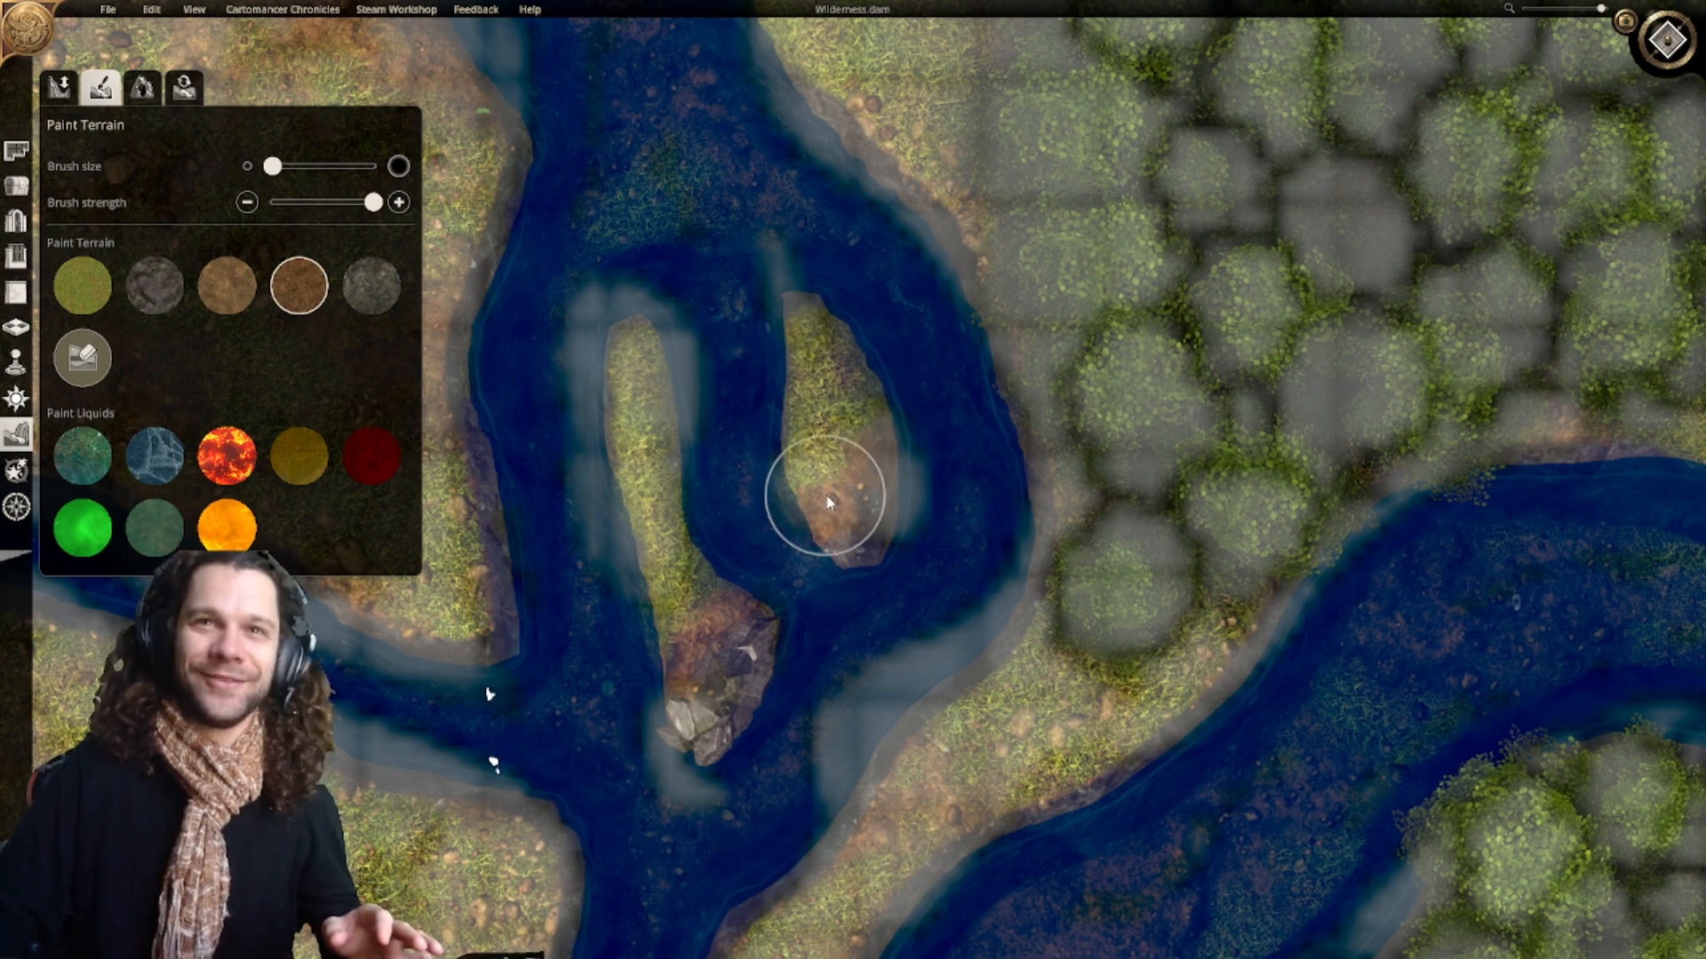
drag(856, 529, 853, 545)
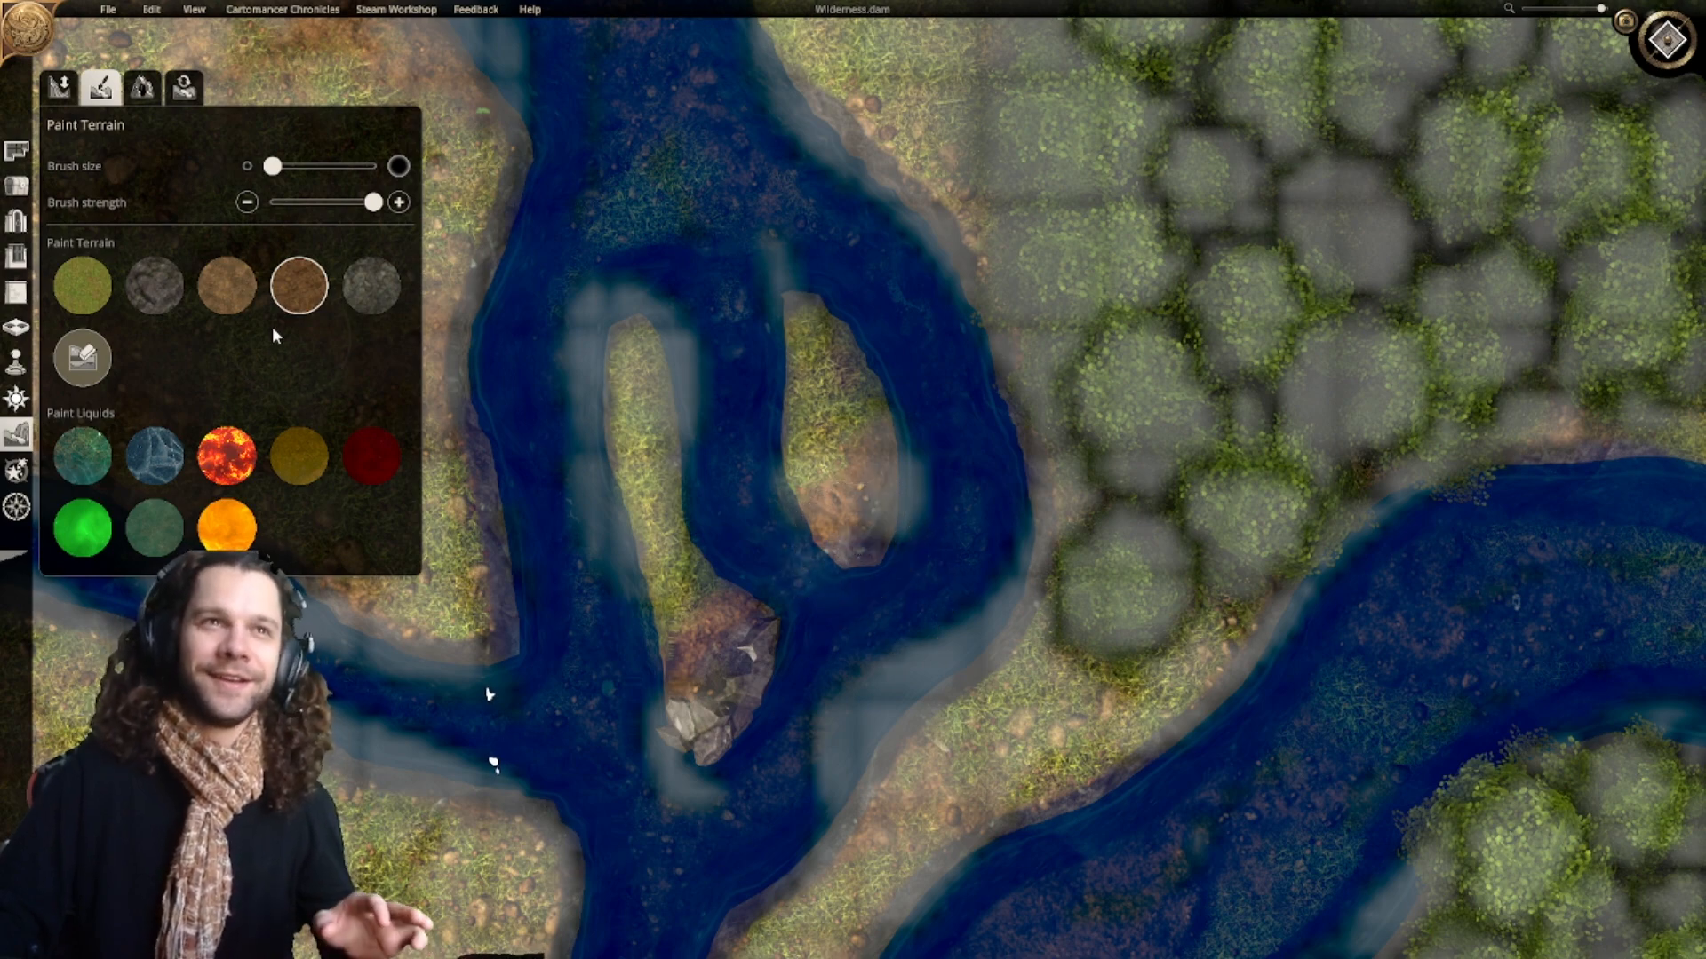
click(155, 297)
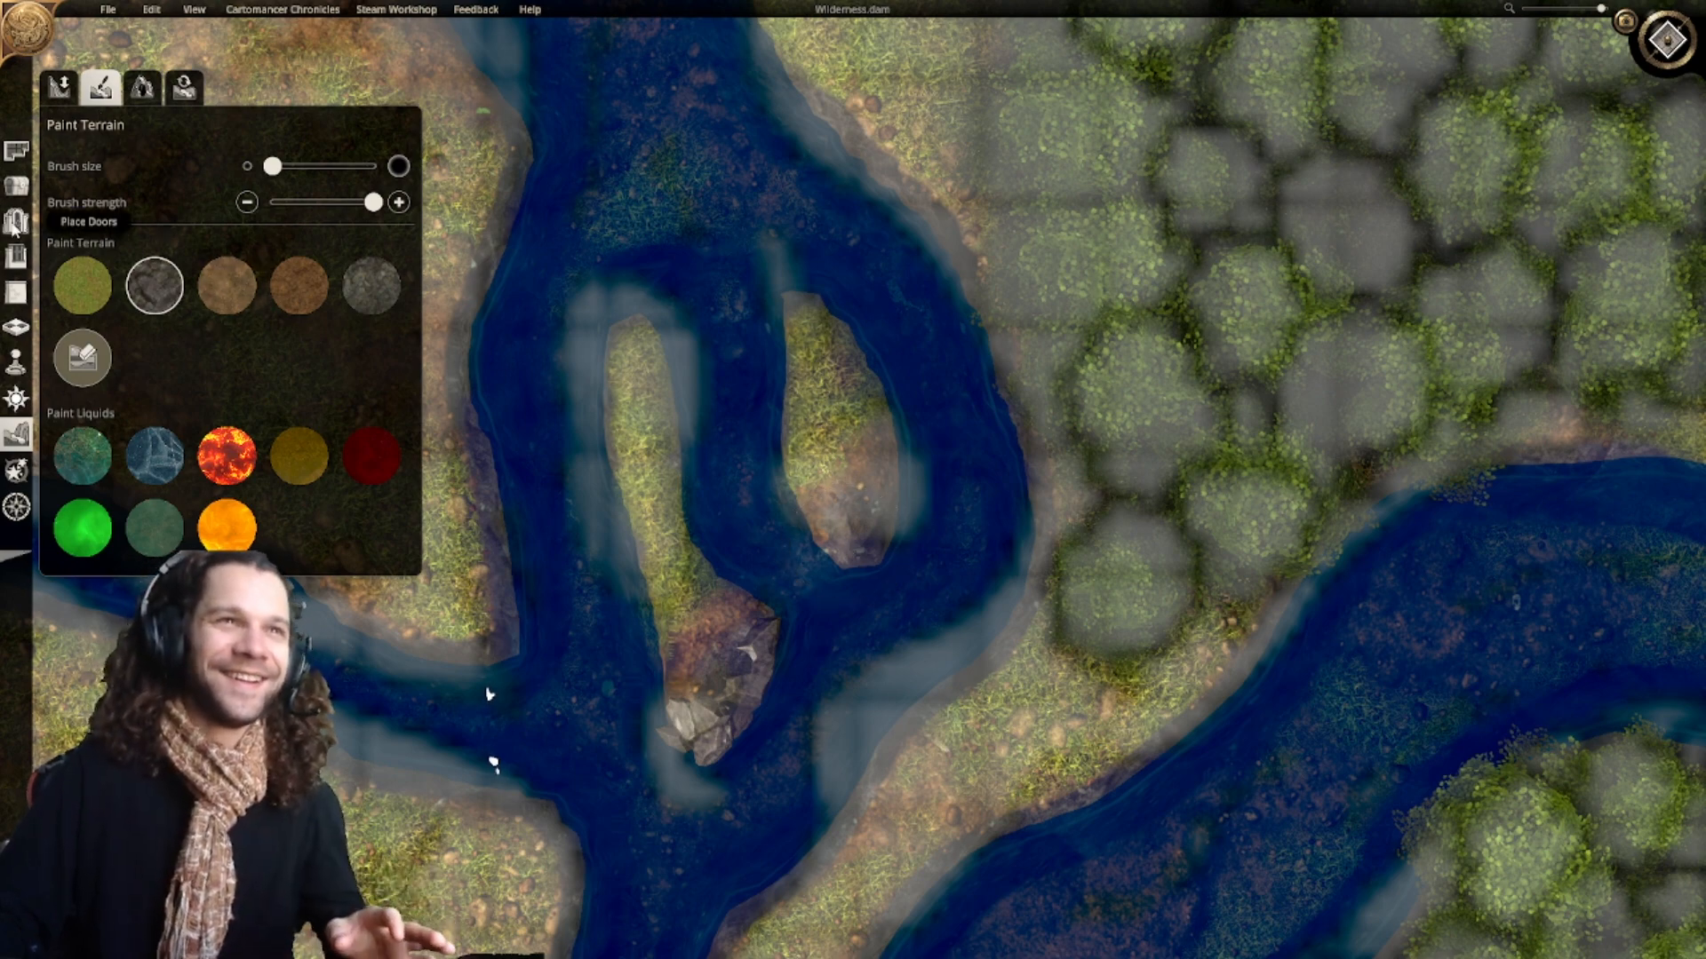
Step: Duplicate a rock from the long island's southern end and place three copies side by side across the small island's southern tip
click(17, 185)
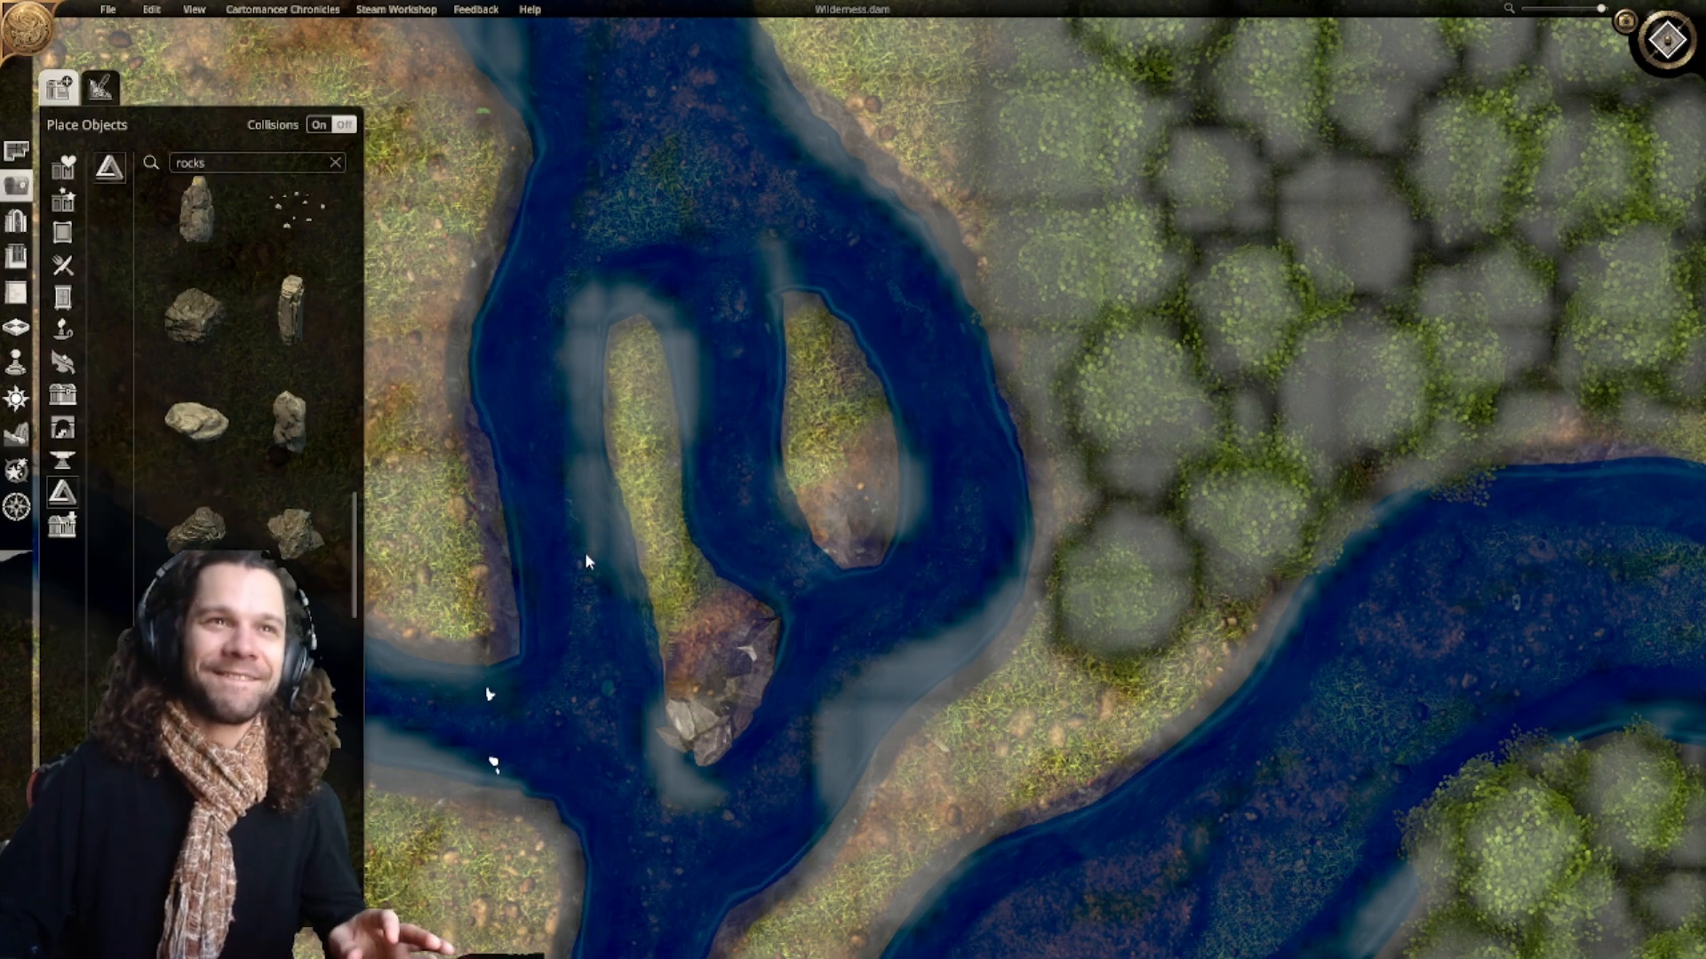
click(732, 714)
click(686, 793)
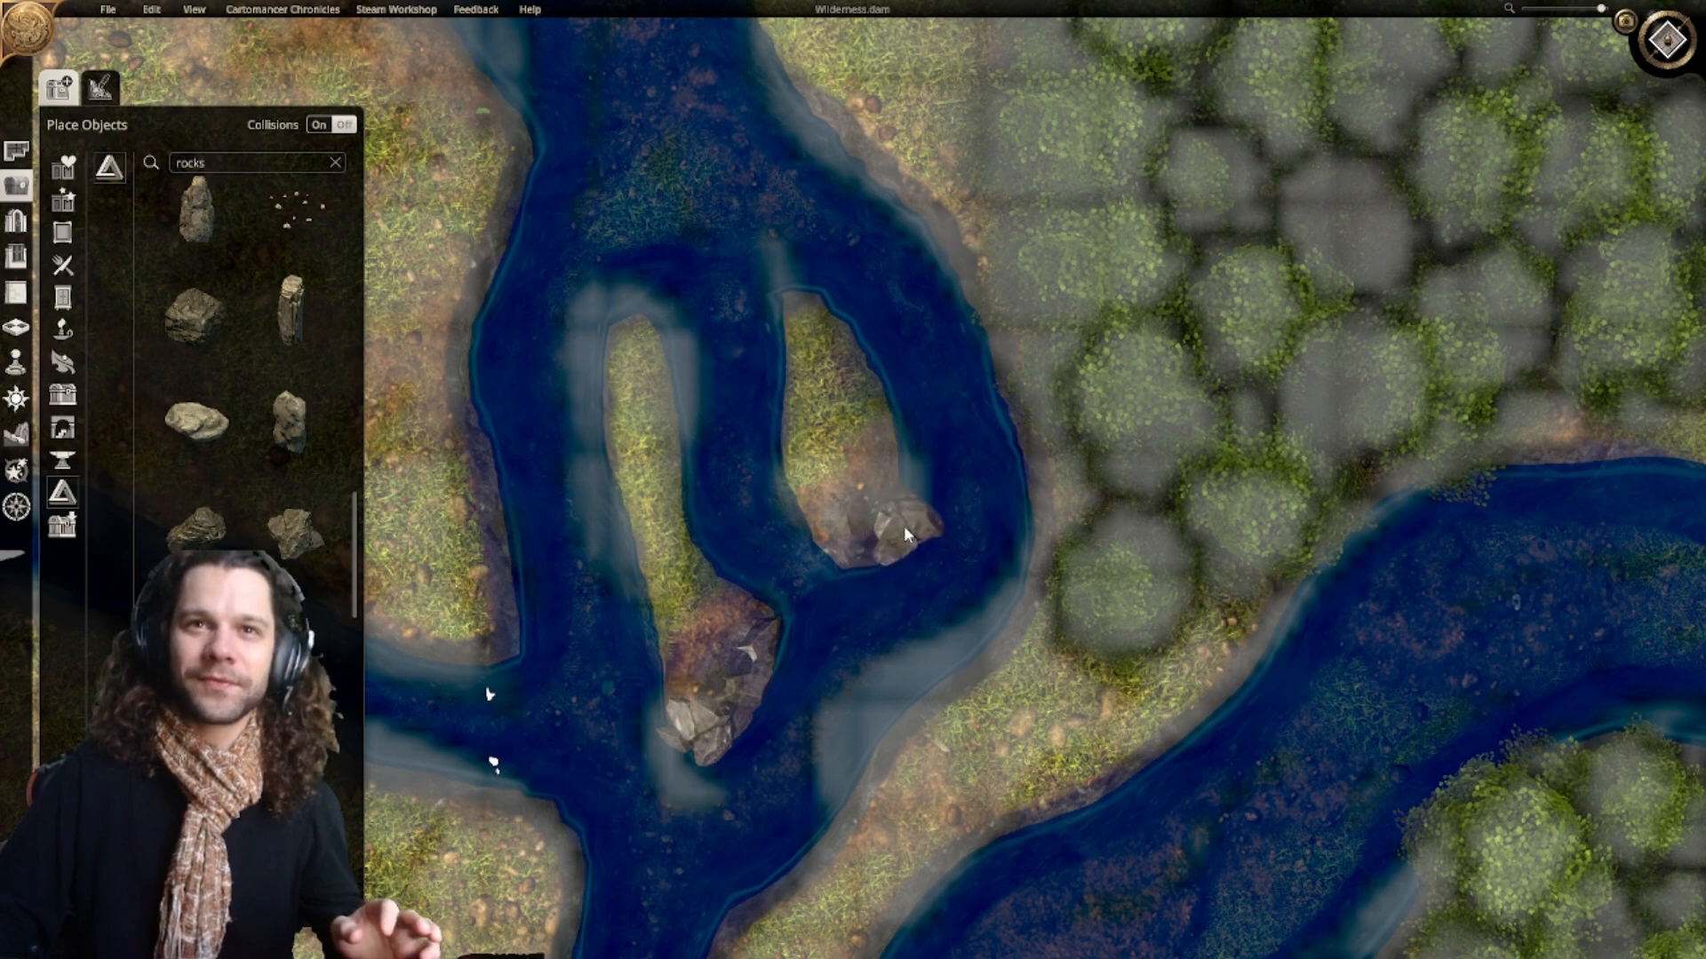
click(905, 531)
click(884, 597)
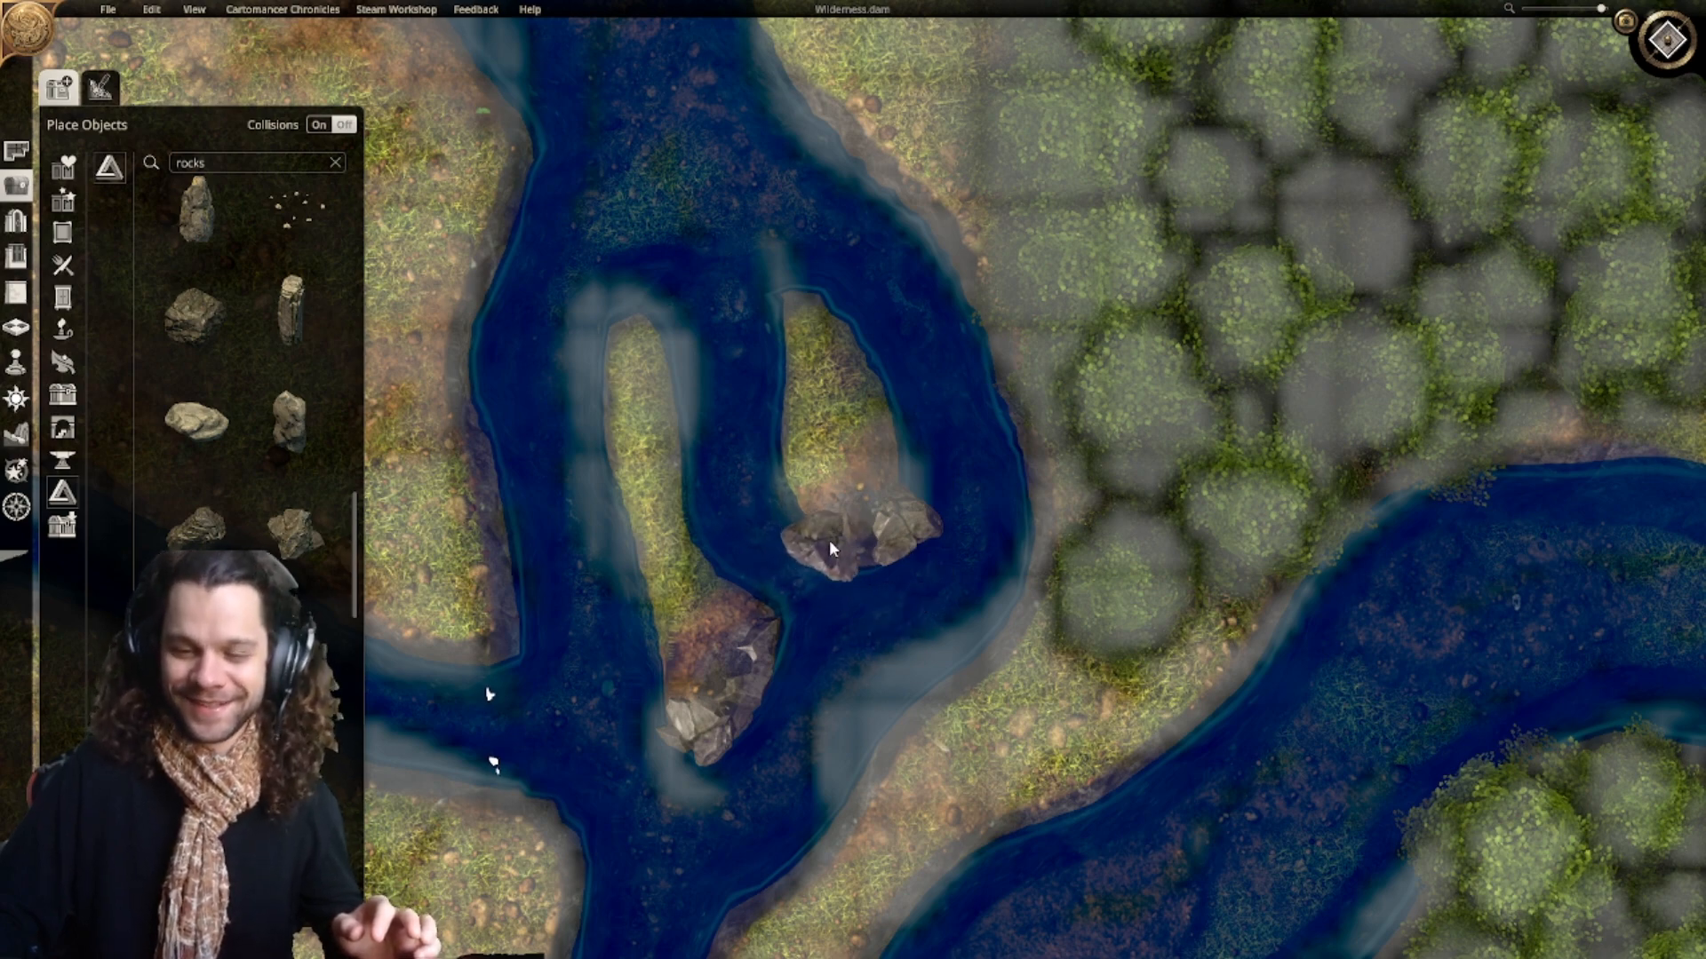
click(824, 541)
click(806, 605)
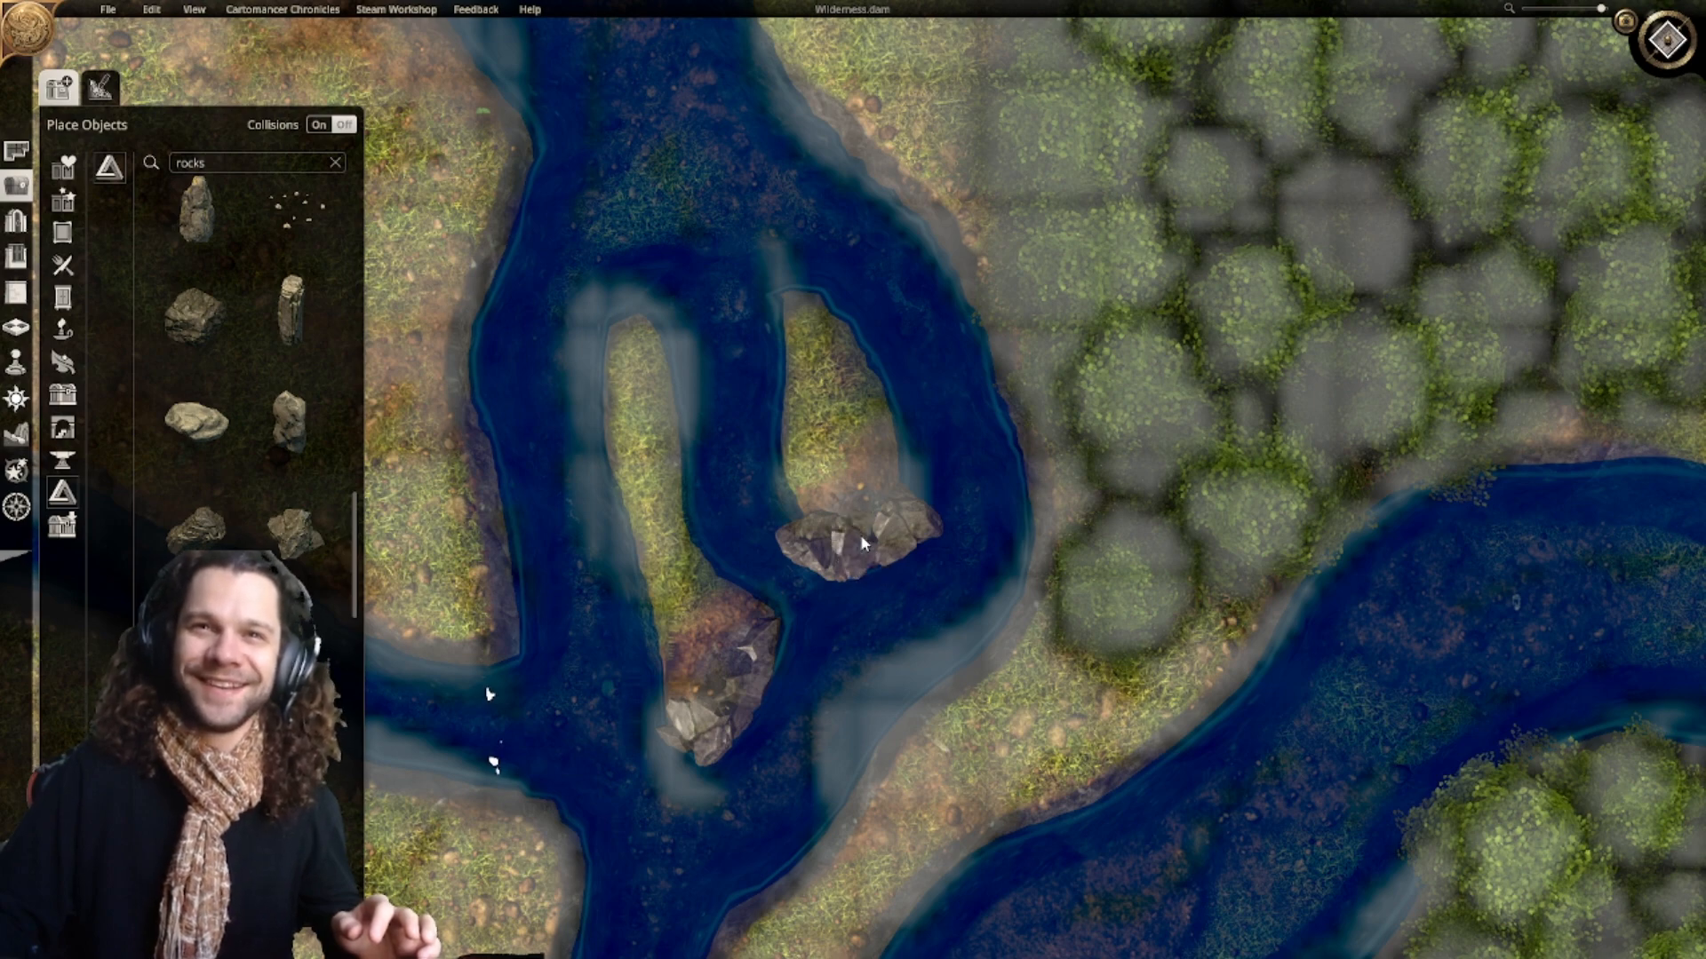
click(861, 538)
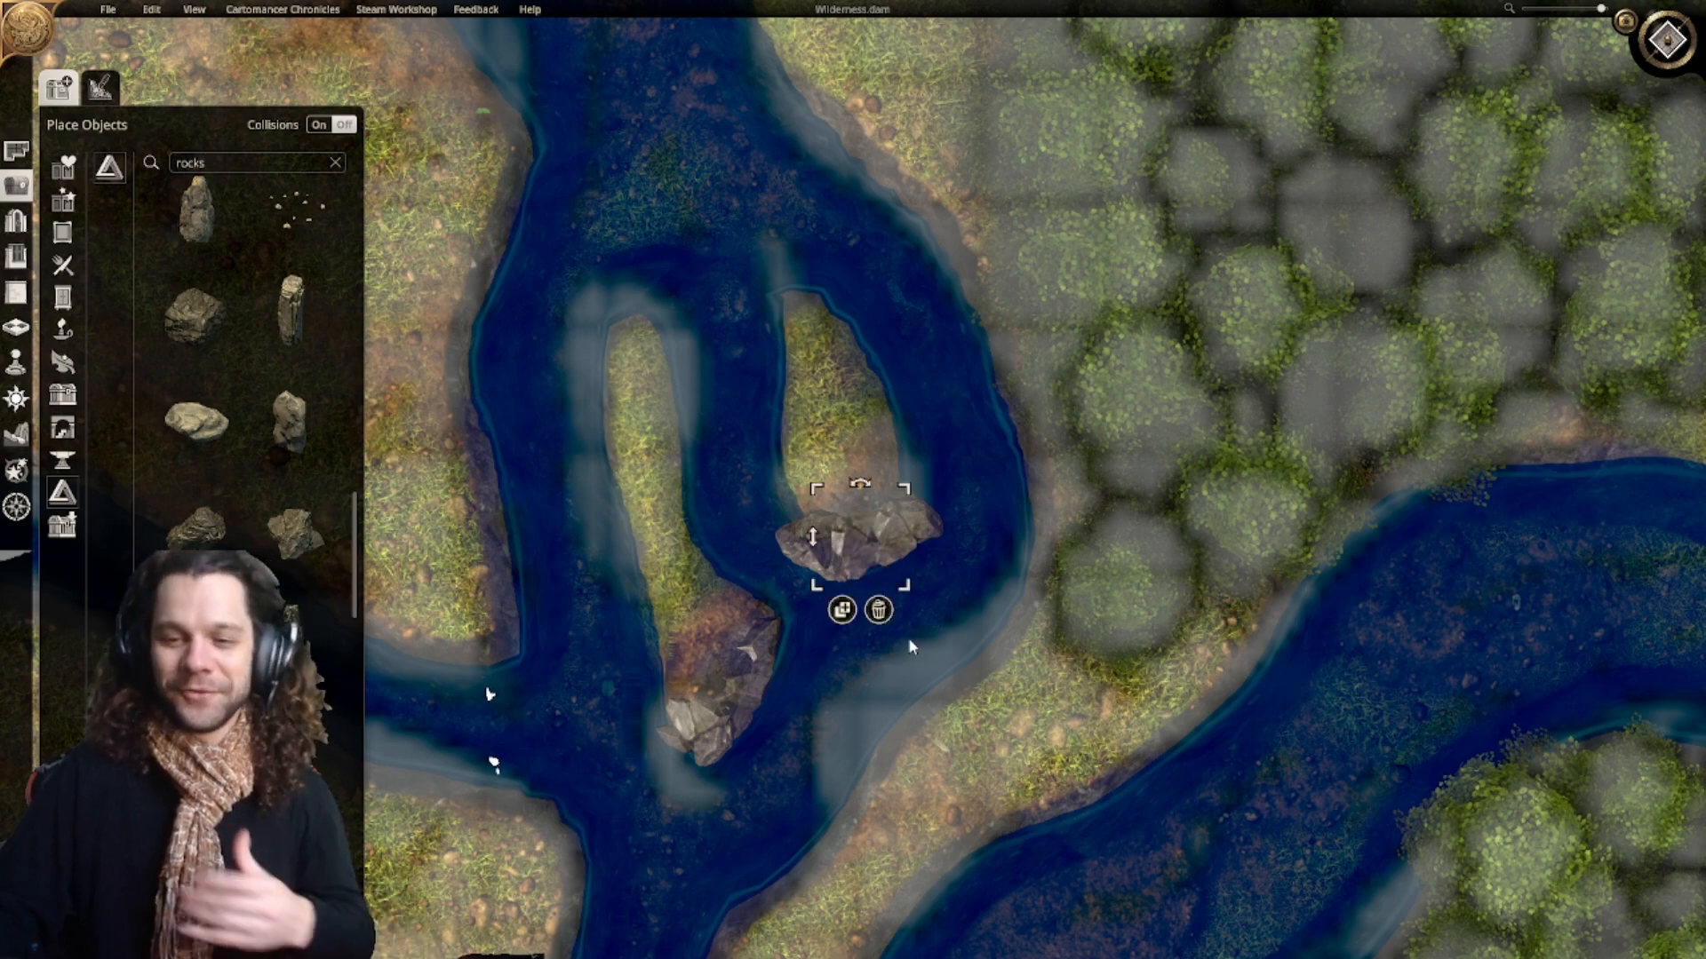
Step: Nudge the westernmost rock at the small island's tip slightly to the northeast
mouse_move(1001, 531)
right_down()
mouse_move(1015, 449)
mouse_move(979, 529)
right_up()
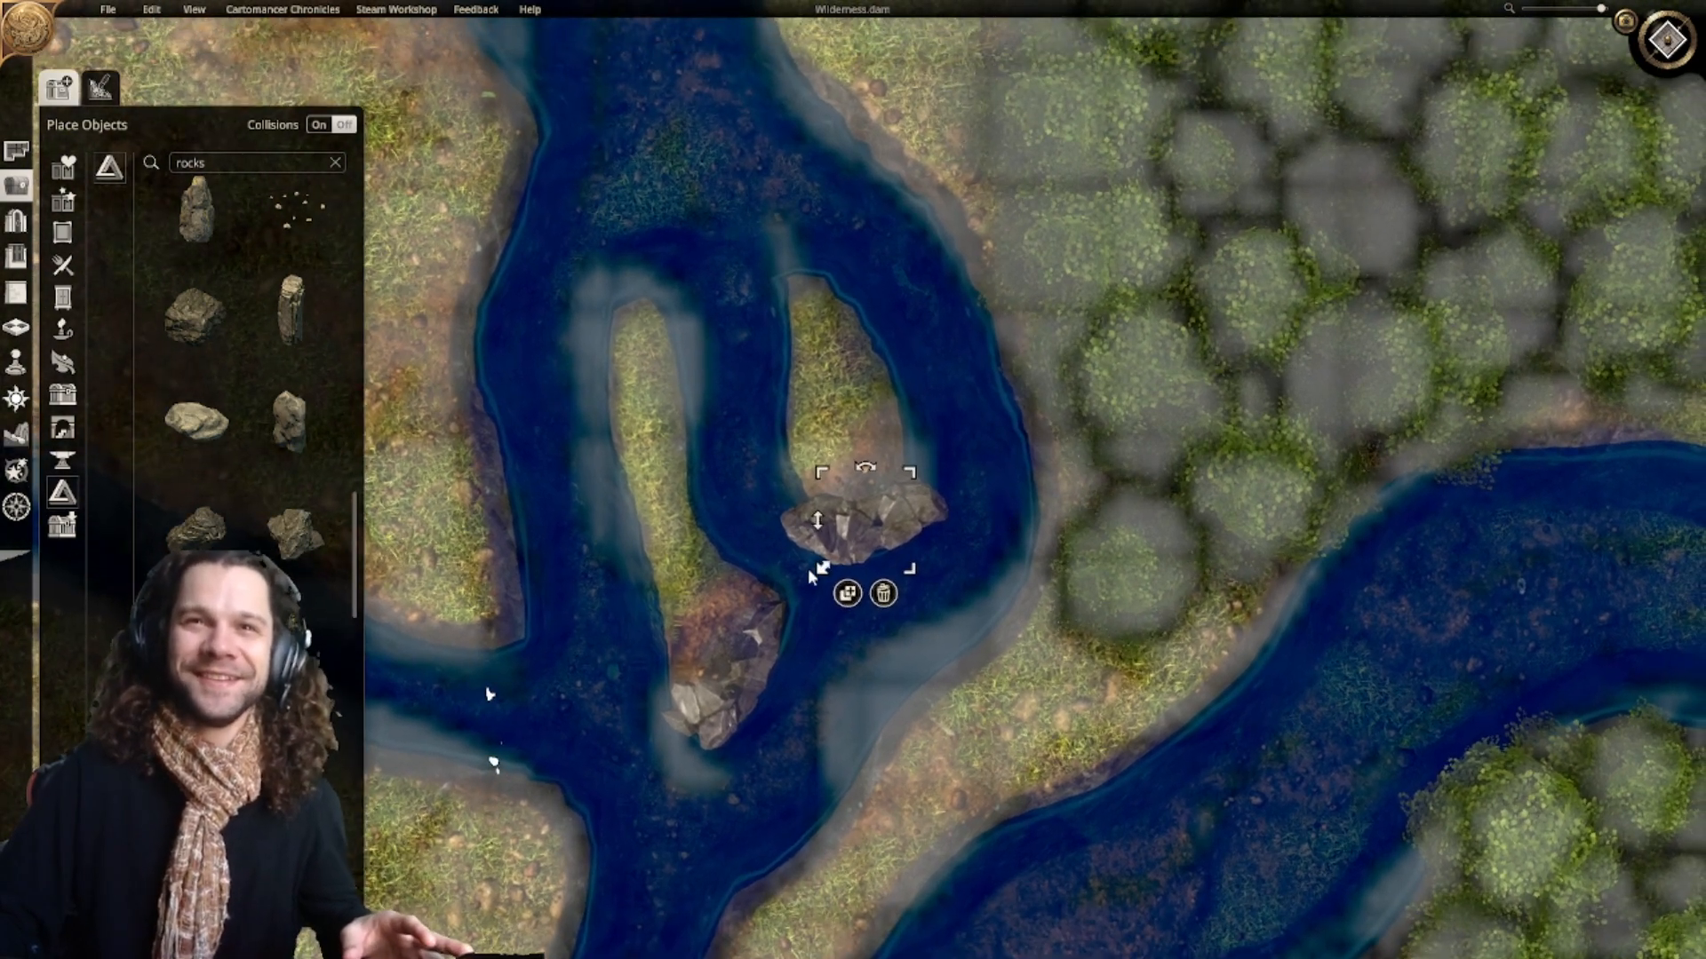
click(802, 530)
mouse_move(807, 525)
mouse_down()
mouse_move(828, 494)
mouse_move(814, 526)
mouse_move(817, 512)
mouse_up()
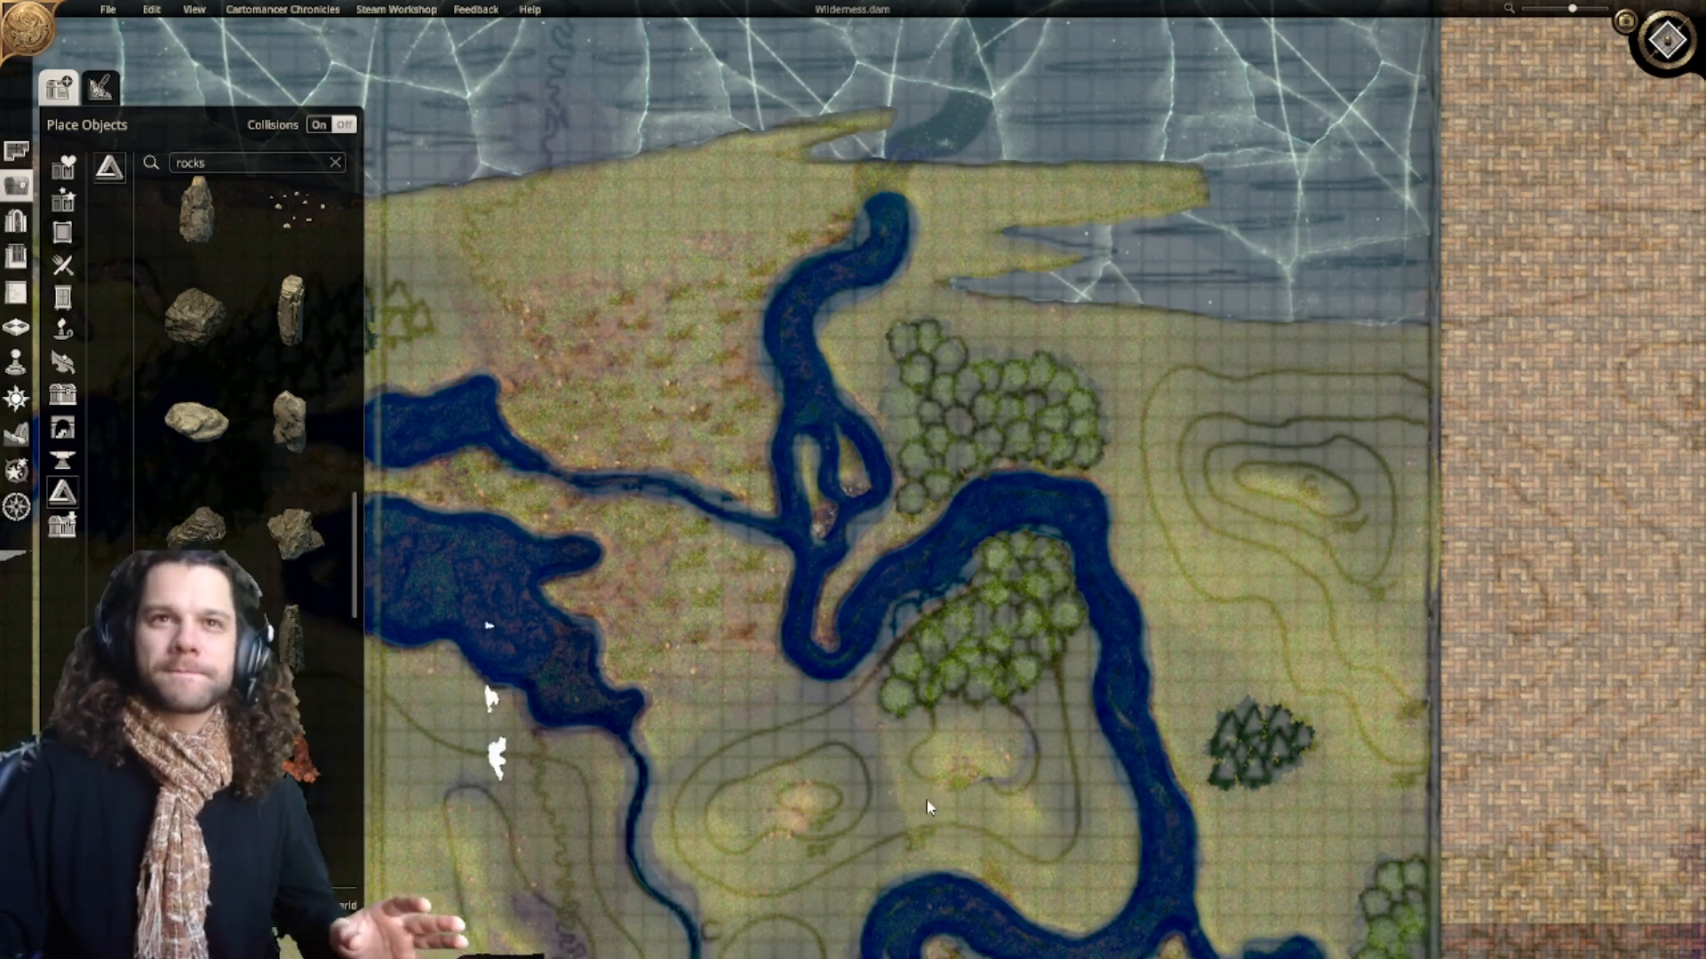
Step: Paint grey rock and brown dirt terrain along the narrow peninsula inside the river bend, using a weaker brush to blend them
scroll(899, 648, up, 5)
scroll(903, 477, down, 5)
scroll(877, 571, up, 5)
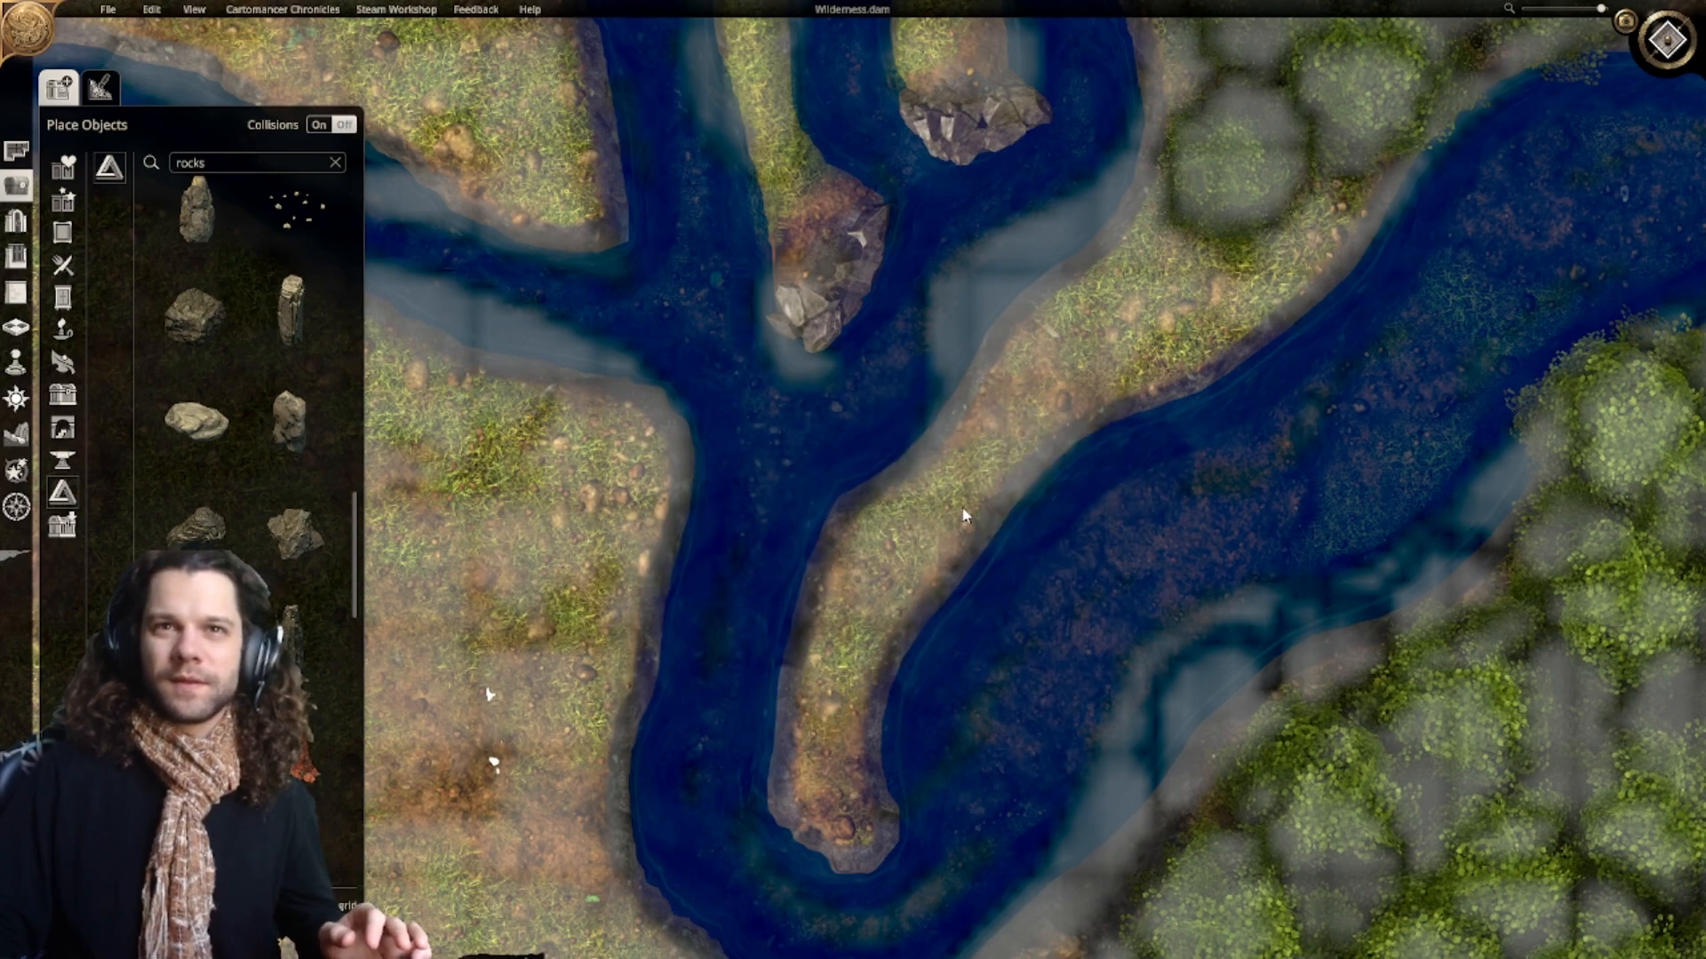
scroll(964, 515, down, 5)
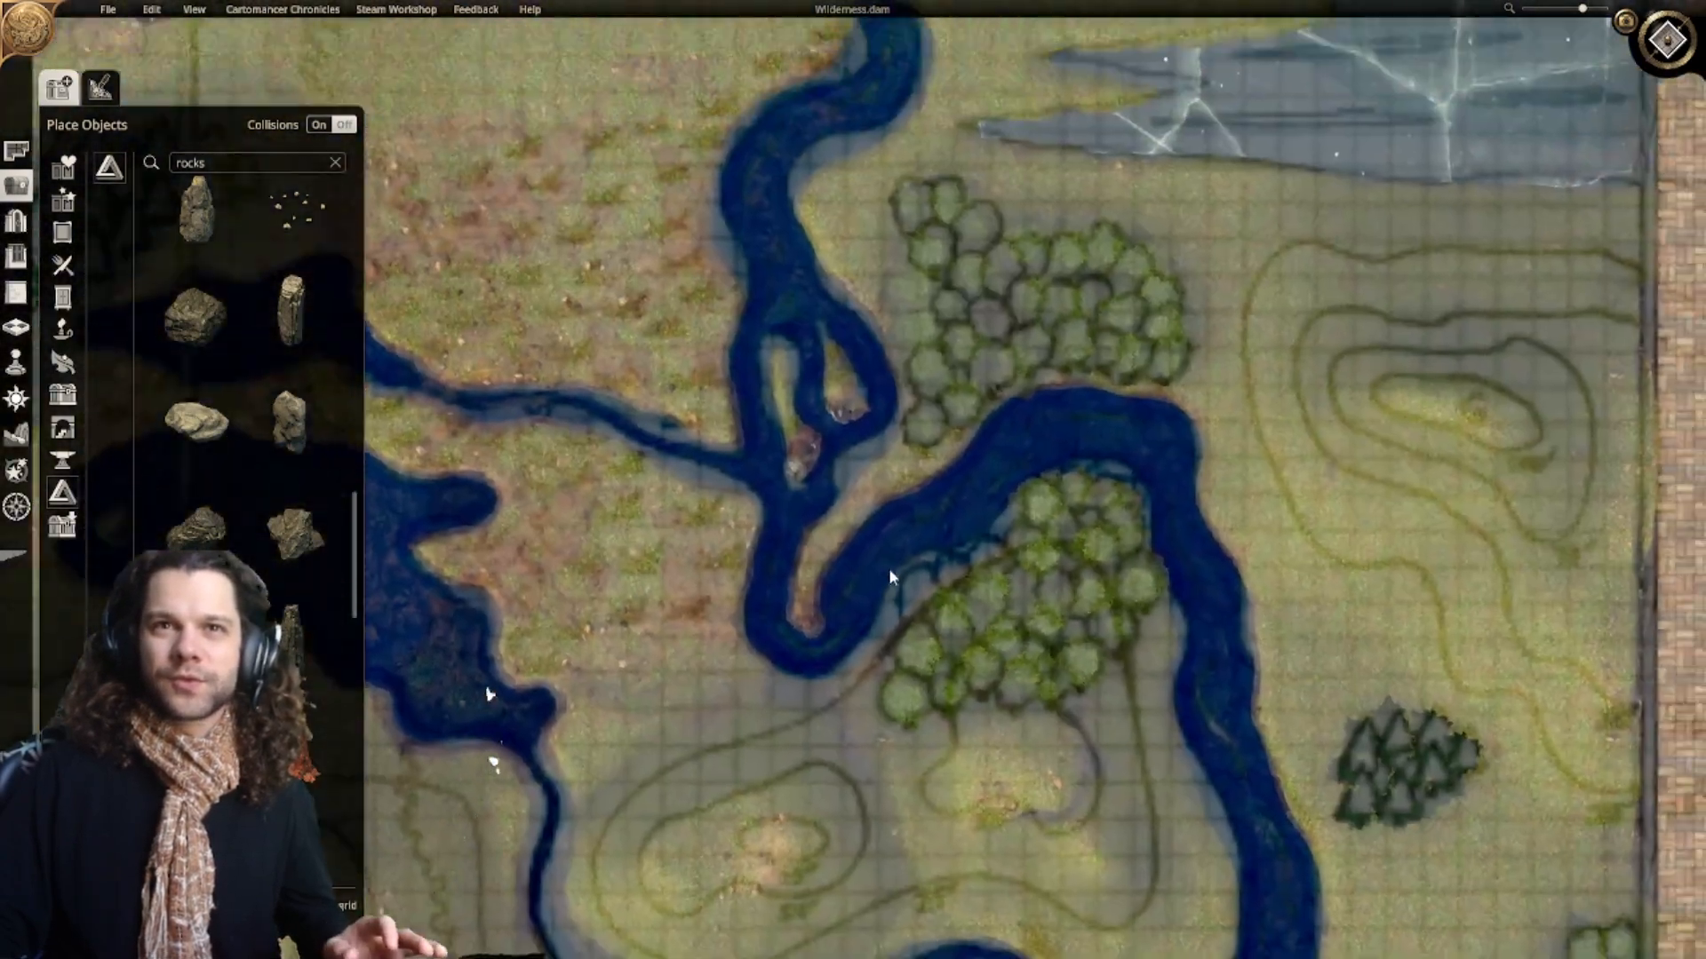
scroll(888, 567, up, 5)
right_drag(866, 489, 928, 386)
click(16, 434)
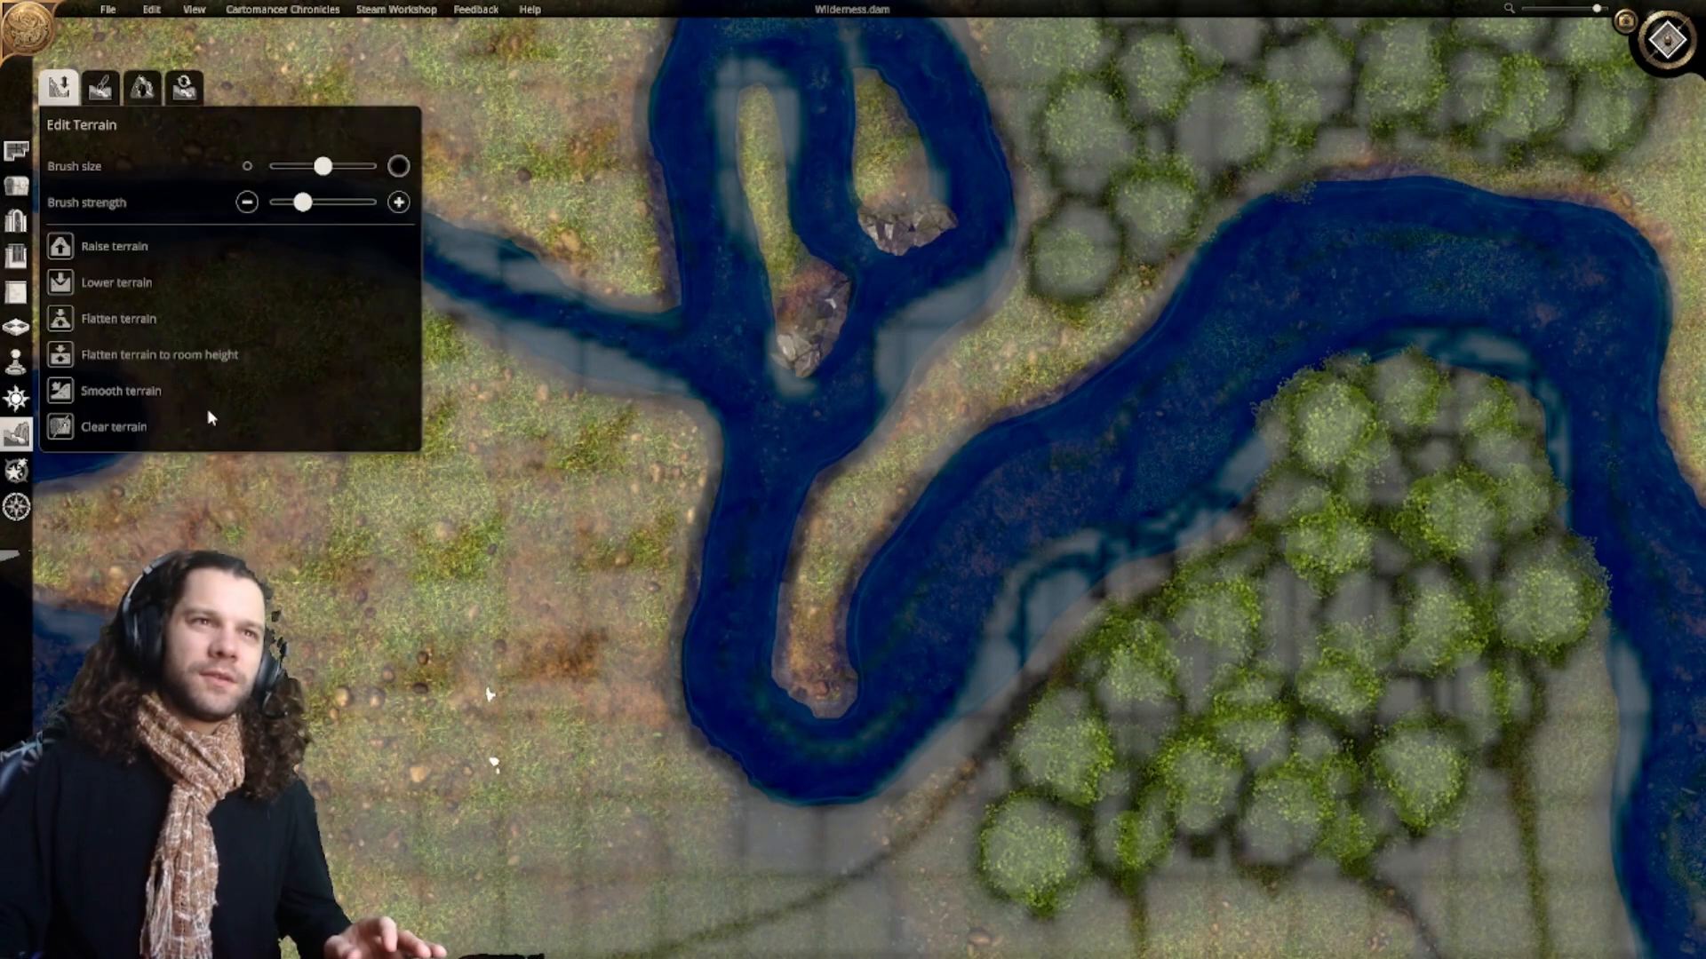
click(101, 86)
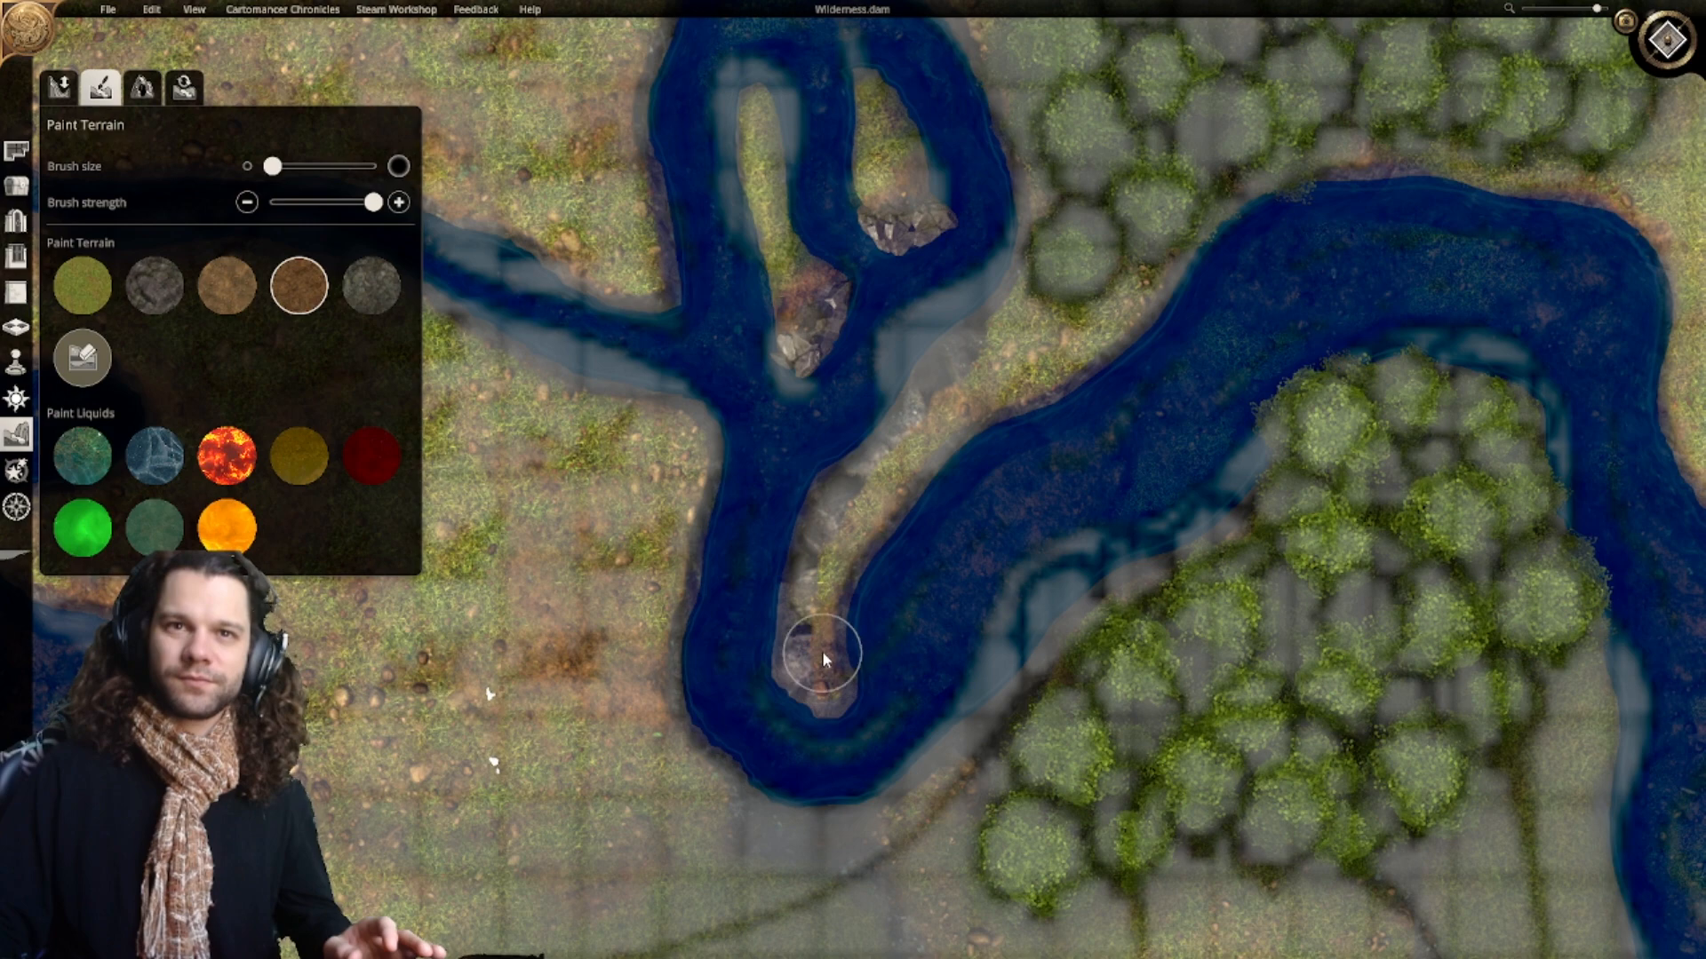
drag(819, 659, 837, 541)
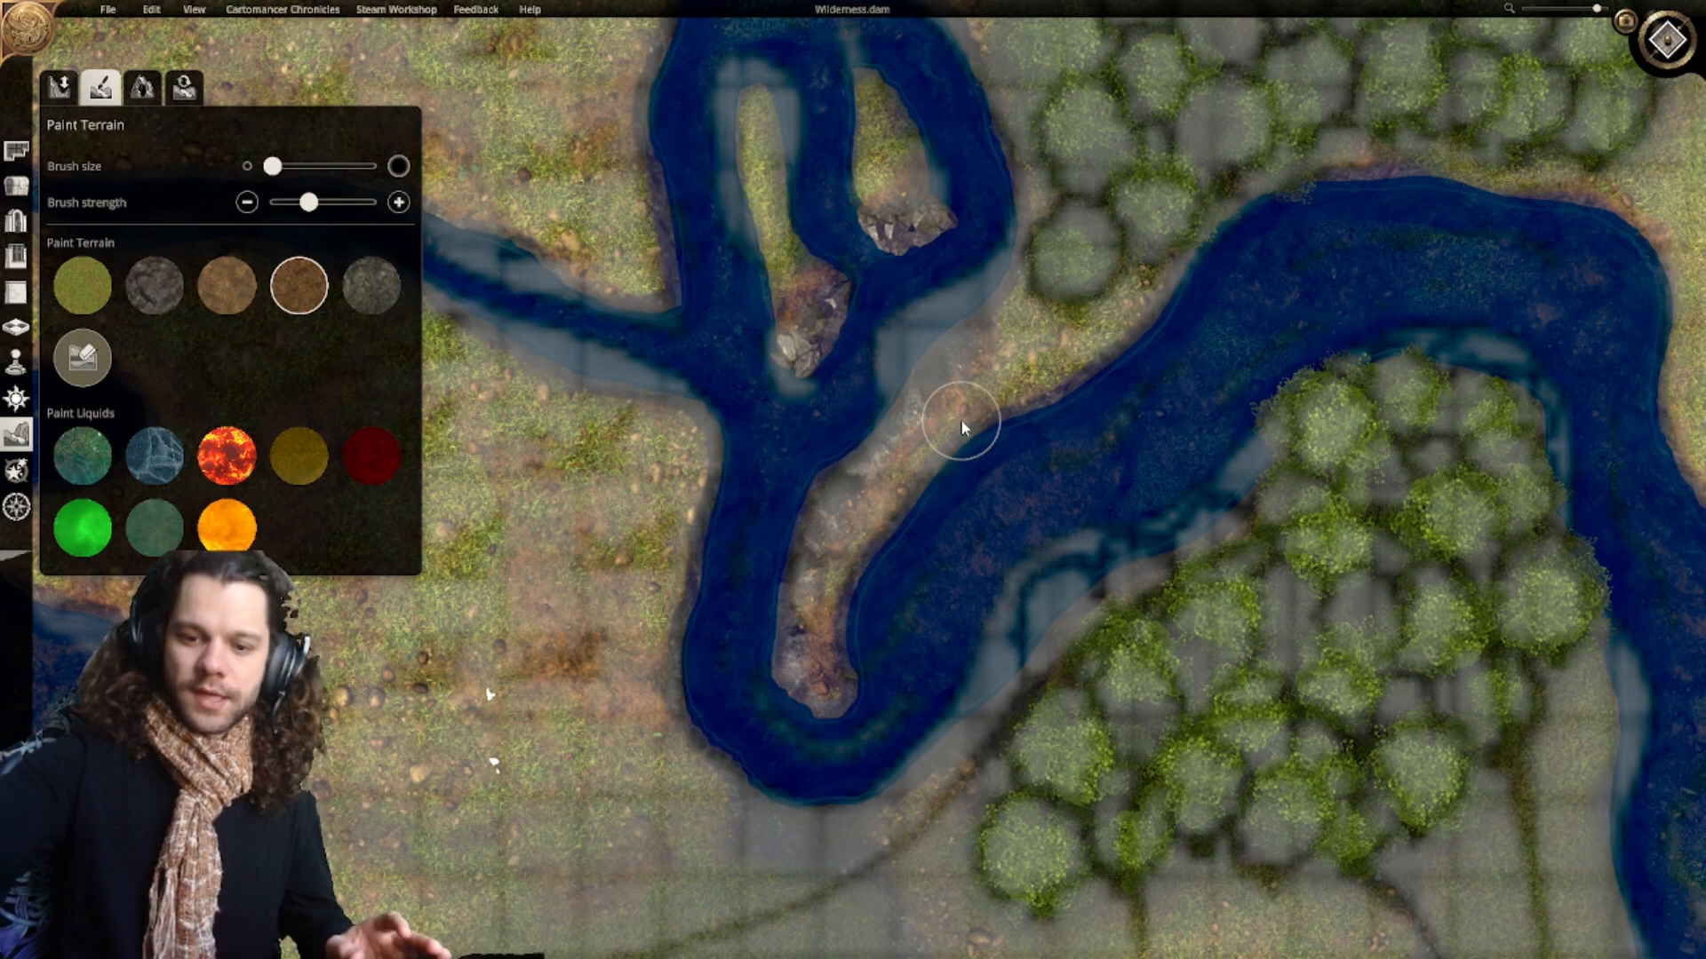
Step: Set up the Flatten terrain brush with a smaller size for the land beside the western tributary
middle_drag(873, 382, 1122, 503)
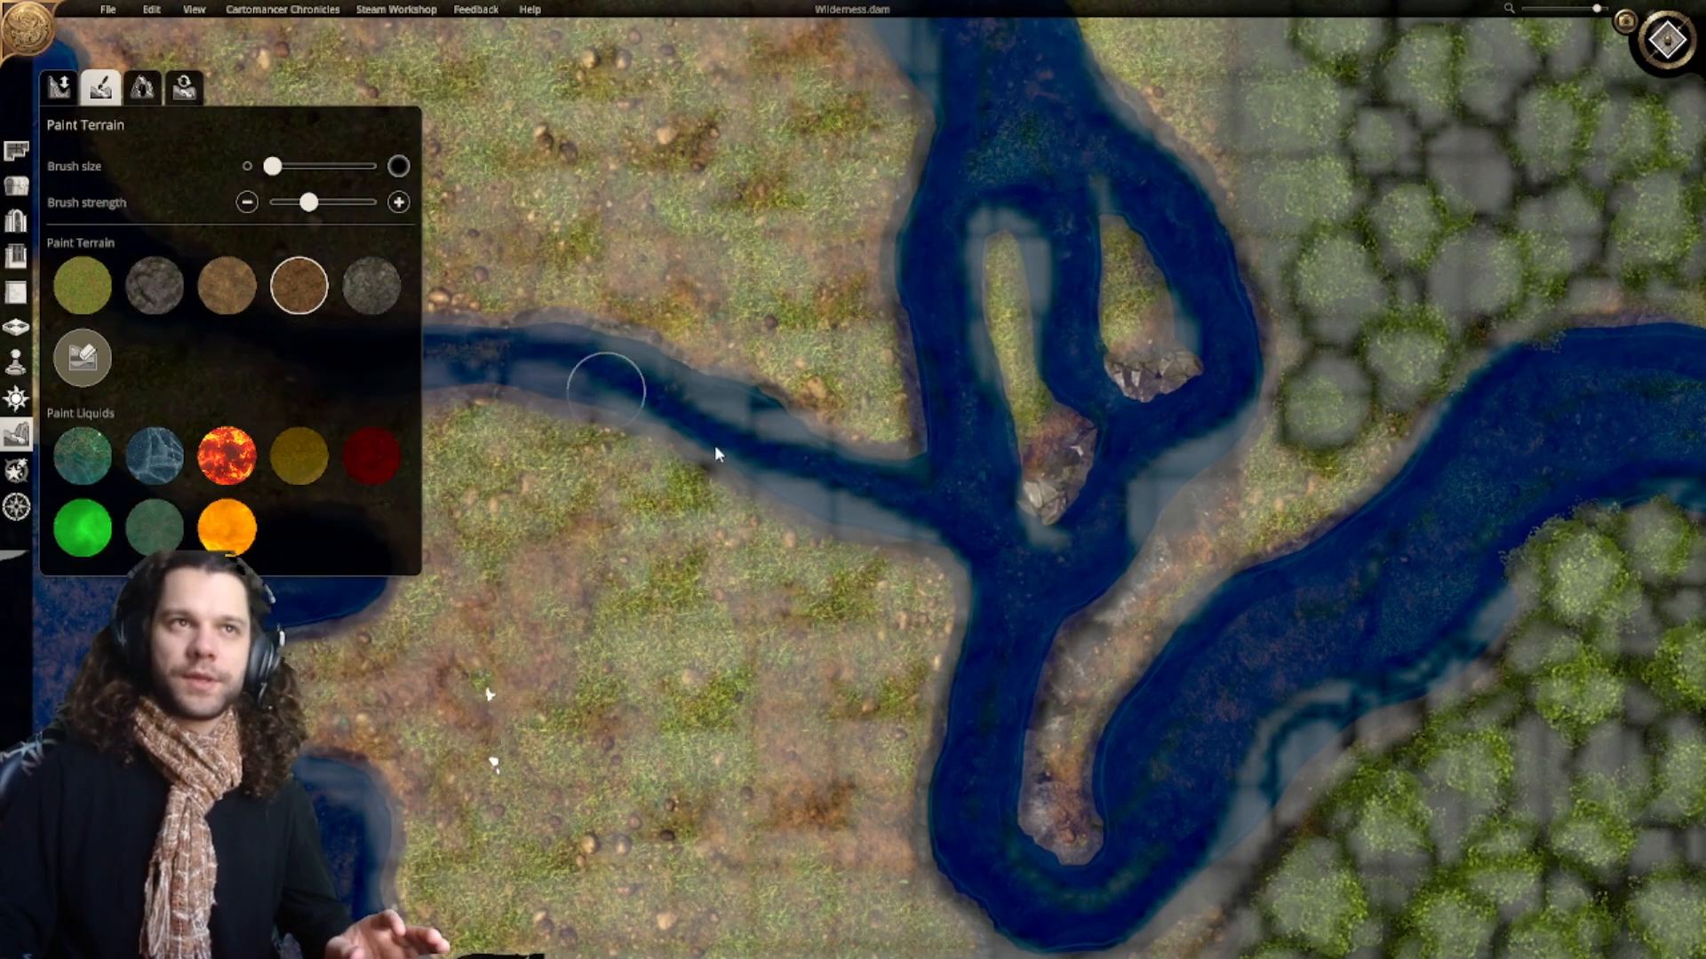
middle_drag(596, 385, 548, 290)
click(18, 220)
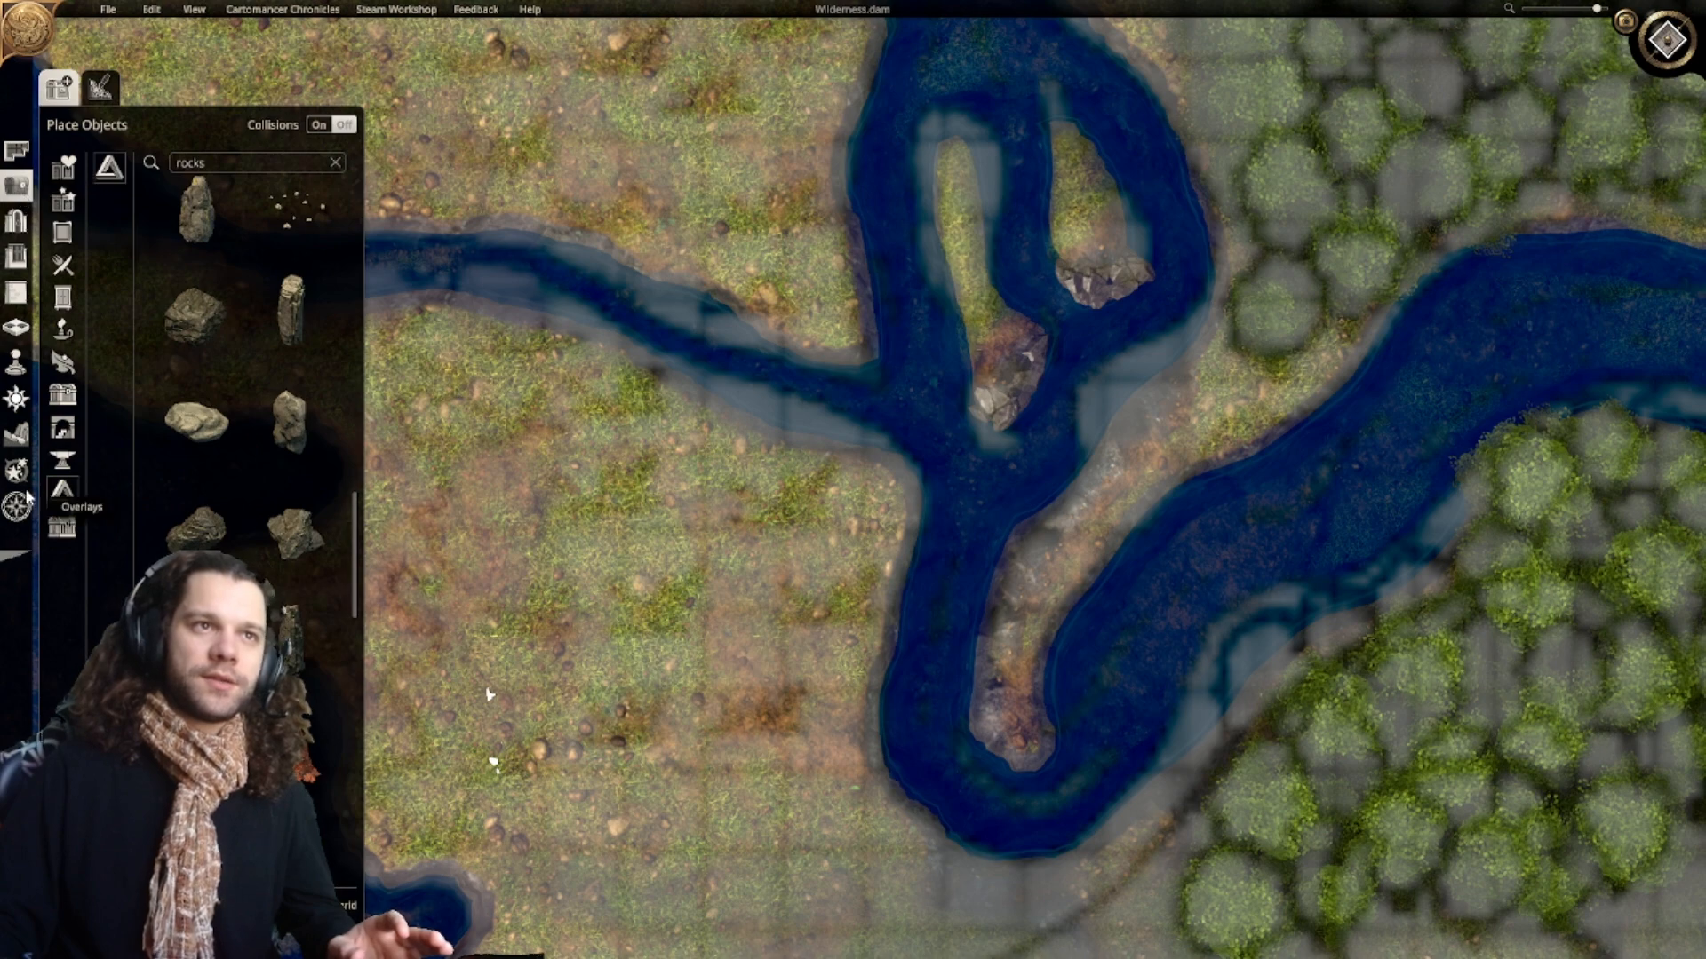
click(18, 432)
click(100, 87)
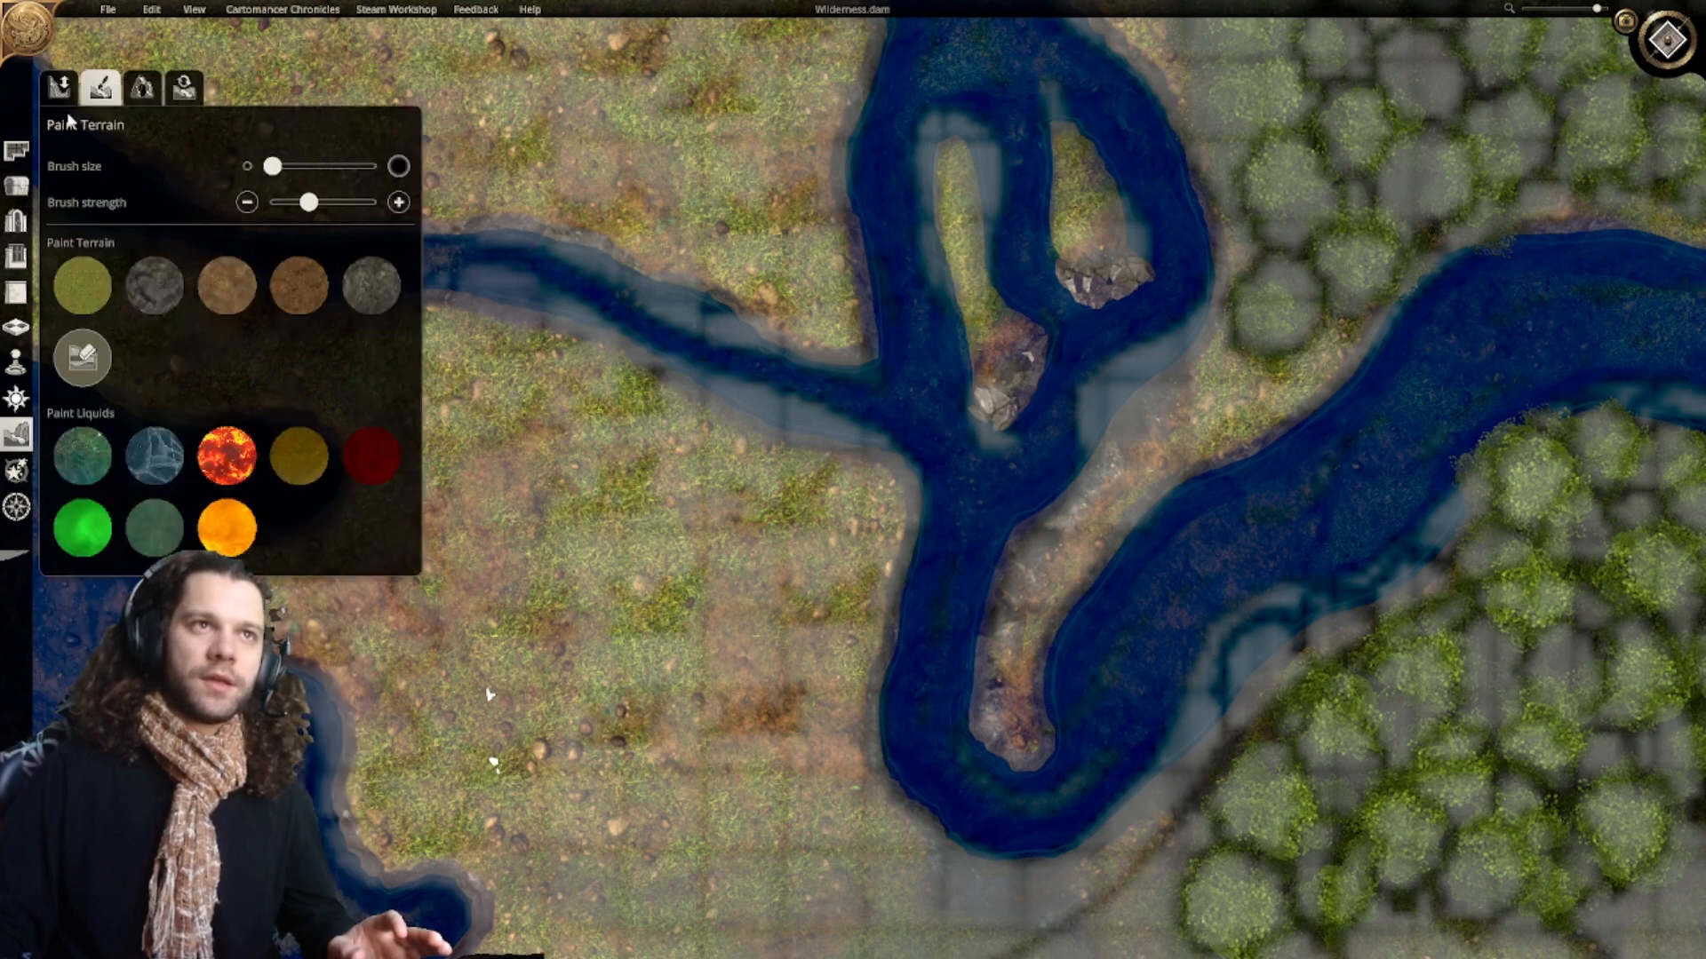
click(59, 87)
click(65, 330)
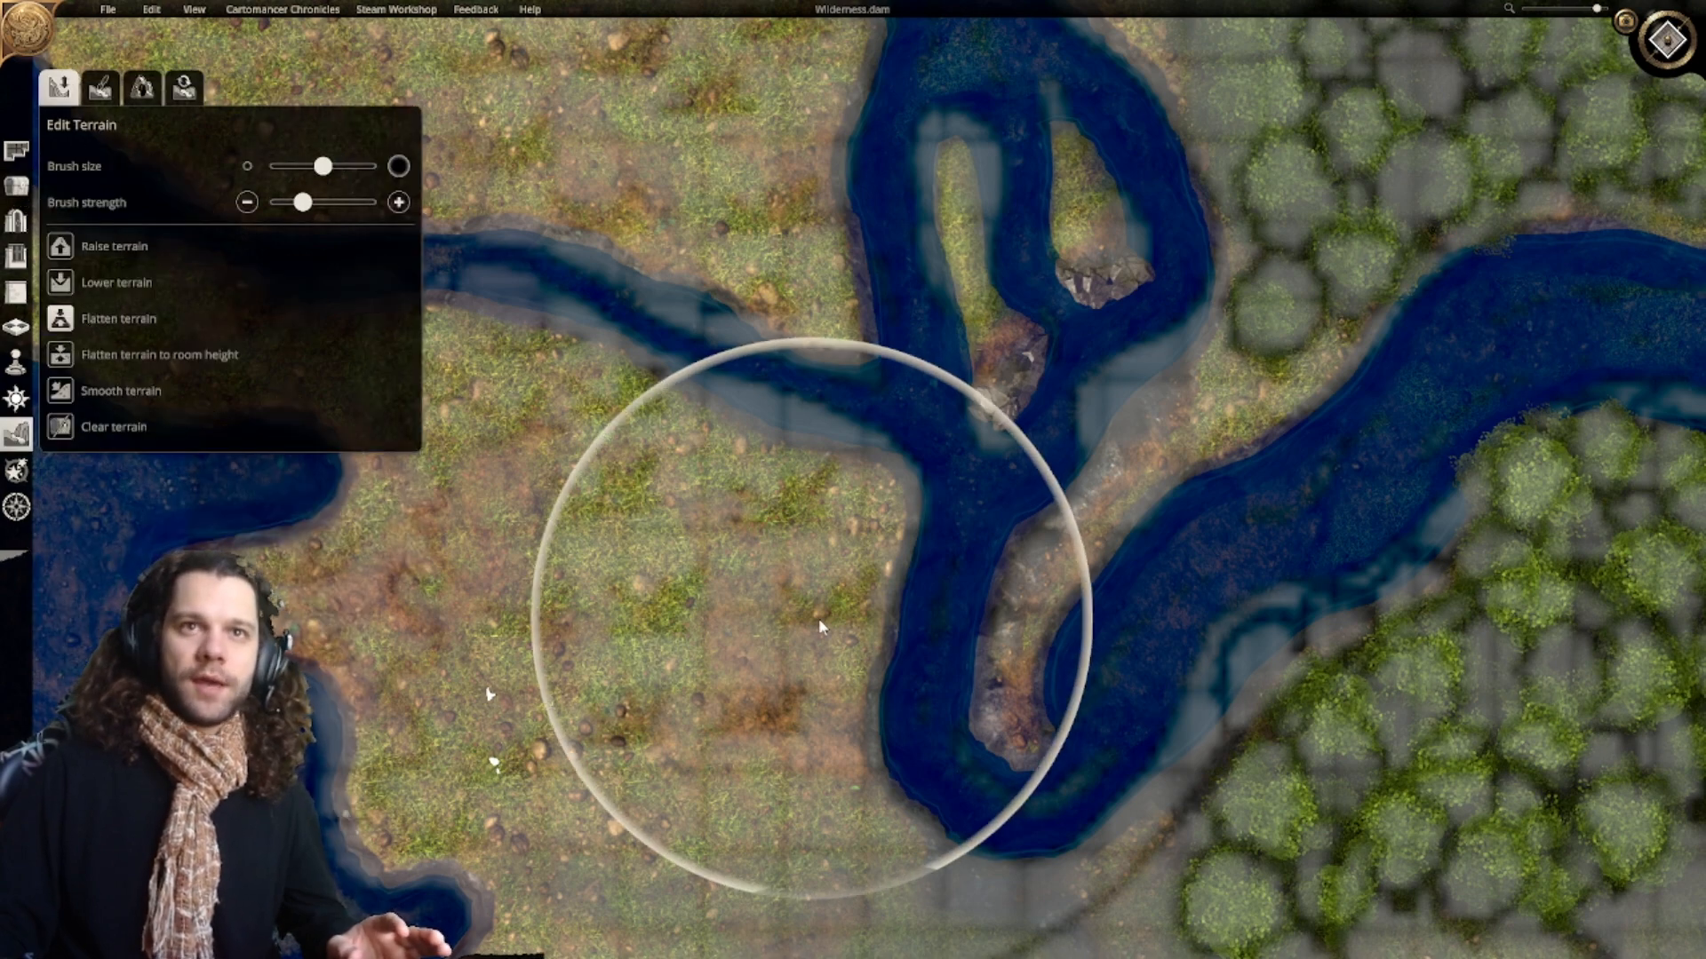
drag(322, 167, 272, 166)
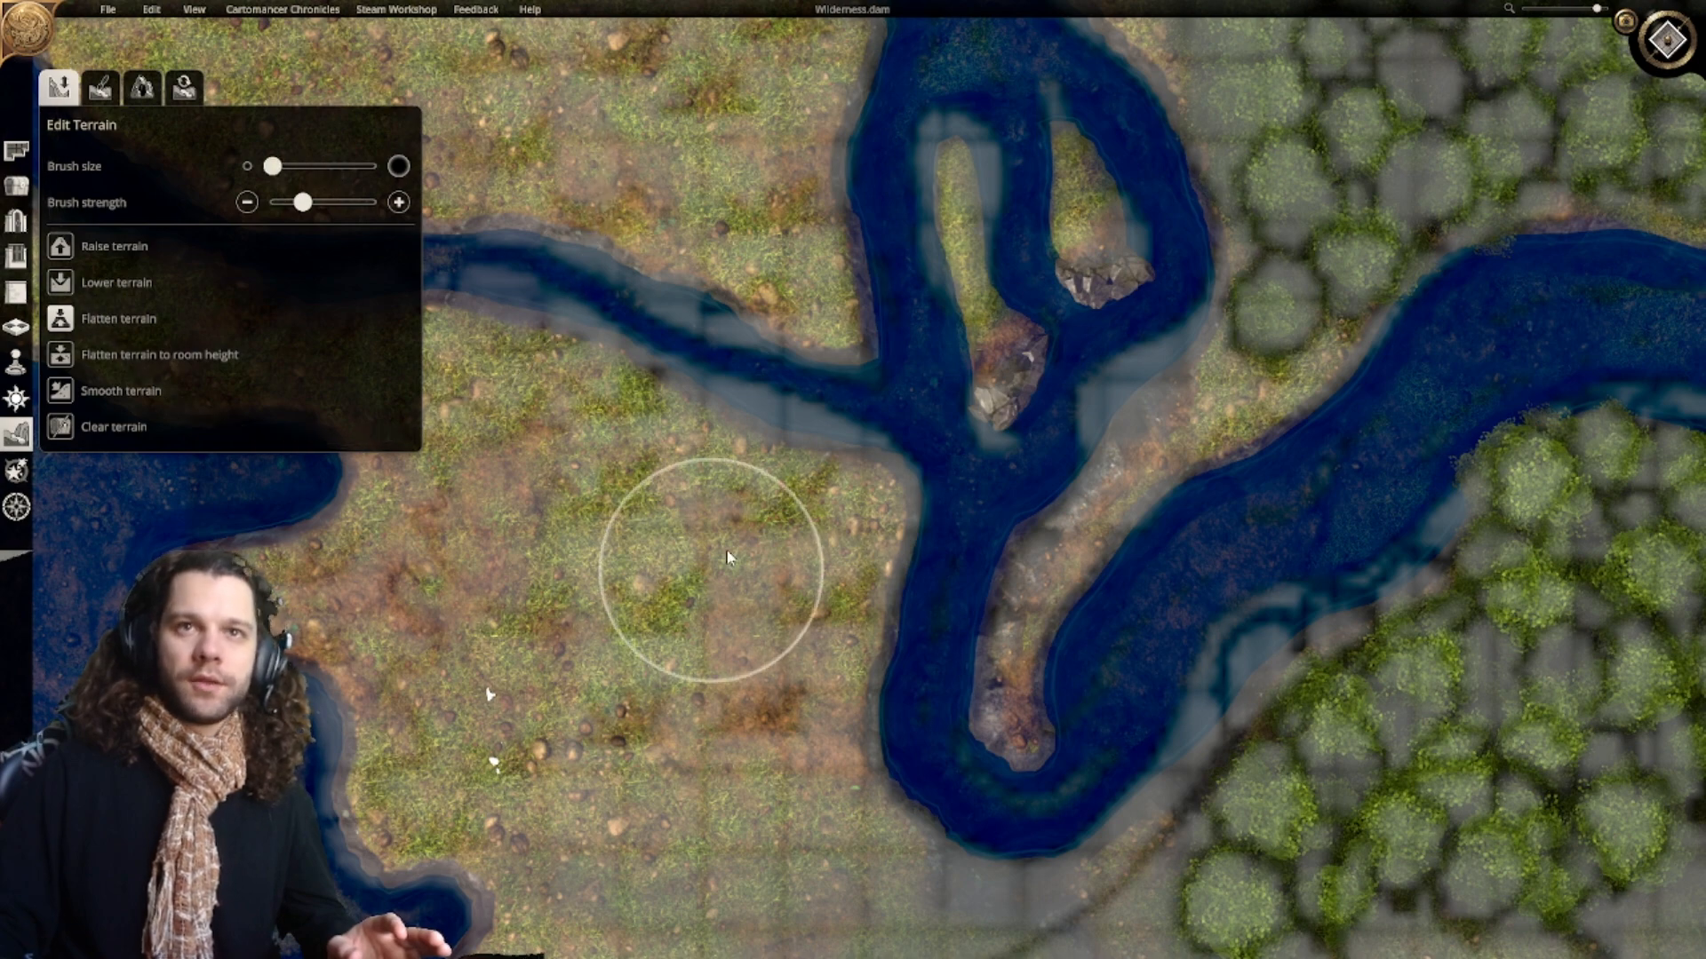
Step: Flatten the grassland between the western tributary and the lake with the Flatten terrain brush
mouse_move(712, 540)
right_down()
mouse_move(826, 647)
mouse_move(952, 722)
right_up()
right_drag(812, 627, 847, 698)
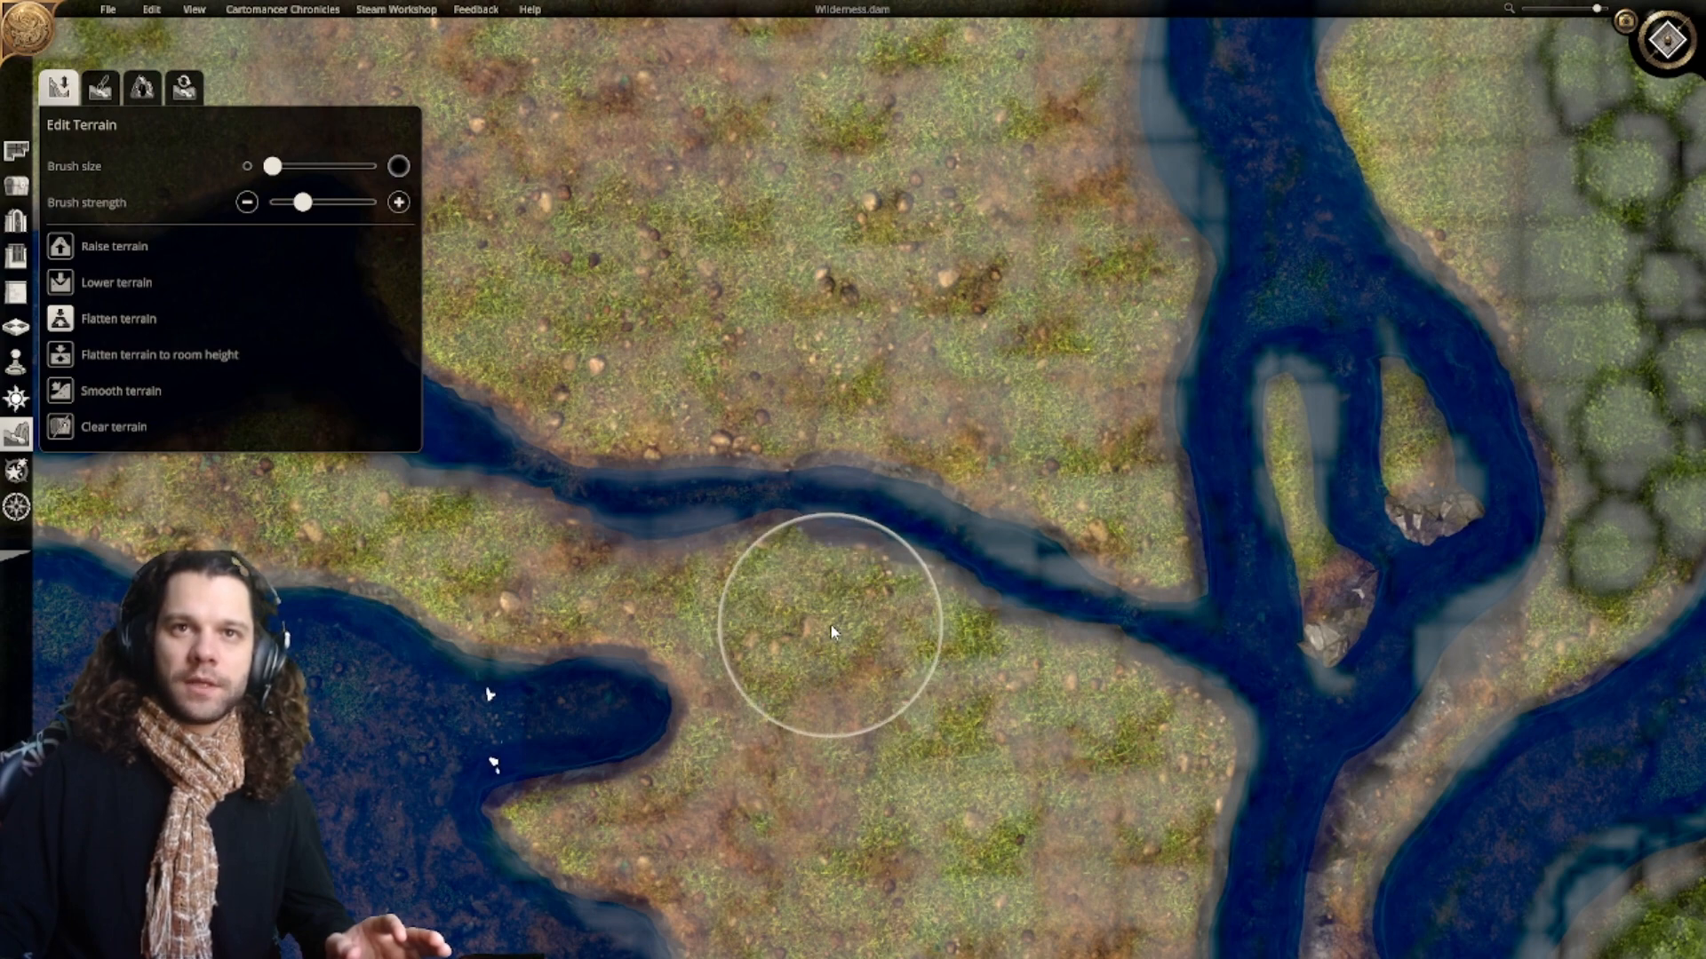
right_drag(844, 672, 833, 642)
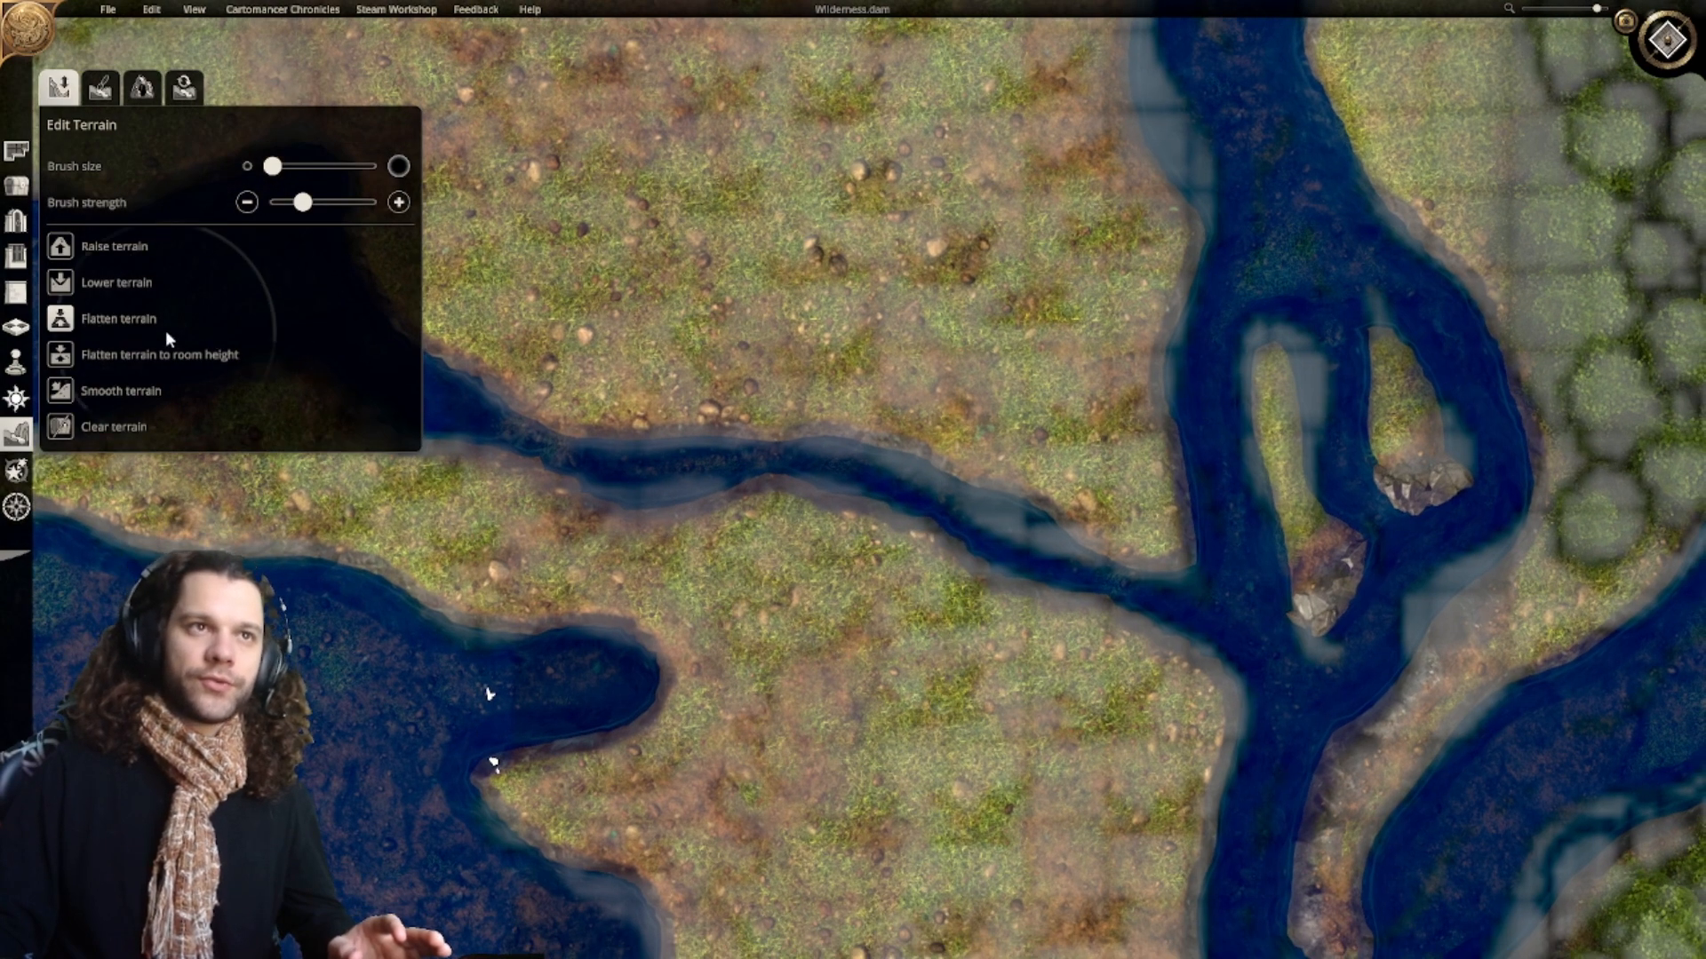
right_drag(719, 536, 816, 527)
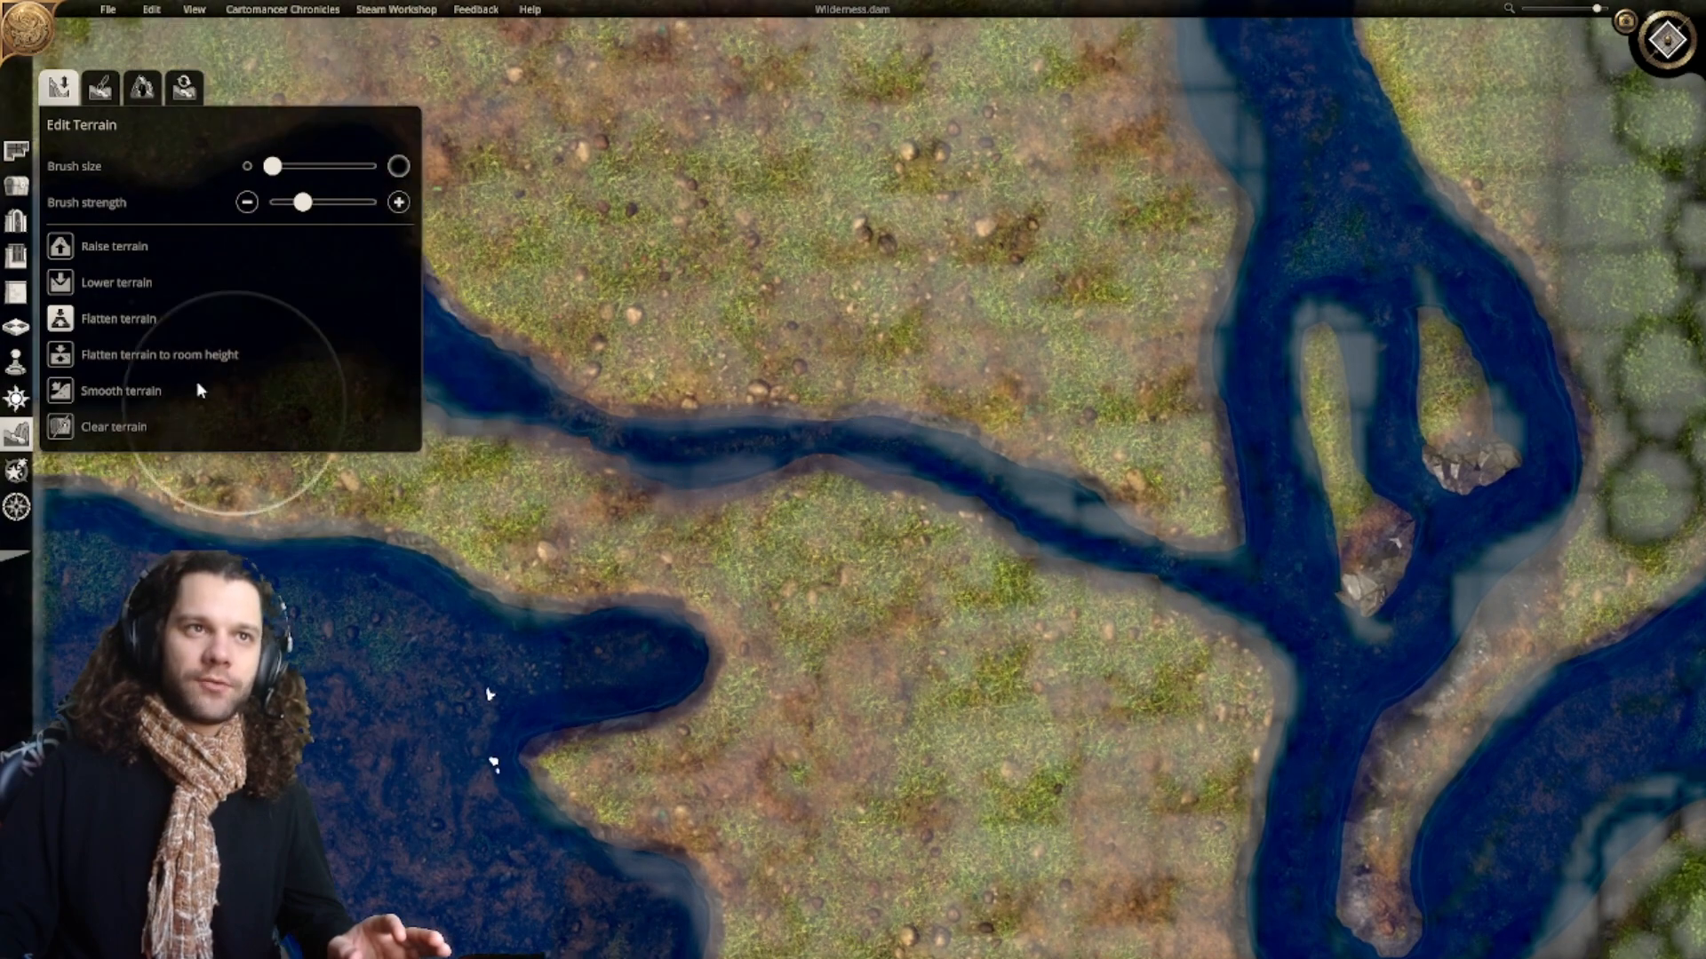
Step: Smooth the land on both sides of the western tributary with the Smooth terrain brush
click(64, 392)
right_drag(1008, 733, 853, 668)
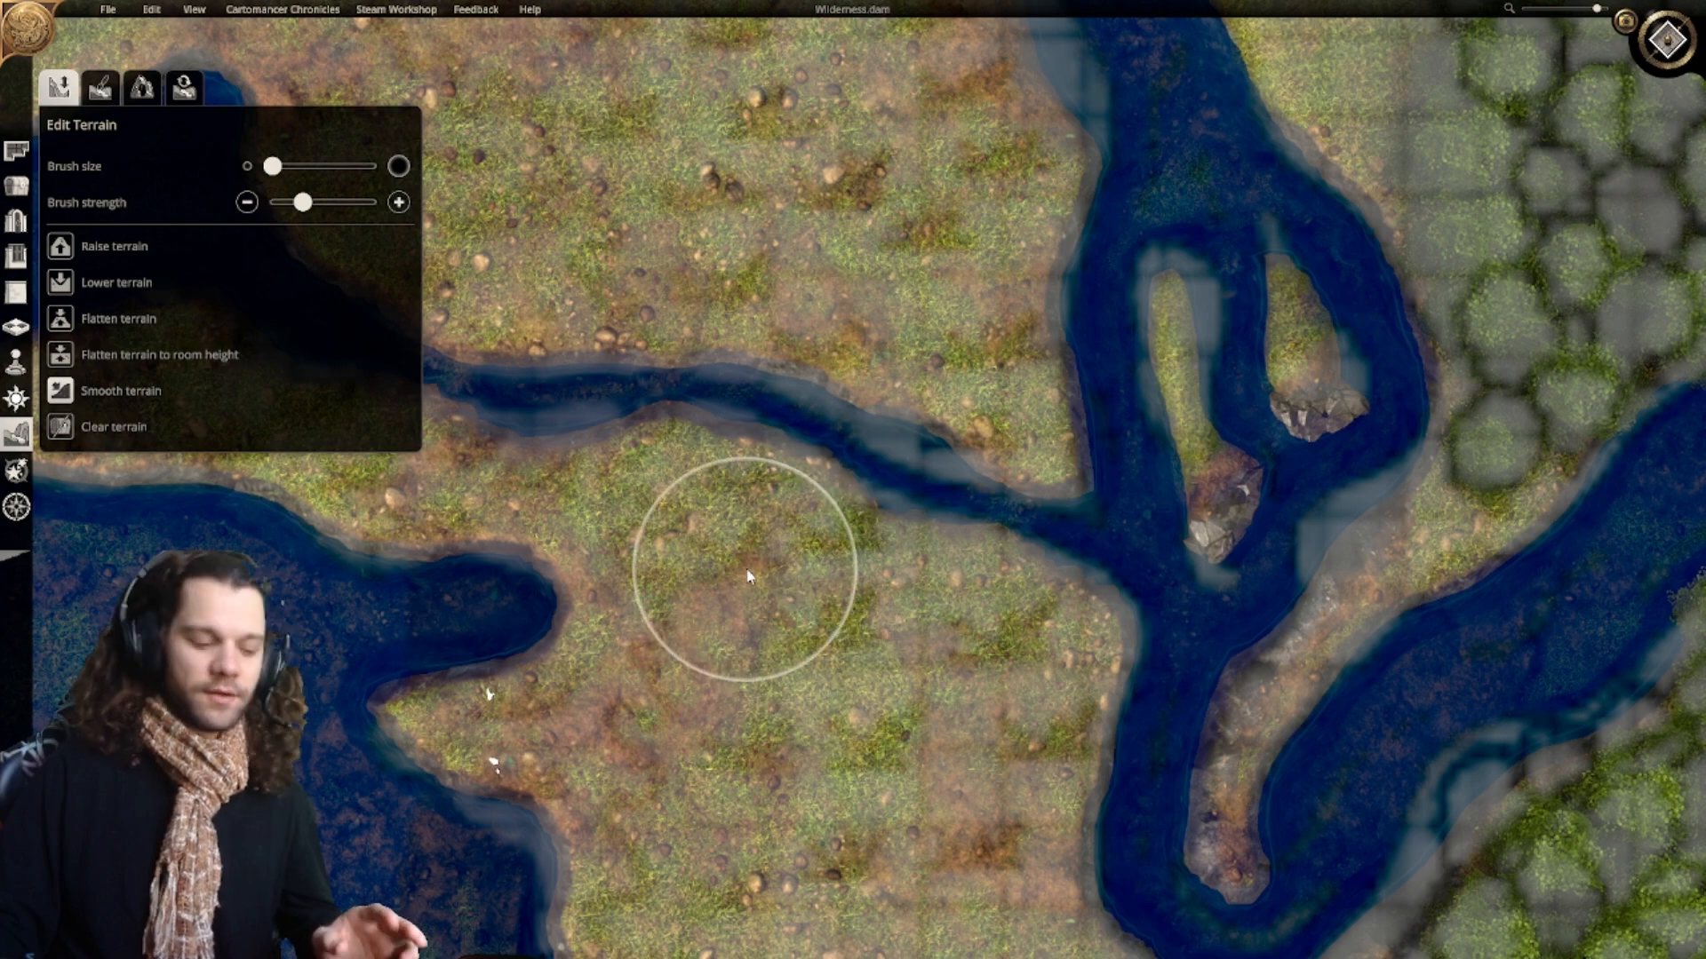
right_drag(821, 495, 1016, 673)
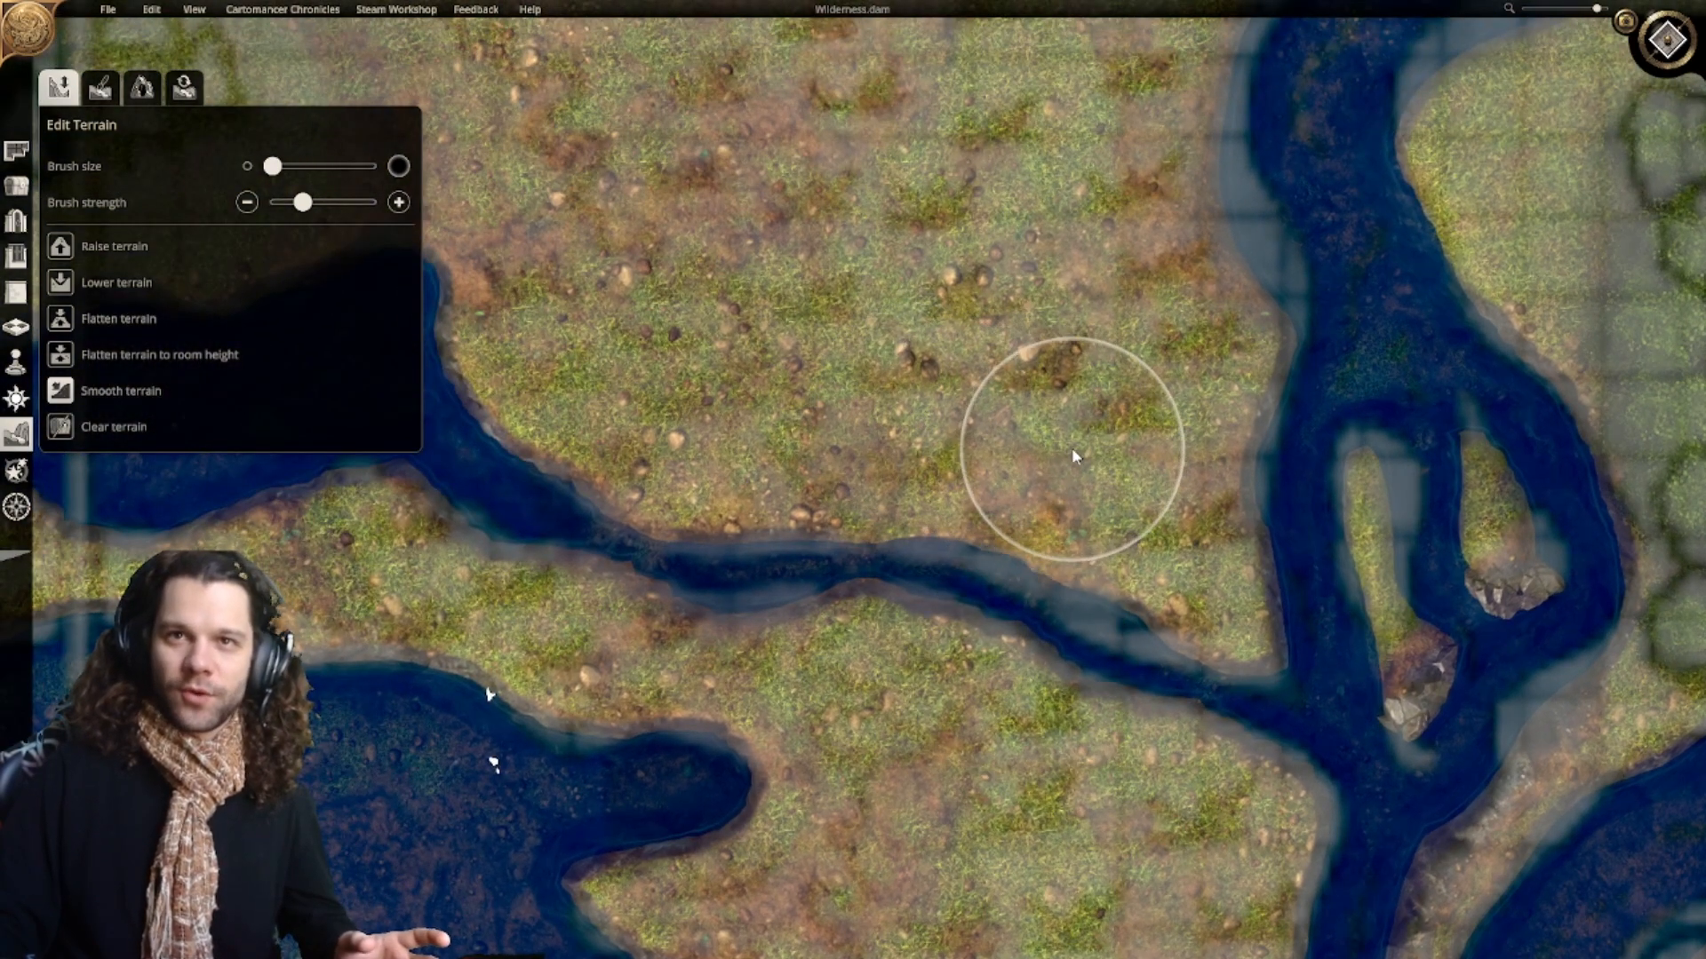
right_drag(855, 389, 1093, 367)
mouse_move(898, 373)
right_down()
mouse_move(924, 377)
mouse_move(960, 345)
right_up()
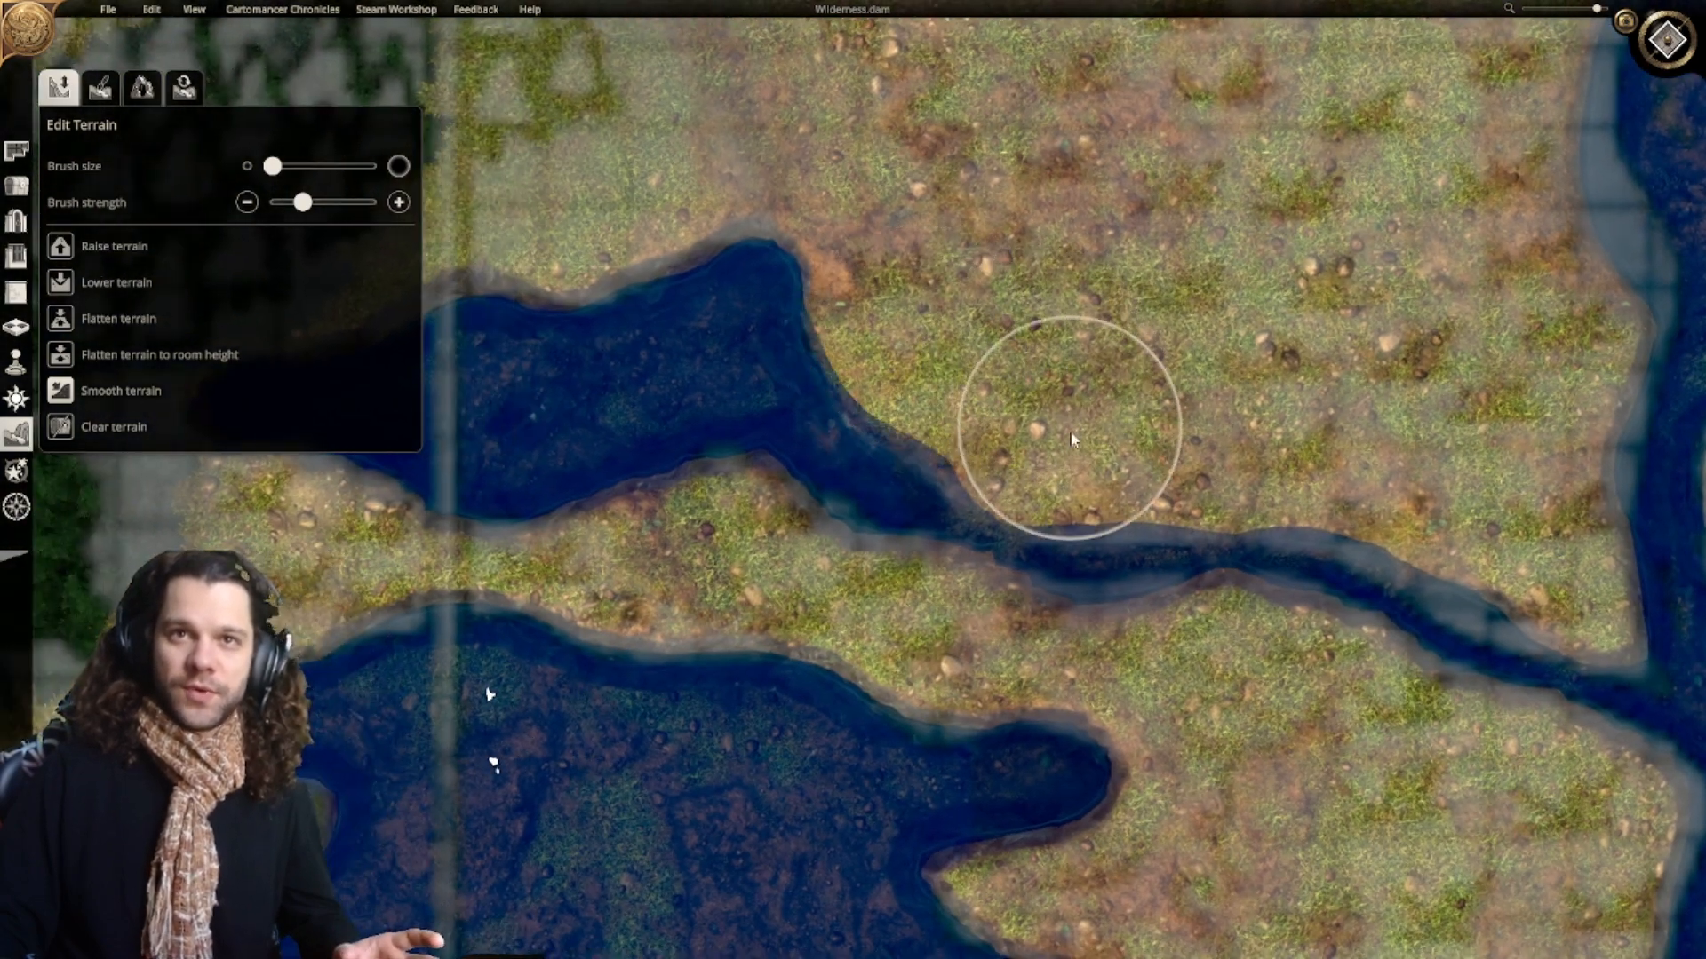
right_drag(1073, 427, 1022, 327)
right_drag(1226, 683, 1028, 480)
Step: Examine the land around the lake, the western tributary and the river bend for areas that need more detail
scroll(942, 497, down, 3)
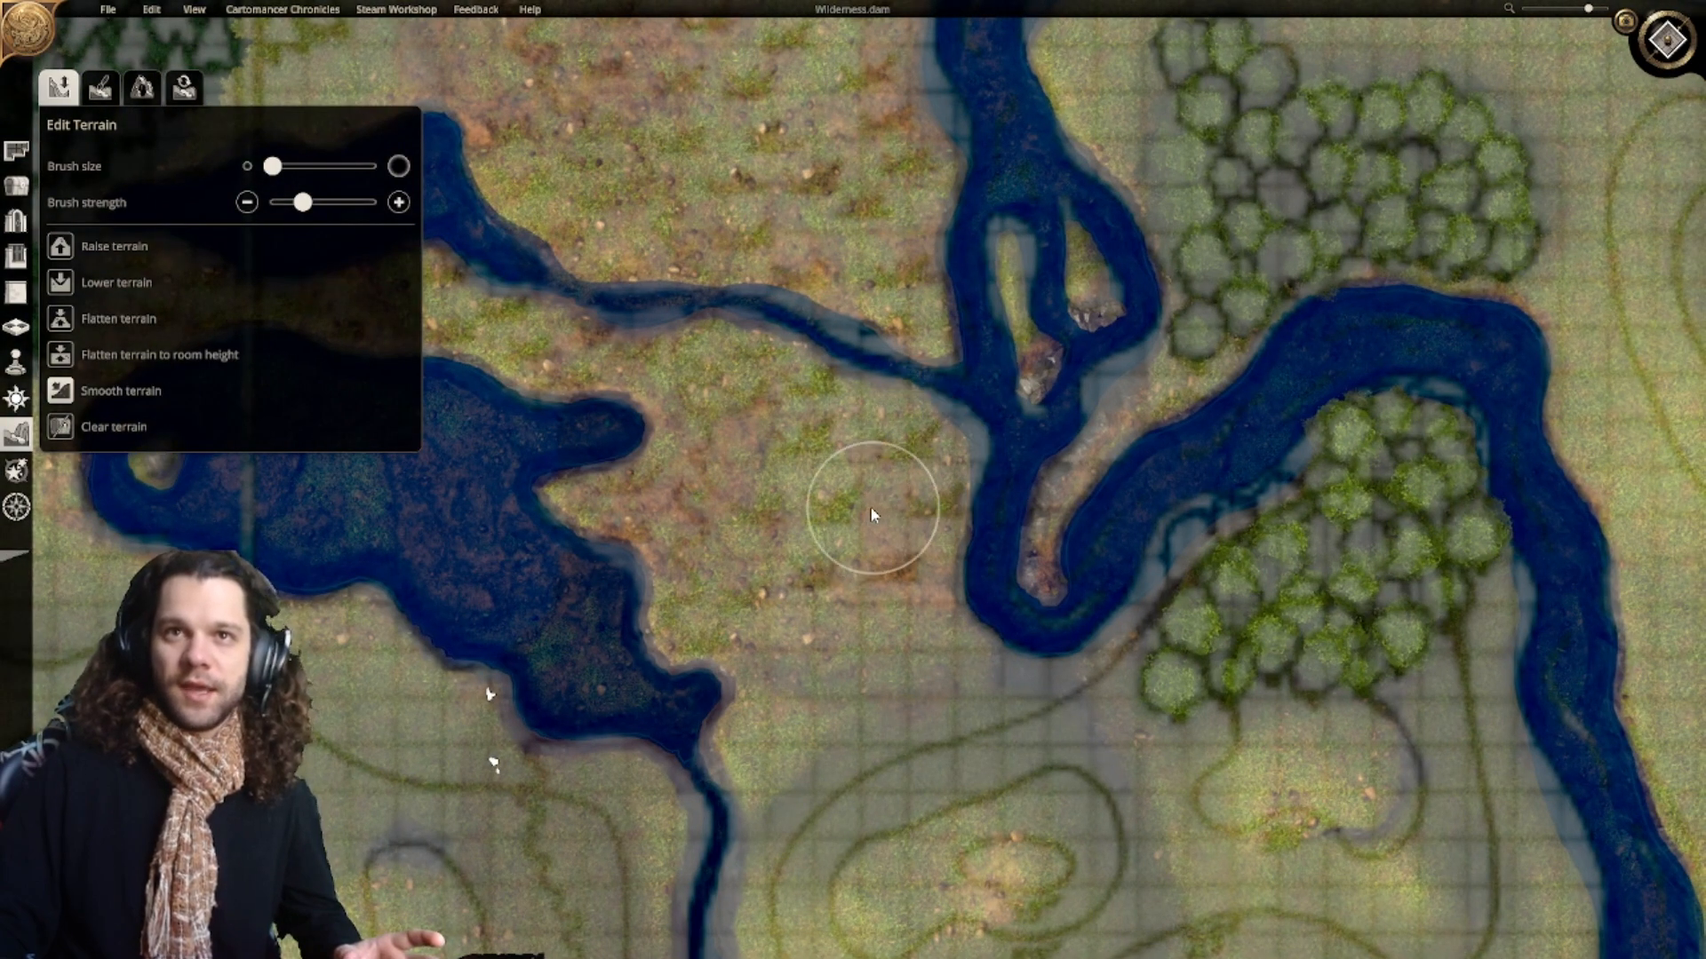
scroll(866, 512, up, 3)
right_drag(795, 582, 727, 612)
scroll(866, 640, up, 3)
mouse_move(872, 568)
right_down()
mouse_move(823, 429)
mouse_move(812, 329)
mouse_move(929, 448)
right_up()
scroll(853, 471, down, 2)
right_drag(799, 444, 924, 431)
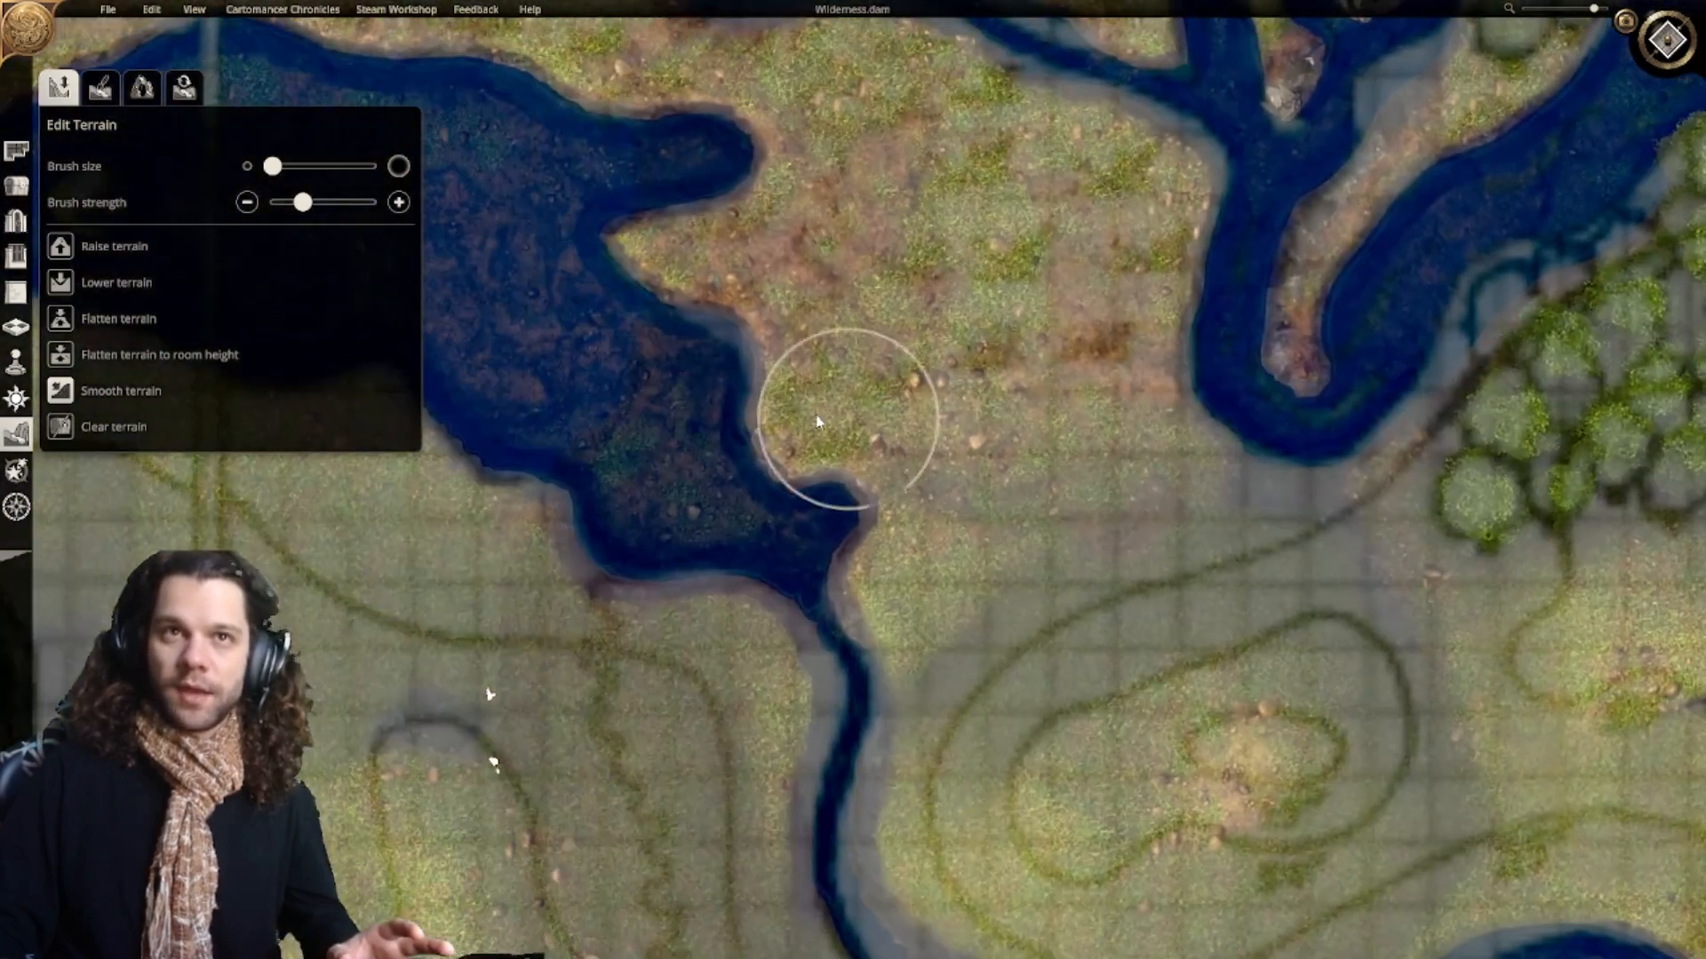
scroll(828, 482, down, 3)
mouse_move(826, 483)
right_down()
mouse_move(933, 492)
mouse_move(976, 672)
right_up()
mouse_move(904, 416)
right_down()
mouse_move(1058, 716)
mouse_move(1161, 788)
mouse_move(894, 602)
mouse_move(800, 660)
right_up()
right_drag(902, 609, 963, 488)
scroll(917, 560, up, 5)
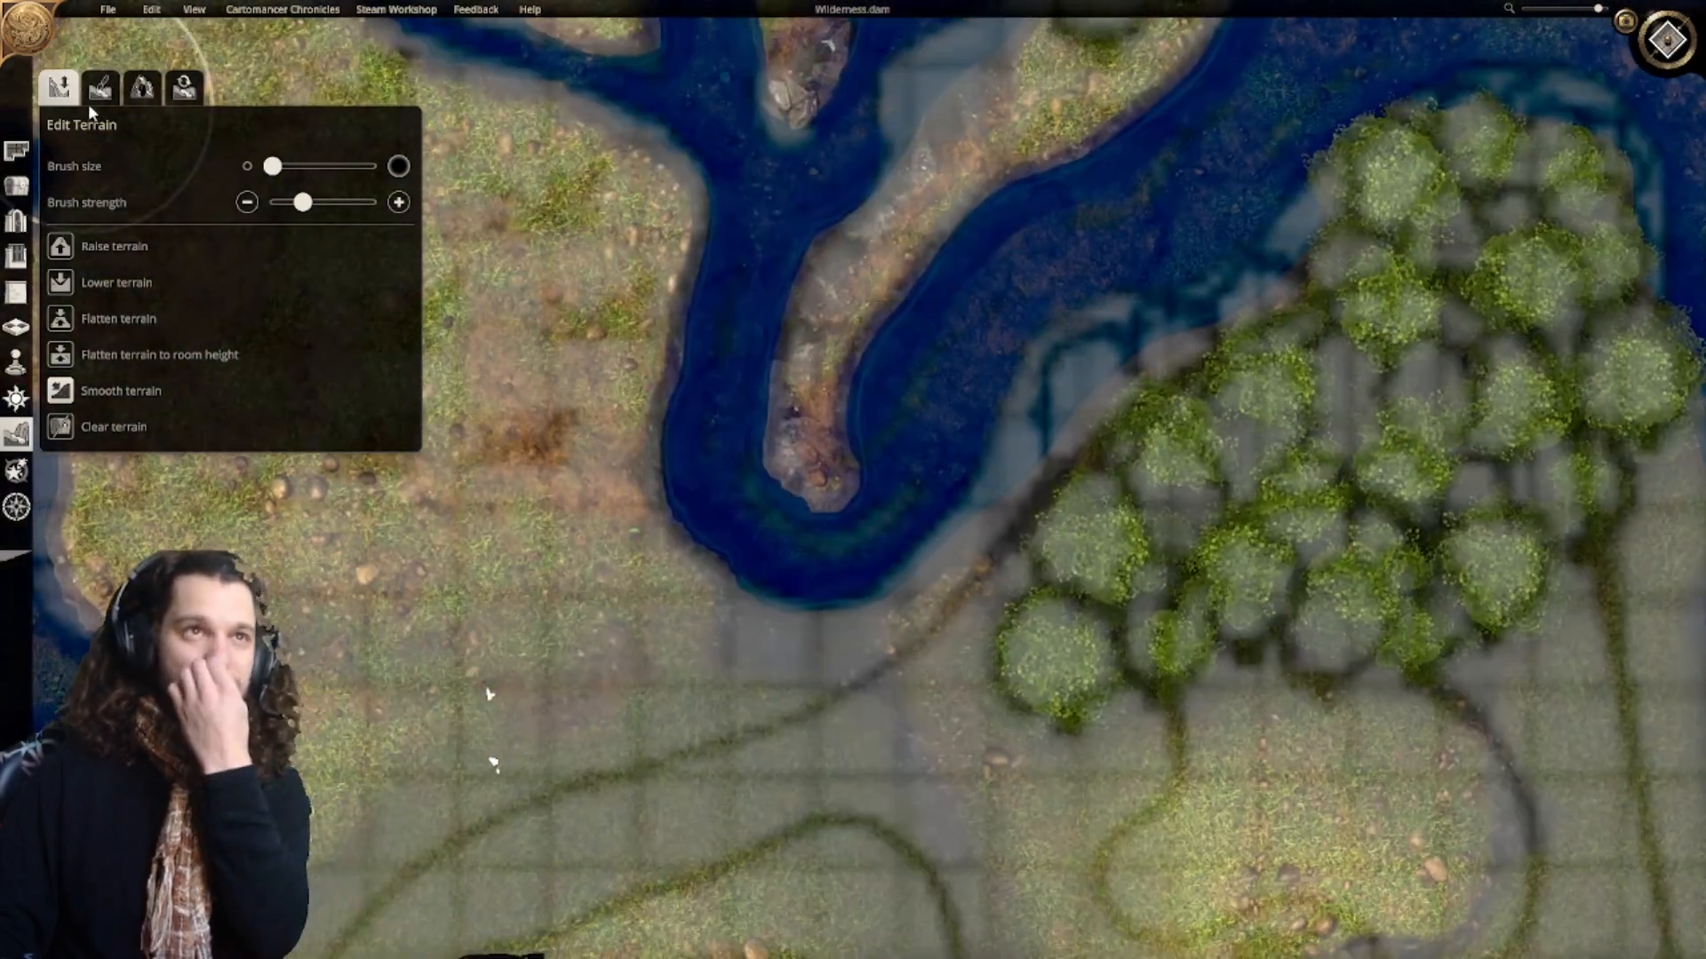
Step: Paint grey rock terrain along the western bank of the river bend opposite the narrow peninsula
click(100, 87)
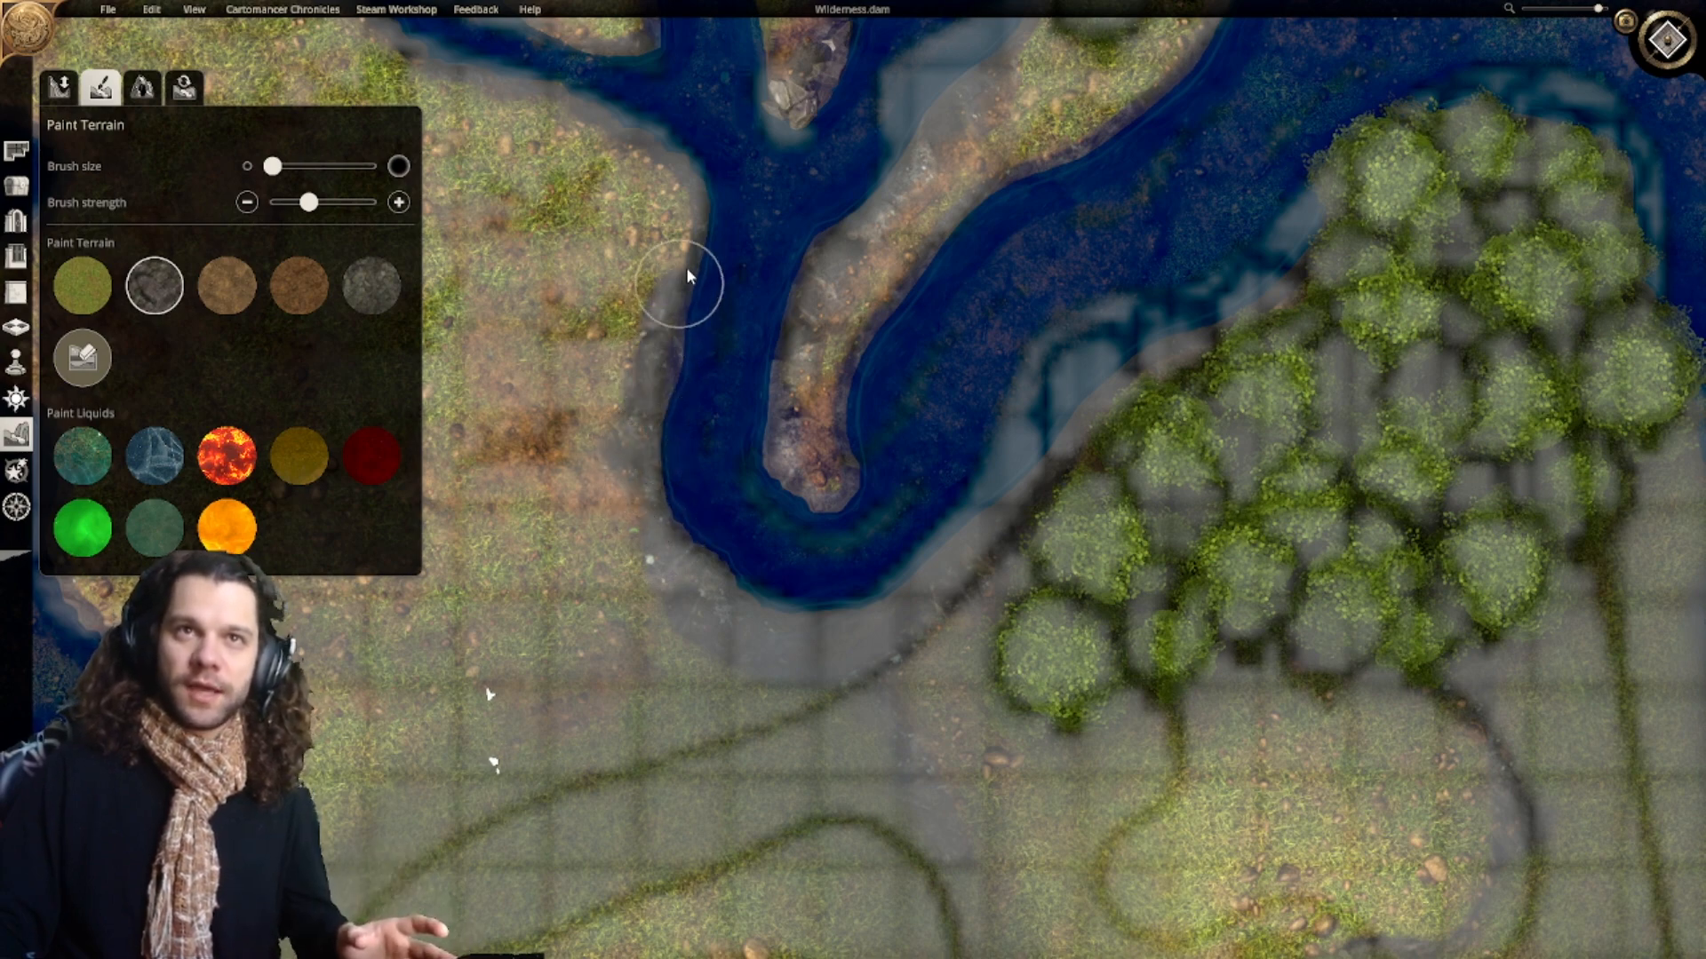
scroll(924, 586, down, 5)
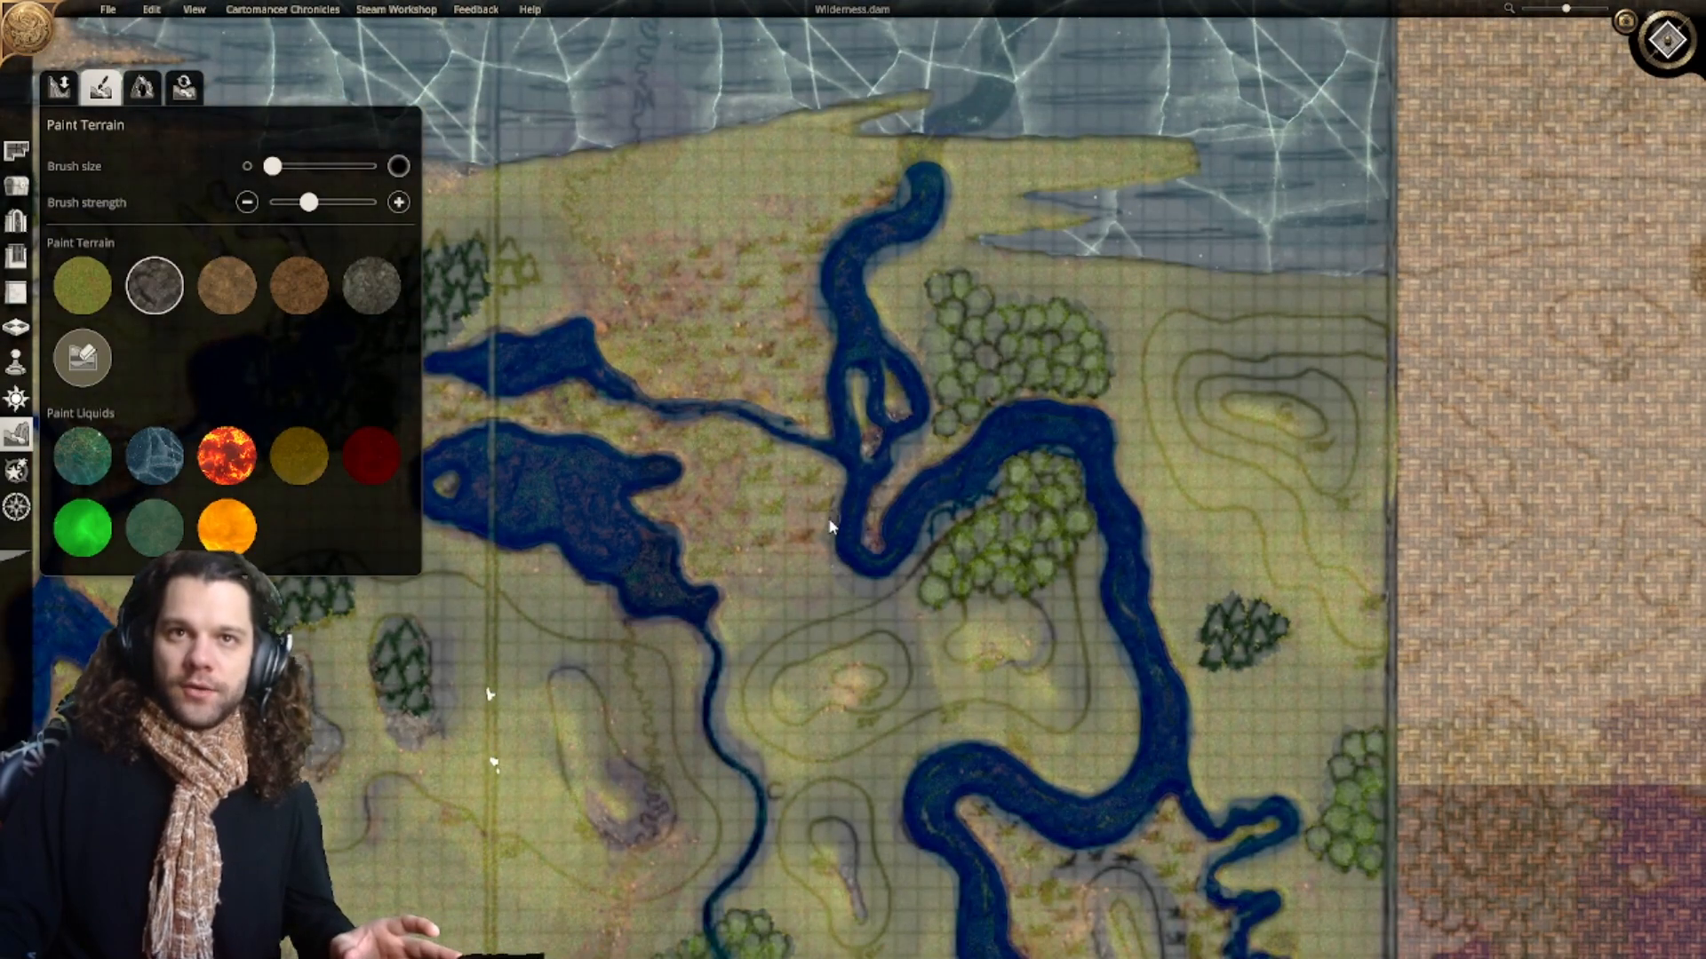
scroll(831, 527, up, 3)
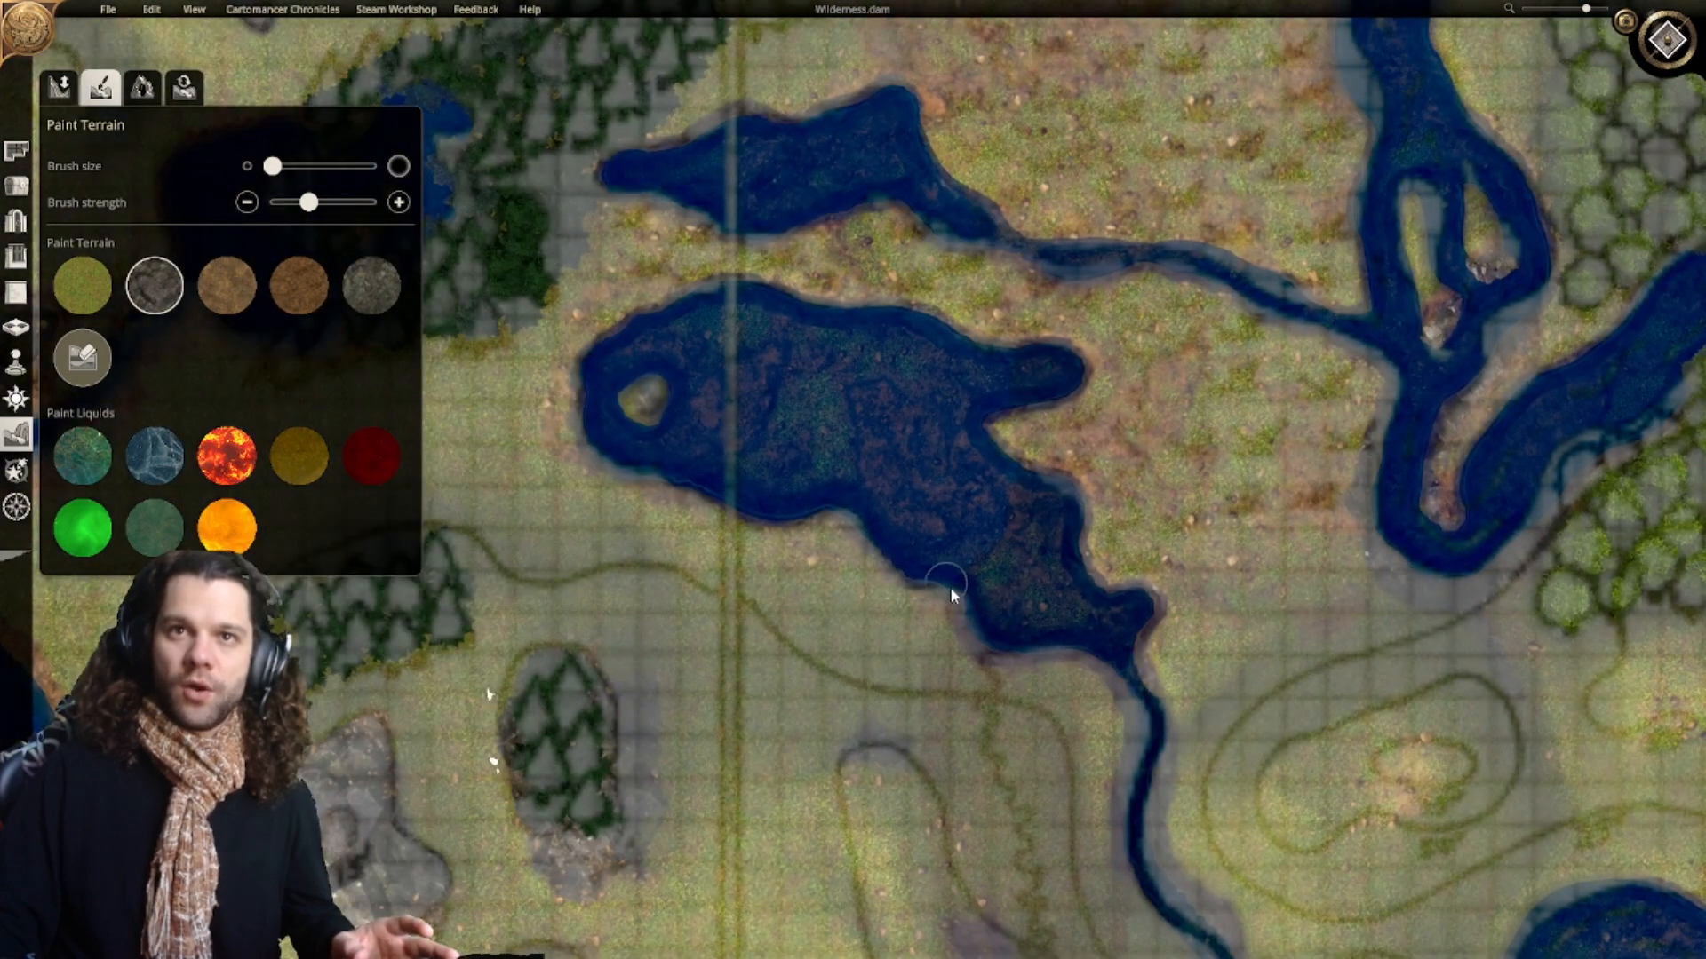
right_drag(951, 587, 600, 472)
right_drag(847, 419, 681, 549)
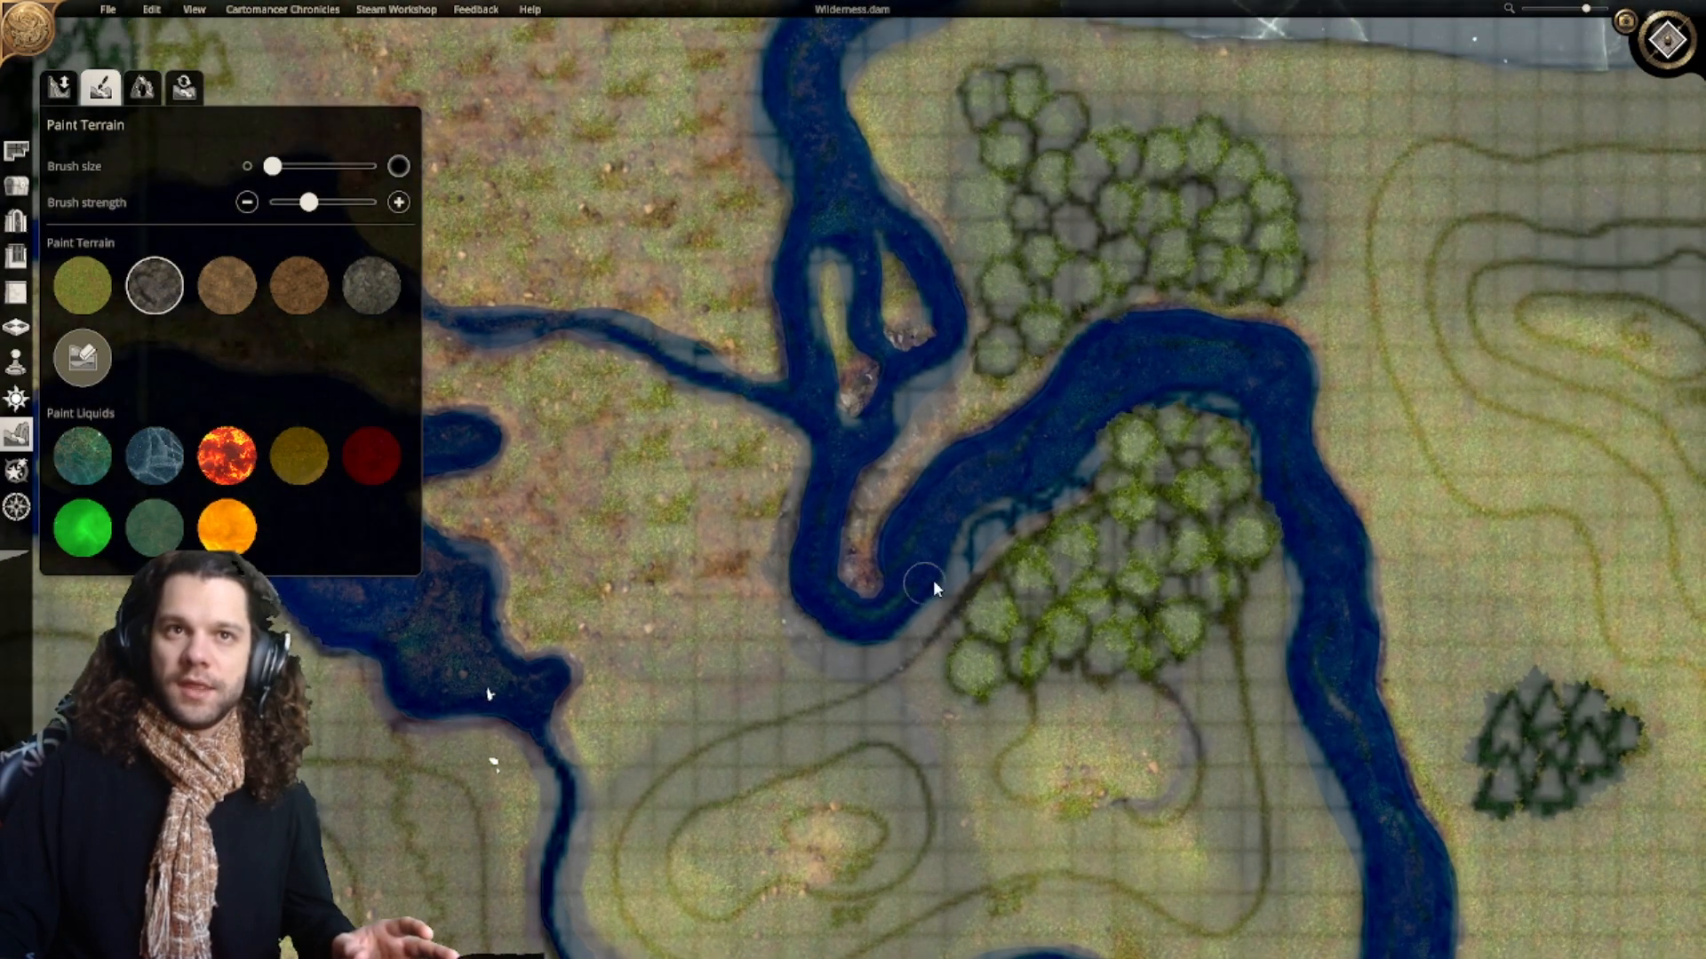
right_drag(935, 579, 850, 605)
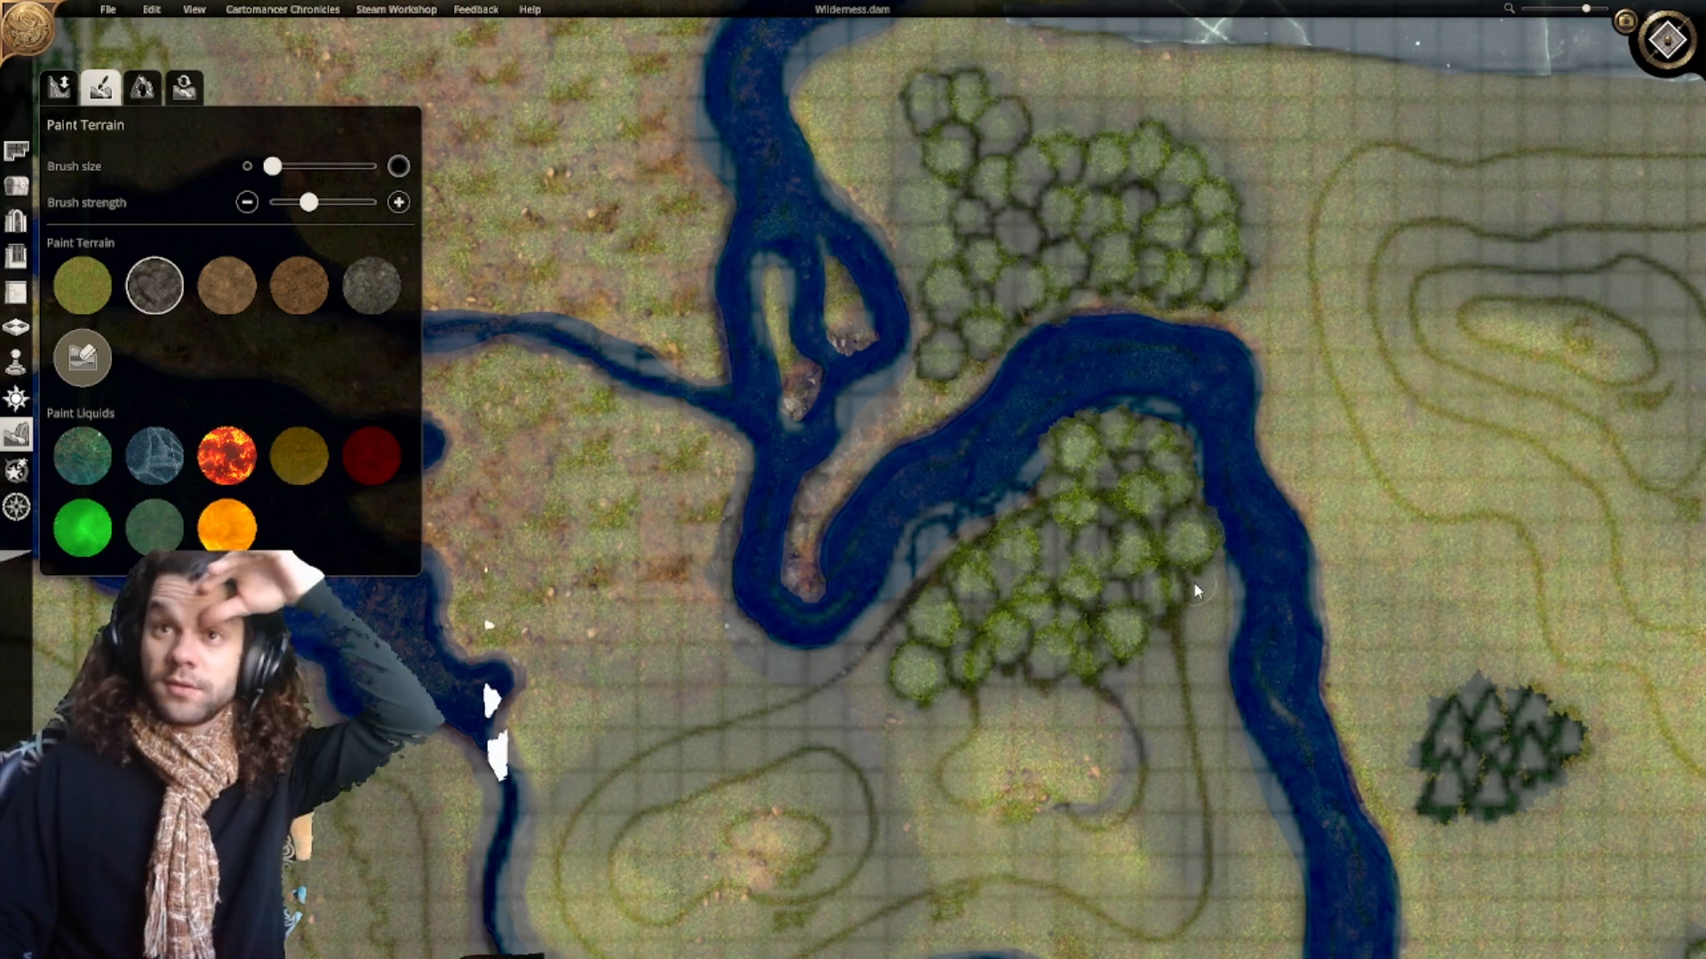
right_drag(1177, 583, 1144, 394)
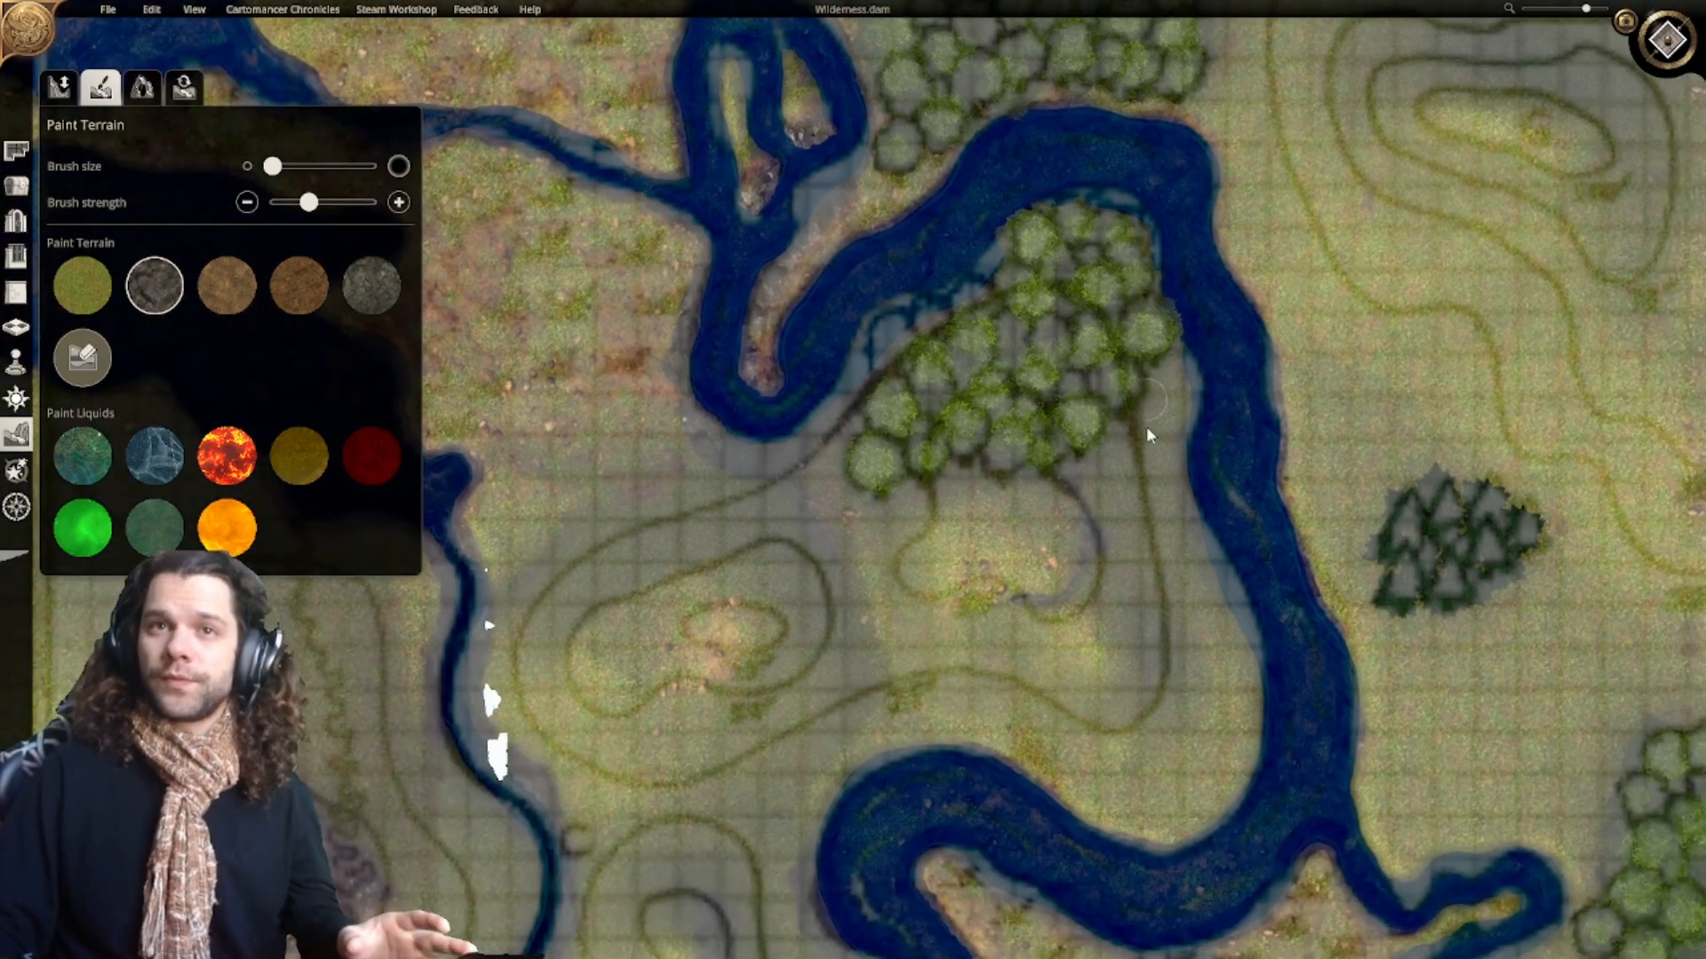
right_drag(807, 620, 891, 677)
scroll(913, 540, up, 5)
scroll(913, 540, down, 3)
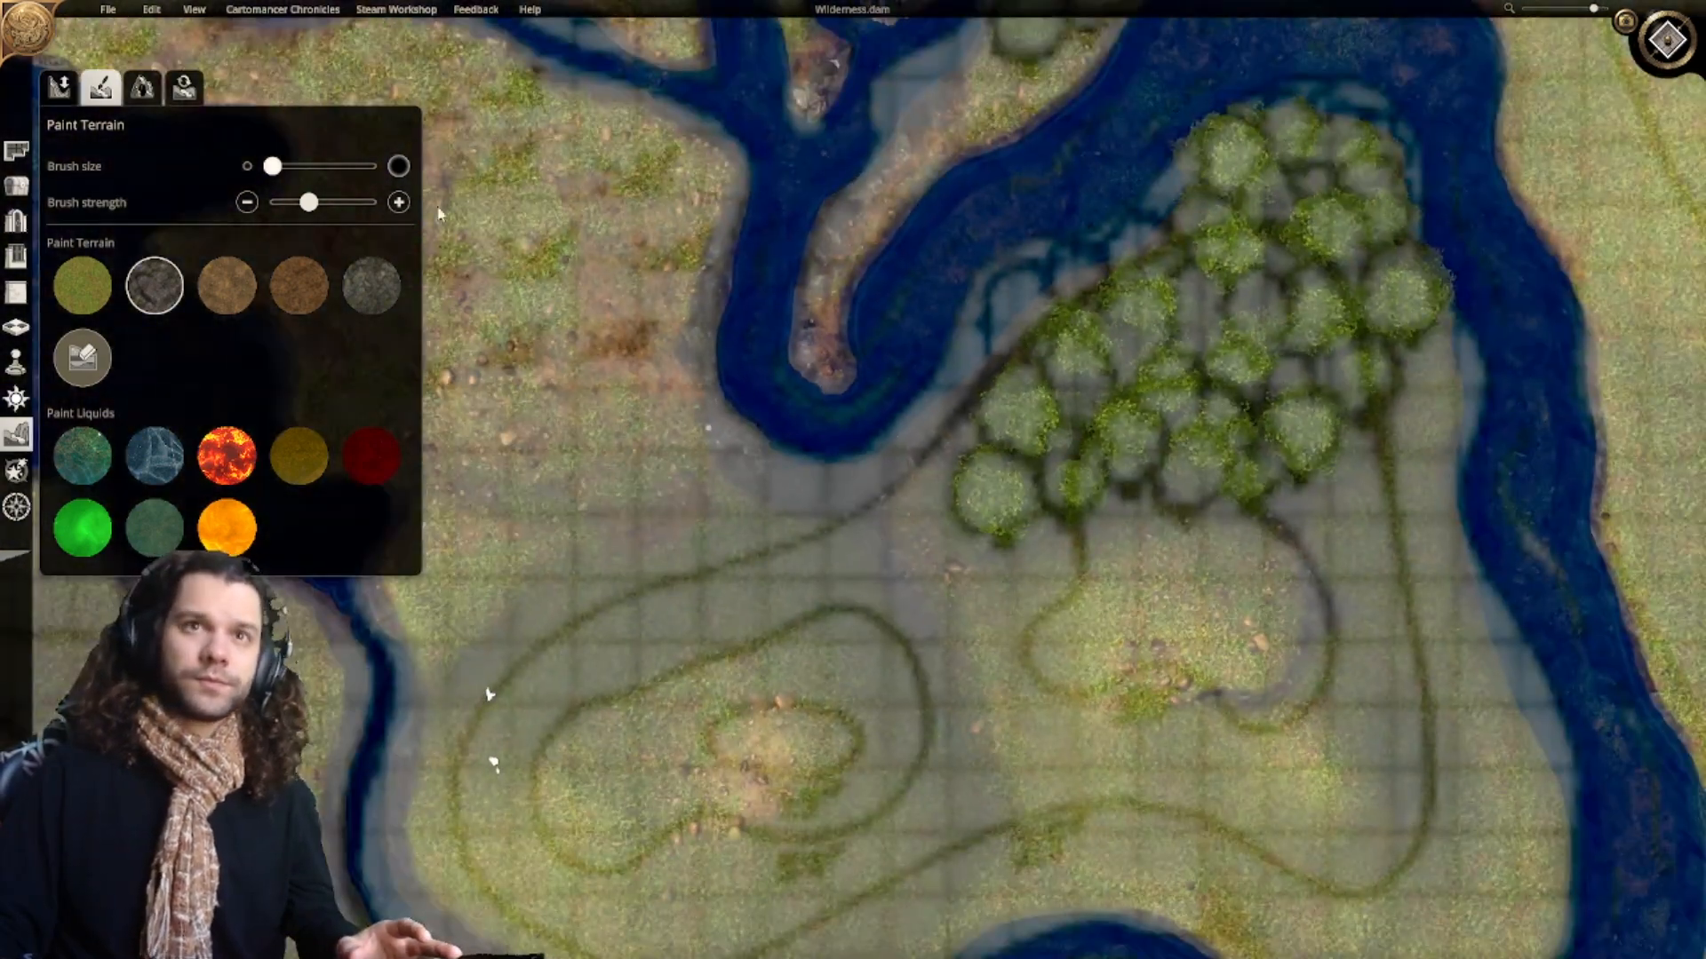
Step: Strengthen the grey rock along the river bend's western bank at maximum brush strength and blend its edge with grass terrain
right_drag(897, 505, 874, 628)
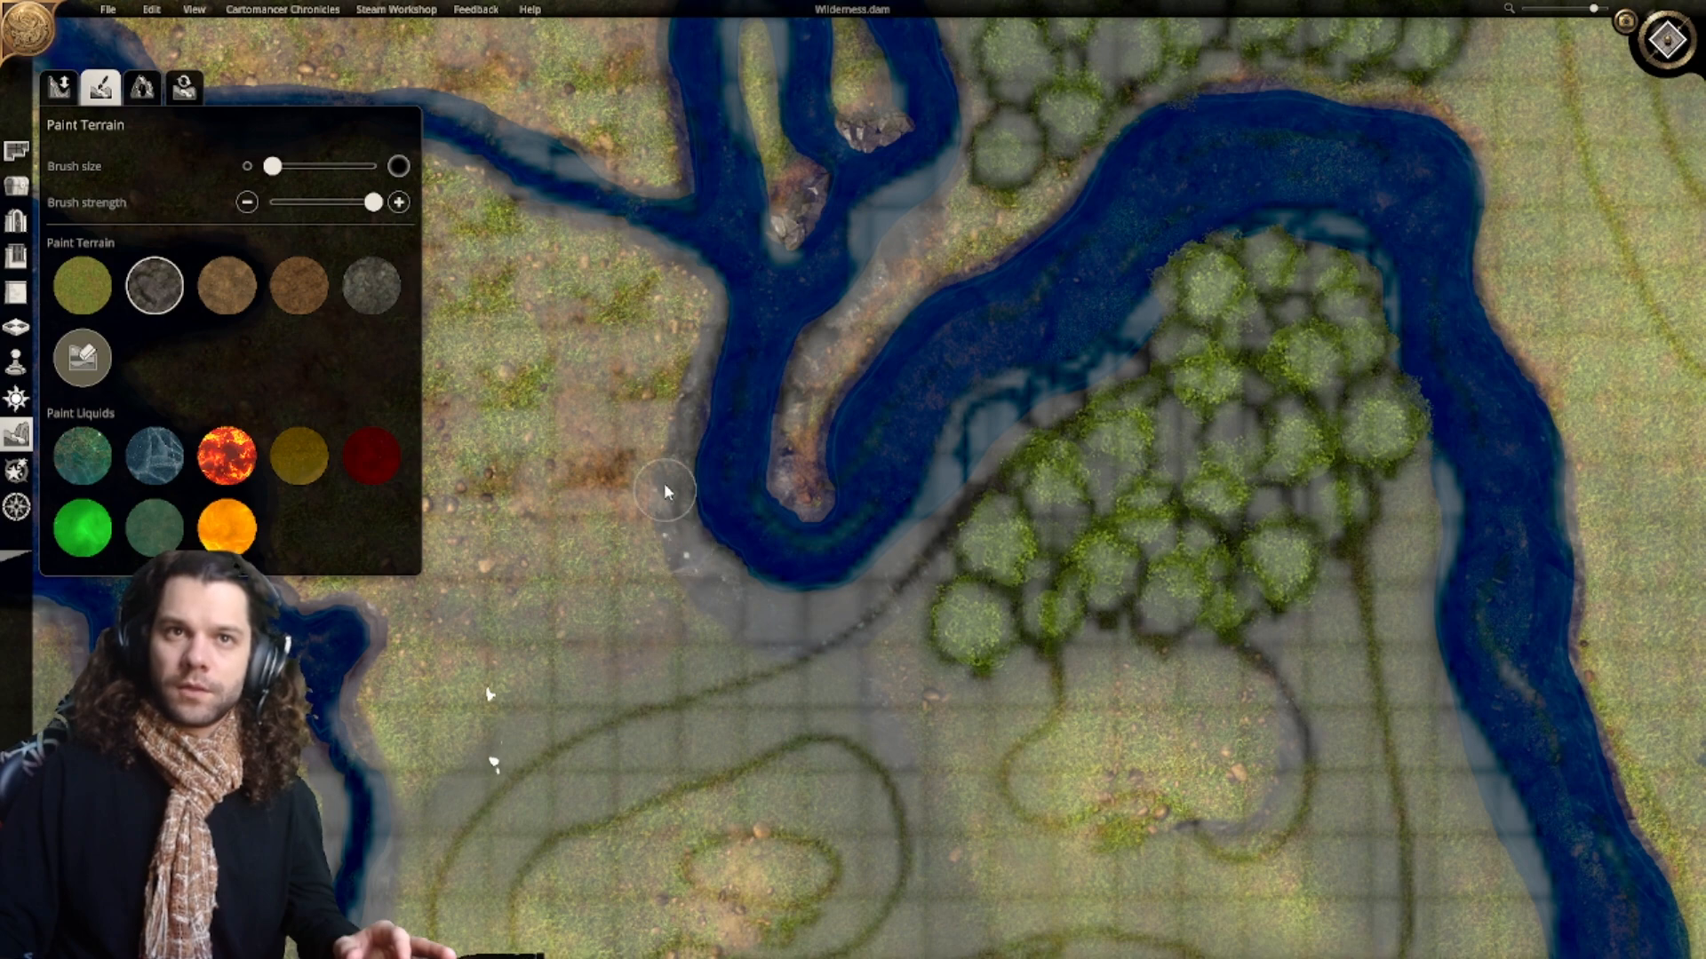
scroll(712, 355, down, 2)
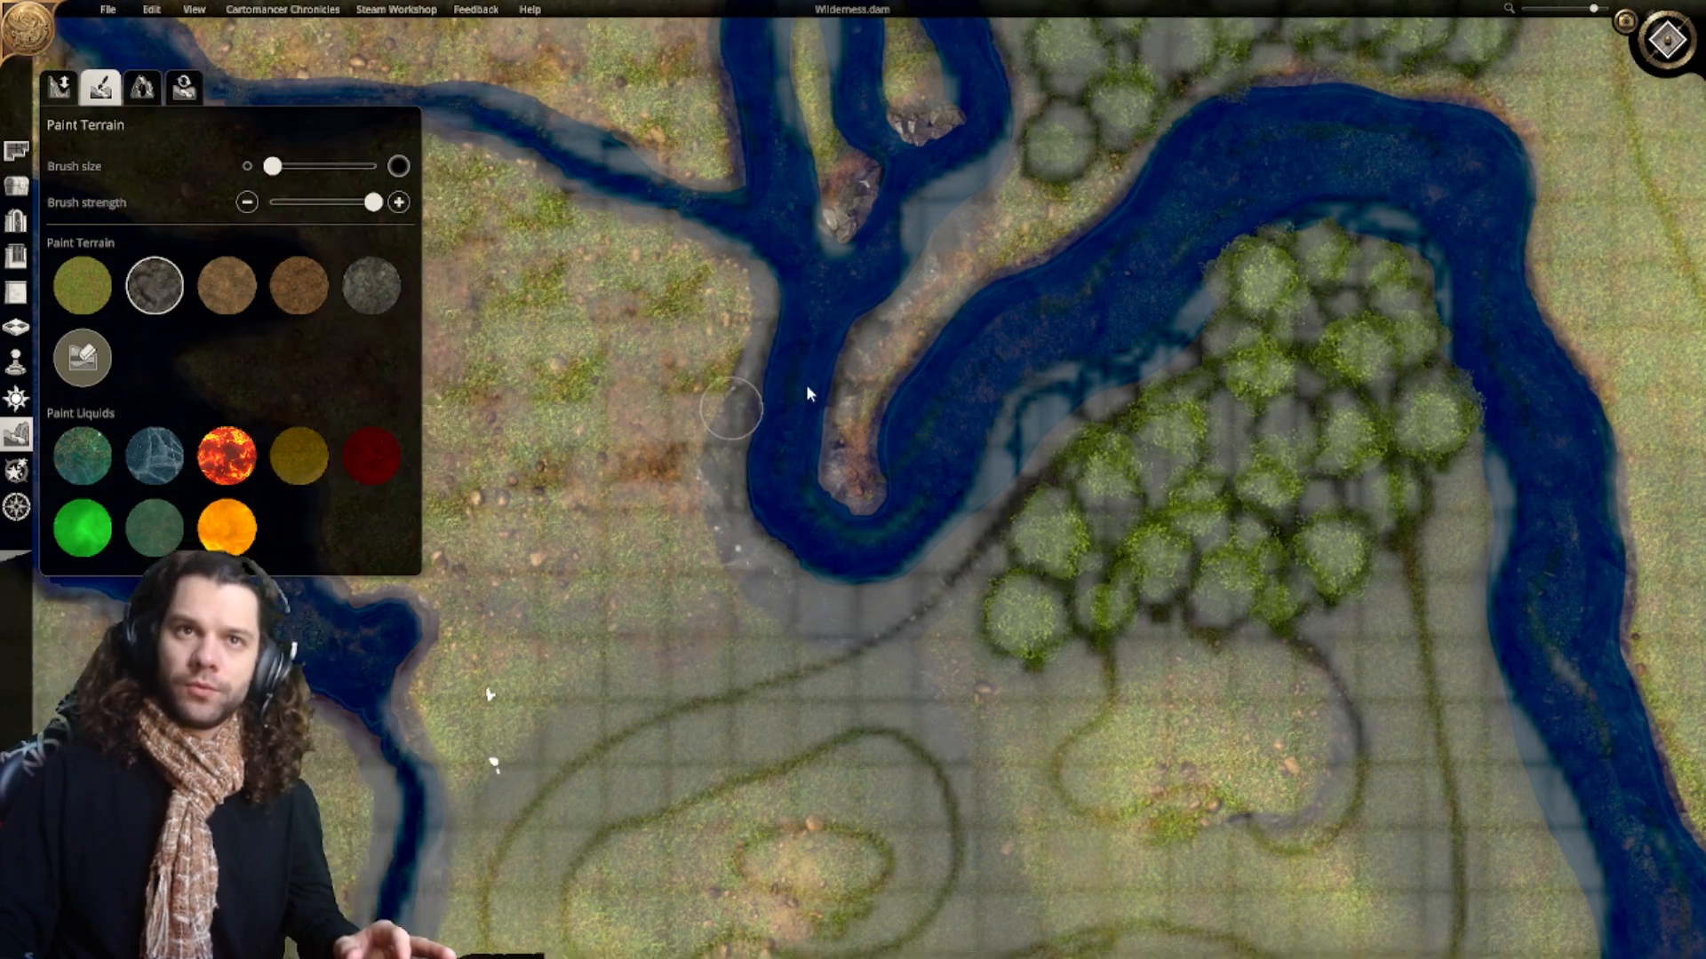
scroll(977, 529, up, 3)
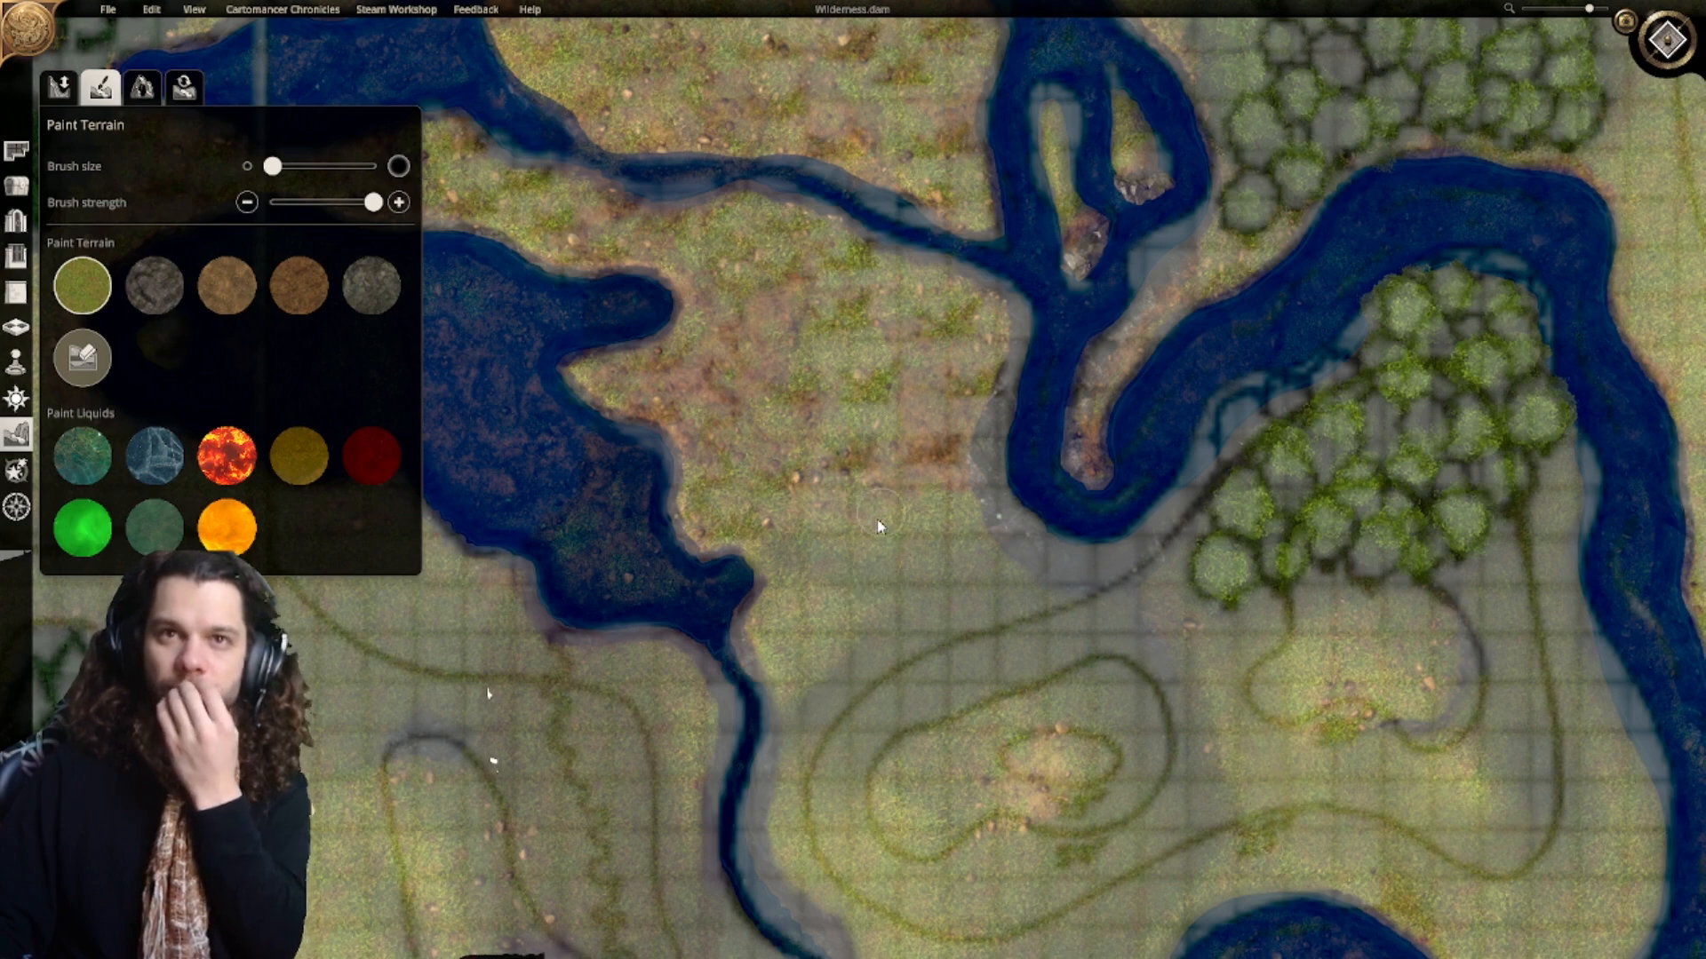
Step: Flatten the banks along the western tributary to narrow its channel, finishing with the Smooth terrain brush
middle_drag(887, 552, 888, 471)
scroll(888, 472, down, 2)
middle_drag(1076, 447, 1023, 611)
middle_drag(952, 565, 1044, 668)
scroll(978, 531, up, 5)
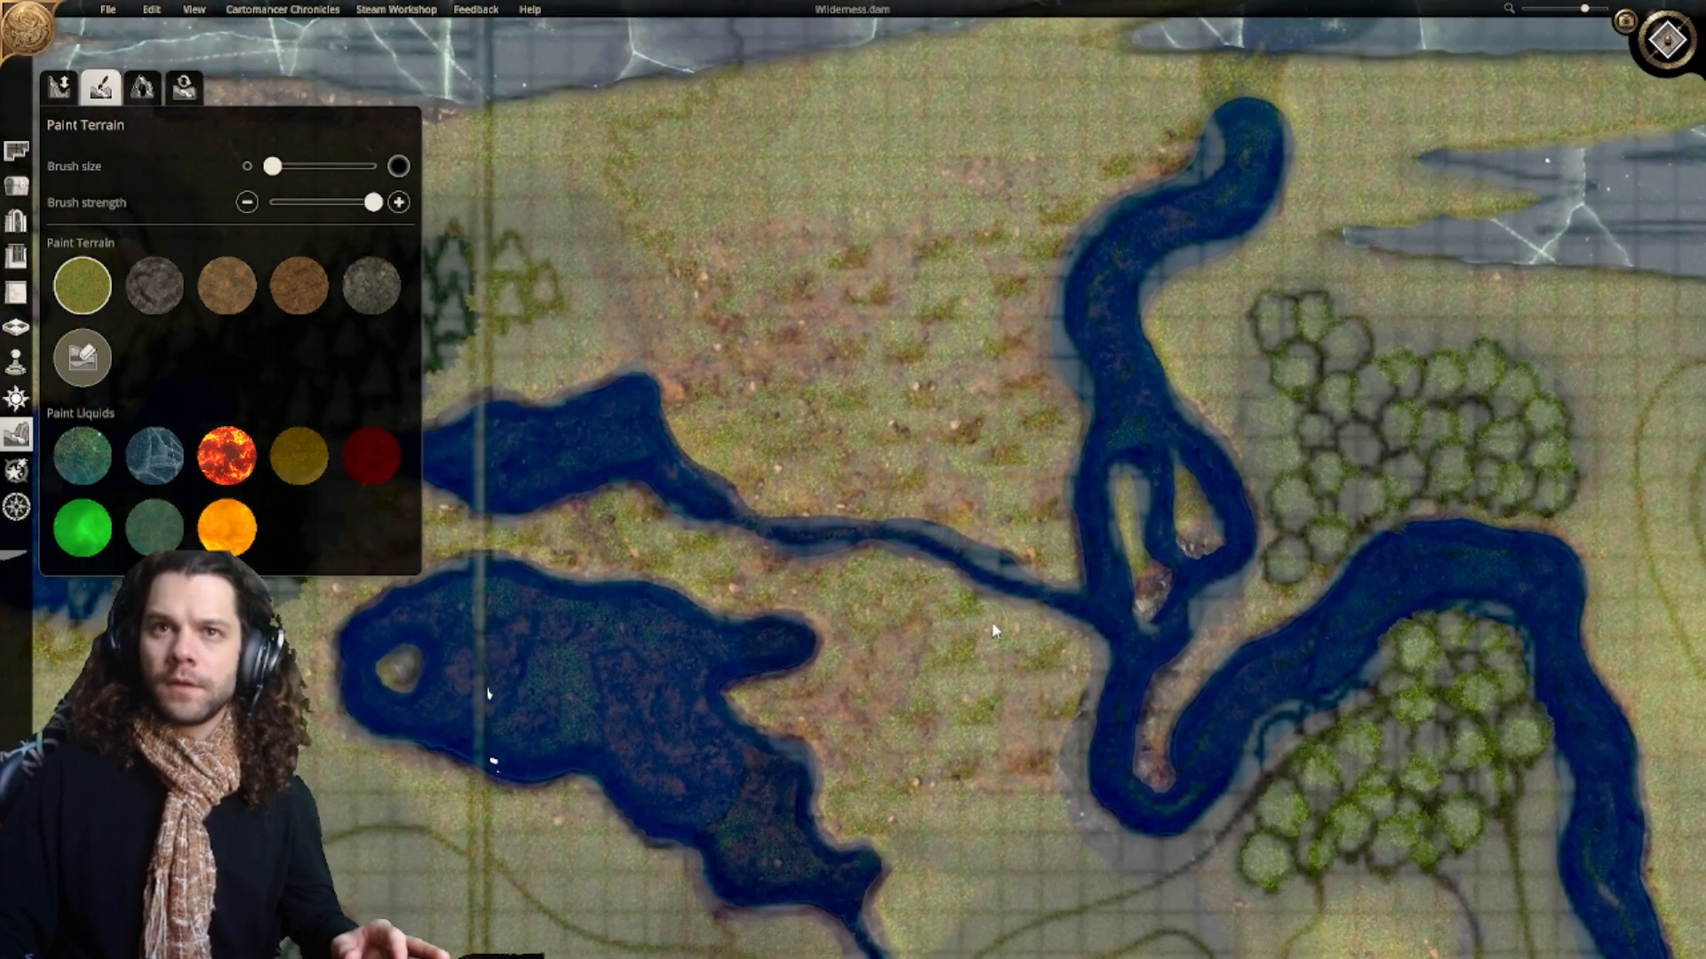
scroll(825, 461, down, 1)
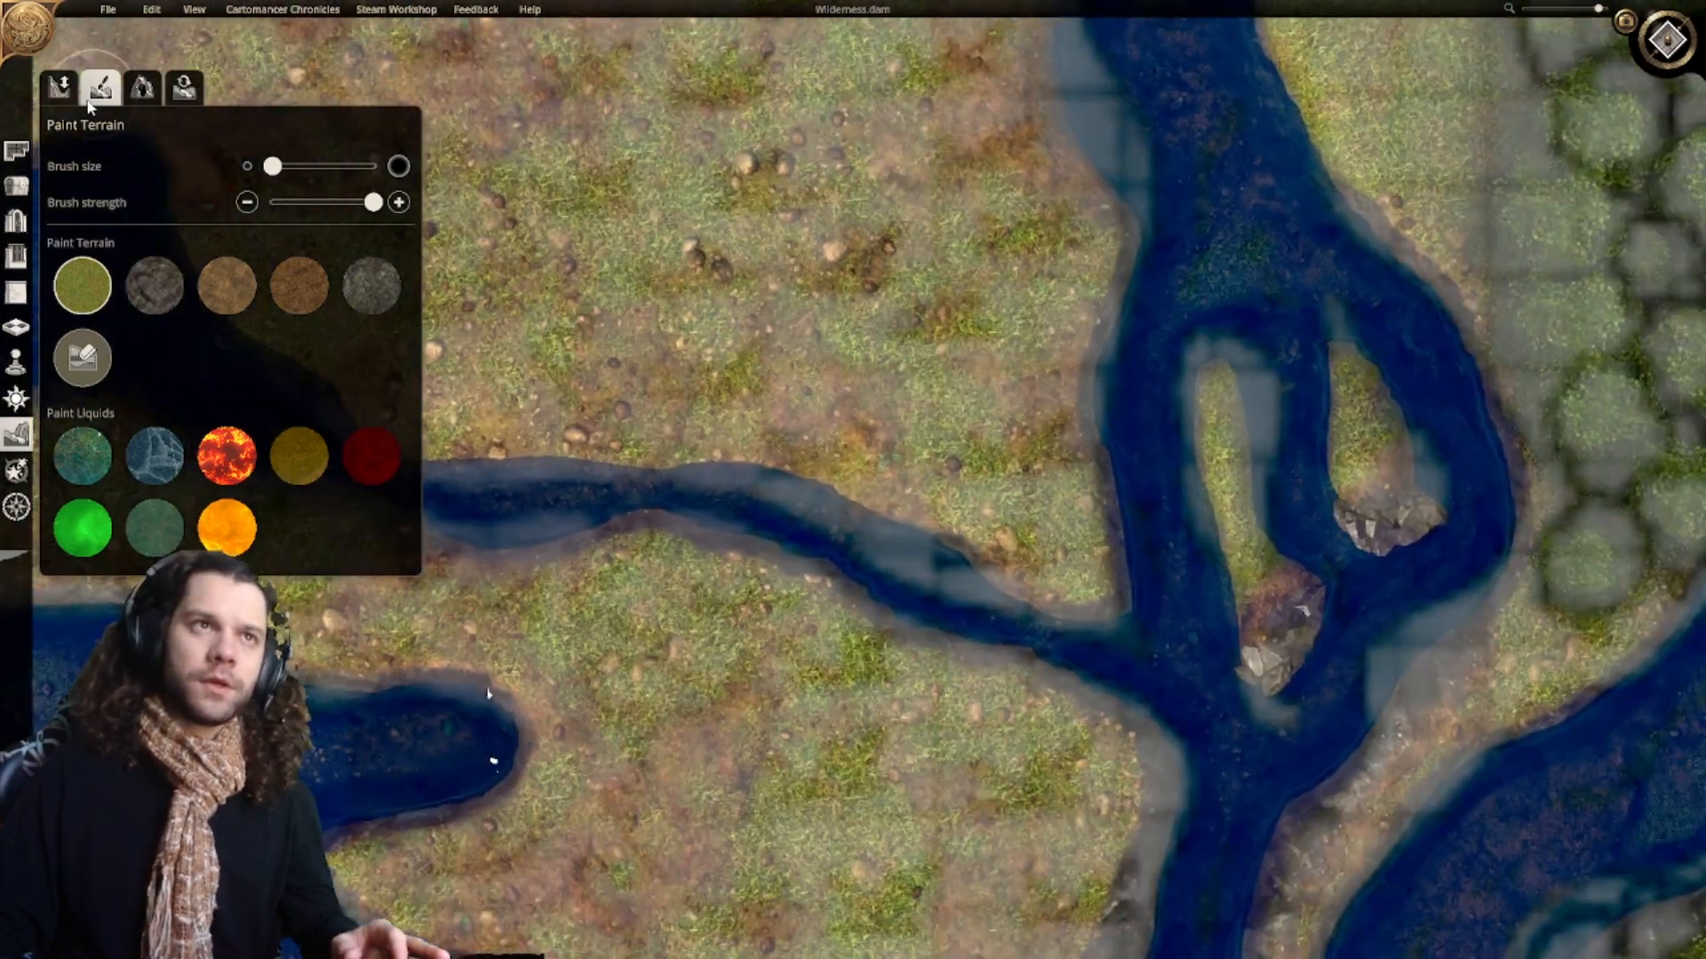
click(64, 89)
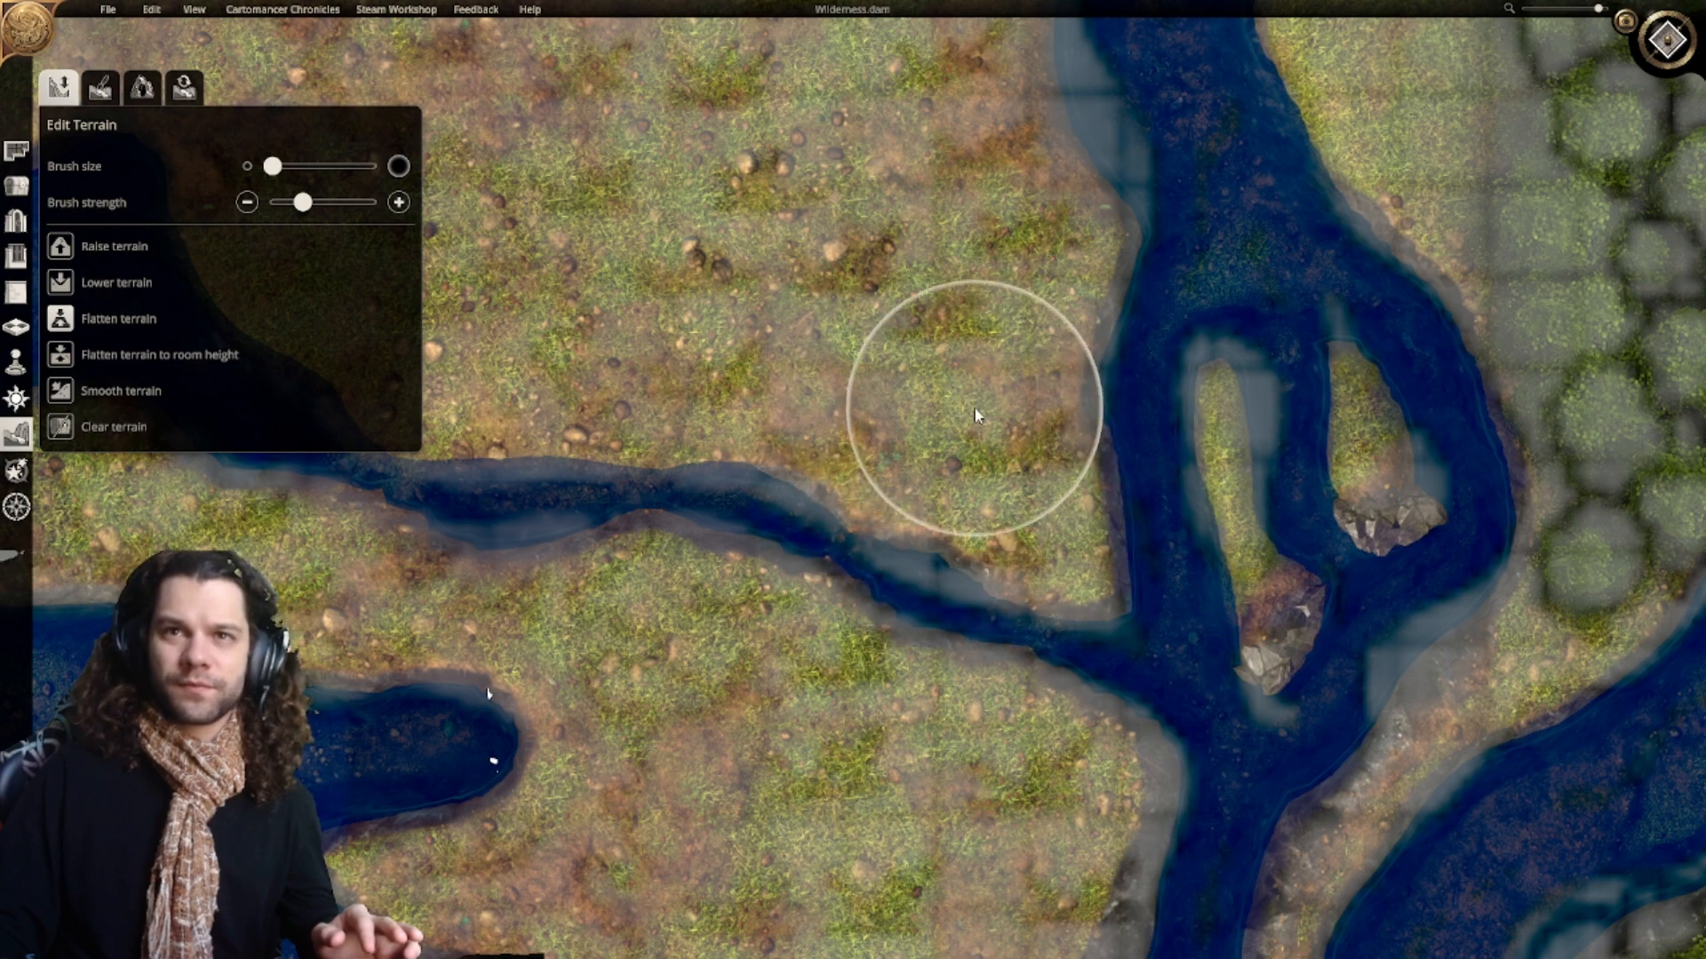
scroll(1022, 417, up, 3)
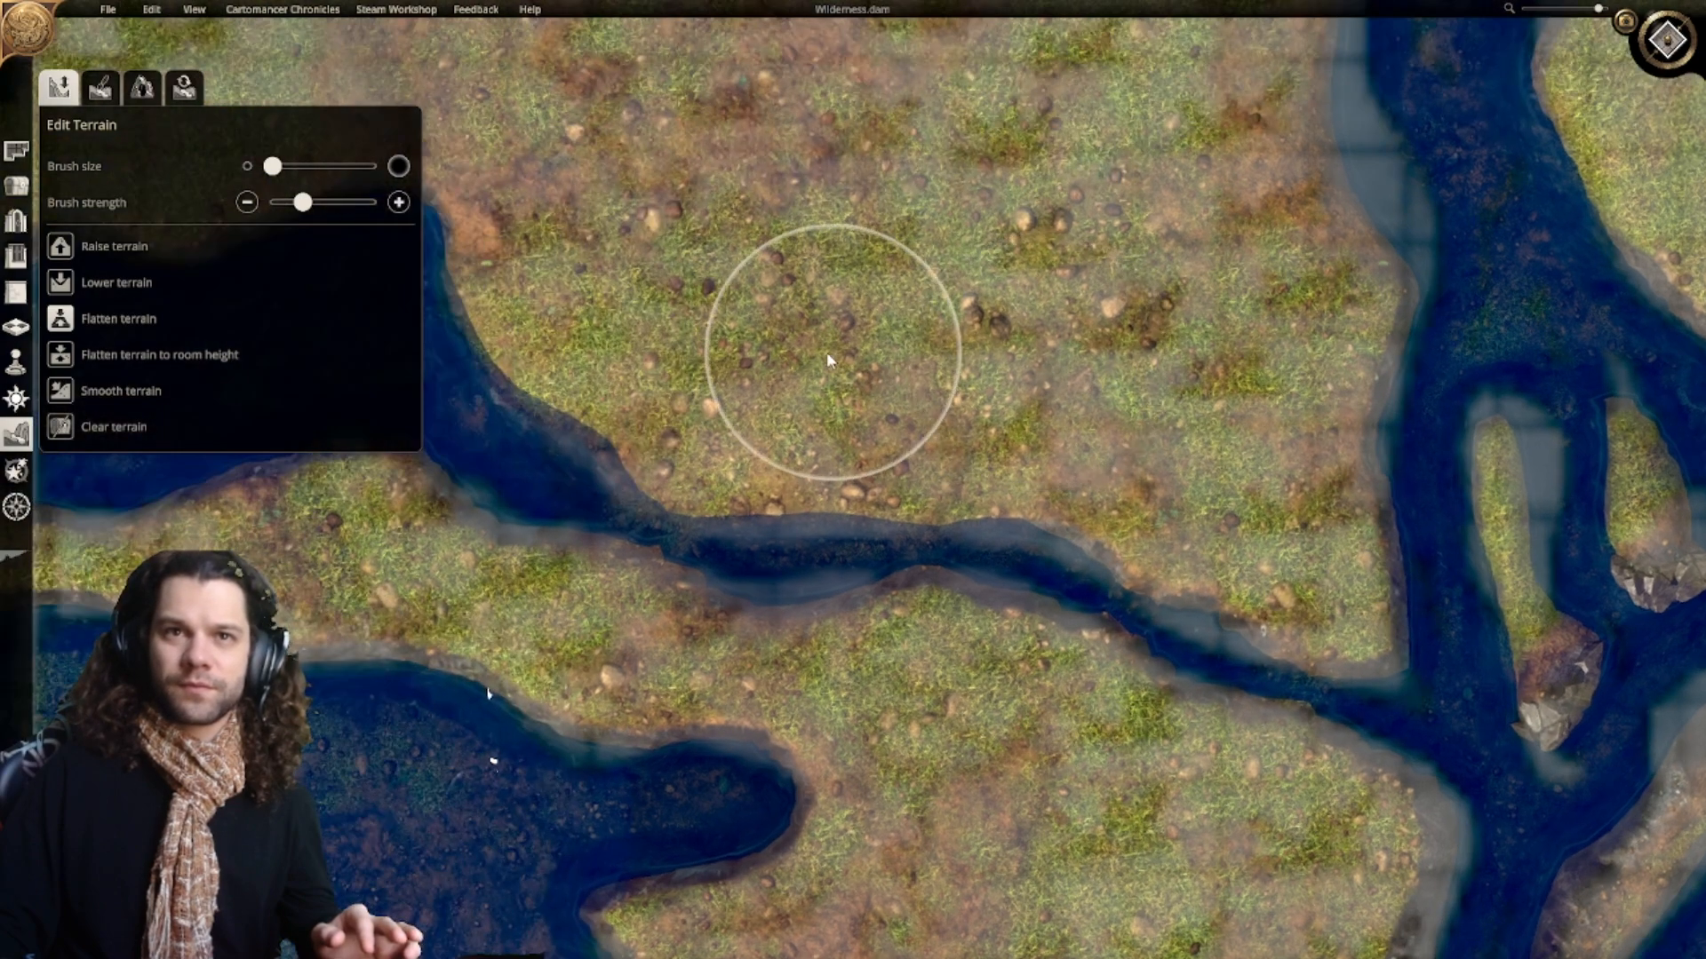
right_drag(788, 369, 1010, 313)
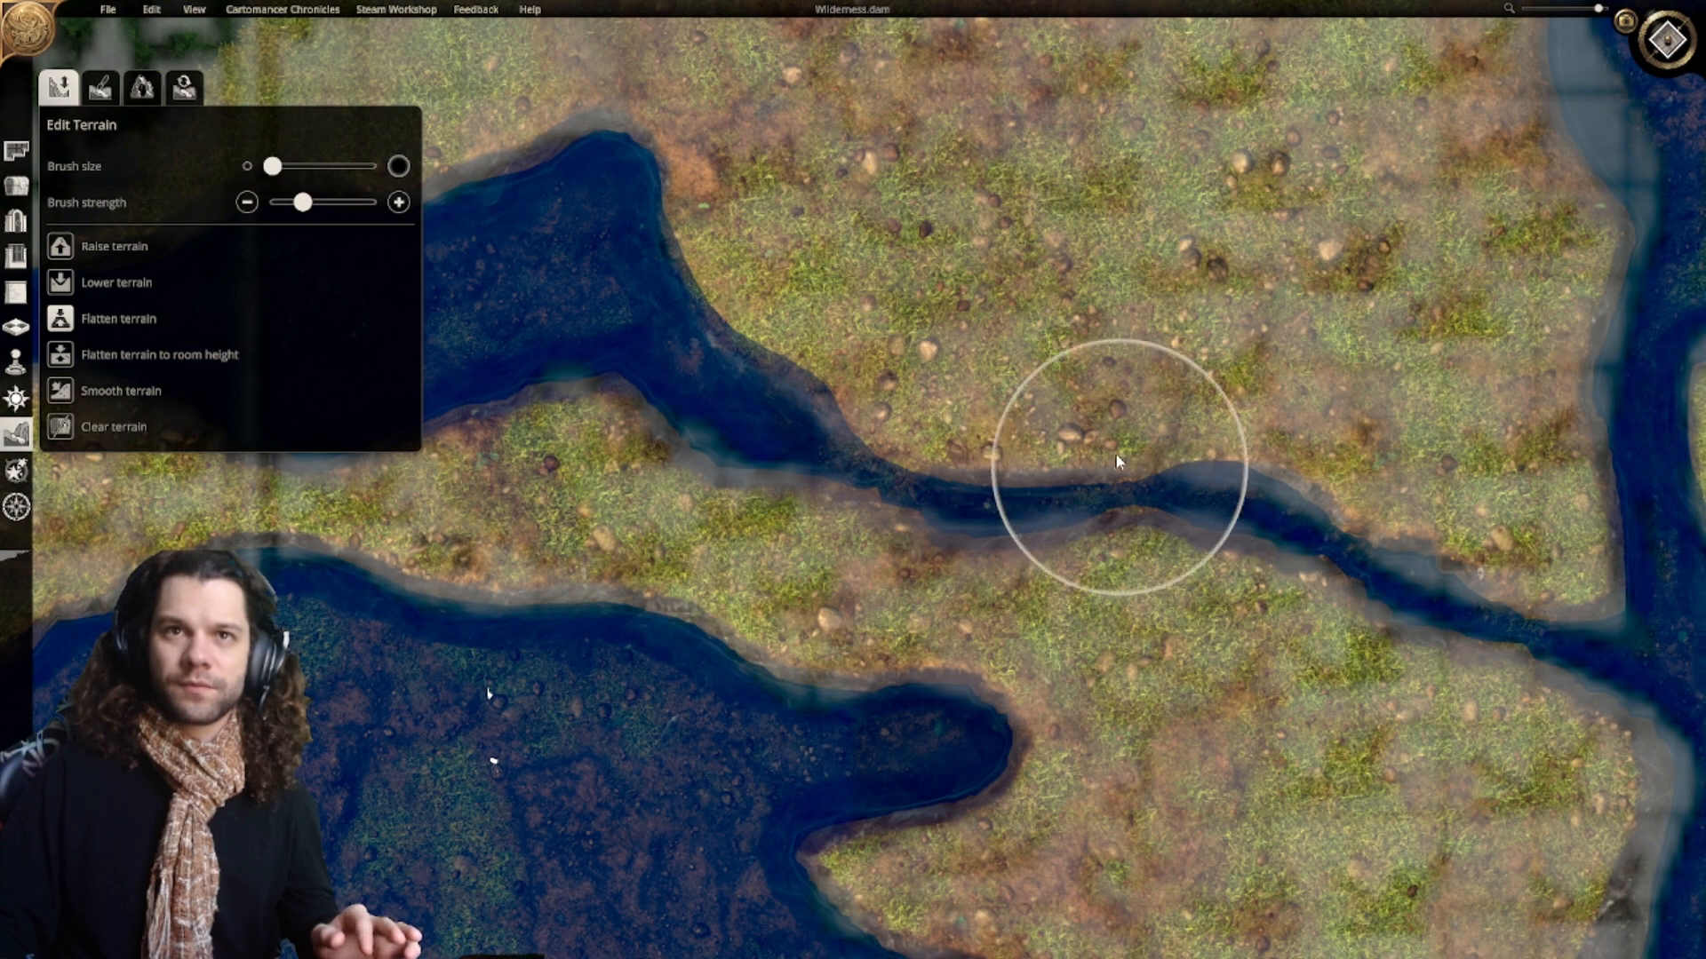
right_drag(1063, 376, 1062, 457)
click(107, 391)
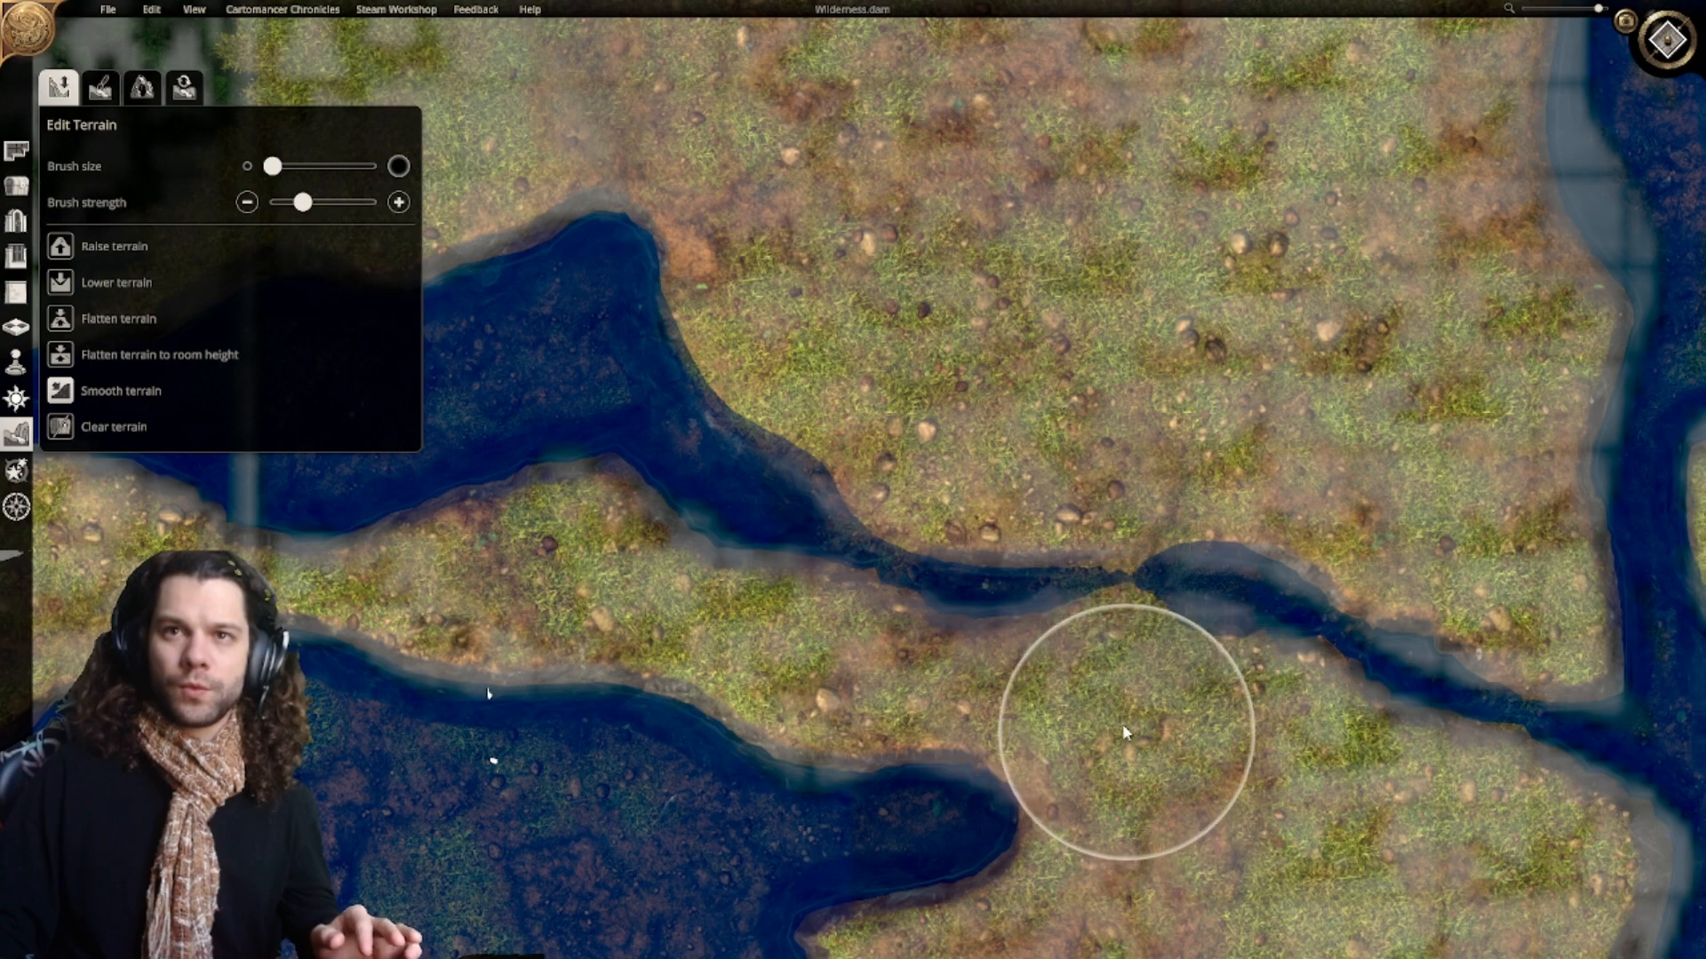
Step: Survey the map from the northern lake and river bends down to the unfinished southern forest sections
scroll(1073, 558, down, 5)
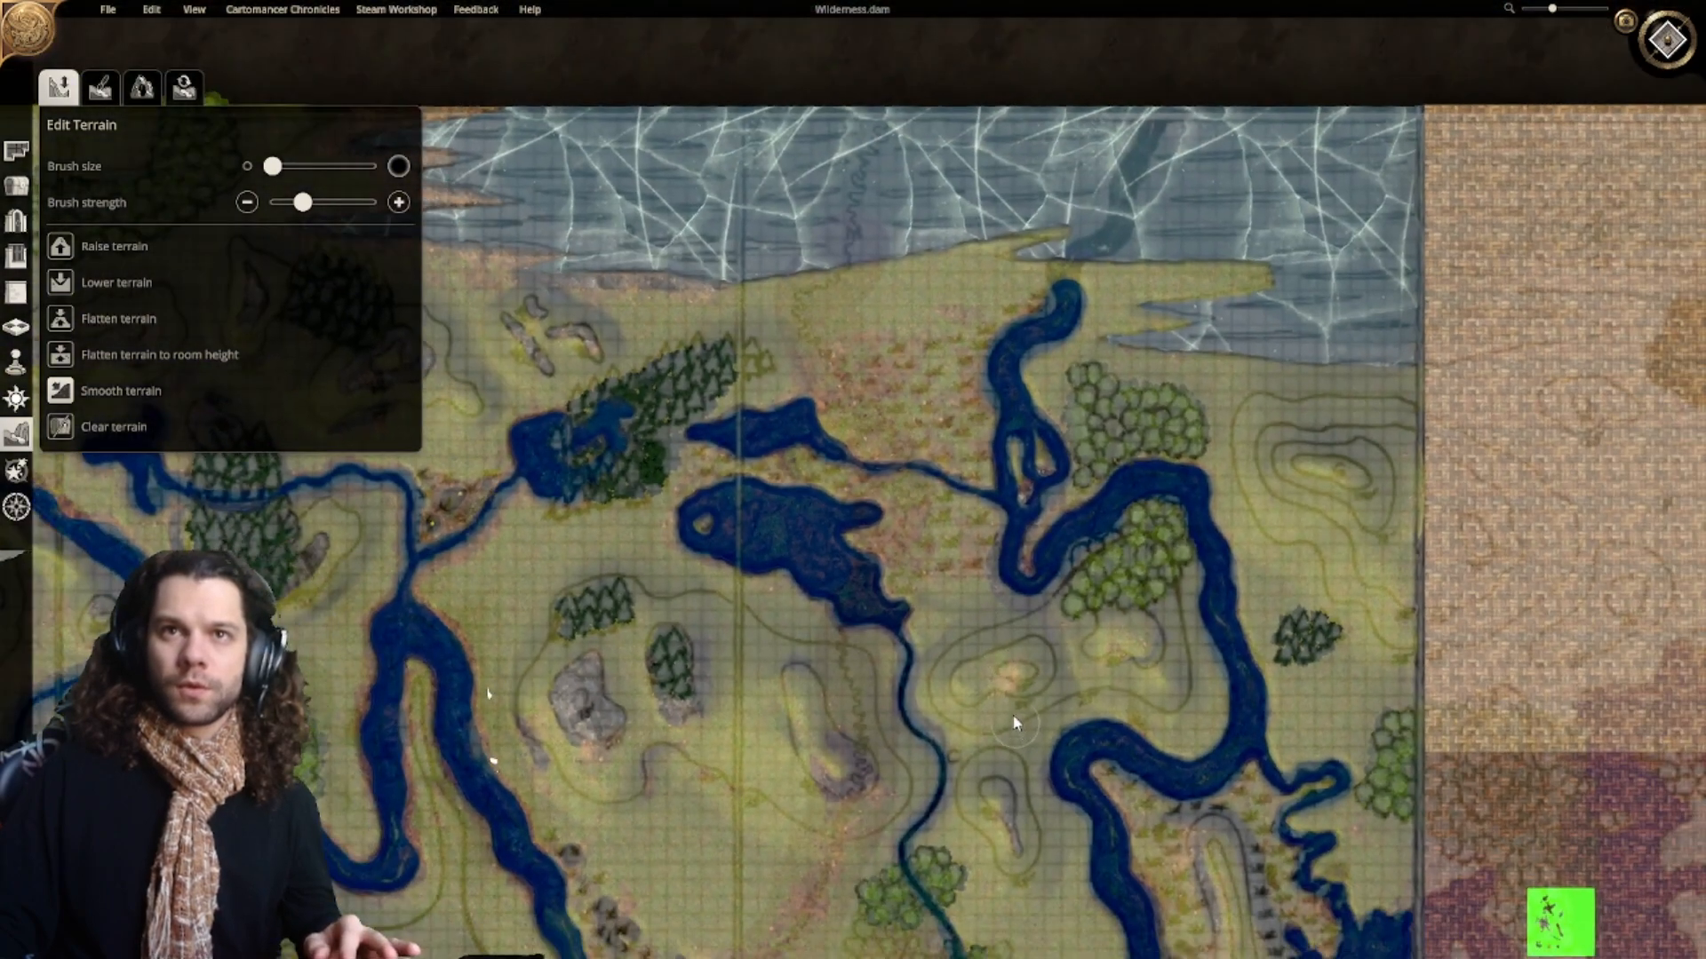
right_drag(1014, 716, 910, 675)
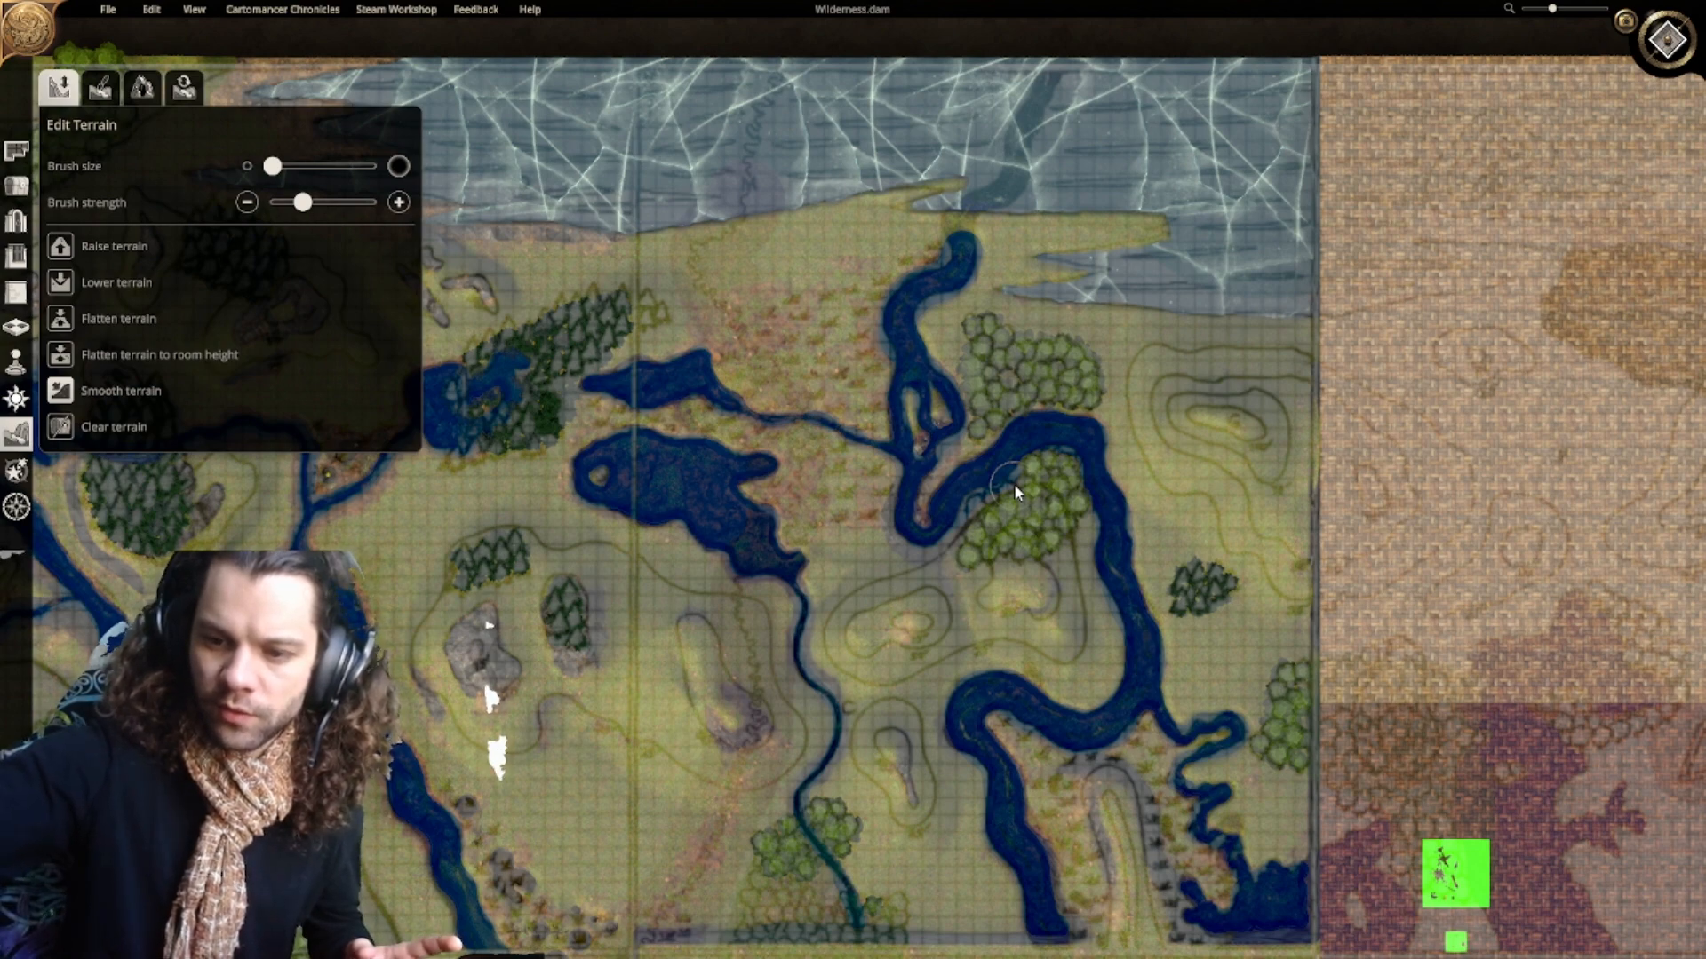
right_drag(982, 640, 904, 565)
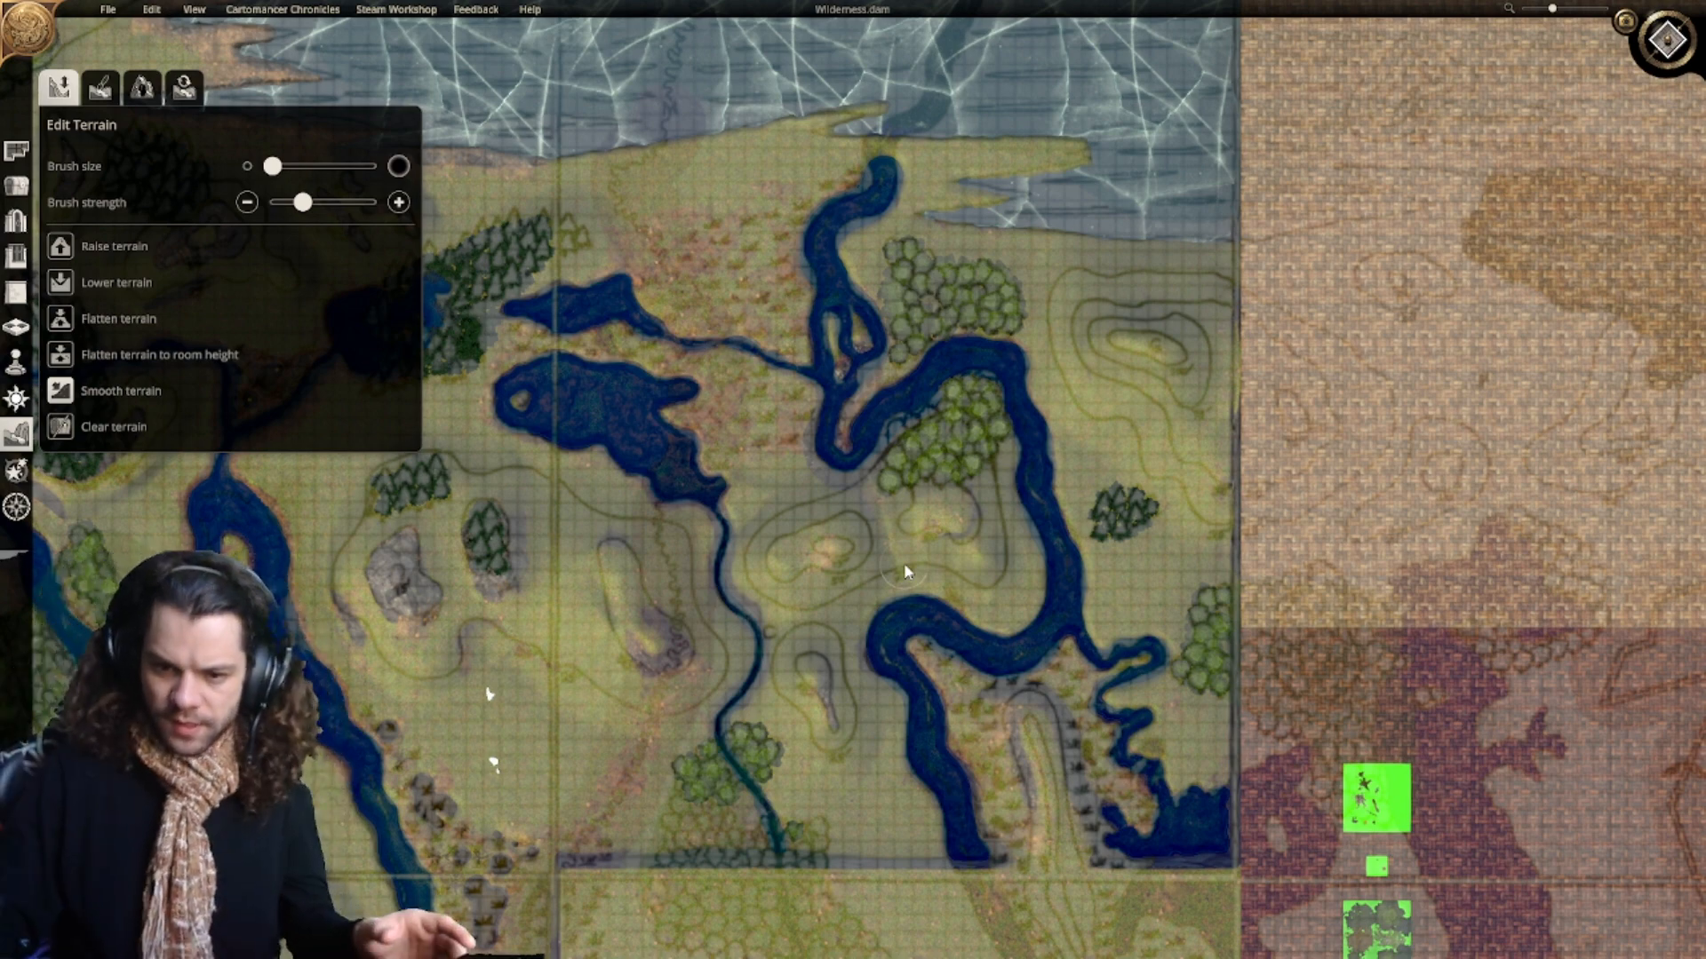
scroll(946, 449, up, 5)
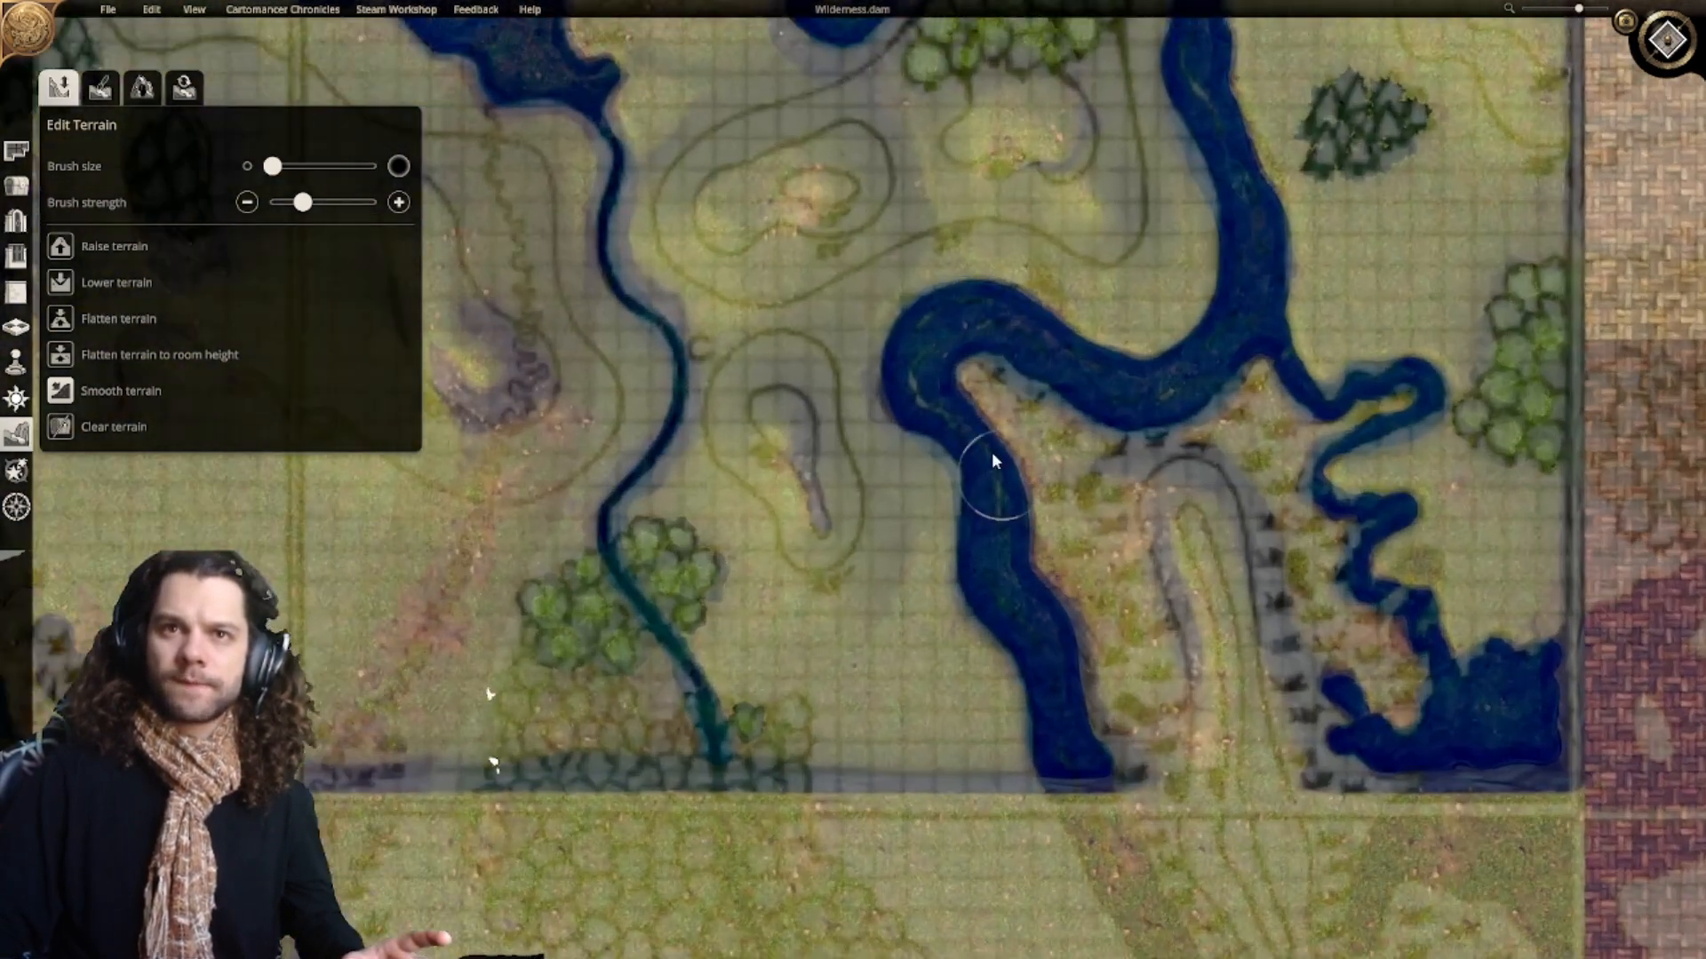
scroll(991, 452, up, 3)
right_drag(968, 356, 1100, 329)
scroll(1102, 336, down, 5)
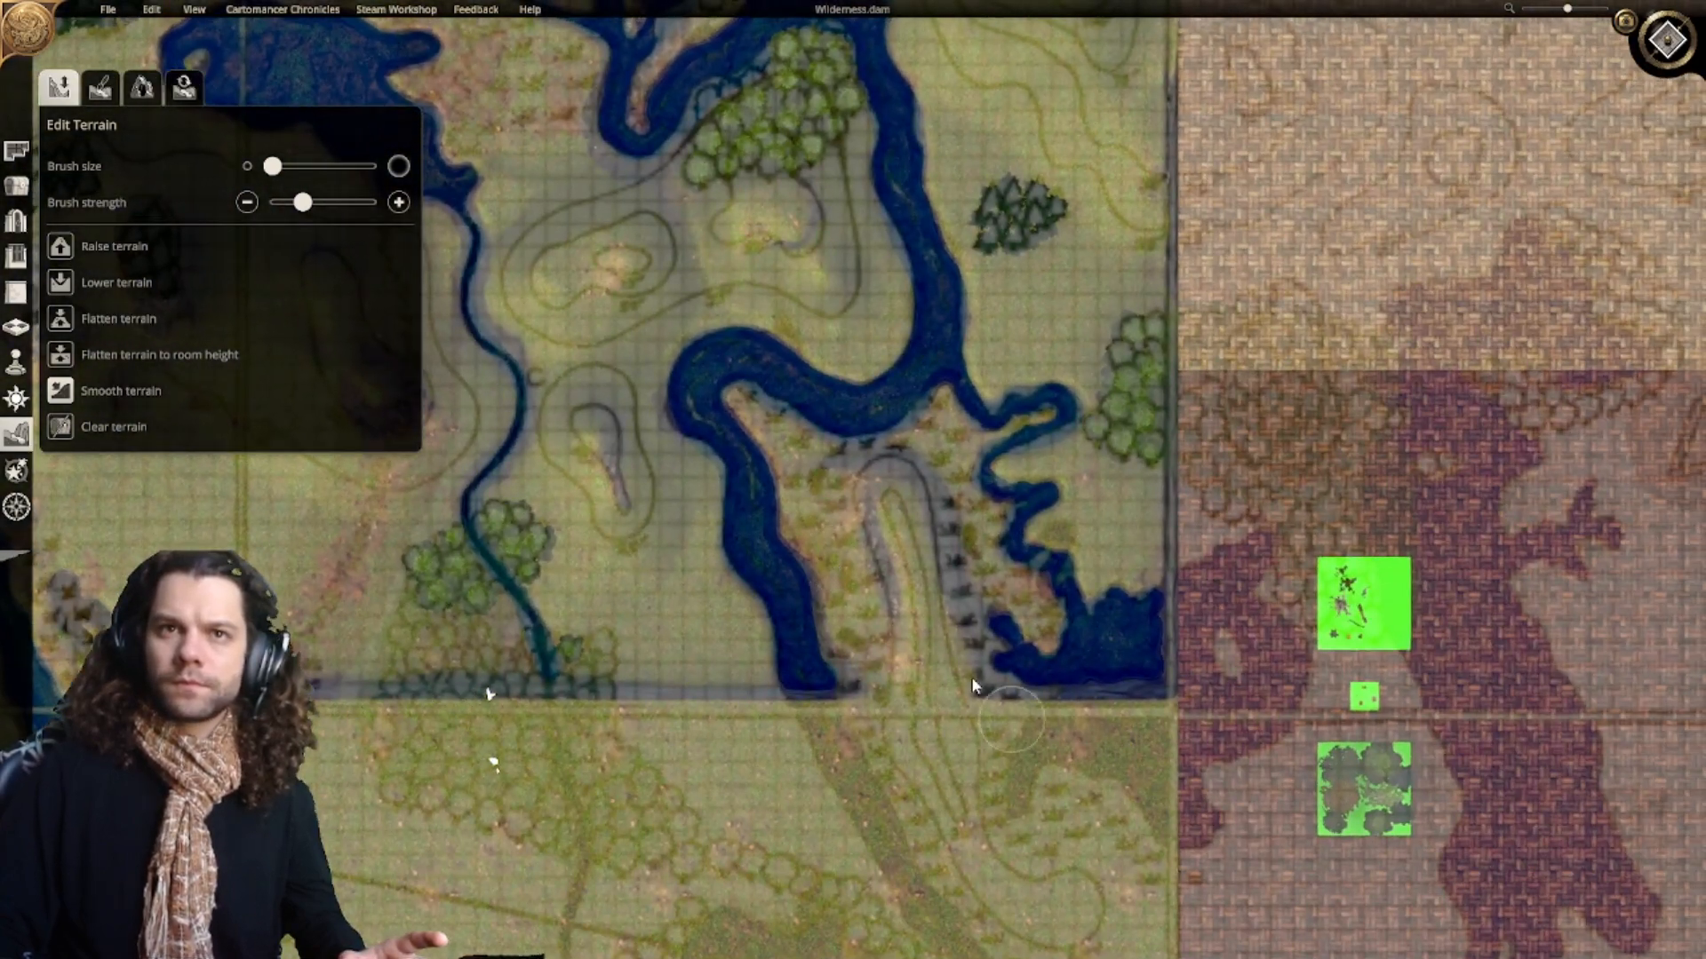
right_drag(878, 514, 1002, 681)
right_drag(917, 333, 1014, 557)
scroll(934, 482, down, 2)
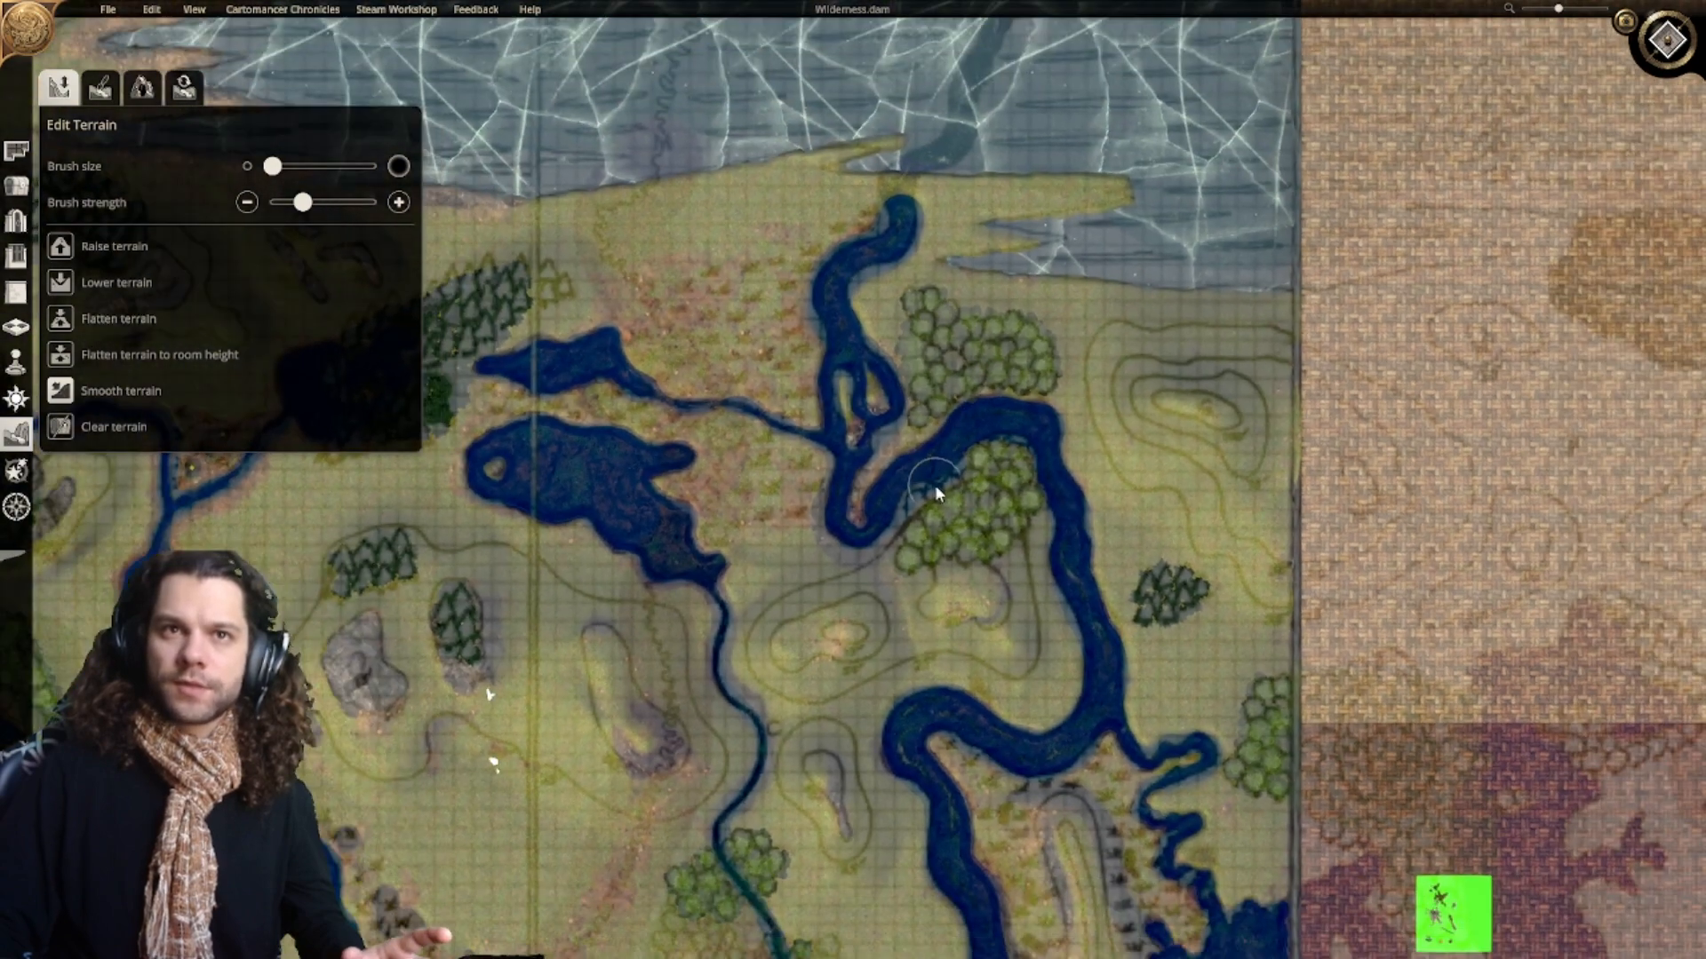
right_drag(908, 460, 979, 552)
scroll(813, 458, up, 3)
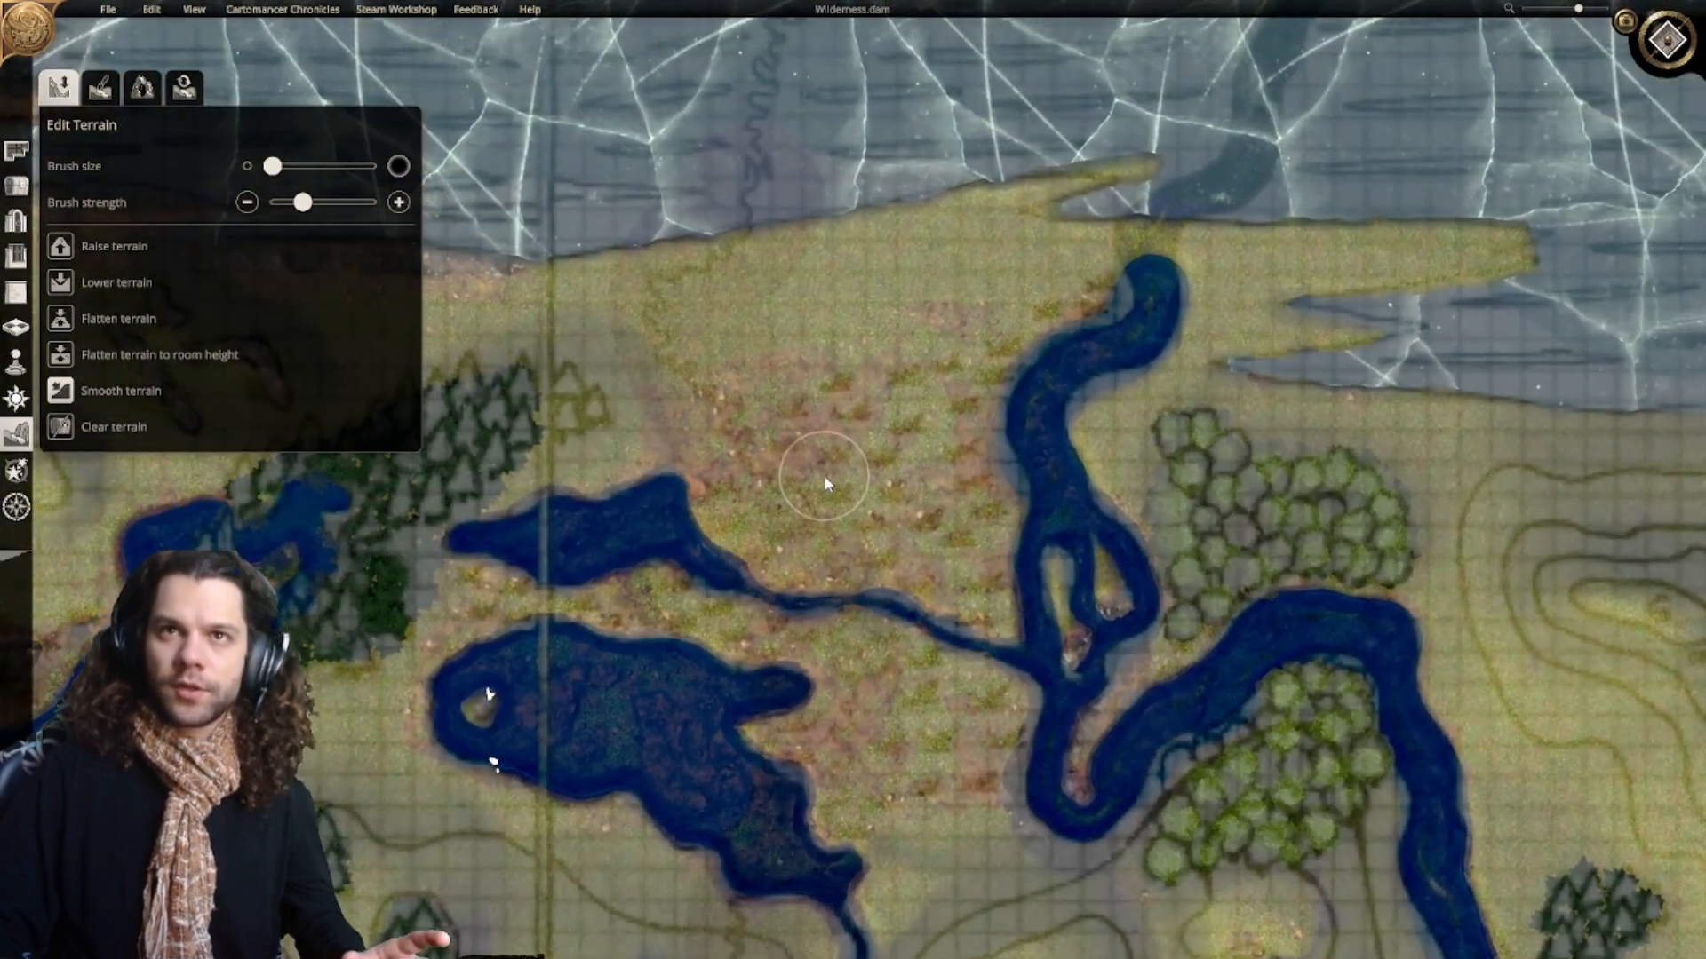
right_drag(811, 495, 823, 419)
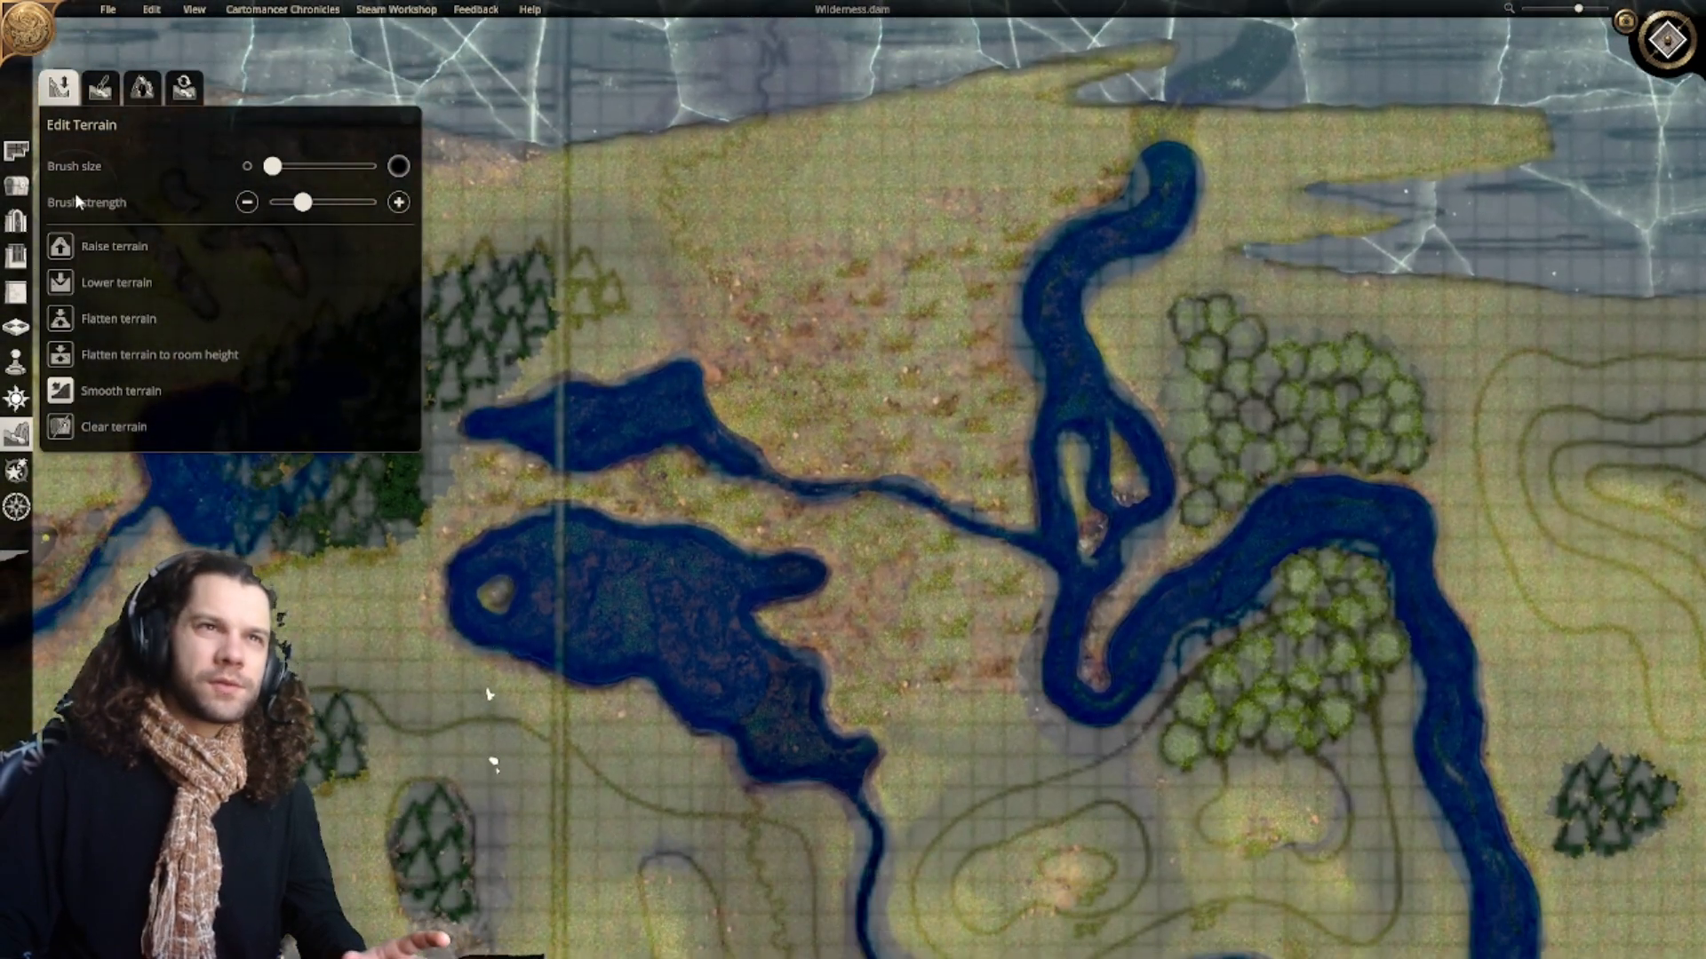
scroll(924, 293, down, 4)
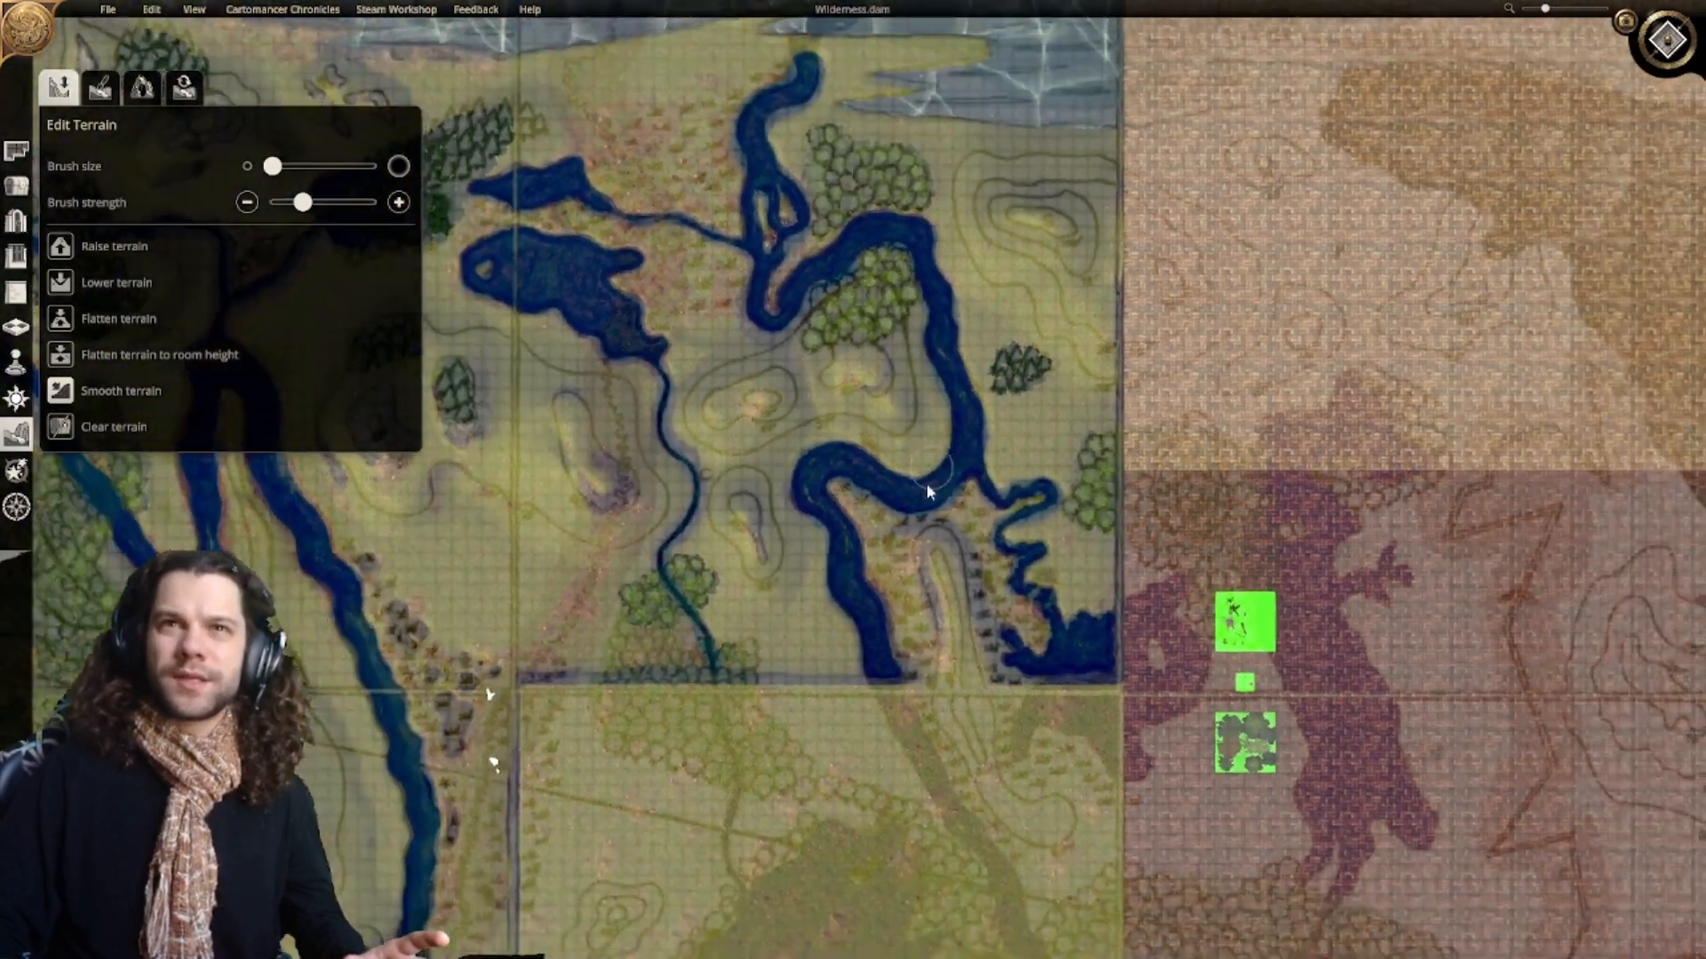
scroll(926, 484, down, 1)
right_drag(914, 558, 922, 207)
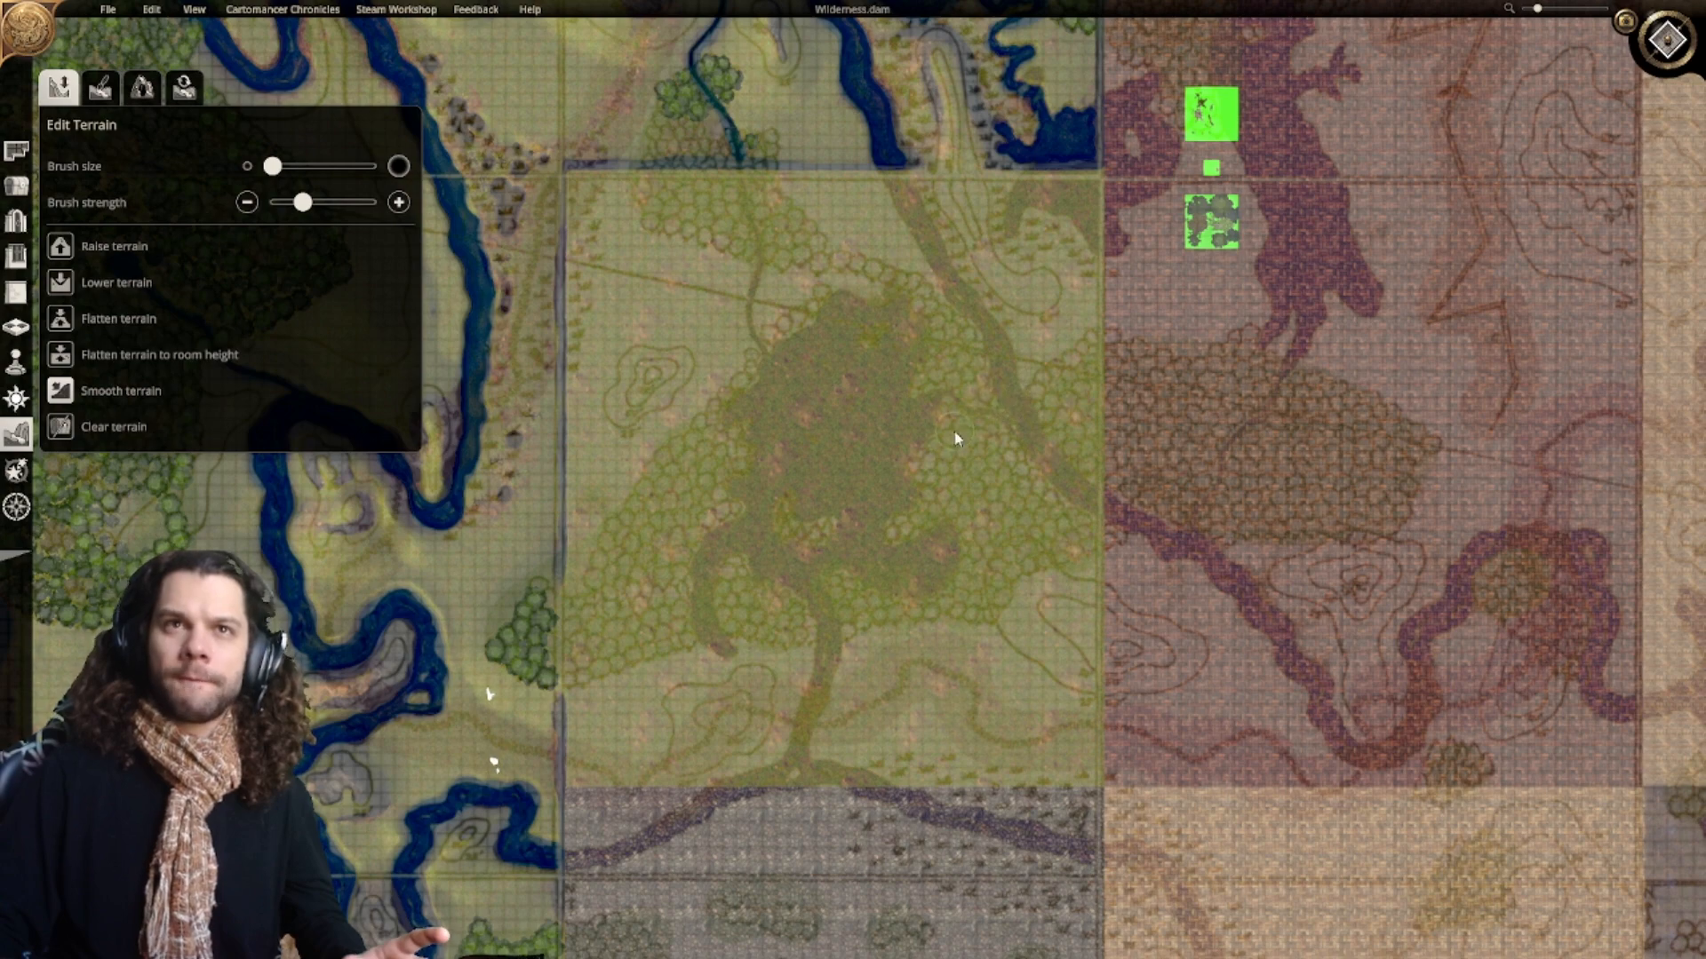
Step: Set the brush to maximum strength and flatten the sketched contour strip running south from the narrow peninsula
scroll(921, 177, up, 5)
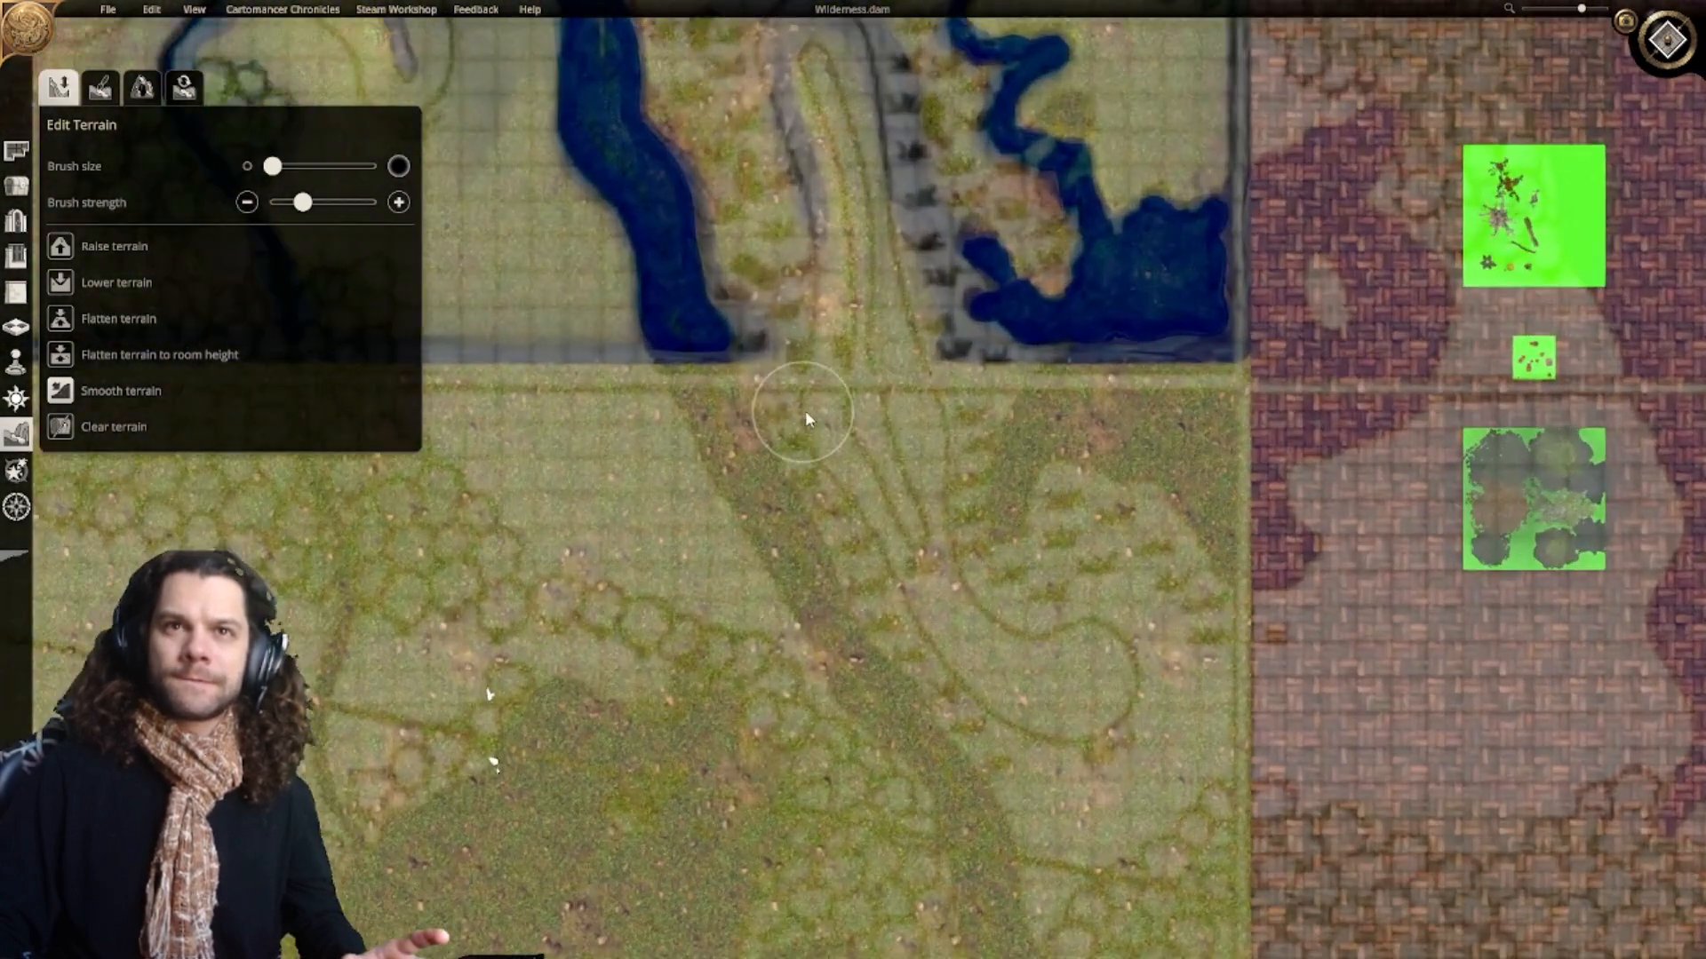
scroll(768, 449, up, 1)
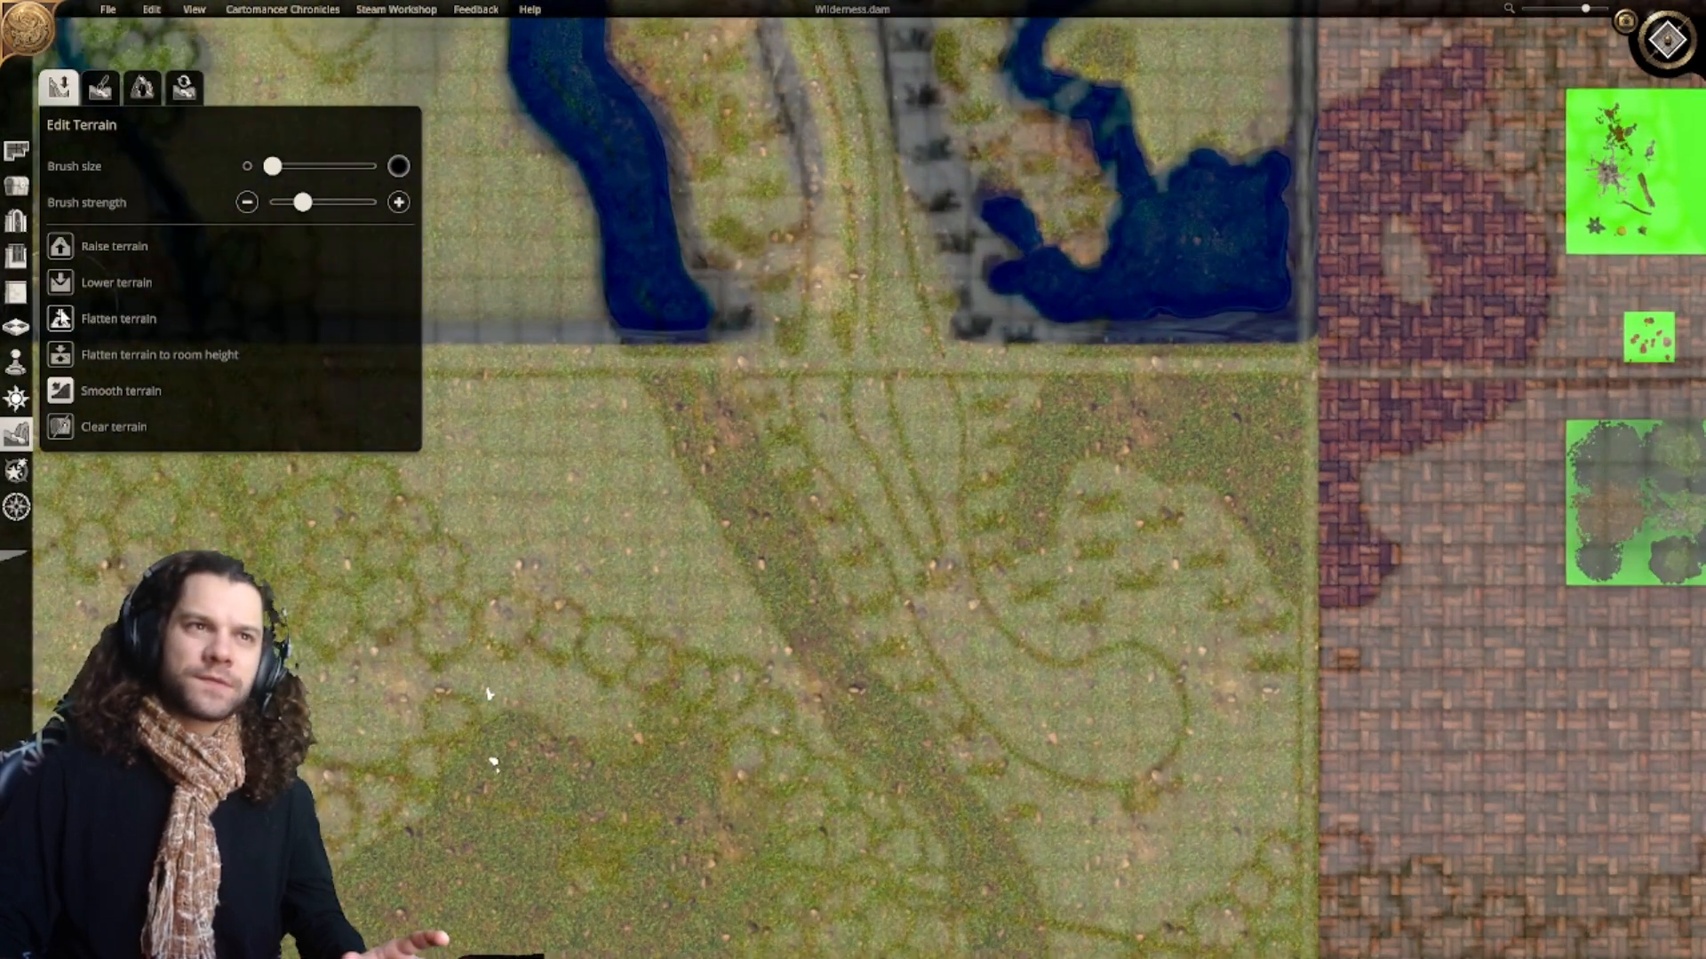
right_drag(911, 304, 932, 449)
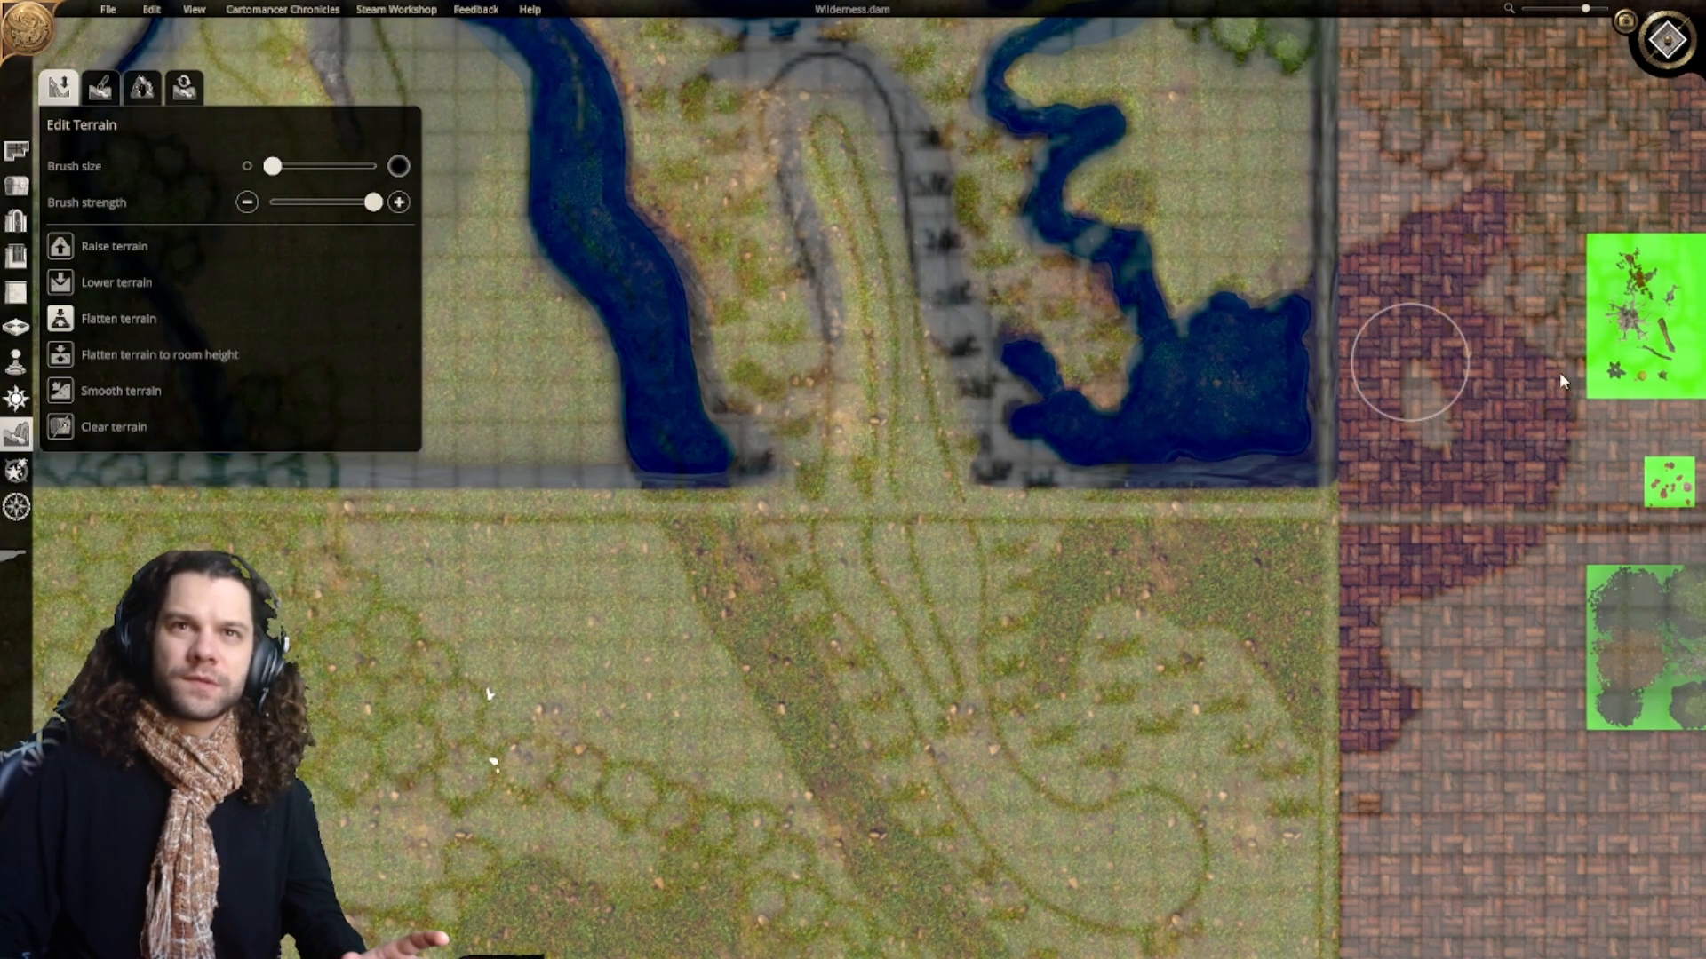
drag(882, 307, 902, 413)
mouse_move(917, 511)
mouse_down()
mouse_move(924, 639)
mouse_move(980, 762)
mouse_move(1048, 833)
mouse_move(1142, 863)
mouse_up()
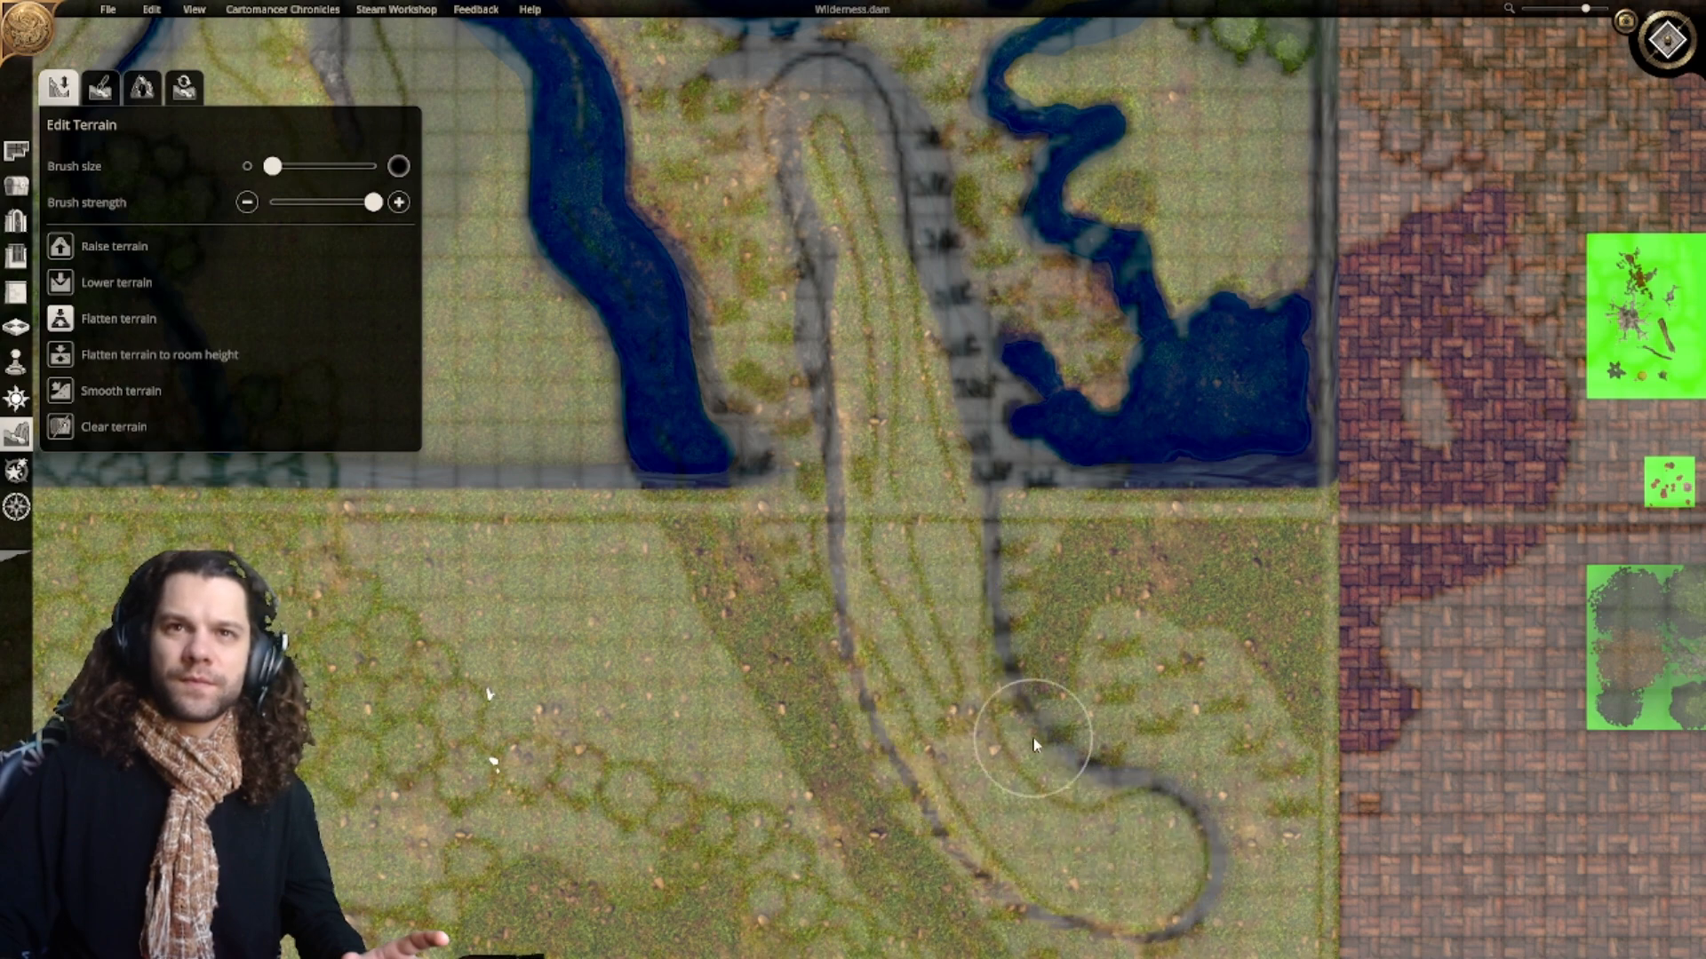
right_drag(986, 666, 917, 582)
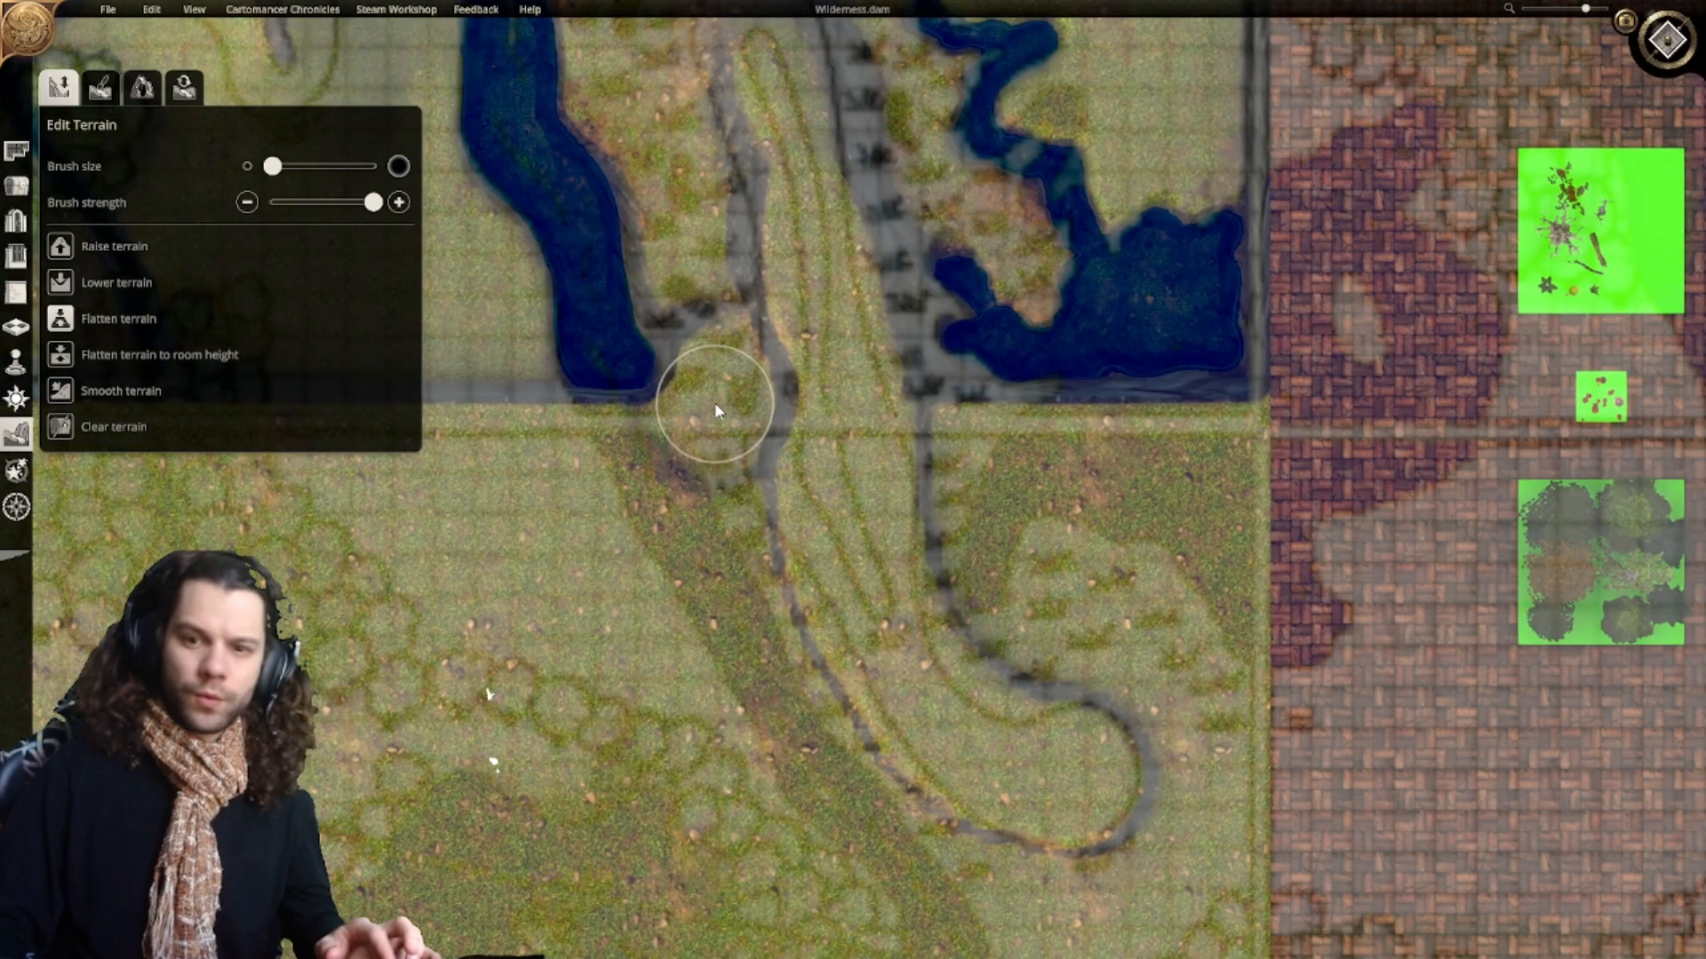
right_drag(697, 393, 875, 418)
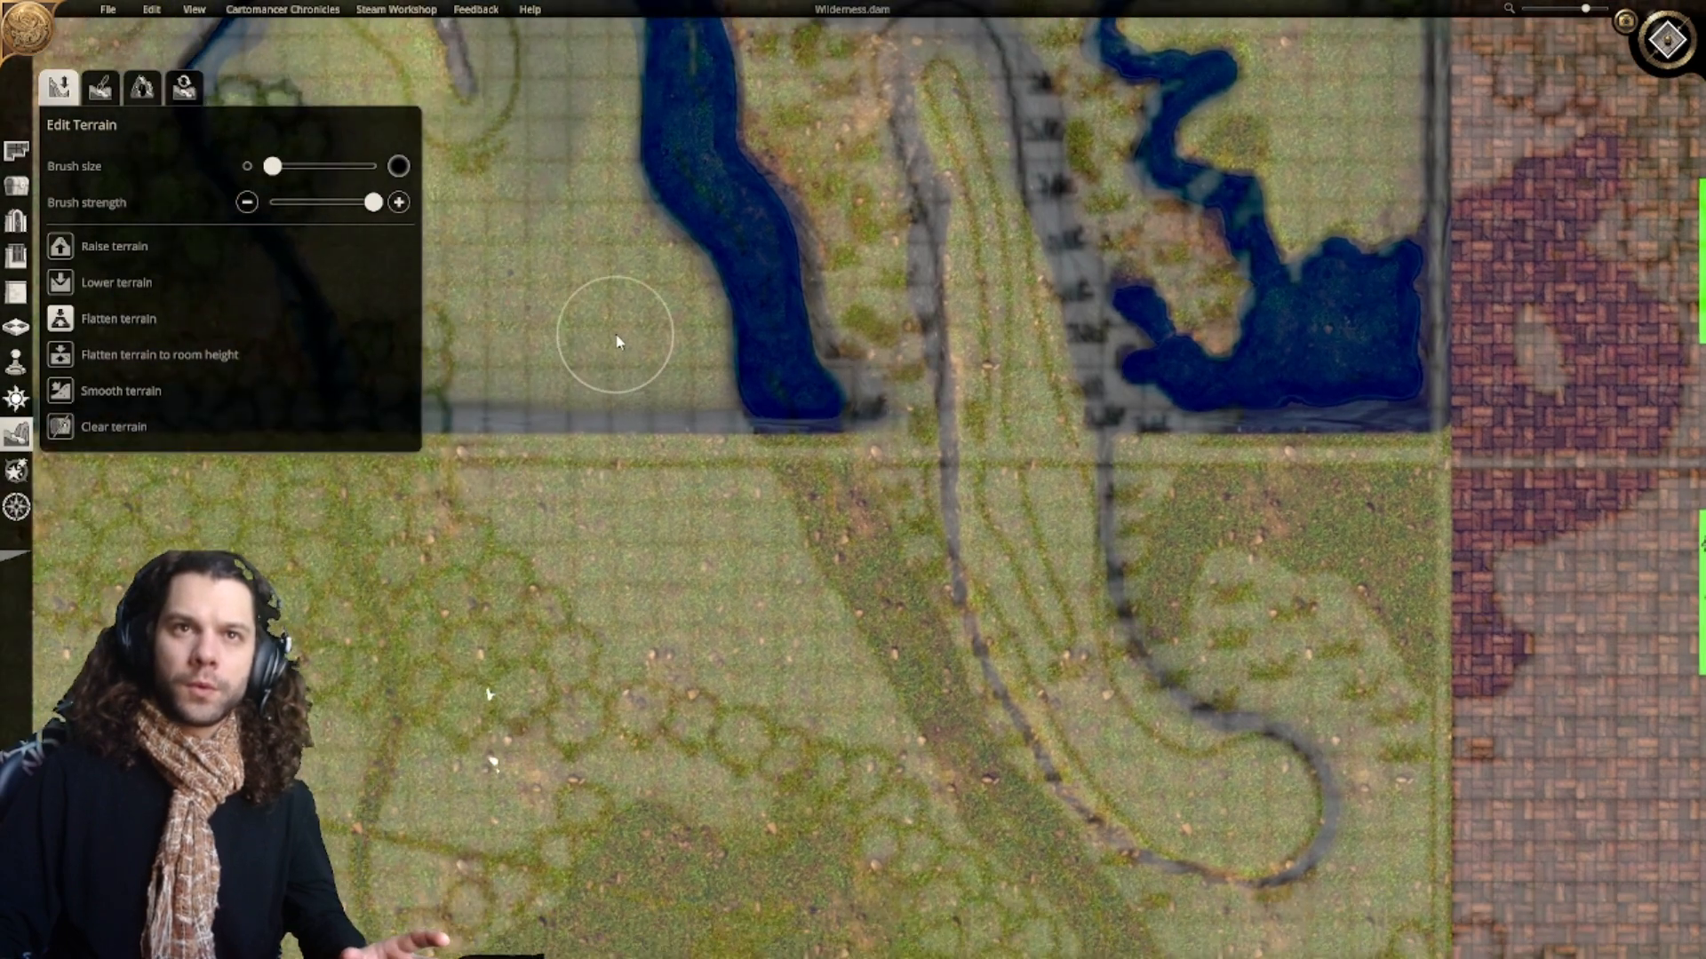
drag(275, 173, 355, 169)
mouse_move(645, 354)
right_down()
mouse_move(677, 373)
mouse_move(954, 376)
right_up()
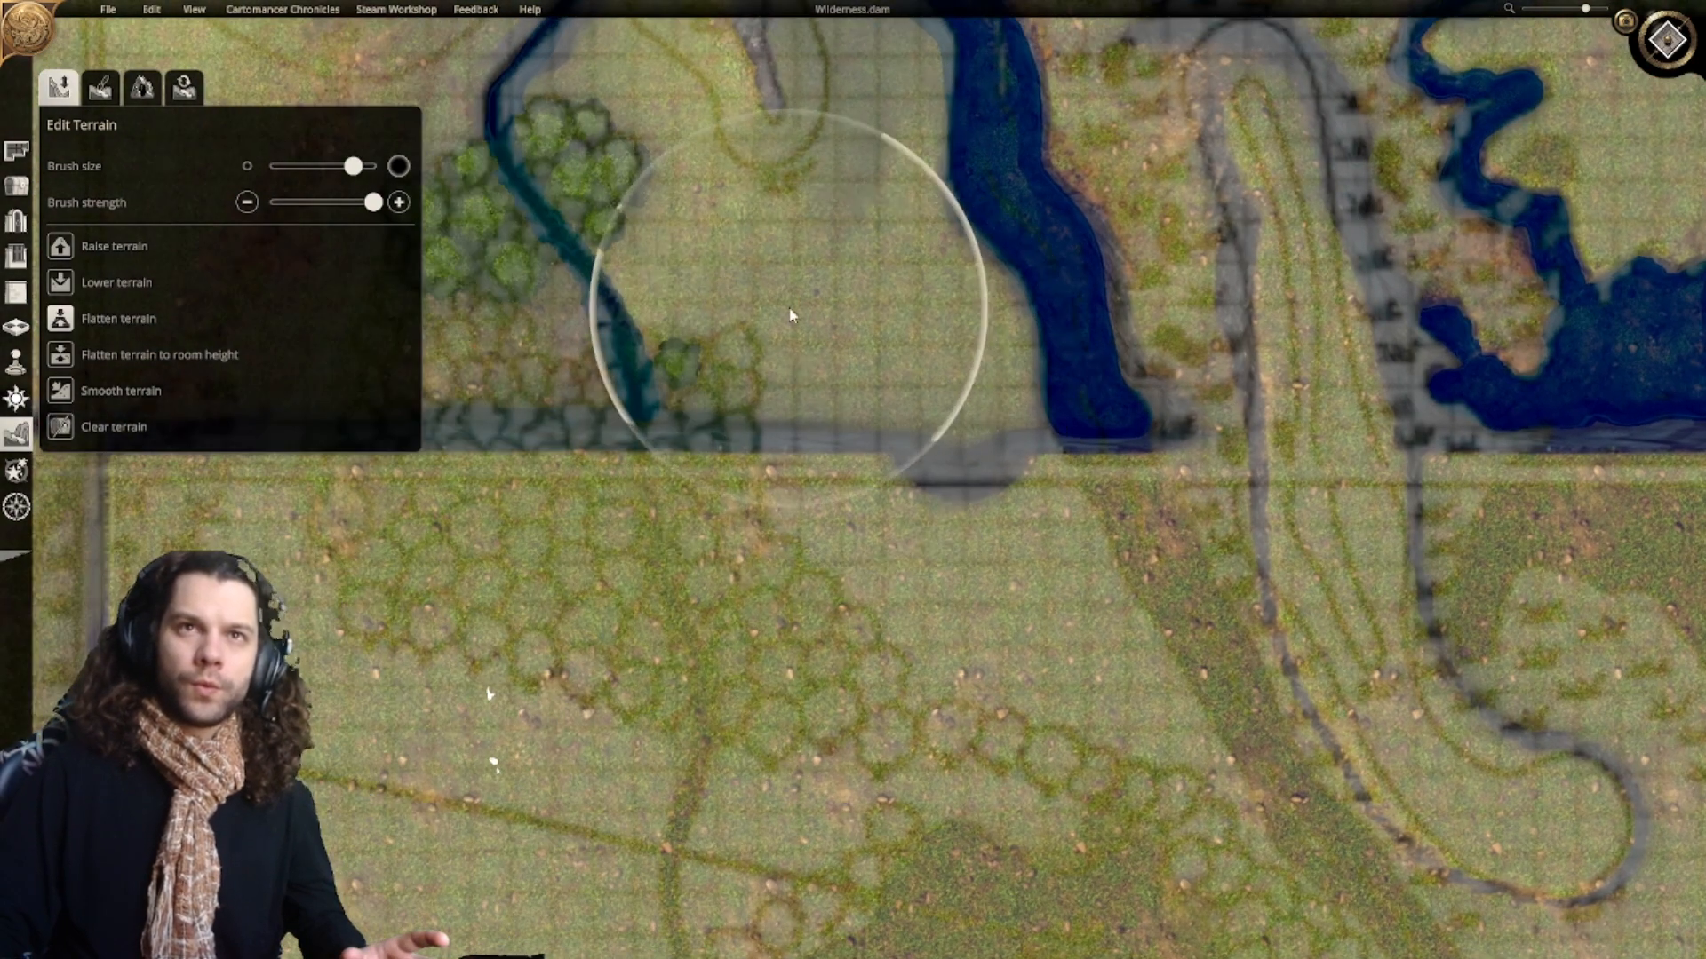
drag(827, 392, 822, 419)
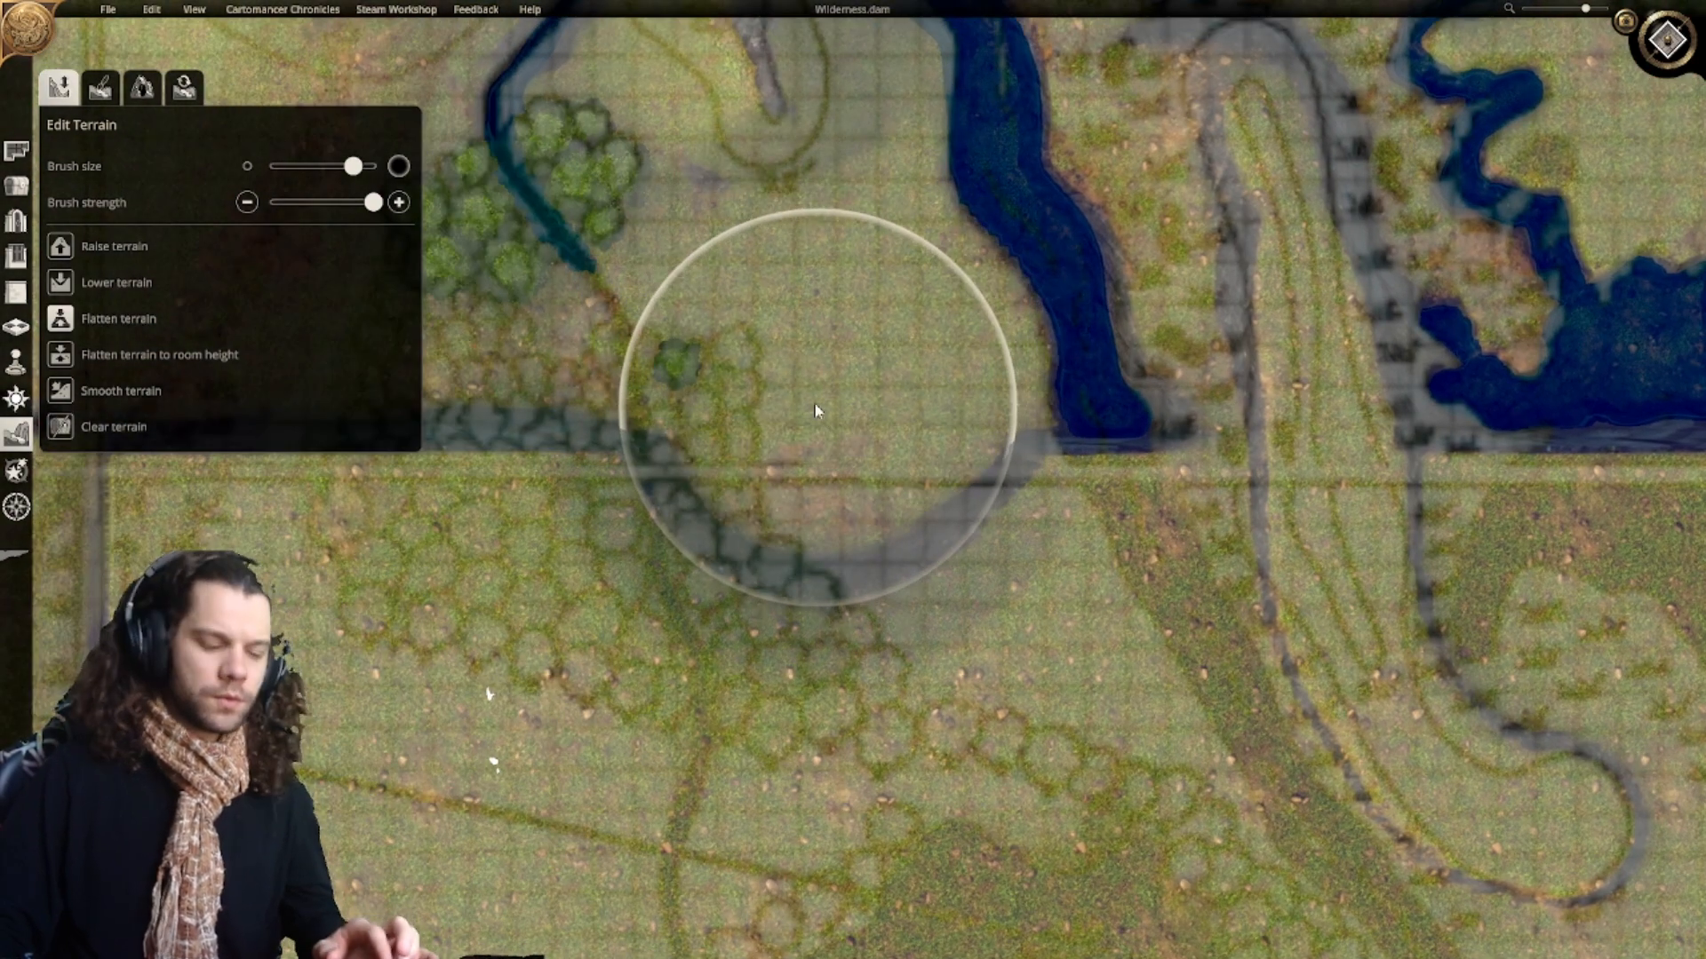
key(ctrl+z)
Step: Flatten the ground between the western tributary and the river's end southward into the forest section with a medium brush
click(313, 166)
mouse_move(834, 356)
mouse_down()
mouse_move(895, 377)
mouse_move(877, 600)
mouse_move(889, 546)
mouse_up()
right_drag(889, 547, 992, 416)
scroll(993, 416, down, 3)
mouse_move(964, 533)
mouse_down()
mouse_move(953, 750)
mouse_move(928, 551)
mouse_up()
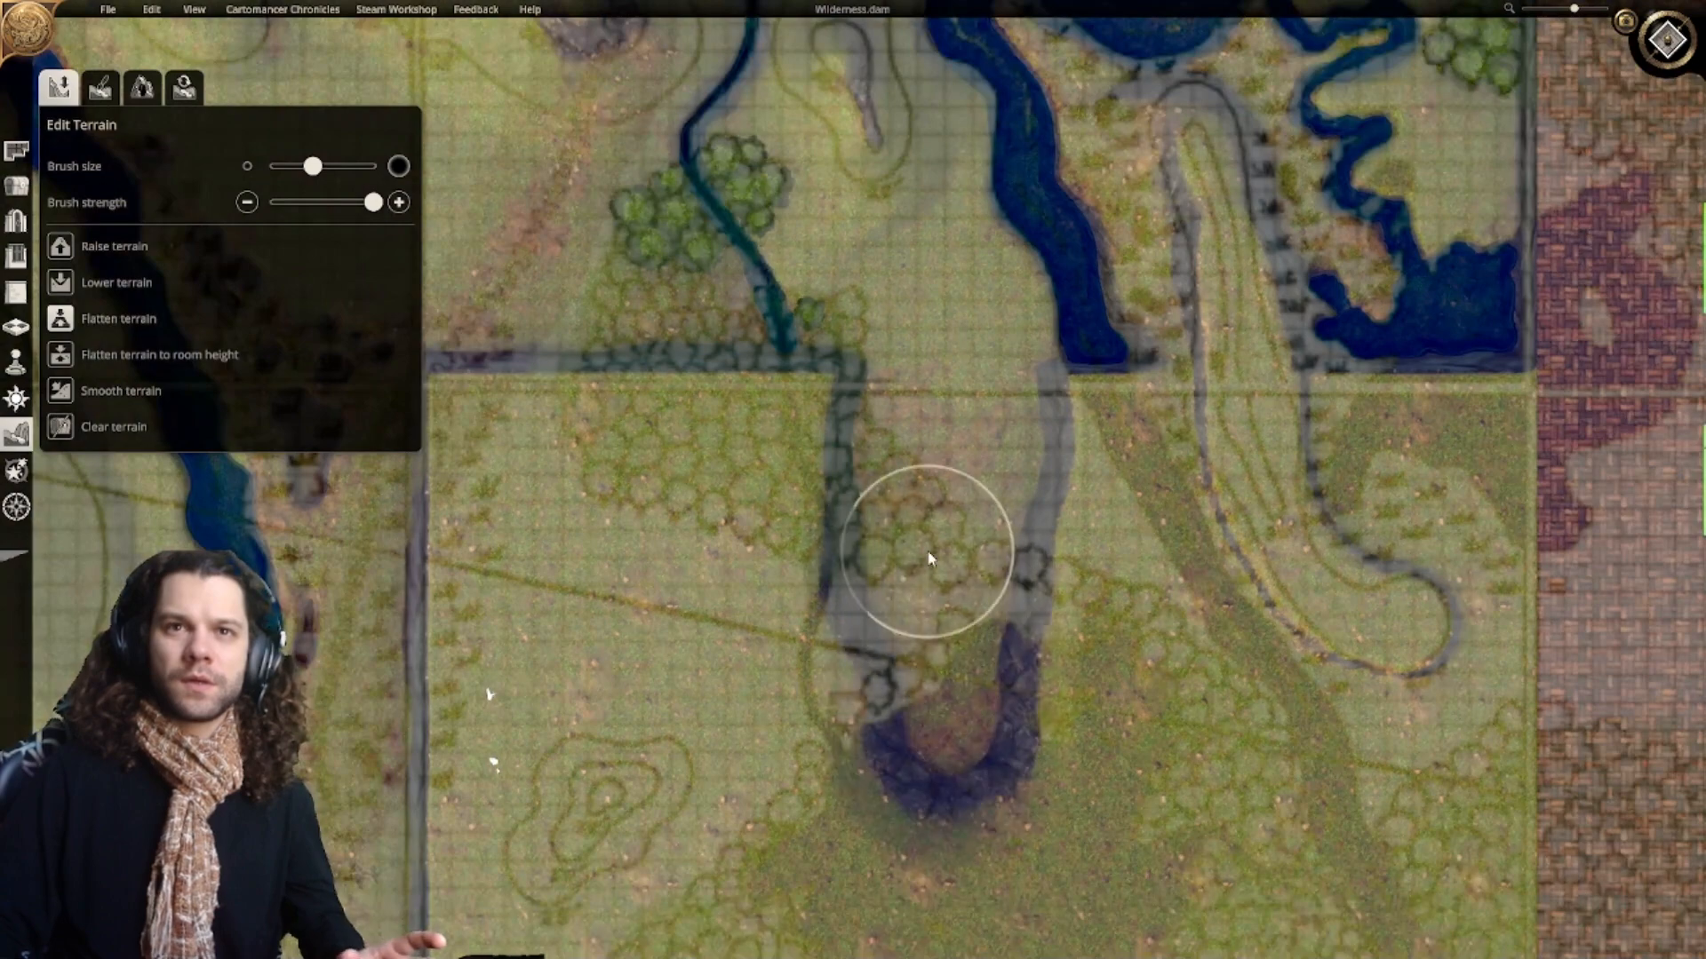
scroll(930, 558, down, 3)
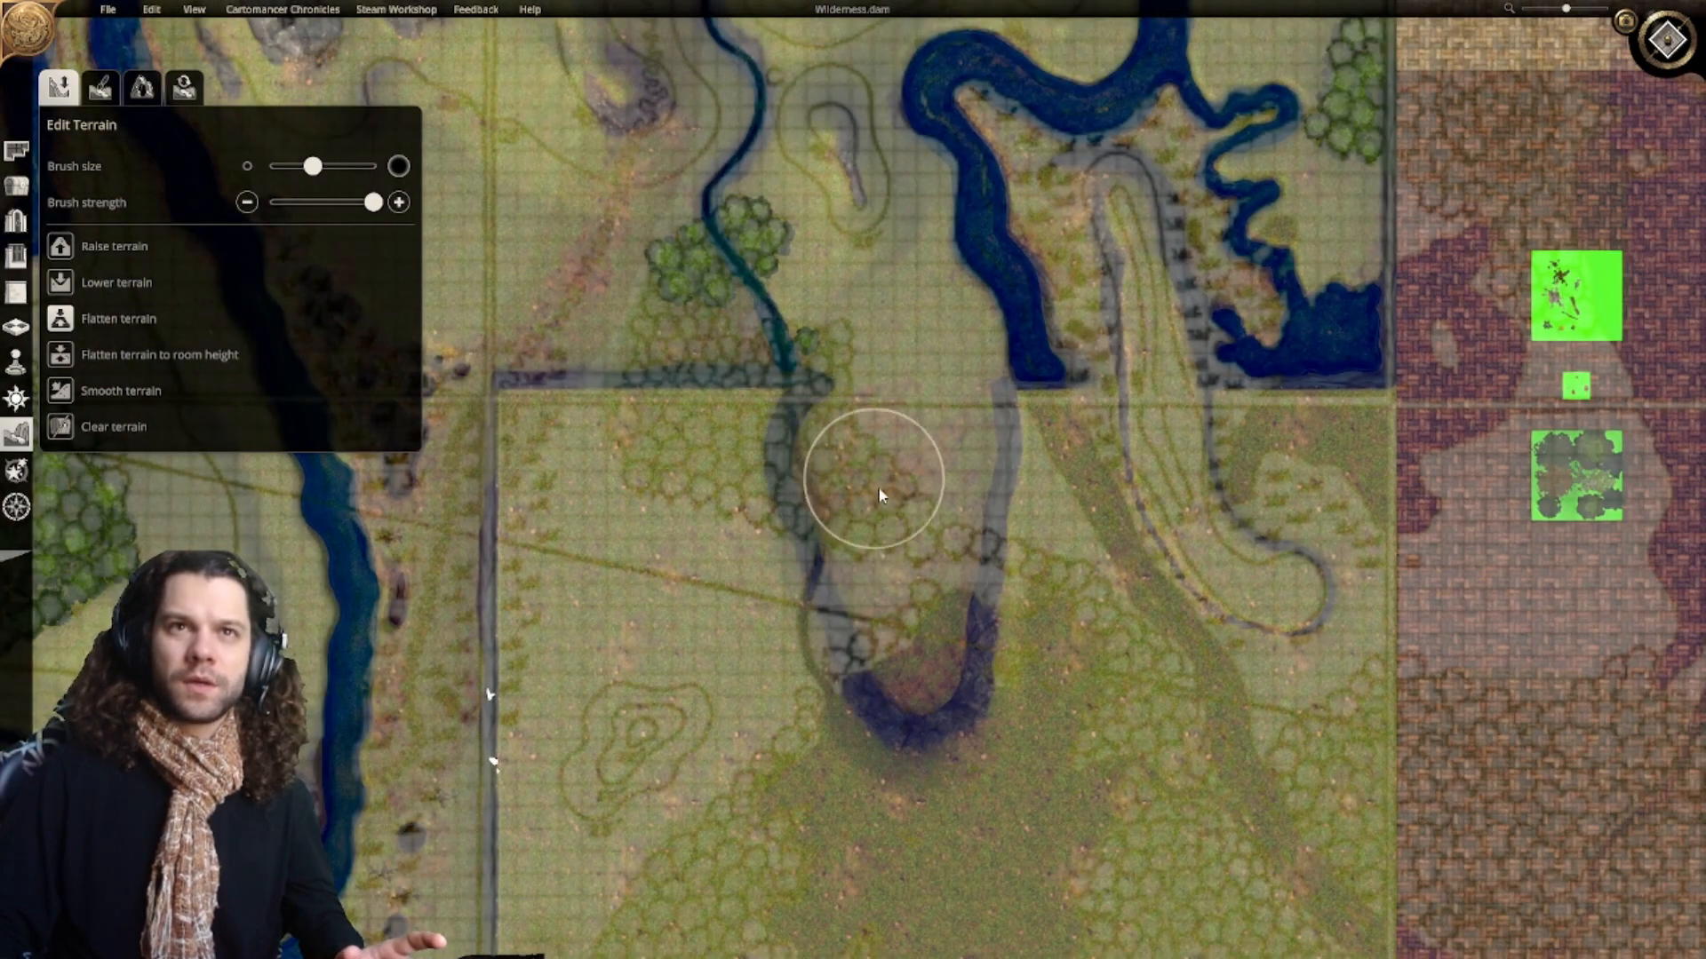
Step: Extend the flattened ground west to the section's border and south around the small contoured hill
right_drag(880, 476, 941, 572)
mouse_move(941, 572)
mouse_down()
mouse_move(876, 545)
mouse_move(663, 531)
mouse_up()
right_drag(664, 530, 903, 557)
mouse_move(874, 557)
mouse_down()
mouse_move(807, 556)
mouse_move(839, 564)
mouse_move(837, 708)
mouse_up()
right_drag(837, 709, 868, 386)
drag(867, 400, 876, 561)
right_drag(879, 568, 876, 489)
mouse_move(908, 388)
mouse_down()
mouse_move(971, 465)
mouse_move(959, 503)
mouse_move(866, 586)
mouse_up()
right_drag(955, 555, 808, 479)
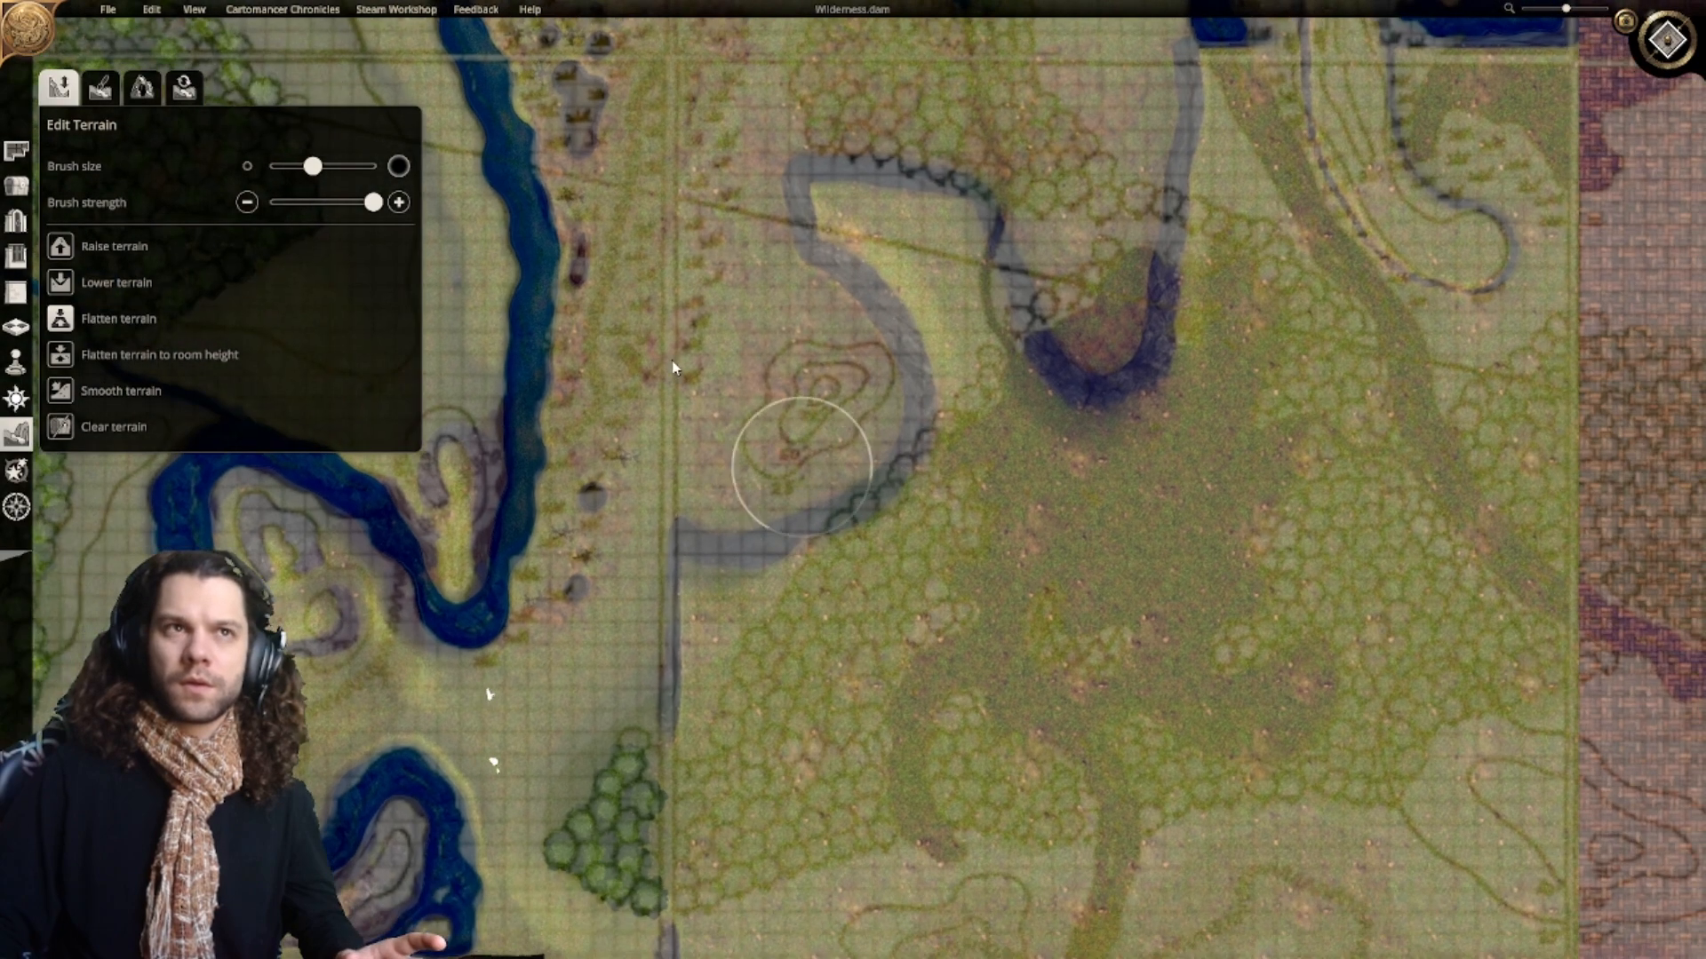
Step: Enlarge the brush to its maximum size and flatten the terrain across the western and central part of the sketched forest
scroll(815, 465, down, 2)
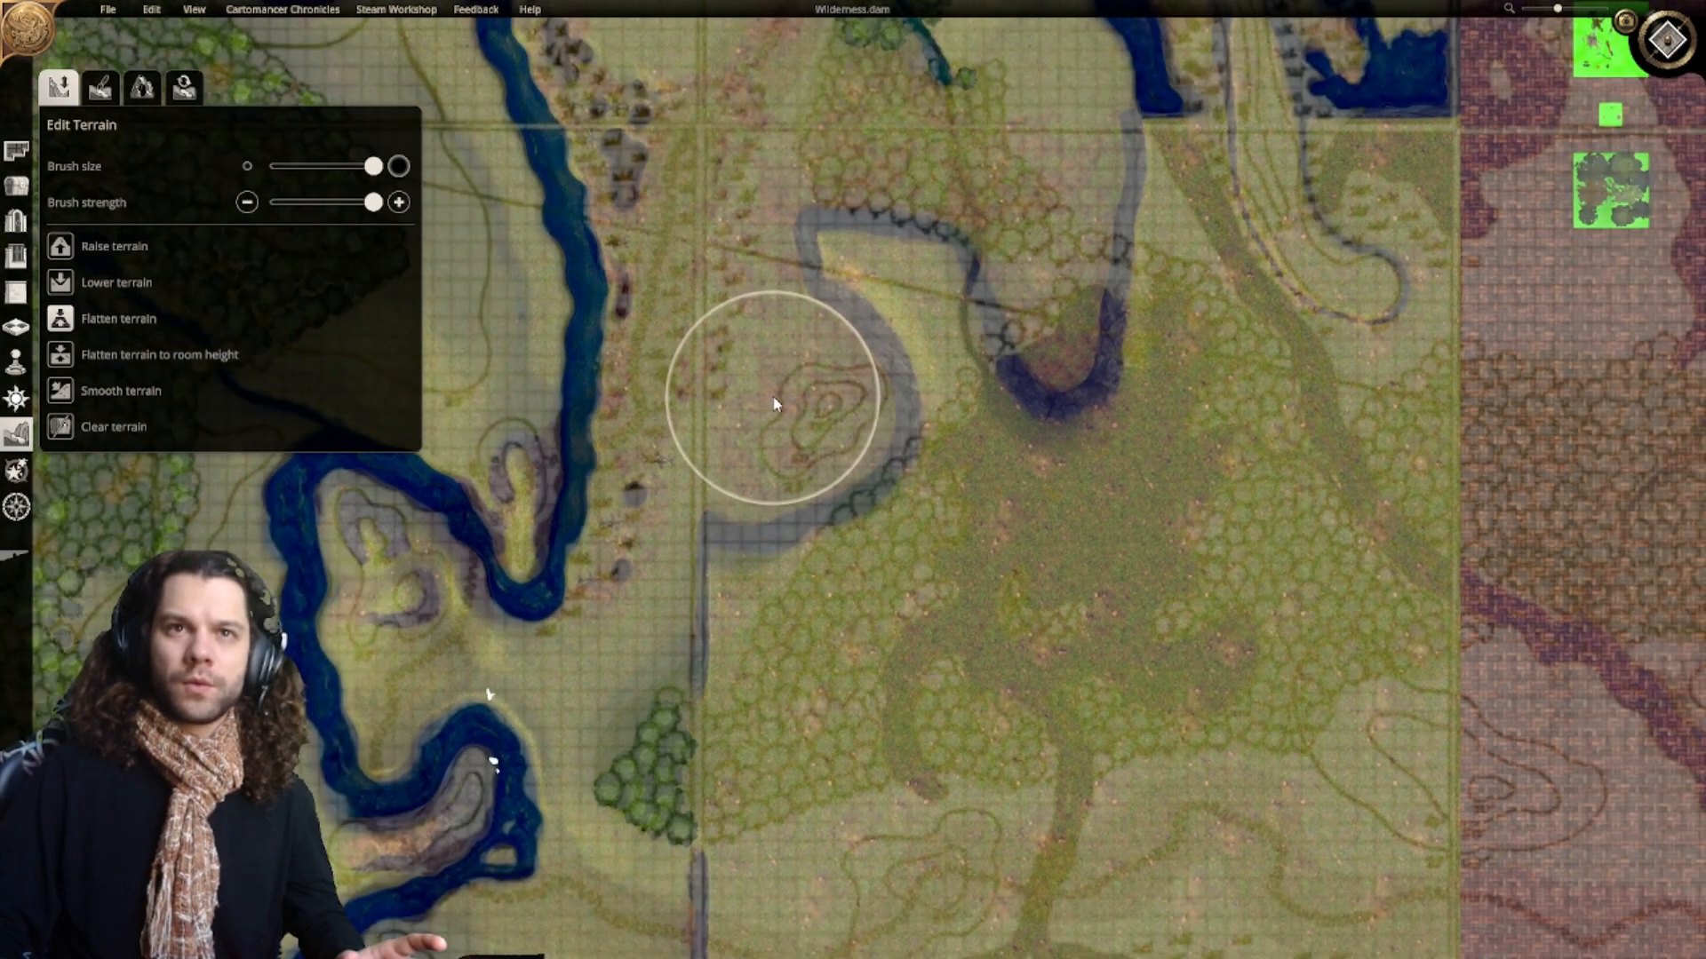
mouse_move(831, 307)
mouse_down()
mouse_move(914, 308)
mouse_move(959, 381)
mouse_up()
right_drag(961, 386, 699, 472)
mouse_move(700, 484)
mouse_down()
mouse_move(755, 542)
mouse_move(881, 465)
mouse_move(880, 418)
mouse_up()
right_drag(880, 417, 870, 518)
mouse_move(871, 518)
mouse_down()
mouse_move(841, 371)
mouse_move(828, 391)
mouse_up()
mouse_move(801, 529)
mouse_down()
mouse_move(823, 609)
mouse_move(904, 615)
mouse_up()
right_drag(905, 615, 755, 379)
Step: Flatten the remaining eastern side of the forest section out to its eastern border
mouse_move(755, 379)
mouse_down()
mouse_move(803, 370)
mouse_move(961, 420)
mouse_move(1026, 419)
mouse_move(1037, 520)
mouse_move(1257, 372)
mouse_up()
mouse_move(1255, 365)
right_down()
mouse_move(1226, 365)
mouse_move(1279, 308)
right_up()
mouse_move(1280, 308)
mouse_down()
mouse_move(1283, 585)
mouse_move(1286, 568)
mouse_move(1248, 595)
mouse_move(1175, 334)
mouse_move(835, 232)
mouse_up()
right_drag(835, 233, 931, 300)
right_drag(1280, 493, 1134, 317)
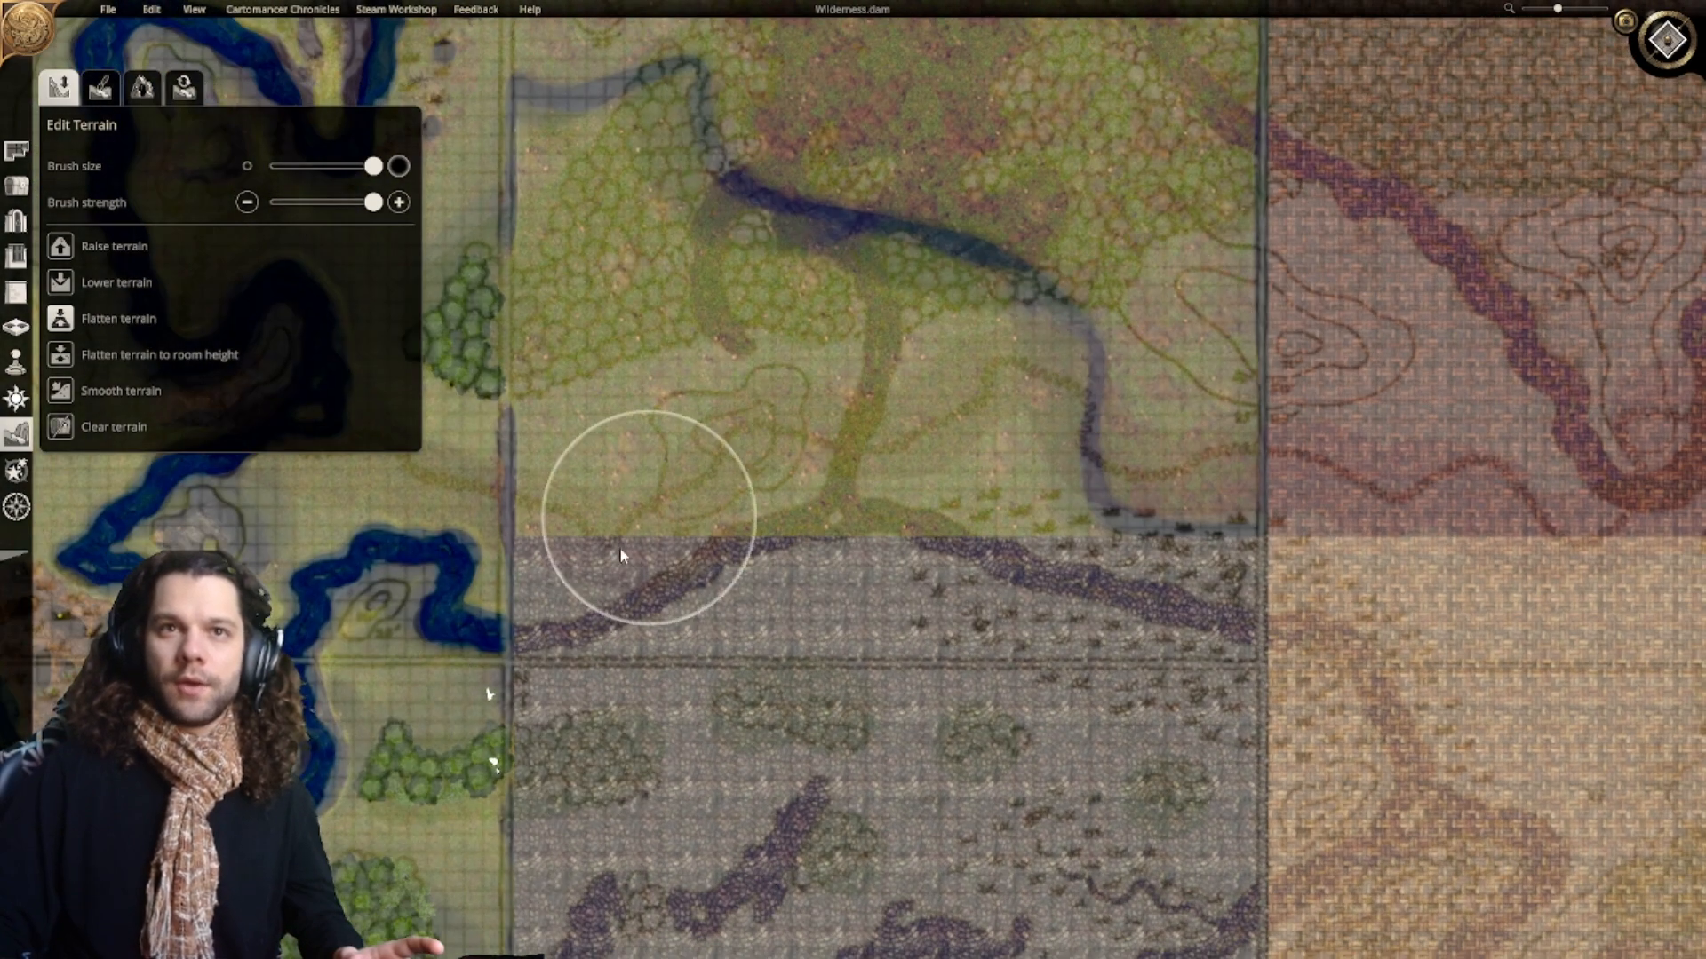
Step: Flatten the forest's southwestern edge above the contoured hills, out to the section's western border
right_drag(1247, 604, 803, 167)
right_drag(731, 597, 1161, 705)
right_drag(865, 171, 962, 556)
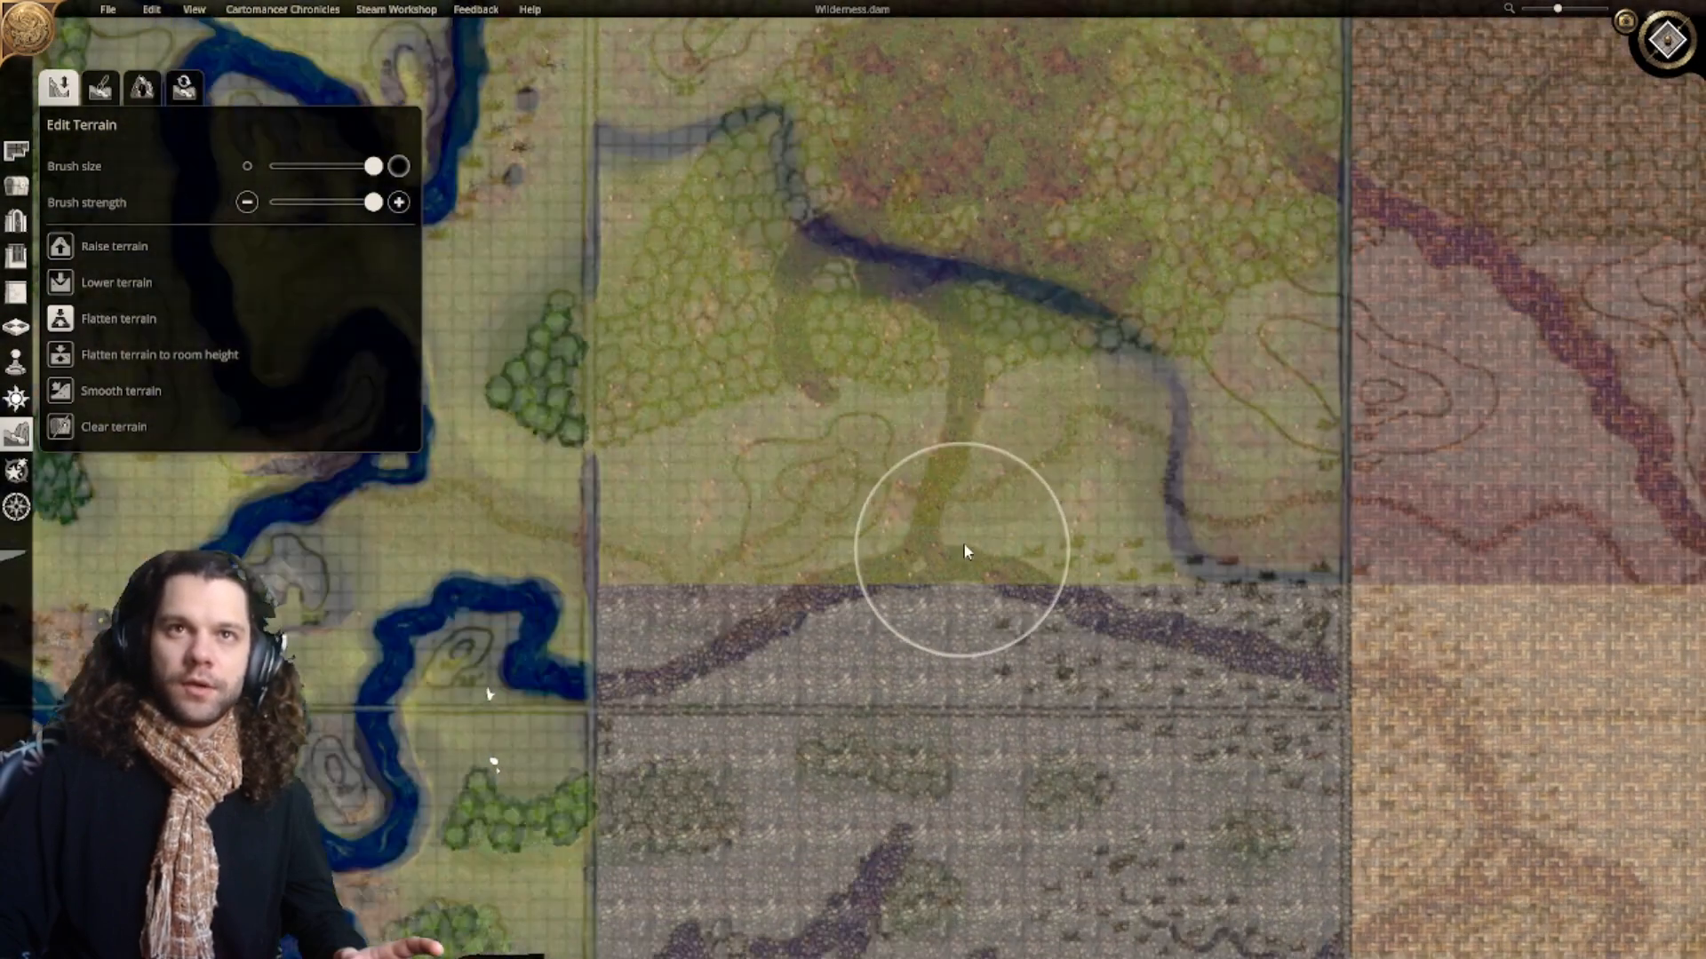
right_drag(928, 354, 963, 460)
right_drag(901, 306, 965, 416)
mouse_move(966, 416)
mouse_down()
mouse_move(818, 381)
mouse_move(751, 403)
mouse_move(784, 573)
mouse_up()
right_drag(783, 573, 761, 342)
right_drag(811, 462, 909, 437)
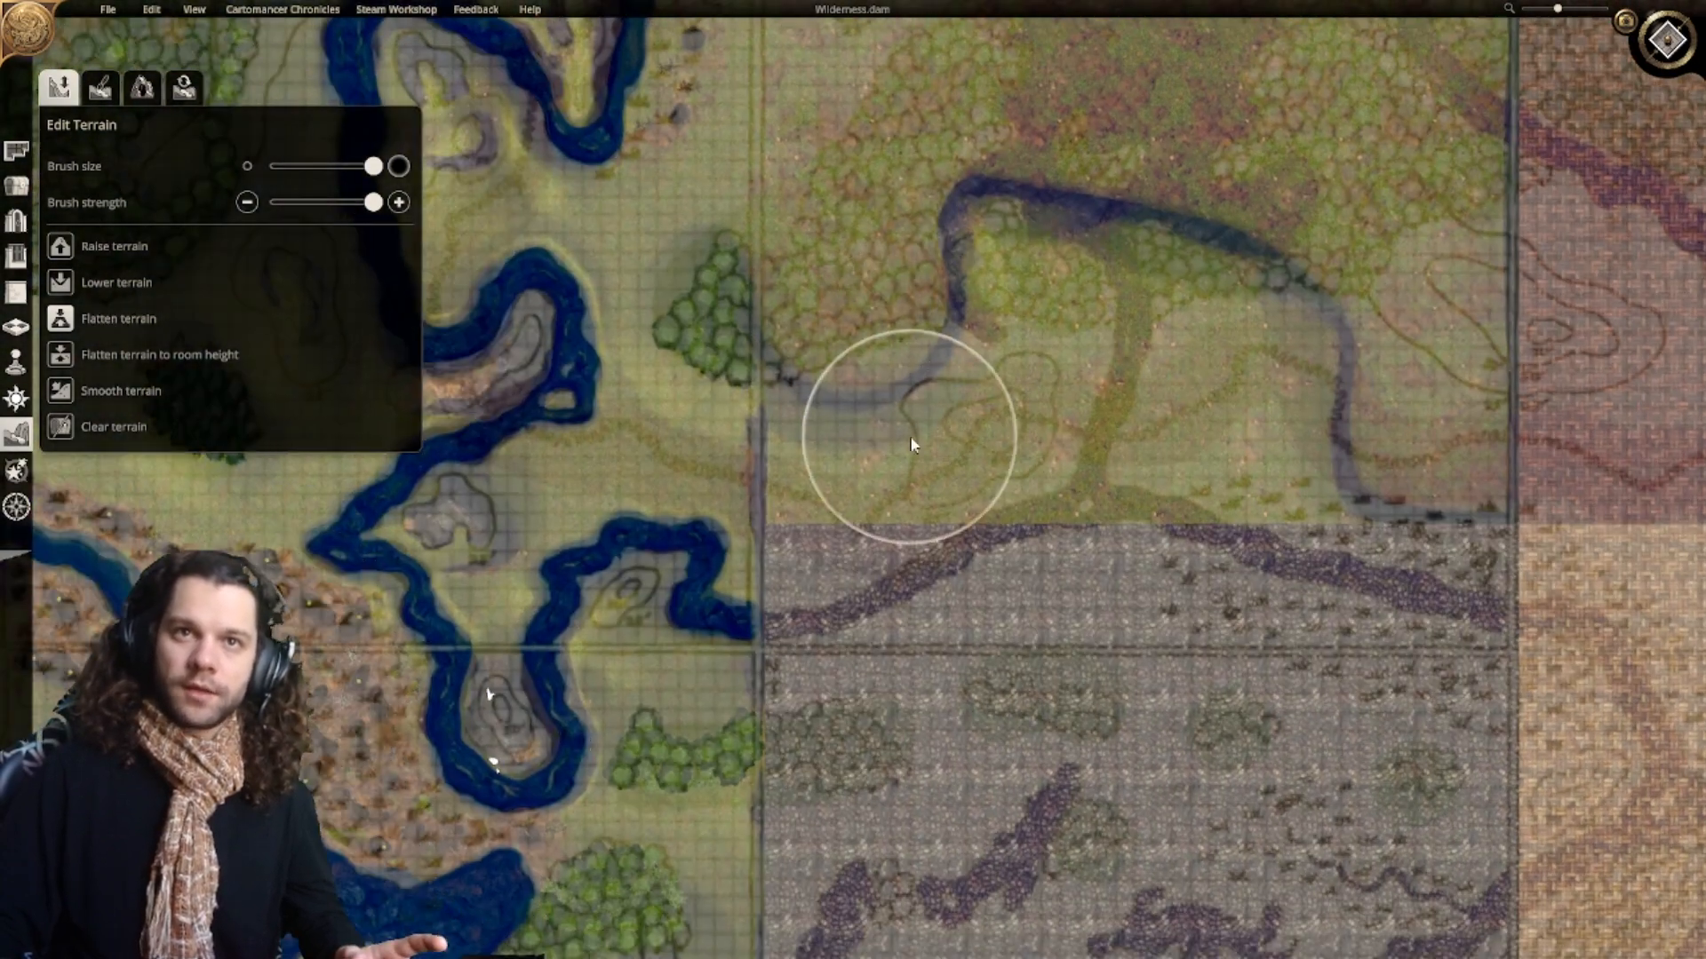
Step: Flatten the hills and meadow south of the forest along the section's lower edge
right_drag(1039, 159, 929, 423)
mouse_move(832, 315)
mouse_down()
mouse_move(908, 416)
mouse_move(876, 518)
mouse_move(666, 571)
mouse_move(829, 588)
mouse_move(655, 611)
mouse_move(648, 598)
mouse_move(723, 648)
mouse_up()
mouse_move(723, 648)
right_down()
mouse_move(762, 590)
mouse_move(821, 373)
right_up()
mouse_move(821, 373)
mouse_down()
mouse_move(826, 392)
mouse_move(772, 418)
mouse_move(830, 411)
mouse_up()
mouse_move(830, 411)
right_down()
mouse_move(778, 422)
mouse_move(728, 544)
right_up()
mouse_move(734, 531)
mouse_down()
mouse_move(803, 492)
mouse_move(897, 506)
mouse_up()
mouse_move(810, 272)
mouse_down()
mouse_move(861, 510)
mouse_move(957, 433)
mouse_move(1085, 430)
mouse_move(1181, 464)
mouse_move(1052, 467)
mouse_move(1074, 517)
mouse_move(1213, 492)
mouse_up()
Step: Flatten the northeastern part of the section up to the river's end and the small lake
right_drag(866, 386, 866, 757)
mouse_move(874, 573)
right_down()
mouse_move(758, 825)
mouse_move(724, 817)
right_up()
right_drag(860, 769, 896, 786)
scroll(1016, 823, up, 5)
right_drag(889, 672, 781, 663)
mouse_move(1173, 613)
right_down()
mouse_move(724, 608)
mouse_move(923, 664)
right_up()
right_drag(834, 818, 762, 713)
mouse_move(898, 755)
mouse_down()
mouse_move(941, 701)
mouse_move(956, 618)
mouse_move(902, 476)
mouse_move(951, 412)
mouse_move(853, 438)
mouse_move(827, 487)
mouse_up()
right_drag(827, 487, 857, 601)
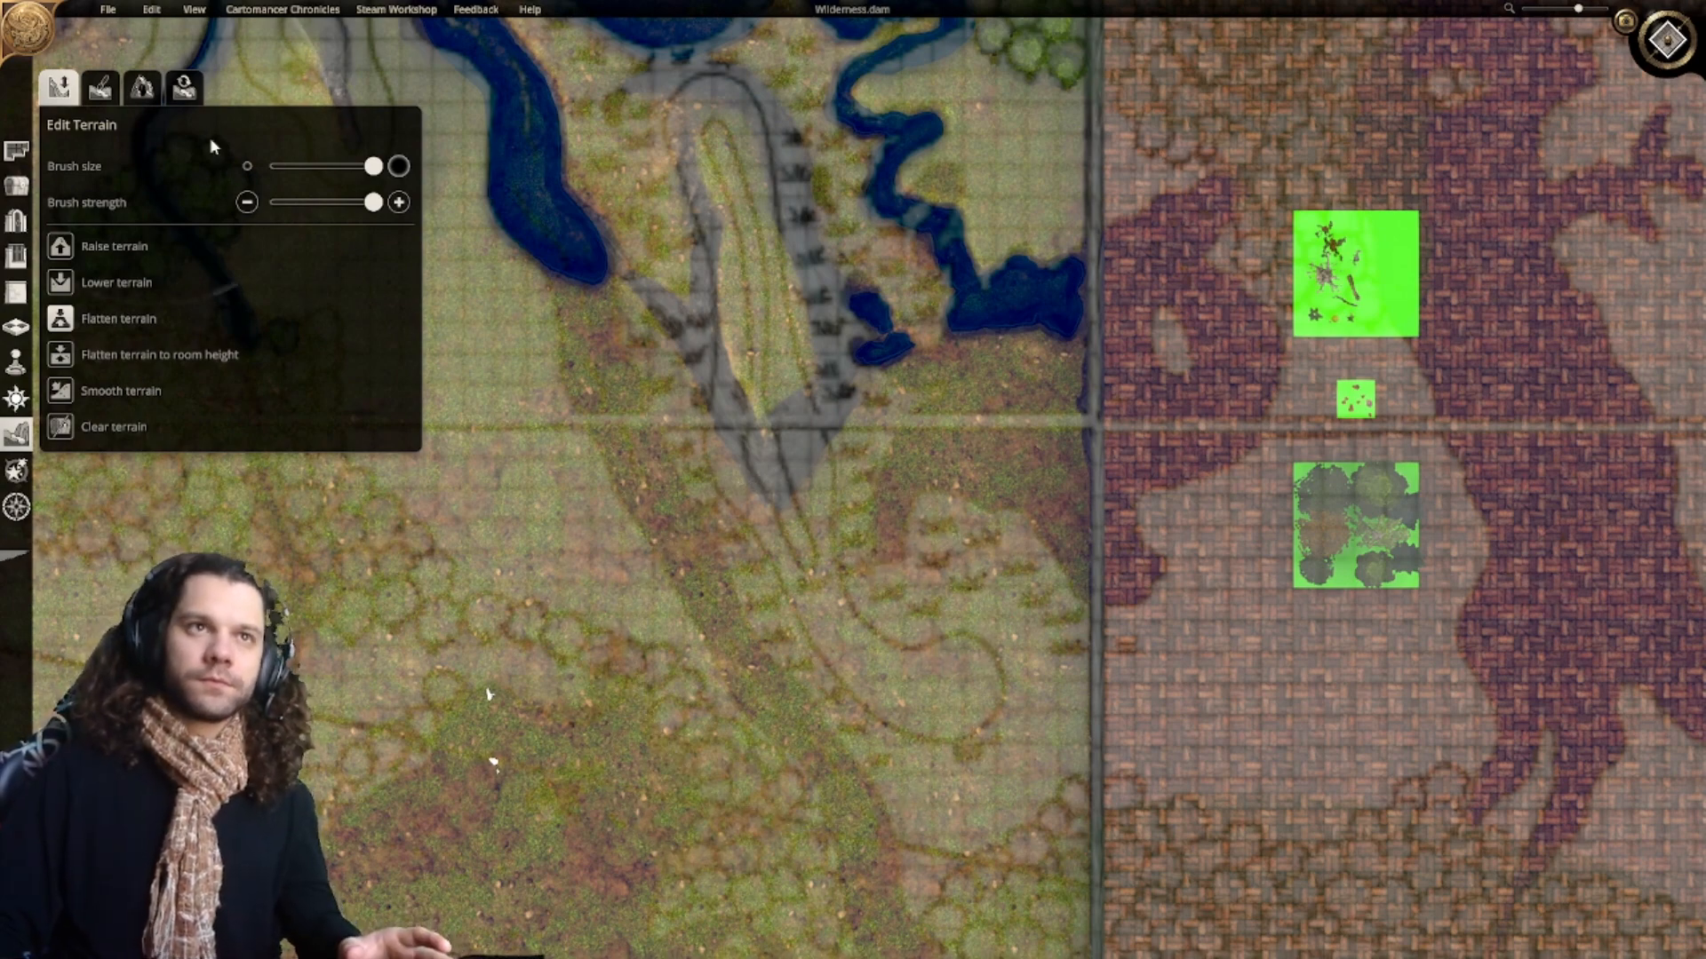
Step: Reduce the brush size and flatten the long contour strip from the peninsula down to its rounded southern end
click(282, 166)
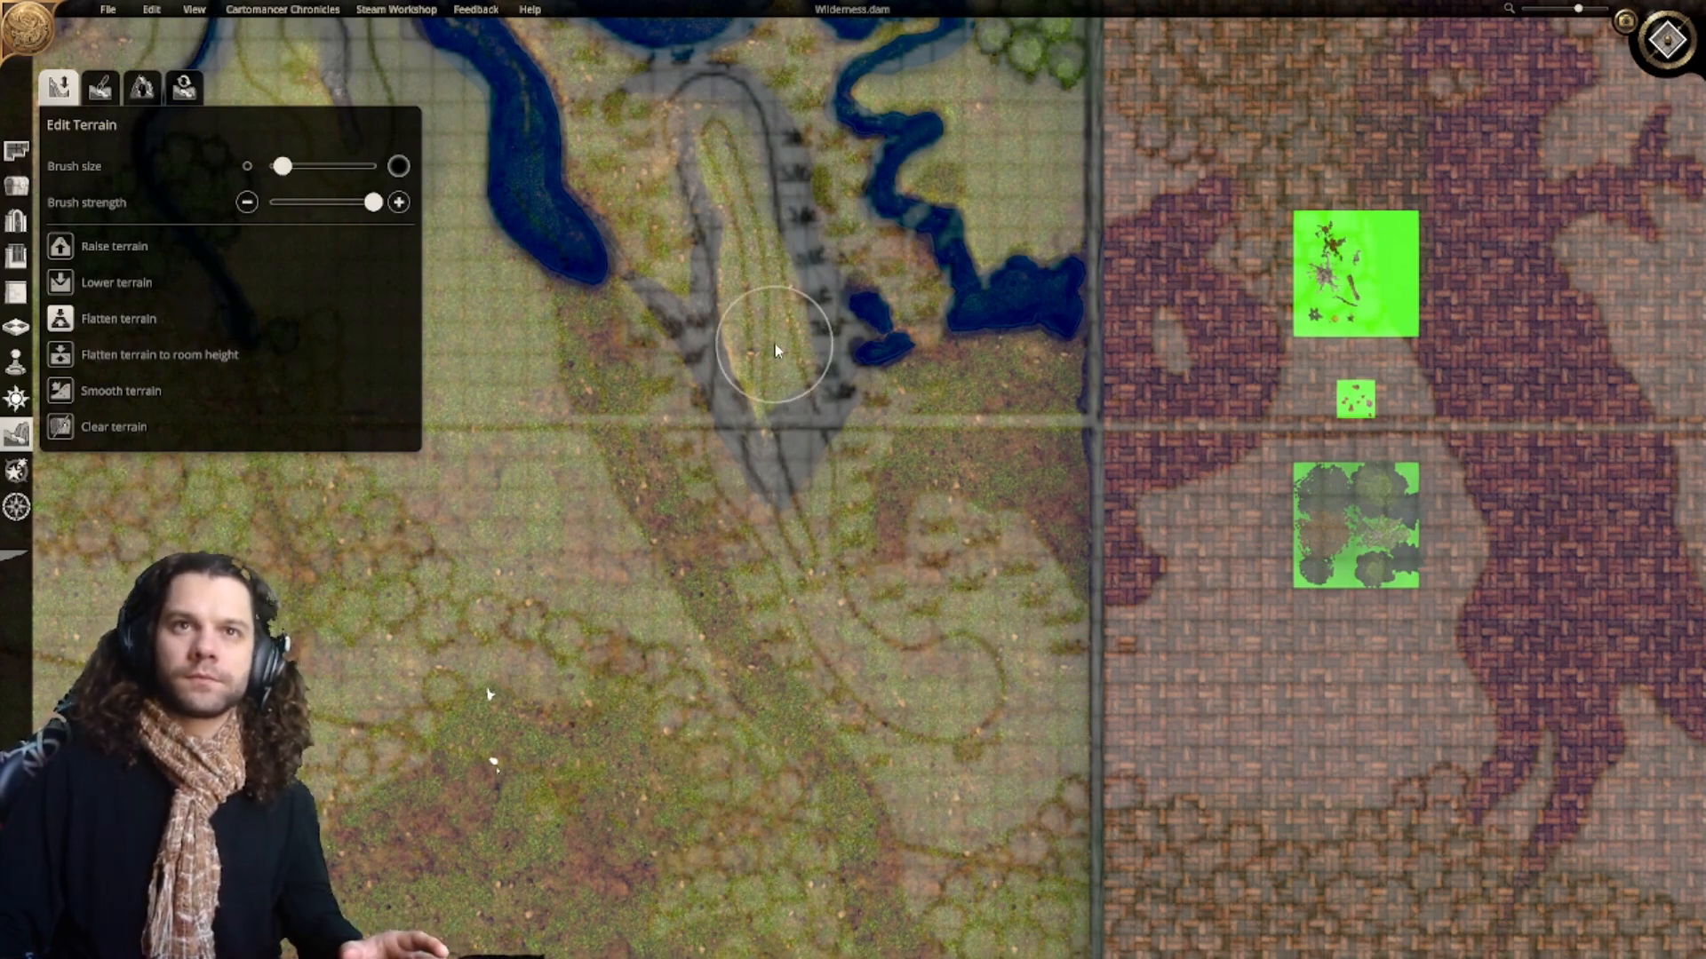
drag(778, 361, 791, 418)
mouse_move(798, 578)
mouse_down()
mouse_move(868, 677)
mouse_move(972, 697)
mouse_up()
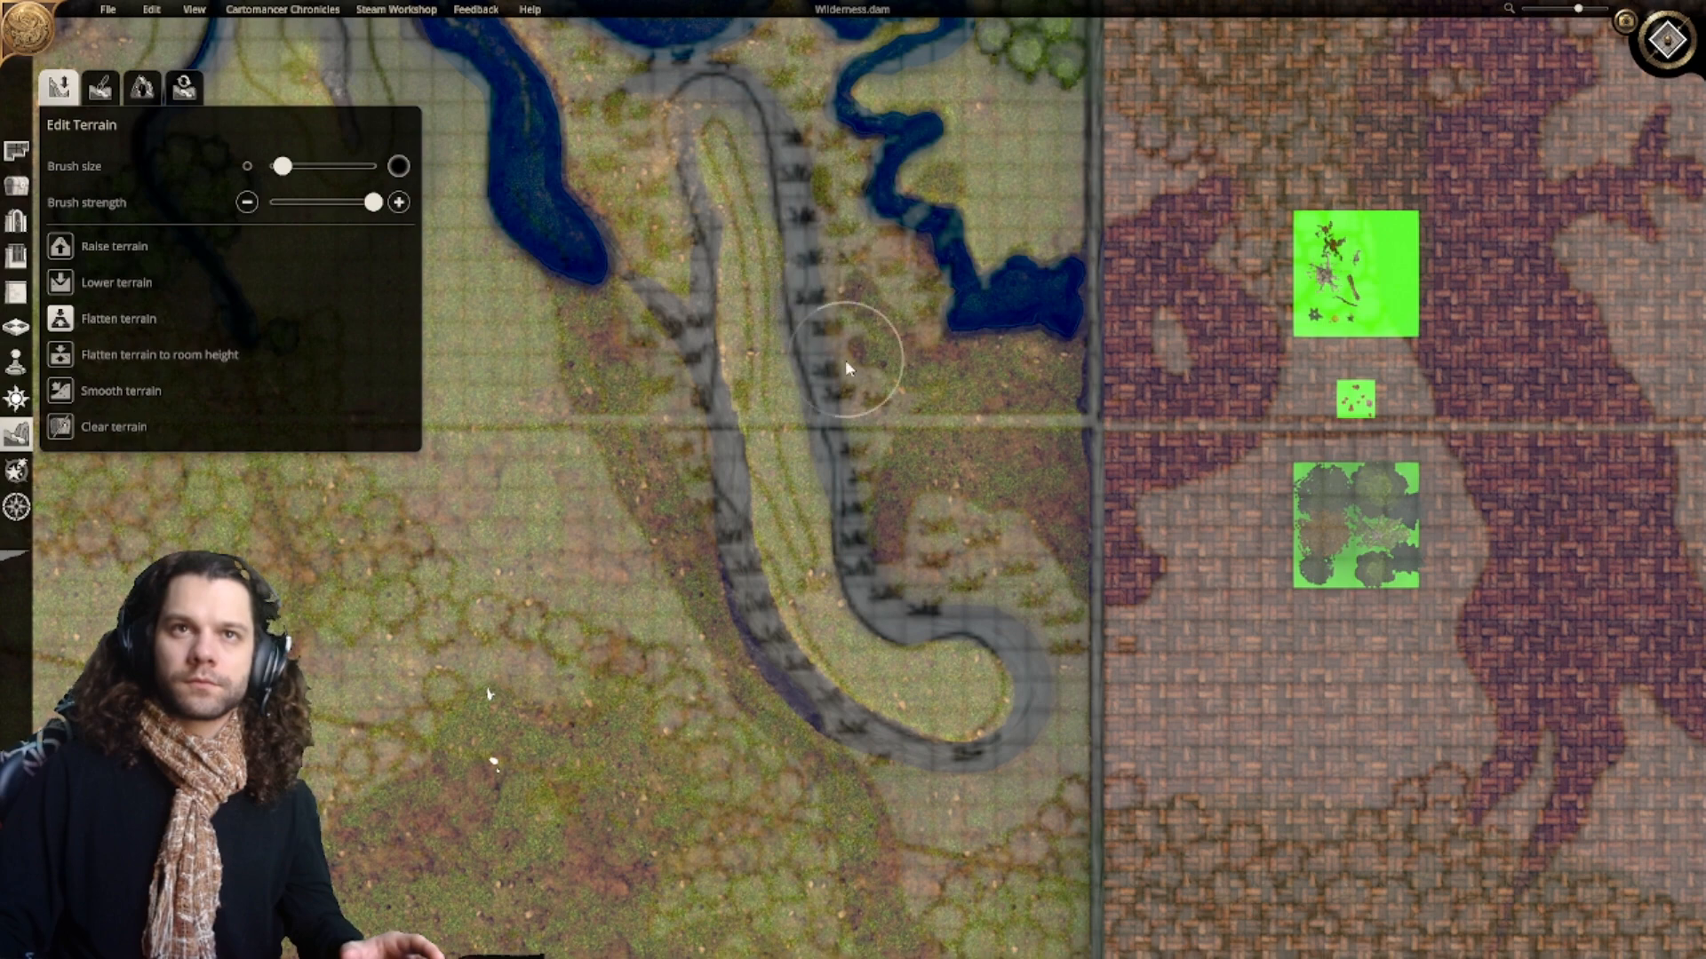
right_drag(847, 364, 932, 501)
right_drag(710, 740, 667, 618)
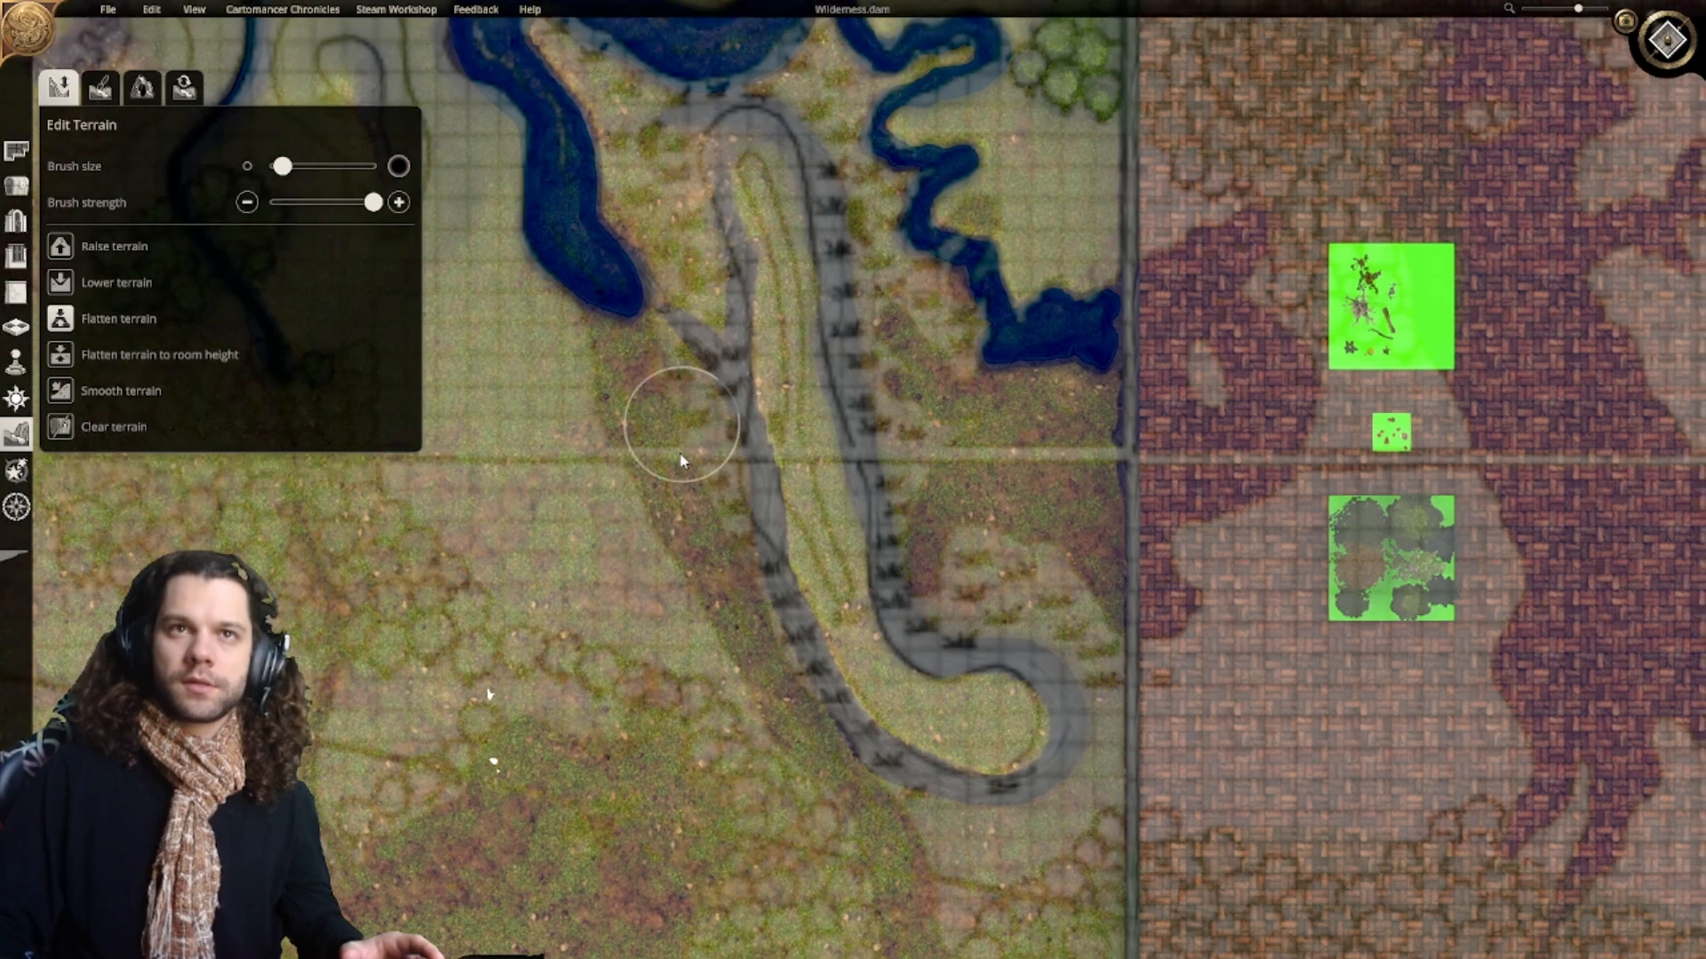
Step: Reshape the river's southern tip west of the contour strip by flattening its end
right_drag(678, 418, 668, 670)
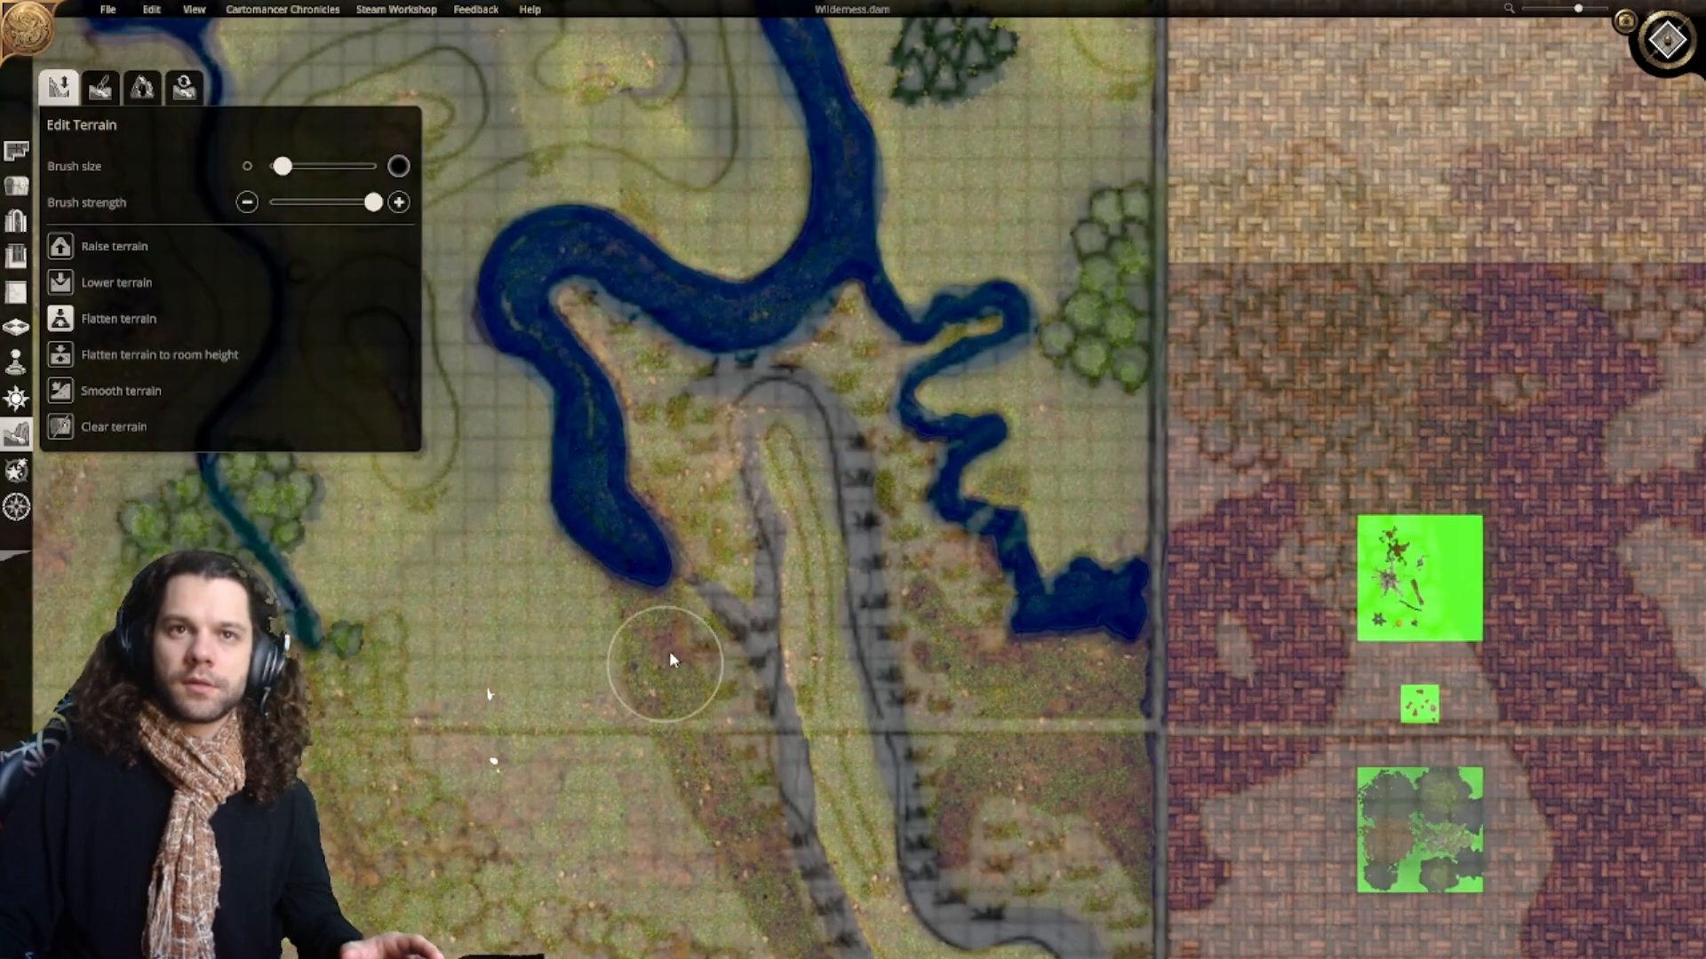
drag(682, 639, 689, 622)
right_drag(687, 613, 642, 529)
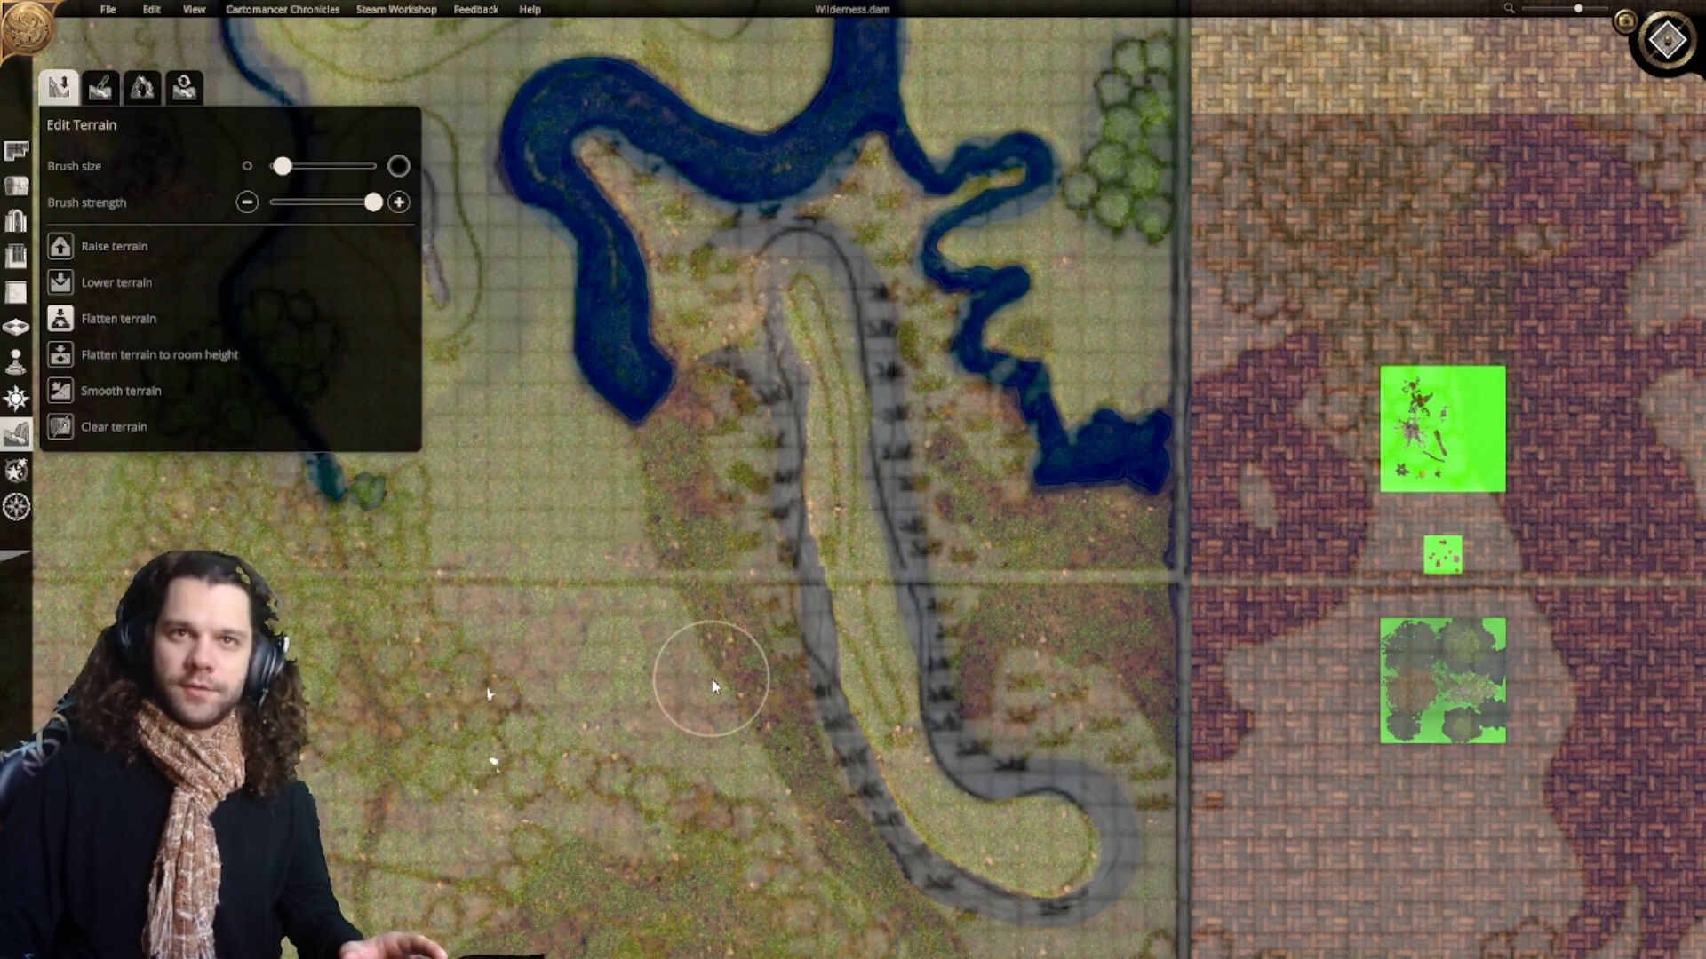
scroll(696, 633, up, 3)
right_drag(693, 604, 685, 411)
scroll(701, 551, down, 5)
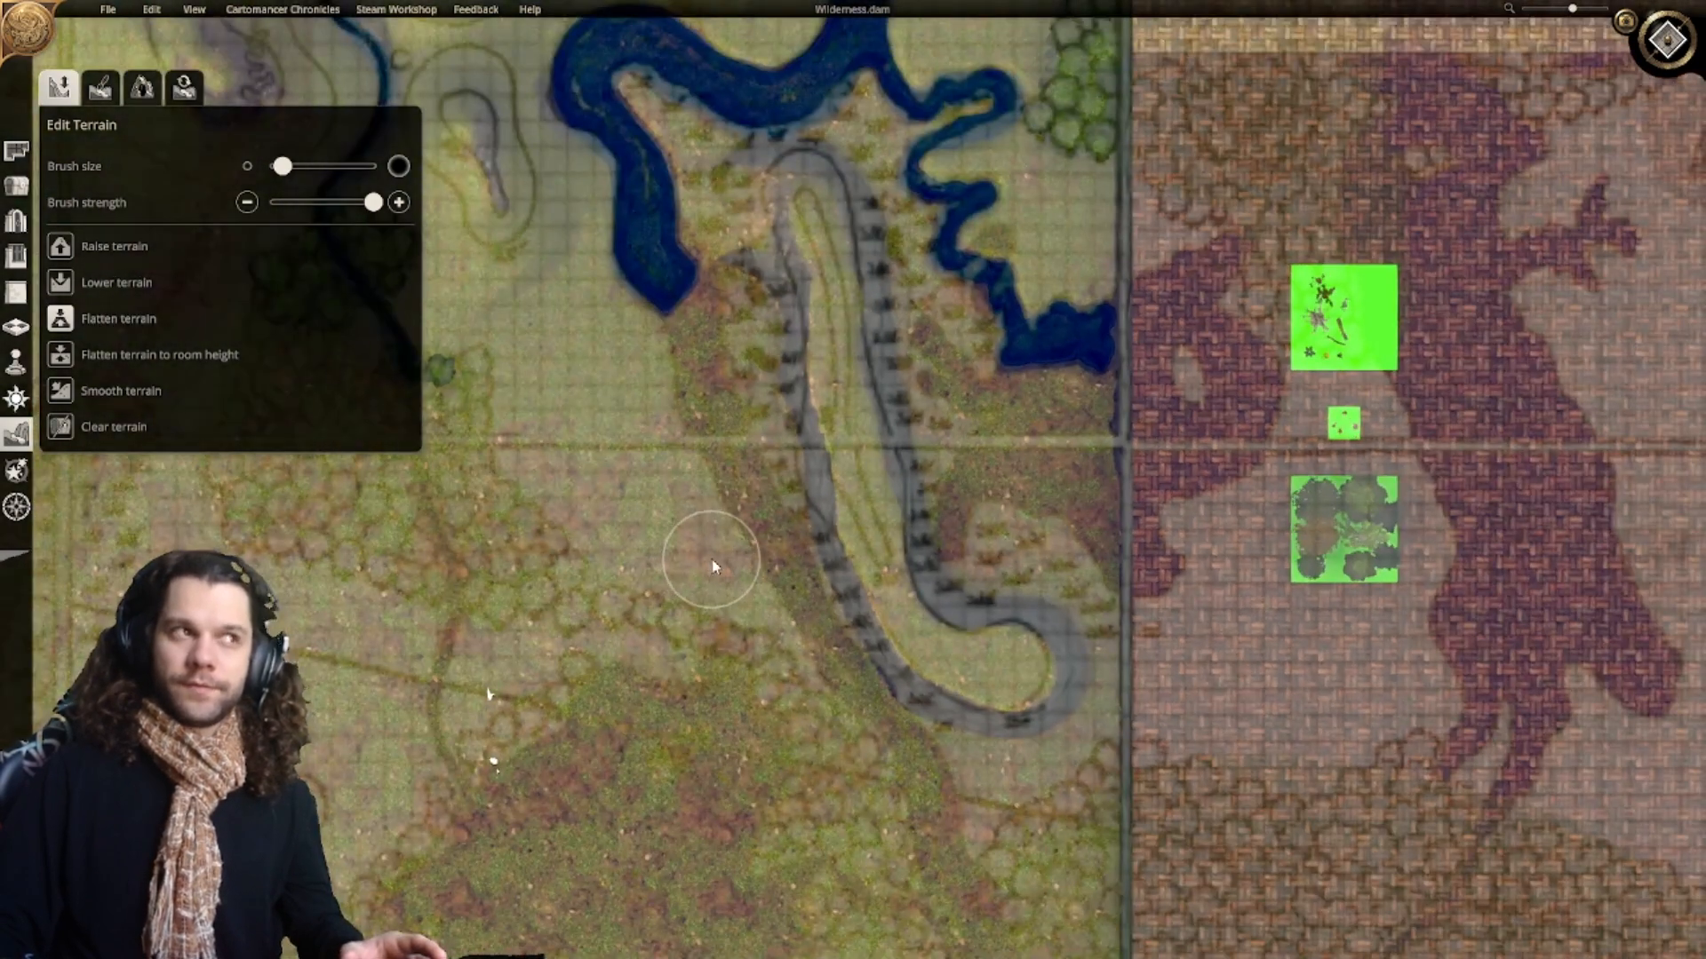
right_drag(803, 482, 818, 540)
scroll(977, 652, up, 3)
scroll(818, 540, up, 4)
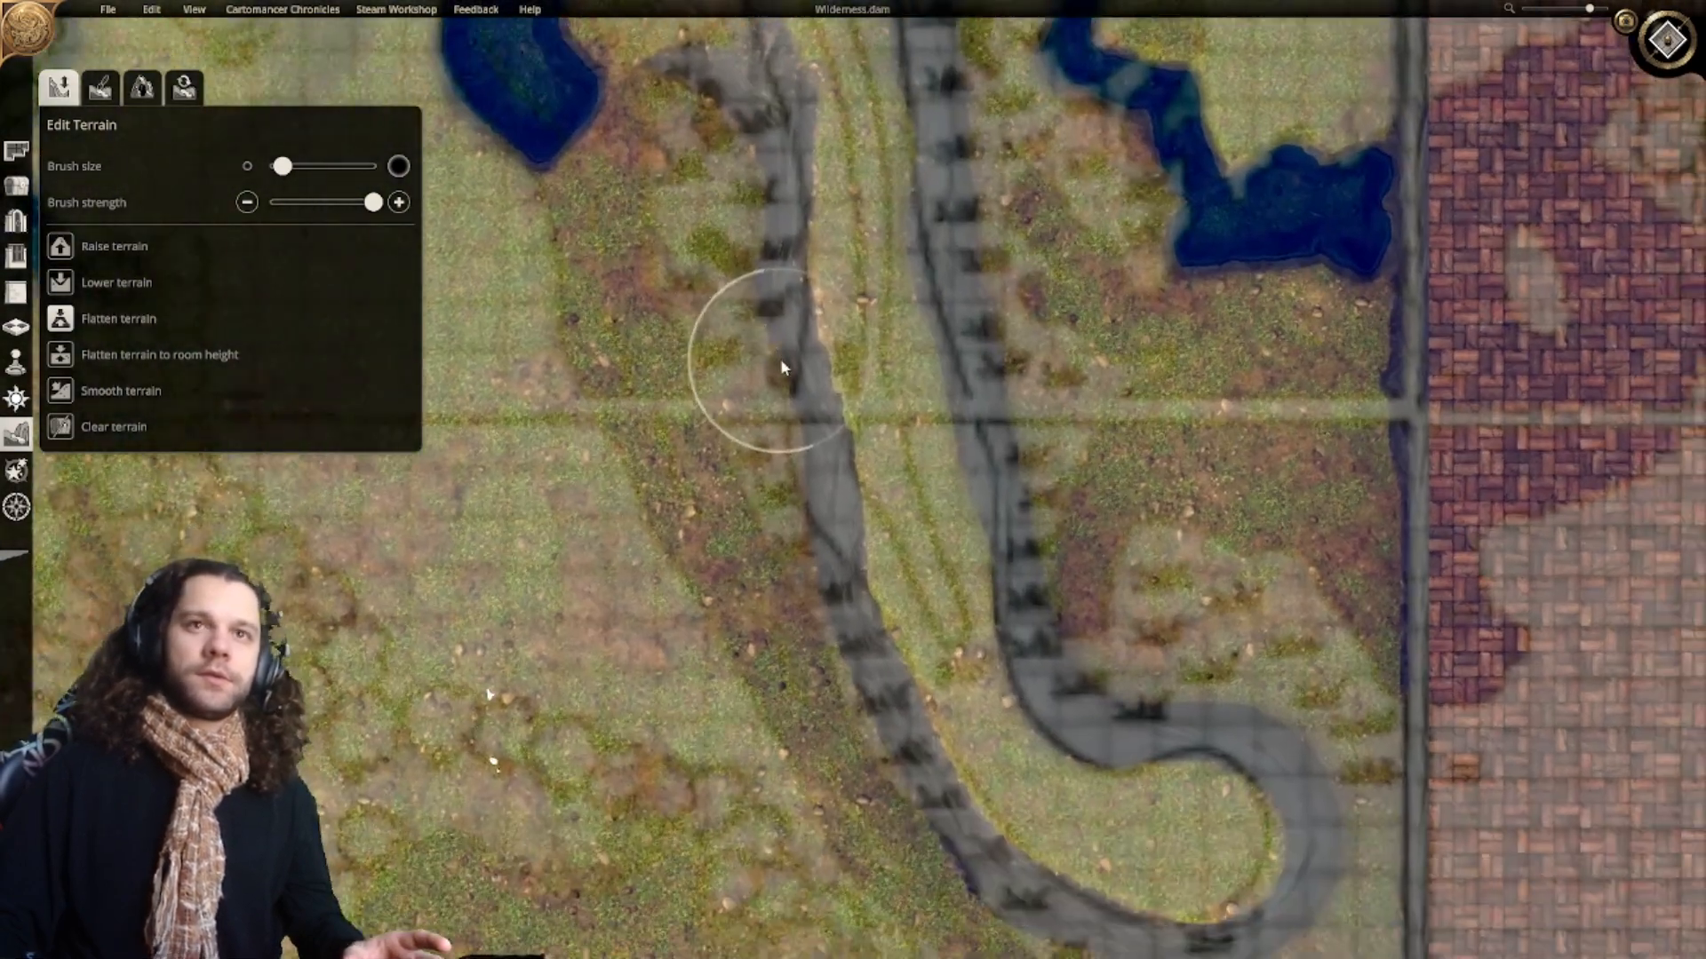
scroll(782, 373, down, 5)
right_drag(831, 416, 822, 492)
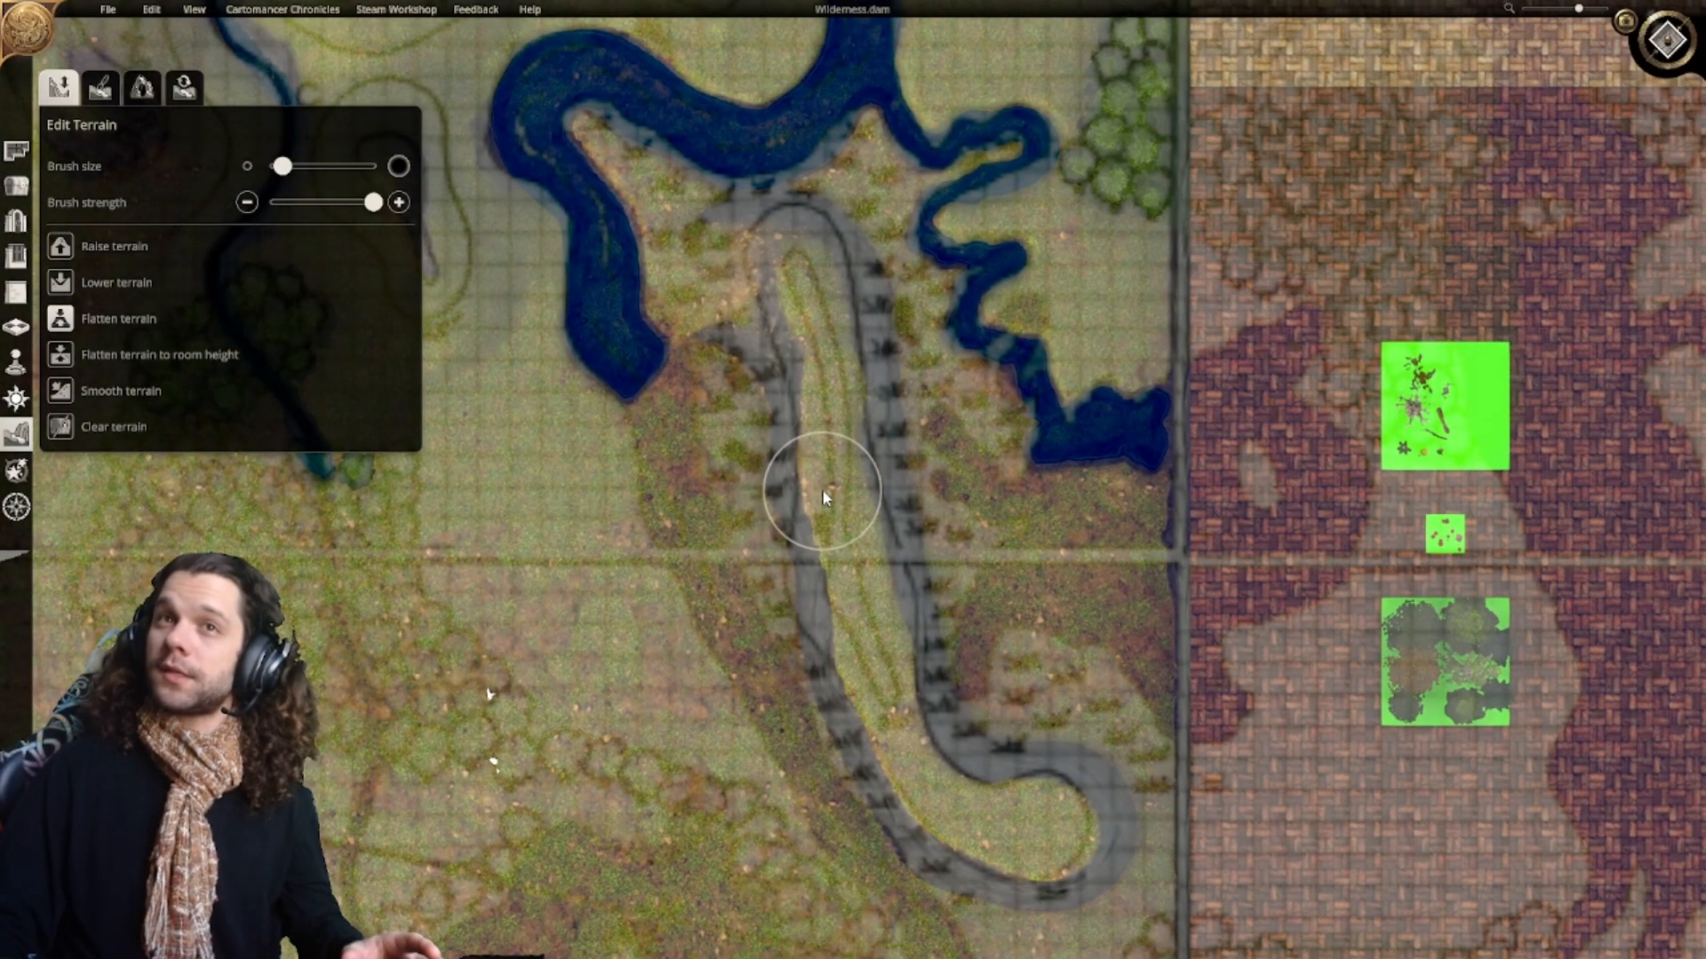
right_drag(933, 490, 915, 455)
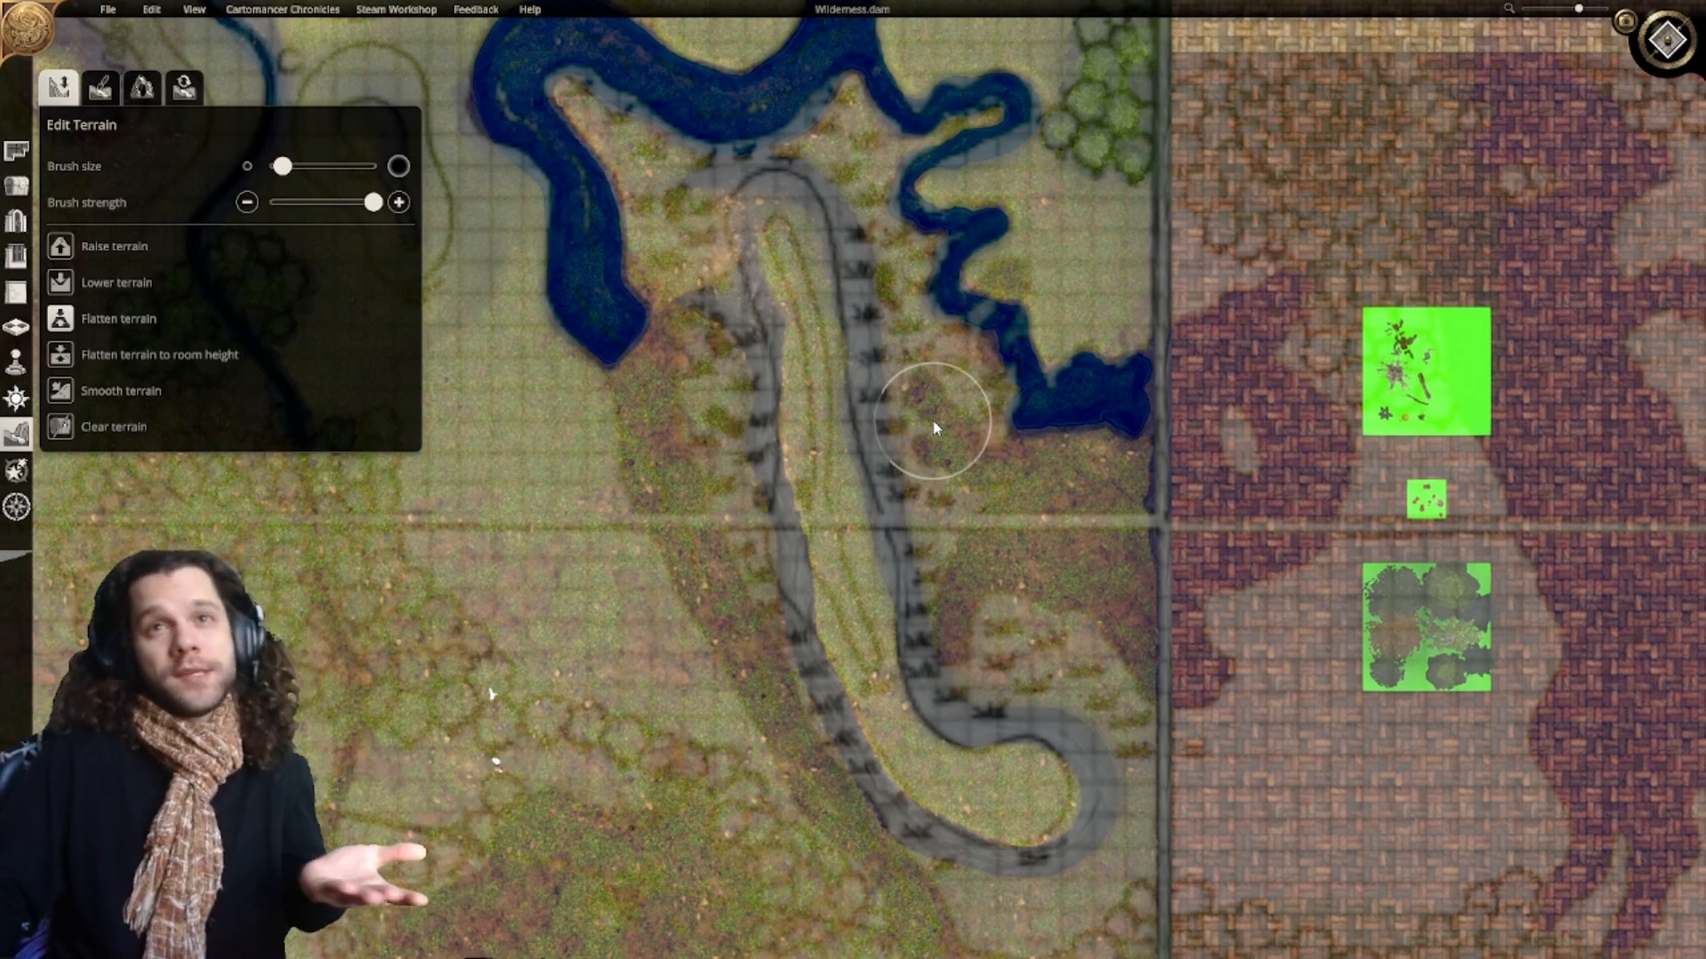
scroll(934, 423, up, 3)
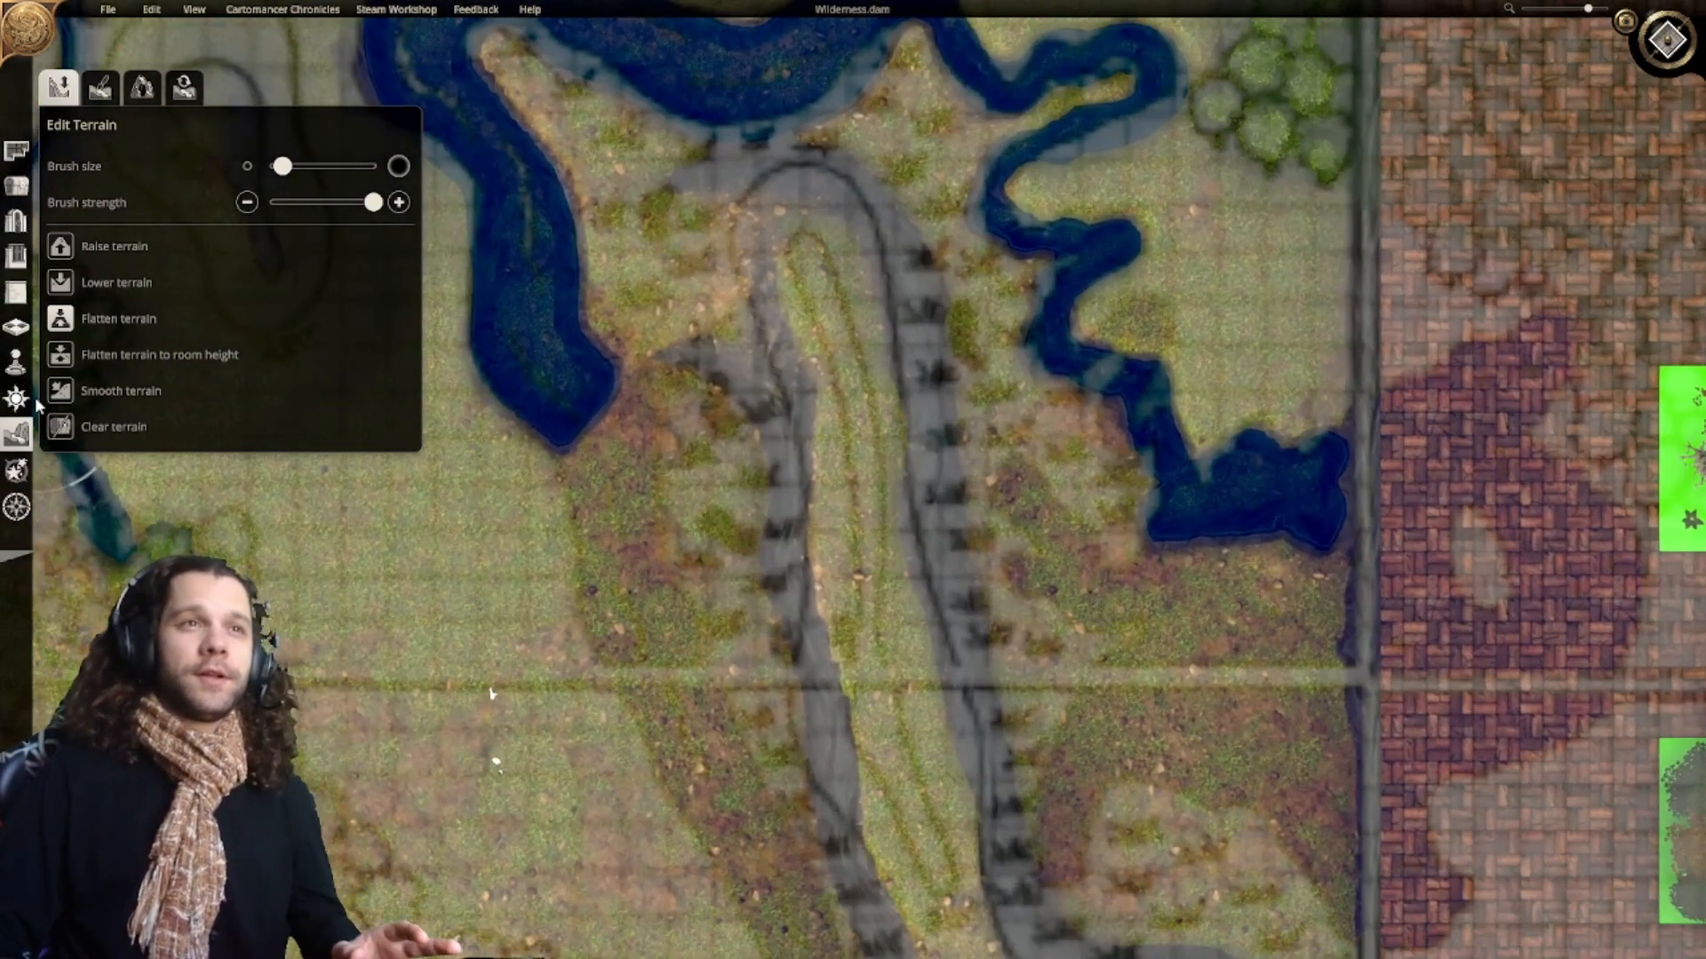
scroll(613, 552, down, 3)
right_drag(613, 552, 611, 489)
scroll(611, 489, up, 1)
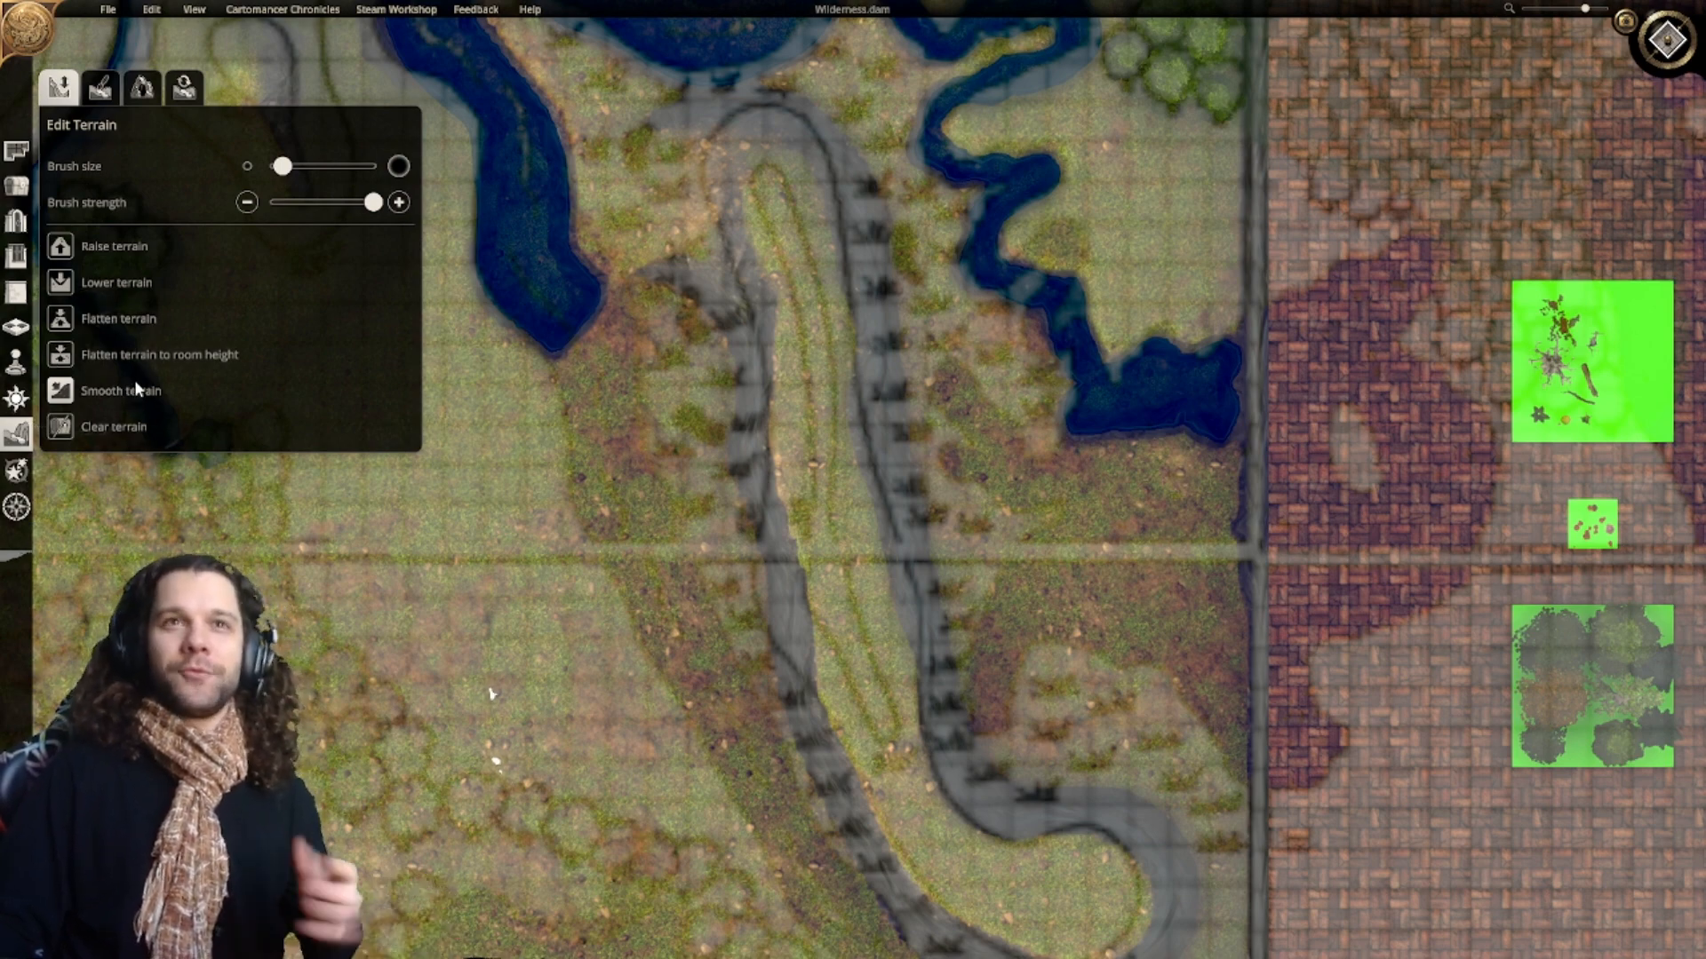
scroll(602, 456, down, 2)
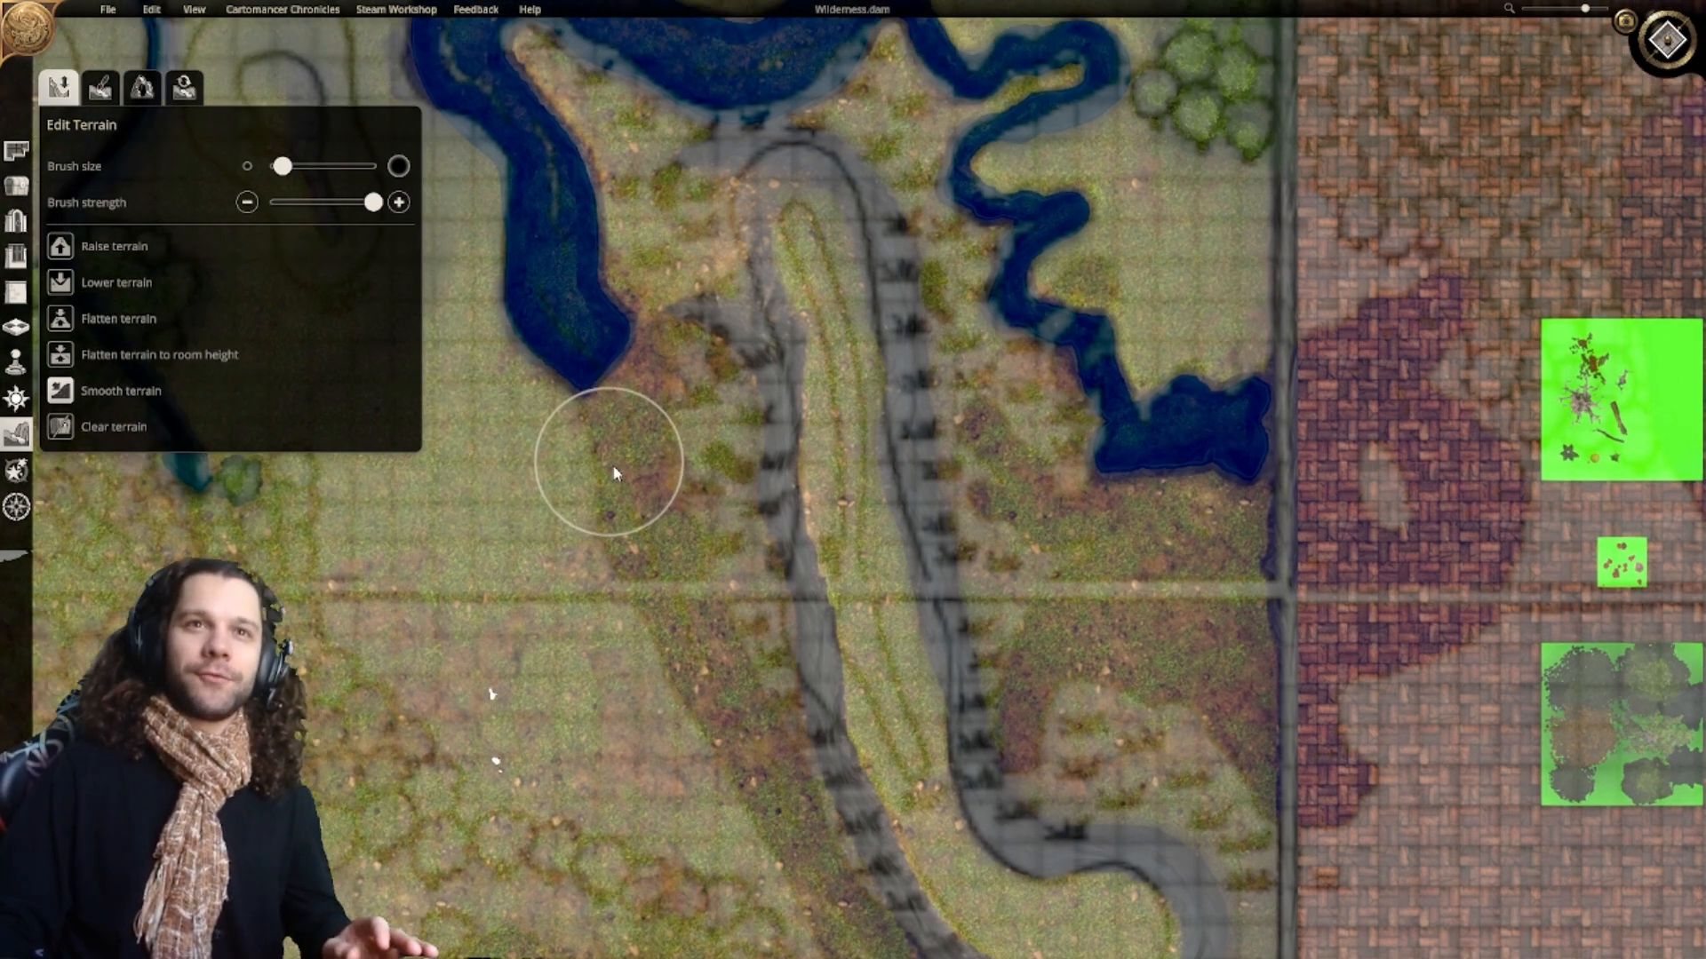
right_drag(646, 541, 751, 566)
scroll(803, 468, down, 1)
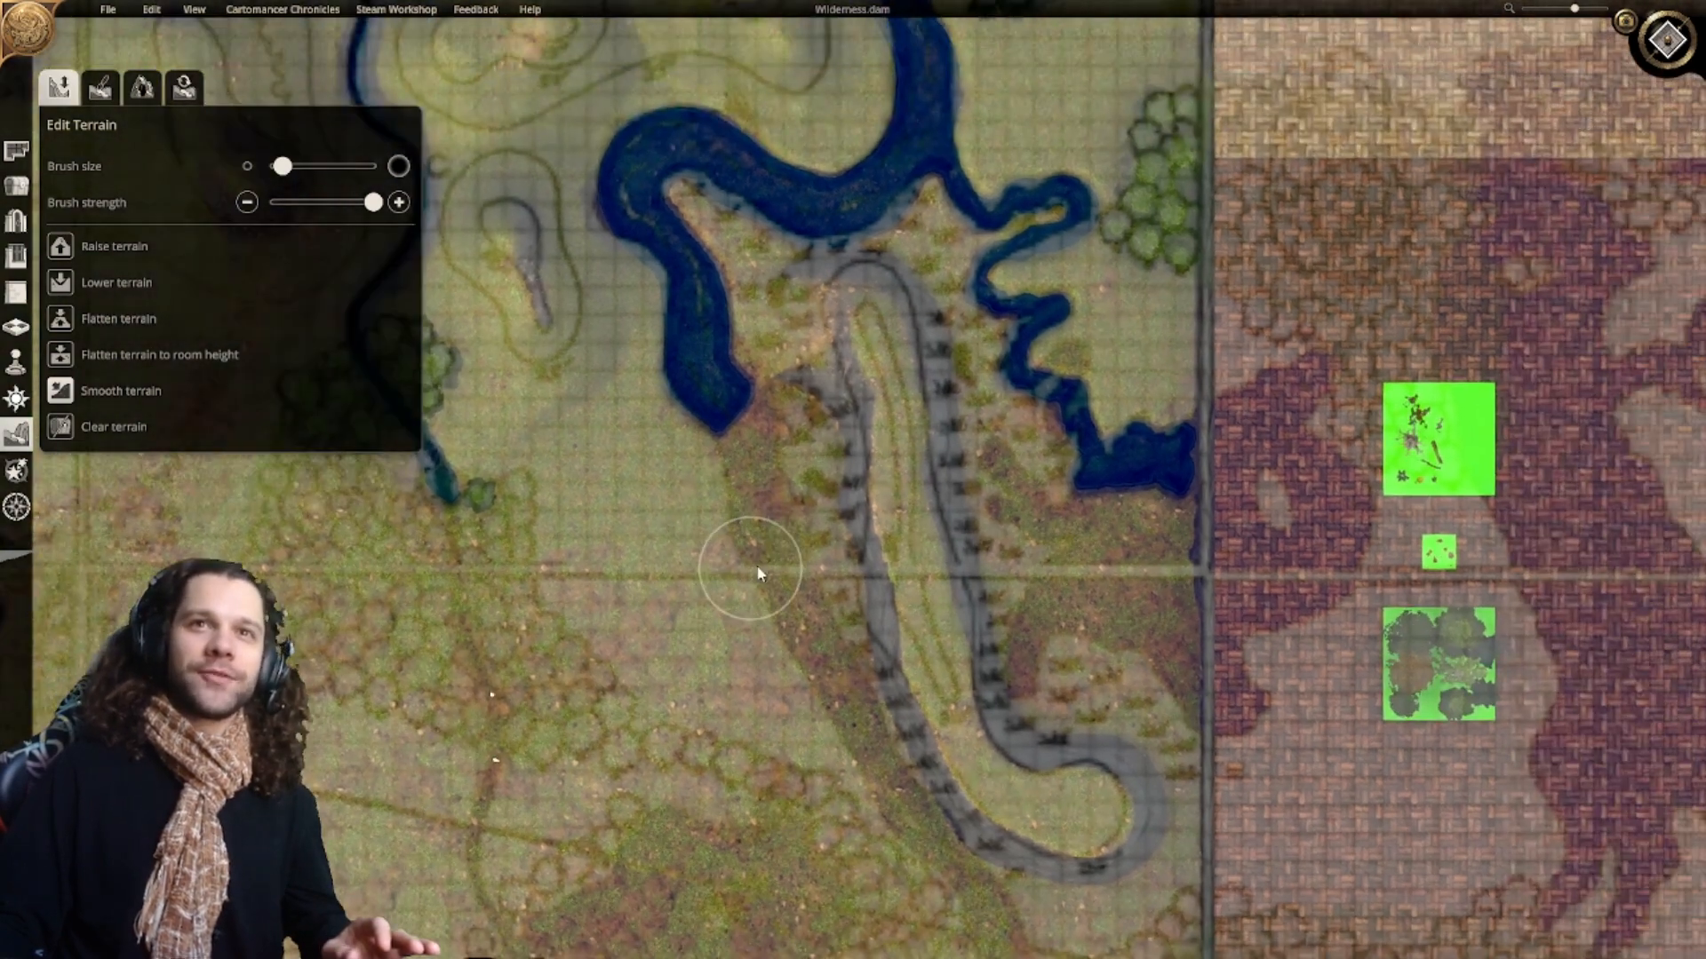
scroll(759, 533, up, 1)
right_drag(761, 503, 689, 473)
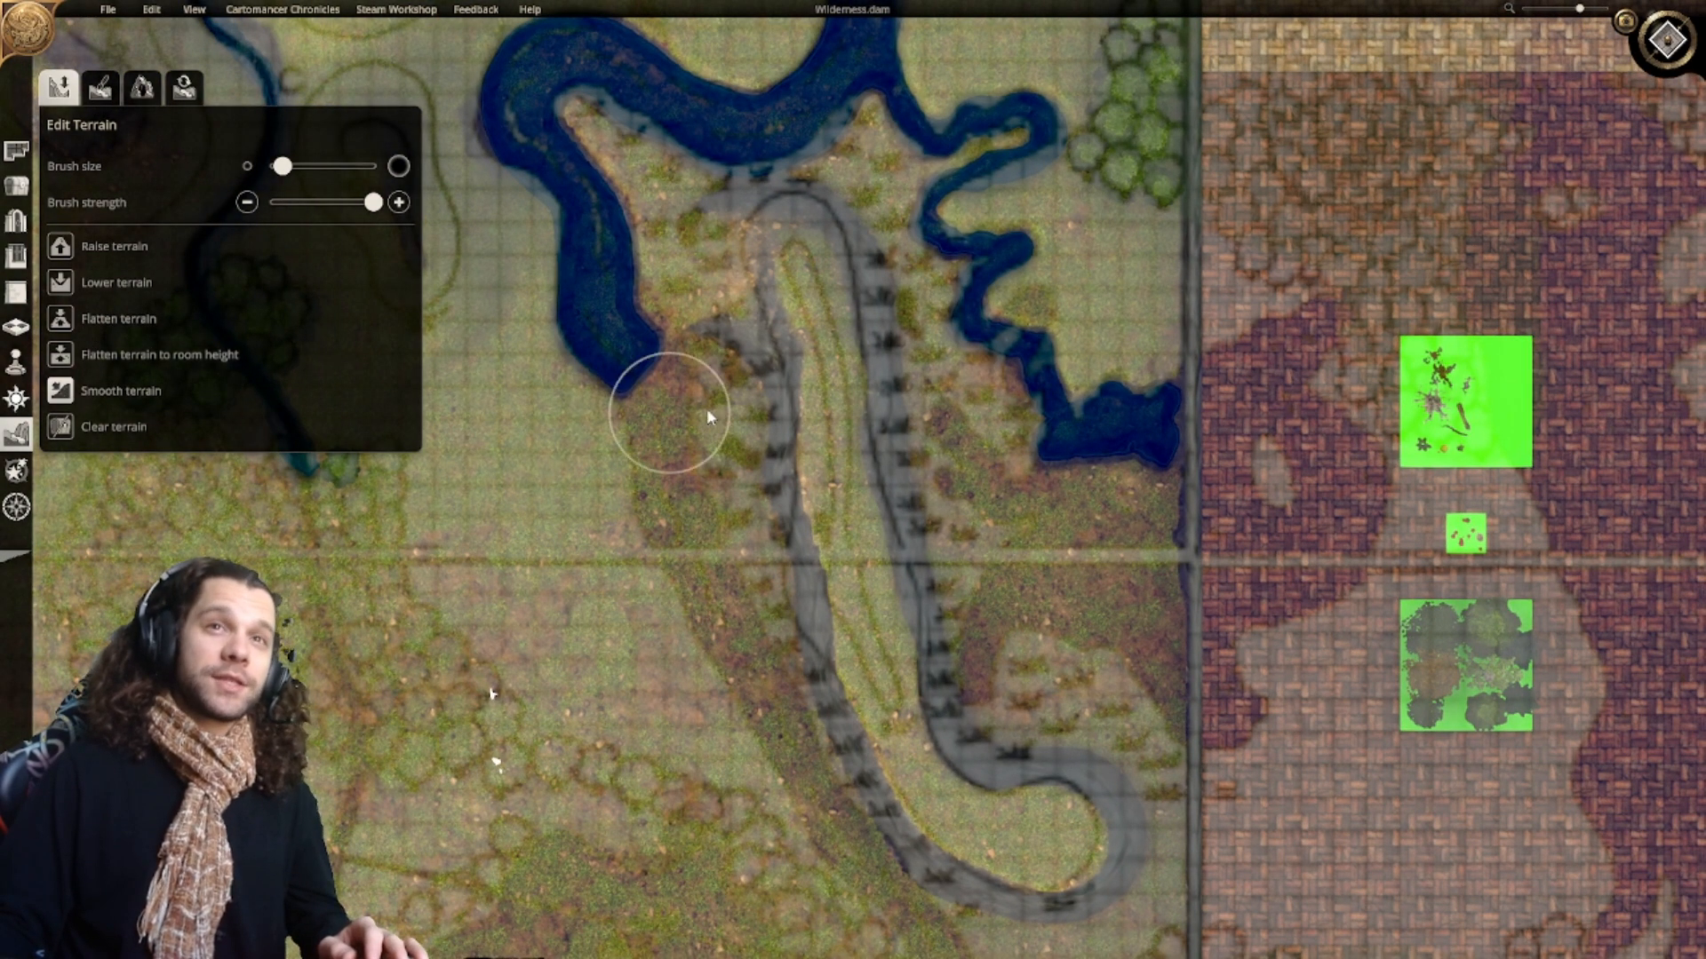
Step: Flatten a lower terrace along the contour strip's western side with a smaller brush, from the river's tip southward
right_drag(656, 568, 658, 482)
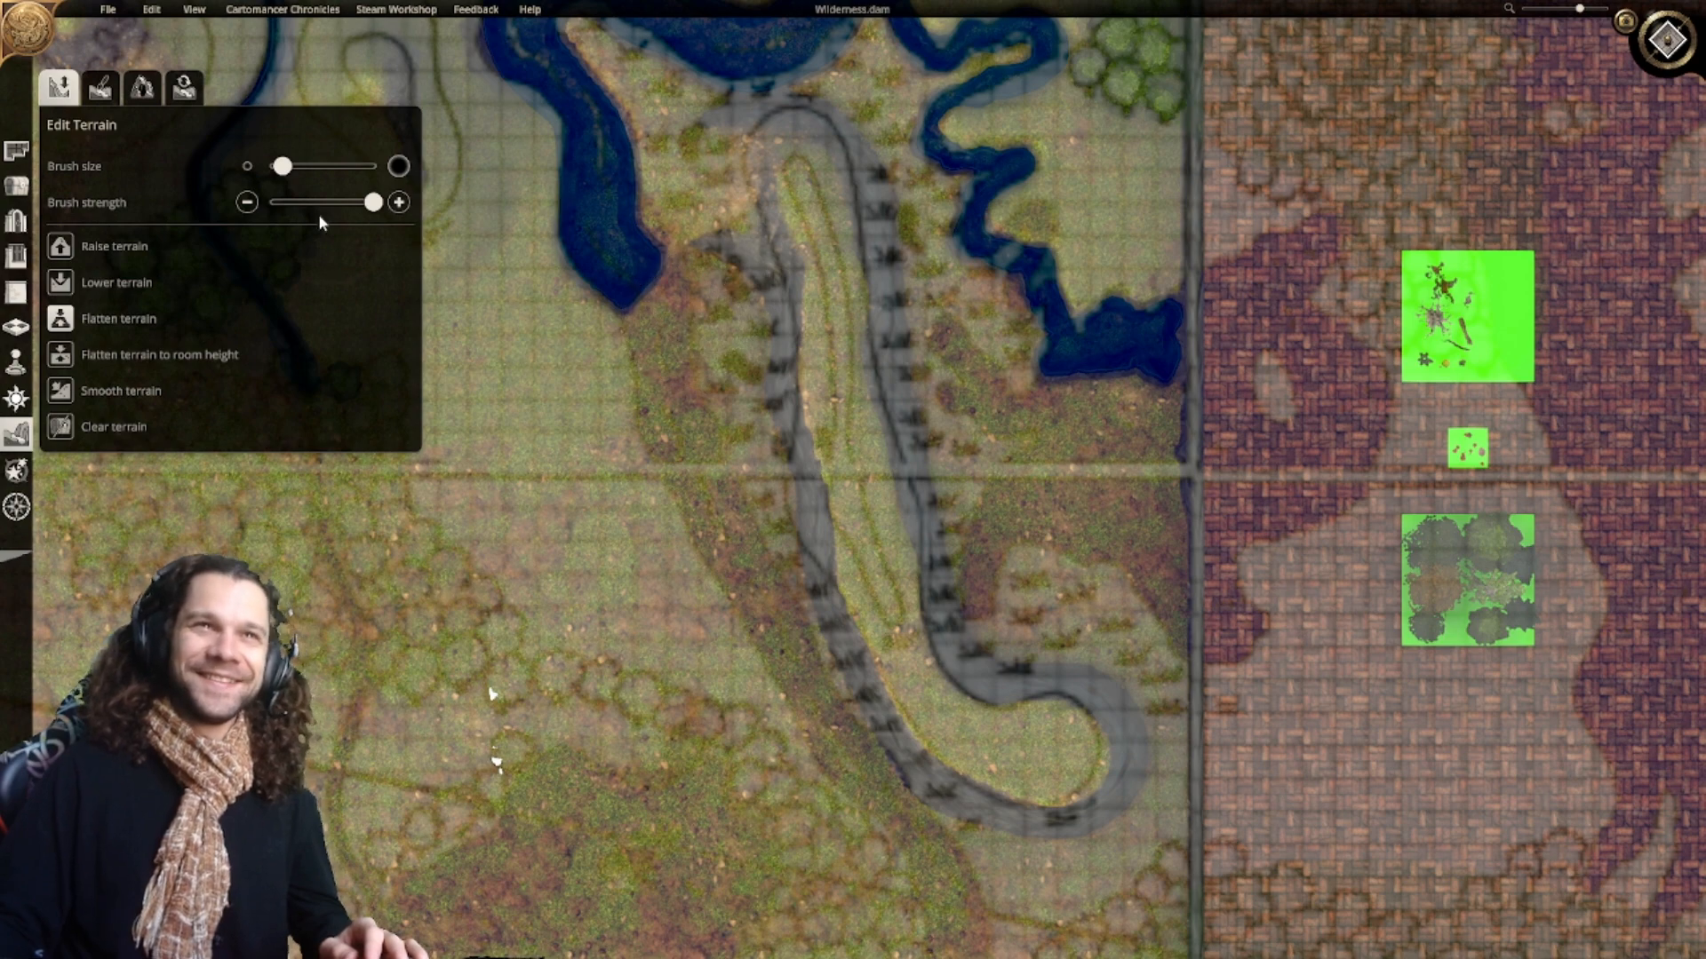
drag(737, 260, 753, 366)
mouse_move(748, 377)
right_down()
mouse_move(751, 264)
mouse_move(760, 386)
right_up()
mouse_move(761, 323)
mouse_down()
mouse_move(776, 348)
mouse_move(767, 434)
mouse_move(844, 594)
mouse_up()
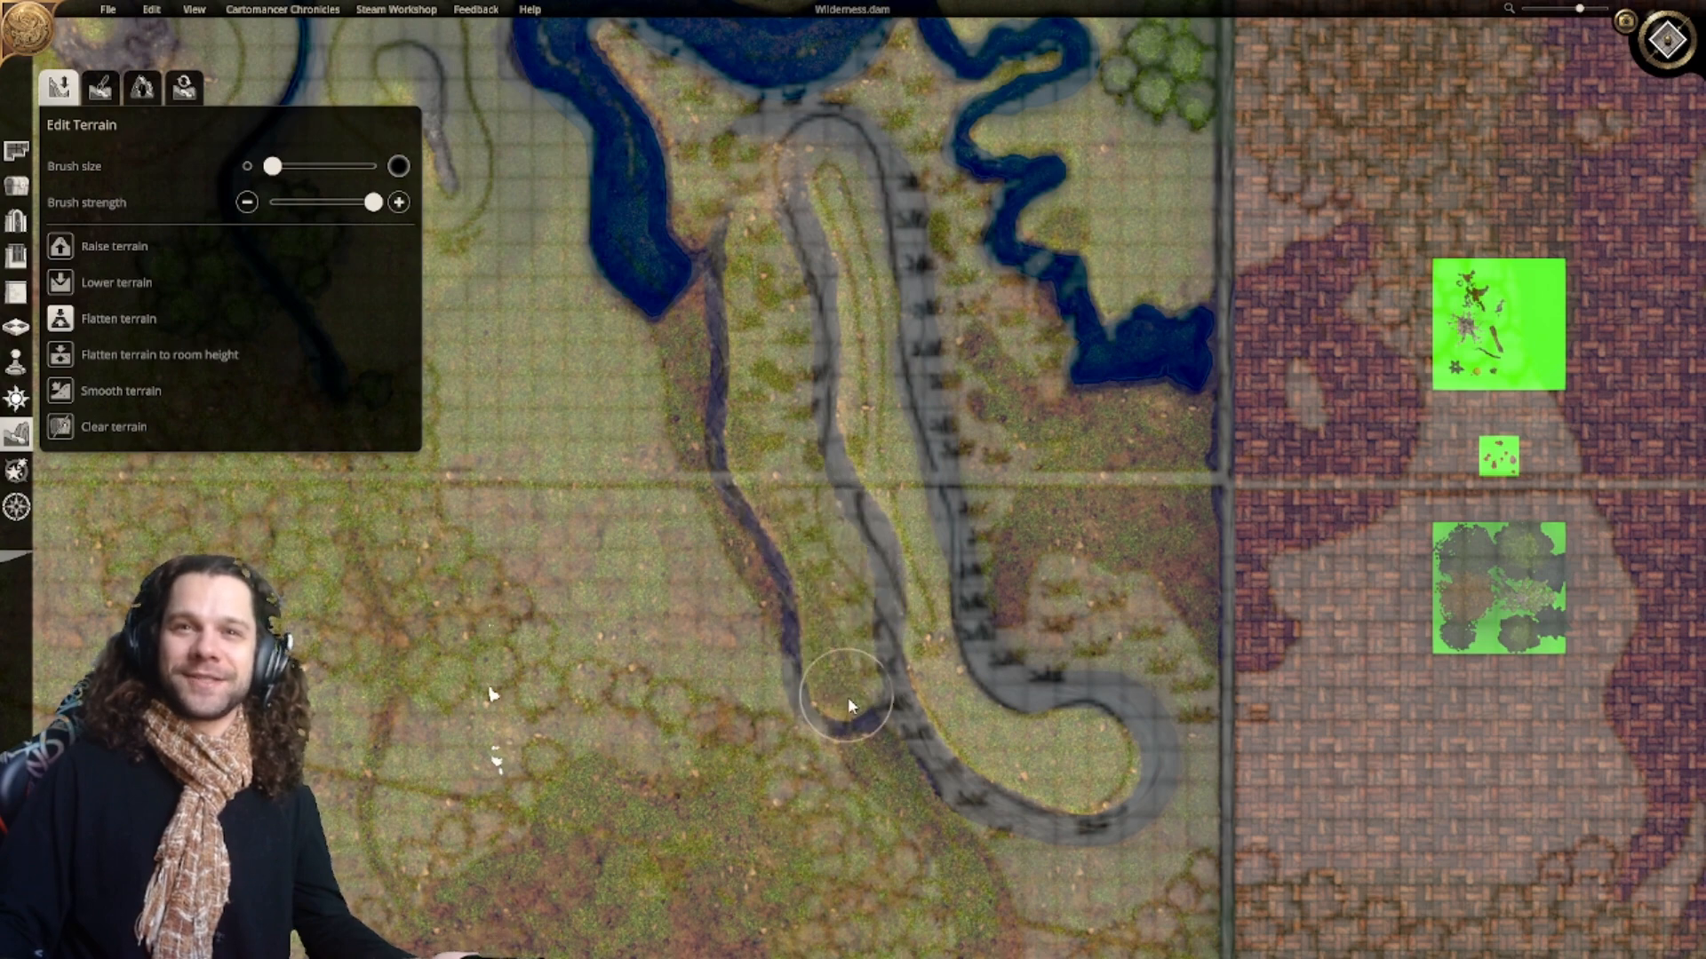
right_drag(918, 773, 791, 394)
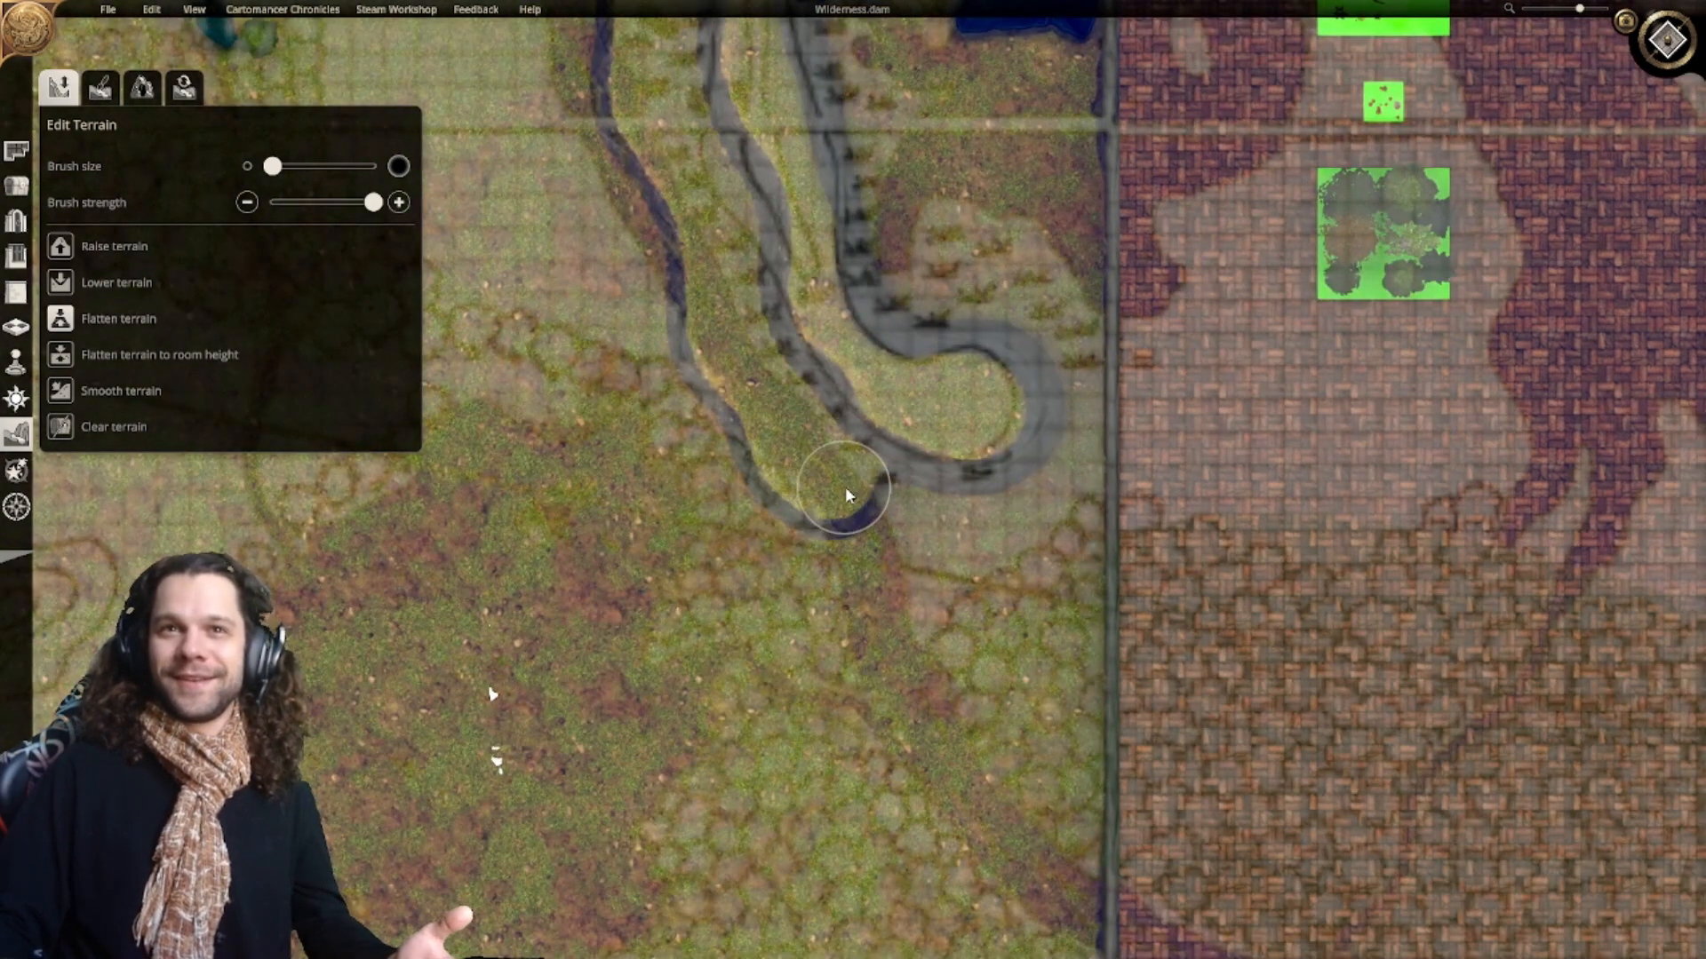
Step: Flatten the lower terrace around the contour strip's rounded southern end and up along its eastern side
drag(843, 488, 920, 516)
mouse_move(1053, 437)
mouse_down()
mouse_move(1021, 331)
mouse_move(924, 326)
mouse_move(883, 258)
mouse_up()
right_drag(883, 258, 914, 420)
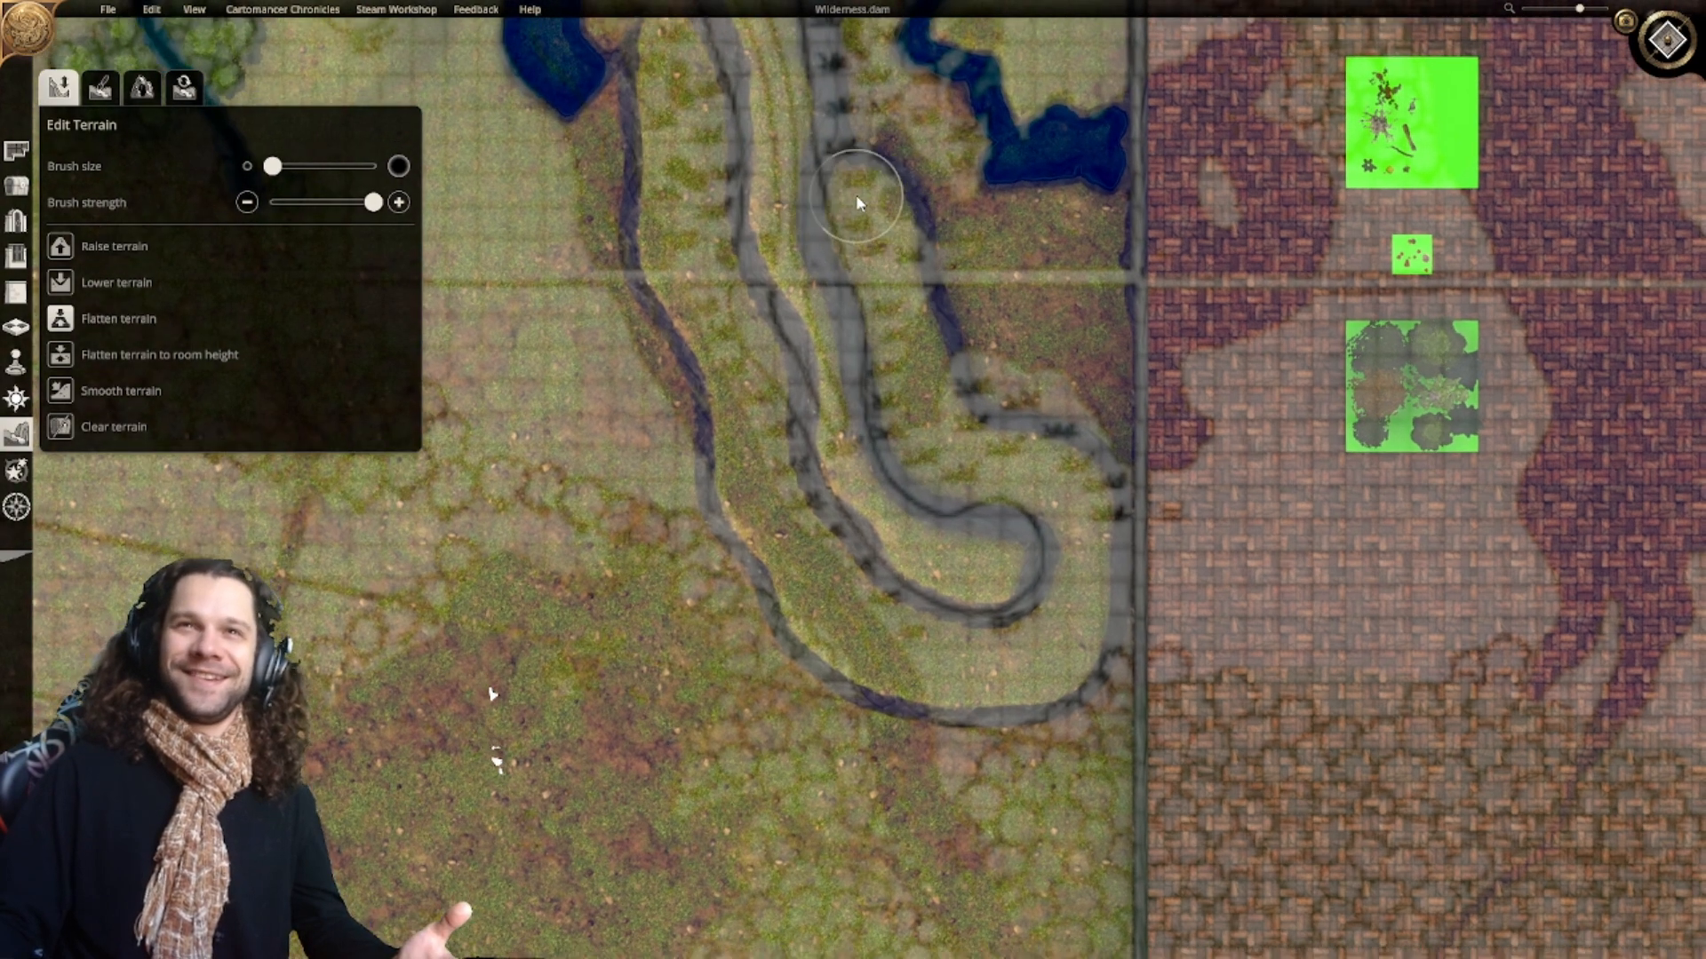
right_drag(868, 190, 850, 500)
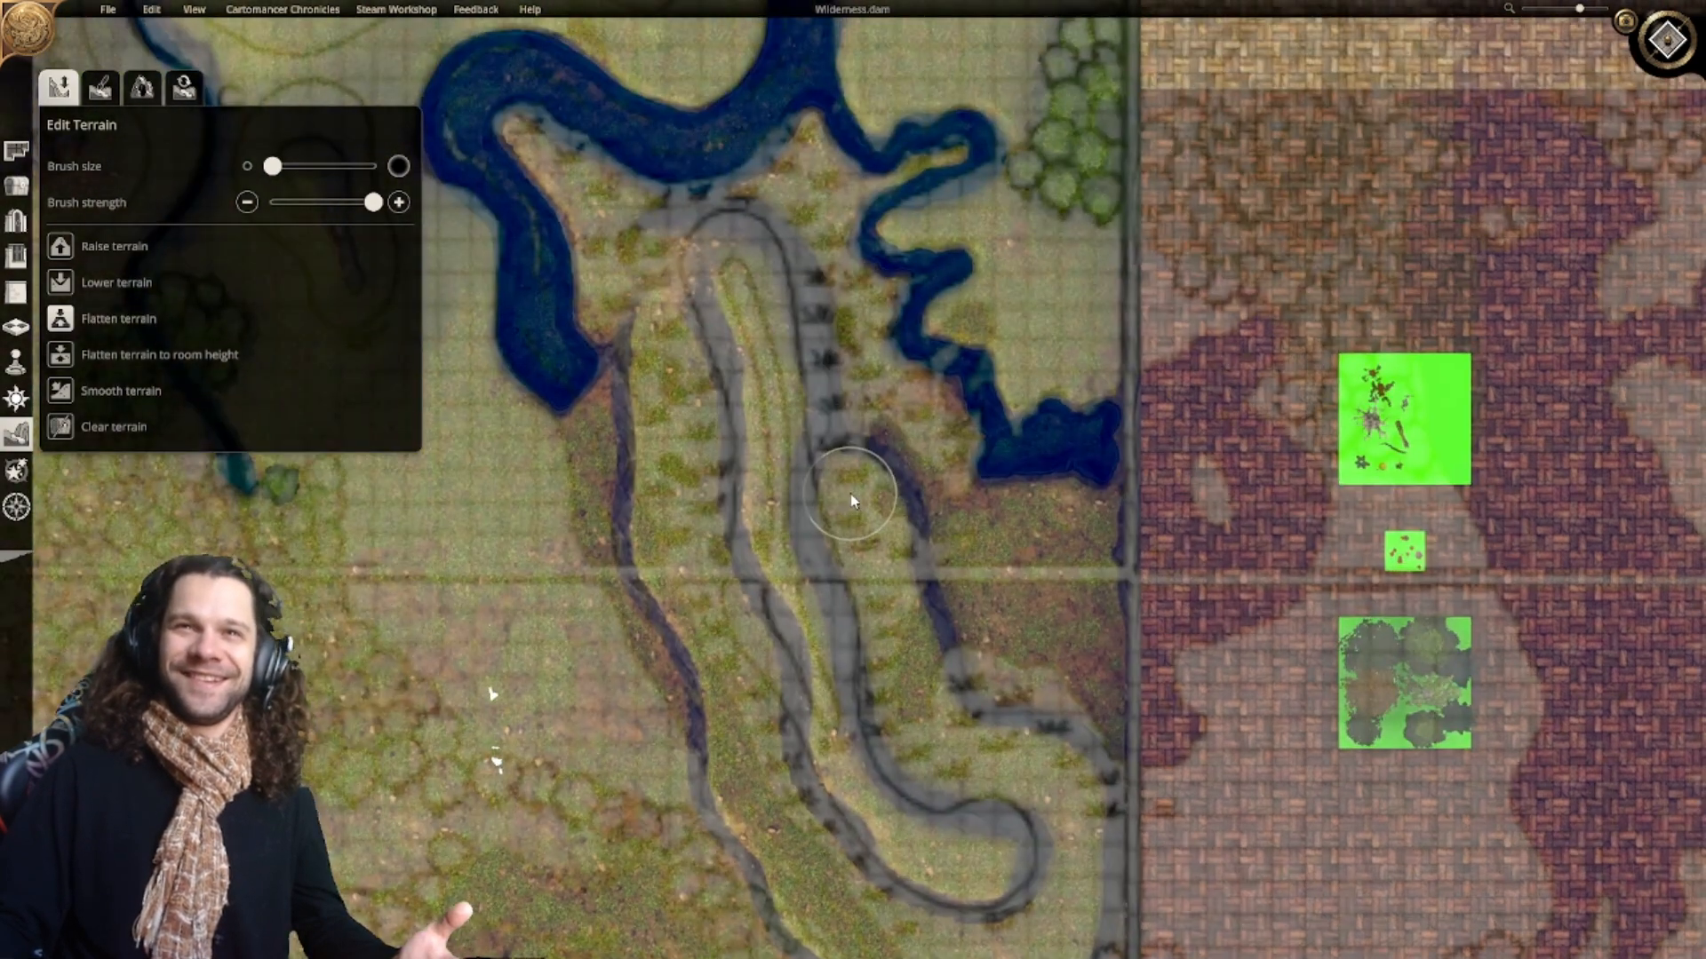
Step: Widen the upper plateau by flattening the contour strip from its northern part down into the southern bend
drag(848, 383, 826, 328)
right_drag(813, 301, 834, 371)
drag(835, 370, 782, 322)
right_drag(794, 343, 839, 325)
mouse_move(829, 488)
mouse_down()
mouse_move(818, 312)
mouse_move(842, 366)
mouse_up()
right_drag(889, 512, 839, 364)
drag(801, 350, 837, 485)
right_drag(834, 499, 815, 425)
mouse_move(819, 434)
mouse_down()
mouse_move(849, 509)
mouse_move(833, 440)
mouse_up()
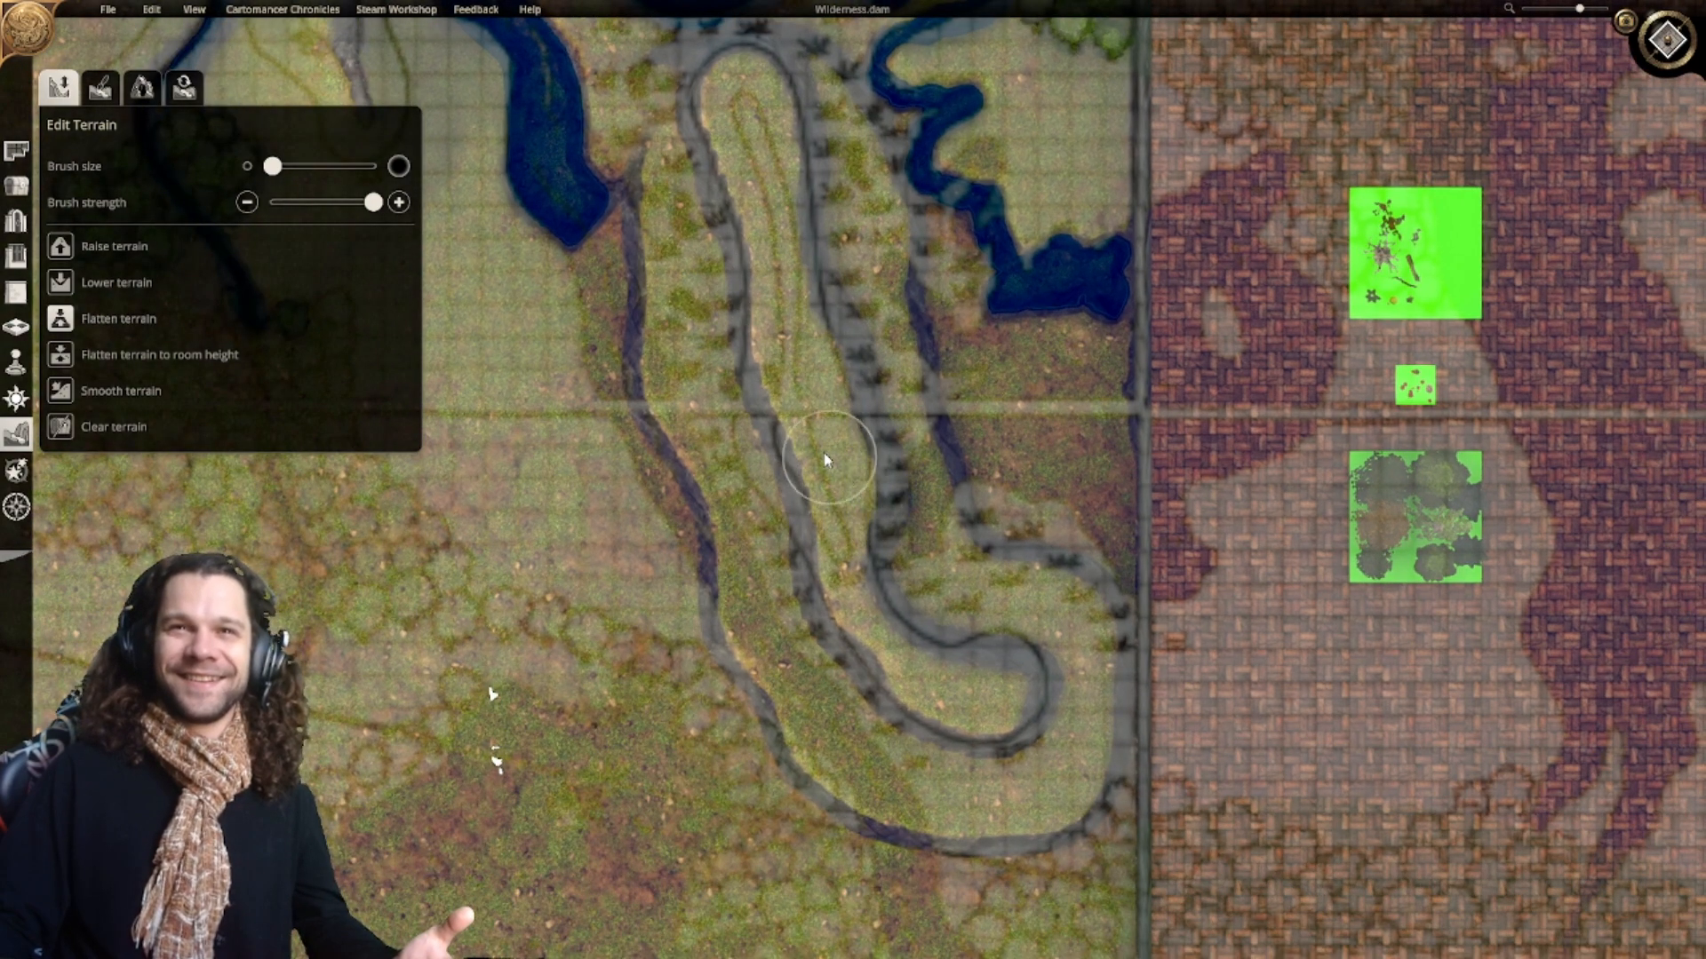
mouse_move(862, 633)
mouse_down()
mouse_move(928, 691)
mouse_move(1011, 671)
mouse_move(994, 659)
mouse_up()
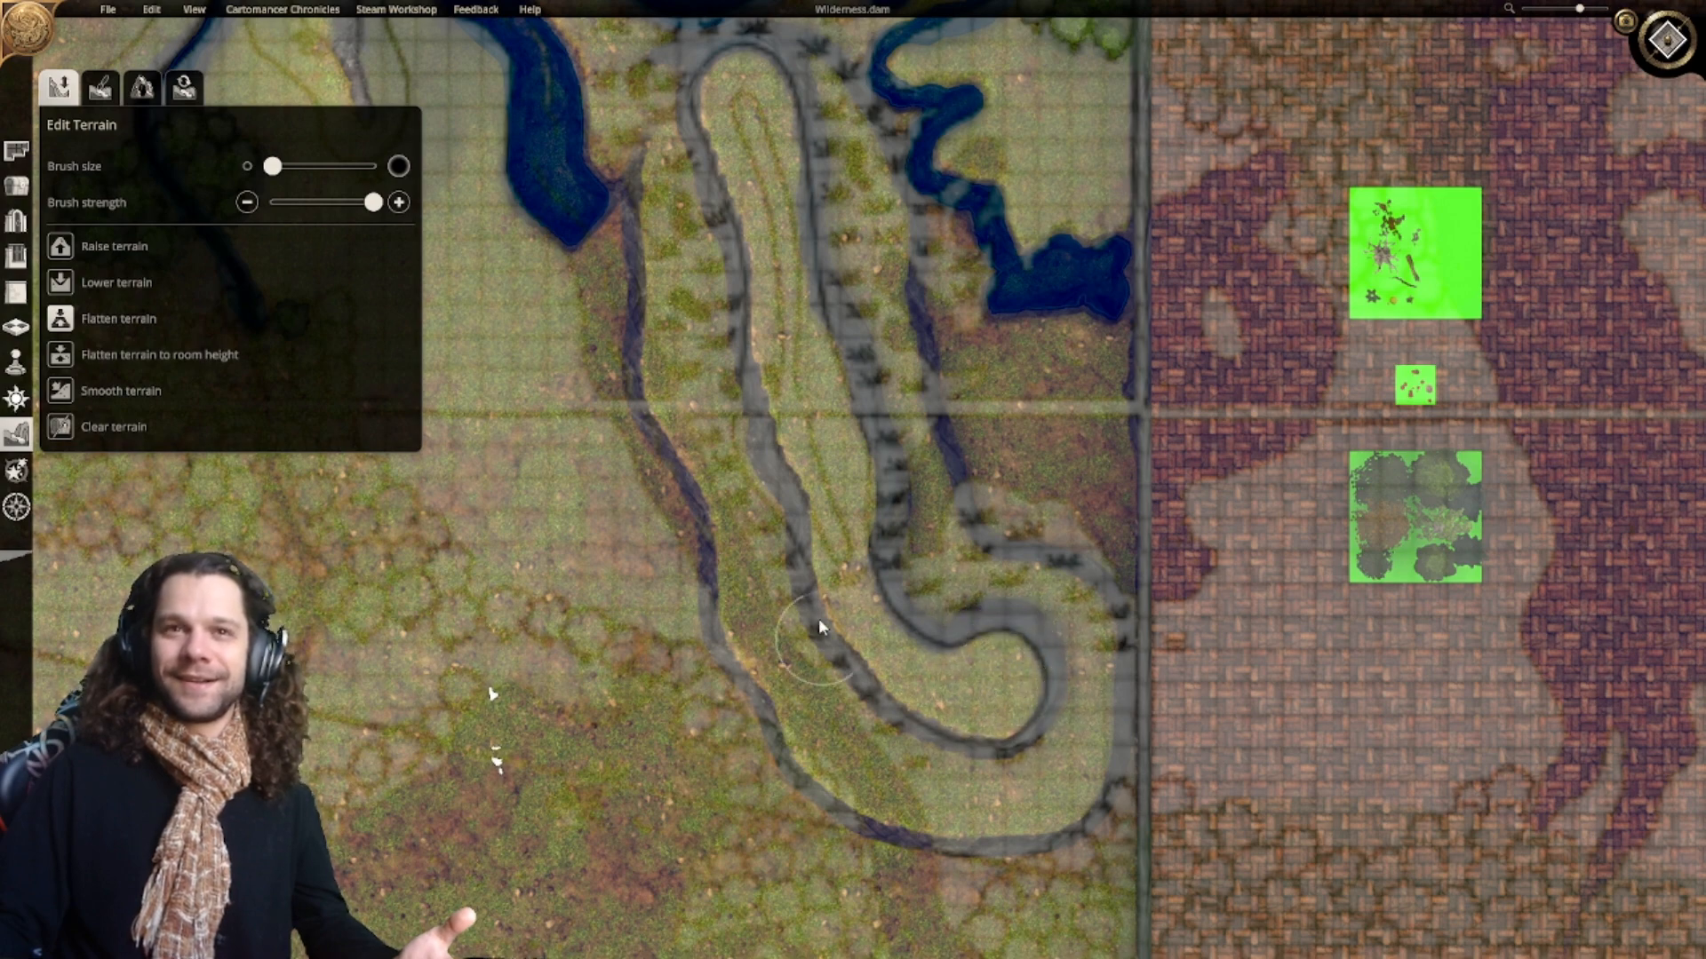
Step: Smooth the terraced cliffs along the contour strip's western side with an enlarged brush in the 3D view
right_drag(717, 587, 789, 678)
right_drag(874, 529, 802, 402)
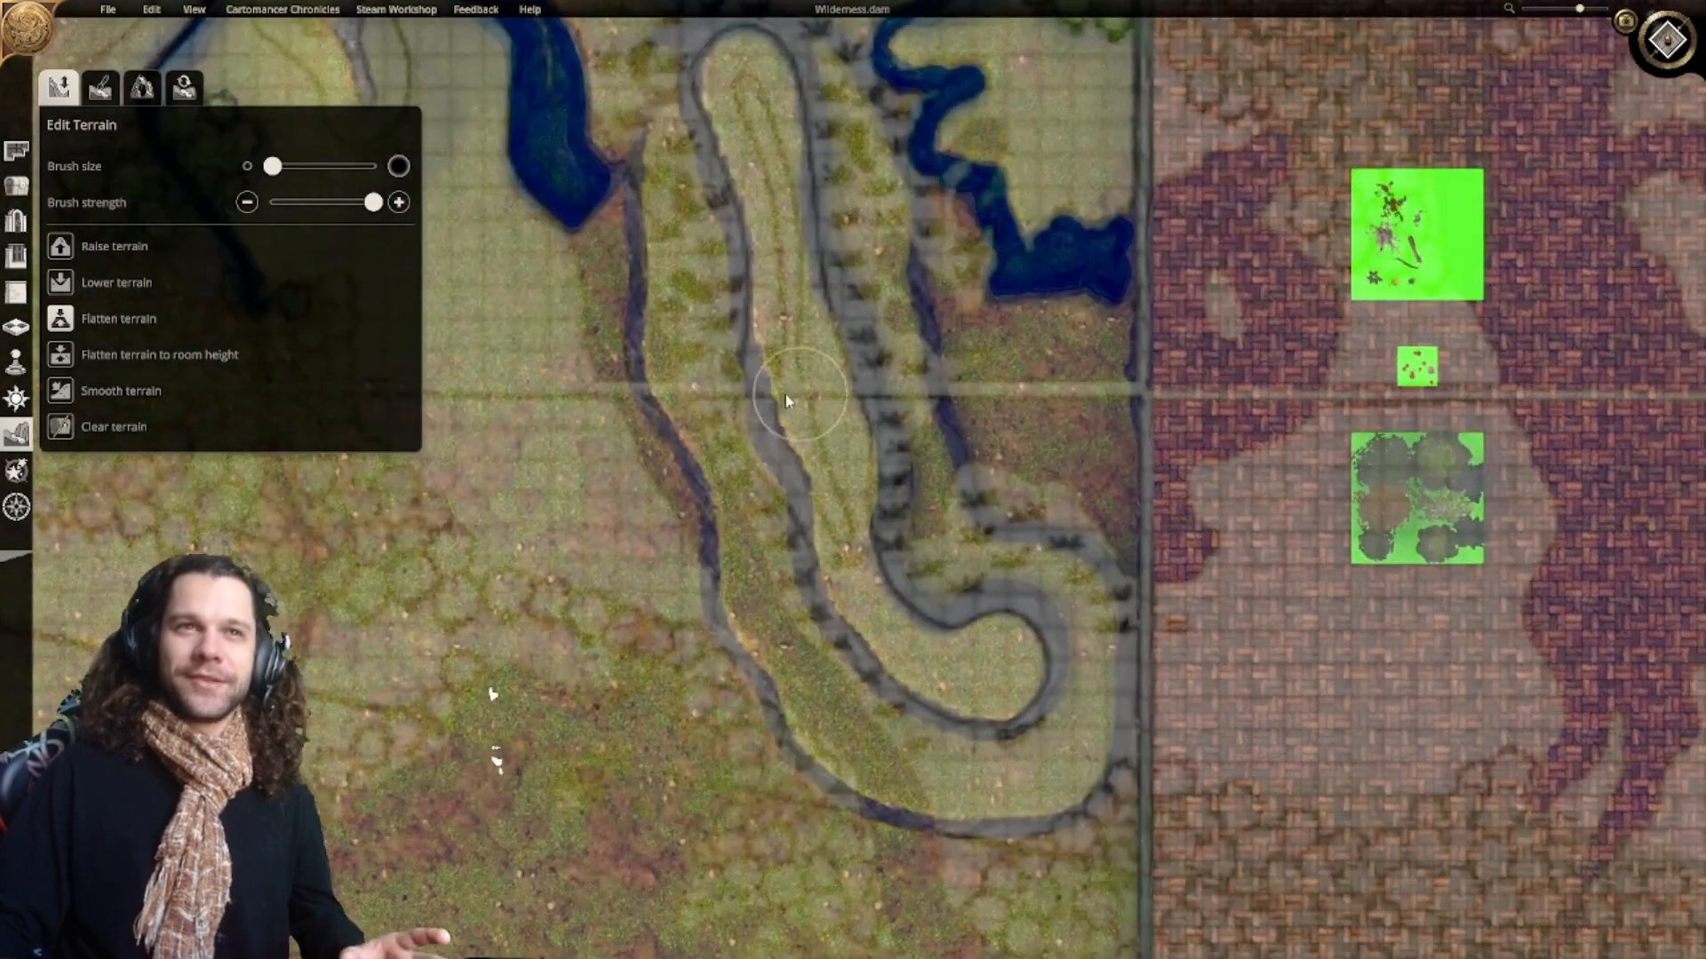
right_drag(947, 631, 967, 619)
scroll(864, 622, down, 3)
scroll(844, 746, up, 2)
right_drag(819, 739, 824, 801)
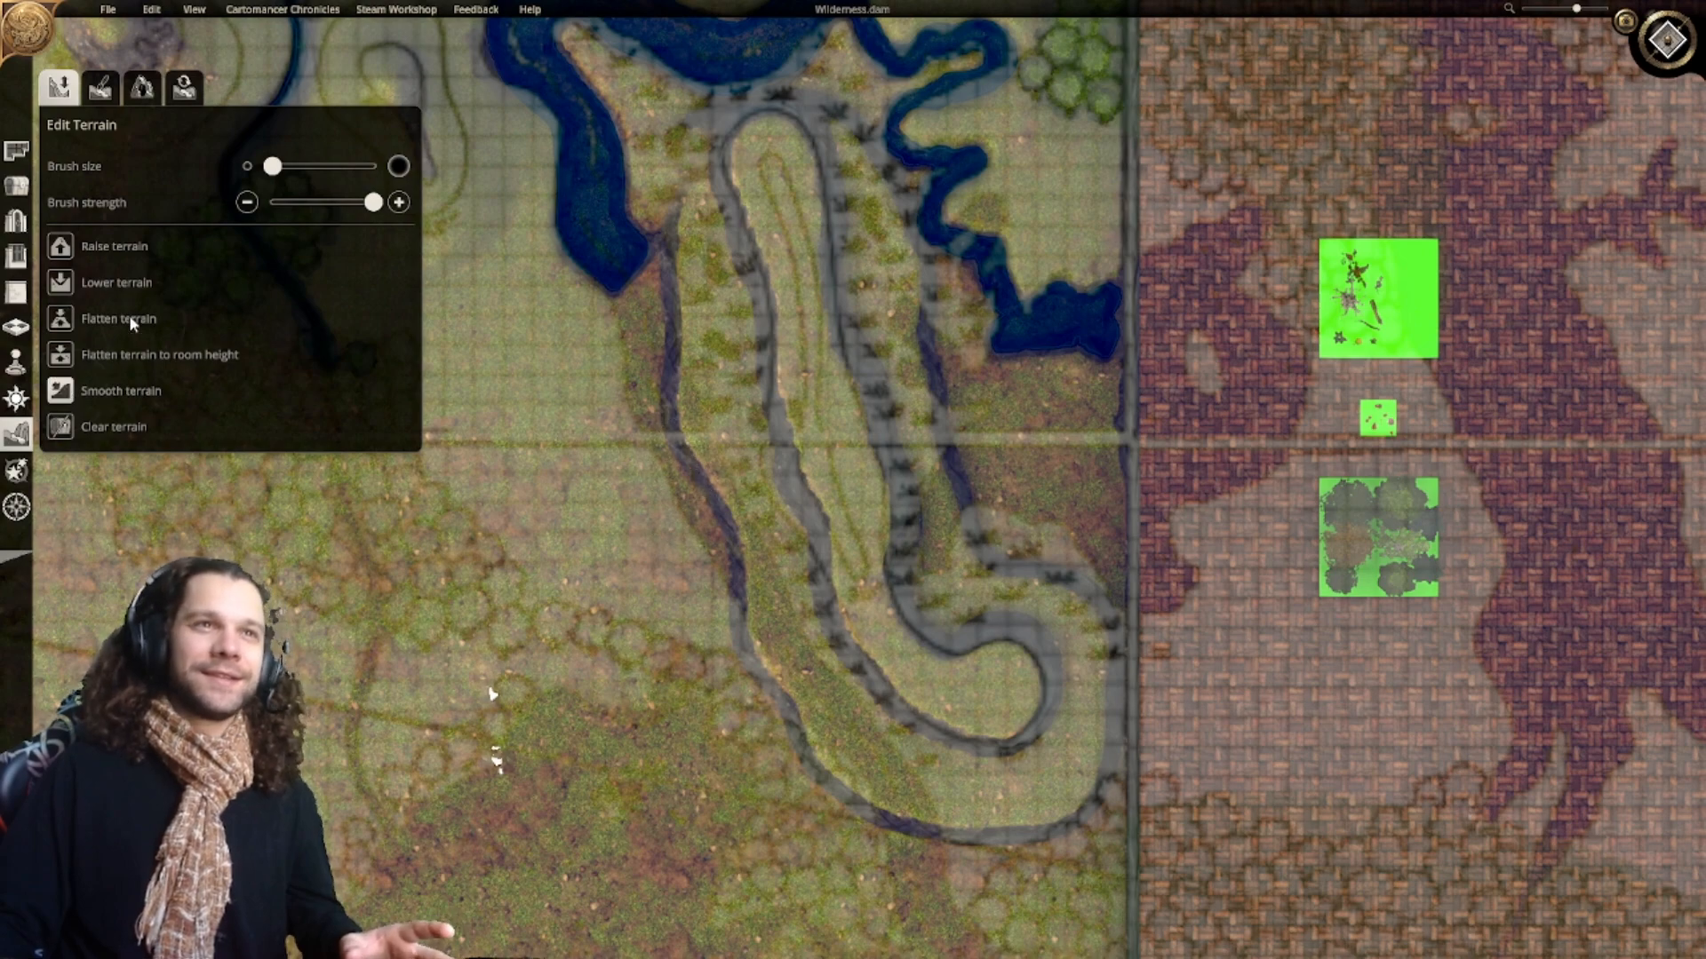
scroll(764, 501, down, 2)
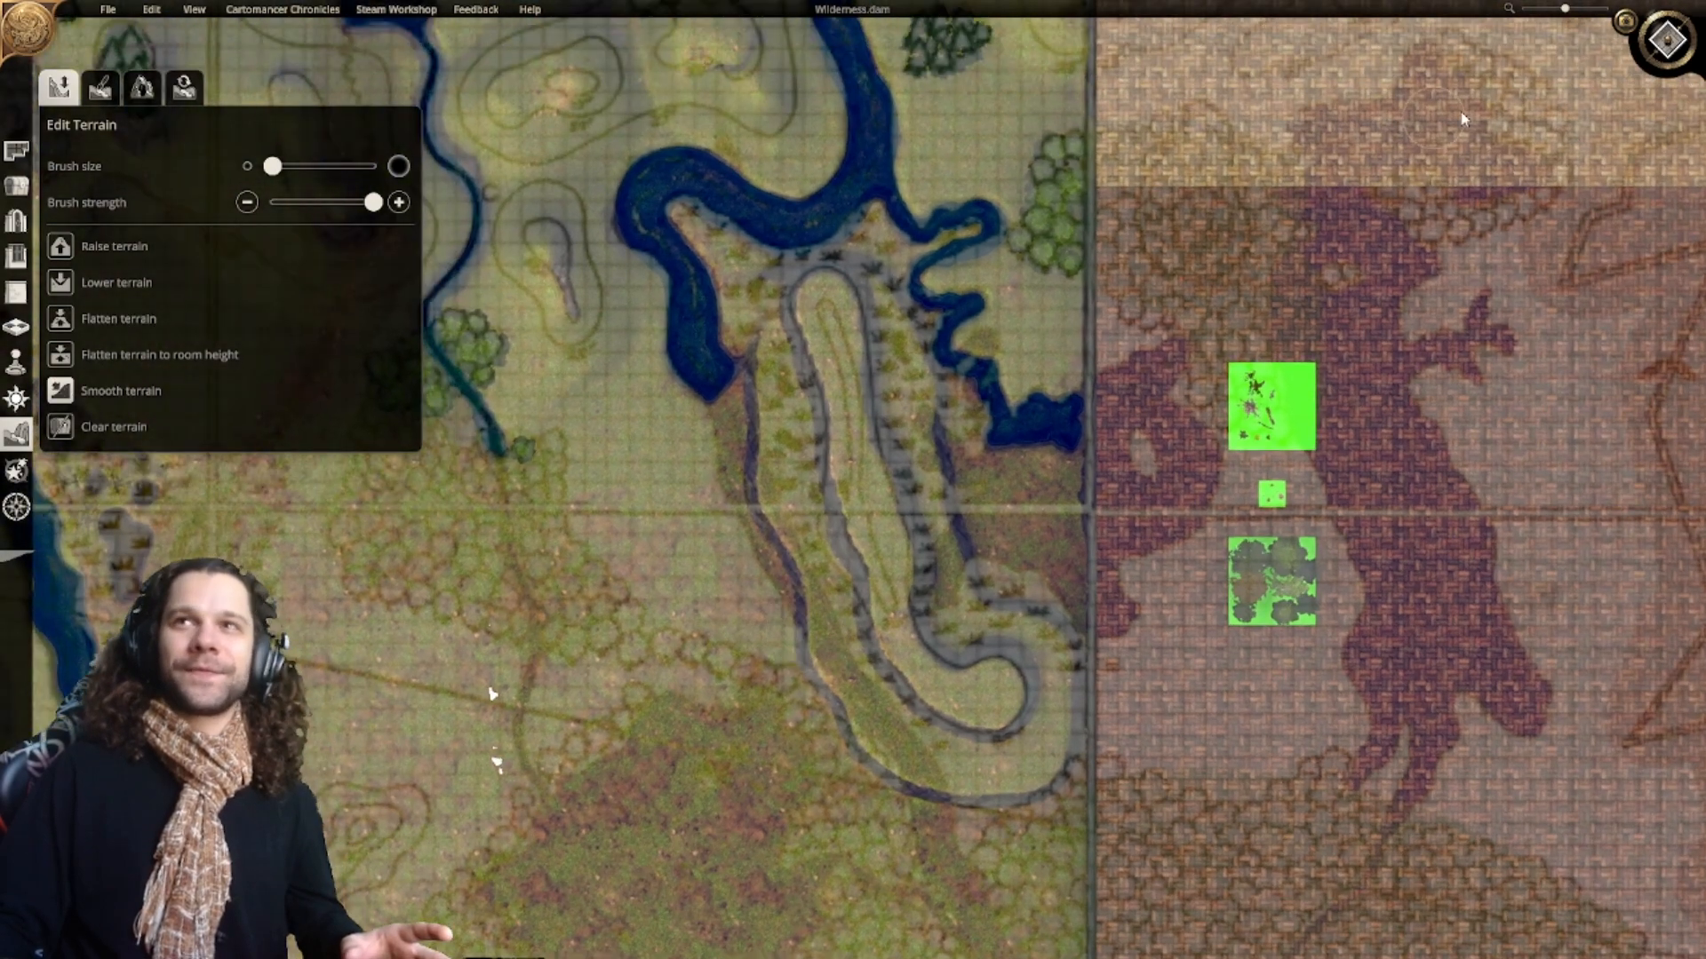
click(1663, 54)
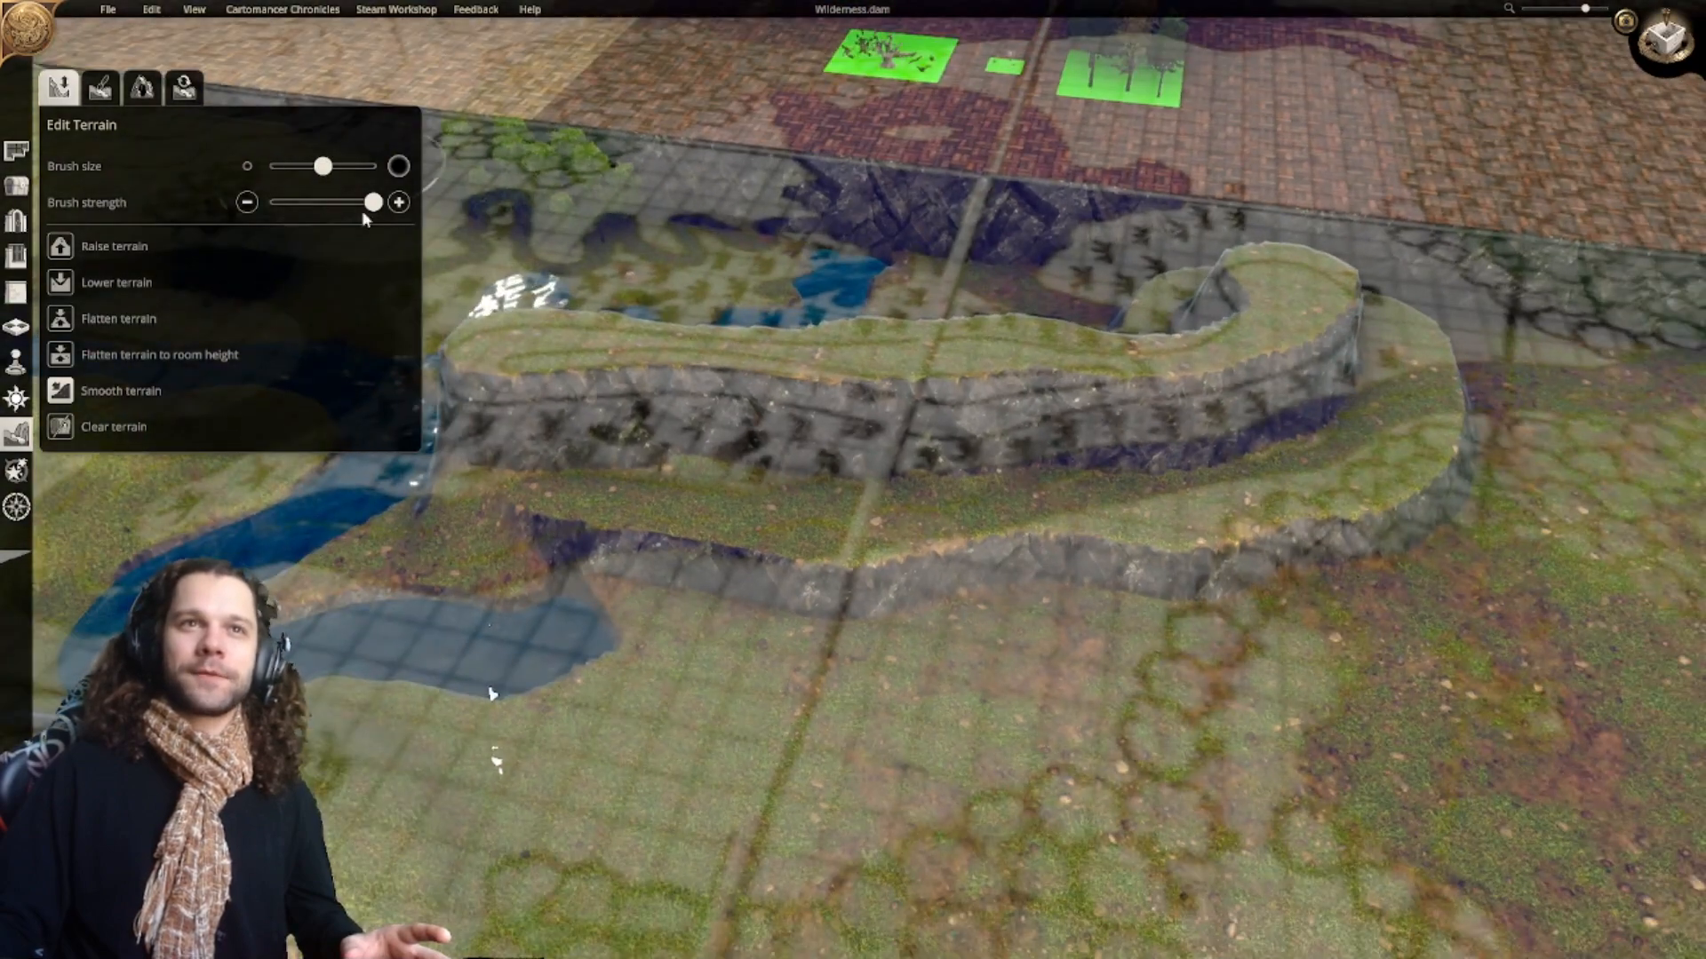
right_drag(804, 439, 867, 456)
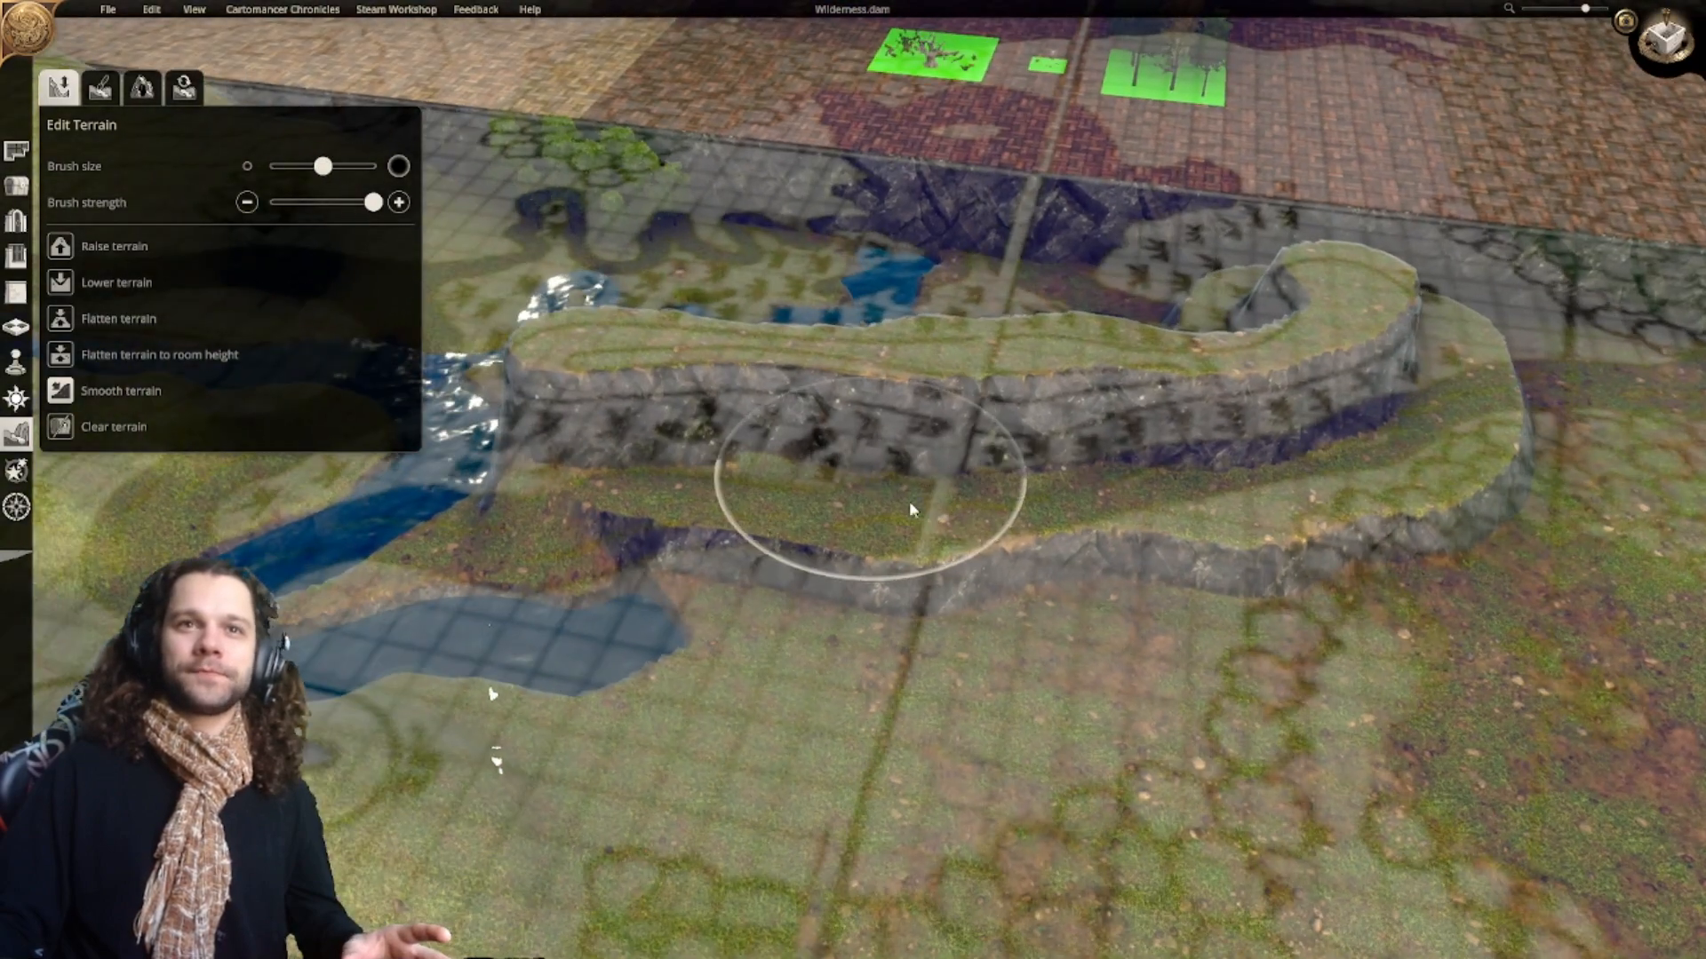
middle_drag(870, 475, 1021, 602)
mouse_move(970, 596)
mouse_down()
mouse_move(837, 605)
mouse_move(771, 574)
mouse_move(1141, 433)
mouse_up()
middle_drag(1142, 432, 796, 578)
mouse_move(648, 542)
mouse_down()
mouse_move(872, 543)
mouse_move(974, 497)
mouse_move(1121, 470)
mouse_up()
middle_drag(1121, 470, 835, 561)
mouse_move(835, 561)
mouse_down()
mouse_move(860, 578)
mouse_move(1154, 522)
mouse_up()
middle_drag(1154, 522, 807, 582)
drag(807, 582, 917, 642)
Step: Smooth the contour strip's southern end and eastern slope down towards the small lake
middle_drag(1039, 622, 837, 778)
drag(837, 778, 773, 768)
middle_drag(773, 775, 733, 422)
drag(735, 422, 914, 510)
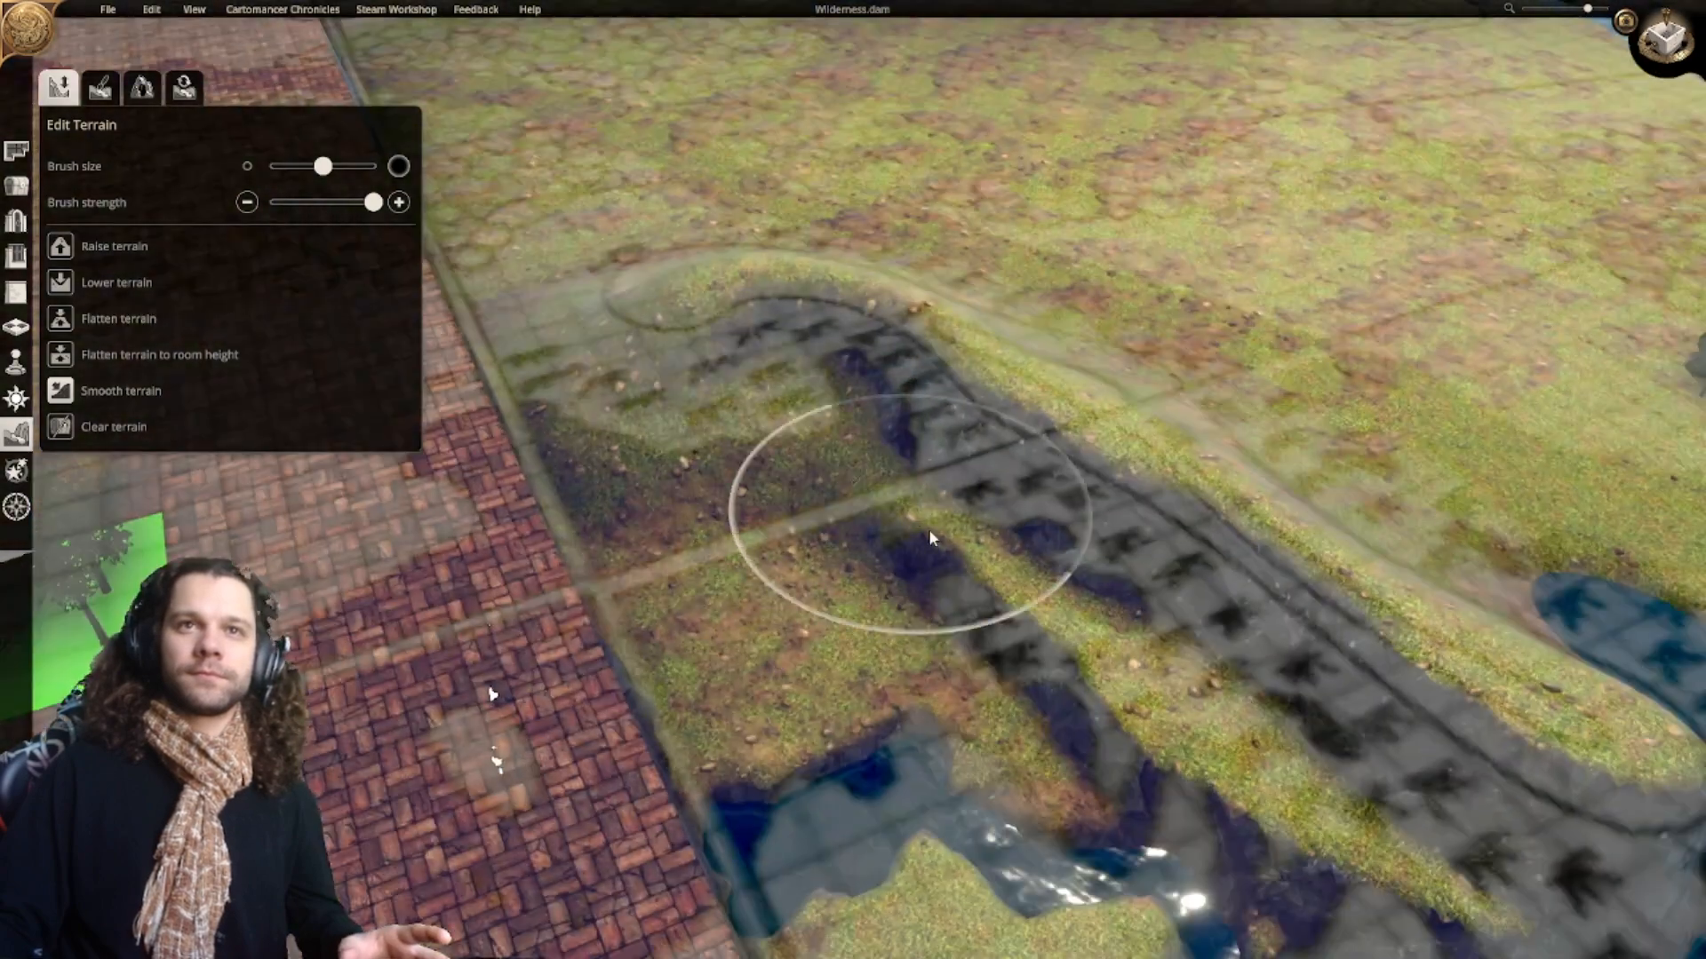
middle_drag(914, 511, 730, 417)
drag(730, 418, 915, 553)
middle_drag(995, 604, 796, 459)
mouse_move(796, 458)
mouse_down()
mouse_move(940, 573)
mouse_move(963, 502)
mouse_move(902, 503)
mouse_move(807, 457)
mouse_up()
scroll(806, 457, down, 6)
mouse_move(807, 457)
middle_down()
mouse_move(1077, 772)
mouse_move(778, 450)
middle_up()
scroll(778, 450, up, 6)
mouse_move(959, 541)
mouse_down()
mouse_move(997, 569)
mouse_move(969, 569)
mouse_up()
middle_drag(969, 568, 845, 585)
drag(846, 584, 1009, 605)
Step: Switch to the Raise terrain brush and reduce its size for shaping the ridge
middle_drag(1009, 605, 670, 666)
scroll(670, 666, down, 4)
scroll(701, 686, down, 3)
middle_drag(1050, 640, 741, 611)
scroll(678, 444, up, 4)
middle_drag(983, 706, 826, 787)
scroll(826, 787, down, 4)
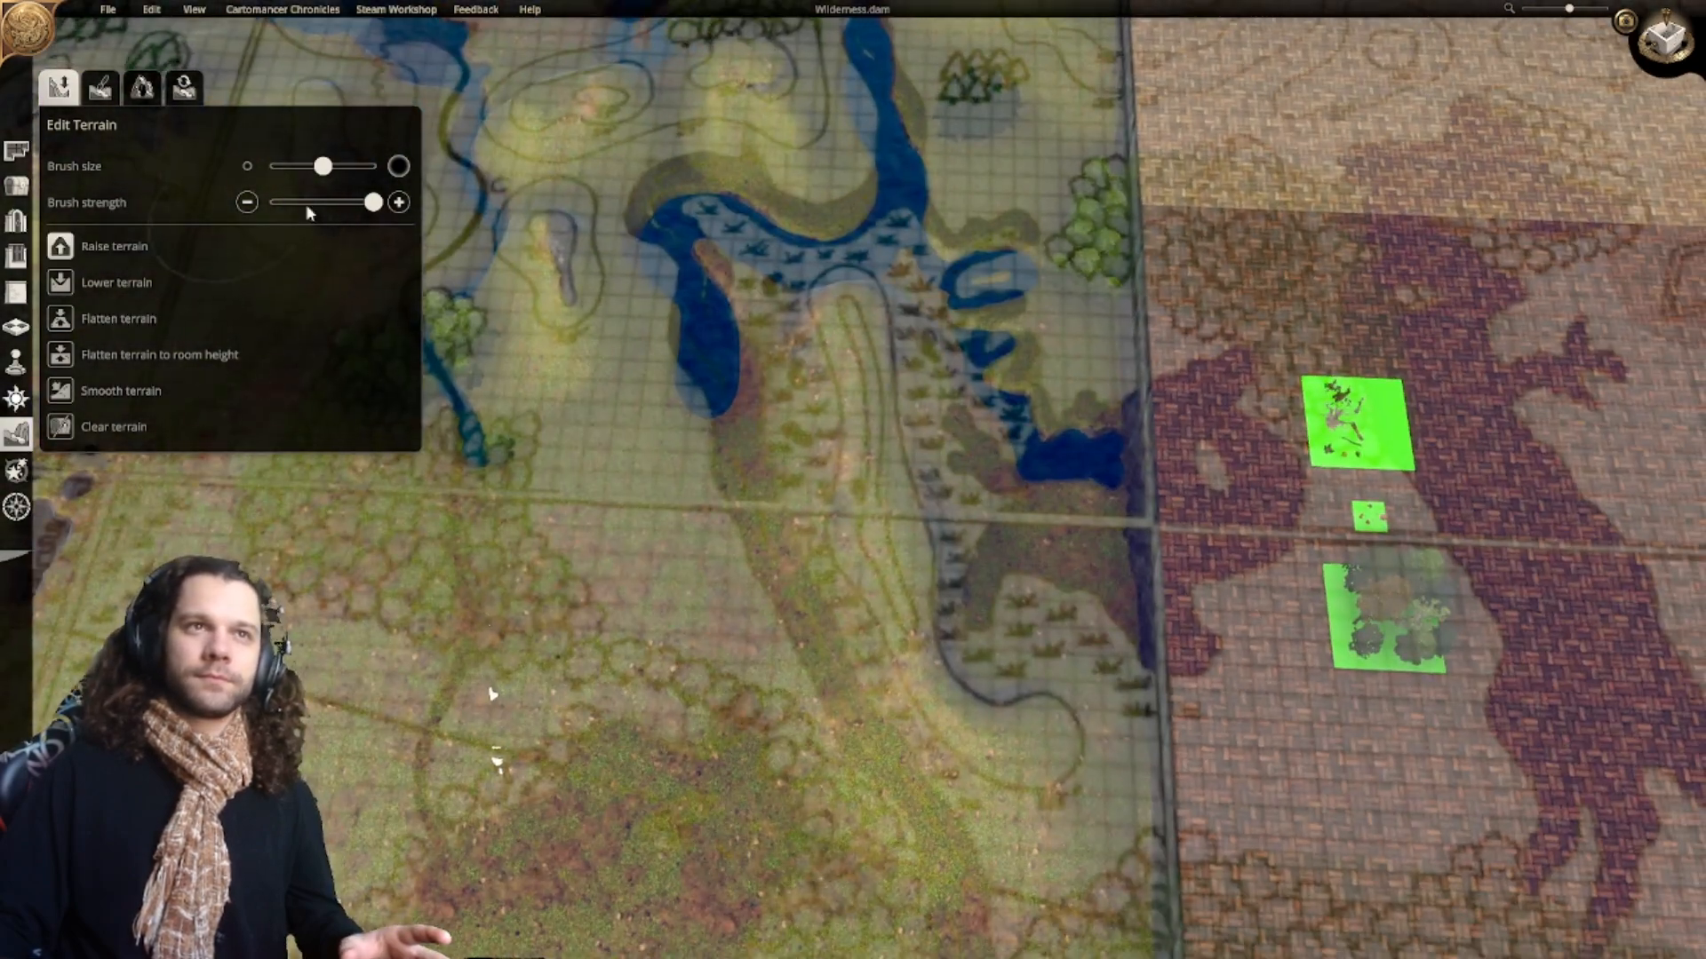
drag(324, 169, 272, 169)
mouse_move(780, 426)
middle_down()
mouse_move(975, 621)
mouse_move(856, 509)
middle_up()
scroll(855, 509, up, 2)
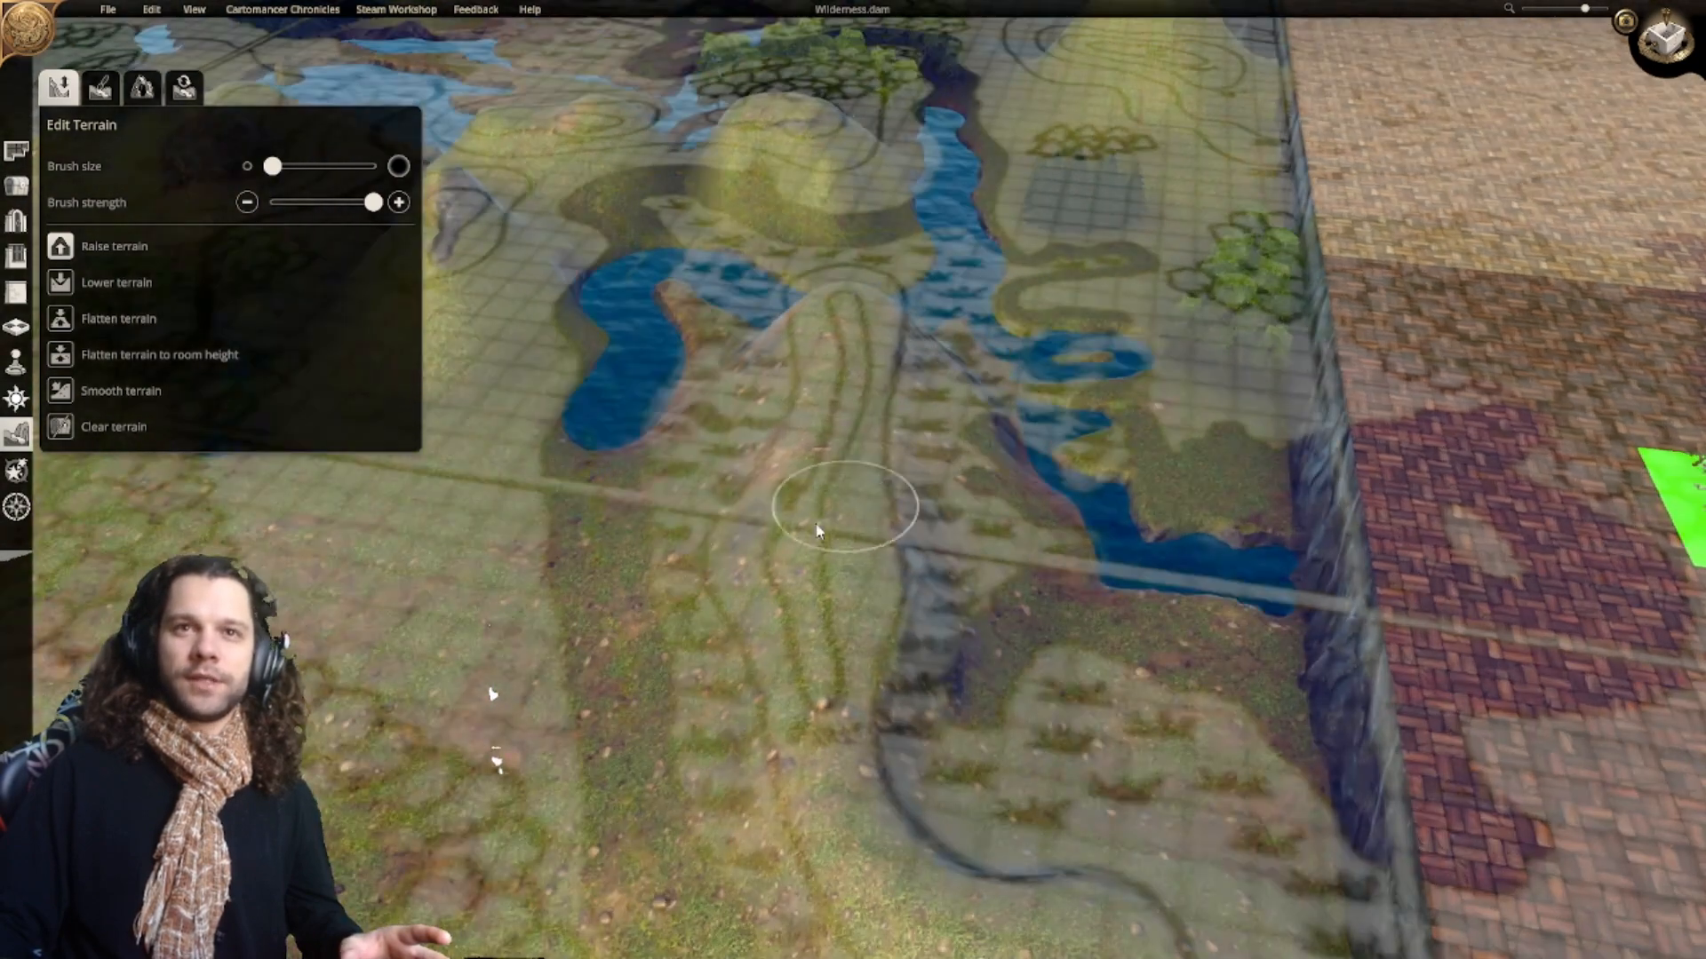
Step: Try raising the ridge crest at full and at minimum brush strength, undoing each stroke
mouse_move(800, 583)
mouse_down()
mouse_move(820, 655)
mouse_move(800, 578)
mouse_up()
key(ctrl+z)
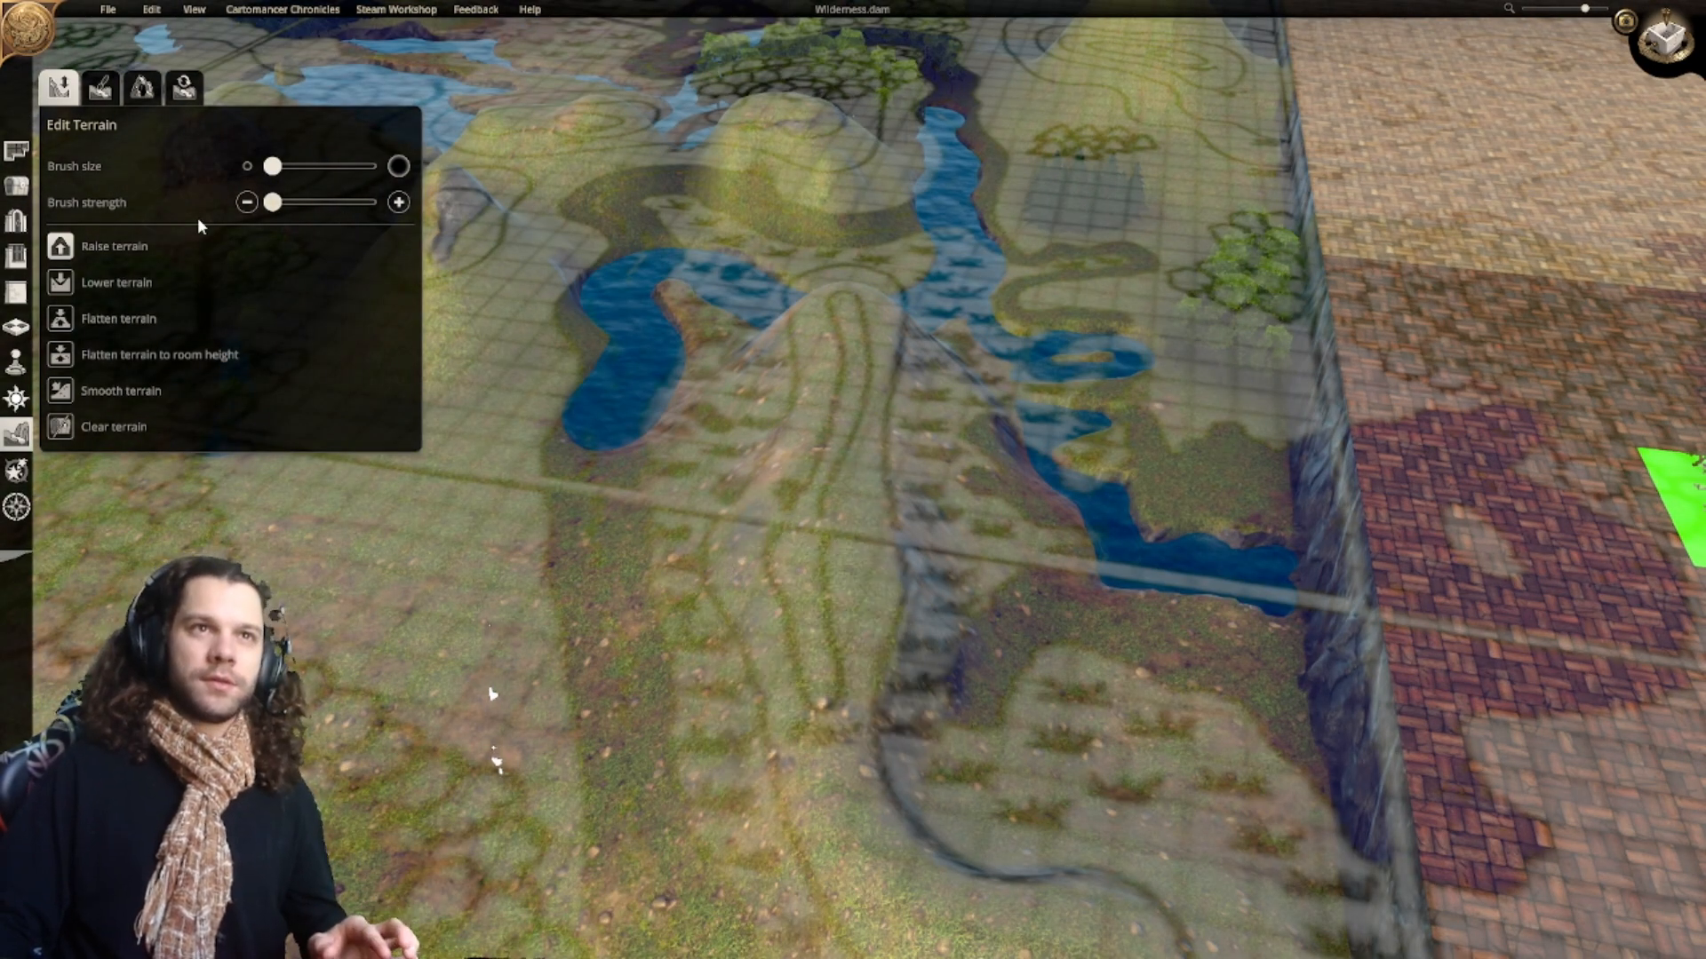
drag(817, 674, 819, 565)
key(ctrl+z)
Step: Raise a narrow ridge along the middle of the contour strip up to its northern end at medium brush strength
mouse_move(819, 655)
mouse_down()
mouse_move(849, 388)
mouse_move(869, 378)
mouse_up()
mouse_move(872, 381)
middle_down()
mouse_move(1184, 506)
mouse_move(1116, 440)
mouse_move(911, 495)
mouse_move(809, 743)
mouse_move(870, 573)
mouse_move(781, 590)
mouse_move(785, 681)
mouse_move(722, 627)
middle_up()
middle_drag(843, 657, 1177, 549)
Step: Smooth the bumps along the raised ridge's crest with the small brush
click(1663, 46)
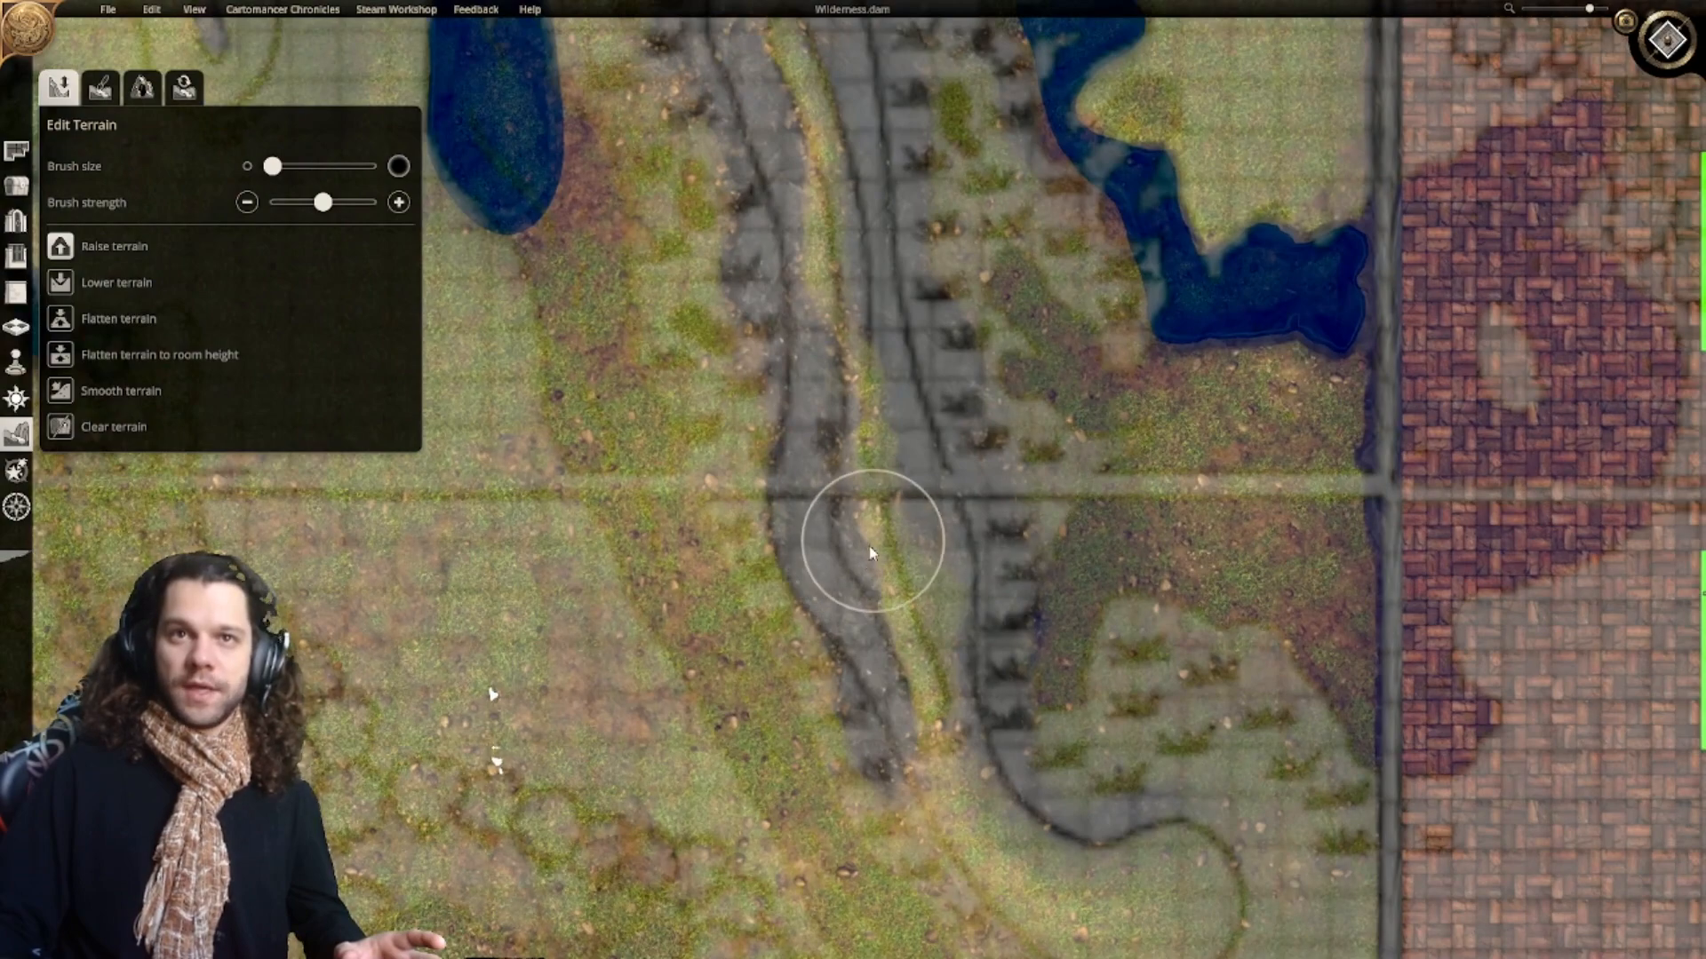
scroll(901, 622, down, 3)
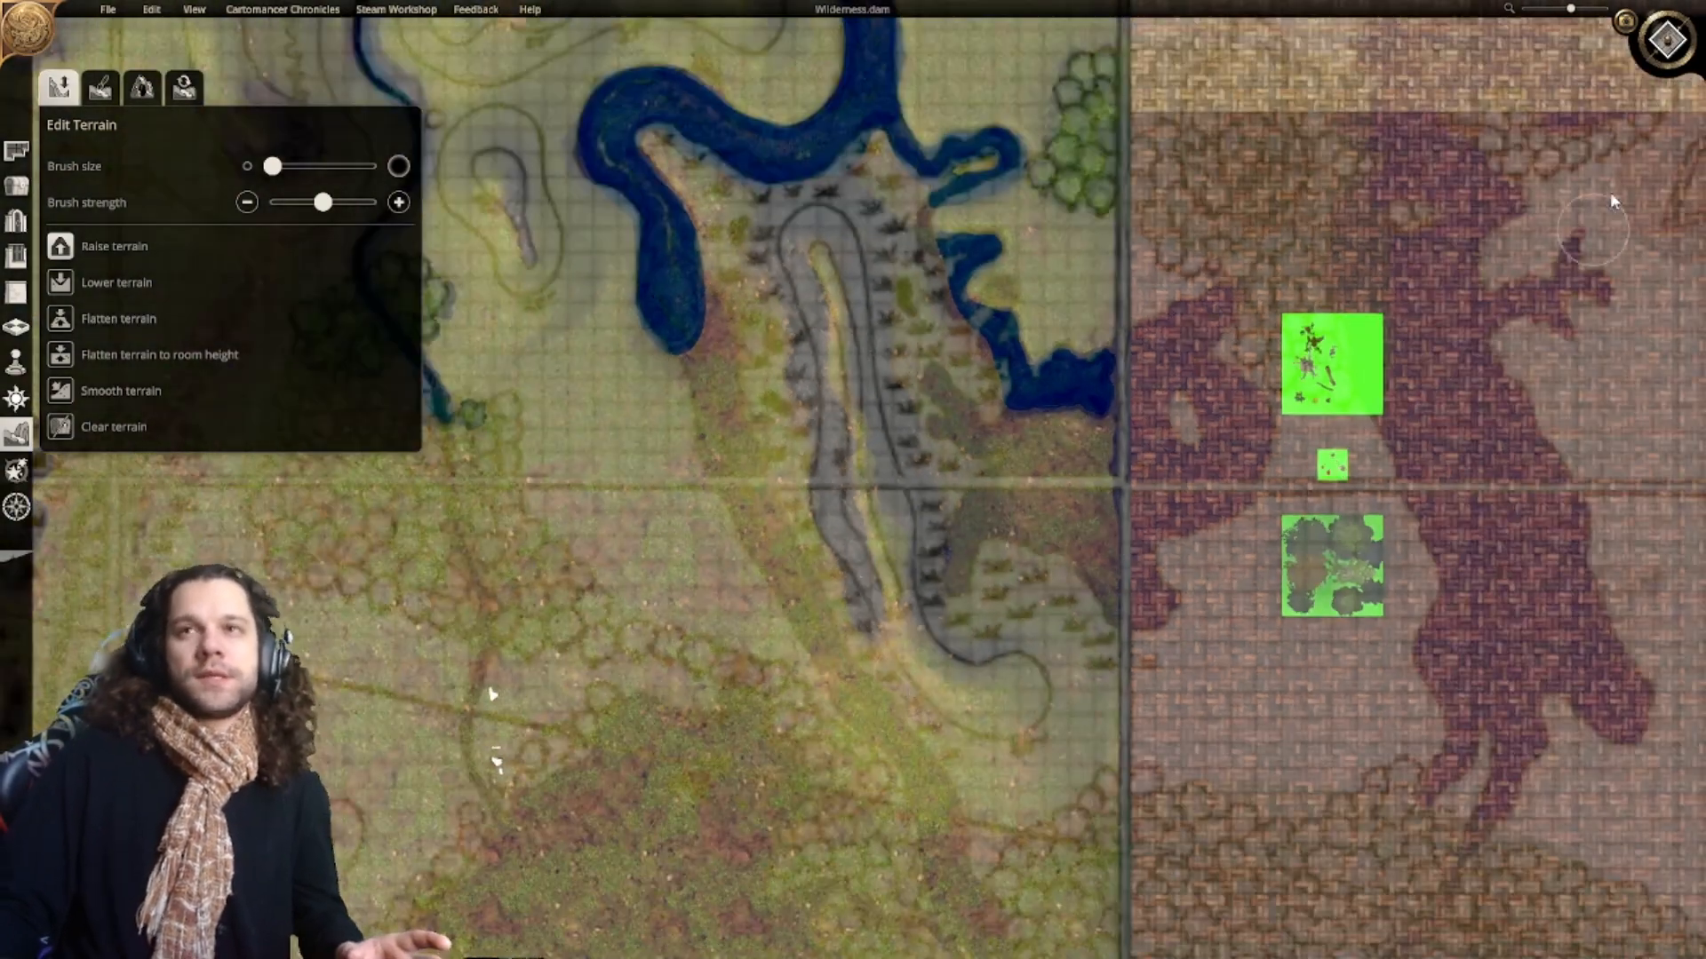
click(1667, 53)
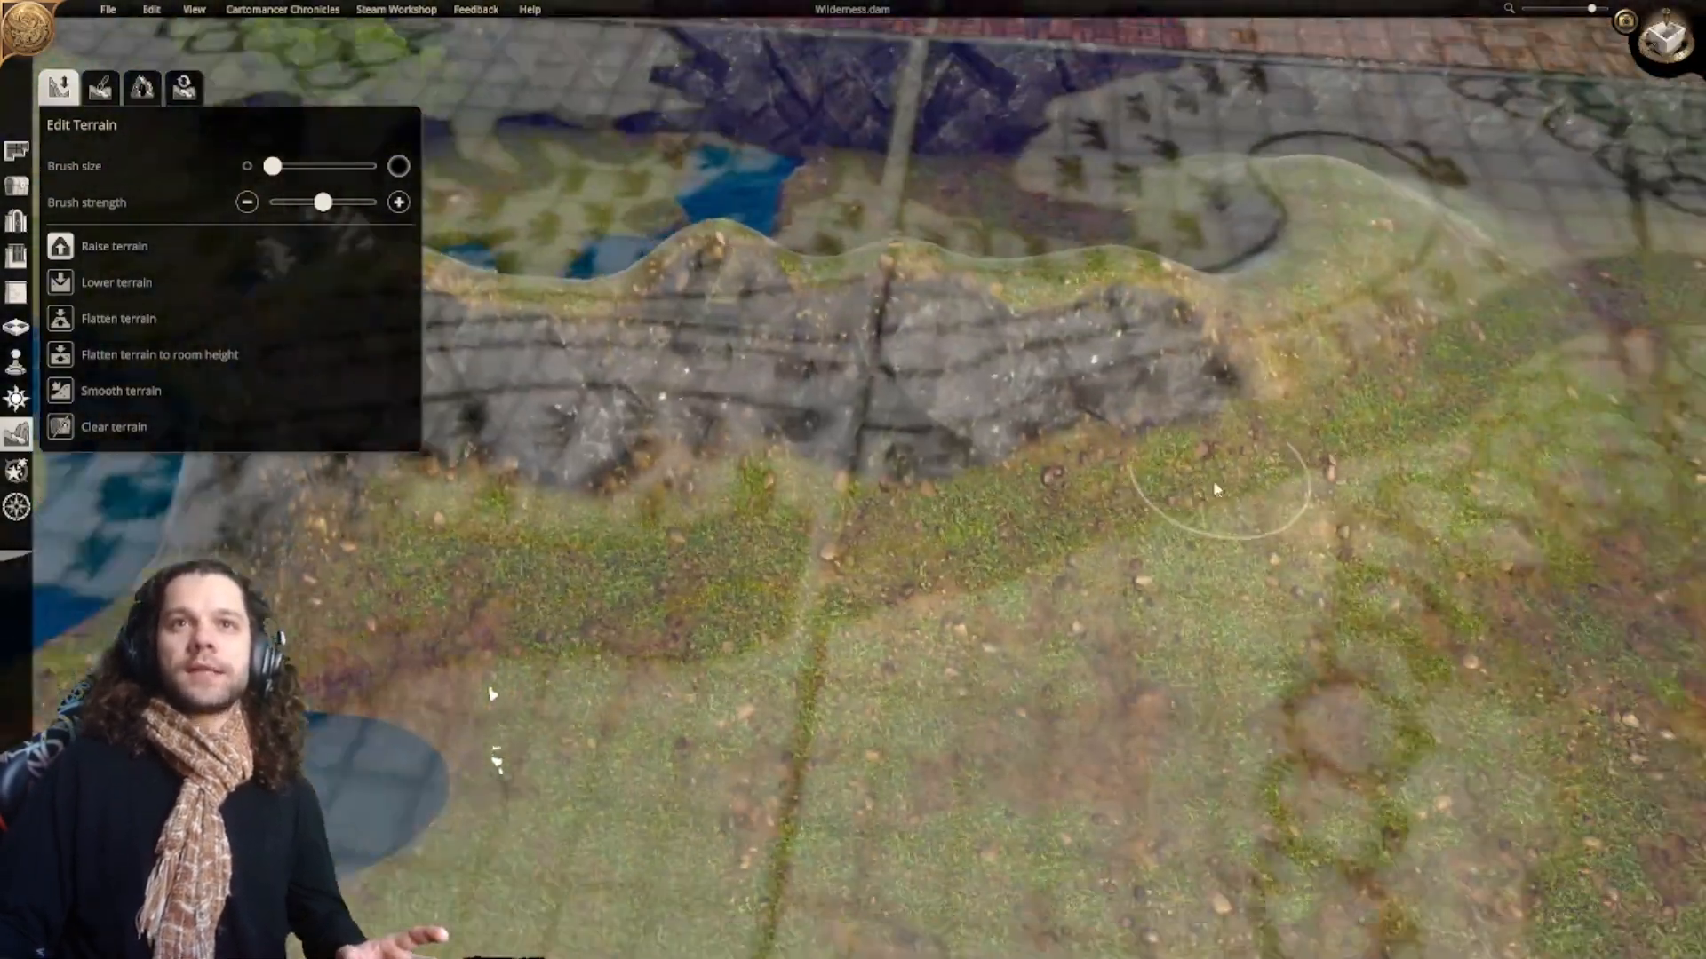
scroll(915, 702, down, 2)
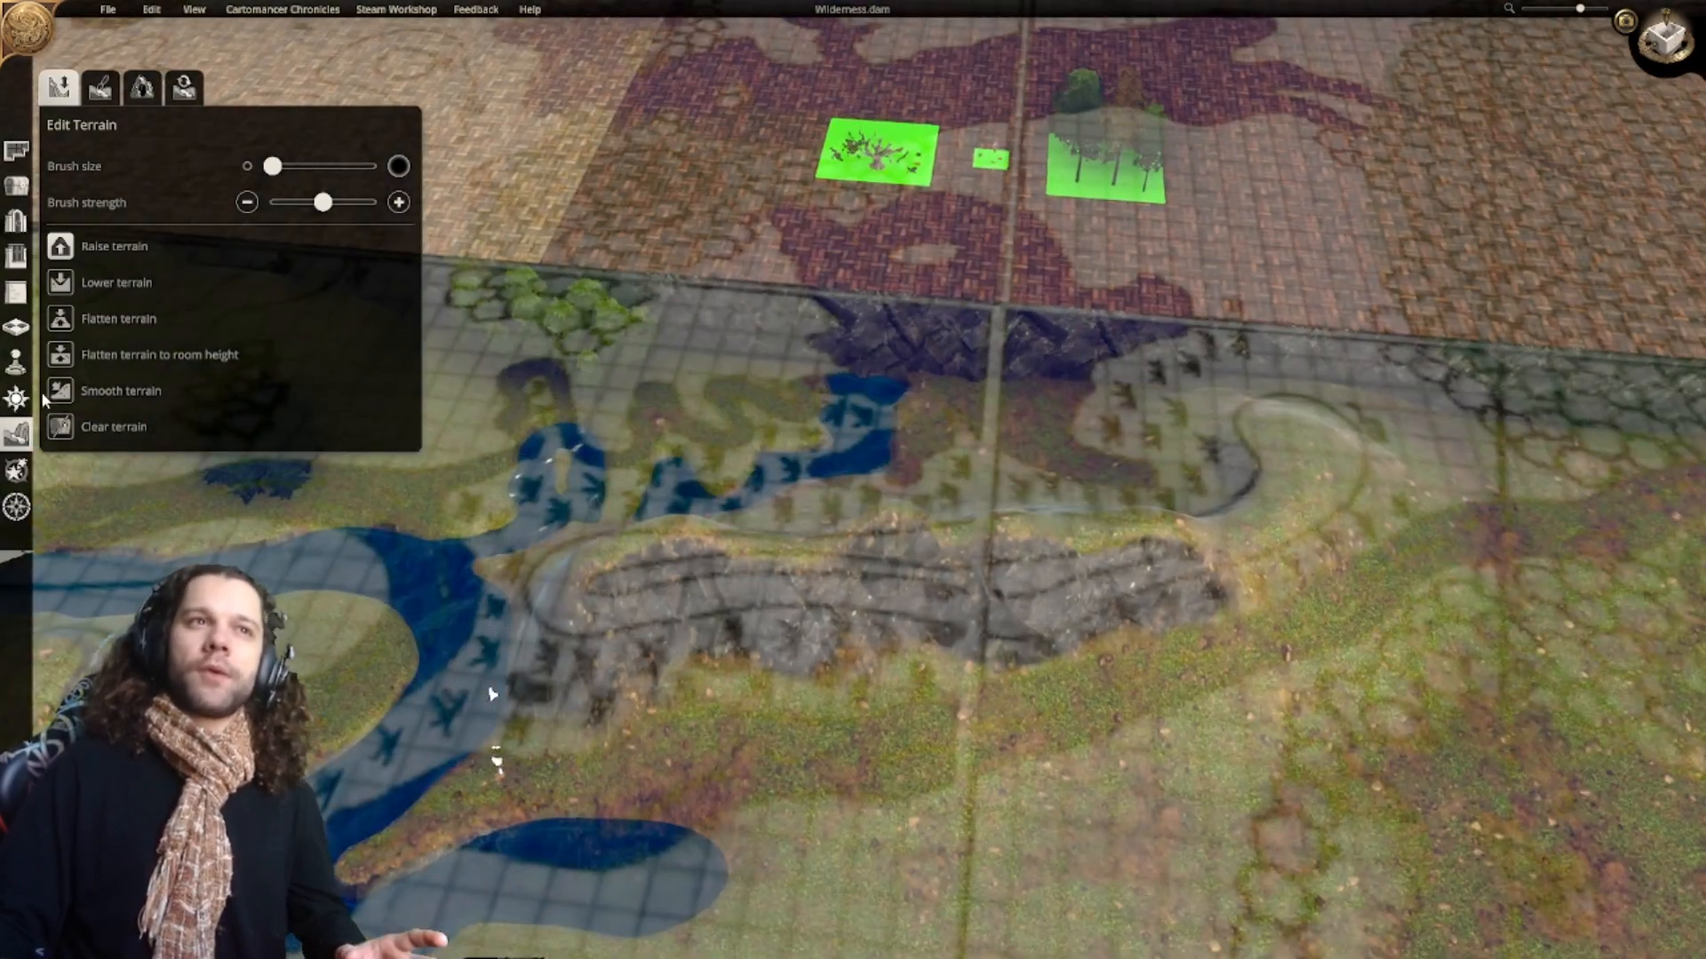
right_drag(893, 570, 842, 656)
scroll(840, 640, up, 3)
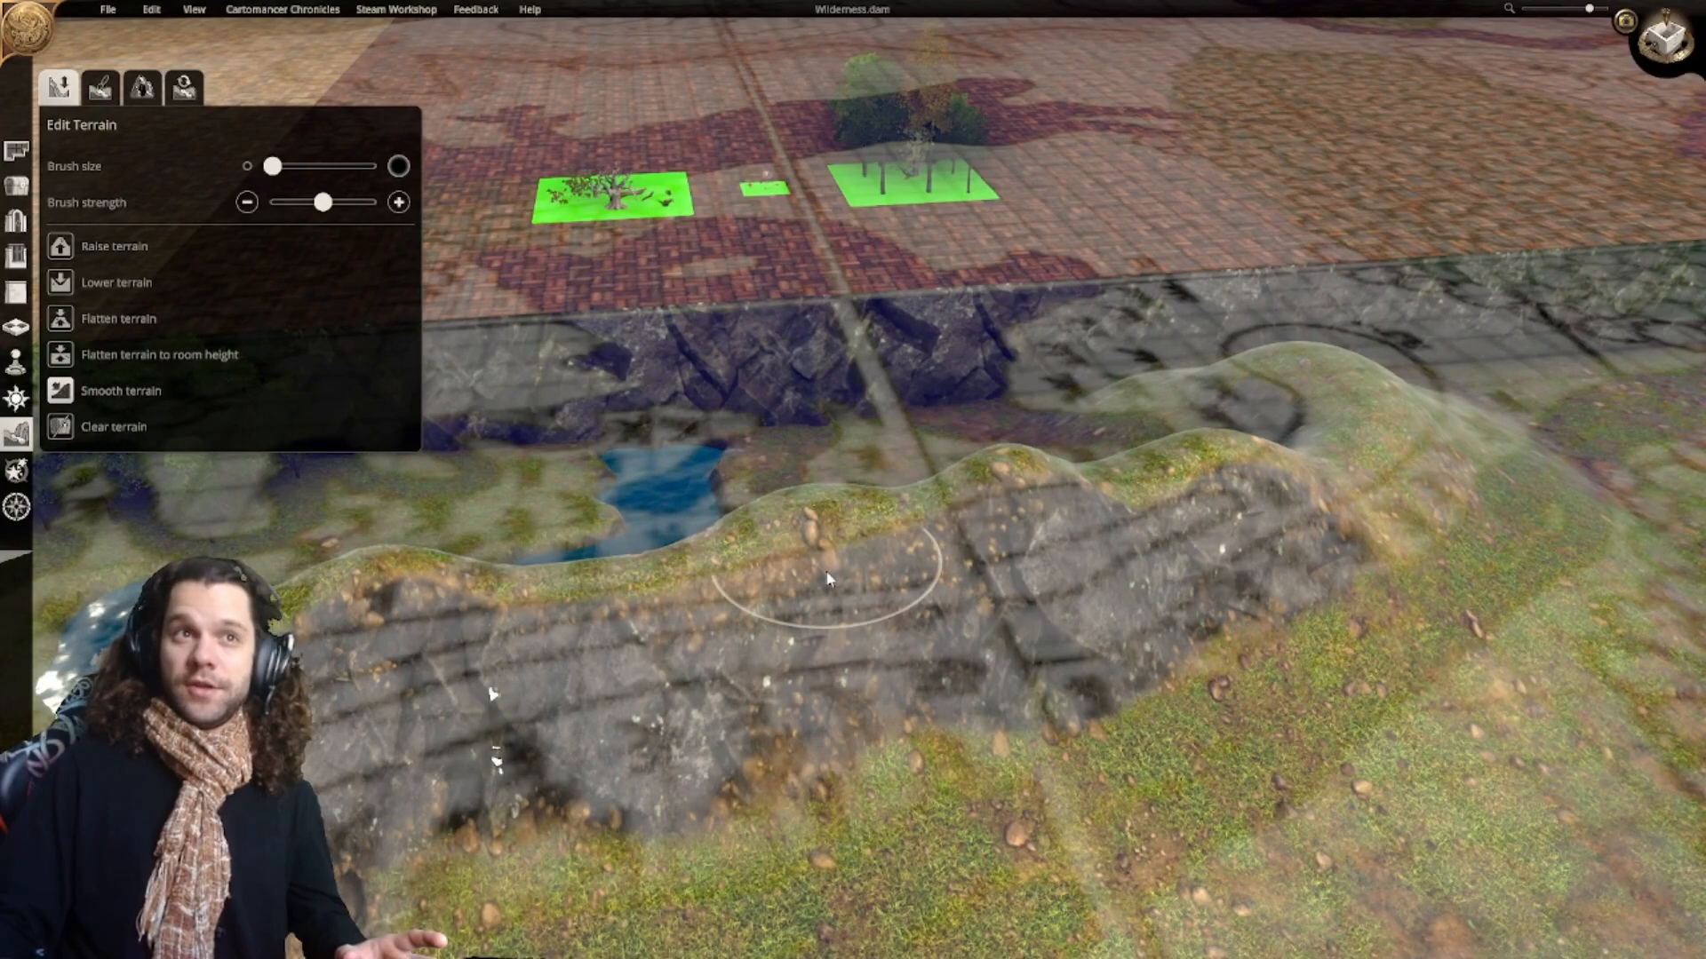
mouse_move(827, 579)
mouse_down()
mouse_move(791, 549)
mouse_move(1031, 499)
mouse_move(1065, 581)
mouse_up()
middle_drag(622, 664, 700, 651)
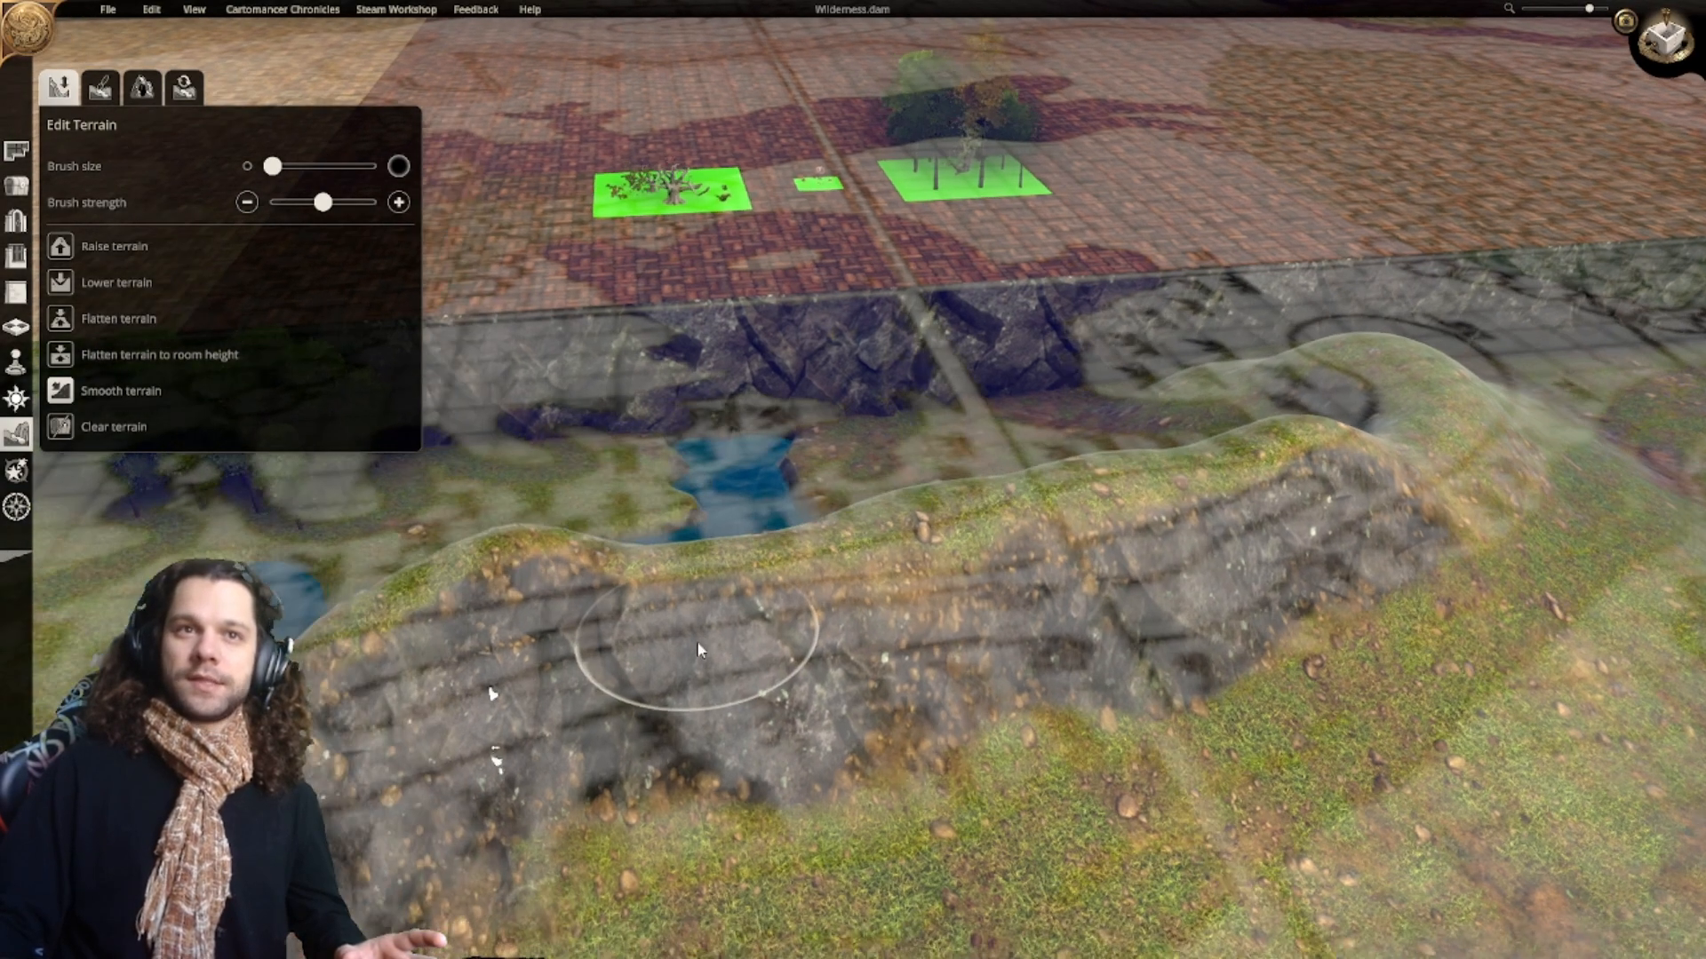
Step: Examine the smoothed ridge from the river end to the southern bend from several angles
mouse_move(542, 631)
middle_down()
mouse_move(811, 573)
mouse_move(925, 591)
middle_up()
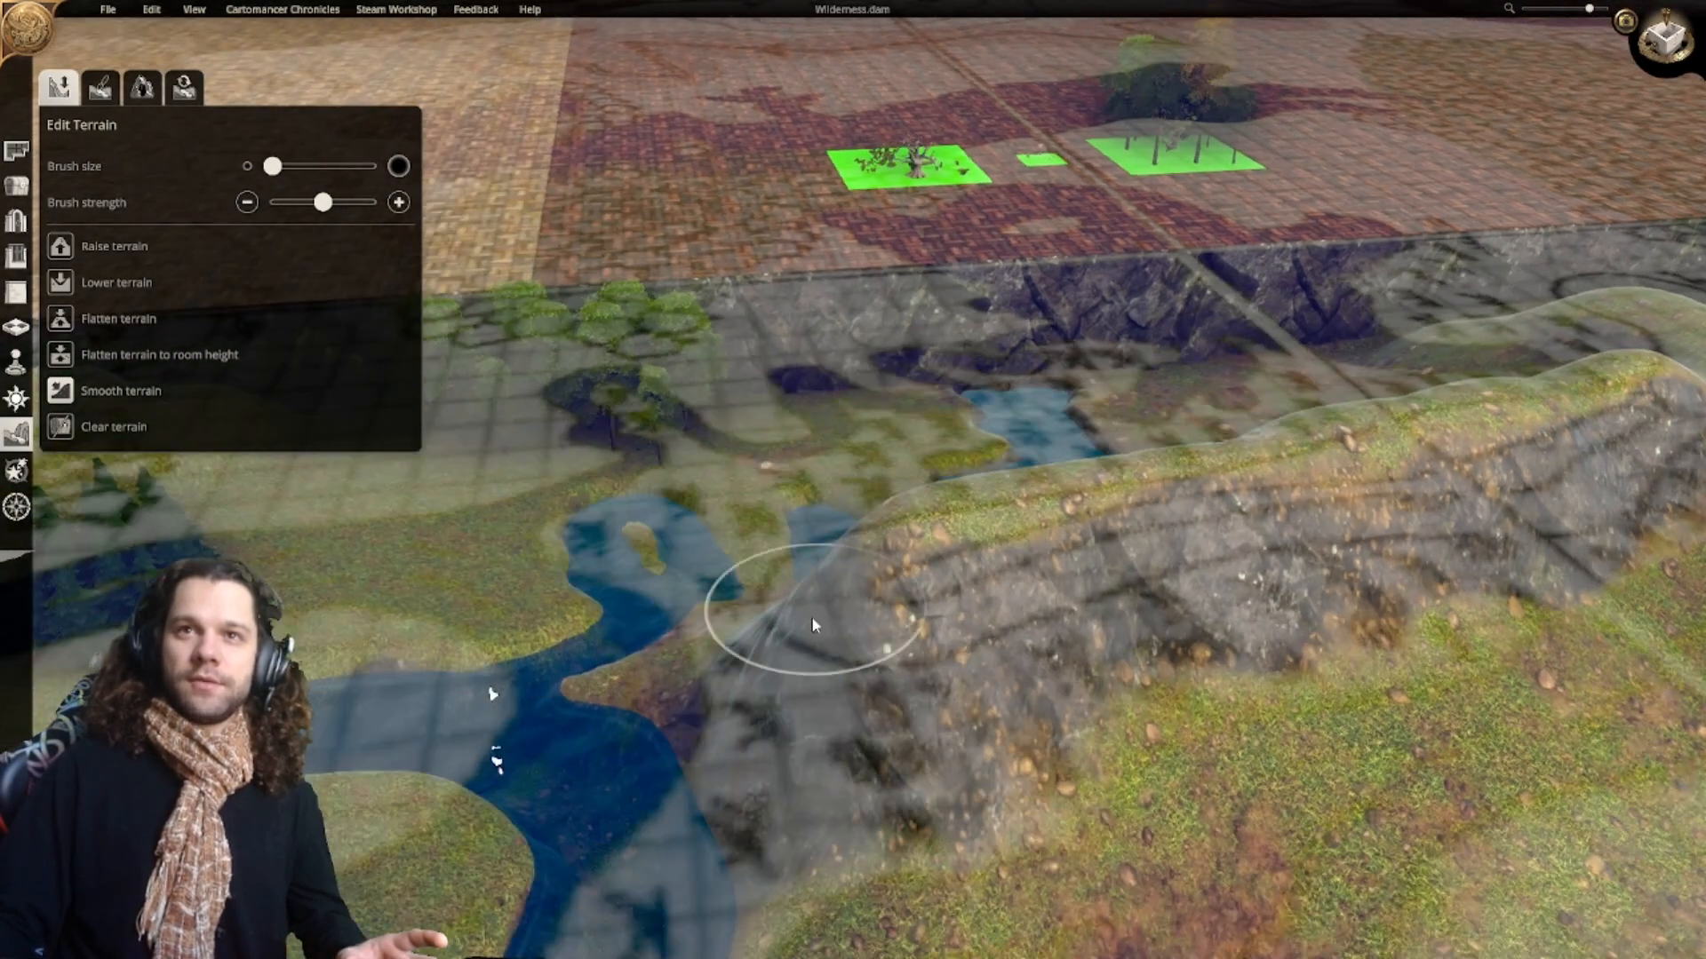
middle_drag(812, 626, 811, 566)
scroll(1182, 554, up, 2)
scroll(811, 567, down, 3)
scroll(745, 513, up, 5)
scroll(744, 514, down, 3)
middle_drag(744, 513, 1005, 619)
scroll(1004, 619, down, 4)
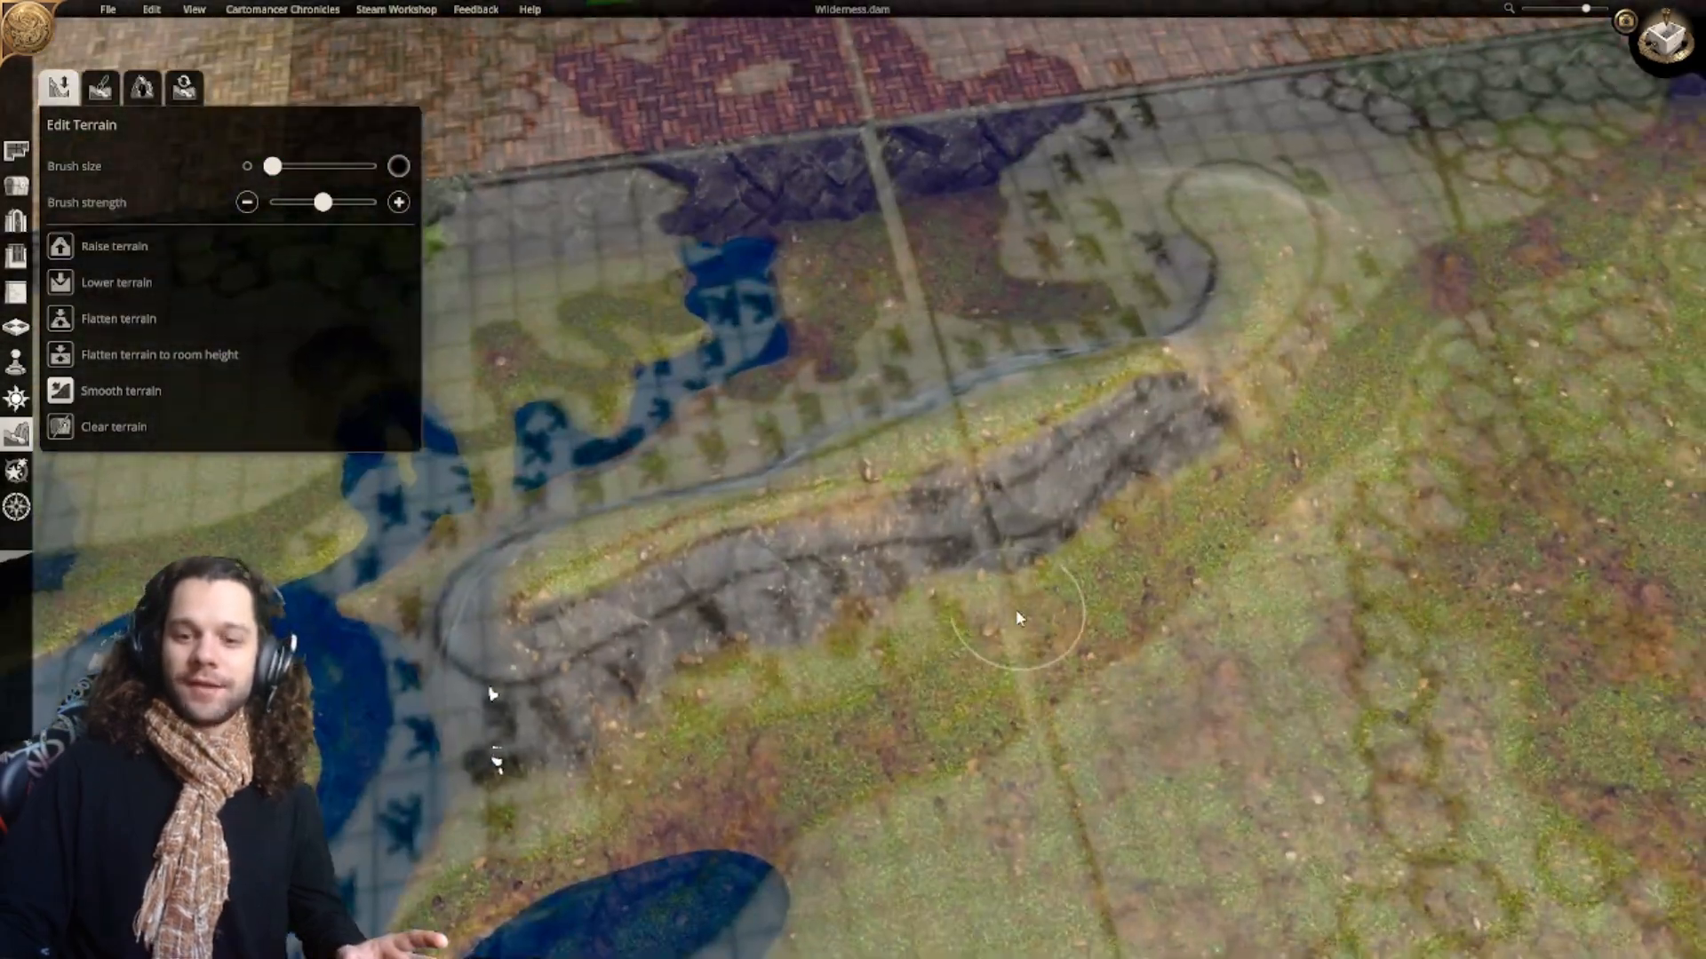
mouse_move(1104, 541)
middle_down()
mouse_move(986, 533)
mouse_move(875, 431)
mouse_move(731, 457)
middle_up()
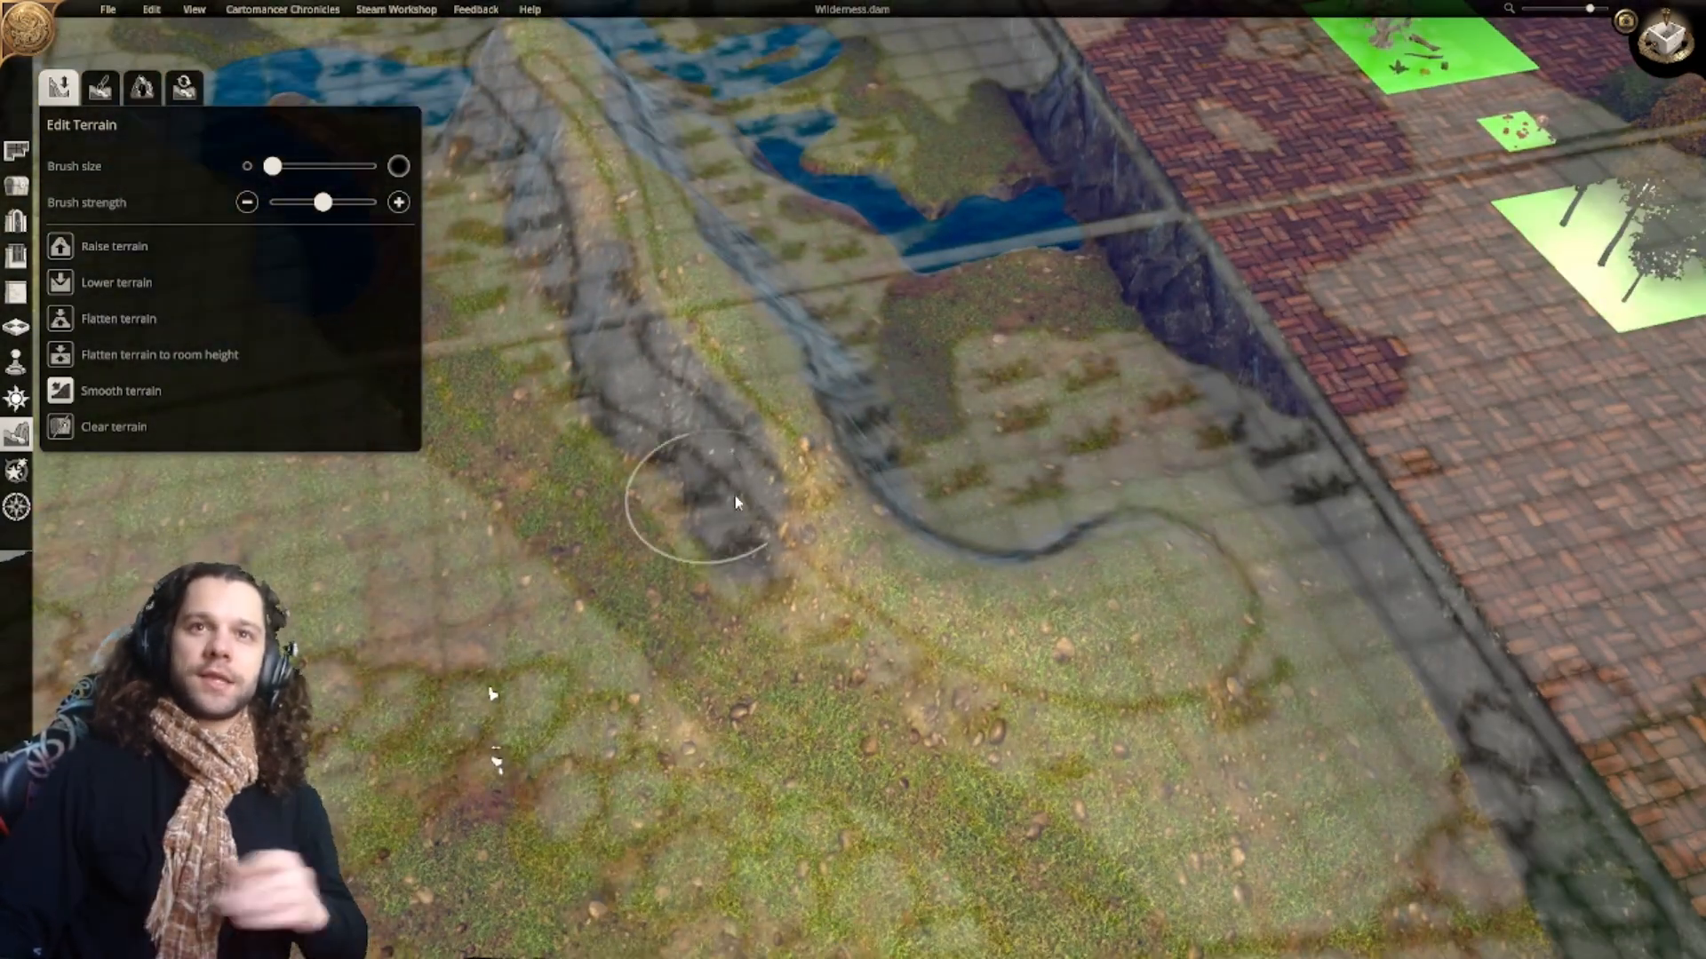
scroll(847, 549, up, 3)
scroll(822, 456, down, 3)
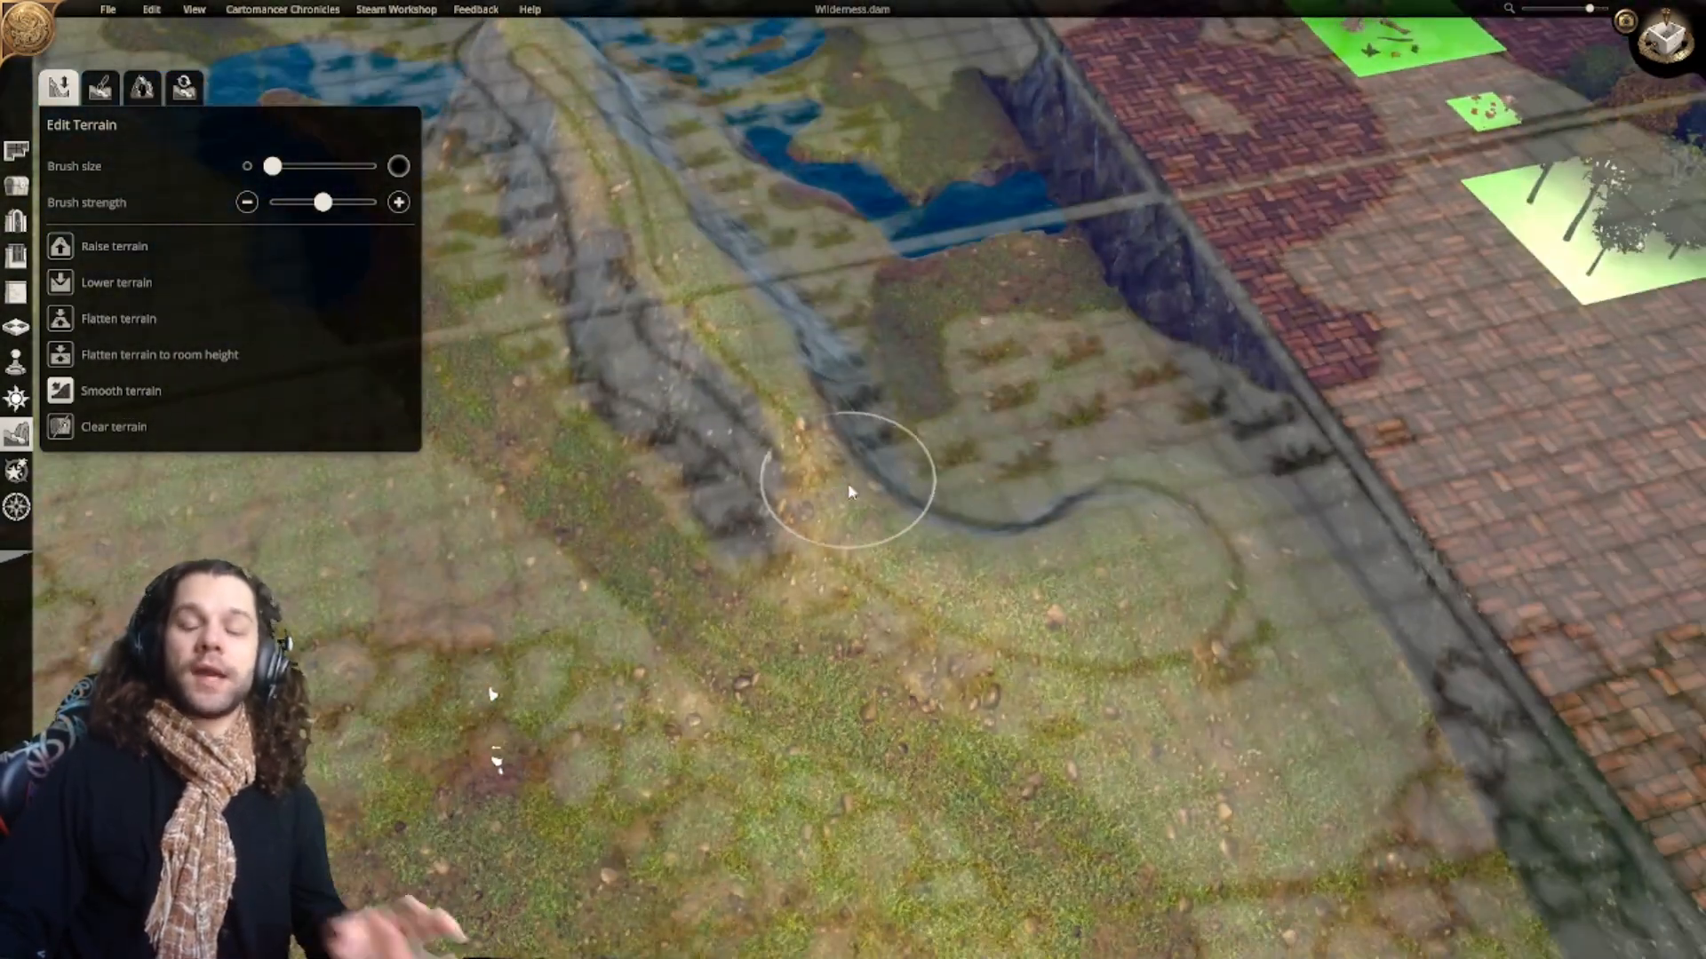
right_drag(847, 512, 861, 486)
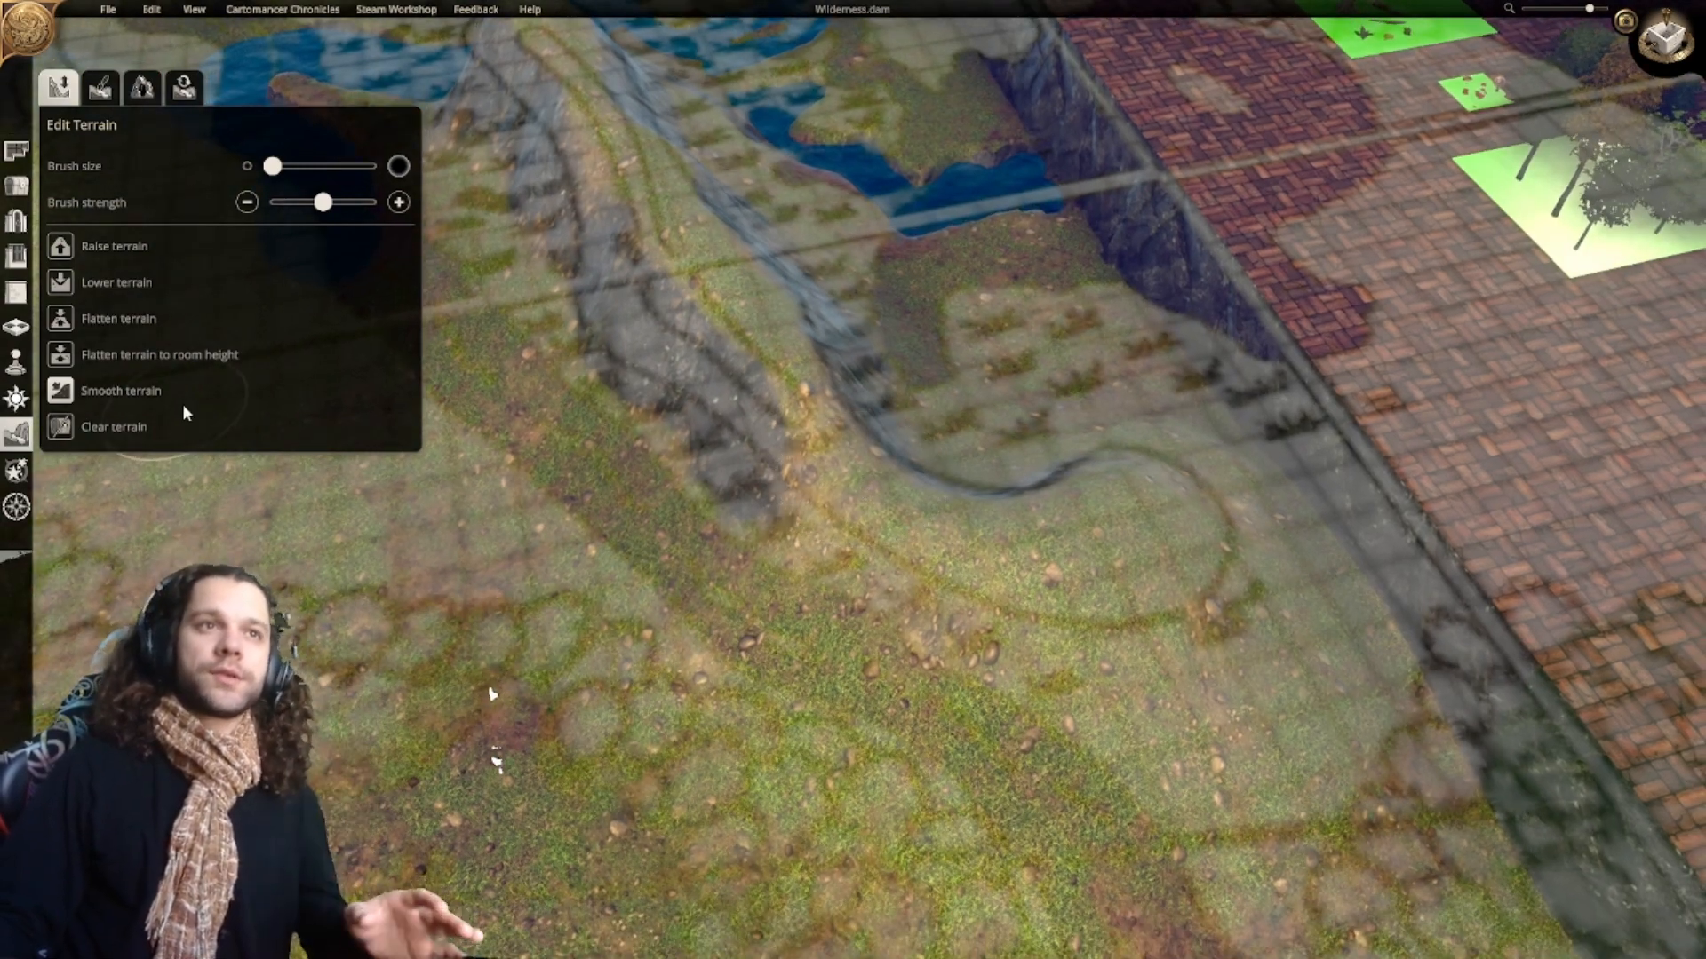
scroll(970, 457, up, 3)
scroll(970, 457, down, 4)
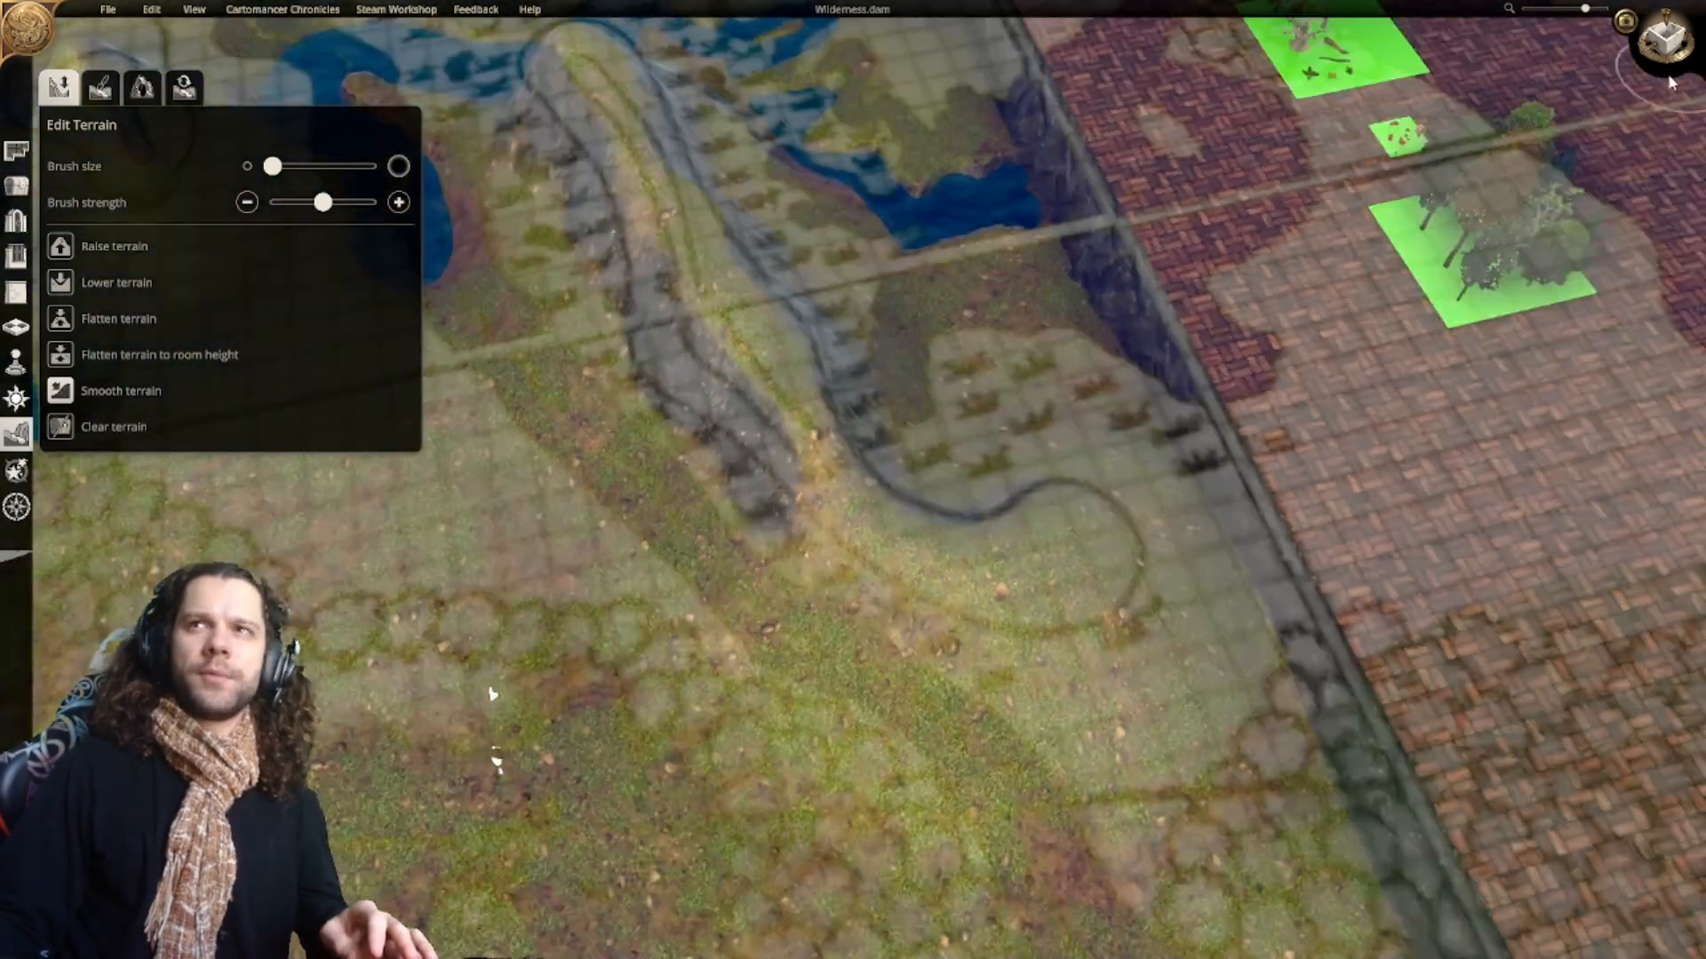
Step: Smooth the inner cliff edge at the ridge's southern bend in the top-down view
click(1666, 46)
scroll(915, 533, up, 5)
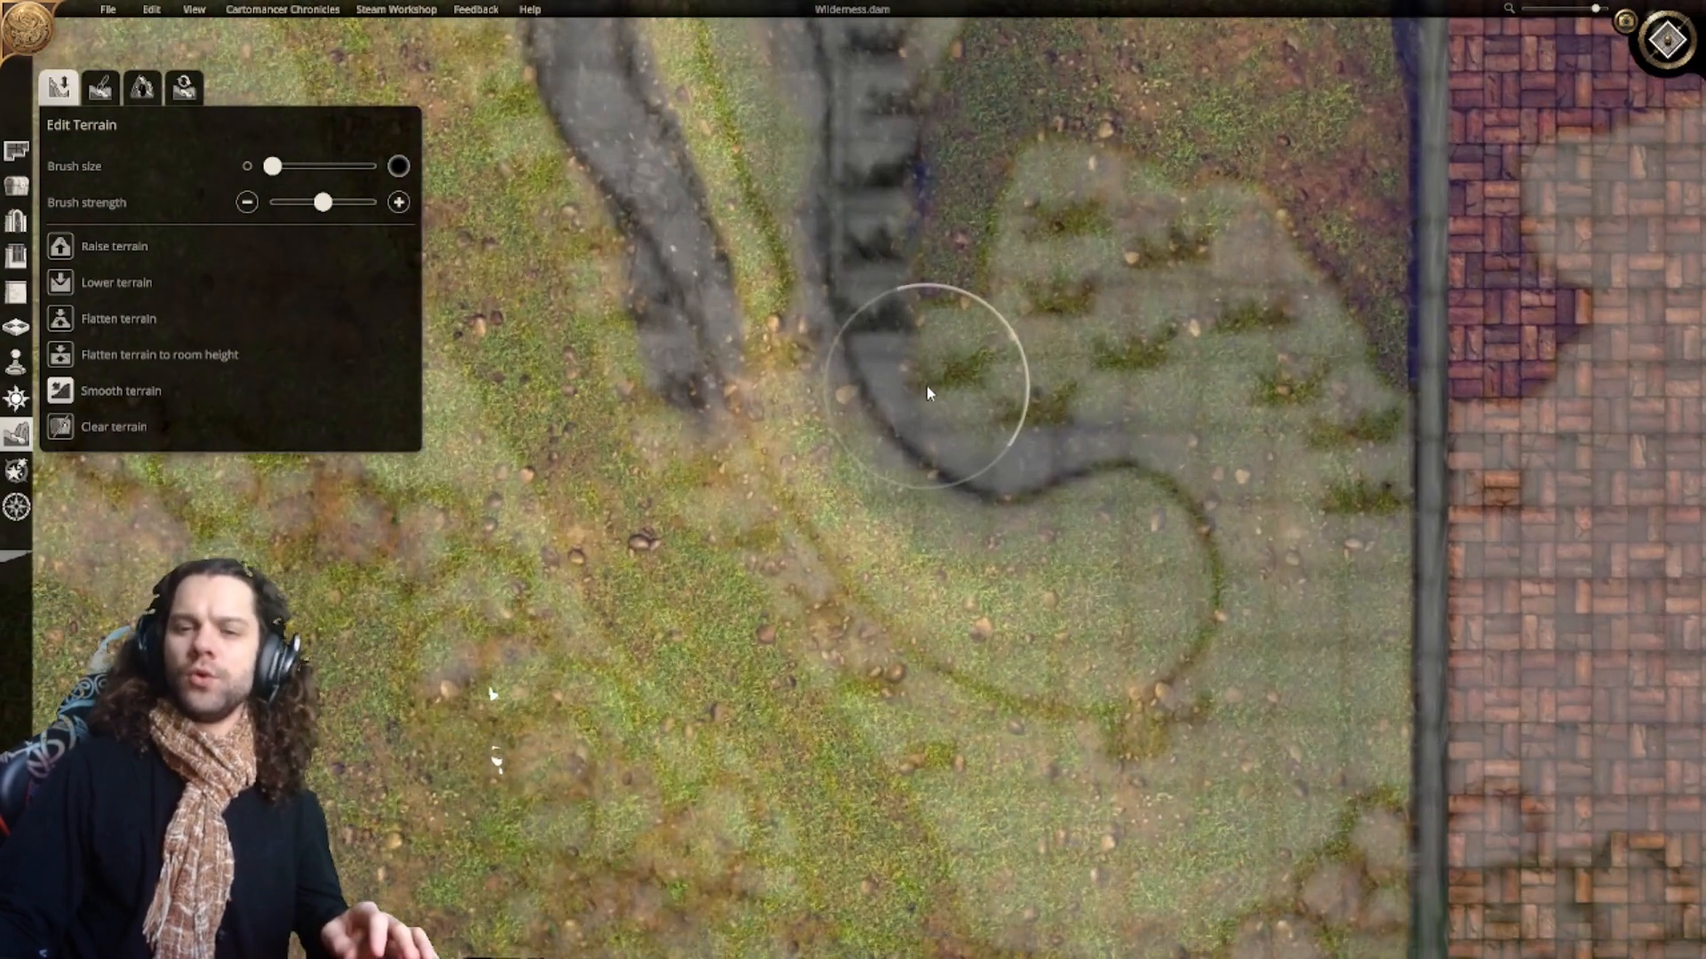
right_drag(944, 387, 887, 456)
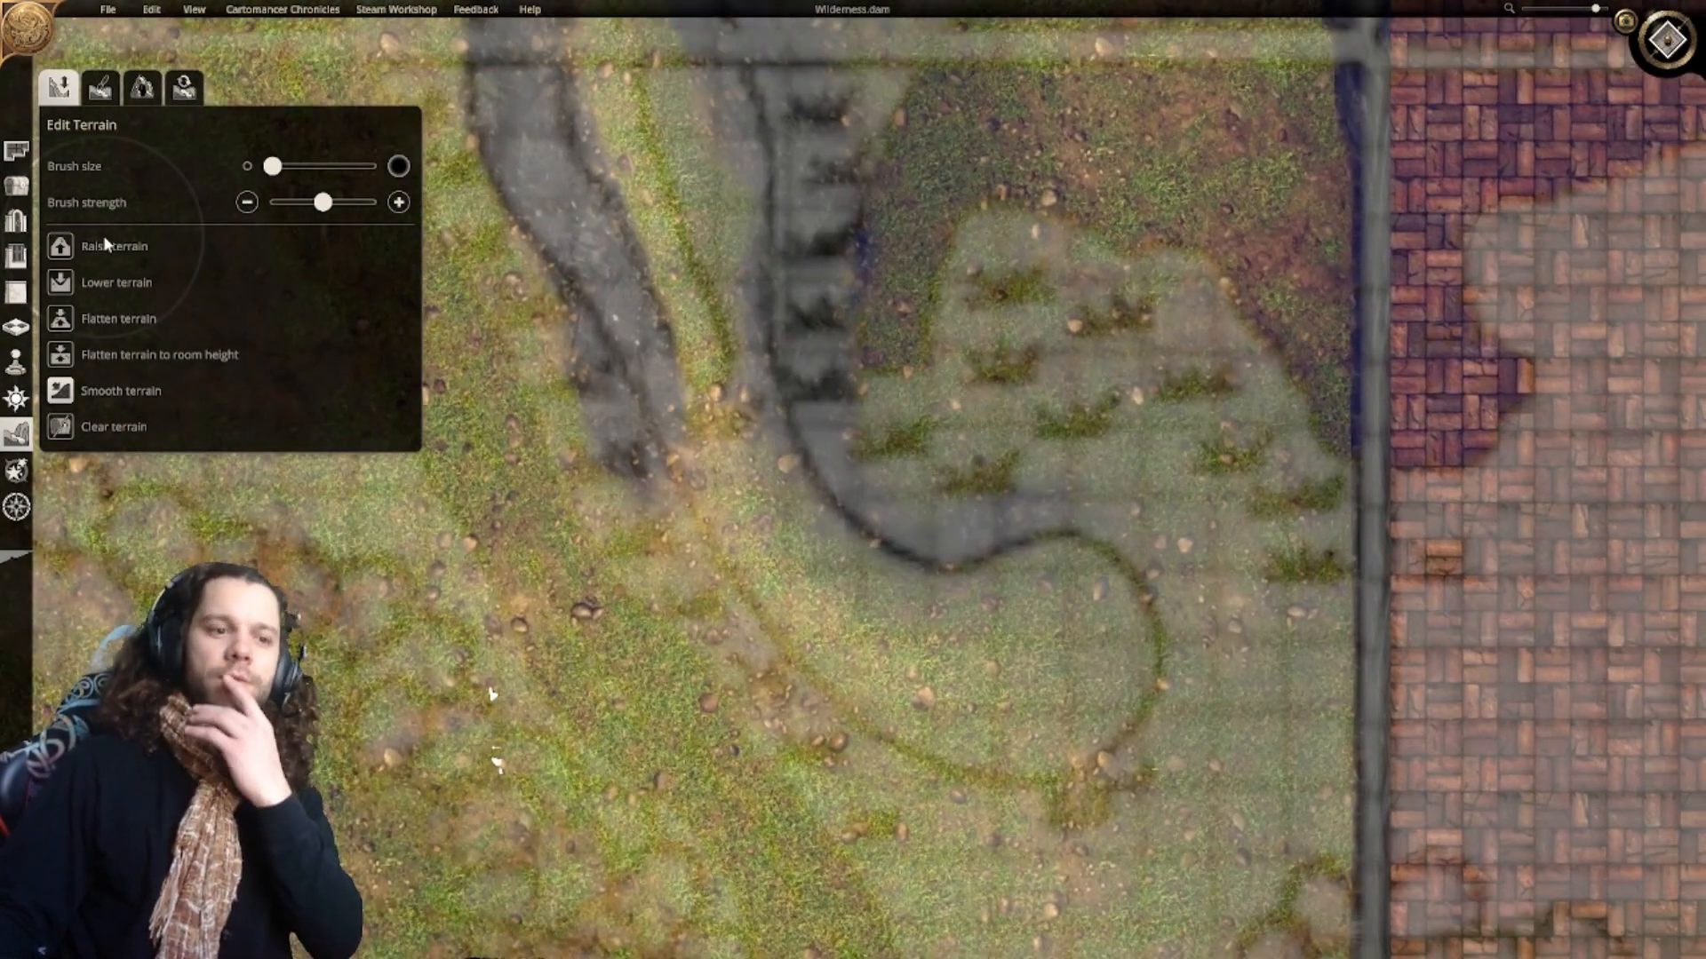
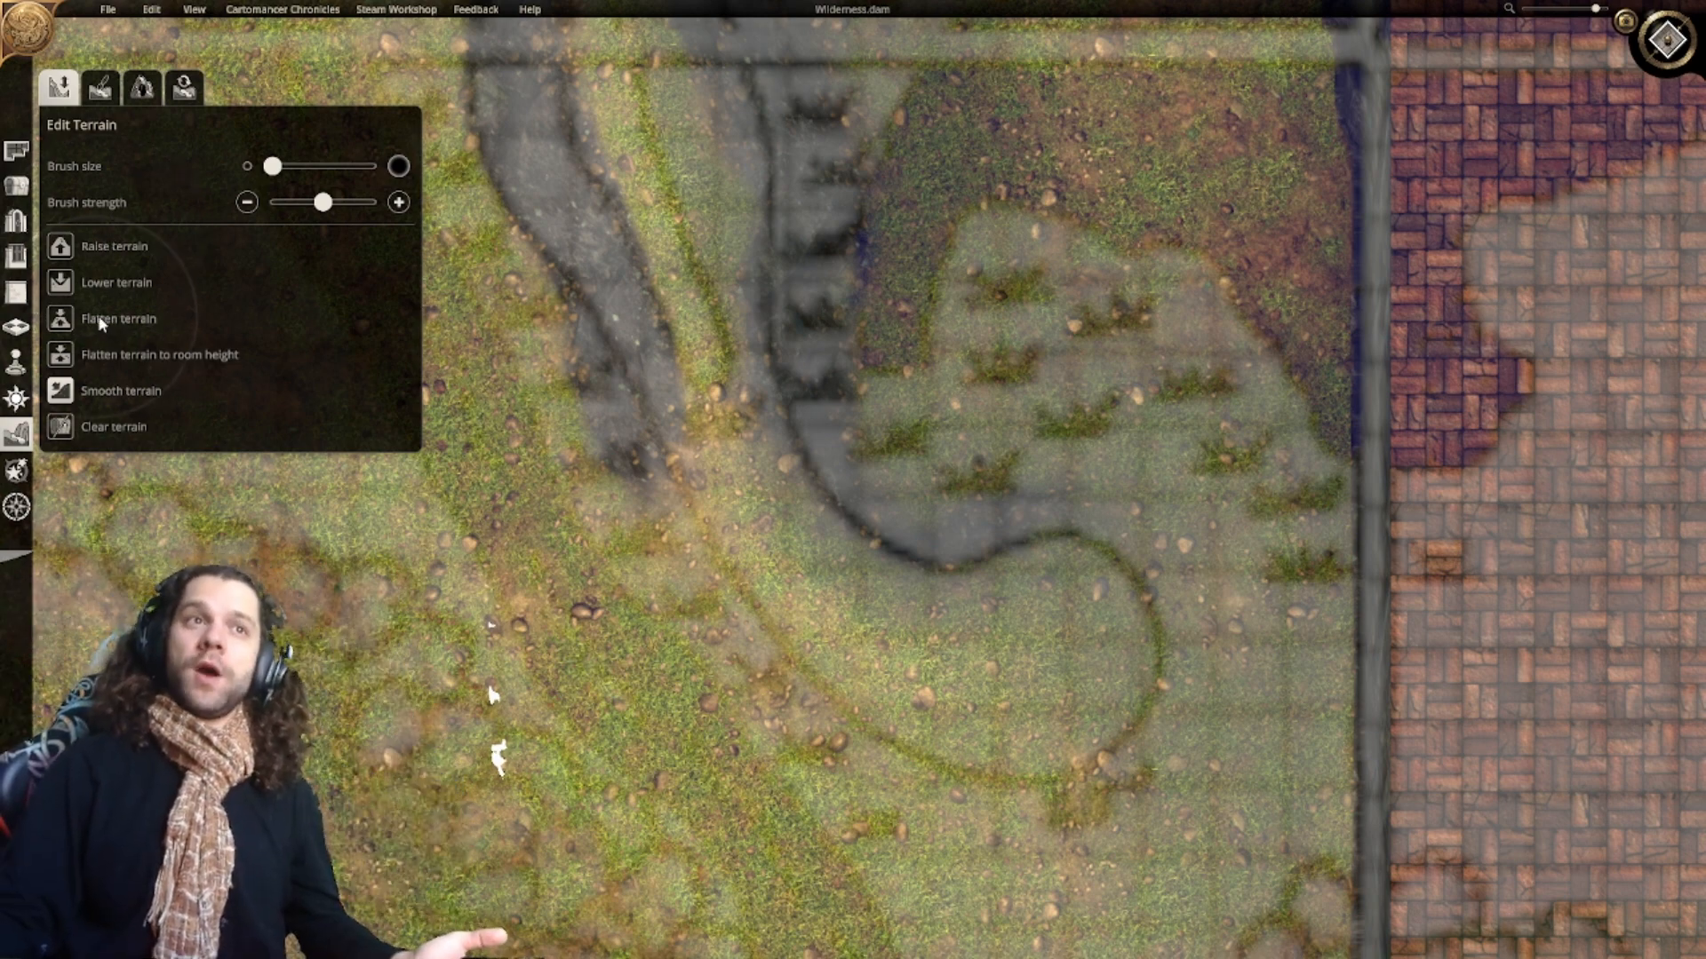
right_drag(762, 496, 824, 471)
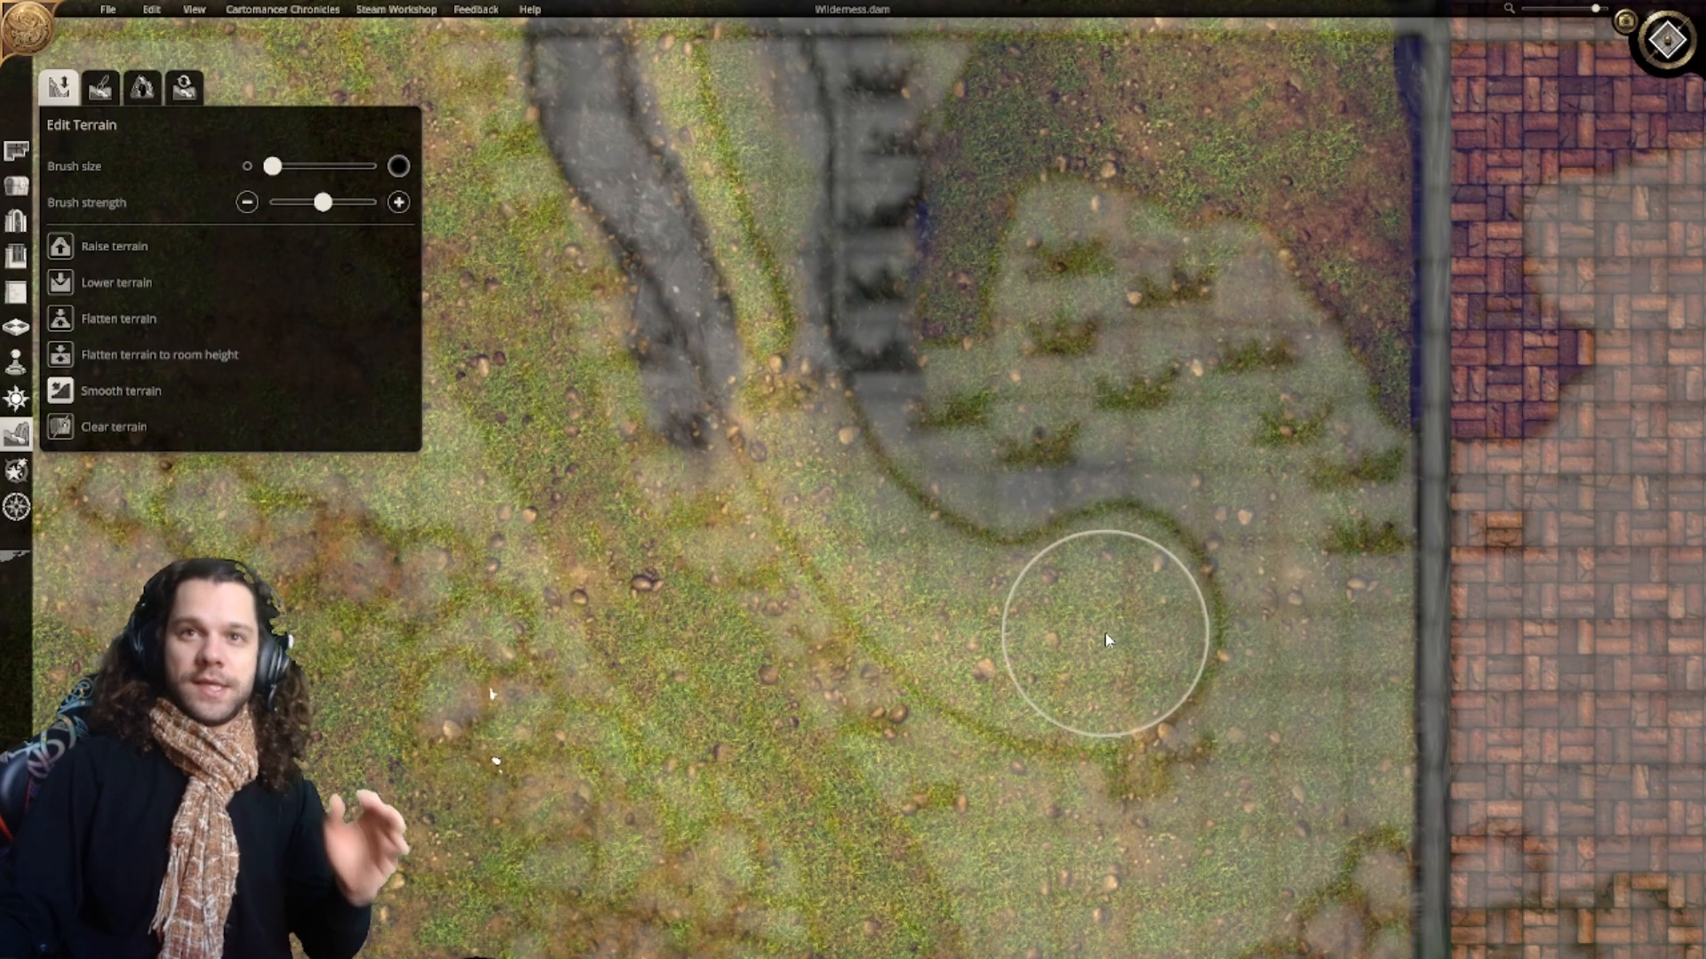
Step: Raise the rounded southern end of the contour strip to extend the ridge around the bend
scroll(1082, 706, down, 2)
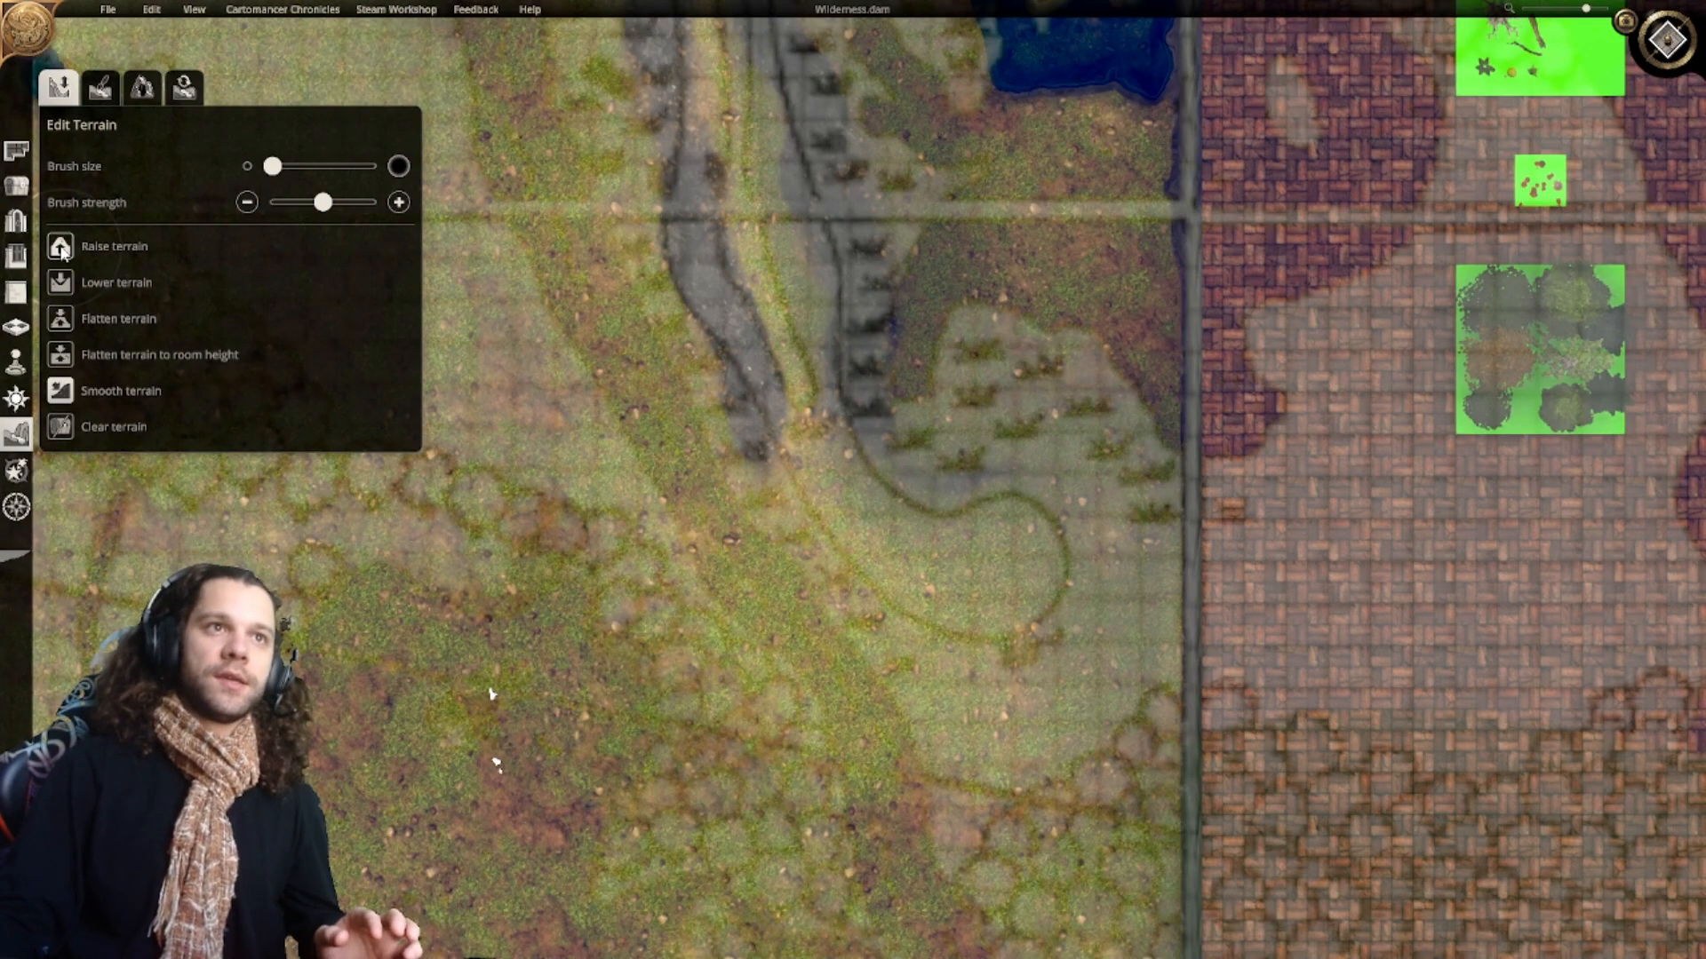
click(64, 254)
drag(1004, 572, 828, 504)
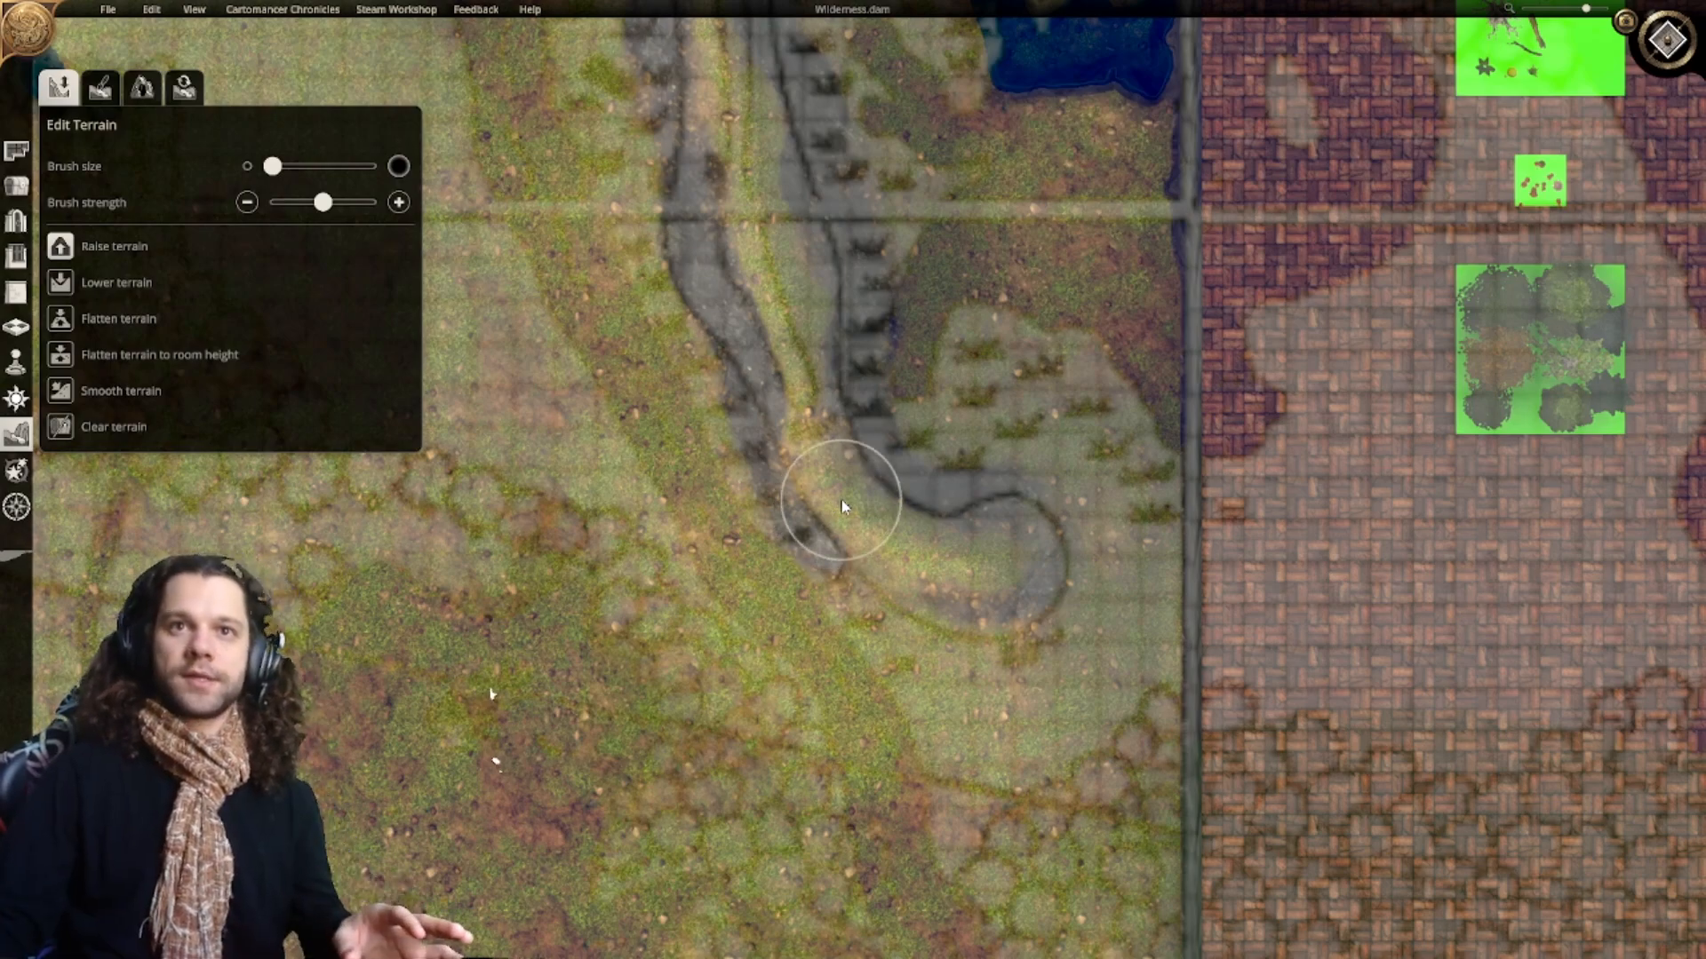
scroll(879, 688, down, 2)
right_drag(809, 454, 857, 639)
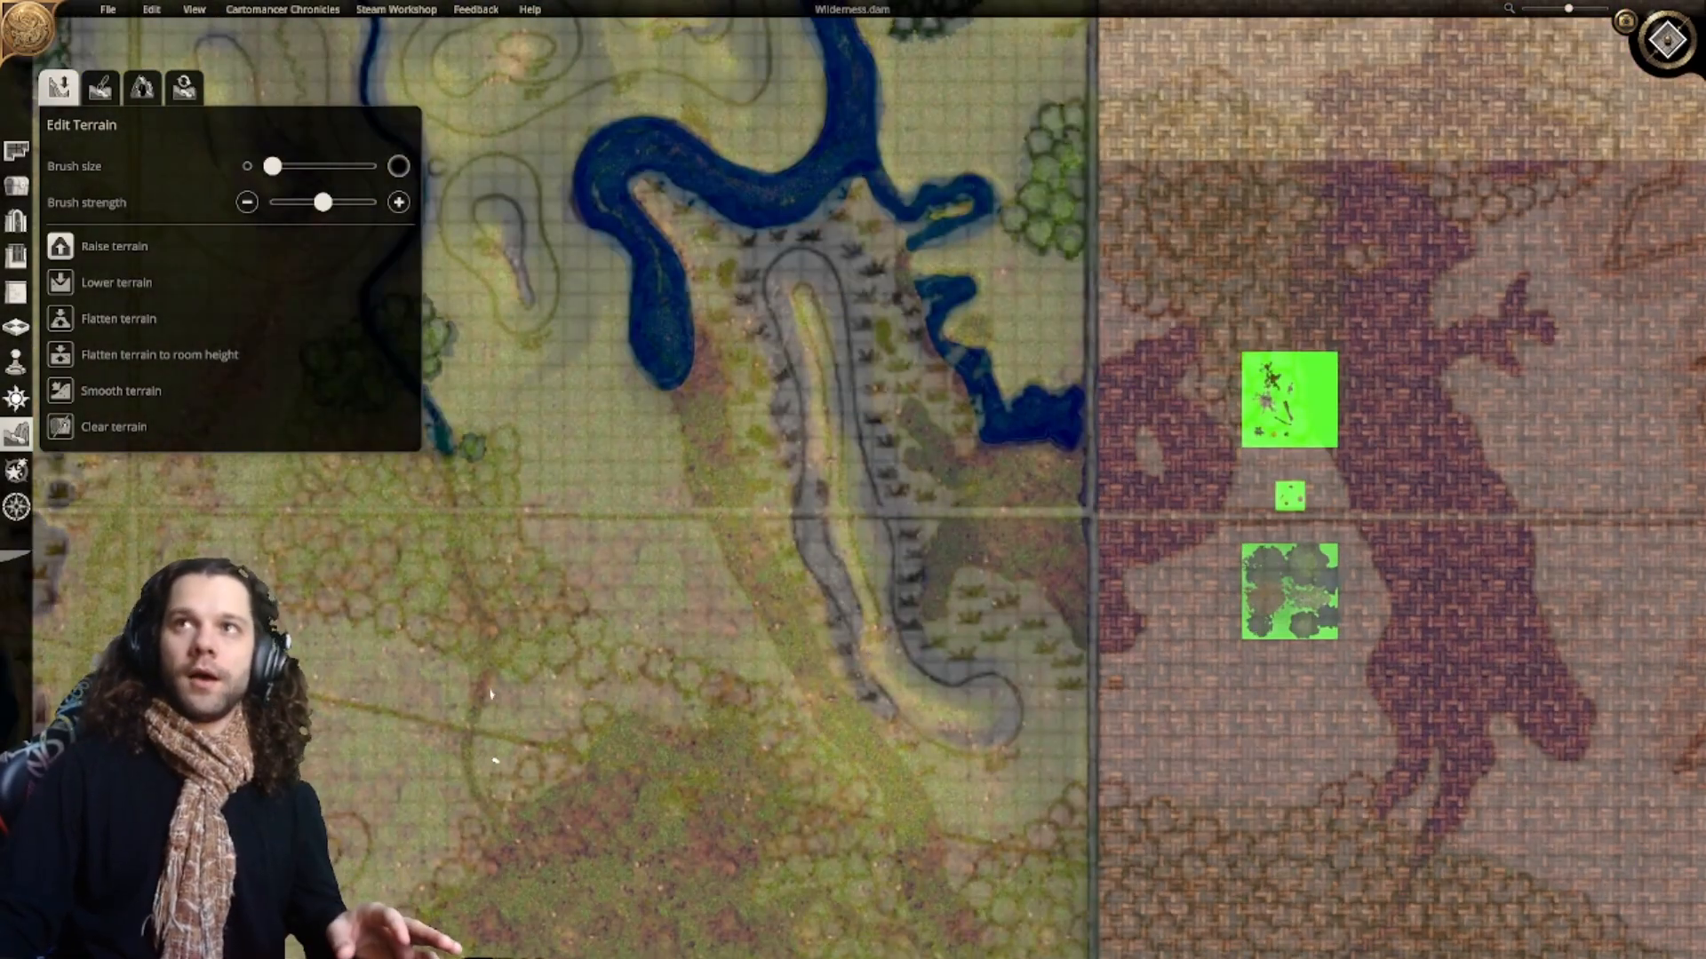
Step: Examine the extended ridge and its southern end in 3D and from above
click(1669, 41)
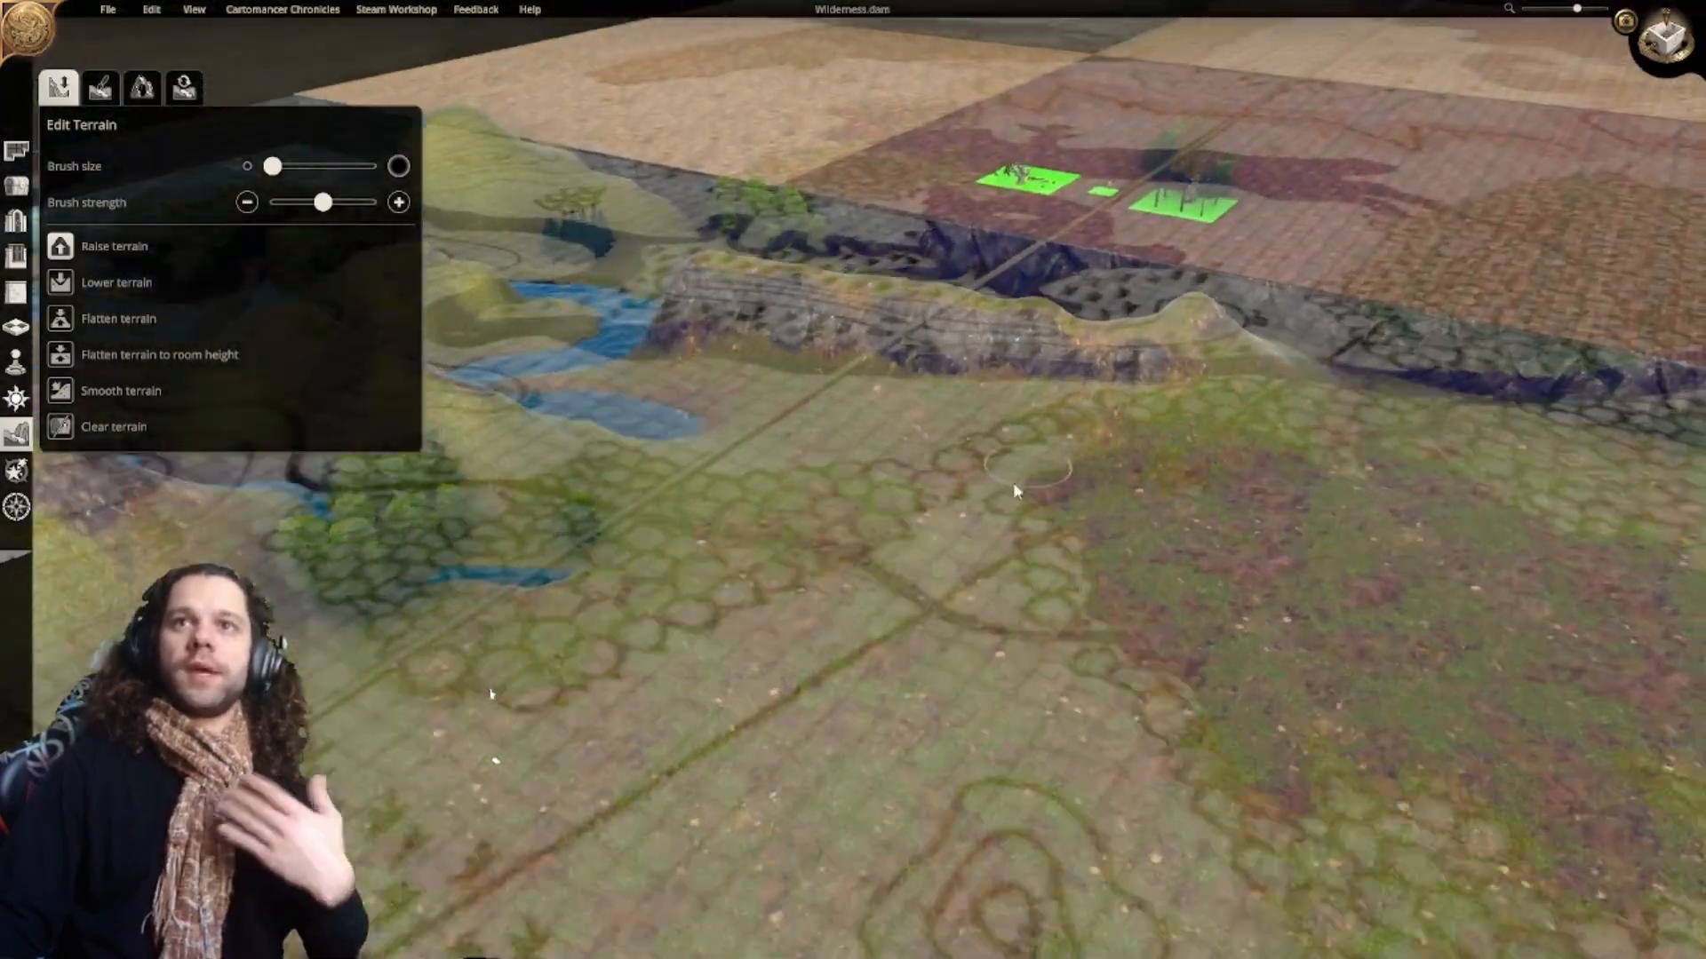
right_drag(1015, 491, 1036, 617)
scroll(1004, 485, up, 3)
middle_drag(1004, 484, 586, 569)
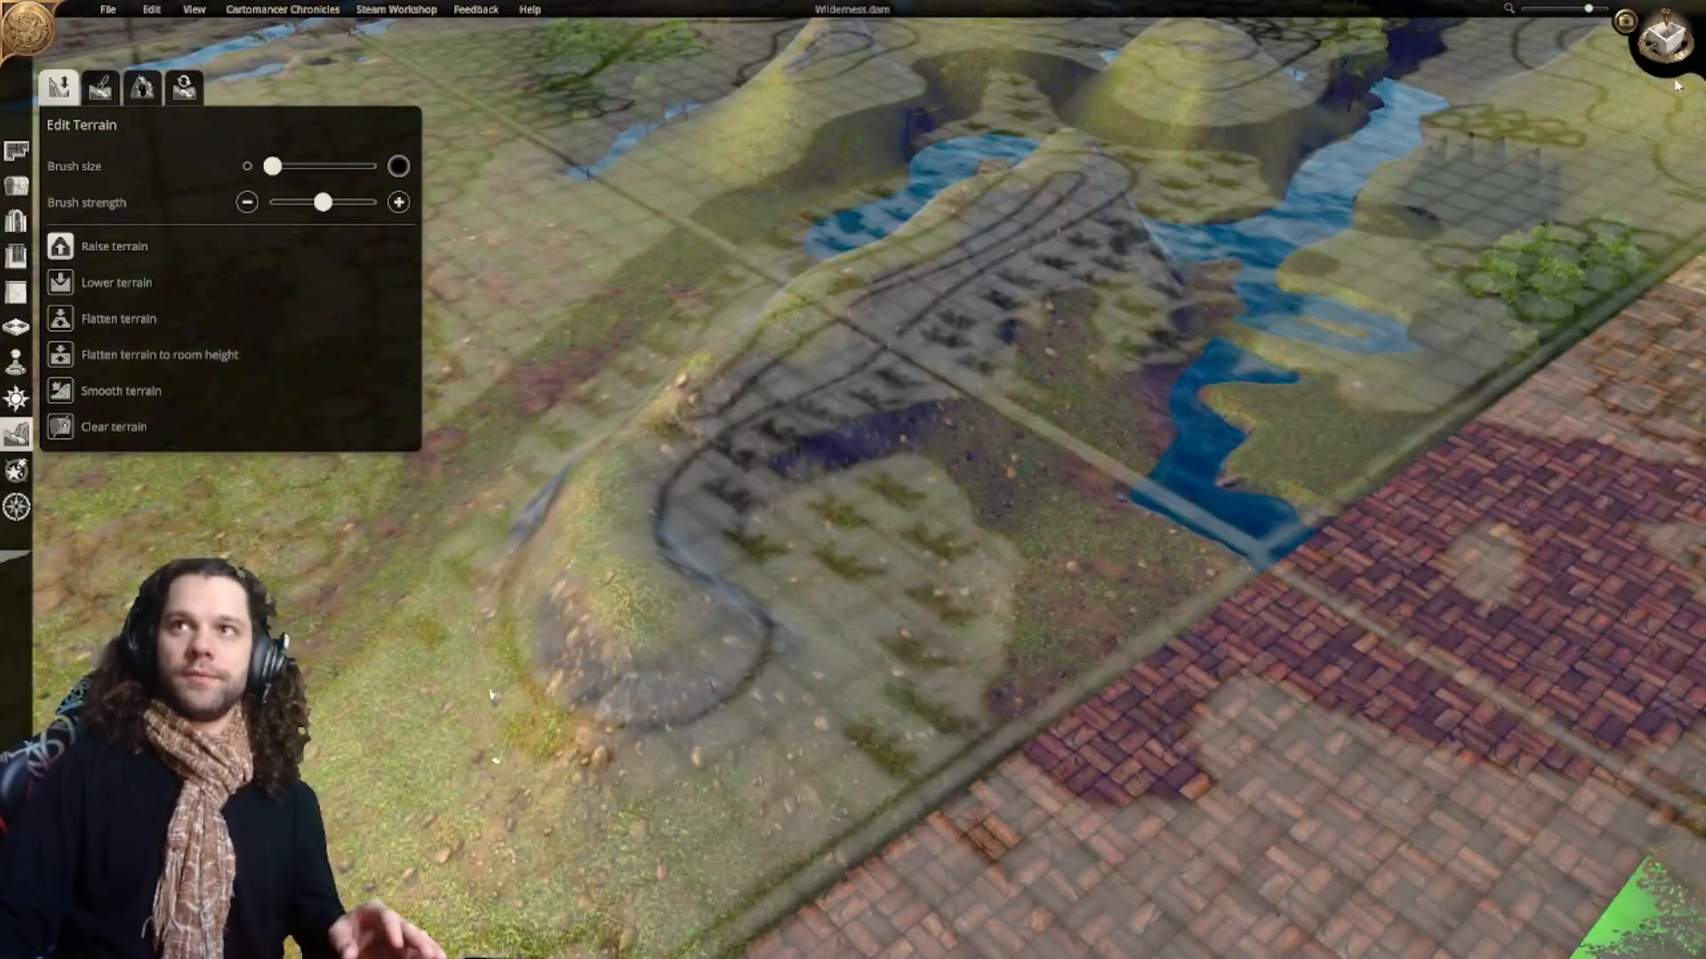
click(1668, 41)
scroll(986, 366, up, 5)
scroll(970, 382, down, 4)
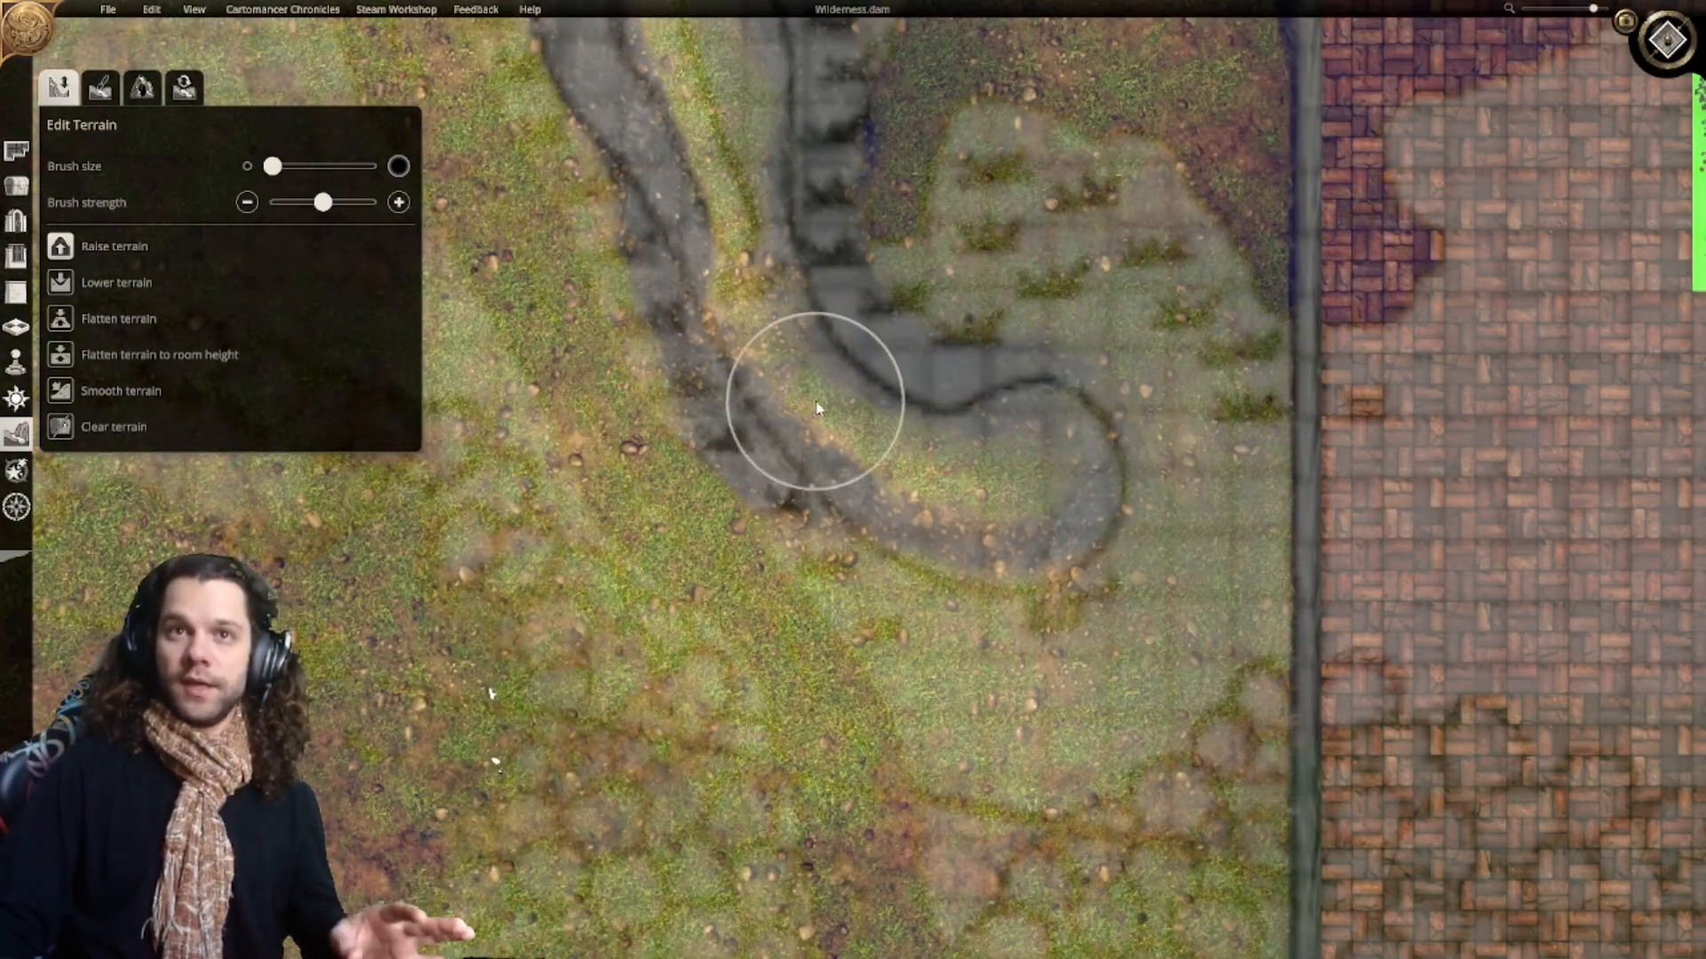
Step: Examine the extended ridge, the river and the neighbouring hills in 3D from low and high angles
scroll(1190, 435, down, 4)
click(1668, 44)
scroll(848, 622, up, 5)
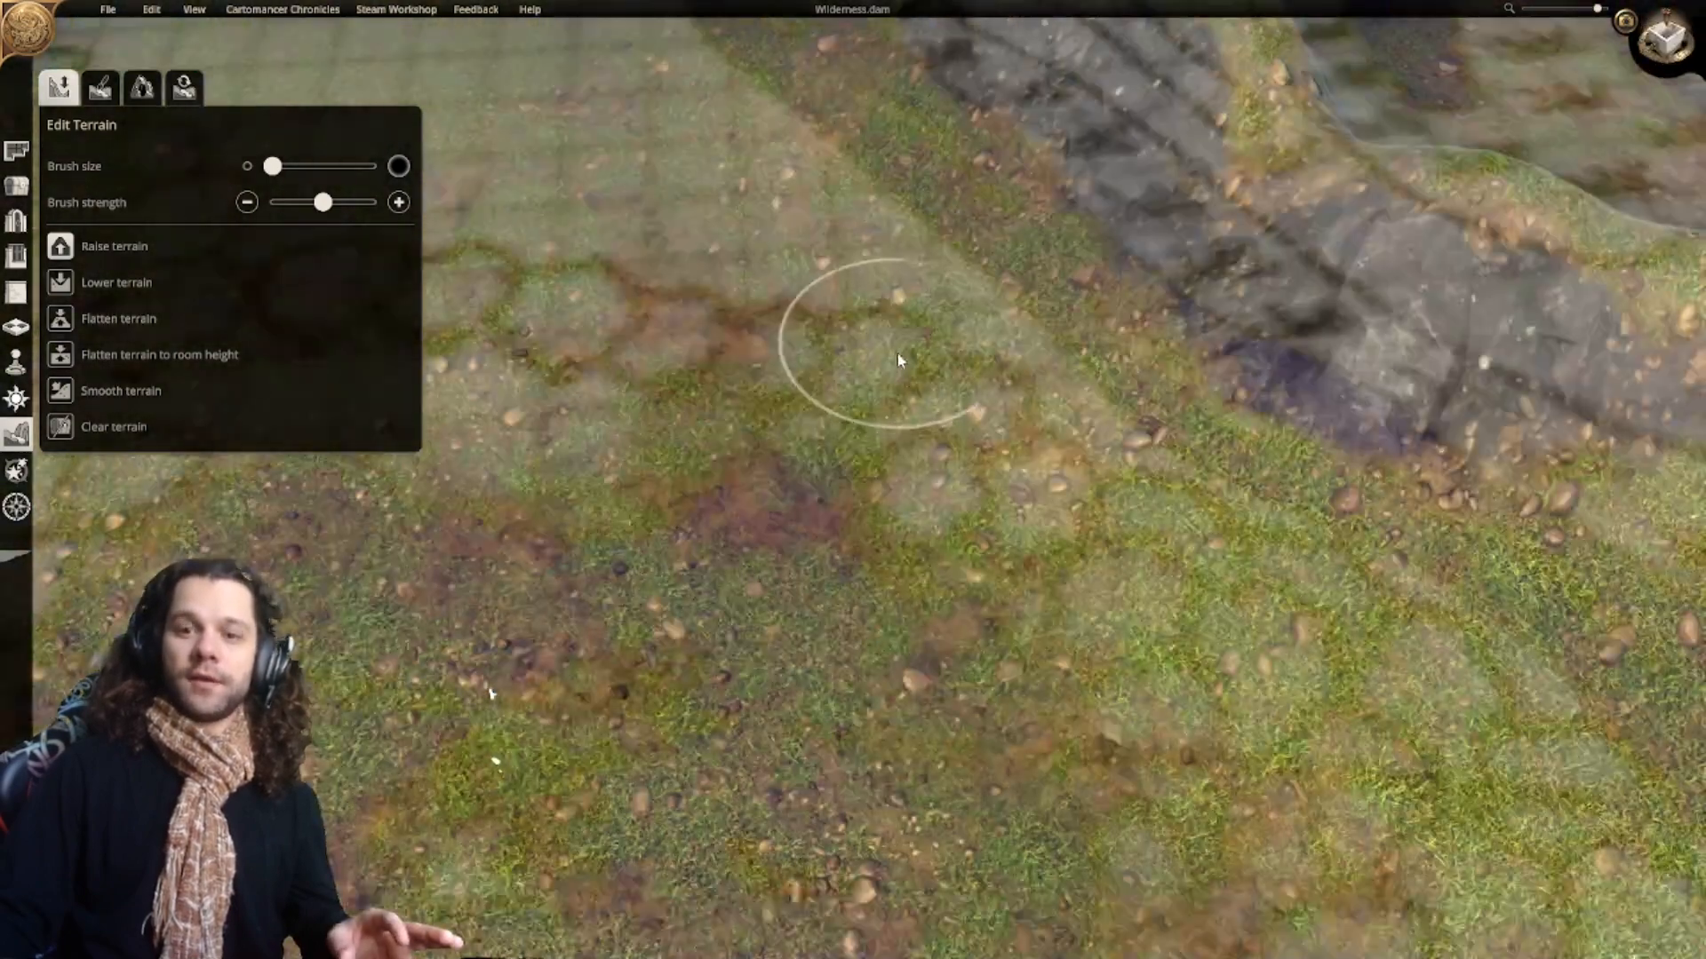
middle_drag(888, 472, 859, 356)
scroll(844, 351, down, 3)
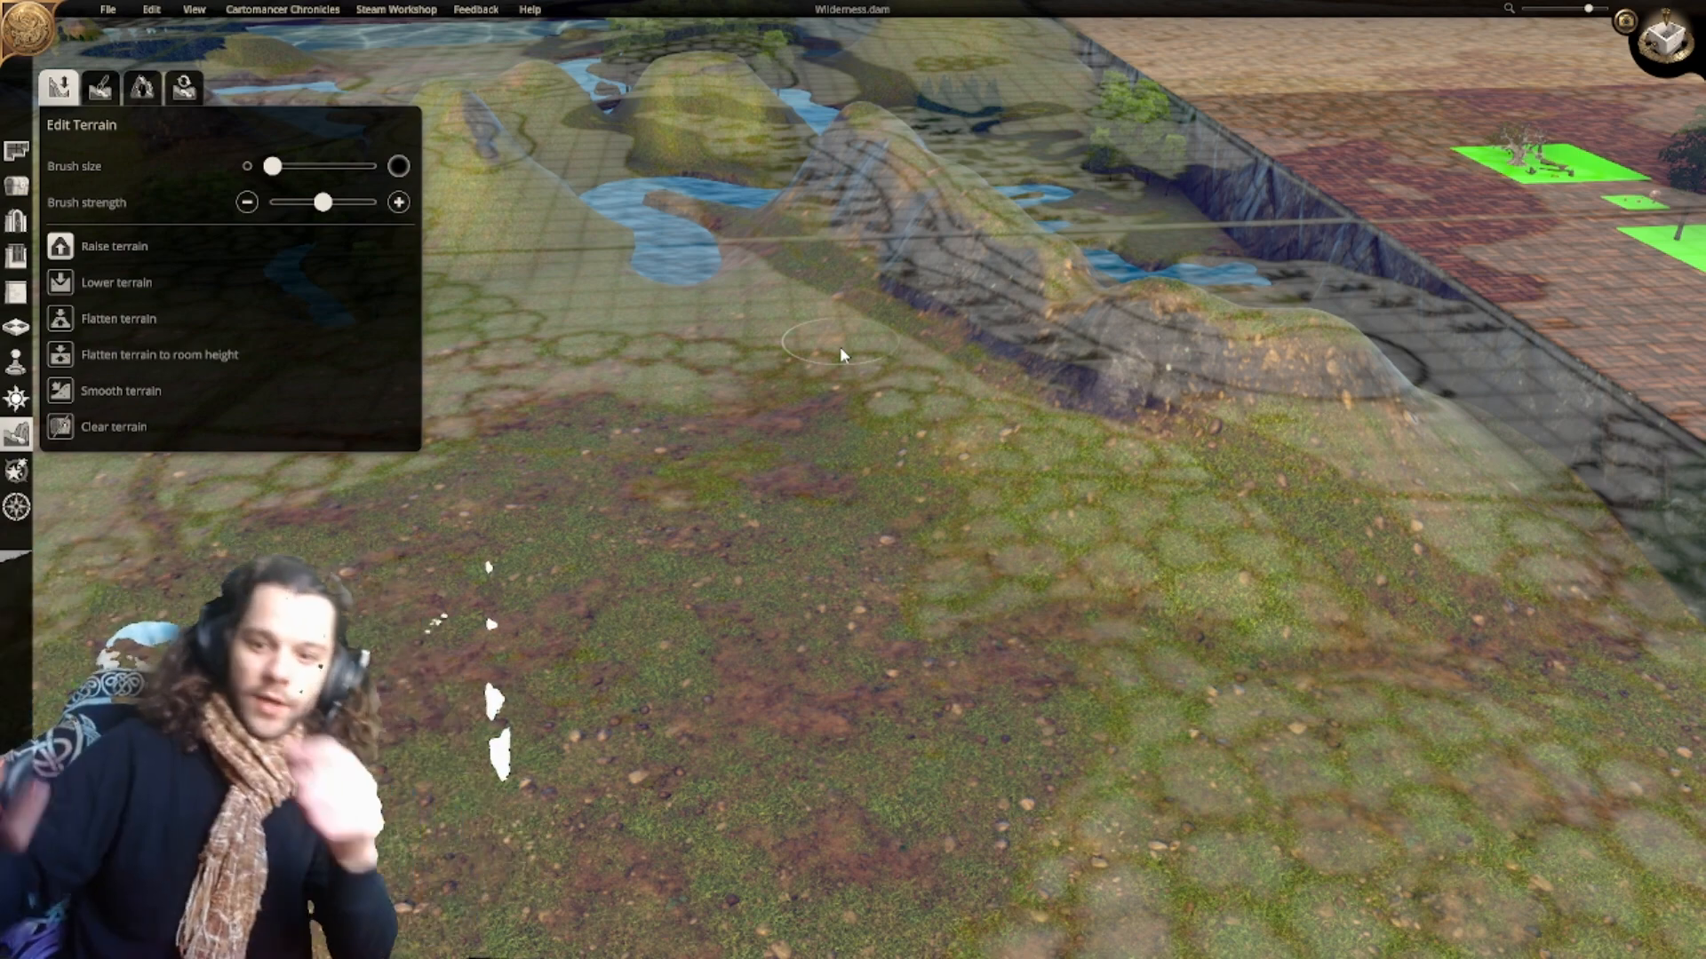
scroll(839, 348, down, 2)
right_drag(829, 339, 1011, 499)
middle_drag(1009, 484, 1013, 608)
right_drag(896, 597, 1052, 646)
middle_drag(973, 641, 1073, 495)
scroll(1073, 495, up, 3)
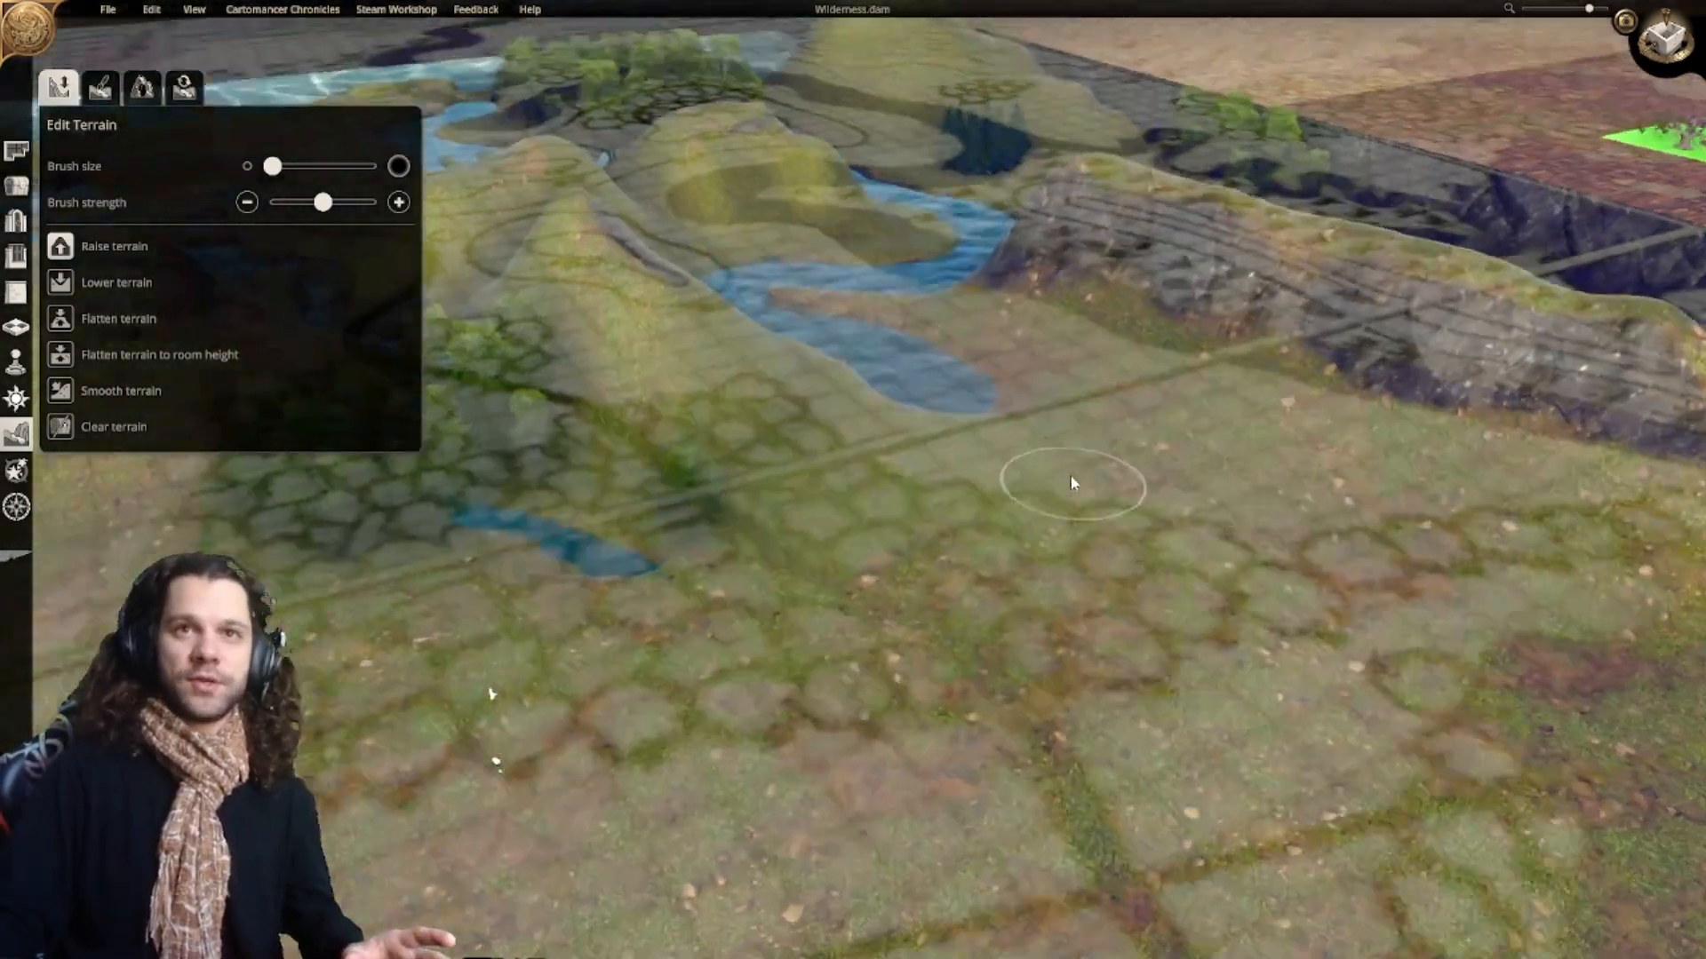
scroll(1057, 471, down, 3)
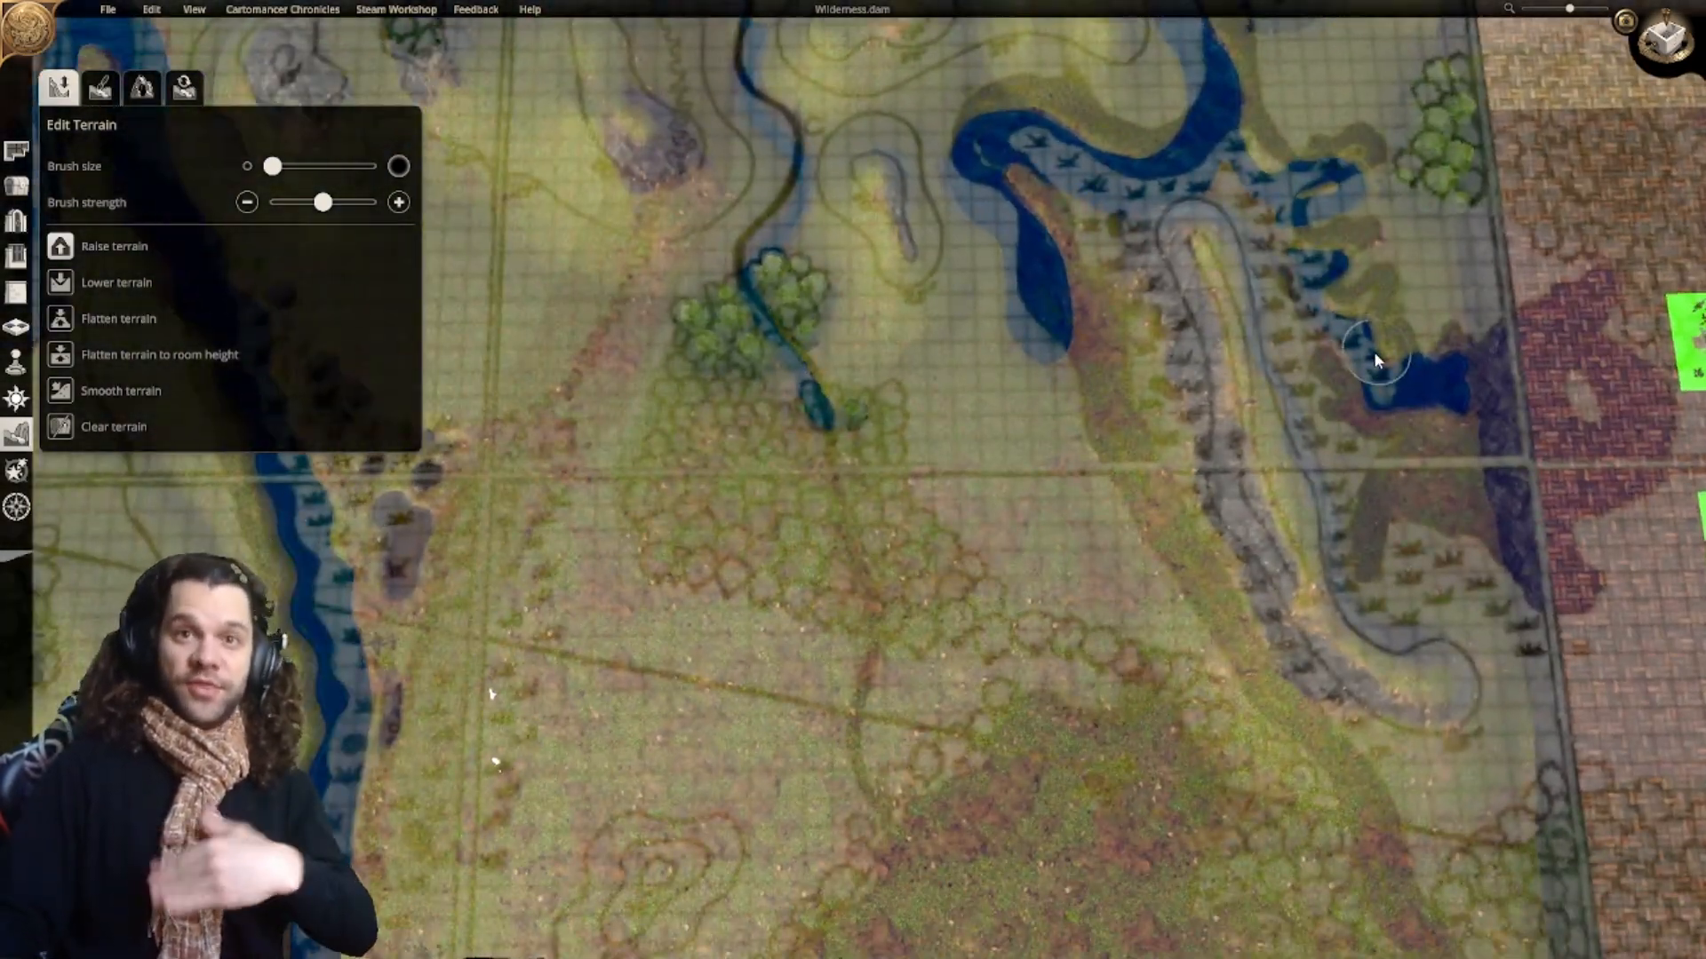
right_drag(1364, 372, 1300, 489)
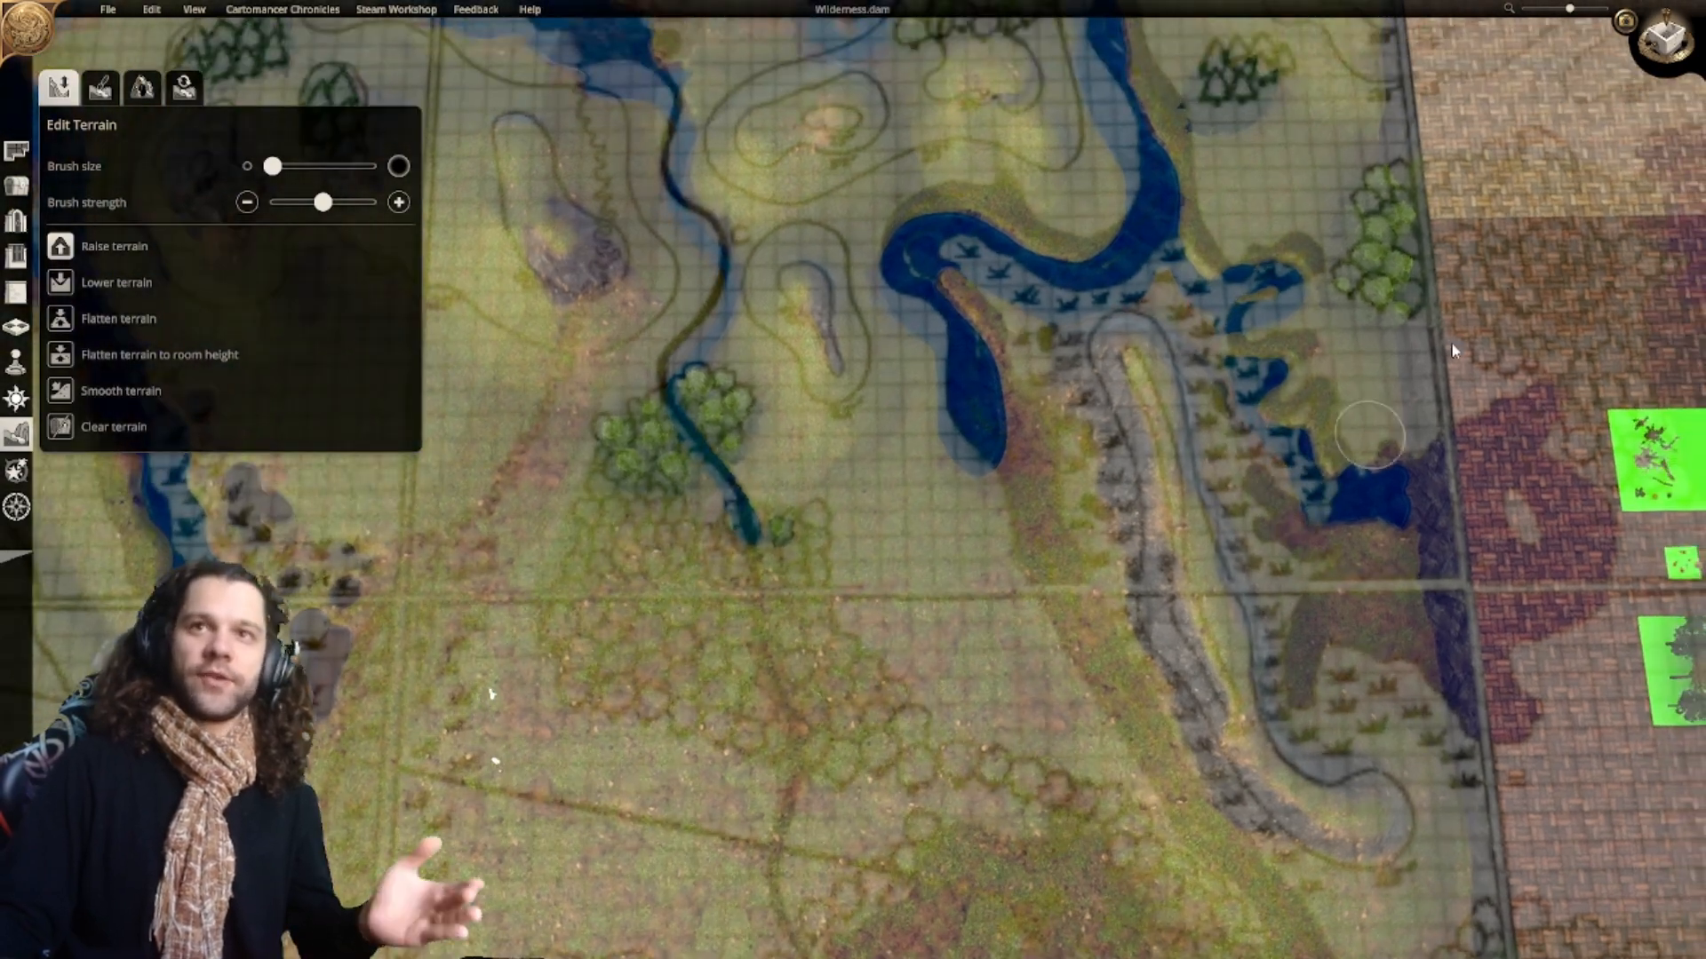
Step: Compare the stream, grove and southern forest with the ridge in top-down and 3D views
click(1669, 39)
scroll(1074, 563, up, 2)
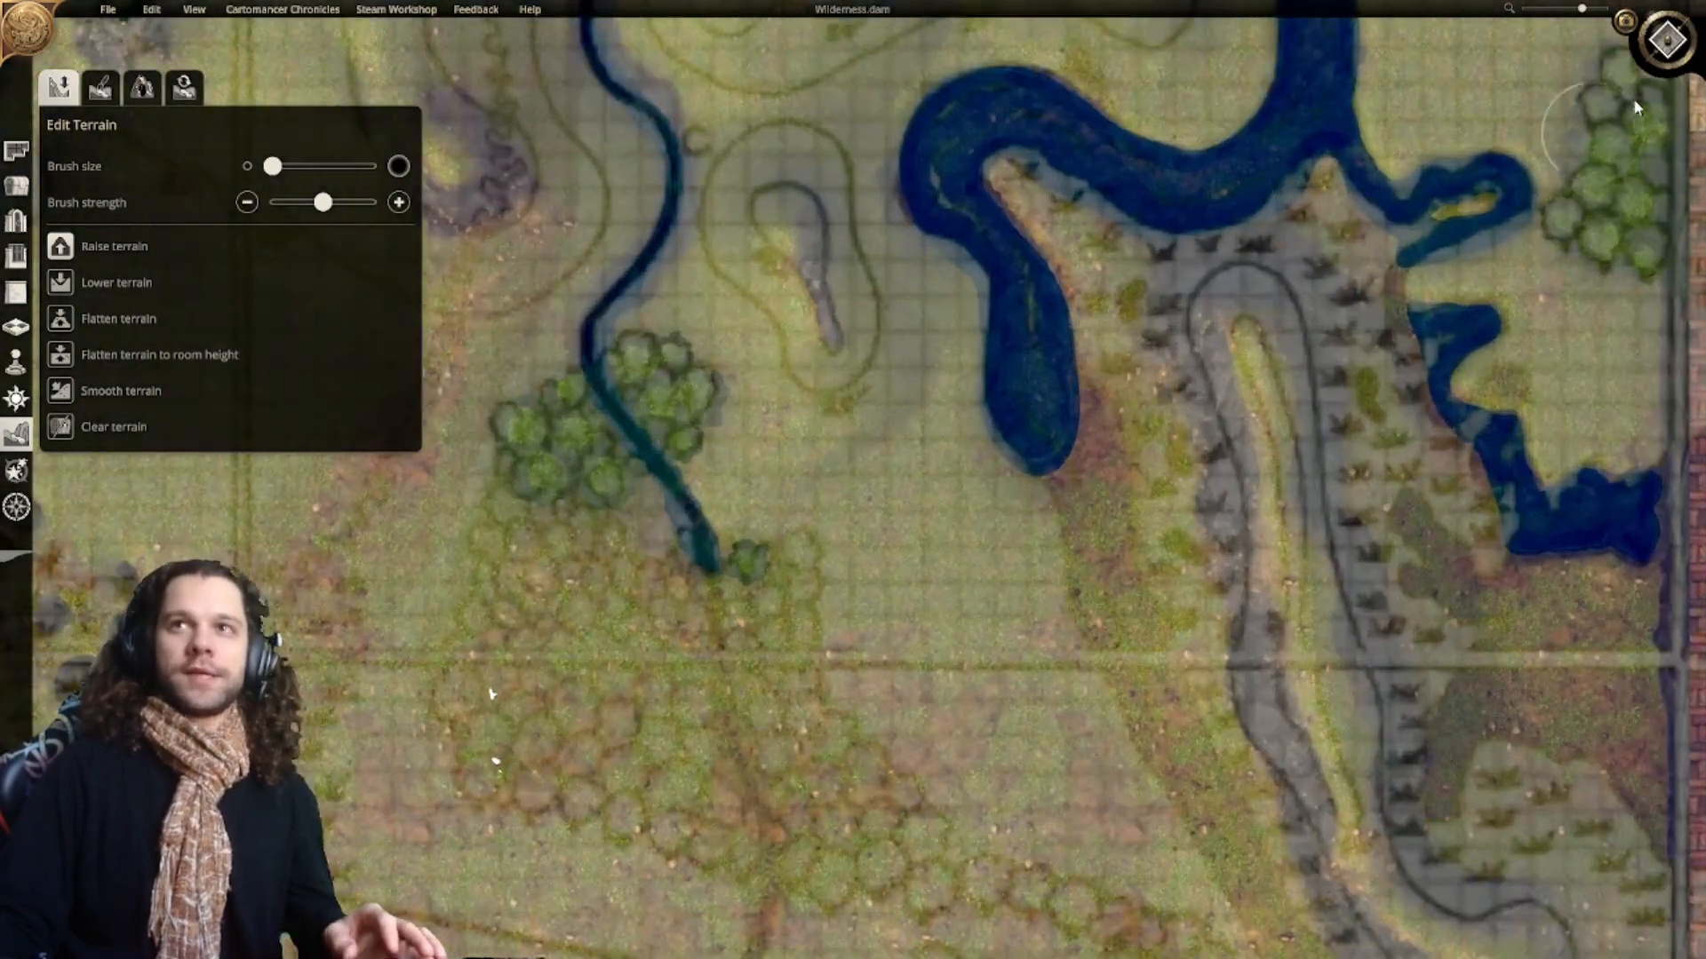
click(1667, 41)
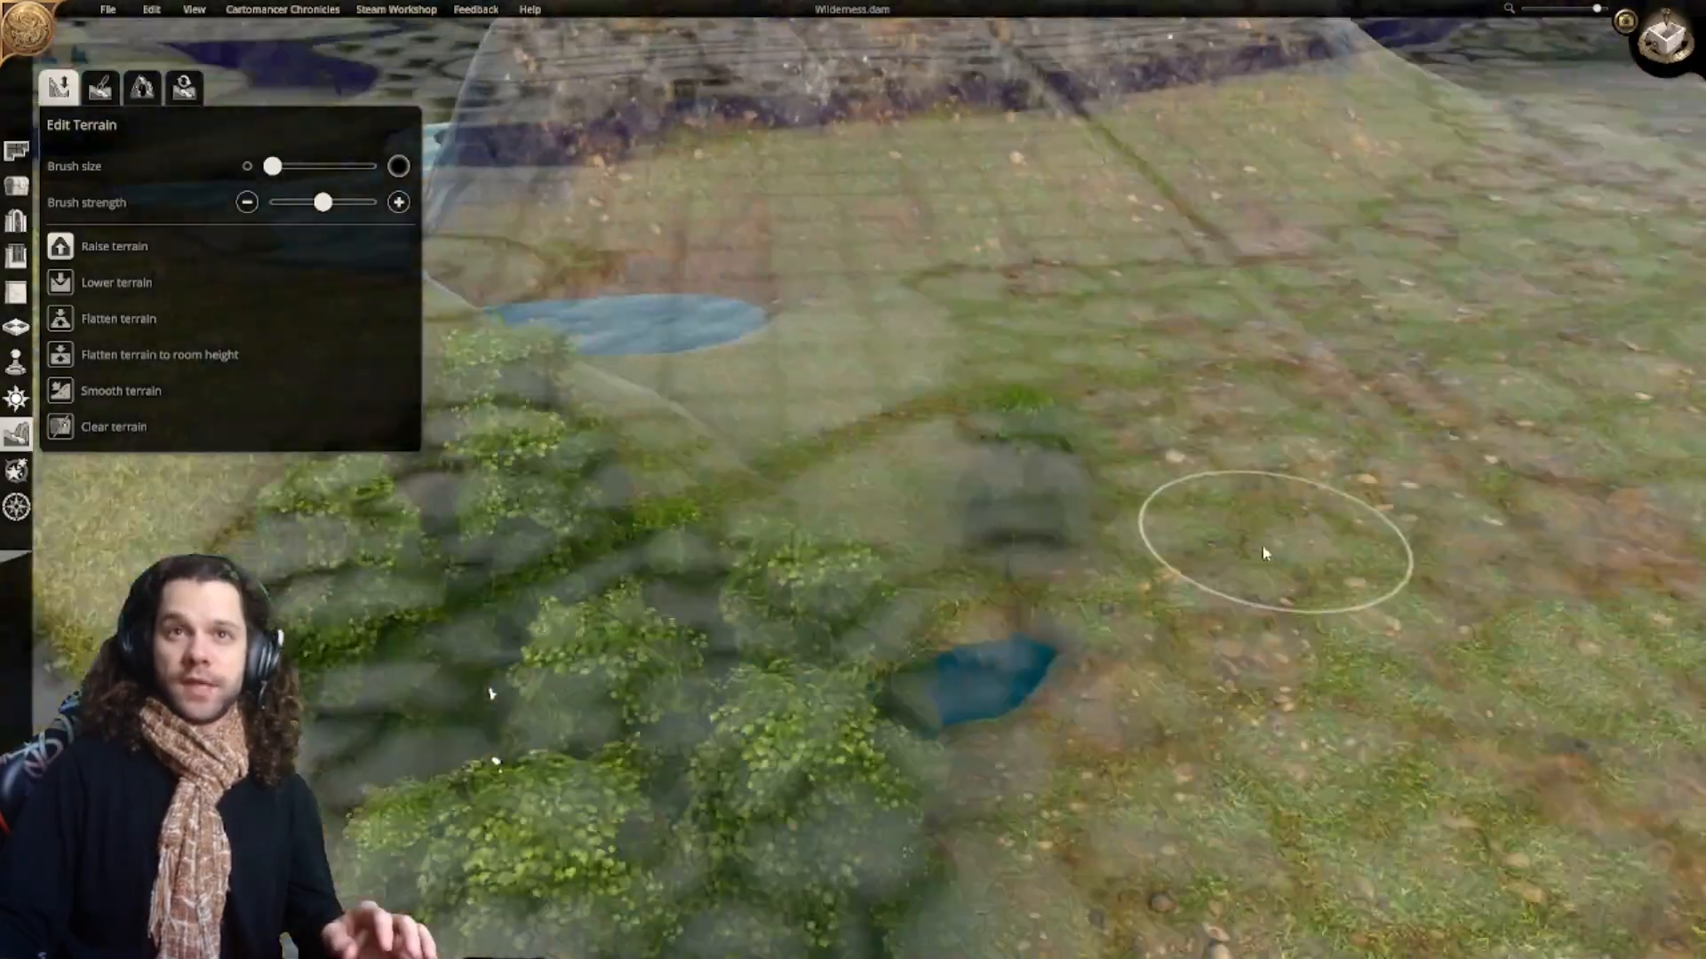
right_drag(1265, 553, 1196, 285)
scroll(1195, 285, down, 5)
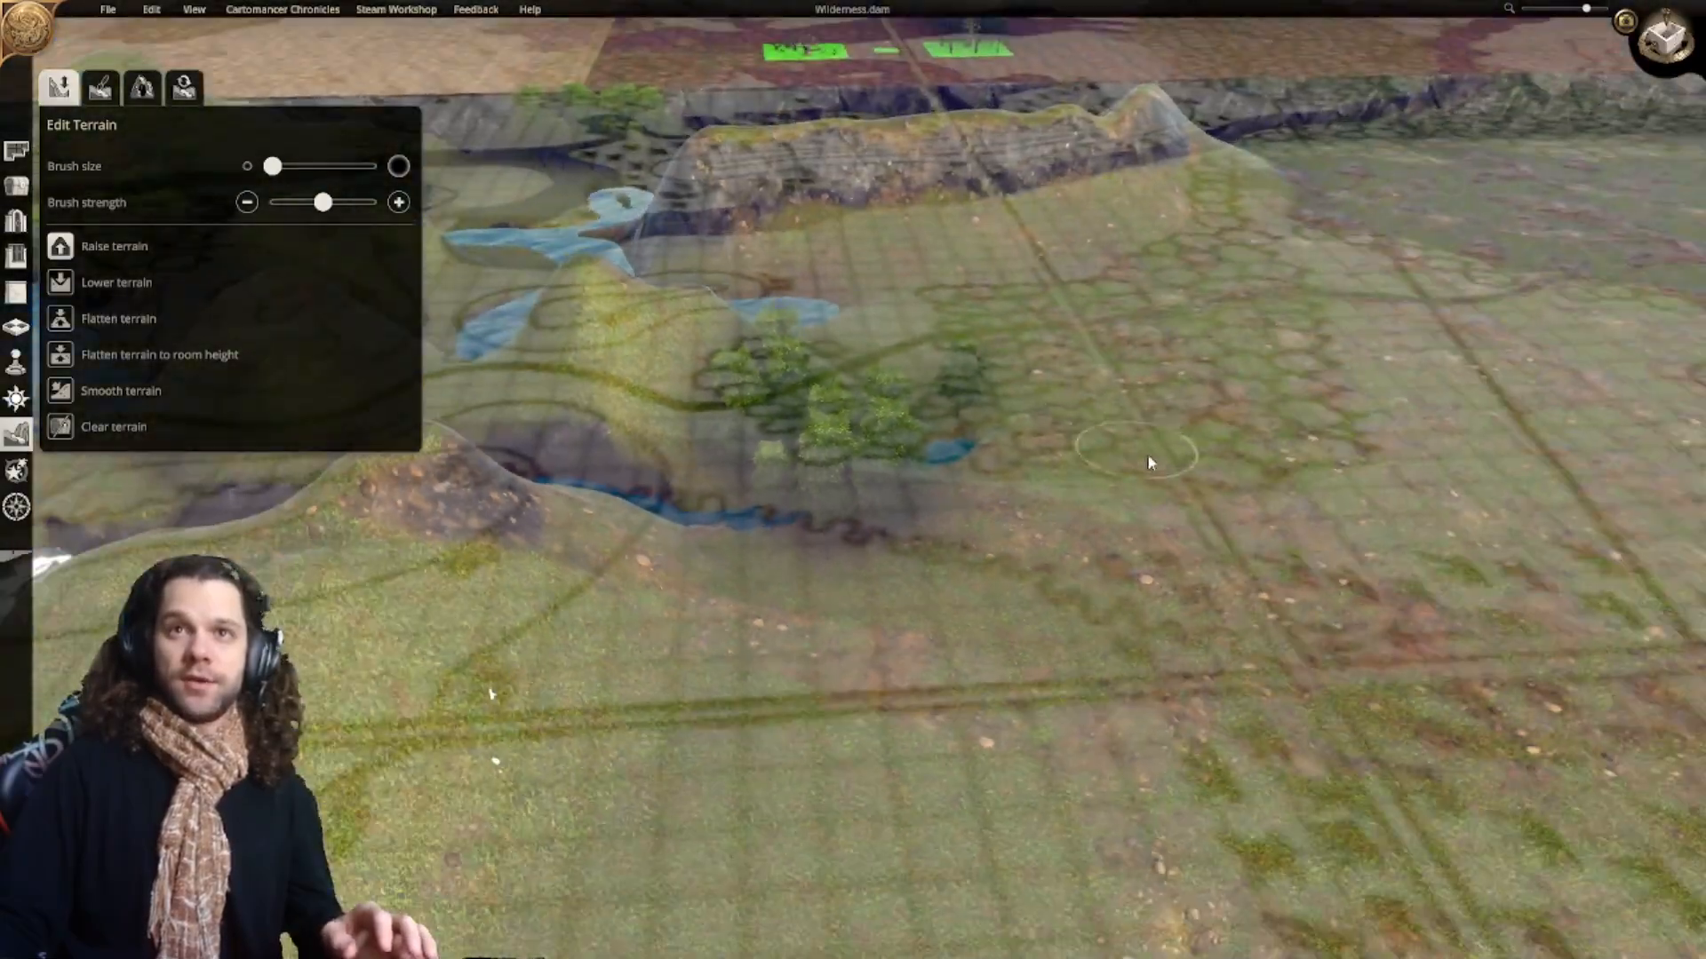
scroll(1165, 276, up, 6)
scroll(1166, 275, down, 8)
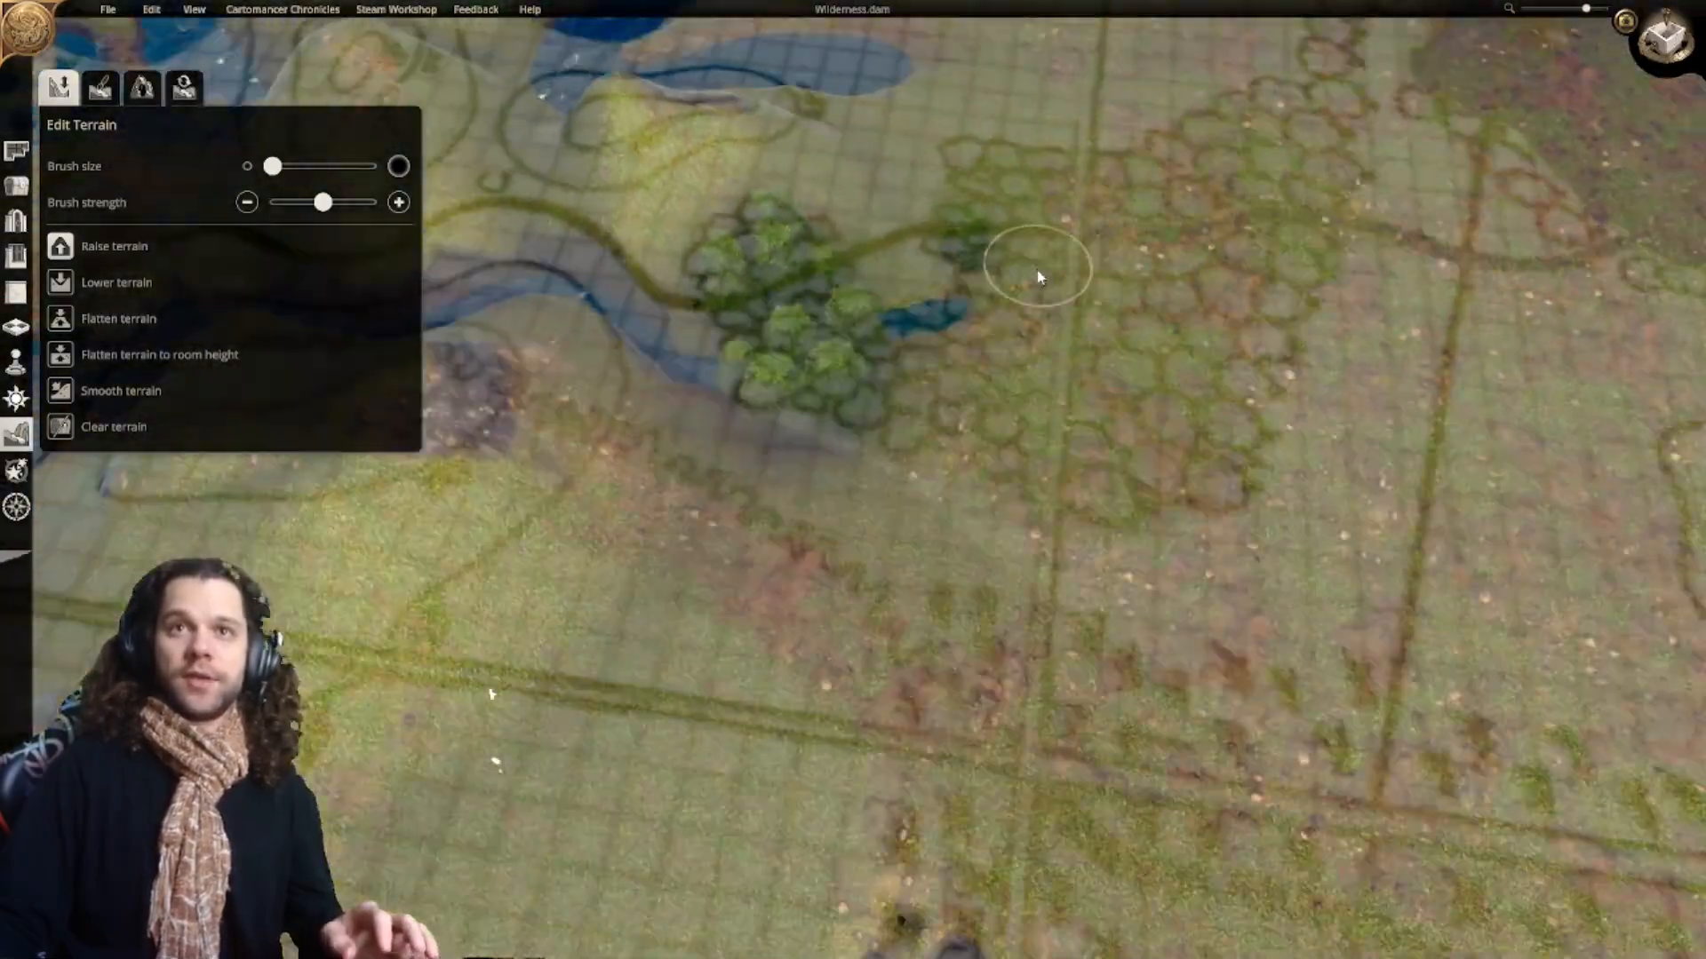
scroll(921, 686, up, 8)
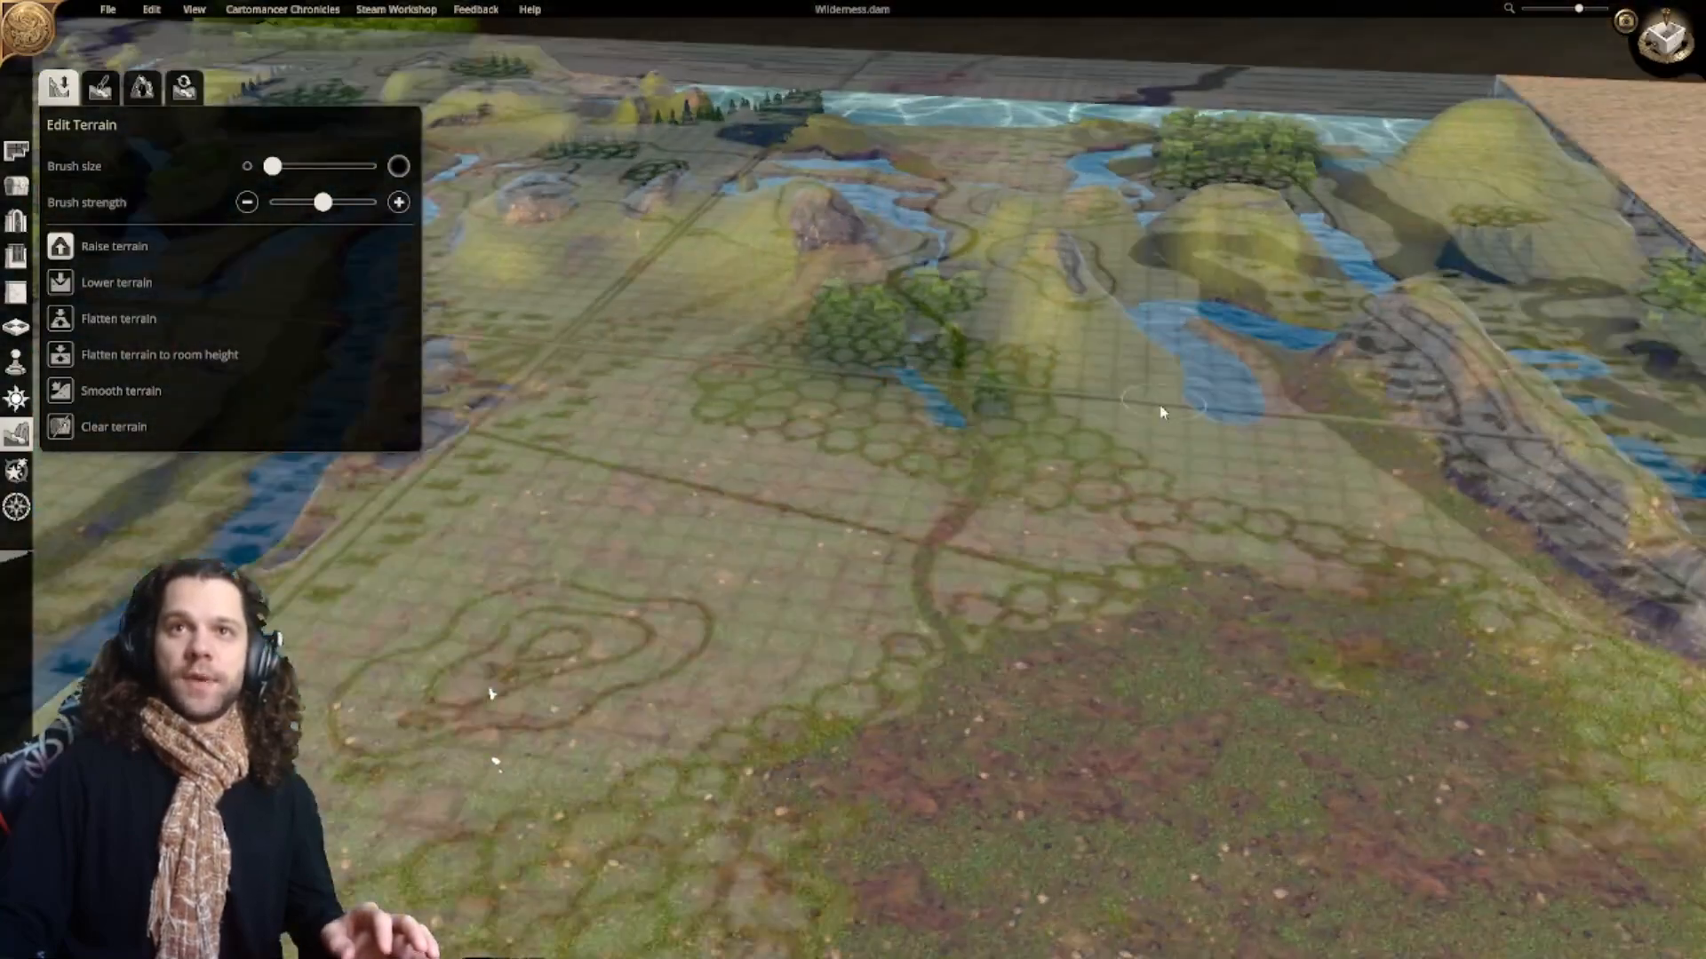
right_drag(1161, 412, 902, 418)
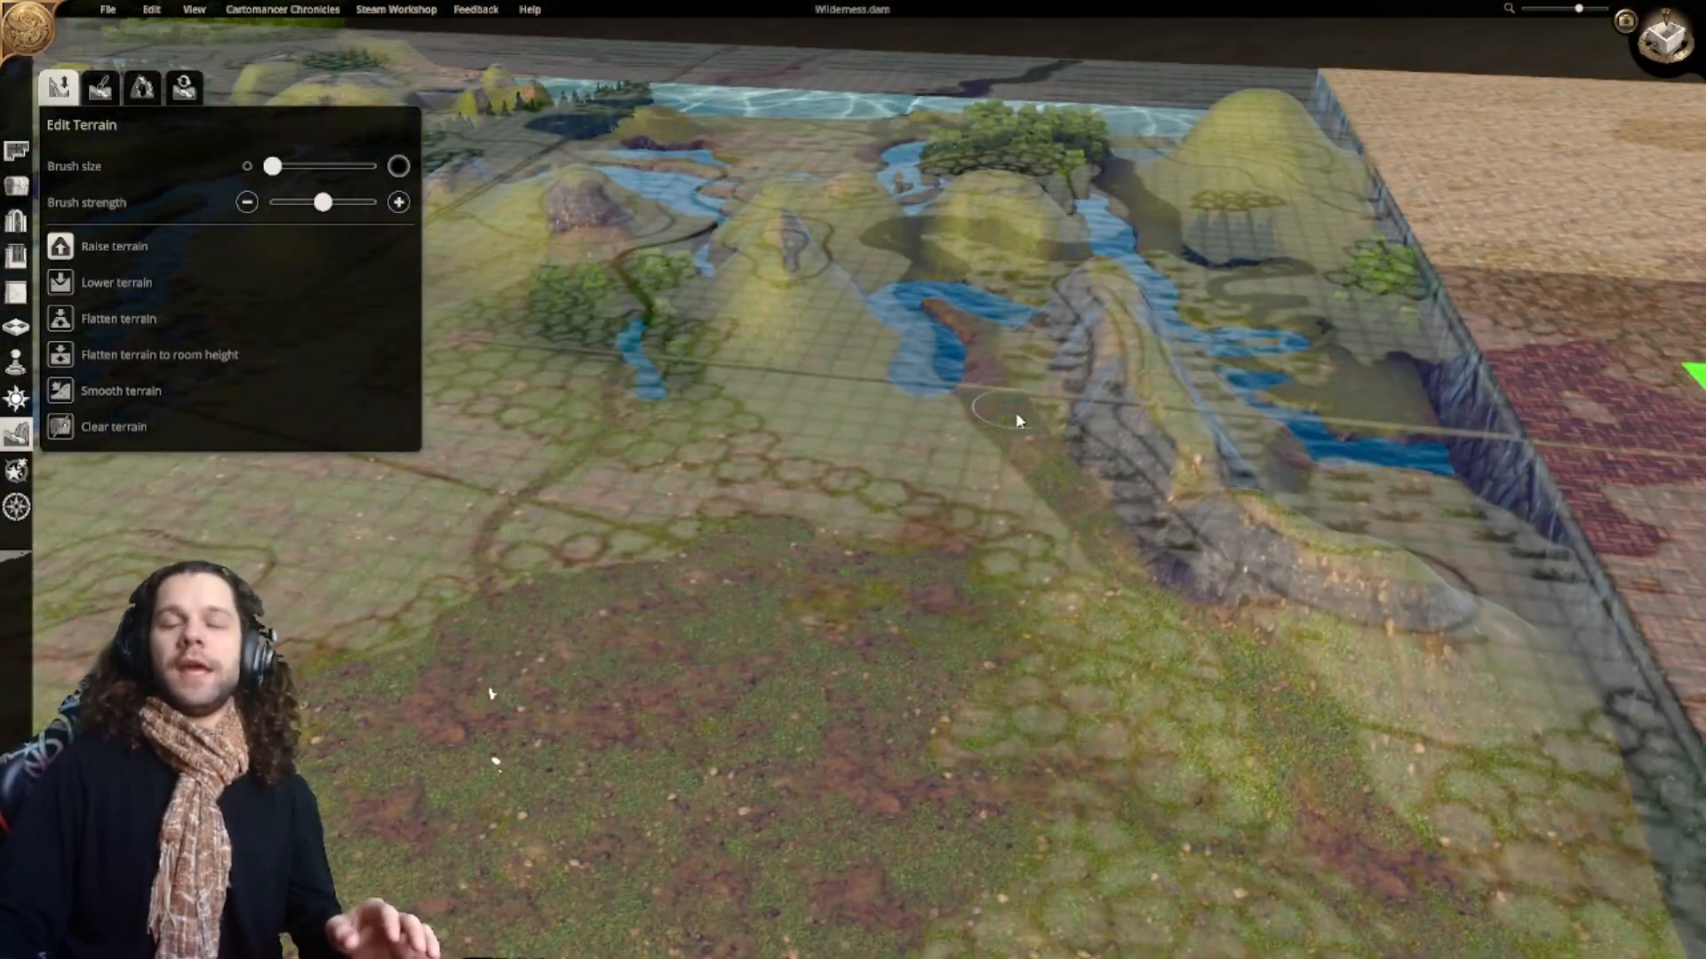
right_drag(1135, 385, 822, 417)
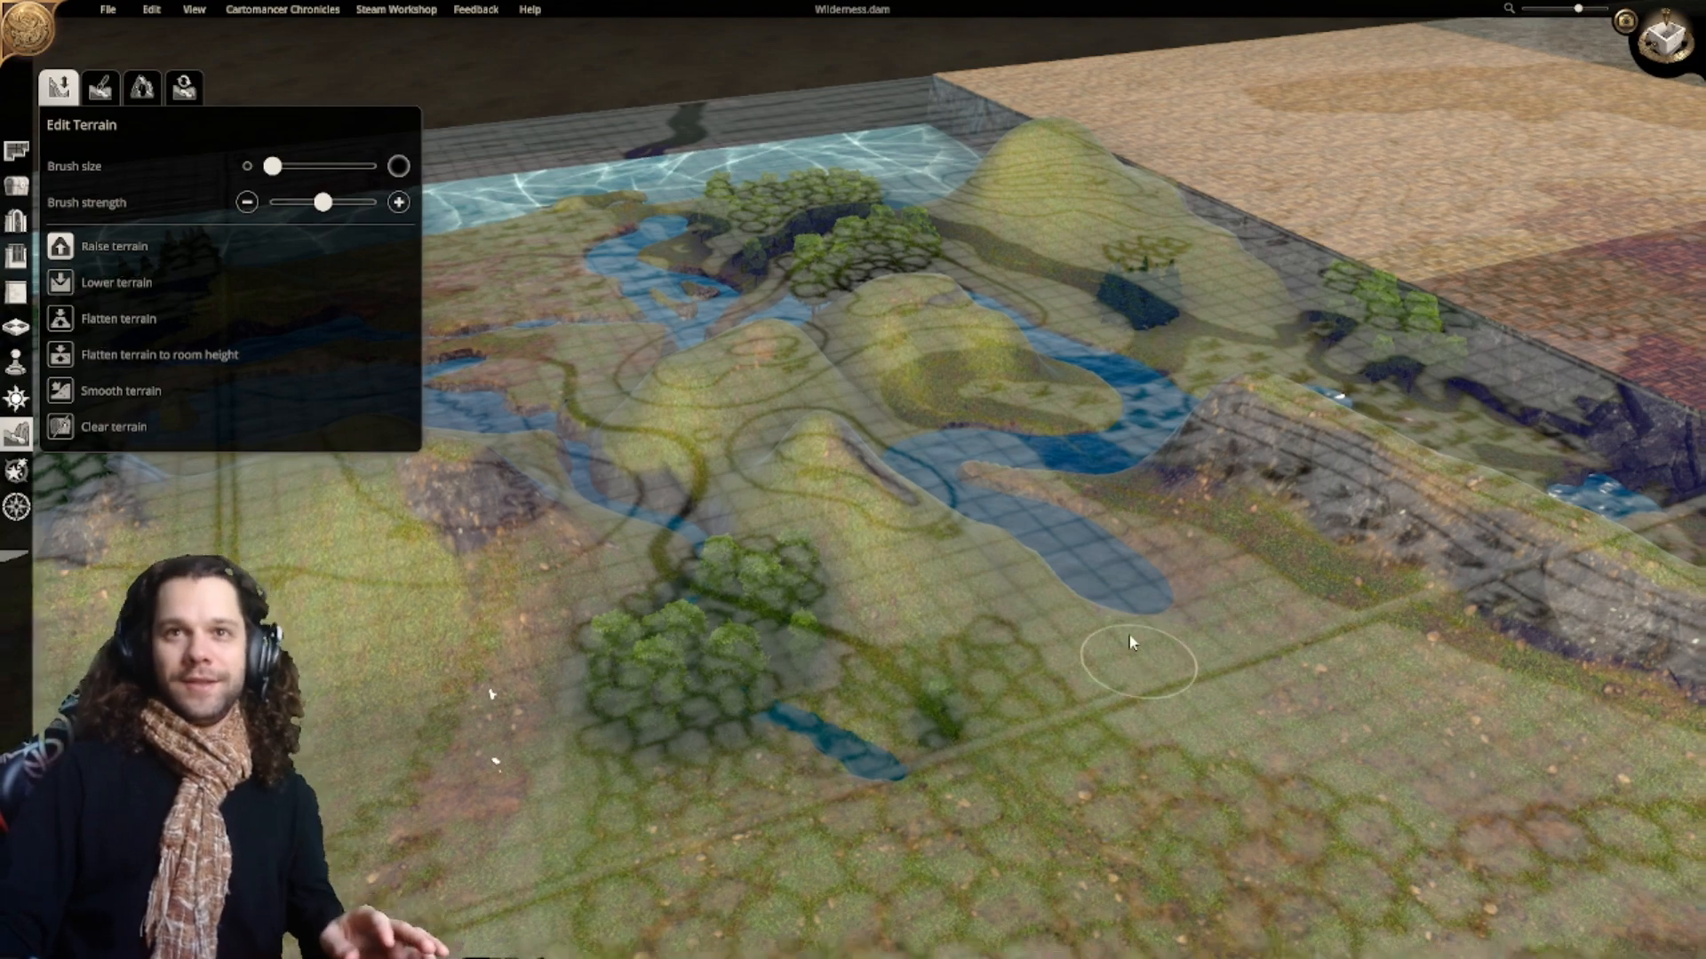
middle_drag(1123, 664, 936, 518)
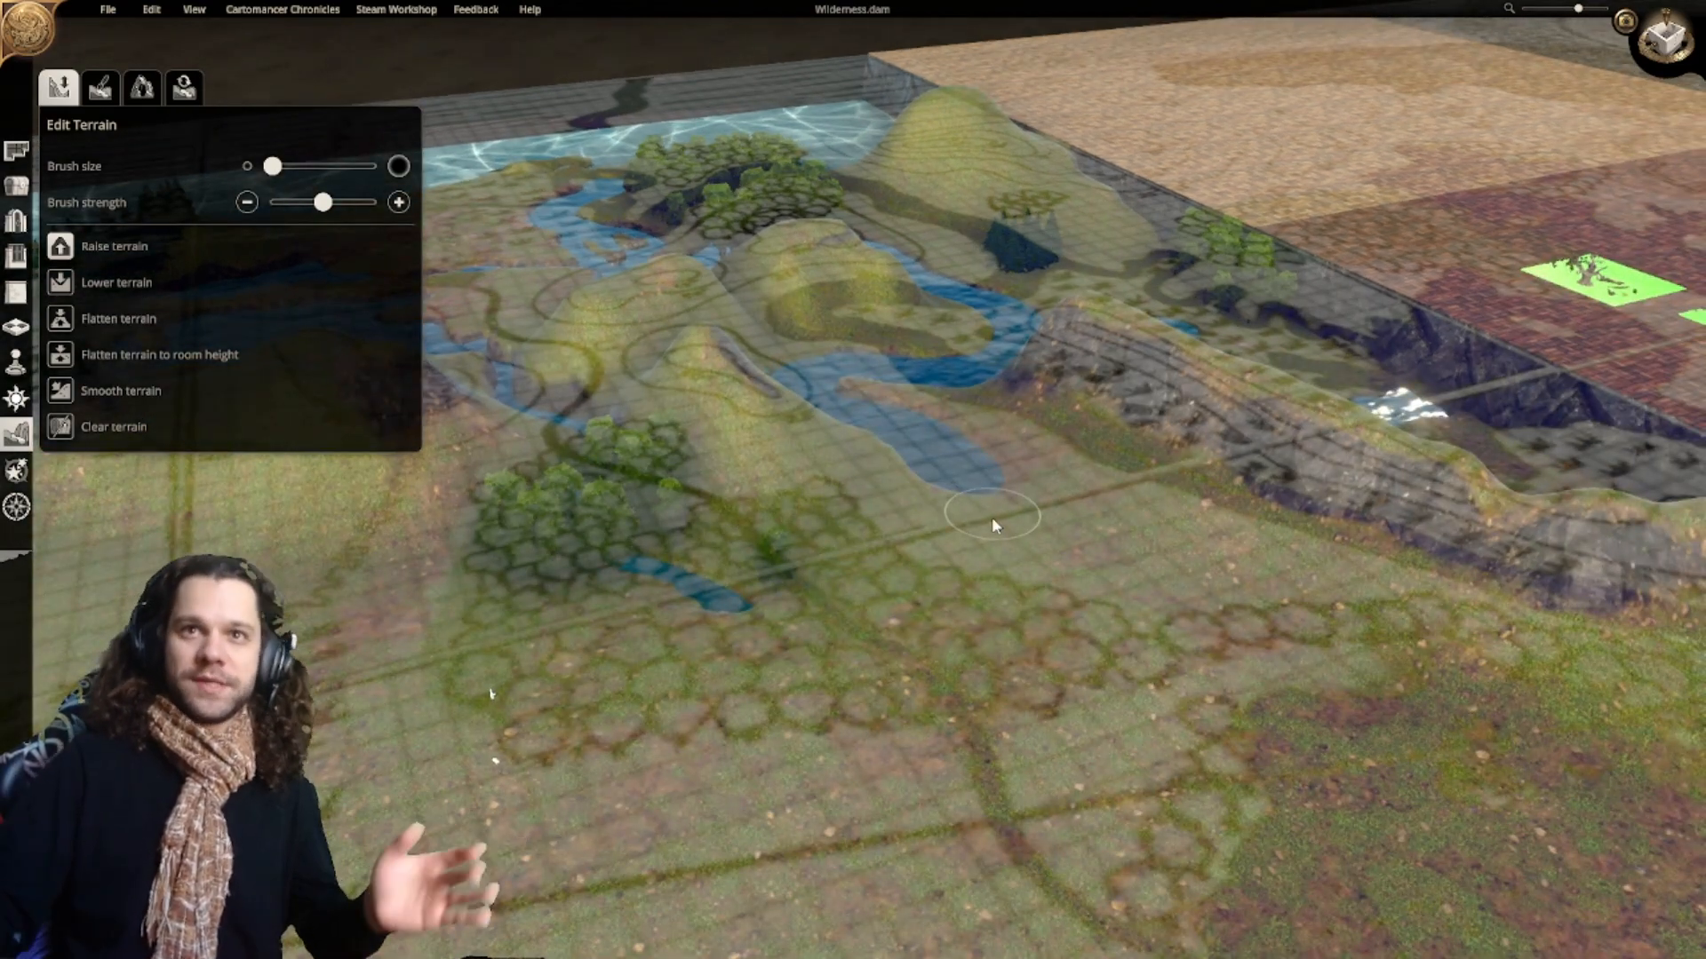
Step: Examine the ridge and the land between it and the stream in the top-down view
click(1671, 40)
scroll(1216, 484, down, 3)
middle_drag(1044, 718, 1011, 509)
scroll(1011, 509, up, 1)
scroll(1029, 517, up, 3)
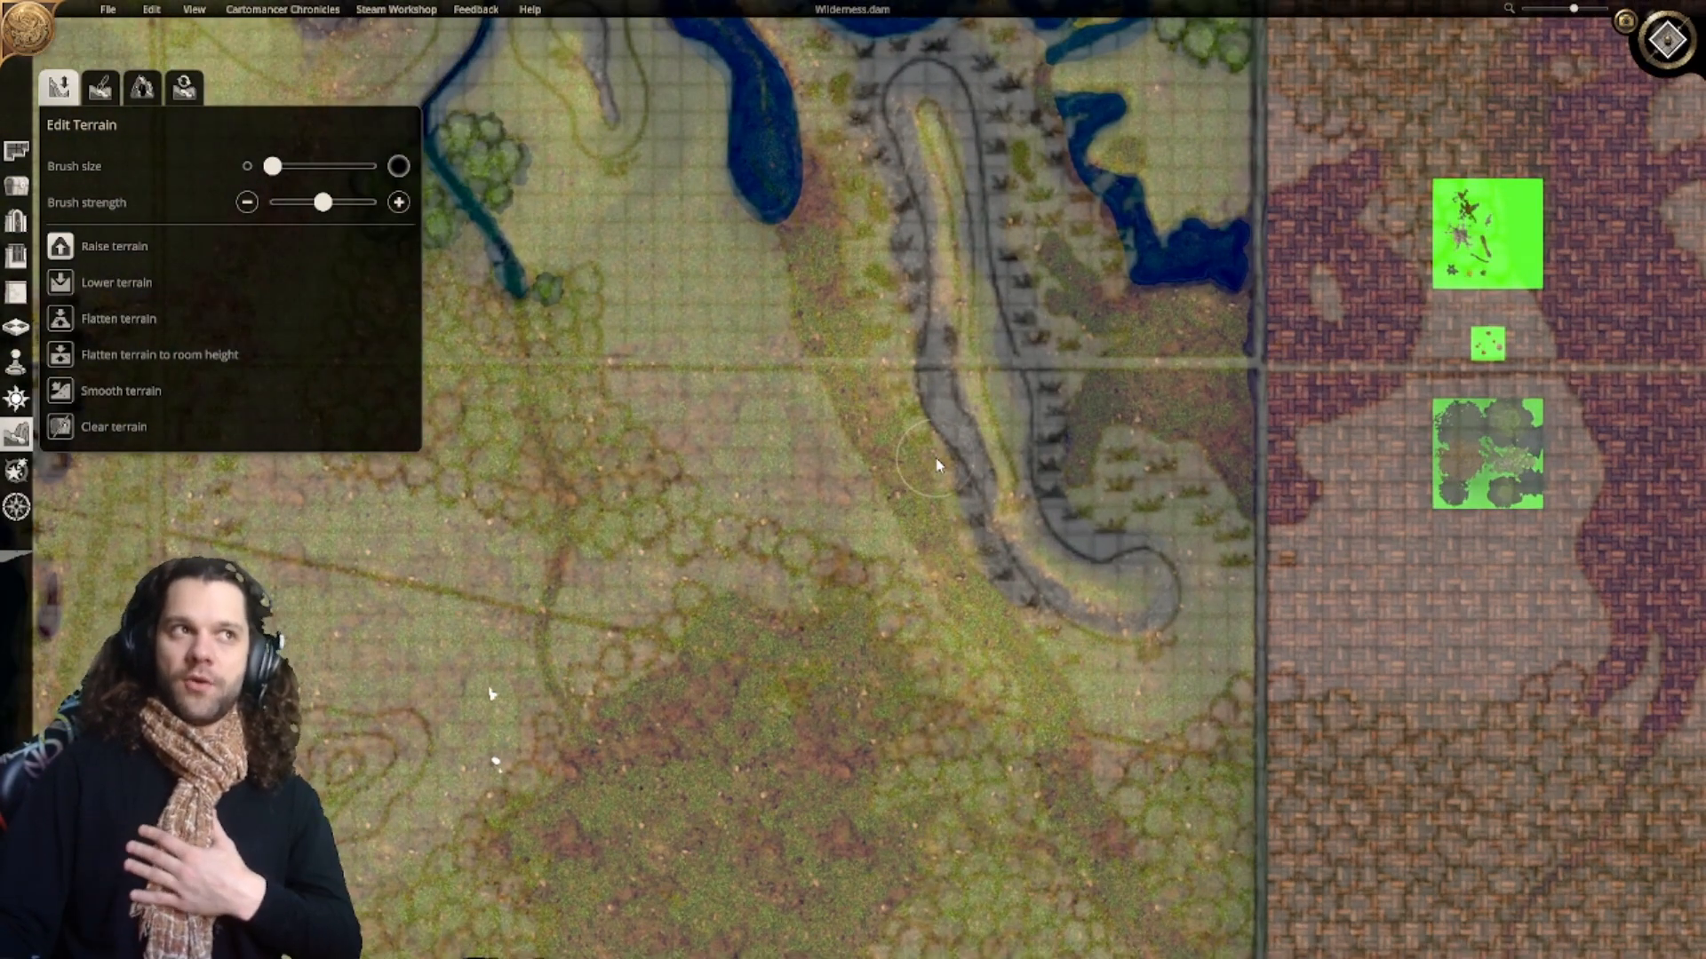
middle_drag(871, 399, 976, 565)
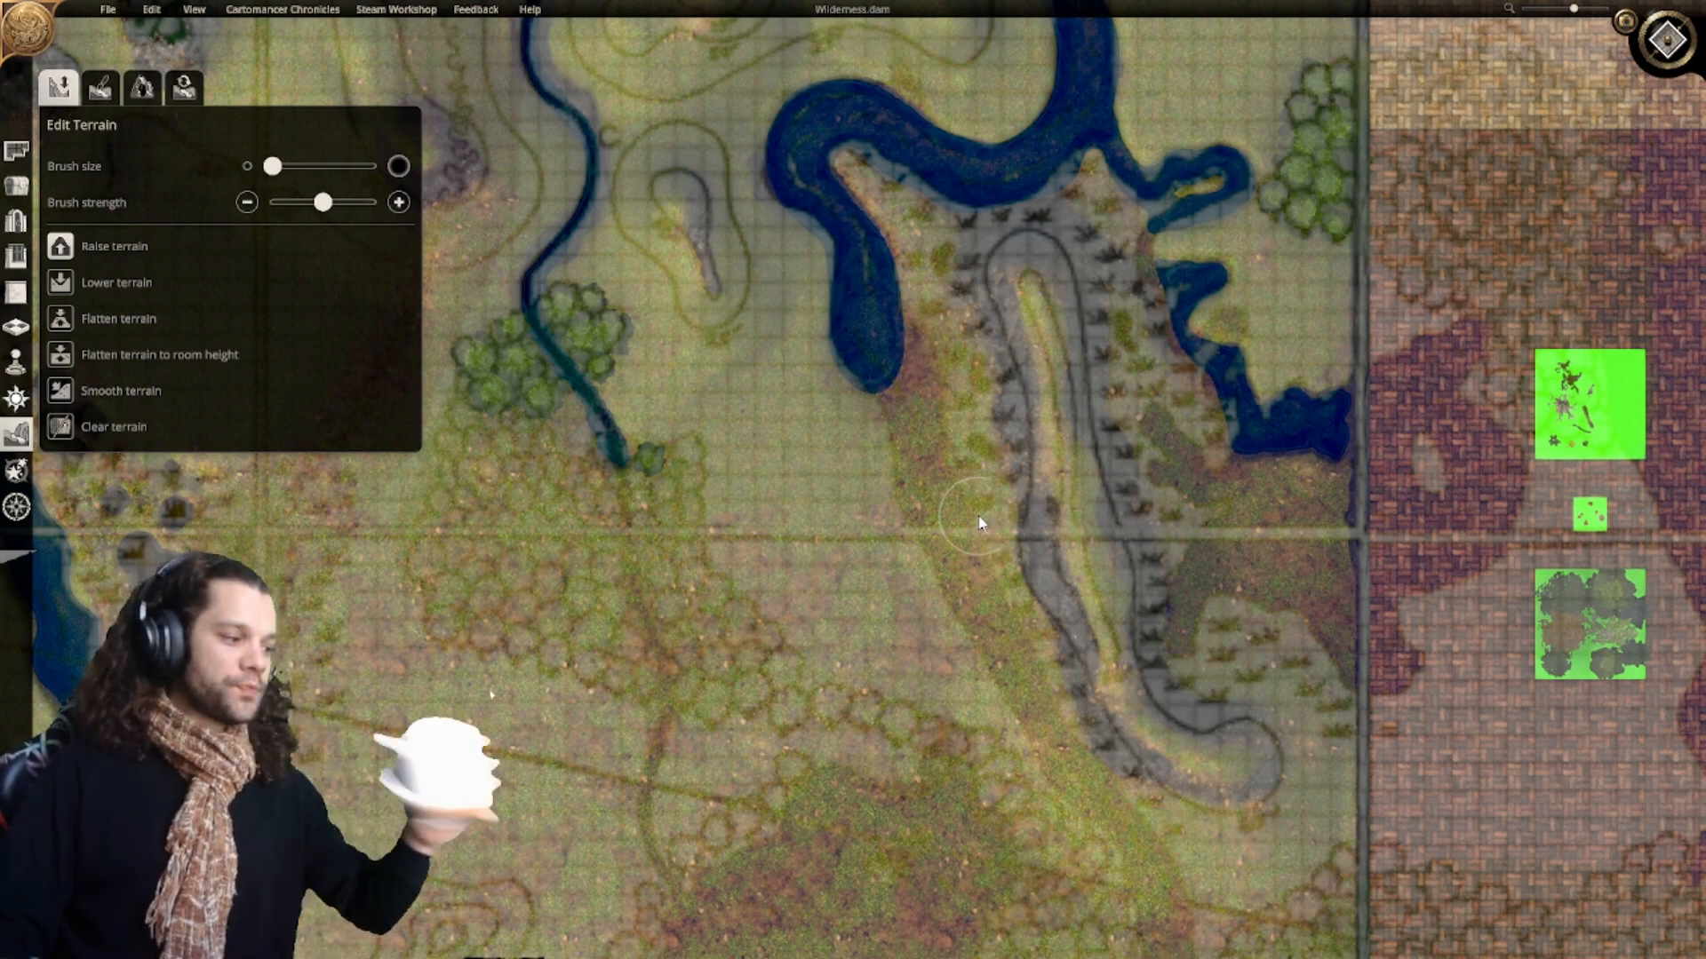
right_drag(1035, 507, 880, 539)
scroll(999, 643, up, 5)
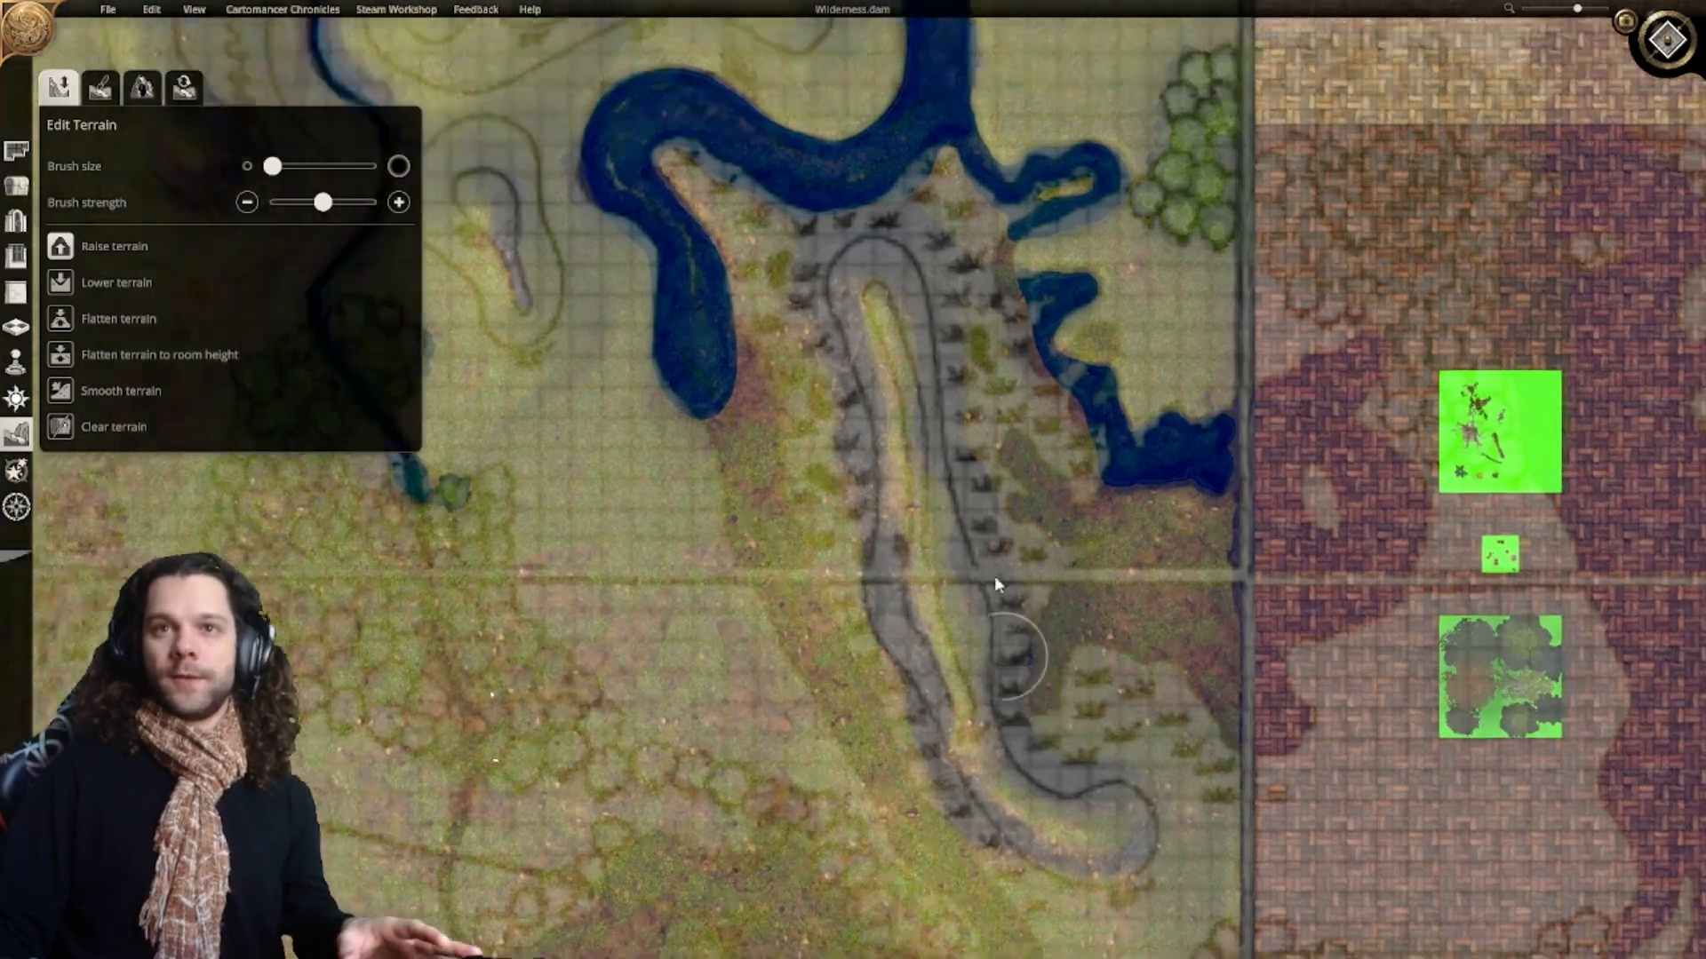
scroll(991, 595, down, 6)
right_drag(991, 596, 1146, 619)
scroll(968, 591, up, 1)
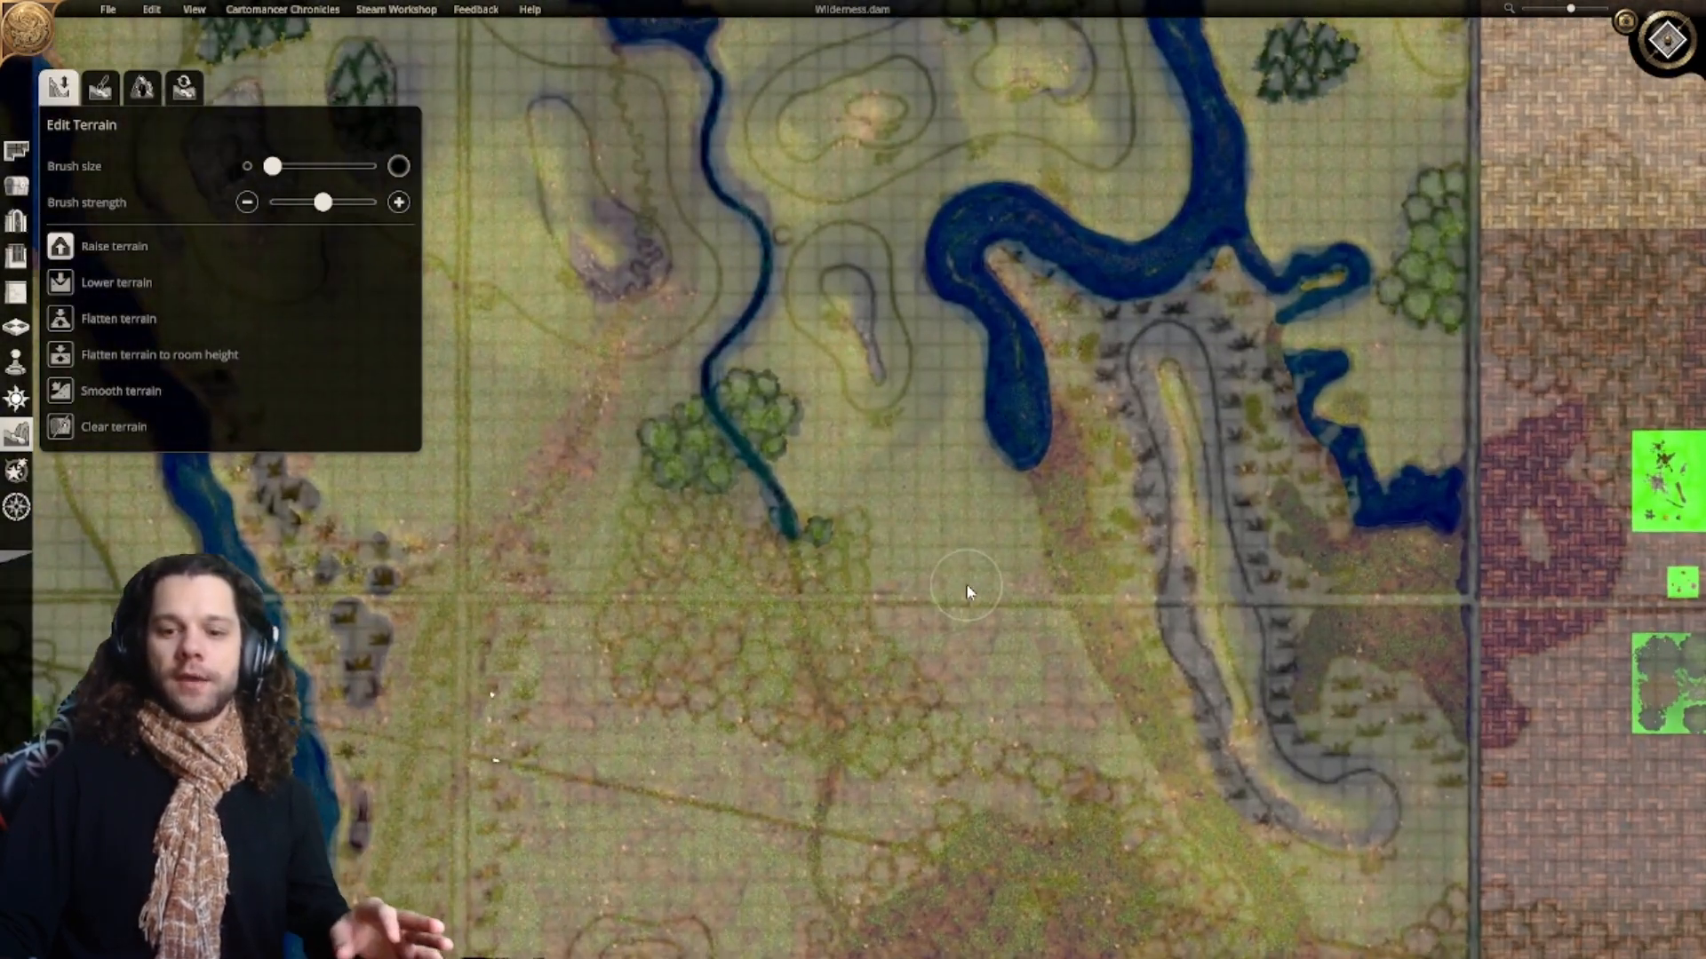
right_drag(1001, 563, 1074, 515)
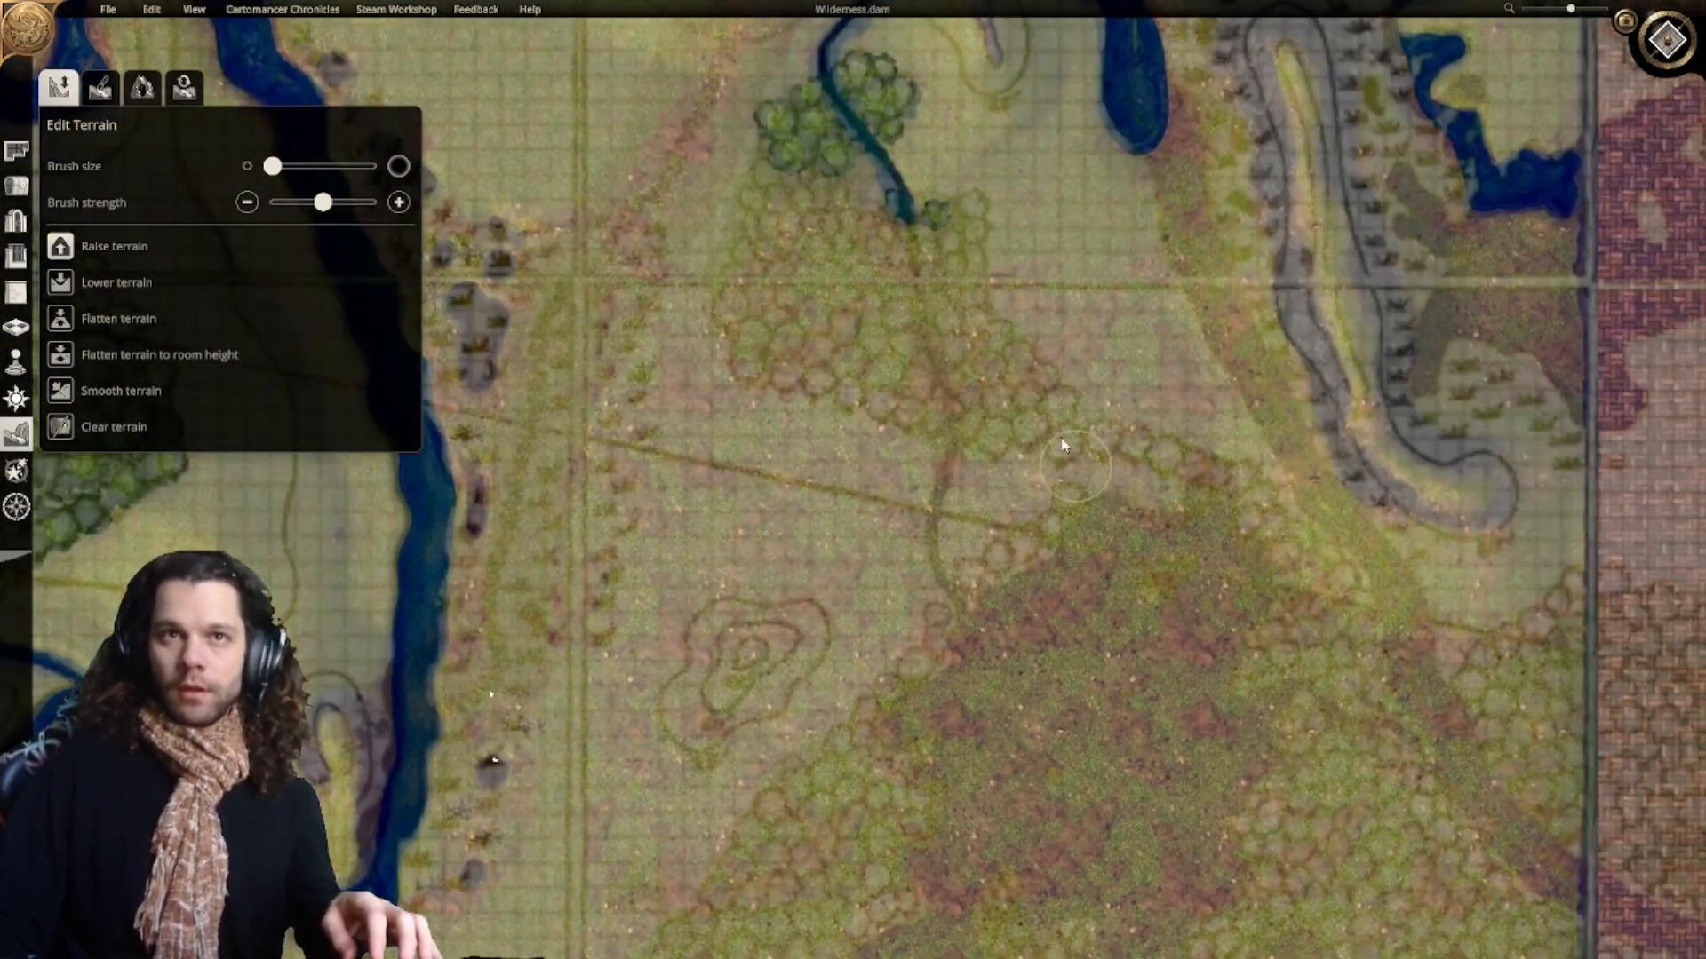
Step: Survey the southern forest area down to the map's lower boundary in the top-down view
scroll(1071, 480, down, 5)
right_drag(1013, 677, 1133, 441)
right_drag(1097, 271, 1048, 443)
right_drag(1130, 573, 1141, 362)
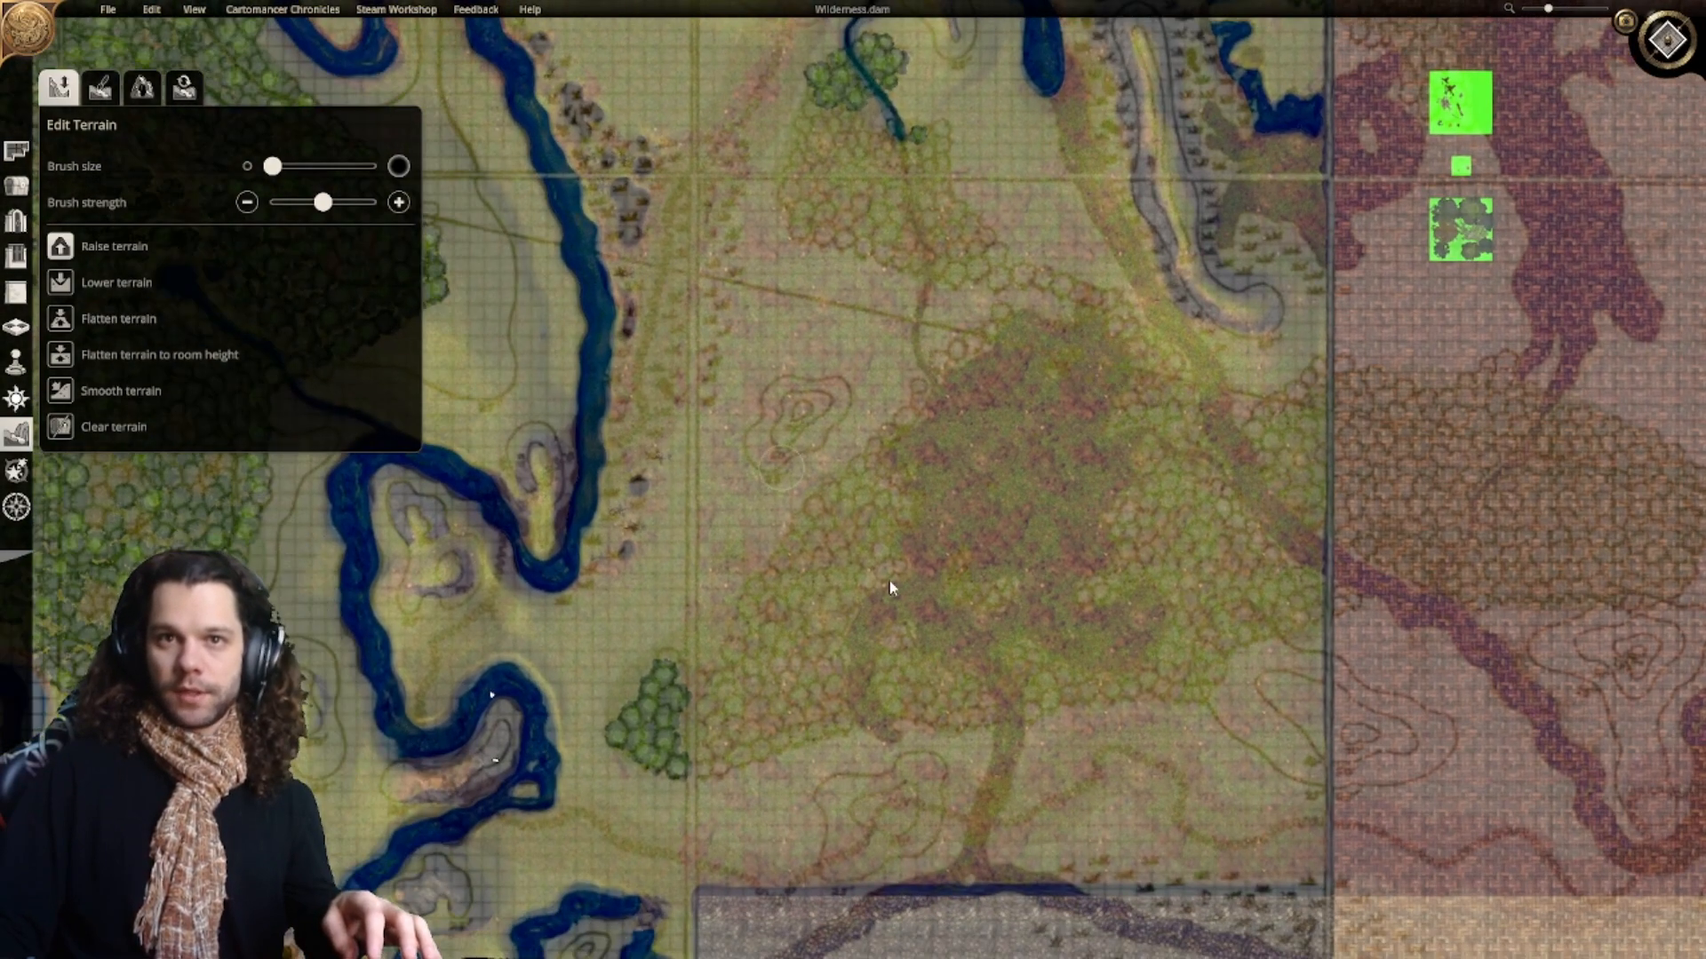
right_drag(1078, 613, 1075, 446)
right_drag(989, 565, 807, 609)
scroll(762, 501, up, 3)
right_drag(882, 542, 1005, 336)
scroll(982, 480, down, 3)
right_drag(957, 648, 1040, 684)
scroll(1044, 450, up, 2)
scroll(1045, 418, up, 2)
right_drag(1070, 582, 1066, 414)
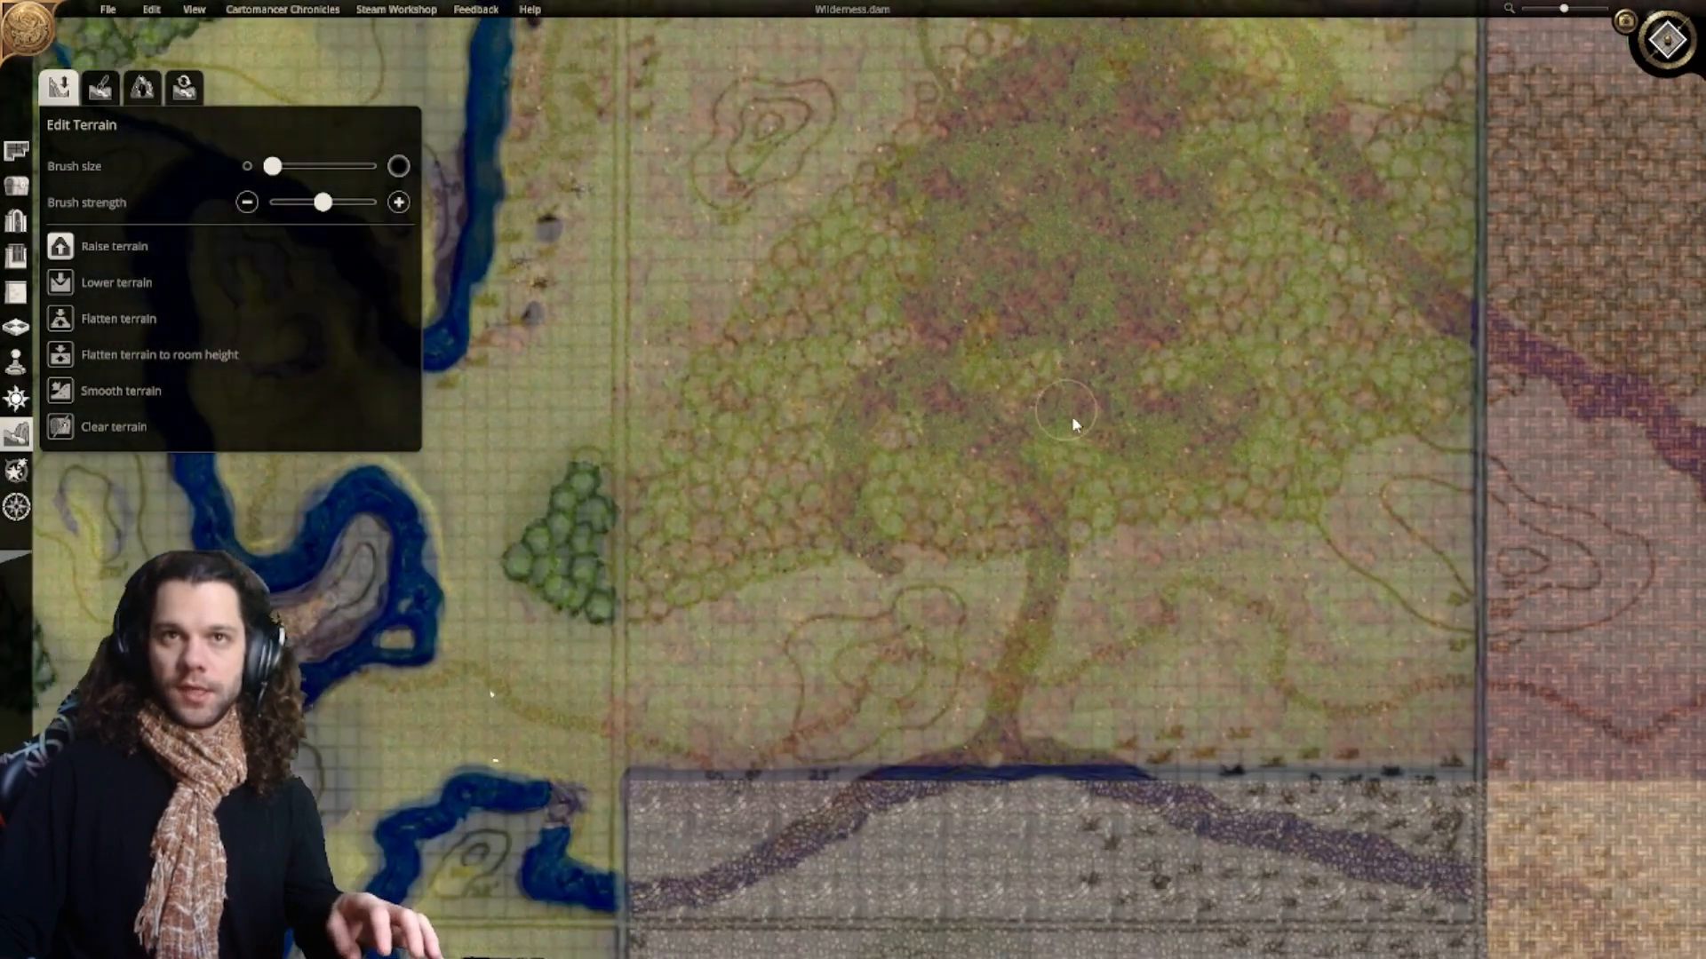
Step: Trace the sketched watercourse from the southern forest back up to the stream's end beside the grove
scroll(1062, 396, up, 2)
right_drag(1057, 333, 875, 420)
scroll(959, 356, down, 3)
right_drag(968, 342, 986, 684)
scroll(897, 542, up, 2)
scroll(876, 481, up, 2)
right_drag(995, 433, 1084, 644)
scroll(871, 462, up, 4)
right_drag(871, 461, 968, 524)
right_drag(863, 425, 908, 446)
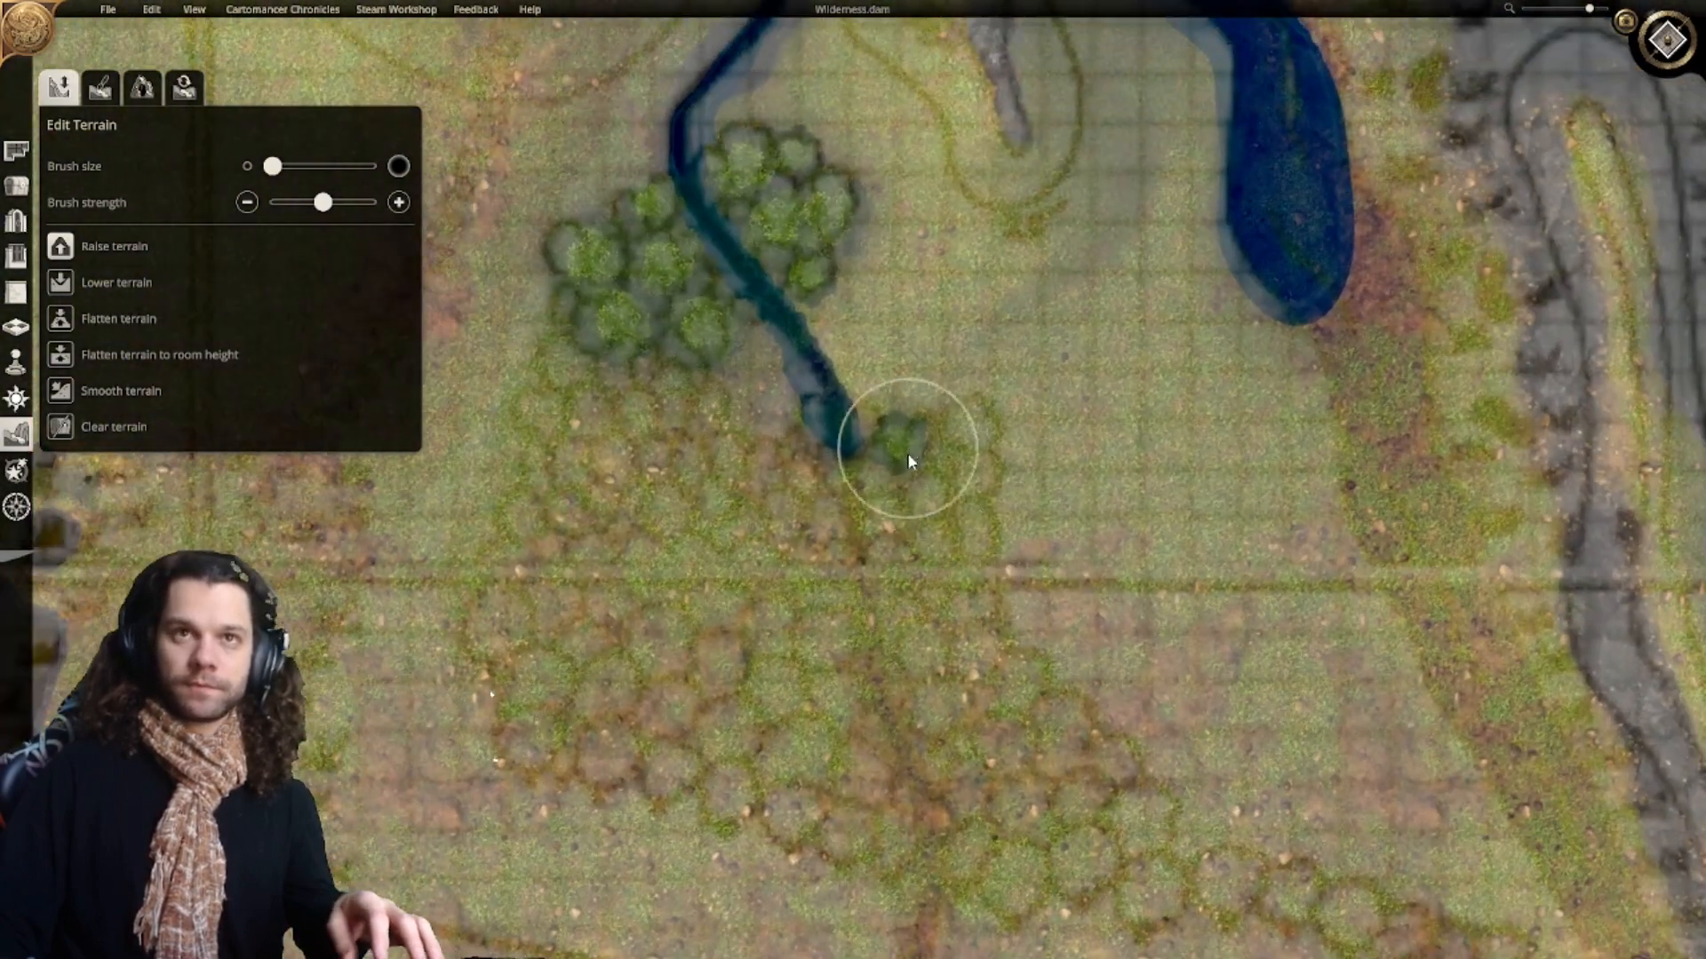
Step: Paint water at full brush strength to extend the stream from its end beside the lone tree southward
scroll(907, 493, down, 2)
scroll(858, 480, up, 4)
click(100, 86)
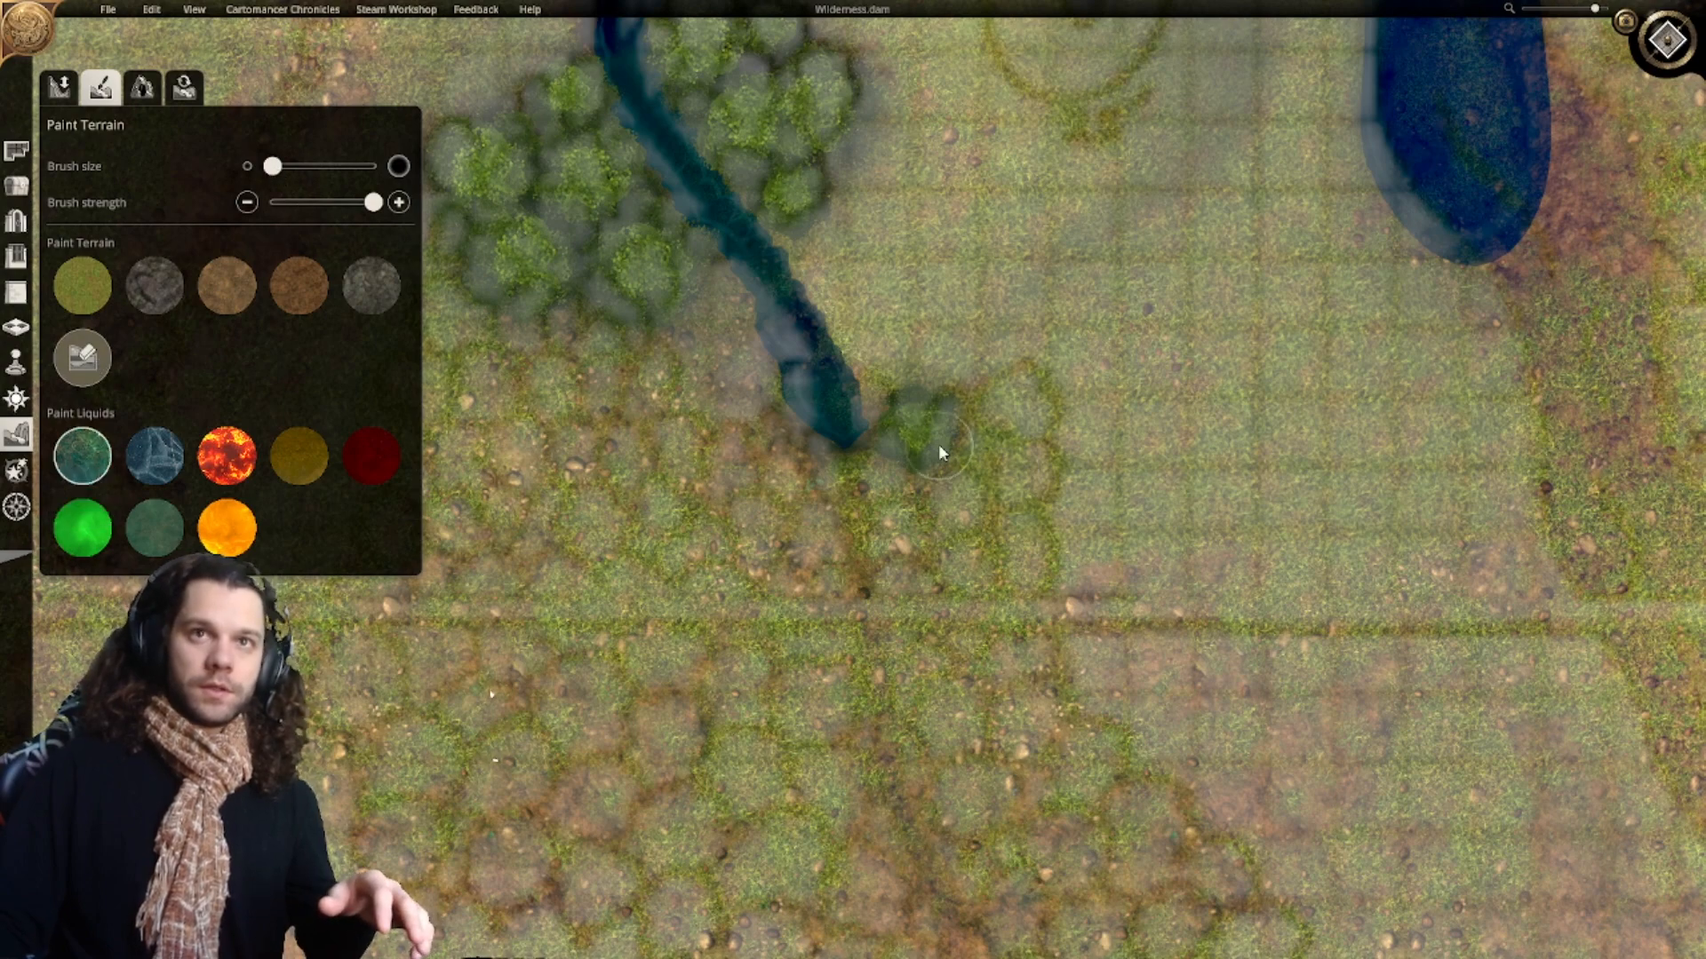
right_drag(939, 444, 869, 373)
scroll(826, 373, down, 2)
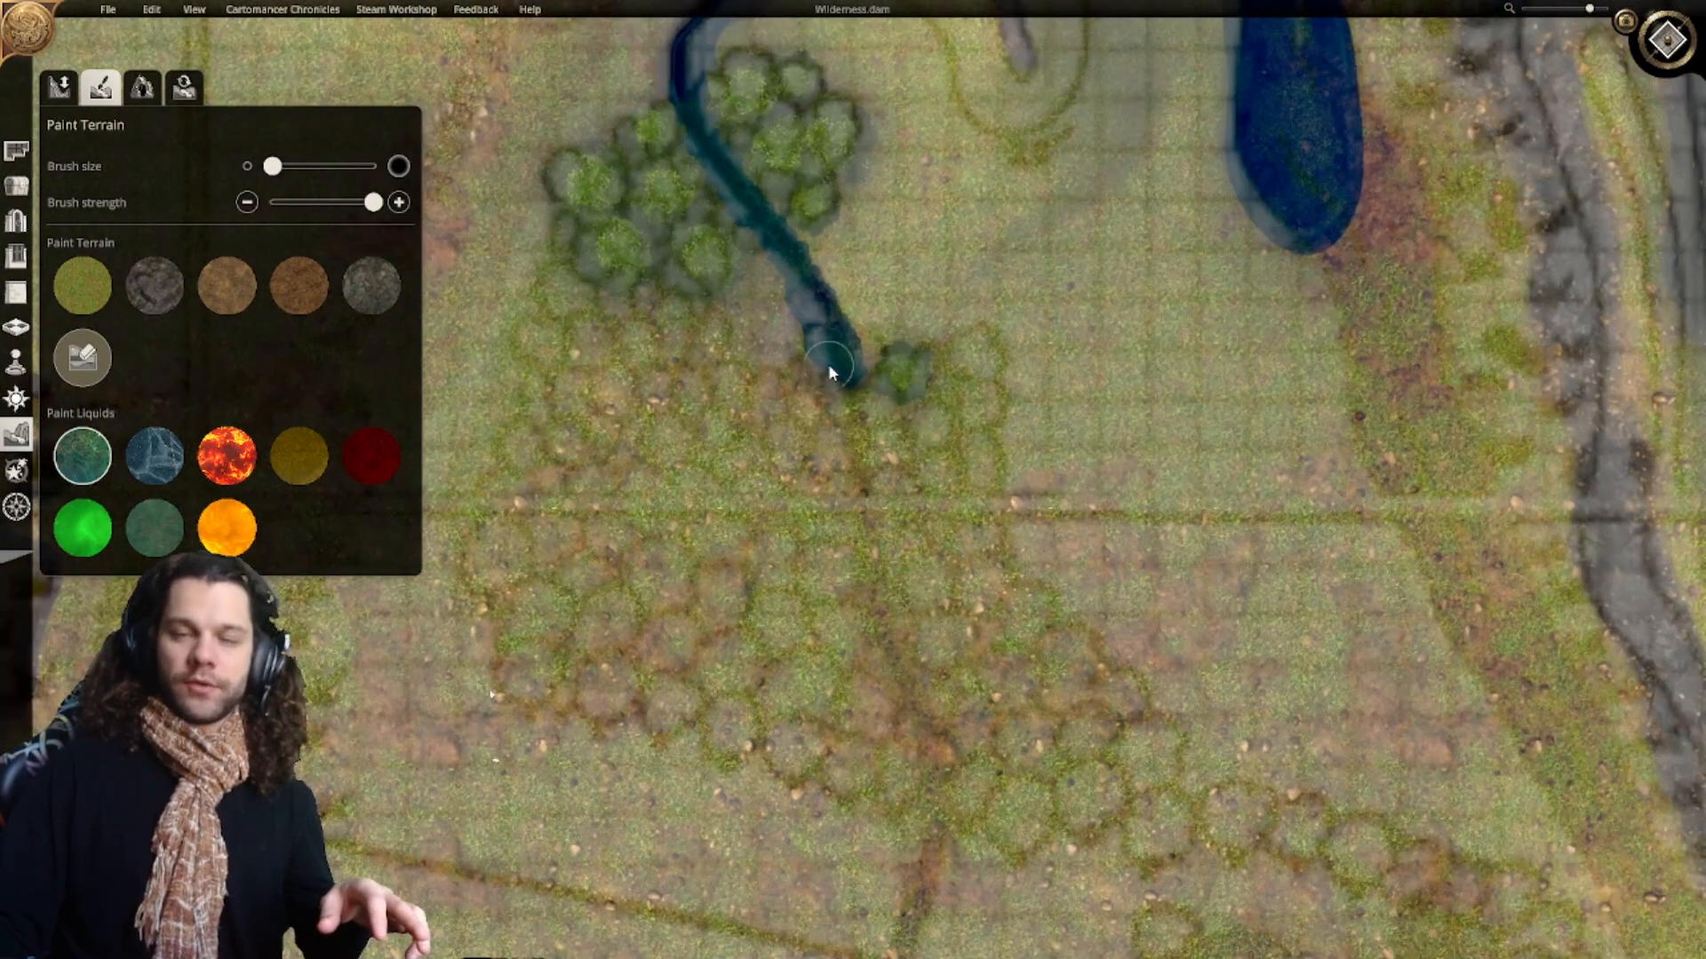
drag(842, 383, 862, 490)
right_drag(878, 500, 870, 283)
drag(863, 277, 859, 347)
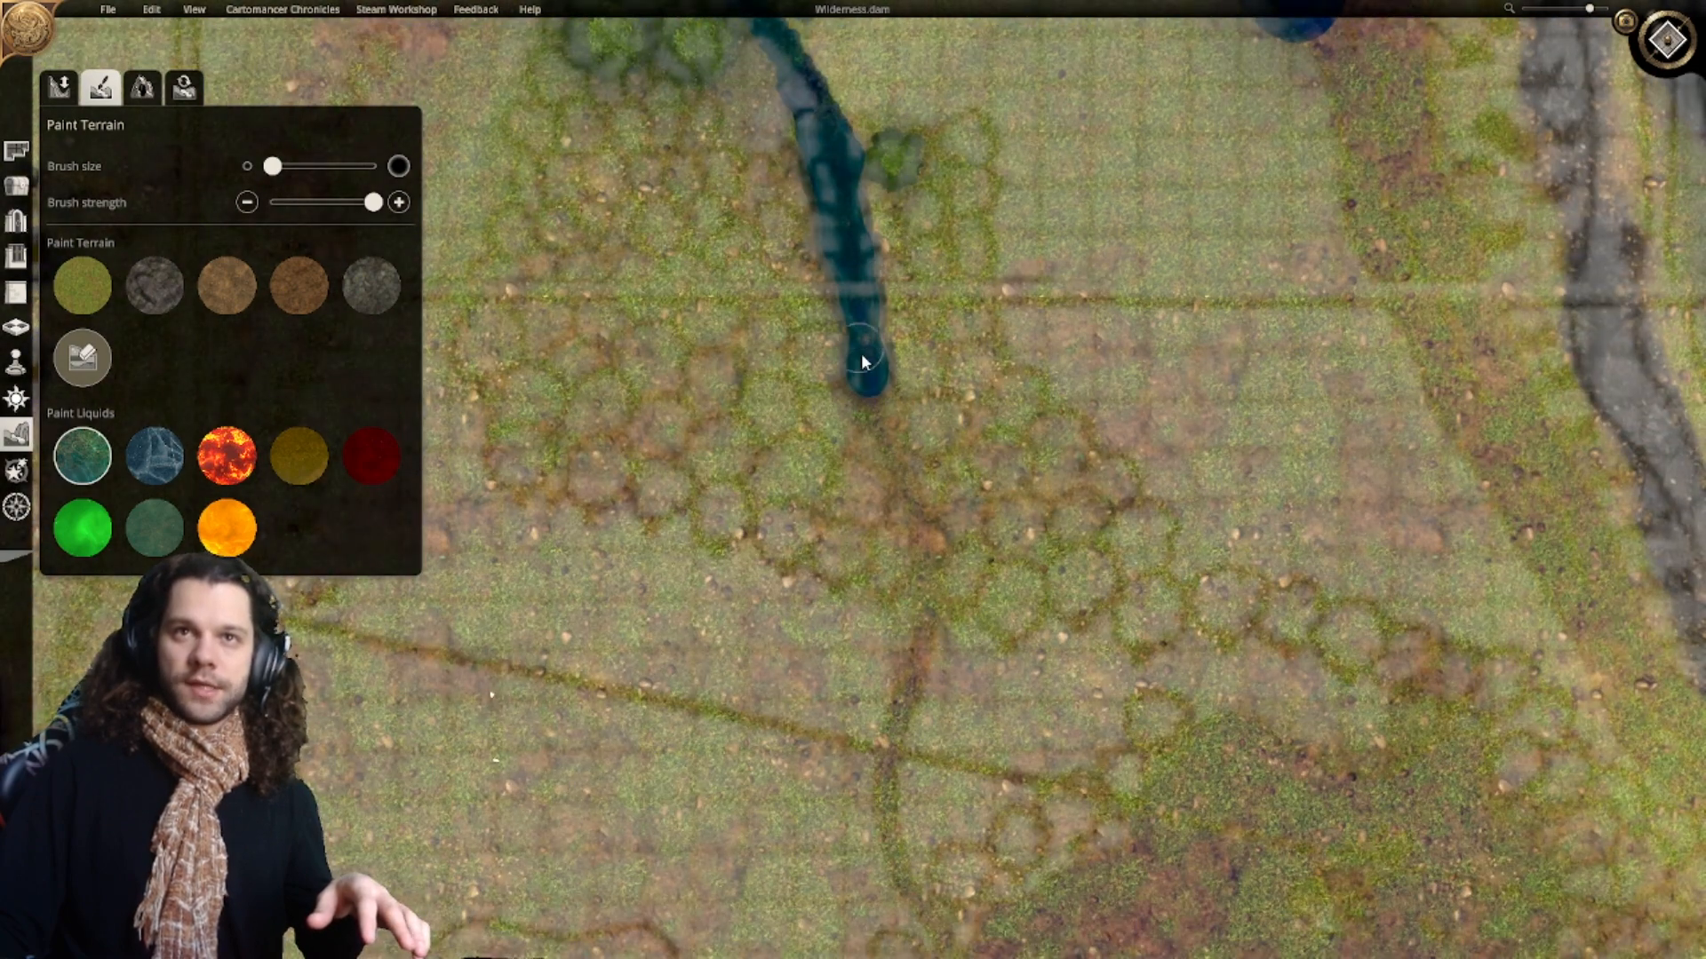
Step: Continue painting the stream along the sketched brown line through the outlined forest
right_drag(868, 405, 850, 293)
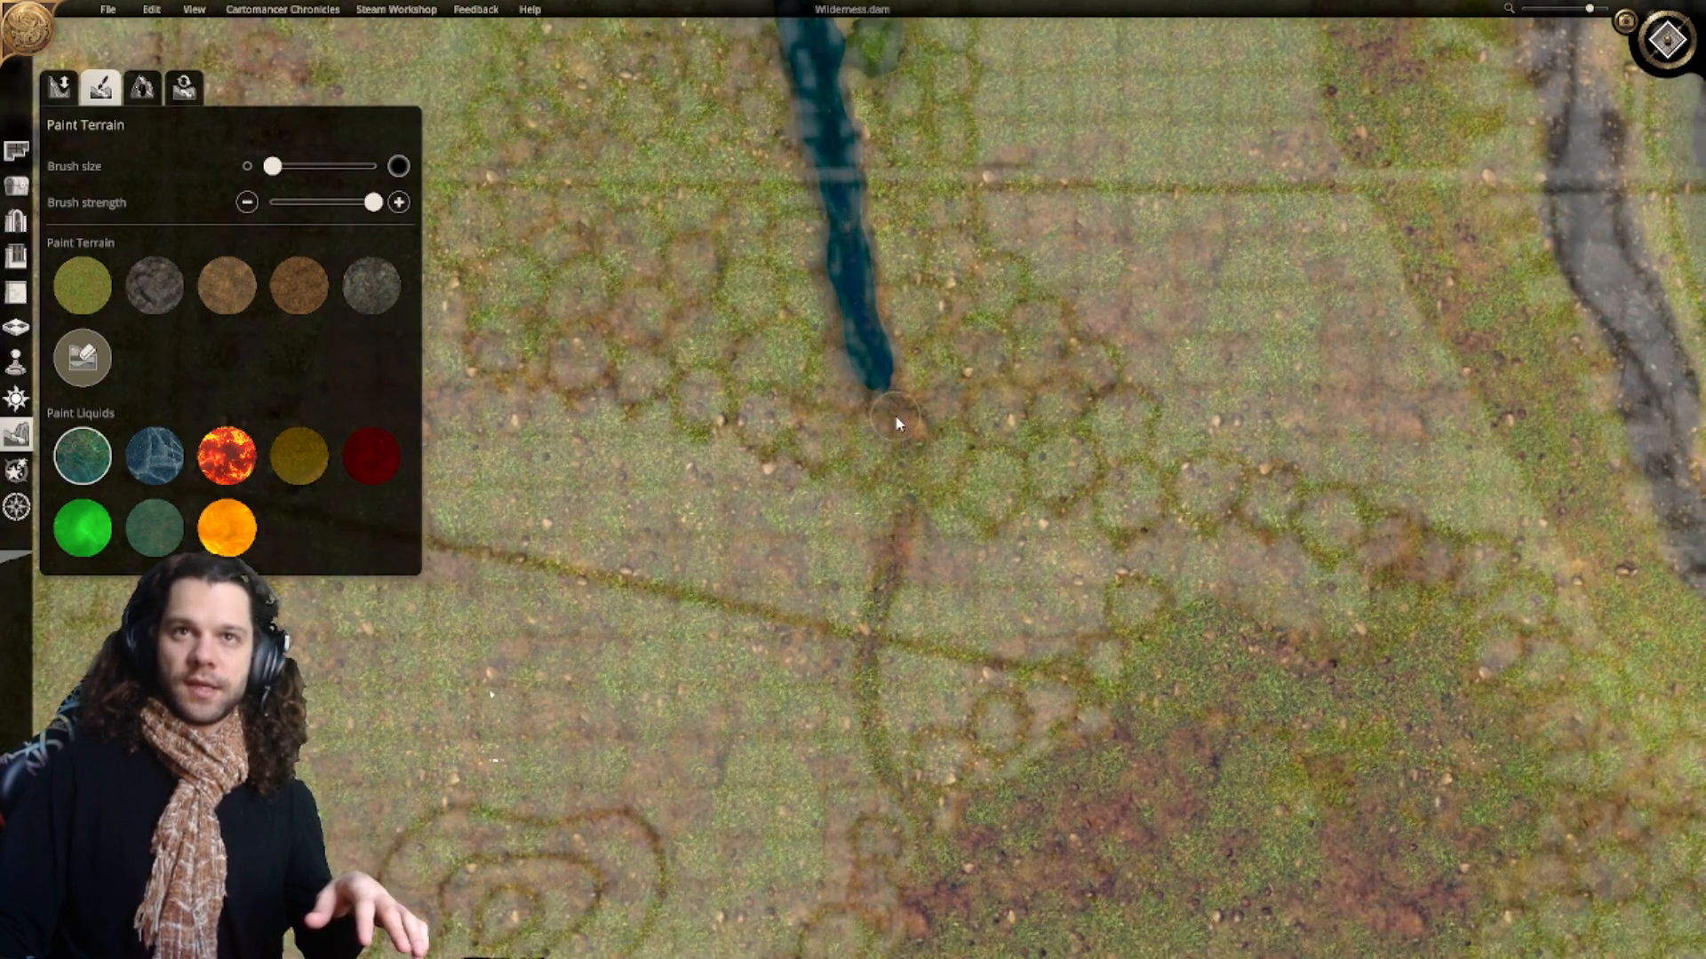
right_drag(876, 371, 864, 290)
drag(867, 286, 884, 342)
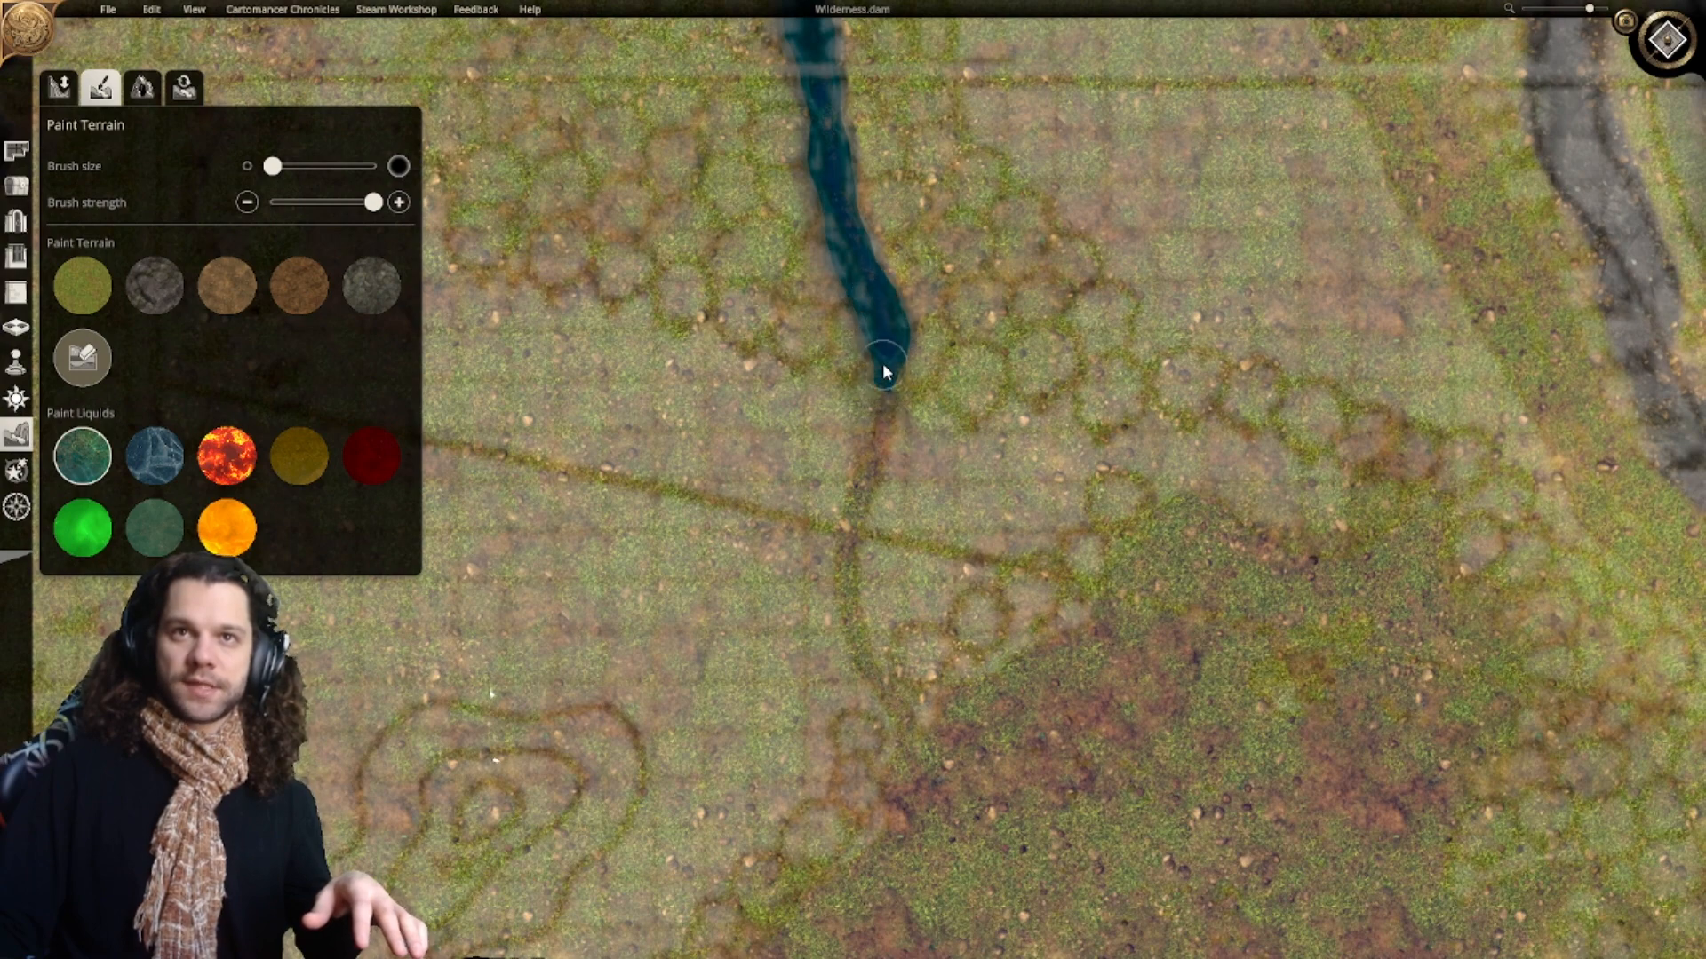
drag(877, 425, 868, 450)
right_drag(867, 450, 904, 360)
drag(909, 318, 887, 412)
Step: Paint the stream across the diagonal trail and curve it to the edge of the dark southern forest patch
right_drag(887, 412, 862, 346)
drag(862, 346, 861, 366)
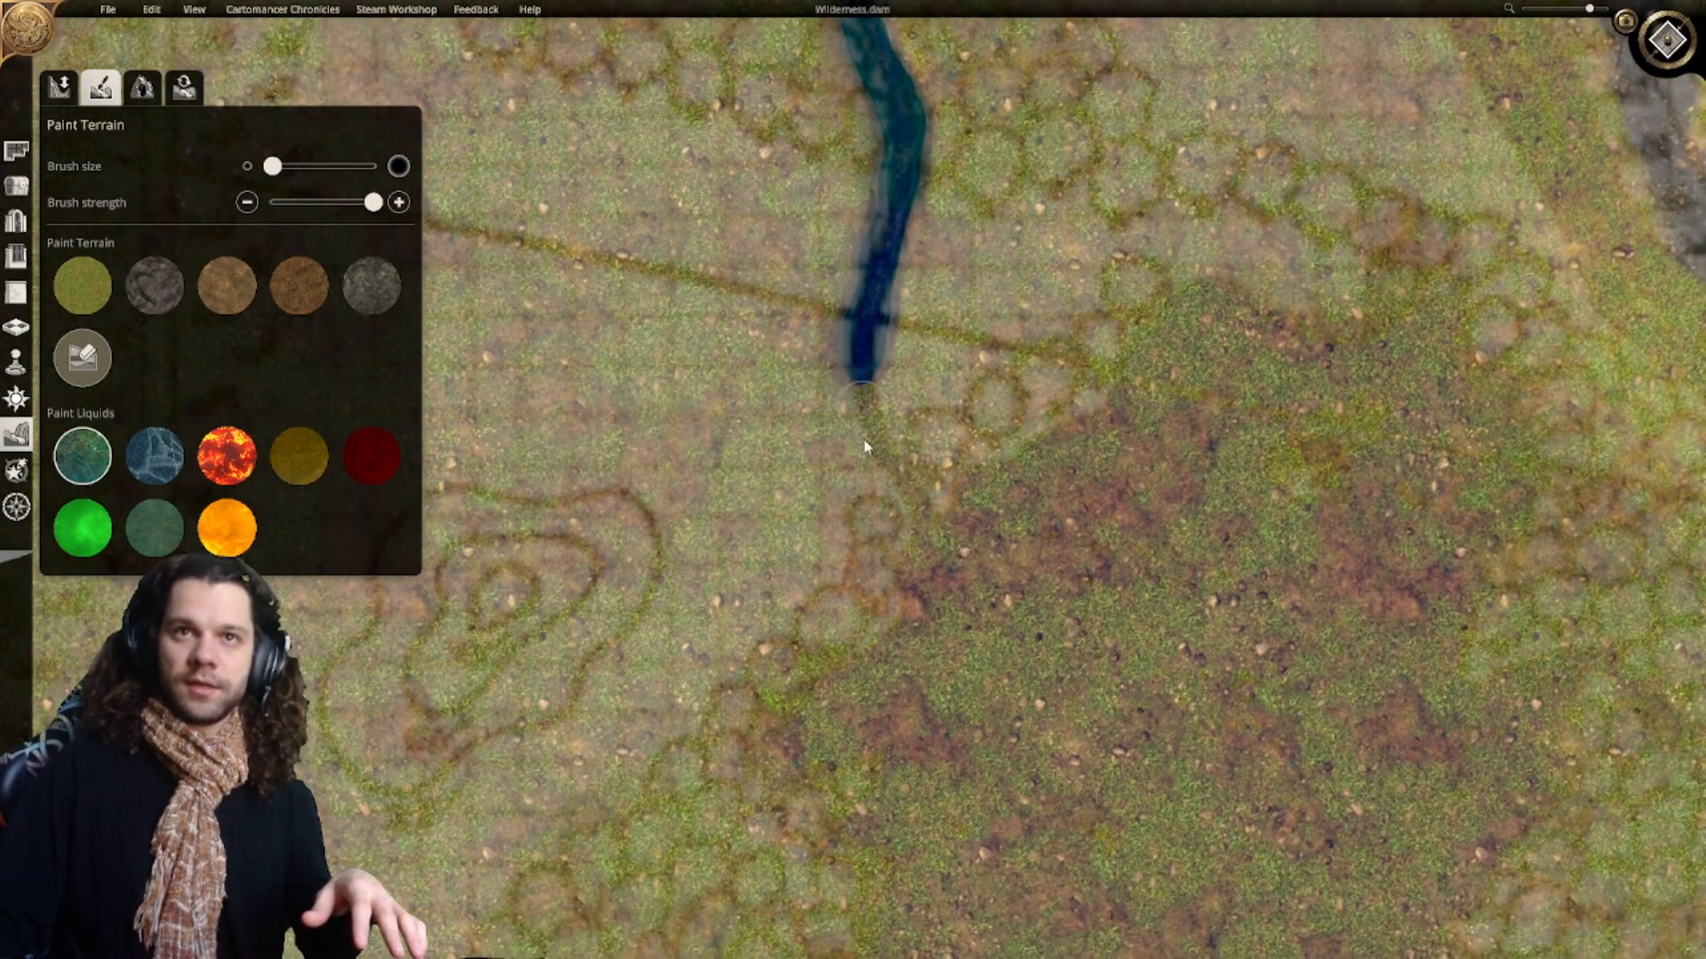
right_drag(860, 366, 849, 340)
mouse_move(849, 338)
mouse_down()
mouse_move(872, 432)
mouse_move(914, 485)
mouse_up()
mouse_move(914, 485)
right_down()
mouse_move(868, 493)
mouse_move(791, 366)
right_up()
right_drag(959, 334, 865, 328)
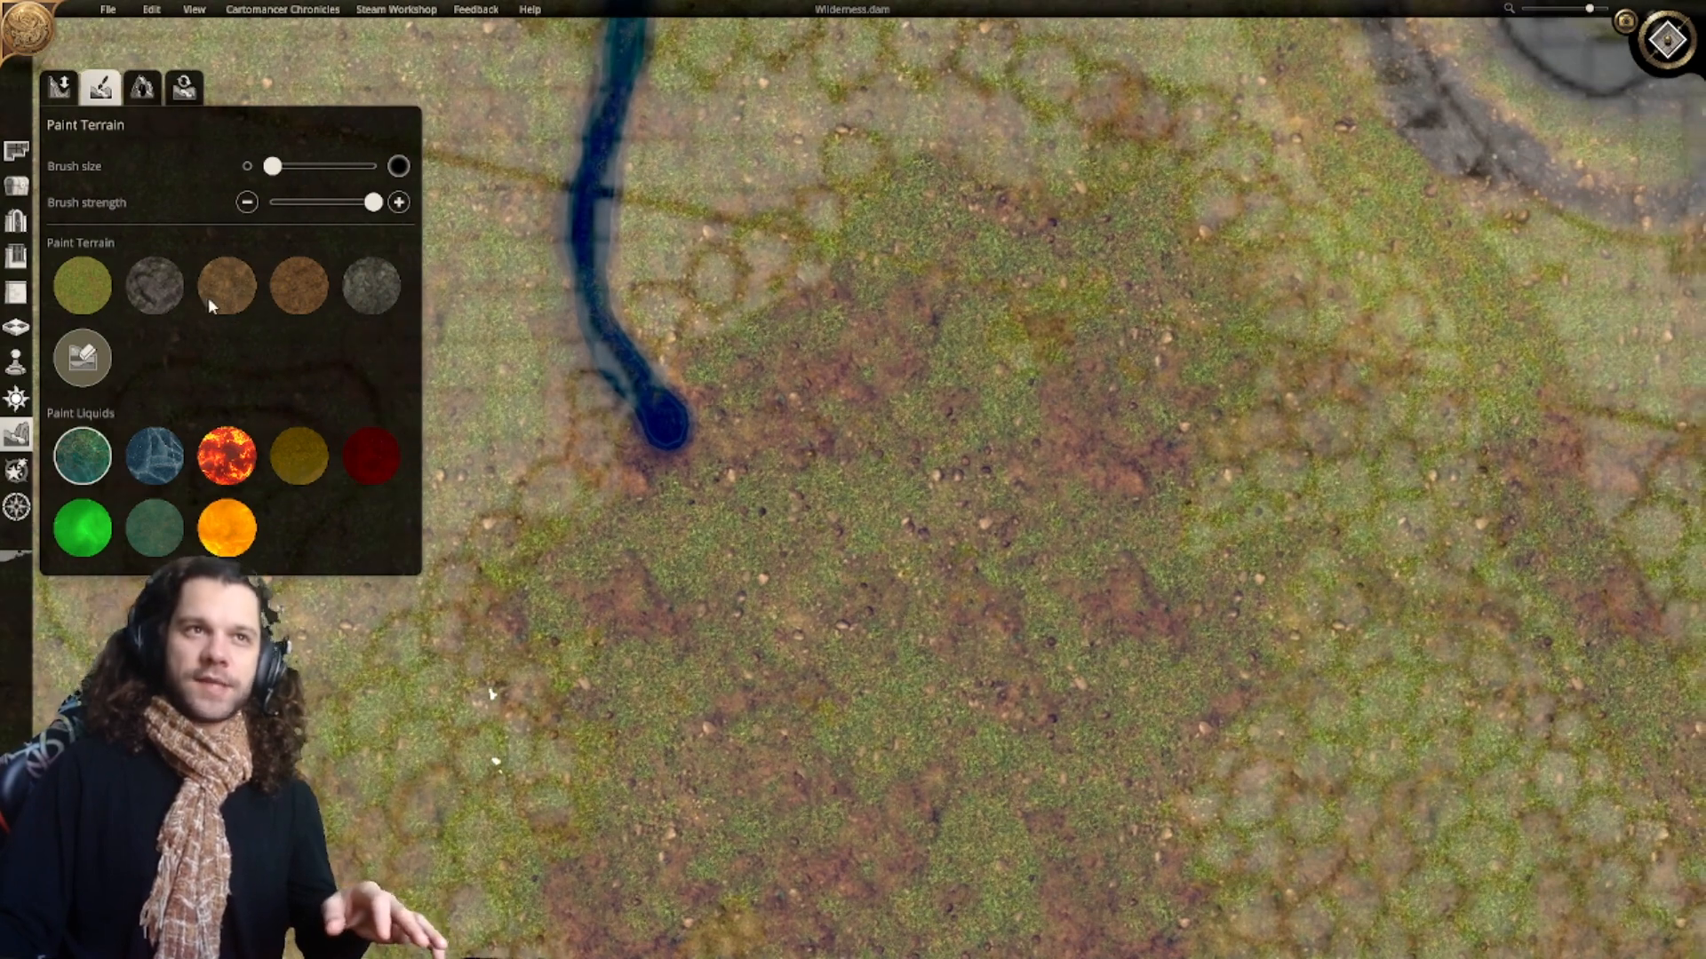
Step: Enlarge the brush and paint a lake at the stream's end over the northern part of the dark patch
mouse_move(271, 166)
mouse_down()
mouse_move(306, 174)
mouse_move(292, 169)
mouse_up()
right_drag(869, 487, 855, 582)
scroll(826, 613, down, 3)
mouse_move(835, 532)
mouse_down()
mouse_move(796, 514)
mouse_move(888, 471)
mouse_move(903, 419)
mouse_move(917, 454)
mouse_move(969, 447)
mouse_up()
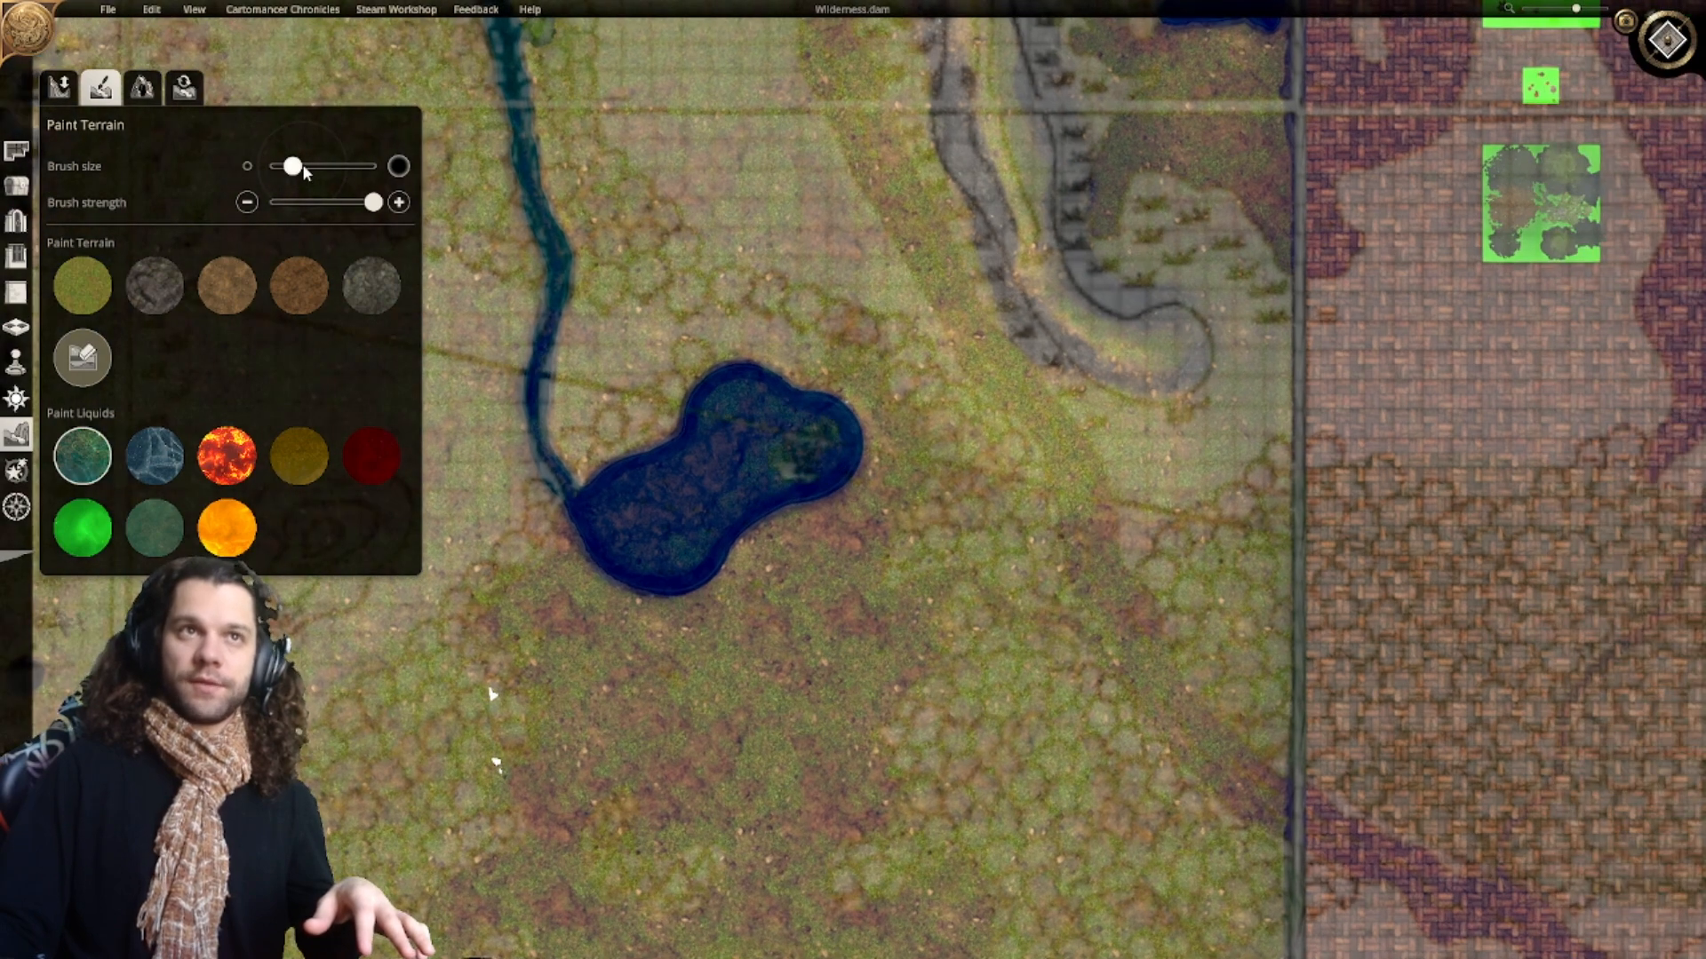
Step: Reduce the brush size and paint irregular water lobes along the lake's eastern shore
drag(303, 165, 292, 166)
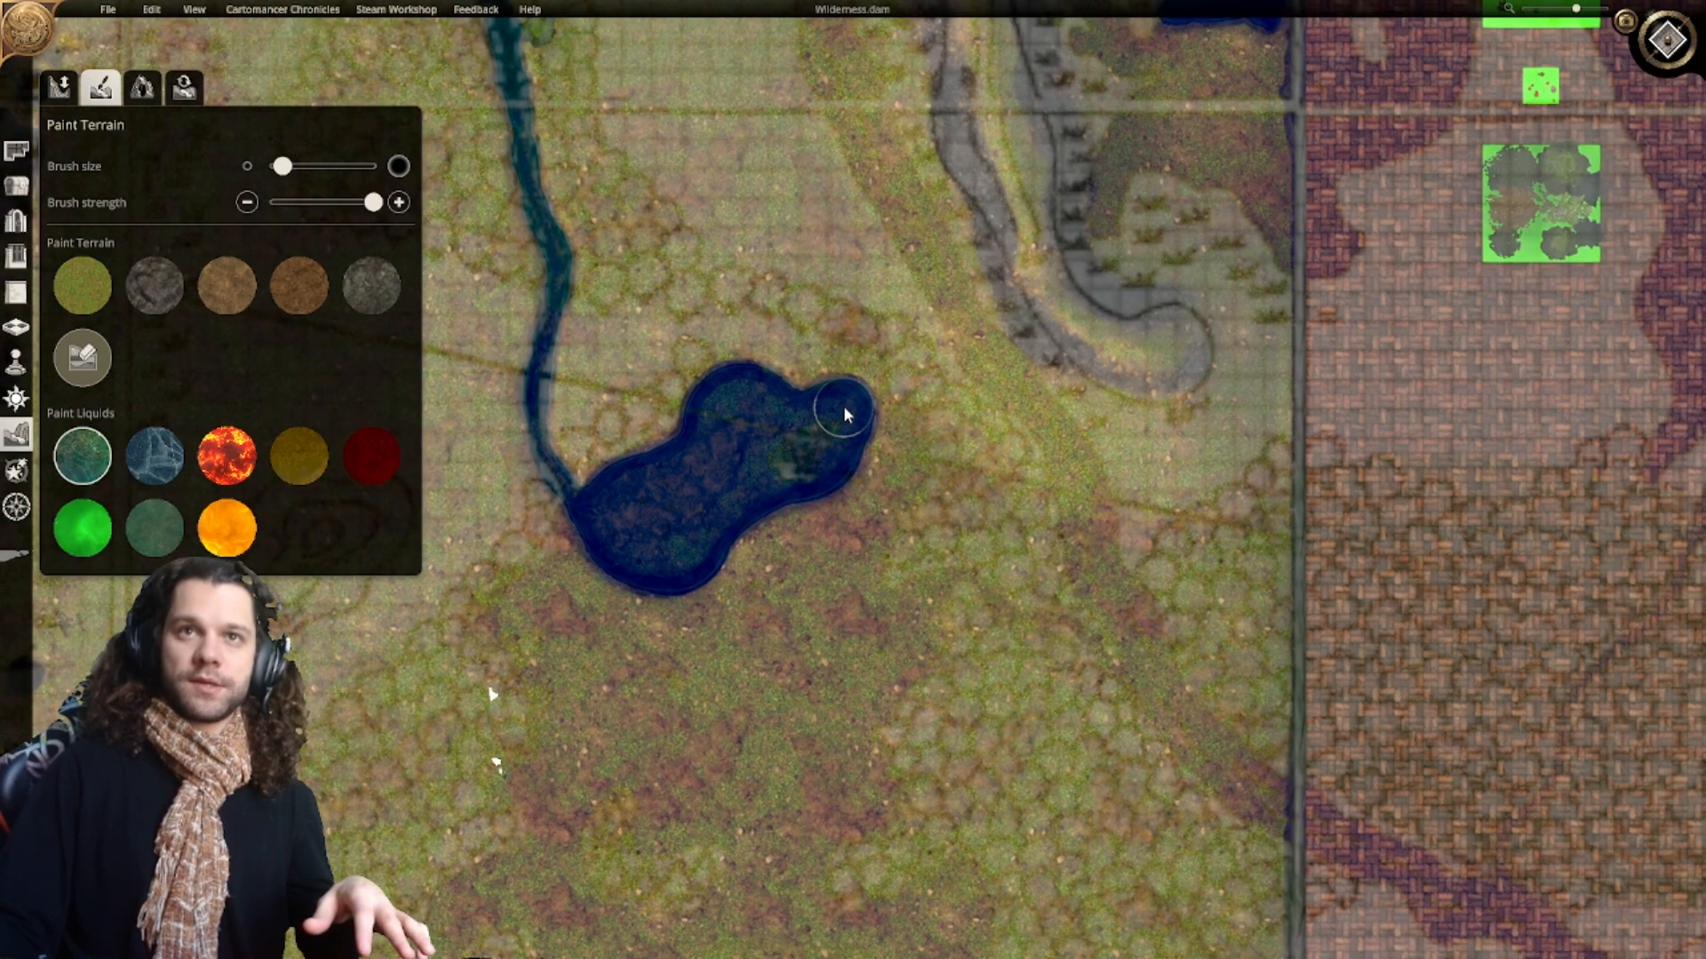
right_drag(839, 434, 733, 417)
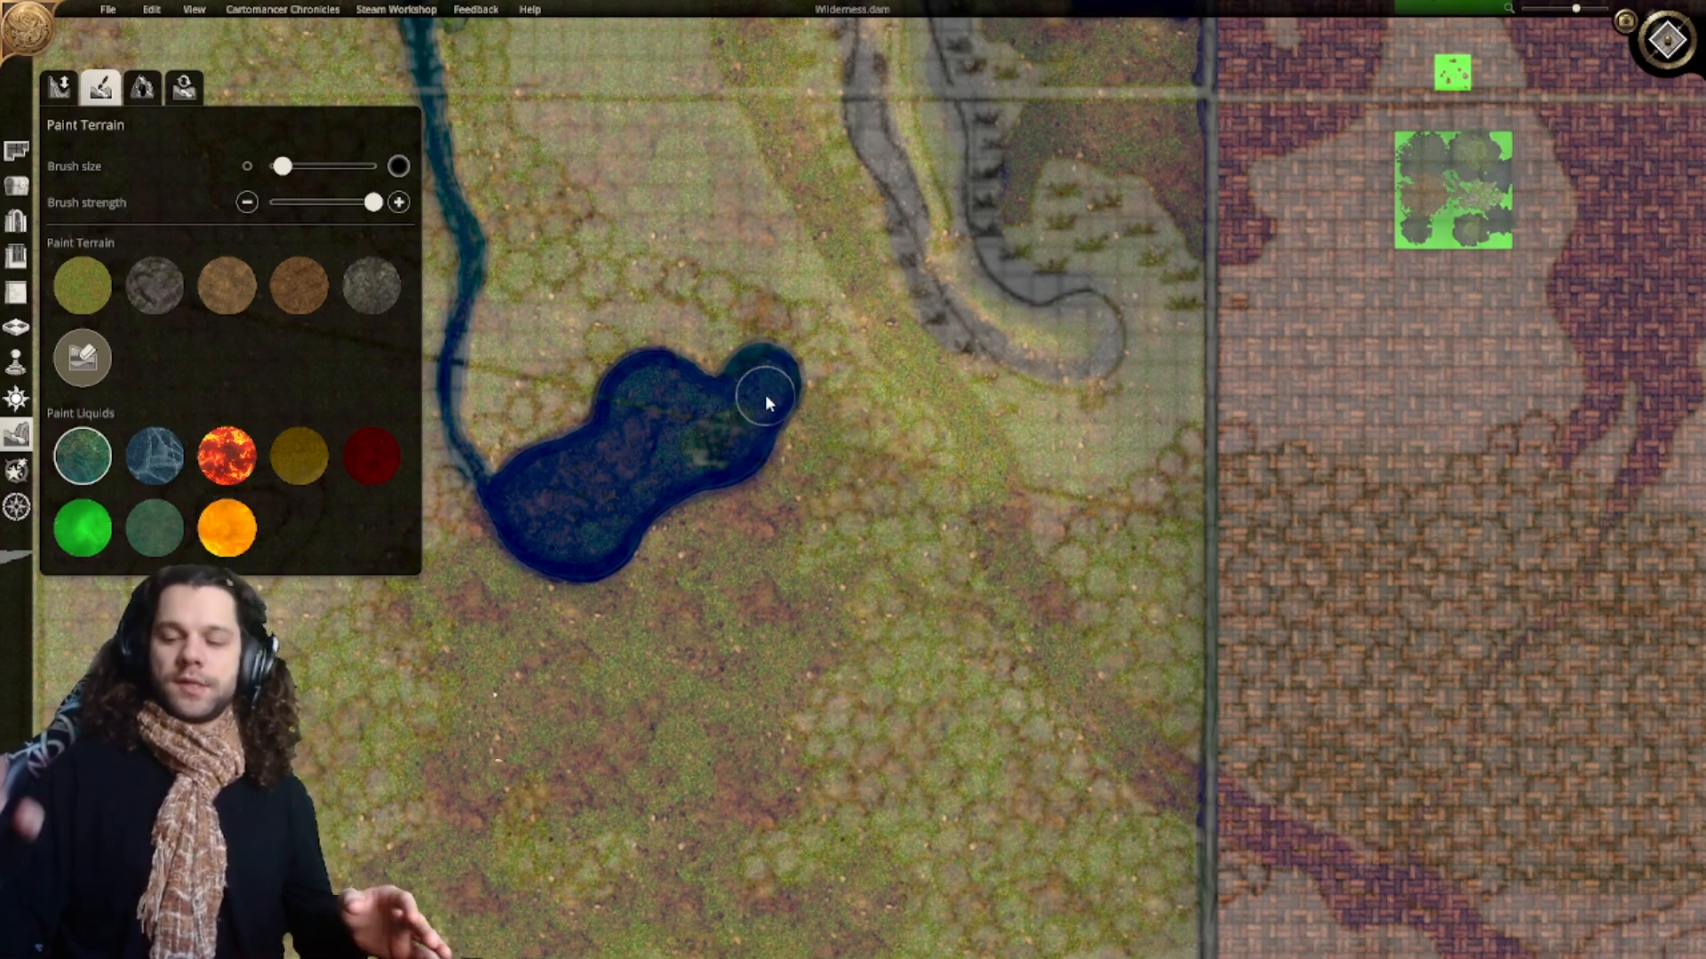
middle_drag(751, 397, 902, 370)
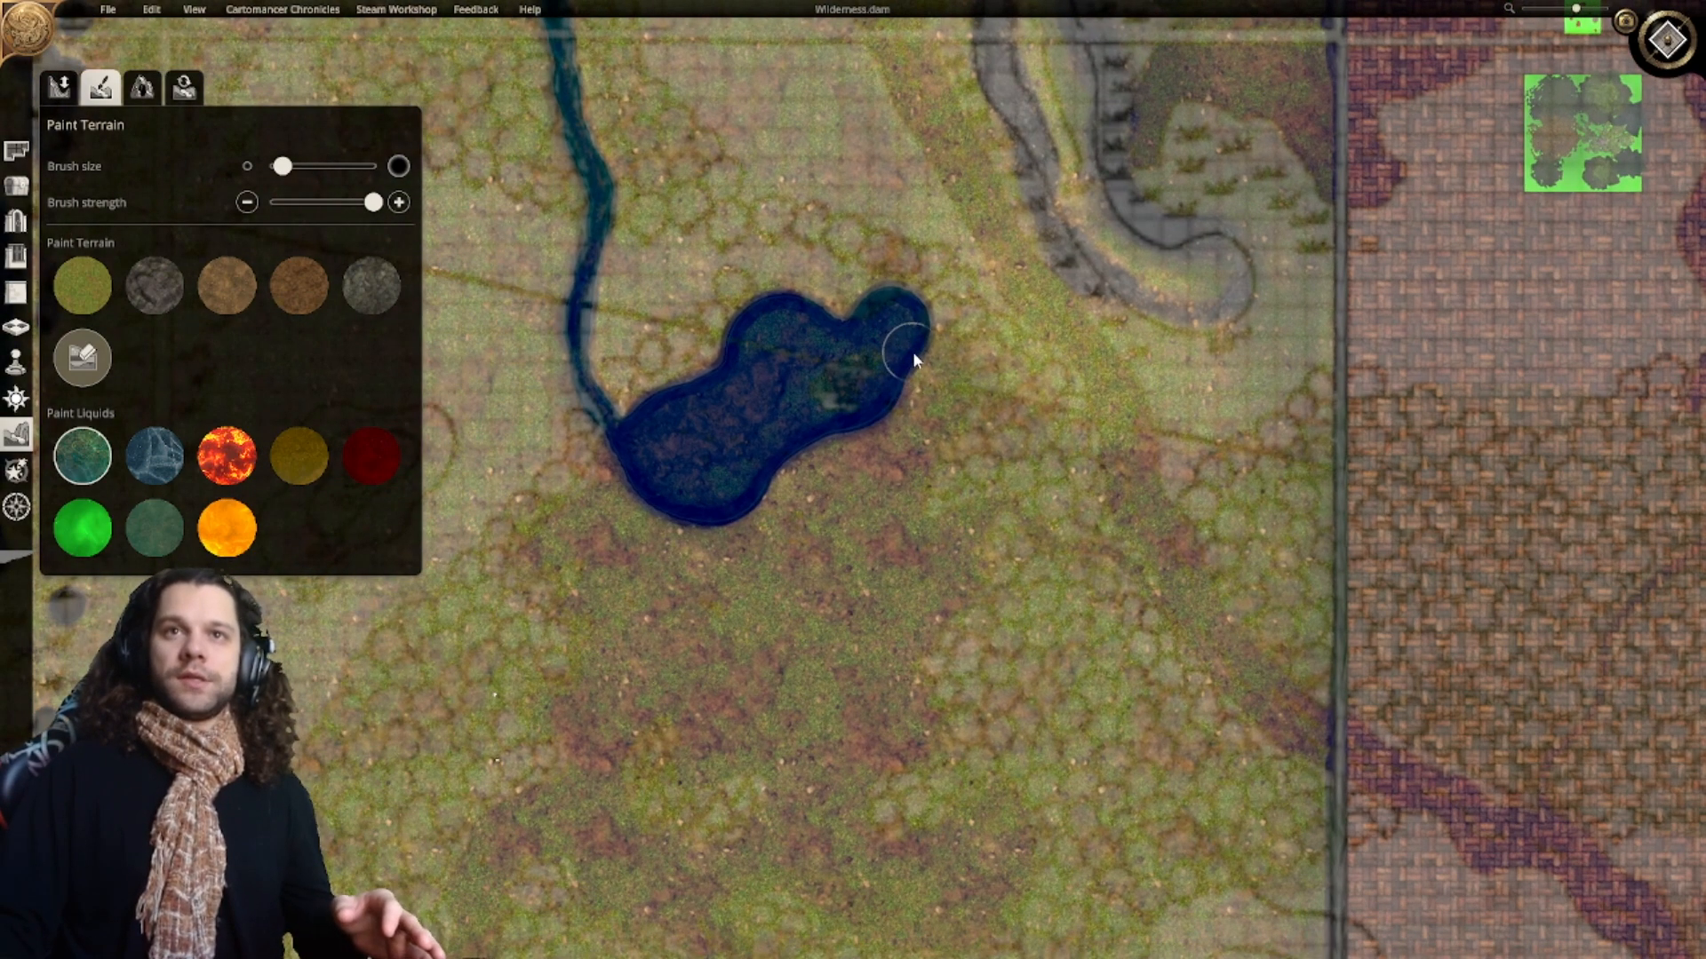
drag(930, 377, 942, 384)
mouse_move(924, 409)
middle_down()
mouse_move(924, 358)
mouse_move(893, 318)
middle_up()
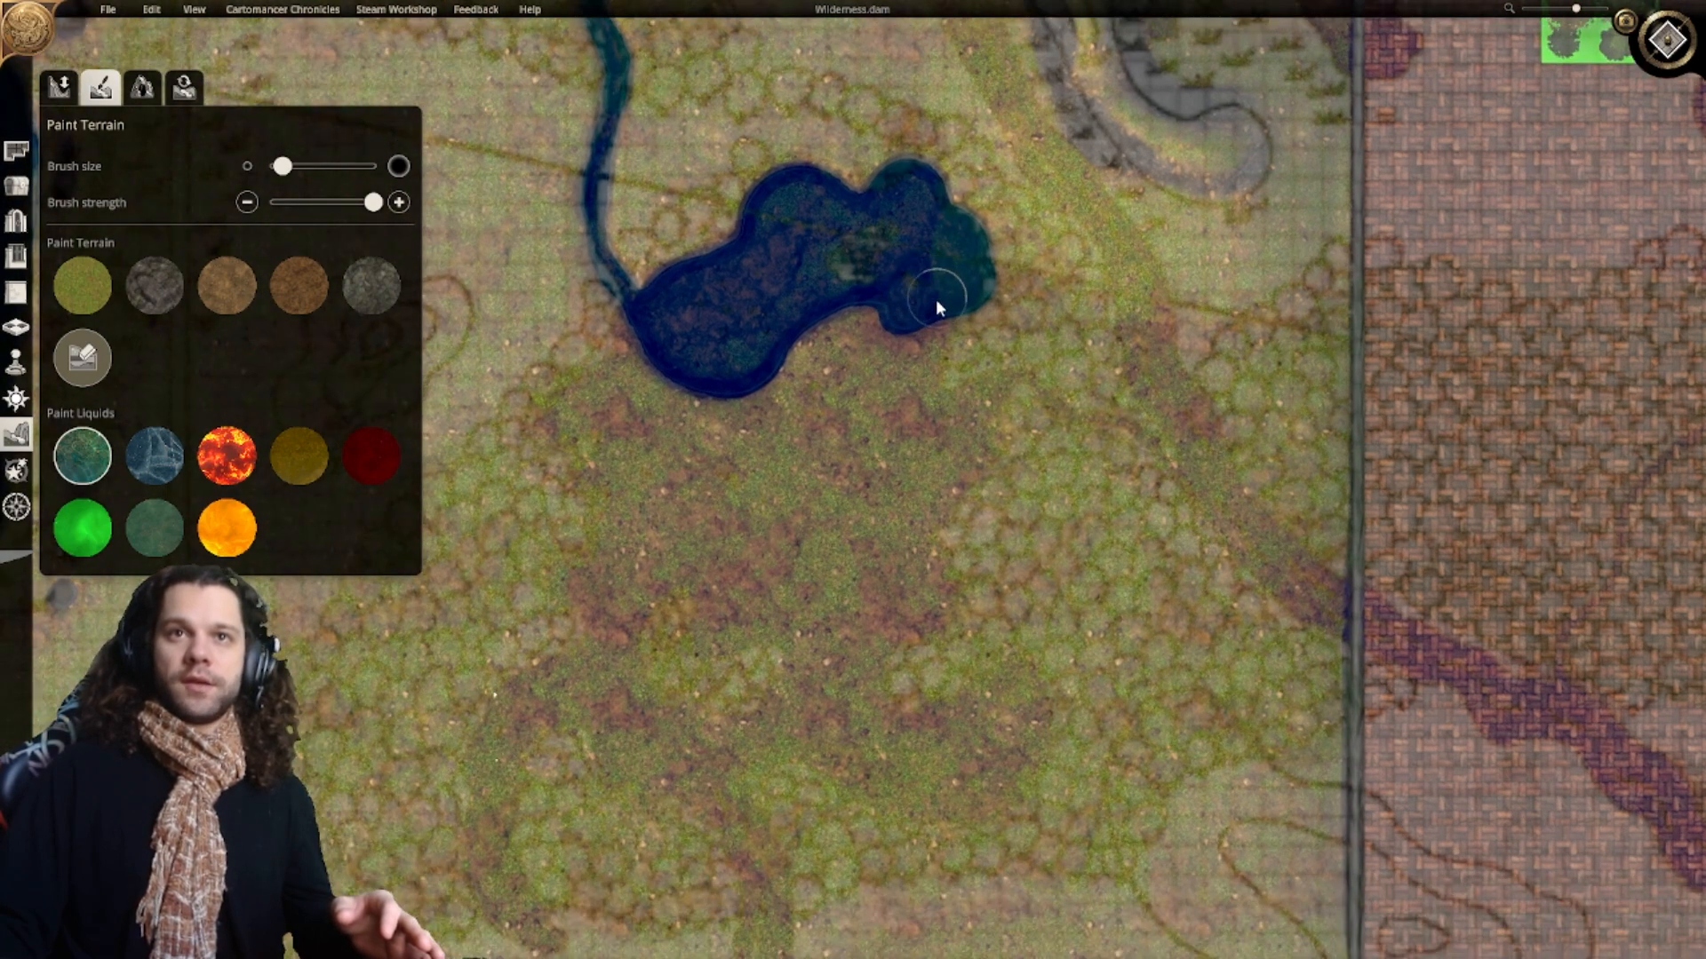
drag(937, 298, 885, 353)
Step: Paint a narrow arm of water southward from the lake's eastern part and widen its southern shore
middle_drag(885, 353, 786, 290)
drag(793, 293, 818, 282)
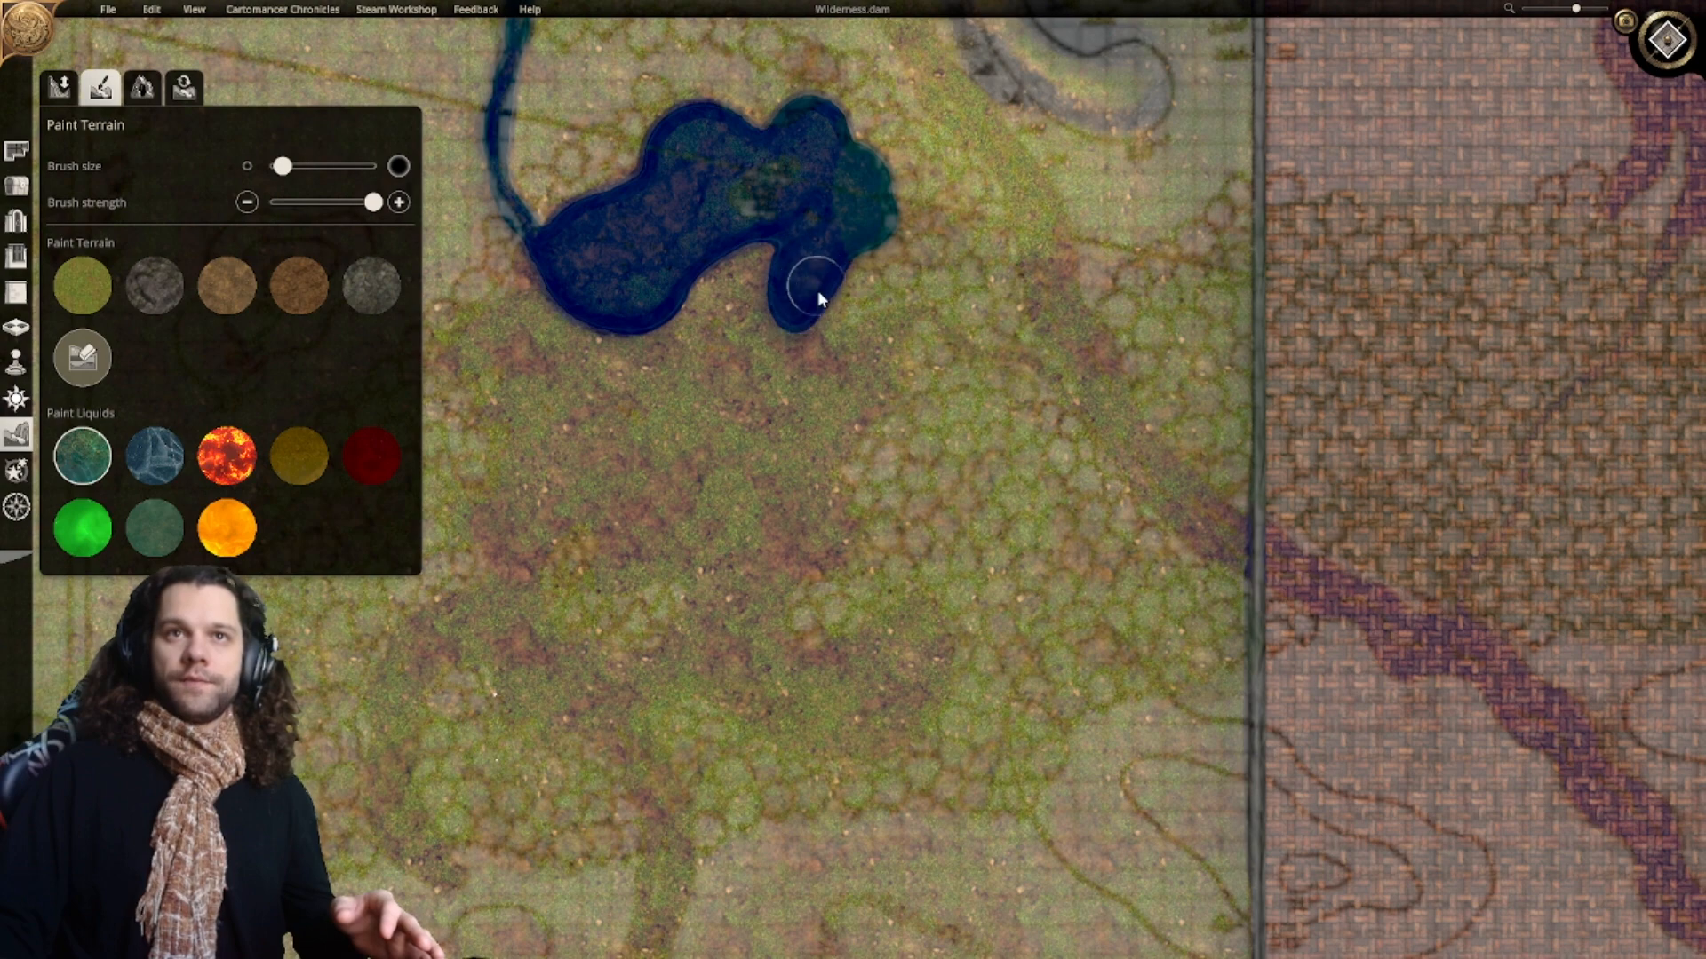
middle_drag(816, 331, 871, 348)
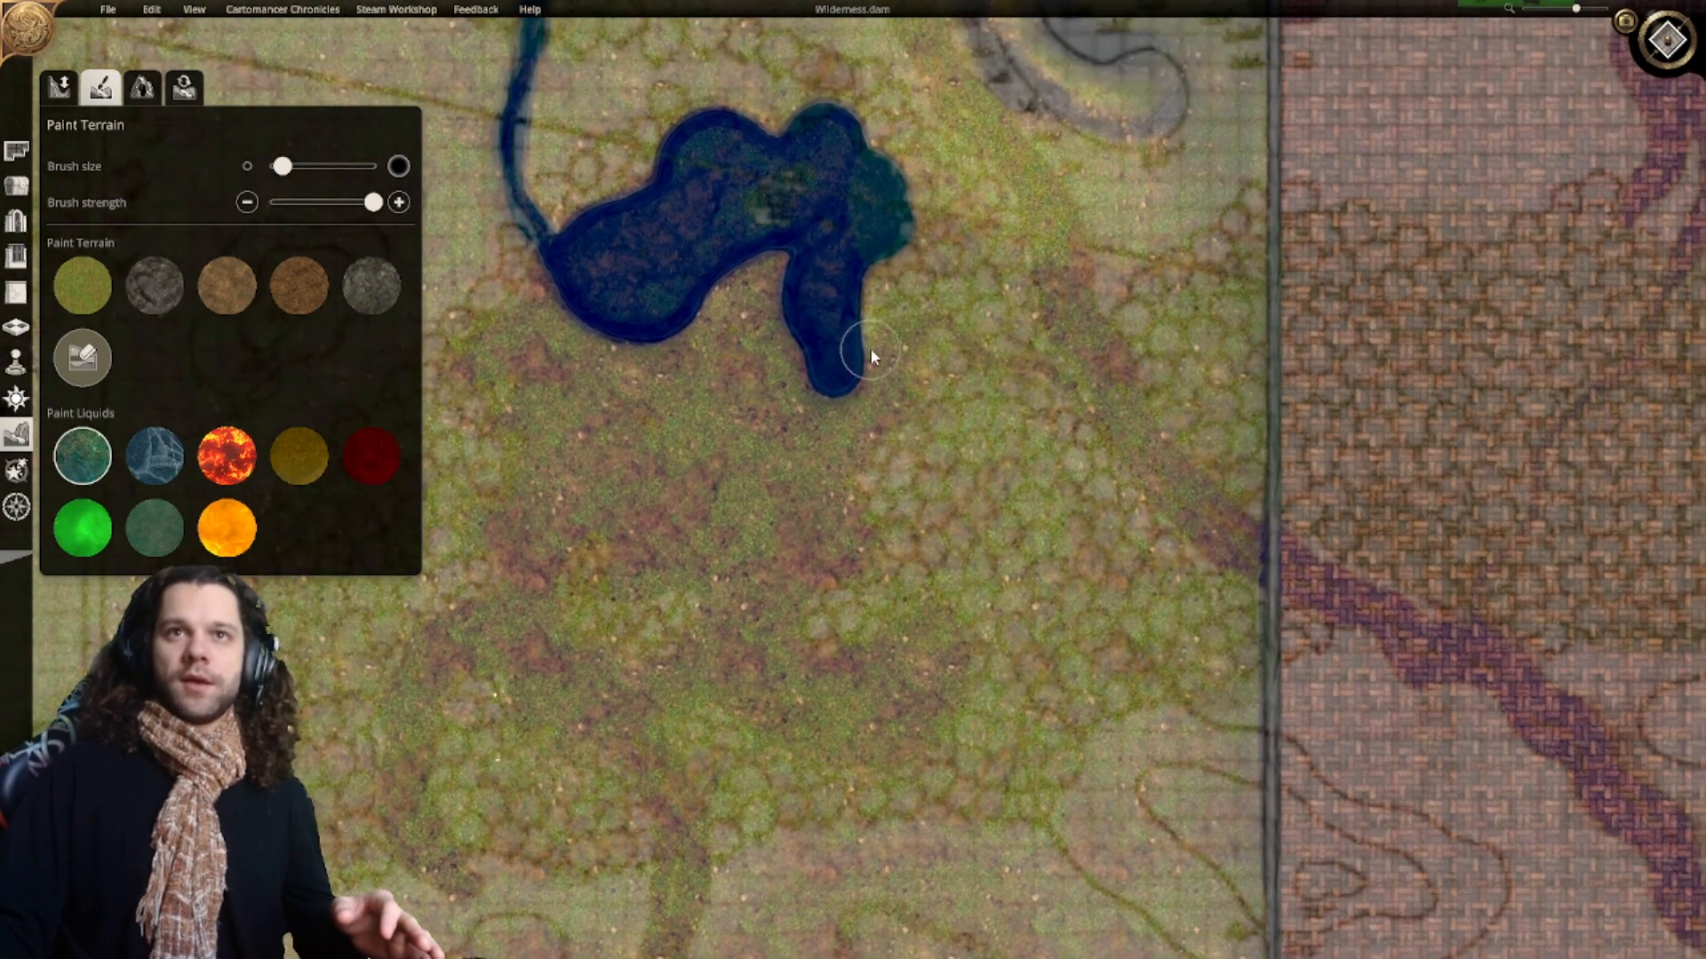
middle_drag(762, 268, 828, 233)
drag(823, 237, 753, 287)
Step: Paint a winding channel from the lake's western end southward along the edge of the dark forest patch
middle_drag(753, 288, 976, 302)
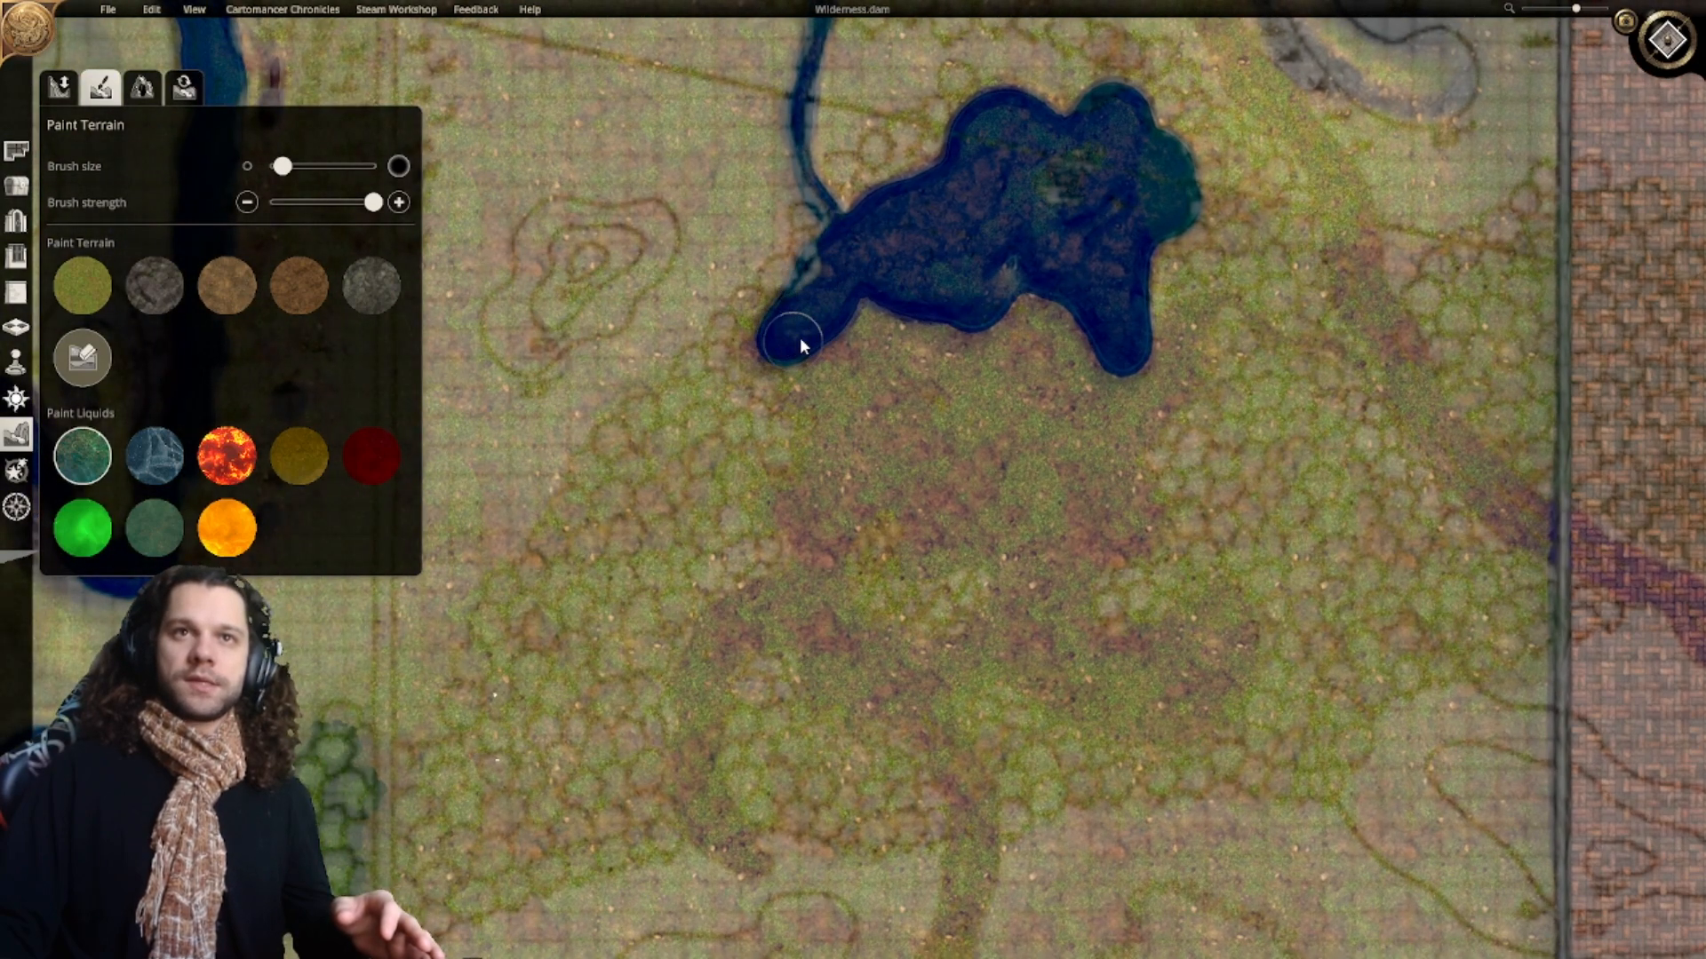
middle_drag(796, 341, 826, 304)
drag(812, 315, 803, 342)
mouse_move(803, 342)
middle_down()
mouse_move(814, 332)
mouse_move(766, 359)
mouse_move(789, 318)
mouse_move(750, 279)
mouse_move(789, 367)
middle_up()
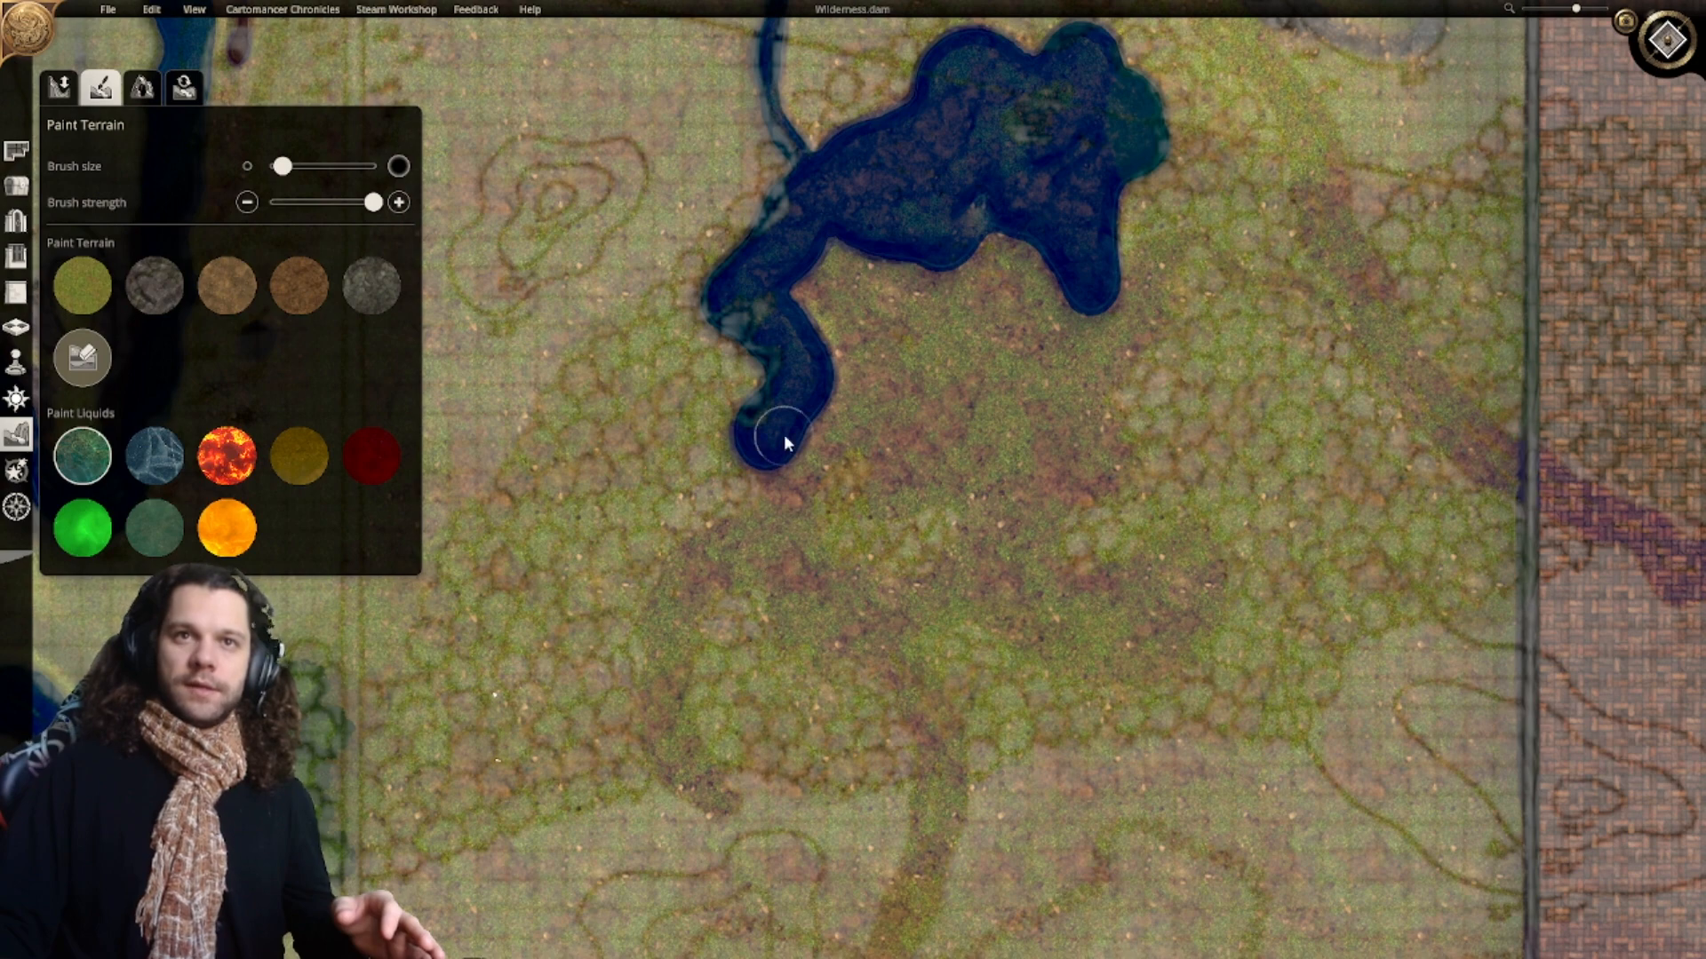
middle_drag(724, 557, 772, 514)
drag(772, 515, 711, 585)
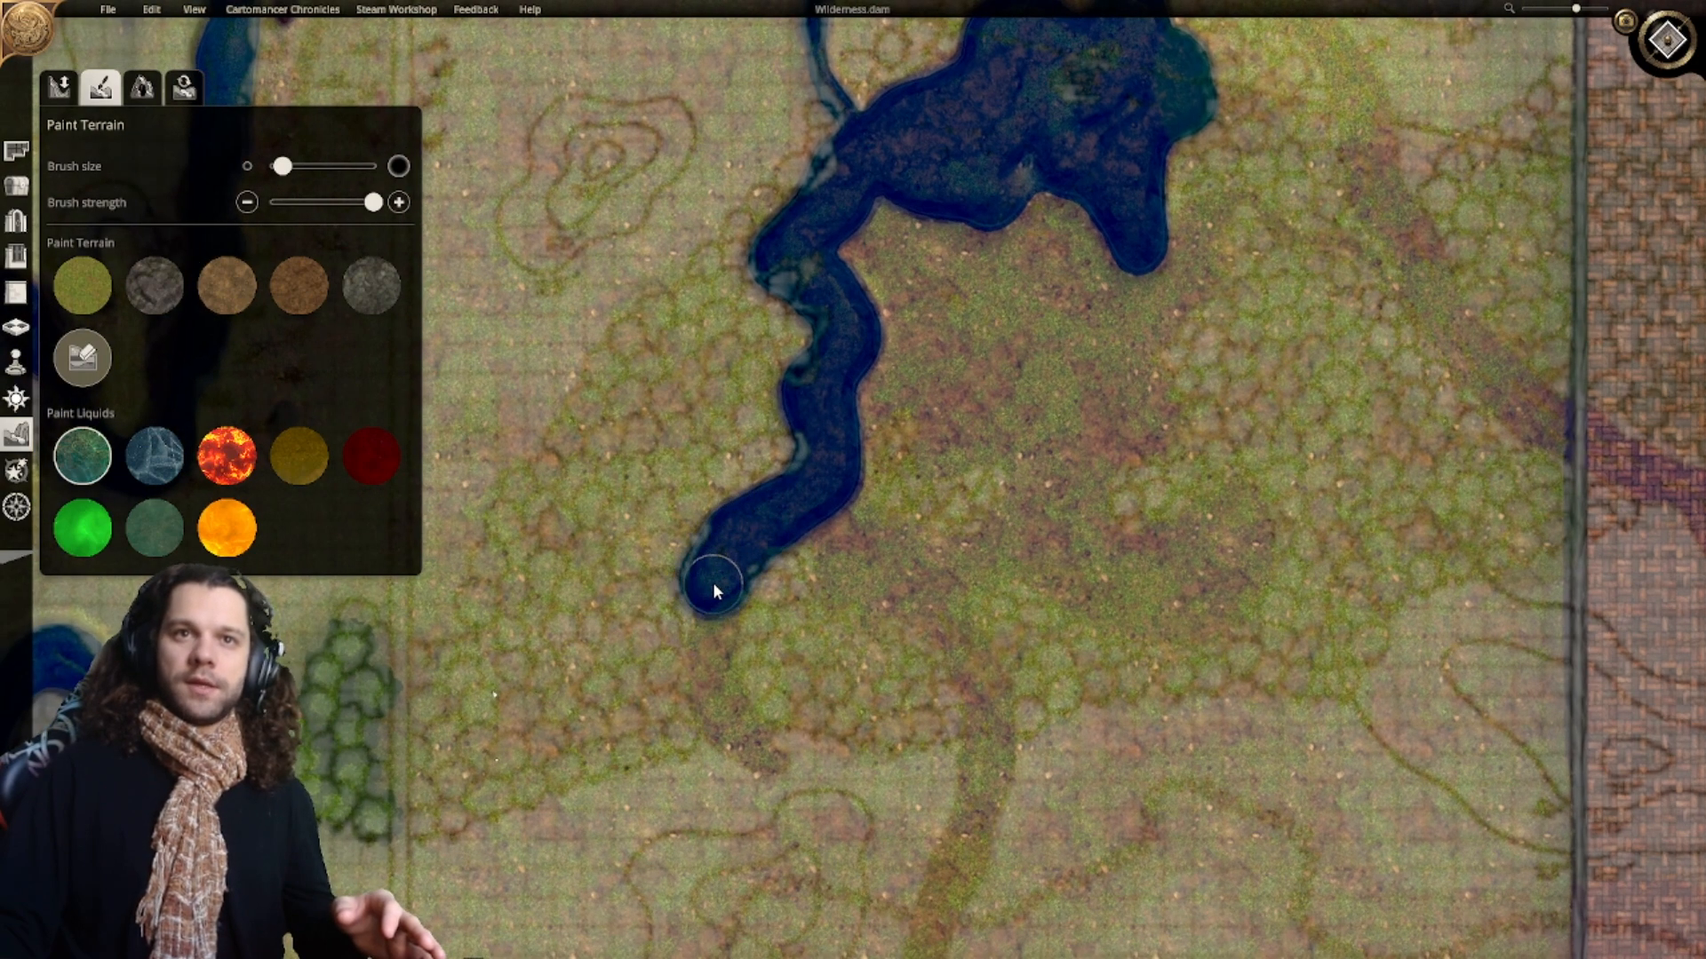
Step: Paint water over the land between the lake's eastern lobe and the southwestern channel, merging them into one large lake
middle_drag(867, 451, 805, 511)
drag(852, 233, 805, 321)
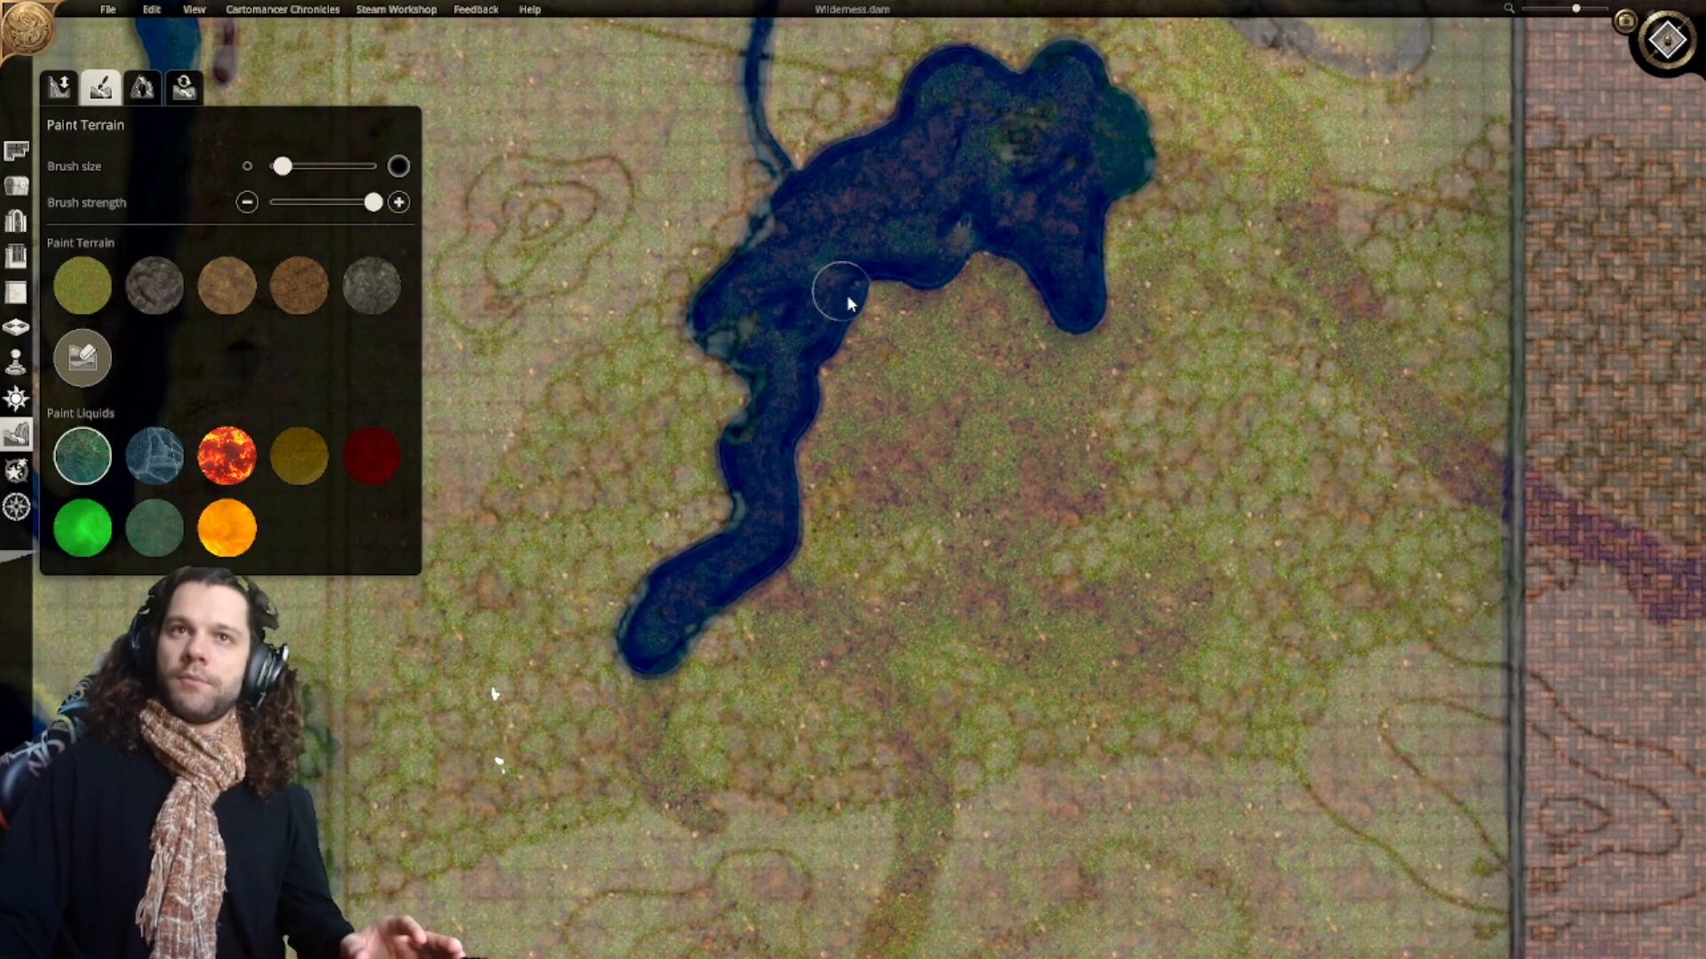
mouse_move(823, 407)
mouse_down()
mouse_move(915, 293)
mouse_move(895, 259)
mouse_move(950, 227)
mouse_move(1020, 285)
mouse_move(928, 292)
mouse_move(1011, 316)
mouse_move(1013, 334)
mouse_move(917, 371)
mouse_move(826, 446)
mouse_move(896, 358)
mouse_move(821, 484)
mouse_up()
right_drag(815, 466, 718, 526)
drag(922, 396, 788, 526)
mouse_move(862, 430)
right_down()
mouse_move(735, 423)
mouse_move(781, 355)
right_up()
mouse_move(886, 340)
mouse_down()
mouse_move(865, 437)
mouse_move(881, 501)
mouse_move(854, 514)
mouse_move(823, 470)
mouse_up()
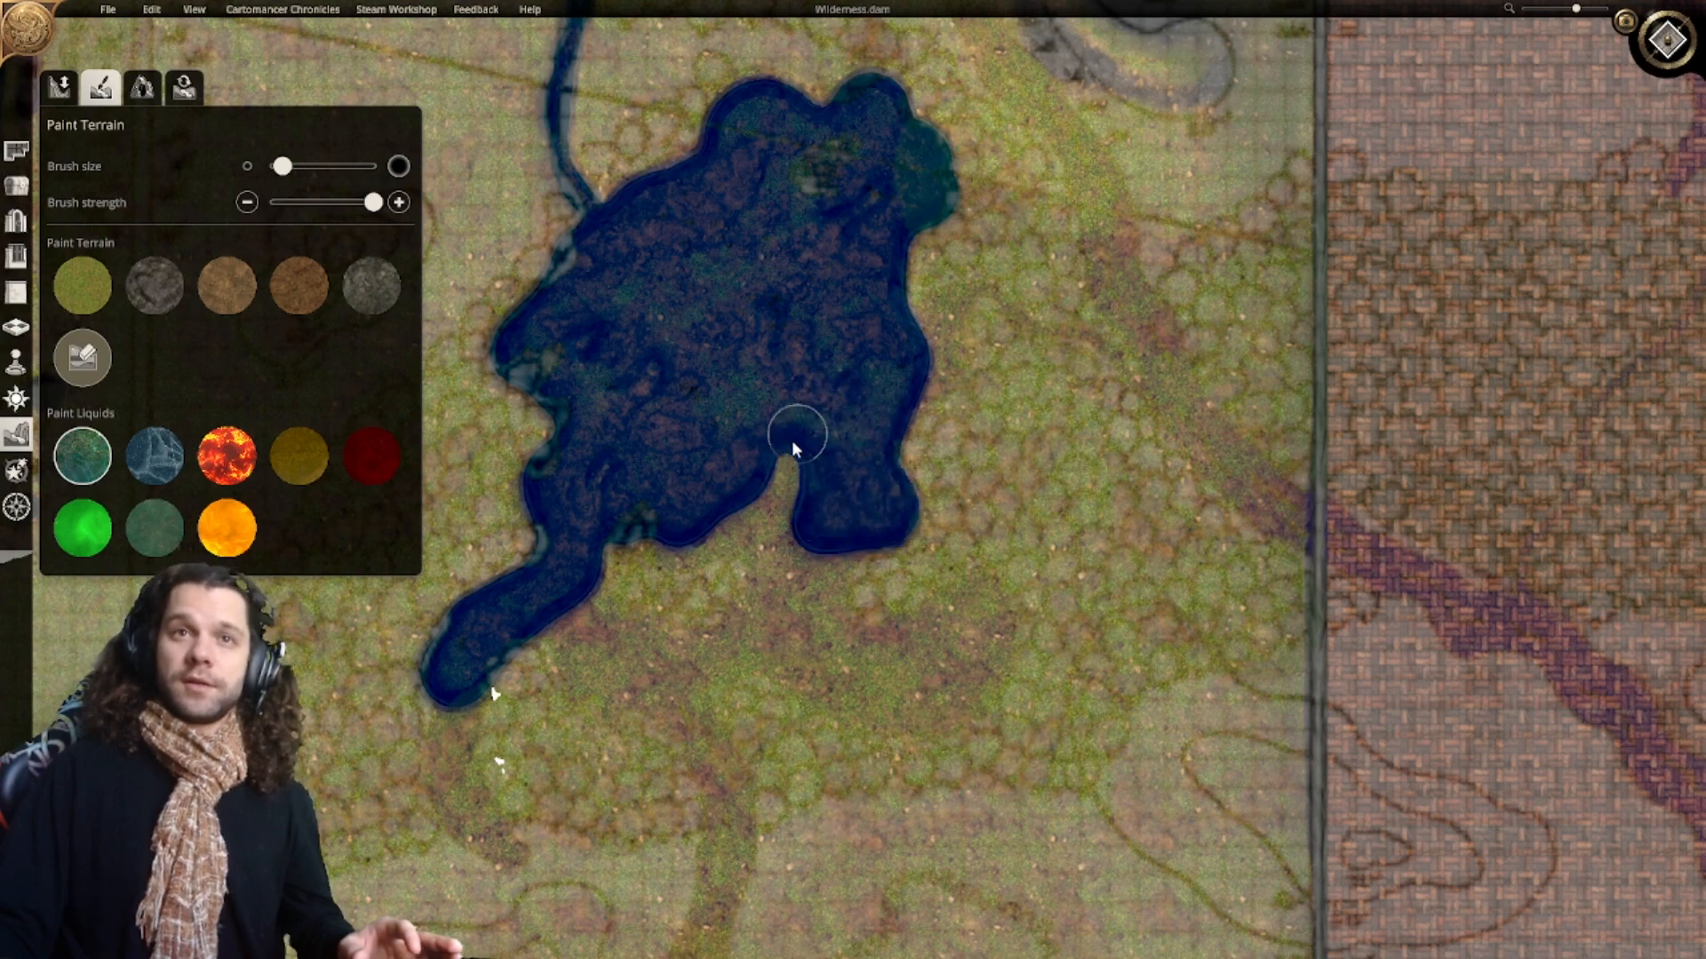
right_drag(780, 529, 817, 513)
mouse_move(764, 530)
mouse_down()
mouse_move(783, 557)
mouse_move(803, 524)
mouse_up()
right_drag(824, 428, 854, 446)
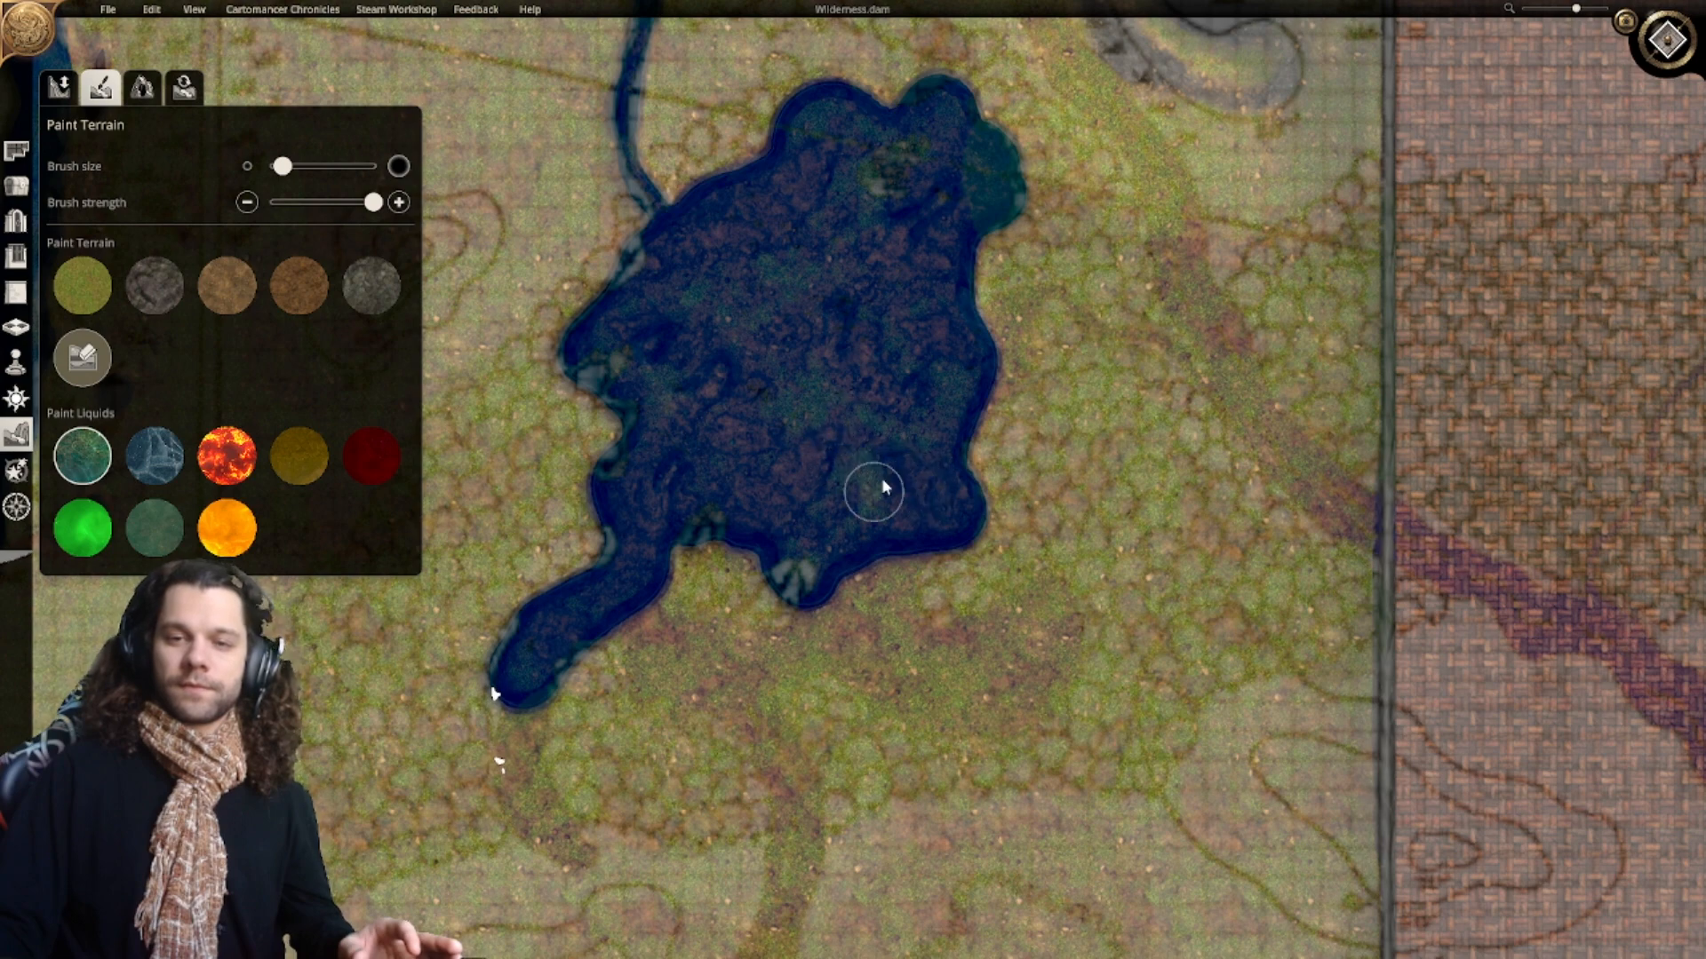
Step: Paint a wide water inlet curving southeast from the lake's southern shore and fill in its inner bend
scroll(791, 376, up, 2)
right_drag(804, 487, 931, 488)
scroll(939, 435, up, 1)
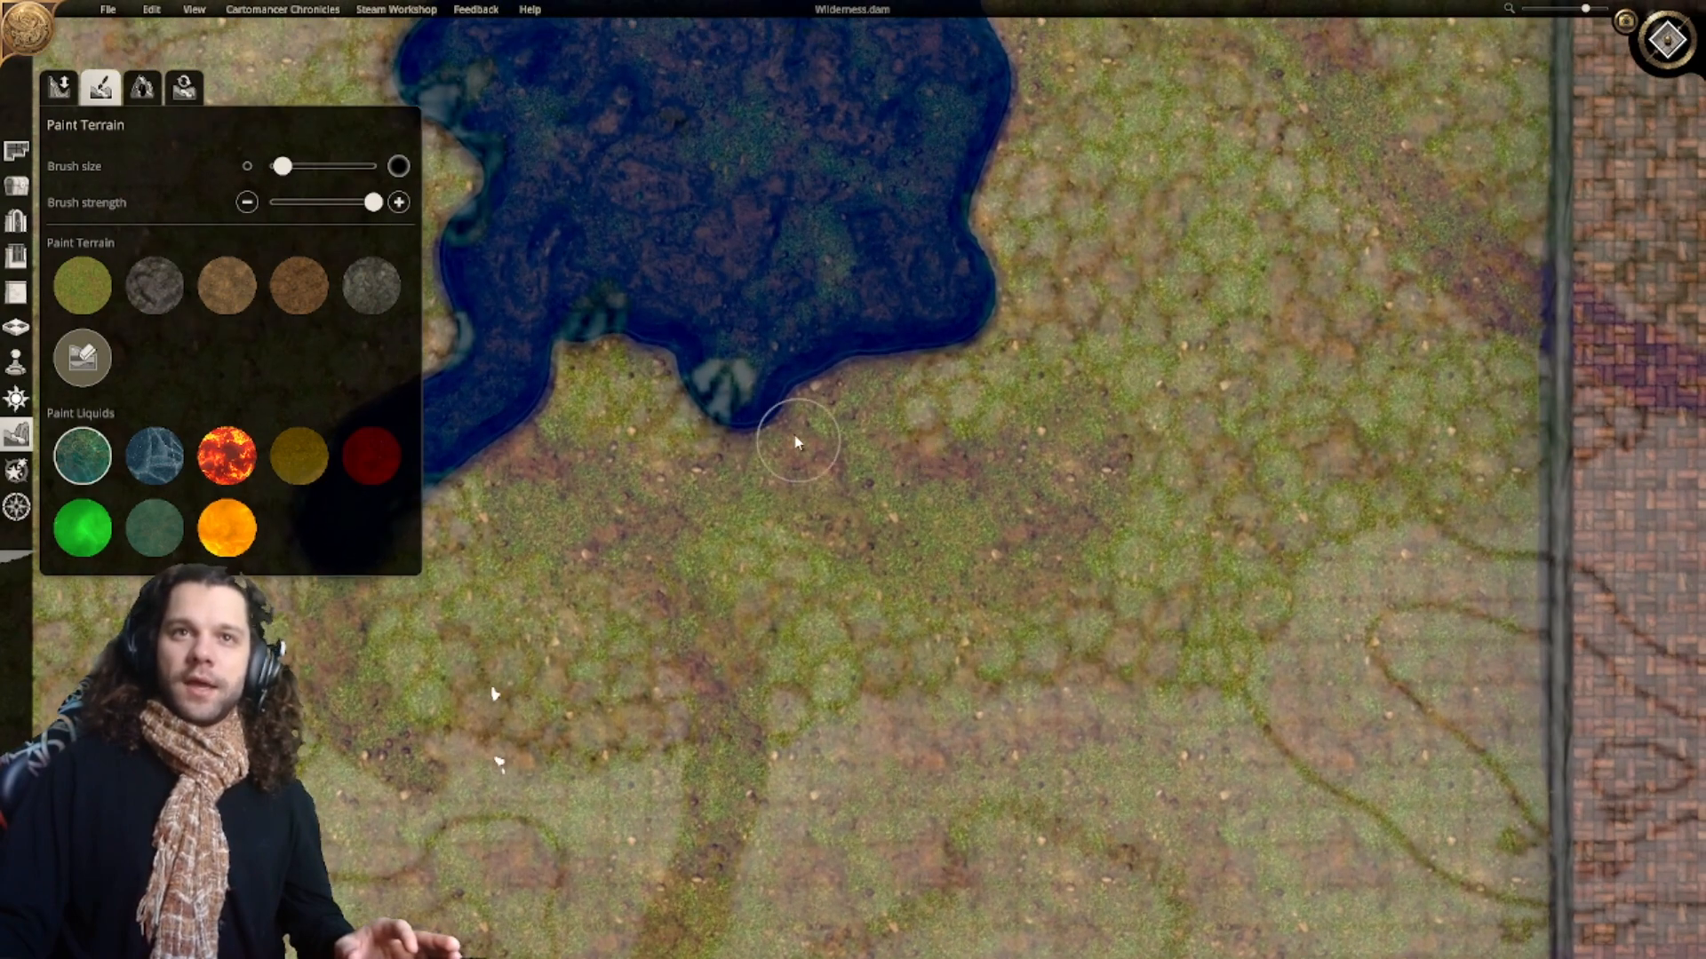
mouse_move(791, 441)
mouse_down()
mouse_move(838, 512)
mouse_move(980, 571)
mouse_move(1051, 583)
mouse_move(1077, 520)
mouse_up()
drag(1106, 456, 1069, 446)
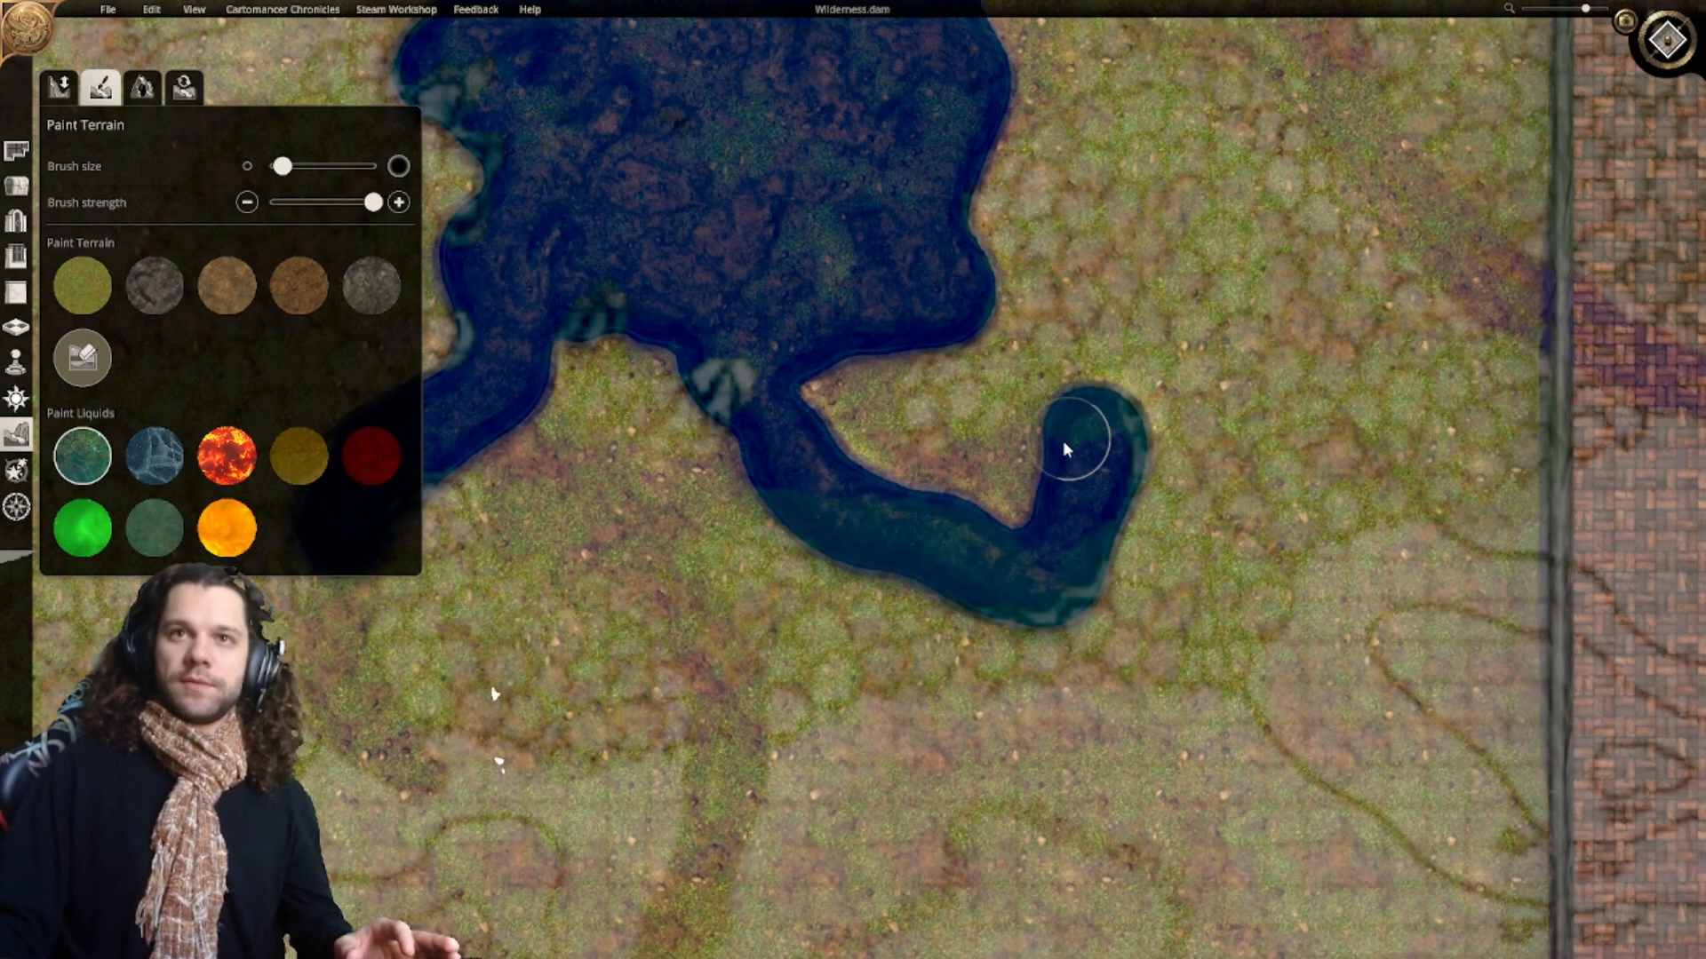
mouse_move(936, 504)
mouse_down()
mouse_move(1015, 466)
mouse_move(851, 516)
mouse_up()
Step: Reduce the brush size and paint a narrow river winding south from the lake's southwestern arm
mouse_move(853, 518)
right_down()
mouse_move(969, 572)
mouse_move(1069, 520)
right_up()
scroll(1015, 485, down, 2)
scroll(822, 489, up, 2)
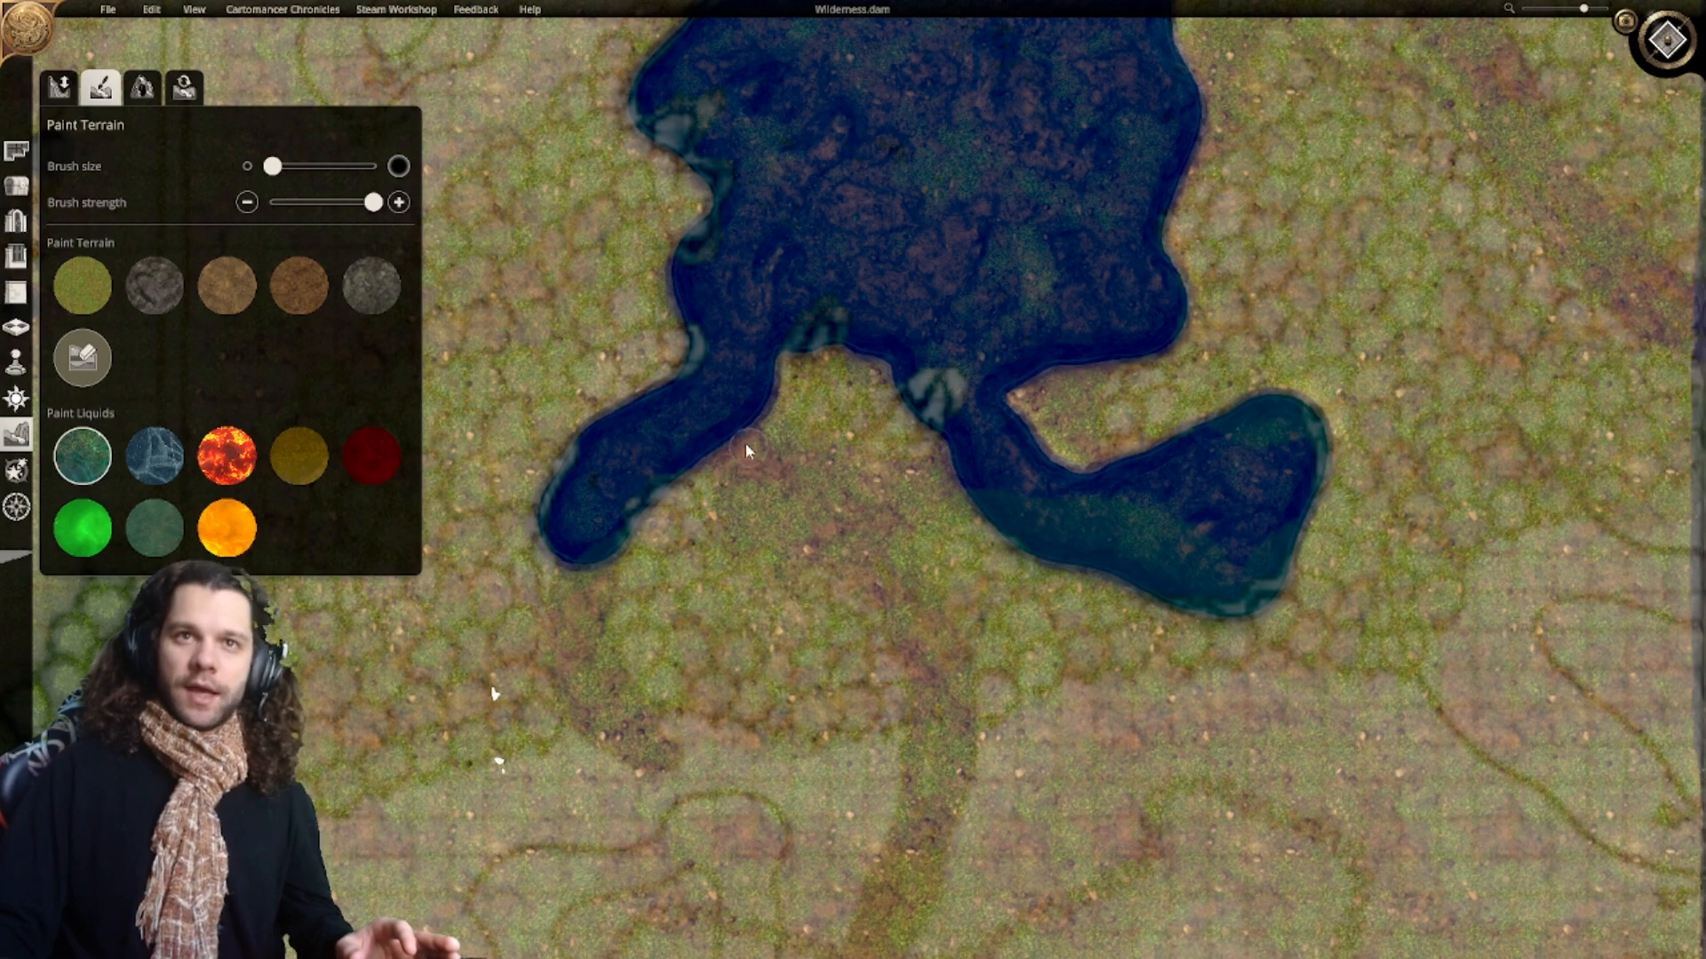
drag(850, 493, 845, 517)
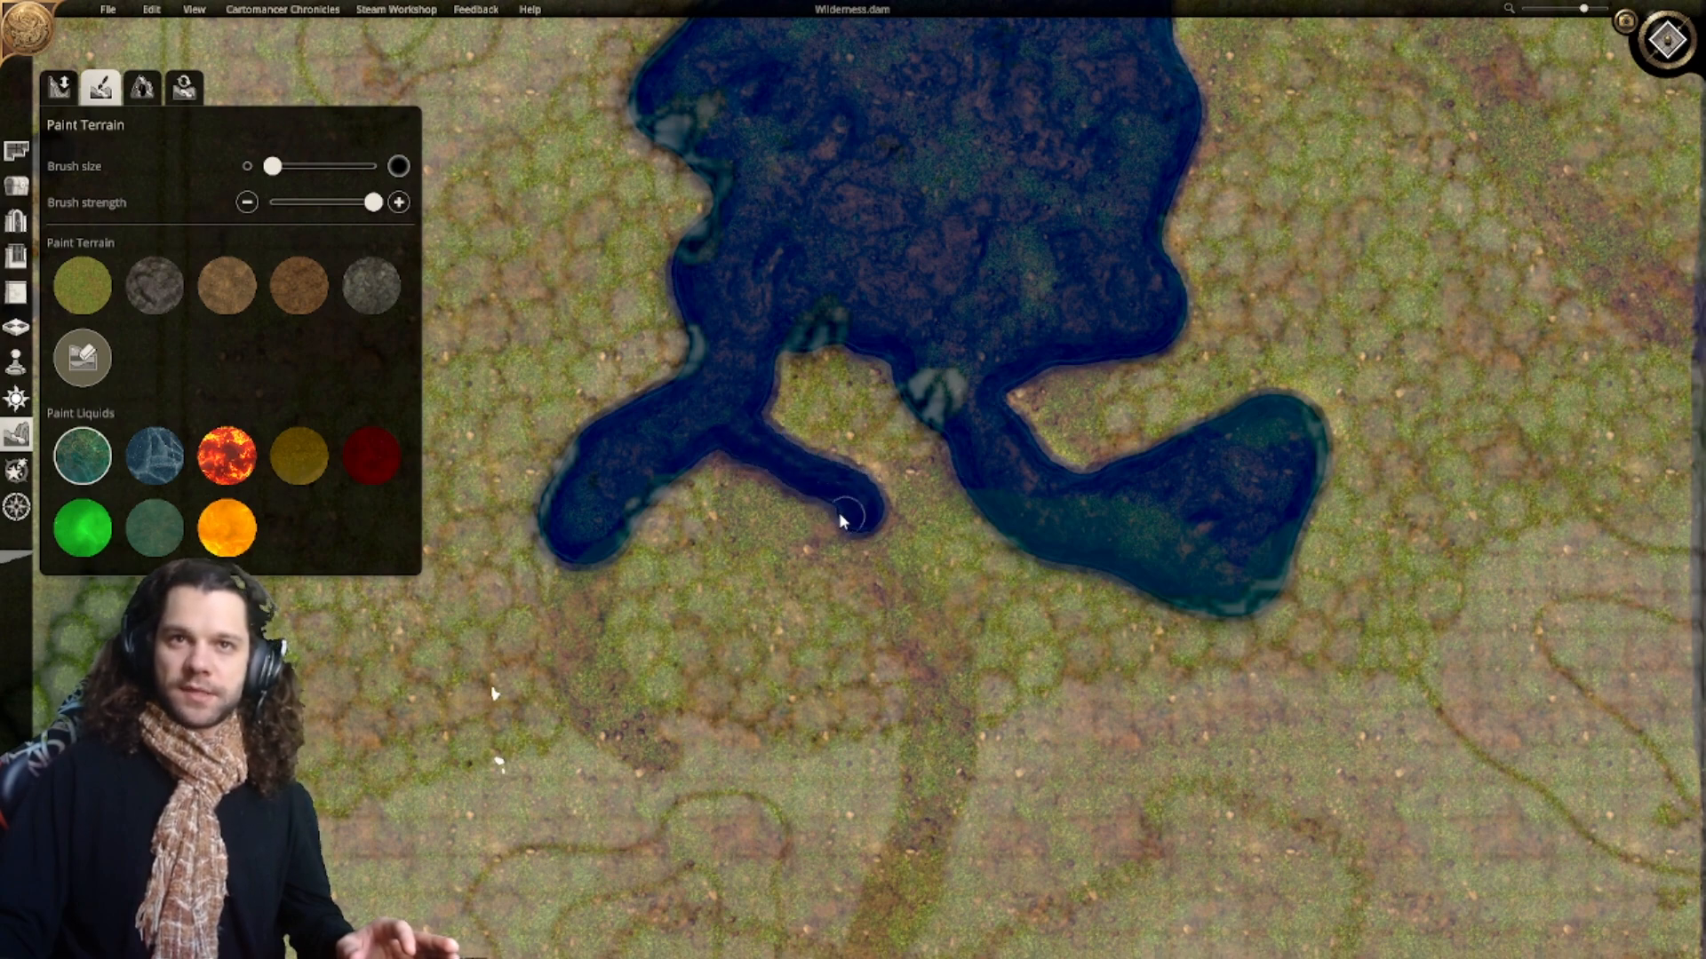
middle_drag(815, 498, 758, 414)
drag(792, 427, 818, 506)
middle_drag(845, 551, 795, 444)
mouse_move(748, 362)
mouse_down()
mouse_move(771, 426)
mouse_move(853, 483)
mouse_move(841, 578)
mouse_up()
middle_drag(841, 578, 883, 467)
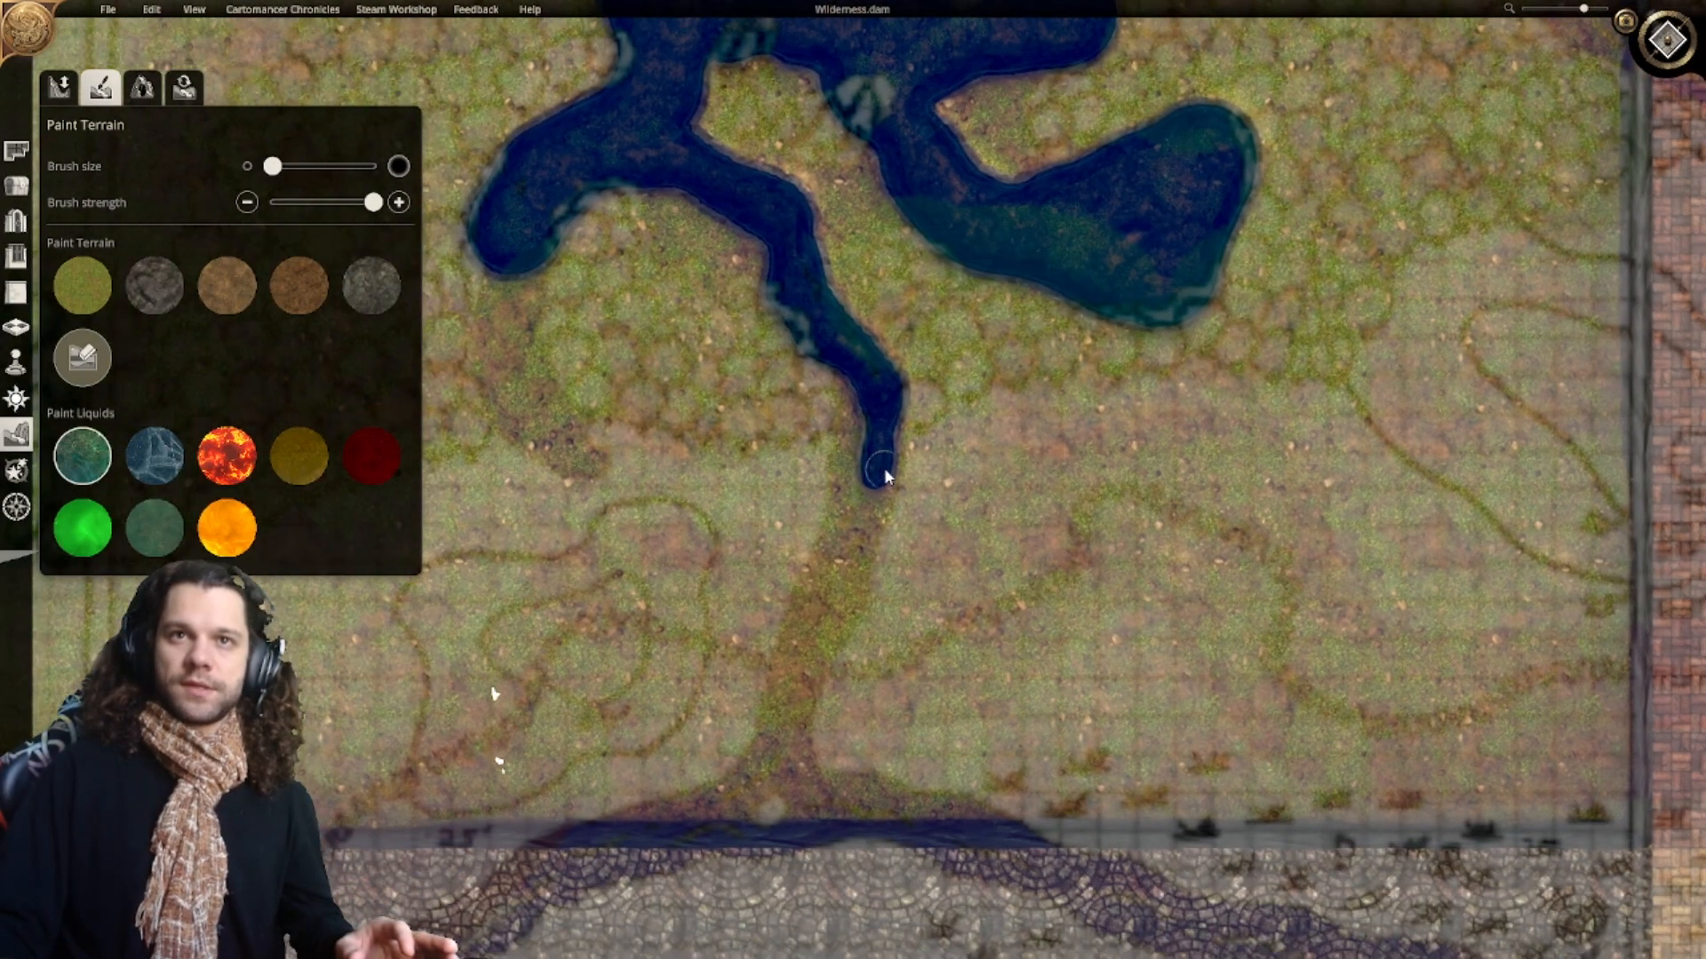
drag(876, 511, 842, 585)
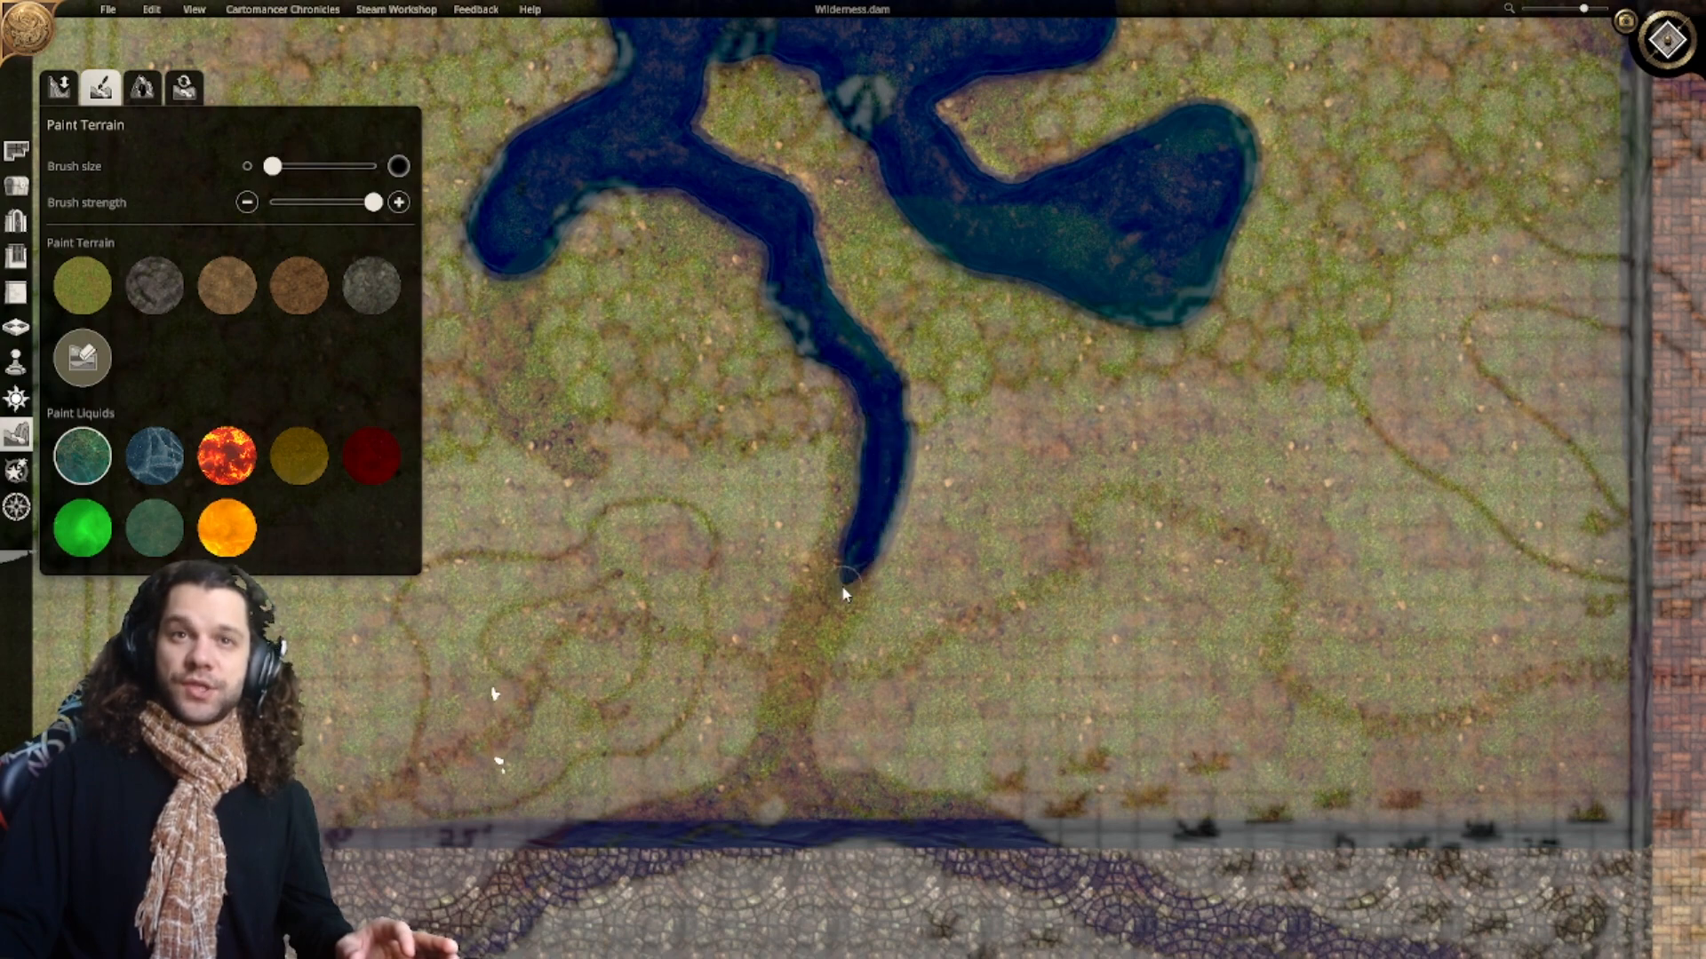
Step: Widen the lower part of the river and extend it south to just above the stone-paved area
middle_drag(842, 585, 869, 536)
mouse_move(880, 338)
mouse_down()
mouse_move(875, 414)
mouse_move(850, 303)
mouse_move(890, 376)
mouse_up()
middle_drag(888, 374, 929, 306)
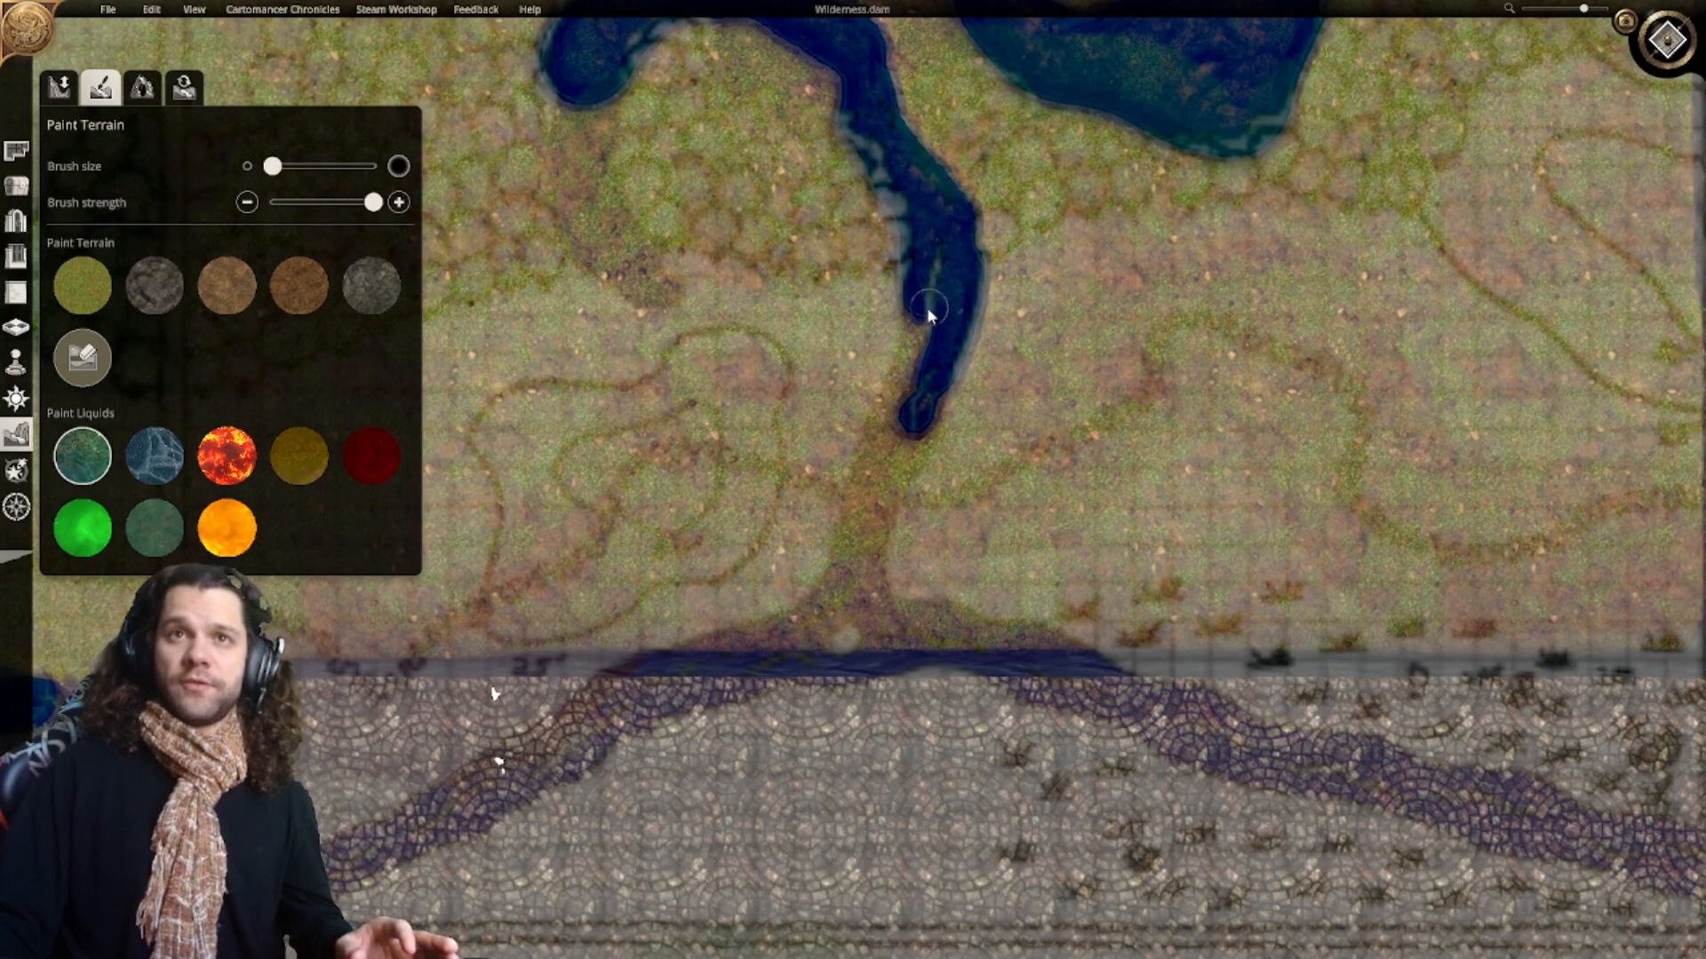
drag(913, 337, 882, 458)
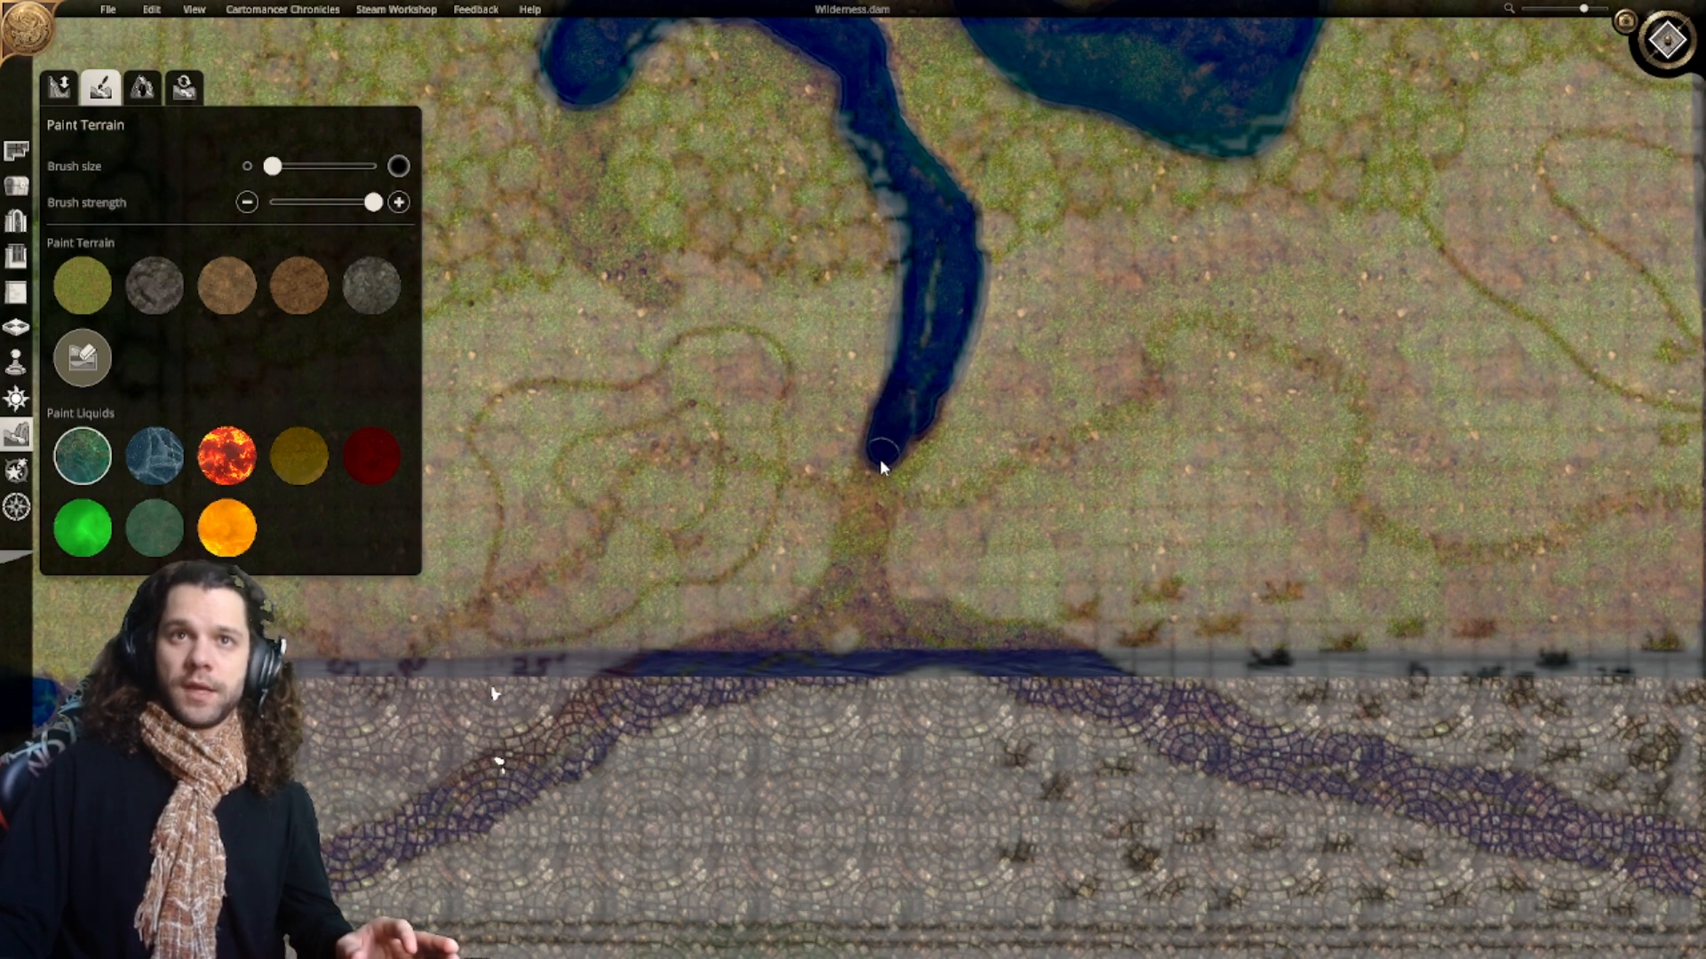
middle_drag(876, 483, 956, 433)
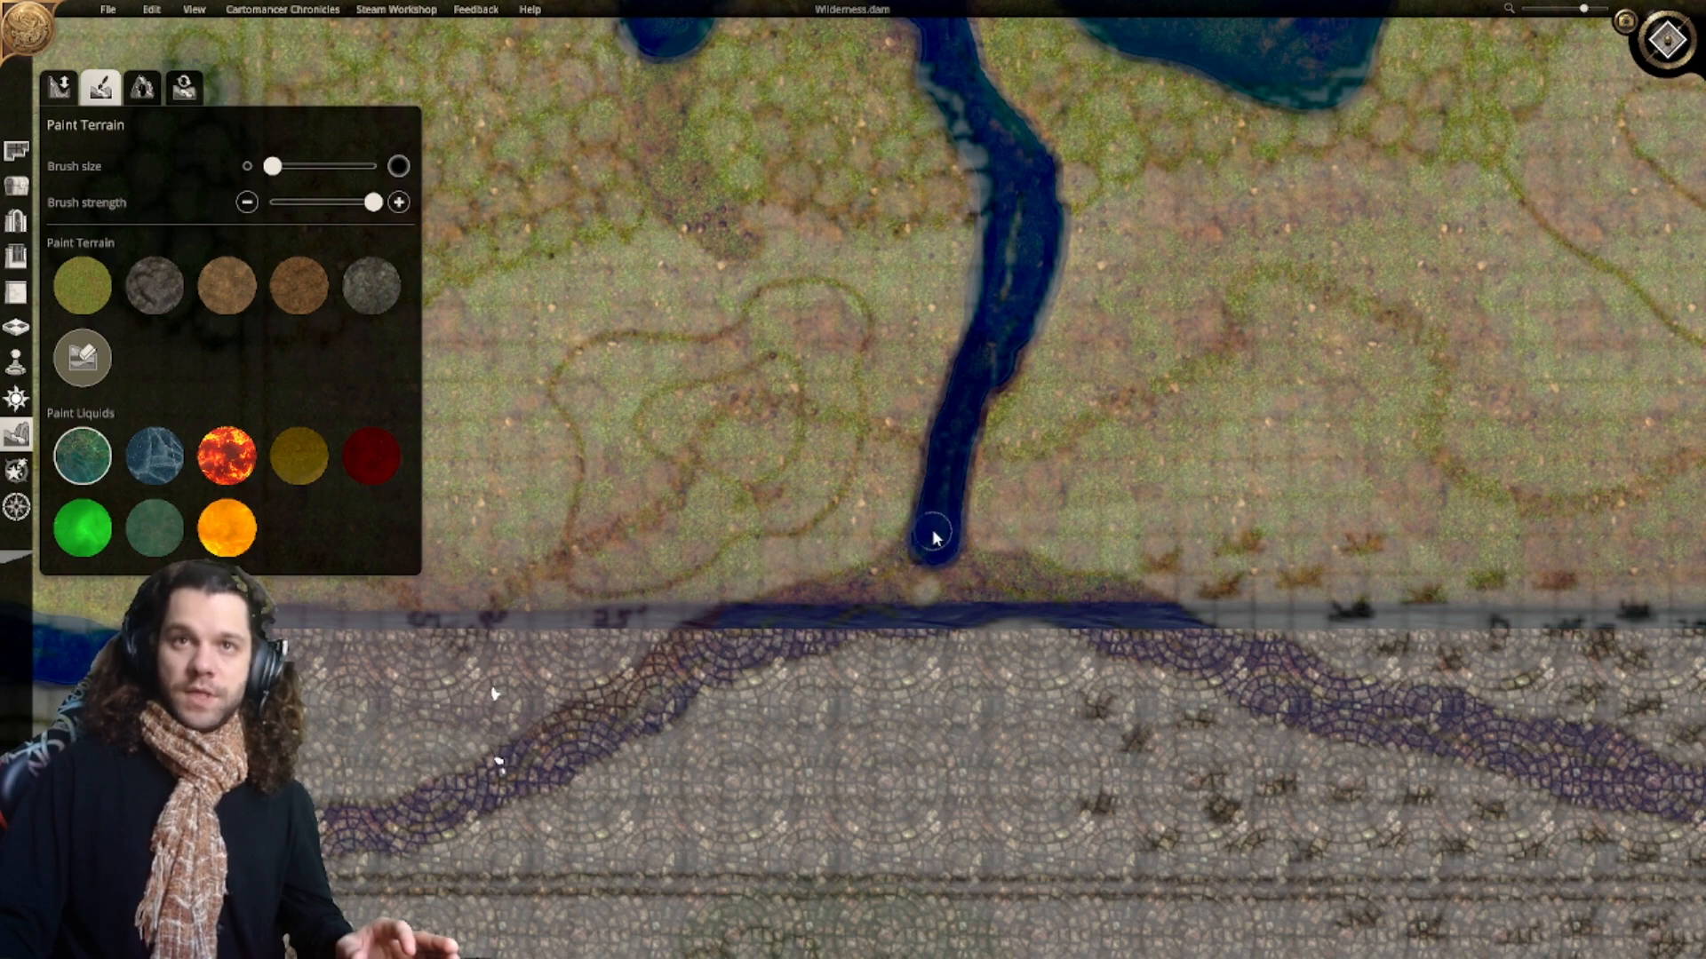
middle_drag(933, 536, 885, 585)
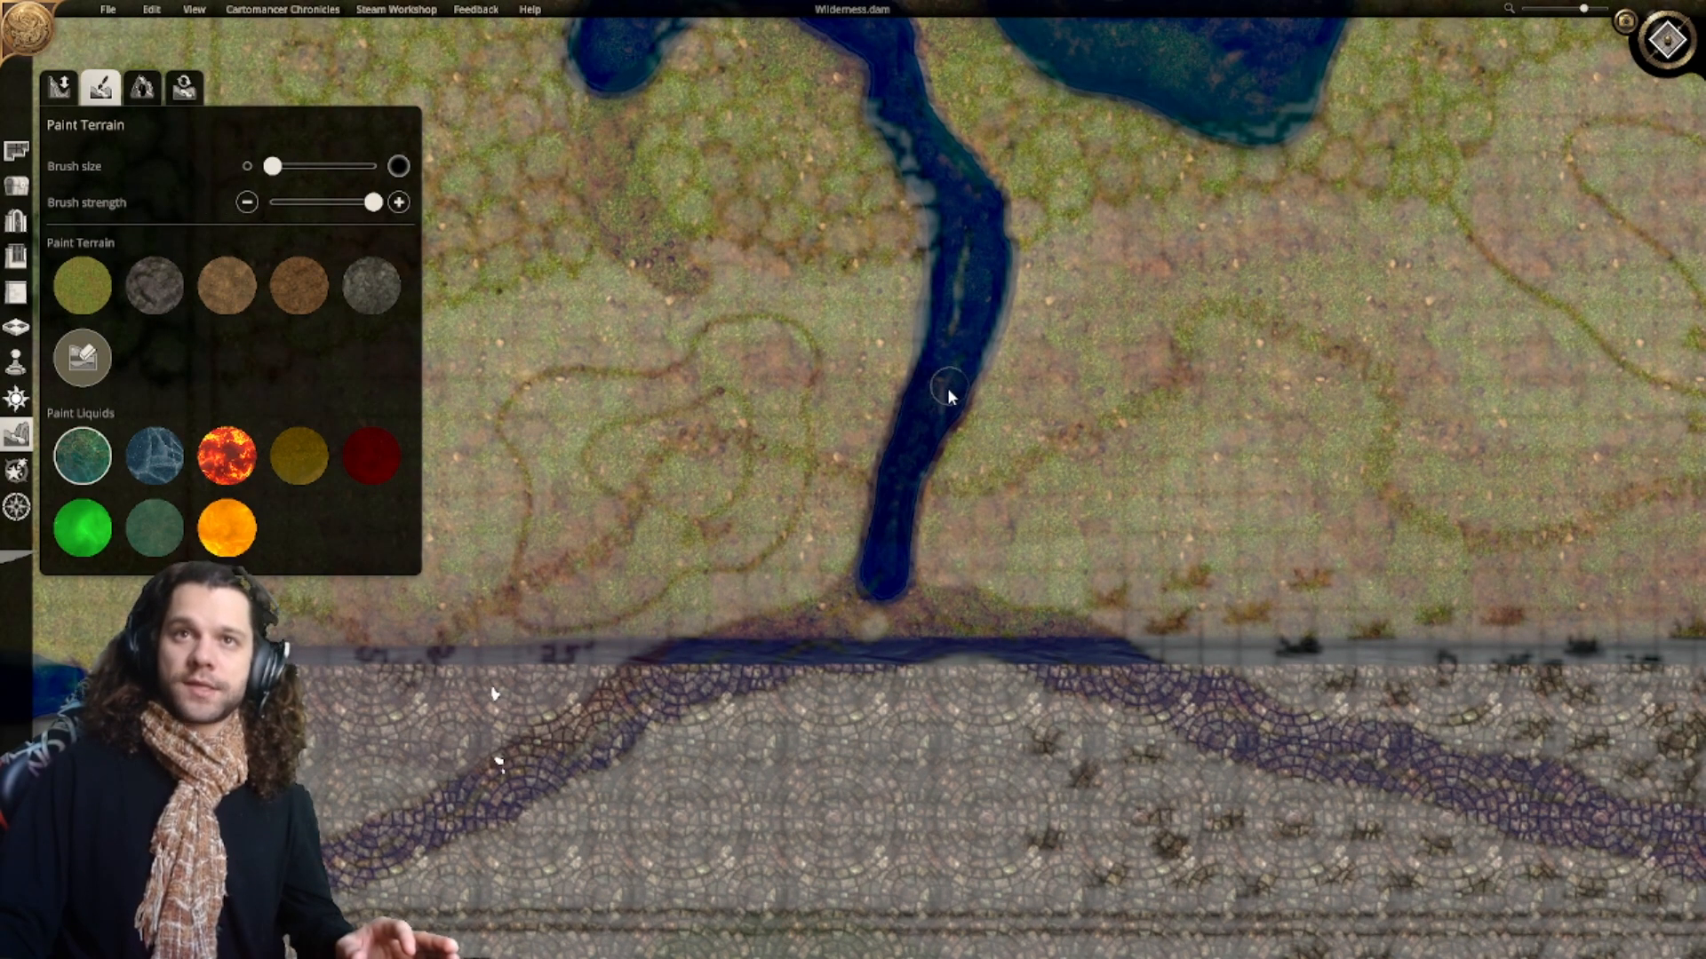
middle_drag(956, 335, 942, 353)
middle_drag(883, 548, 871, 413)
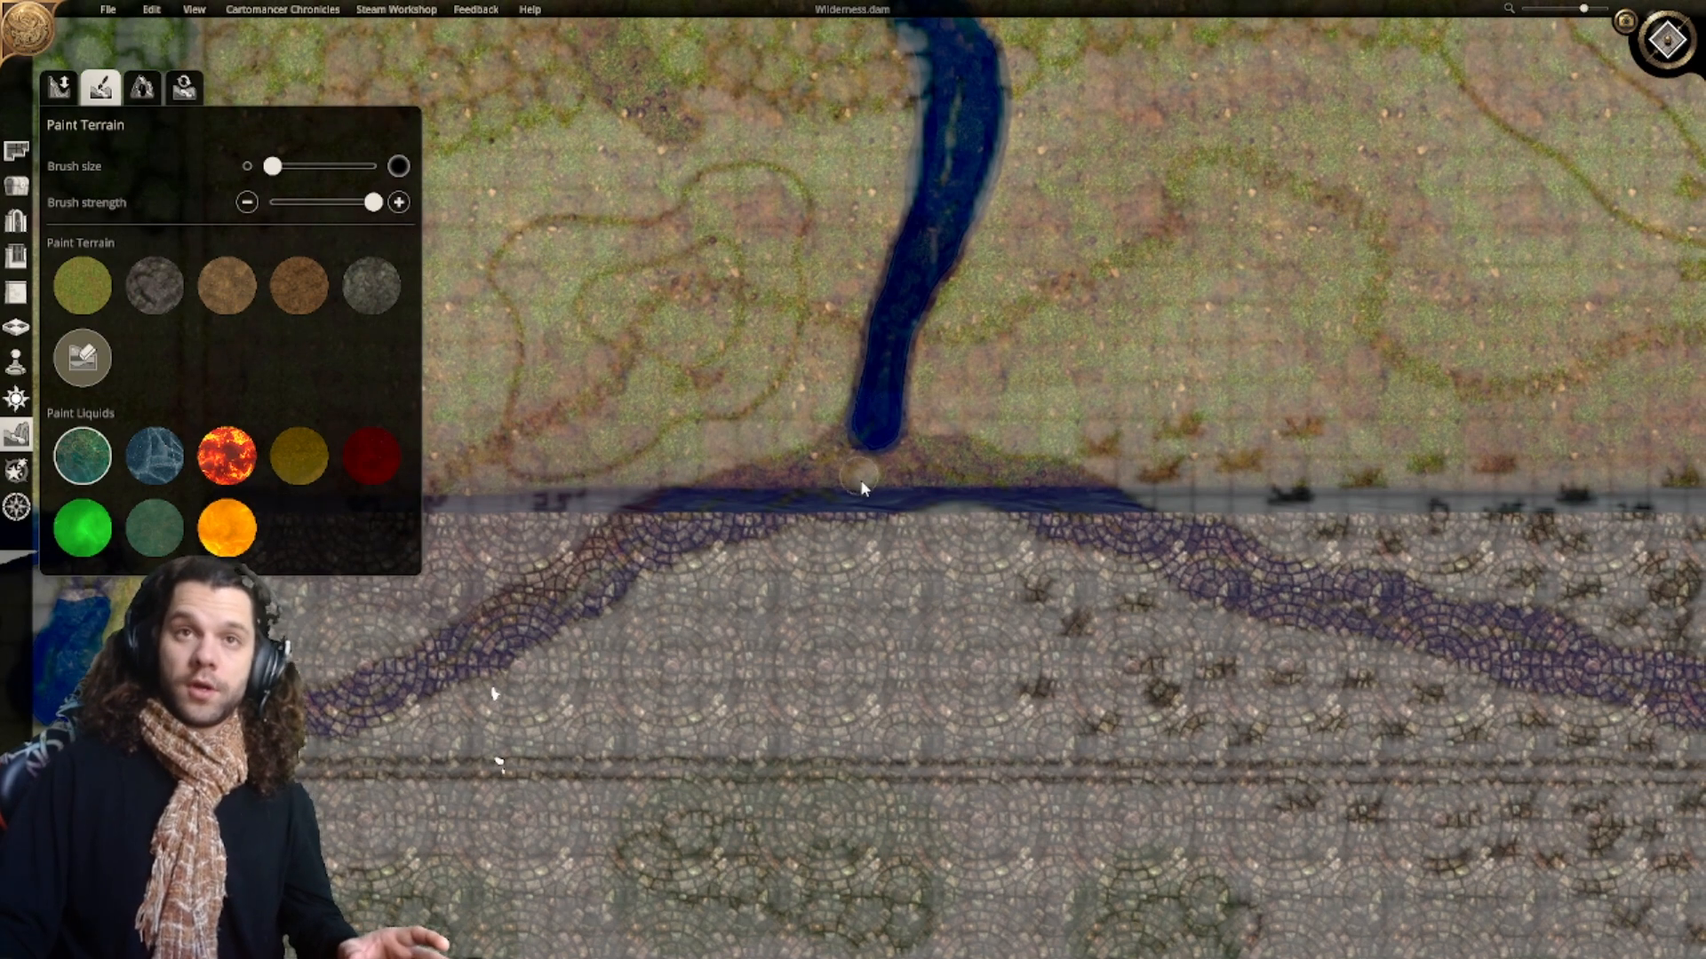
Step: Fork the river's southern end into two water branches running west and east along the edge of the stone-paved area
drag(868, 433, 849, 457)
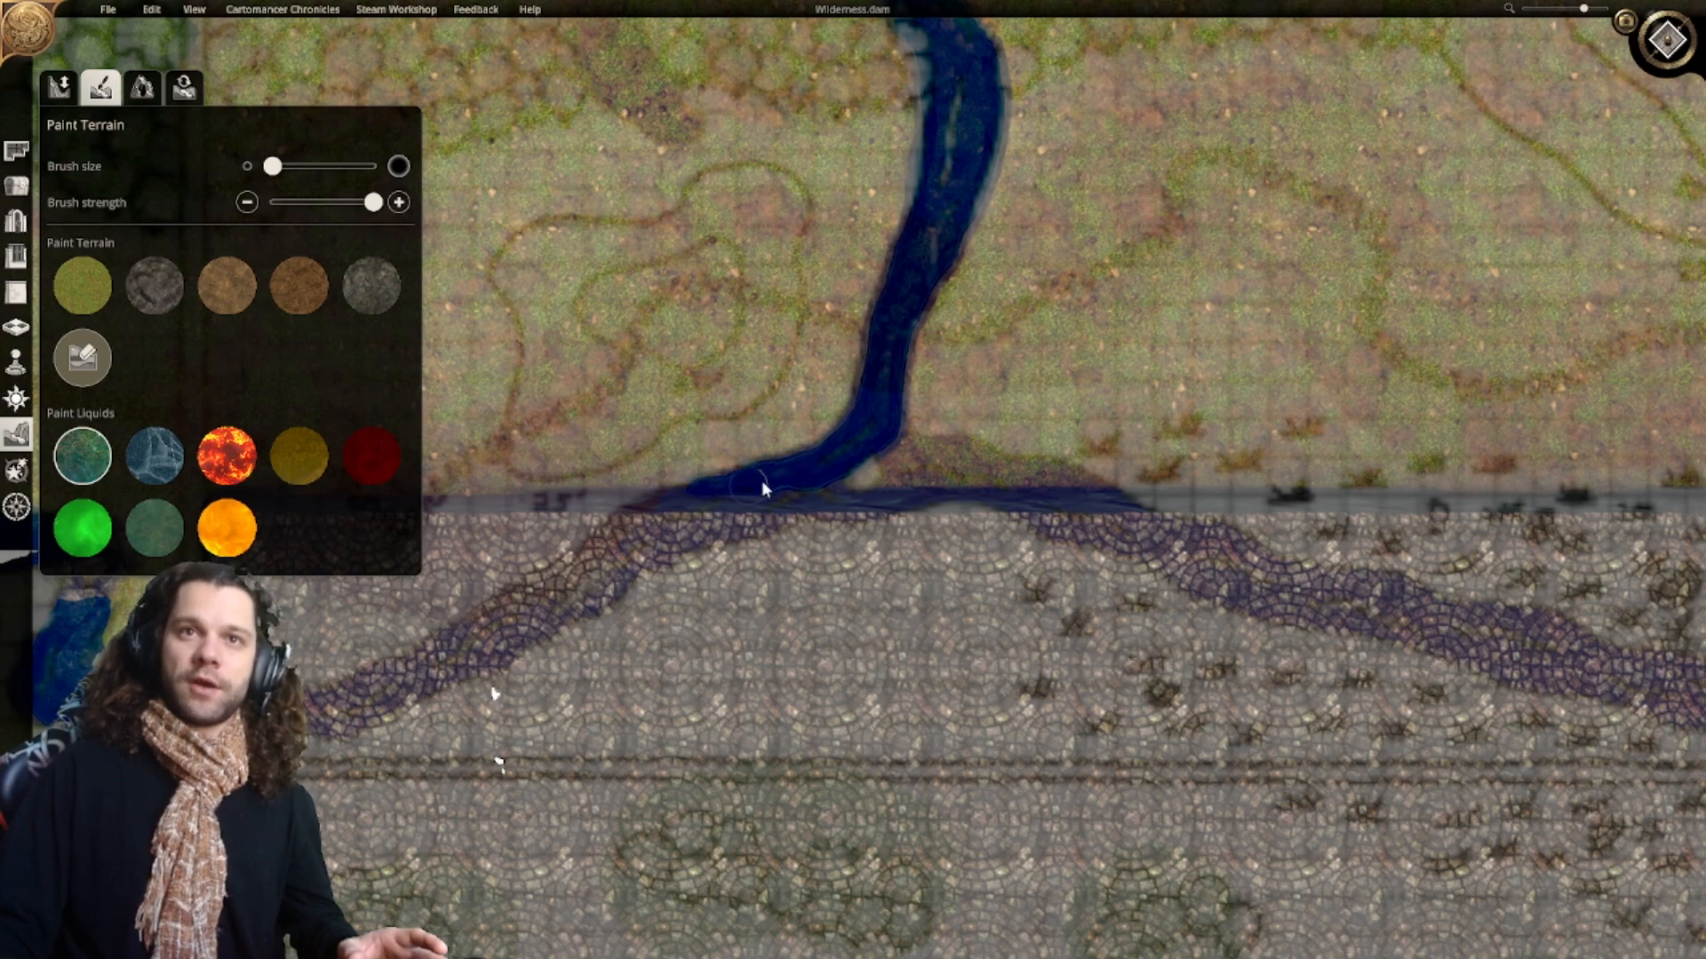
drag(873, 460, 942, 471)
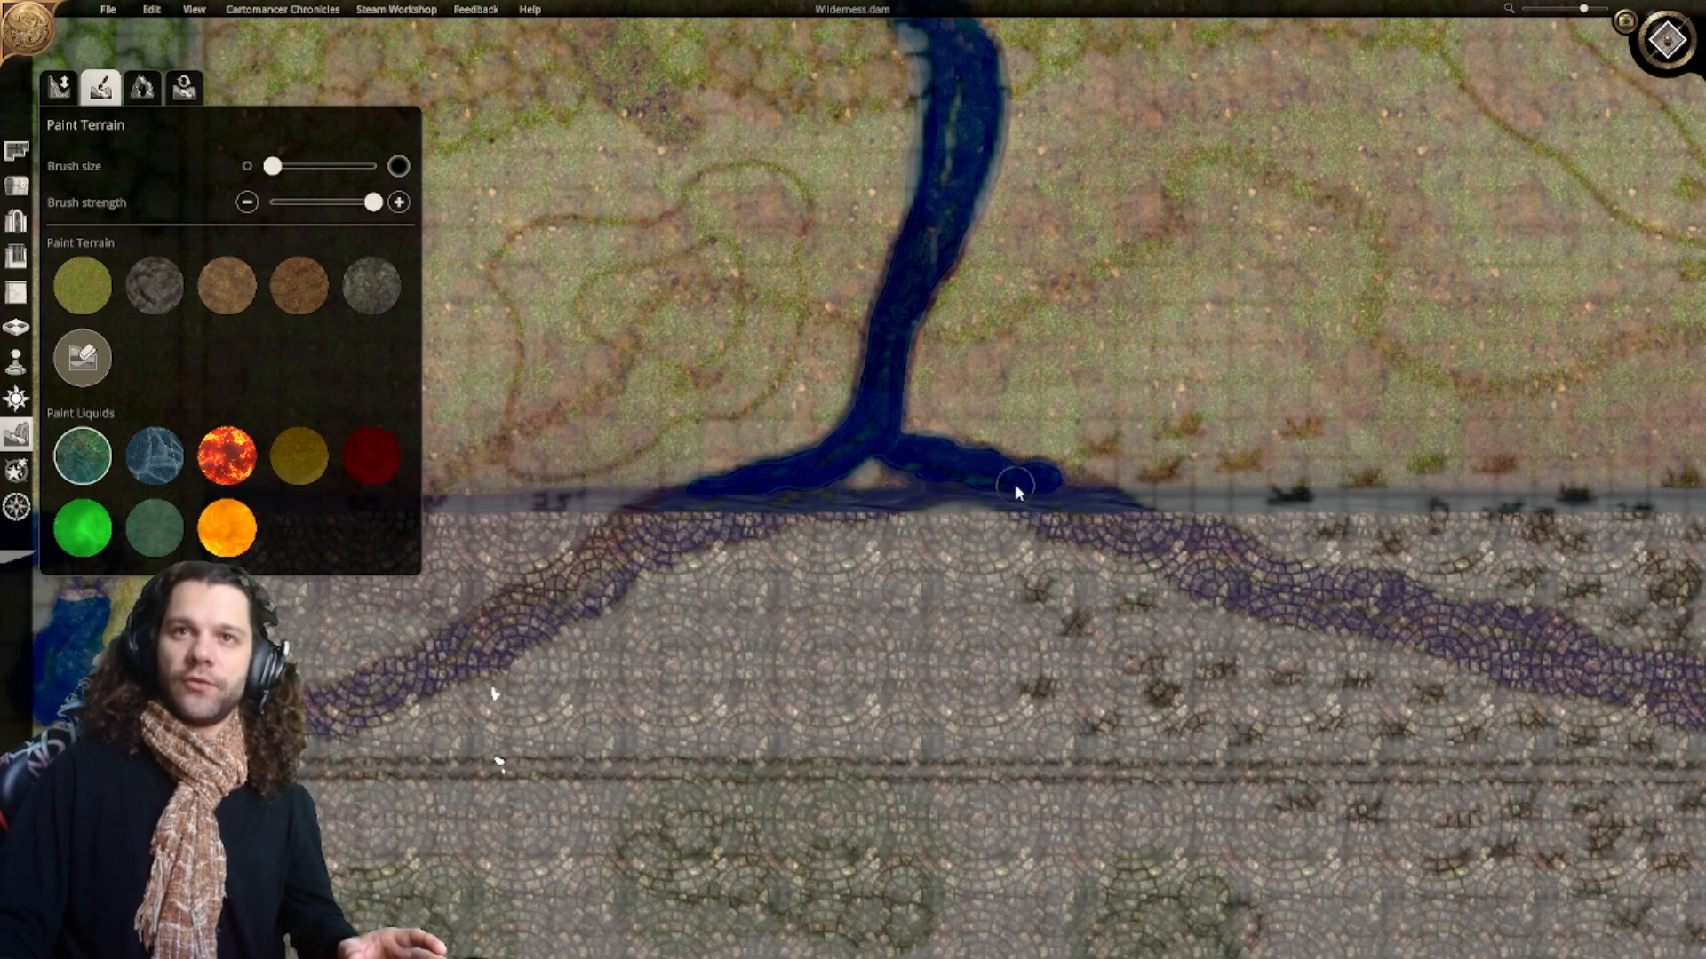
right_click(1096, 500)
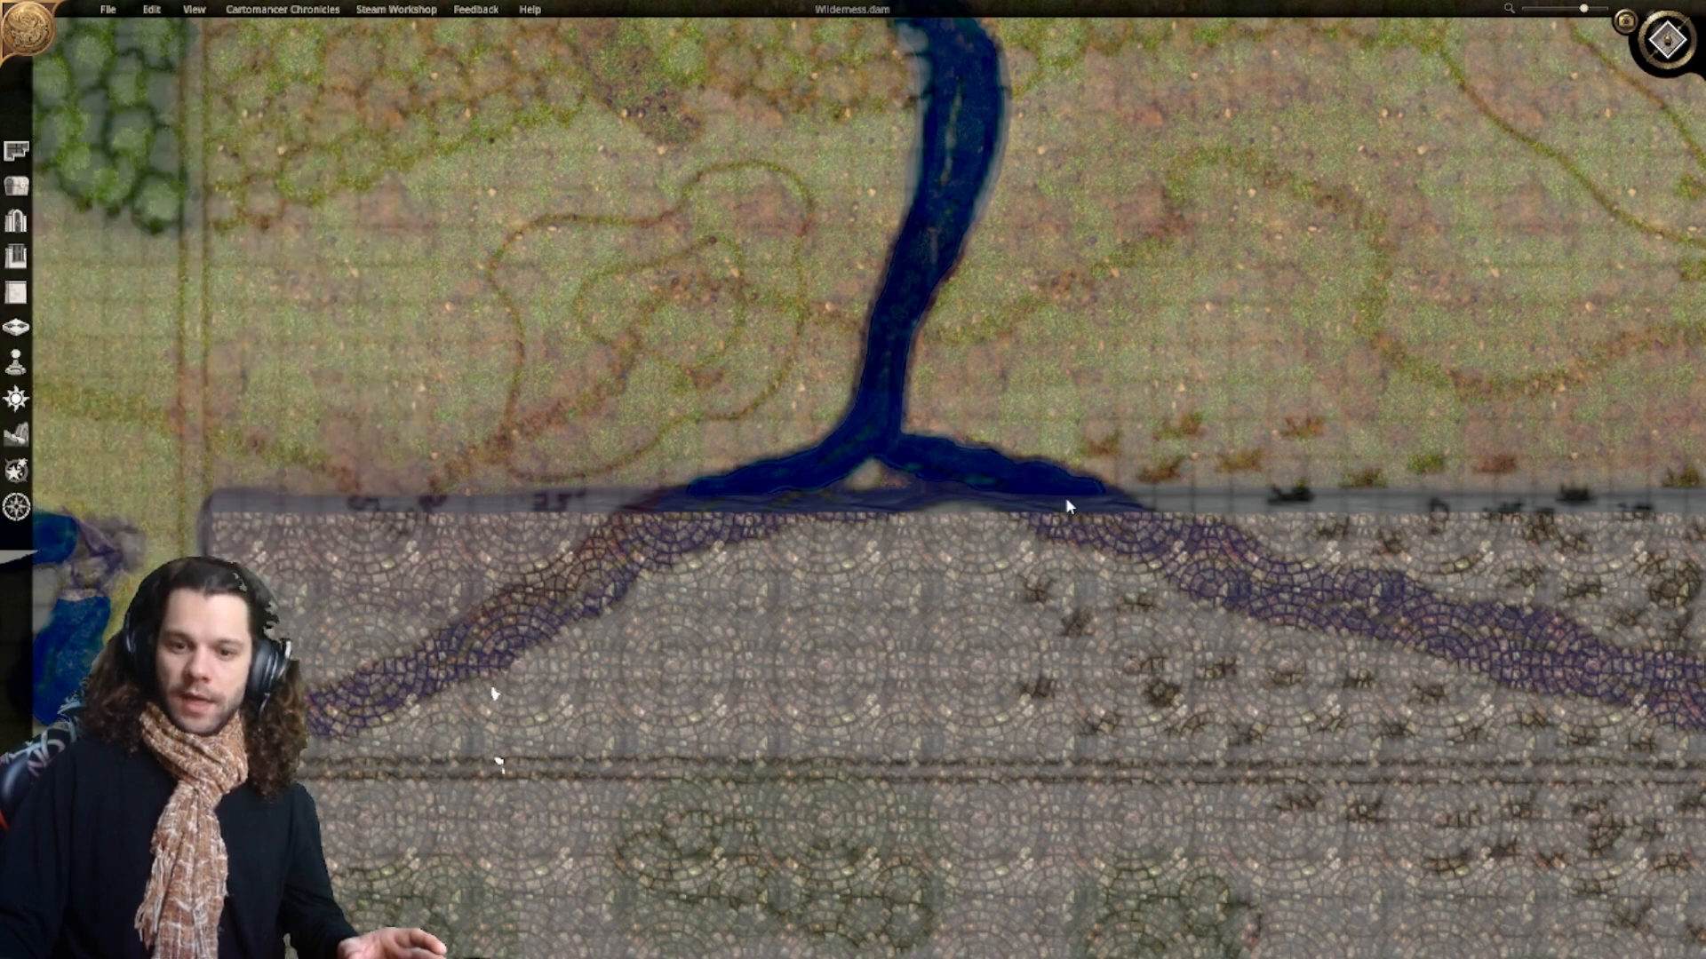
Step: Flatten the terrain along the lake's southern shore and around the neck of the southeastern inlet
middle_drag(1021, 458, 902, 451)
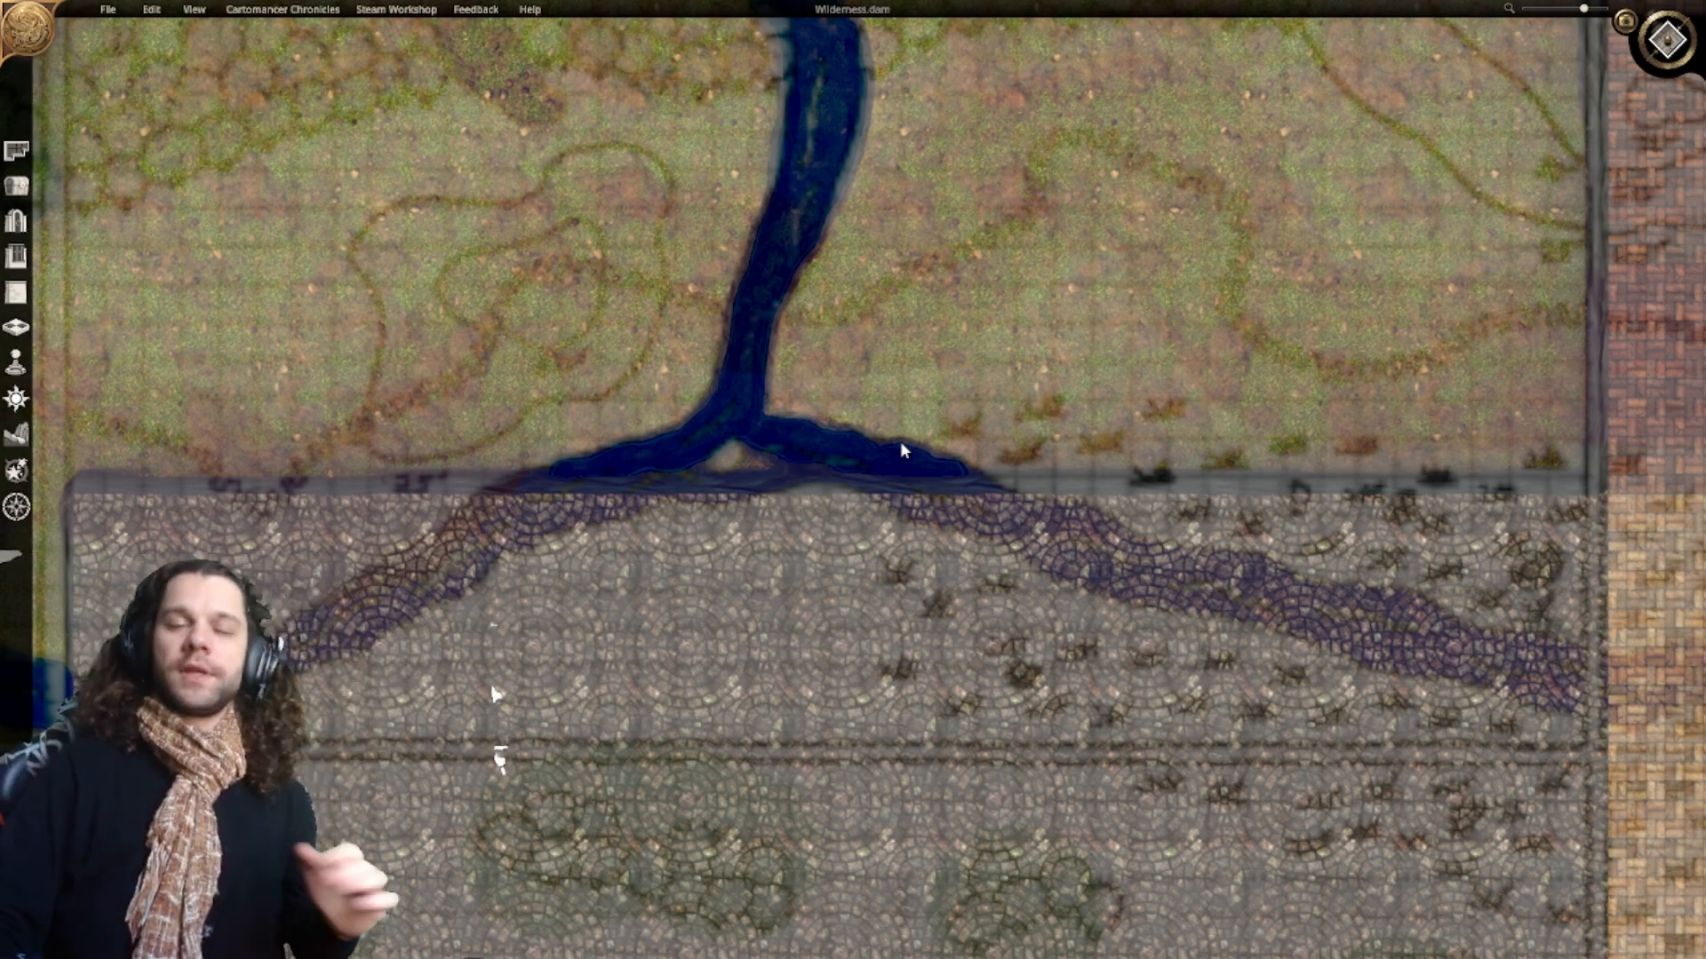
middle_drag(880, 374, 1011, 563)
scroll(1052, 455, up, 5)
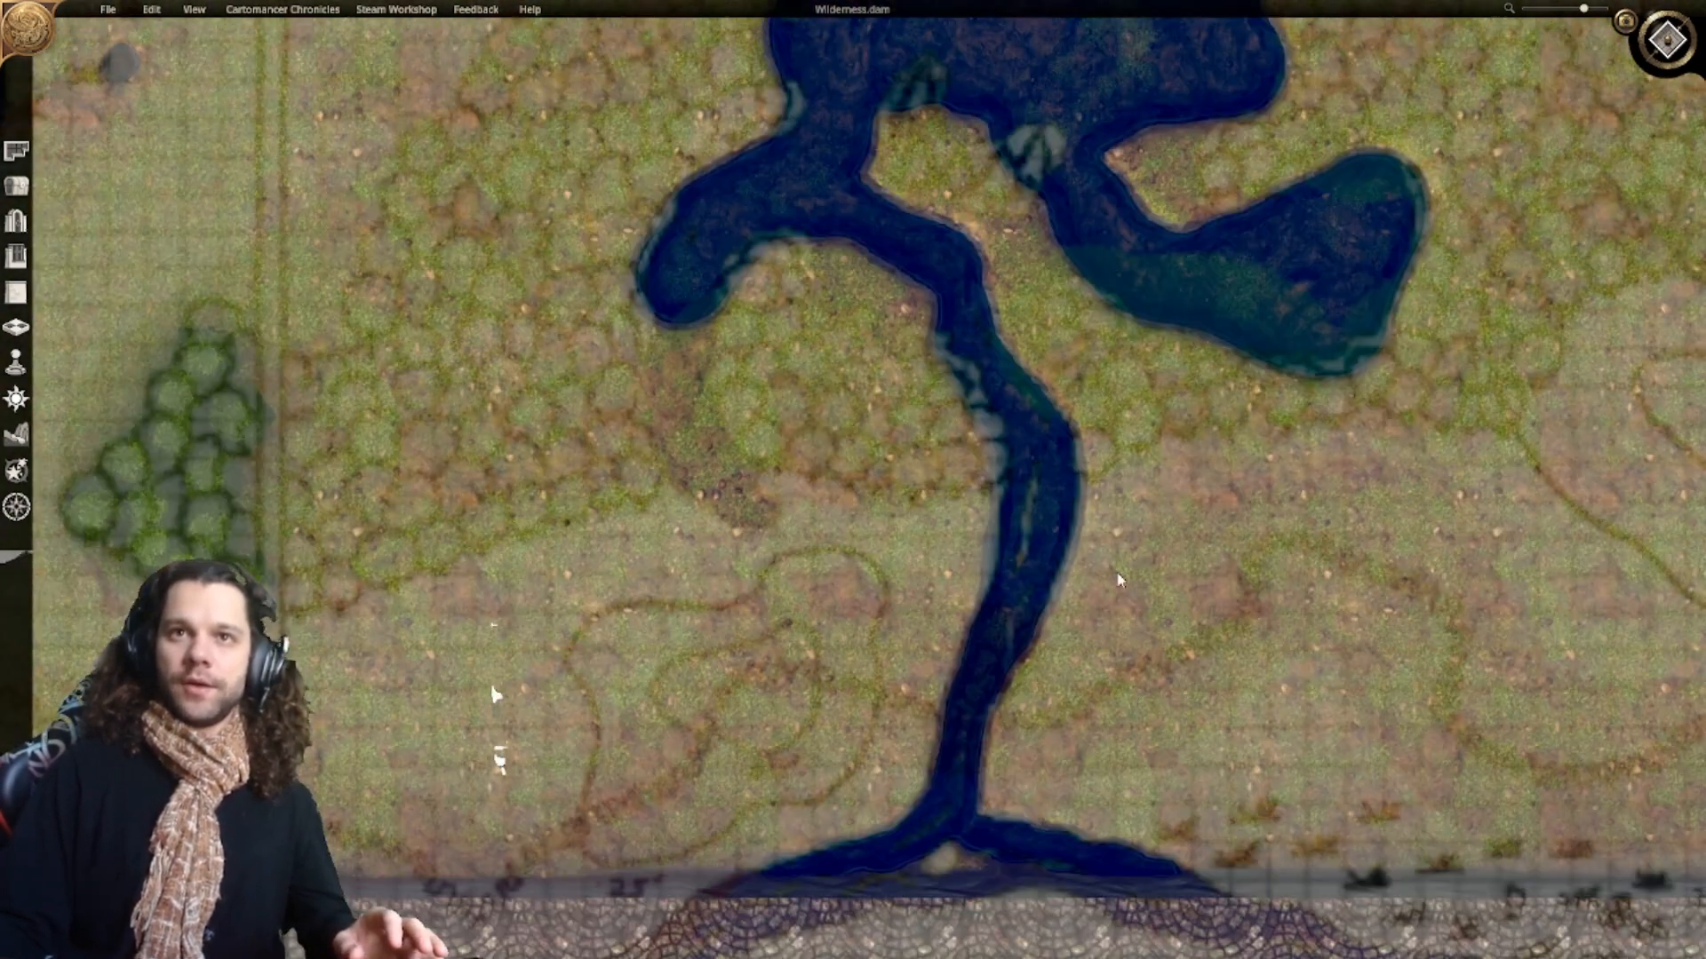
scroll(977, 524, down, 4)
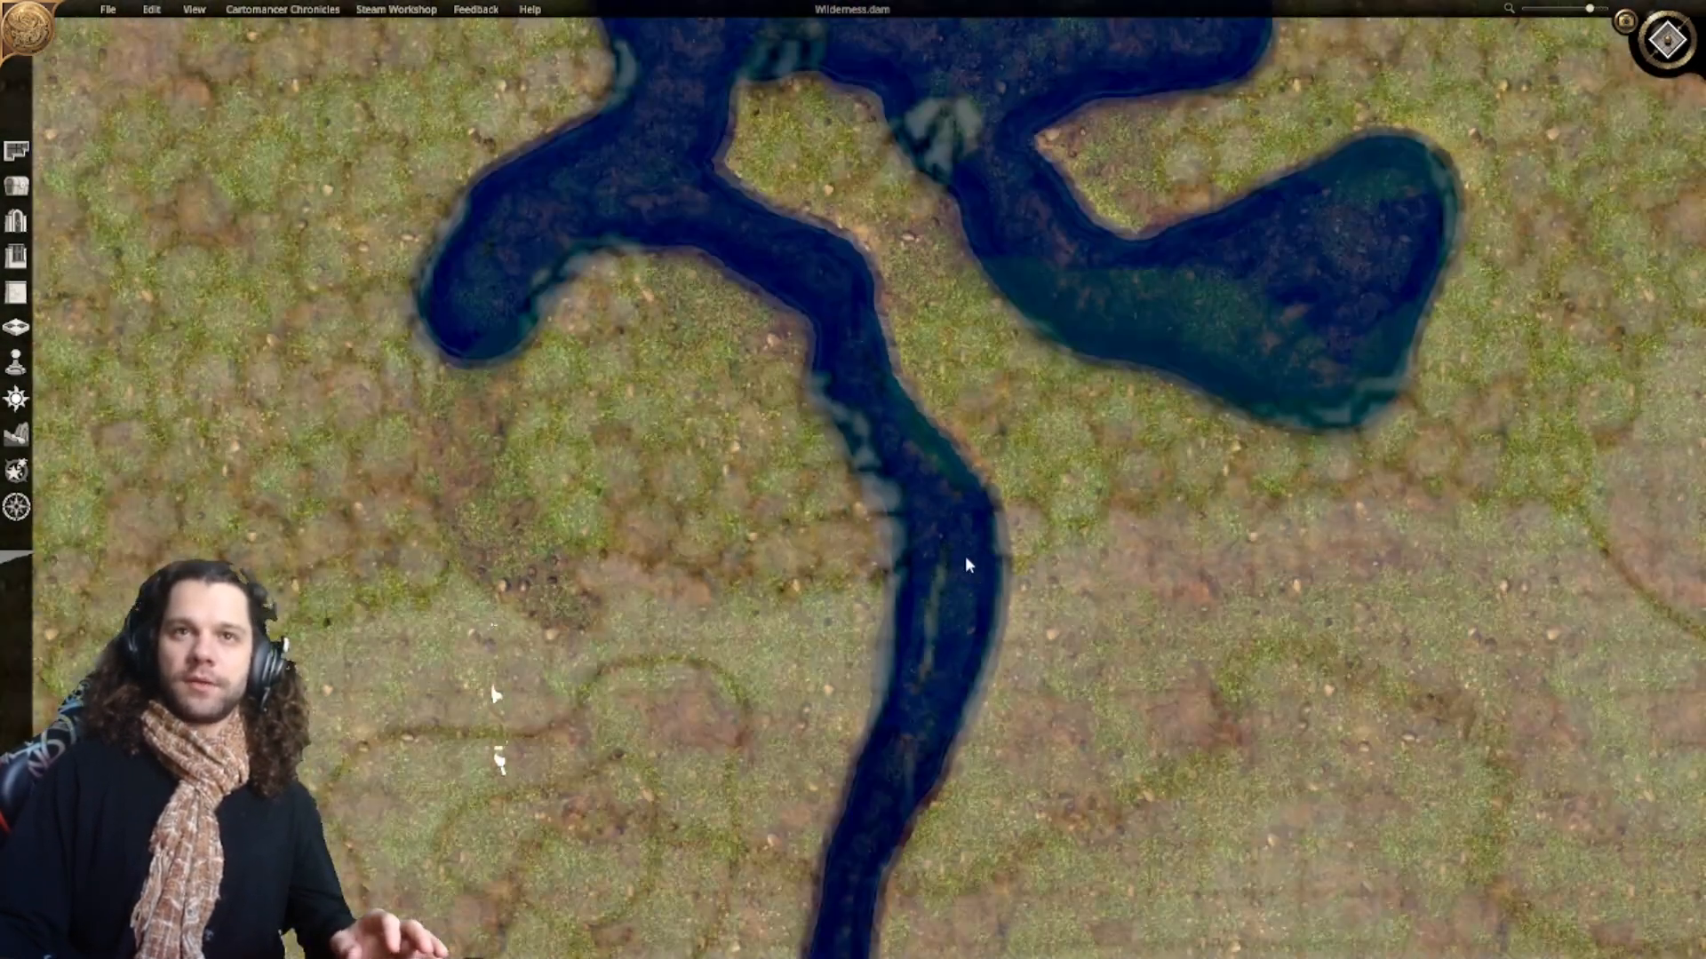
click(16, 434)
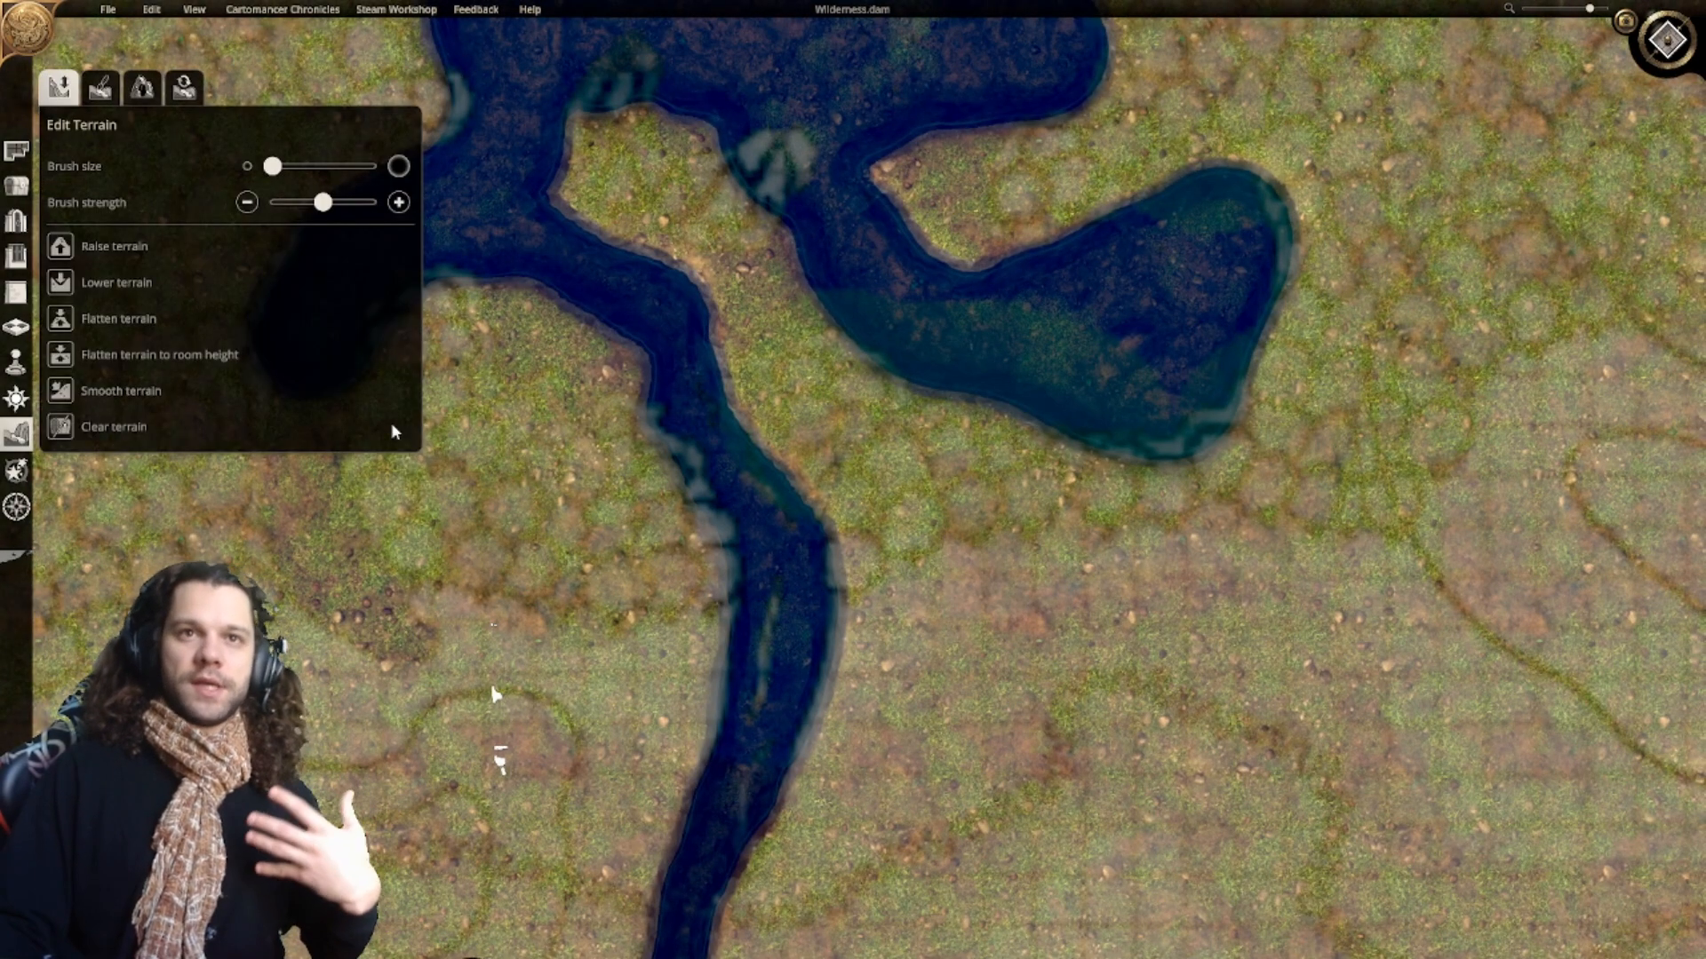
right_drag(696, 549, 780, 570)
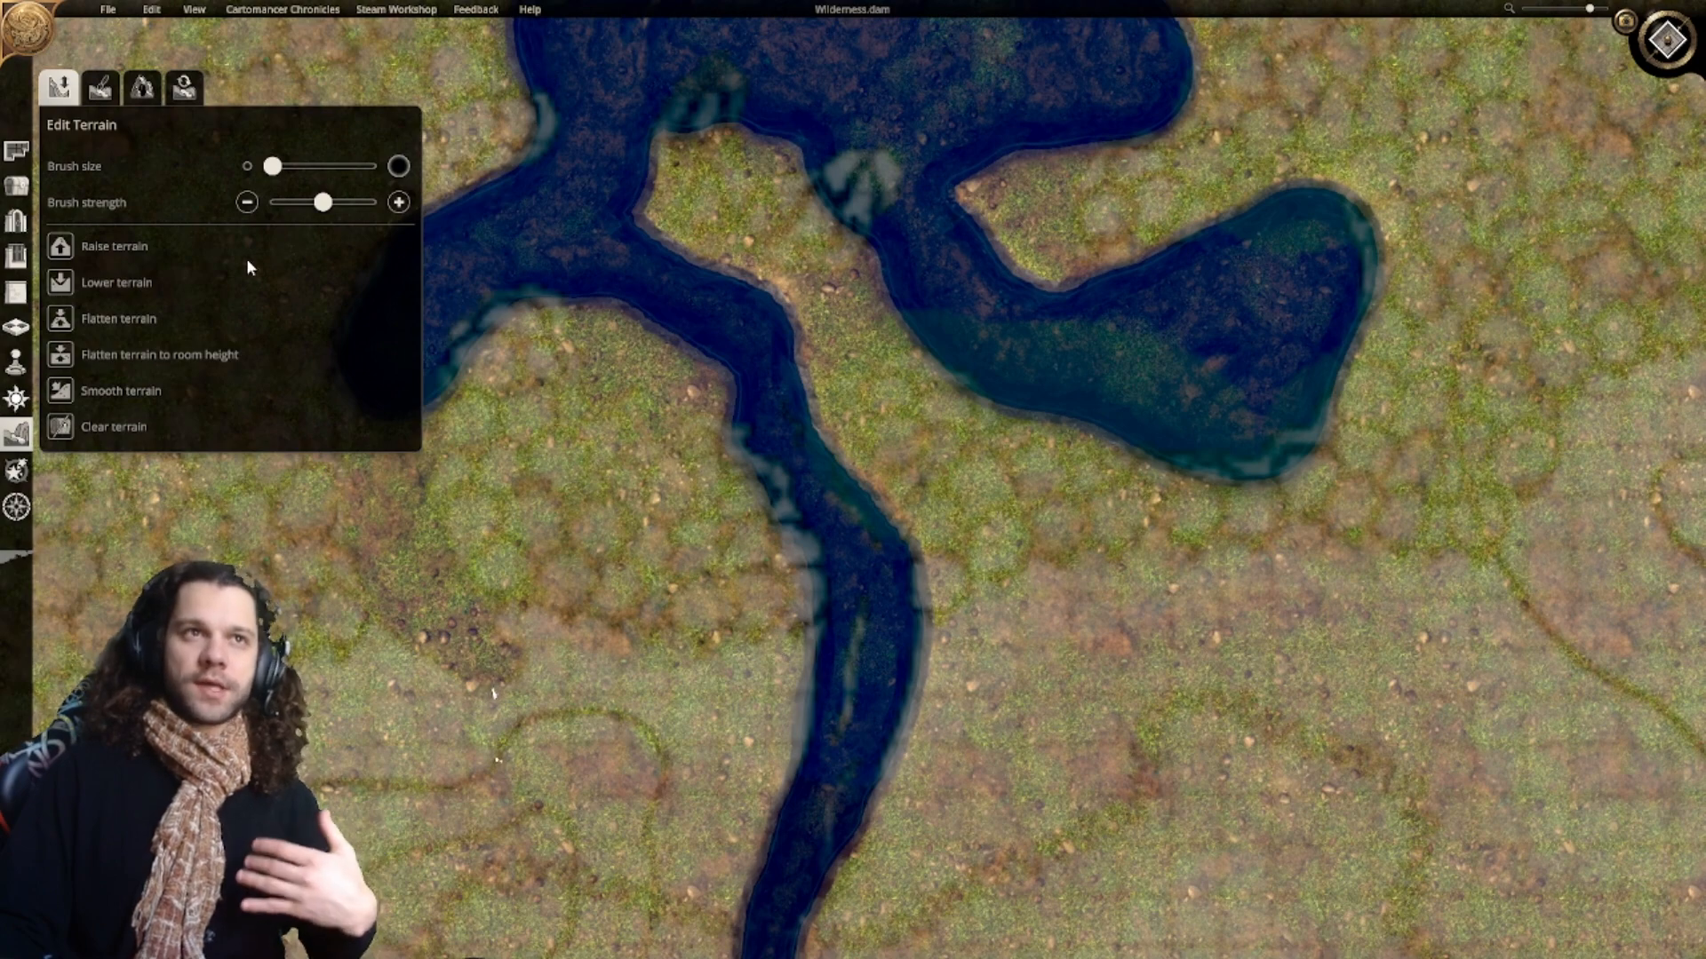
click(60, 318)
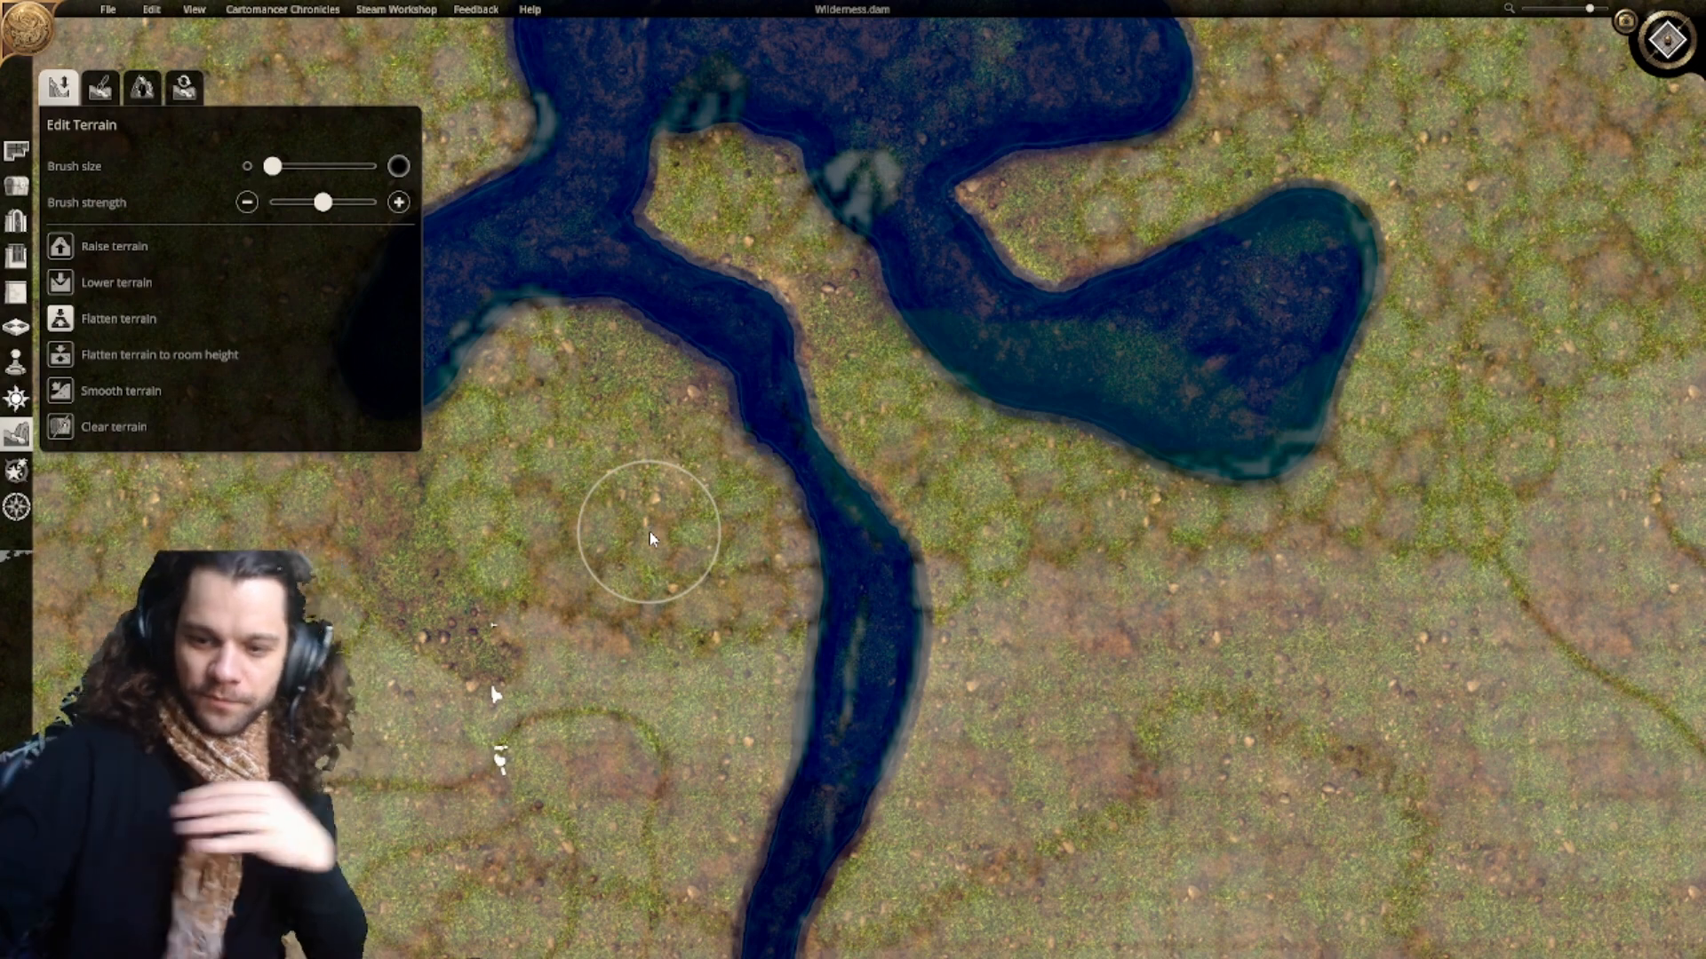
right_drag(700, 481, 903, 487)
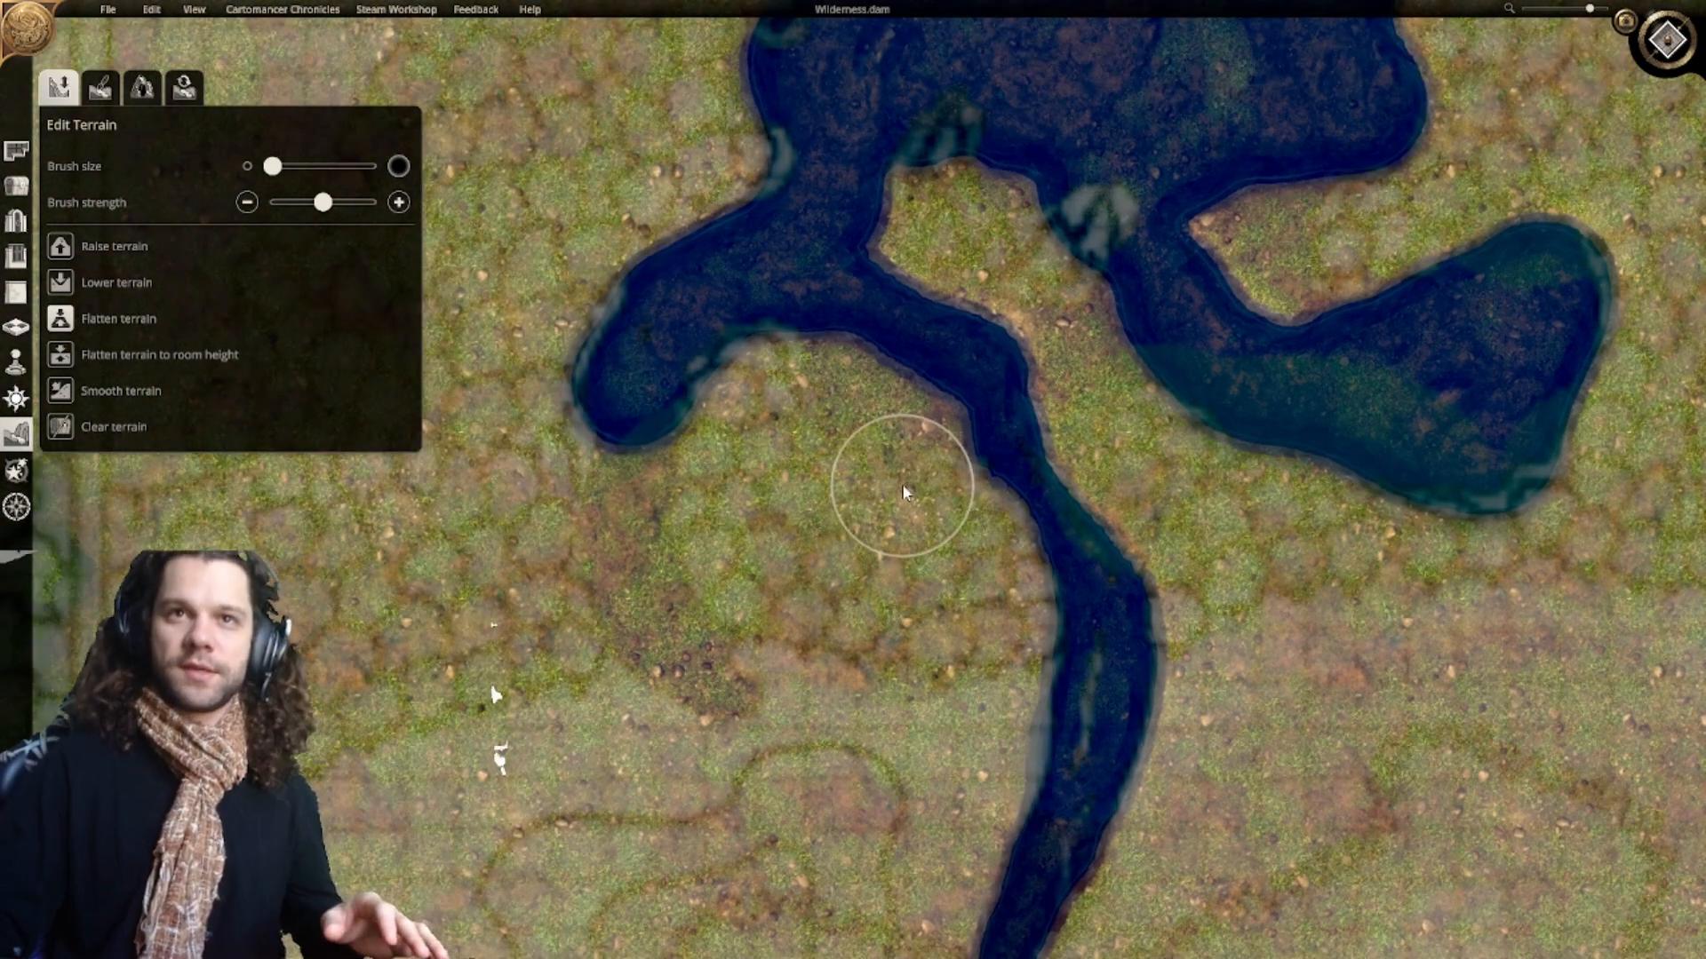
scroll(904, 485, down, 2)
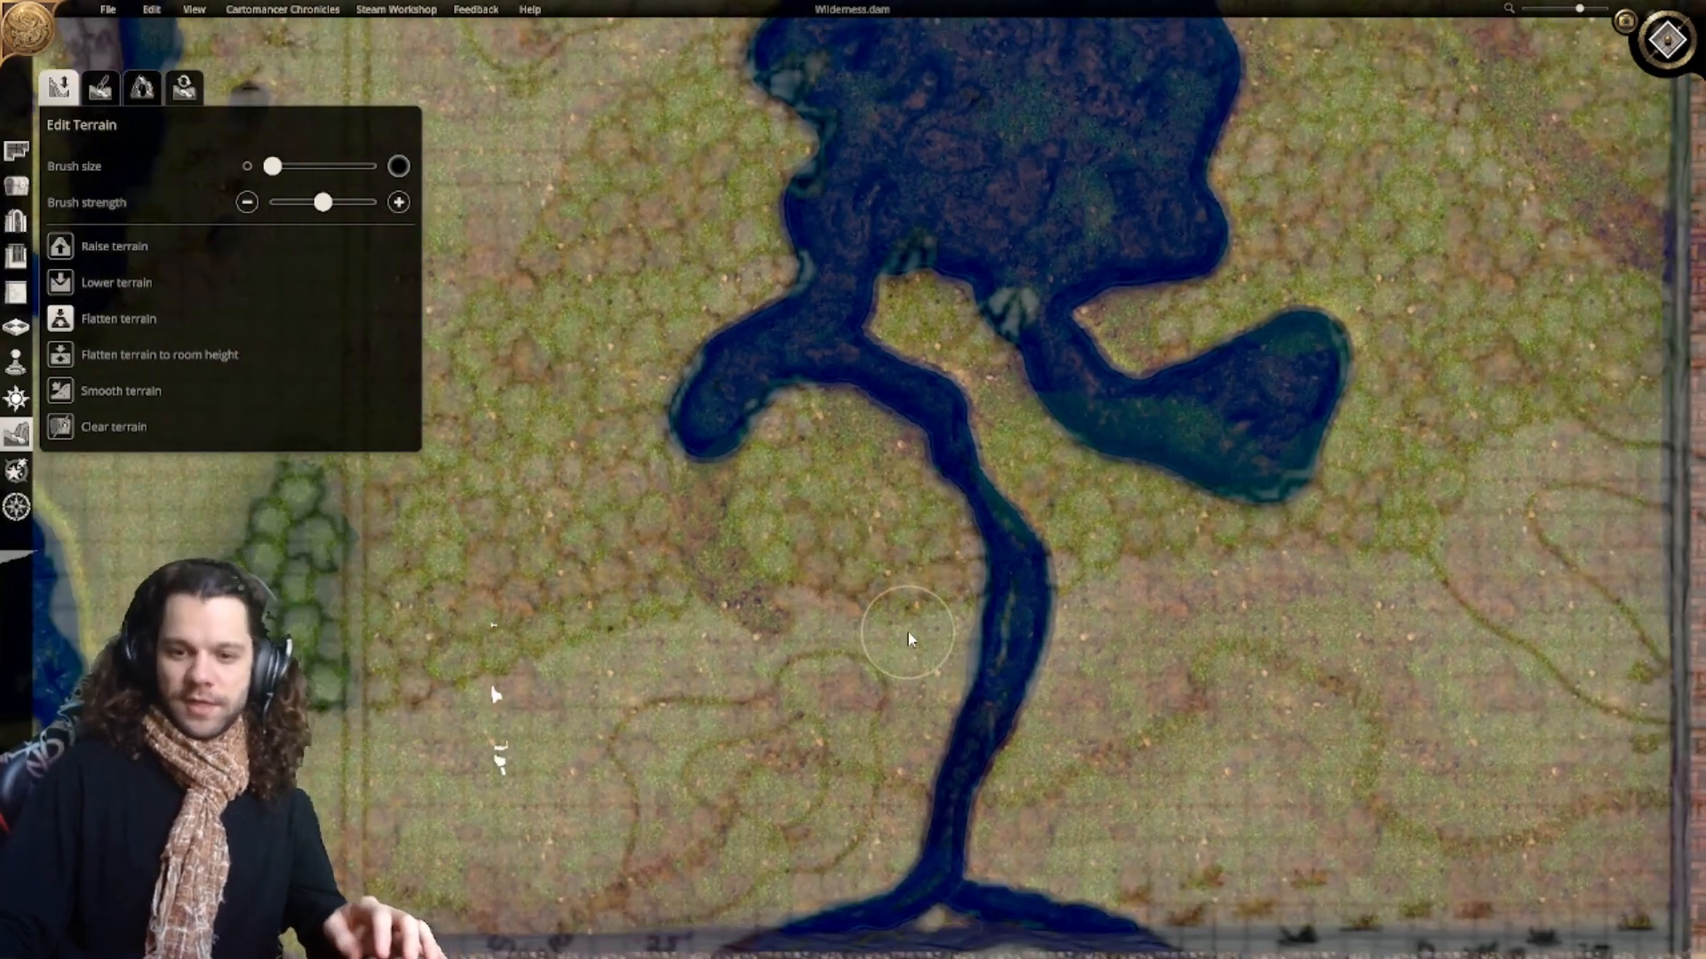
scroll(909, 639, up, 5)
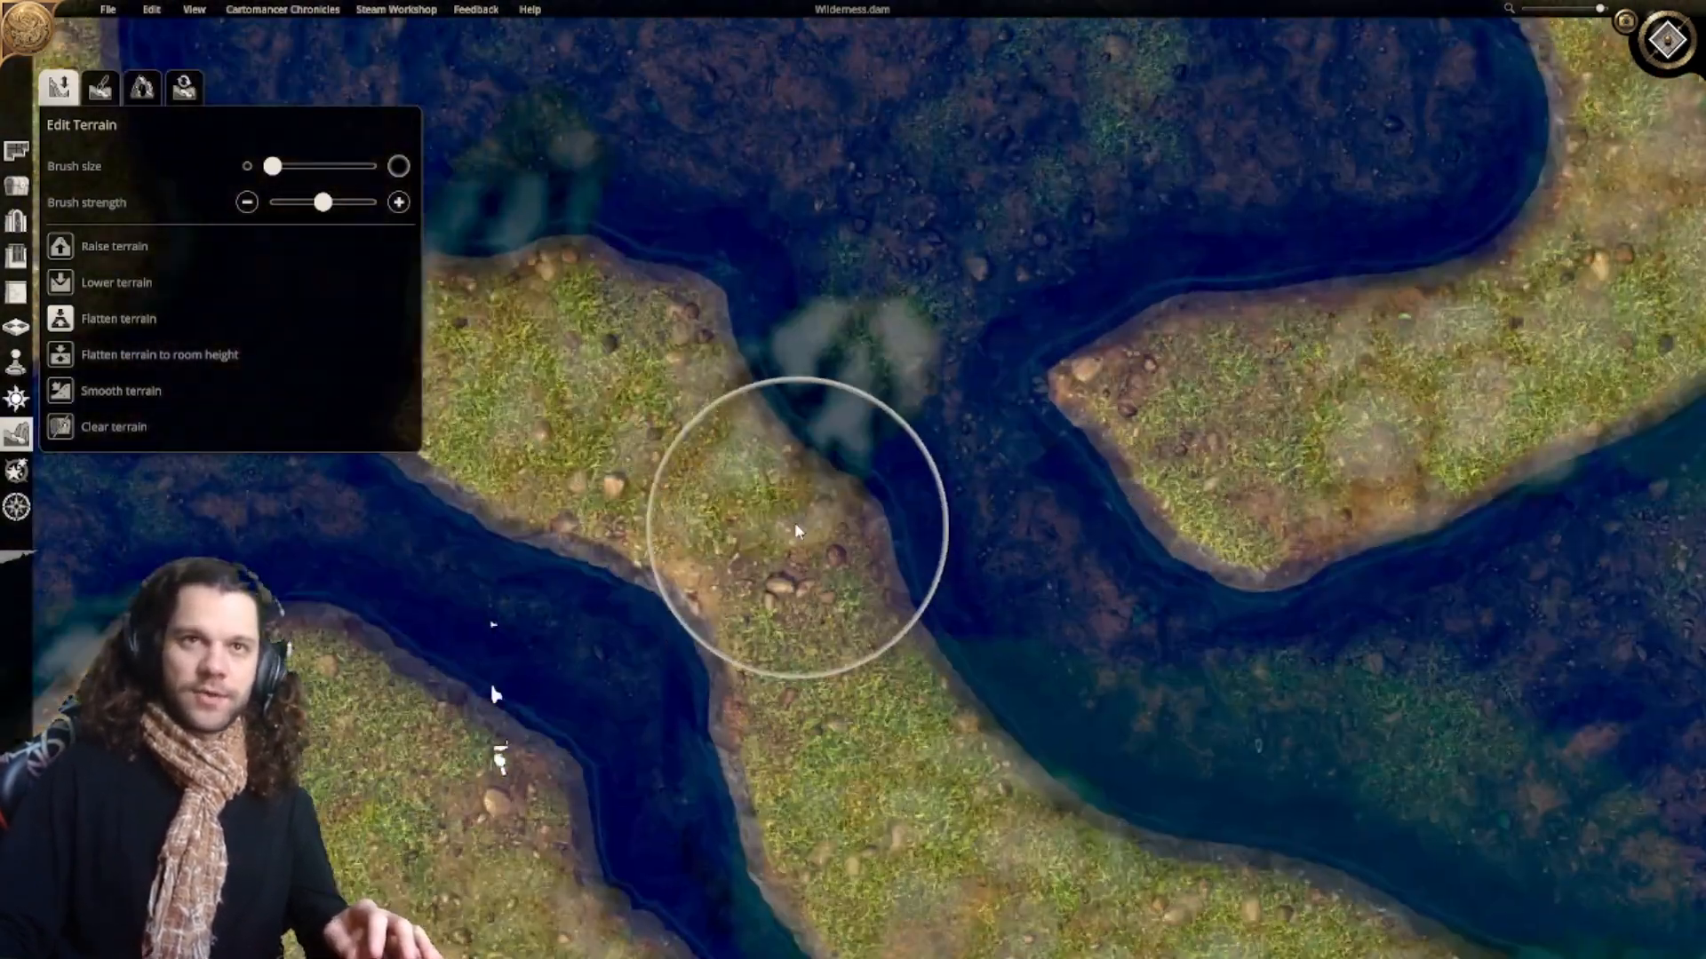
scroll(797, 531, down, 2)
mouse_move(684, 421)
mouse_down()
mouse_move(722, 462)
mouse_move(707, 462)
mouse_move(743, 348)
mouse_up()
mouse_move(918, 551)
mouse_down()
mouse_move(924, 485)
mouse_move(903, 556)
mouse_up()
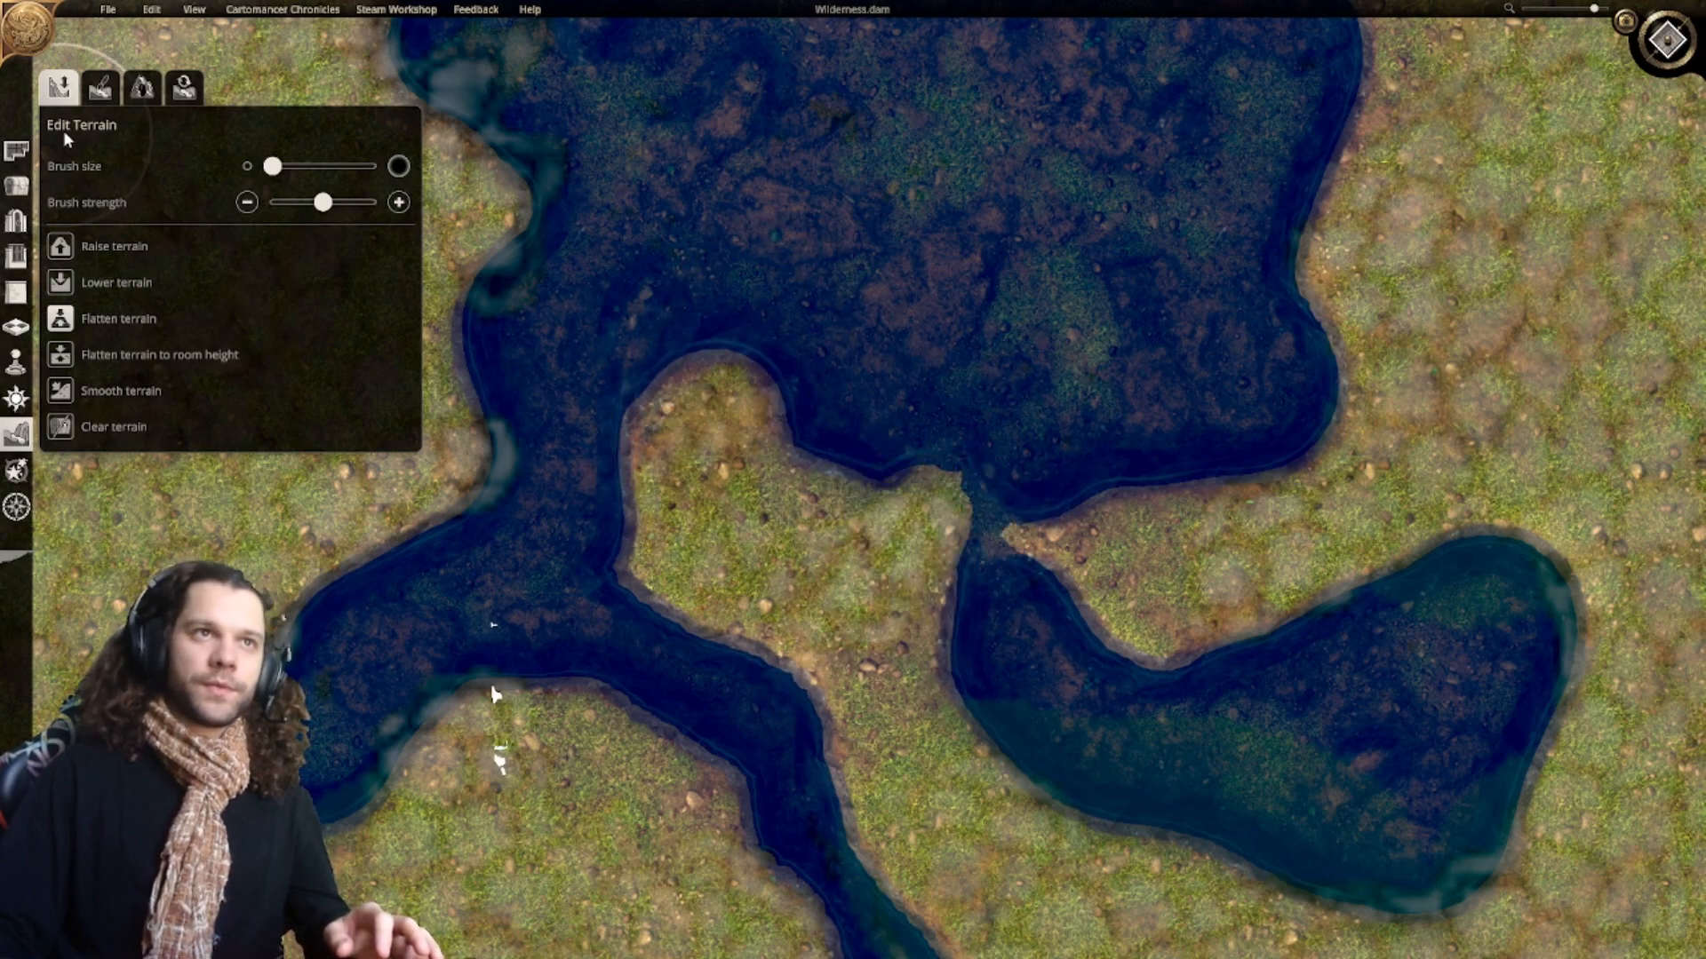
Step: Paint water over the inlet's neck and along the lake's southern shore, reshaping the small peninsula's banks
click(100, 86)
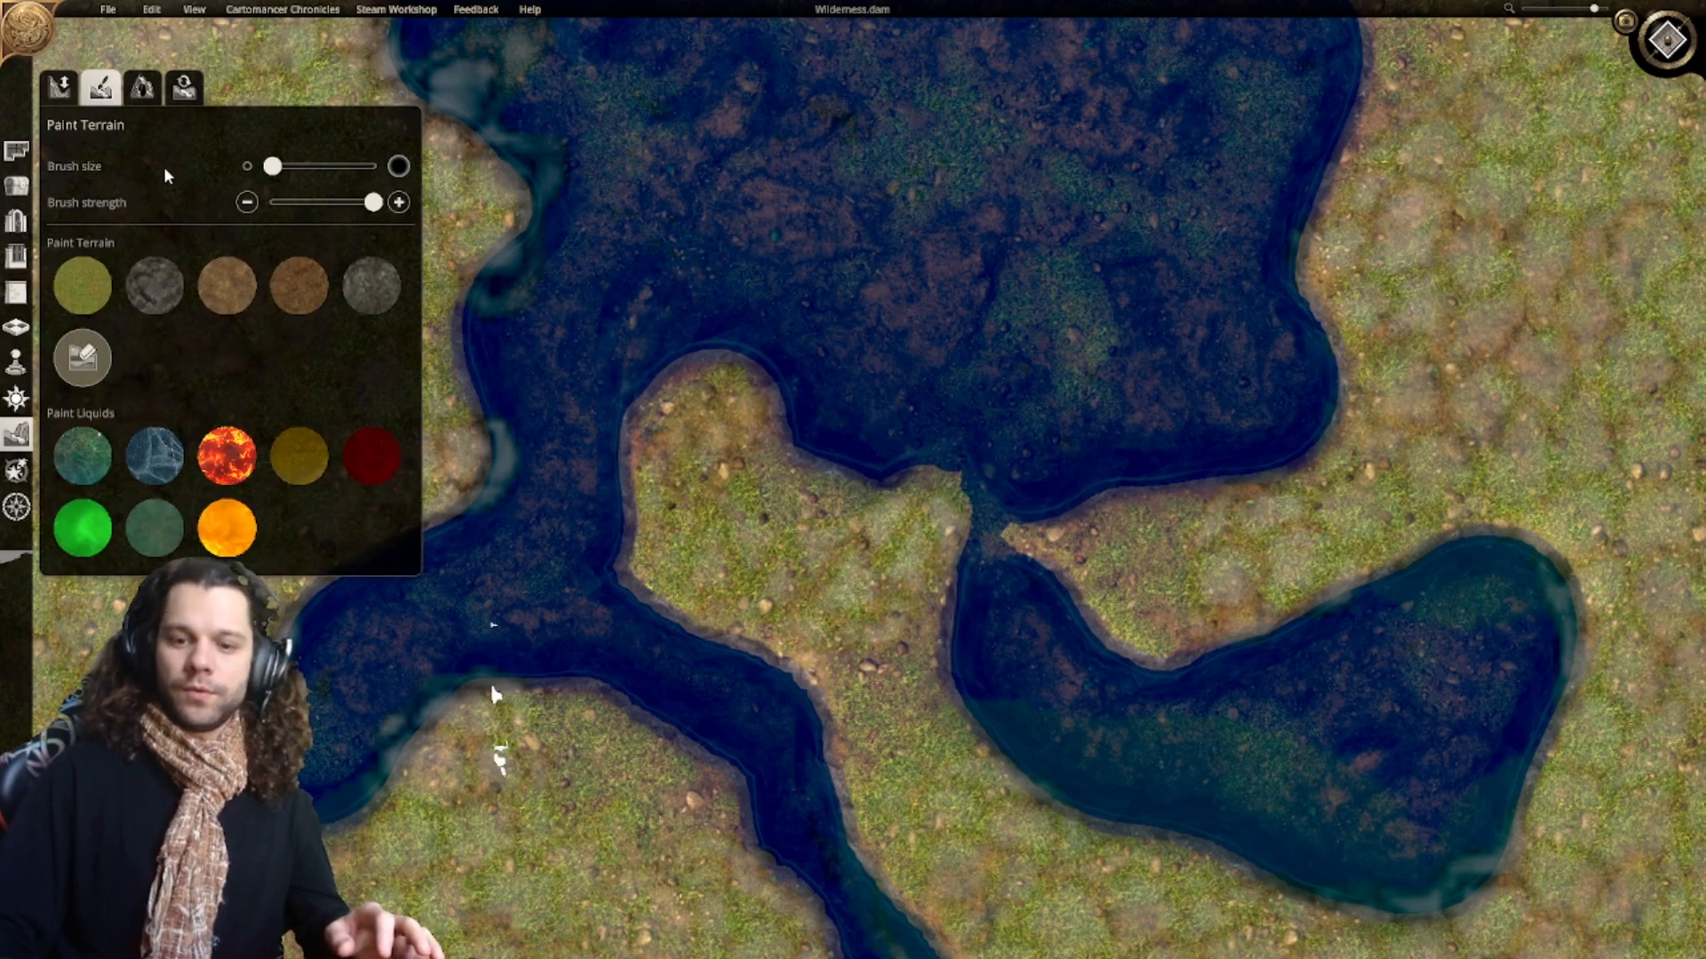
click(92, 465)
mouse_move(1023, 511)
mouse_down()
mouse_move(1026, 547)
mouse_move(1034, 484)
mouse_up()
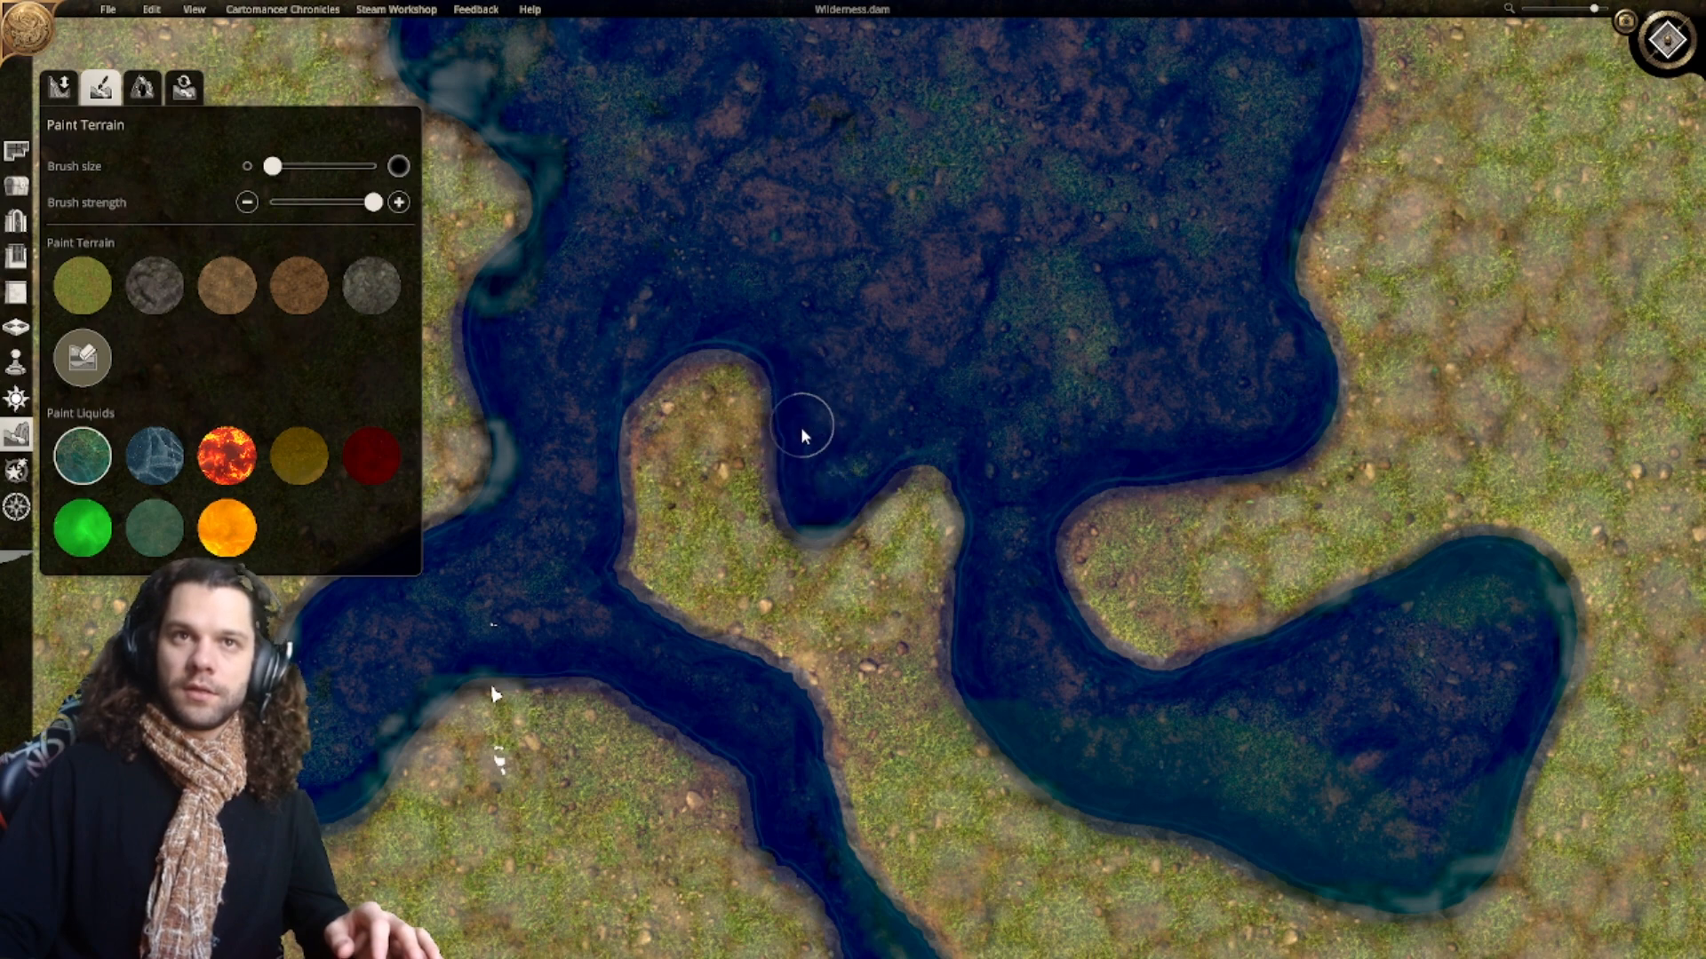
drag(626, 393, 611, 480)
scroll(610, 604, down, 3)
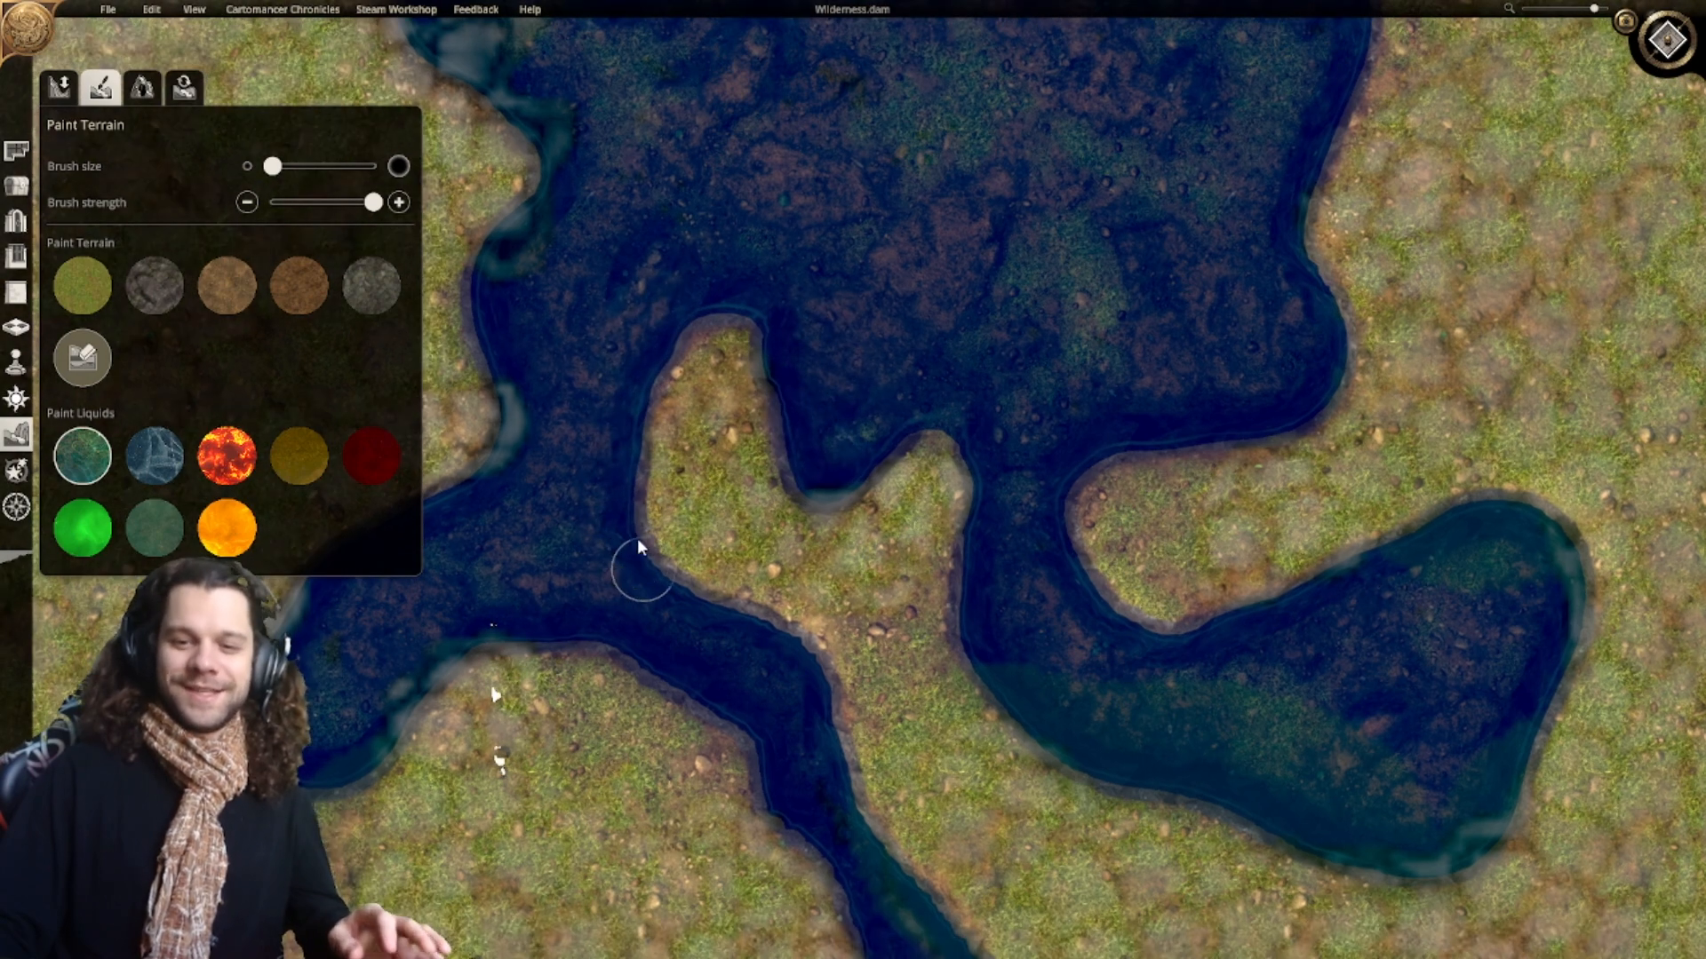
scroll(746, 551, up, 3)
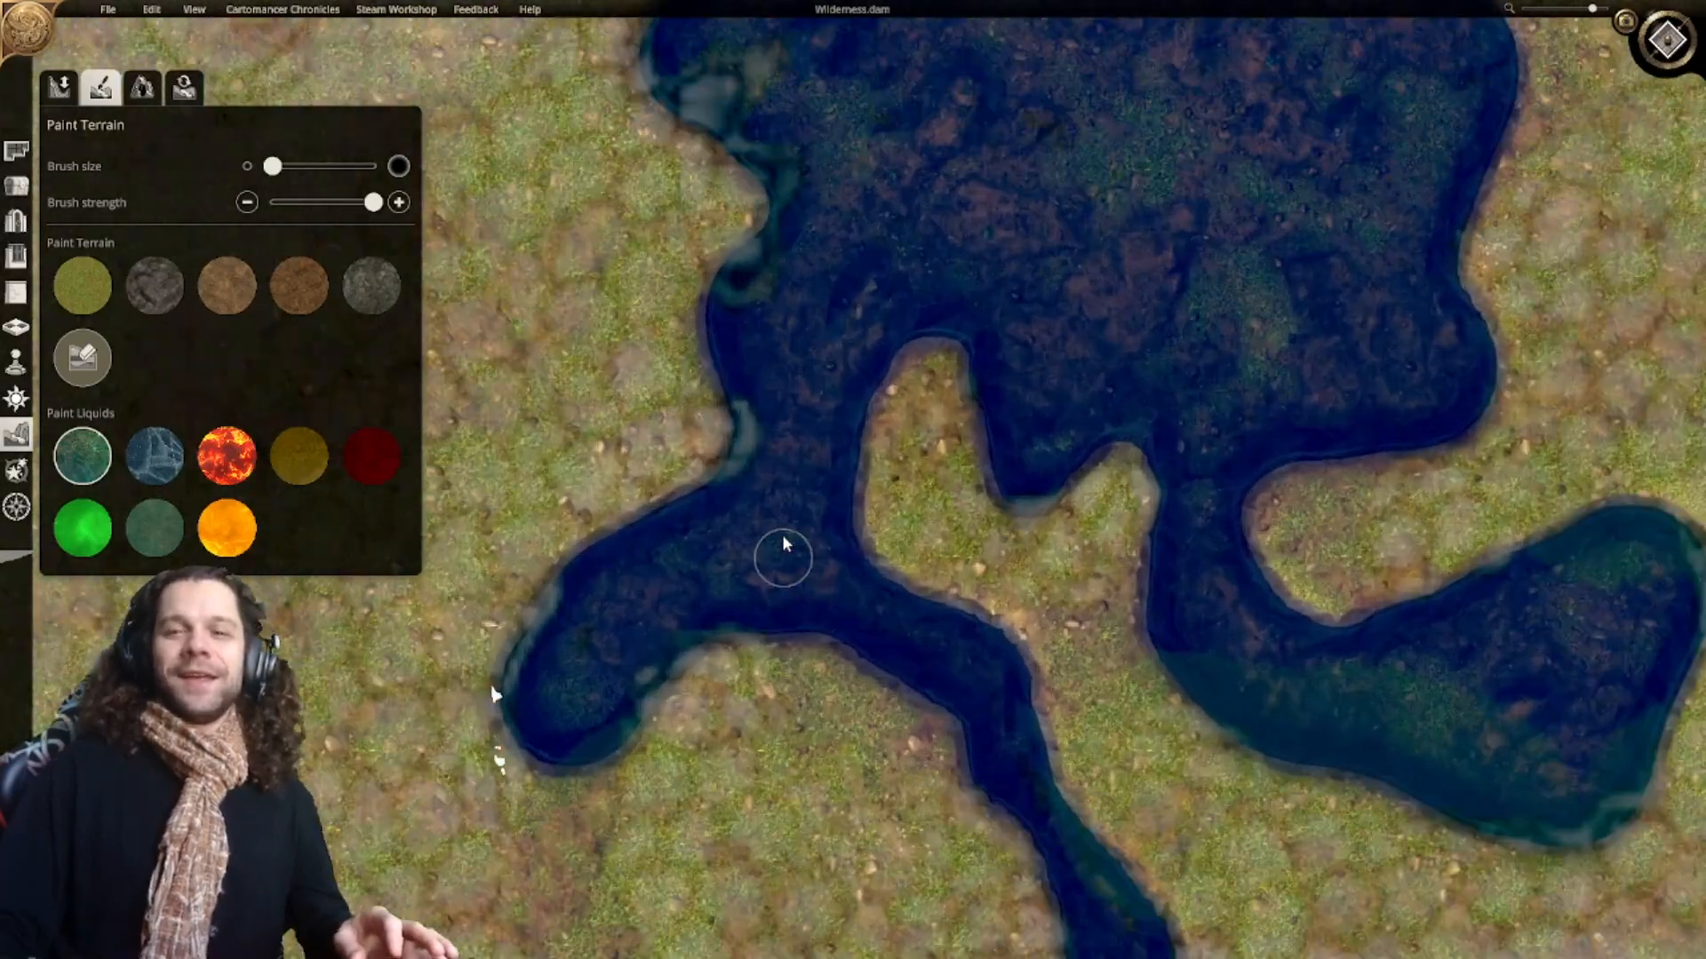
scroll(835, 547, up, 3)
scroll(826, 522, down, 3)
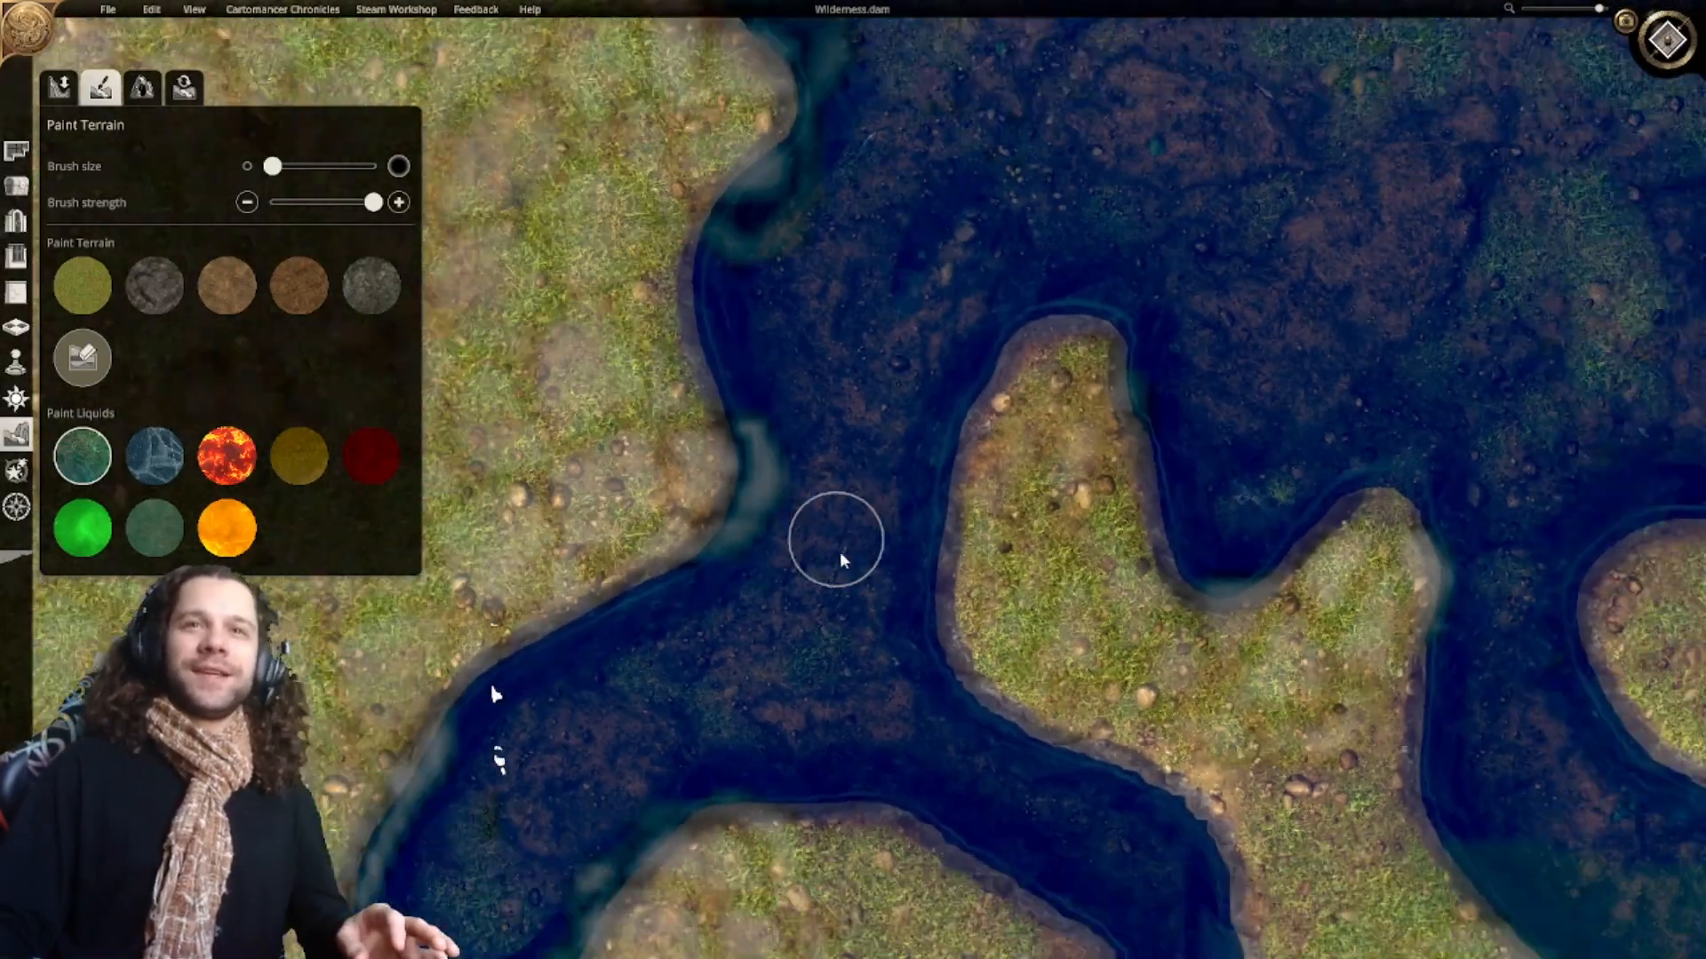
scroll(841, 537, up, 3)
right_drag(809, 531, 724, 540)
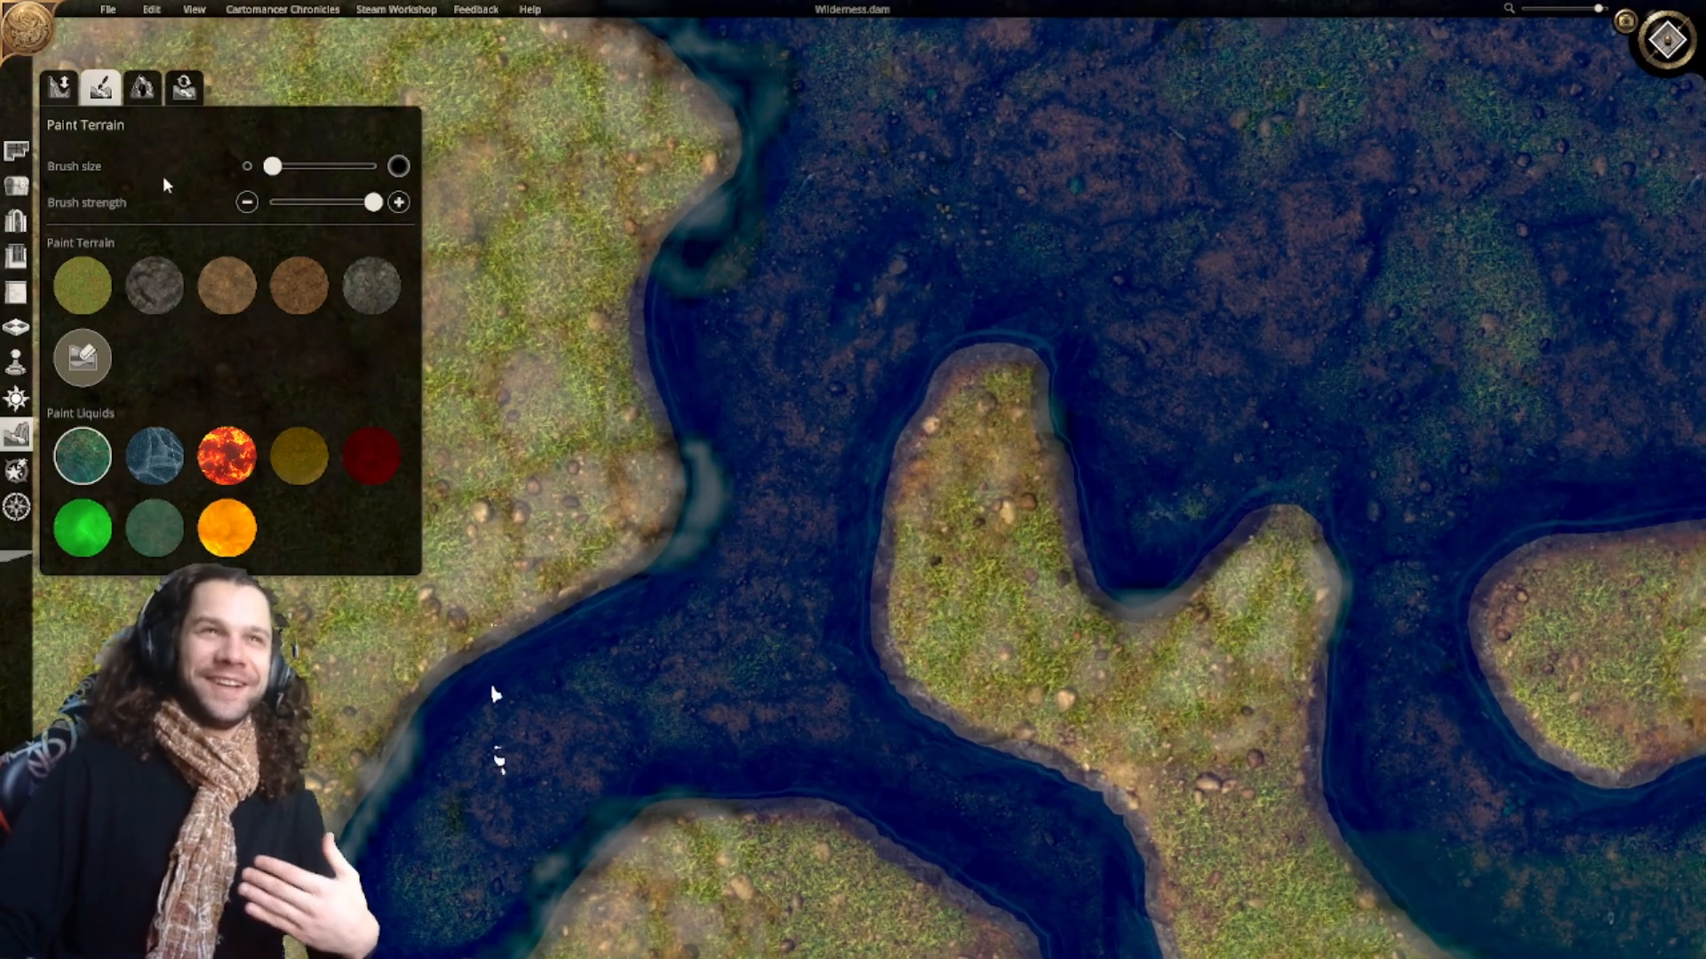
right_drag(503, 425, 688, 357)
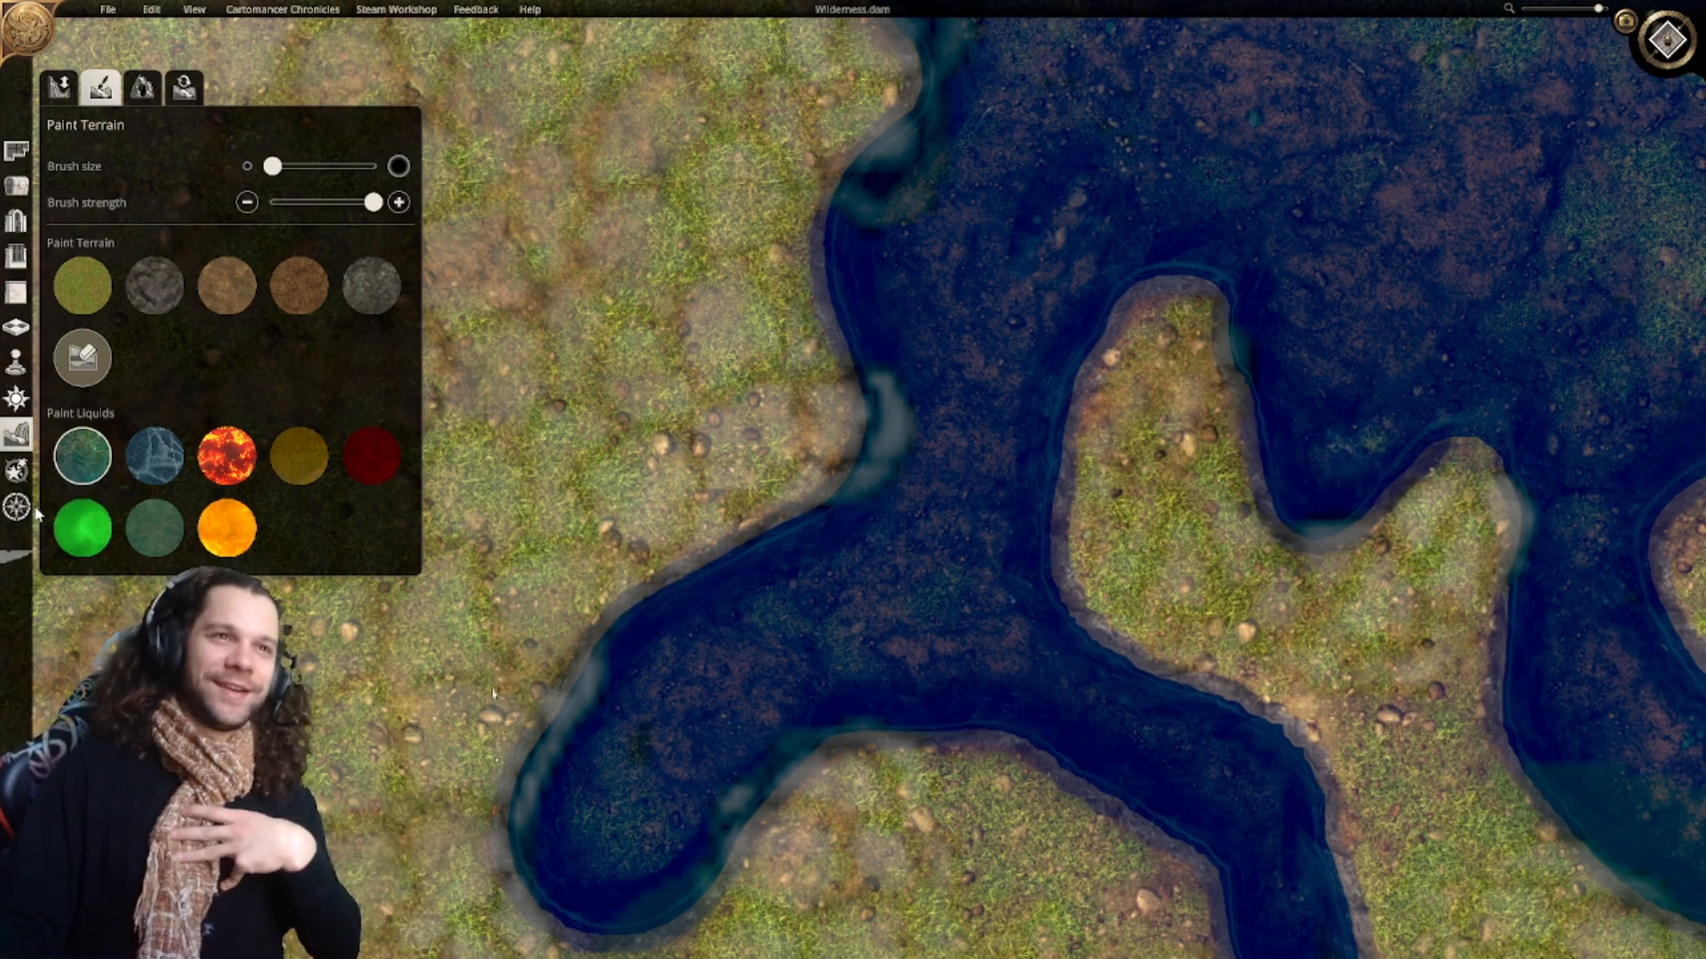
Step: Flatten the terrain along the lake's southwestern shore, from the river neck up to the small western peninsula
click(67, 93)
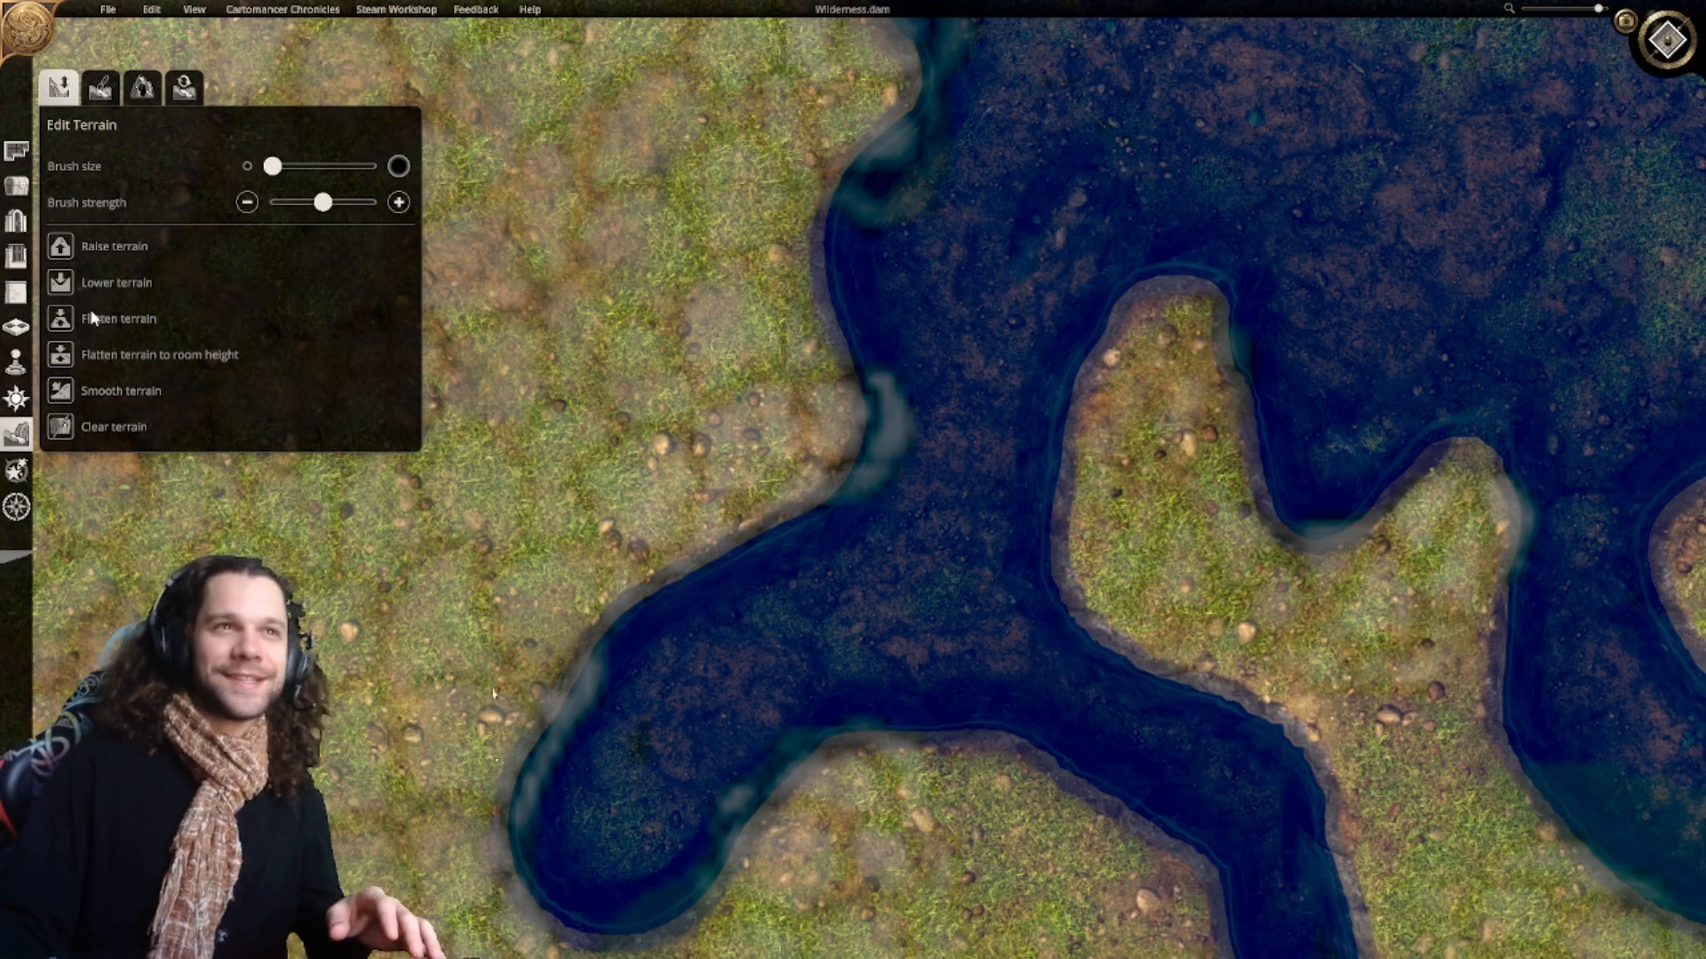
click(62, 320)
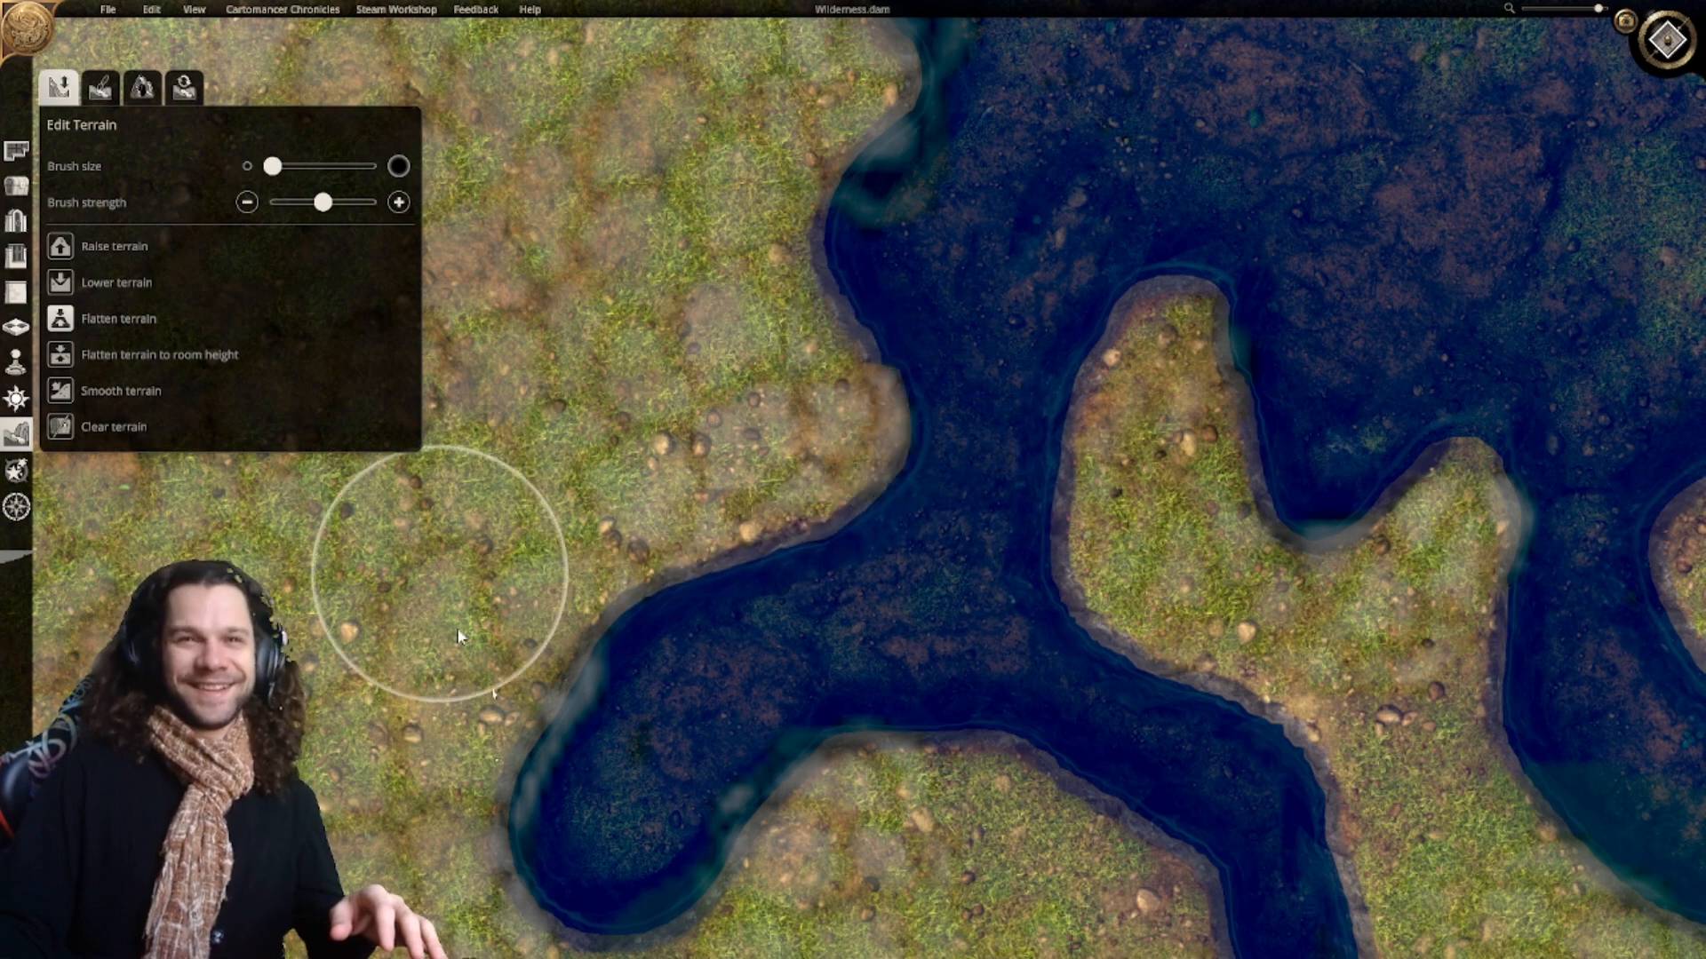
scroll(621, 611, down, 5)
scroll(716, 606, up, 5)
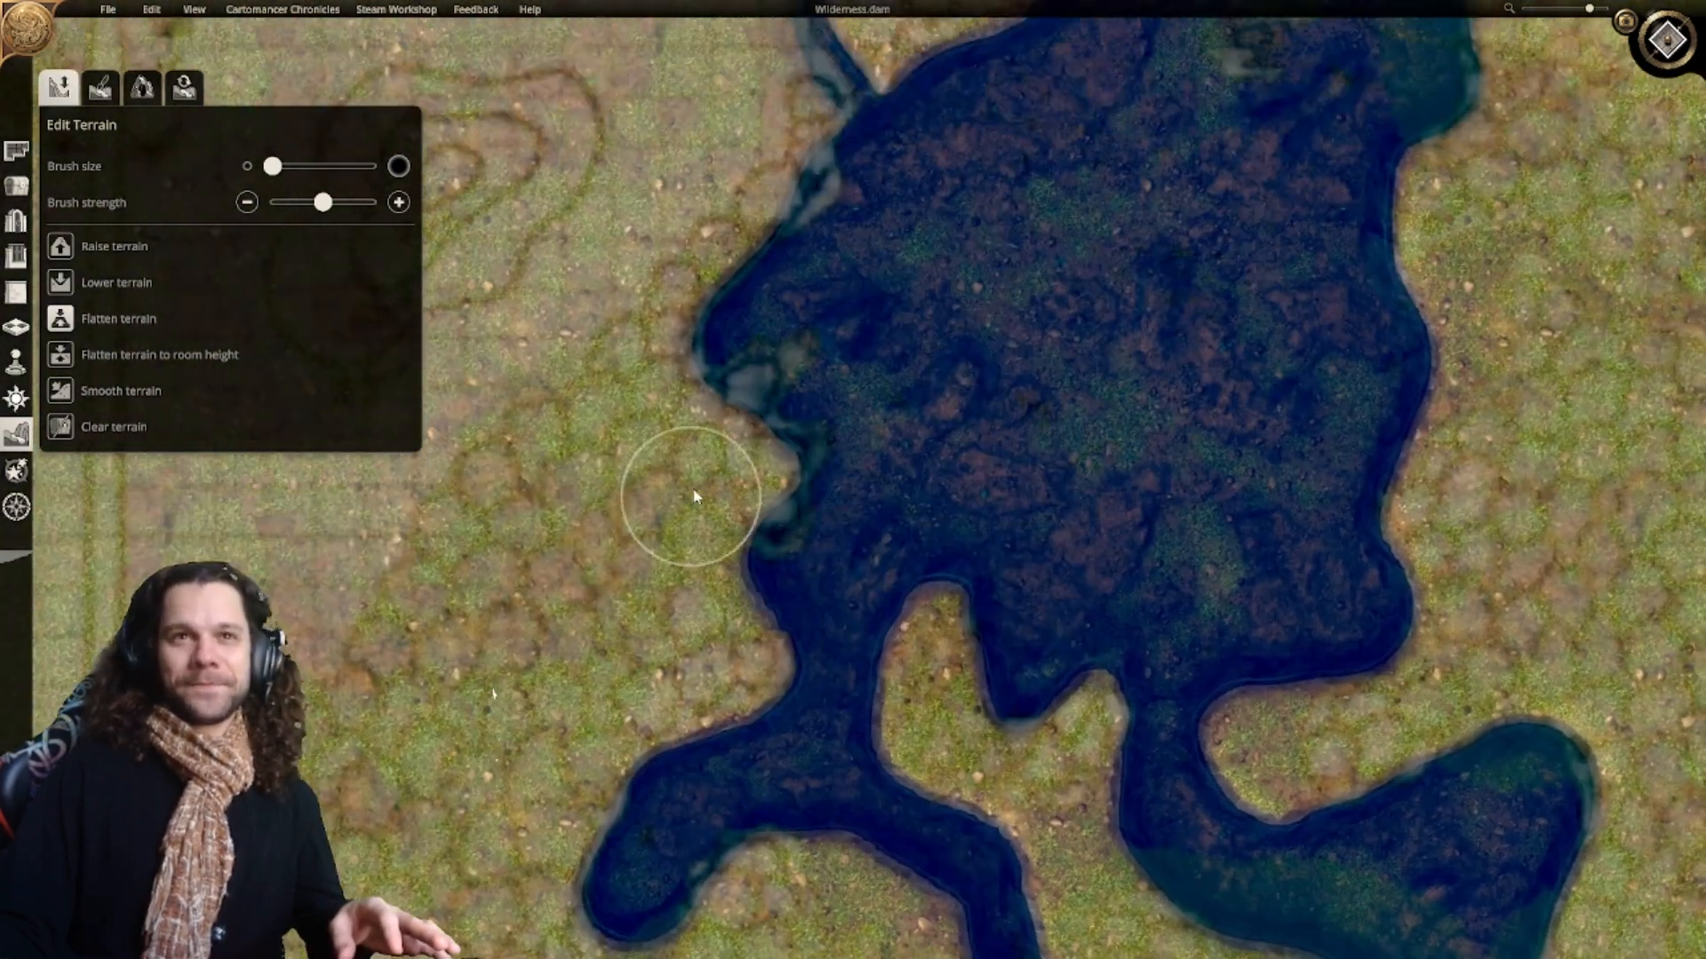
mouse_move(695, 494)
mouse_down()
mouse_move(750, 476)
mouse_move(793, 538)
mouse_move(749, 505)
mouse_up()
right_drag(758, 472, 755, 535)
drag(755, 531, 868, 493)
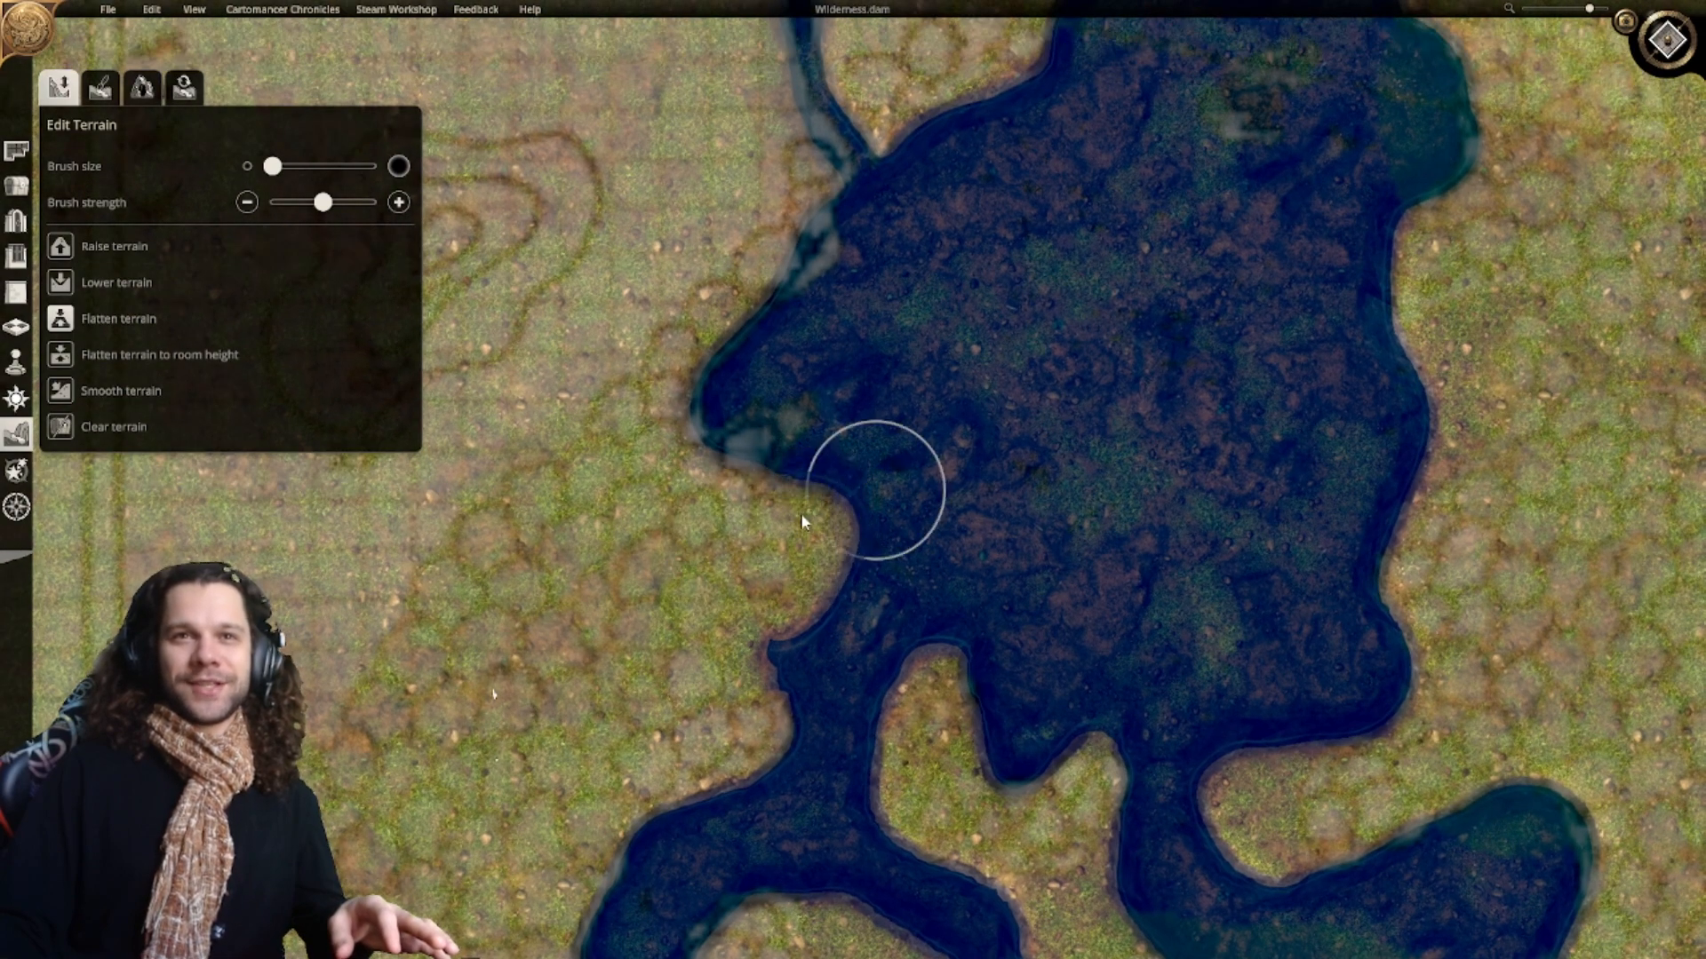
Step: Flatten the terrain around the lake's western inlet and along the bank up to the northern river mouth
right_drag(868, 493, 849, 505)
mouse_move(681, 523)
mouse_down()
mouse_move(706, 470)
mouse_move(915, 375)
mouse_up()
right_drag(835, 371, 782, 443)
drag(678, 293, 727, 359)
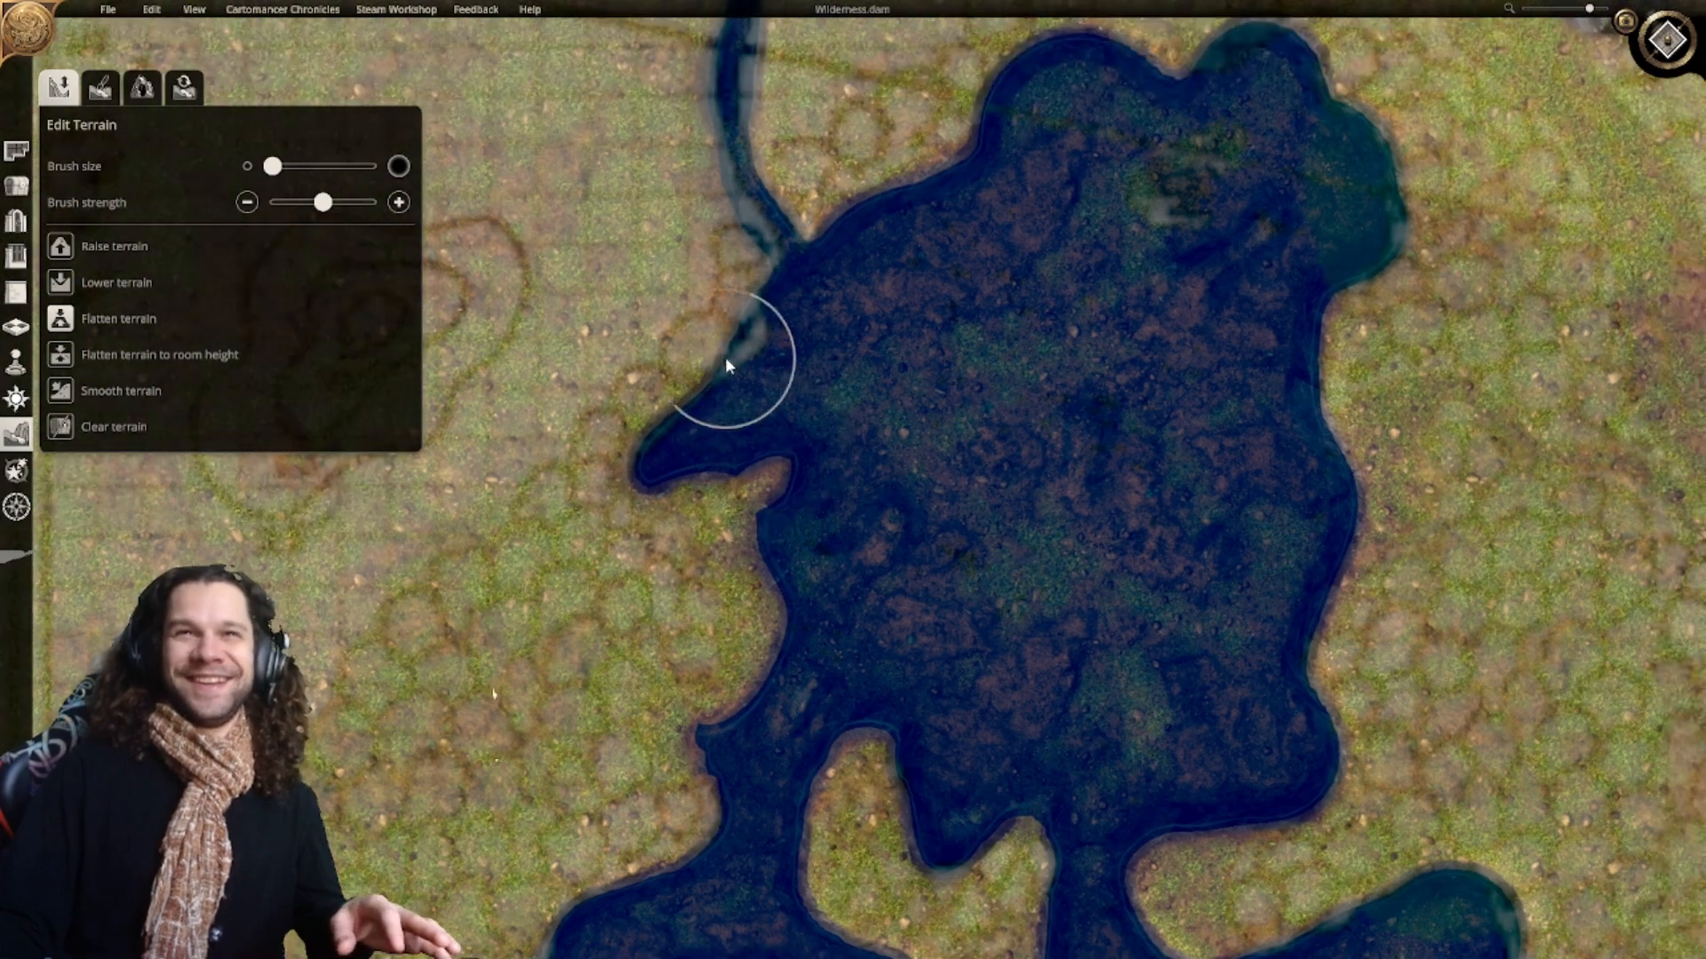
right_drag(727, 359, 839, 613)
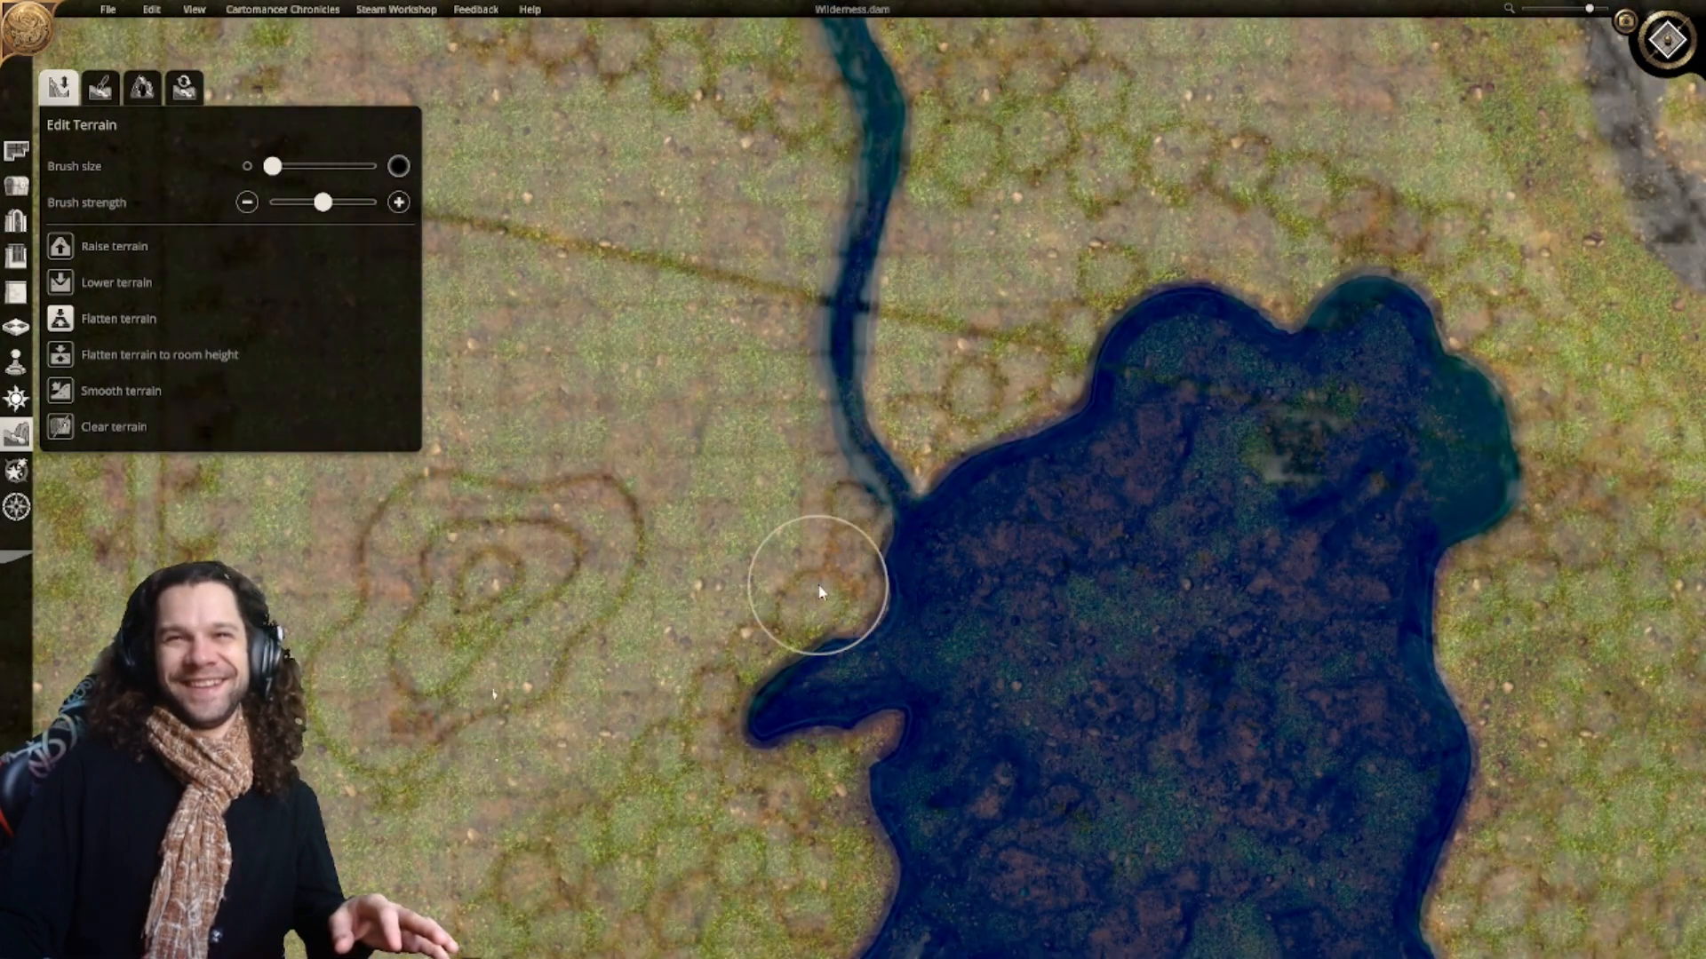
drag(818, 589, 822, 513)
right_drag(986, 734, 1038, 551)
scroll(1030, 525, up, 3)
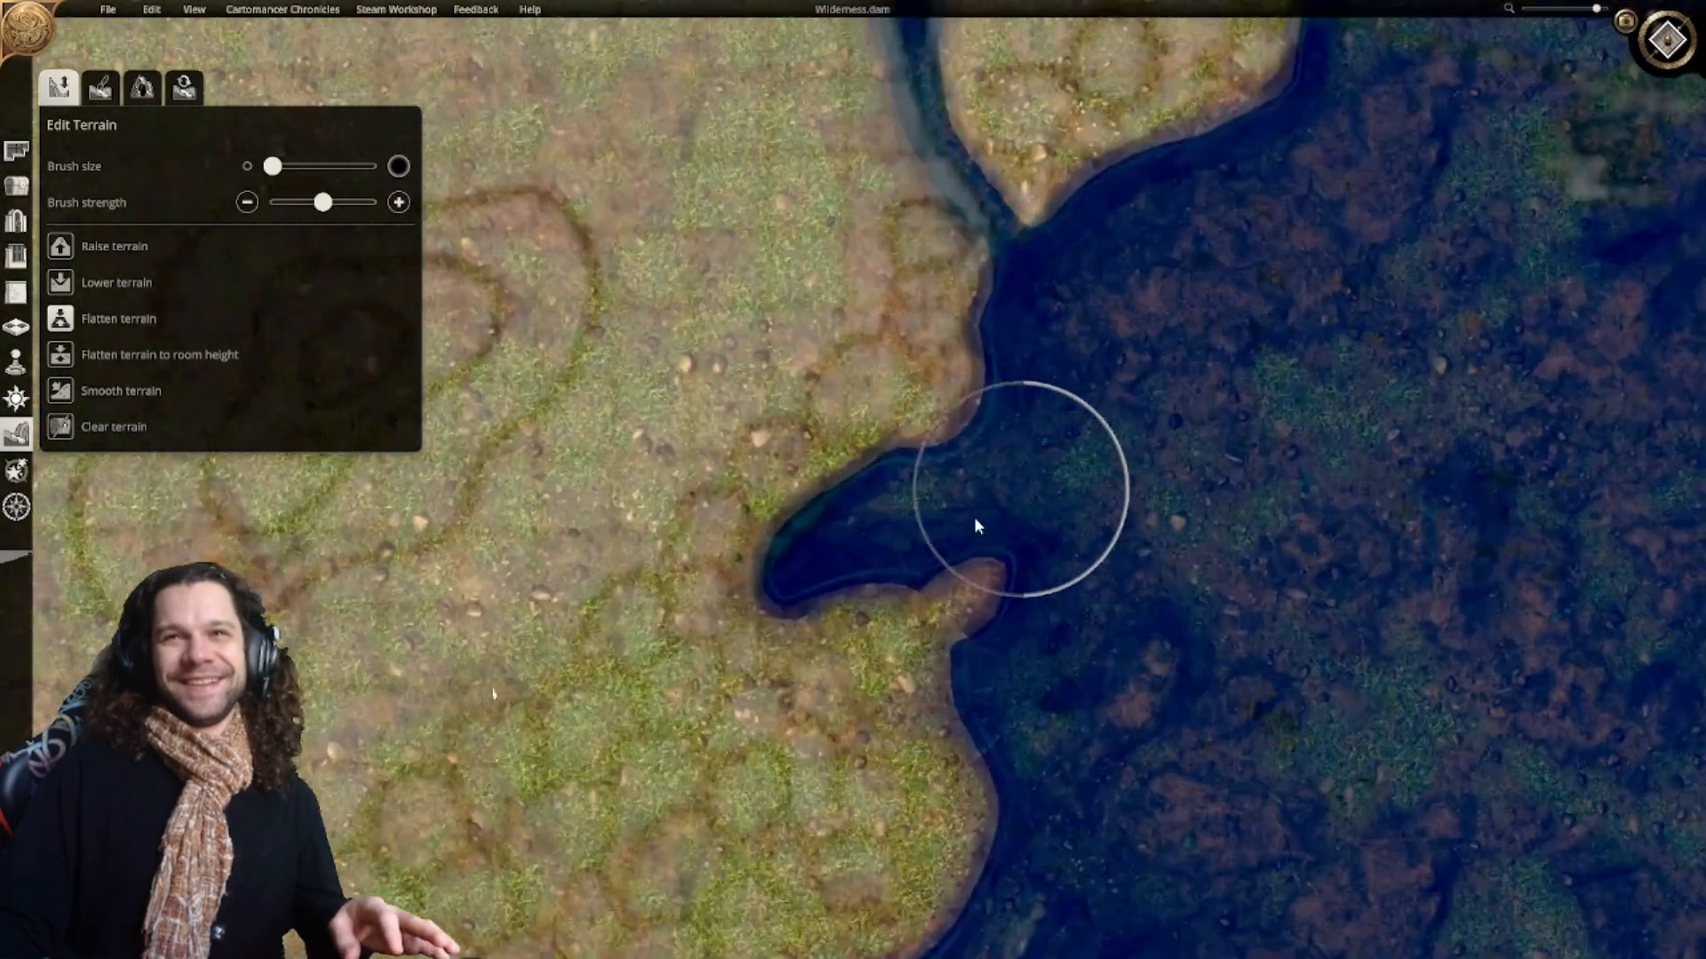
Step: Paint water along the lake's northwestern shore between the western inlet and the northern river mouth
click(100, 86)
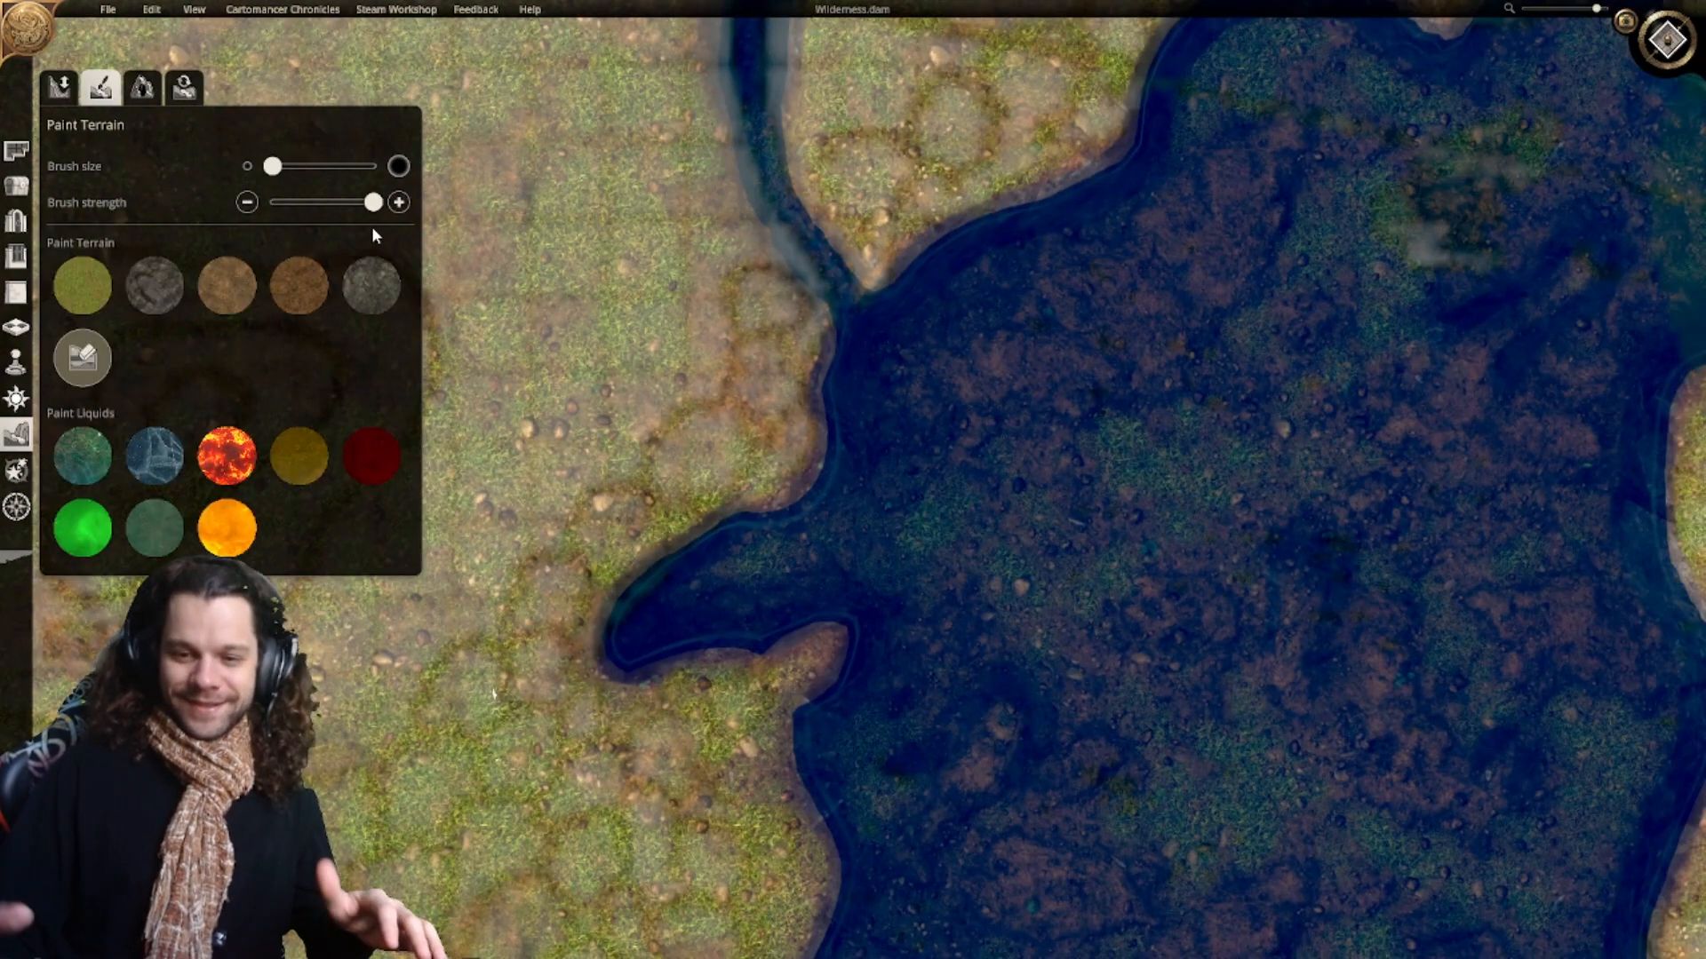
click(82, 455)
mouse_move(748, 547)
mouse_down()
mouse_move(847, 478)
mouse_move(845, 436)
mouse_up()
right_drag(850, 388, 855, 582)
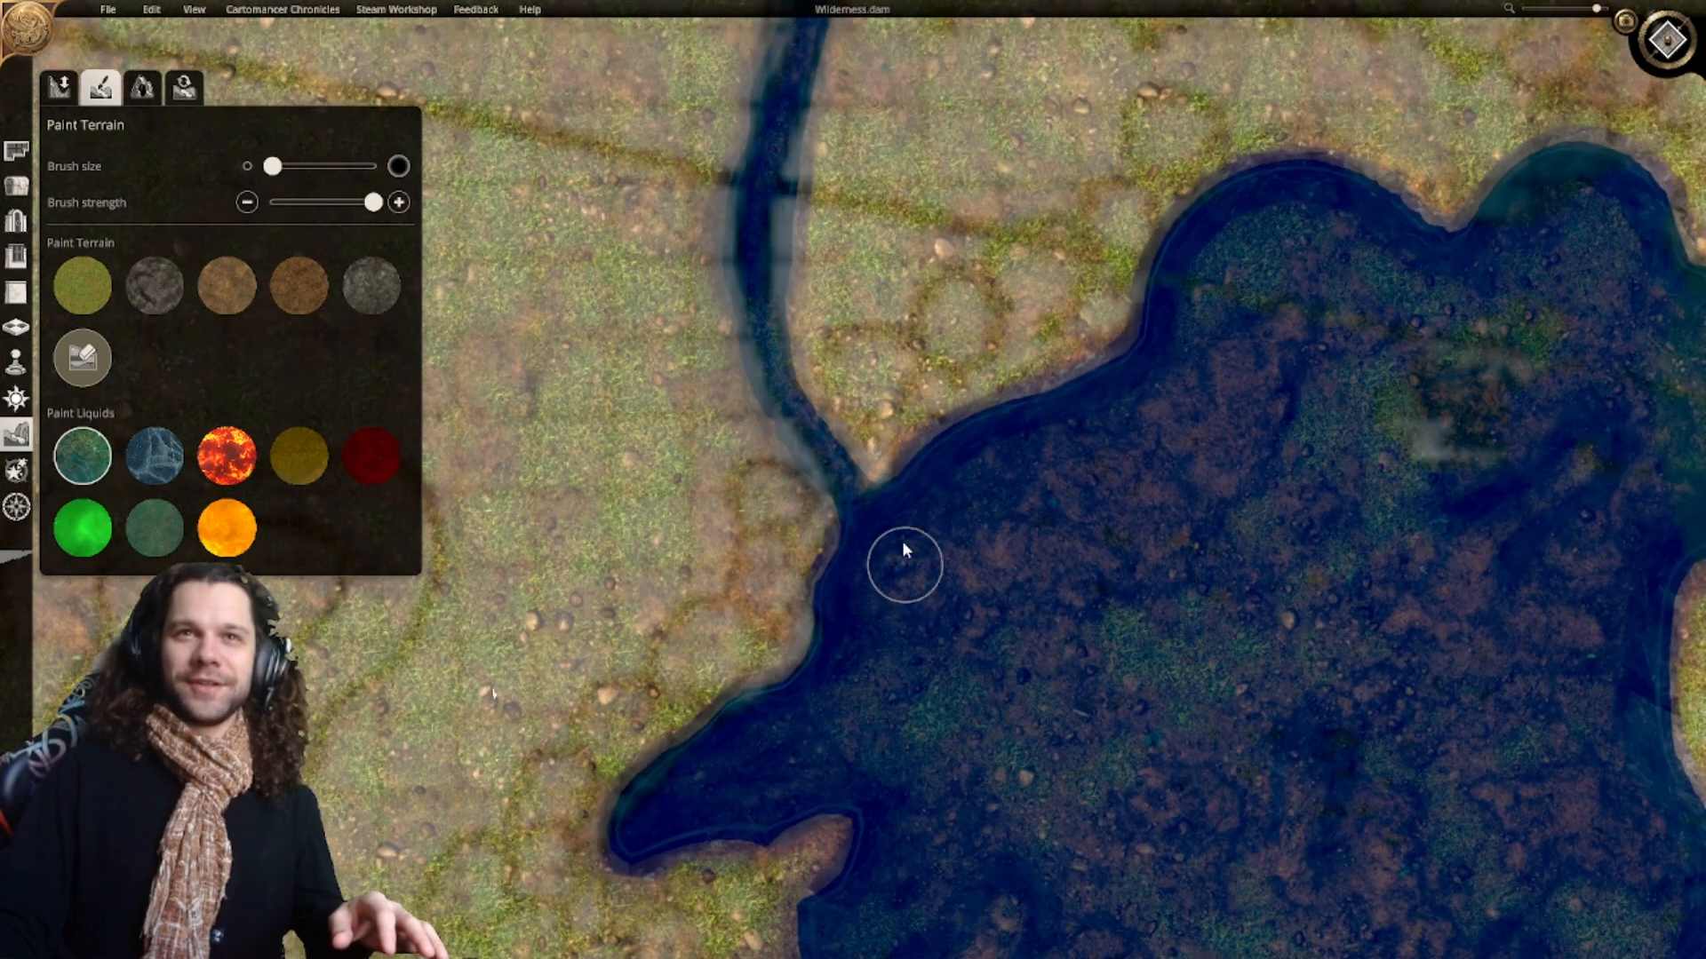
right_drag(770, 232, 776, 327)
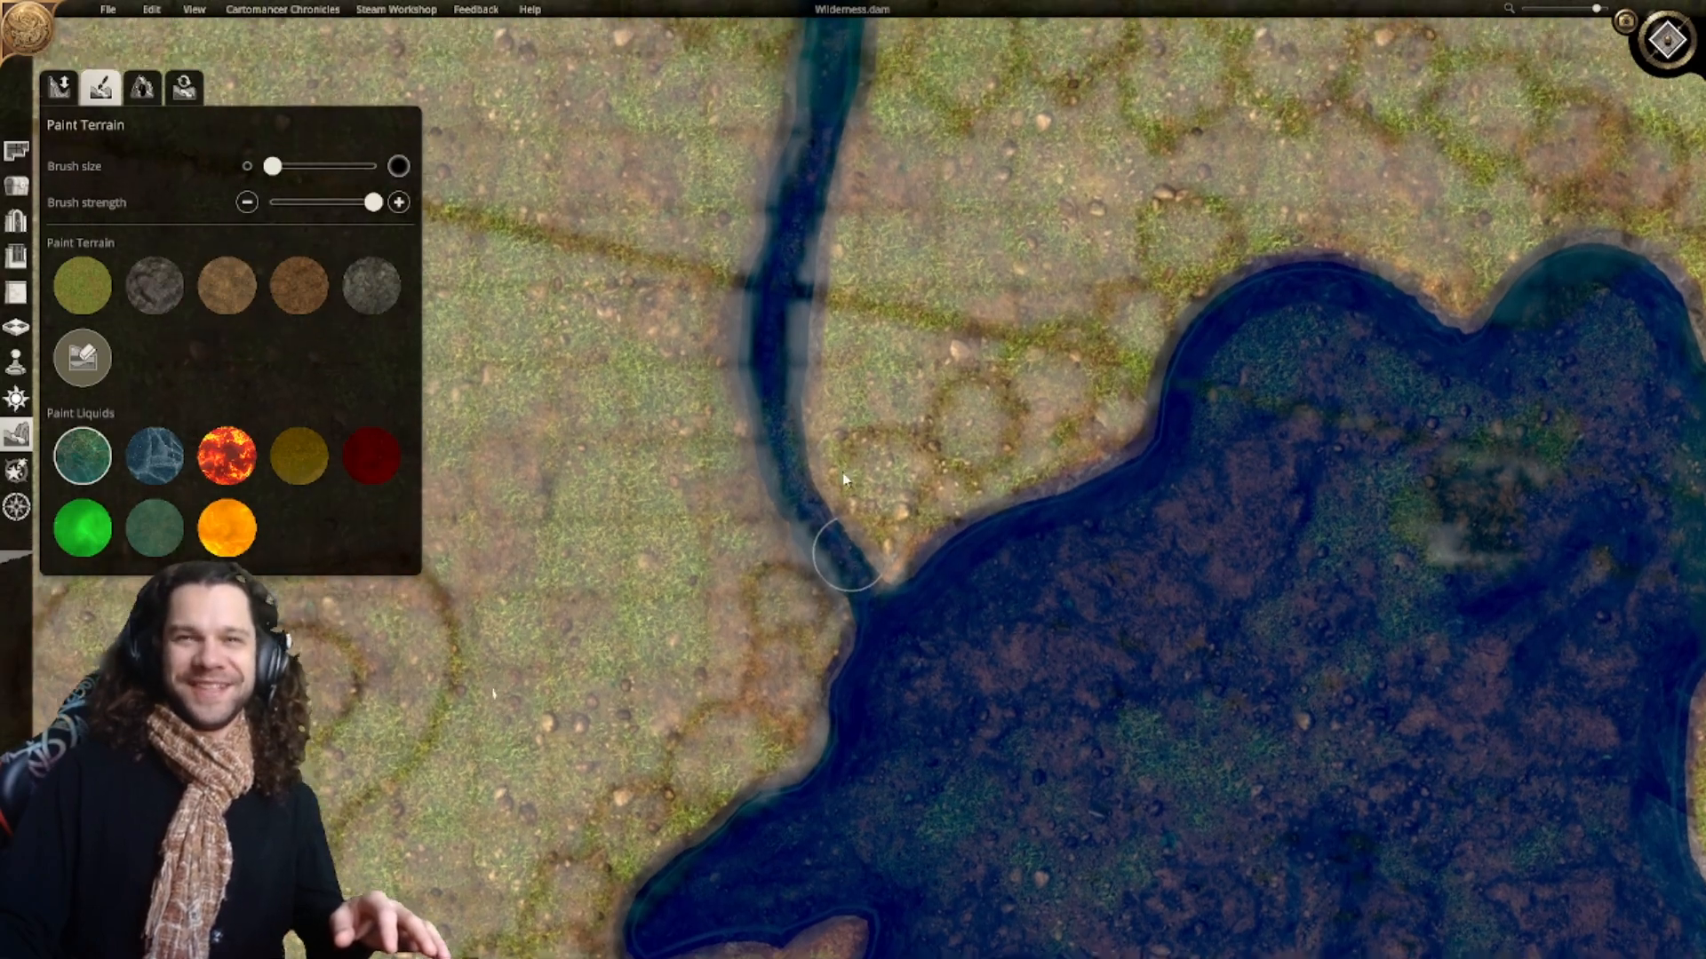
Step: Paint water over the southwestern shore's notch and around the western peninsula's tip to soften both banks
right_drag(845, 567, 840, 385)
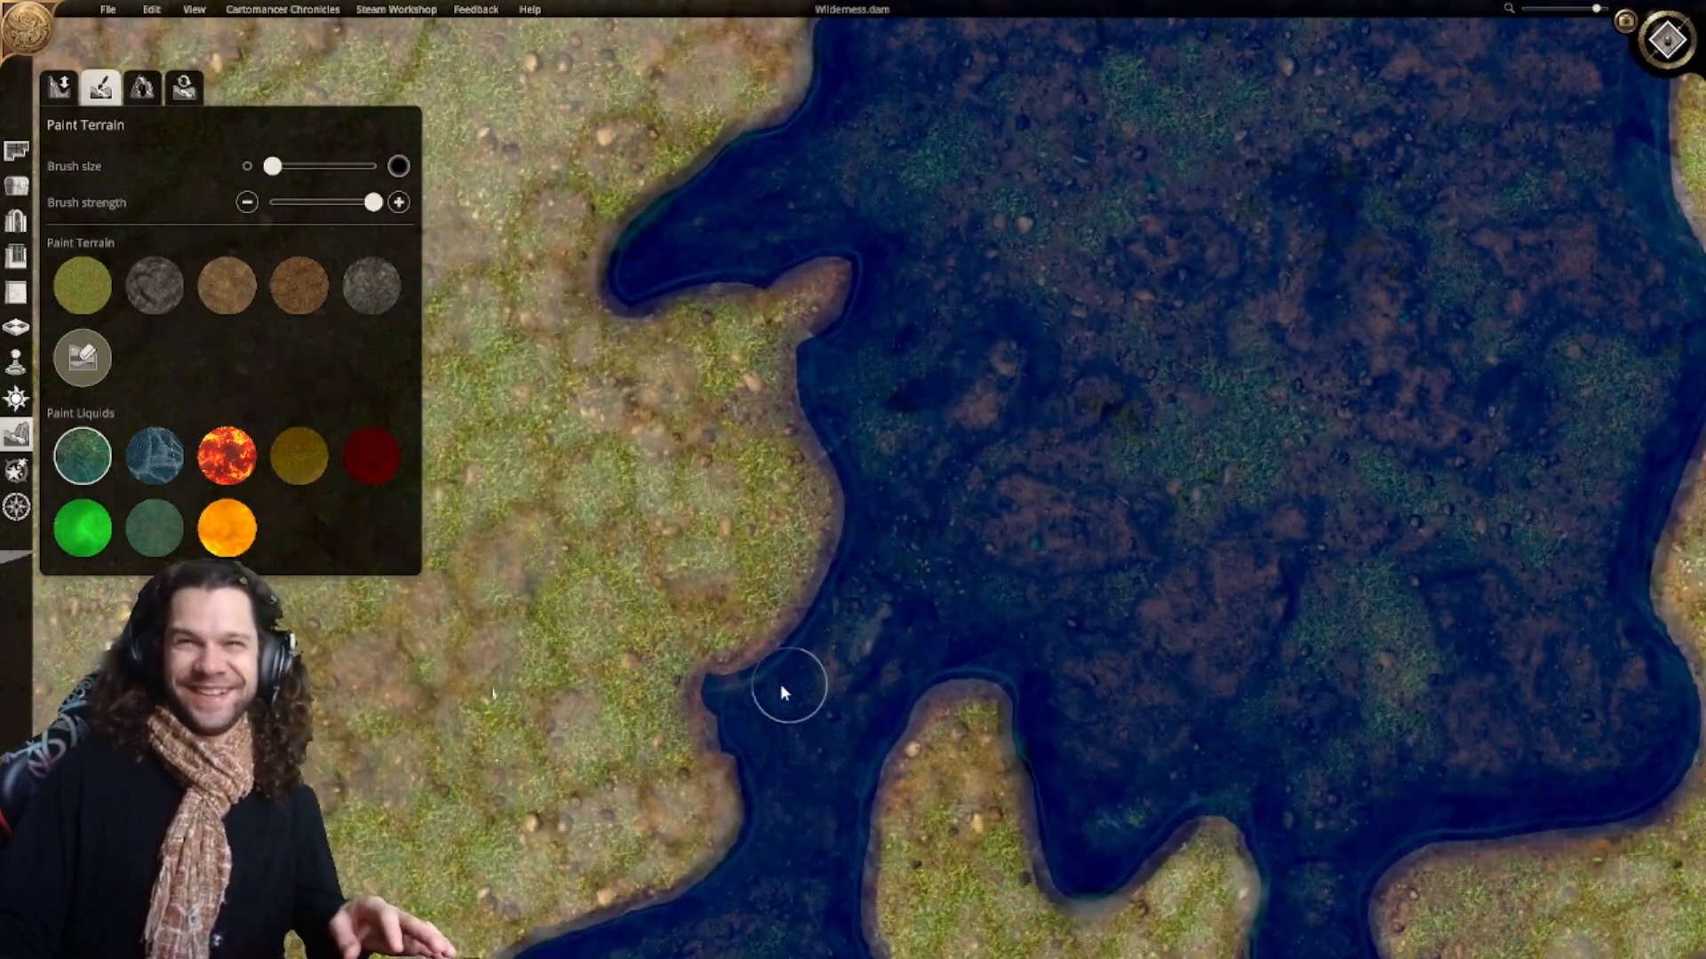
mouse_move(782, 686)
mouse_down()
mouse_move(775, 645)
mouse_move(849, 601)
mouse_move(885, 517)
mouse_move(833, 468)
mouse_up()
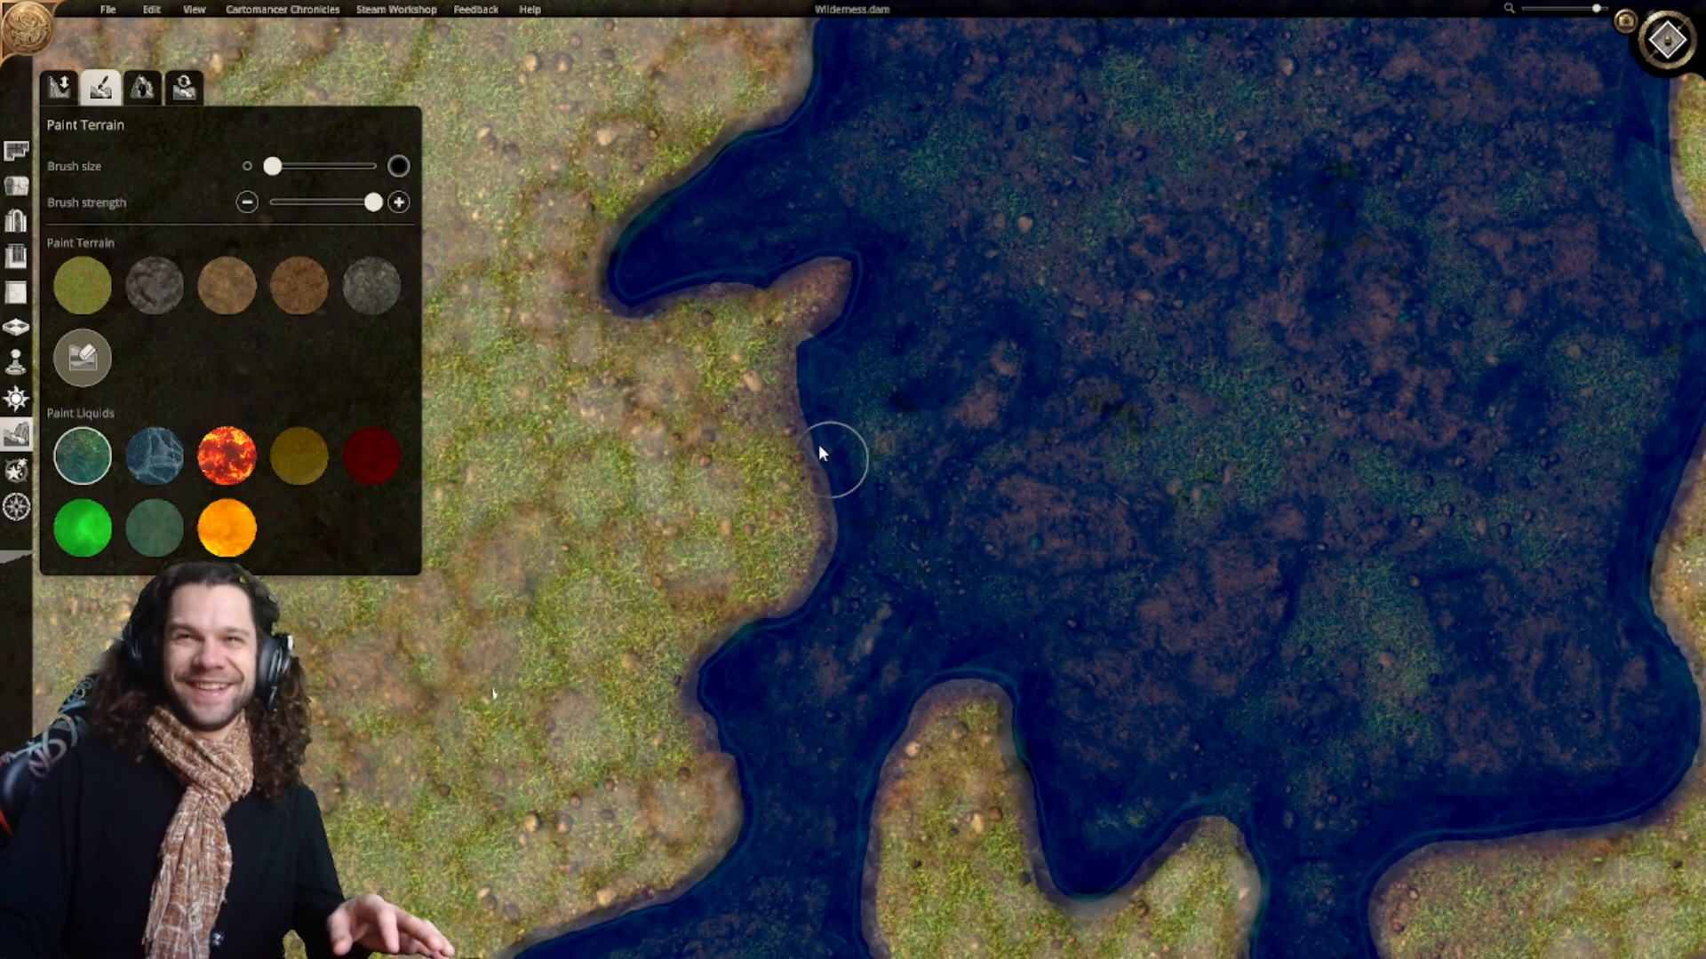
right_drag(855, 392, 818, 513)
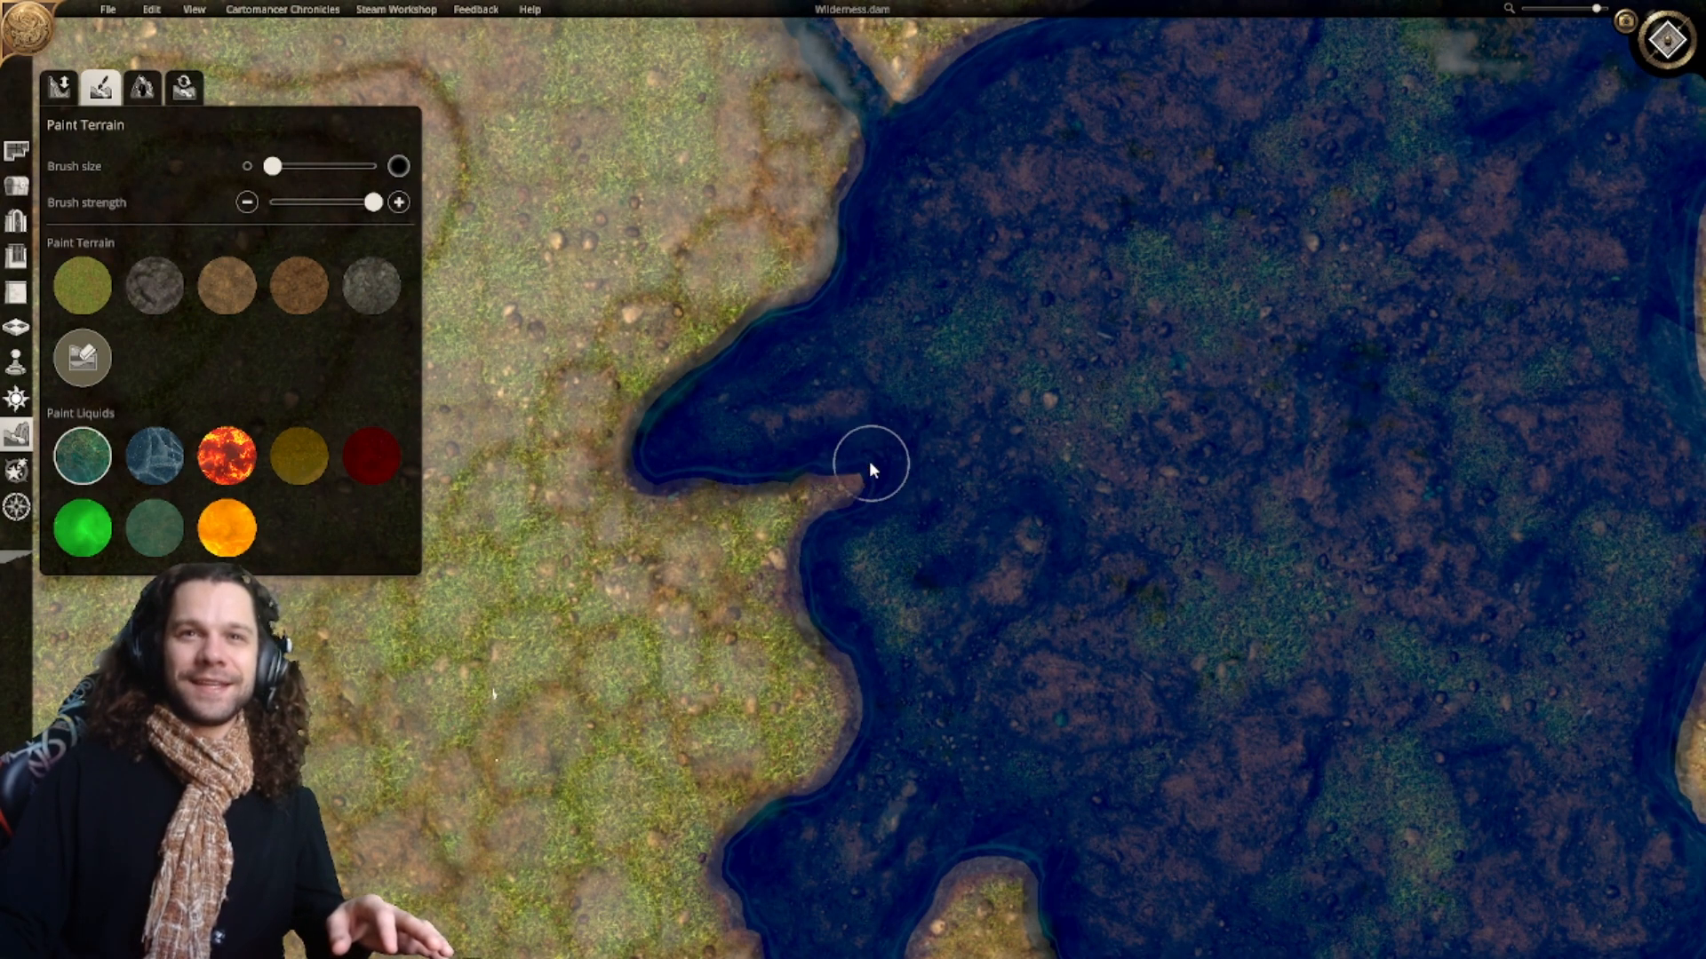
scroll(870, 508, down, 5)
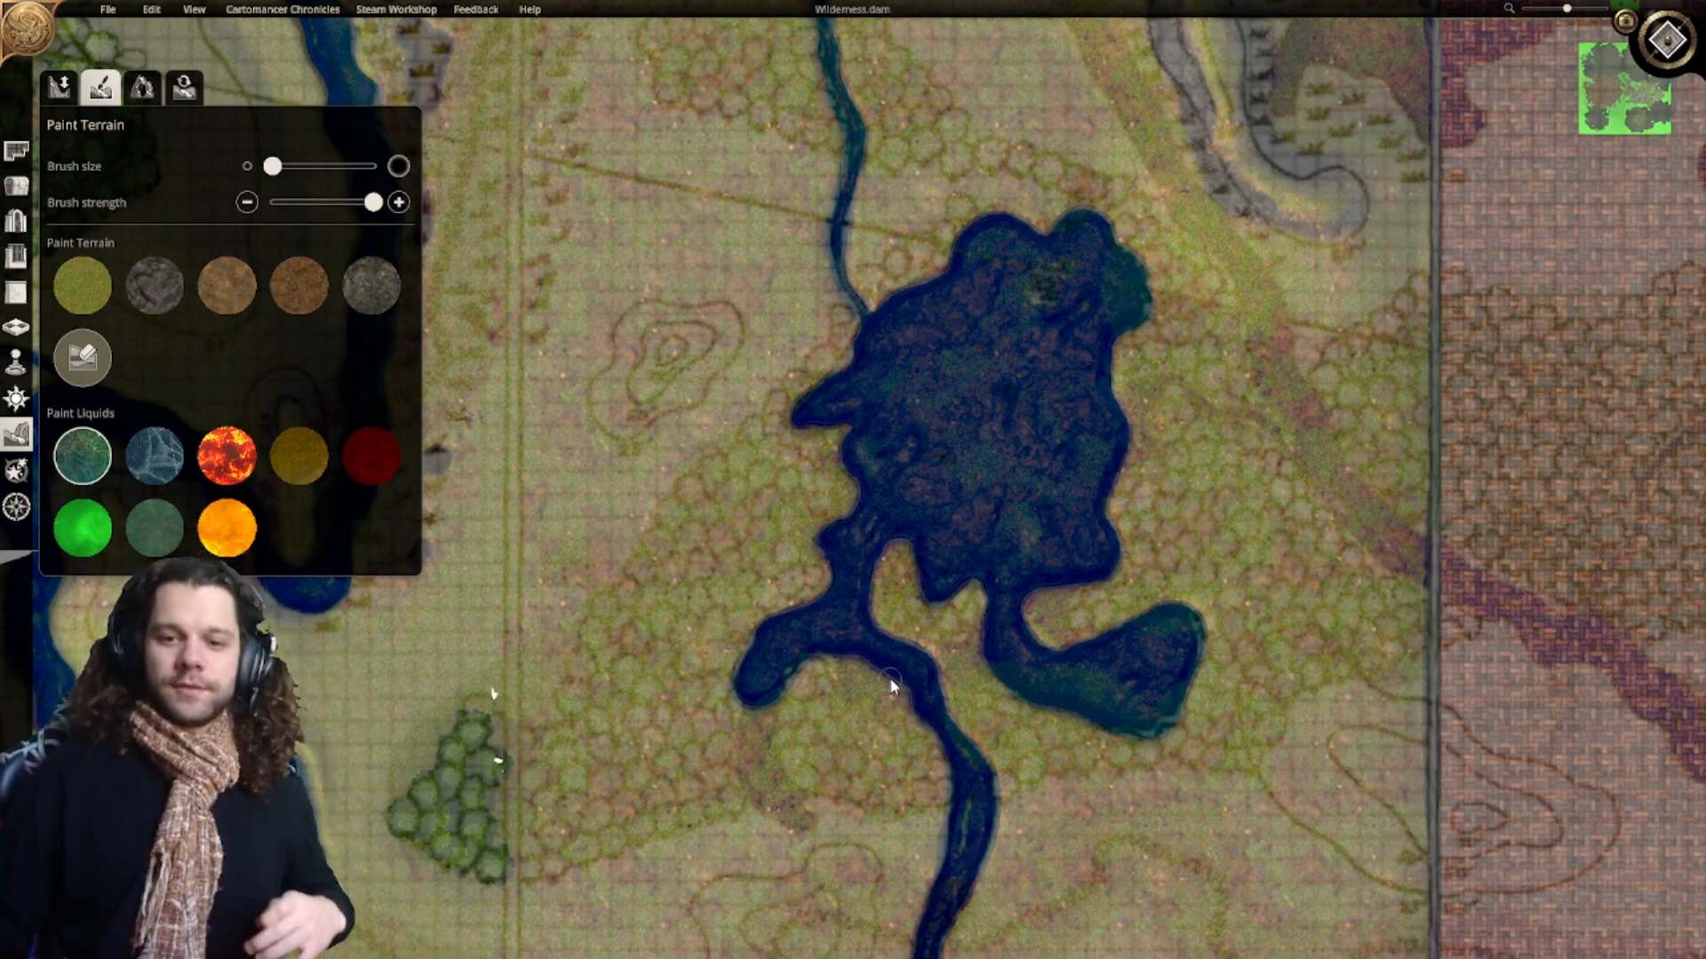
Step: Examine the lake, its forked southern river and the northern river's course up to the tree cluster
right_drag(970, 583, 923, 558)
scroll(924, 405, up, 3)
scroll(901, 778, down, 4)
scroll(897, 644, up, 2)
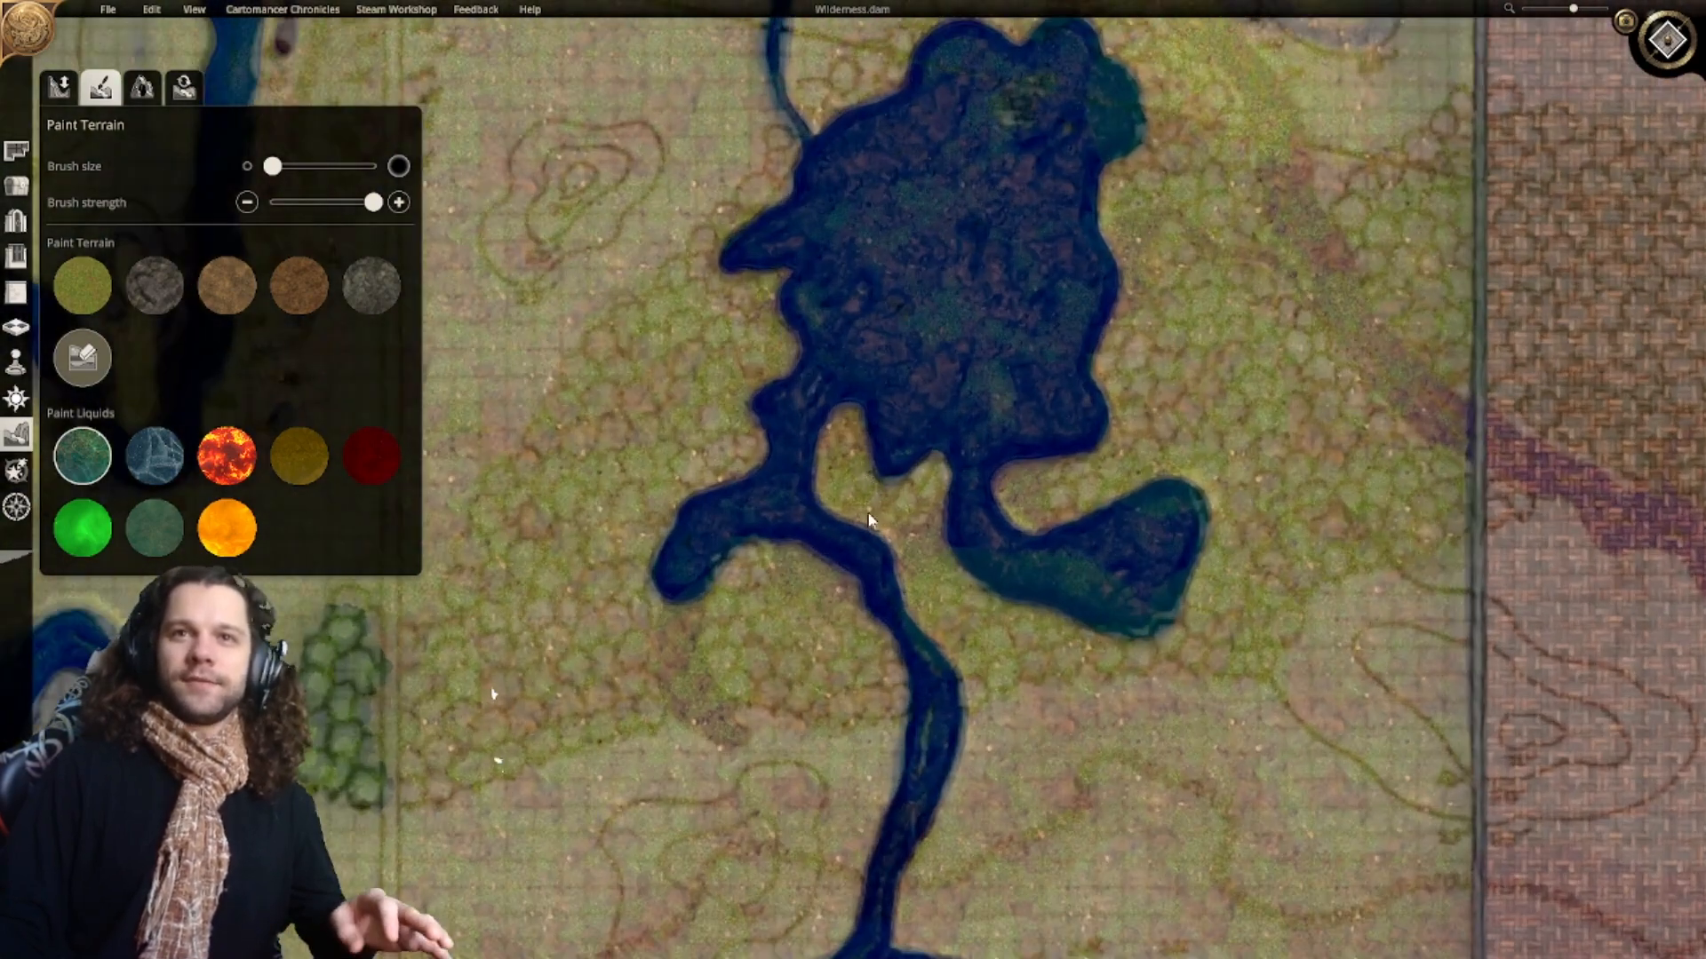
scroll(925, 678, up, 2)
scroll(842, 403, down, 4)
right_drag(906, 575, 1022, 651)
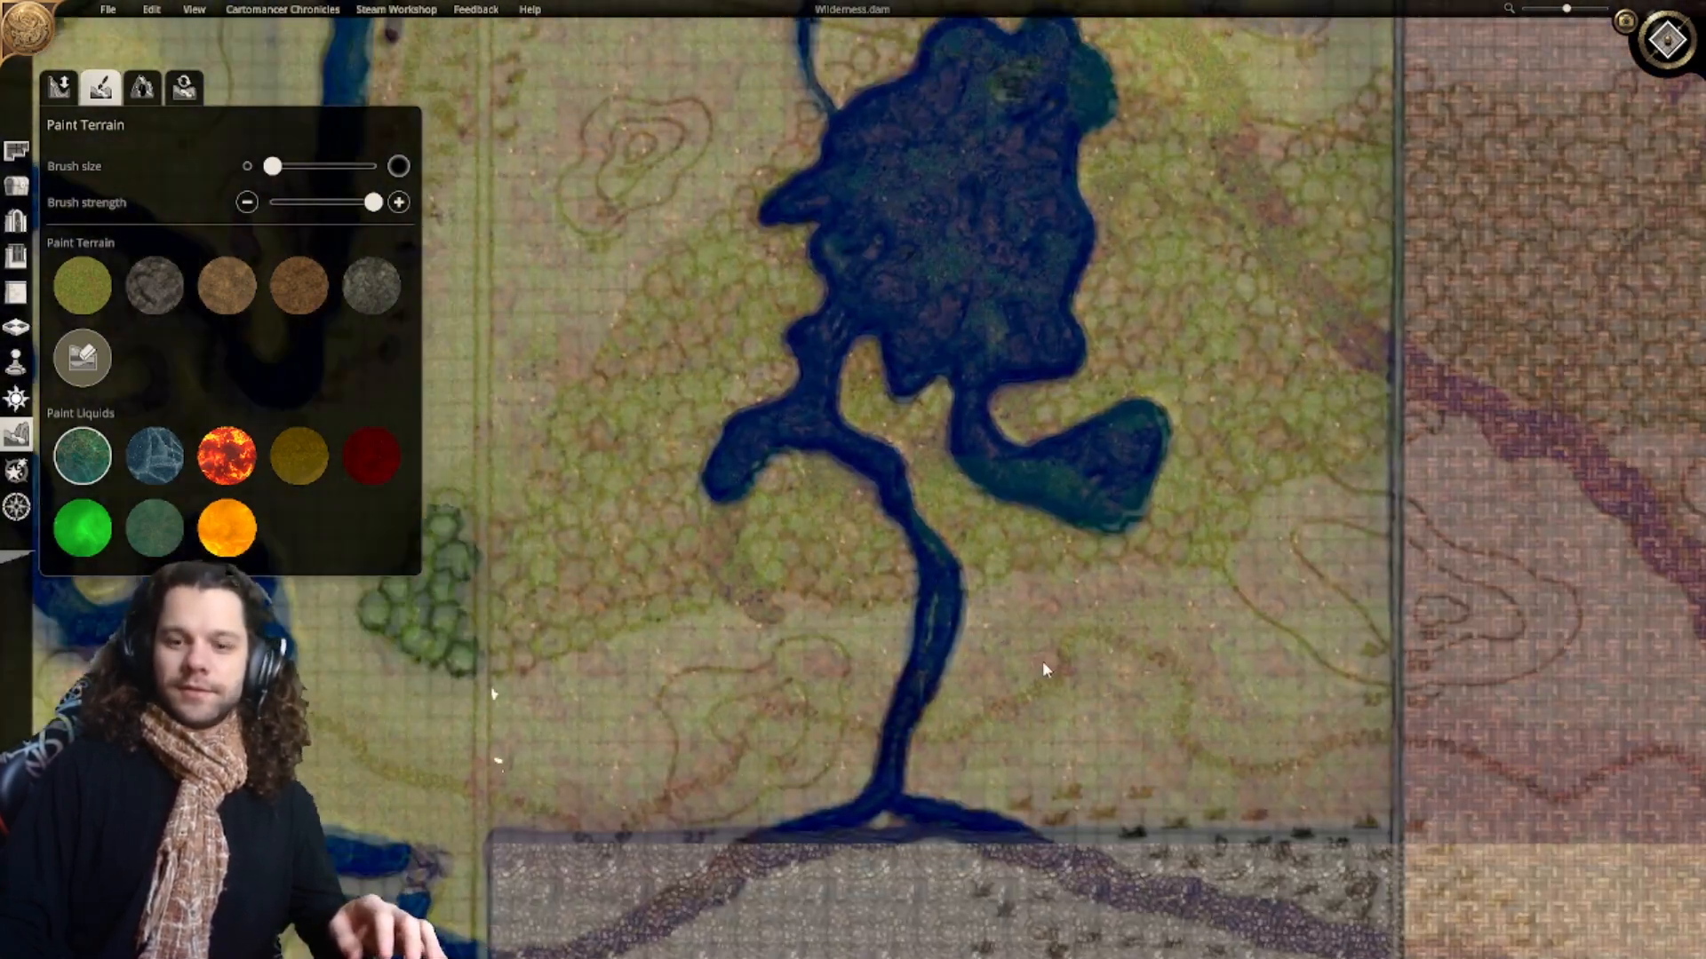
right_drag(979, 491, 992, 588)
scroll(992, 589, down, 2)
right_drag(947, 662, 981, 760)
right_drag(966, 561, 908, 910)
scroll(898, 540, up, 3)
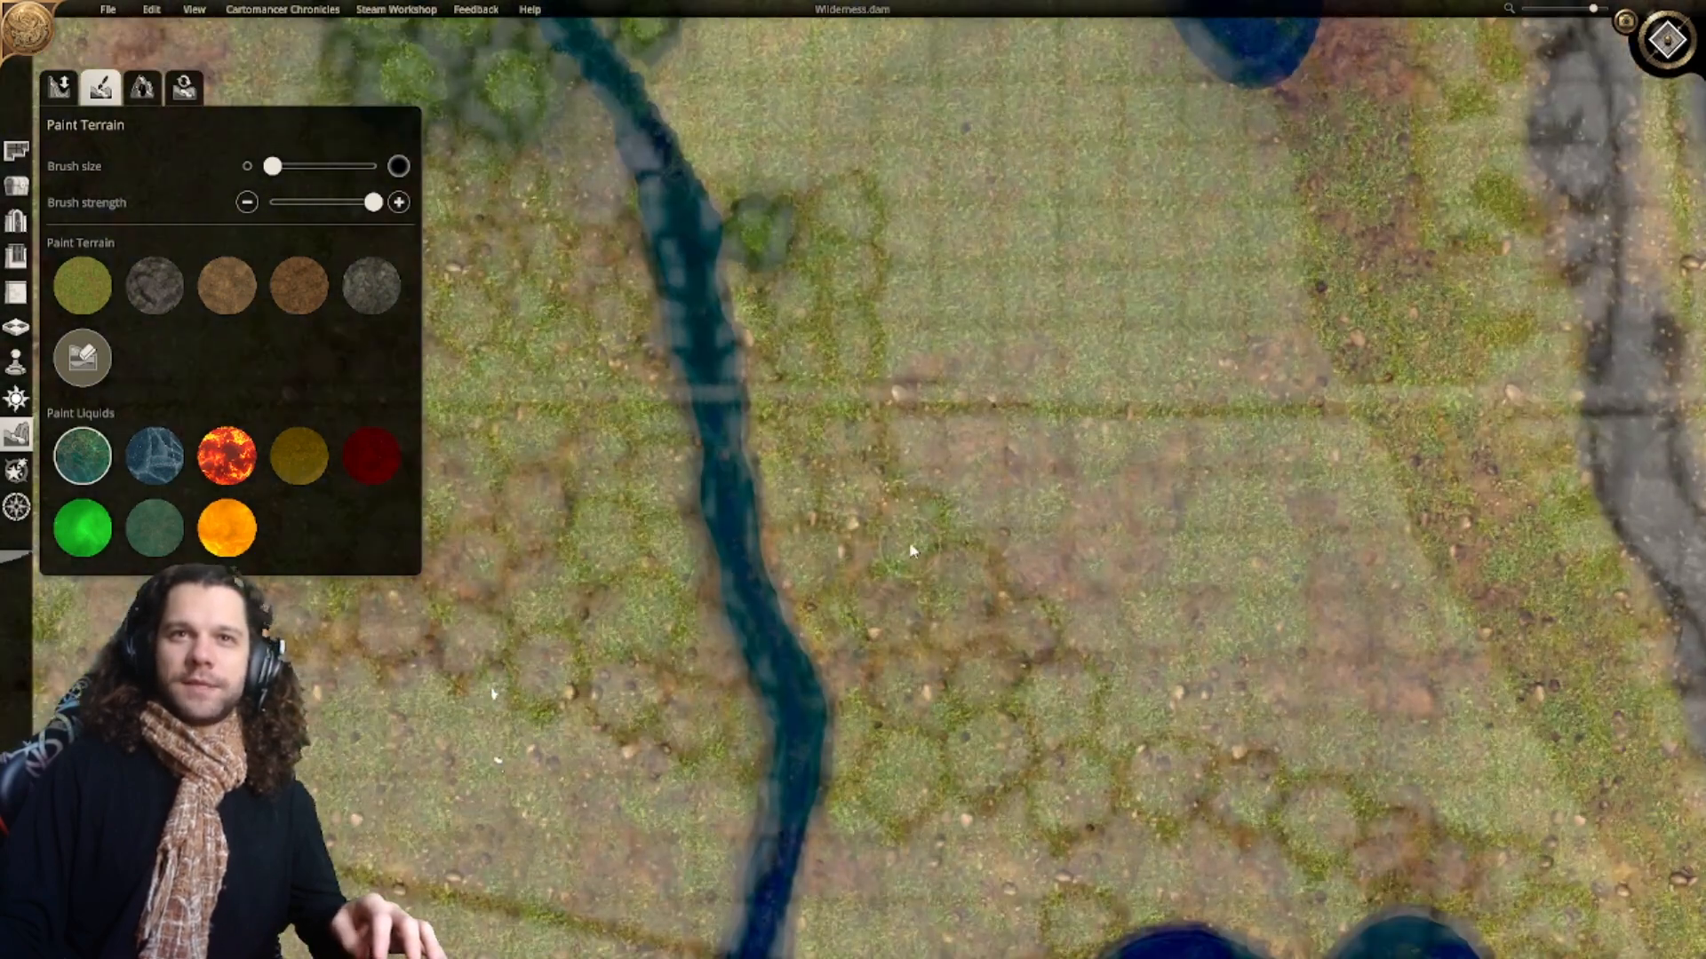
scroll(845, 662, up, 2)
scroll(866, 701, down, 4)
scroll(879, 657, up, 3)
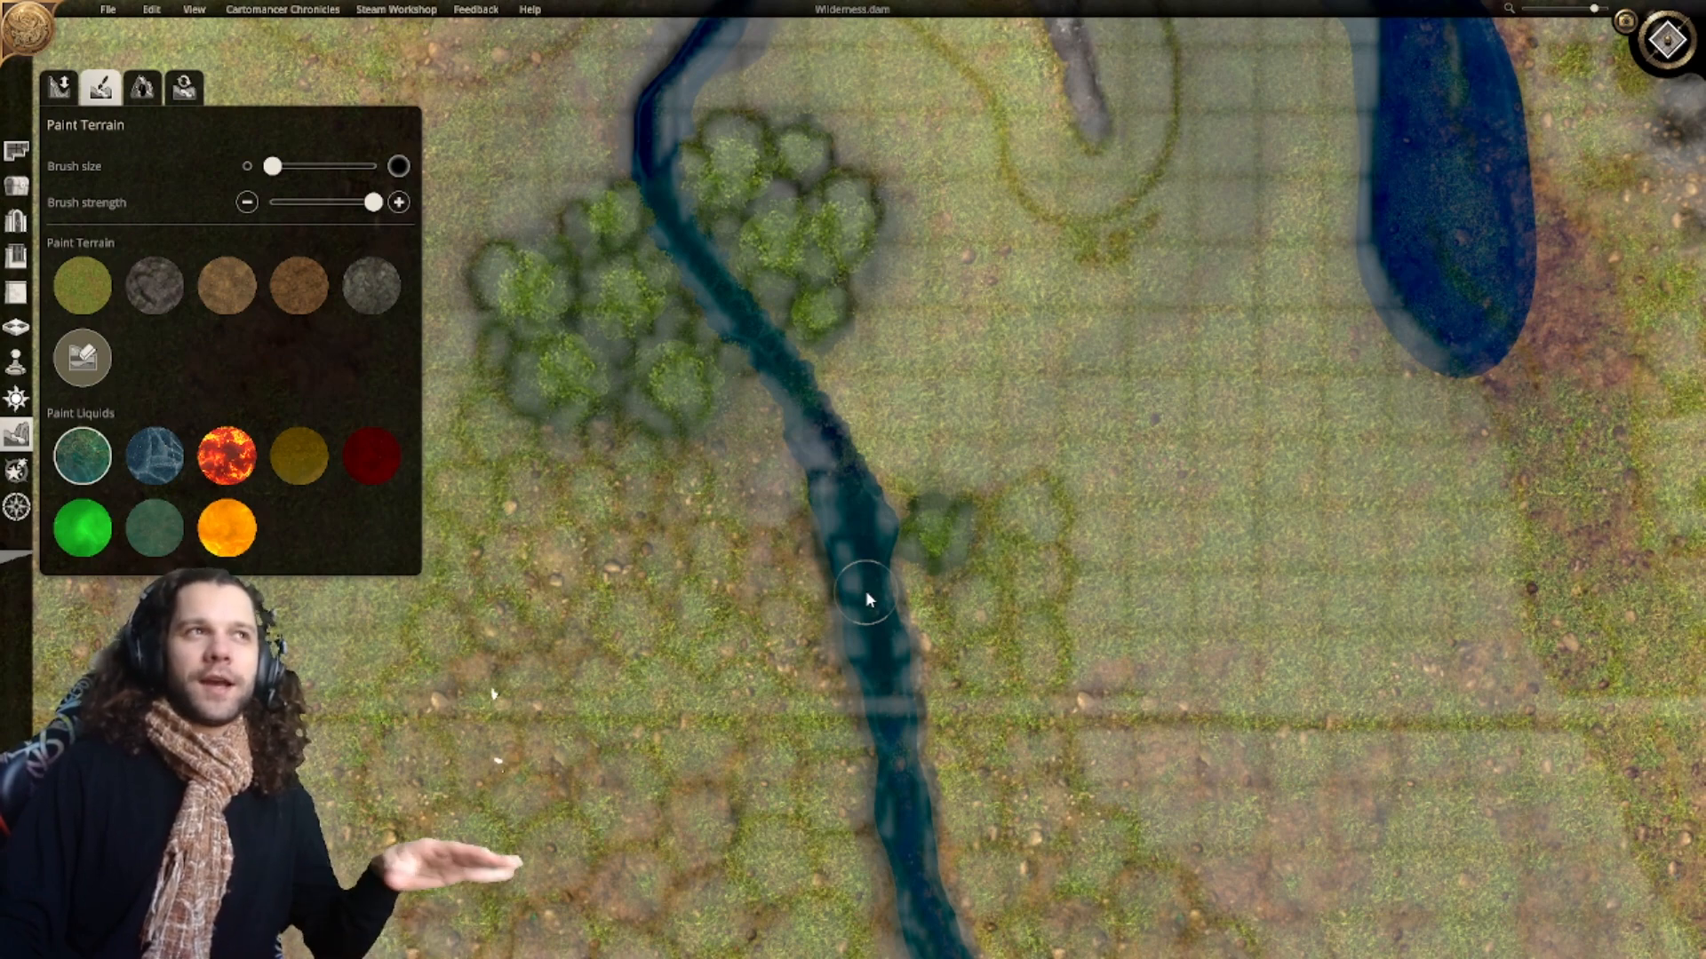
Step: Try to smooth the terrain on the northern river's east bank beside the lone tree
click(62, 93)
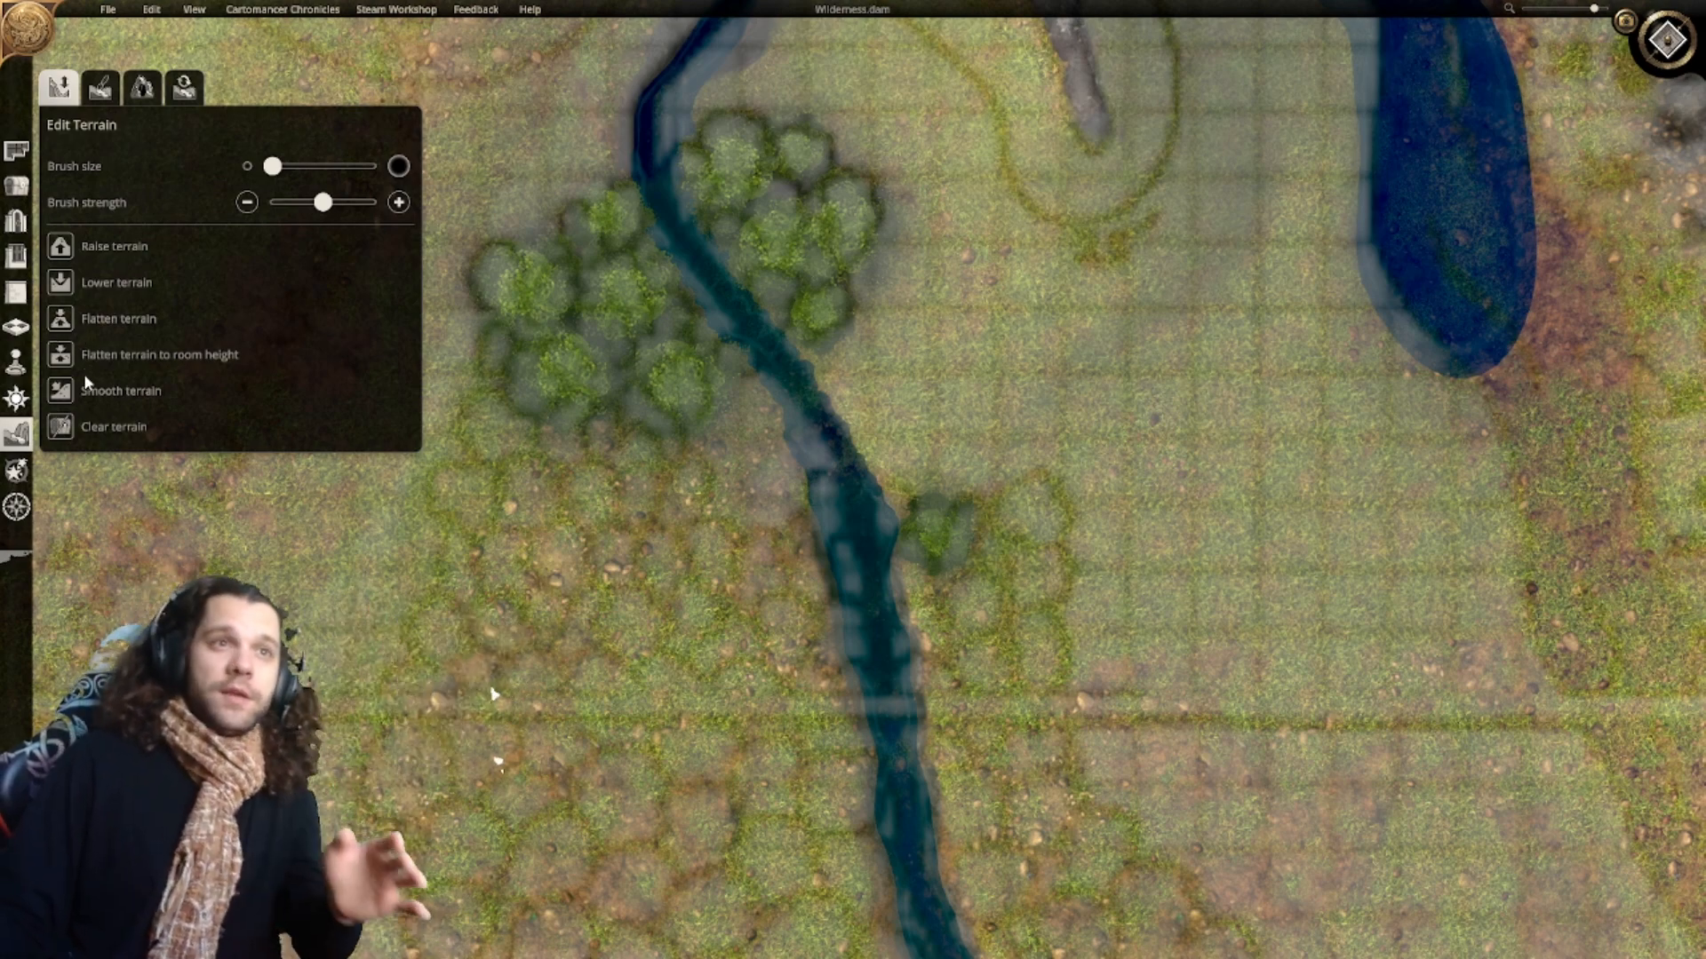
click(60, 391)
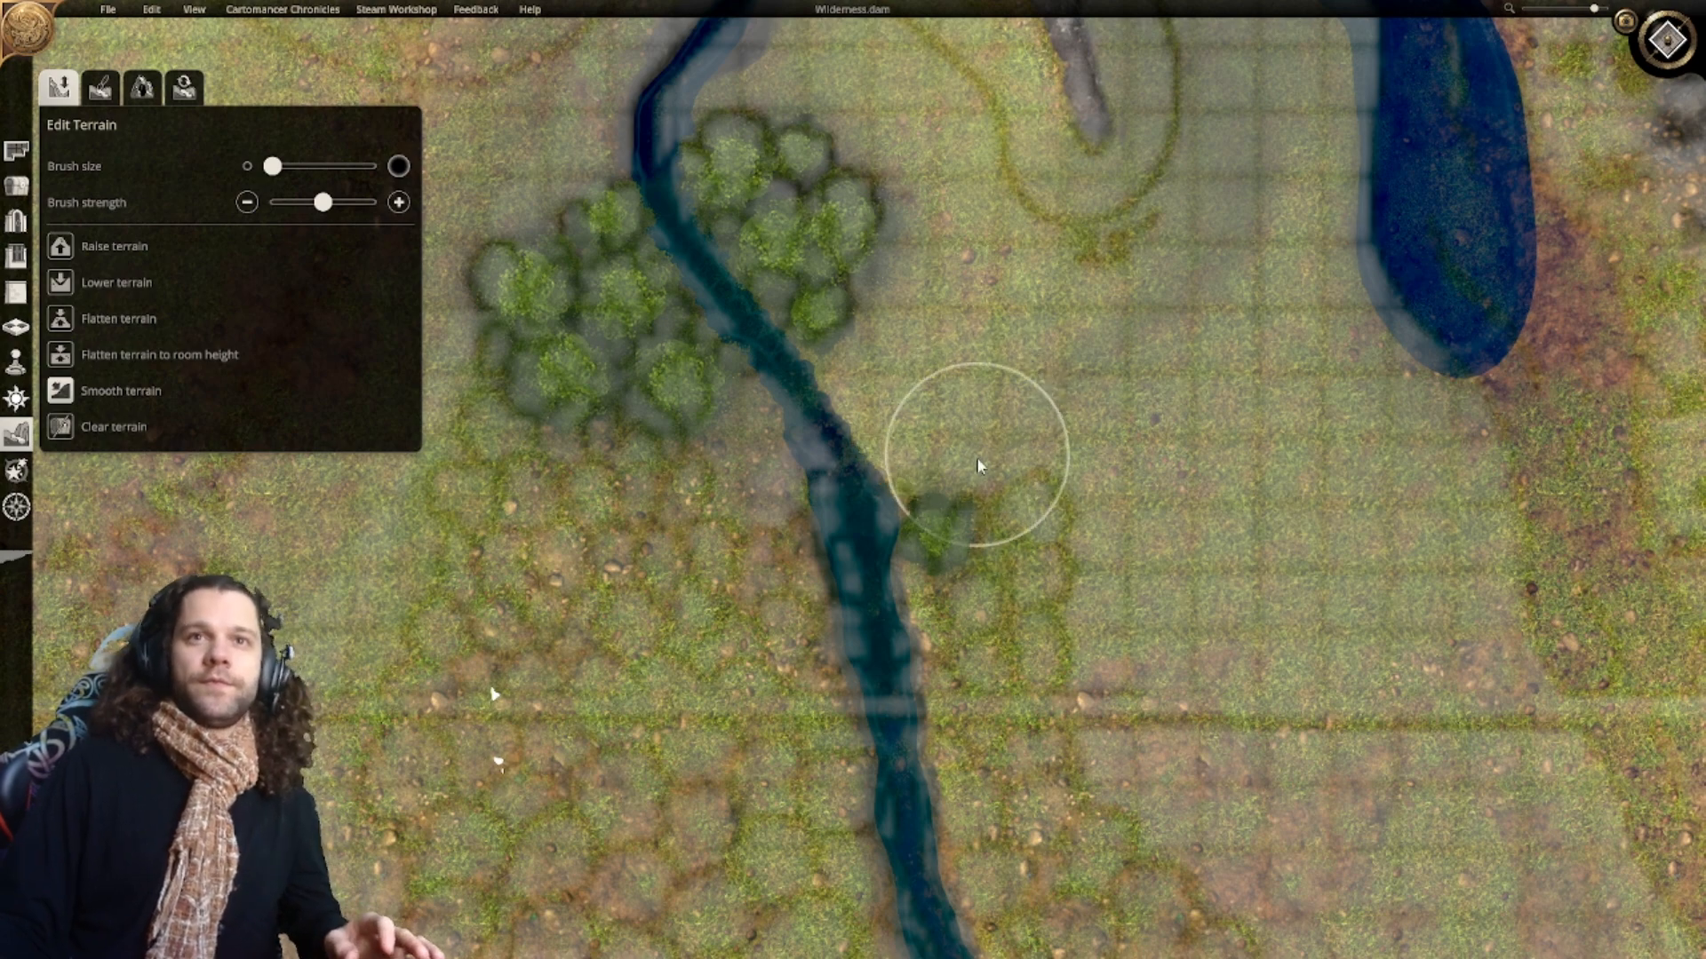
mouse_move(1040, 457)
mouse_down()
mouse_move(963, 457)
mouse_move(975, 466)
mouse_up()
key(ctrl+z)
Step: Review the northern river's course from the tree cluster down to where it enters the lake
right_drag(1046, 544, 1017, 275)
scroll(1057, 582, down, 3)
right_drag(1059, 586, 1031, 435)
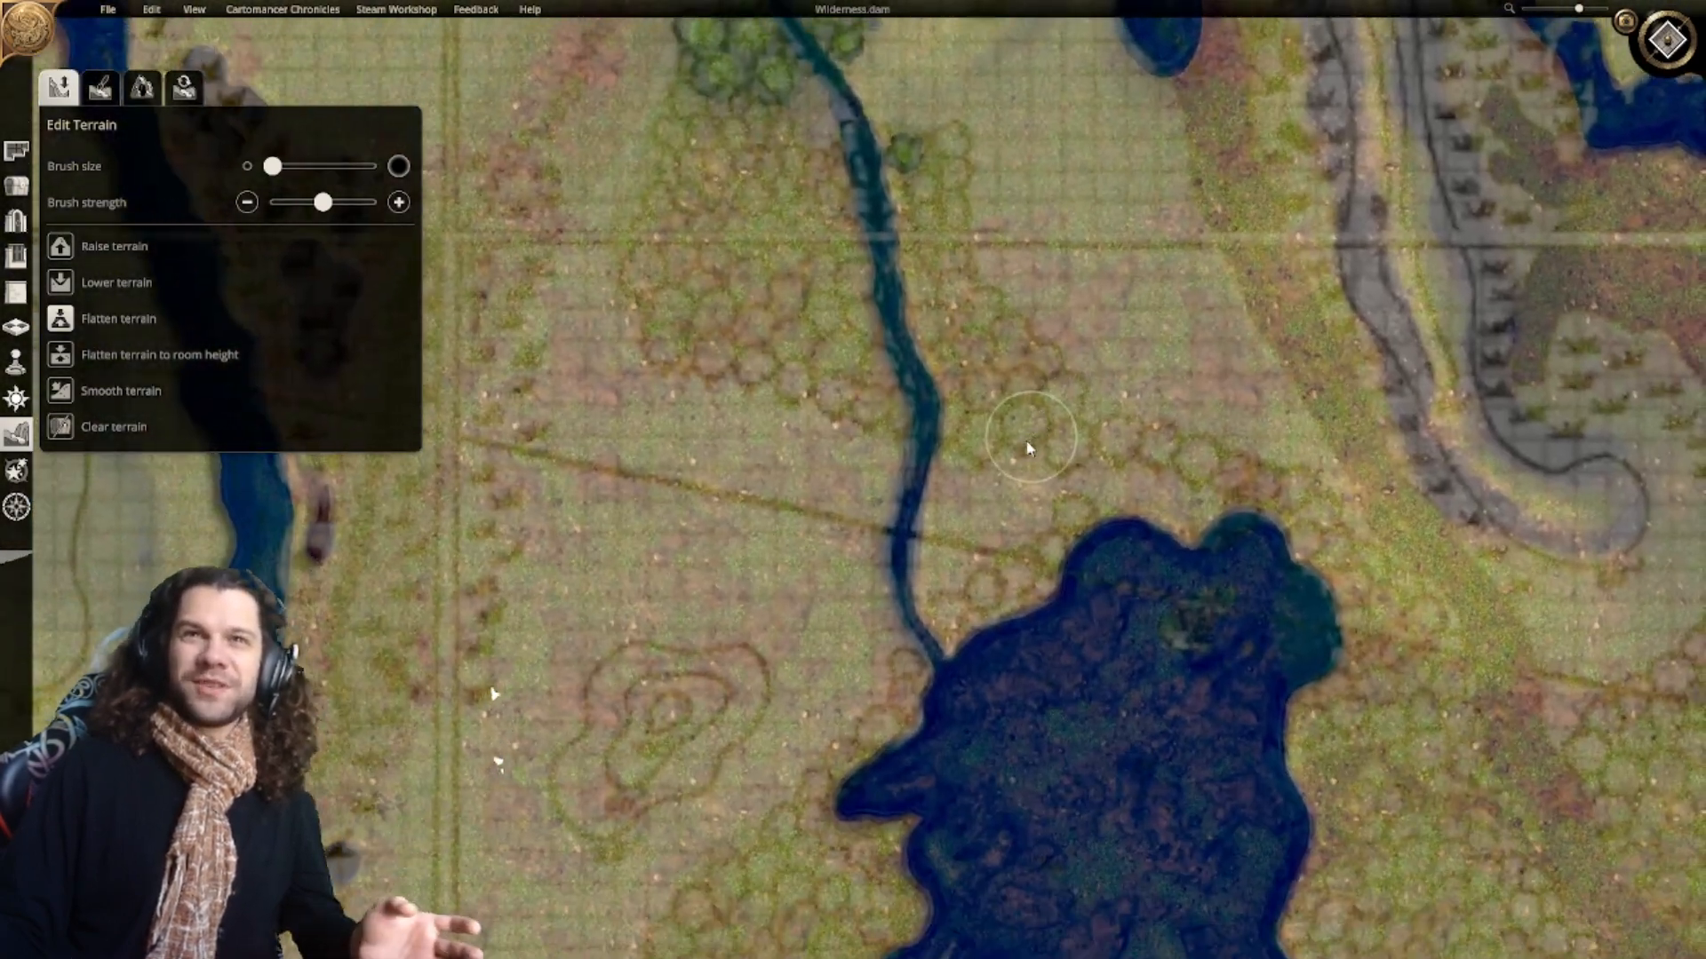
right_drag(942, 382, 914, 666)
scroll(858, 592, up, 3)
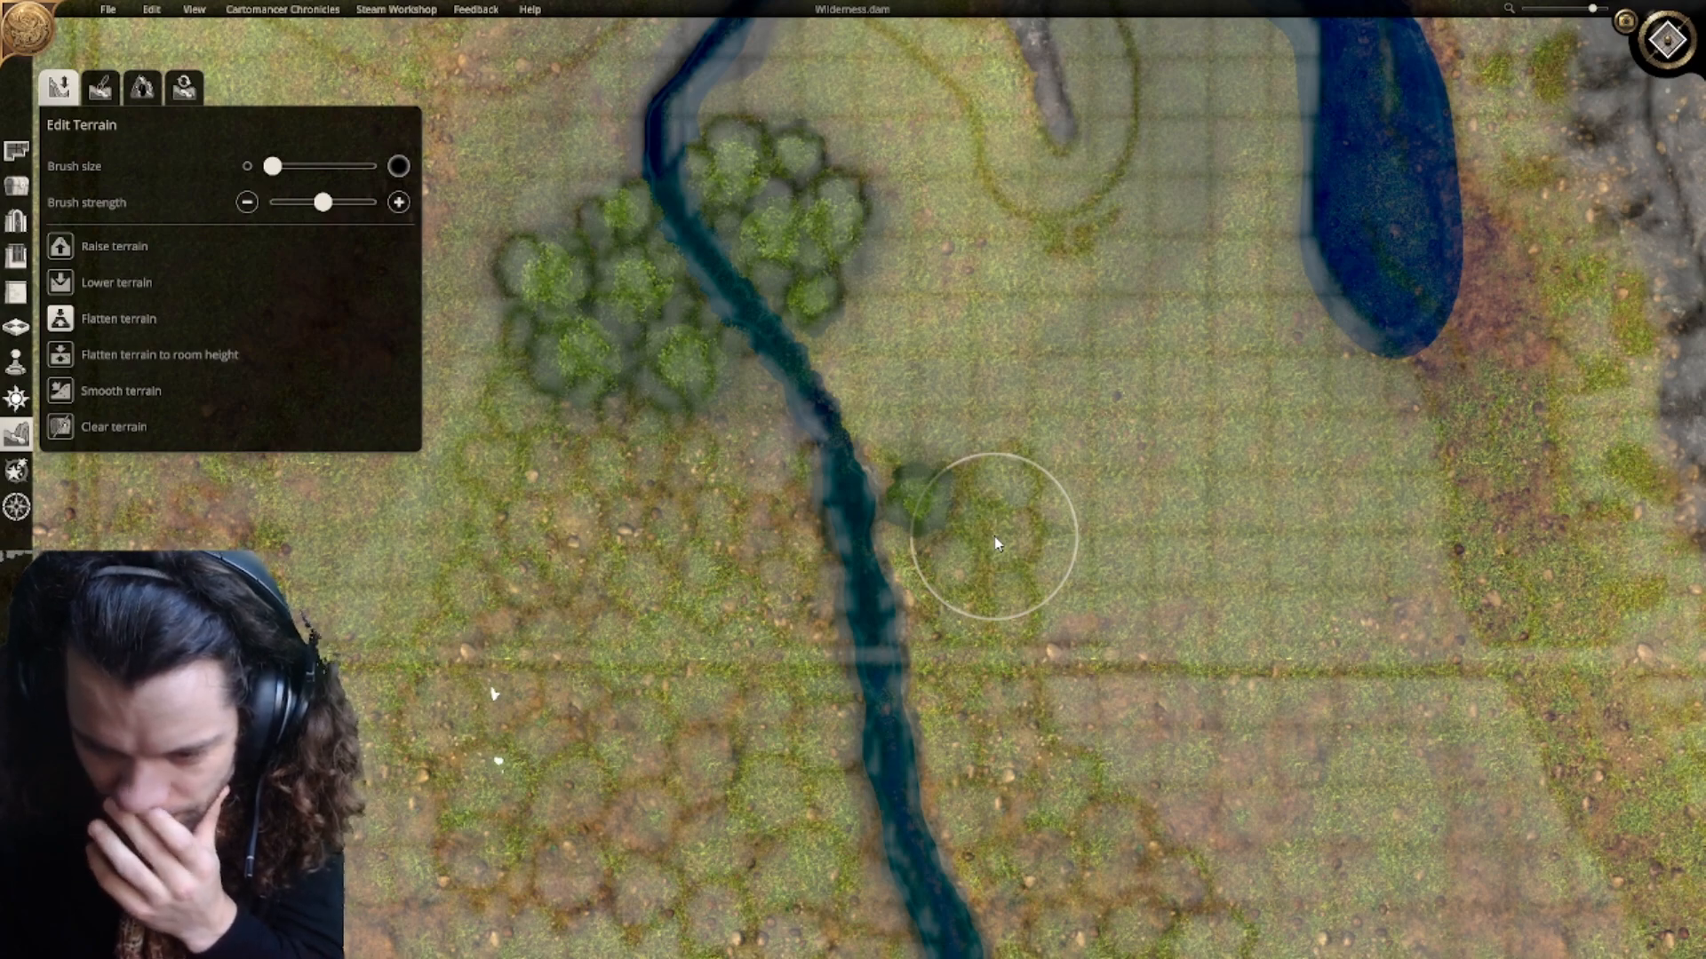
right_drag(1029, 540, 981, 391)
right_drag(962, 609, 913, 399)
scroll(878, 444, down, 2)
scroll(874, 482, down, 2)
right_drag(983, 791, 956, 429)
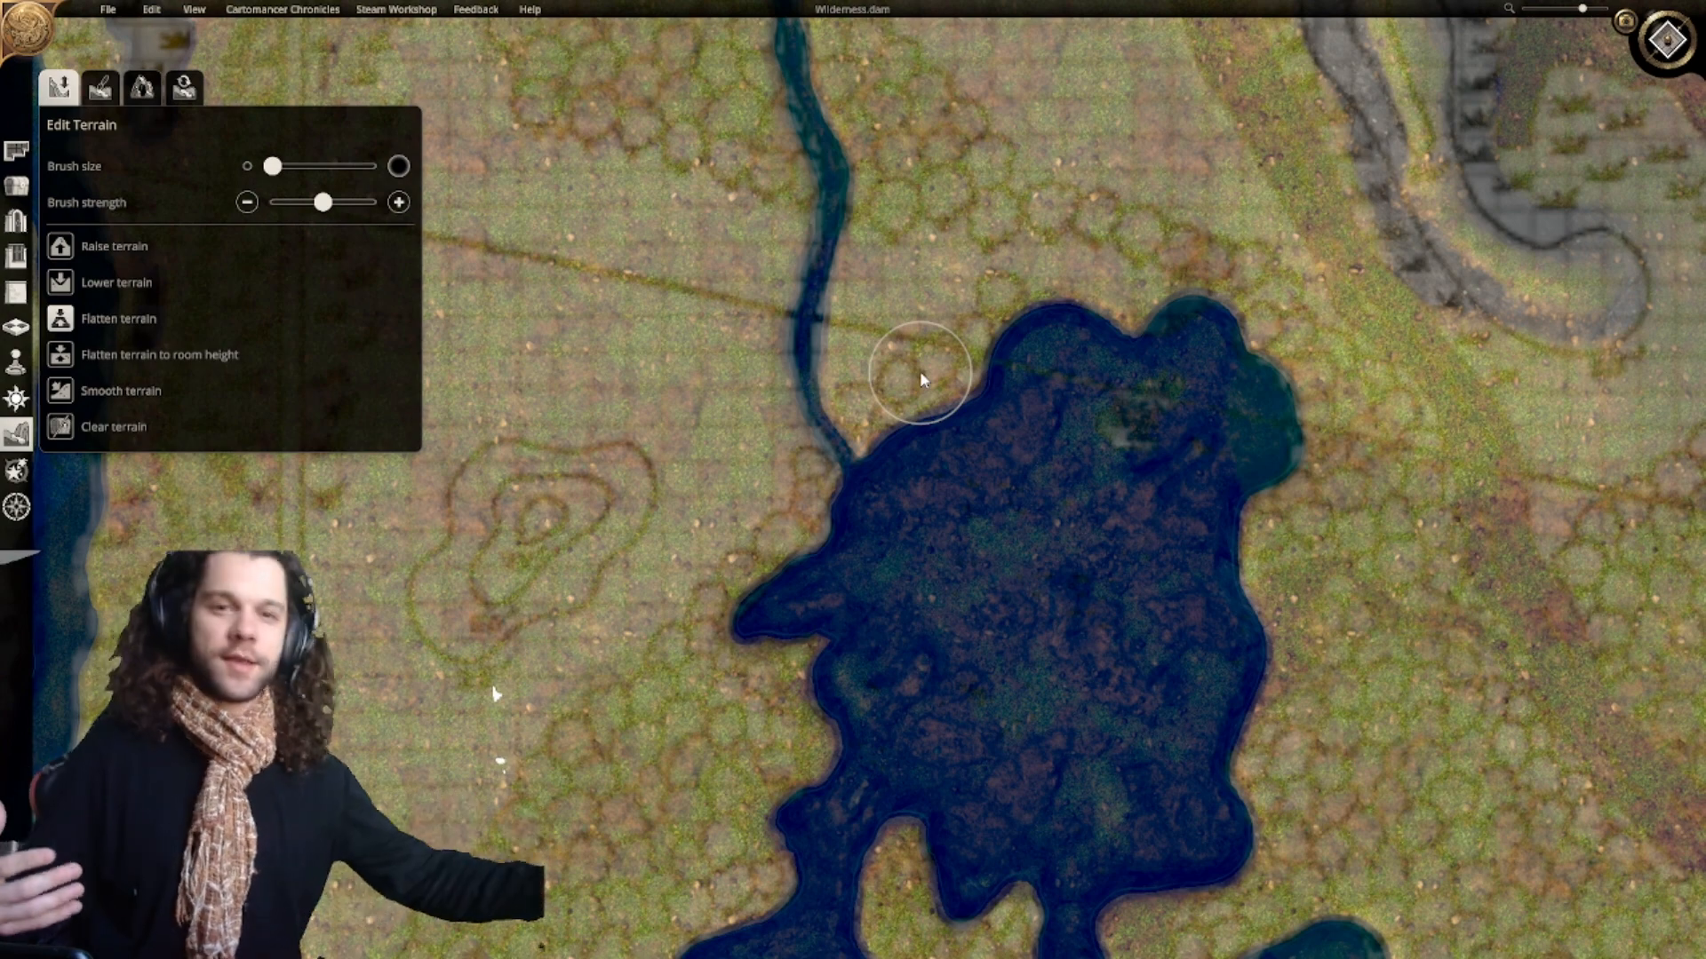
Step: Raise the terrain in the northern part of the lake to form a small island
right_drag(986, 434, 819, 408)
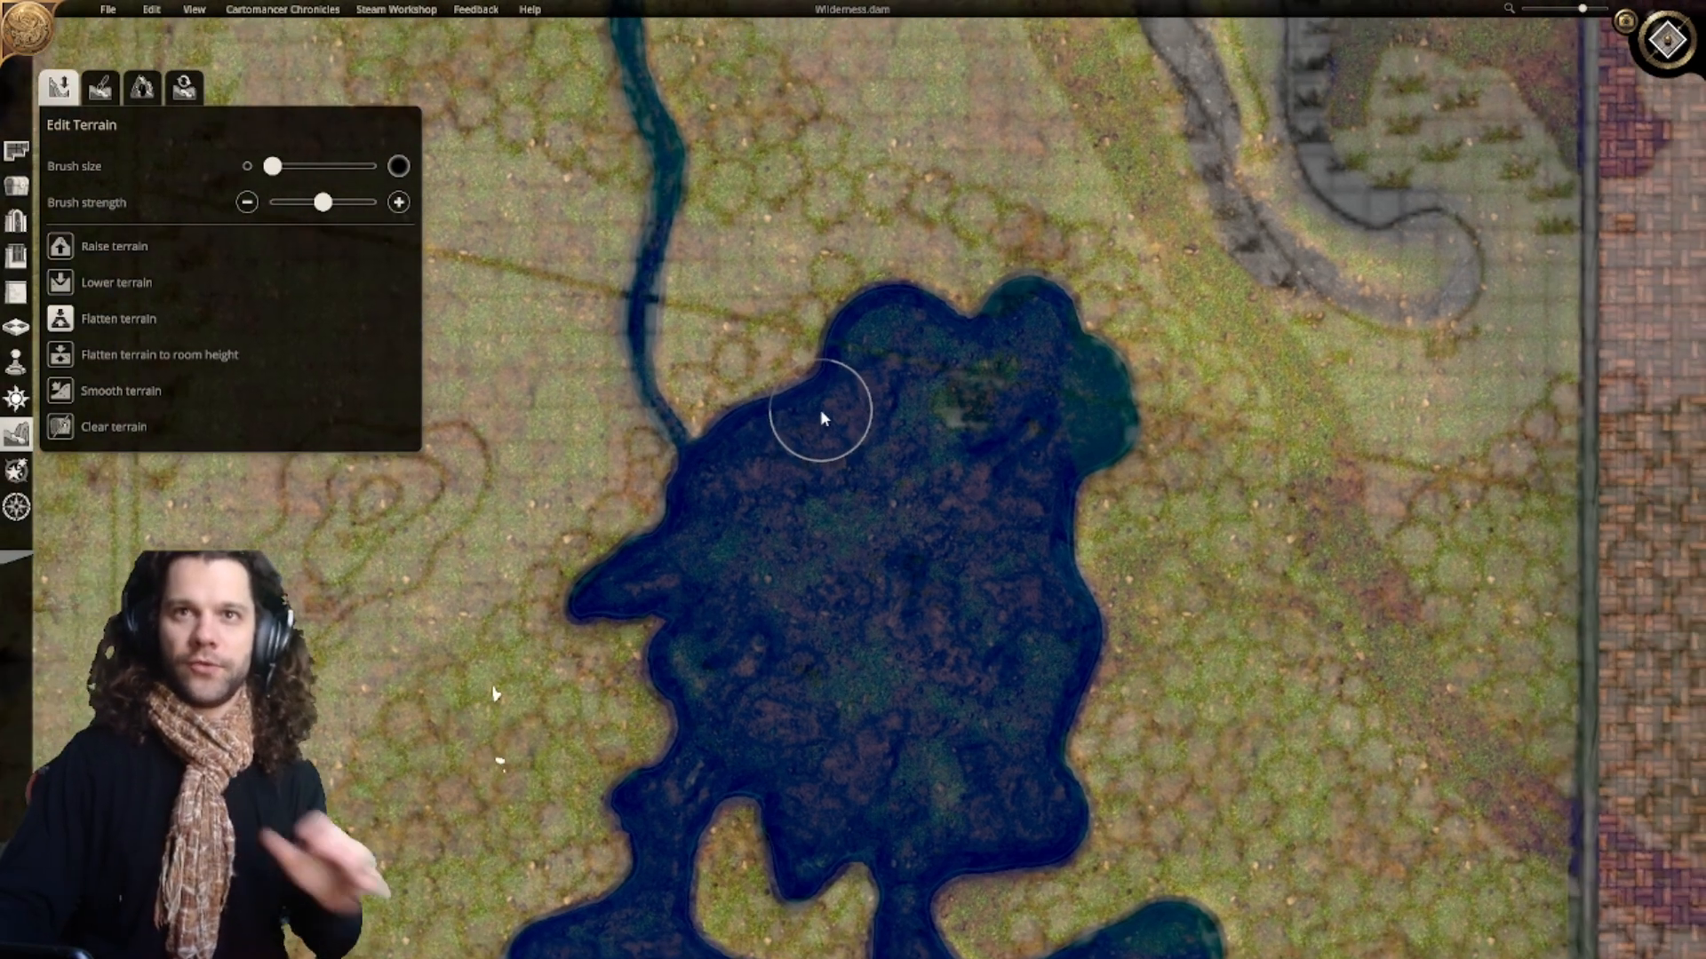
scroll(1064, 385, up, 2)
right_drag(1064, 386, 813, 456)
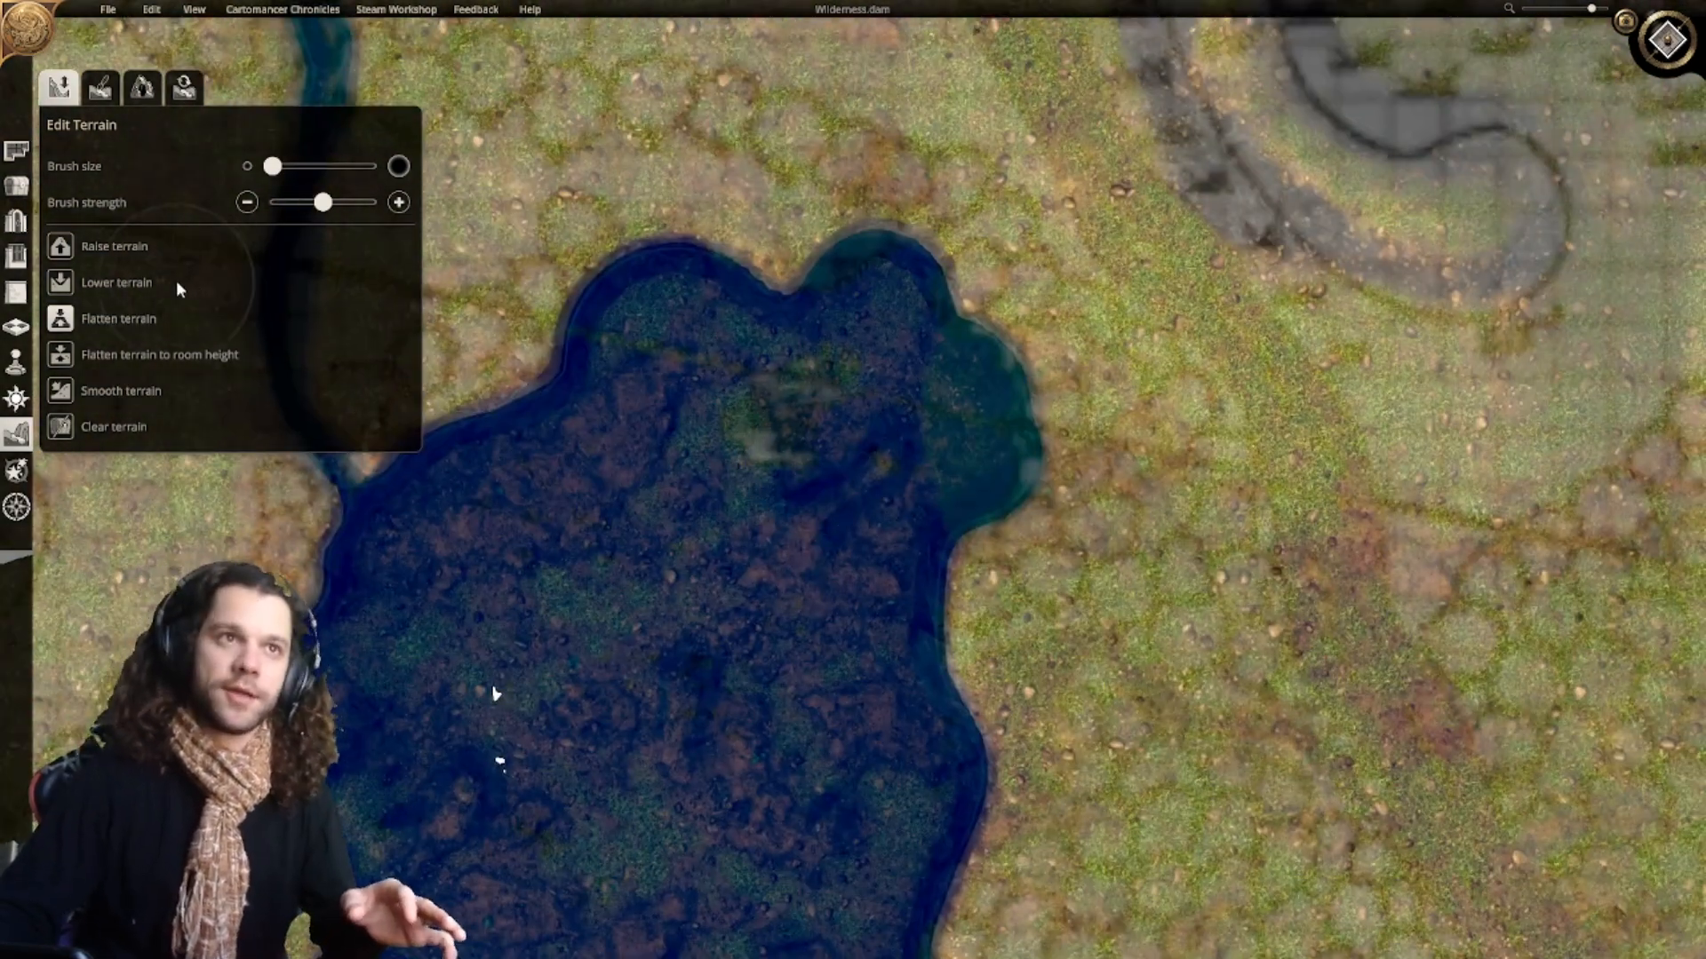
click(64, 256)
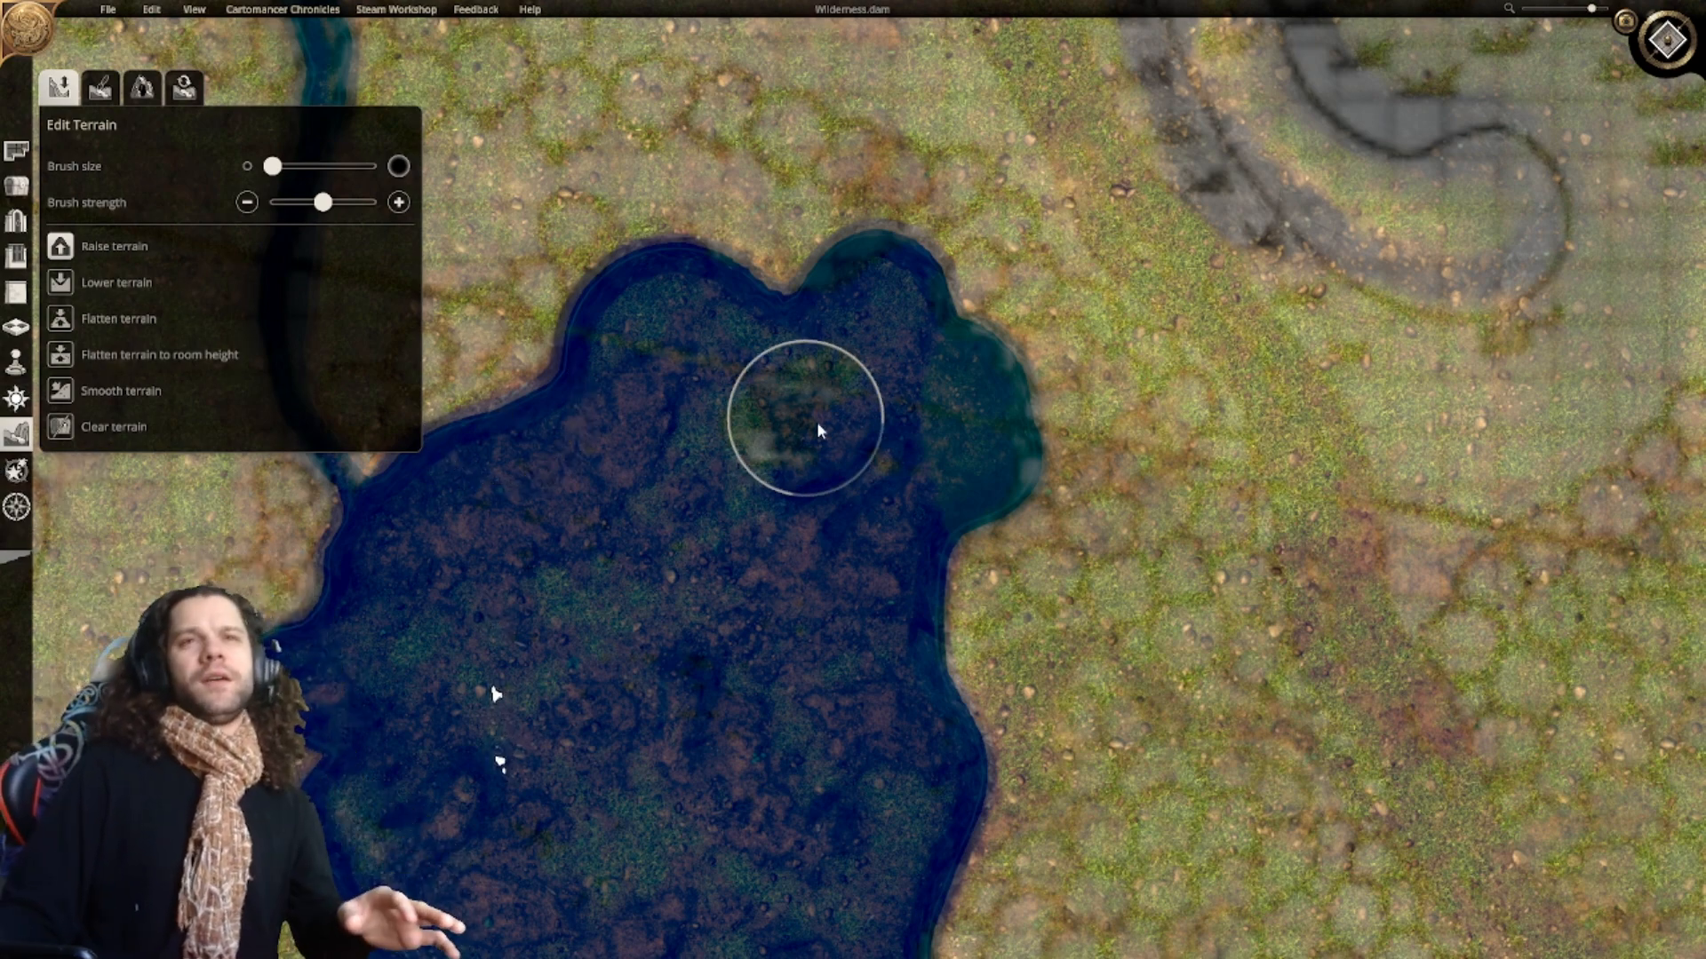
mouse_move(821, 384)
mouse_down()
mouse_move(776, 408)
mouse_move(737, 489)
mouse_up()
Step: Smooth the raised terrain of the island in the northern part of the lake
click(100, 86)
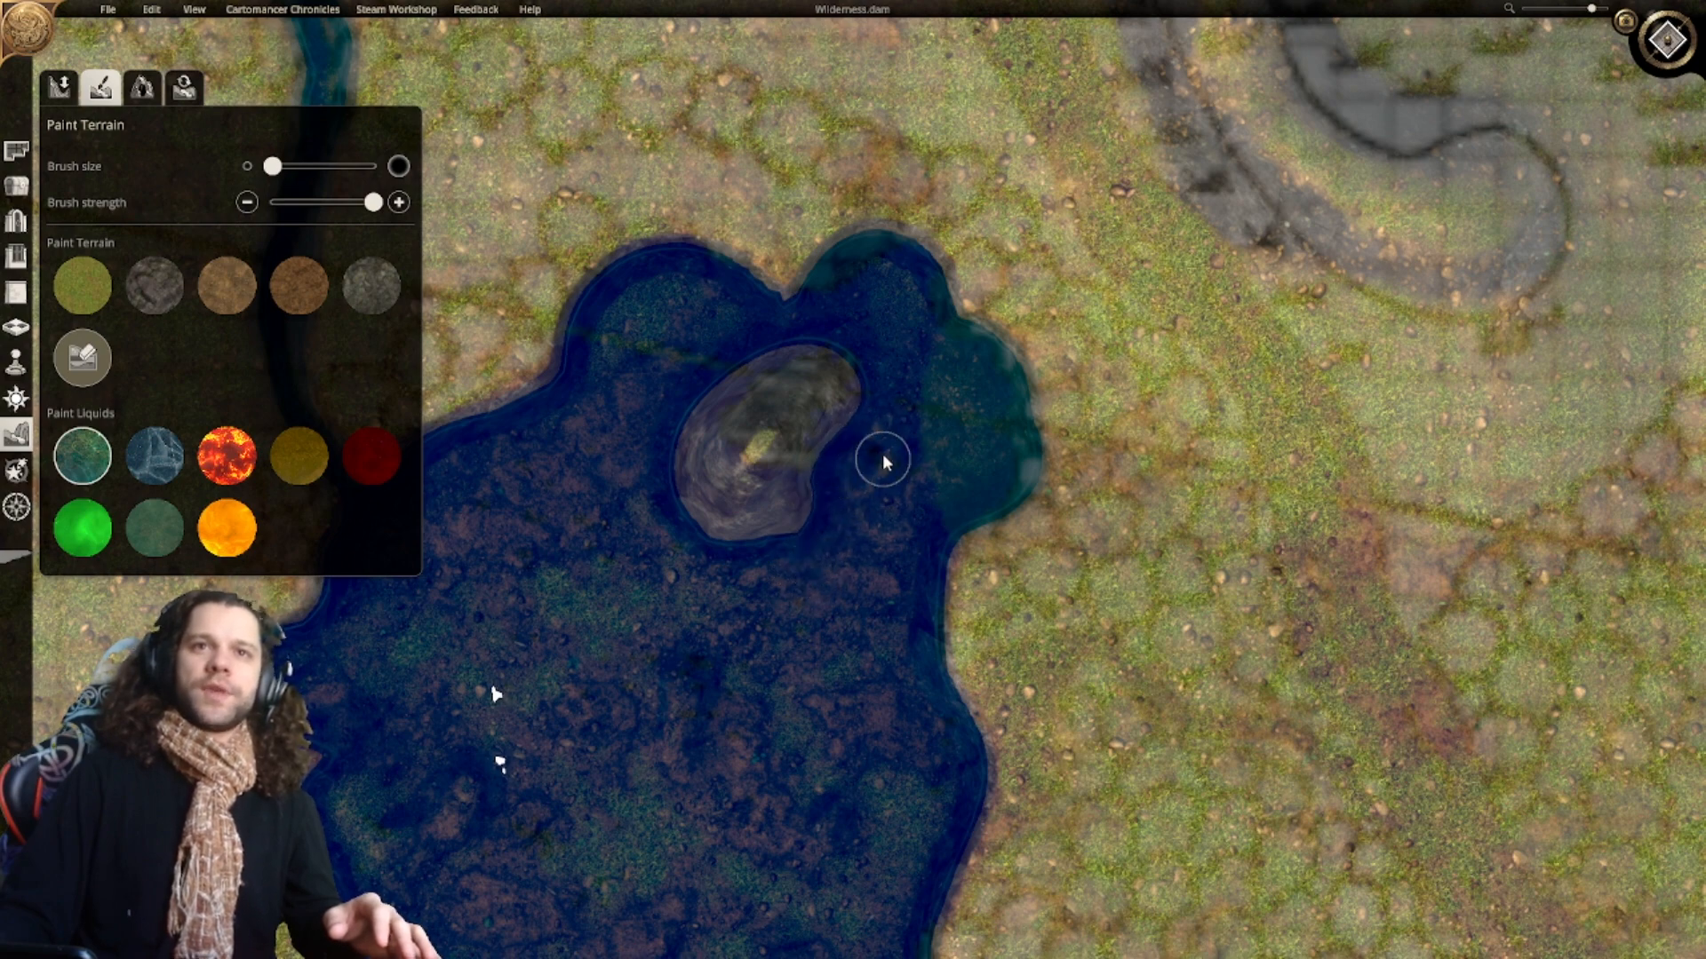
middle_drag(865, 471, 882, 564)
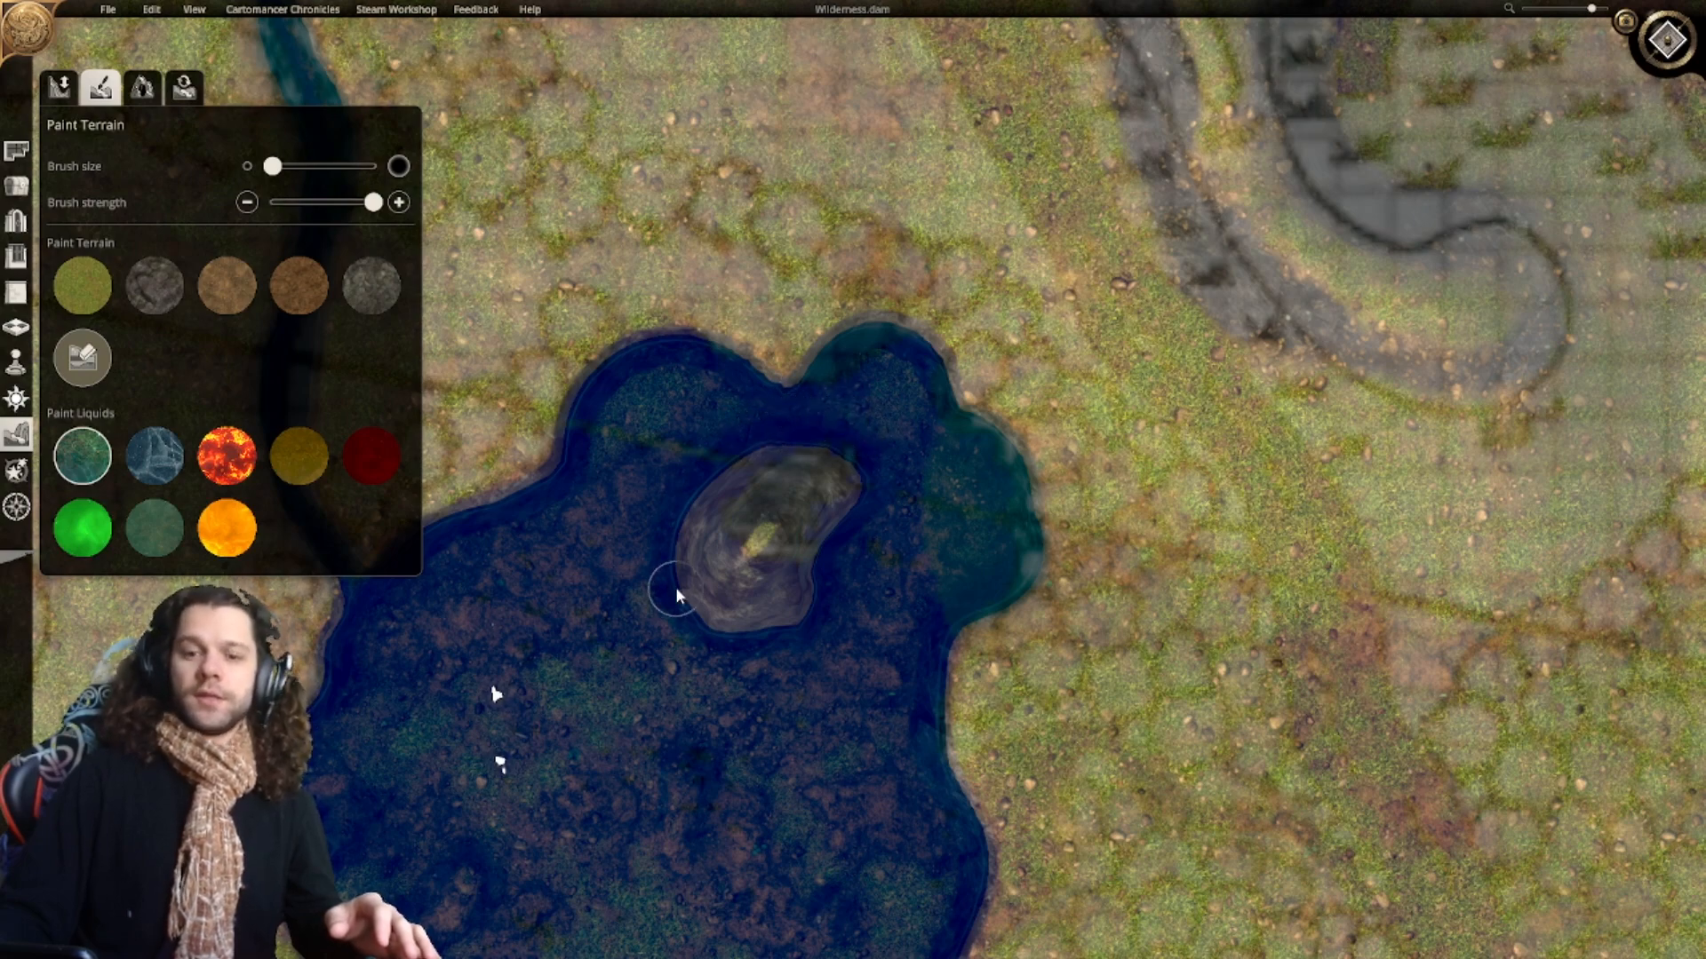
scroll(721, 706, up, 5)
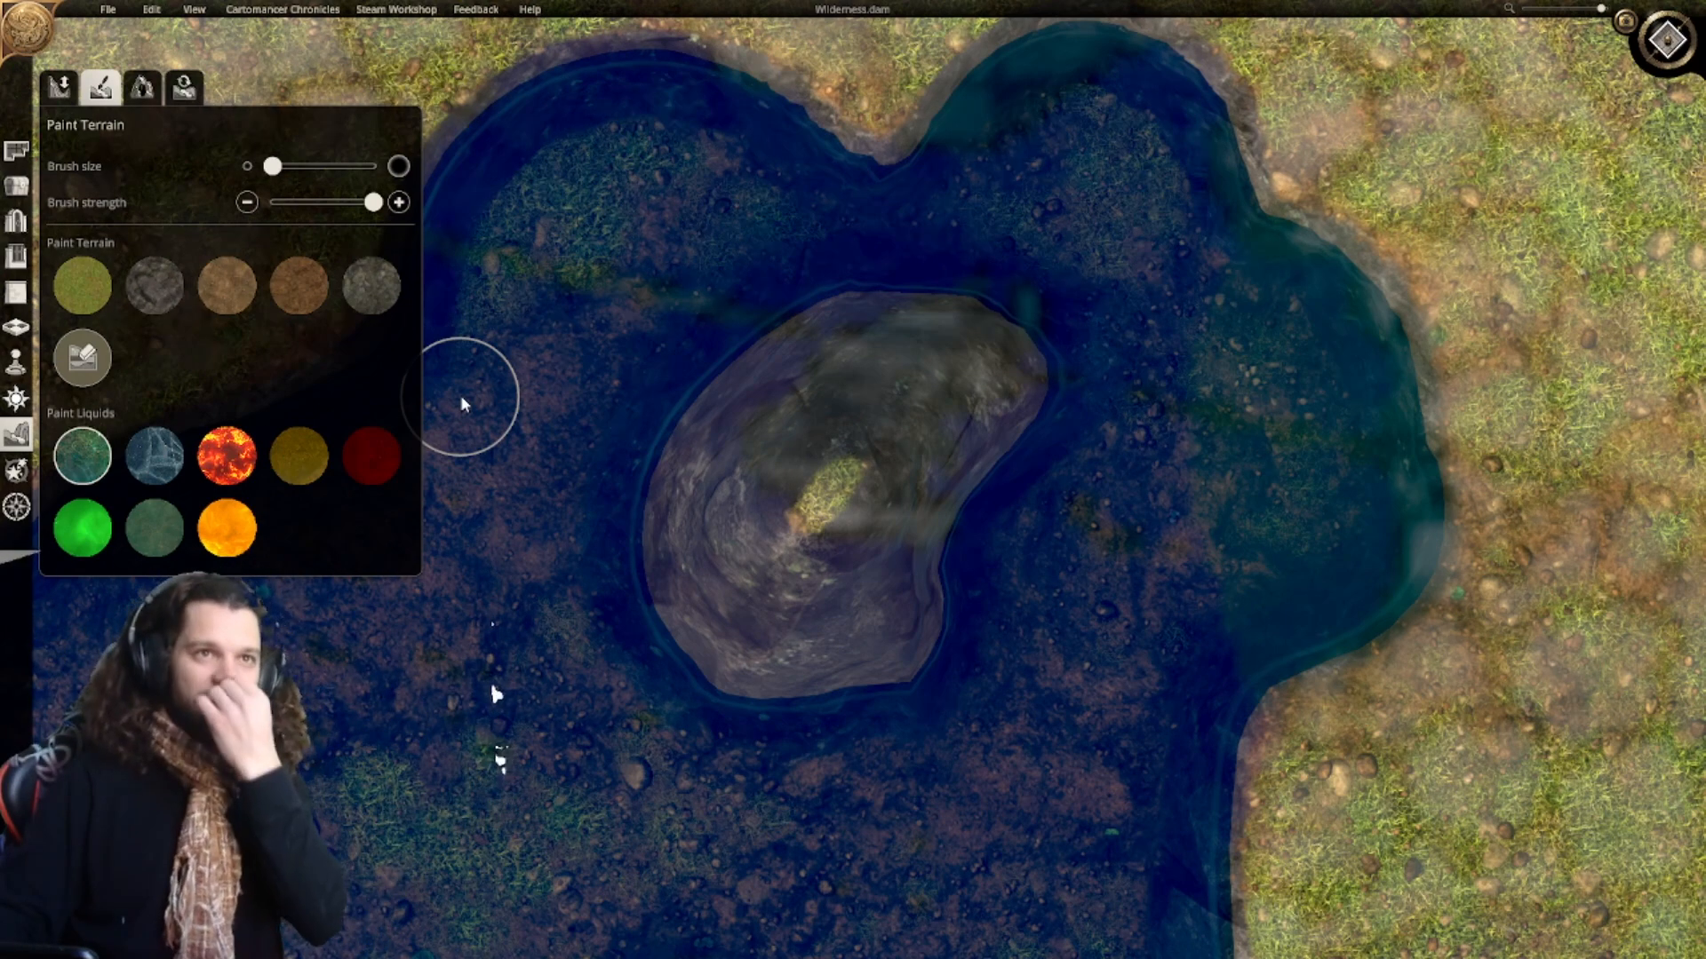
right_drag(906, 555, 951, 528)
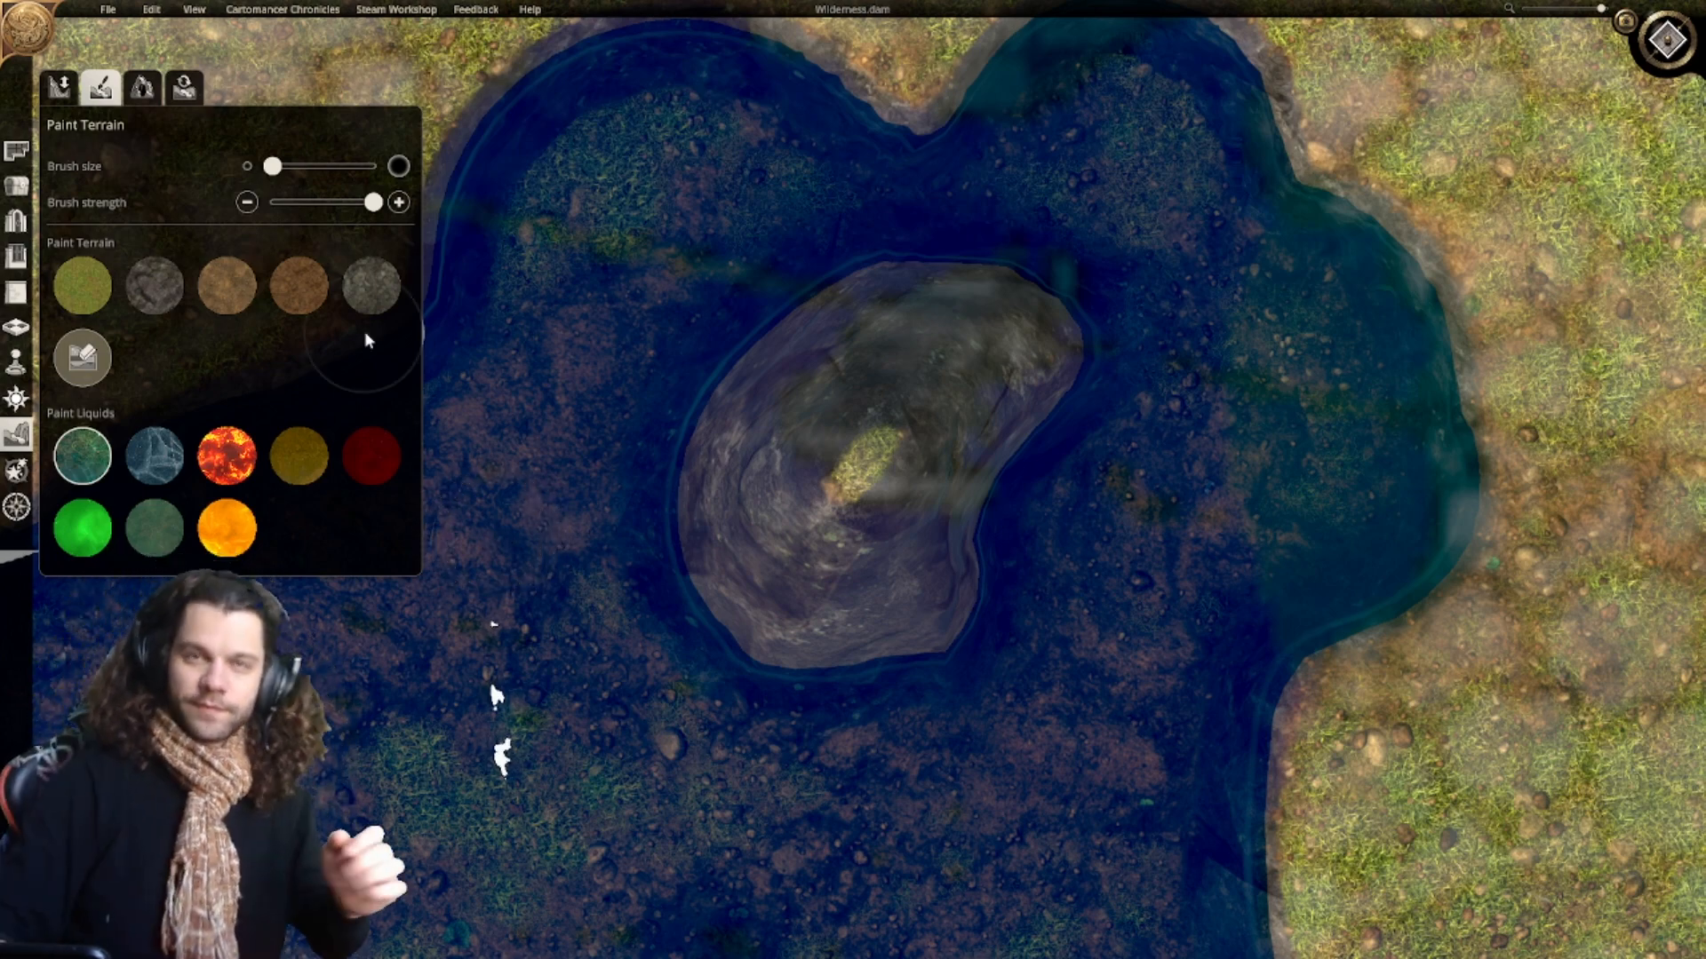
click(60, 87)
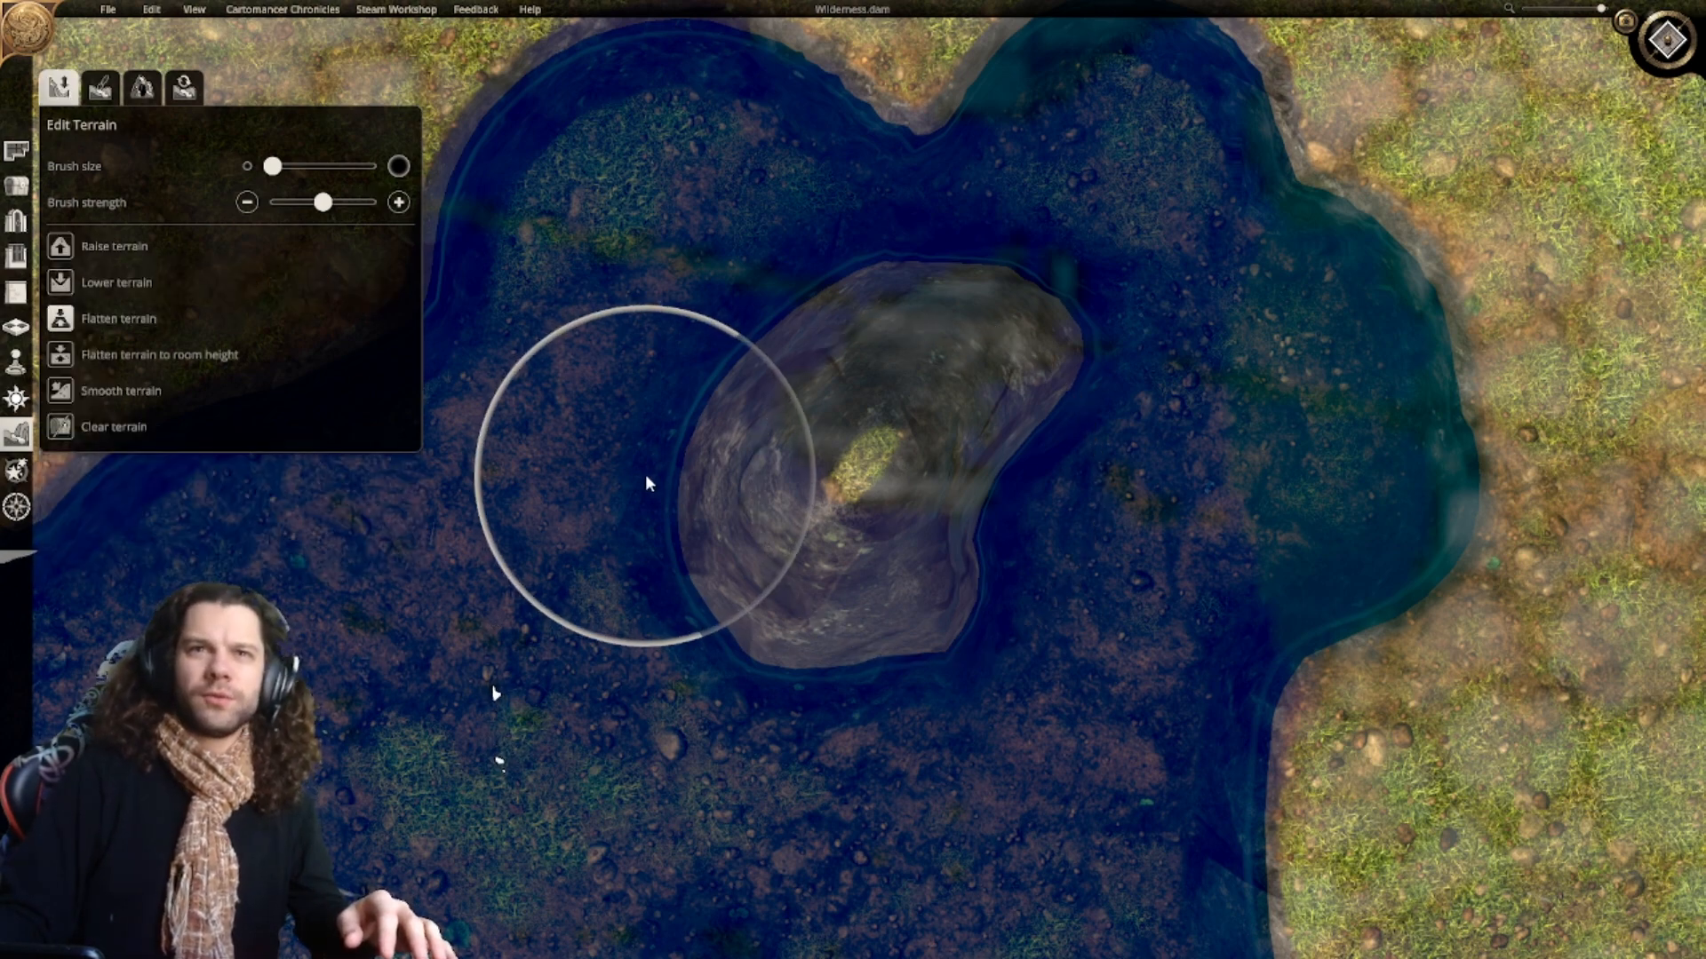
click(61, 391)
mouse_move(924, 459)
mouse_down()
mouse_move(818, 571)
mouse_move(853, 456)
mouse_up()
scroll(855, 497, down, 3)
scroll(844, 480, up, 3)
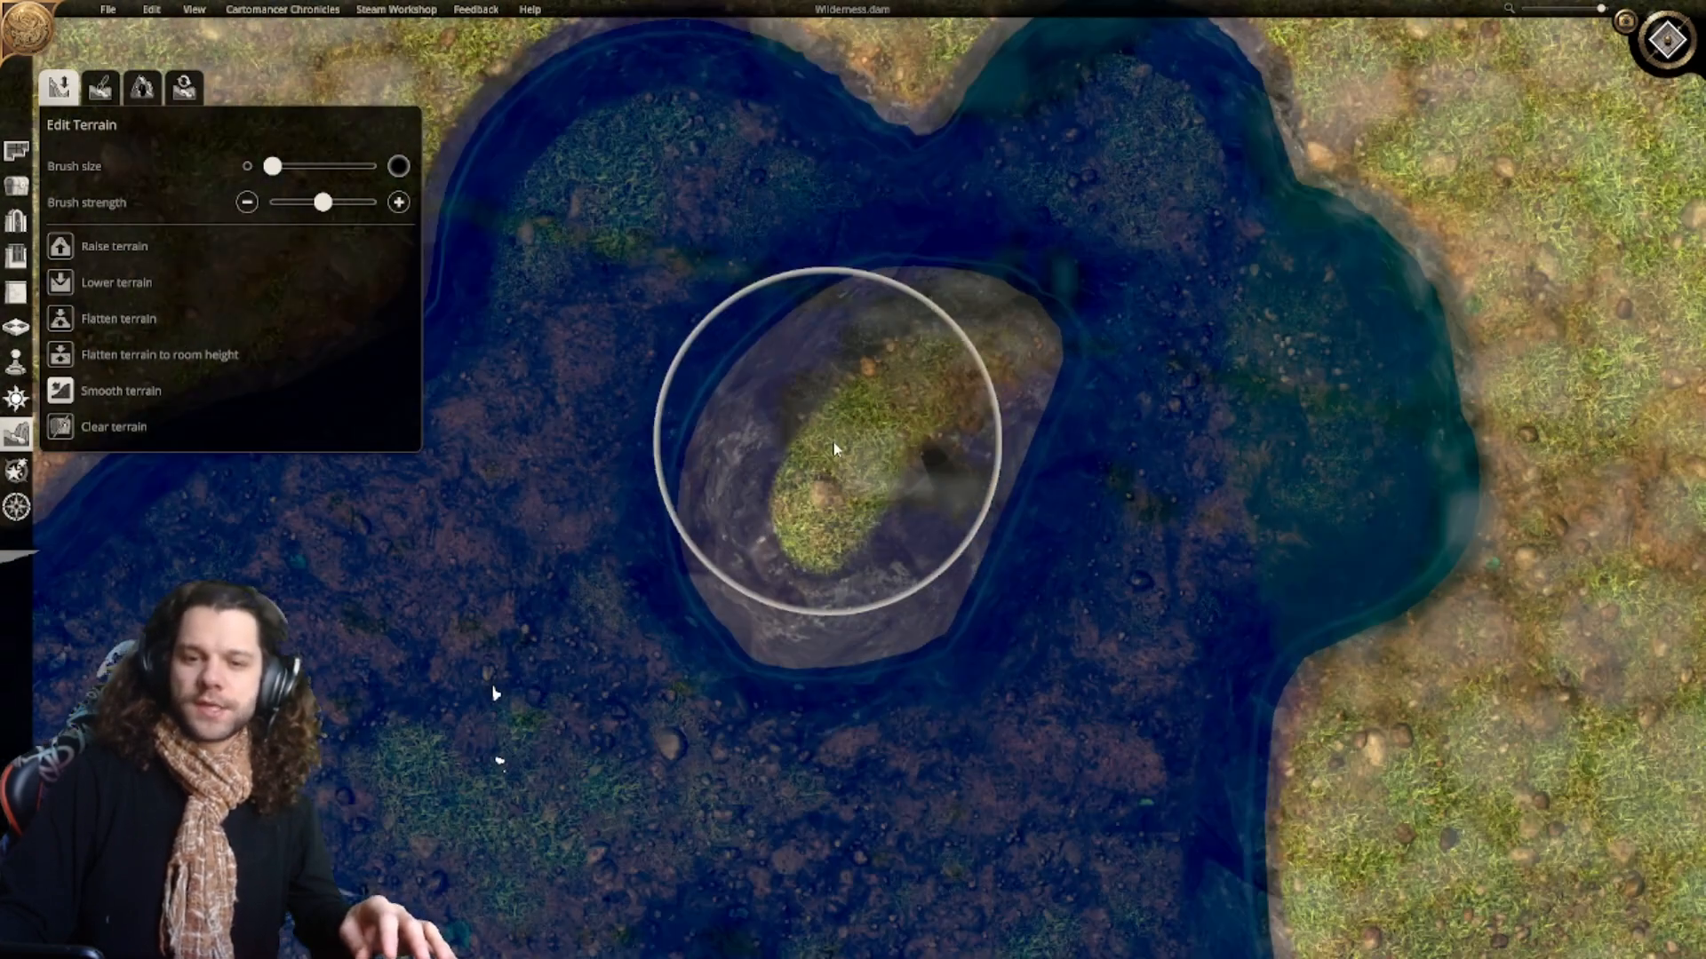
Step: Paint the island's grassy centre with the dark grey rock terrain texture
click(94, 94)
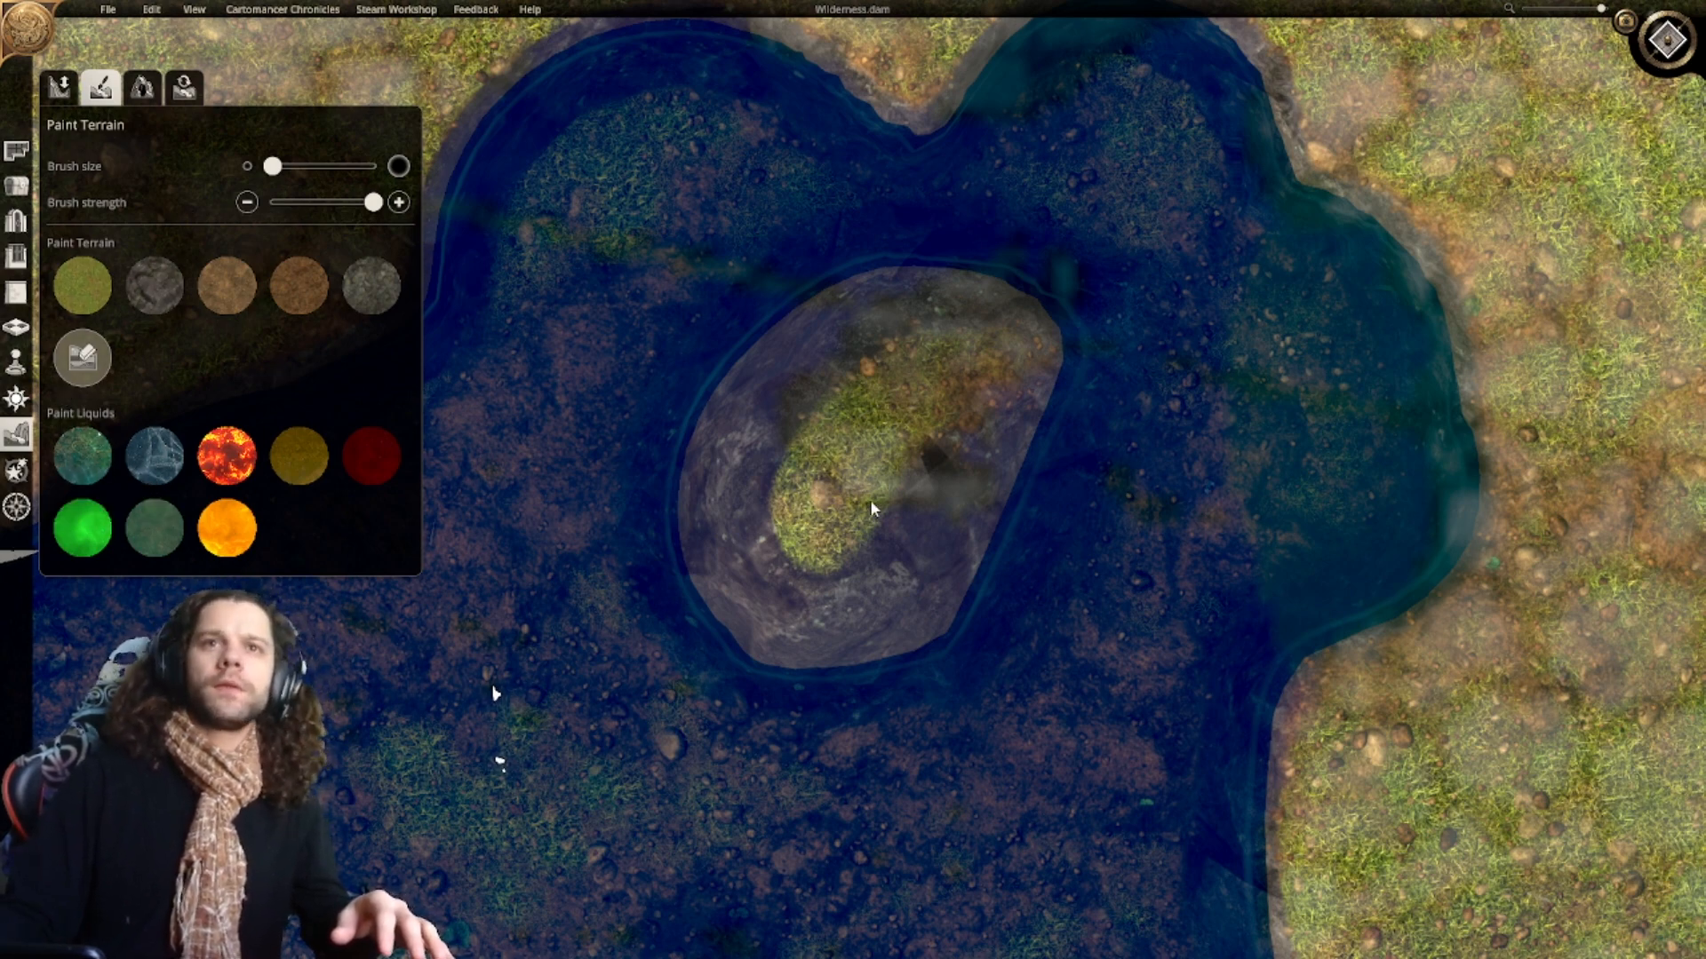
click(155, 285)
mouse_move(826, 471)
mouse_down()
mouse_move(807, 508)
mouse_move(839, 477)
mouse_move(811, 430)
mouse_move(891, 373)
mouse_move(982, 369)
mouse_move(832, 559)
mouse_move(924, 480)
mouse_move(931, 420)
mouse_move(908, 350)
mouse_up()
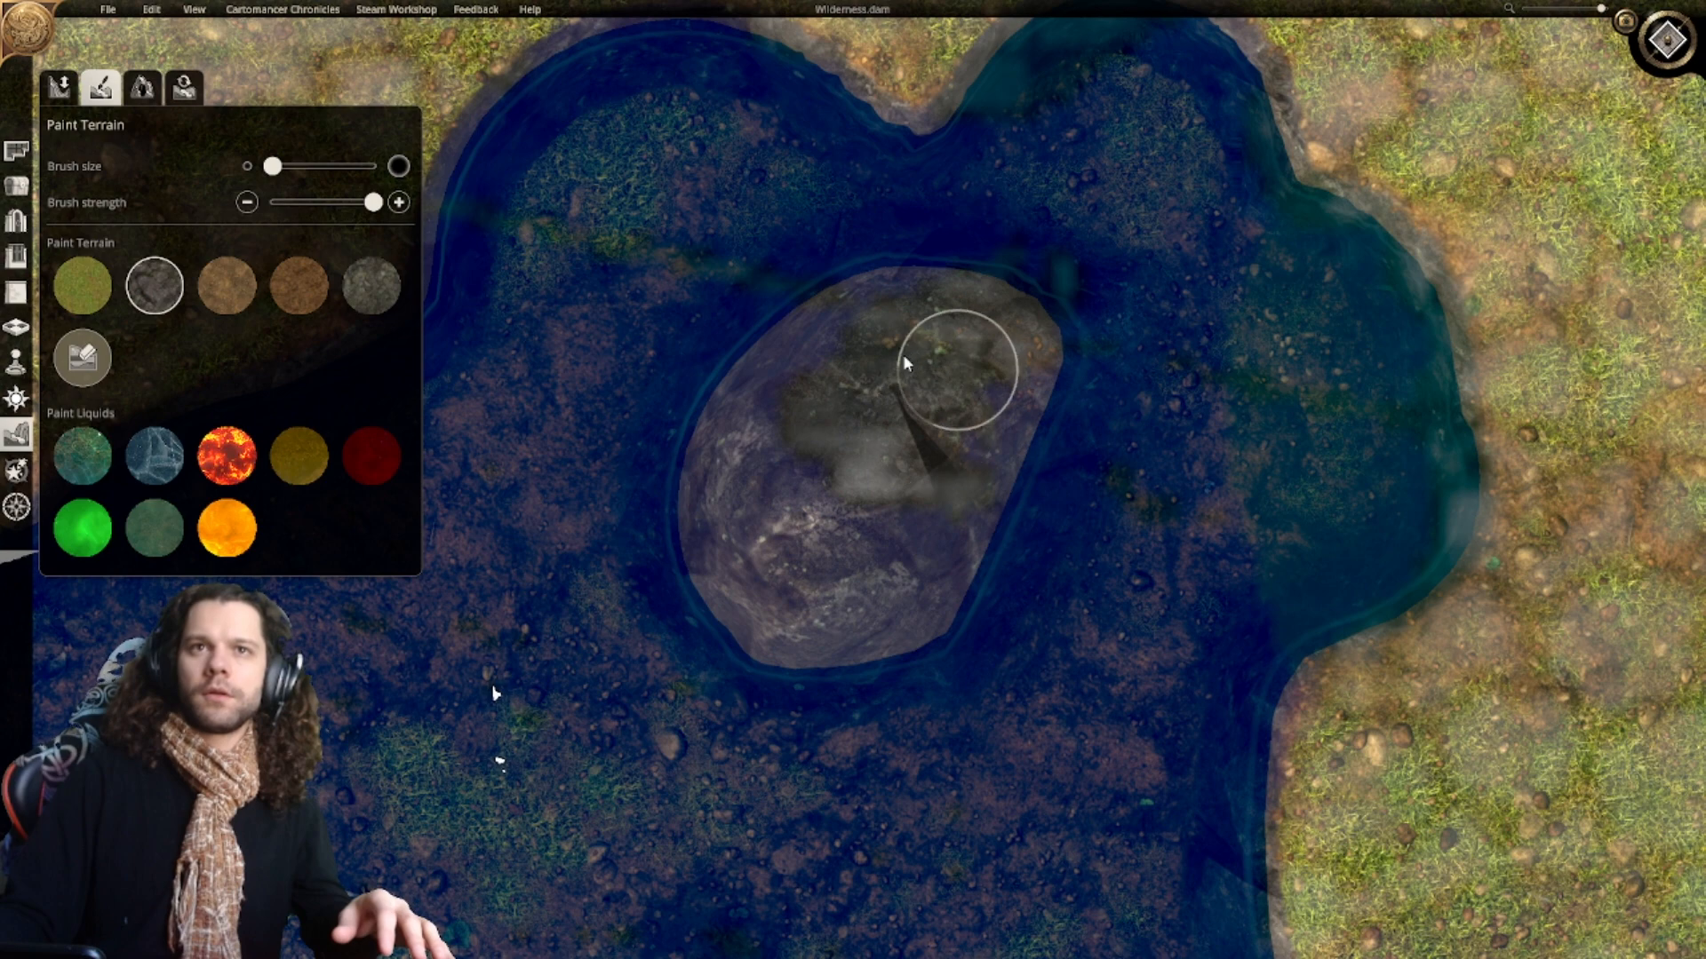
mouse_move(954, 403)
right_down()
mouse_move(877, 454)
mouse_move(920, 433)
mouse_move(939, 381)
right_up()
scroll(910, 524, down, 5)
scroll(904, 505, up, 5)
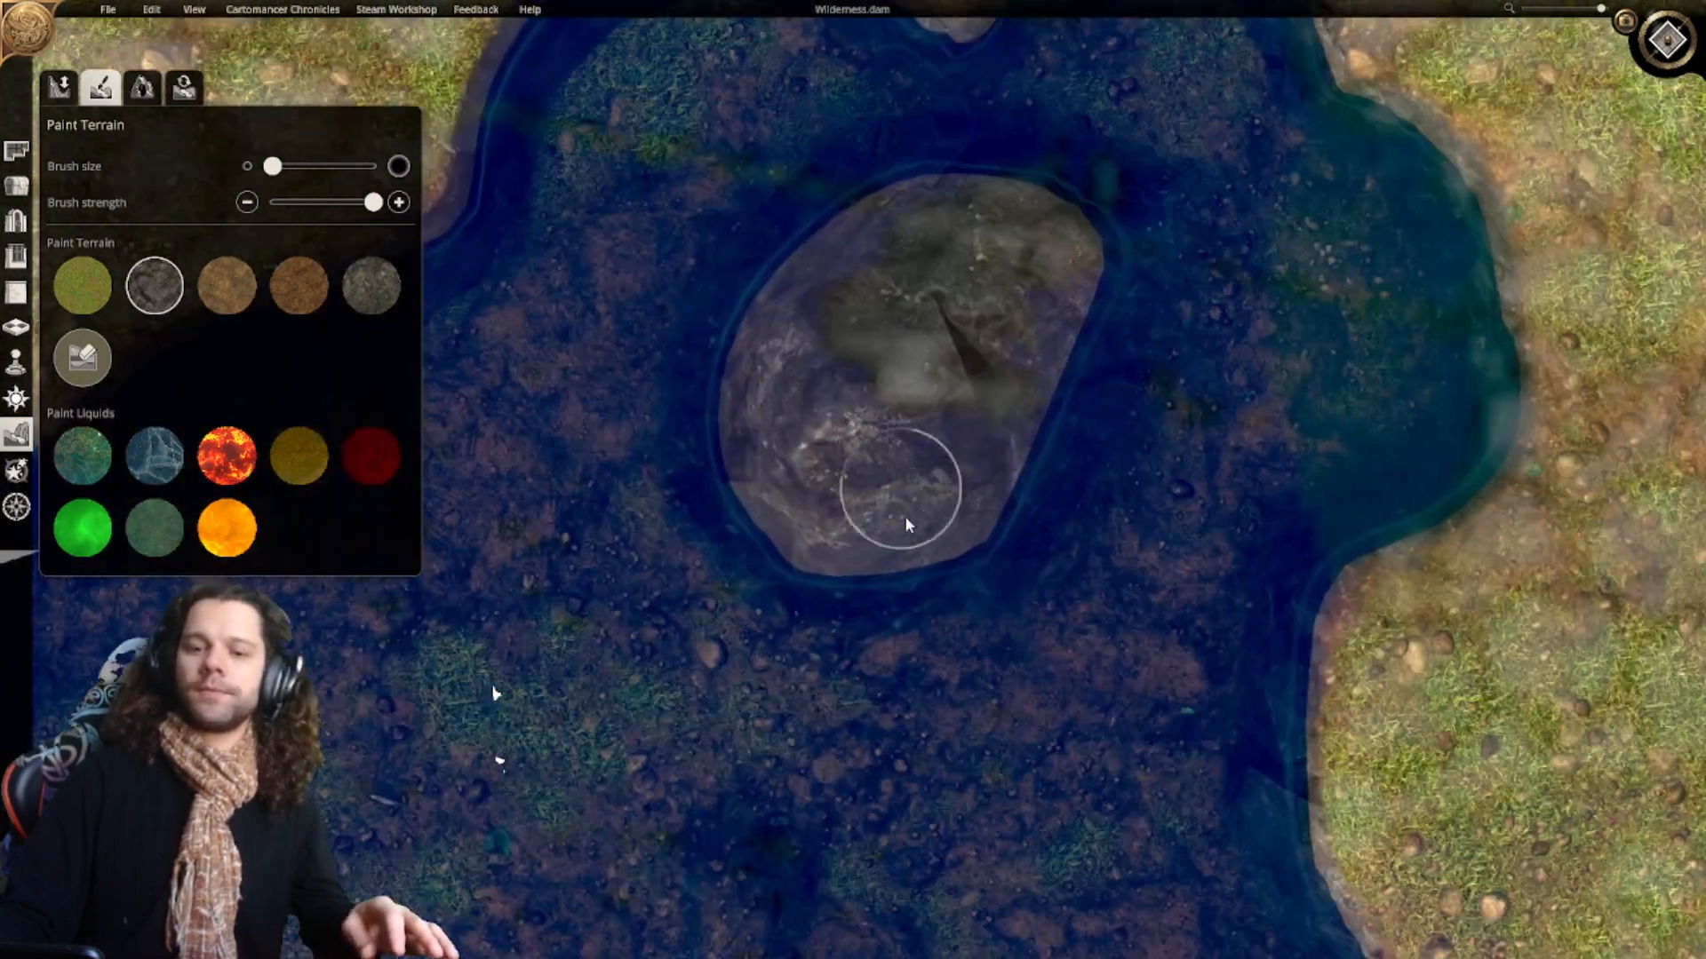
Step: Paint the island's north-eastern edge with the reddish-brown dirt terrain texture
mouse_move(888, 461)
right_down()
mouse_move(906, 506)
mouse_move(871, 469)
mouse_move(902, 508)
right_up()
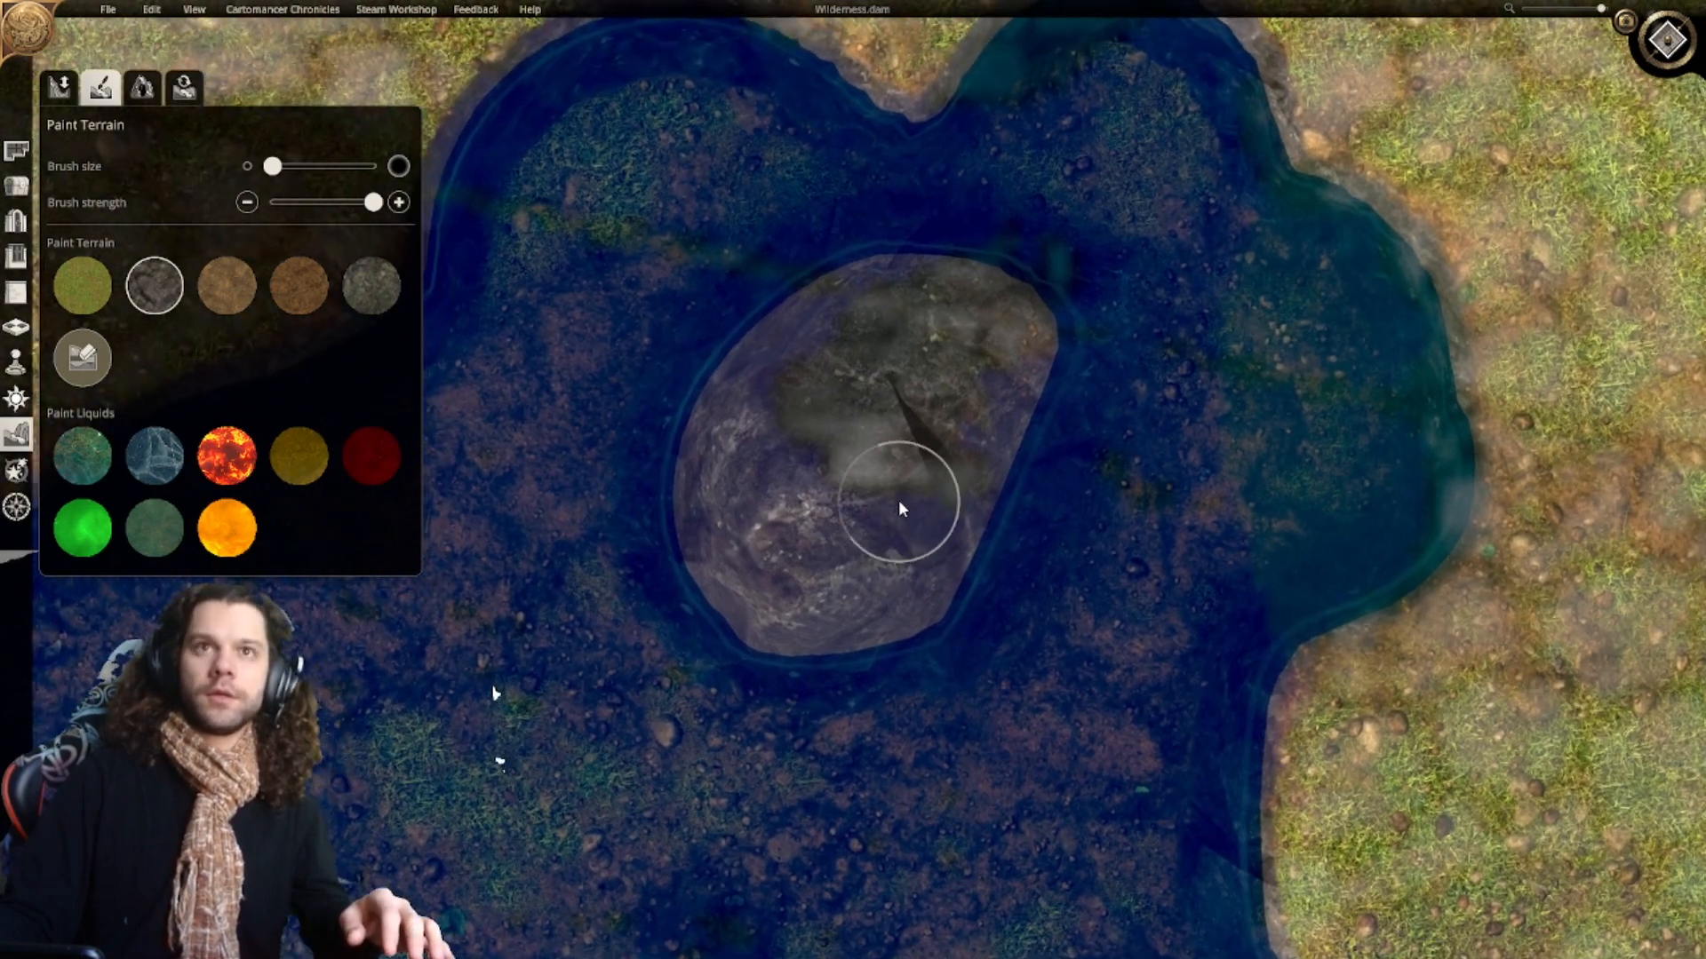
click(298, 286)
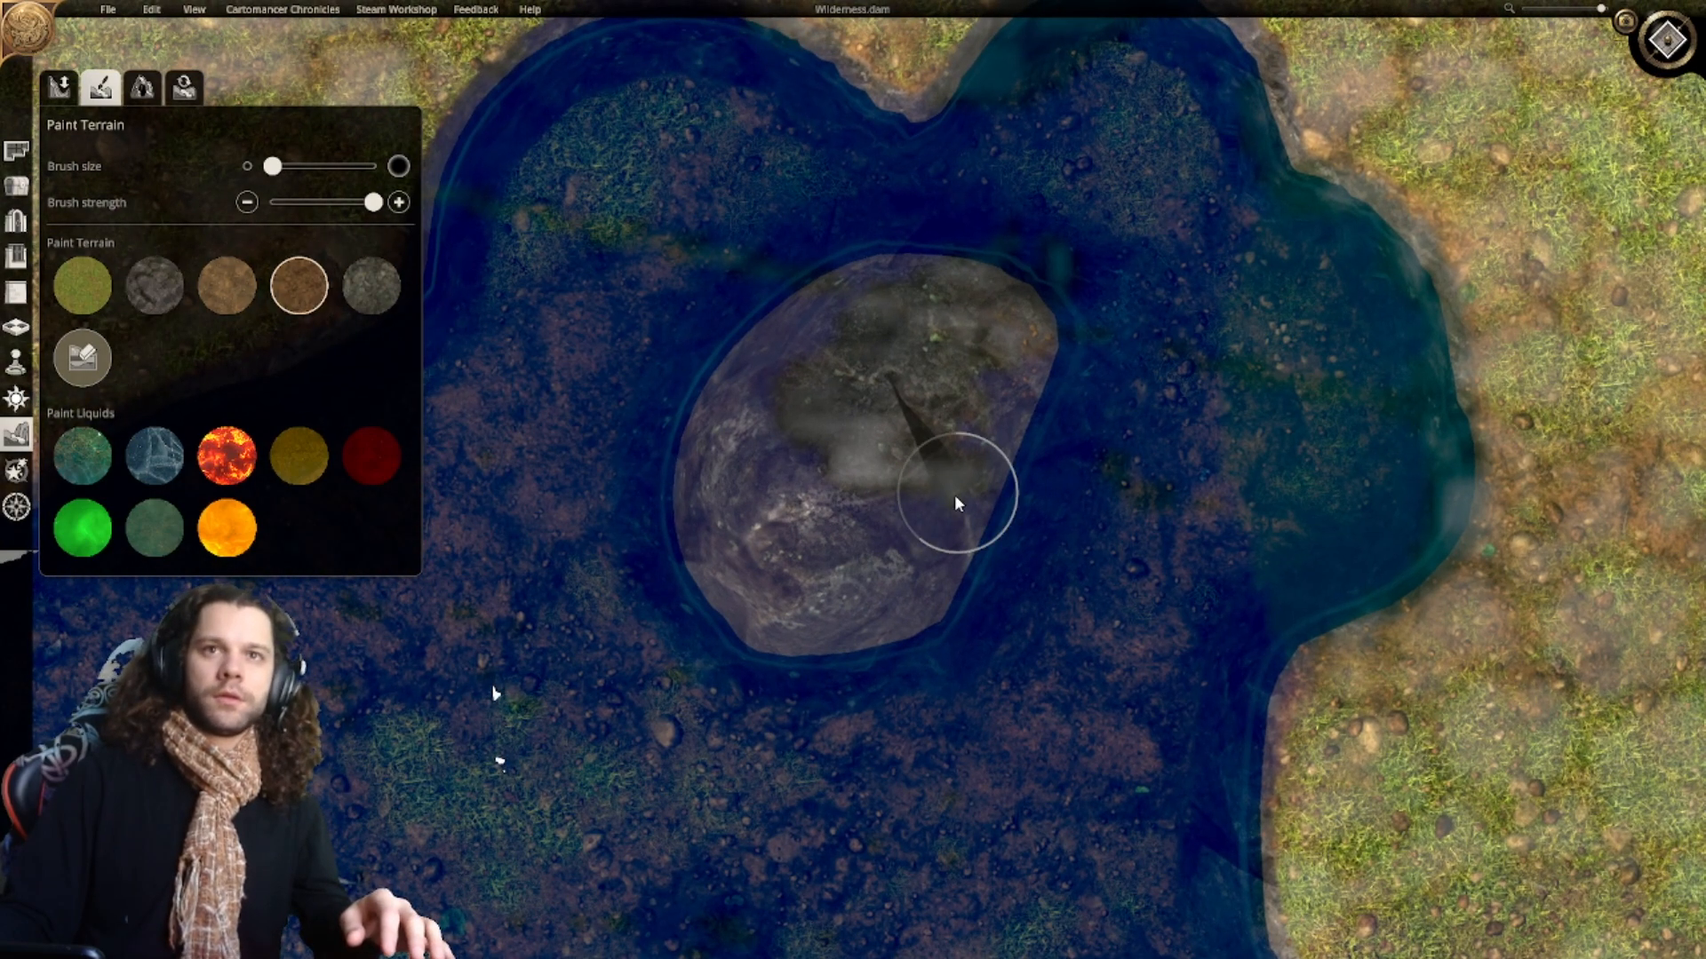
right_drag(941, 514, 931, 492)
mouse_move(934, 491)
mouse_down()
mouse_move(965, 387)
mouse_move(906, 343)
mouse_move(760, 347)
mouse_up()
Step: Paint a band of the green grass terrain texture all around the island's shoreline, leaving the rocky centre
click(83, 286)
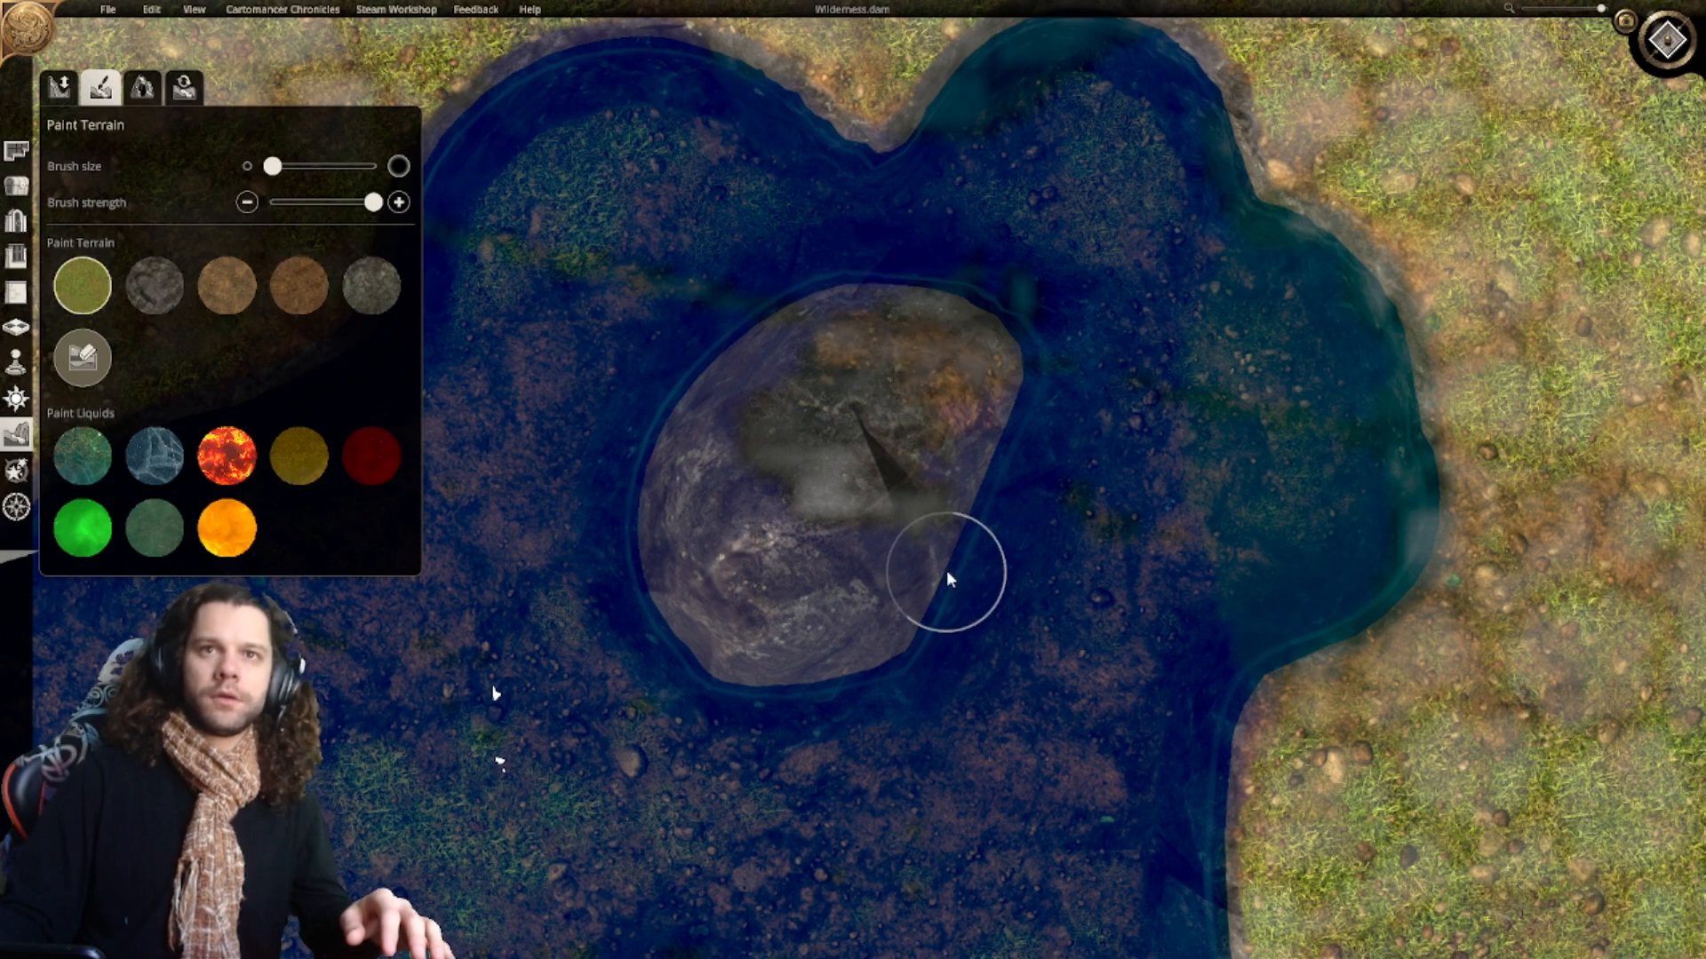
drag(987, 487, 994, 467)
right_drag(994, 467, 1004, 575)
mouse_move(1011, 564)
mouse_down()
mouse_move(1012, 432)
mouse_move(895, 389)
mouse_up()
right_drag(759, 397, 944, 354)
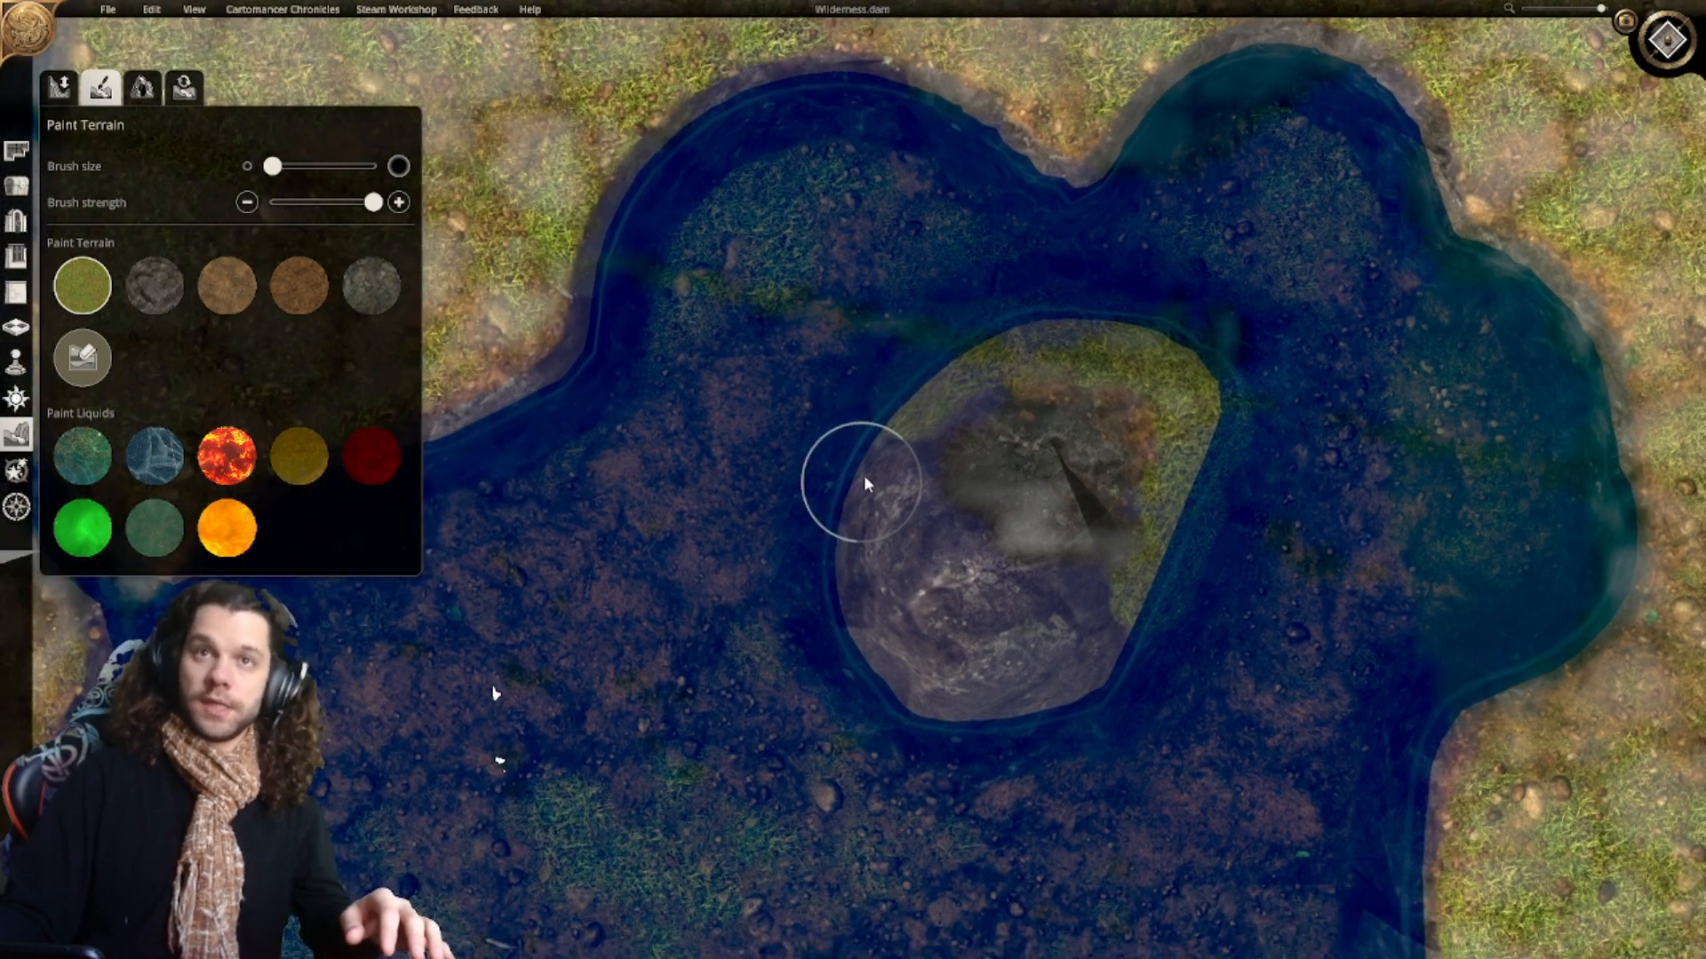
right_drag(857, 476, 919, 307)
drag(917, 306, 878, 410)
right_drag(876, 409, 856, 366)
mouse_move(856, 366)
mouse_down()
mouse_move(853, 480)
mouse_move(935, 562)
mouse_up()
right_drag(932, 561, 897, 545)
drag(897, 545, 951, 550)
right_drag(1048, 558, 898, 613)
mouse_move(899, 614)
mouse_down()
mouse_move(828, 617)
mouse_move(833, 595)
mouse_move(947, 551)
mouse_move(975, 495)
mouse_move(959, 534)
mouse_up()
right_drag(959, 534, 951, 552)
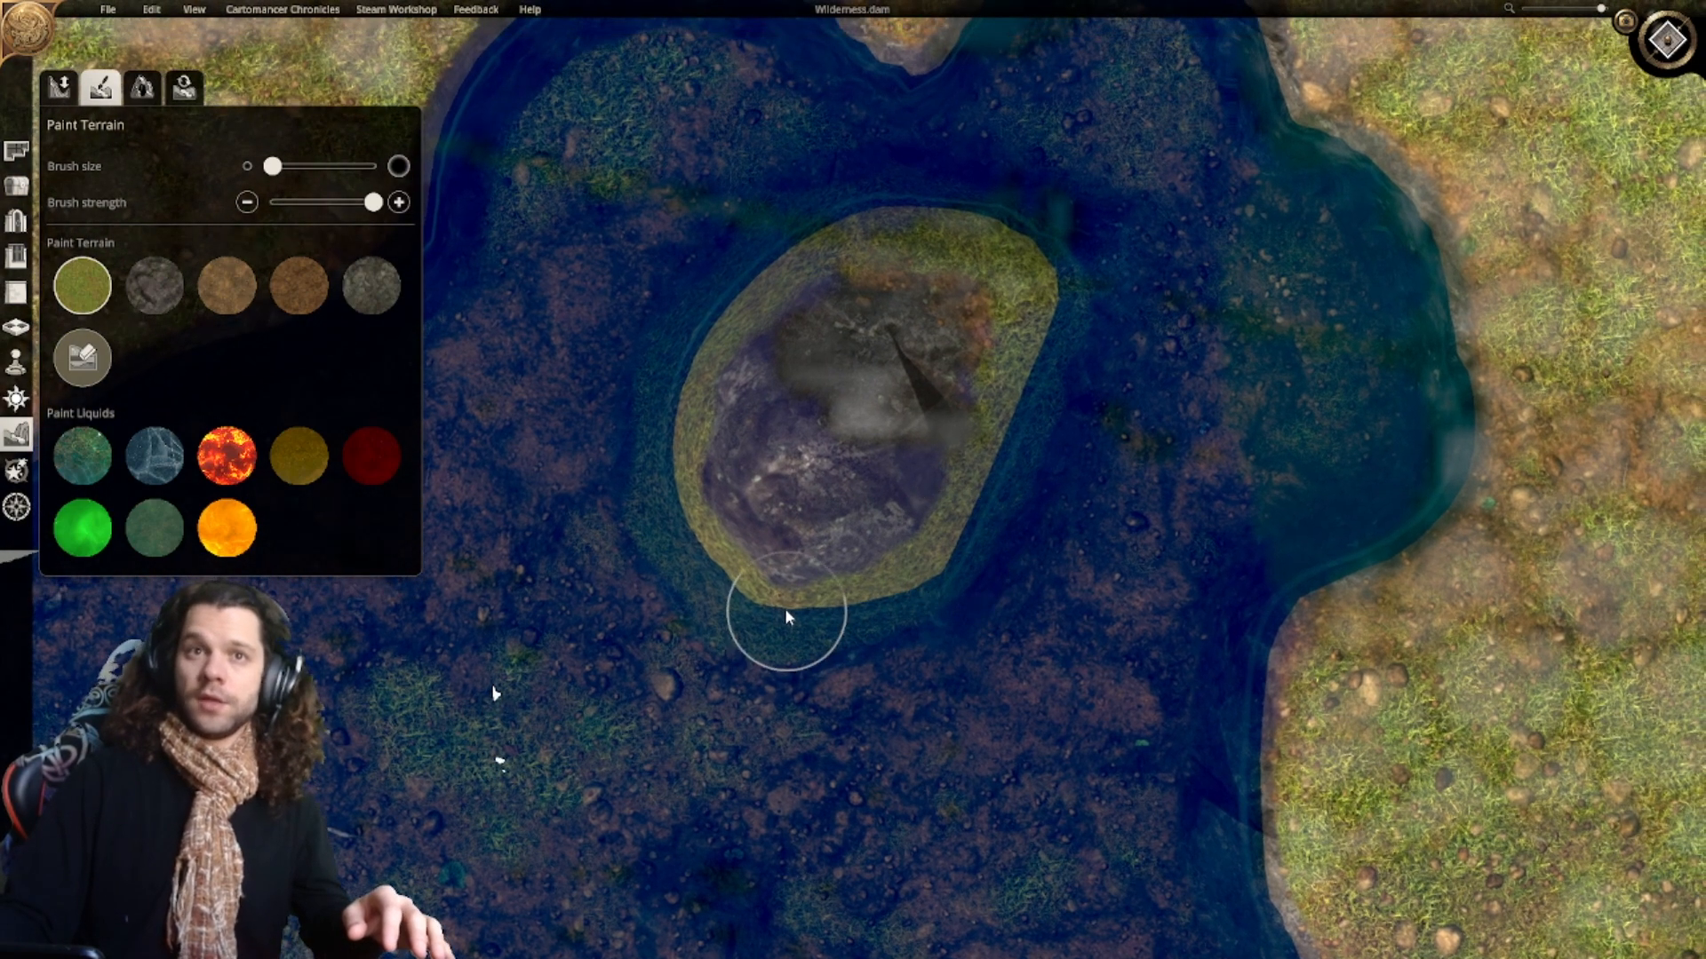
Step: Paint the lakebed directly around the island with the dark grey rock terrain texture
scroll(845, 662, down, 3)
scroll(844, 662, up, 3)
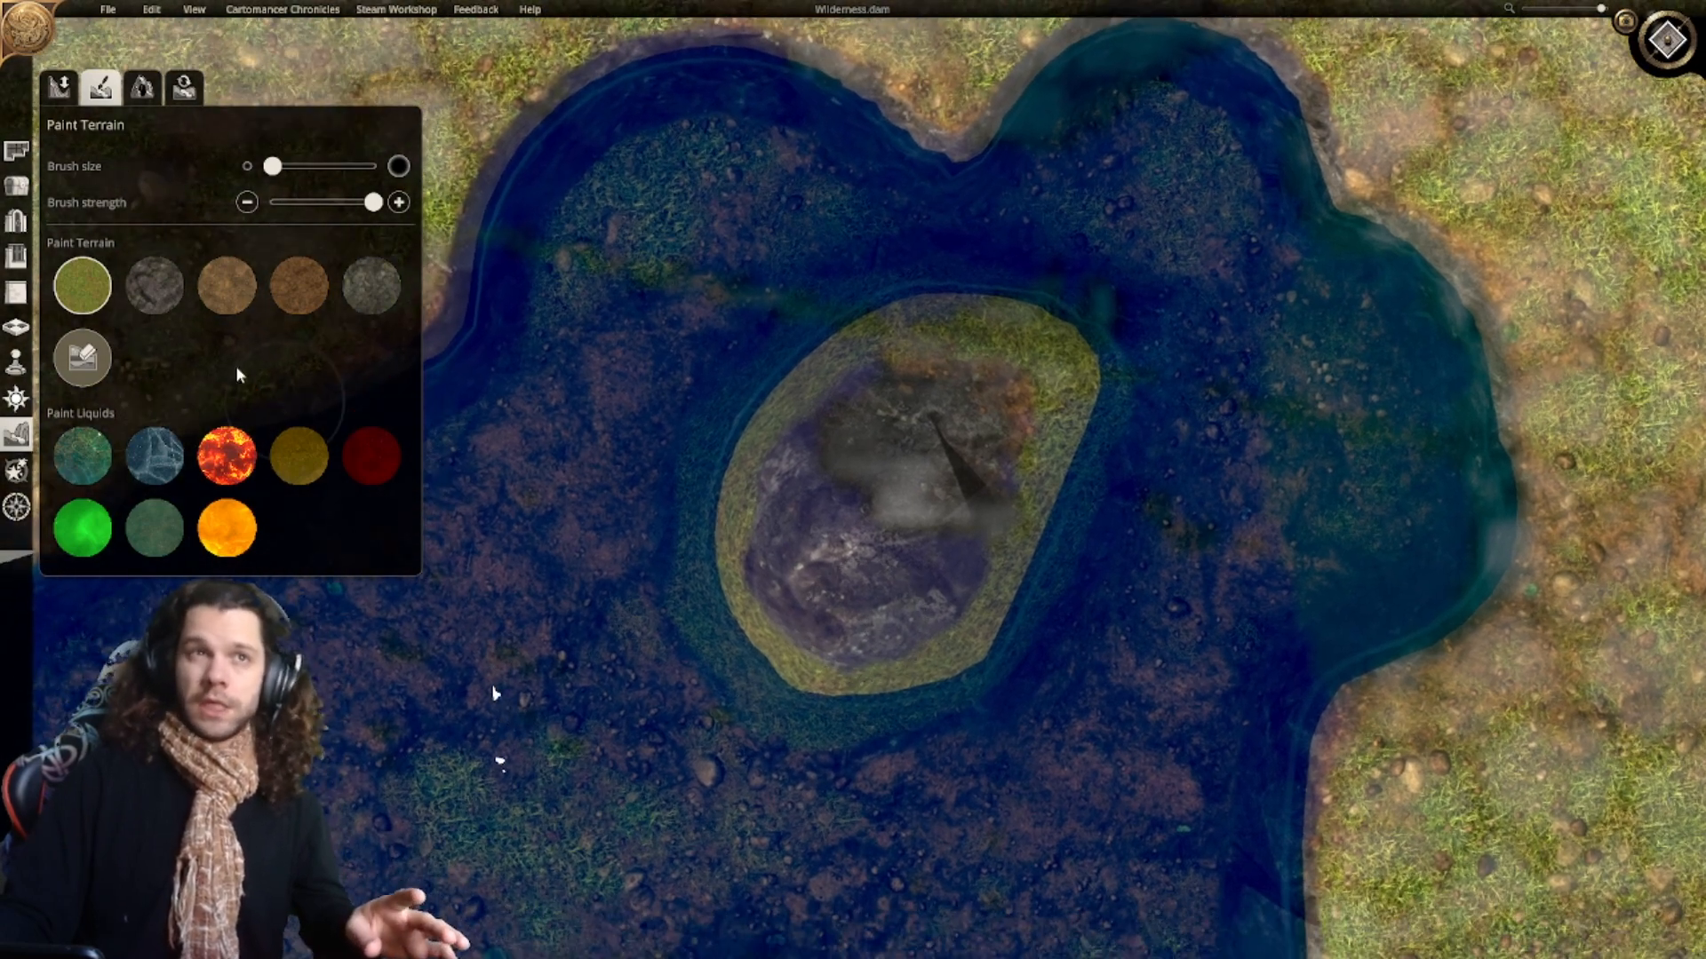
click(174, 302)
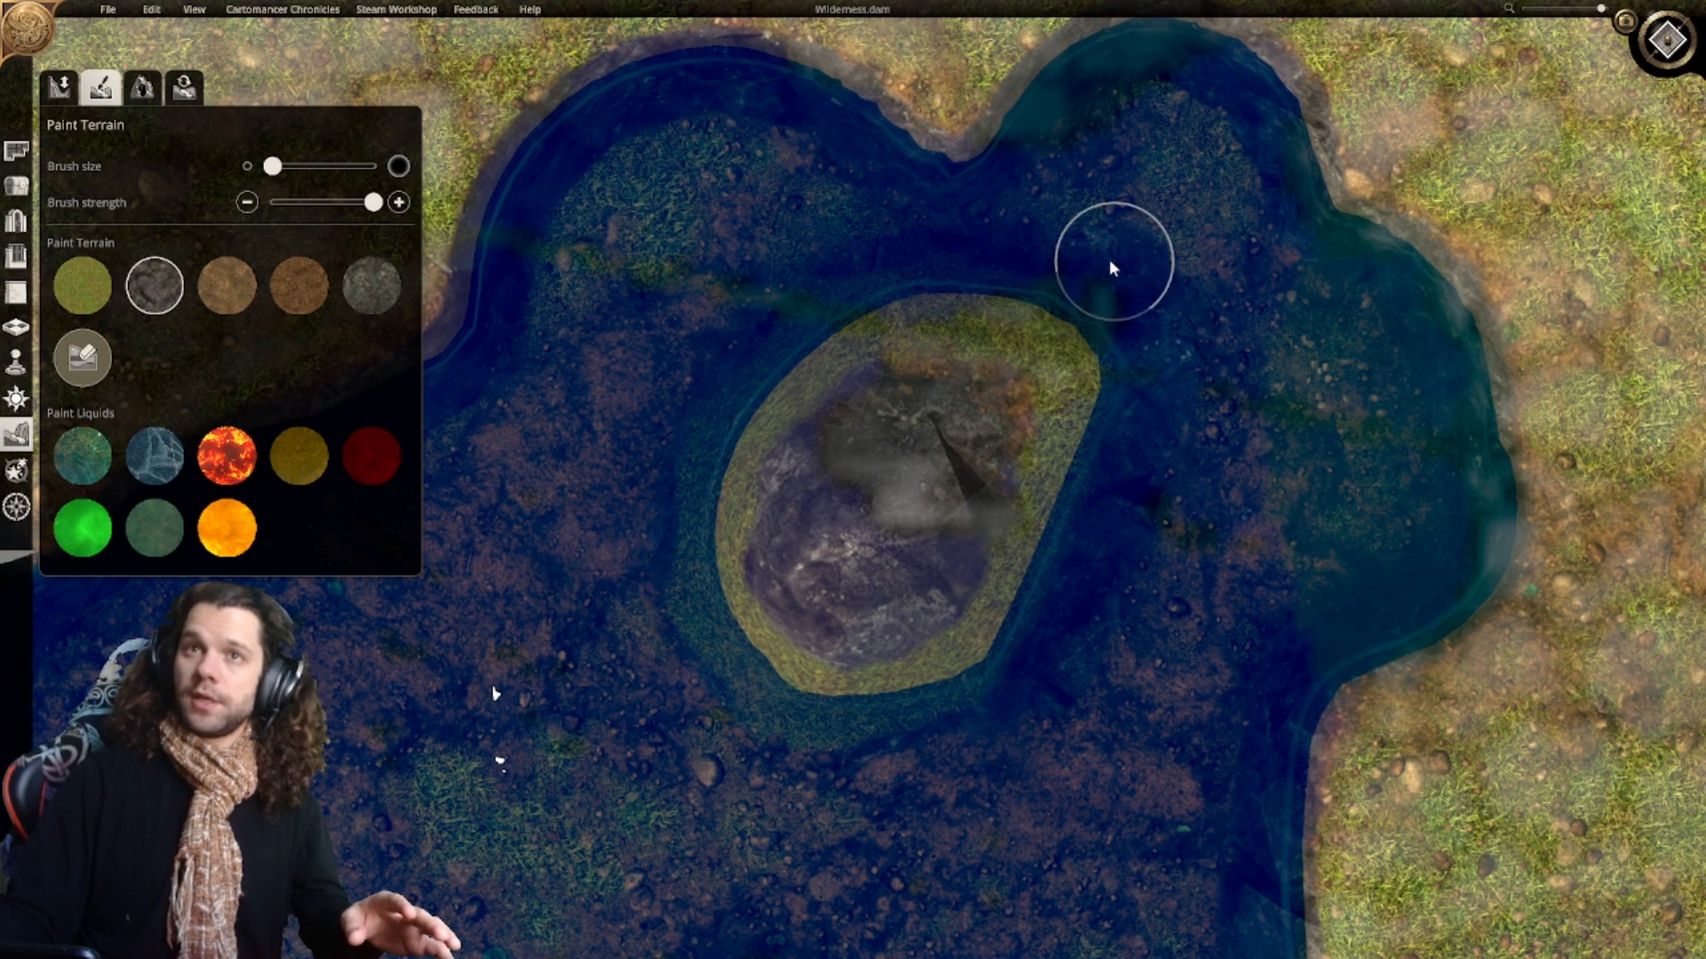
right_drag(1096, 260, 1126, 311)
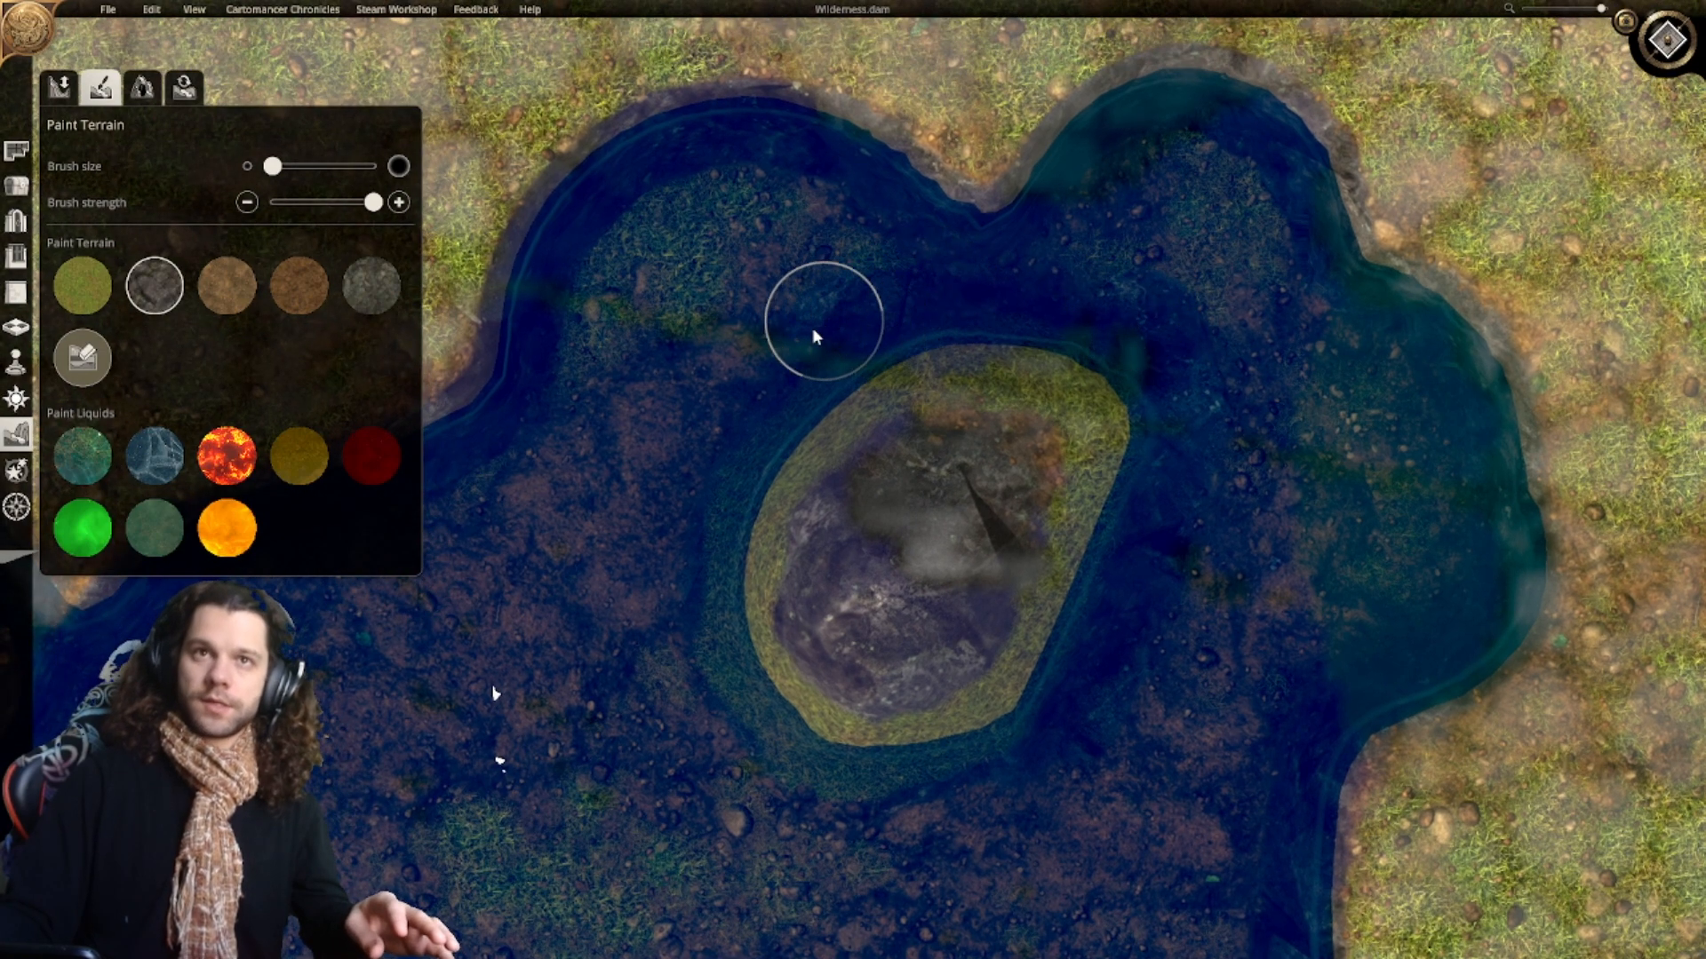
right_drag(738, 409, 750, 382)
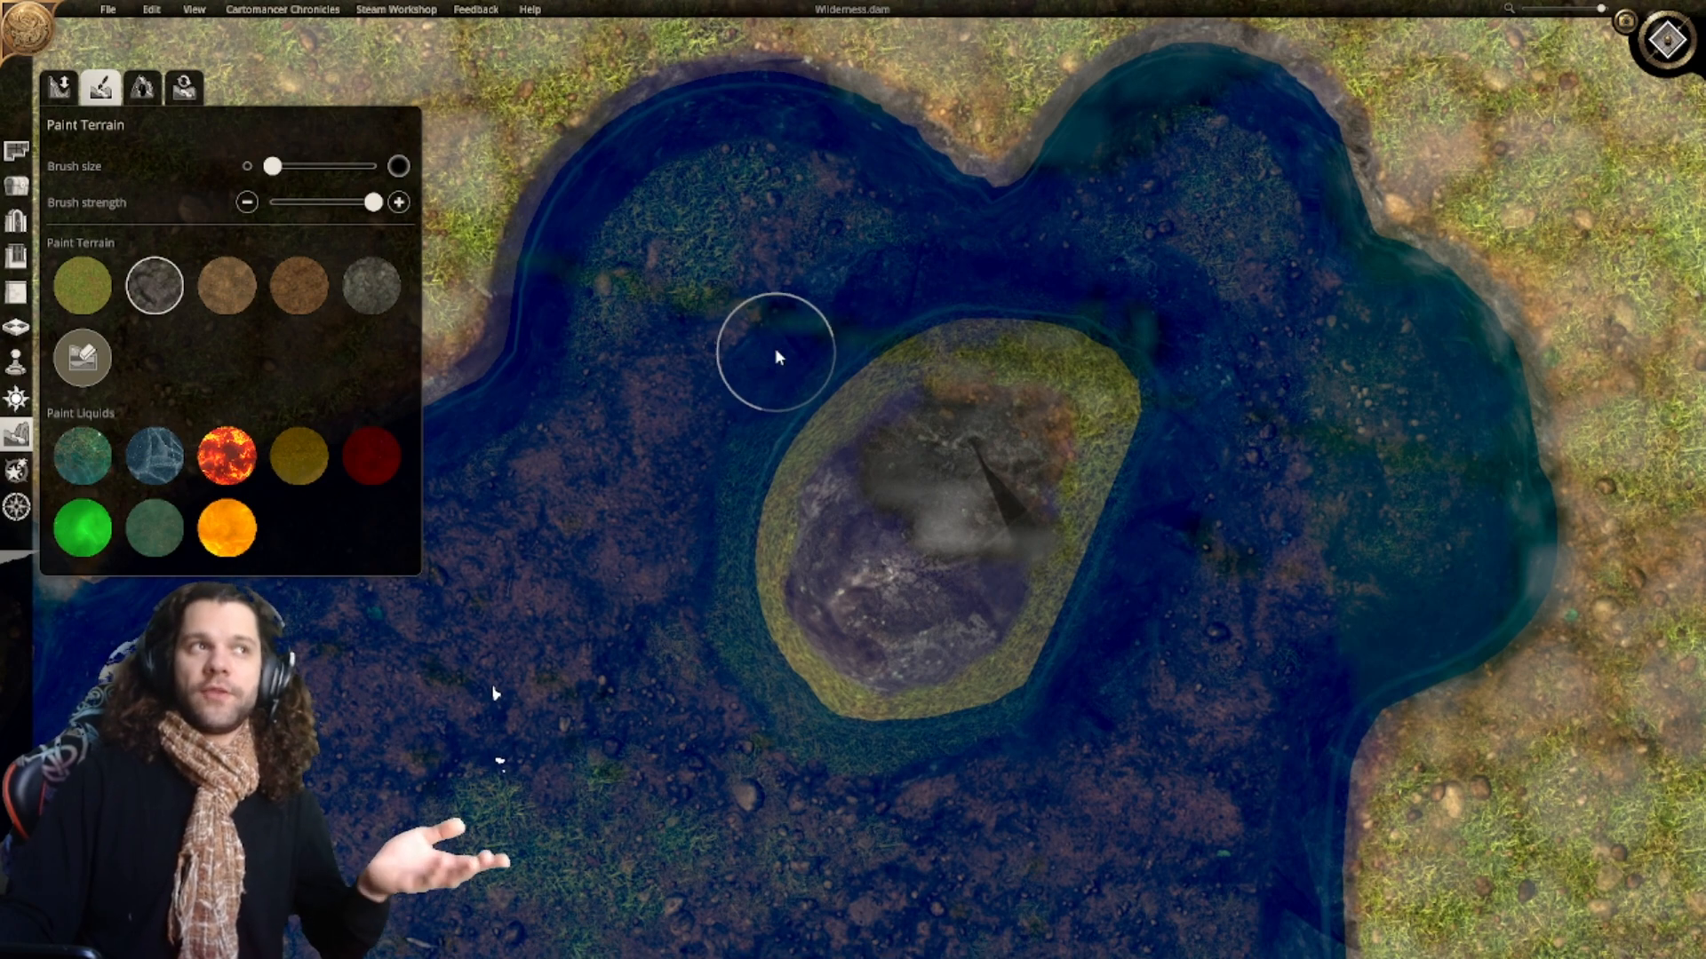
mouse_move(727, 426)
right_down()
mouse_move(744, 377)
mouse_move(691, 372)
right_up()
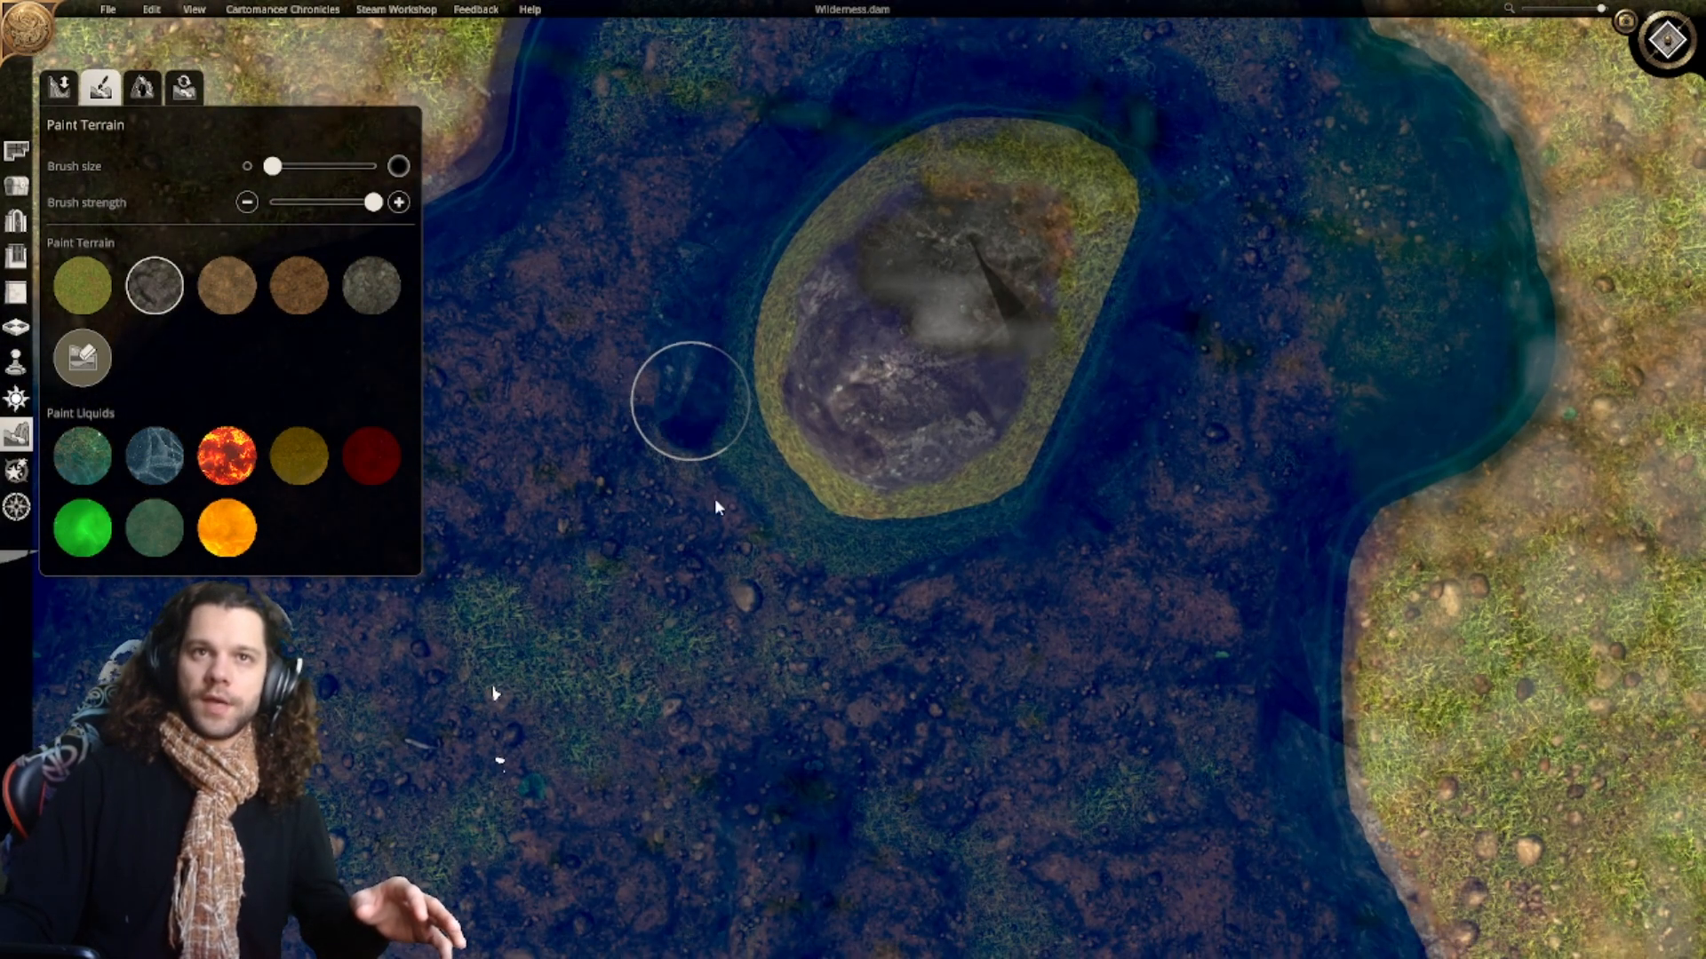
mouse_move(738, 499)
mouse_down()
mouse_move(739, 515)
mouse_move(716, 462)
mouse_move(765, 539)
mouse_move(847, 586)
mouse_move(1075, 547)
mouse_move(1148, 458)
mouse_up()
right_drag(1147, 458, 1073, 597)
right_drag(1093, 456, 1082, 552)
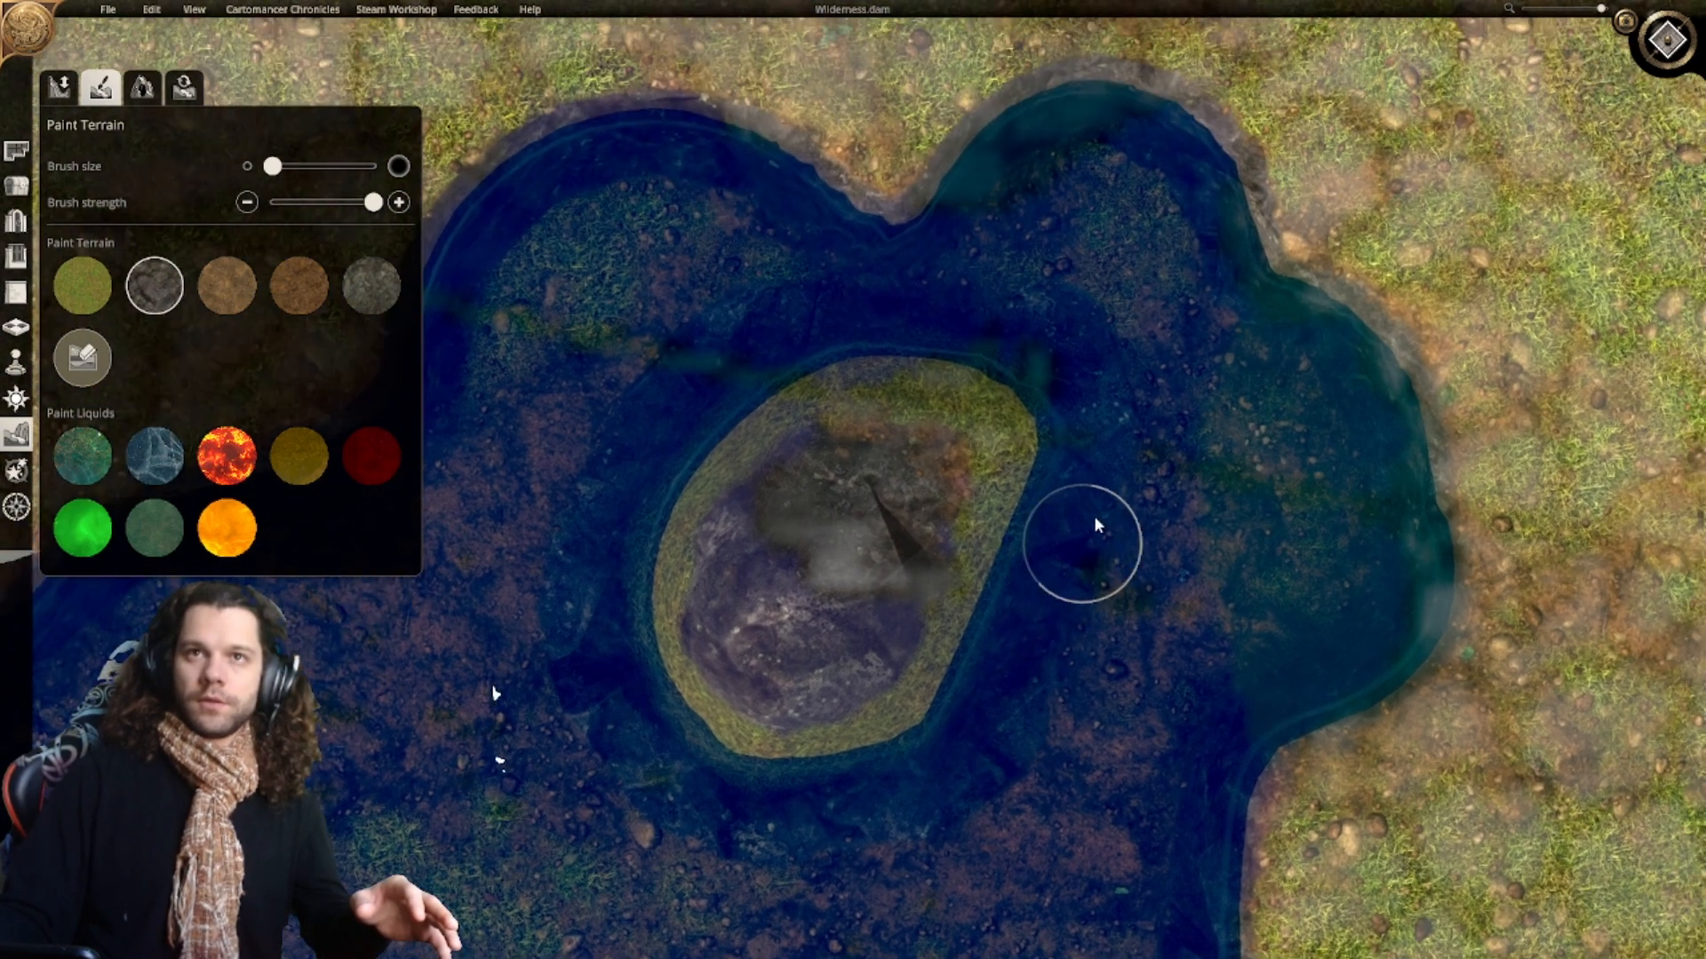
Step: Enlarge the terrain brush slightly and paint rock on the lakebed from the northern inlet along the north-western shore past the river mouth
scroll(1069, 329, down, 3)
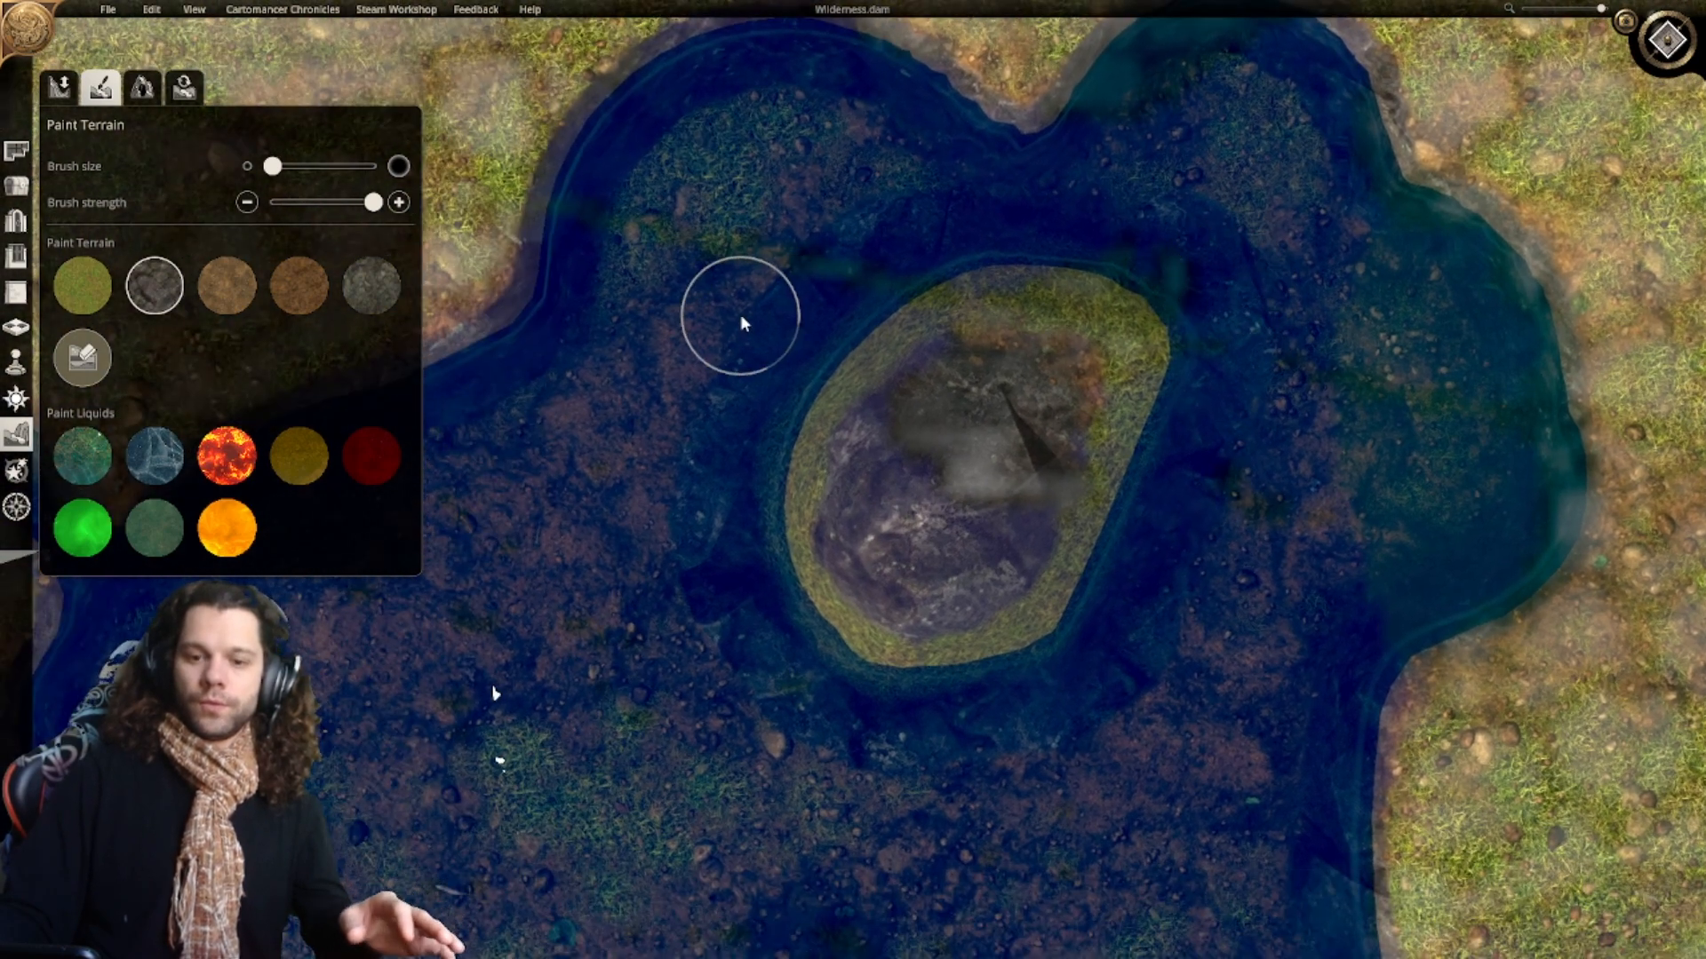
scroll(716, 412, down, 3)
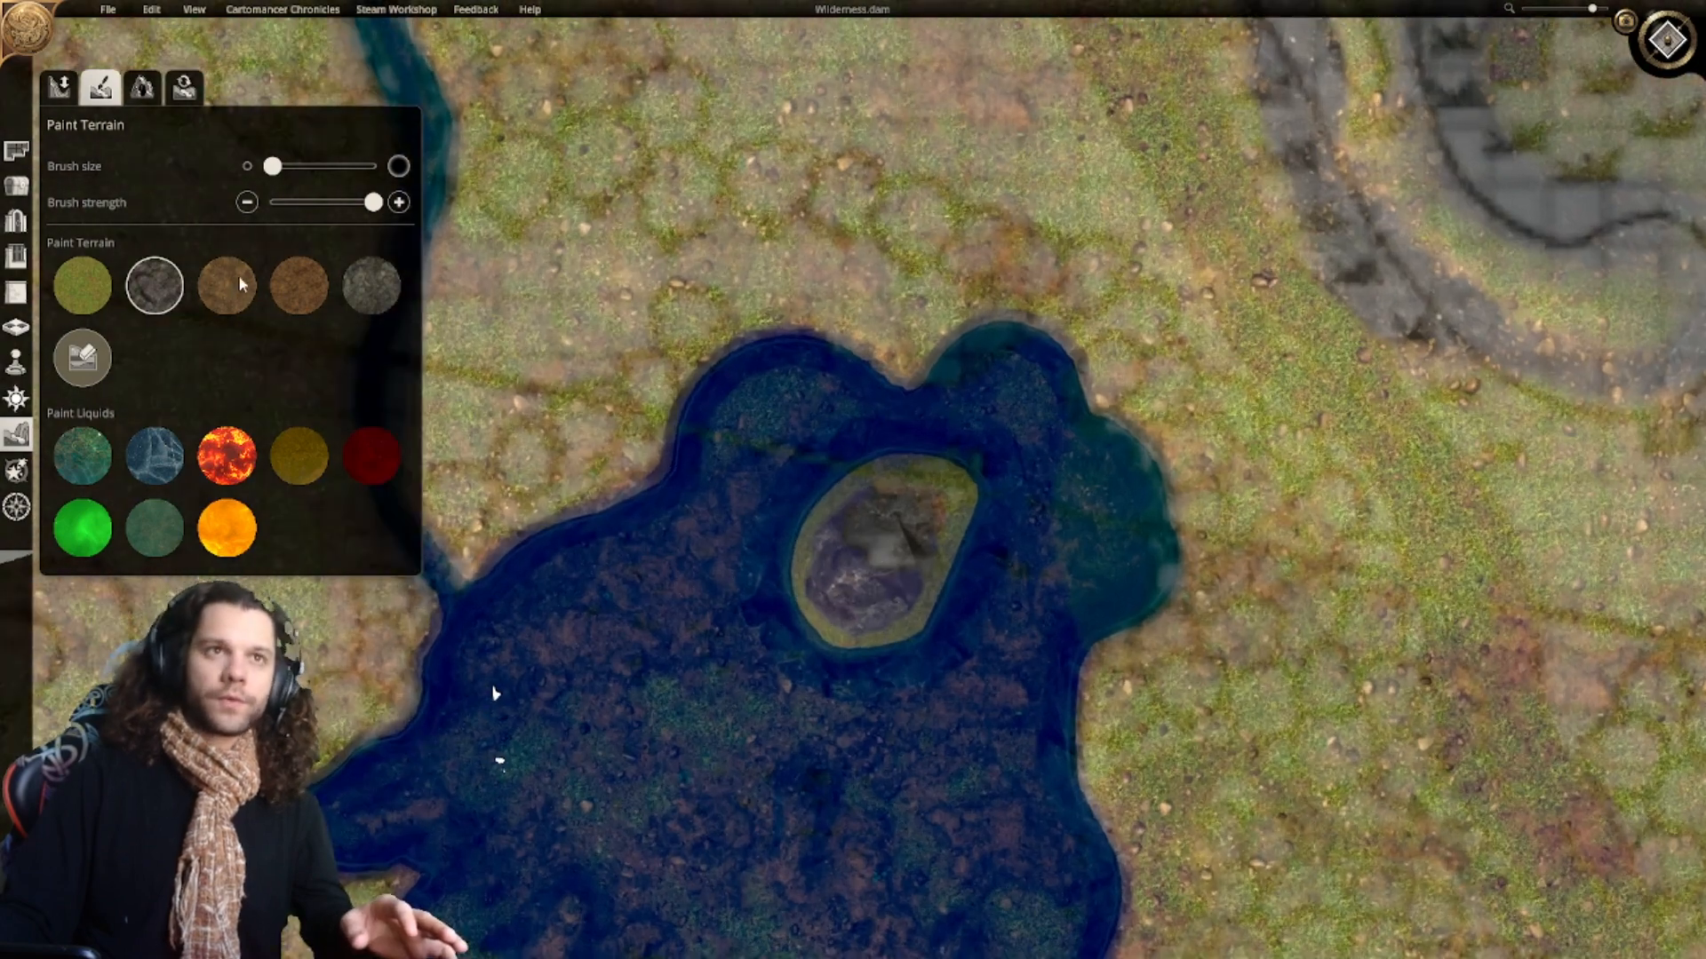
mouse_move(277, 172)
mouse_down()
mouse_move(302, 169)
mouse_move(283, 166)
mouse_up()
scroll(625, 478, up, 3)
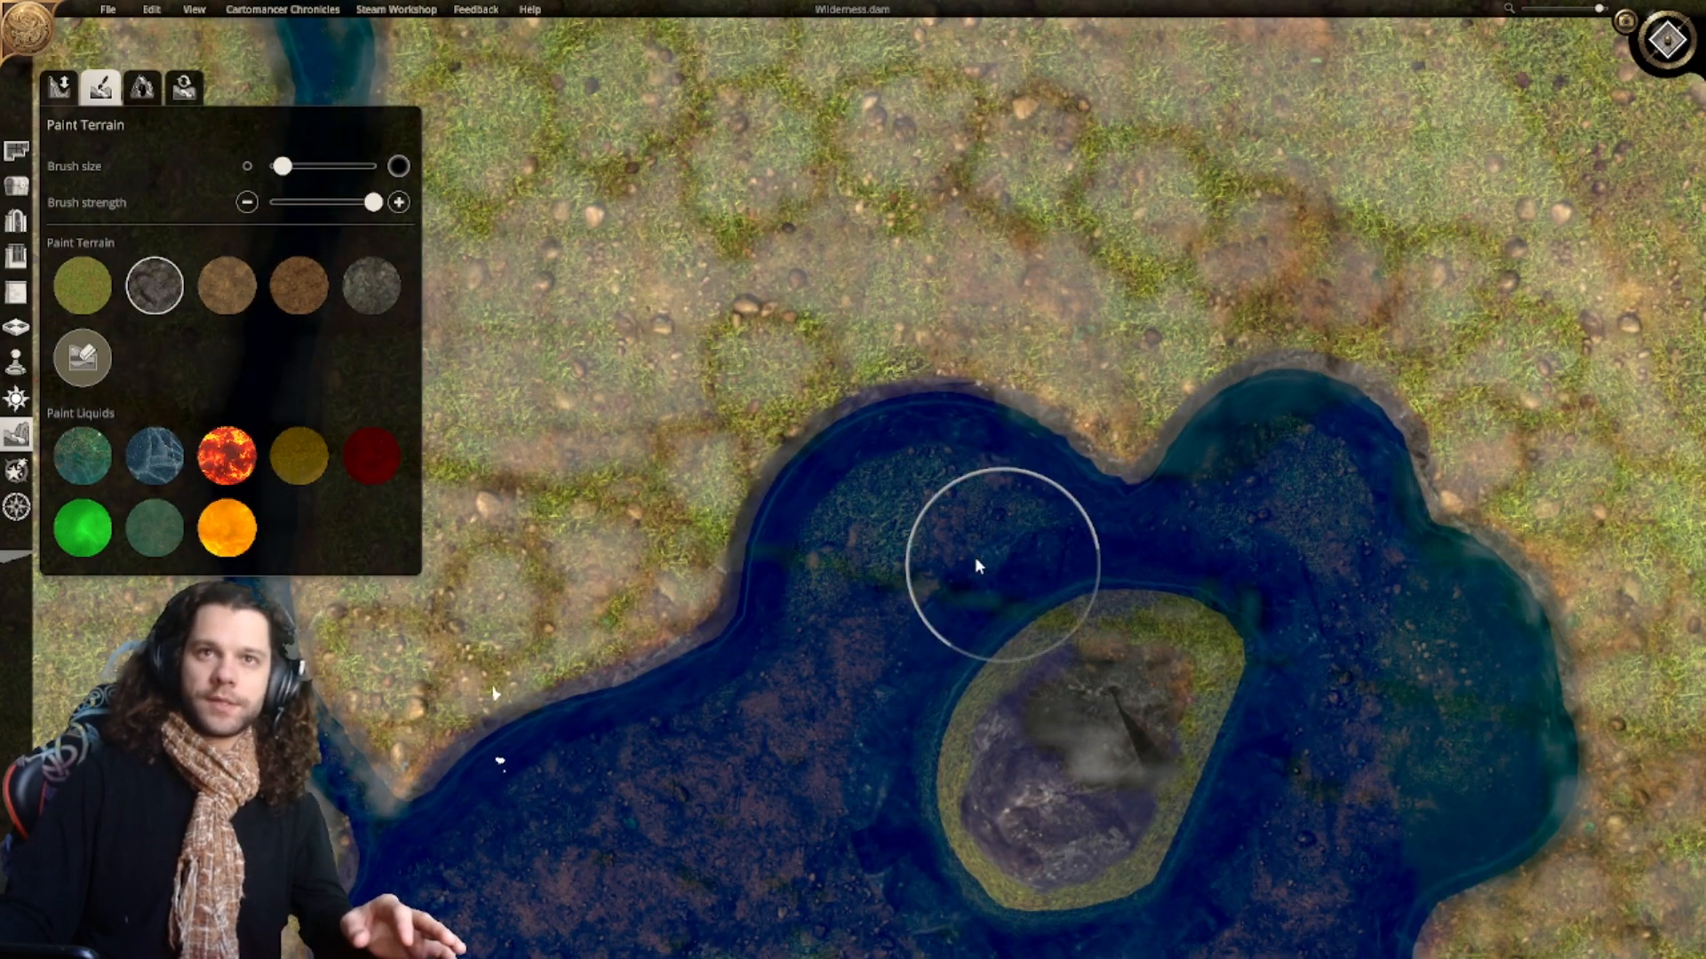
mouse_move(875, 593)
mouse_down()
mouse_move(913, 506)
mouse_move(914, 637)
mouse_move(863, 666)
mouse_up()
right_drag(861, 660, 899, 496)
mouse_move(856, 569)
right_down()
mouse_move(900, 534)
mouse_move(877, 547)
mouse_move(839, 526)
right_up()
mouse_move(719, 528)
right_down()
mouse_move(803, 438)
mouse_move(990, 426)
right_up()
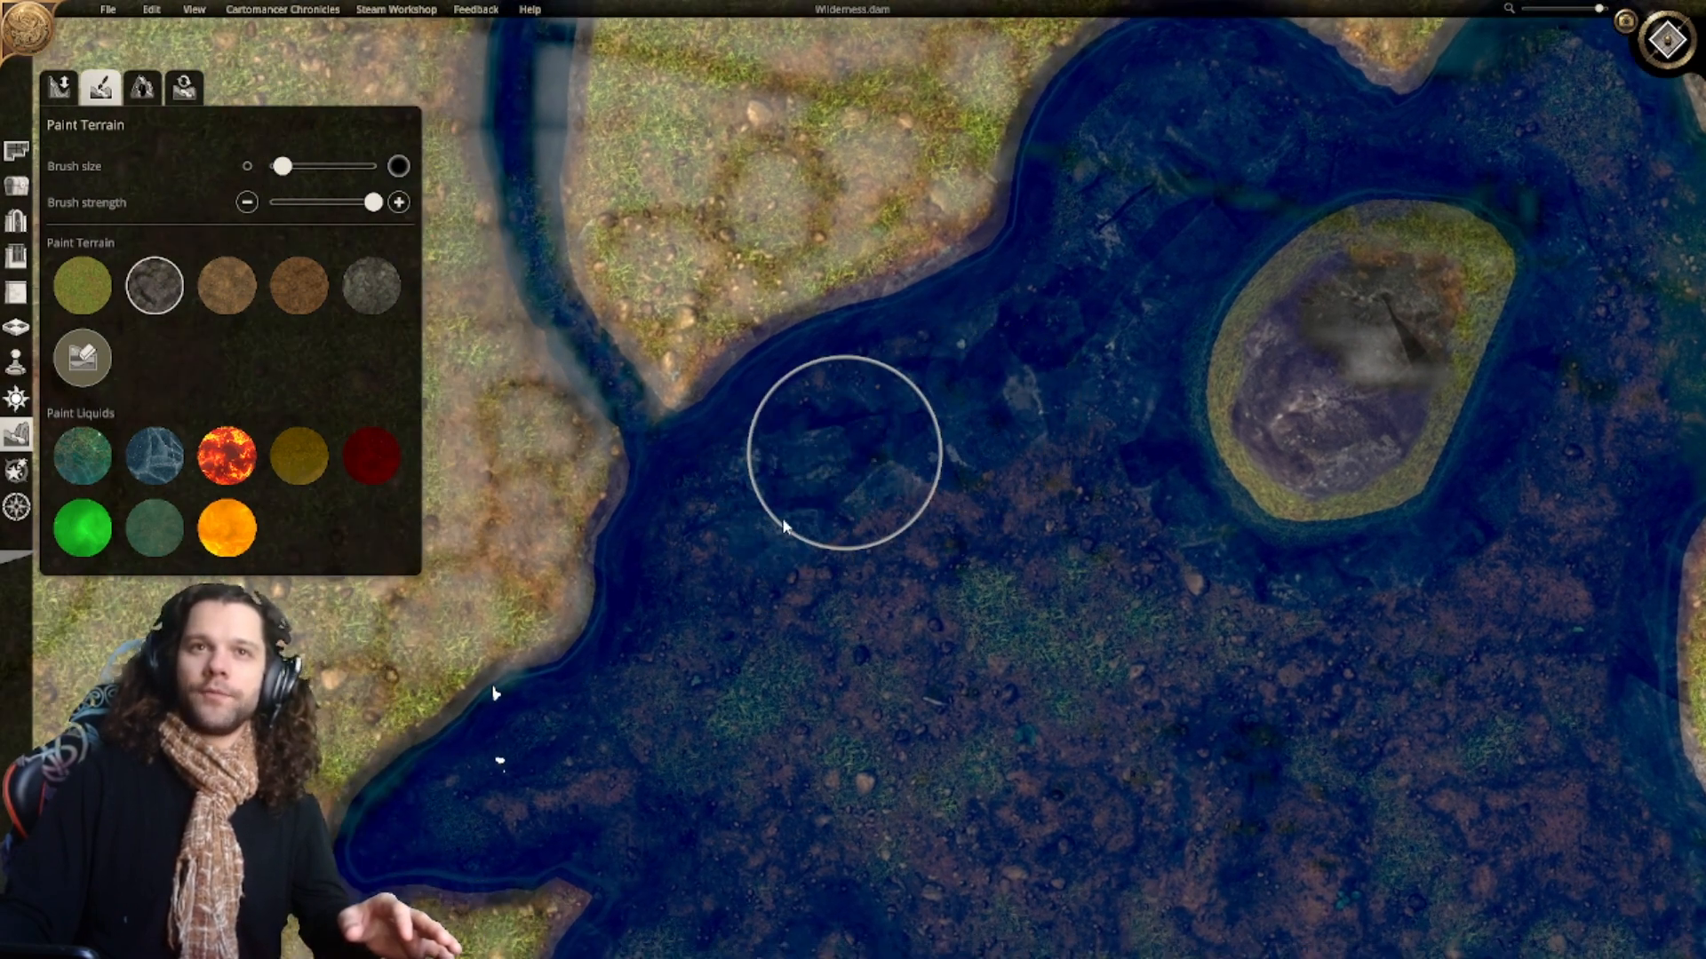
mouse_move(759, 535)
mouse_down()
mouse_move(719, 577)
mouse_move(728, 595)
mouse_move(808, 594)
mouse_up()
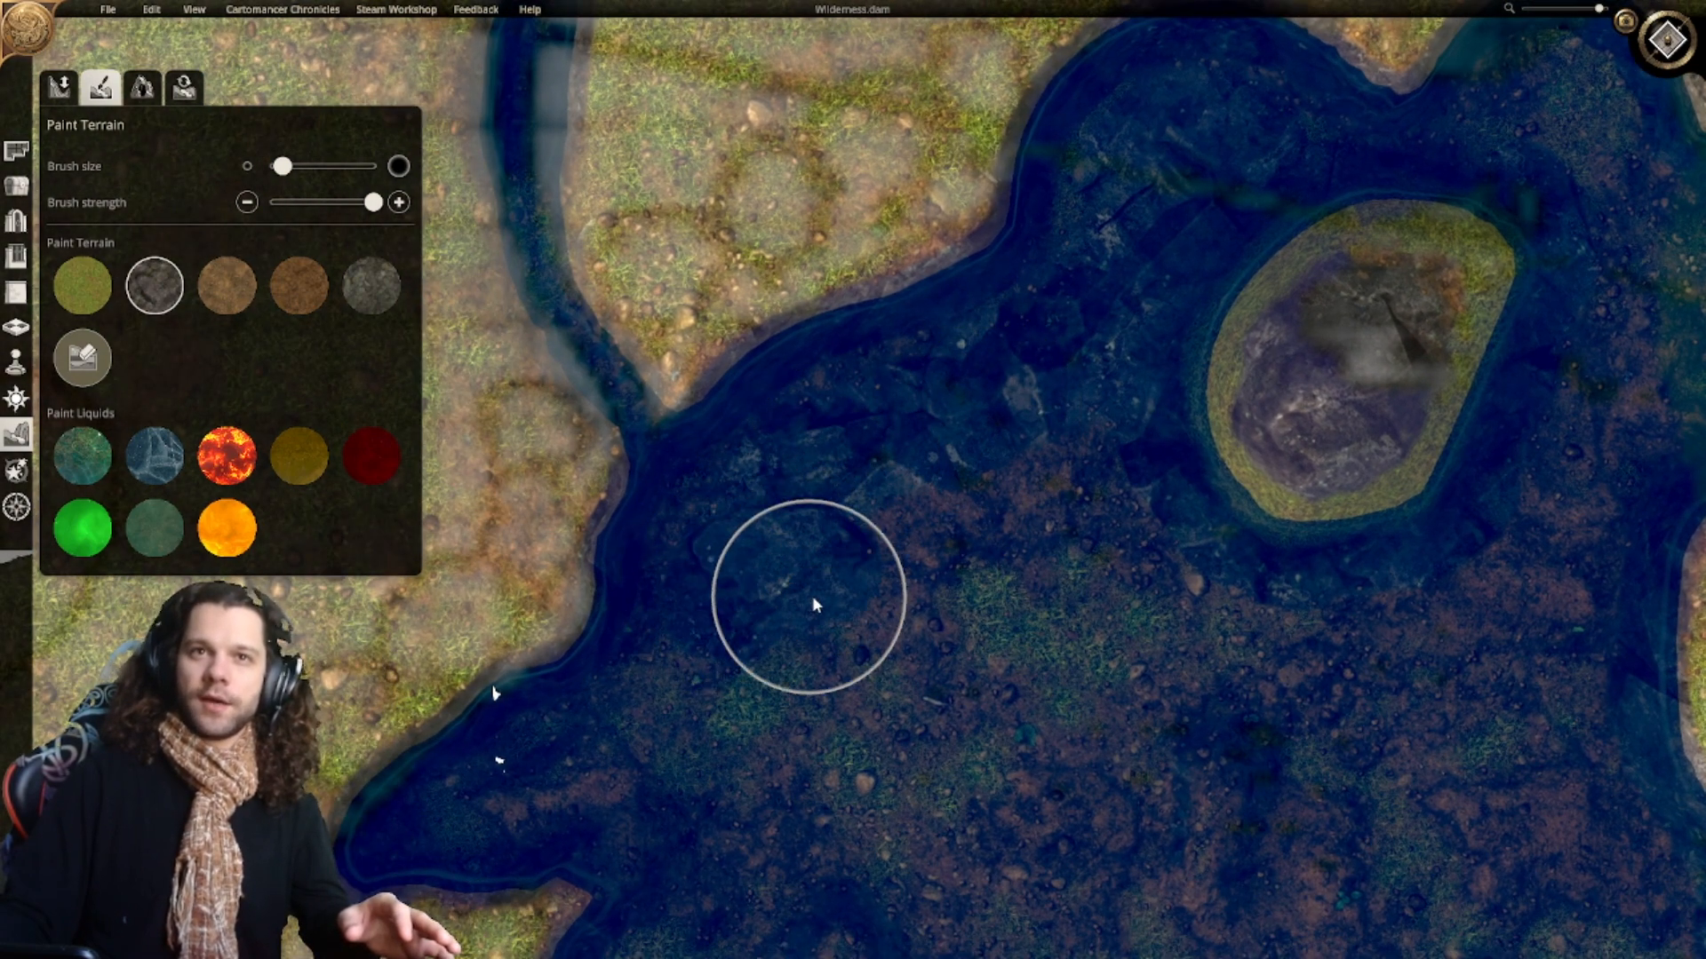
Step: Extend the dark rock texture over the lakebed south-west of the island and into the pointed western inlet
right_drag(1039, 509, 857, 568)
mouse_move(860, 578)
mouse_down()
mouse_move(967, 701)
mouse_move(894, 648)
mouse_up()
mouse_move(895, 648)
right_down()
mouse_move(838, 545)
mouse_move(908, 530)
mouse_move(878, 553)
mouse_move(869, 505)
mouse_move(895, 463)
right_up()
mouse_move(893, 460)
mouse_down()
mouse_move(844, 445)
mouse_move(839, 480)
mouse_up()
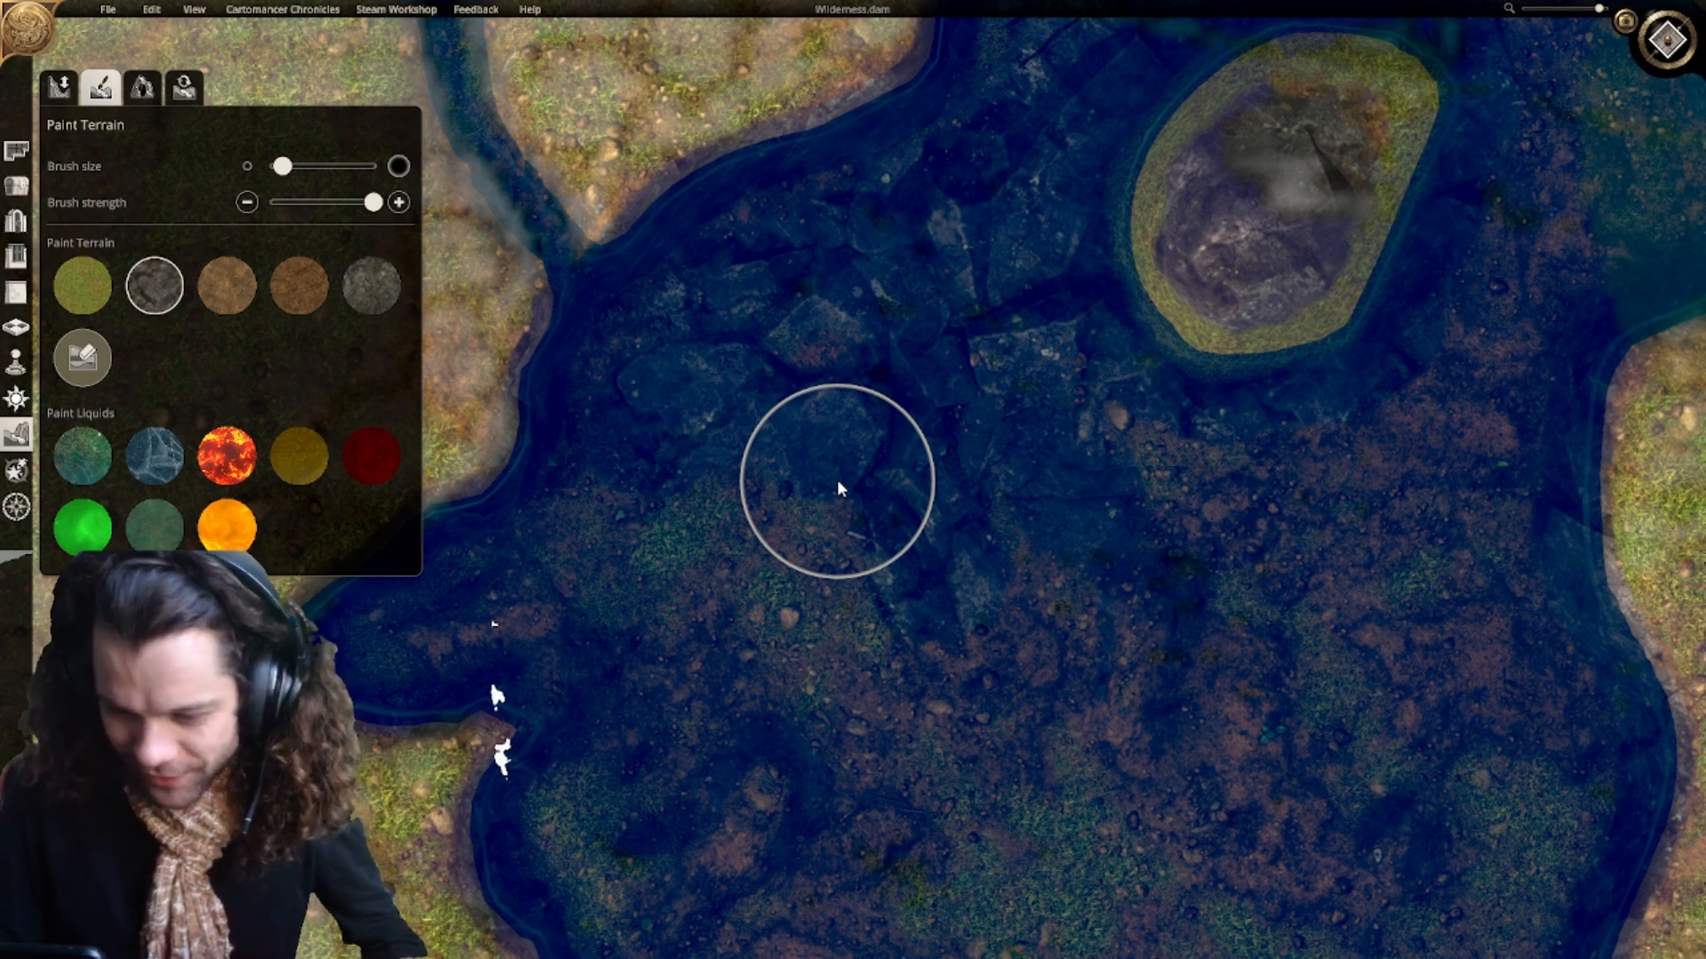
scroll(866, 513, down, 5)
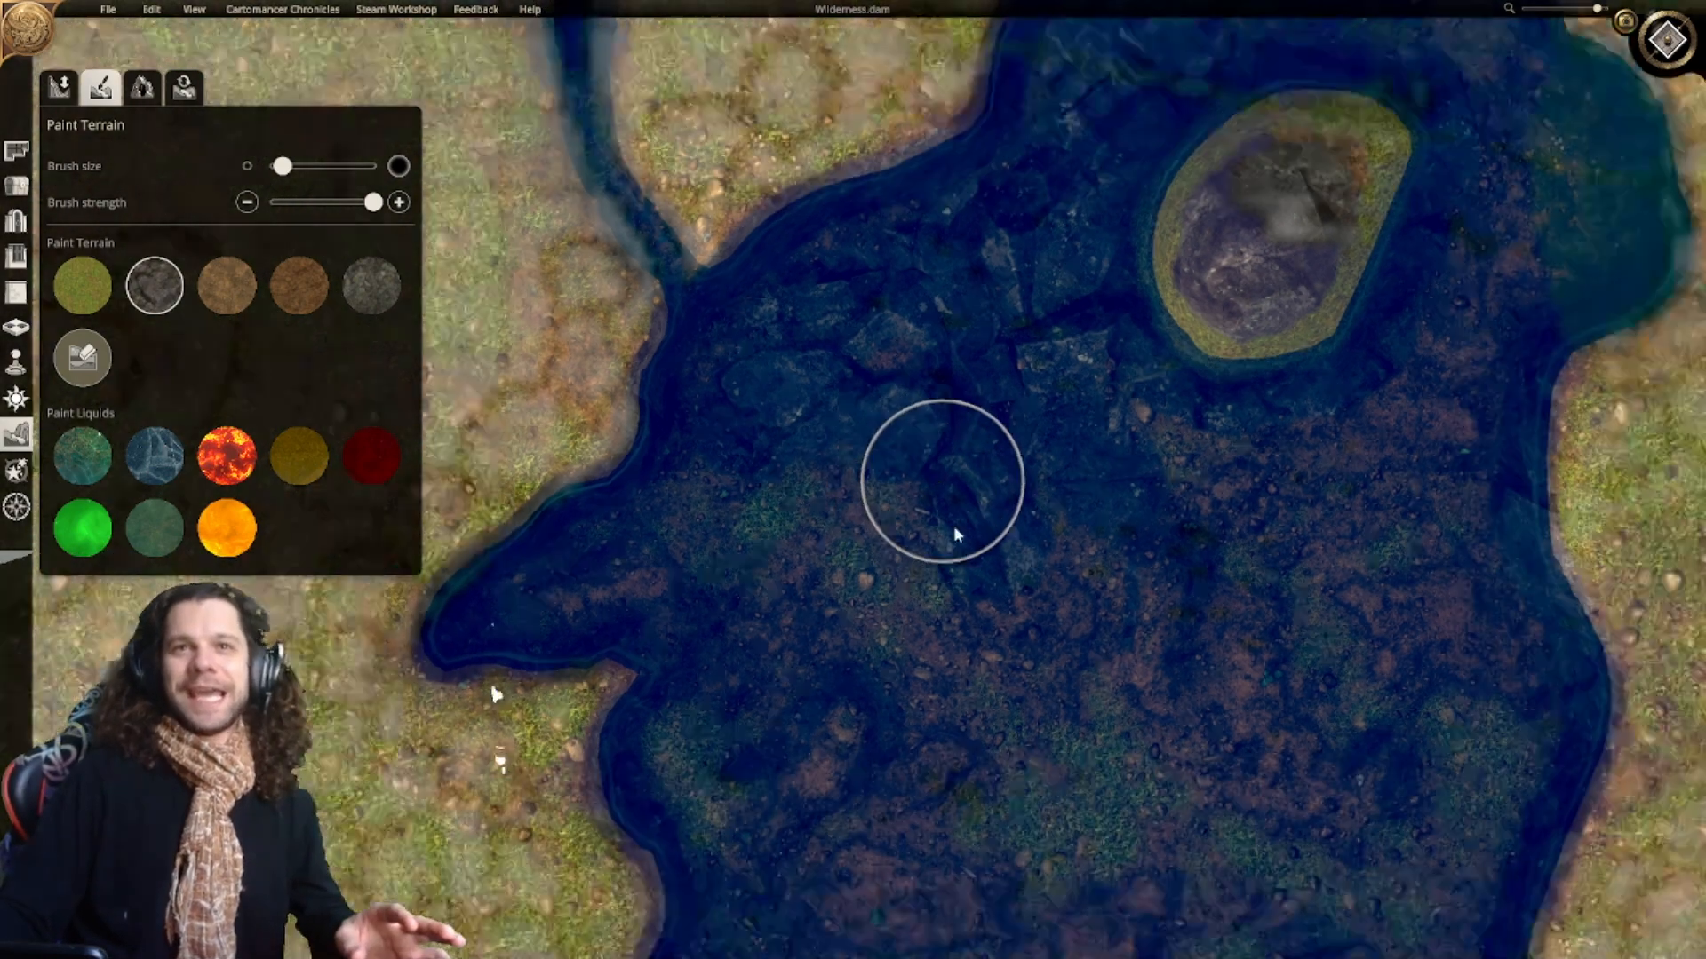
scroll(913, 558, up, 5)
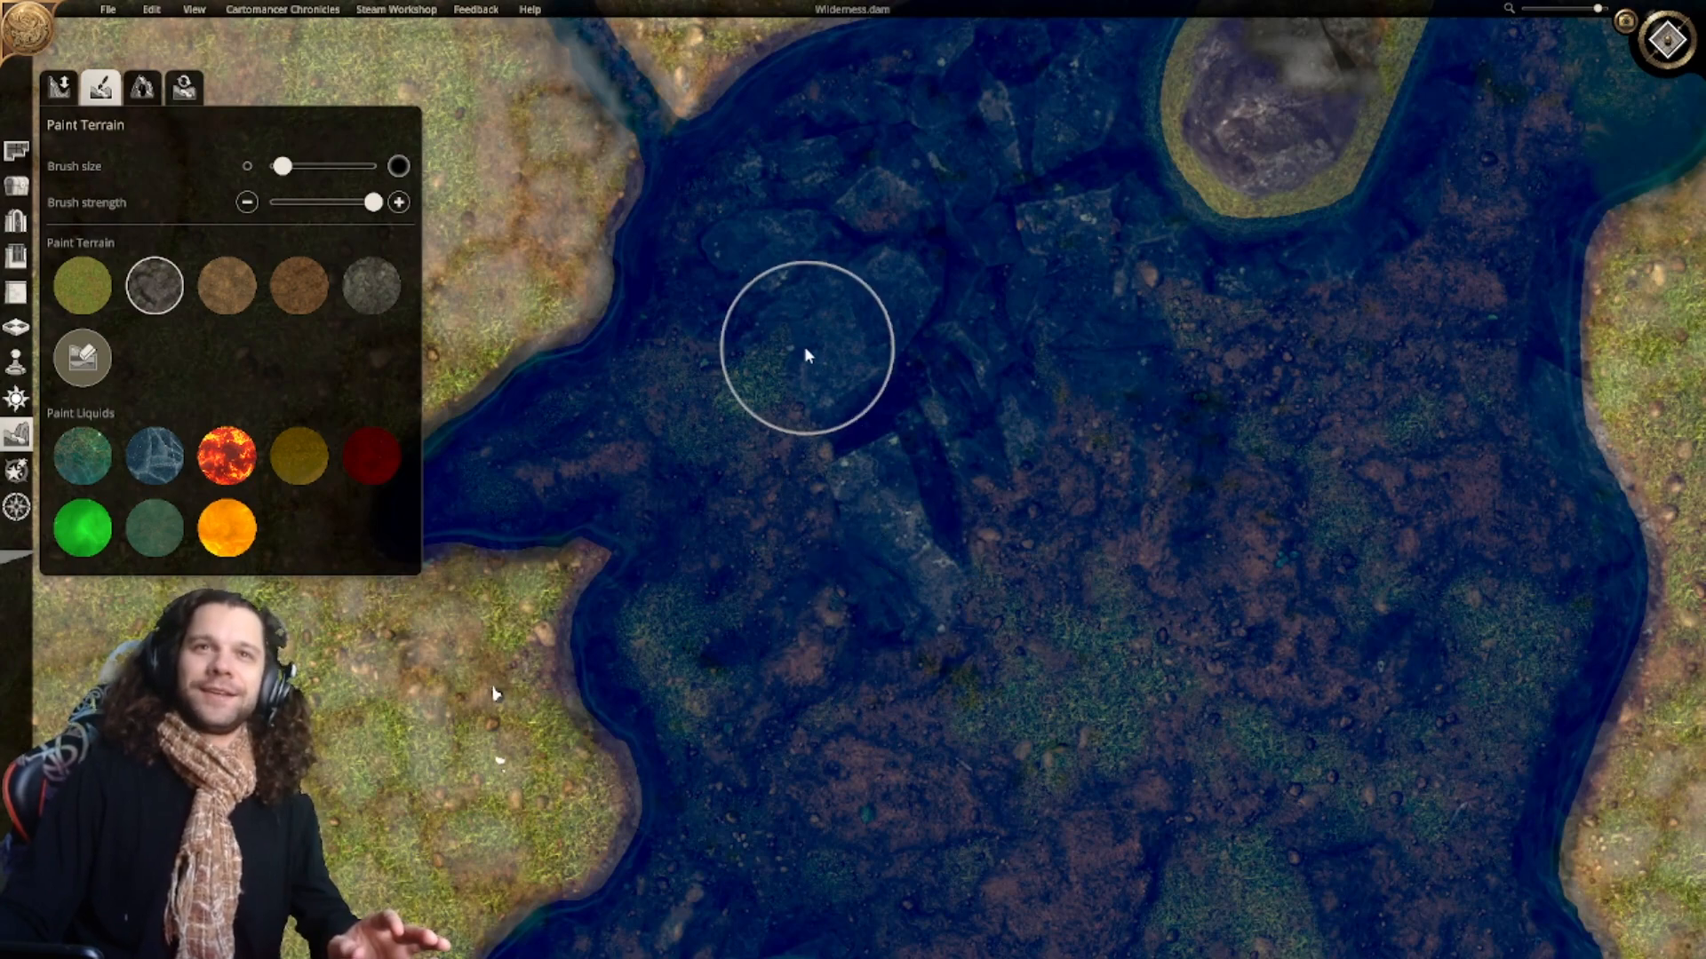
right_drag(778, 476, 897, 502)
mouse_move(776, 463)
mouse_down()
mouse_move(783, 430)
mouse_move(851, 436)
mouse_move(727, 468)
mouse_move(758, 501)
mouse_move(631, 498)
mouse_move(796, 491)
mouse_move(610, 525)
mouse_move(1024, 691)
mouse_move(1009, 669)
mouse_move(891, 657)
mouse_up()
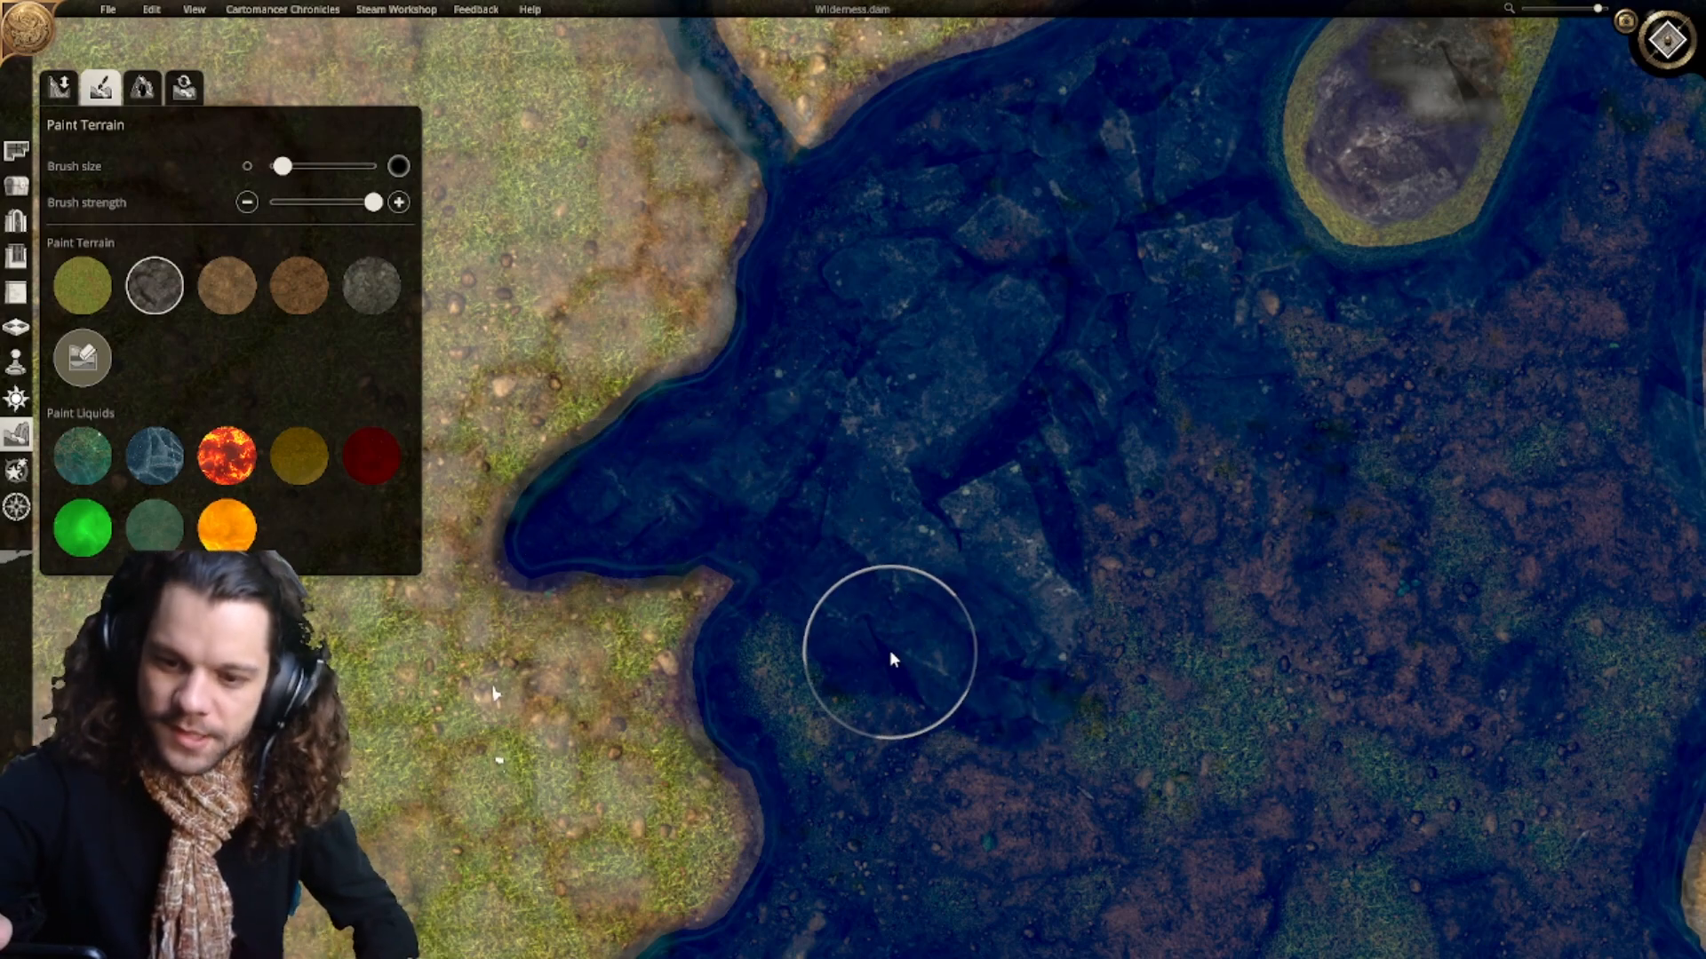
Step: Paint dark rock on the lakebed along the western shore, just south of the pointed inlet
middle_drag(915, 654, 911, 448)
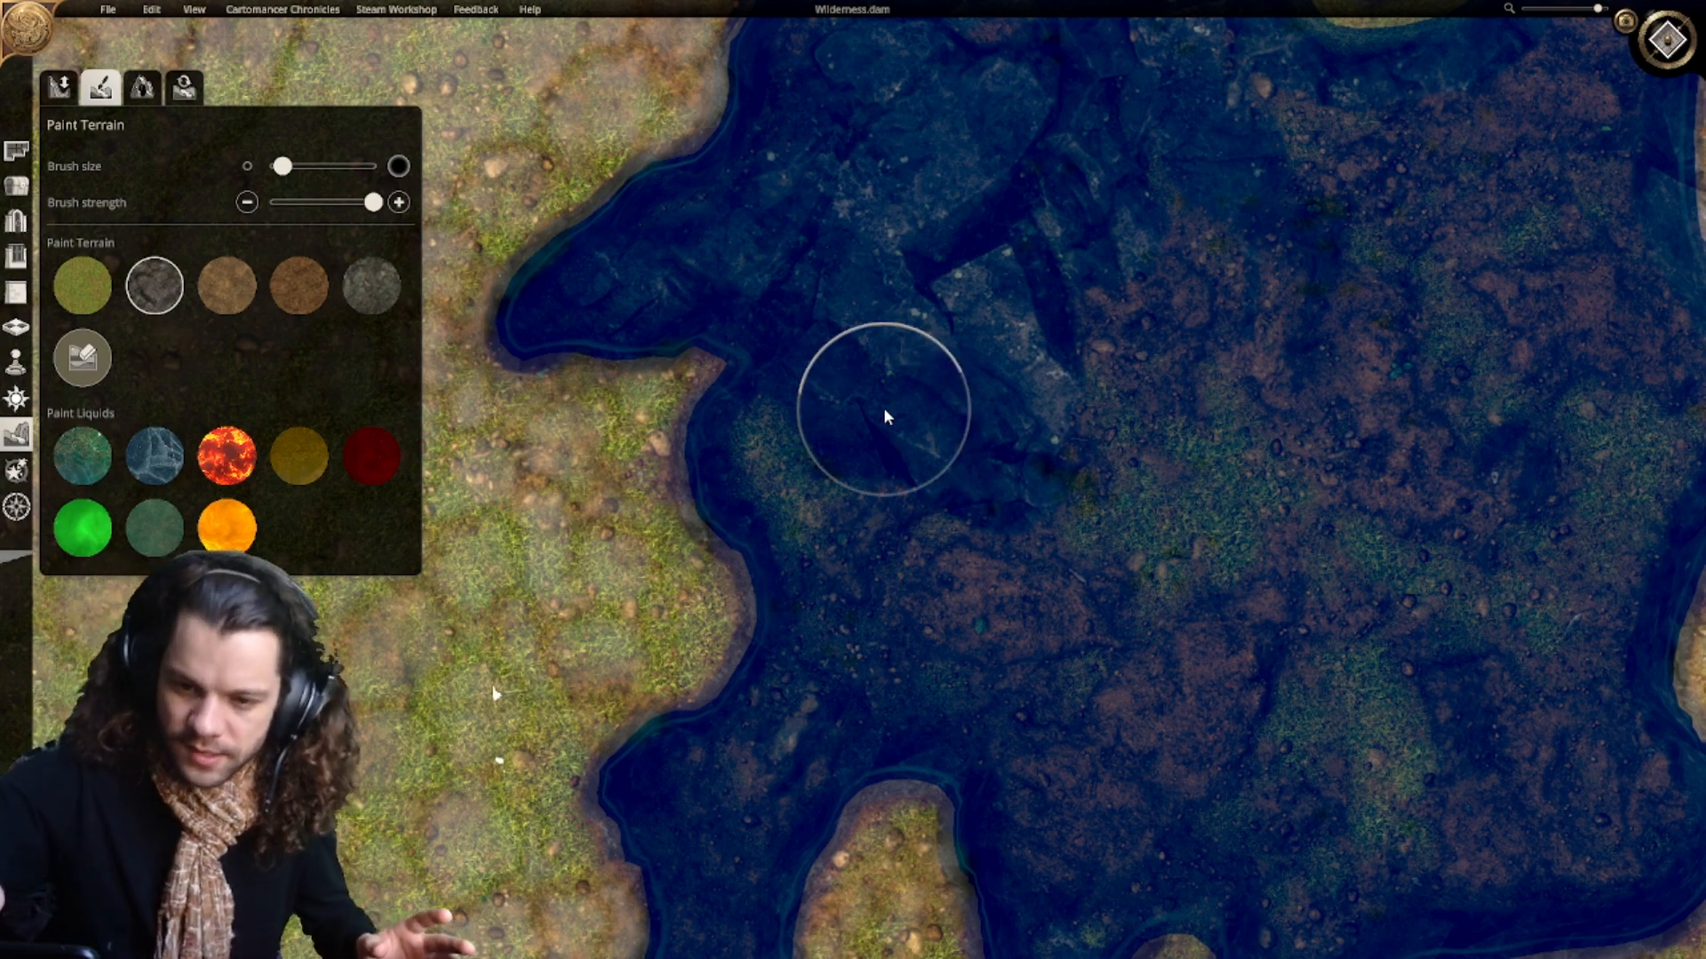
mouse_move(883, 409)
mouse_down()
mouse_move(855, 344)
mouse_move(856, 464)
mouse_move(814, 435)
mouse_move(790, 464)
mouse_up()
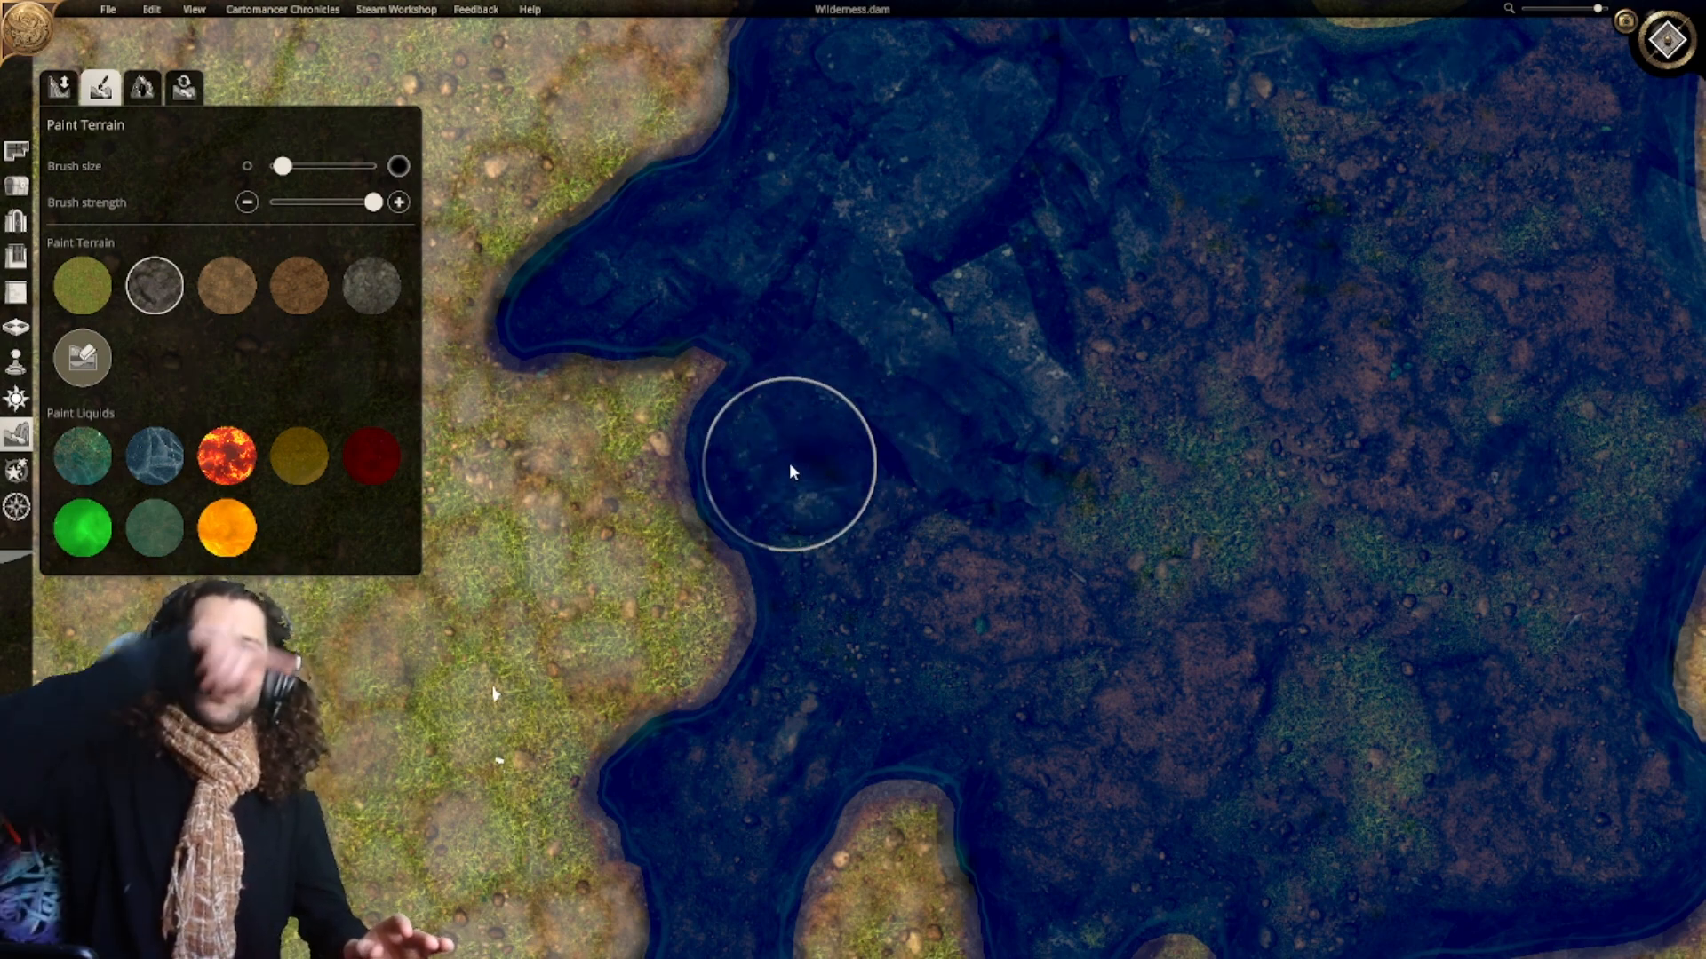
right_drag(893, 529, 905, 408)
drag(879, 406, 875, 460)
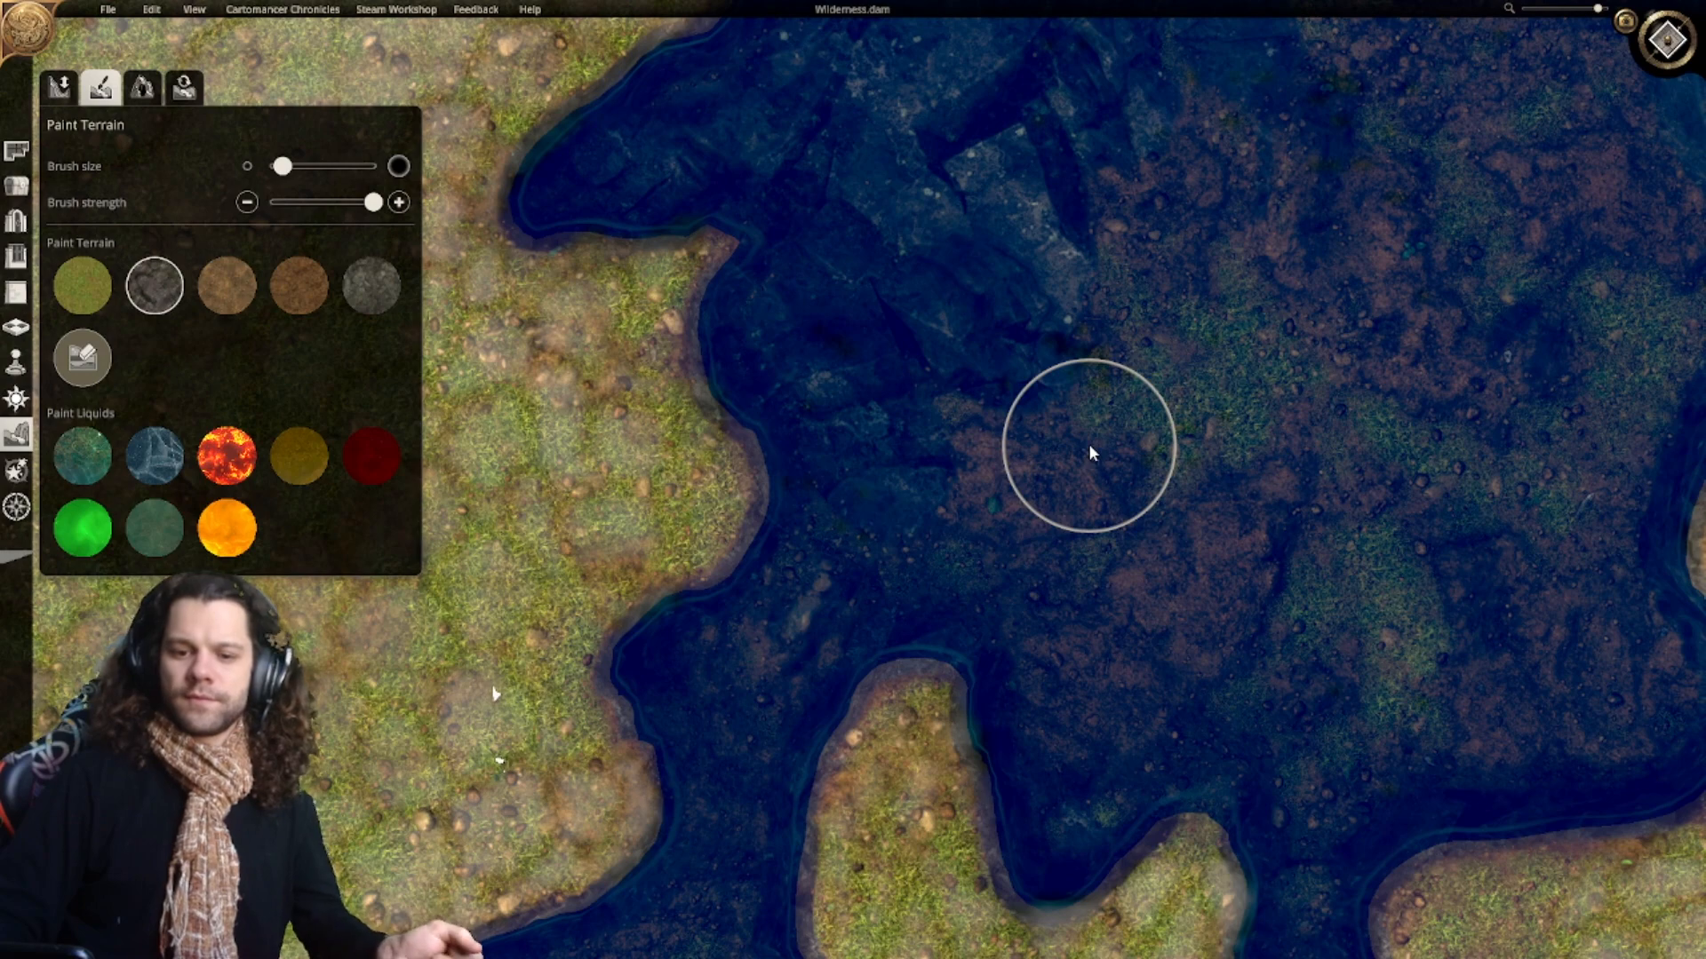
Step: Paint the lakebed in the small southern cove between the two grassy peninsulas with the dark rock texture
mouse_move(1116, 468)
right_down()
mouse_move(1046, 419)
mouse_move(976, 399)
right_up()
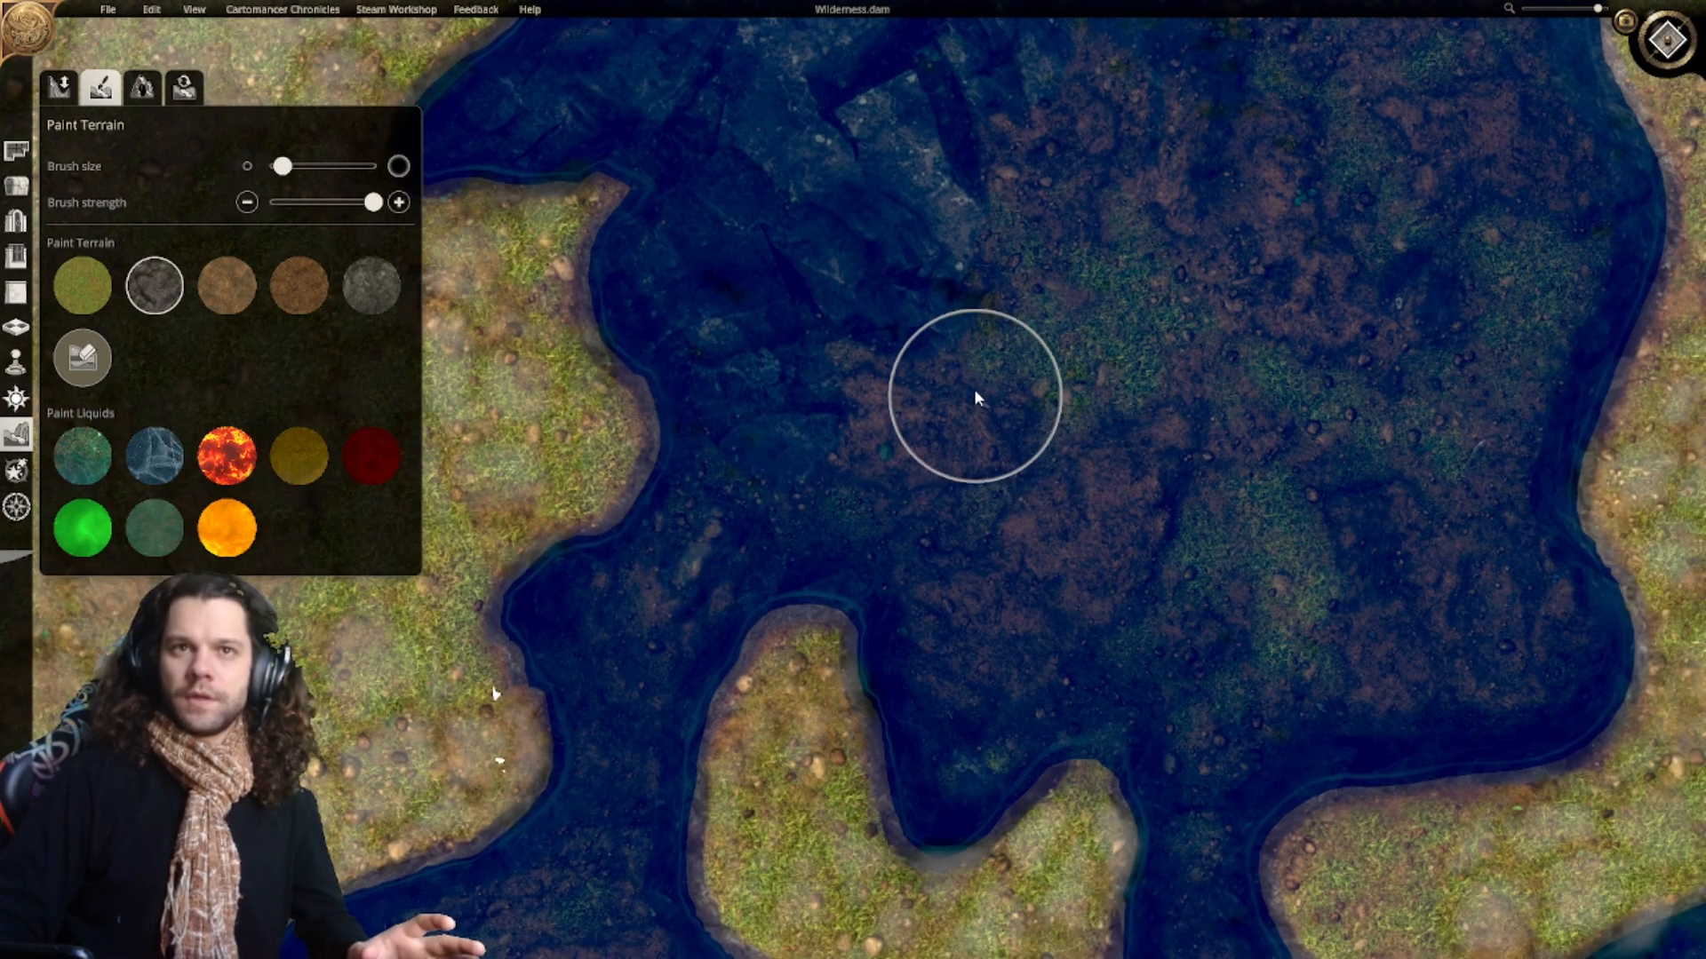
scroll(975, 402, down, 5)
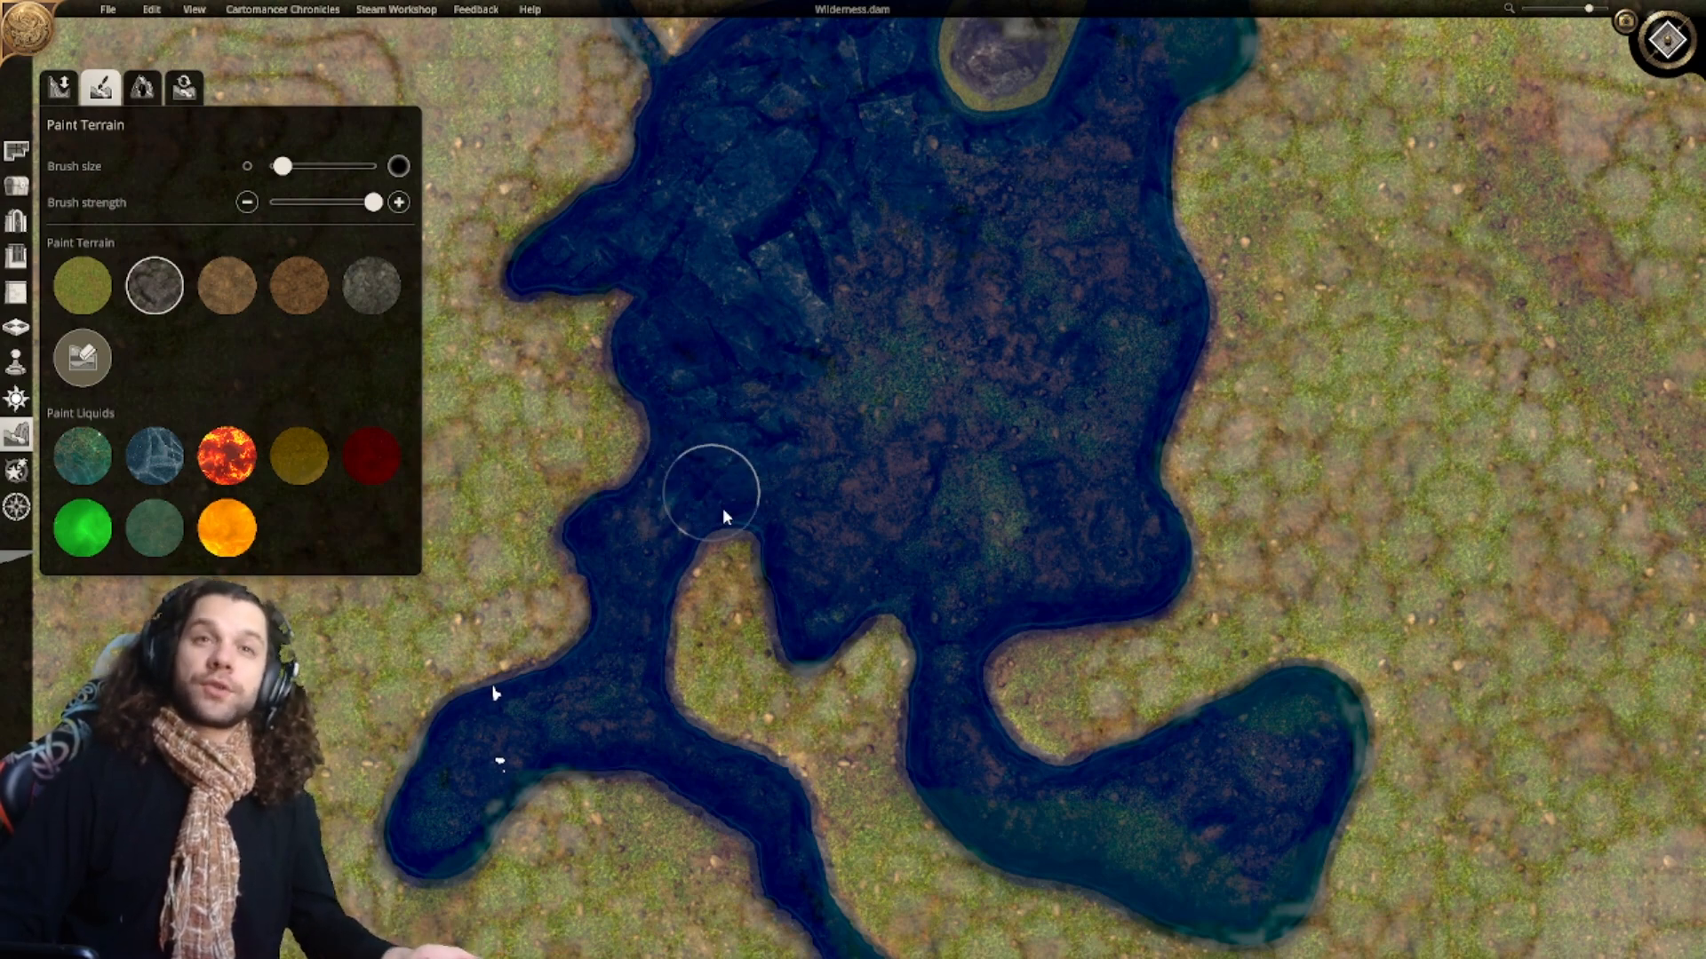
right_drag(828, 509, 913, 496)
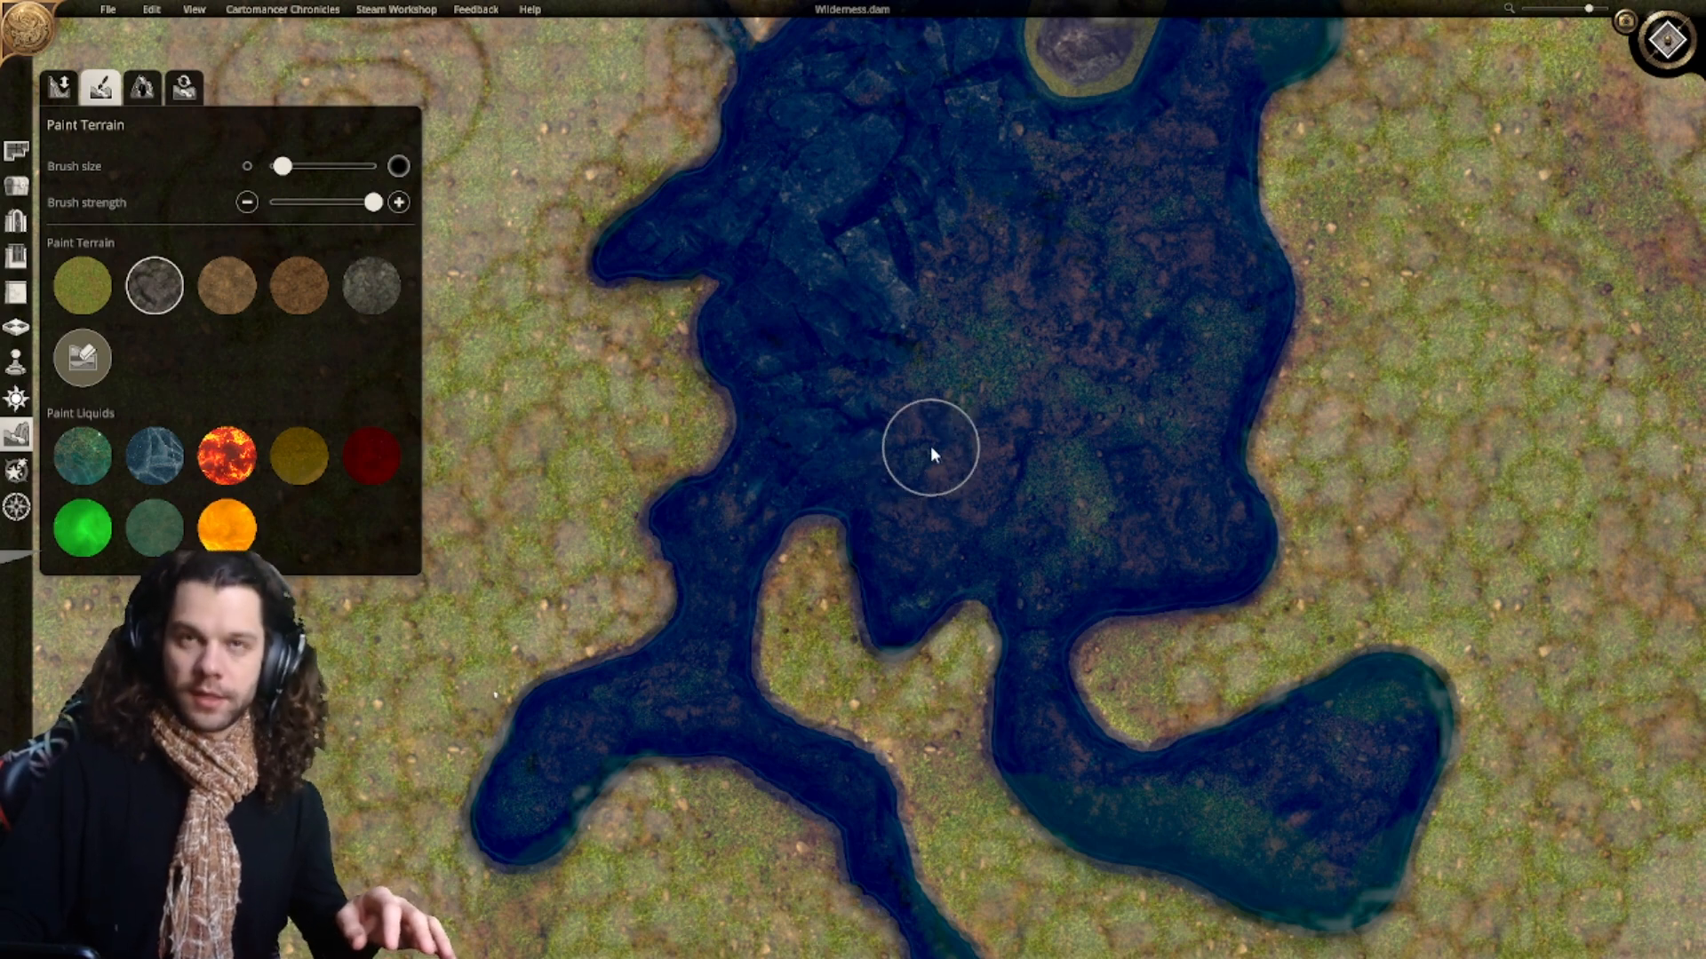
right_drag(918, 429, 908, 413)
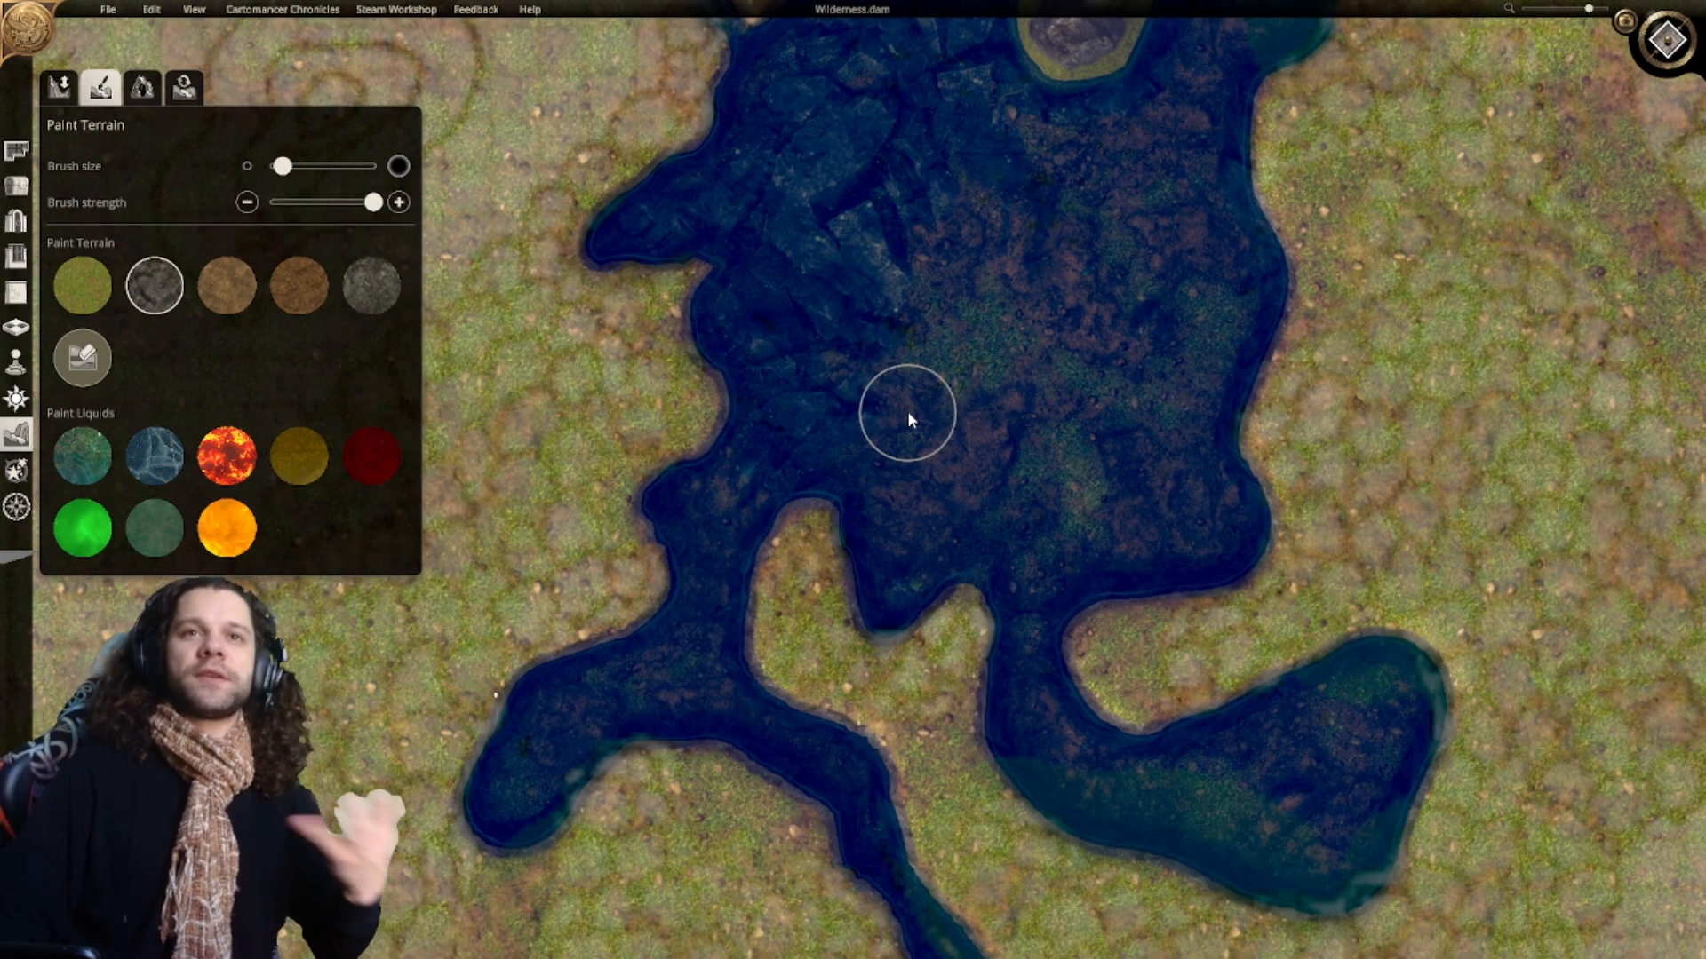
right_drag(920, 440, 1101, 423)
scroll(1101, 423, up, 3)
scroll(1040, 402, down, 2)
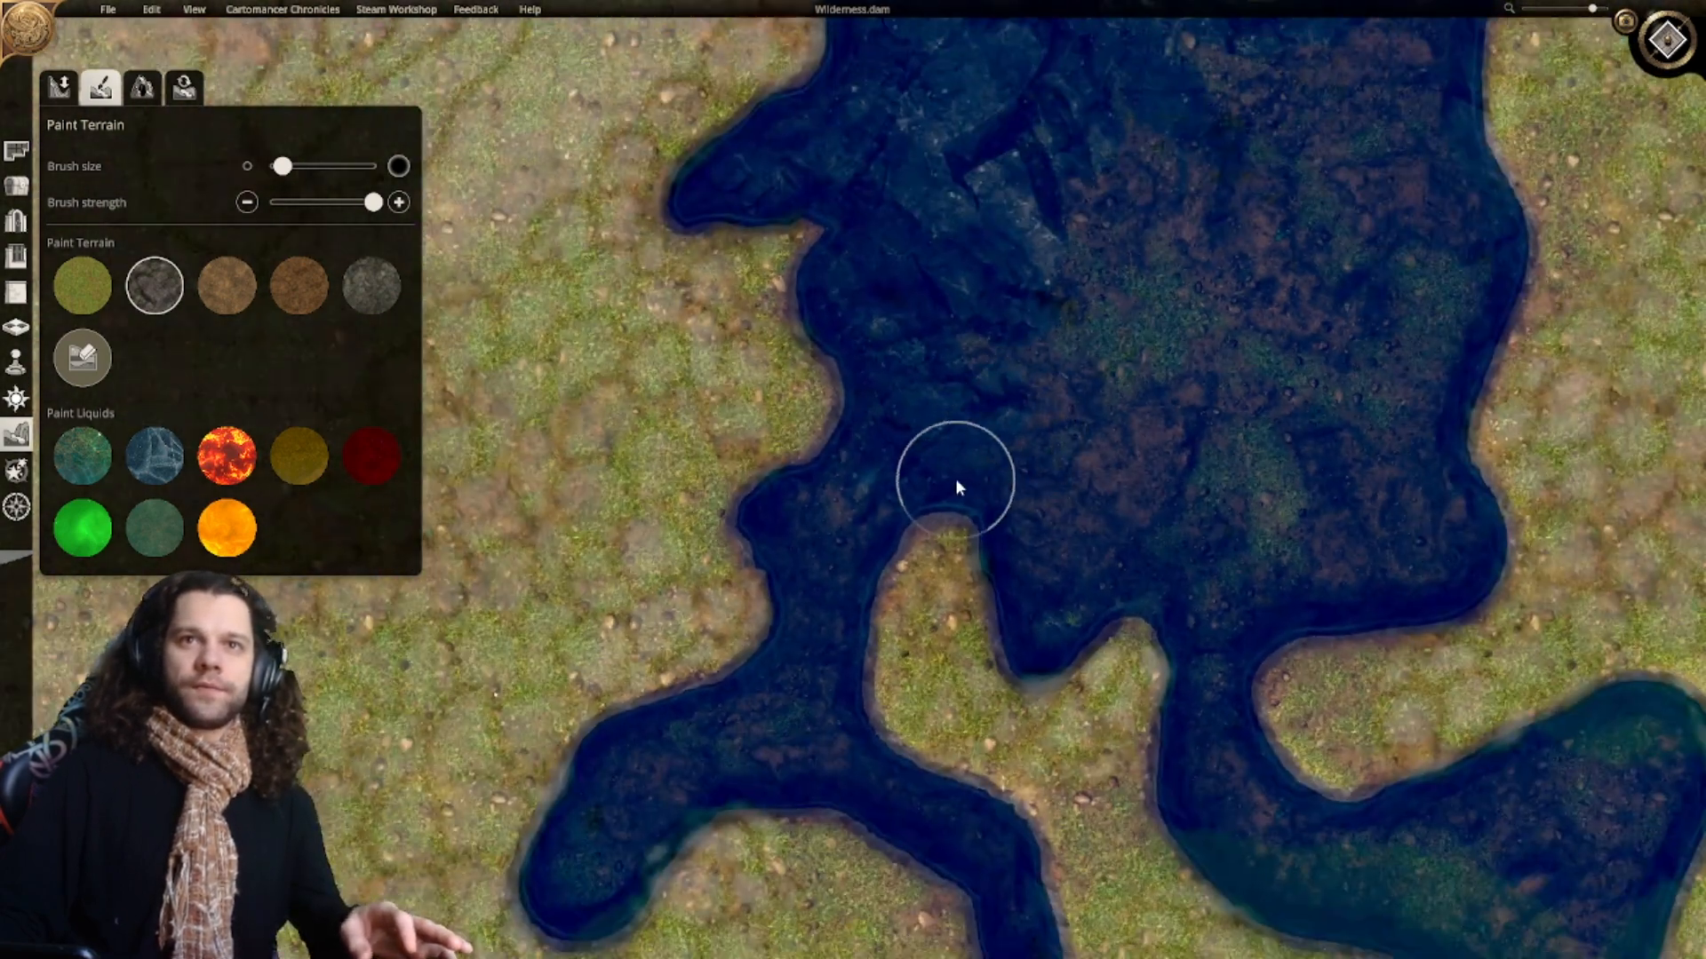
scroll(923, 466, up, 2)
right_drag(1054, 440, 919, 423)
right_drag(1005, 472, 958, 378)
right_drag(968, 473, 905, 481)
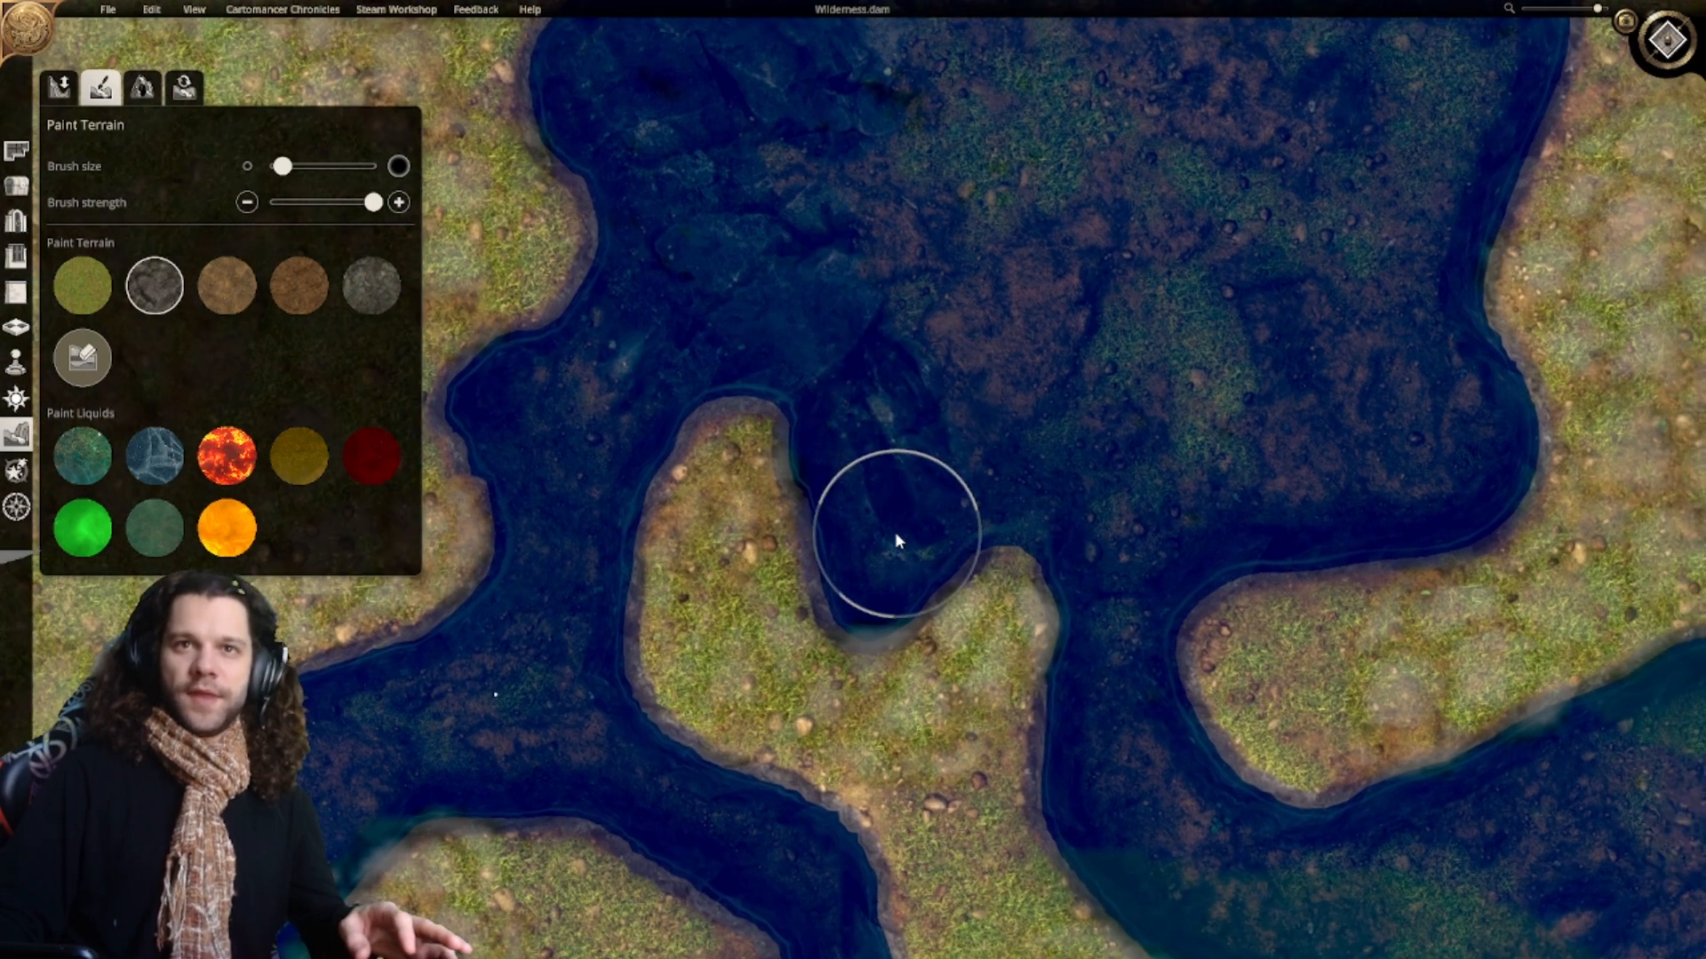
right_drag(891, 386, 846, 410)
drag(896, 469, 1027, 505)
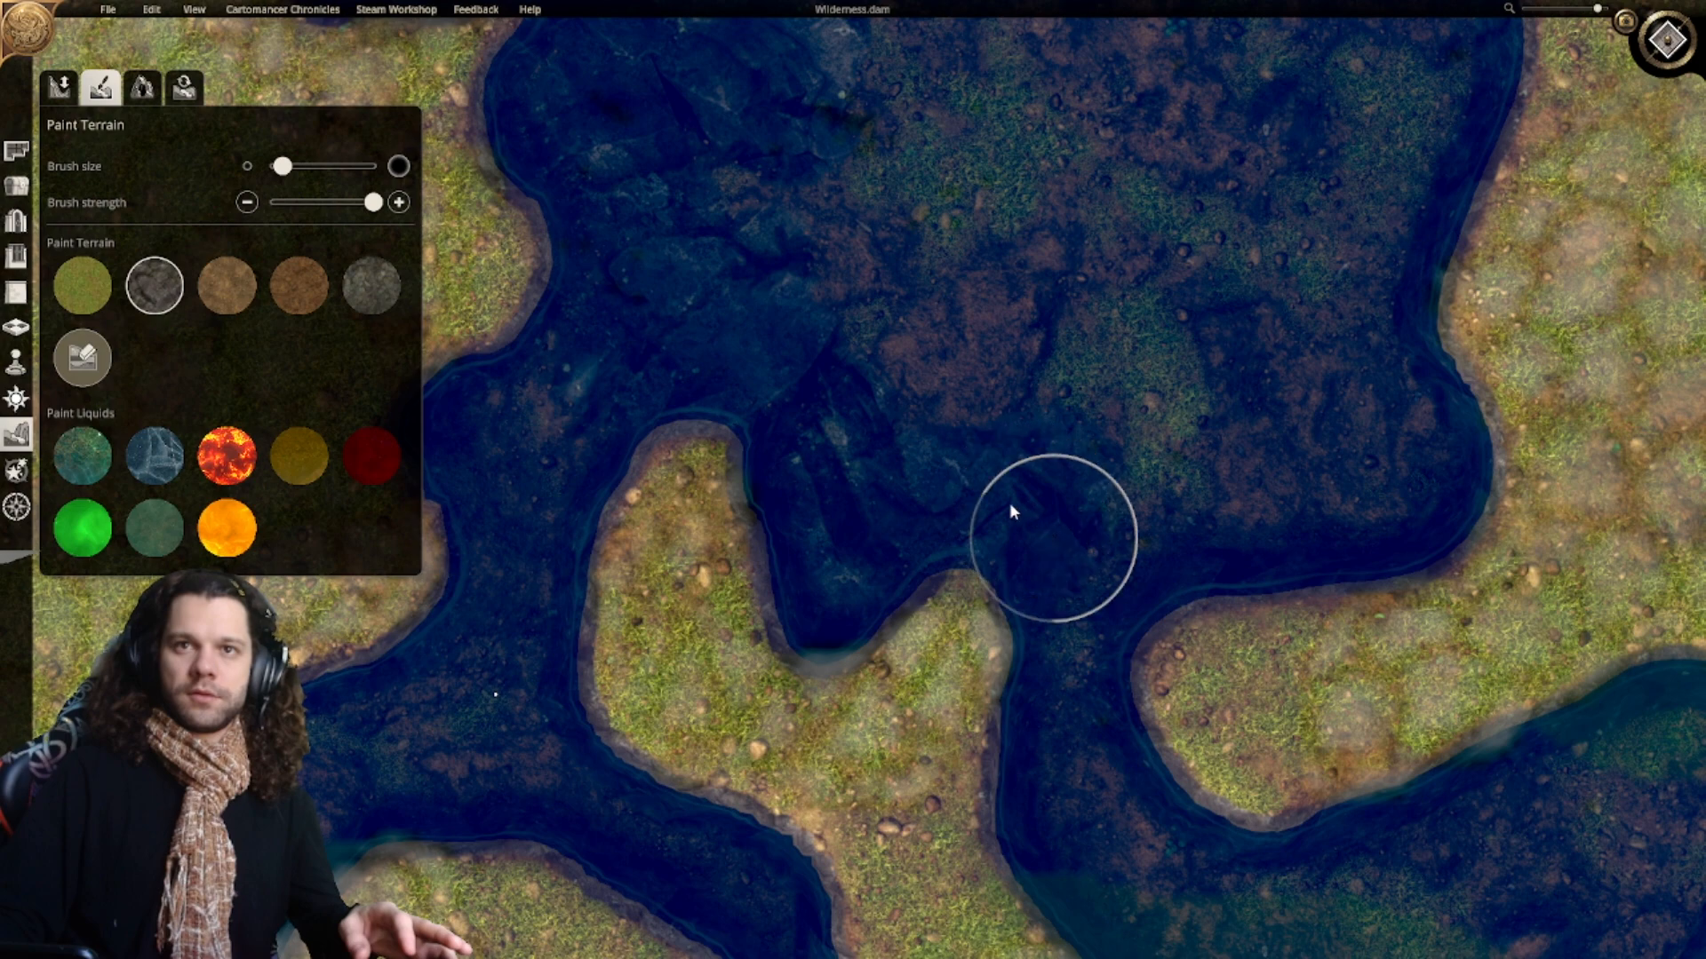
Step: Cover the central and eastern parts of the lakebed with the dark rock texture, down towards the south-eastern shore
scroll(1008, 515, down, 3)
scroll(1007, 522, down, 3)
right_drag(999, 498, 943, 533)
scroll(942, 531, up, 4)
scroll(821, 392, down, 4)
scroll(812, 436, up, 1)
mouse_move(795, 450)
mouse_down()
mouse_move(780, 504)
mouse_move(847, 480)
mouse_move(797, 333)
mouse_move(824, 298)
mouse_move(887, 457)
mouse_up()
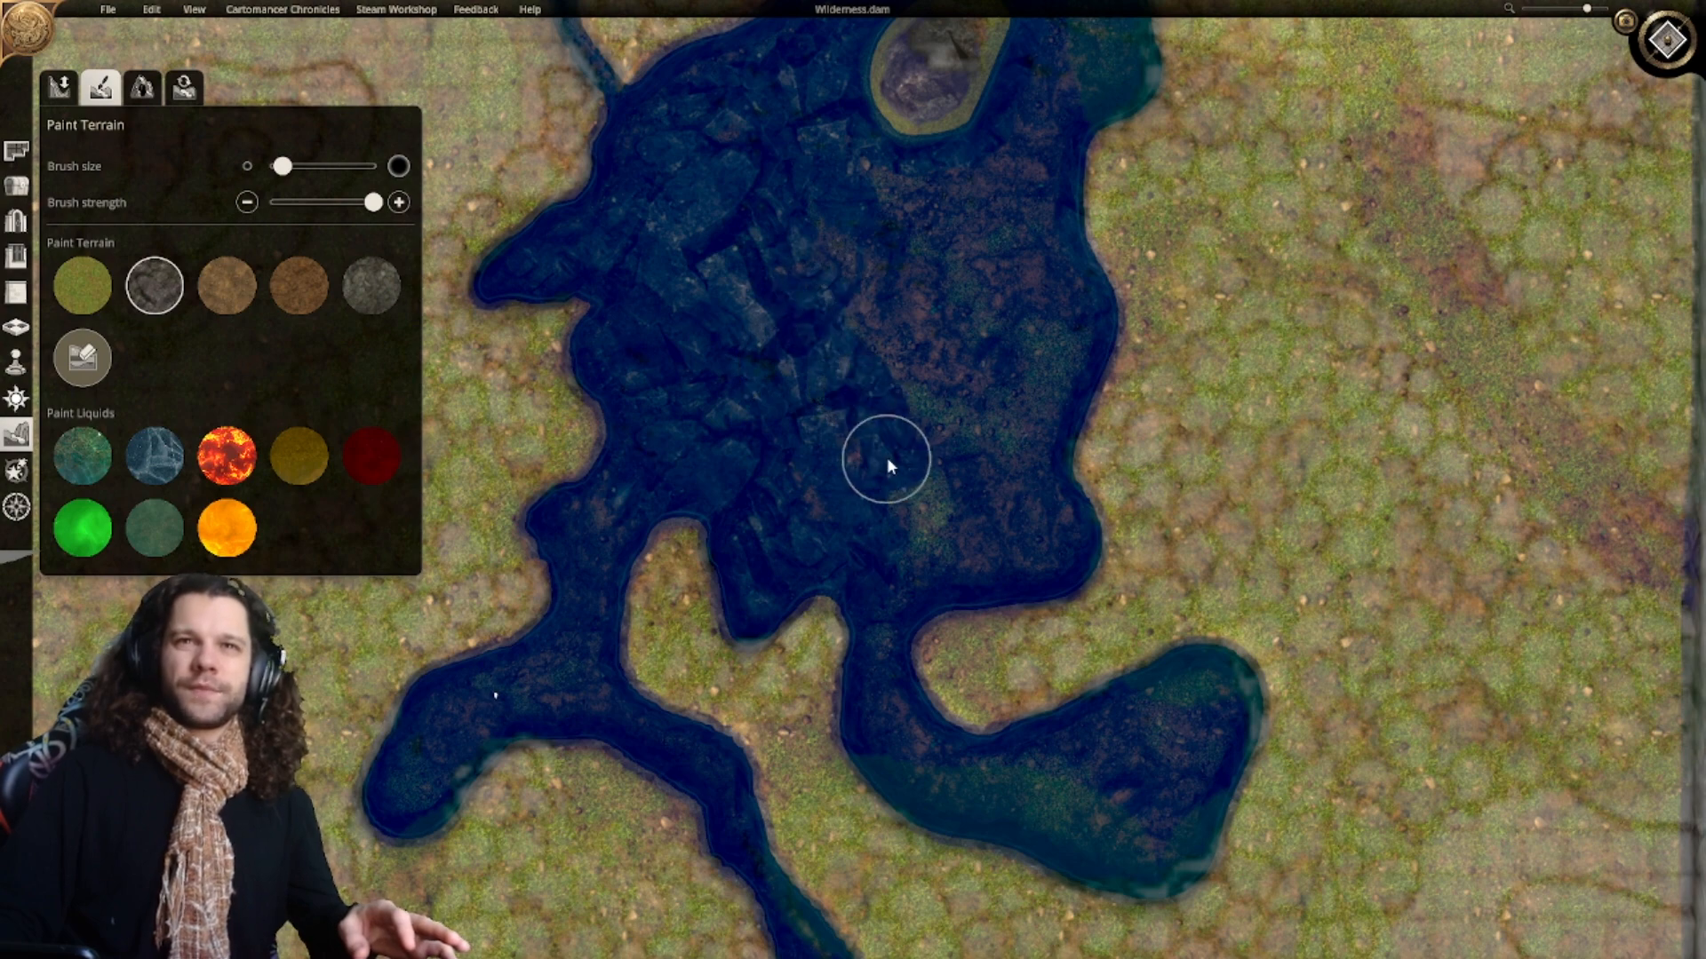
right_drag(780, 518, 788, 656)
mouse_move(867, 533)
mouse_down()
mouse_move(894, 501)
mouse_move(947, 606)
mouse_move(874, 337)
mouse_move(913, 392)
mouse_move(932, 507)
mouse_move(982, 411)
mouse_up()
drag(961, 335, 972, 567)
right_drag(954, 590, 850, 576)
mouse_move(807, 588)
mouse_down()
mouse_move(835, 653)
mouse_move(894, 674)
mouse_move(940, 661)
mouse_up()
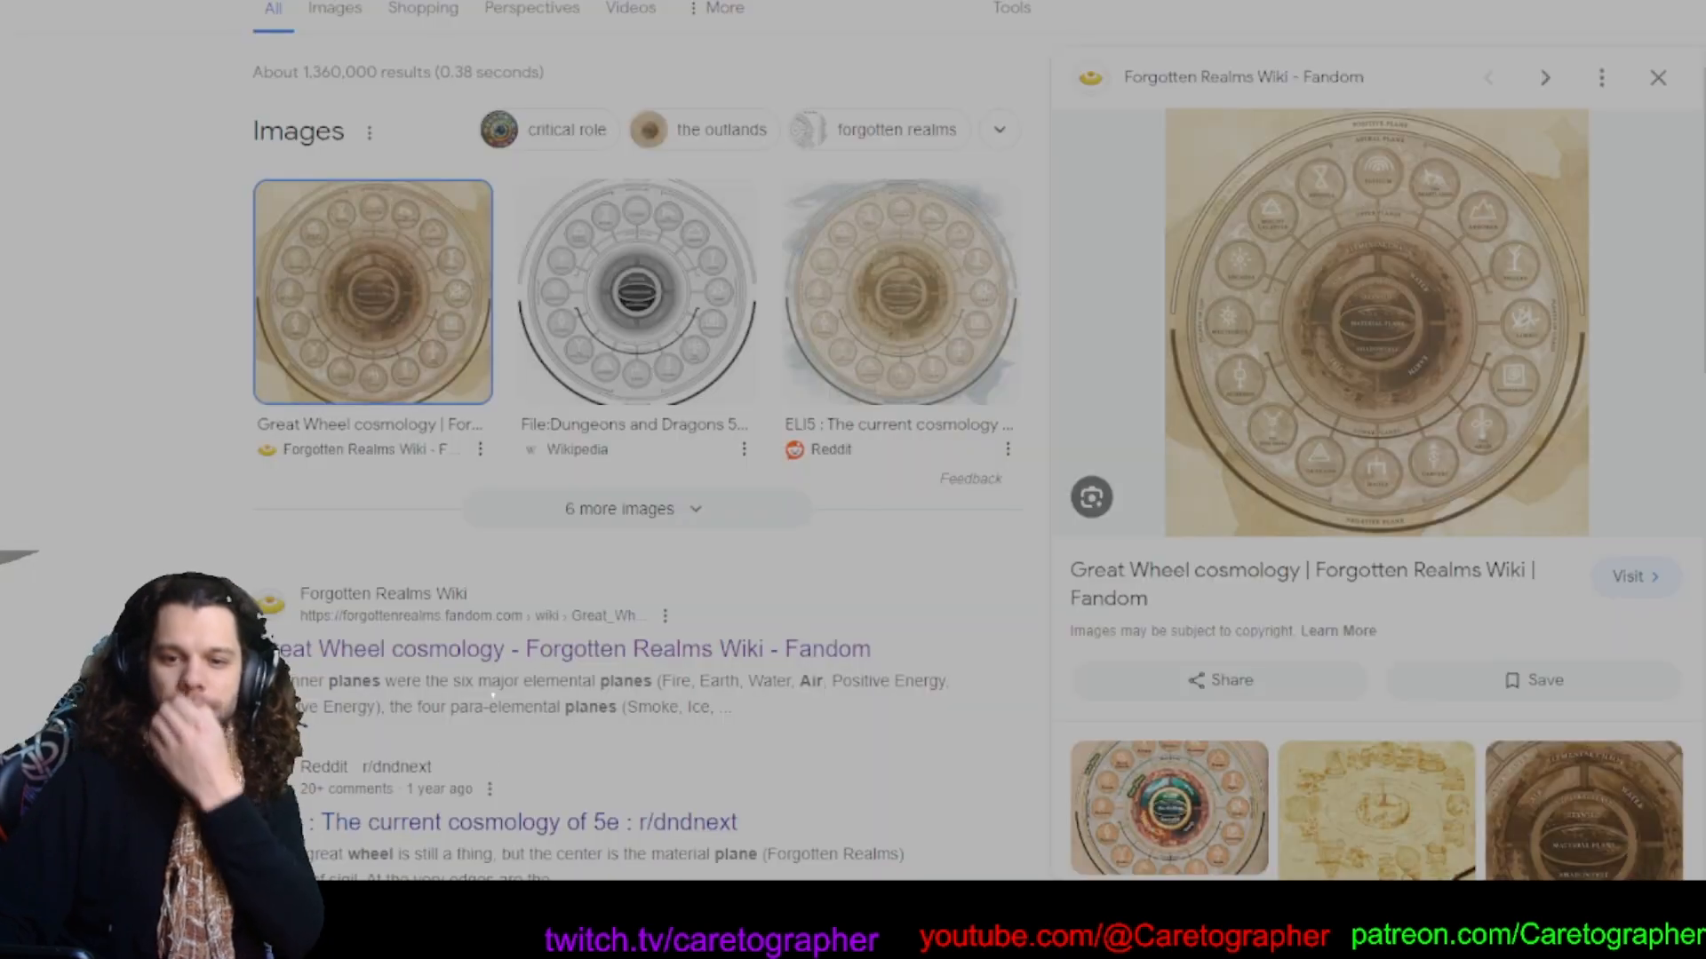
Step: Go through the open browser pages to the Forgotten Realms Wiki and examine the Great Wheel cosmology diagram
key(ctrl+Tab)
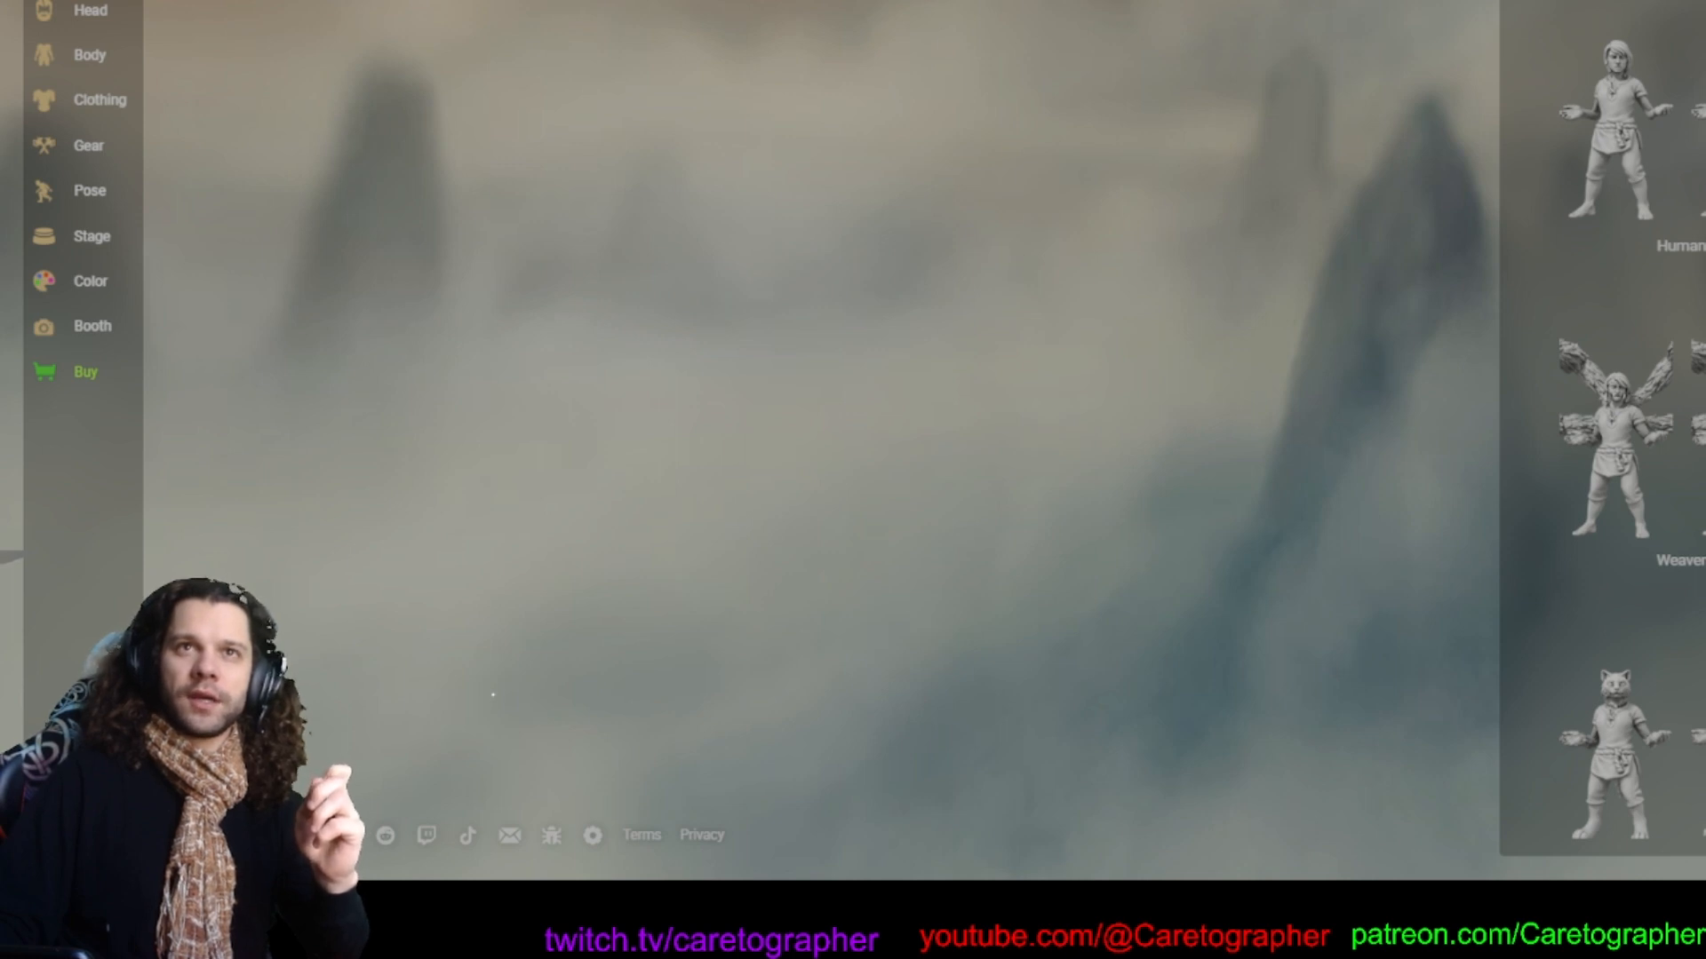
key(ctrl+Tab)
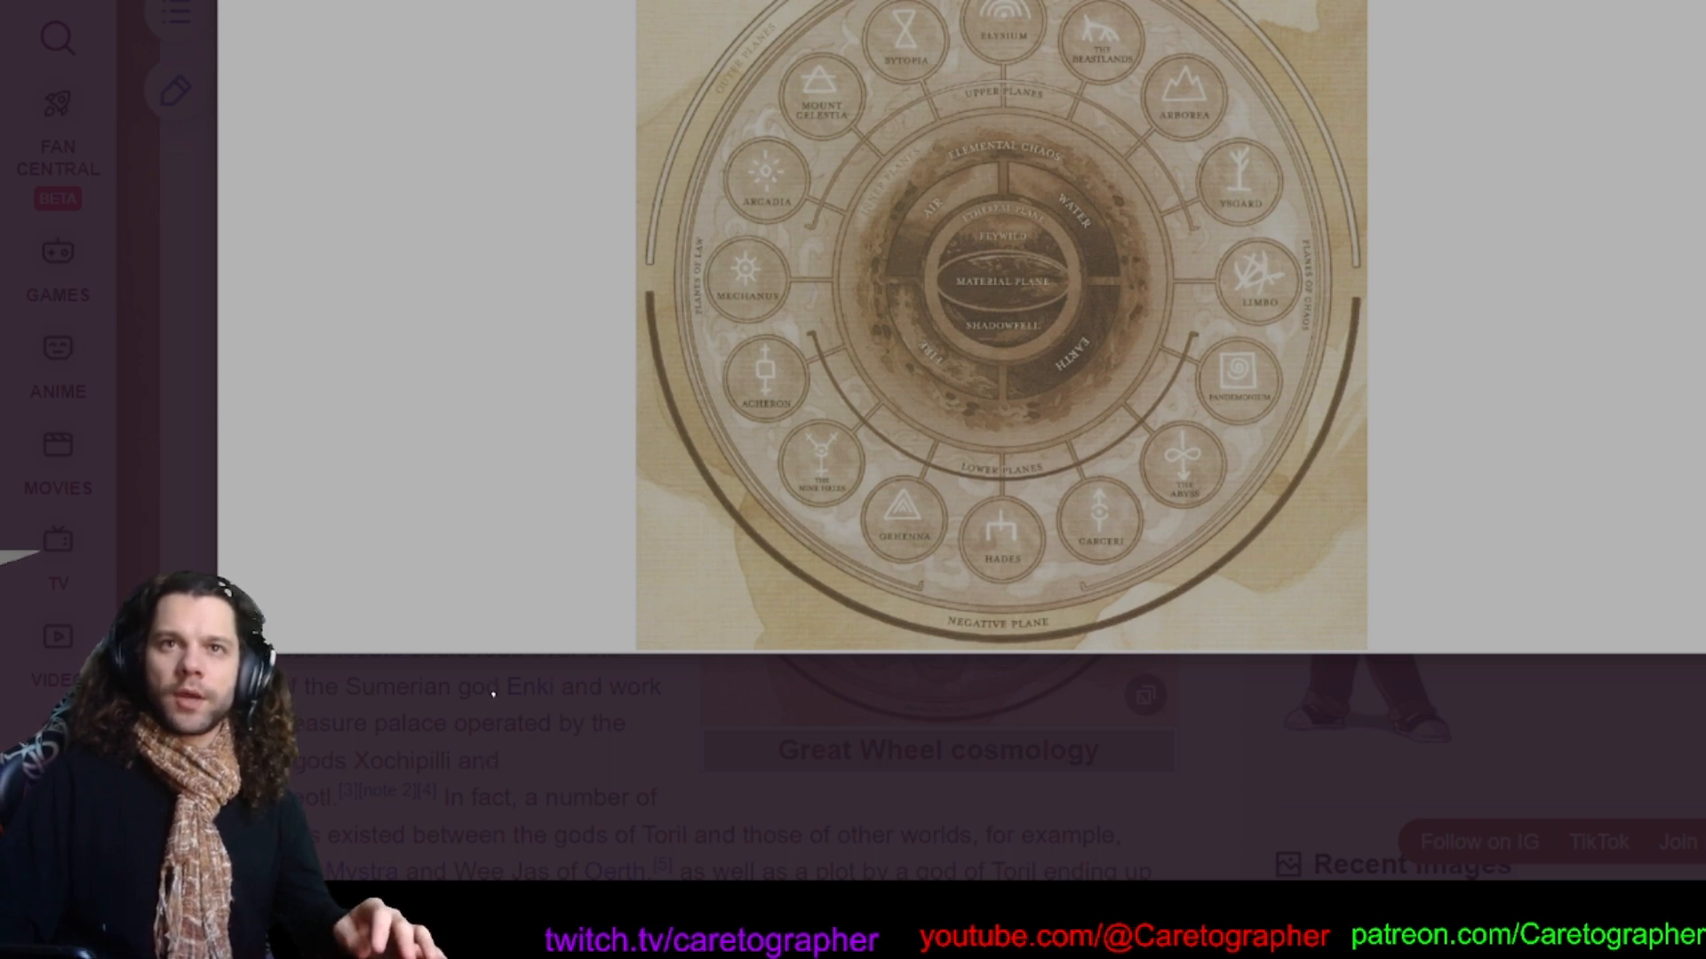
scroll(1240, 773, up, 1)
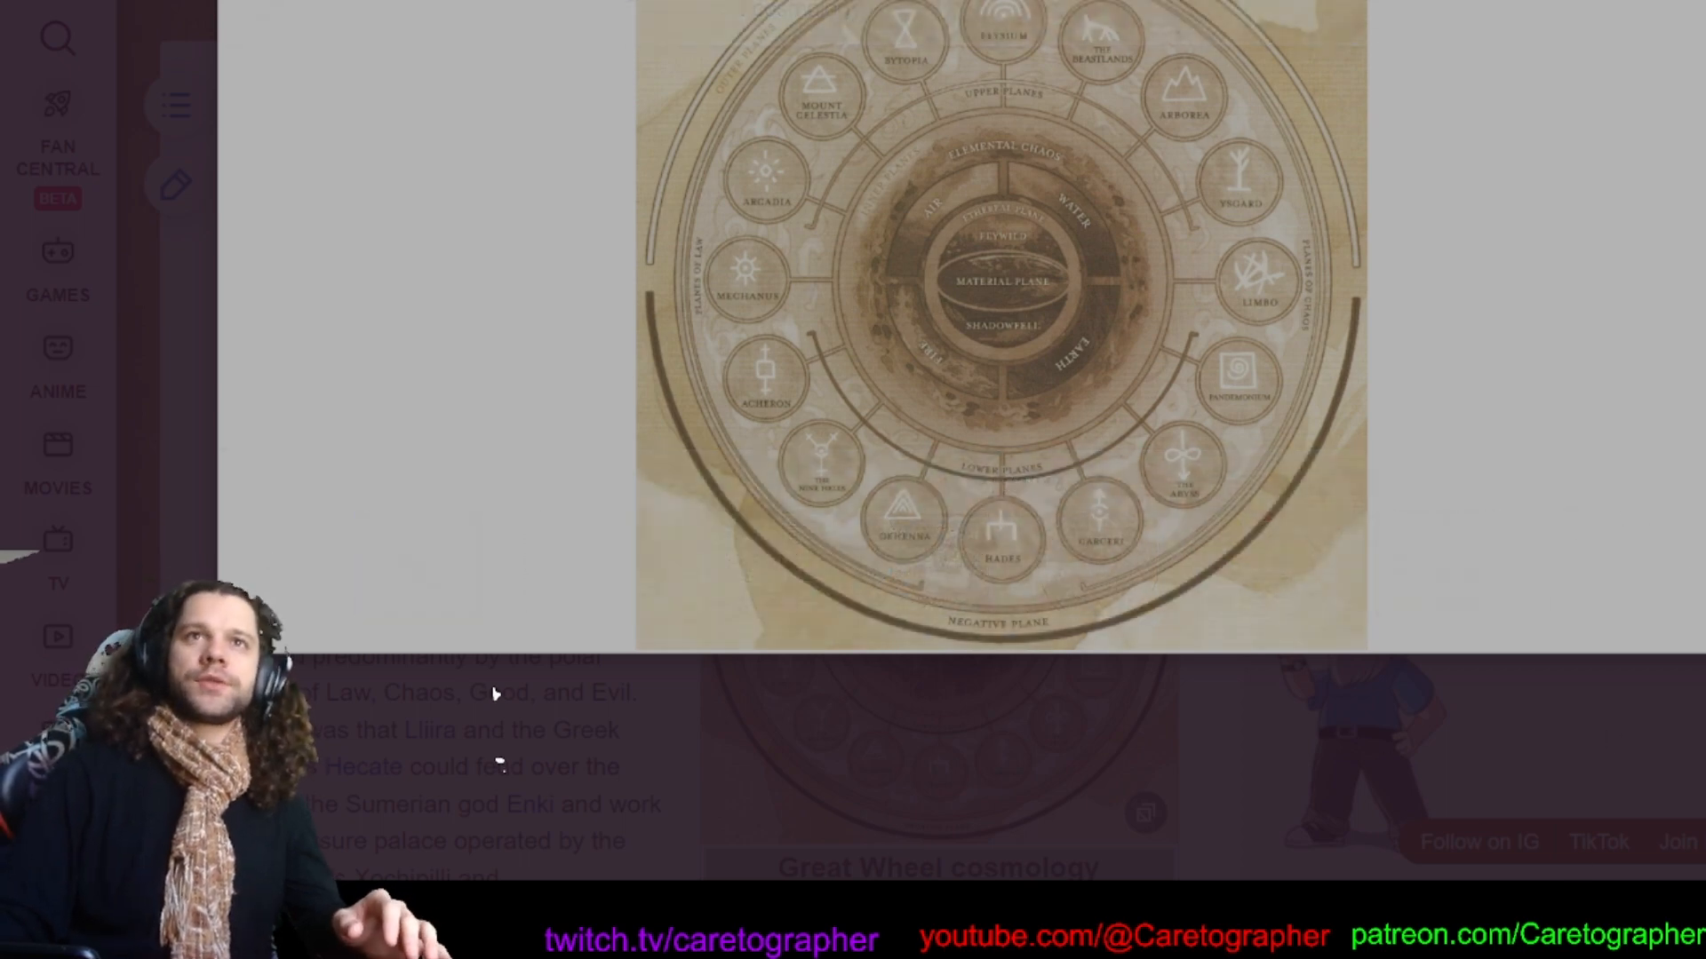
Step: Switch to the Twitch stream manager and send chat replies: a thank-you for the follow and a message beginning "I am infact"
key(ctrl+Tab)
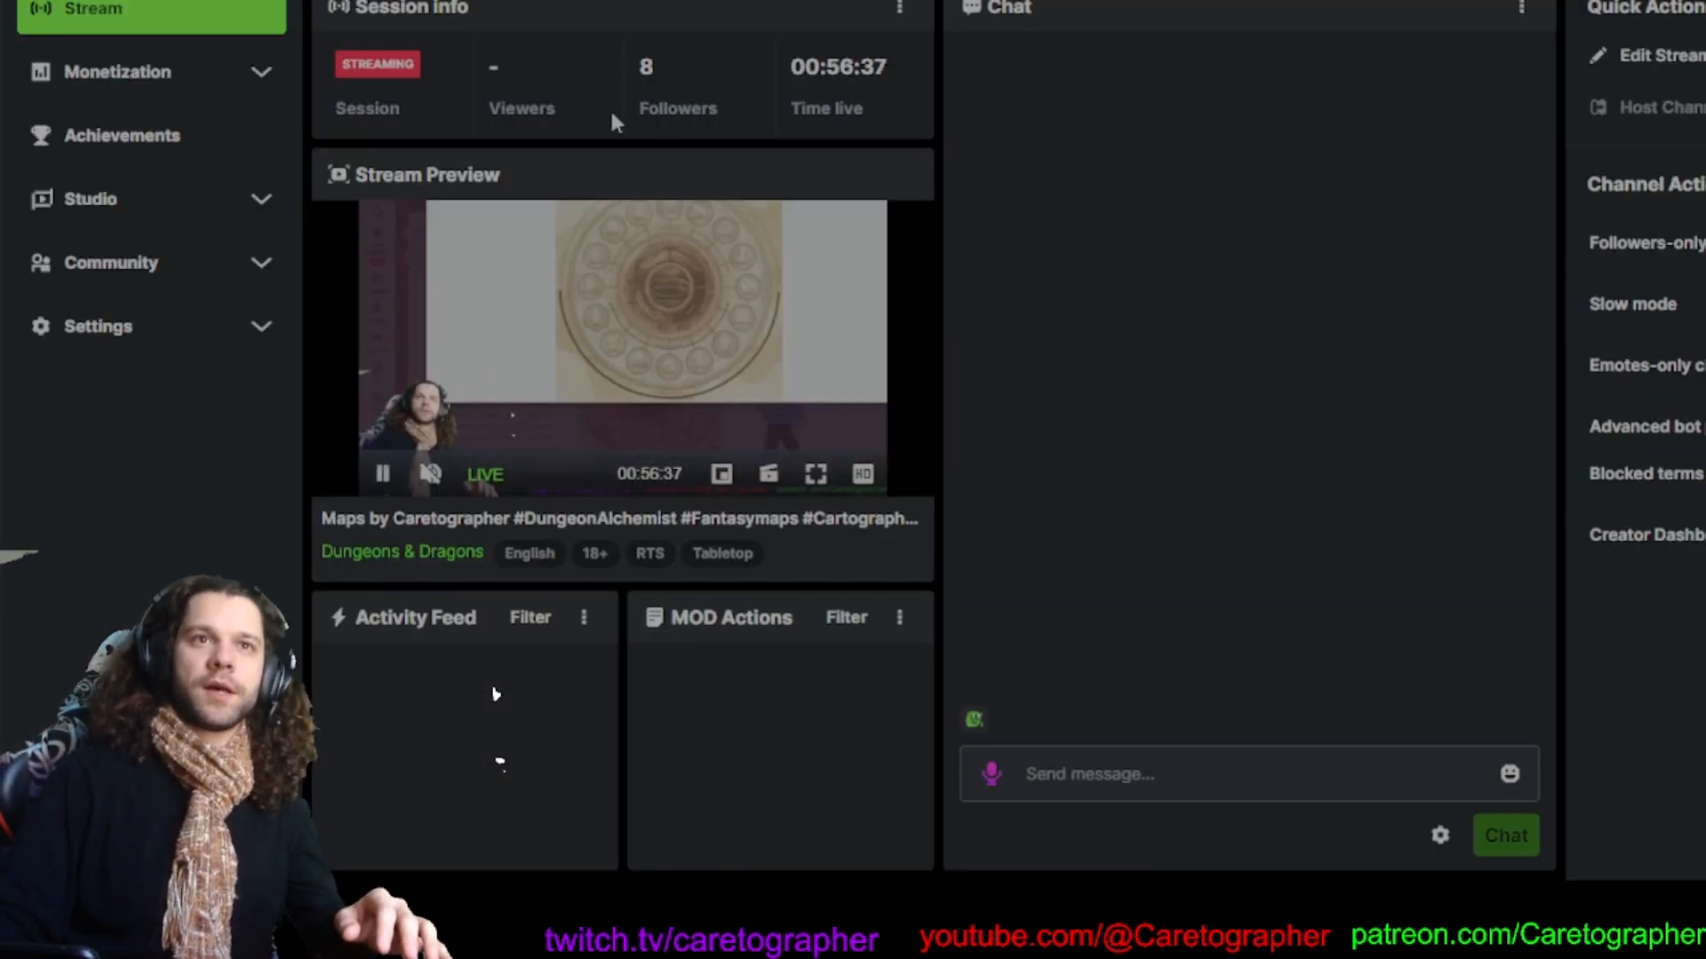
key(ctrl+Tab)
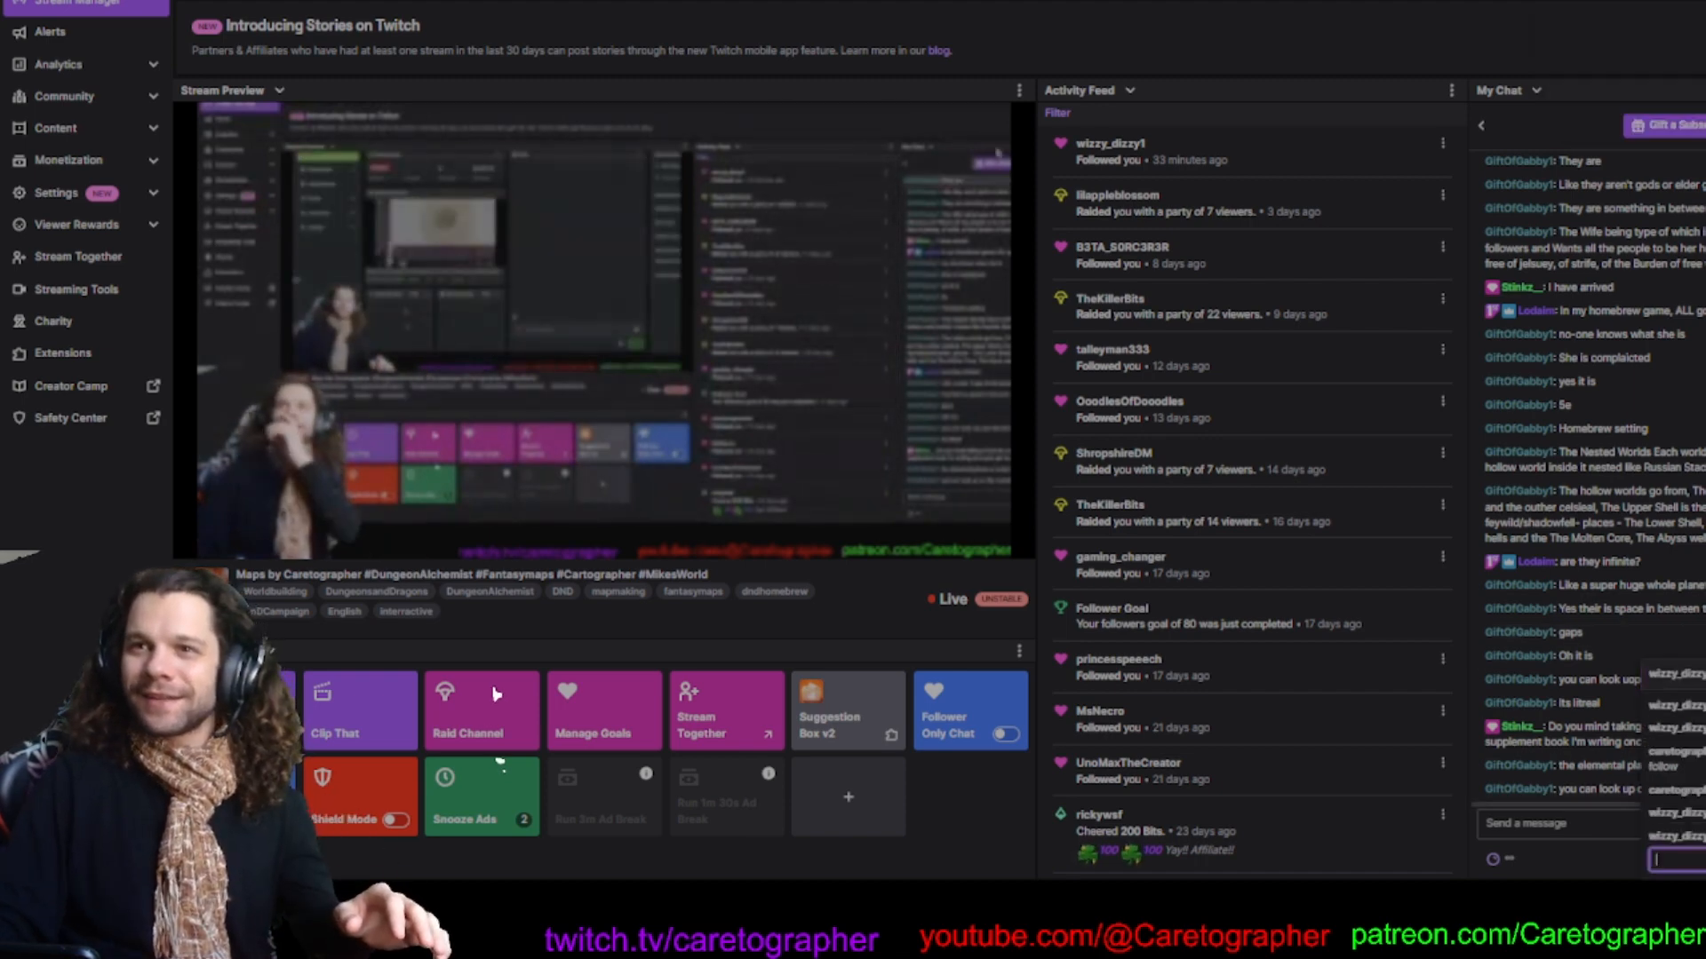
text(thank you)
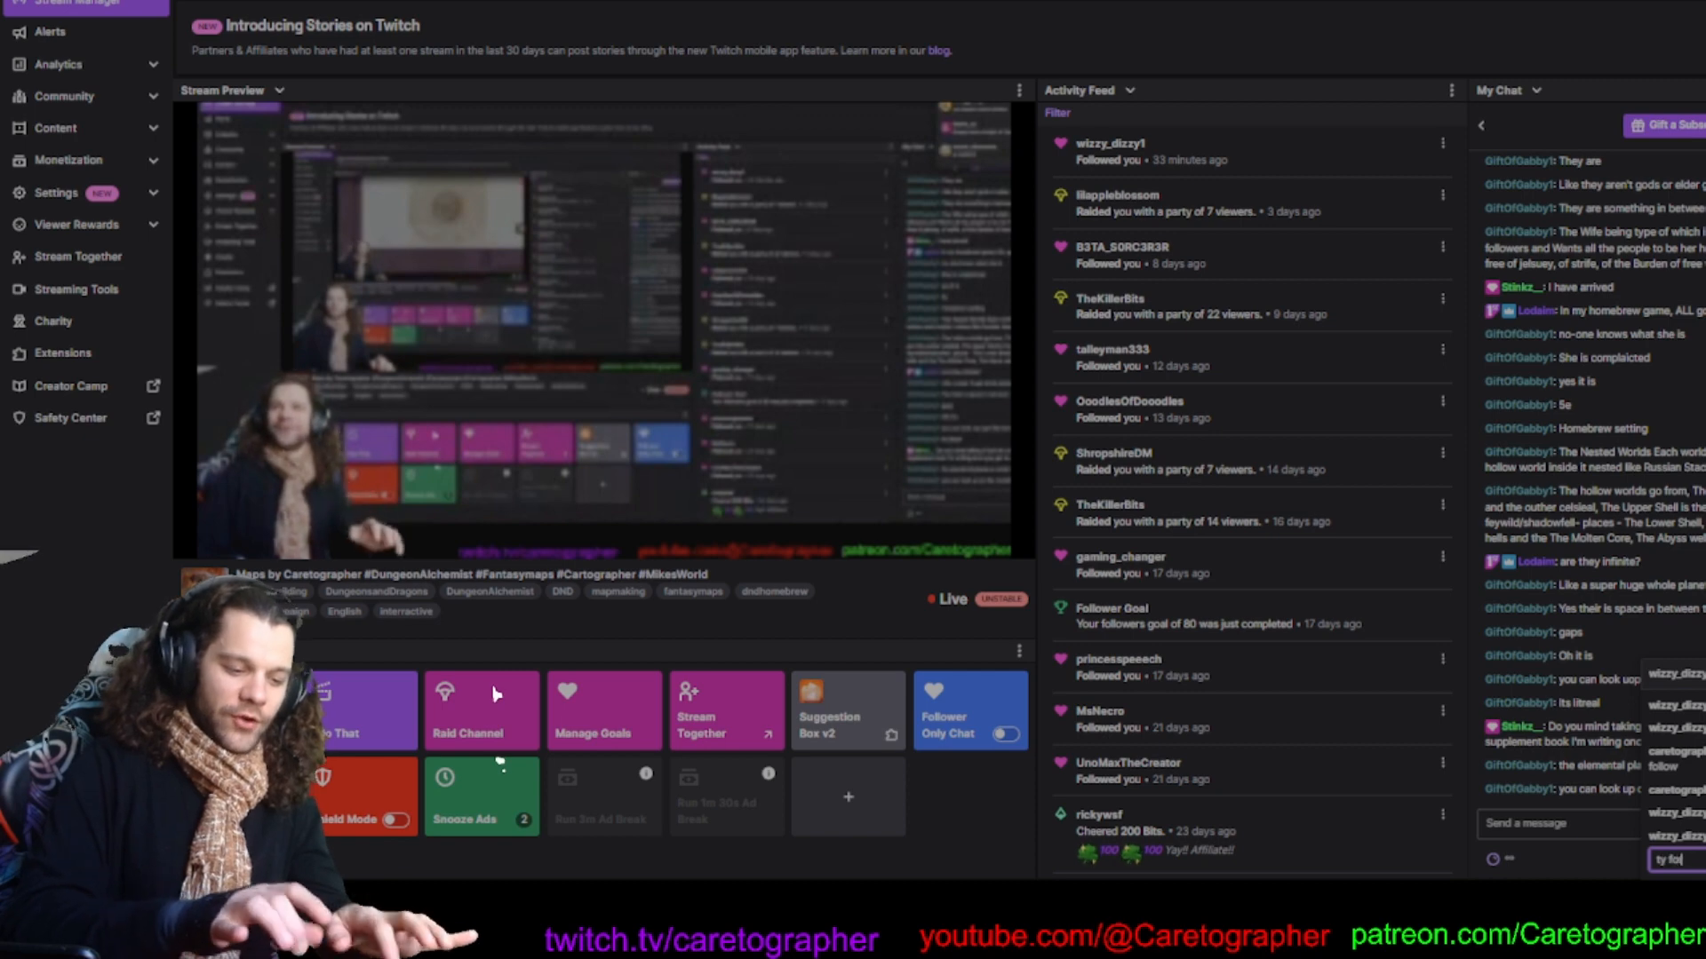
key(Return)
text(I am infac)
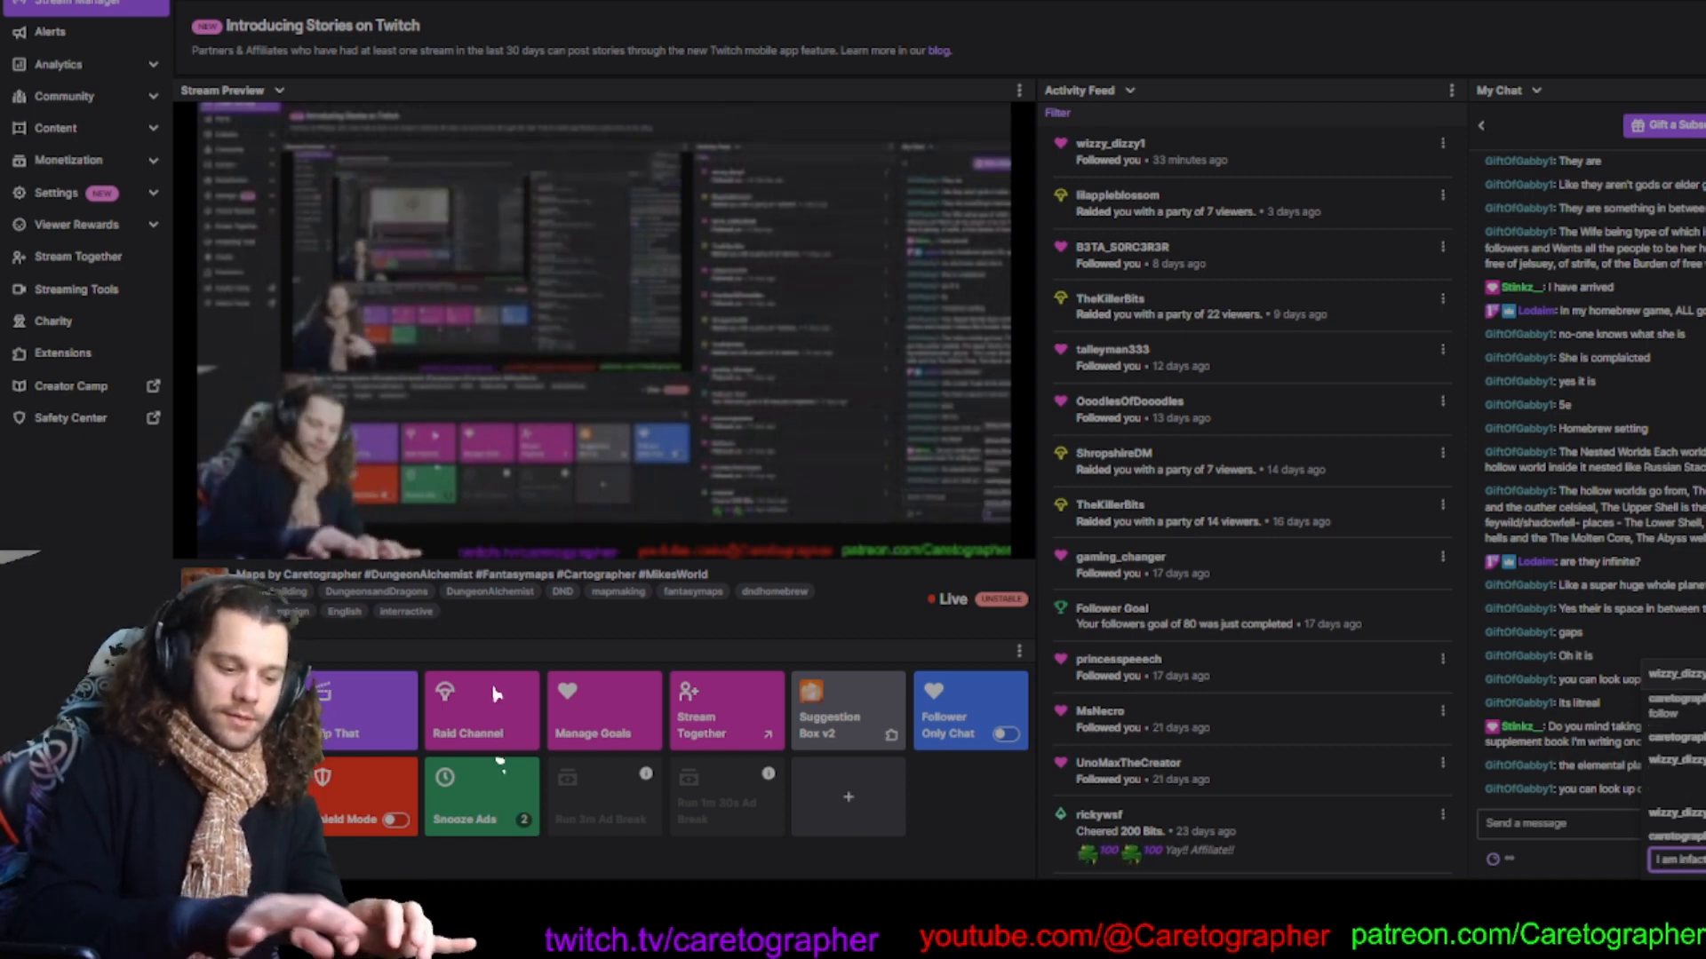
key(Return)
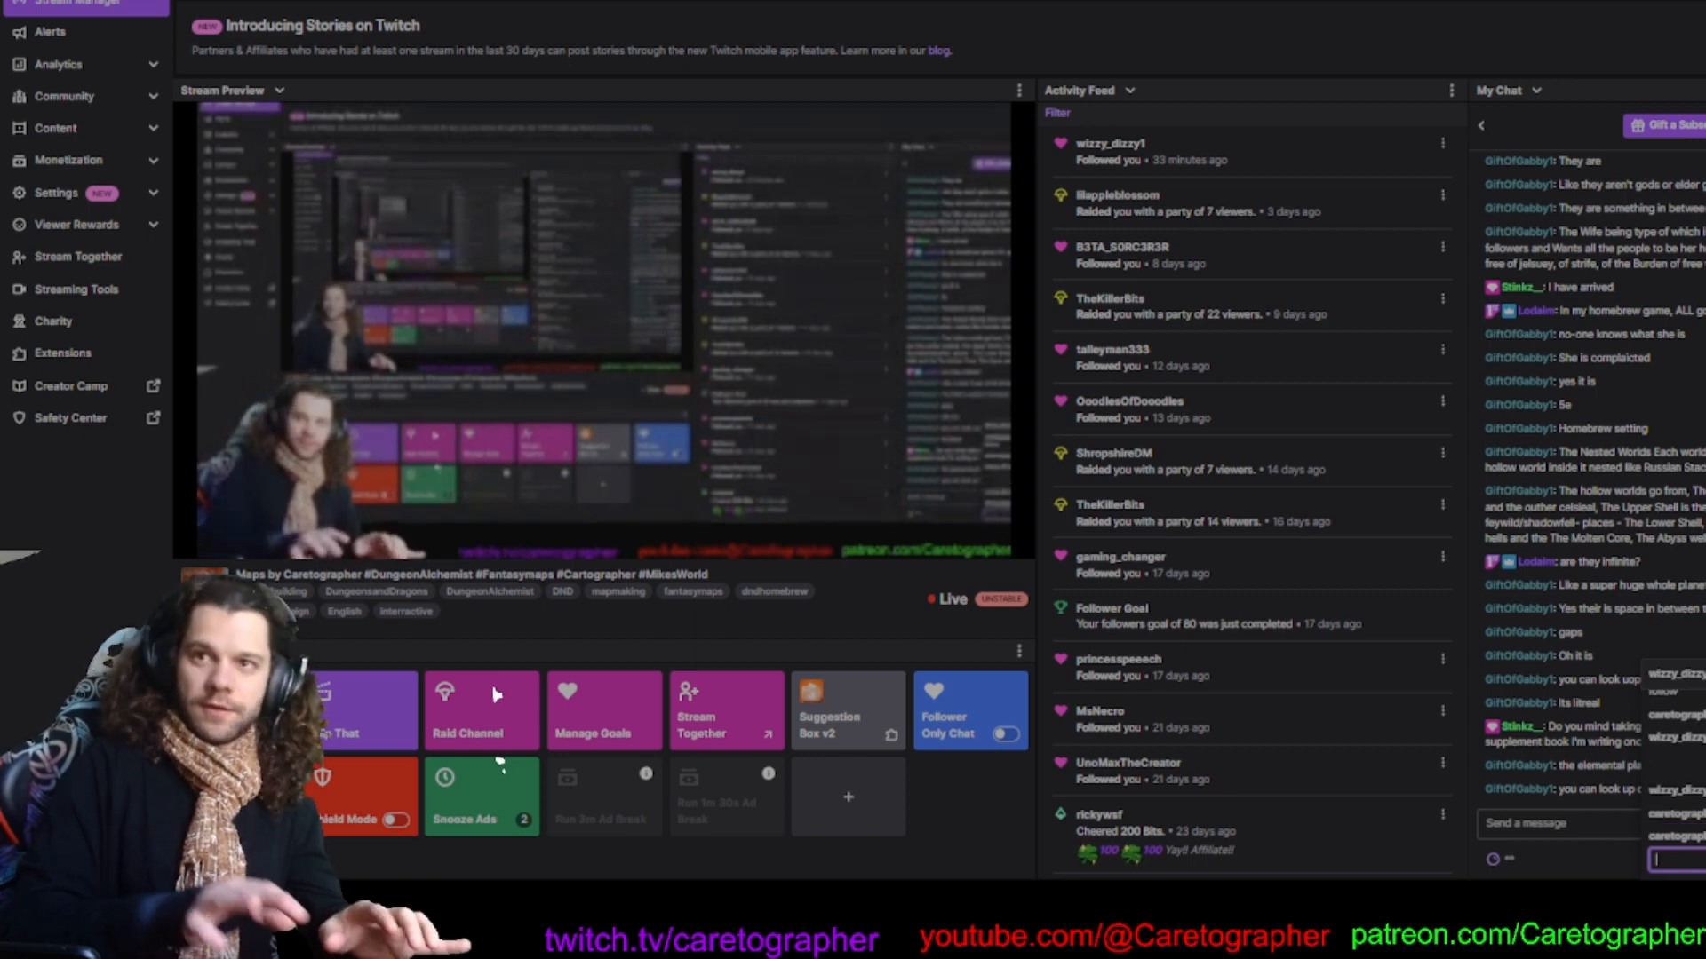
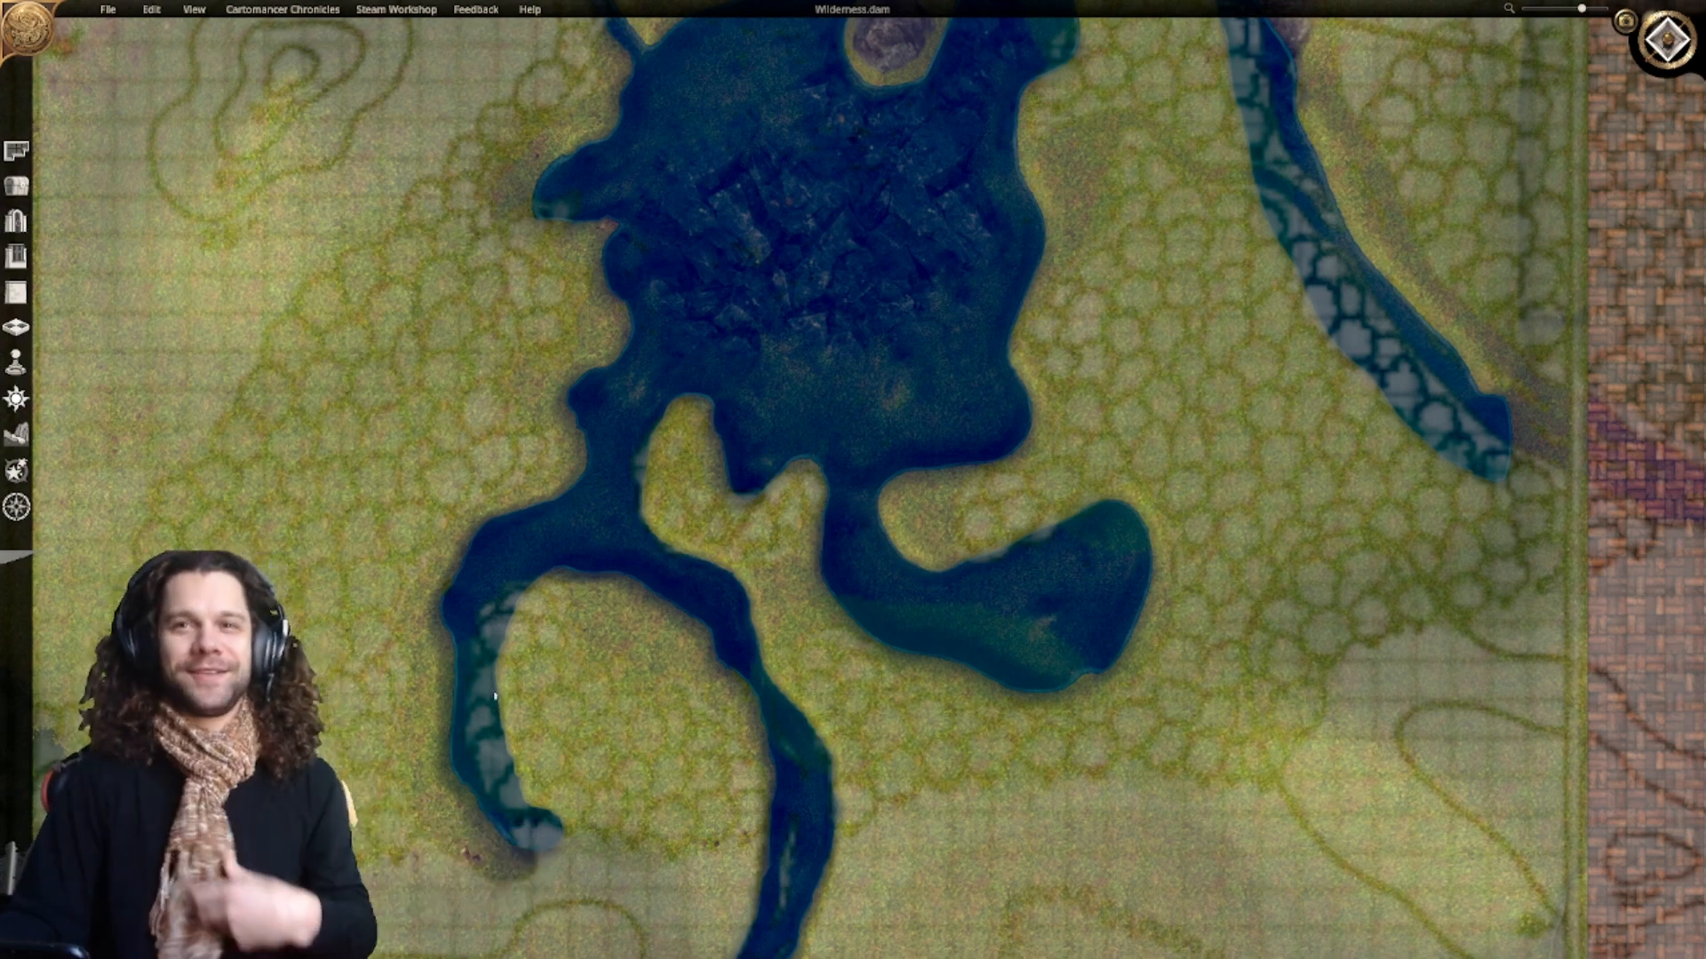
Step: Return to the Wilderness map and remove the entire grey-tiled room covering the section directly south of the lake's forking river
scroll(933, 755, down, 5)
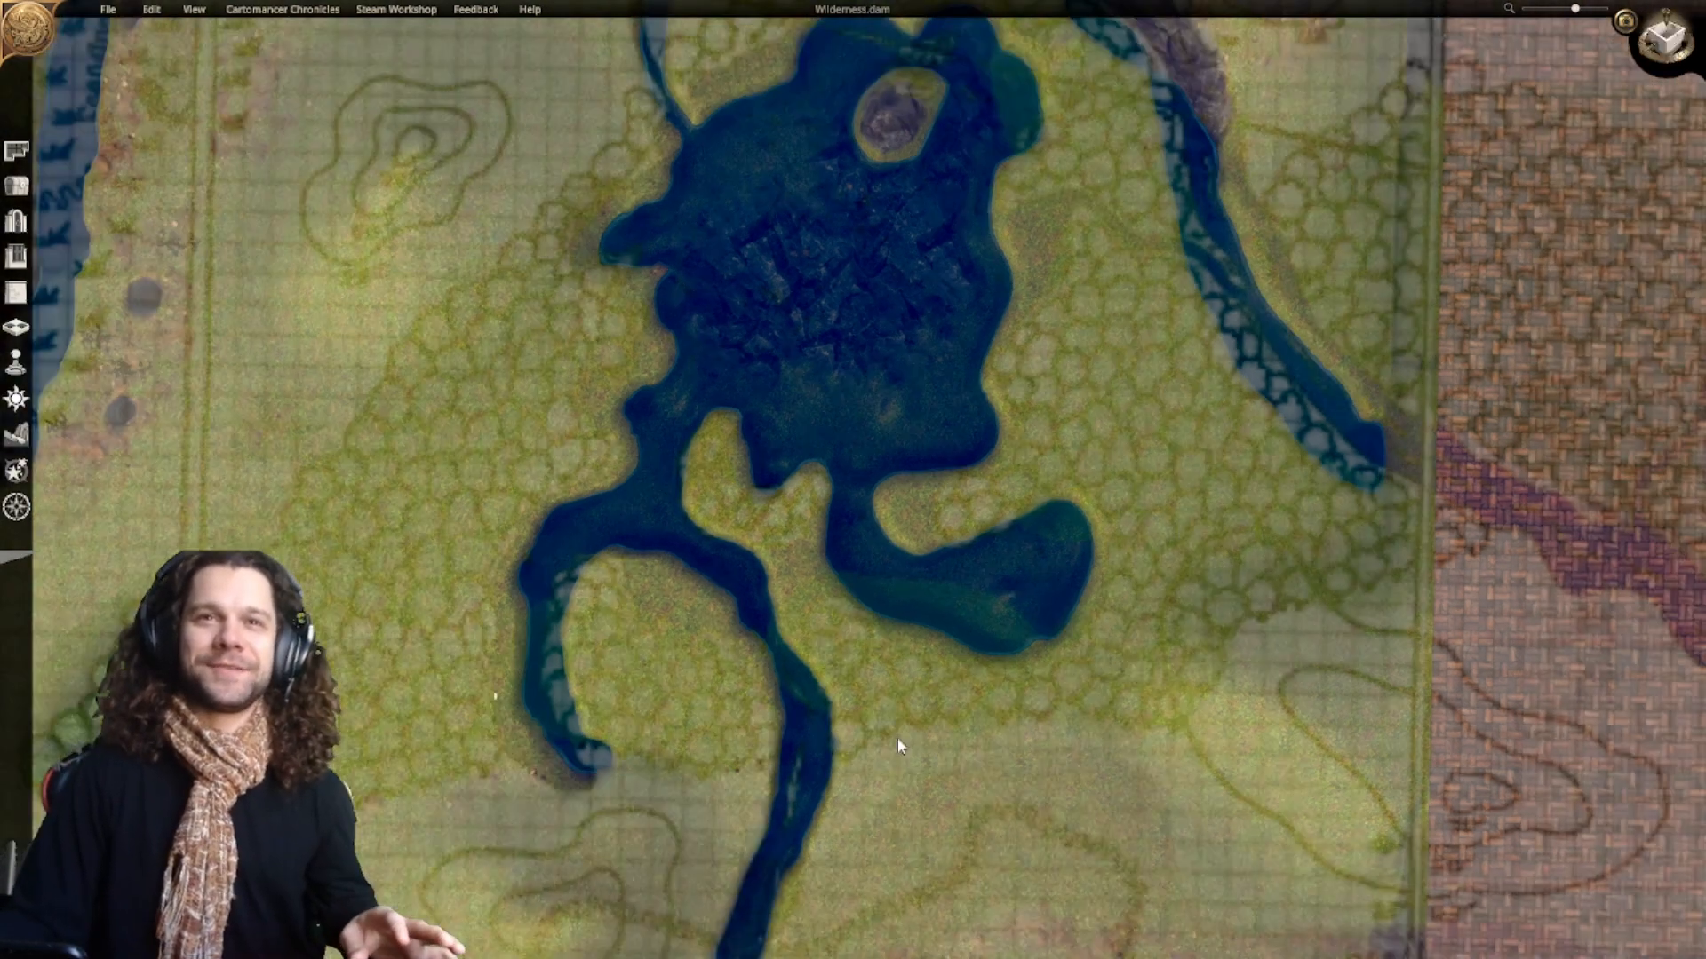
scroll(999, 583, down, 3)
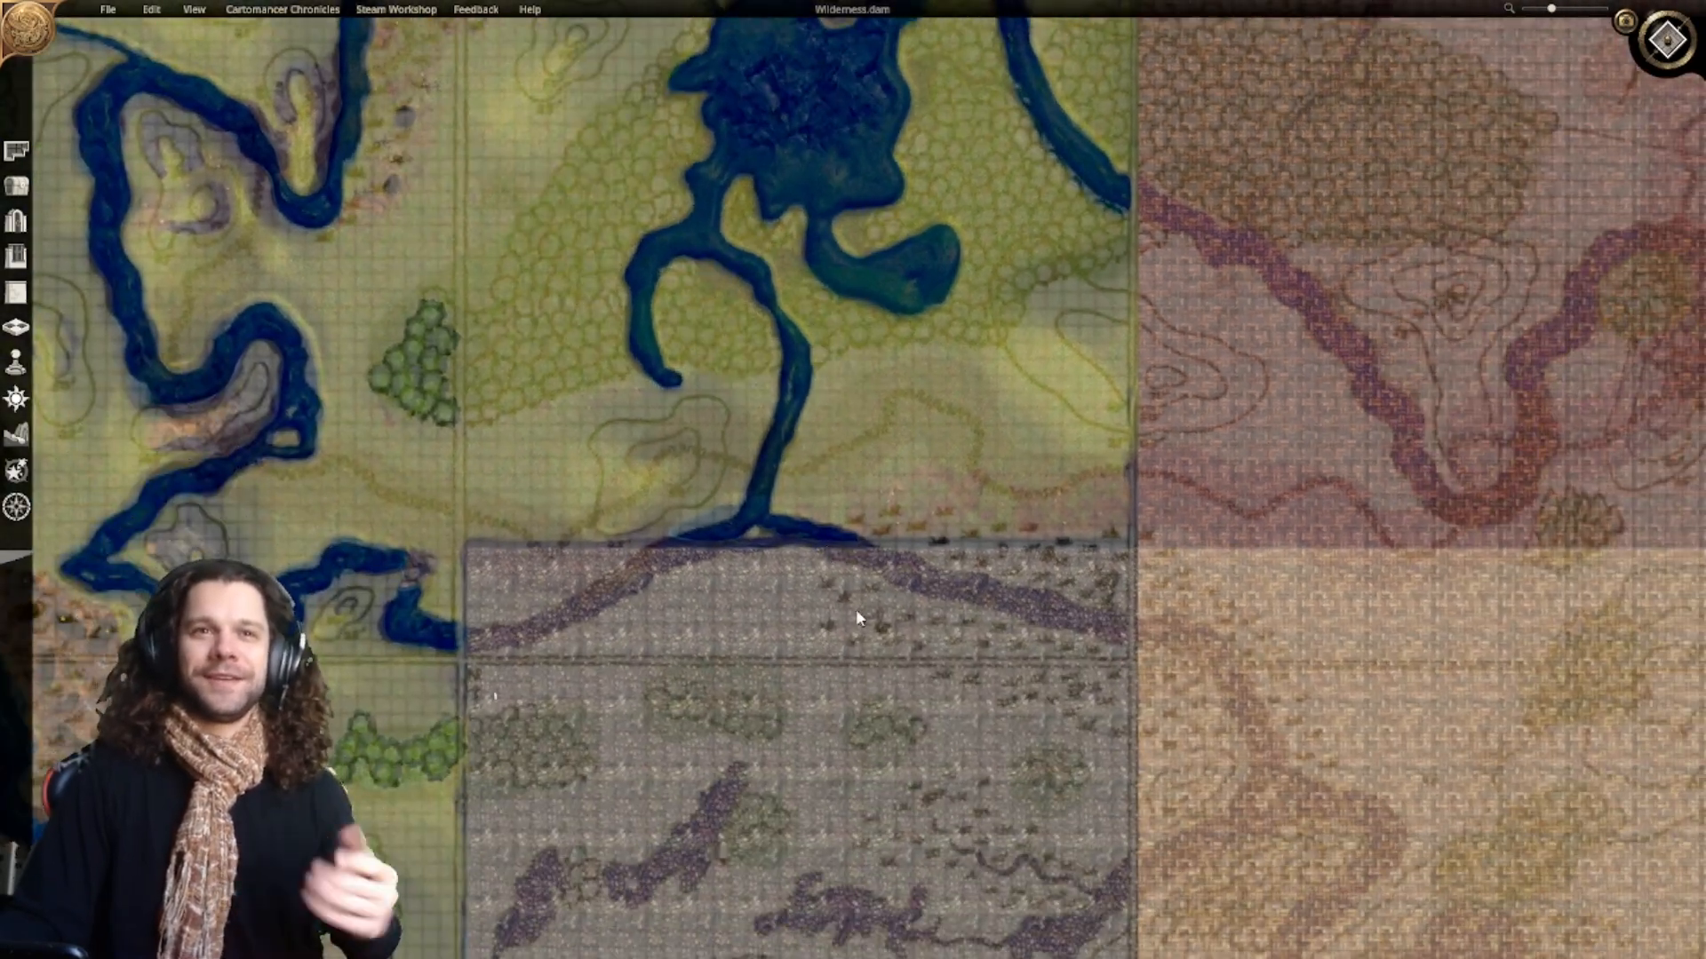
right_drag(888, 791, 901, 265)
right_drag(855, 551, 849, 416)
scroll(853, 471, down, 1)
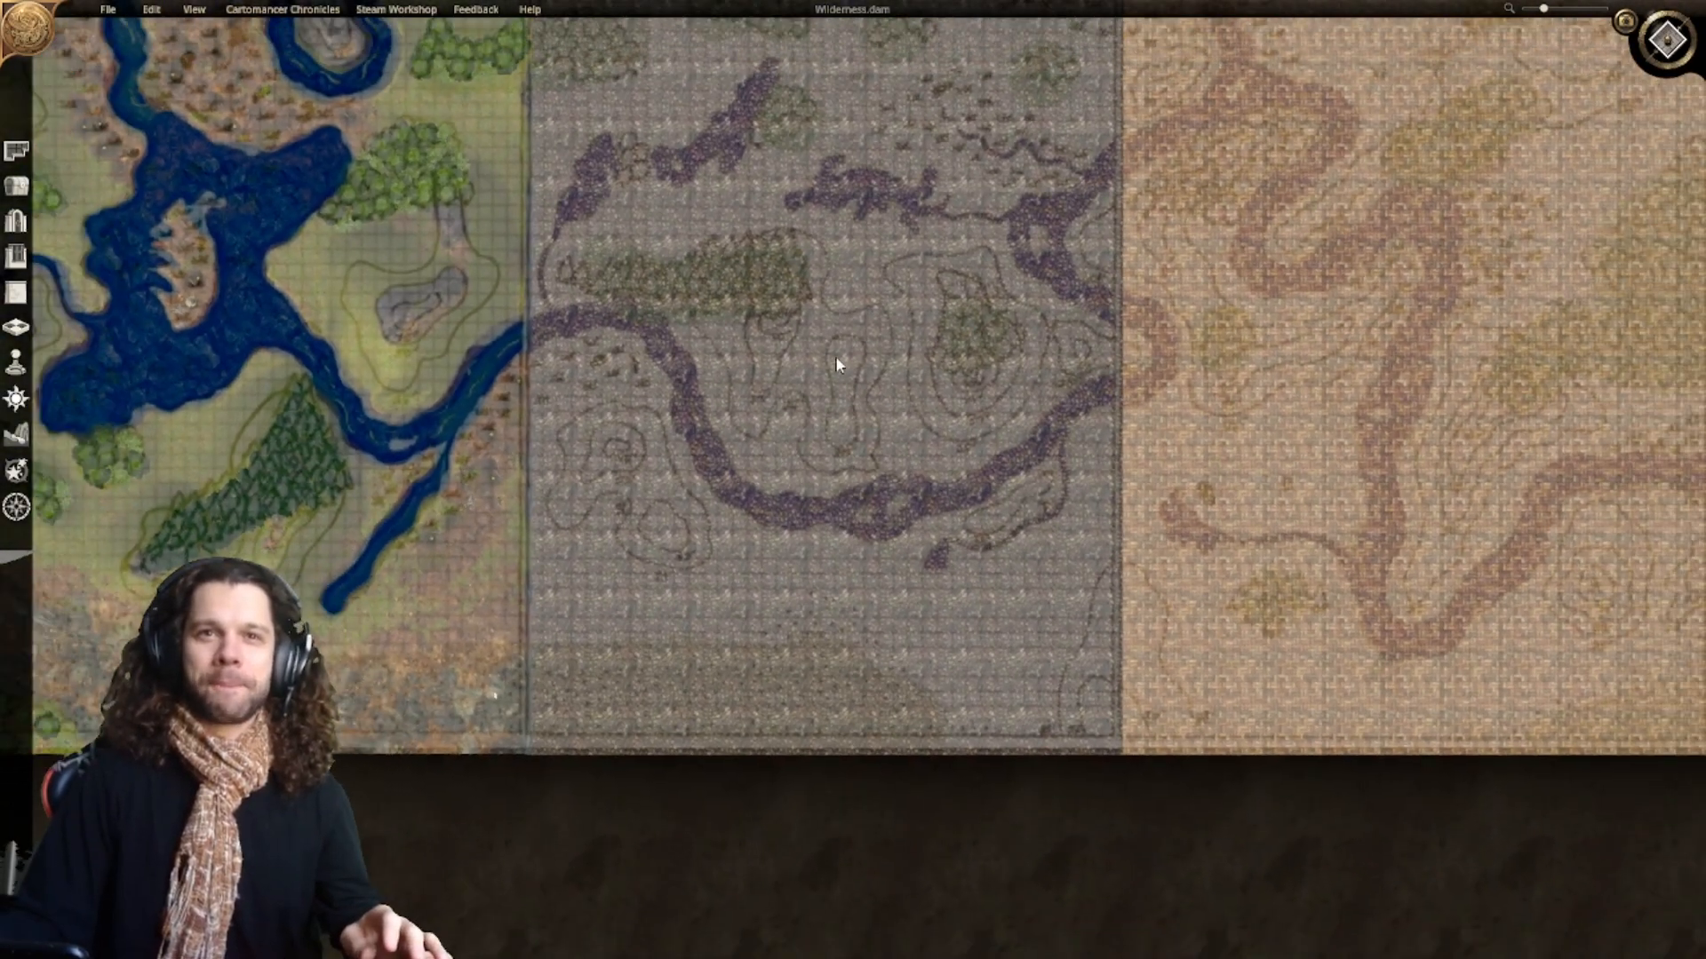
right_drag(836, 356, 867, 558)
right_drag(871, 442, 922, 421)
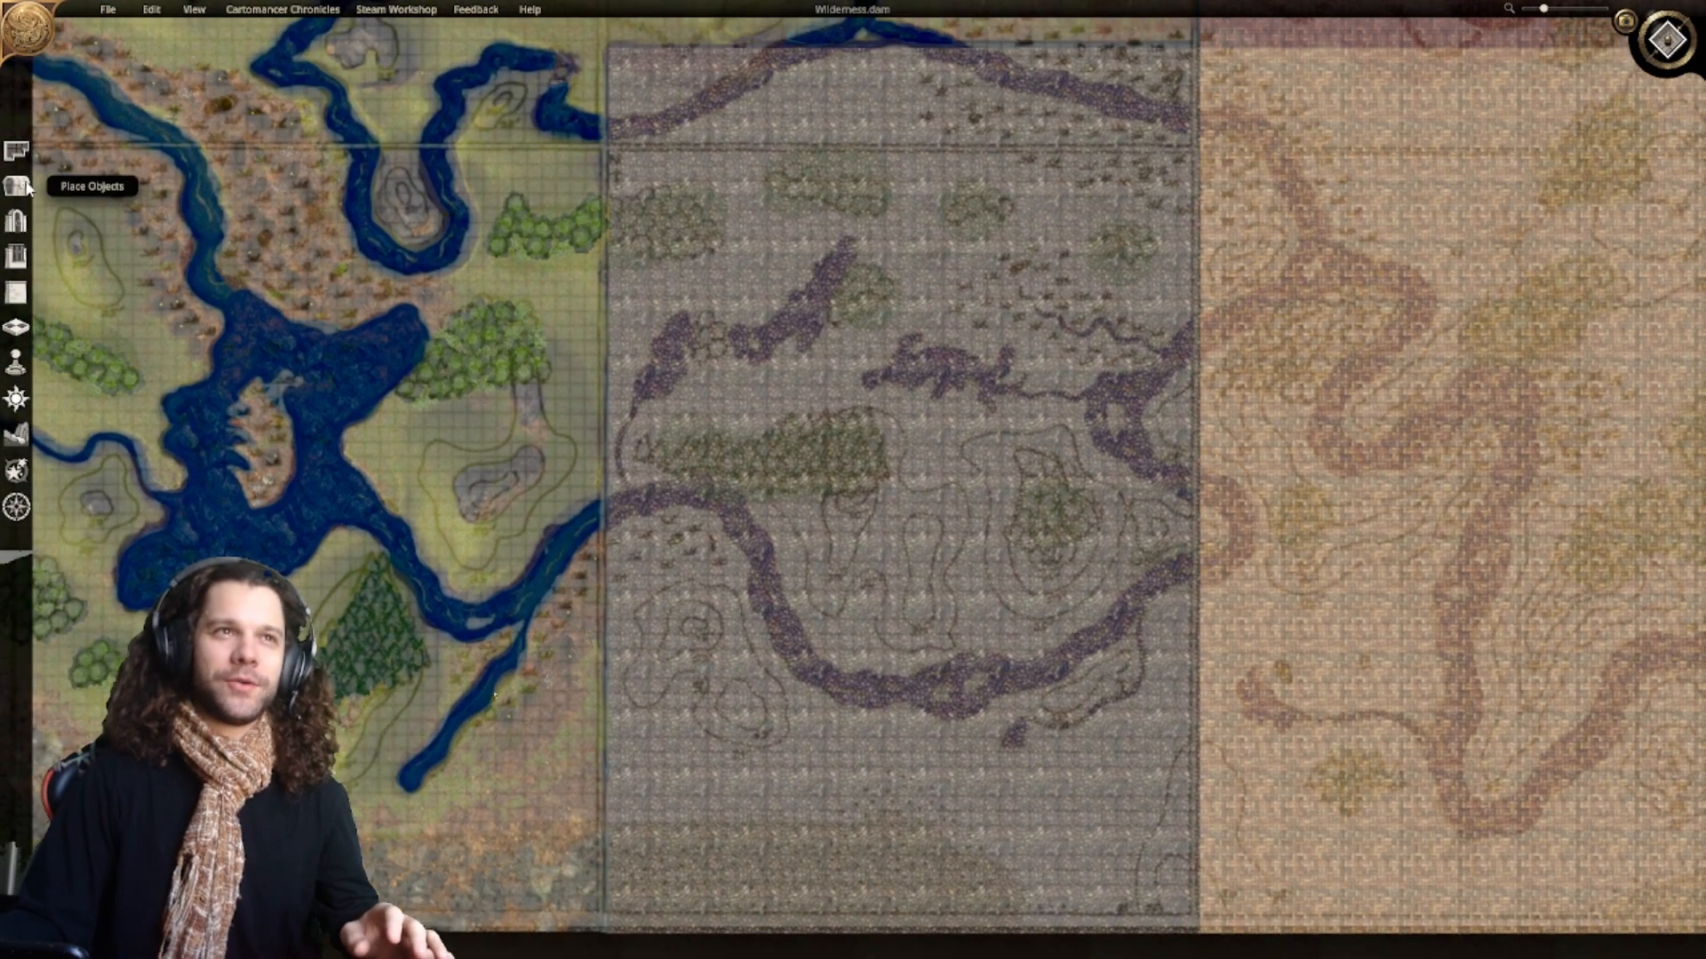
click(18, 152)
click(105, 94)
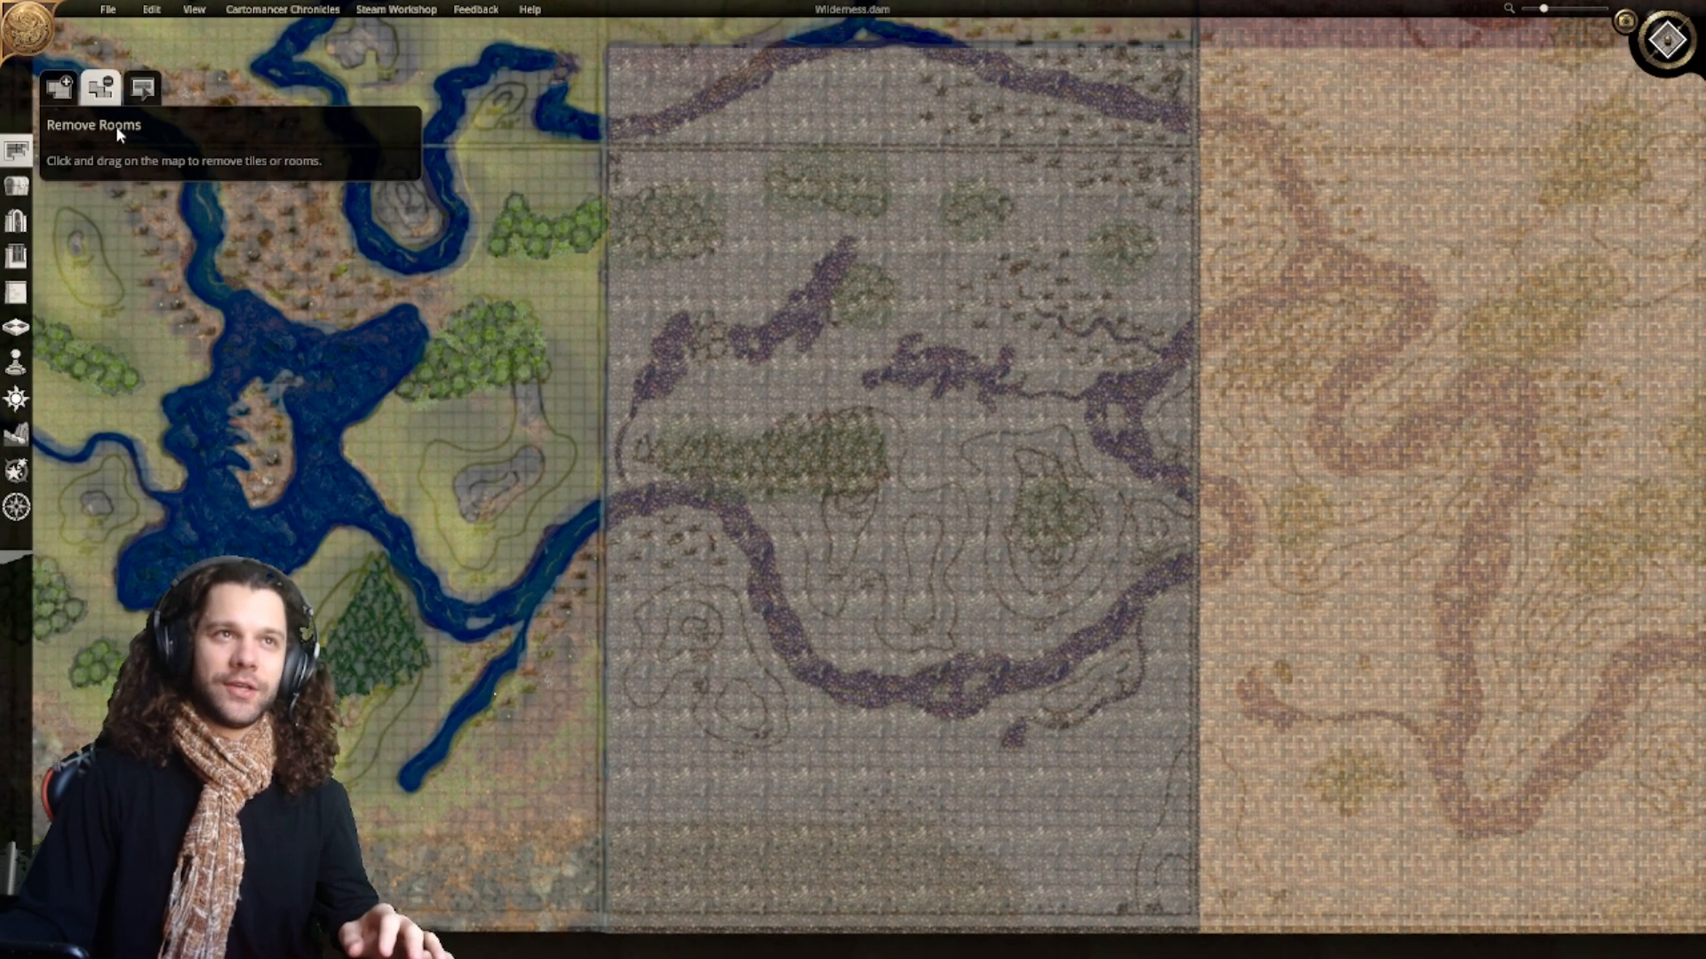
right_drag(821, 546, 656, 549)
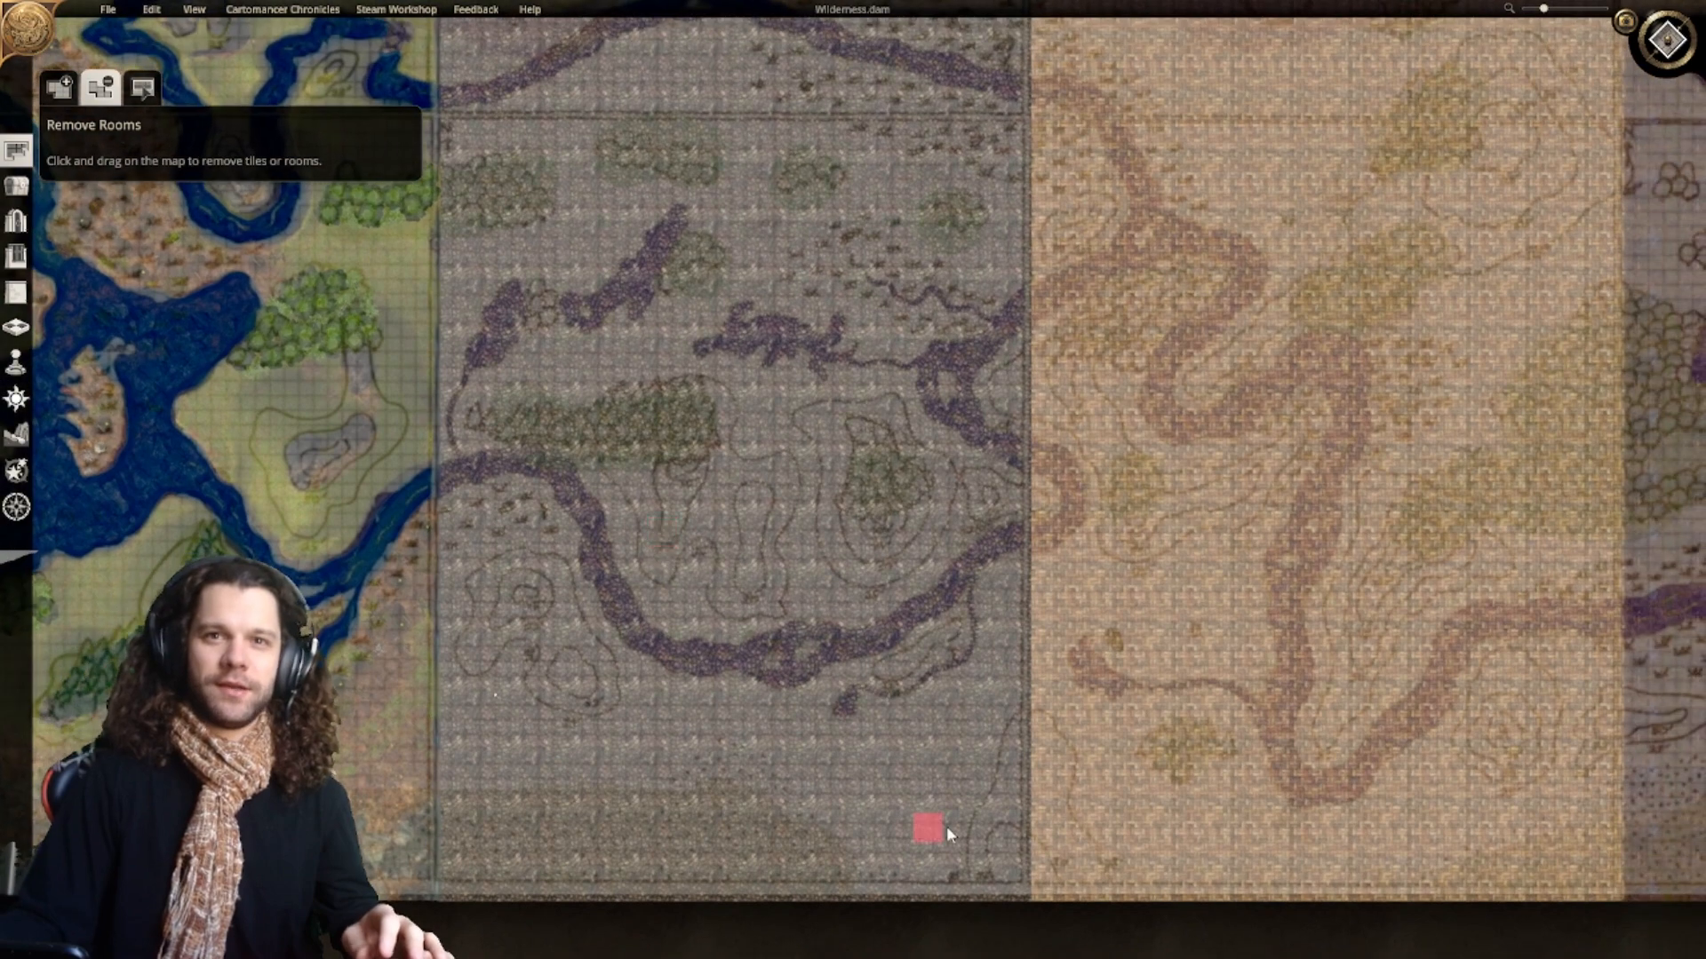
right_drag(722, 422, 795, 576)
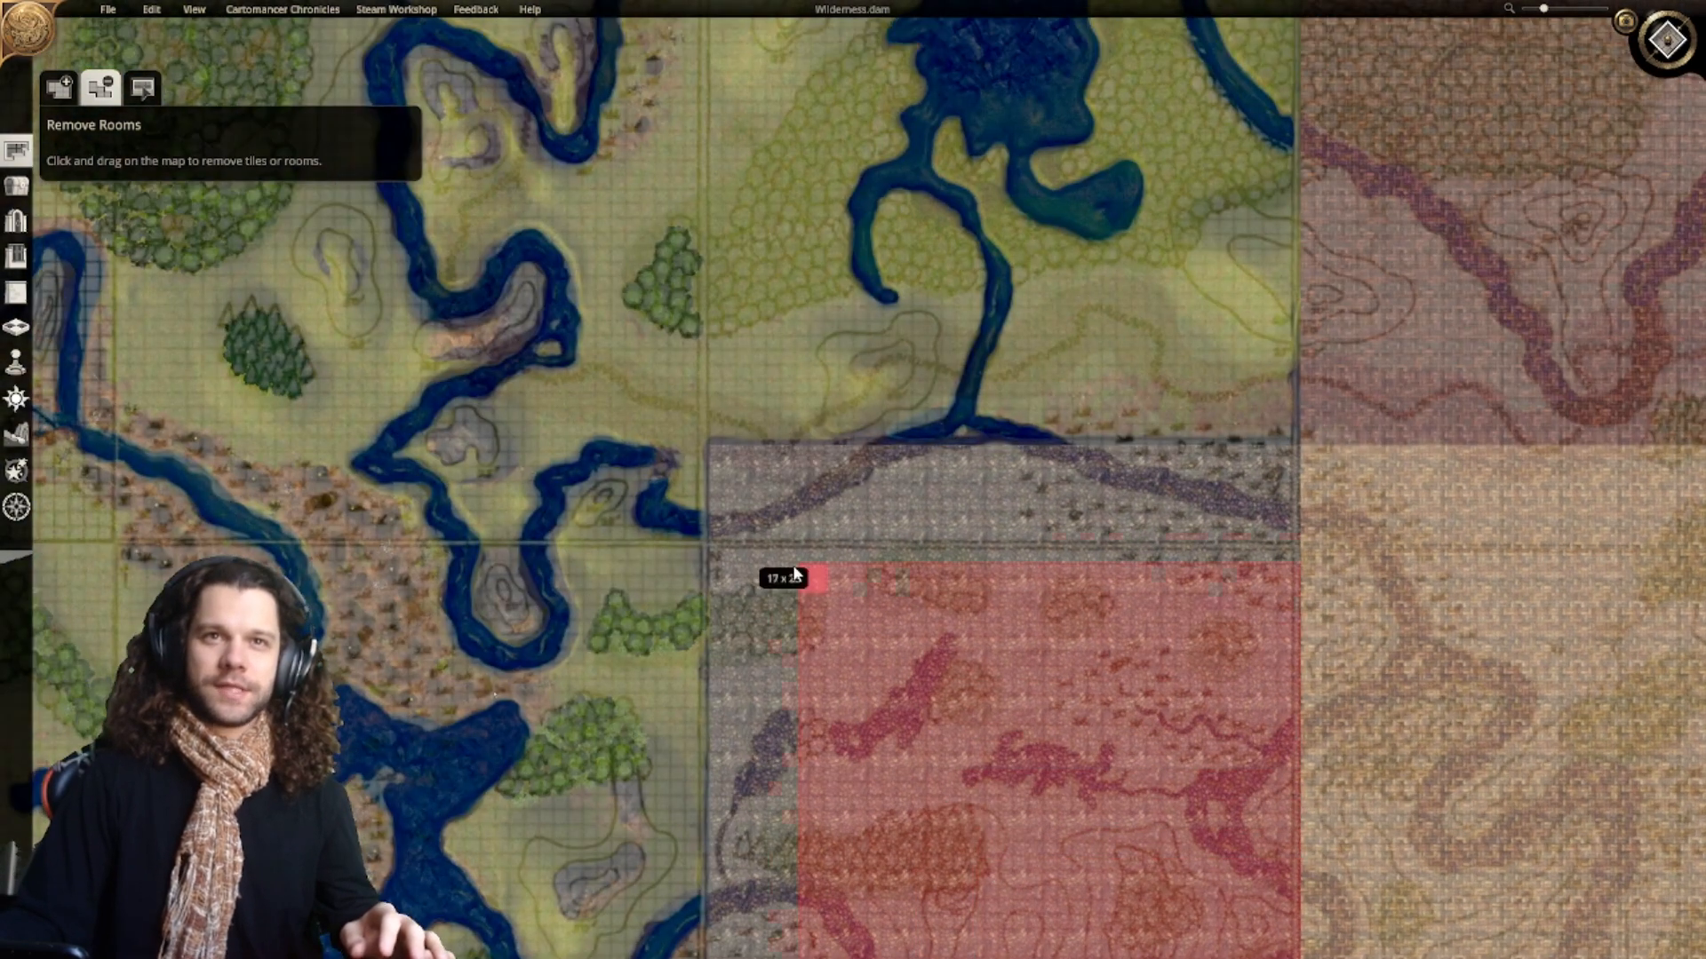
click(724, 464)
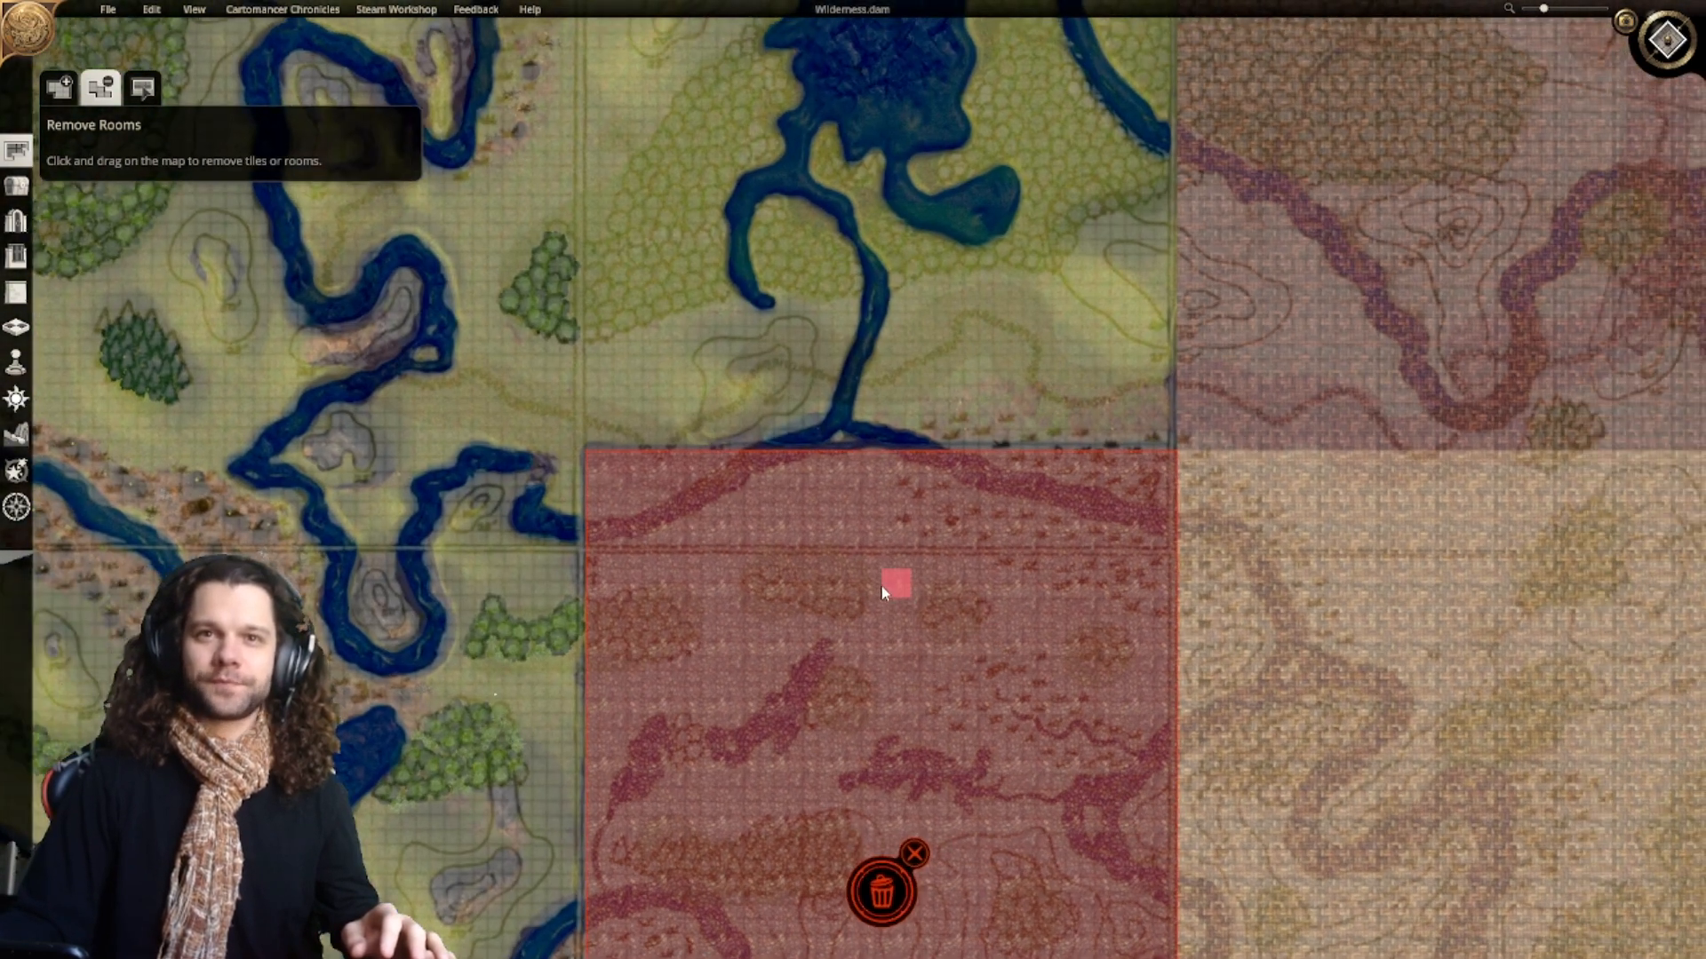
right_drag(902, 733, 848, 465)
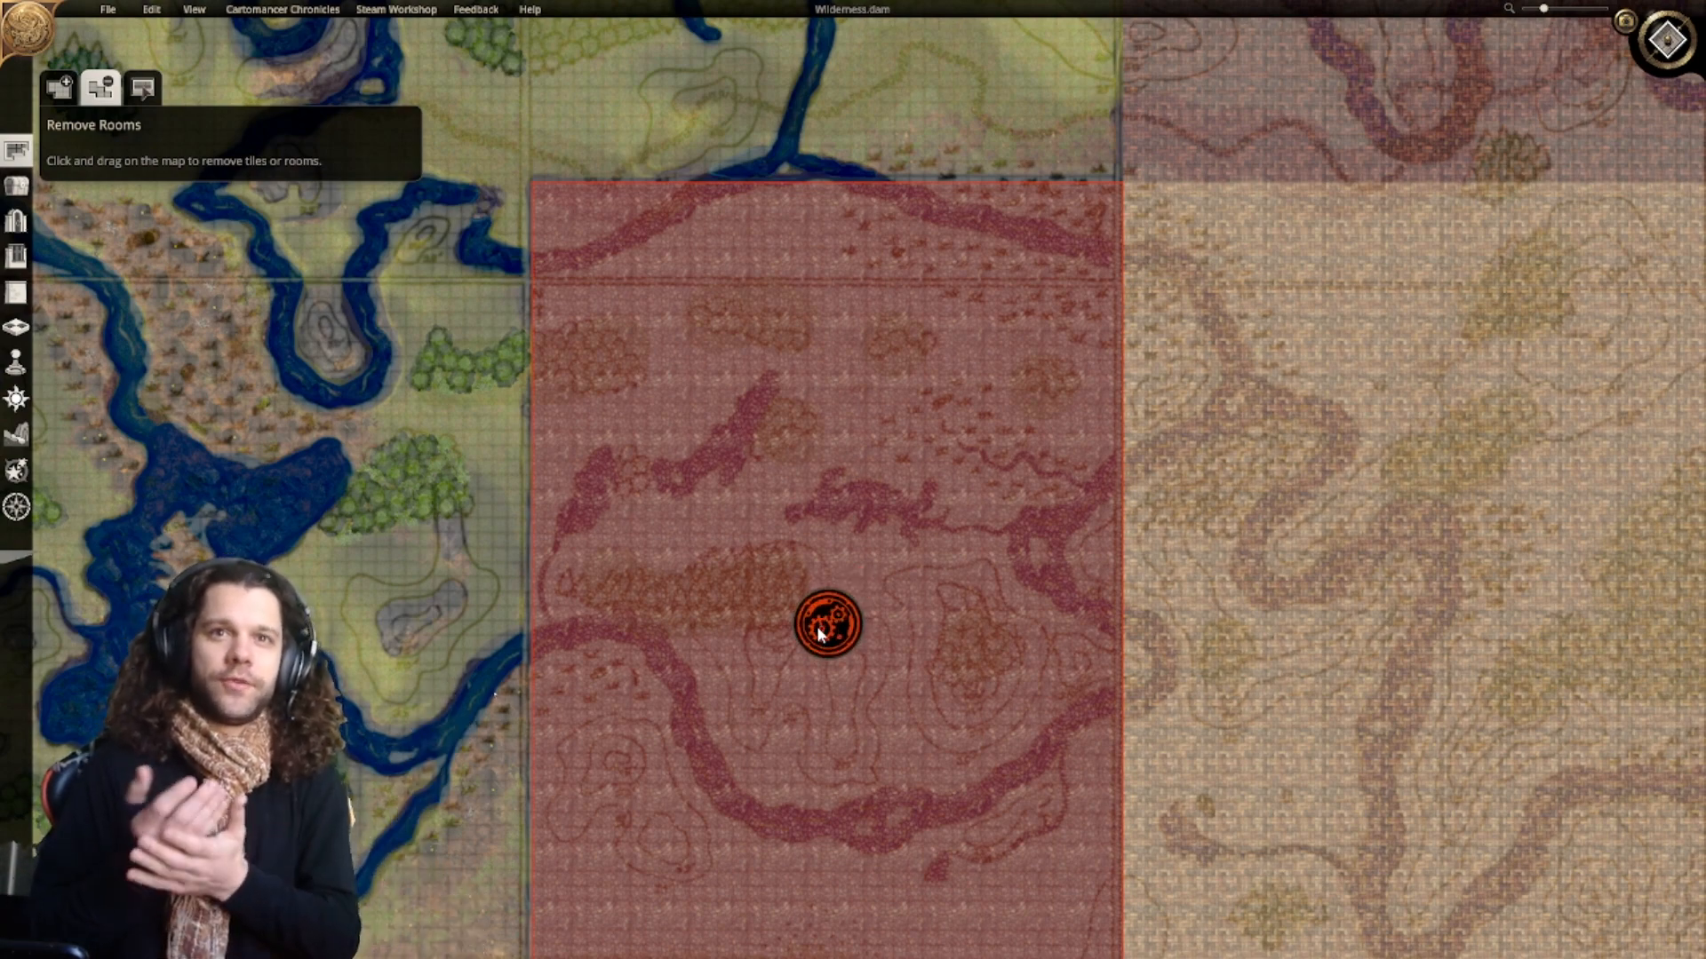
click(818, 629)
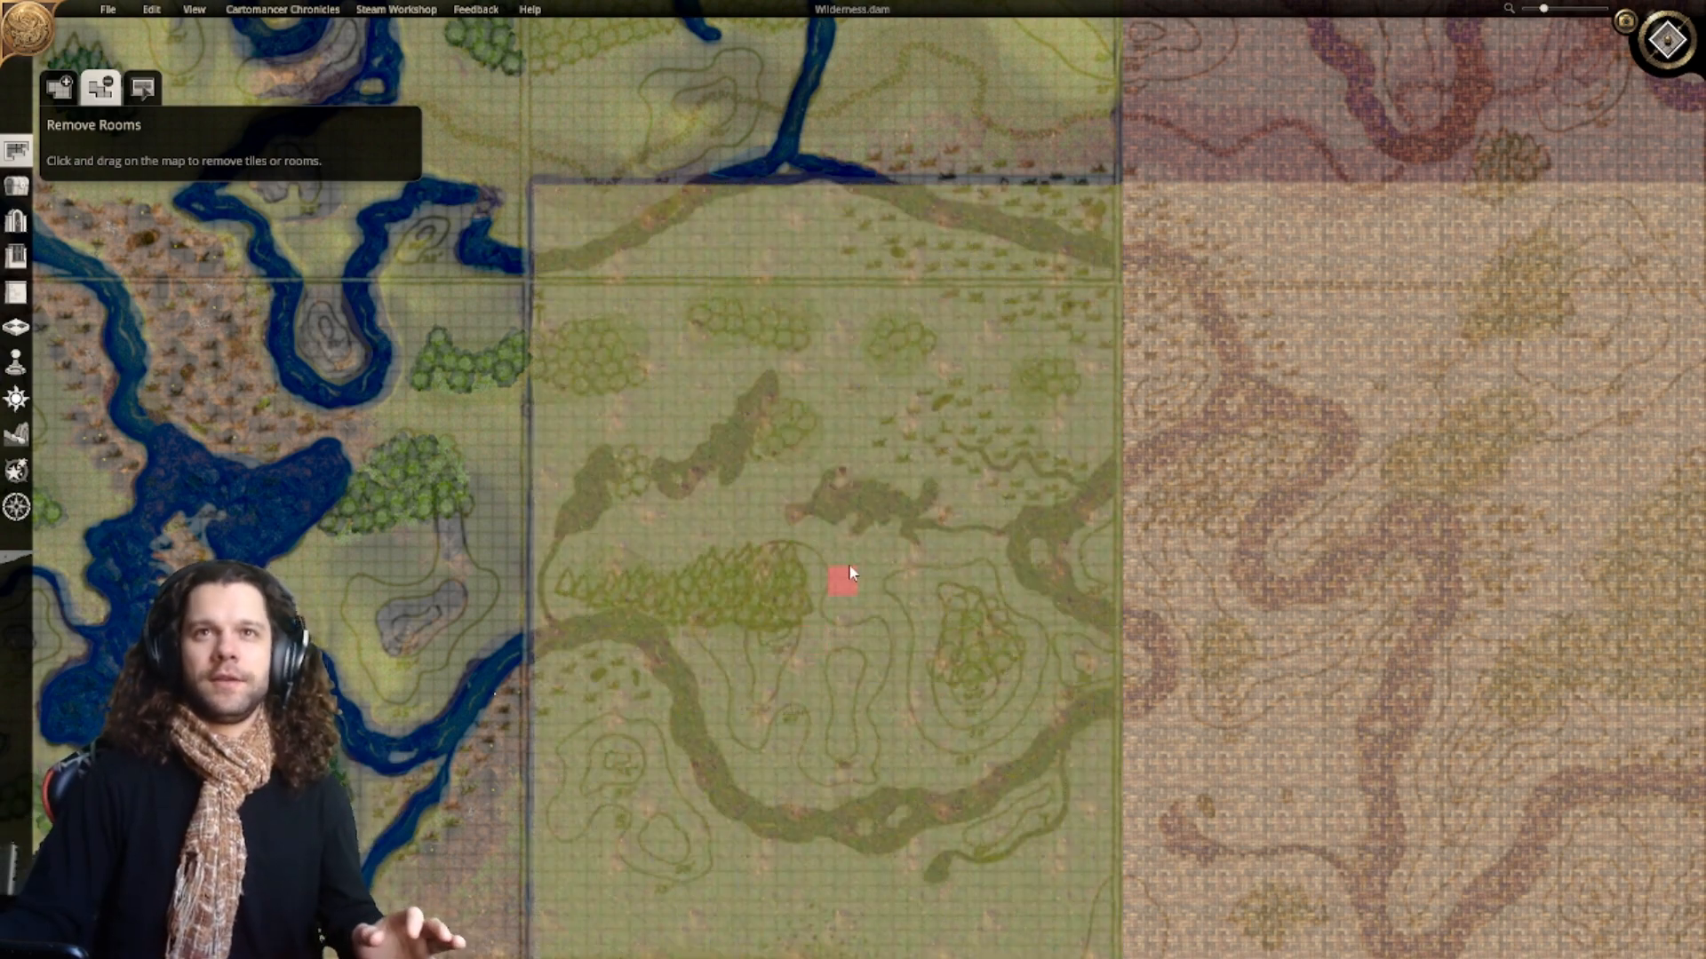
Step: Examine the uncovered section south of the lake, from its northern border with the forking river down to the southern map edge
middle_drag(841, 475, 869, 608)
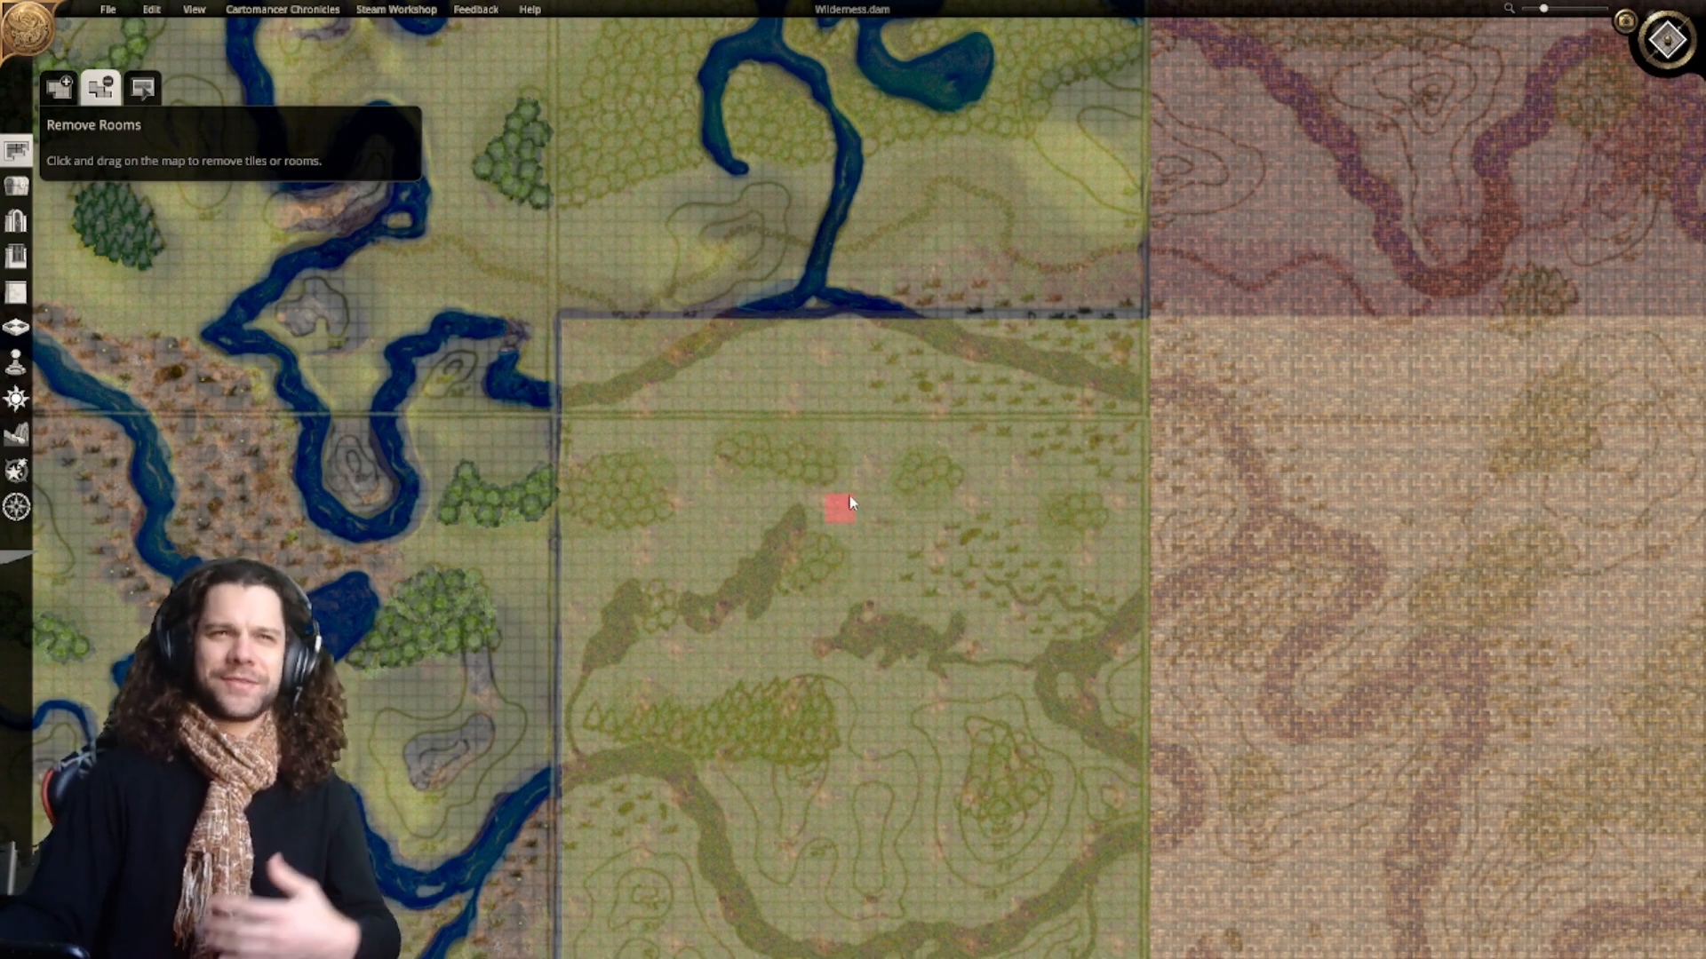
right_drag(880, 528, 904, 654)
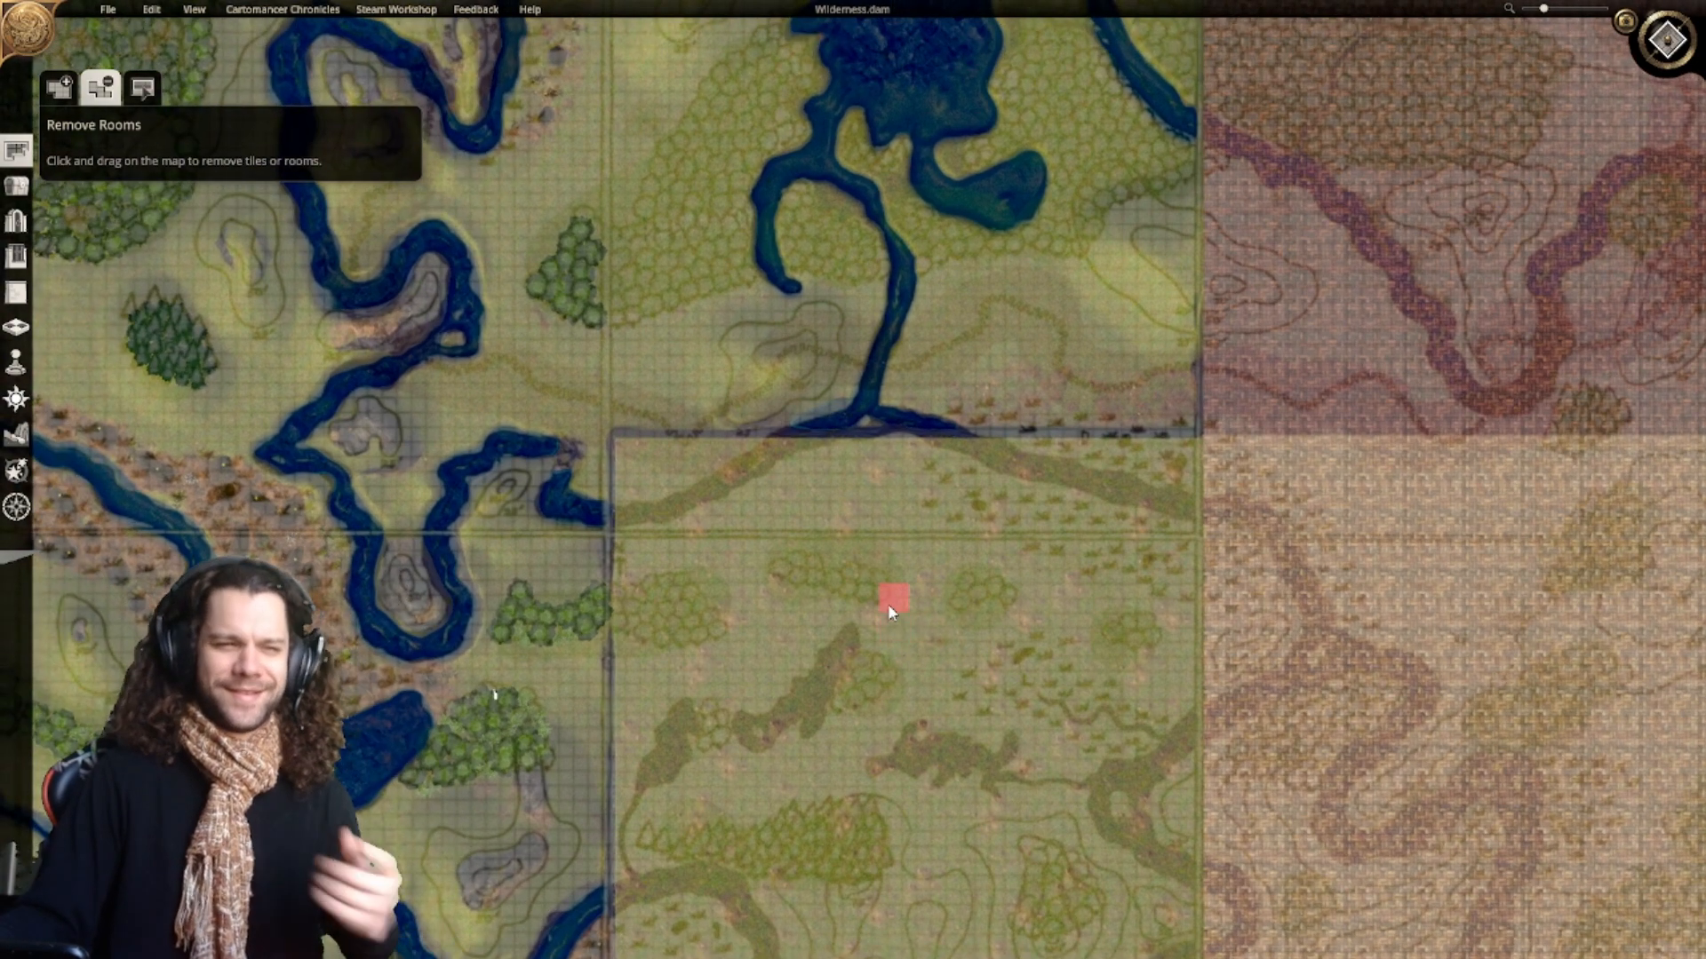
scroll(889, 611, up, 2)
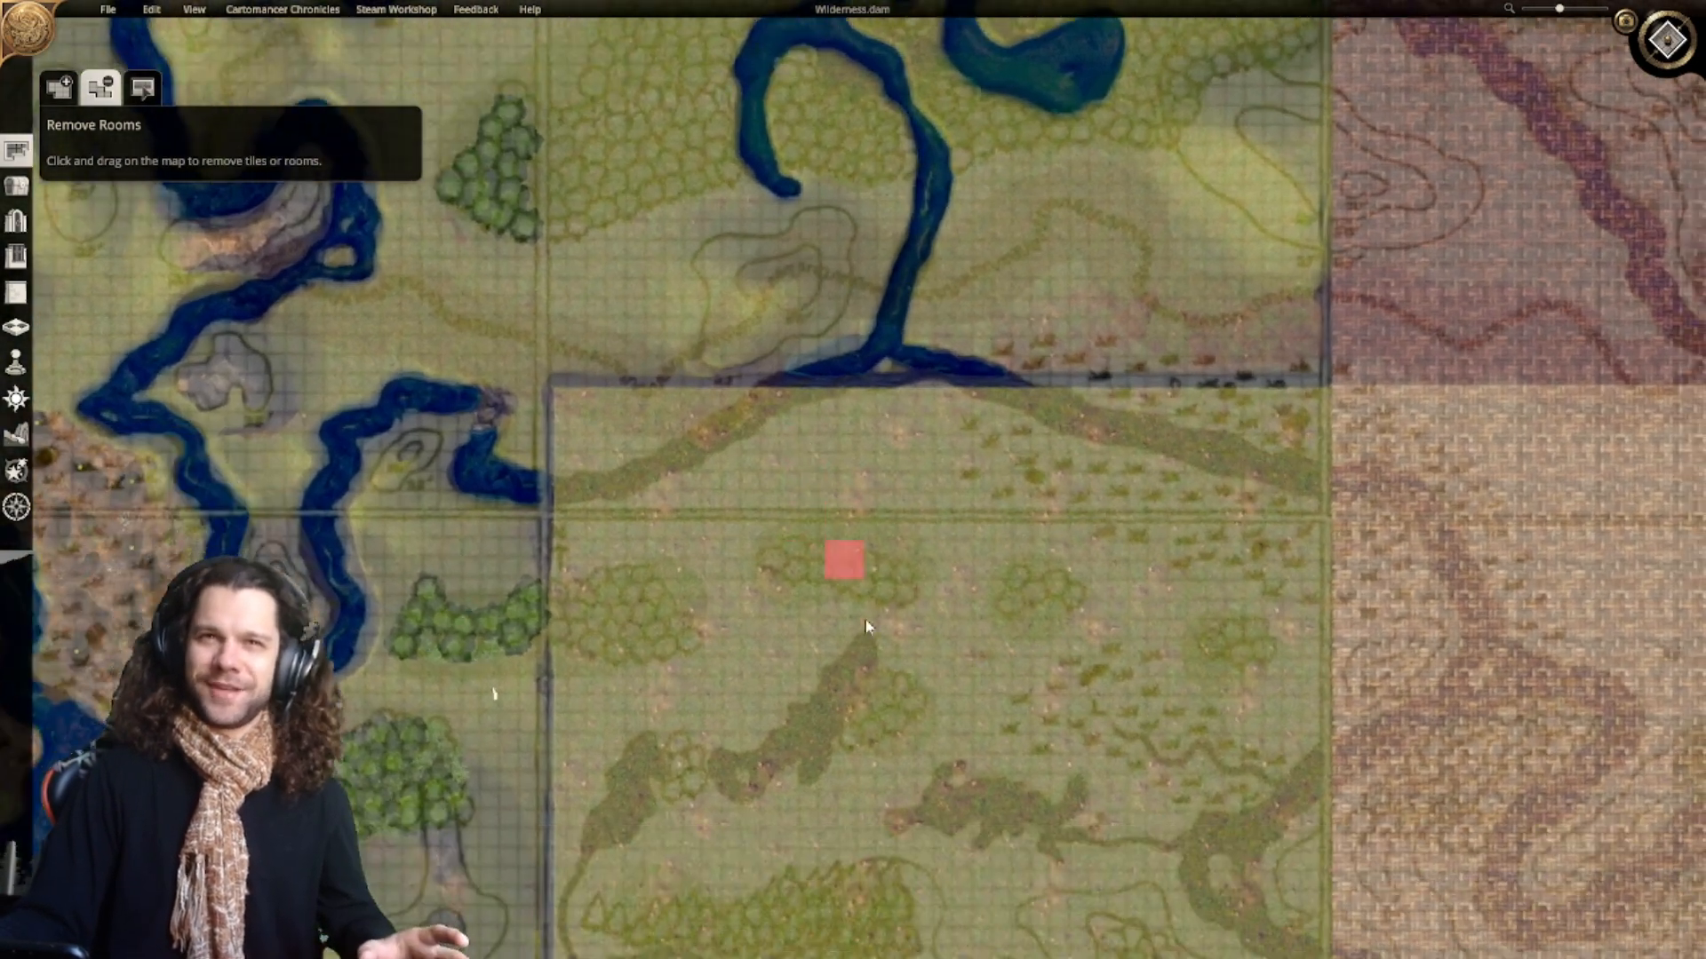
scroll(858, 595, up, 6)
right_drag(960, 418, 883, 600)
scroll(883, 600, down, 3)
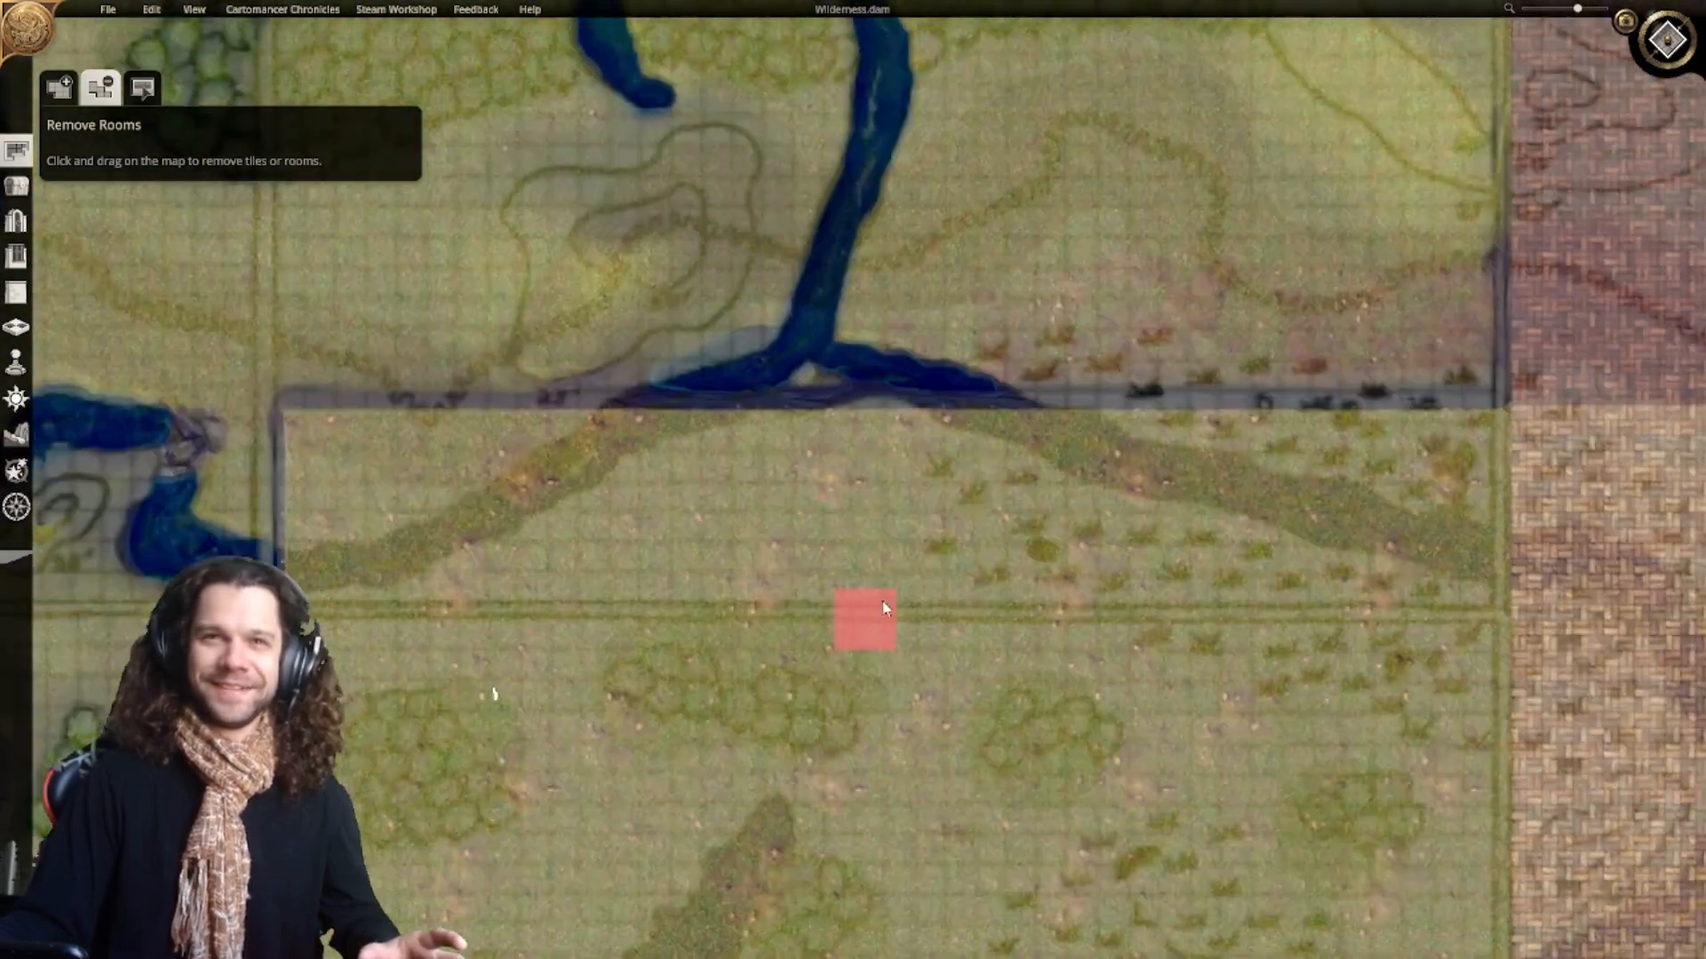
scroll(883, 609, up, 4)
right_drag(838, 514, 970, 646)
scroll(818, 586, down, 4)
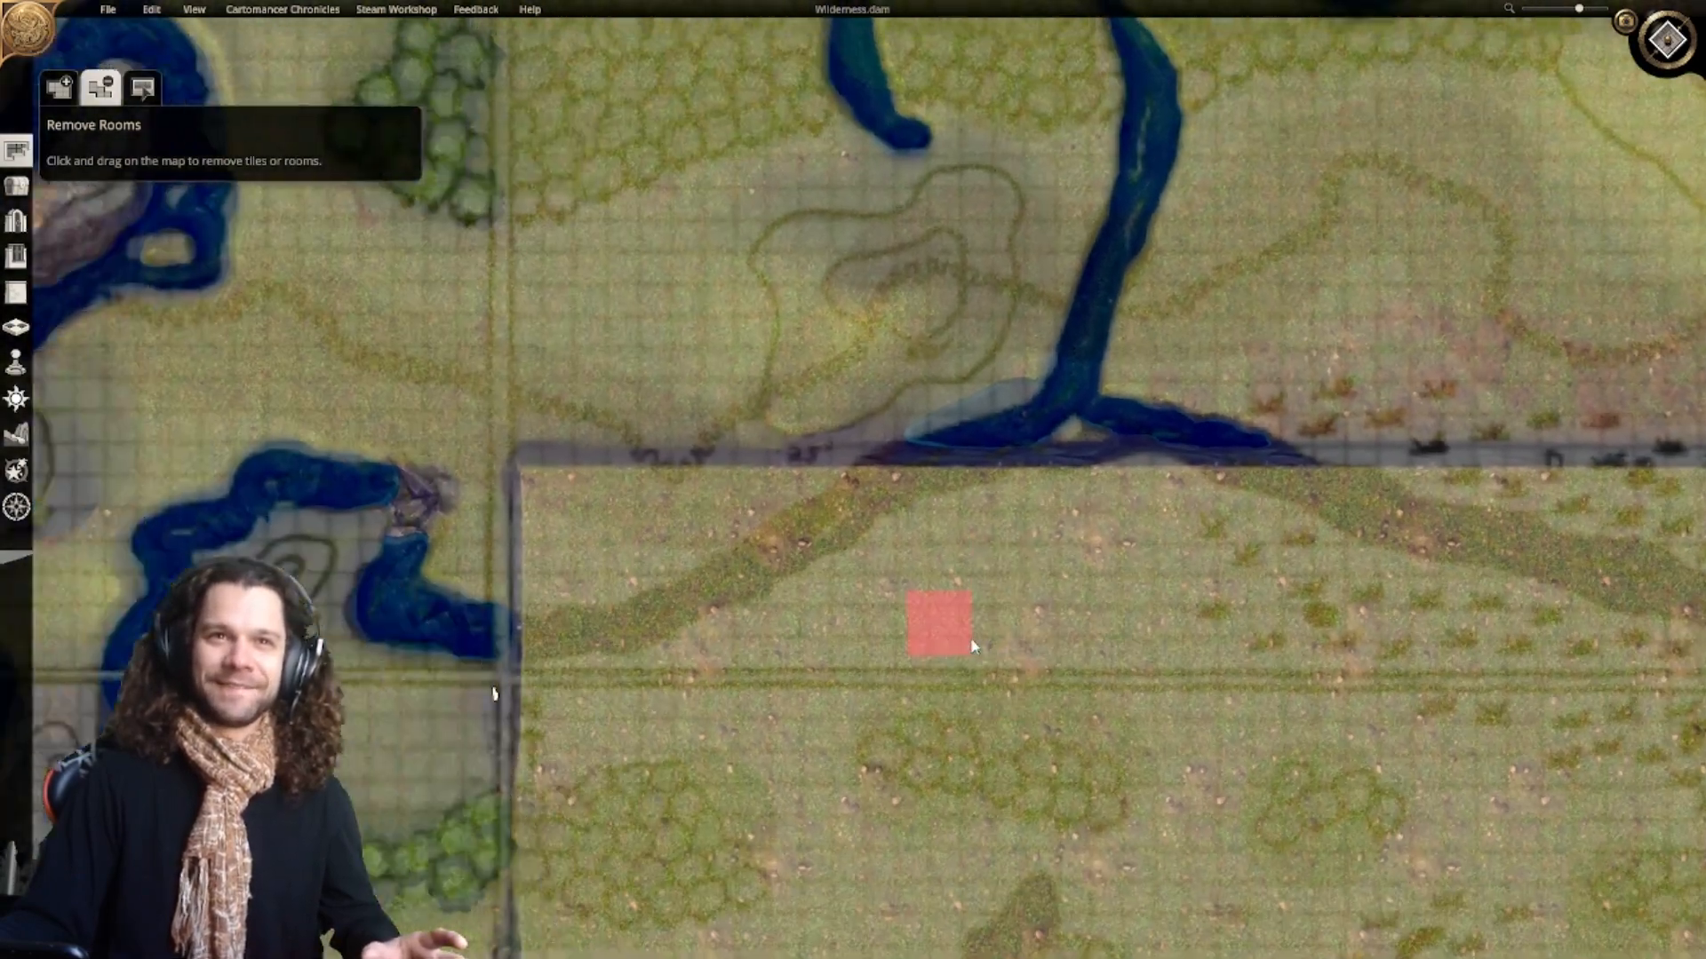
key(a)
scroll(1015, 676, down, 3)
right_drag(993, 781, 914, 513)
right_drag(748, 533, 986, 211)
right_drag(938, 715, 885, 333)
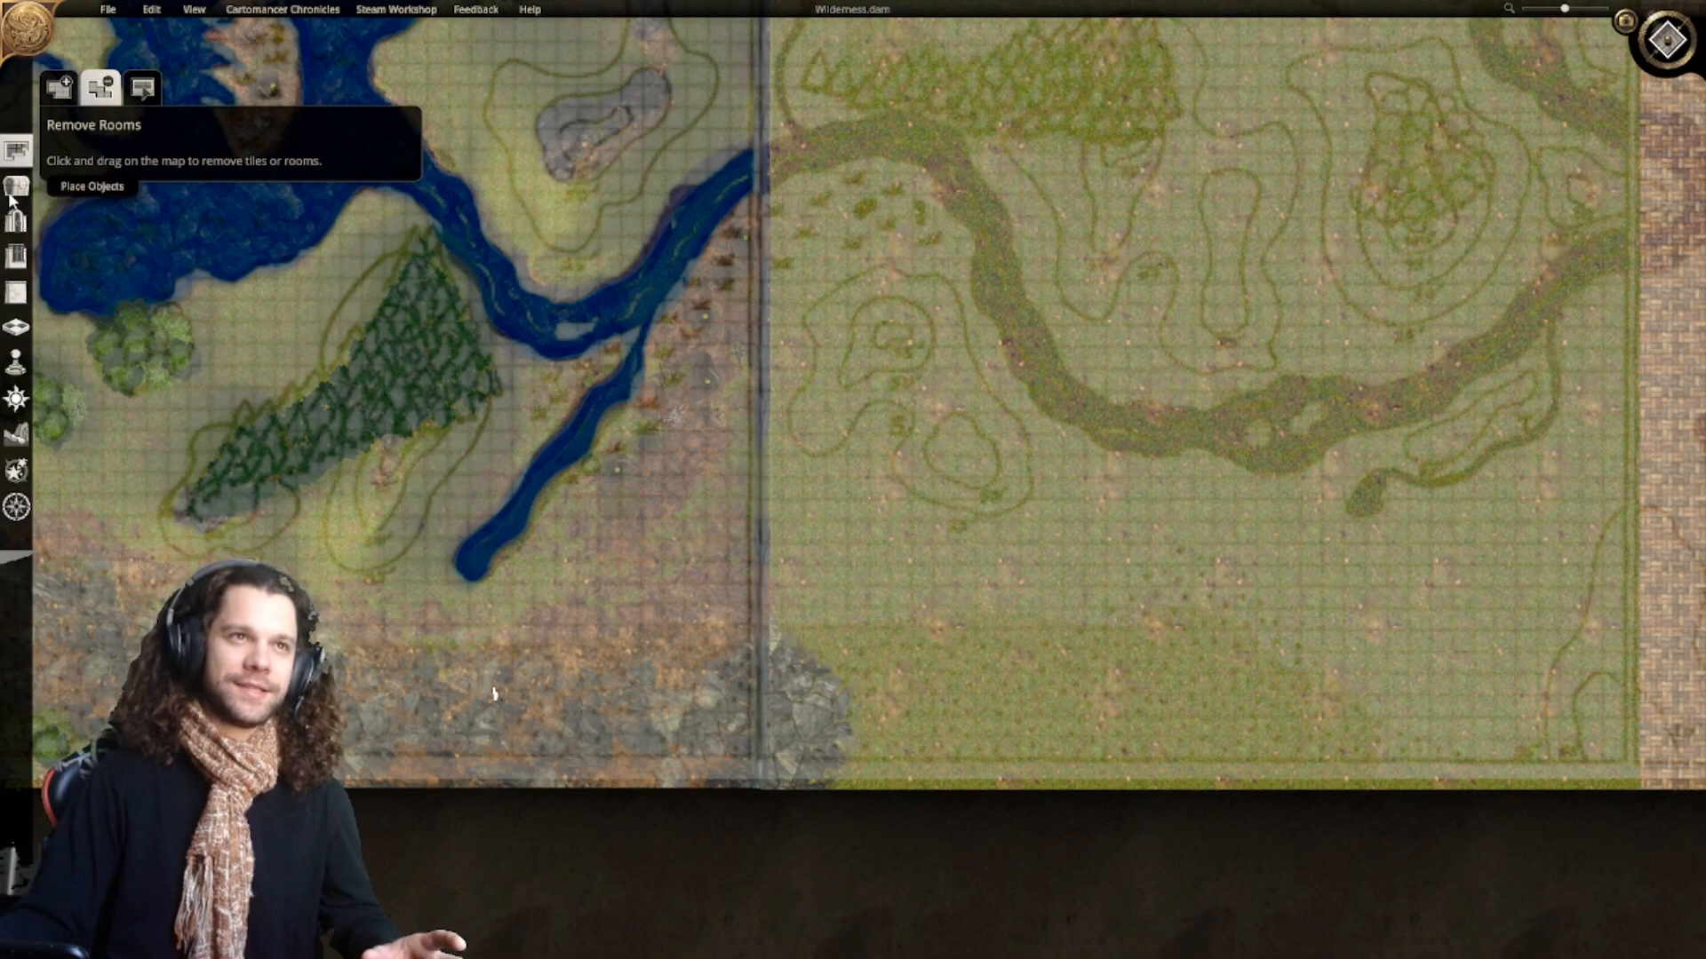
Step: Bring up terrain editing for flattening and set the brush strength to maximum
click(18, 435)
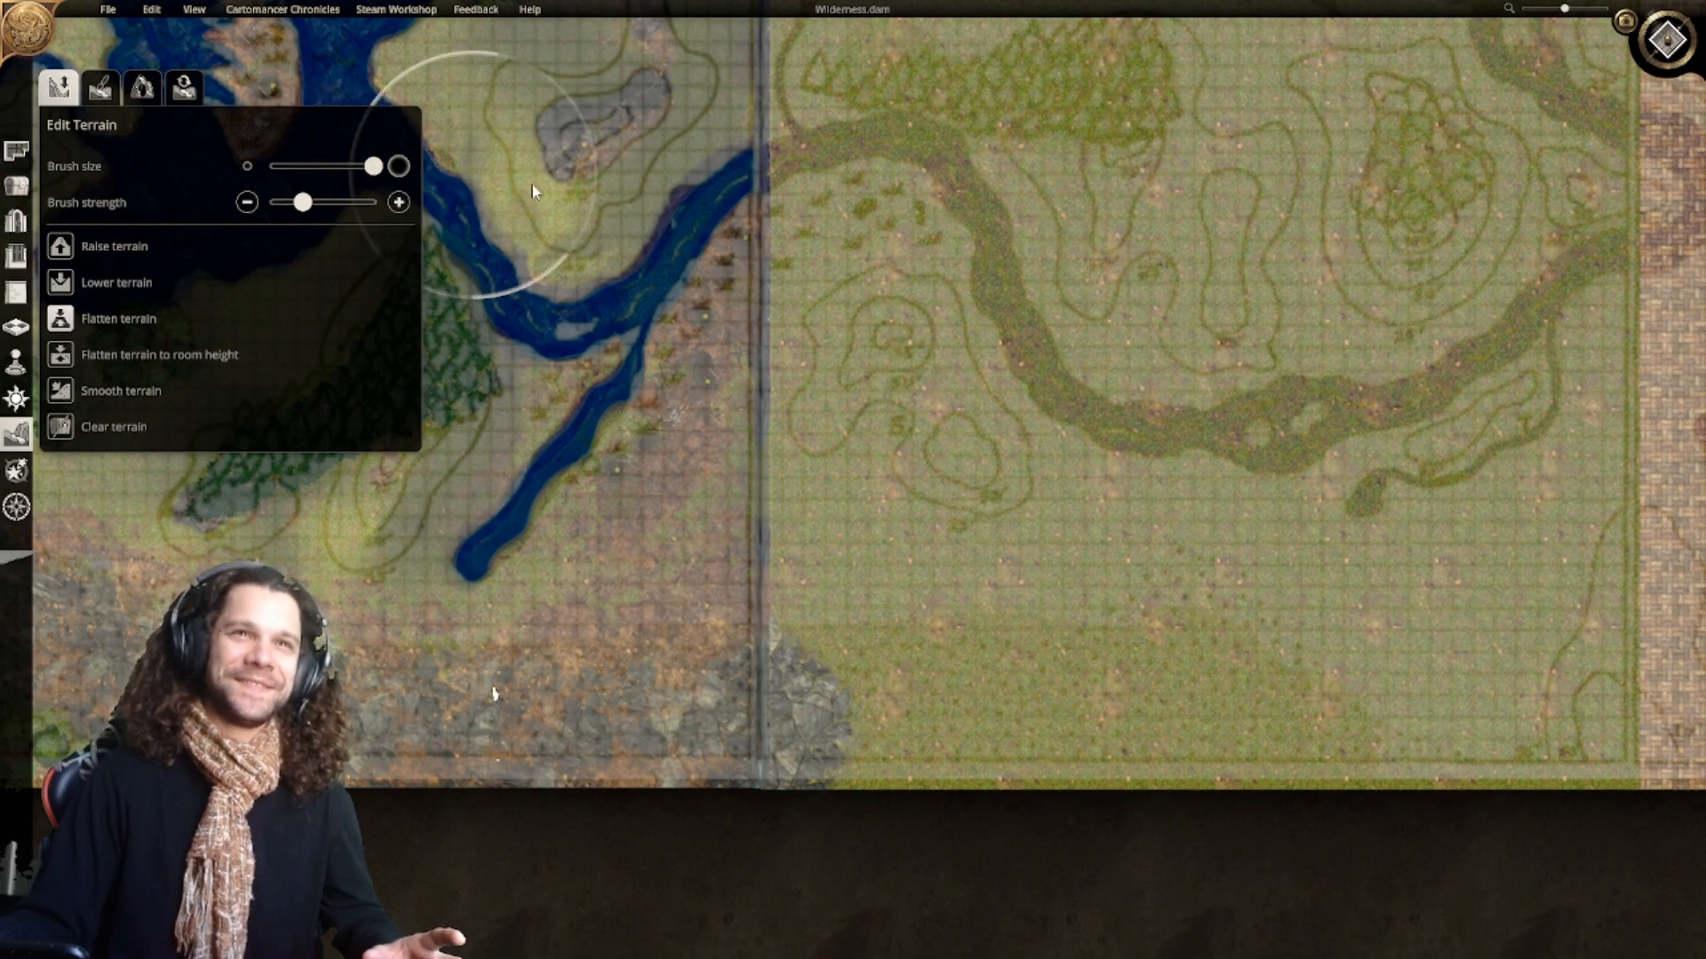
drag(302, 202, 373, 203)
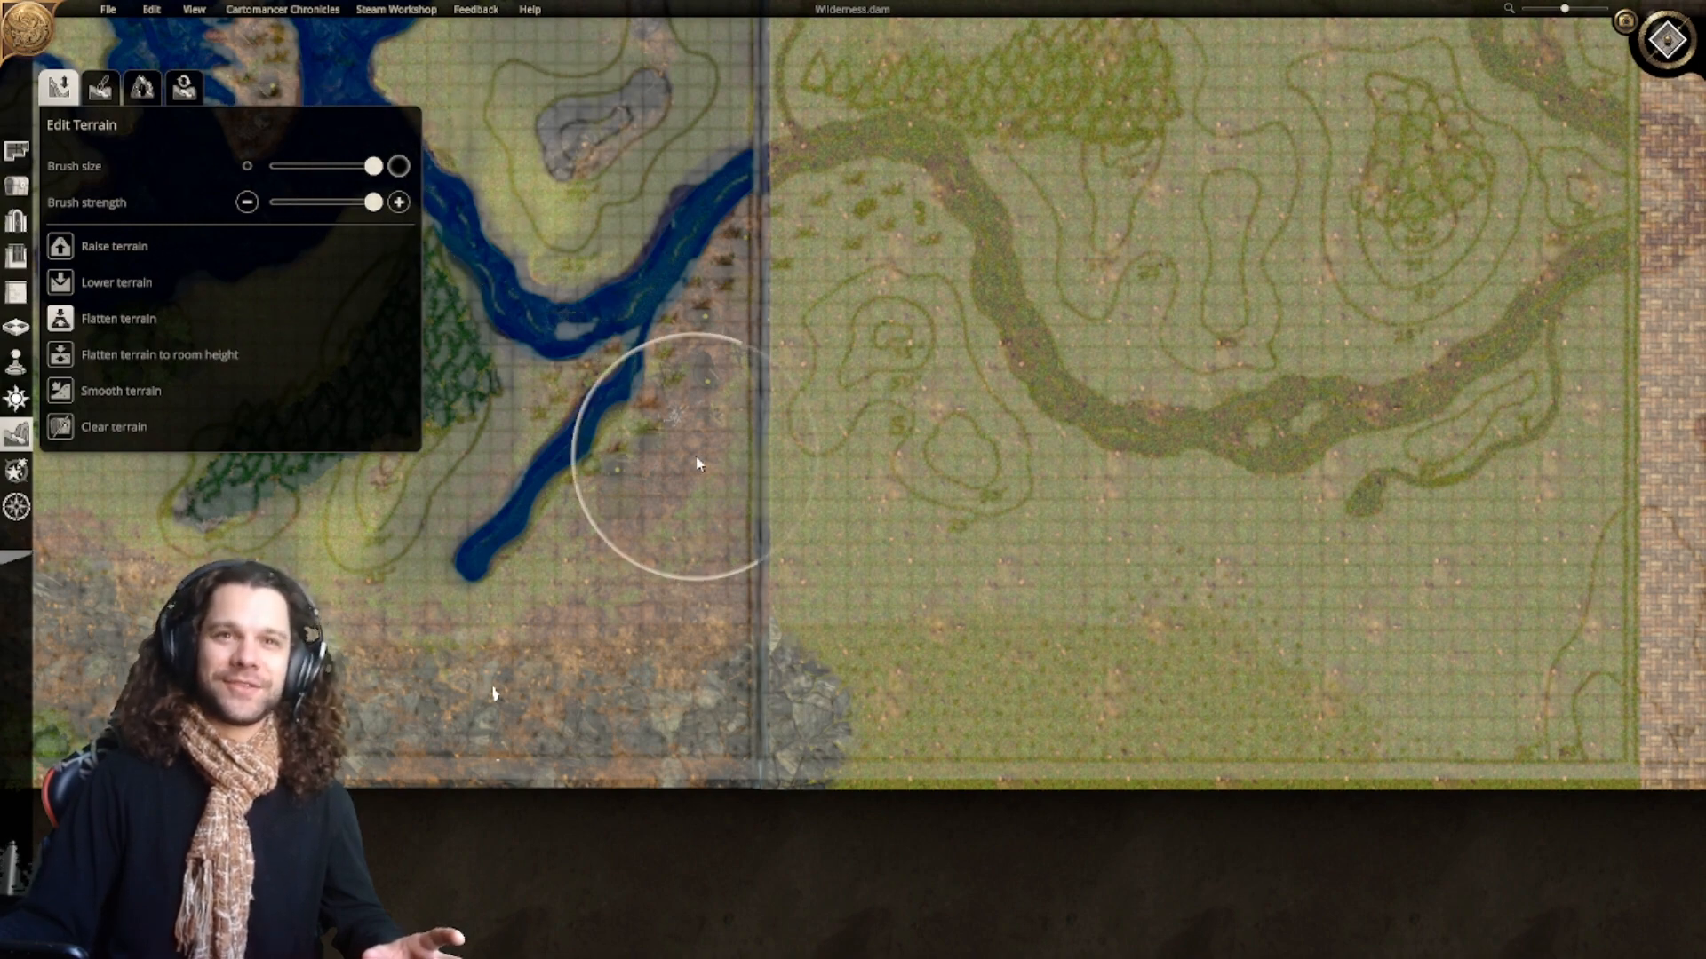
middle_drag(685, 551, 610, 563)
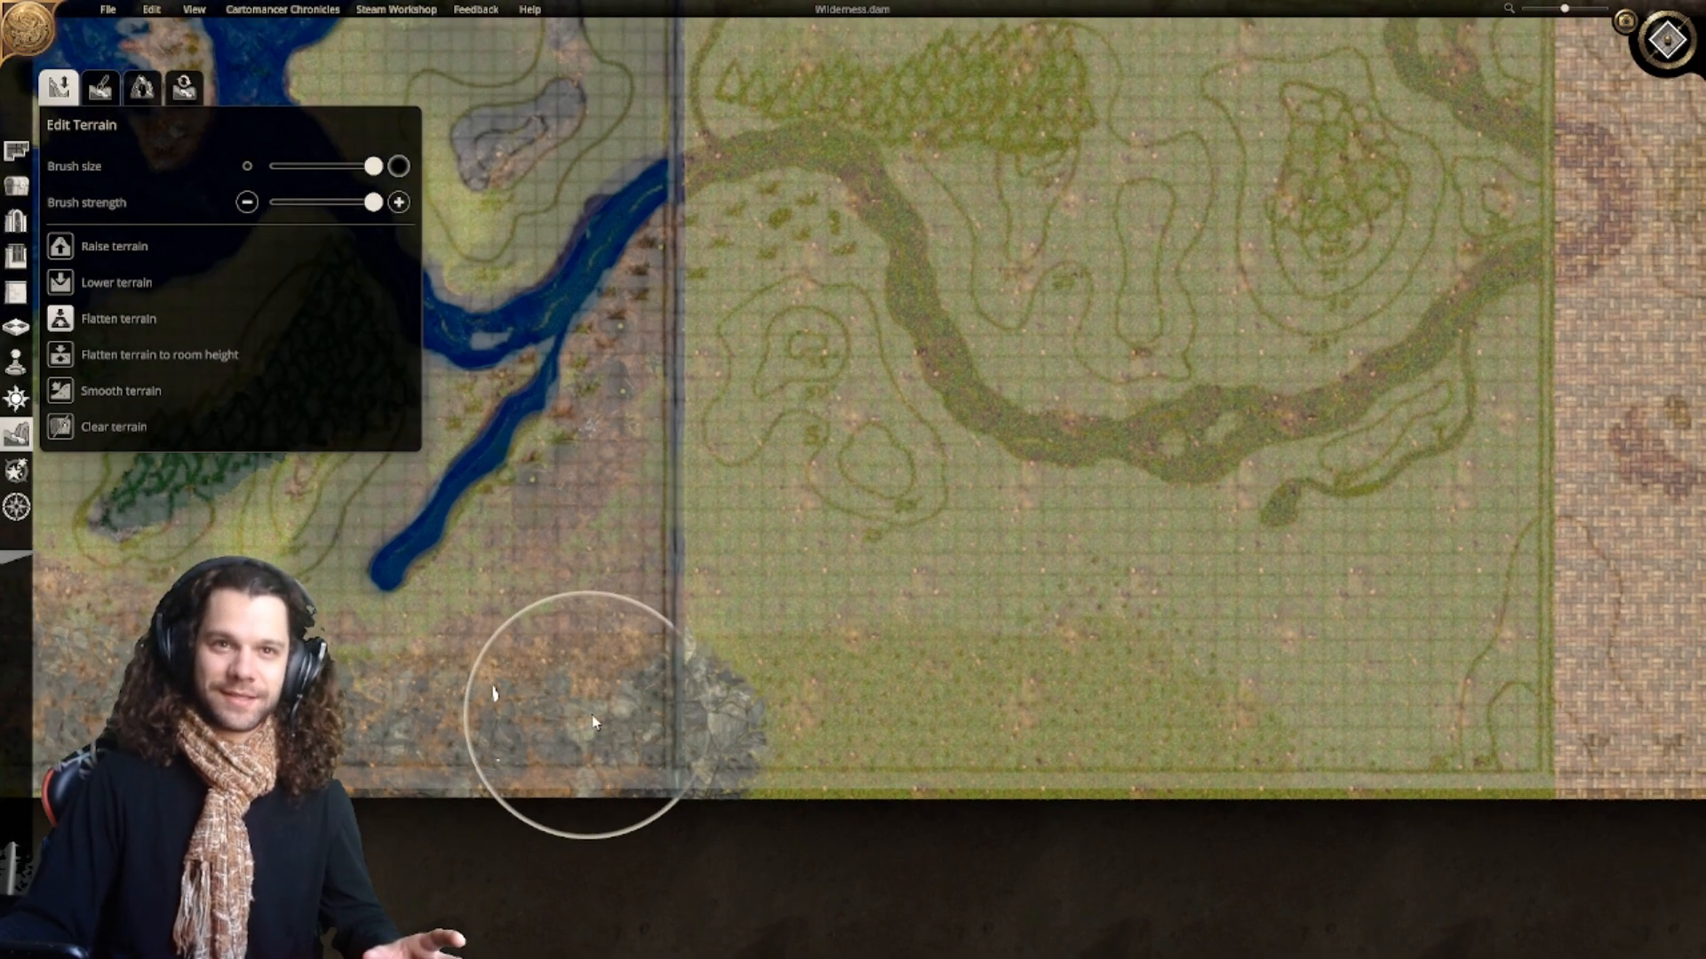
Step: Try to flatten the terrain of the uncovered section with broad strokes from the southern map edge northward
mouse_move(590, 705)
mouse_down()
mouse_move(990, 711)
mouse_move(728, 733)
mouse_move(1068, 728)
mouse_up()
middle_drag(1067, 728, 787, 733)
mouse_move(787, 734)
mouse_down()
mouse_move(1181, 728)
mouse_move(1203, 750)
mouse_move(1226, 685)
mouse_move(1220, 705)
mouse_move(1231, 301)
mouse_move(1117, 547)
mouse_move(944, 590)
mouse_move(783, 573)
mouse_up()
right_drag(784, 567, 1087, 664)
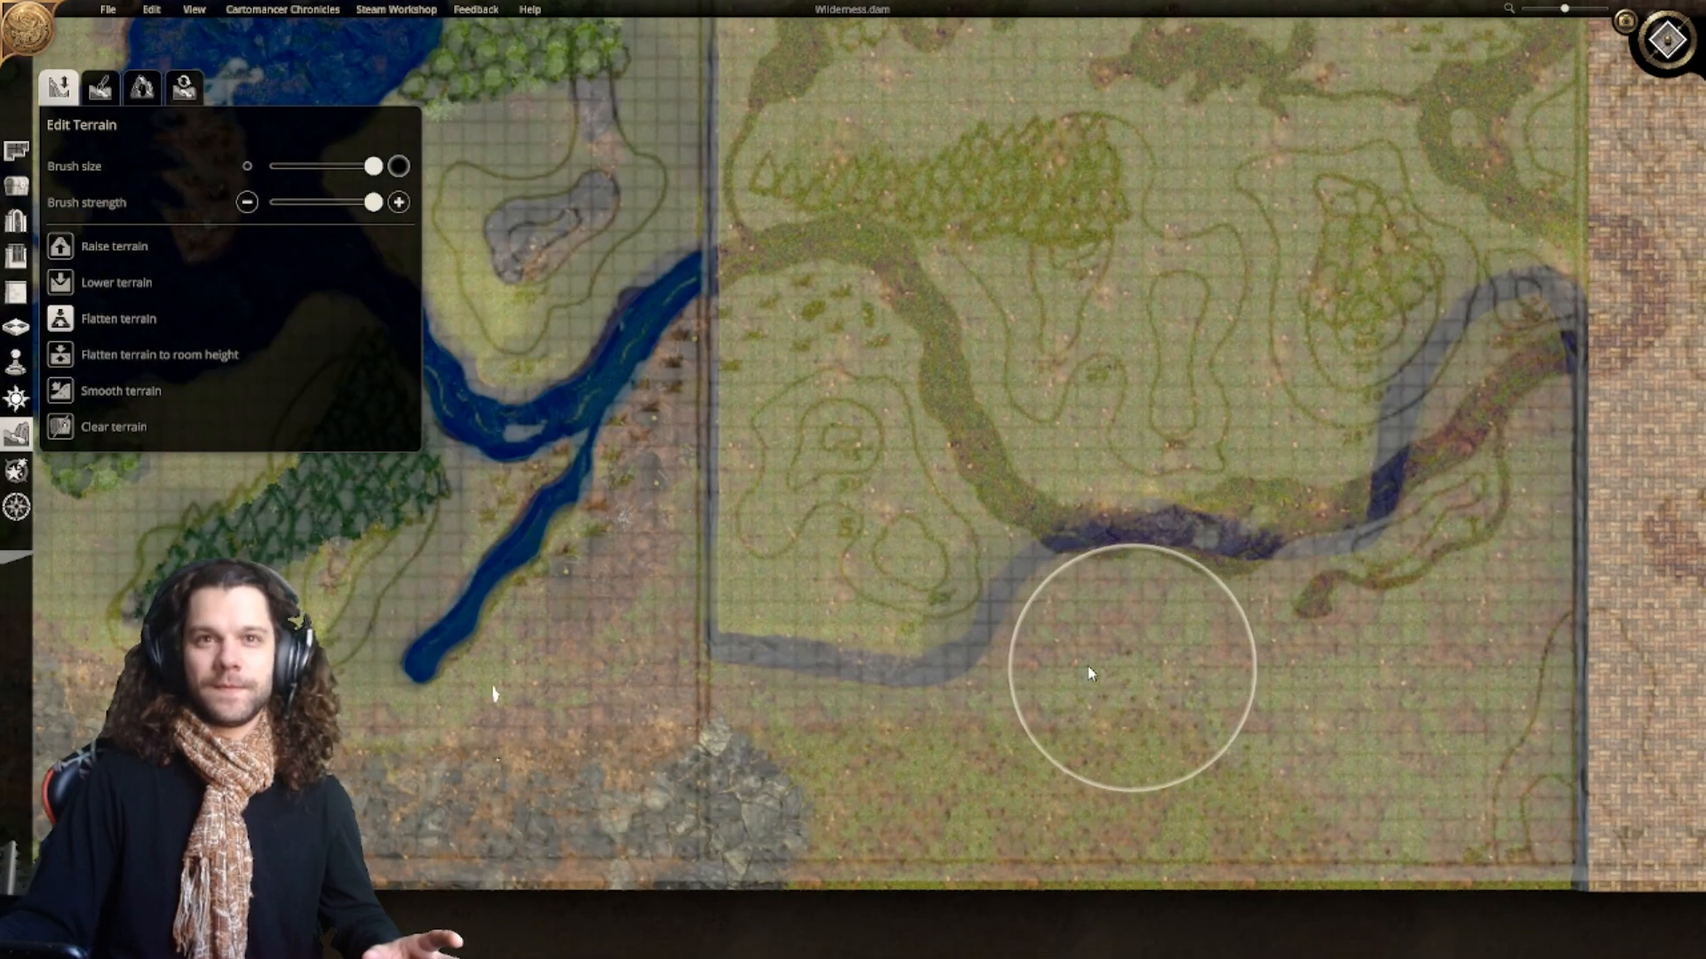
drag(1087, 665, 1001, 654)
right_drag(1001, 654, 1042, 743)
mouse_move(1041, 742)
mouse_down()
mouse_move(848, 735)
mouse_move(821, 607)
mouse_move(827, 449)
mouse_move(862, 375)
mouse_move(902, 353)
mouse_move(906, 414)
mouse_up()
right_drag(906, 414, 919, 638)
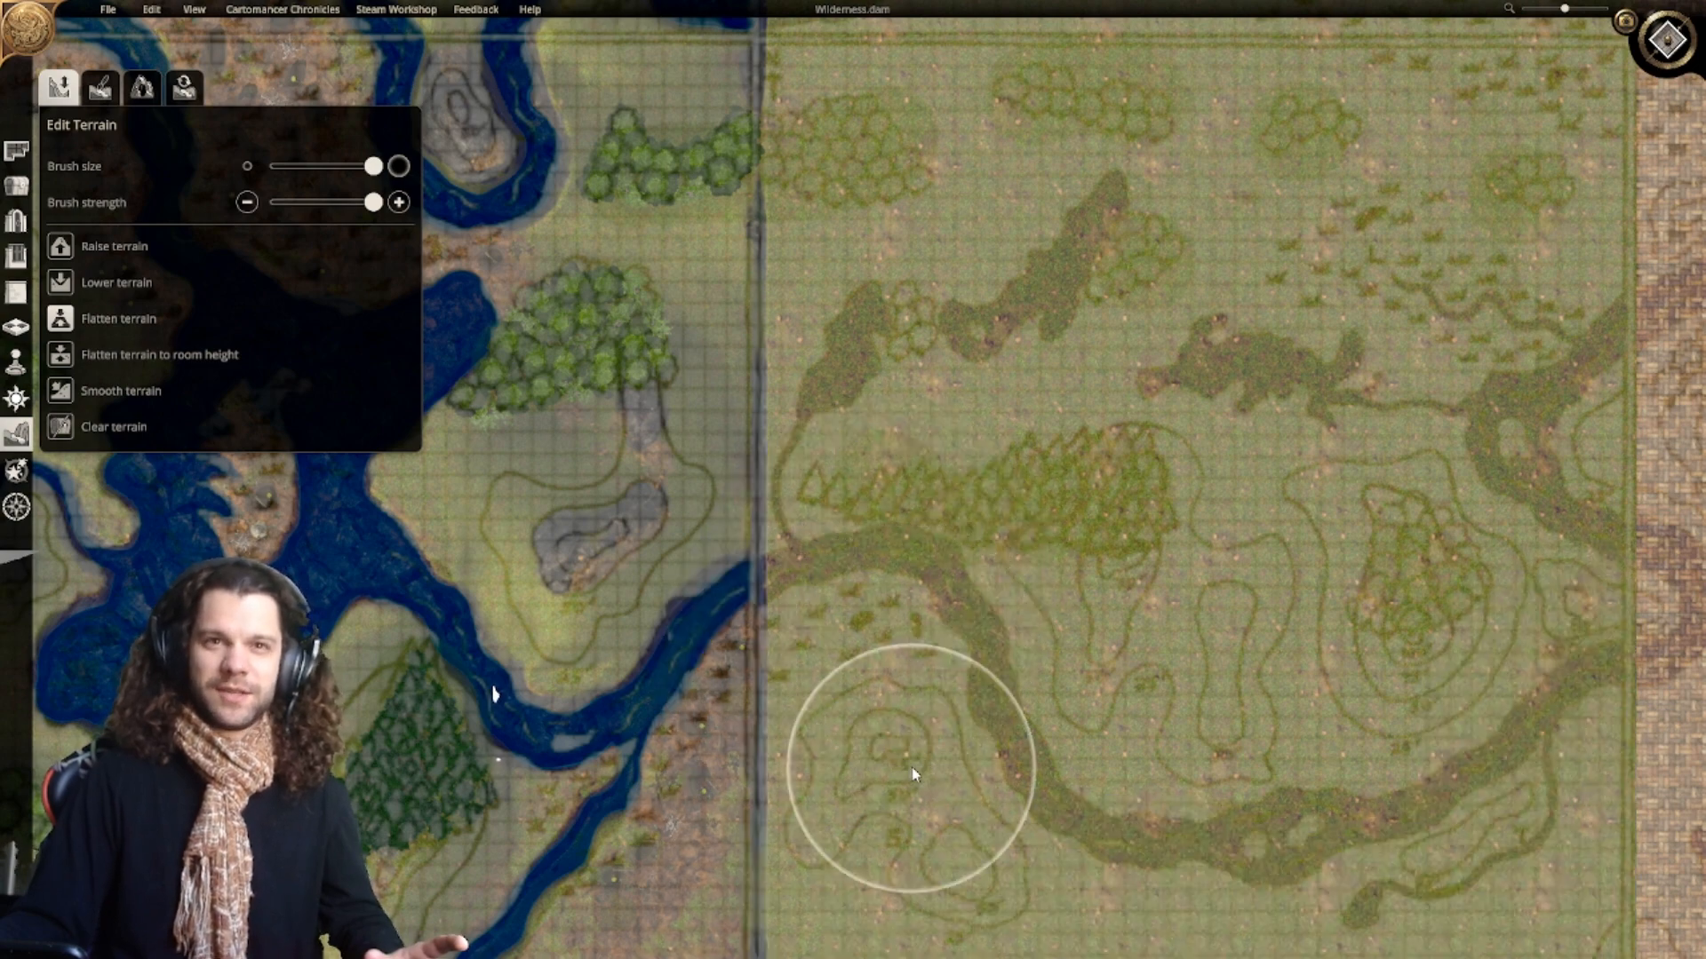
right_drag(914, 774, 845, 445)
Step: Try flattening the southern part of the section from the rocky ground to its eastern border, and undo these strokes
mouse_move(589, 785)
mouse_down()
mouse_move(711, 804)
mouse_move(839, 777)
mouse_move(959, 813)
mouse_move(1359, 823)
mouse_move(1454, 811)
mouse_move(1503, 764)
mouse_move(1532, 769)
mouse_move(1133, 755)
mouse_move(853, 710)
mouse_move(778, 637)
mouse_move(772, 535)
mouse_move(800, 502)
mouse_move(826, 609)
mouse_move(1154, 648)
mouse_move(1451, 605)
mouse_up()
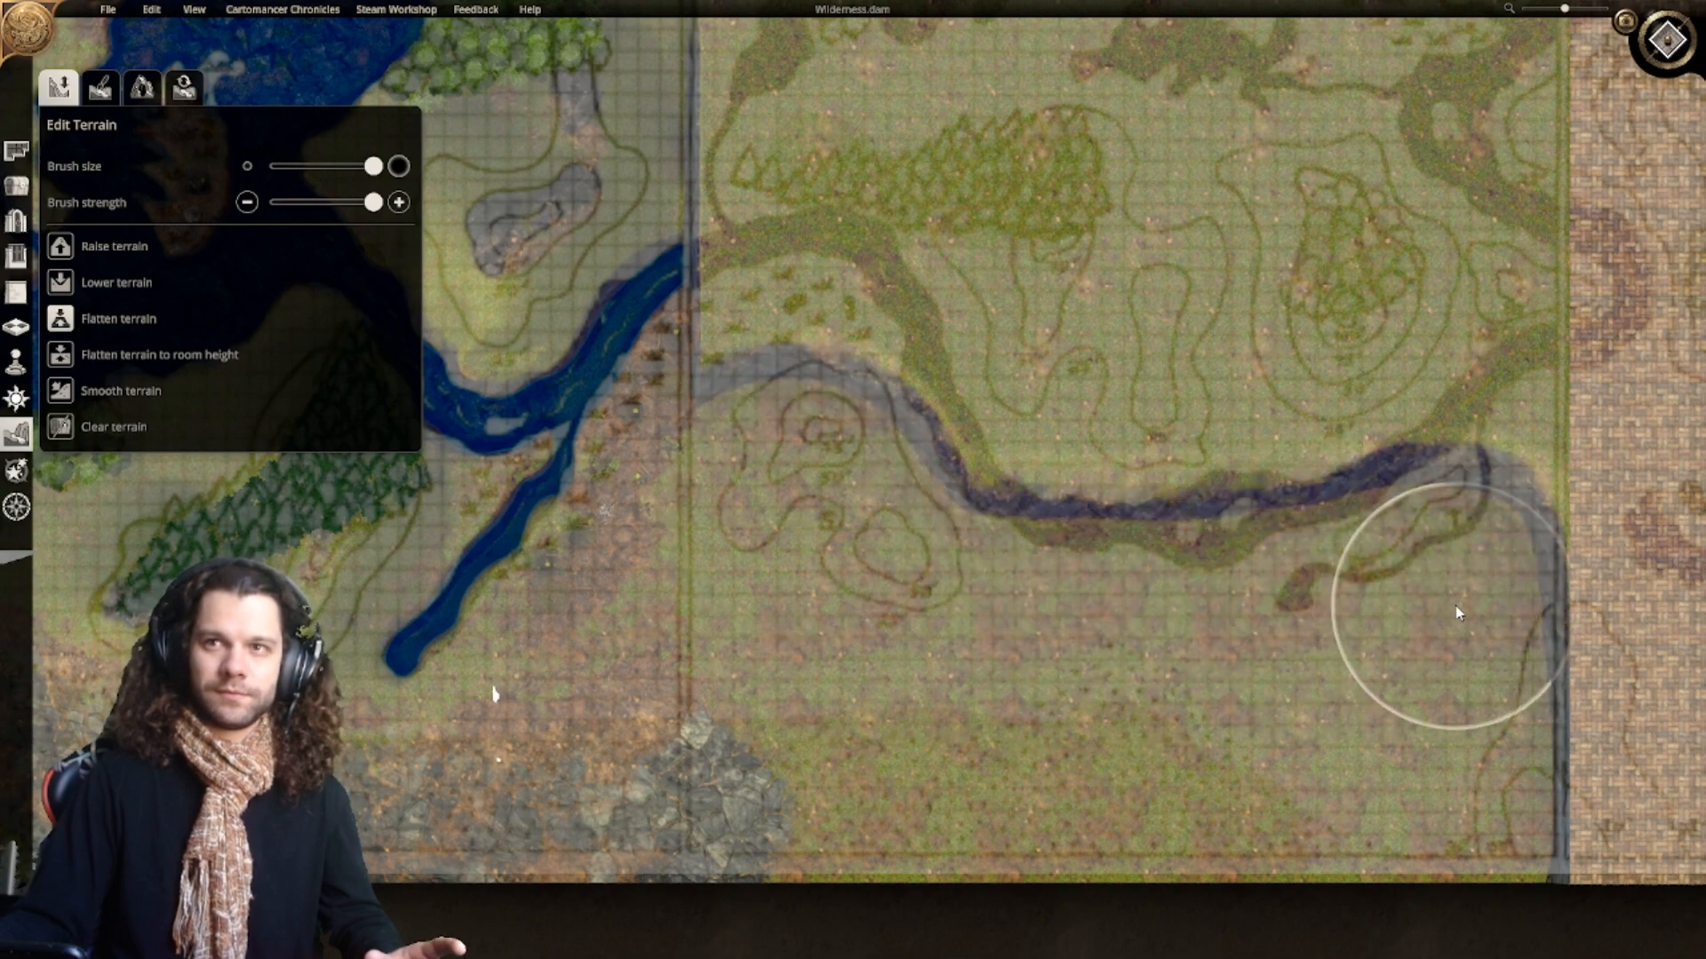
key(ctrl+z)
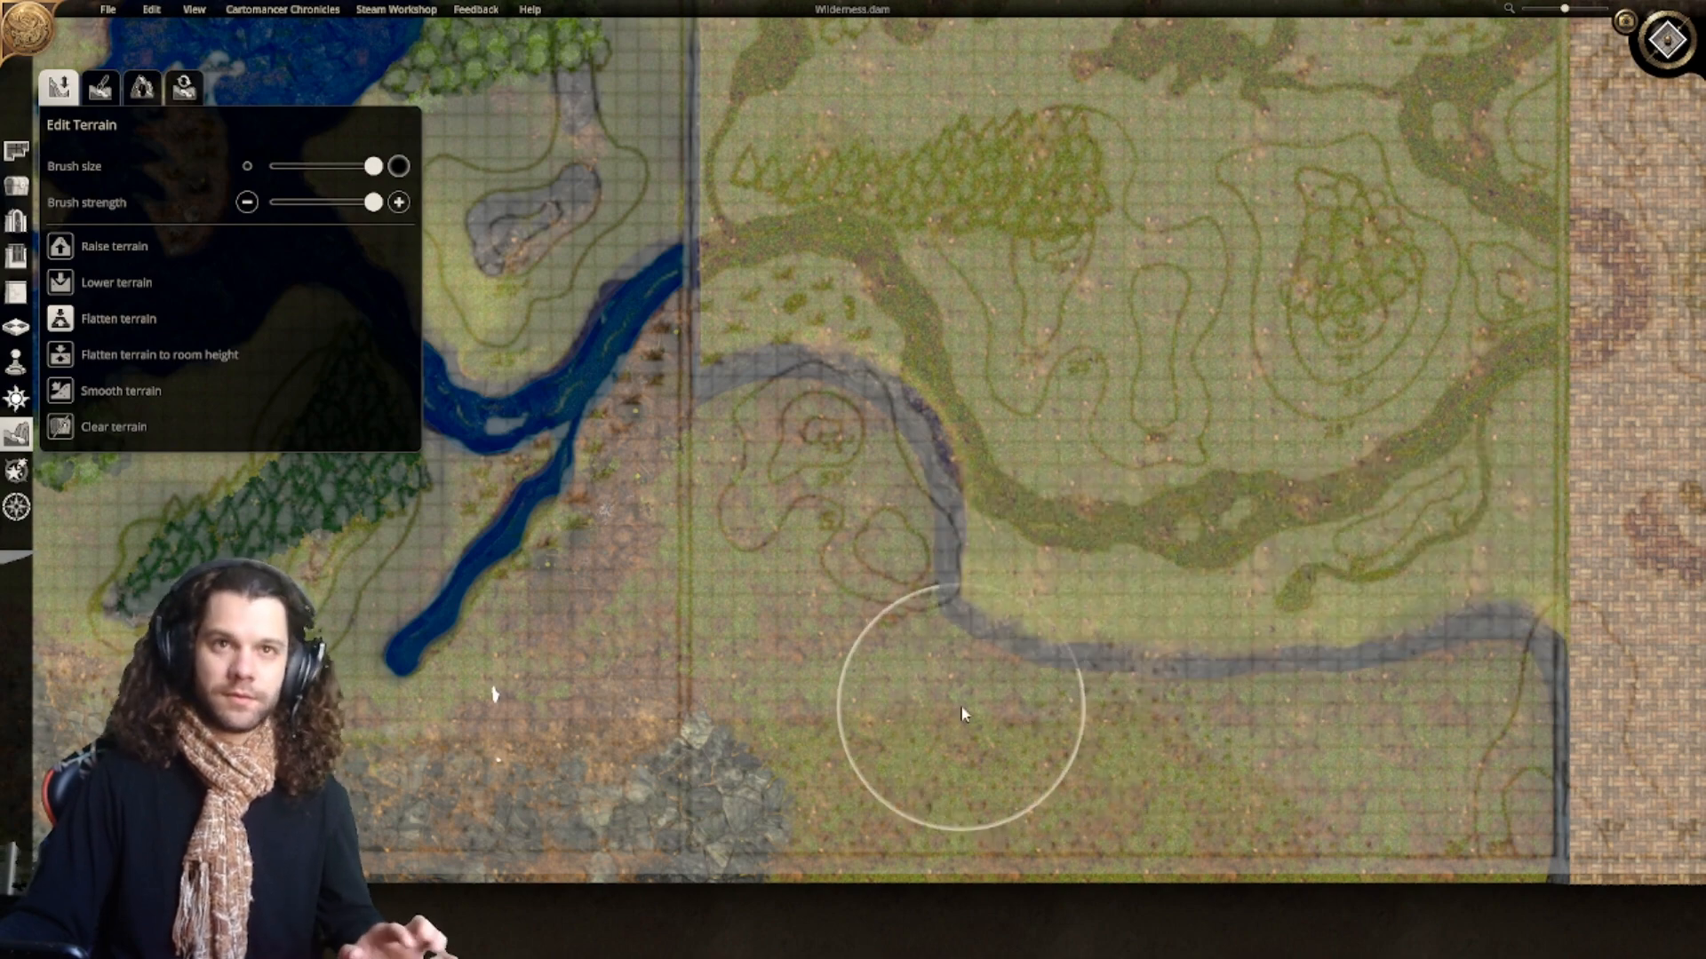
key(ctrl+z)
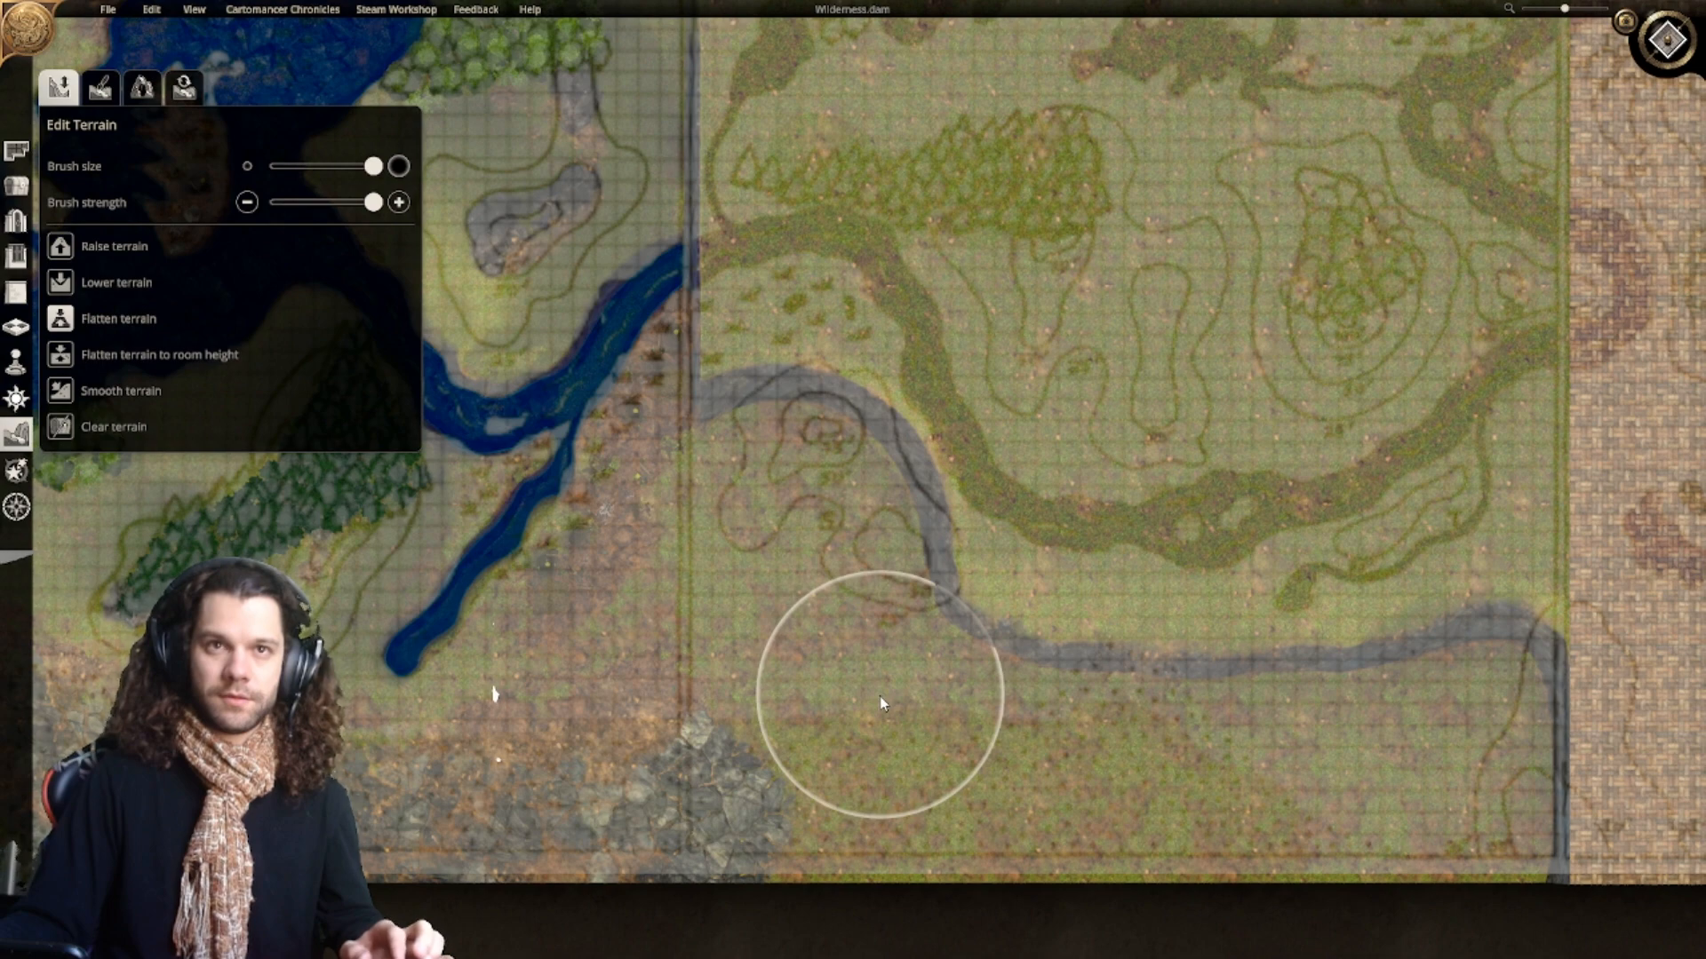
key(ctrl+z)
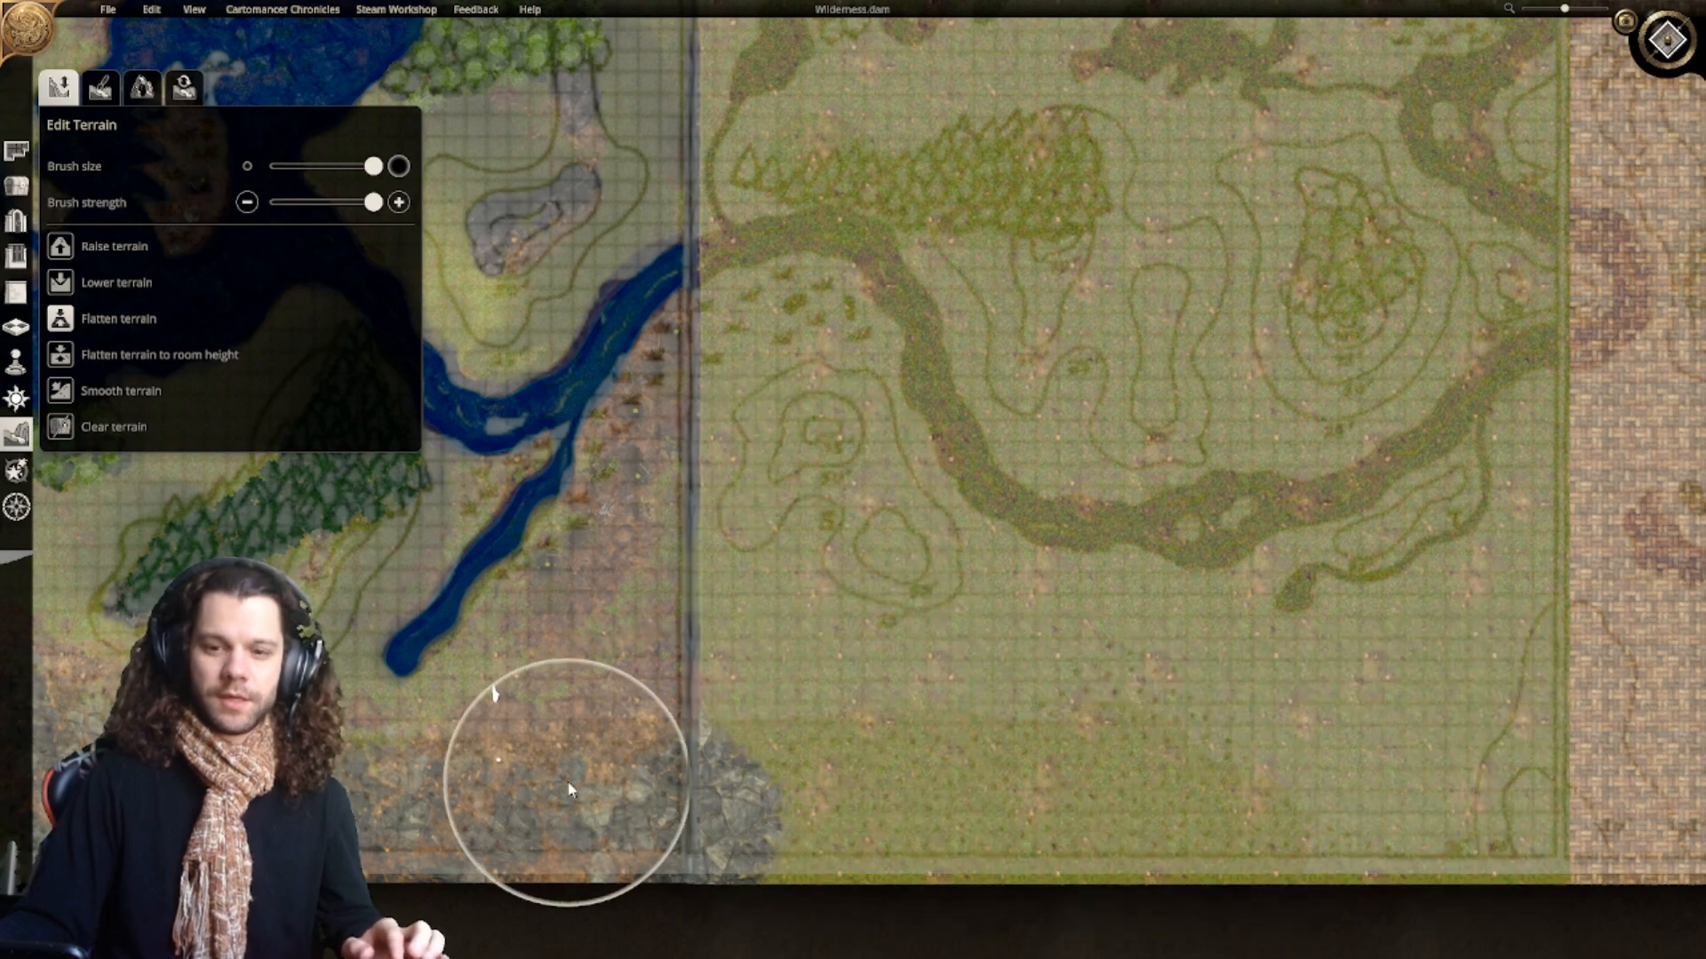
Step: Flatten the terrain along the southern map edge, and with a reduced brush size the hilly ground up to the western river
mouse_move(741, 783)
mouse_down()
mouse_move(826, 804)
mouse_move(816, 818)
mouse_move(1223, 802)
mouse_move(1465, 818)
mouse_move(1539, 618)
mouse_move(1542, 821)
mouse_up()
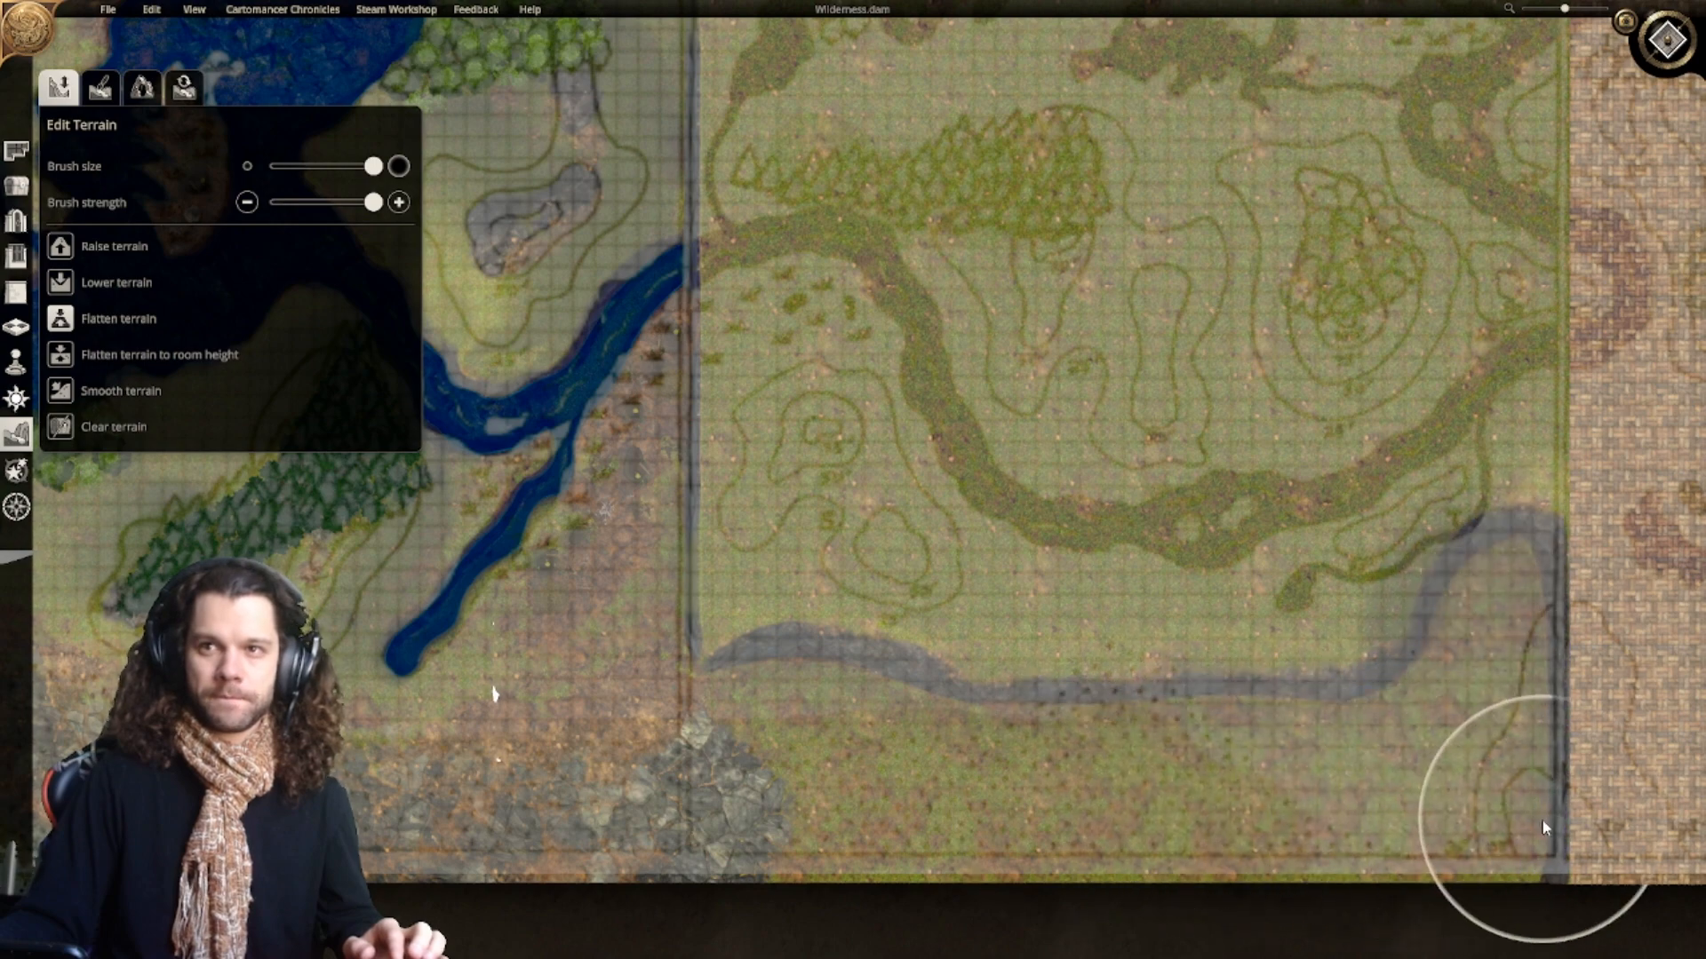
click(333, 166)
mouse_move(771, 716)
mouse_down()
mouse_move(762, 434)
mouse_move(780, 382)
mouse_move(870, 515)
mouse_move(925, 654)
mouse_move(1256, 719)
mouse_move(995, 782)
mouse_up()
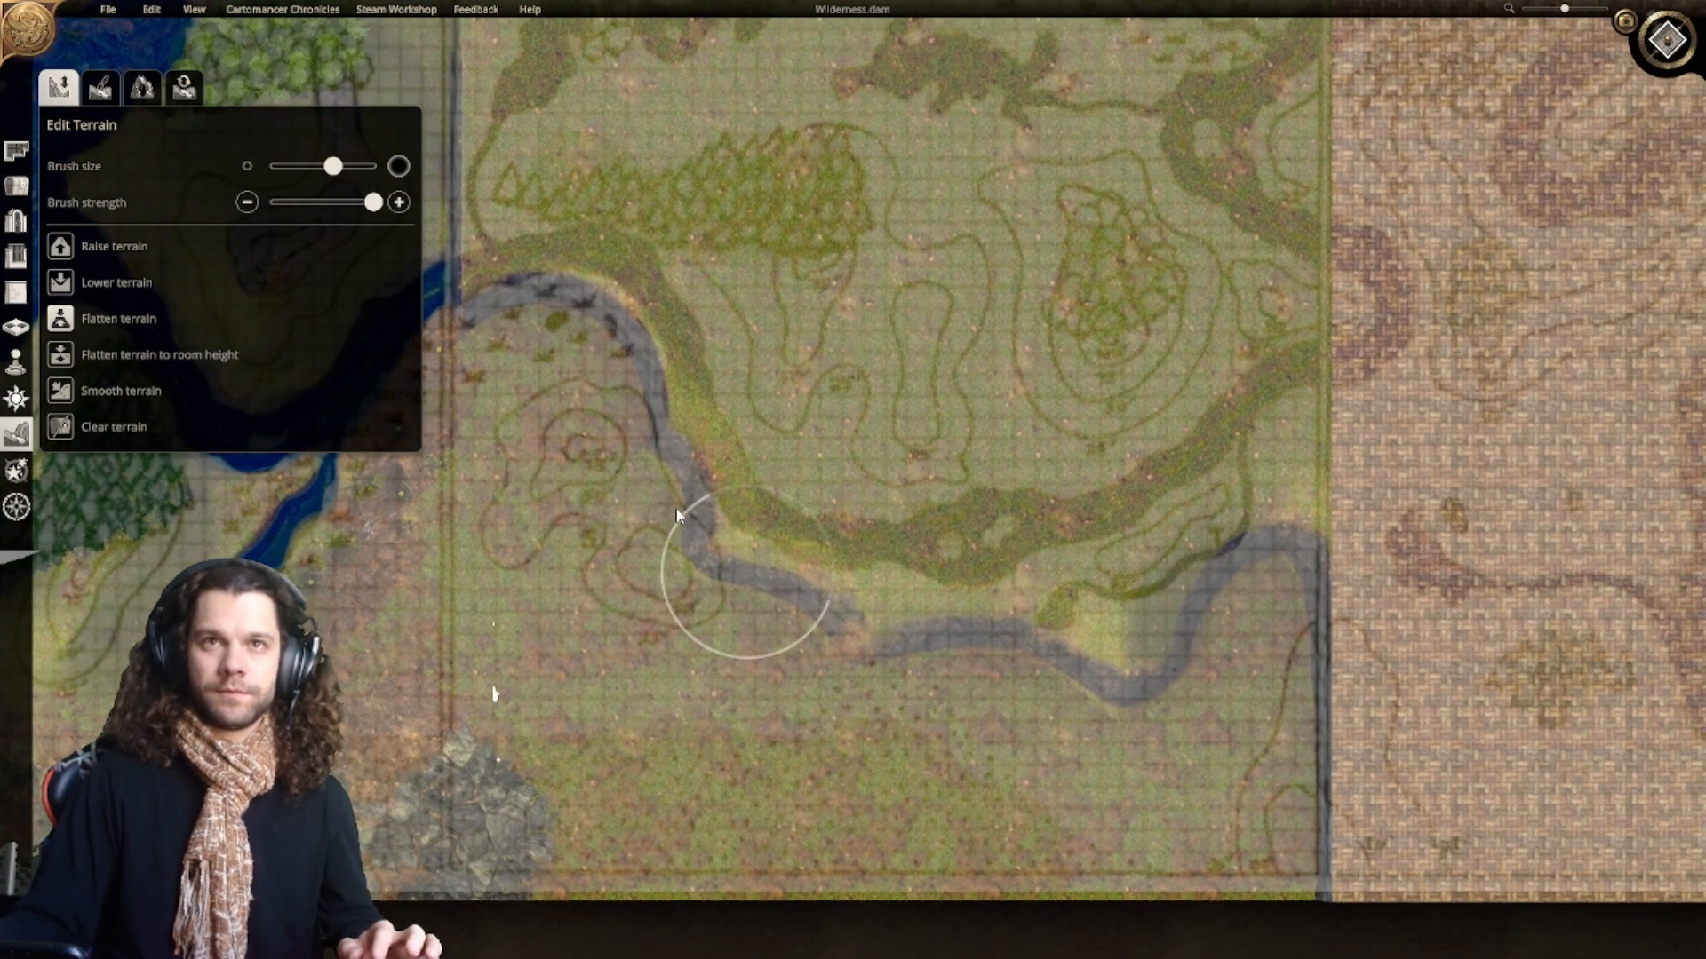
Step: Set the brush size to maximum and flatten the section's hilly ground from the western river bend to the eastern border and northward along it
drag(337, 156, 373, 162)
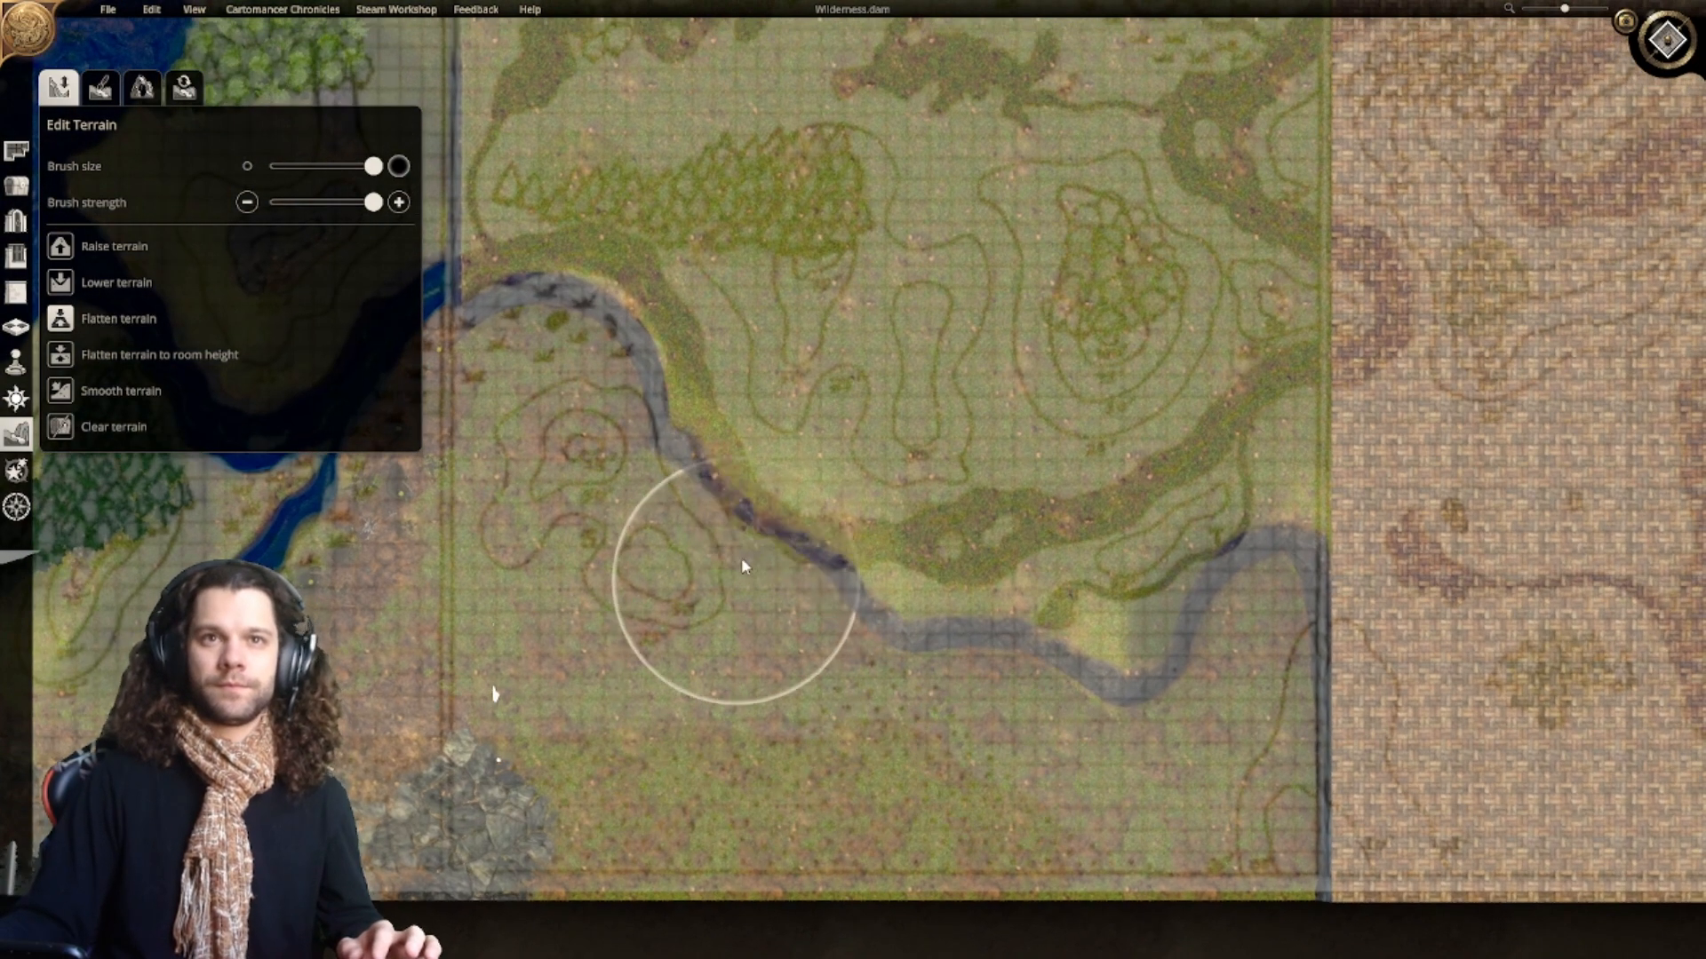
mouse_move(743, 567)
mouse_down()
mouse_move(1104, 642)
mouse_move(1221, 529)
mouse_move(1242, 473)
mouse_up()
right_drag(1240, 466, 1231, 723)
drag(1230, 722, 1235, 414)
right_drag(1237, 421, 1237, 625)
drag(1236, 625, 1245, 455)
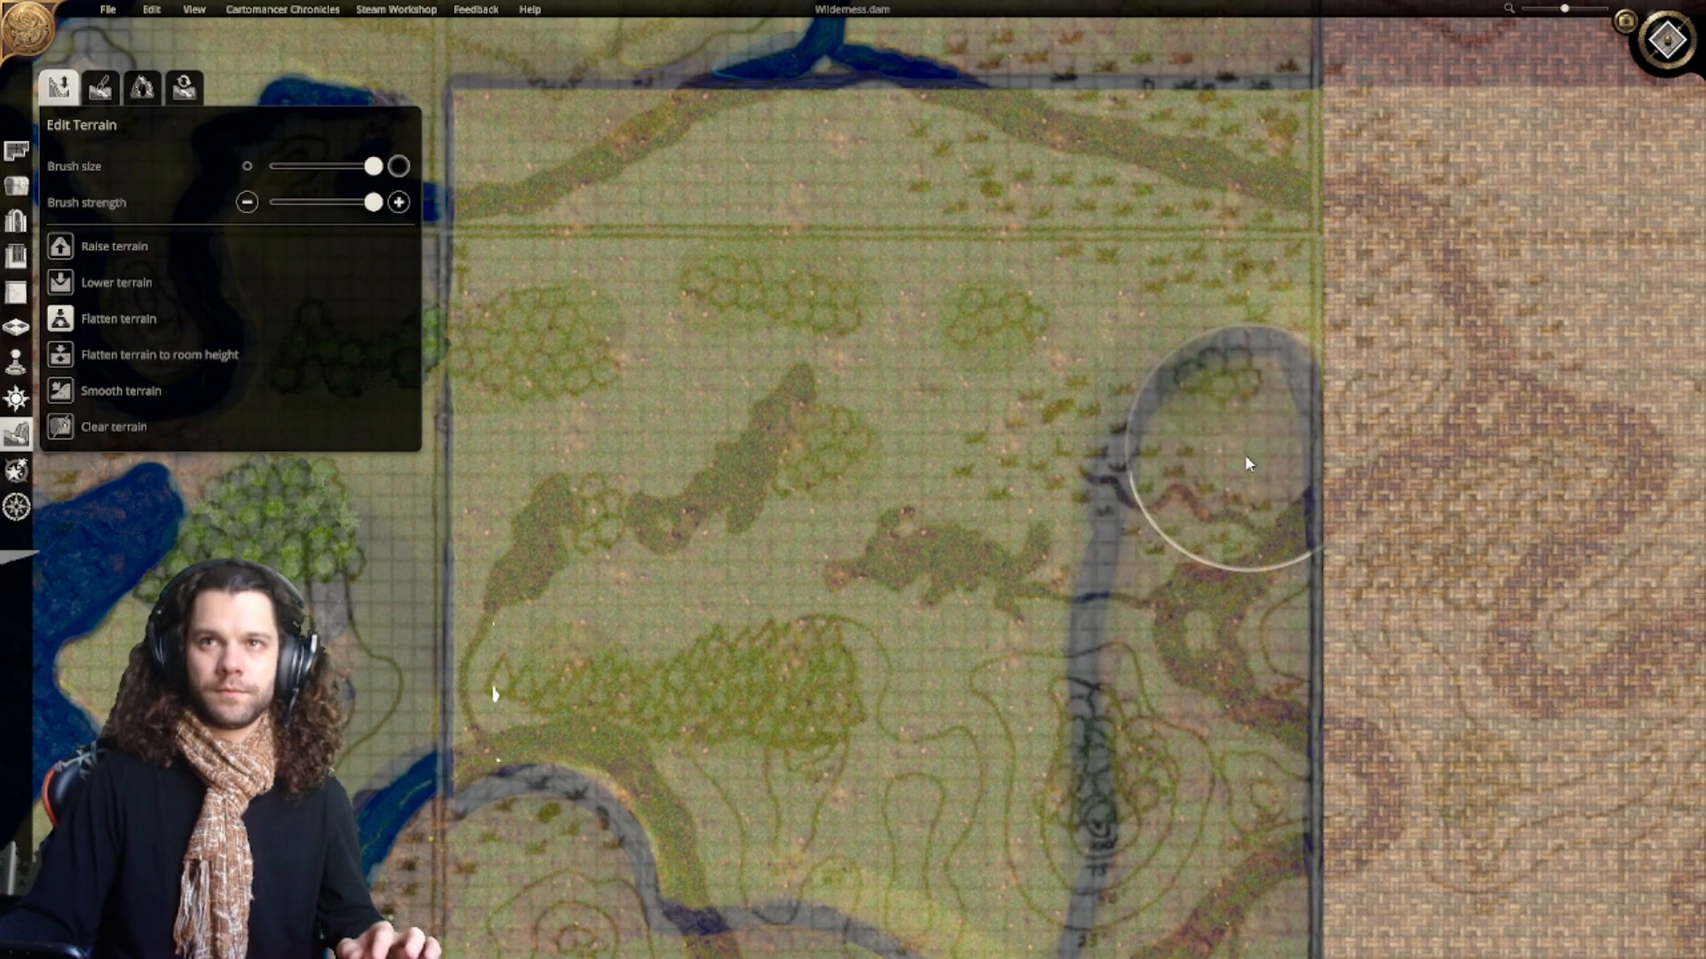
Step: Flatten the northern part of the section from the eastern border across the end of the northern river to the northwest corner
right_drag(1244, 455, 1233, 659)
mouse_move(1231, 659)
mouse_down()
mouse_move(1227, 377)
mouse_move(1279, 363)
mouse_move(1172, 383)
mouse_move(1024, 376)
mouse_up()
right_drag(1024, 376, 1092, 400)
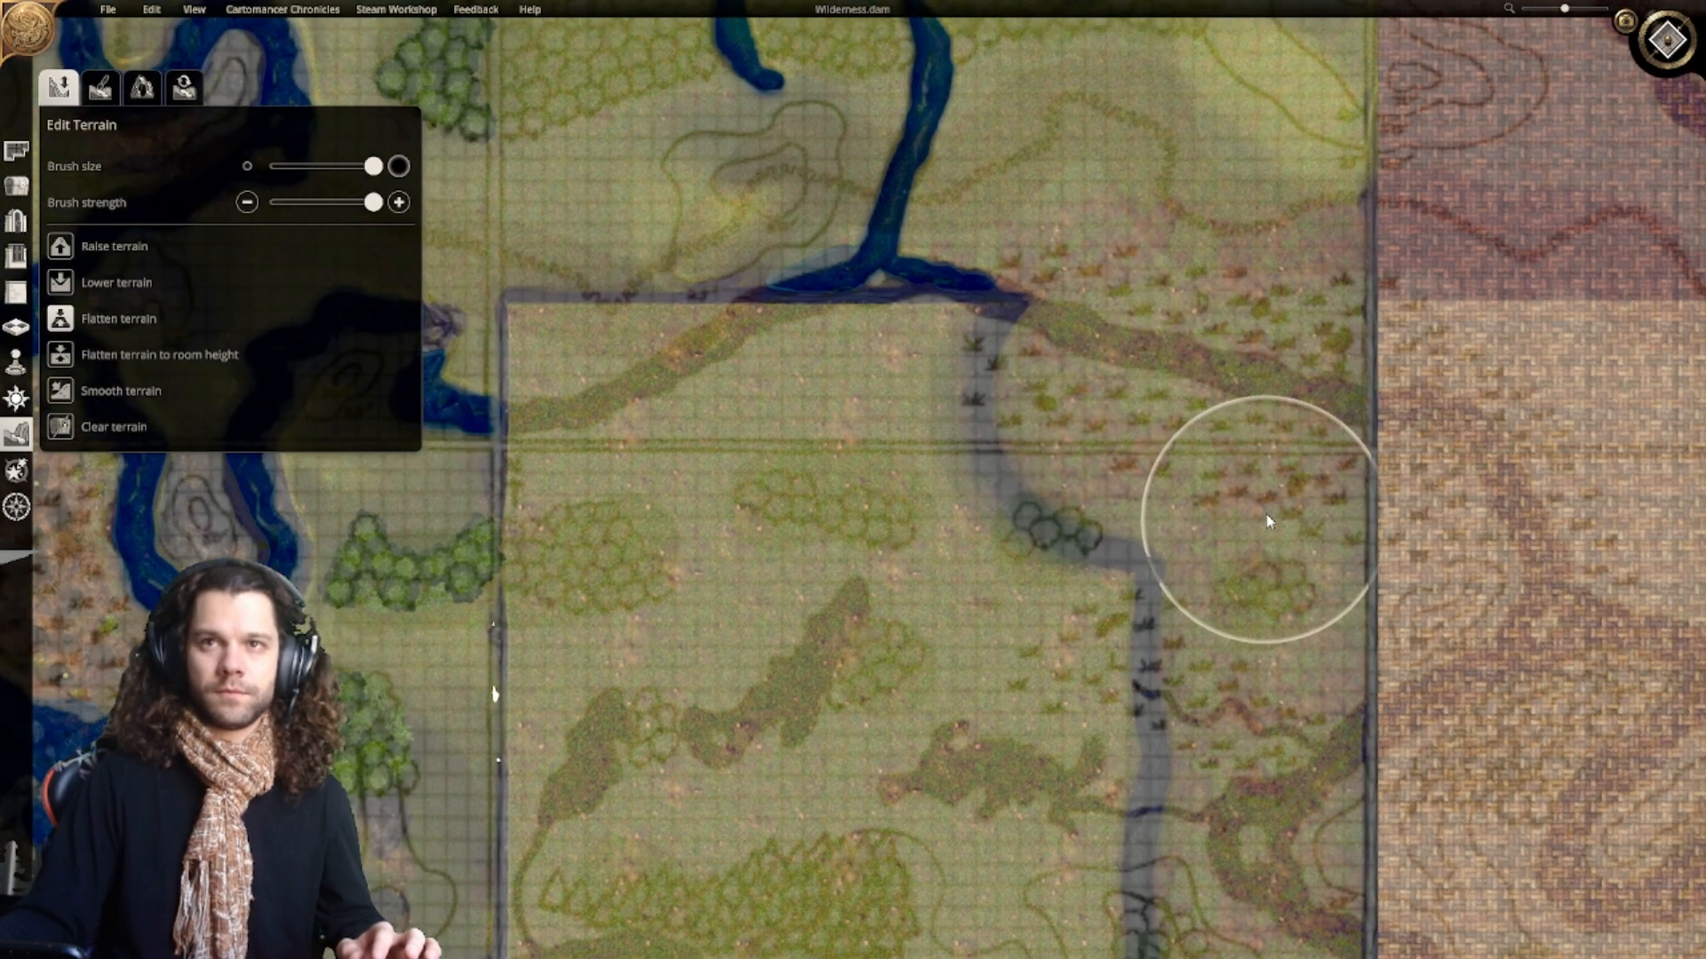
mouse_move(1266, 519)
mouse_down()
mouse_move(1036, 385)
mouse_move(906, 392)
mouse_move(735, 442)
mouse_up()
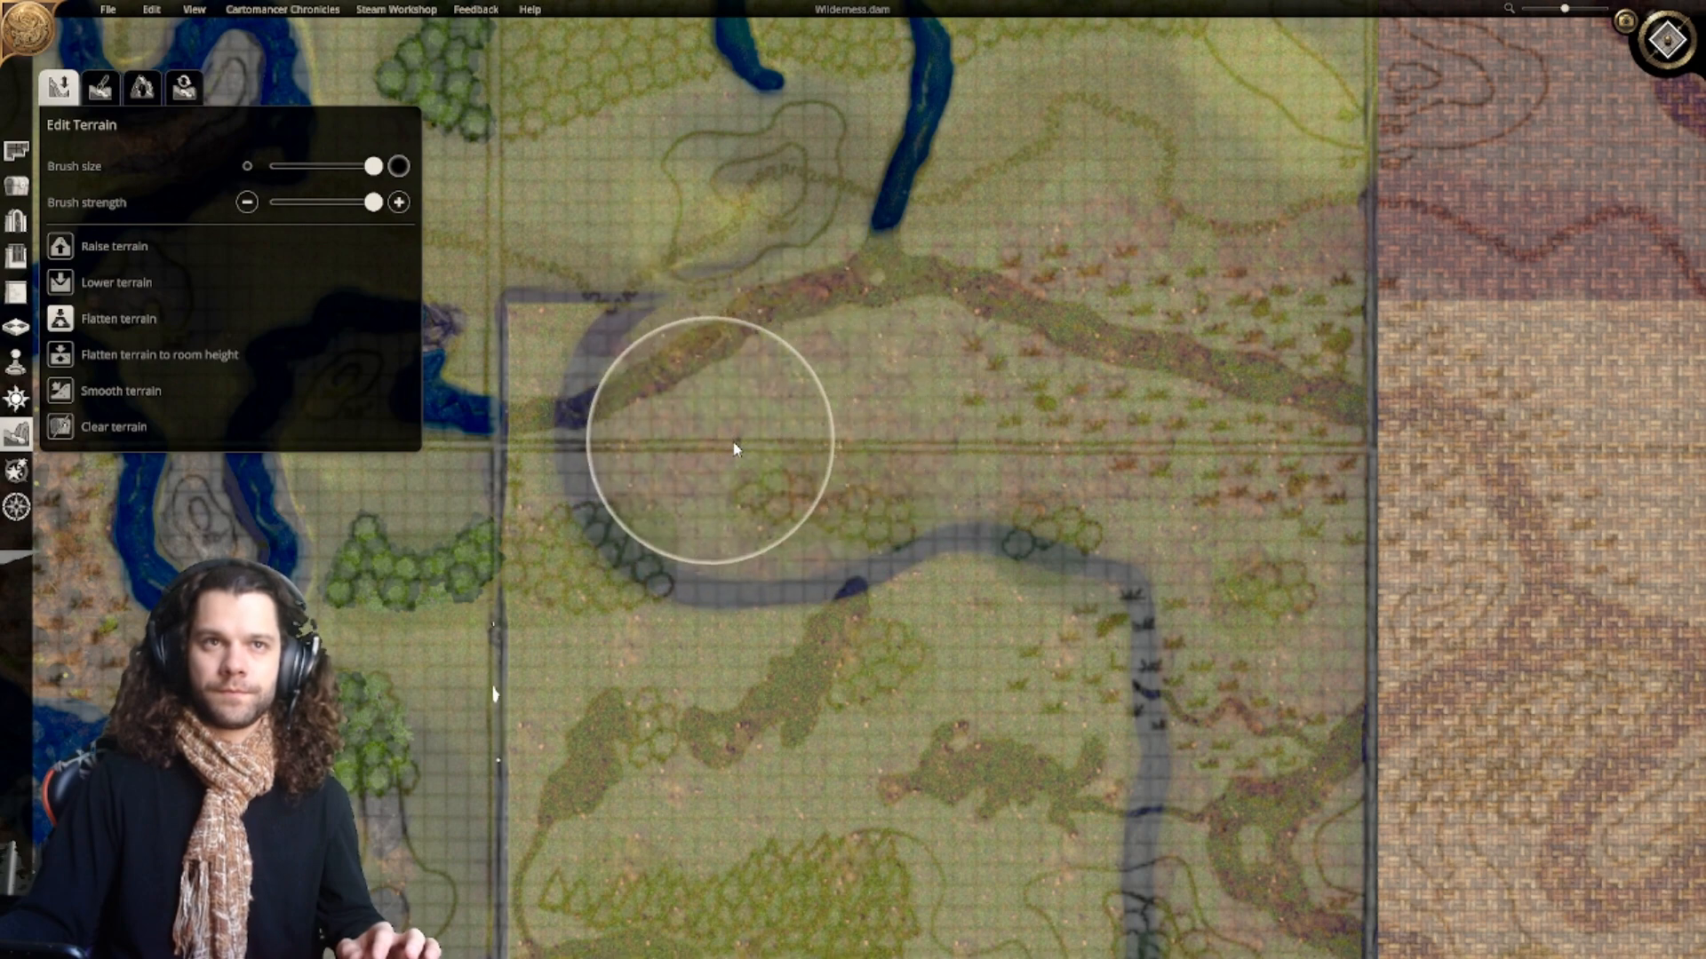
right_drag(735, 443, 960, 460)
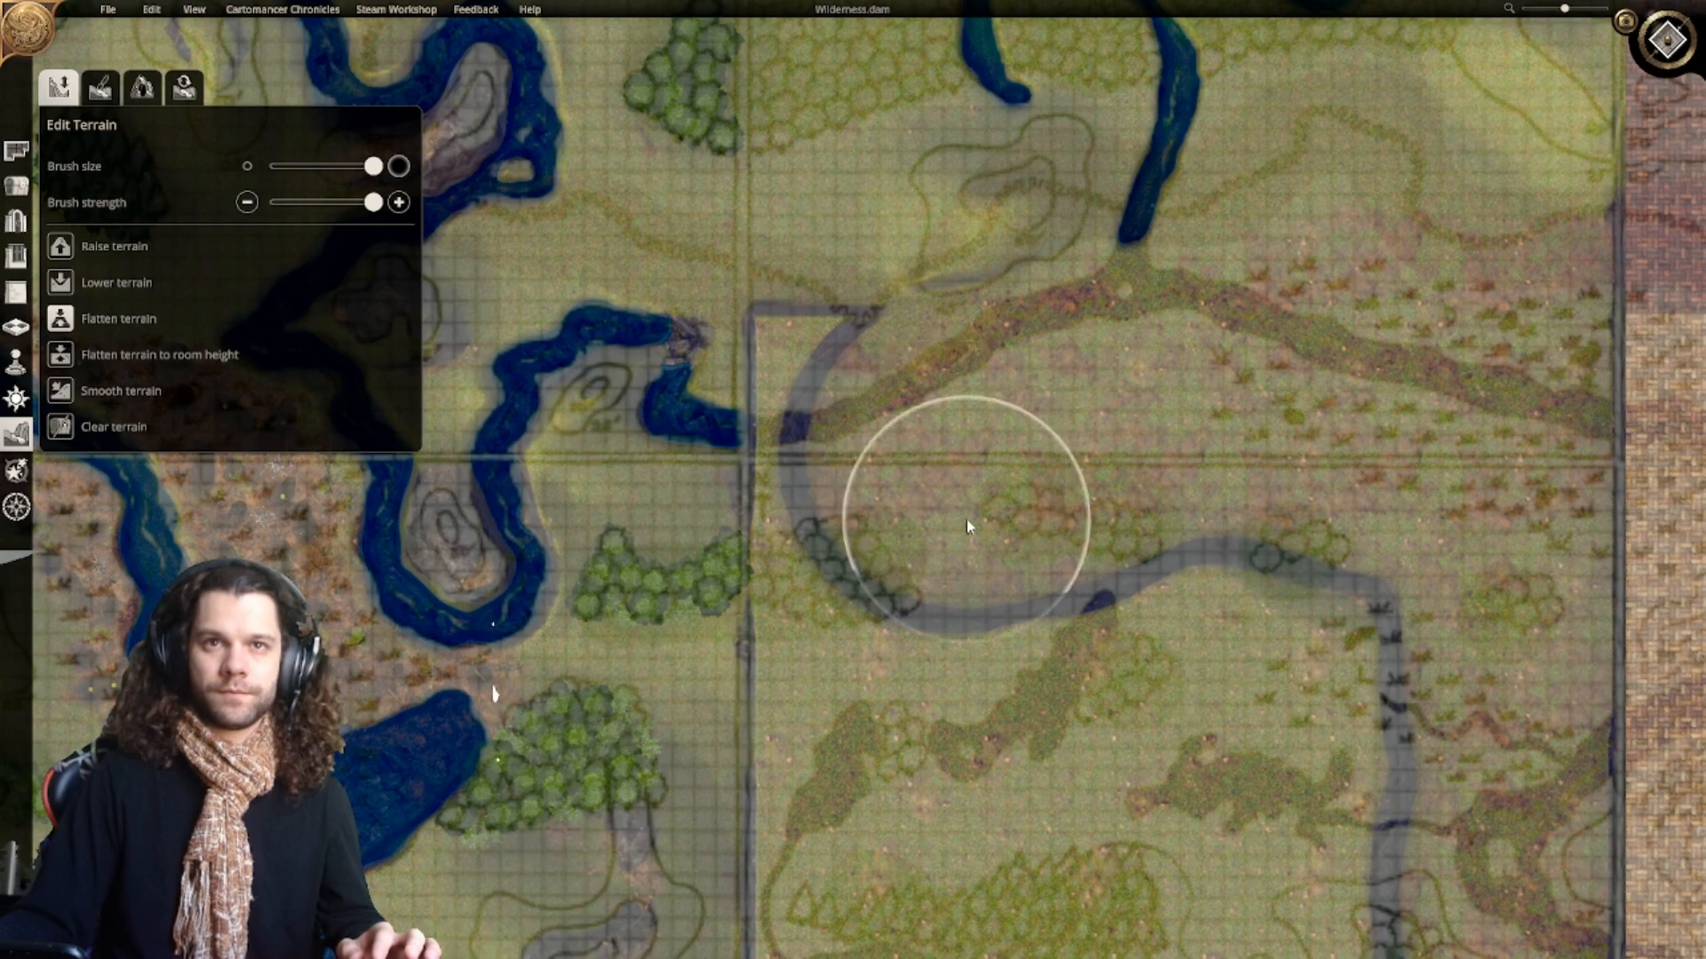
Step: Flatten the remaining terrain on the section's western side and centre, from the northern forest outlines down to the dry riverbed
right_drag(971, 525, 970, 324)
mouse_move(970, 324)
mouse_down()
mouse_move(915, 369)
mouse_move(887, 565)
mouse_move(857, 581)
mouse_move(814, 544)
mouse_move(841, 498)
mouse_move(890, 546)
mouse_up()
right_drag(889, 541, 867, 428)
mouse_move(867, 428)
mouse_down()
mouse_move(898, 513)
mouse_move(1096, 343)
mouse_move(1282, 364)
mouse_move(1316, 543)
mouse_move(1046, 597)
mouse_up()
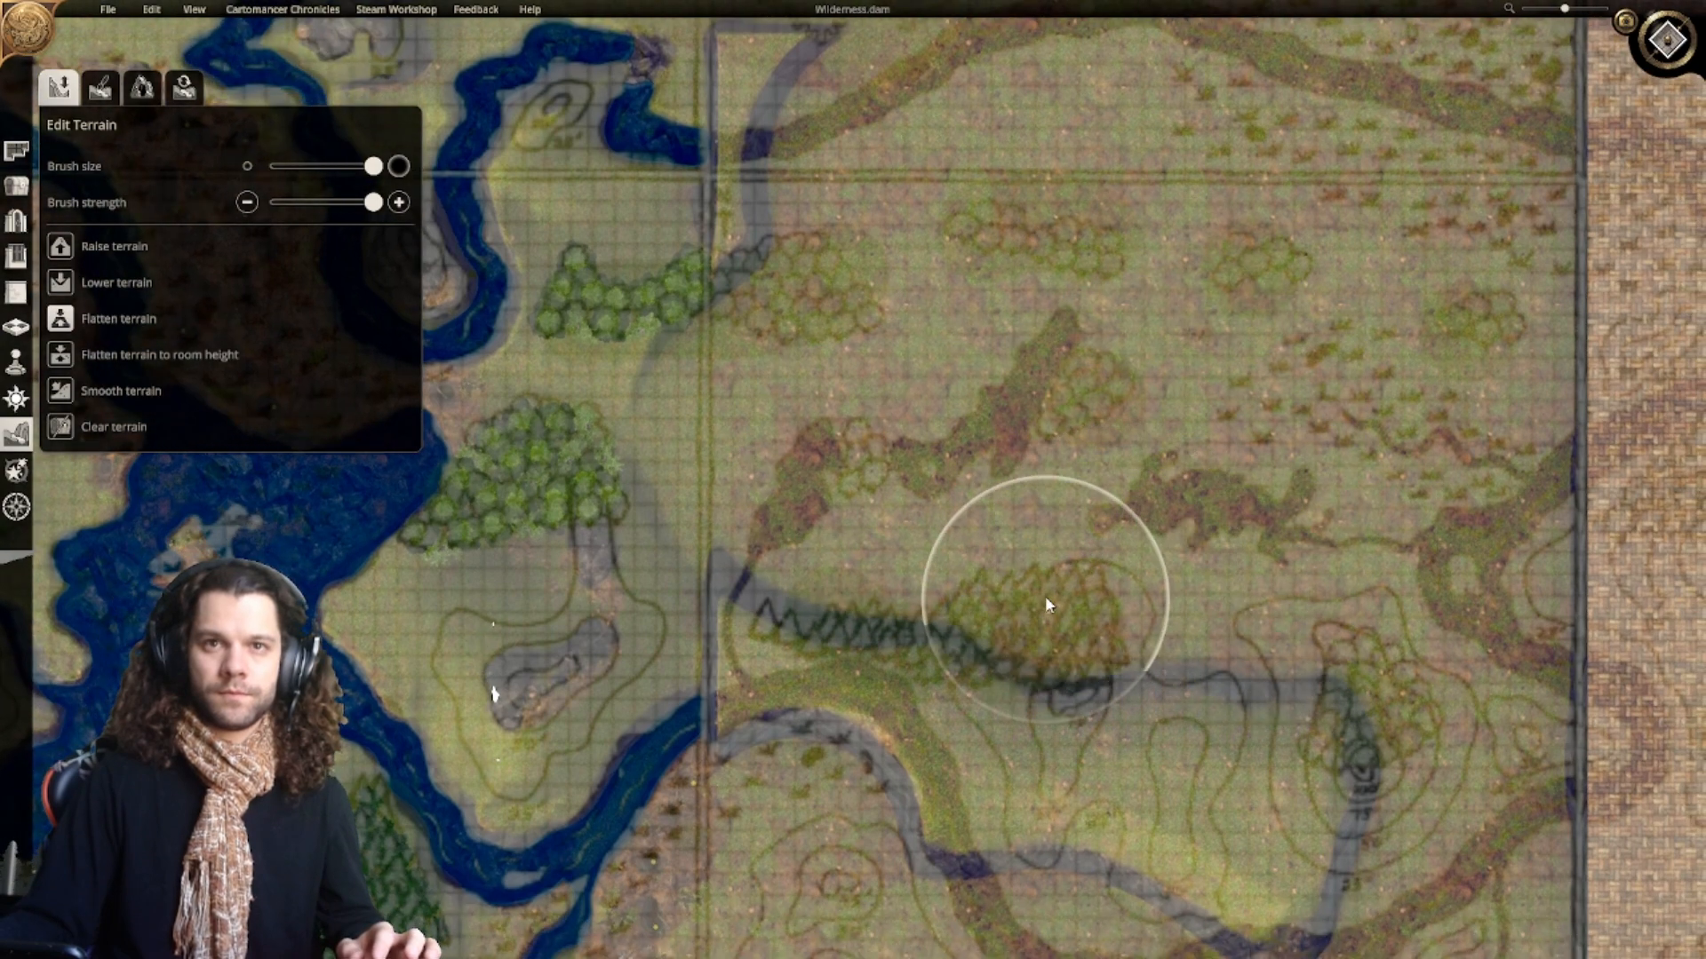
right_drag(1046, 598, 1094, 318)
mouse_move(1094, 318)
mouse_down()
mouse_move(960, 430)
mouse_move(931, 381)
mouse_move(1142, 486)
mouse_move(1314, 476)
mouse_move(1181, 648)
mouse_move(1016, 590)
mouse_up()
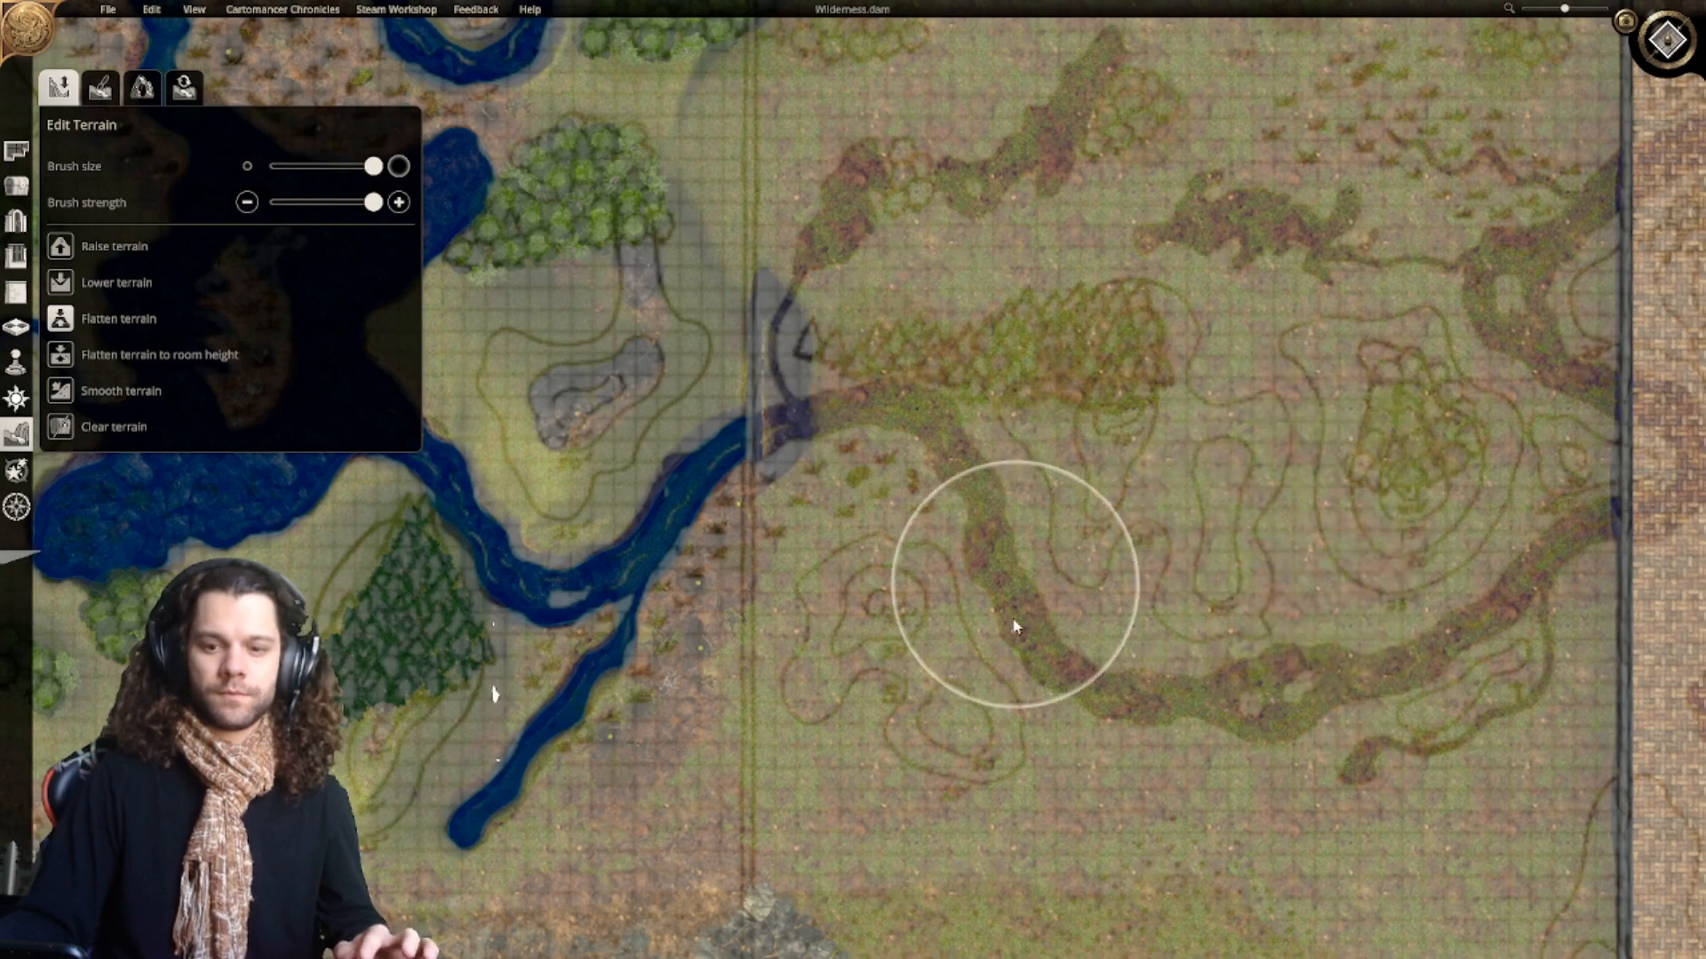
Step: Reduce the brush size and flatten the leftover ridge at the western border just north of the river's end
scroll(787, 257, up, 5)
scroll(787, 258, down, 5)
click(330, 166)
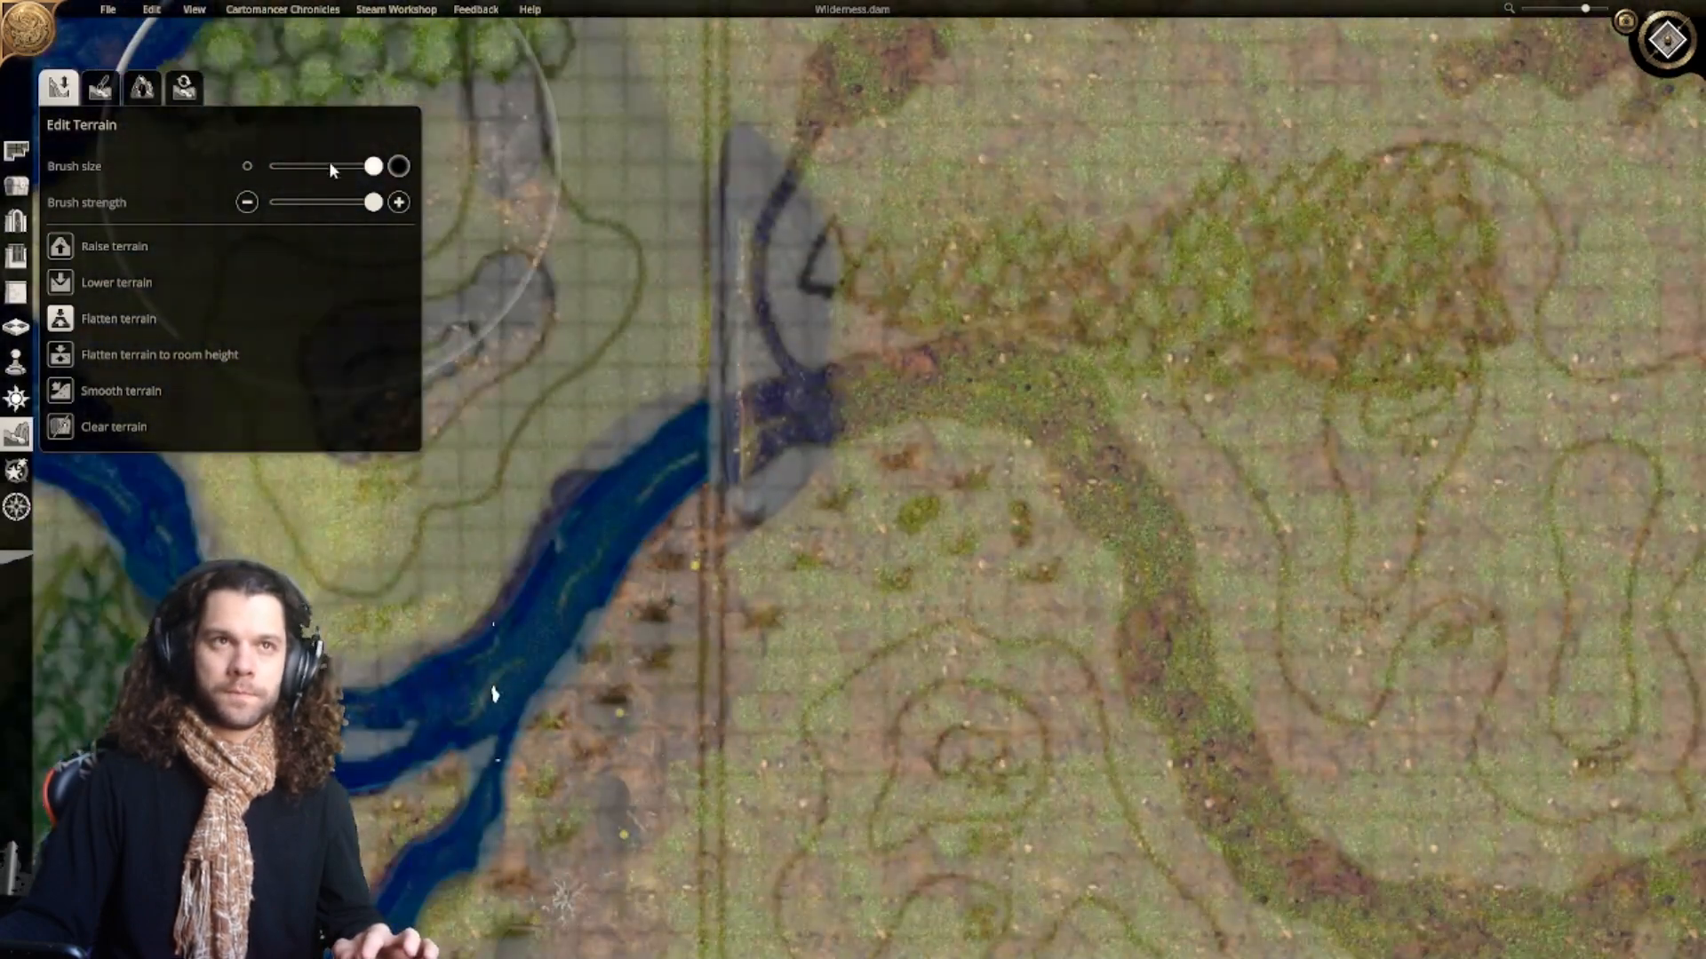
mouse_move(915, 442)
mouse_down()
mouse_move(914, 550)
mouse_move(890, 465)
mouse_move(909, 287)
mouse_up()
middle_drag(910, 289, 960, 533)
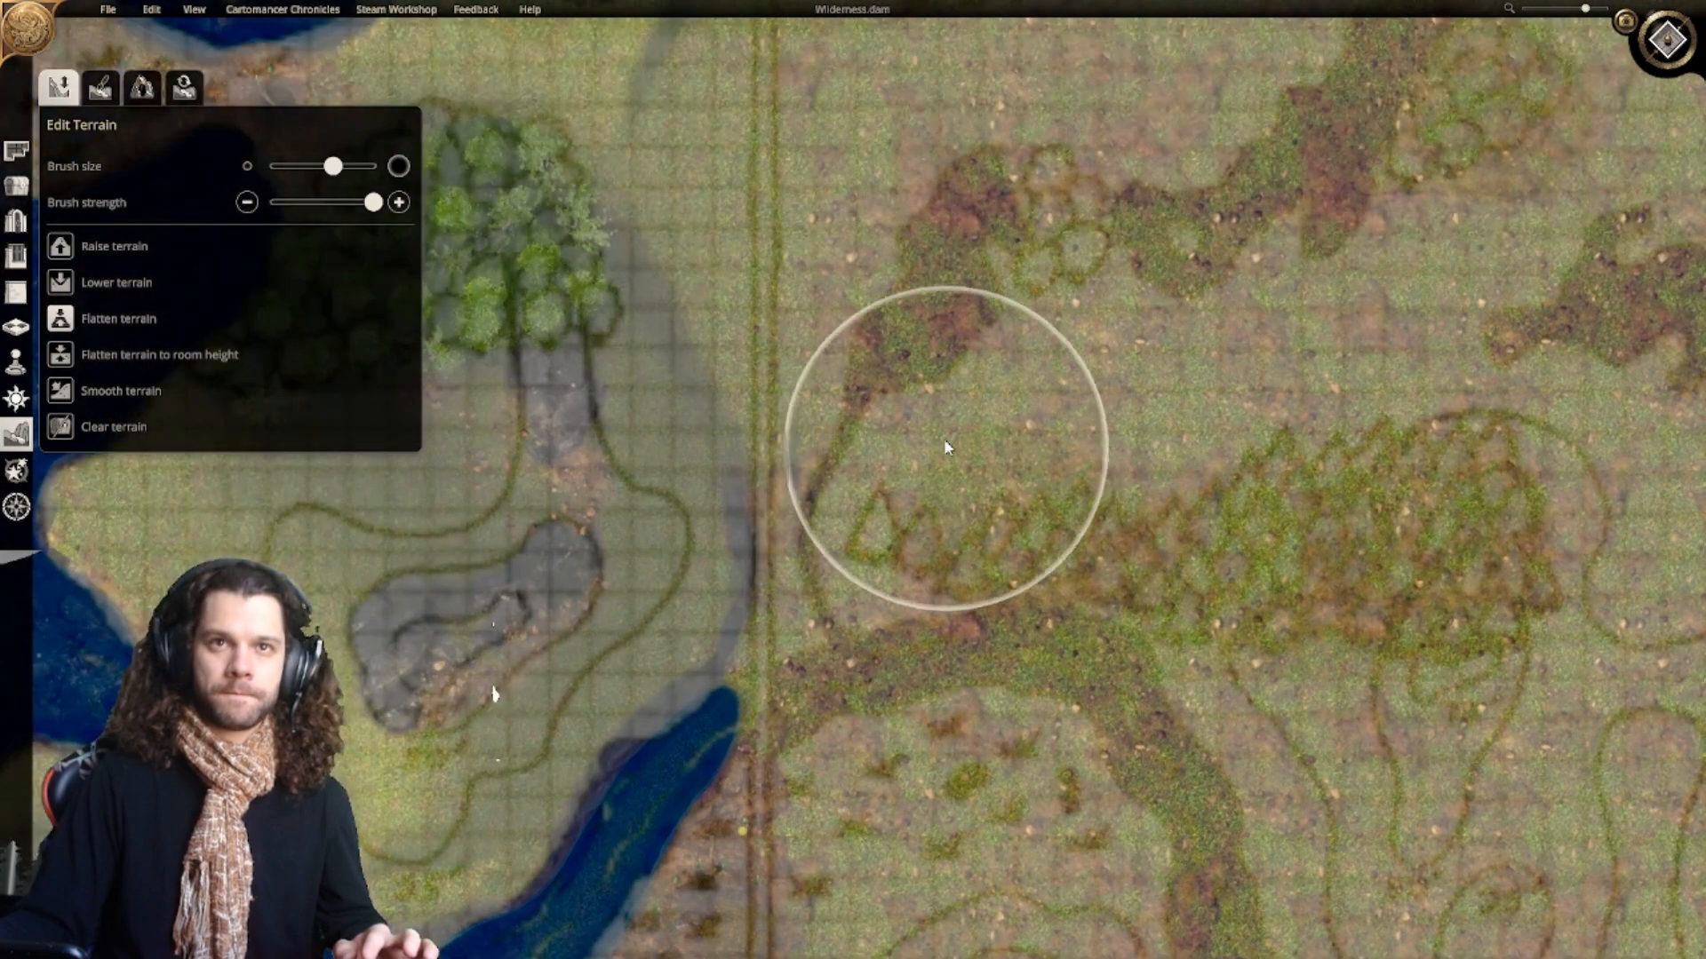
Step: Flatten the leftover raised strip in the section's northwest corner, from the end of the small river down to the forest
scroll(898, 533, down, 4)
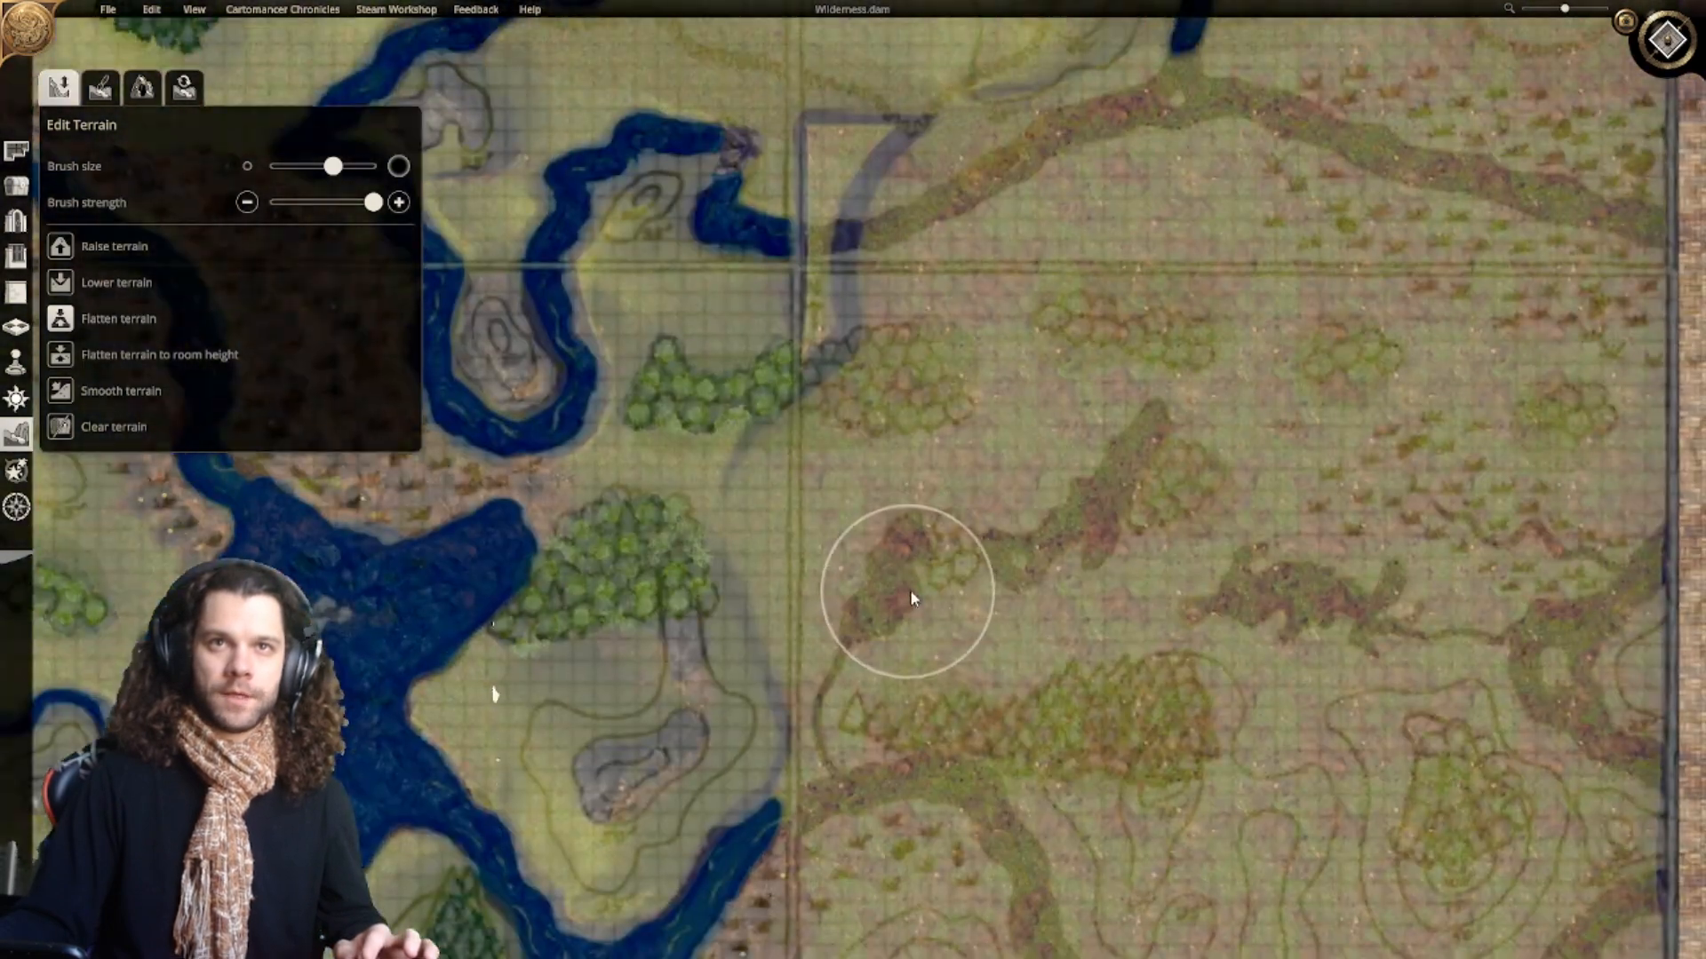
mouse_move(927, 483)
middle_down()
mouse_move(941, 575)
mouse_move(898, 674)
middle_up()
scroll(880, 612, up, 2)
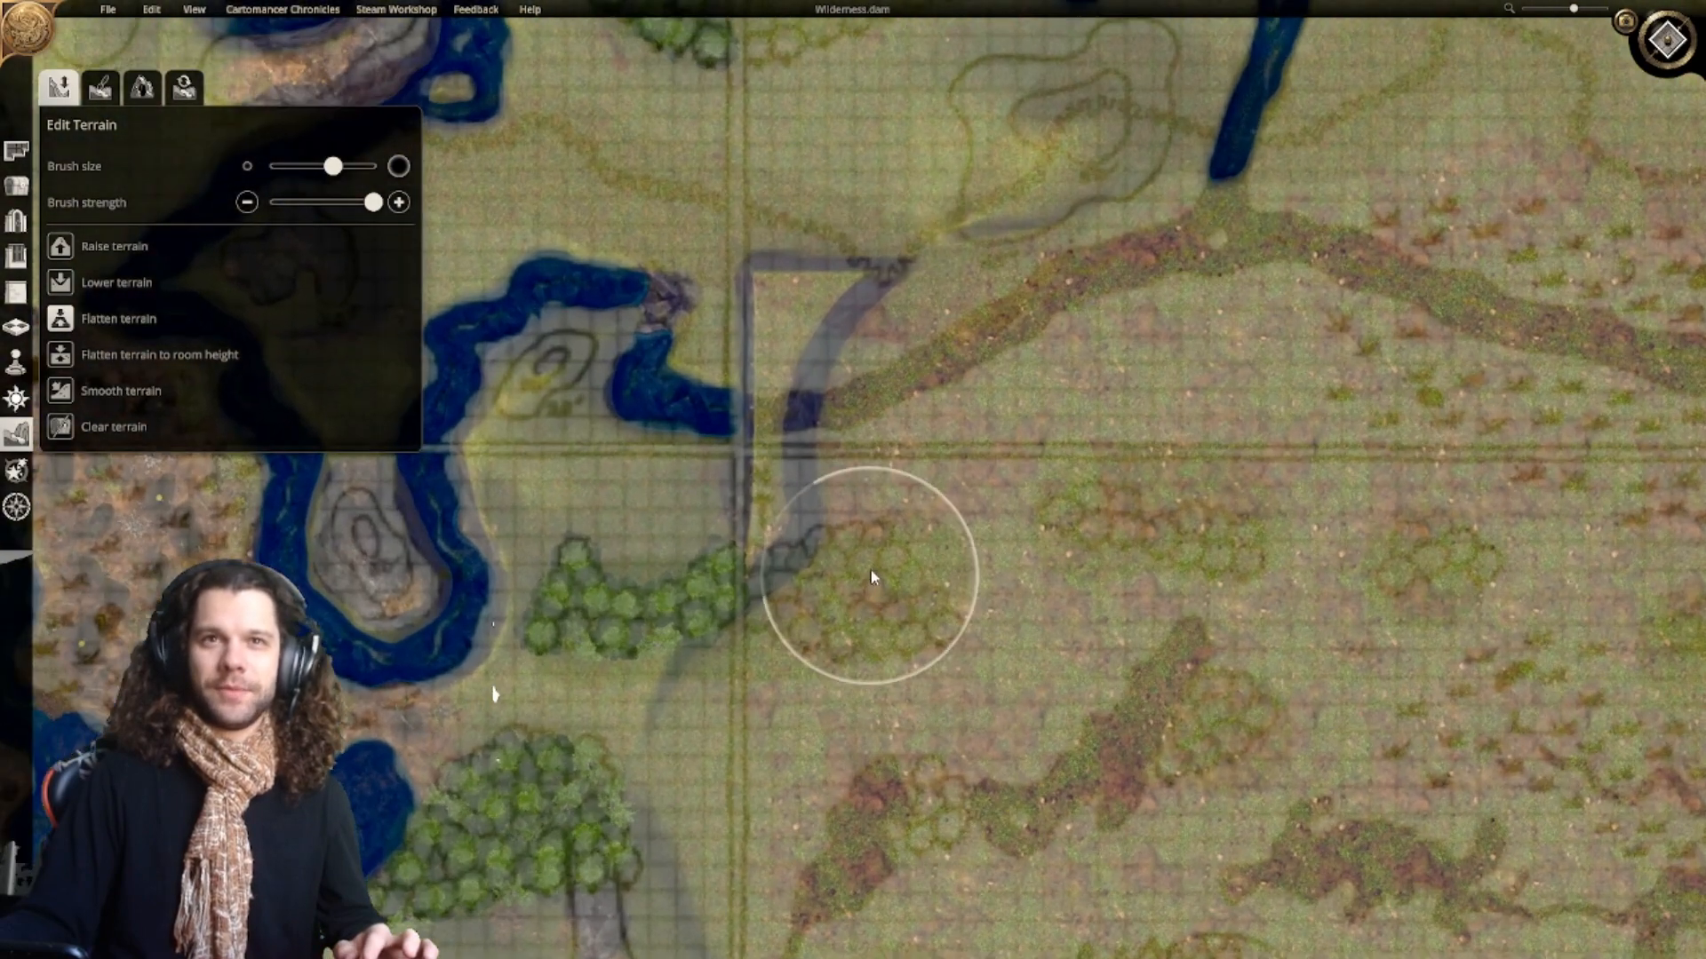
middle_drag(893, 577, 904, 669)
middle_drag(1021, 598, 1021, 647)
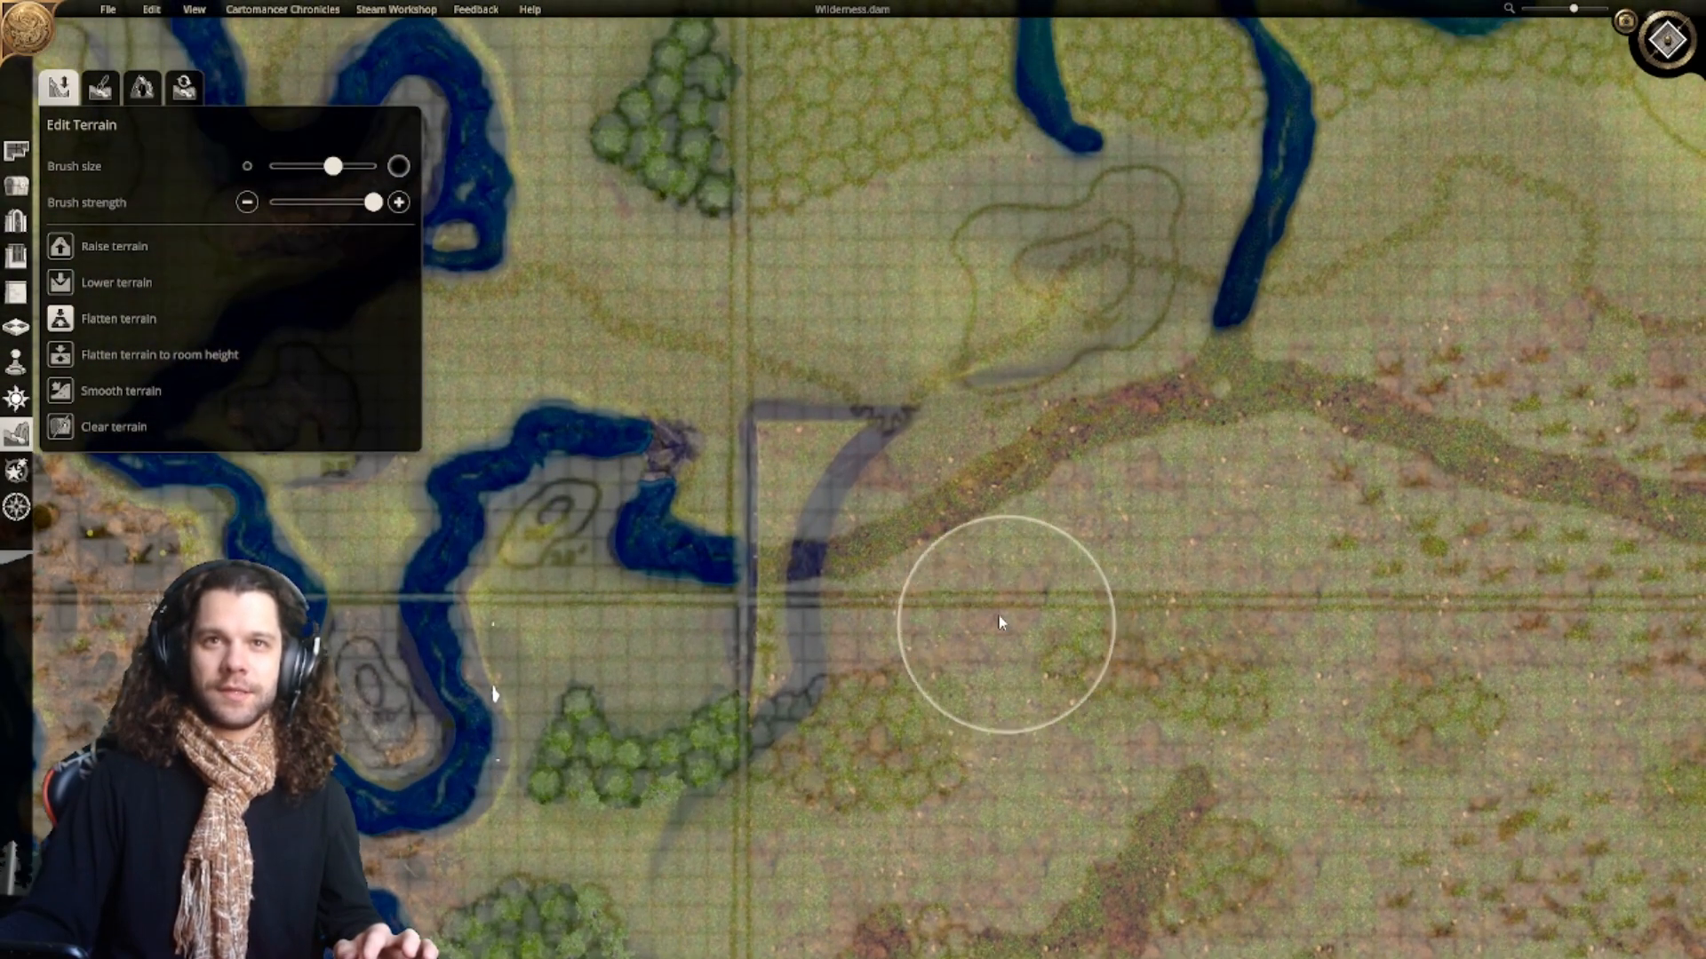
mouse_move(915, 555)
mouse_down()
mouse_move(823, 491)
mouse_move(909, 575)
mouse_move(818, 491)
mouse_move(876, 693)
mouse_up()
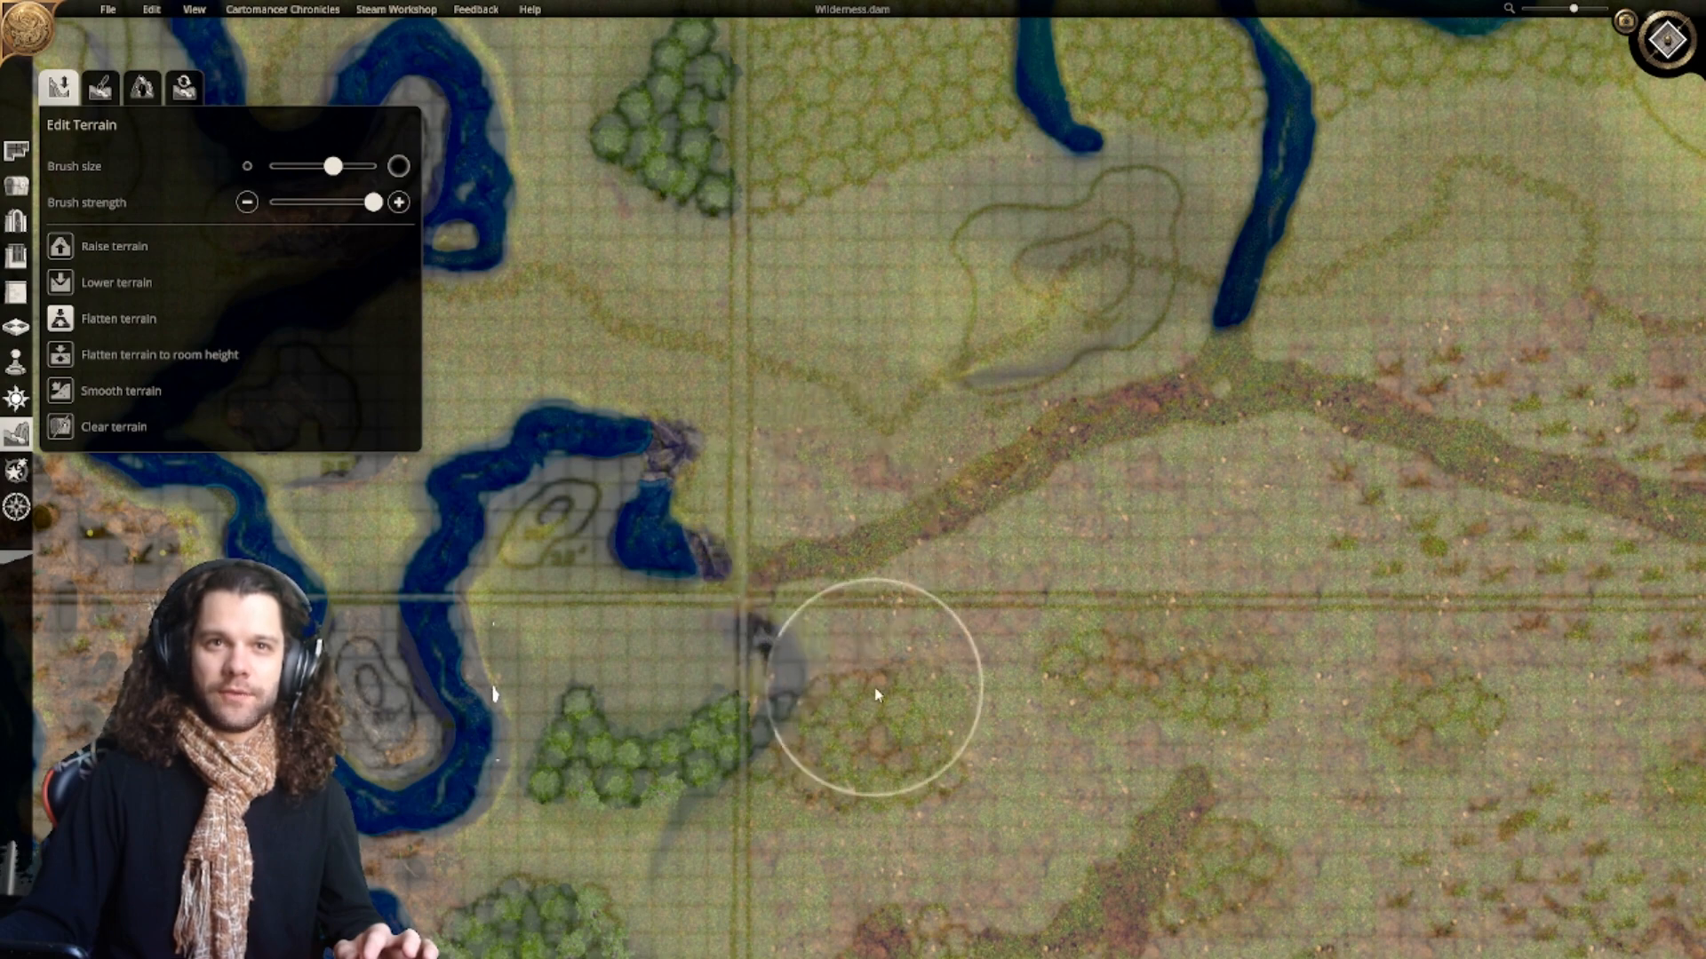
middle_drag(967, 729, 992, 582)
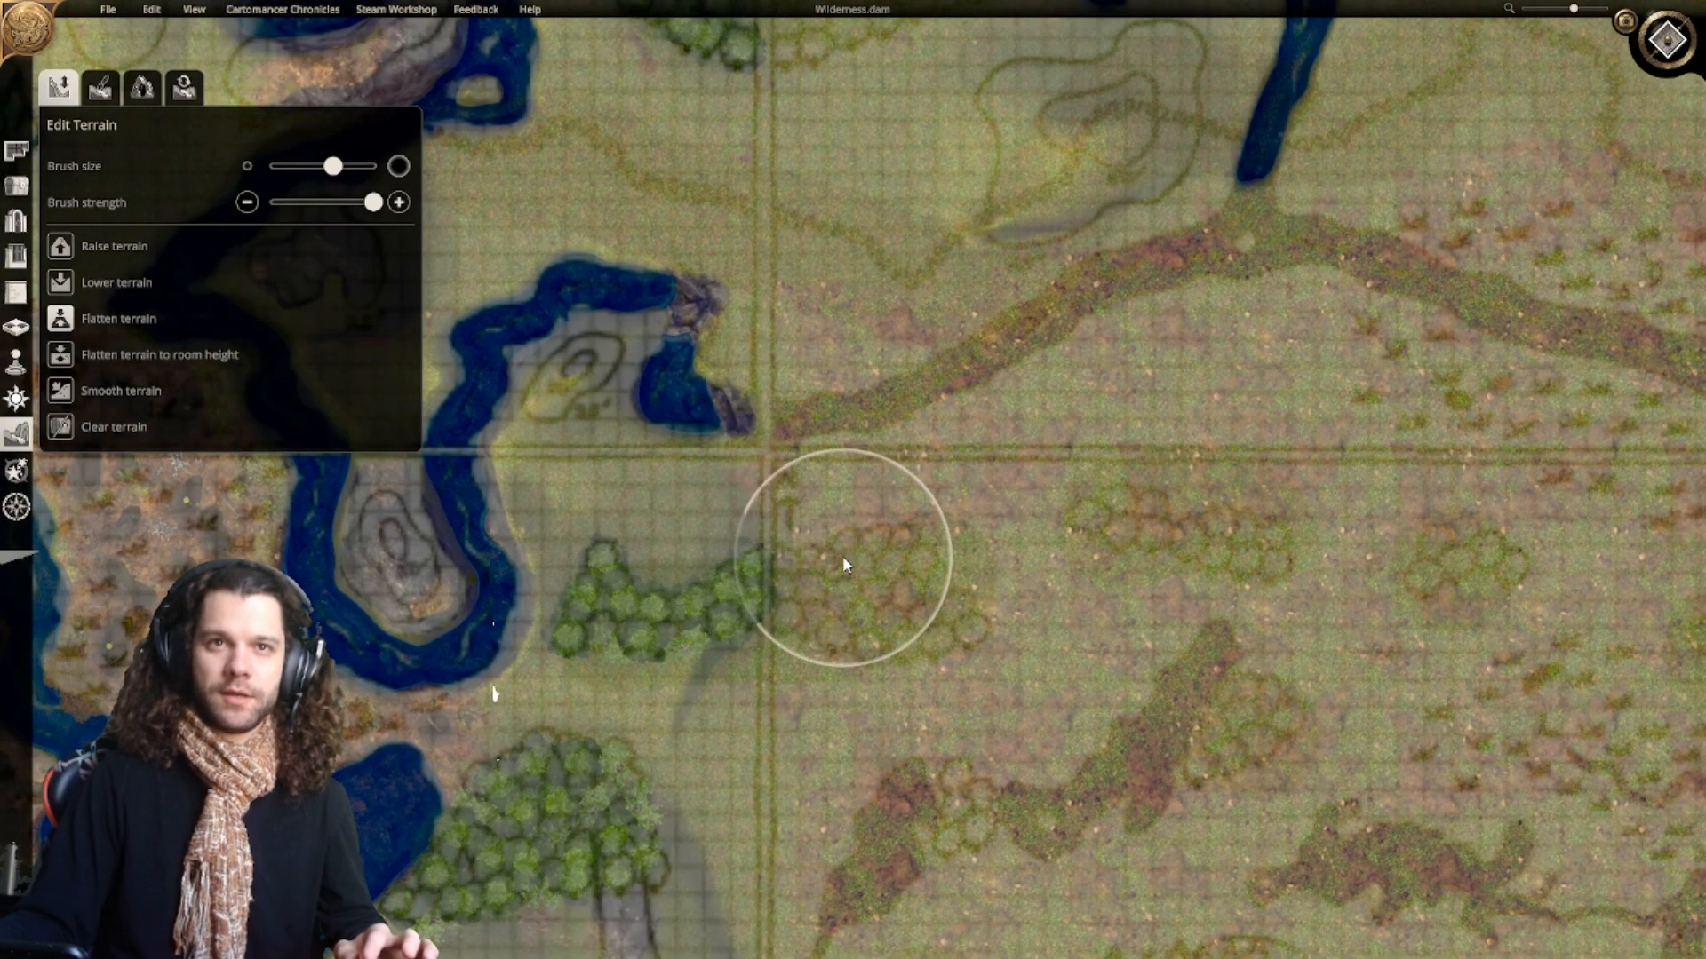
Step: Reduce the brush size further and reshape the terrain beside the forest at the western border by raising and flattening it
mouse_move(846, 624)
middle_down()
mouse_move(850, 495)
mouse_move(923, 478)
mouse_move(977, 496)
middle_up()
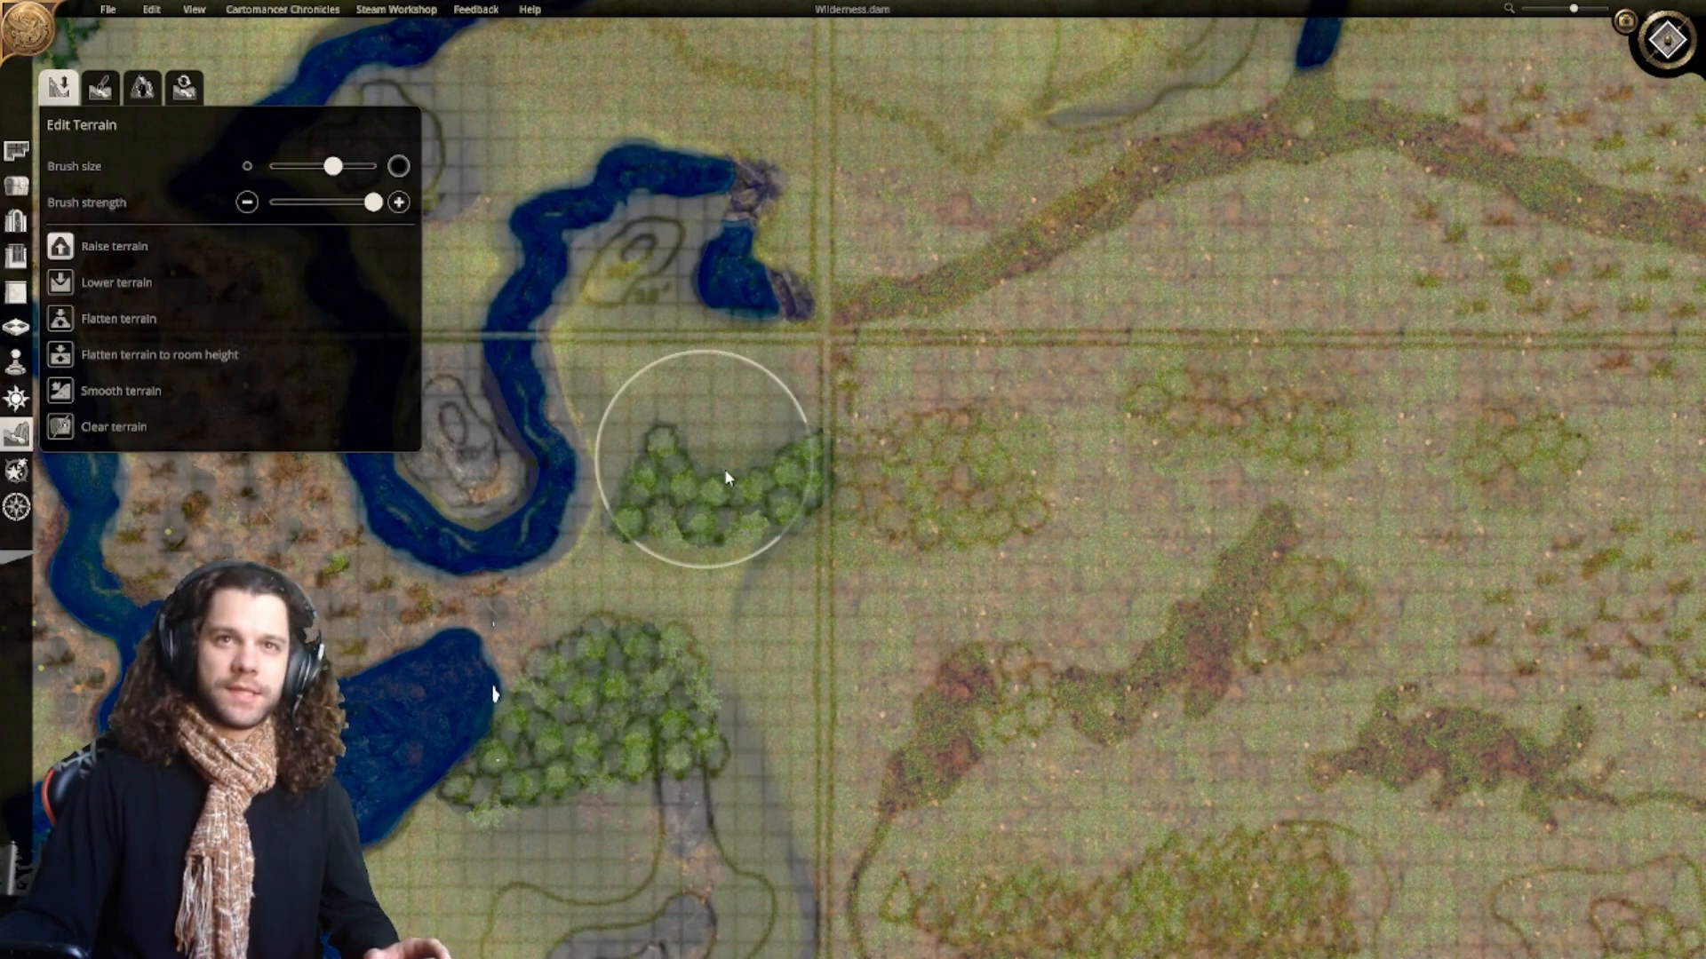
drag(333, 167, 322, 172)
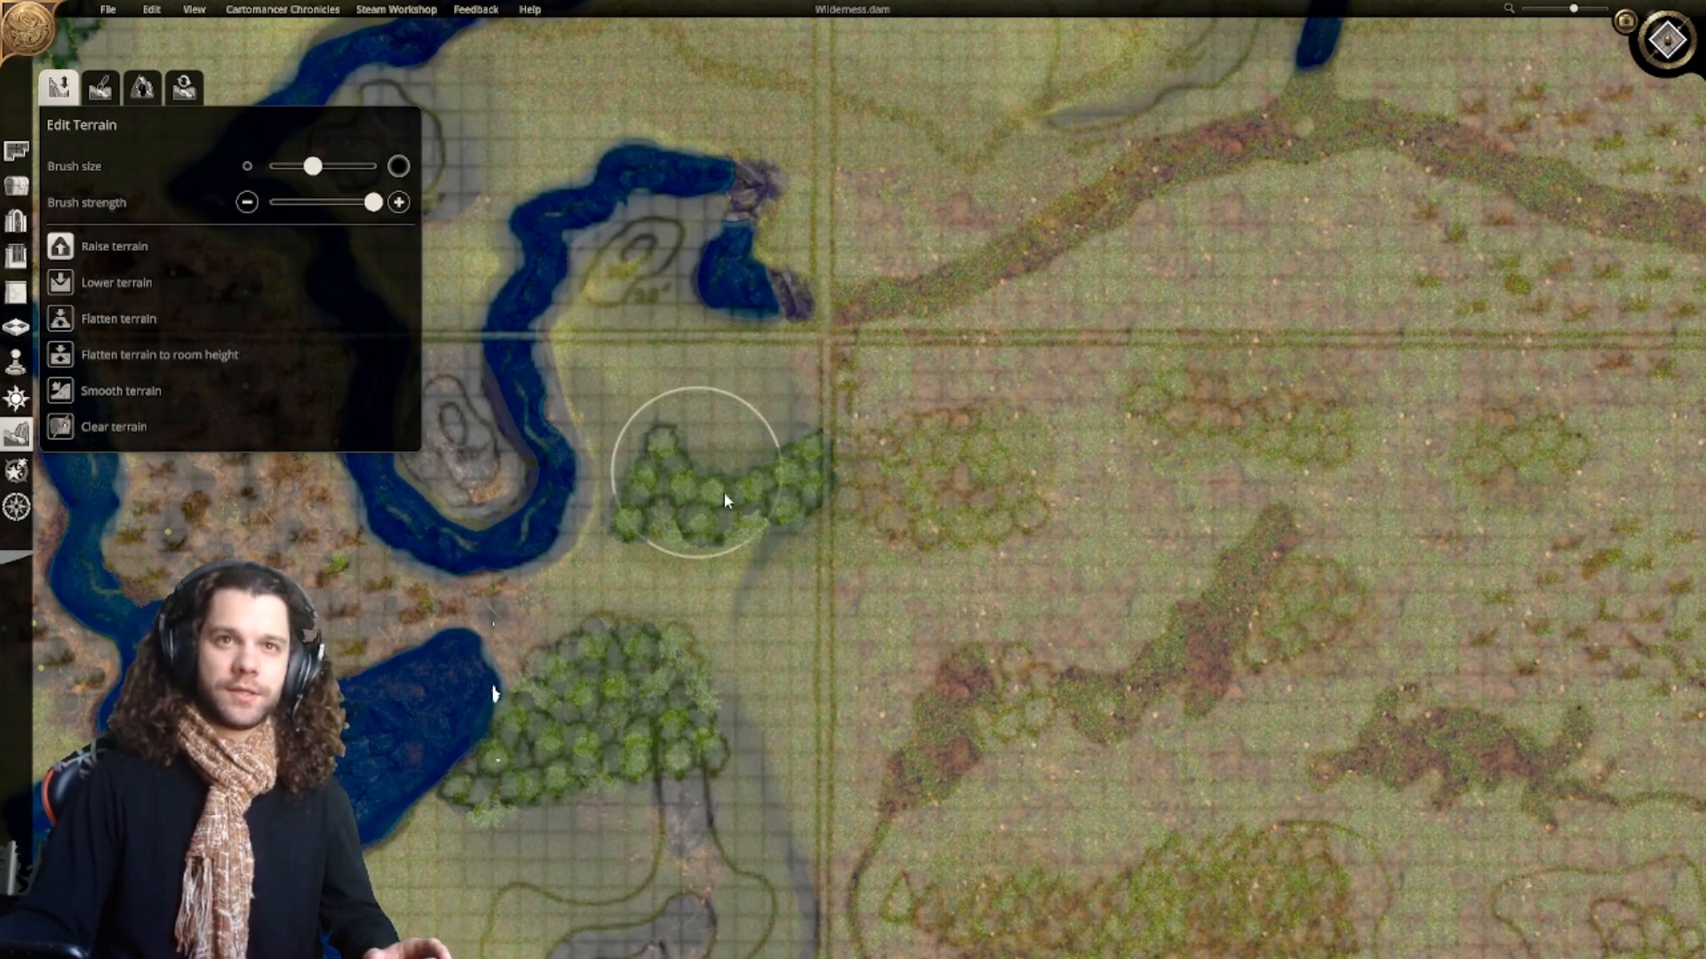
drag(724, 500, 907, 477)
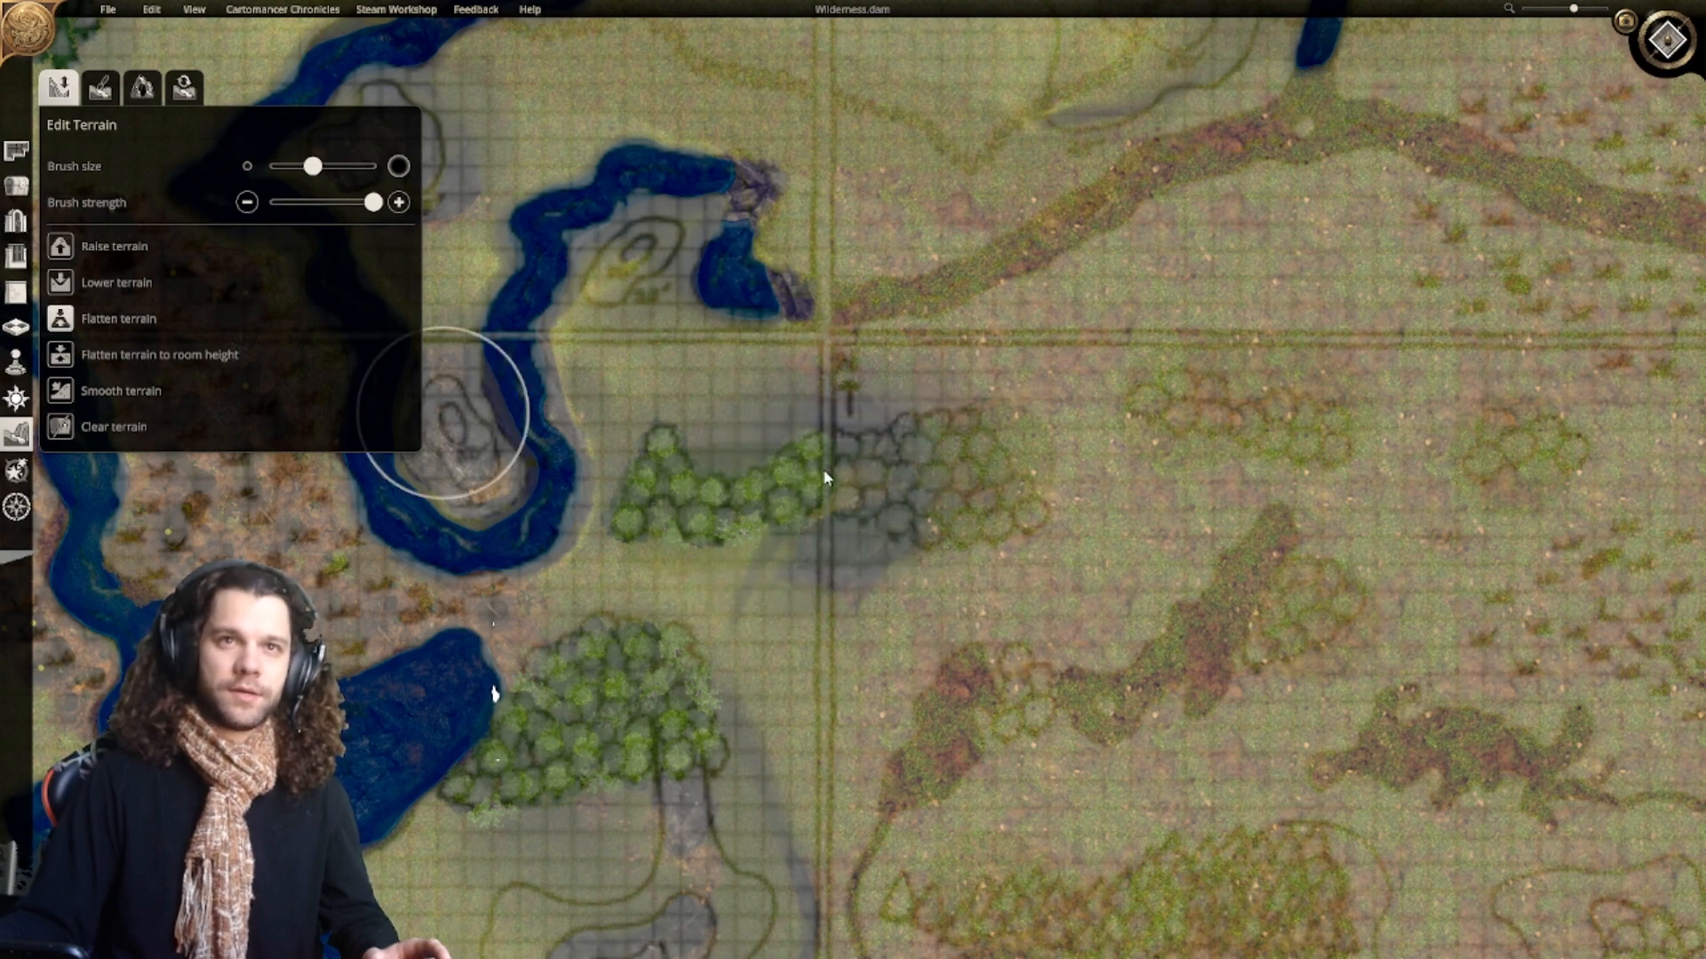
mouse_move(878, 653)
mouse_down()
mouse_move(1009, 583)
mouse_move(998, 465)
mouse_move(920, 335)
mouse_up()
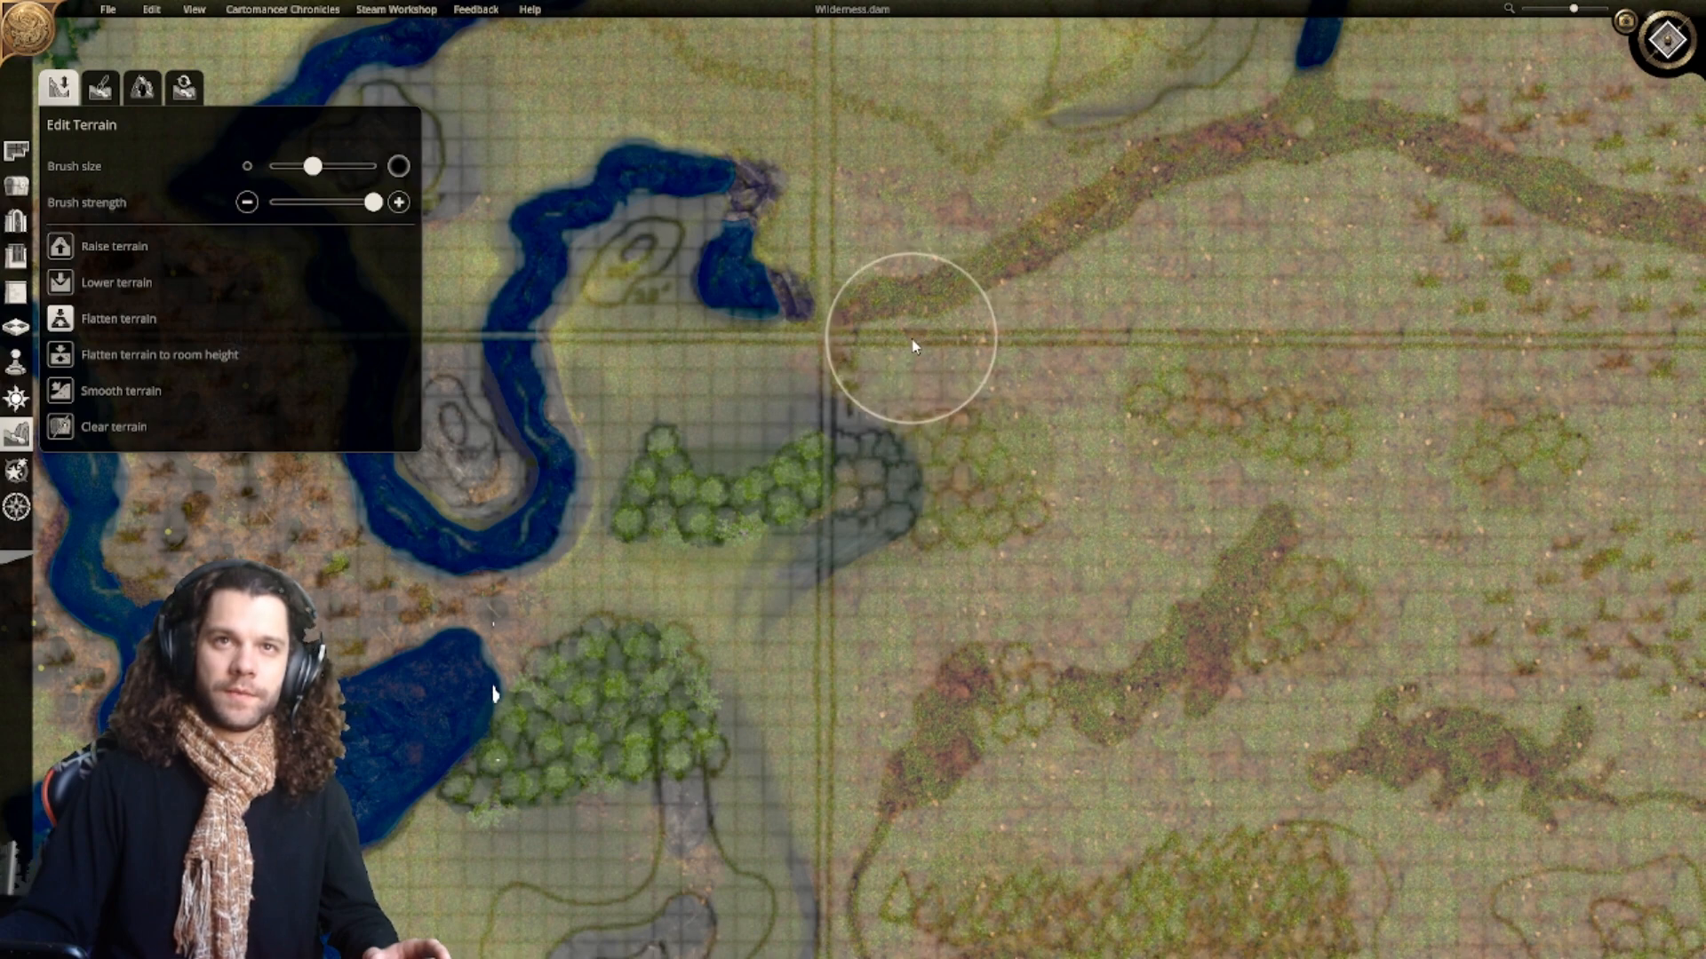
Step: Reduce the brush strength to just under half and blend the forest edge at the western border by flattening, raising and smoothing the terrain
click(313, 203)
mouse_move(810, 627)
mouse_down()
mouse_move(878, 535)
mouse_move(878, 481)
mouse_move(791, 434)
mouse_move(856, 578)
mouse_move(937, 566)
mouse_move(643, 648)
mouse_move(935, 594)
mouse_up()
key(d)
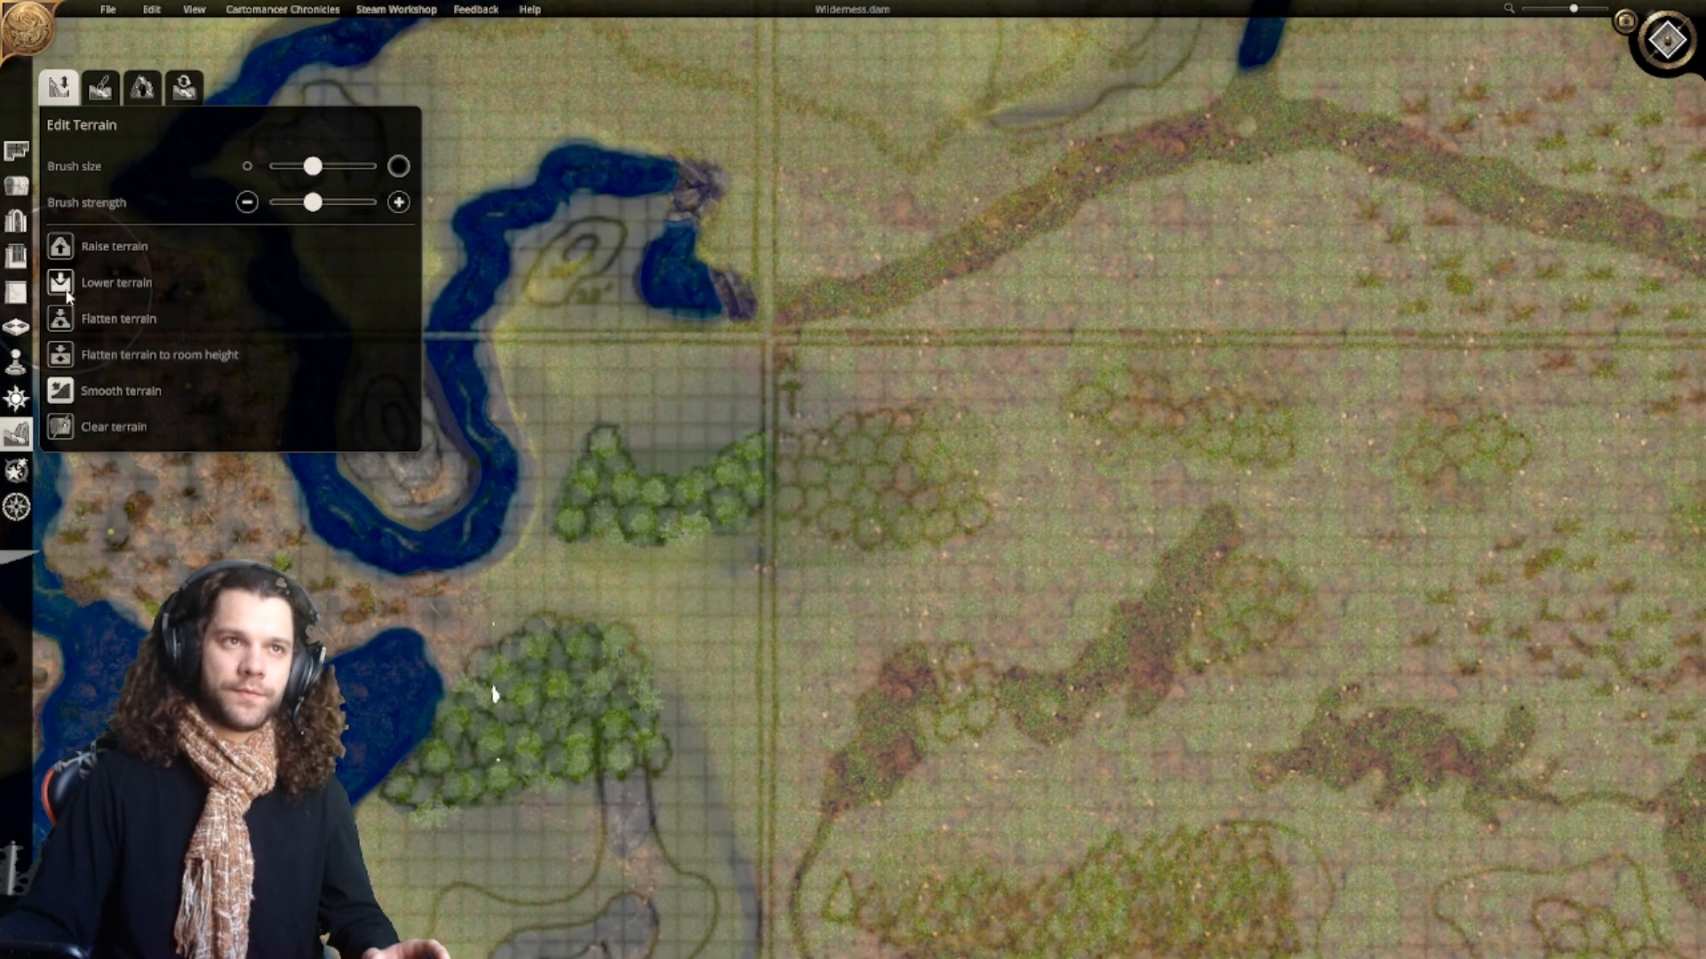
mouse_move(848, 595)
mouse_down()
mouse_move(831, 637)
mouse_move(897, 562)
mouse_move(924, 435)
mouse_move(824, 336)
mouse_up()
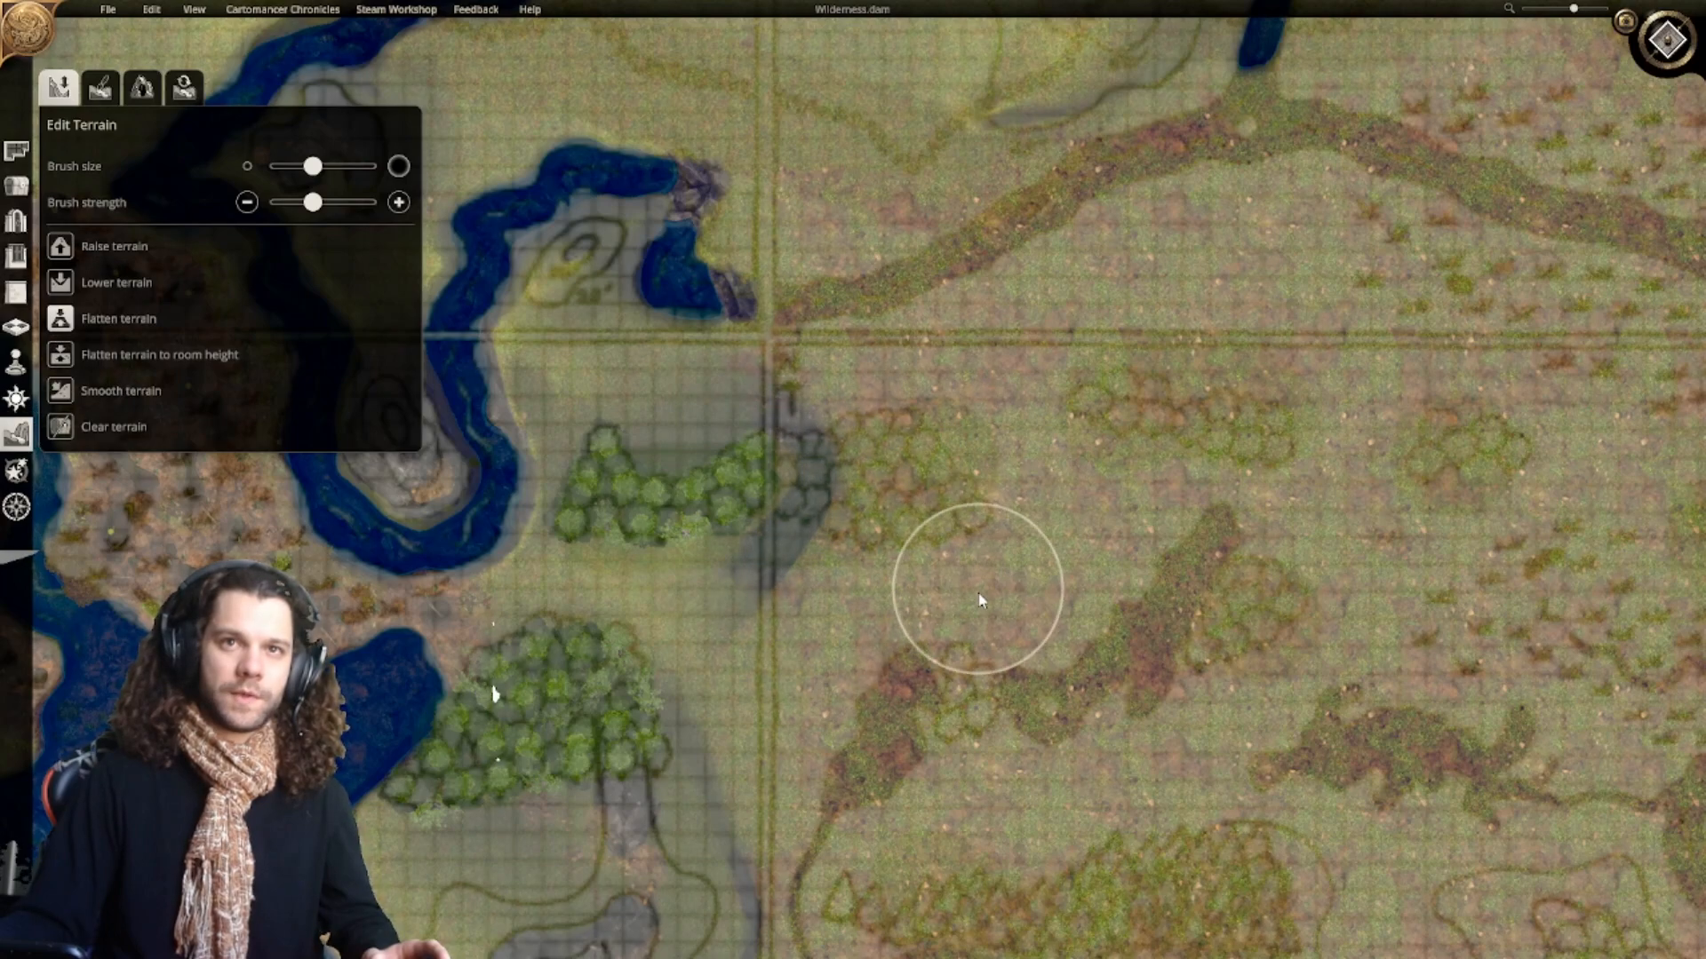
click(64, 252)
mouse_move(835, 488)
mouse_down()
mouse_move(941, 476)
mouse_move(849, 513)
mouse_move(826, 607)
mouse_move(787, 576)
mouse_move(780, 504)
mouse_move(758, 487)
mouse_move(674, 500)
mouse_move(704, 567)
mouse_move(661, 508)
mouse_move(945, 487)
mouse_move(939, 471)
mouse_move(742, 494)
mouse_move(731, 461)
mouse_up()
click(62, 391)
Step: Examine the reshaped terrain along the western border in the 3D view and return to the top-down view
click(1666, 40)
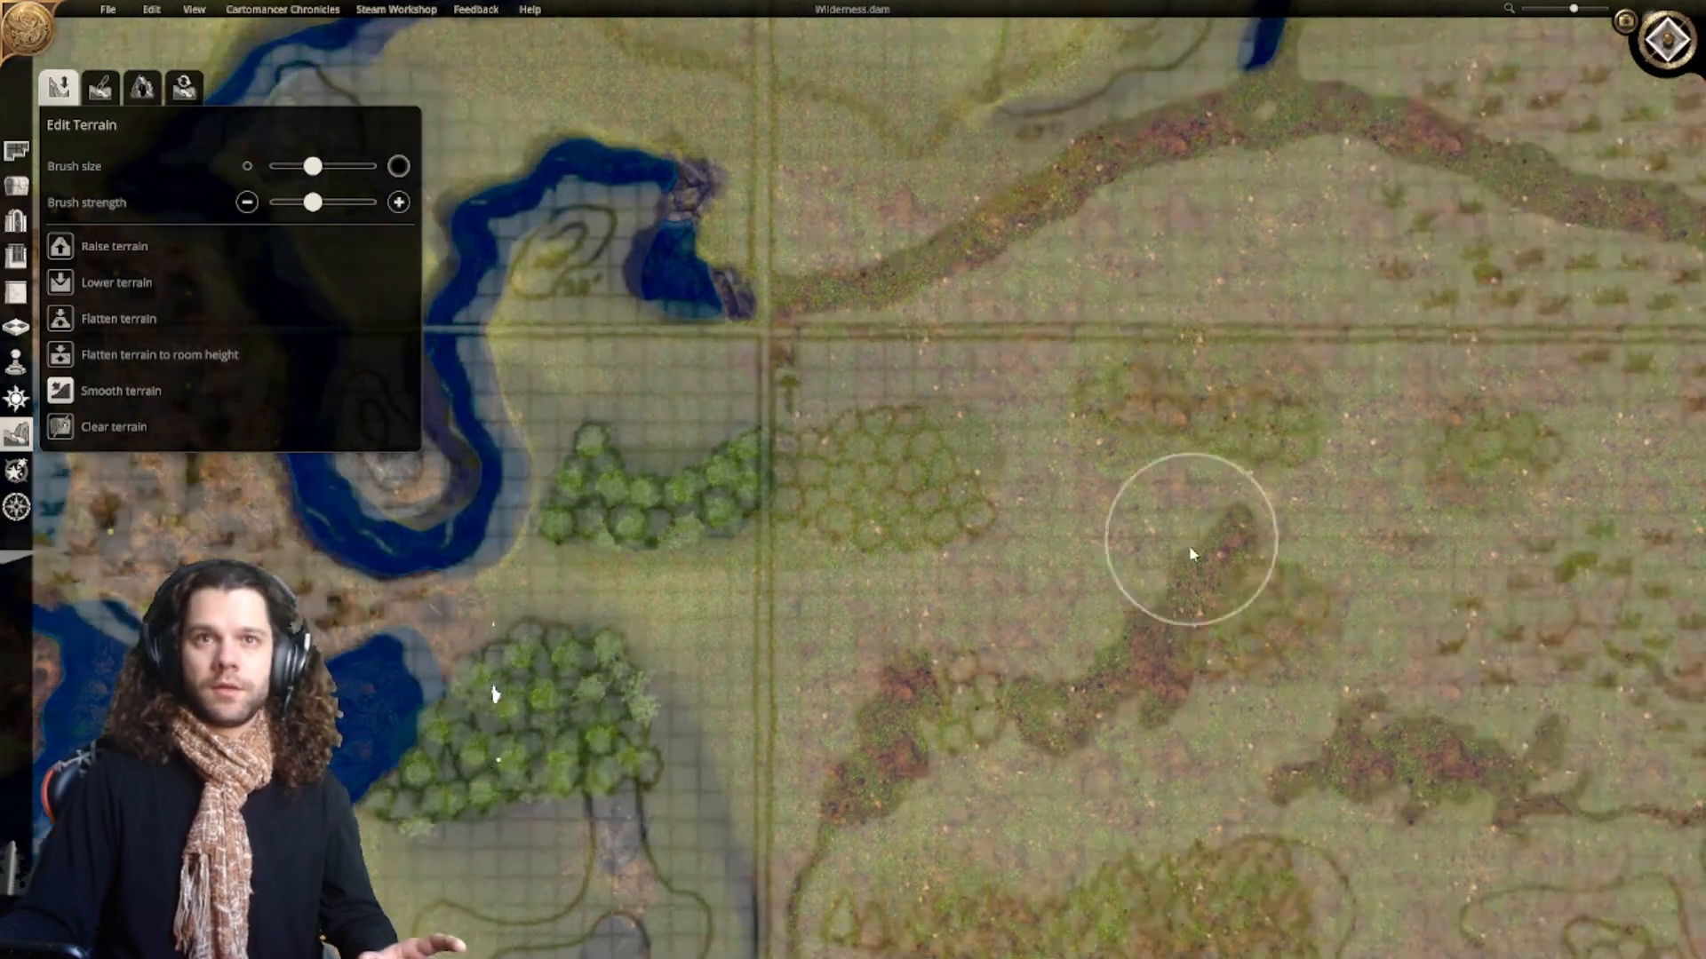
scroll(1190, 547, up, 5)
scroll(889, 302, down, 5)
scroll(888, 498, up, 6)
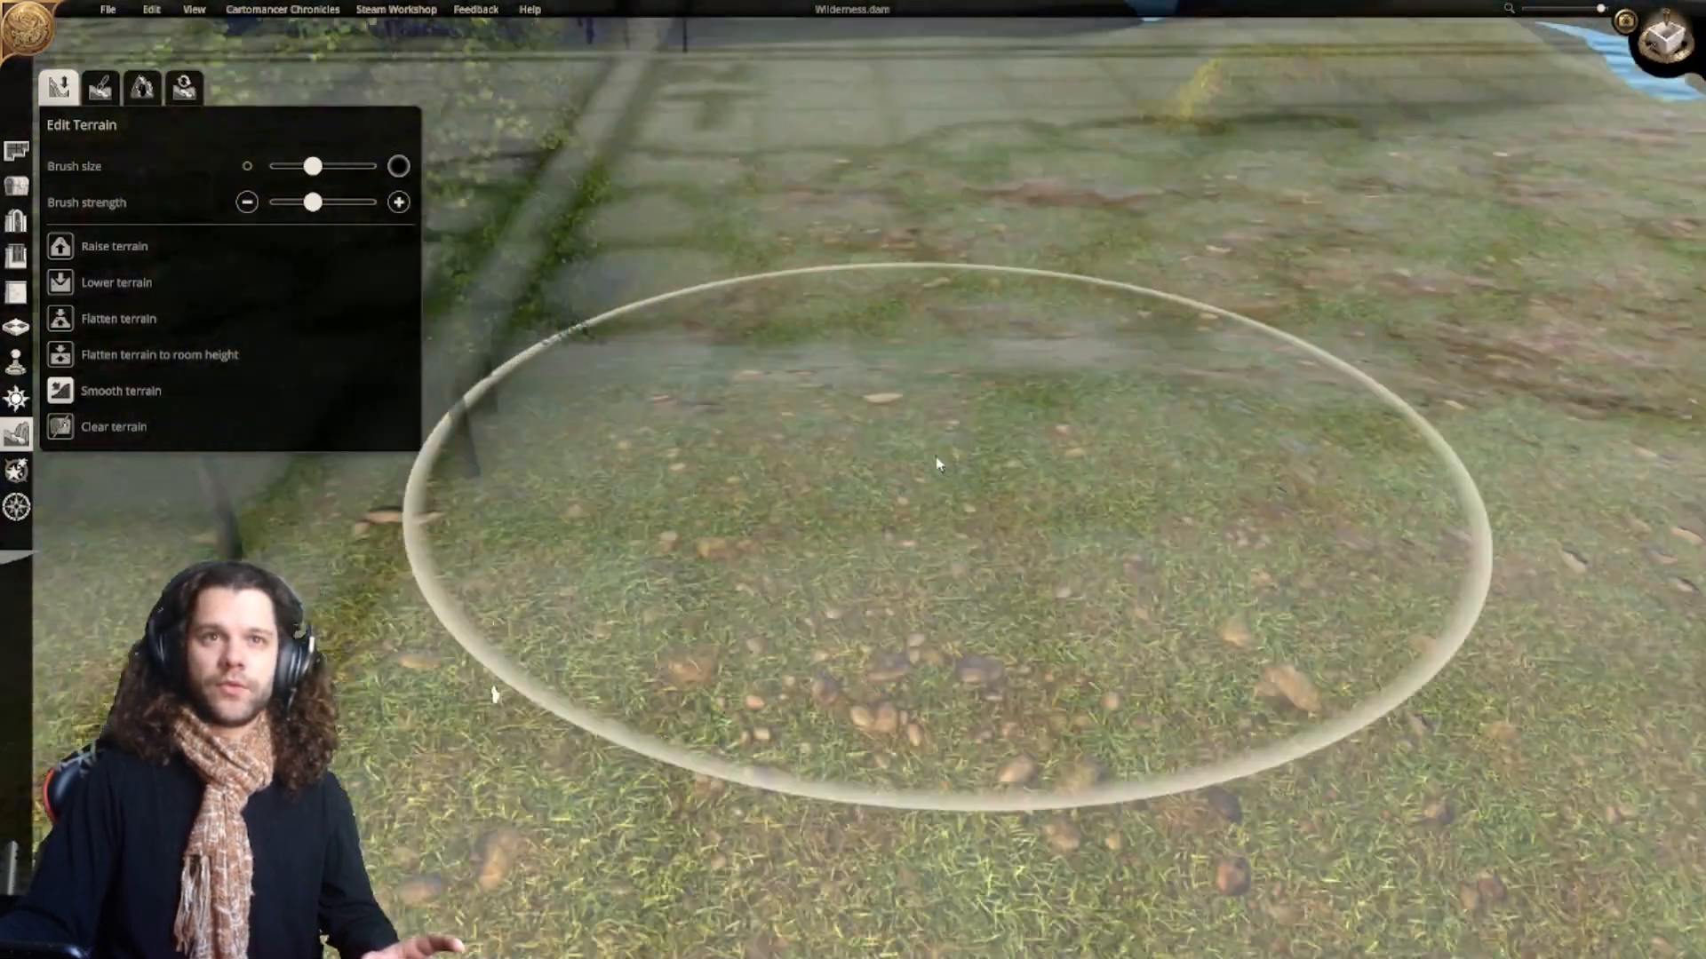
scroll(937, 463, down, 6)
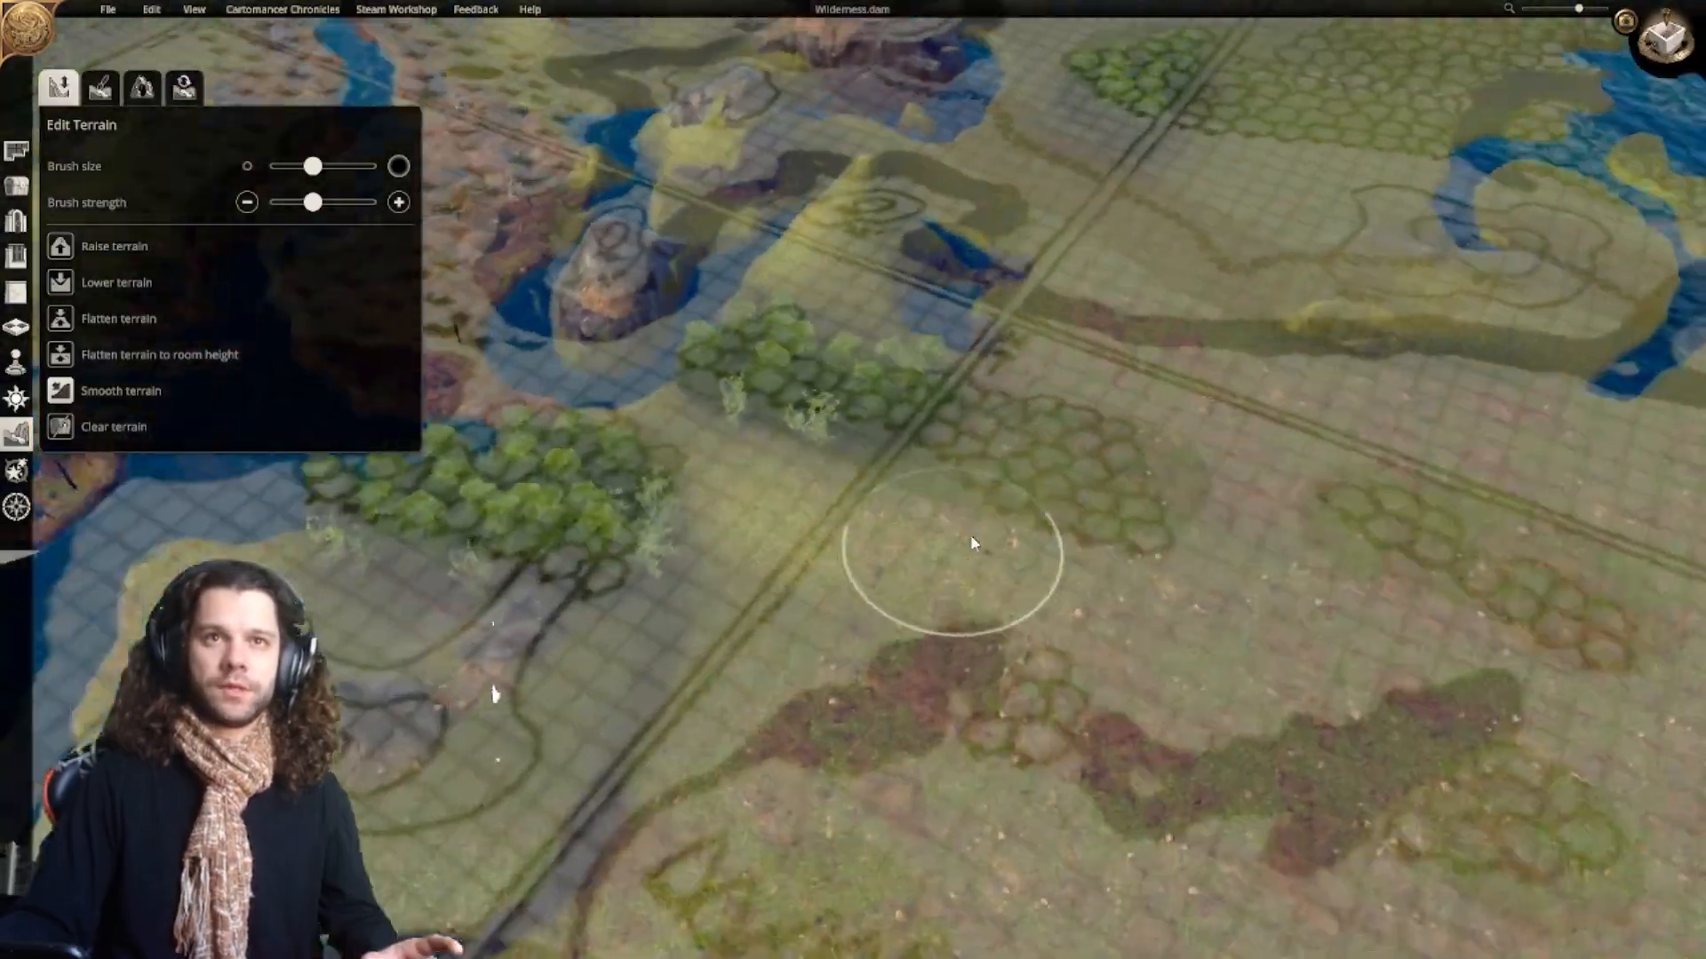
mouse_move(972, 538)
middle_down()
mouse_move(1124, 426)
mouse_move(1003, 525)
mouse_move(679, 504)
mouse_move(563, 444)
mouse_move(631, 494)
mouse_move(1099, 576)
mouse_move(1091, 433)
mouse_move(811, 370)
mouse_move(1086, 463)
middle_up()
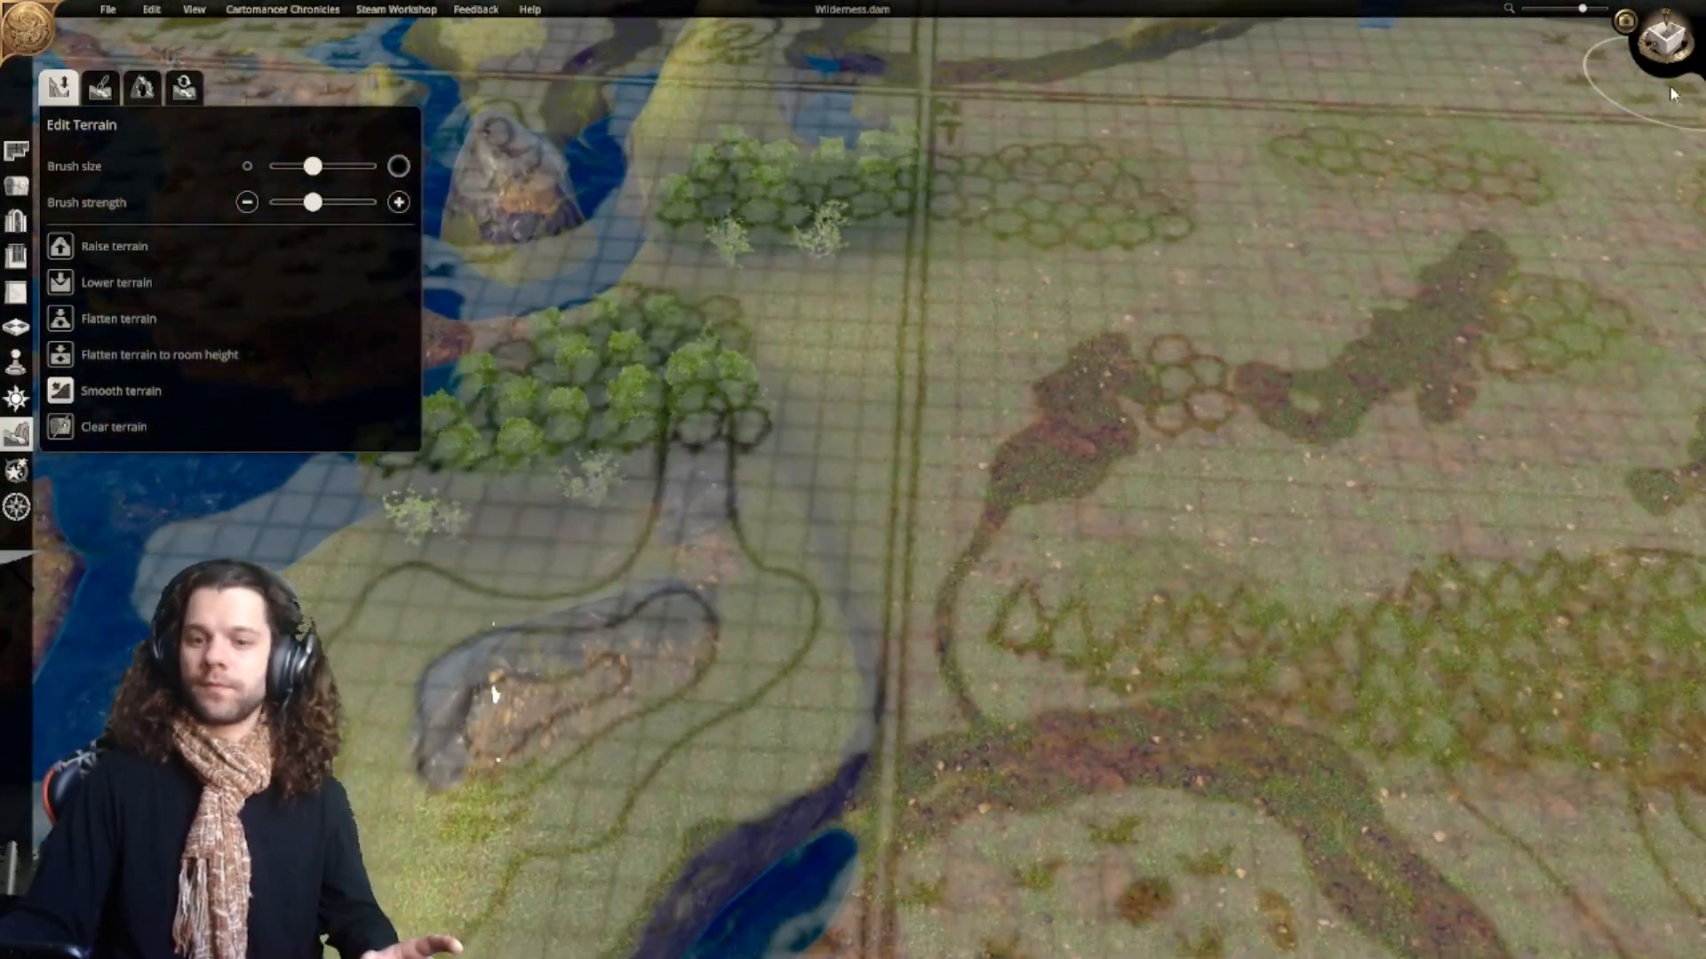
click(1666, 40)
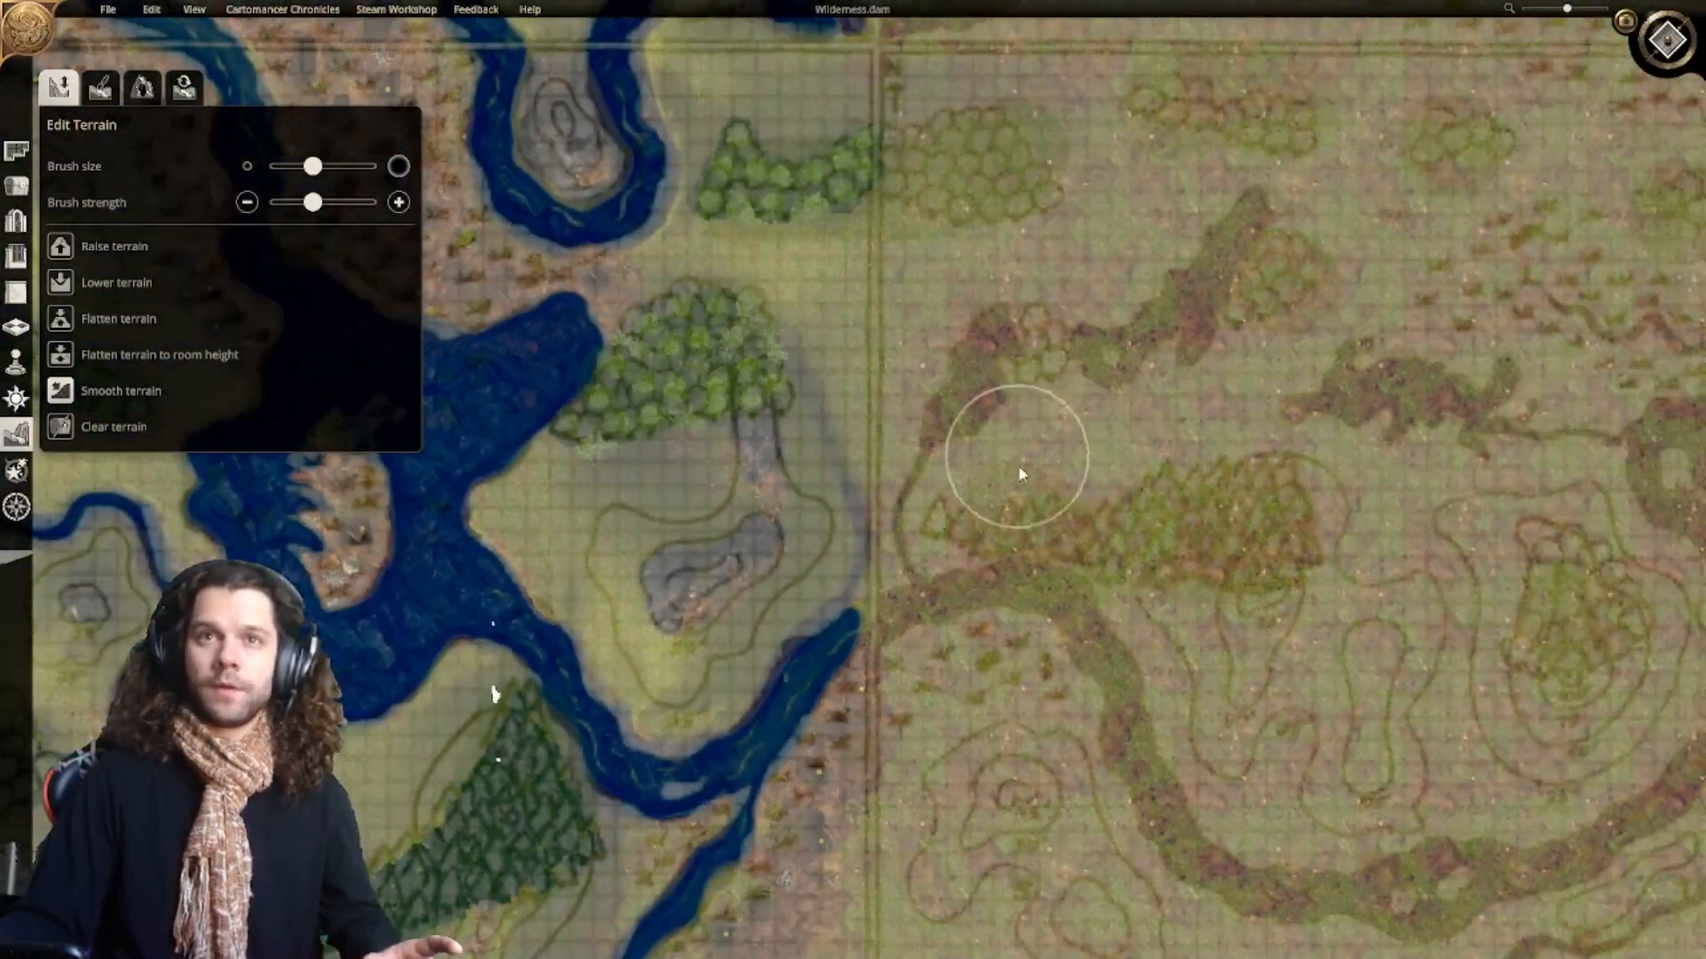
Step: Try flattening and smoothing the terrain along the western border and over the river's end, and undo these strokes
scroll(960, 456, up, 5)
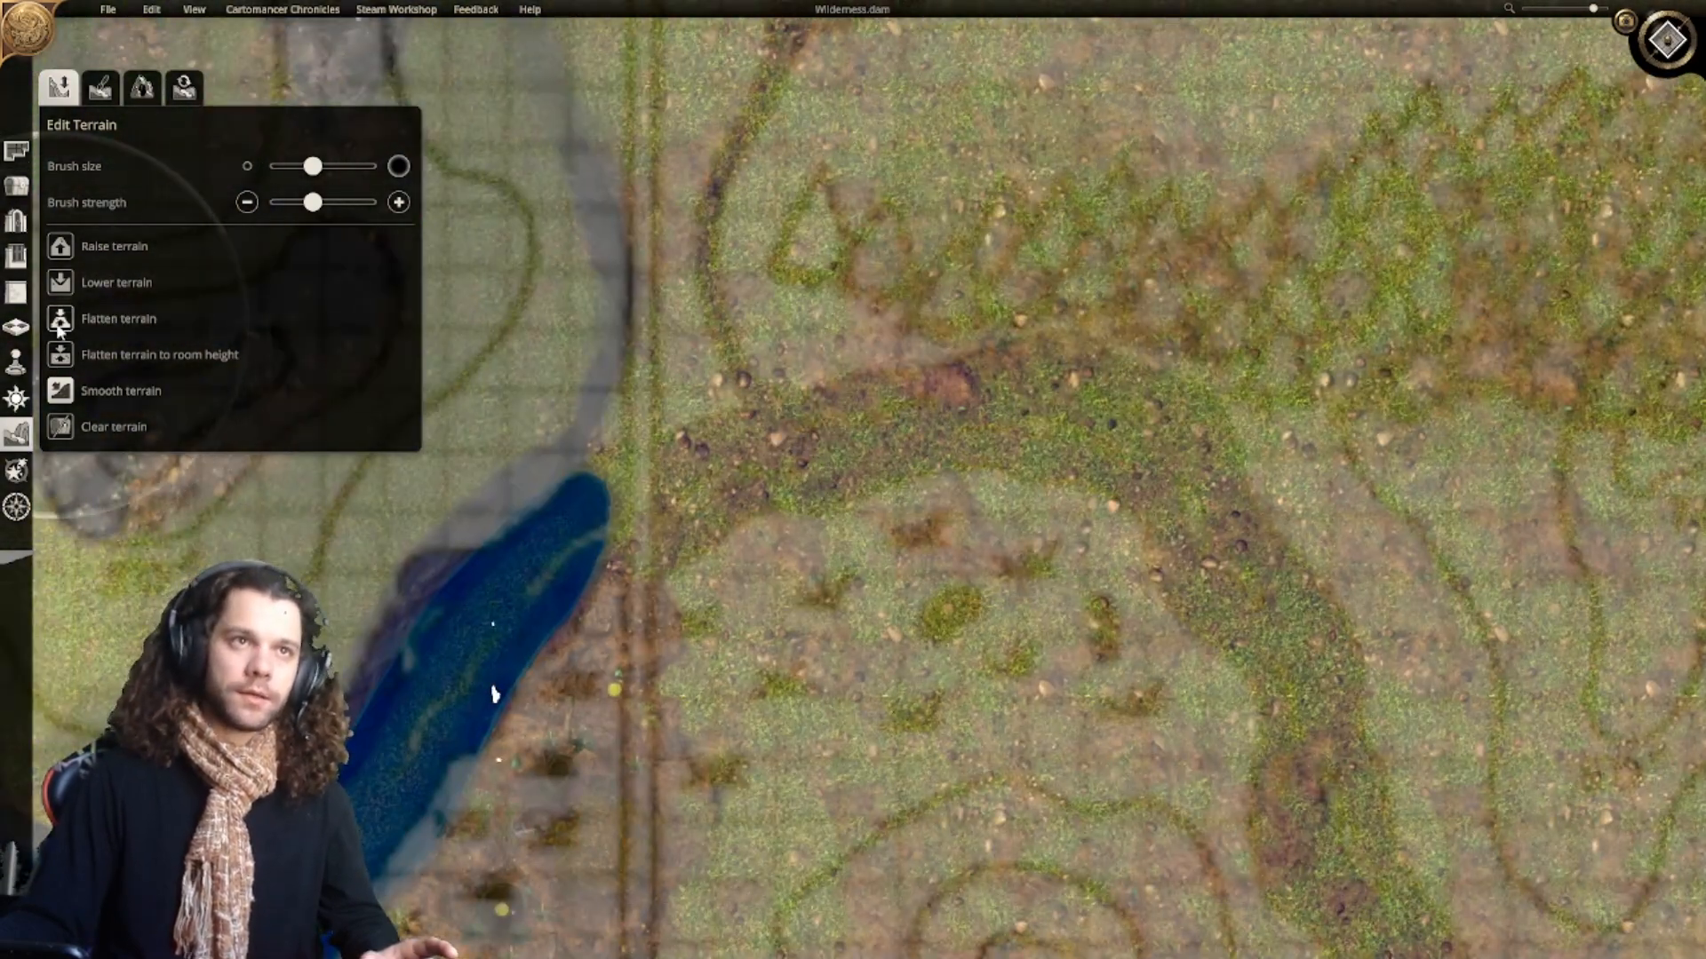
scroll(639, 457, down, 3)
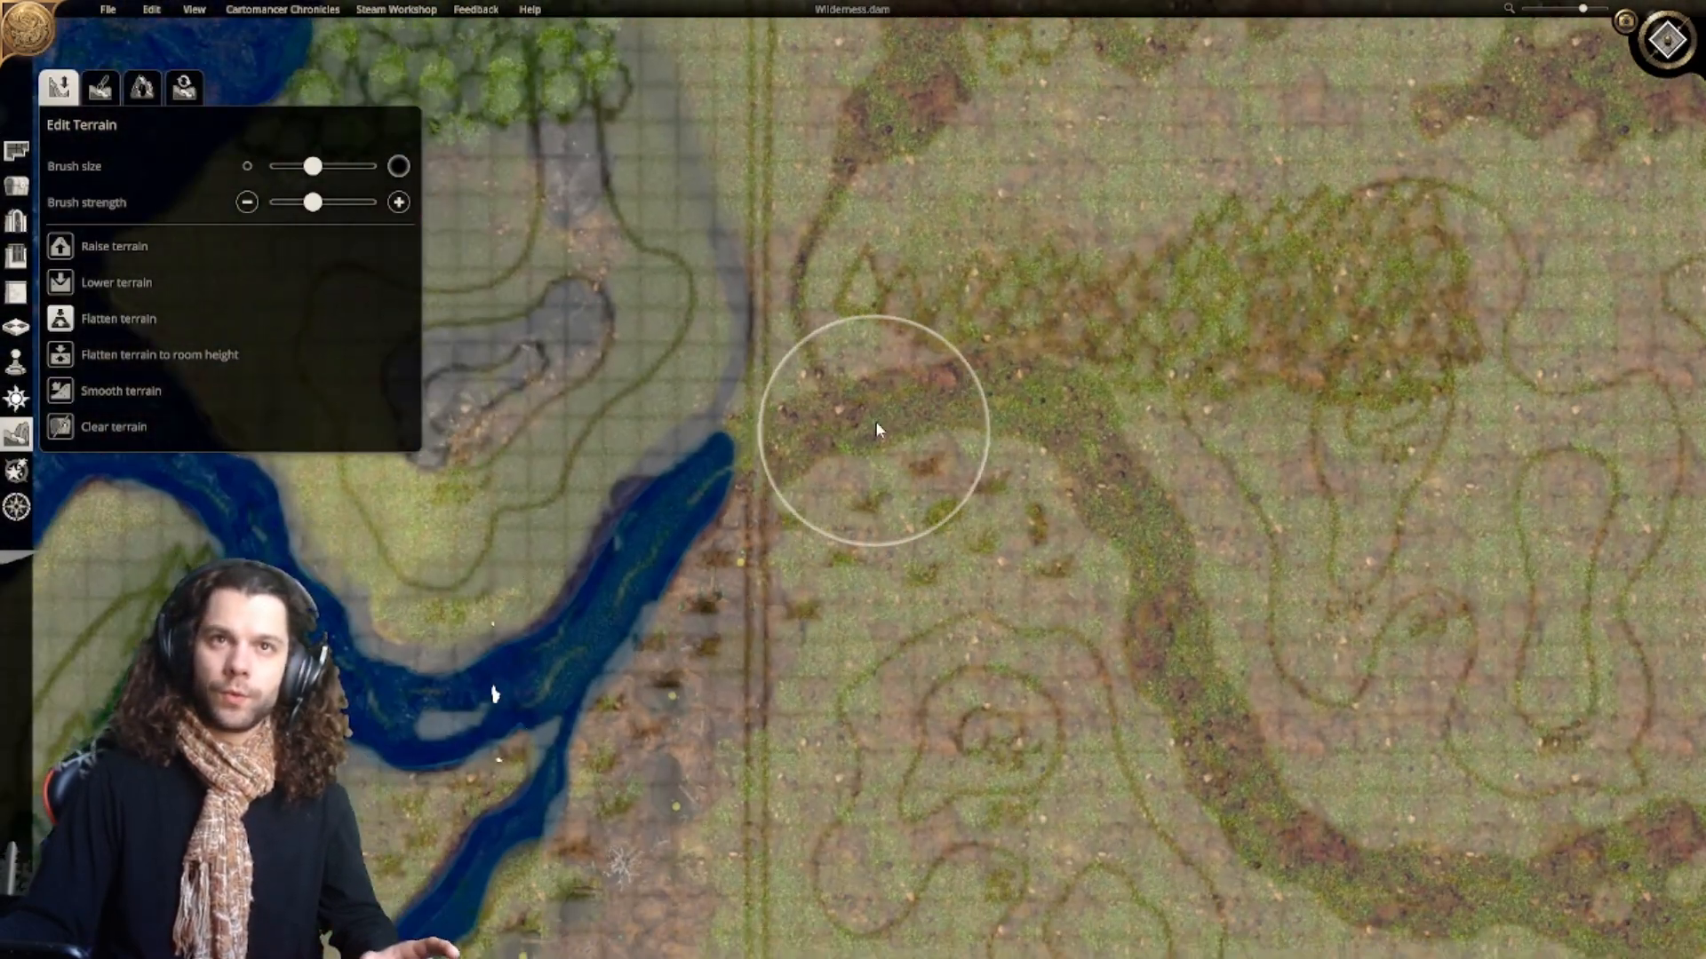
mouse_move(879, 341)
middle_down()
mouse_move(926, 475)
mouse_move(853, 353)
middle_up()
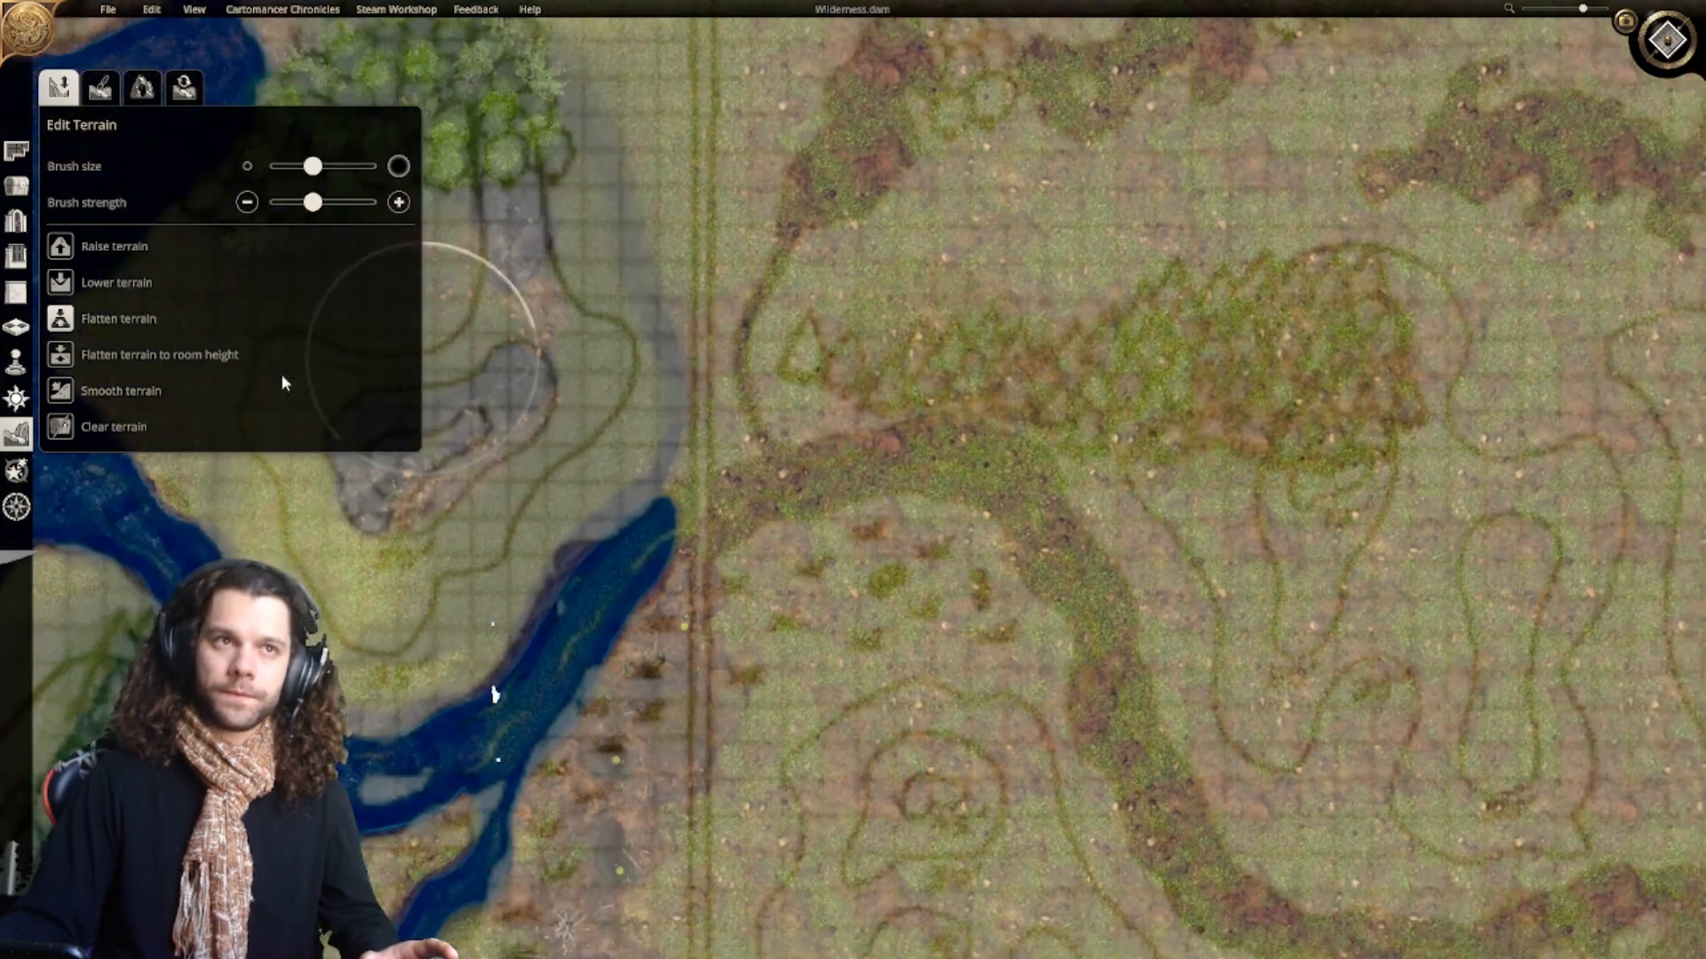
click(64, 398)
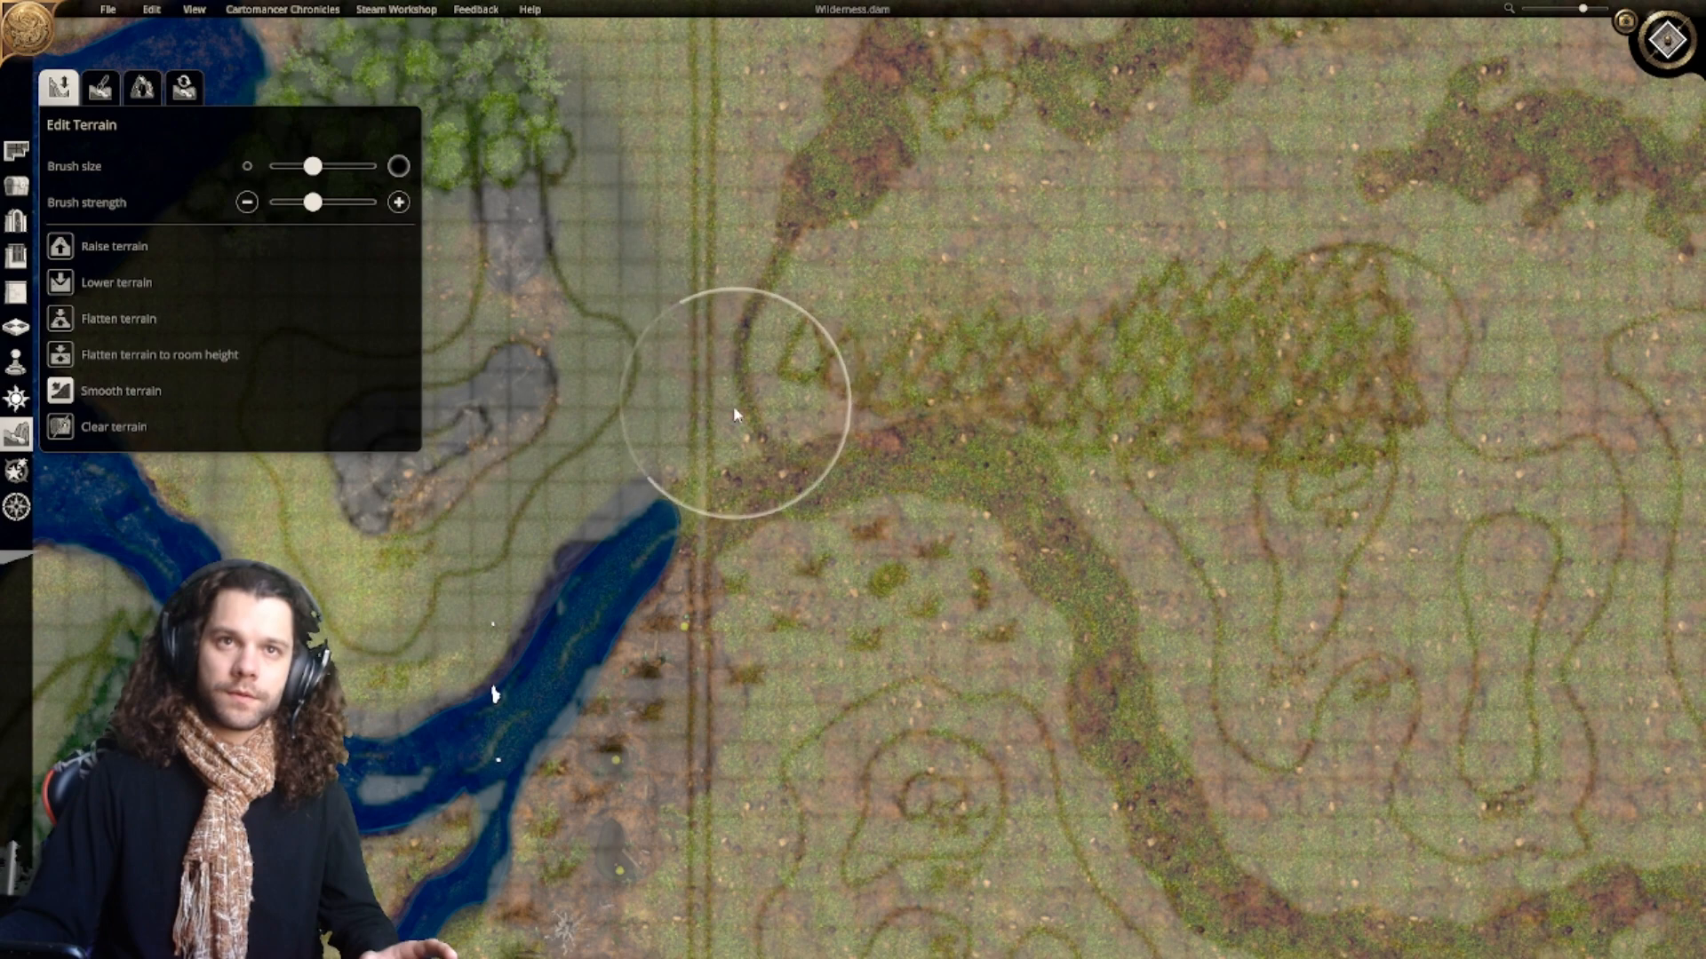
middle_drag(718, 453, 796, 373)
middle_drag(800, 460, 926, 331)
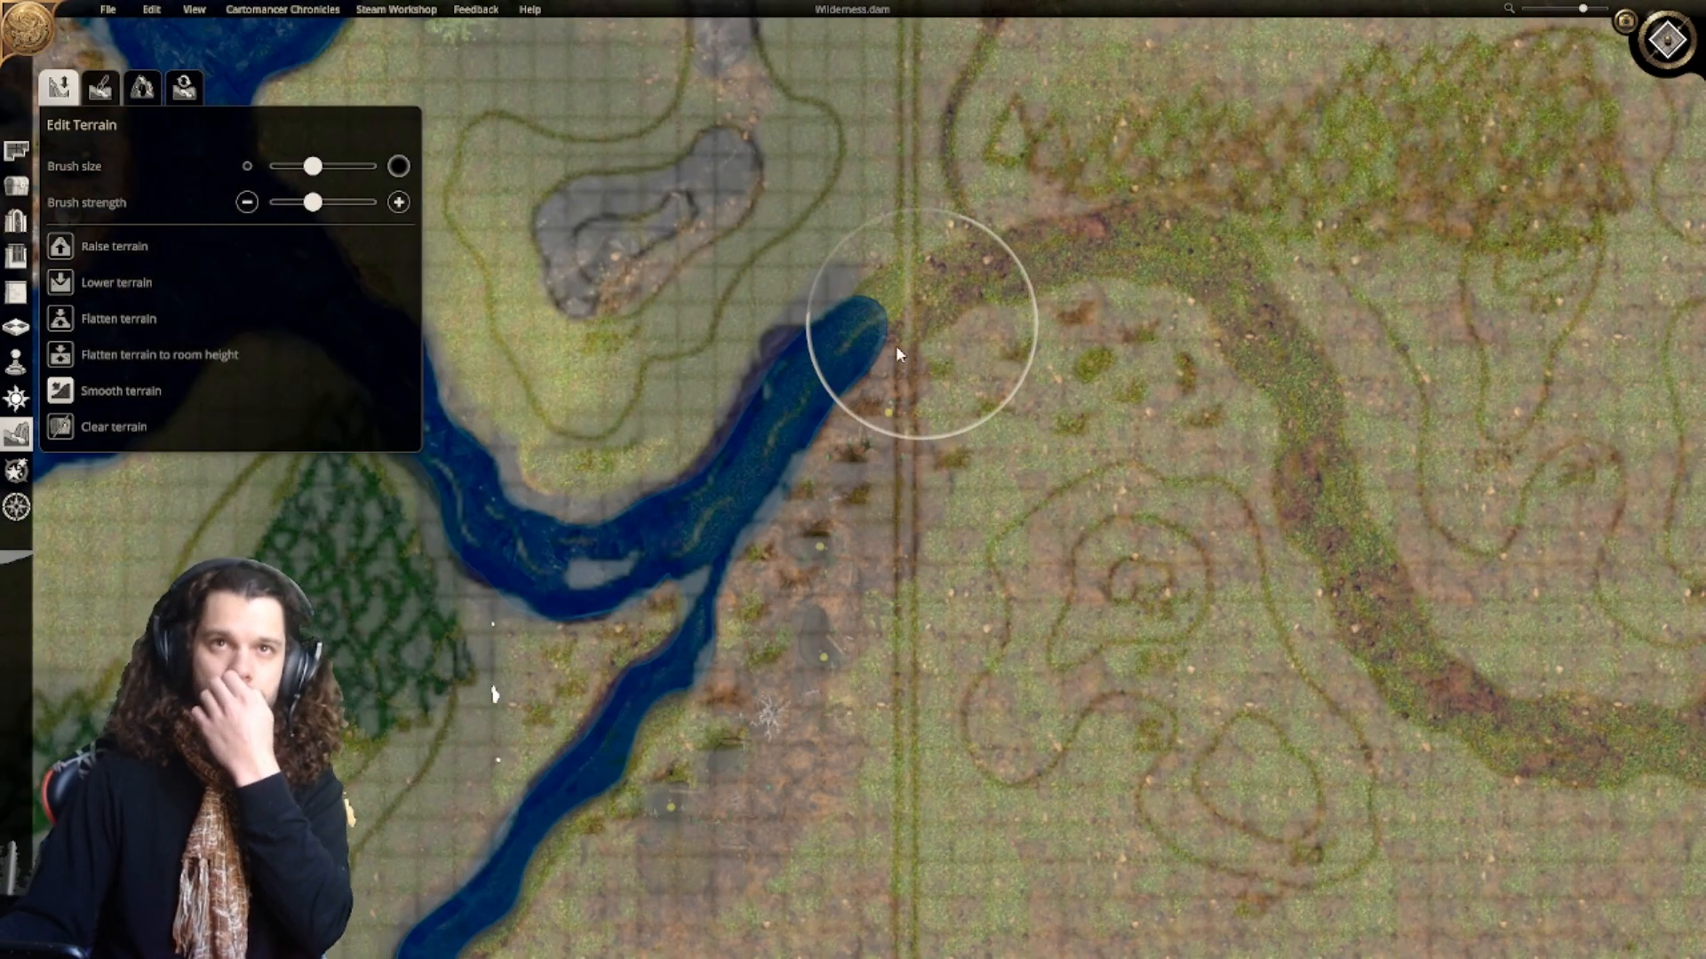
drag(896, 344, 764, 524)
scroll(994, 642, down, 2)
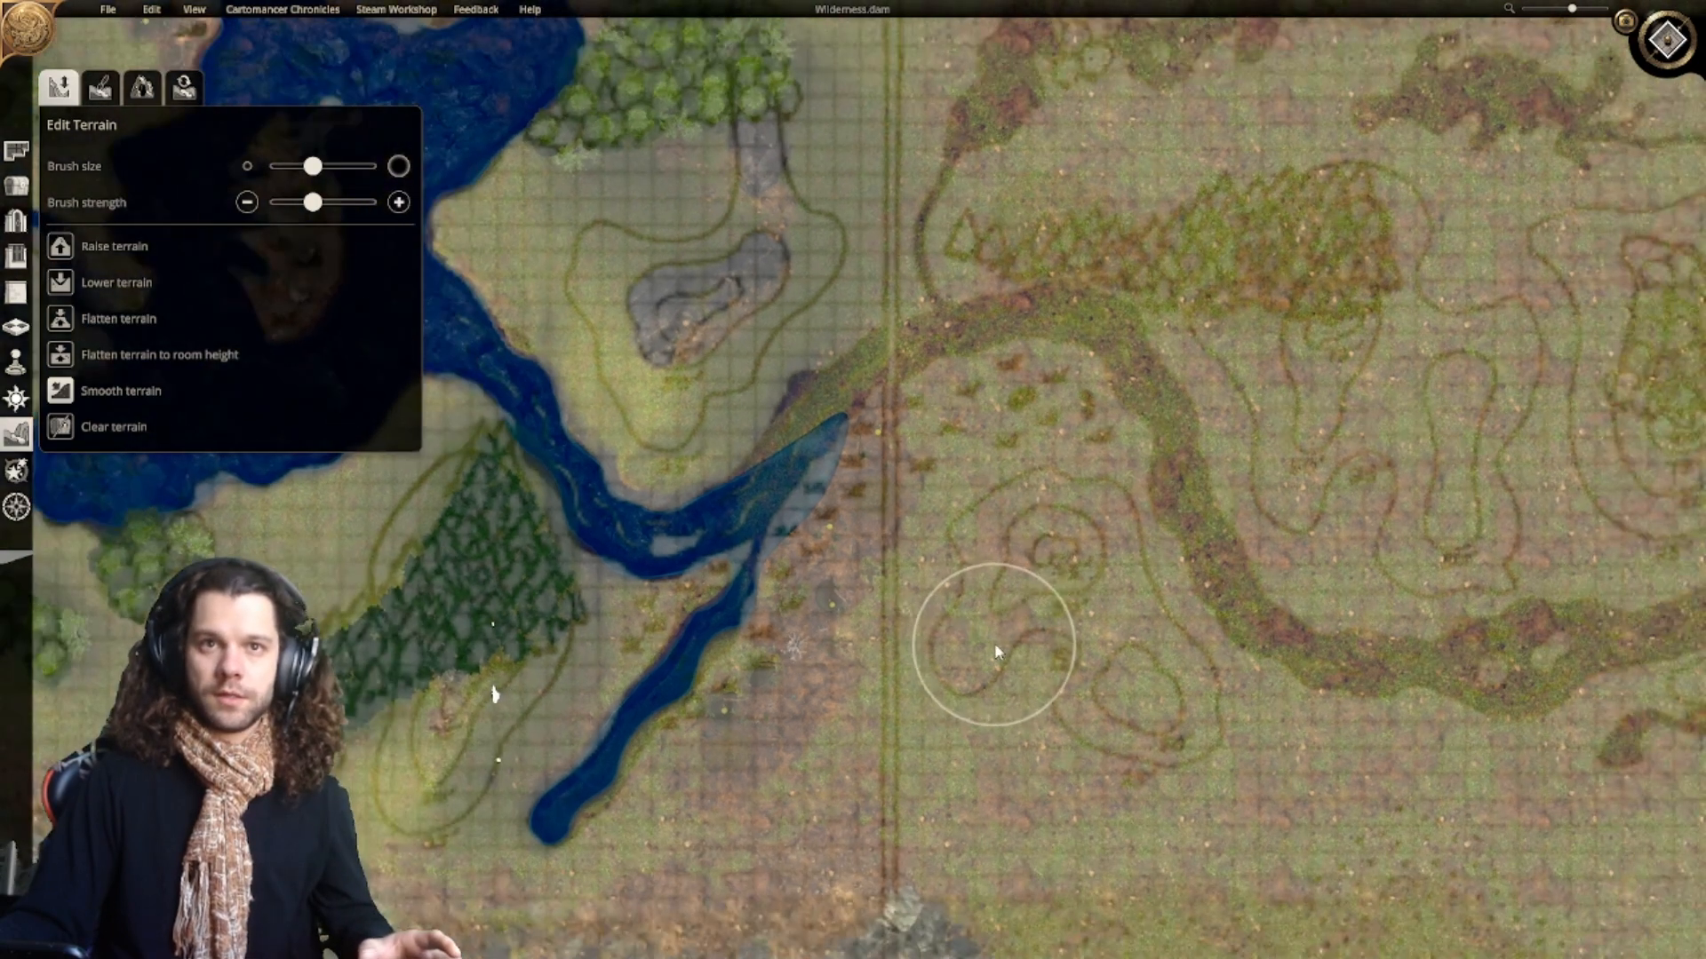
scroll(914, 527, up, 3)
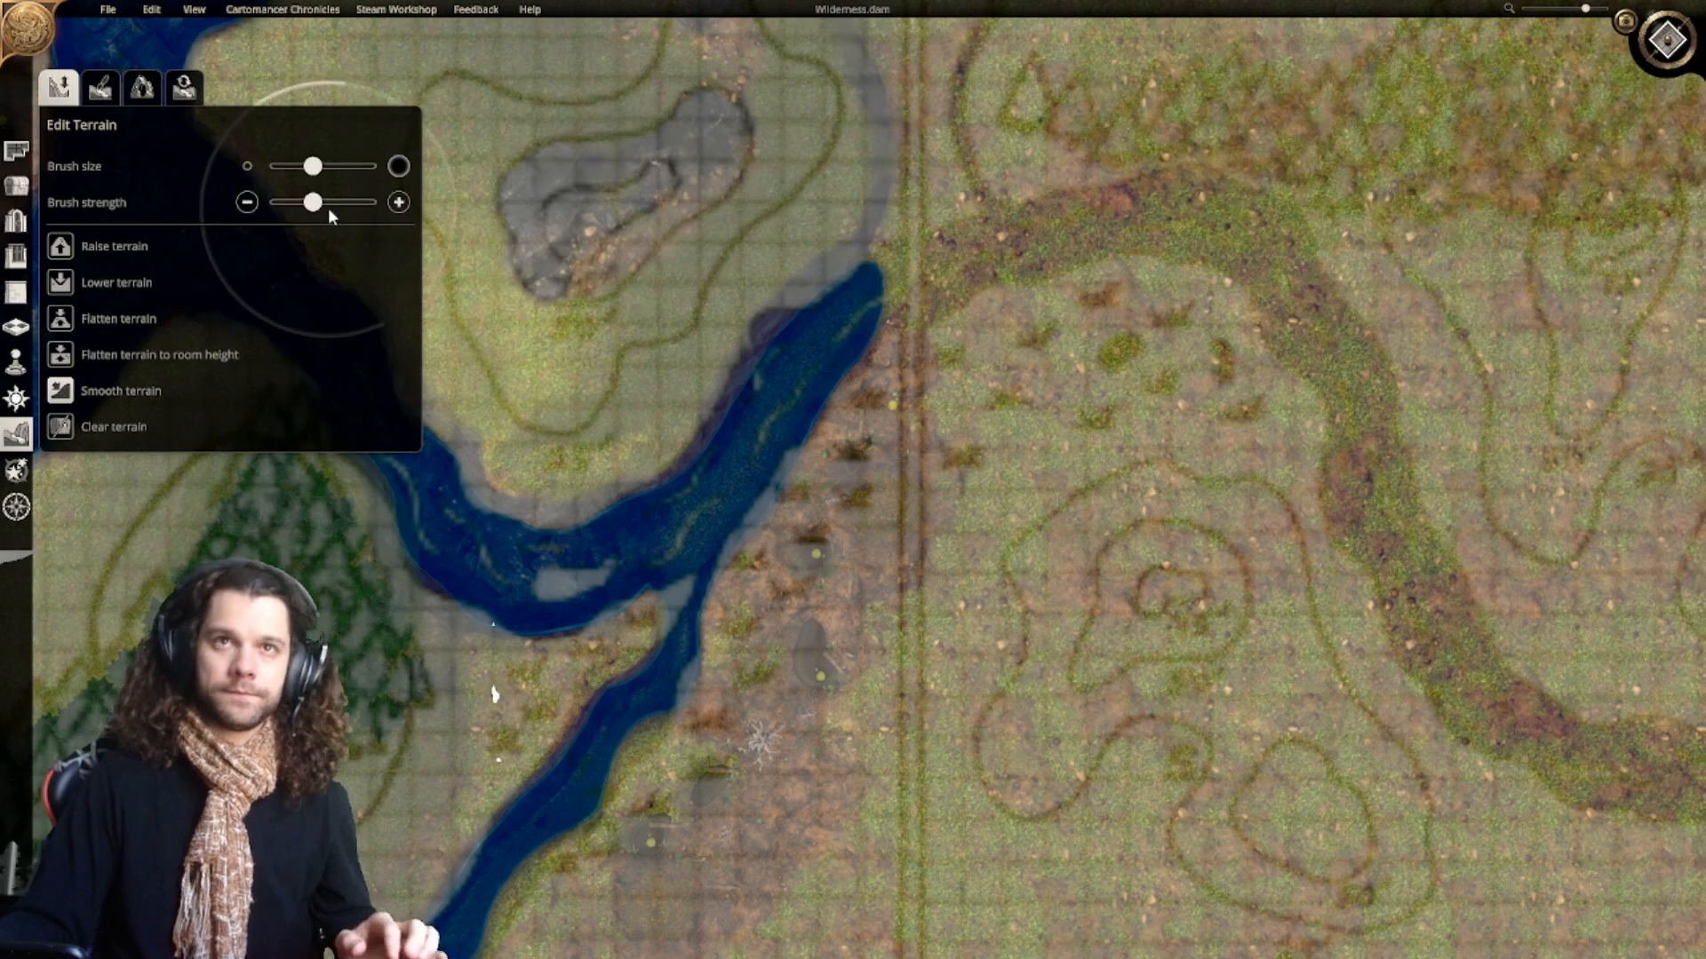
Step: Reduce the brush size to near its minimum and smooth the terrain over the river's end at the western border
right_drag(789, 272, 777, 461)
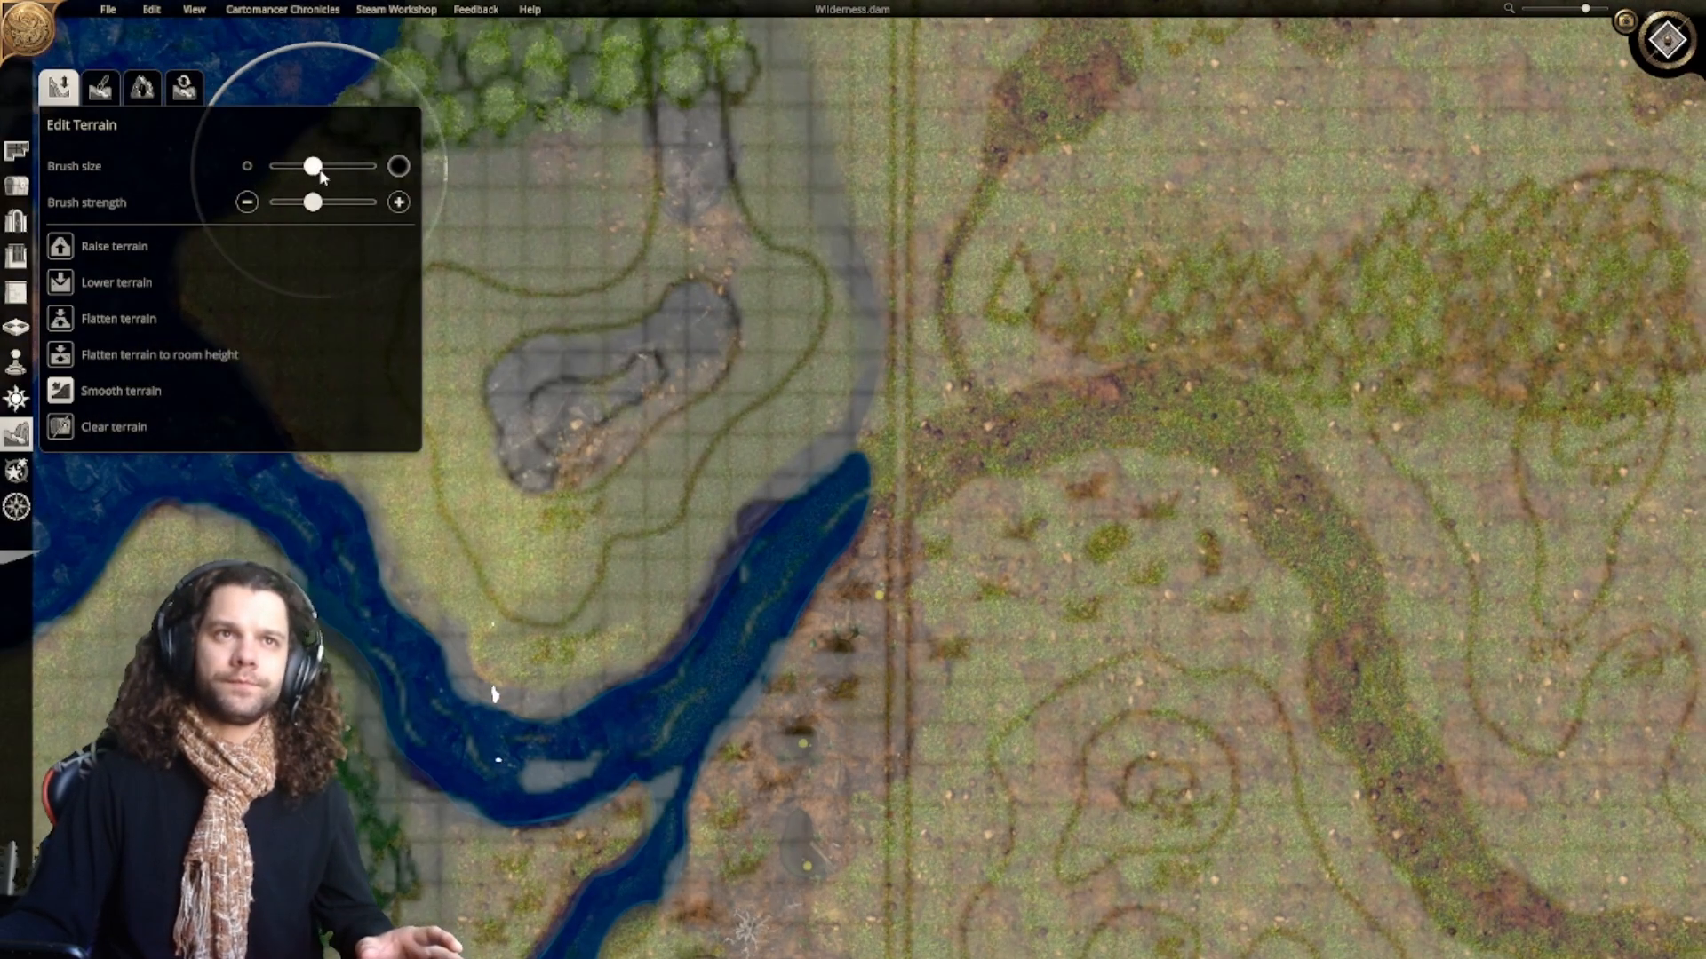
drag(313, 167, 272, 167)
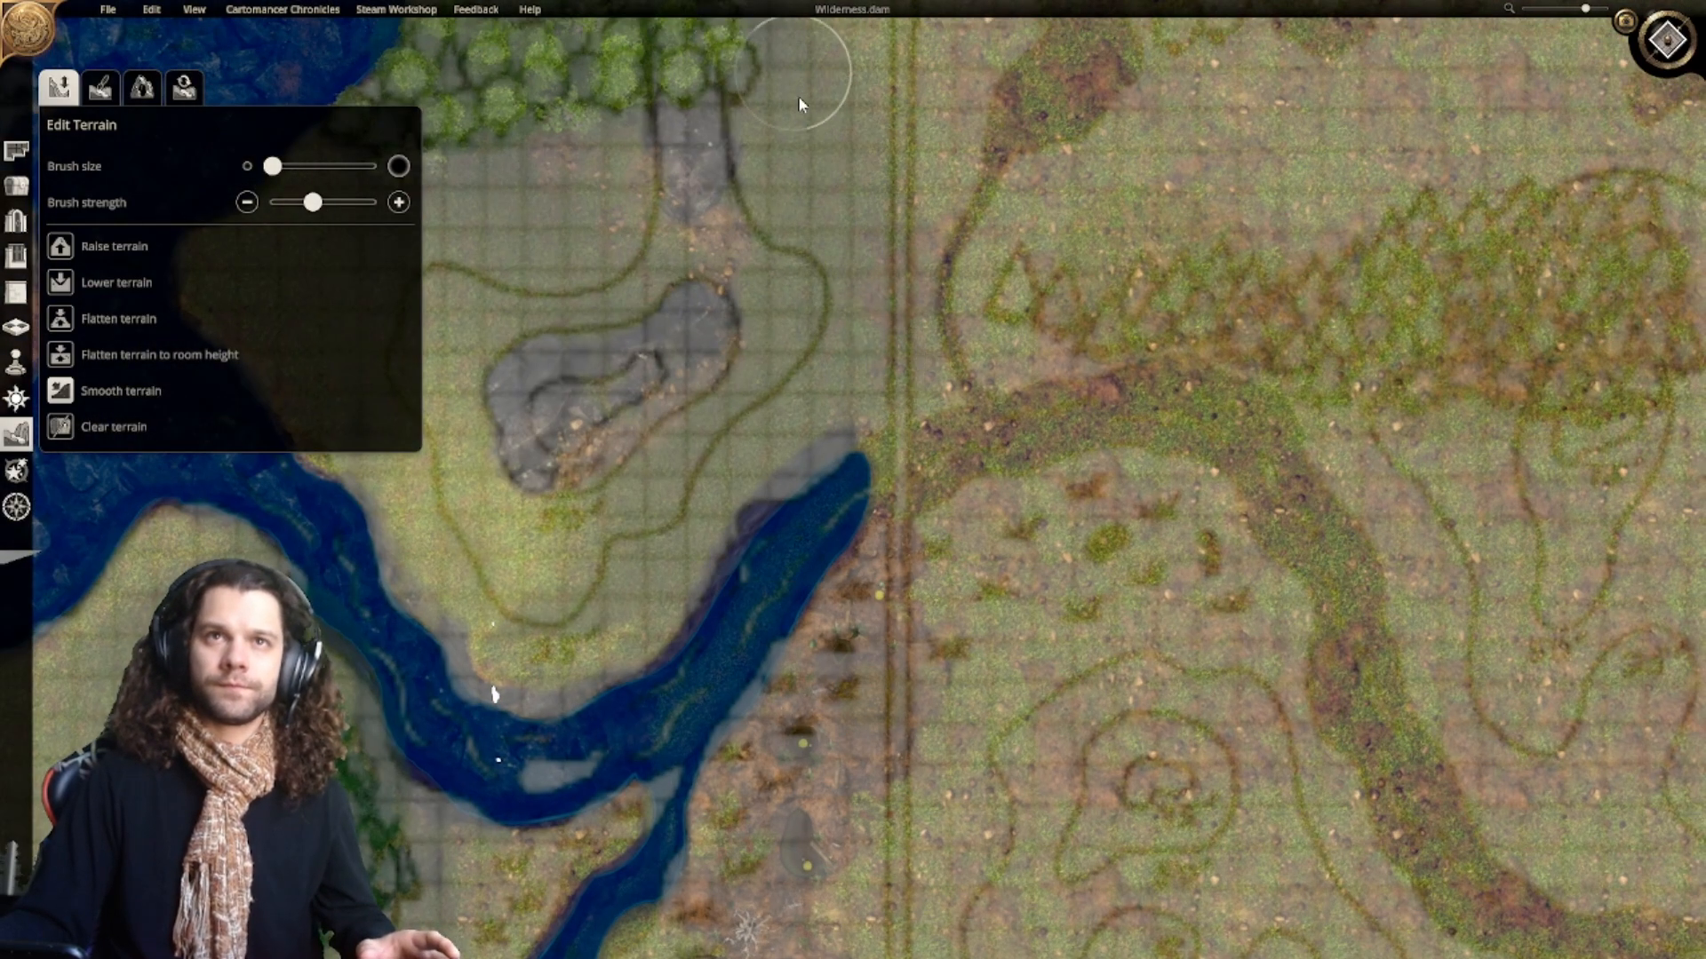
mouse_move(798, 96)
right_down()
mouse_move(844, 468)
mouse_move(876, 213)
right_up()
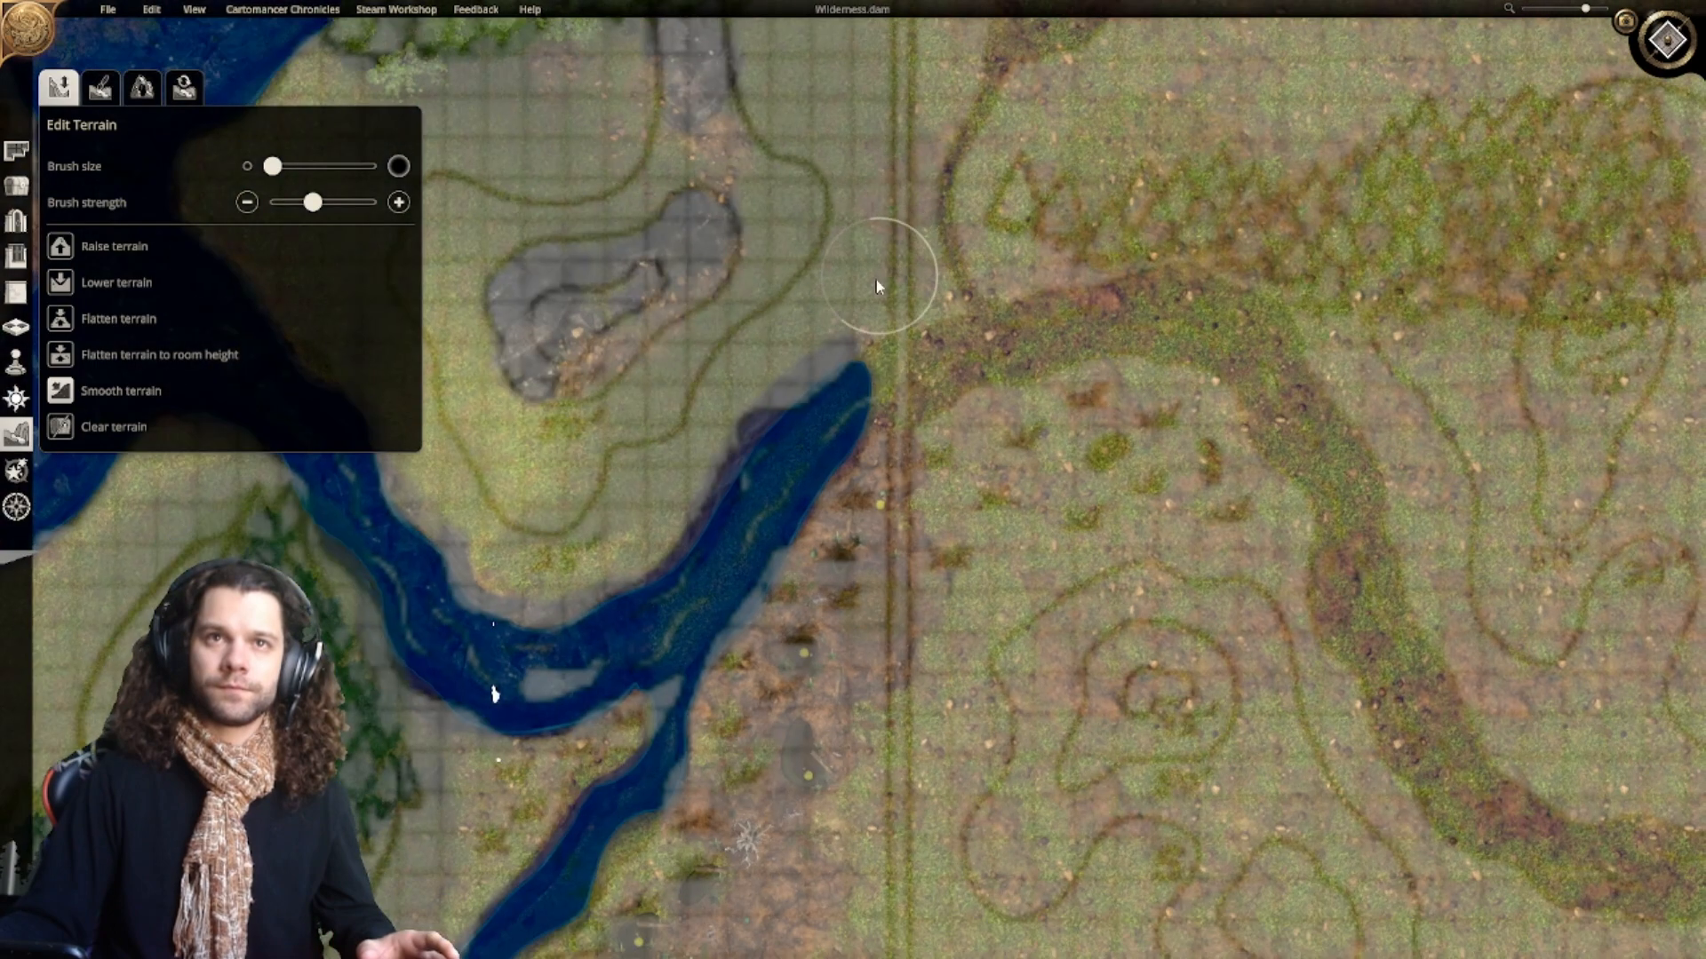
drag(875, 300, 769, 415)
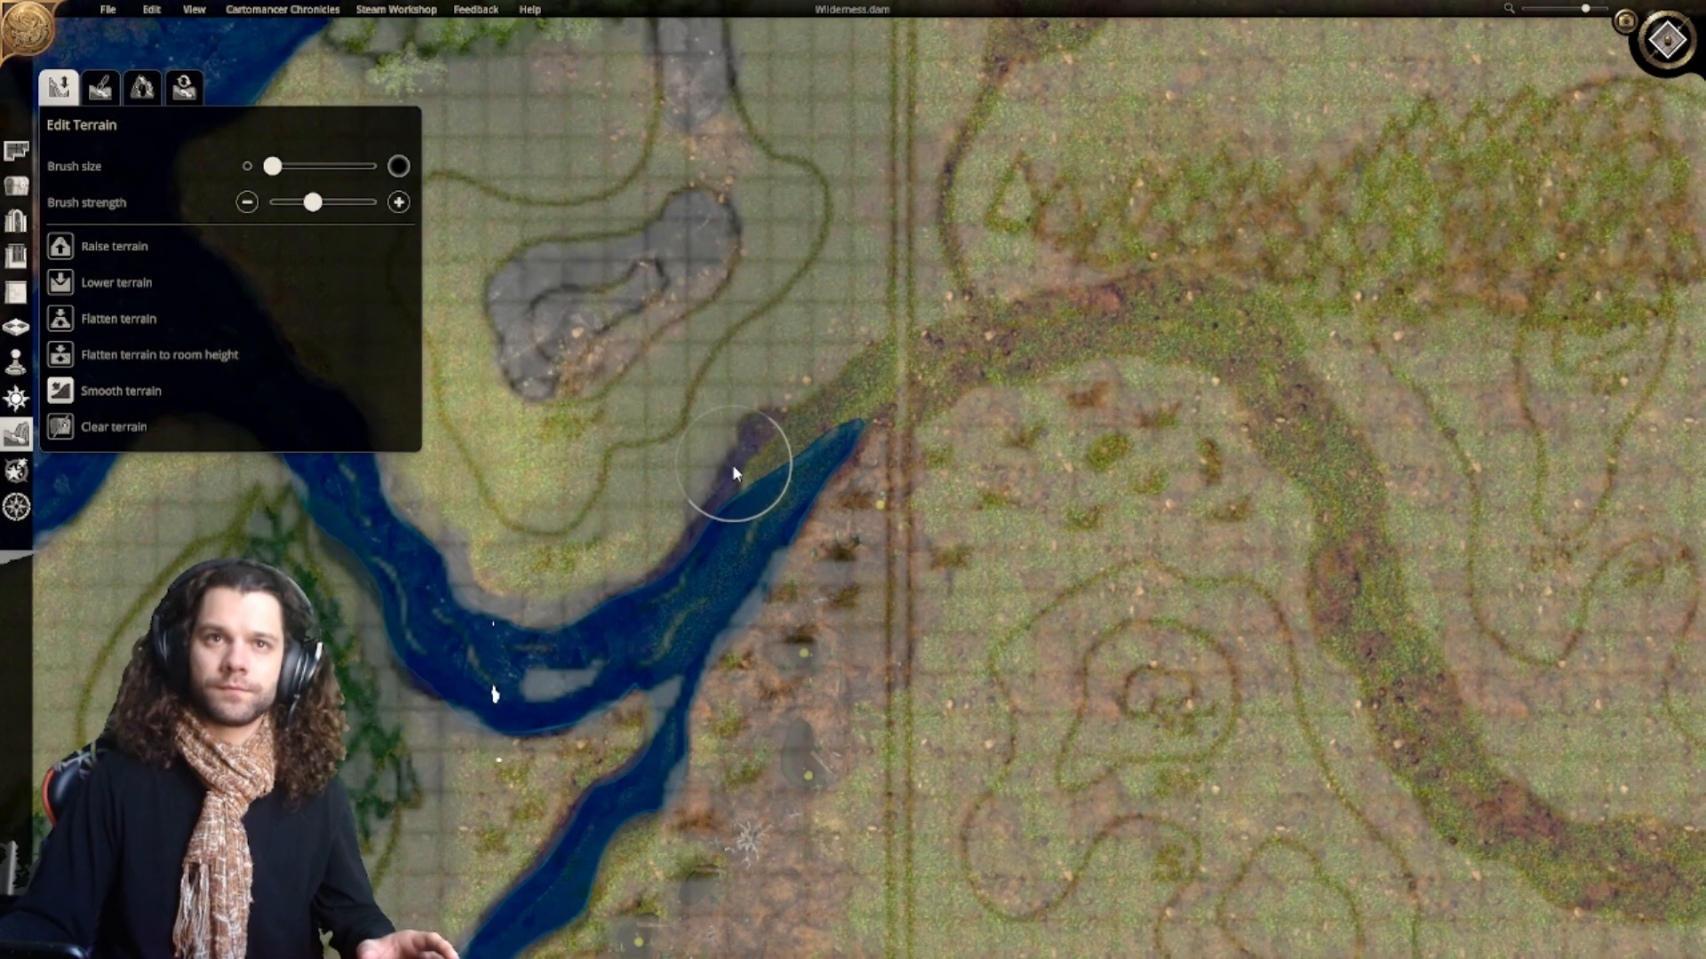
drag(673, 541, 576, 628)
Step: Examine the twin-hill contours between the western border and the river bend
scroll(745, 511, down, 2)
right_drag(744, 512, 526, 359)
scroll(837, 442, down, 2)
mouse_move(836, 442)
right_down()
mouse_move(802, 394)
mouse_move(717, 423)
right_up()
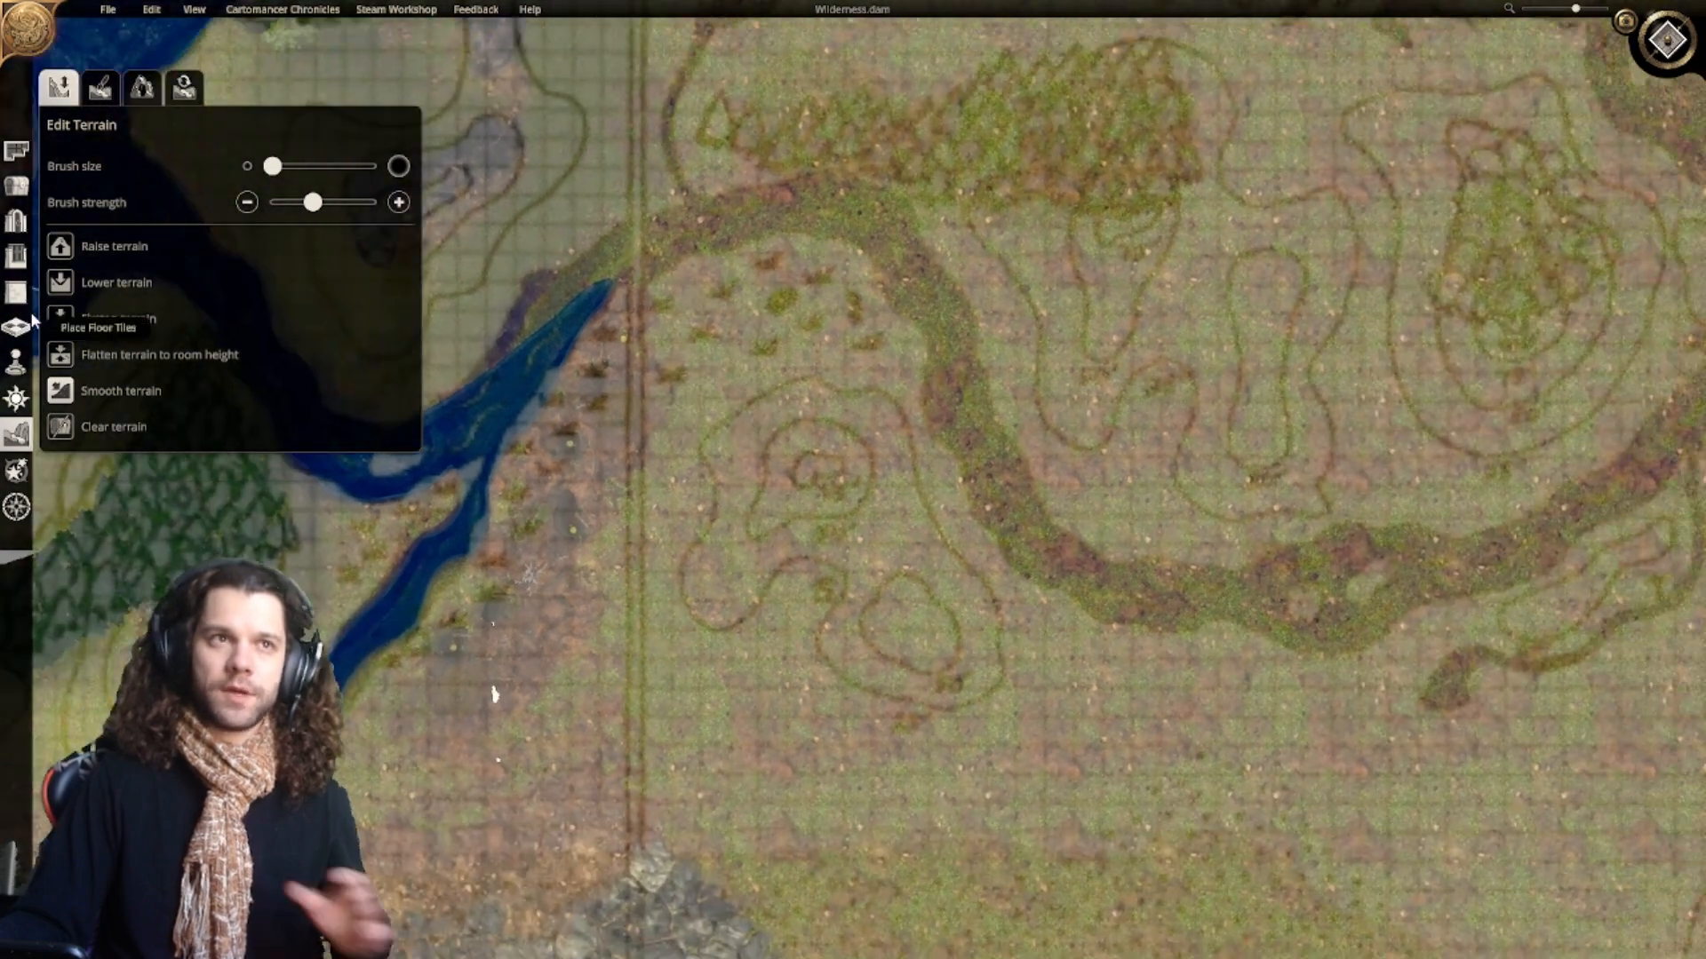
mouse_move(773, 482)
right_down()
mouse_move(778, 451)
mouse_move(632, 480)
mouse_move(906, 484)
right_up()
scroll(716, 673, up, 3)
right_drag(867, 613, 895, 419)
right_drag(773, 601, 862, 692)
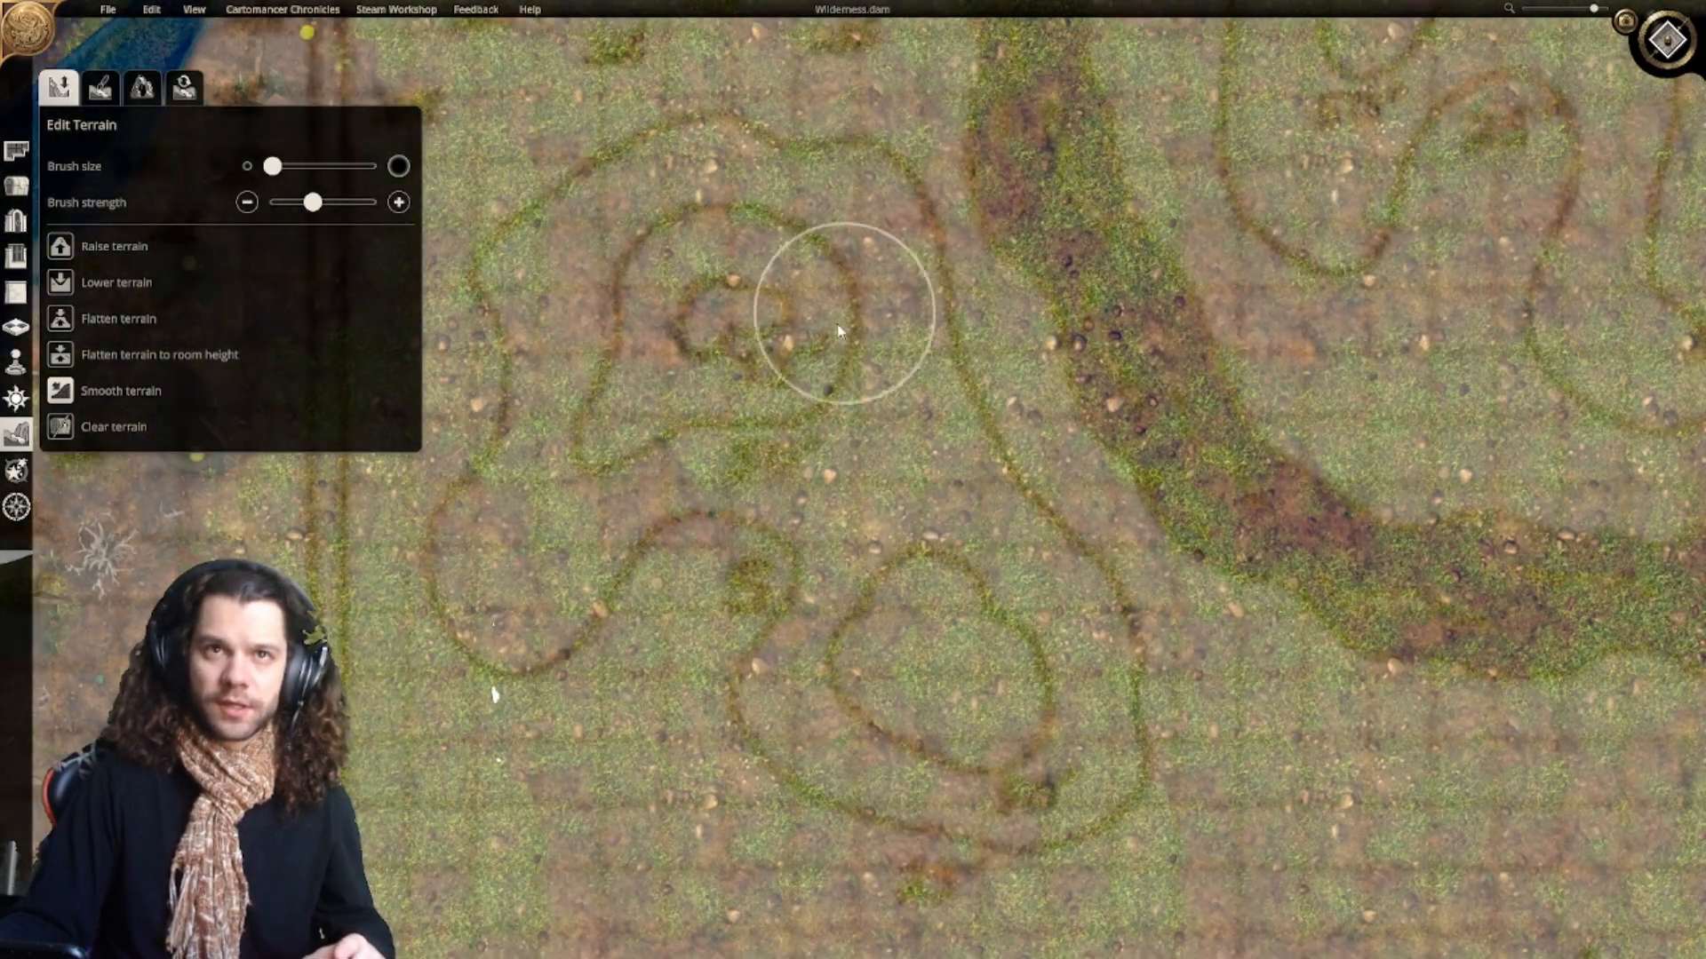
scroll(763, 533, down, 5)
scroll(865, 636, up, 1)
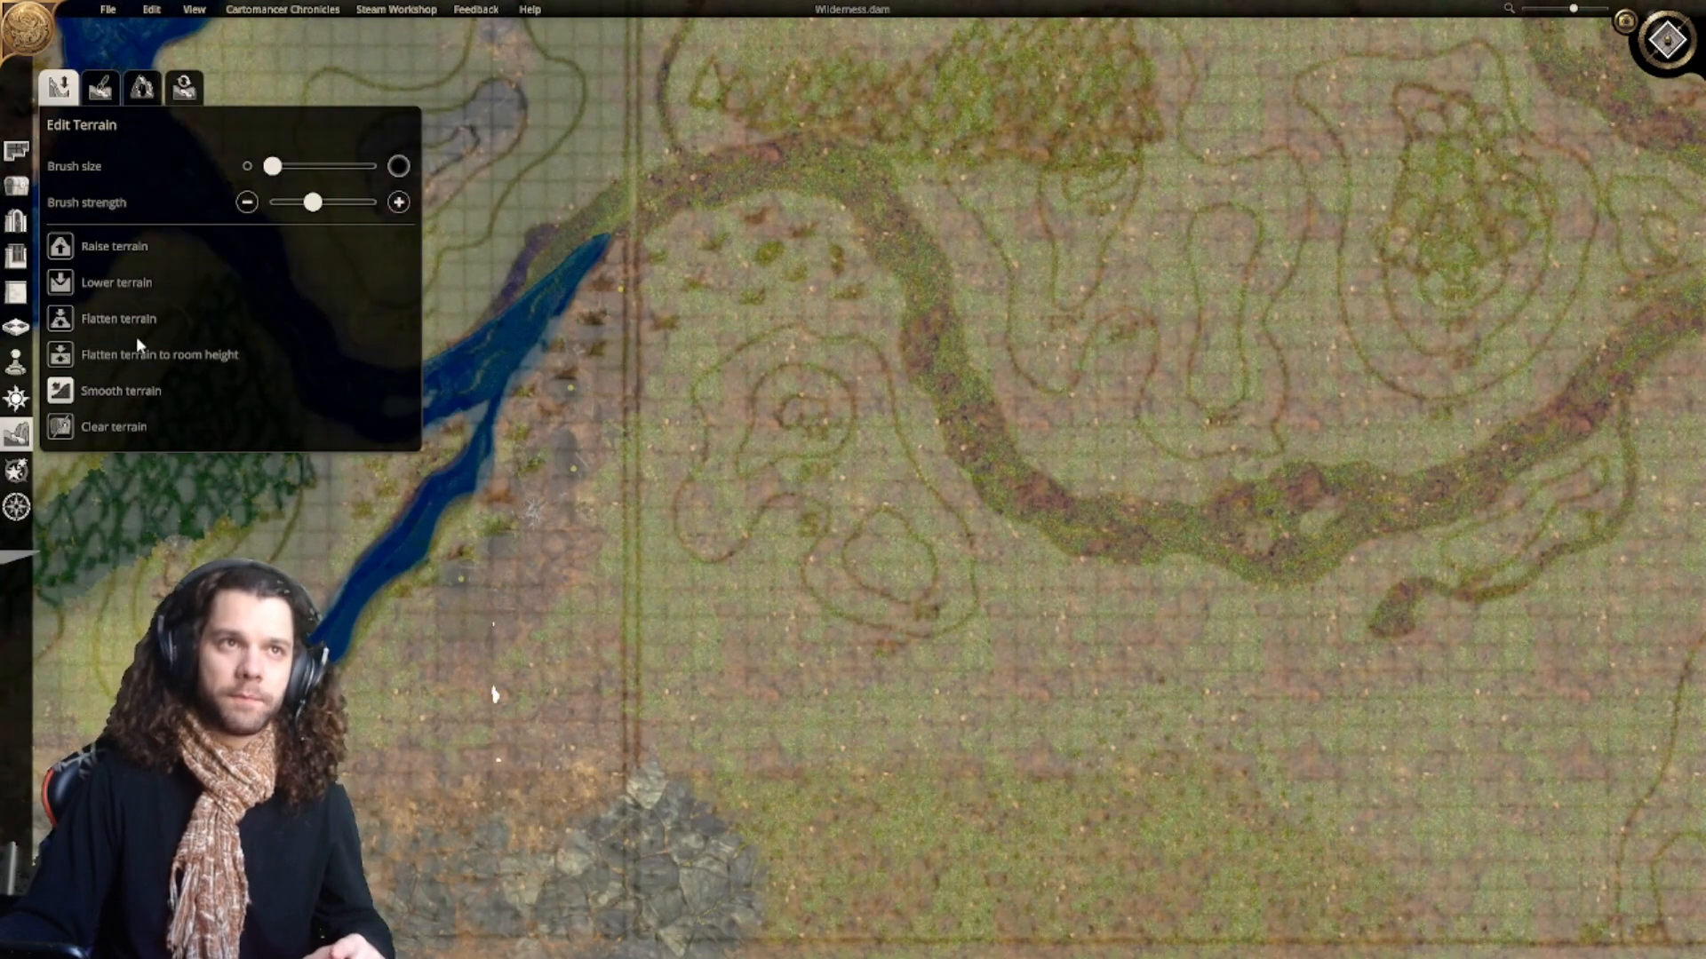
Step: Set the brush strength to nearly maximum and flatten the terrain to room height inside the twin hill's southern inner contour
click(61, 320)
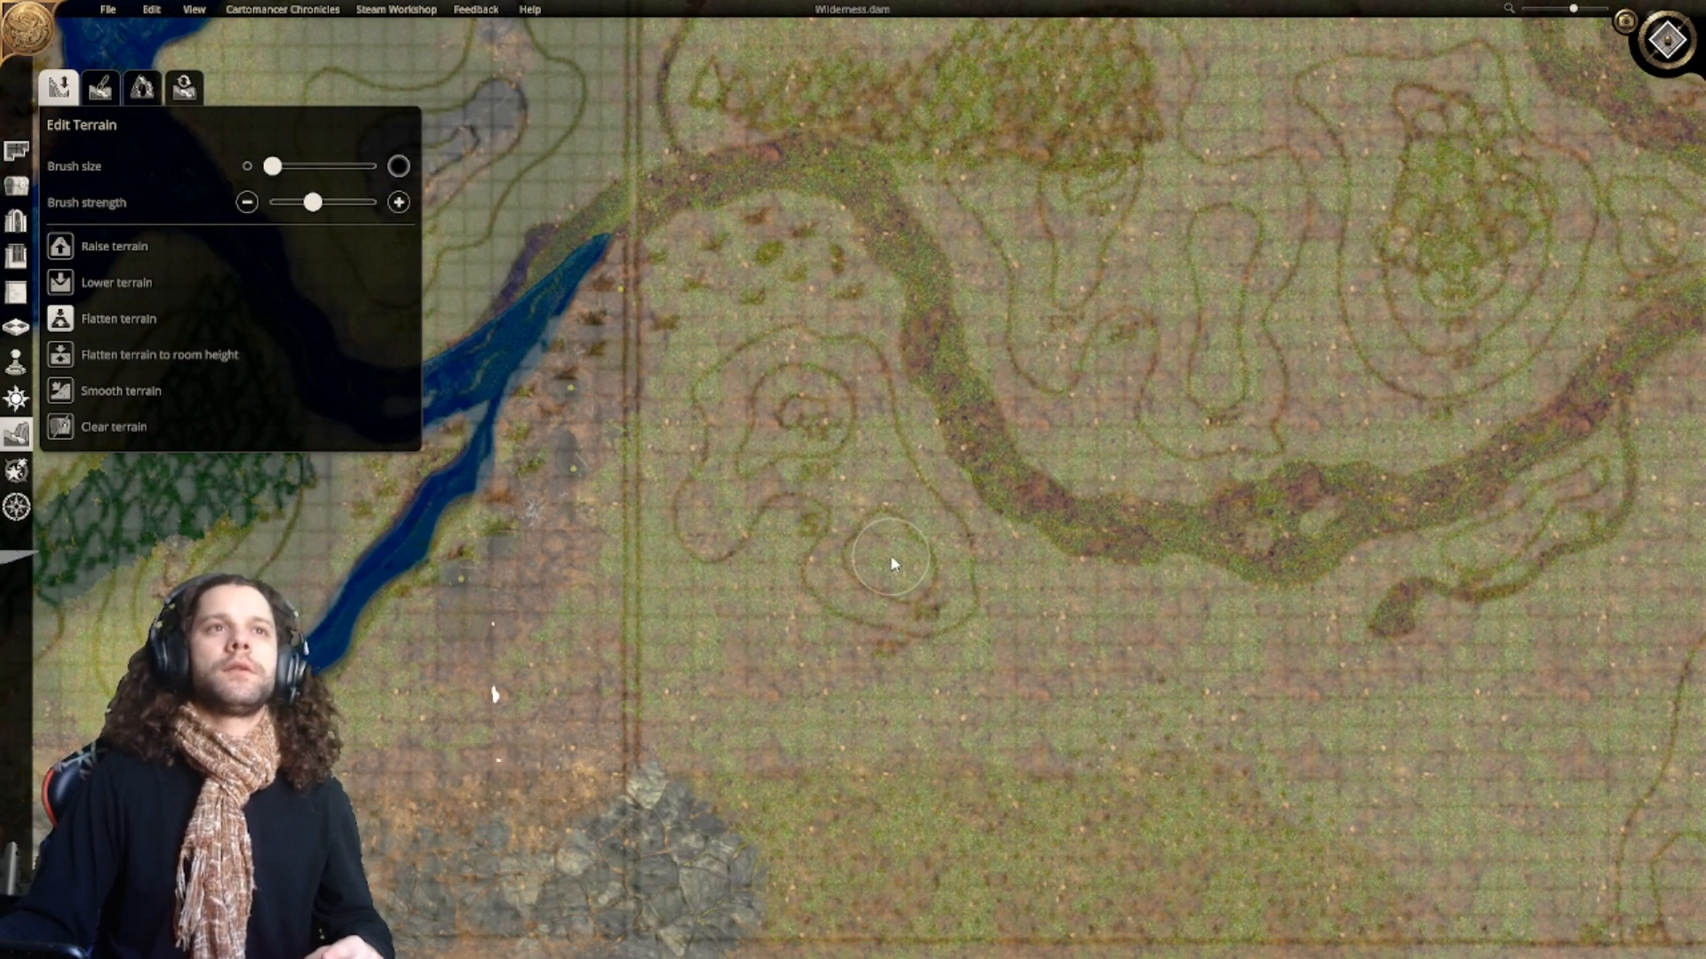
drag(312, 203, 377, 205)
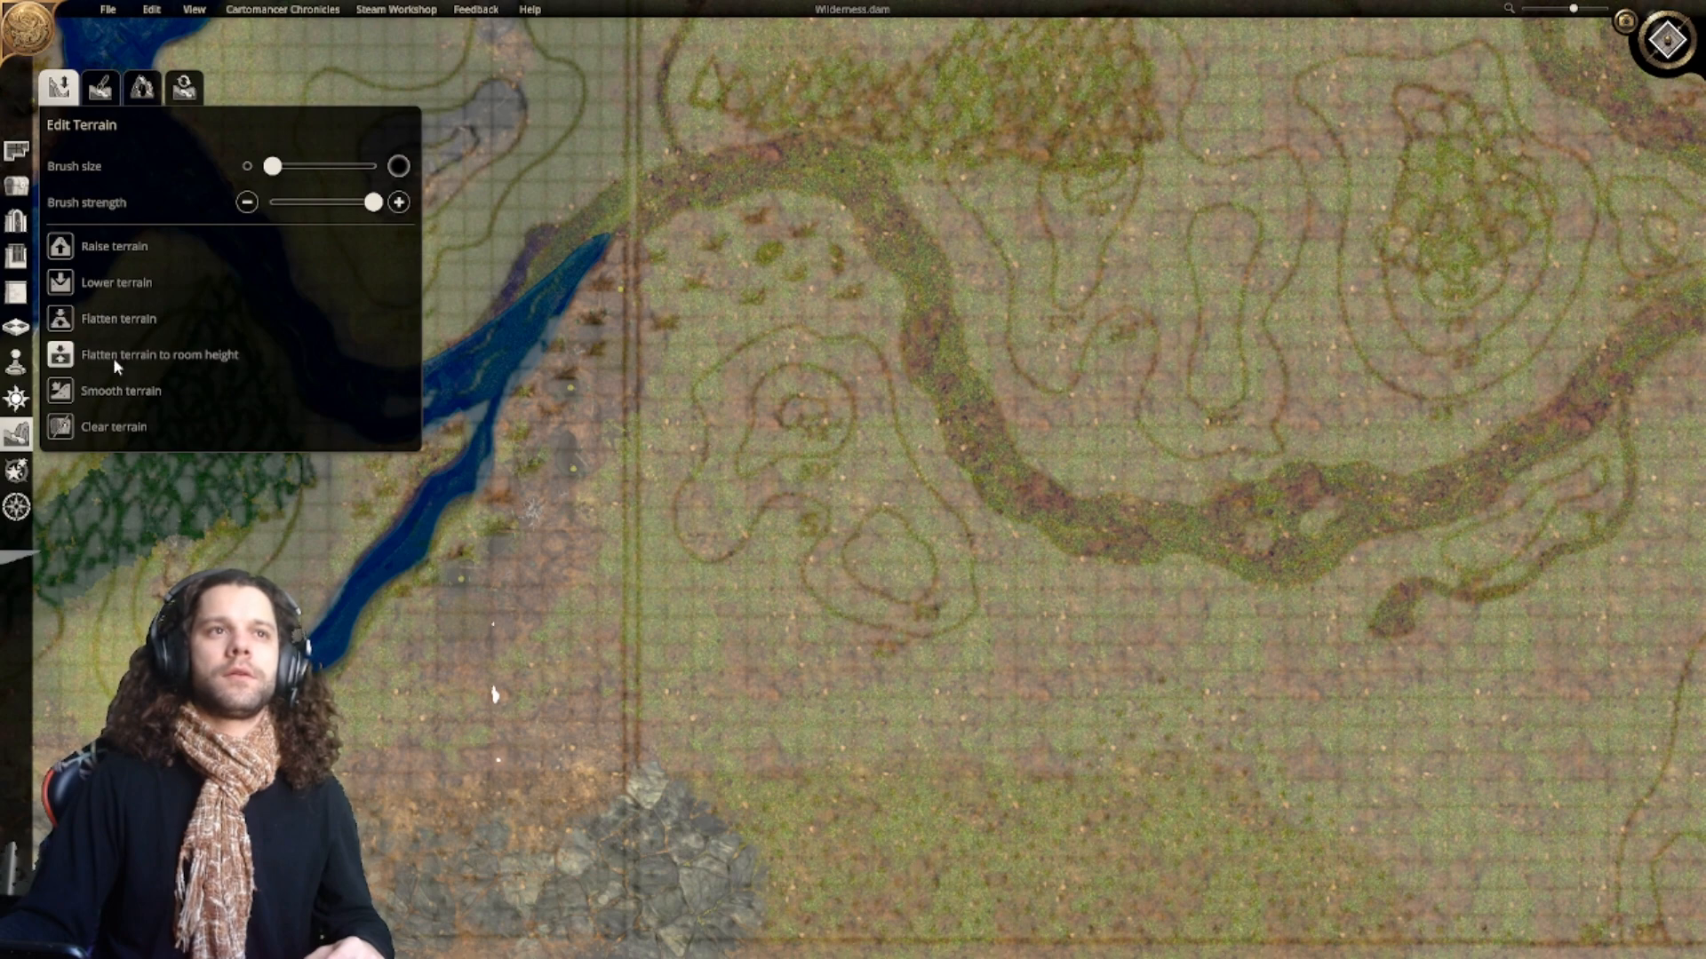
mouse_move(883, 540)
mouse_down()
mouse_move(910, 570)
mouse_move(875, 565)
mouse_up()
right_drag(871, 563, 796, 442)
scroll(800, 515, up, 1)
right_drag(802, 505, 822, 579)
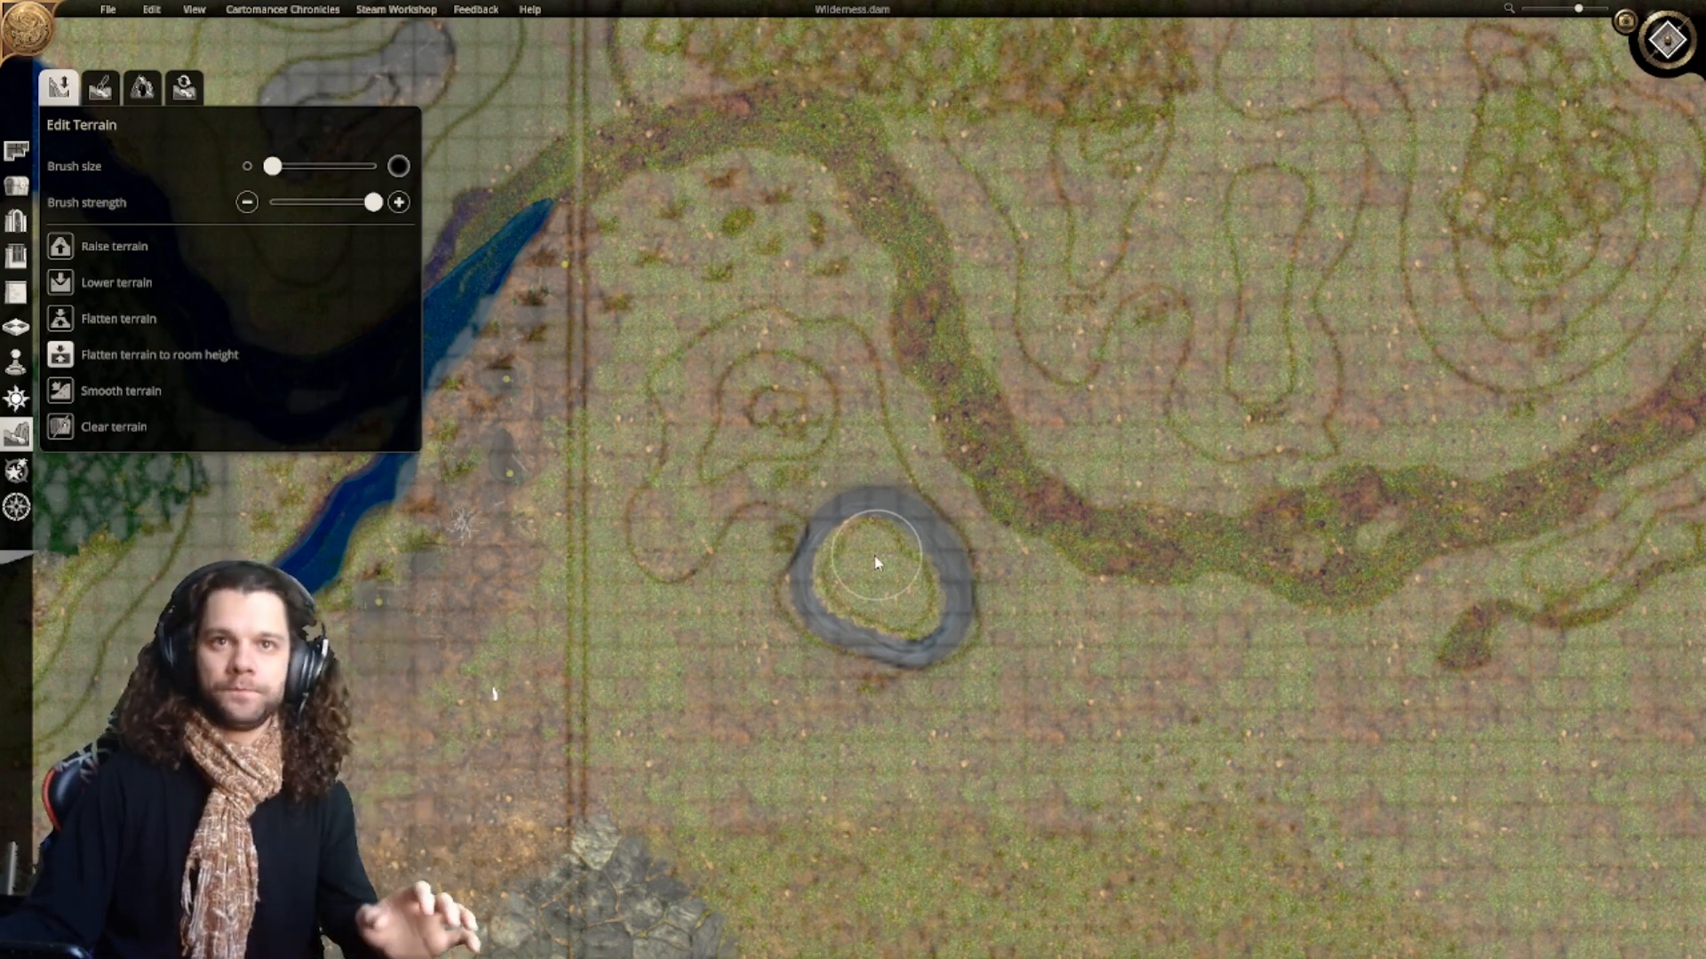
Step: Flatten the terrain to room height inside the twin hill's northern inner contour
scroll(886, 556, up, 1)
scroll(853, 515, up, 1)
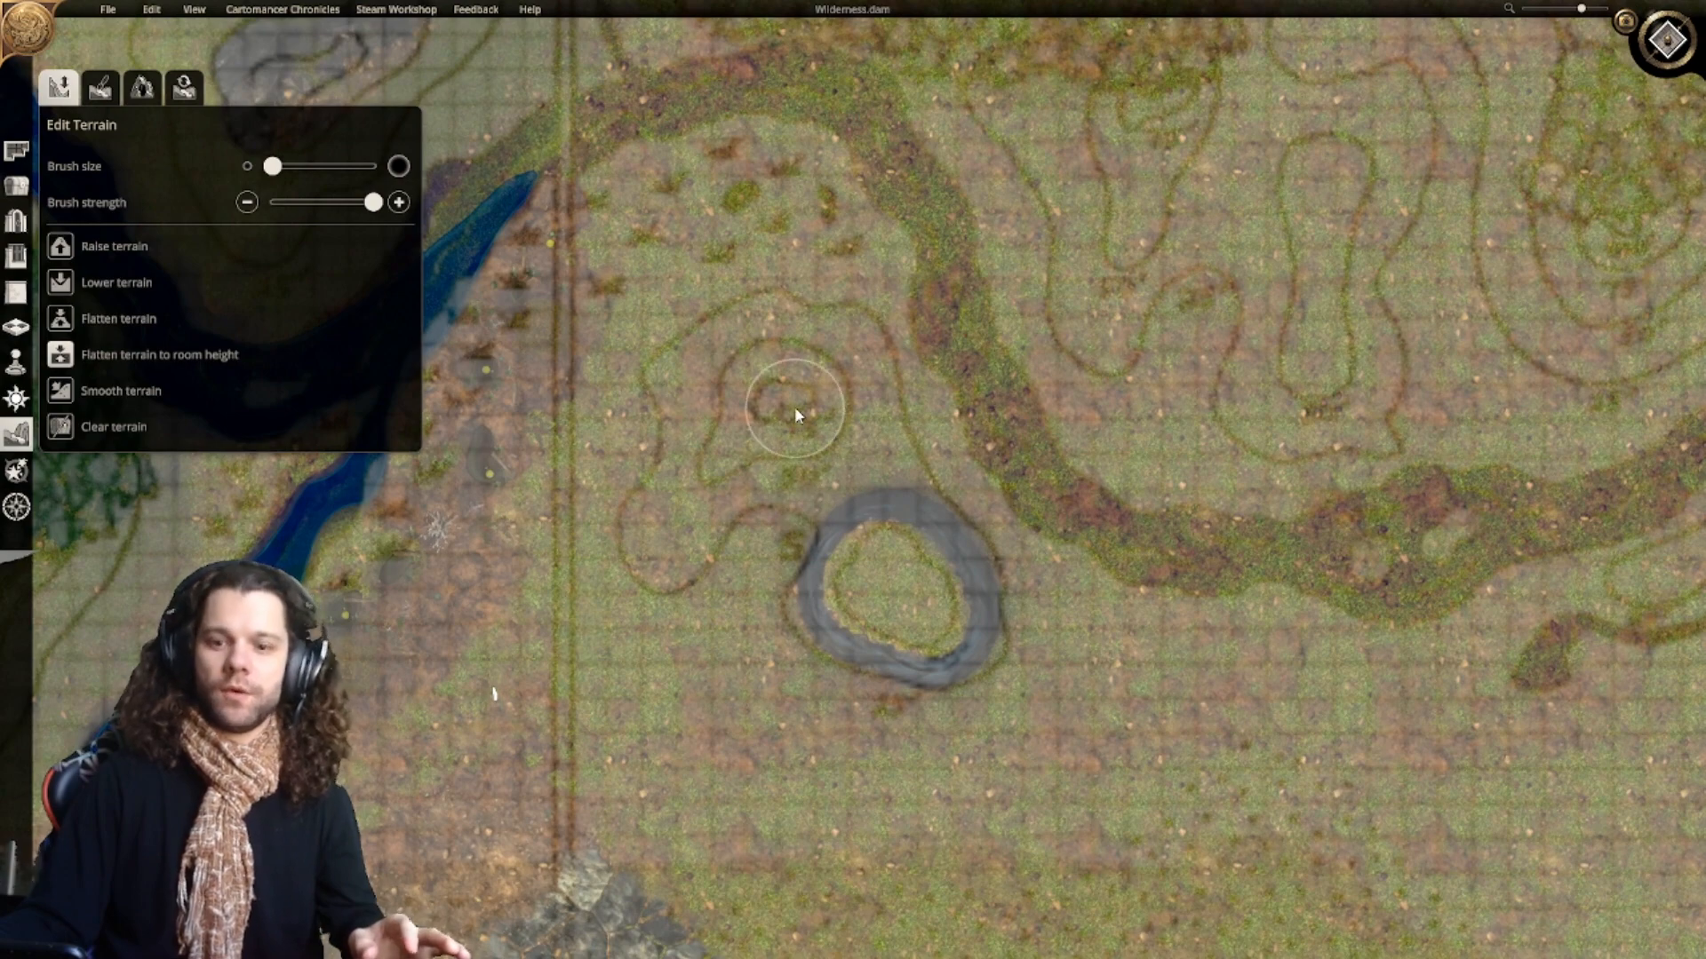
mouse_move(796, 403)
mouse_down()
mouse_move(755, 377)
mouse_move(713, 461)
mouse_up()
drag(809, 425, 808, 384)
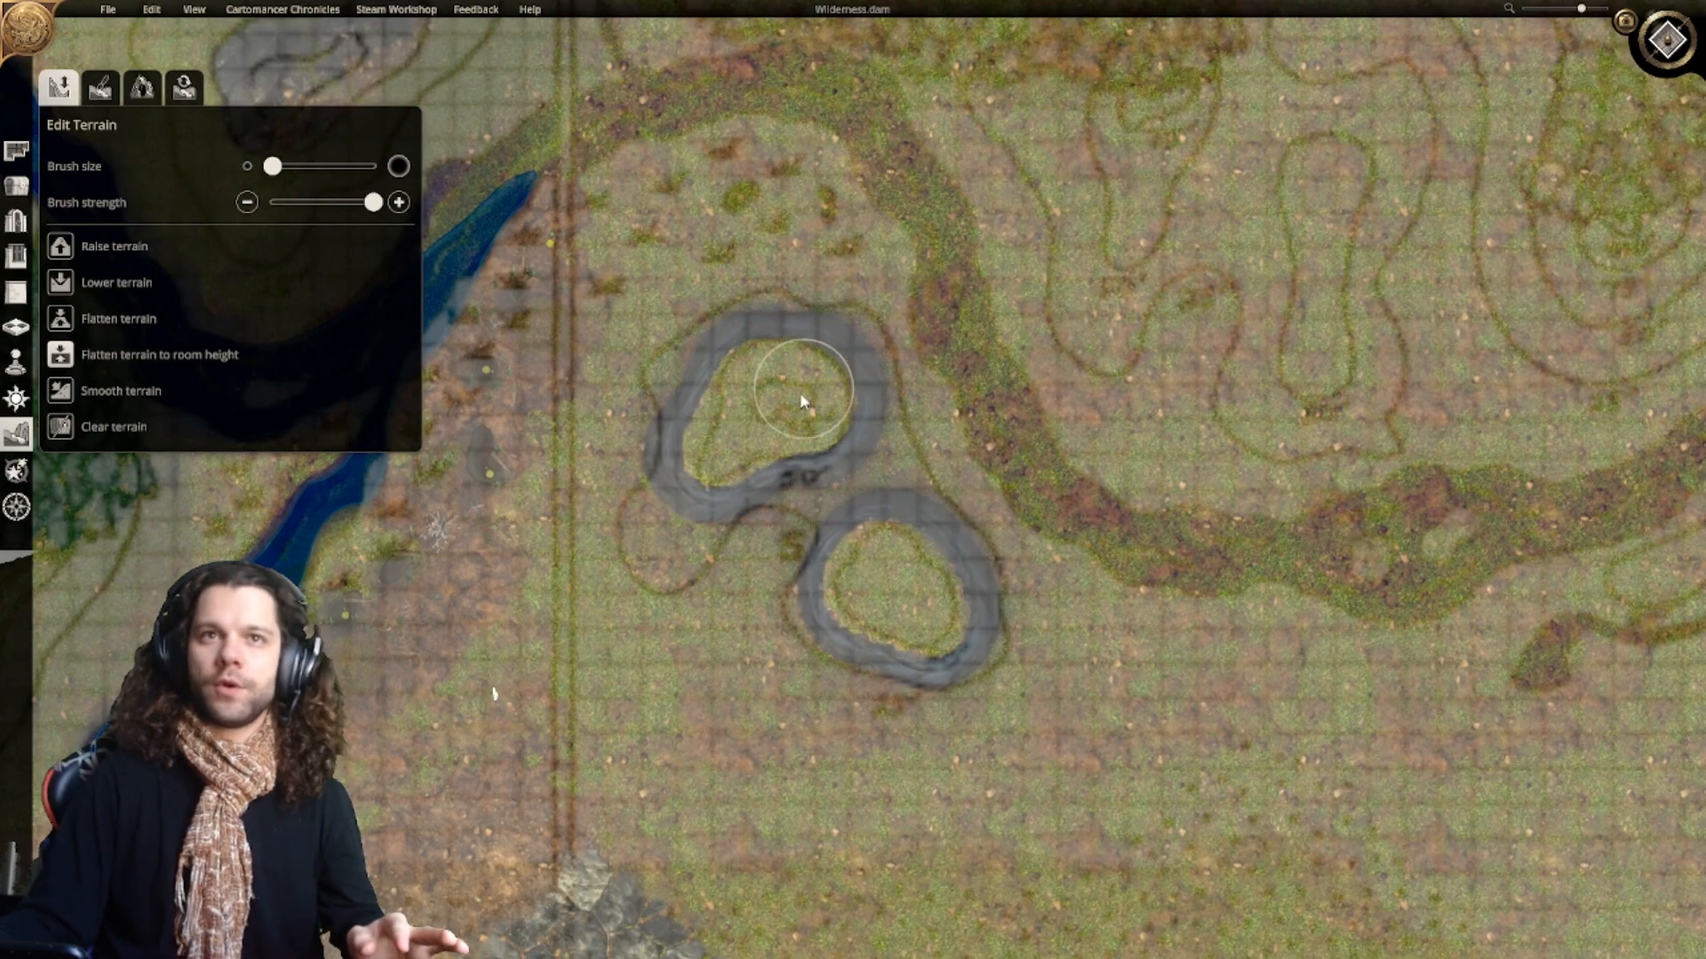
right_drag(800, 394, 792, 376)
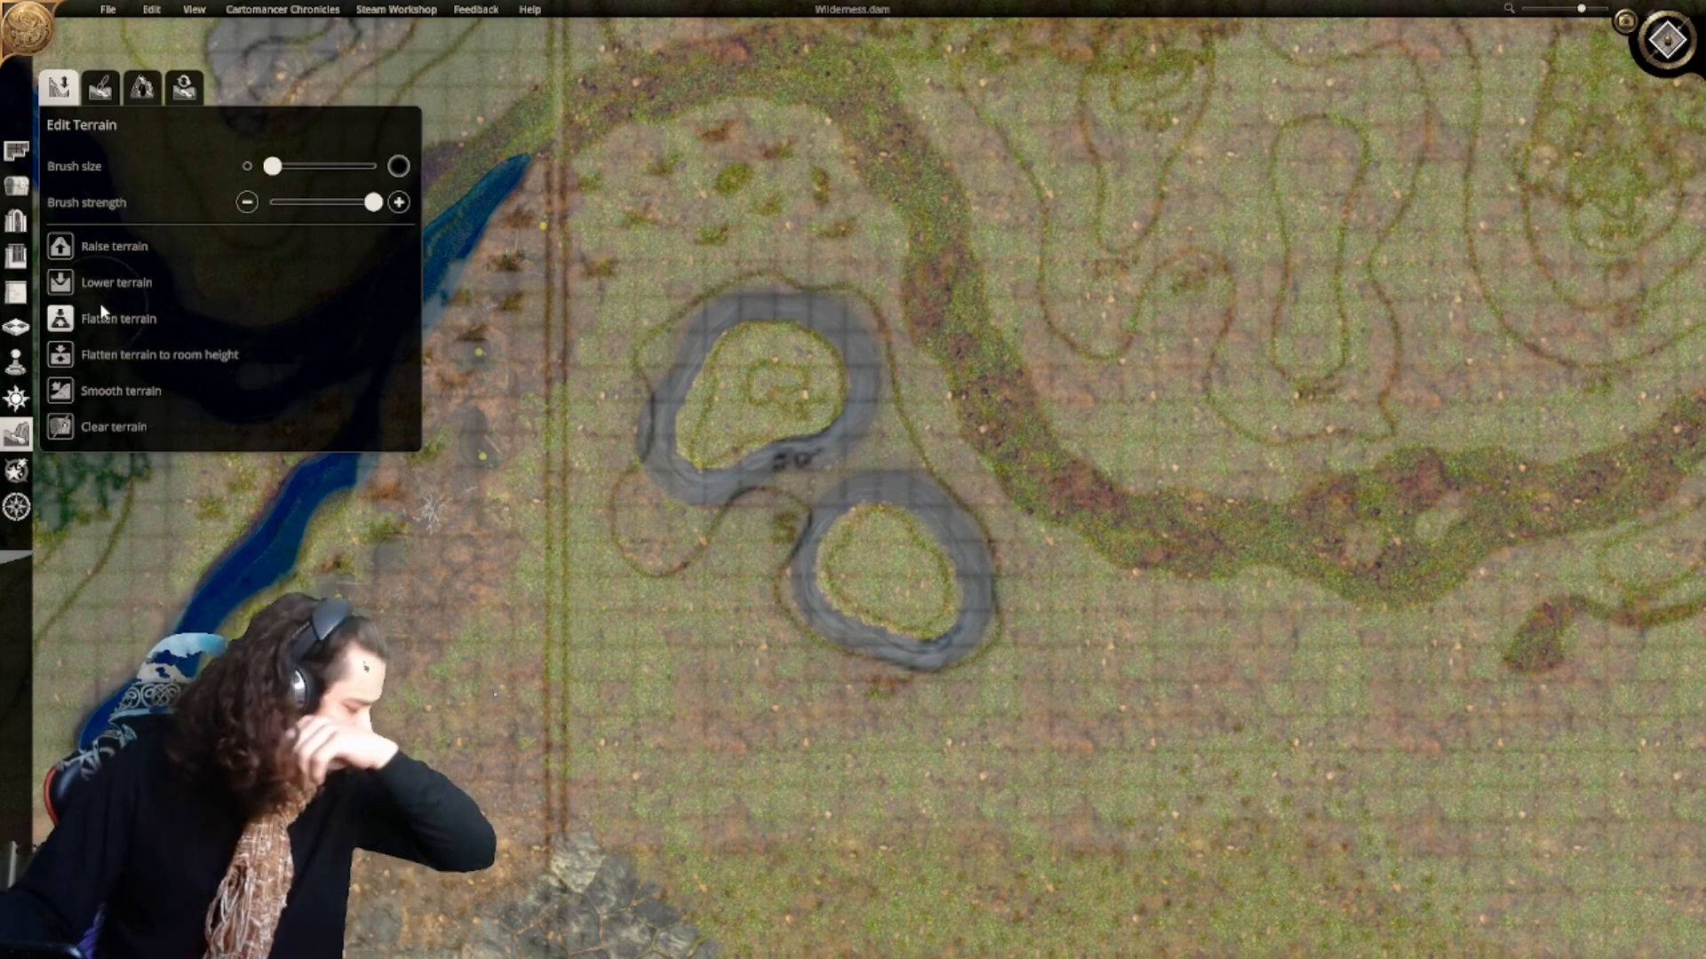
Step: Flatten the terrain within the twin hill's outer contour, and flatten both inner contours to room height again
click(862, 492)
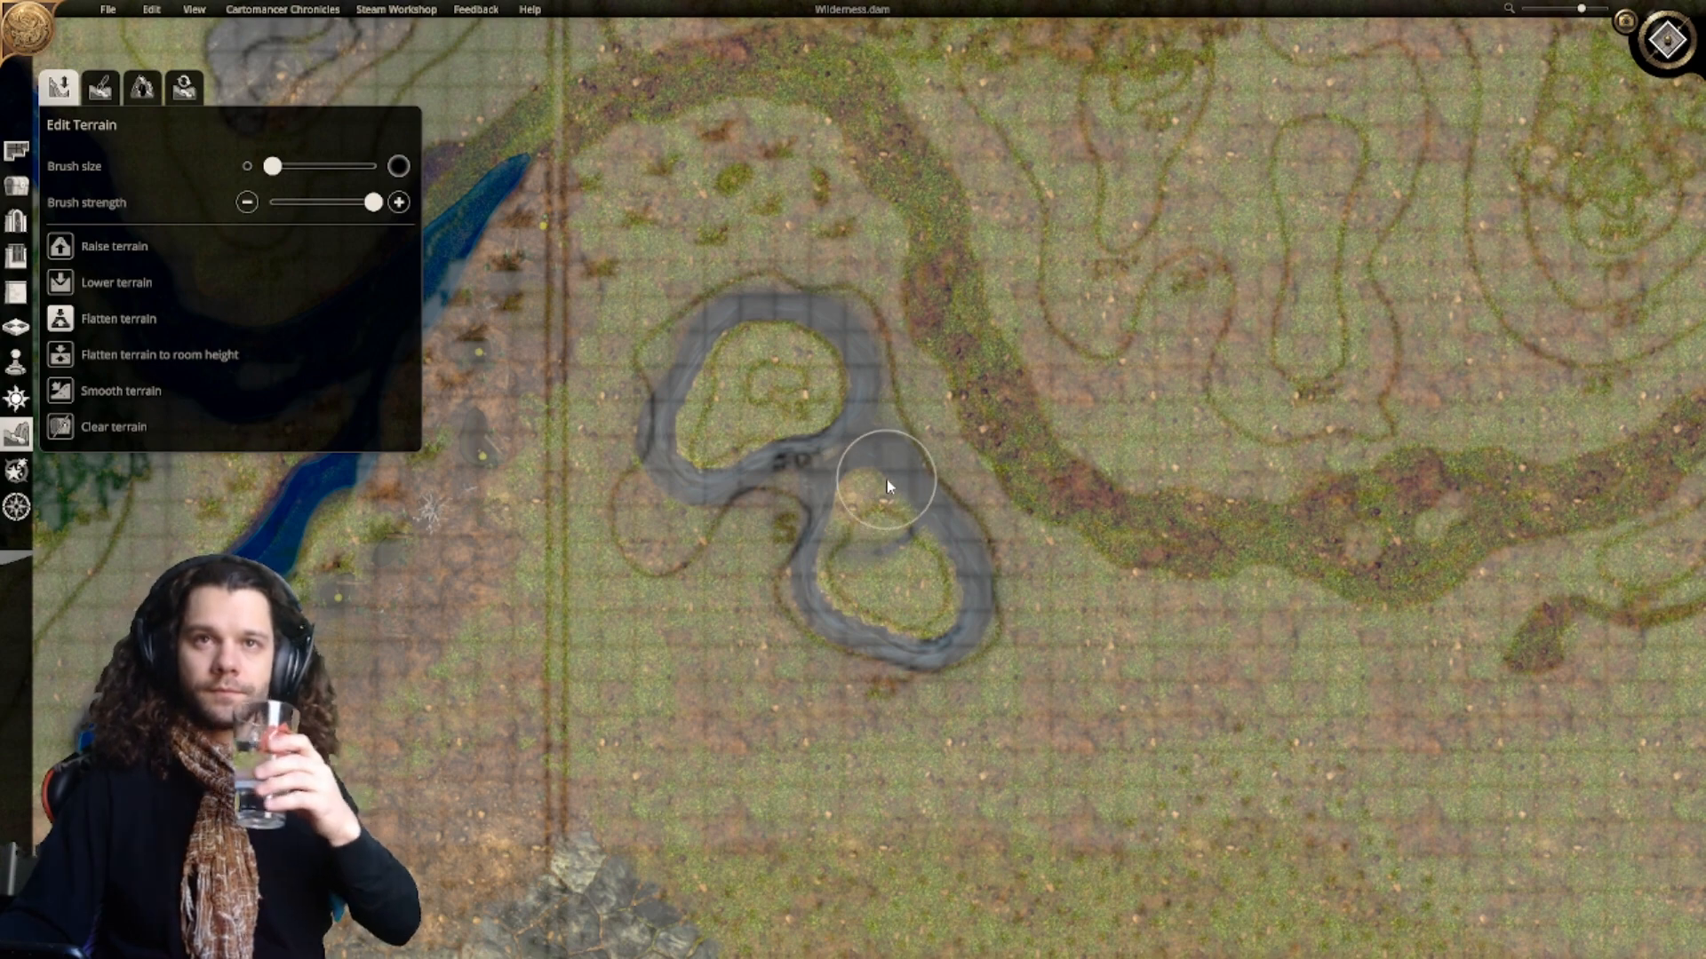
mouse_move(887, 480)
mouse_down()
mouse_move(843, 505)
mouse_move(903, 381)
mouse_move(868, 297)
mouse_move(707, 288)
mouse_move(634, 363)
mouse_move(639, 521)
mouse_move(787, 478)
mouse_move(782, 556)
mouse_move(873, 656)
mouse_move(995, 565)
mouse_move(1022, 444)
mouse_up()
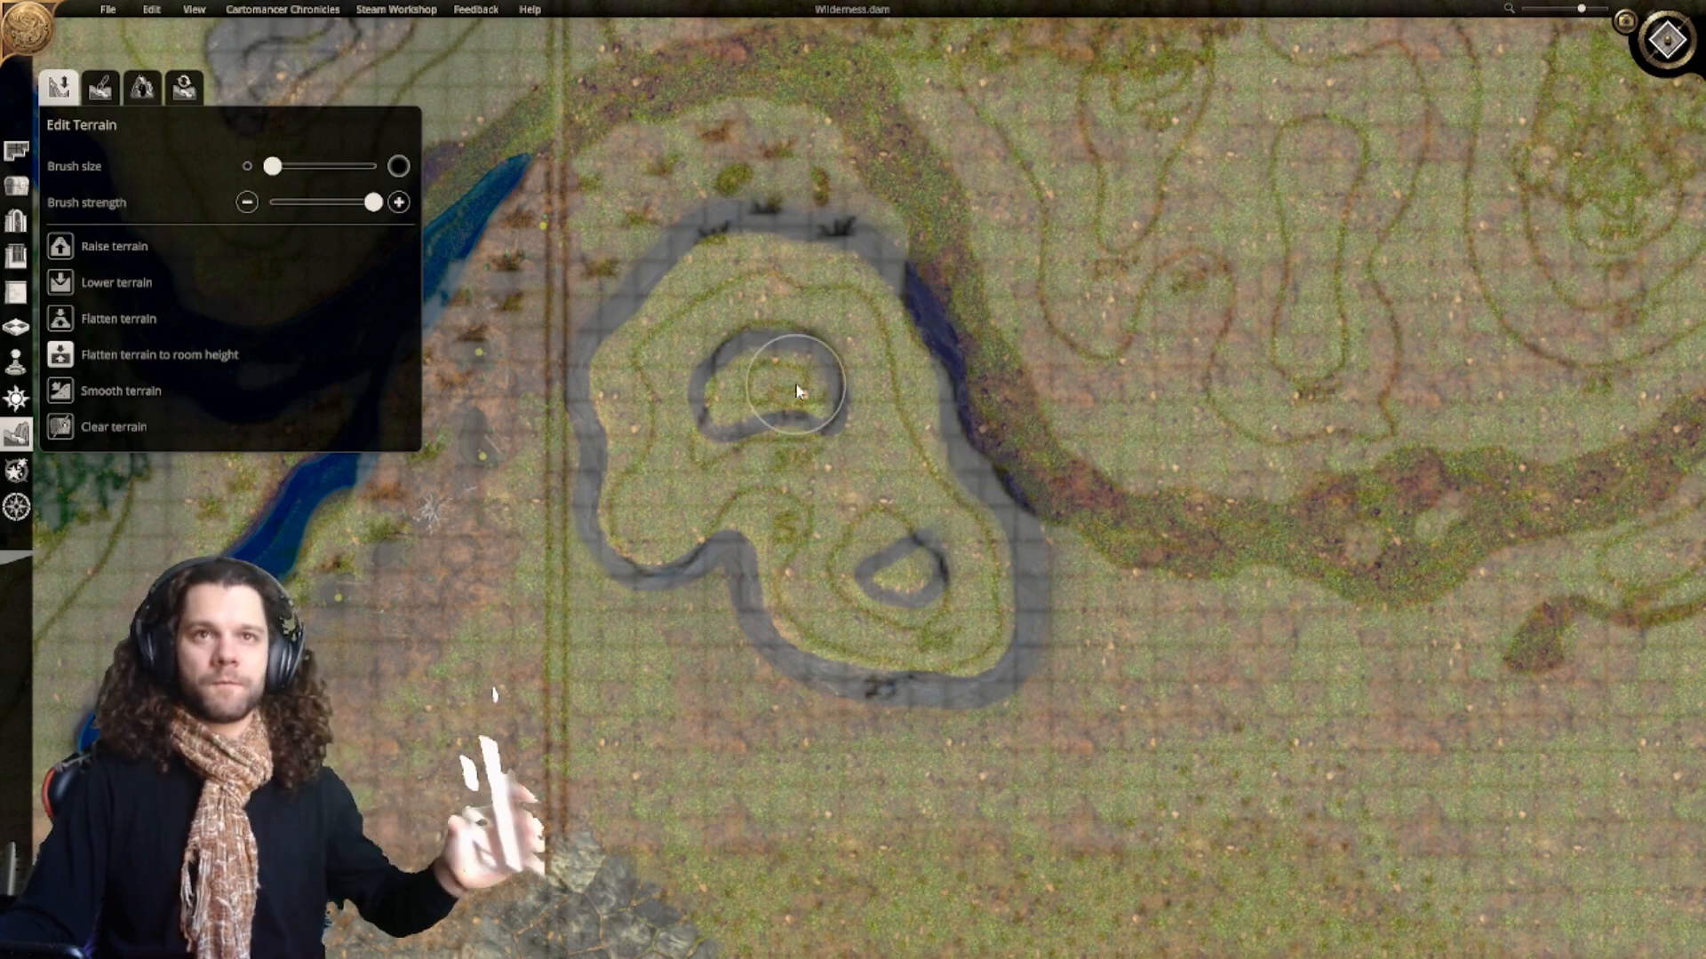
mouse_move(794, 388)
mouse_down()
mouse_move(781, 361)
mouse_move(725, 426)
mouse_up()
drag(871, 566, 920, 613)
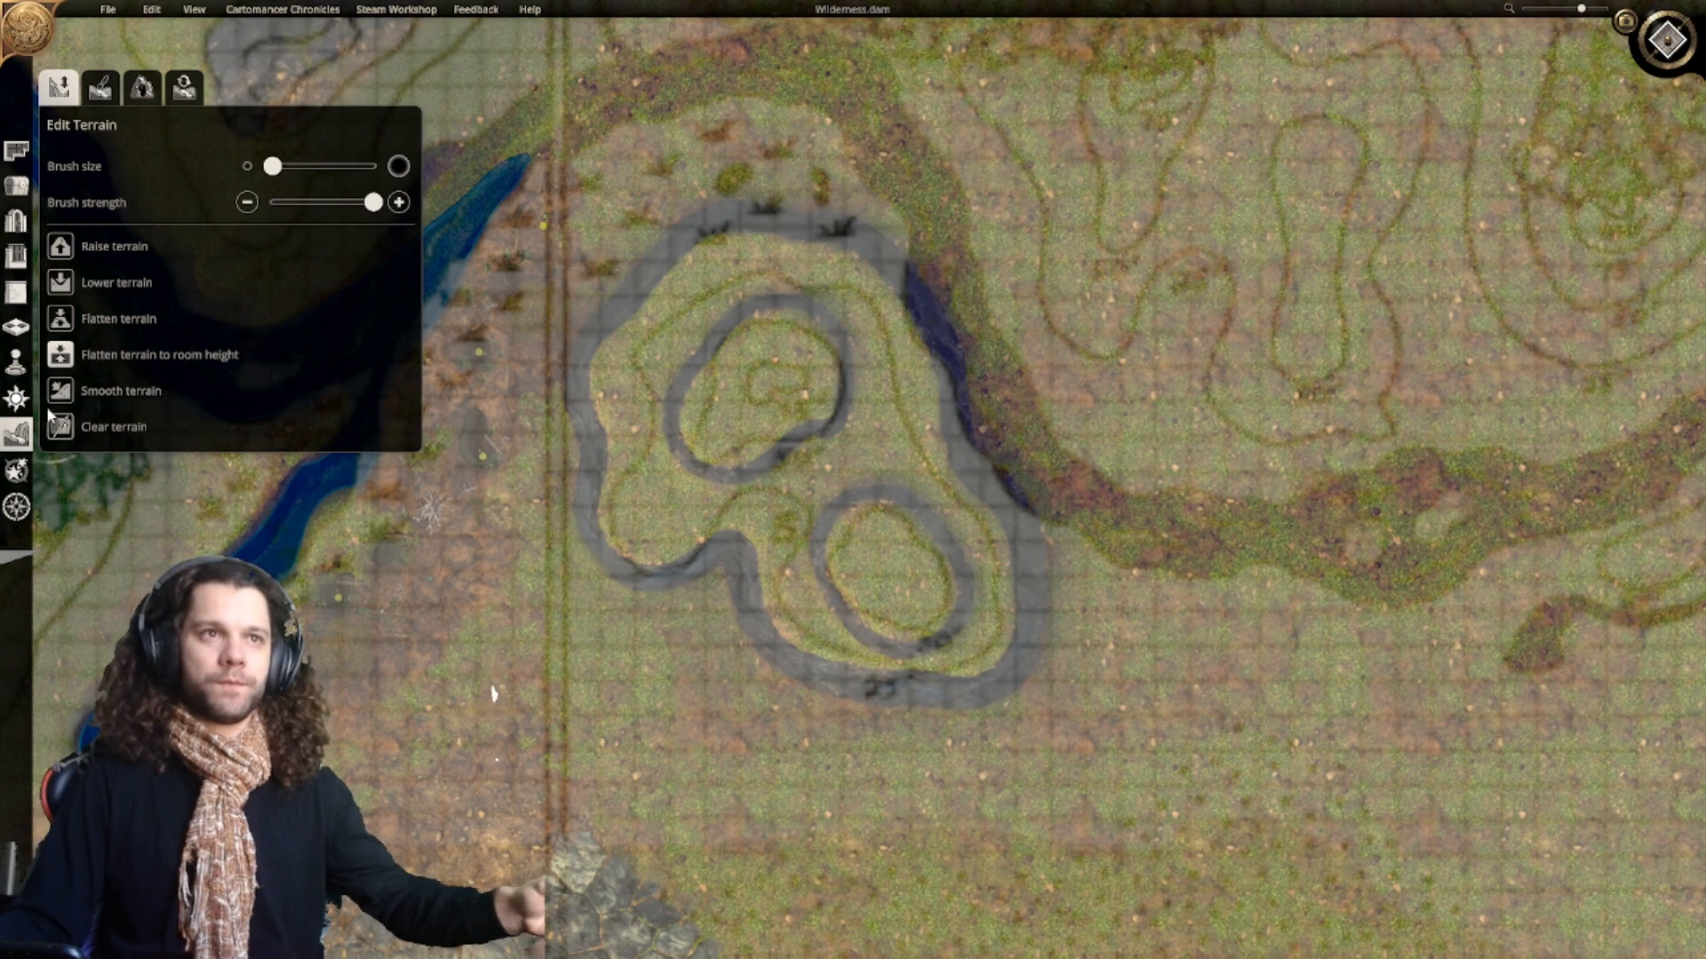
Step: Smooth the steep edges around the twin hill's outer contour and around both inner plateaus
click(69, 393)
middle_drag(619, 510, 627, 435)
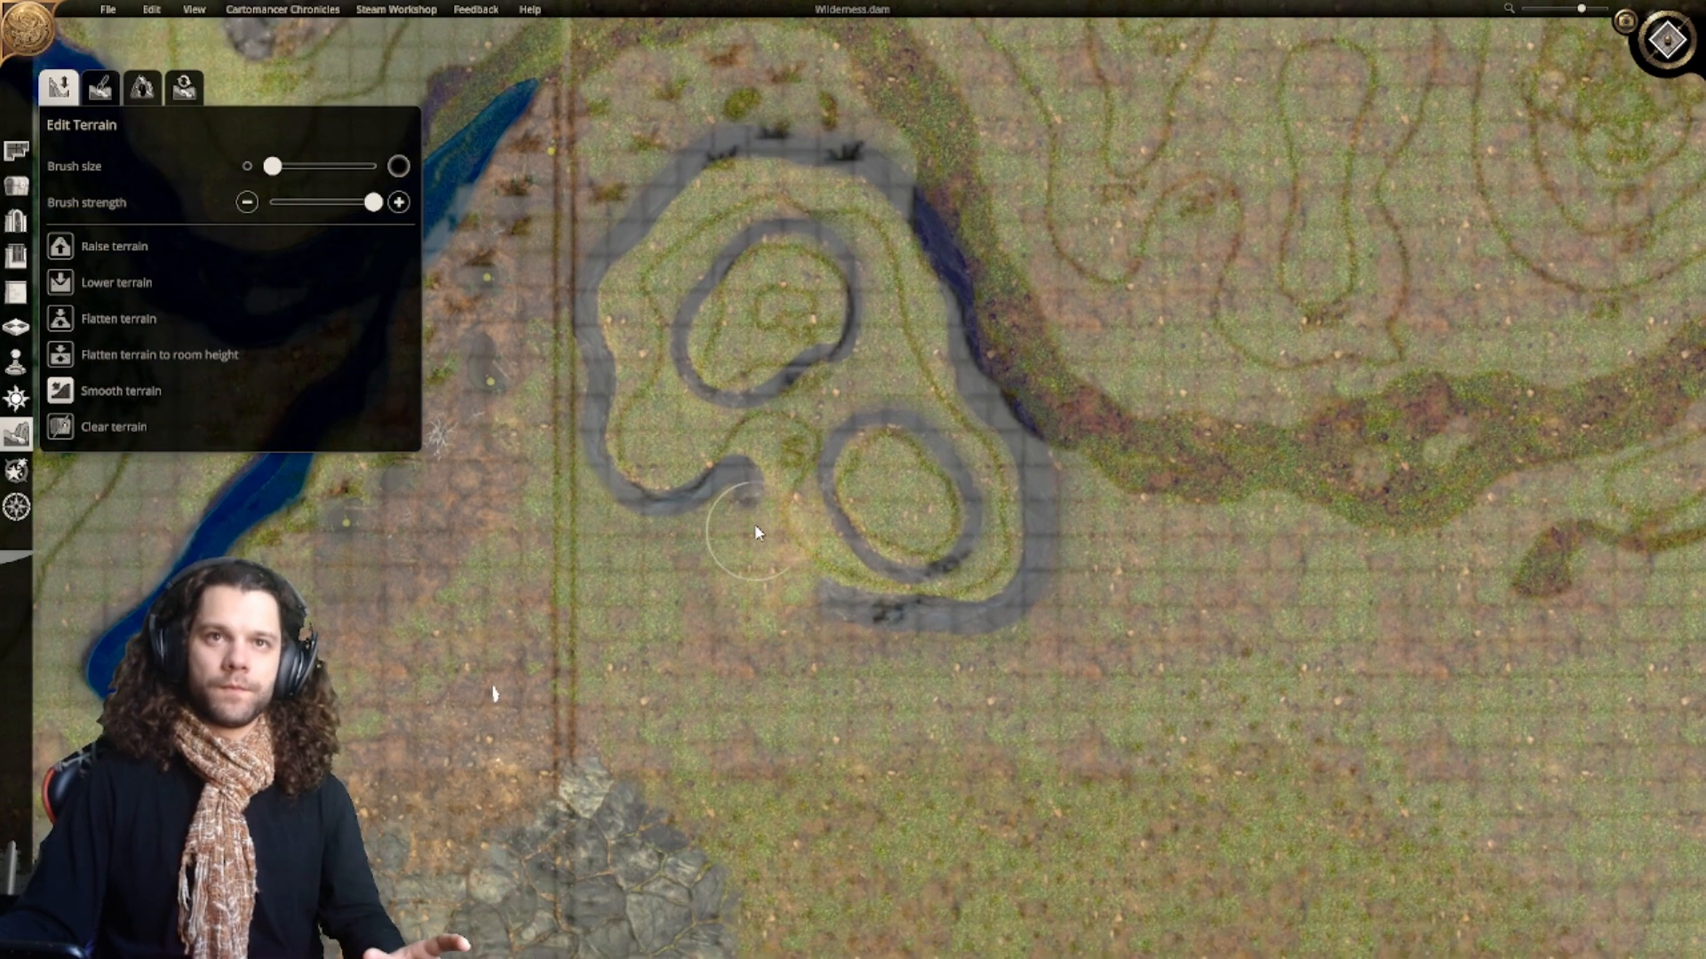
mouse_move(755, 487)
mouse_down()
mouse_move(662, 497)
mouse_move(591, 400)
mouse_move(621, 258)
mouse_move(701, 191)
mouse_move(783, 156)
mouse_move(888, 203)
mouse_up()
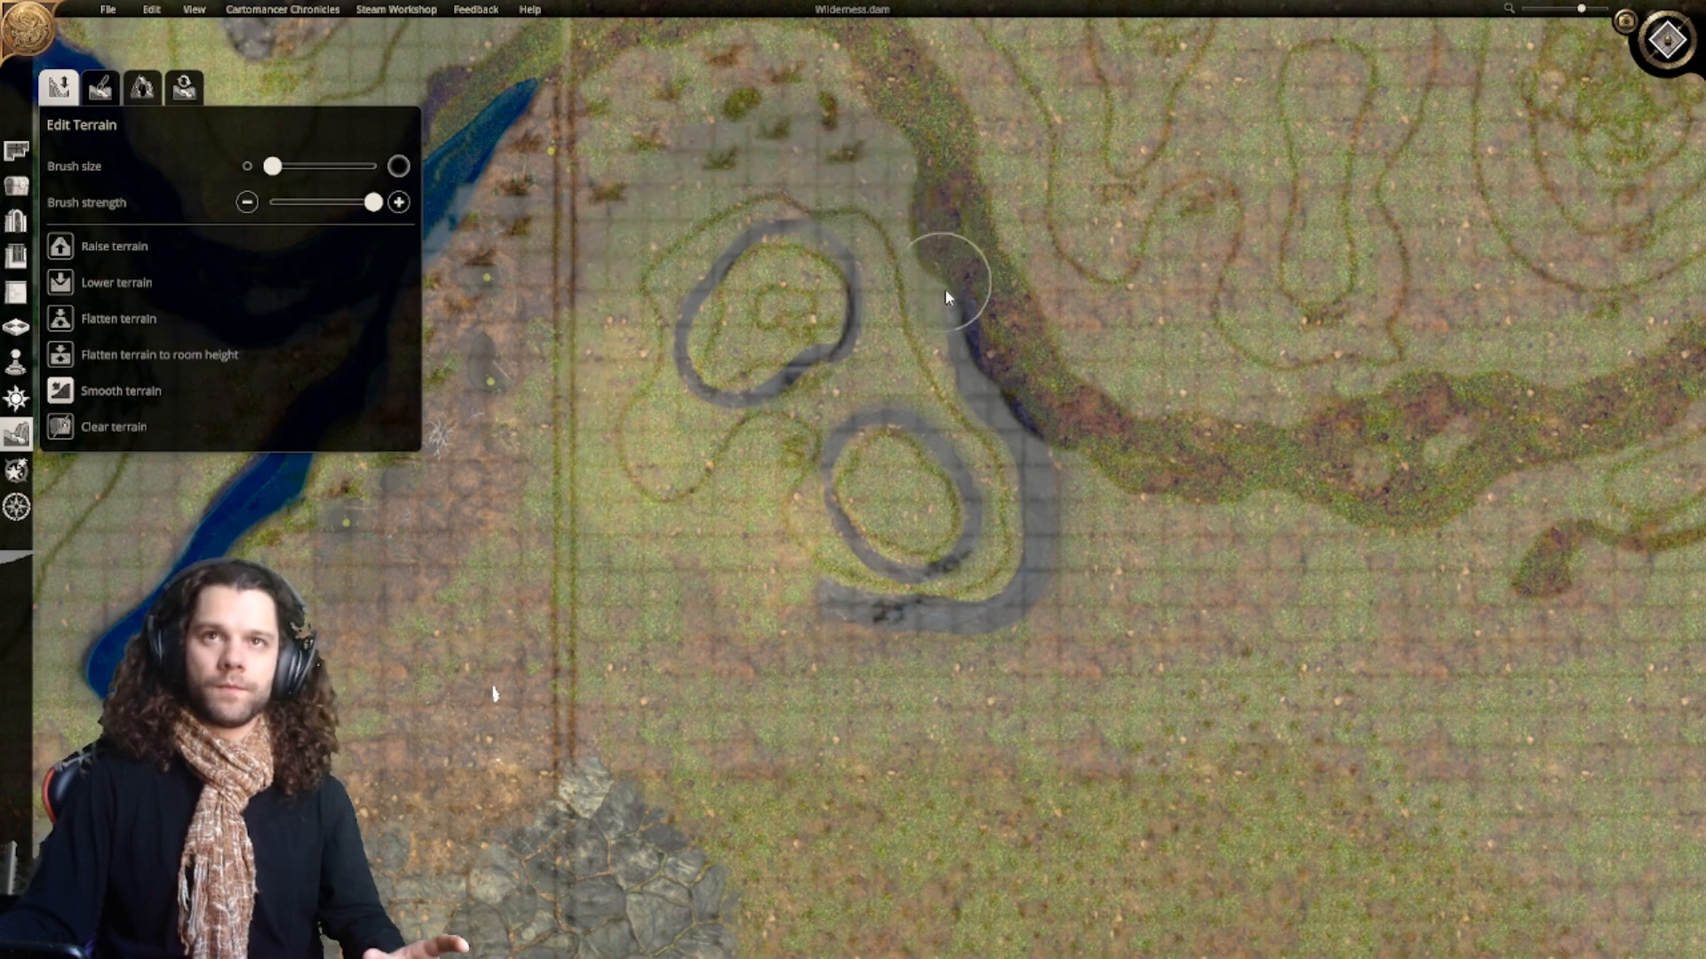
mouse_move(945, 288)
mouse_down()
mouse_move(1041, 487)
mouse_move(1022, 604)
mouse_move(892, 645)
mouse_up()
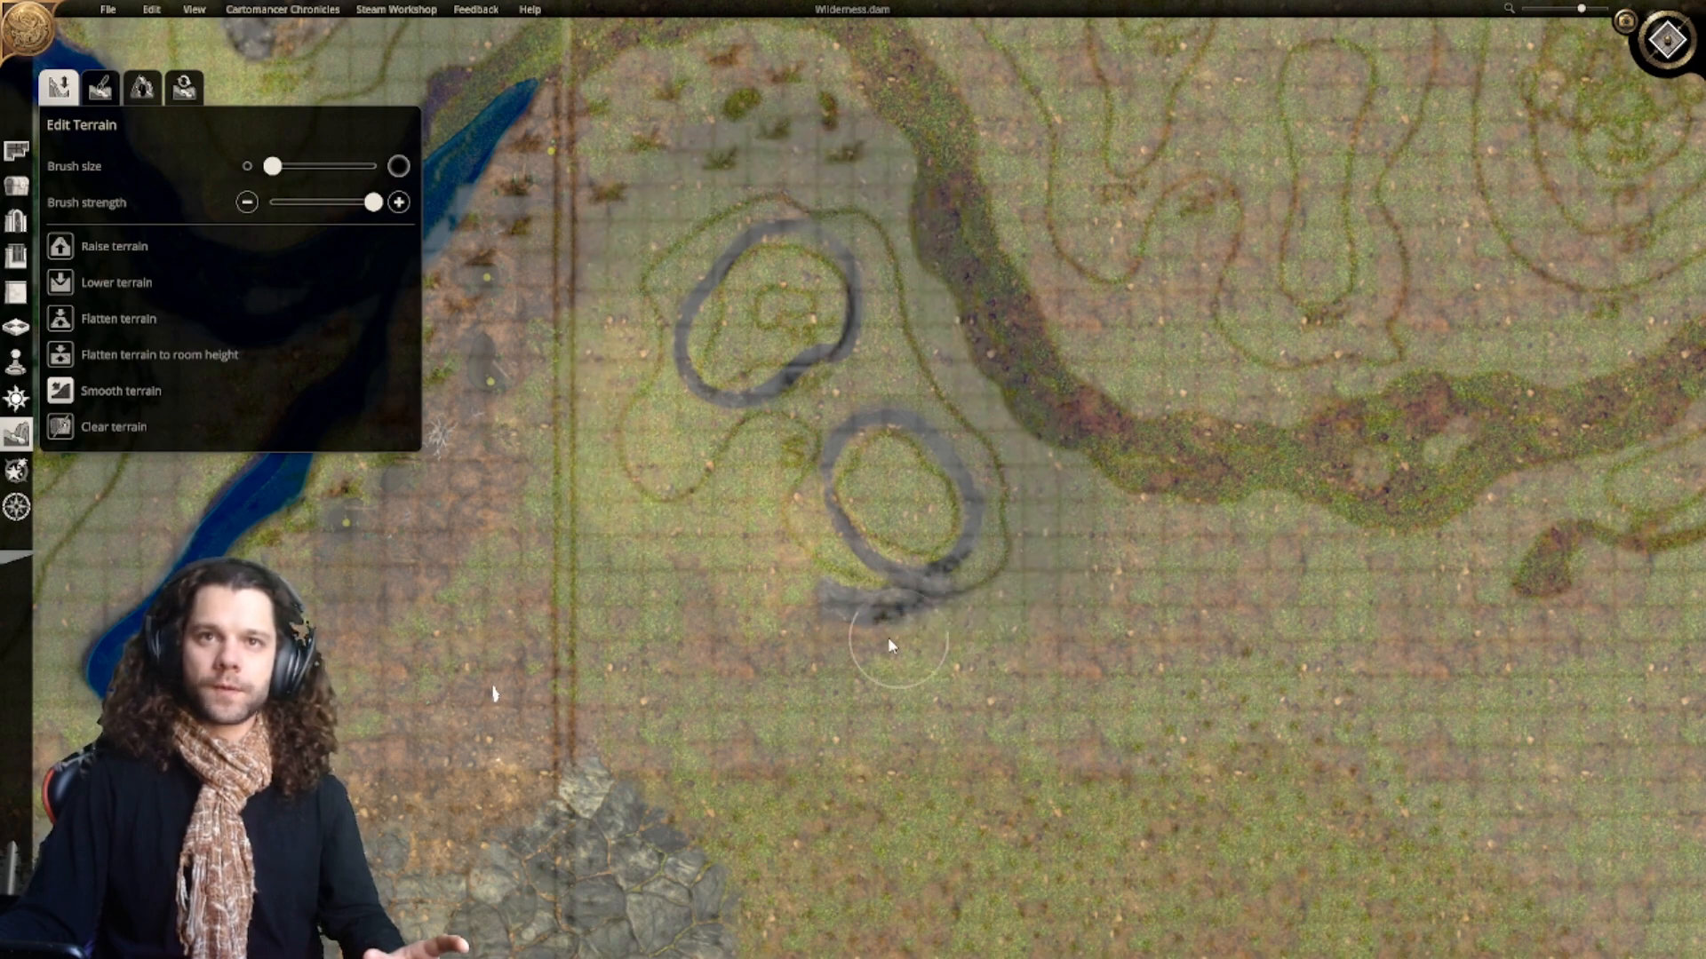
mouse_move(968, 491)
mouse_down()
mouse_move(832, 493)
mouse_move(924, 555)
mouse_up()
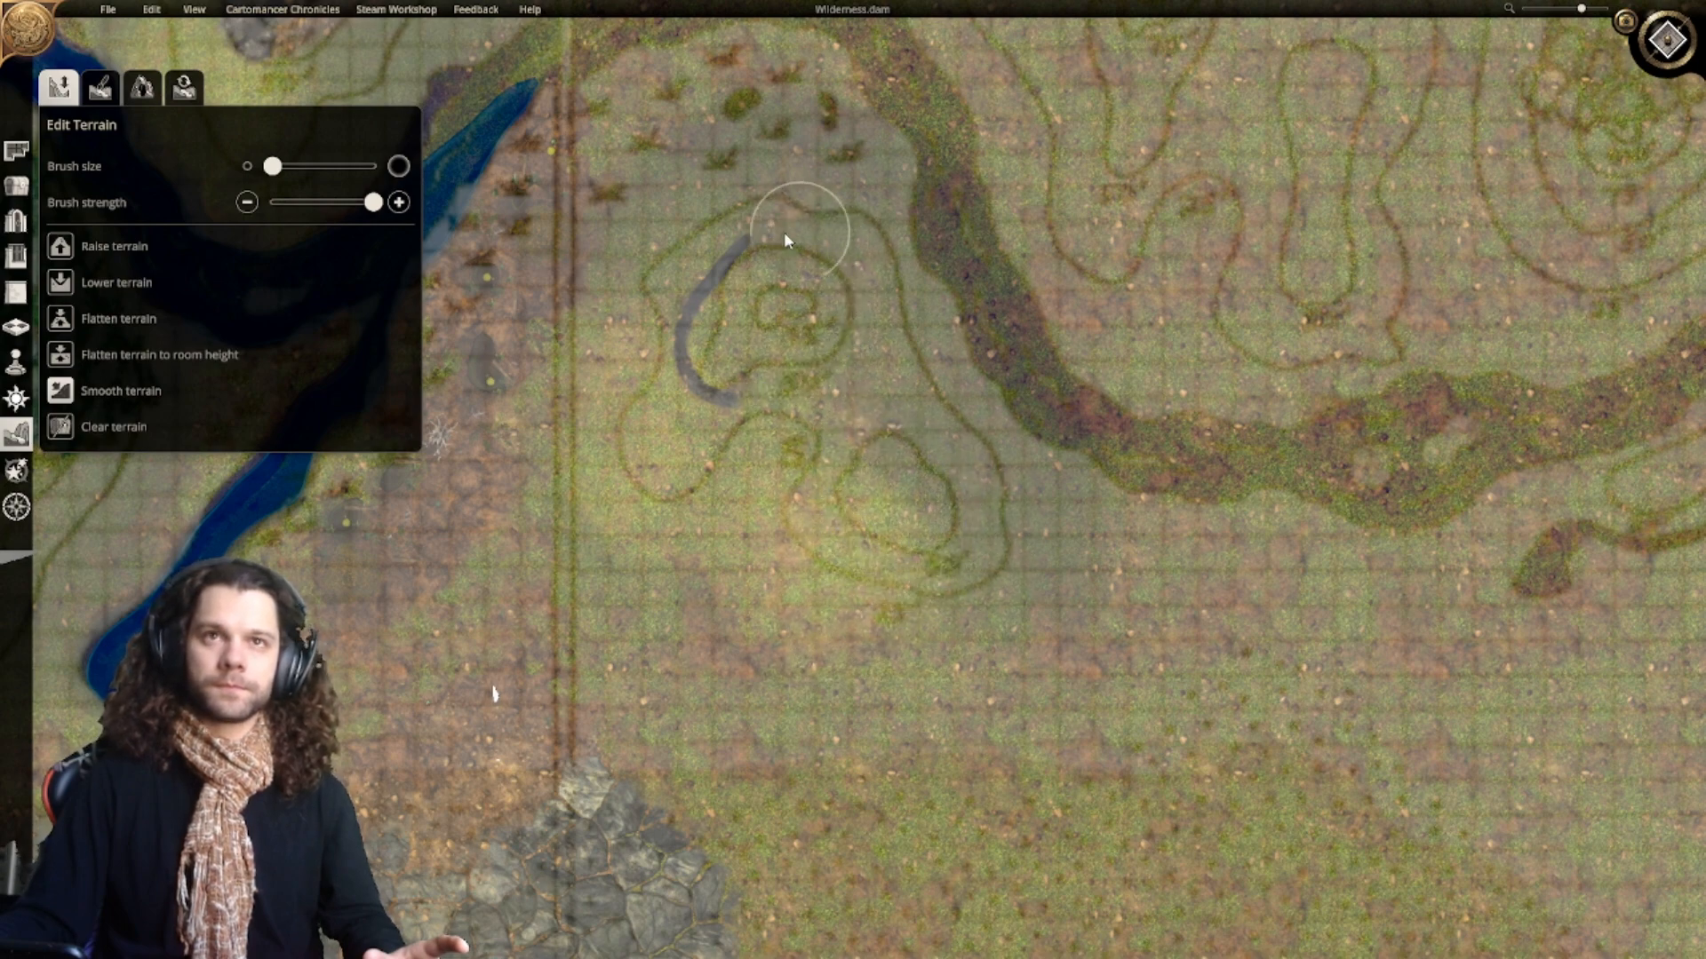
mouse_move(785, 238)
mouse_down()
mouse_move(685, 380)
mouse_move(738, 404)
mouse_up()
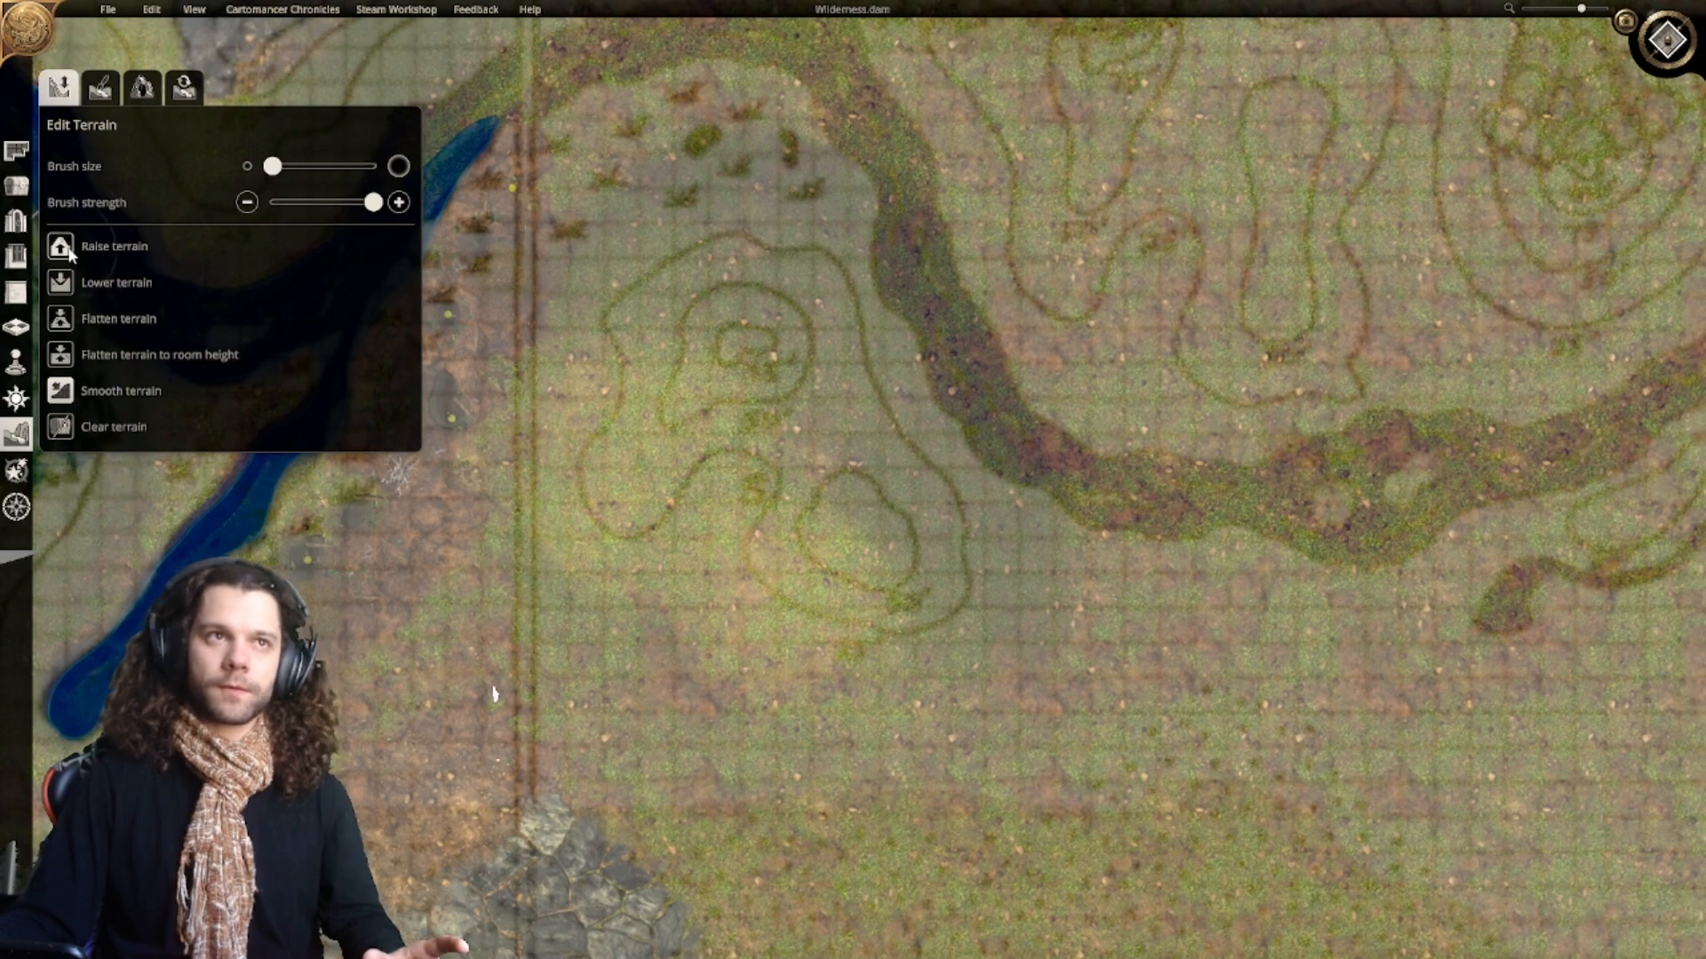
Step: Raise the terrain on the twin hill's northern and southern tops, and flatten the southern top to room height
drag(736, 345, 749, 339)
mouse_move(859, 495)
right_down()
mouse_move(838, 381)
mouse_move(824, 398)
right_up()
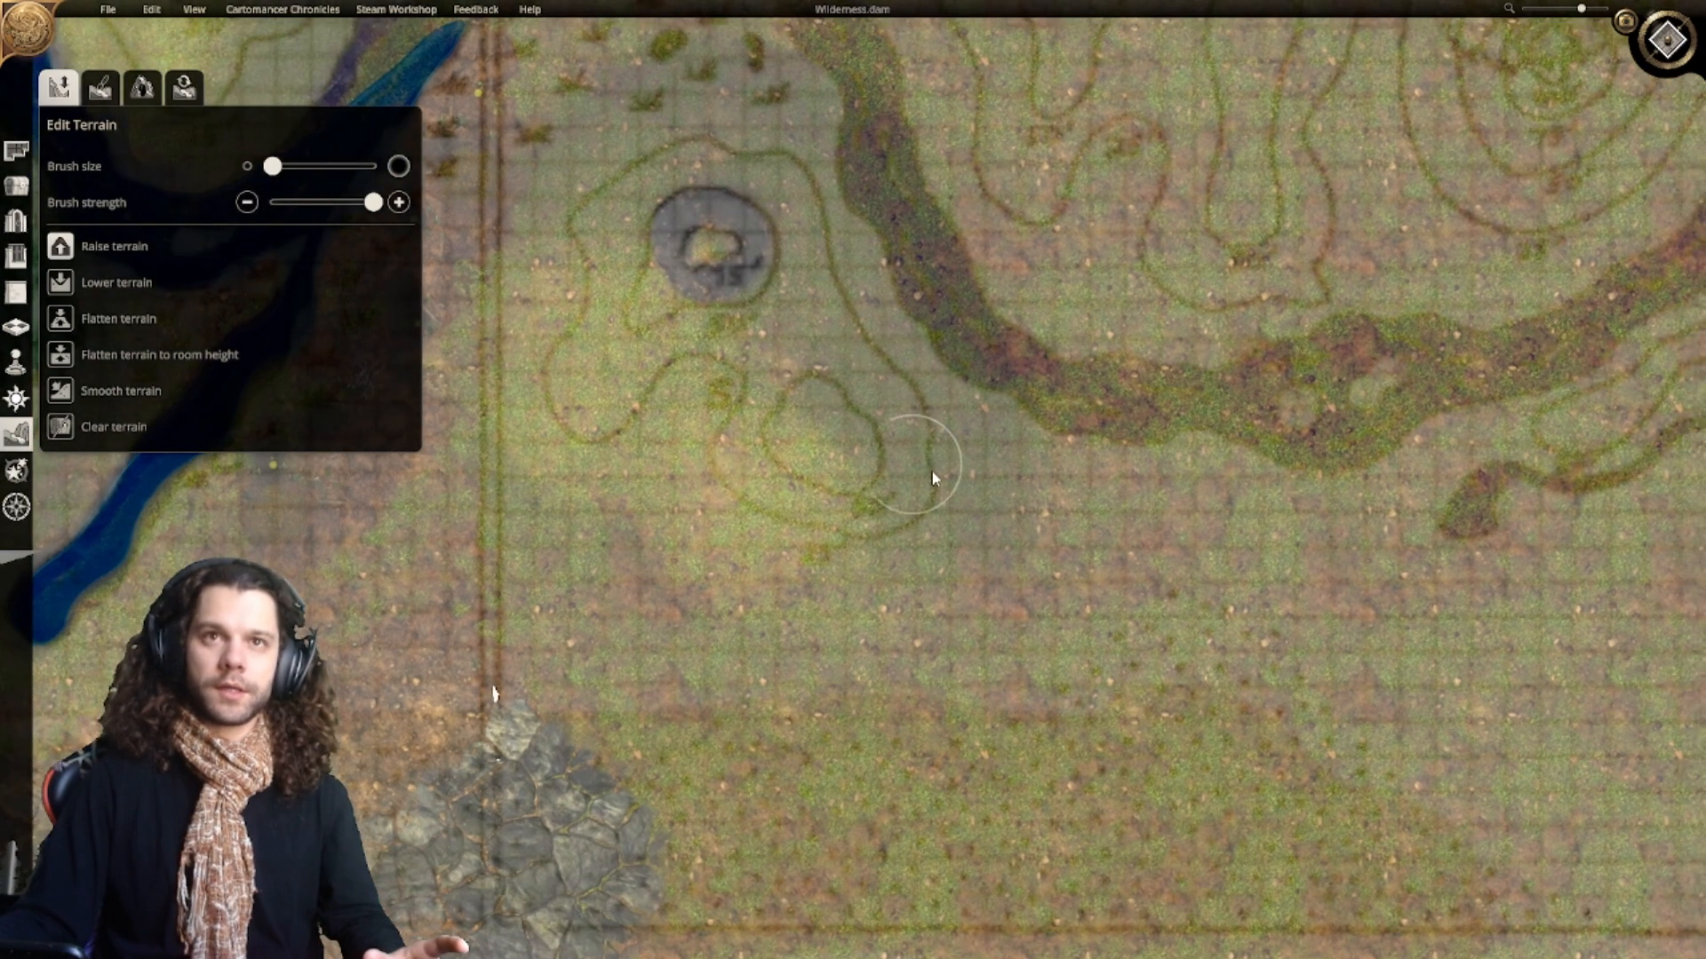
click(87, 356)
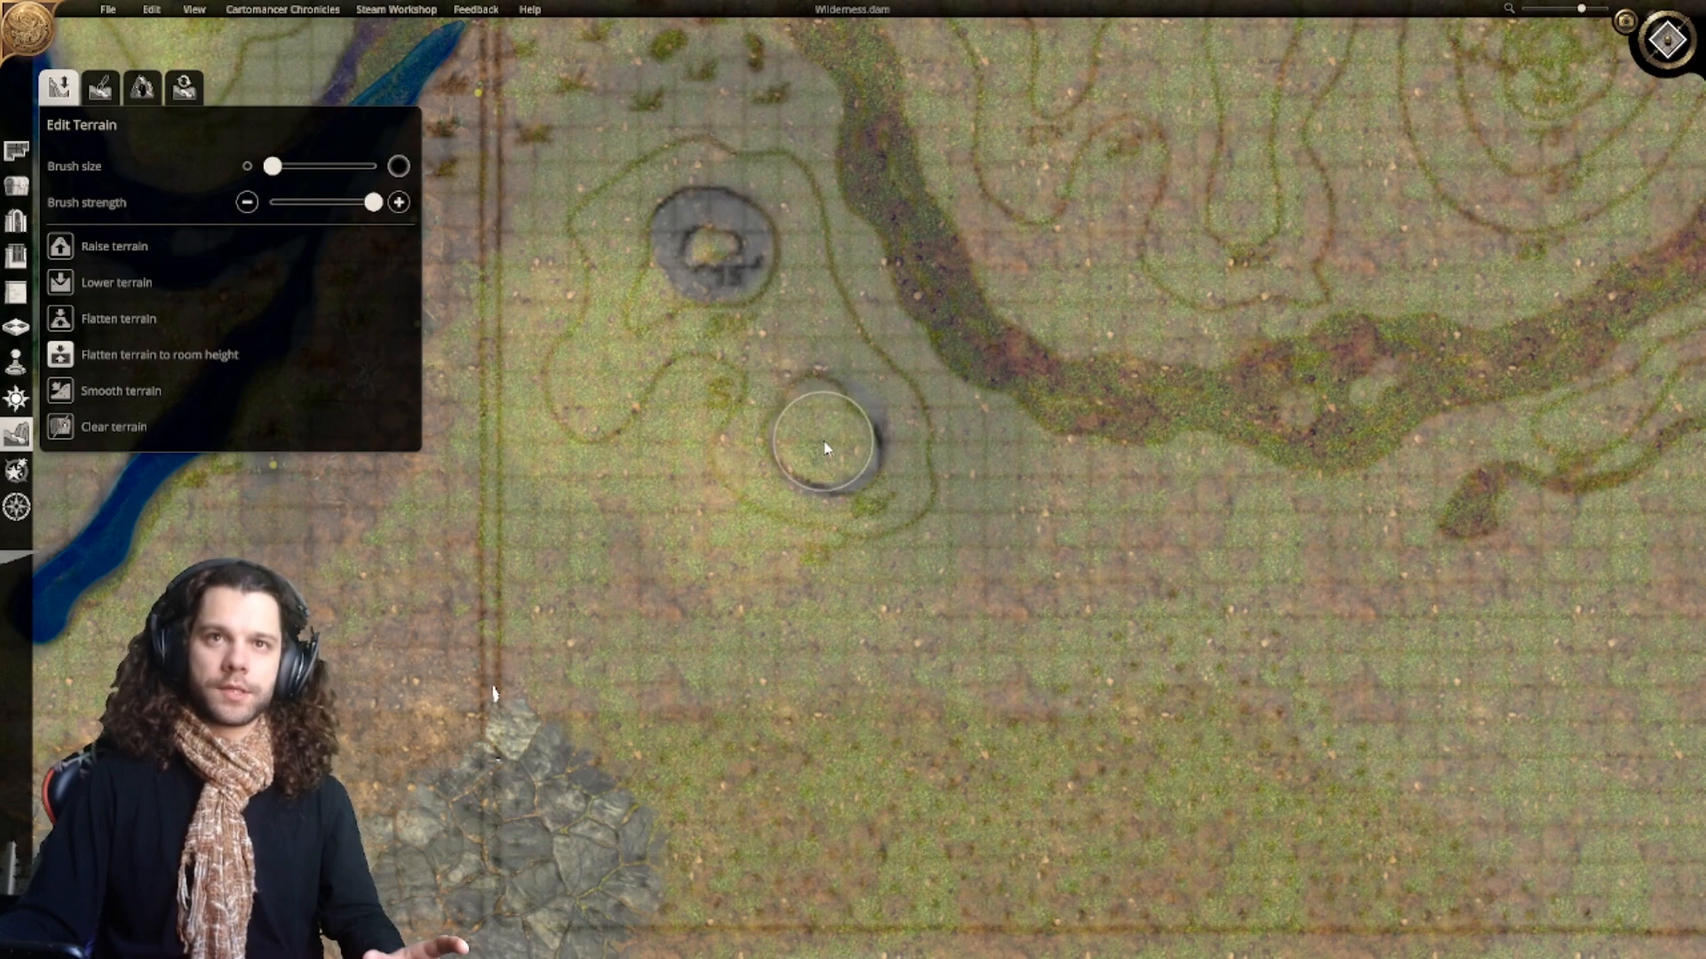
drag(822, 448, 868, 560)
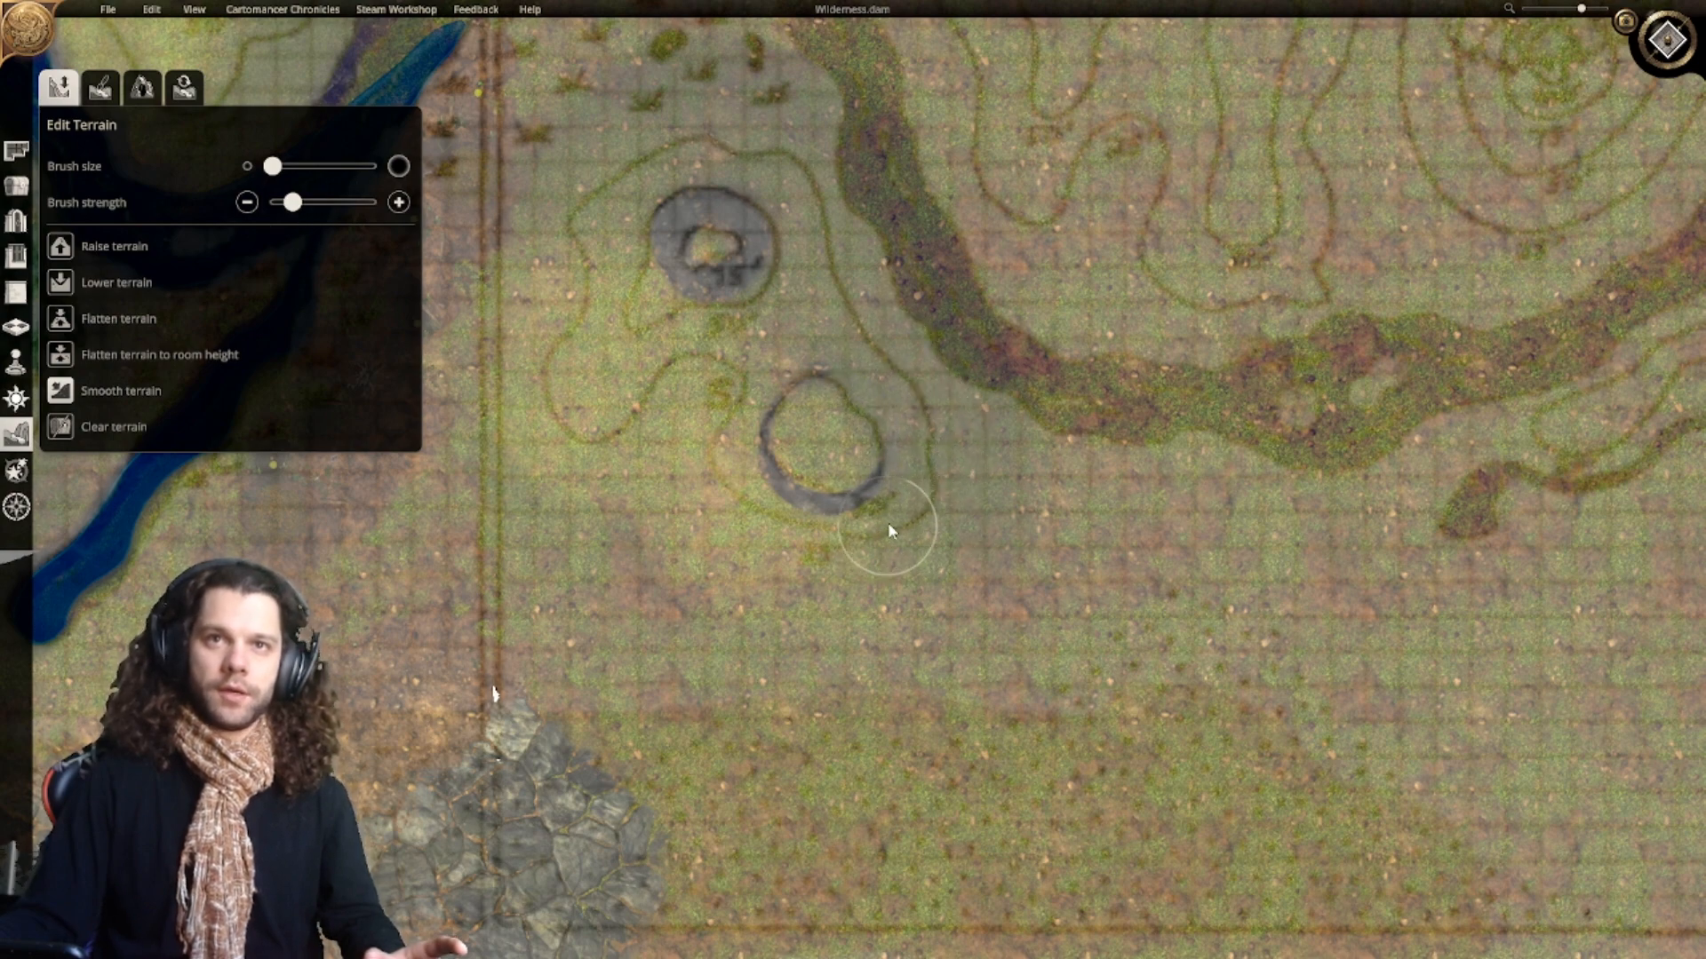
Step: Reduce the brush strength to about a fifth, smooth the southern hilltop's edges and raise the northern hilltop's southwestern slope
drag(889, 524, 899, 527)
mouse_move(810, 548)
mouse_down()
mouse_move(832, 547)
mouse_move(788, 541)
mouse_move(720, 460)
mouse_up()
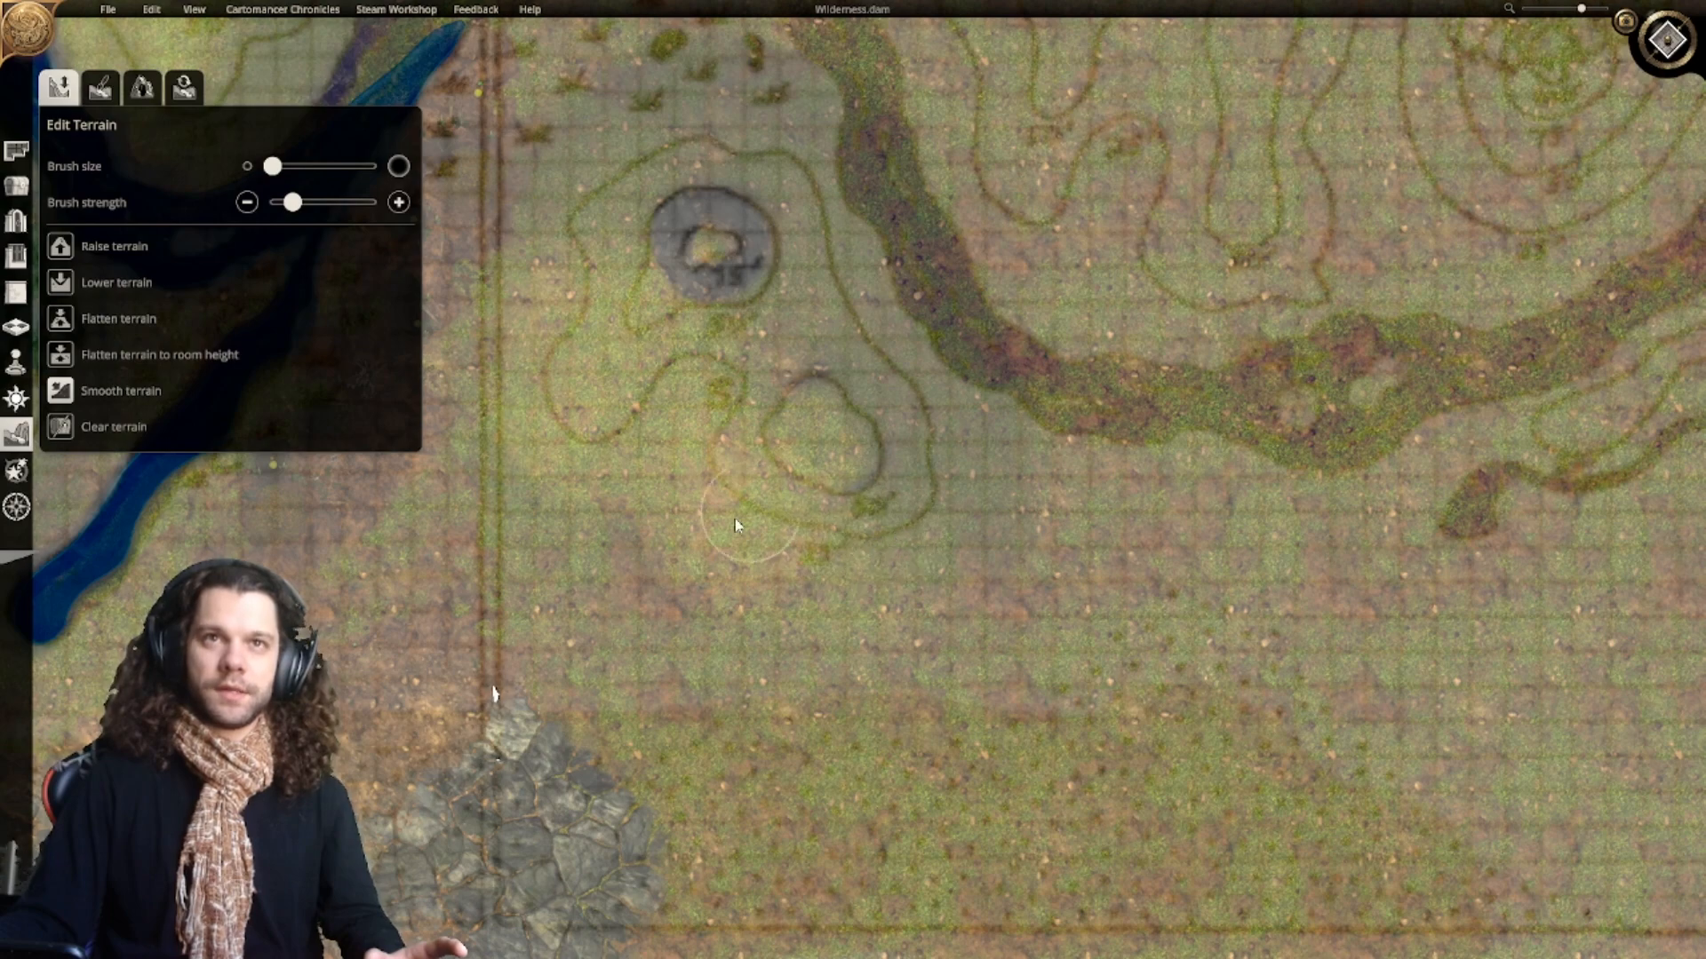
right_drag(811, 248, 818, 361)
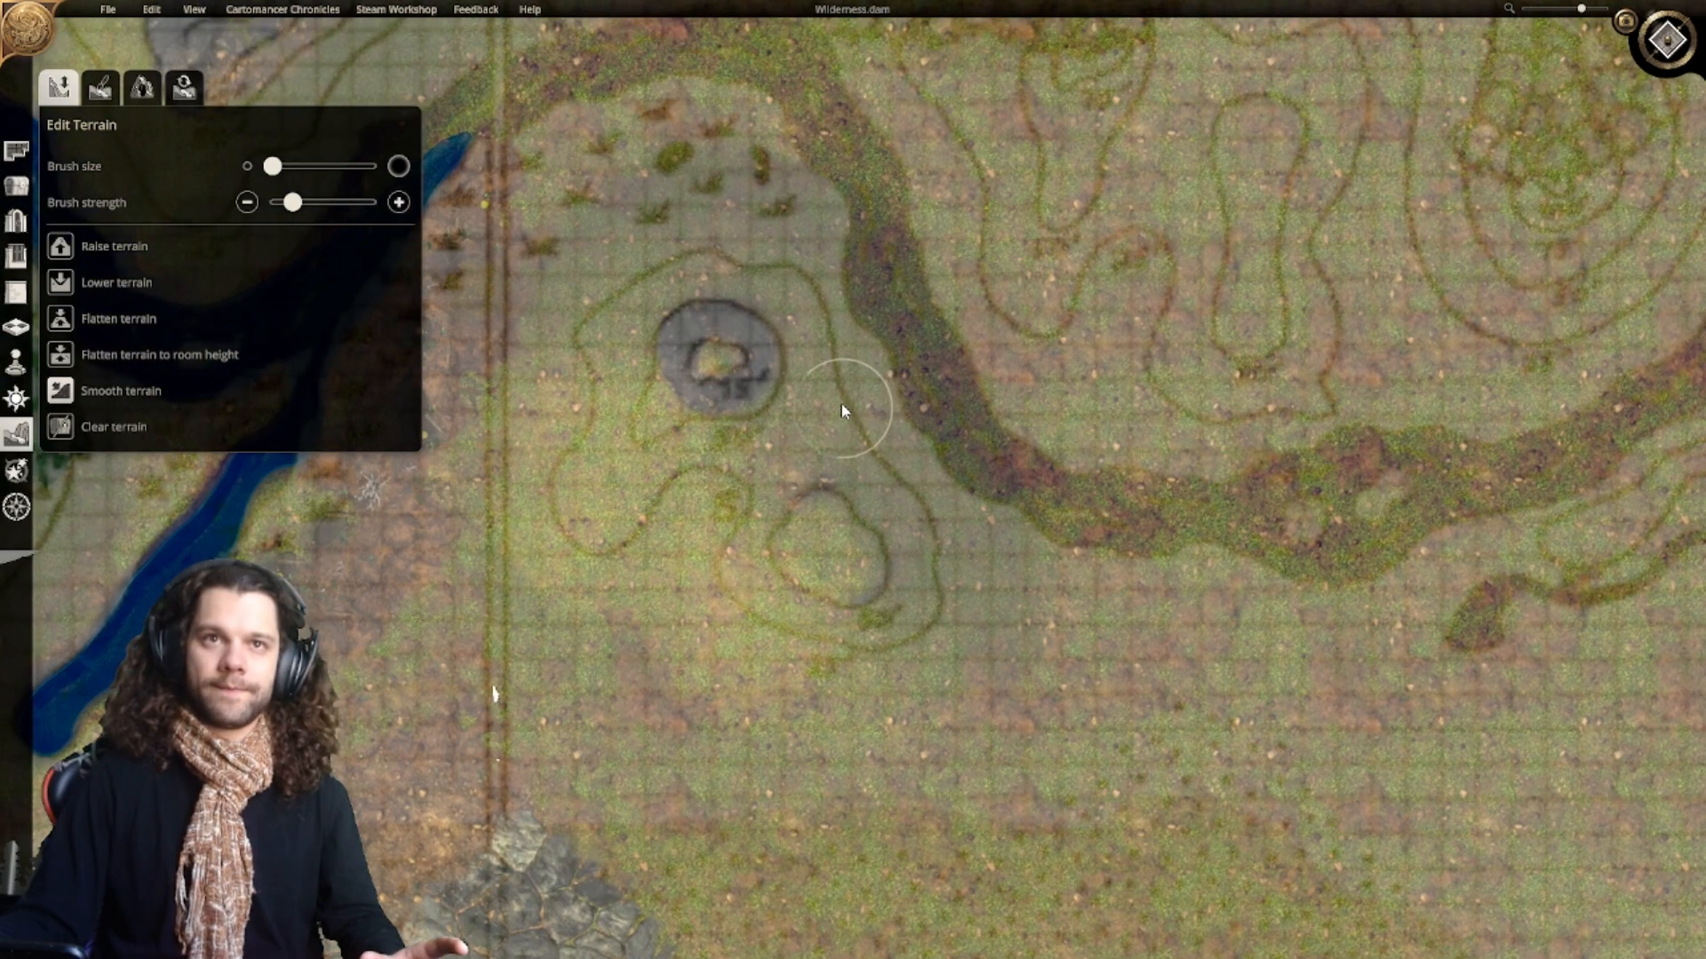
click(107, 246)
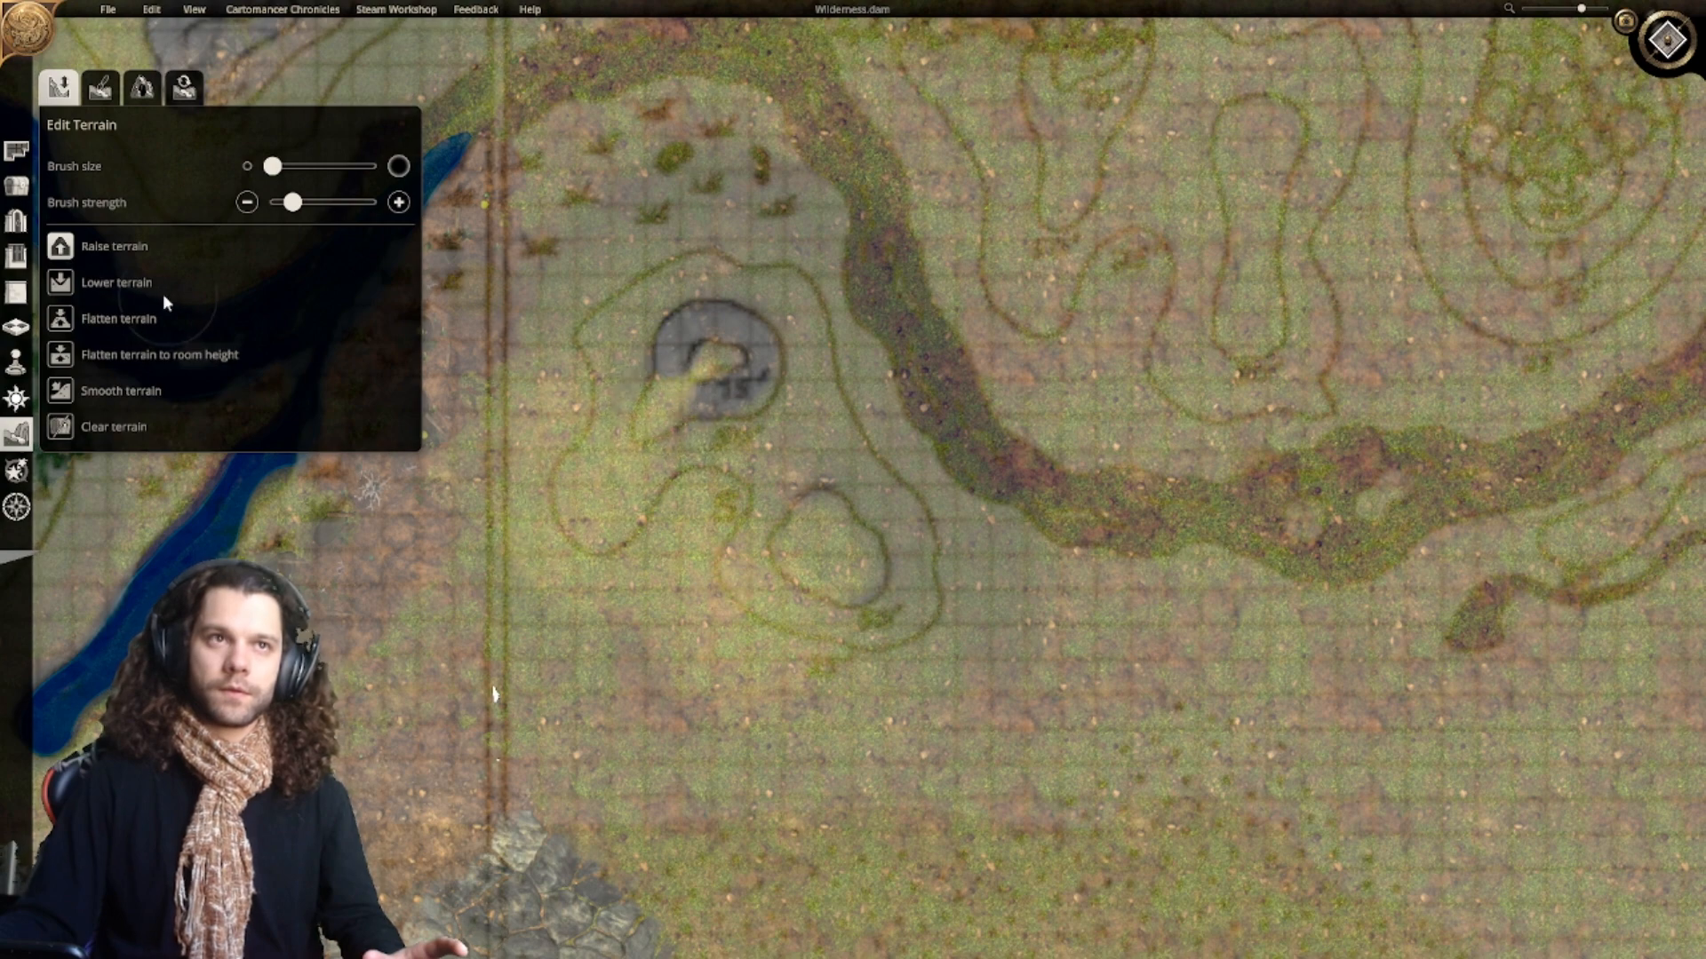
Step: Examine the remaining hill and forest contours north of the river bend, up to the eastern wall
scroll(613, 413, down, 3)
right_drag(845, 643, 791, 588)
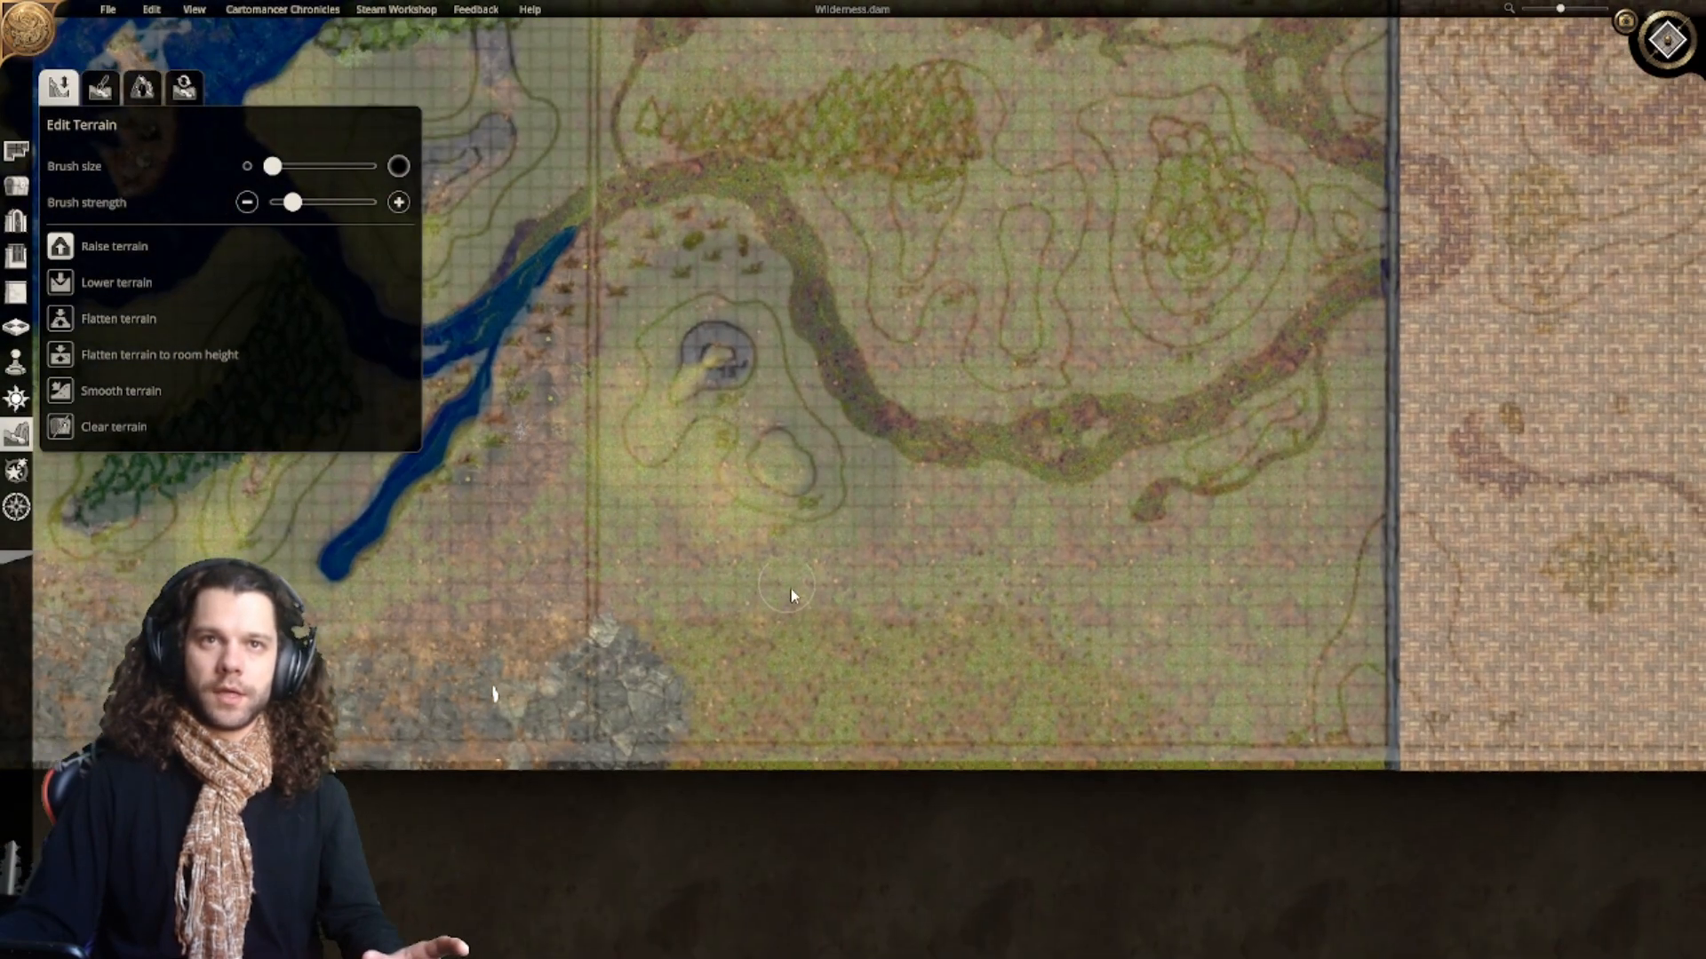
scroll(795, 533, up, 3)
right_drag(950, 498, 762, 575)
scroll(762, 576, up, 3)
right_drag(845, 430, 848, 531)
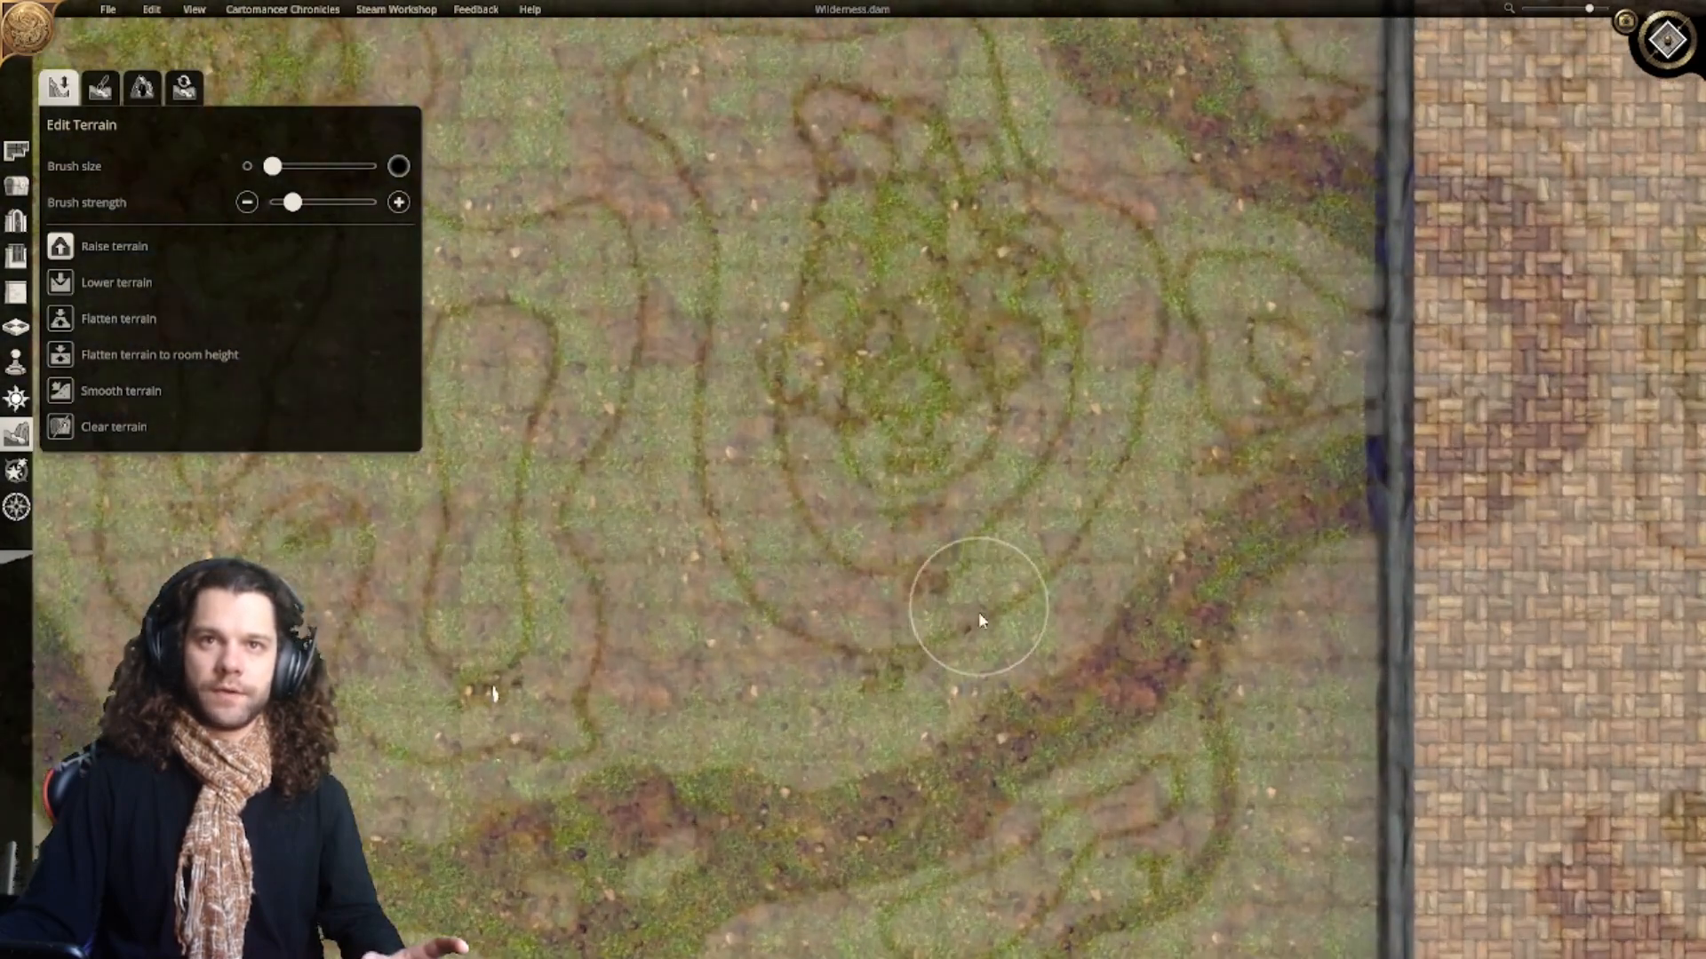
right_drag(978, 611, 973, 675)
right_drag(951, 469, 950, 364)
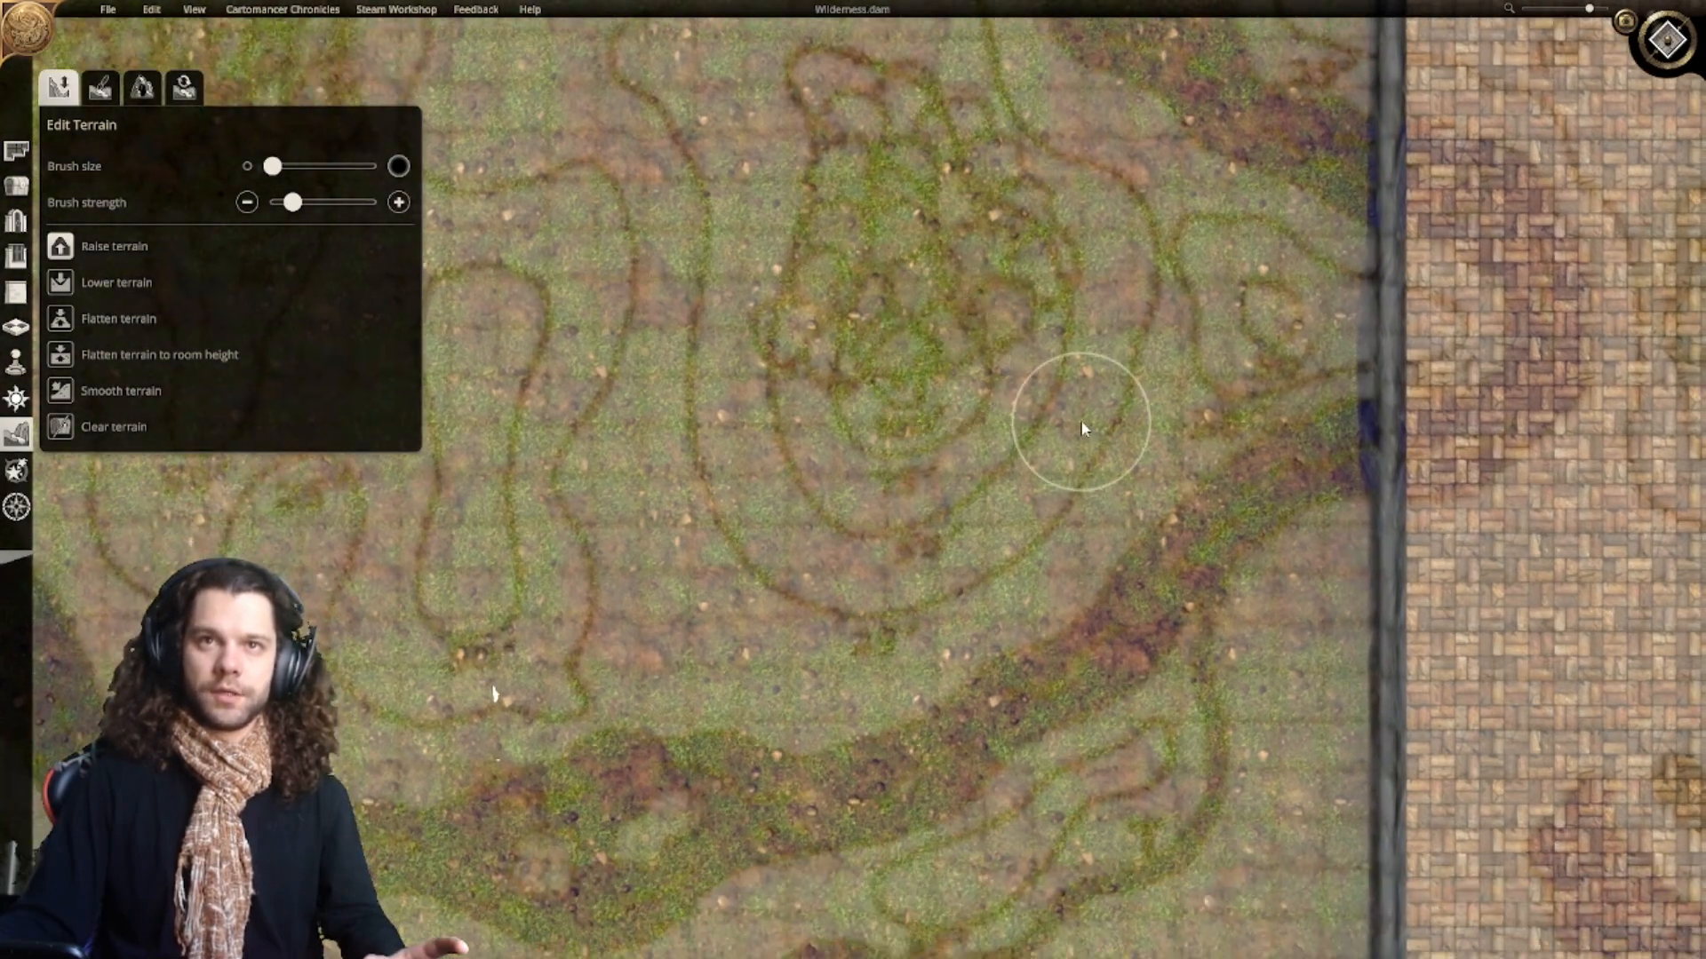
scroll(1078, 428, up, 4)
scroll(991, 418, down, 2)
scroll(990, 419, down, 4)
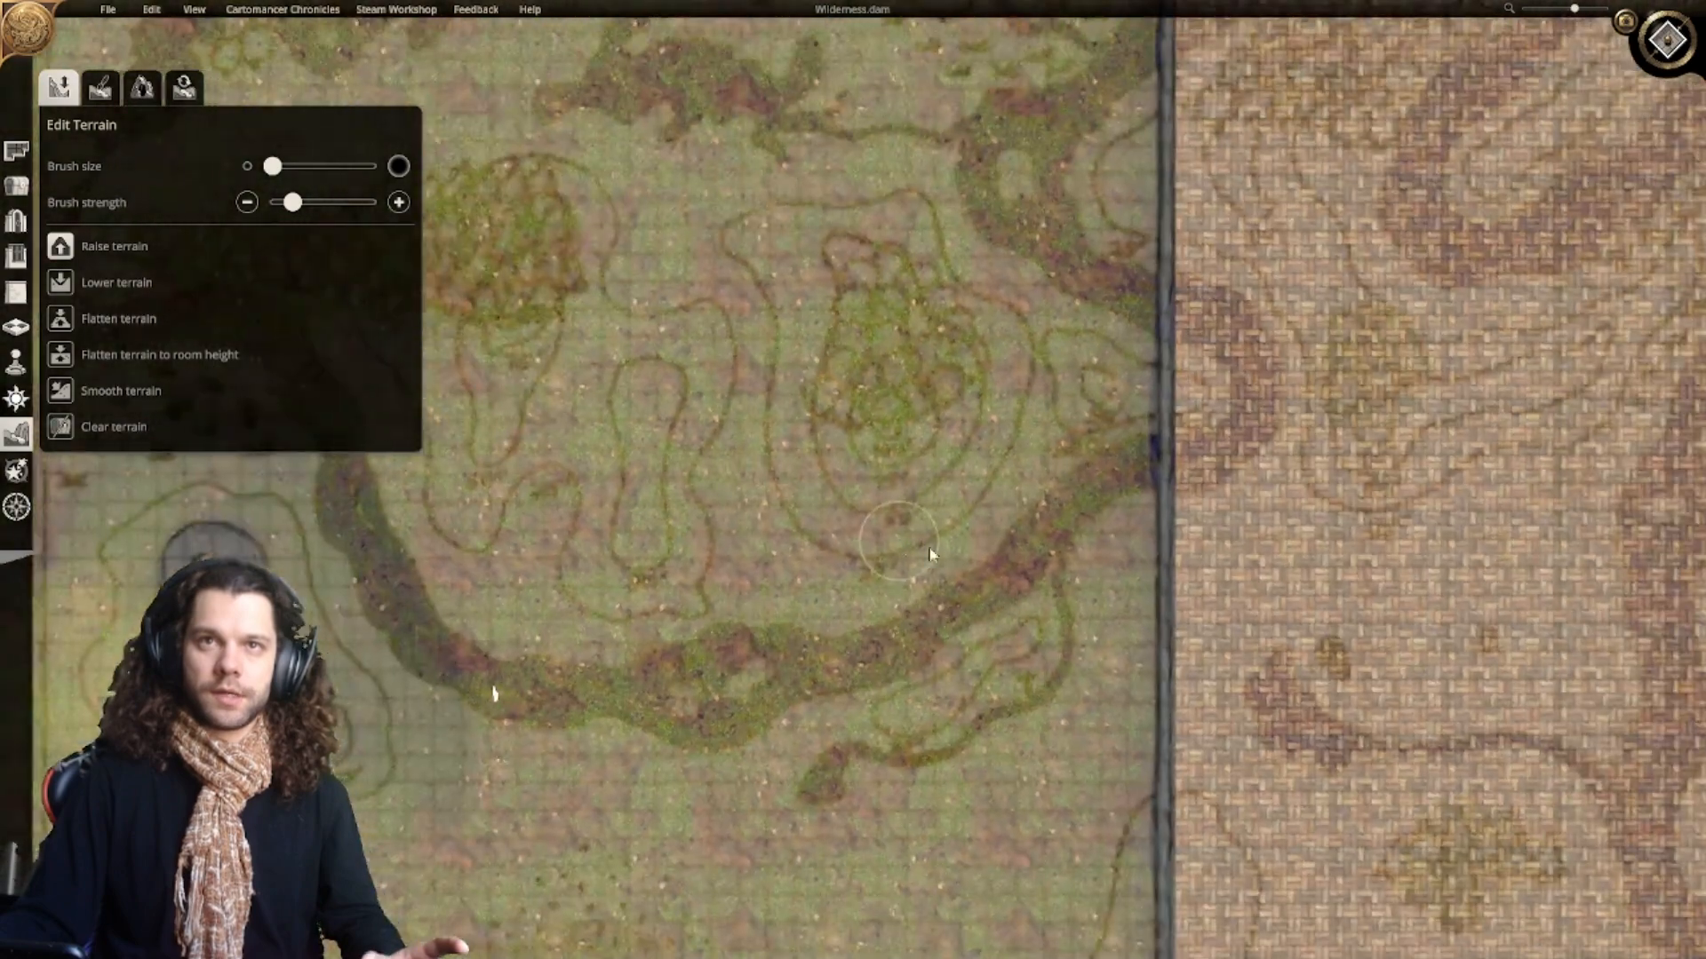
right_drag(929, 556, 1070, 590)
right_drag(922, 649, 932, 672)
scroll(888, 604, up, 3)
right_drag(839, 533, 931, 495)
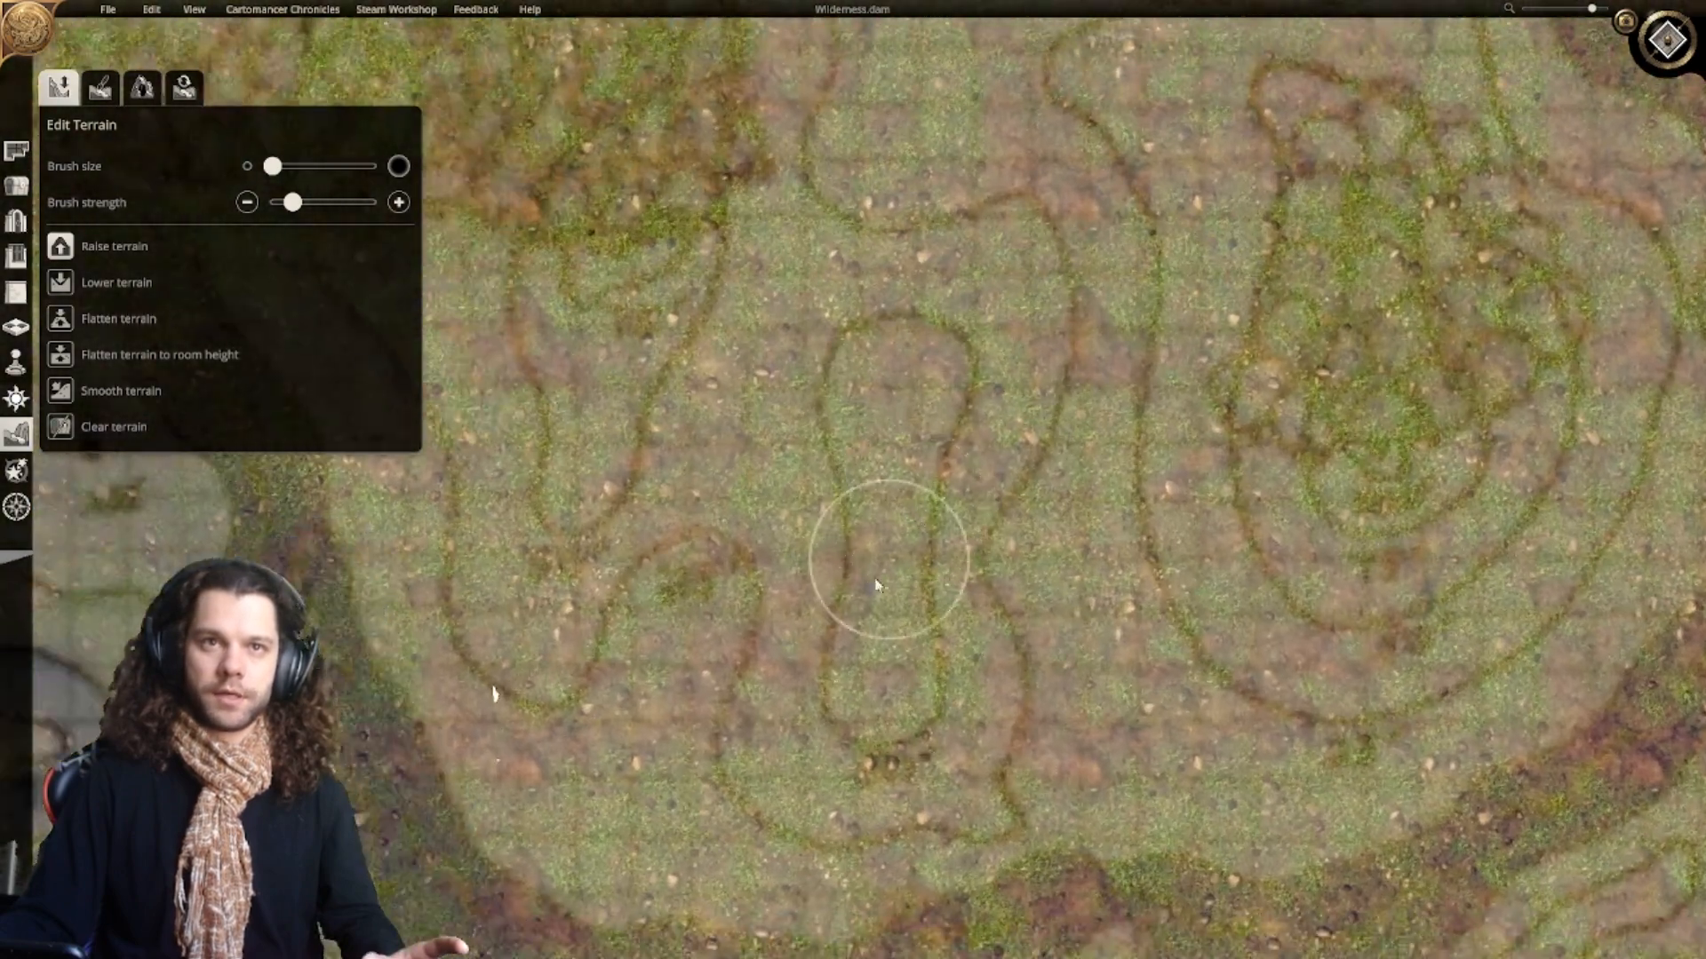
scroll(846, 579, up, 3)
scroll(842, 551, down, 3)
scroll(880, 568, down, 3)
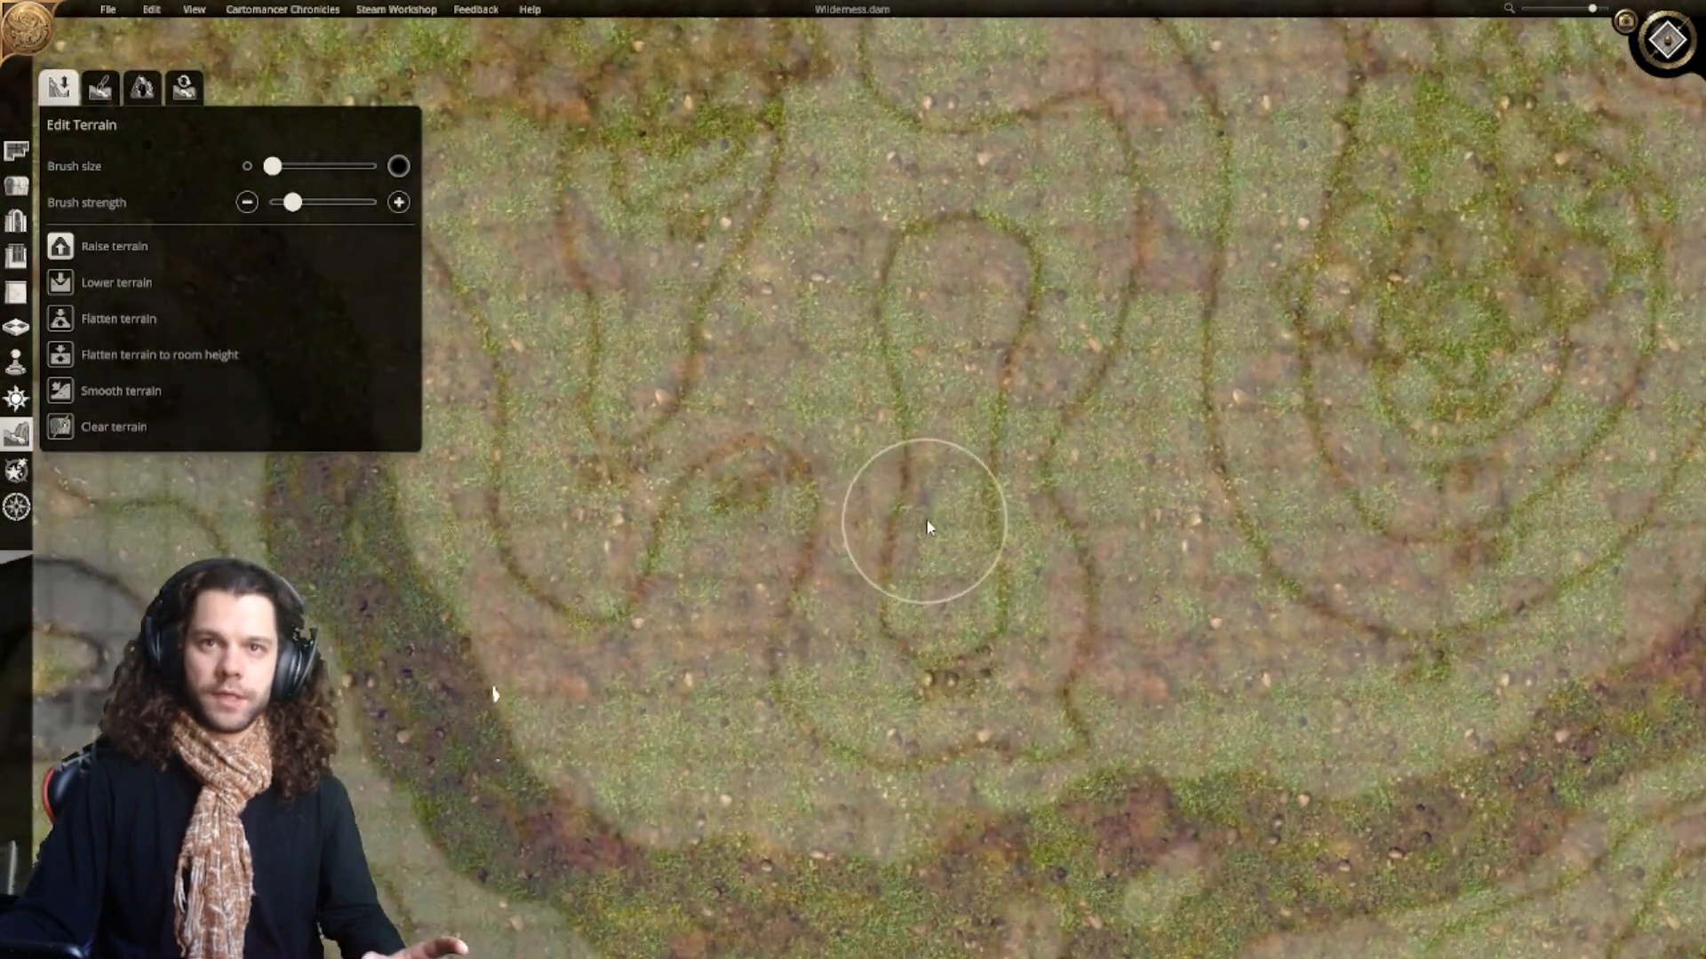
scroll(924, 533, up, 2)
right_drag(883, 589, 839, 700)
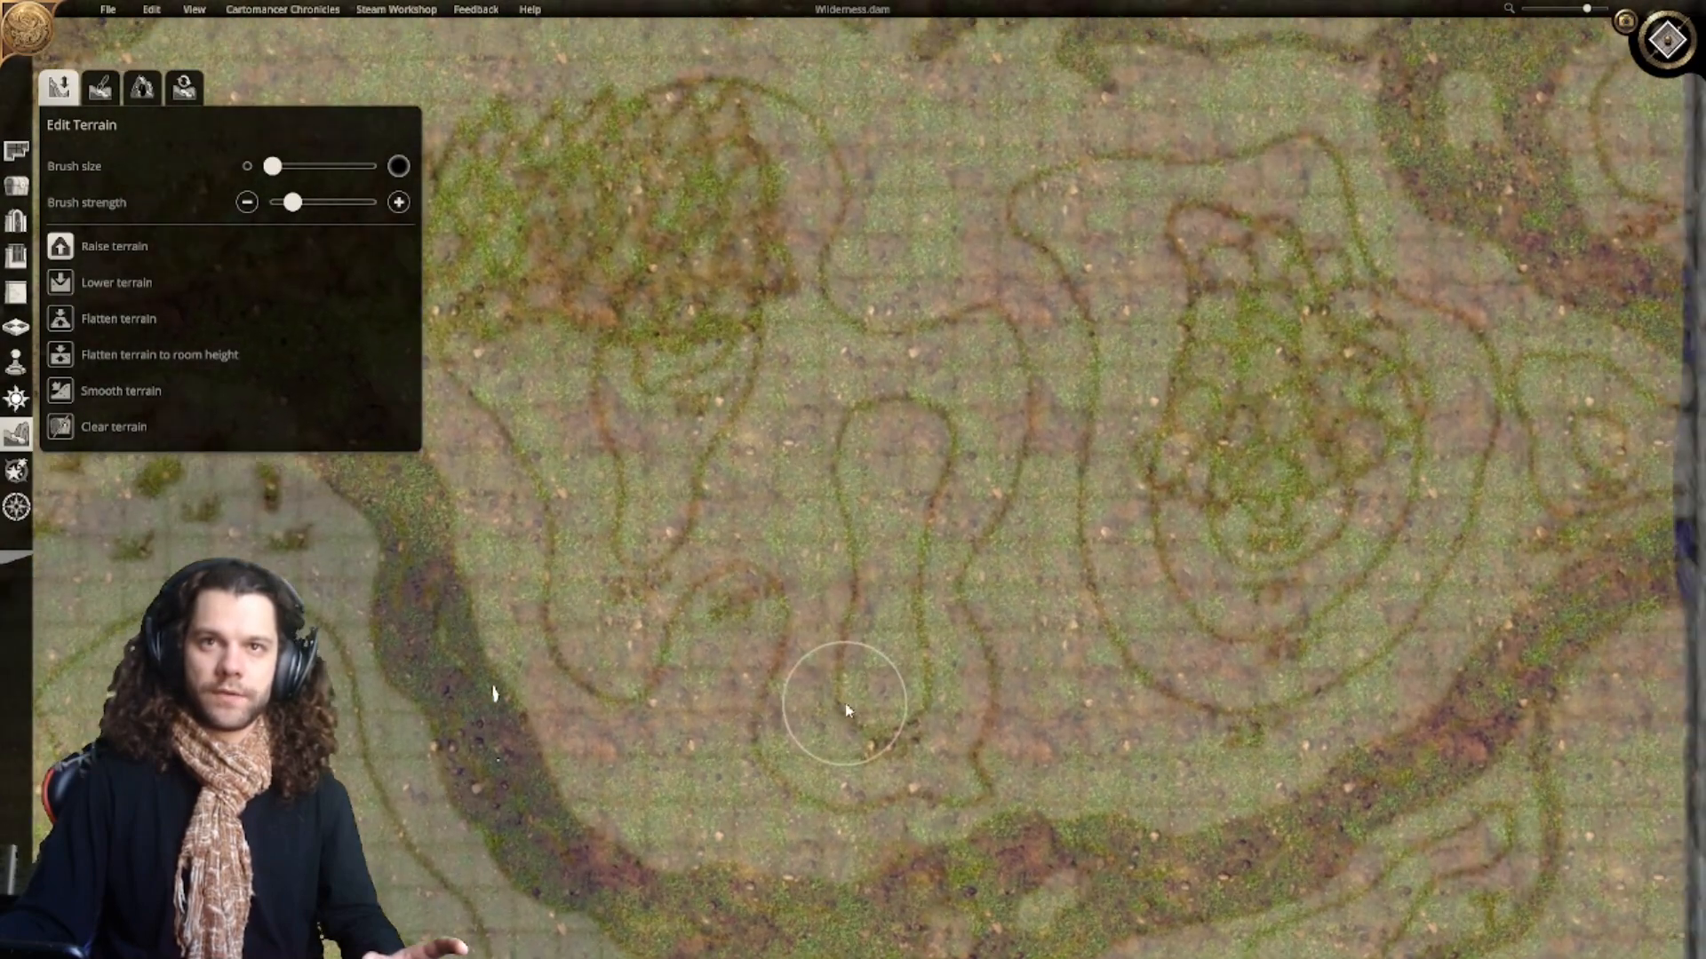
right_drag(893, 604, 937, 714)
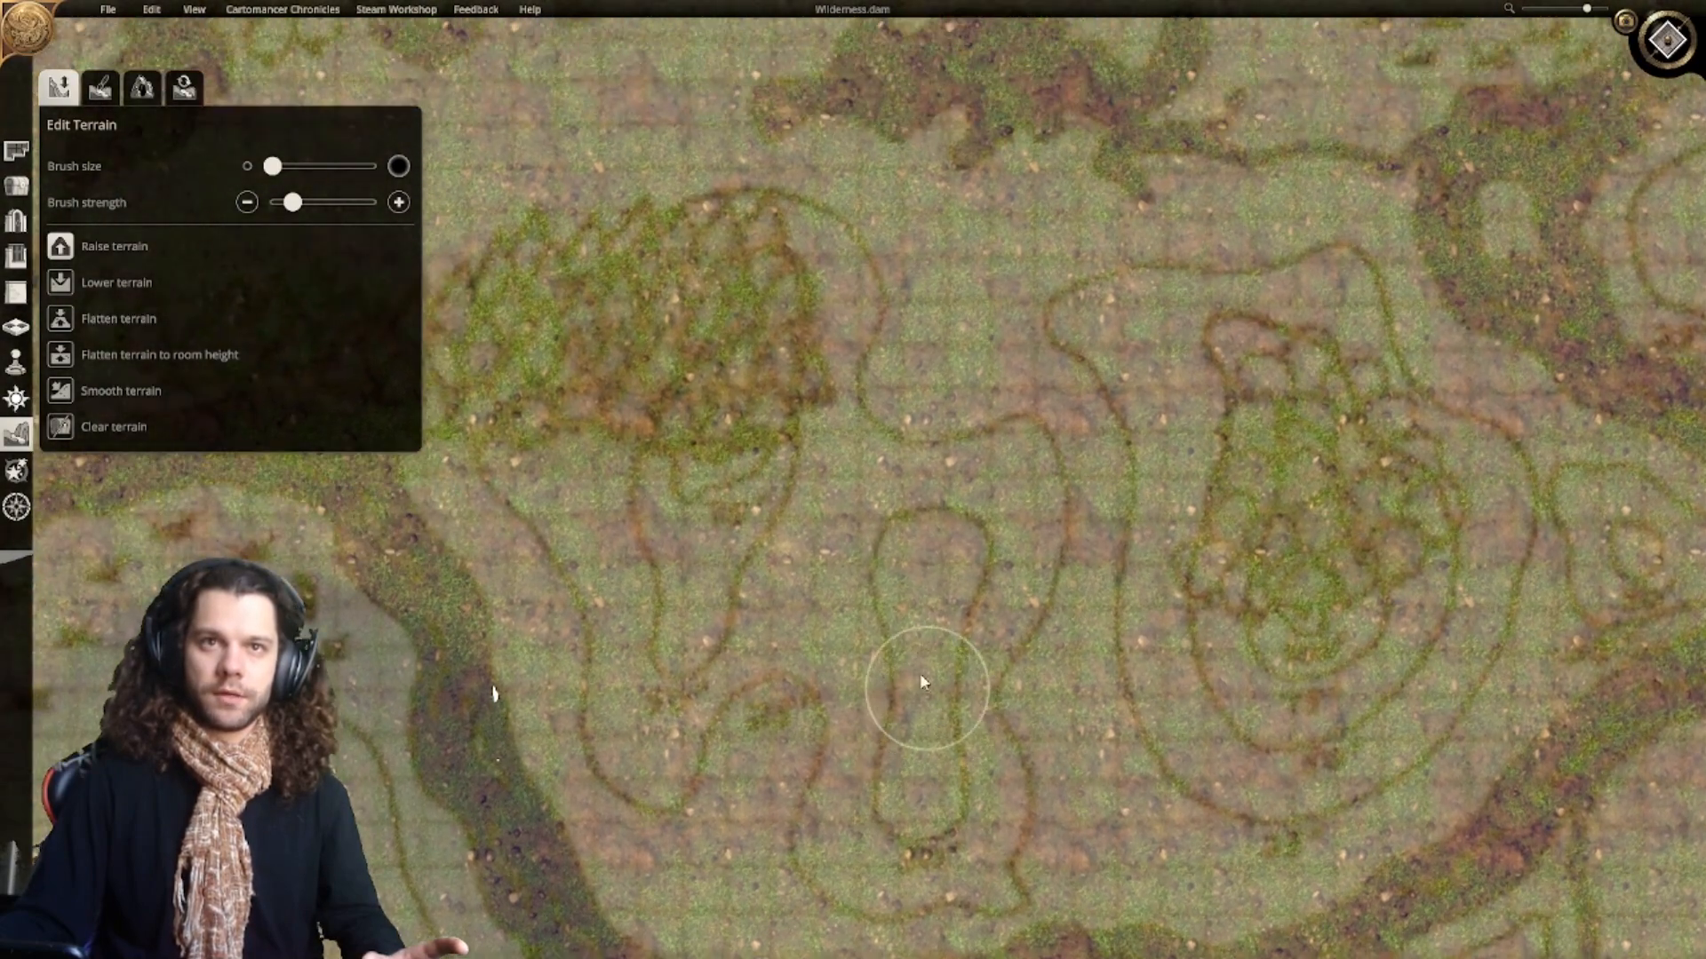
Step: Examine the hill and forest contours north of the river bend and the unfinished section beyond the eastern wall
right_drag(773, 505, 850, 600)
right_drag(792, 538, 735, 412)
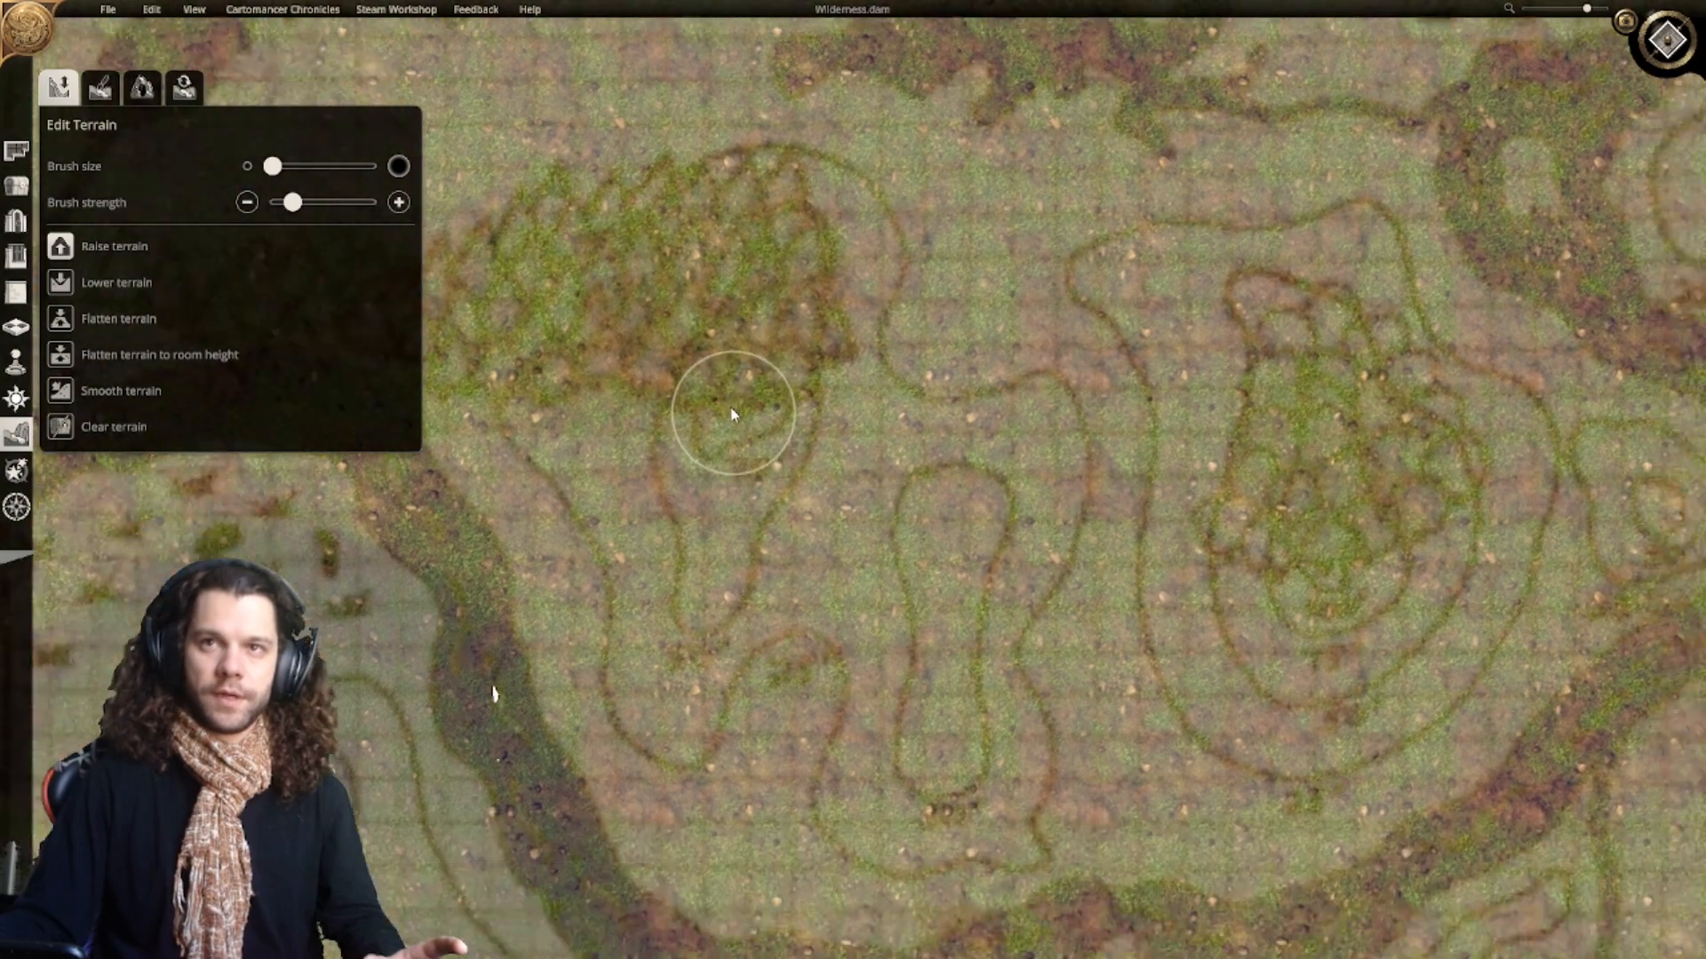
scroll(848, 555, down, 2)
right_drag(856, 568, 732, 461)
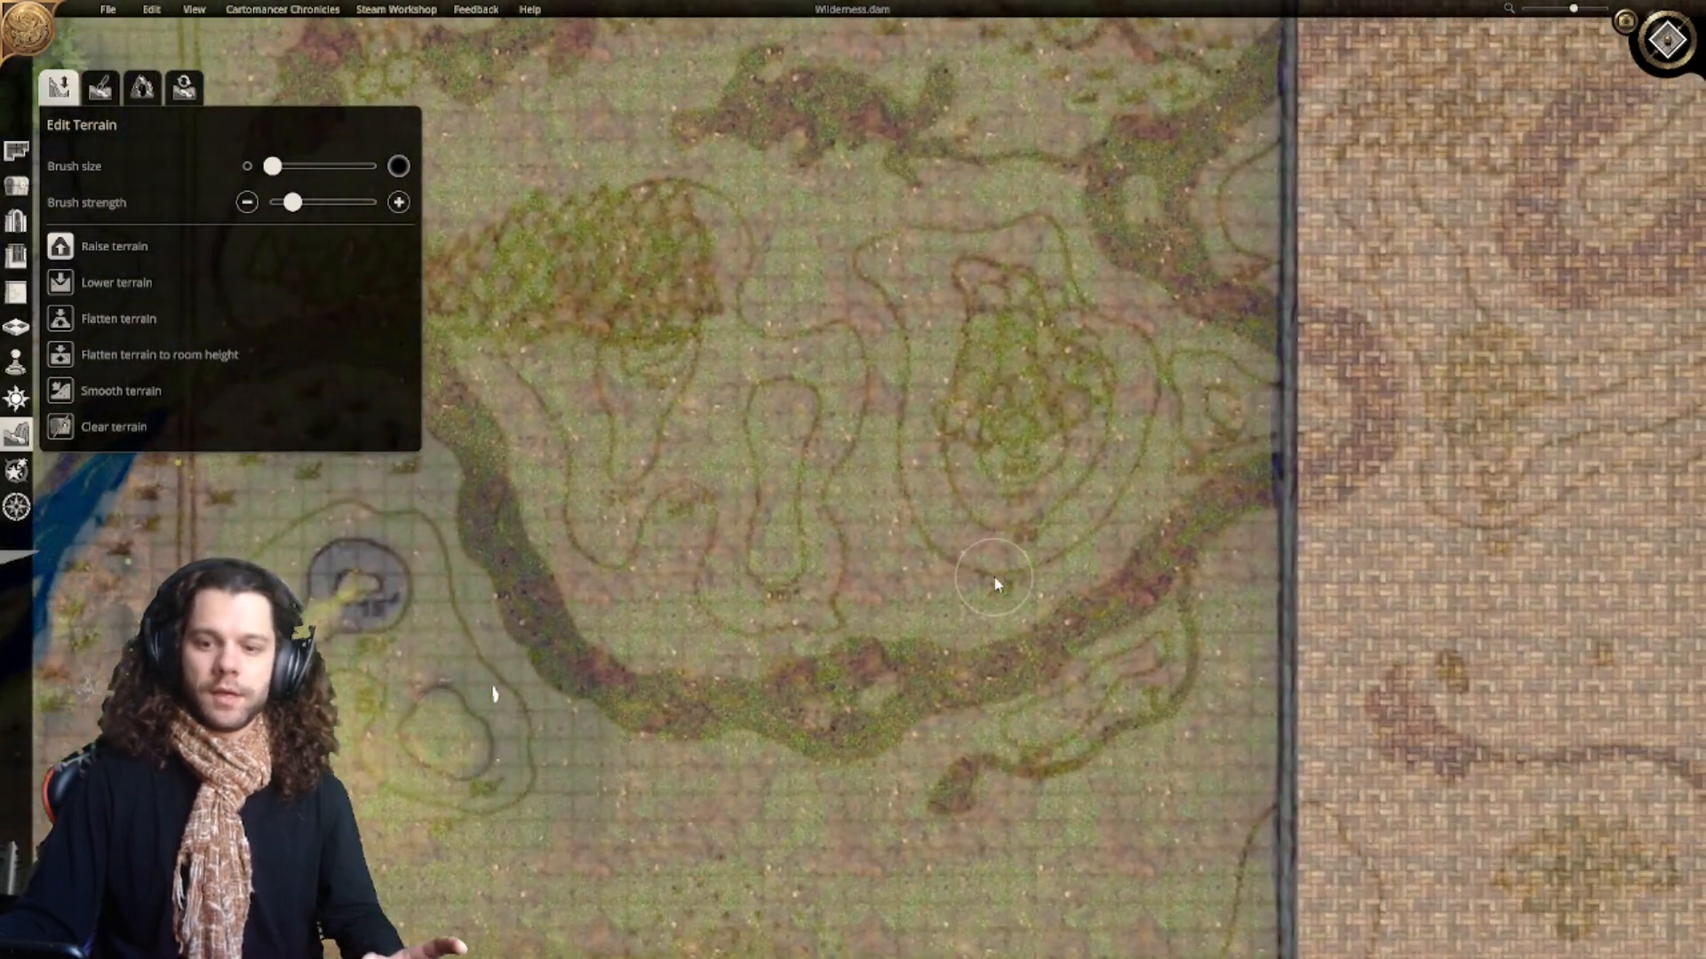
right_drag(1066, 577, 982, 662)
scroll(931, 554, down, 3)
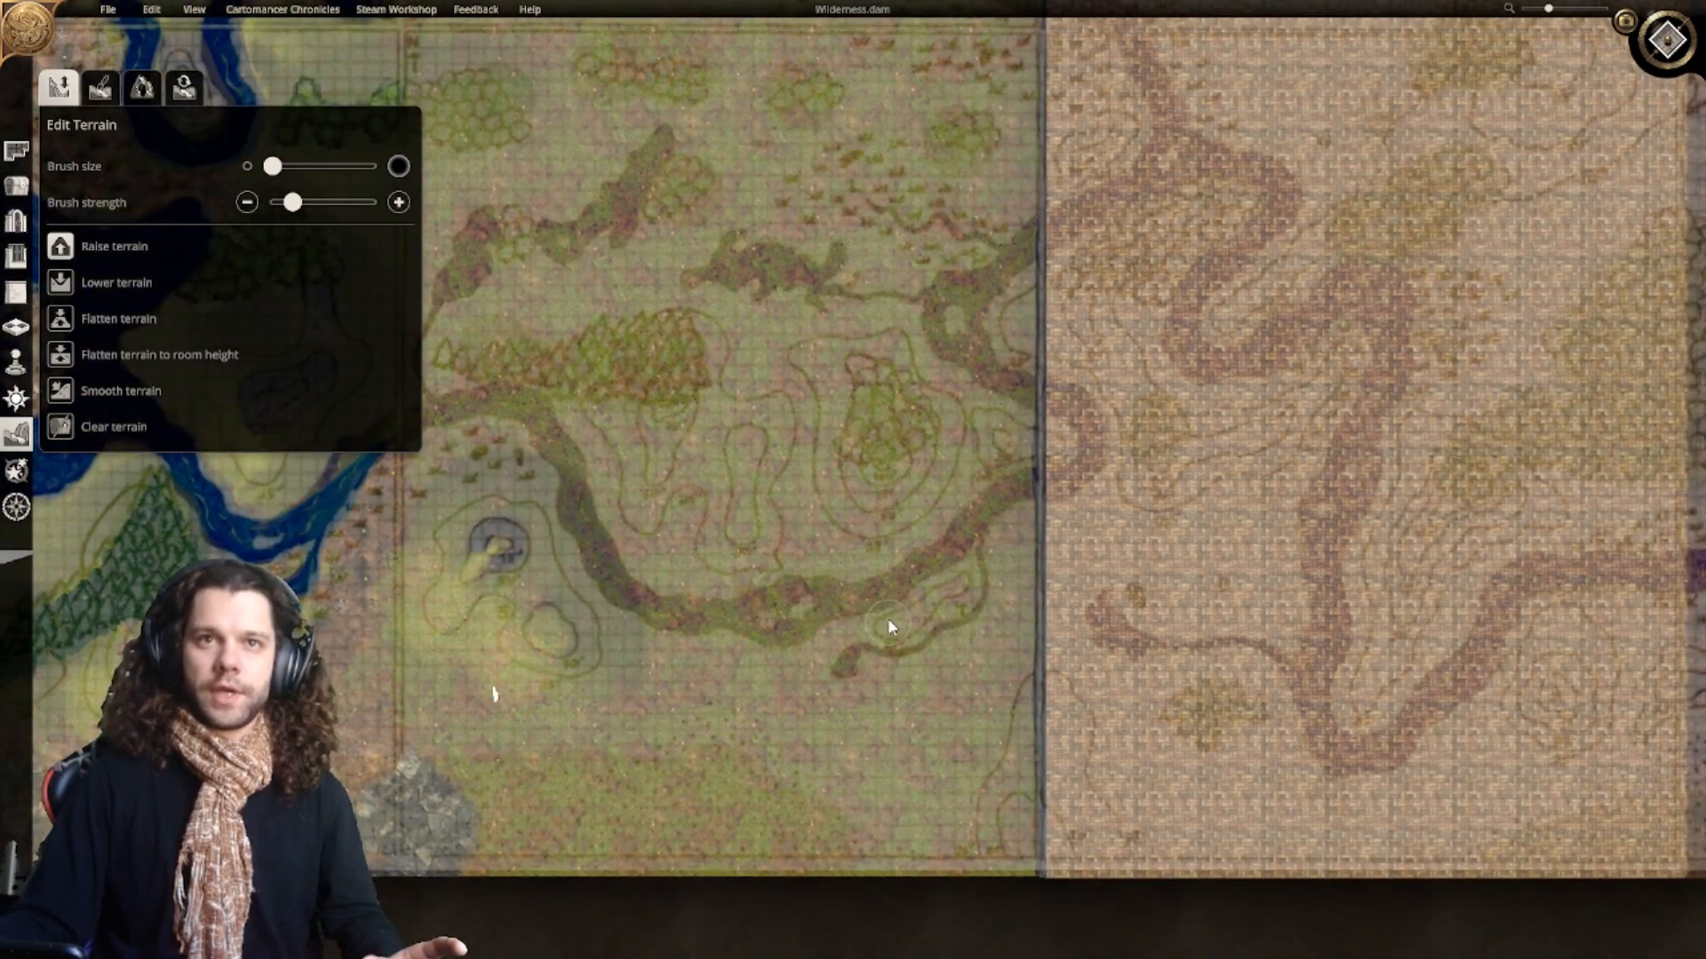
scroll(890, 620, down, 1)
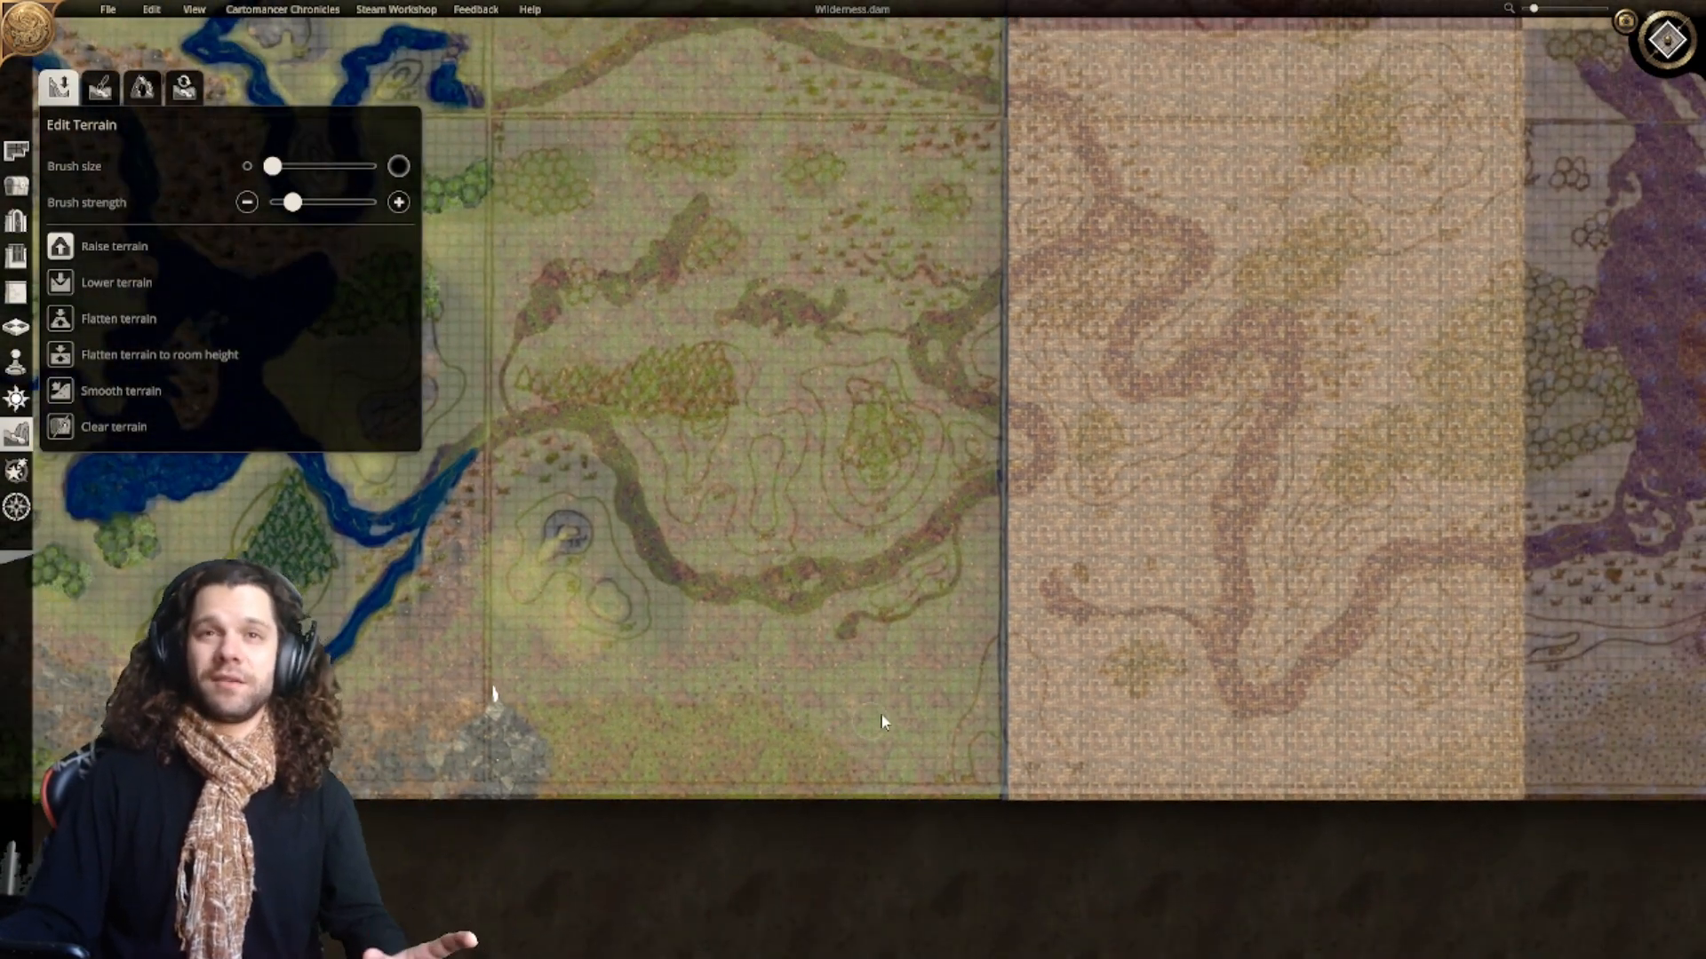
scroll(924, 701, up, 5)
scroll(968, 657, up, 2)
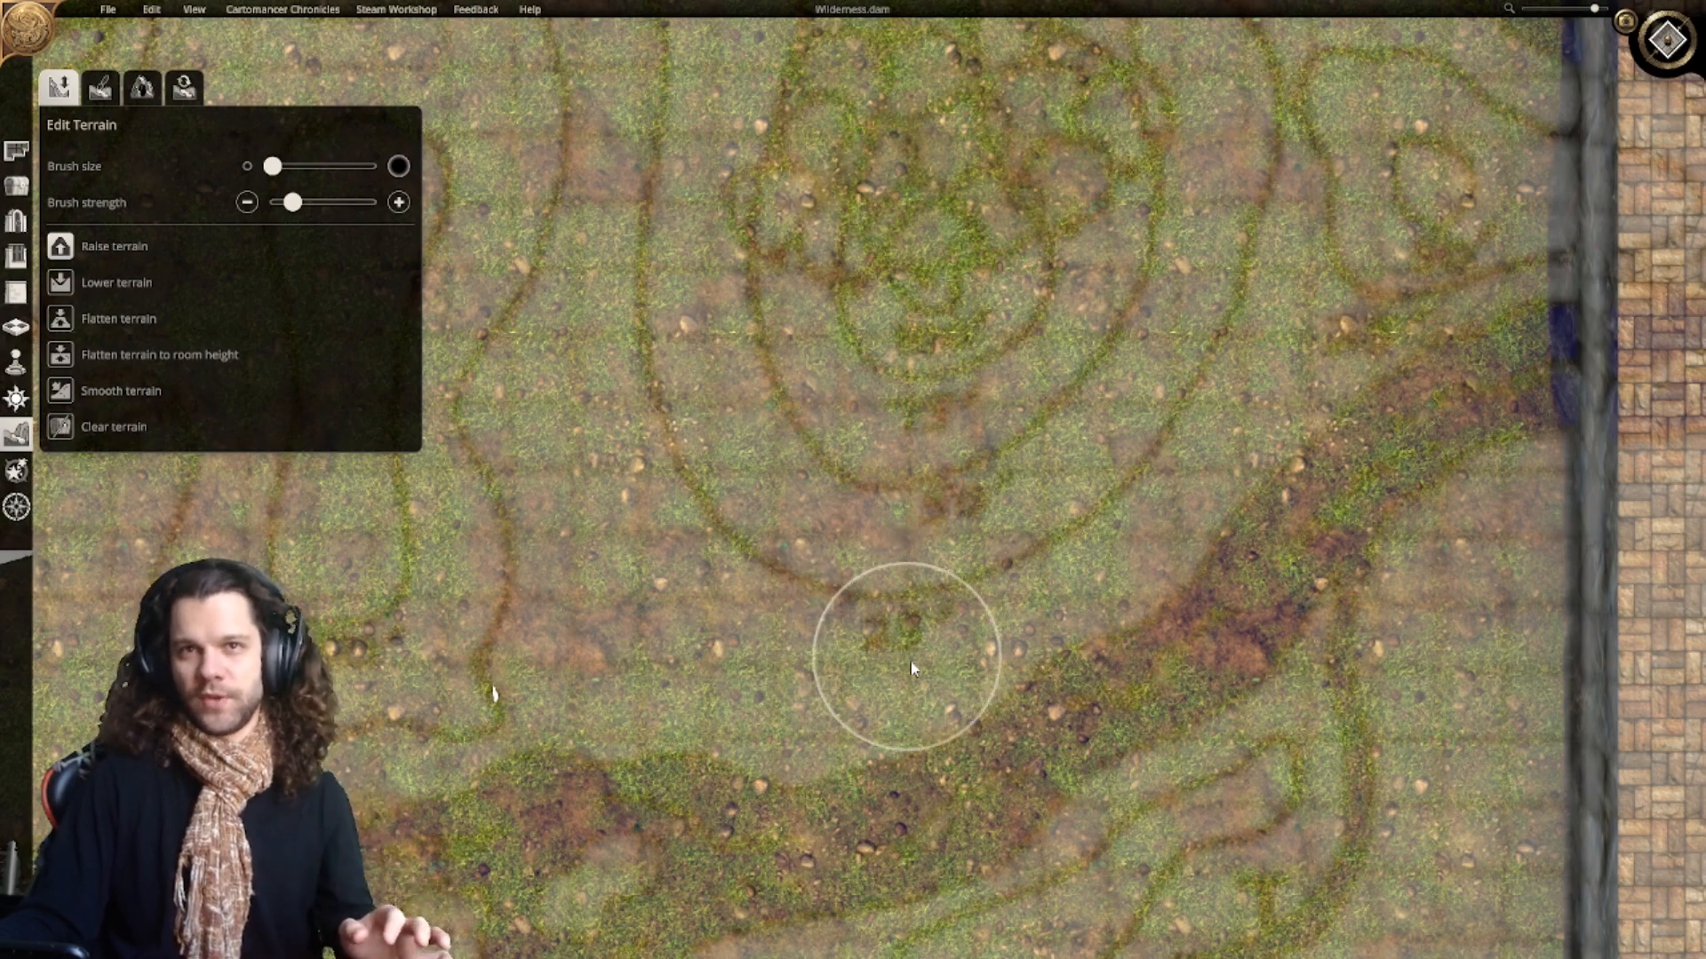
scroll(891, 667, down, 1)
right_drag(890, 667, 876, 698)
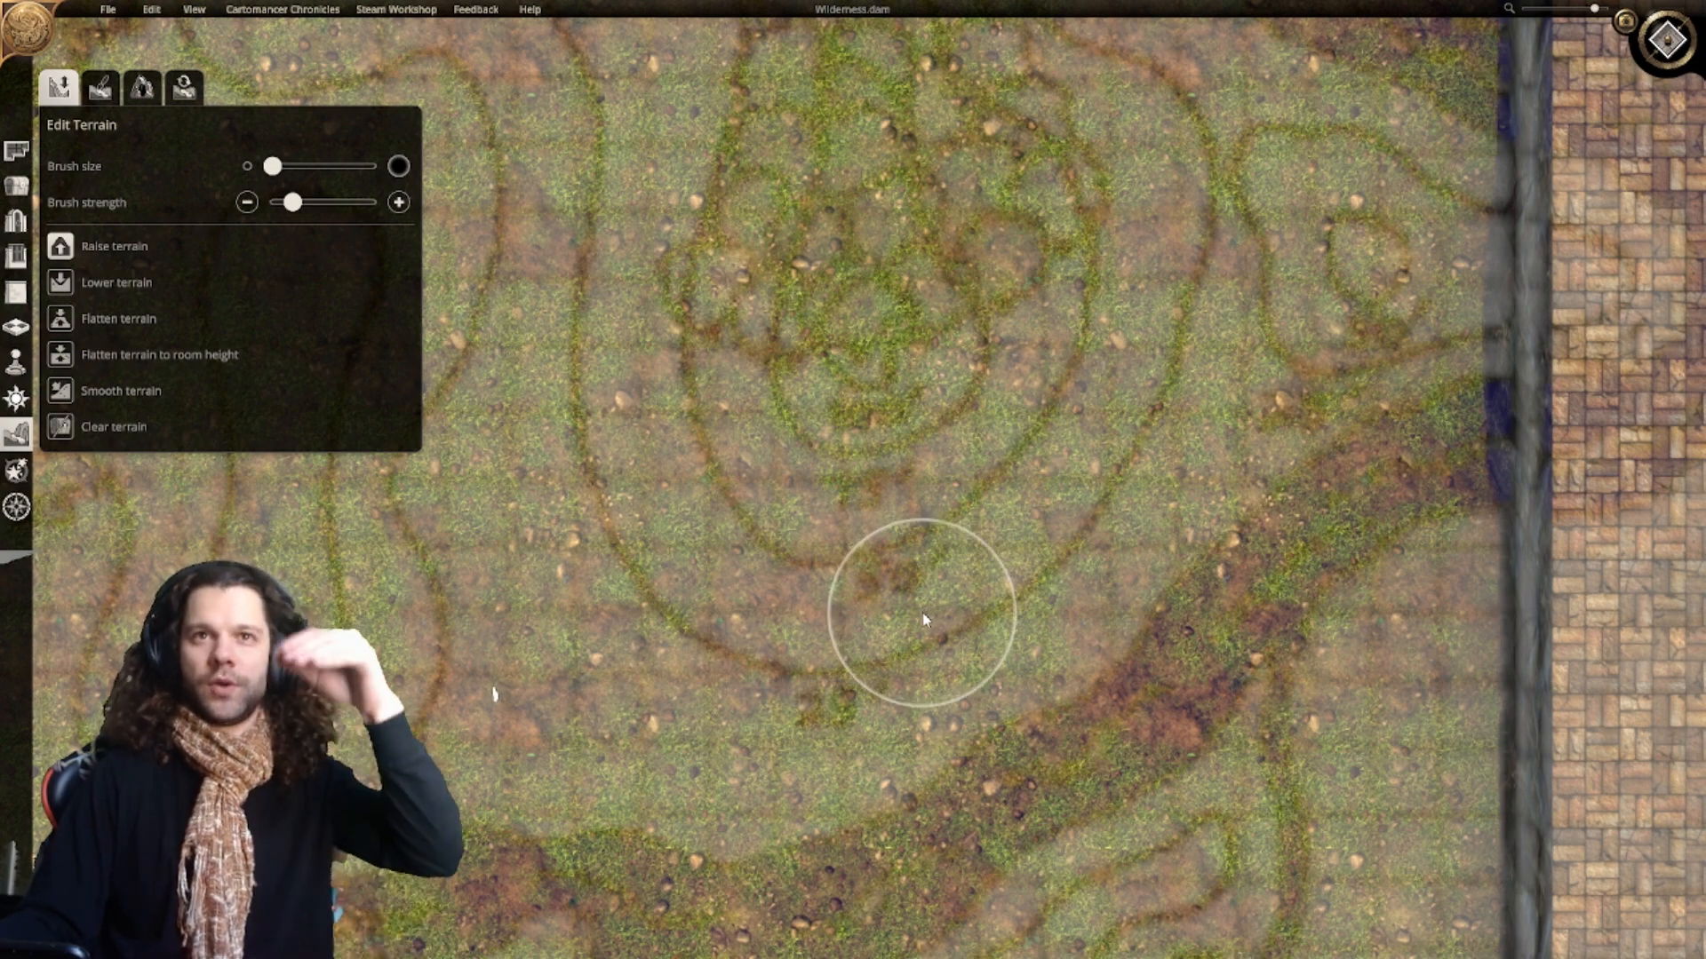
mouse_move(925, 552)
right_down()
mouse_move(938, 643)
mouse_move(970, 642)
mouse_move(968, 668)
right_up()
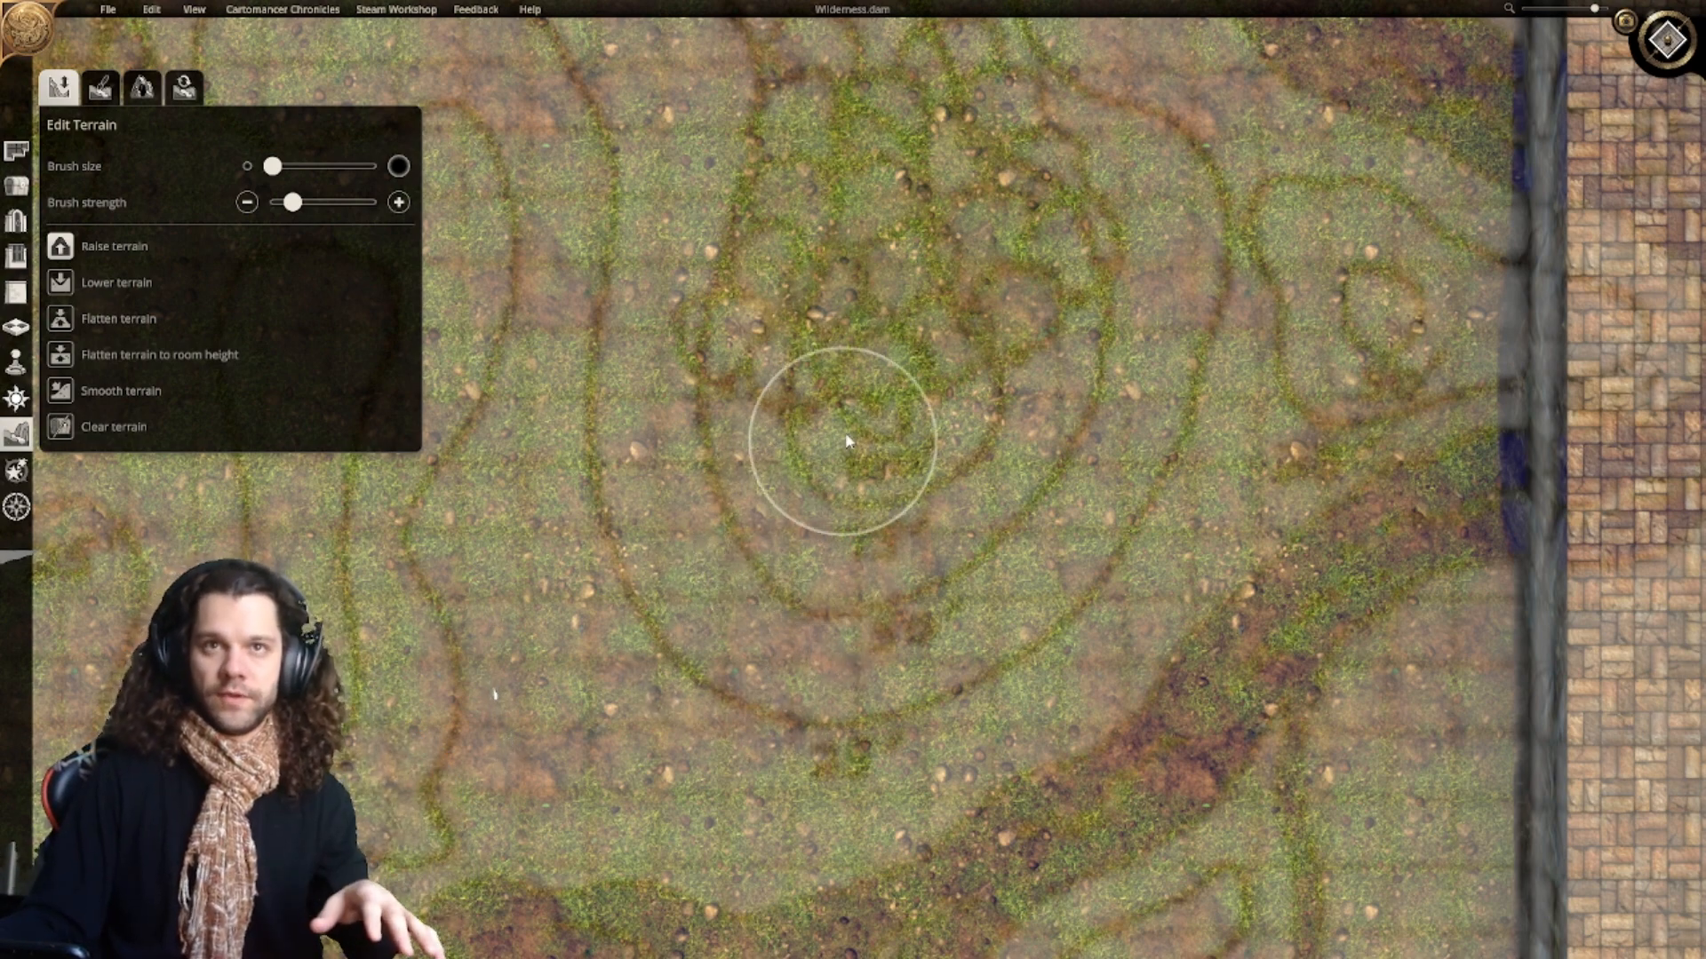
Step: Inspect the finished twin hill southwest of the river bend as a reference for the remaining hills
scroll(941, 578, down, 2)
scroll(941, 577, down, 3)
right_drag(943, 577, 1185, 667)
scroll(1022, 693, up, 3)
scroll(986, 577, up, 1)
right_drag(808, 634, 1075, 525)
scroll(1048, 532, up, 3)
right_drag(1101, 608, 902, 510)
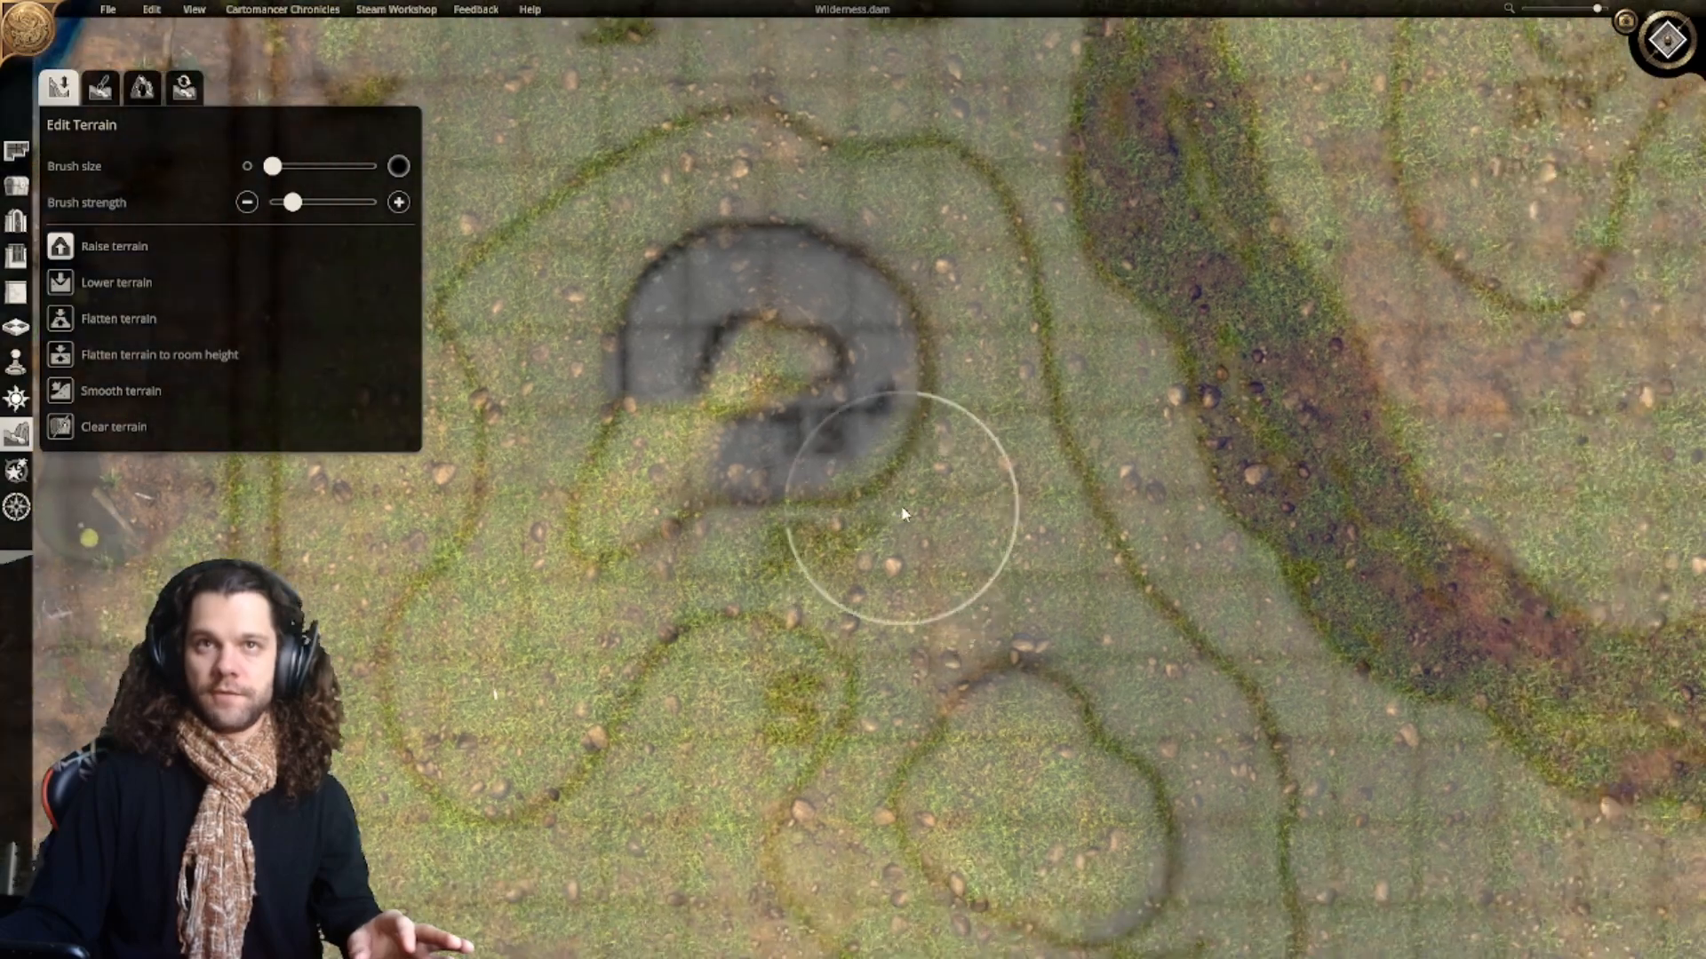
Step: Survey the map from the southern section up past the northern lake, including the hill contours cut by the eastern border
scroll(897, 504, down, 3)
scroll(866, 502, down, 2)
right_drag(946, 571, 600, 544)
scroll(897, 702, down, 2)
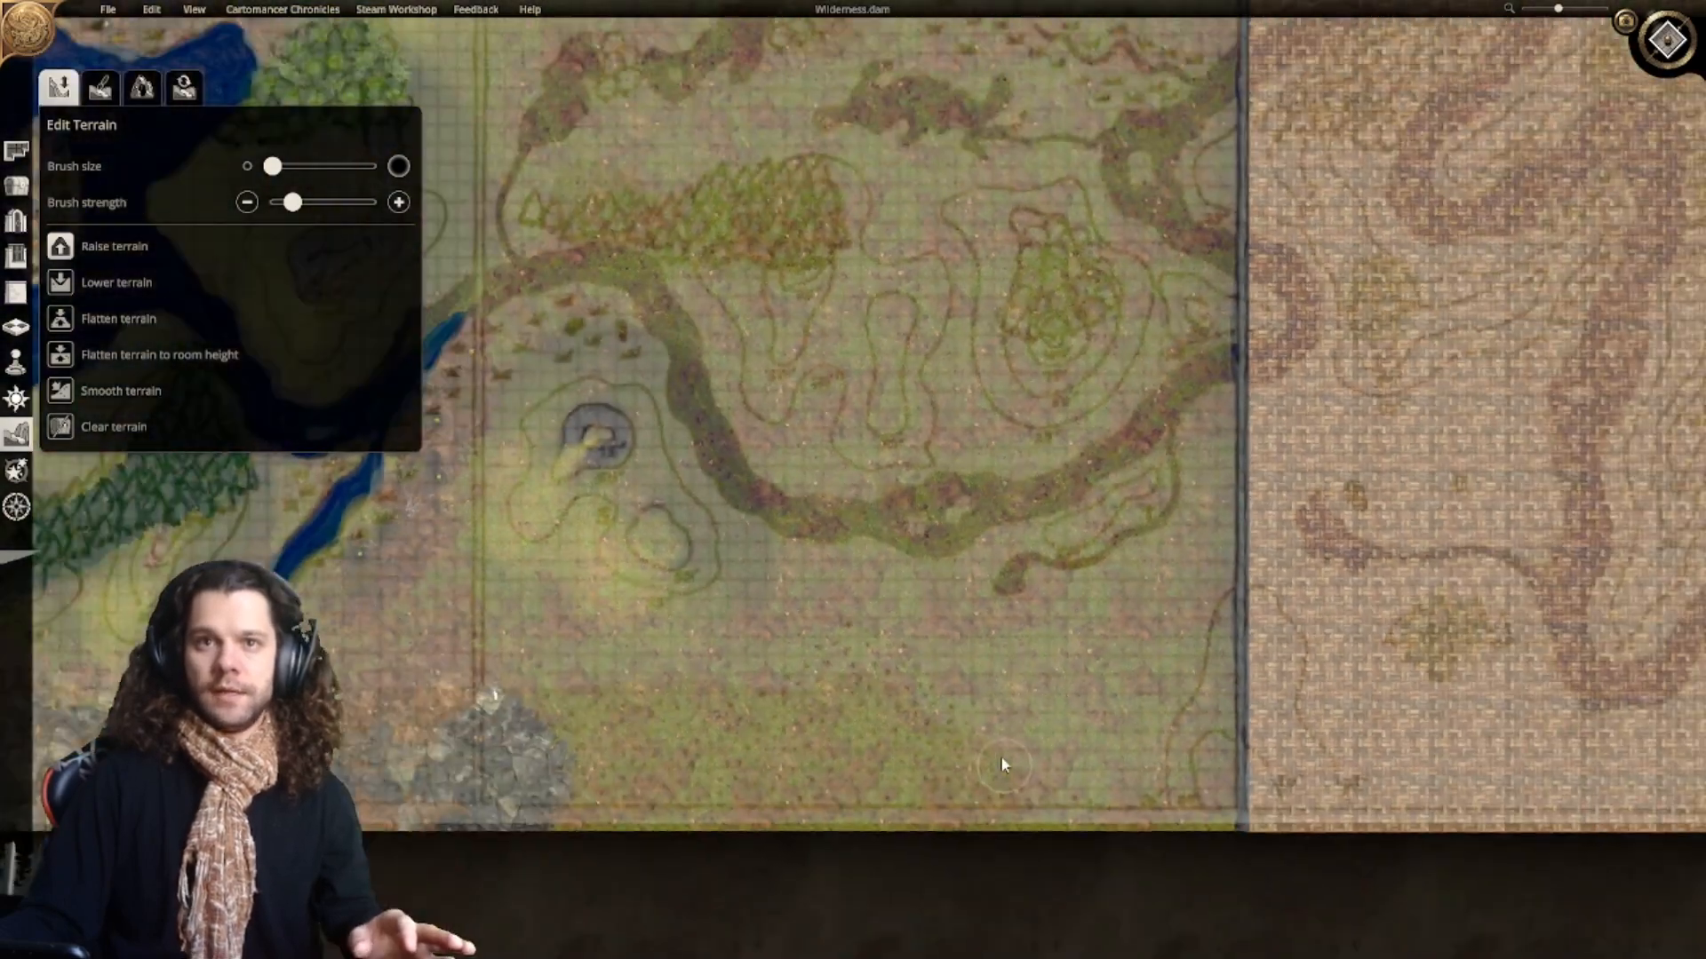
right_drag(1000, 830, 956, 771)
right_drag(952, 368, 965, 749)
right_drag(955, 491, 995, 747)
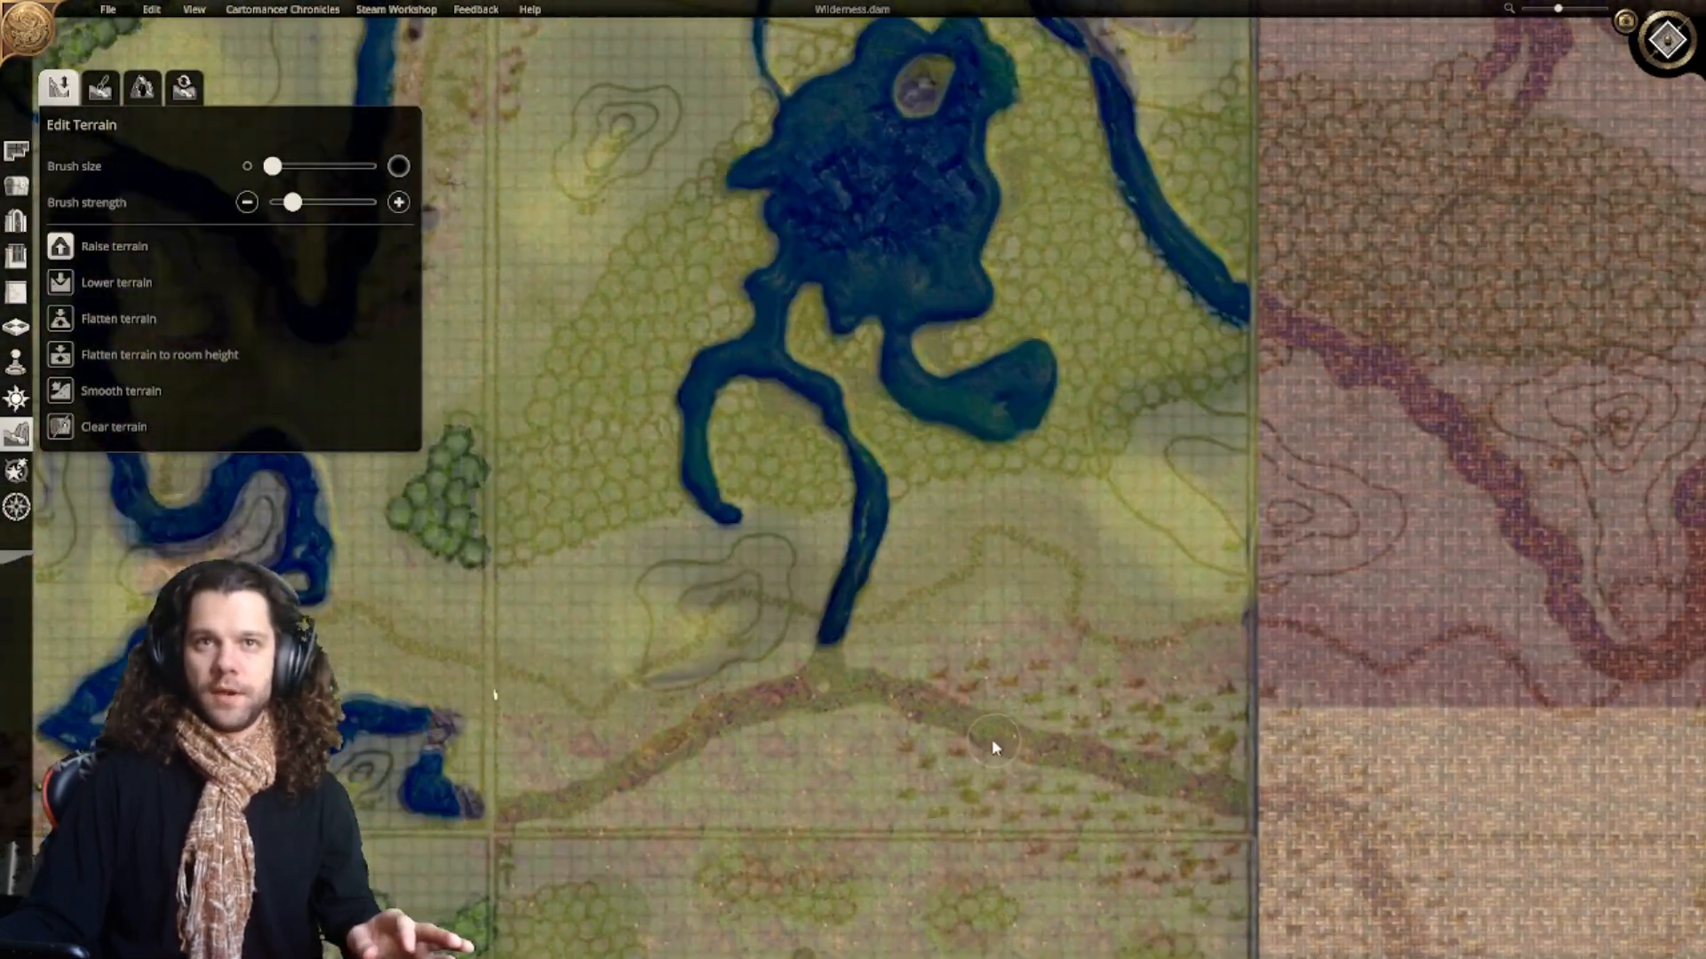
right_drag(977, 300, 979, 804)
right_drag(952, 515, 949, 660)
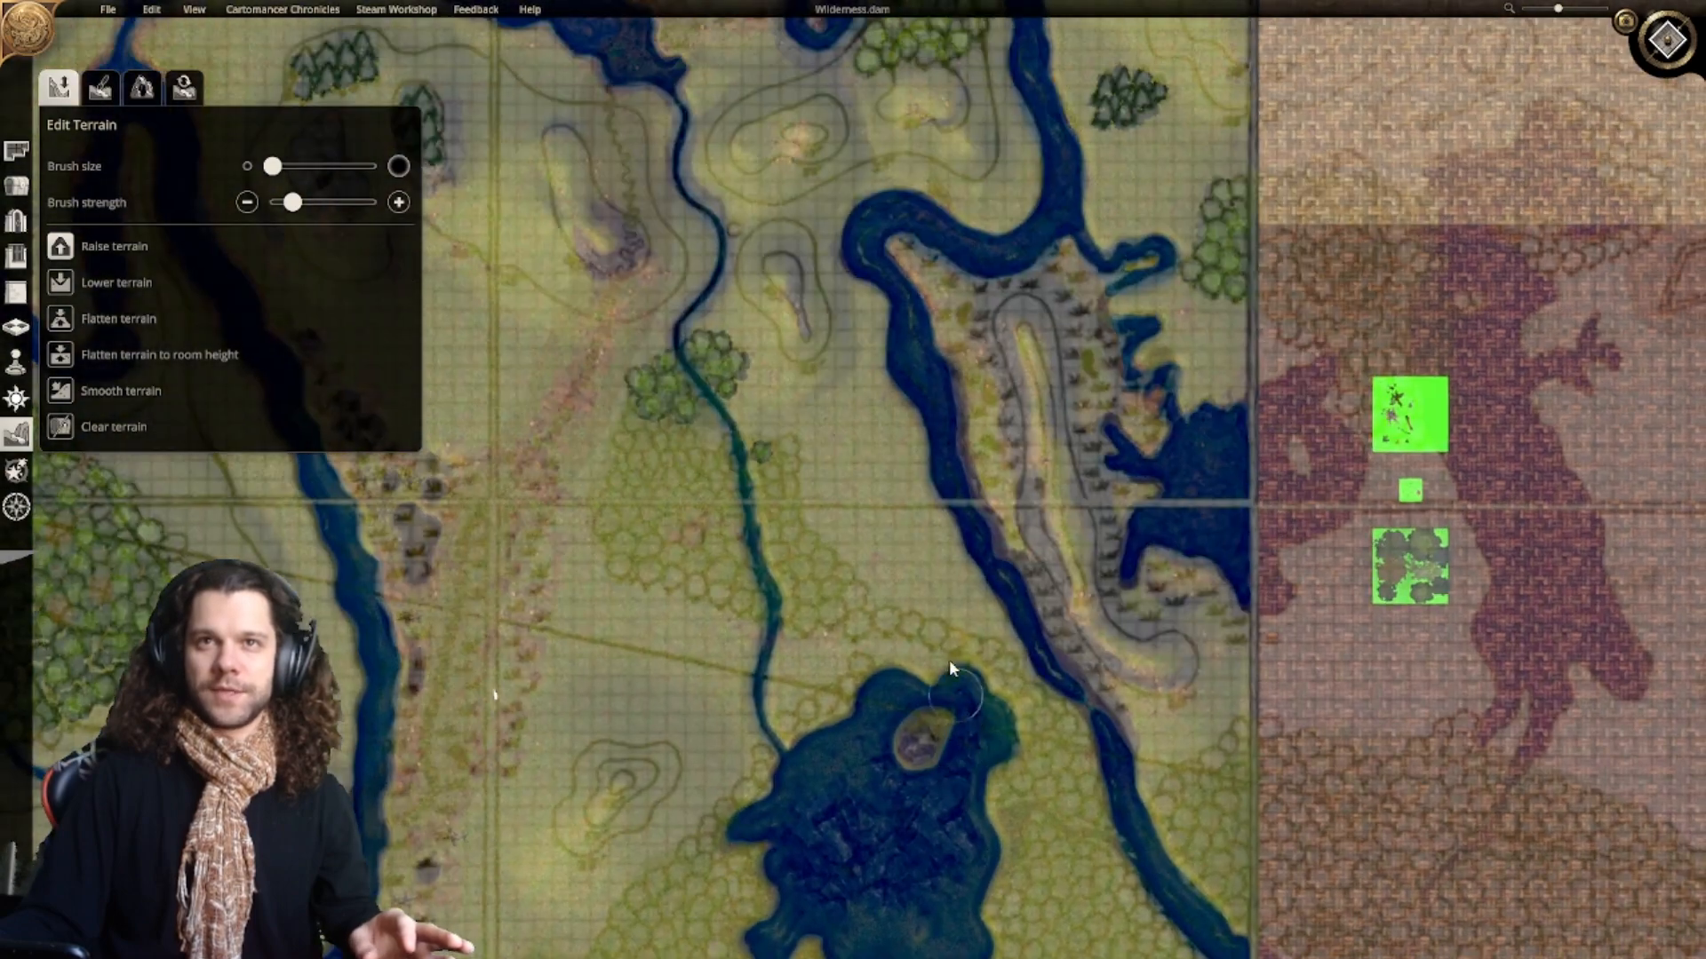
scroll(936, 764, down, 3)
right_drag(970, 862, 936, 484)
right_drag(916, 783, 917, 556)
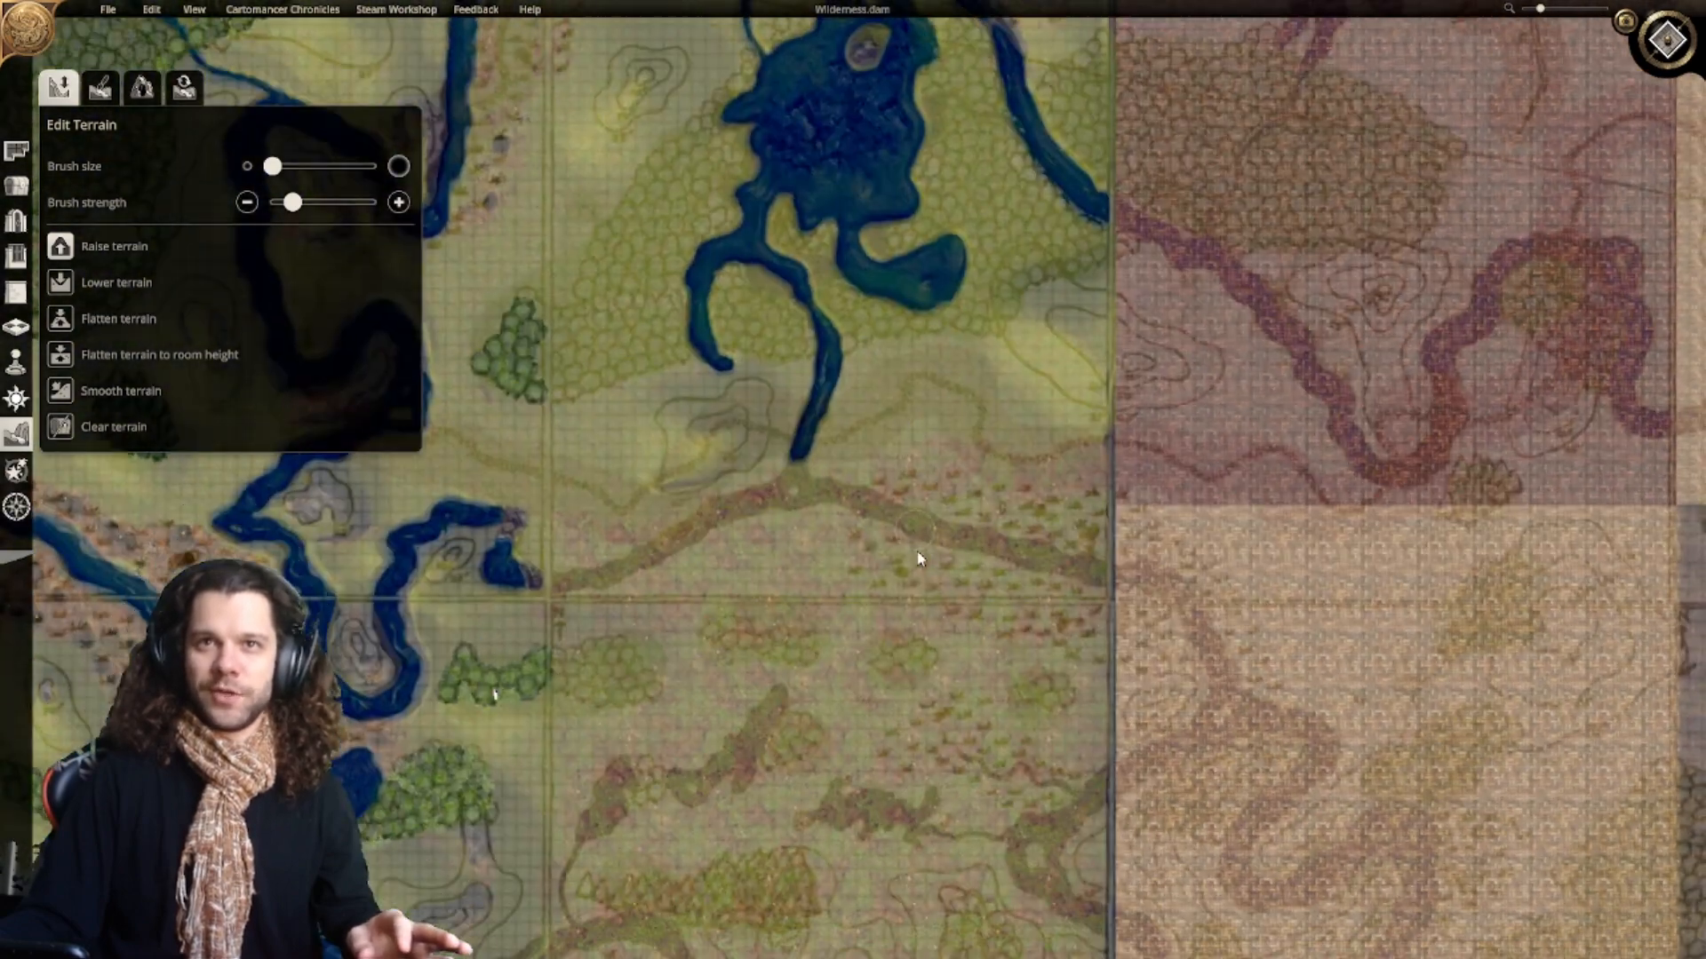
right_drag(1045, 581, 875, 682)
scroll(765, 616, up, 3)
scroll(802, 492, up, 3)
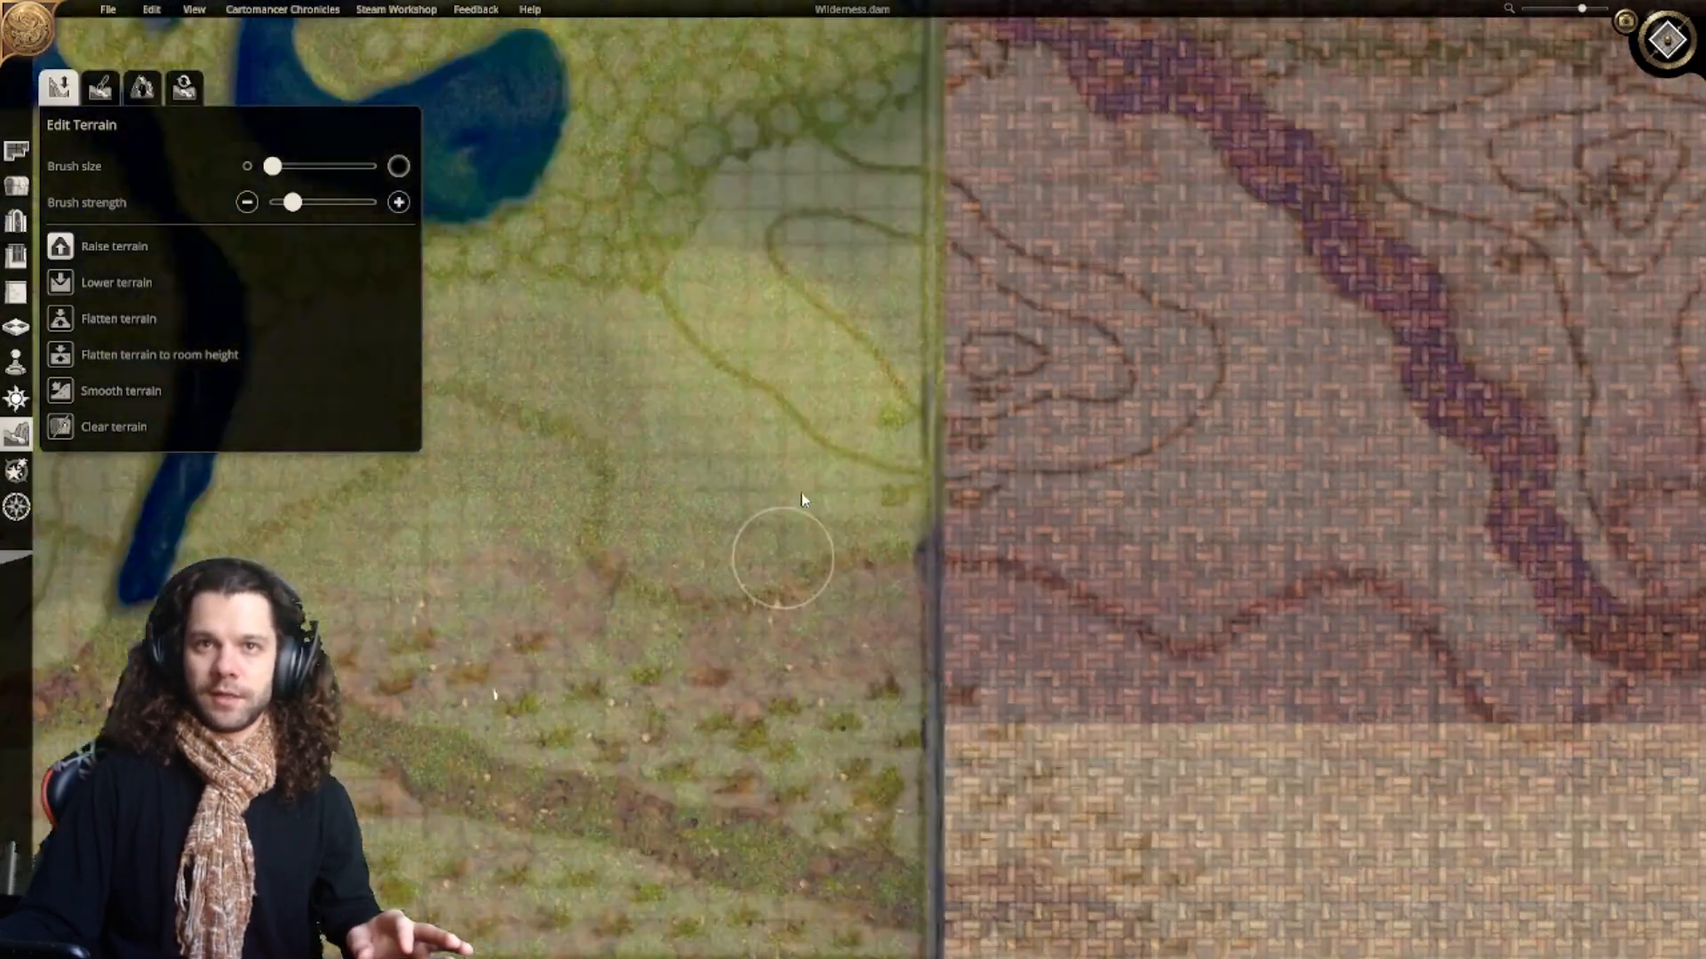
scroll(926, 253, down, 5)
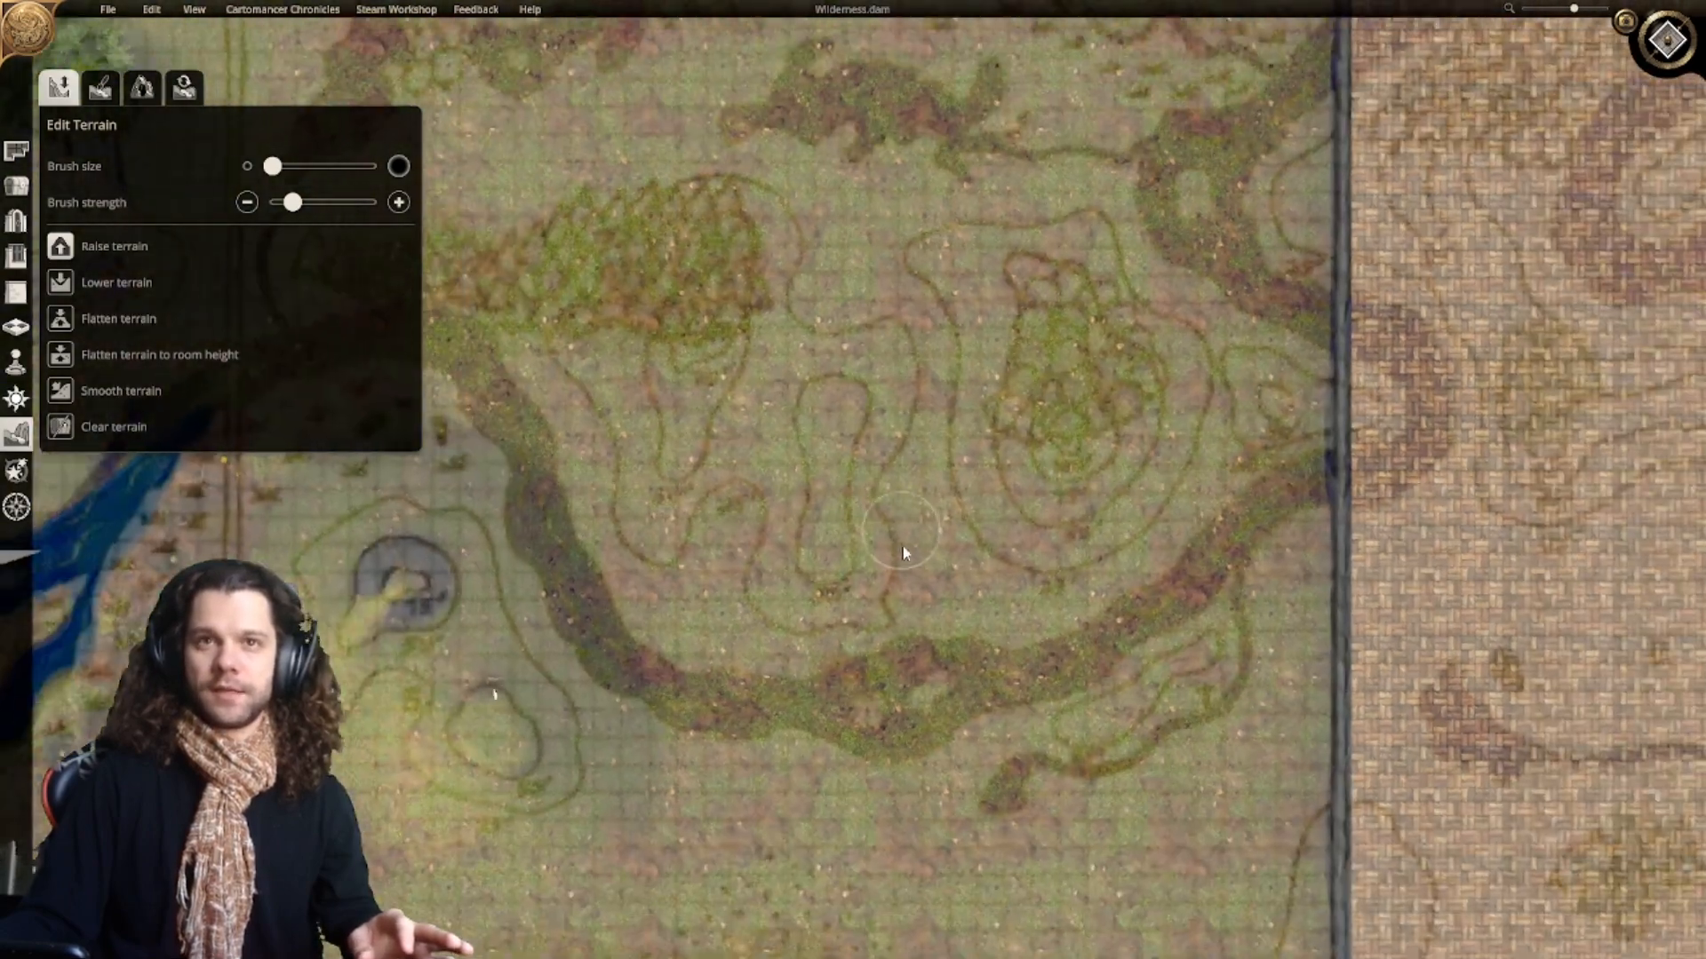
Step: Flatten the forested inner contour of the large eastern hill north of the river bend to room height
right_drag(903, 552, 1090, 451)
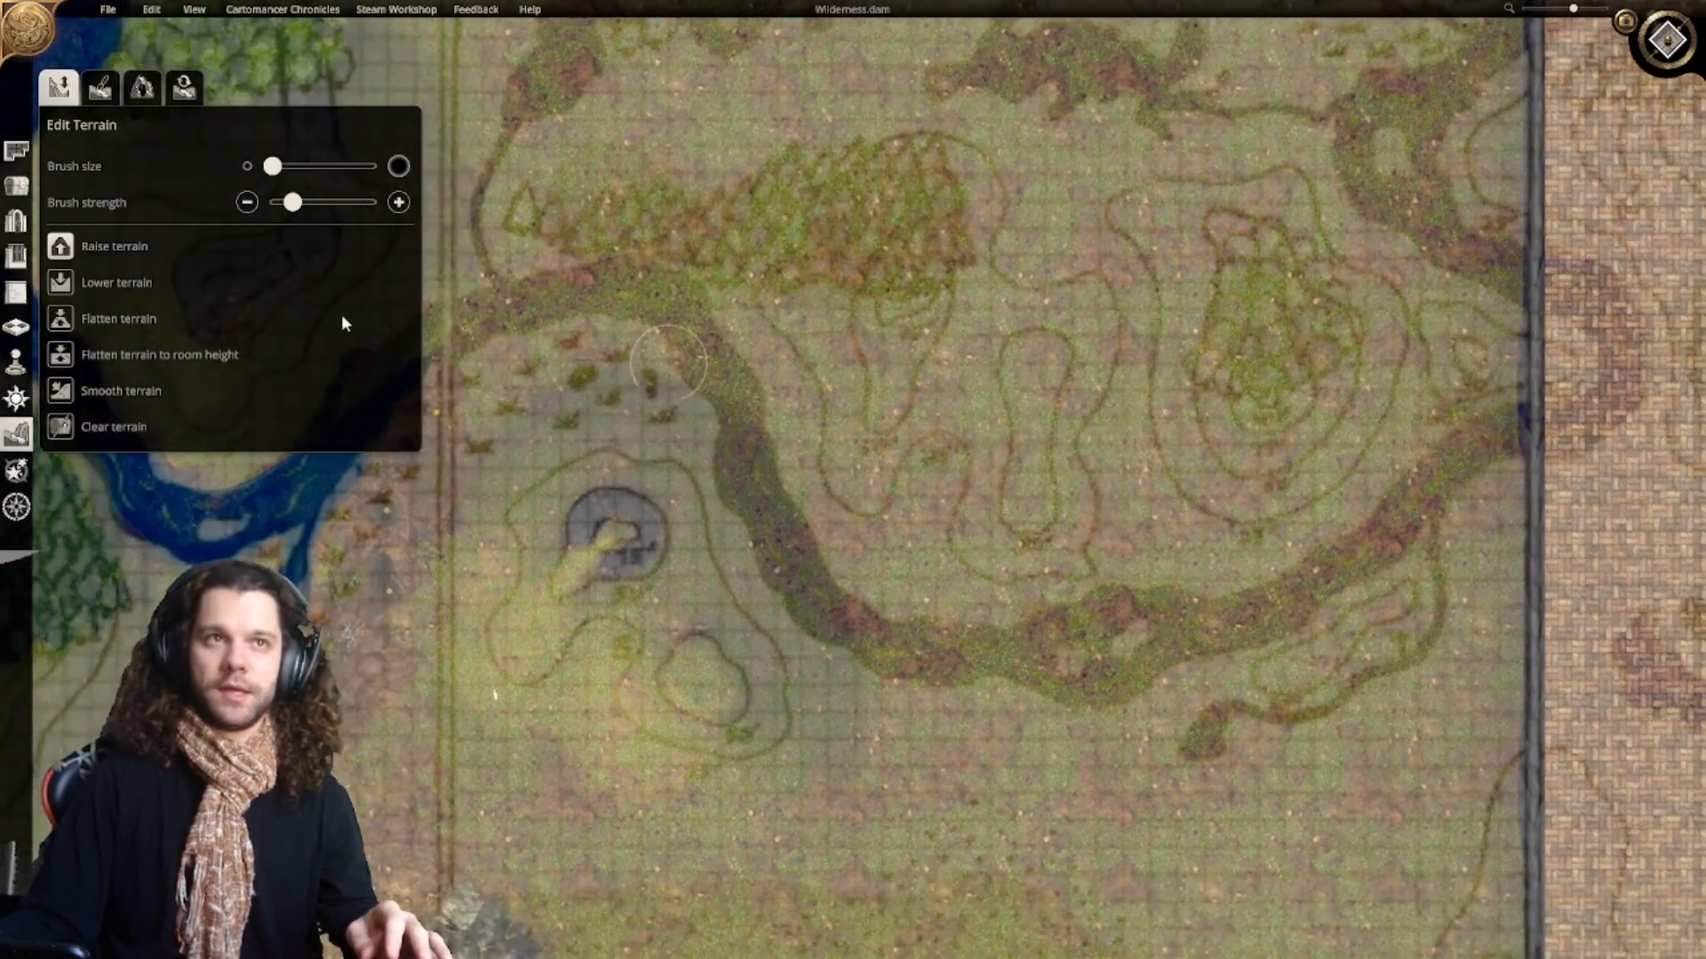
click(61, 356)
right_drag(1045, 400, 801, 446)
scroll(989, 451, up, 1)
right_drag(990, 455, 887, 531)
mouse_move(887, 531)
mouse_down()
mouse_move(942, 487)
mouse_move(956, 417)
mouse_move(870, 299)
mouse_move(828, 280)
mouse_move(869, 327)
mouse_move(842, 465)
mouse_move(860, 522)
mouse_move(892, 425)
mouse_up()
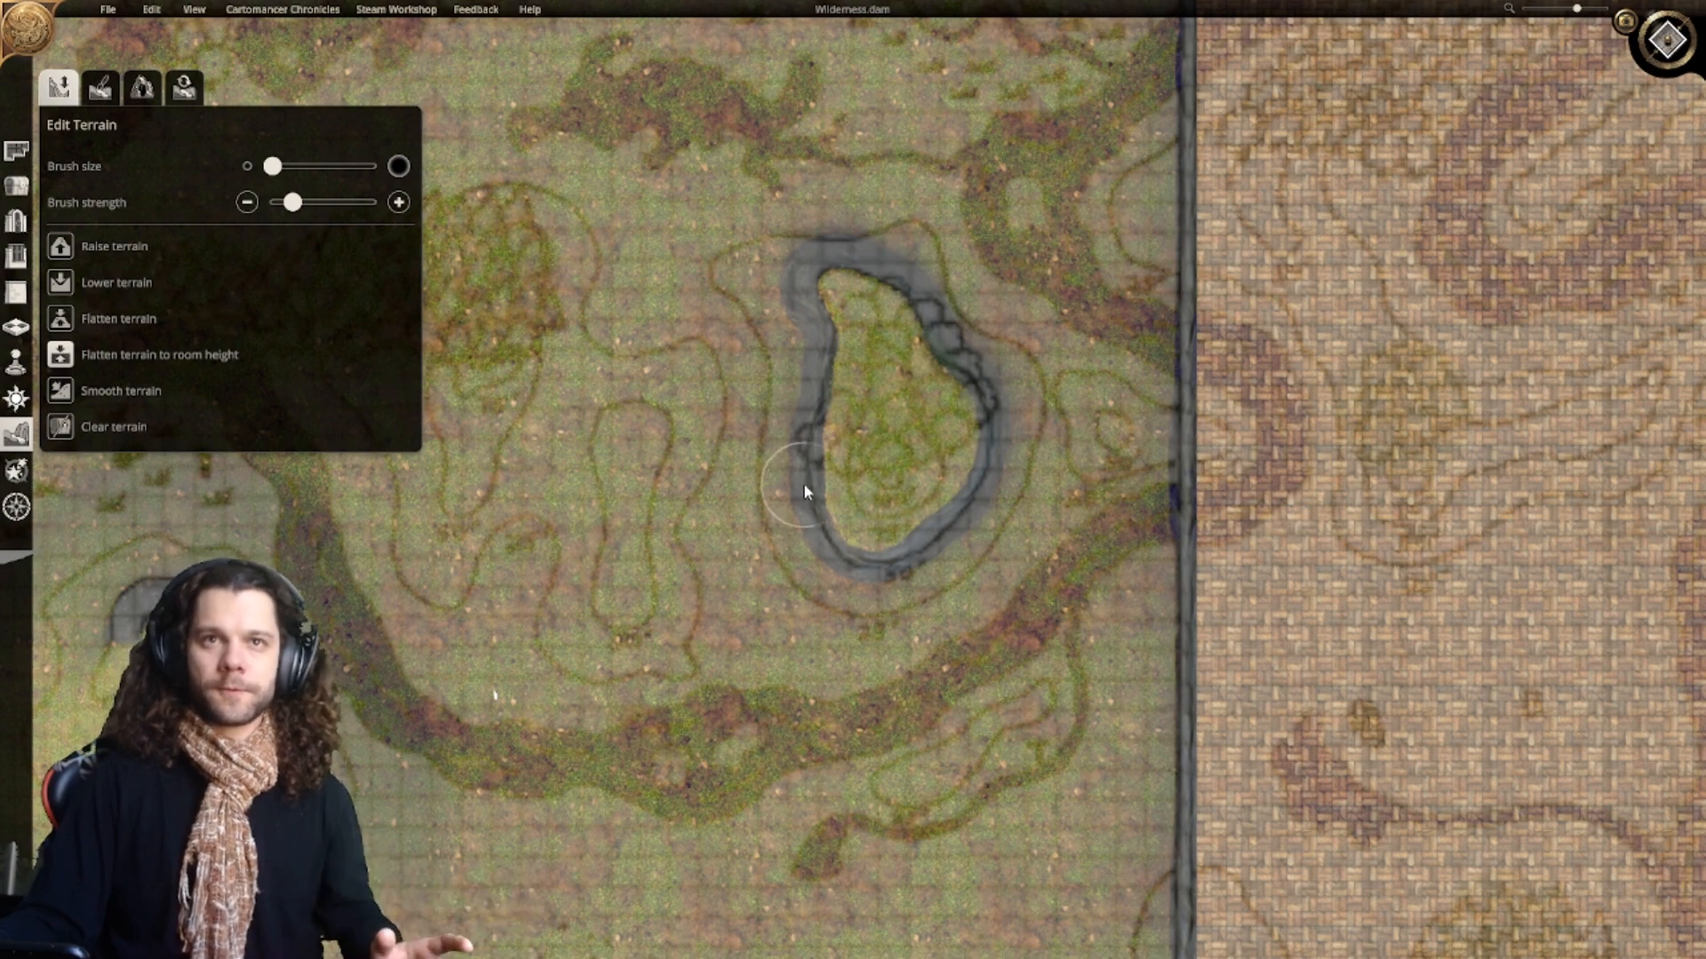
Step: Flatten the terrain between the eastern hill's forested plateau and its outer contour into a surrounding terrace
mouse_move(790, 490)
mouse_down()
mouse_move(778, 477)
mouse_move(792, 461)
mouse_move(780, 493)
mouse_move(812, 461)
mouse_move(786, 437)
mouse_move(778, 329)
mouse_move(748, 279)
mouse_move(795, 254)
mouse_move(902, 251)
mouse_move(957, 350)
mouse_move(1023, 395)
mouse_move(981, 555)
mouse_move(869, 618)
mouse_move(775, 533)
mouse_up()
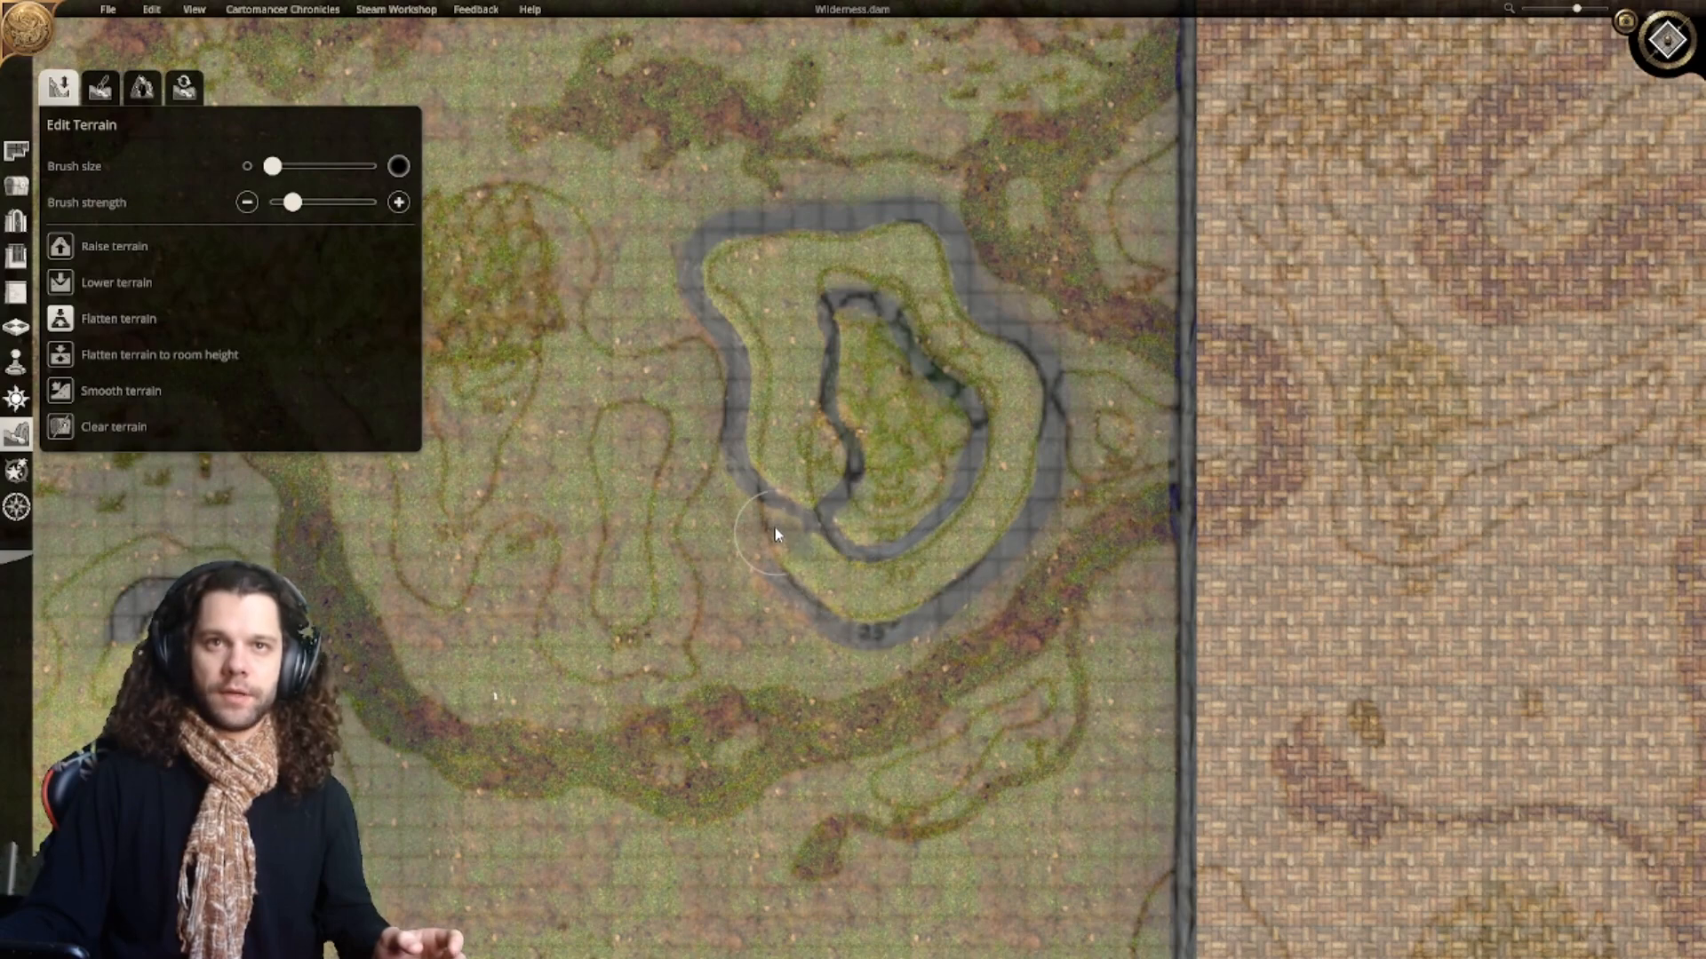
right_drag(767, 484, 753, 405)
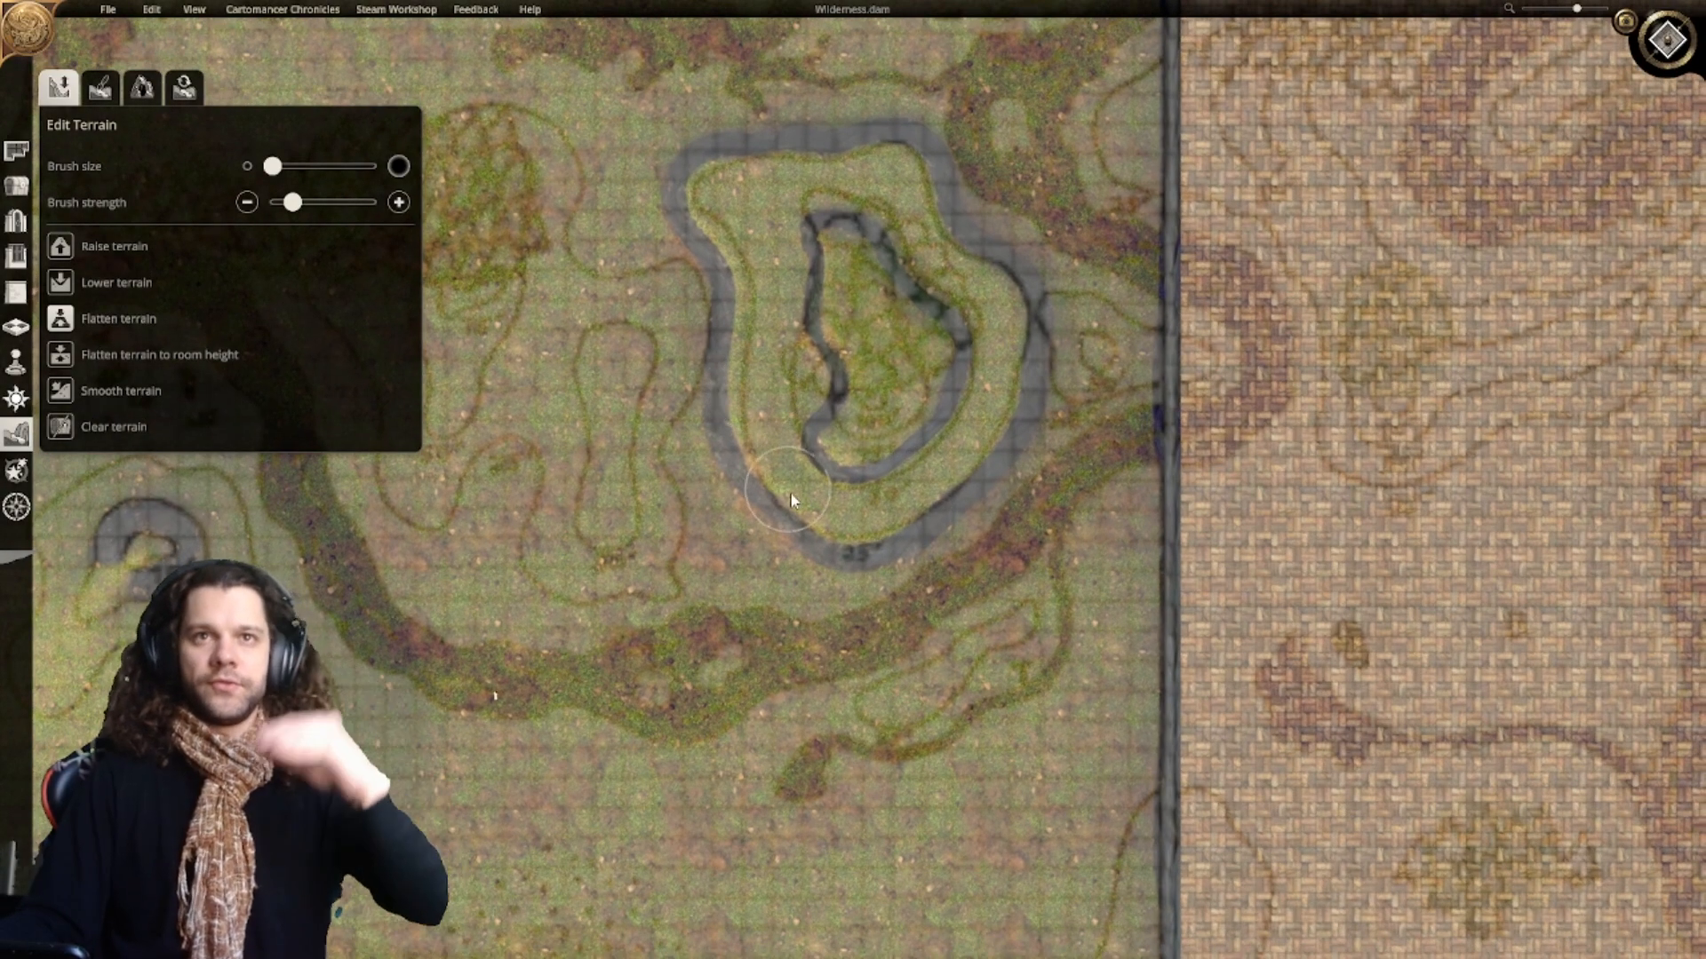
right_drag(798, 486, 768, 487)
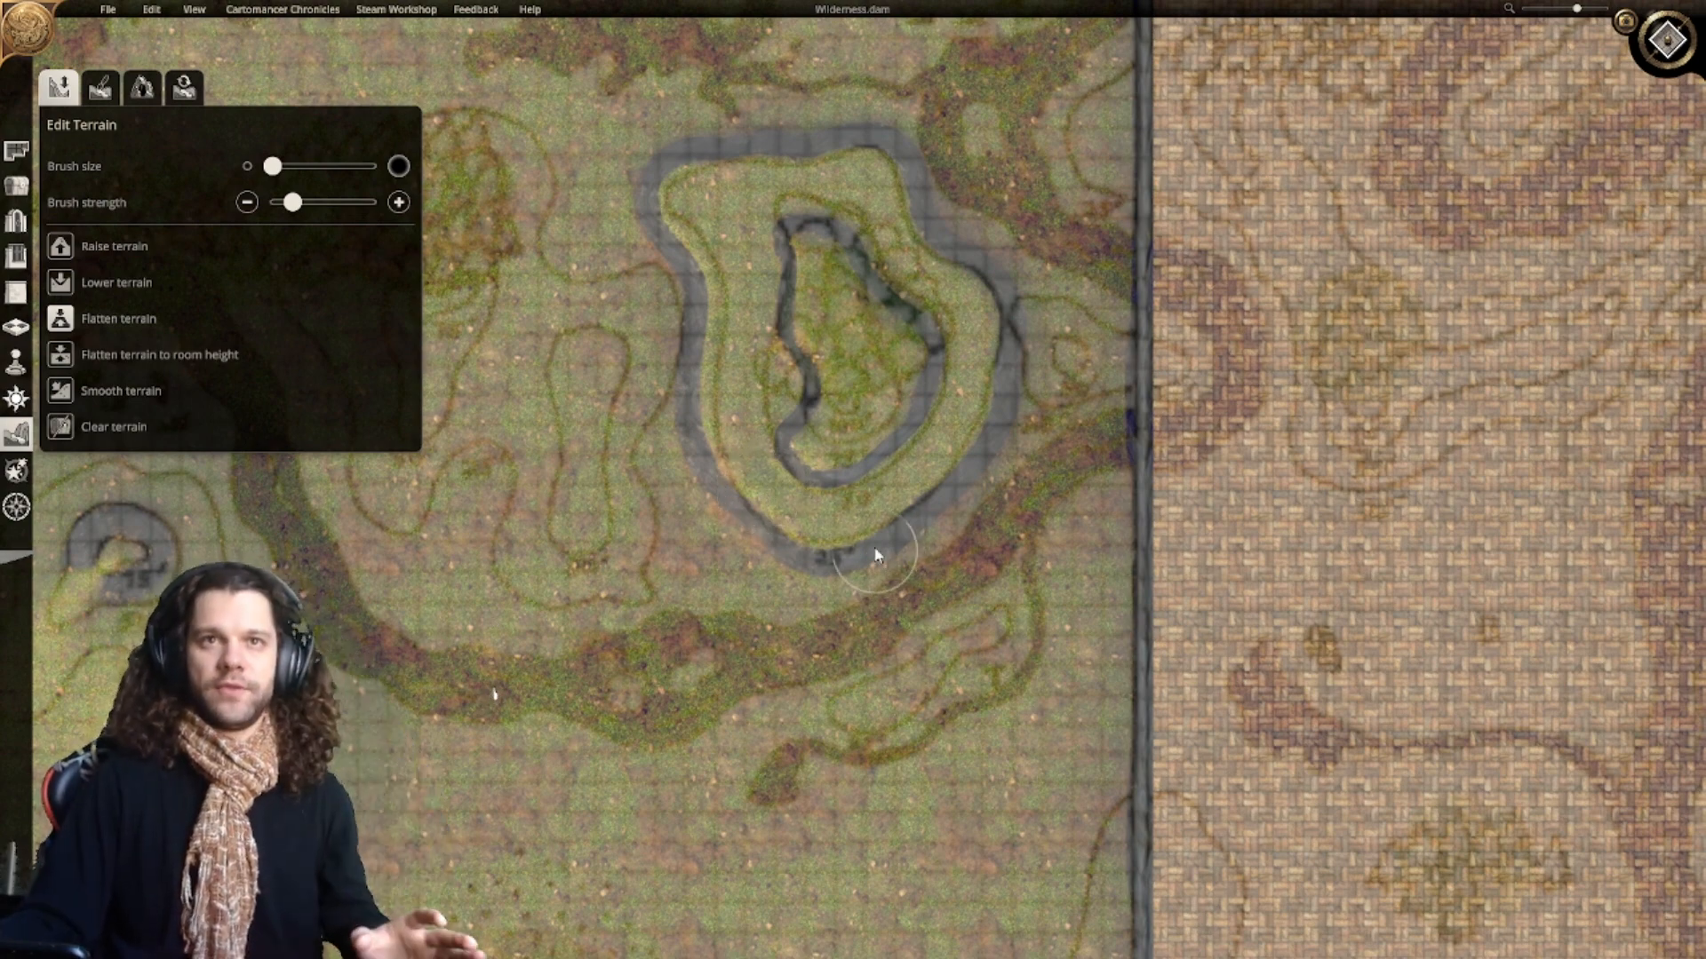
right_drag(867, 558, 873, 585)
right_drag(809, 529, 866, 586)
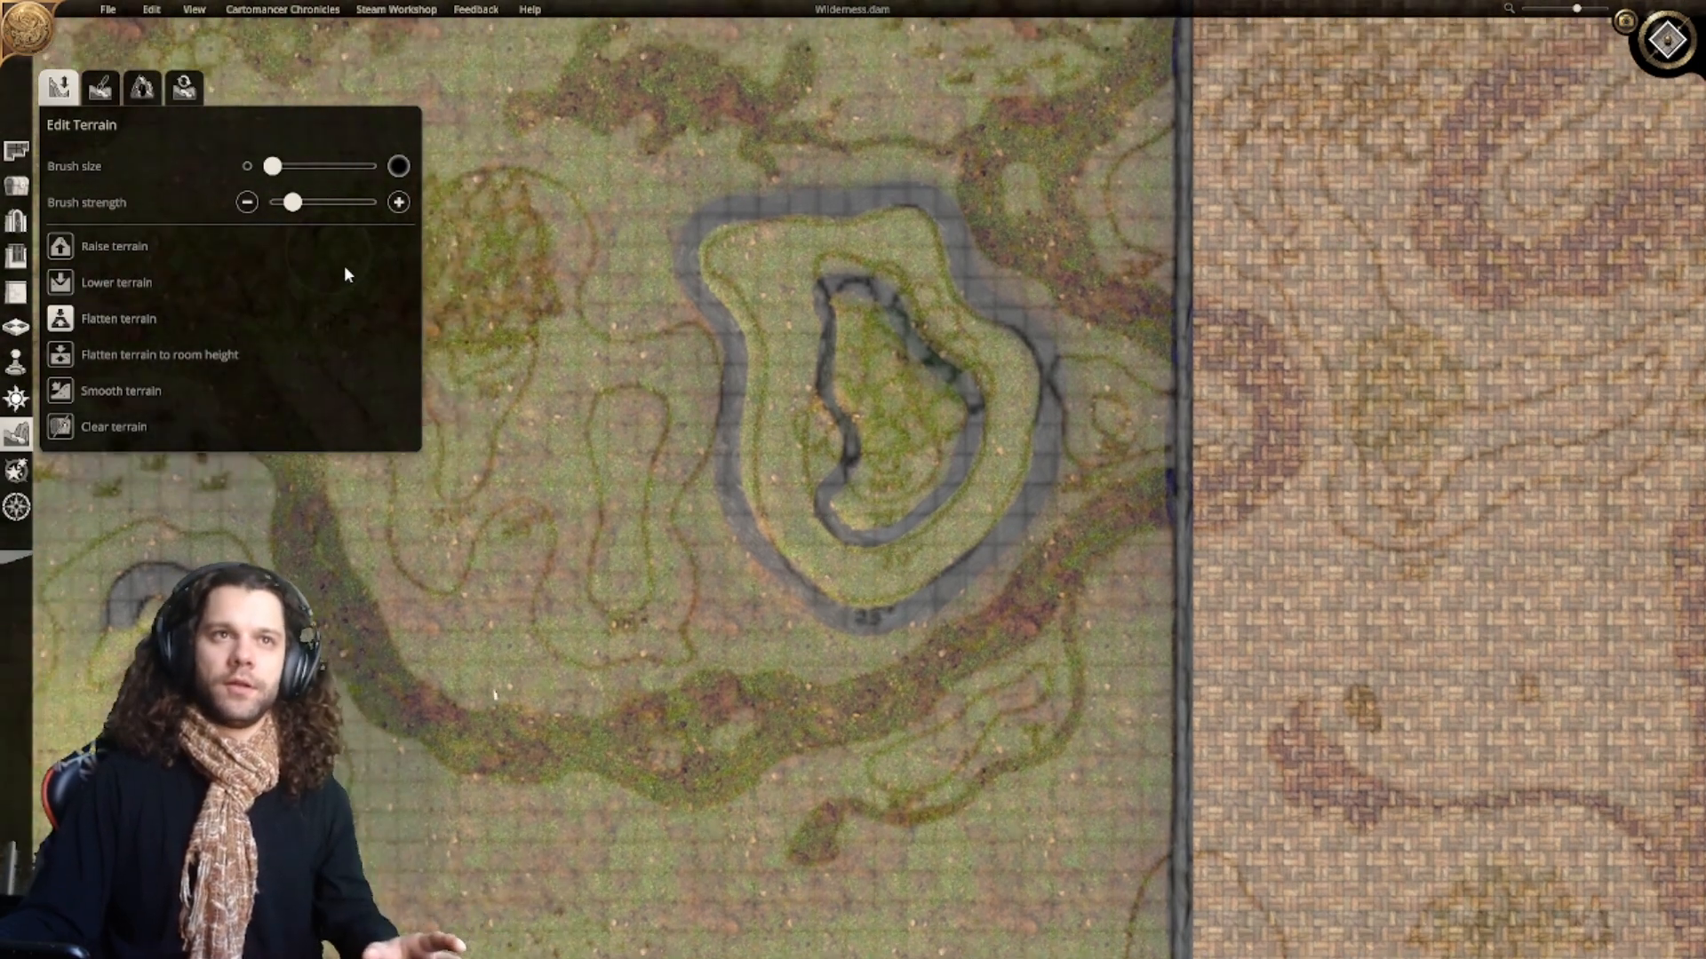
Step: Smooth the steep edges all the way around the eastern hill's outer contour
click(62, 398)
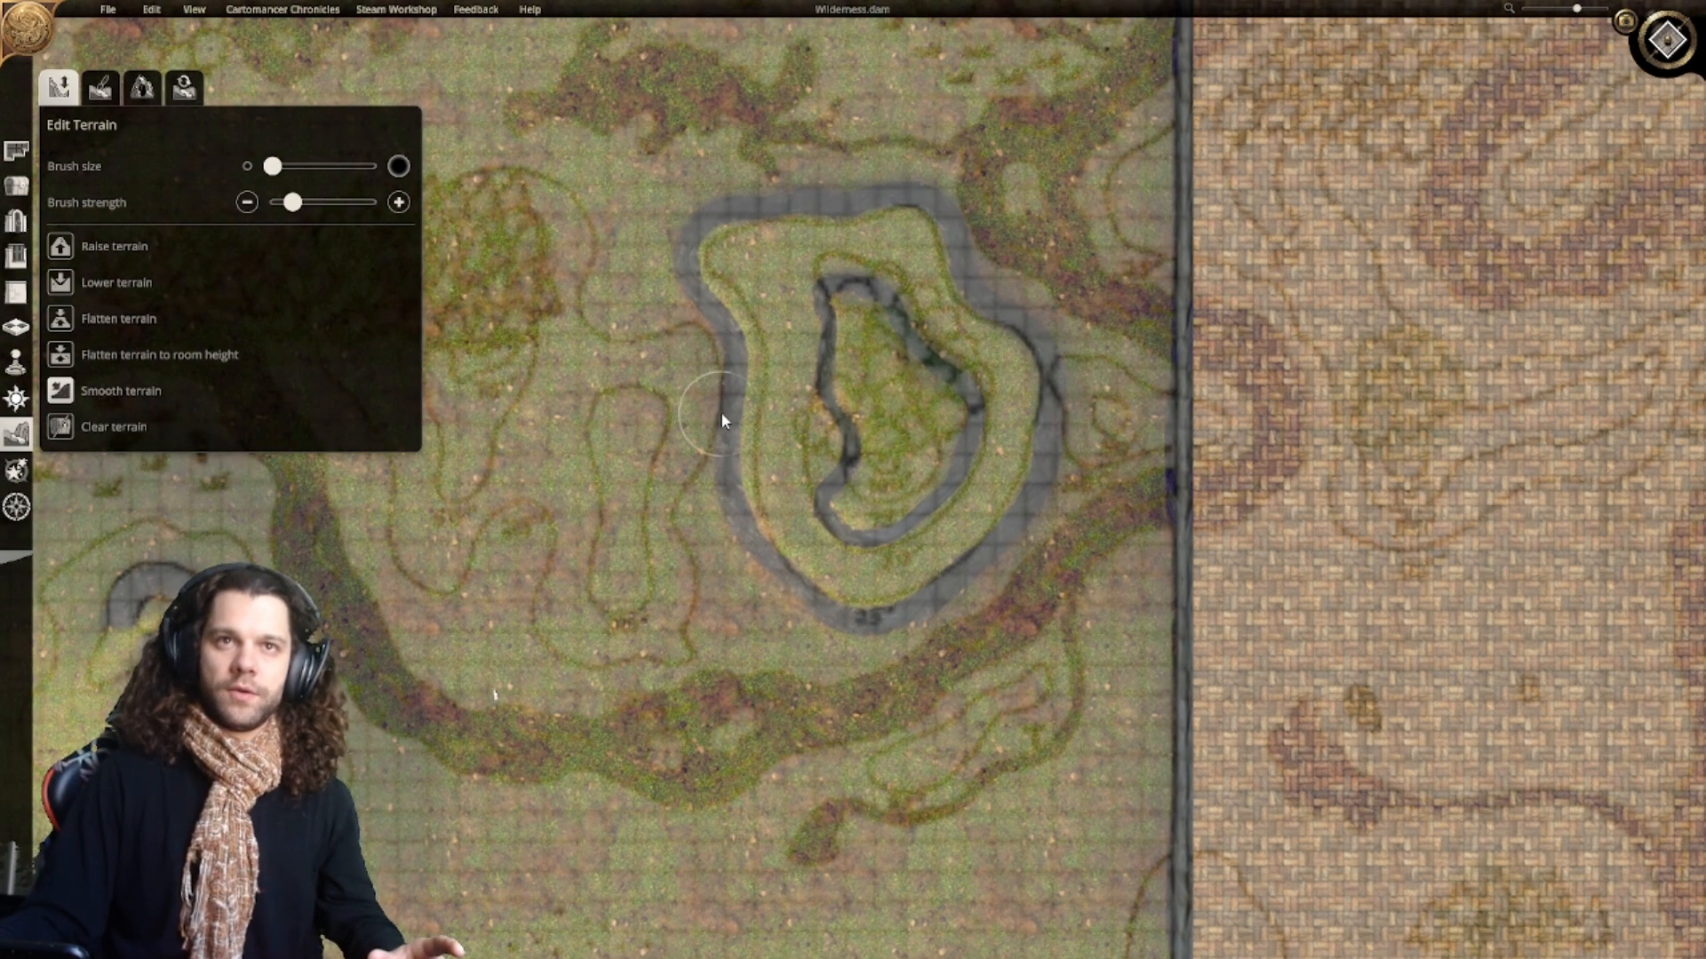
right_drag(721, 412, 762, 485)
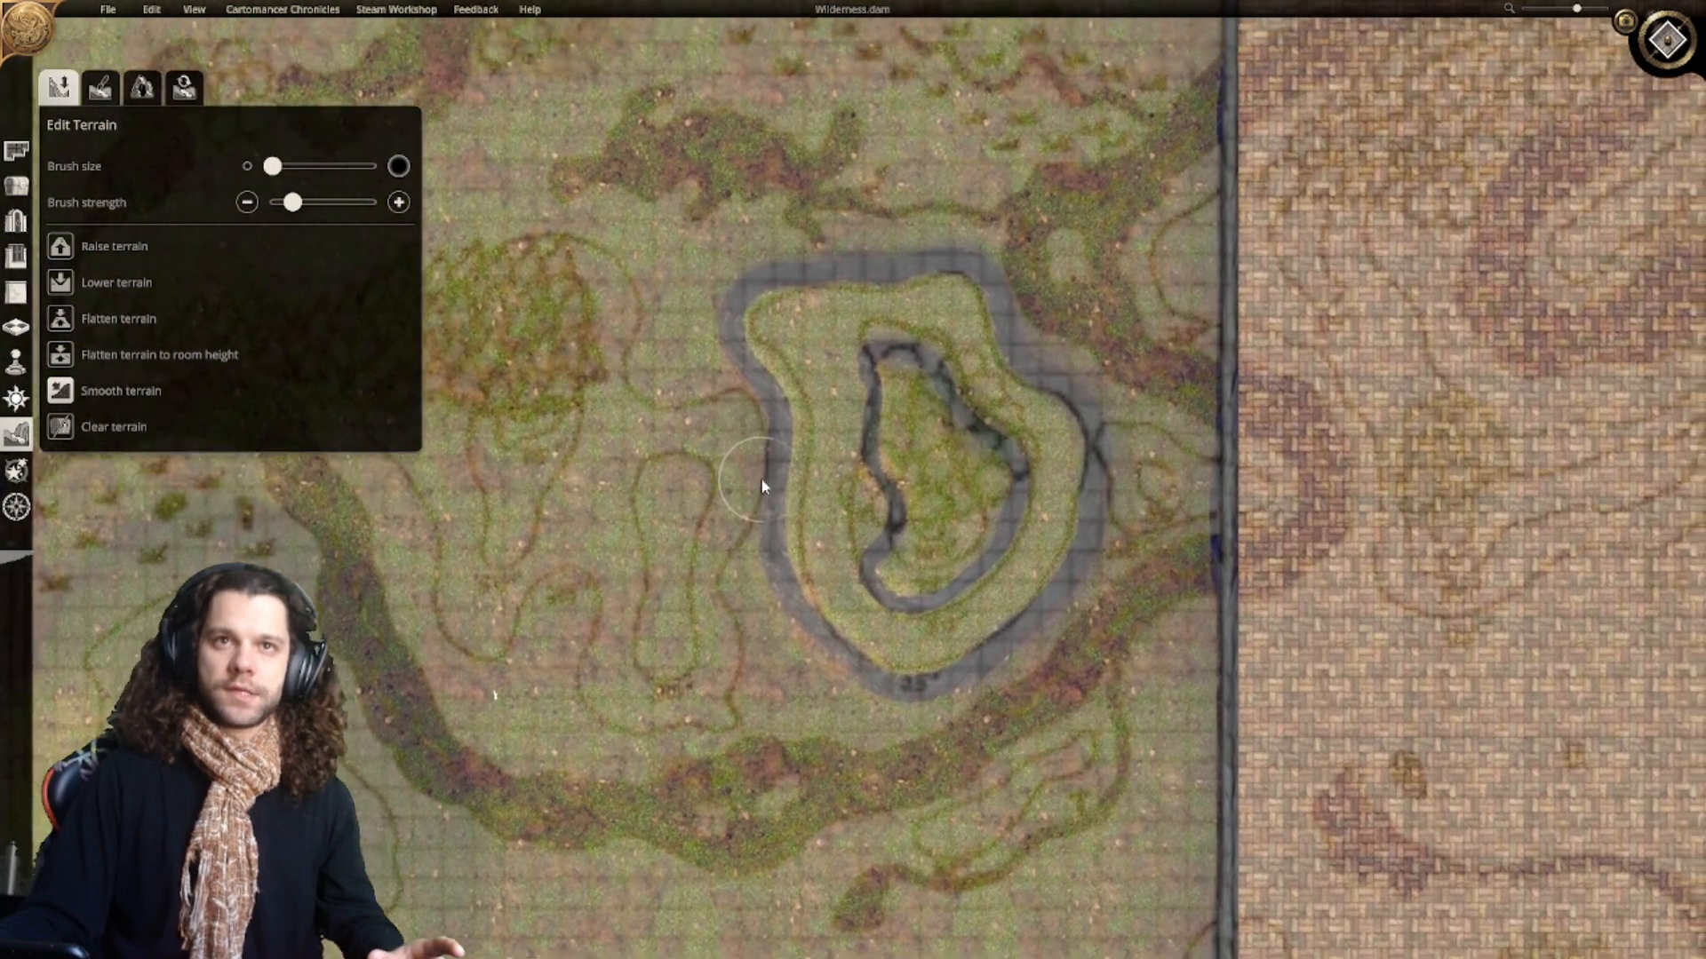
mouse_move(766, 469)
mouse_down()
mouse_move(737, 366)
mouse_move(761, 282)
mouse_move(854, 278)
mouse_move(997, 293)
mouse_move(1094, 415)
mouse_move(1106, 495)
mouse_up()
right_drag(1106, 495, 1096, 415)
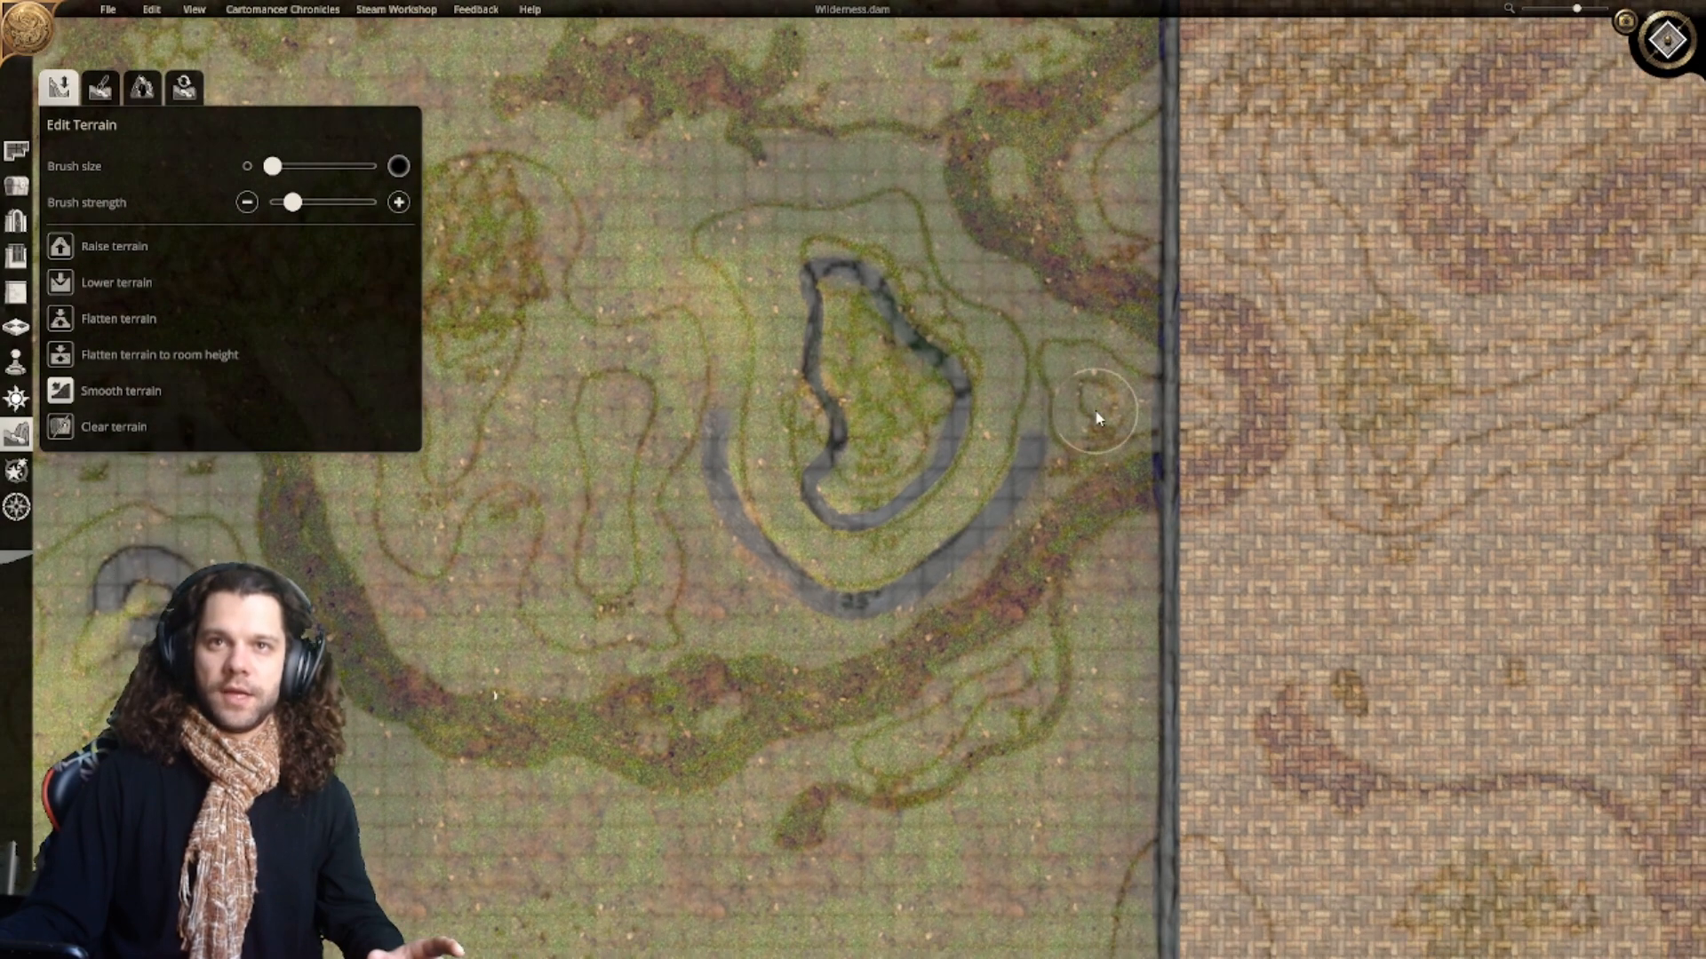
mouse_move(1034, 474)
mouse_down()
mouse_move(974, 563)
mouse_move(924, 593)
mouse_move(804, 612)
mouse_move(741, 555)
mouse_move(712, 457)
mouse_up()
mouse_move(712, 456)
right_down()
mouse_move(738, 364)
mouse_move(781, 430)
mouse_move(956, 445)
right_up()
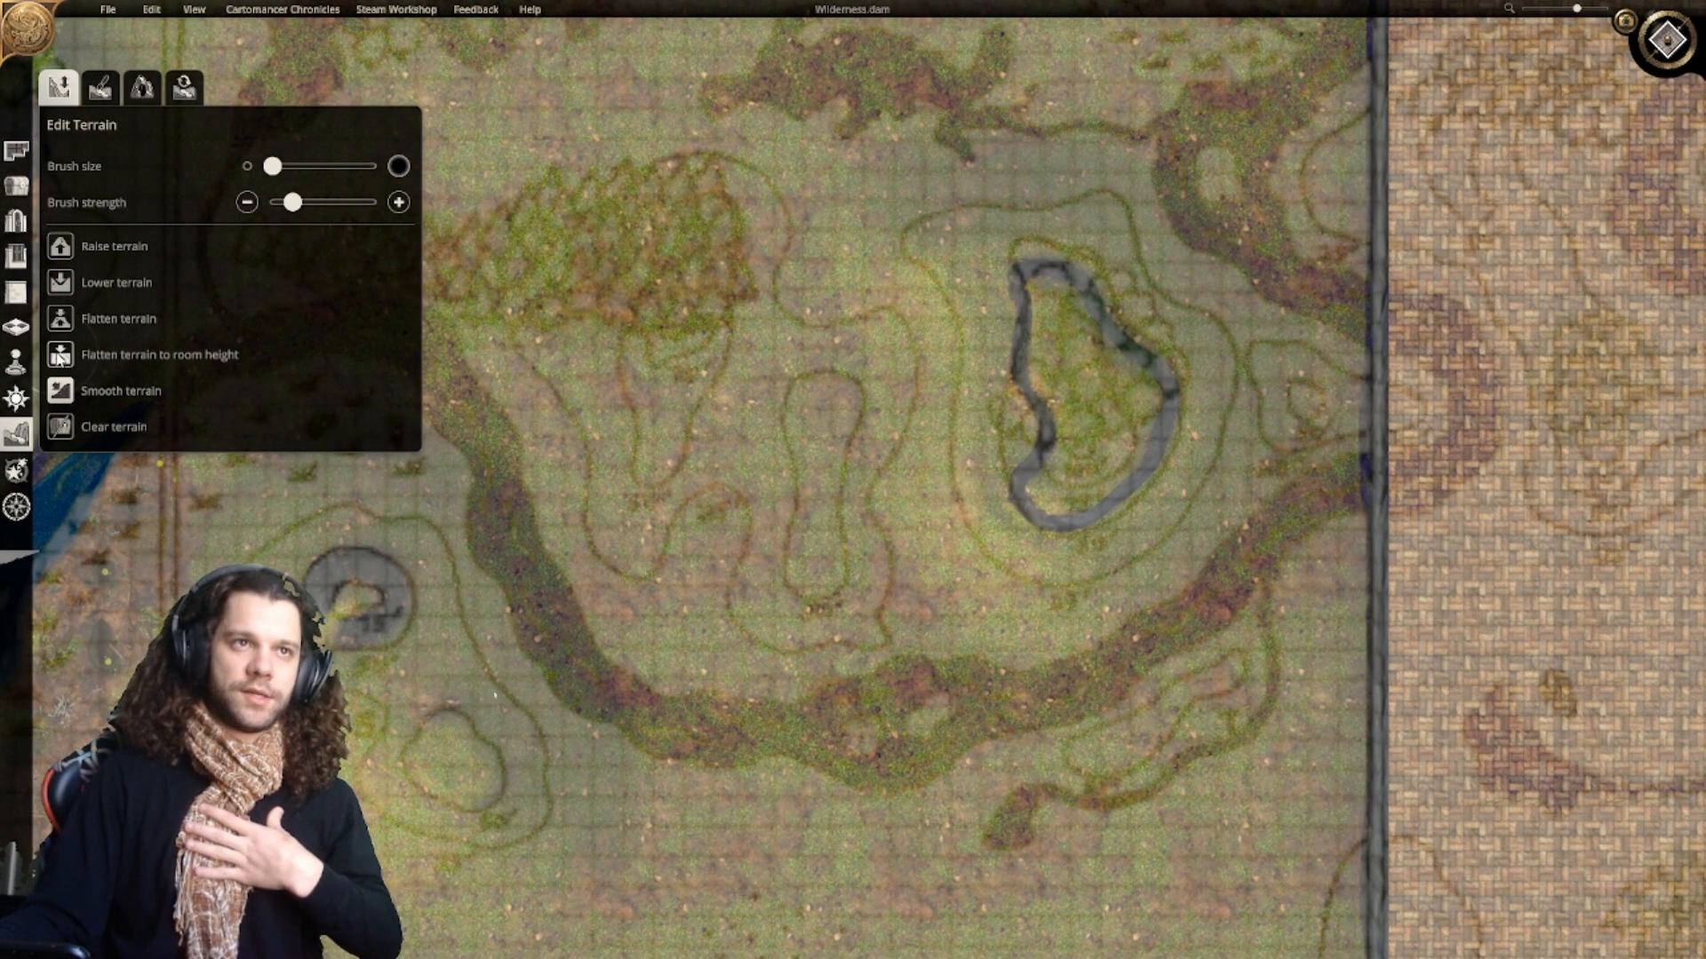
Step: Flatten the two elongated inner contours west of the eastern hill to room height
right_drag(847, 560, 976, 565)
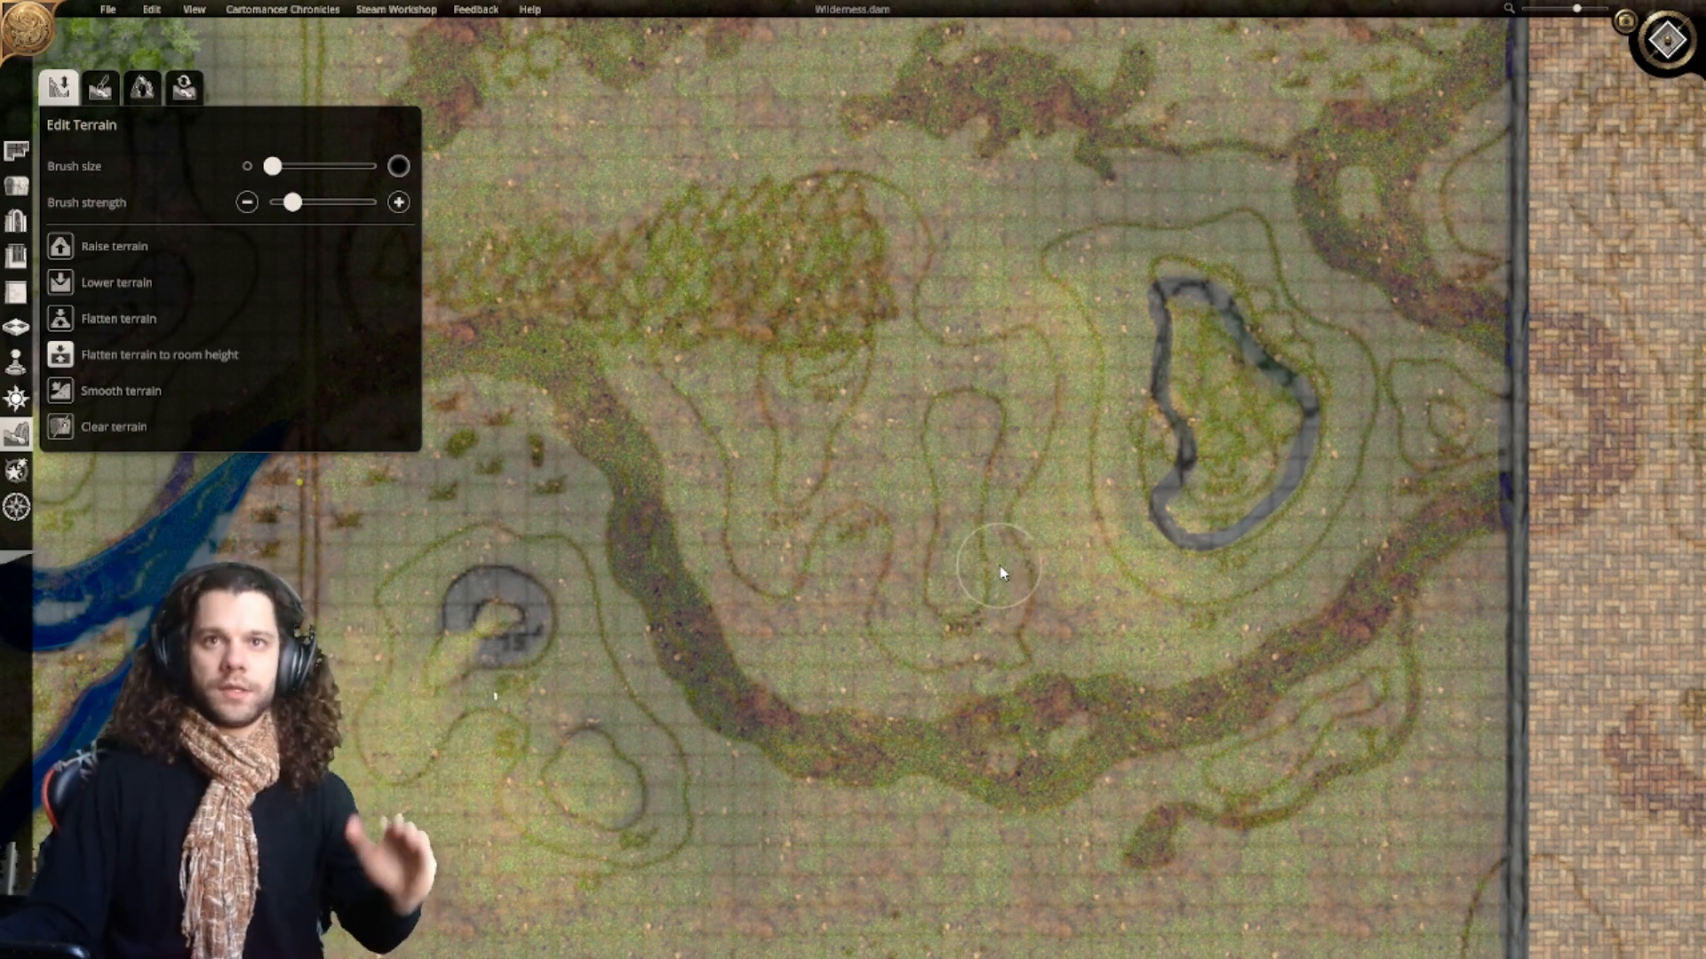
click(958, 583)
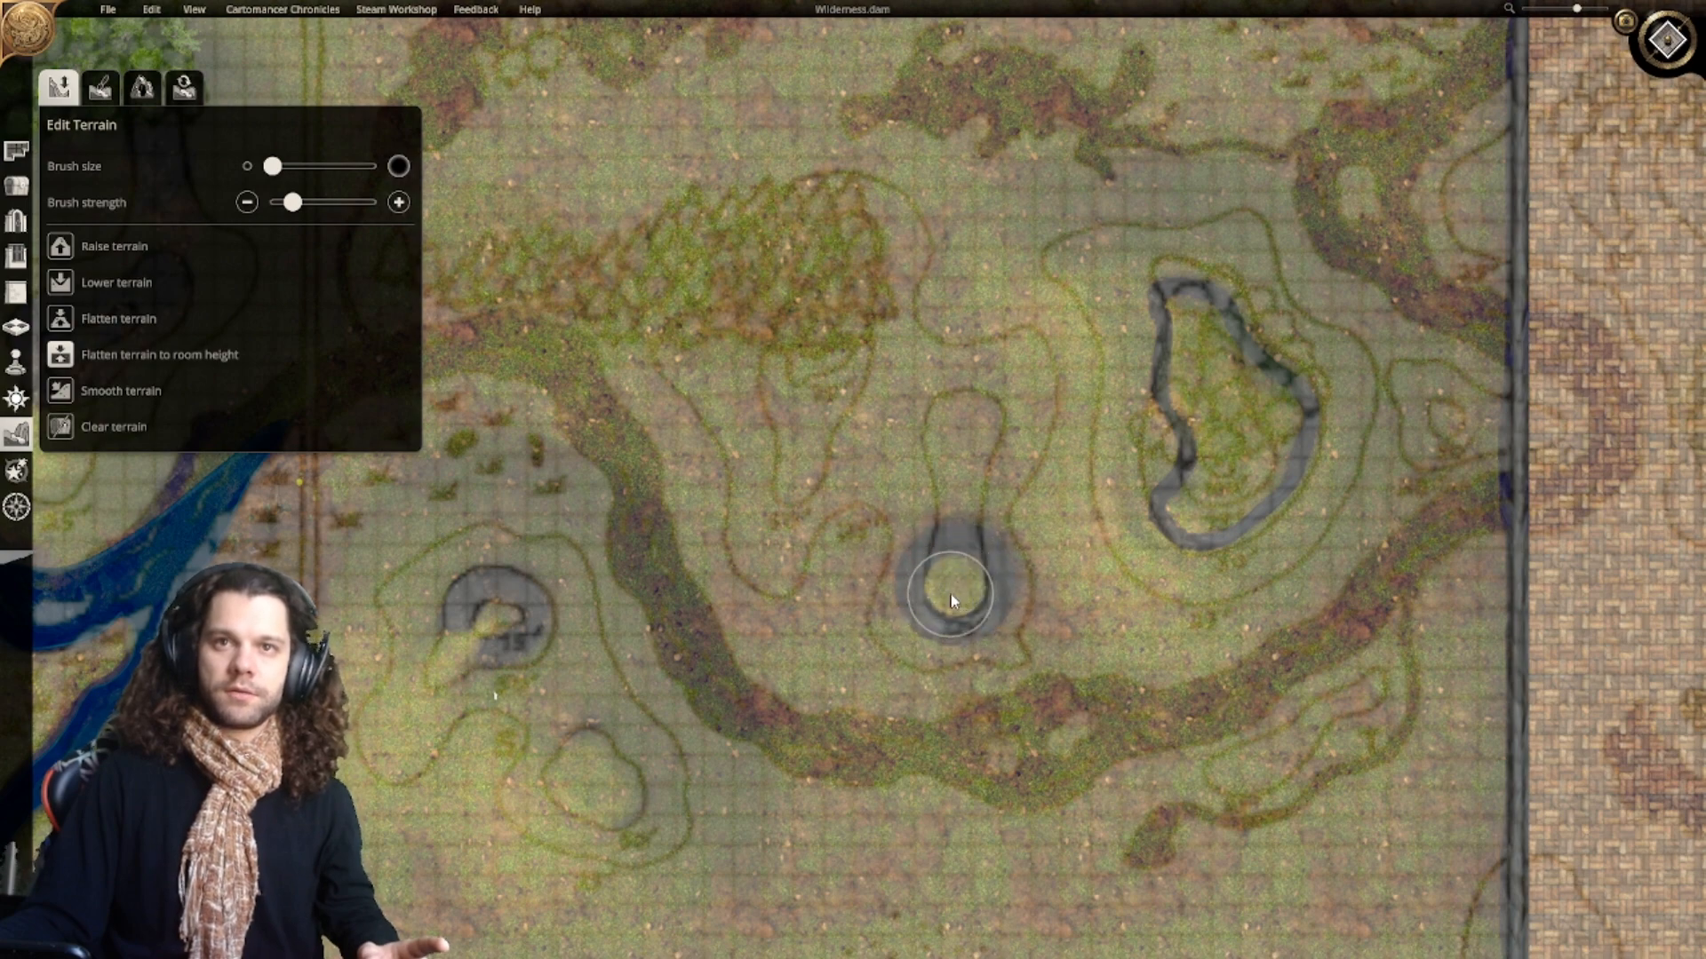
mouse_move(952, 566)
mouse_down()
mouse_move(966, 461)
mouse_move(950, 432)
mouse_move(959, 412)
mouse_move(989, 430)
mouse_up()
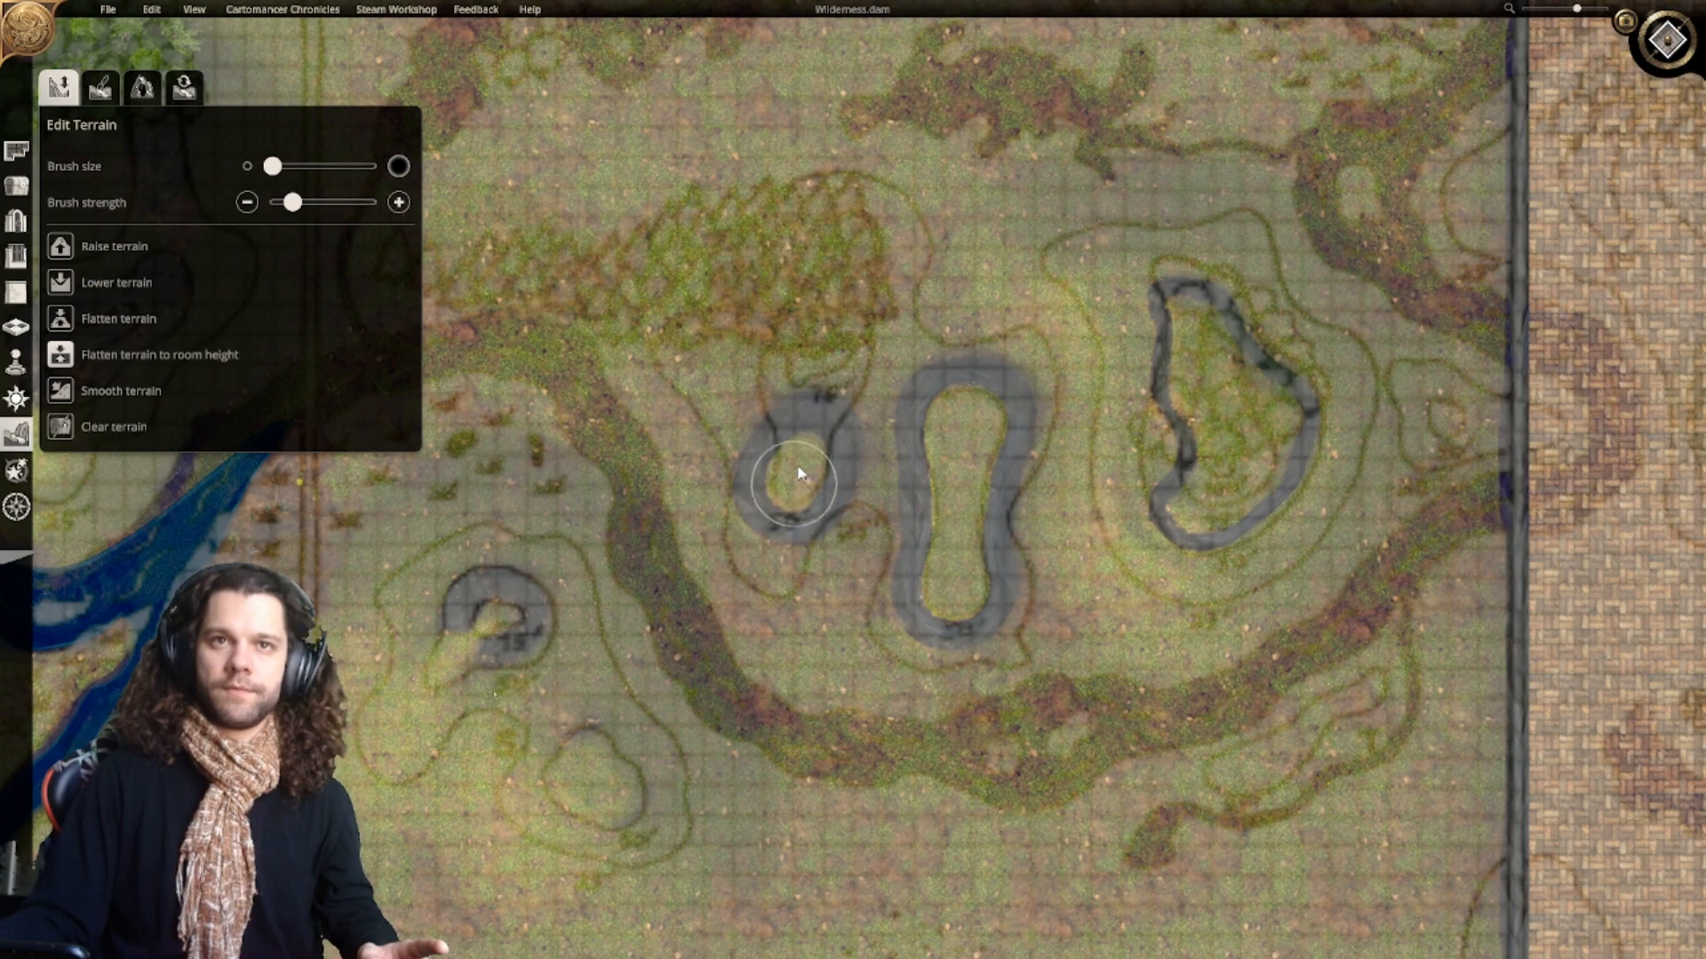
mouse_move(798, 474)
mouse_down()
mouse_move(791, 326)
mouse_move(803, 389)
mouse_move(826, 385)
mouse_move(848, 335)
mouse_up()
drag(834, 311, 830, 314)
mouse_move(921, 395)
right_down()
mouse_move(893, 469)
mouse_move(939, 466)
mouse_move(895, 479)
mouse_move(856, 464)
right_up()
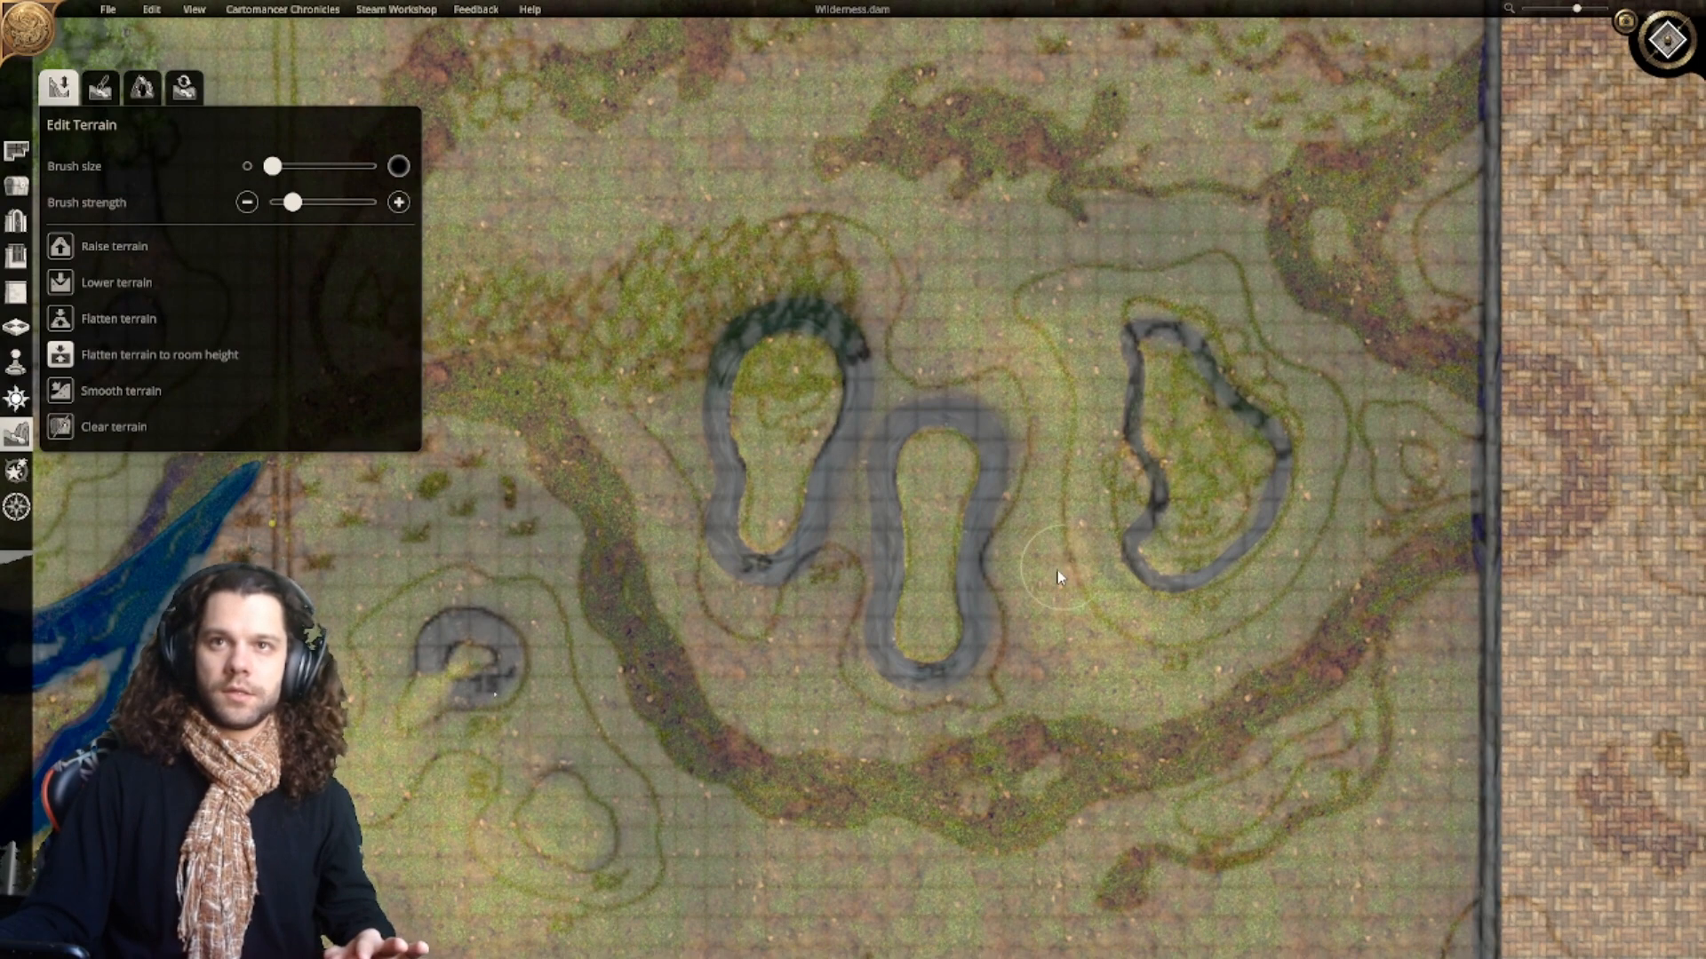
right_drag(1058, 573, 1011, 568)
mouse_move(1043, 529)
mouse_down()
mouse_move(972, 542)
mouse_move(930, 574)
mouse_up()
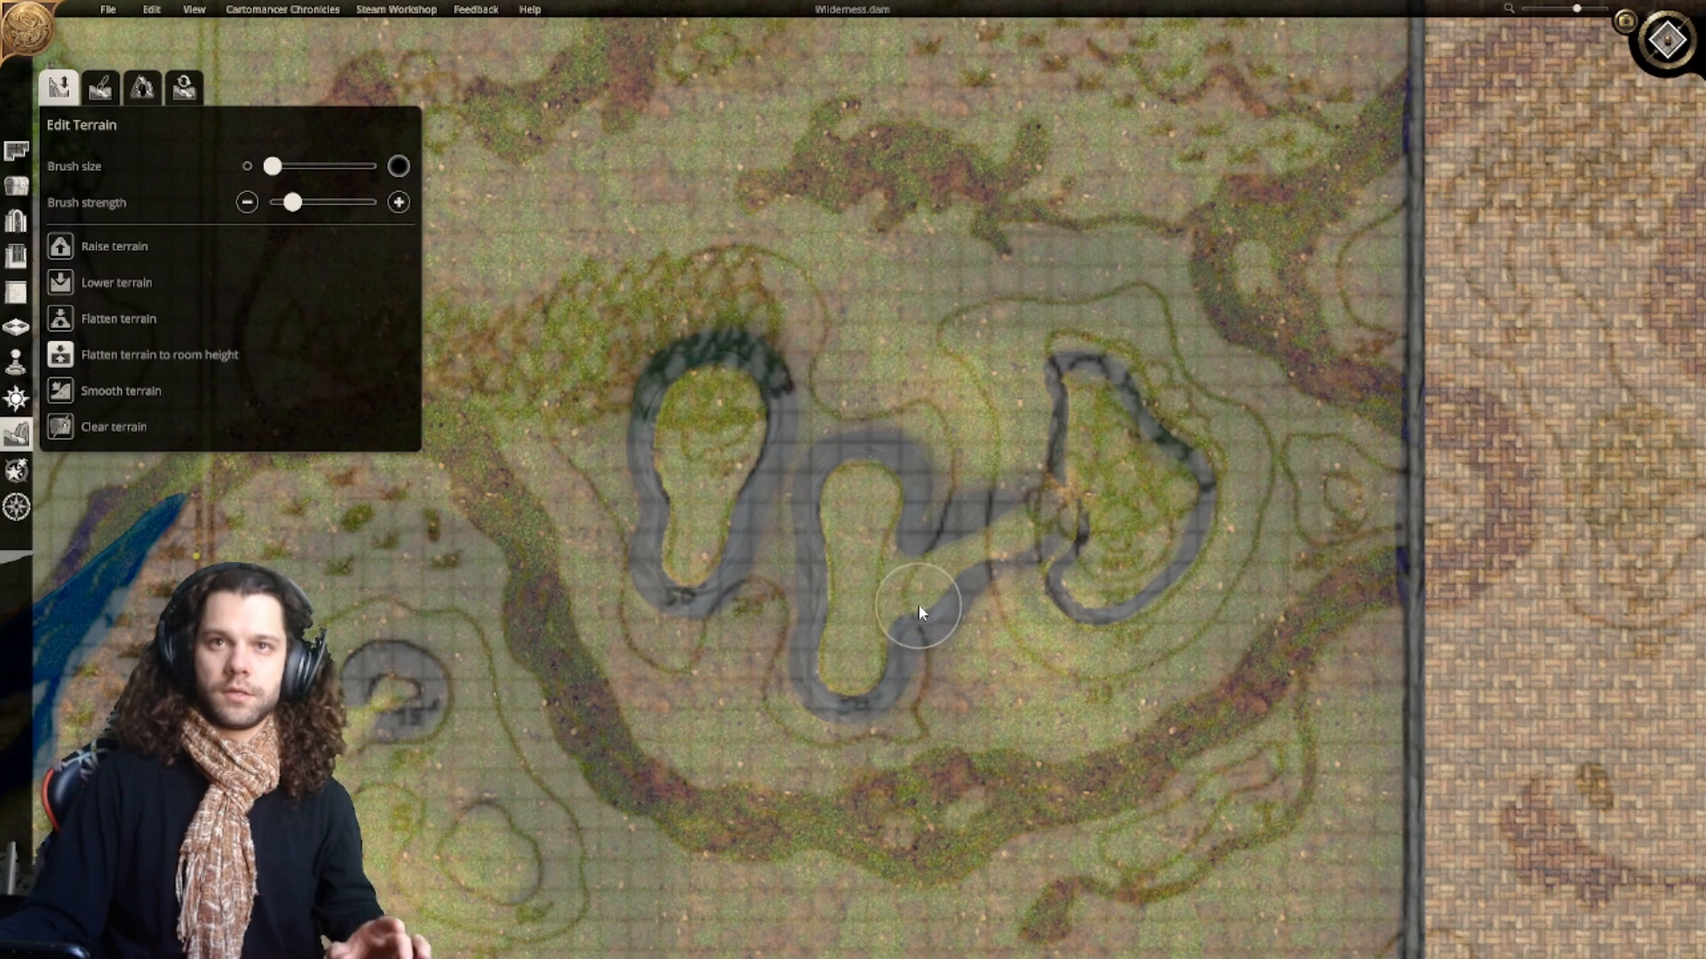
key(ctrl+z)
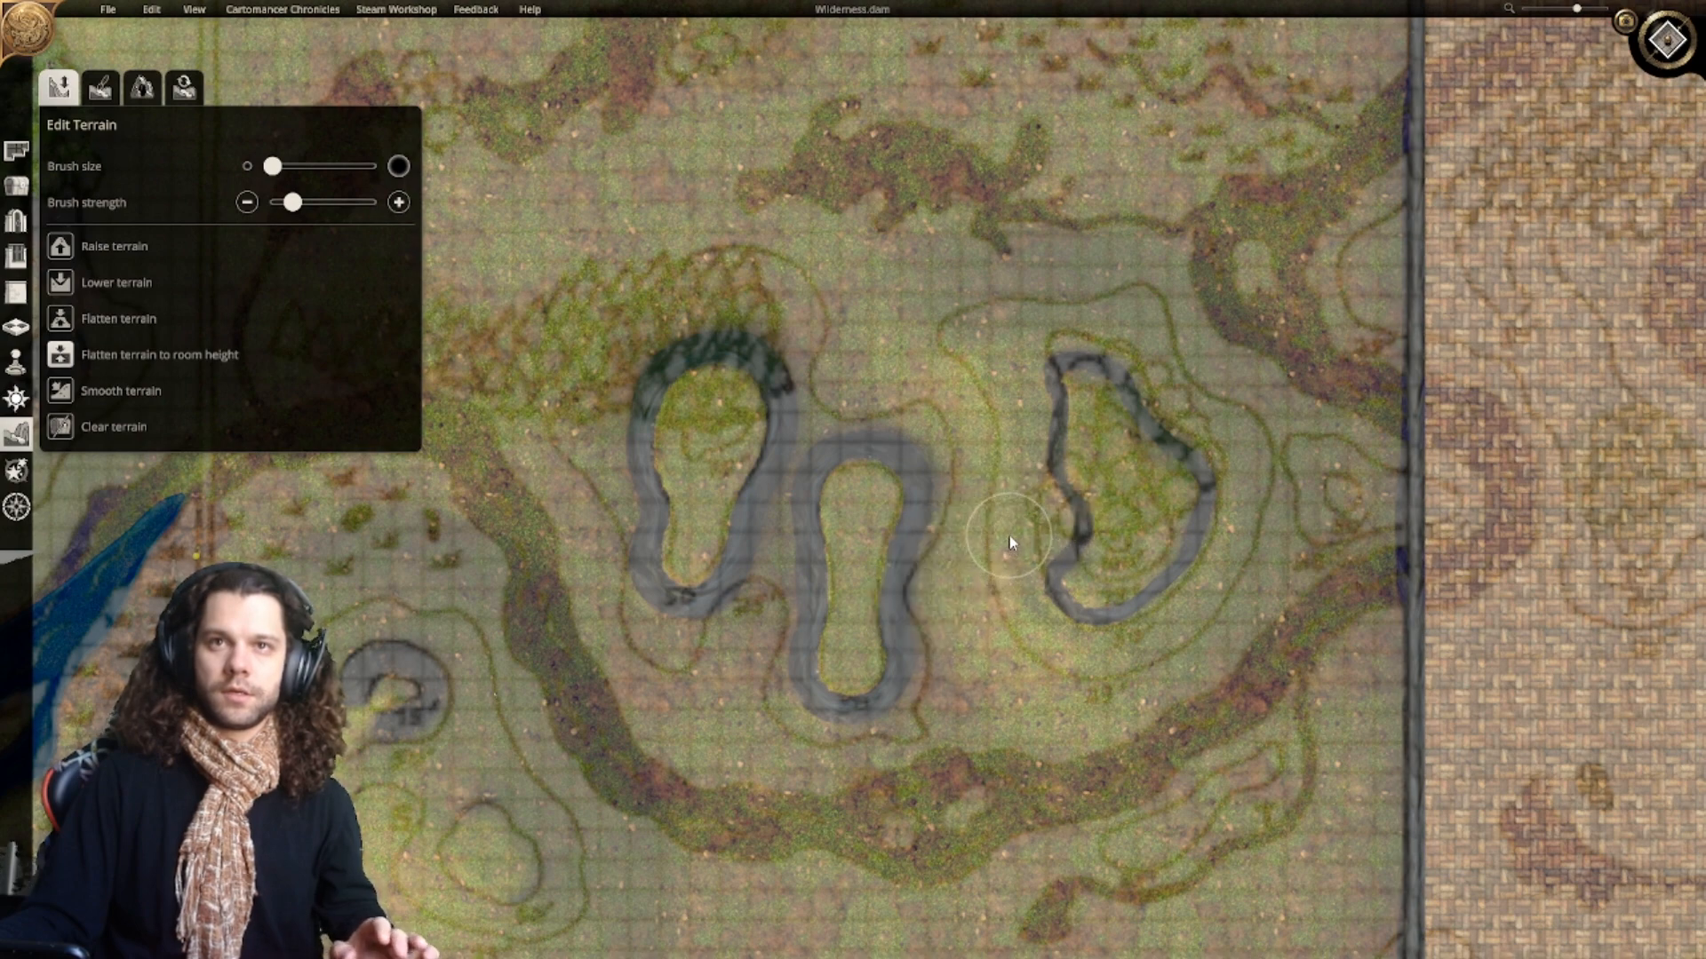
mouse_move(1009, 535)
mouse_down()
mouse_move(997, 522)
mouse_move(924, 554)
mouse_move(935, 541)
mouse_up()
key(ctrl+z)
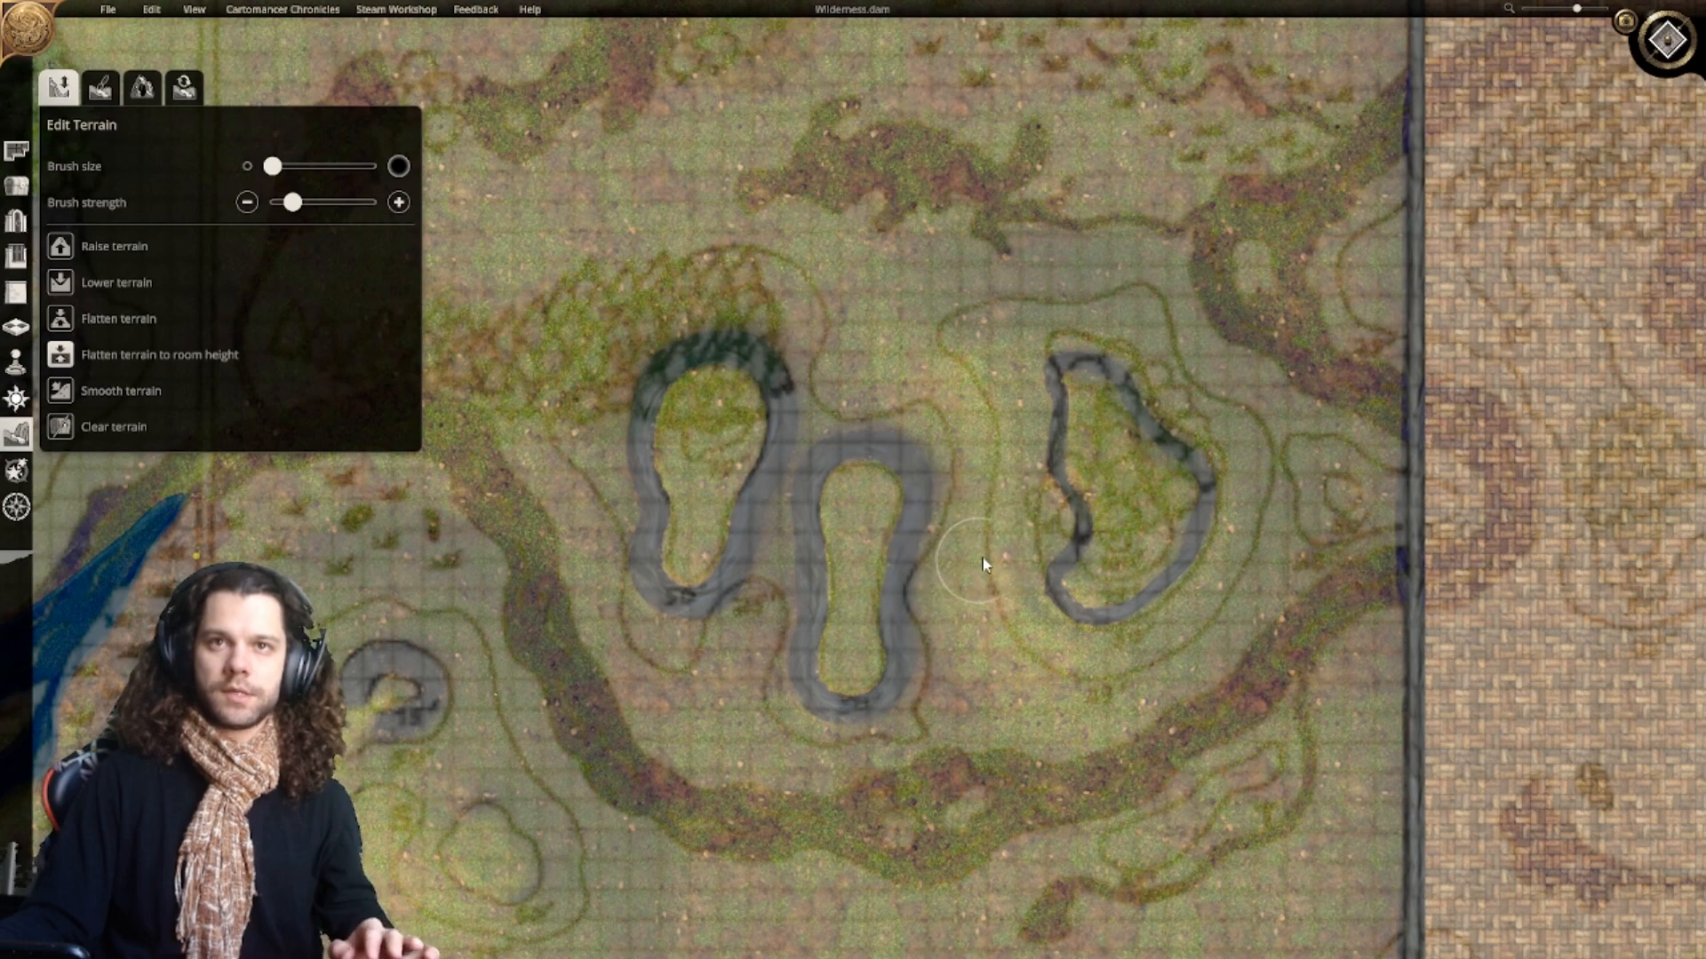
Step: Flatten the terrain at maximum strength into a terrace along the northern and western outer contour around the two elongated hills
click(78, 322)
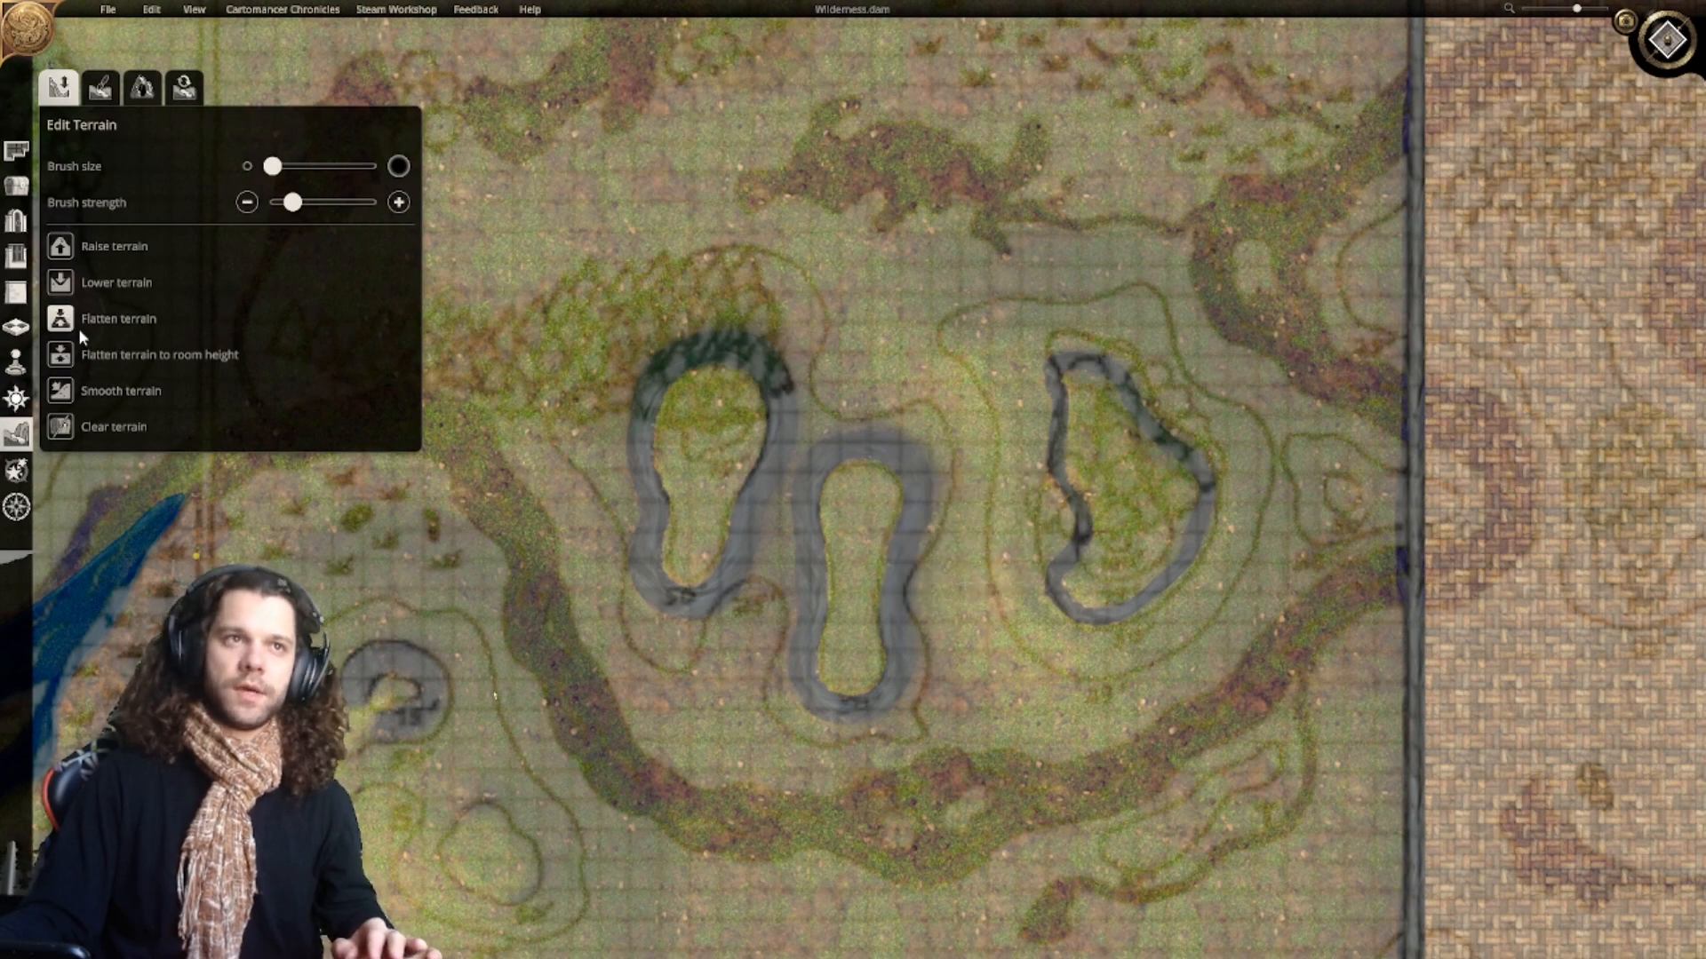
click(991, 535)
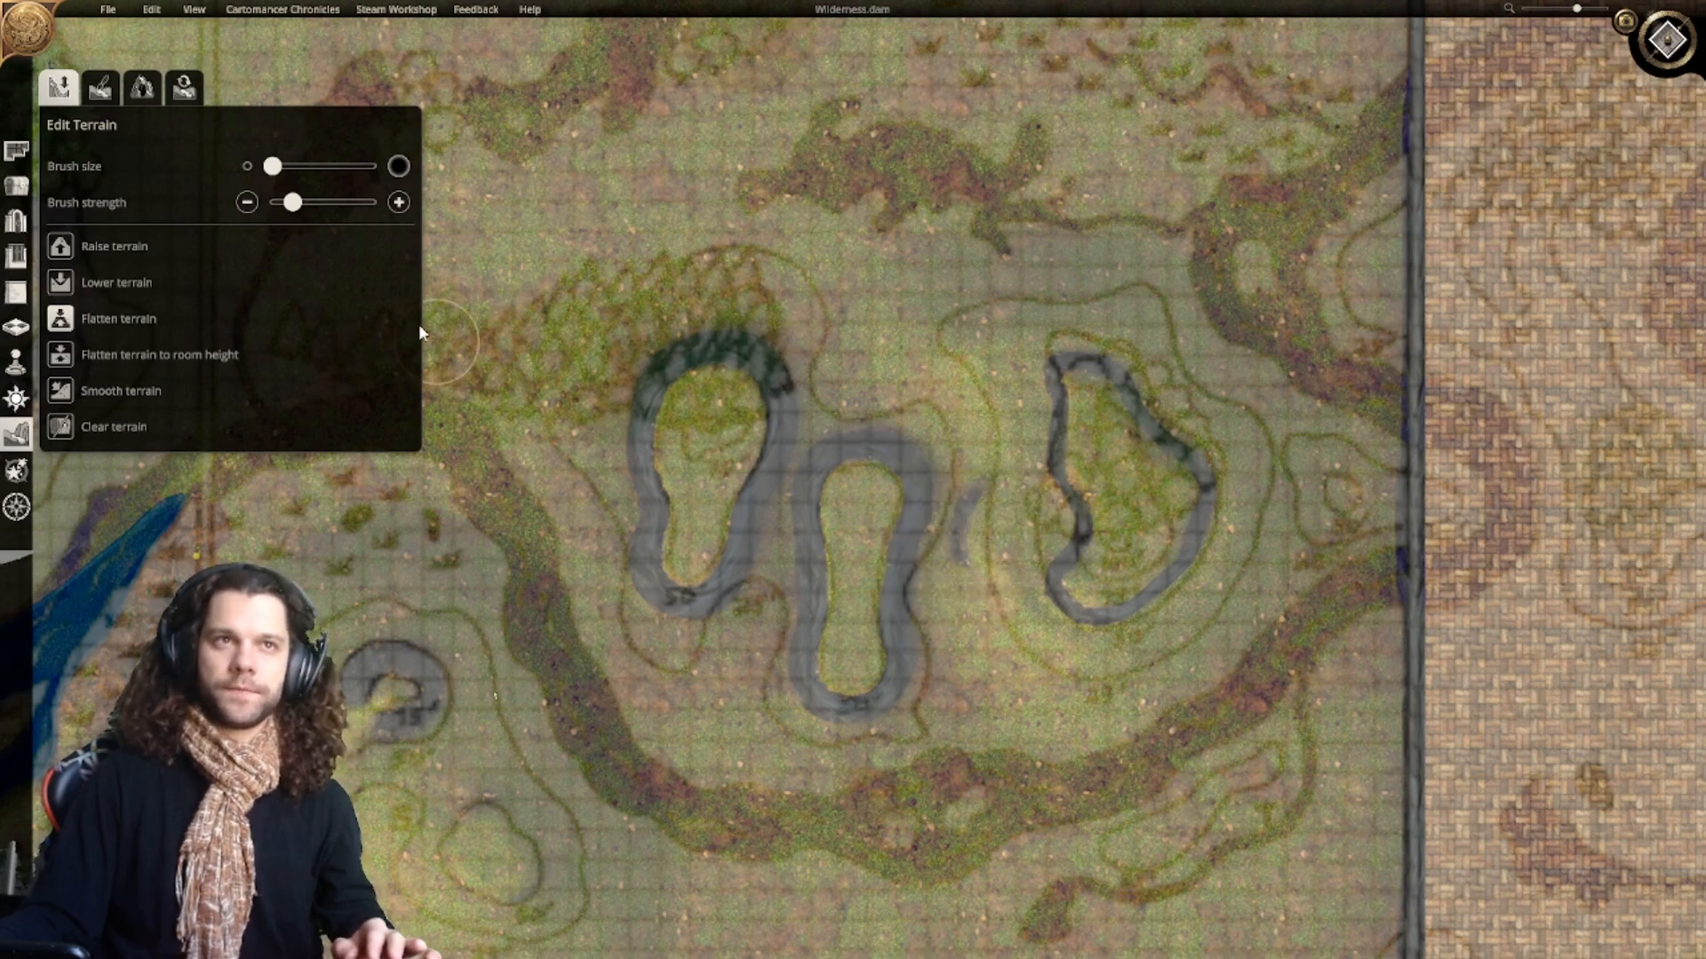
drag(292, 203, 377, 203)
drag(986, 531, 955, 531)
mouse_move(941, 466)
mouse_down()
mouse_move(876, 427)
mouse_move(811, 426)
mouse_move(787, 331)
mouse_move(755, 296)
mouse_move(671, 266)
mouse_move(597, 343)
mouse_up()
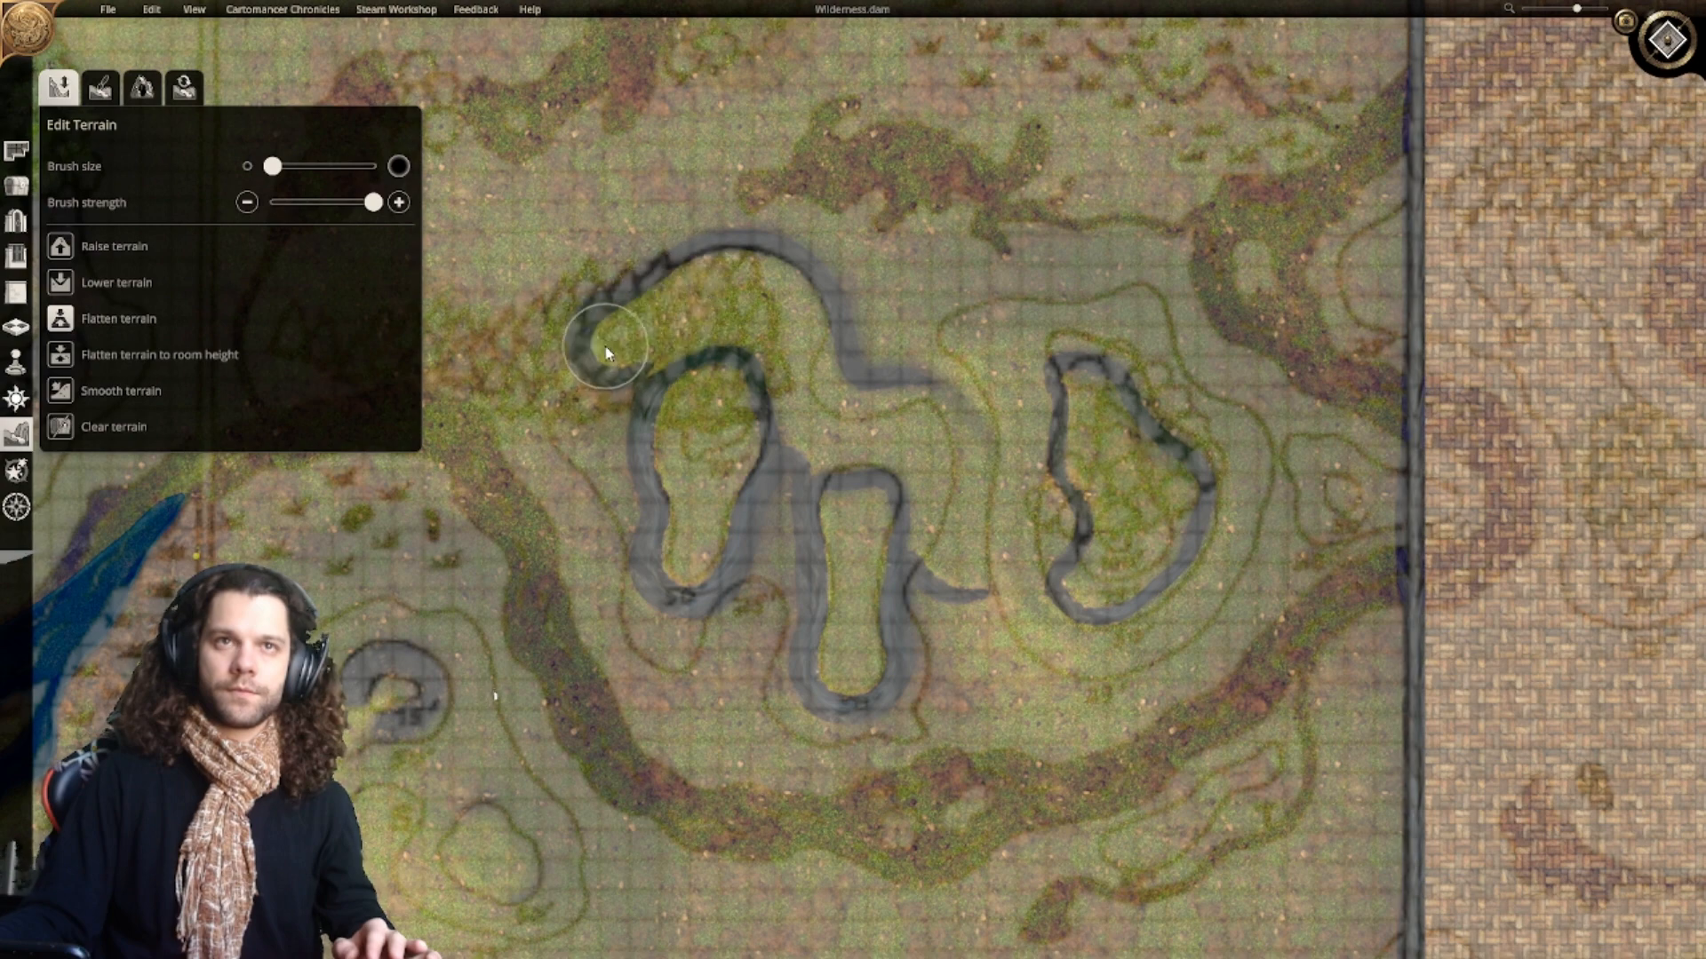
middle_drag(598, 343, 851, 334)
mouse_move(840, 336)
mouse_down()
mouse_move(788, 350)
mouse_move(852, 476)
mouse_move(807, 428)
mouse_up()
drag(753, 346, 695, 342)
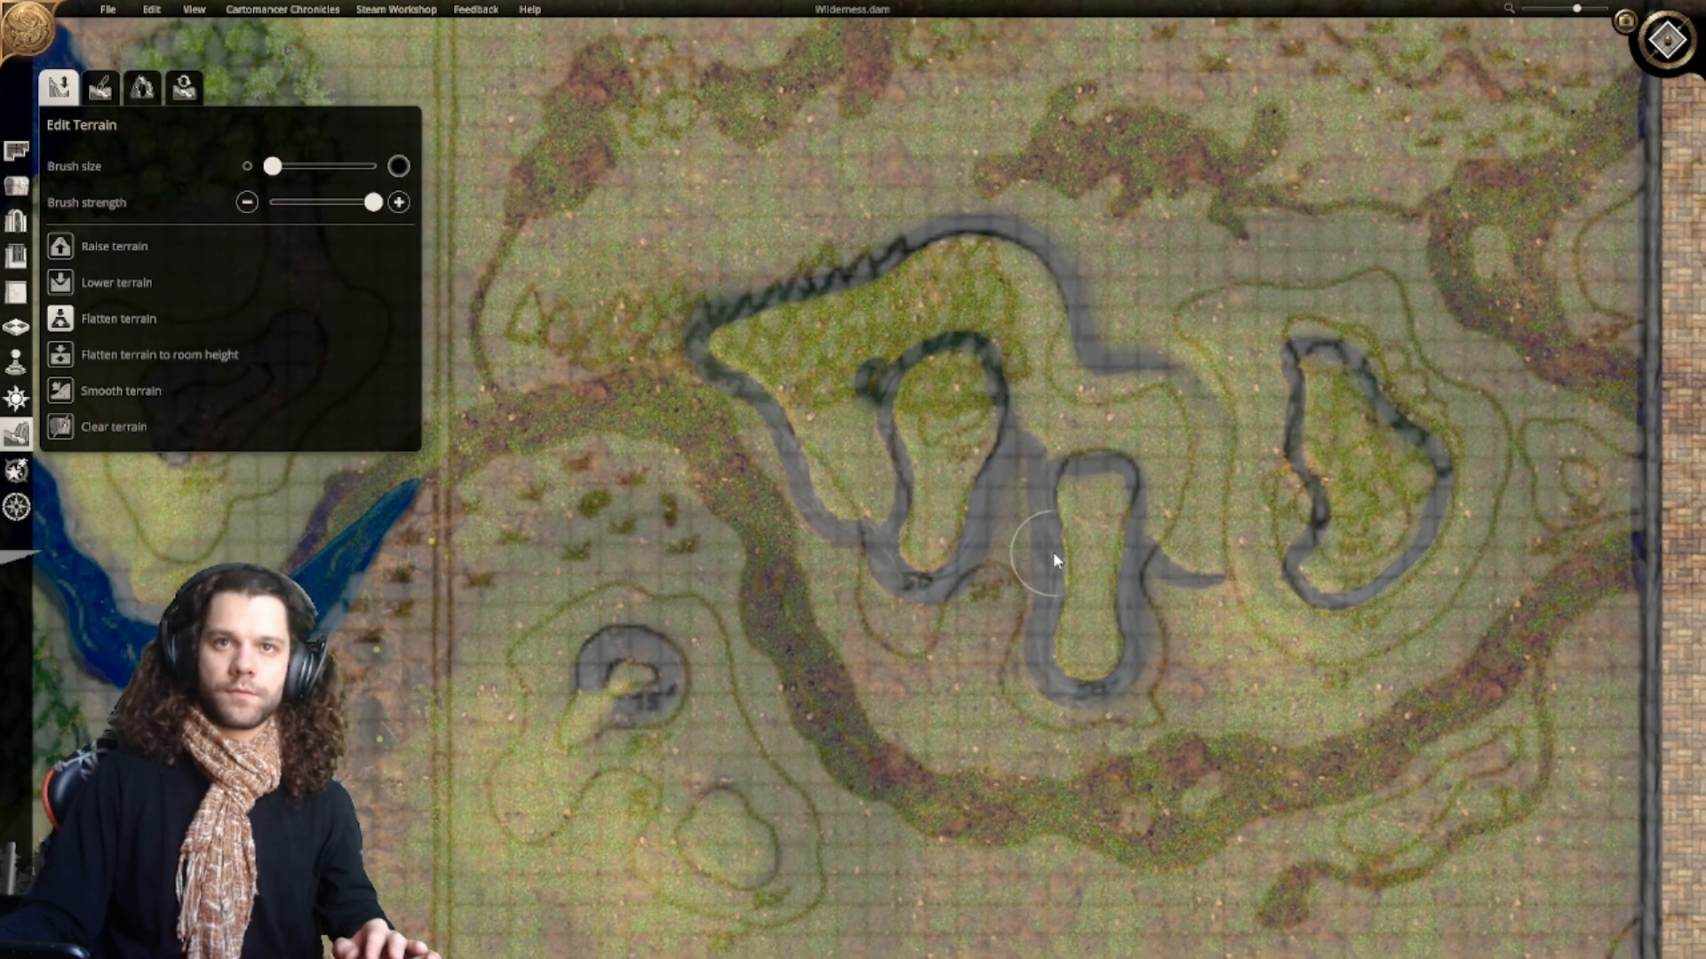
Step: Extend the flattened terrace around the southern and eastern sides of the two elongated hills
mouse_move(842, 476)
mouse_down()
mouse_move(897, 636)
mouse_move(959, 594)
mouse_move(1022, 464)
mouse_move(1020, 584)
mouse_up()
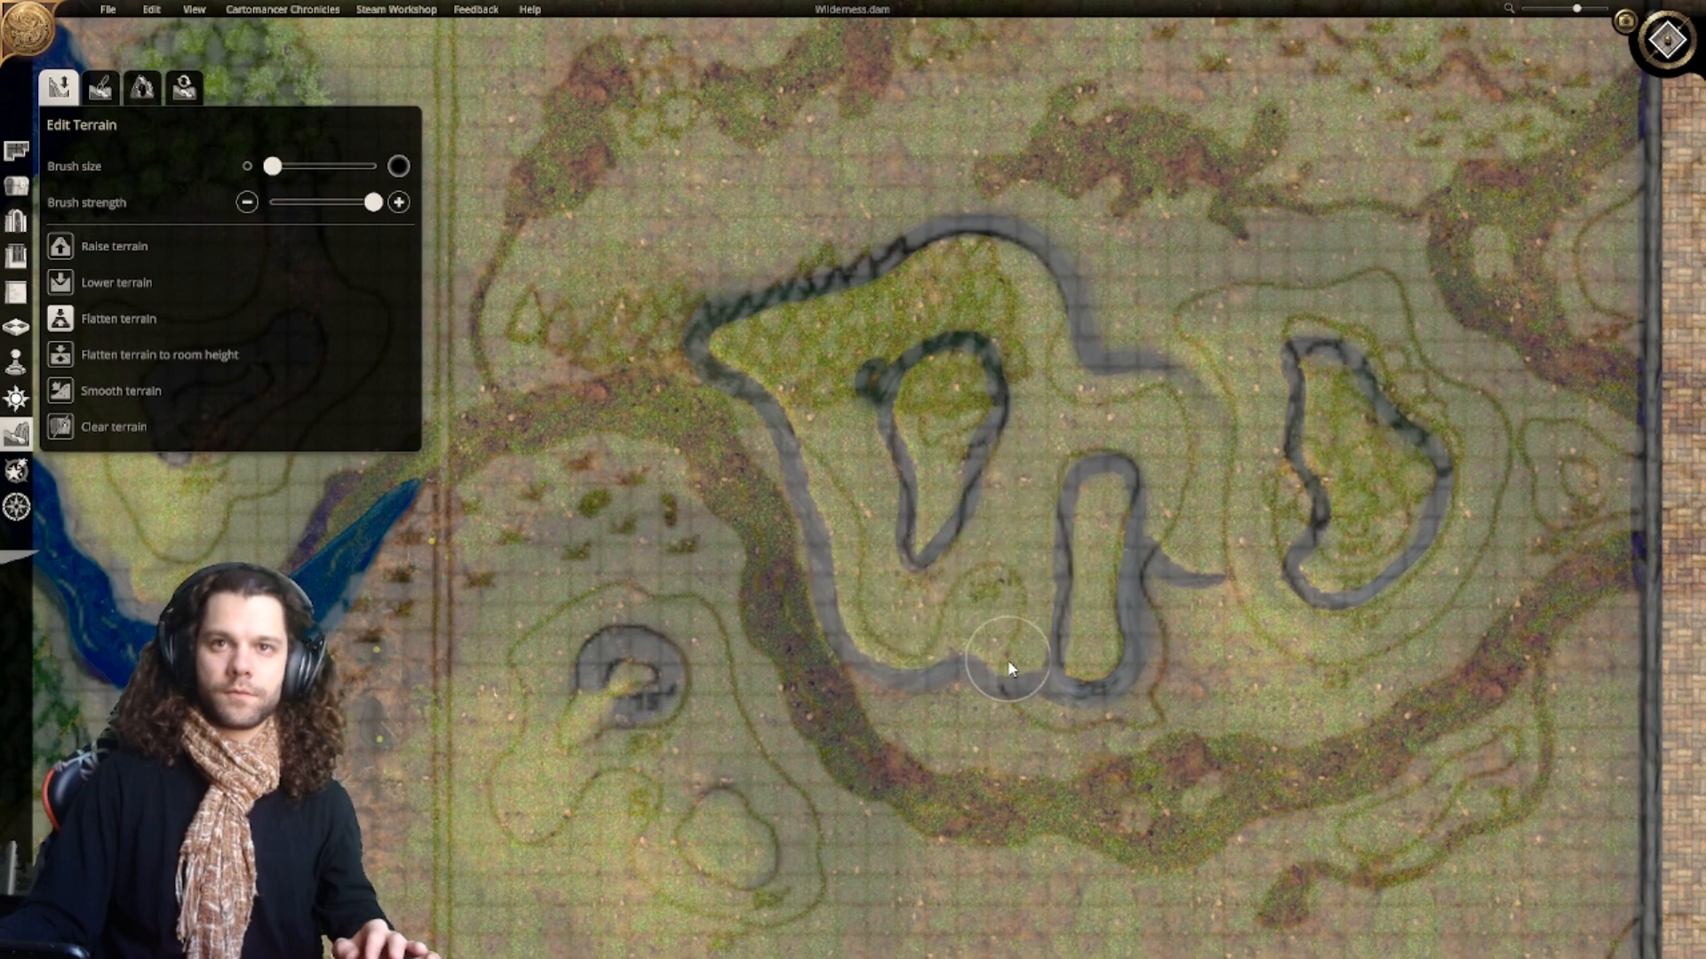
drag(1007, 659, 1078, 700)
right_drag(1078, 699, 766, 621)
mouse_move(746, 631)
mouse_down()
mouse_move(845, 626)
mouse_move(888, 569)
mouse_move(860, 485)
mouse_up()
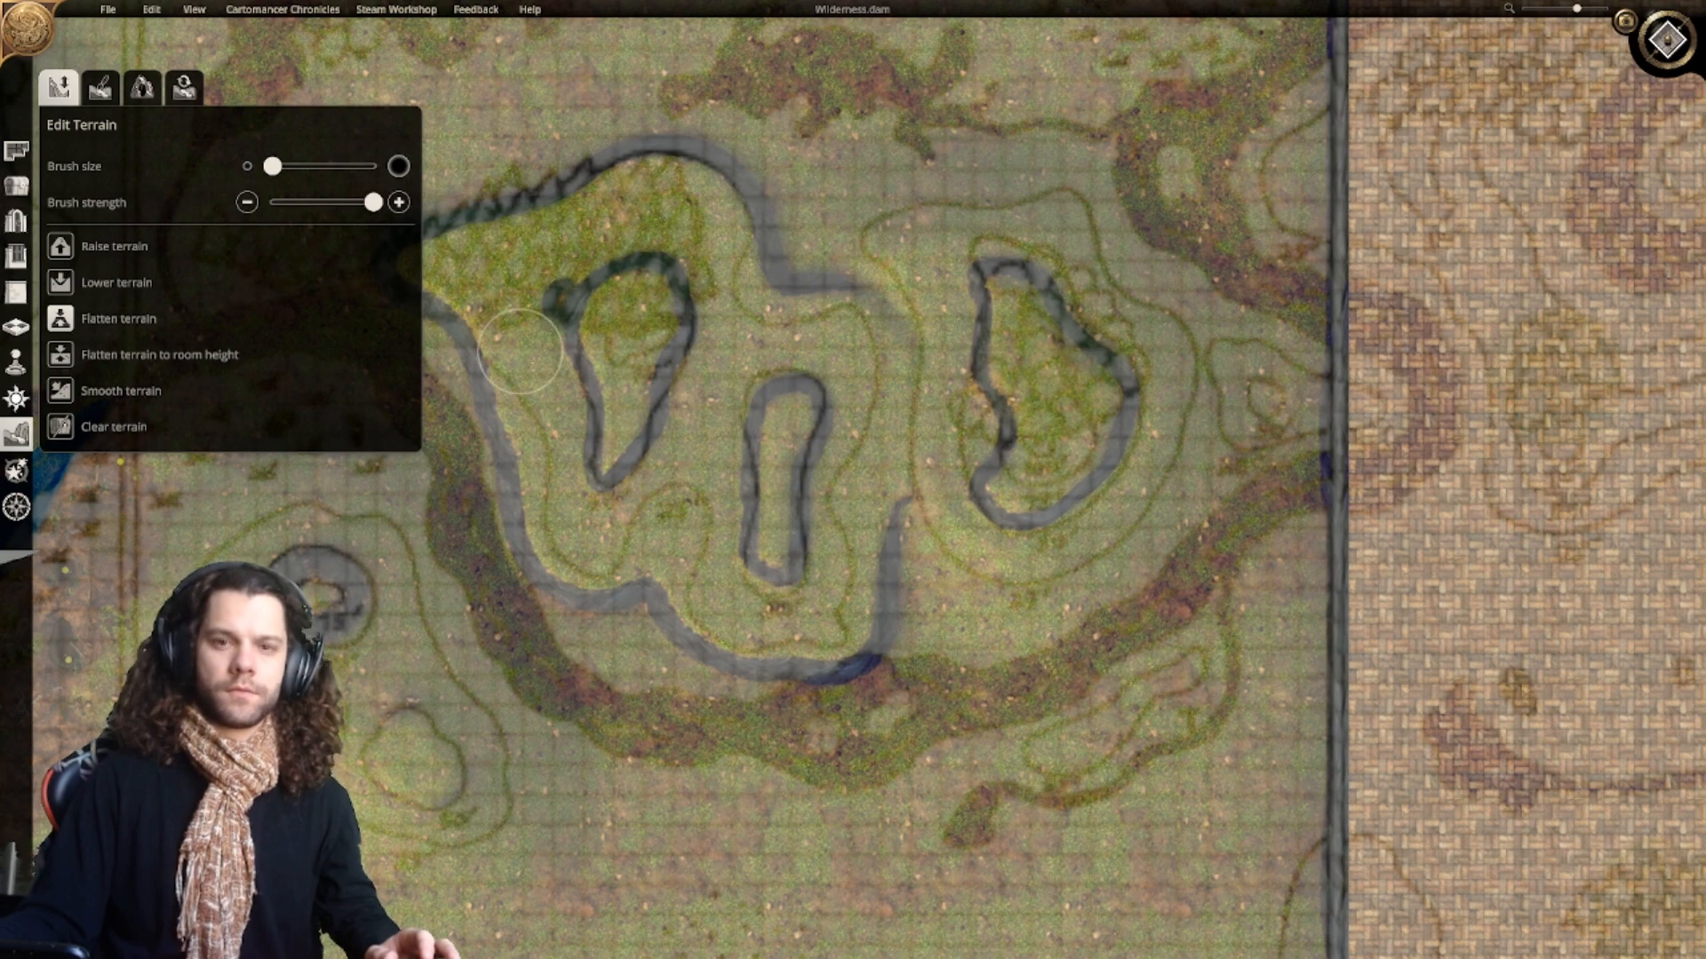
scroll(977, 564, up, 2)
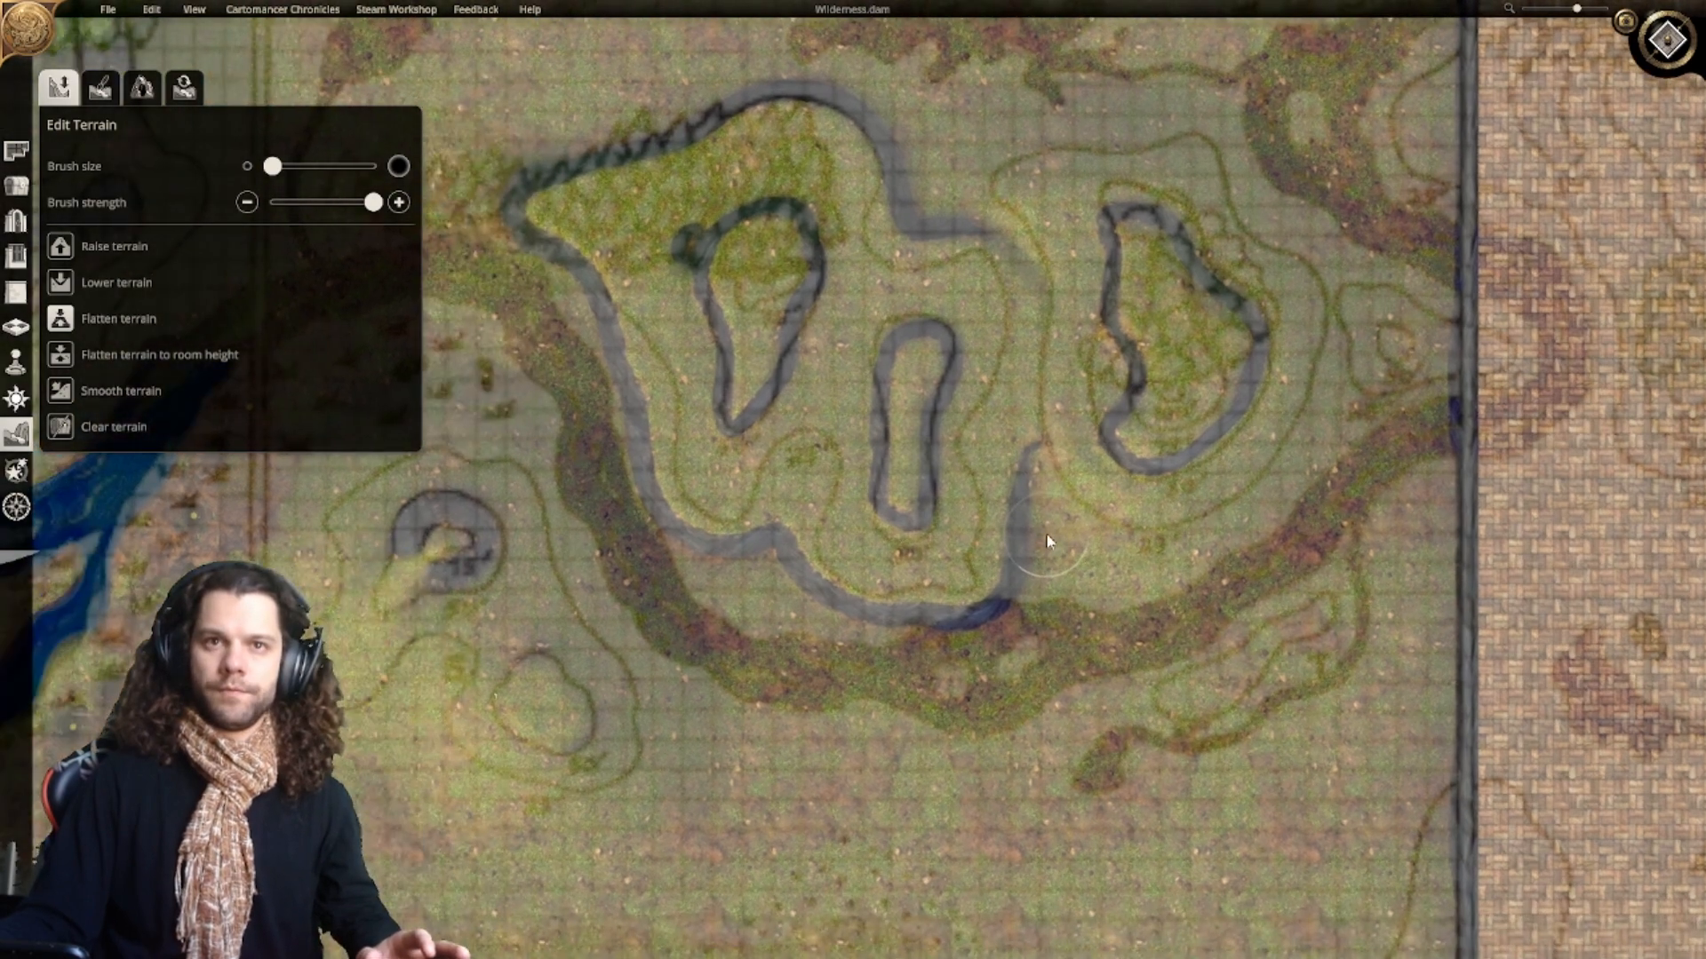
right_drag(979, 586, 1005, 672)
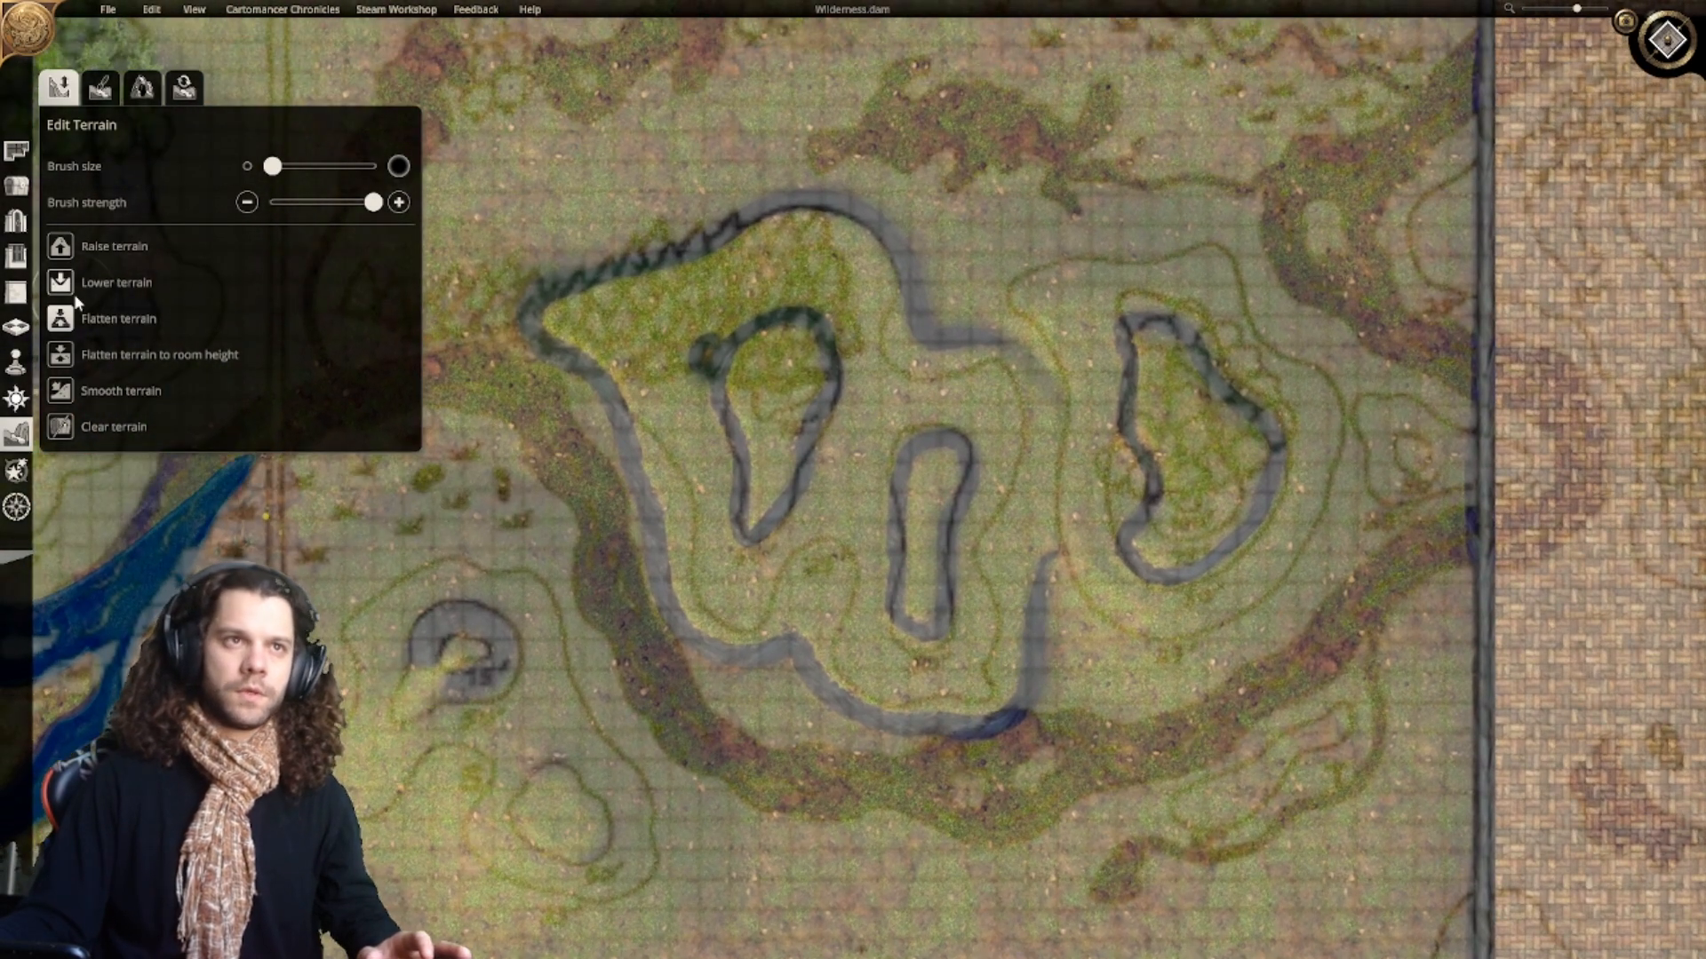
right_drag(445, 546, 511, 522)
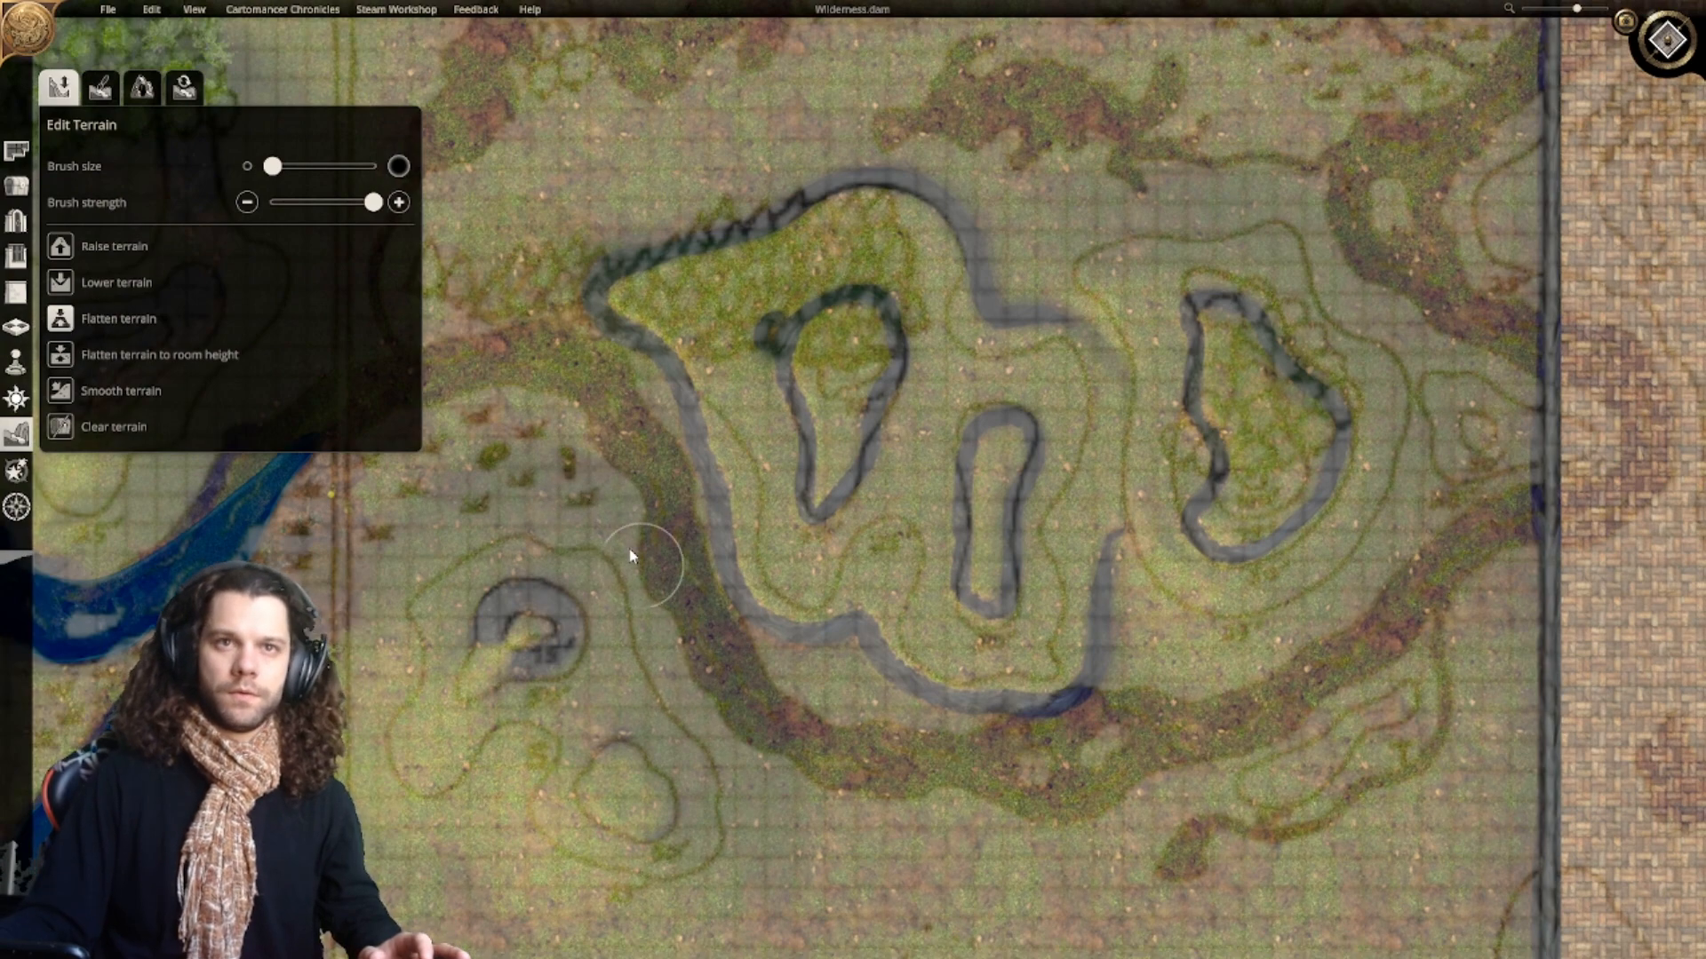
Step: Flatten the low ground outside the terrace so its edge follows the drawn contour, including the southern notch and eastern side
mouse_move(630, 556)
mouse_down()
mouse_move(672, 536)
mouse_move(690, 479)
mouse_move(673, 454)
mouse_up()
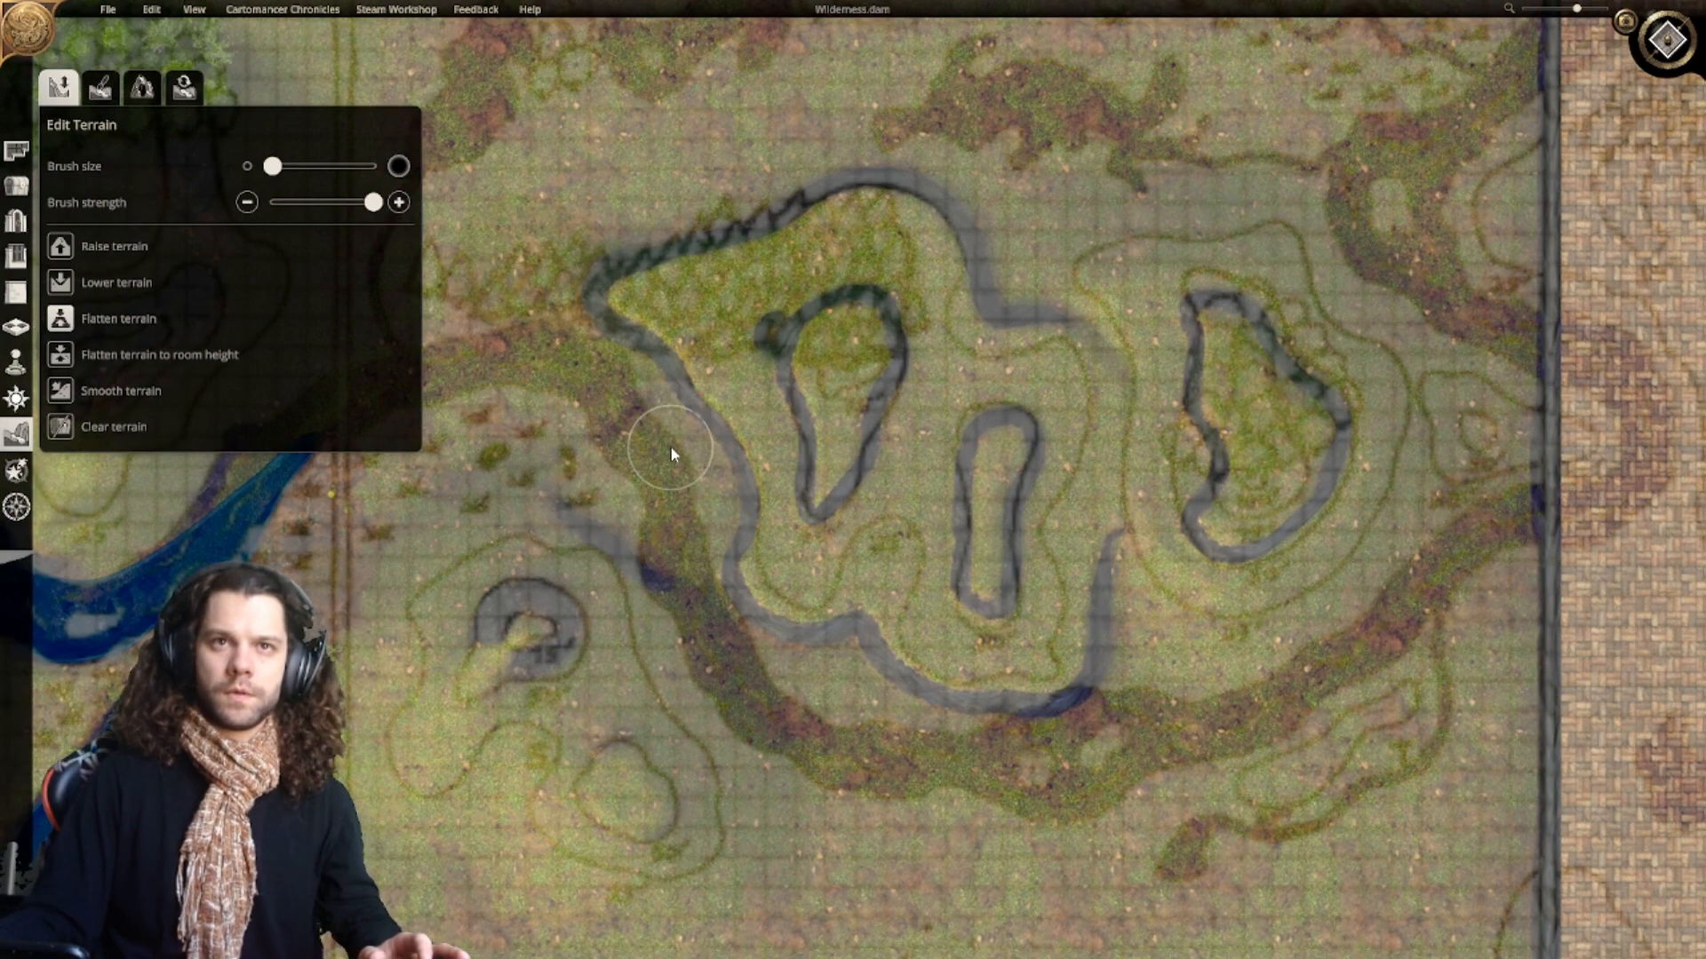
mouse_move(726, 630)
mouse_down()
mouse_move(810, 668)
mouse_move(874, 597)
mouse_up()
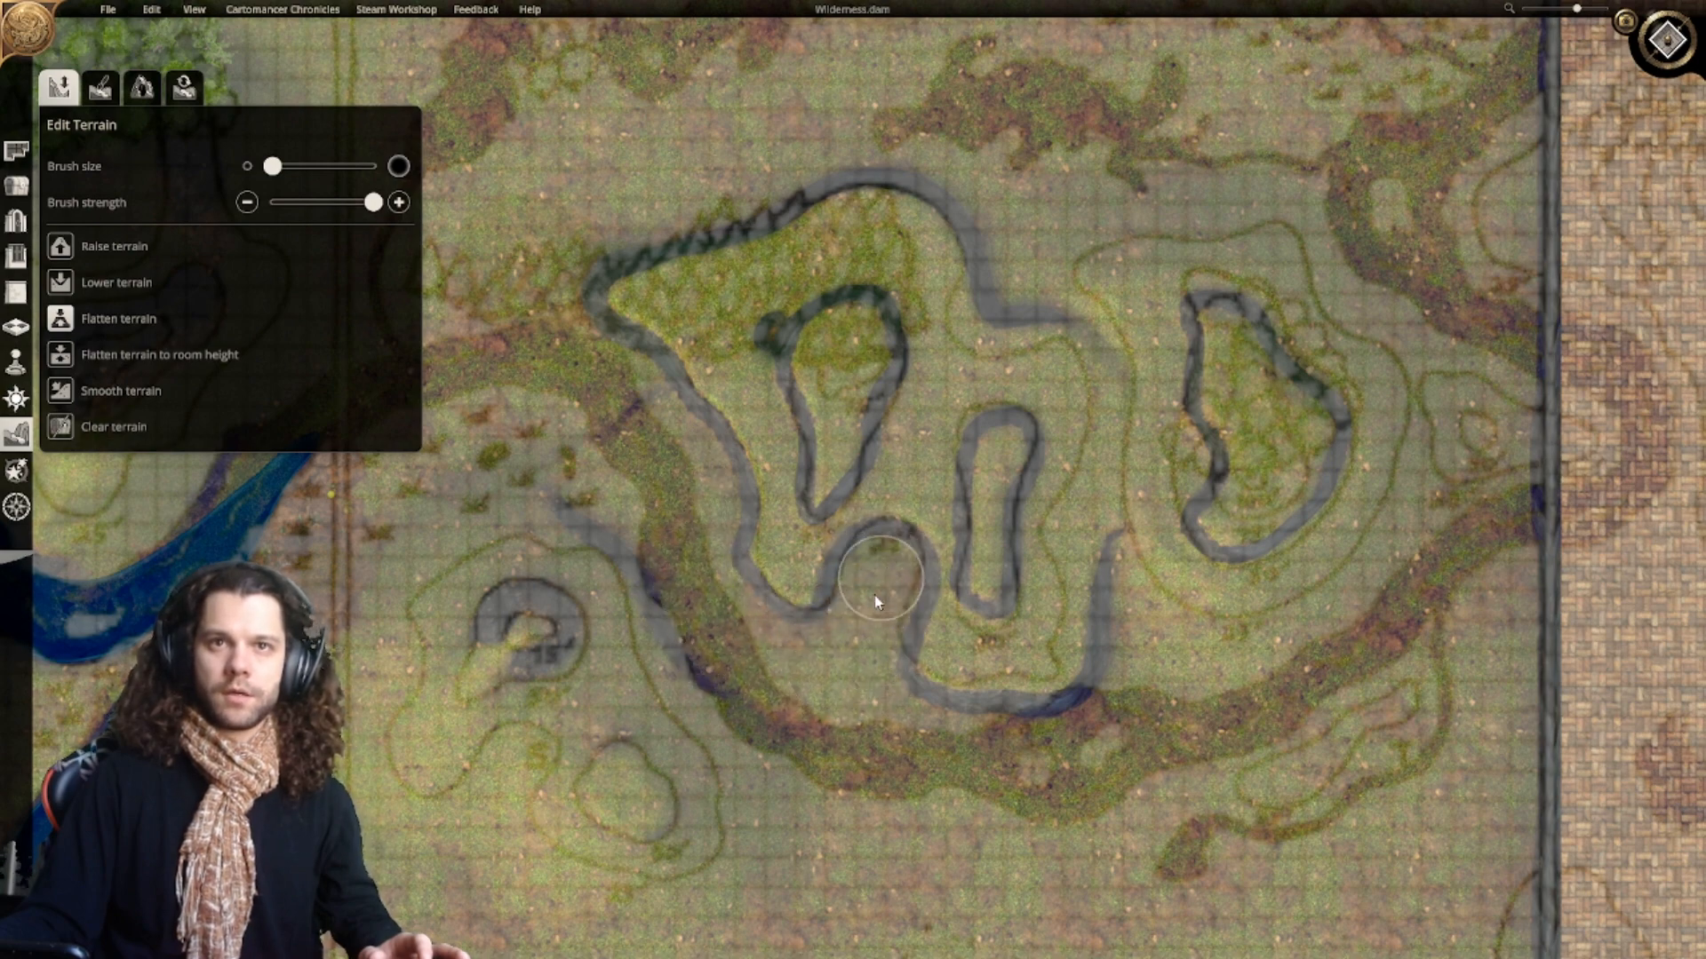
right_drag(869, 710, 799, 614)
mouse_move(800, 620)
mouse_down()
mouse_move(995, 645)
mouse_move(1050, 507)
mouse_up()
right_drag(1041, 455, 986, 588)
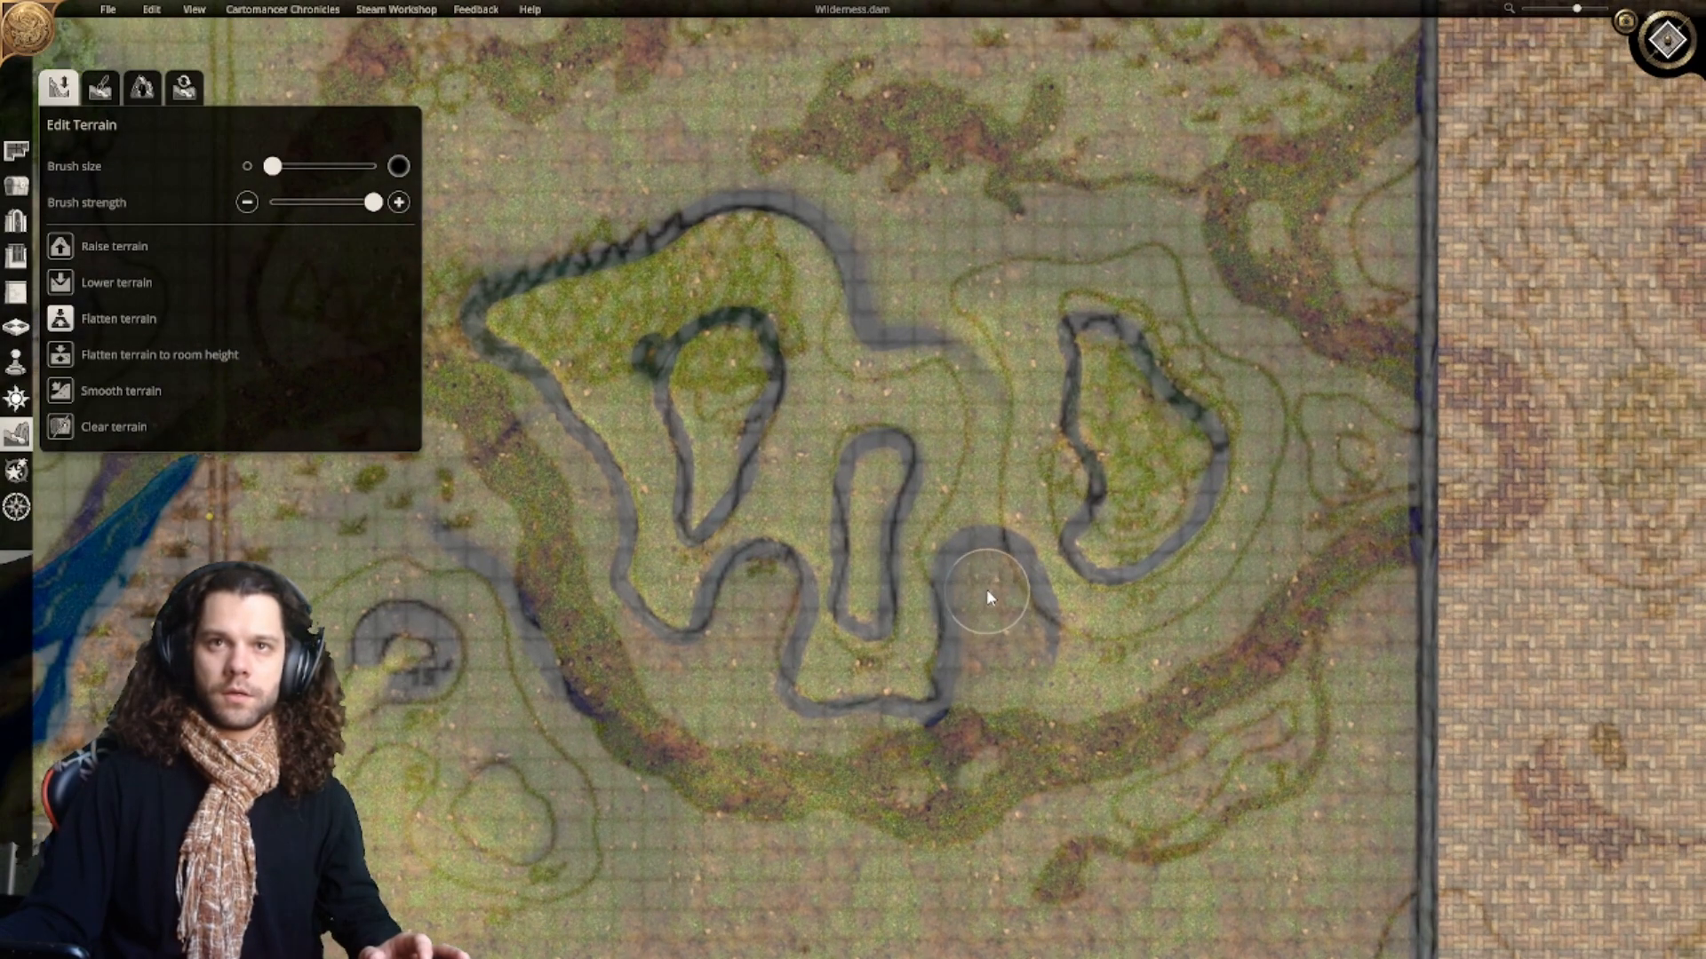
mouse_move(986, 589)
mouse_down()
mouse_move(998, 454)
mouse_move(869, 337)
mouse_up()
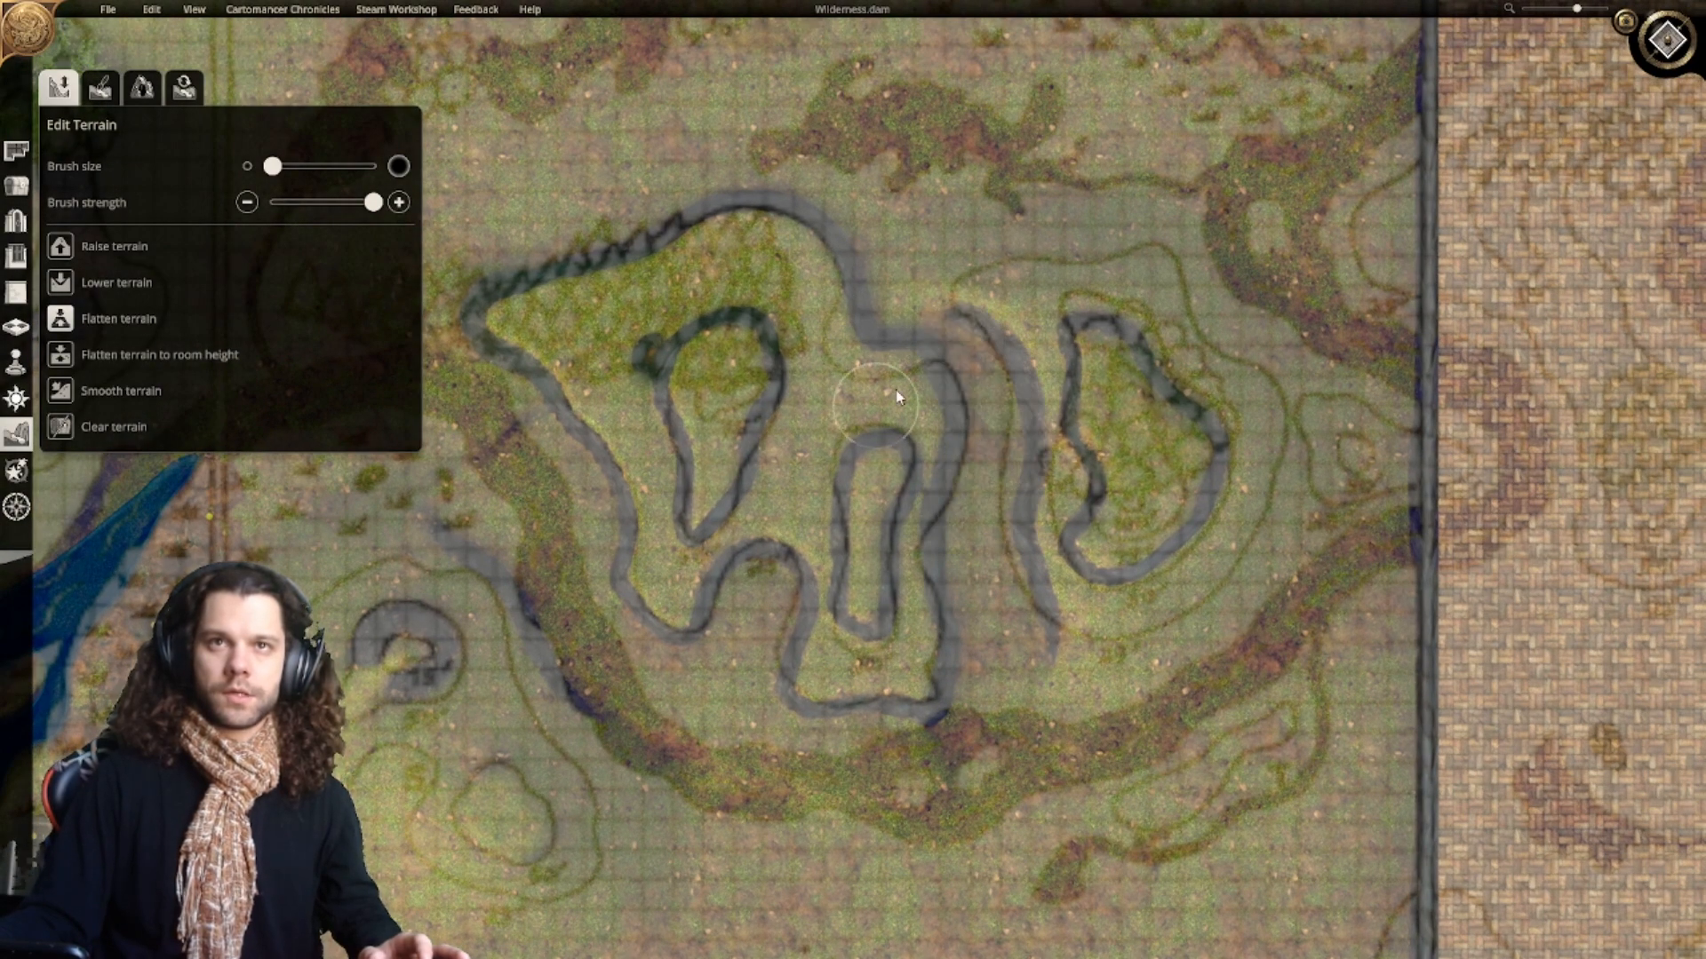
mouse_move(899, 340)
right_down()
mouse_move(915, 381)
mouse_move(897, 325)
right_up()
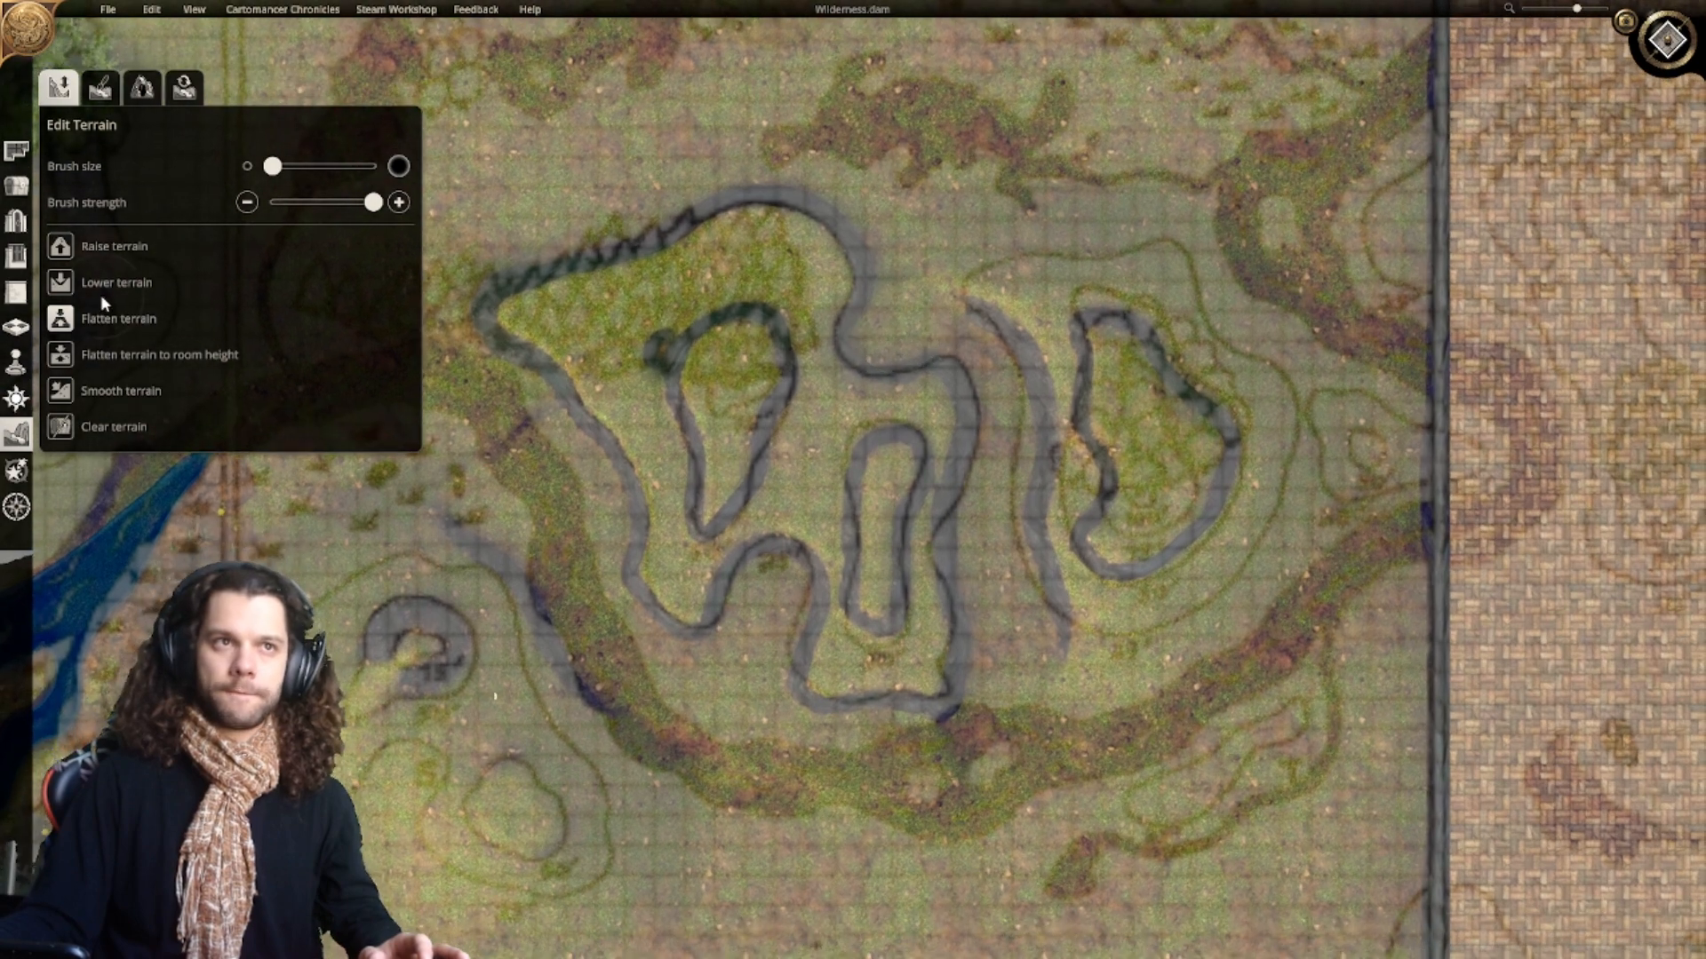
Step: Smooth the steep edges all the way around the terrace of the two elongated hills
click(66, 393)
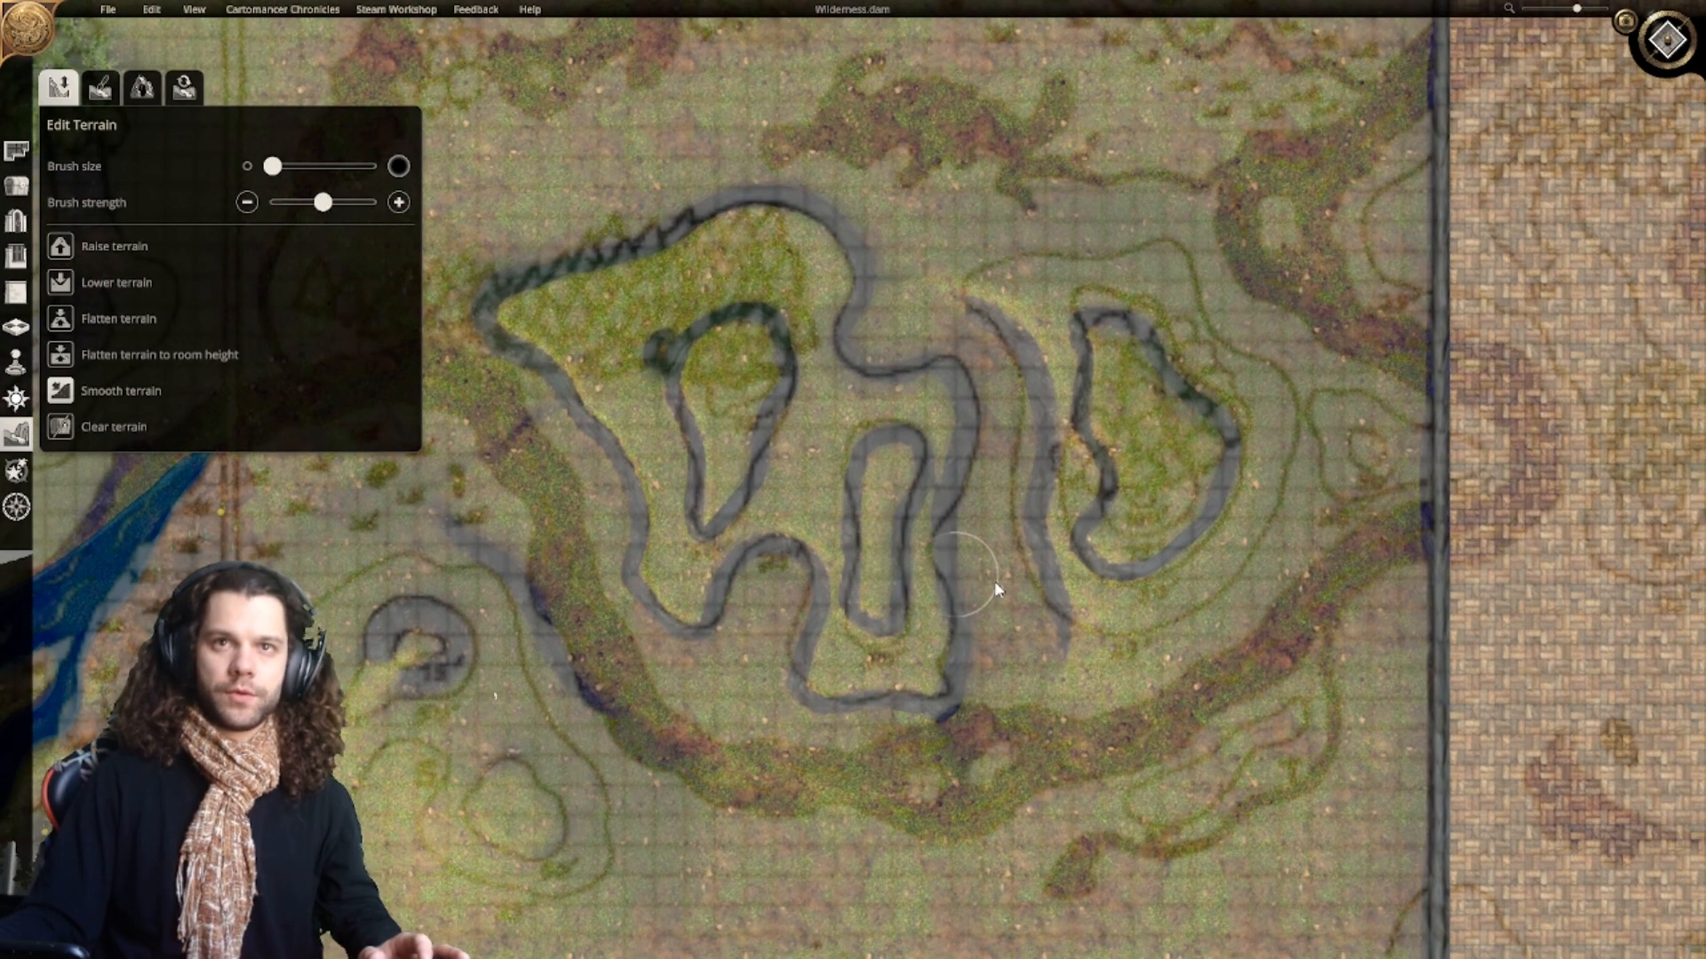
mouse_move(996, 580)
mouse_down()
mouse_move(1064, 651)
mouse_move(1021, 484)
mouse_move(1026, 409)
mouse_move(997, 338)
mouse_up()
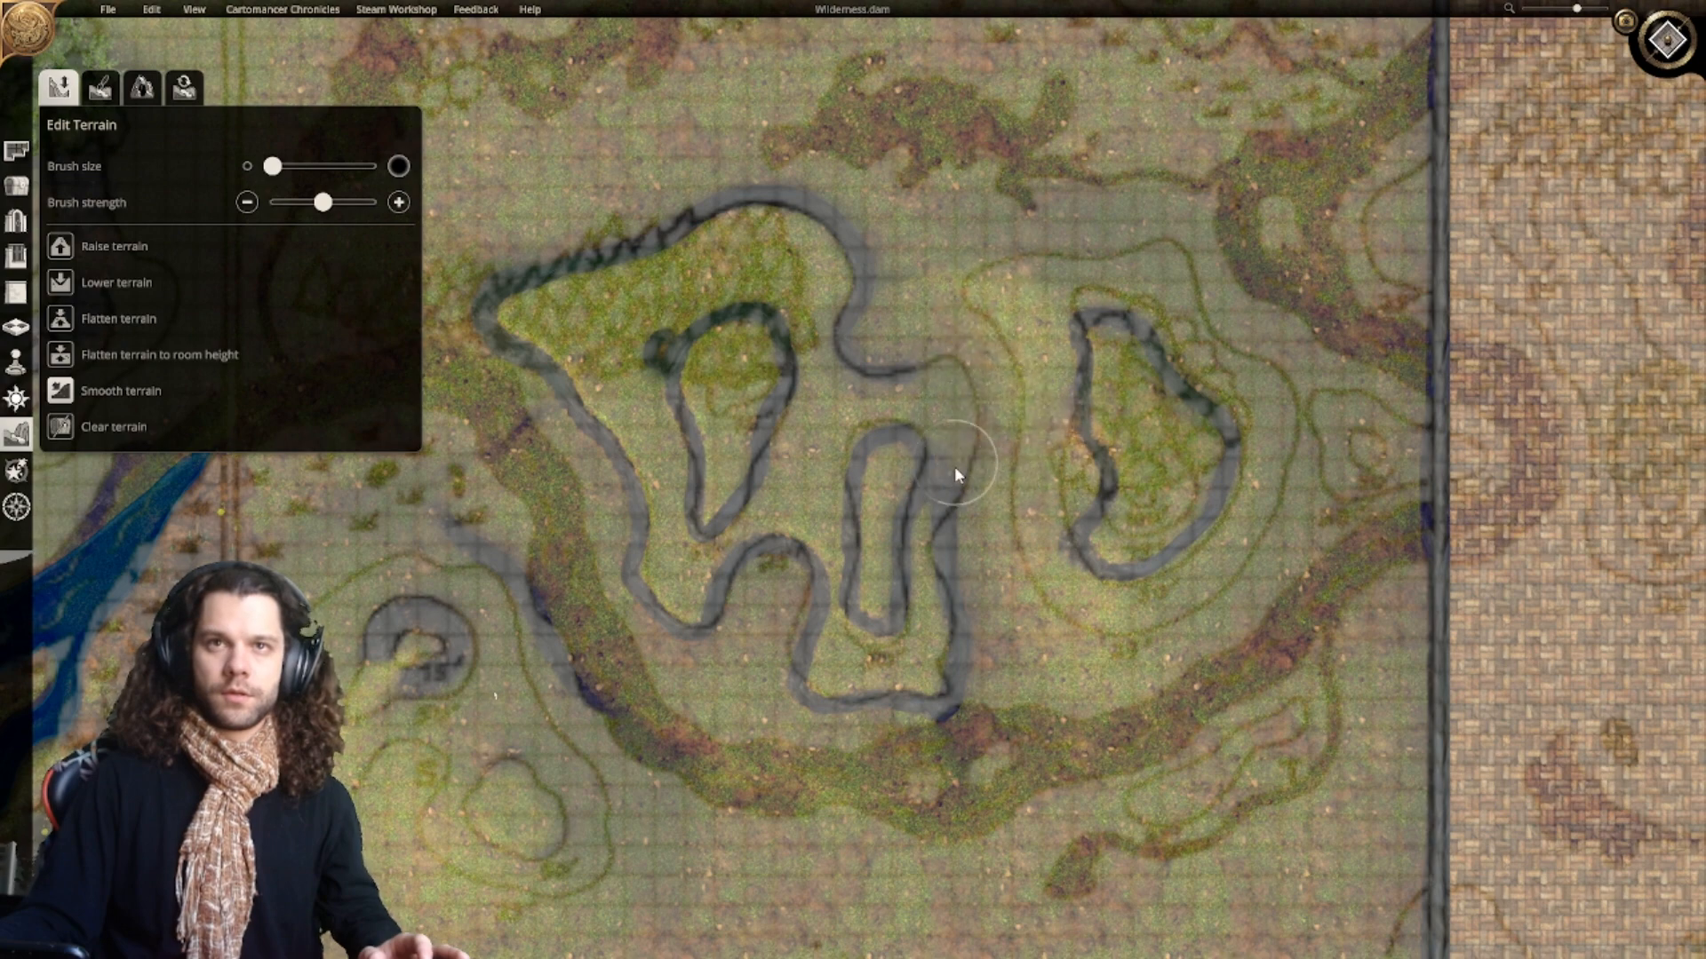
drag(954, 466, 928, 668)
mouse_move(853, 707)
mouse_down()
mouse_move(822, 621)
mouse_move(629, 586)
mouse_move(599, 459)
mouse_move(520, 346)
mouse_move(603, 285)
mouse_up()
drag(834, 249, 844, 359)
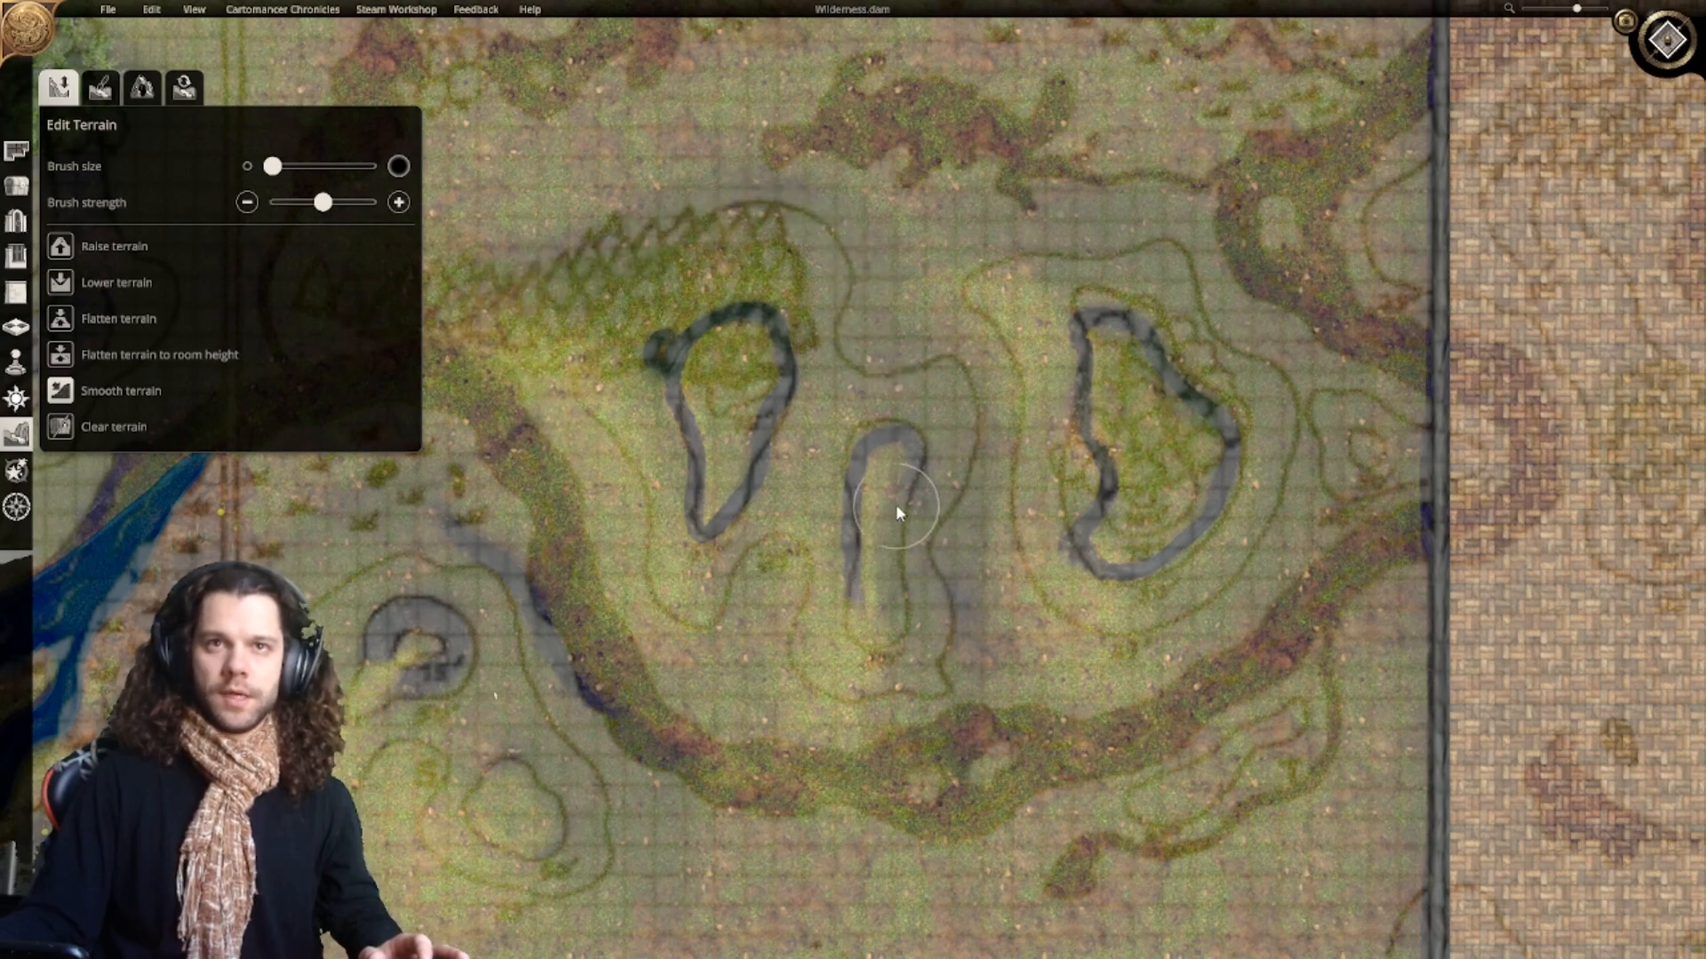
Step: Flatten the eastern hill's southwestern edge to room height and raise a rugged peak on its plateau
right_drag(1142, 539, 879, 644)
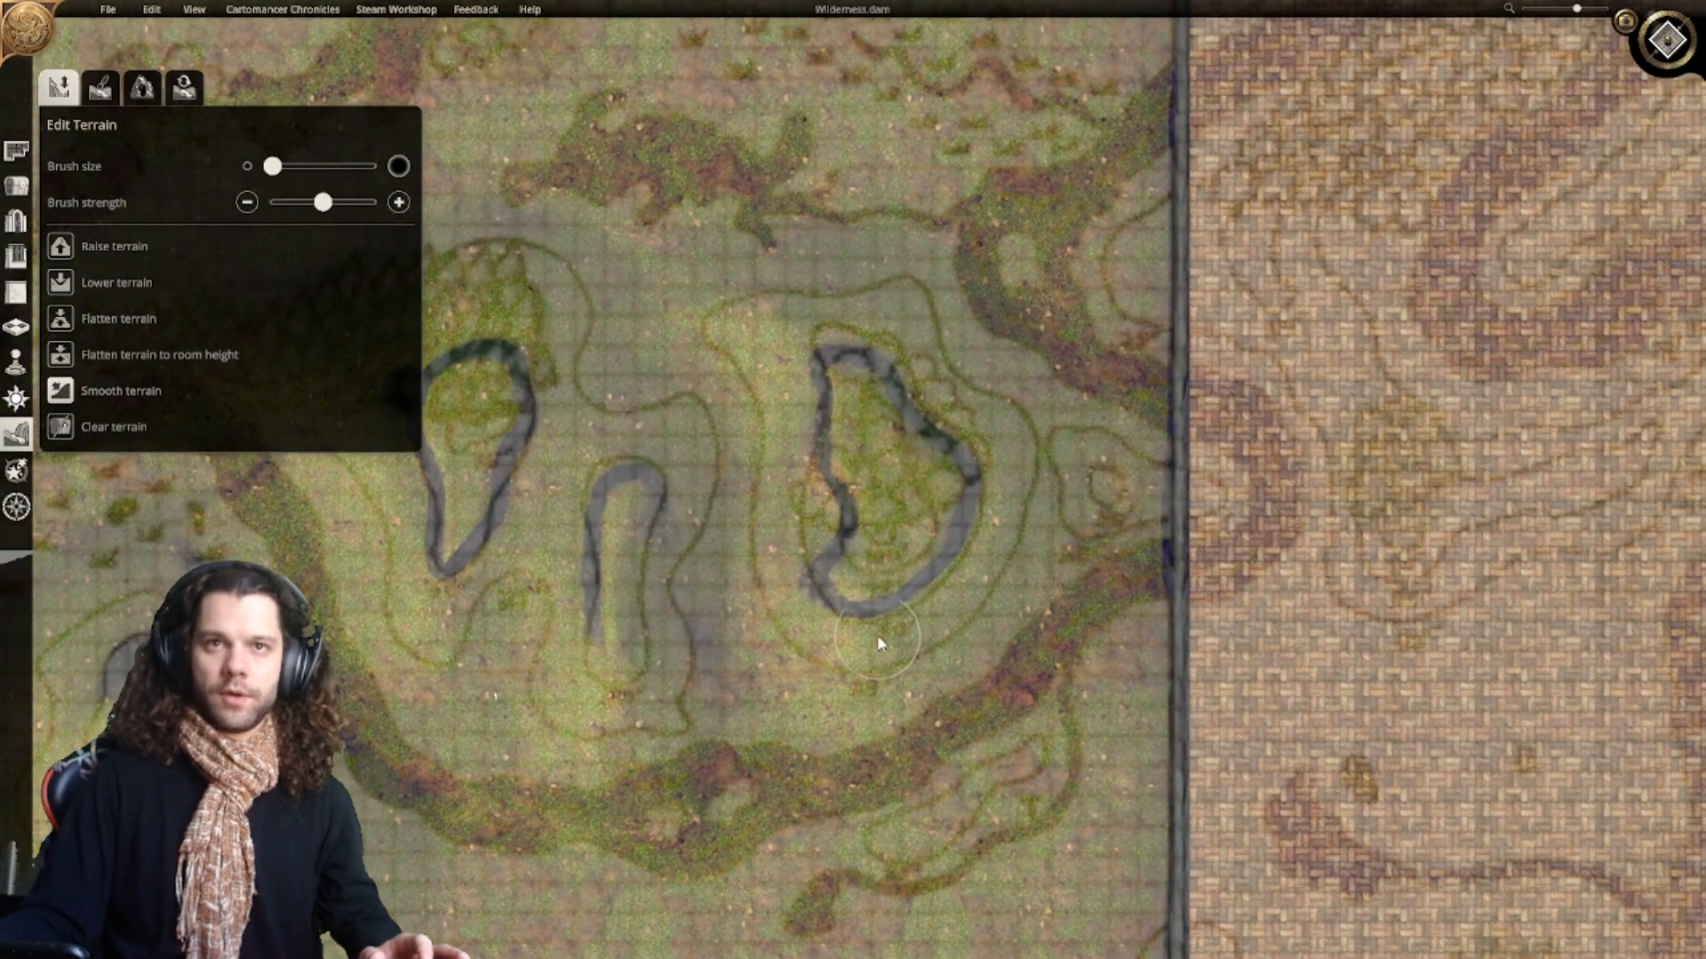
click(62, 361)
drag(884, 521, 845, 524)
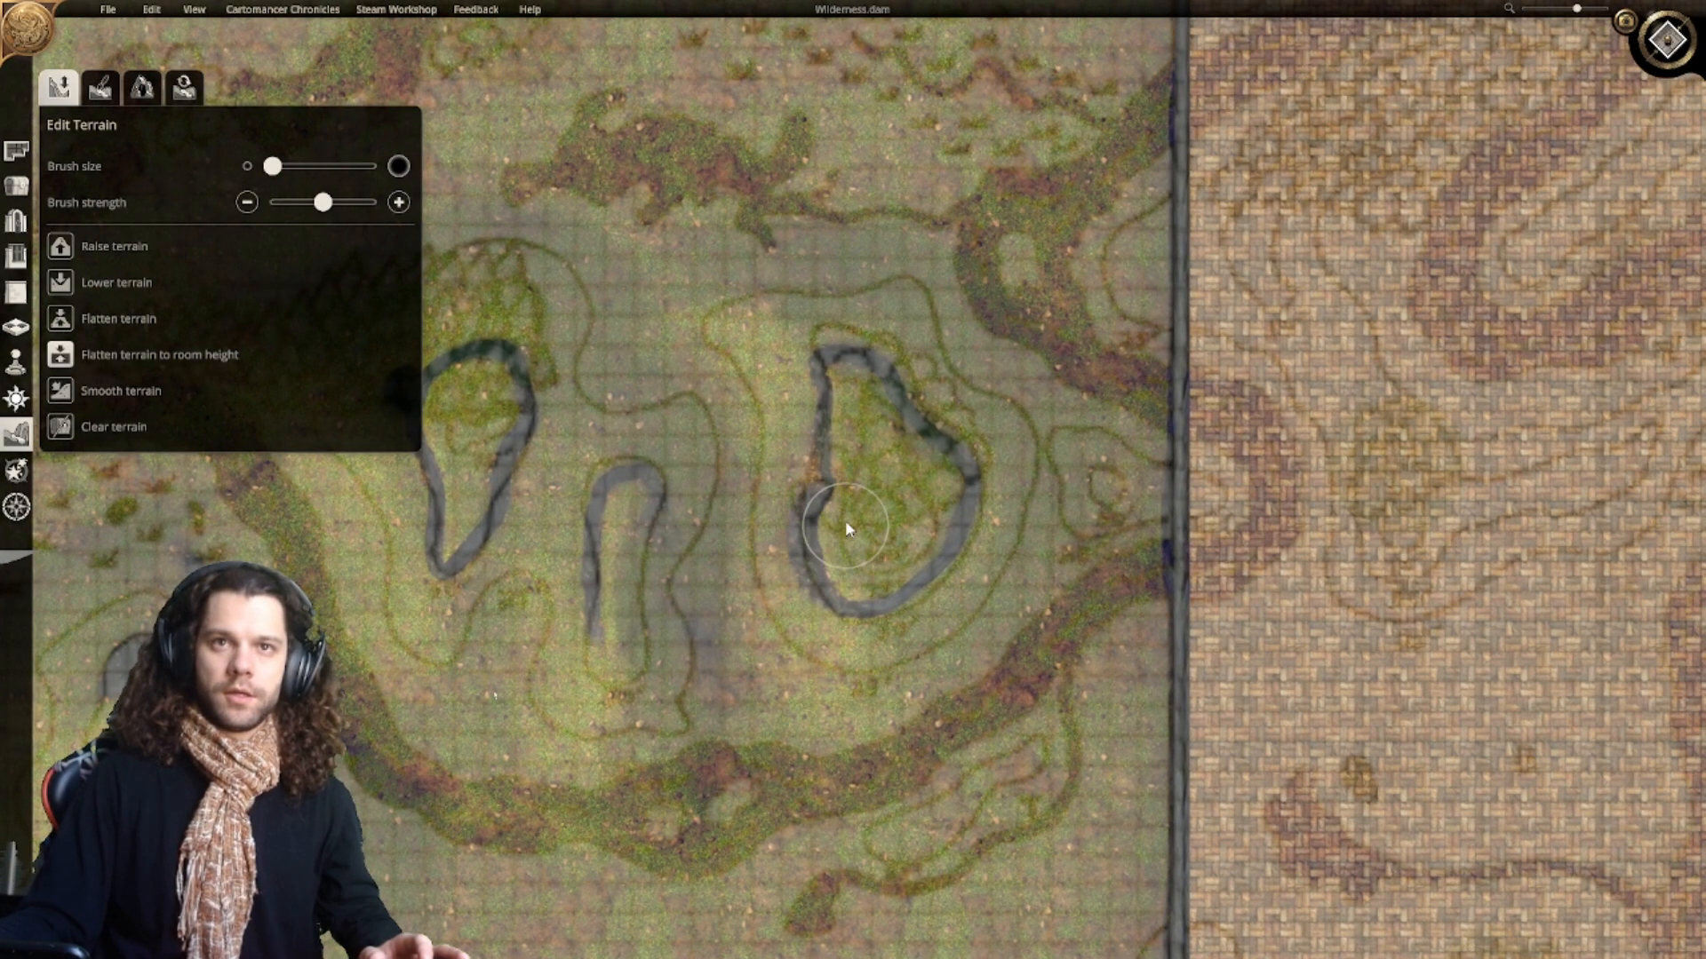
click(60, 252)
mouse_move(884, 535)
mouse_down()
mouse_move(876, 423)
mouse_move(884, 495)
mouse_up()
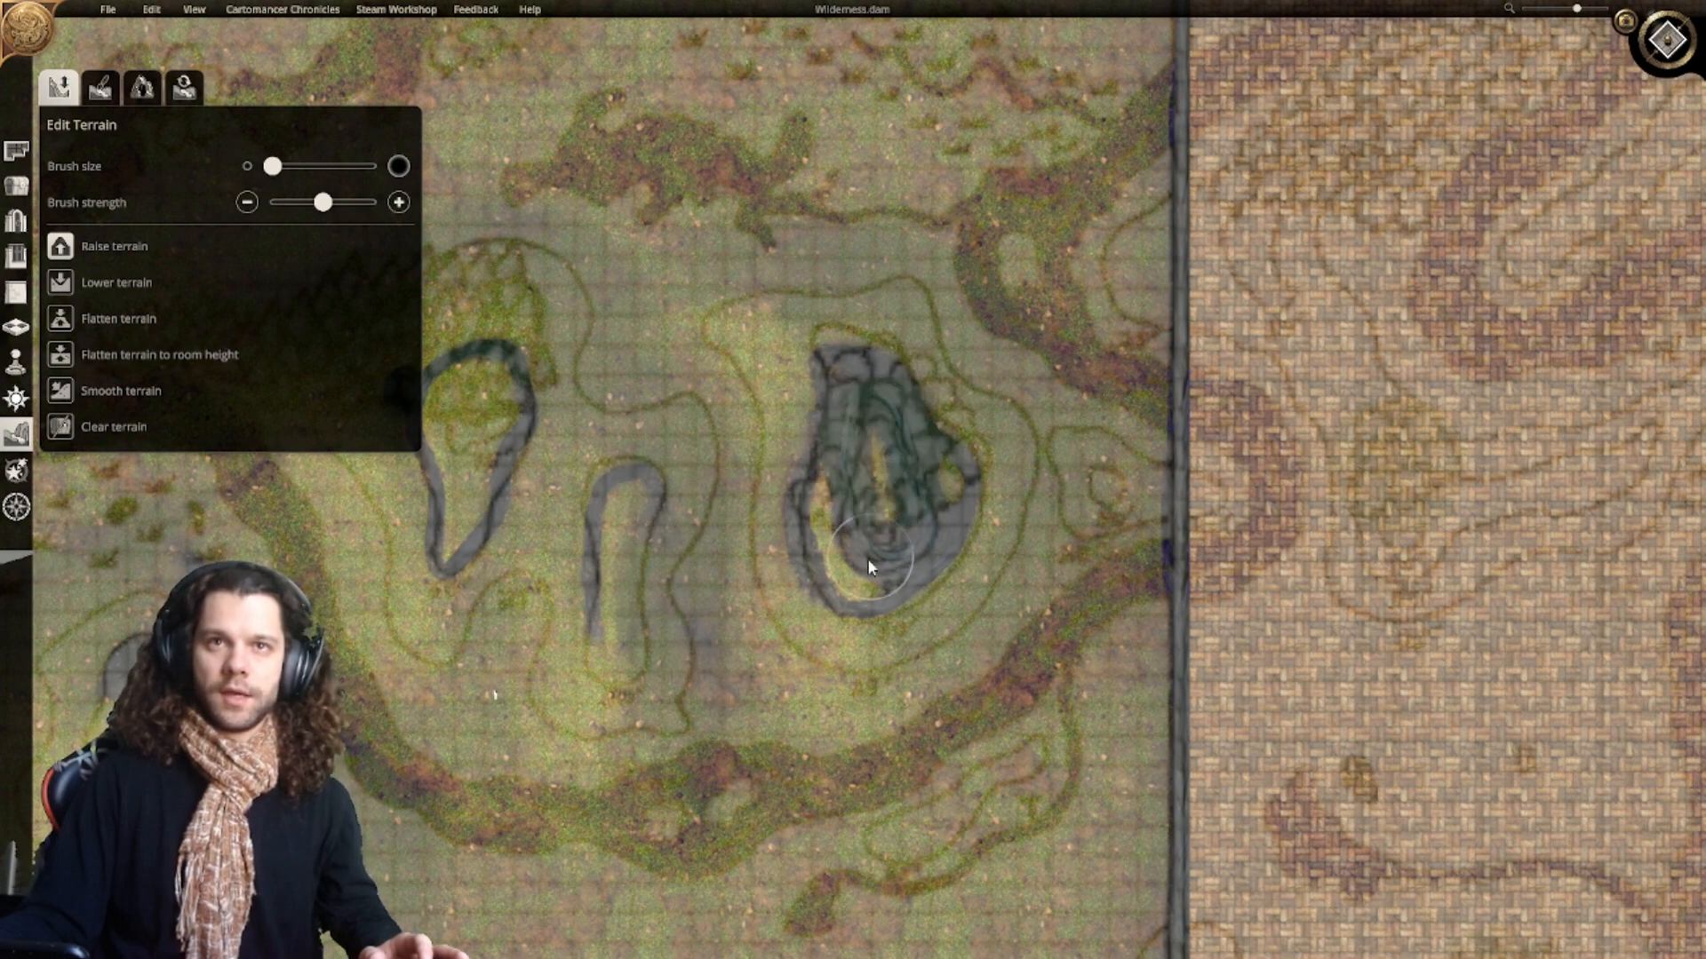
Step: Raise a small mound at the northwestern edge of the western elongated hill
mouse_move(807, 612)
right_down()
mouse_move(924, 588)
mouse_move(994, 619)
right_up()
right_drag(525, 460, 618, 489)
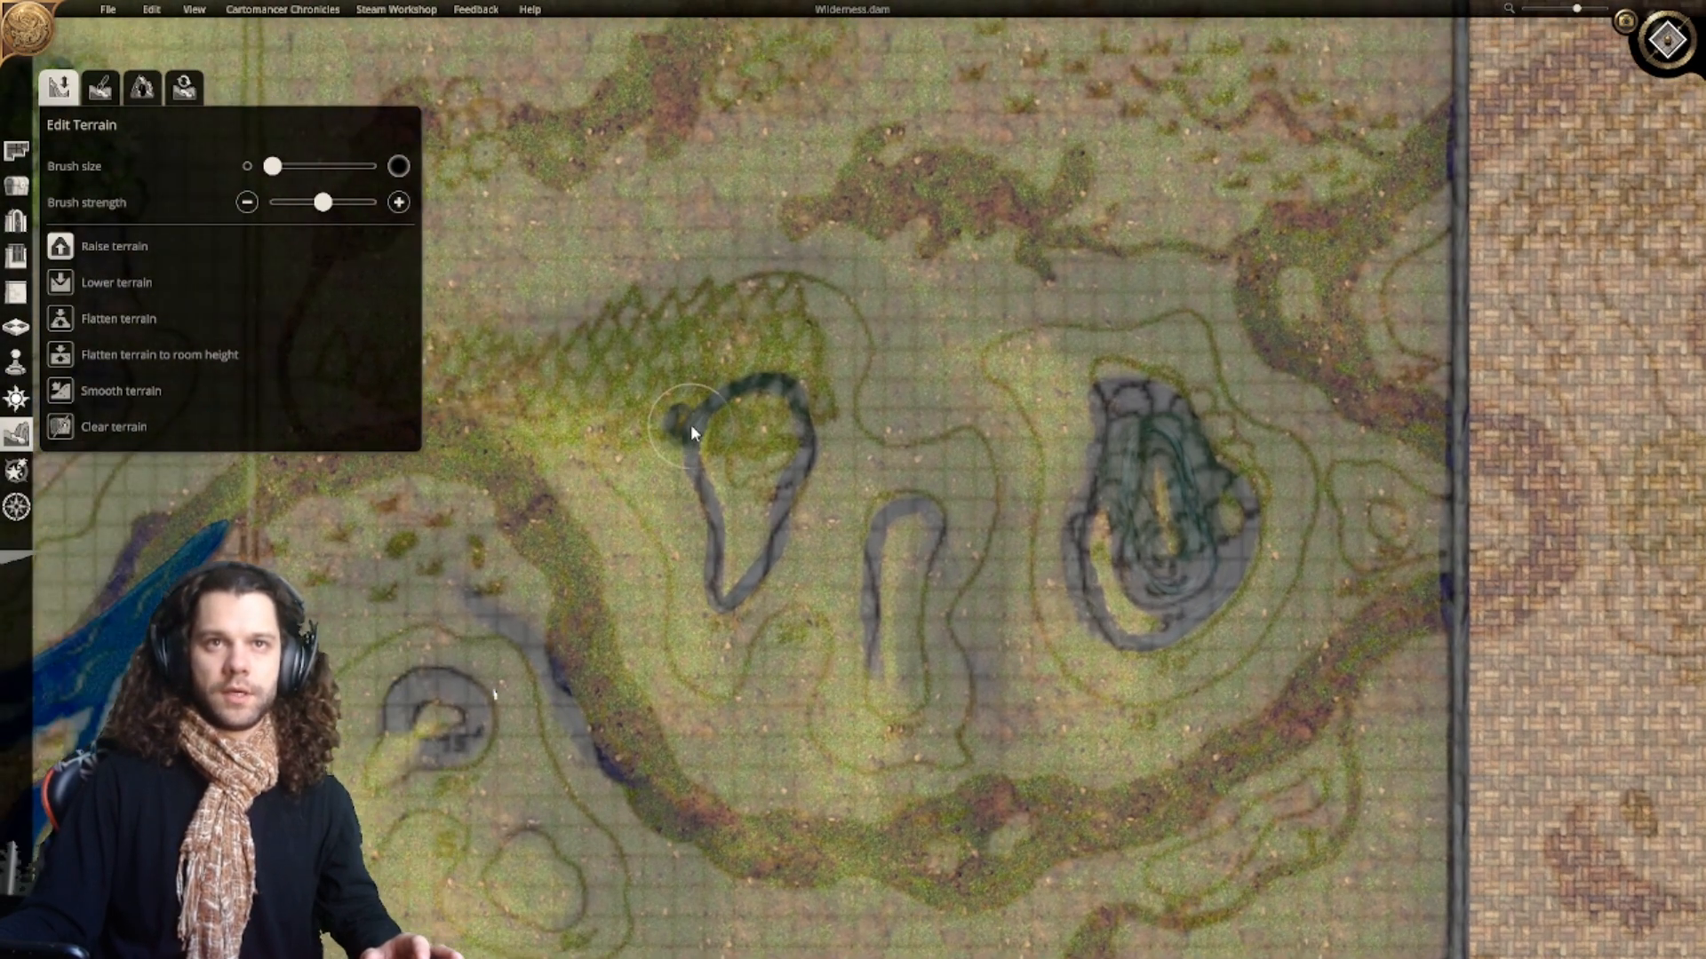
drag(690, 424, 715, 505)
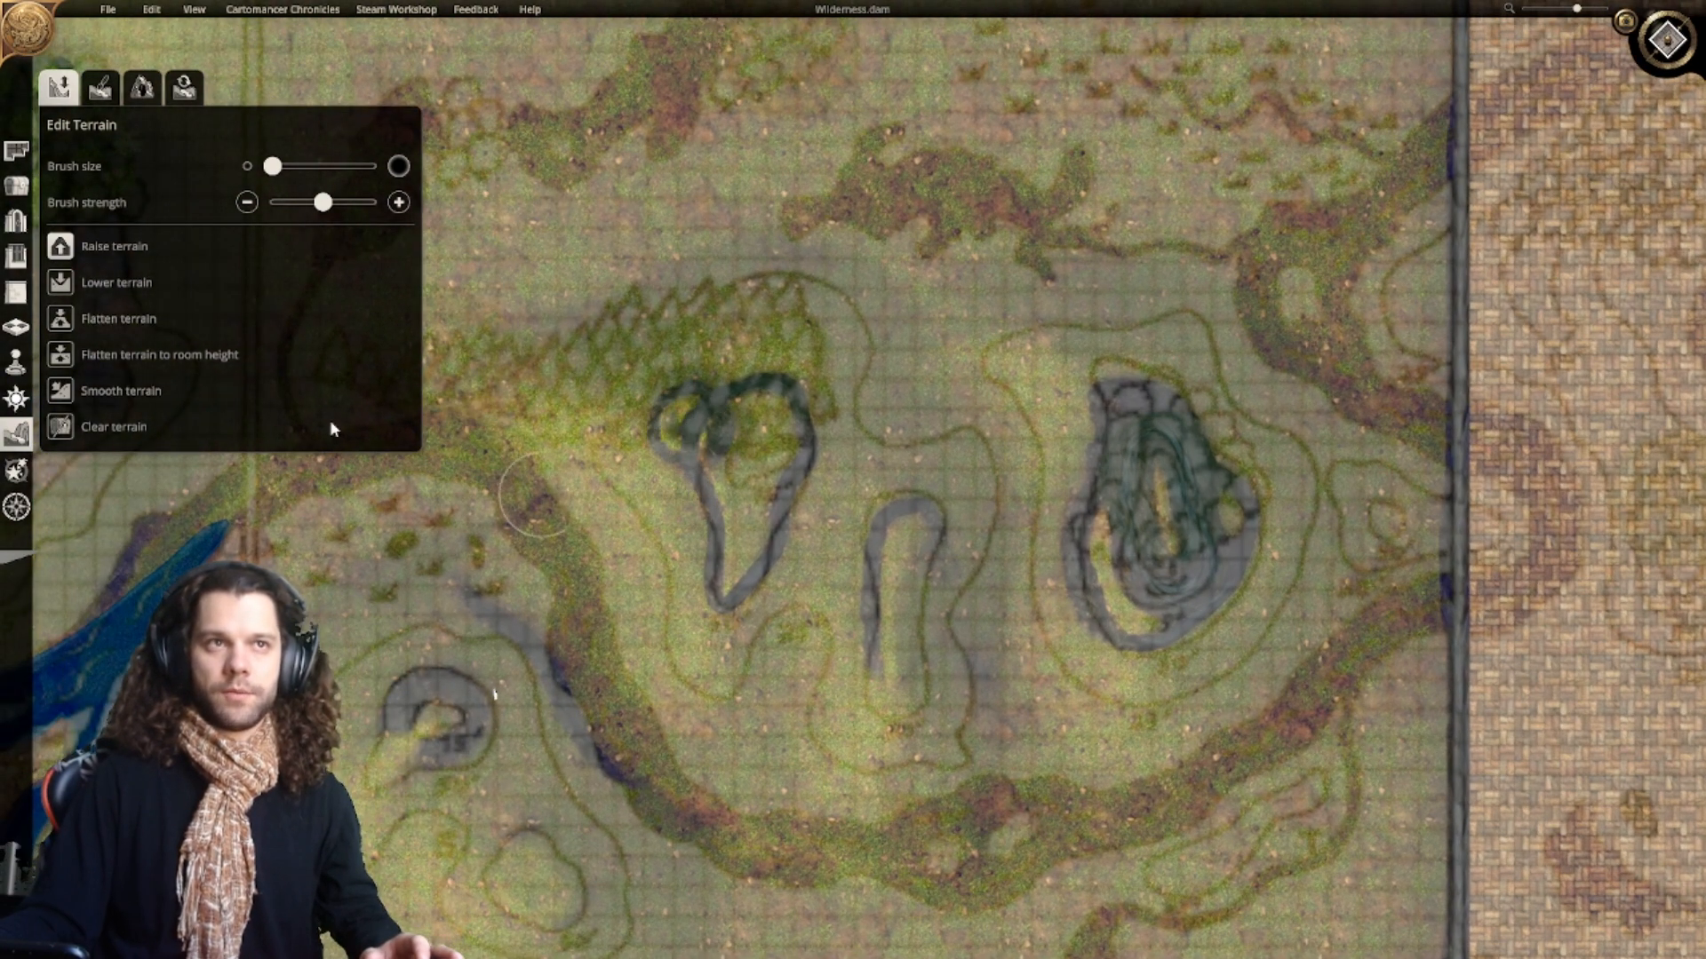
Step: Smooth the two elongated hills at minimum brush strength
right_drag(601, 451, 756, 415)
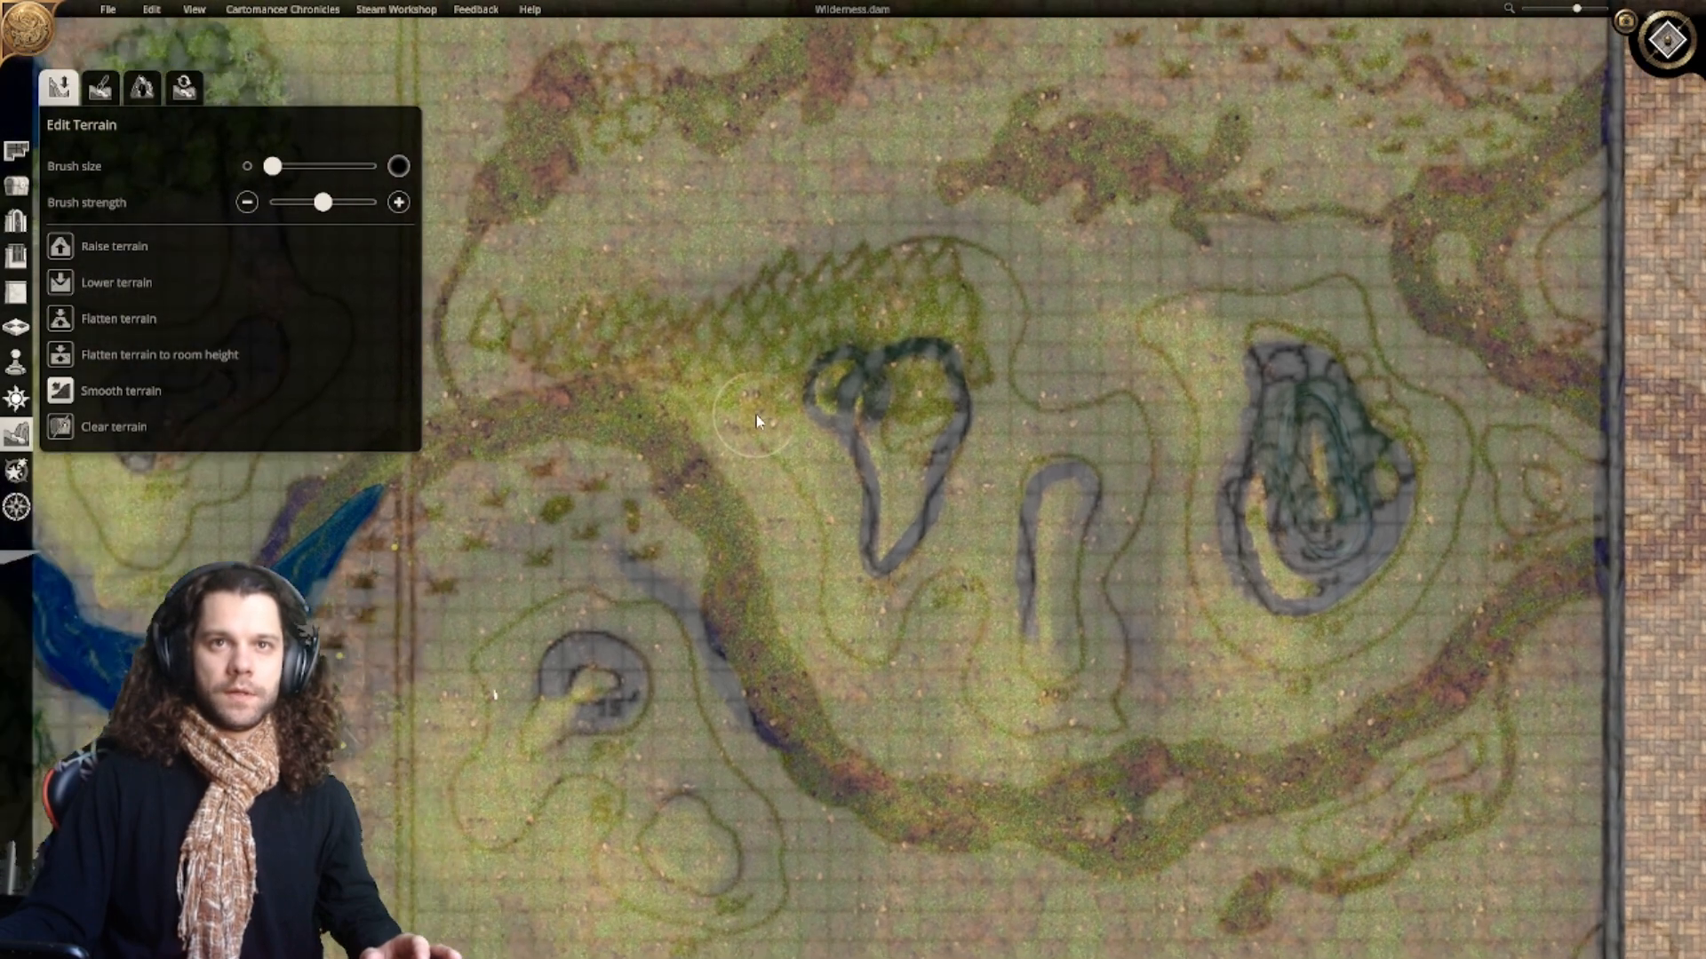
drag(333, 206, 280, 205)
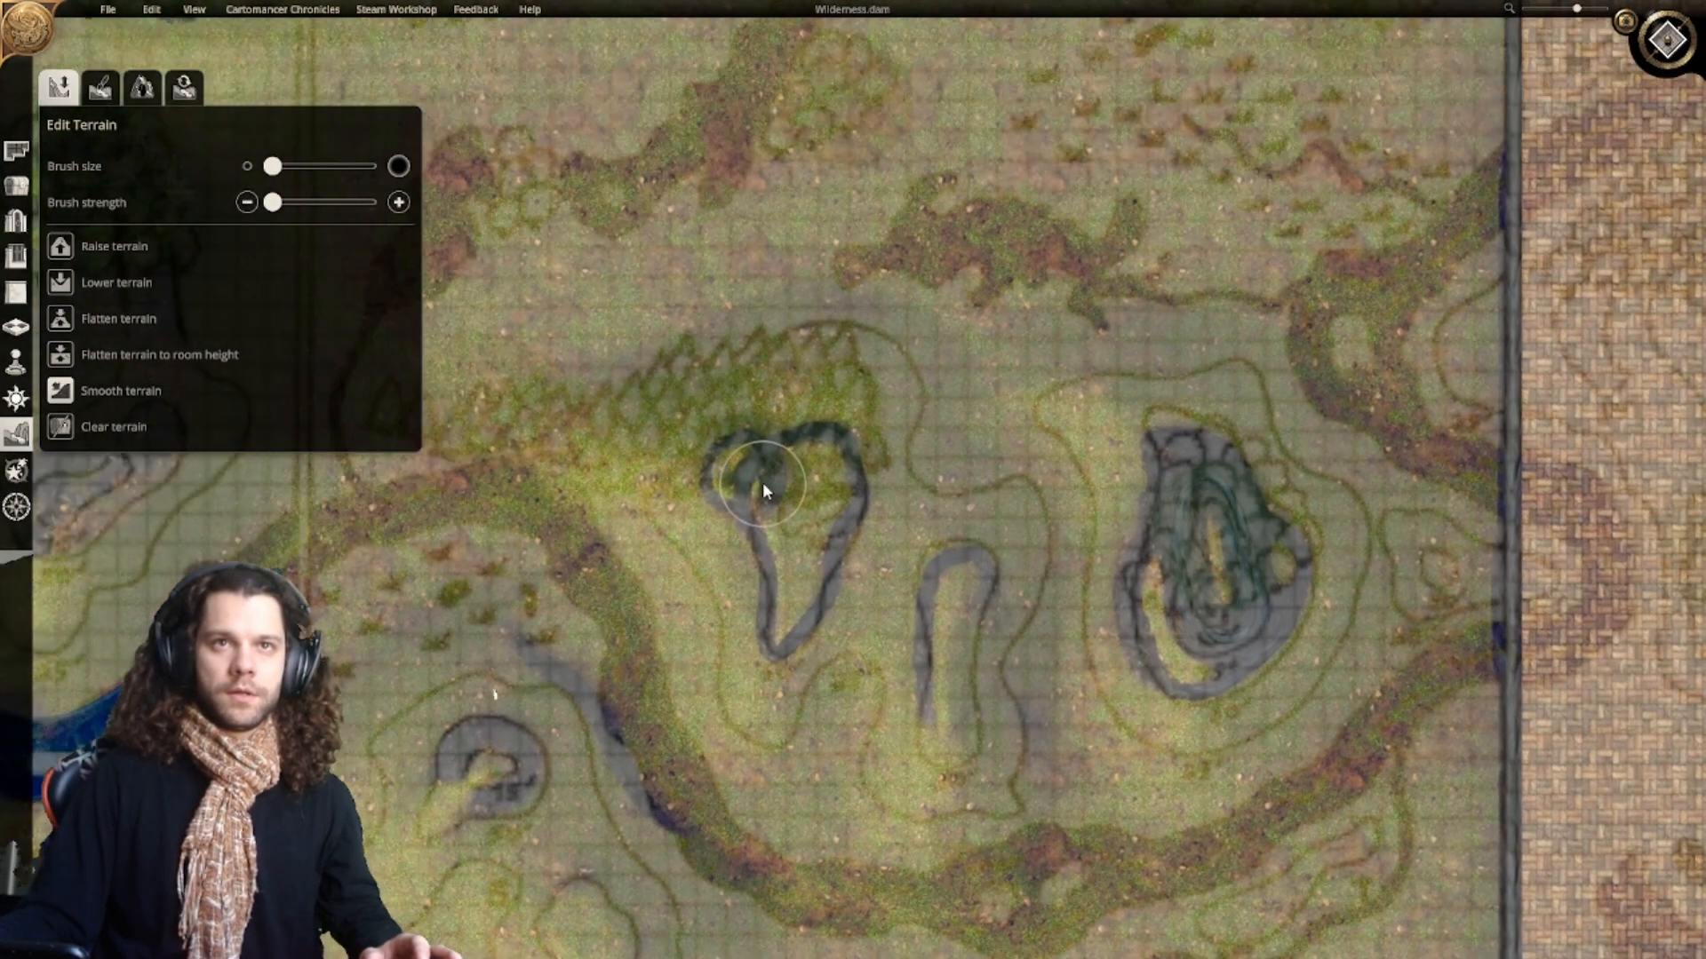
mouse_move(745, 450)
mouse_down()
mouse_move(832, 450)
mouse_move(837, 490)
mouse_move(828, 587)
mouse_move(746, 529)
mouse_move(753, 606)
mouse_up()
mouse_move(754, 606)
right_down()
mouse_move(590, 494)
mouse_move(506, 468)
right_up()
mouse_move(677, 548)
mouse_down()
mouse_move(655, 496)
mouse_move(736, 507)
mouse_move(848, 577)
mouse_up()
Step: Smooth the slopes around the eastern hill's raised peak at minimum strength
mouse_move(906, 528)
mouse_down()
mouse_move(898, 381)
mouse_move(898, 411)
mouse_up()
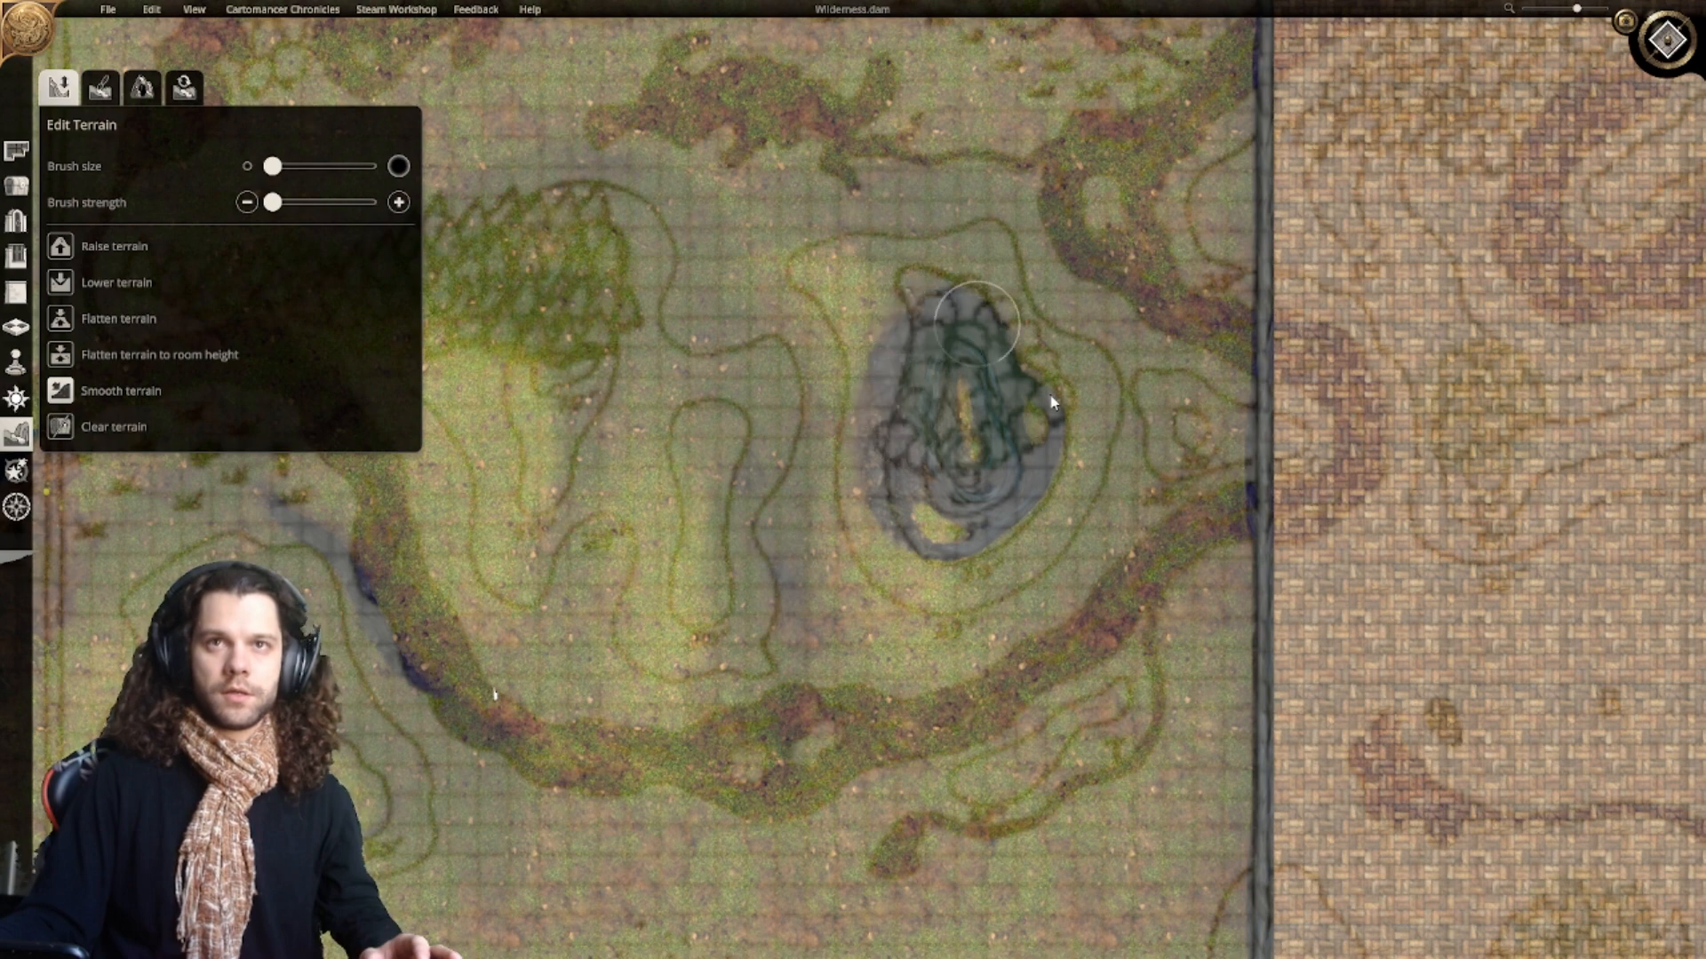
drag(1051, 402, 1063, 477)
mouse_move(898, 503)
mouse_down()
mouse_move(946, 510)
mouse_move(933, 514)
mouse_up()
right_drag(819, 512, 976, 524)
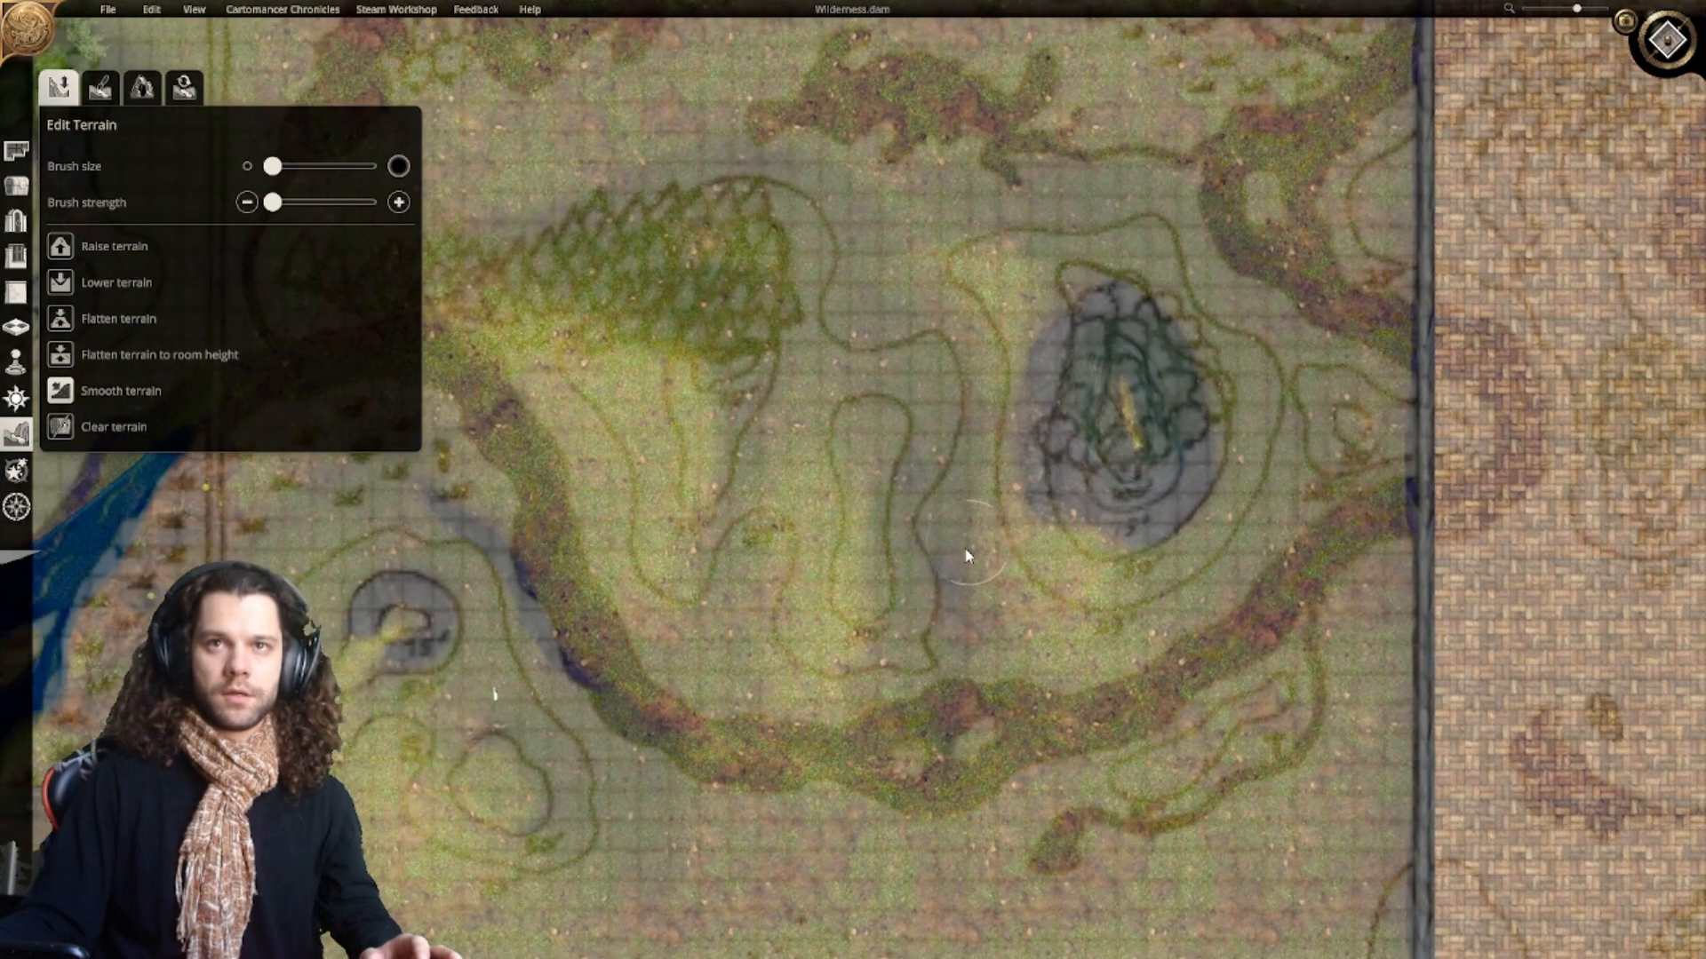
right_drag(1071, 580, 1061, 520)
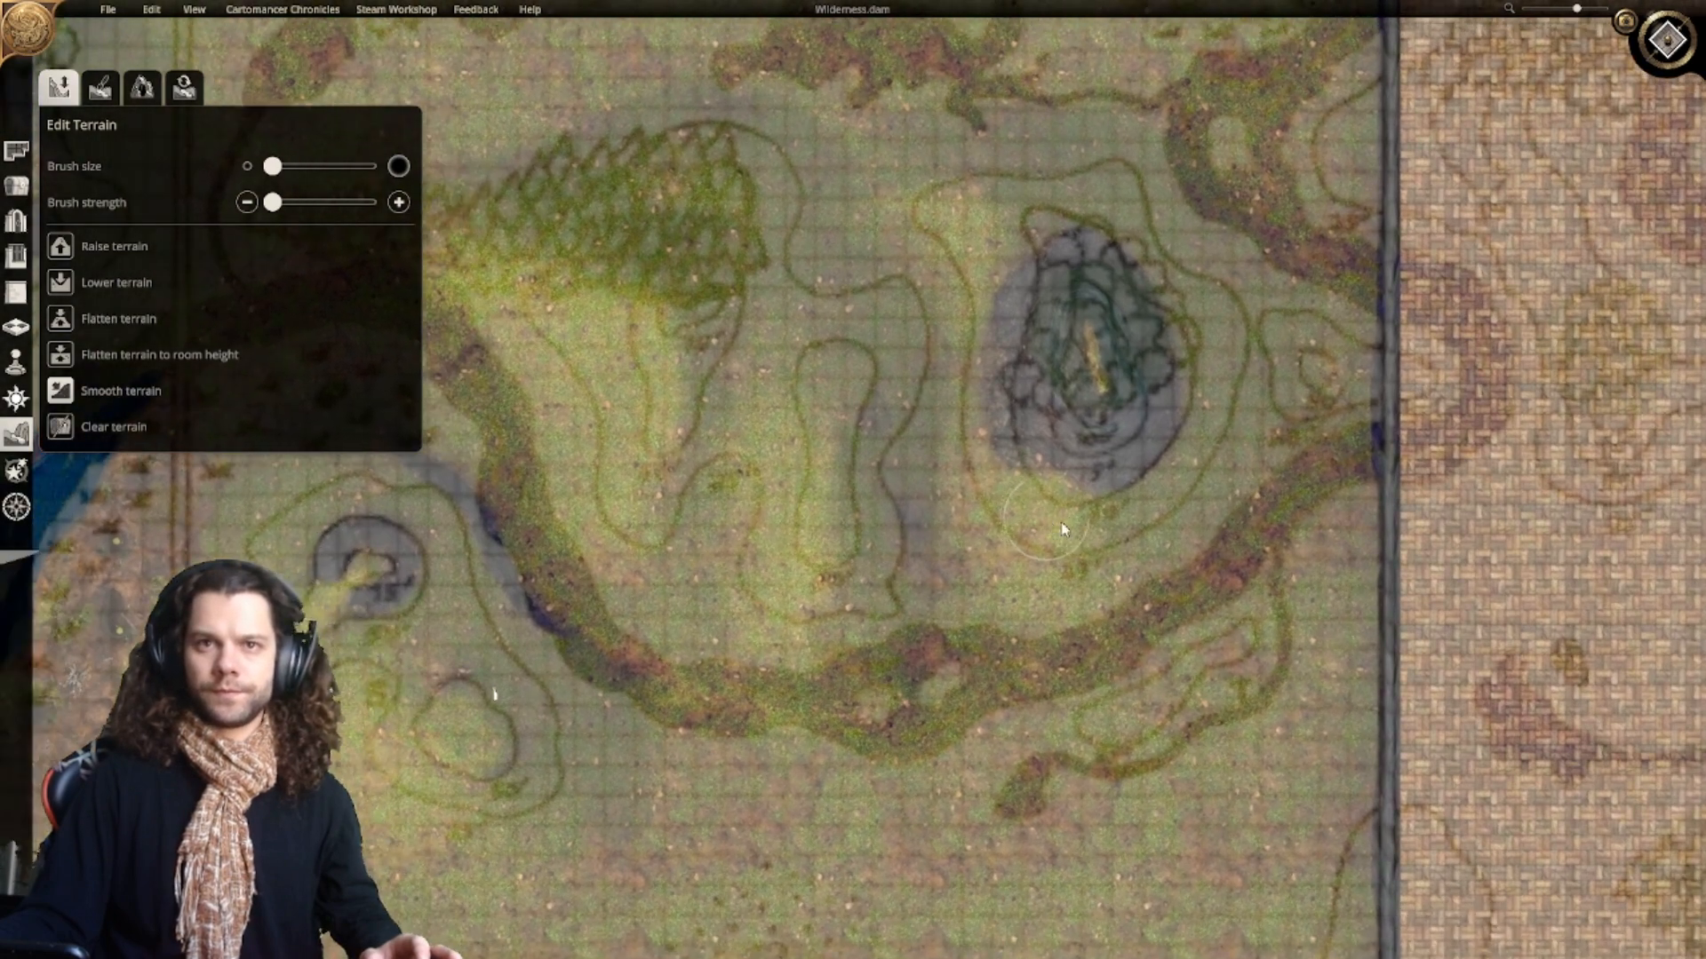
Step: Raise the middle elongated hill along its inner contour and the eastern edge of the western one at minimum strength
right_drag(789, 486, 940, 580)
click(64, 250)
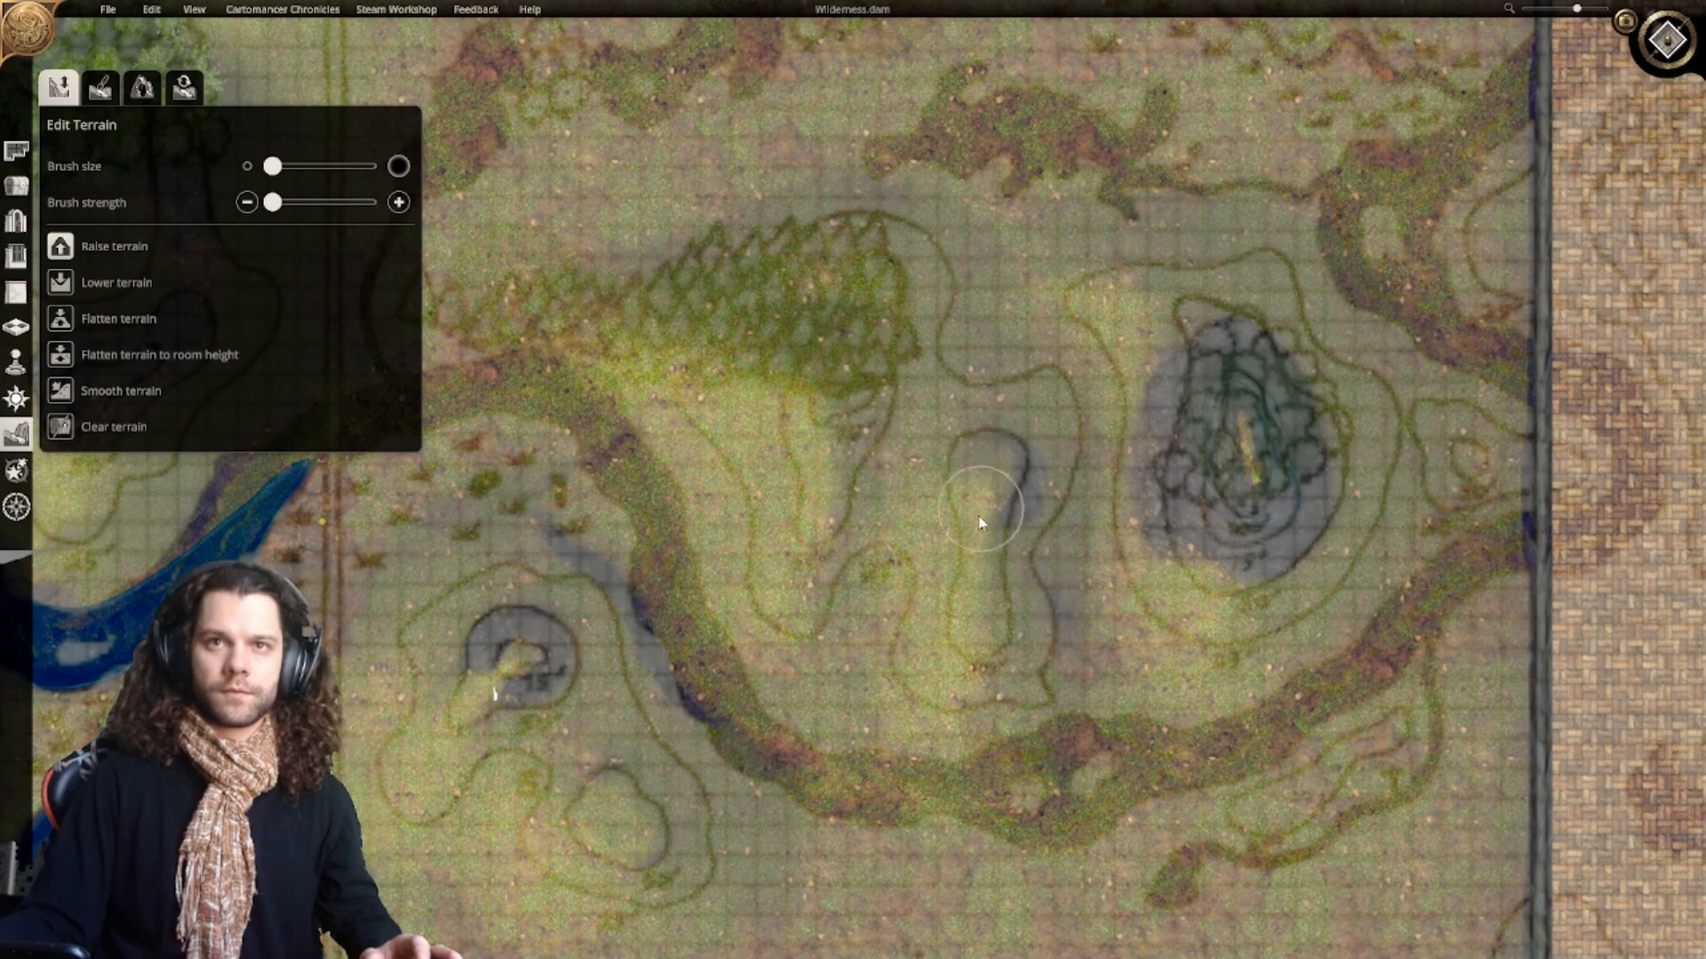
drag(981, 622, 983, 619)
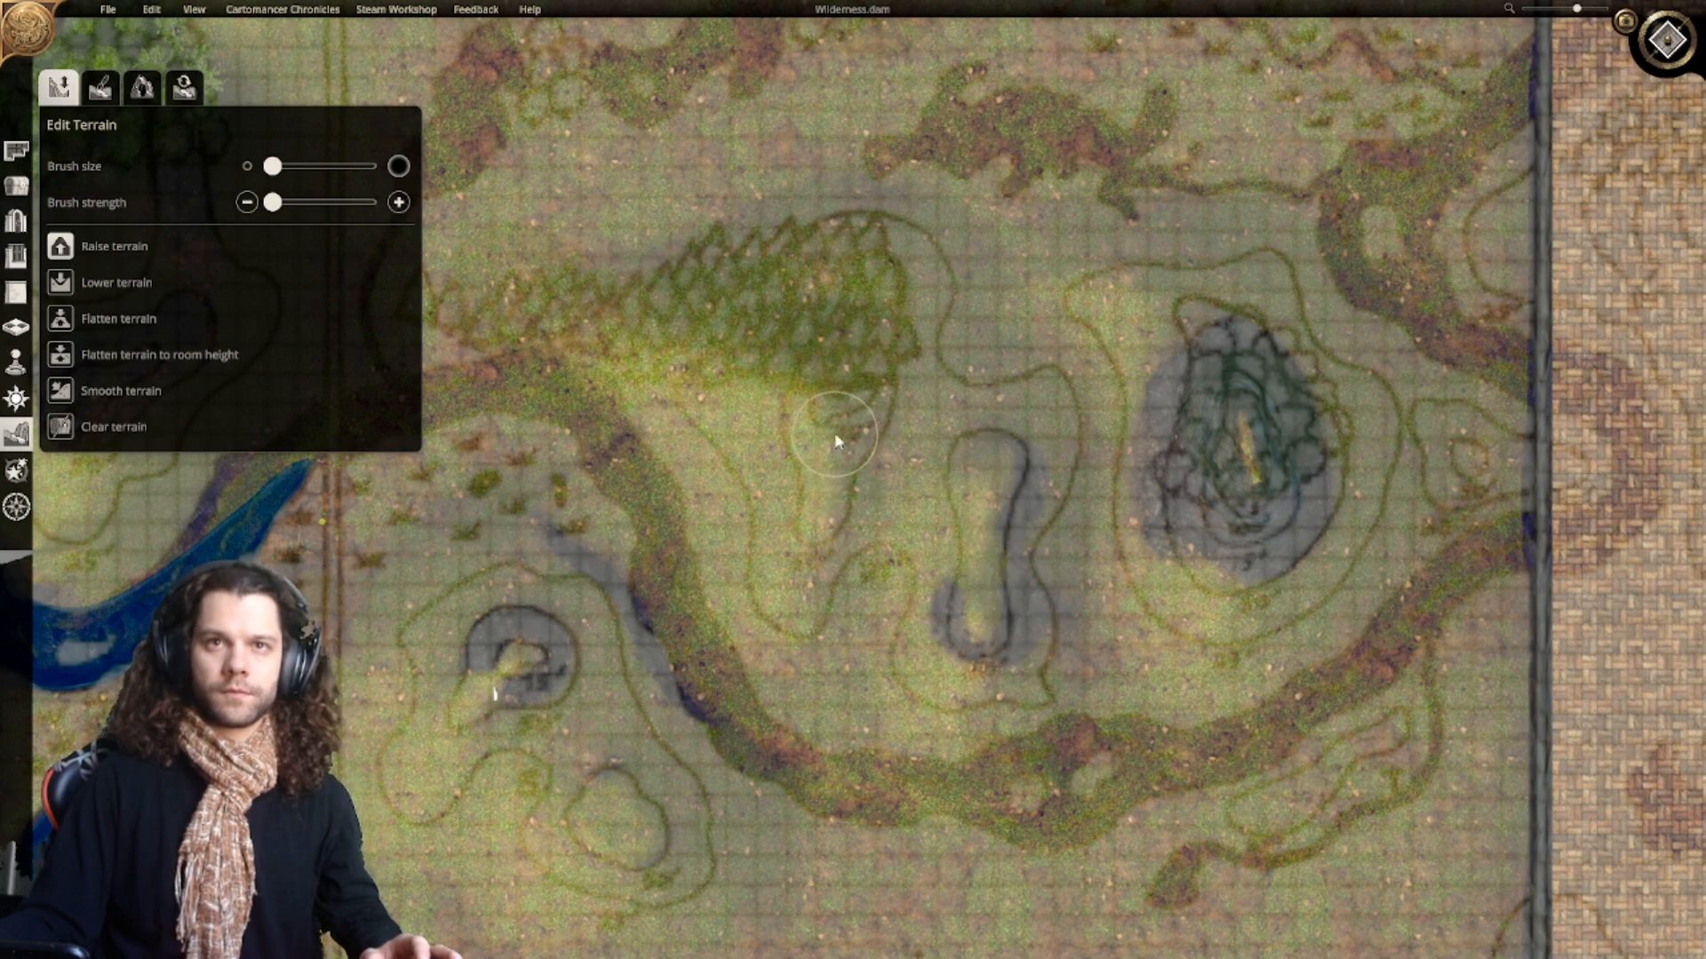
right_drag(886, 546, 838, 472)
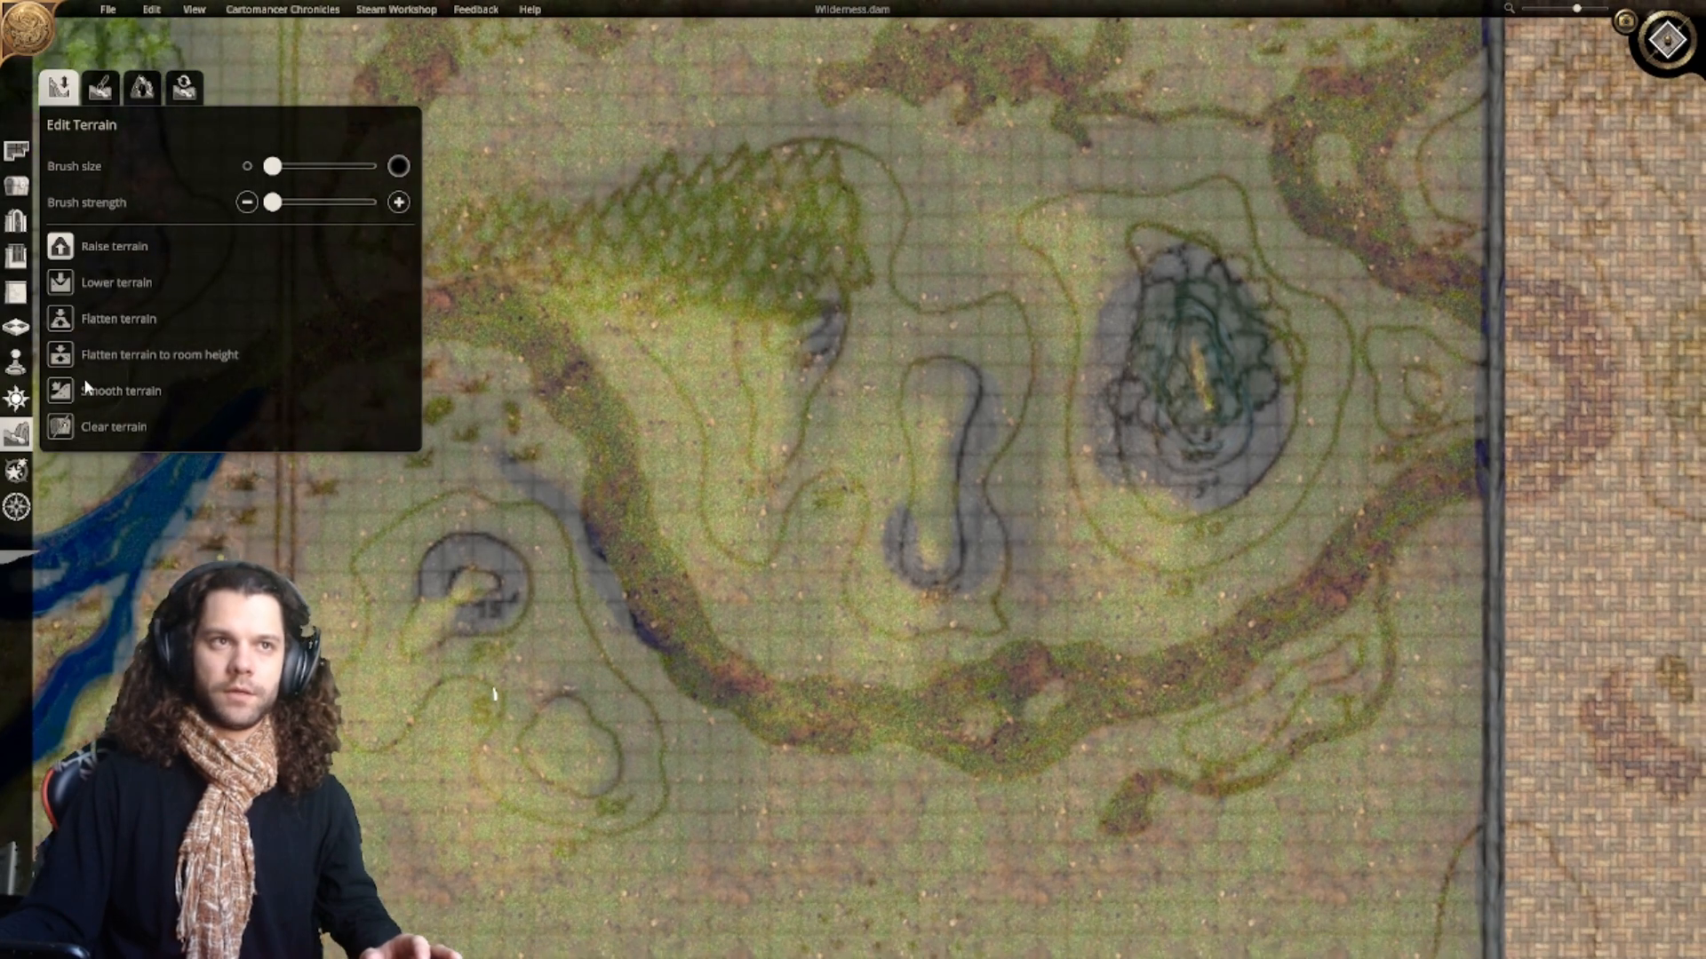
Step: Smooth the raised slopes at the southern end of the middle elongated hill
click(81, 398)
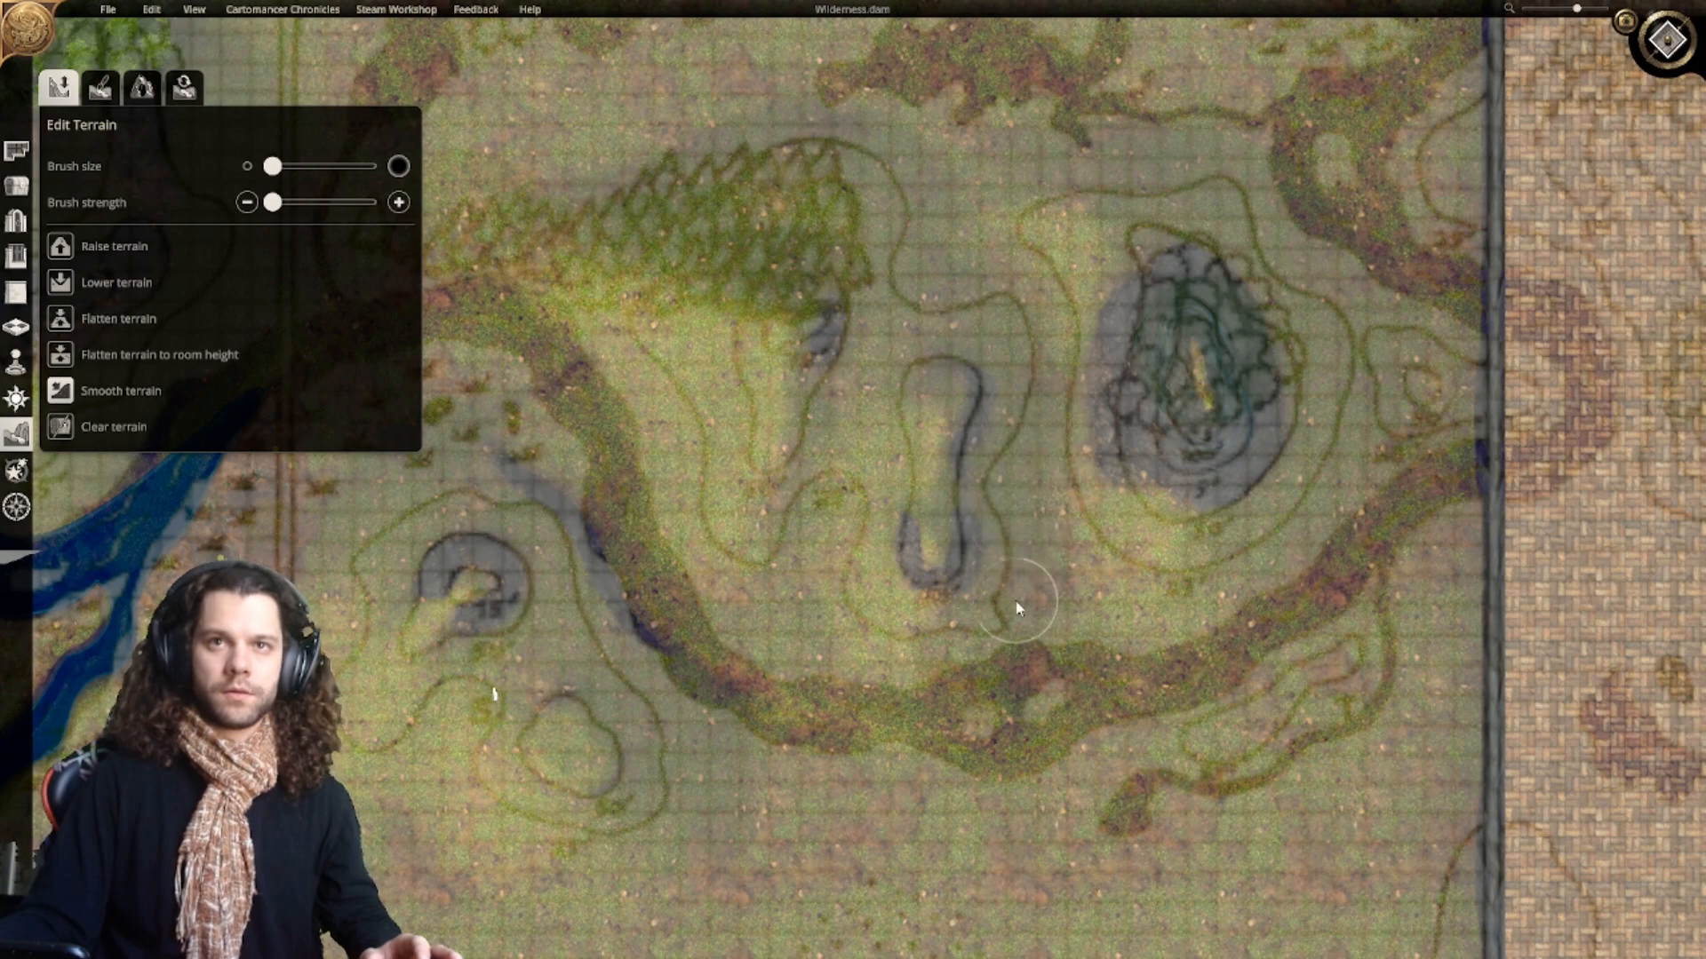
scroll(882, 697, down, 3)
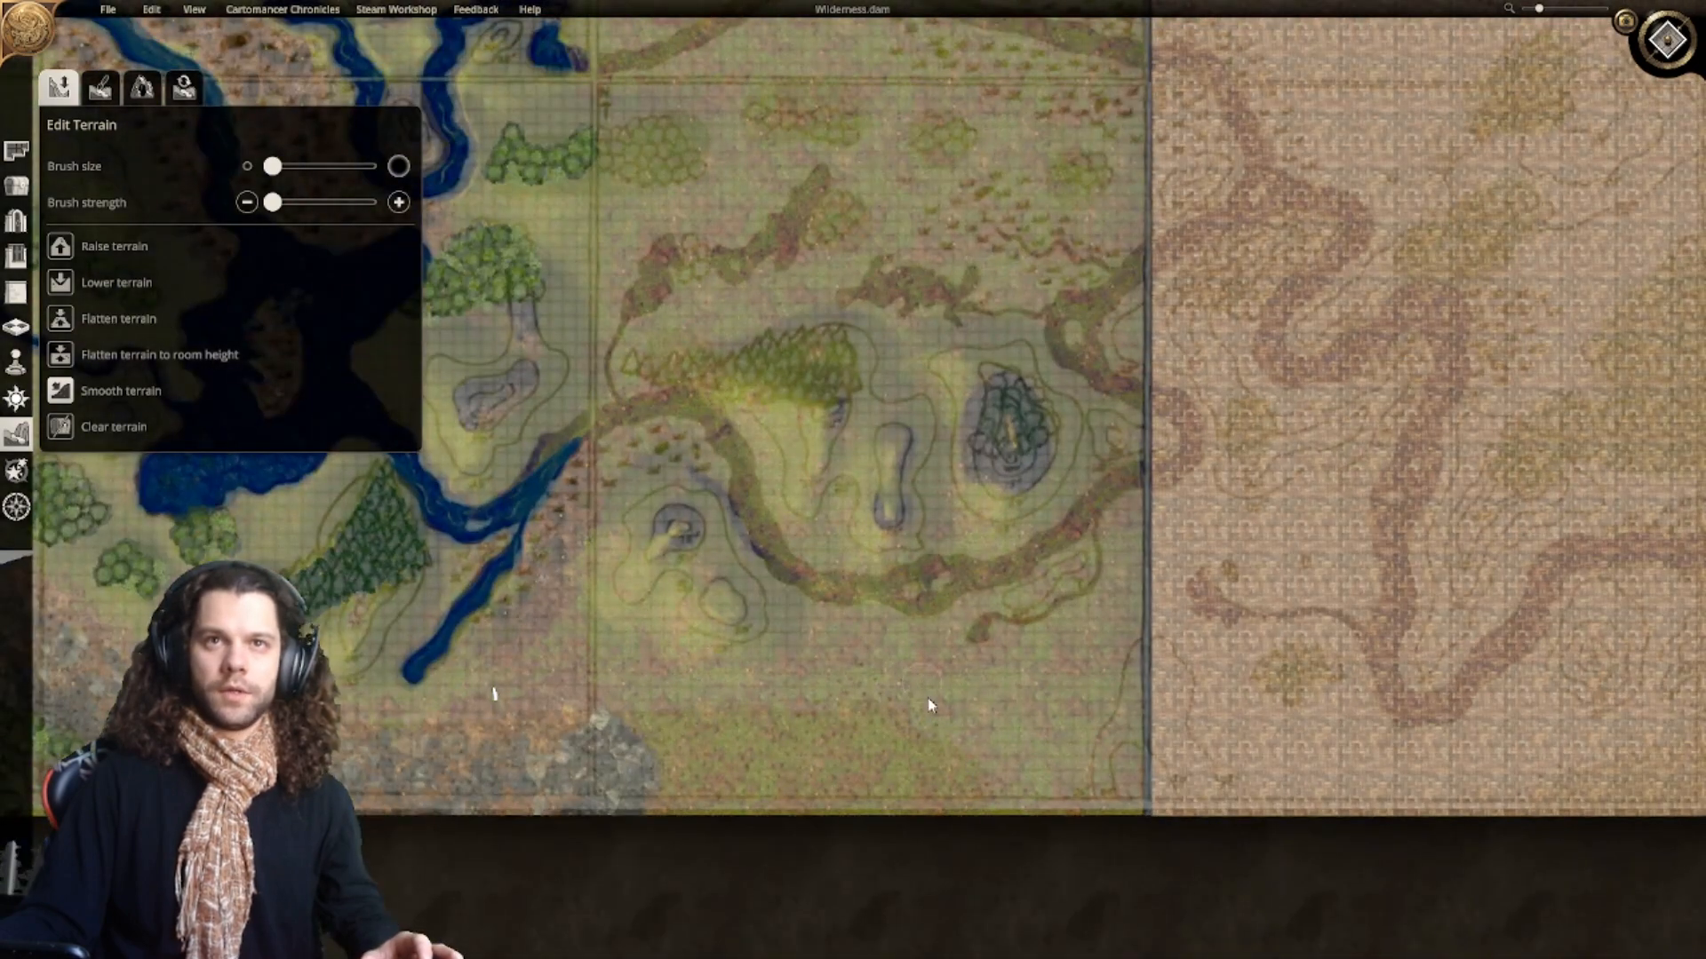
scroll(963, 468, up, 2)
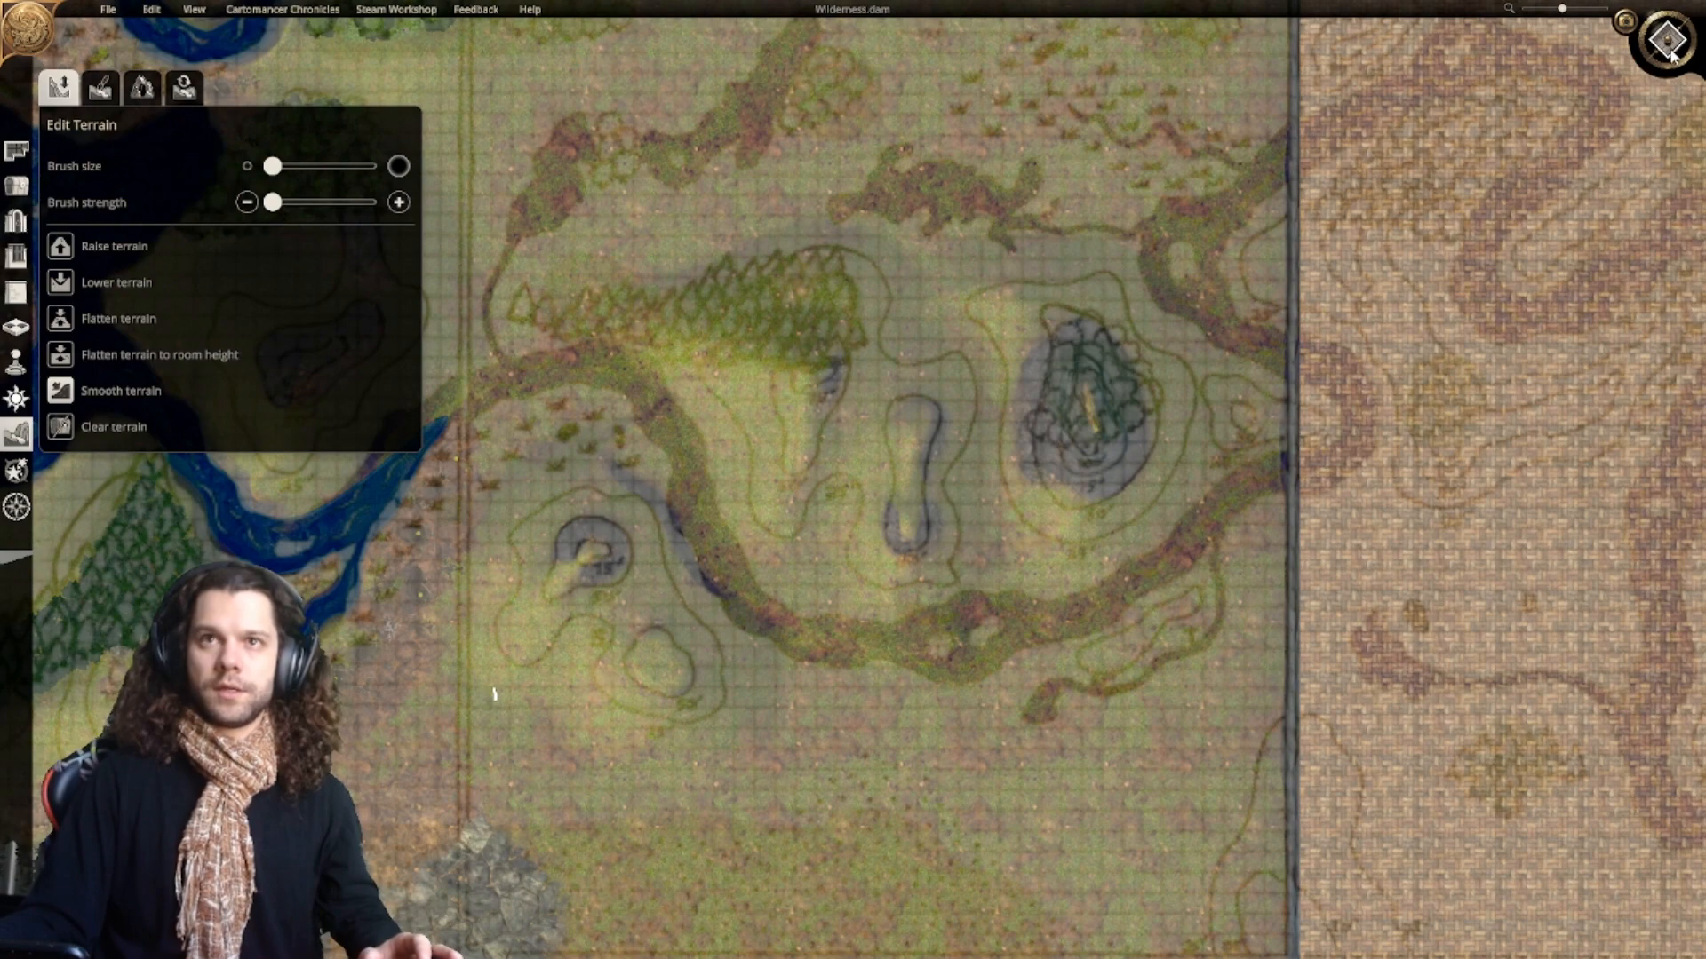
Step: Paint grass over the grey rock surrounding the eastern hill's peak at full brush strength
right_drag(1064, 544, 904, 574)
scroll(999, 551, up, 2)
right_drag(980, 439, 906, 536)
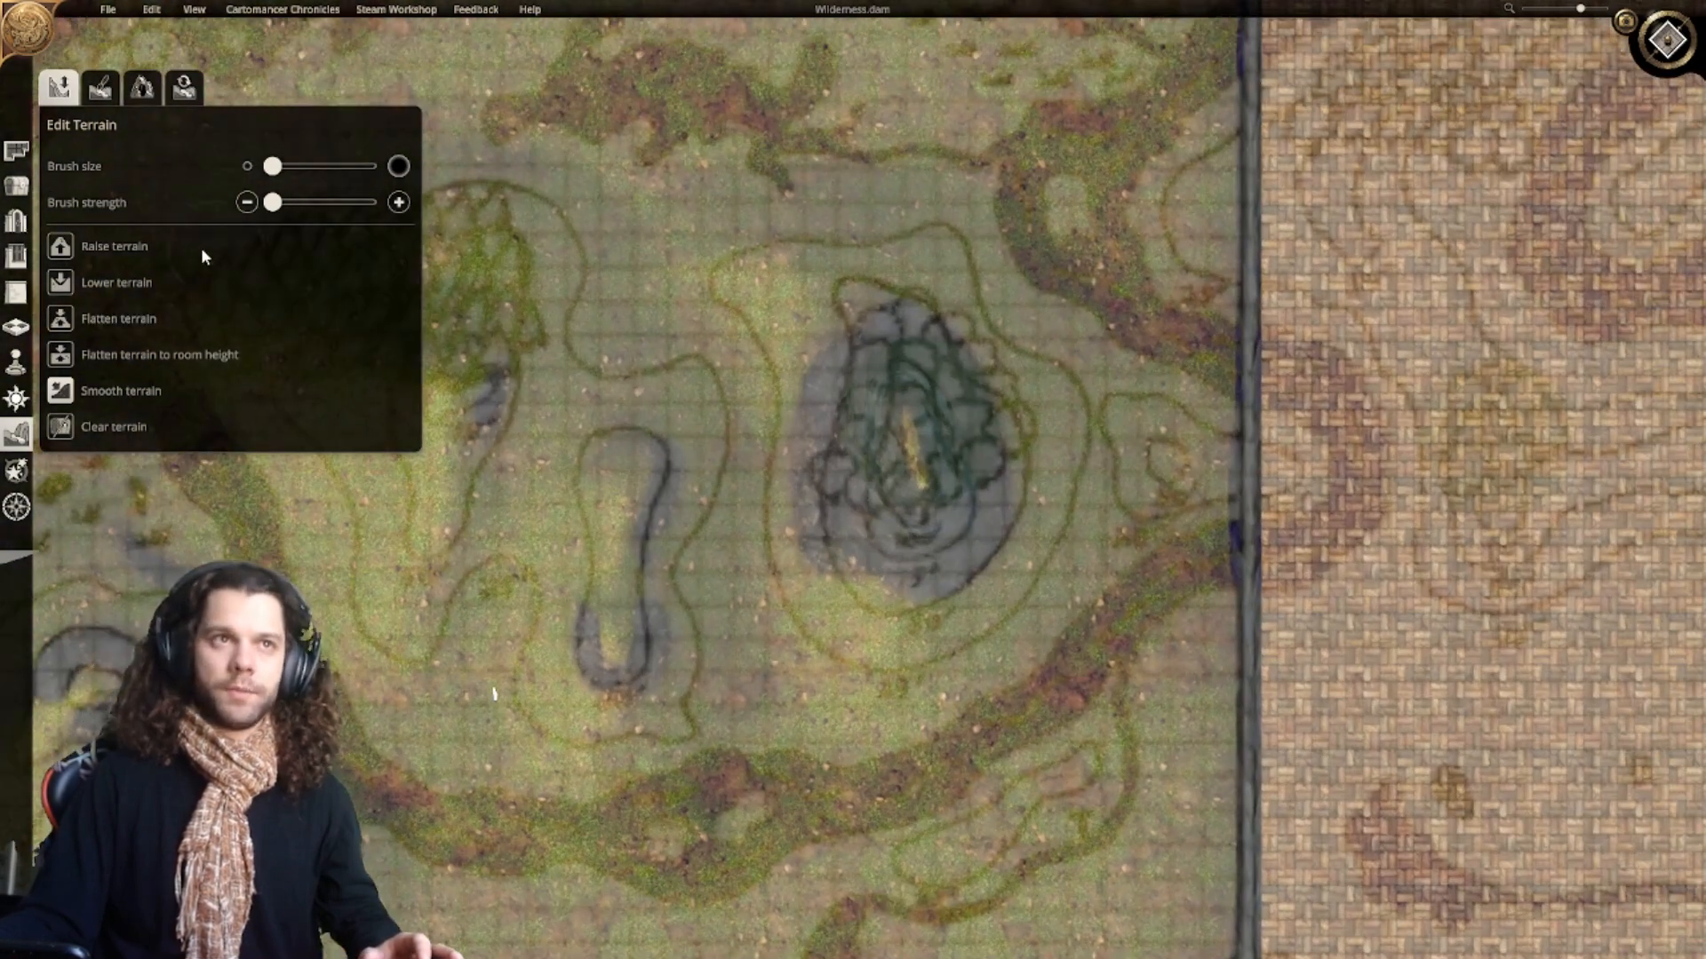
click(100, 86)
click(83, 286)
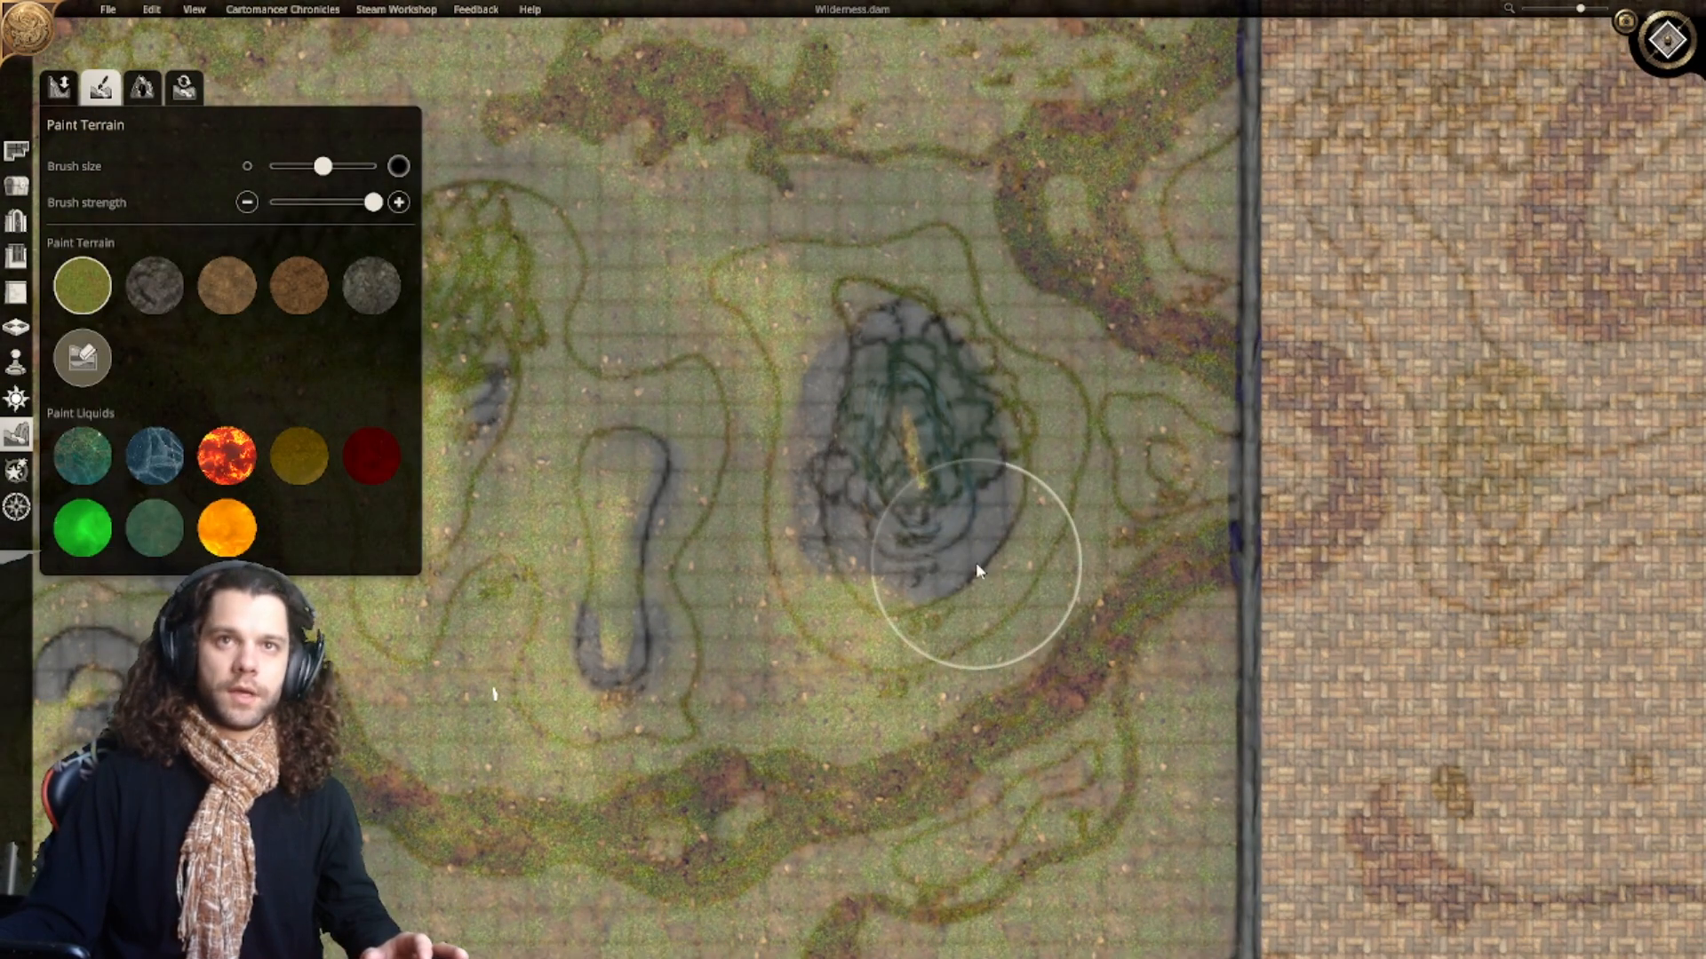
mouse_move(975, 562)
mouse_down()
mouse_move(831, 373)
mouse_move(807, 328)
mouse_move(815, 291)
mouse_move(750, 277)
mouse_move(1021, 383)
mouse_move(978, 602)
mouse_move(1119, 562)
mouse_move(1164, 391)
mouse_up()
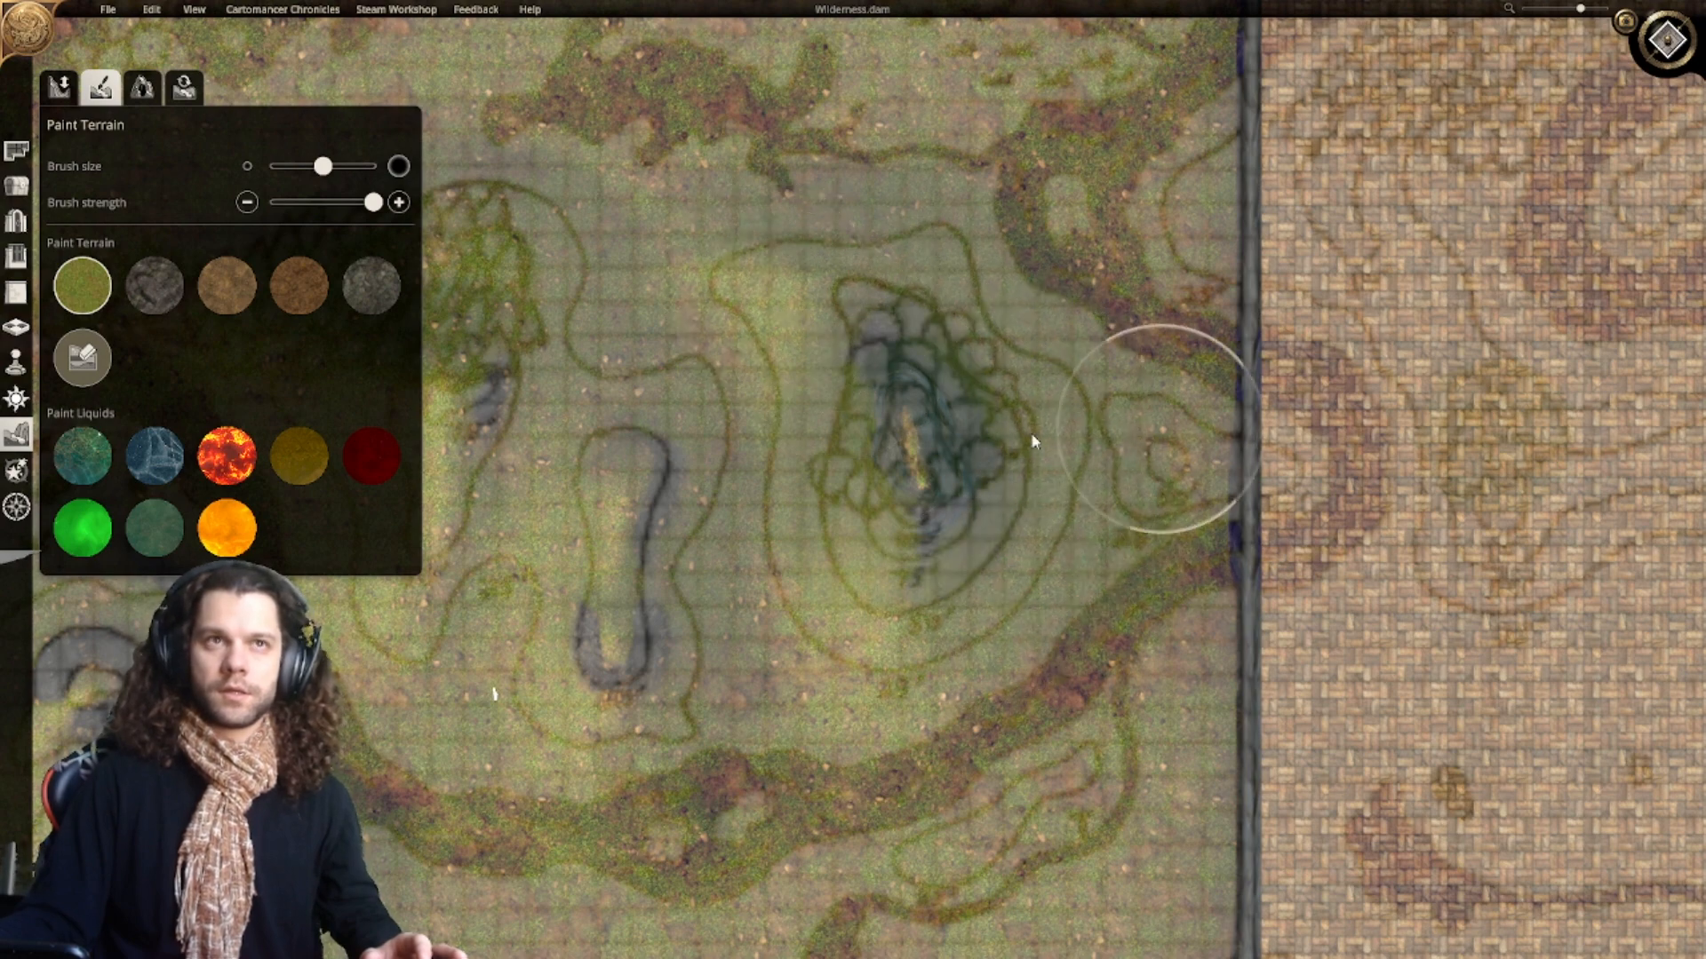
Step: Paint grass at maximum brush size across the land around the hills, along the winding path and over the northwestern plain
drag(322, 166, 373, 167)
scroll(831, 421, down, 3)
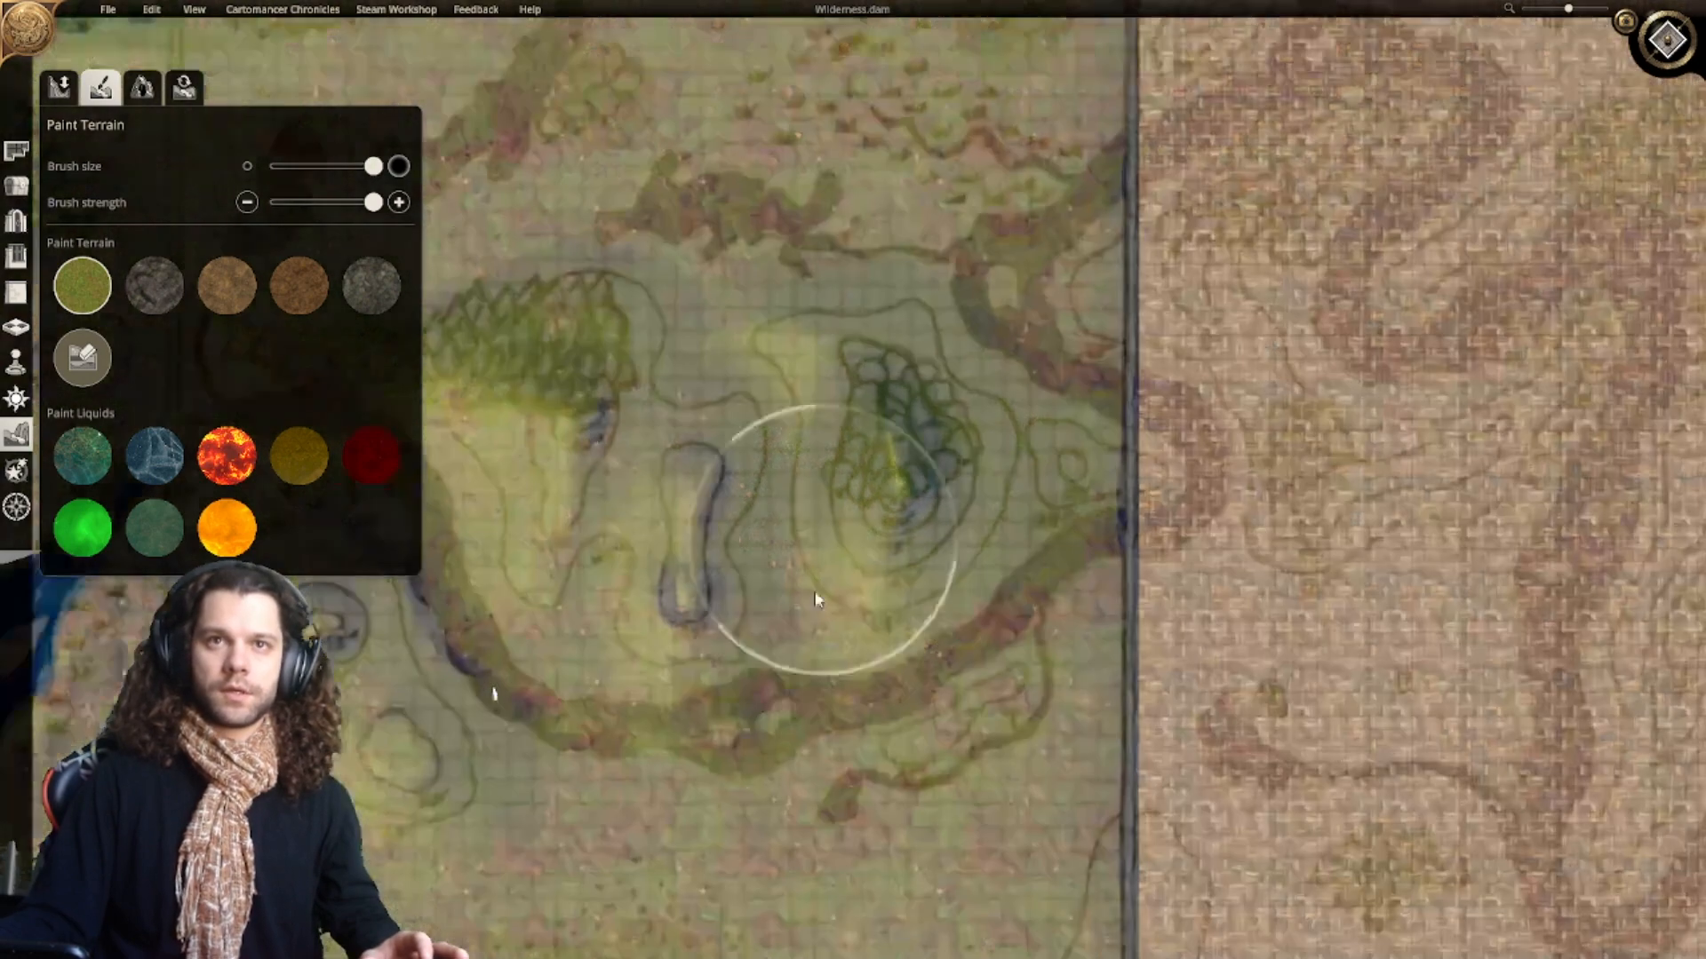
mouse_move(974, 601)
mouse_down()
mouse_move(944, 685)
mouse_move(986, 721)
mouse_move(906, 735)
mouse_move(591, 724)
mouse_up()
right_drag(613, 729, 904, 693)
mouse_move(930, 697)
mouse_down()
mouse_move(631, 708)
mouse_move(757, 596)
mouse_move(803, 591)
mouse_up()
right_drag(939, 583, 841, 662)
mouse_move(923, 657)
mouse_down()
mouse_move(1048, 659)
mouse_move(867, 668)
mouse_move(806, 605)
mouse_move(770, 465)
mouse_move(701, 365)
mouse_move(609, 362)
mouse_move(566, 390)
mouse_up()
right_drag(763, 350, 646, 432)
mouse_move(632, 431)
mouse_down()
mouse_move(569, 382)
mouse_move(626, 413)
mouse_move(543, 391)
mouse_move(676, 352)
mouse_up()
right_drag(678, 406, 840, 457)
mouse_move(637, 414)
mouse_down()
mouse_move(851, 343)
mouse_move(844, 258)
mouse_move(643, 247)
mouse_move(623, 327)
mouse_up()
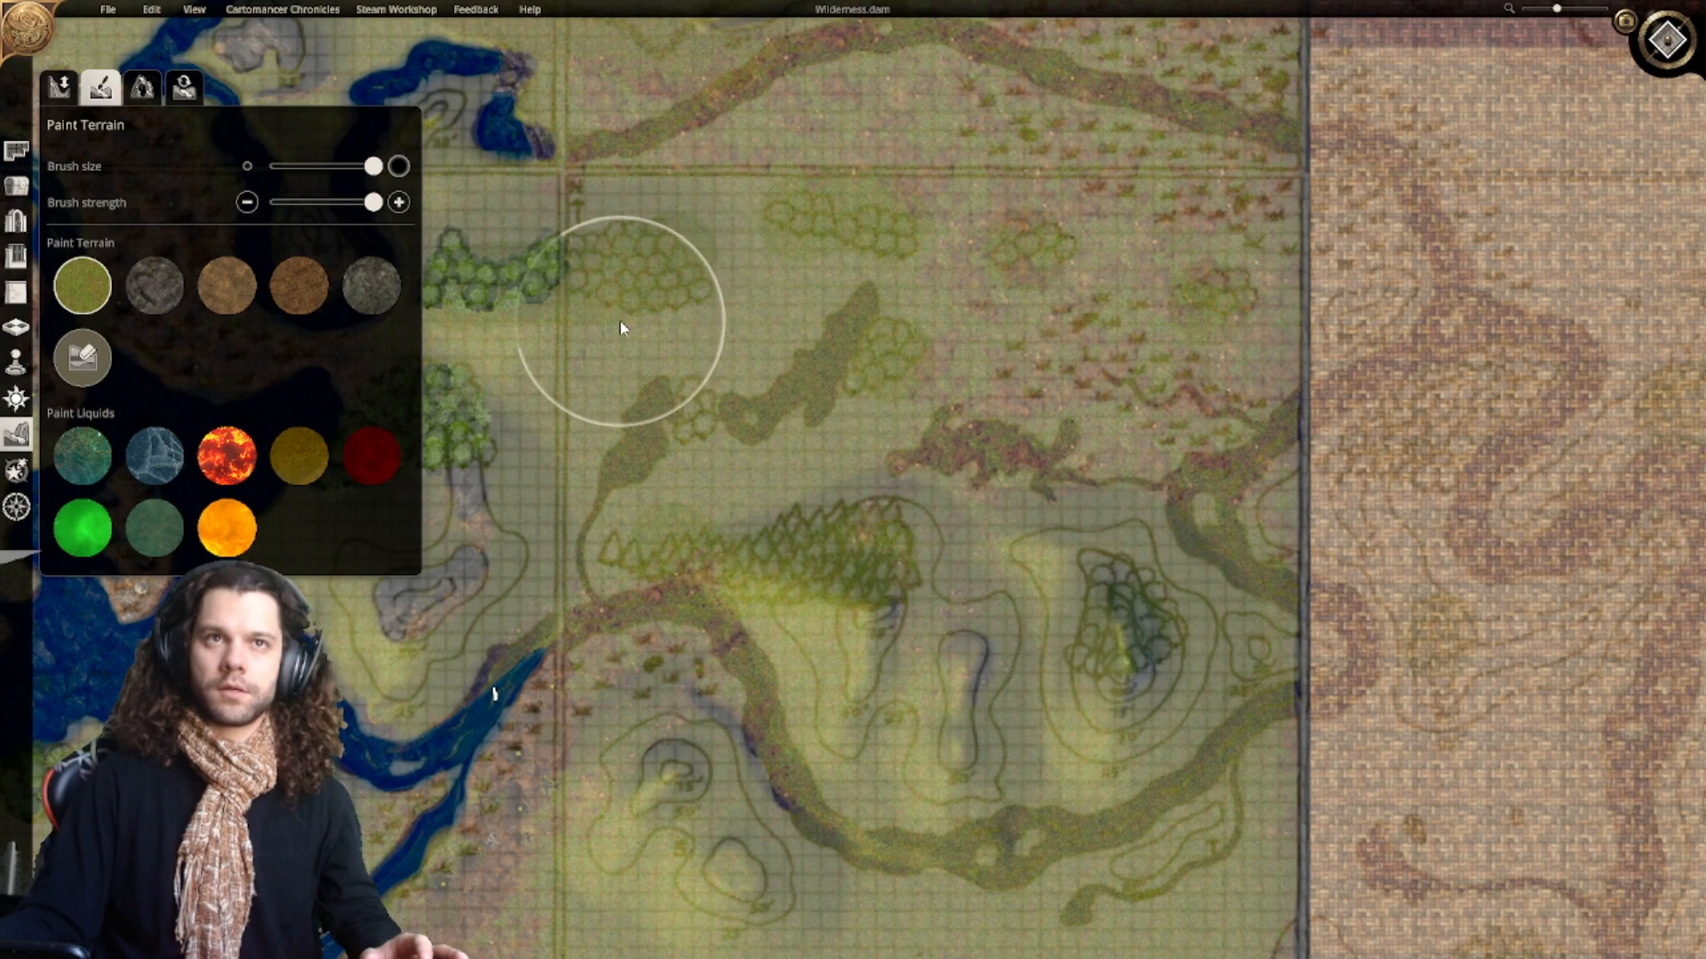
Step: Paint dark grey rock over the eastern hill's peak at minimum brush size and full strength
right_drag(761, 448, 590, 247)
right_drag(894, 465, 881, 415)
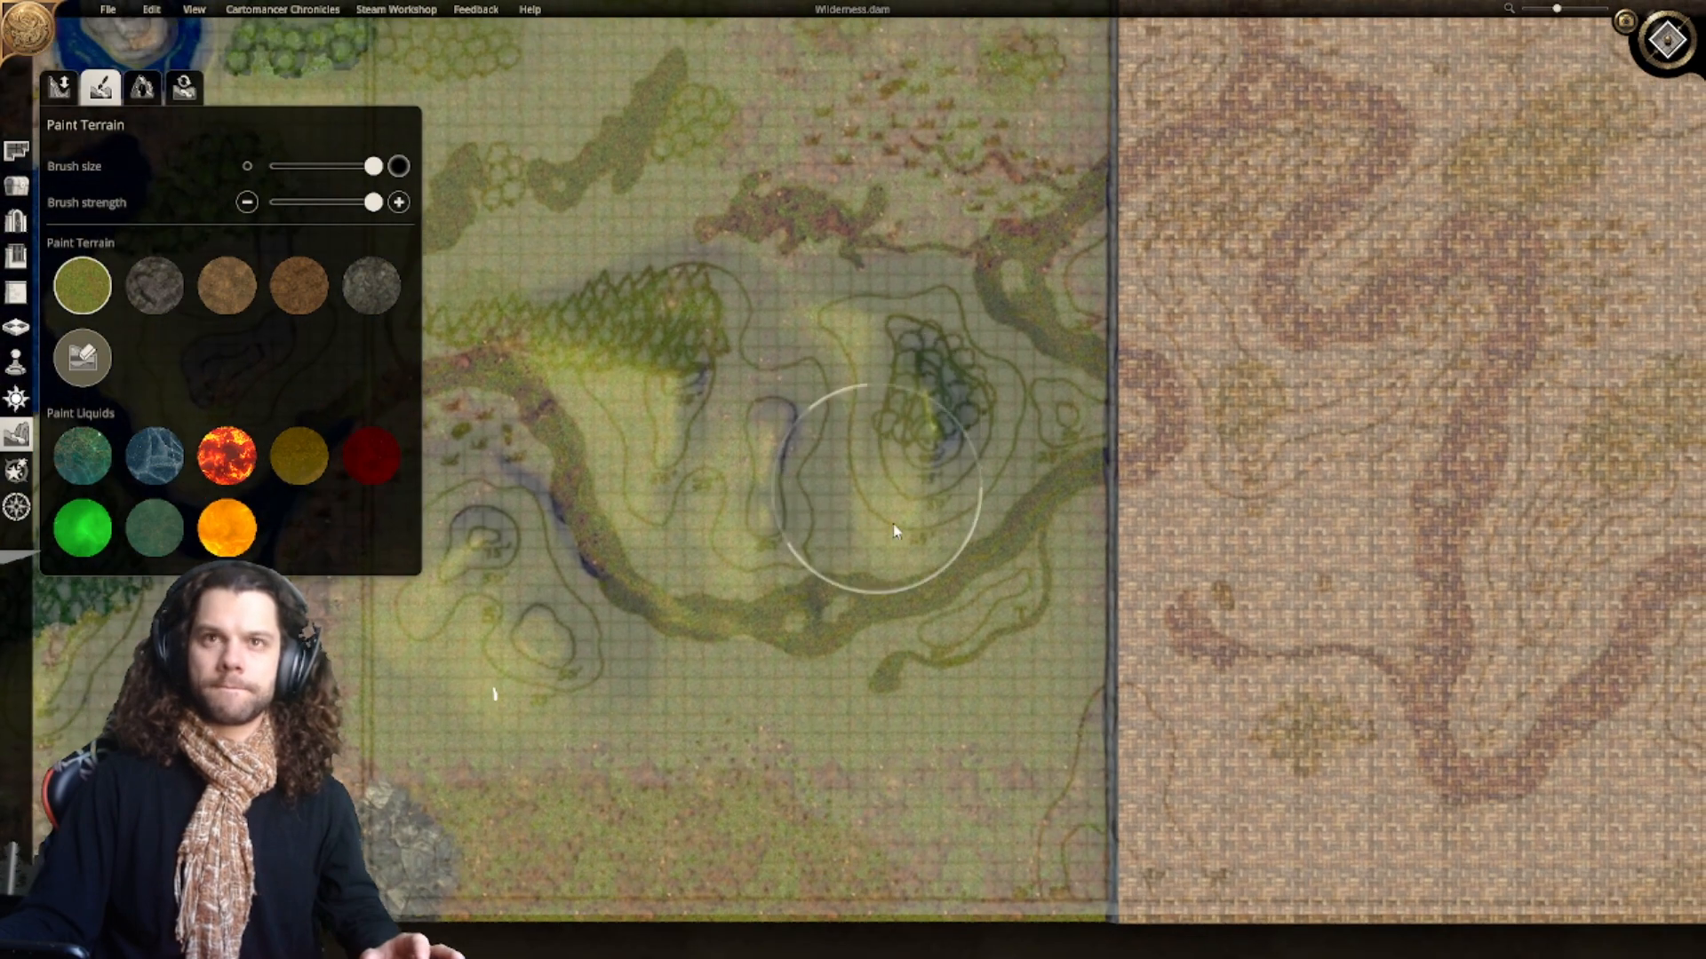
scroll(861, 498, up, 3)
scroll(819, 252, up, 3)
mouse_move(1164, 355)
right_down()
mouse_move(828, 366)
mouse_move(697, 421)
right_up()
click(157, 288)
drag(373, 166, 272, 167)
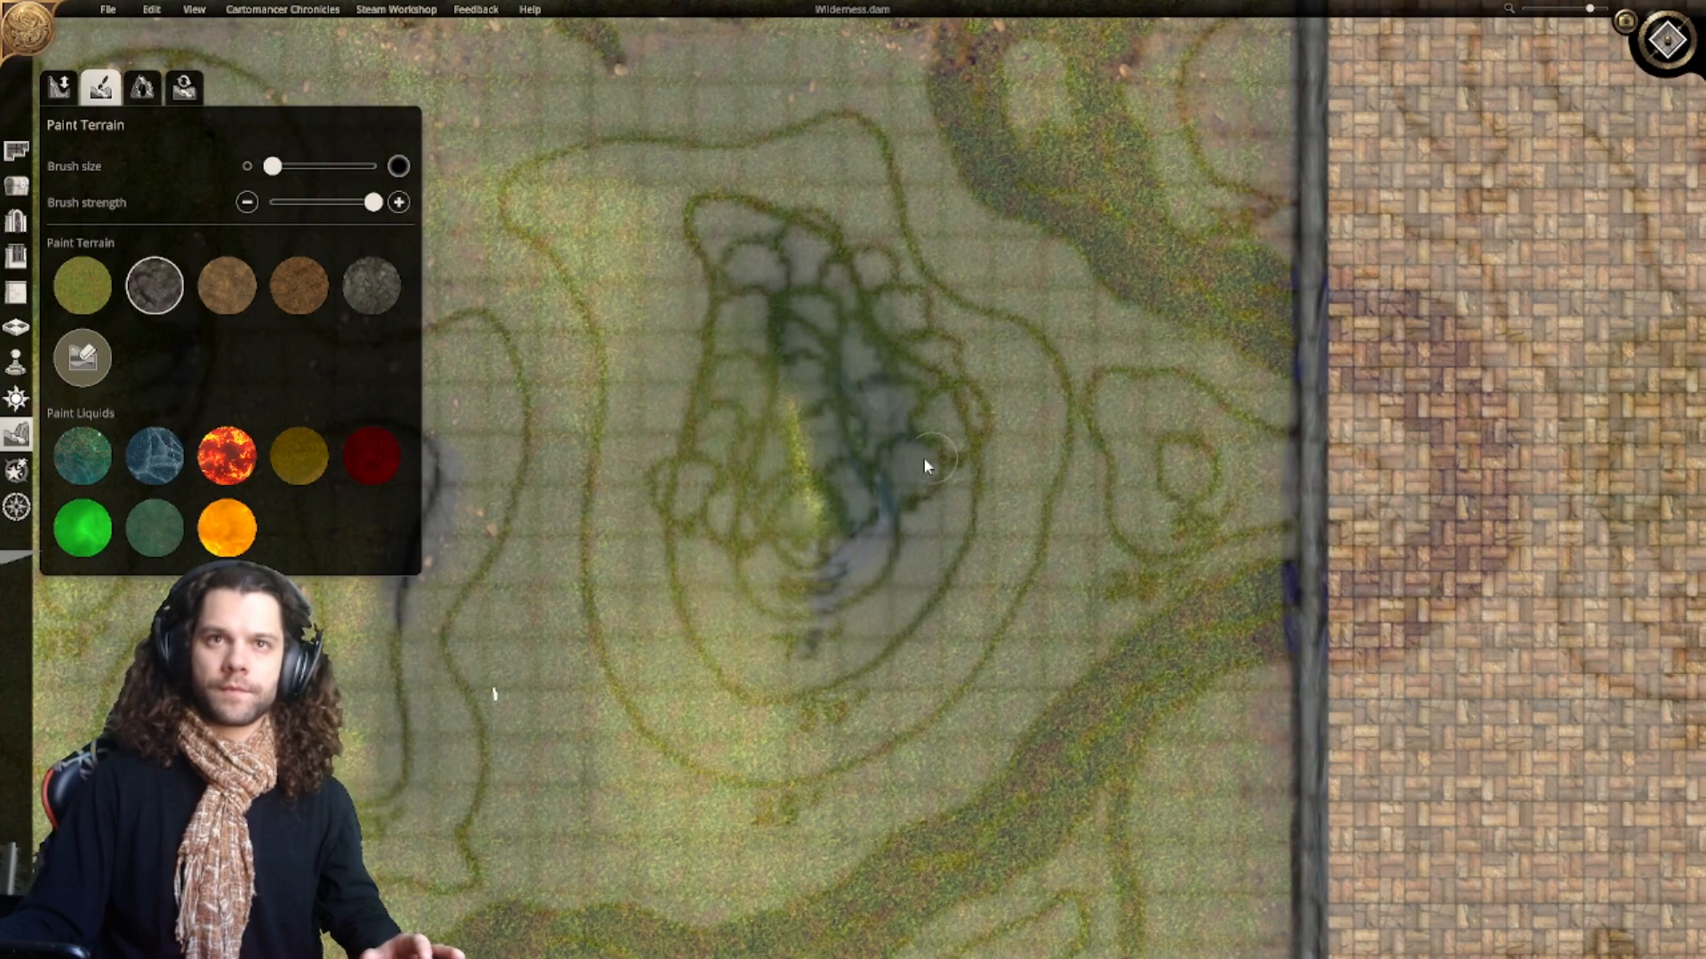
click(806, 550)
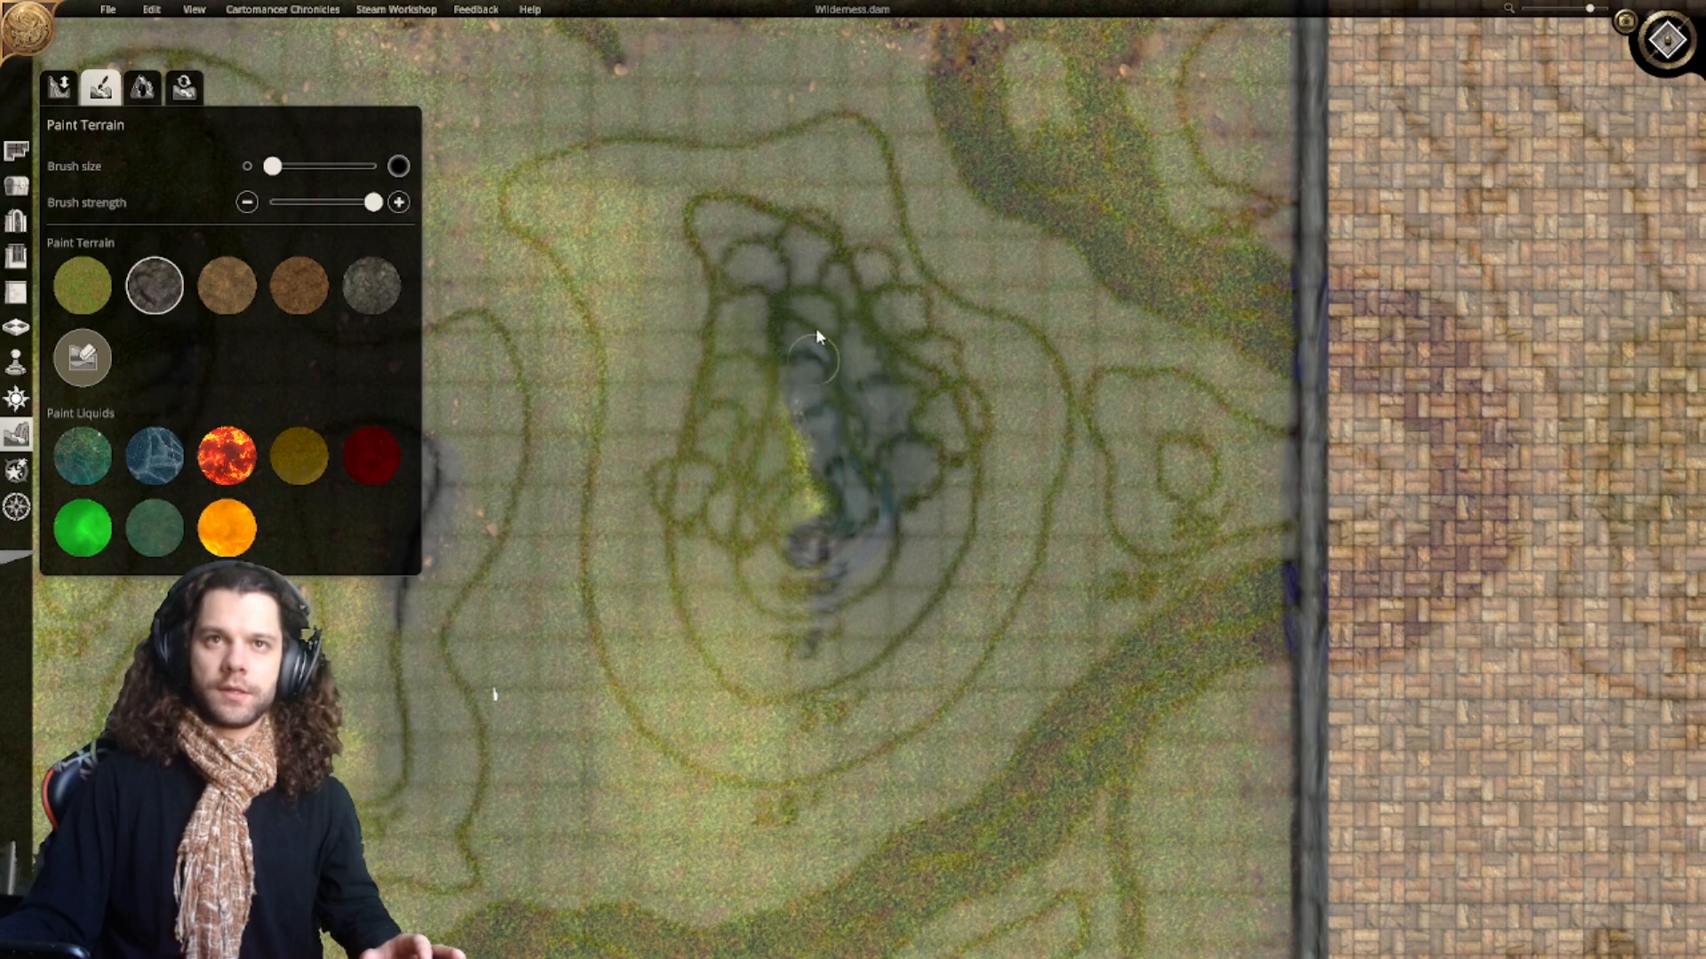
drag(796, 327, 782, 453)
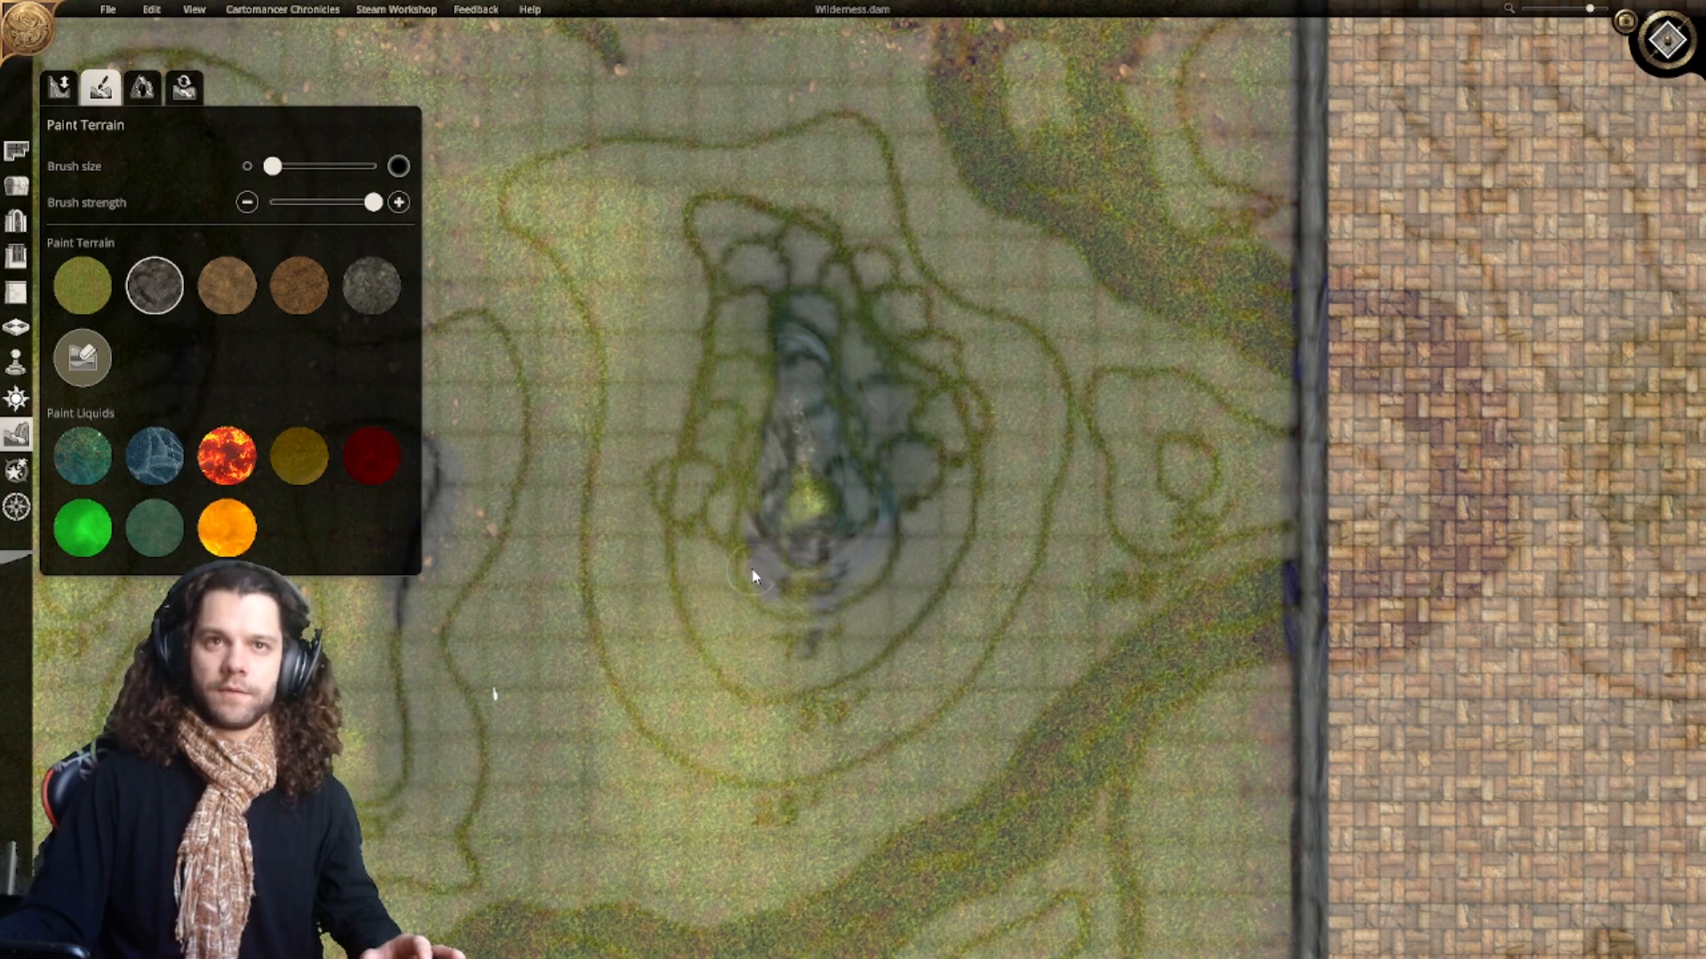
mouse_move(794, 604)
mouse_down()
mouse_move(814, 582)
mouse_move(808, 494)
mouse_move(806, 530)
mouse_up()
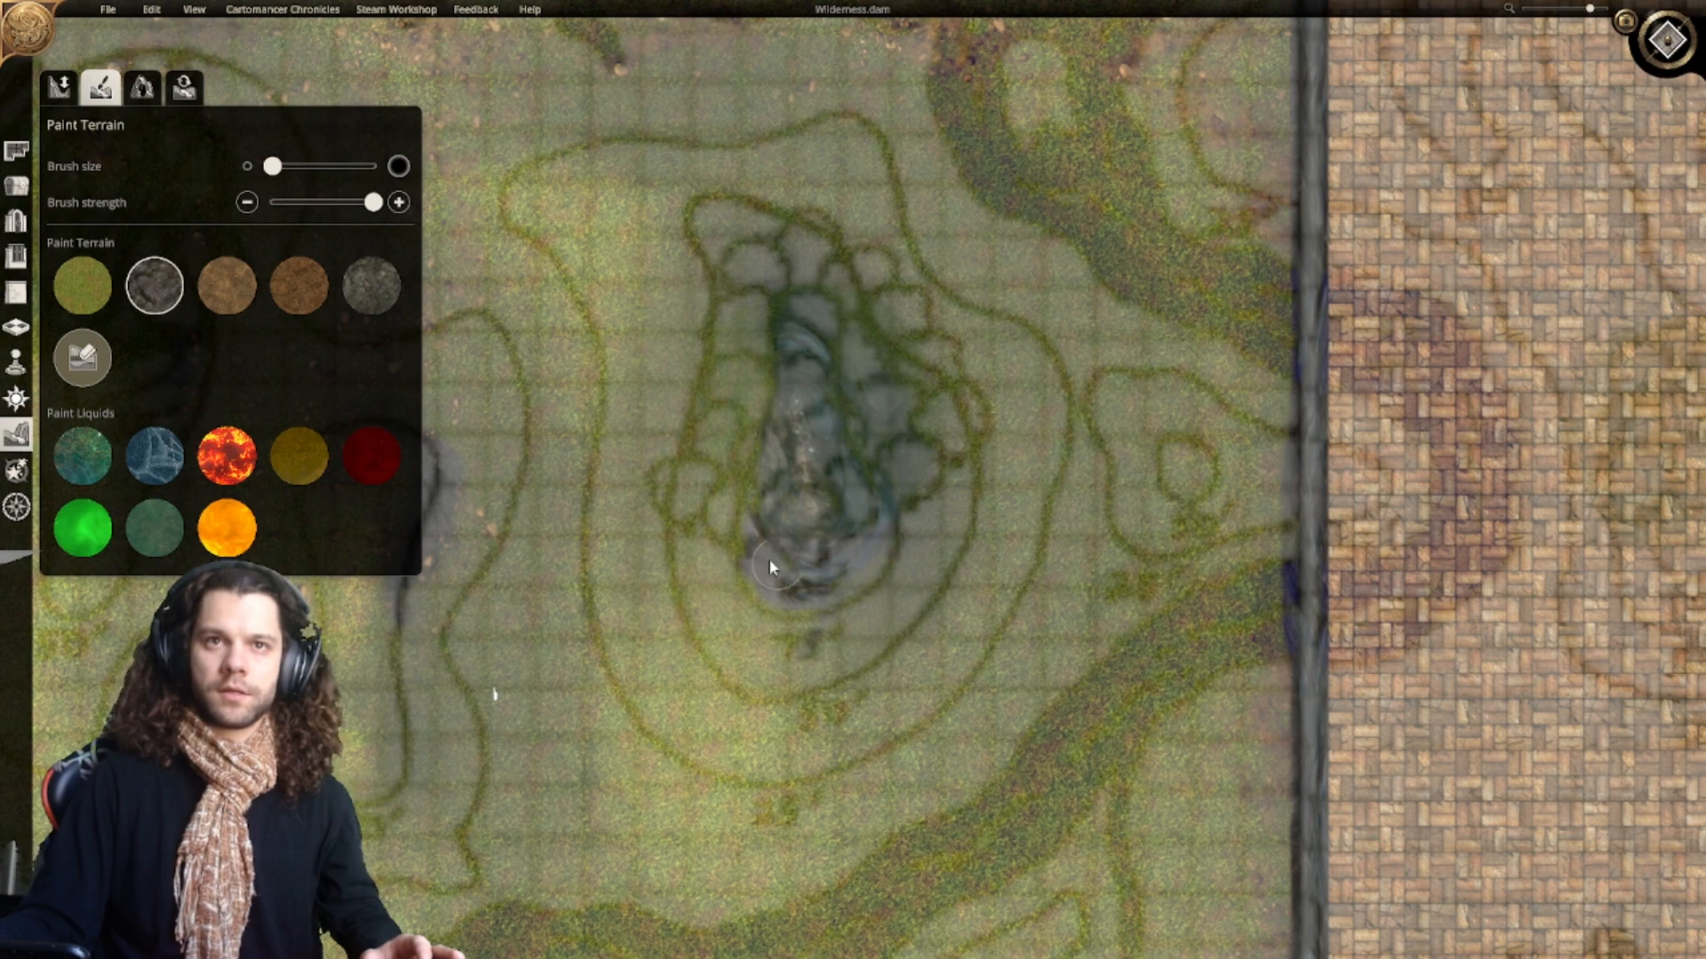
drag(760, 552, 760, 505)
Step: Edge the eastern peak's rock with light brown dirt and add dark rock patches on its southwestern and southeastern slopes
click(233, 289)
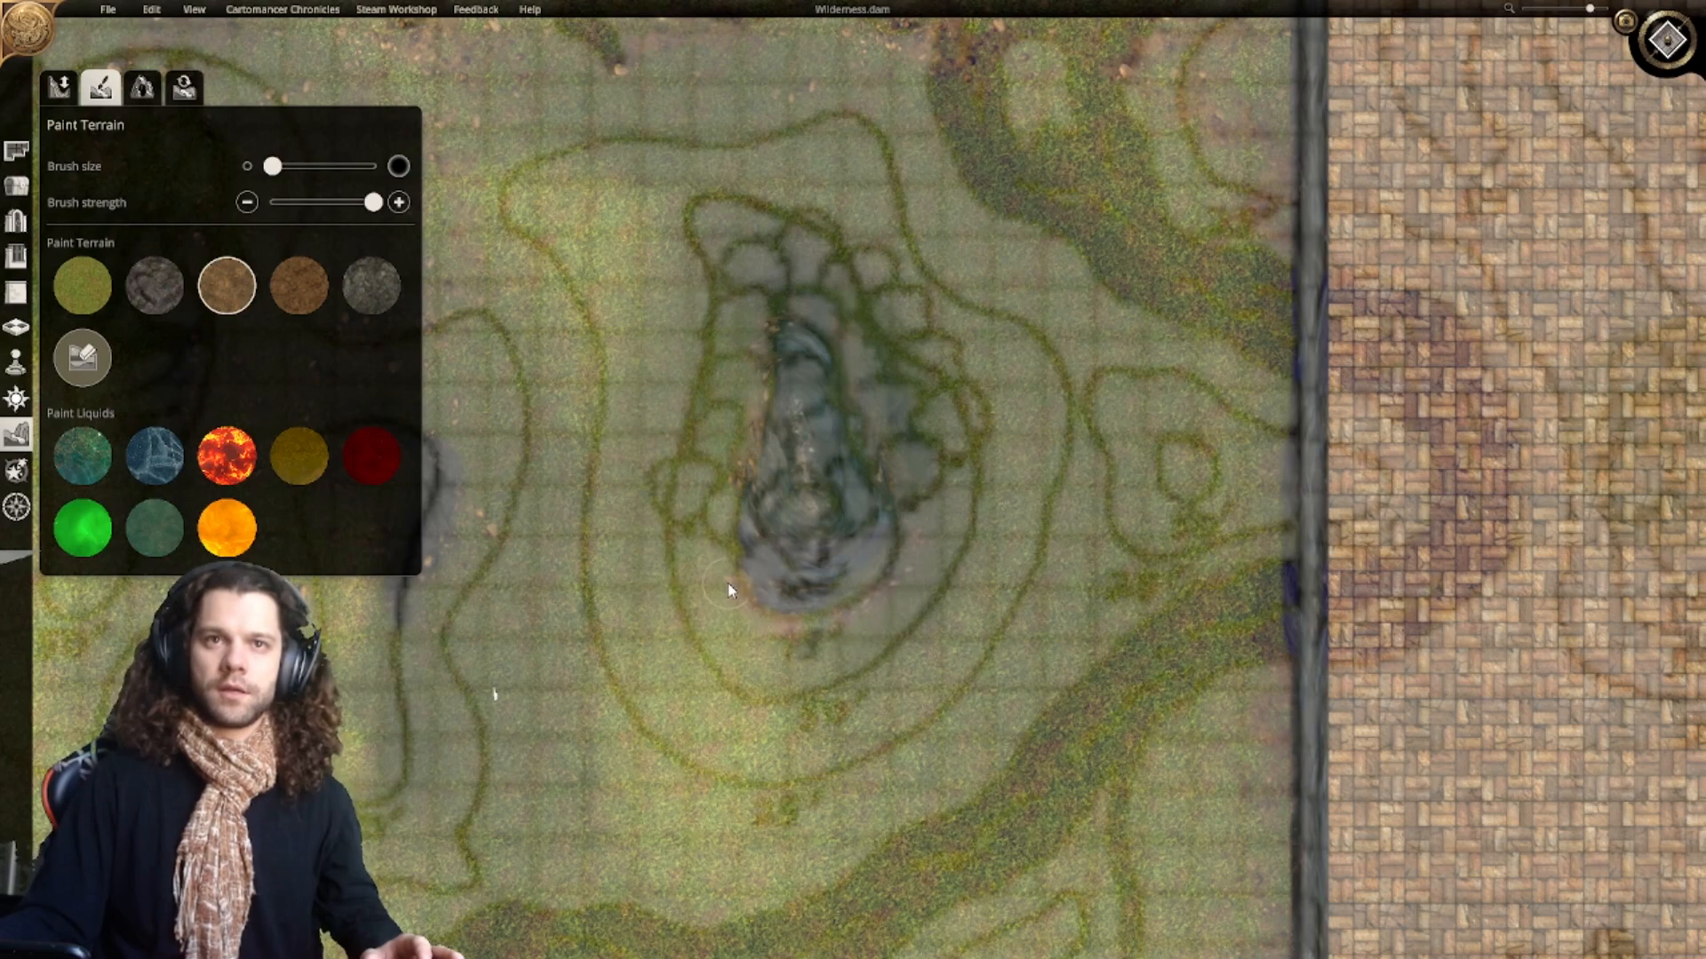
drag(726, 523, 726, 501)
click(160, 294)
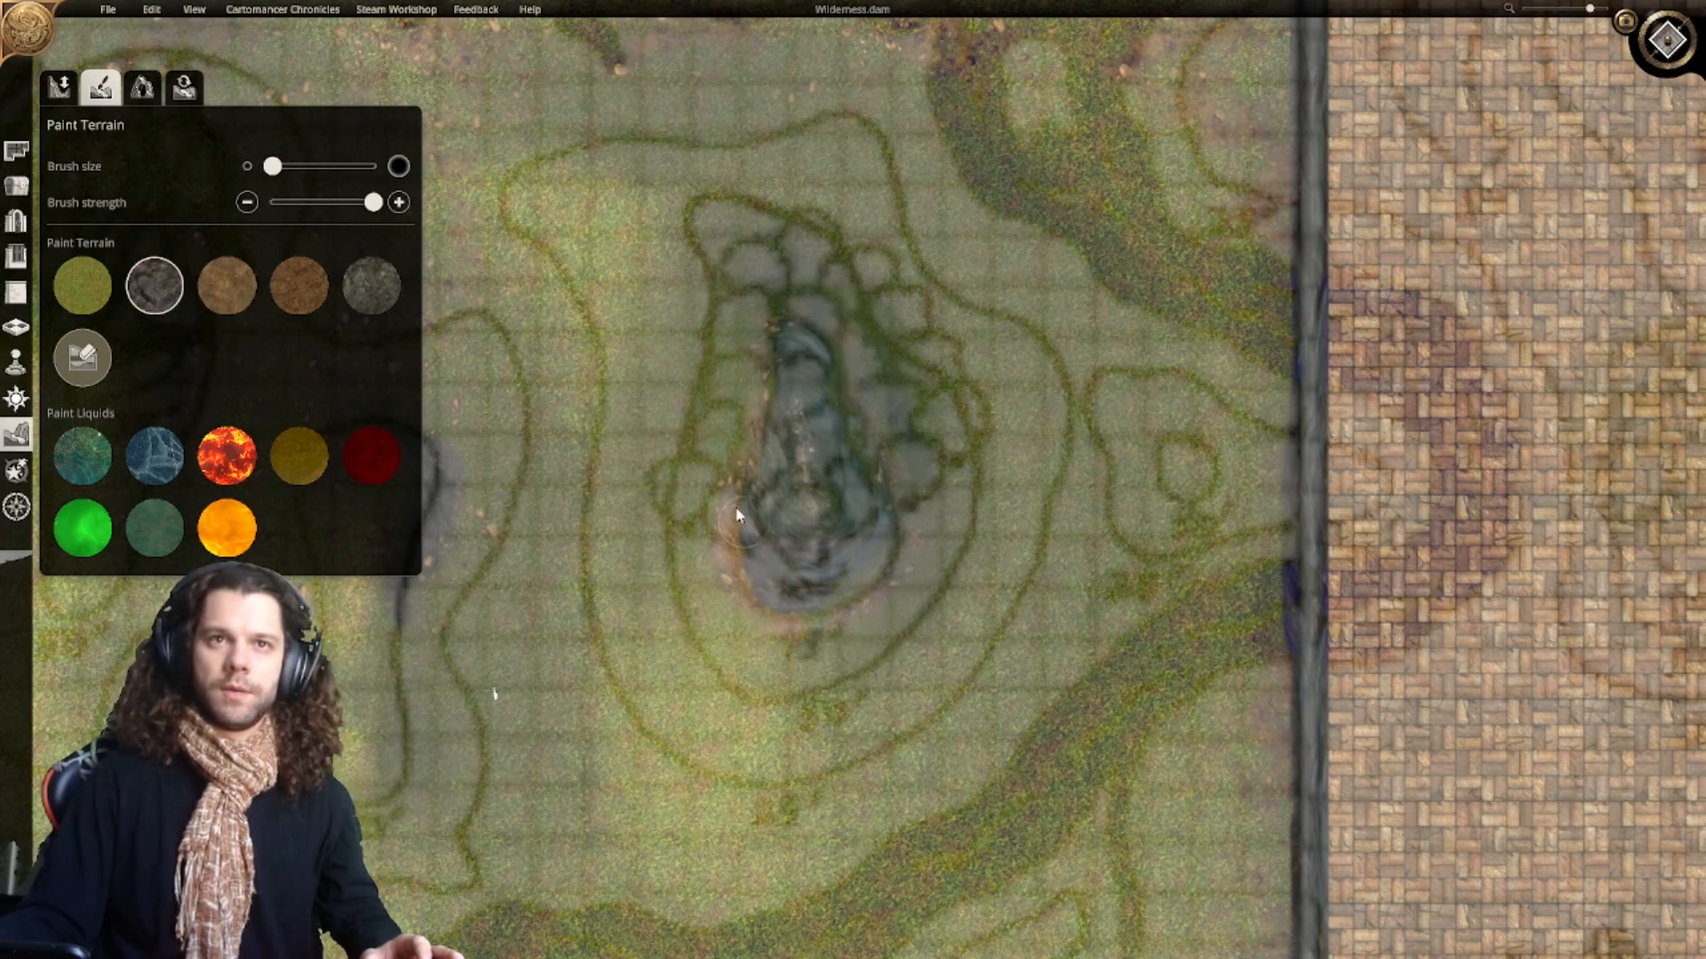
drag(689, 524, 721, 632)
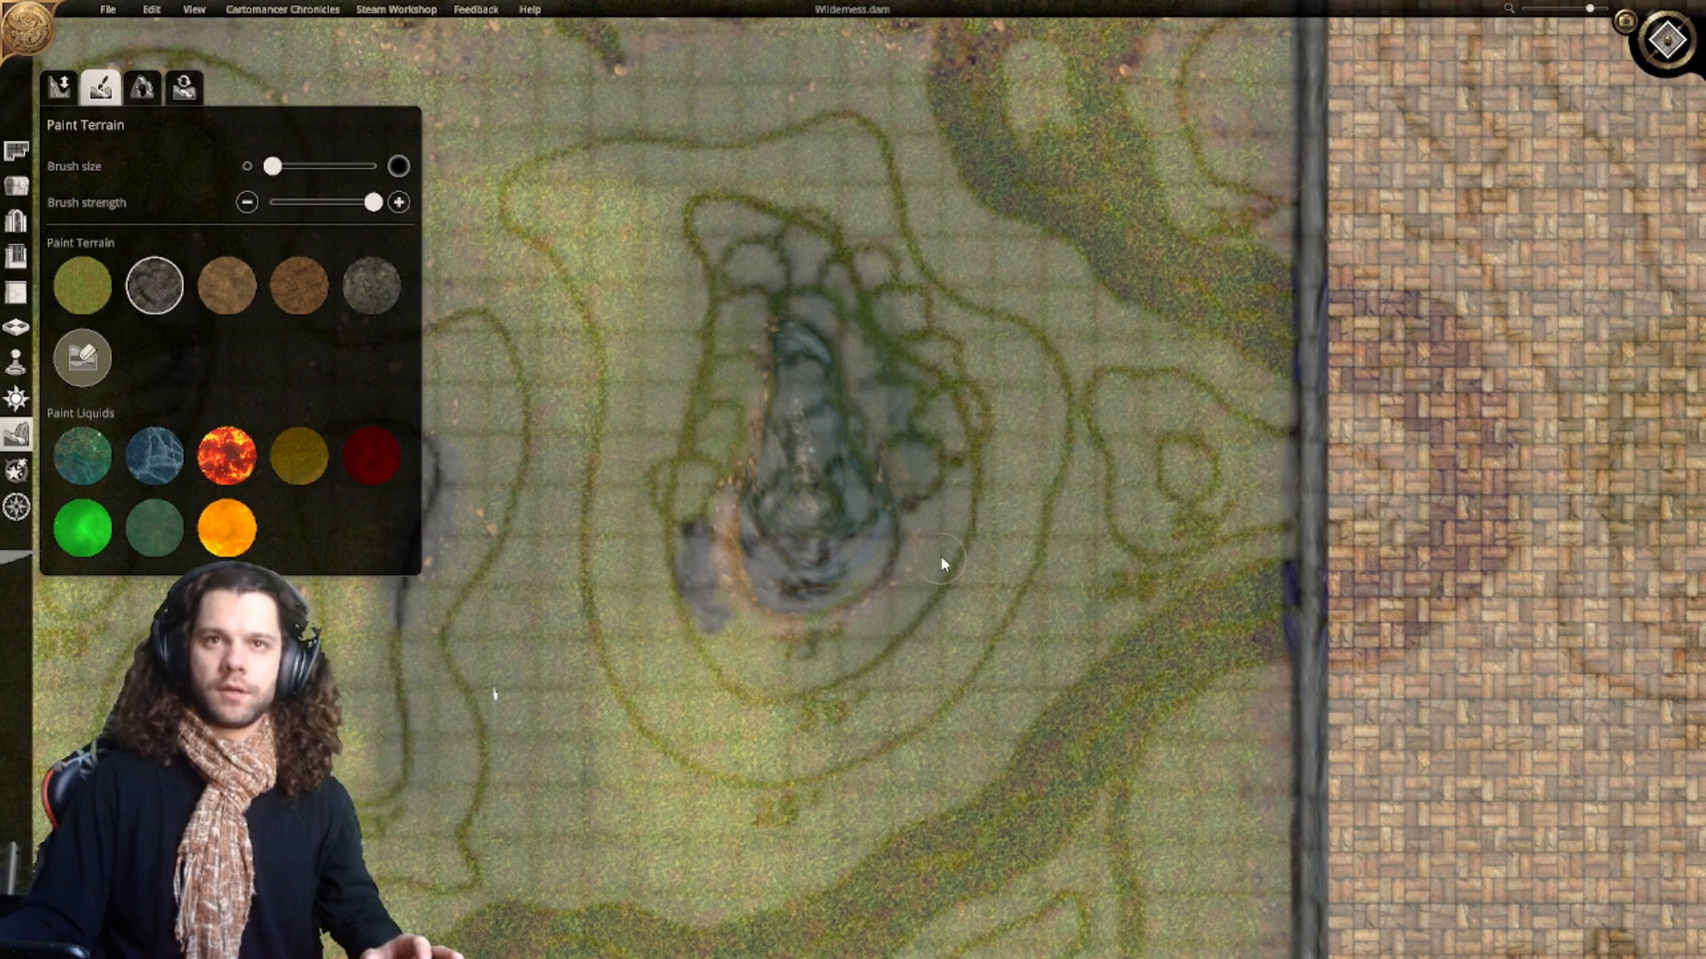
drag(947, 539, 873, 645)
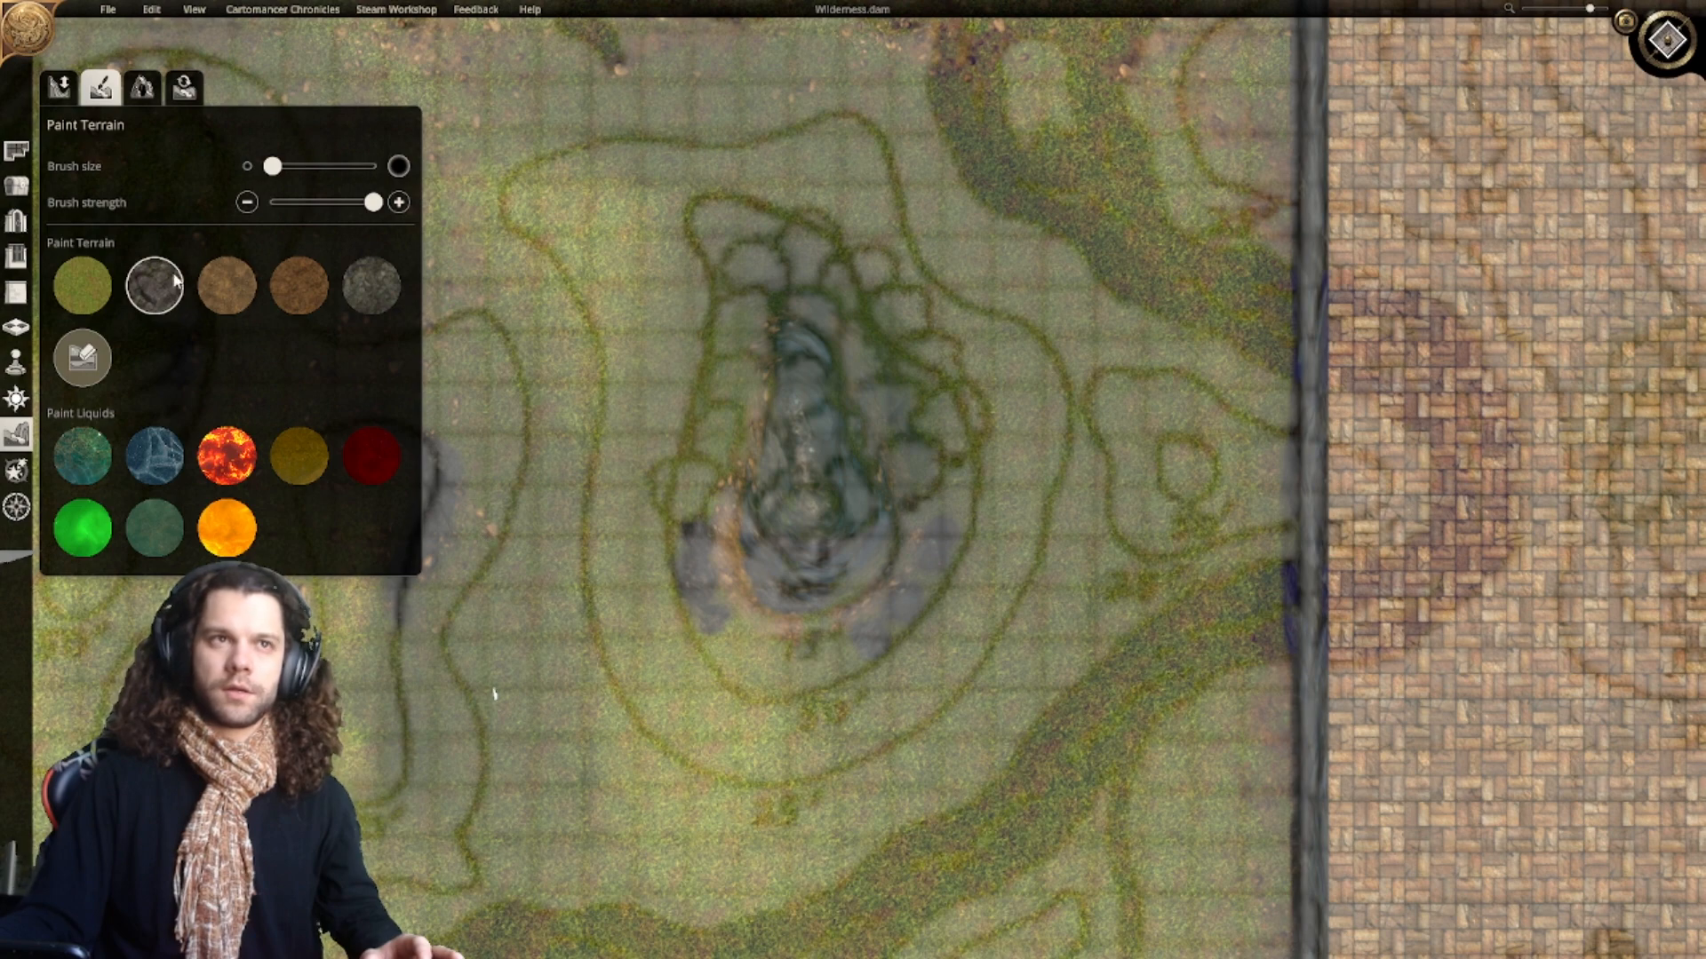
Step: Blend grass into the rock patches on the eastern hill's slopes at medium brush strength
click(328, 202)
click(81, 285)
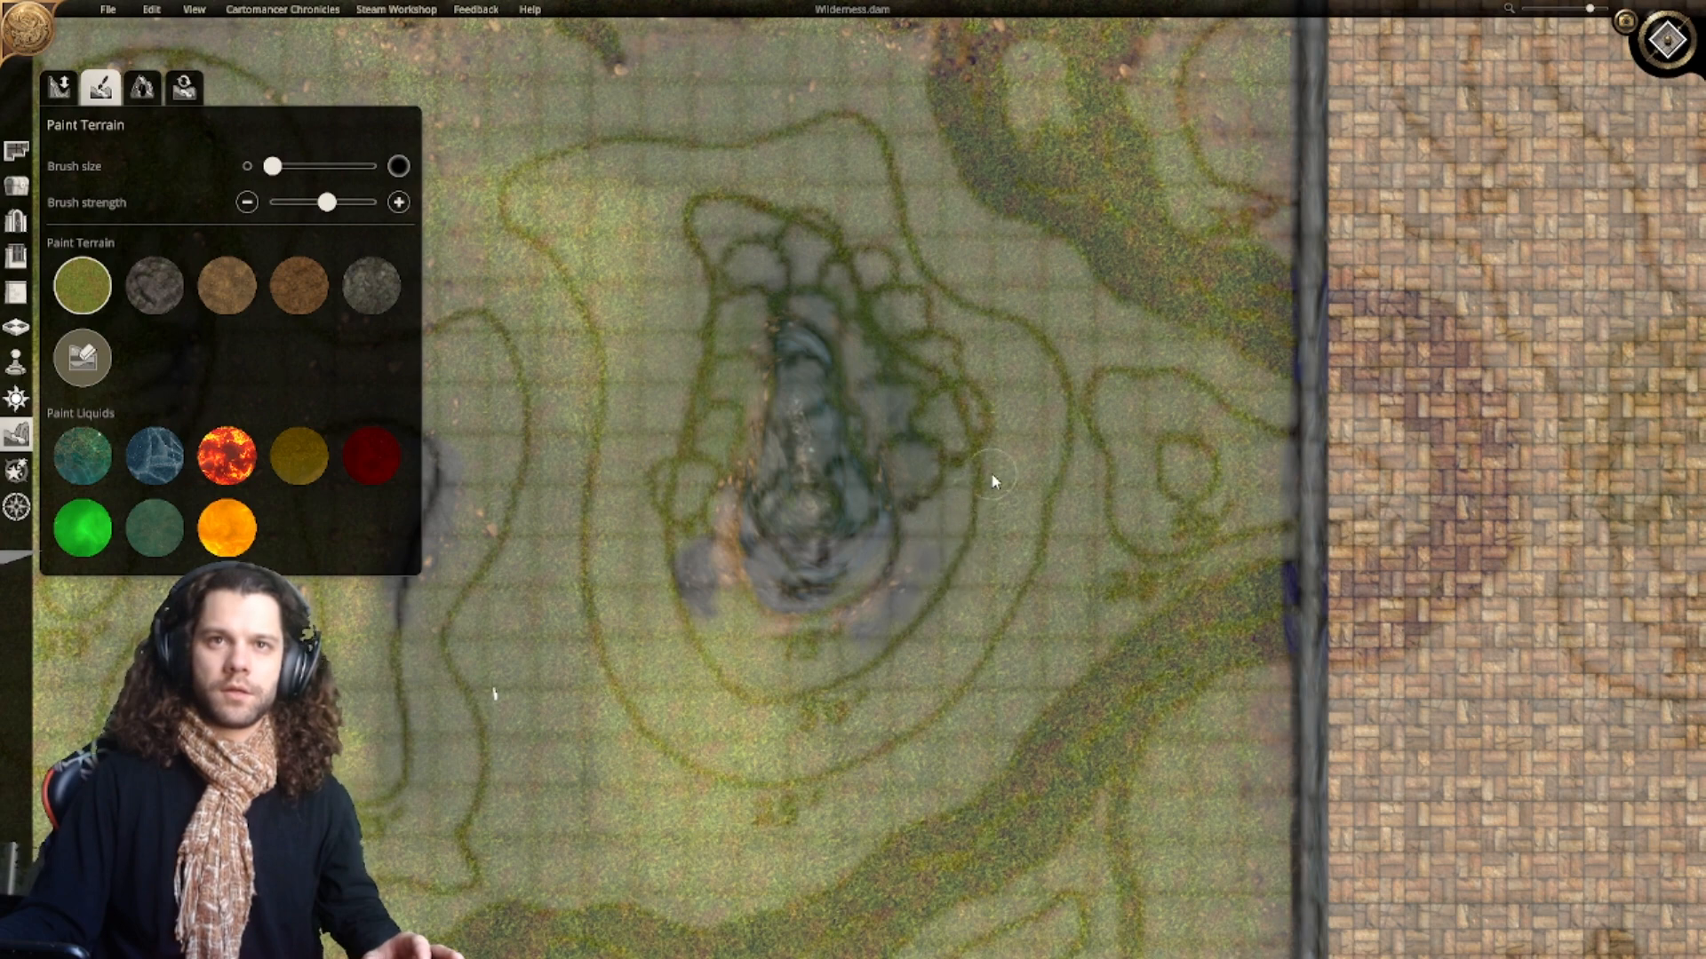
scroll(967, 772, down, 4)
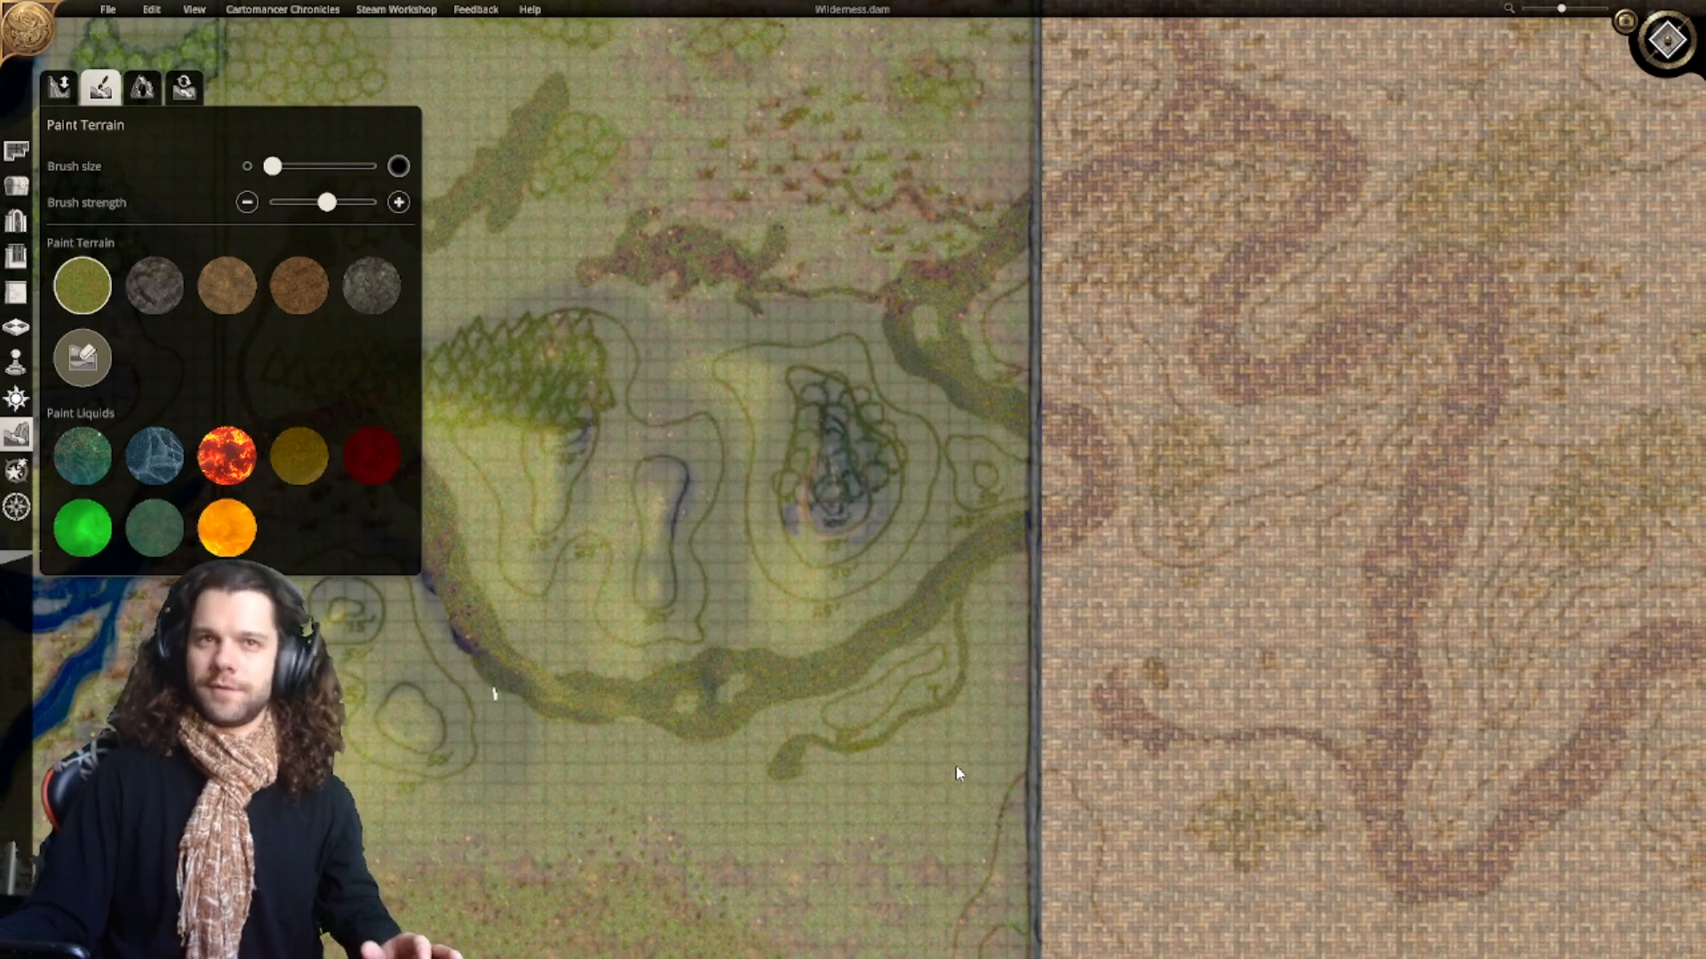
Step: Paint dark grey rock over the northern end of the middle elongated hill at medium strength
scroll(850, 592, up, 5)
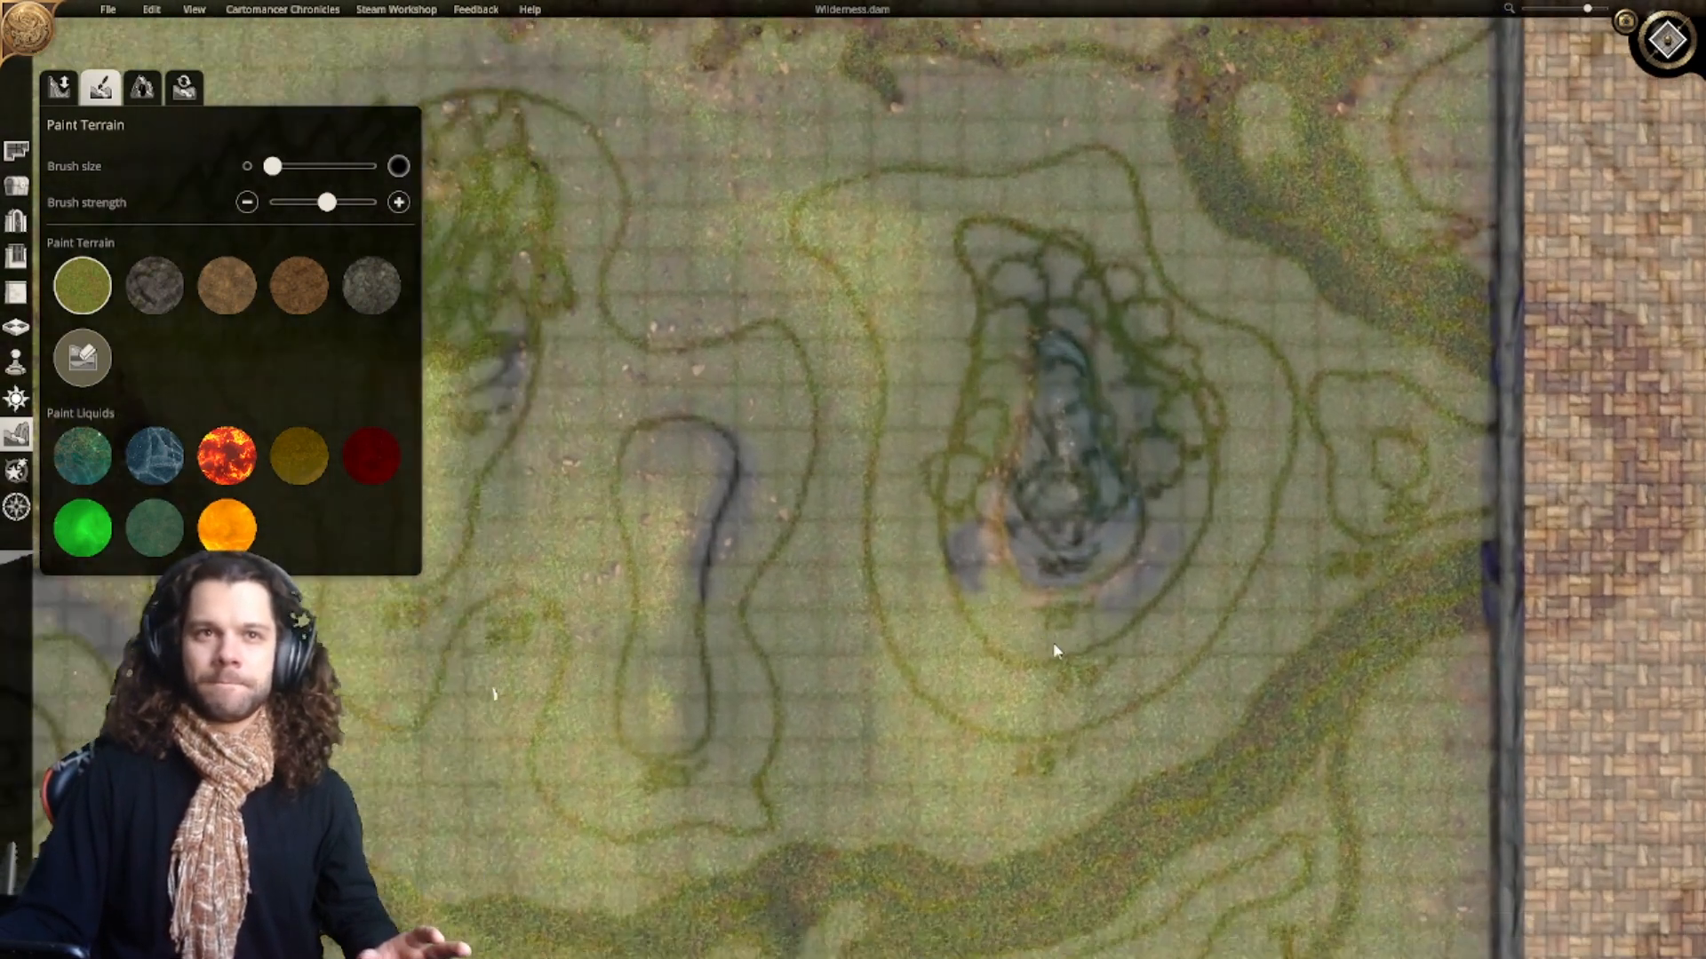
click(151, 284)
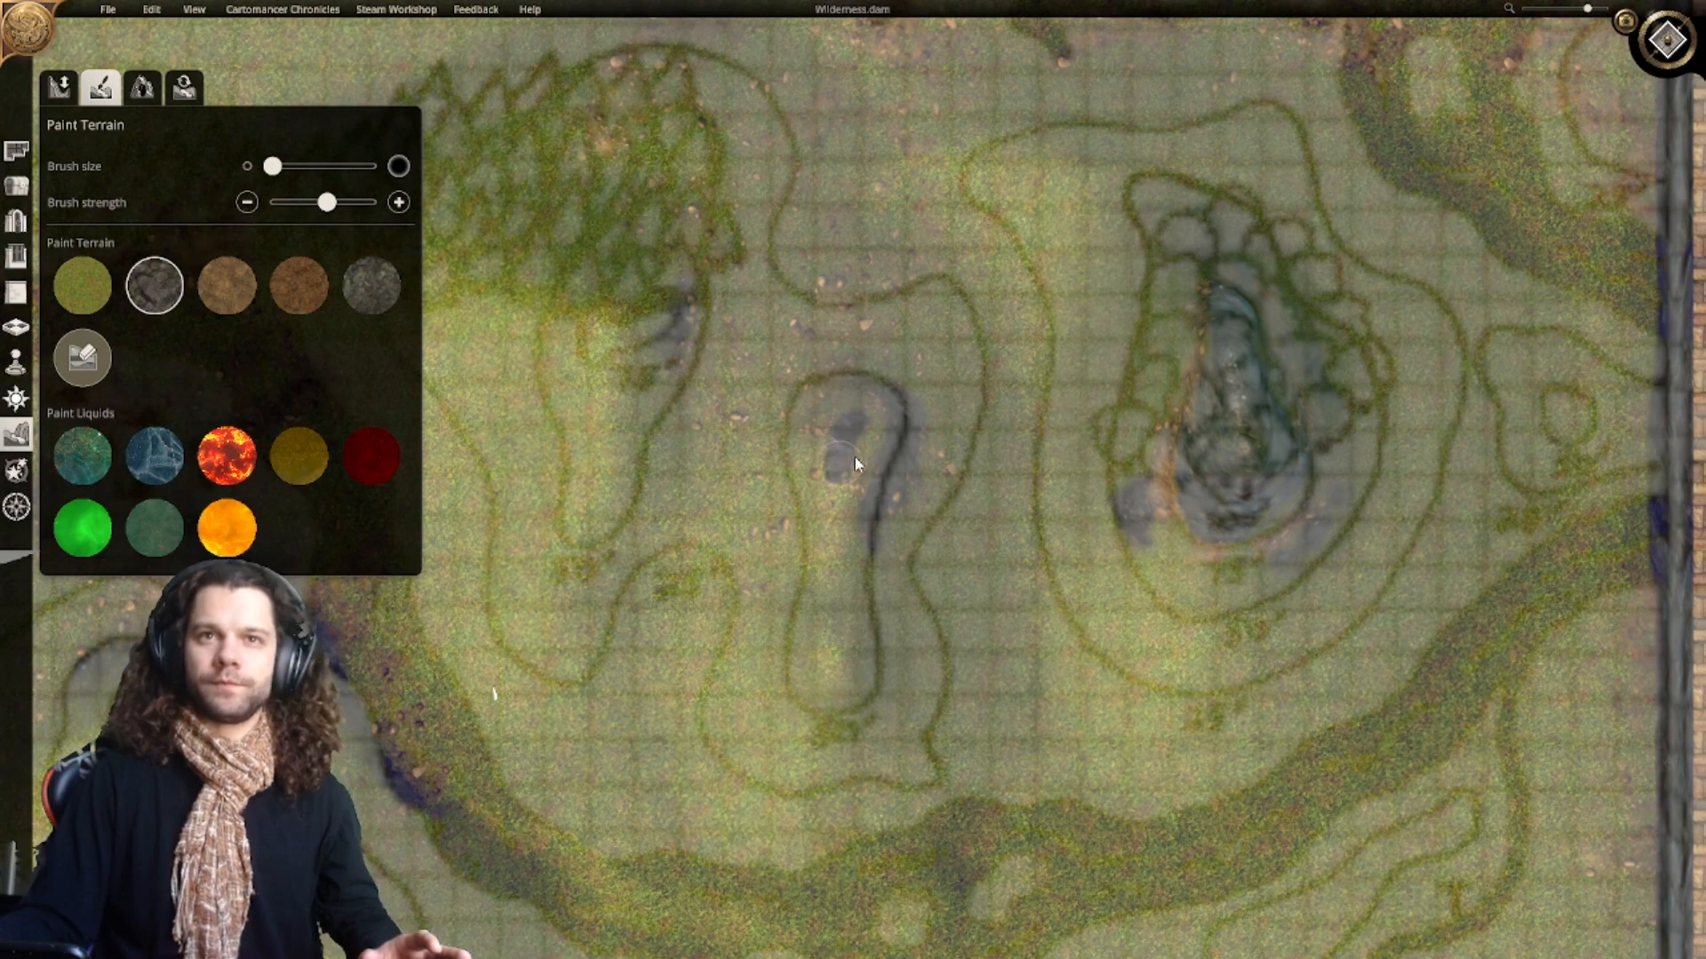
mouse_move(855, 456)
mouse_down()
mouse_move(838, 484)
mouse_move(878, 407)
mouse_up()
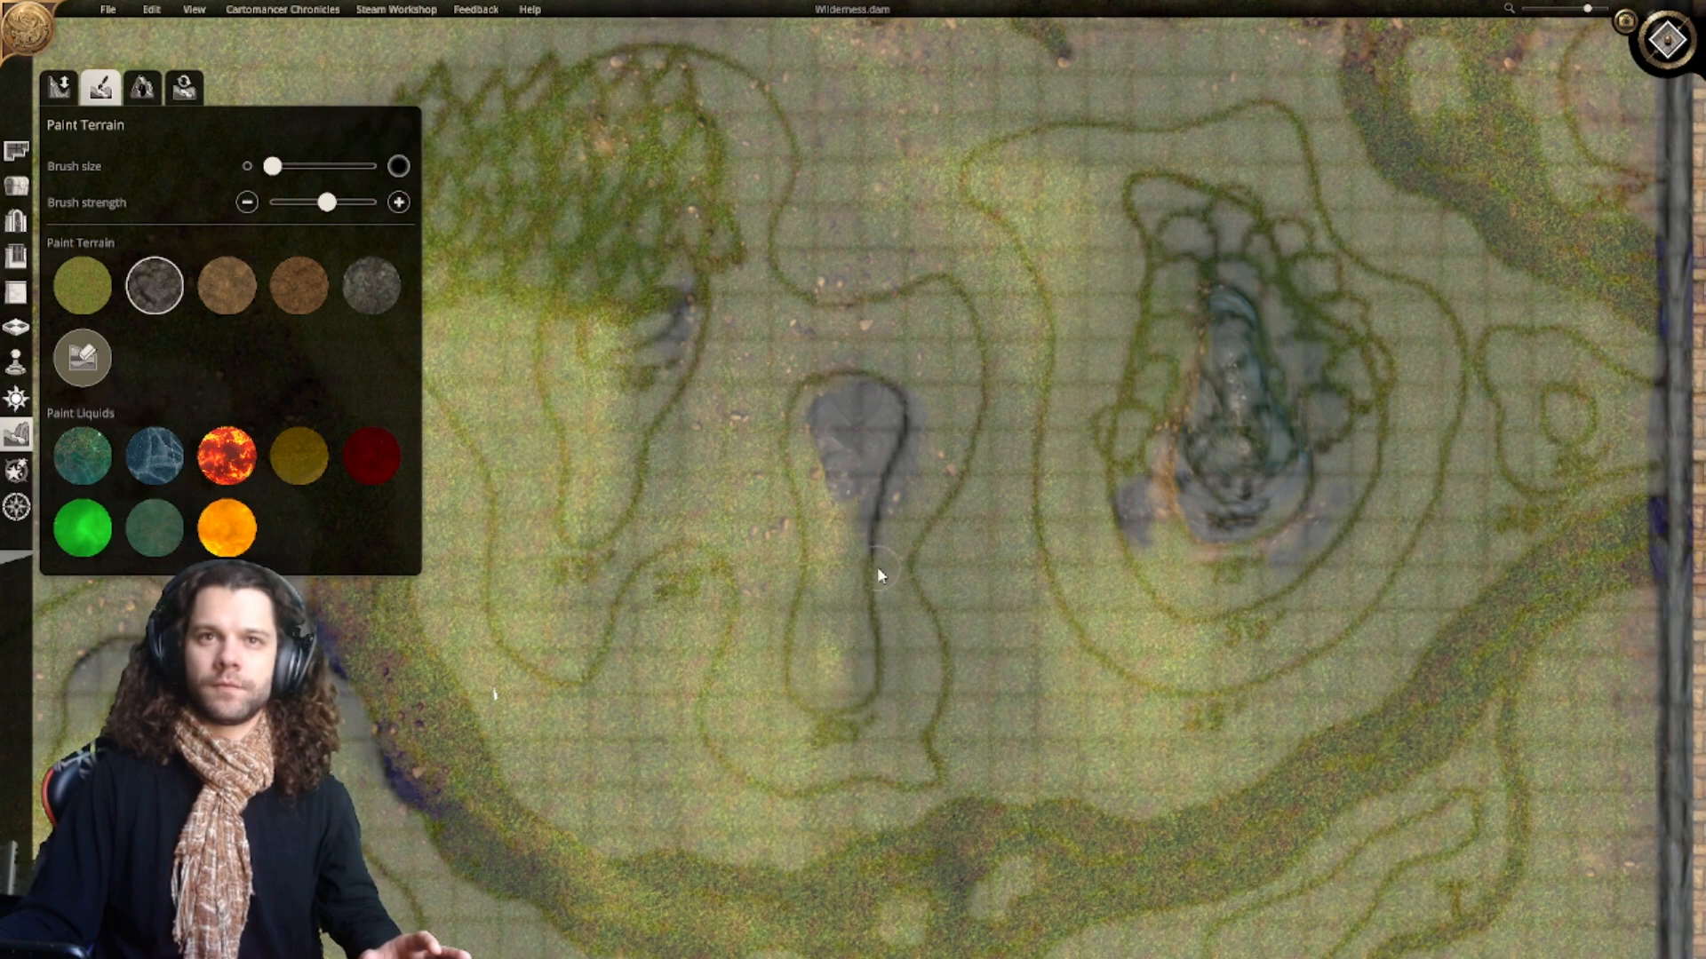
mouse_move(855, 494)
mouse_down()
mouse_move(842, 516)
mouse_move(858, 531)
mouse_up()
Step: Paint light brown dirt along the middle elongated hill's southern ridge and northwestern edge at full strength
click(226, 284)
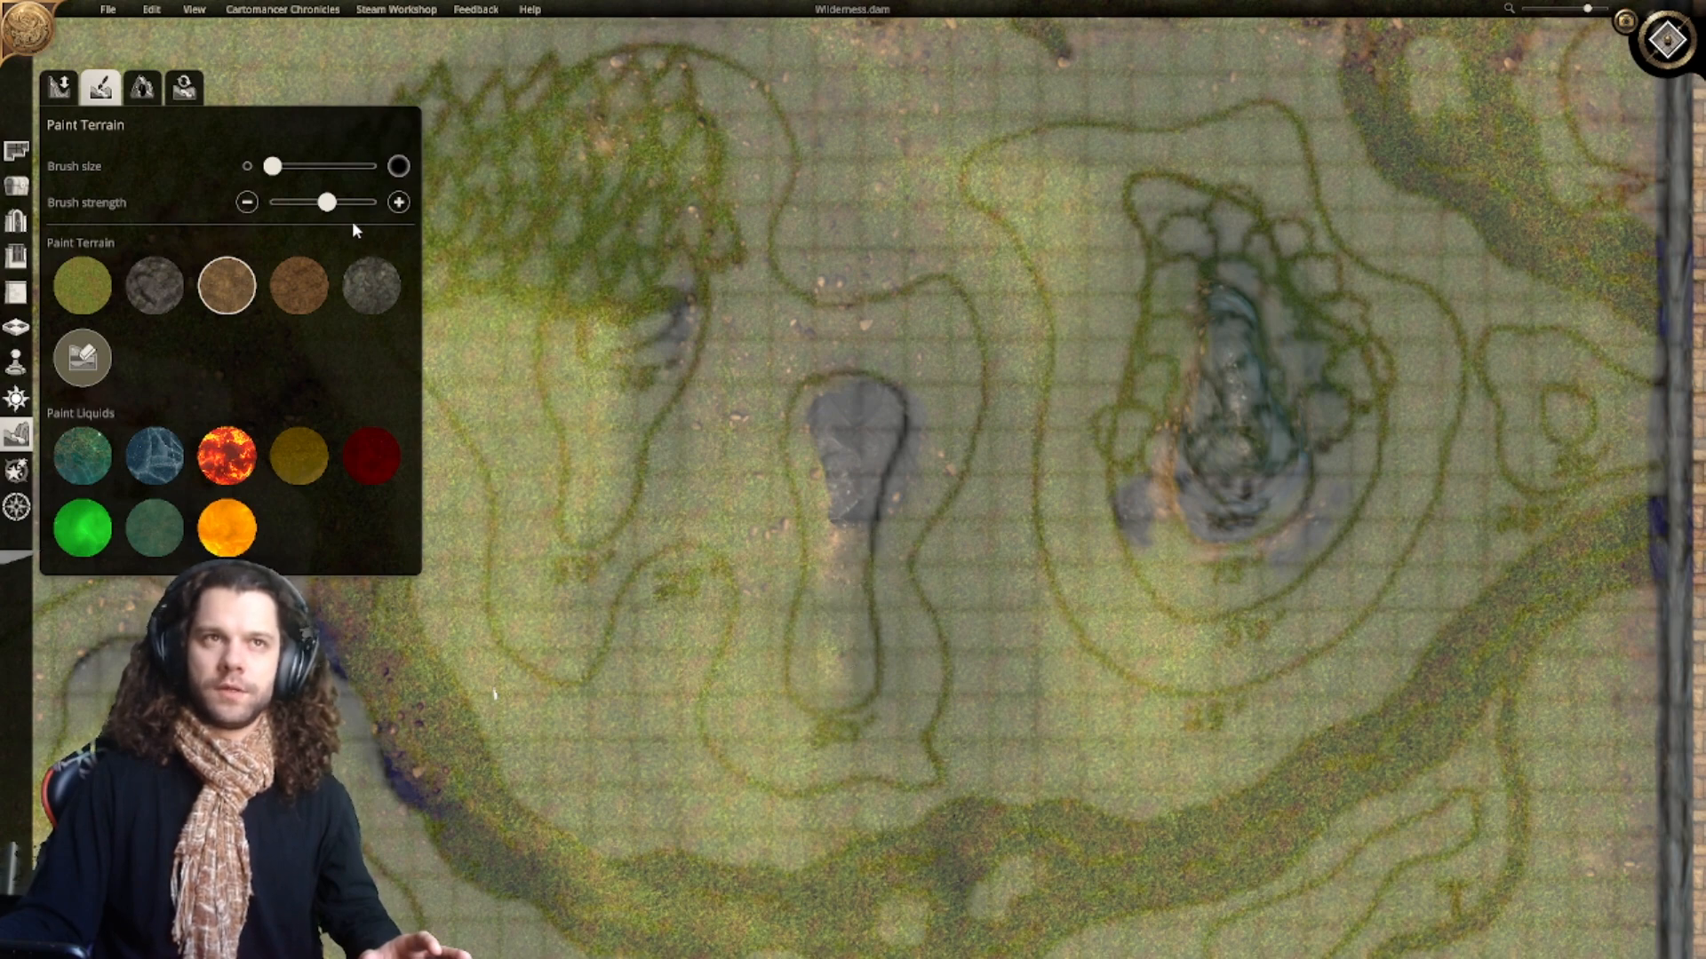
drag(327, 202, 371, 203)
mouse_move(835, 643)
mouse_down()
mouse_move(829, 687)
mouse_move(814, 684)
mouse_move(843, 696)
mouse_move(852, 659)
mouse_up()
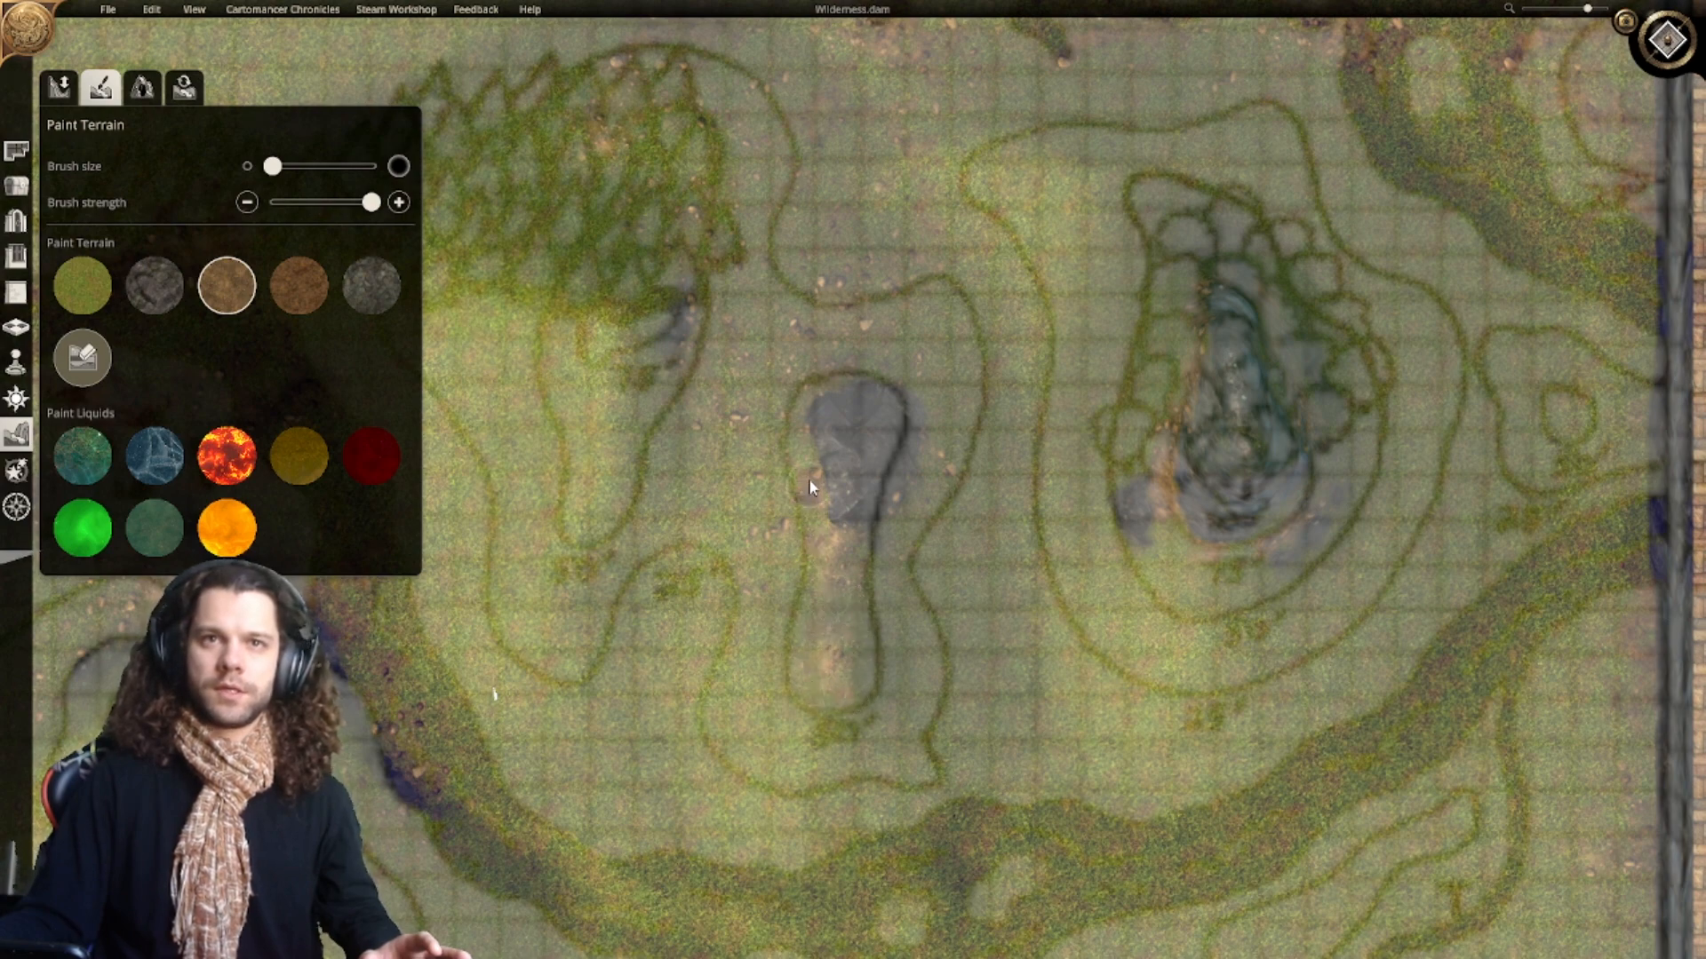
mouse_move(806, 429)
mouse_down()
mouse_move(826, 392)
mouse_move(812, 500)
mouse_up()
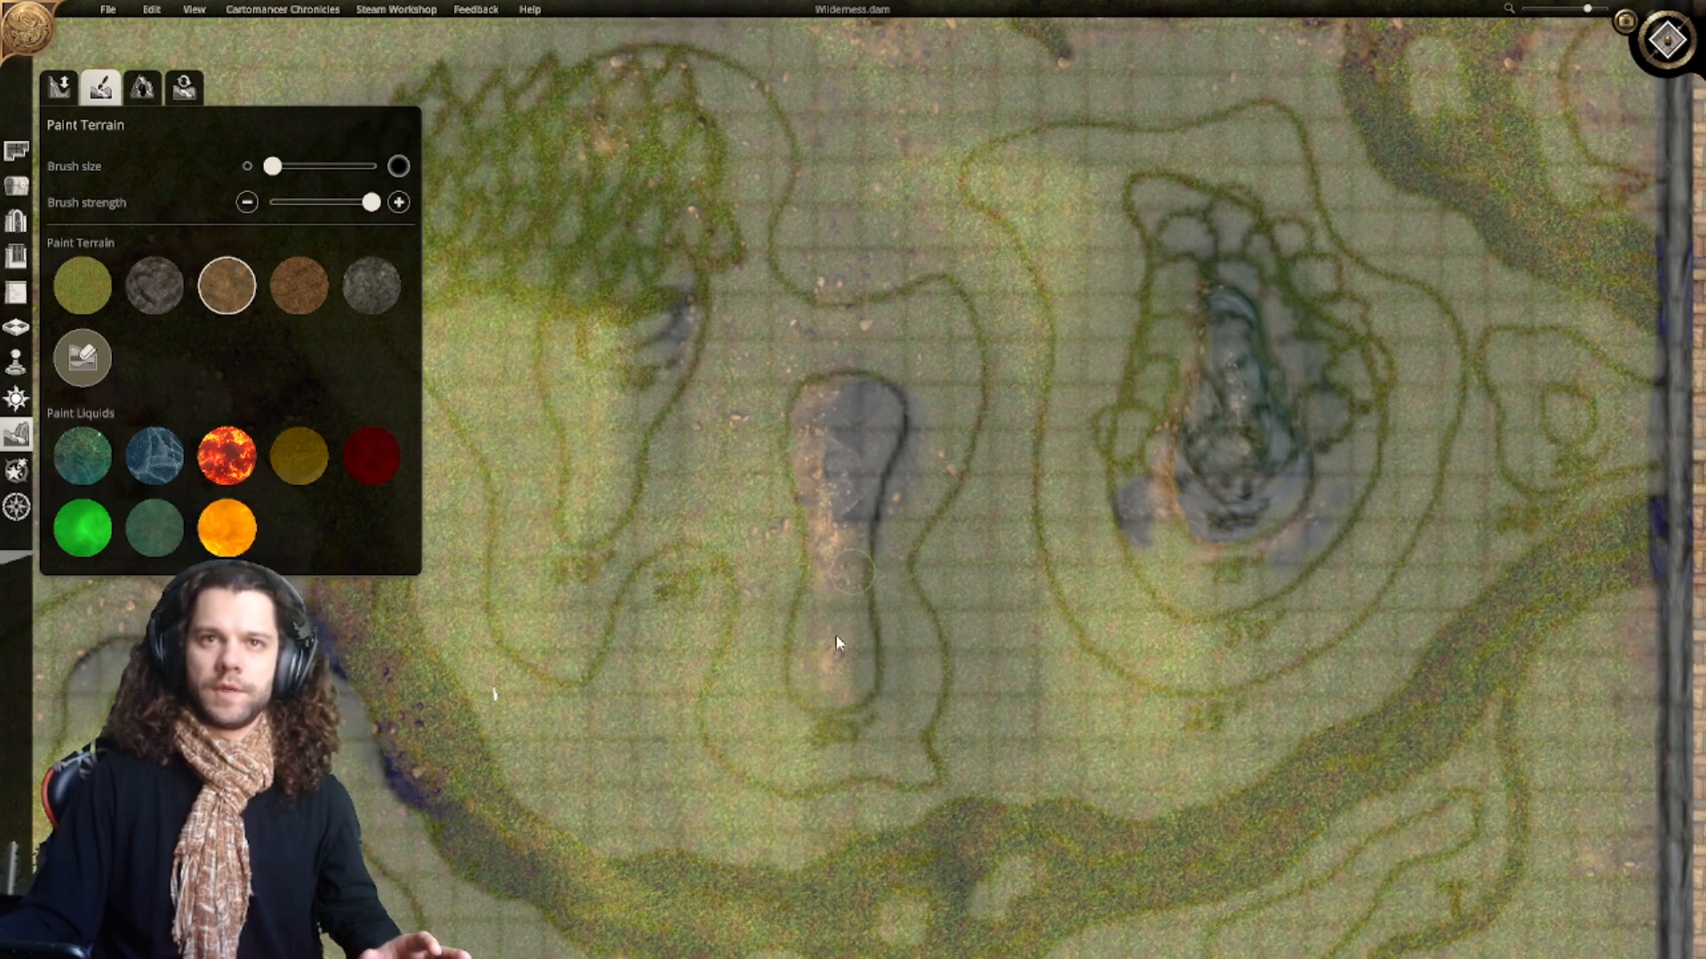
scroll(825, 884, down, 3)
scroll(853, 621, up, 5)
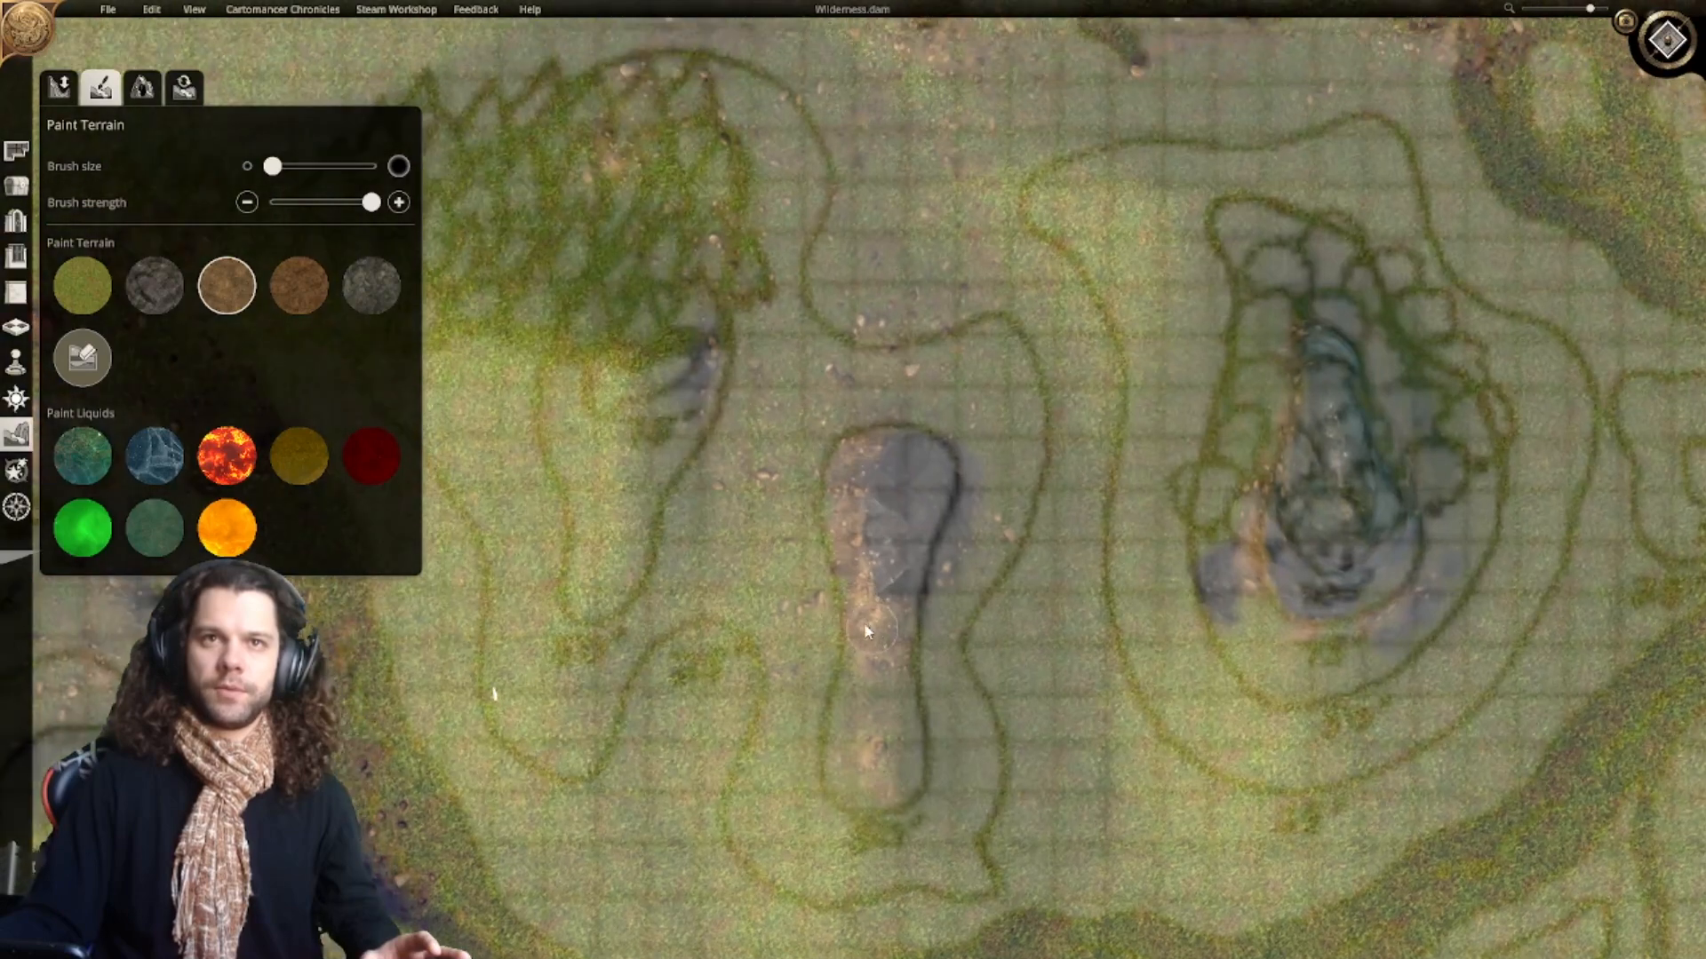
click(105, 281)
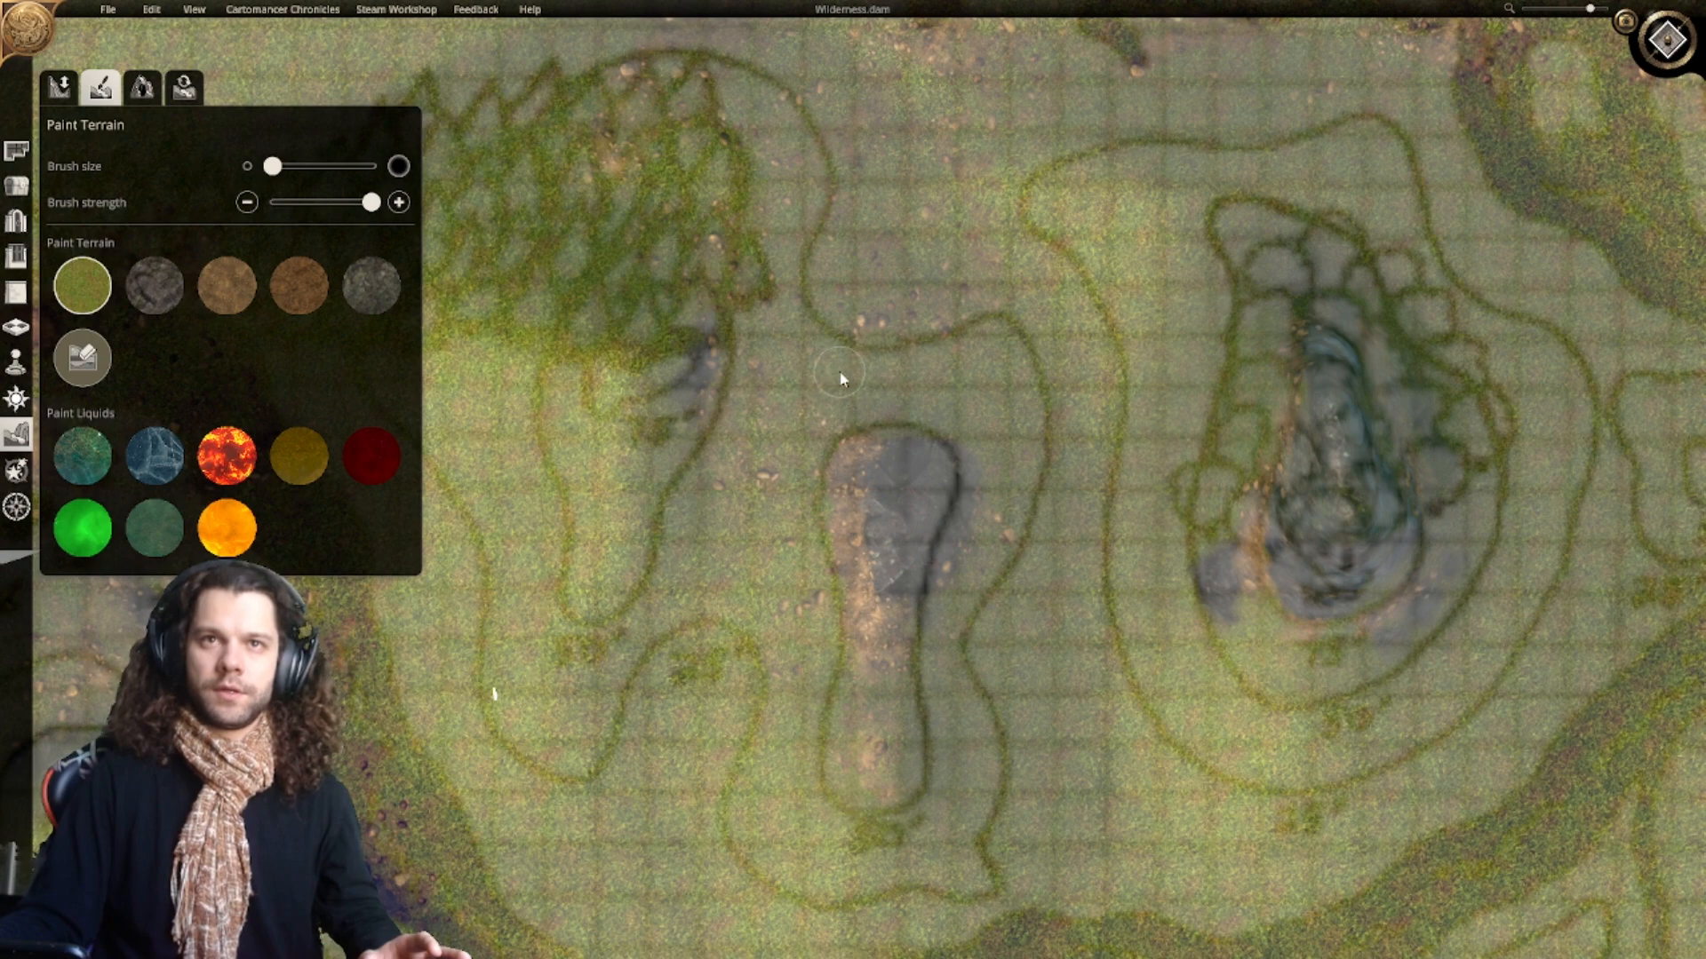
middle_drag(775, 482, 889, 514)
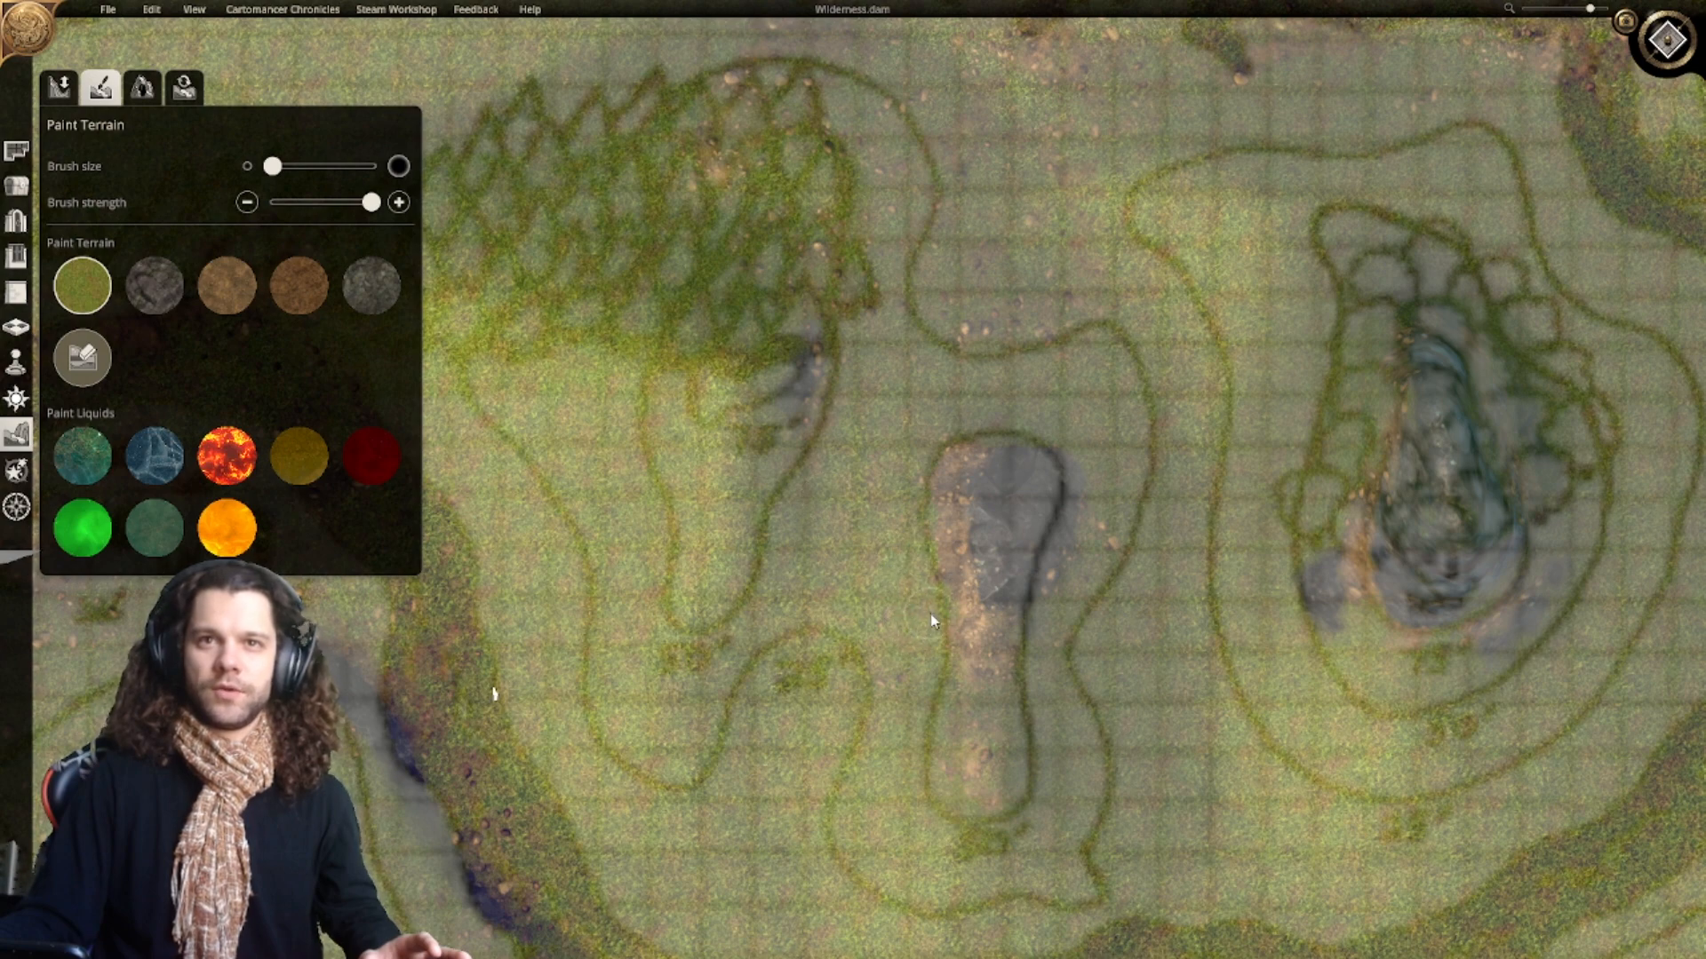
scroll(867, 430, down, 3)
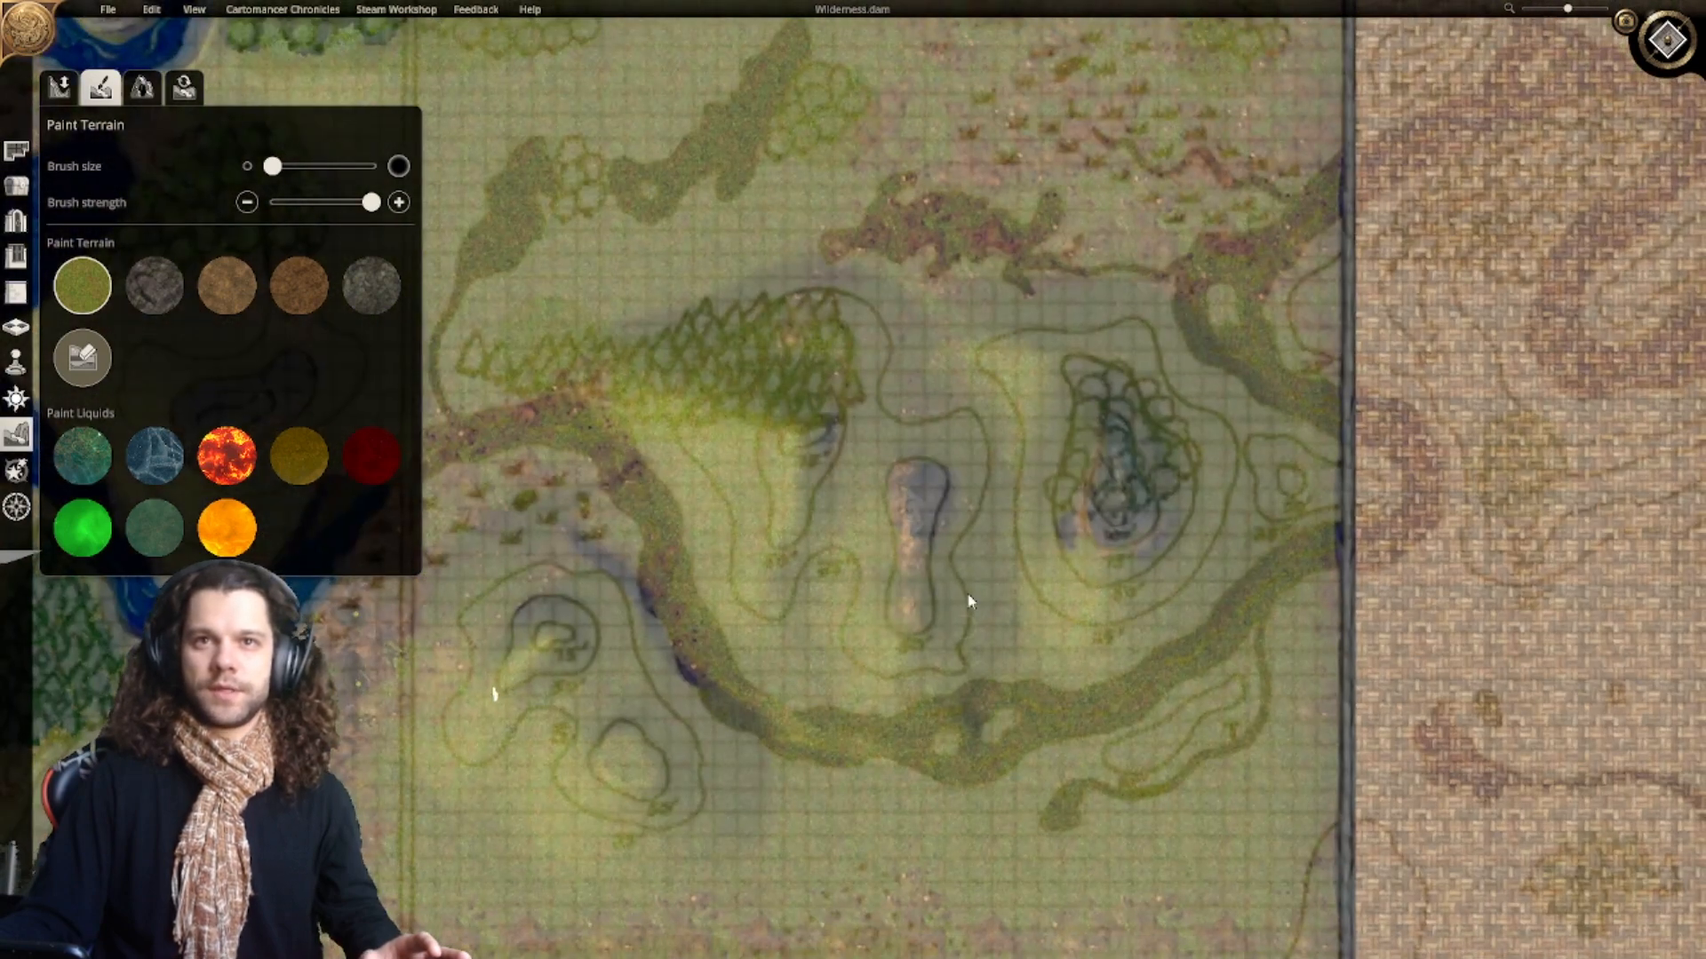
scroll(941, 498, up, 3)
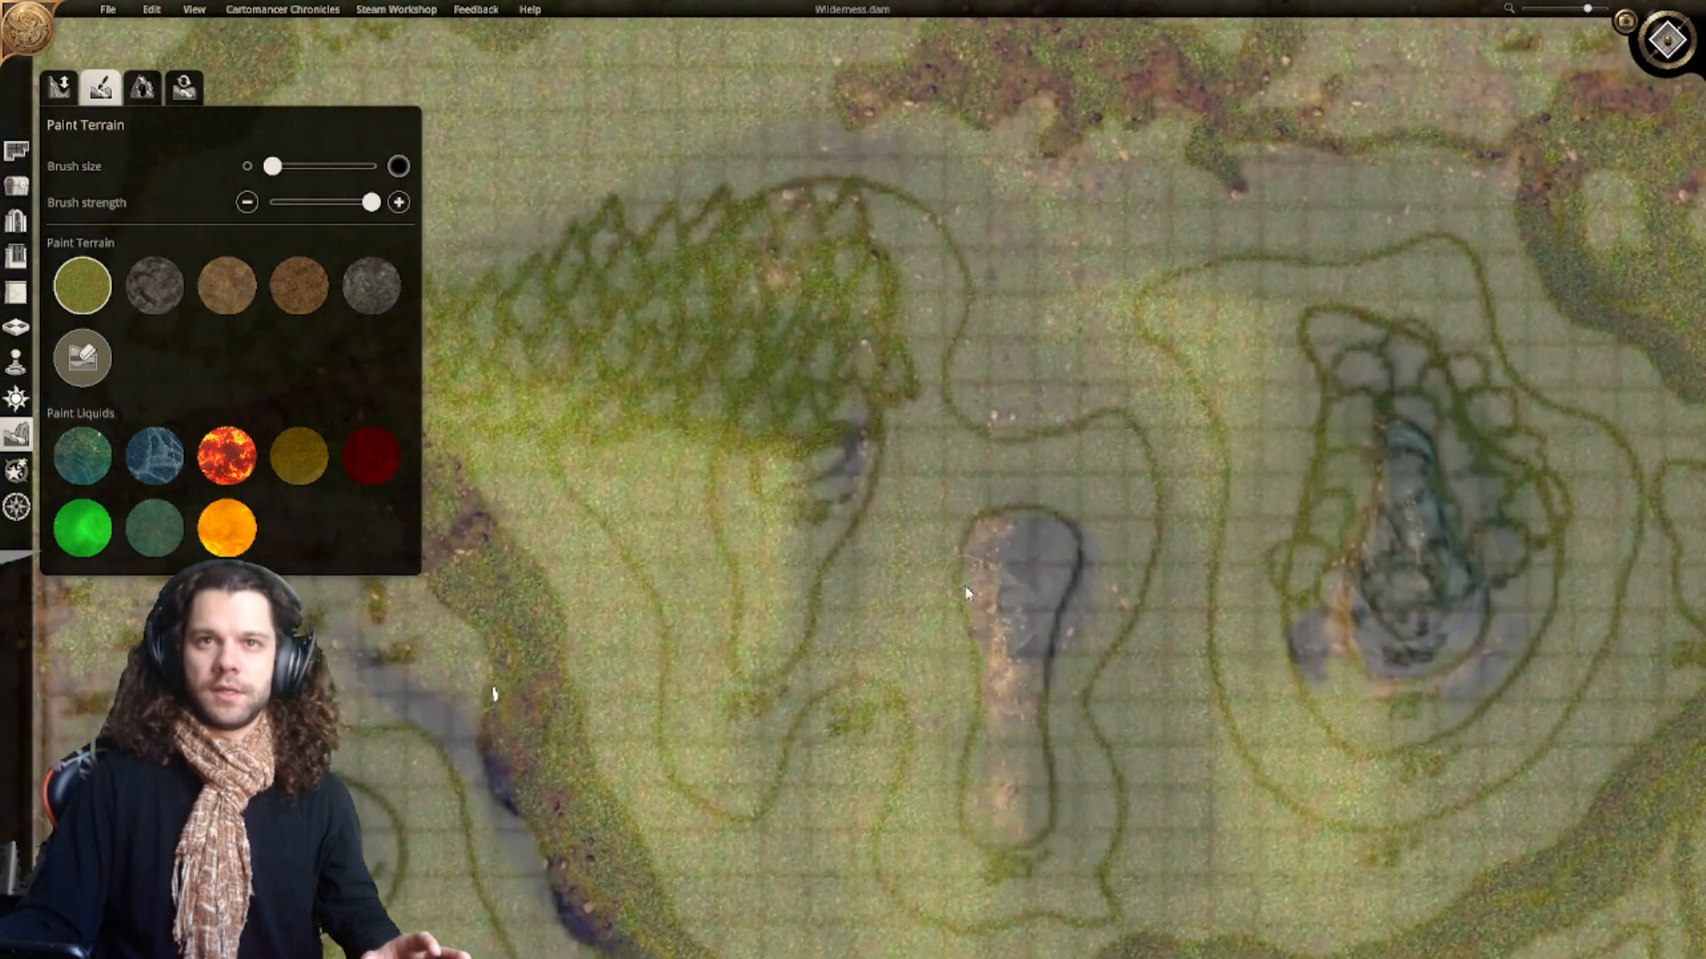
Step: Blend dark grey rock into the dirt along the middle elongated hill's western edge at minimum brush strength
scroll(956, 631, up, 2)
scroll(954, 621, up, 2)
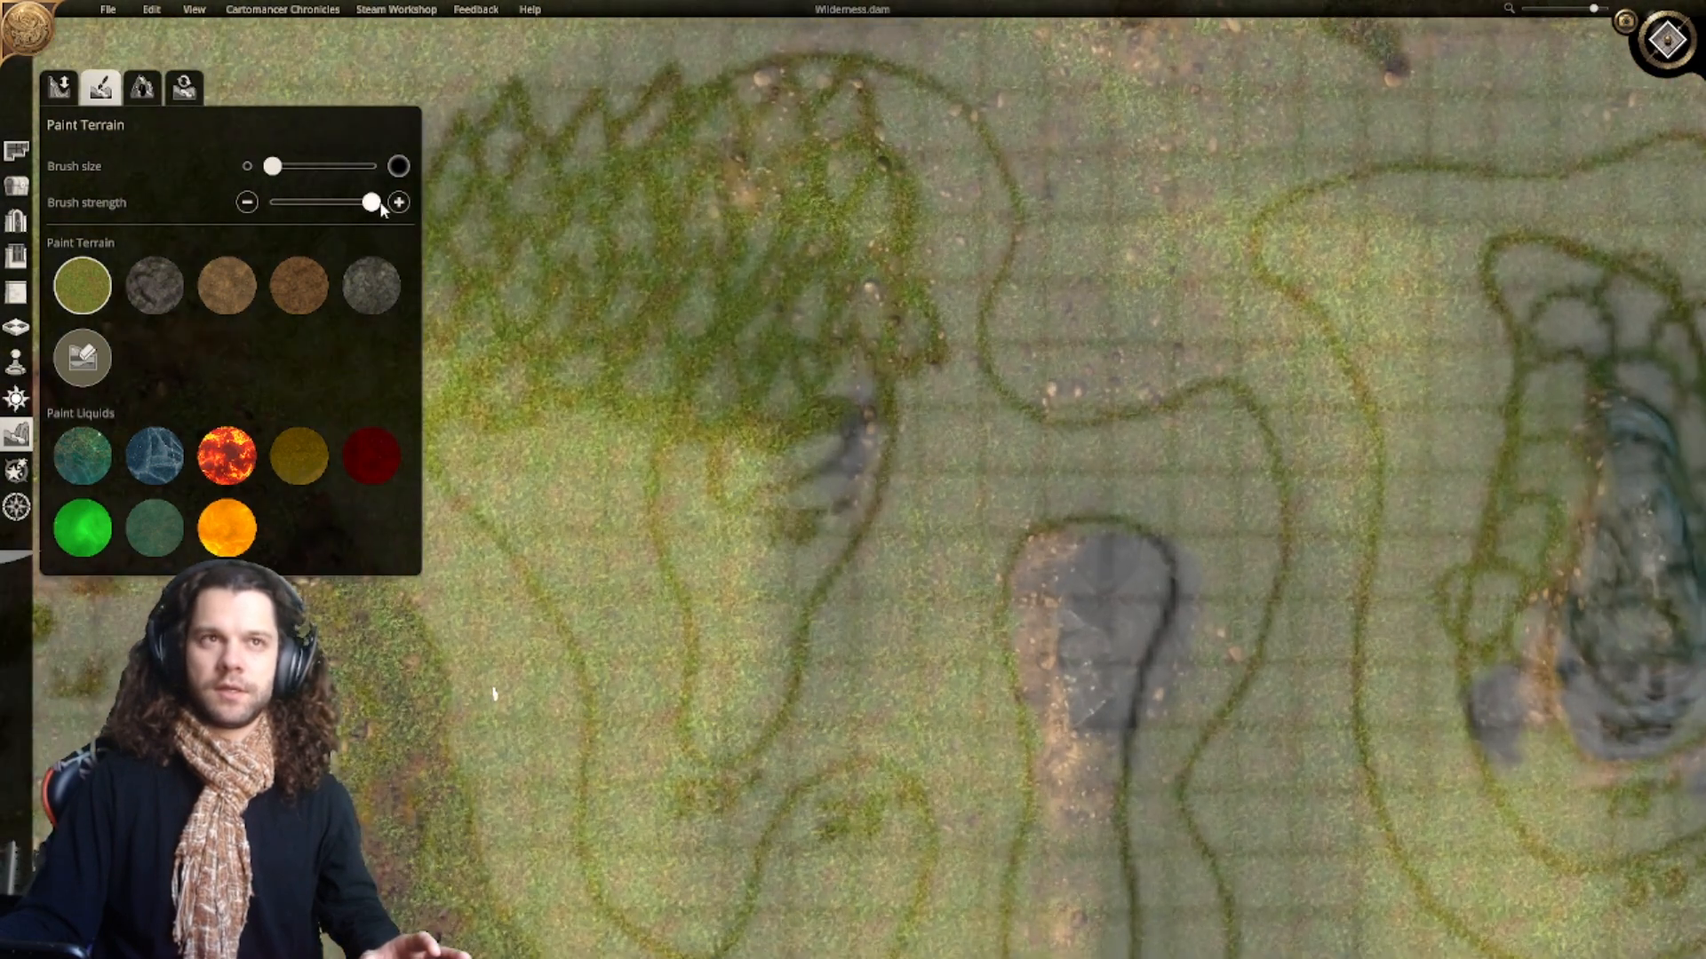
drag(371, 203, 272, 203)
click(153, 298)
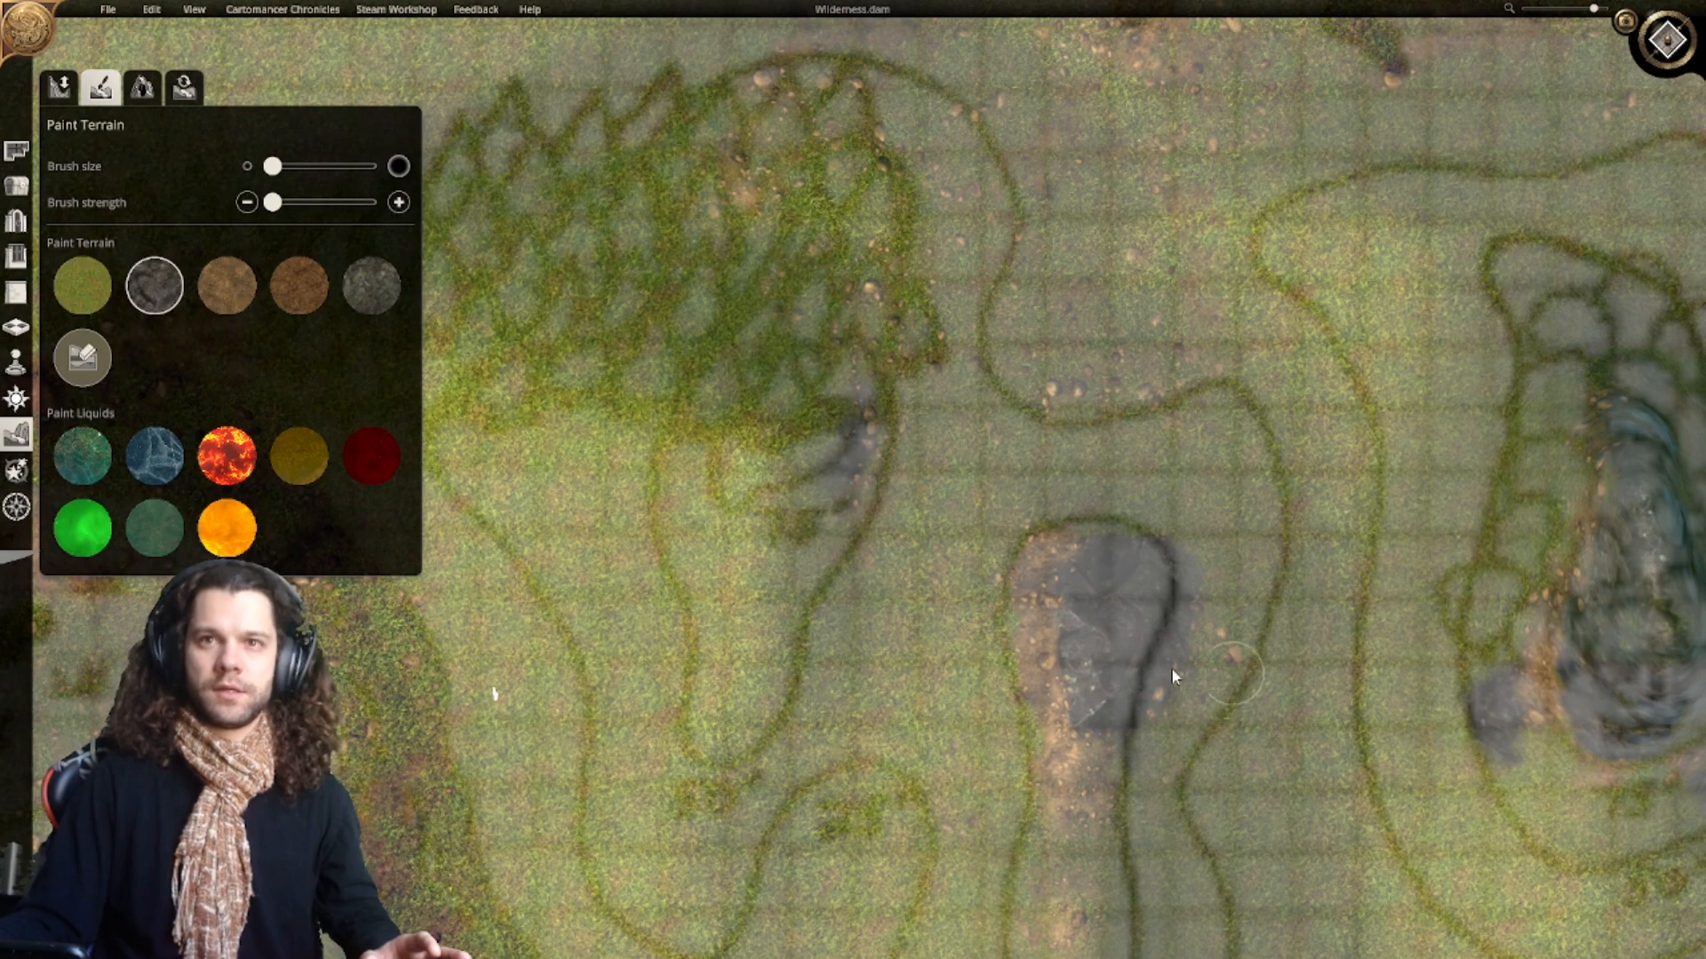
drag(1025, 618, 1040, 738)
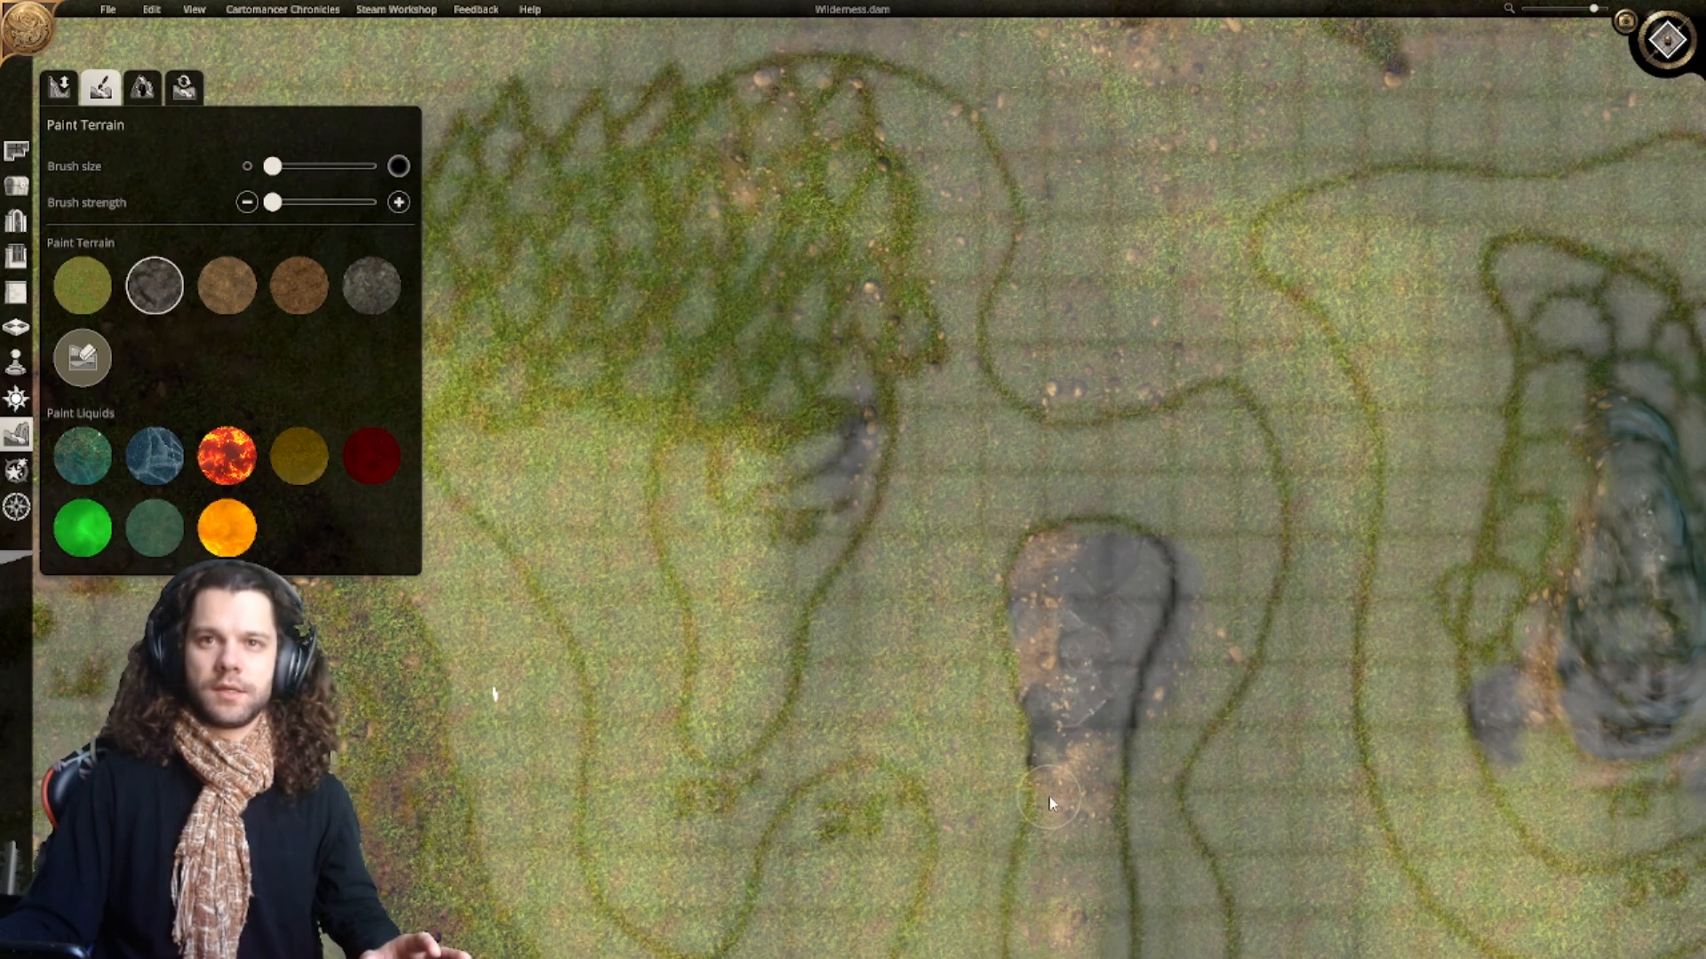
Step: Touch up the middle elongated hill's rock with light brown dirt, raising the brush strength to maximum
click(247, 297)
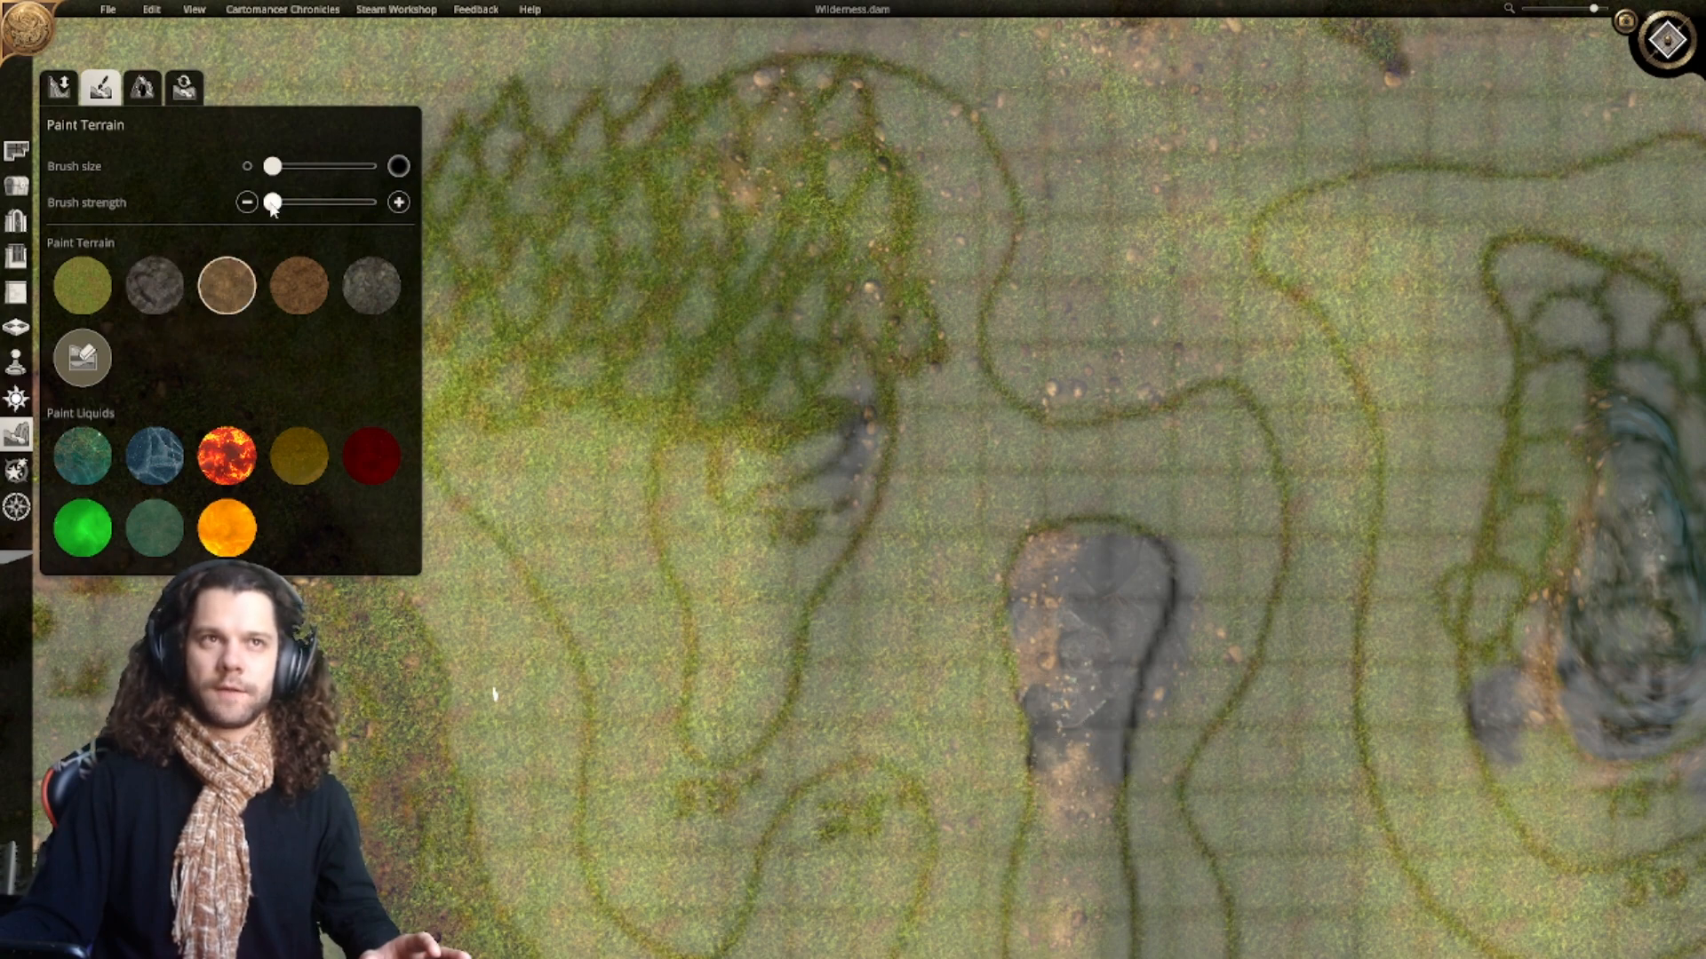
drag(273, 202, 326, 203)
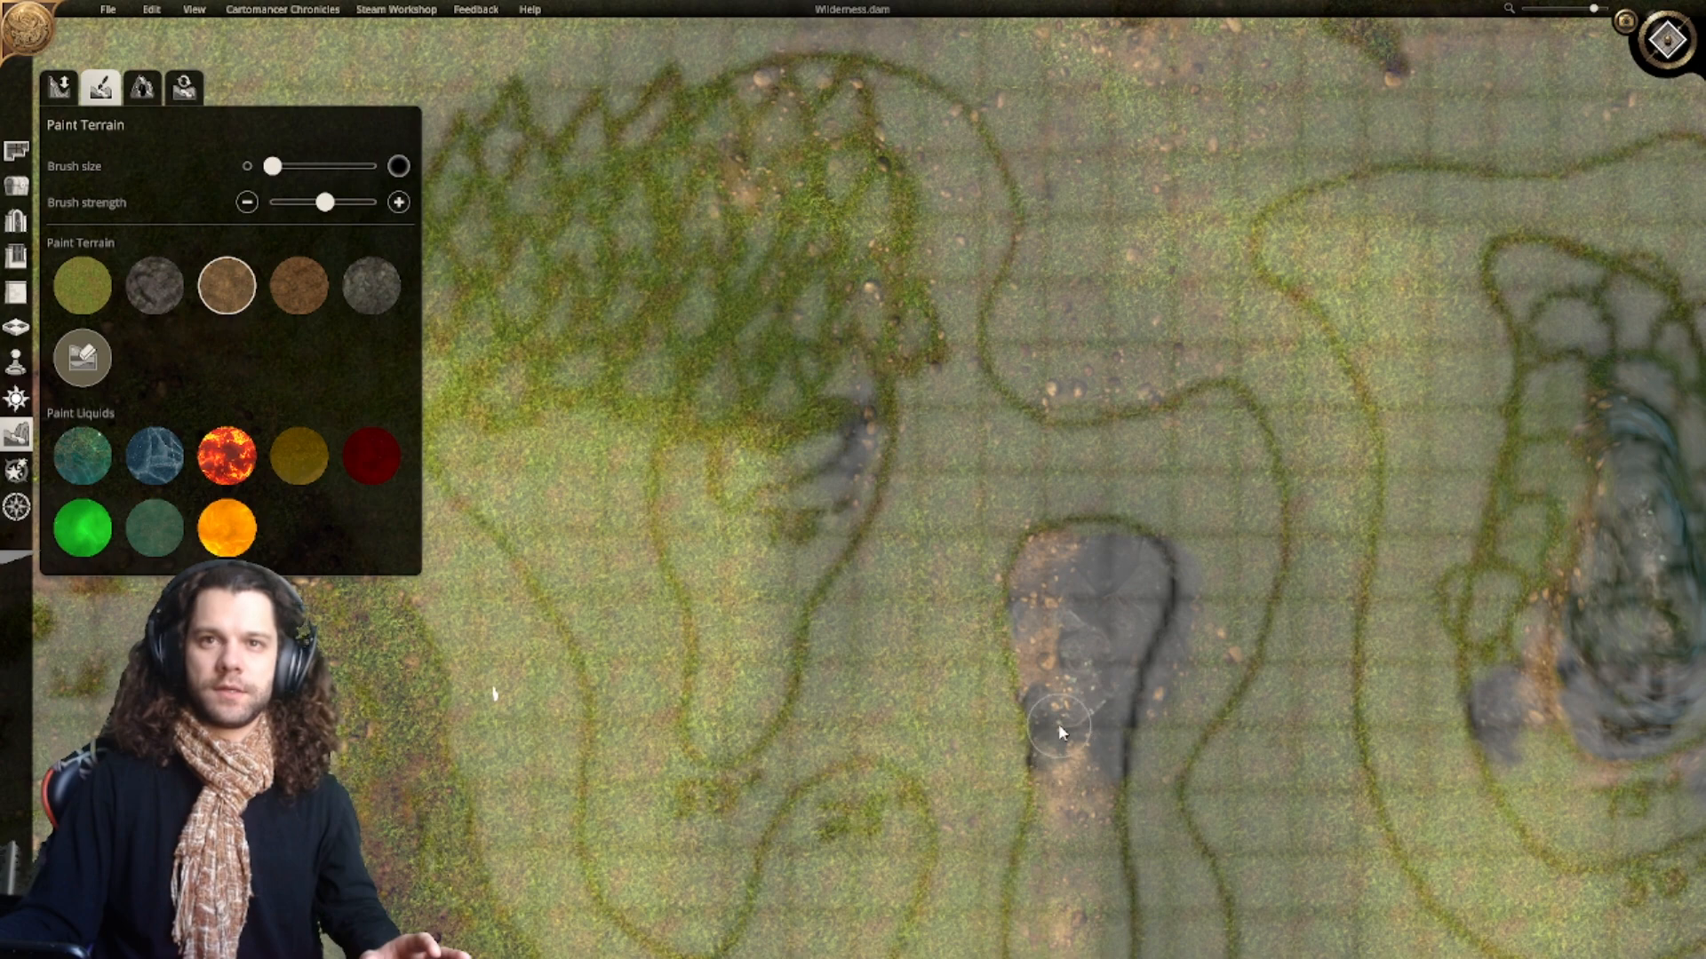
drag(327, 202, 374, 203)
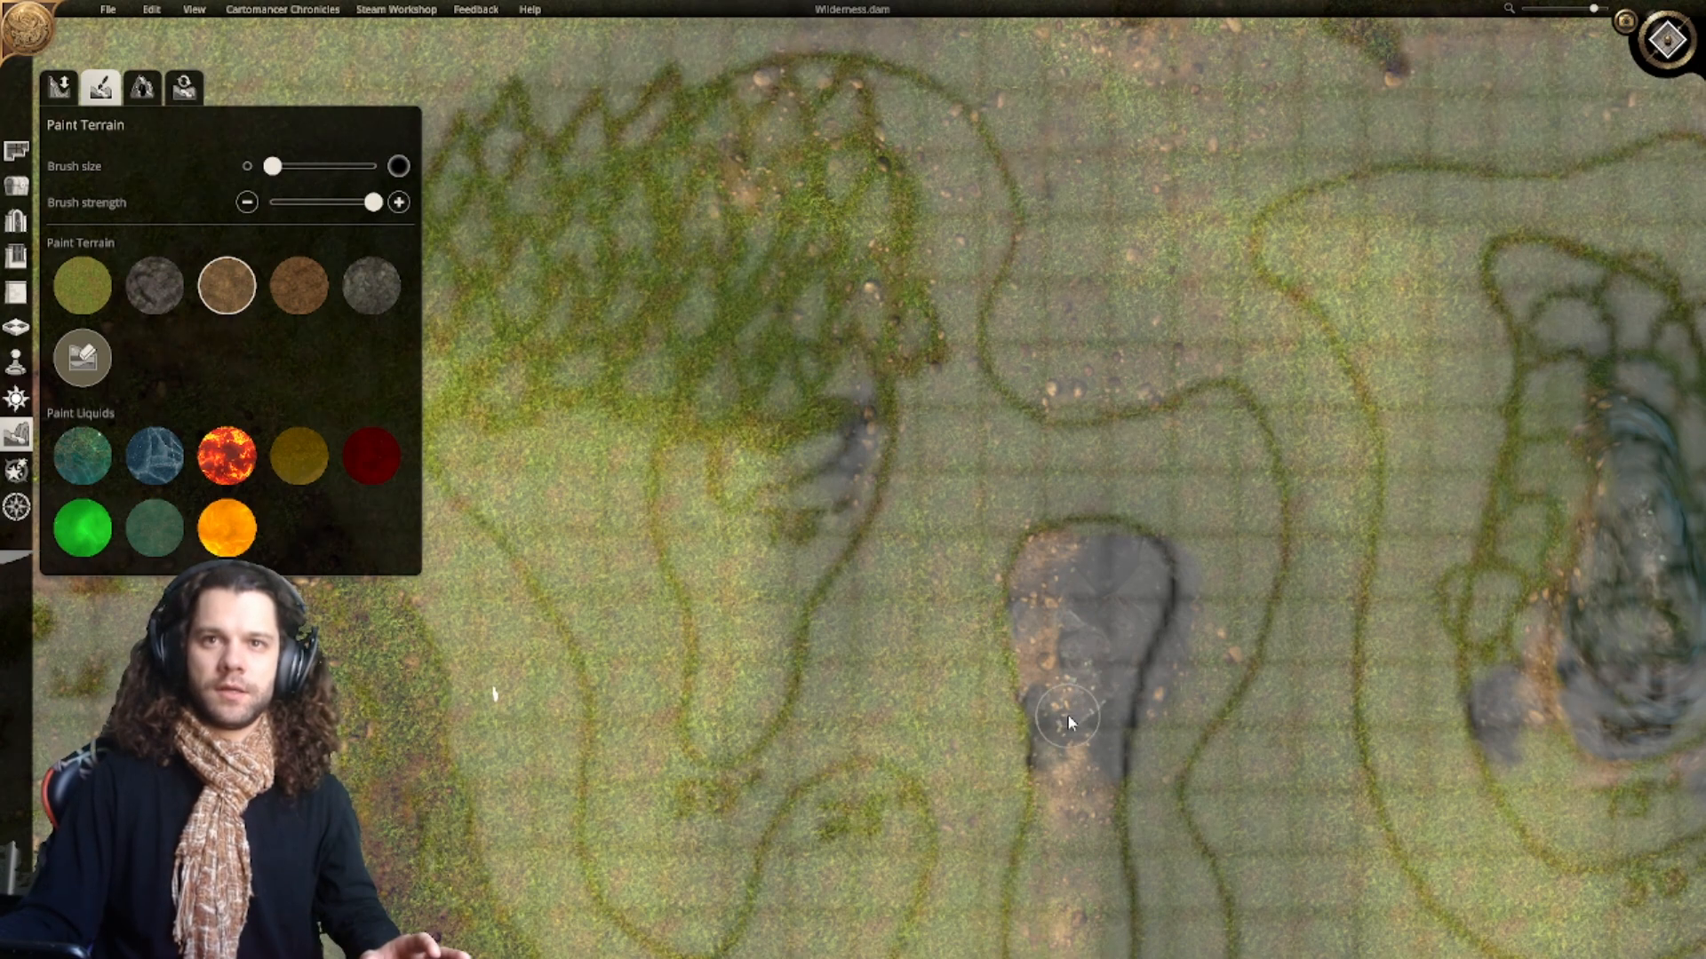
scroll(1056, 744, down, 4)
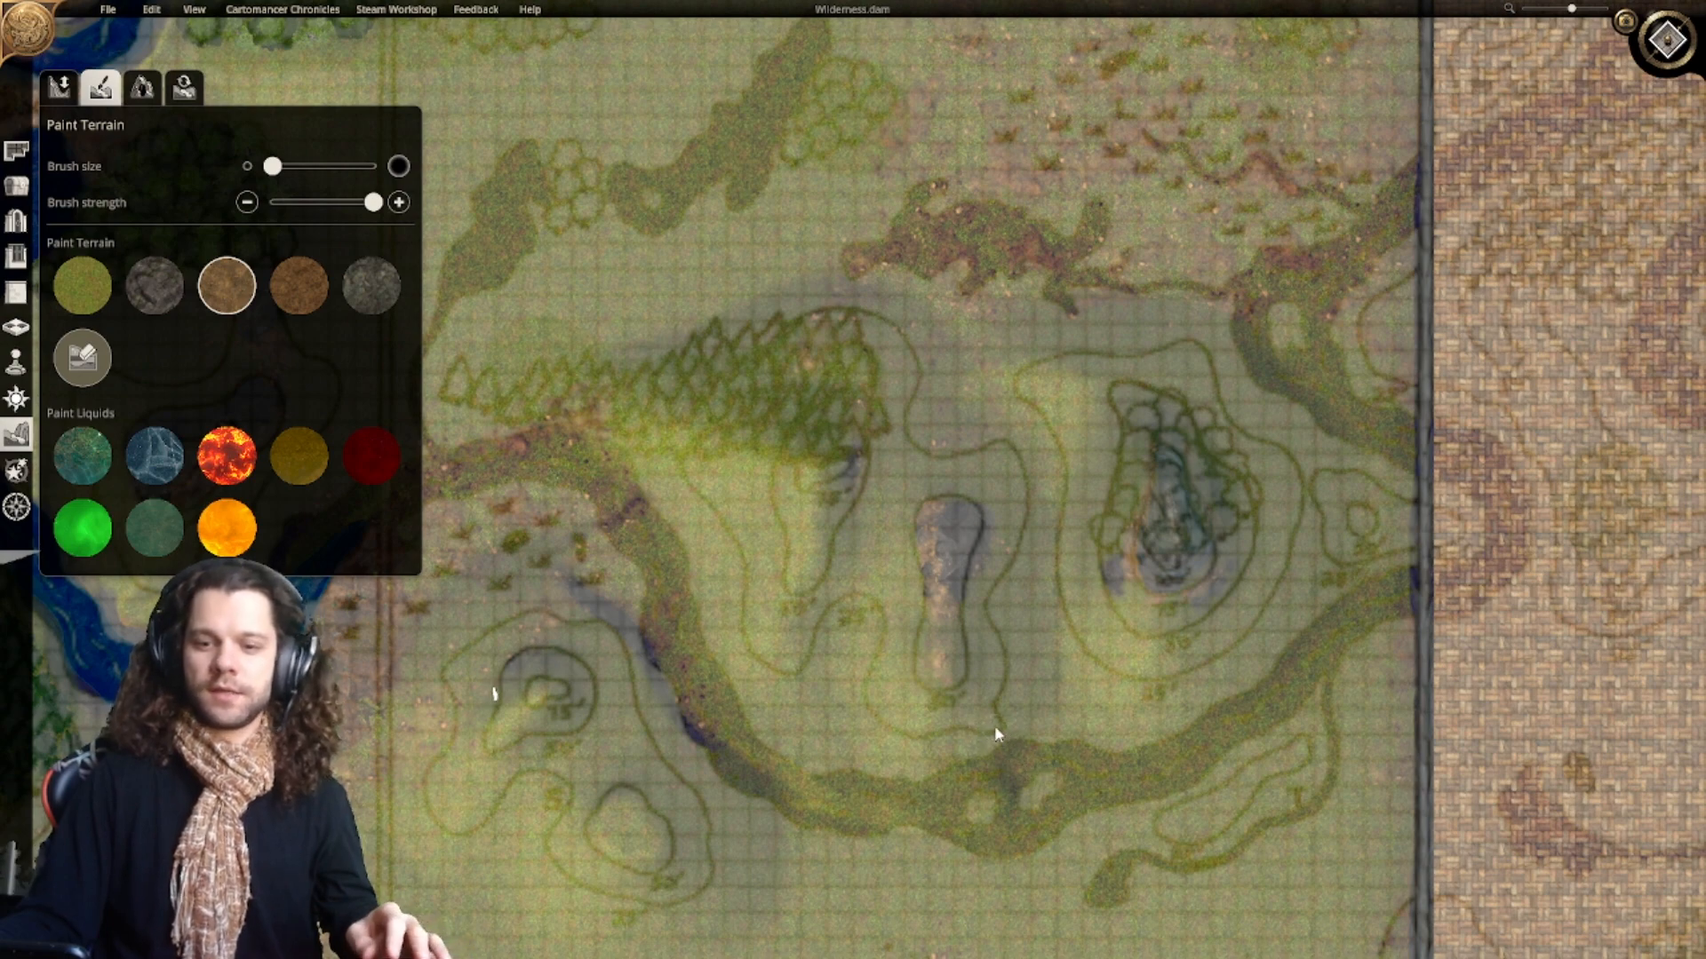
Step: Paint a dark grey rock outcrop at full strength on the western elongated hill, just south of the drawn pine forest
scroll(933, 708, up, 5)
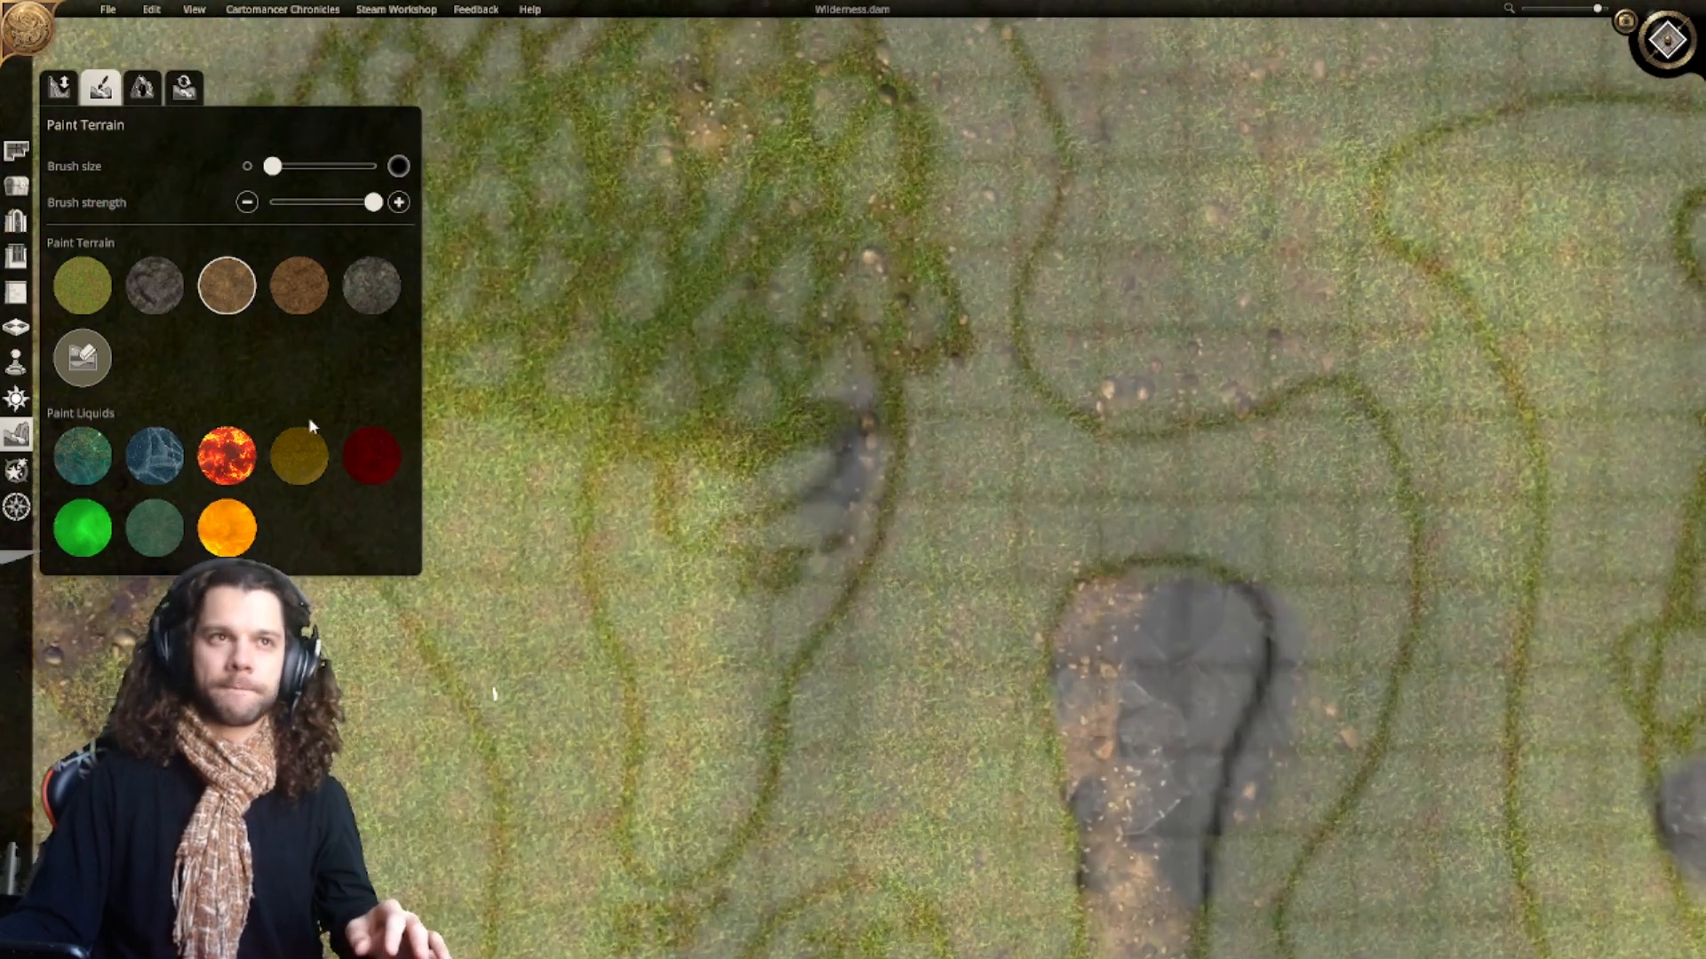
click(155, 285)
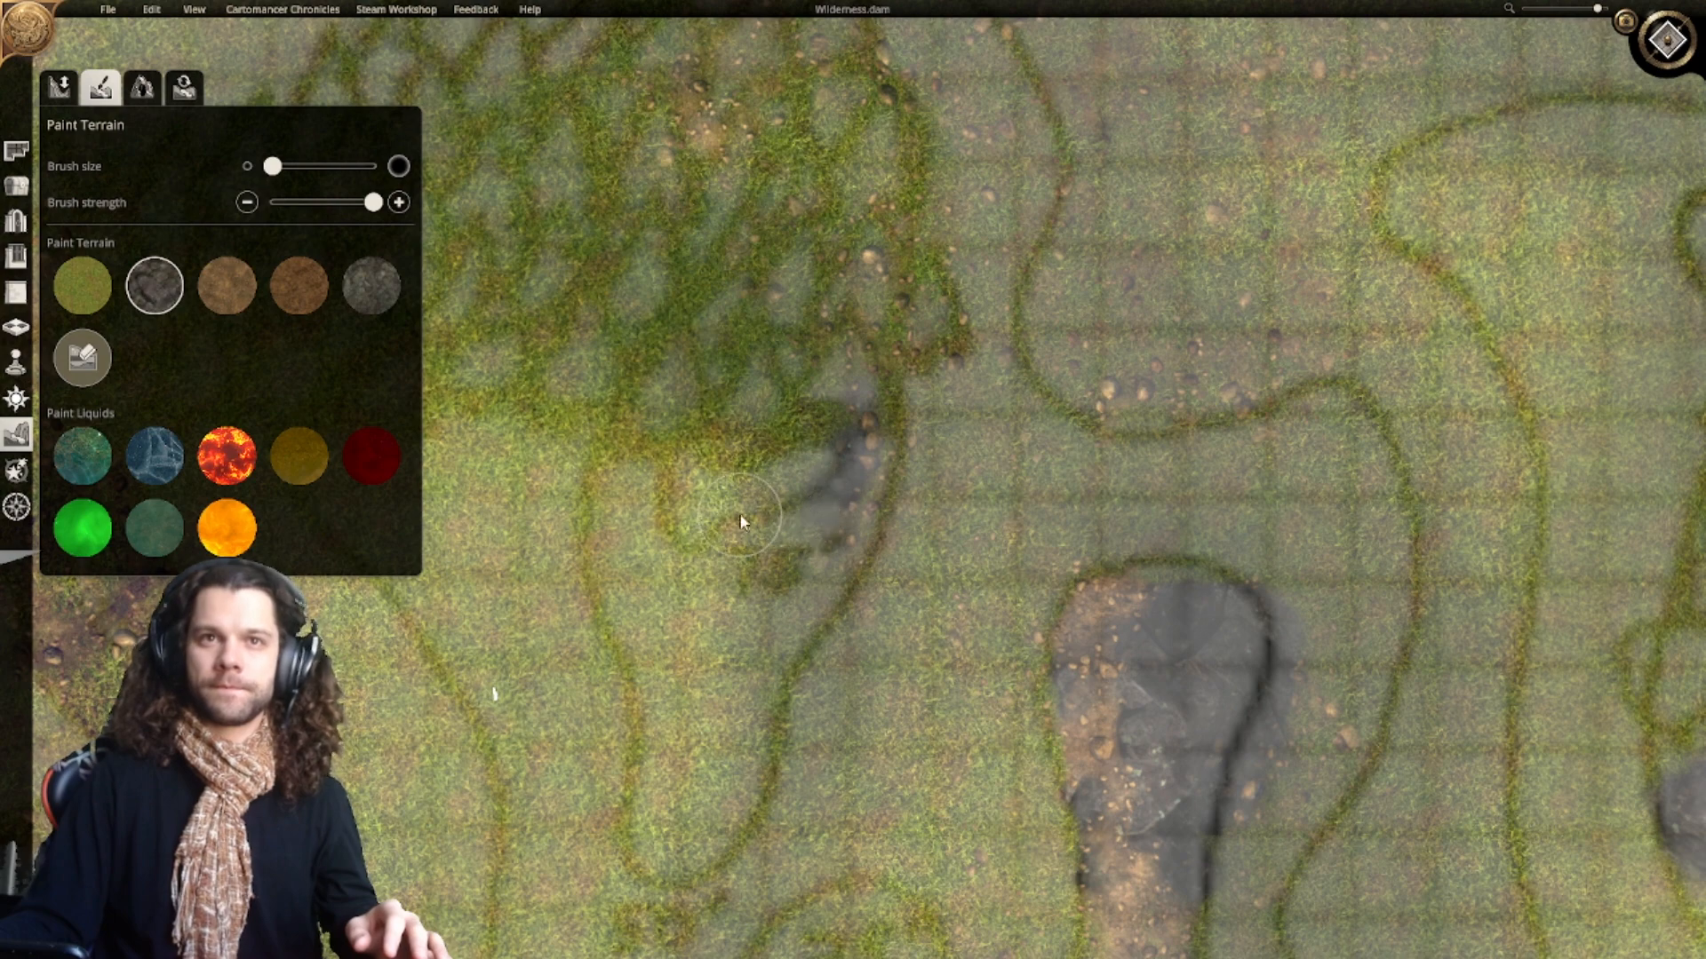
click(700, 504)
drag(730, 552, 768, 546)
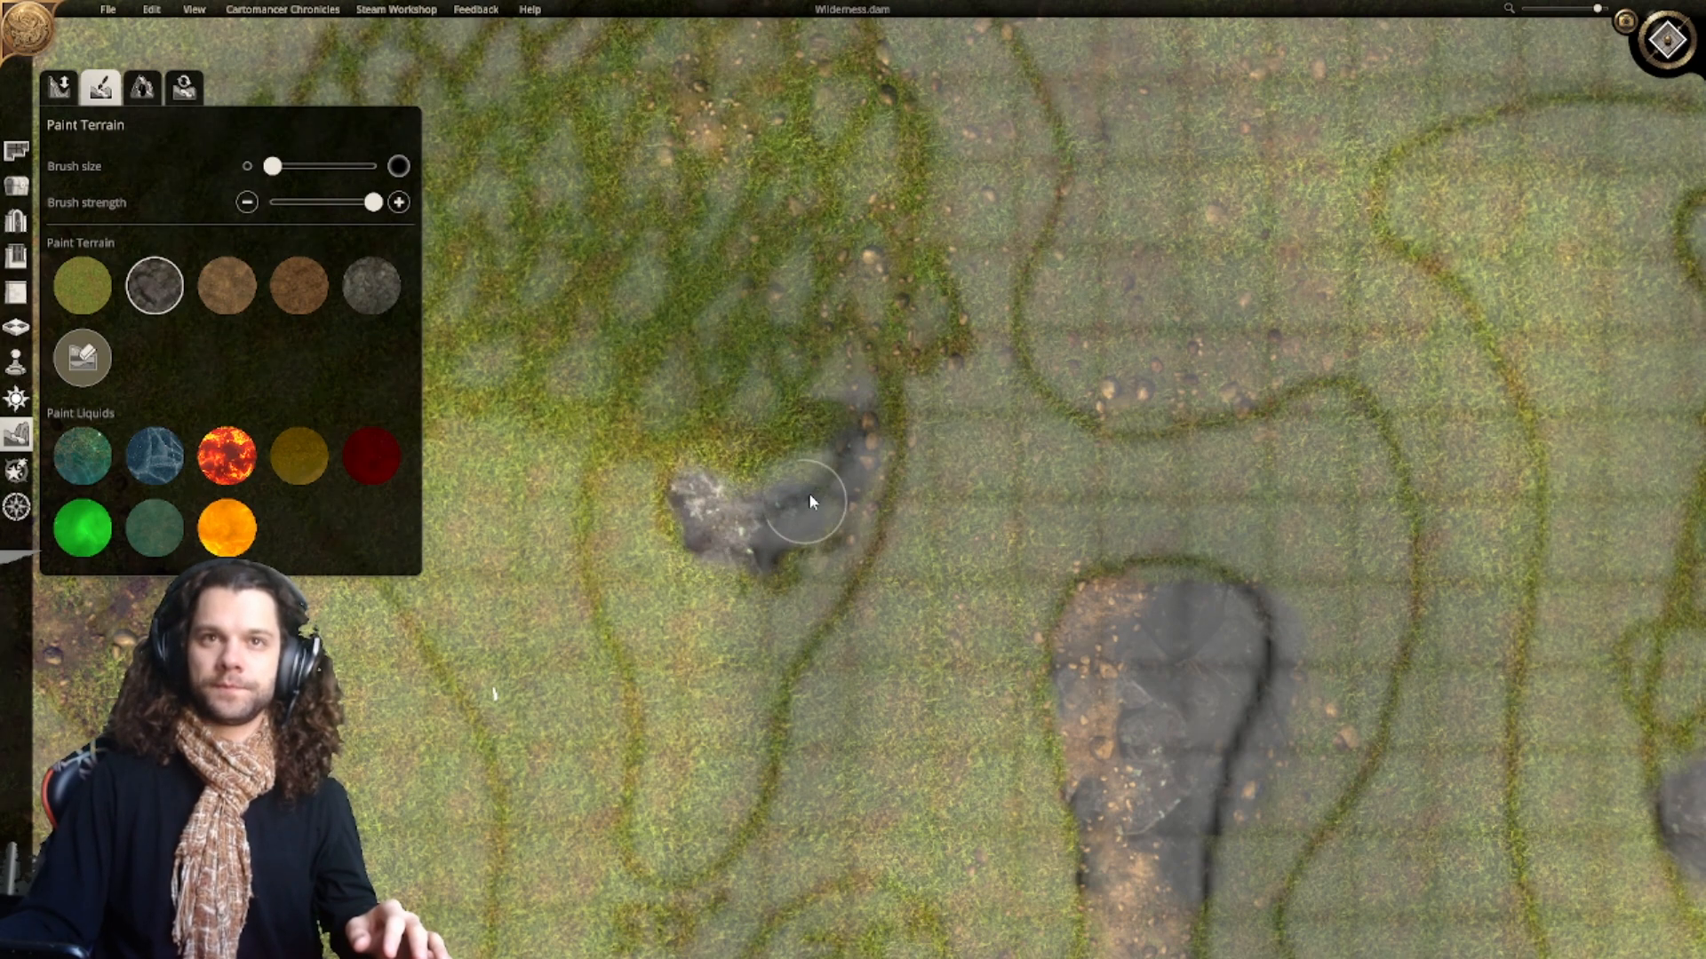
mouse_move(832, 402)
mouse_down()
mouse_move(764, 453)
mouse_move(692, 472)
mouse_move(824, 421)
mouse_move(737, 546)
mouse_move(702, 524)
mouse_move(801, 541)
mouse_move(781, 557)
mouse_up()
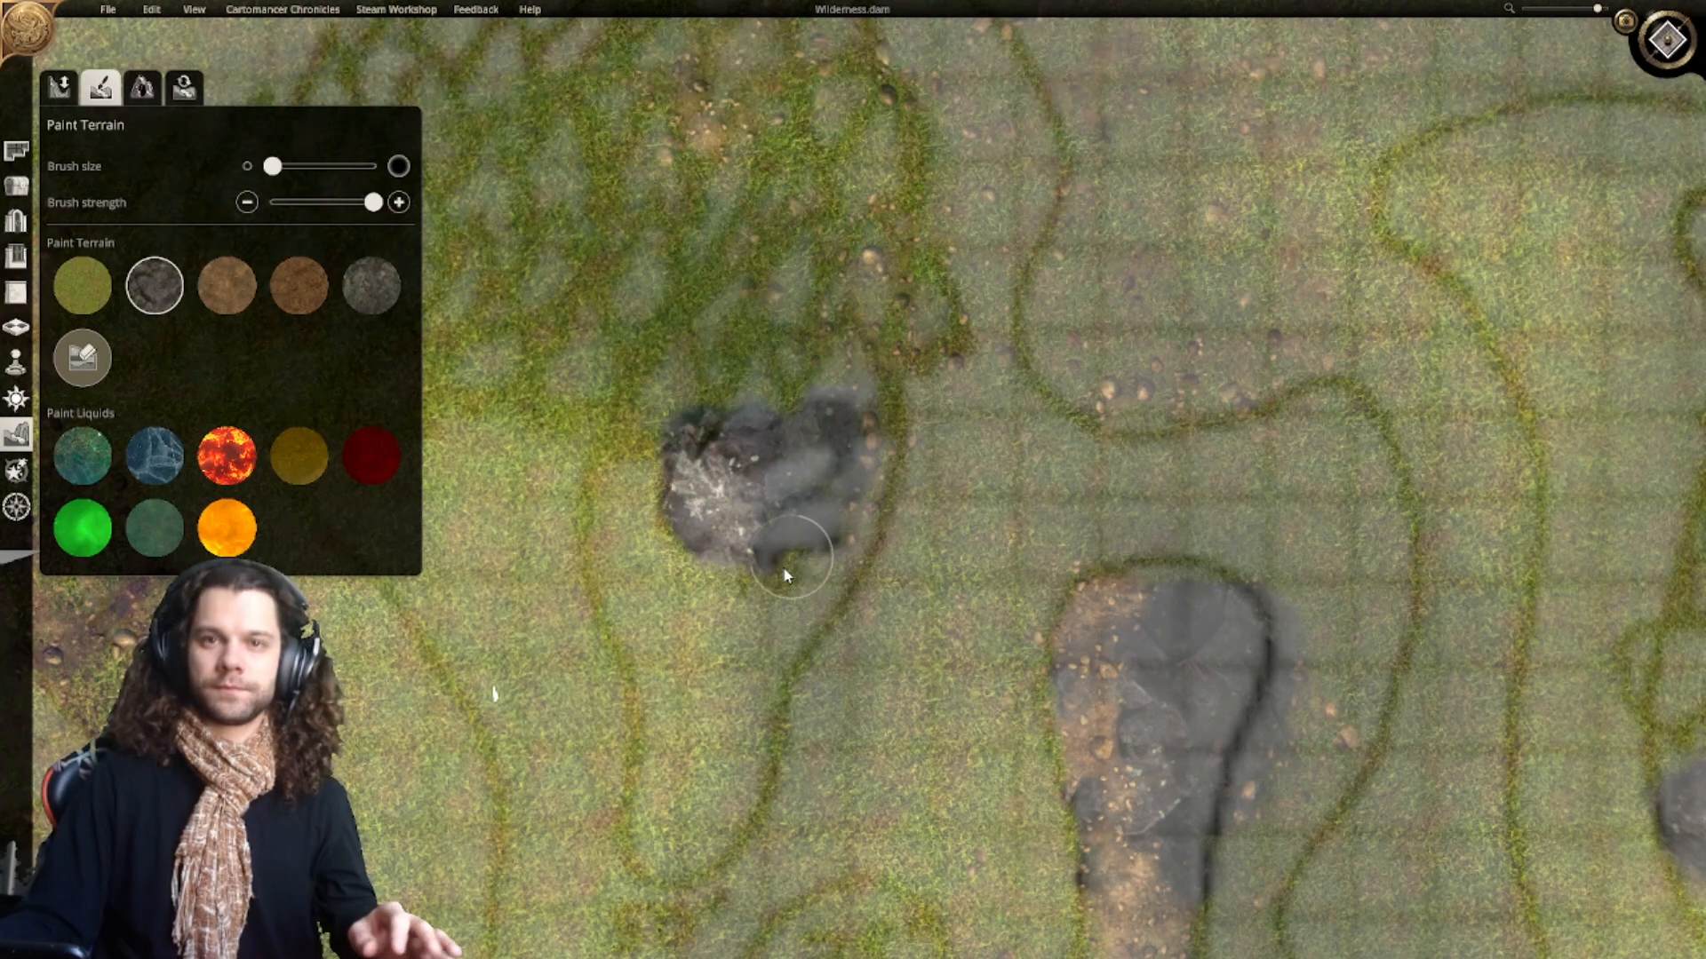
scroll(781, 557, down, 3)
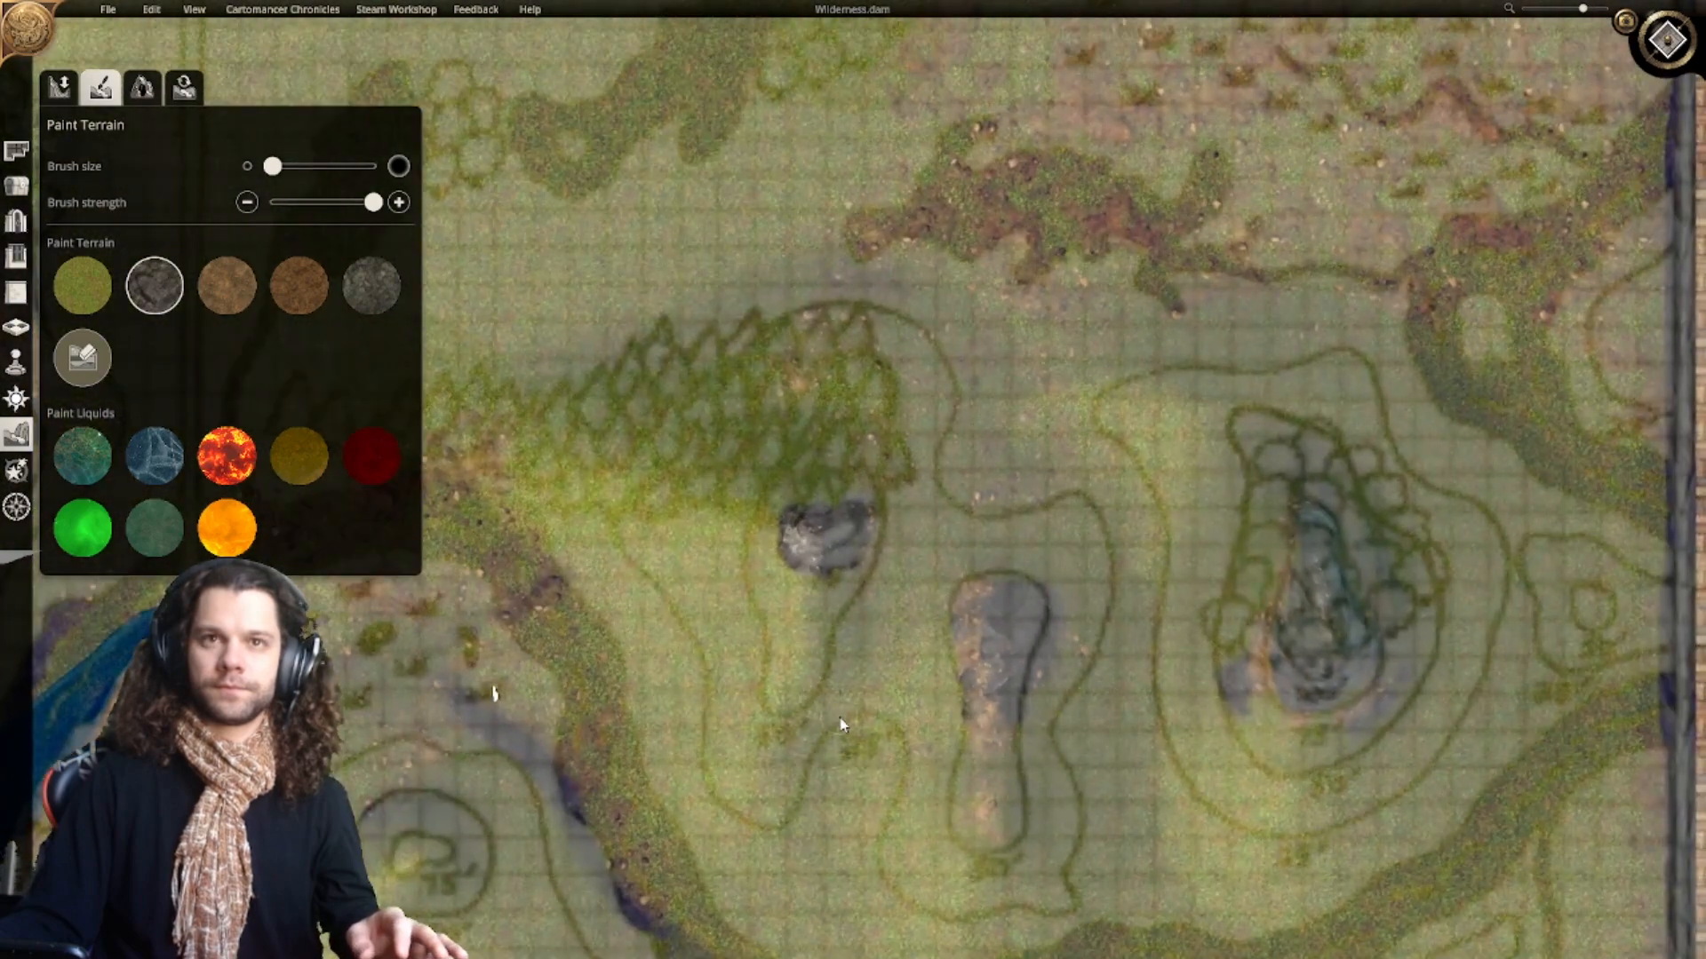
Step: Paint light brown dirt at medium brush strength along the lower edge of the small rocky patch below the forest
scroll(815, 610, up, 3)
click(227, 285)
click(318, 203)
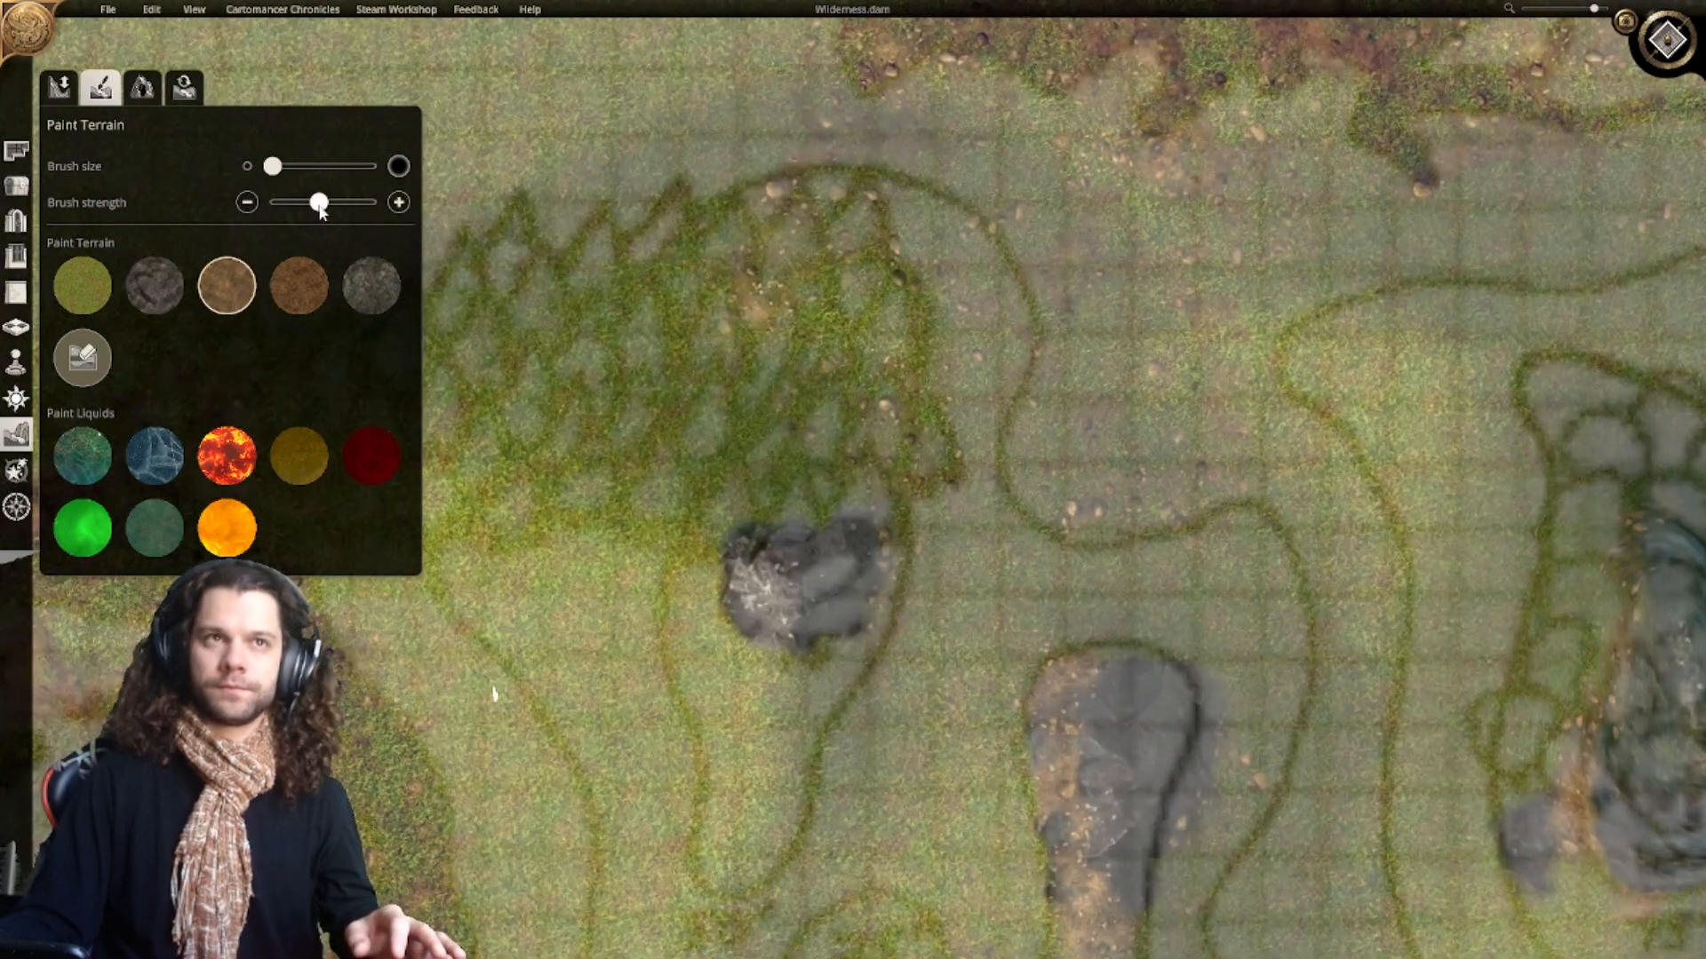
drag(872, 602, 800, 657)
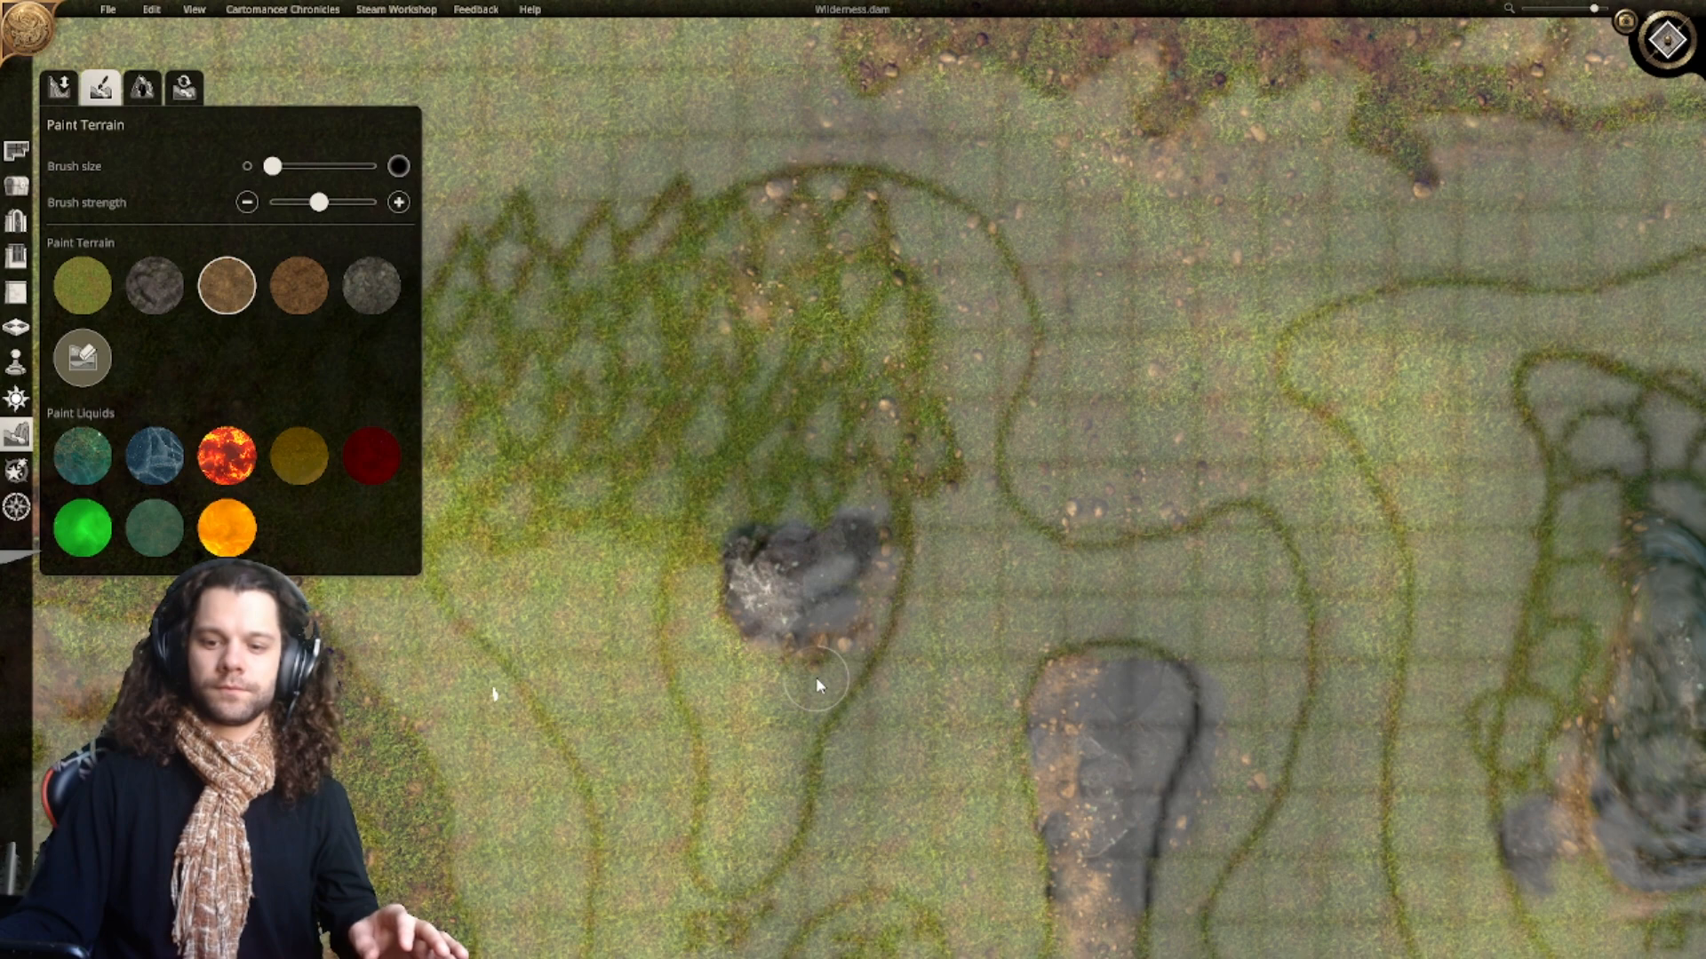
Step: Shape the small contoured hill at the map's eastern edge with Flatten terrain and smooth the slopes around it
scroll(816, 679, down, 5)
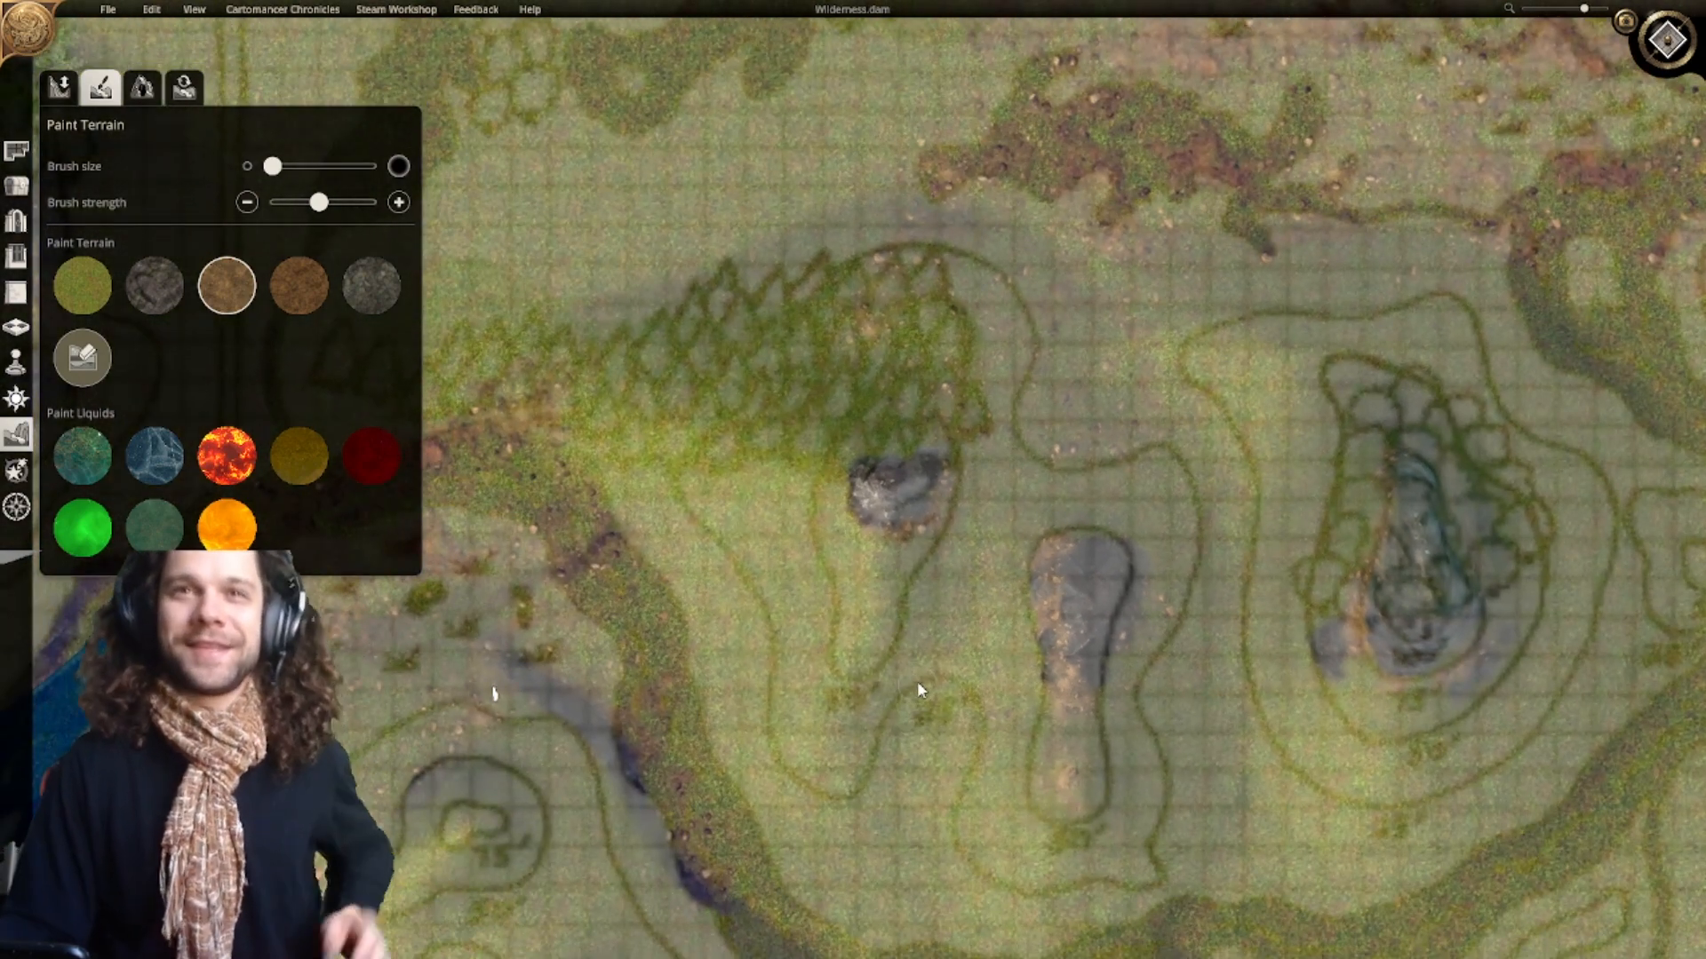
scroll(925, 711, down, 3)
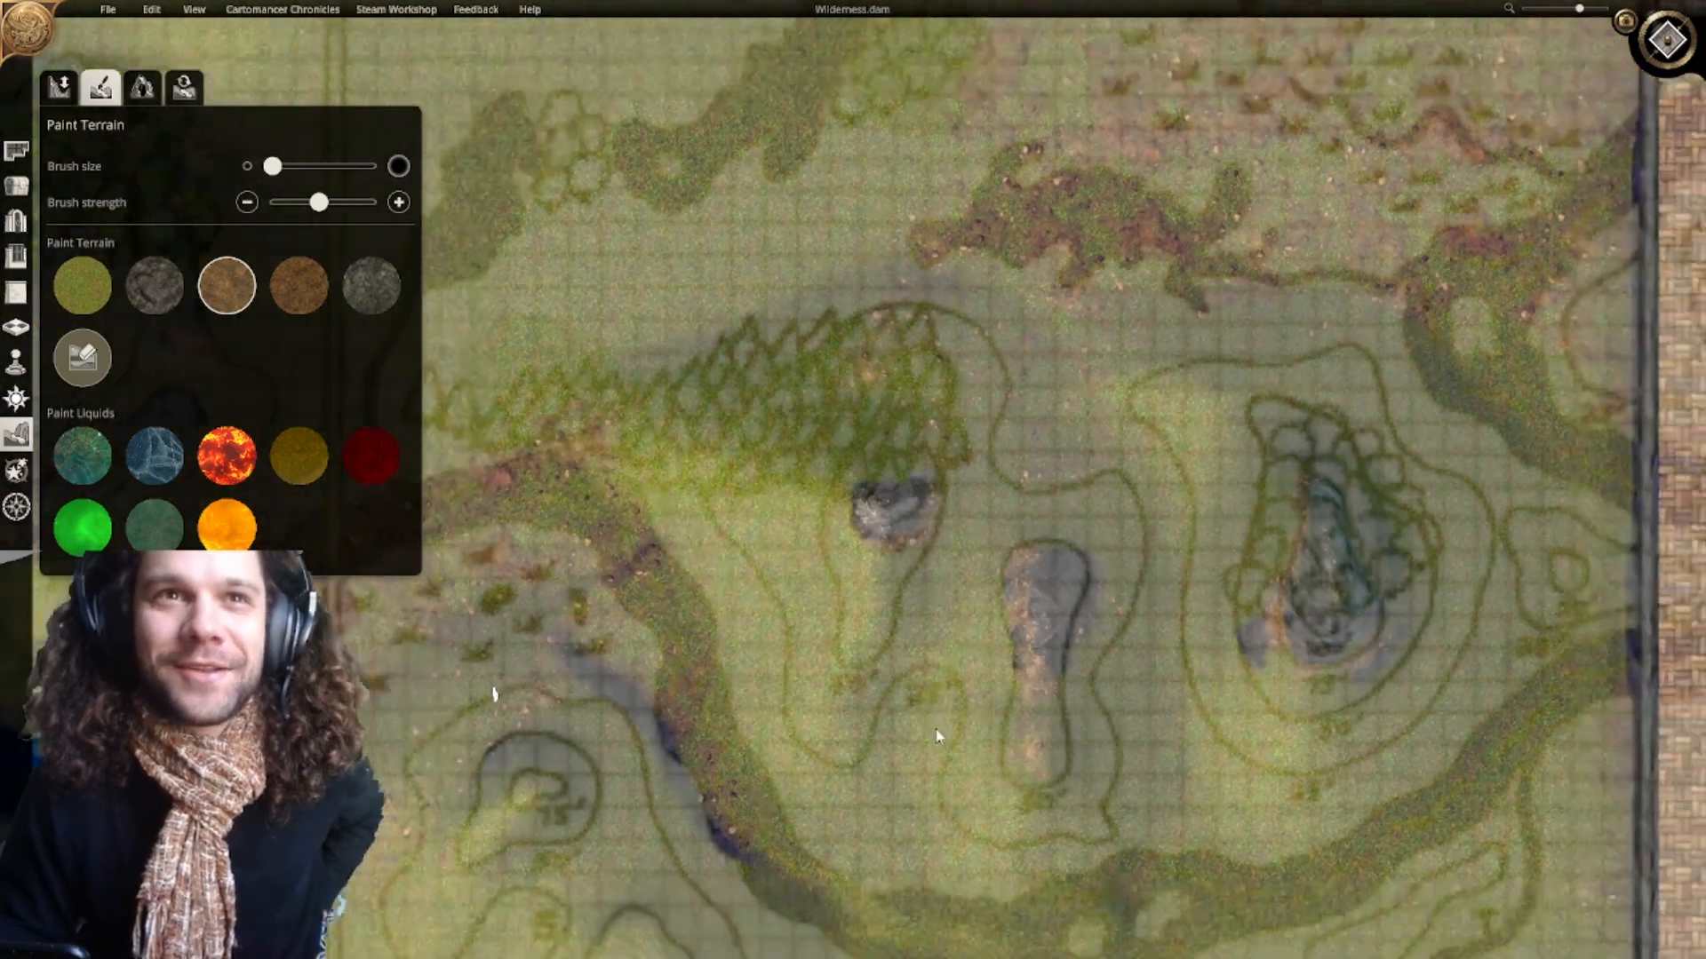
scroll(936, 735, down, 3)
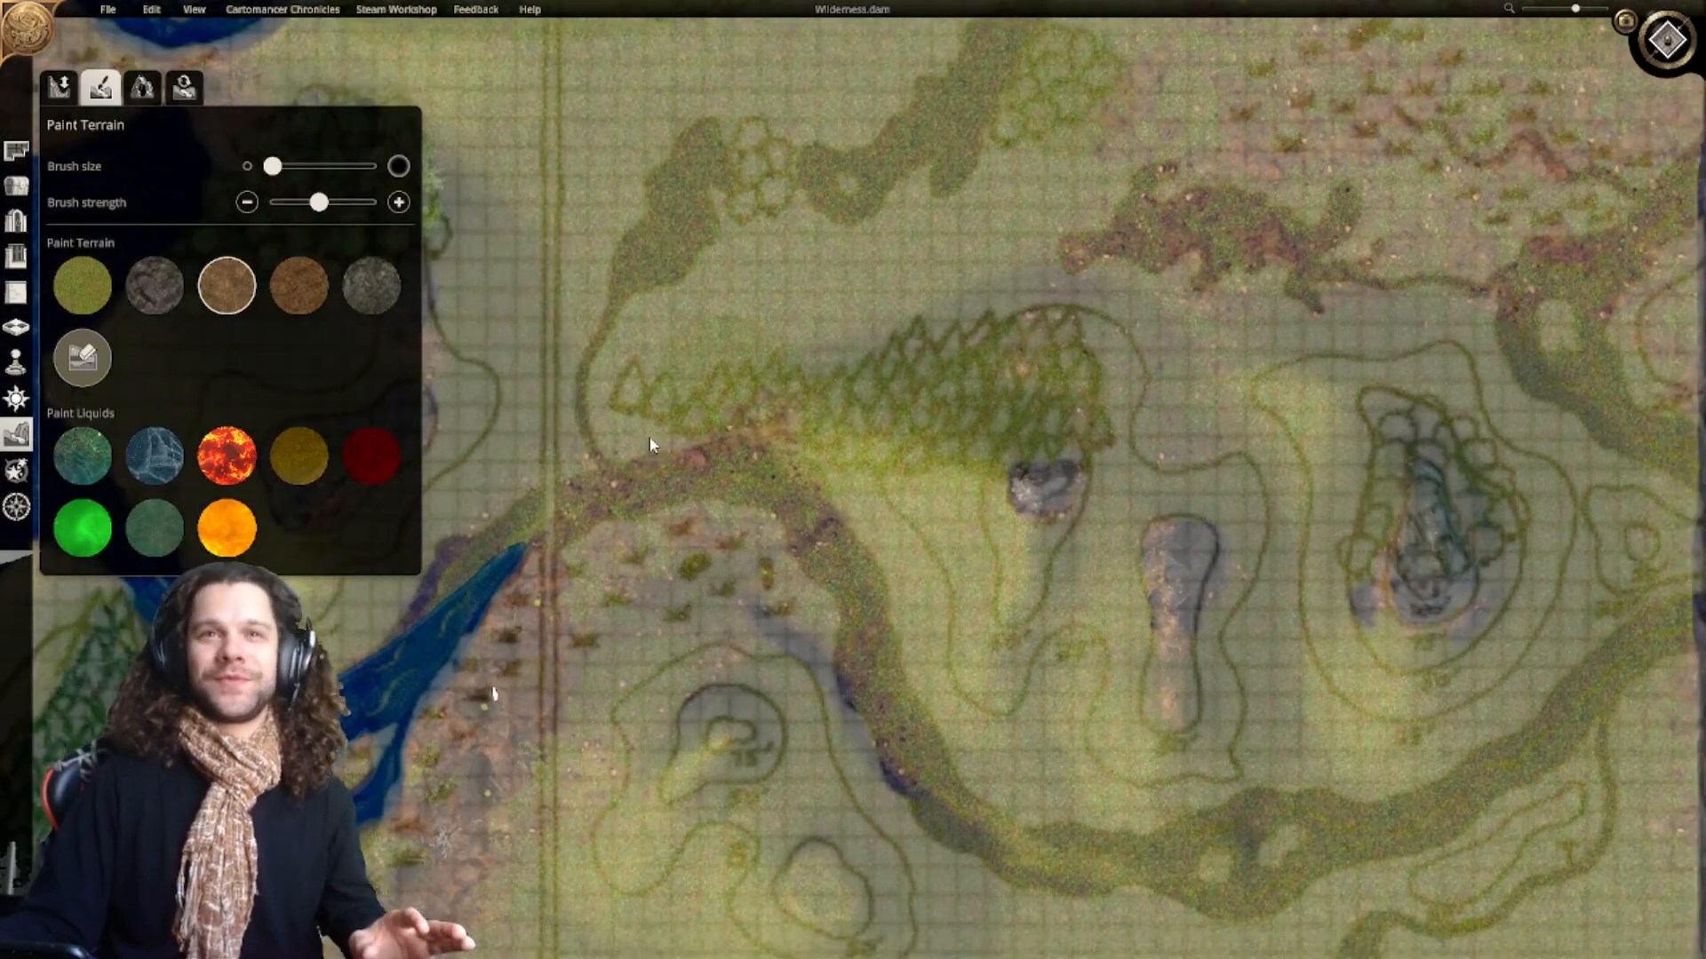
scroll(652, 444, up, 3)
click(59, 86)
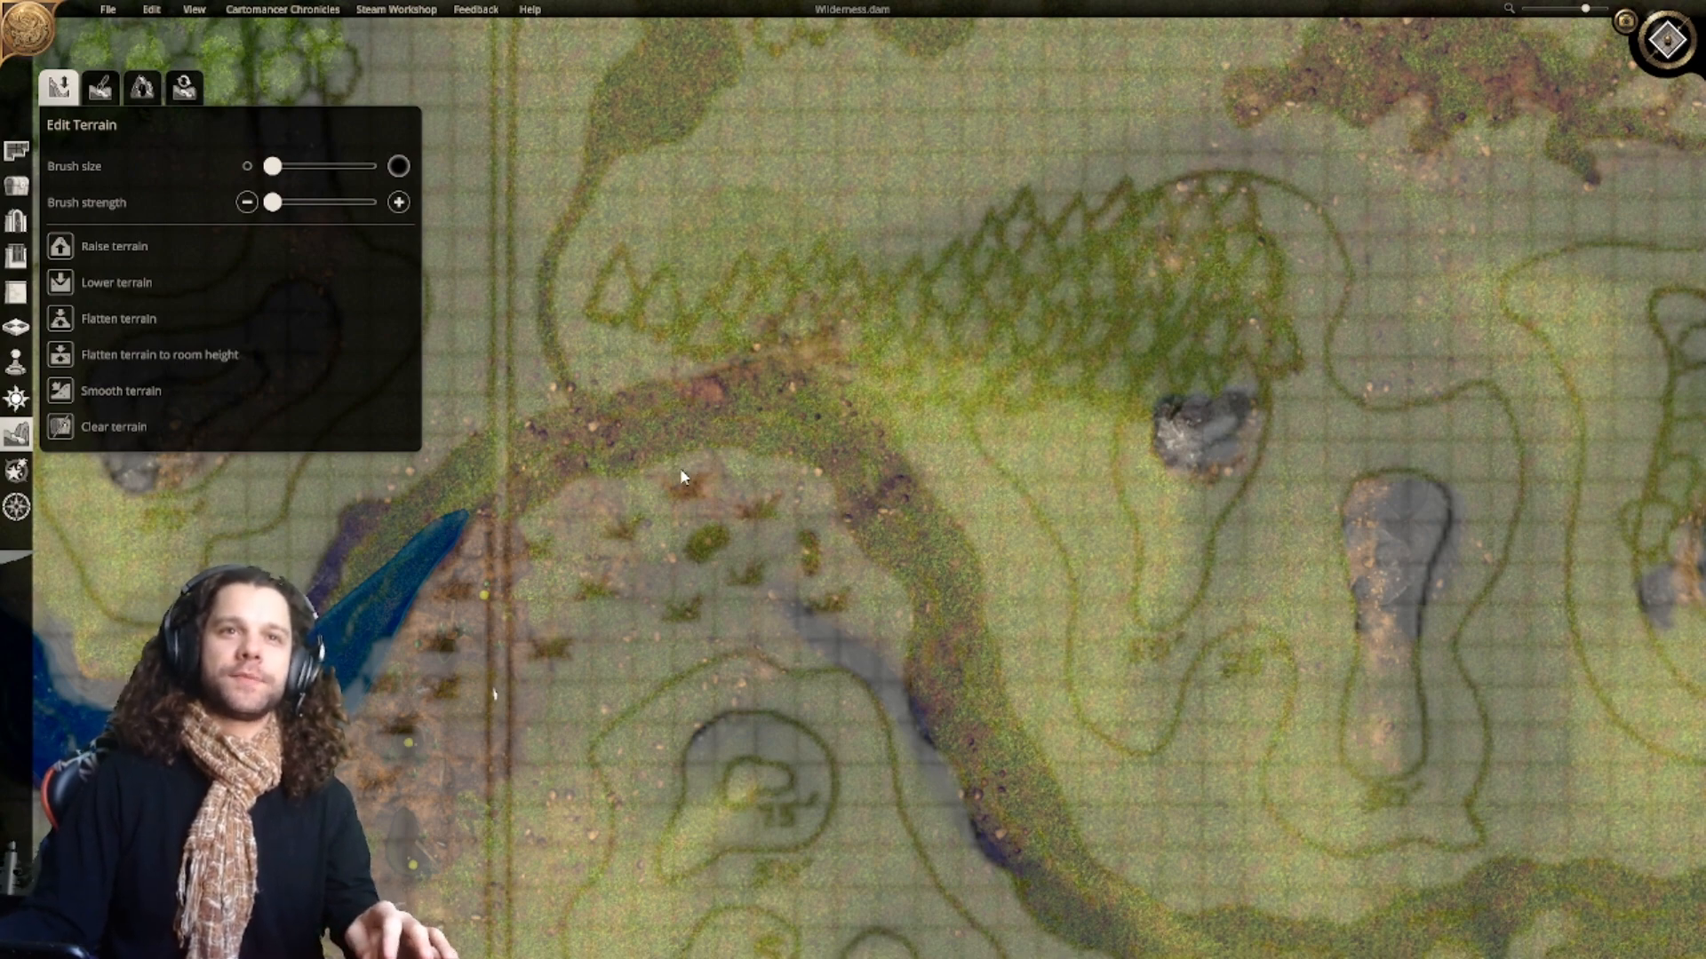
scroll(680, 477, down, 3)
right_drag(882, 659, 412, 640)
right_drag(771, 648, 758, 560)
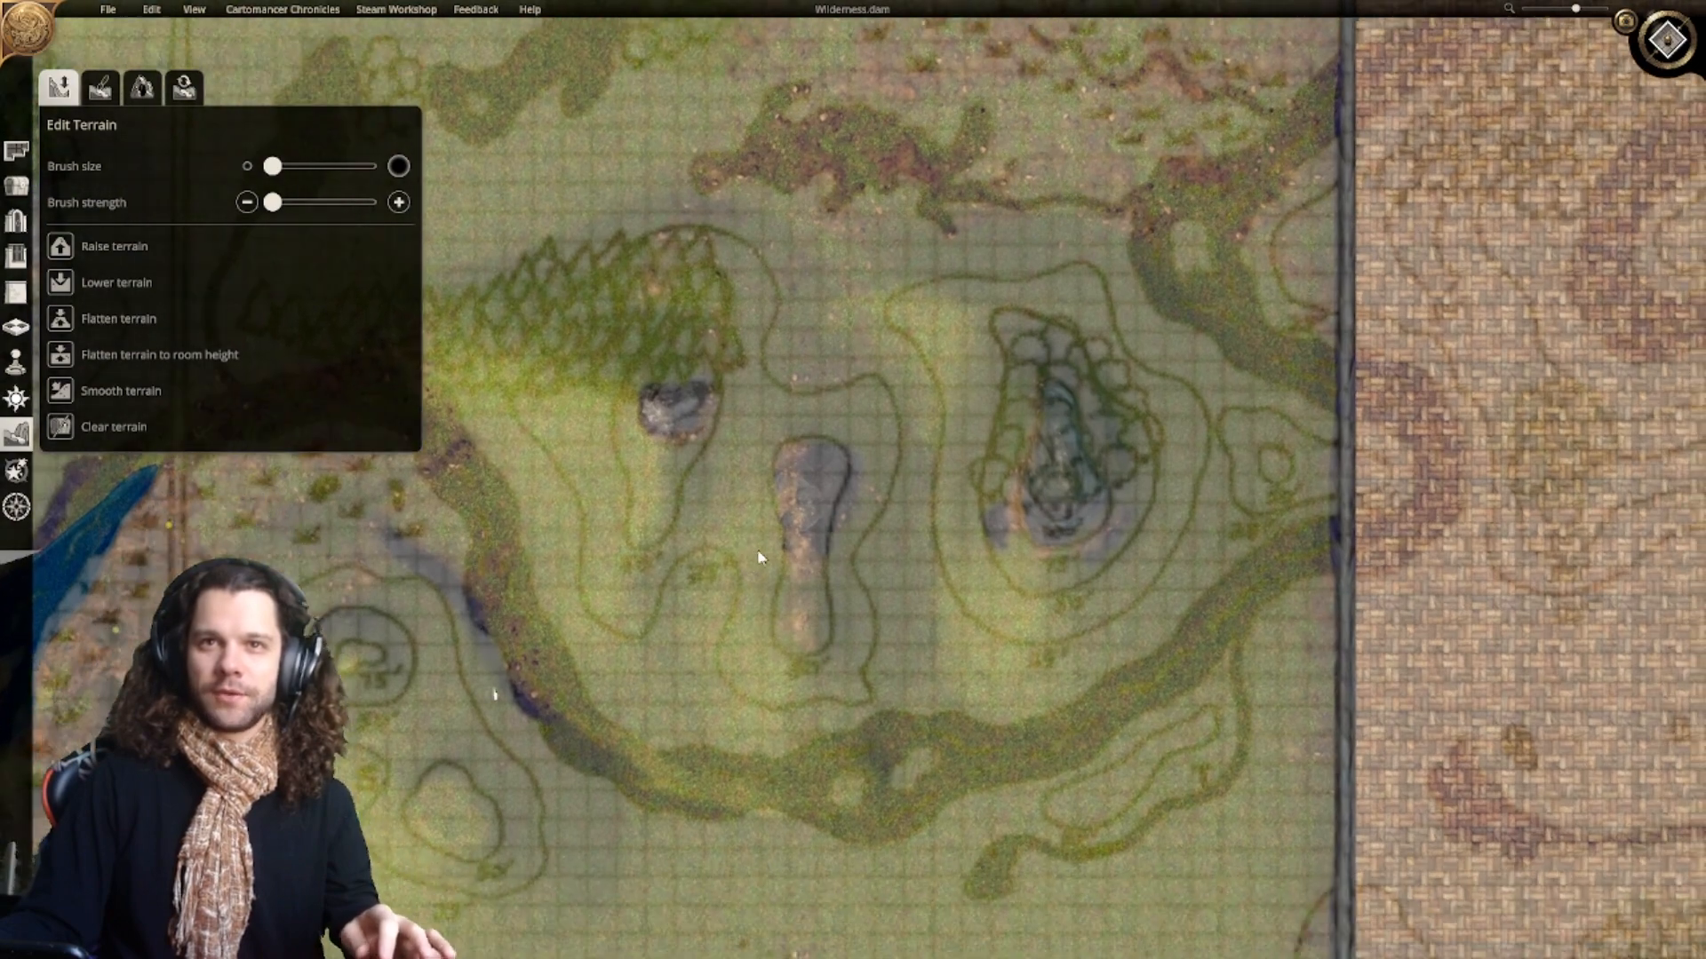
scroll(839, 622, down, 2)
right_drag(1080, 635, 744, 622)
scroll(744, 564, up, 4)
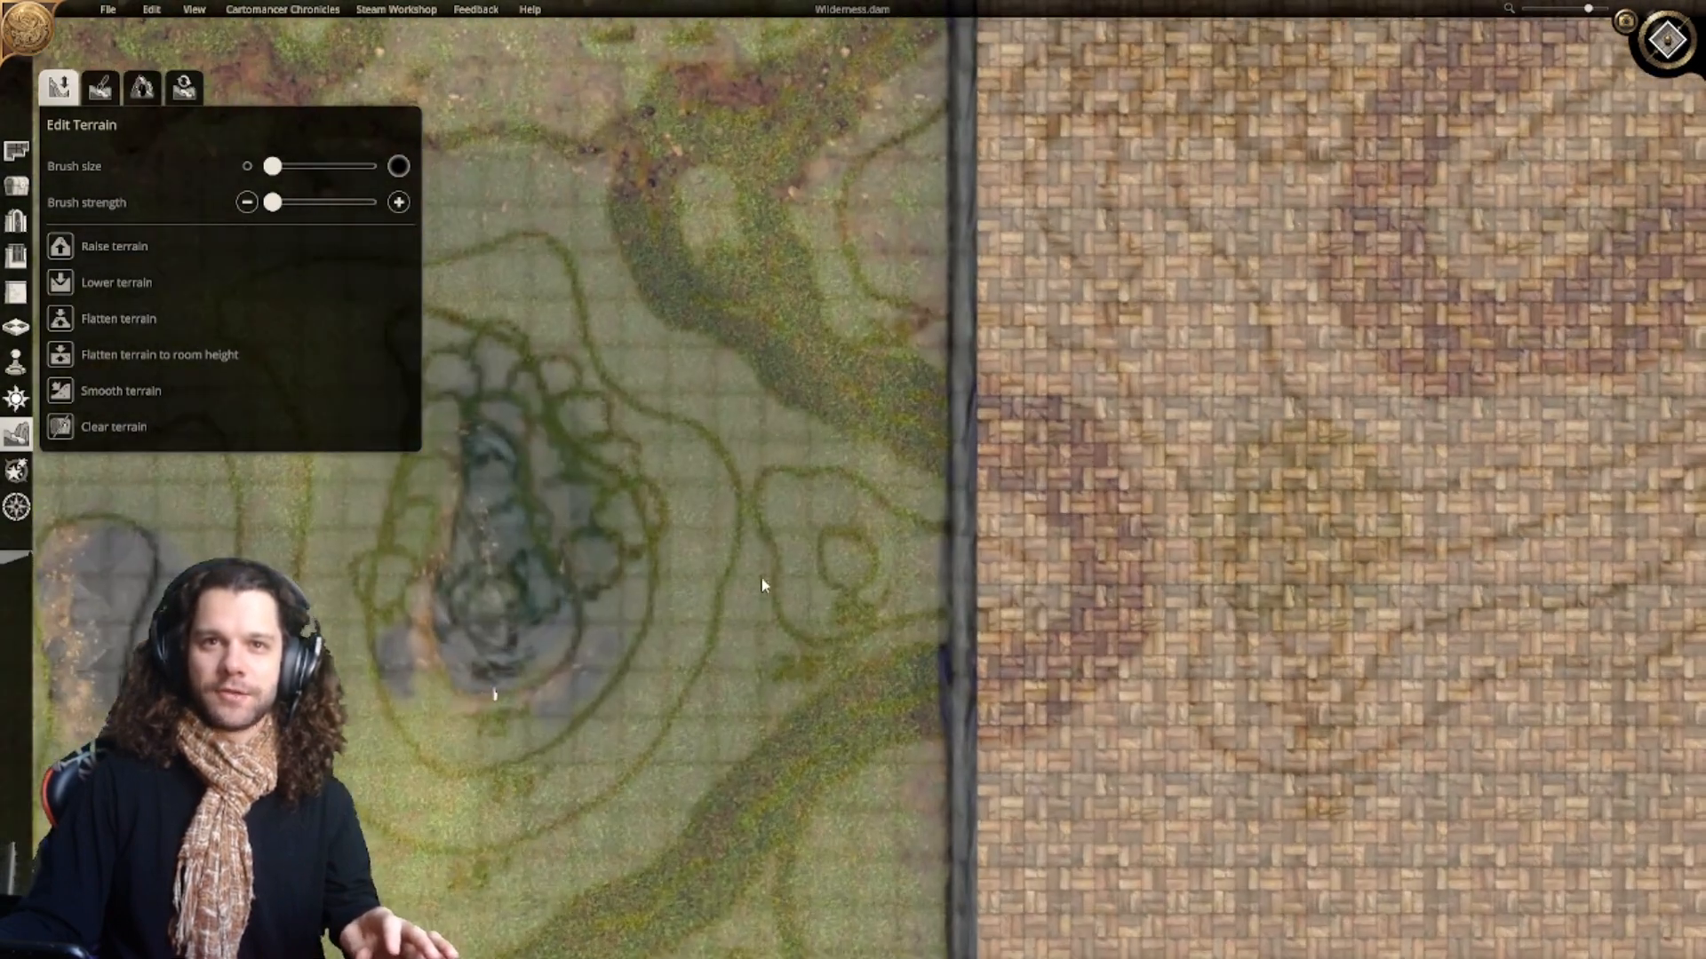
scroll(760, 575, up, 2)
click(64, 359)
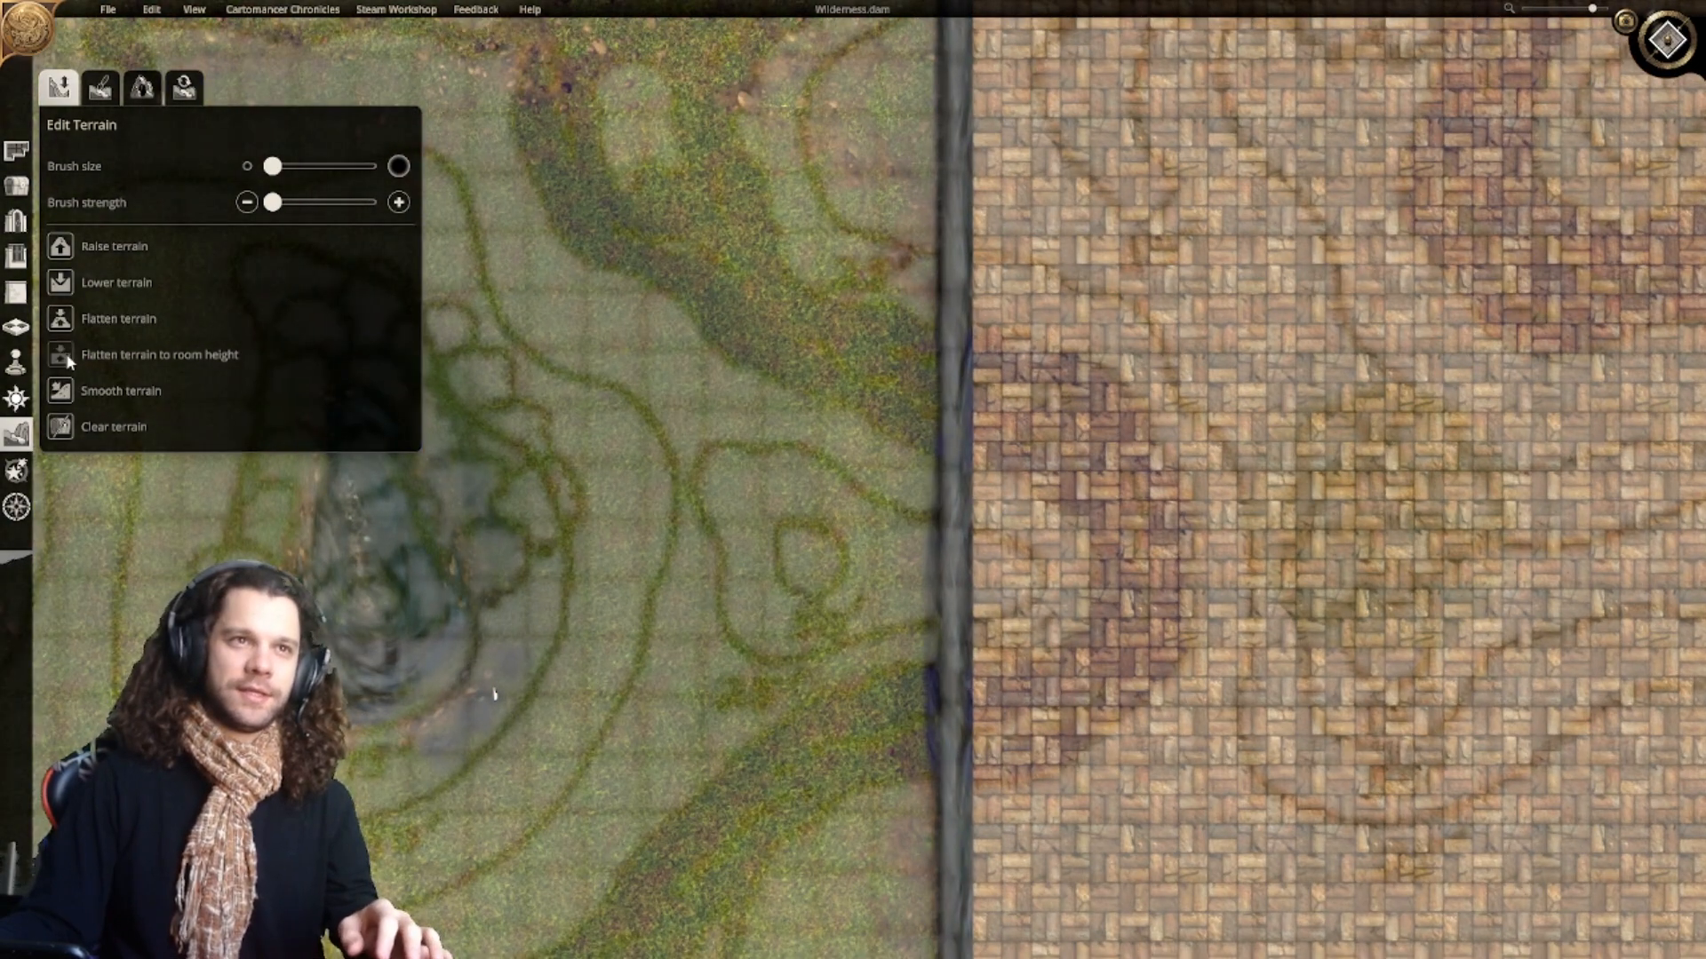
drag(821, 551, 825, 551)
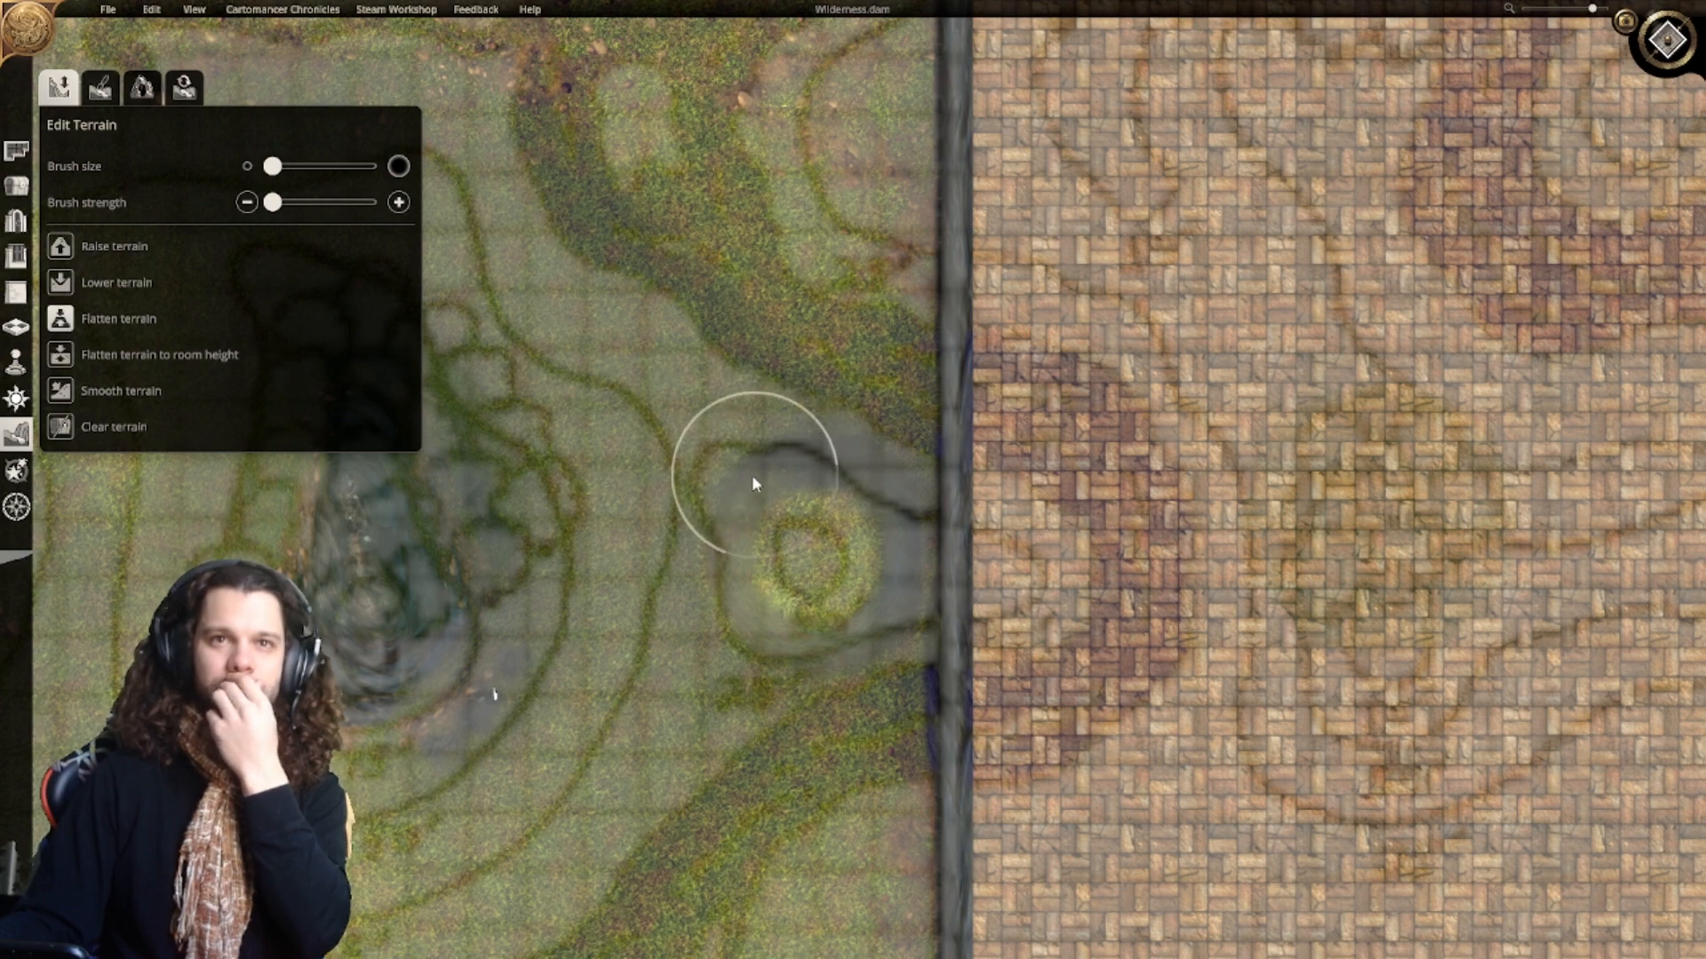
mouse_move(733, 532)
mouse_down()
mouse_move(730, 600)
mouse_move(764, 650)
mouse_move(843, 657)
mouse_move(898, 611)
mouse_move(925, 553)
mouse_move(827, 483)
mouse_move(724, 481)
mouse_up()
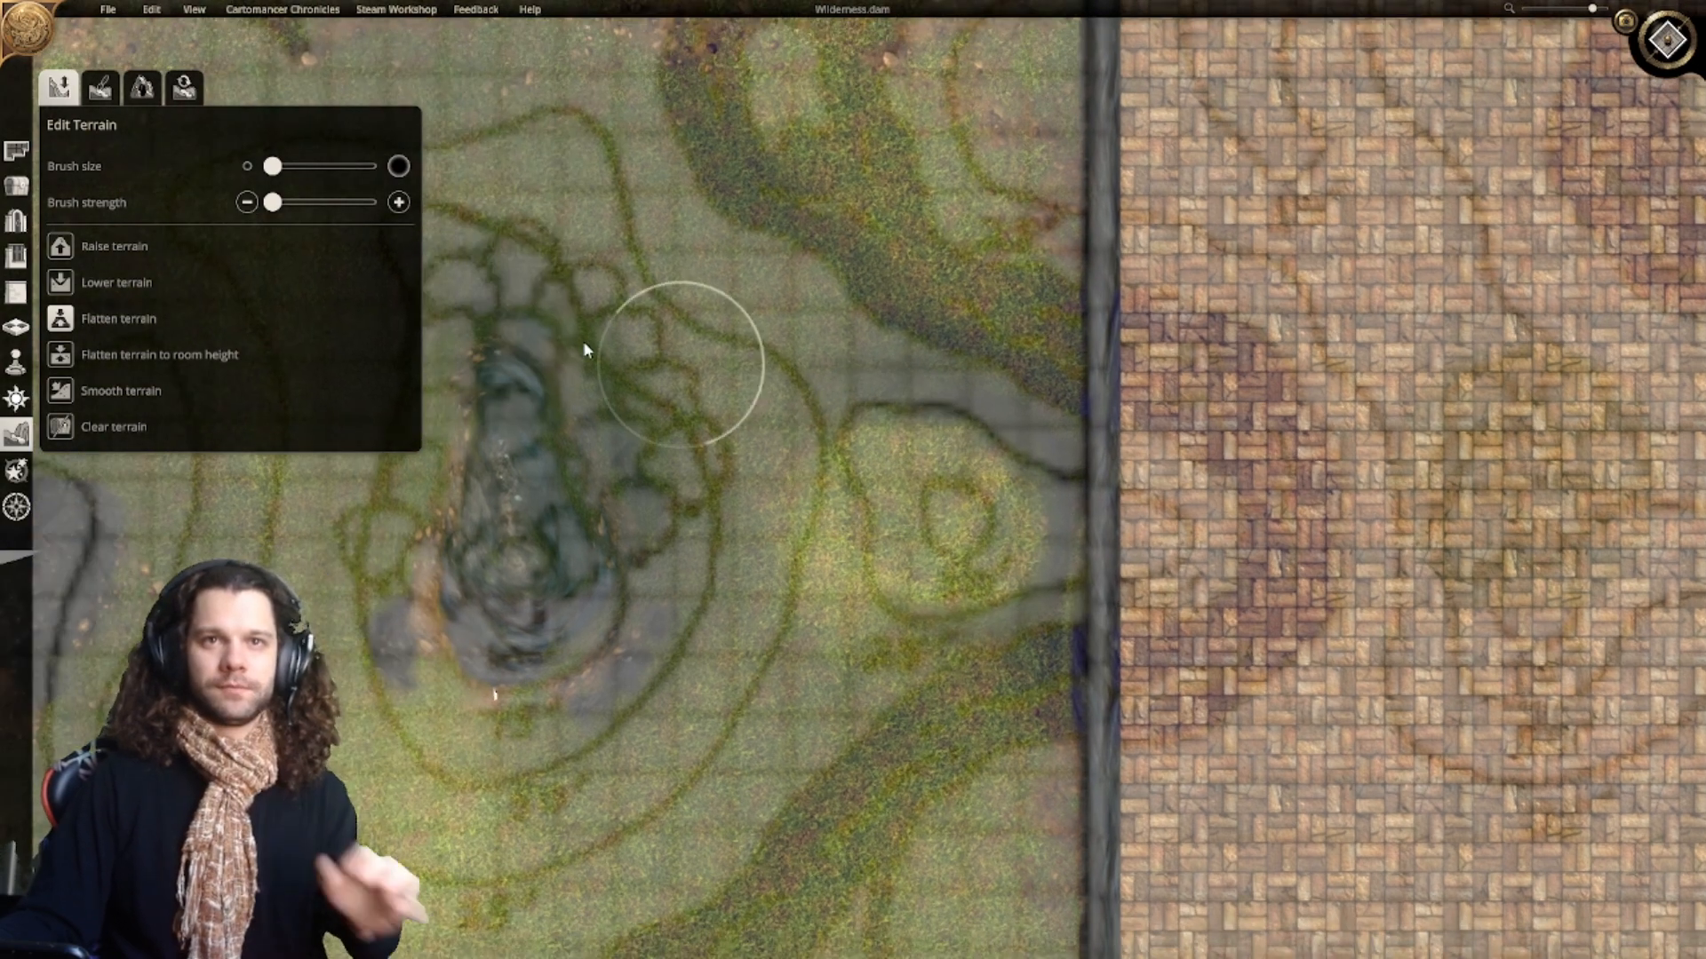
click(61, 392)
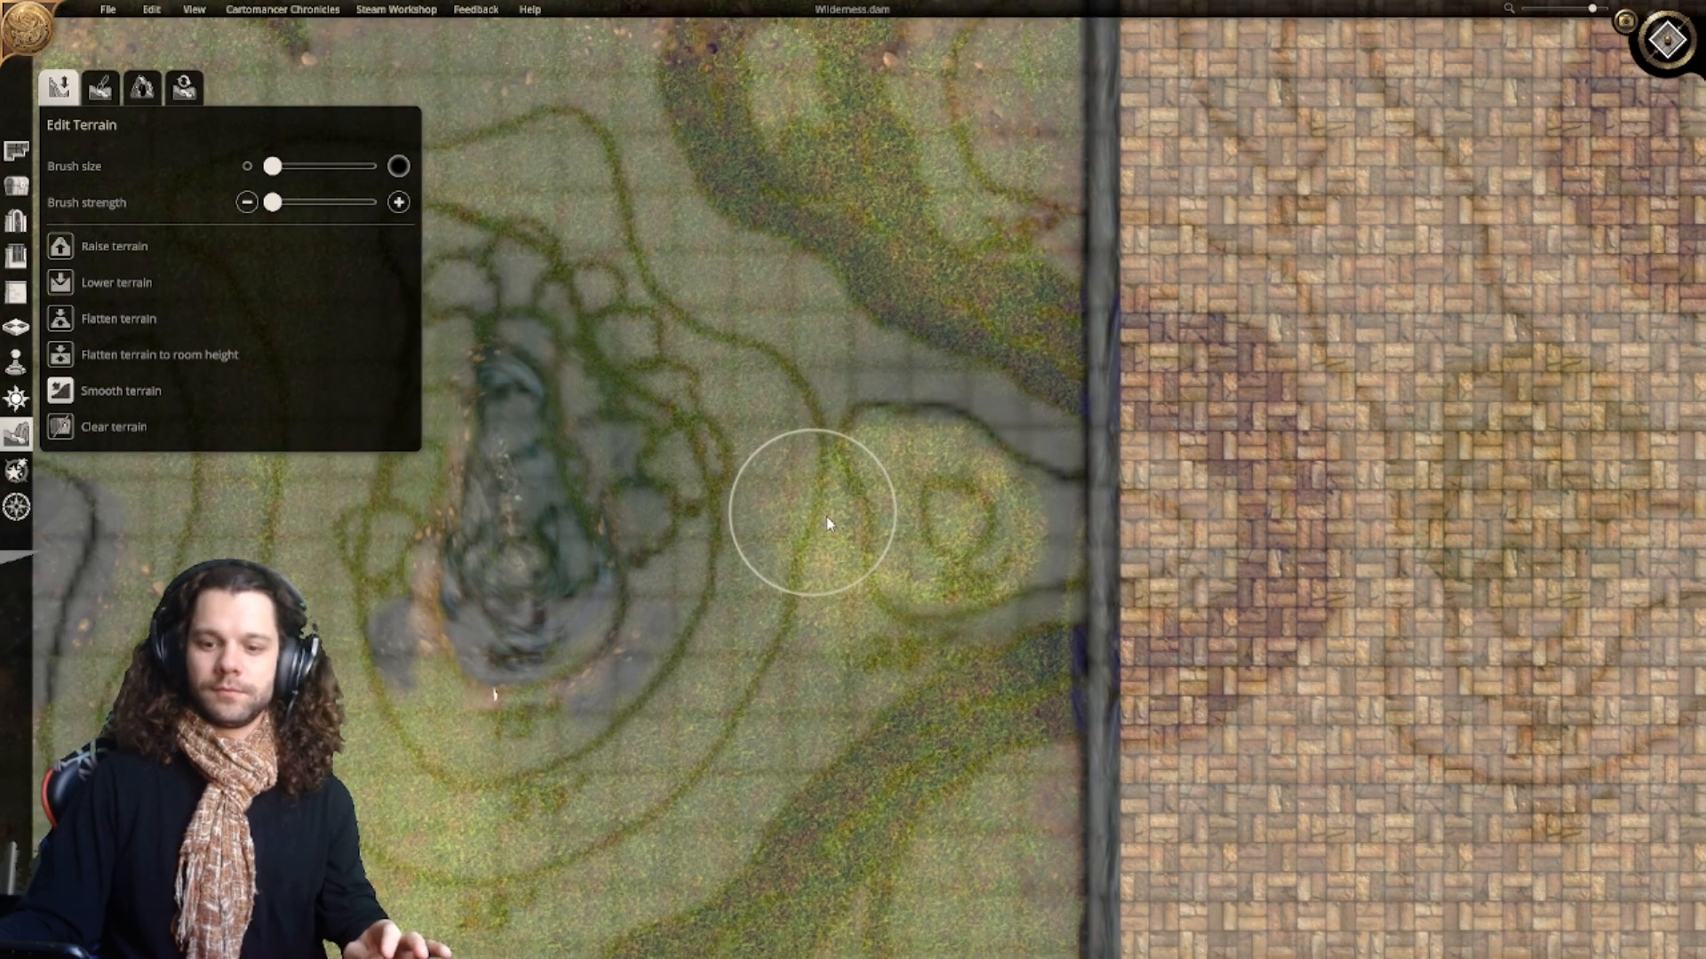
mouse_move(822, 518)
mouse_down()
mouse_move(844, 430)
mouse_move(811, 465)
mouse_move(830, 614)
mouse_move(876, 656)
mouse_up()
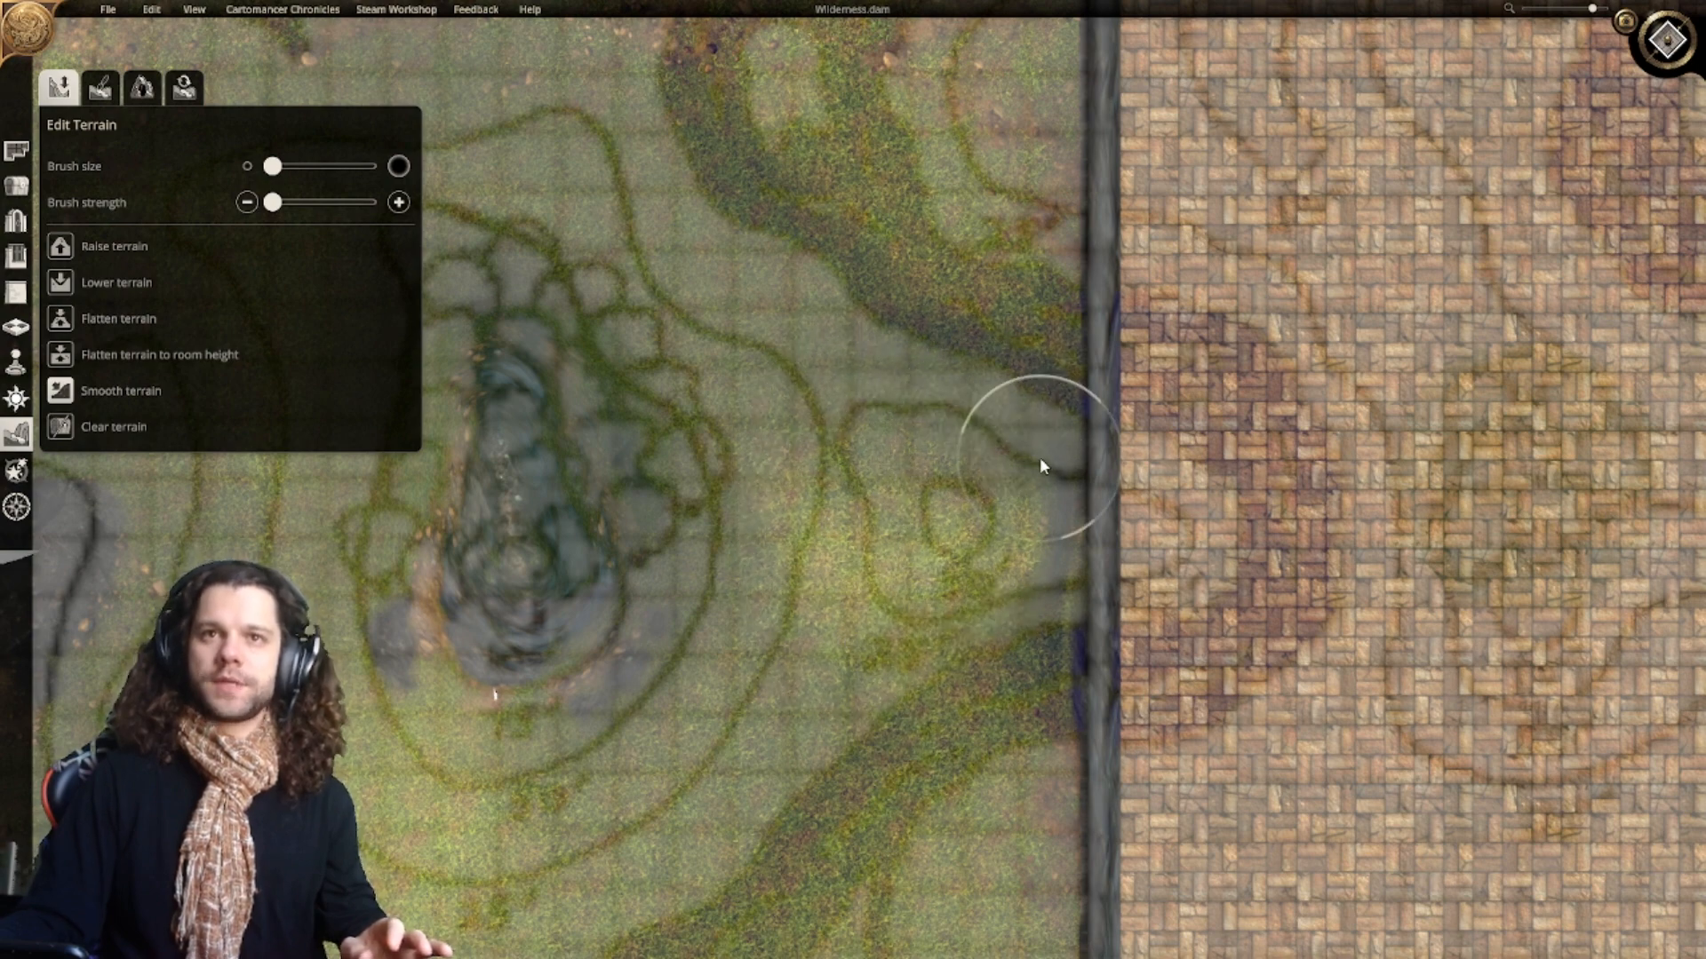
Step: Look over the map's eastern and southern areas, examining the hills, forests and dry riverbeds for the next terrain to work on
scroll(974, 385, down, 5)
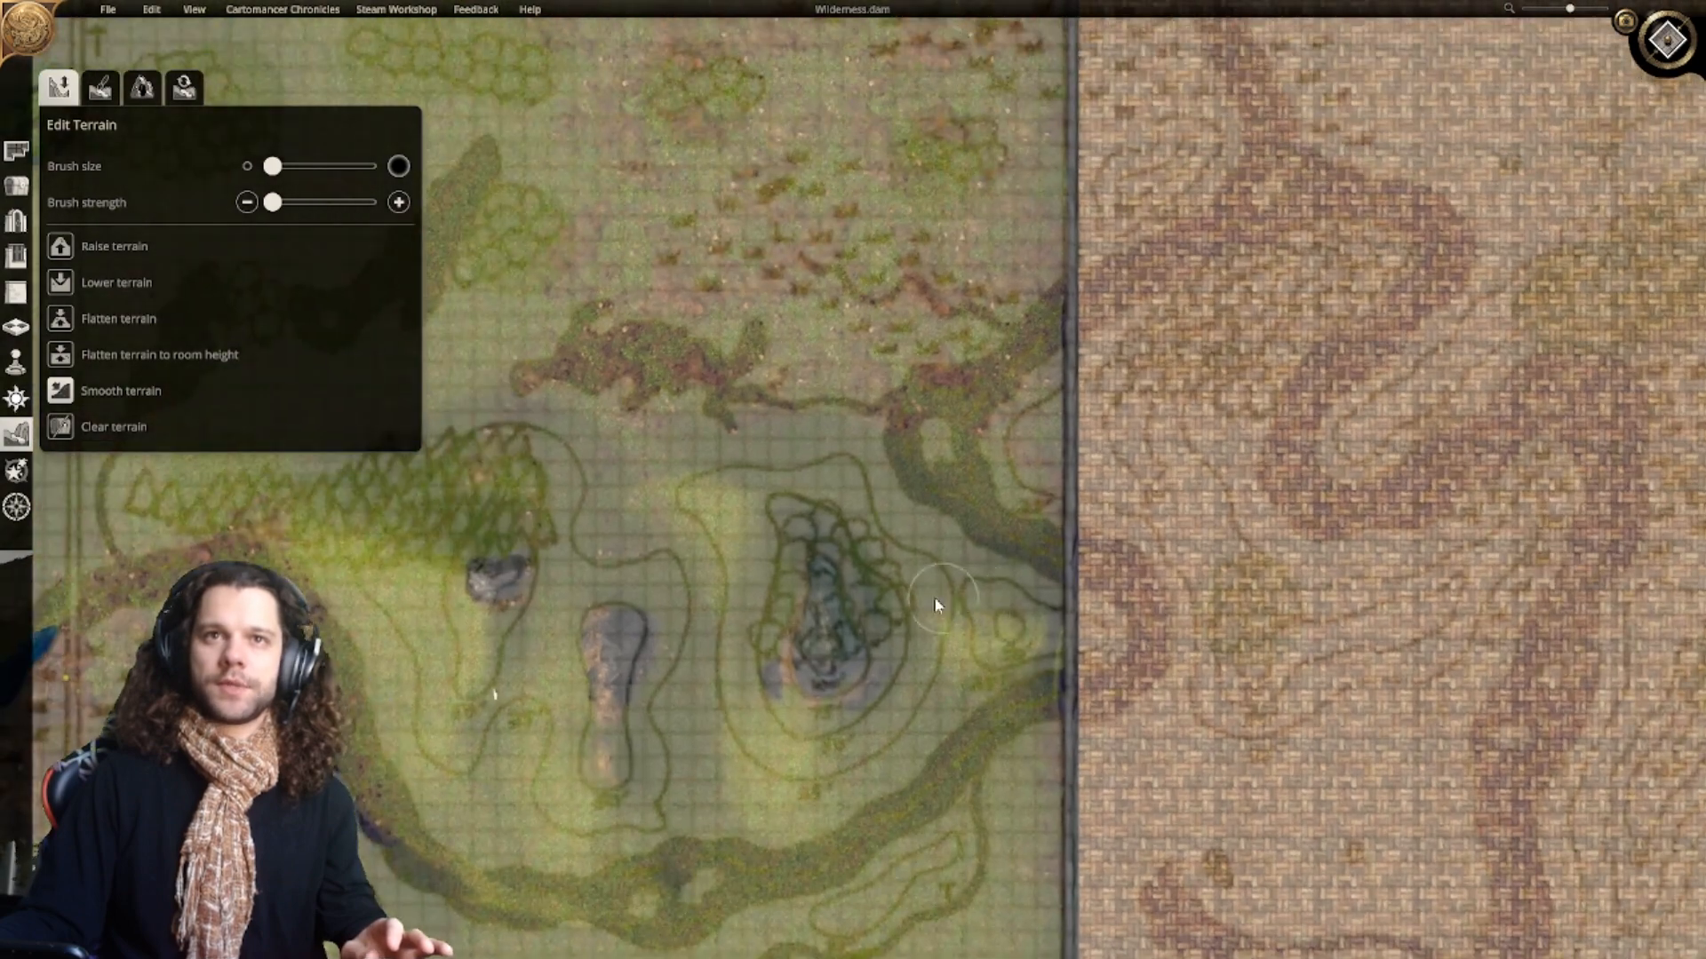
scroll(941, 569, down, 3)
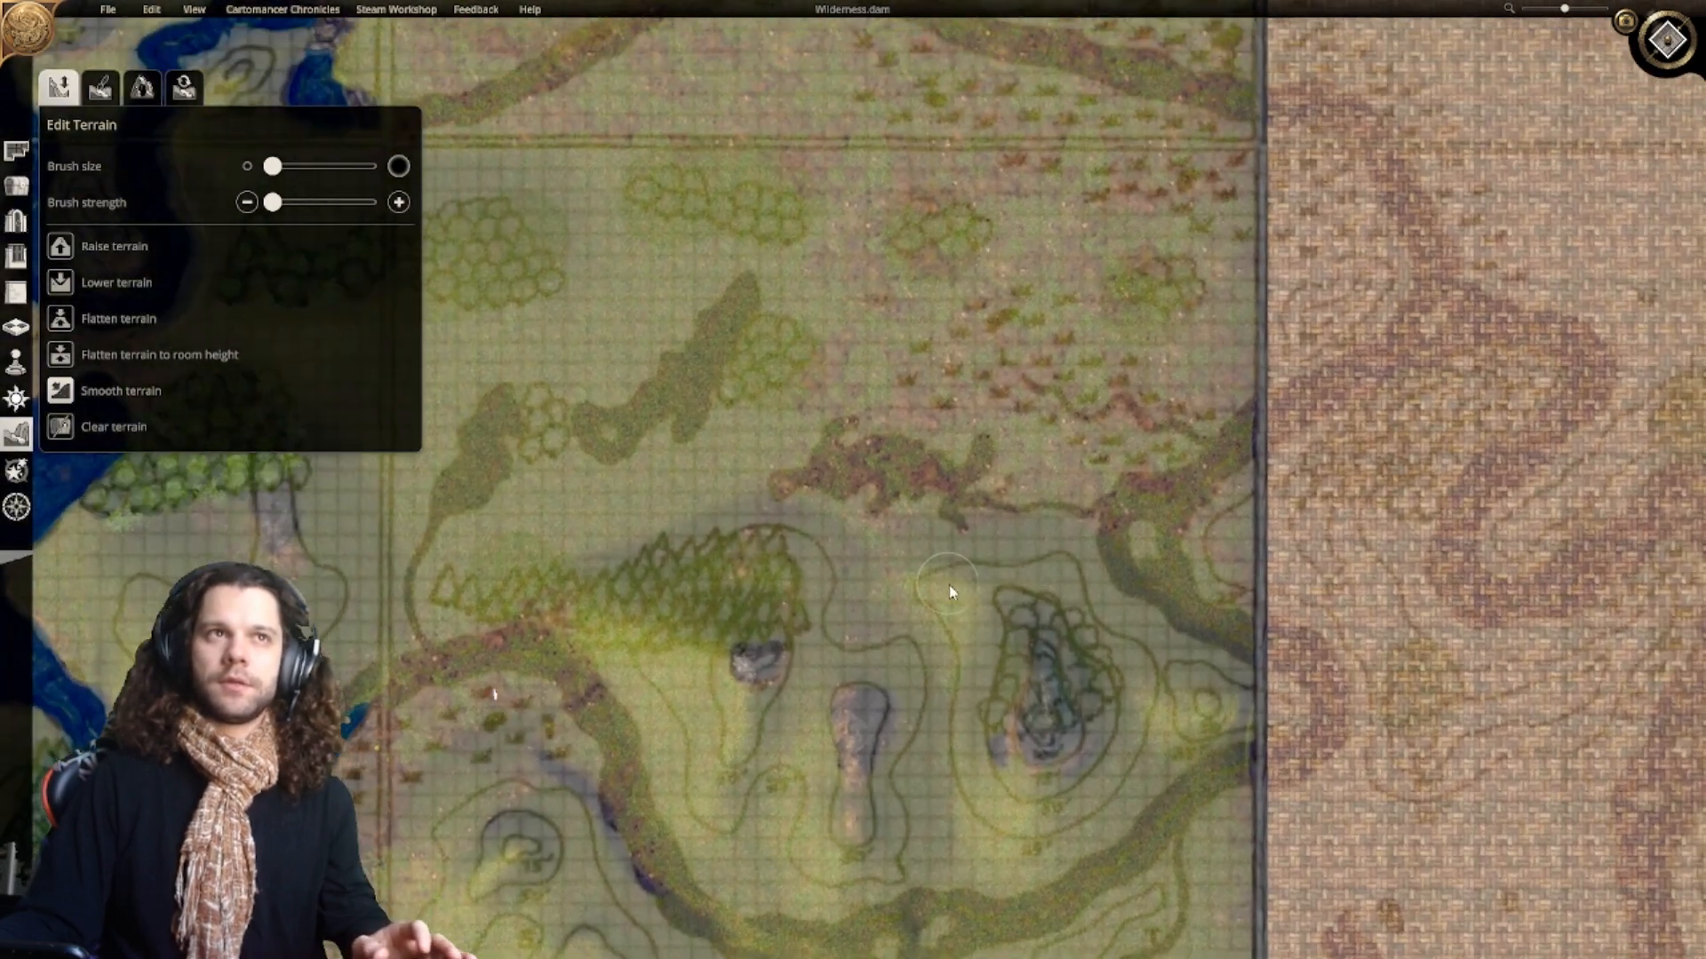
scroll(878, 503, down, 1)
scroll(888, 525, up, 5)
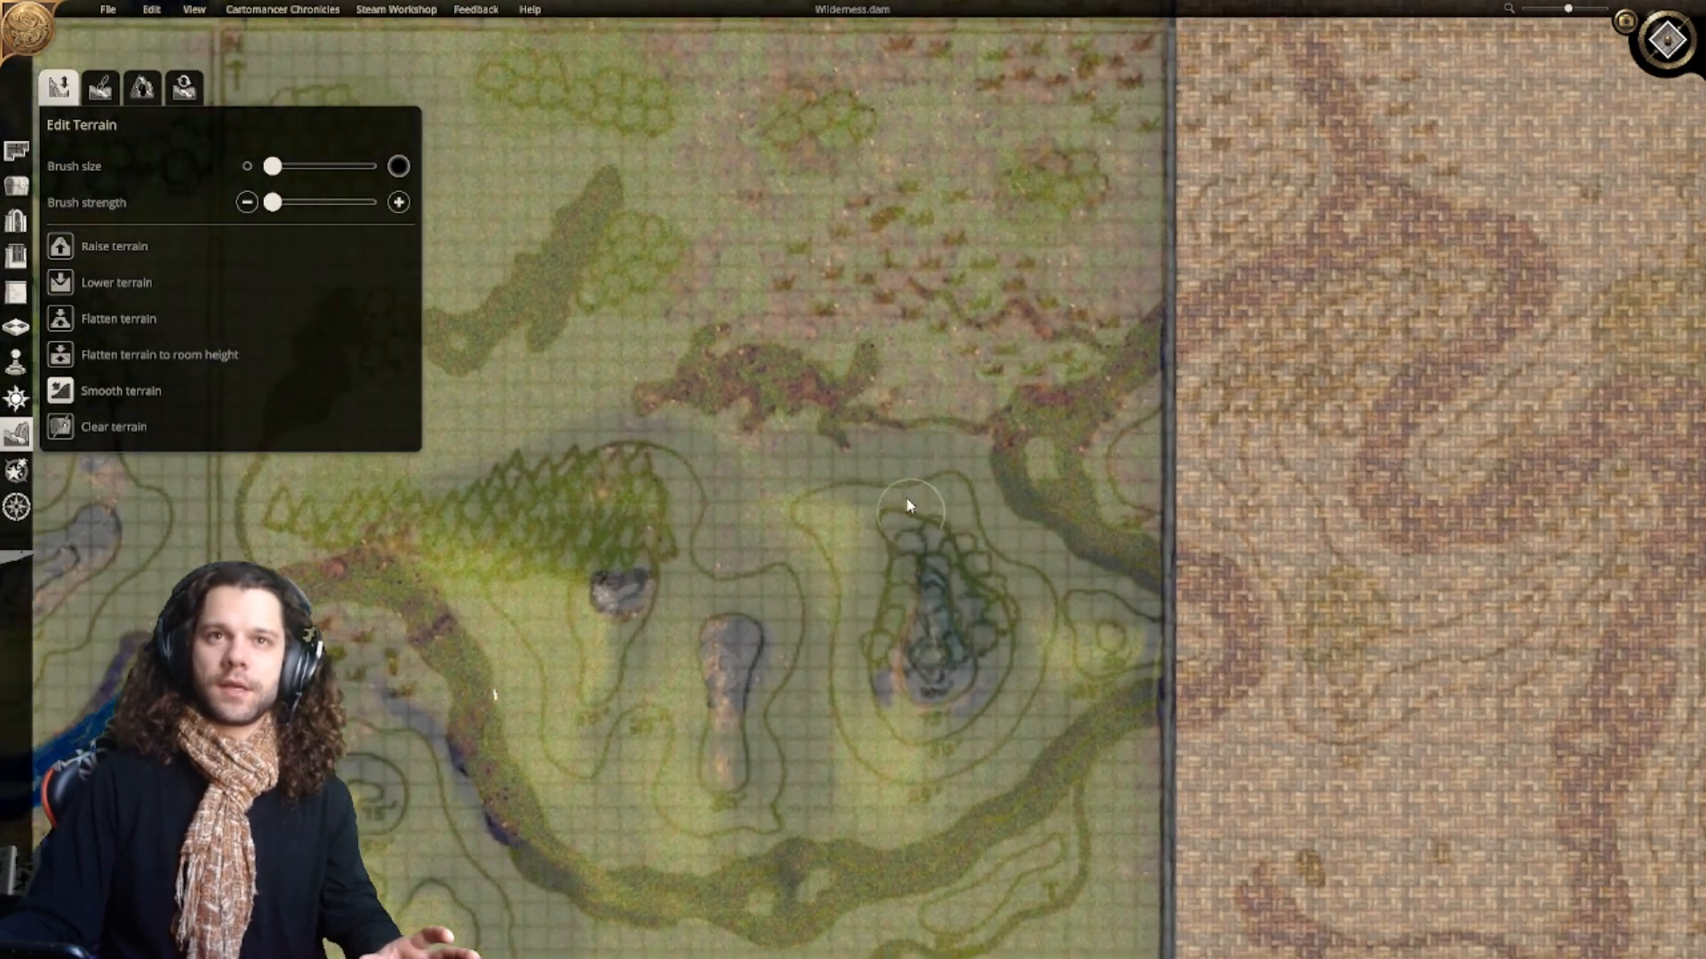
scroll(864, 593, down, 4)
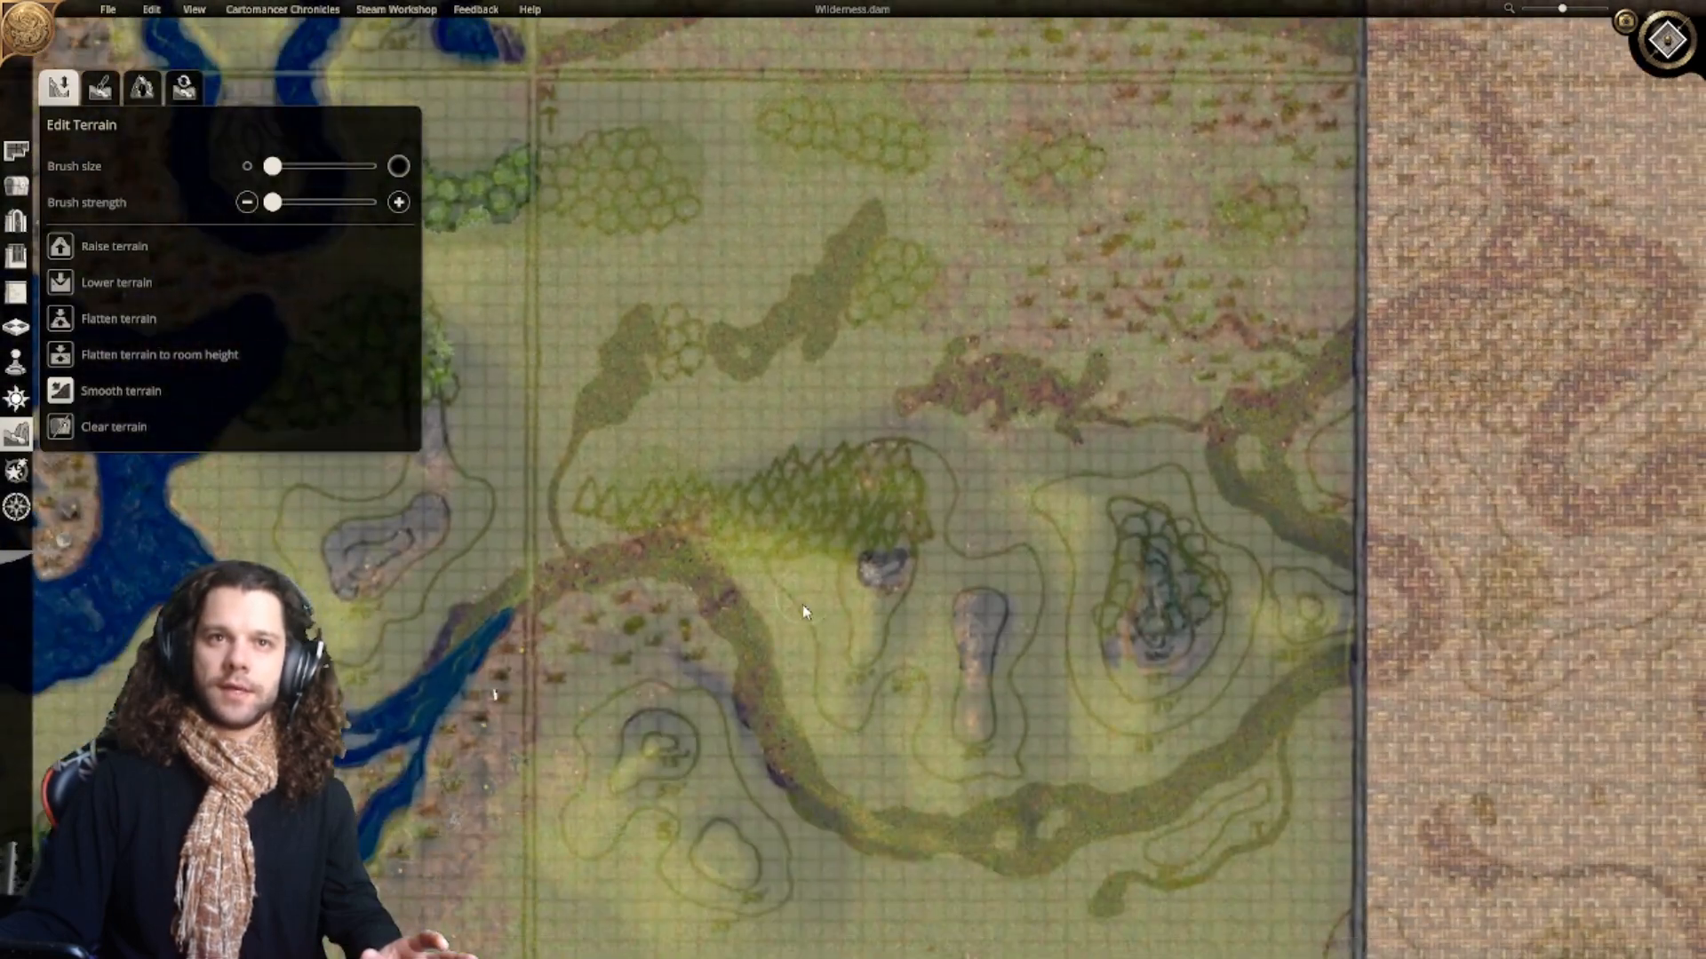
right_drag(803, 604, 896, 382)
right_drag(945, 559, 927, 384)
right_drag(987, 565, 1050, 667)
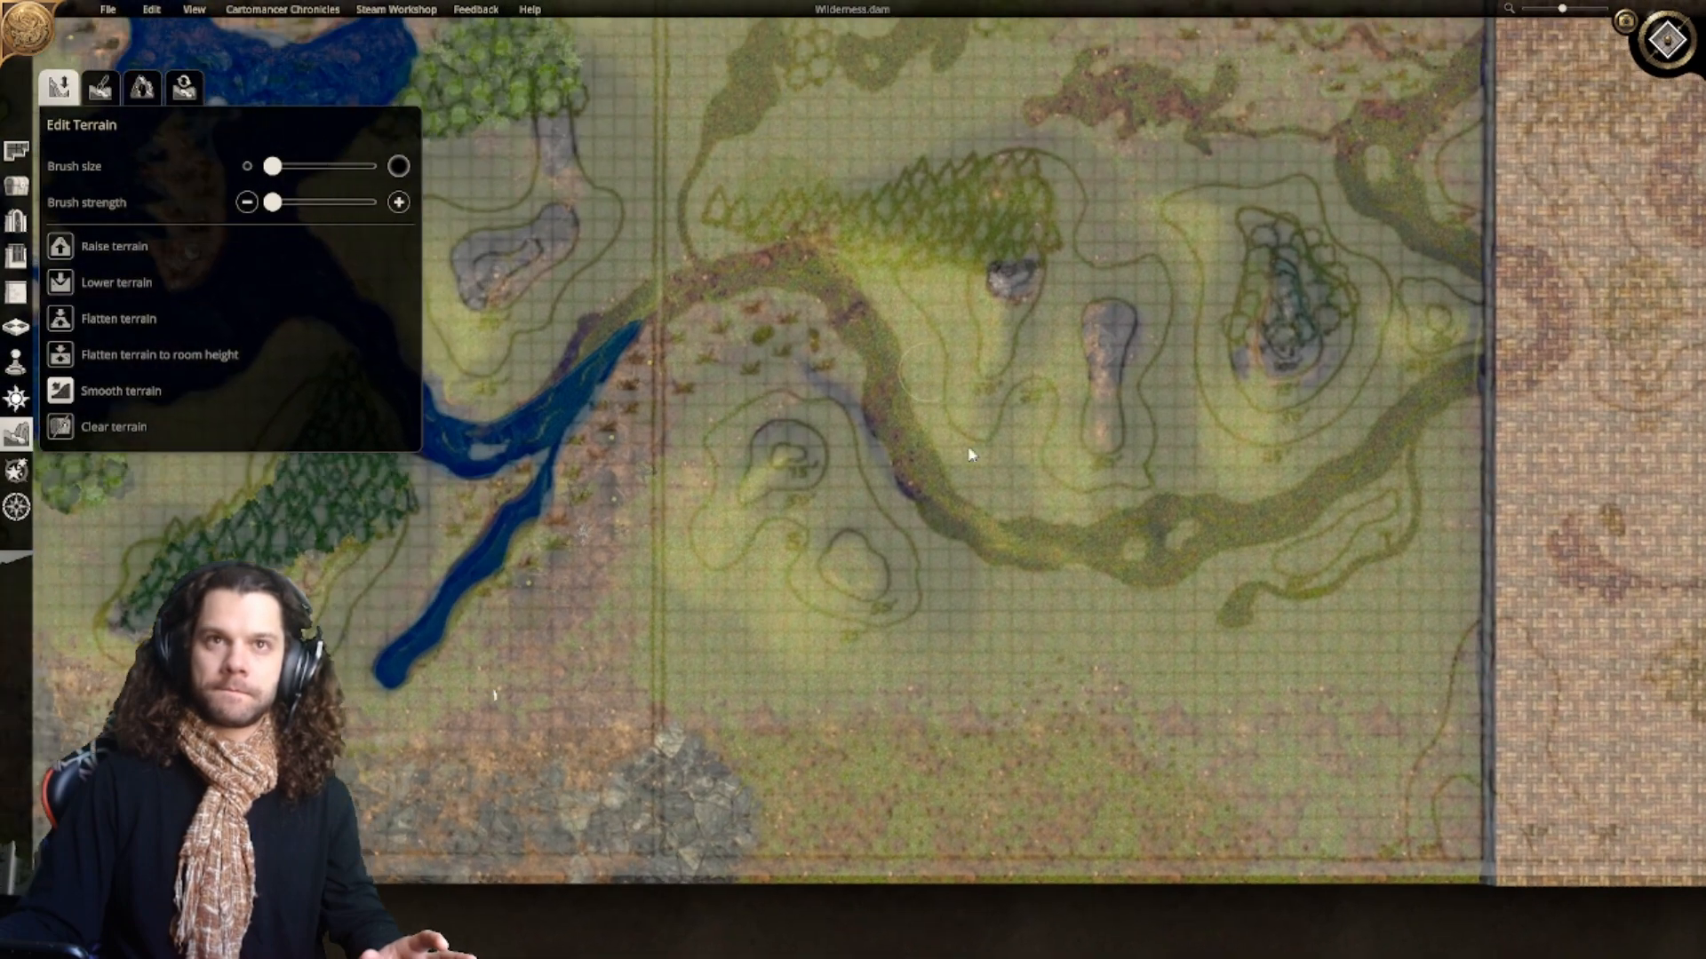
right_drag(967, 445, 1066, 698)
right_drag(979, 498, 925, 608)
Step: Paint water with the smallest brush from the northern river's lower end down to the riverbed fork
click(100, 88)
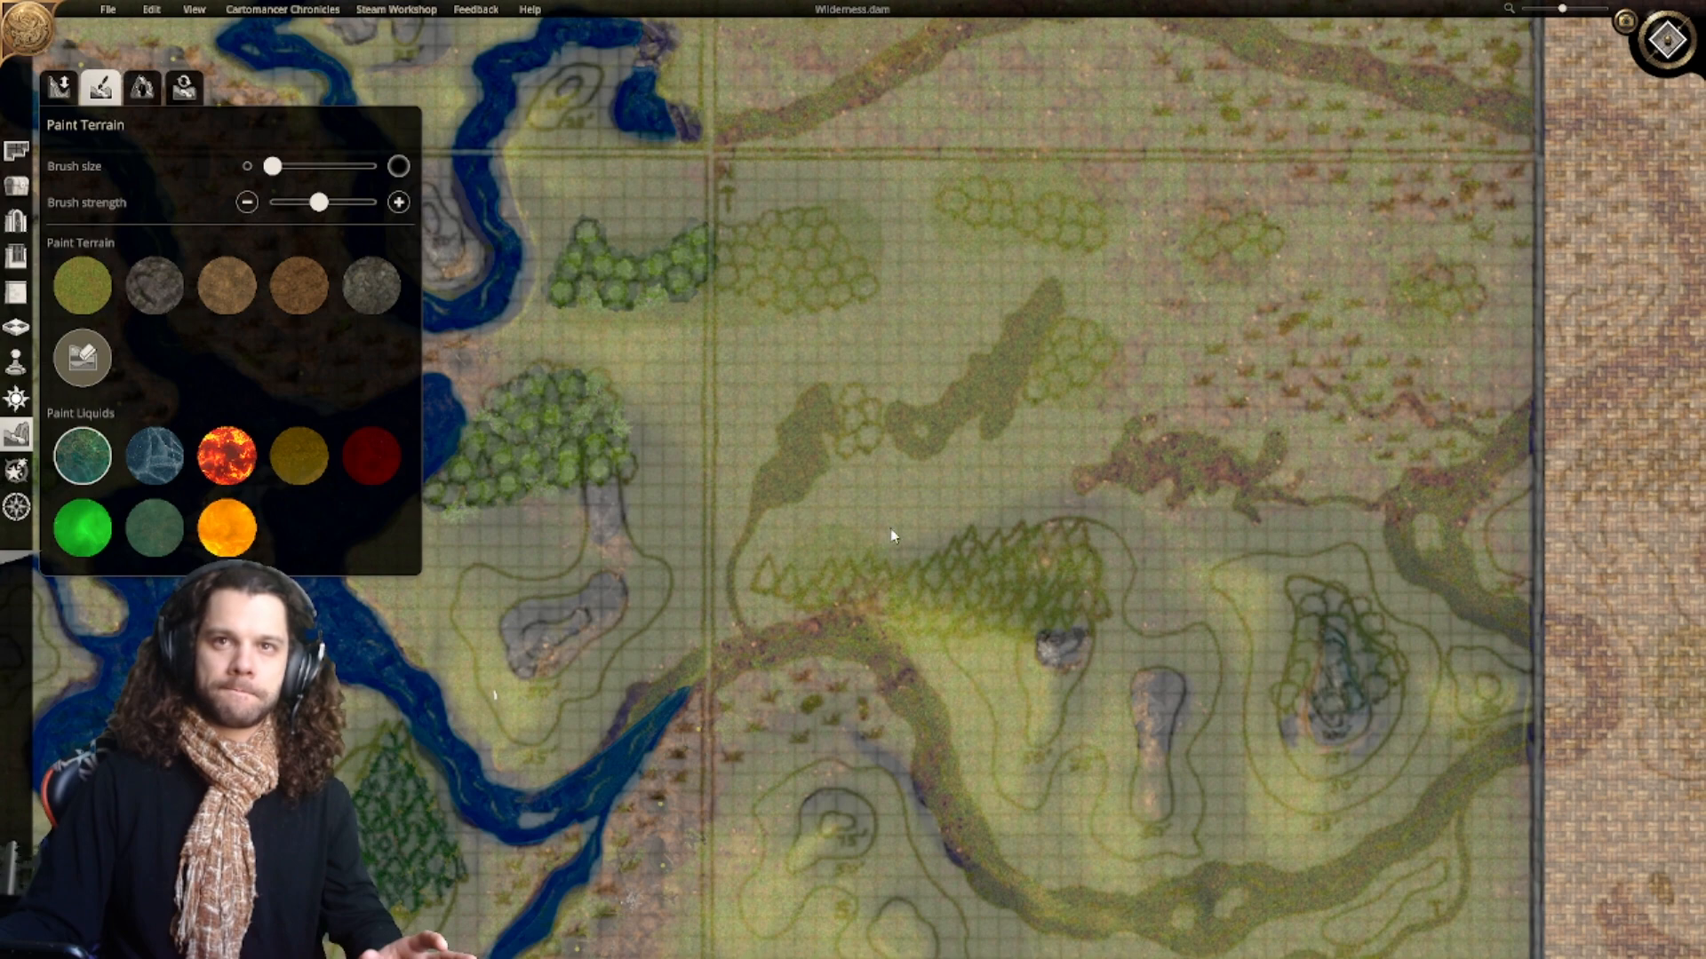
right_drag(961, 426, 886, 236)
right_drag(1021, 405, 944, 251)
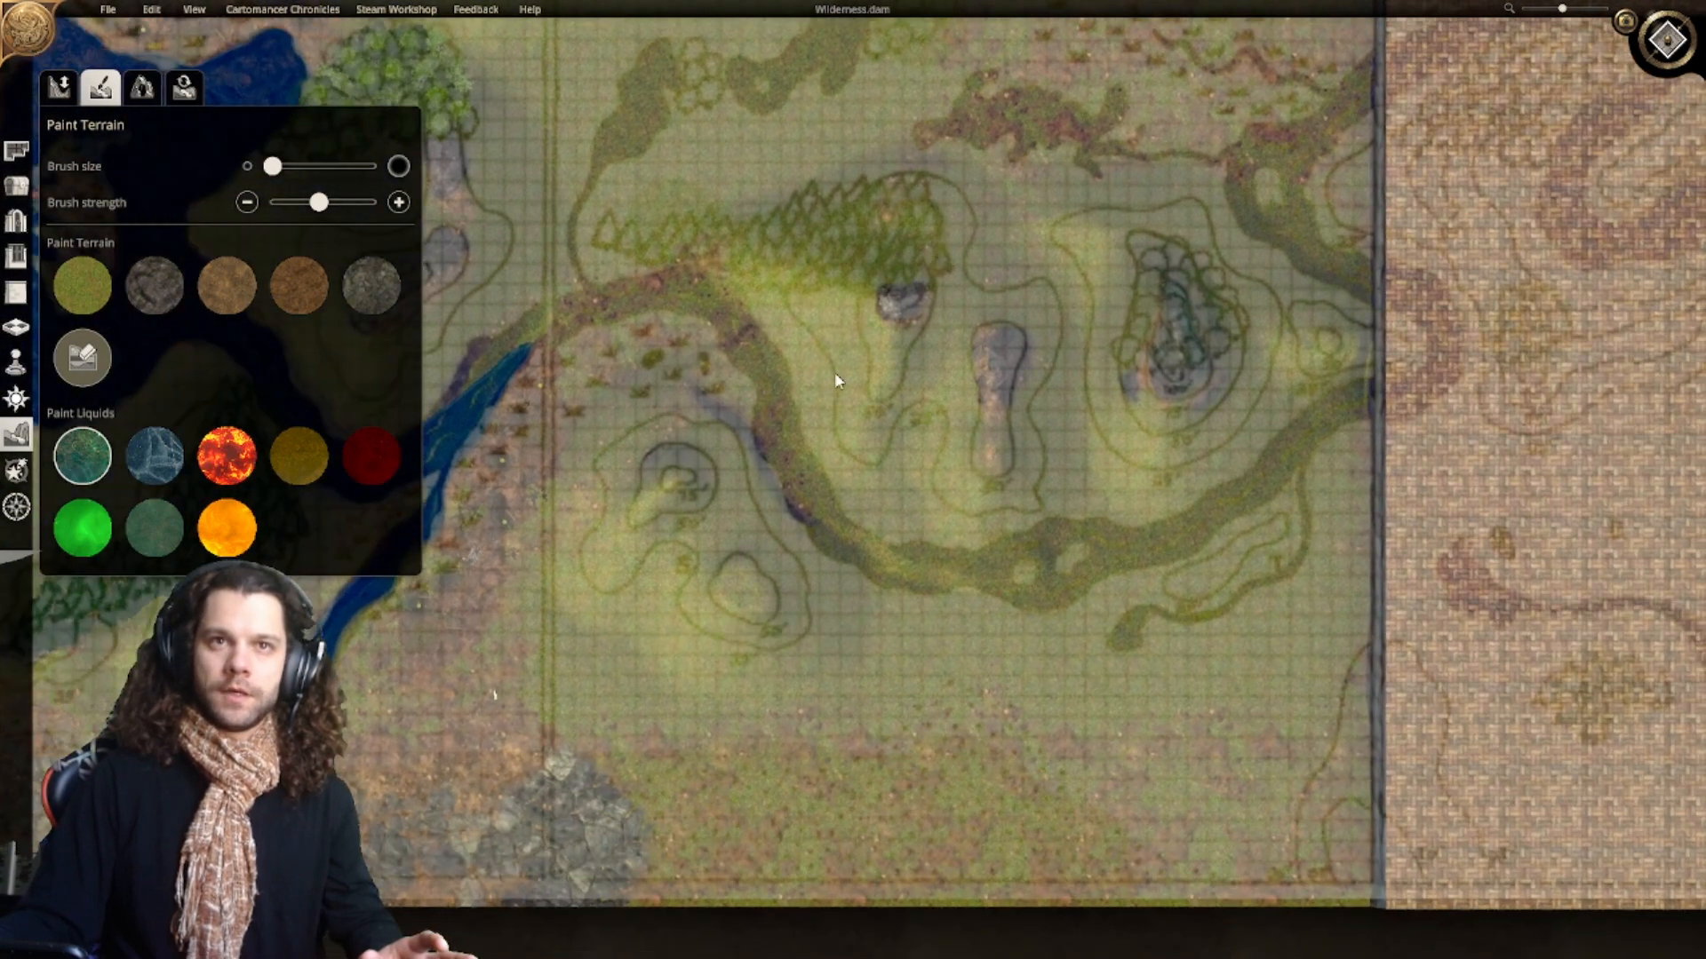
right_drag(1124, 498, 987, 603)
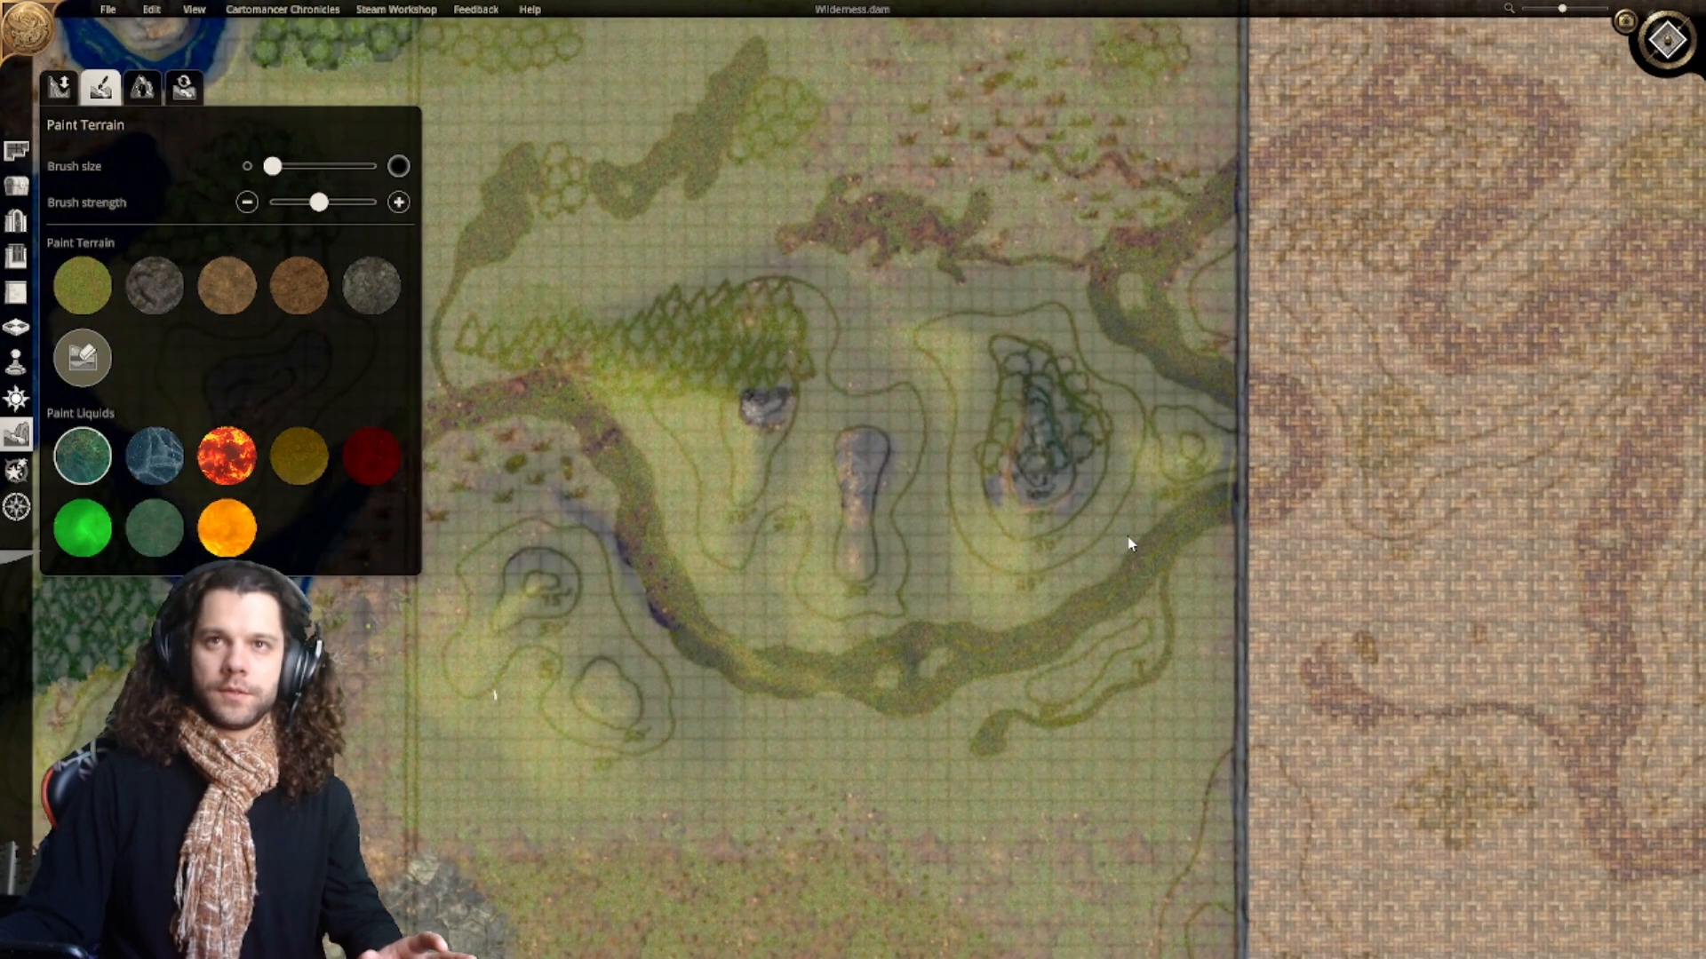
right_drag(1127, 538, 1048, 791)
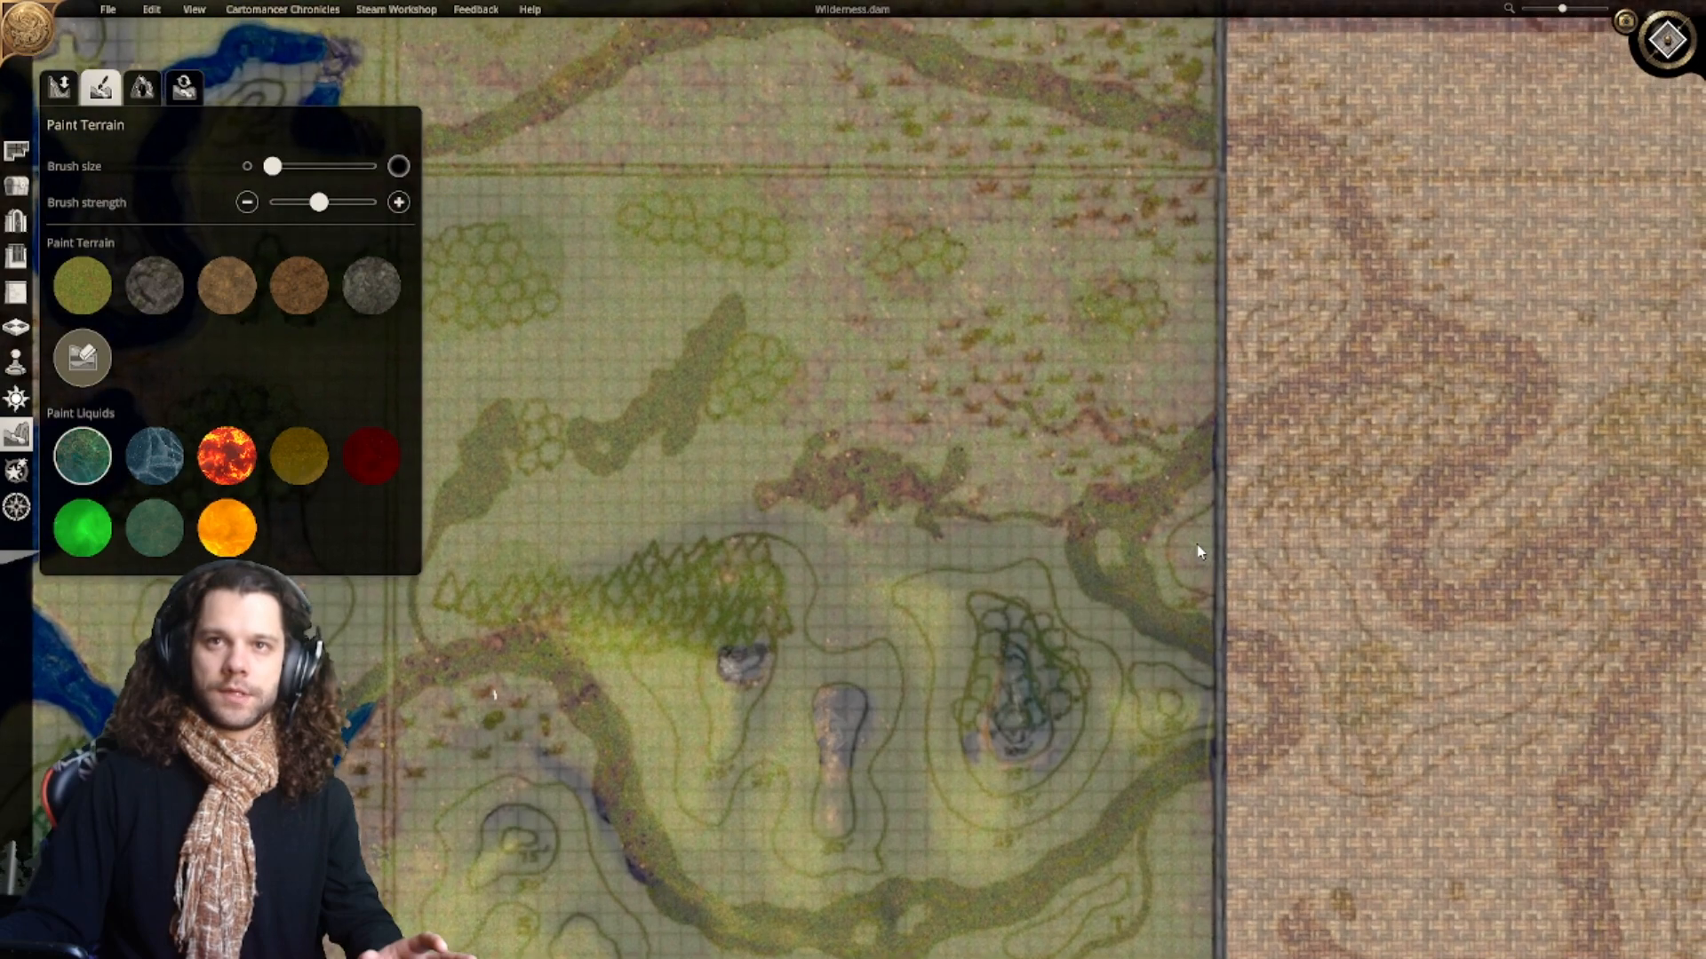
right_drag(1179, 515, 1306, 821)
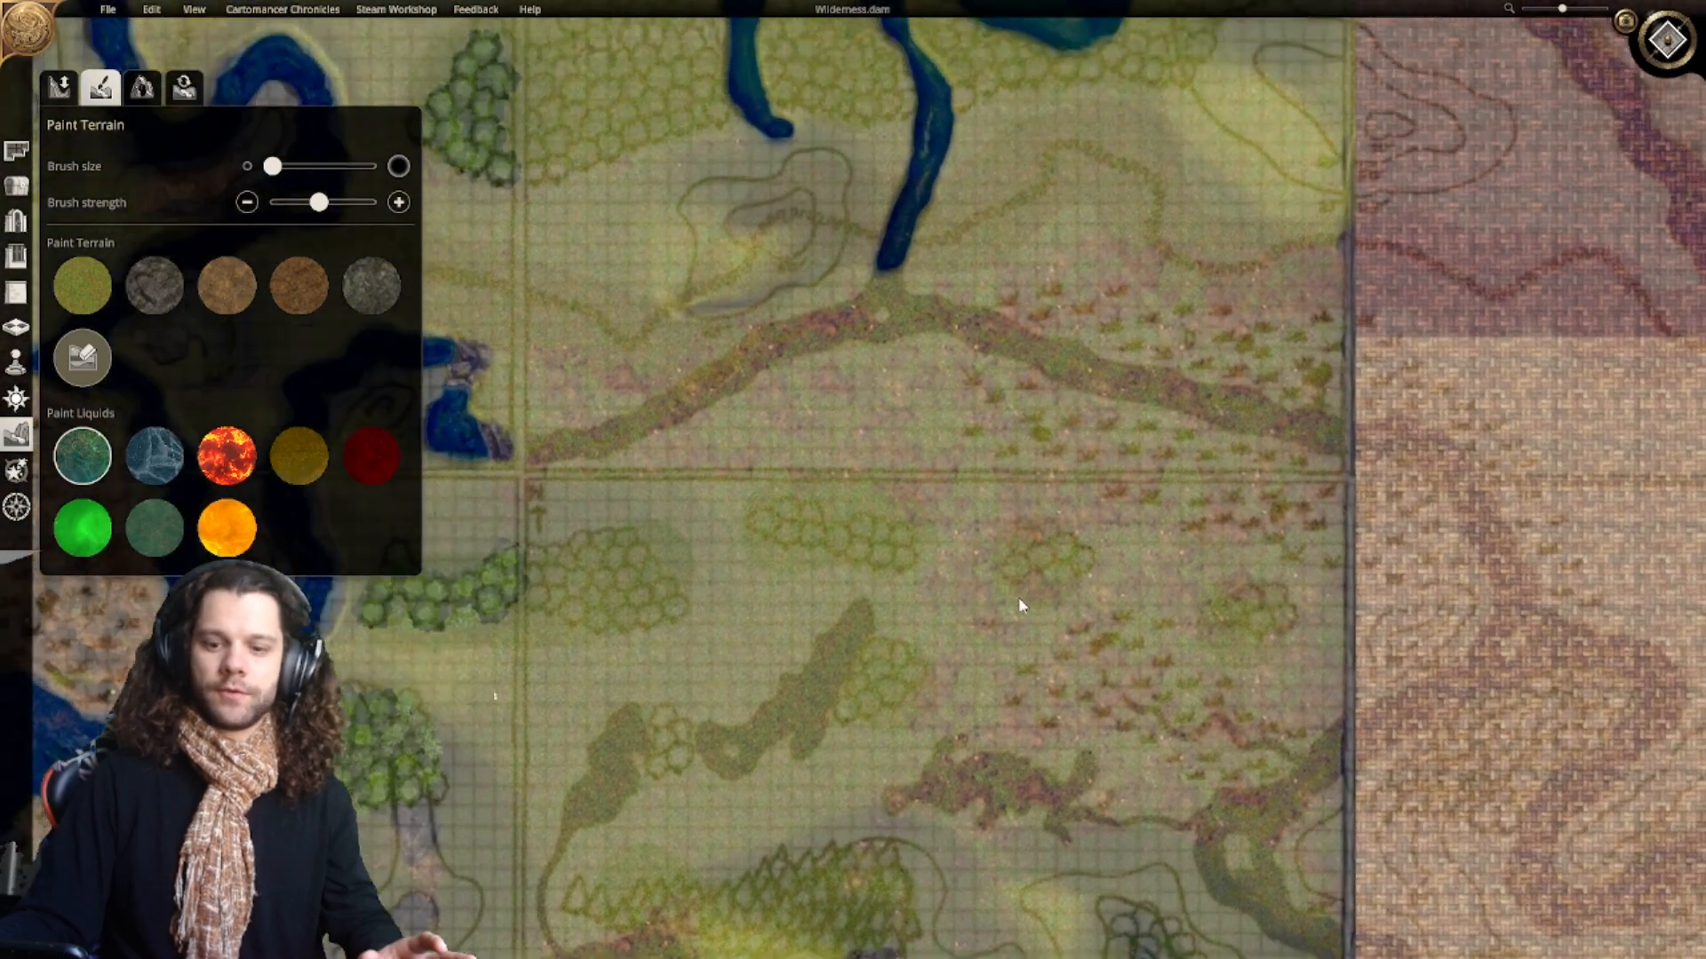
right_drag(835, 433, 813, 596)
scroll(859, 536, up, 4)
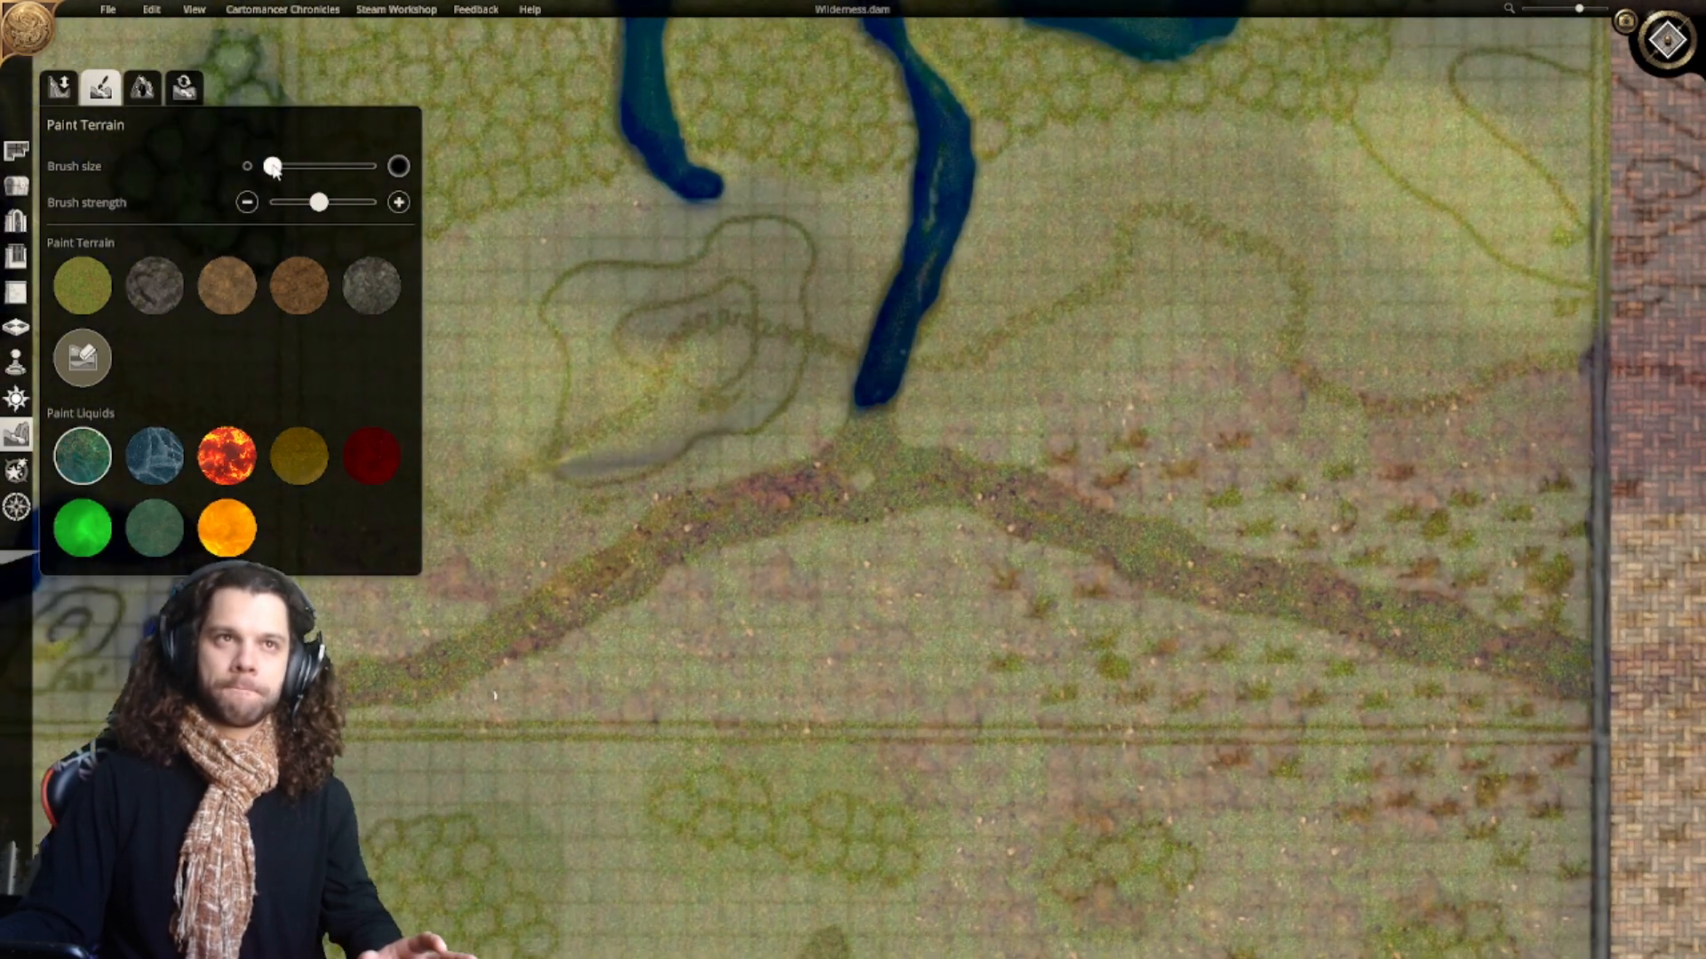
drag(272, 167, 294, 169)
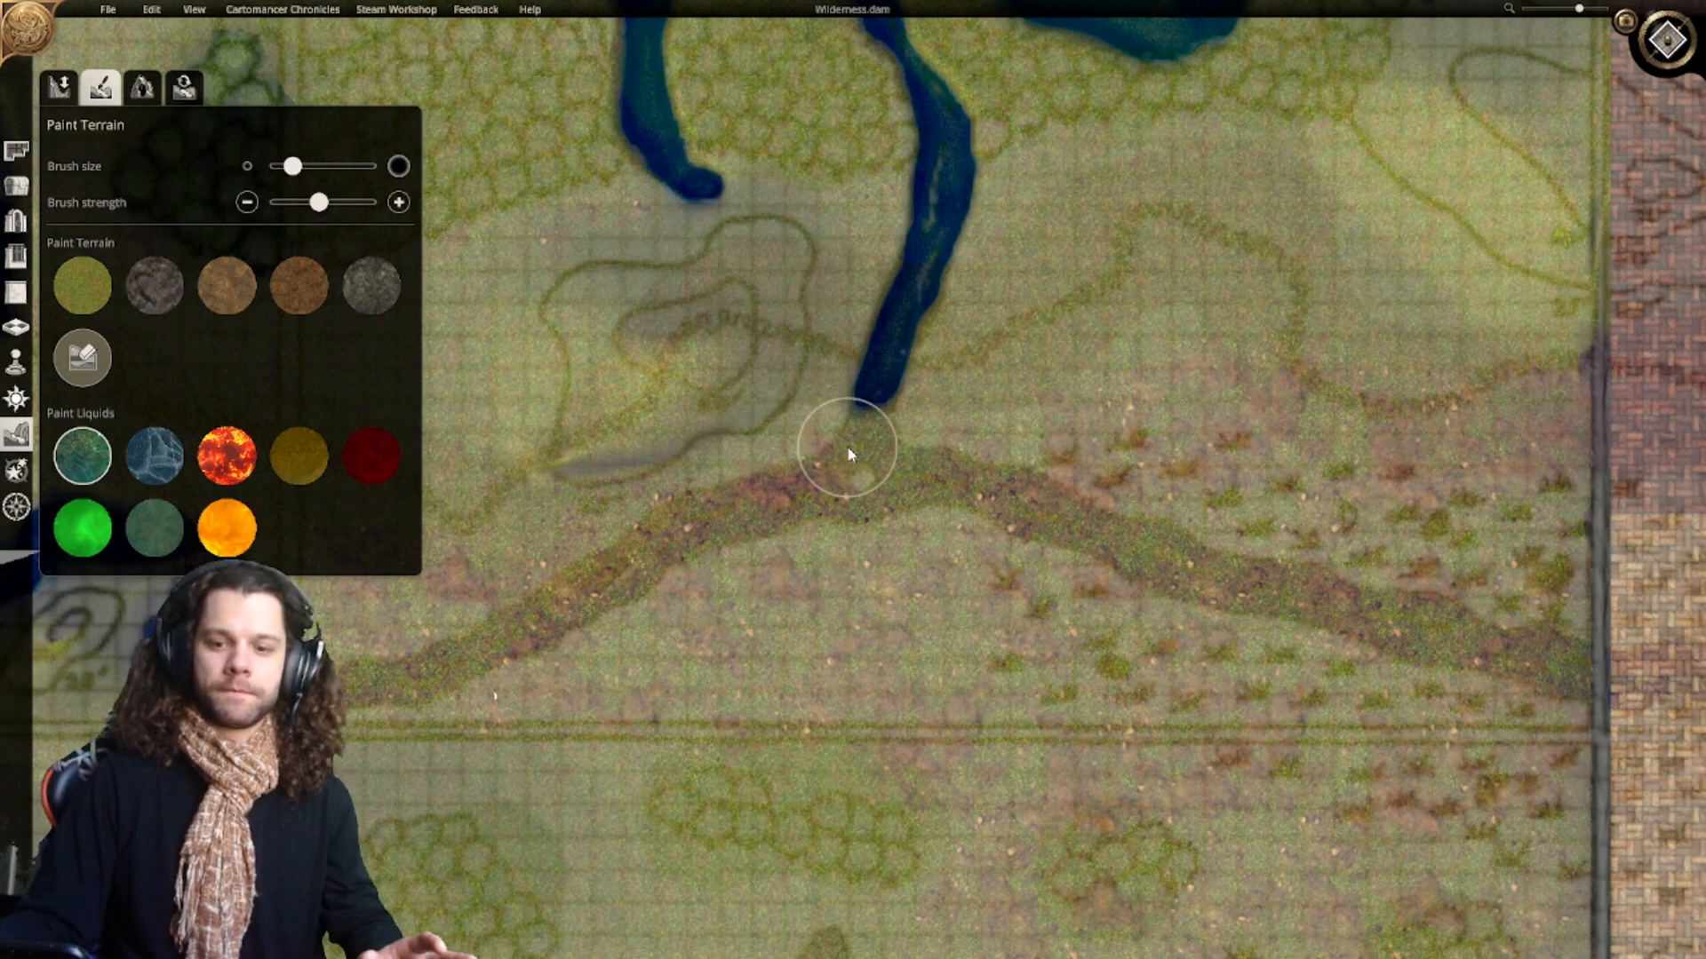
drag(292, 166, 281, 166)
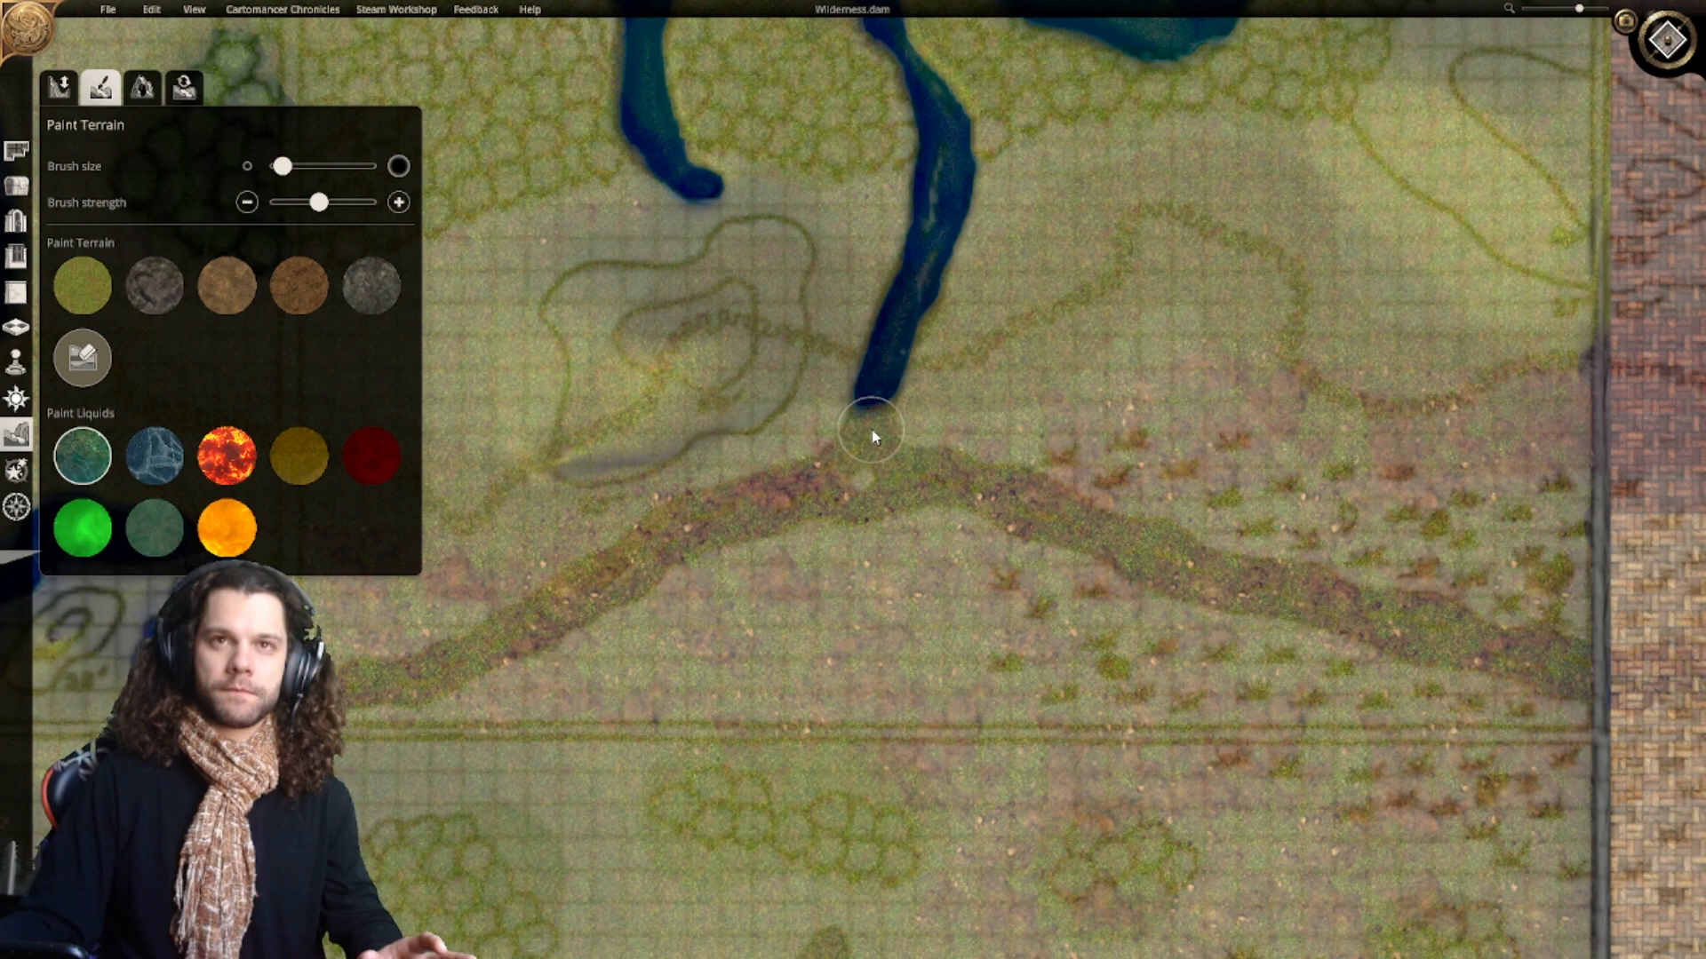
drag(283, 167, 271, 167)
drag(884, 427, 891, 445)
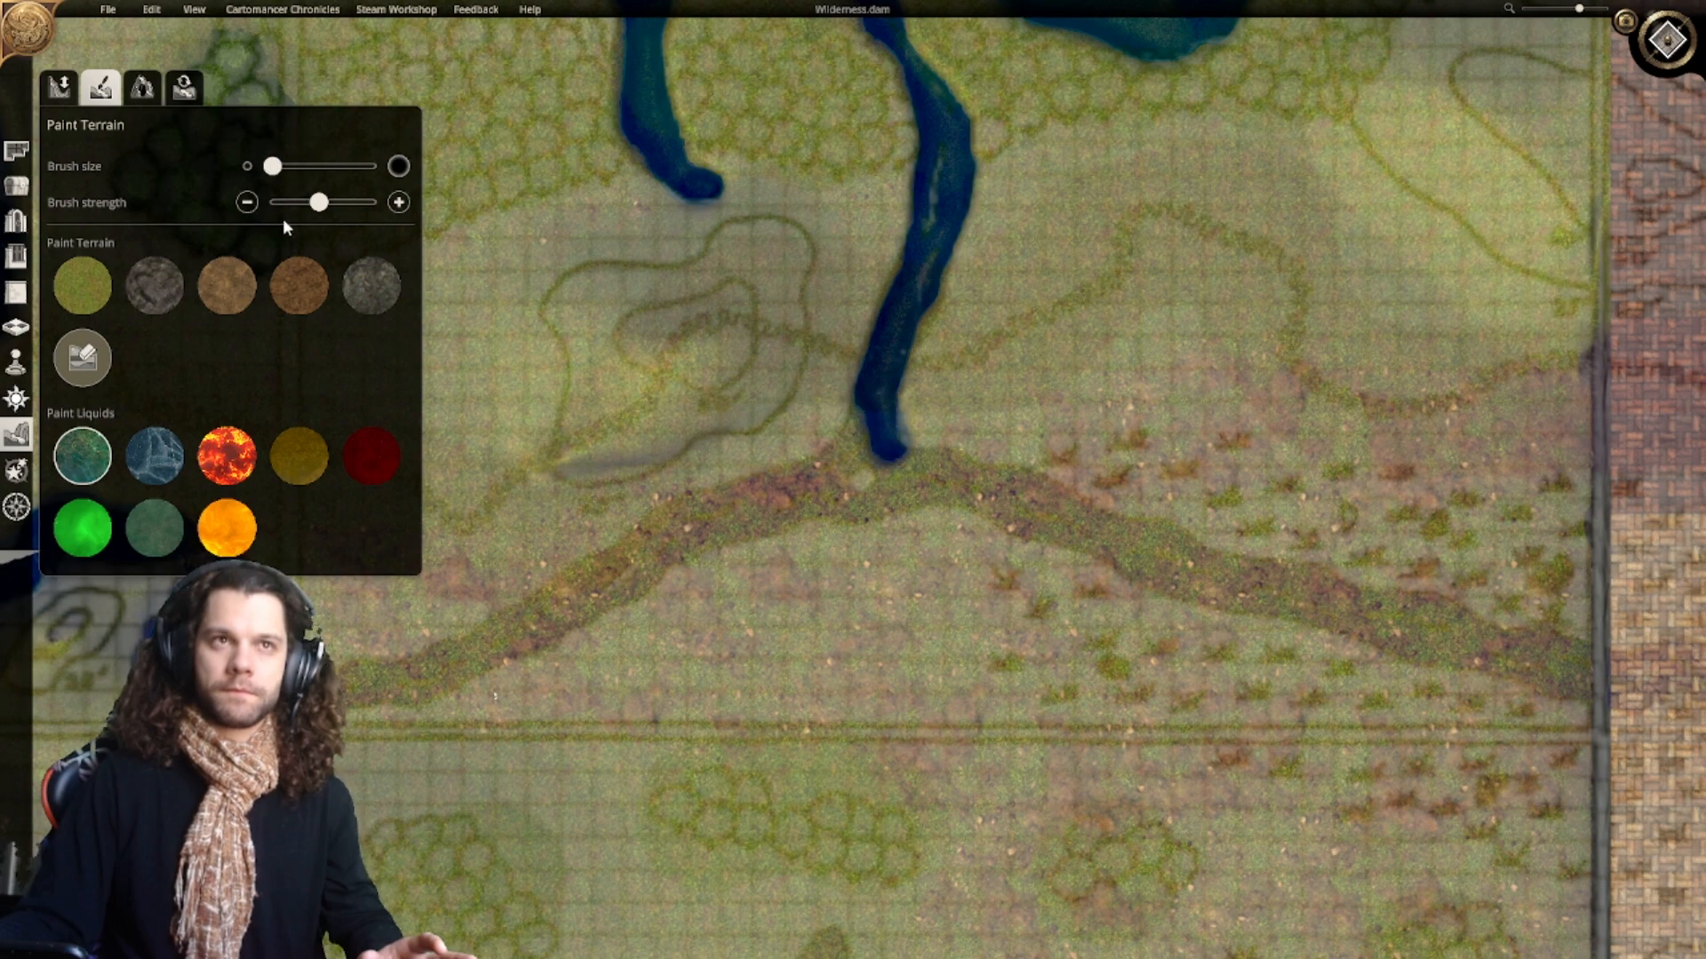
Step: Paint water at maximum brush strength around the small islet at the fork and into the start of the eastern branch
drag(320, 203, 373, 203)
mouse_move(895, 458)
mouse_down()
mouse_move(915, 471)
mouse_move(826, 504)
mouse_up()
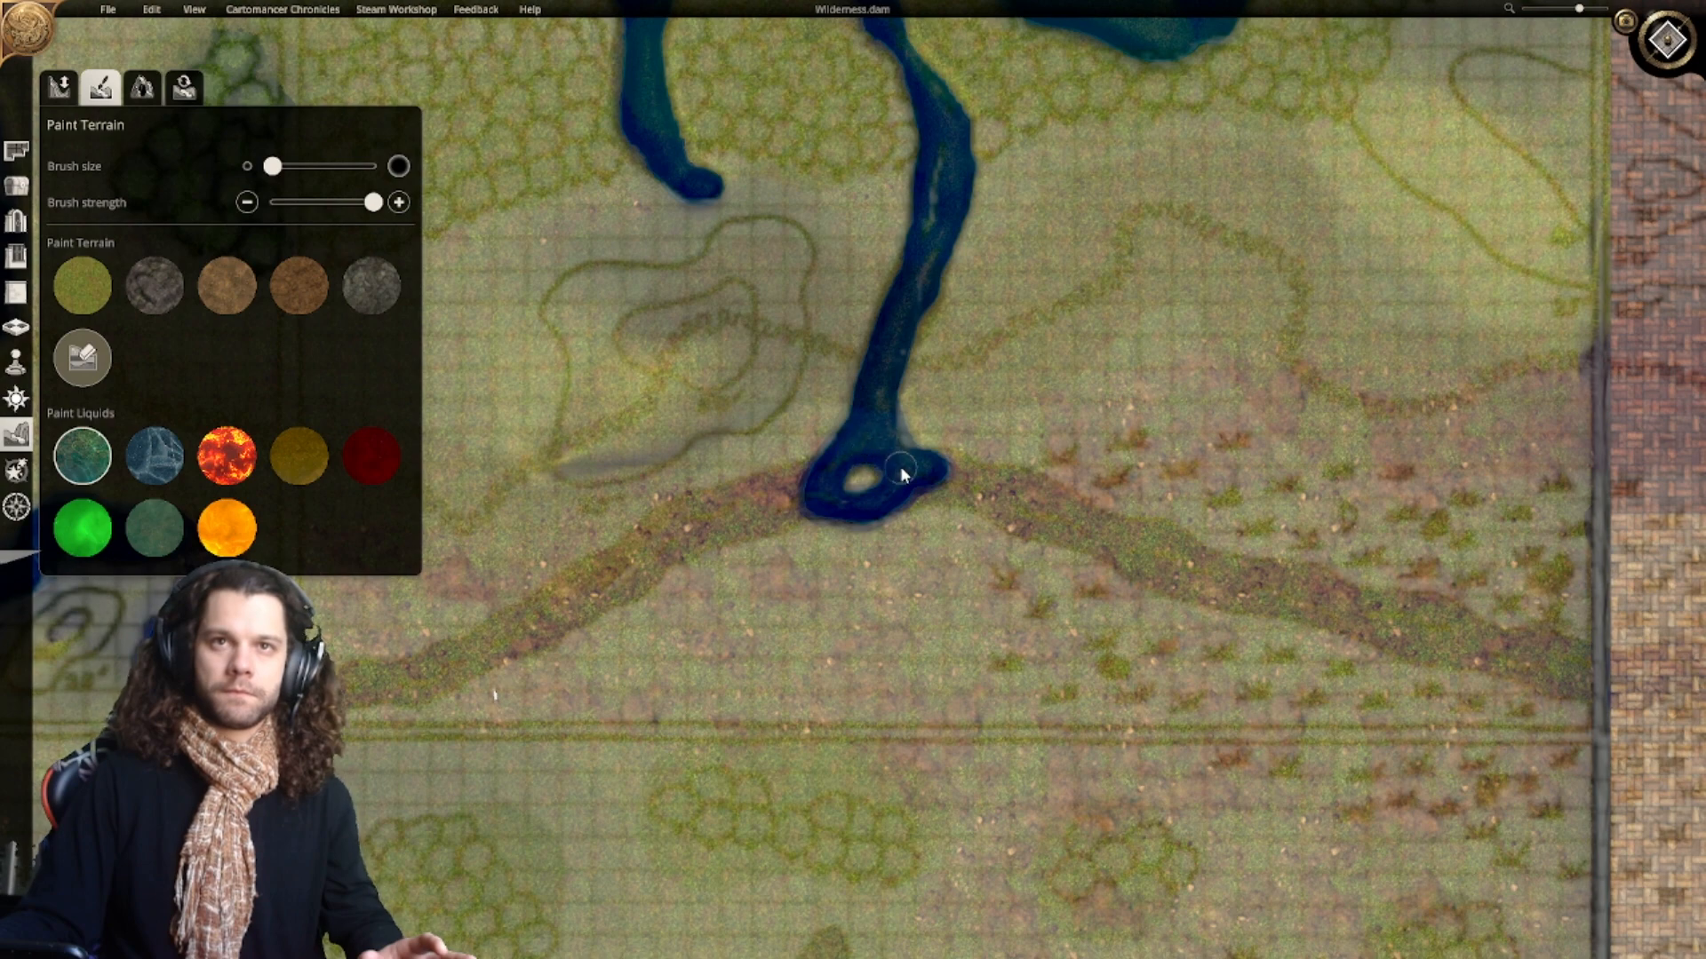
drag(899, 465, 993, 493)
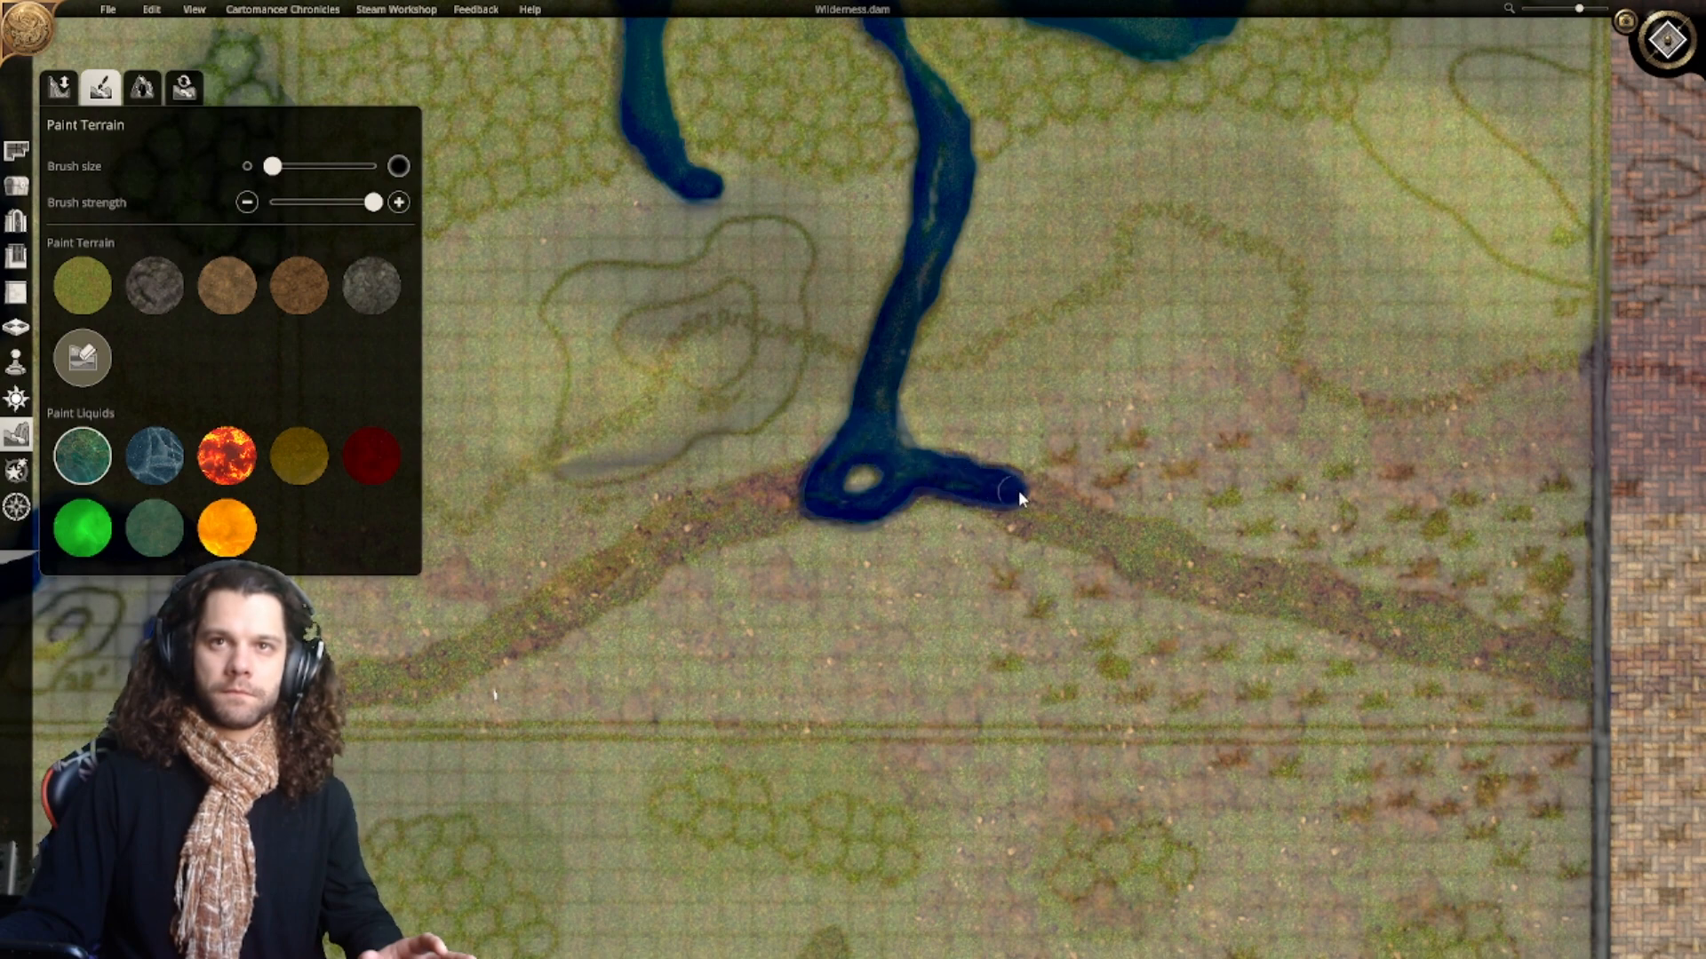
Step: Continue the water along the middle stretch of the eastern riverbed branch
middle_drag(1018, 490, 609, 407)
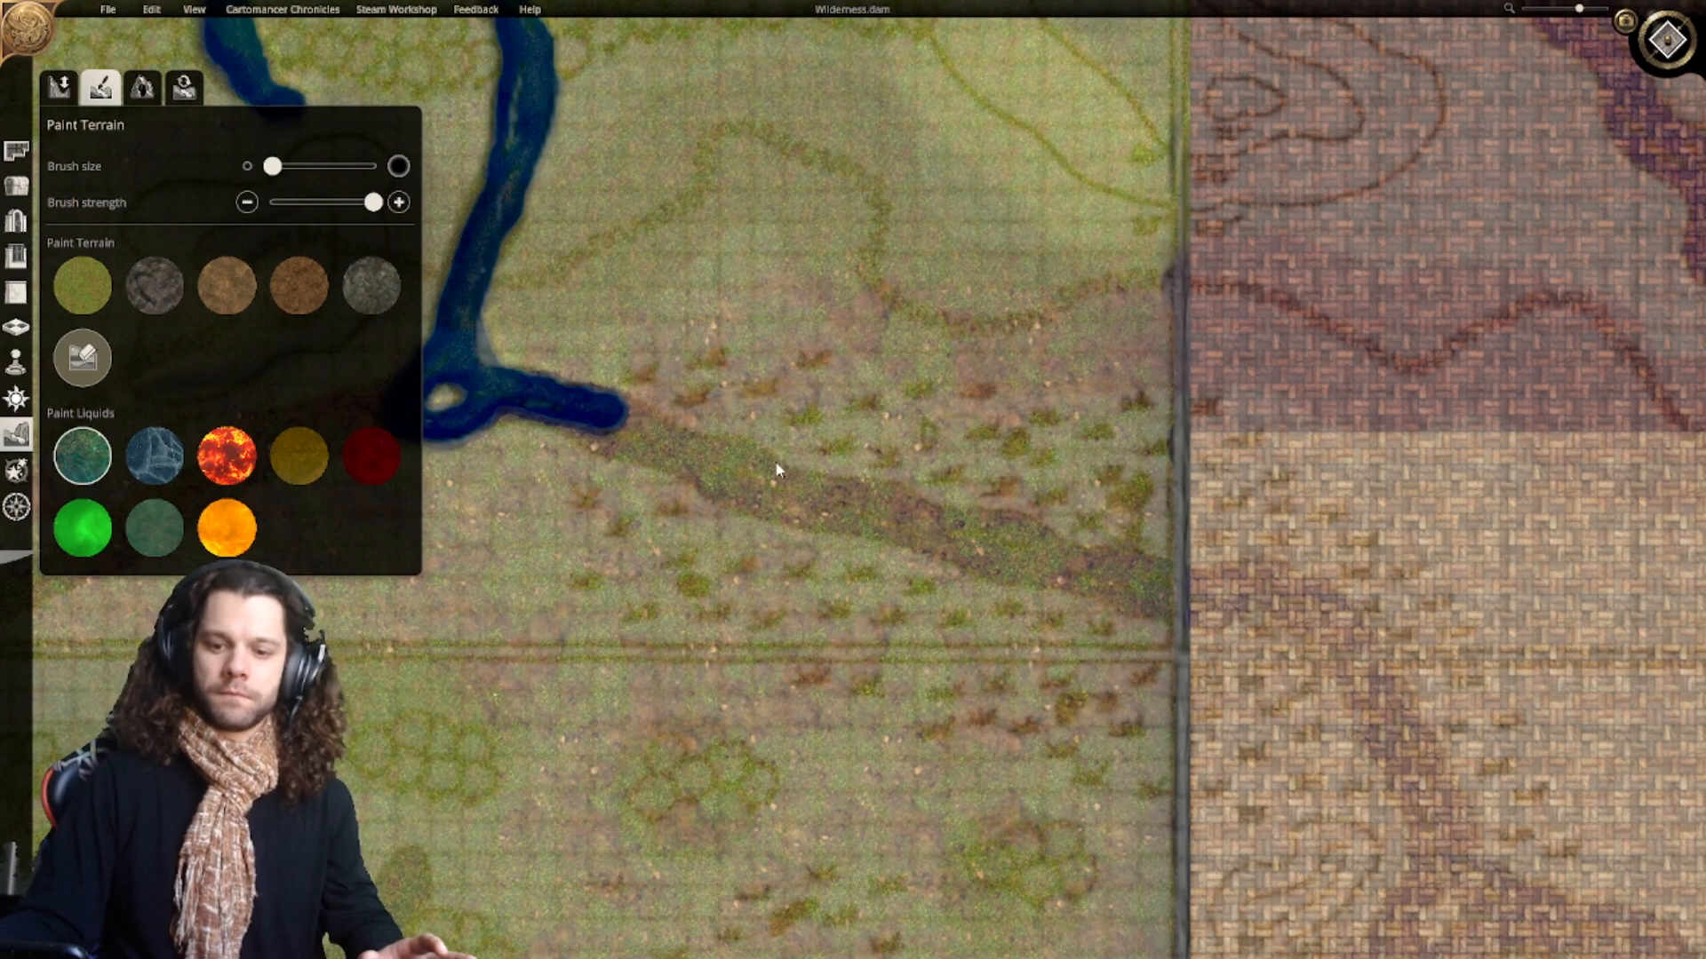
mouse_move(801, 488)
middle_down()
mouse_move(745, 456)
mouse_move(836, 508)
middle_up()
drag(658, 435, 936, 528)
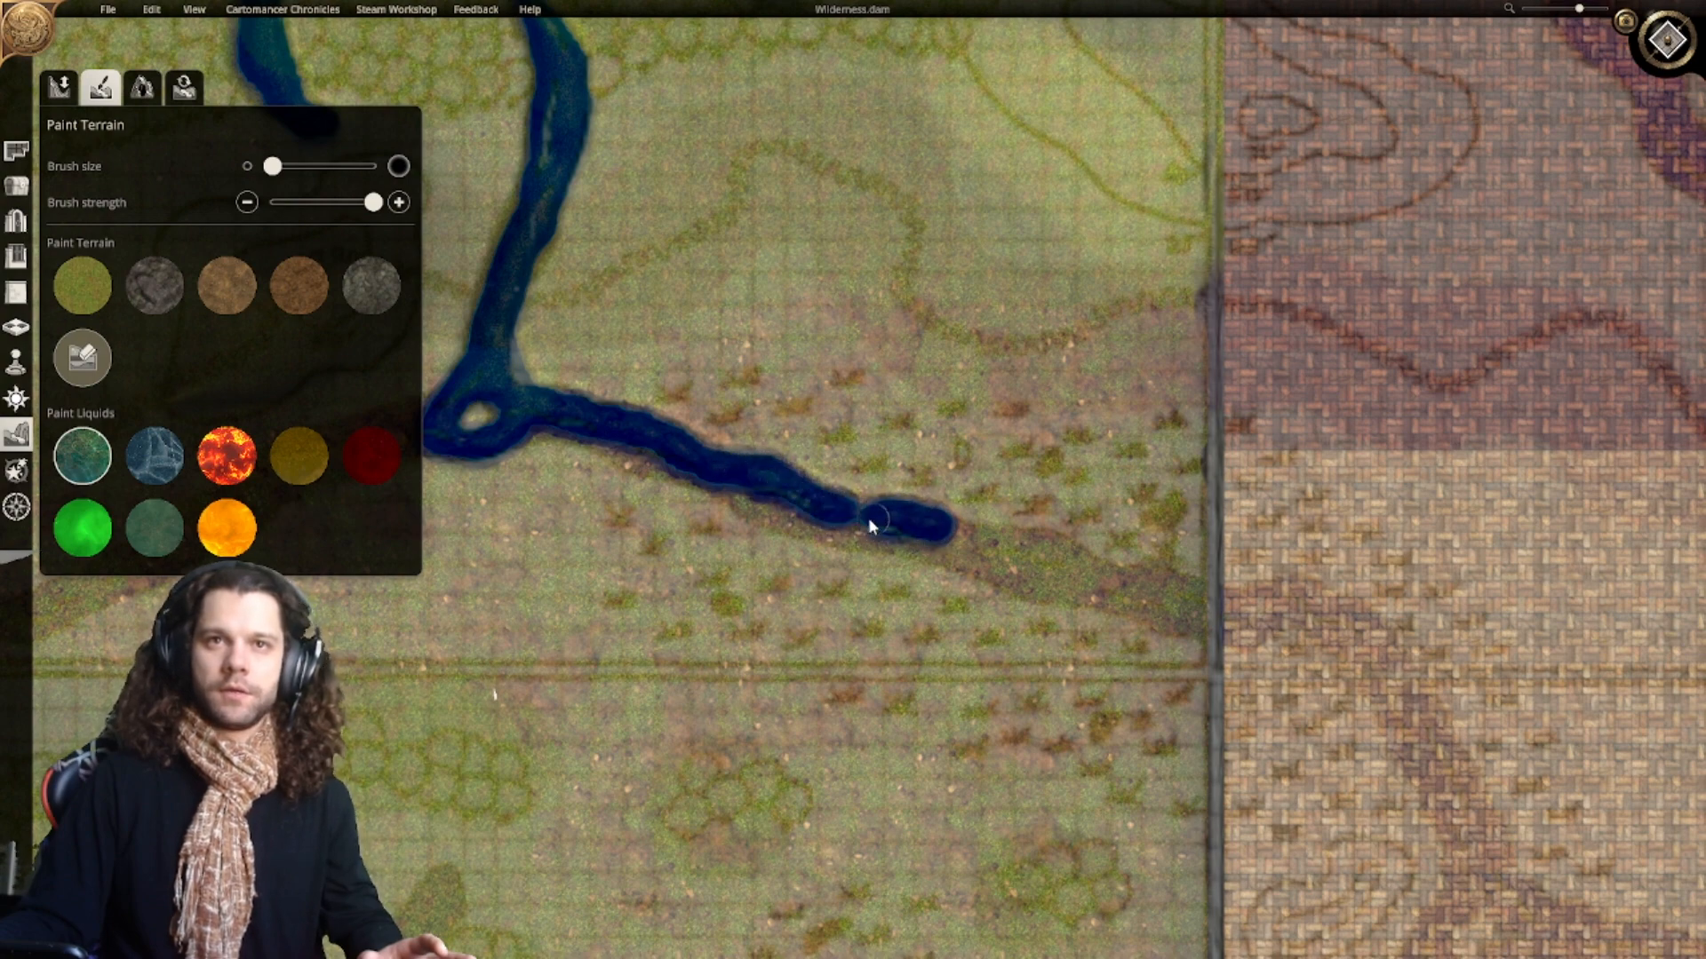
Step: Extend the river to the map's eastern edge and widen its southern bank along the final stretch
middle_drag(833, 513, 753, 493)
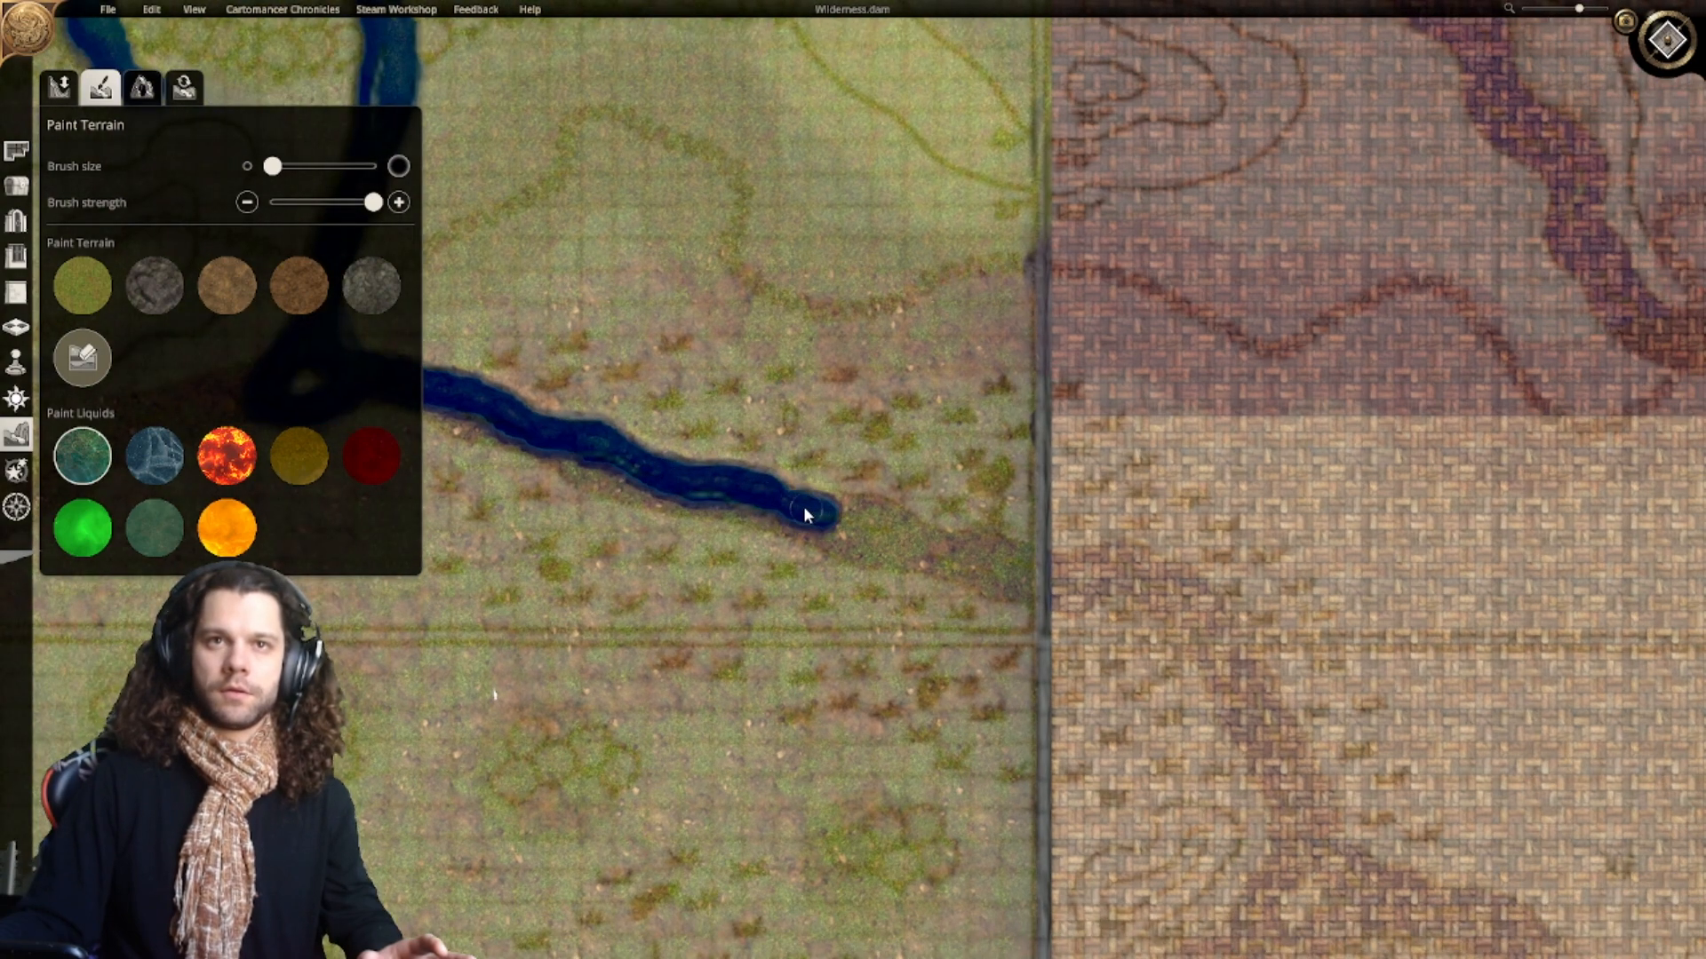
middle_drag(883, 525, 826, 502)
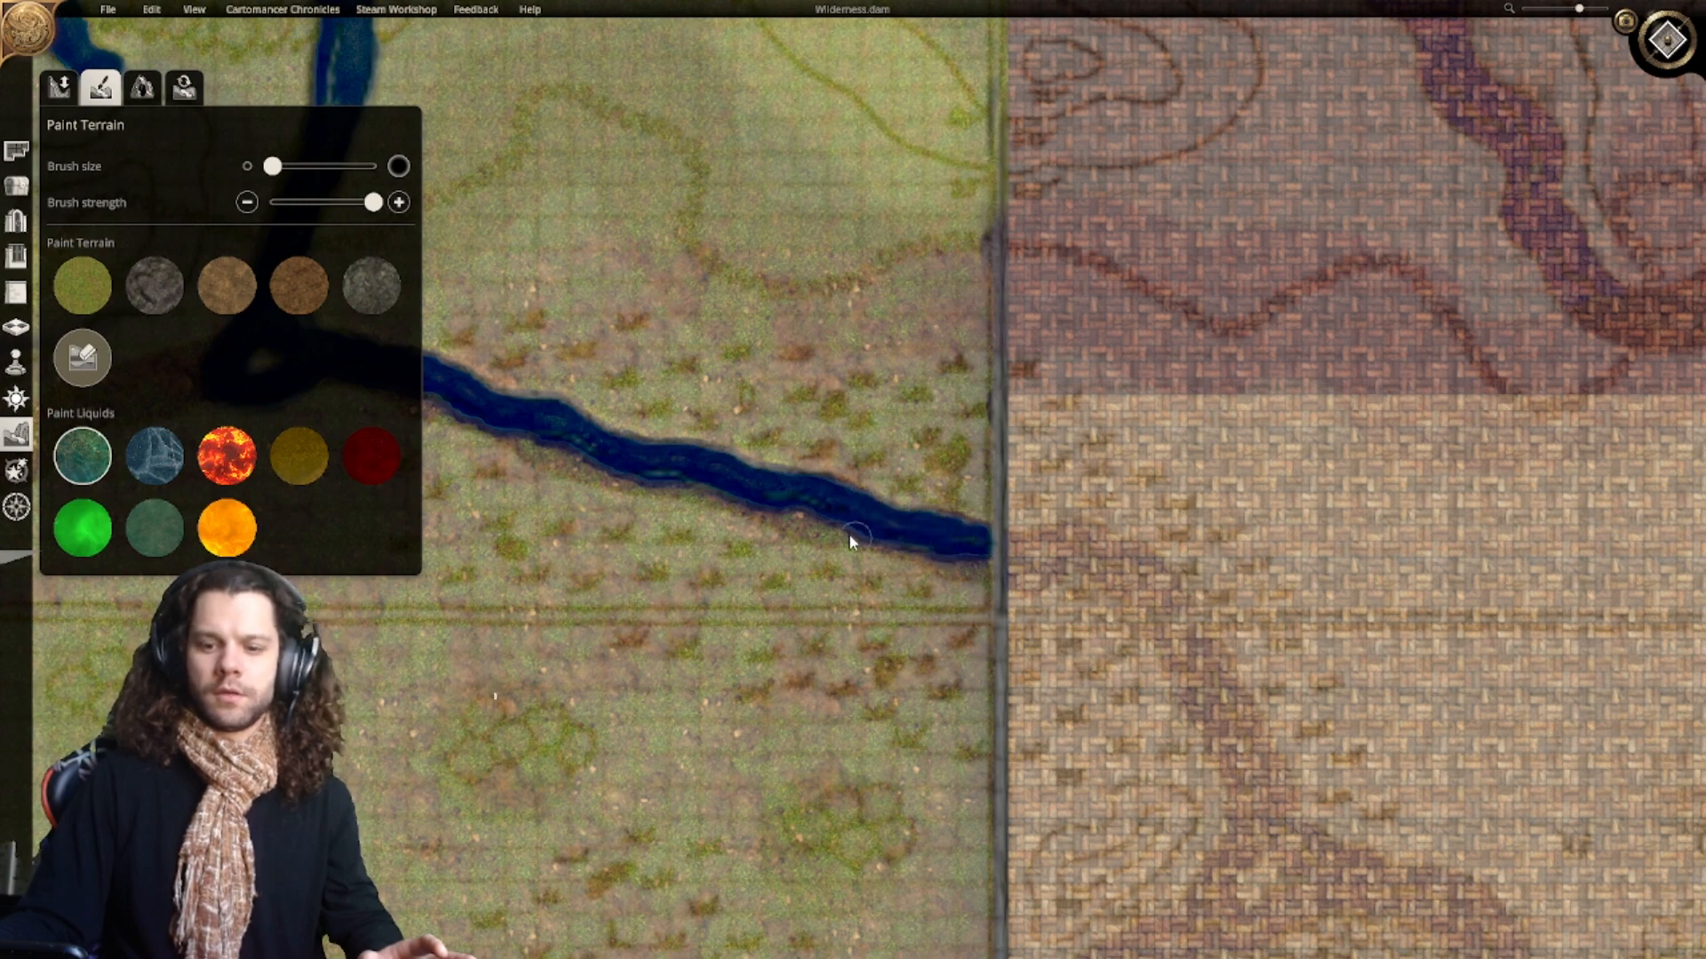
middle_drag(849, 536, 991, 524)
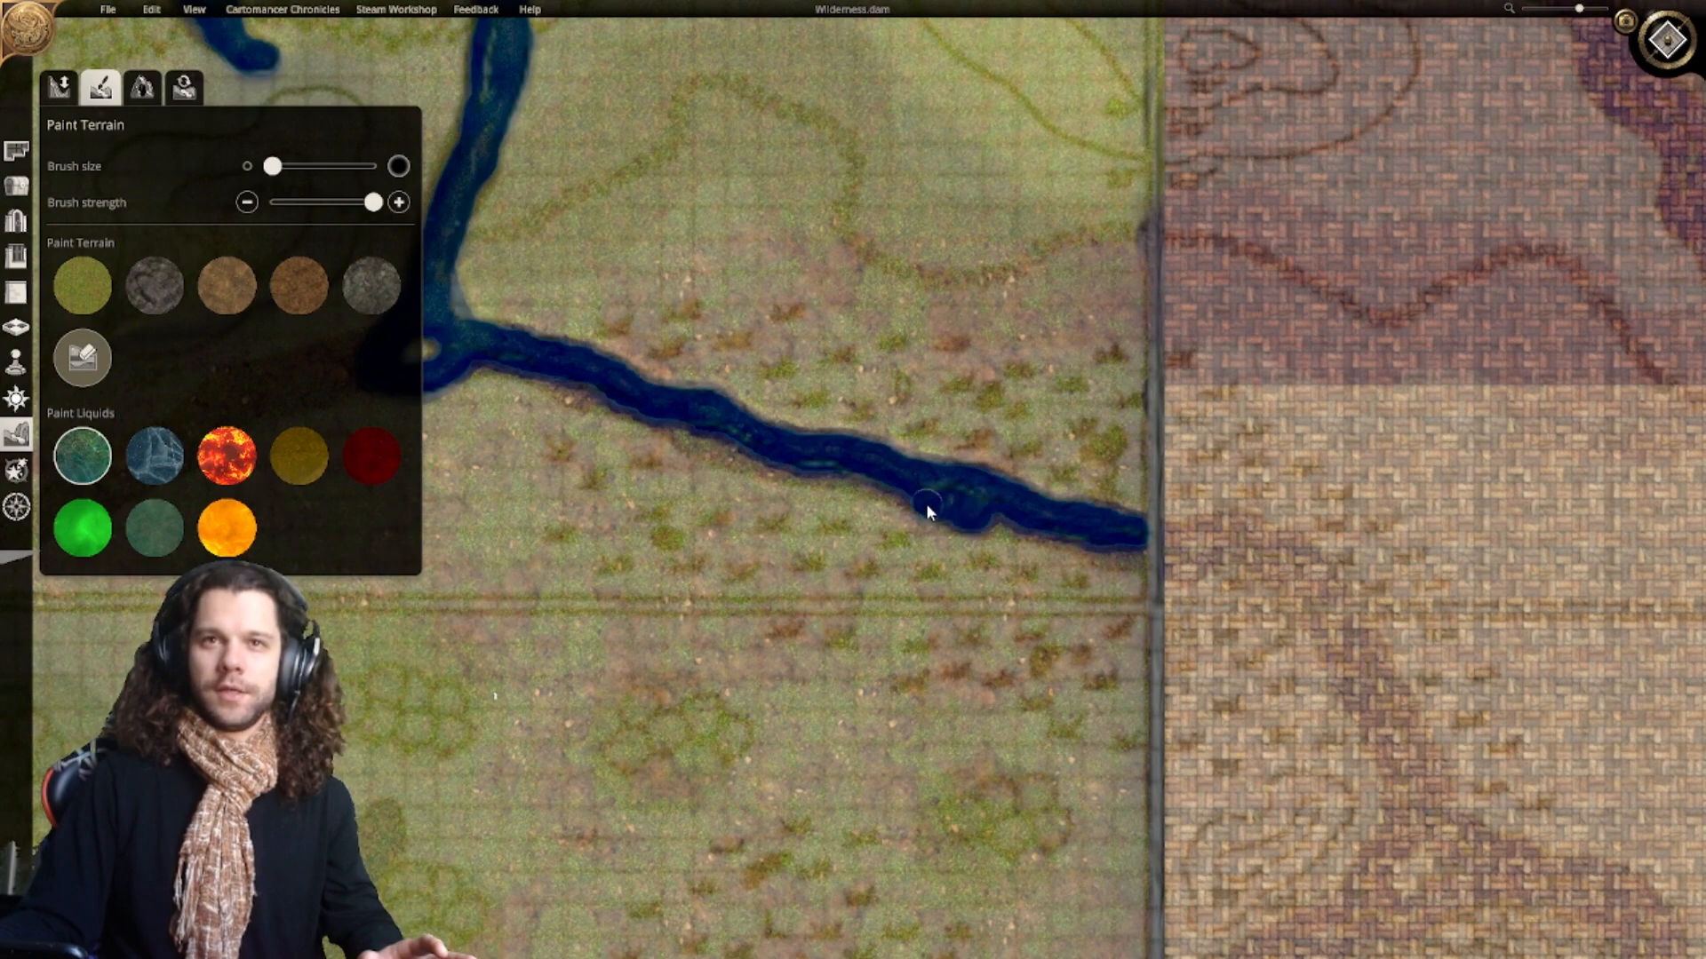
drag(1045, 531, 1096, 552)
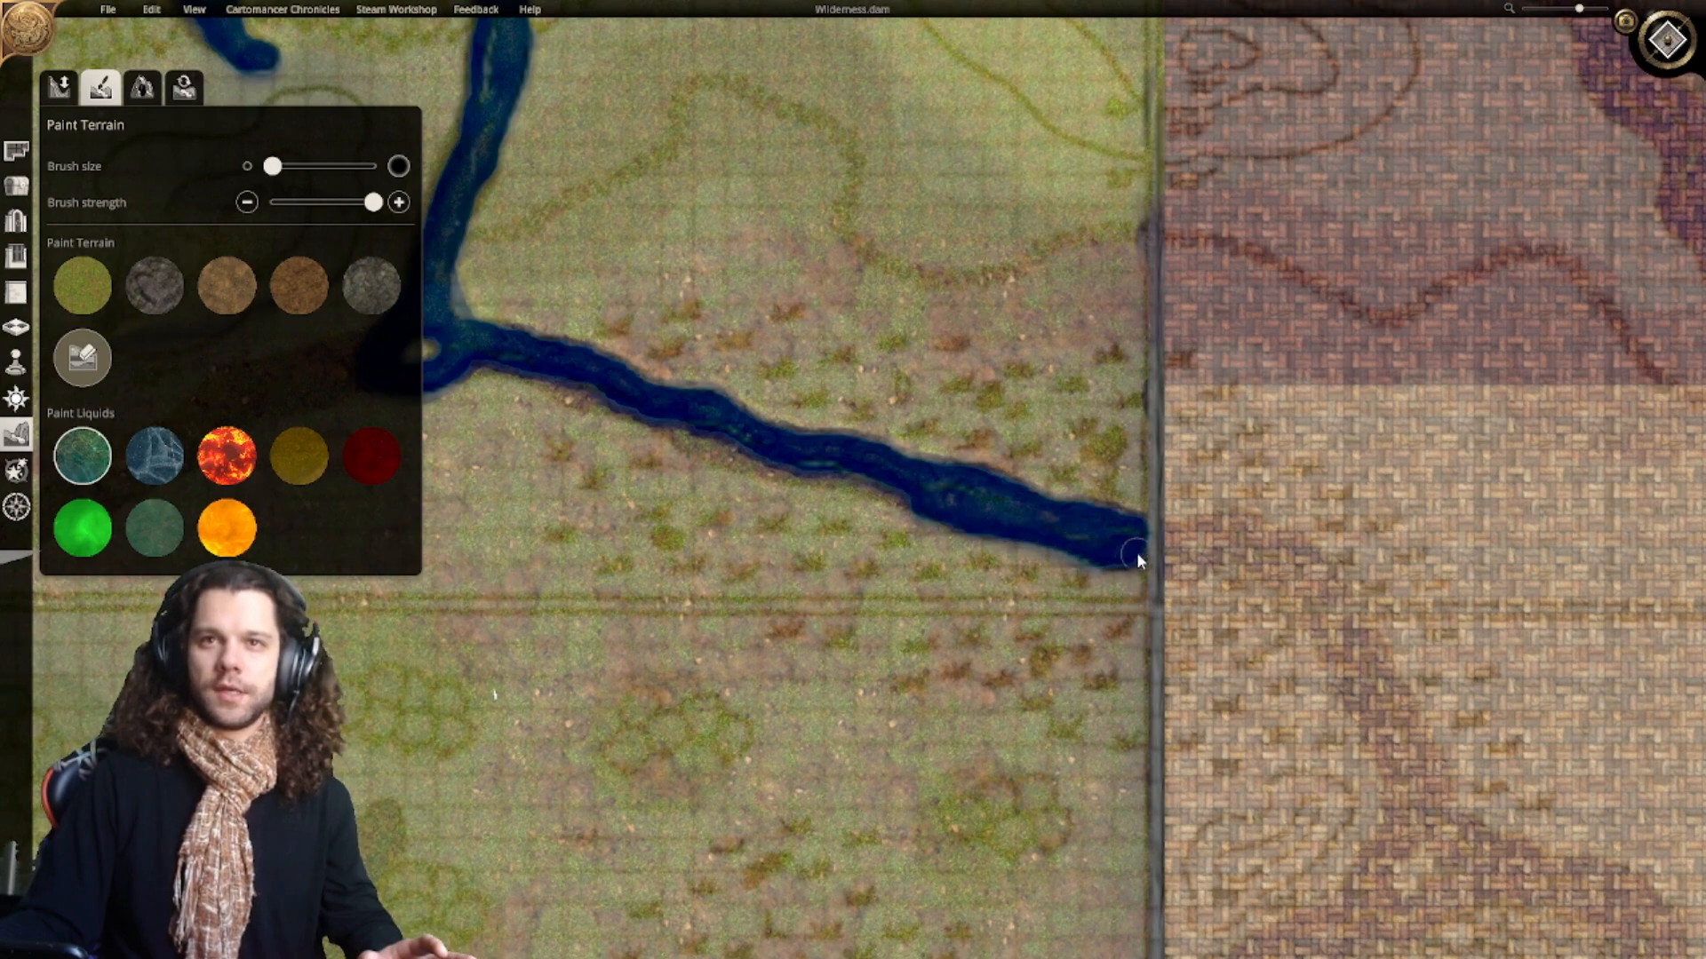
Step: Widen the eastern river branch with water, working back from the map's edge to the small islet at the fork
middle_drag(1007, 516, 1142, 559)
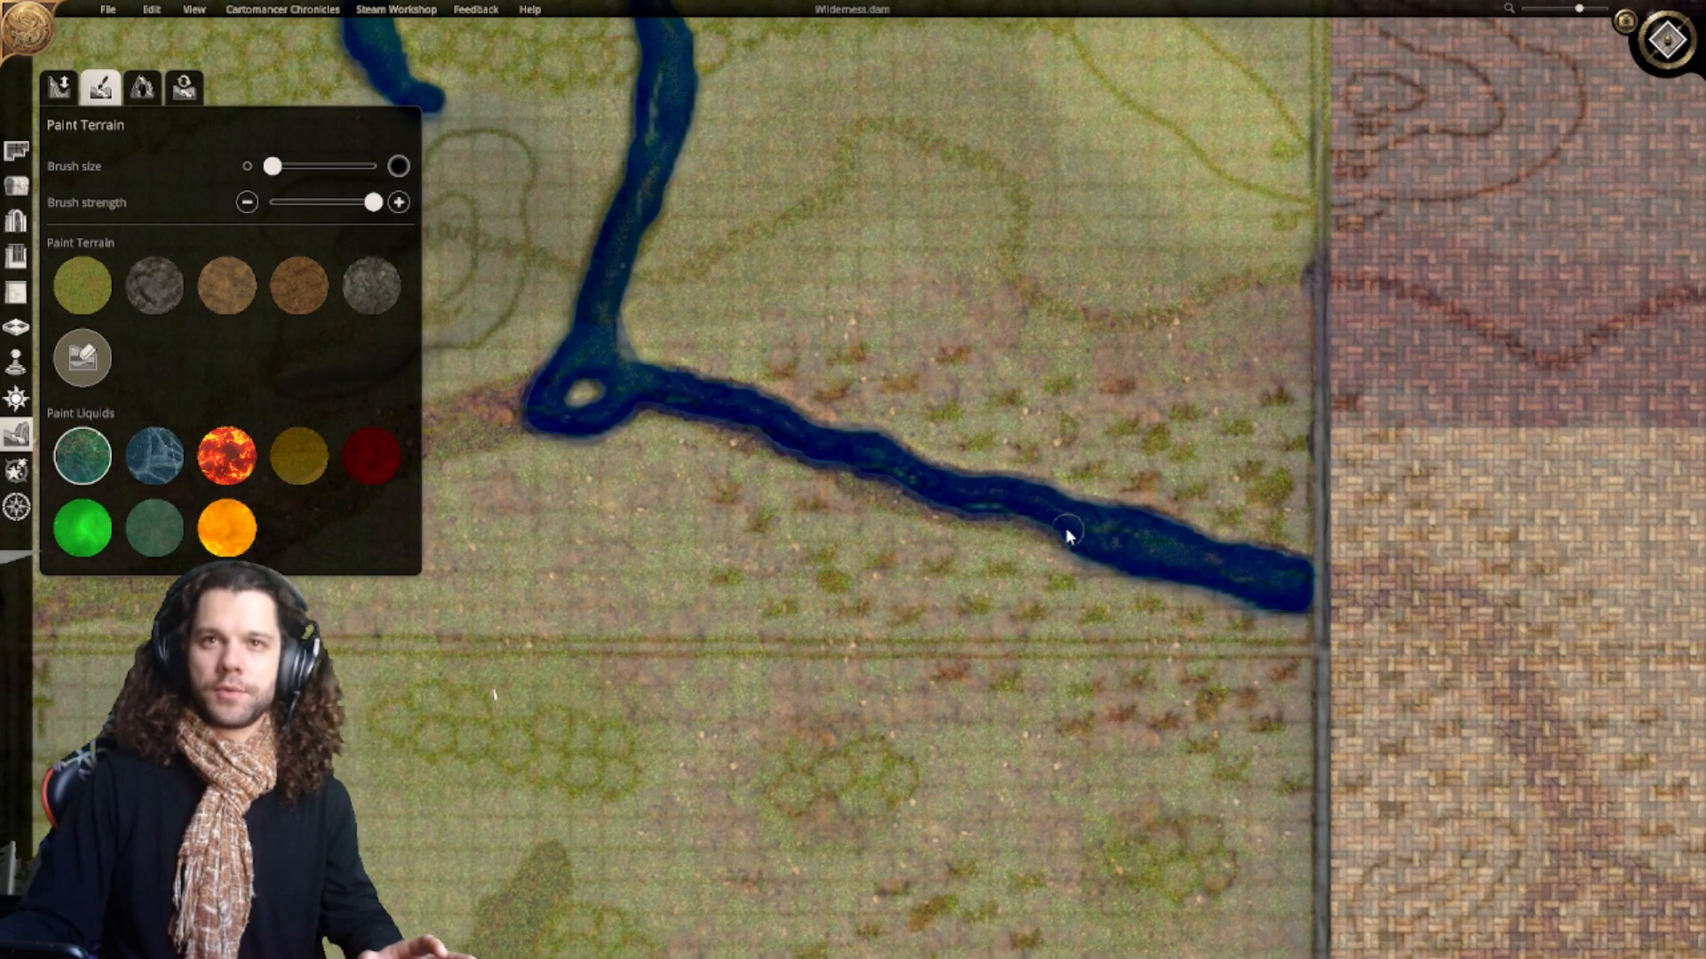
middle_drag(1015, 518, 1194, 559)
drag(1085, 538, 1159, 546)
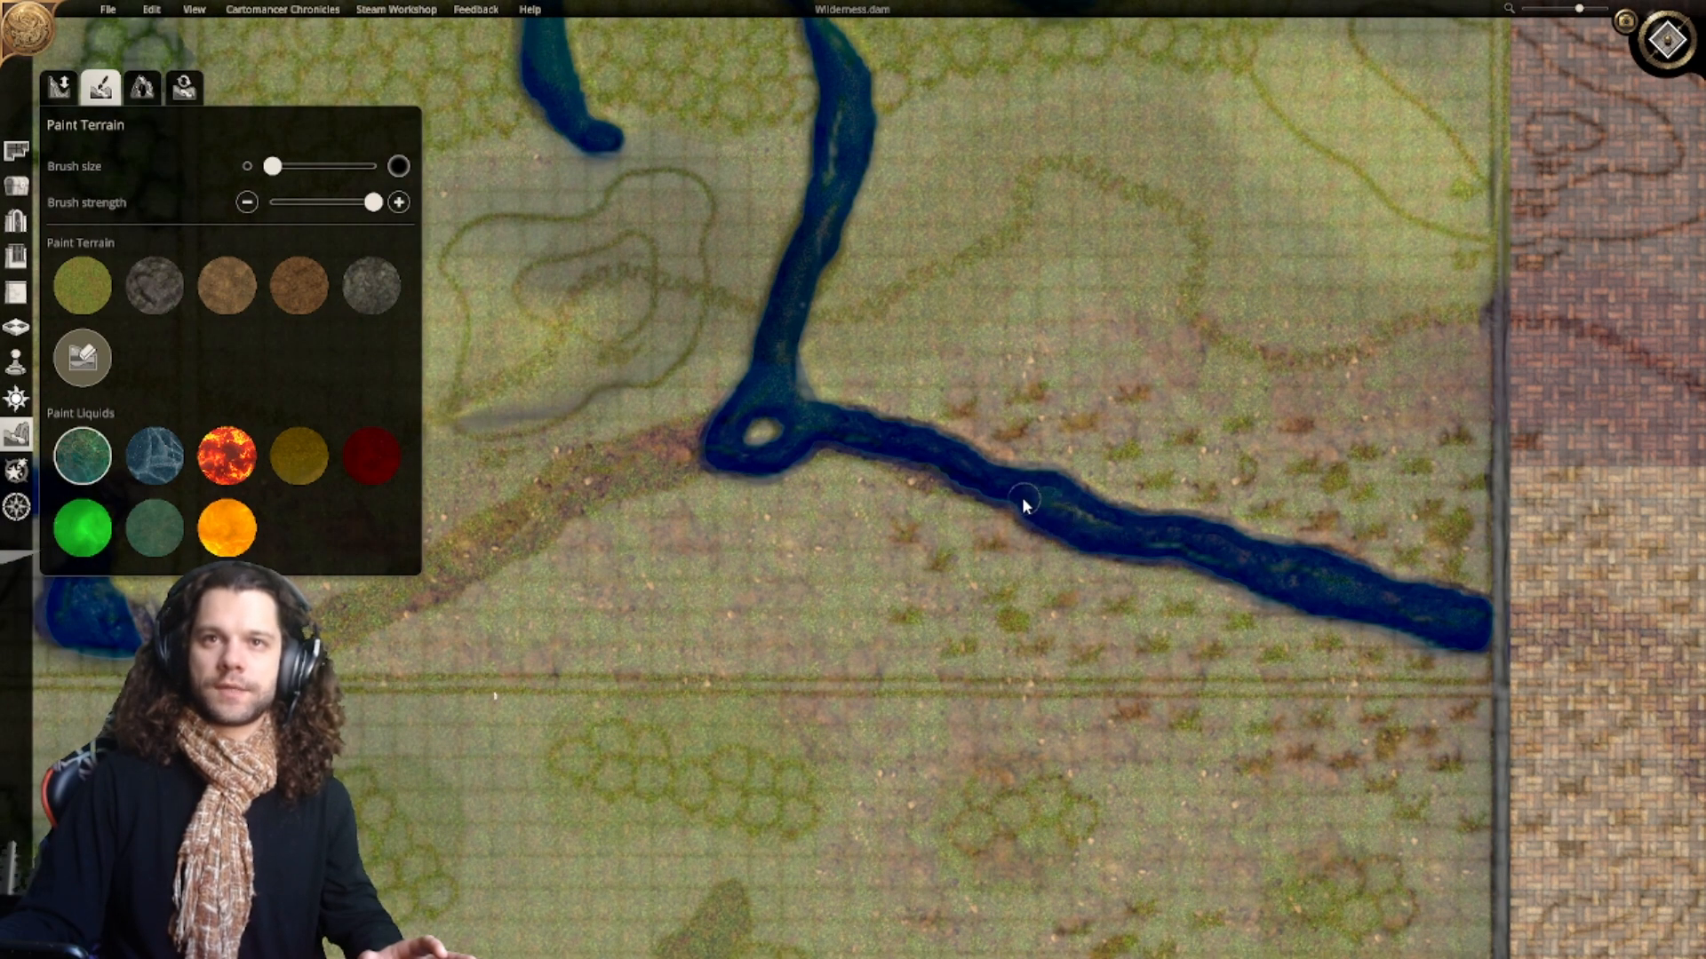
middle_drag(1021, 497, 1169, 536)
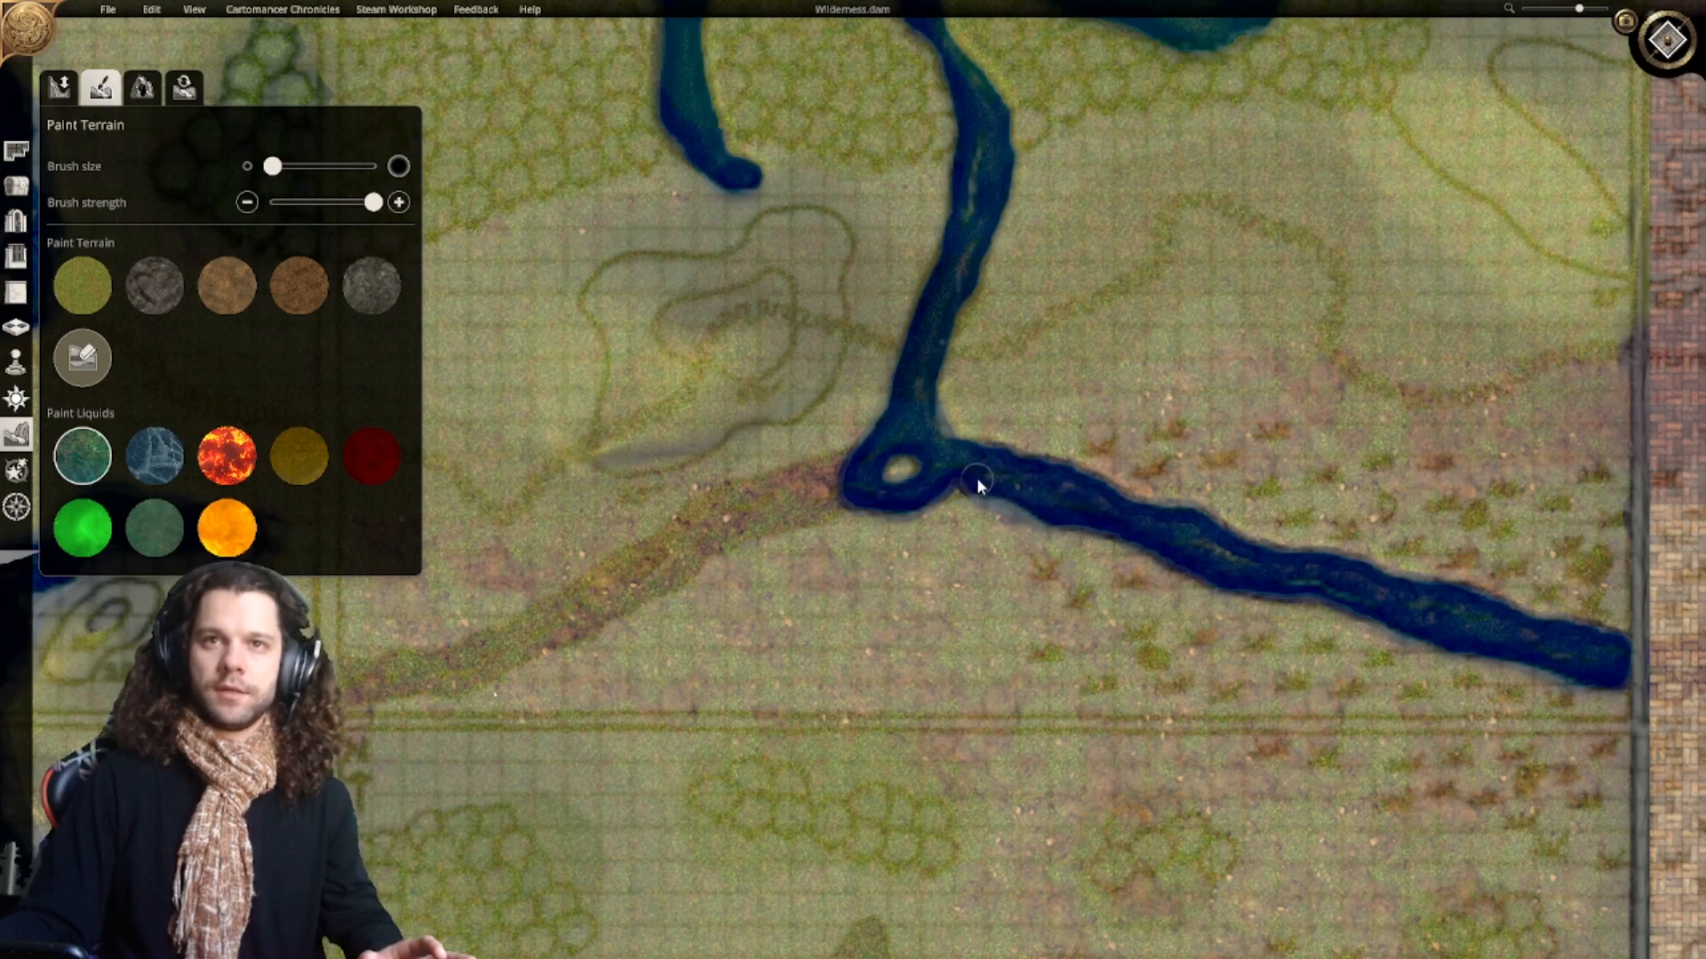
middle_drag(851, 505, 917, 531)
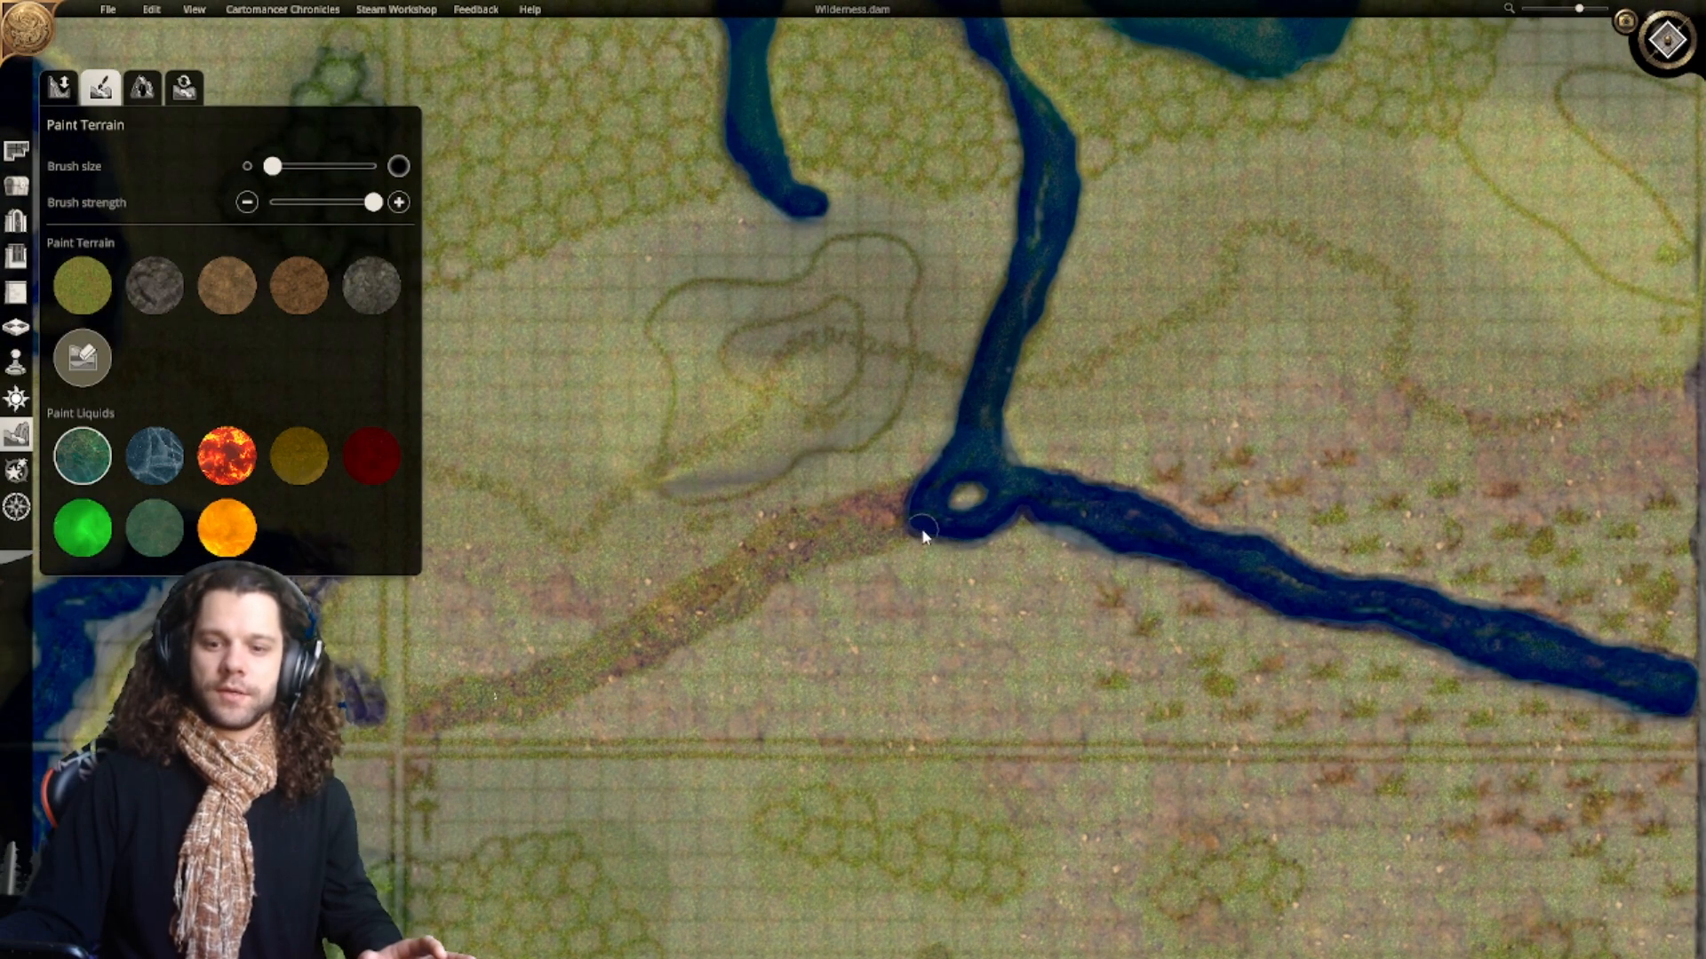
Step: Paint water along the western riverbed branch from the fork to the existing river and fill the rocky gap in its bend
mouse_move(923, 494)
mouse_down()
mouse_move(843, 512)
mouse_move(682, 596)
mouse_up()
right_drag(682, 596, 917, 514)
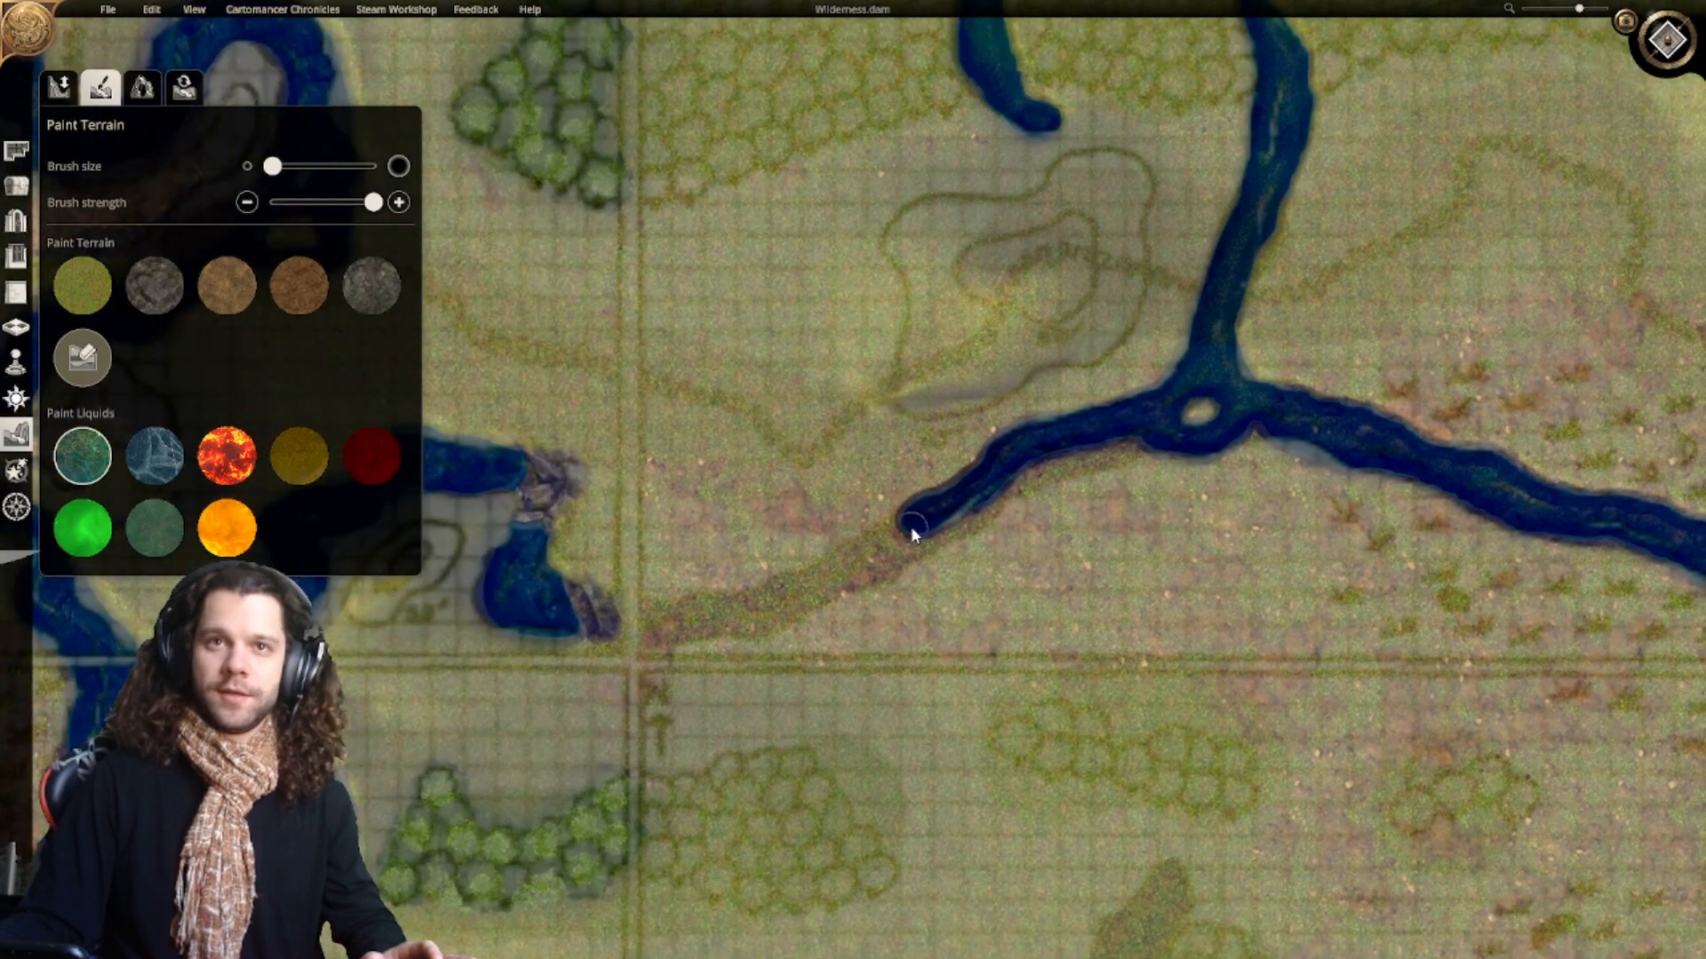
drag(866, 556, 784, 593)
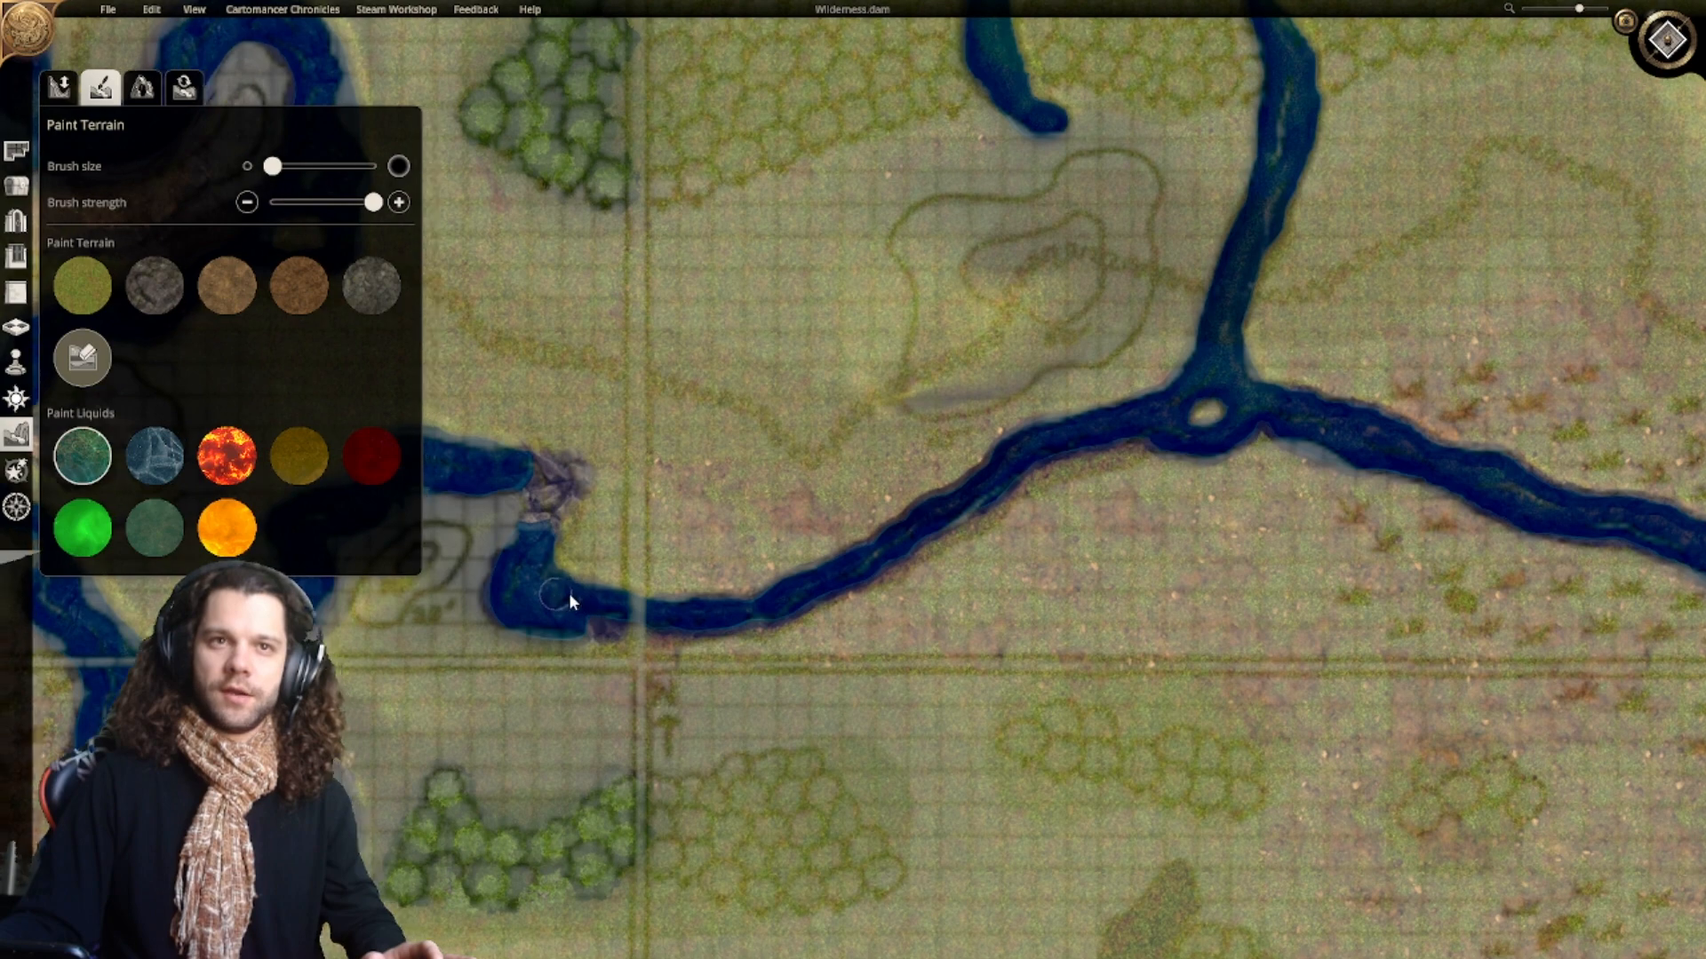
right_drag(568, 593, 659, 626)
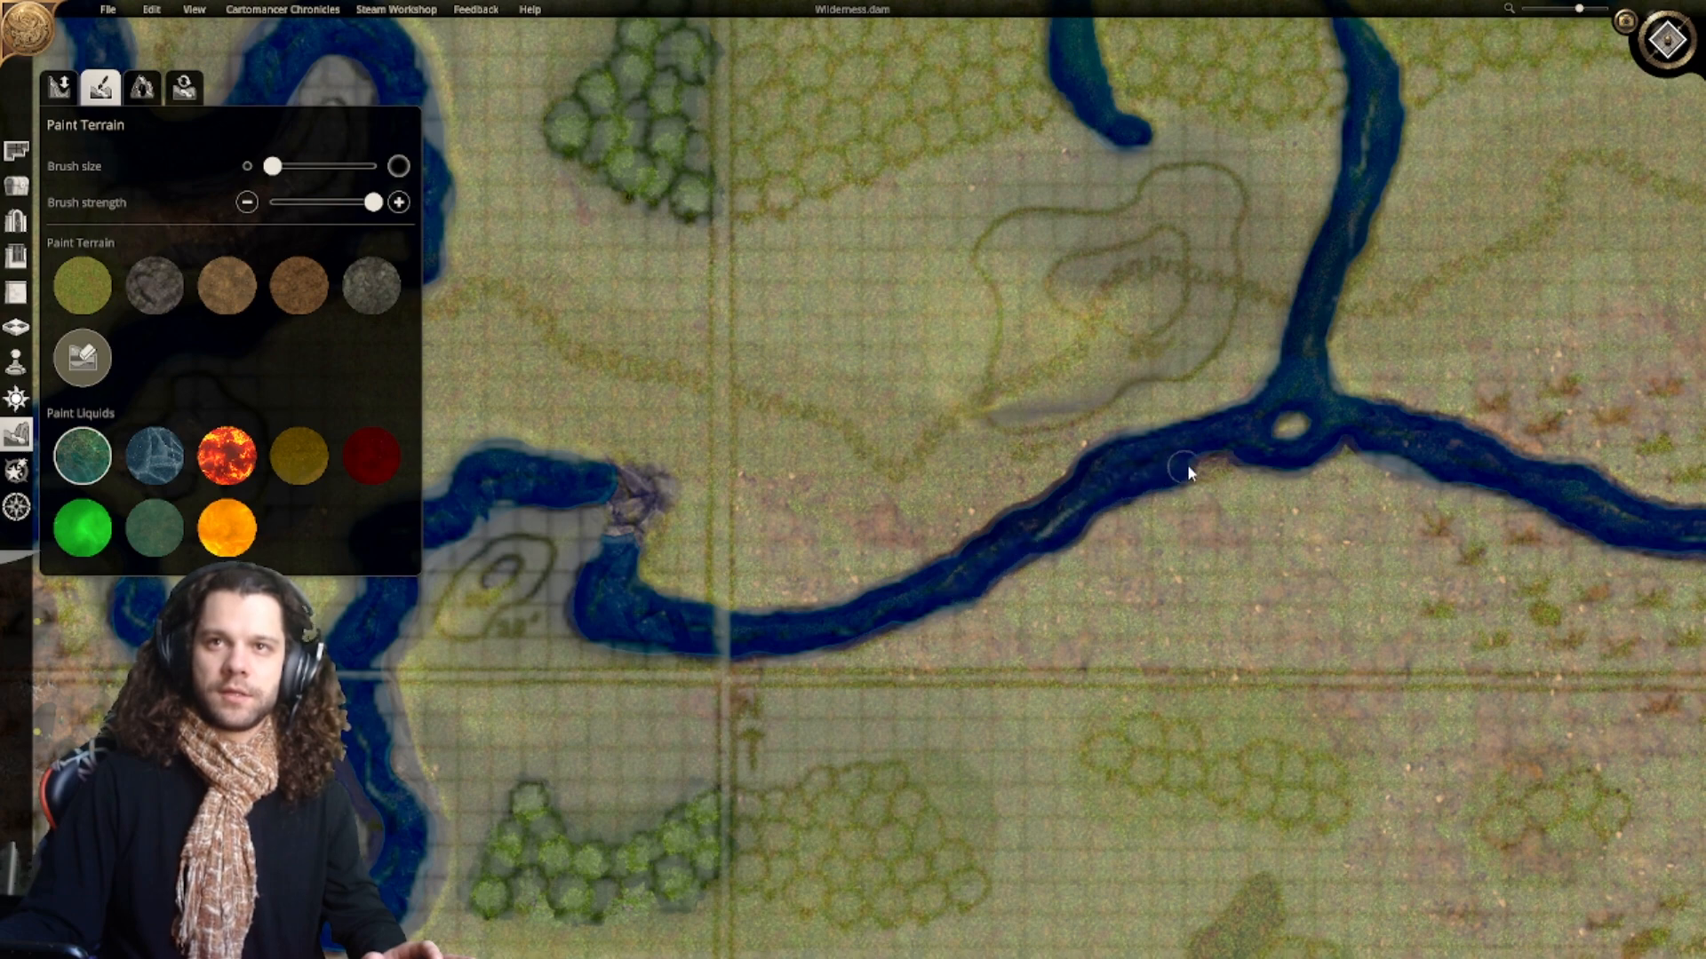
right_drag(830, 598, 989, 591)
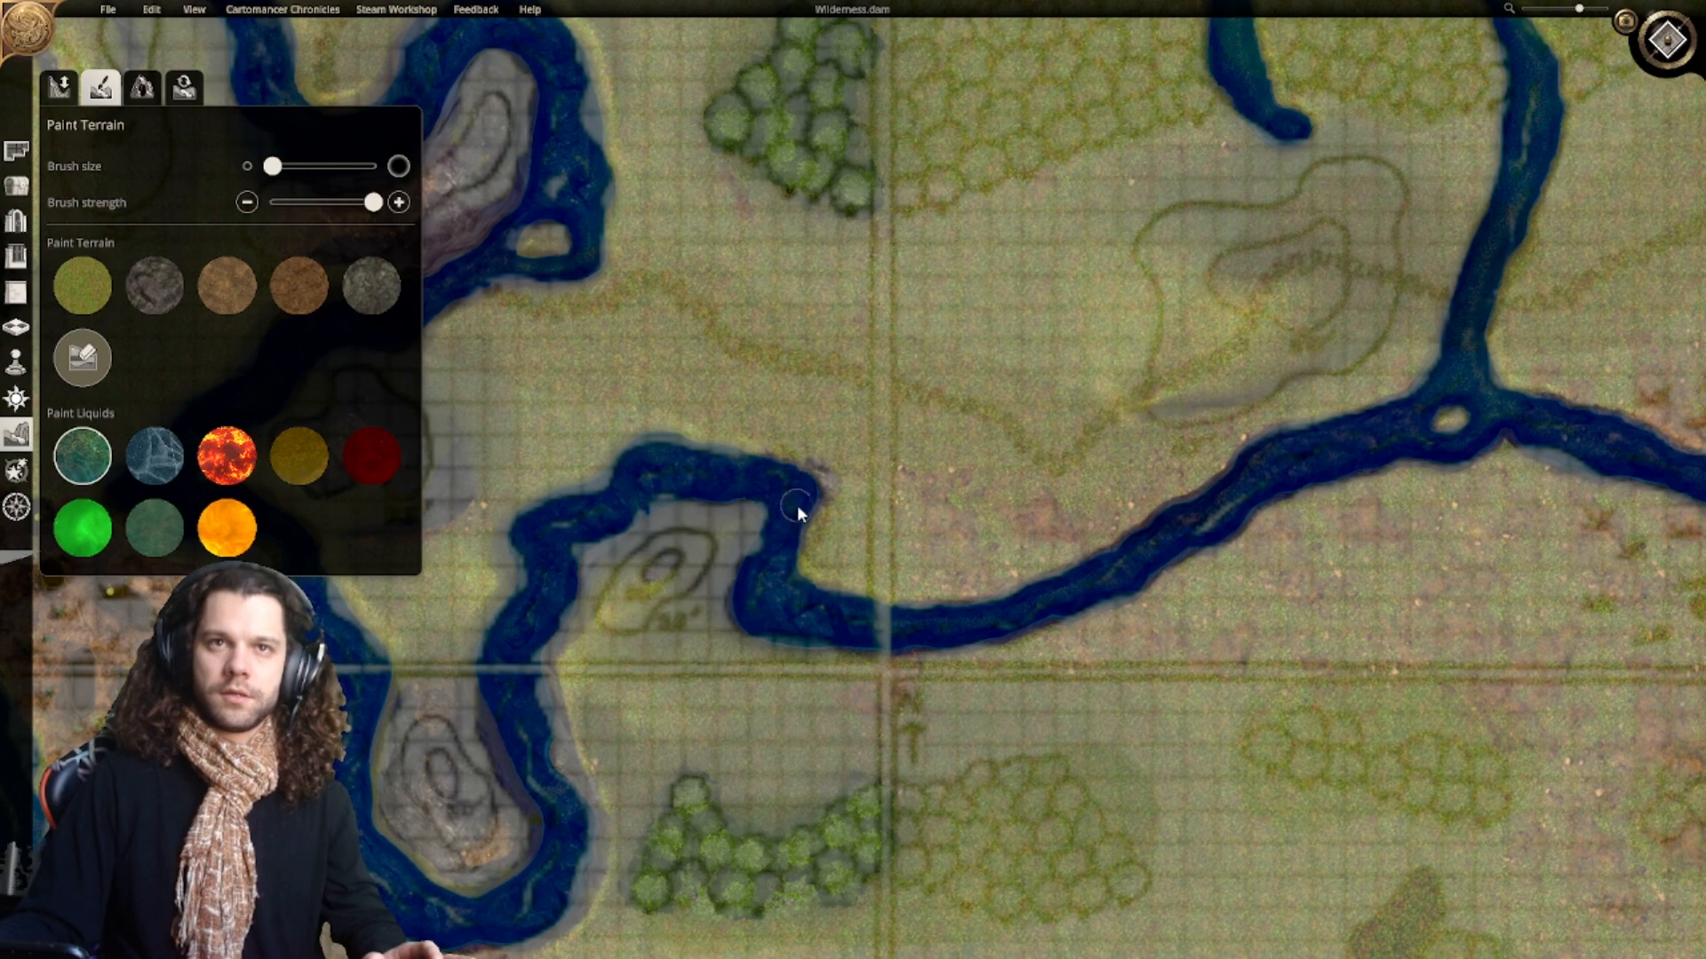
Step: Inspect the banks of the painted eastern and western river branches around the fork
right_drag(988, 600, 622, 577)
right_drag(1098, 483, 805, 587)
right_drag(916, 679, 787, 637)
scroll(791, 632, up, 2)
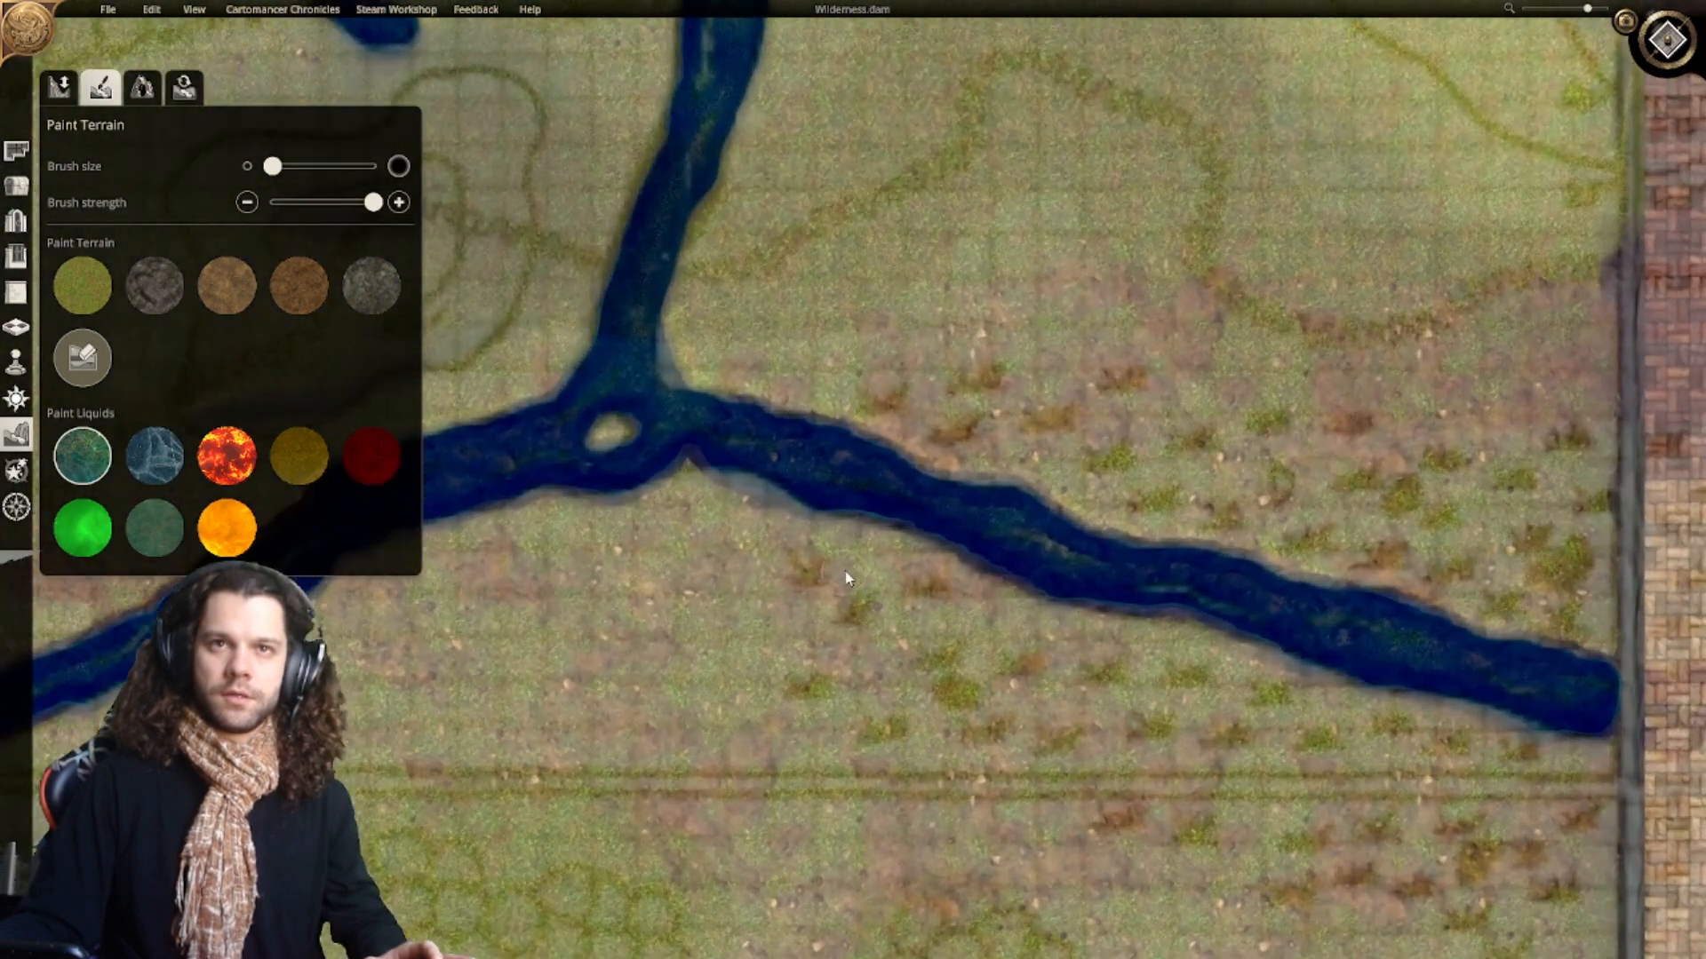
mouse_move(873, 579)
right_down()
mouse_move(1040, 531)
mouse_move(1315, 530)
right_up()
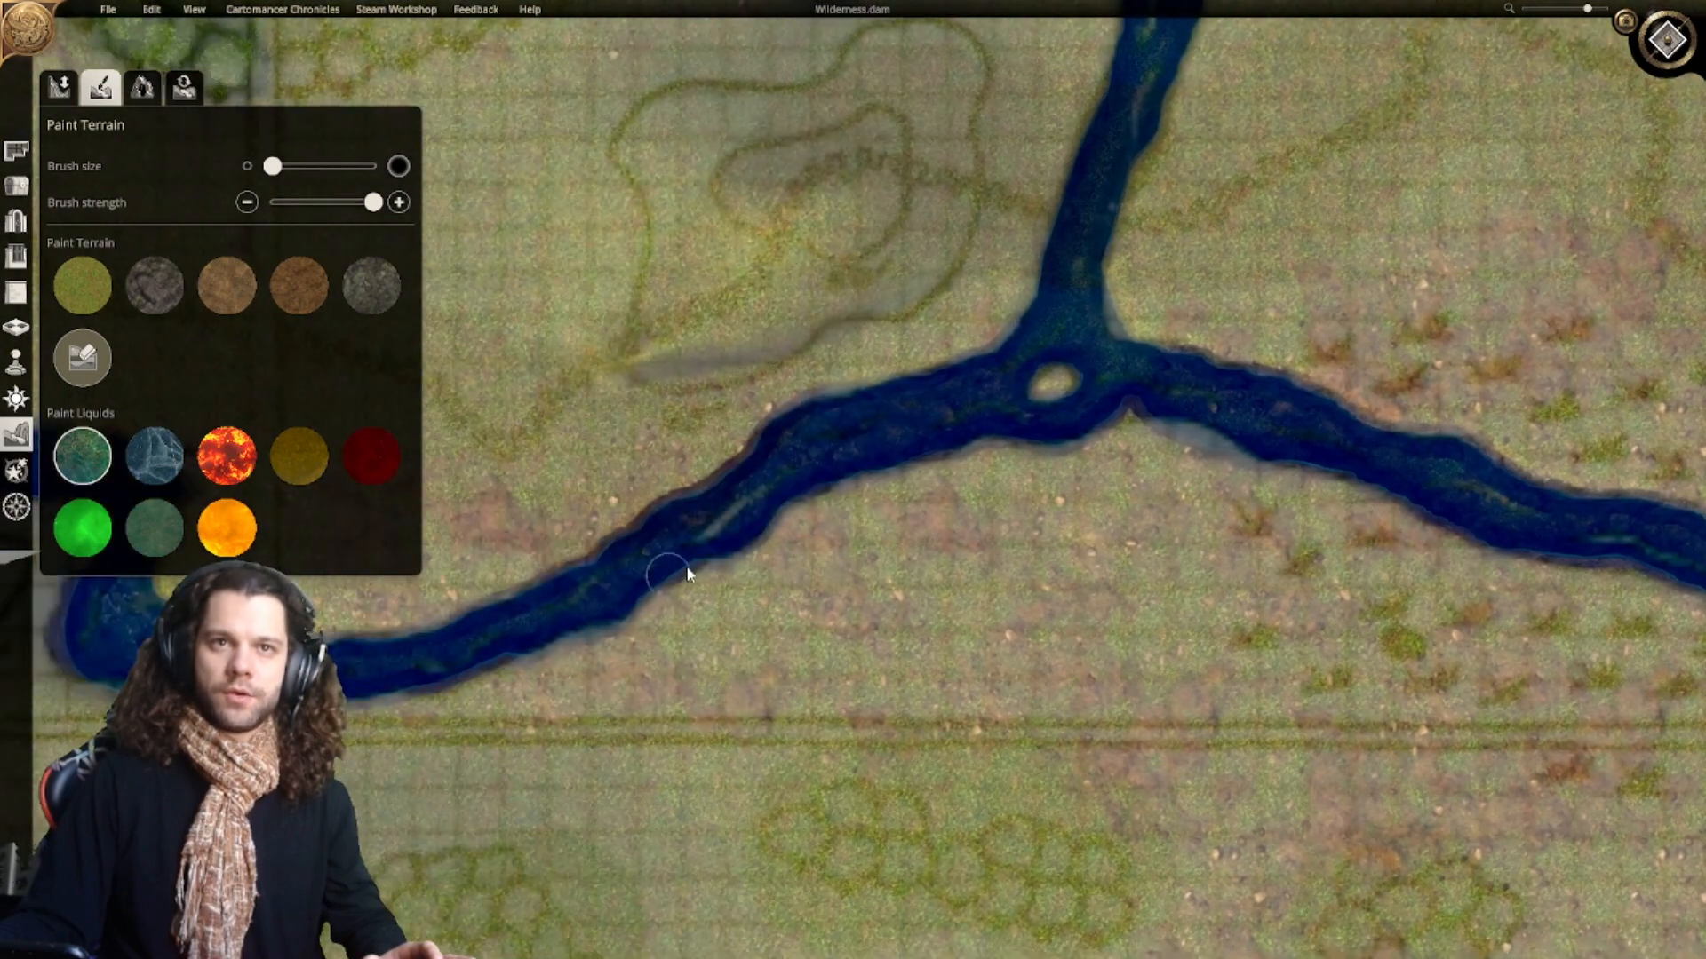
right_drag(881, 548, 713, 552)
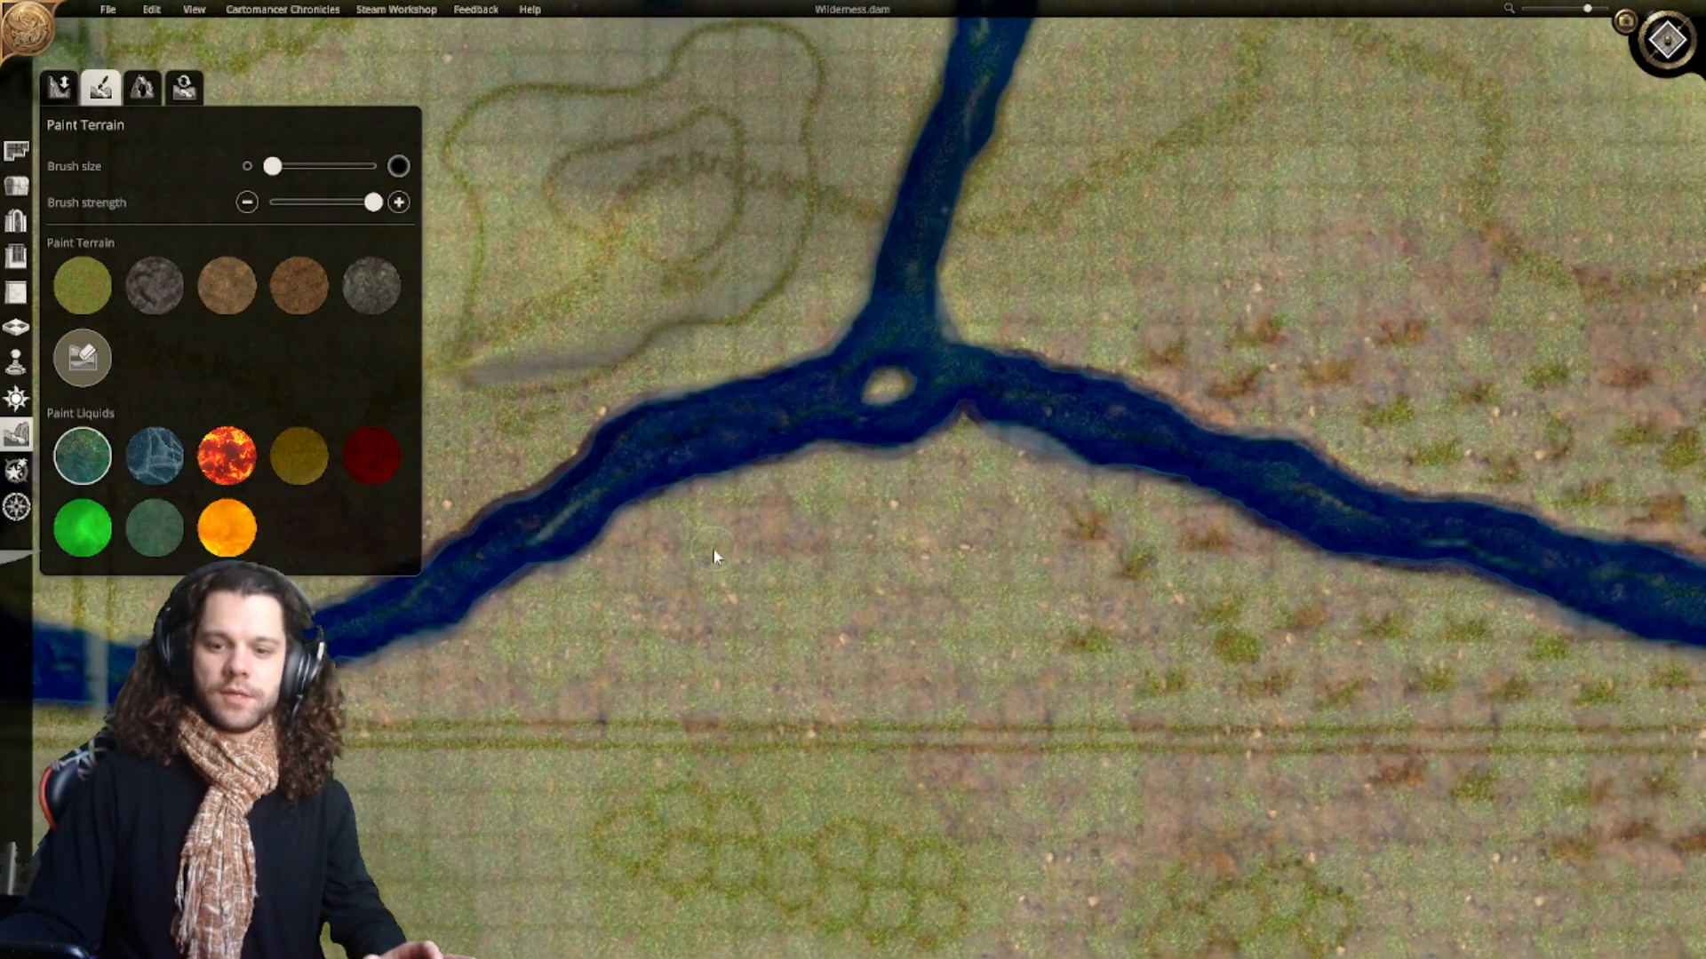
scroll(853, 617, down, 1)
right_drag(959, 598, 720, 601)
right_drag(1197, 656, 1030, 618)
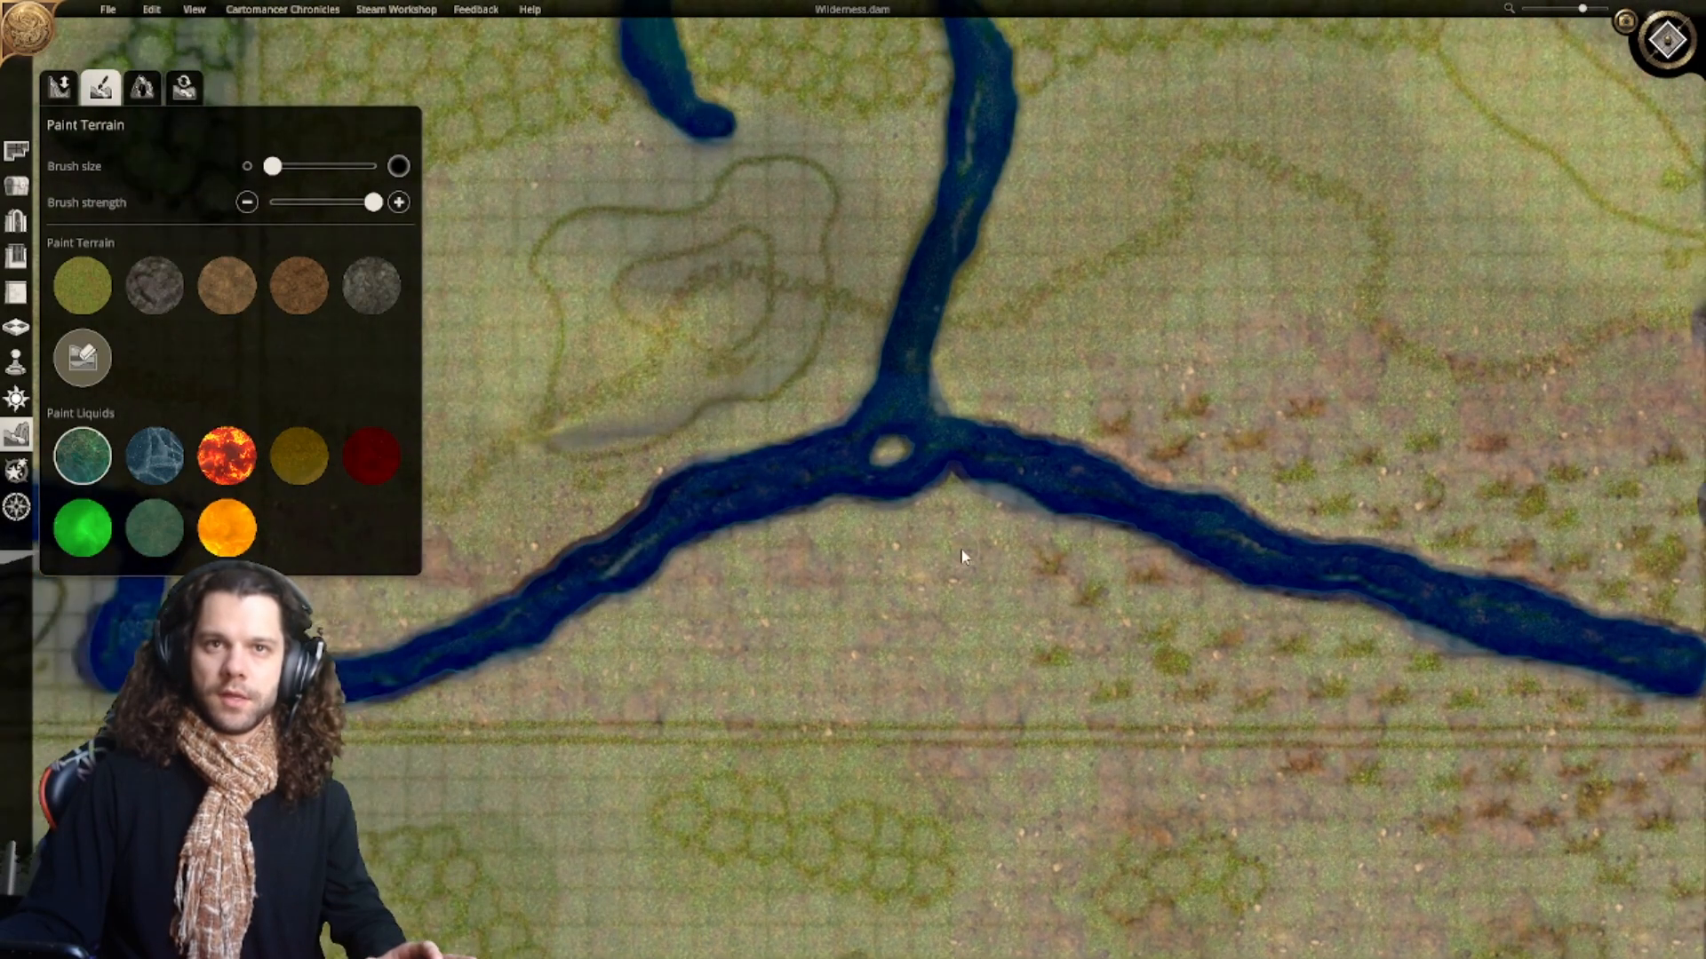
scroll(964, 562, down, 2)
mouse_move(951, 636)
right_down()
mouse_move(946, 386)
mouse_move(891, 527)
right_up()
click(66, 90)
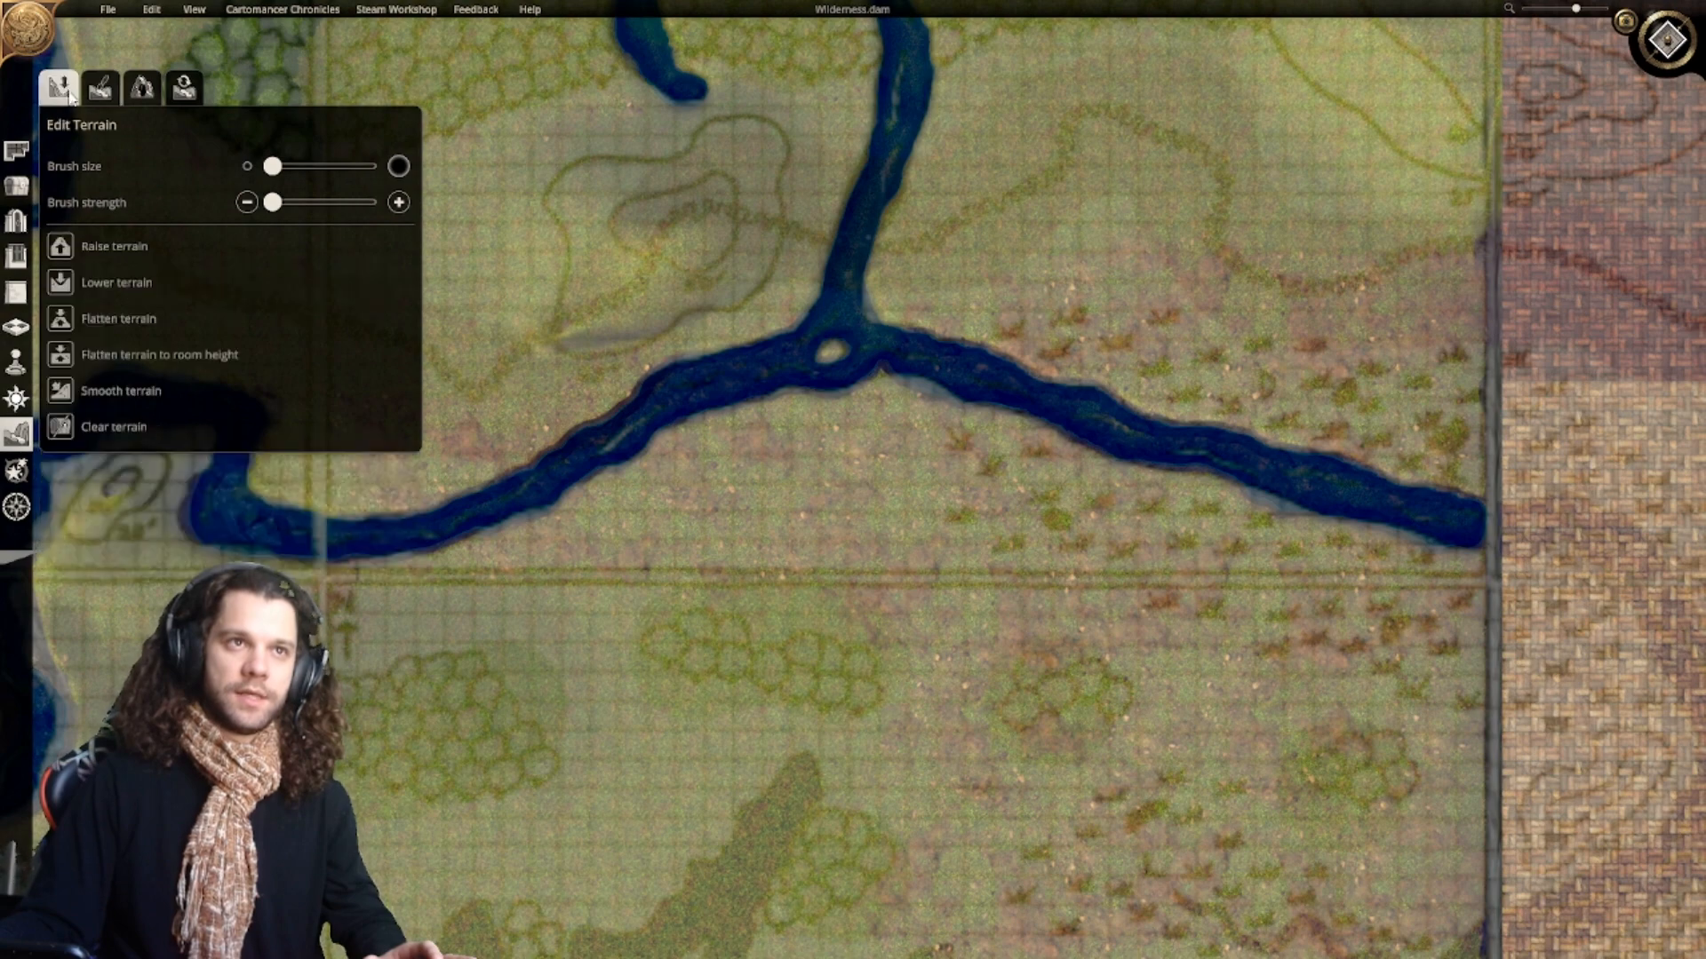
click(63, 326)
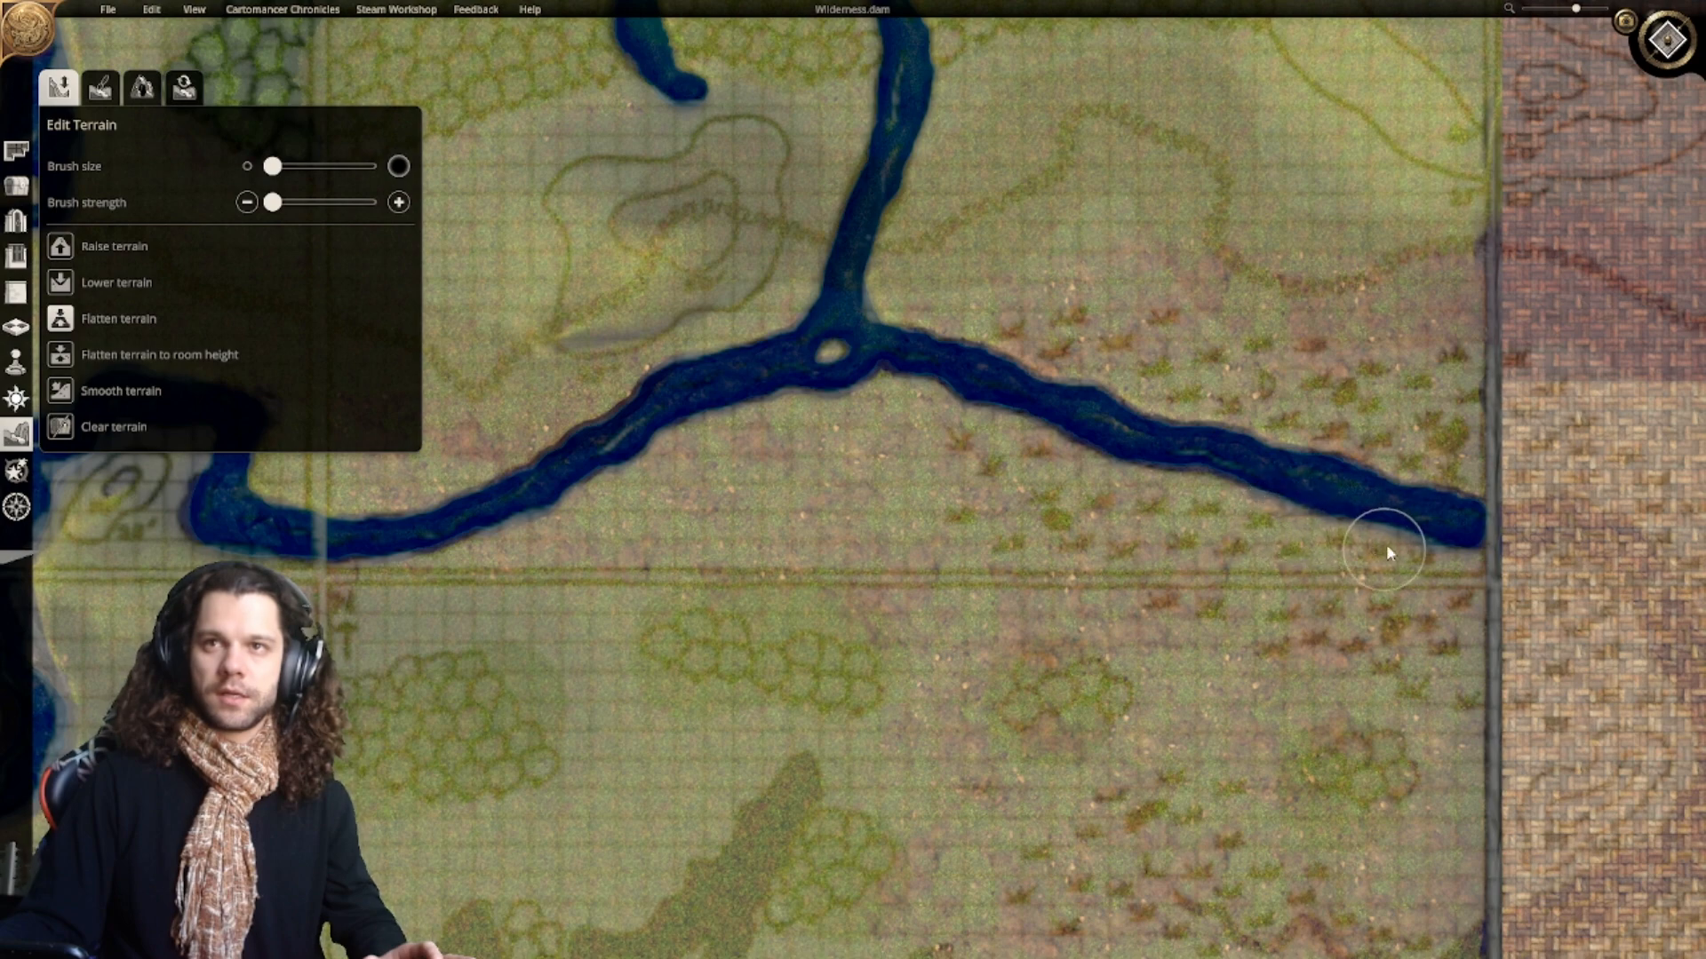
right_drag(786, 530, 918, 577)
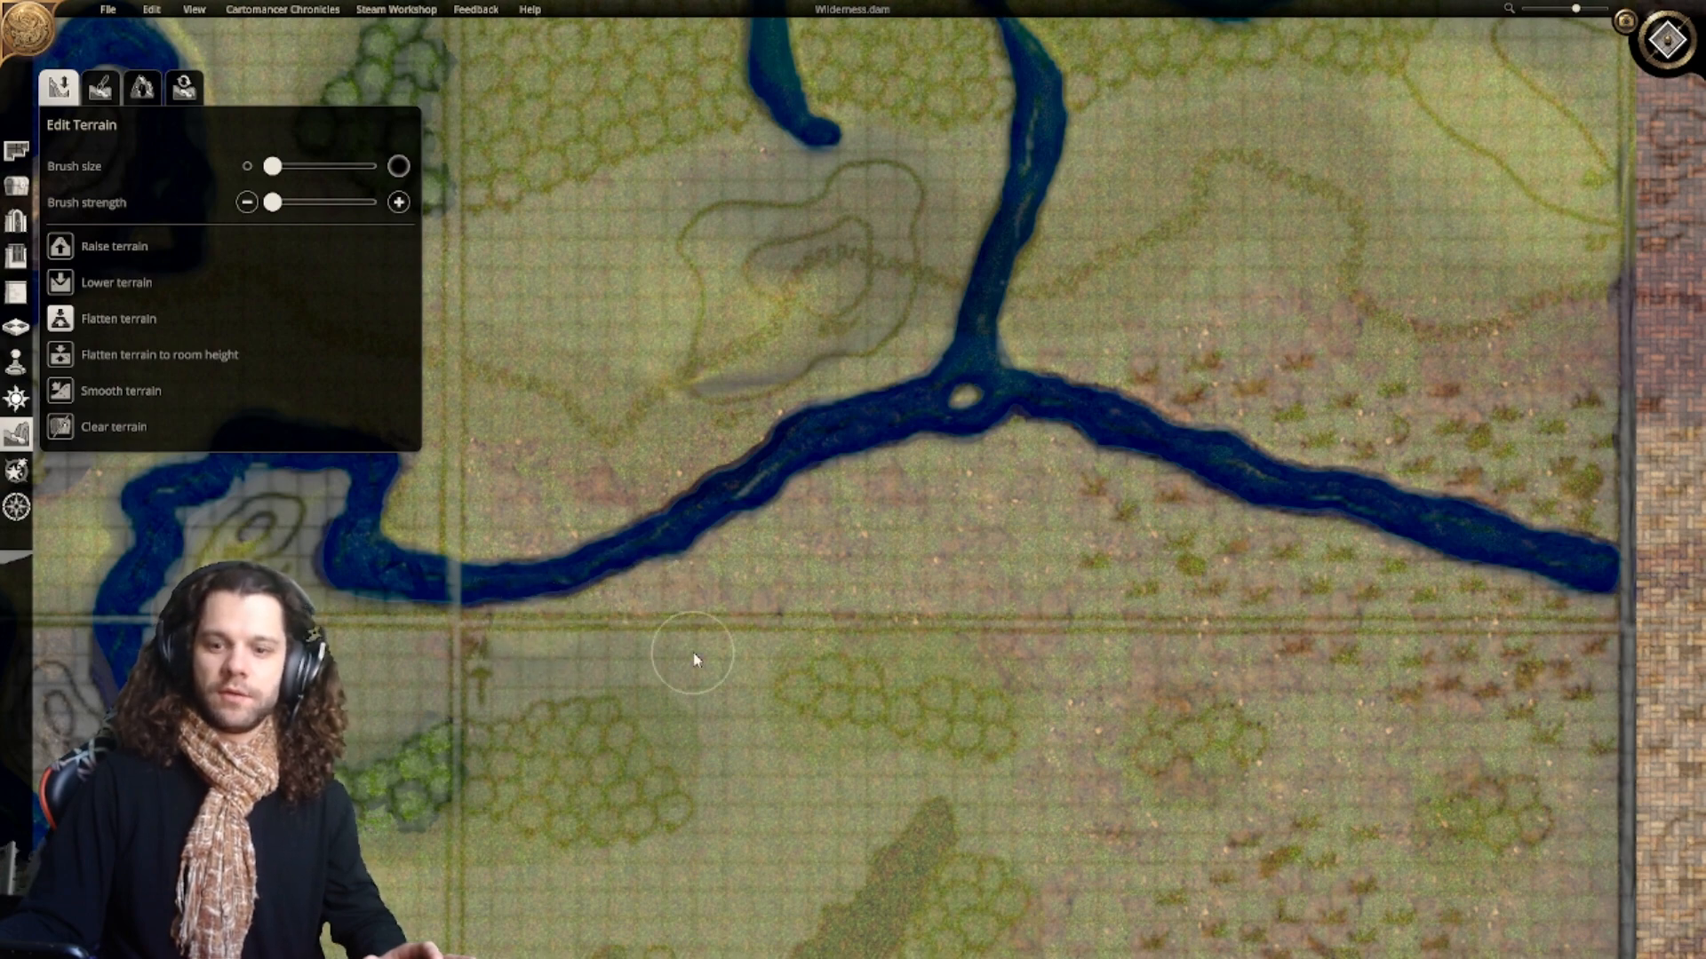
scroll(892, 582, down, 5)
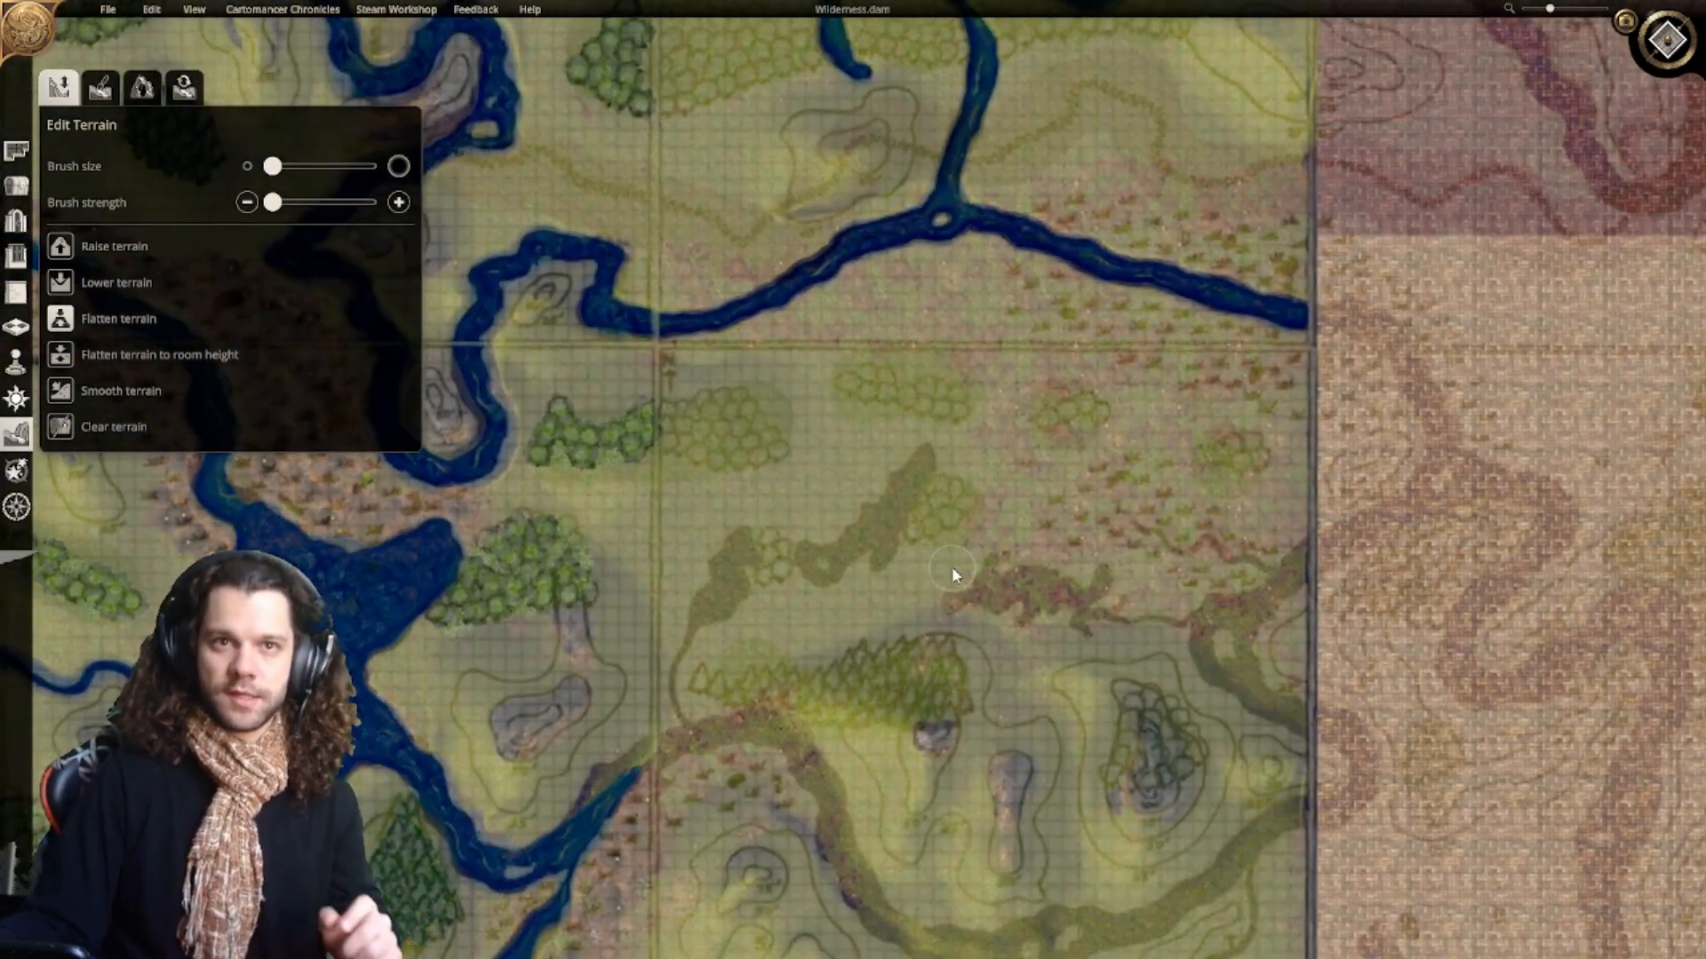
right_drag(952, 567, 858, 649)
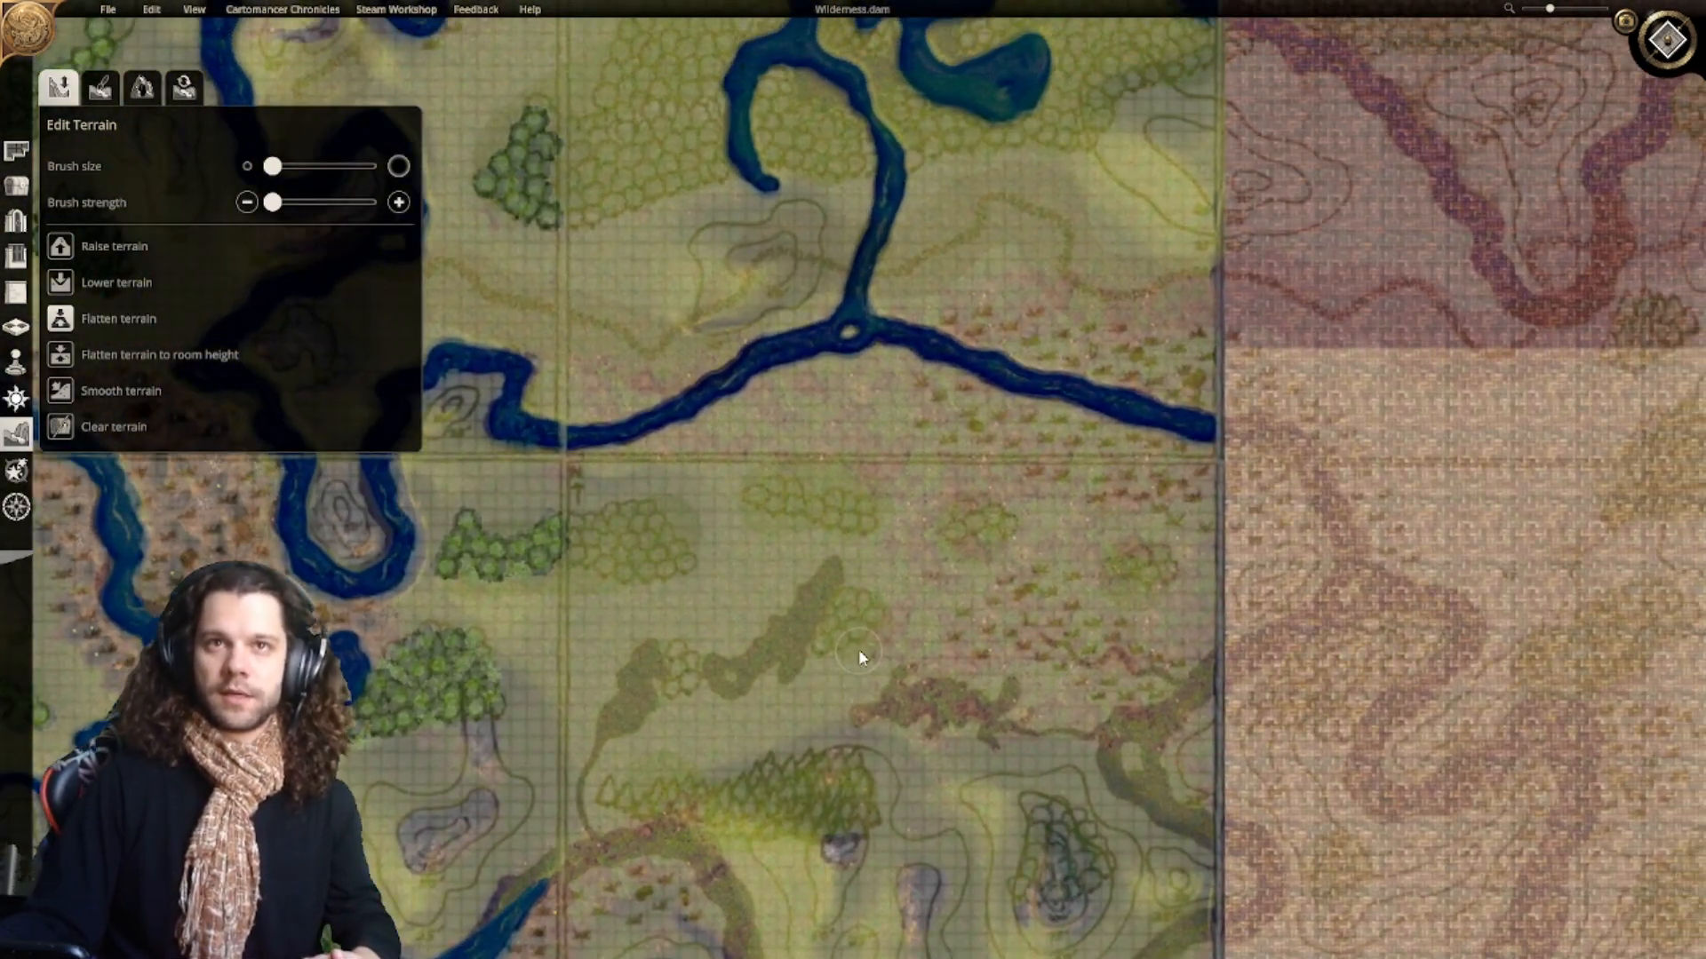
right_drag(888, 750, 887, 533)
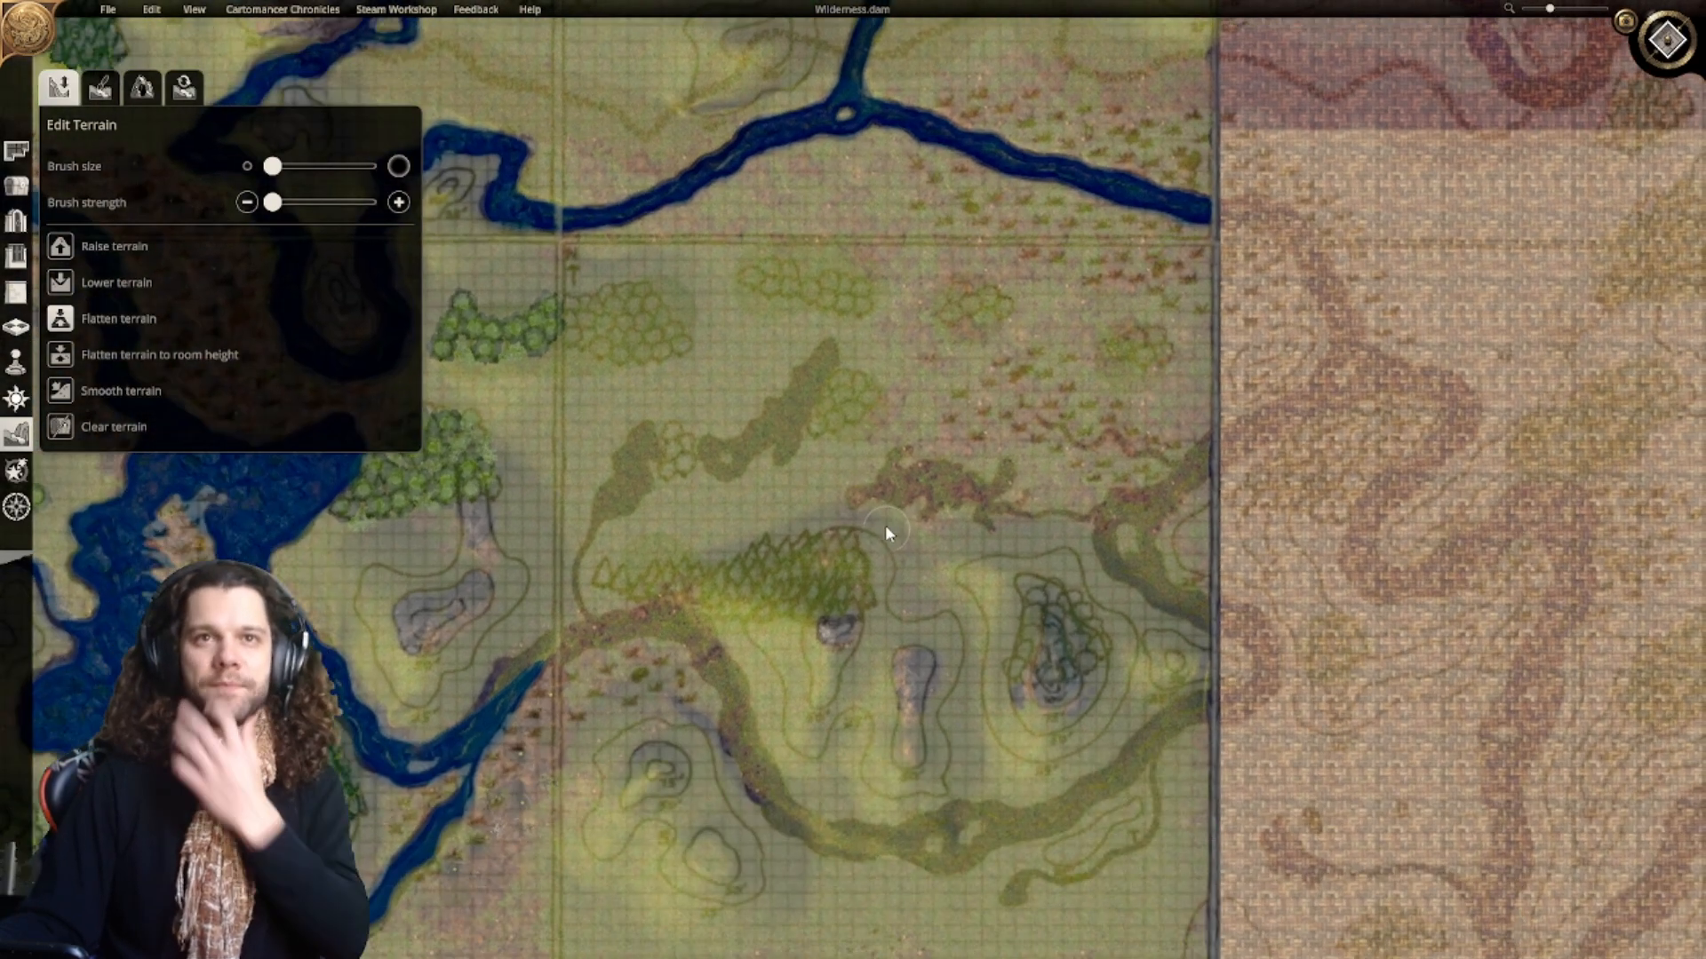
Step: Paint water at the smallest brush size along the northeastern part of the elongated traced pond south of the river
click(100, 93)
scroll(826, 691, up, 5)
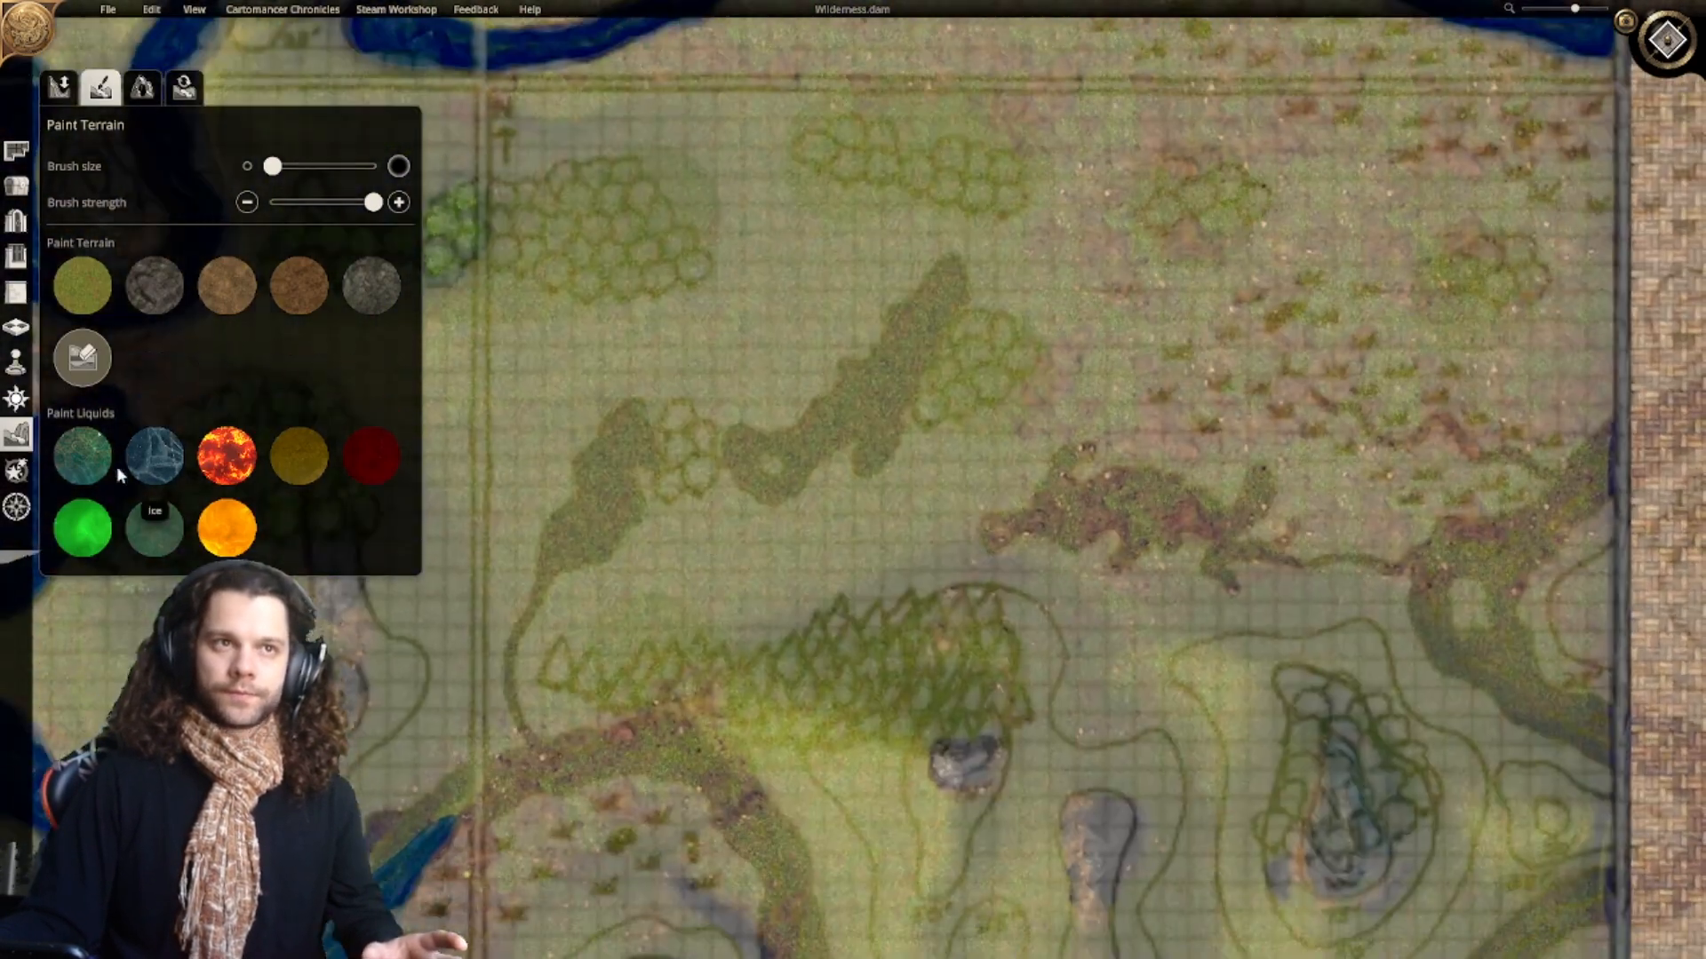
click(82, 448)
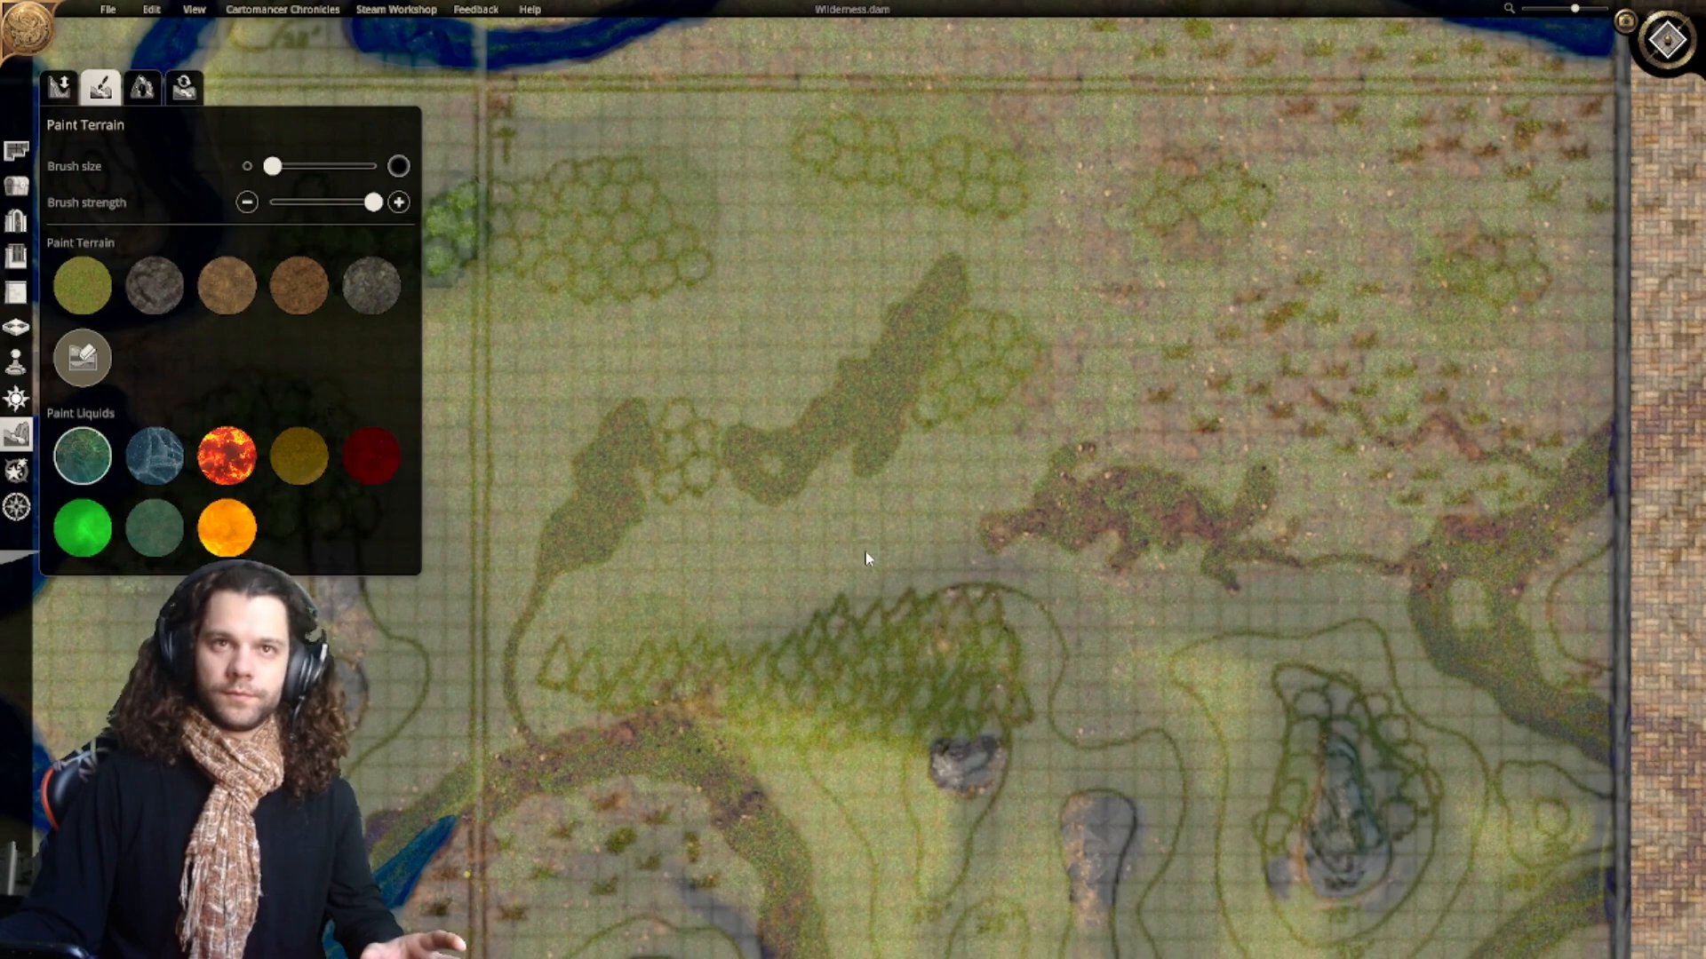
scroll(865, 552, up, 2)
right_drag(850, 452, 737, 665)
click(761, 673)
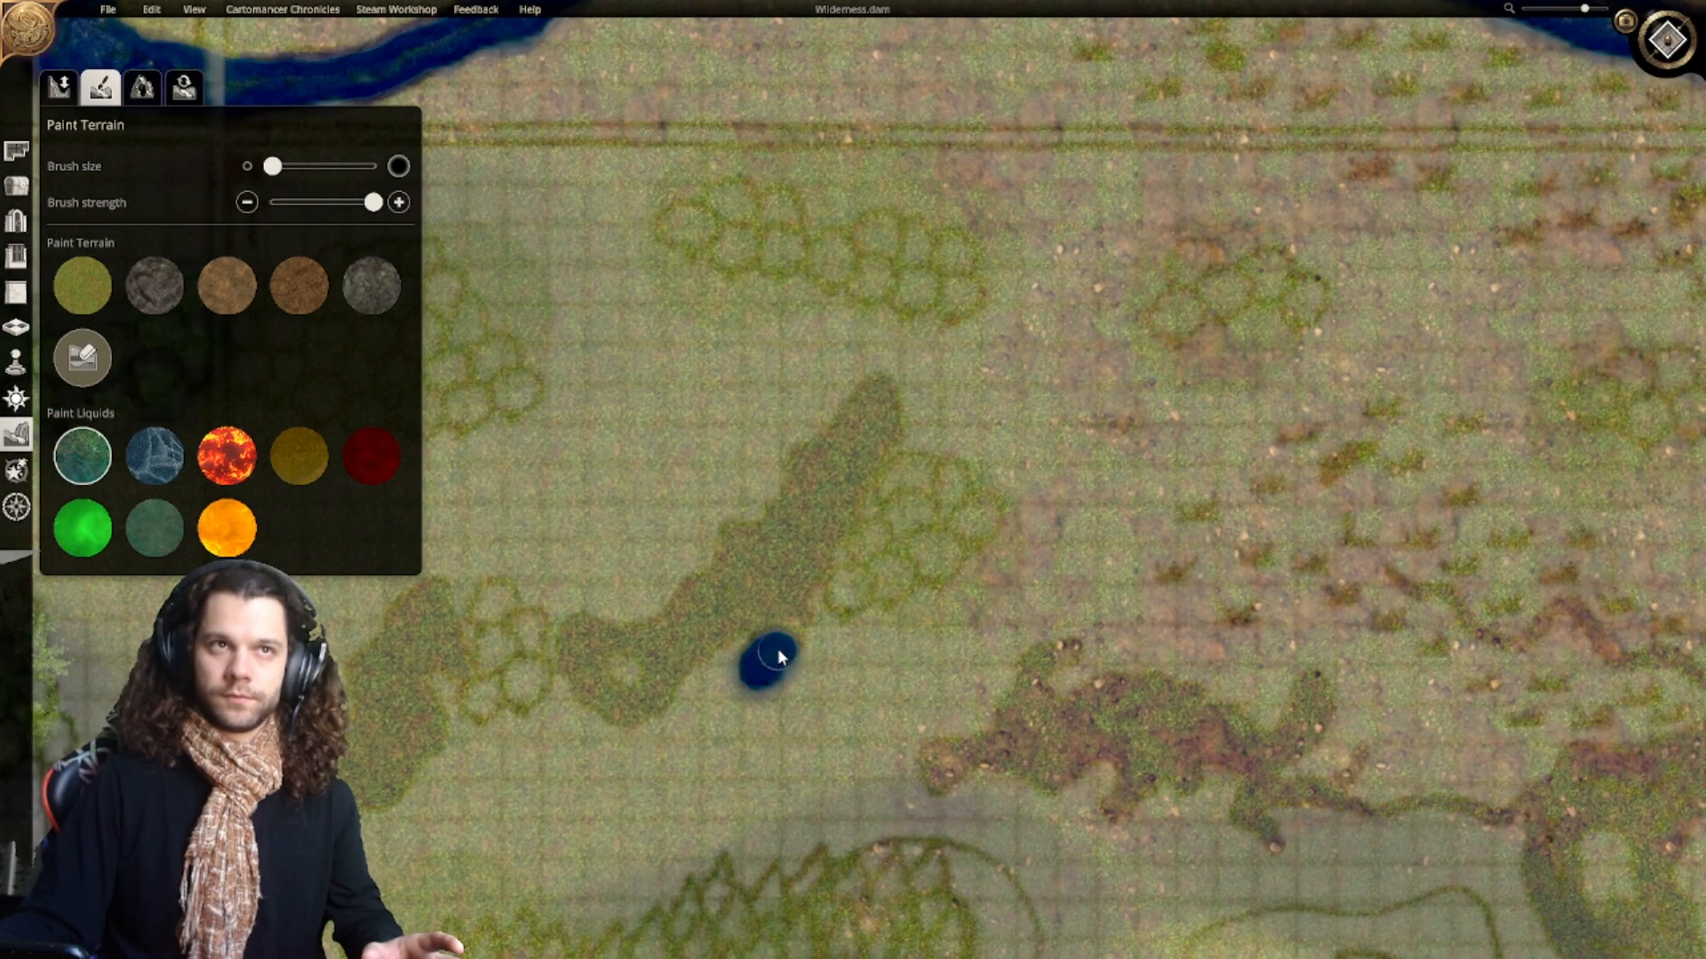
drag(818, 551, 831, 503)
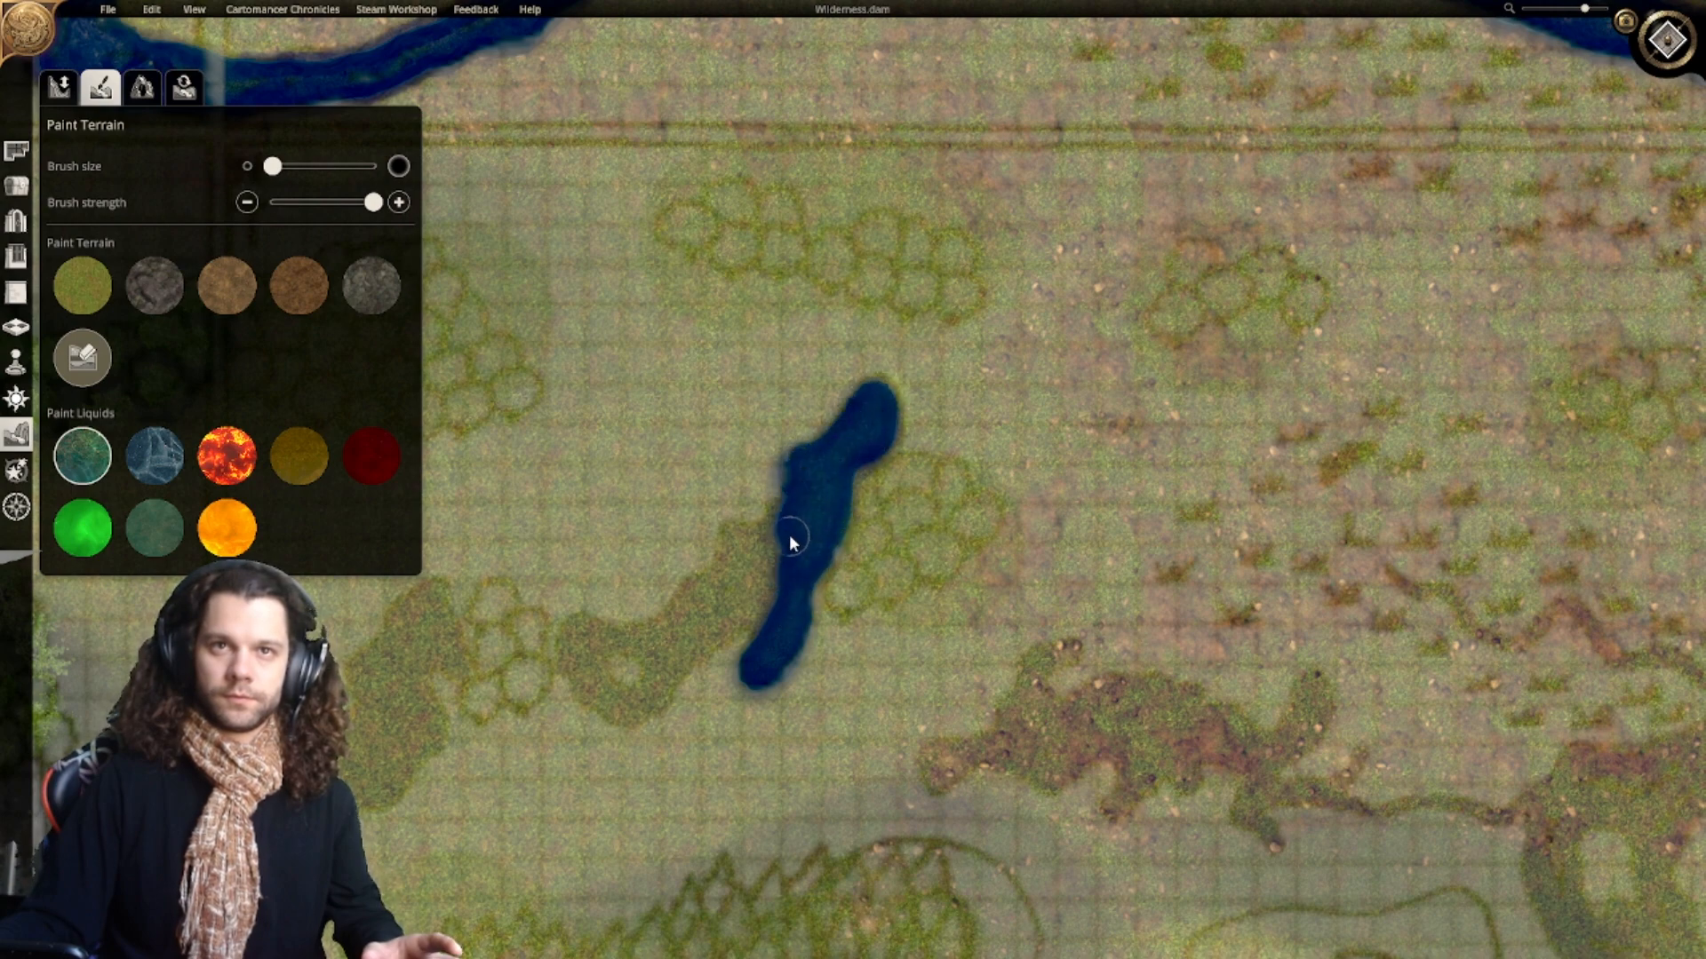
Step: Extend the elongated pond southwest with water, looping around its western lobe and leaving a small islet
mouse_move(799, 537)
mouse_down()
mouse_move(735, 551)
mouse_move(729, 536)
mouse_move(708, 620)
mouse_up()
middle_drag(712, 618, 943, 533)
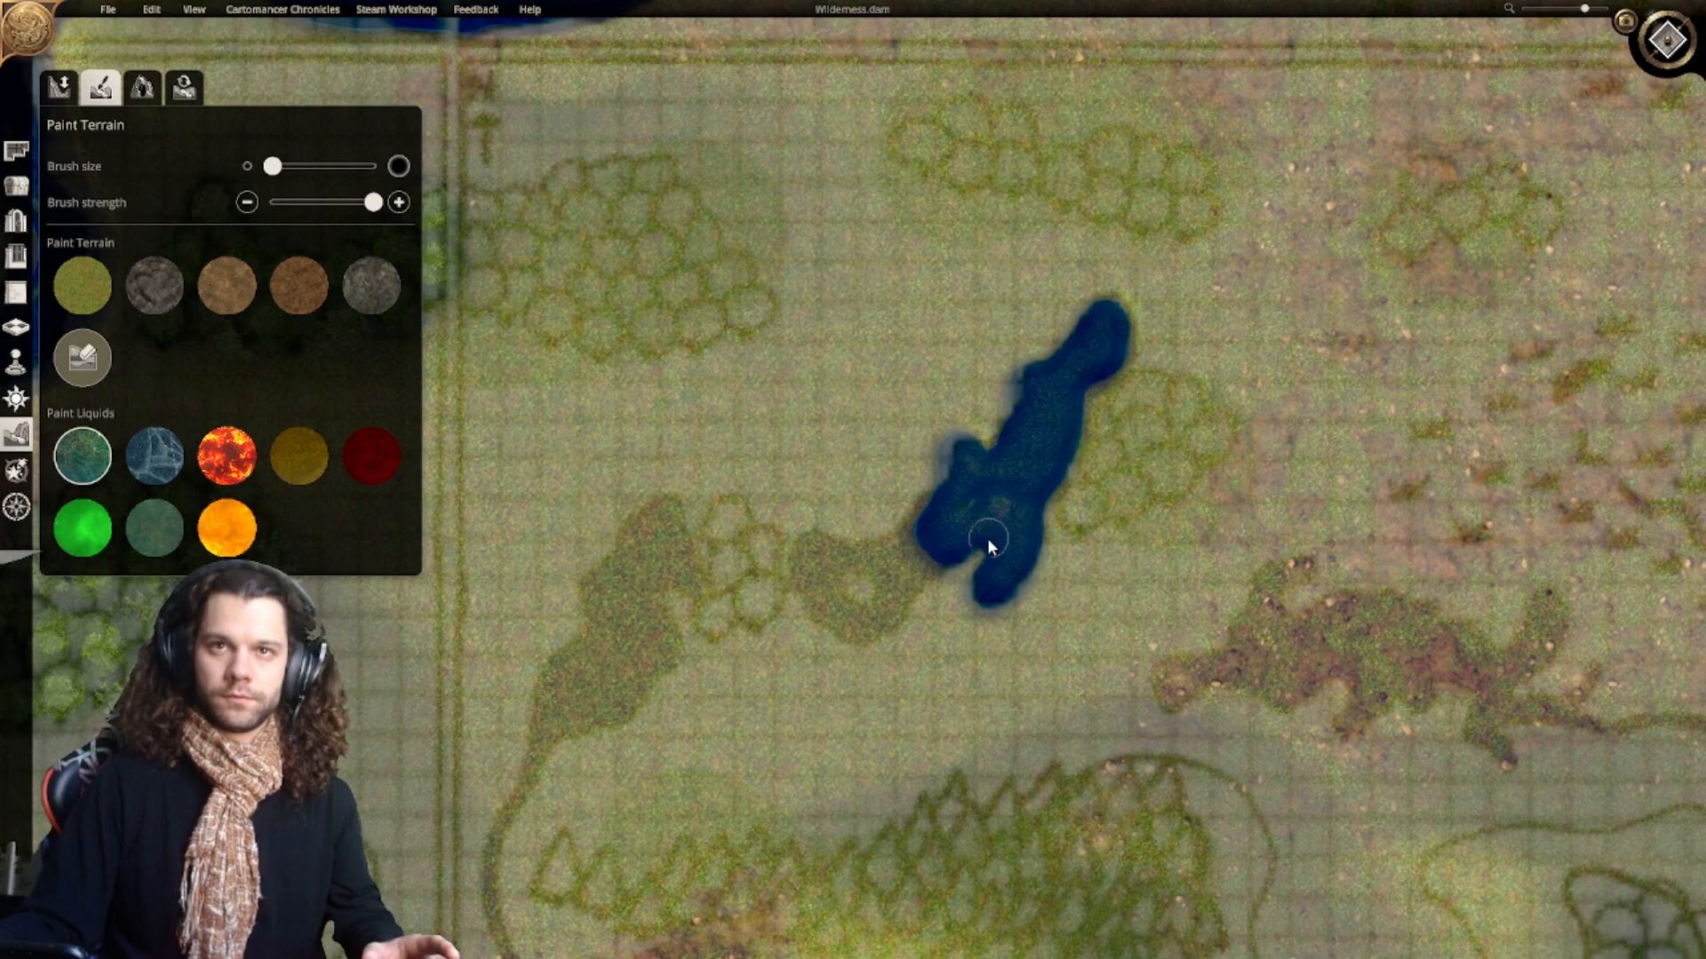
mouse_move(986, 541)
mouse_down()
mouse_move(833, 611)
mouse_move(802, 584)
mouse_move(851, 551)
mouse_move(944, 533)
mouse_up()
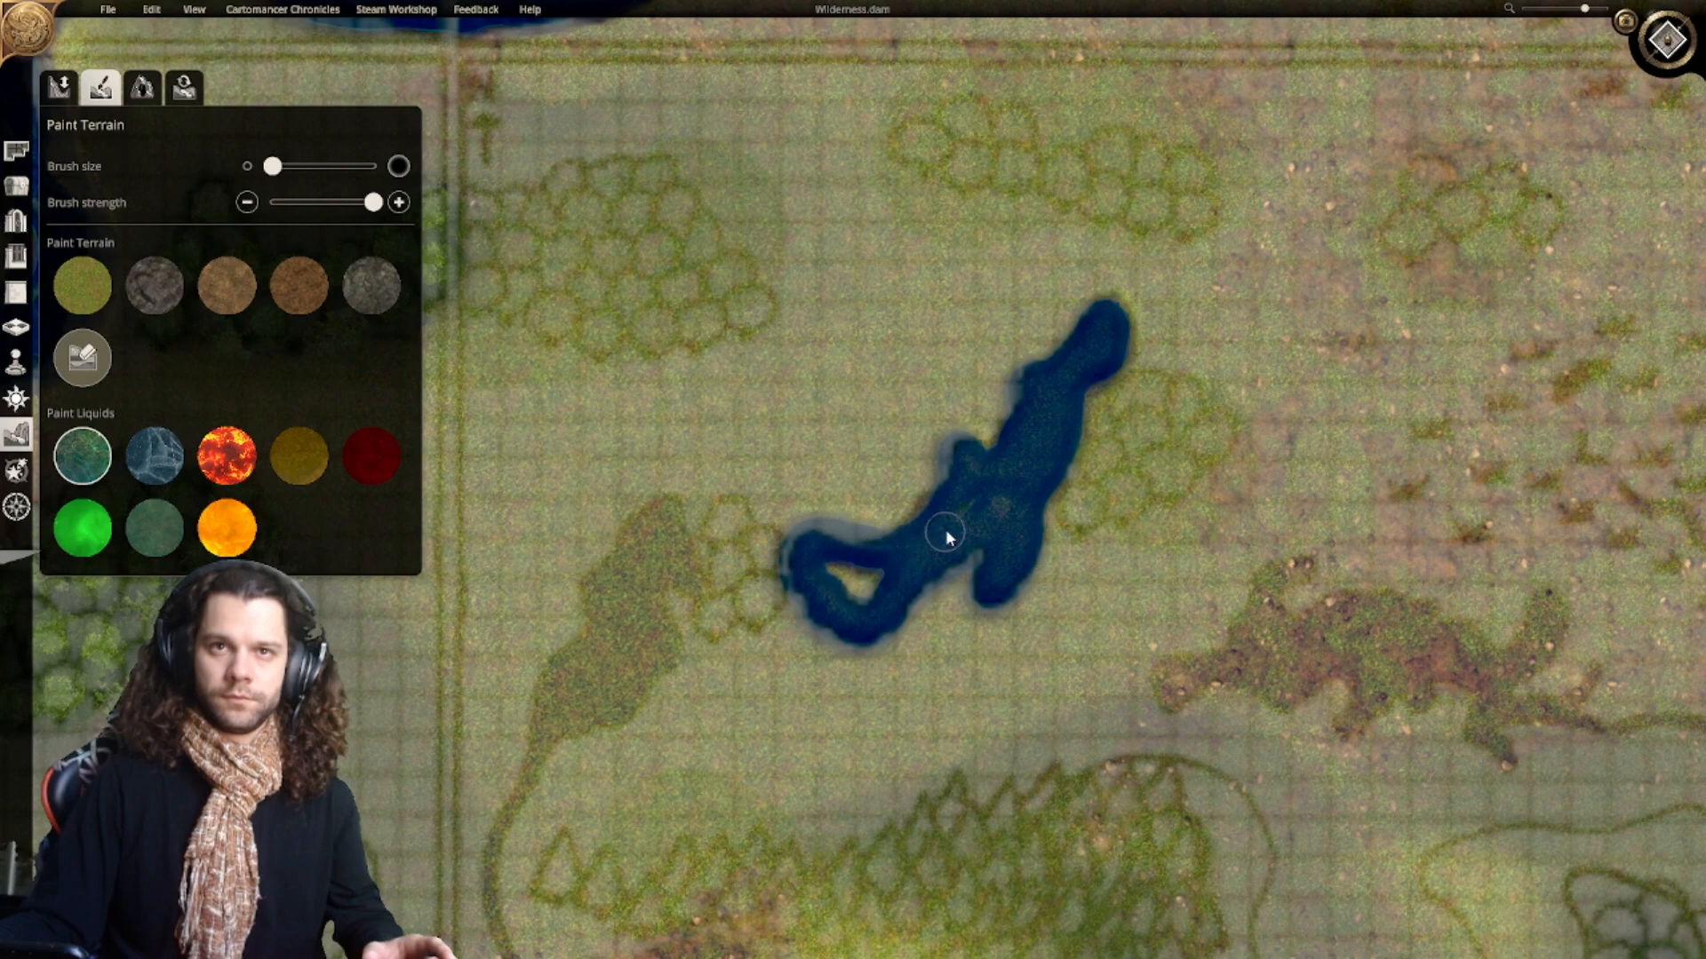
Step: Fill the smaller traced pond to the west with water, down to its tapered southwestern tip
right_drag(817, 510, 923, 469)
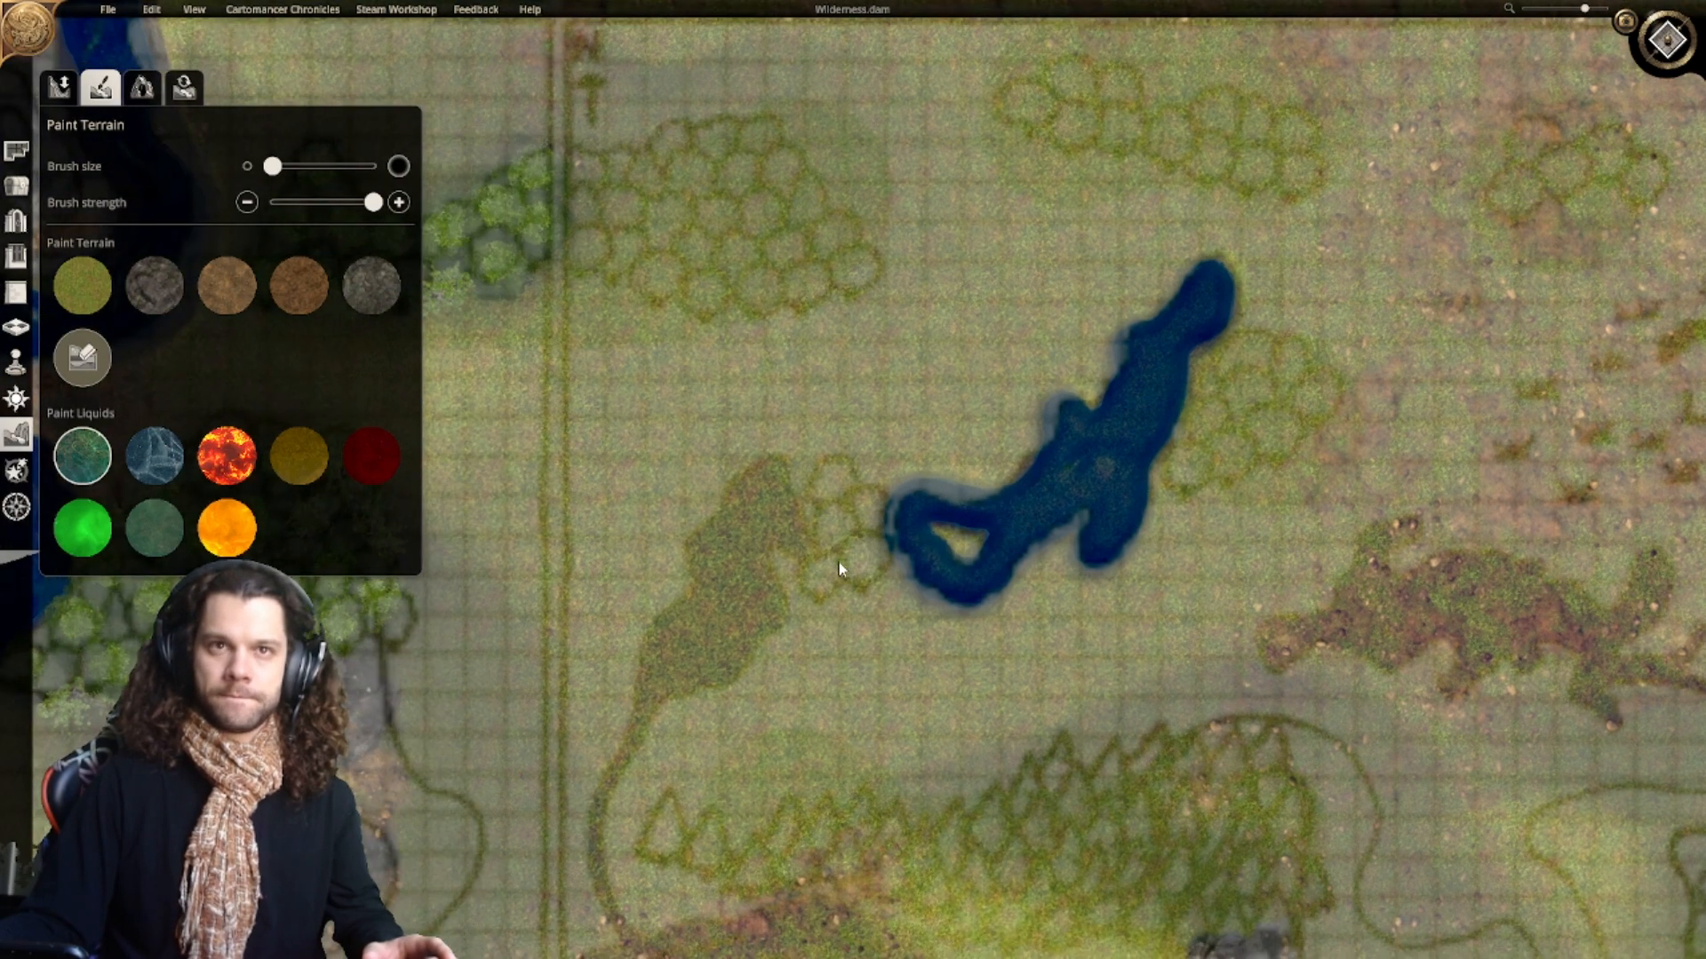
click(764, 530)
mouse_move(771, 524)
mouse_down()
mouse_move(765, 475)
mouse_move(735, 596)
mouse_move(766, 600)
mouse_move(753, 546)
mouse_up()
right_drag(763, 523, 805, 422)
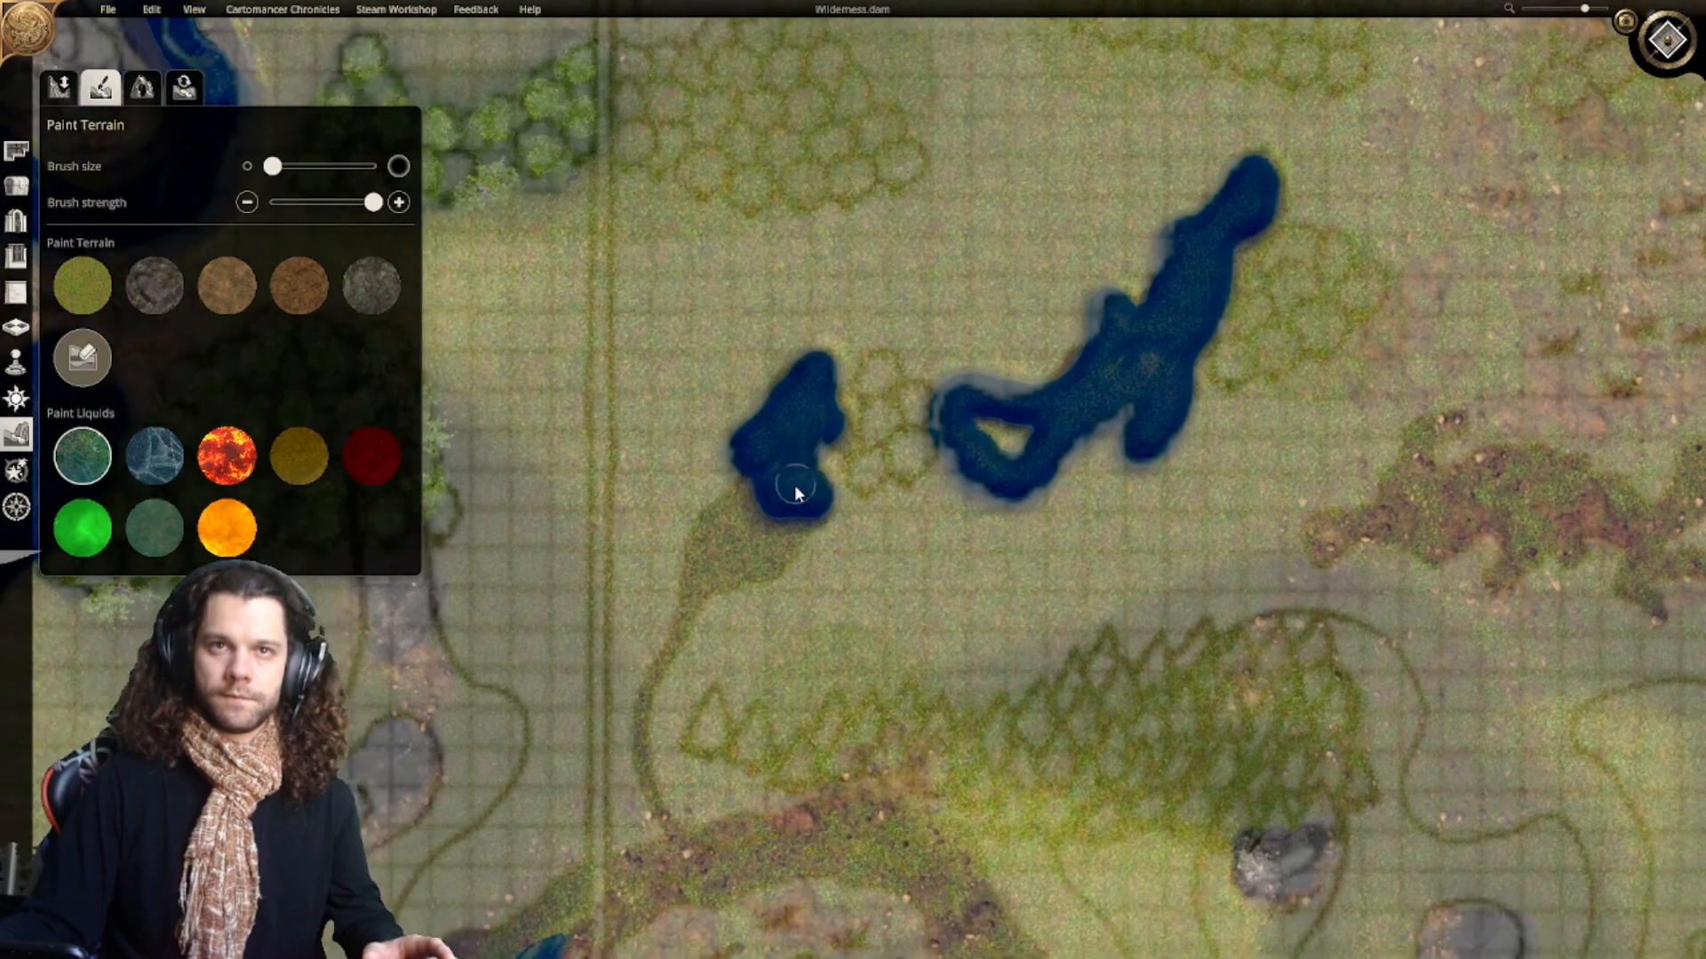
drag(795, 489, 781, 460)
right_drag(782, 460, 839, 376)
drag(829, 439, 832, 455)
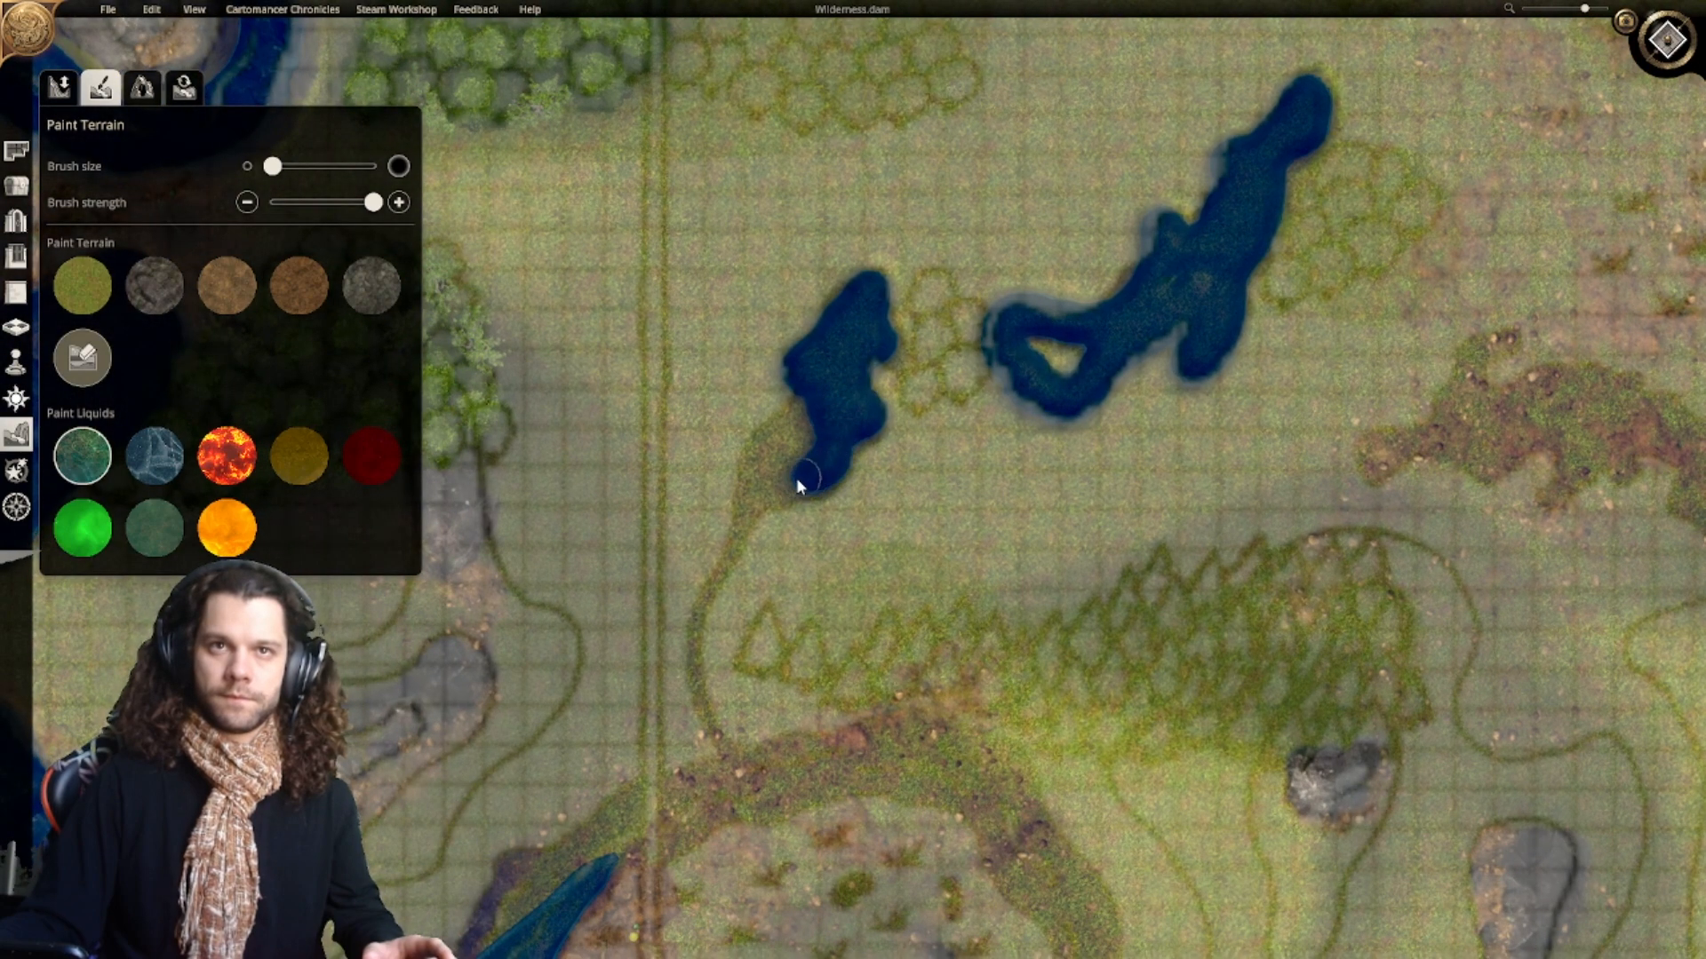
drag(759, 495, 812, 401)
Step: Paint a narrow stream of water from the smaller pond's tip south to the dry riverbed
right_drag(800, 445, 850, 354)
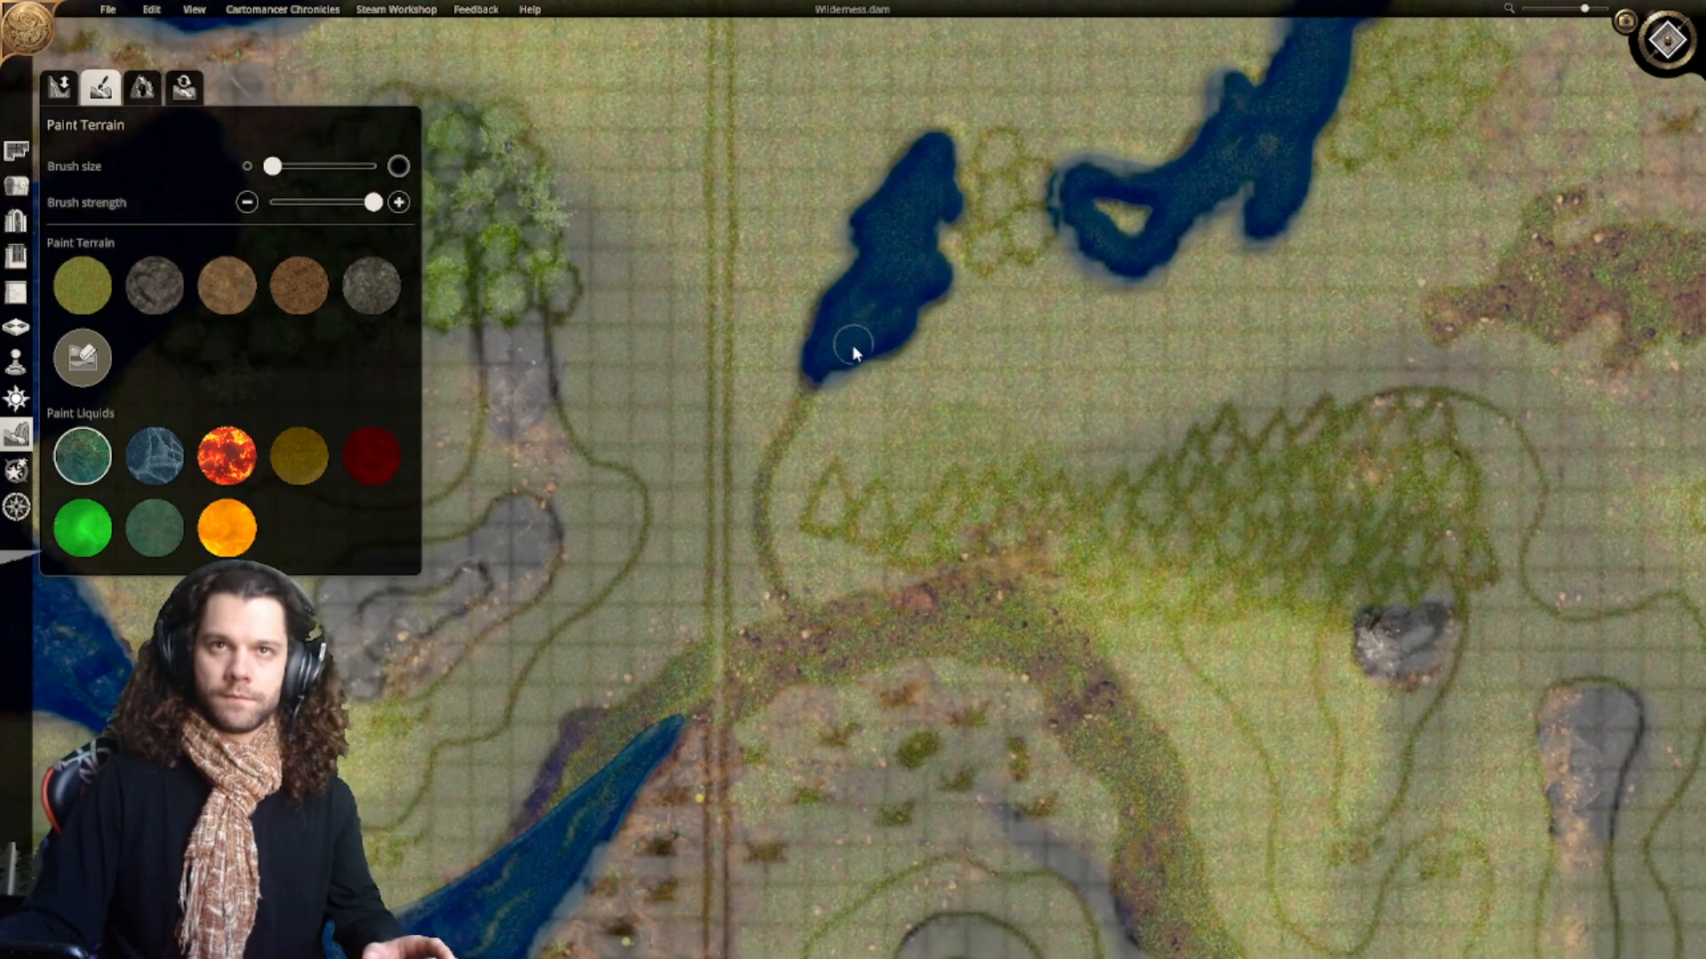
mouse_move(810, 388)
mouse_down()
mouse_move(765, 479)
mouse_move(768, 520)
mouse_up()
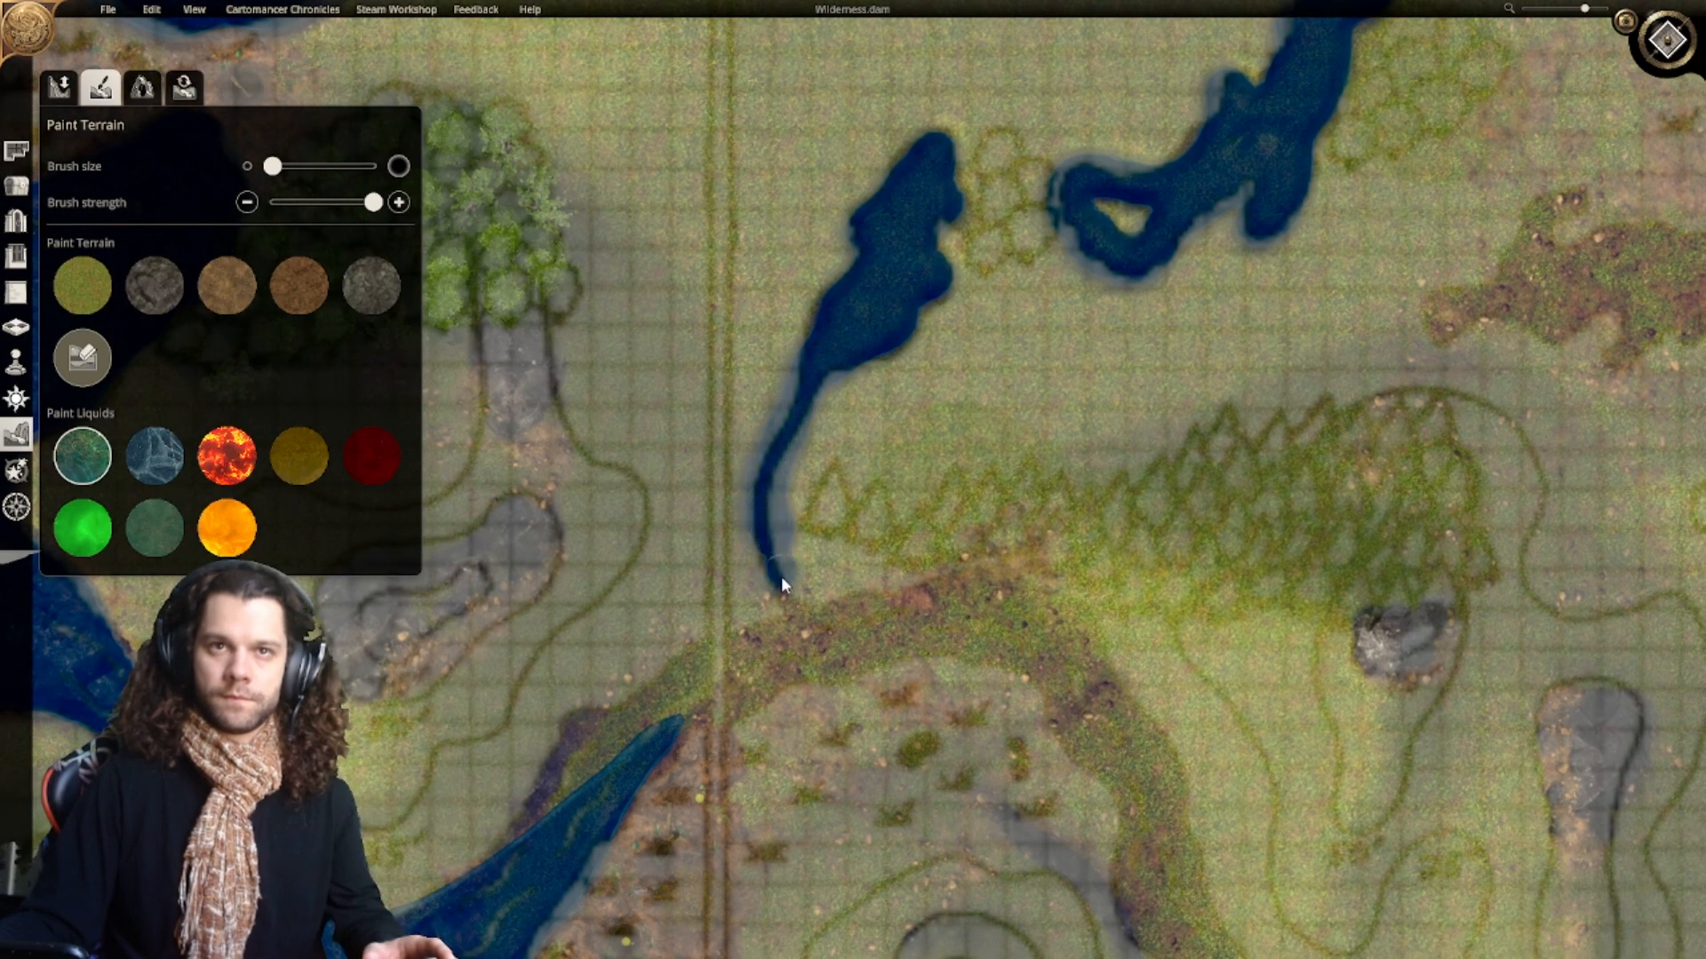
right_drag(757, 540, 748, 415)
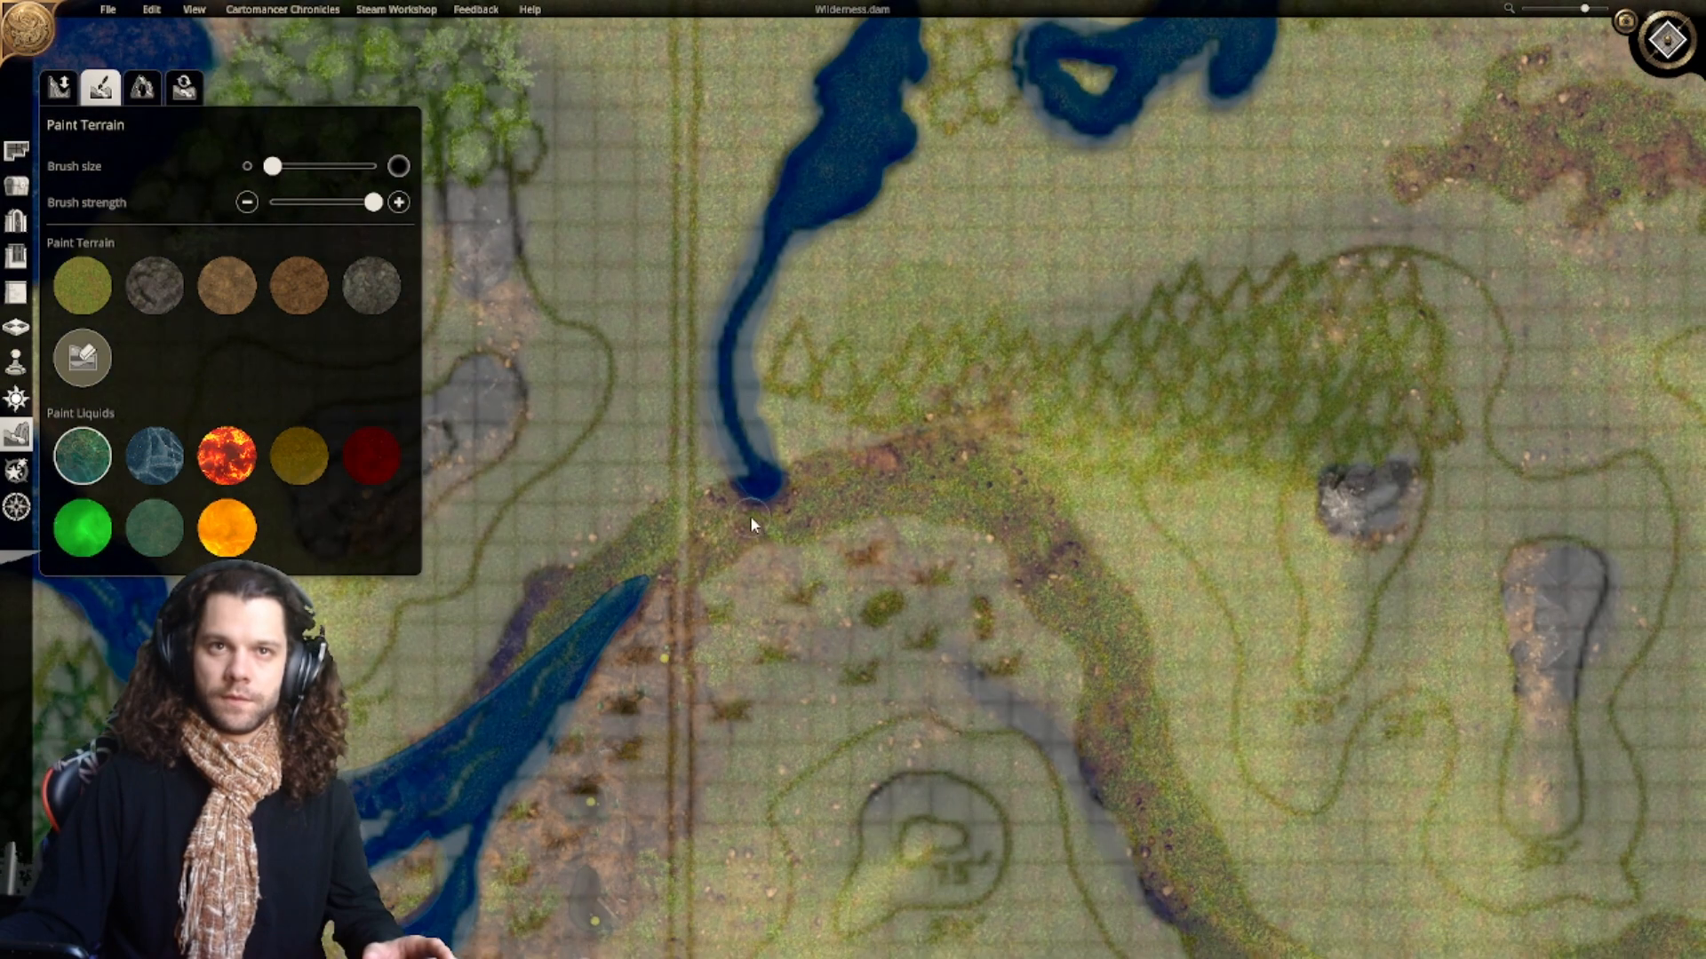
Step: Extend the southwestern river's water along the dry riverbed, past the stream's mouth to the start of the bend
mouse_move(499, 711)
mouse_down()
mouse_move(548, 651)
mouse_move(515, 670)
mouse_up()
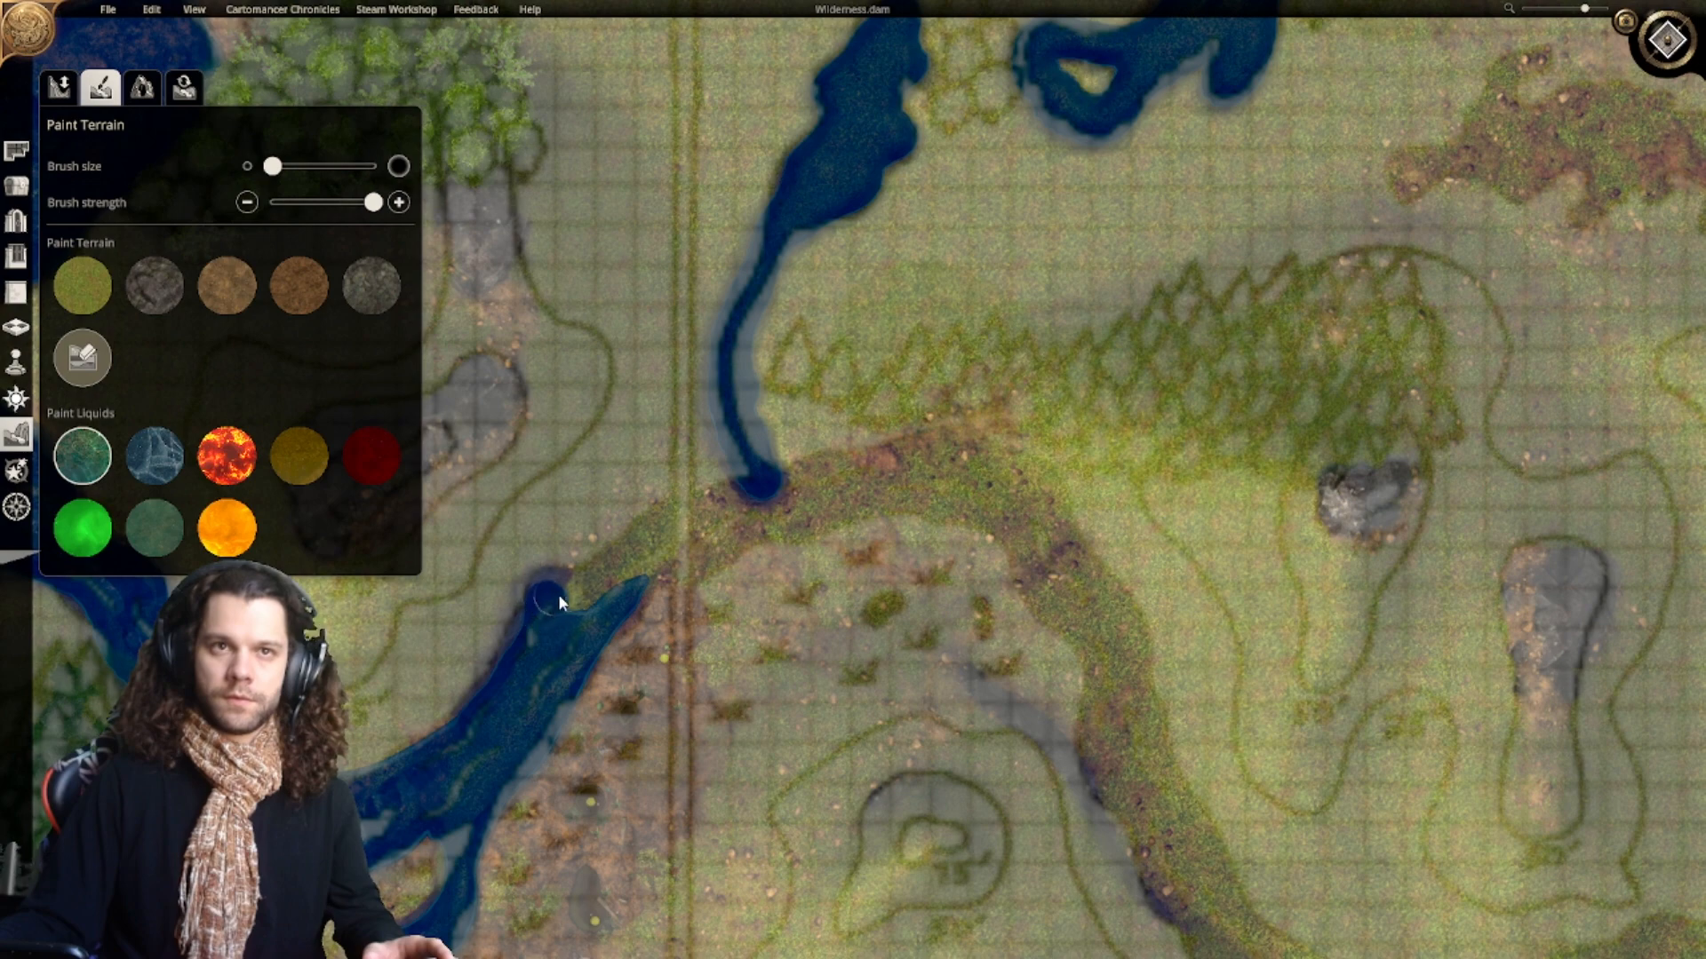
mouse_move(559, 600)
mouse_down()
mouse_move(625, 583)
mouse_move(562, 606)
mouse_move(650, 548)
mouse_up()
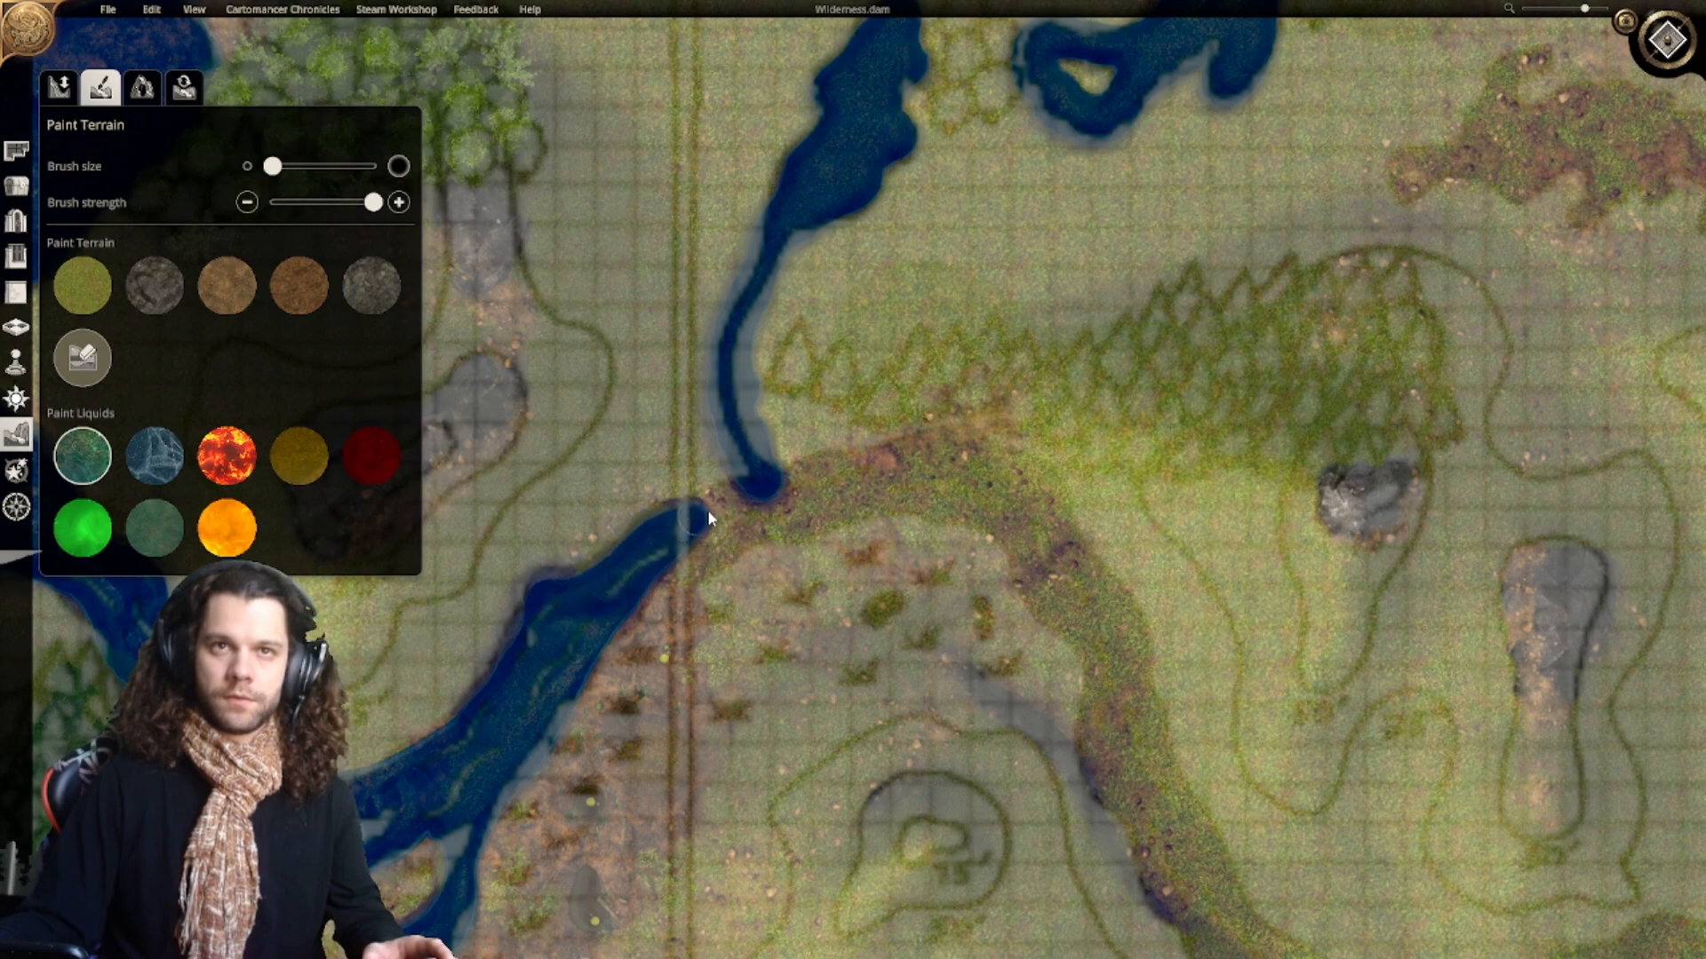
drag(797, 484, 930, 455)
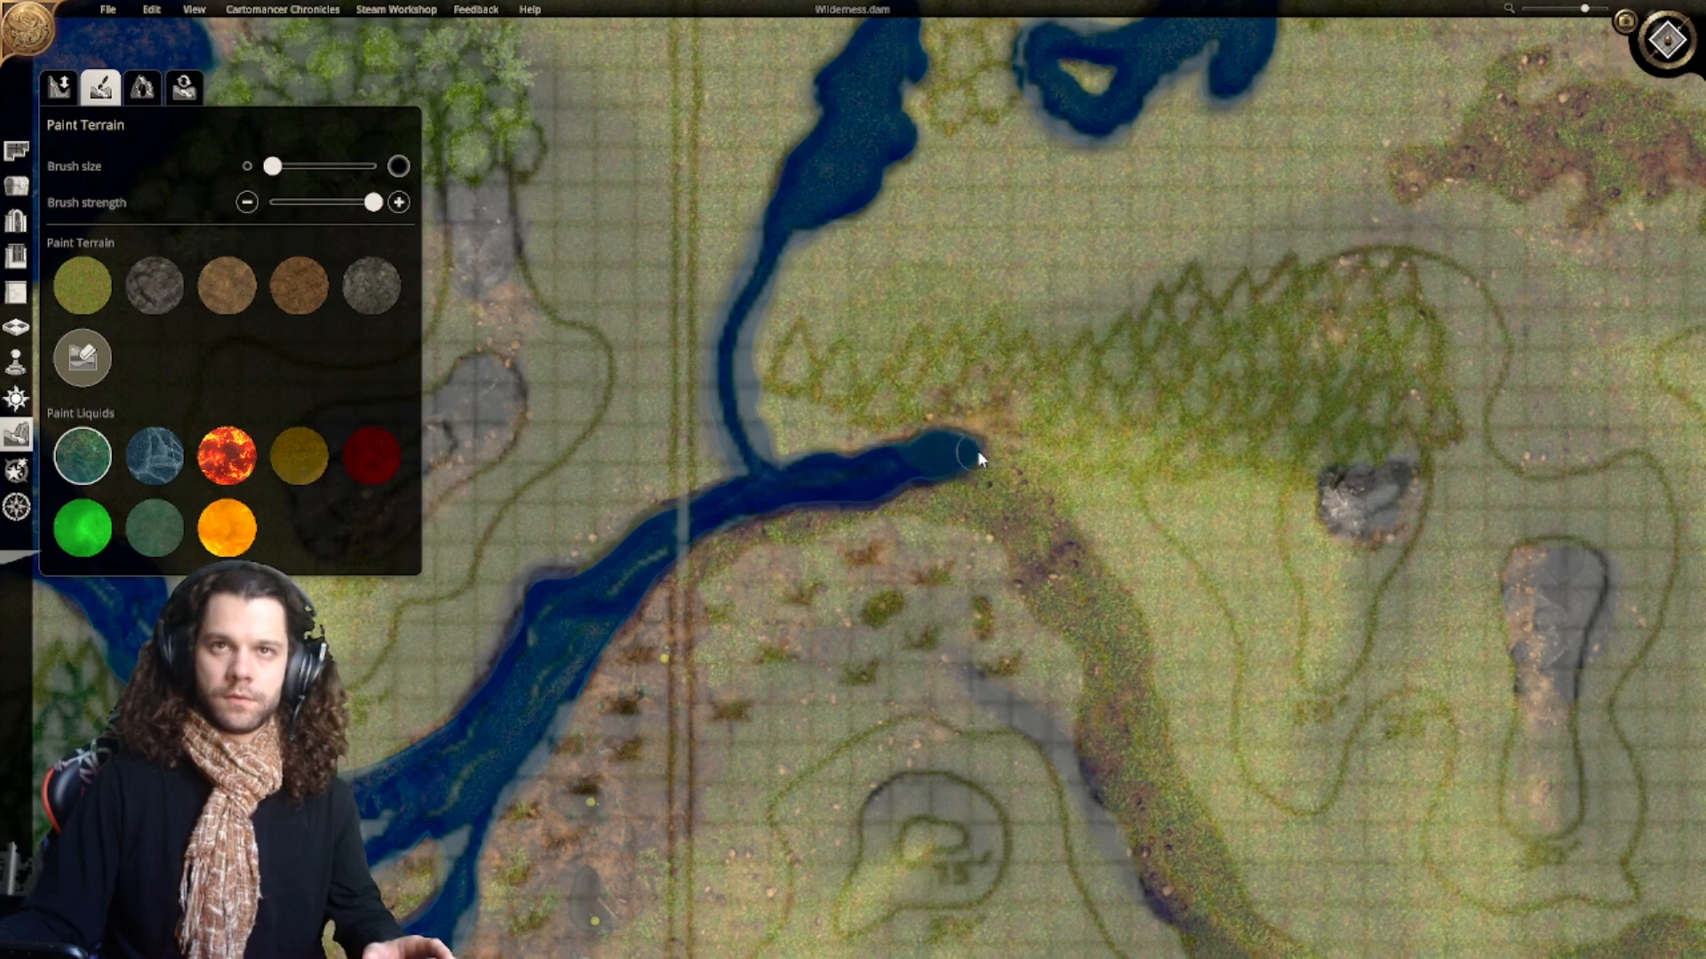
Step: Extend the river's water over the top of the bend and start it south along the dry riverbed
mouse_move(995, 457)
middle_down()
mouse_move(724, 421)
mouse_move(764, 460)
mouse_move(707, 399)
mouse_move(730, 422)
middle_up()
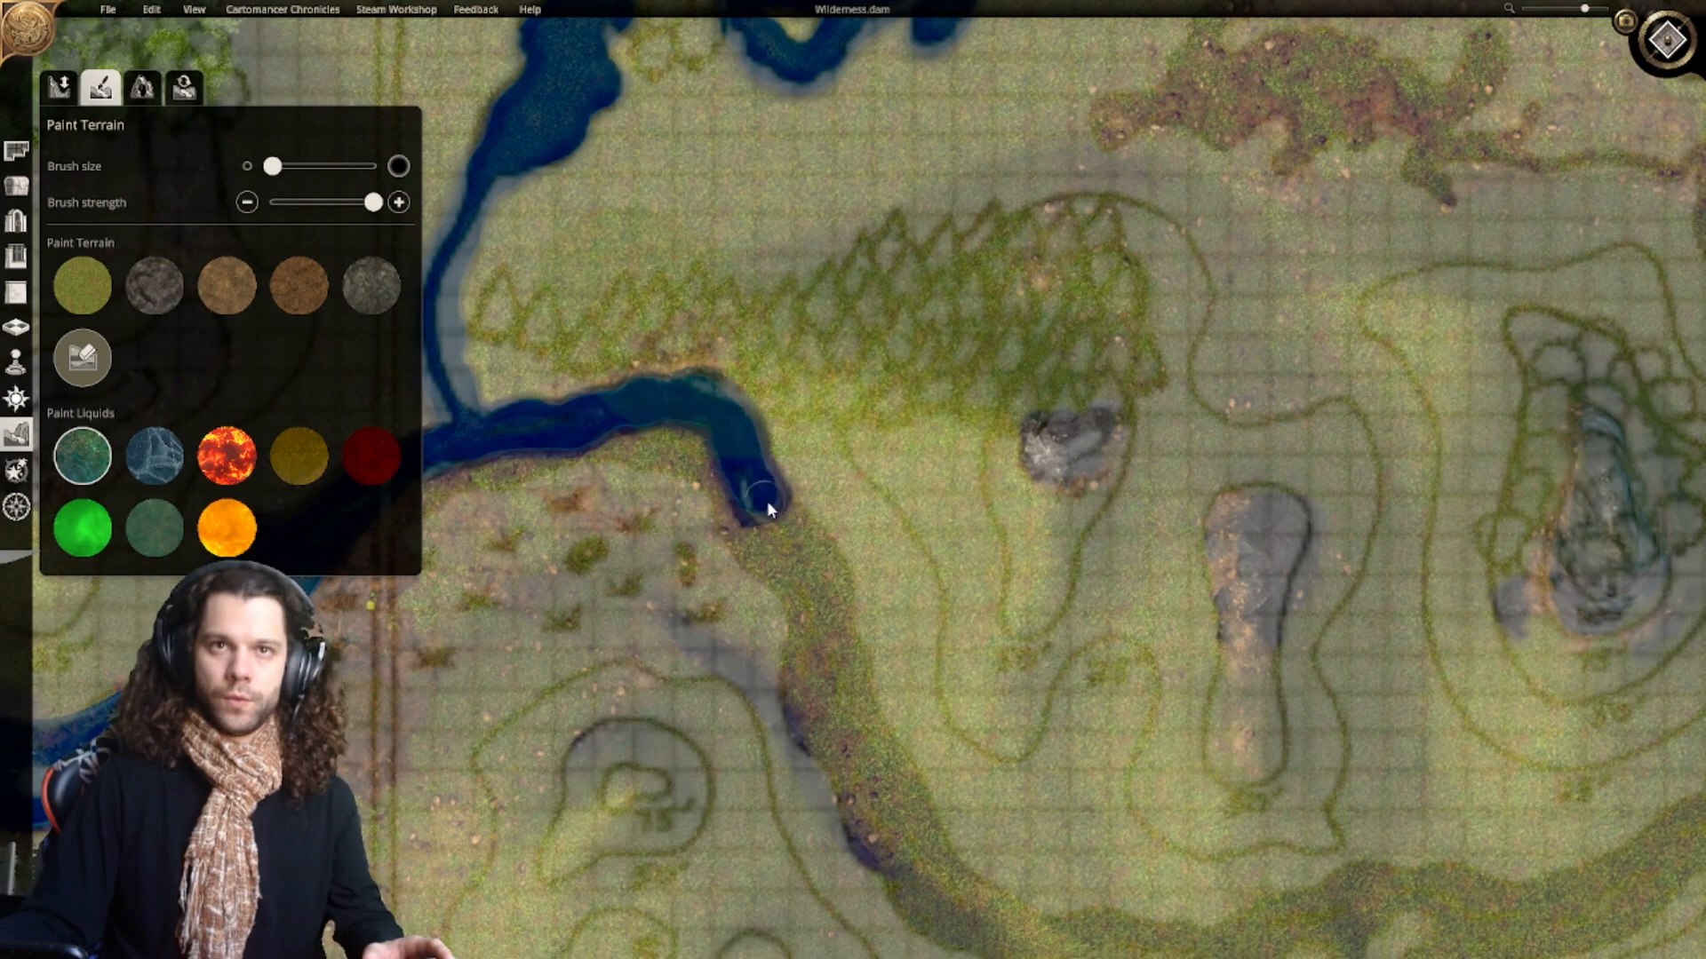
middle_drag(766, 499, 696, 385)
mouse_move(707, 382)
mouse_down()
mouse_move(760, 448)
mouse_move(678, 376)
mouse_up()
drag(735, 429, 756, 471)
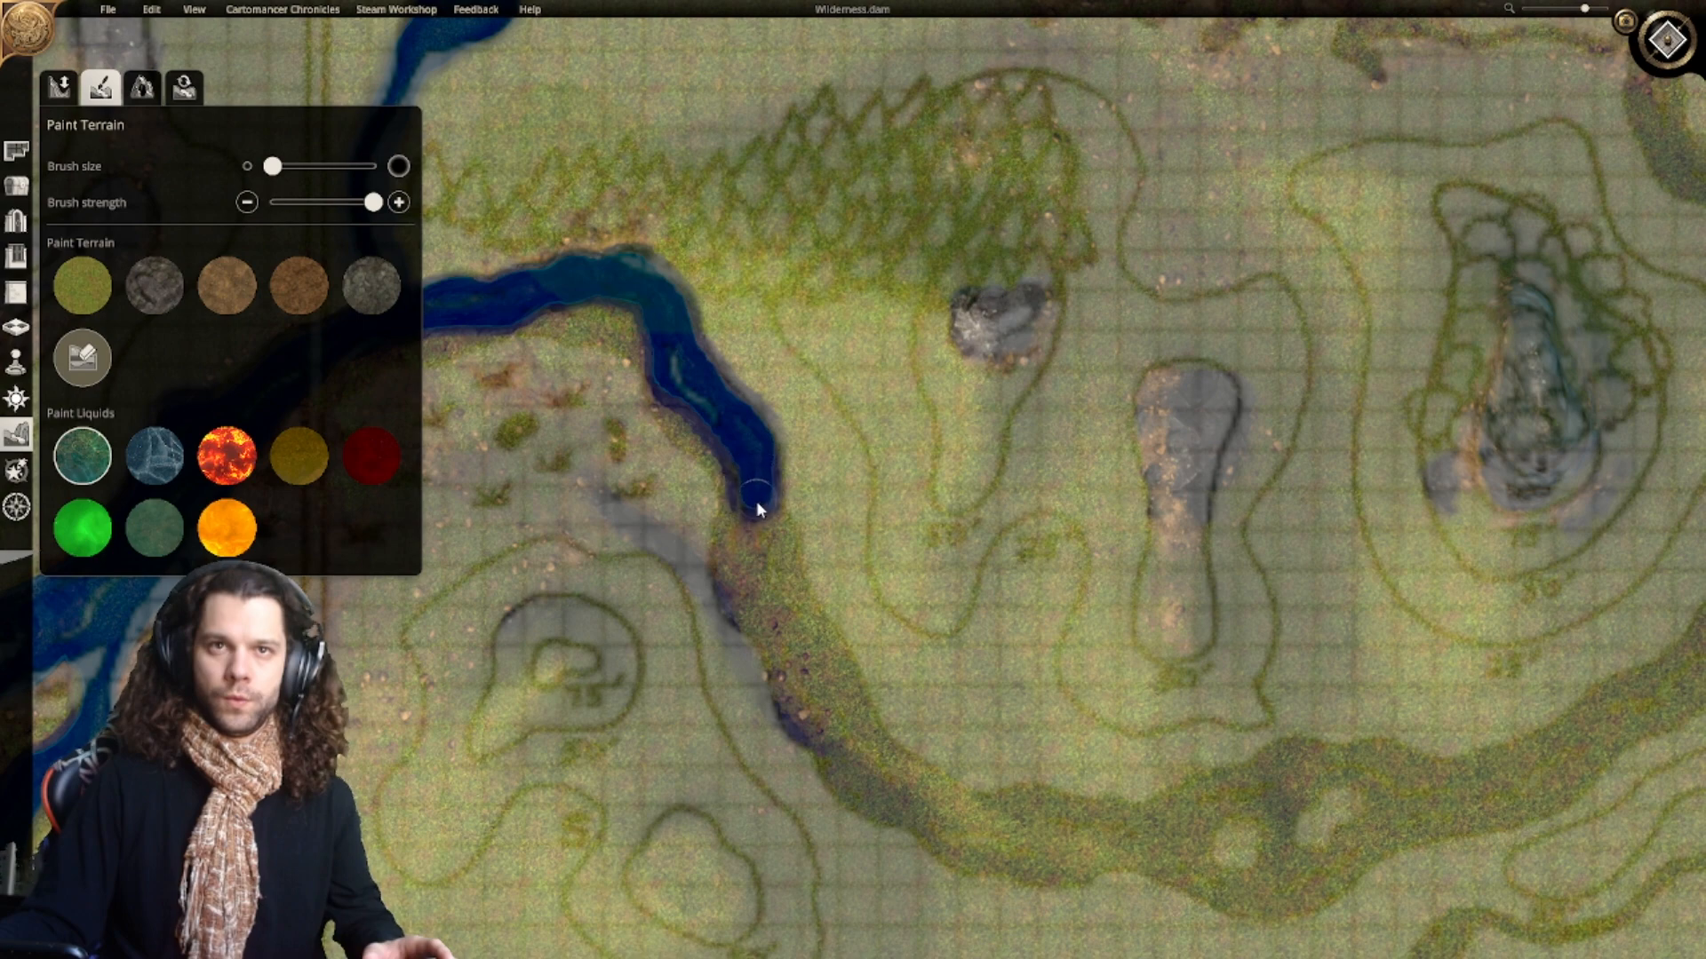
Step: Paint the river's water southeast along the dry riverbed to where it turns east
middle_drag(771, 535, 717, 376)
drag(717, 375, 739, 441)
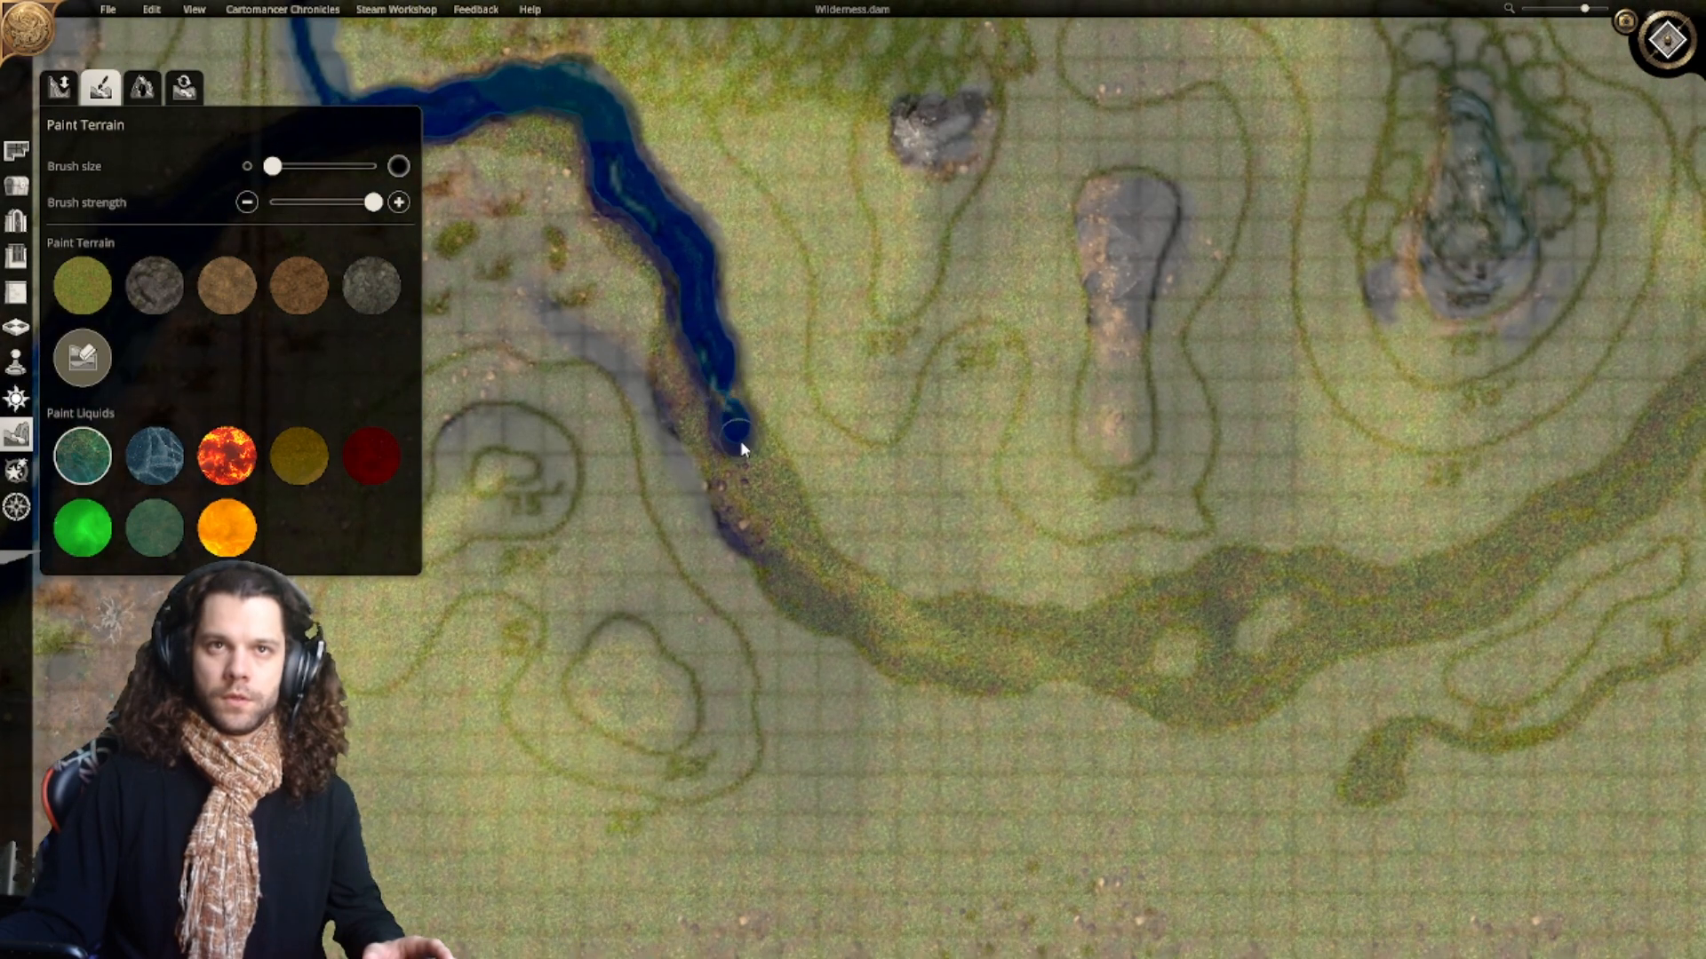
mouse_move(713, 378)
middle_down()
mouse_move(661, 336)
mouse_move(628, 258)
middle_up()
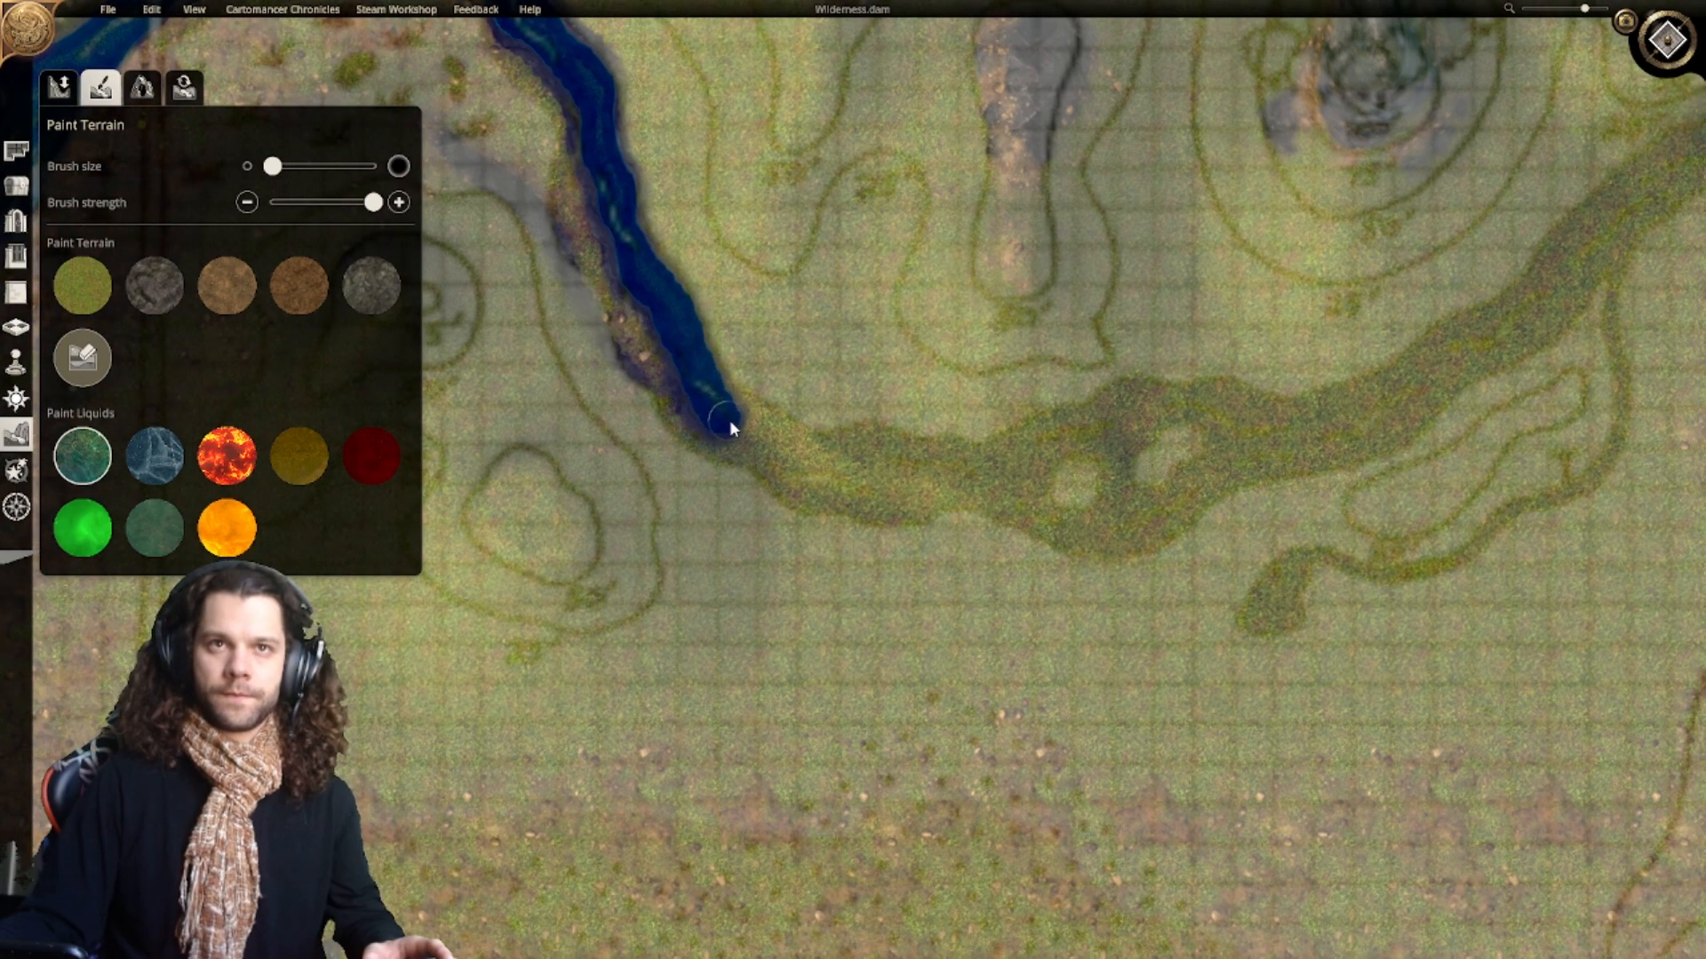
drag(728, 426, 819, 451)
middle_drag(818, 450, 766, 430)
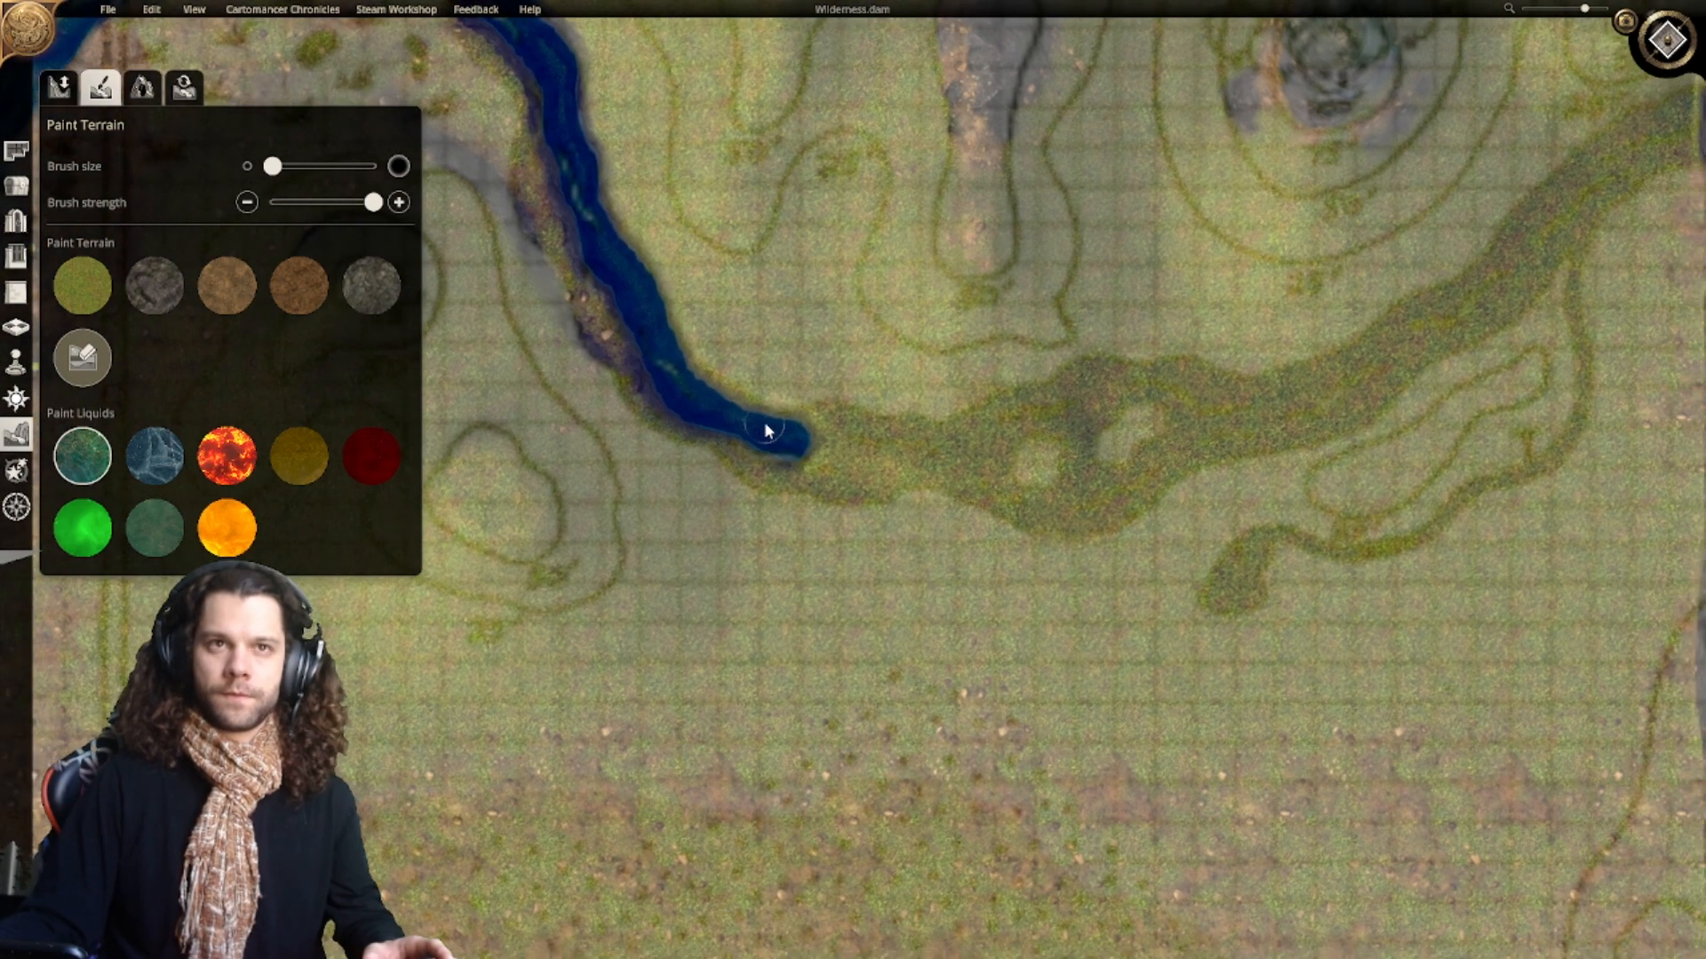
Step: Widen the river's southeast-running stretch by filling its western bank with water back up to the bend
mouse_move(683, 343)
middle_down()
mouse_move(815, 493)
mouse_move(860, 473)
middle_up()
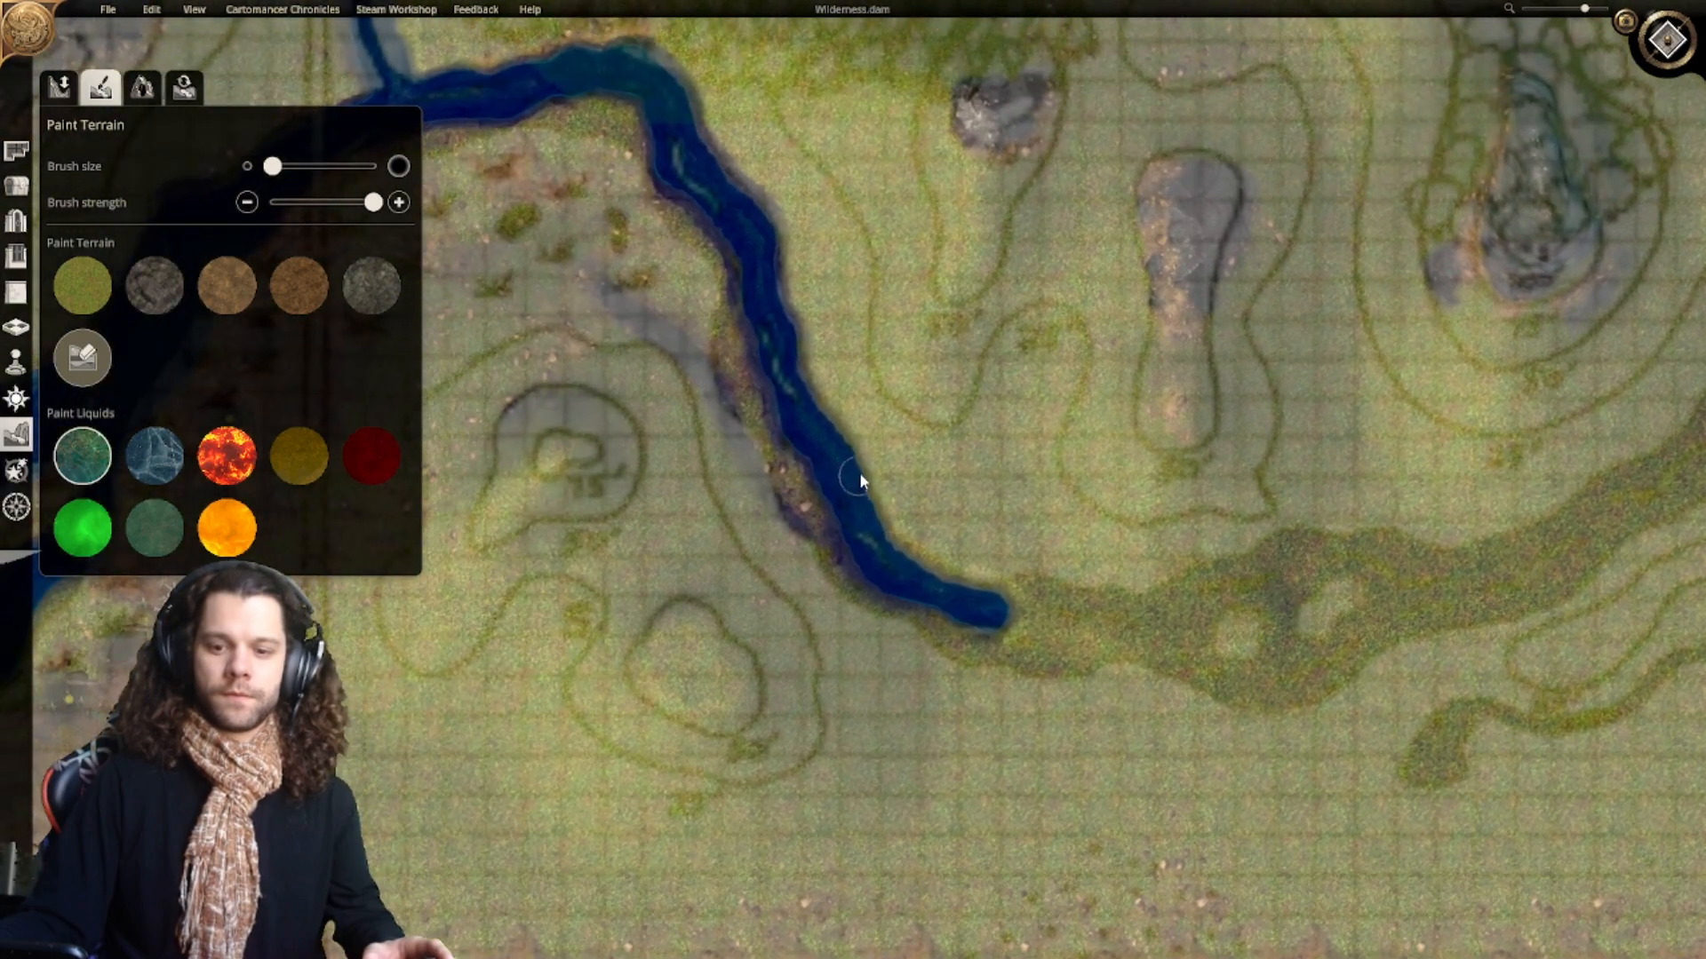
mouse_move(880, 488)
mouse_down()
mouse_move(845, 521)
mouse_move(787, 461)
mouse_up()
middle_drag(794, 448, 831, 520)
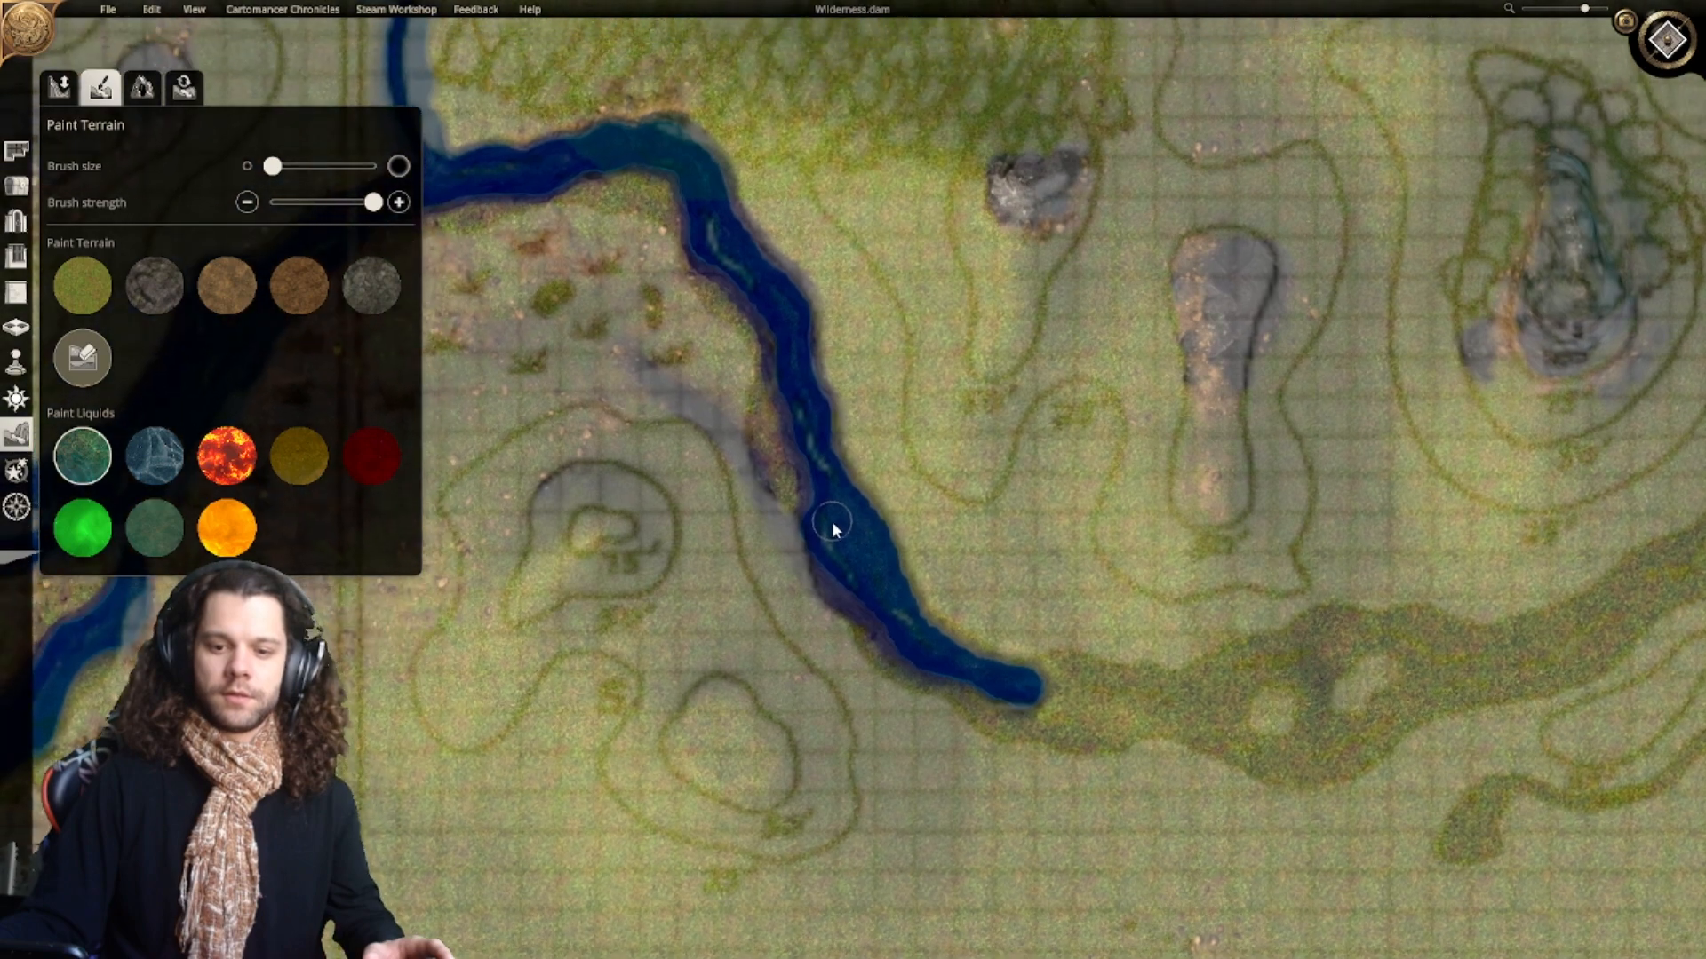
mouse_move(803, 483)
mouse_down()
mouse_move(814, 506)
mouse_move(777, 420)
mouse_up()
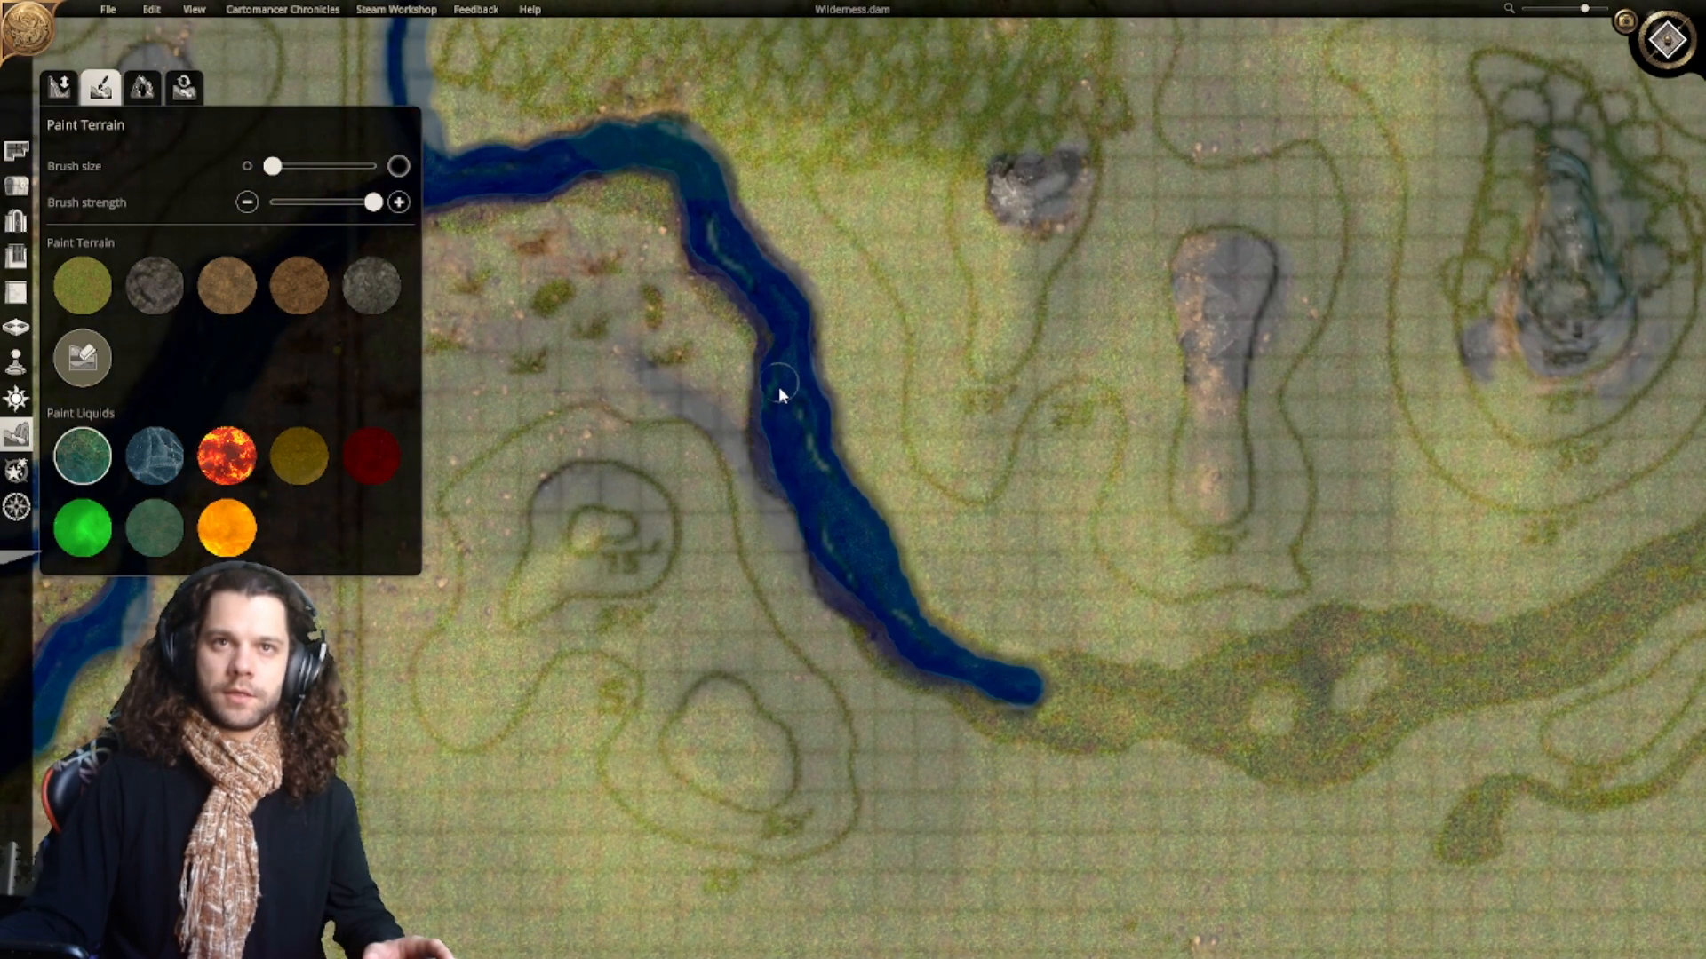
middle_drag(786, 430, 819, 574)
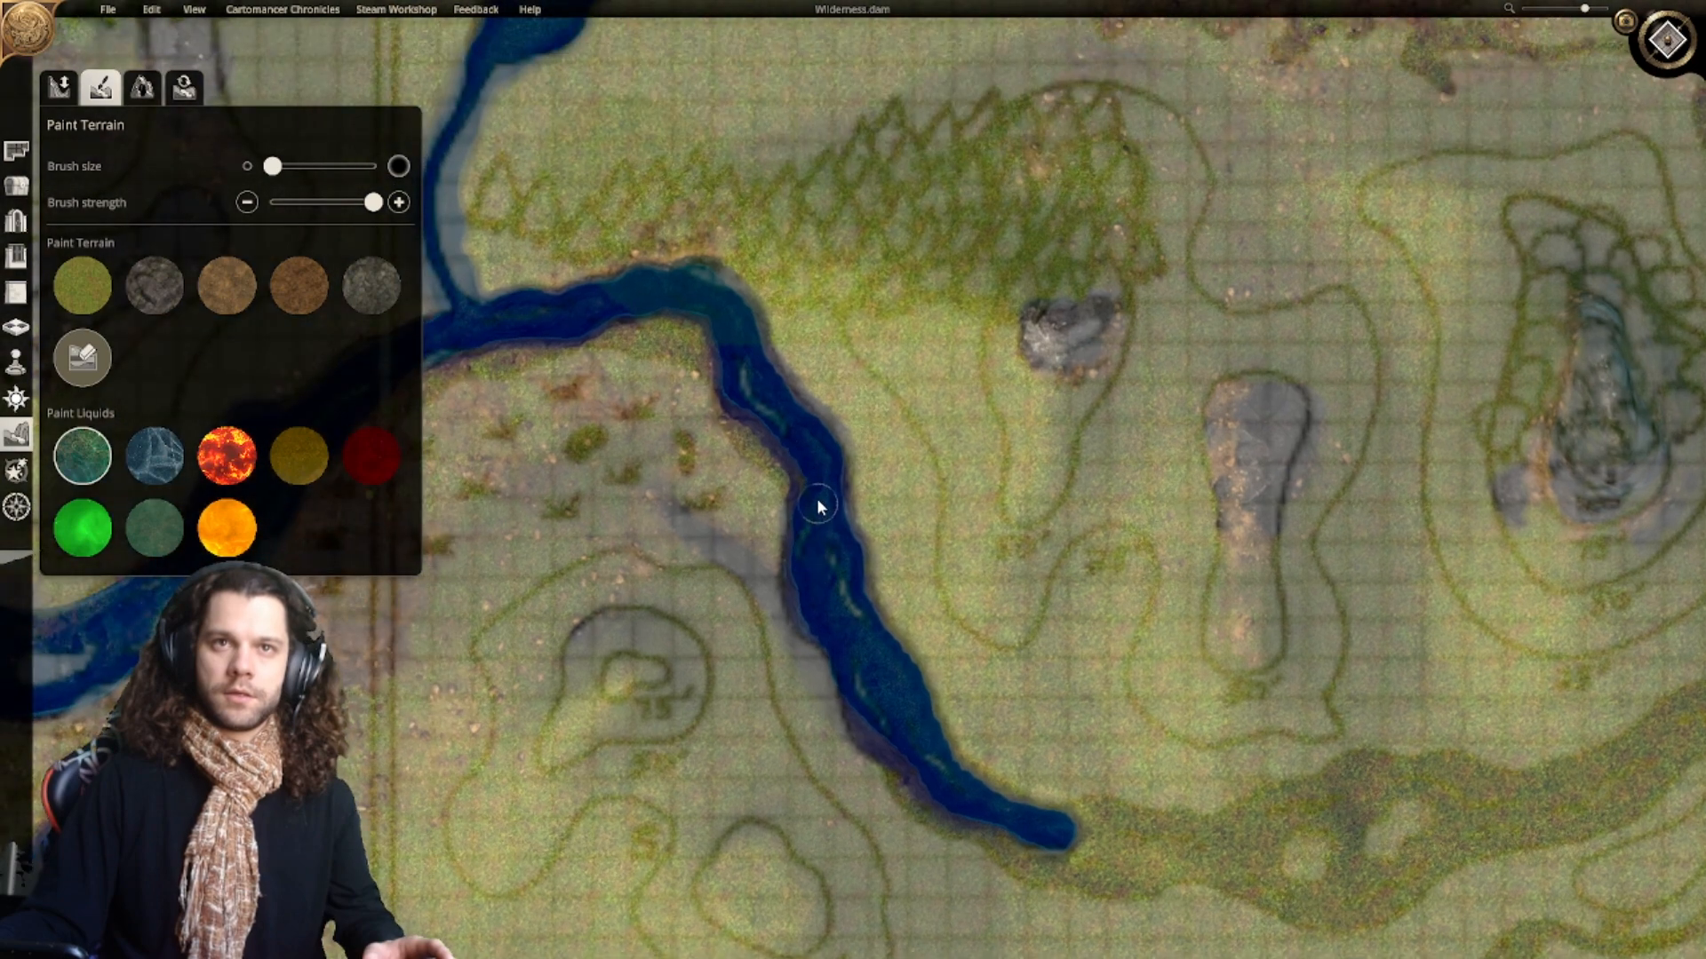
drag(778, 454, 797, 480)
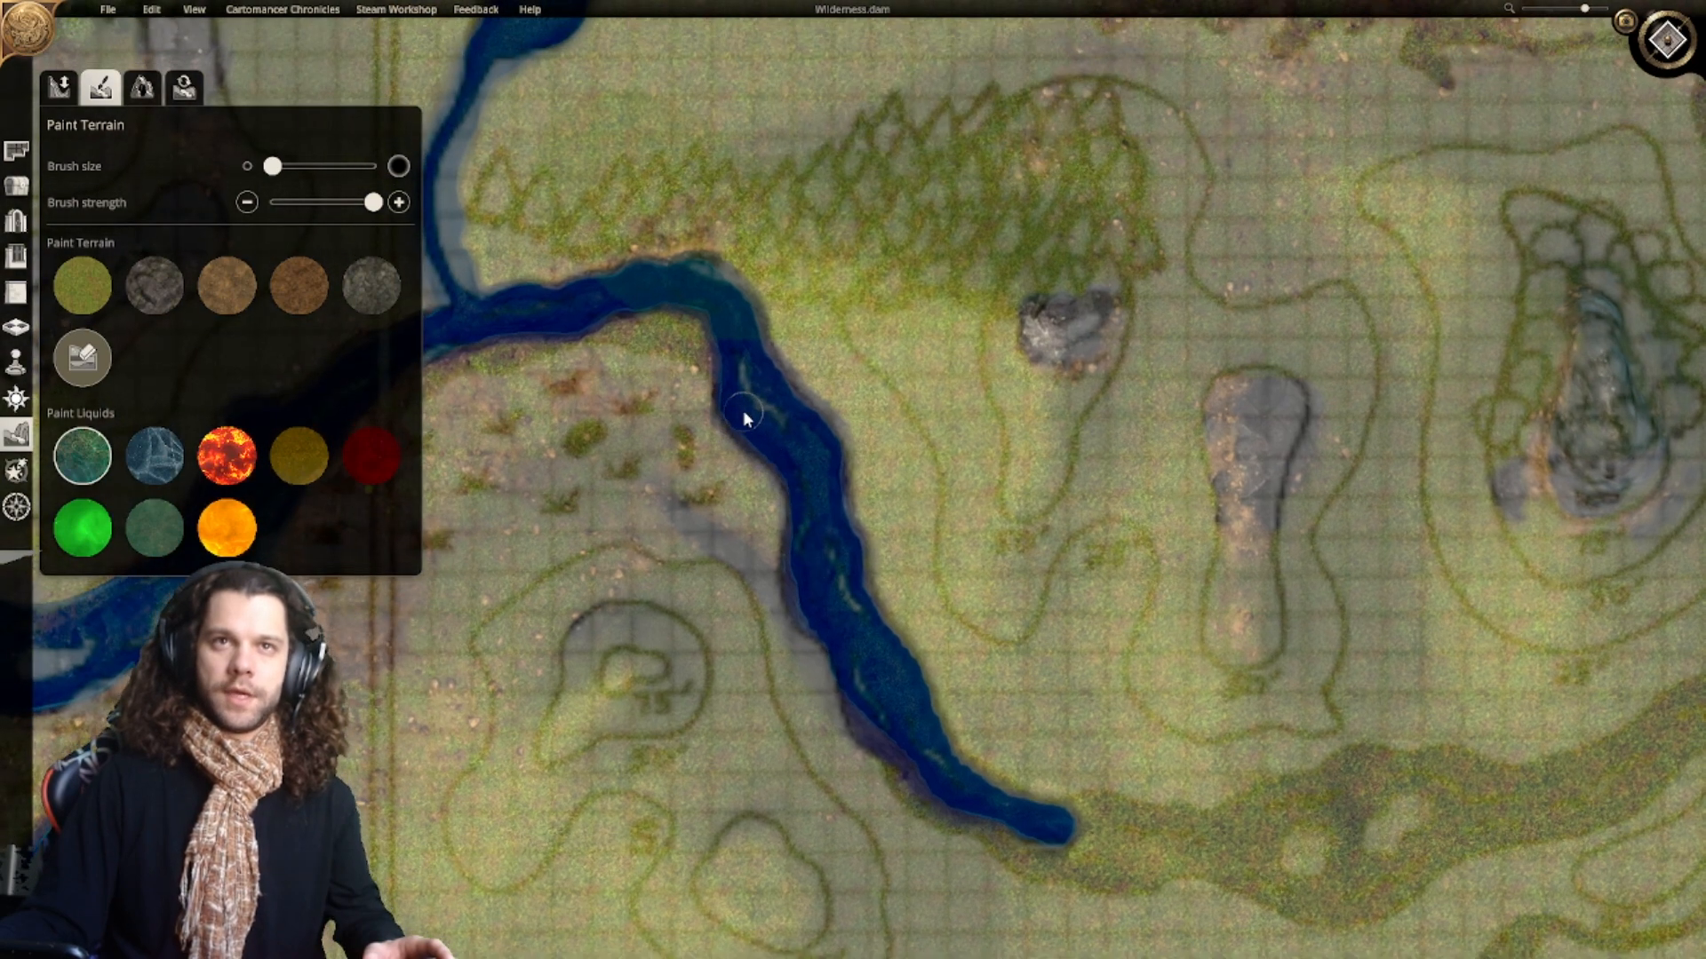
Step: Fill the riverbed's southern corner with water and extend it east along the southern bank, past the two traced islets
key(w)
key(s)
key(d)
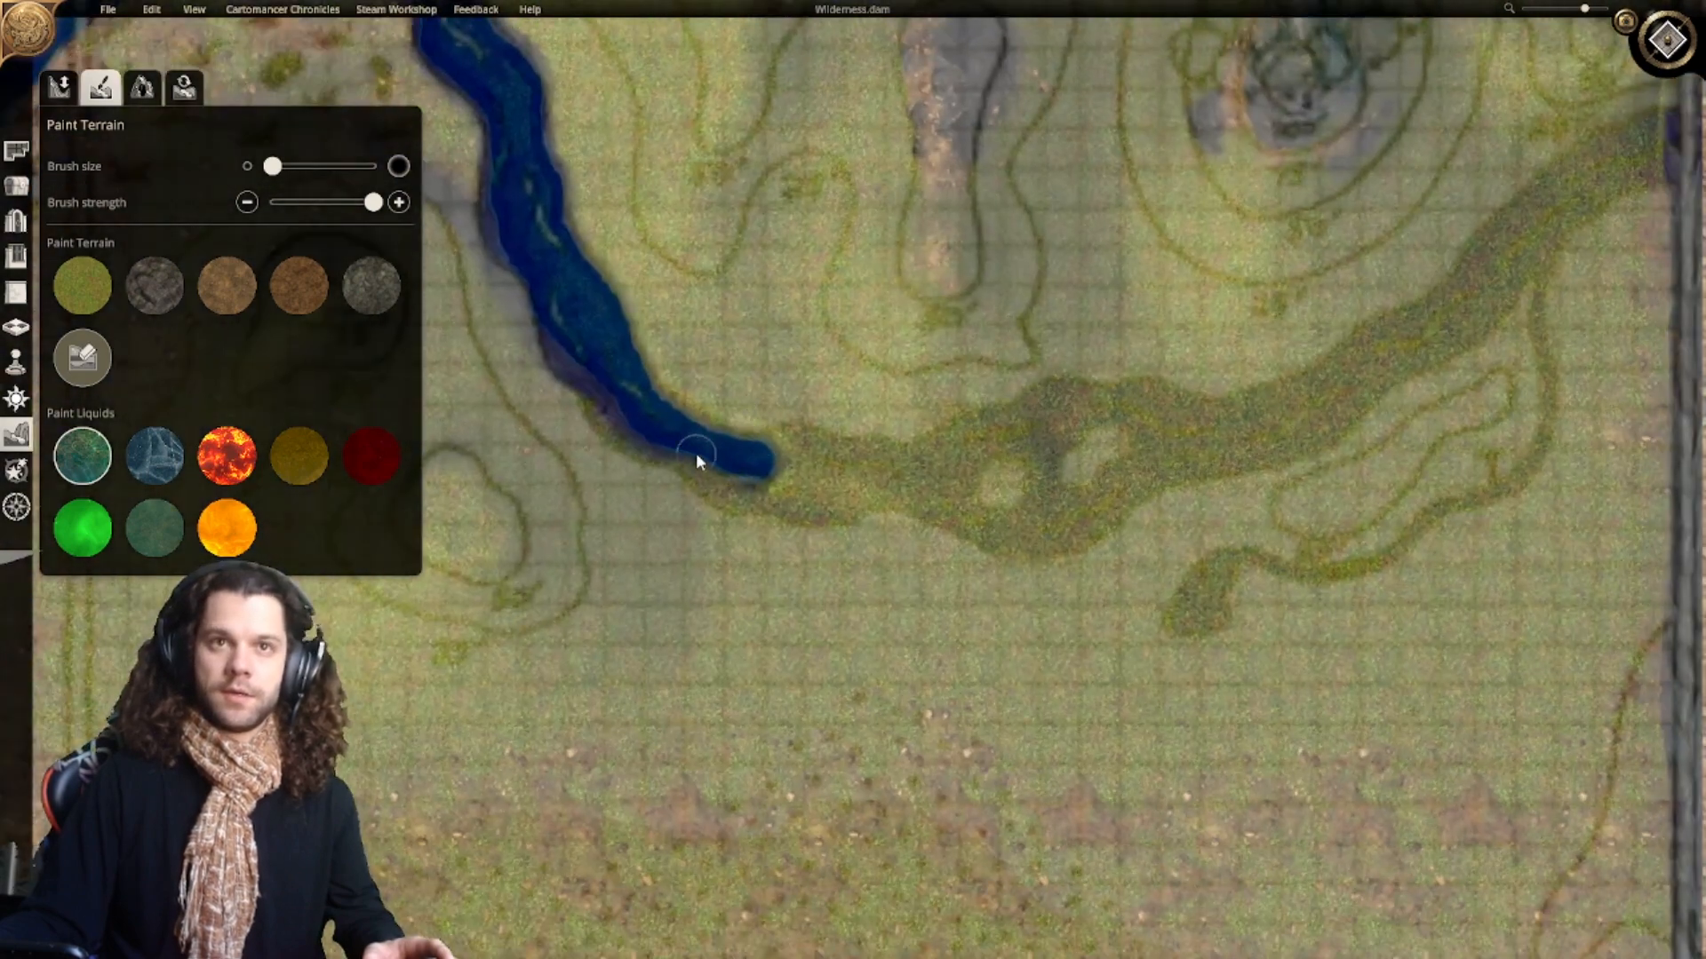
mouse_move(696, 457)
mouse_down()
mouse_move(742, 486)
mouse_move(684, 445)
mouse_up()
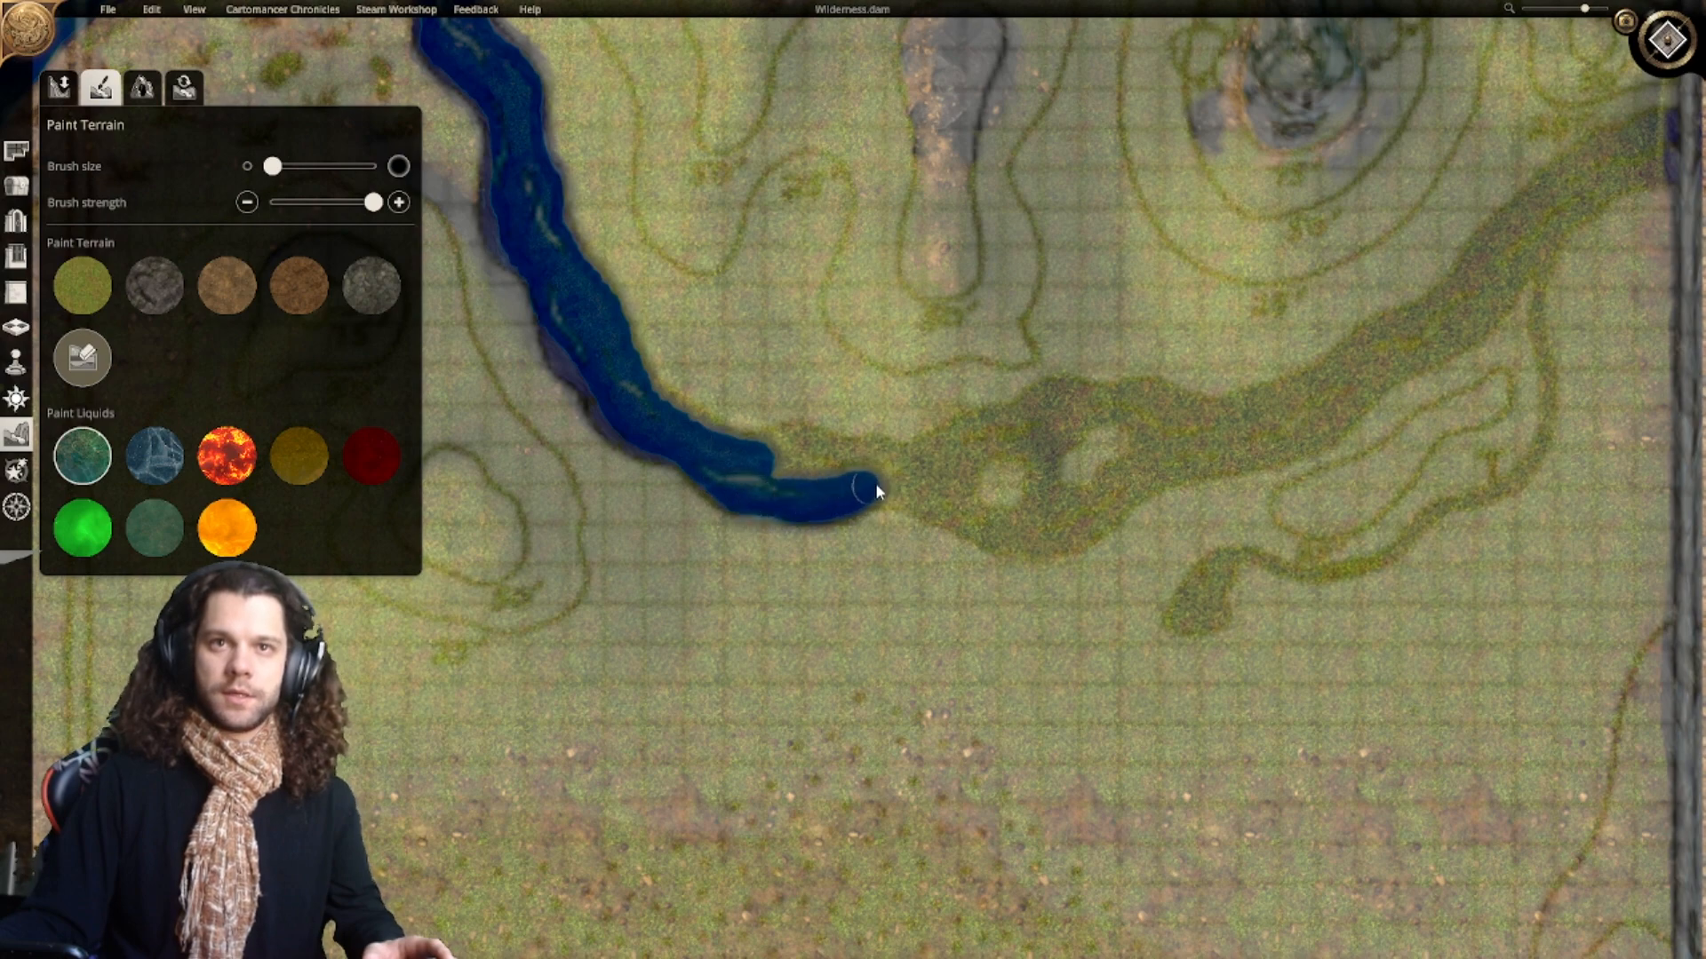
drag(904, 493, 949, 513)
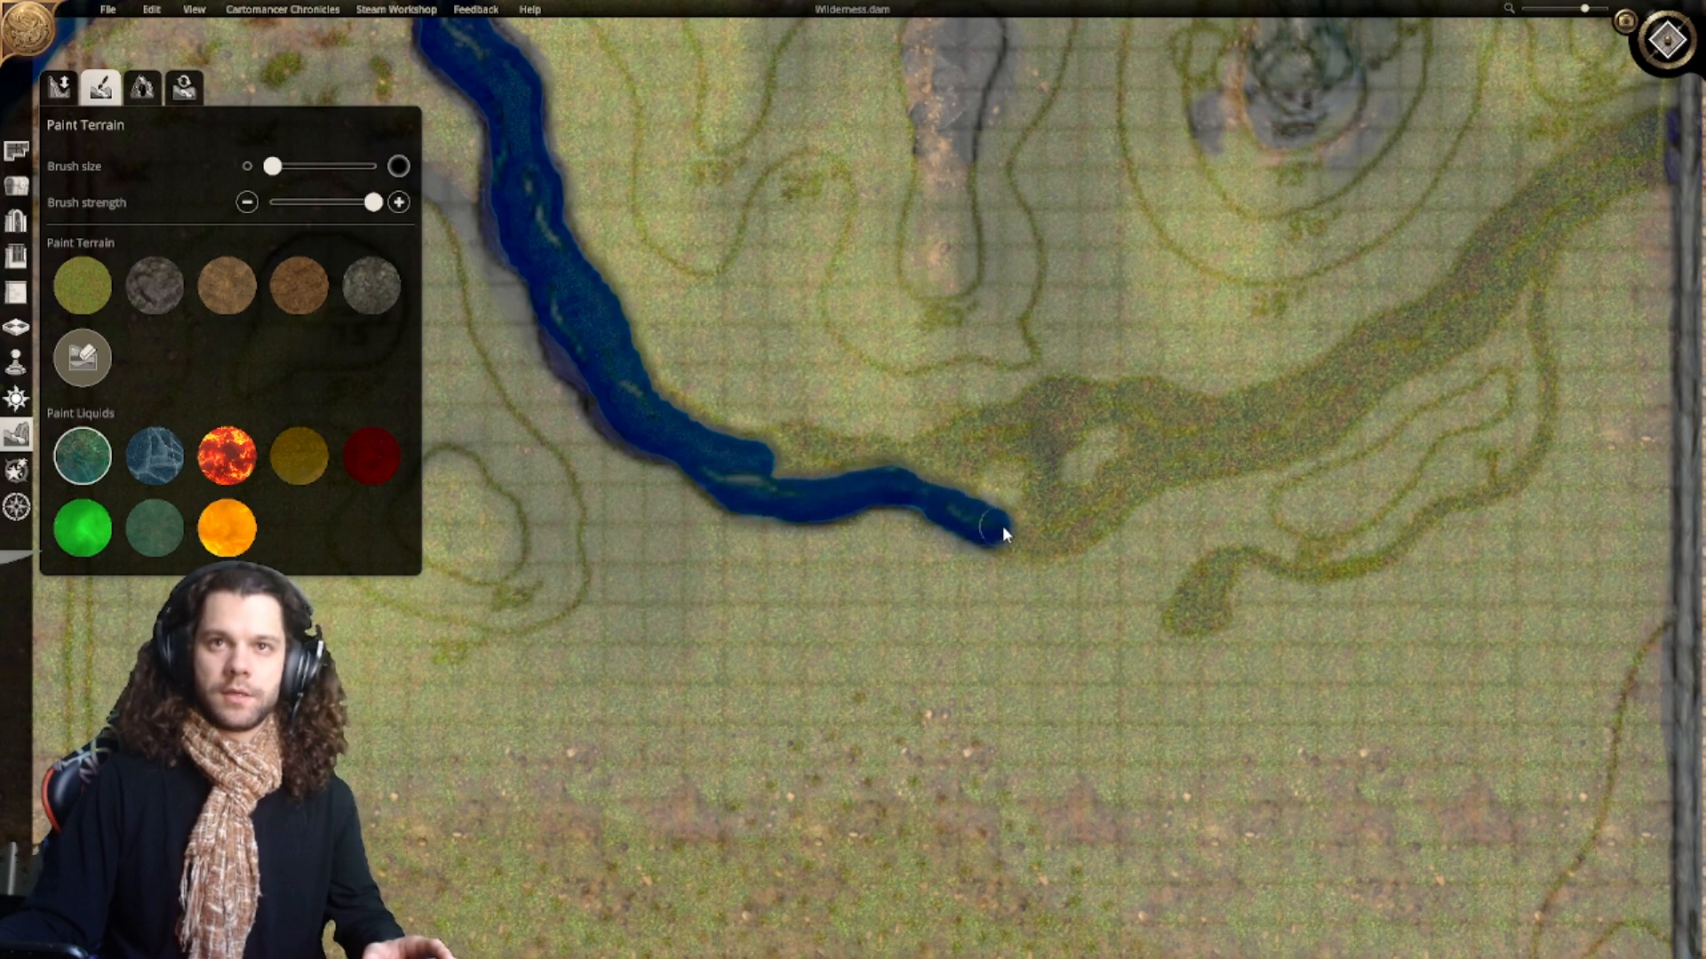
drag(1049, 529, 1051, 530)
right_drag(1052, 530, 788, 535)
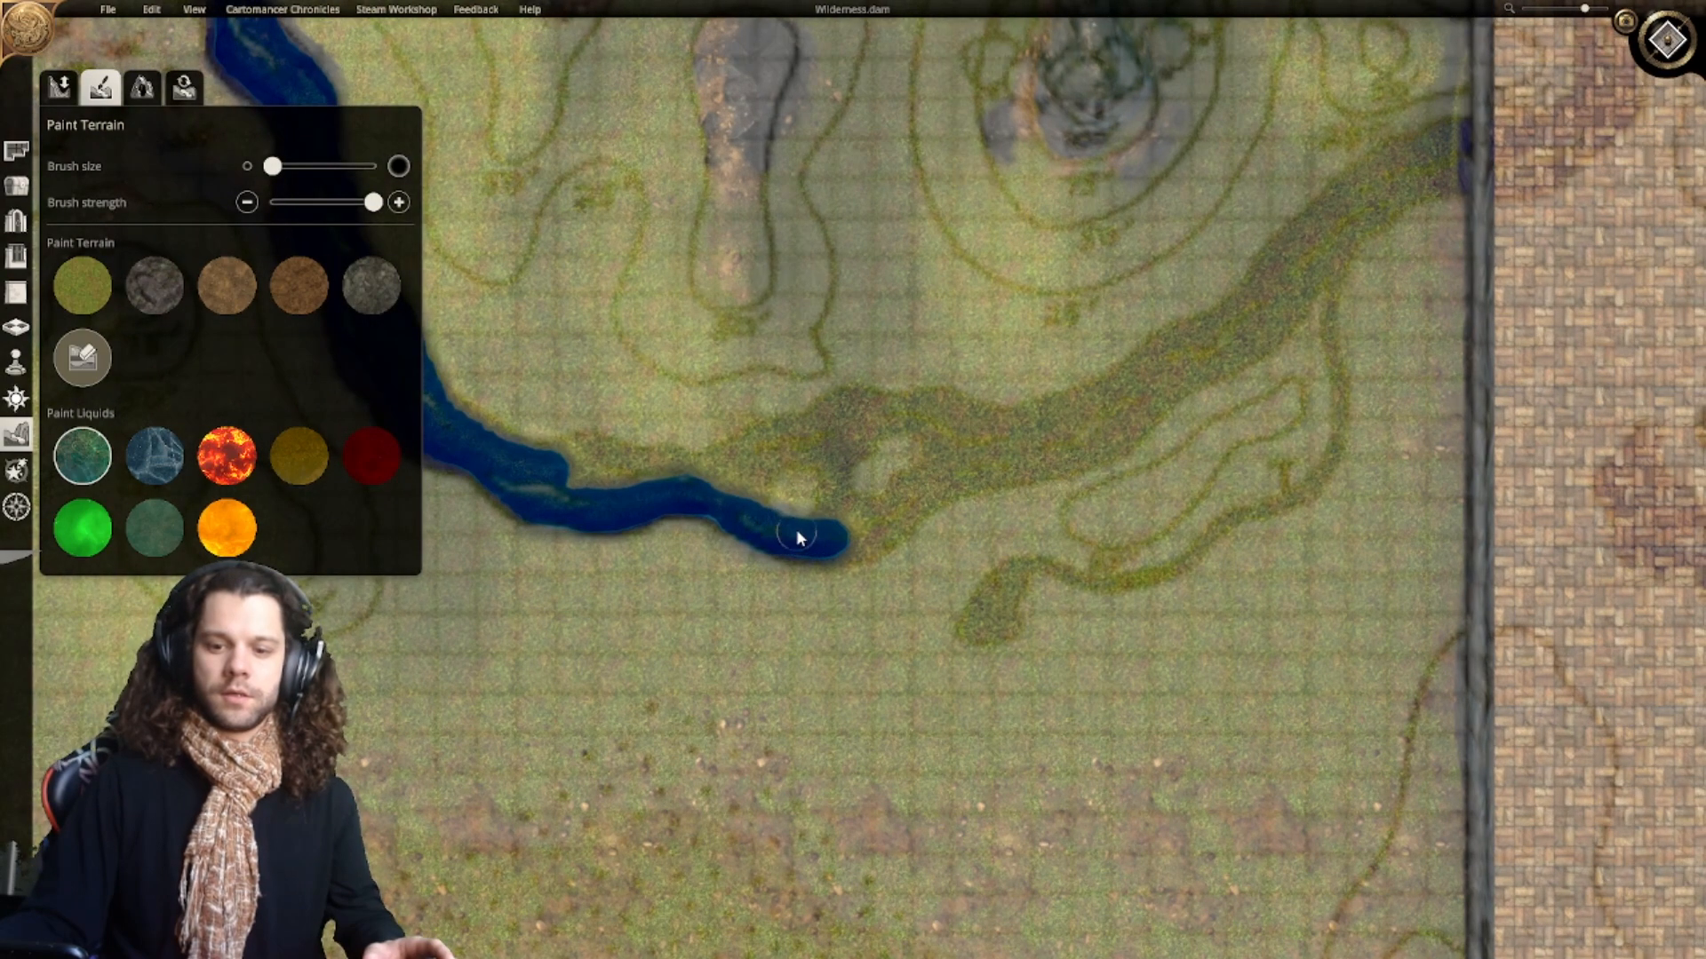
drag(829, 543, 820, 542)
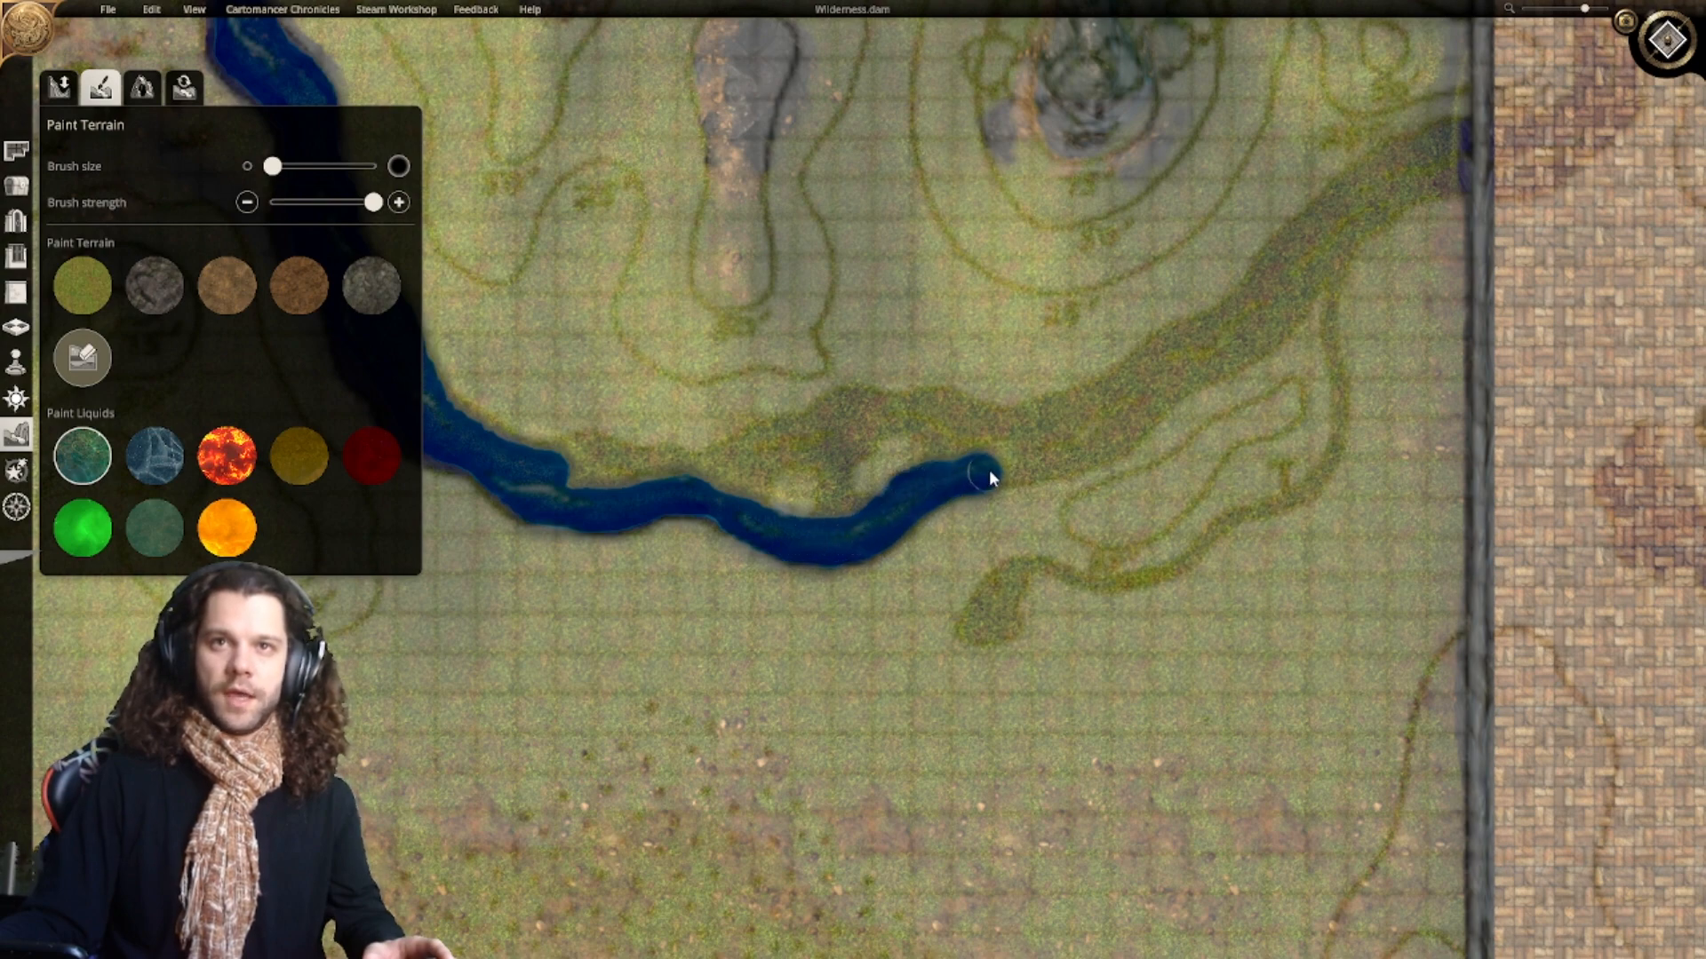
mouse_move(989, 473)
mouse_down()
mouse_move(1039, 468)
mouse_move(994, 460)
mouse_move(849, 512)
mouse_up()
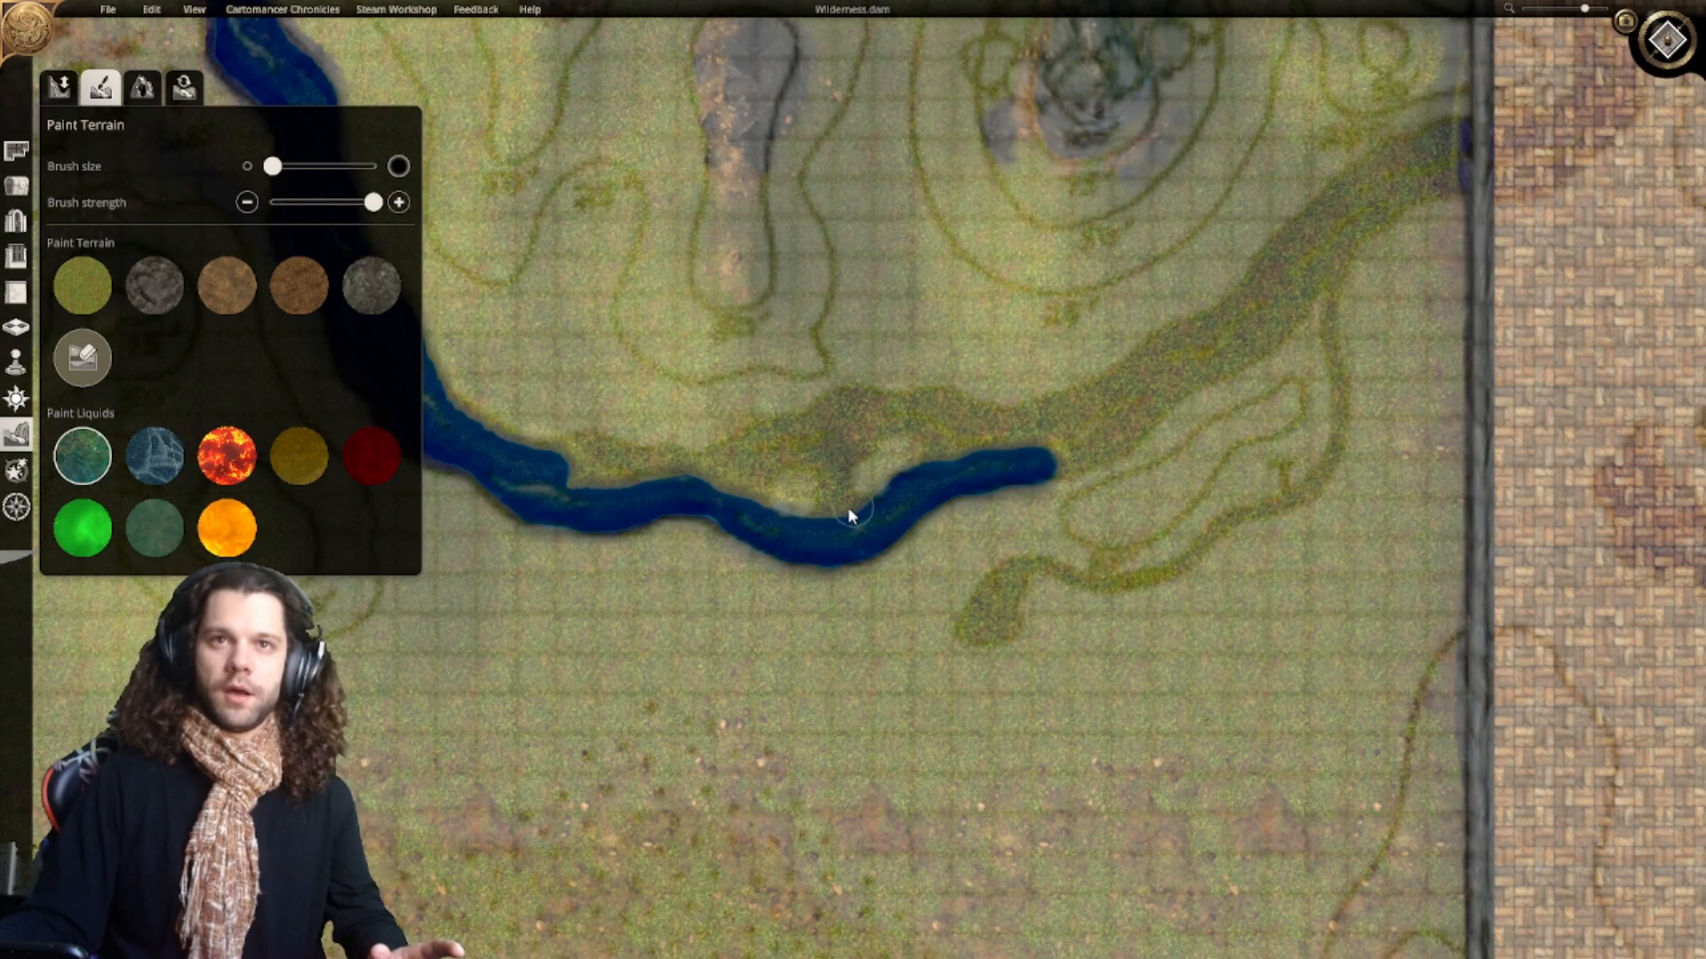
Step: Paint the channel north of the traced islets, leaving one elongated islet, and fill the northern bank gap west of it
drag(952, 449, 938, 428)
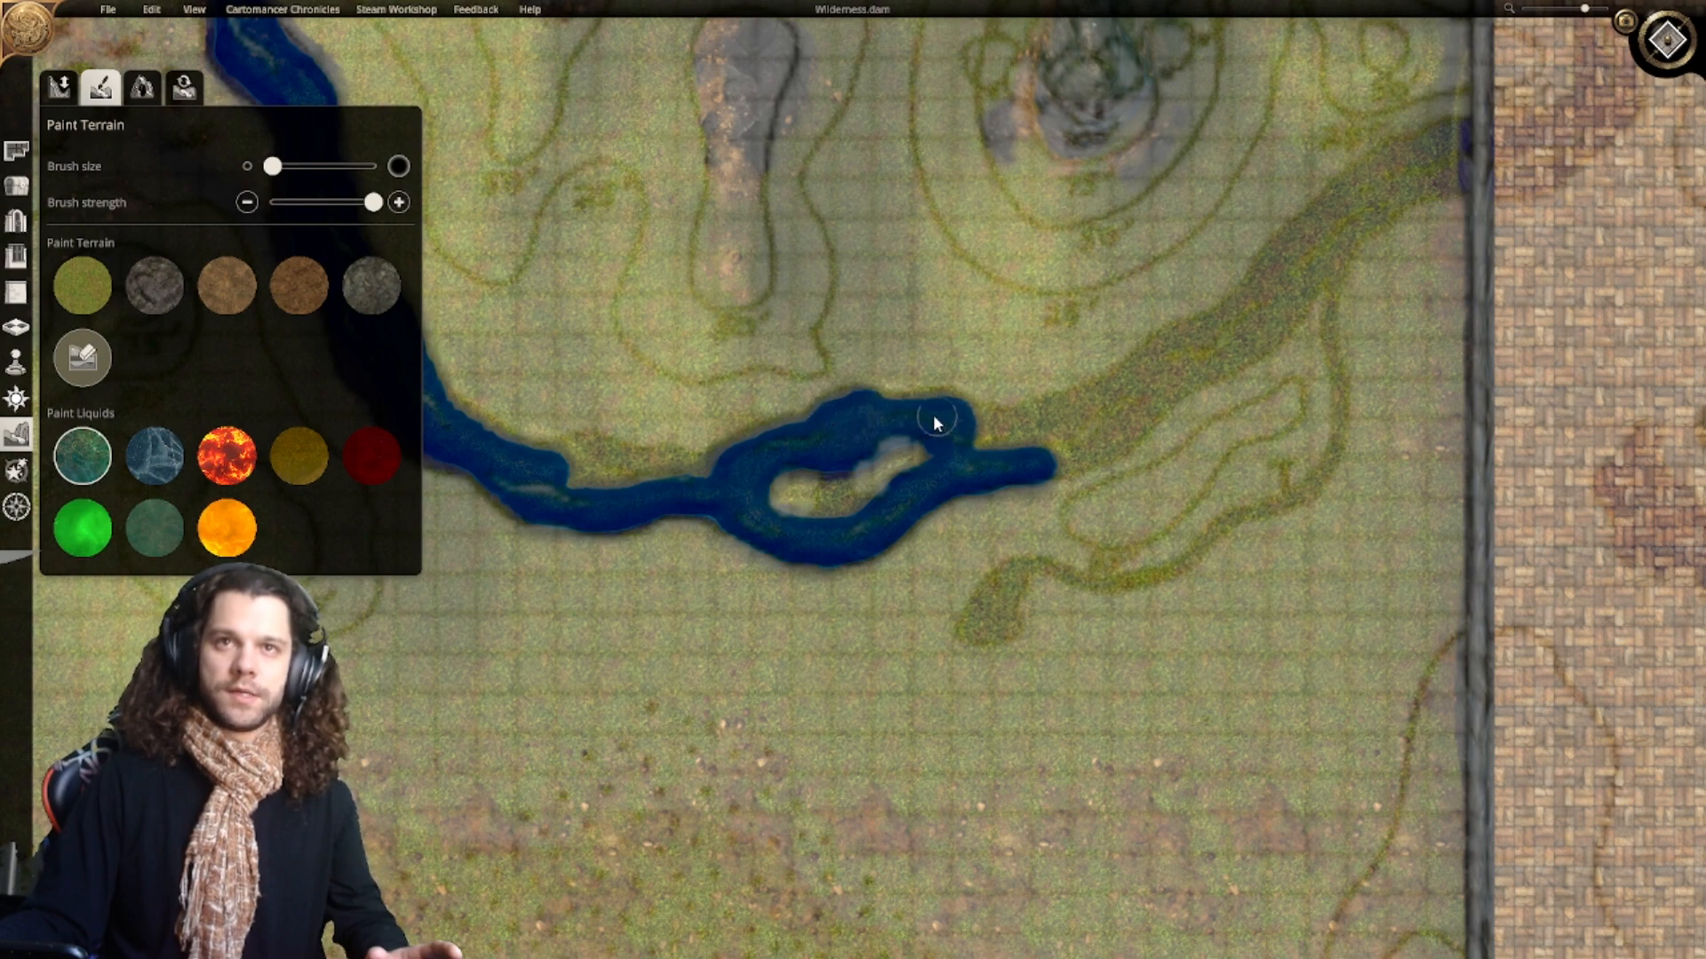
mouse_move(968, 425)
mouse_down()
mouse_move(1004, 434)
mouse_move(975, 441)
mouse_up()
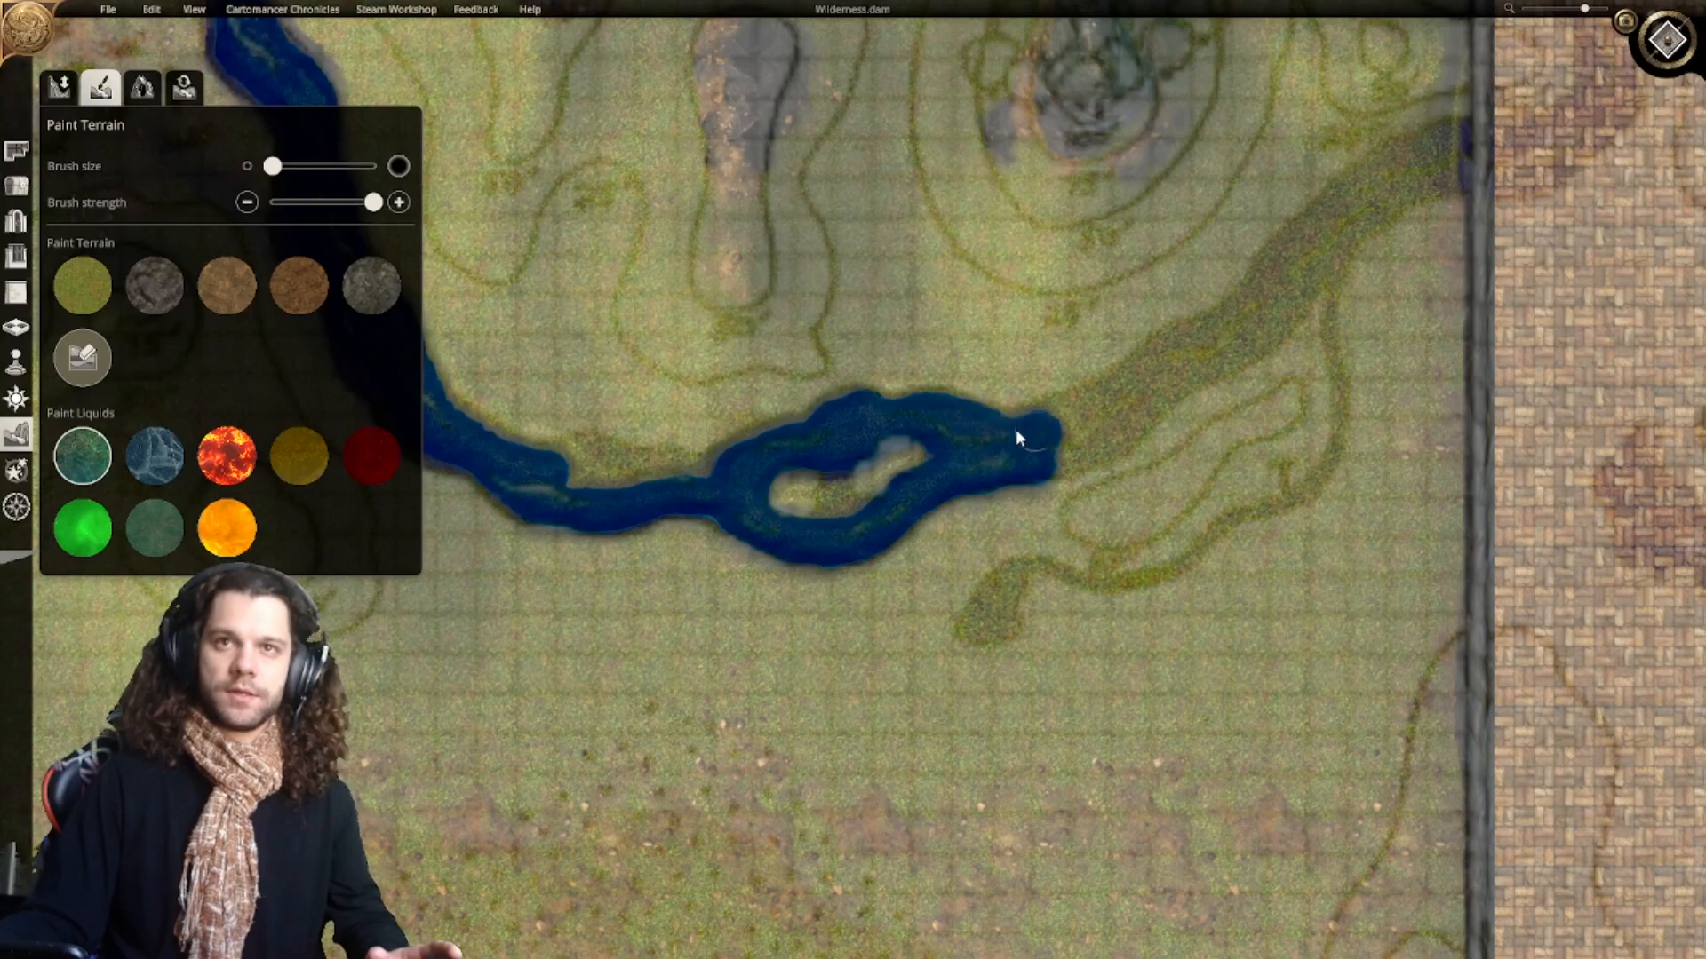
right_drag(711, 487, 888, 508)
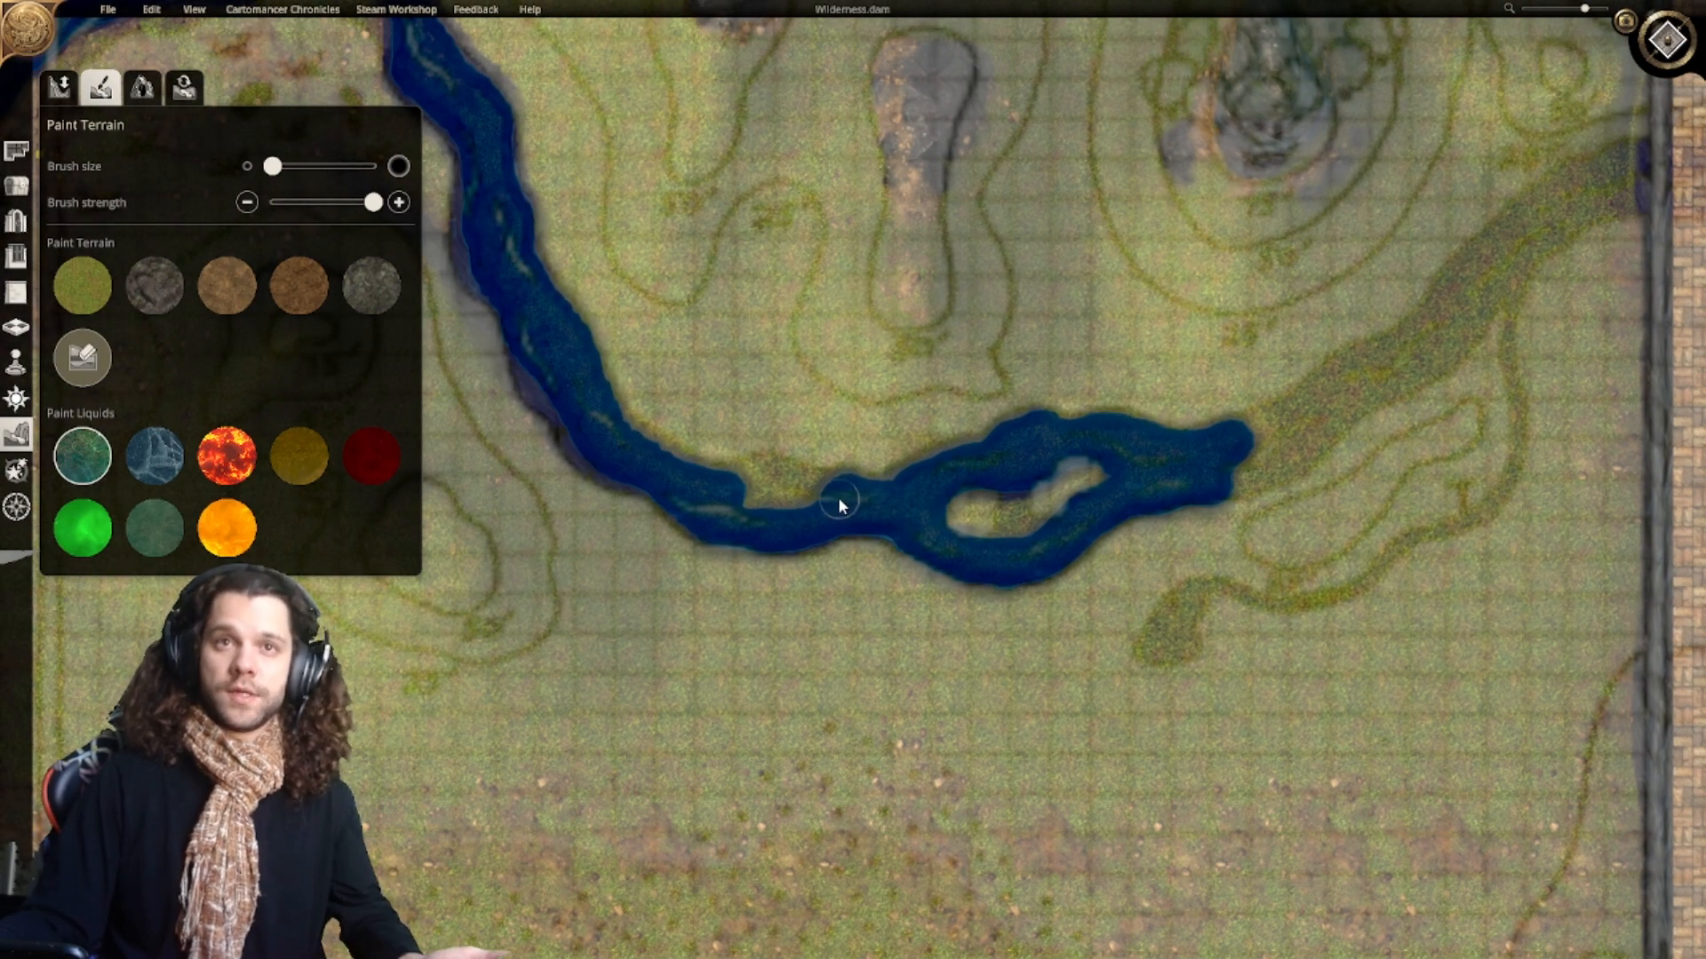
drag(803, 493, 761, 488)
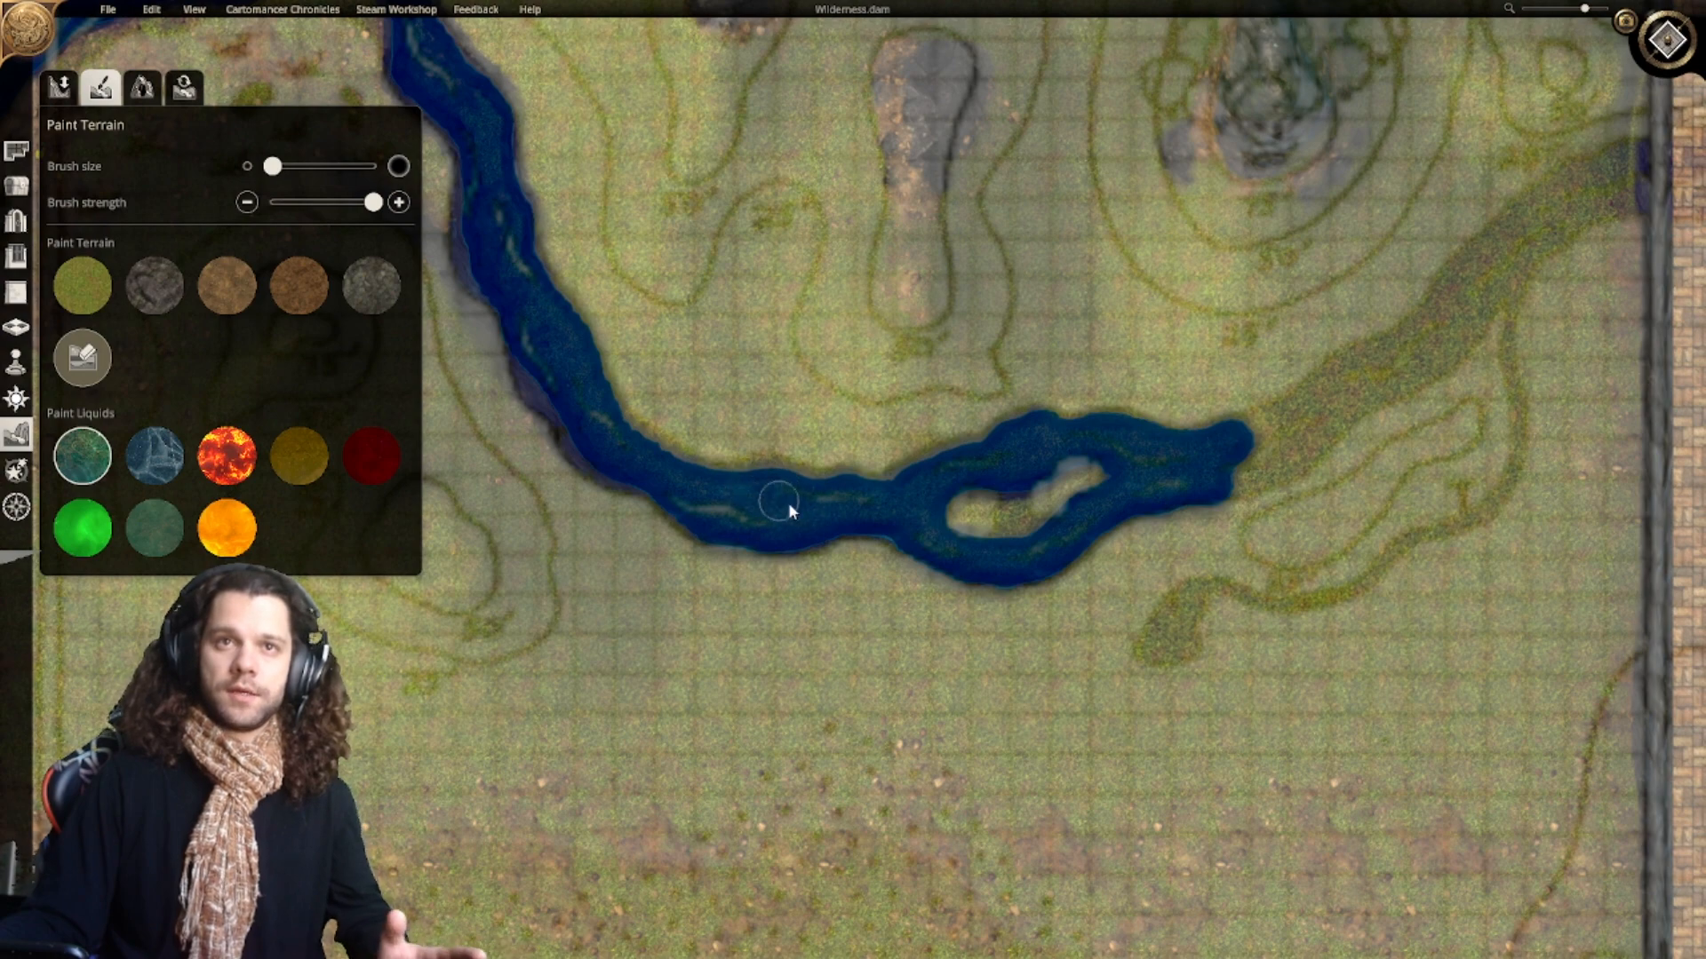
Step: Extend the river's water northeast from the islet to the map's eastern edge, filling the riverbed's full width
right_drag(829, 511, 751, 521)
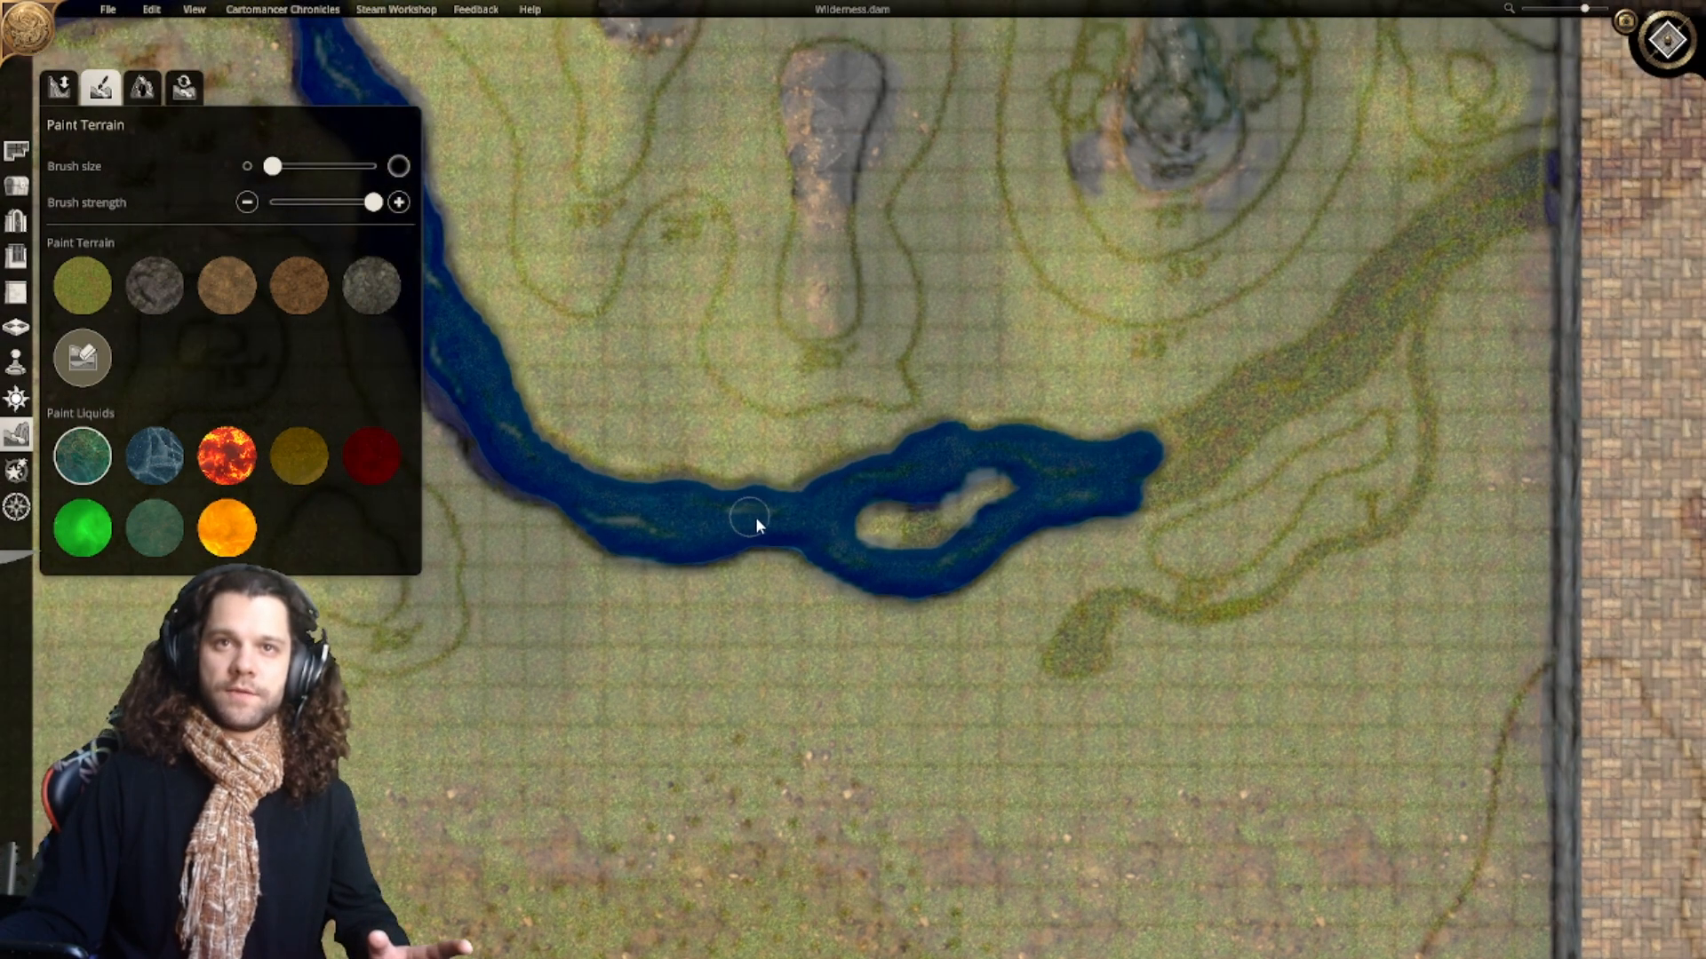
right_drag(964, 549, 786, 544)
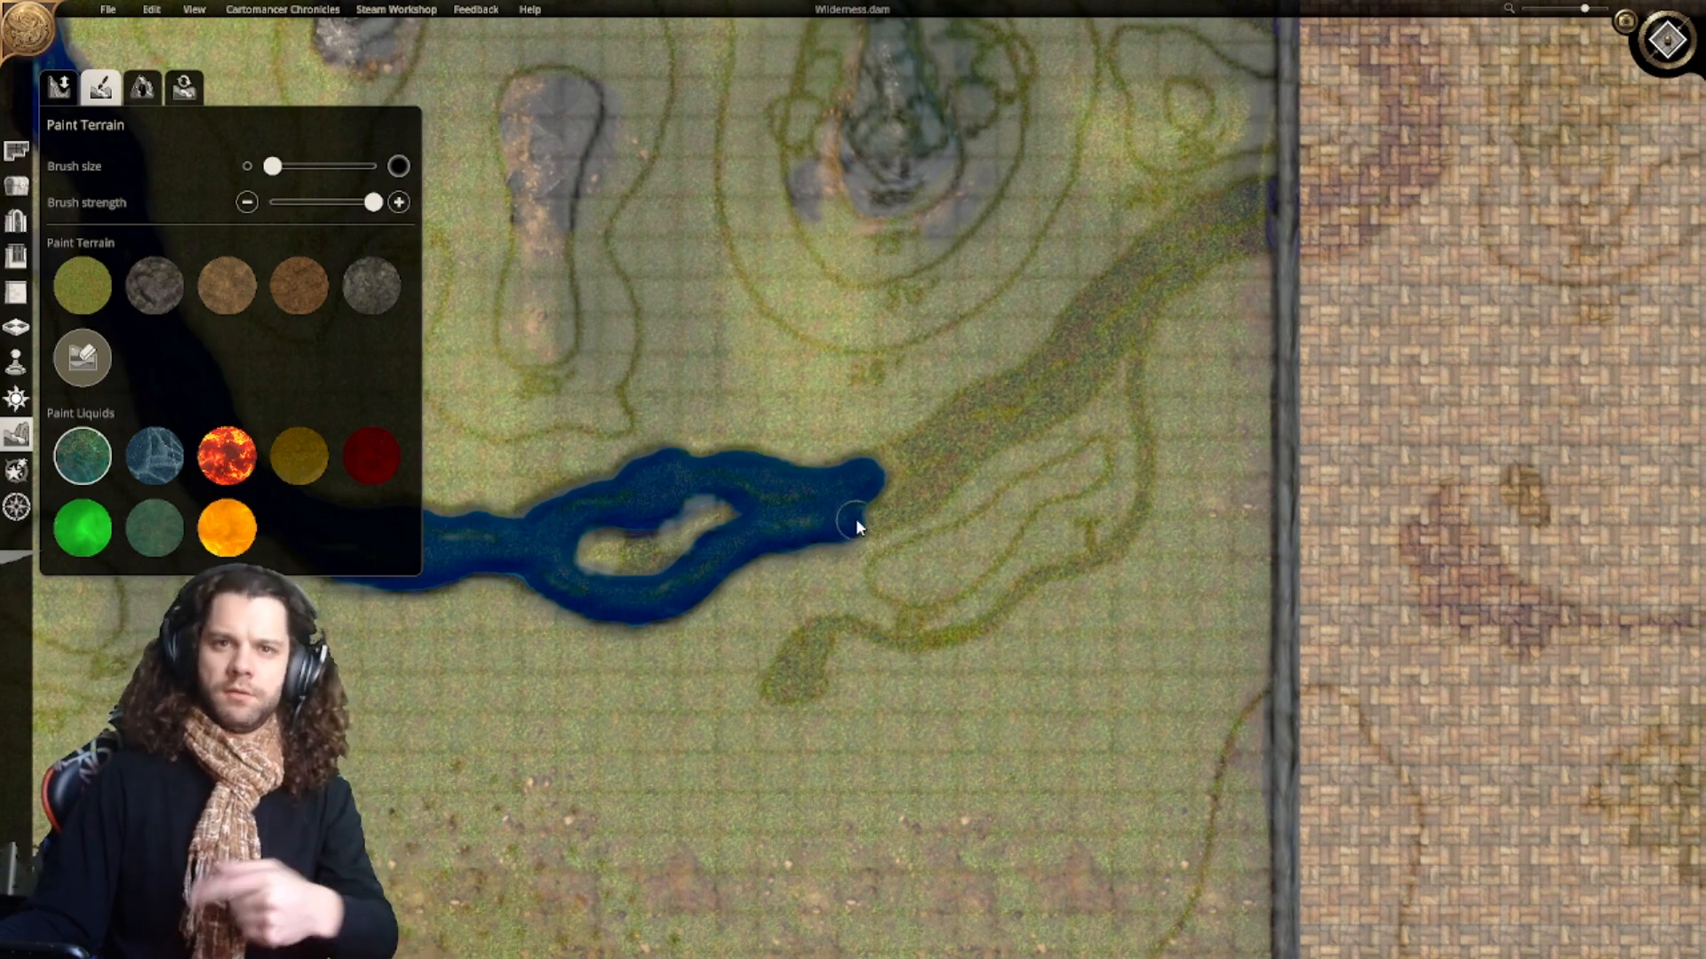
right_drag(855, 519, 792, 549)
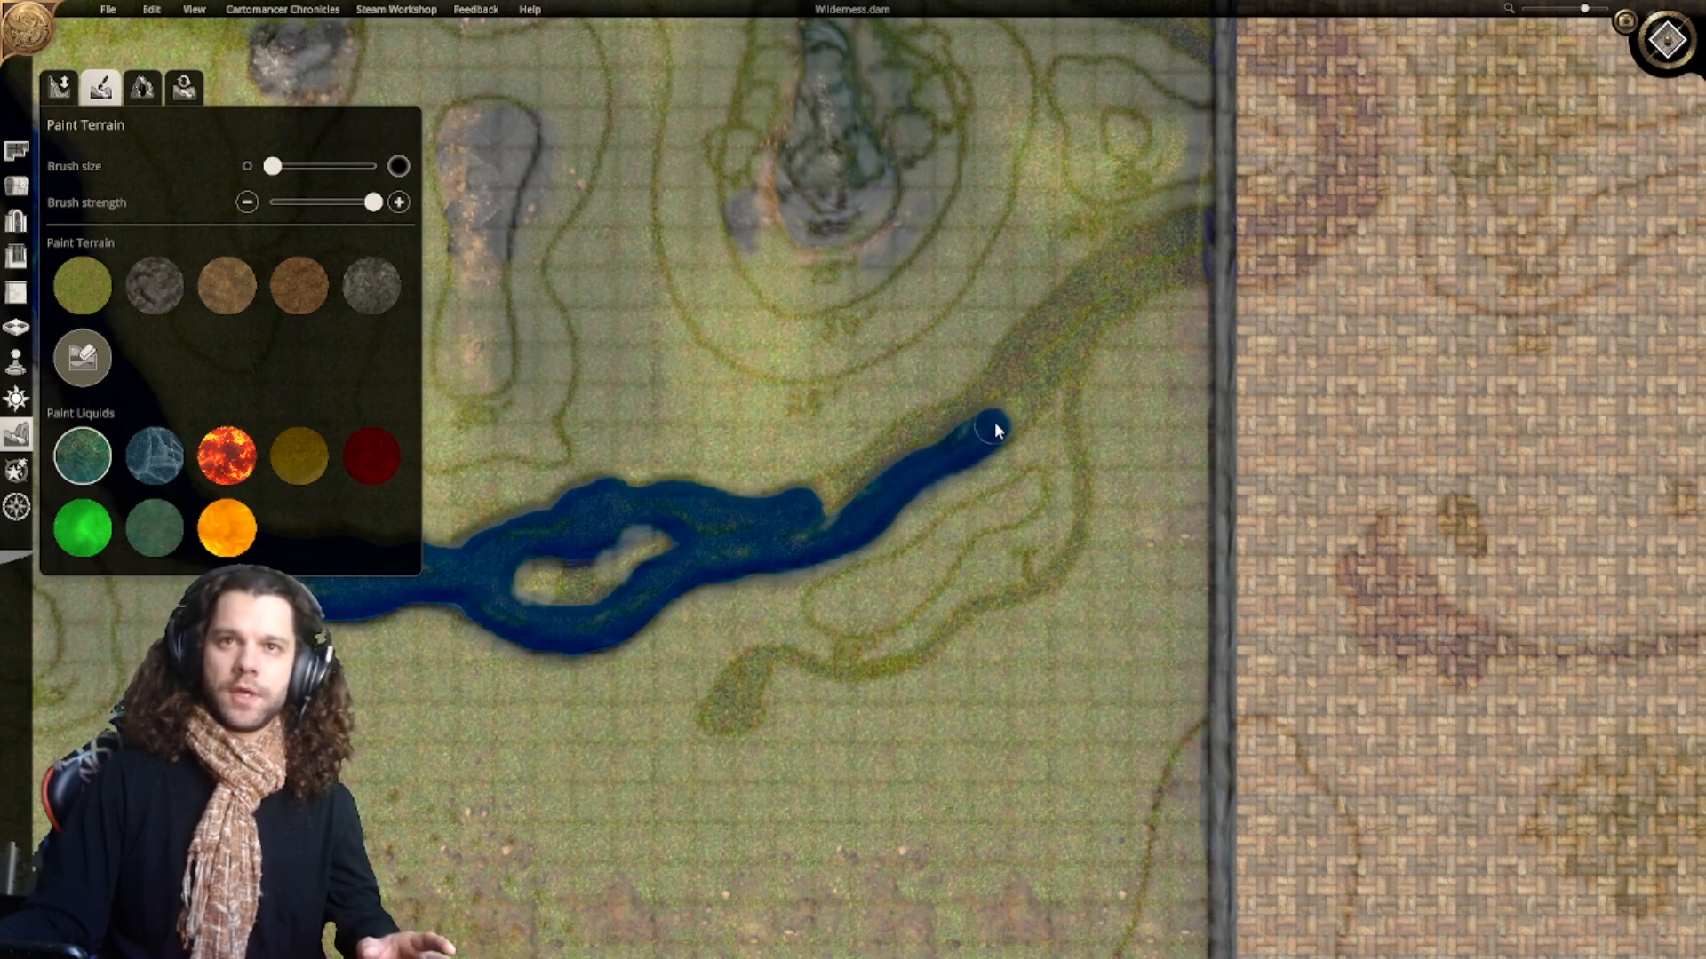
right_drag(990, 424, 957, 468)
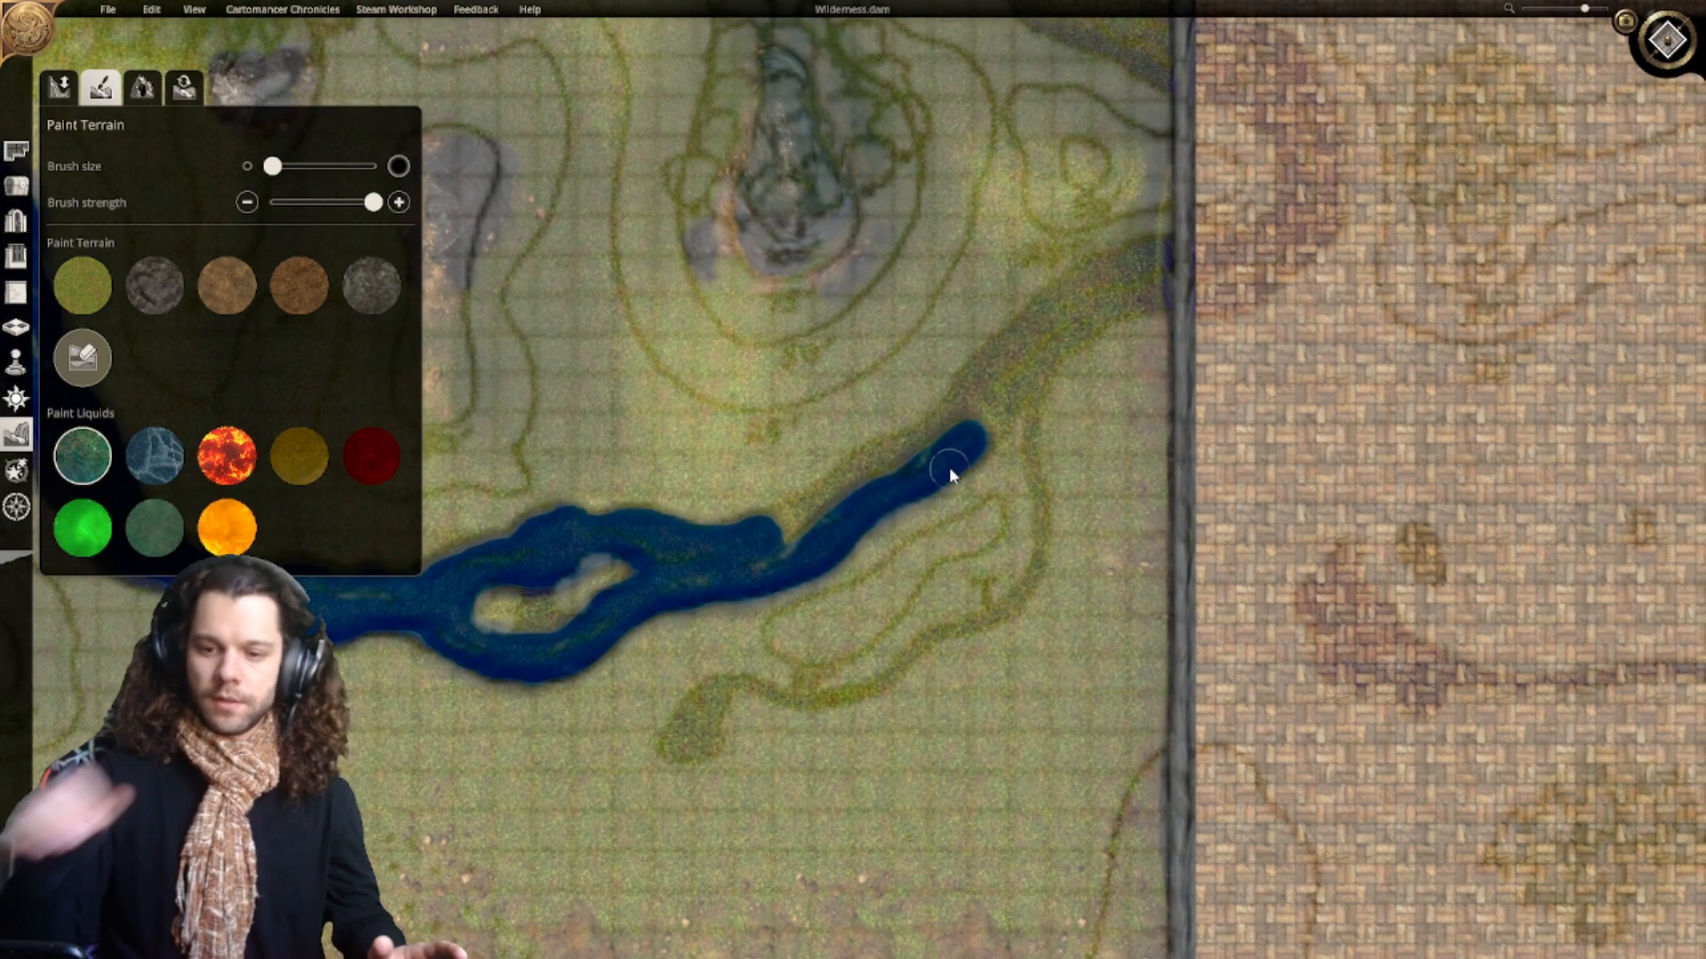
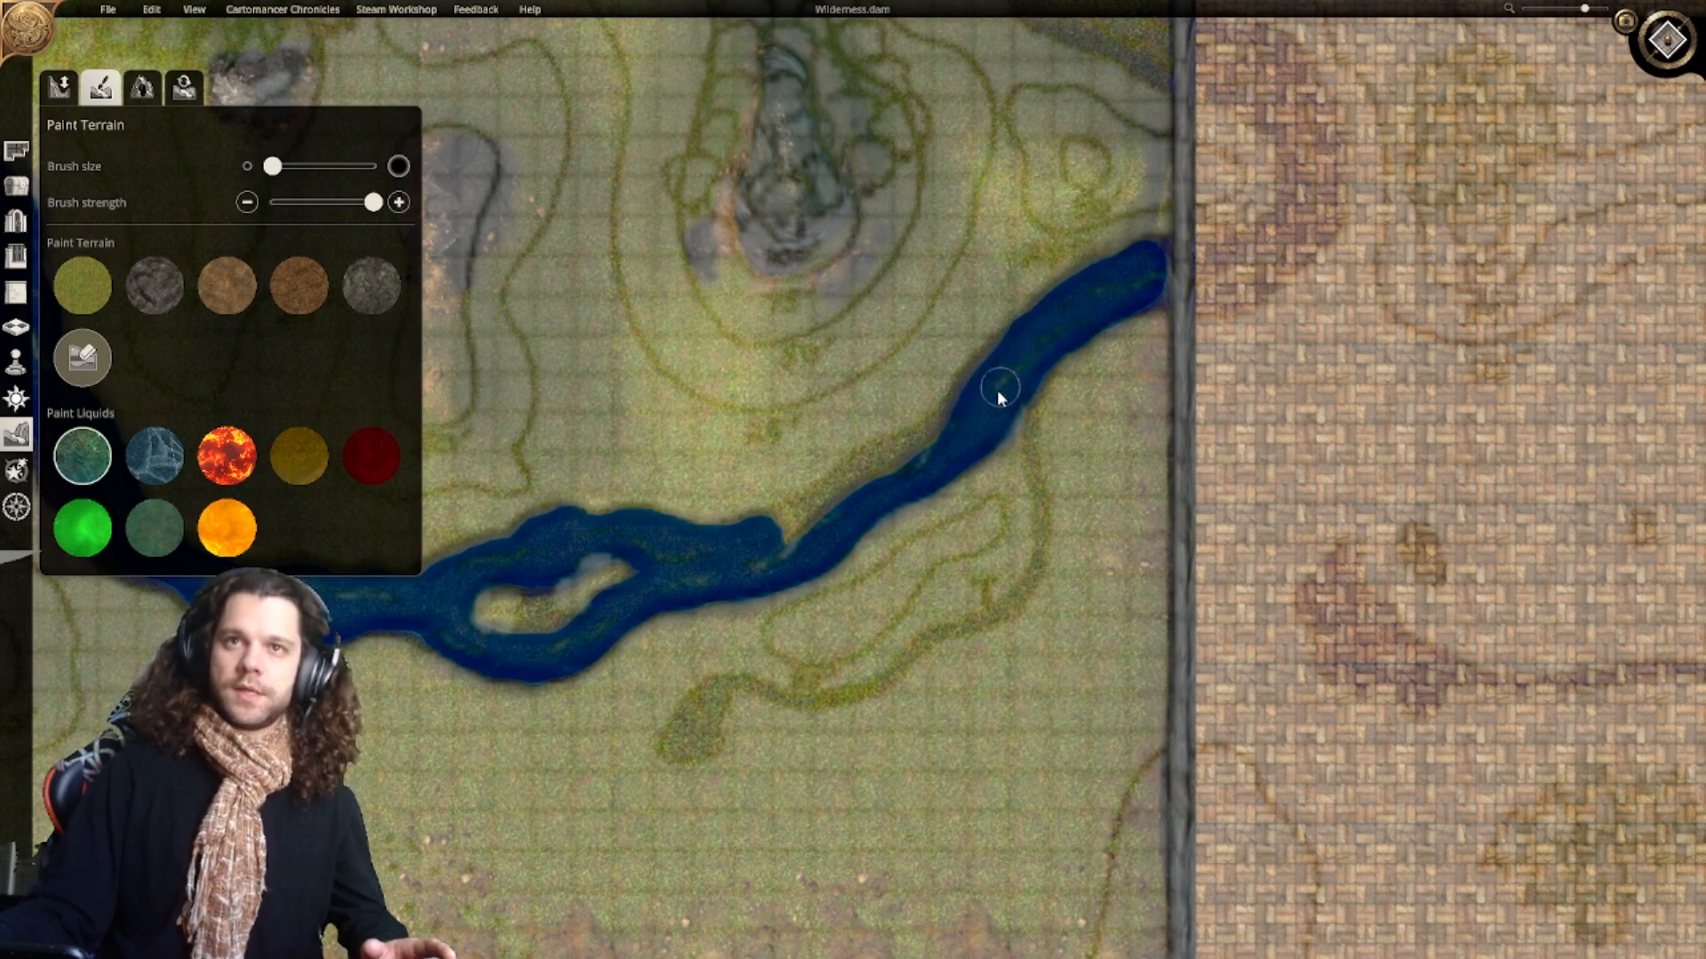
right_drag(997, 389, 1040, 361)
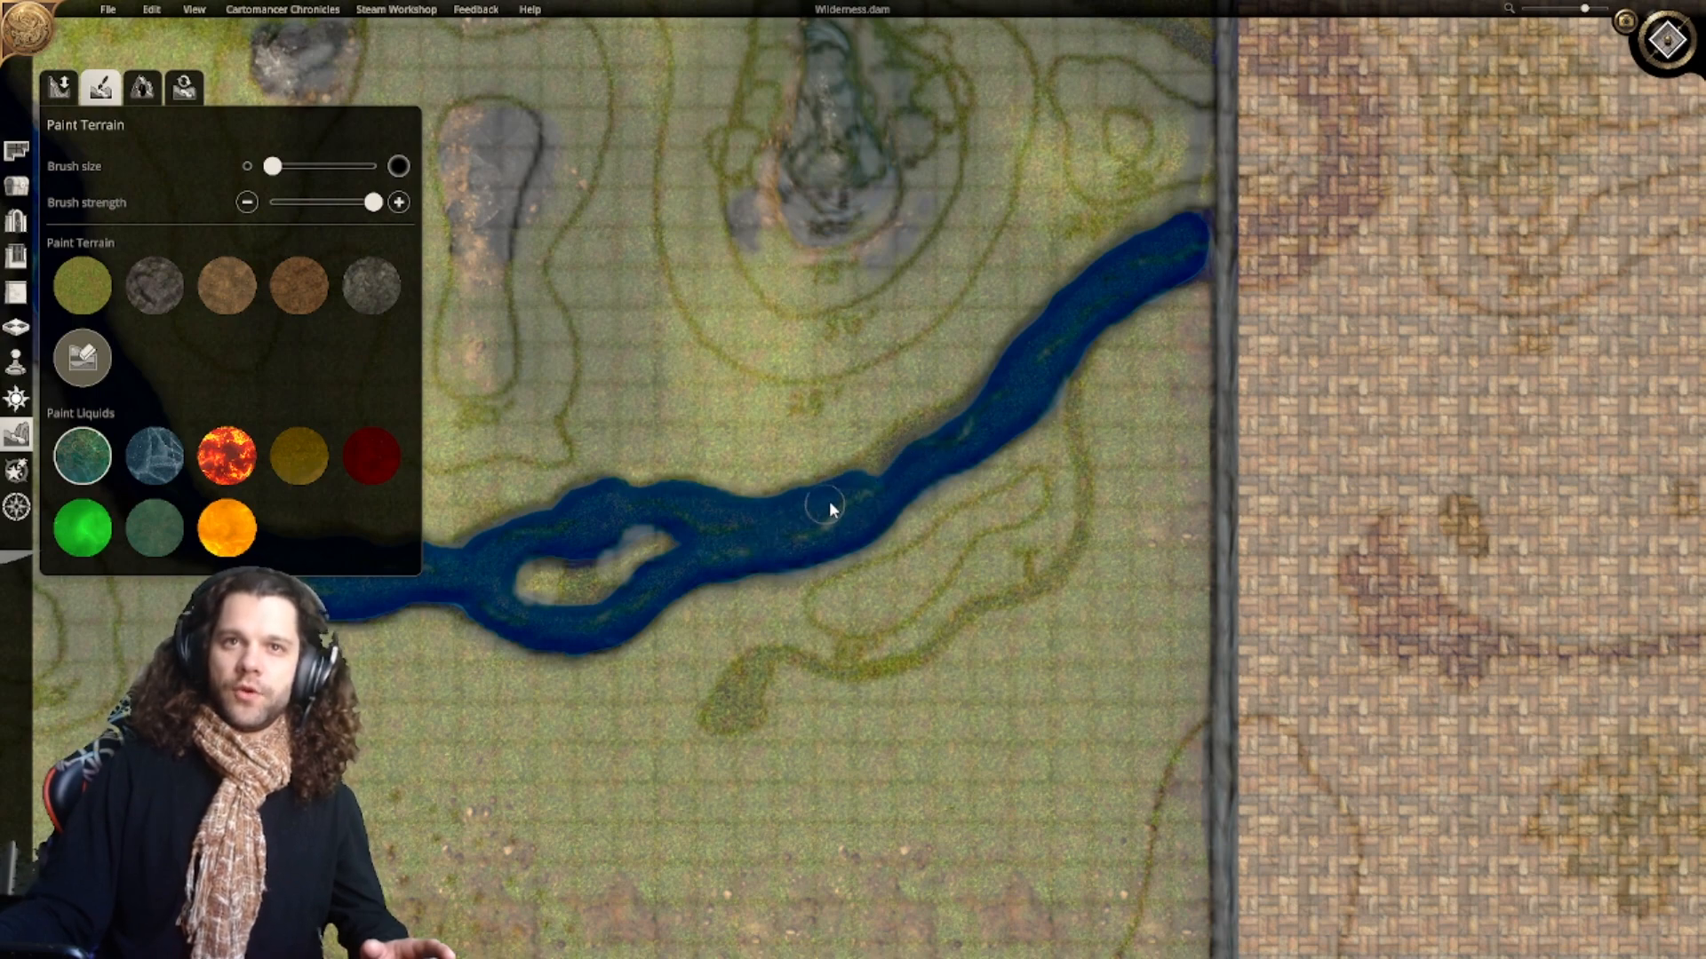
drag(830, 503, 900, 463)
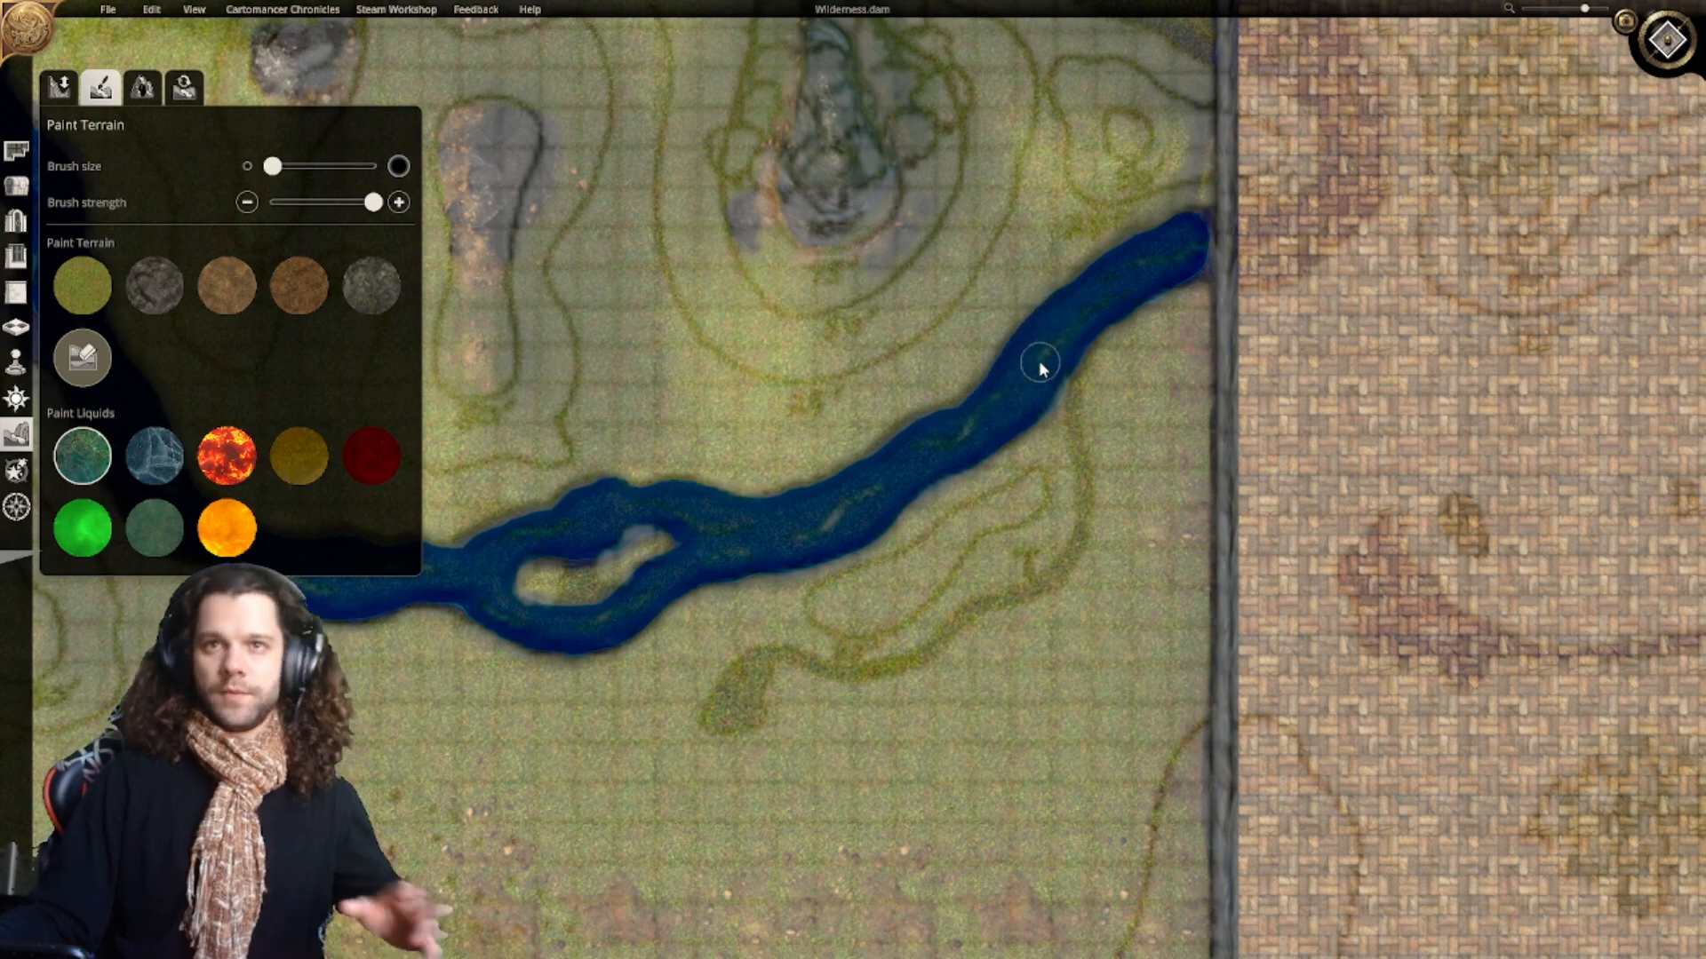
Step: Paint a narrow stream of water from the river's southern bank, curving southwest along the traced line into the small pond
right_drag(1070, 447, 1063, 430)
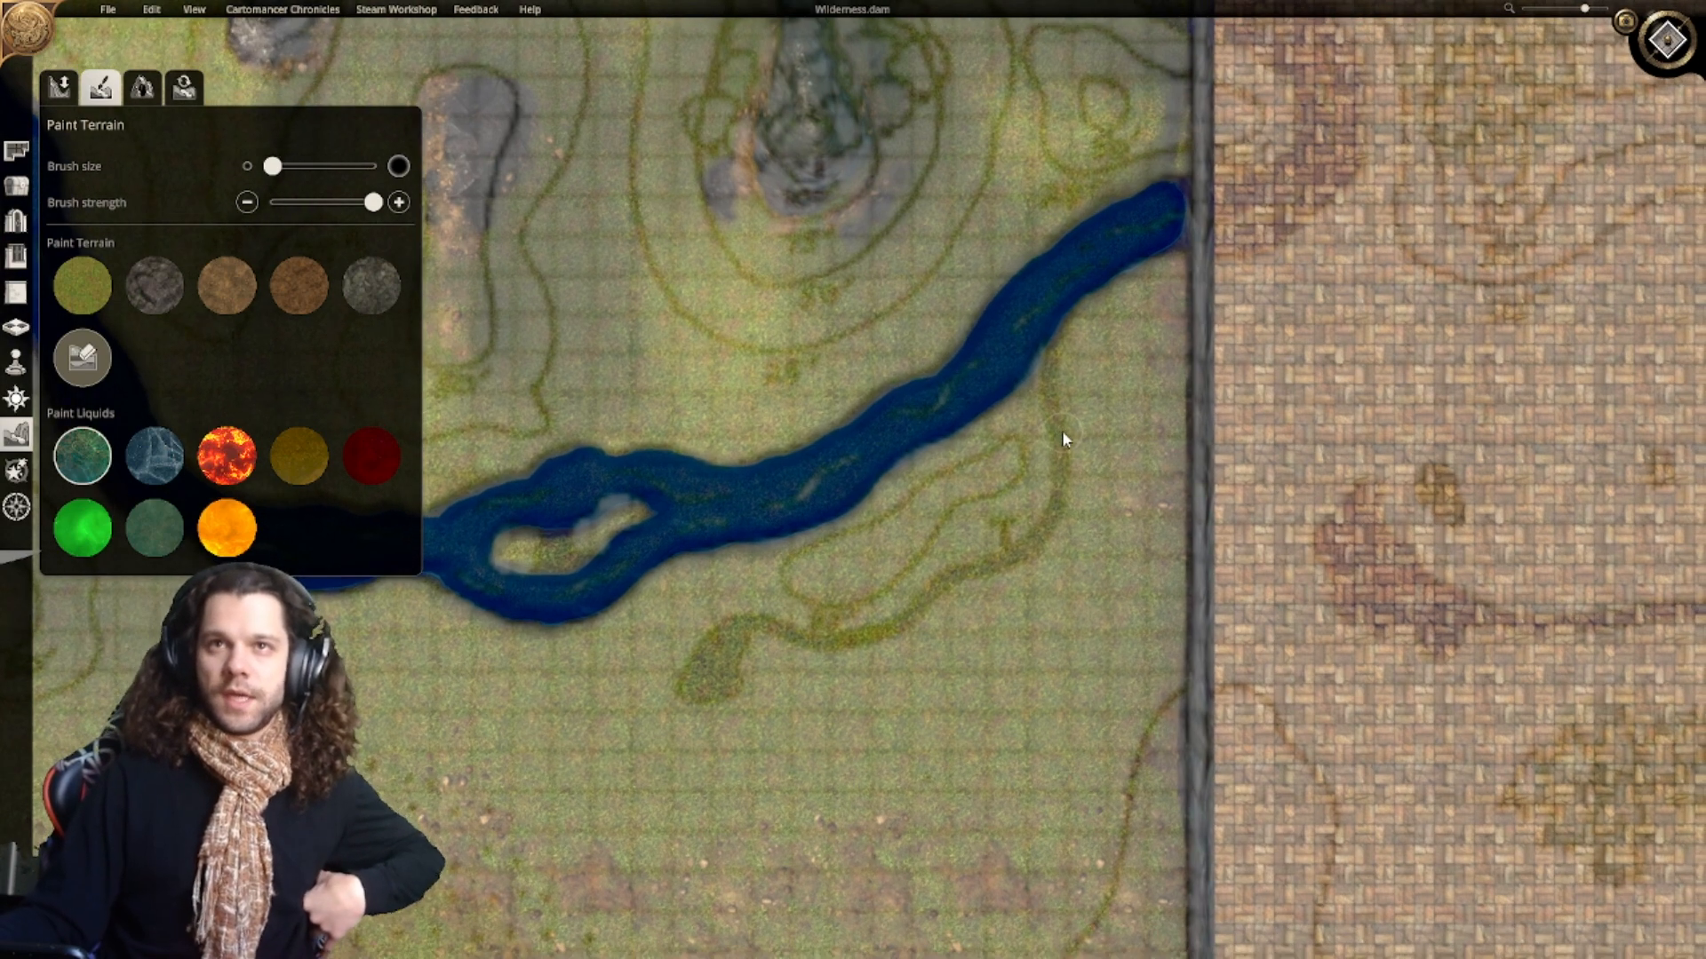
drag(1057, 339, 1049, 364)
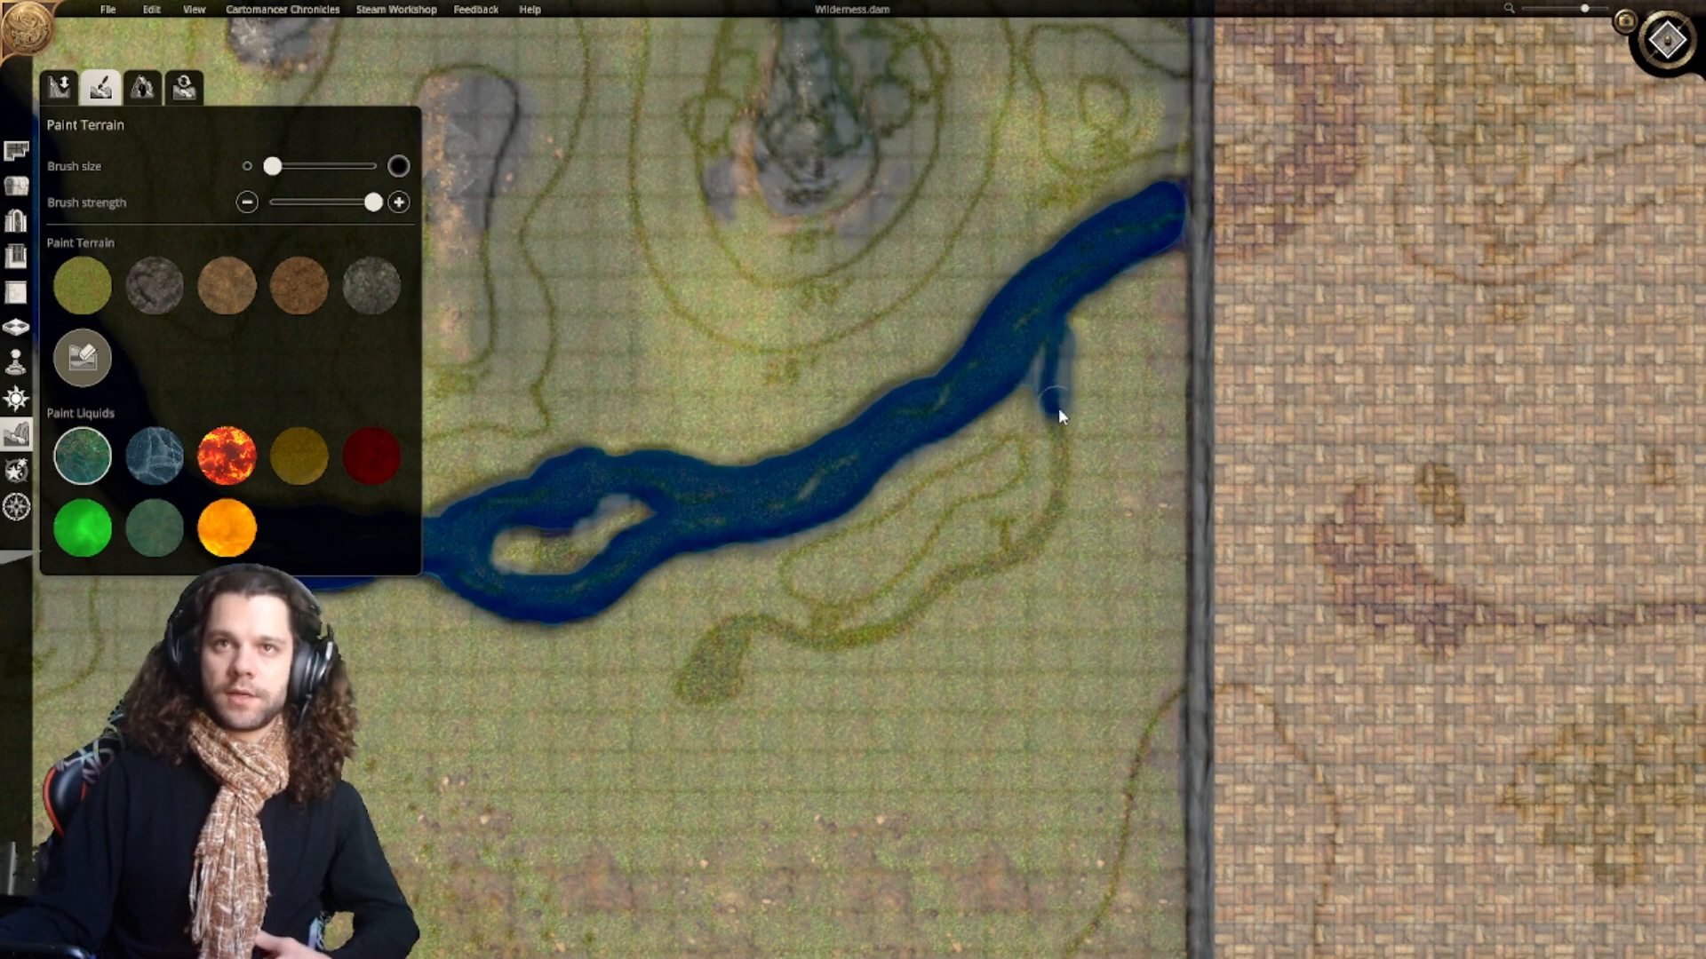
mouse_move(1058, 500)
mouse_down()
mouse_move(1047, 530)
mouse_move(971, 574)
mouse_up()
right_drag(1016, 551, 1097, 520)
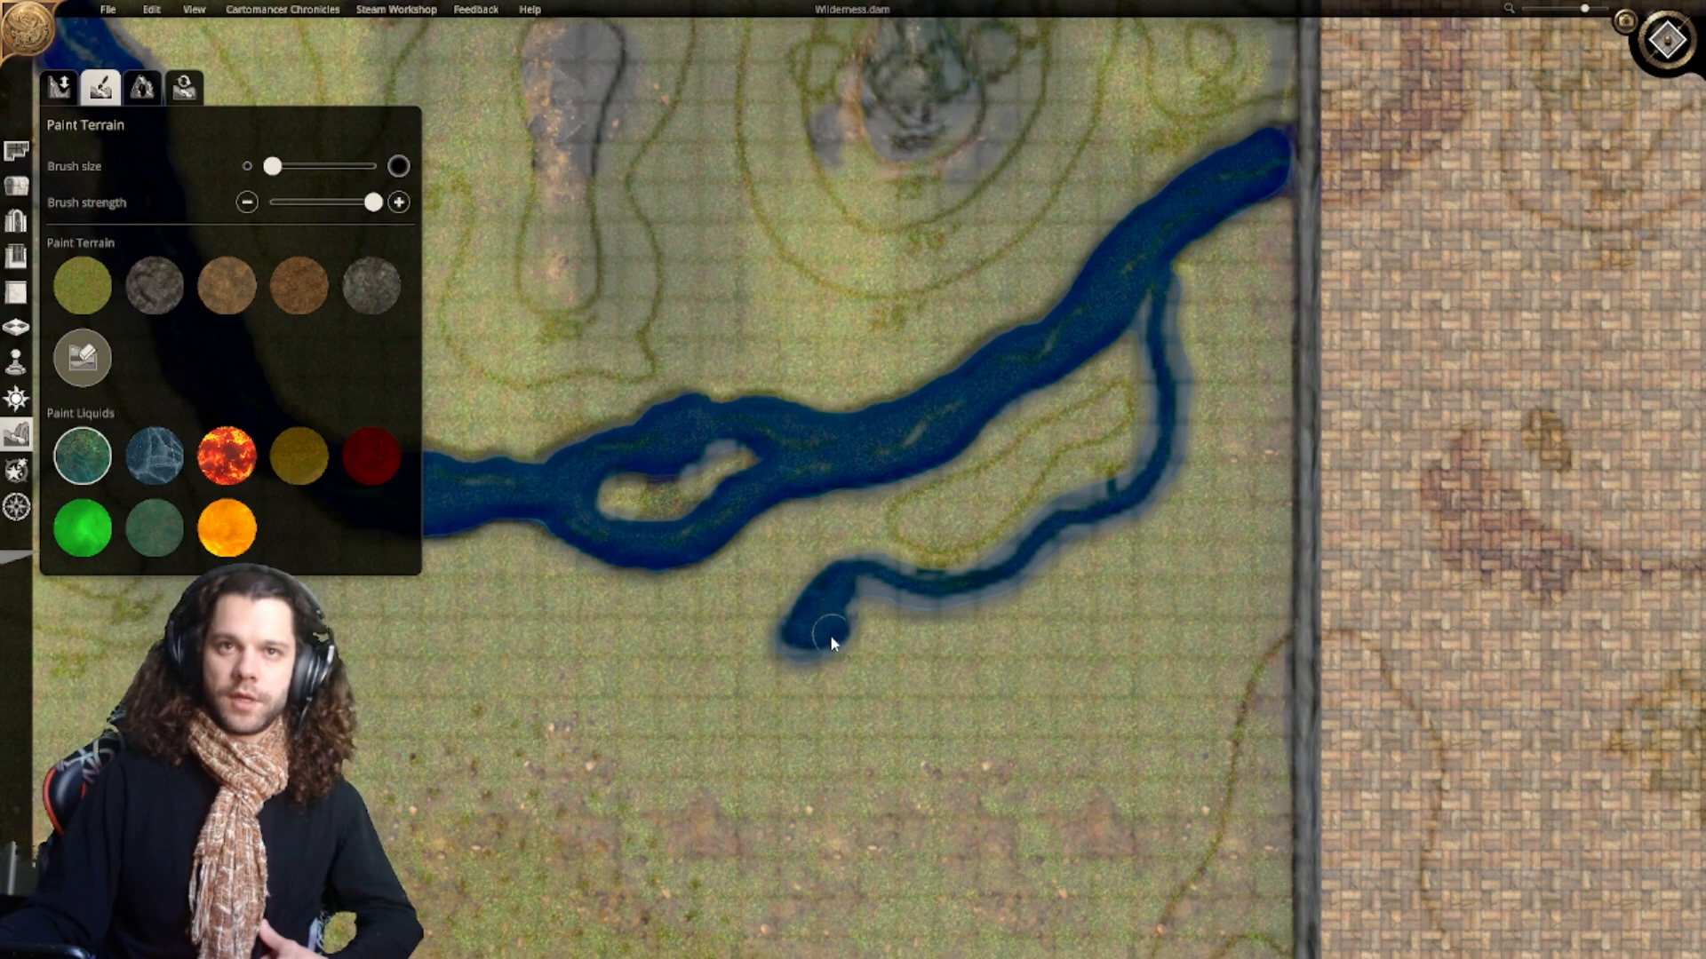
right_drag(936, 587, 894, 629)
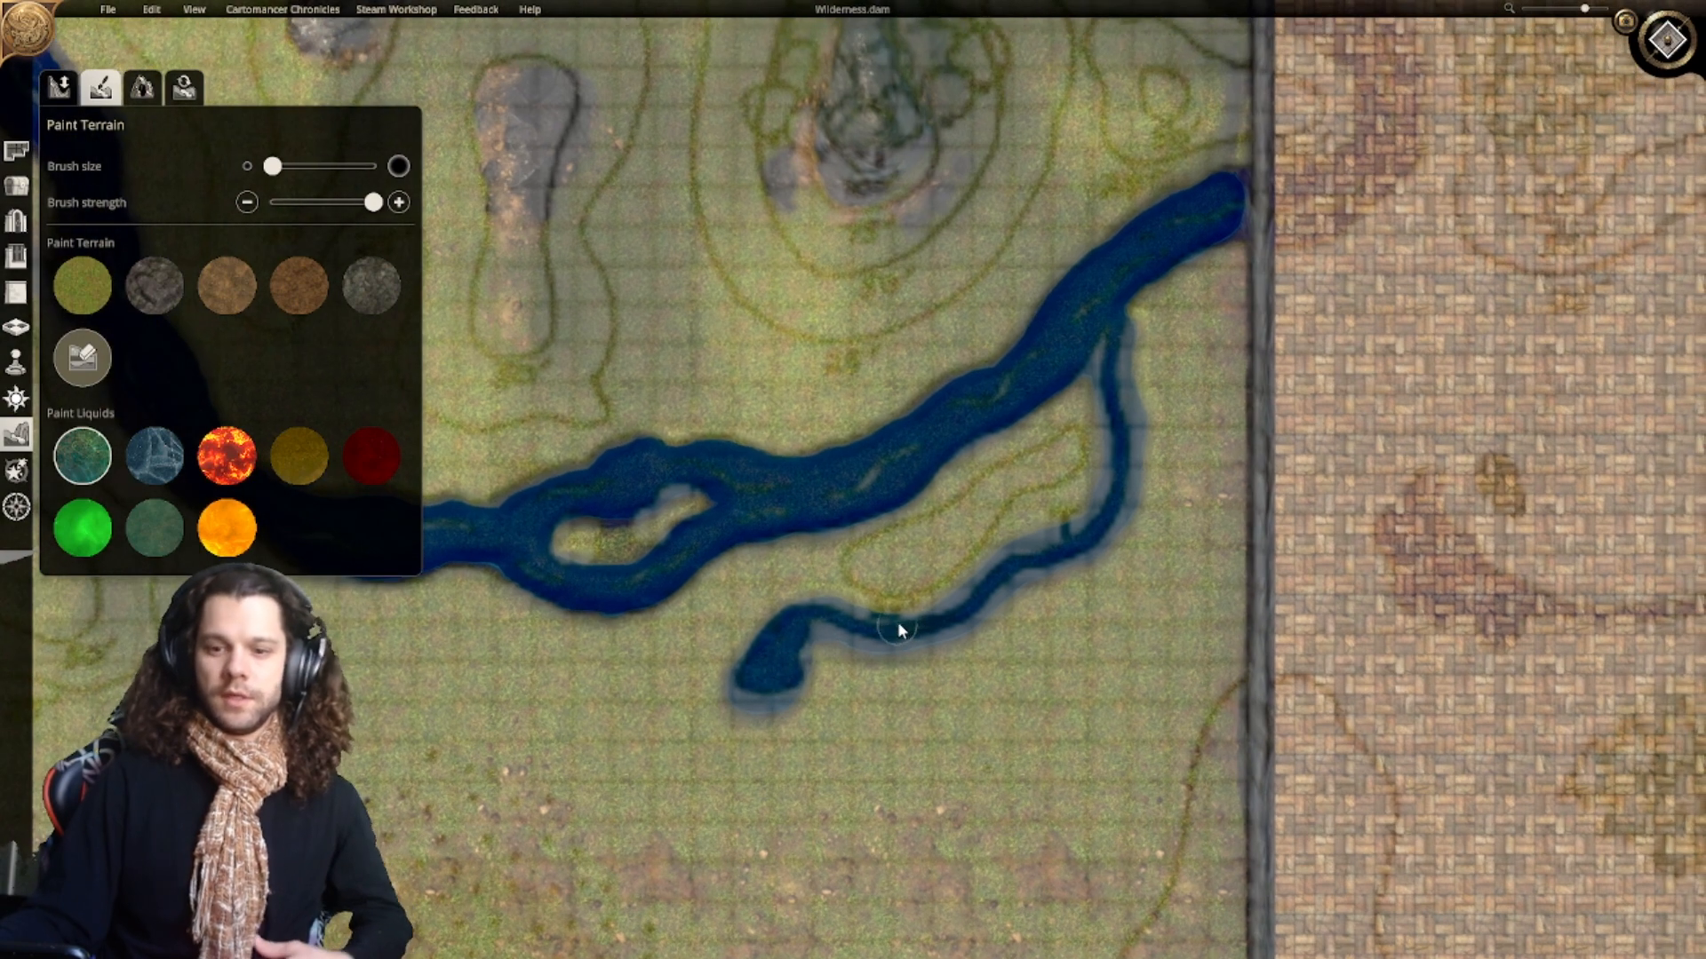
Step: Paint a winding stream of water from the northeastern dry riverbed near the map edge, running northwest into the scrubland
right_drag(989, 455, 1005, 512)
scroll(1005, 513, down, 5)
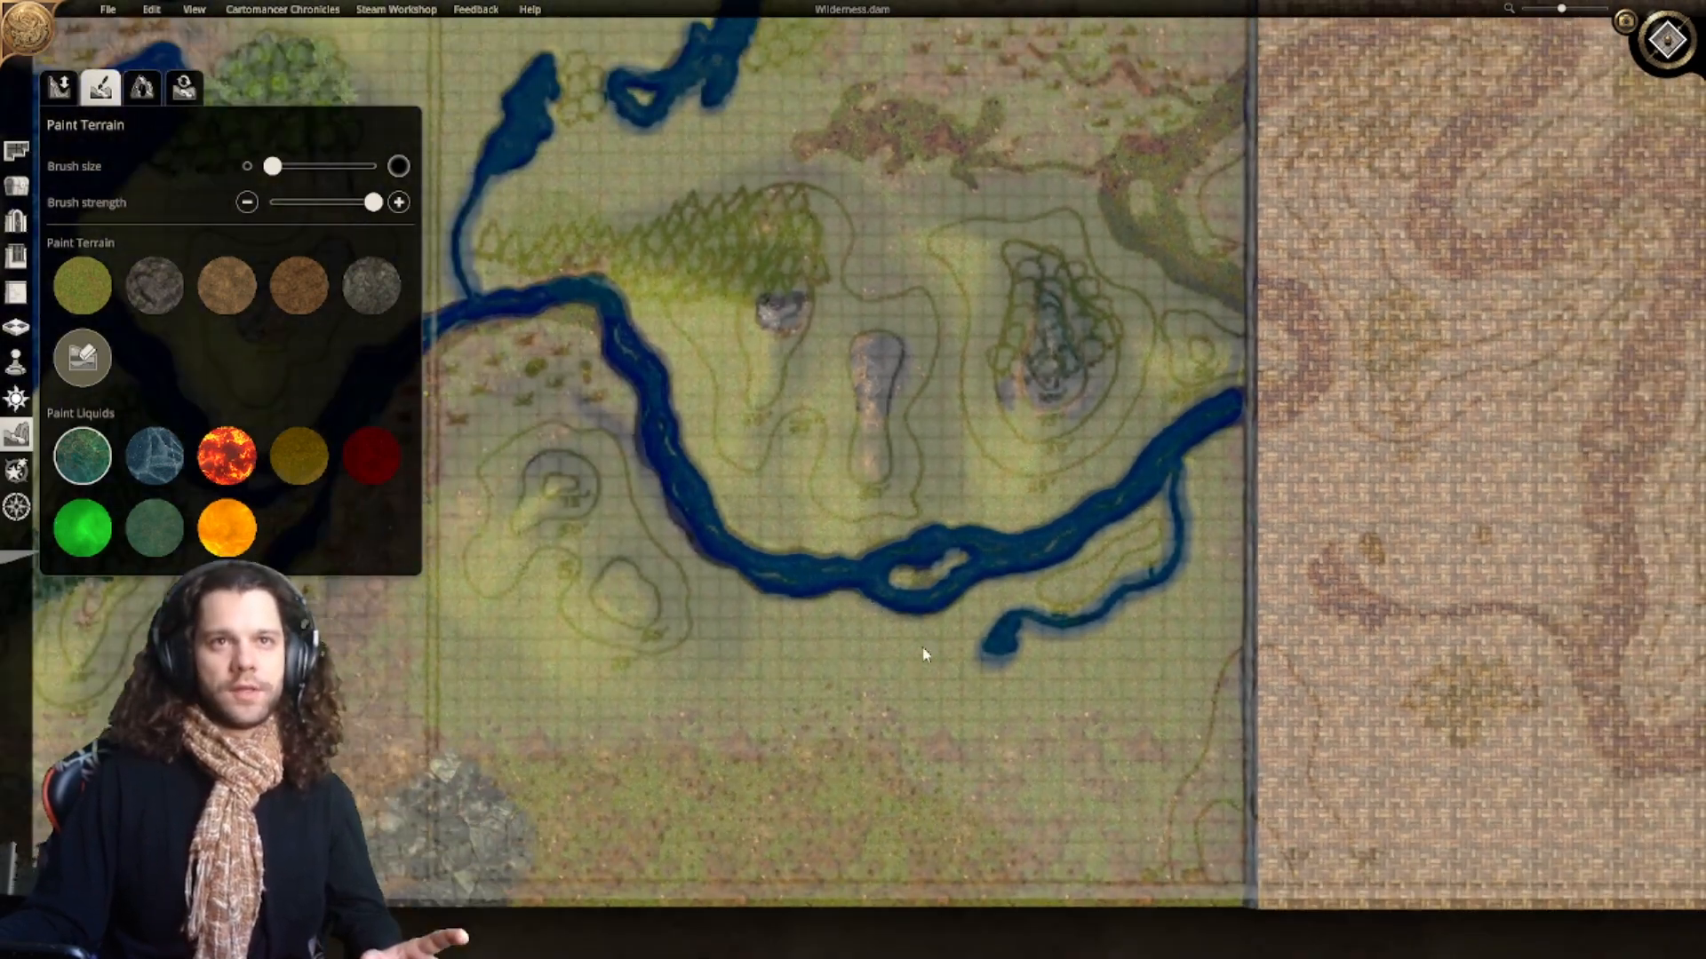
scroll(922, 702, up, 5)
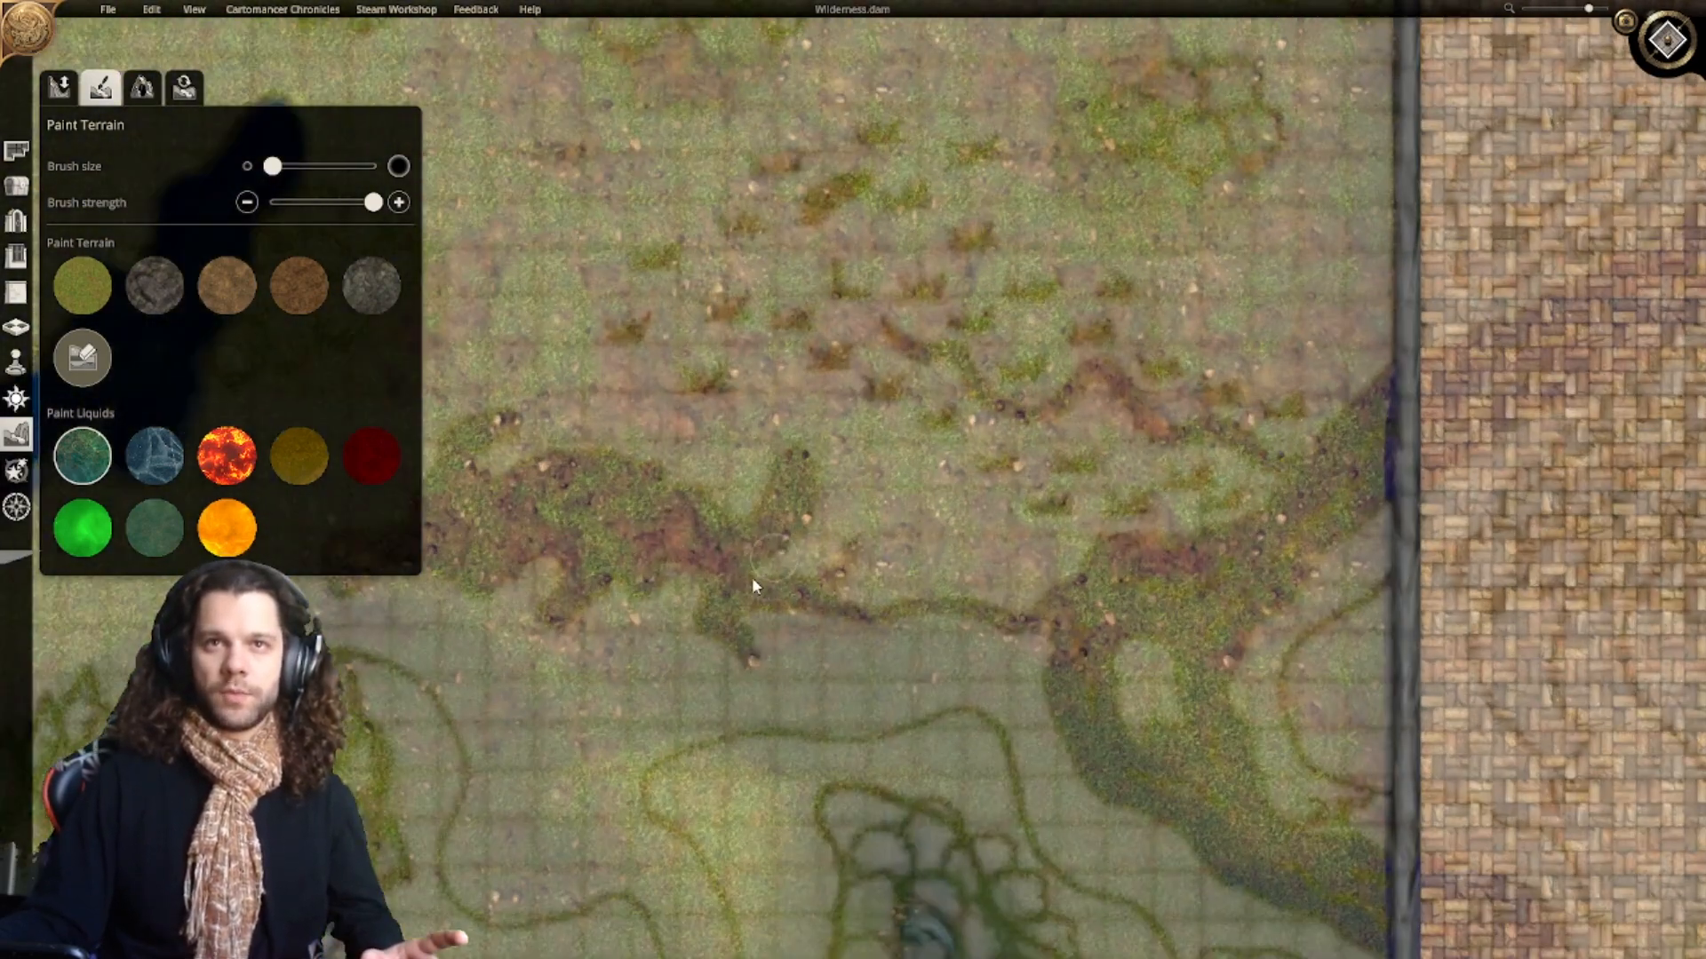
right_drag(1067, 520, 1102, 568)
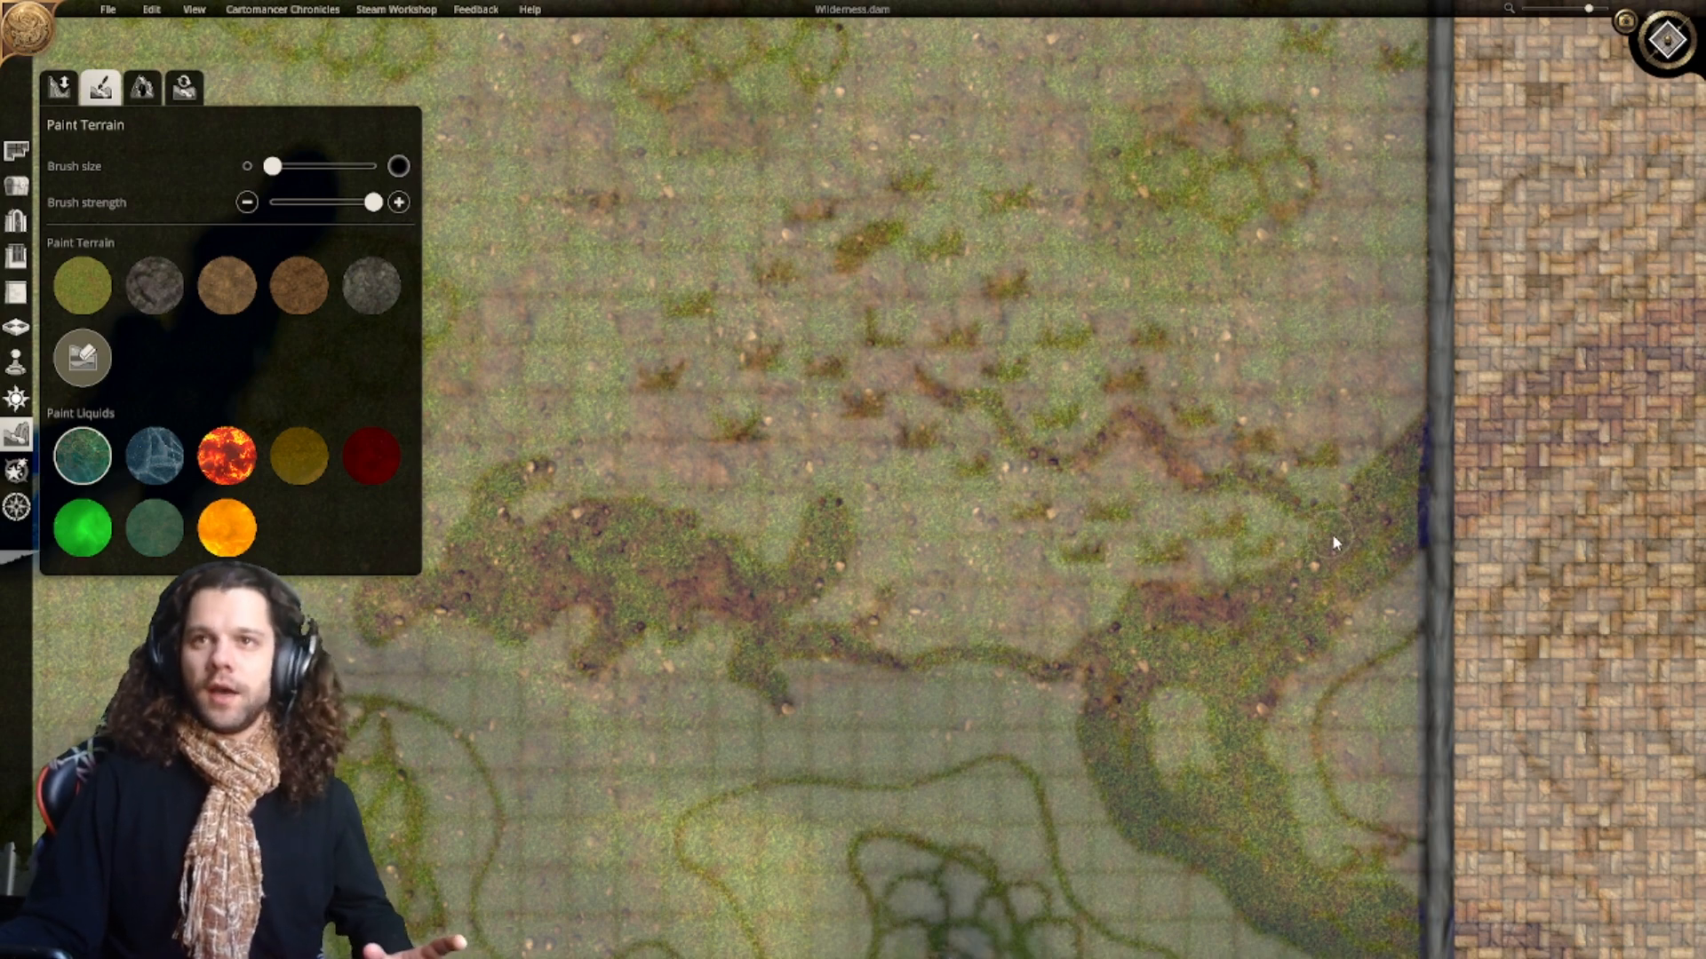
mouse_move(1345, 532)
mouse_down()
mouse_move(1234, 472)
mouse_move(1170, 483)
mouse_move(1109, 425)
mouse_move(1035, 463)
mouse_move(994, 398)
mouse_move(924, 404)
mouse_move(907, 373)
mouse_up()
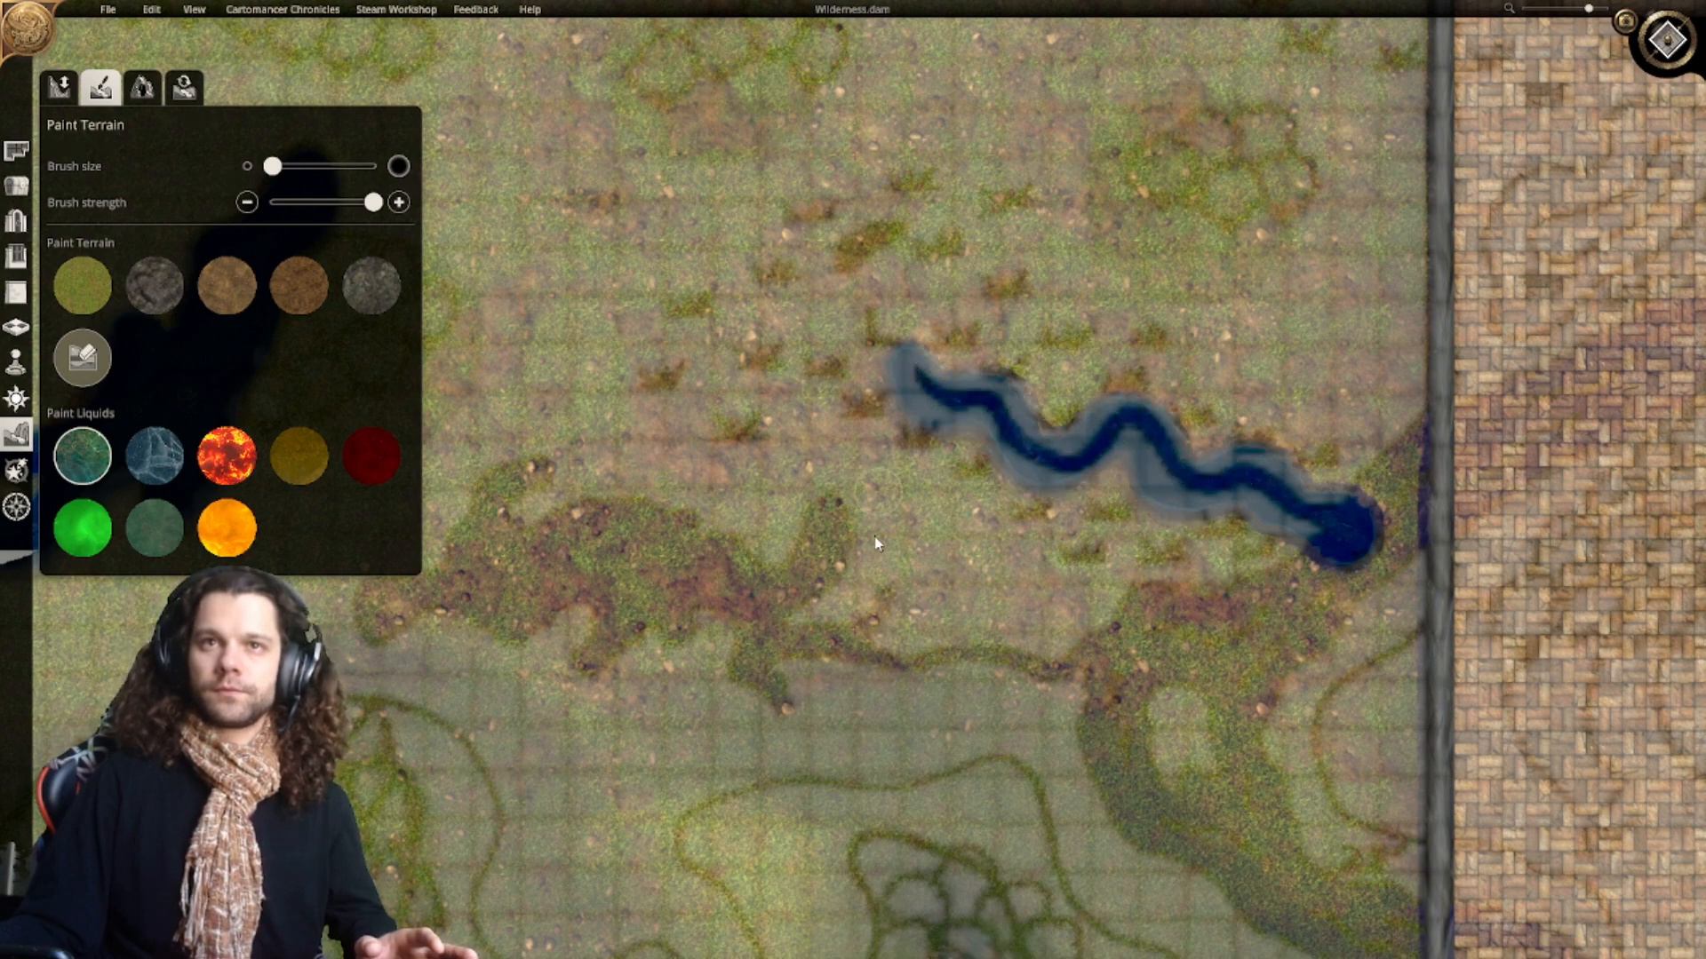
Step: Paint a narrow stream of water west from the eastern dry riverbed, continuing it along the traced irregular pond's northern edge
mouse_move(938, 561)
middle_down()
mouse_move(1066, 483)
mouse_move(1111, 481)
middle_up()
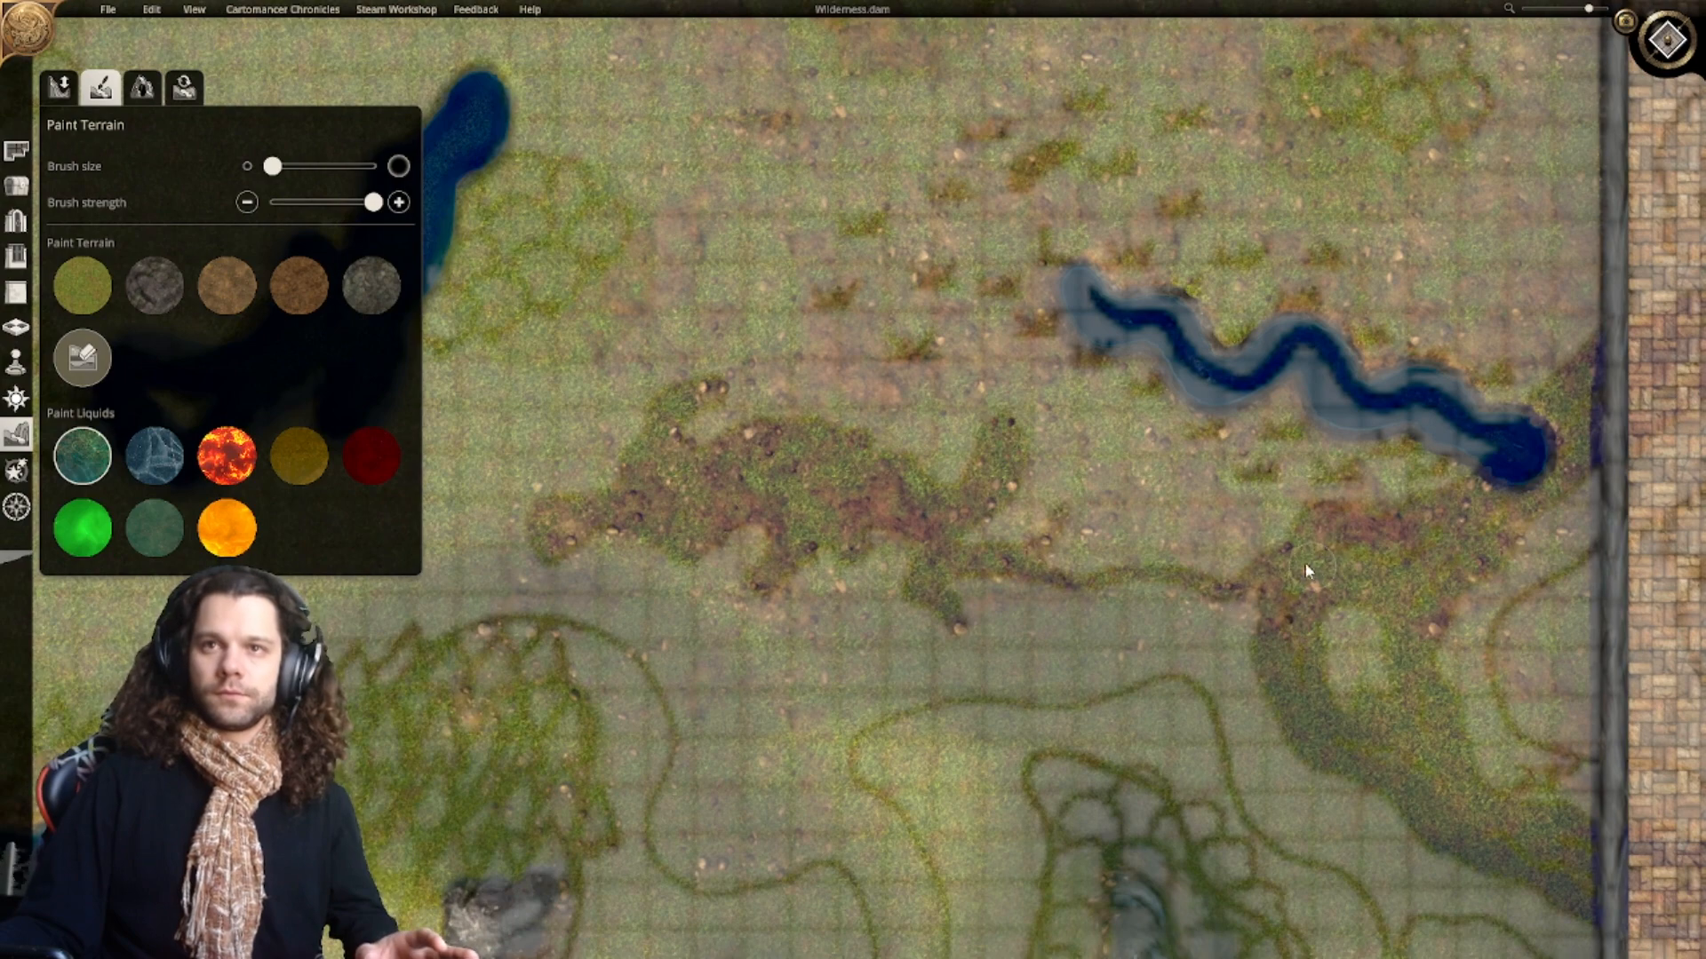
mouse_move(1307, 567)
mouse_down()
mouse_move(1210, 591)
mouse_move(924, 576)
mouse_move(961, 514)
mouse_up()
mouse_move(1000, 454)
mouse_down()
mouse_move(982, 489)
mouse_move(761, 442)
mouse_move(700, 469)
mouse_up()
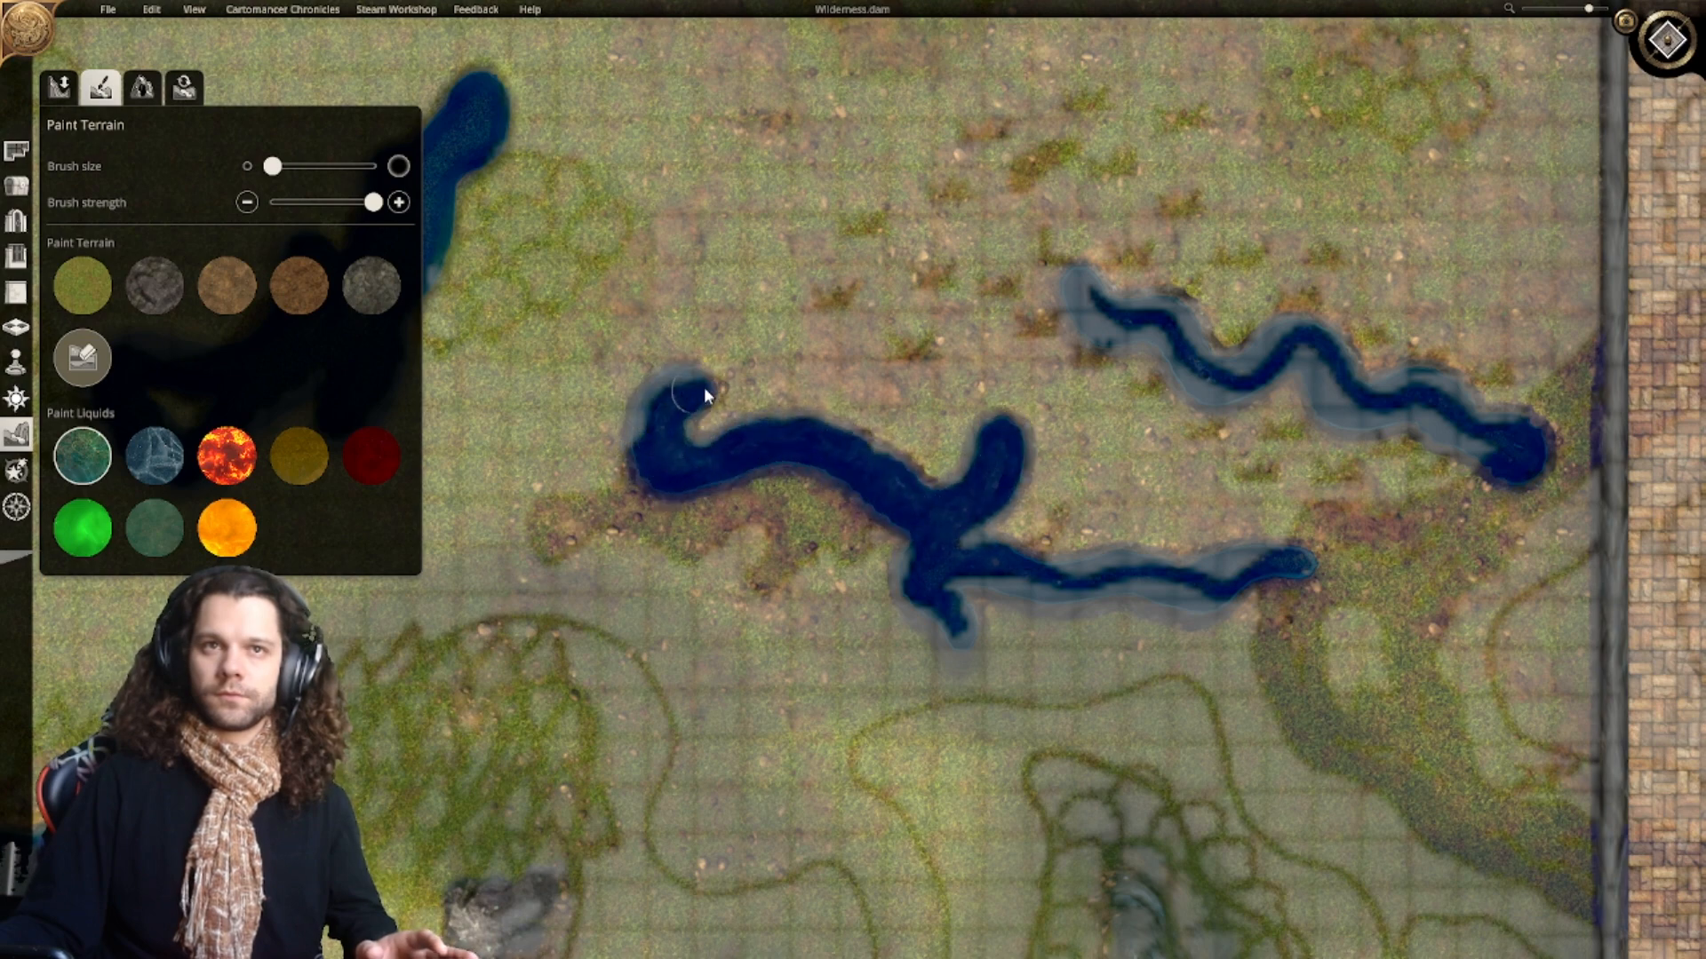
drag(705, 389, 710, 384)
Step: Fill the rest of the irregular pond with water, including its western tip and southern inlets
right_drag(734, 474, 830, 435)
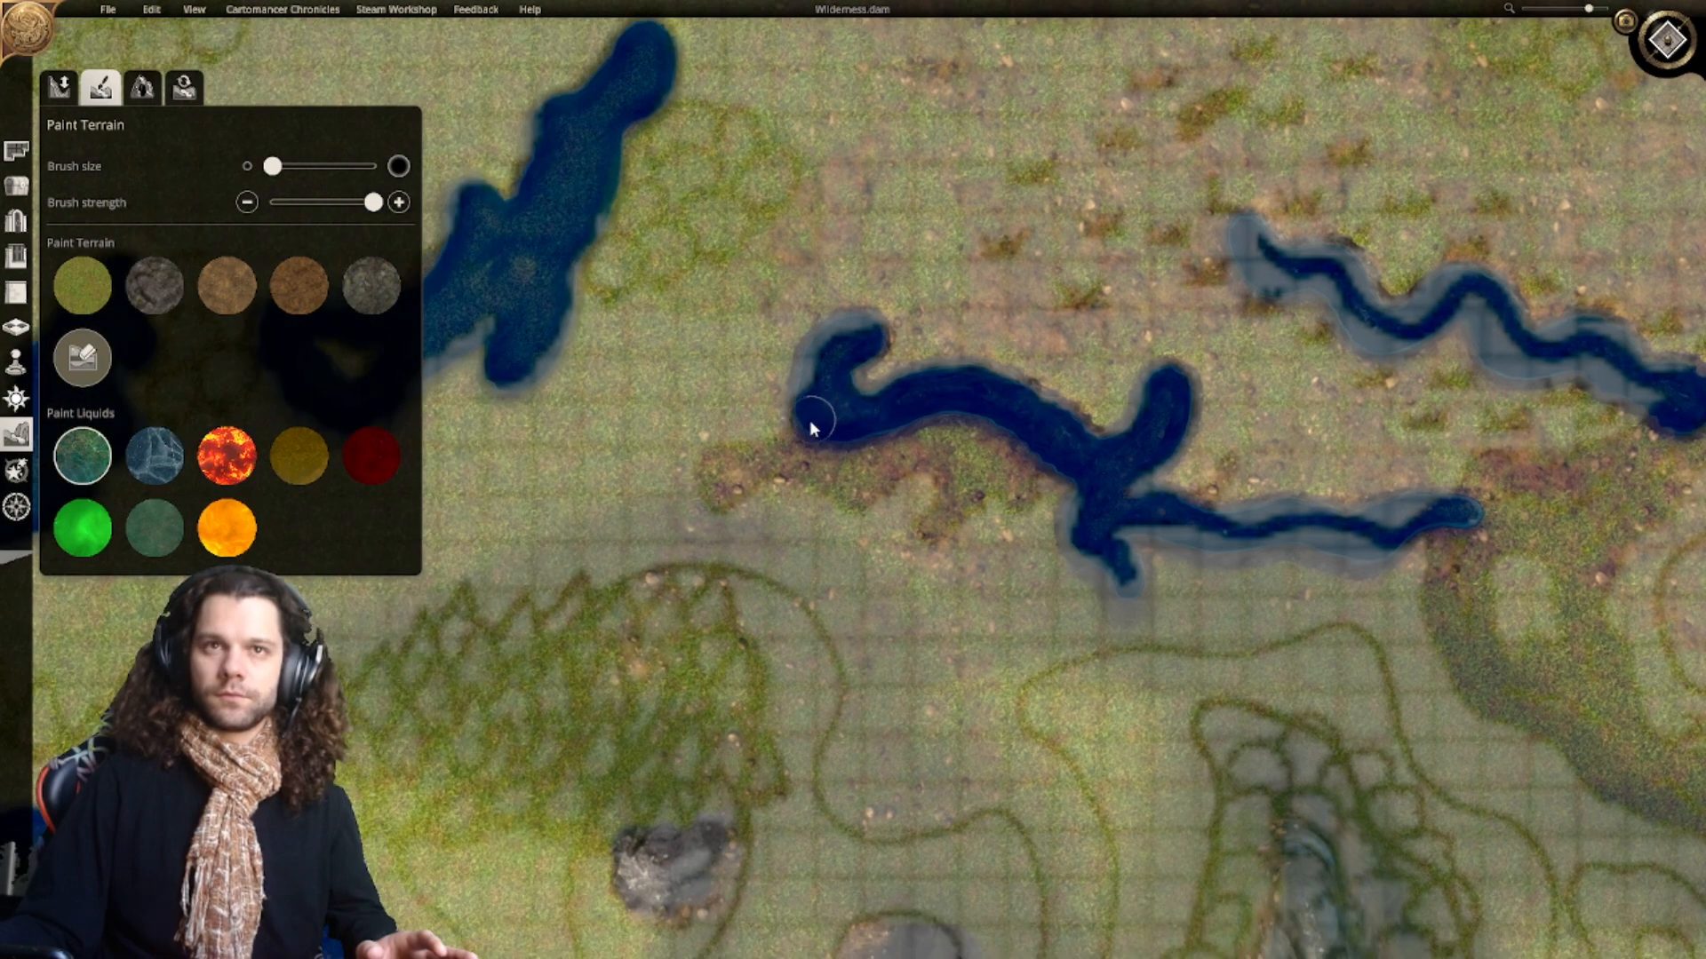
mouse_move(810, 427)
mouse_down()
mouse_move(782, 462)
mouse_move(839, 483)
mouse_move(968, 444)
mouse_move(841, 457)
mouse_move(916, 433)
mouse_up()
right_drag(923, 421, 851, 404)
mouse_move(851, 411)
mouse_down()
mouse_move(886, 404)
mouse_move(972, 444)
mouse_move(1018, 495)
mouse_move(885, 514)
mouse_move(917, 481)
mouse_up()
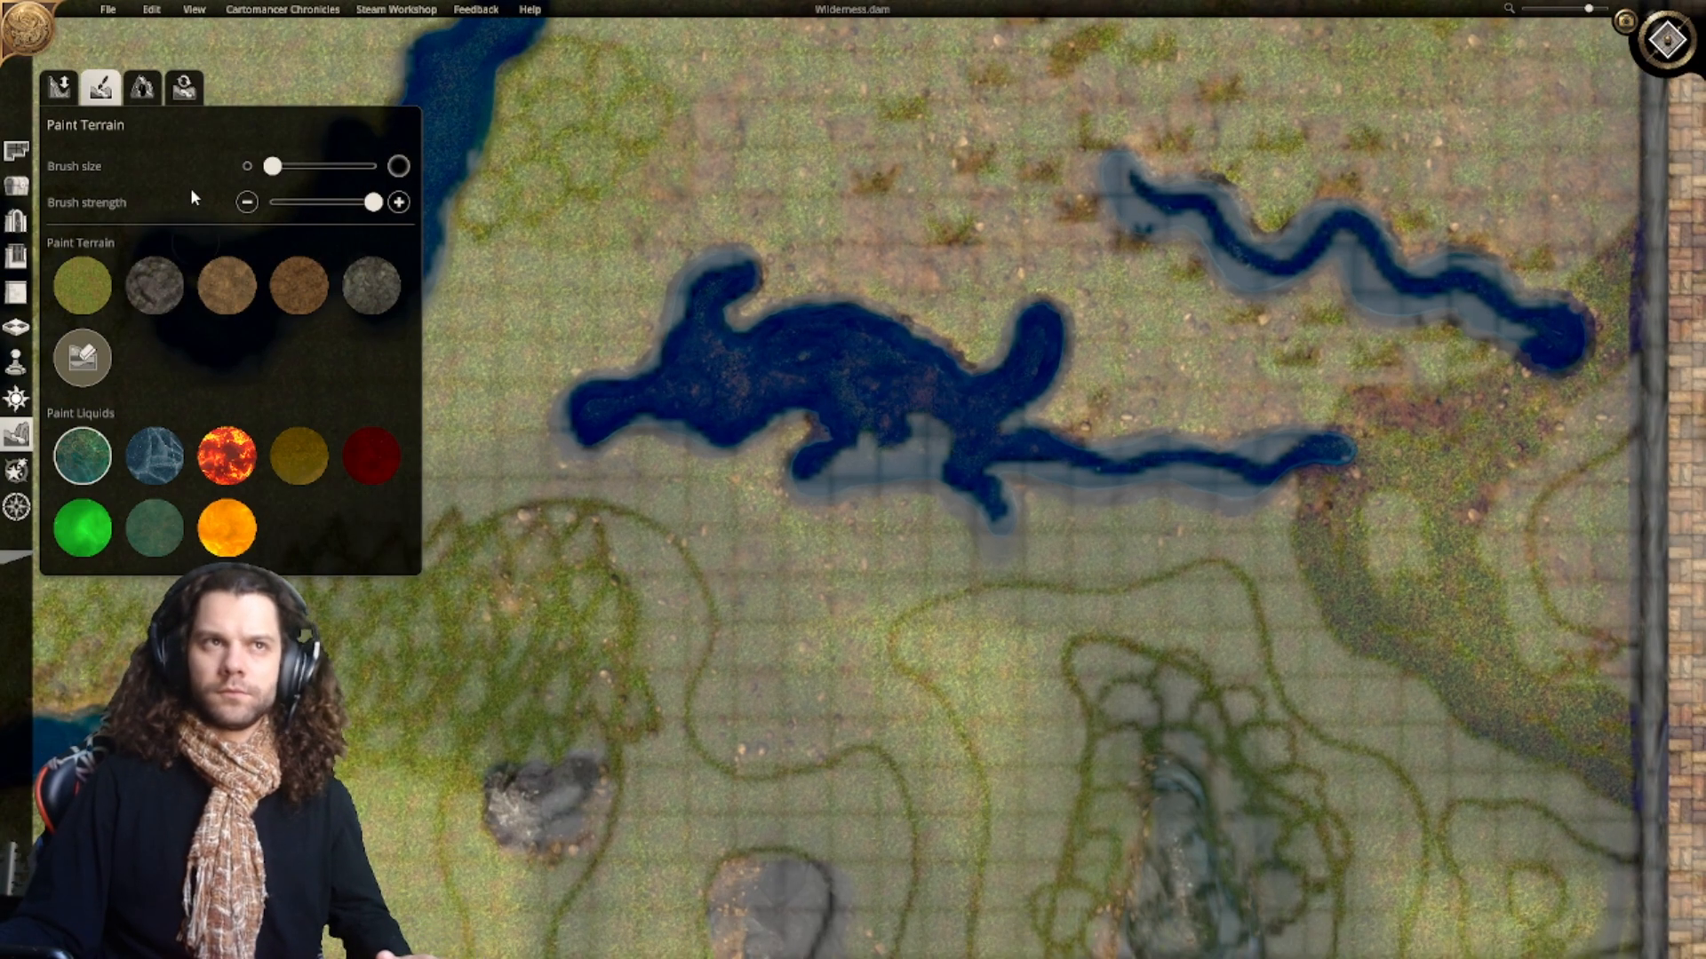
Step: Flatten the sunken ground along the irregular pond's southern bank and repaint water in the inlets there
click(60, 87)
click(64, 317)
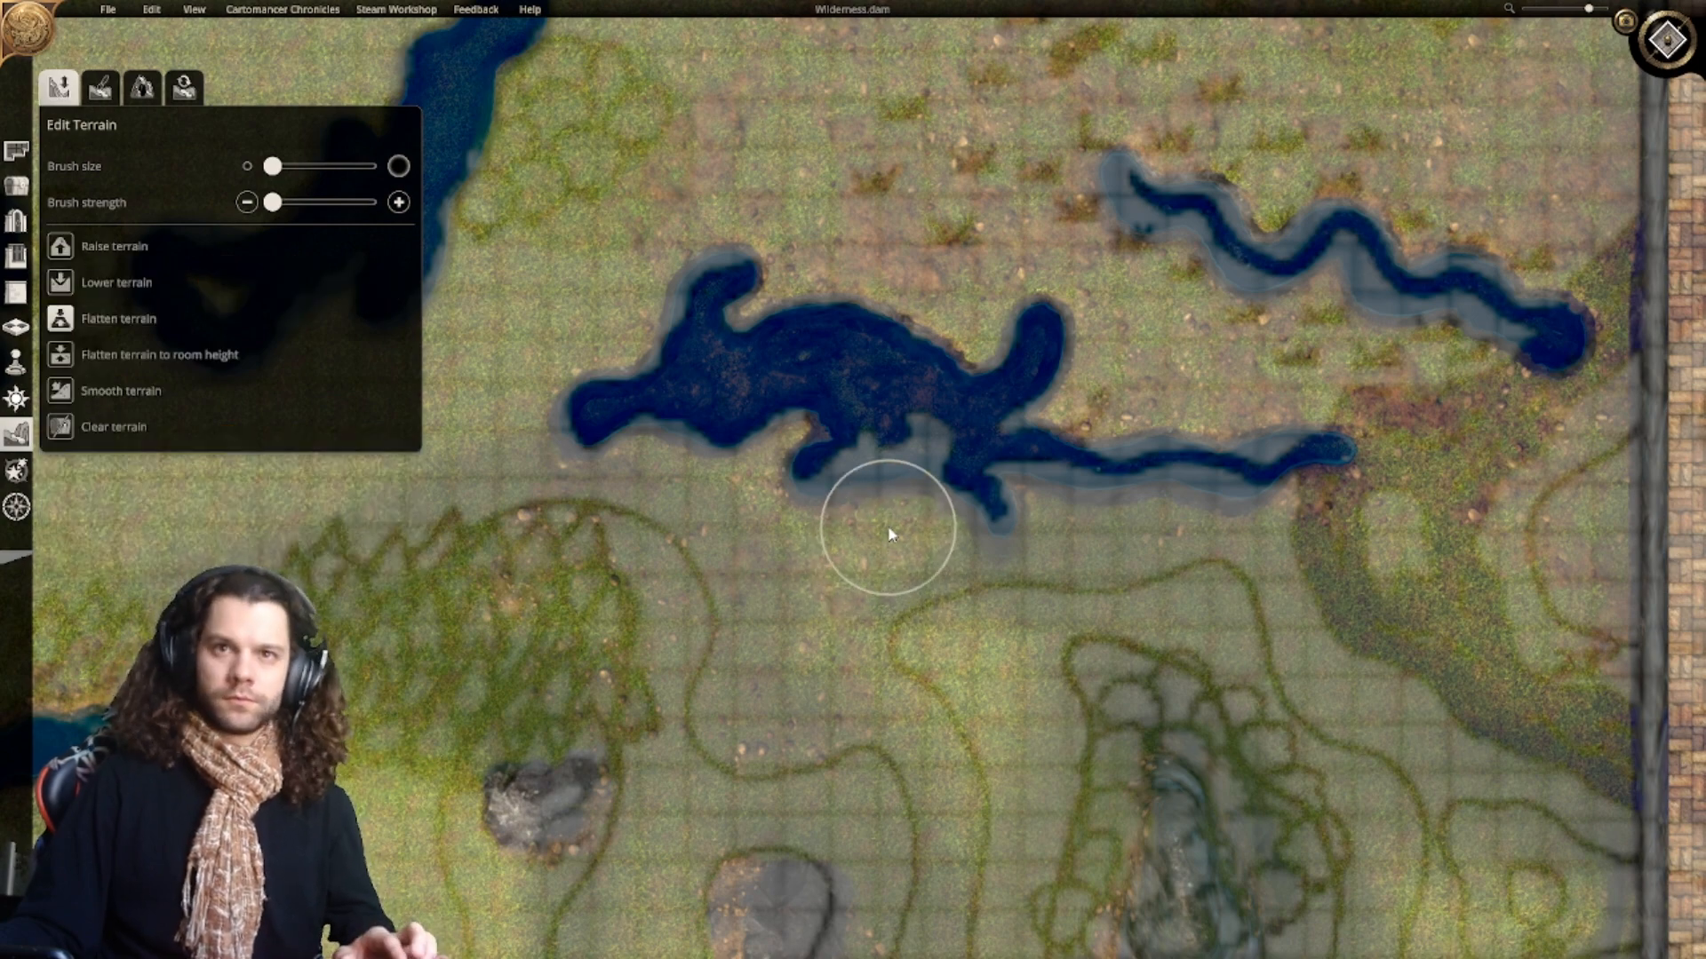
drag(800, 510, 913, 461)
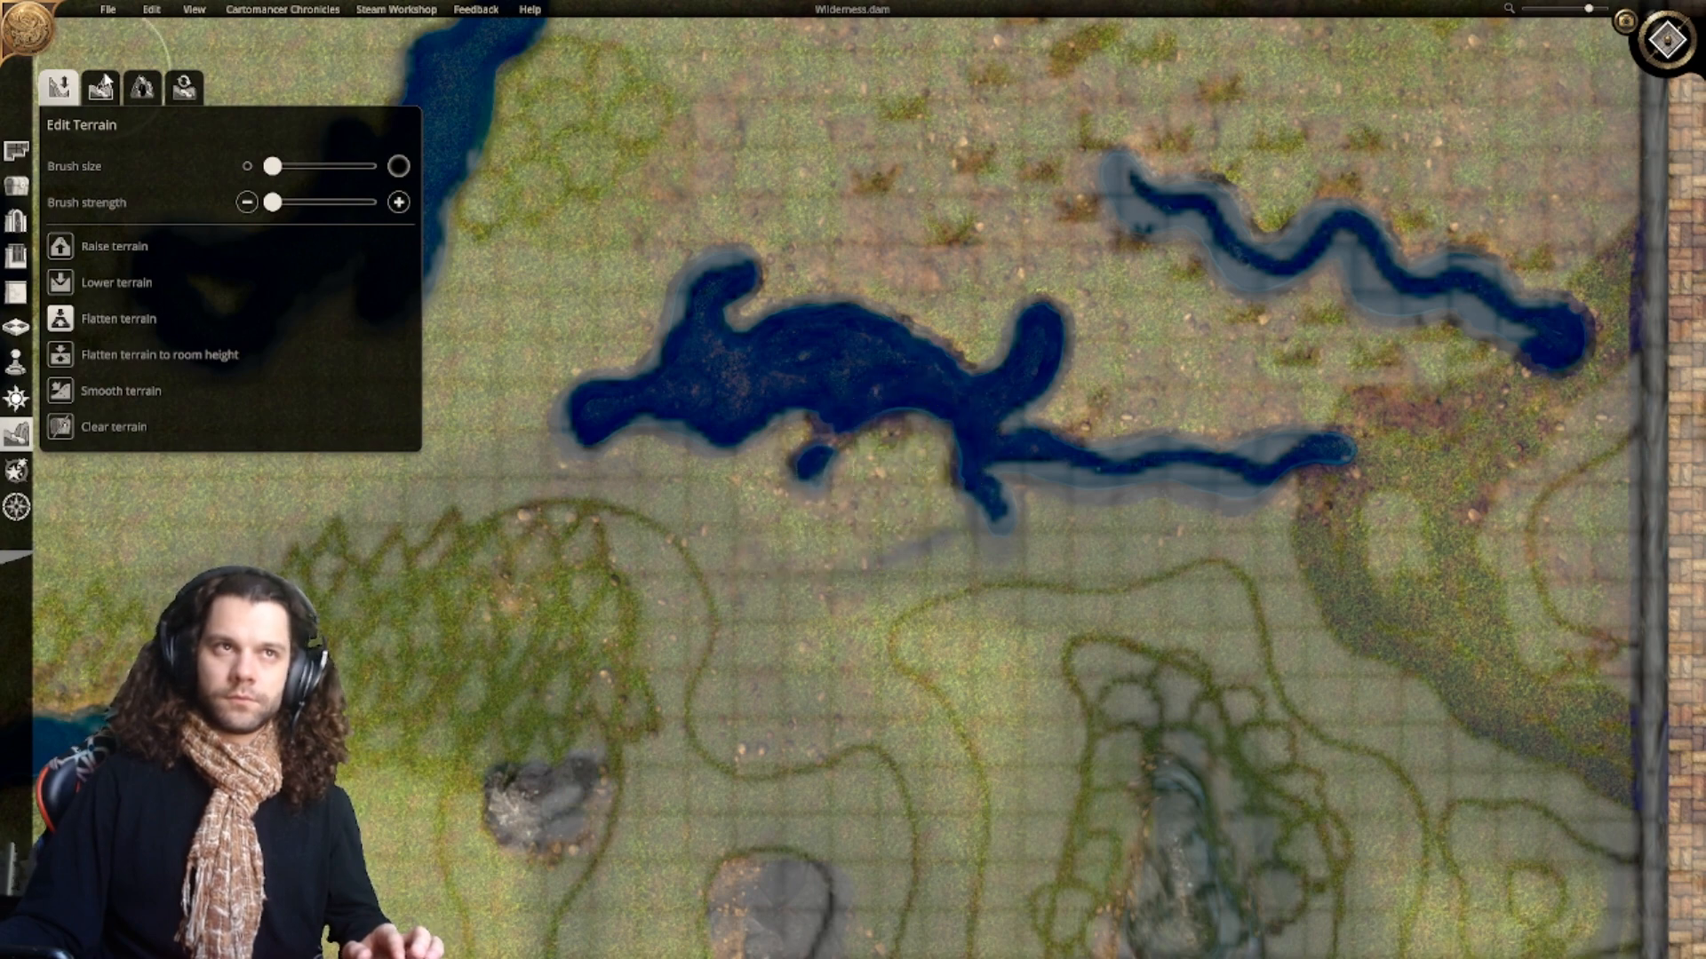
click(102, 86)
click(83, 454)
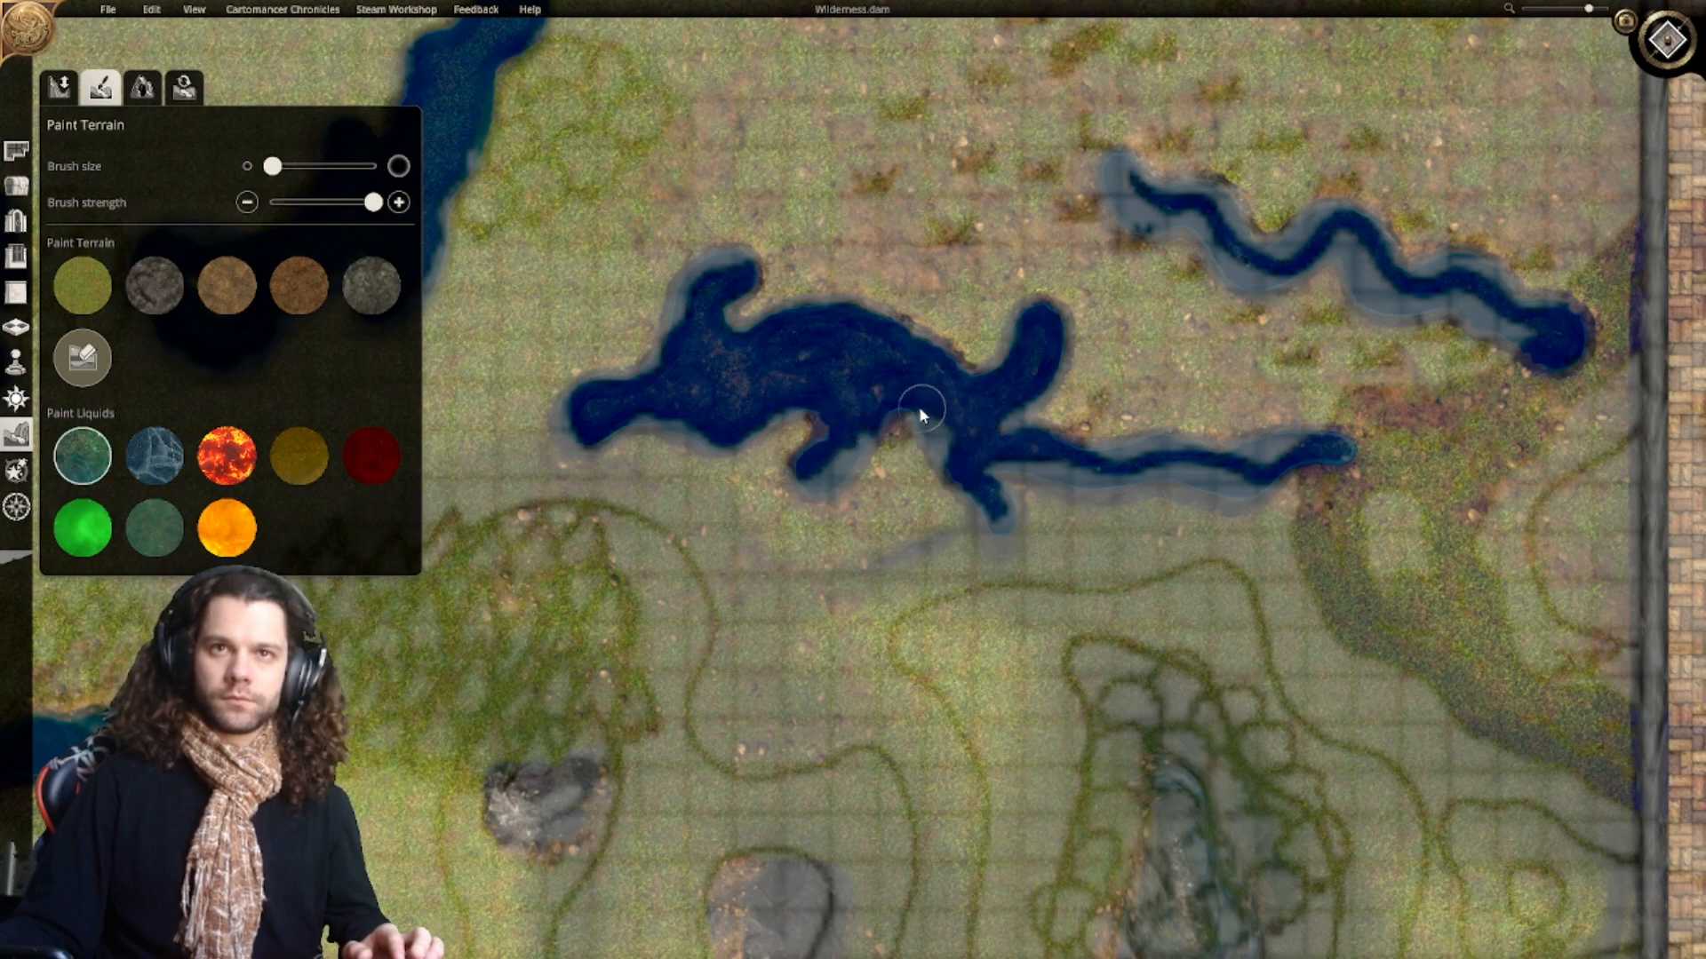
Step: Paint a wide water channel from the stream's eastern end, following the traced riverbed southeast to the map's eastern edge
scroll(918, 550, down, 3)
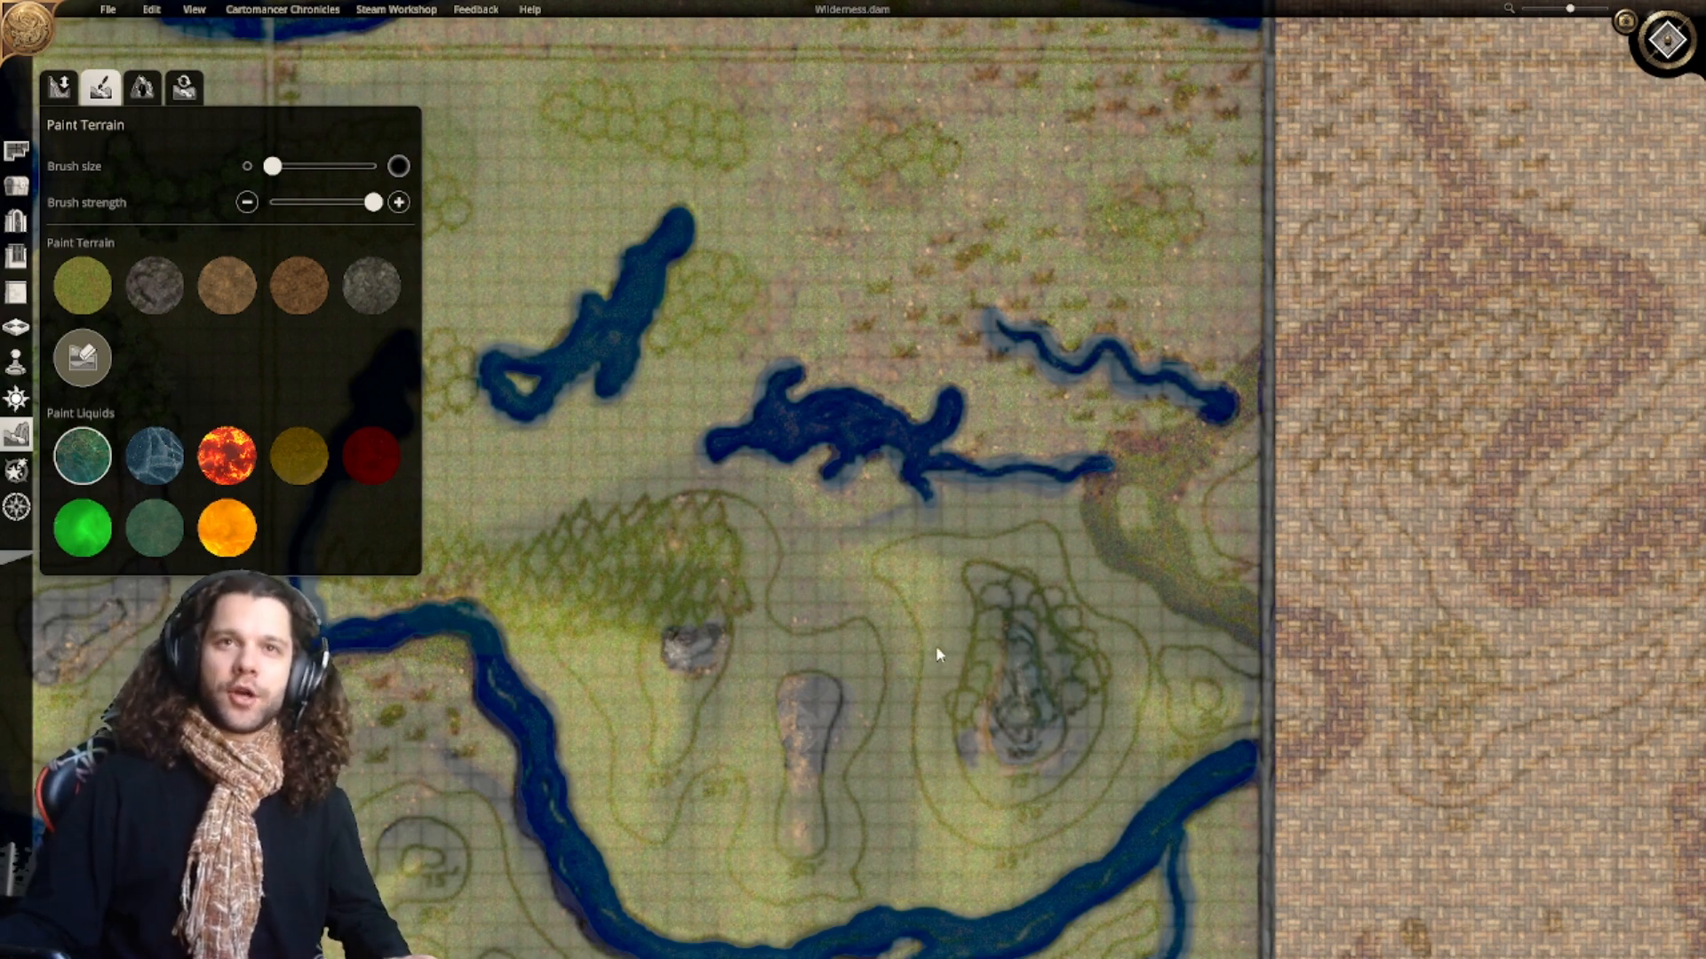
scroll(920, 499, up, 6)
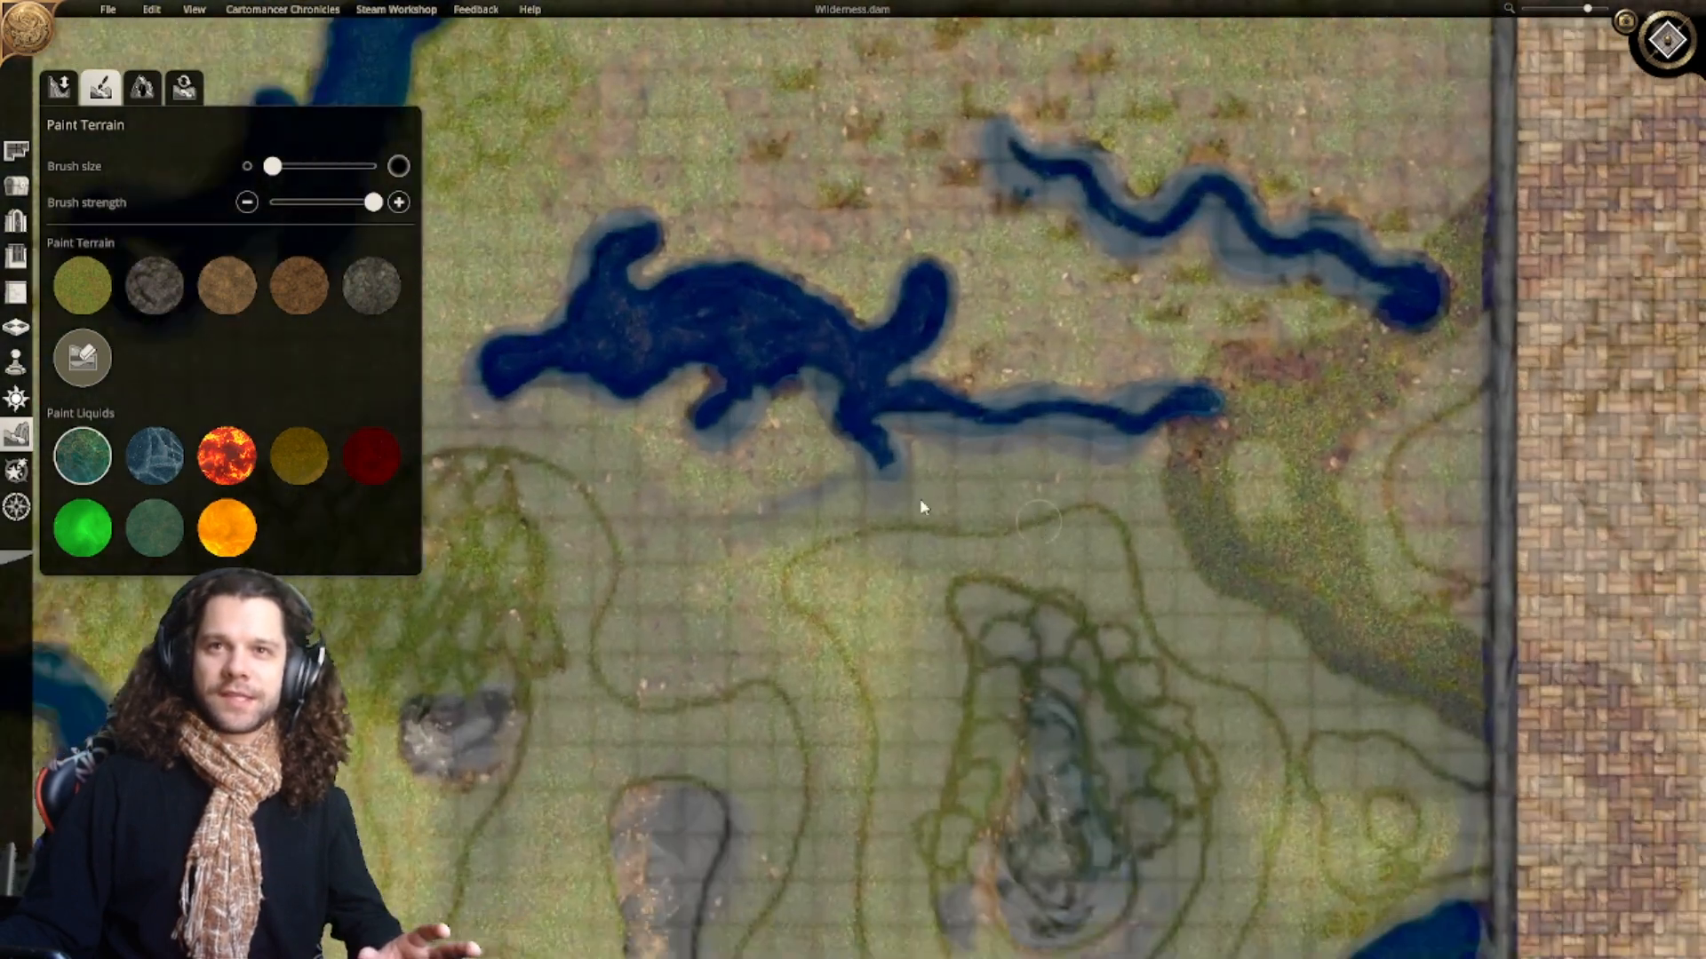
key(d)
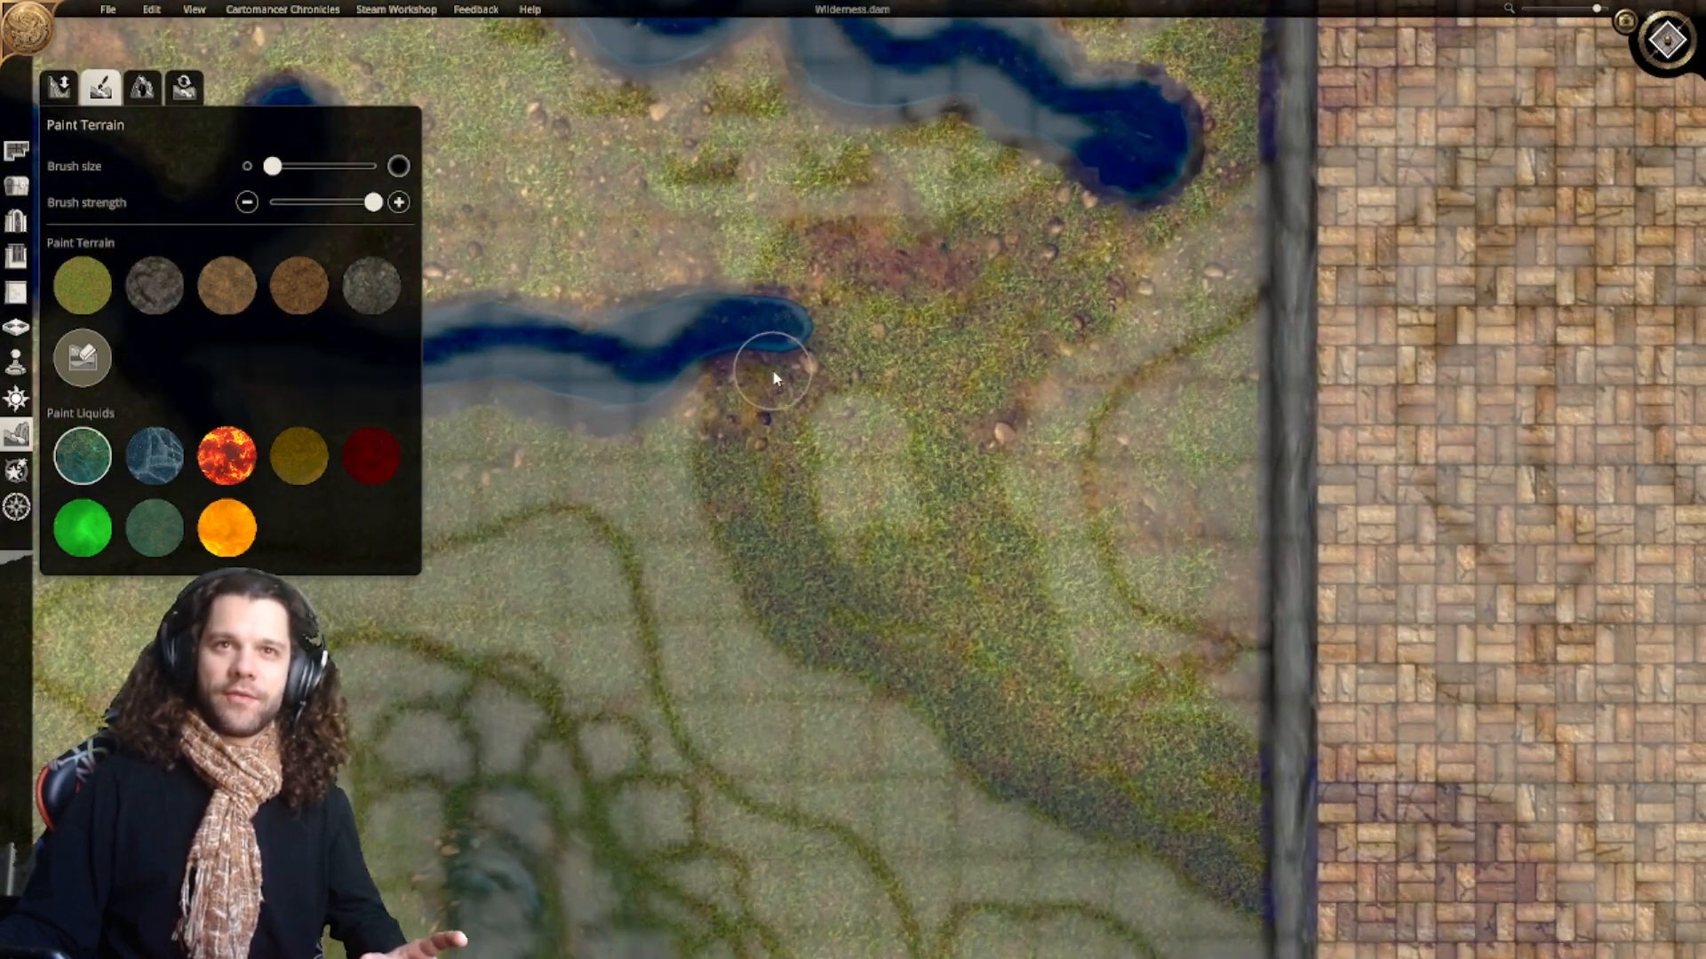
drag(773, 353, 766, 404)
drag(746, 480, 775, 556)
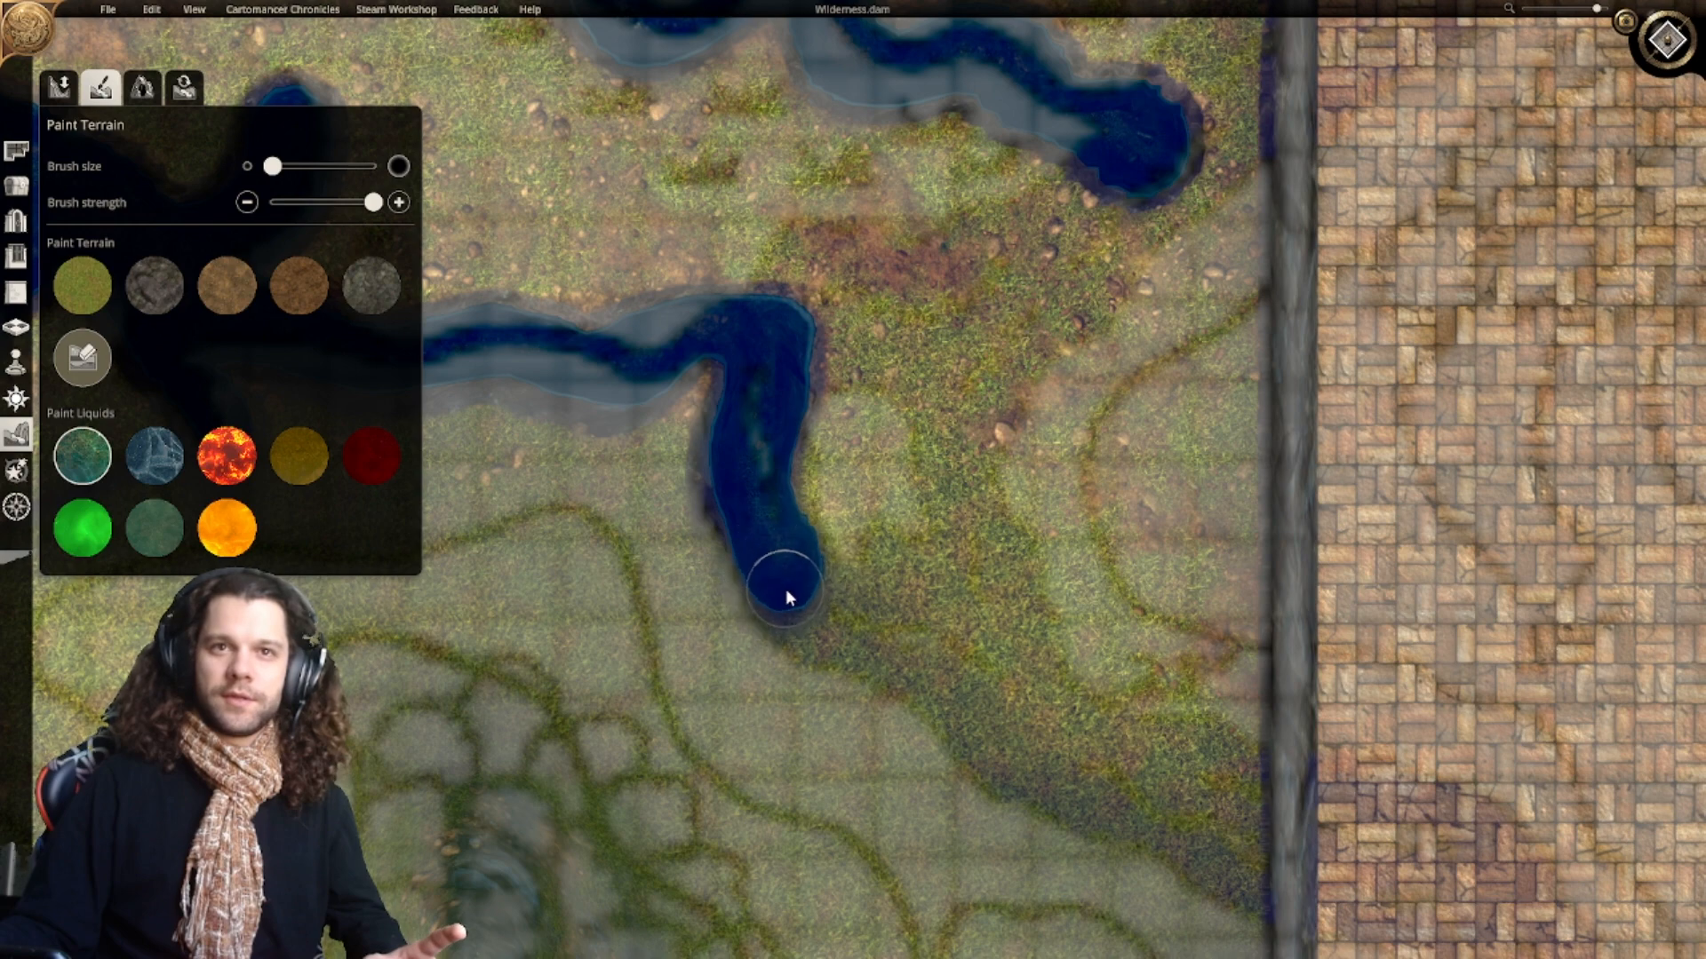
drag(949, 706, 991, 754)
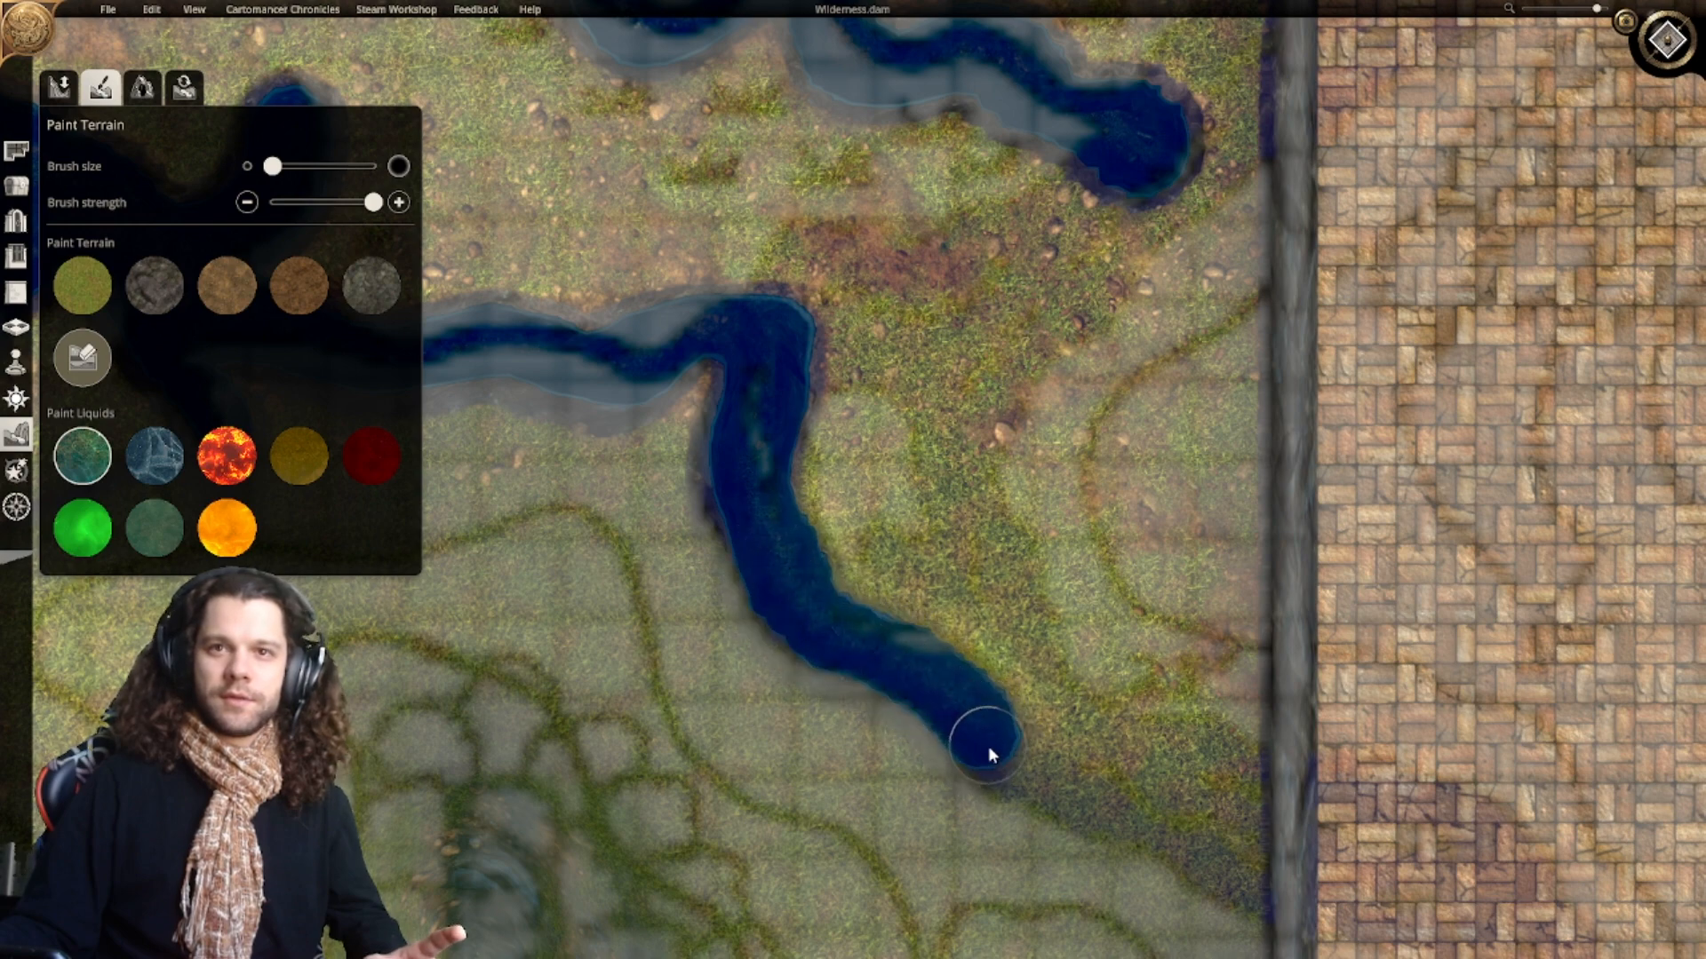
mouse_move(1032, 766)
right_down()
mouse_move(914, 627)
mouse_move(839, 499)
right_up()
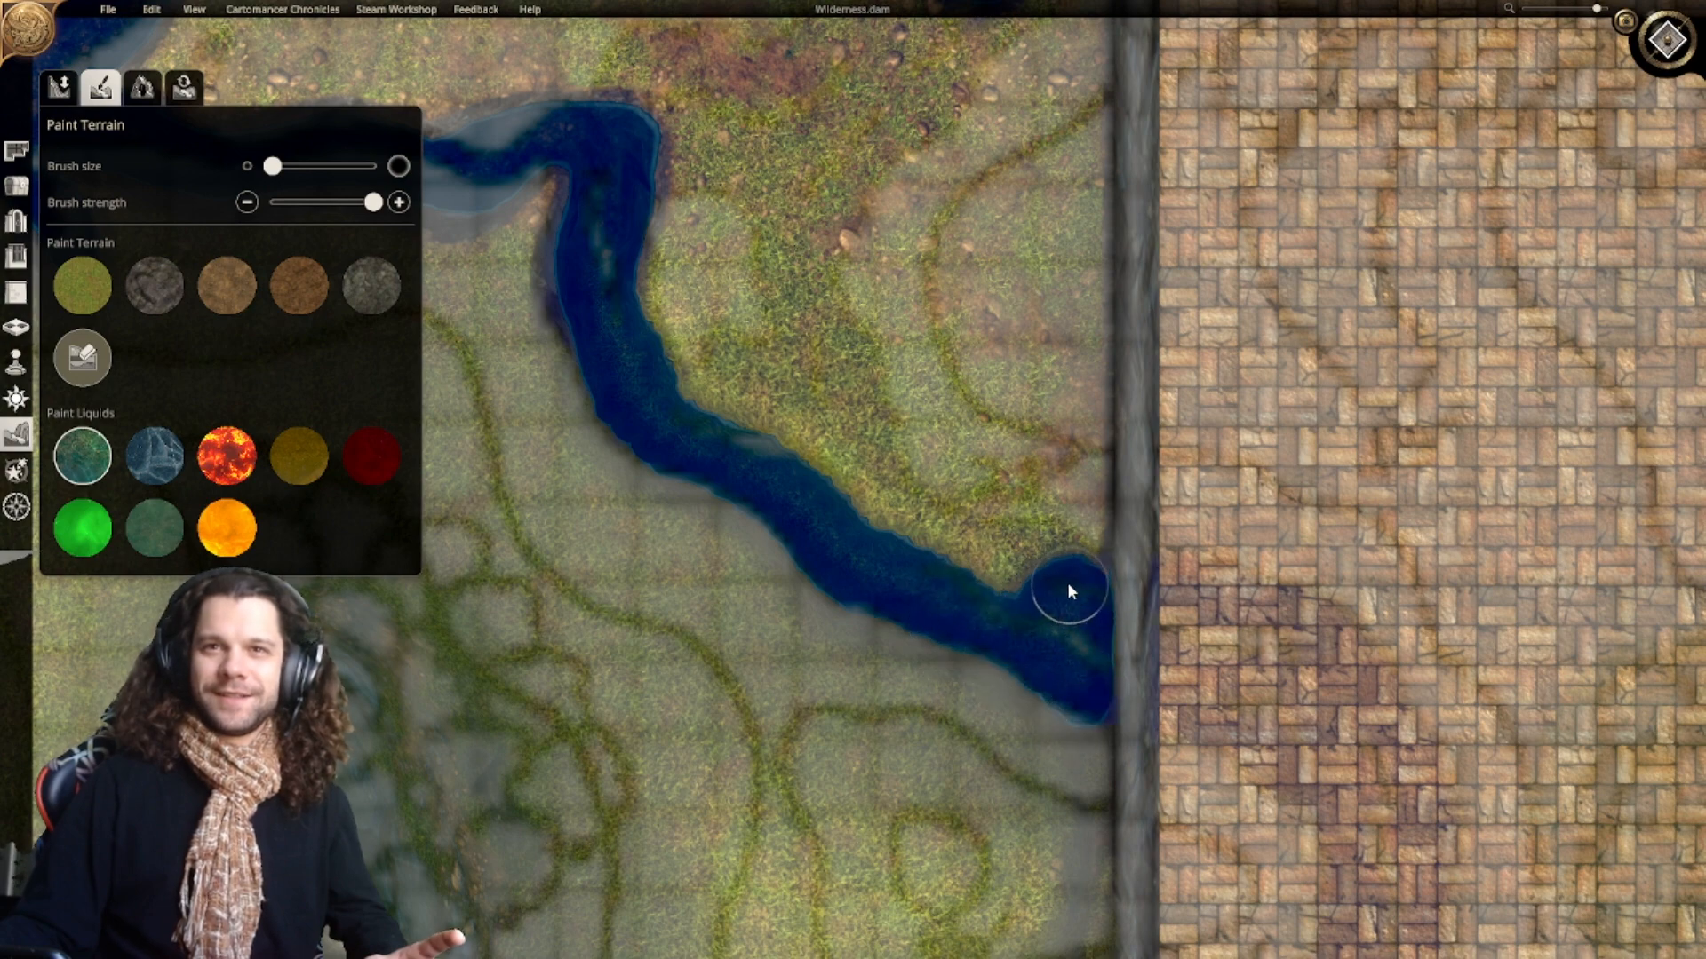
Step: Widen the new channel's water northward between the map edge and the bend to fill the traced riverbed
drag(1015, 536, 927, 534)
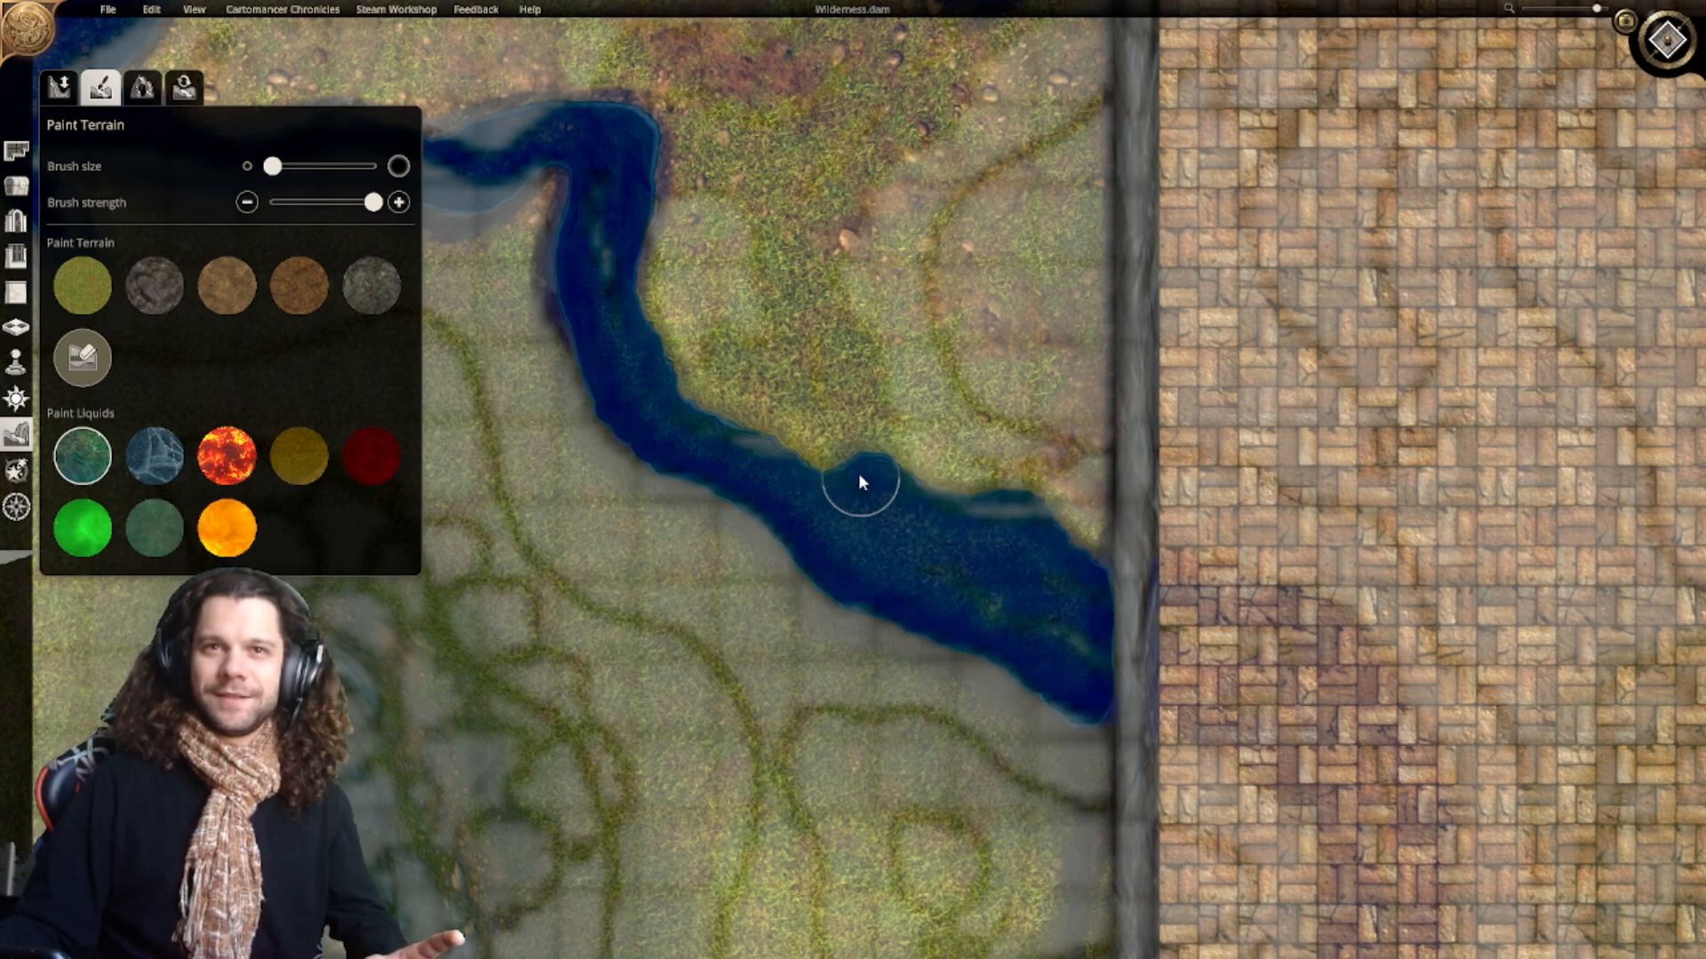
right_drag(835, 396, 900, 647)
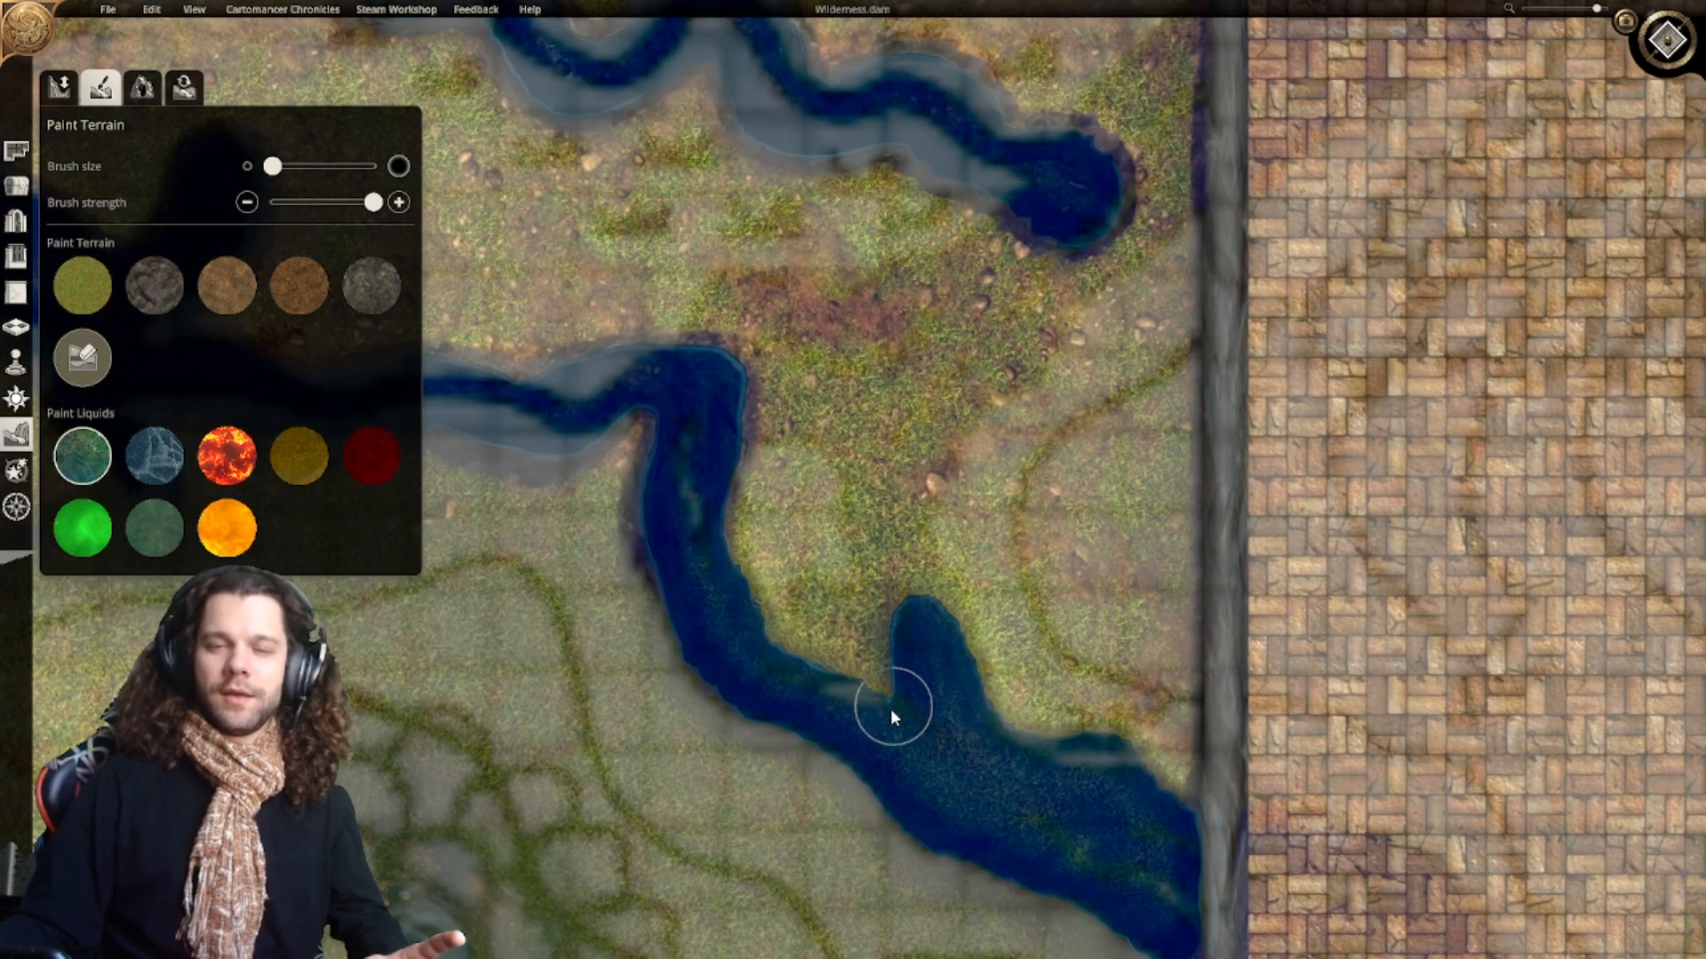
drag(921, 732, 770, 646)
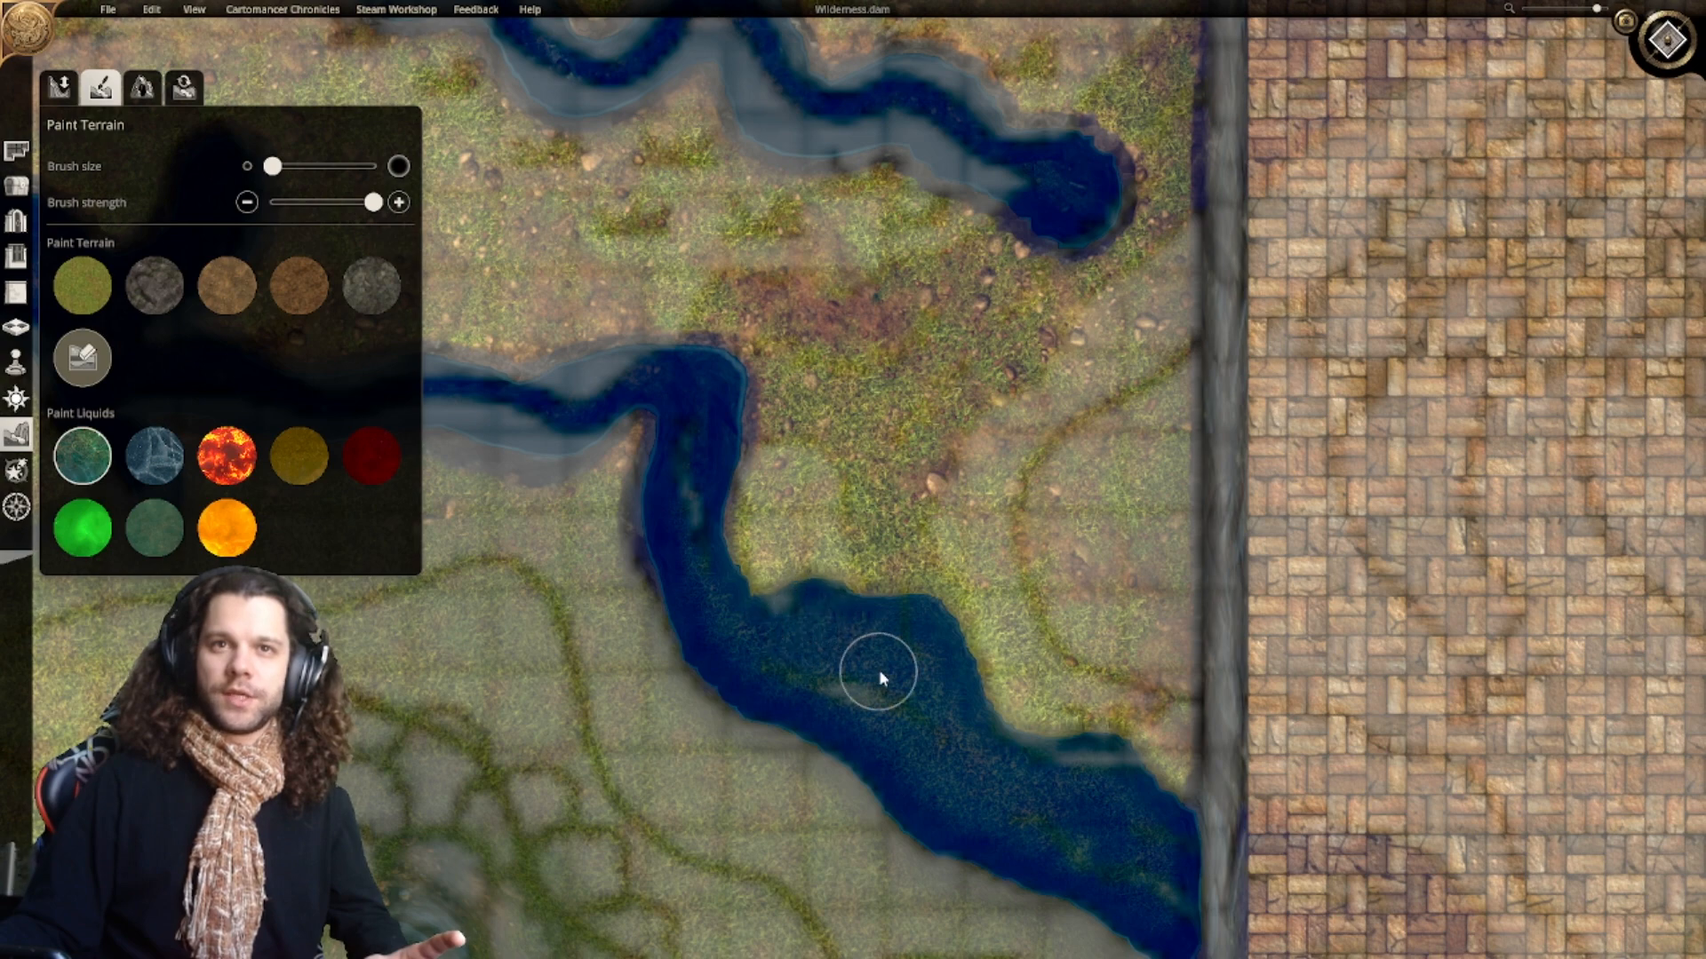
Step: Paint a river branch north from the widened channel, meeting the winding stream and continuing northeast to the map's edge
right_drag(880, 673, 876, 744)
drag(913, 716, 889, 553)
right_drag(888, 553, 883, 689)
mouse_move(883, 690)
mouse_down()
mouse_move(915, 606)
mouse_move(898, 652)
mouse_move(1051, 480)
mouse_up()
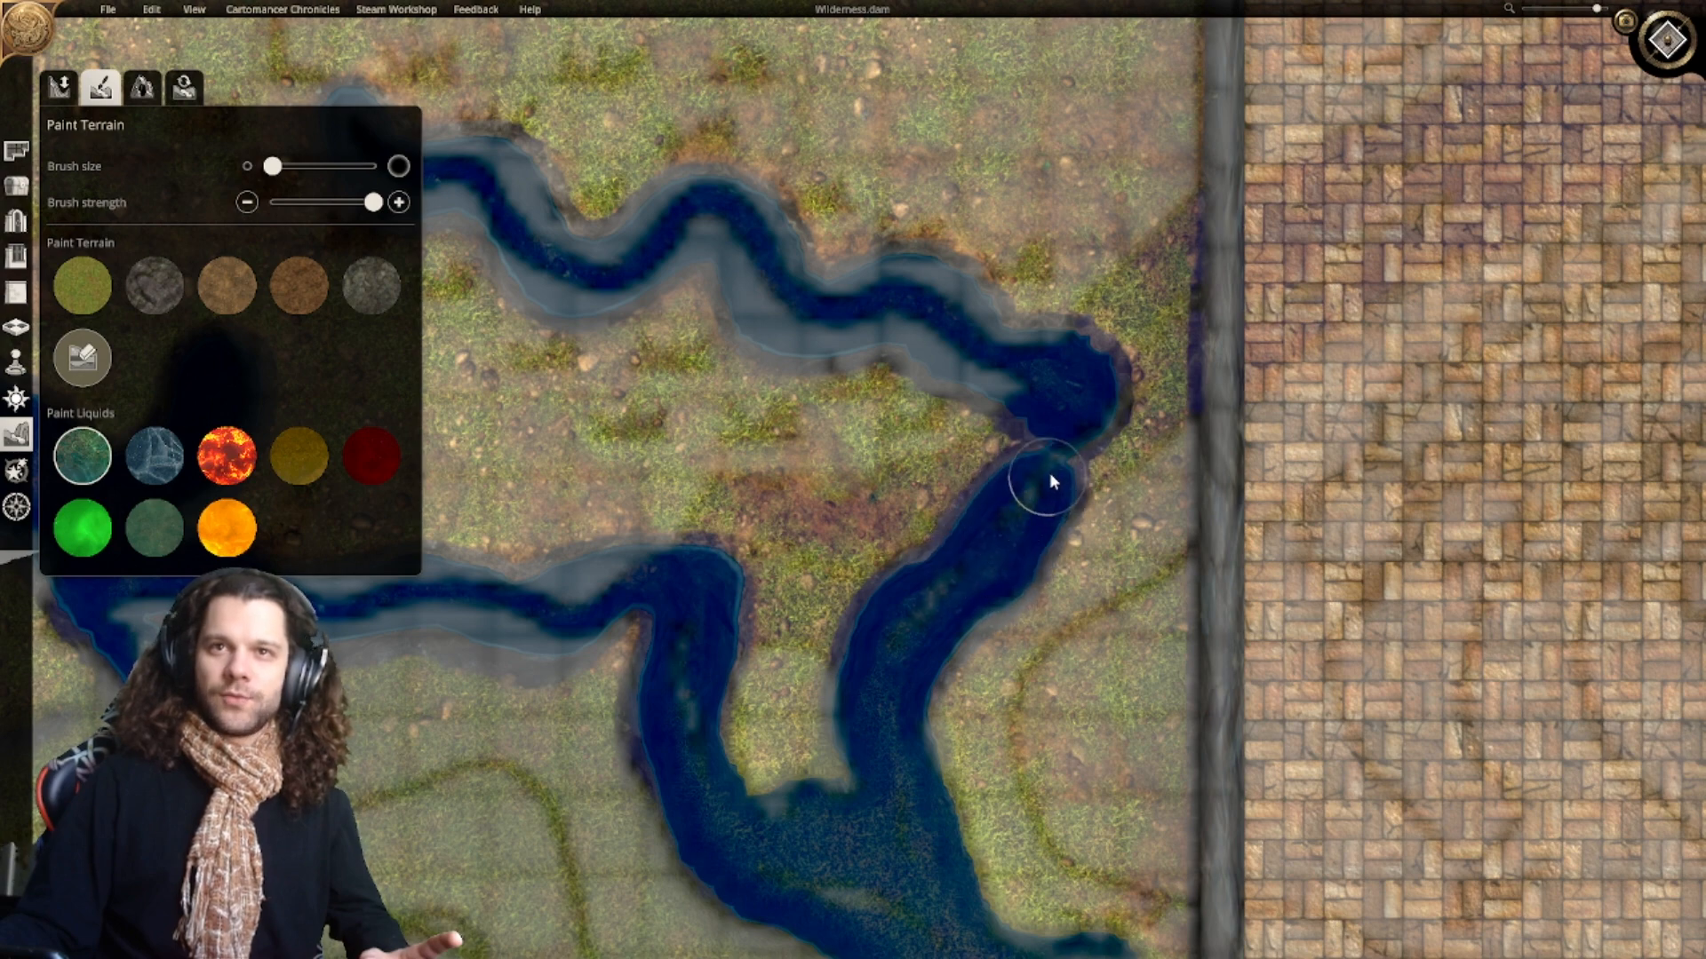
right_drag(1168, 388, 1109, 470)
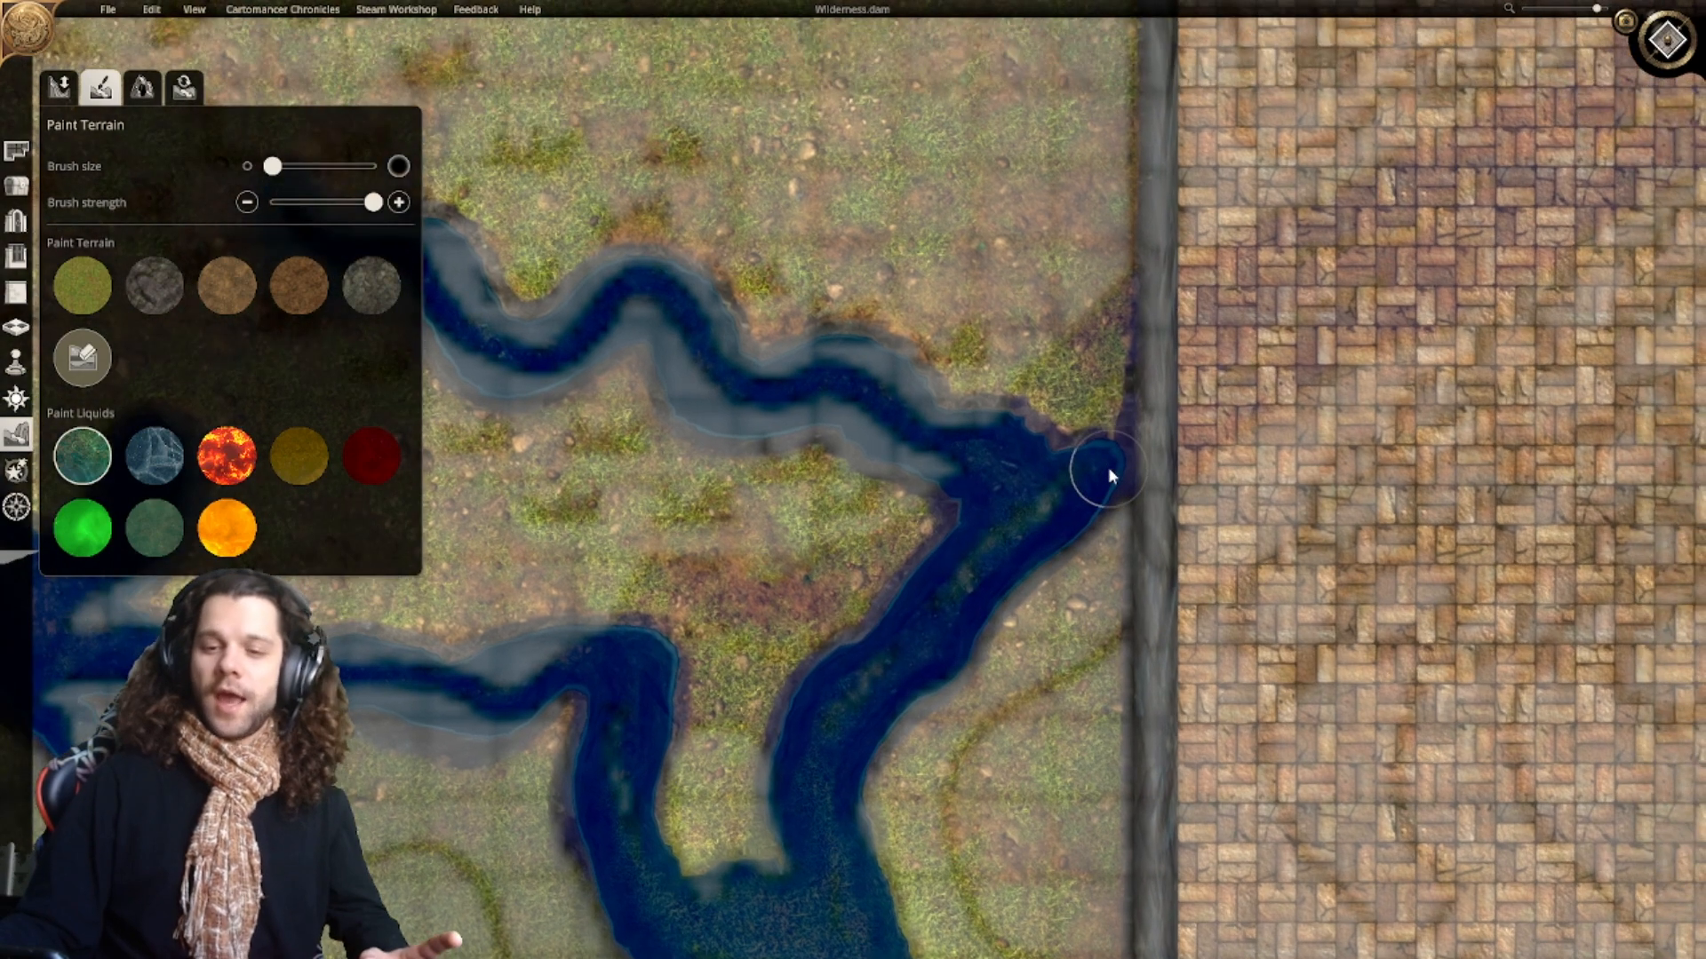
drag(1100, 457, 1094, 430)
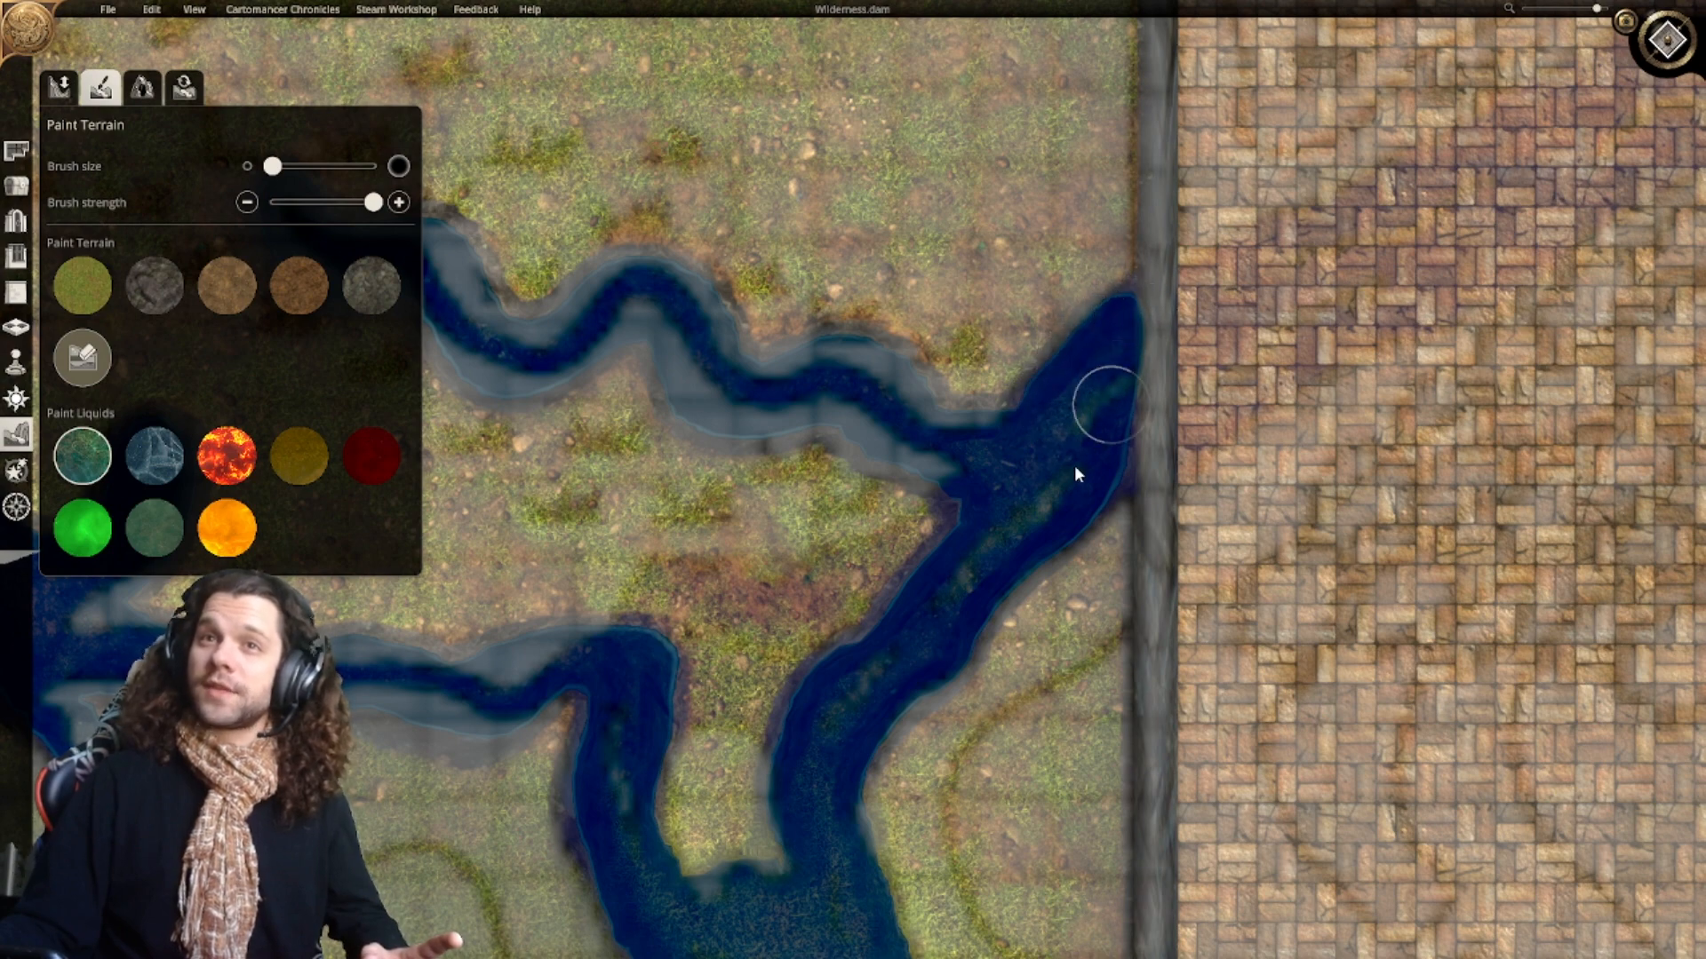
Step: Examine the painted ponds, streams and rivers across the southeastern part of the map
right_drag(1075, 468, 1204, 352)
right_drag(1109, 435, 1116, 354)
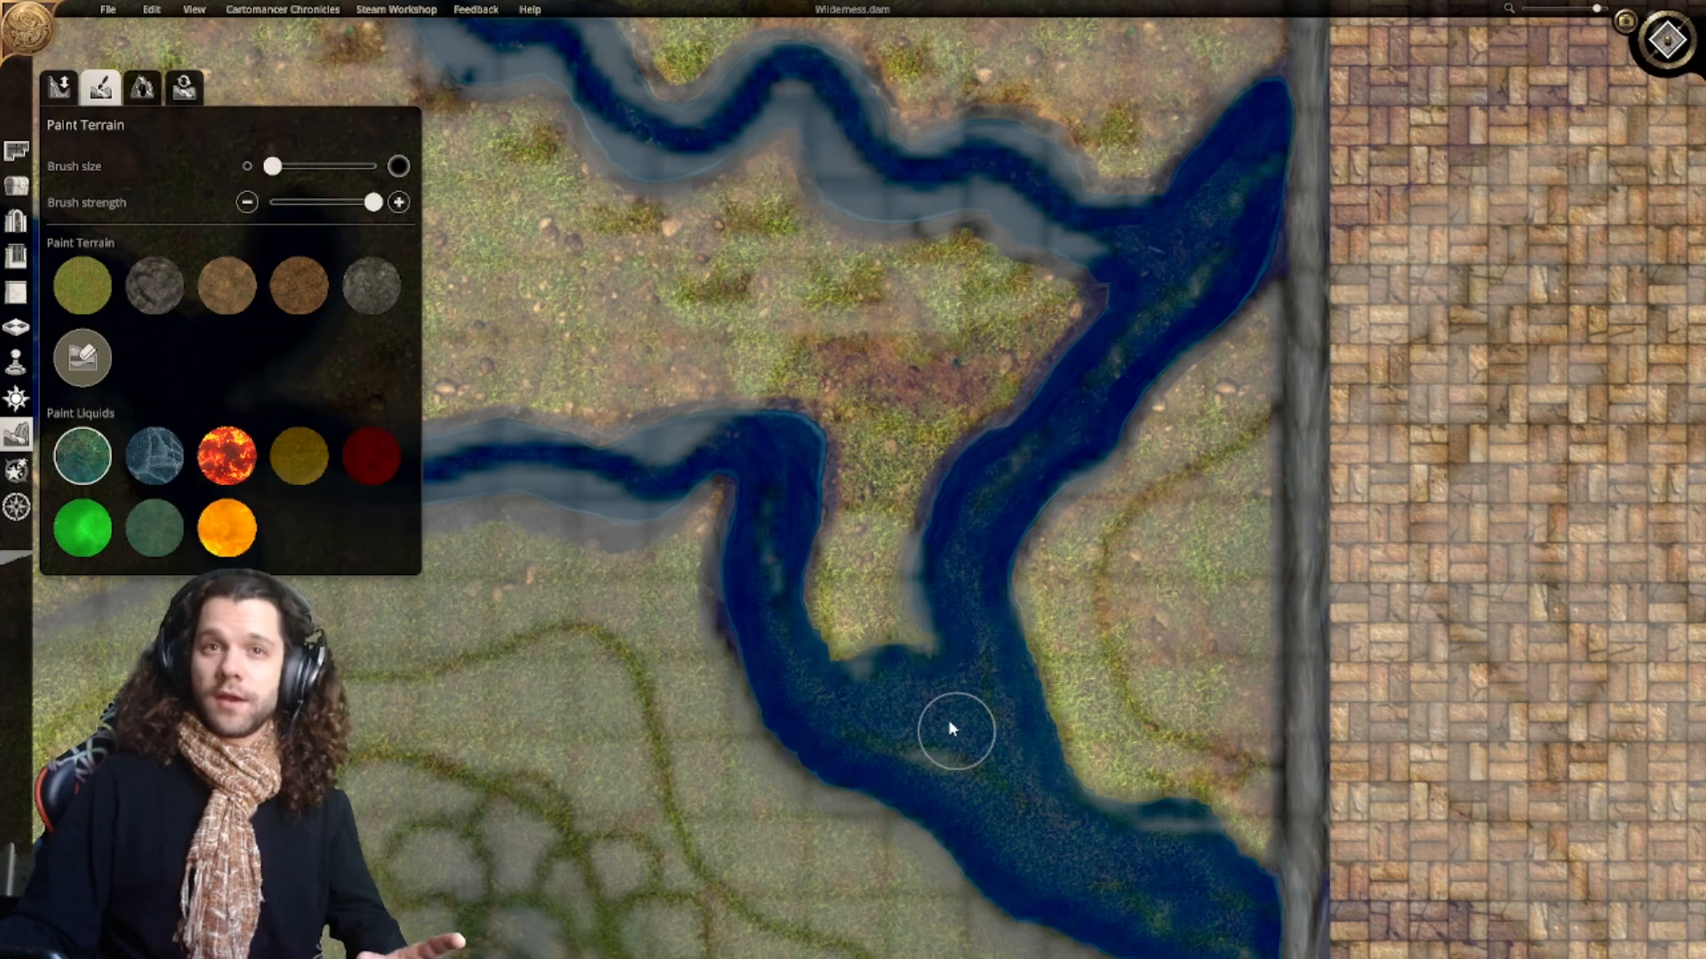
scroll(947, 712, down, 5)
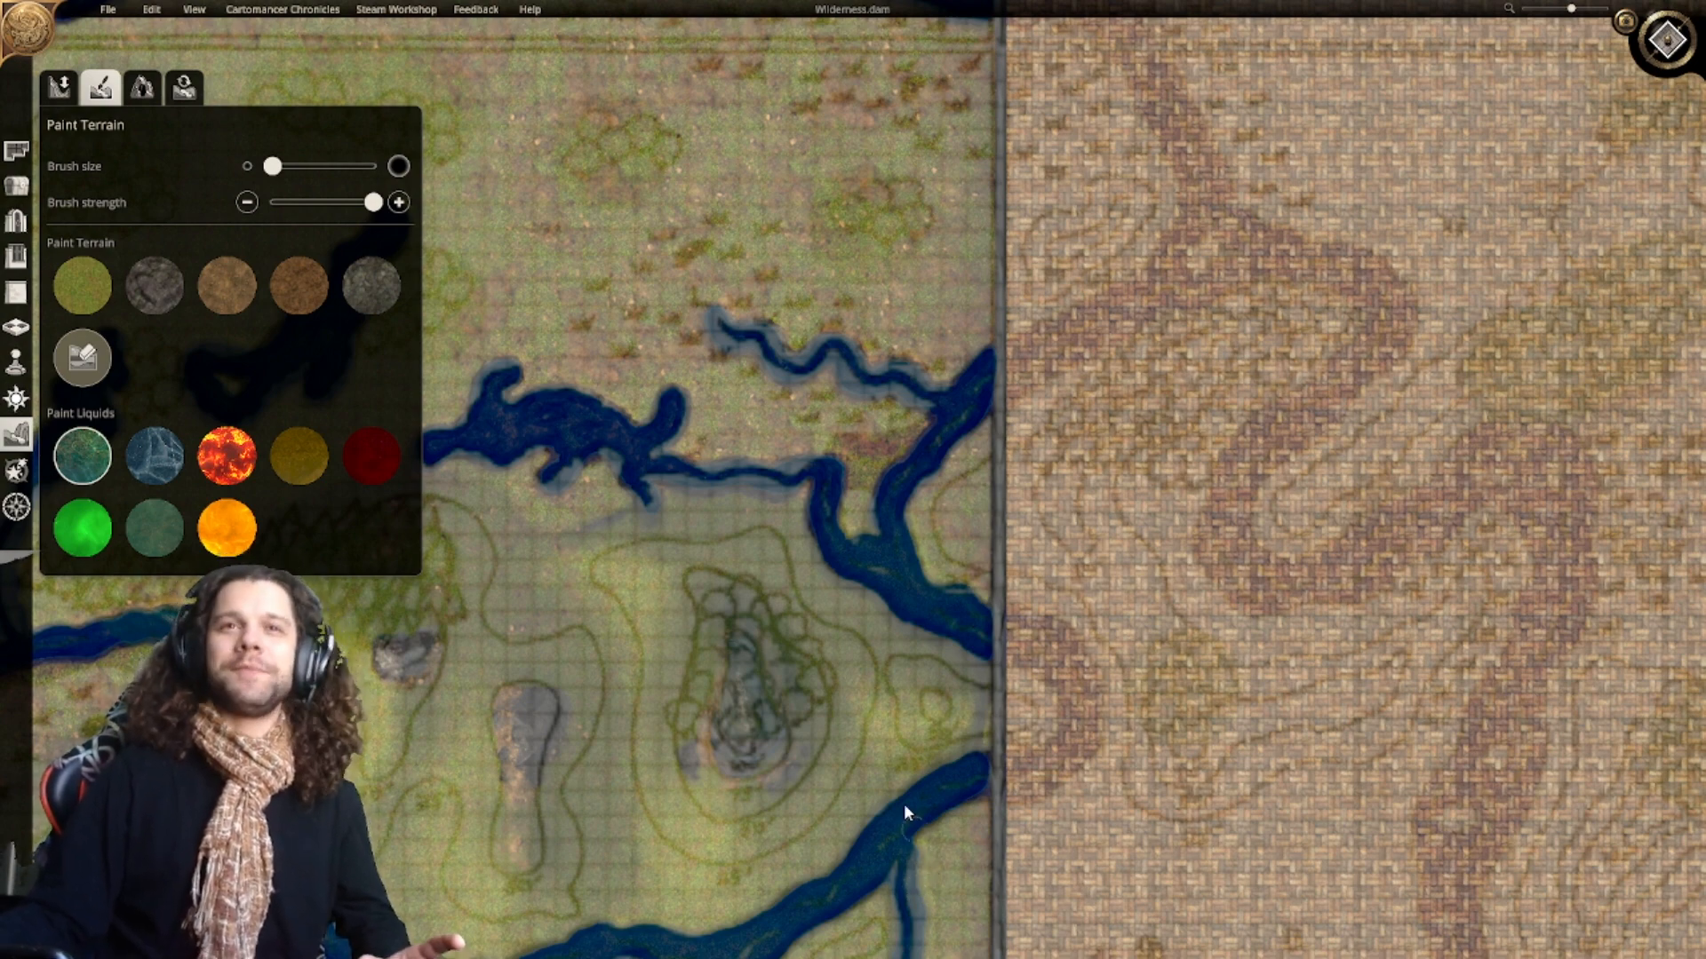
scroll(904, 803, down, 3)
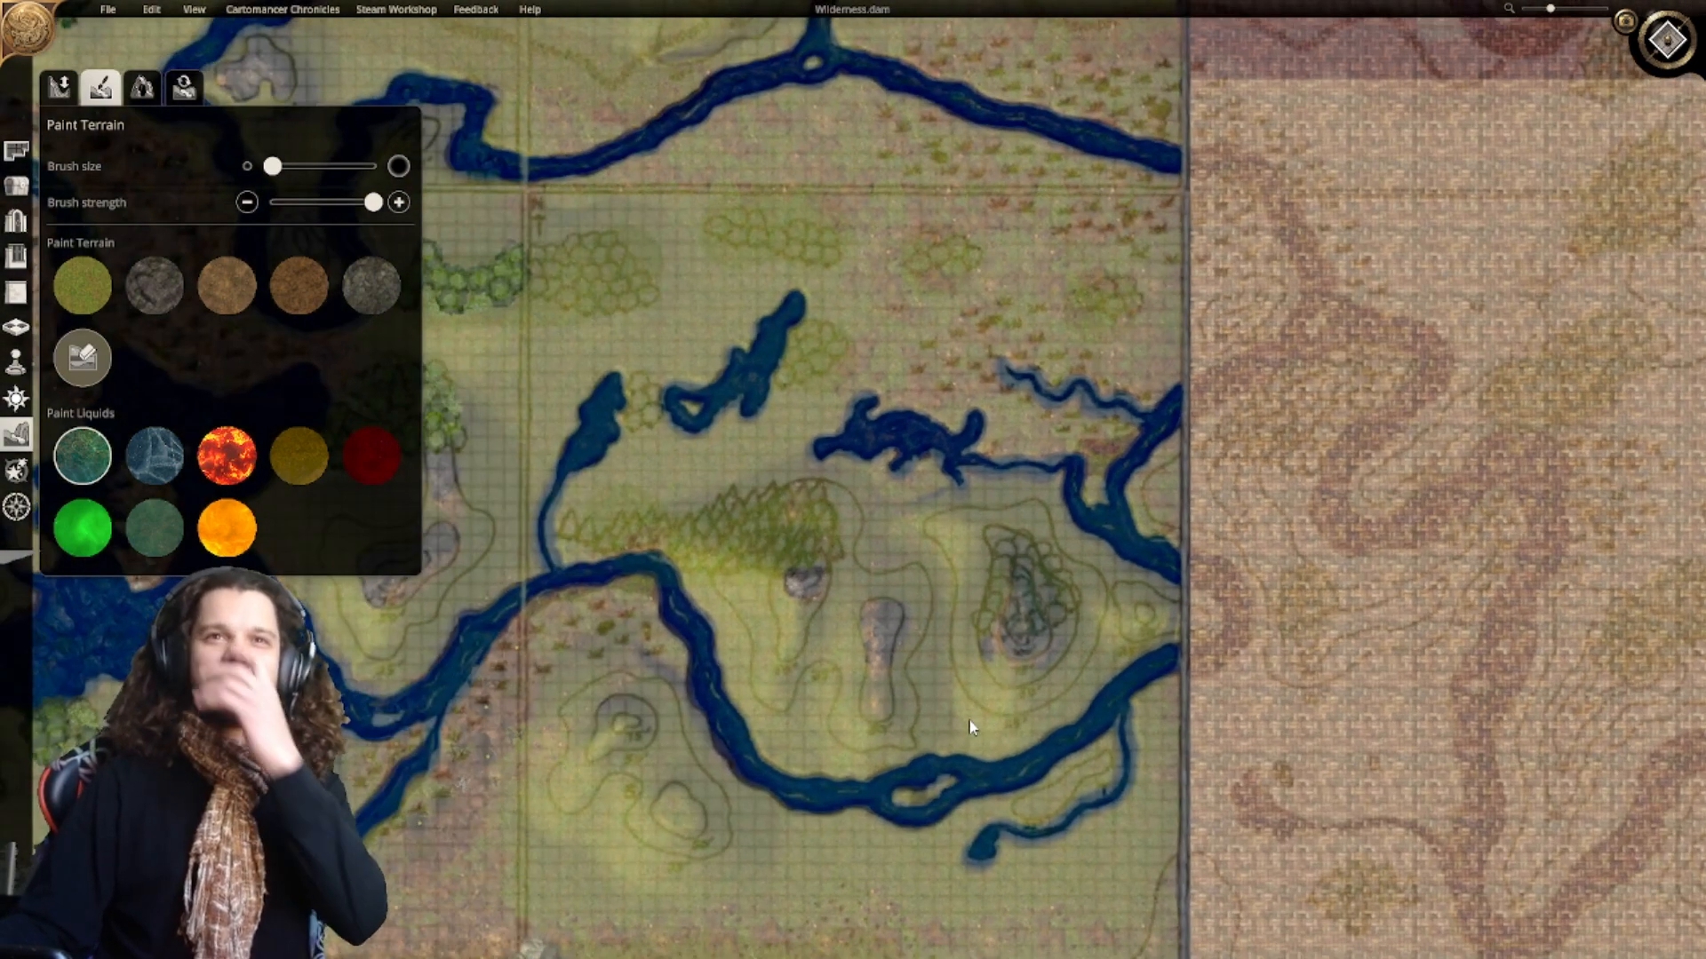
scroll(815, 621, up, 2)
scroll(819, 561, up, 1)
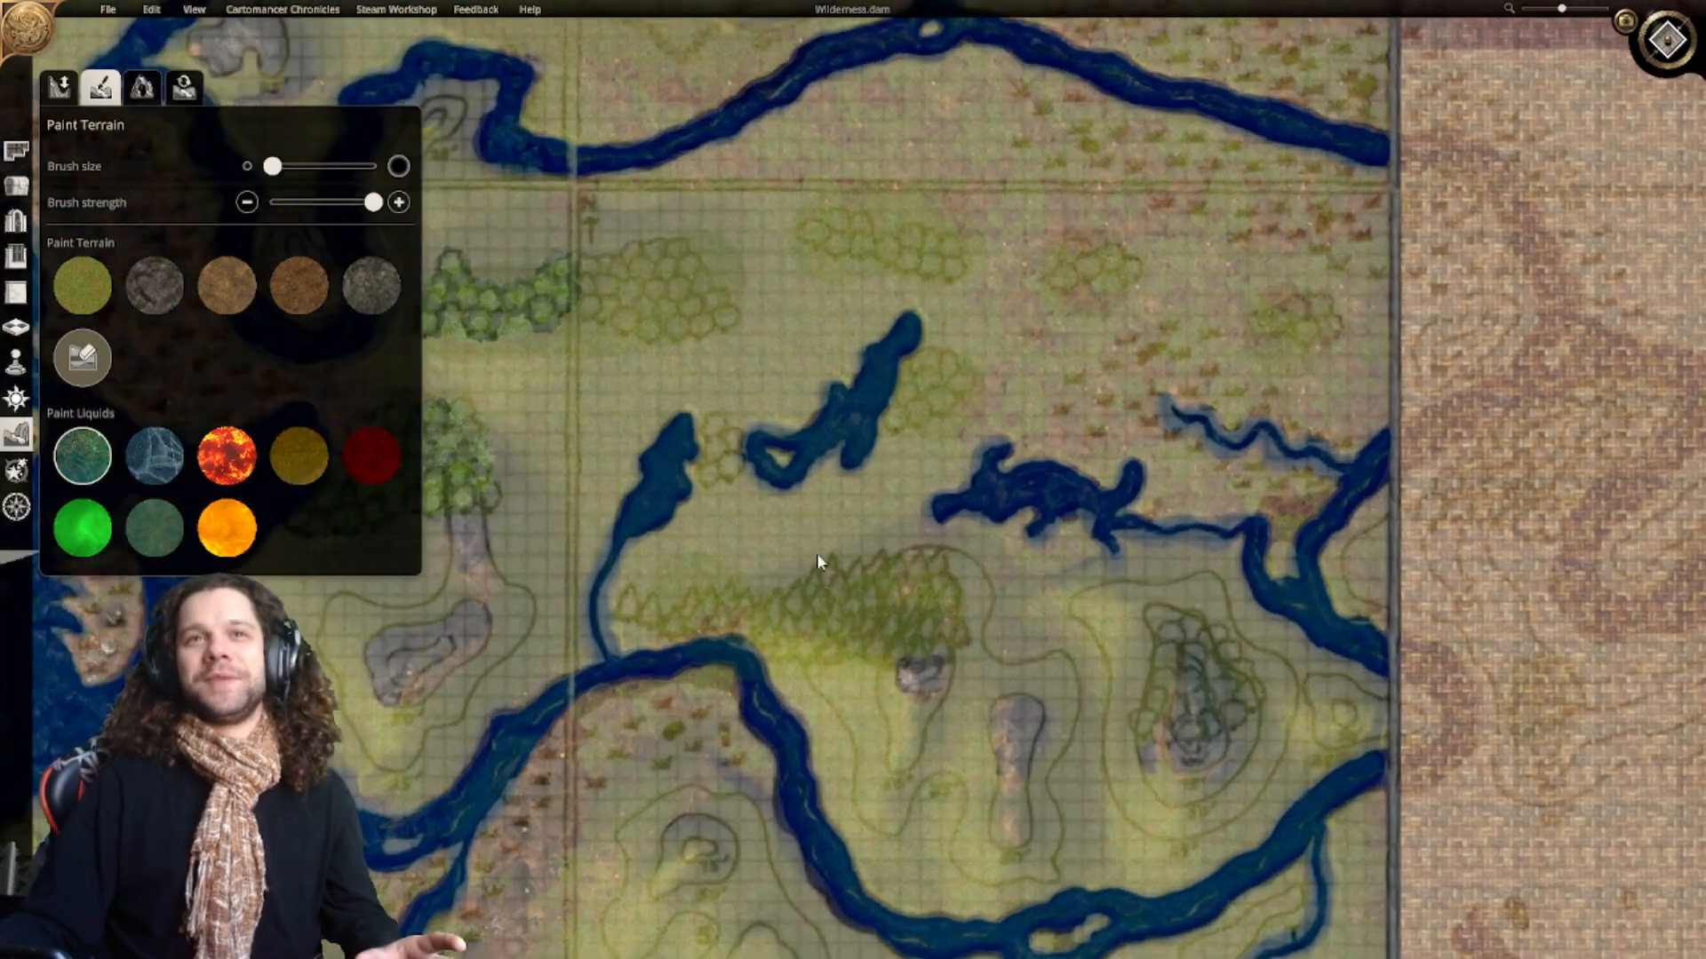
scroll(817, 562, up, 2)
scroll(1046, 655, down, 3)
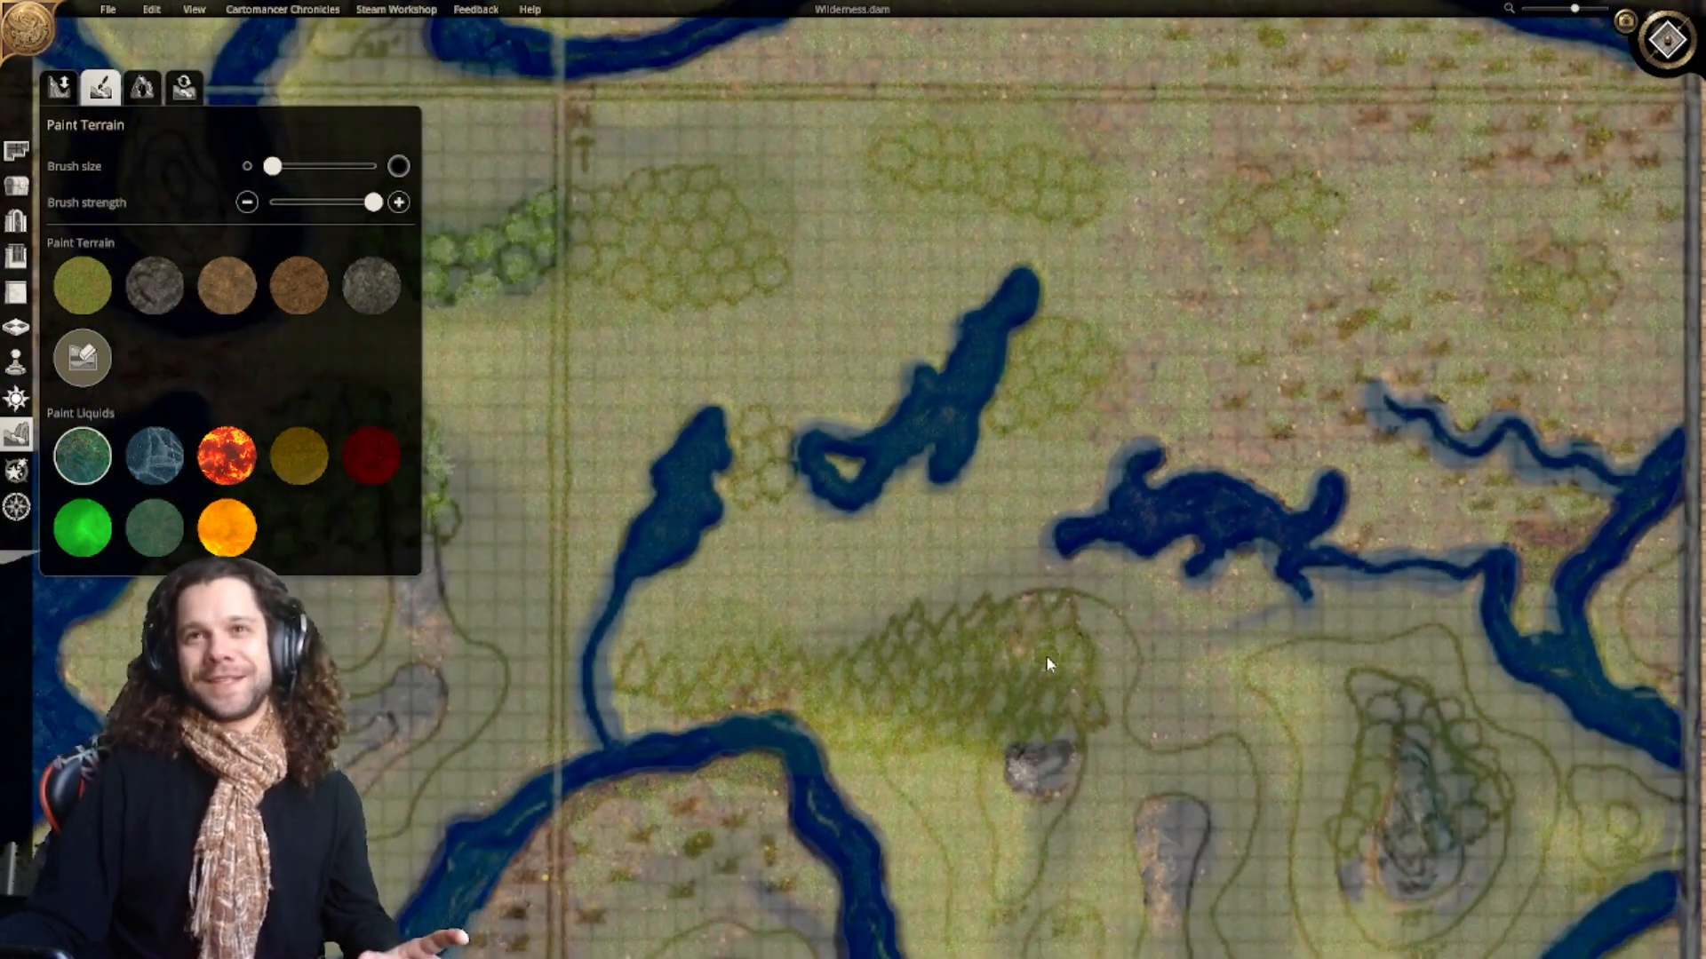
scroll(944, 597, up, 2)
middle_drag(944, 597, 806, 576)
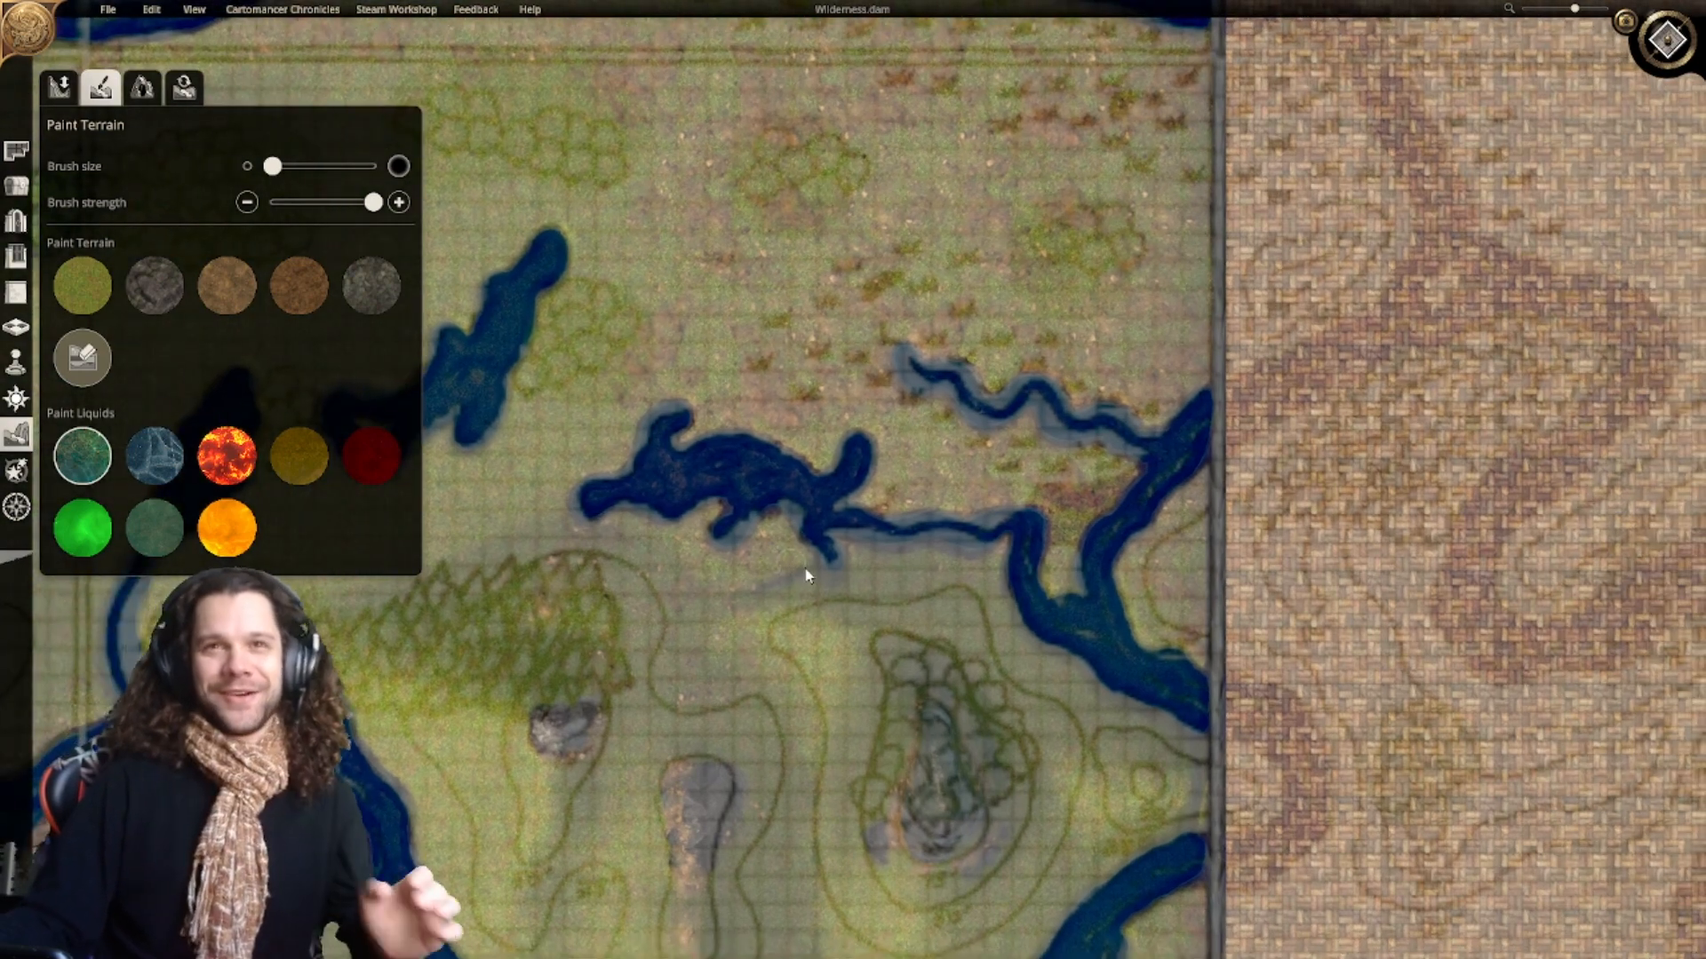
Step: Paint grass with a larger brush over the scrubland around the ponds and the traced tree groves north of them
click(81, 285)
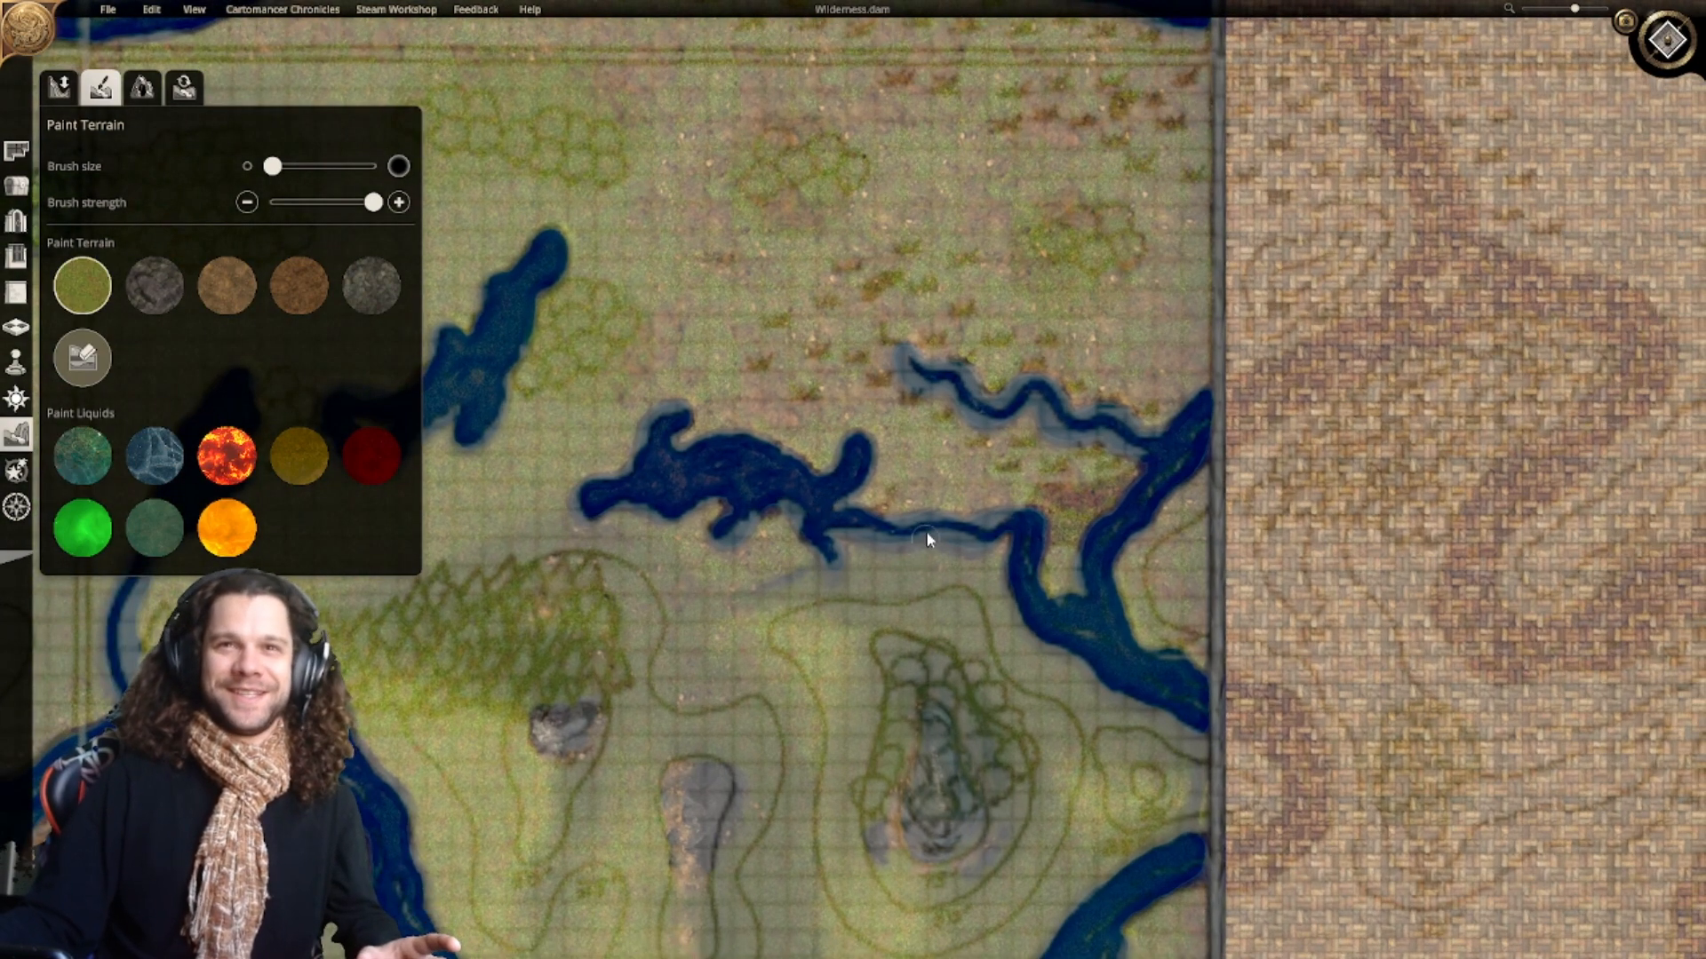
scroll(1006, 525, down, 2)
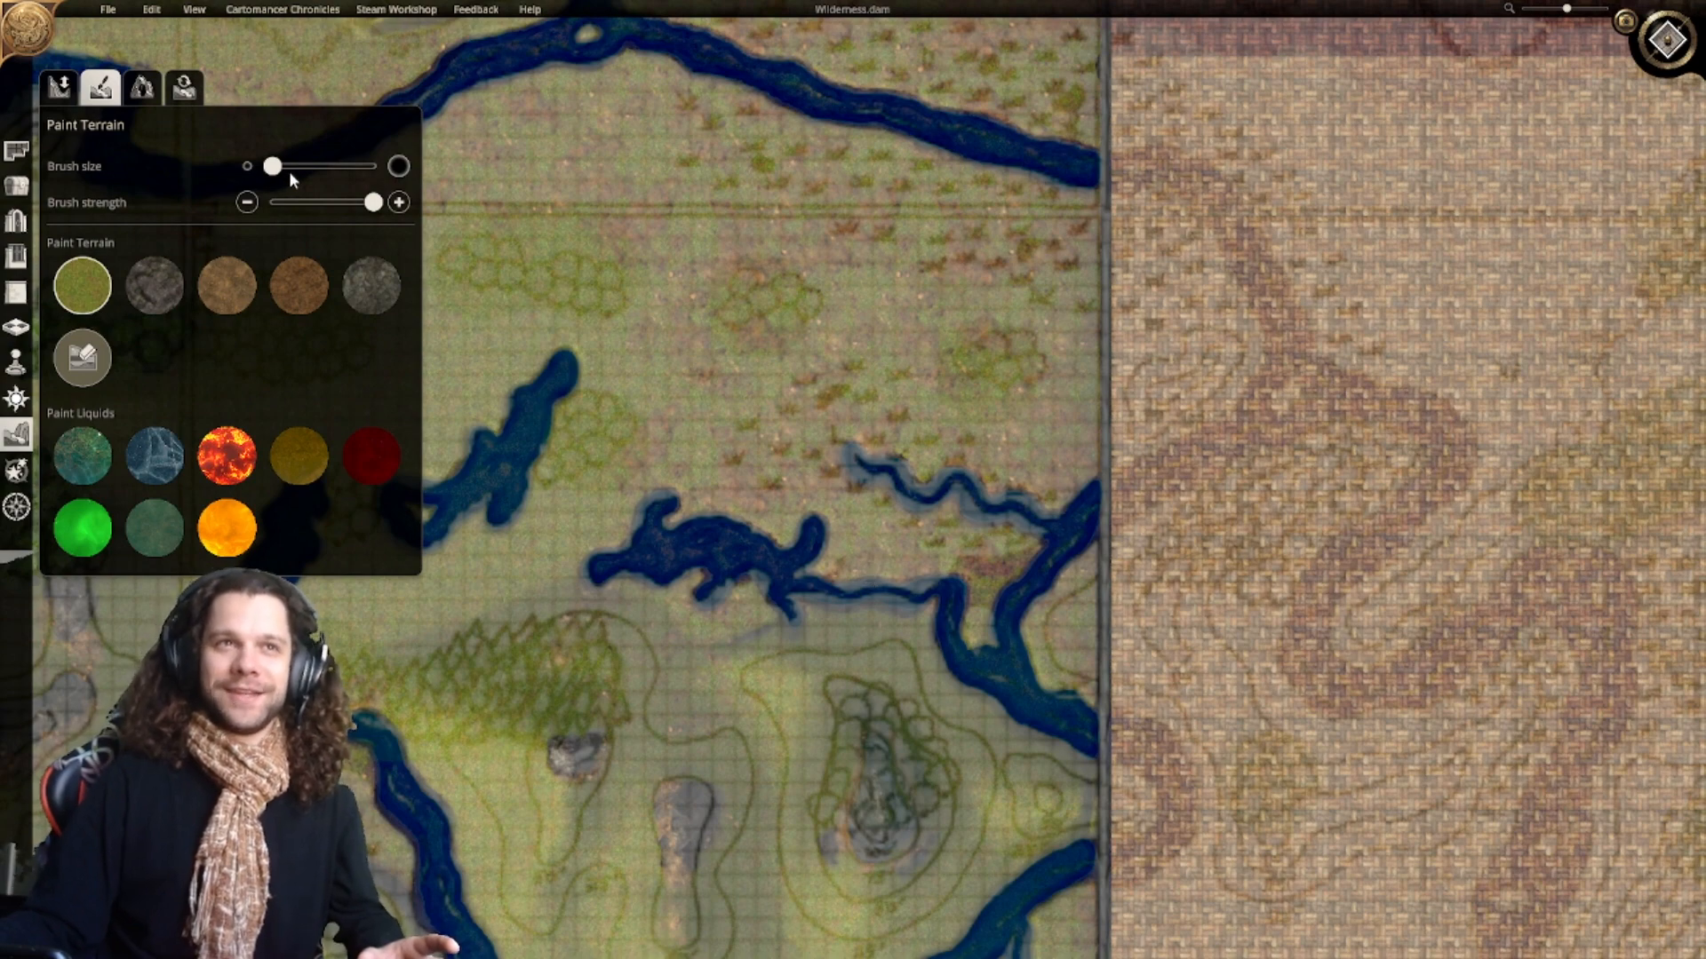
click(291, 168)
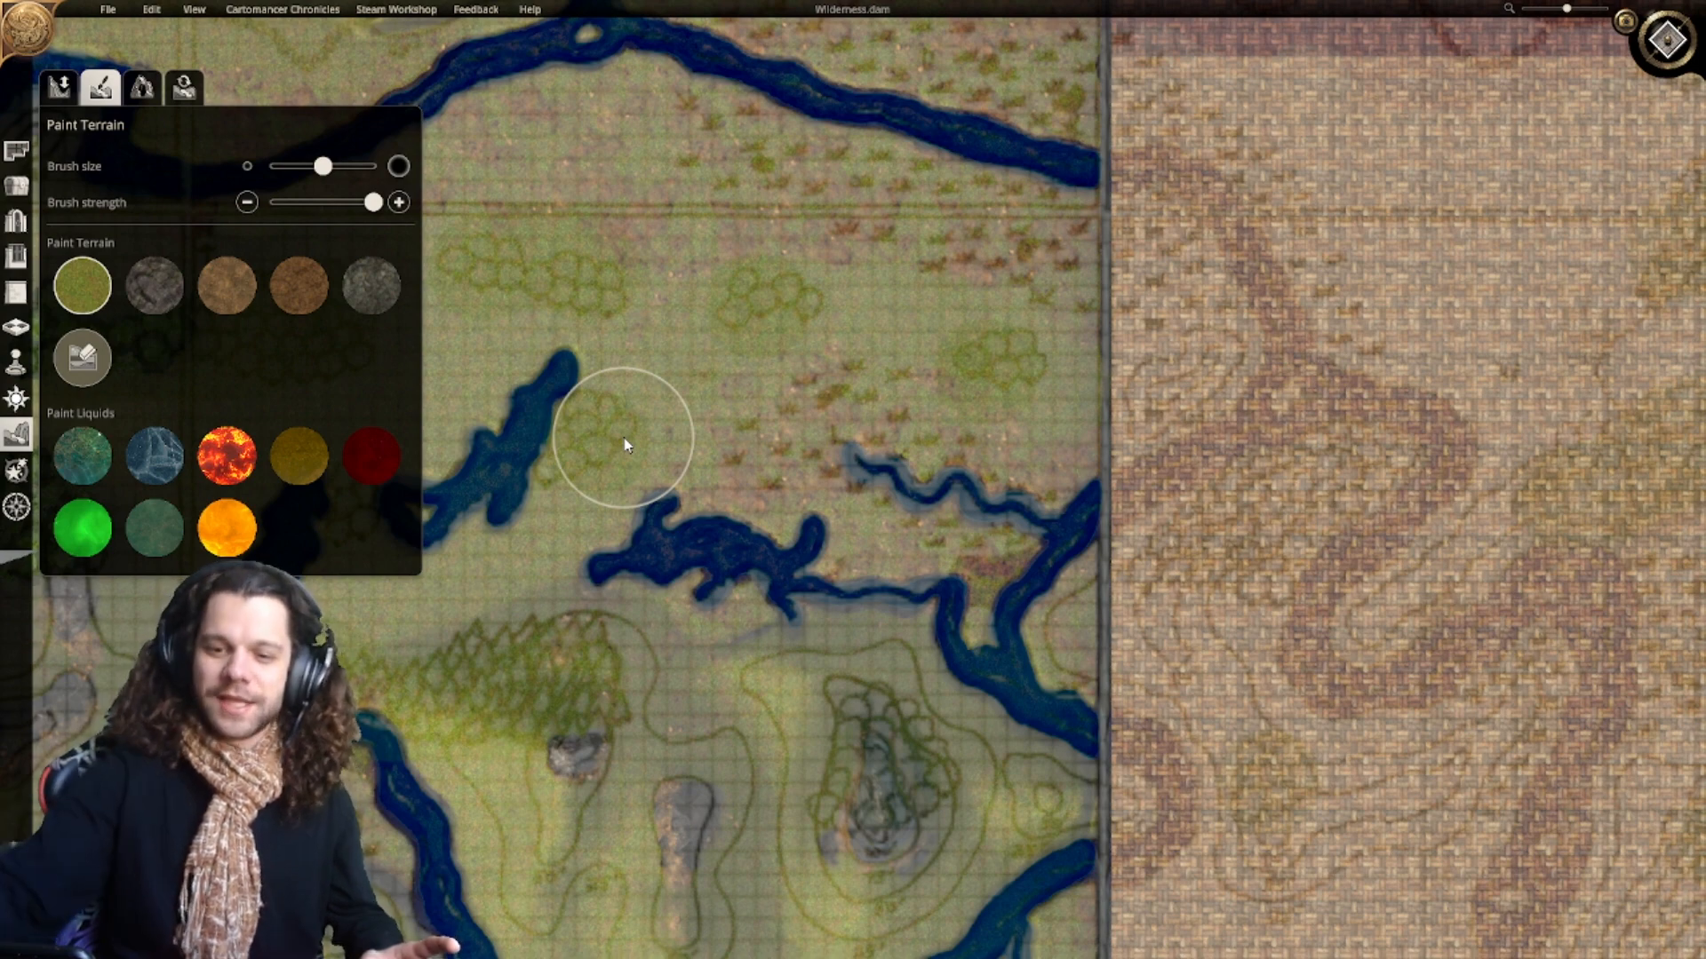
scroll(639, 531, up, 3)
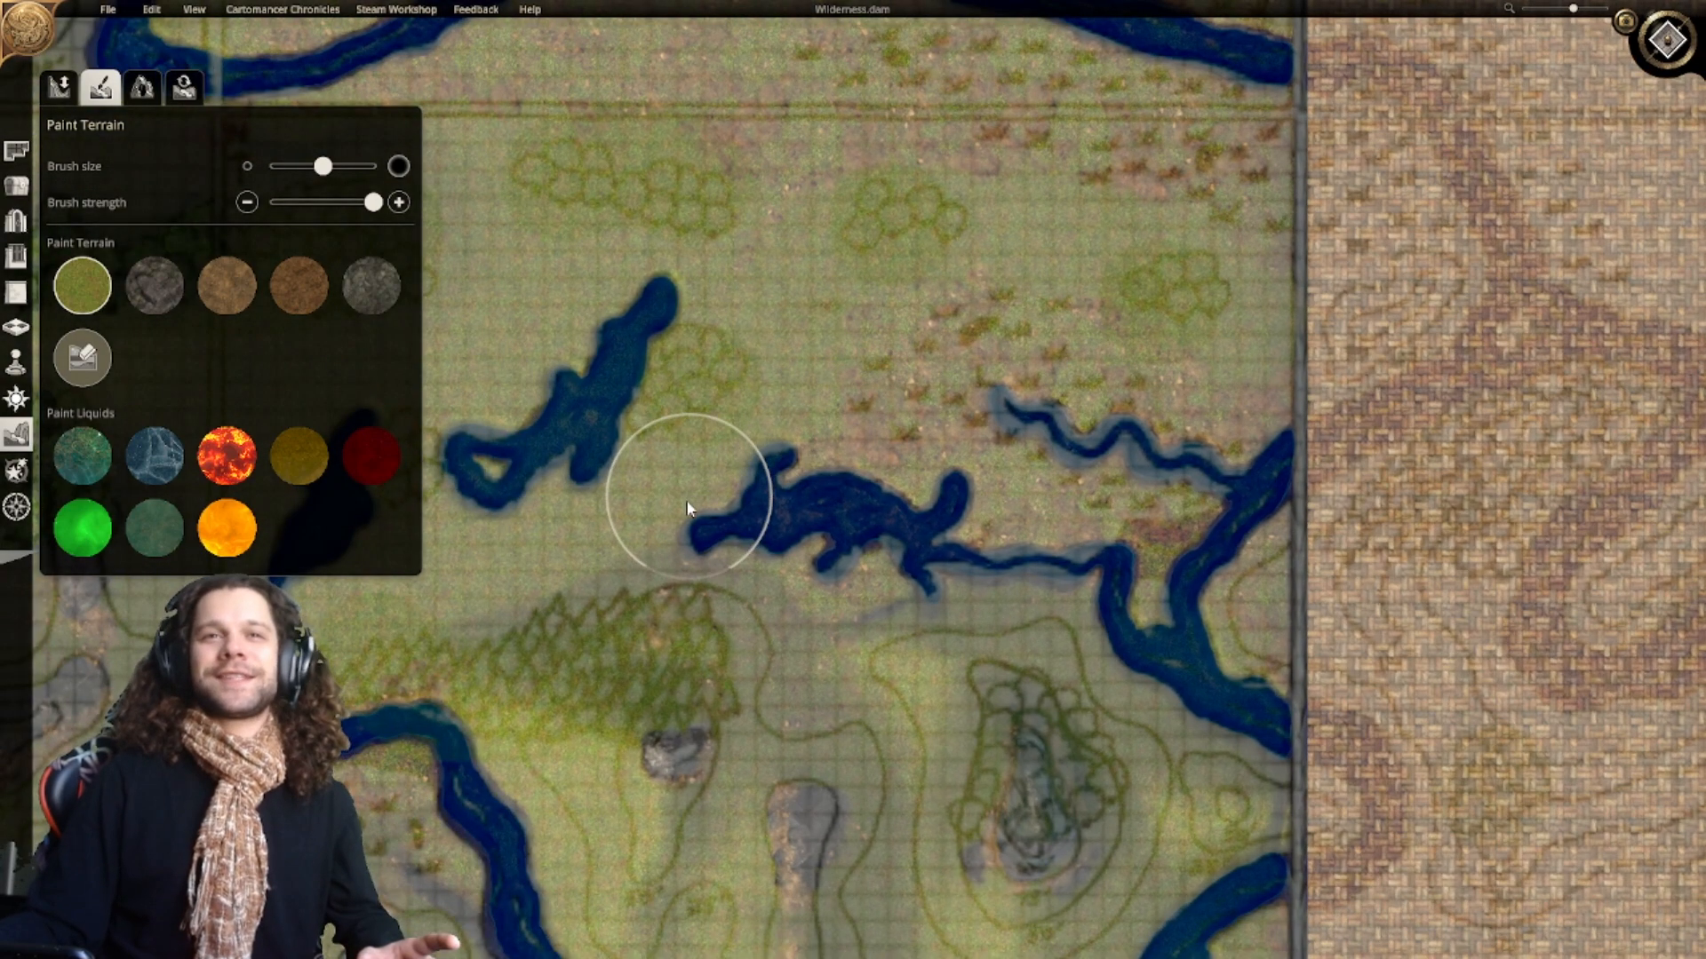
middle_drag(689, 498, 689, 350)
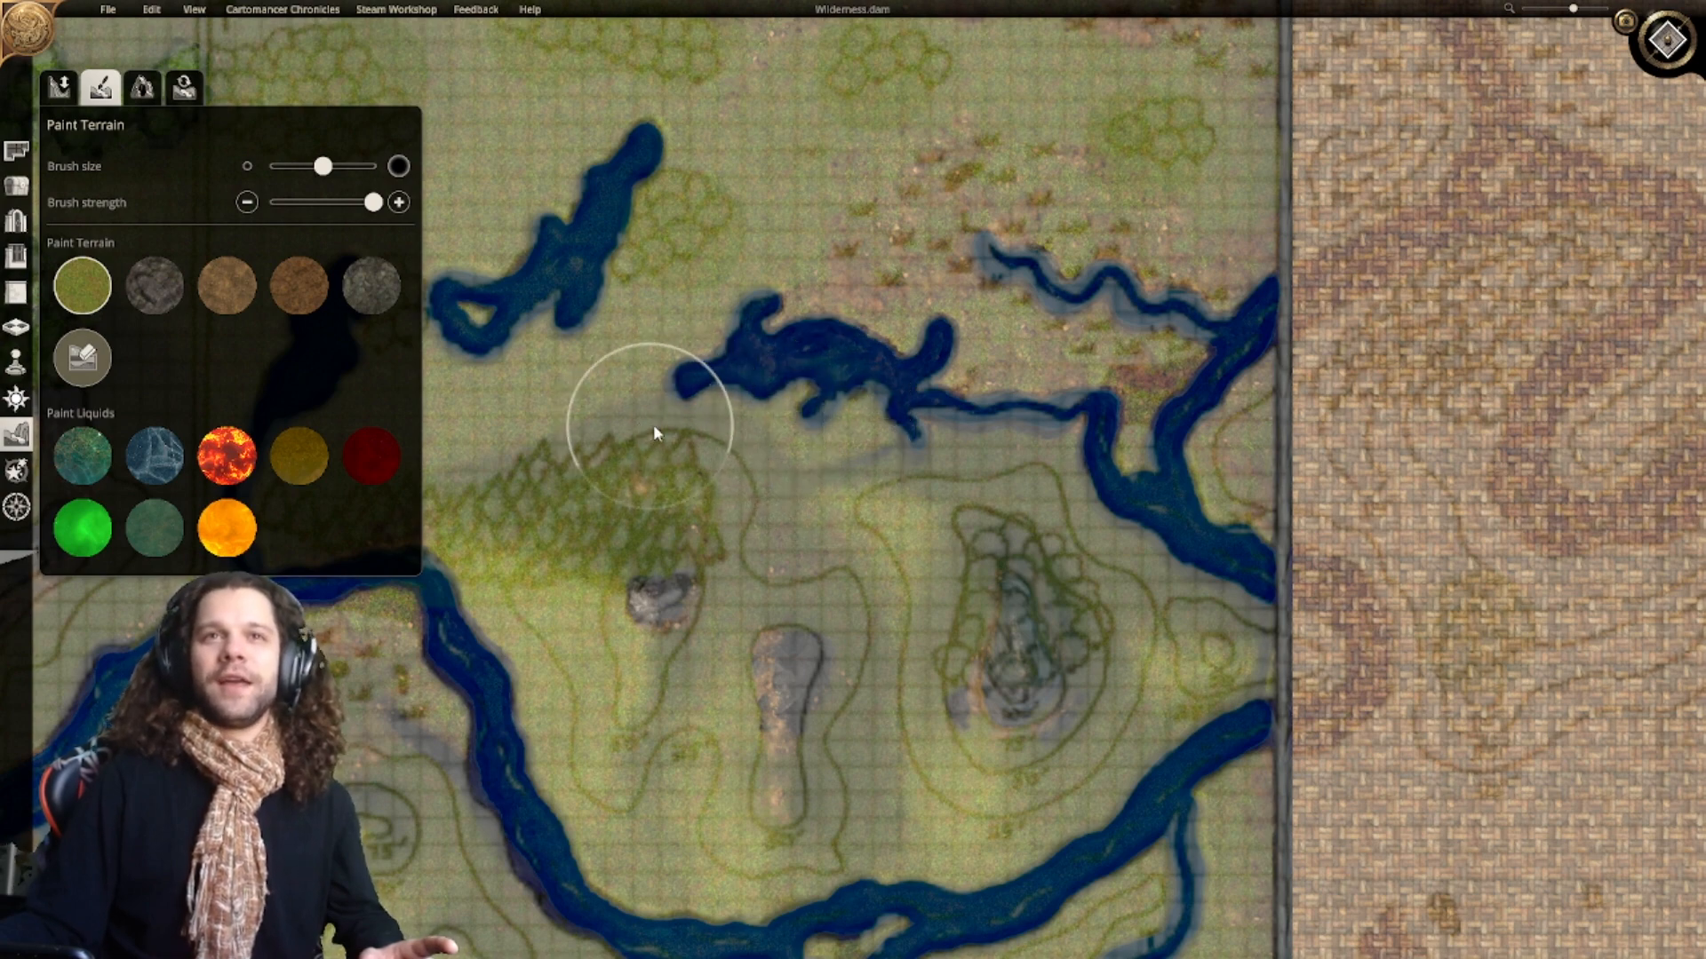
right_drag(959, 451, 855, 476)
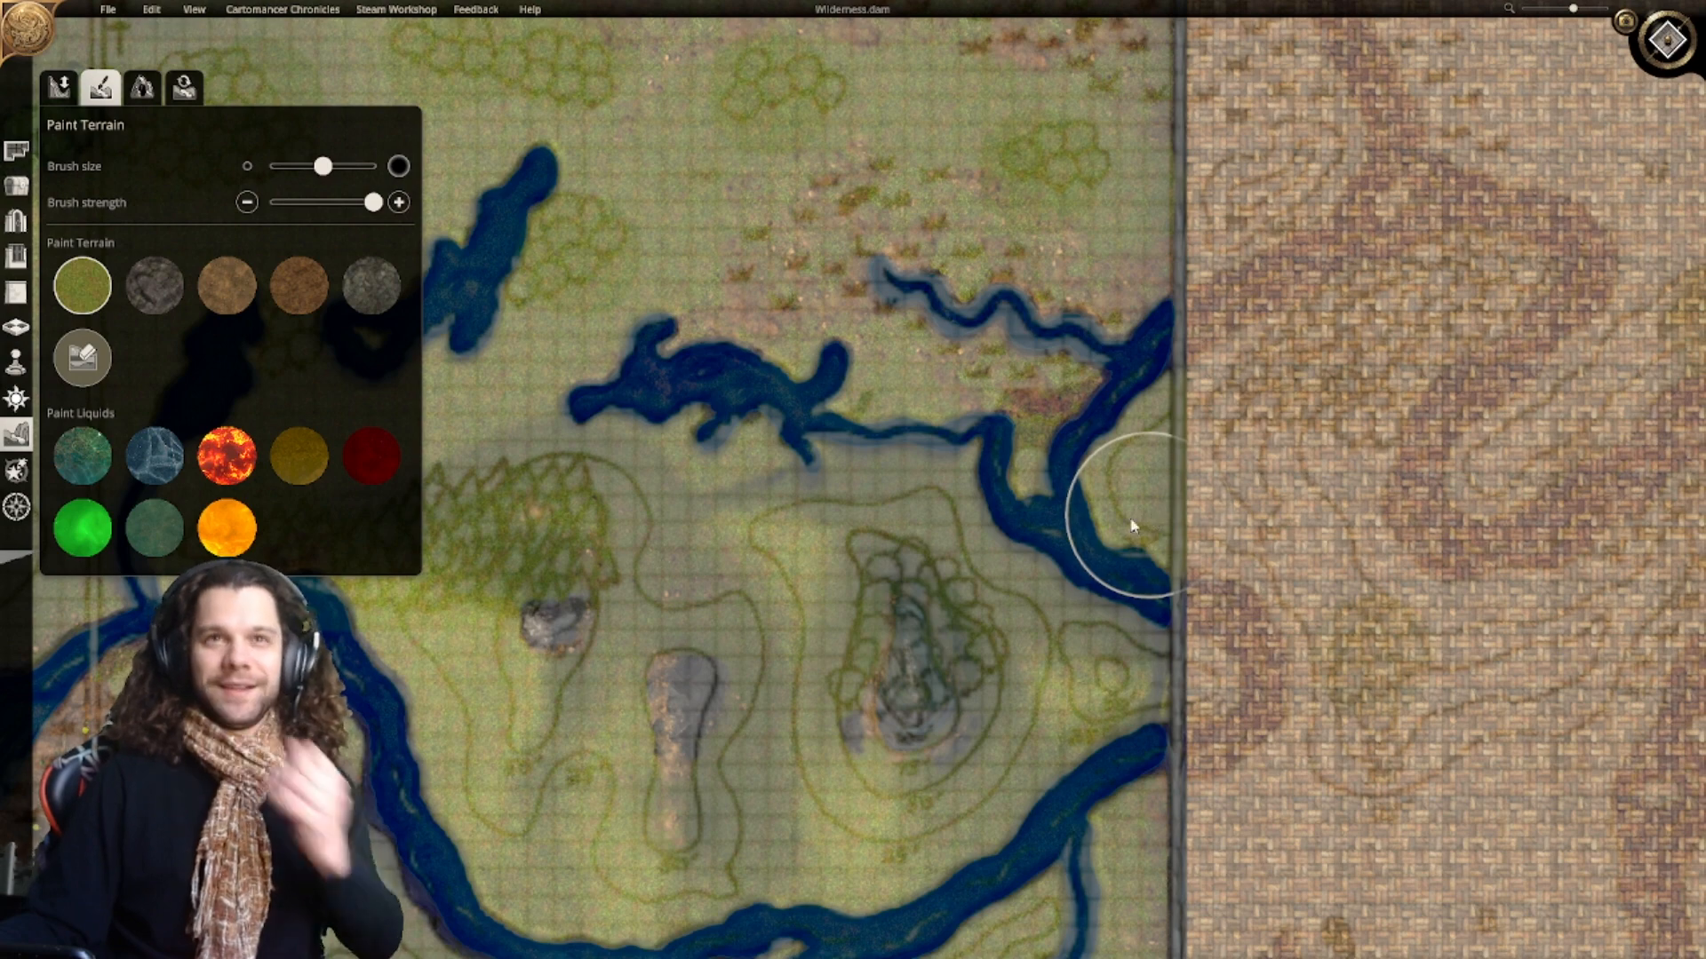
Step: Paint grass over the reddish scrubland along the banks of the northern river, mainly west of its fork
middle_drag(844, 350, 1078, 598)
middle_drag(924, 496, 944, 621)
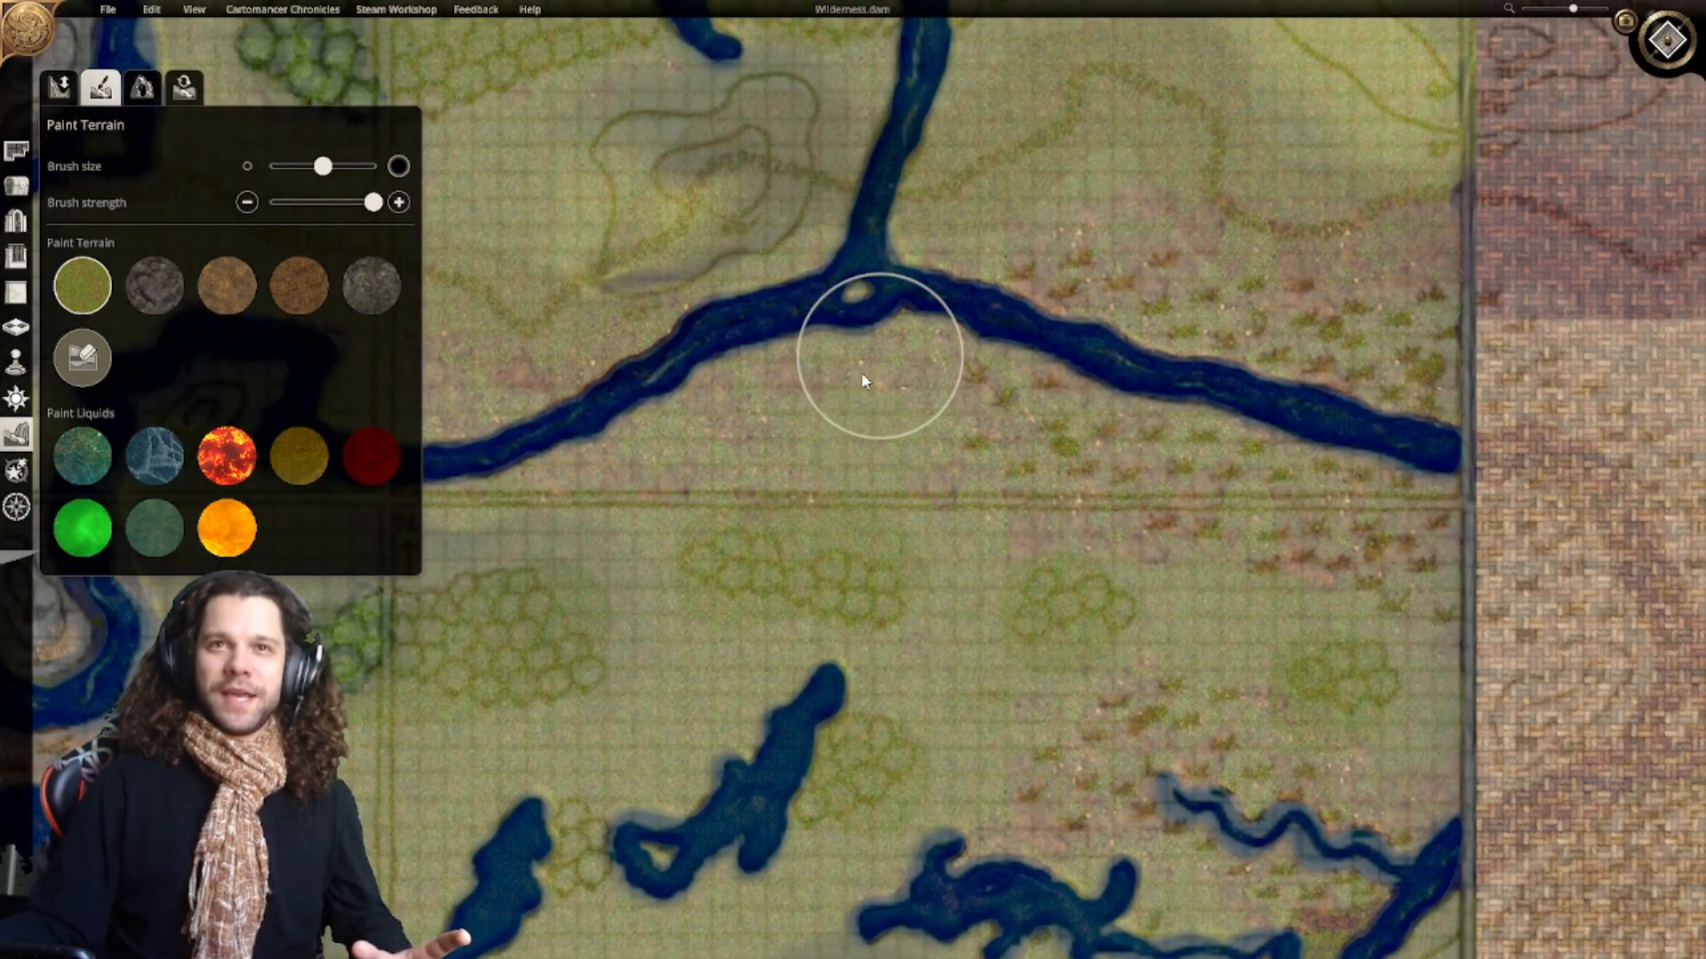
mouse_move(868, 377)
middle_down()
mouse_move(829, 411)
mouse_move(986, 505)
mouse_move(1079, 440)
middle_up()
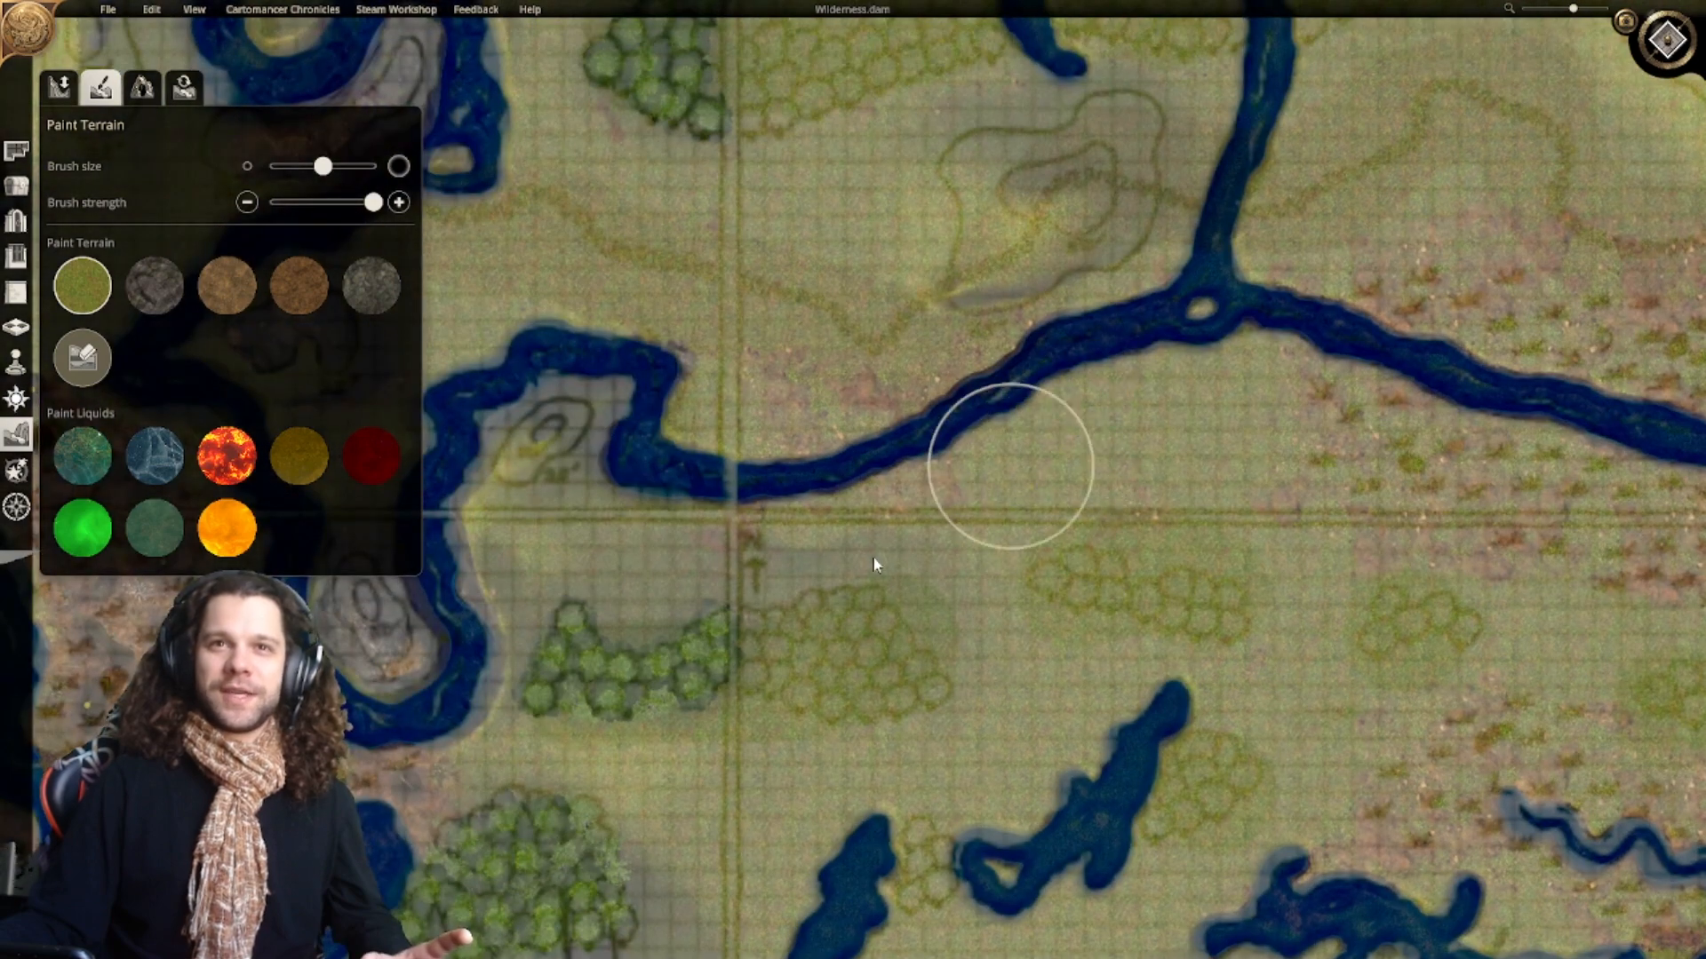
middle_drag(991, 471, 1004, 578)
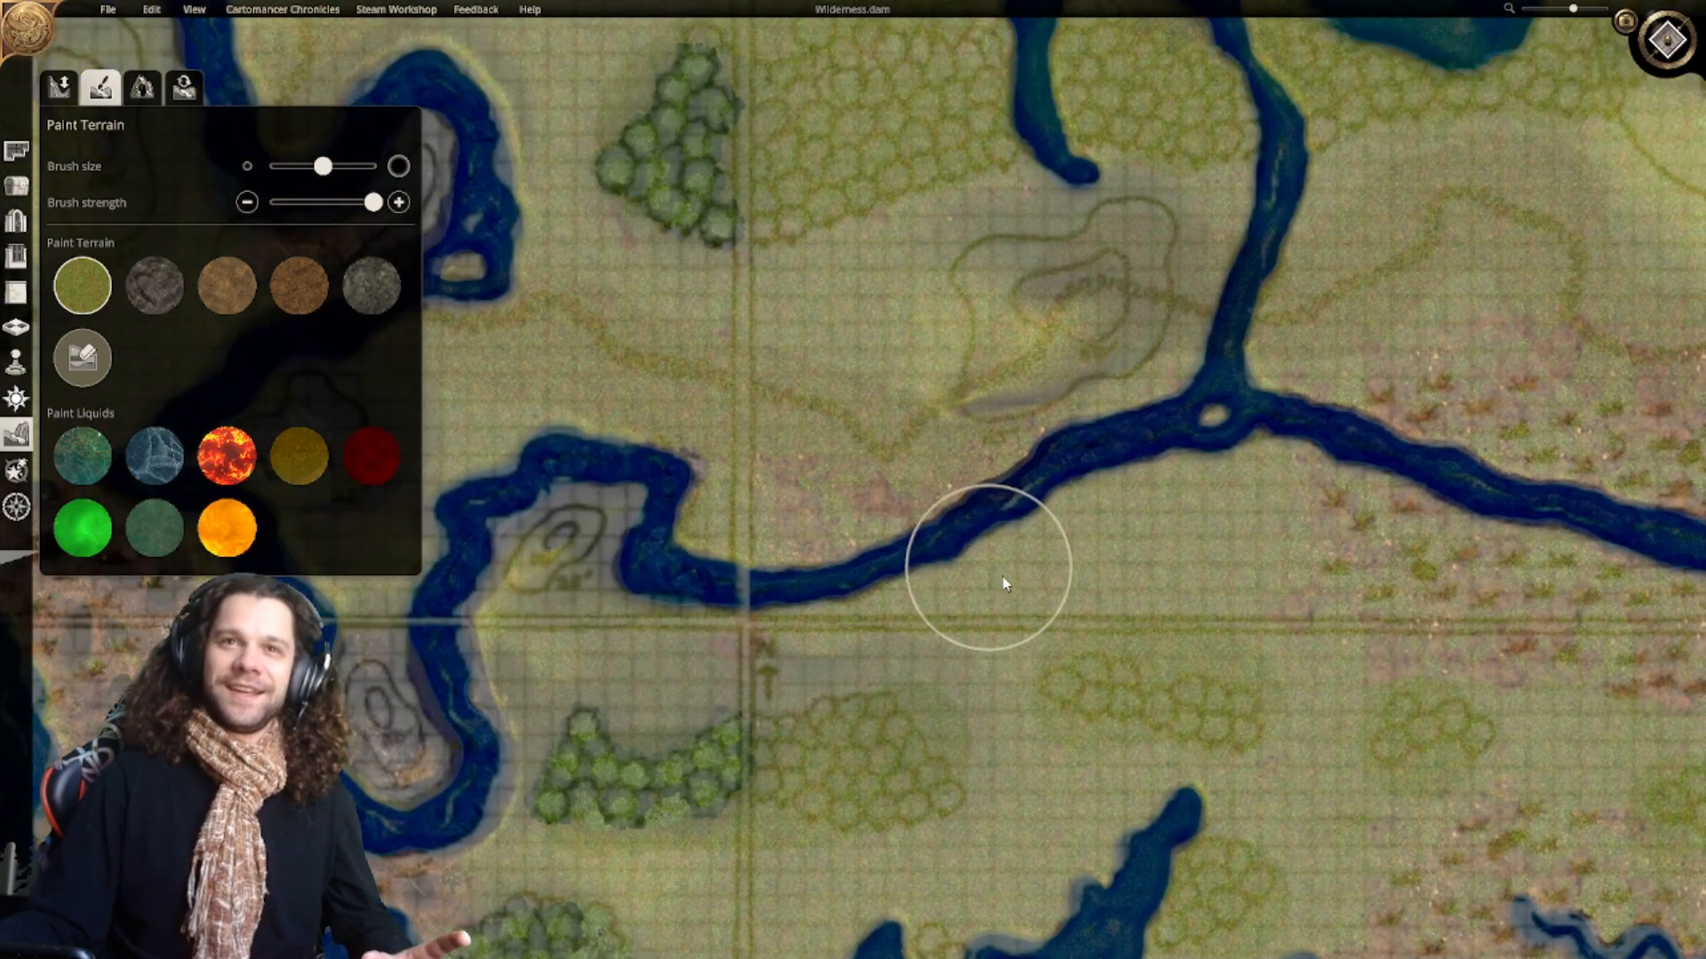
mouse_move(1015, 481)
mouse_down()
mouse_move(825, 537)
mouse_move(677, 447)
mouse_up()
mouse_move(997, 503)
middle_down()
mouse_move(903, 519)
mouse_move(991, 515)
middle_up()
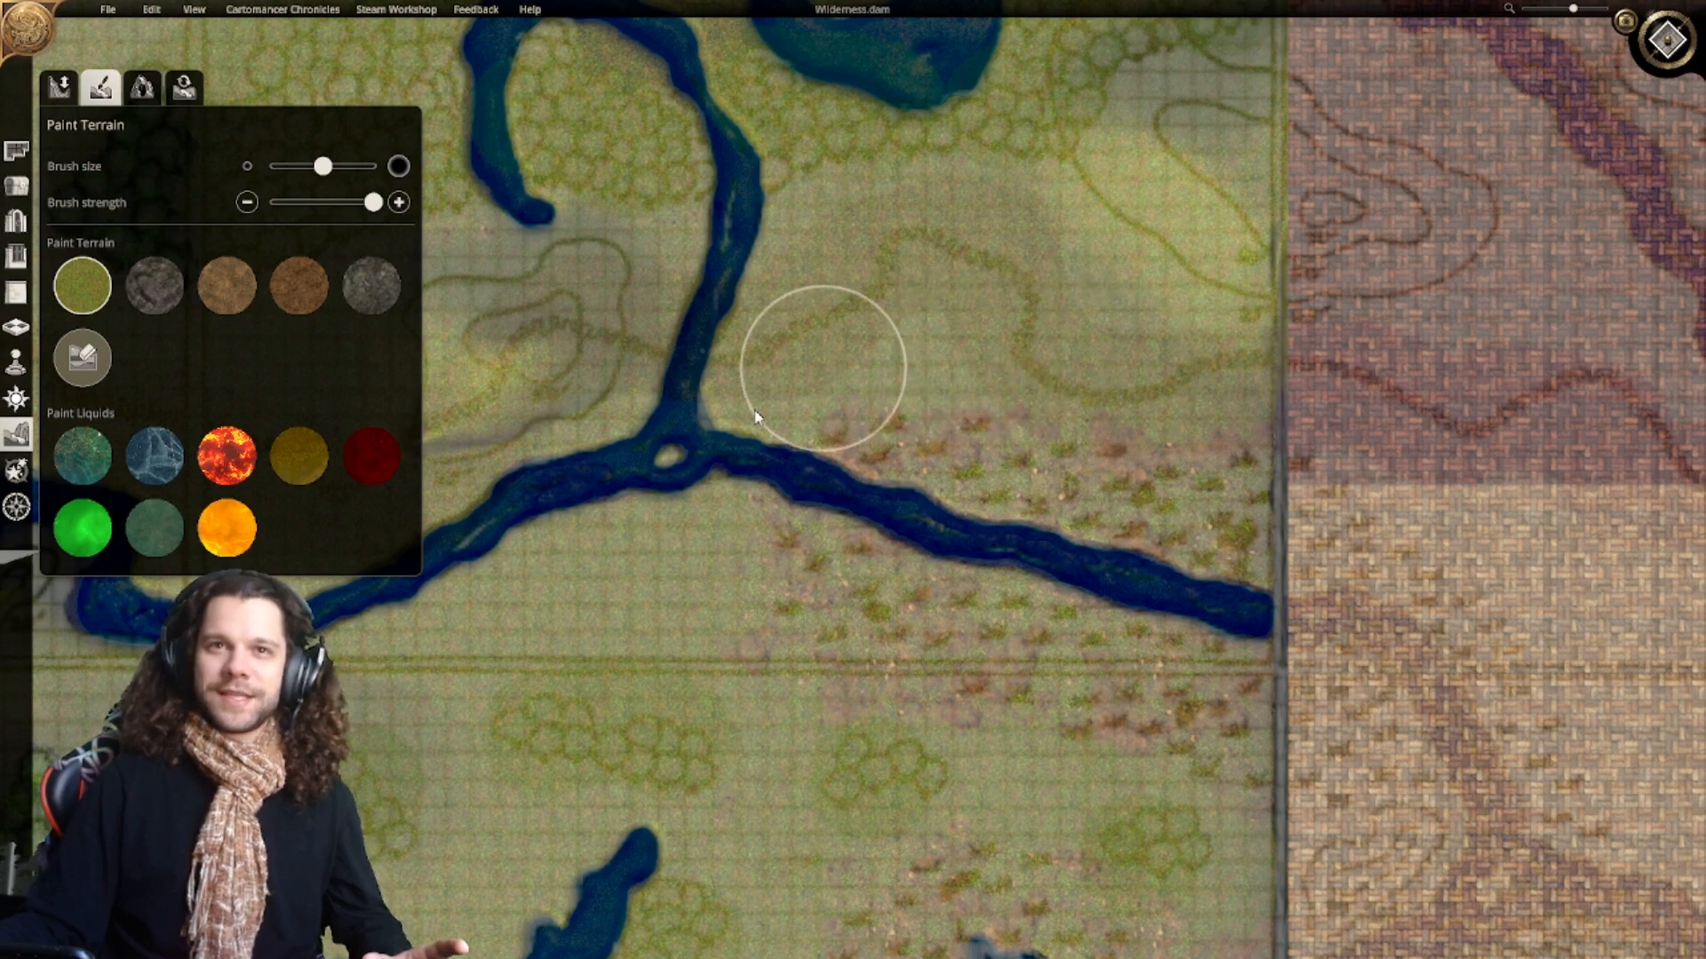
Step: Examine the painted grass, ponds and rivers from the northern river fork down to the map's southern edge
scroll(1031, 363, down, 3)
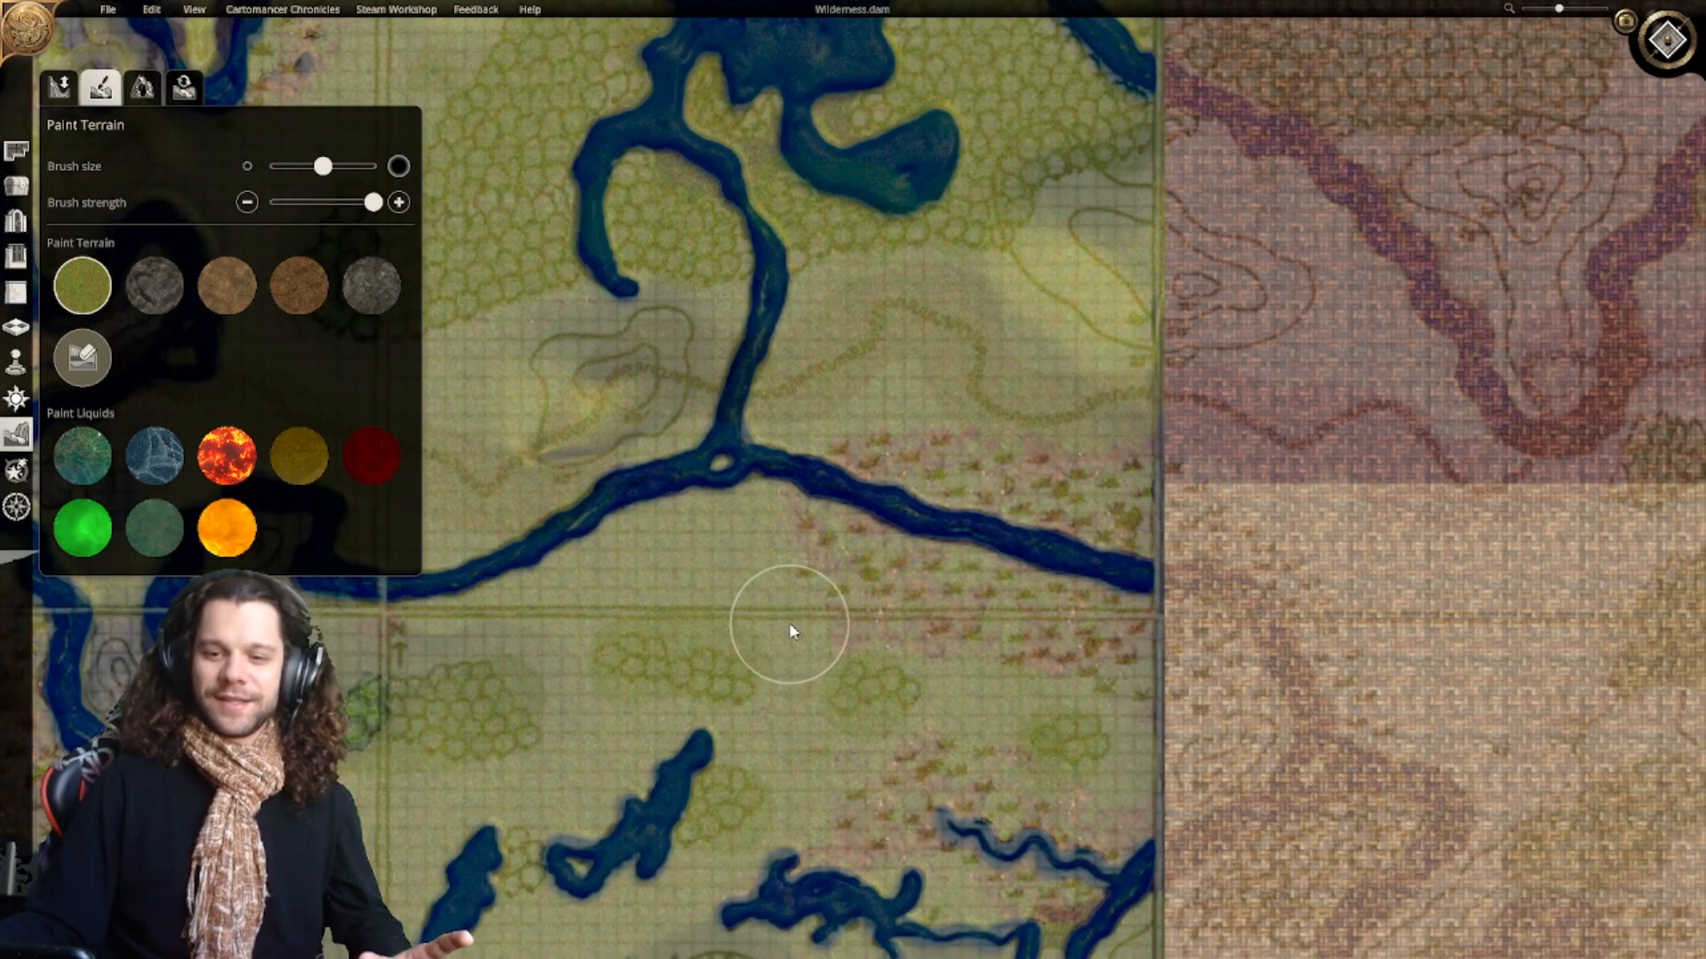
right_drag(837, 662, 775, 565)
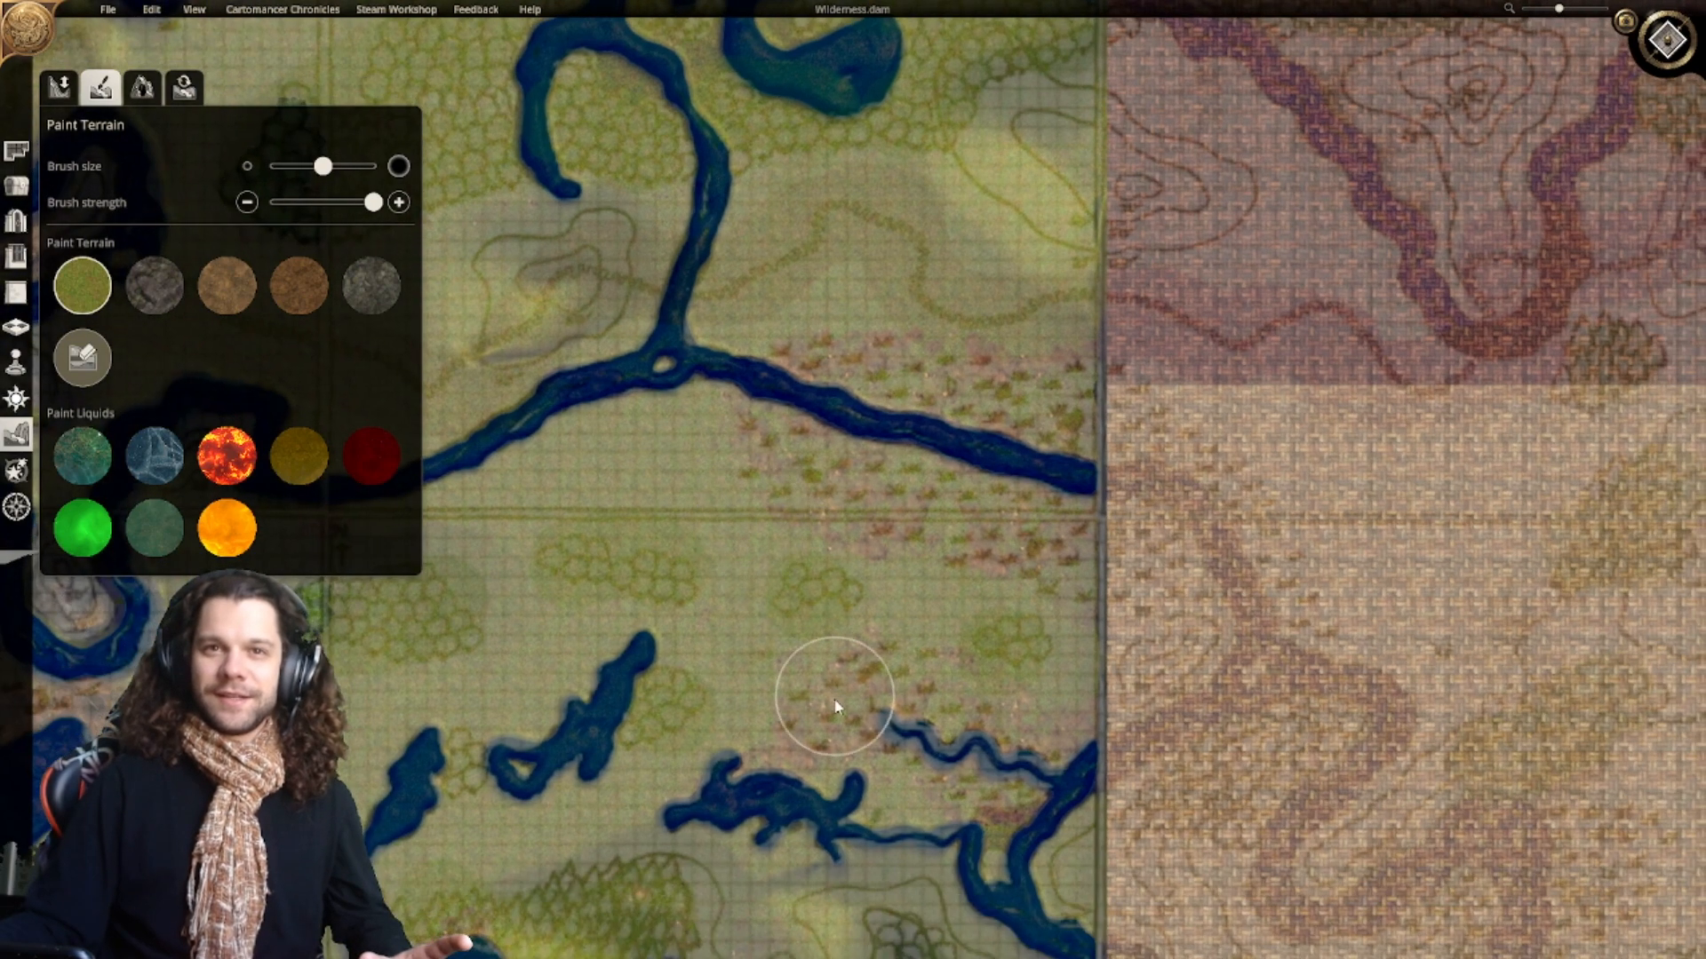
right_drag(837, 700, 828, 494)
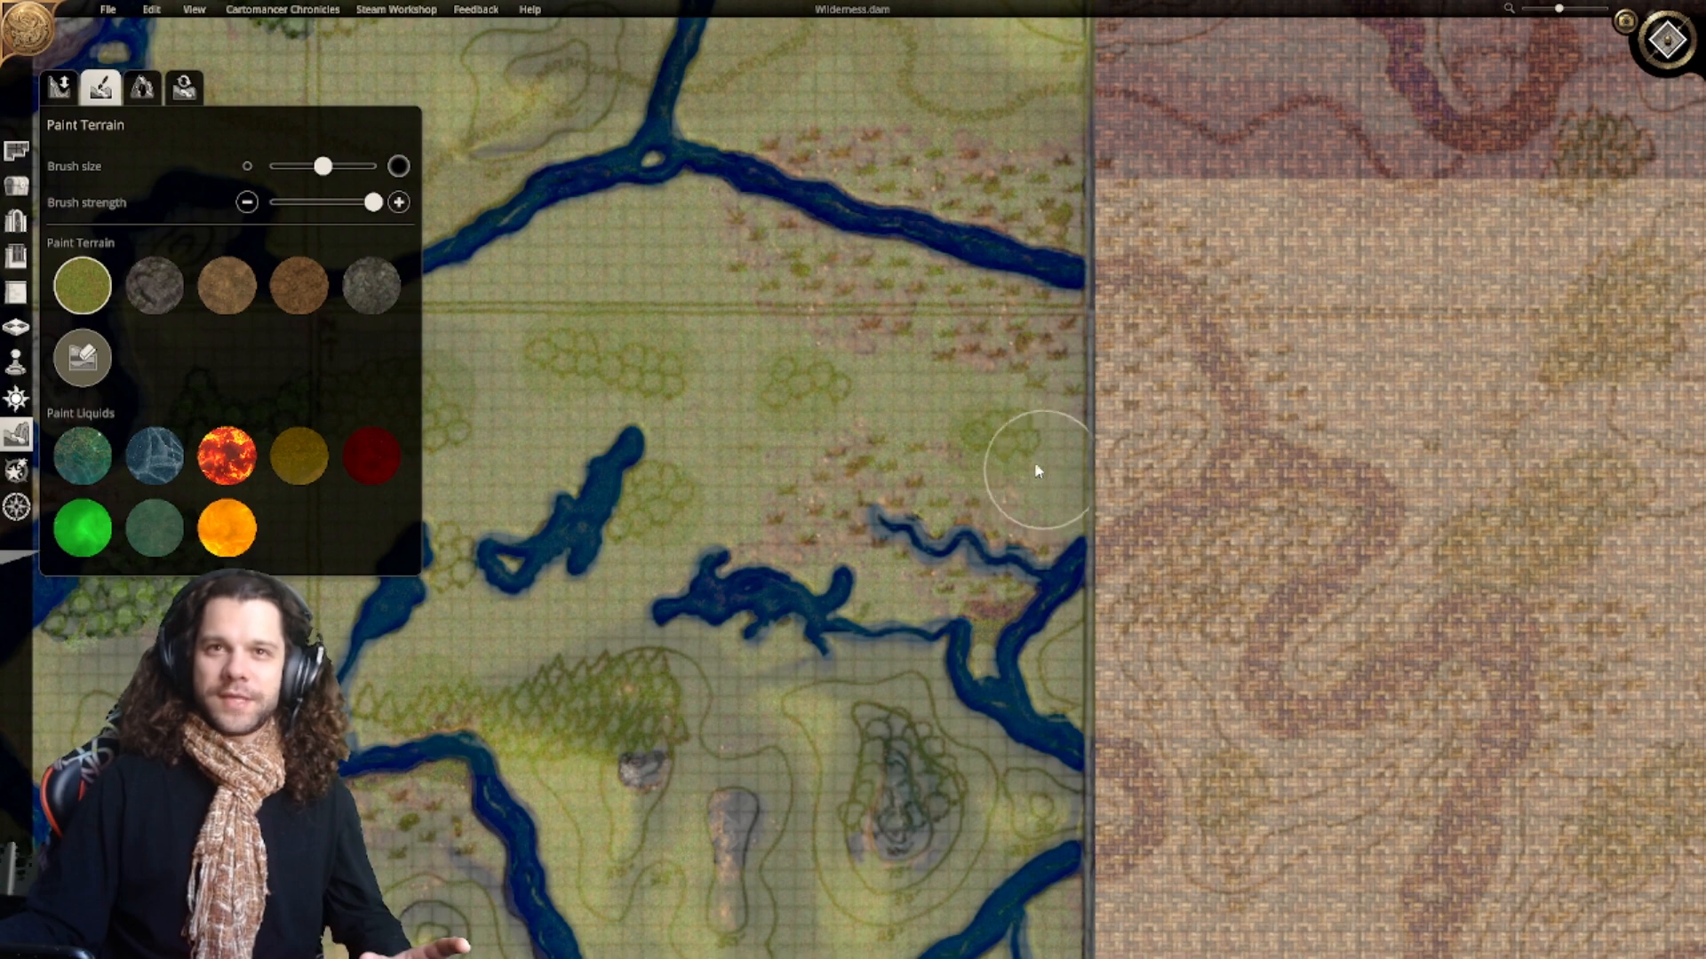
right_drag(748, 655, 779, 311)
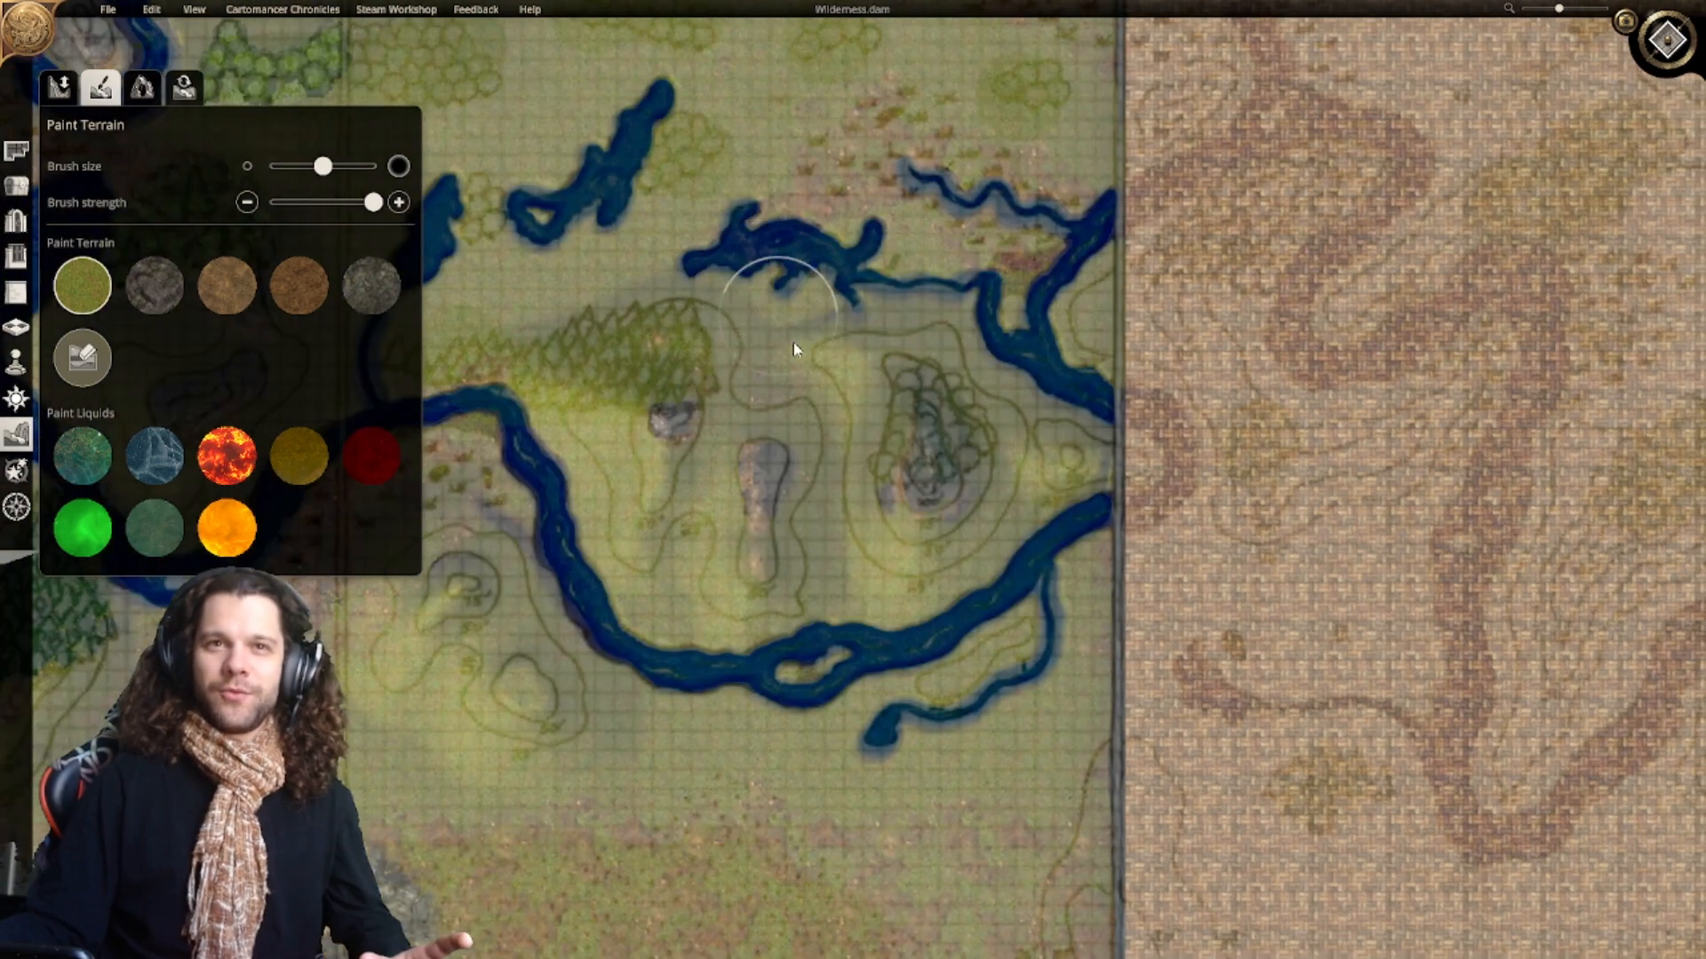
right_drag(847, 626, 905, 441)
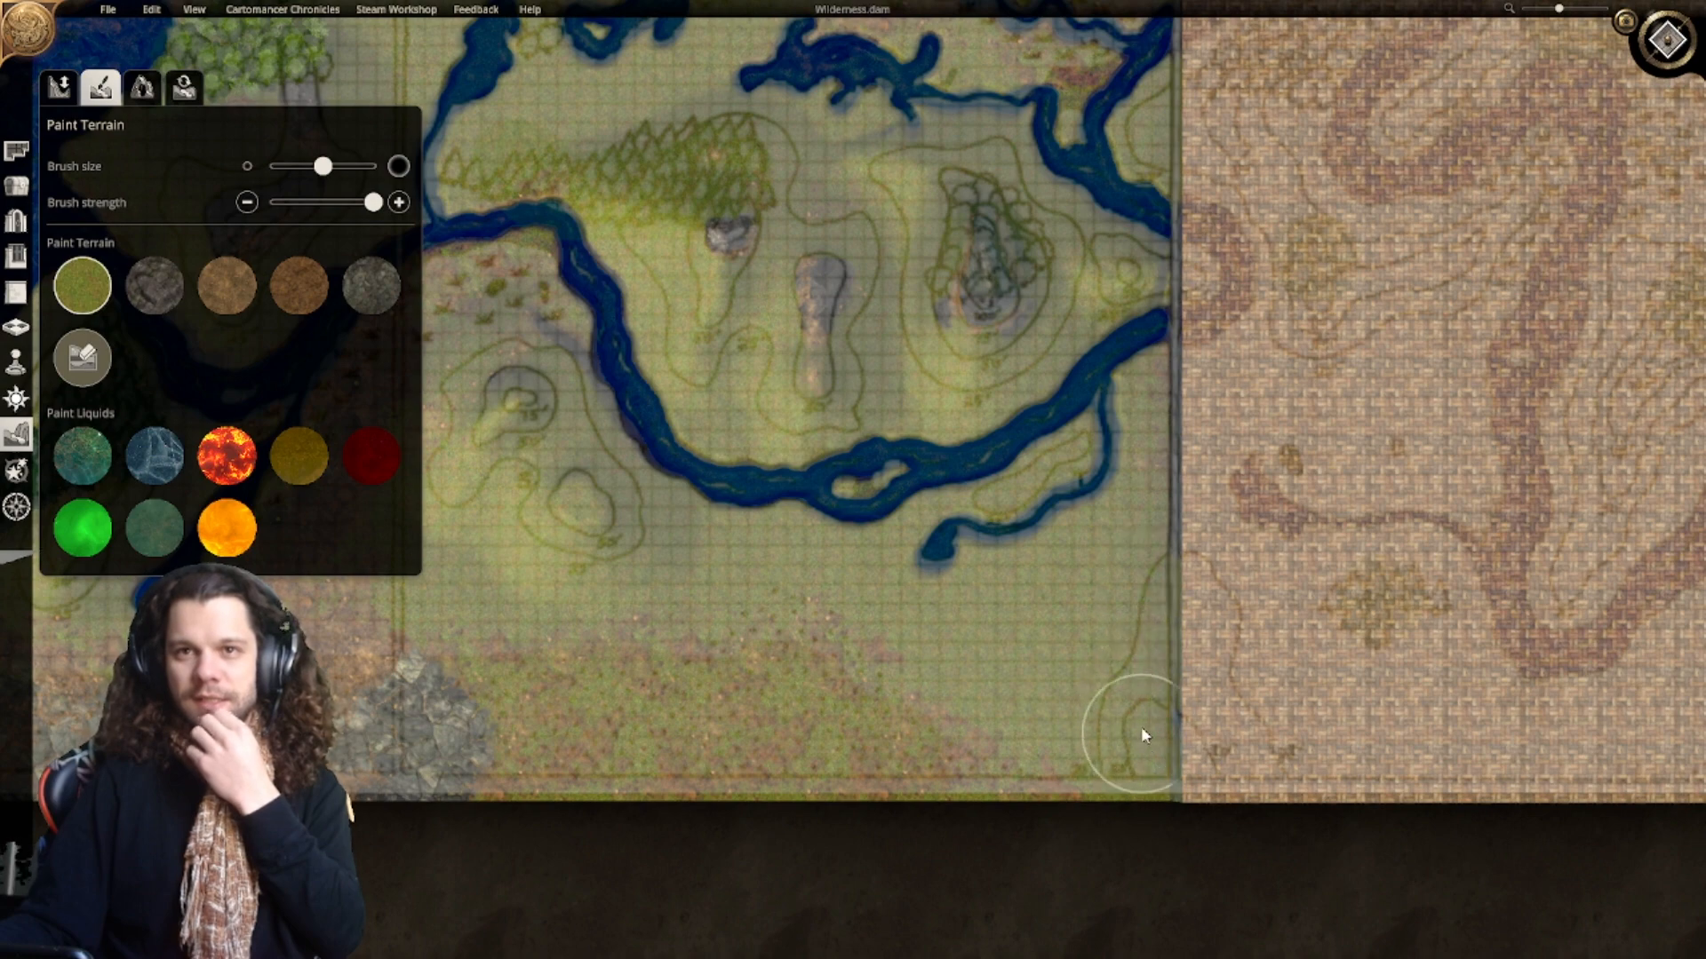
scroll(1145, 666, up, 5)
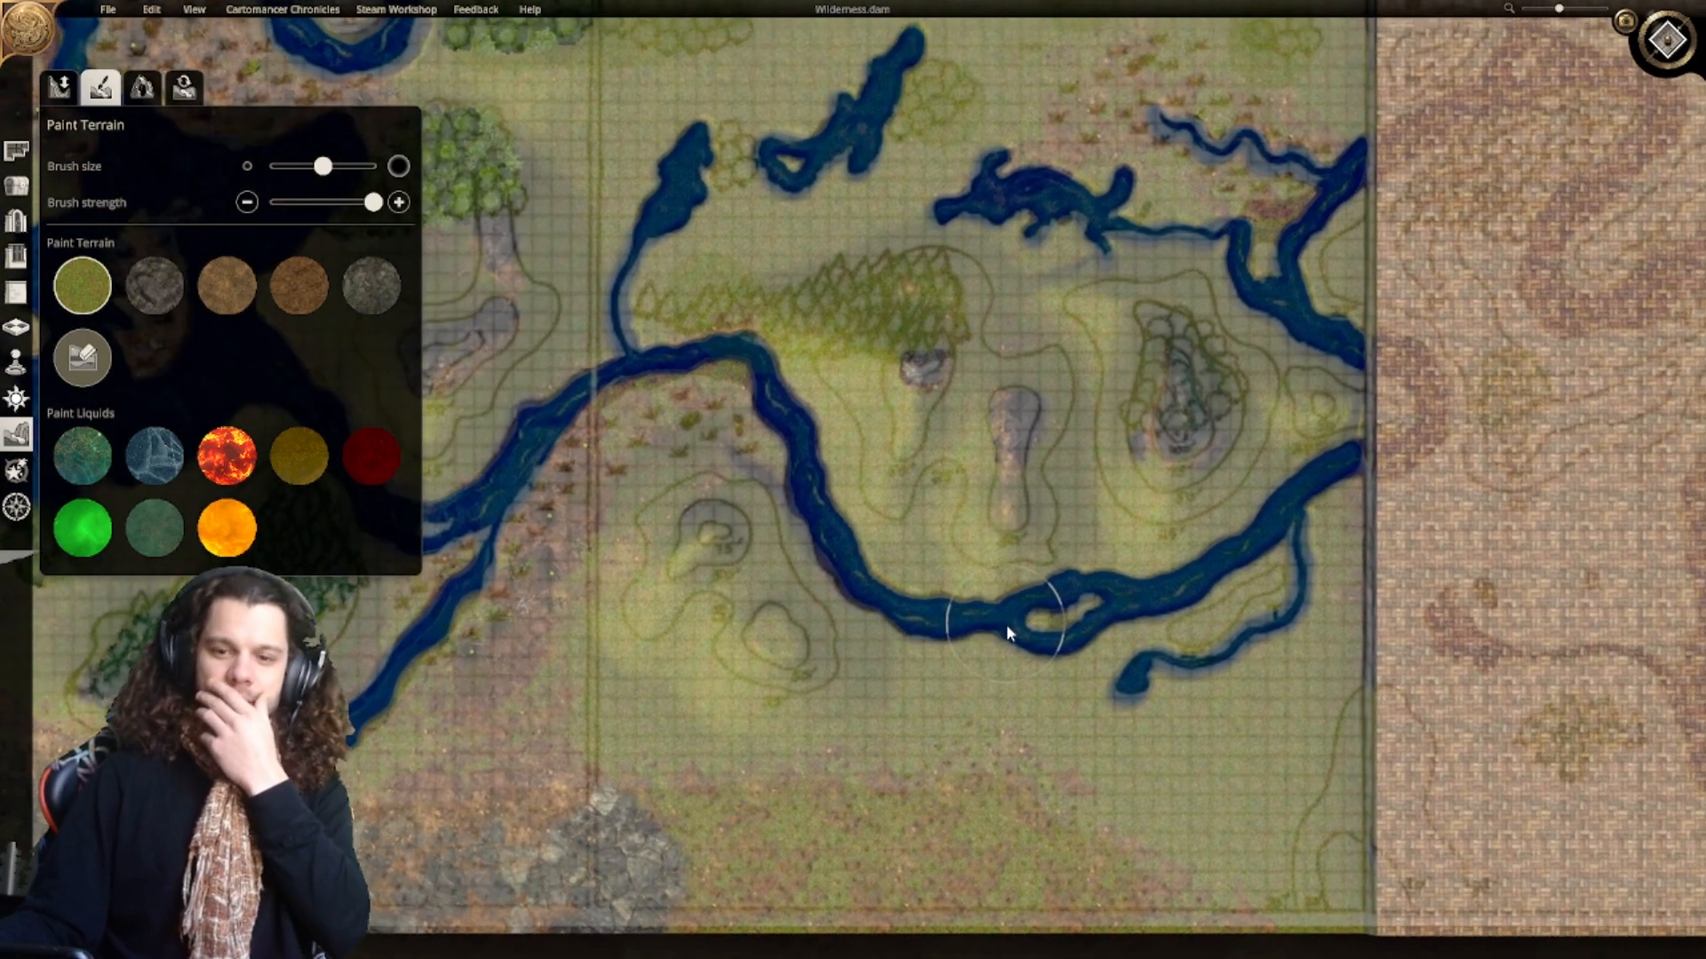
right_drag(1006, 626, 1022, 657)
scroll(1008, 638, down, 3)
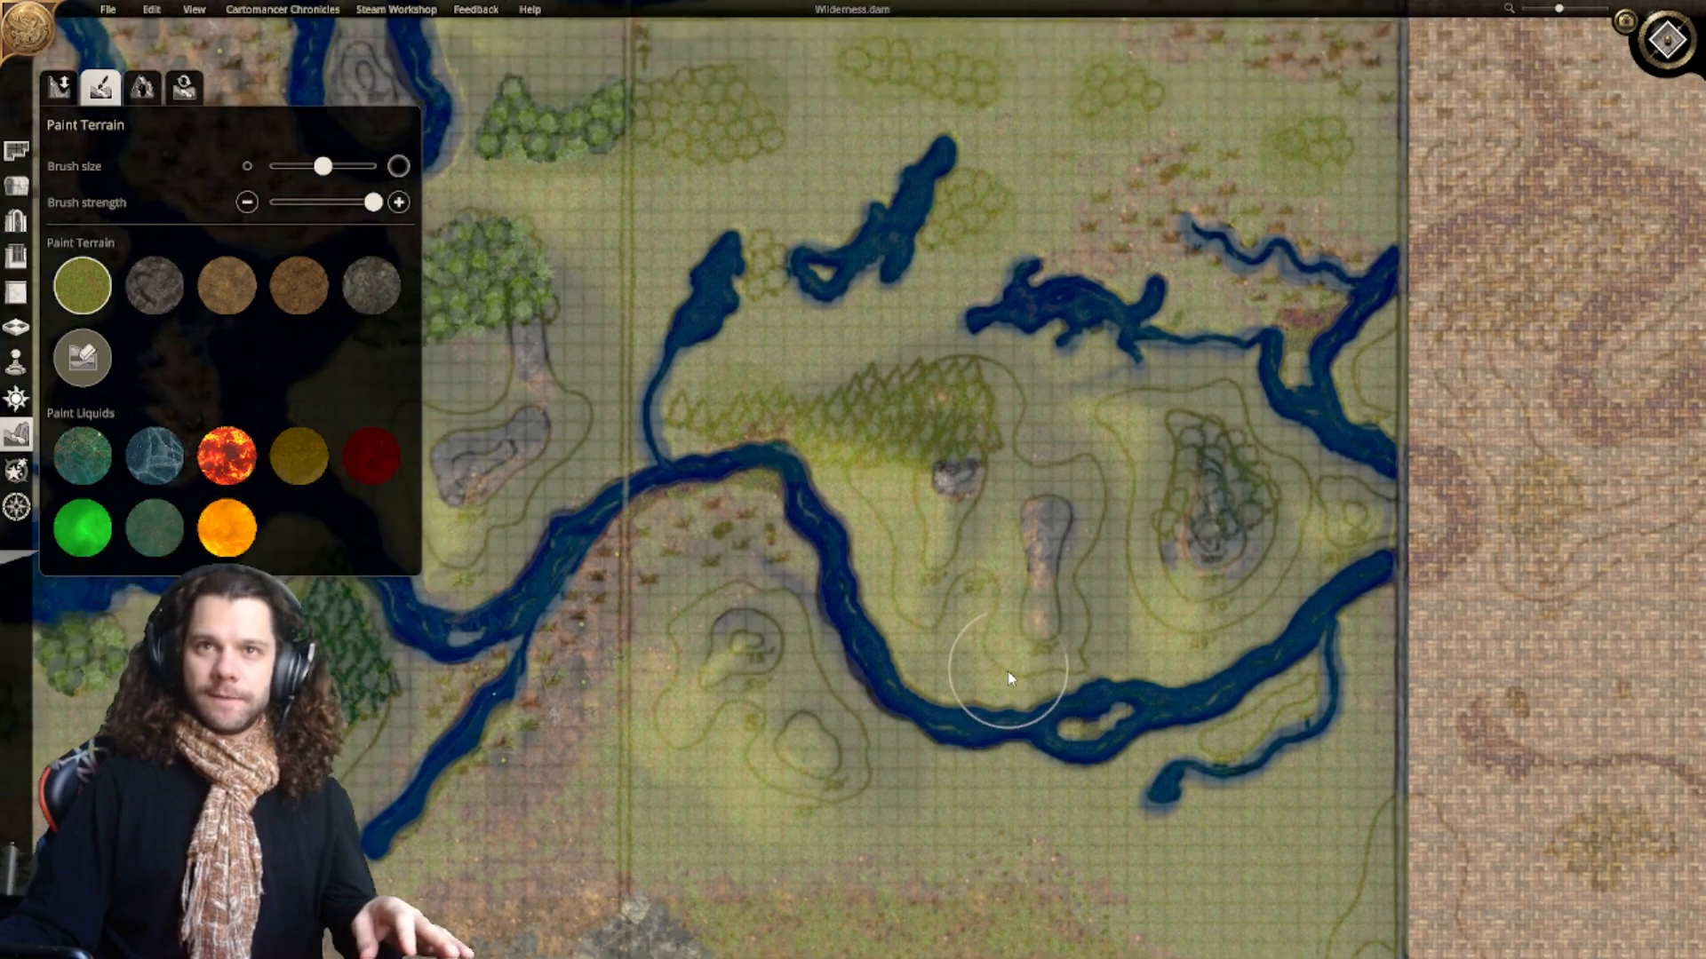
scroll(1026, 532, down, 2)
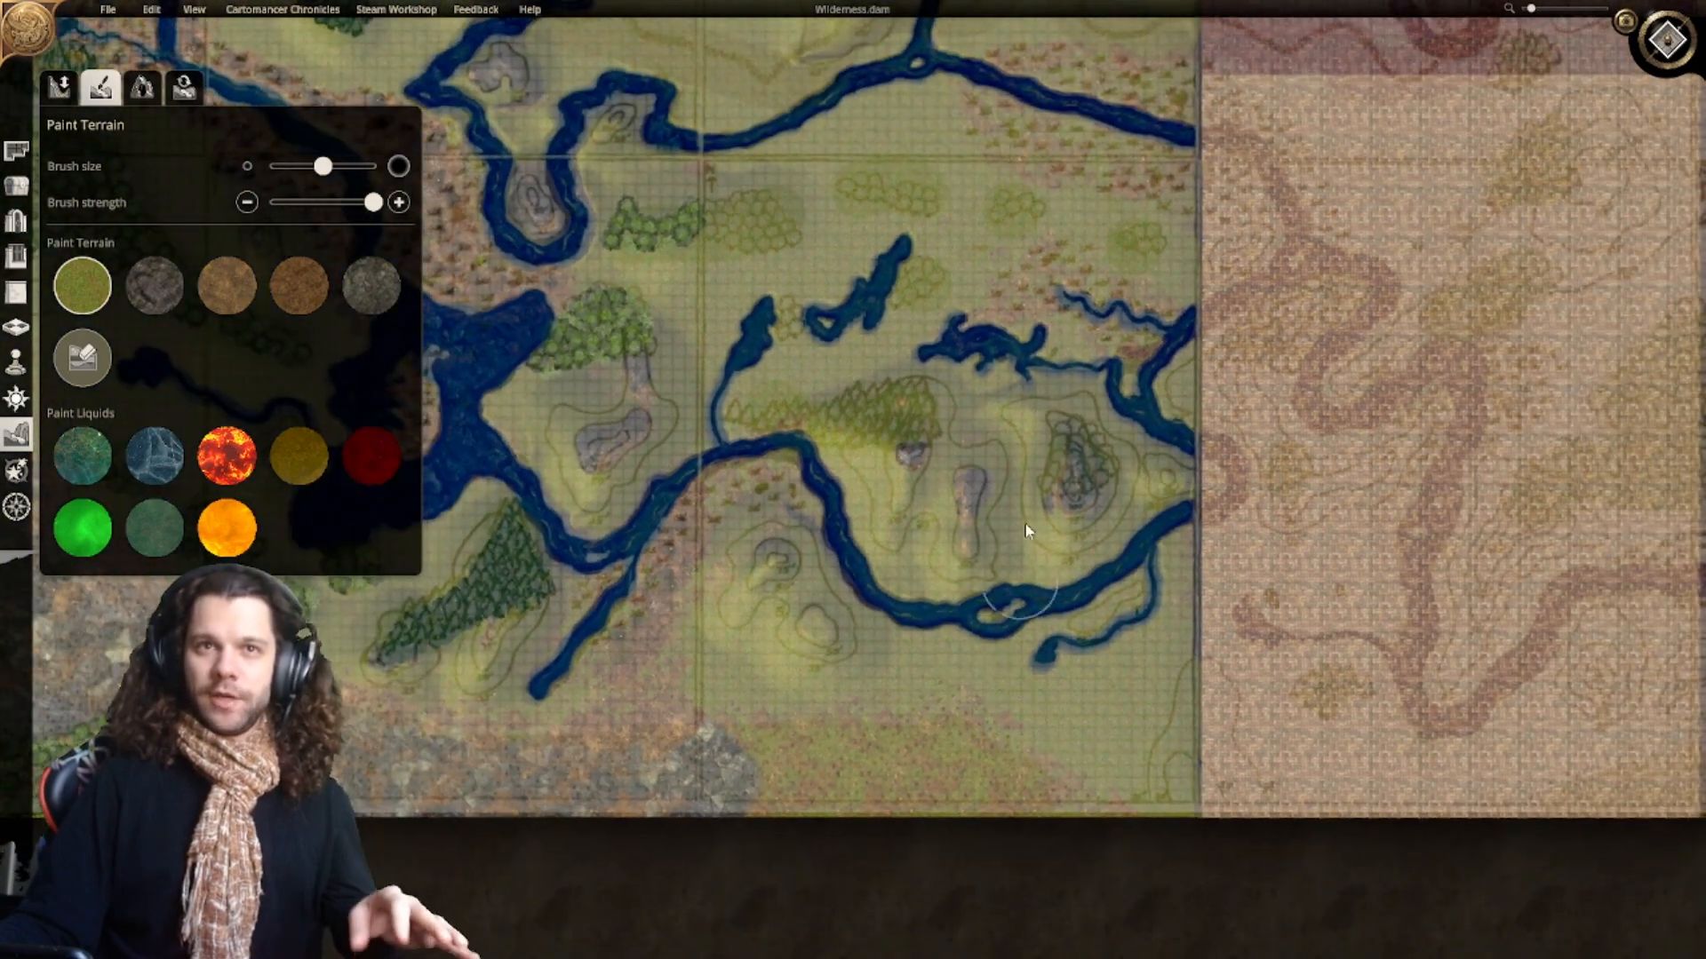
Step: Examine the map around the large lake, the forked river and the ponds south of it for unfinished terrain
mouse_move(1037, 453)
right_down()
mouse_move(1054, 548)
mouse_move(1034, 690)
right_up()
right_drag(1018, 497, 976, 742)
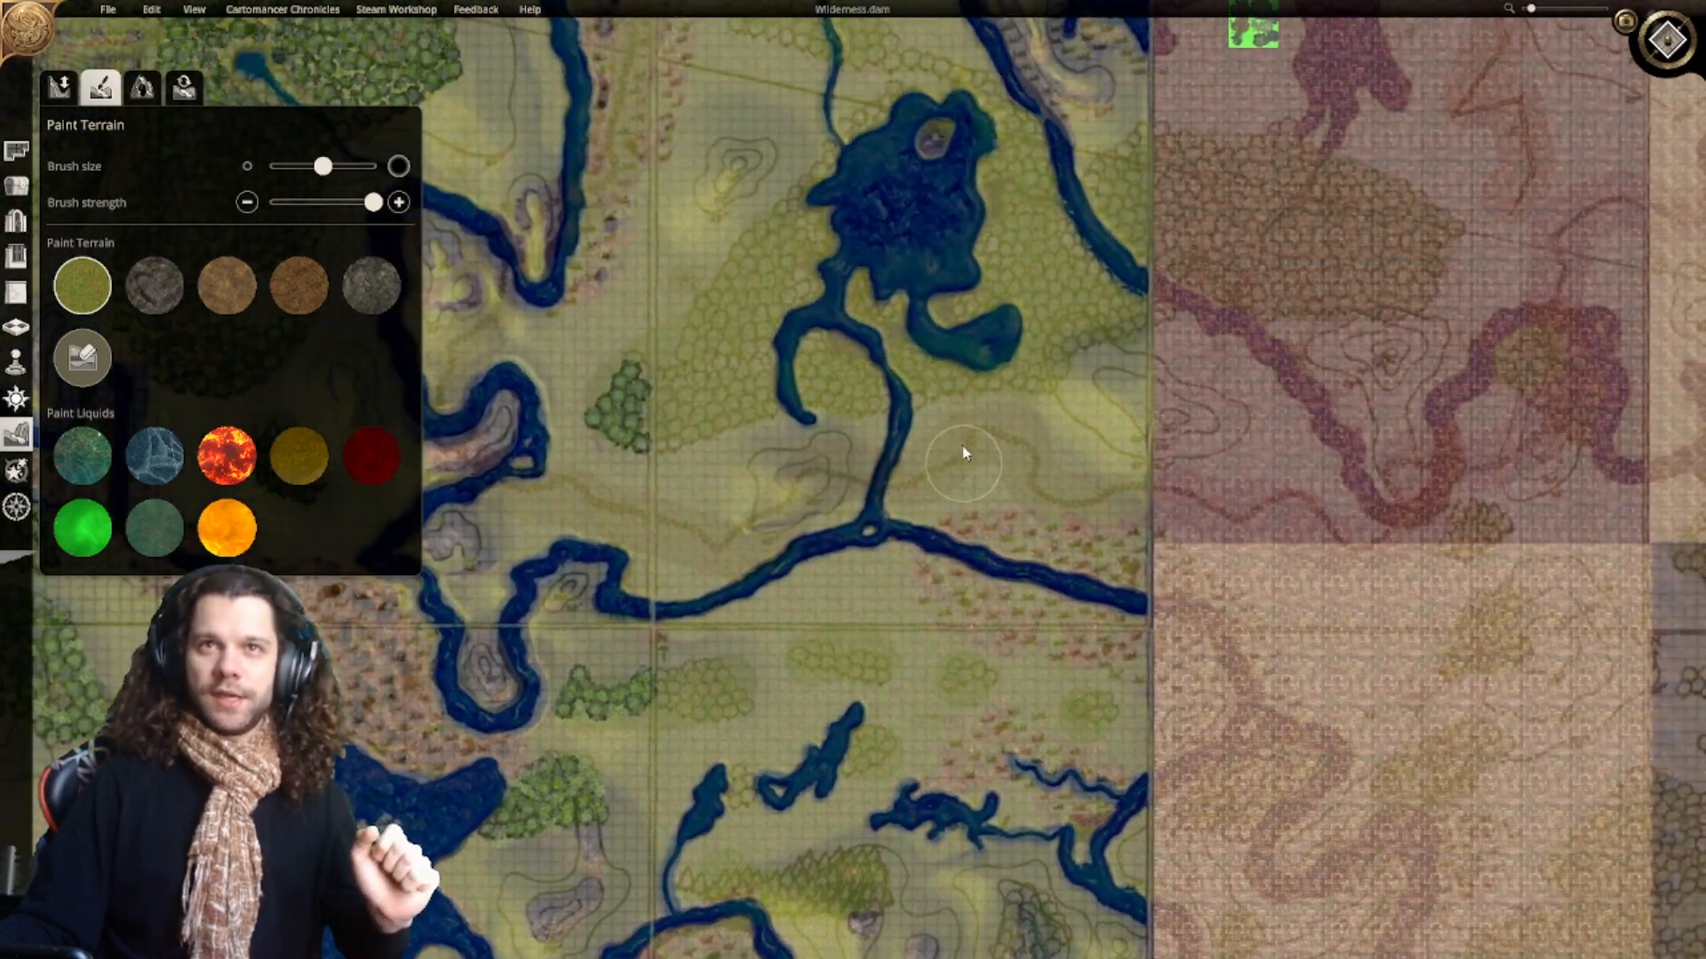
right_drag(967, 453, 952, 718)
right_drag(946, 513, 924, 866)
mouse_move(934, 672)
right_down()
mouse_move(920, 793)
mouse_move(978, 449)
mouse_move(948, 240)
right_up()
right_drag(950, 553, 982, 487)
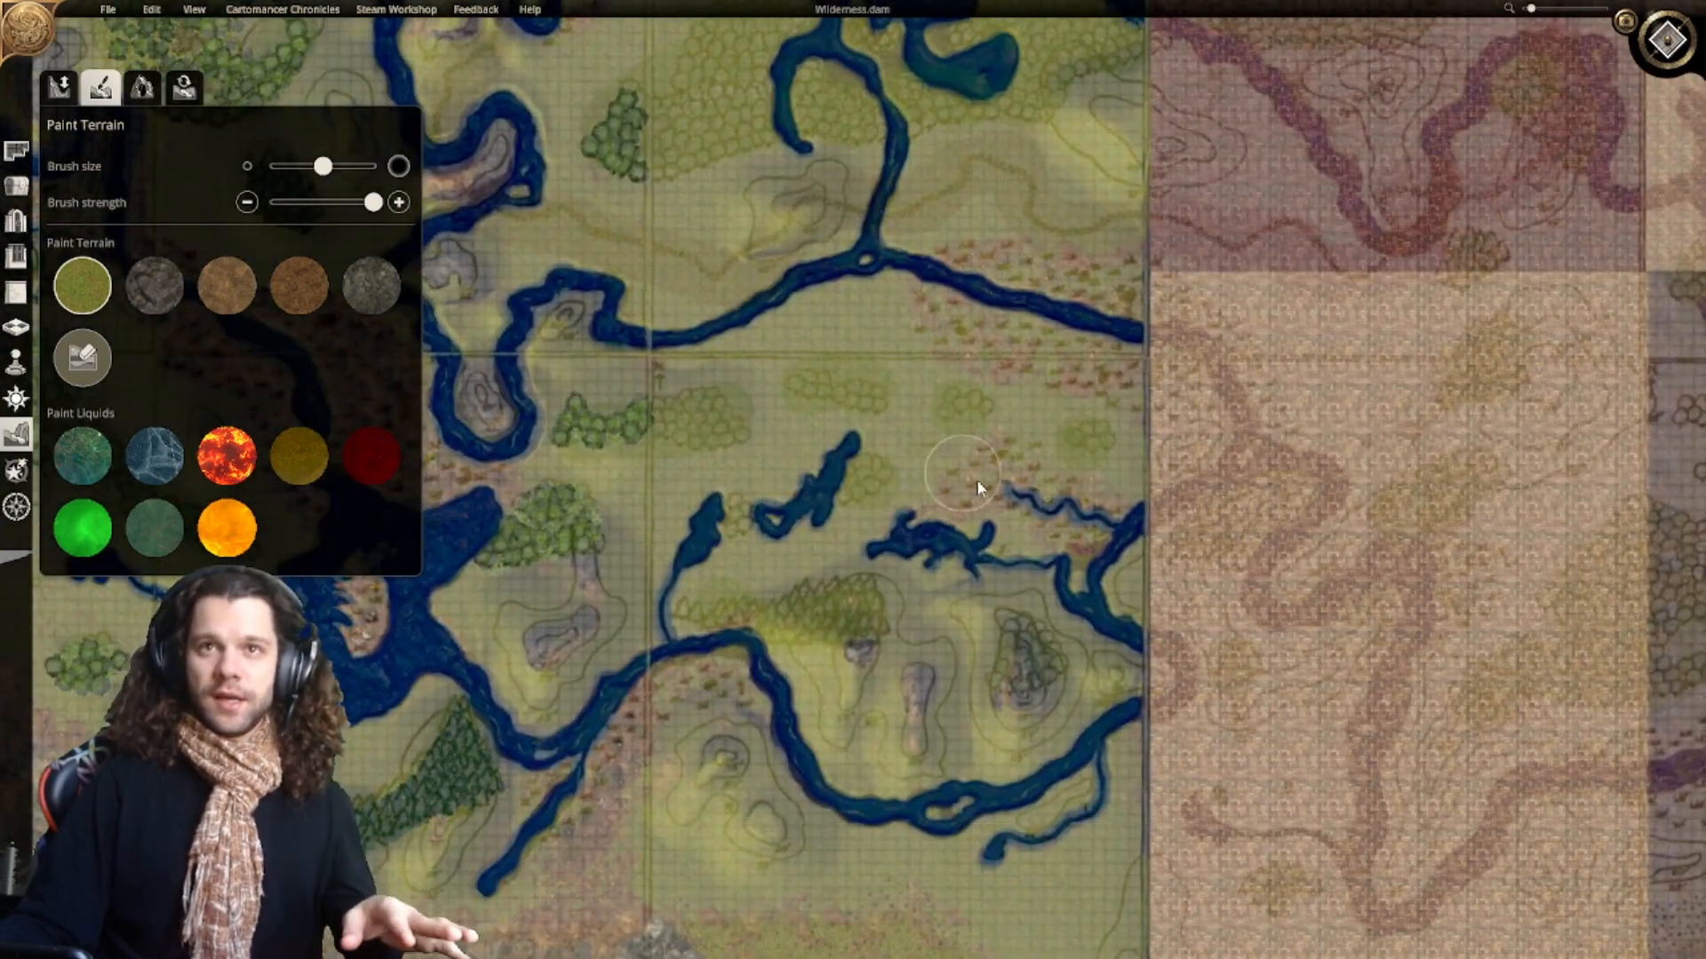
right_drag(1020, 412, 1038, 626)
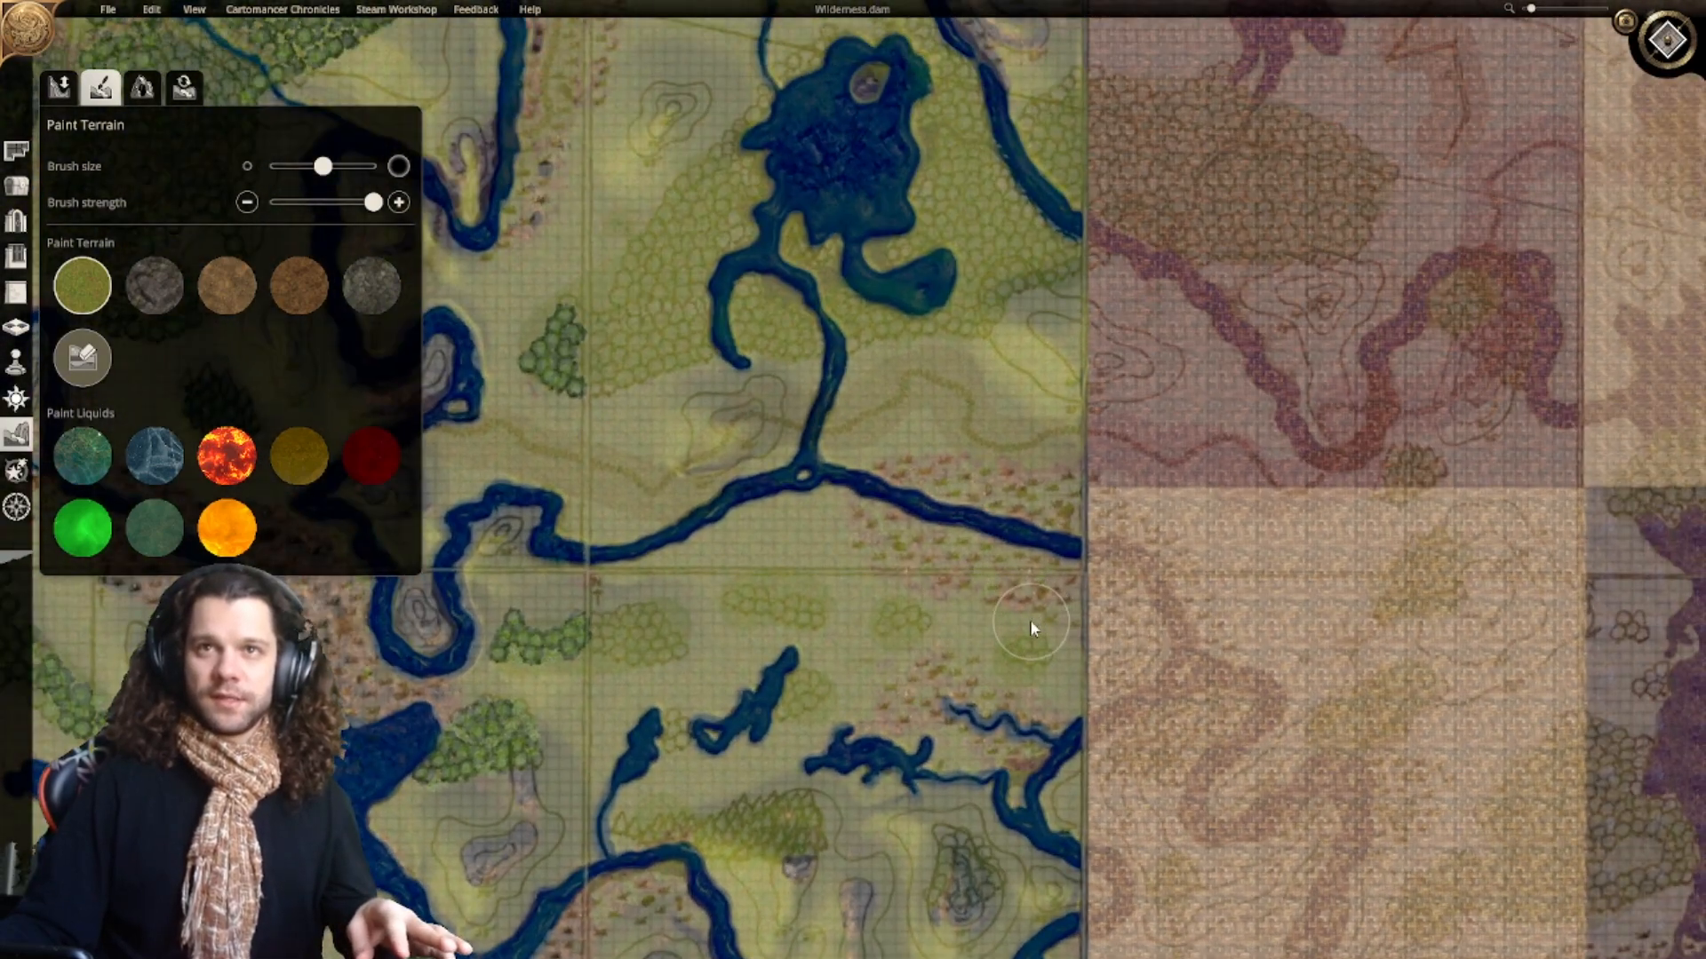
scroll(1034, 619, up, 2)
right_drag(982, 406, 1014, 472)
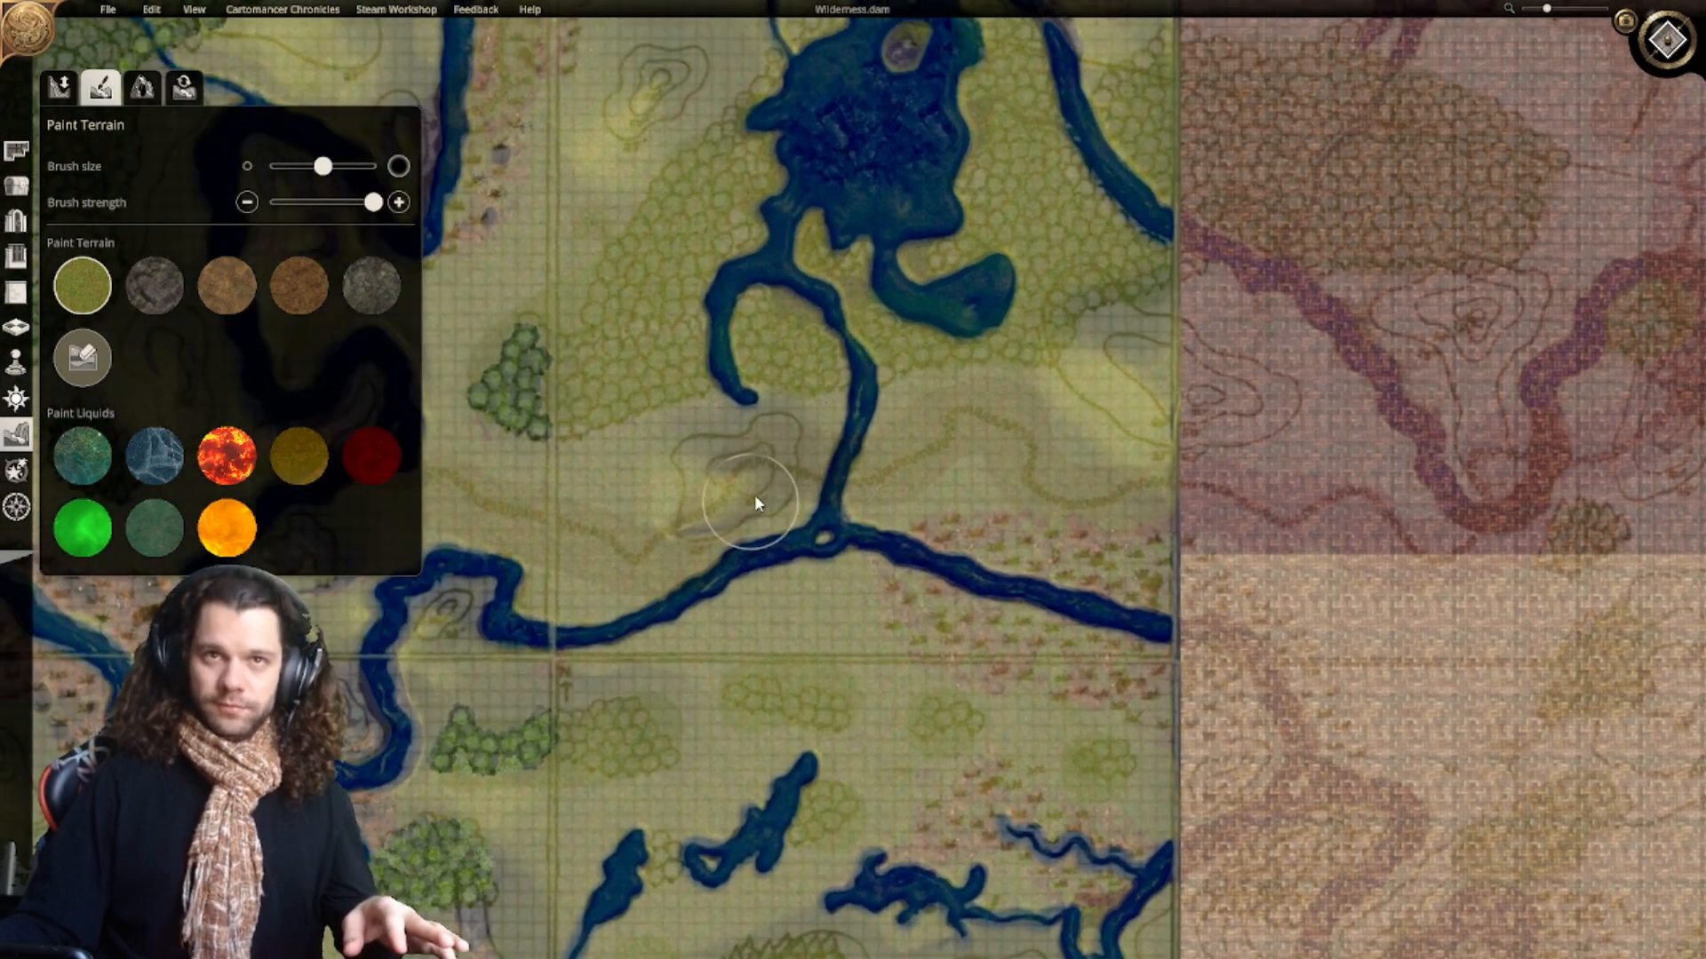
Step: Paint grey rock with the brush near its smallest size on the peak of the traced hill west of the large lake
right_drag(796, 488, 960, 581)
right_drag(1074, 483, 1029, 564)
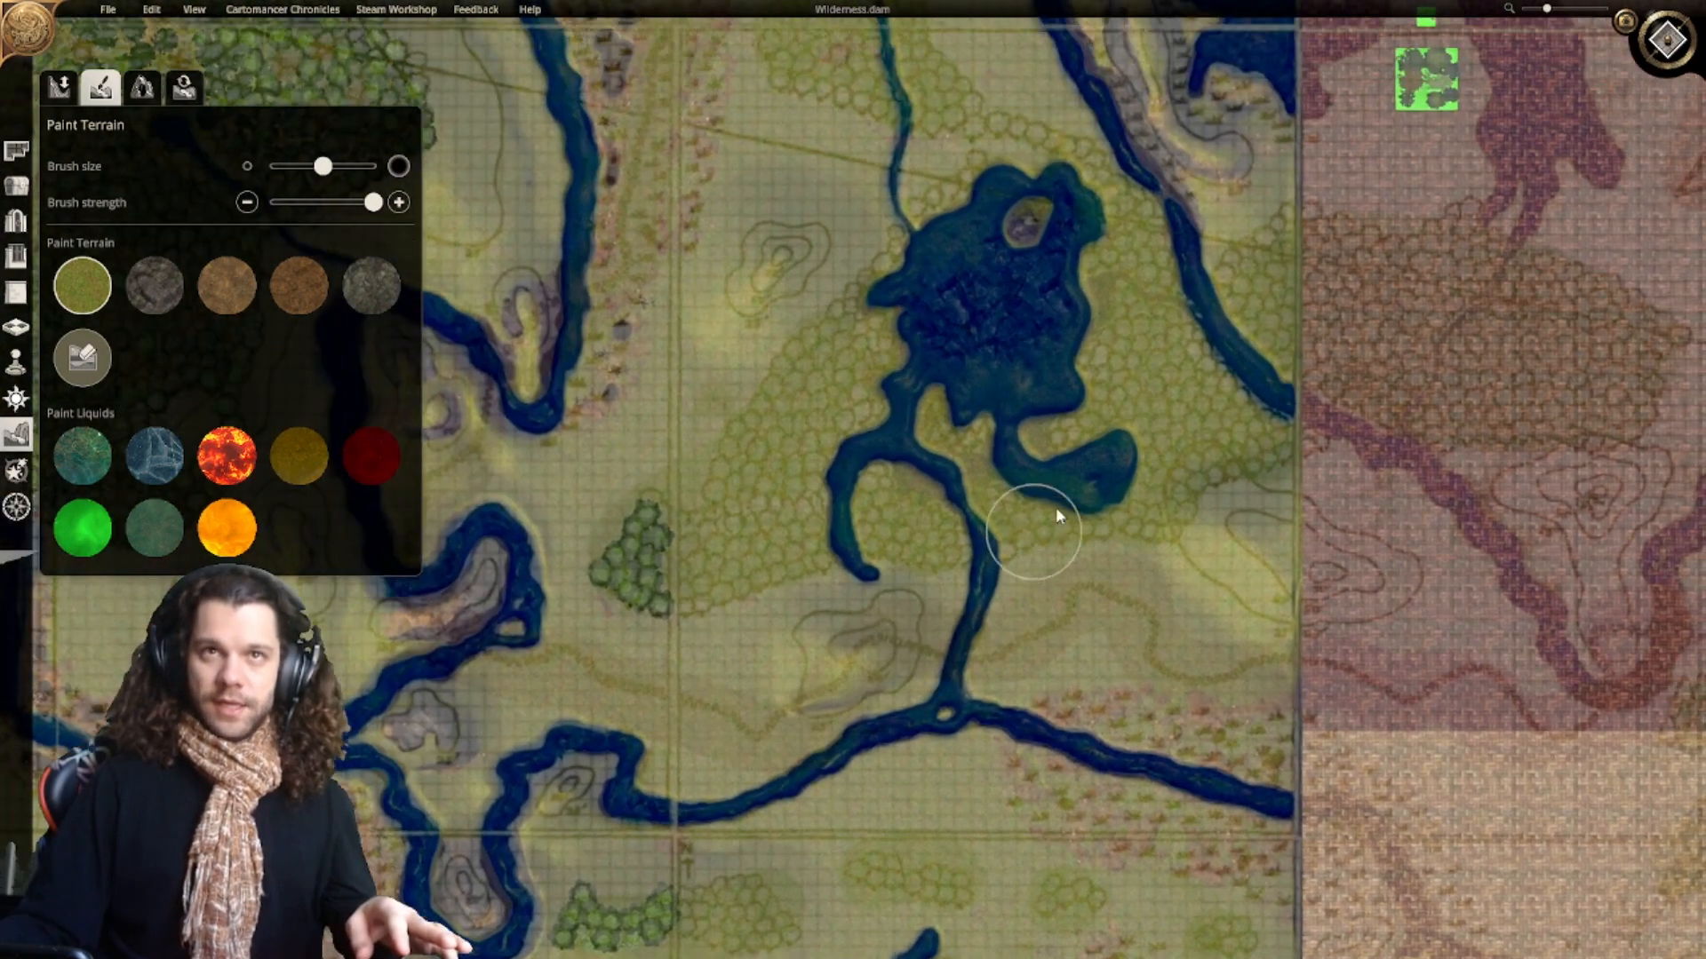
right_drag(833, 259, 833, 572)
scroll(848, 533, up, 6)
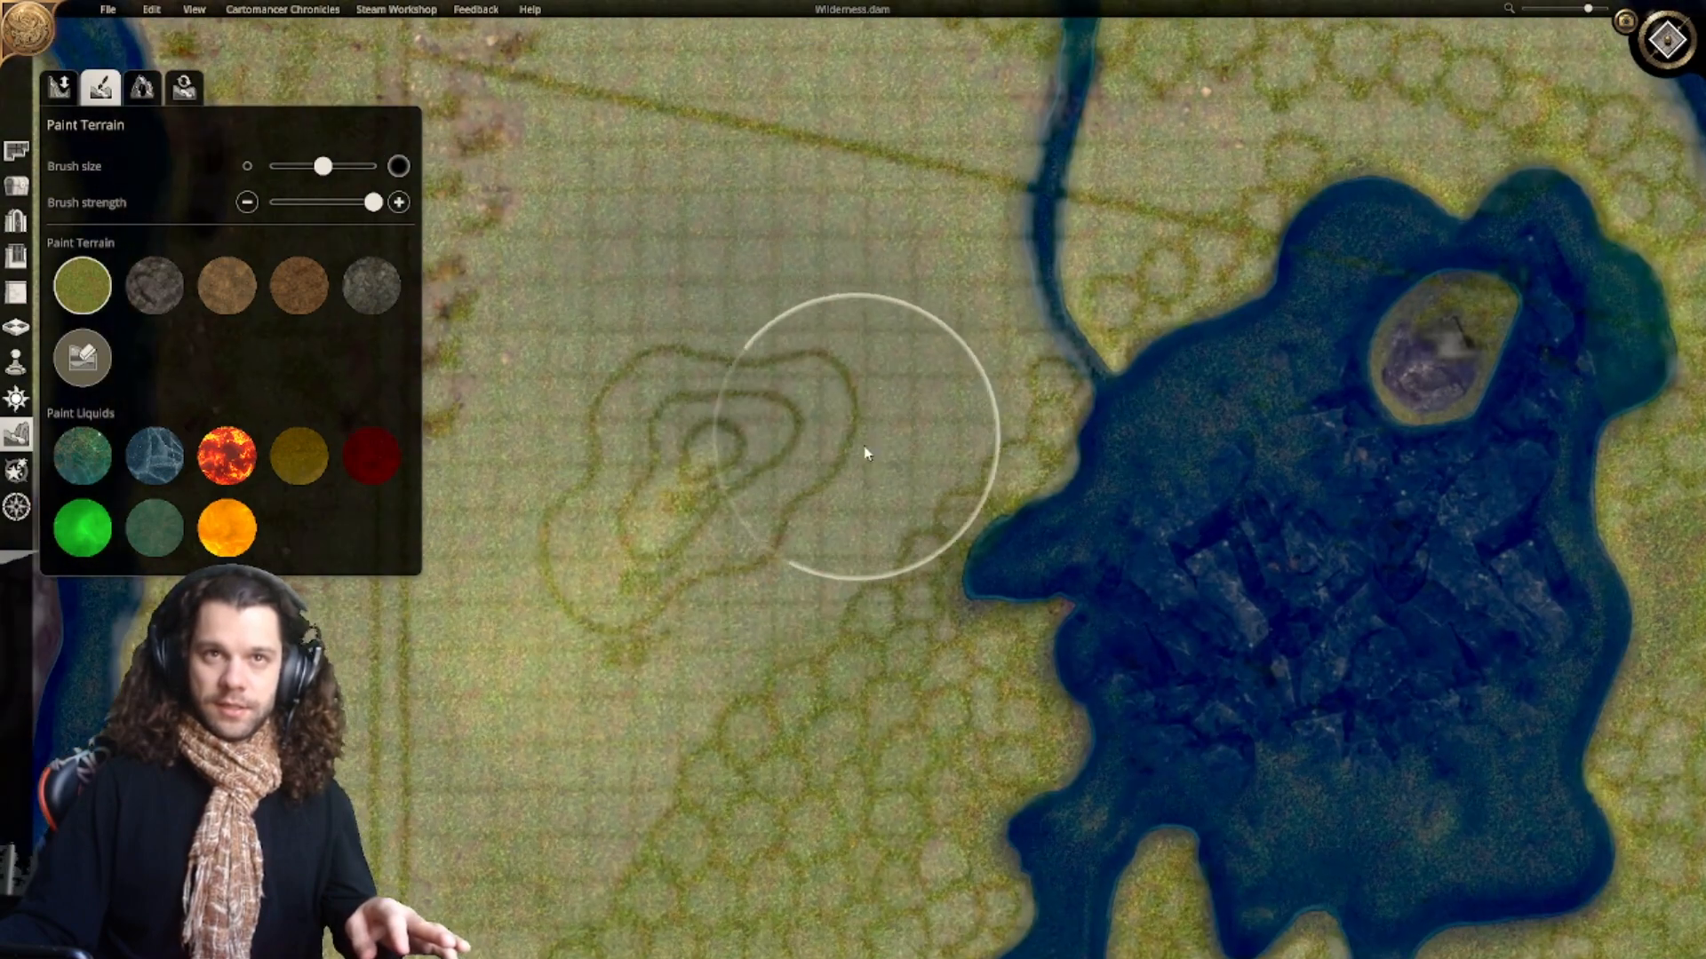
scroll(868, 449, up, 3)
click(153, 285)
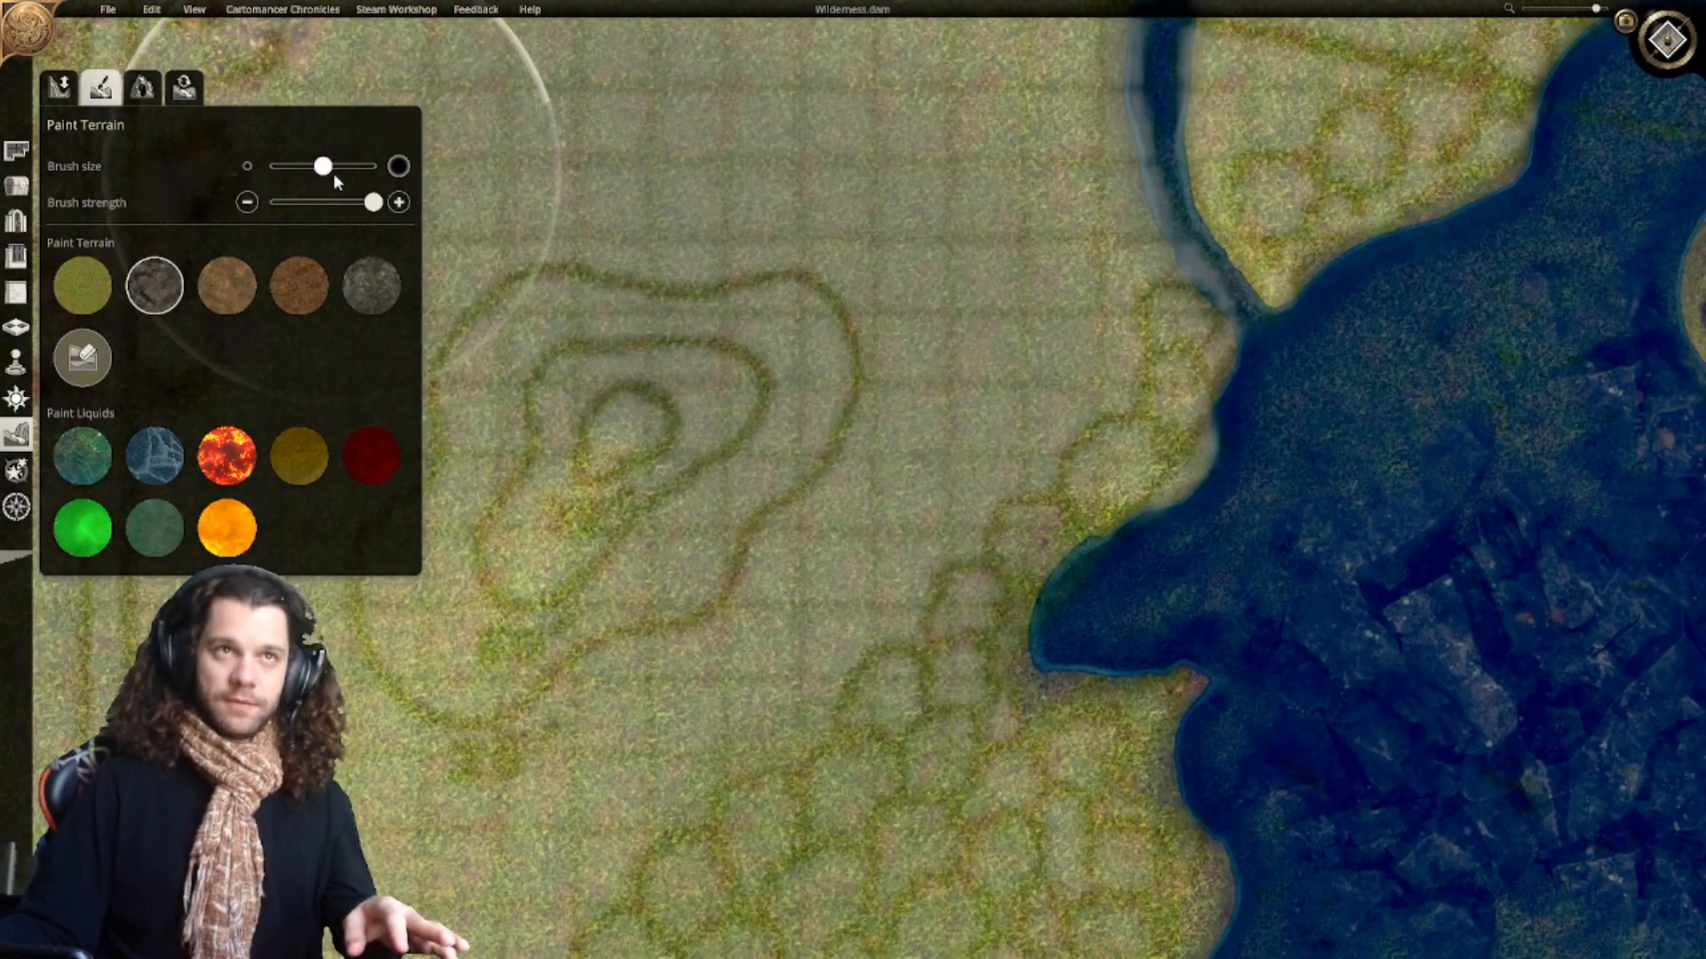
drag(333, 173, 272, 166)
drag(607, 455, 612, 433)
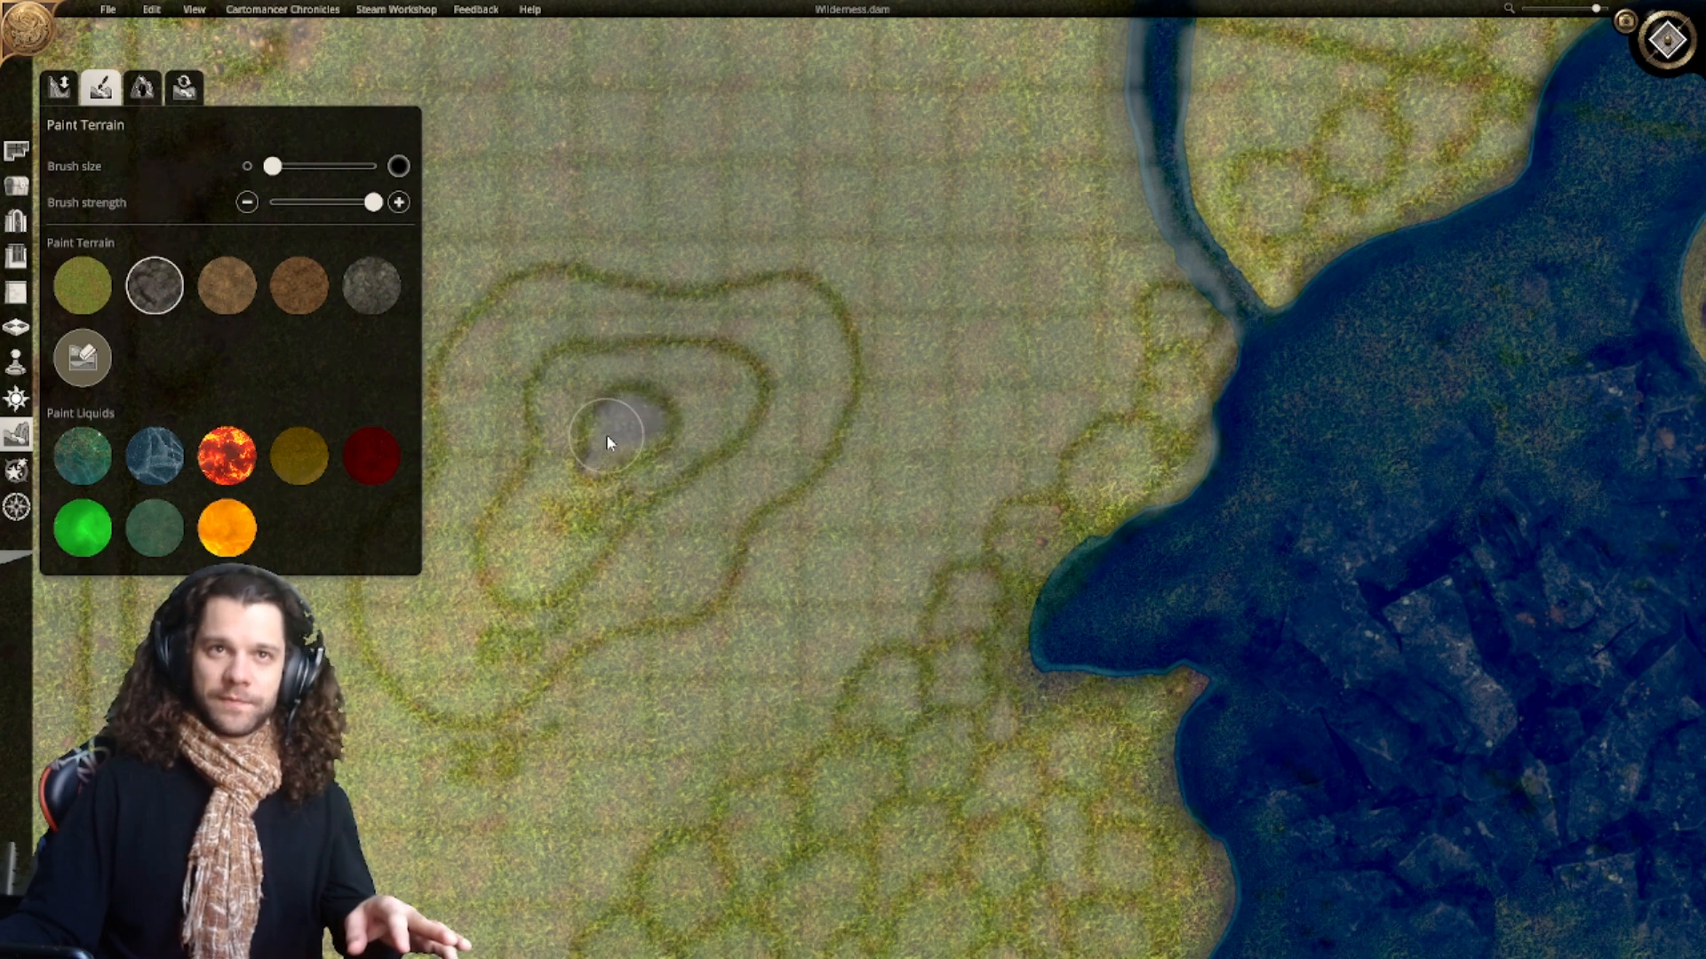
Step: Switch the terrain brush back to grass and examine the hills, stream and winding river north of the large lake
scroll(634, 437, down, 5)
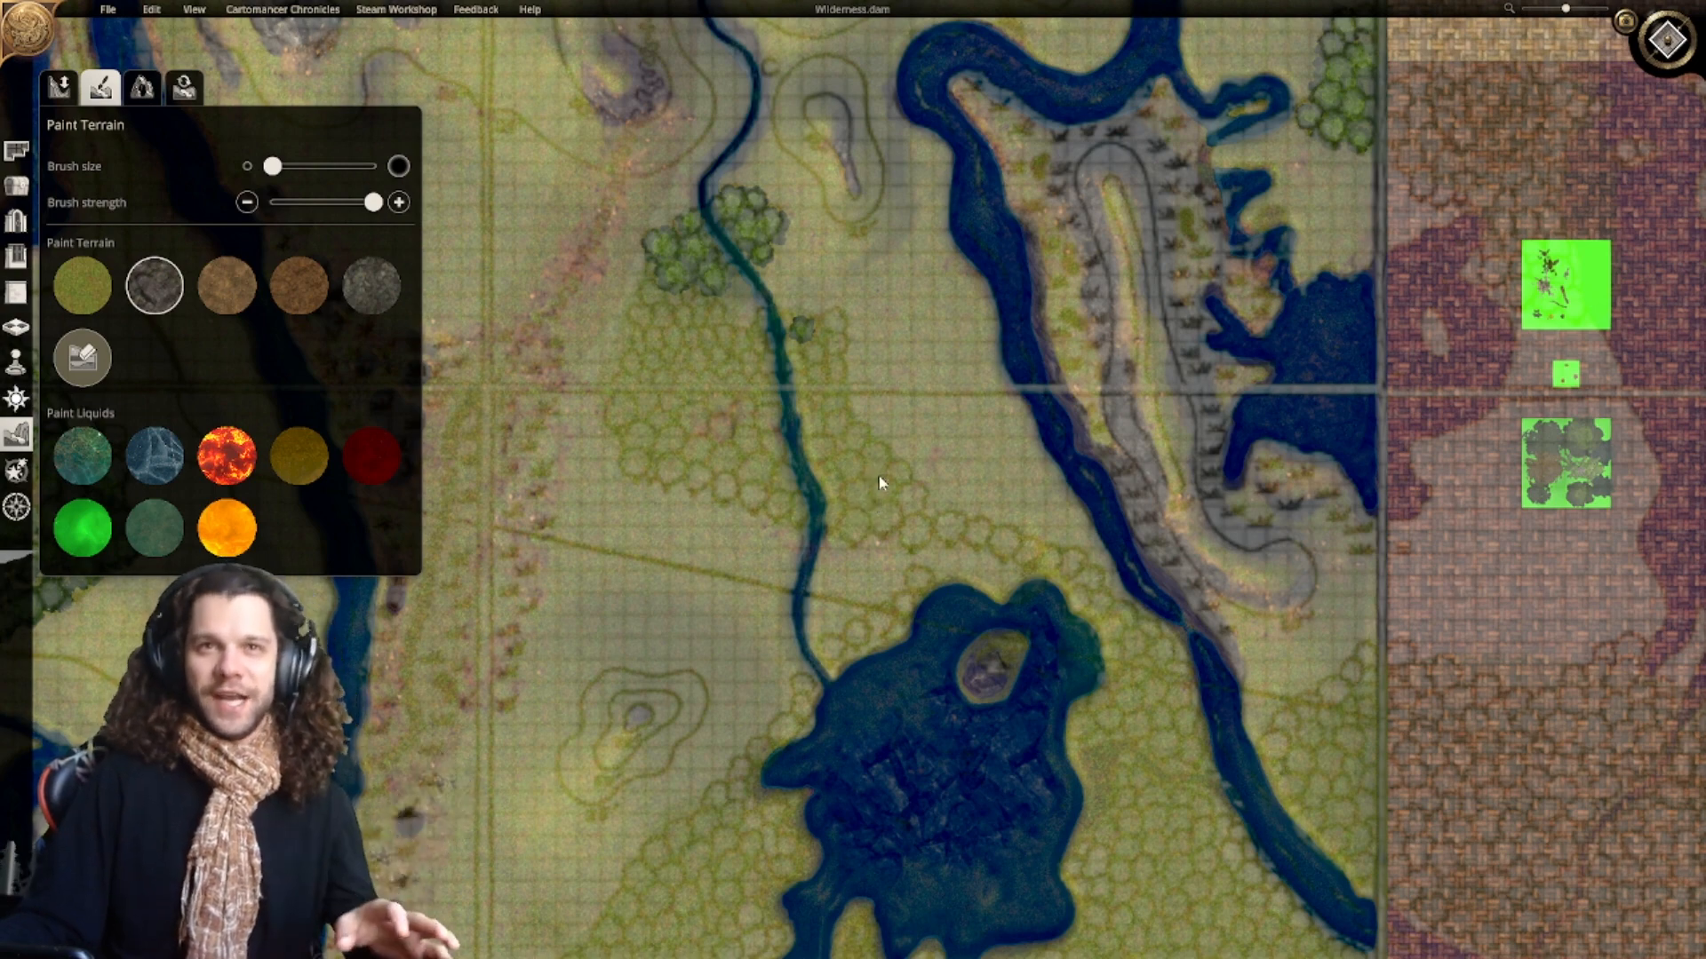
right_drag(943, 455, 849, 522)
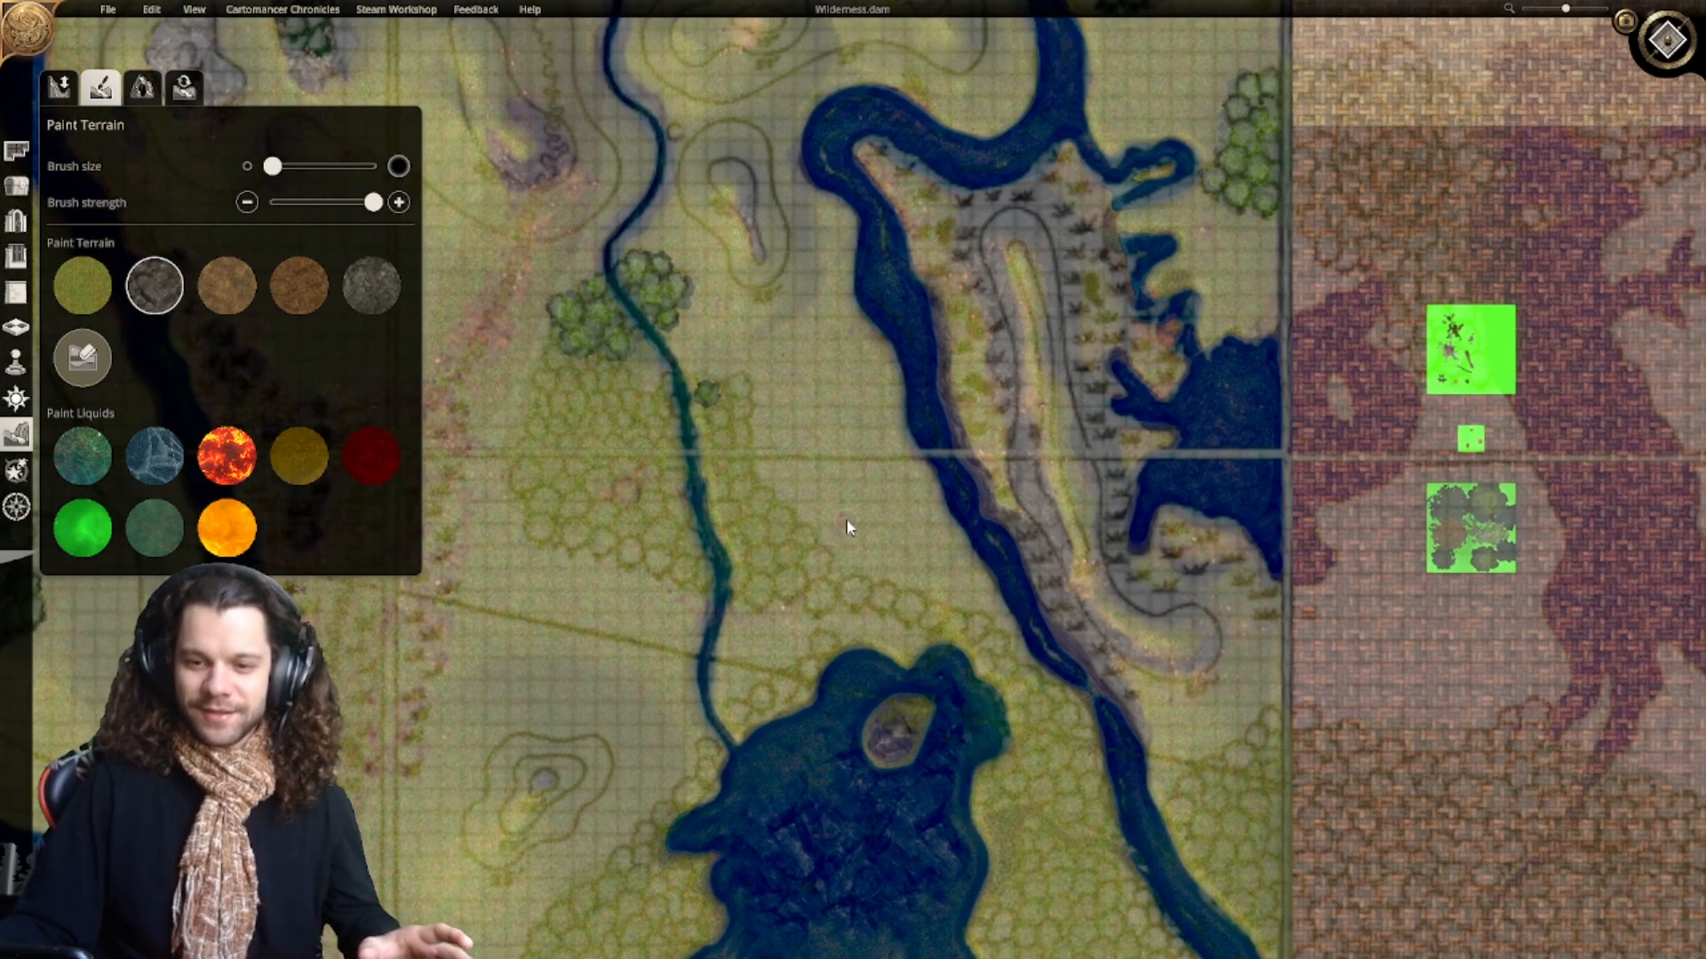
right_drag(866, 419, 869, 492)
scroll(866, 450, up, 5)
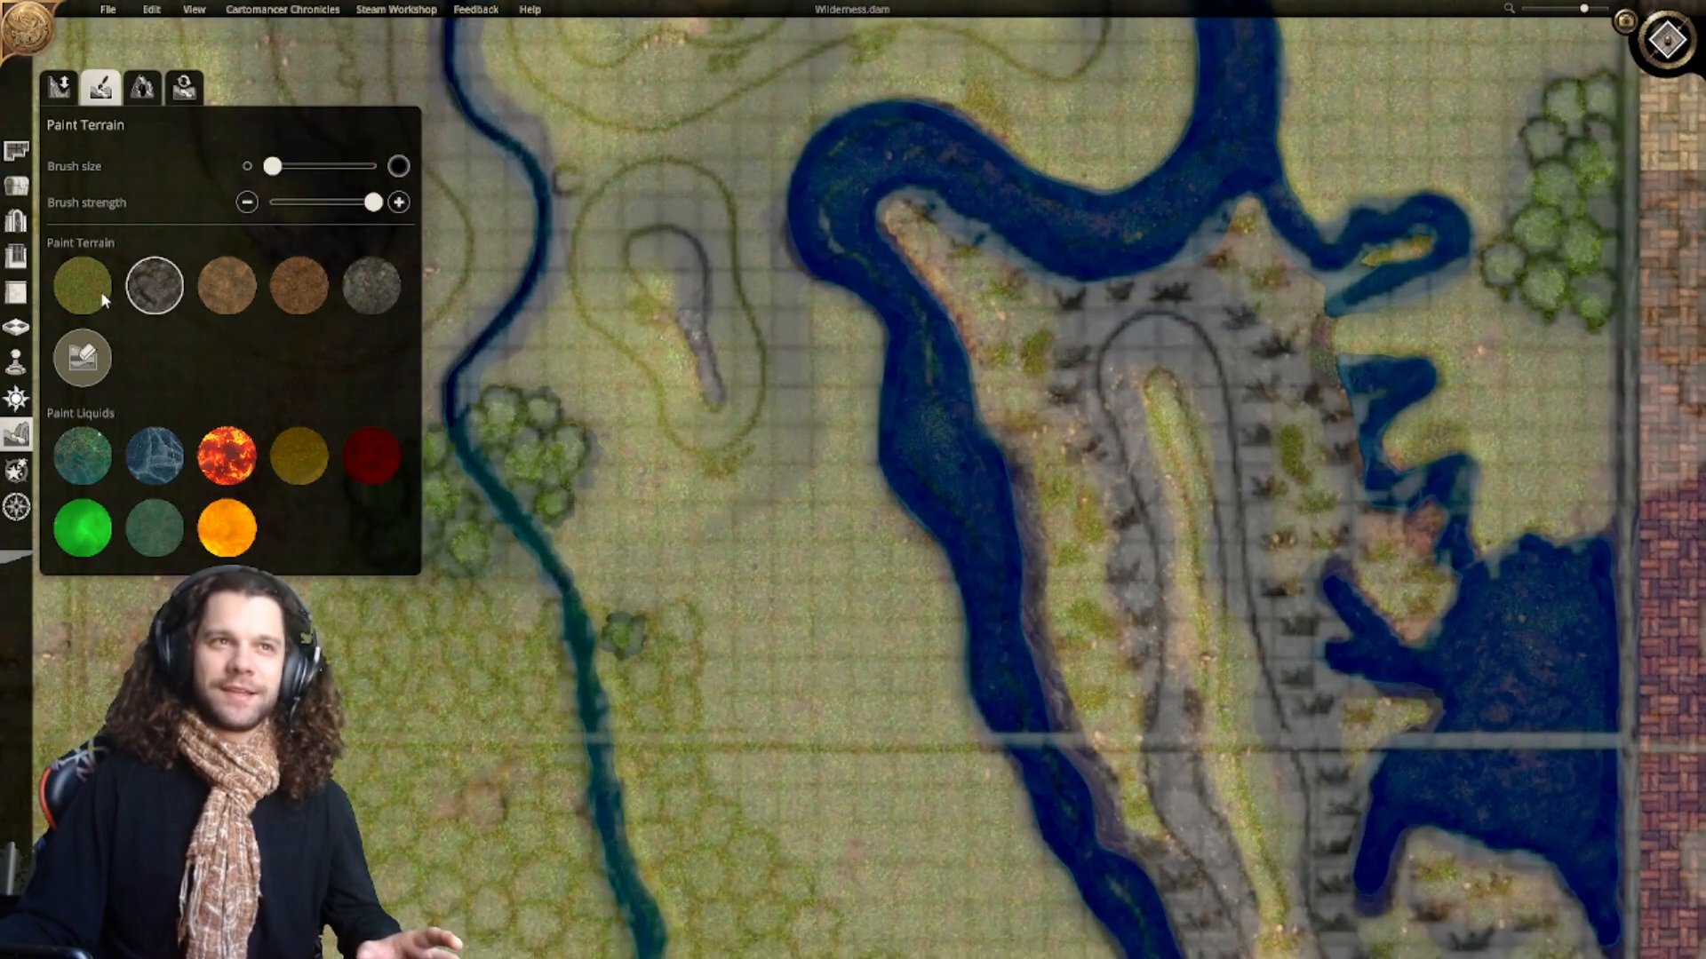
click(102, 299)
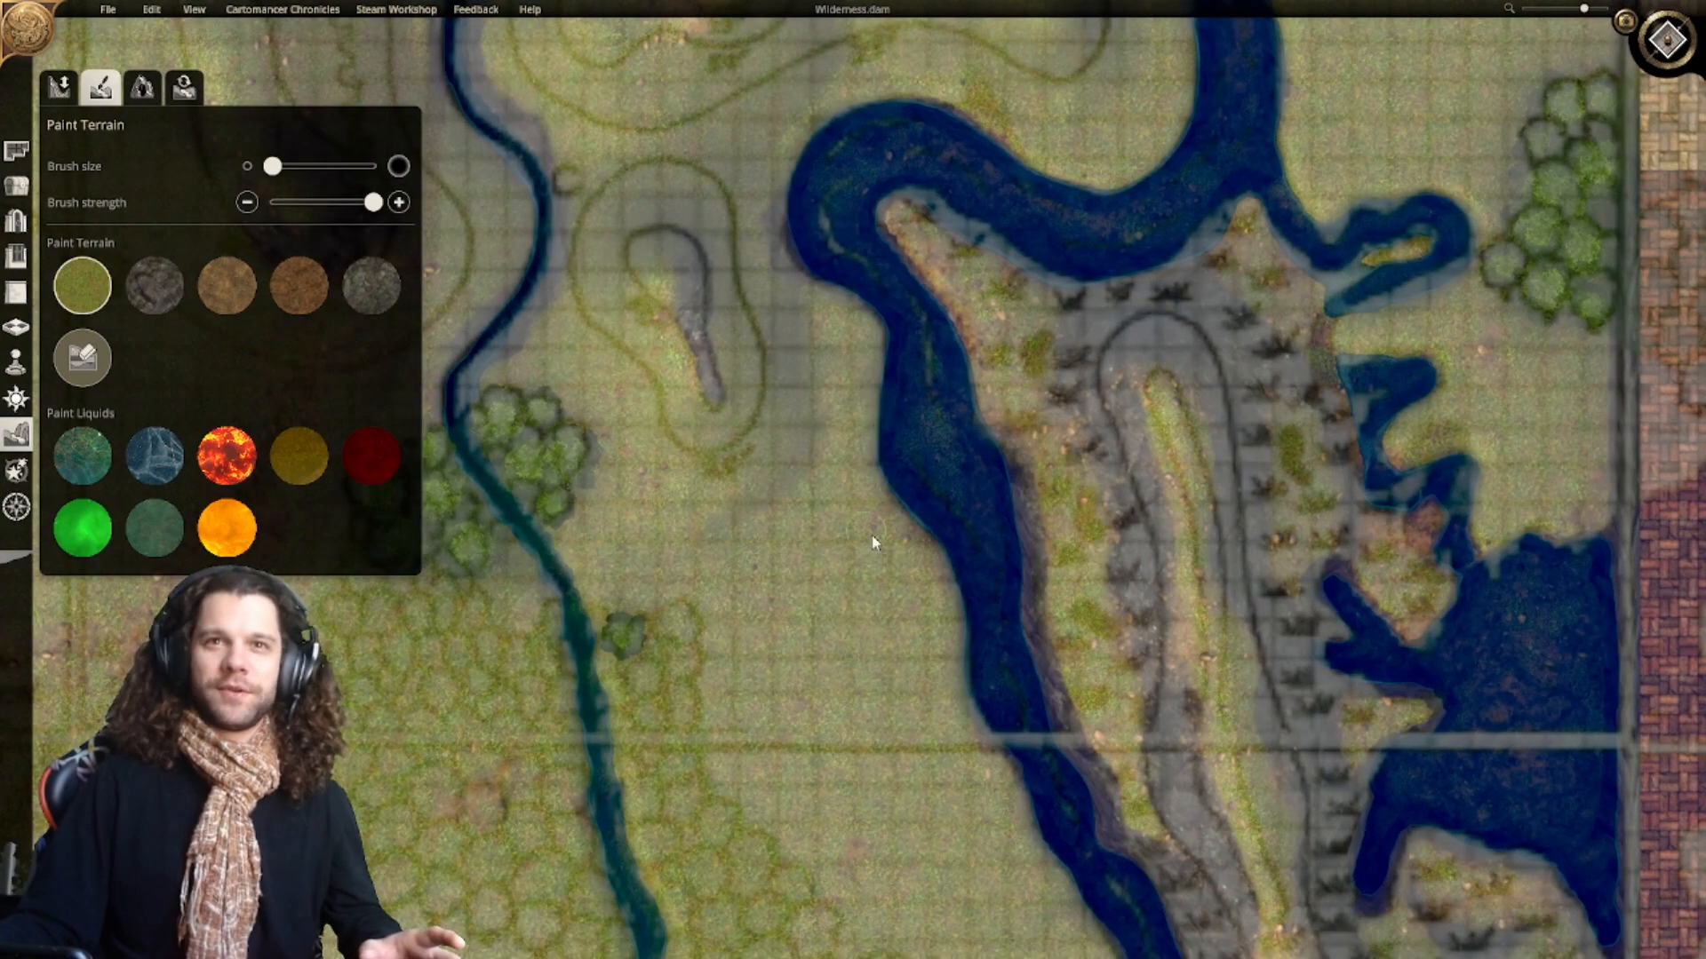
scroll(837, 378, down, 3)
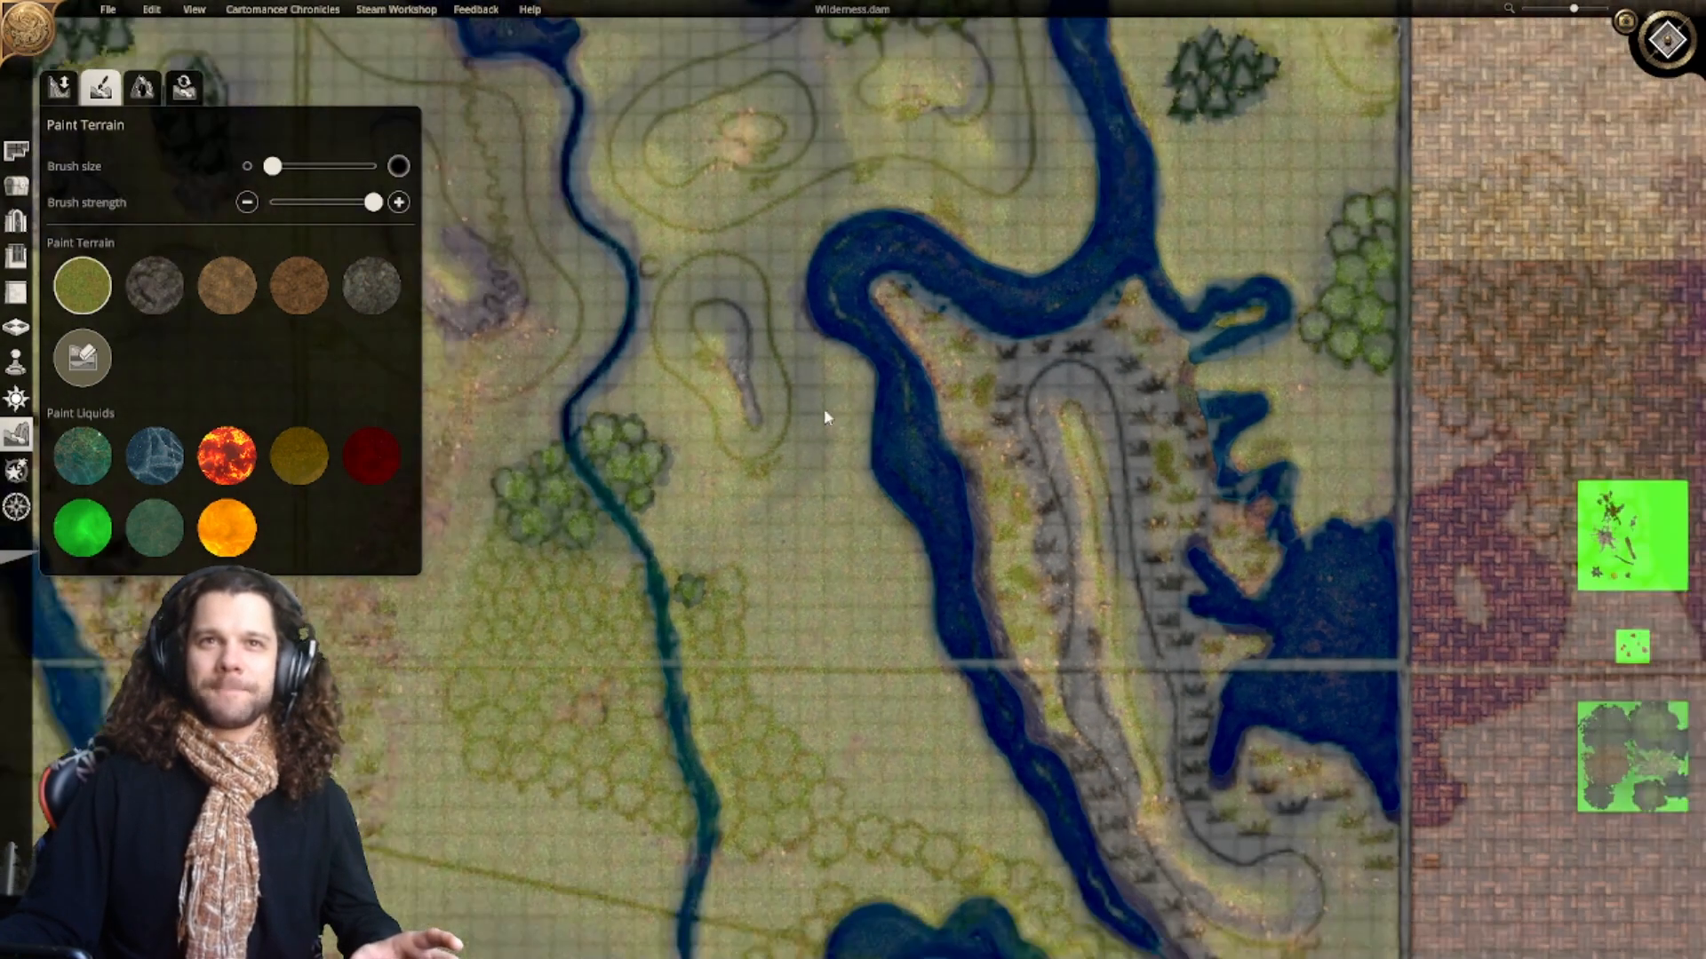
right_drag(825, 408, 915, 551)
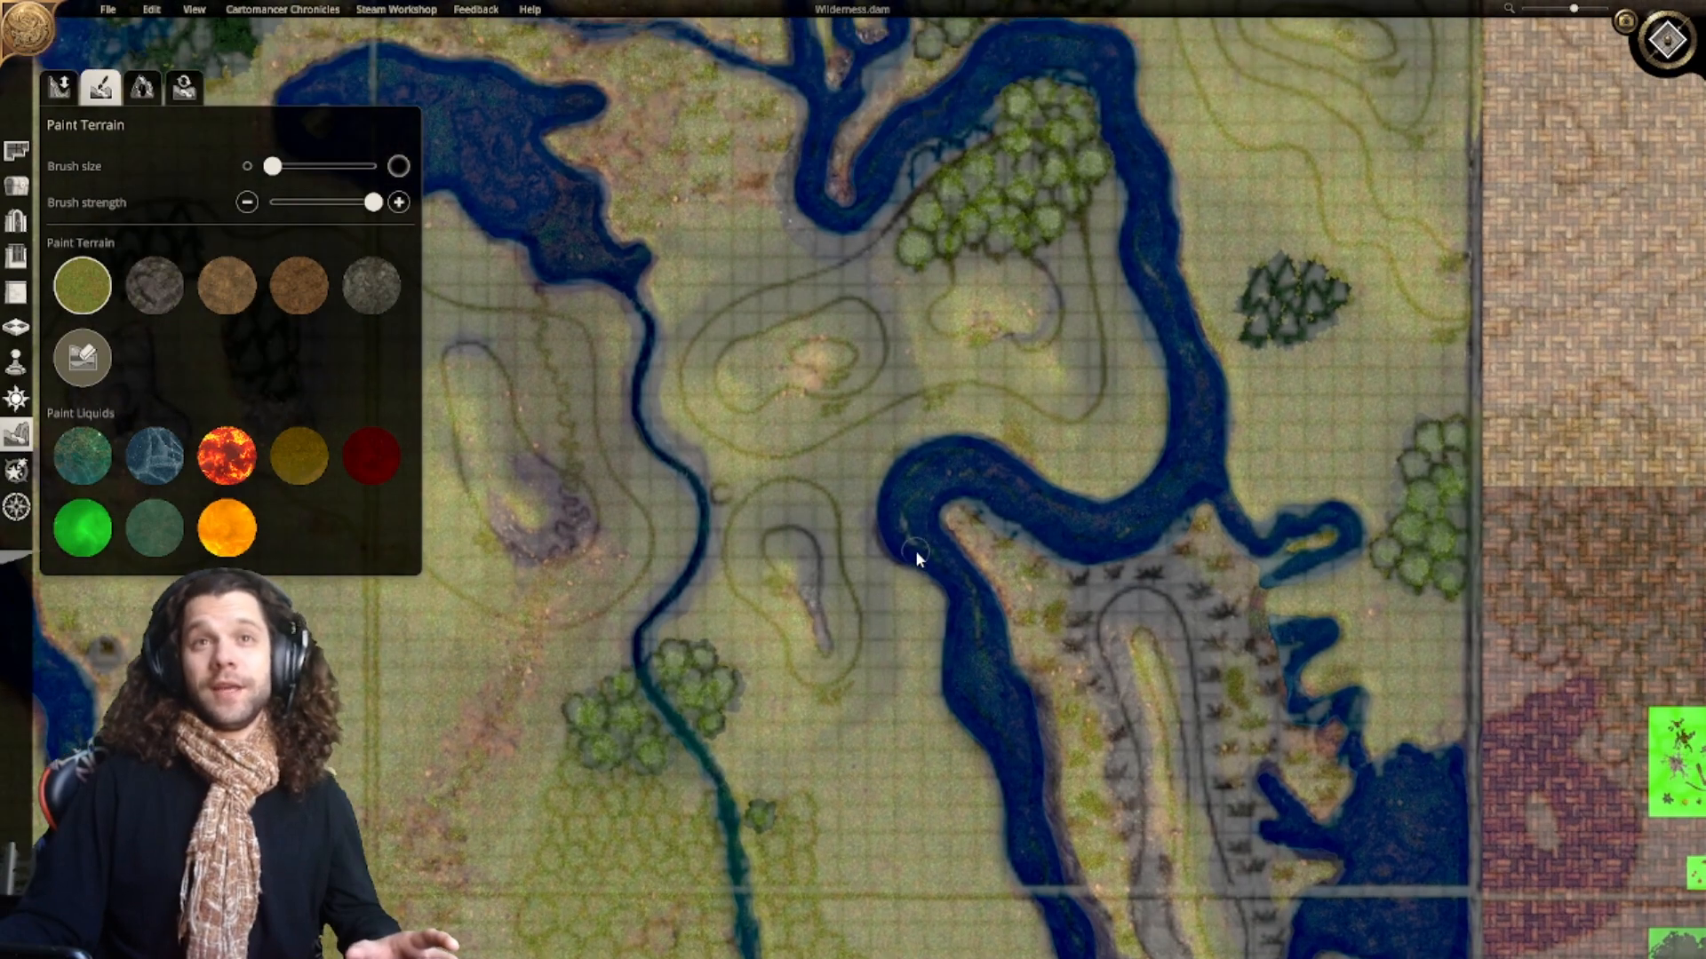
right_drag(882, 474, 899, 531)
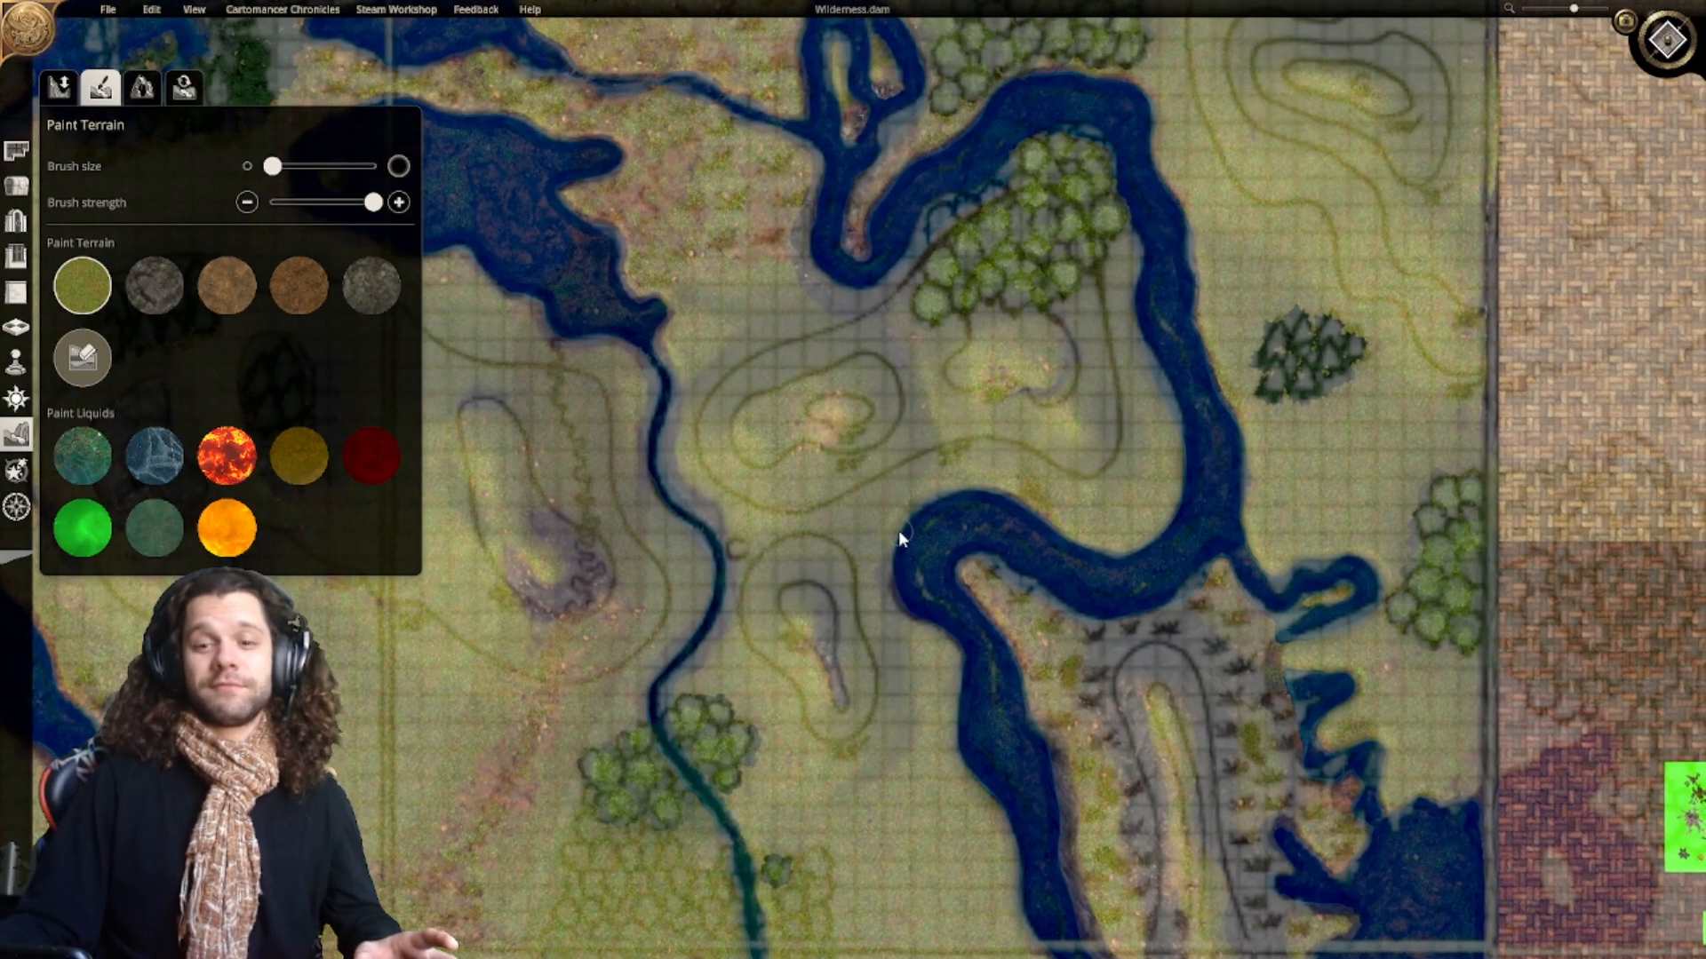
right_drag(1084, 487, 1125, 556)
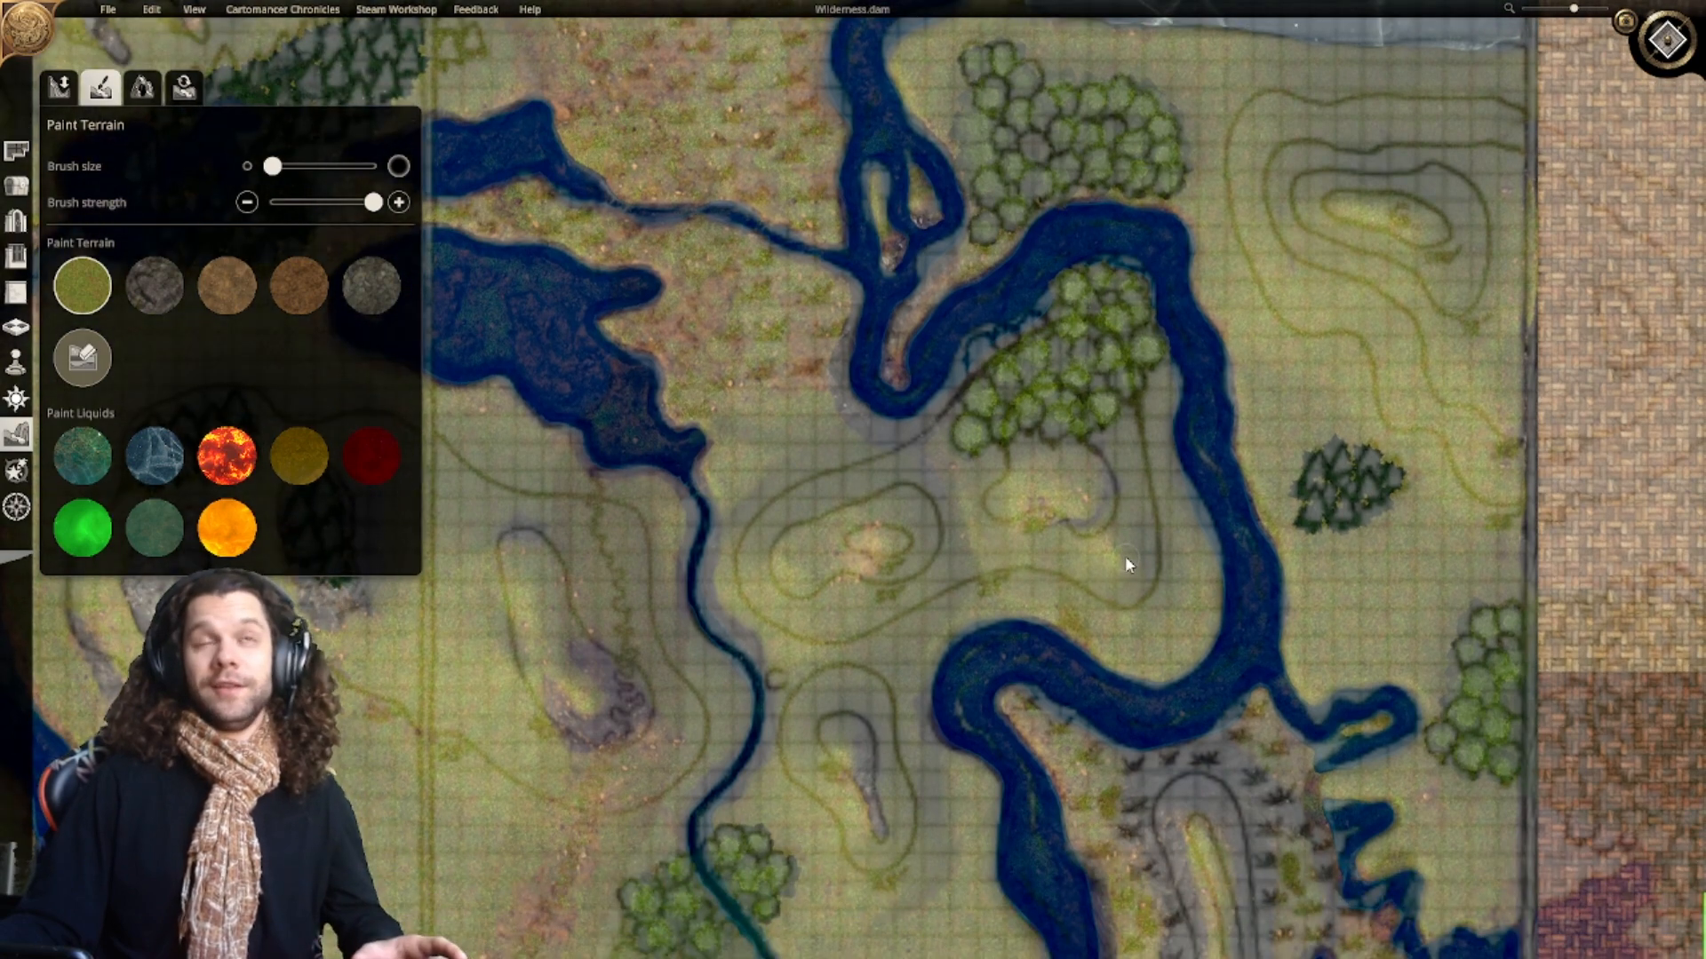
scroll(1118, 489, down, 3)
right_drag(1122, 683, 1103, 594)
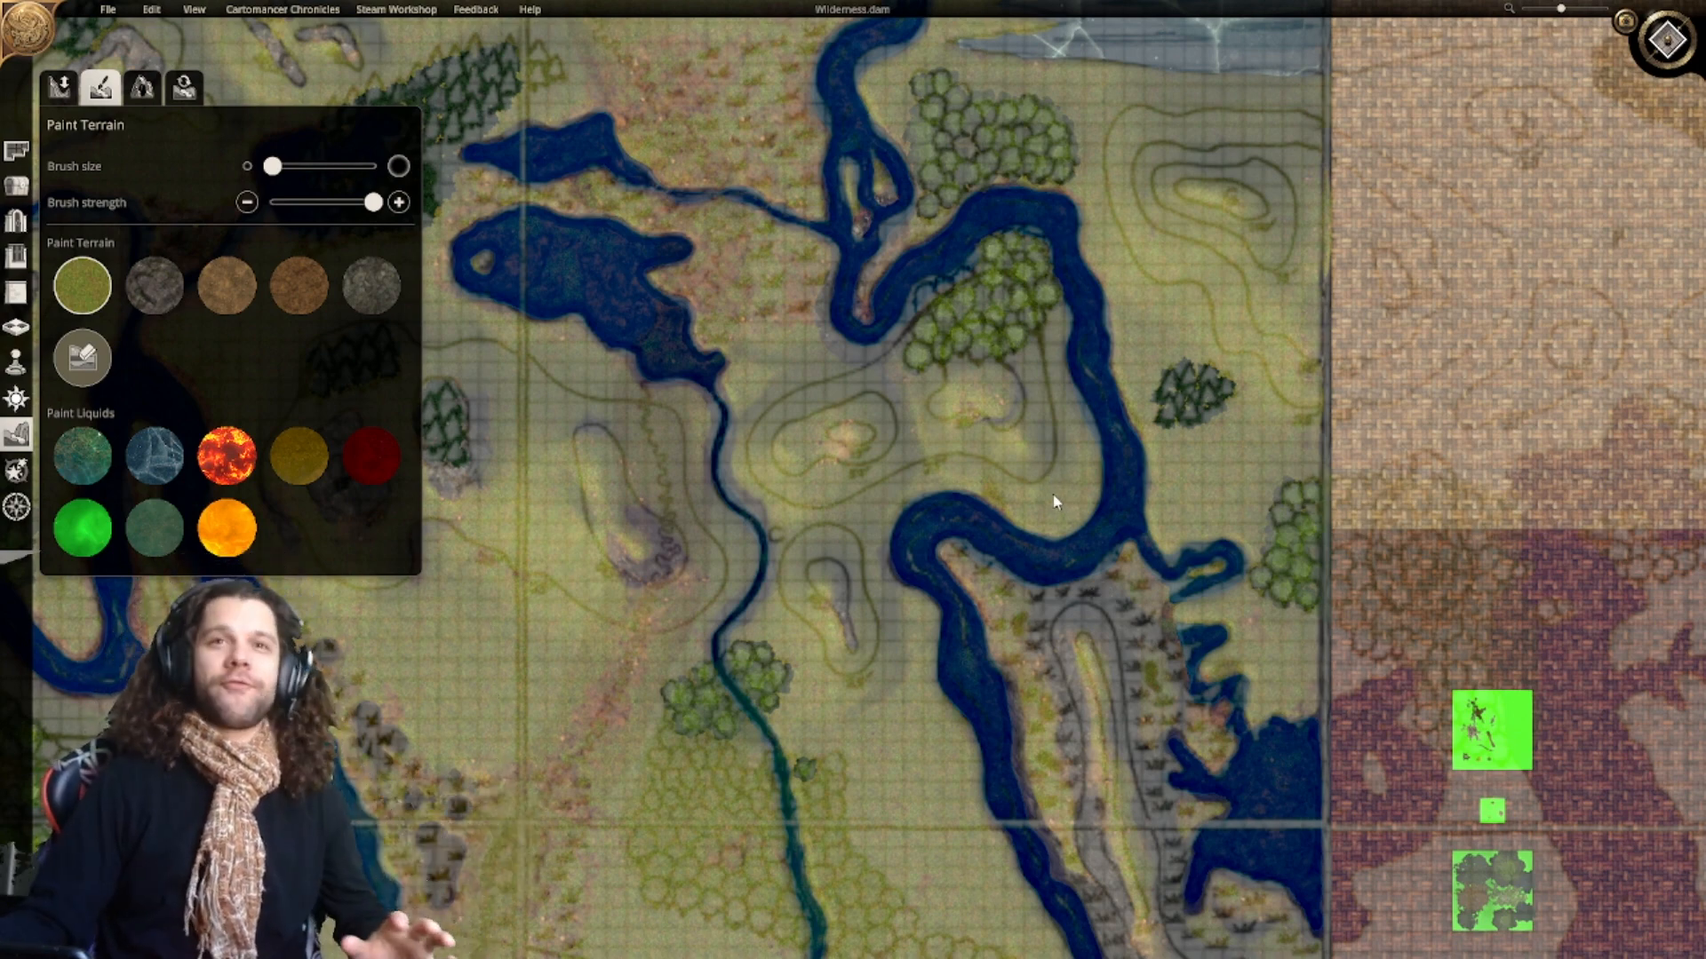
Step: Examine the map southward from the large lake past the ponds to the hills beside the southern river
right_drag(993, 620, 1016, 314)
right_drag(978, 581, 940, 275)
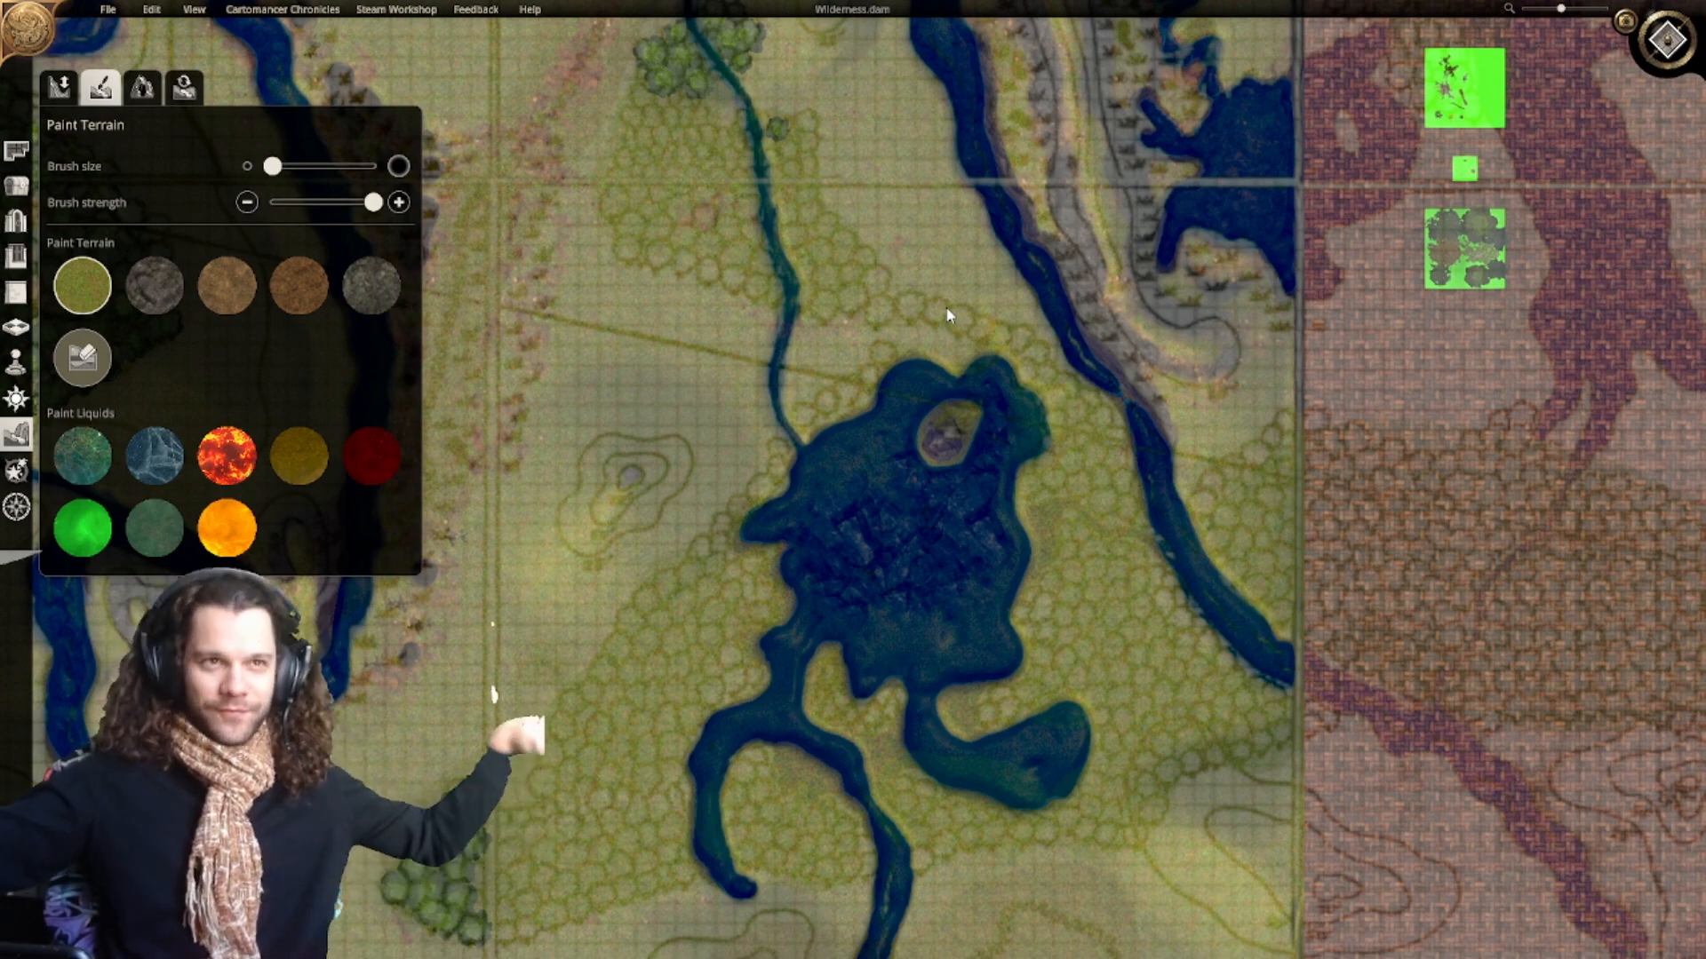
right_drag(972, 406, 925, 493)
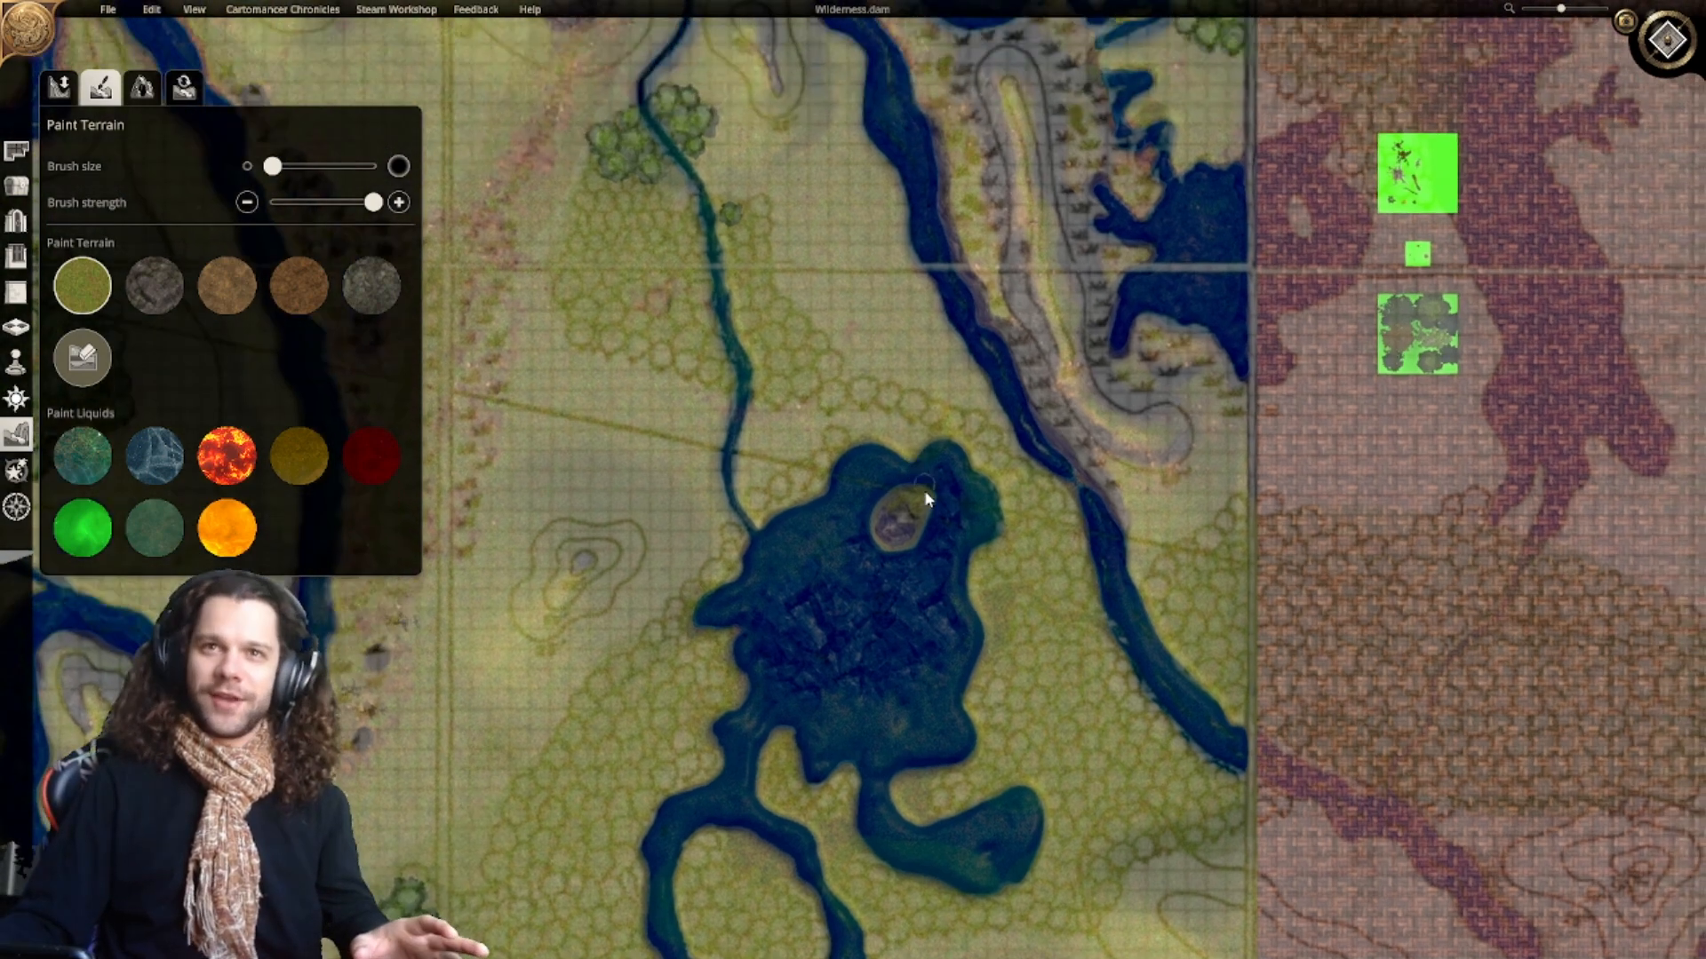
scroll(923, 511, down, 3)
right_drag(931, 718, 978, 473)
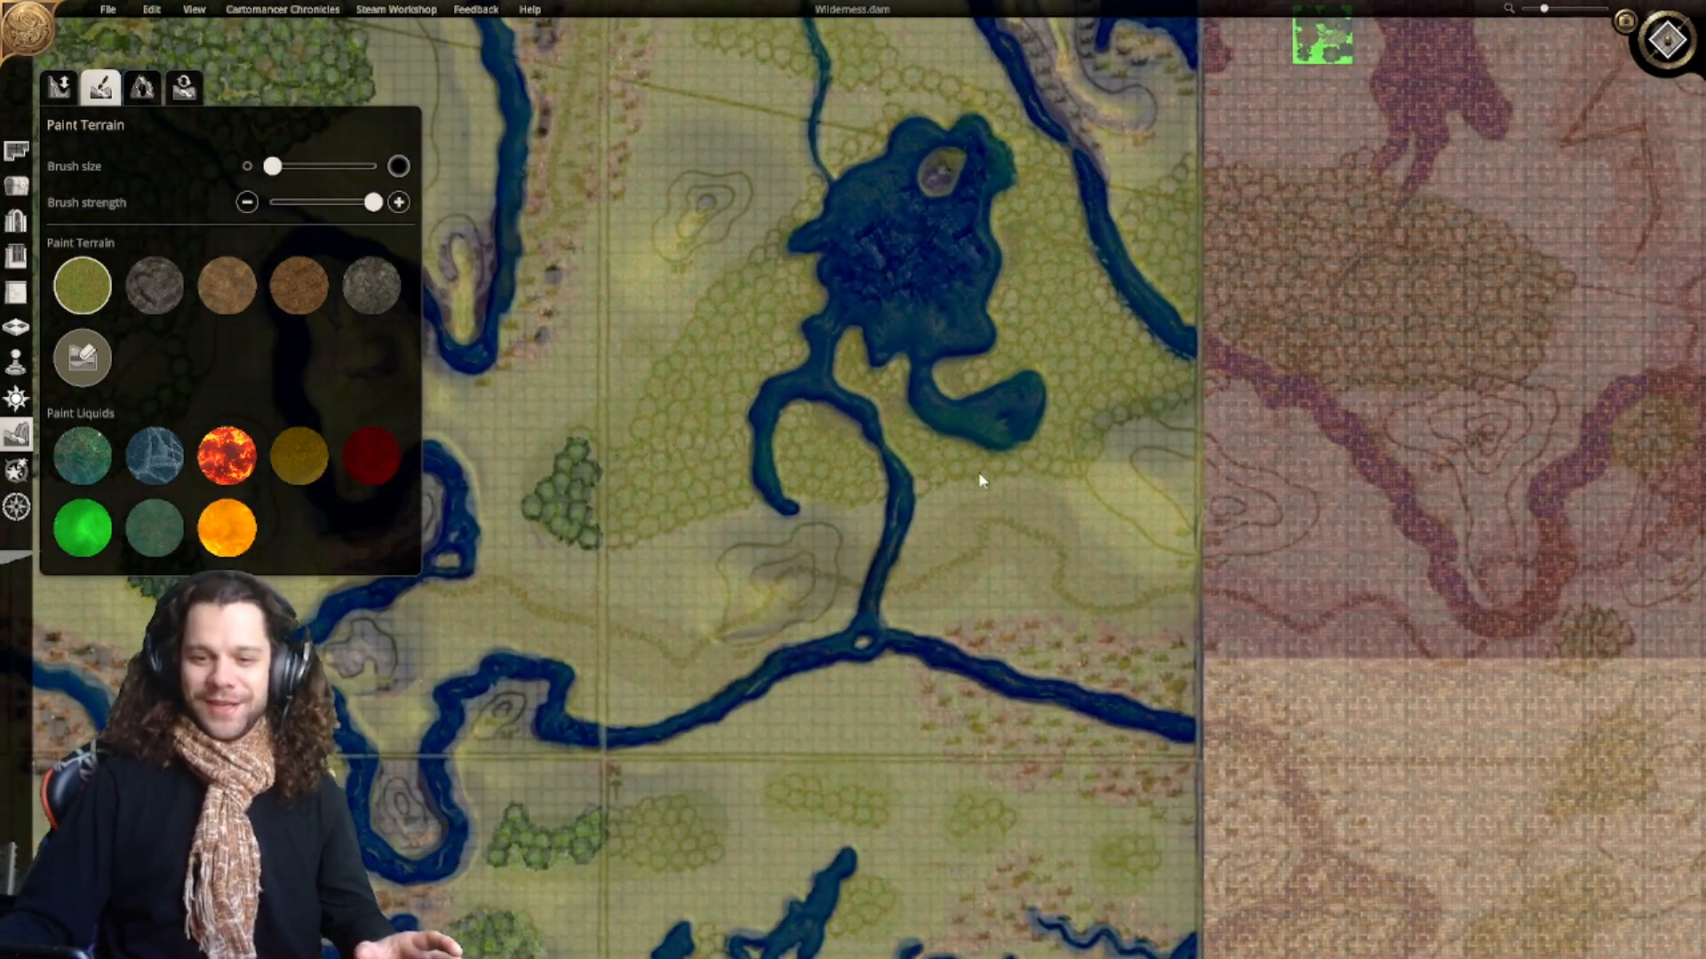
right_drag(1021, 666, 1011, 488)
scroll(1011, 599, up, 2)
right_drag(974, 792, 1007, 312)
scroll(993, 382, up, 3)
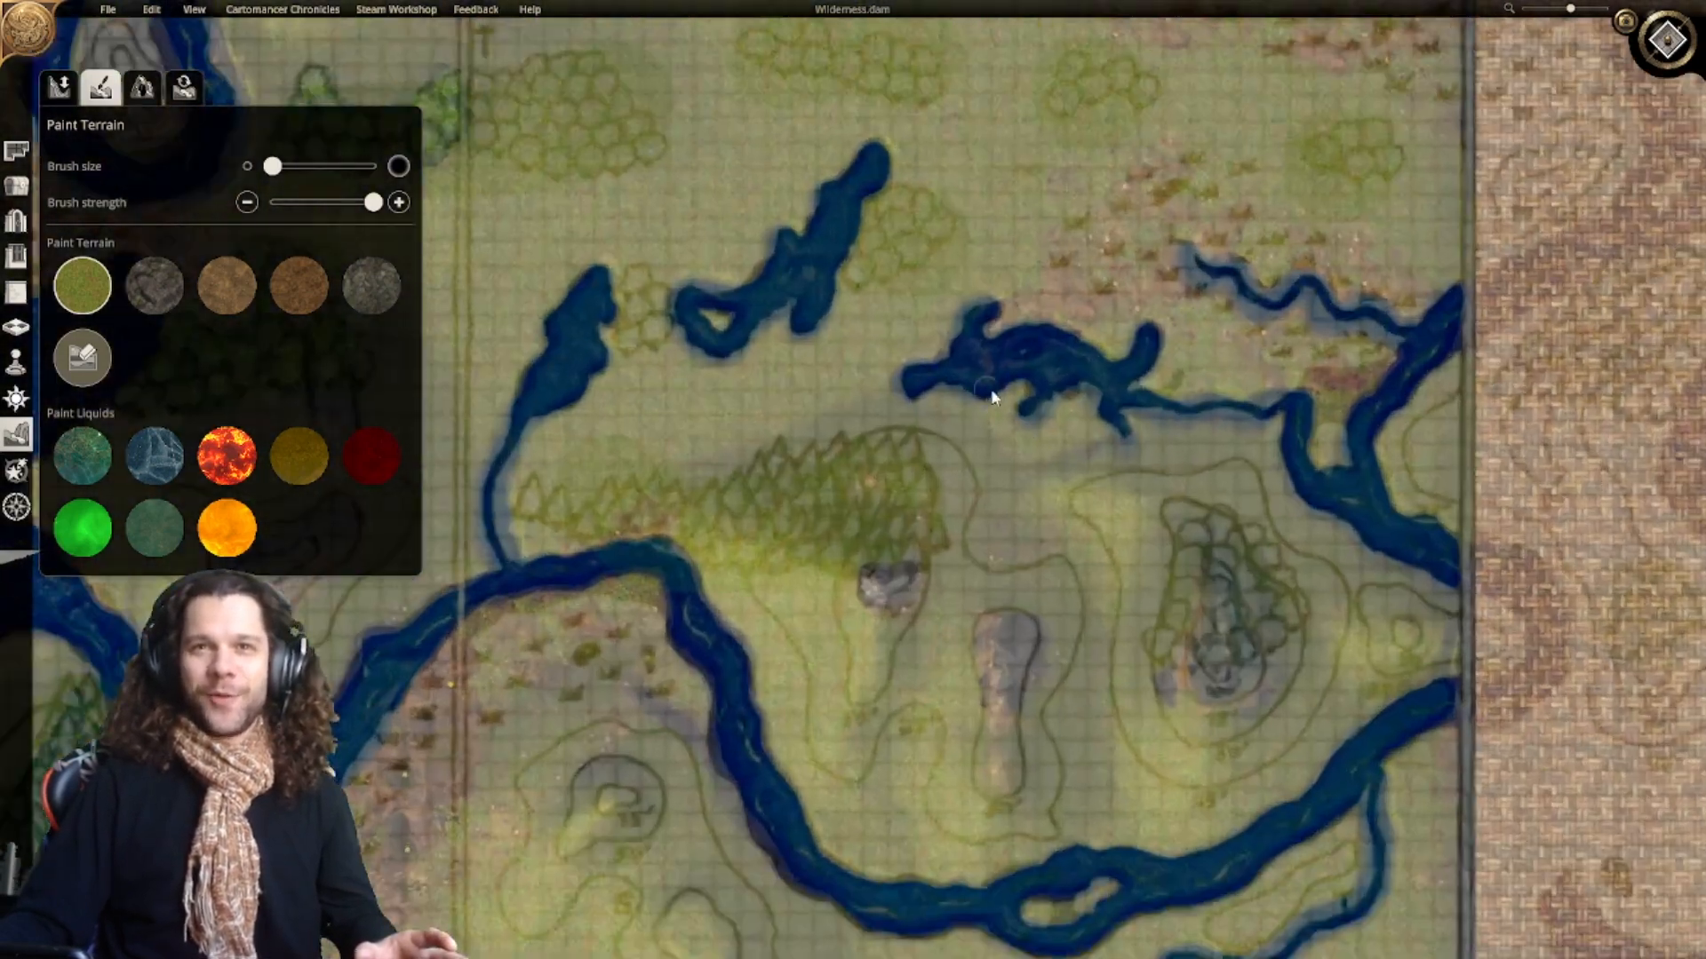
right_drag(1008, 435, 983, 144)
right_drag(1182, 311, 914, 315)
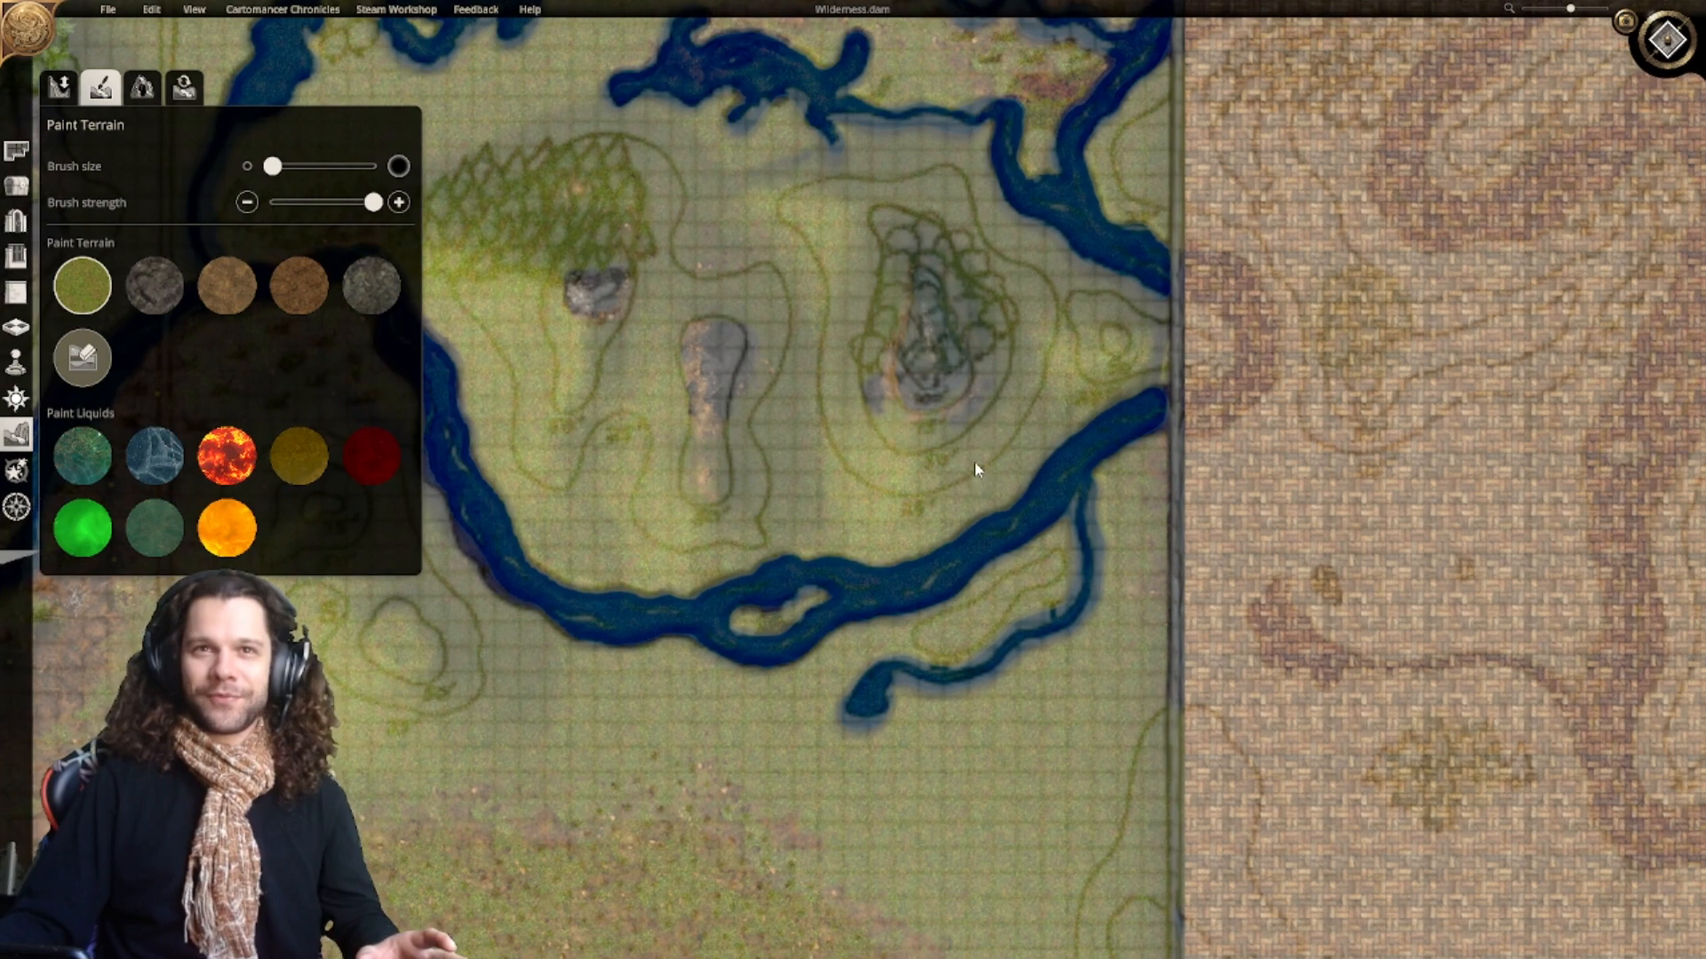
Step: Paint grey rock on the small traced hilltop between the two rivers at the map's eastern edge
scroll(1014, 255, up, 3)
right_drag(1013, 255, 946, 407)
scroll(992, 361, down, 1)
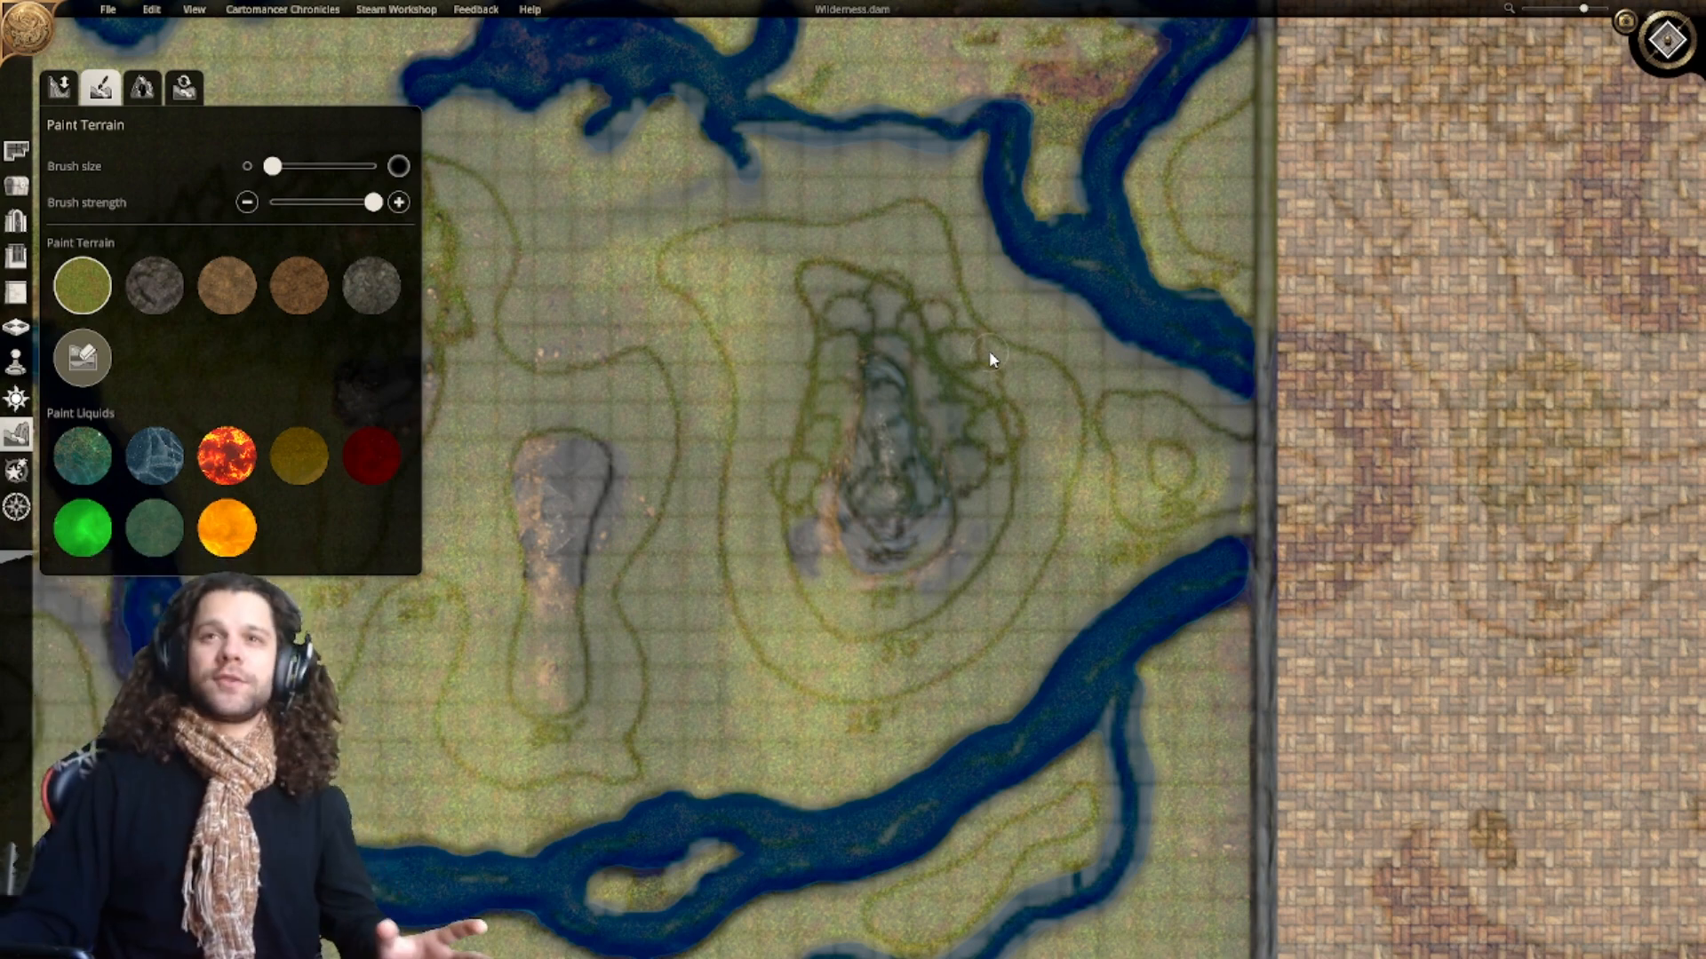
scroll(1021, 311, down, 3)
scroll(944, 433, up, 4)
right_drag(944, 432, 824, 490)
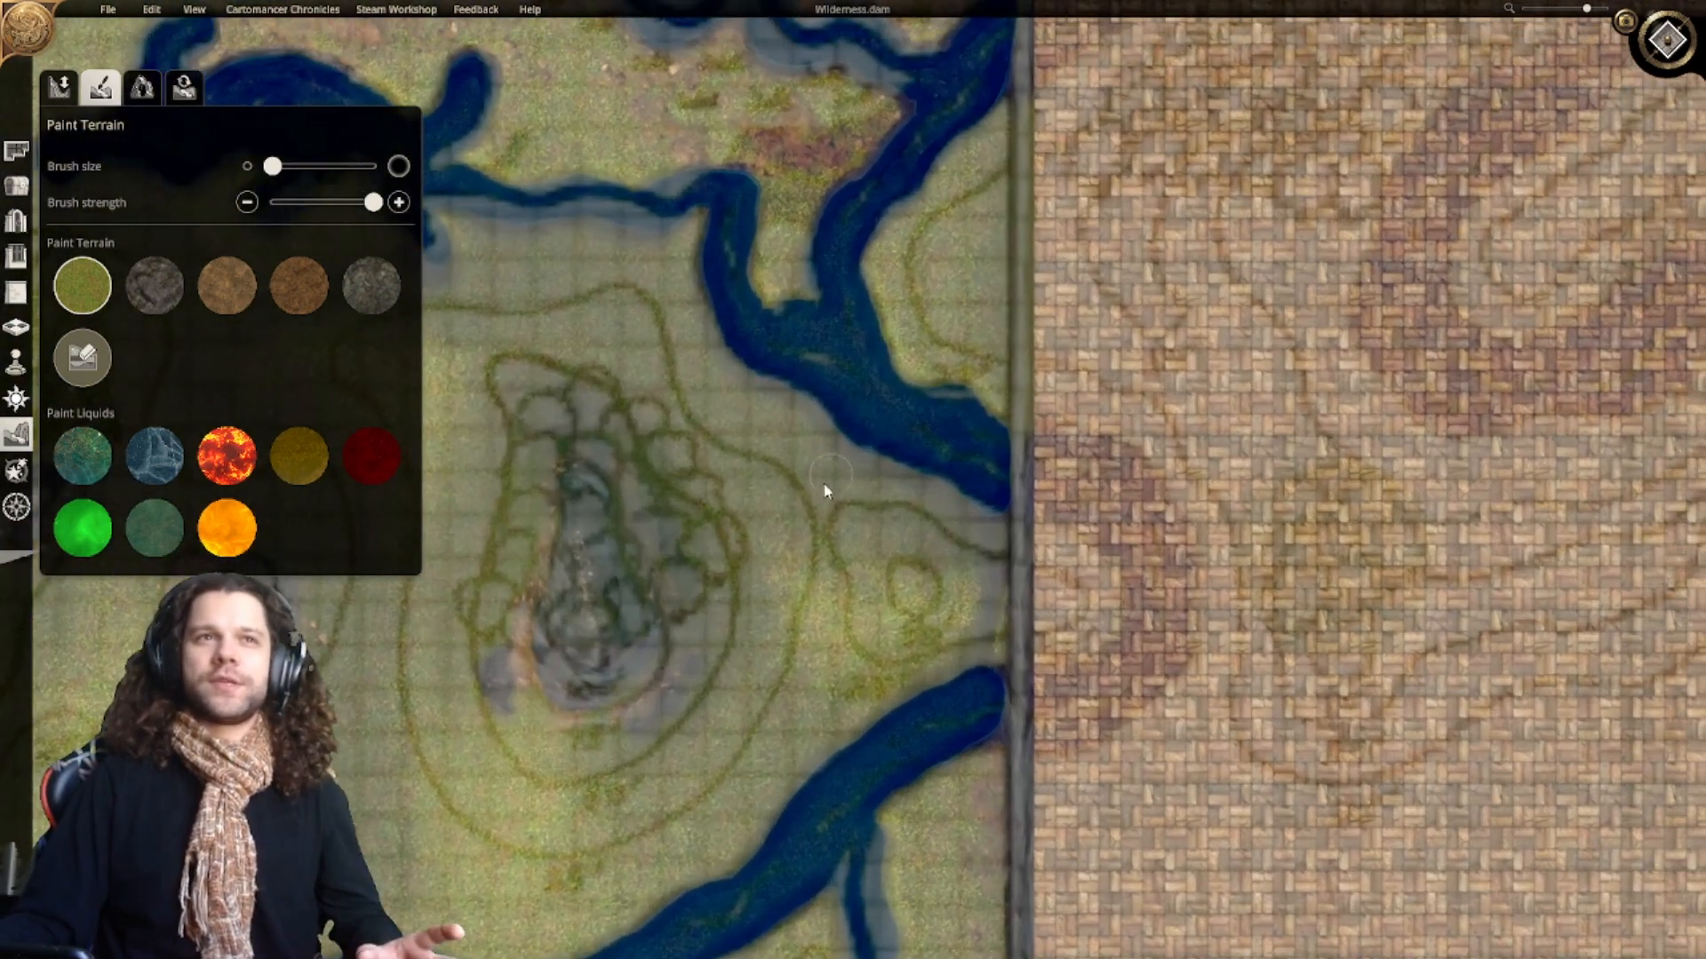
scroll(780, 458, up, 2)
click(167, 277)
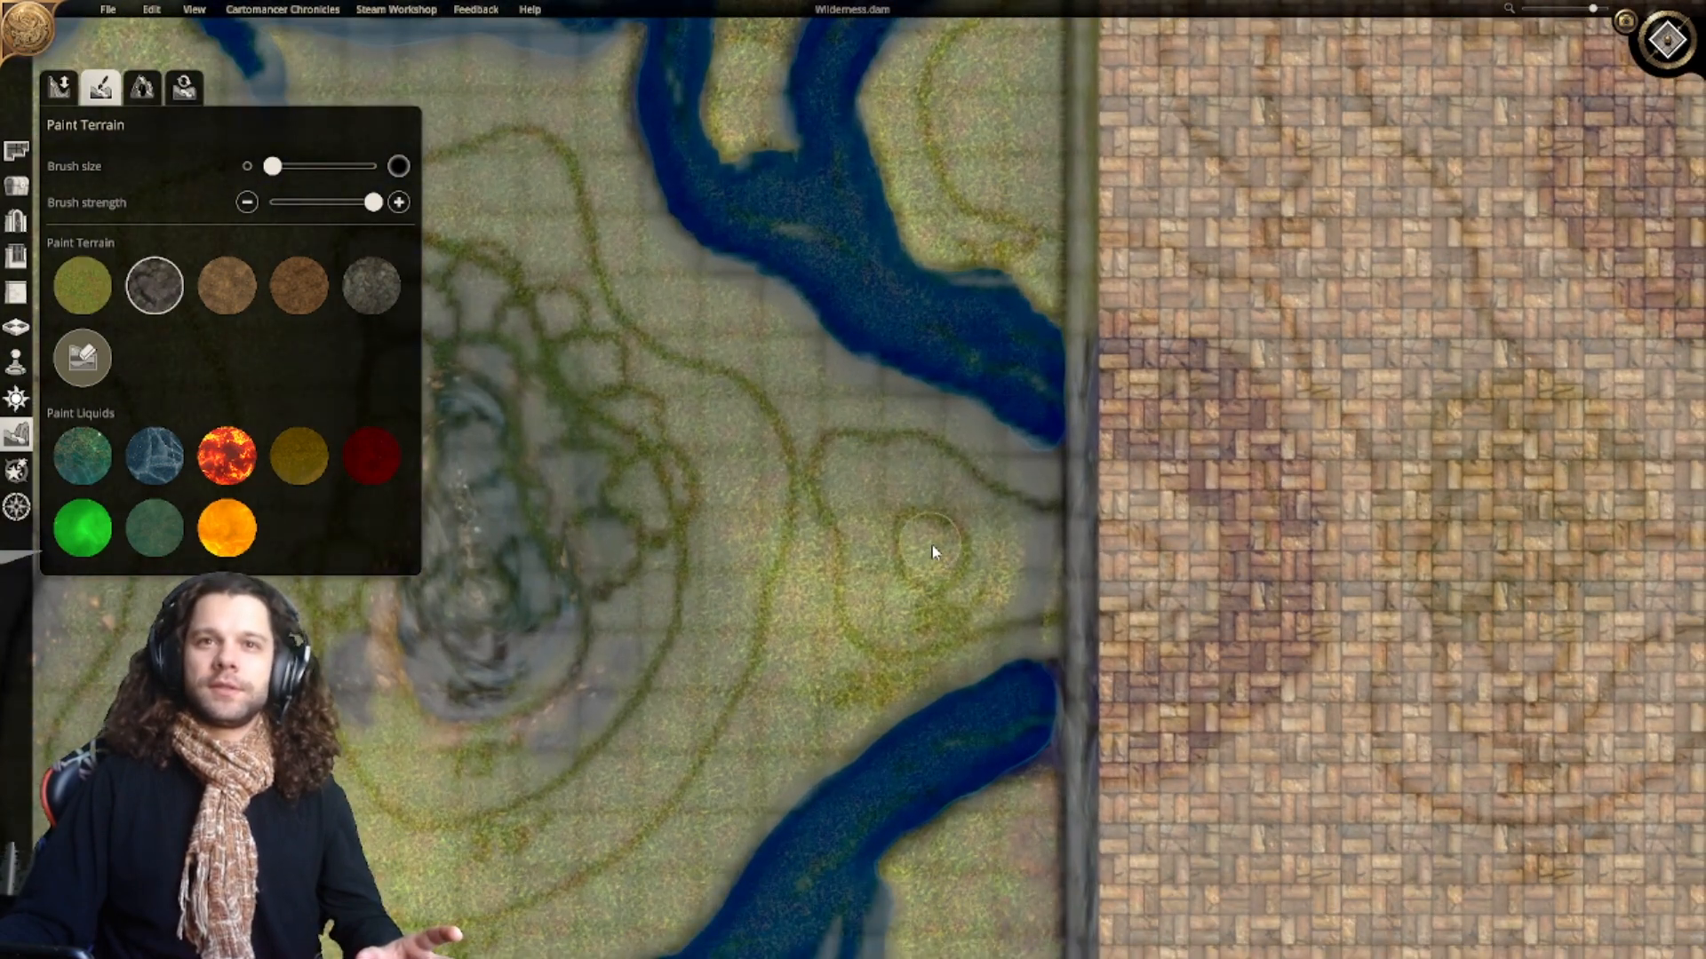
drag(940, 552, 917, 557)
scroll(773, 457, down, 2)
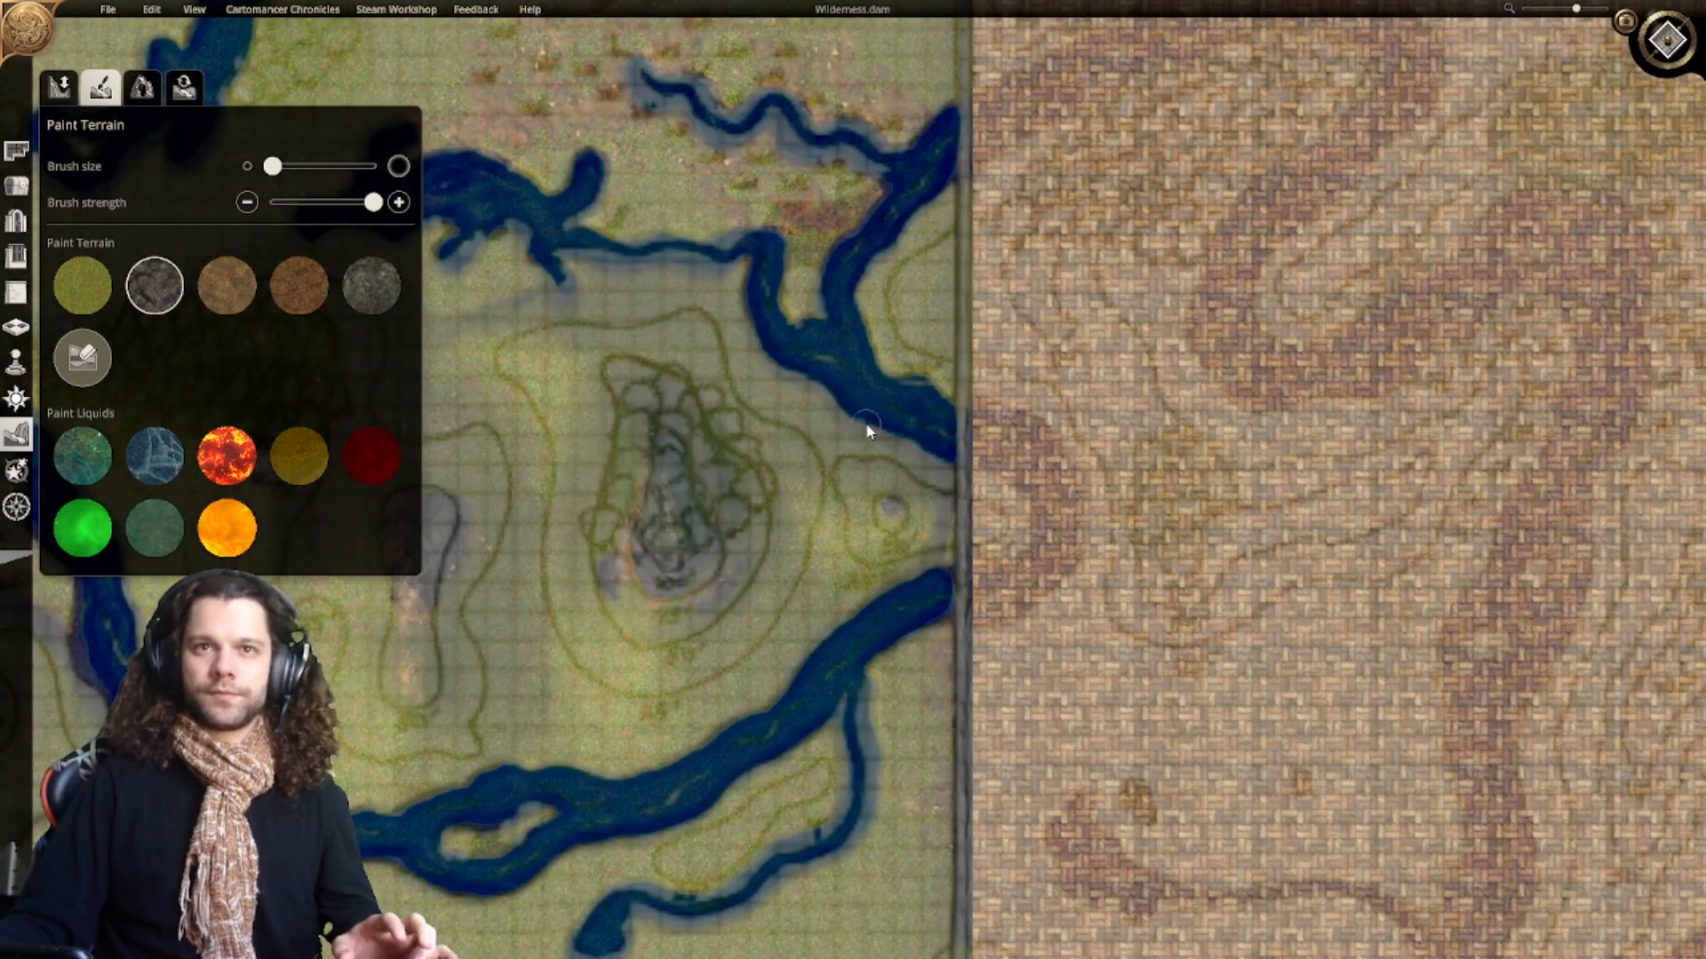
right_drag(684, 200, 908, 611)
scroll(908, 611, down, 3)
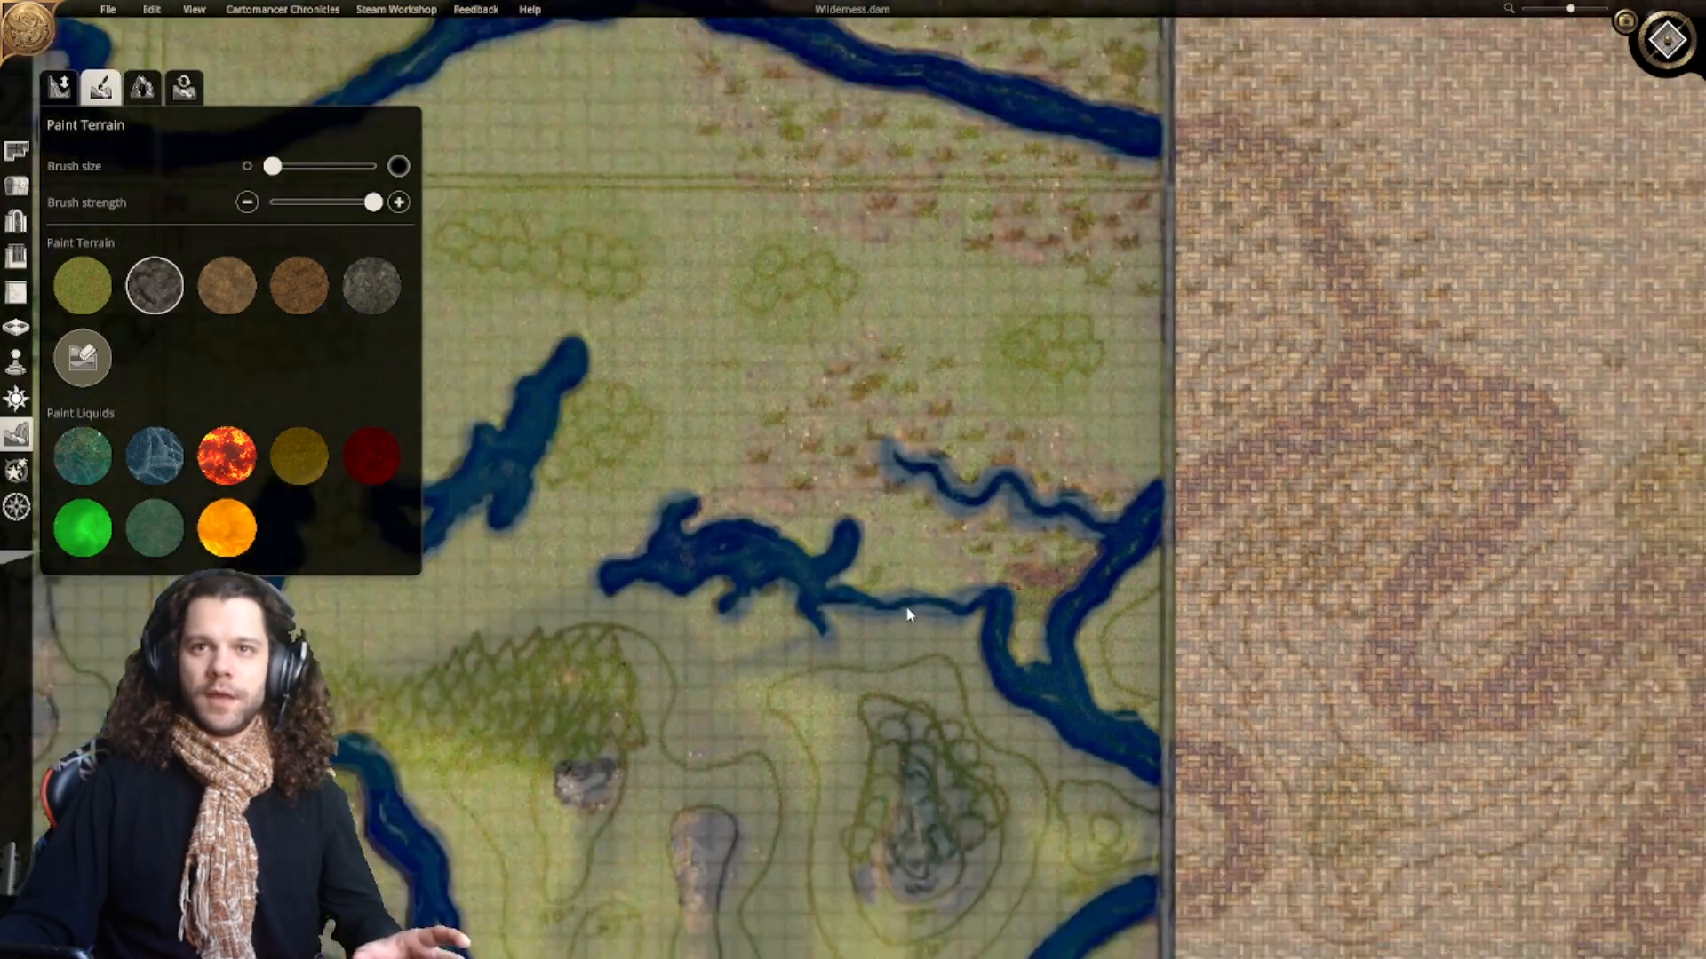
Step: Place single trees along the traced woodland on both sides of the stream north of the large lake, including a row of four near the lake
right_drag(817, 550, 995, 593)
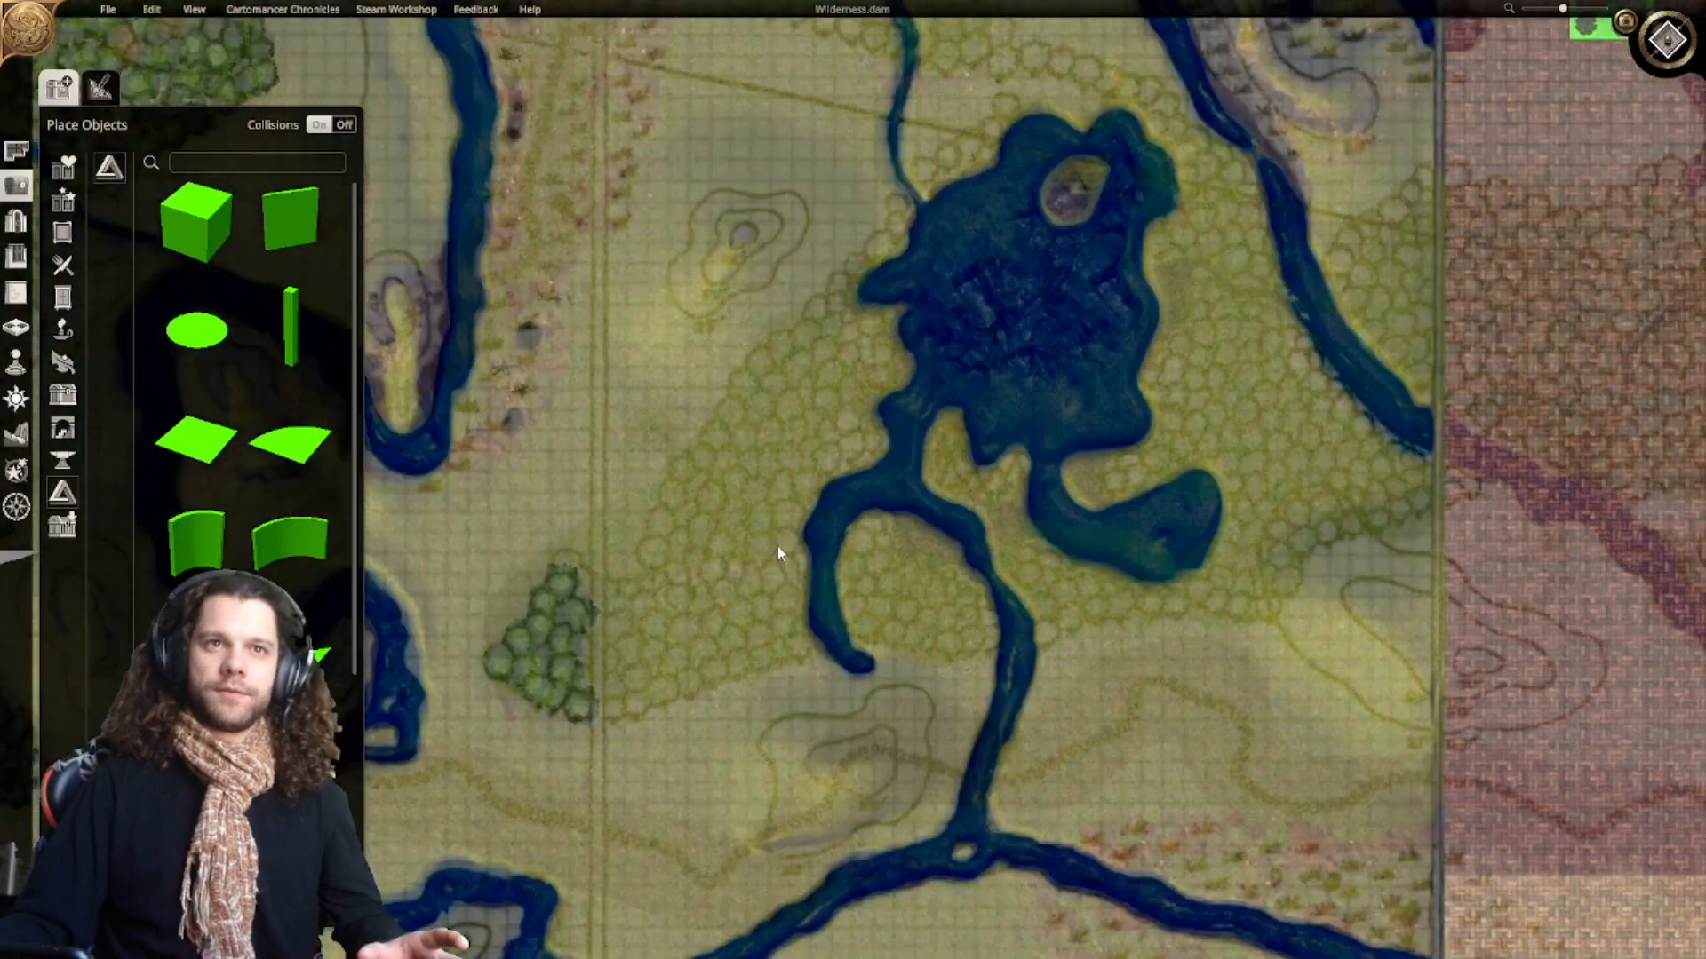
right_drag(755, 282, 799, 604)
right_drag(899, 293, 875, 657)
scroll(886, 558, up, 3)
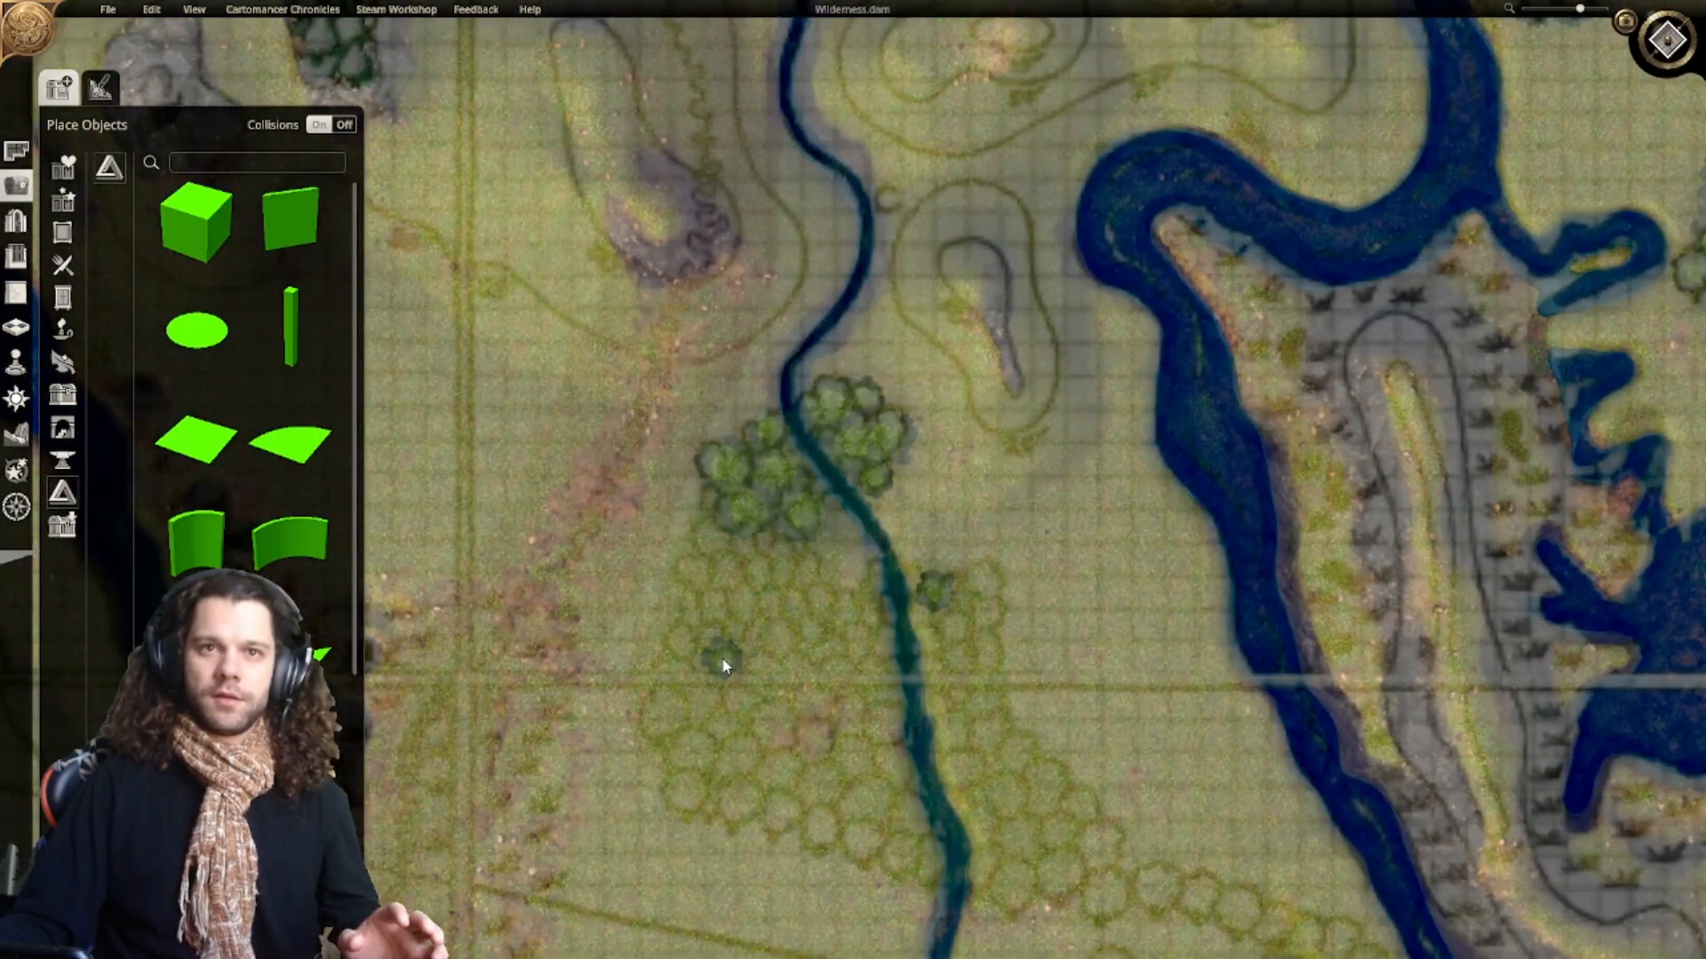
click(685, 650)
click(684, 792)
right_drag(857, 826, 750, 515)
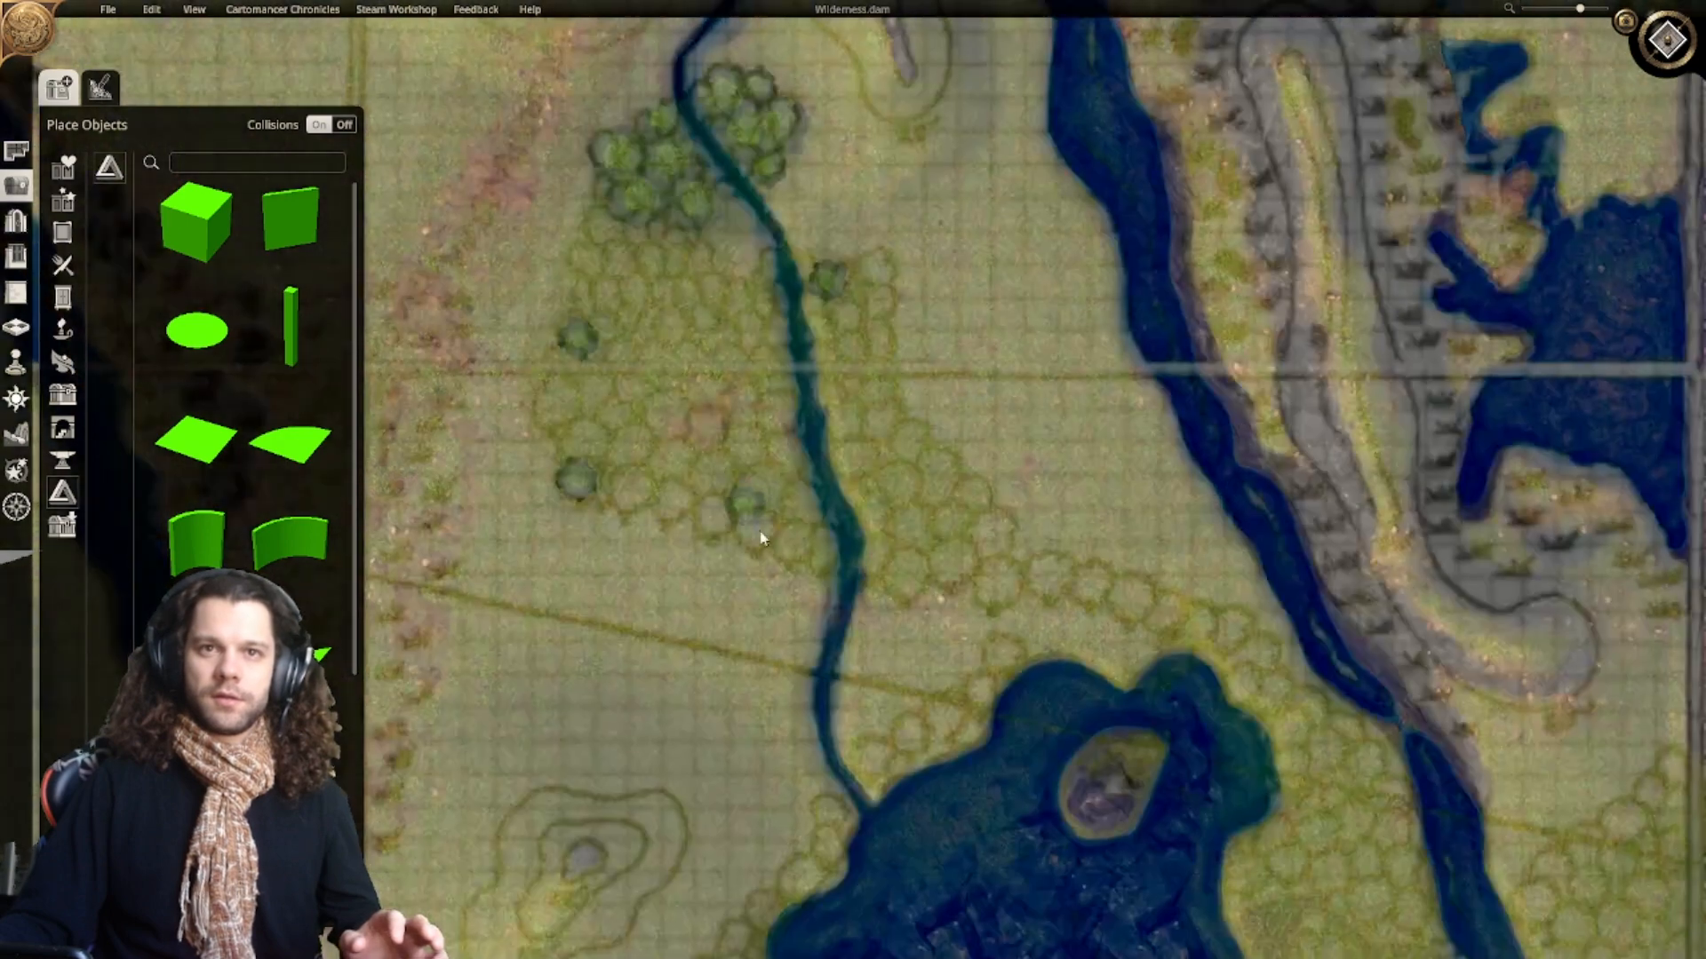
click(926, 571)
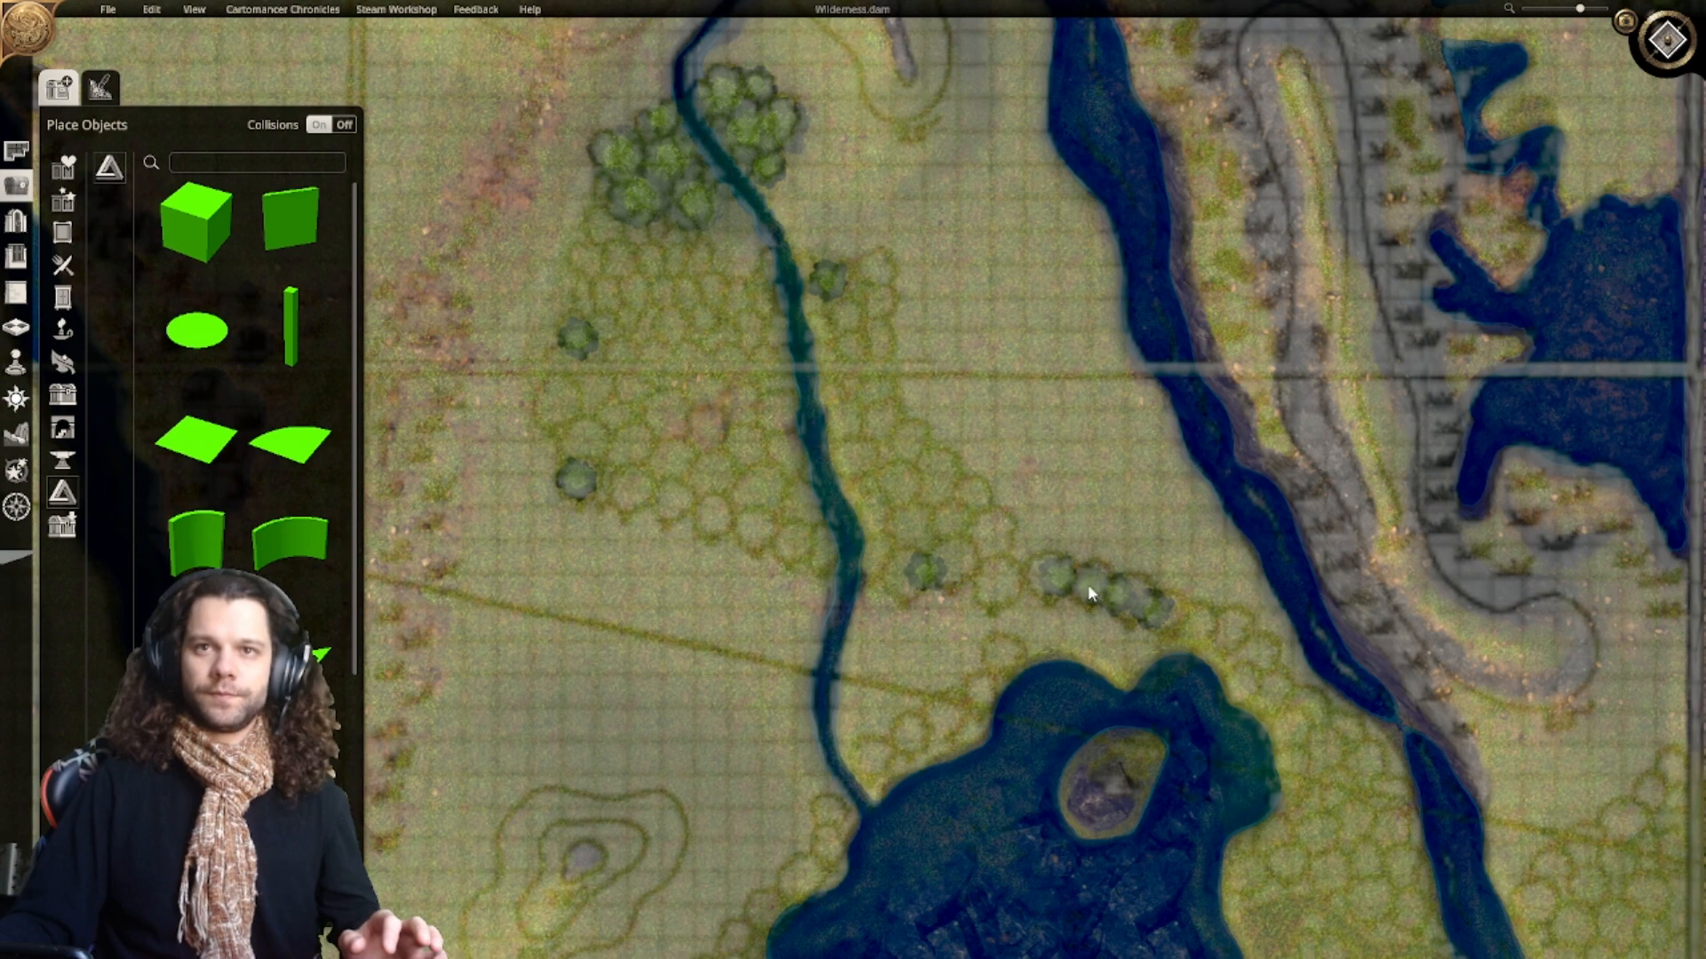
Step: Place three trees in the traced forest between the large lake's eastern shore and the river
right_drag(1289, 817, 934, 307)
click(1155, 616)
click(1249, 611)
click(1247, 516)
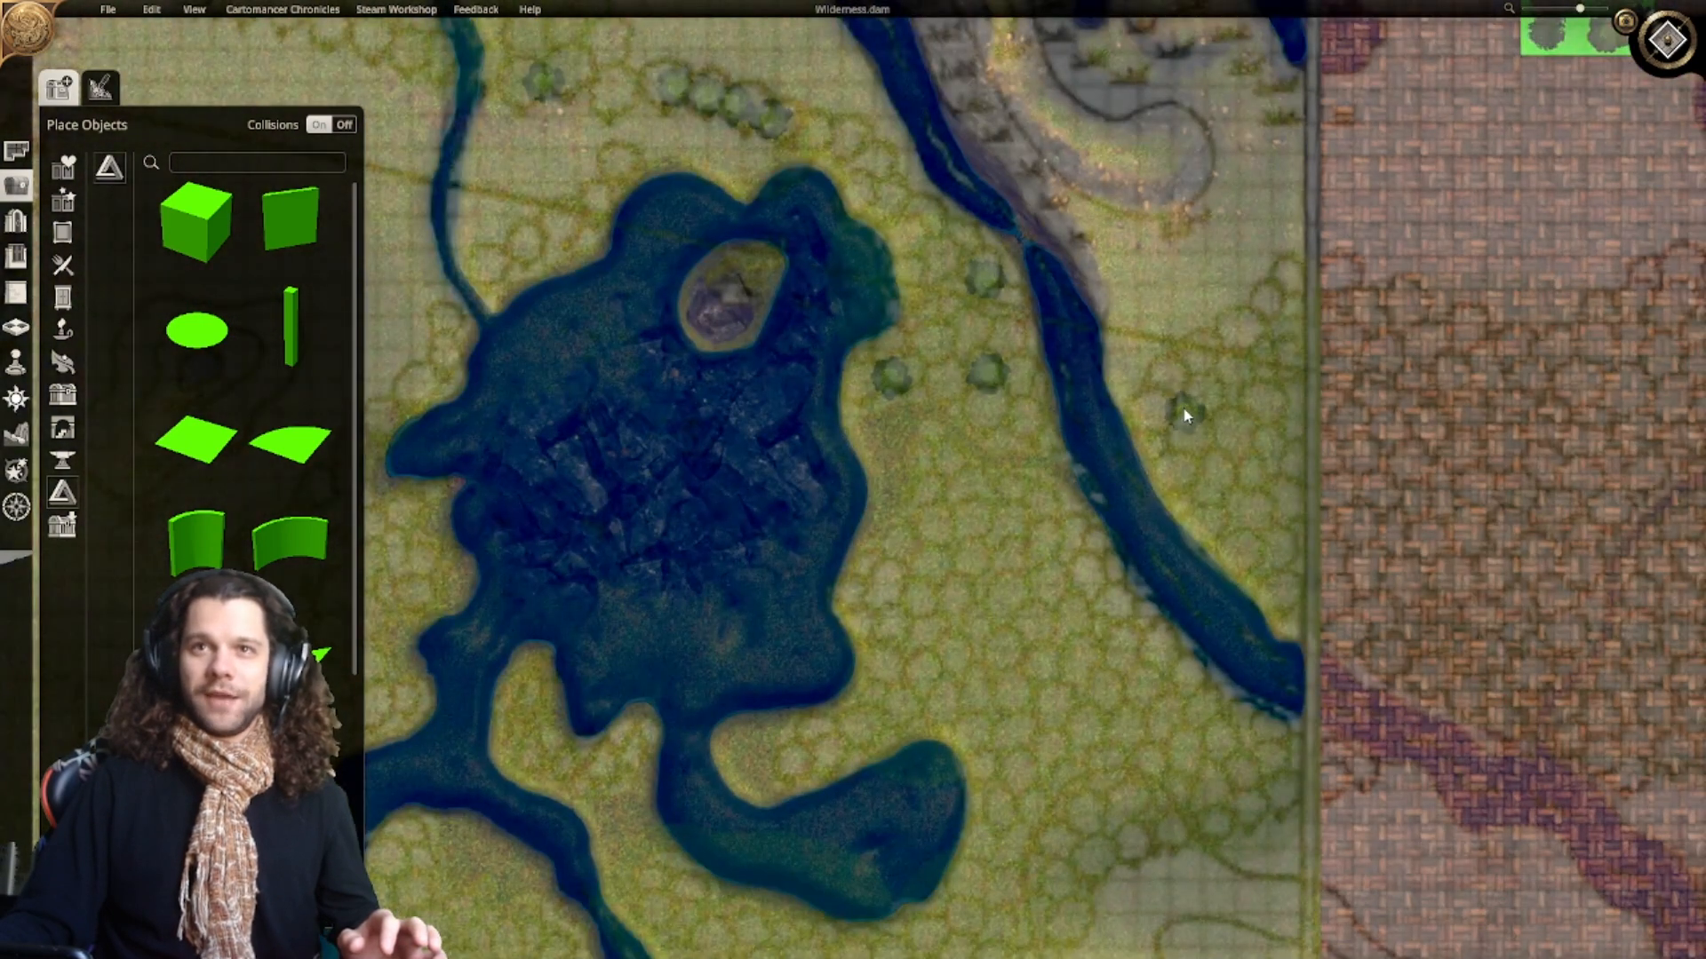
Step: Place five scattered trees in the traced forest between the river and the map's eastern edge
click(1161, 414)
click(1222, 380)
click(1280, 466)
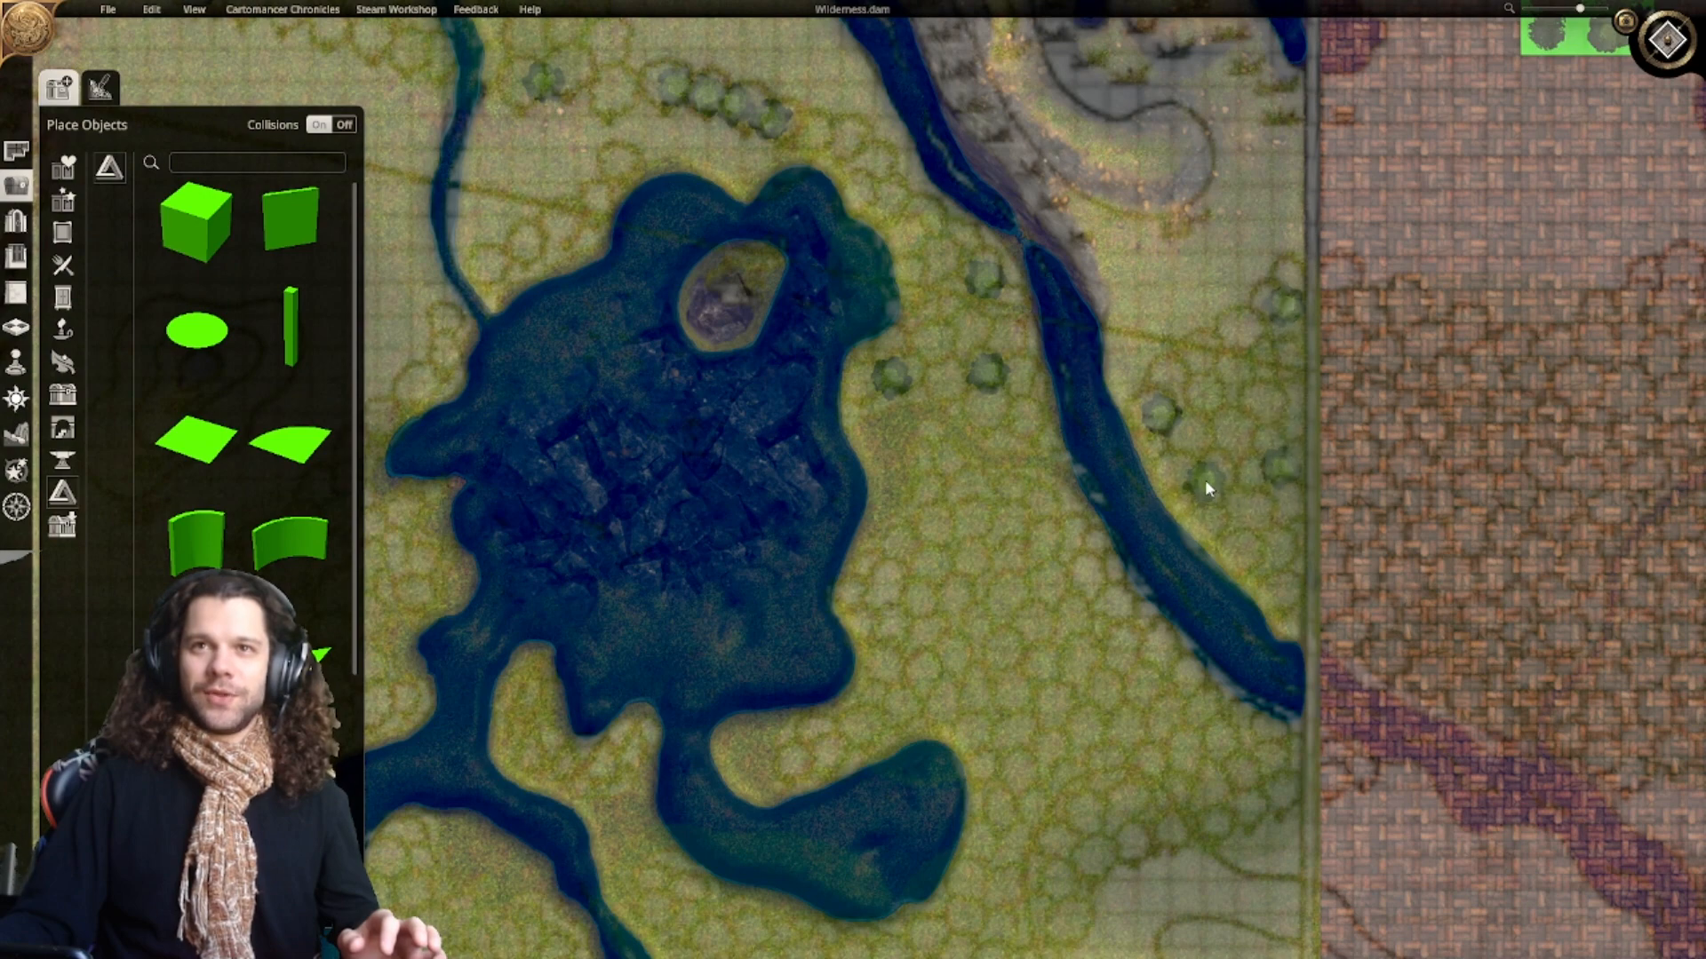
click(1204, 480)
click(1273, 567)
Step: Scatter single trees through the forest southeast of the large lake, between its curved arm and the river
right_drag(1007, 618, 987, 426)
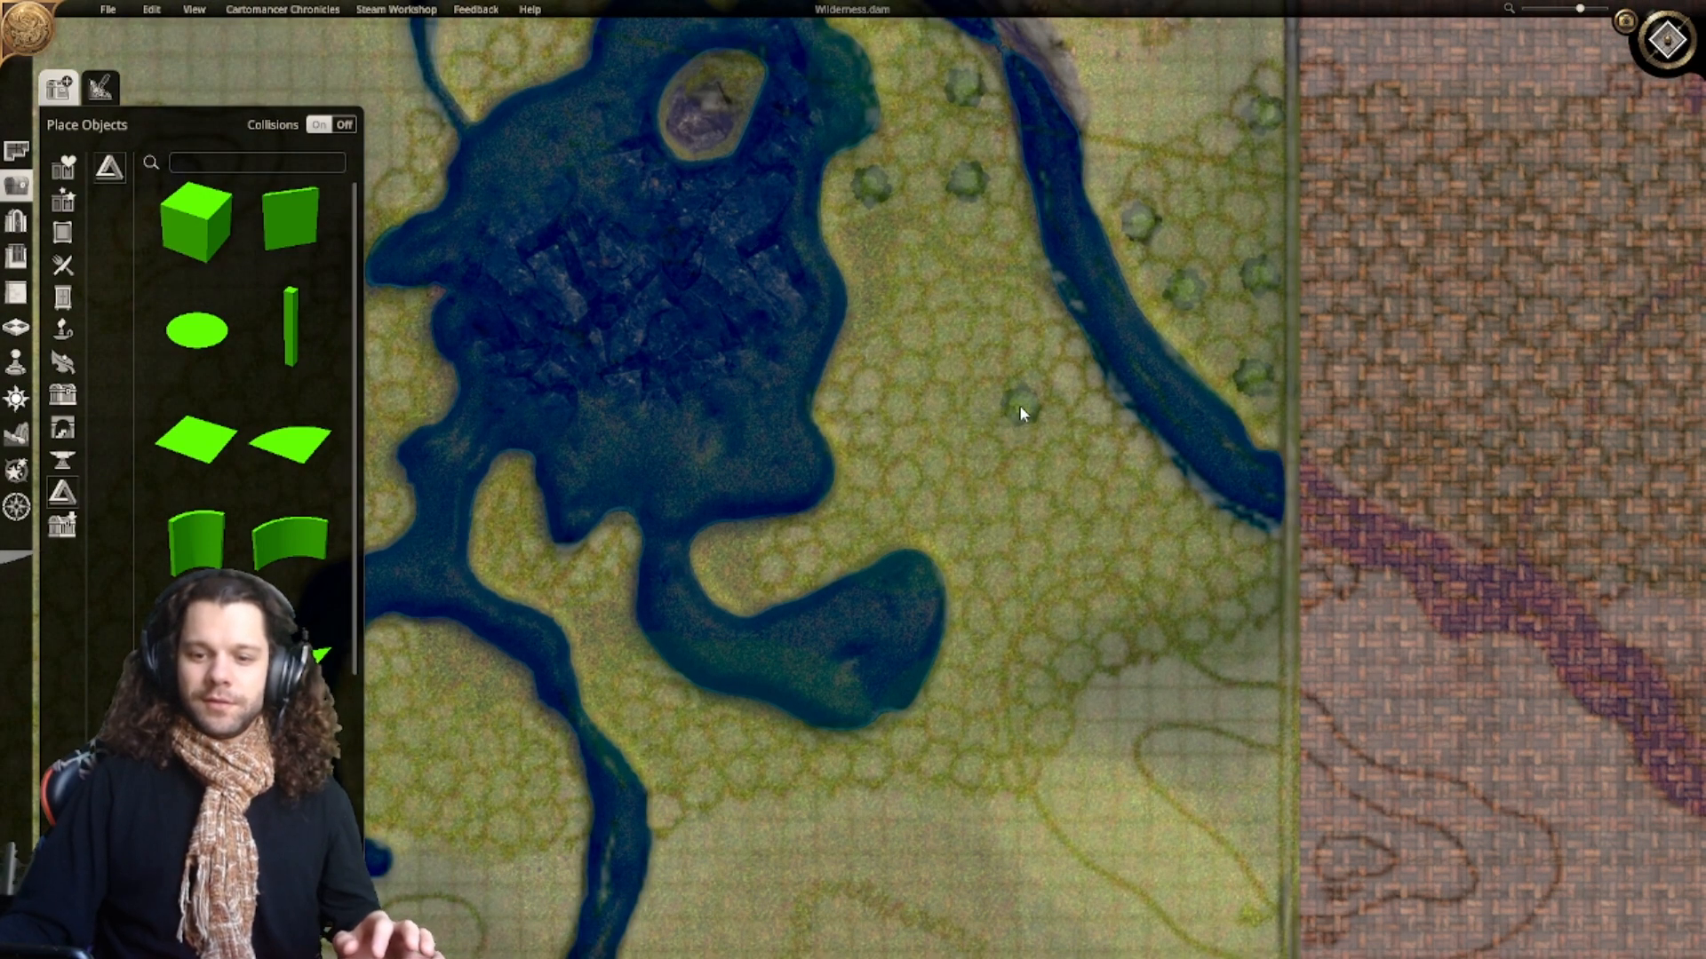
click(1033, 368)
click(896, 432)
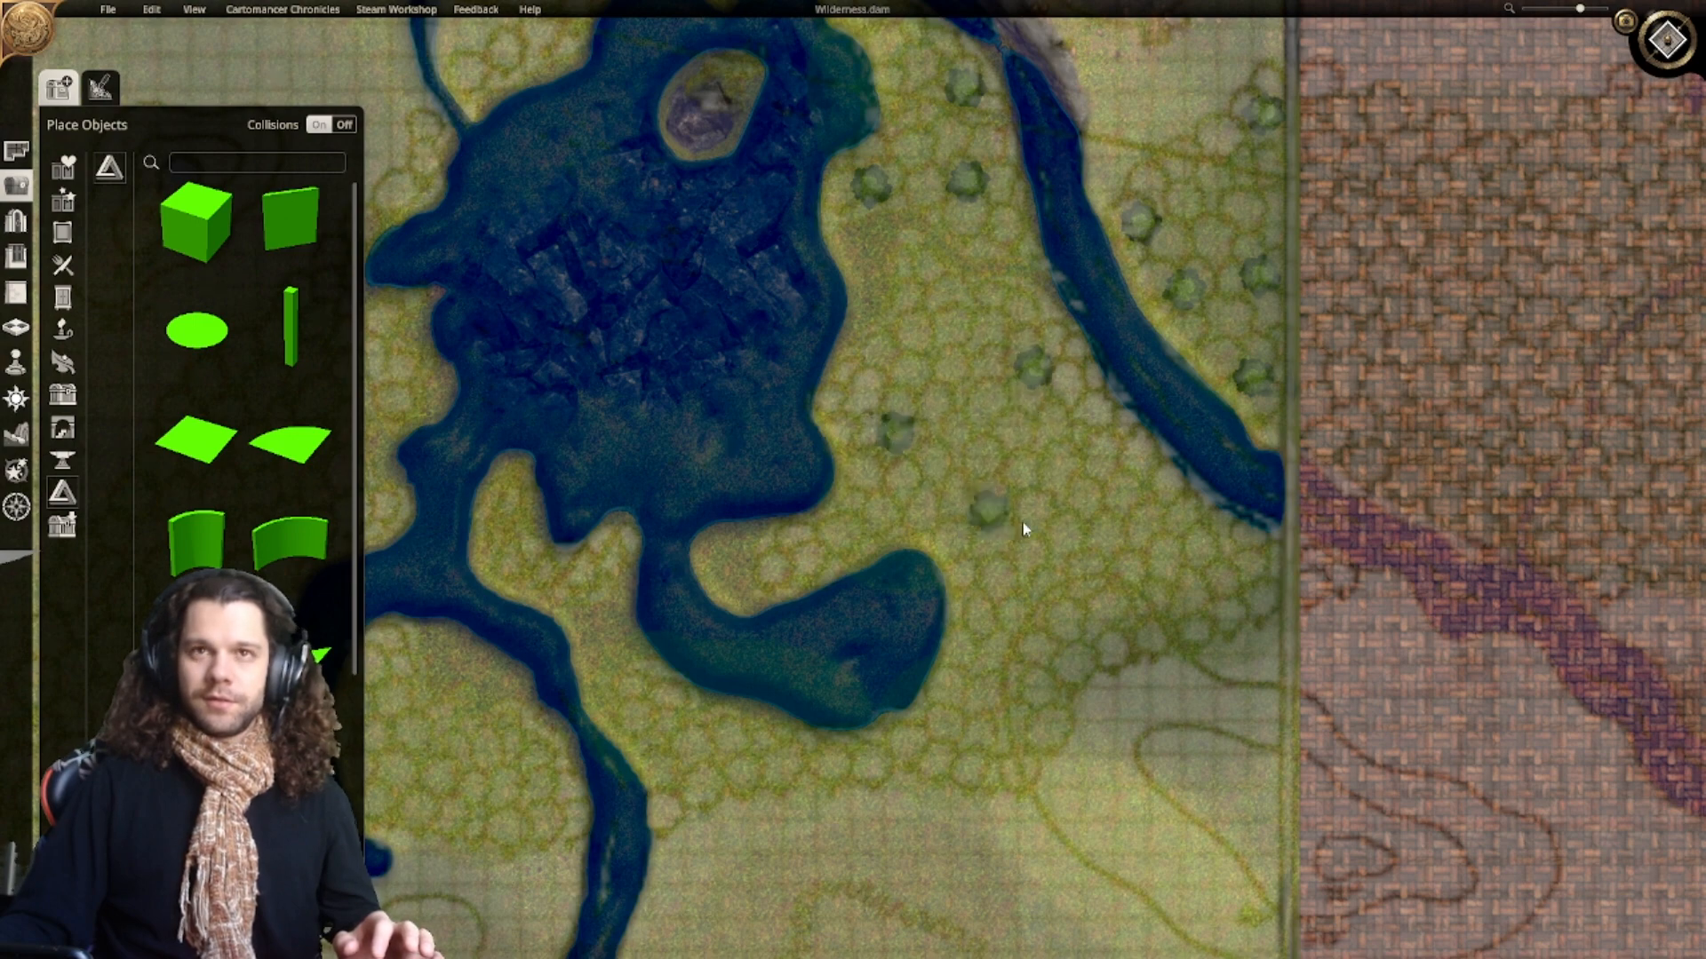
click(1032, 525)
click(1162, 575)
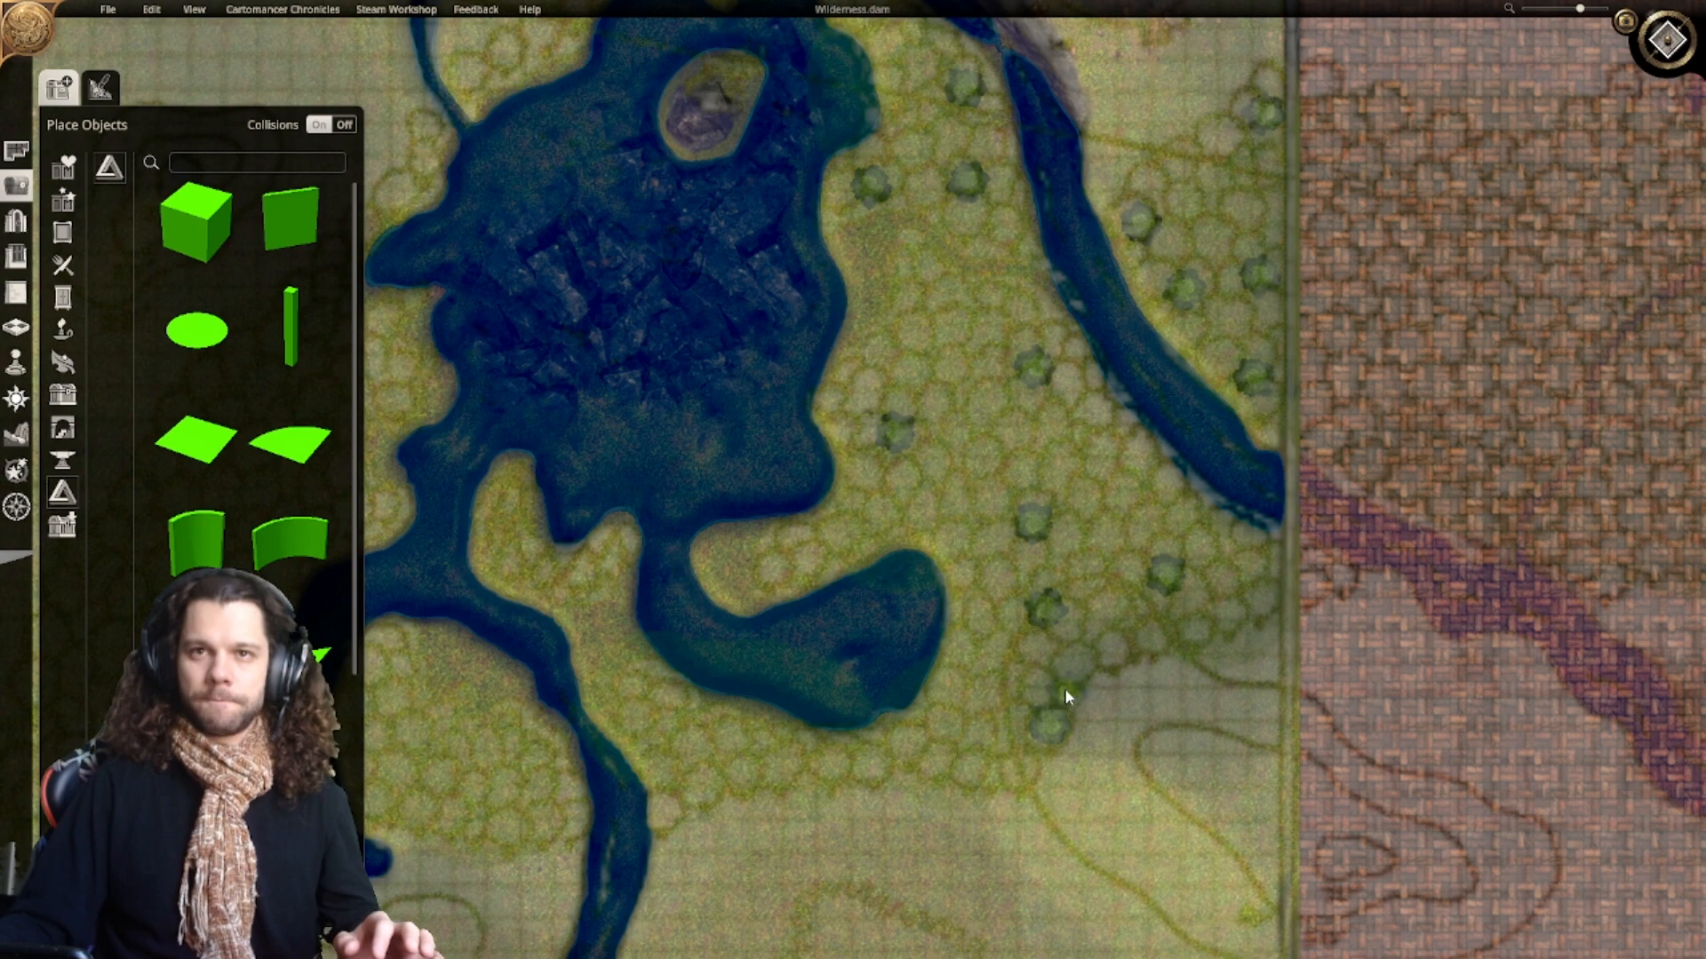
Step: Place small clusters of trees along the forest's southern edge, below the lake's curved arm
click(1078, 663)
click(955, 730)
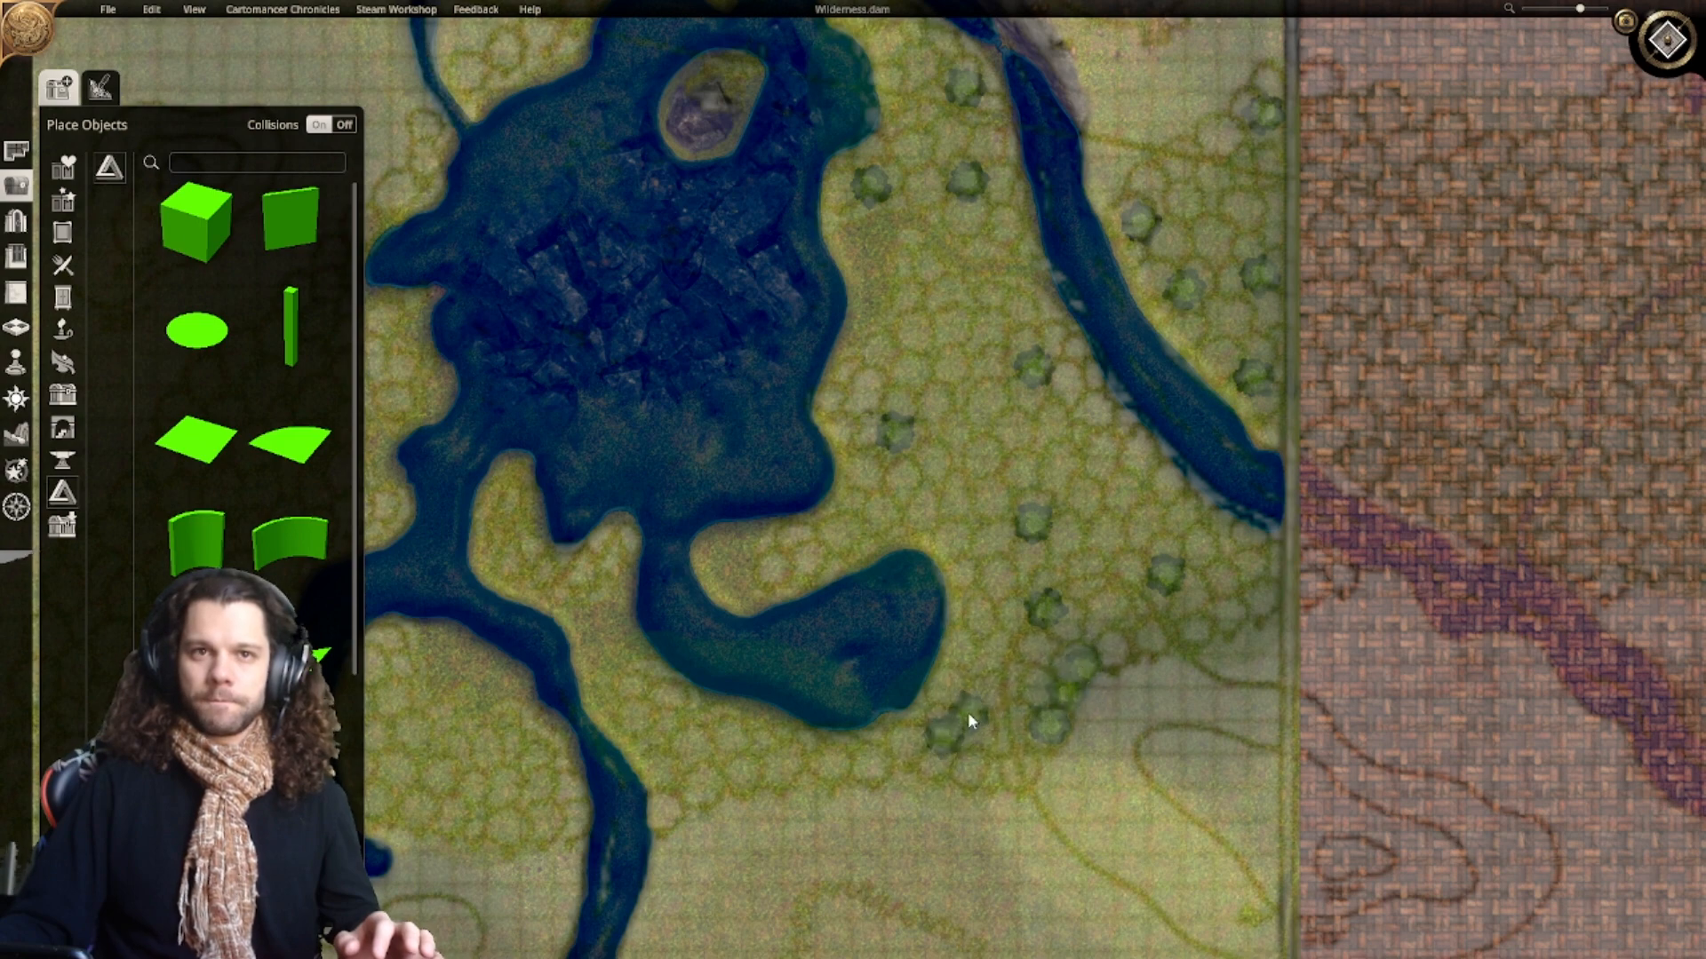
click(967, 711)
click(750, 738)
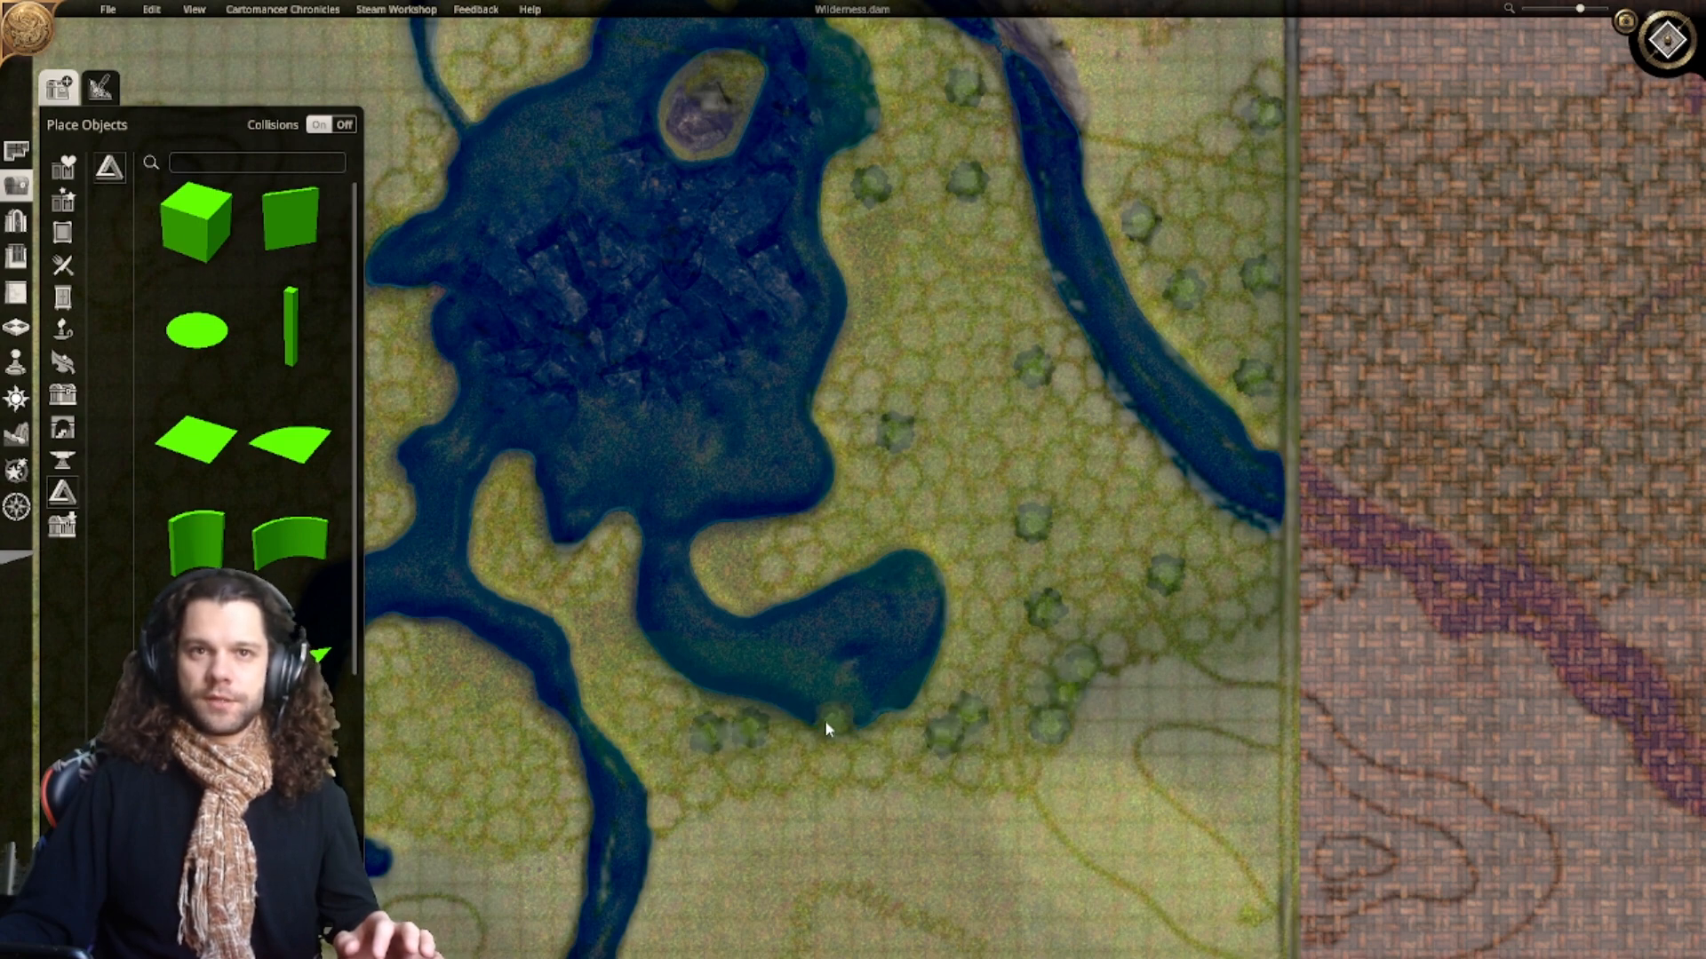
Step: Place a cluster of three trees inside the river's loop southwest of the large lake
middle_drag(579, 759, 903, 688)
click(798, 713)
click(761, 673)
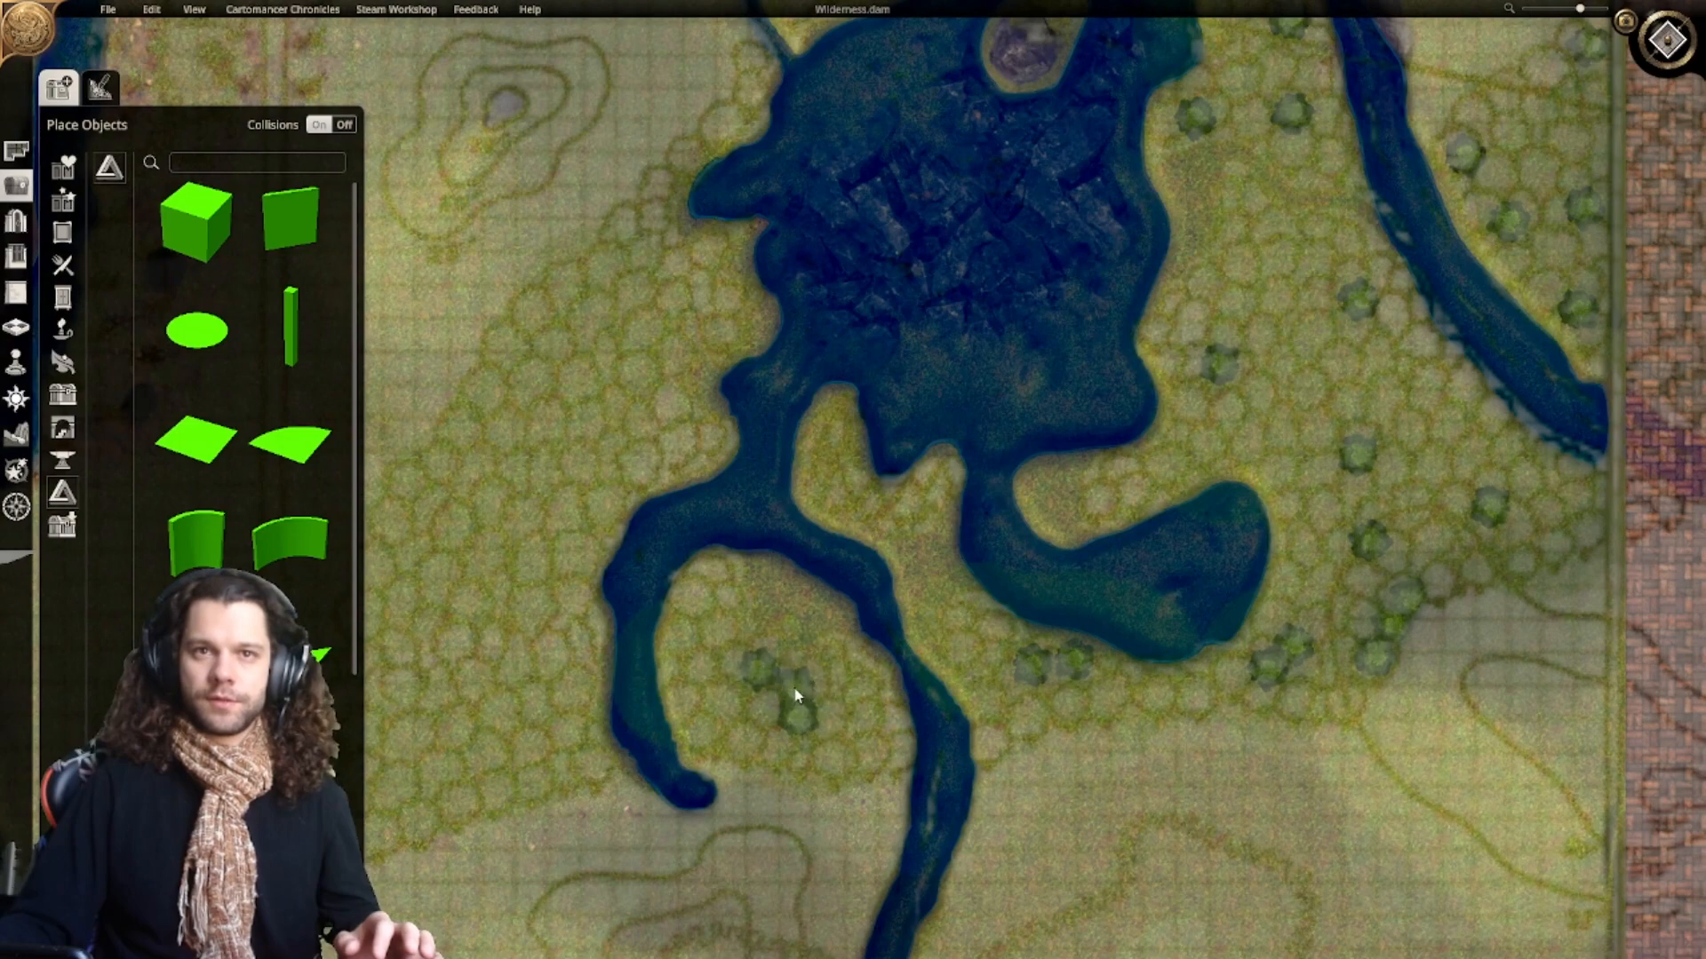
click(790, 682)
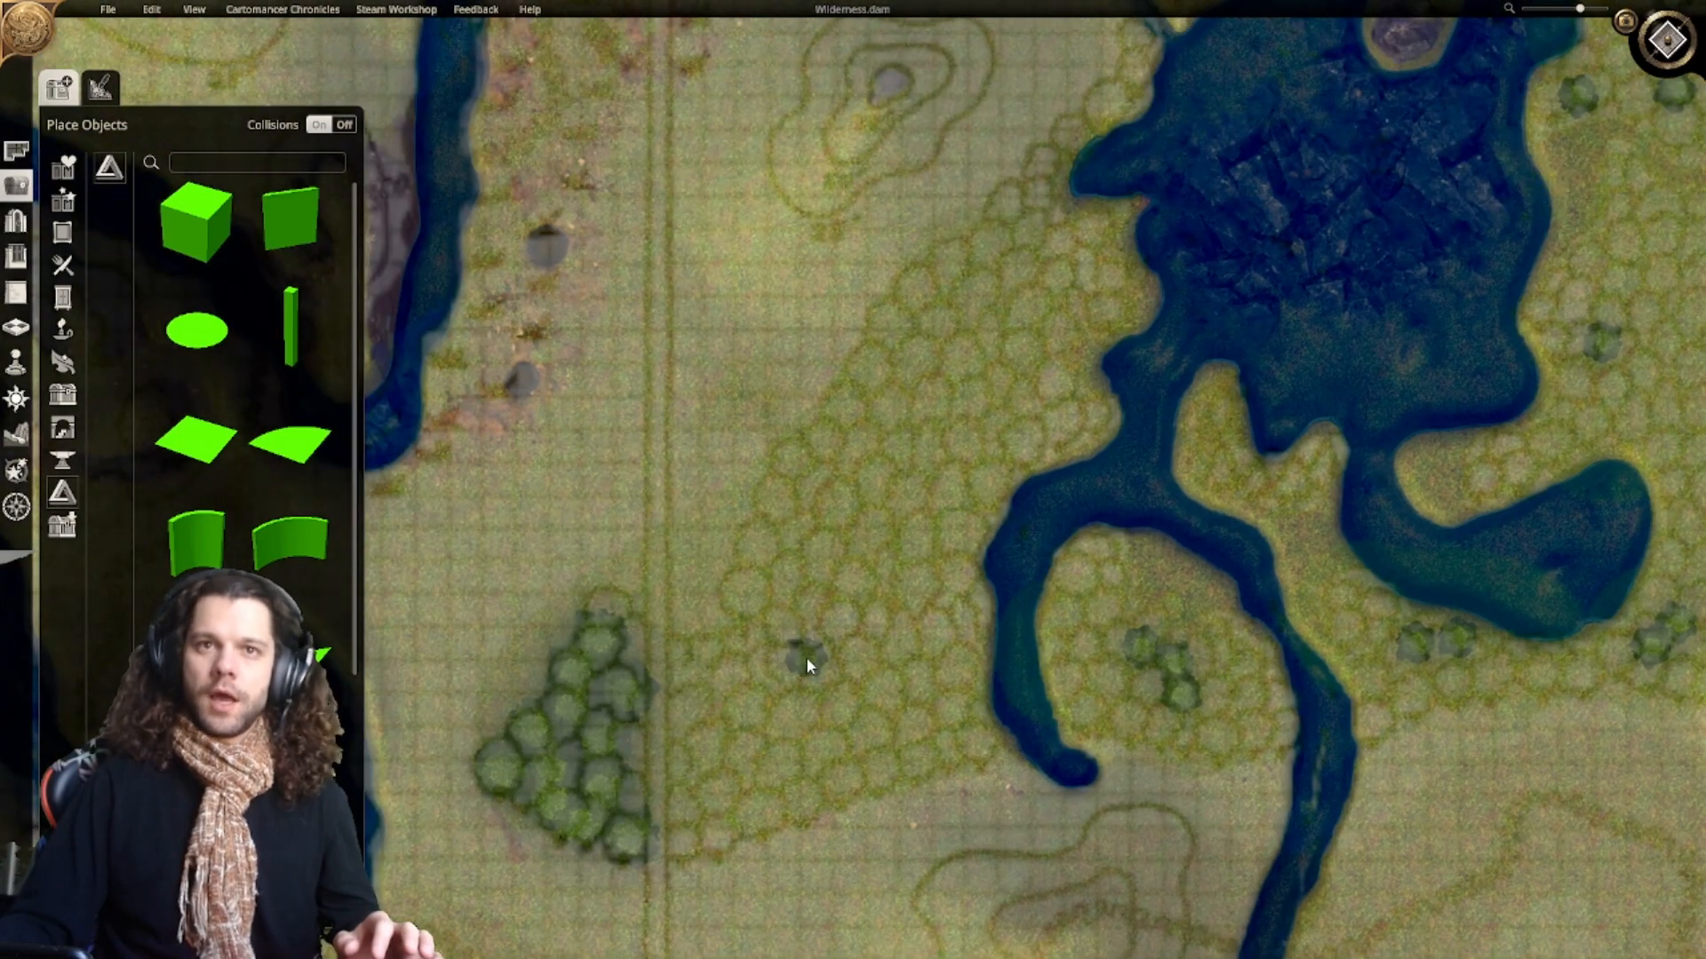
Step: Place a short row of trees extending the dense western grove eastward into the traced forest
click(728, 651)
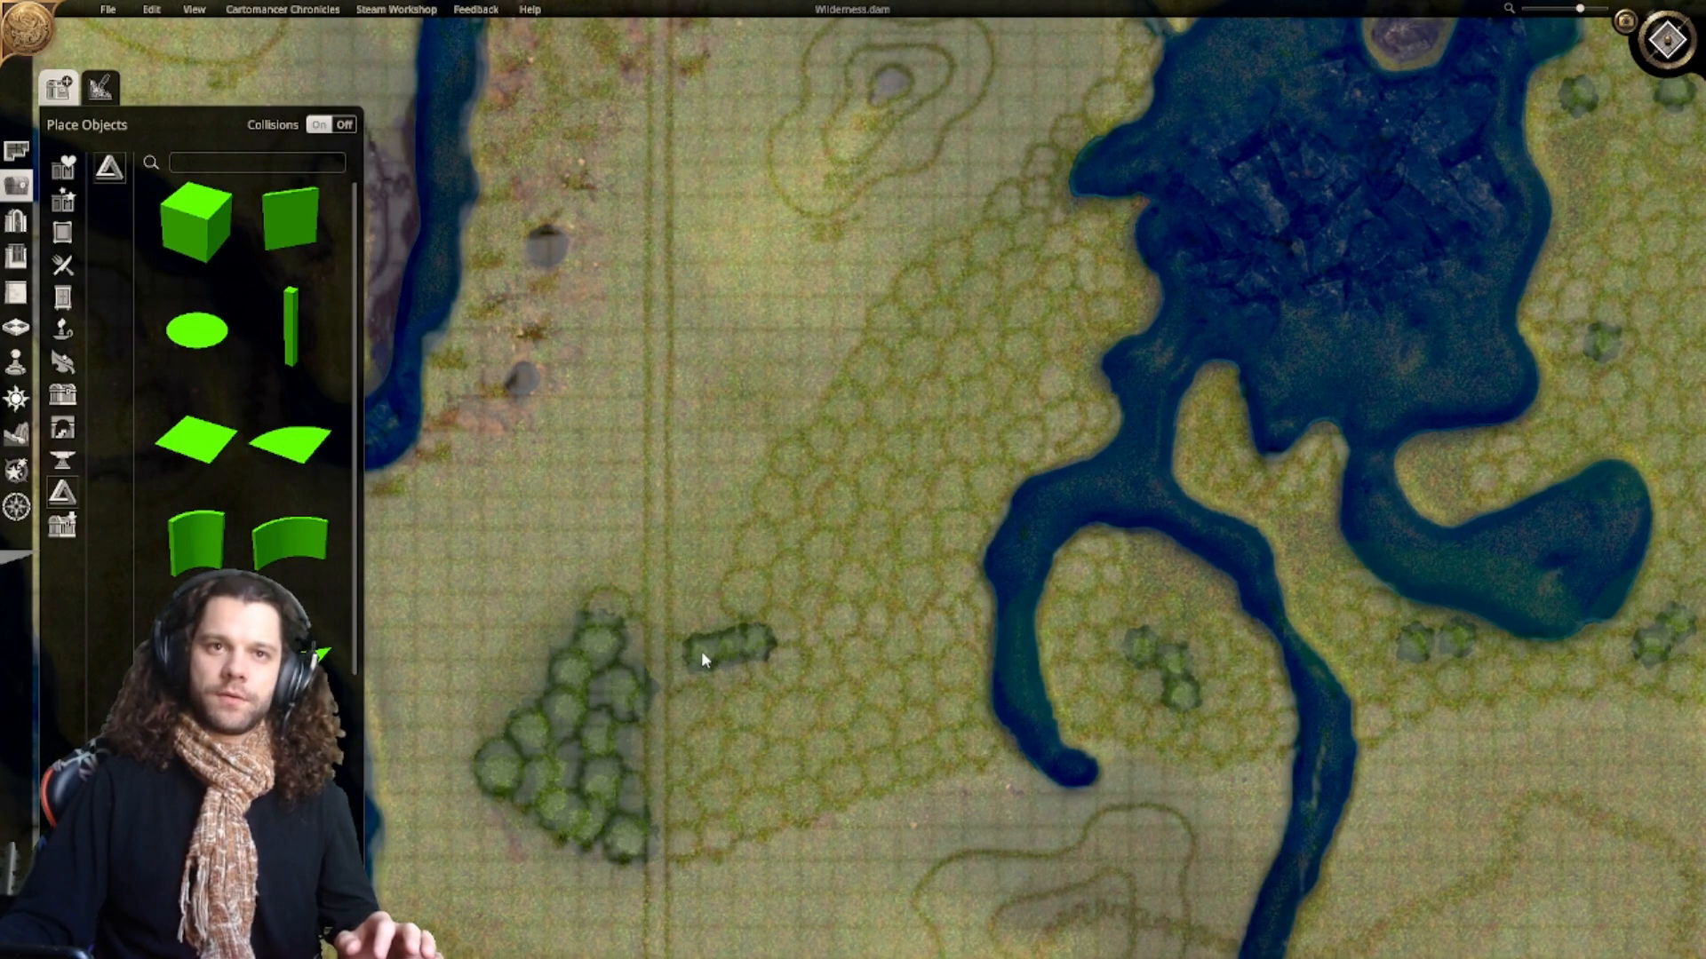
click(631, 626)
click(611, 613)
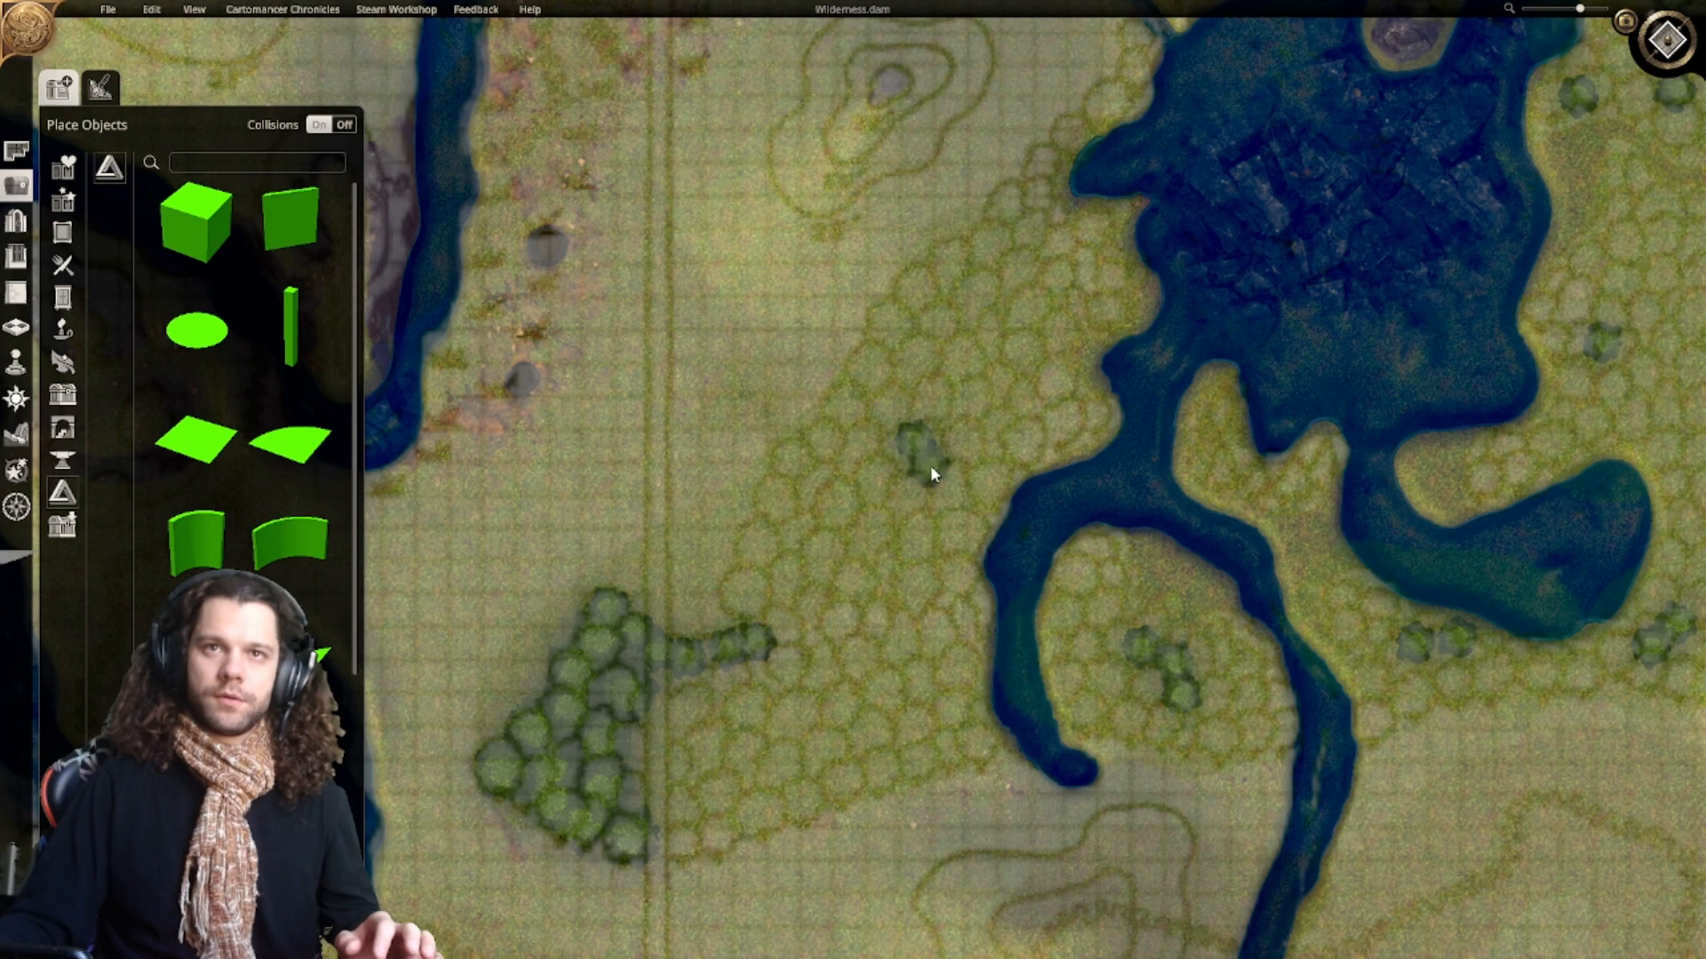
Step: Place small tree clusters in the middle of the forest west of the lake, at the lake's western tip and near the forest's southern edge
click(904, 469)
key(w)
key(d)
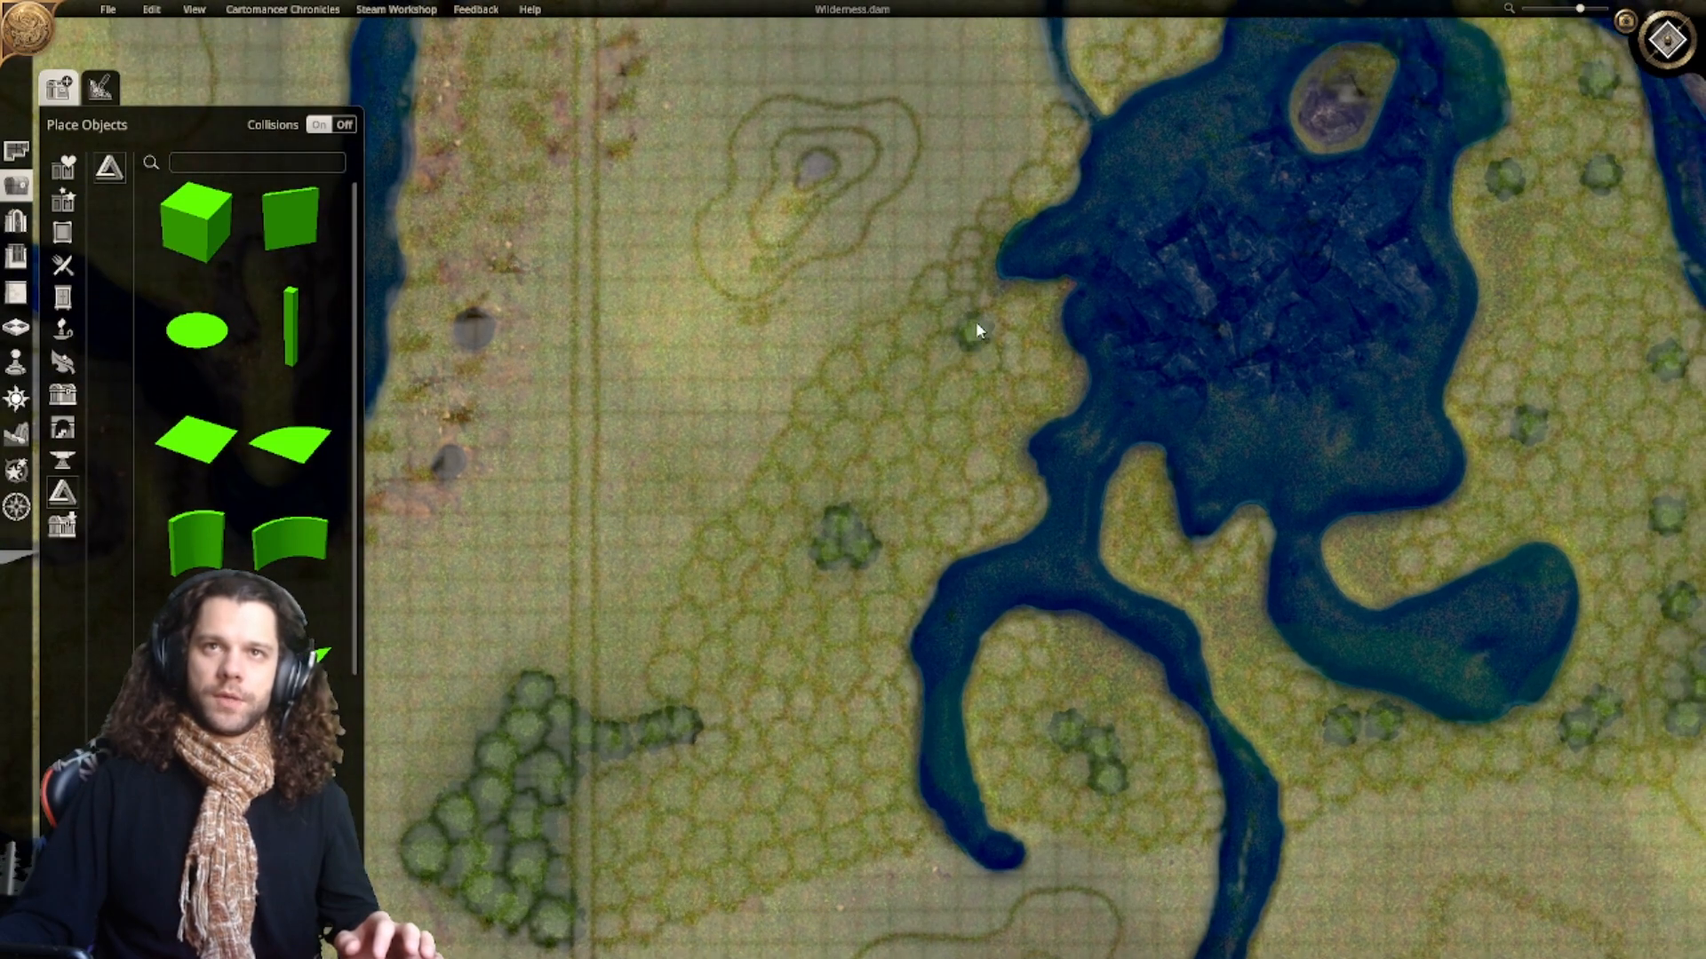
click(982, 297)
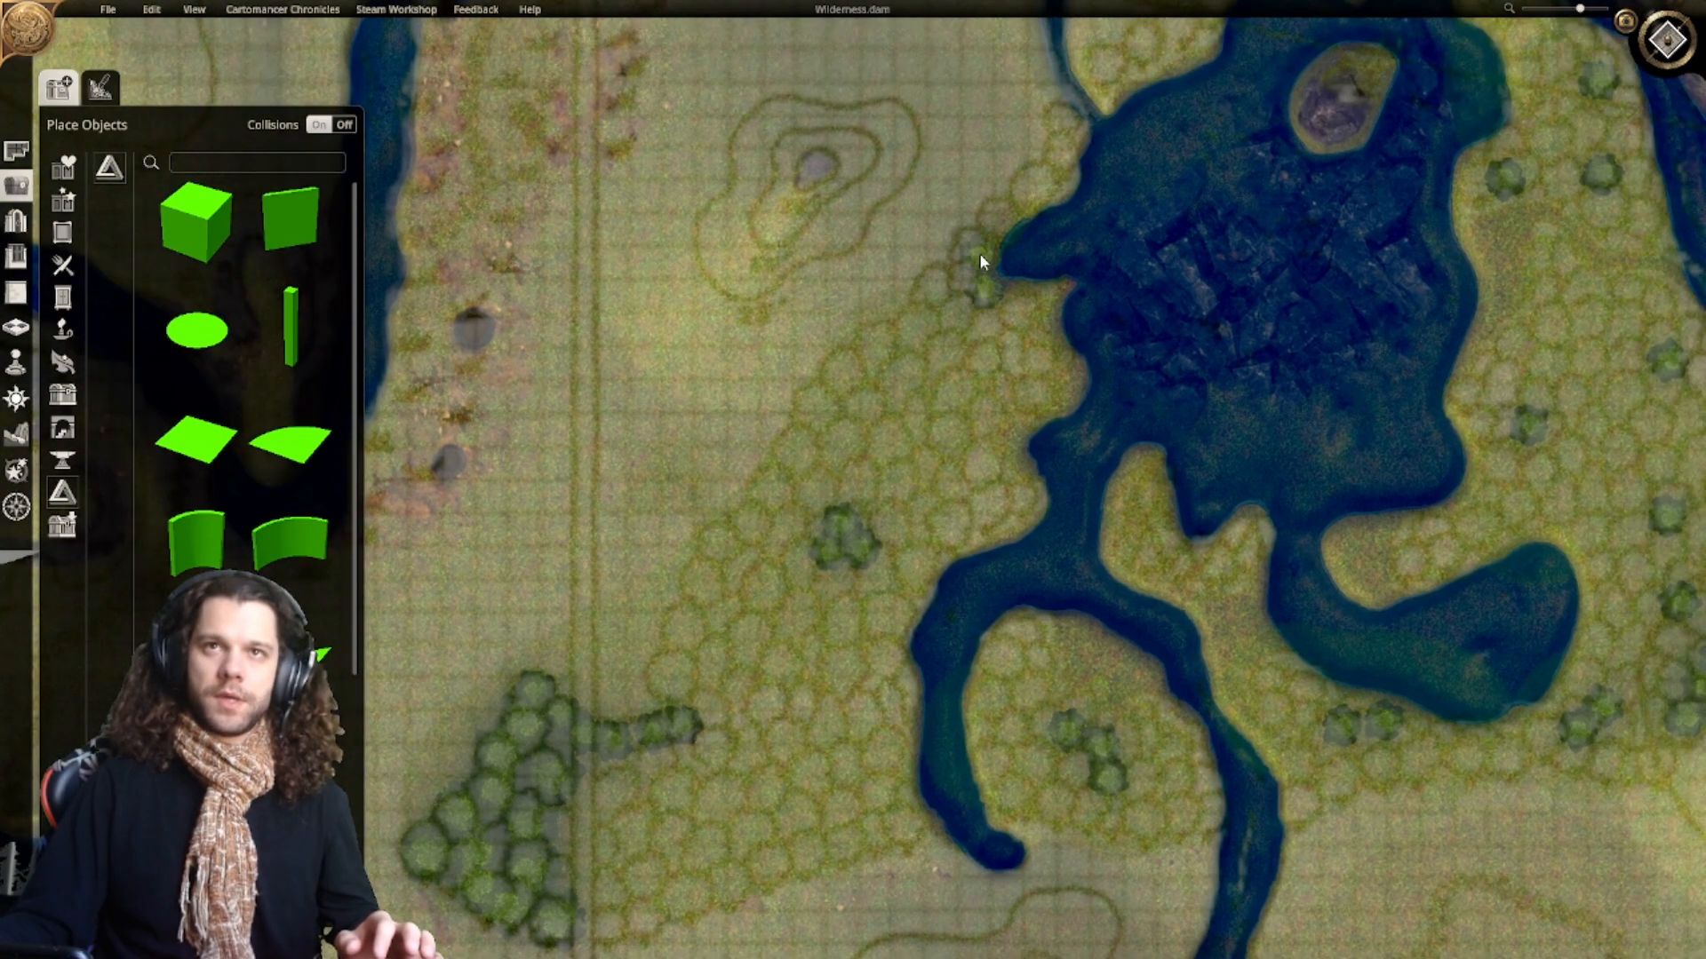
click(989, 226)
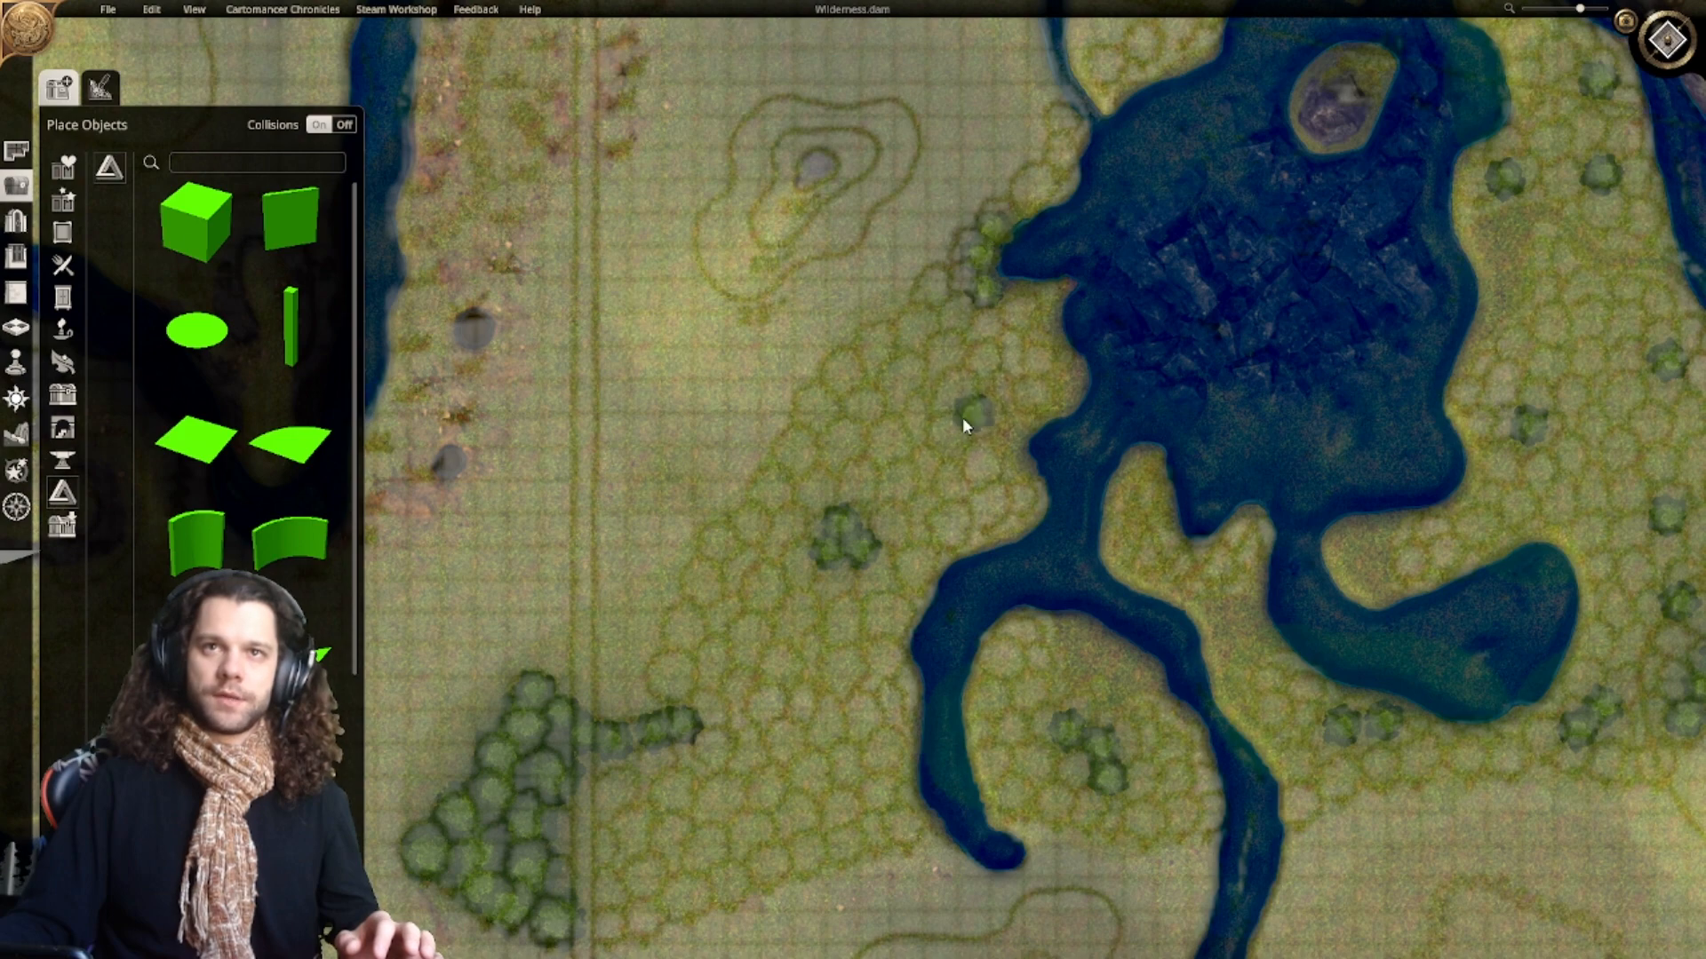
click(802, 770)
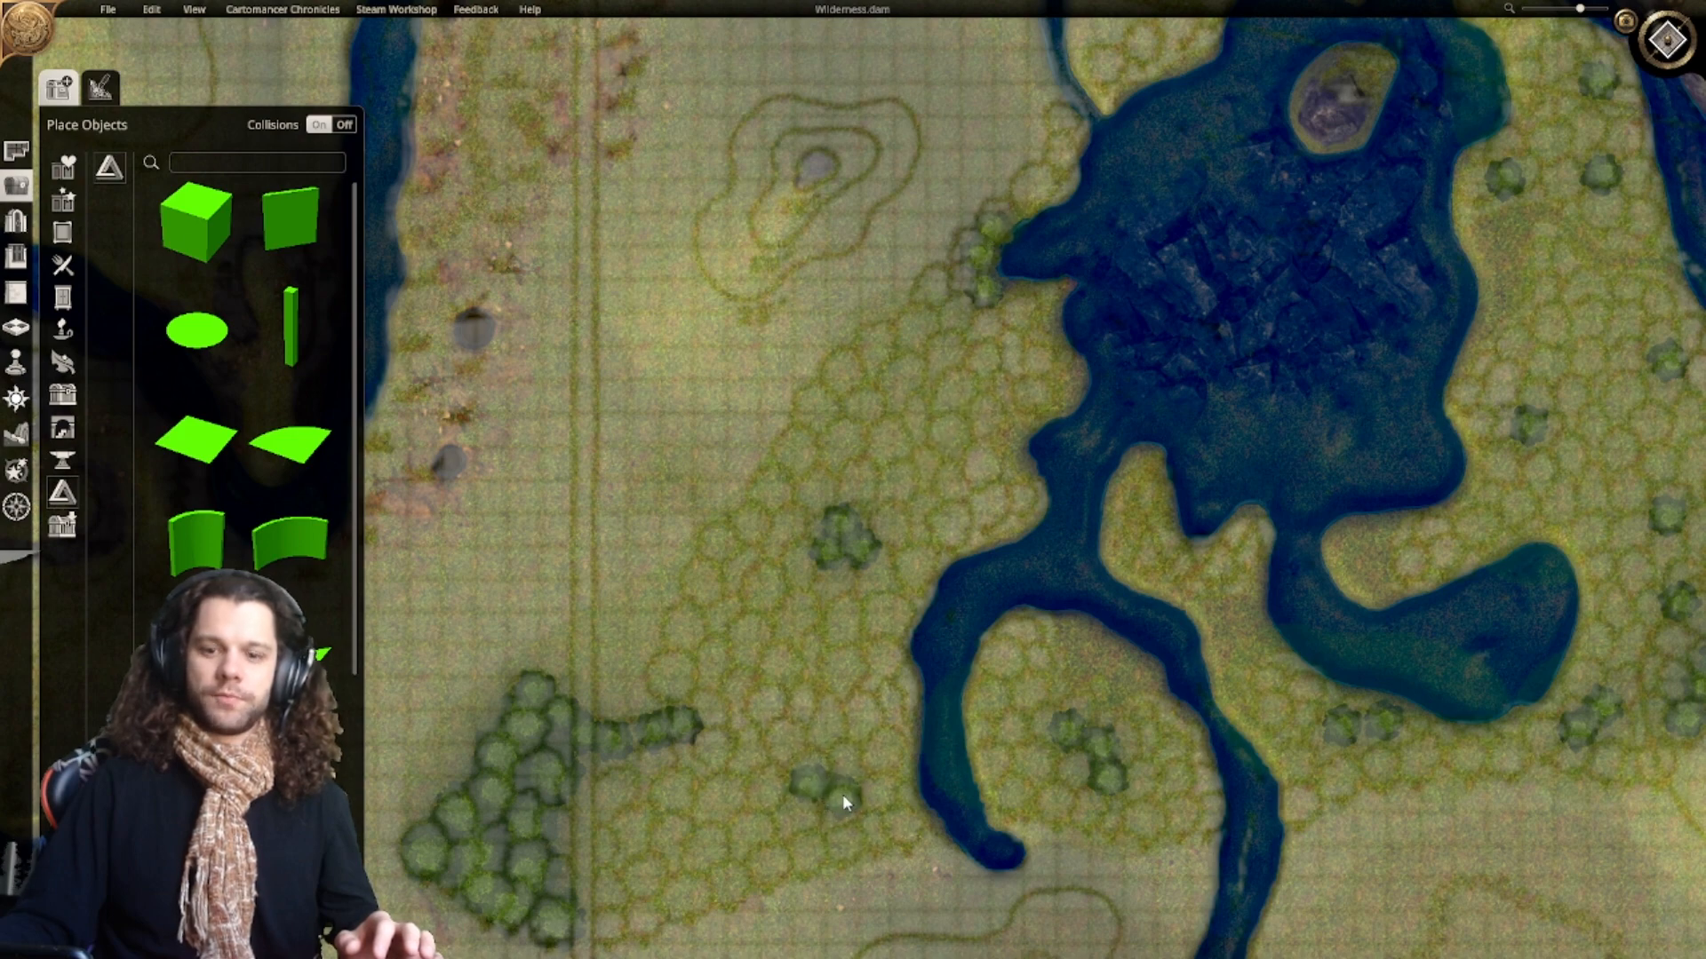
click(842, 794)
Step: Place a tree on the shore just east of the stream's mouth at the large lake
key(w)
key(d)
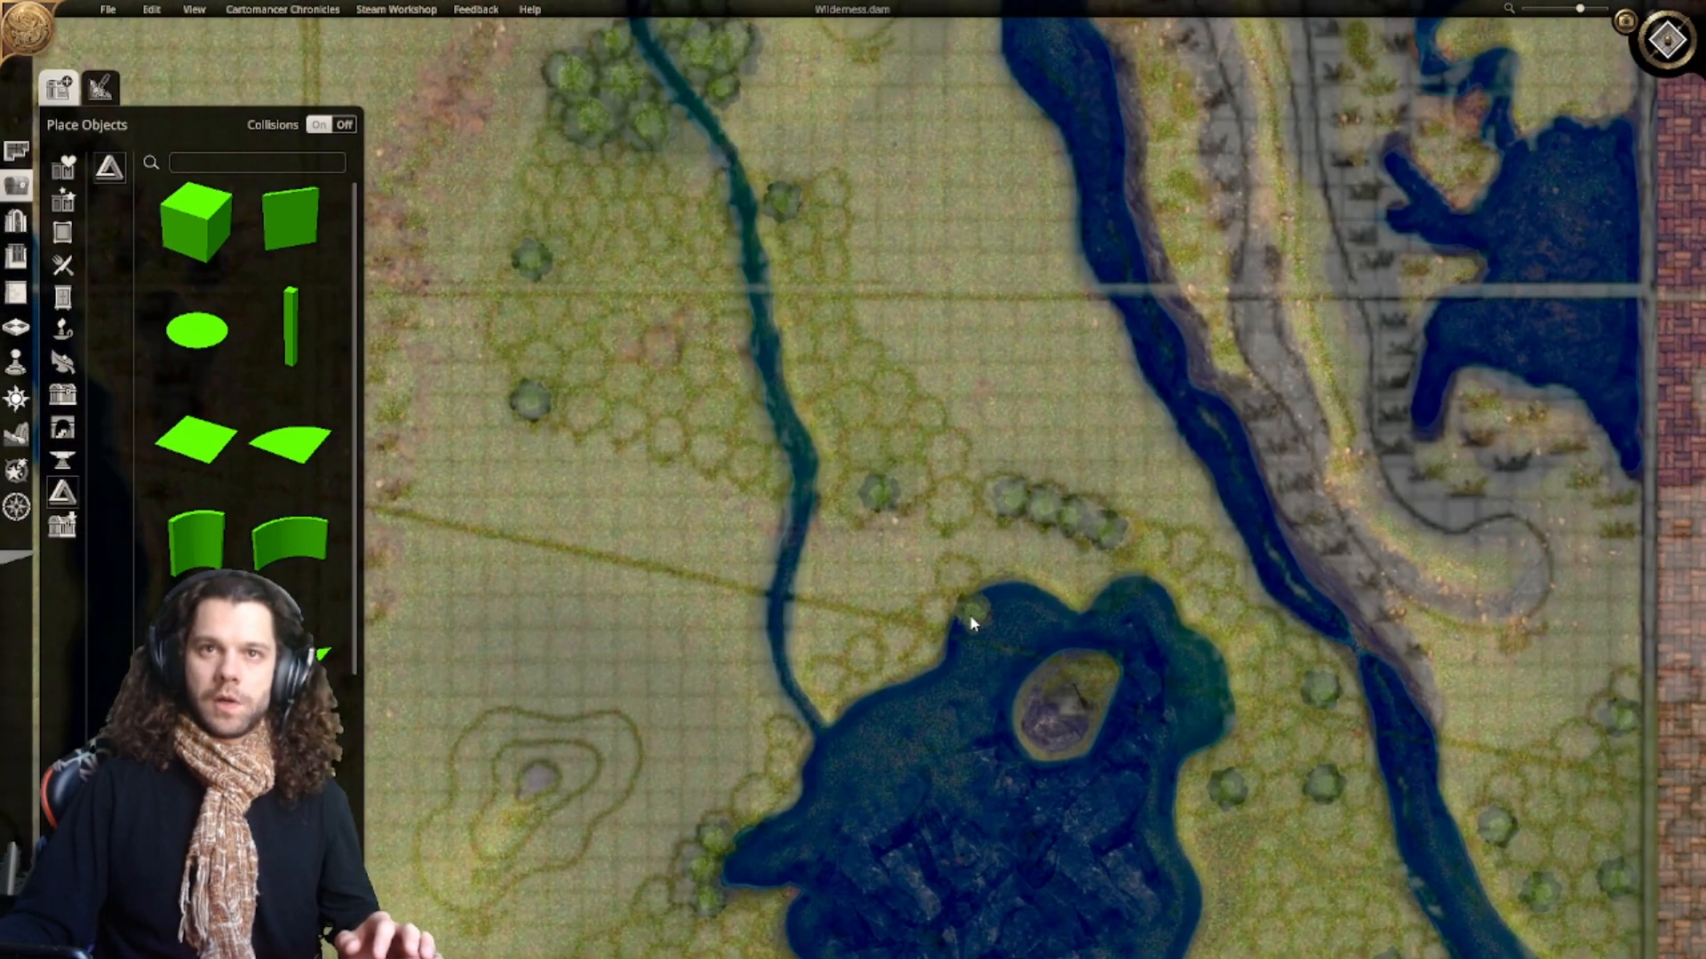
click(829, 695)
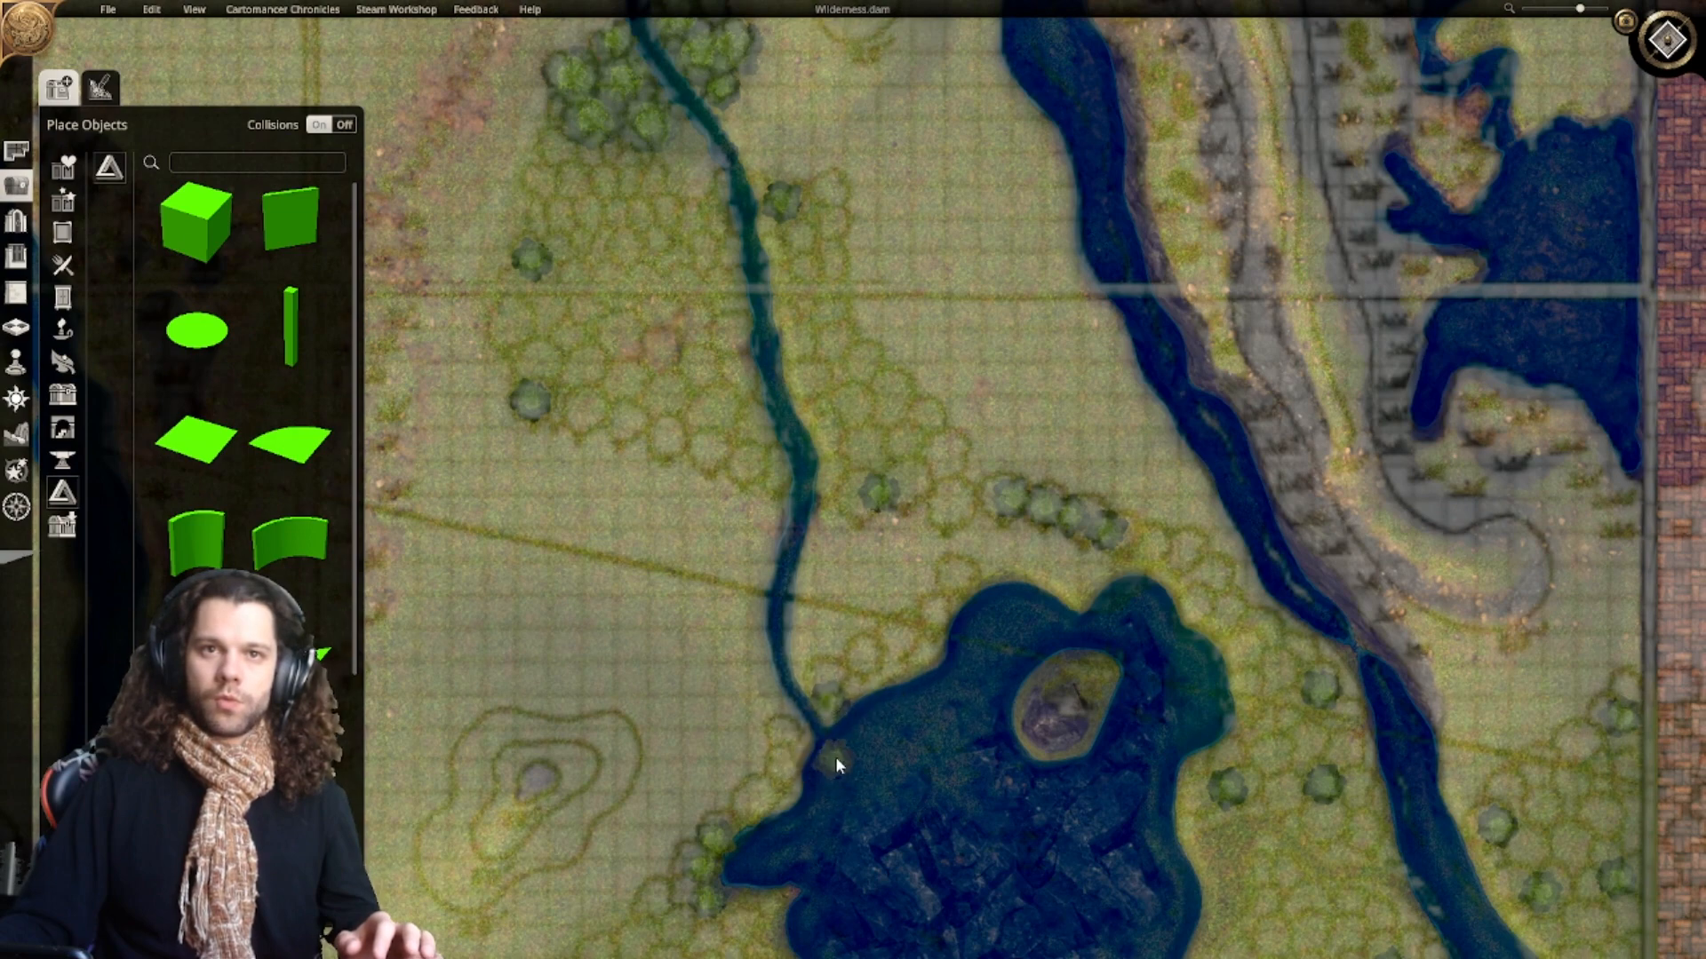
scroll(962, 679, up, 5)
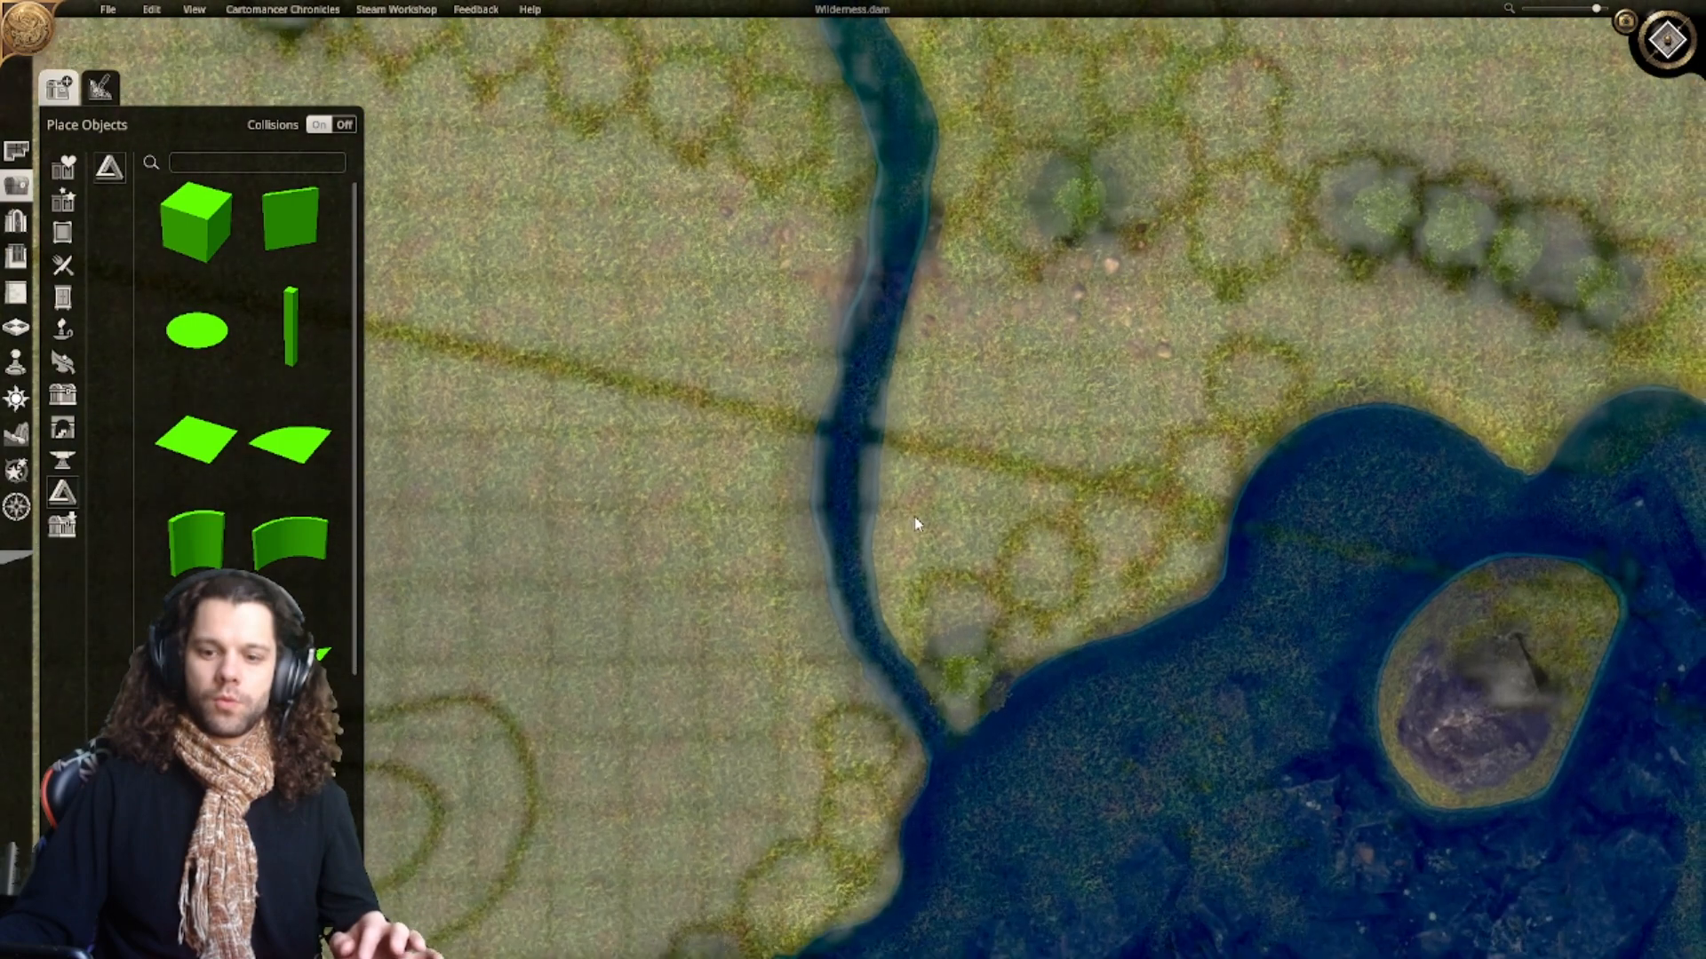
scroll(914, 515, down, 1)
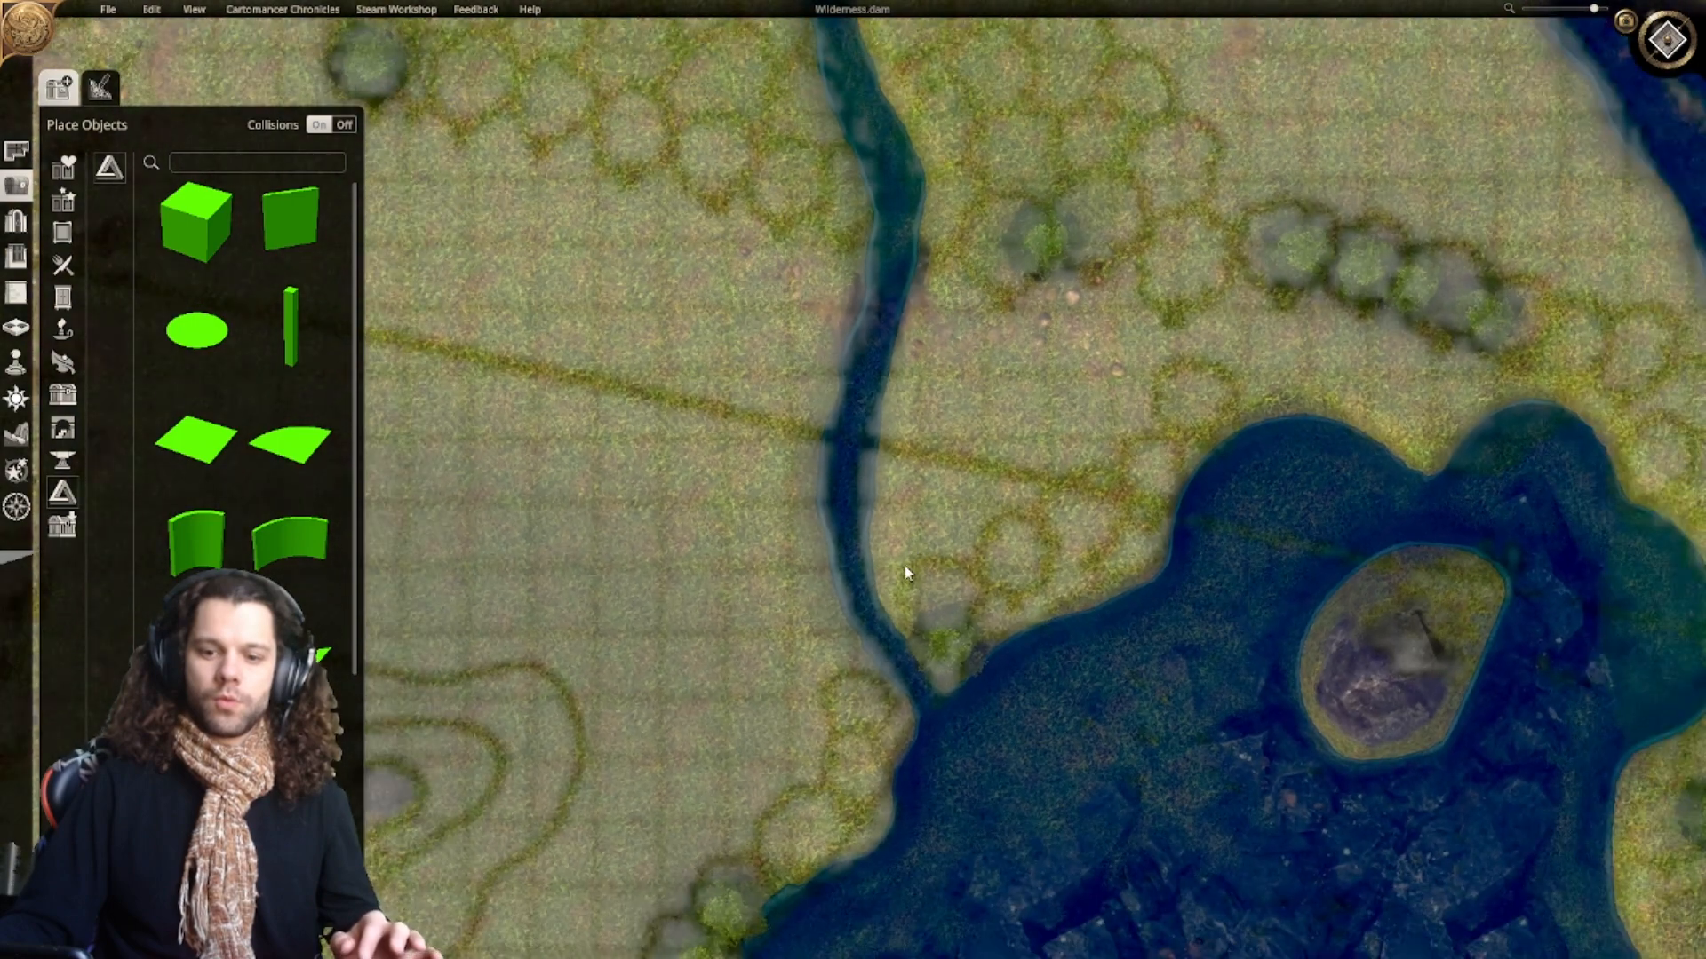
click(17, 449)
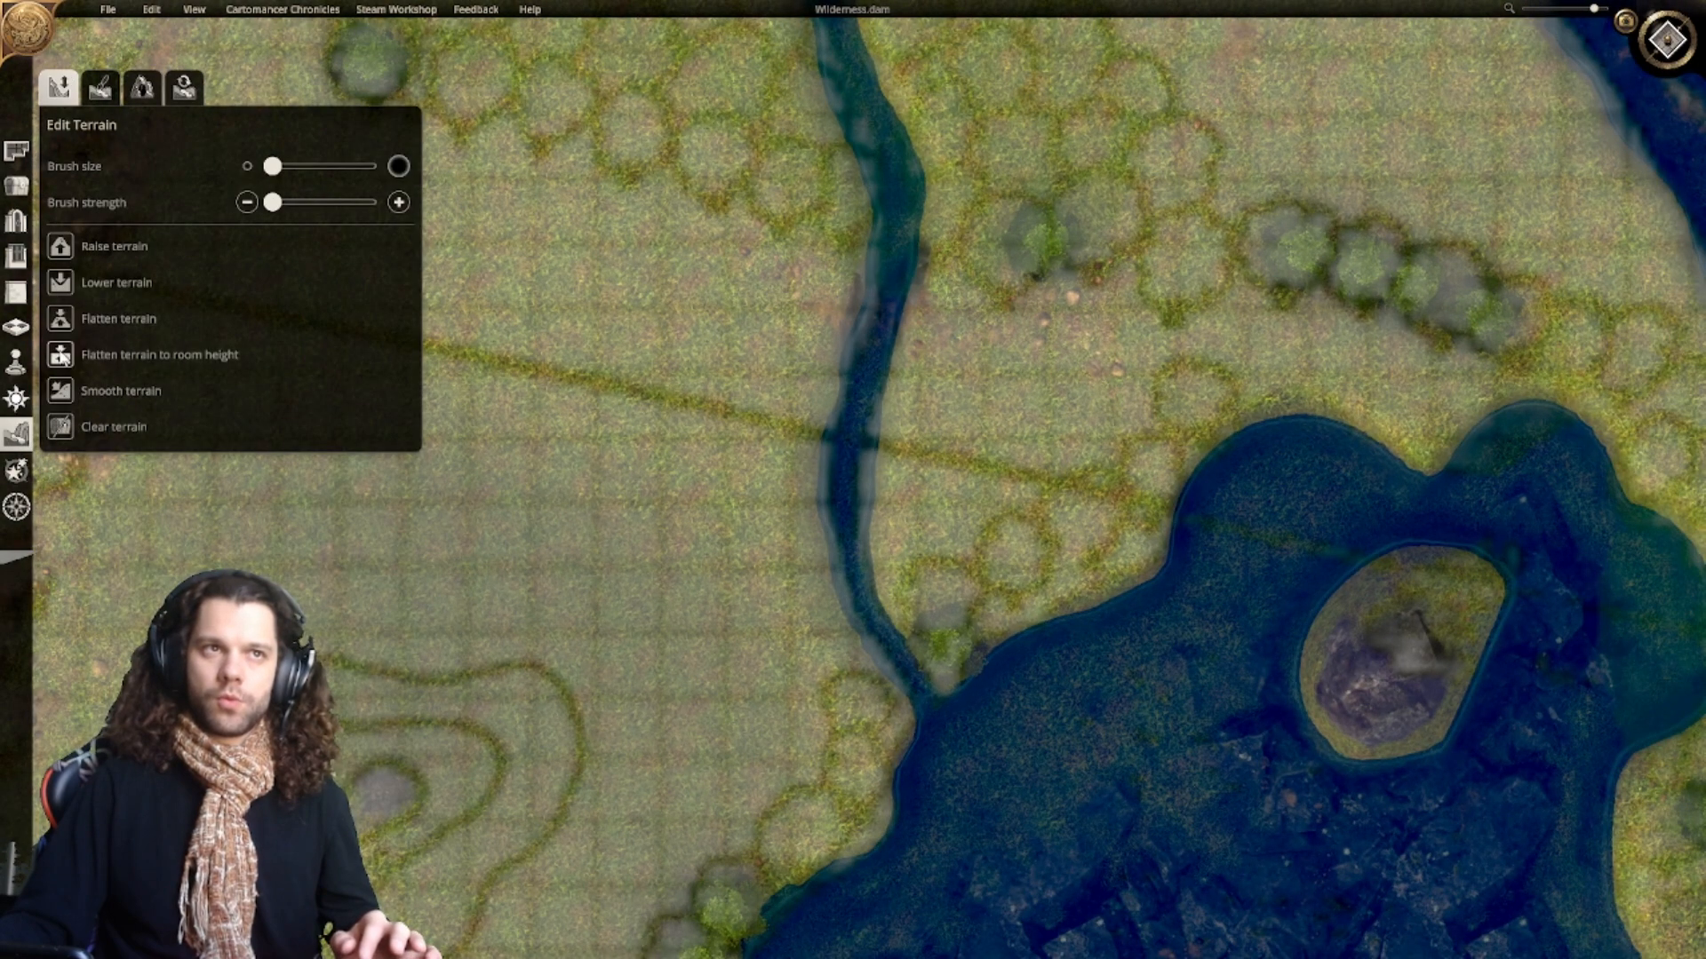
click(60, 318)
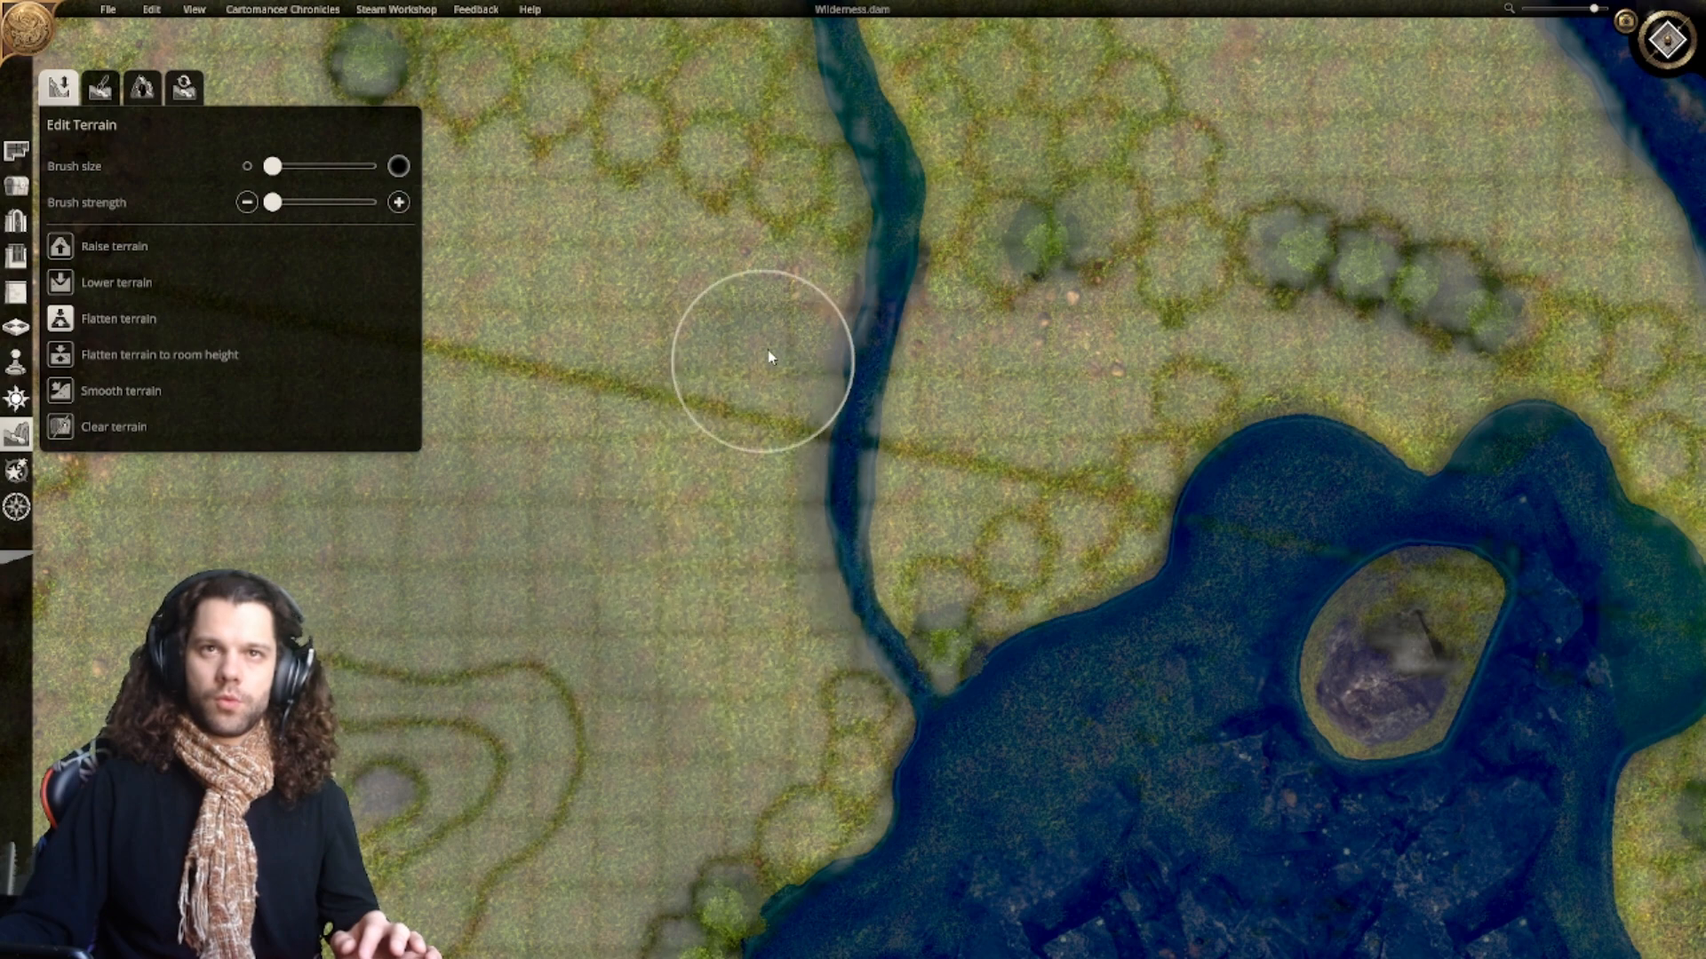
scroll(769, 355, down, 5)
scroll(761, 708, up, 5)
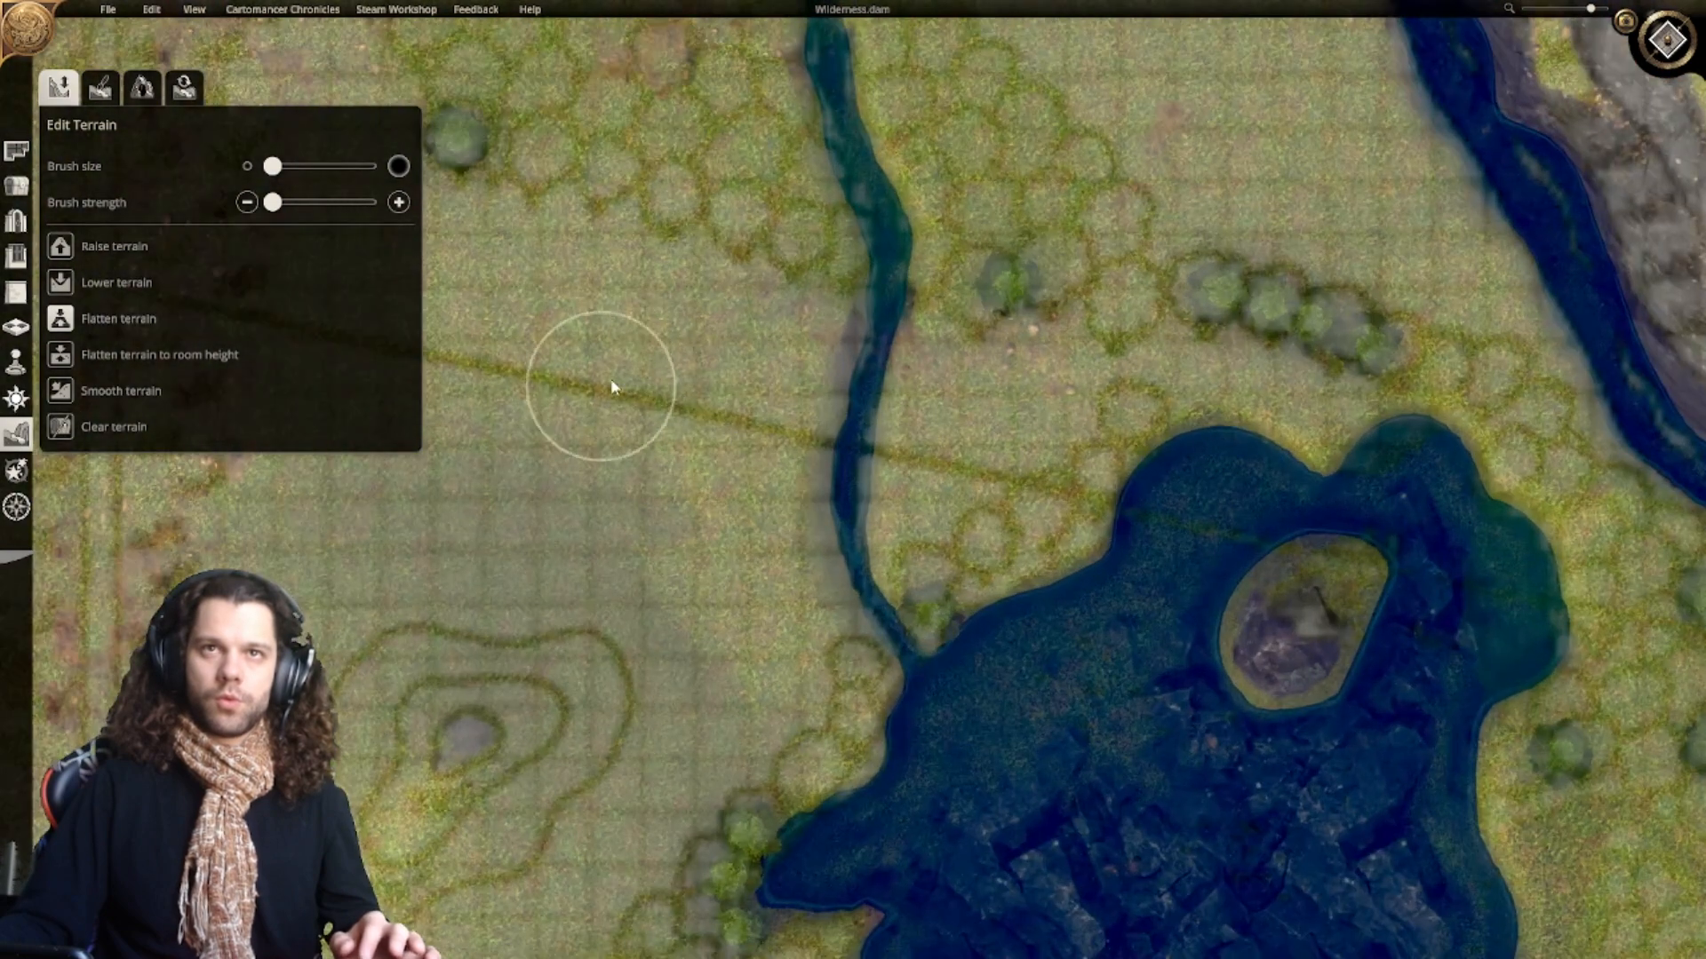
scroll(947, 213, down, 3)
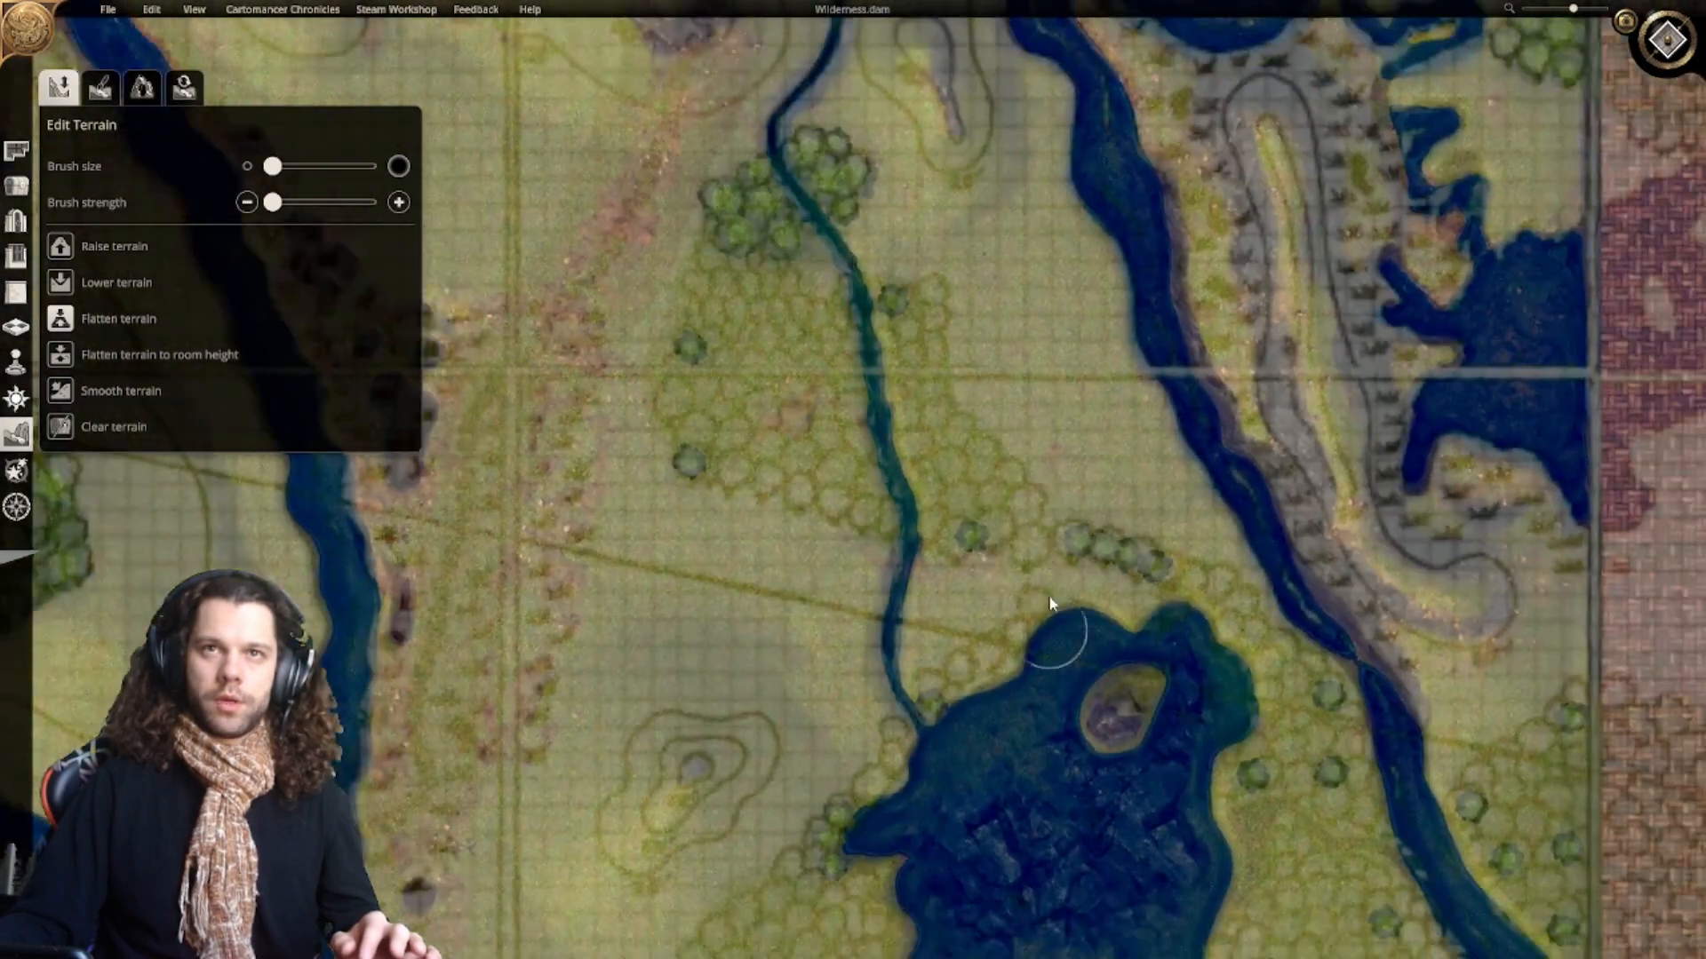
mouse_move(1042, 547)
right_down()
mouse_move(984, 714)
mouse_move(1021, 604)
mouse_move(853, 340)
mouse_move(915, 19)
right_up()
right_drag(959, 464, 920, 530)
scroll(872, 407, up, 6)
scroll(881, 509, down, 3)
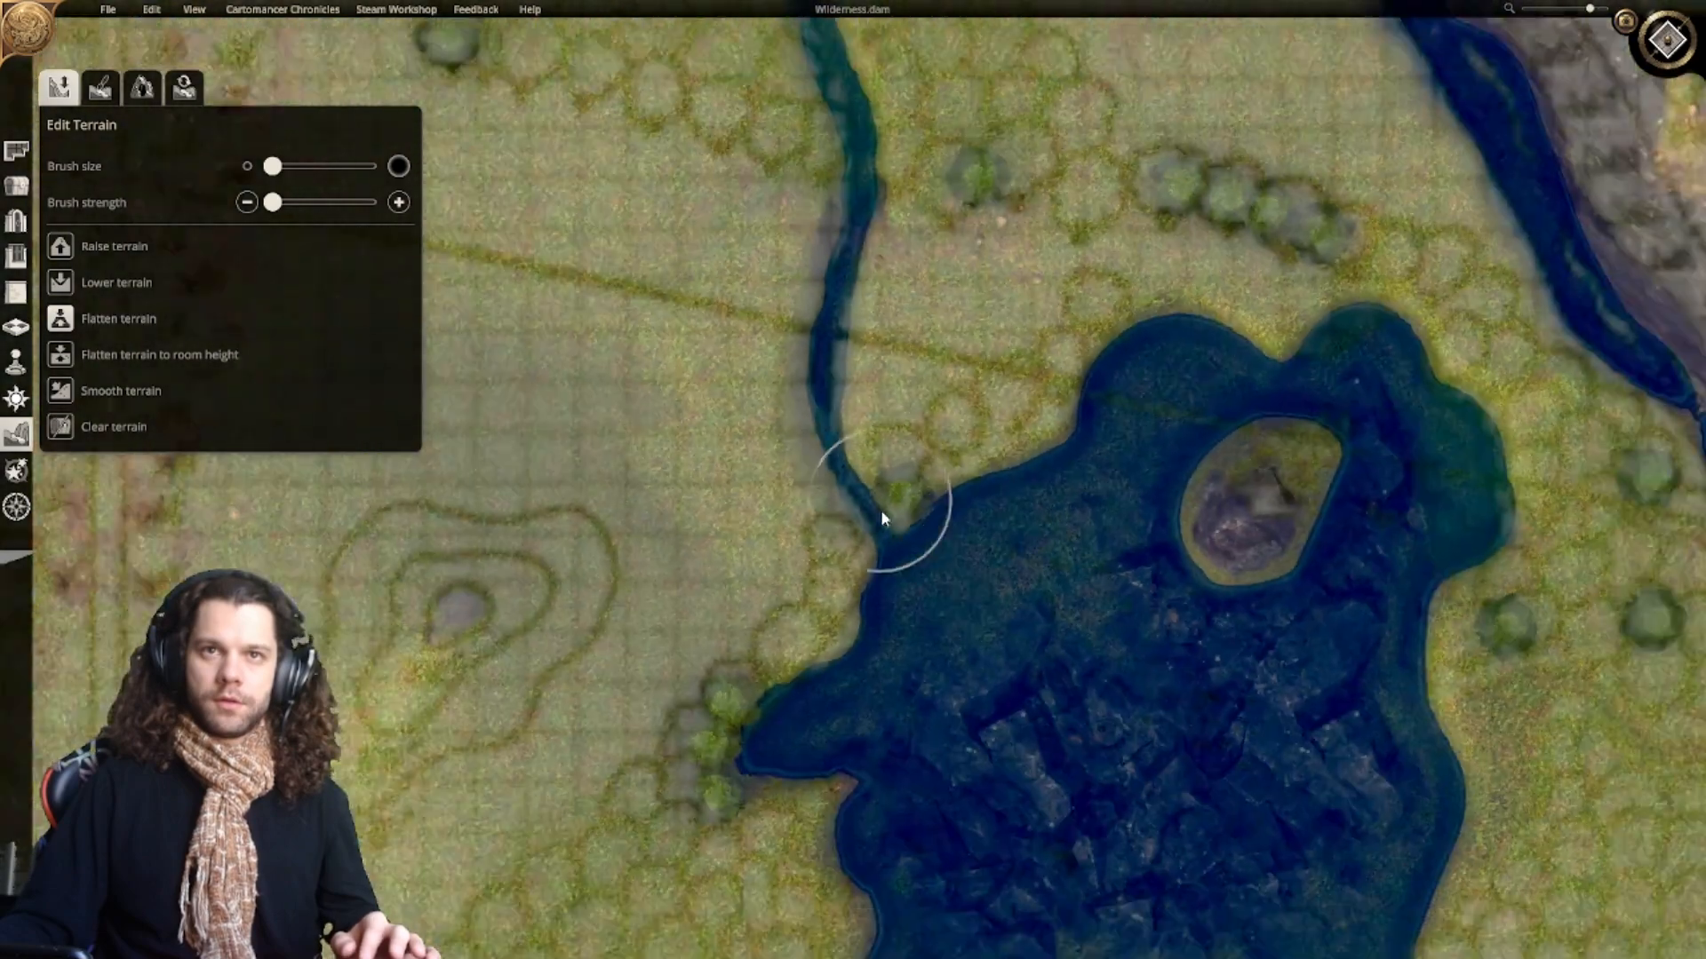
scroll(882, 509, down, 1)
Step: Return to object placement and place a tree on the shore just west of the stream's mouth
click(16, 185)
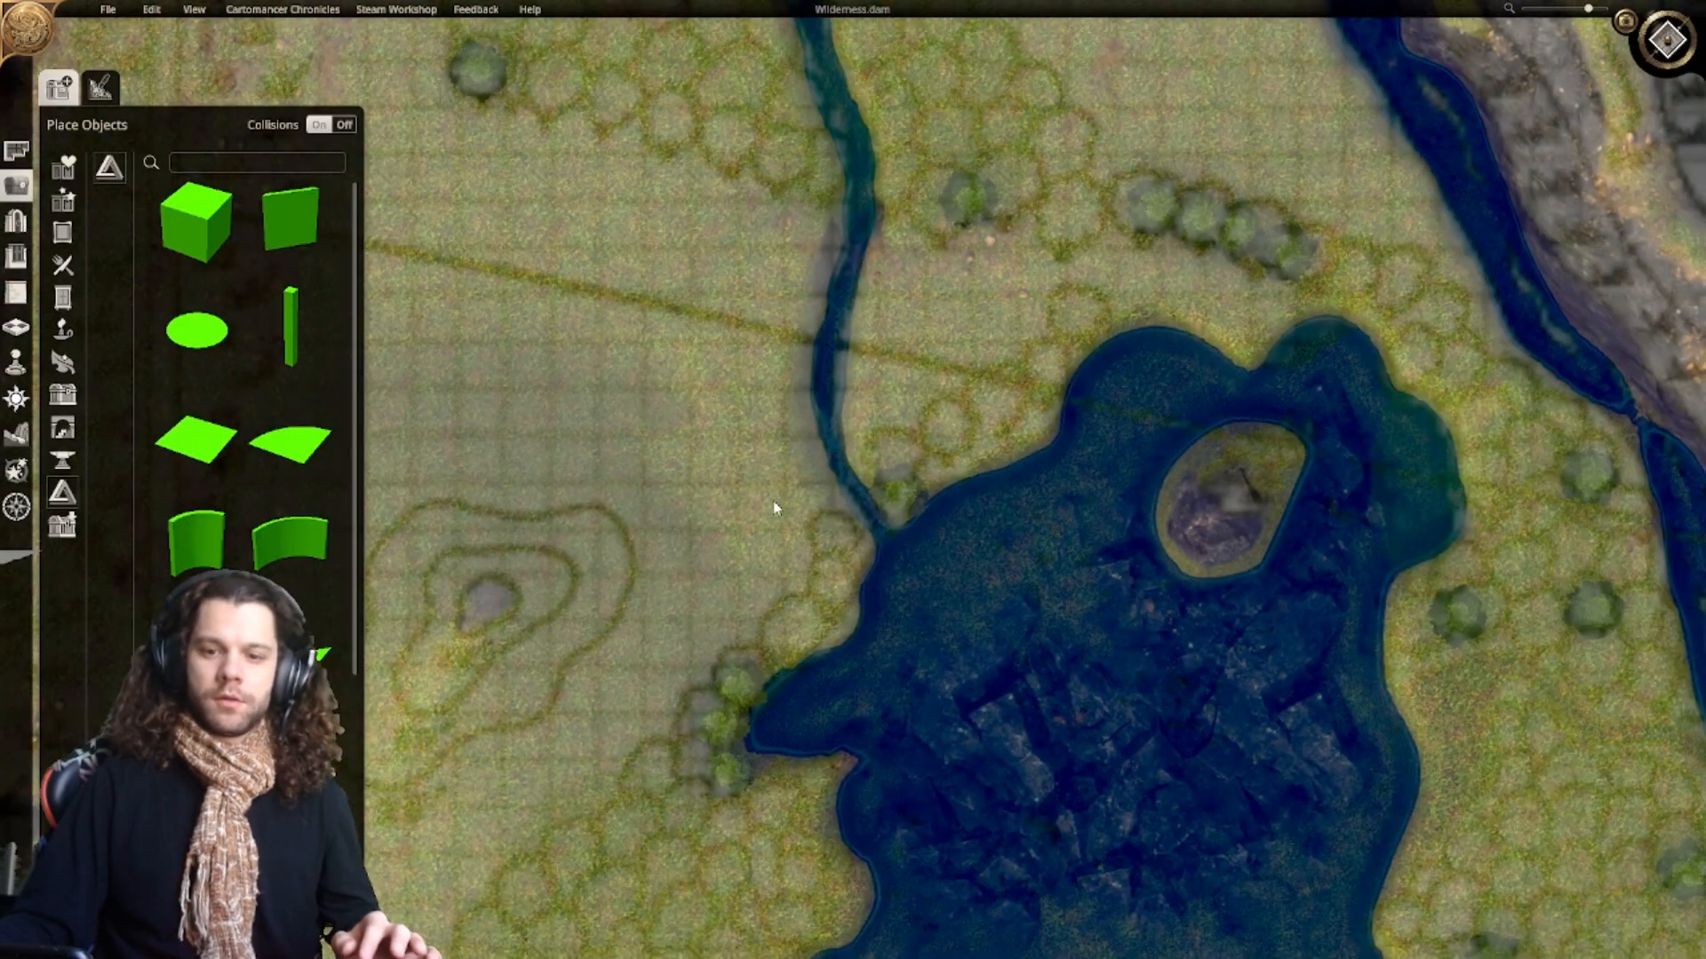
scroll(897, 533, up, 3)
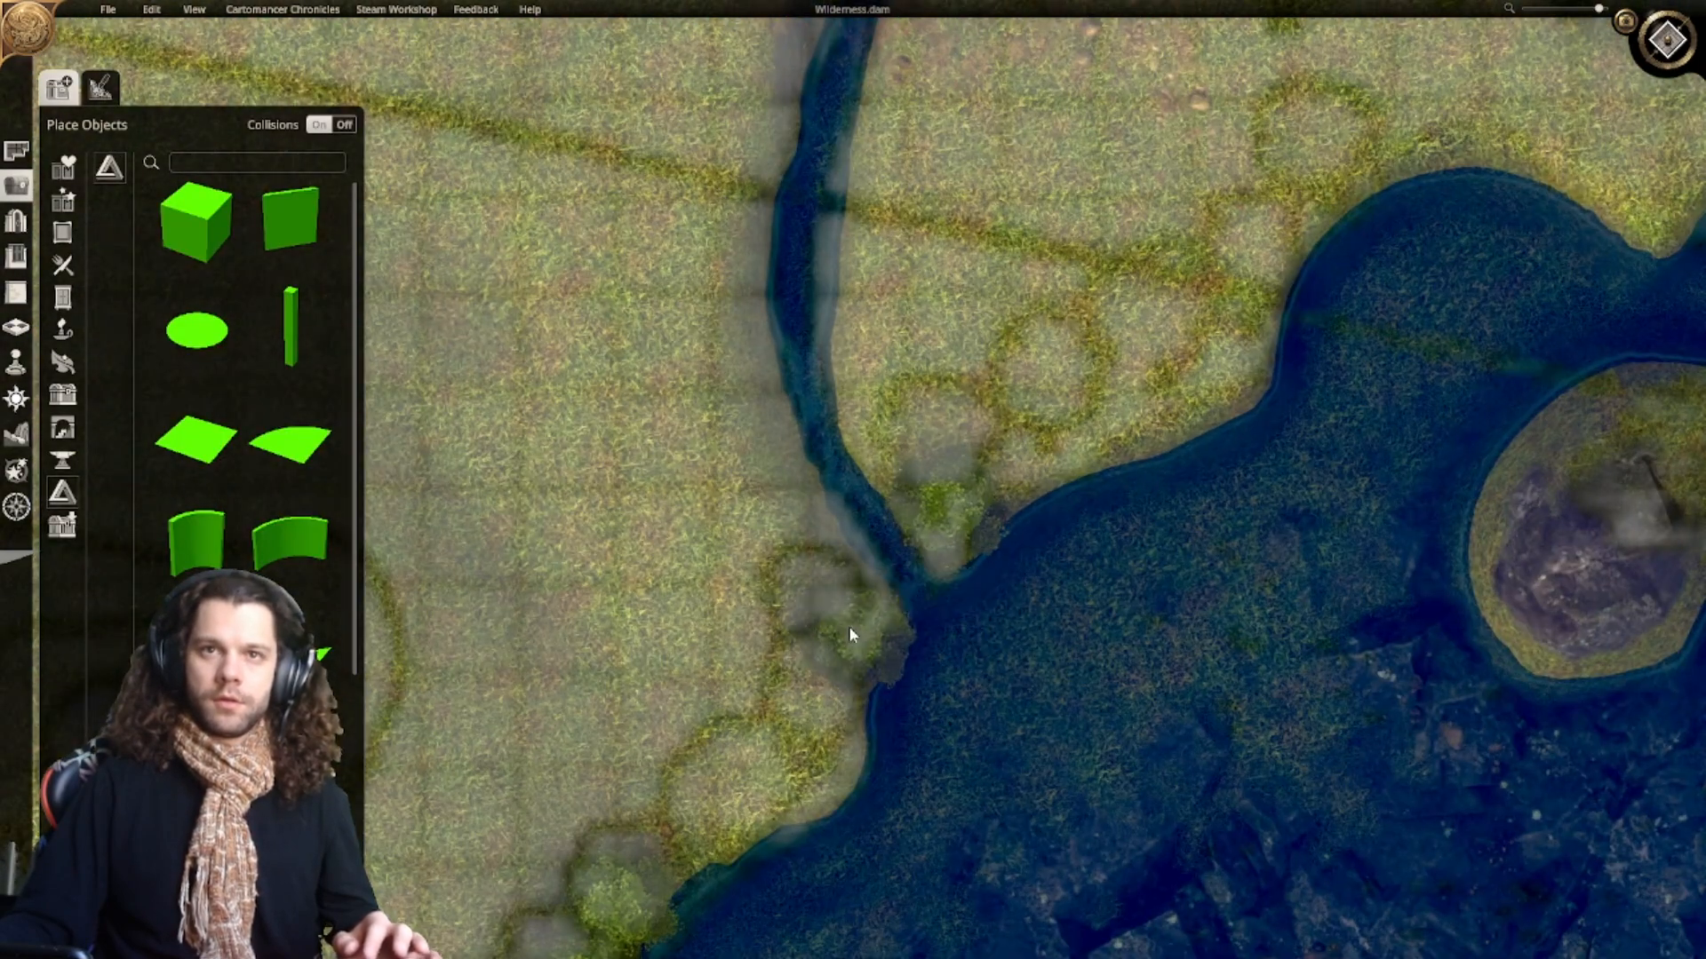
scroll(841, 623, down, 3)
Step: Place single trees on the traced groves around and north of the two narrow ponds in the south of the map
right_drag(828, 621, 689, 645)
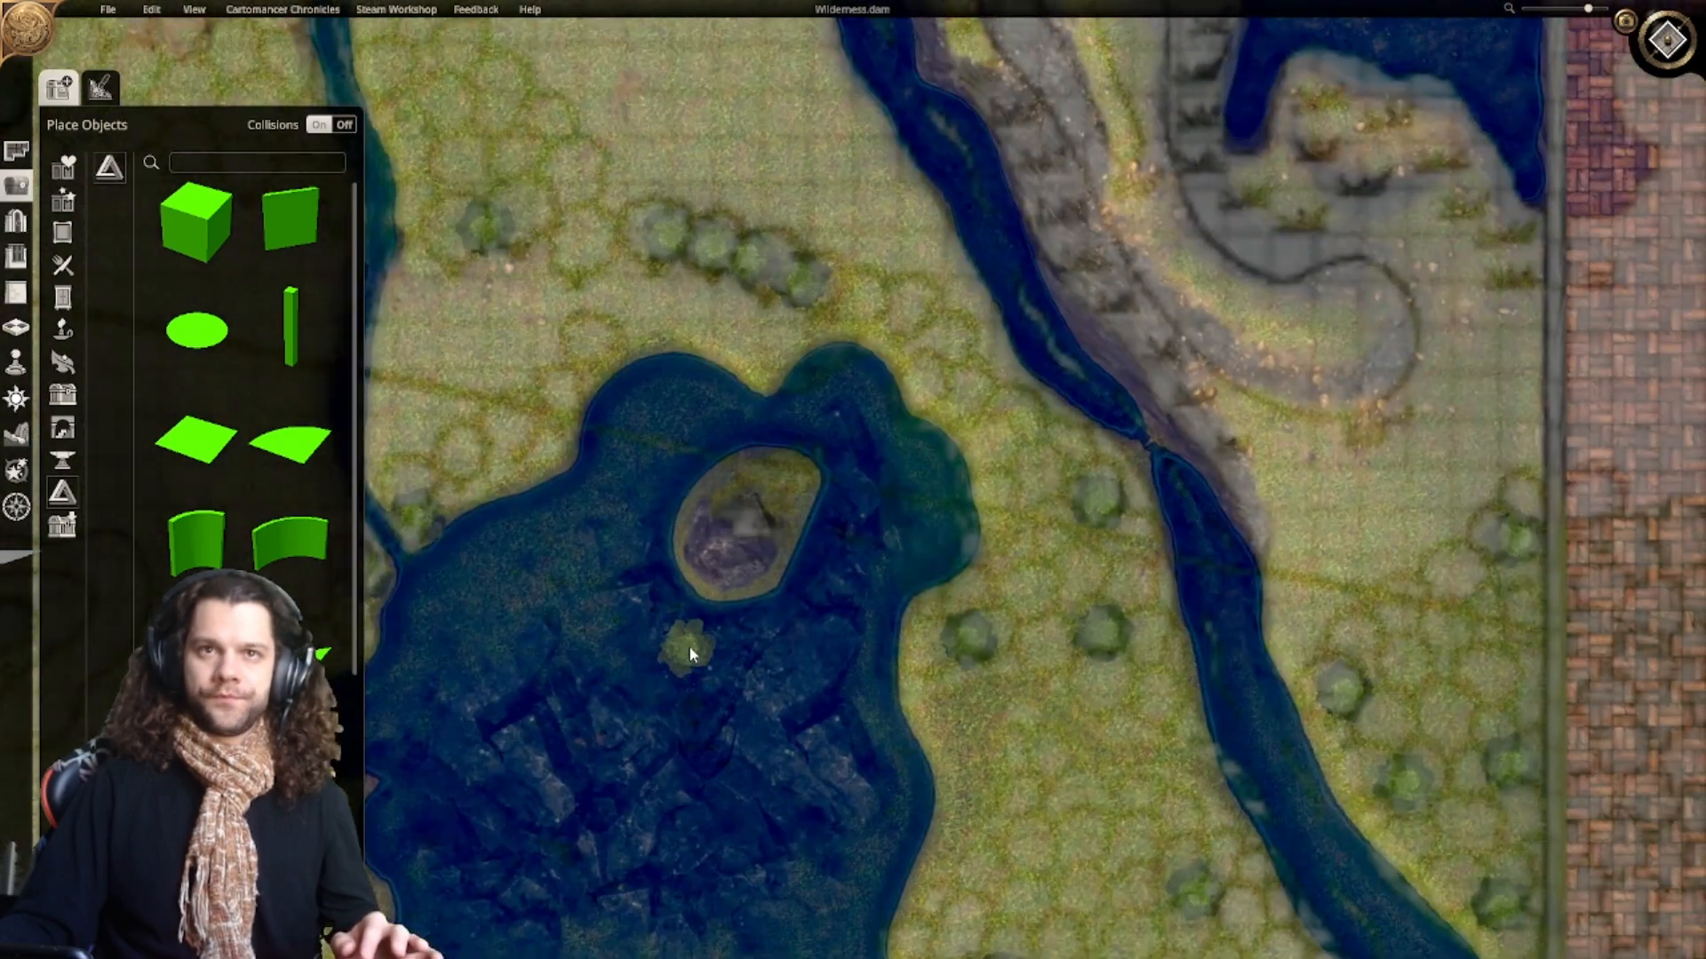
right_drag(946, 675, 818, 125)
right_drag(1004, 342, 869, 120)
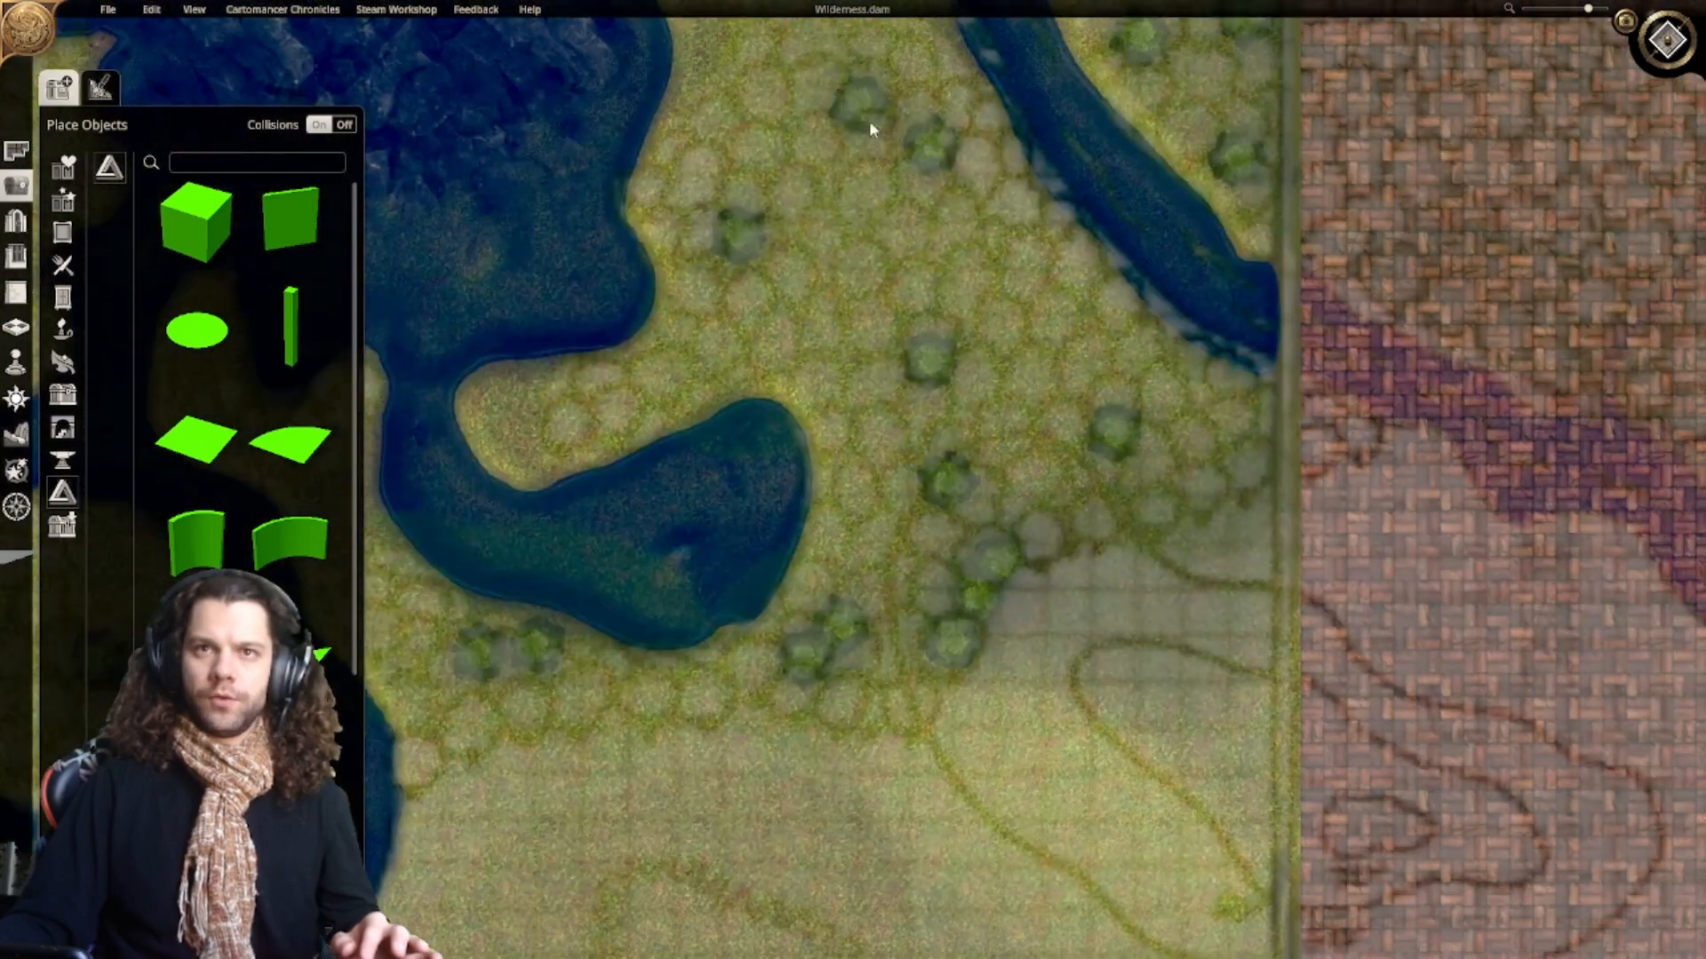
scroll(773, 551, down, 4)
right_drag(537, 781, 938, 281)
scroll(903, 379, up, 4)
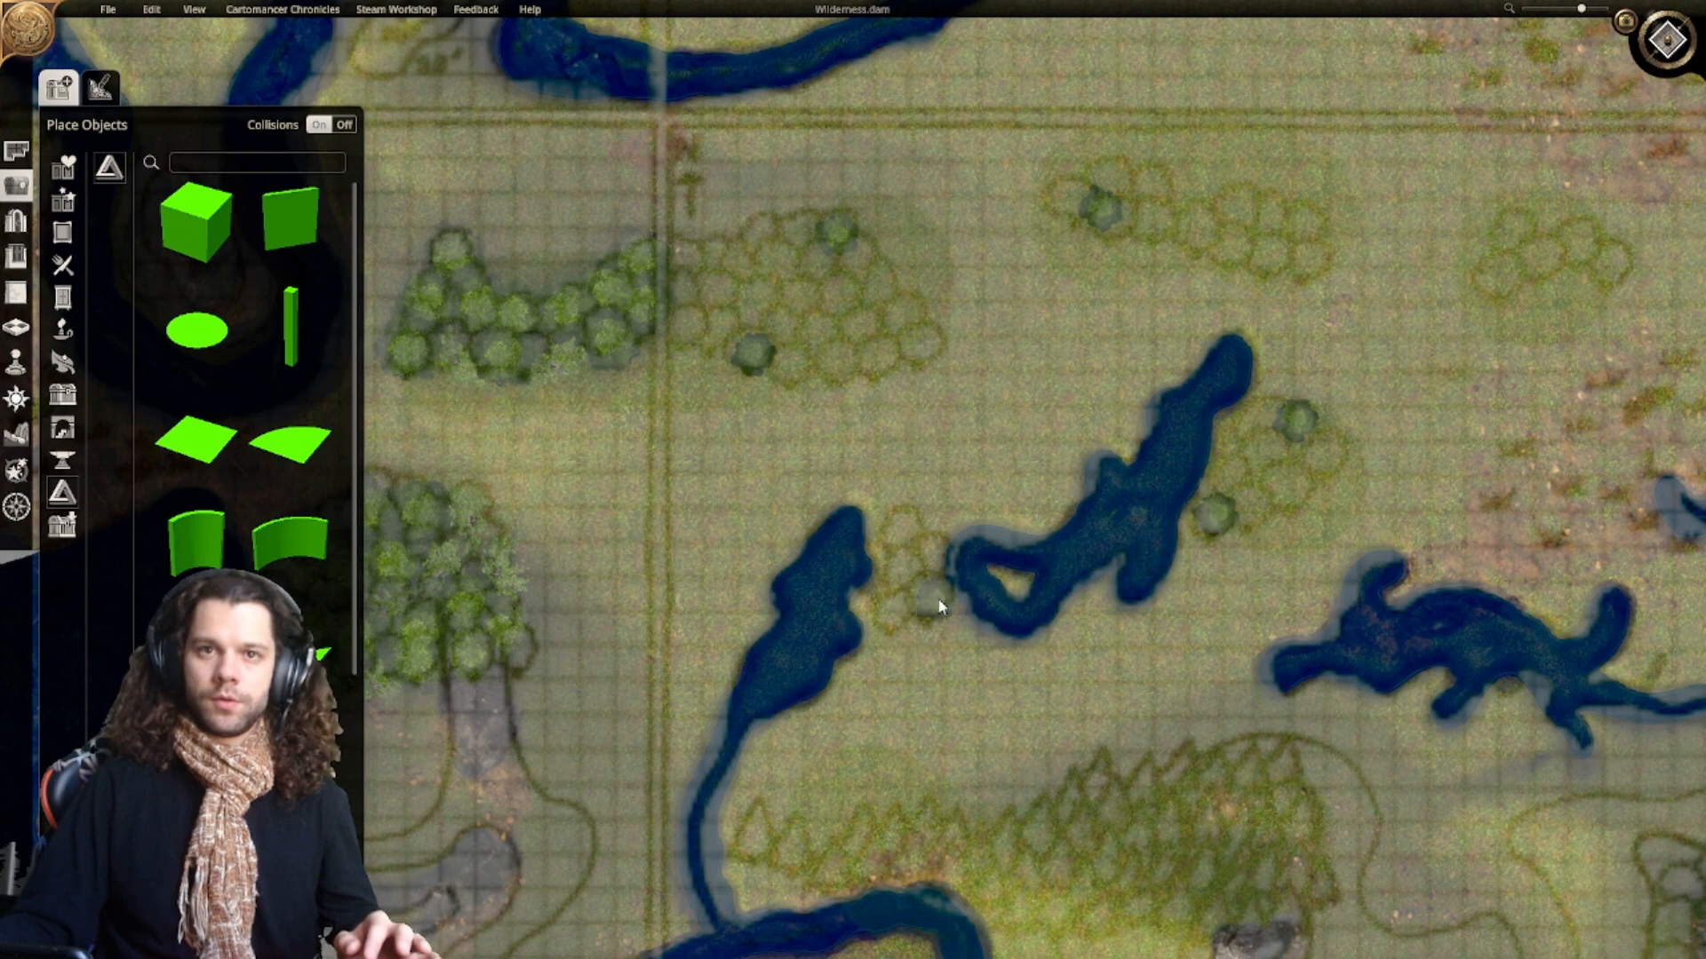
right_drag(929, 593, 981, 292)
Step: Examine the existing groves westward from the ponds to the southern shore of the western lake
right_drag(671, 356, 999, 415)
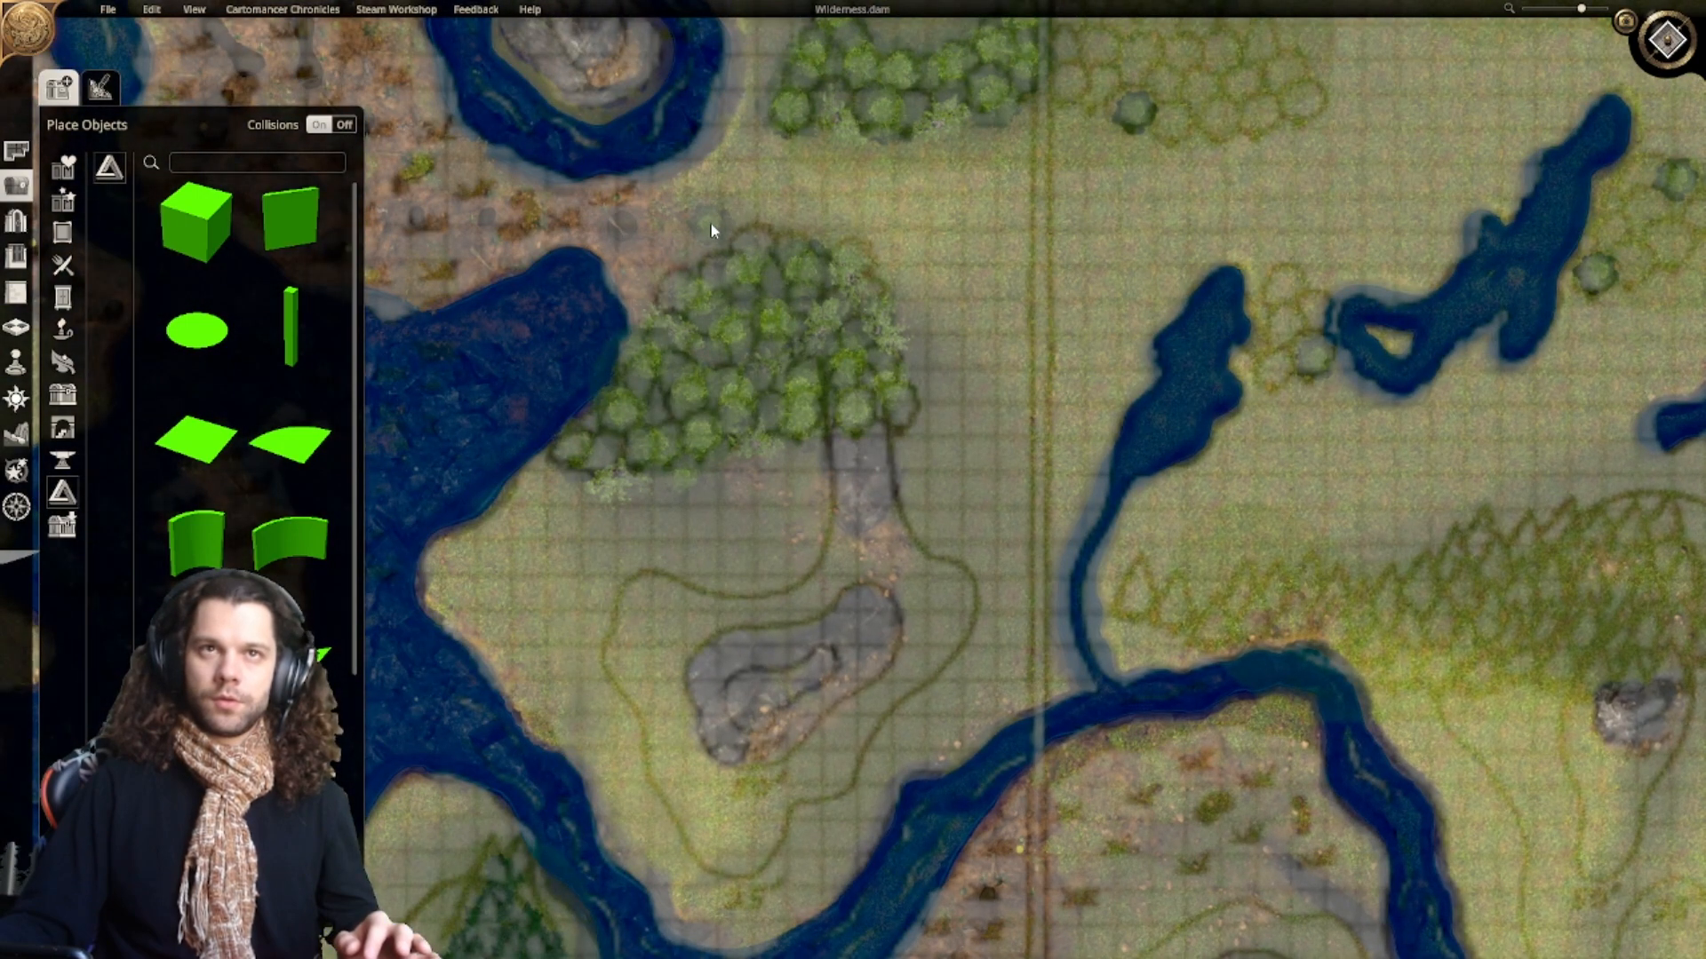
right_drag(885, 114, 925, 305)
right_drag(755, 440, 1121, 61)
right_drag(1111, 328, 1444, 98)
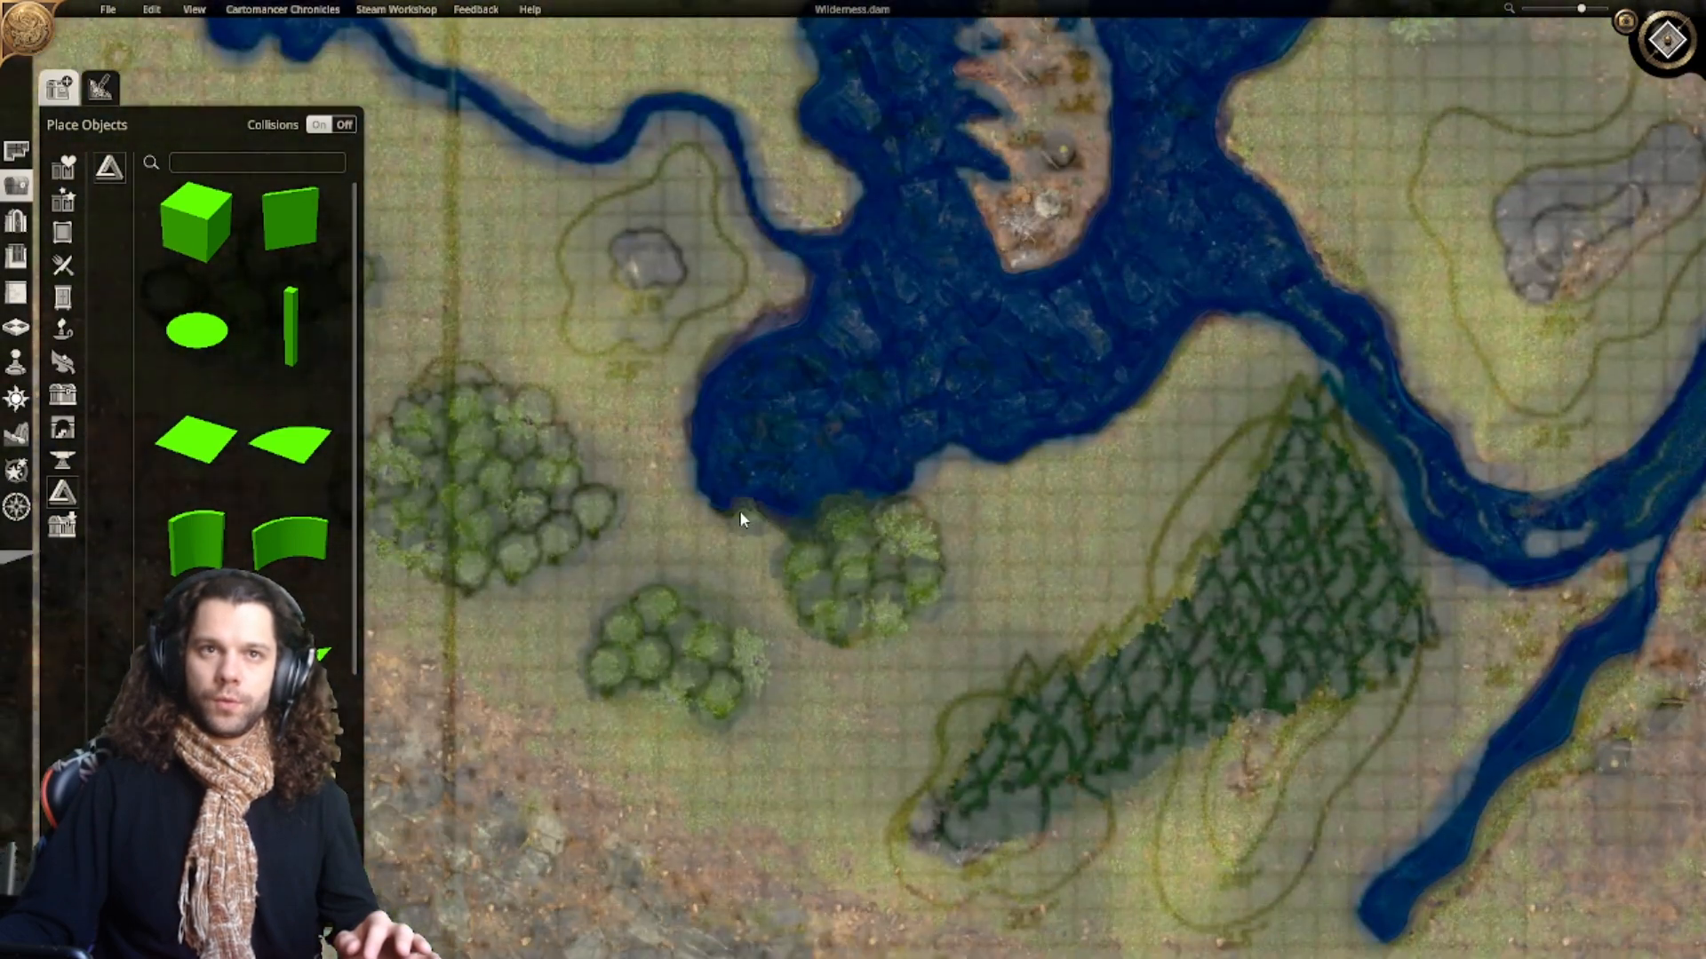
Step: Plant a row of trees along the southern edge of the traced grove north of the two narrow ponds
right_drag(1186, 494, 435, 590)
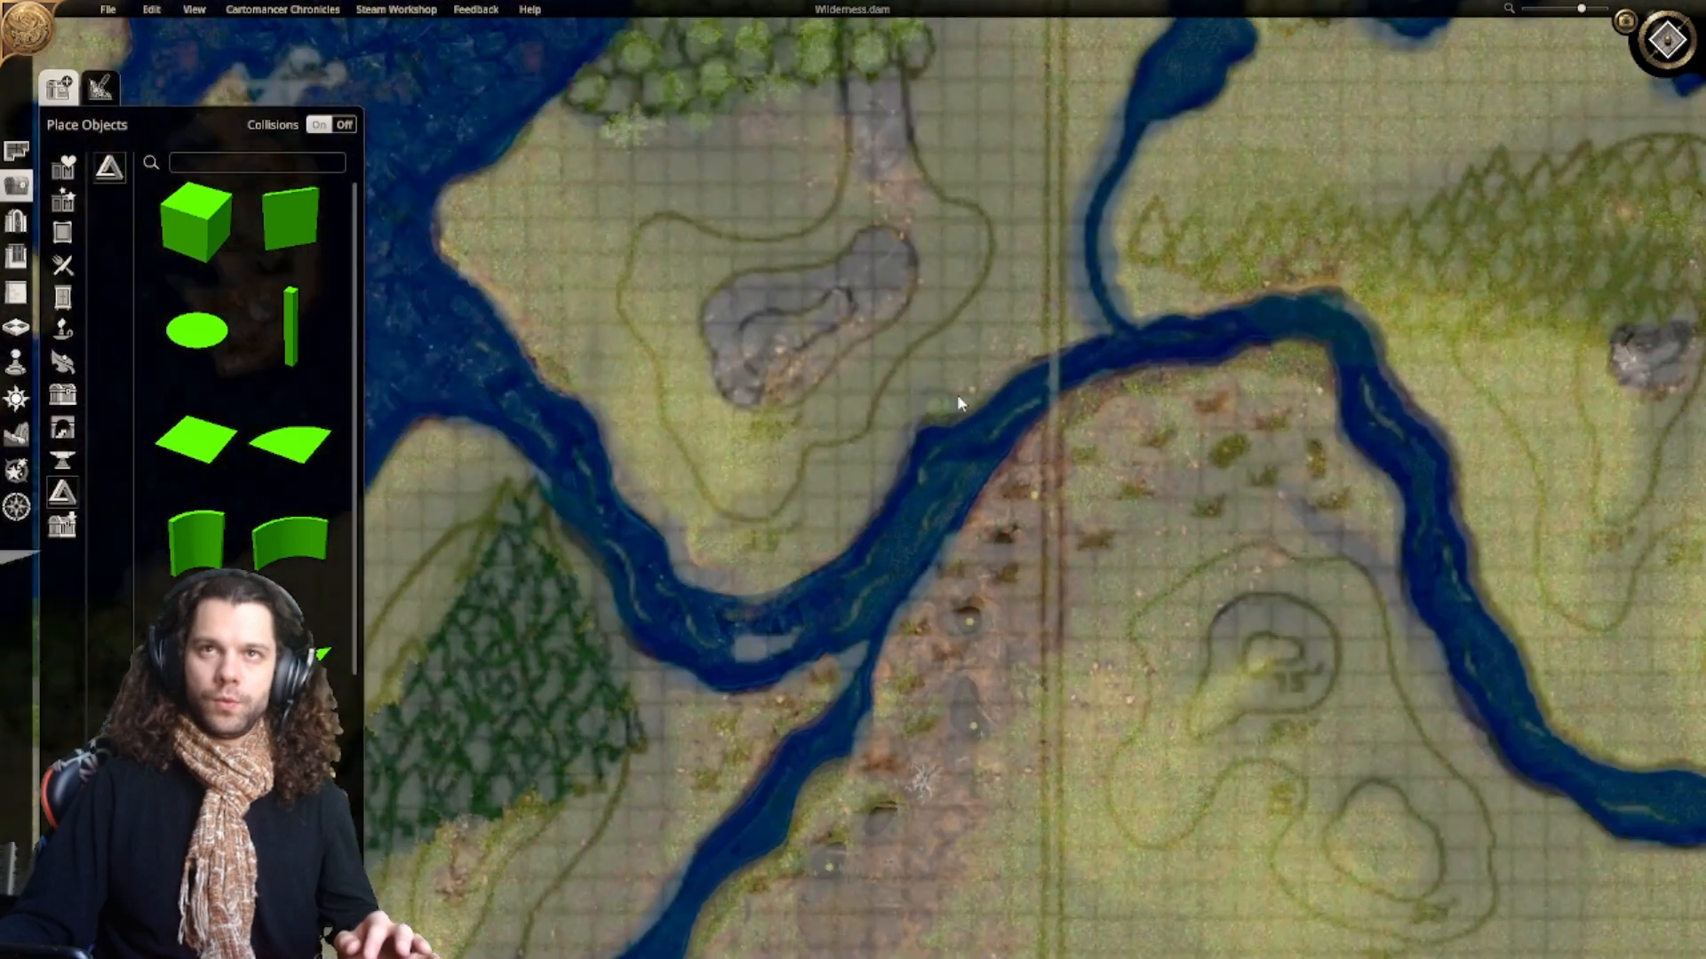
right_drag(1066, 345, 964, 597)
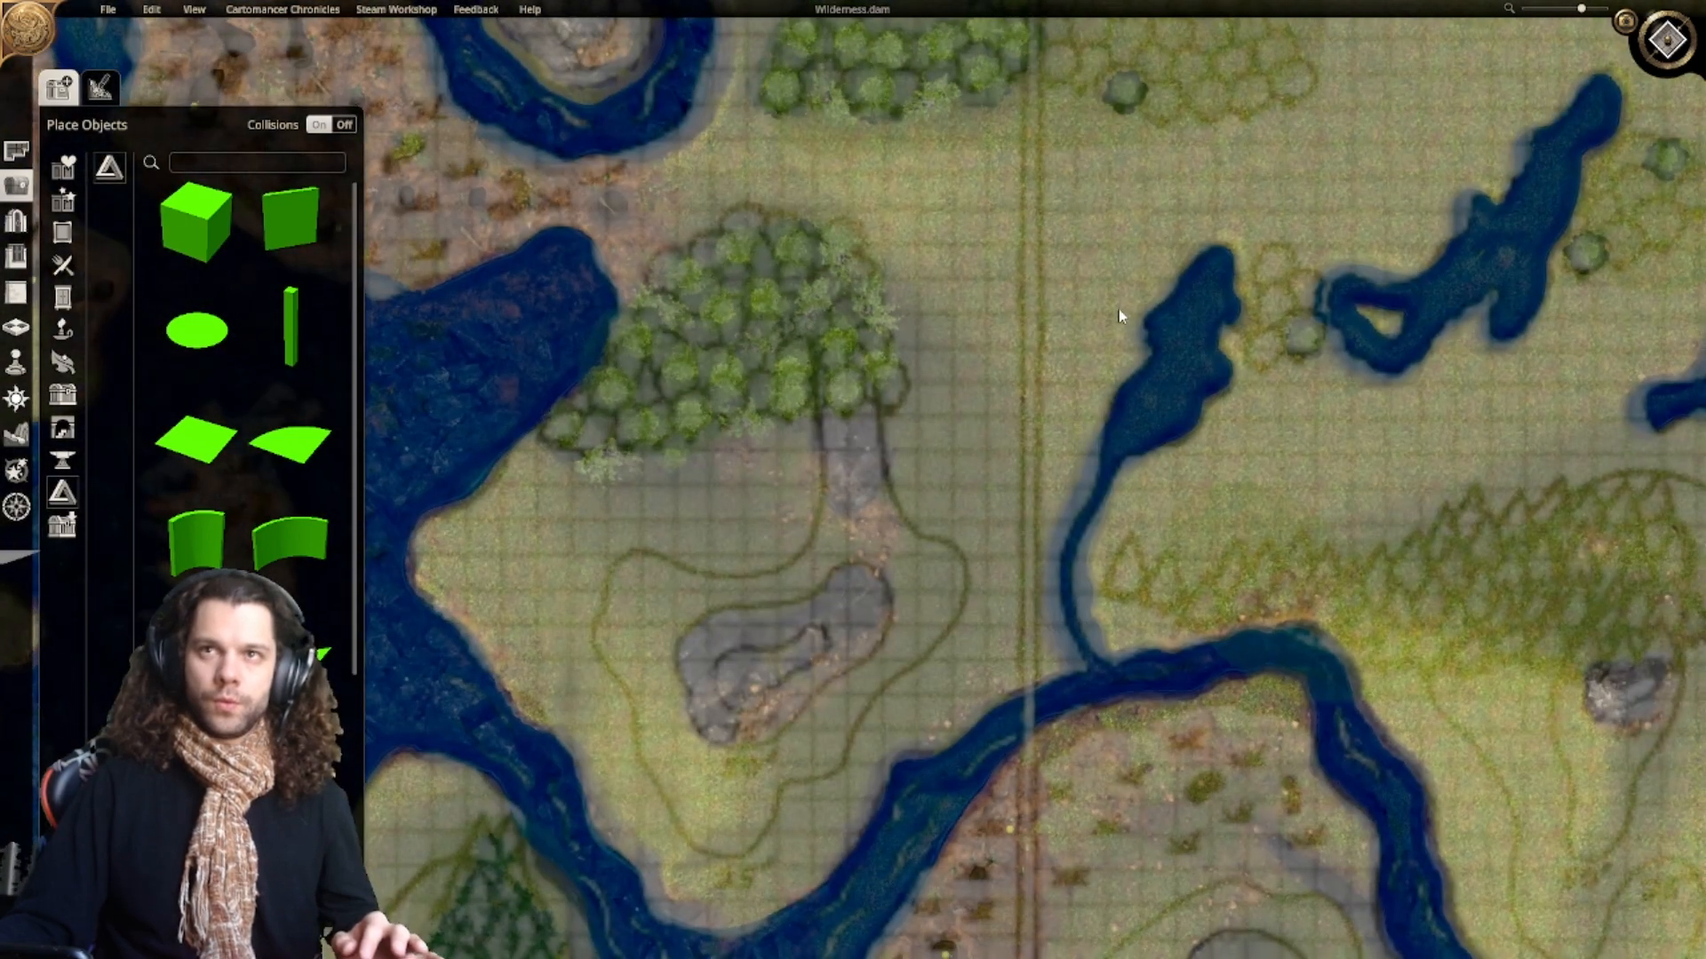
right_drag(1123, 312, 968, 568)
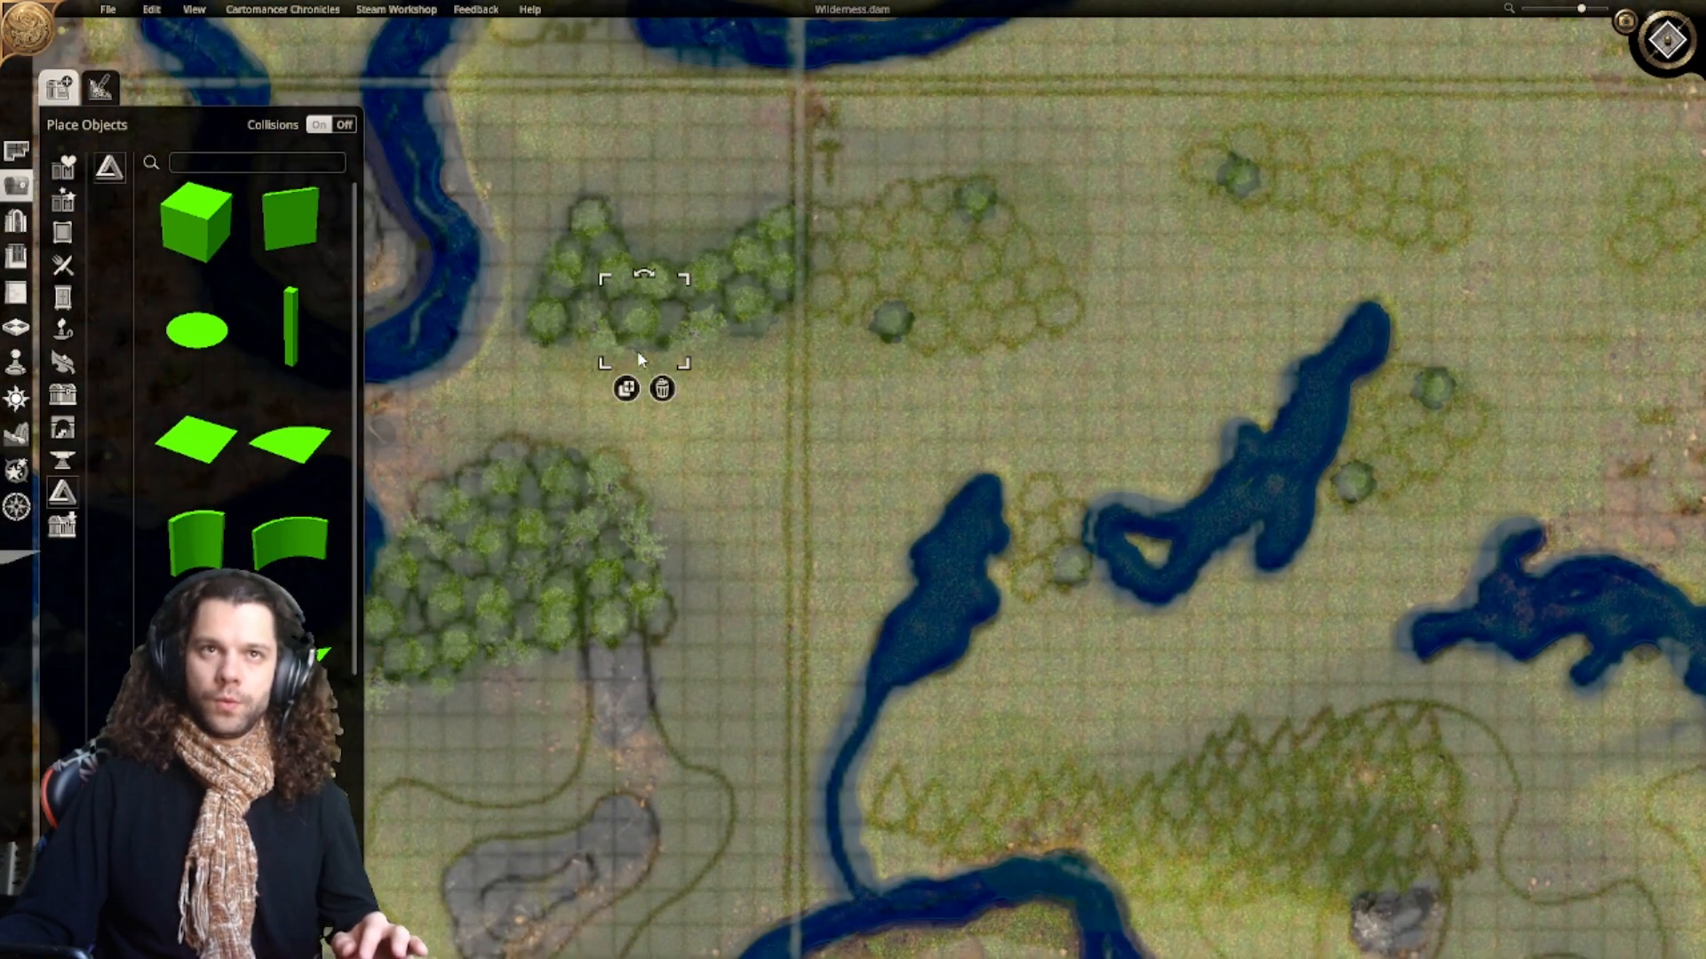
click(824, 290)
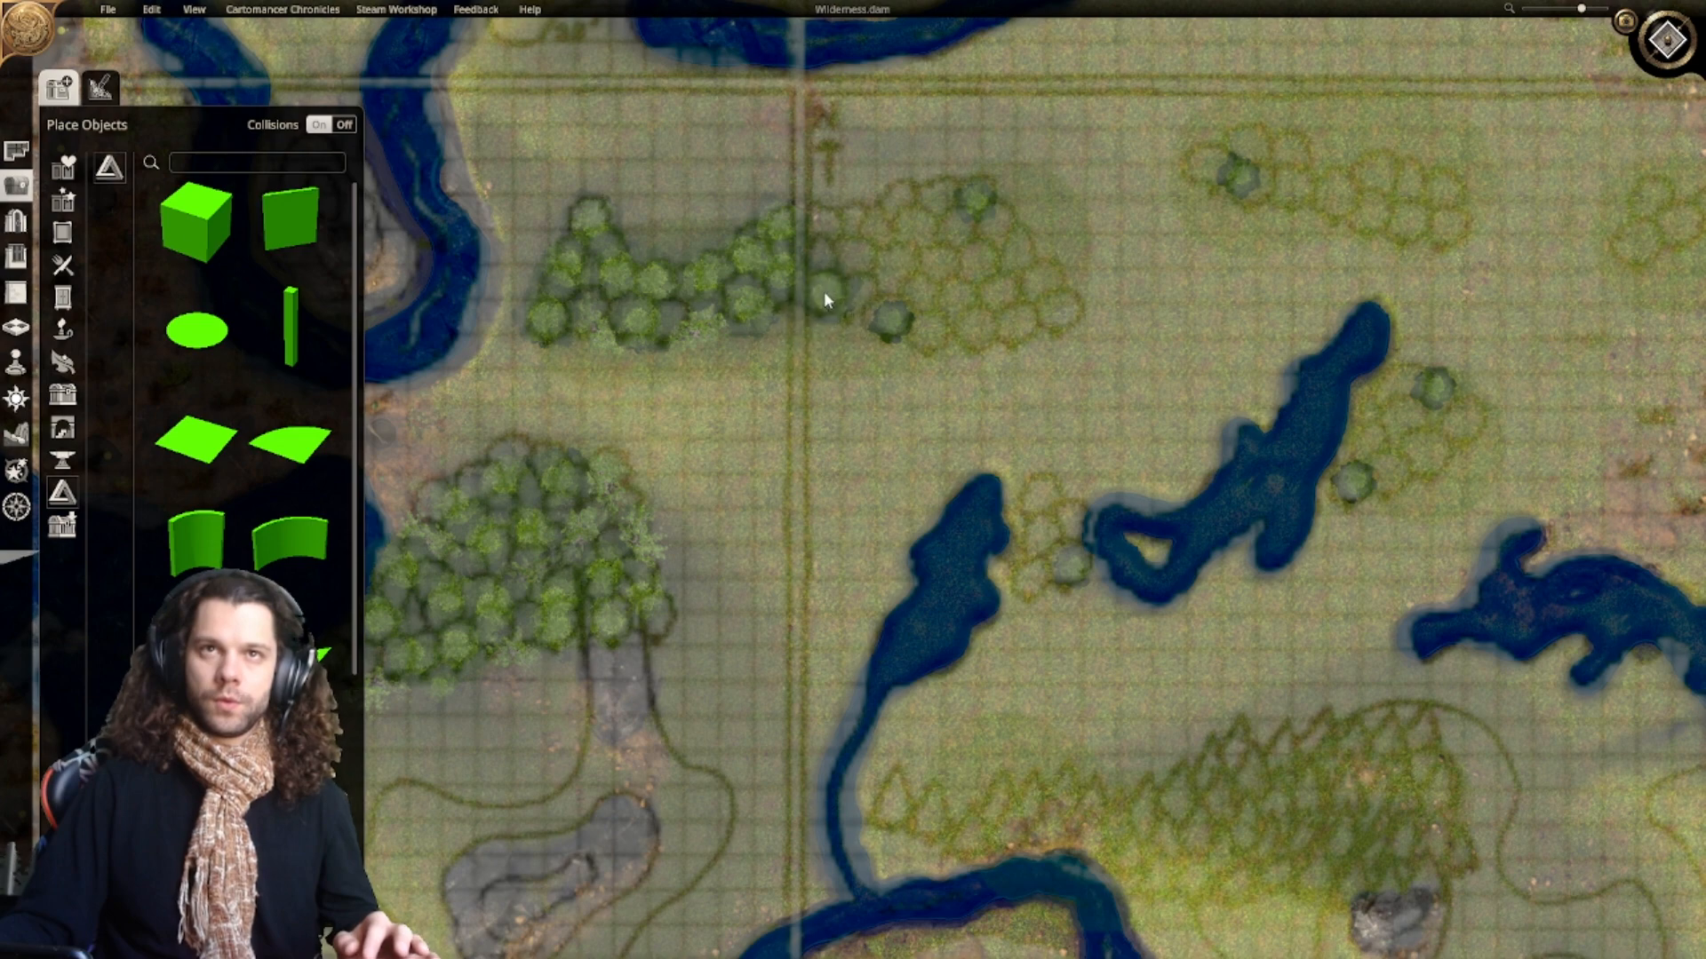
click(870, 297)
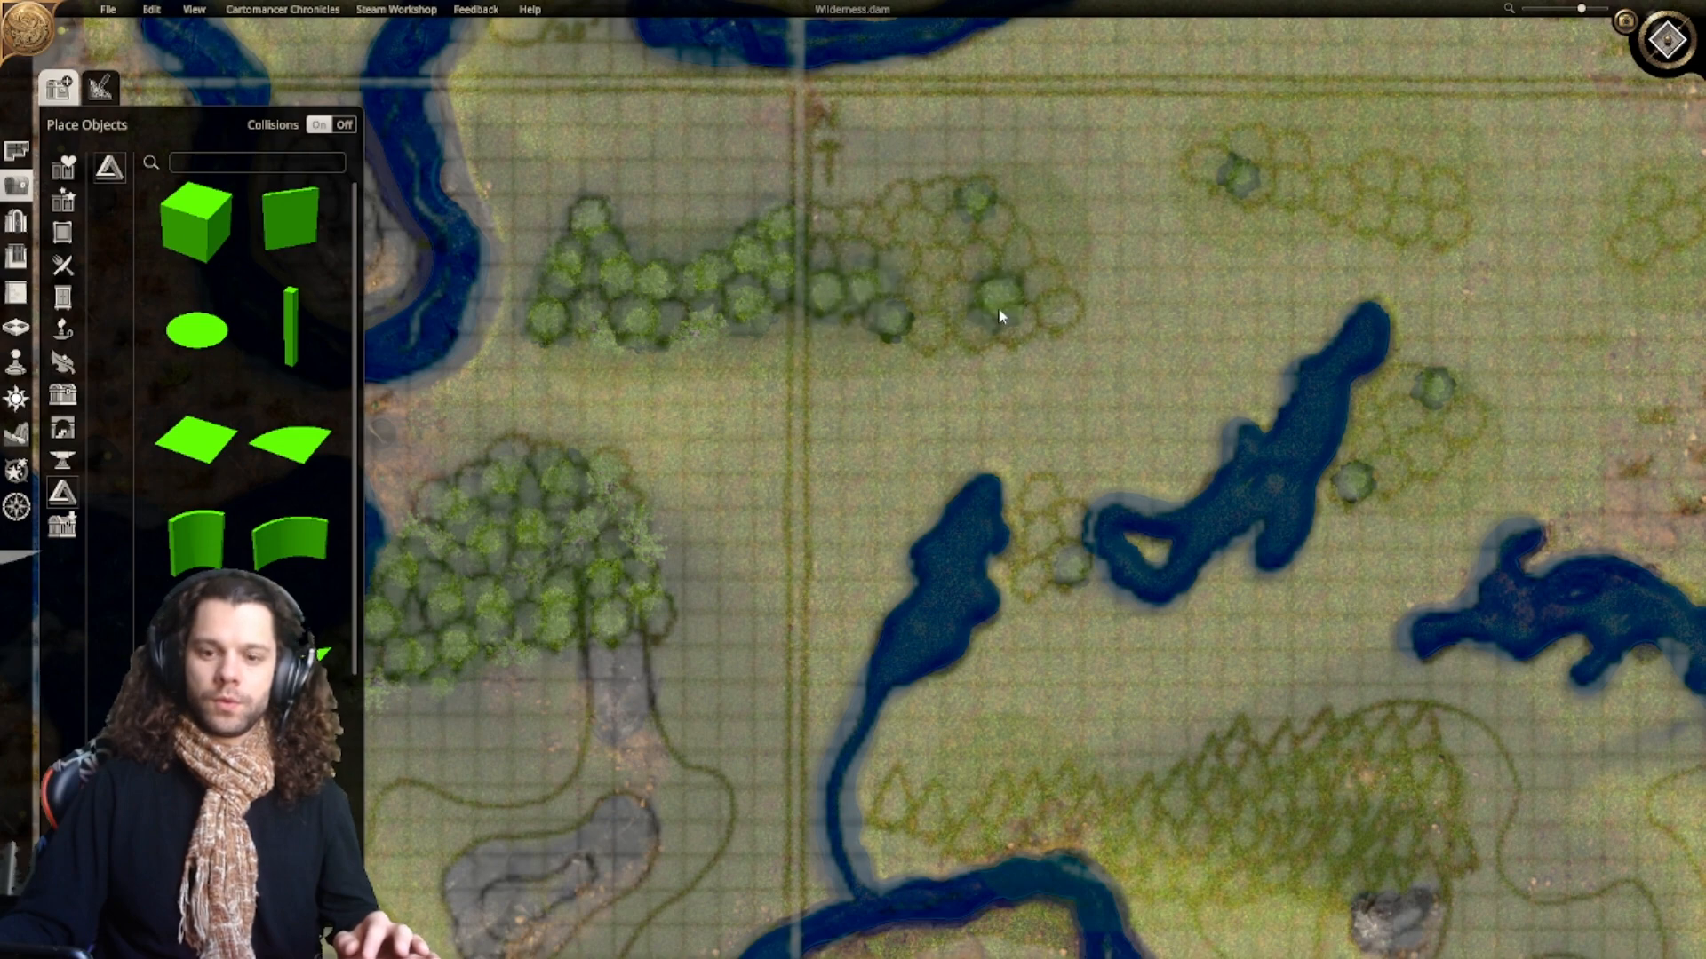
click(930, 329)
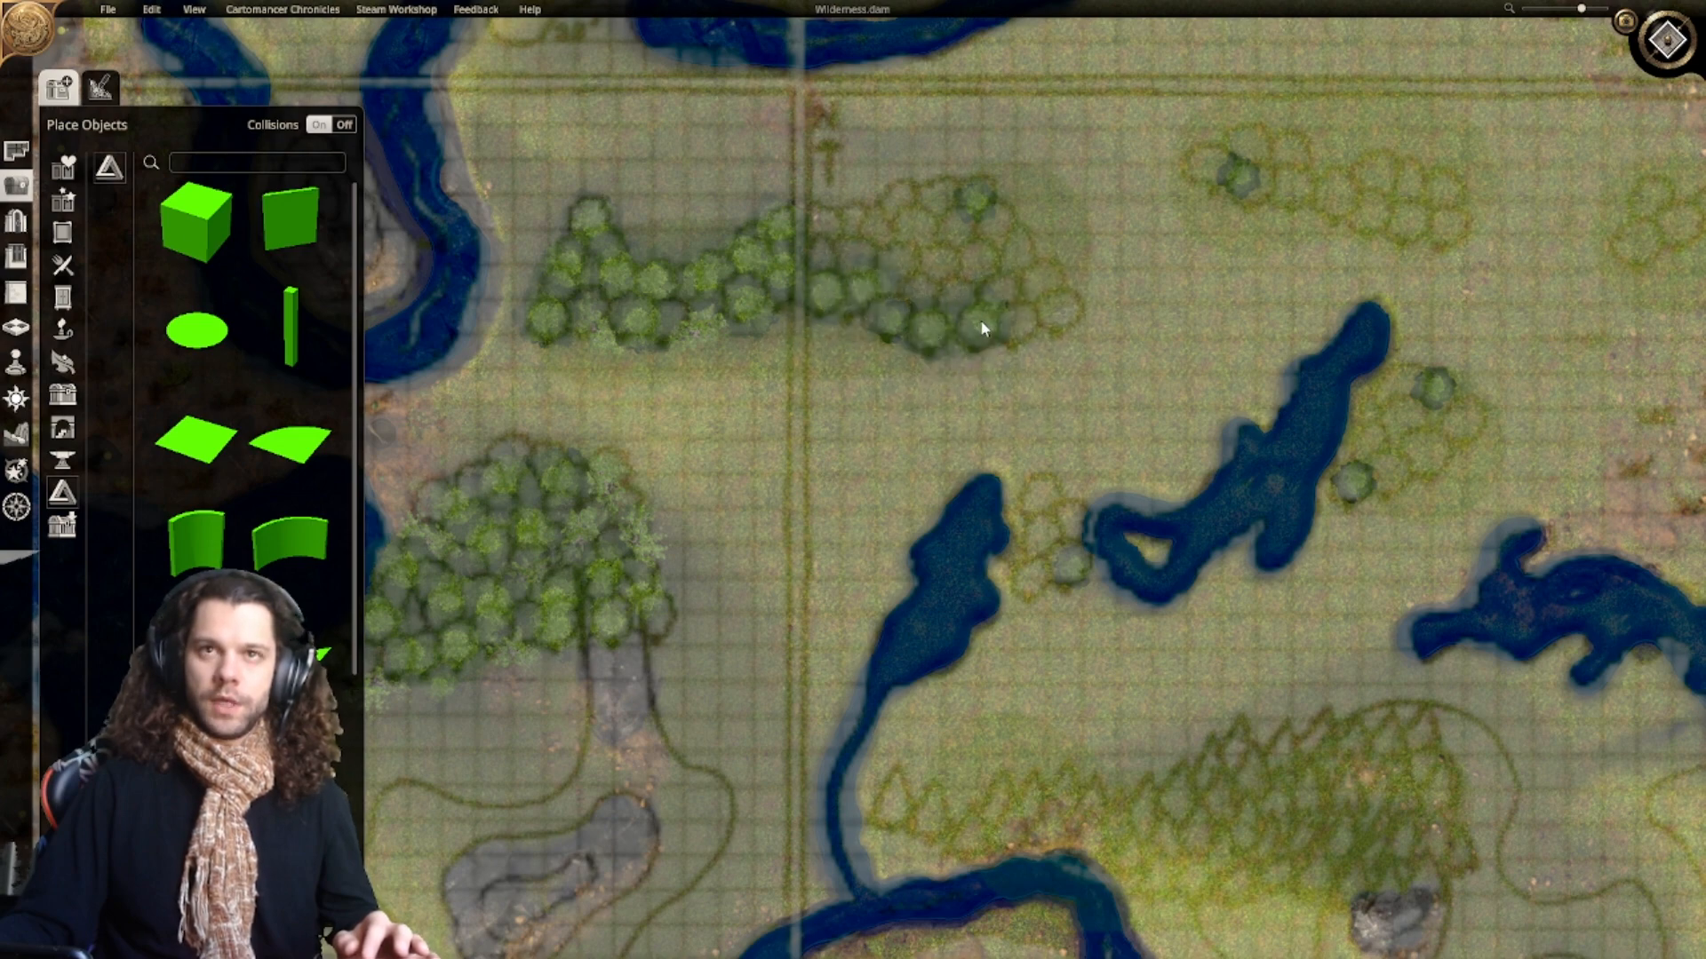
click(975, 326)
click(1023, 315)
click(1057, 316)
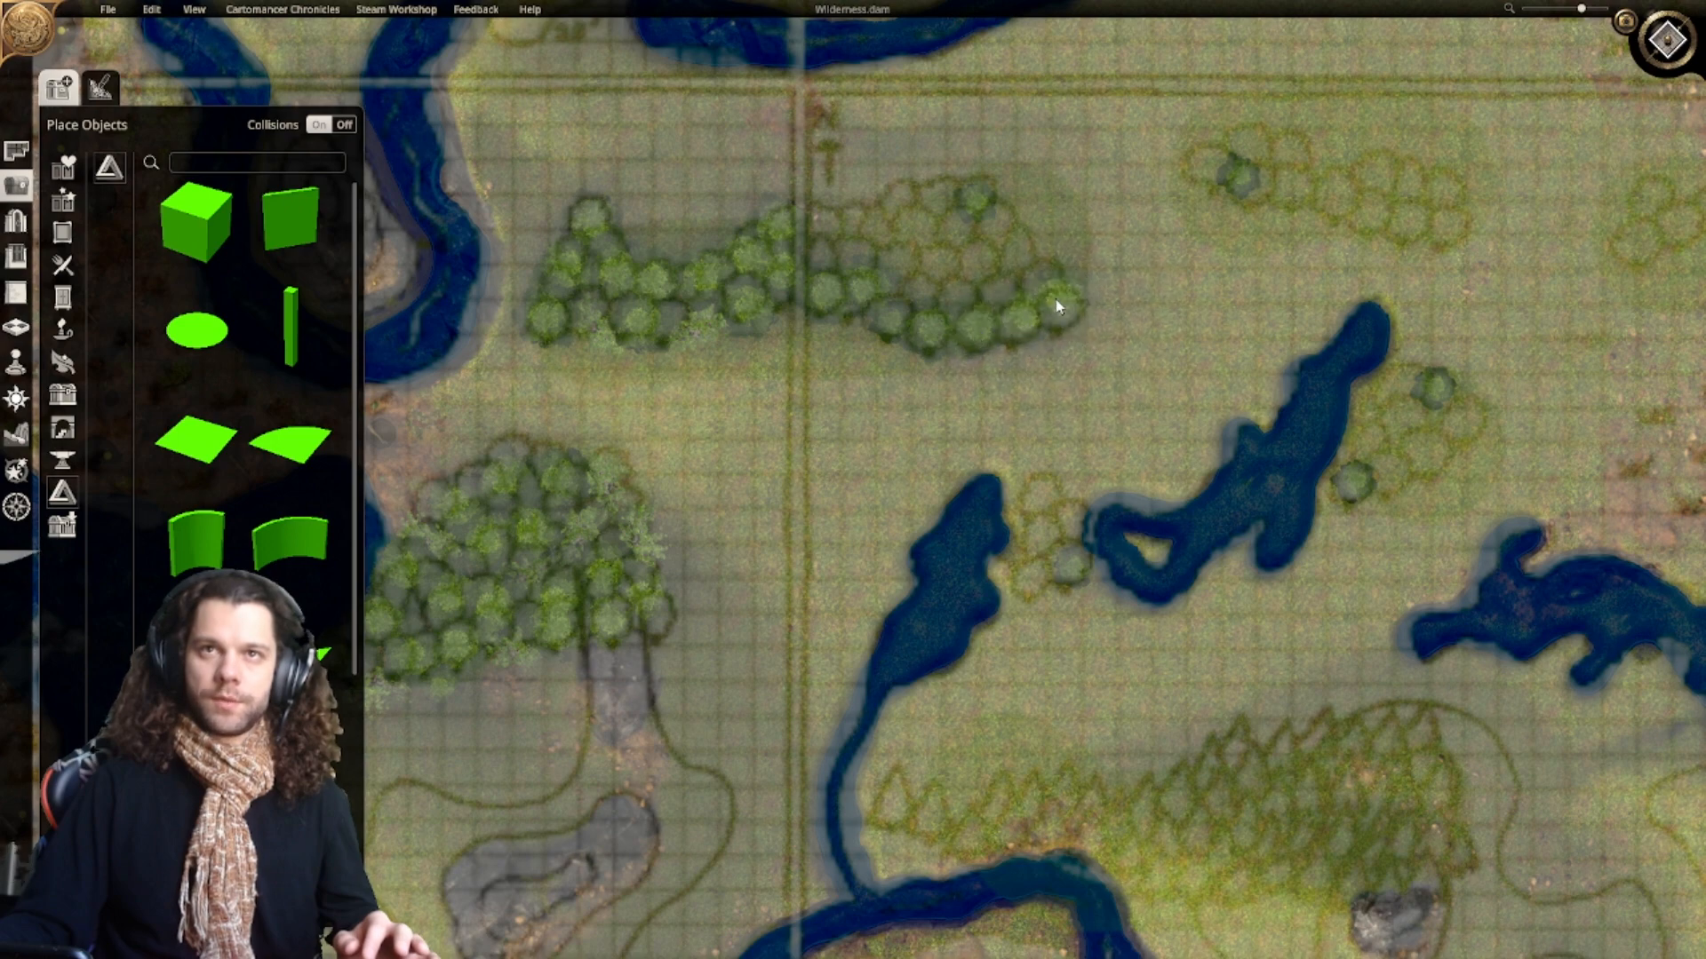
Step: Fill the eastern edge, northern edge and interior of the same traced grove with trees
click(1036, 277)
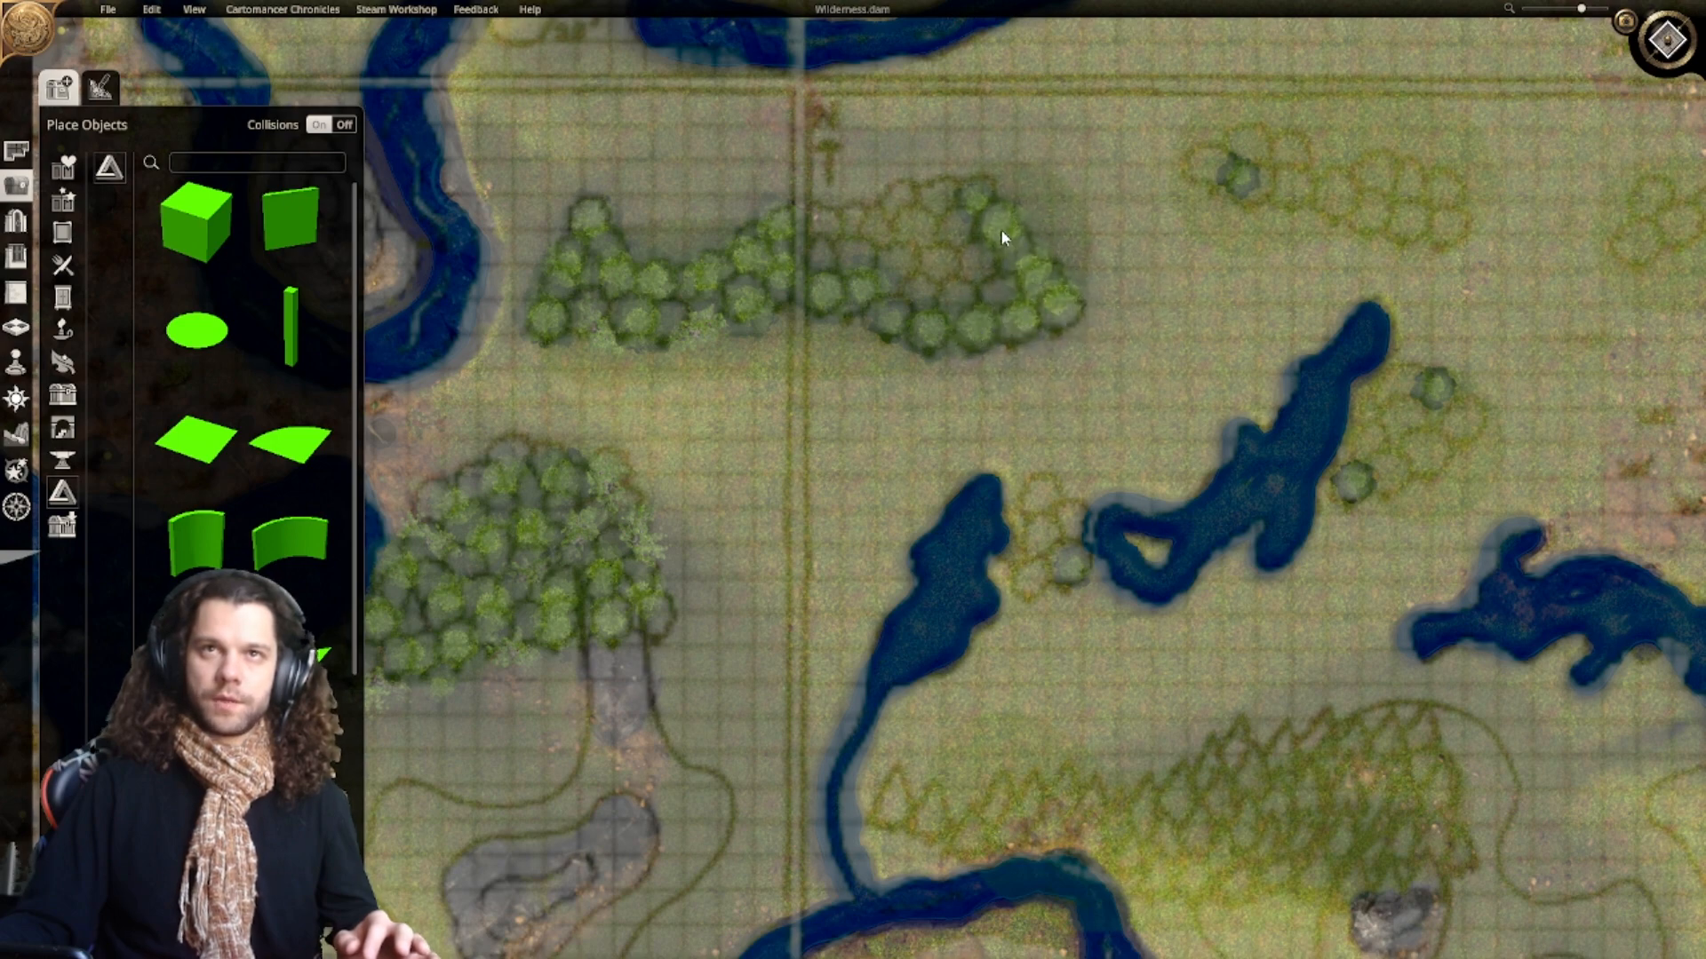
click(1000, 229)
click(940, 194)
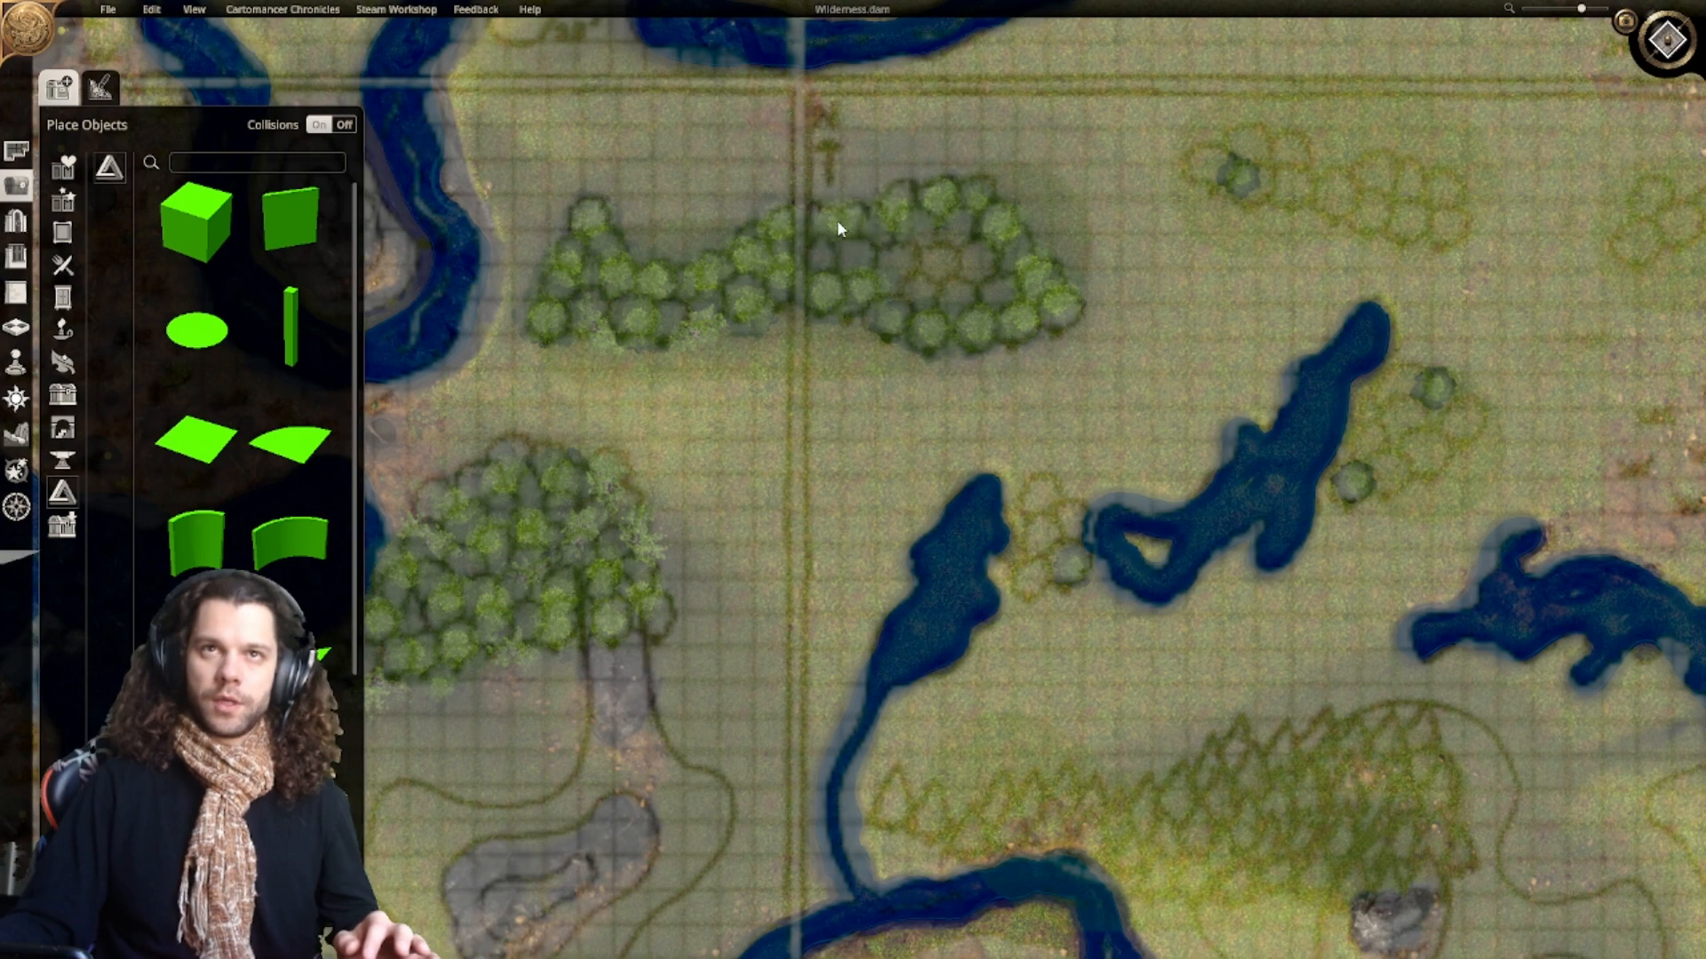
click(858, 255)
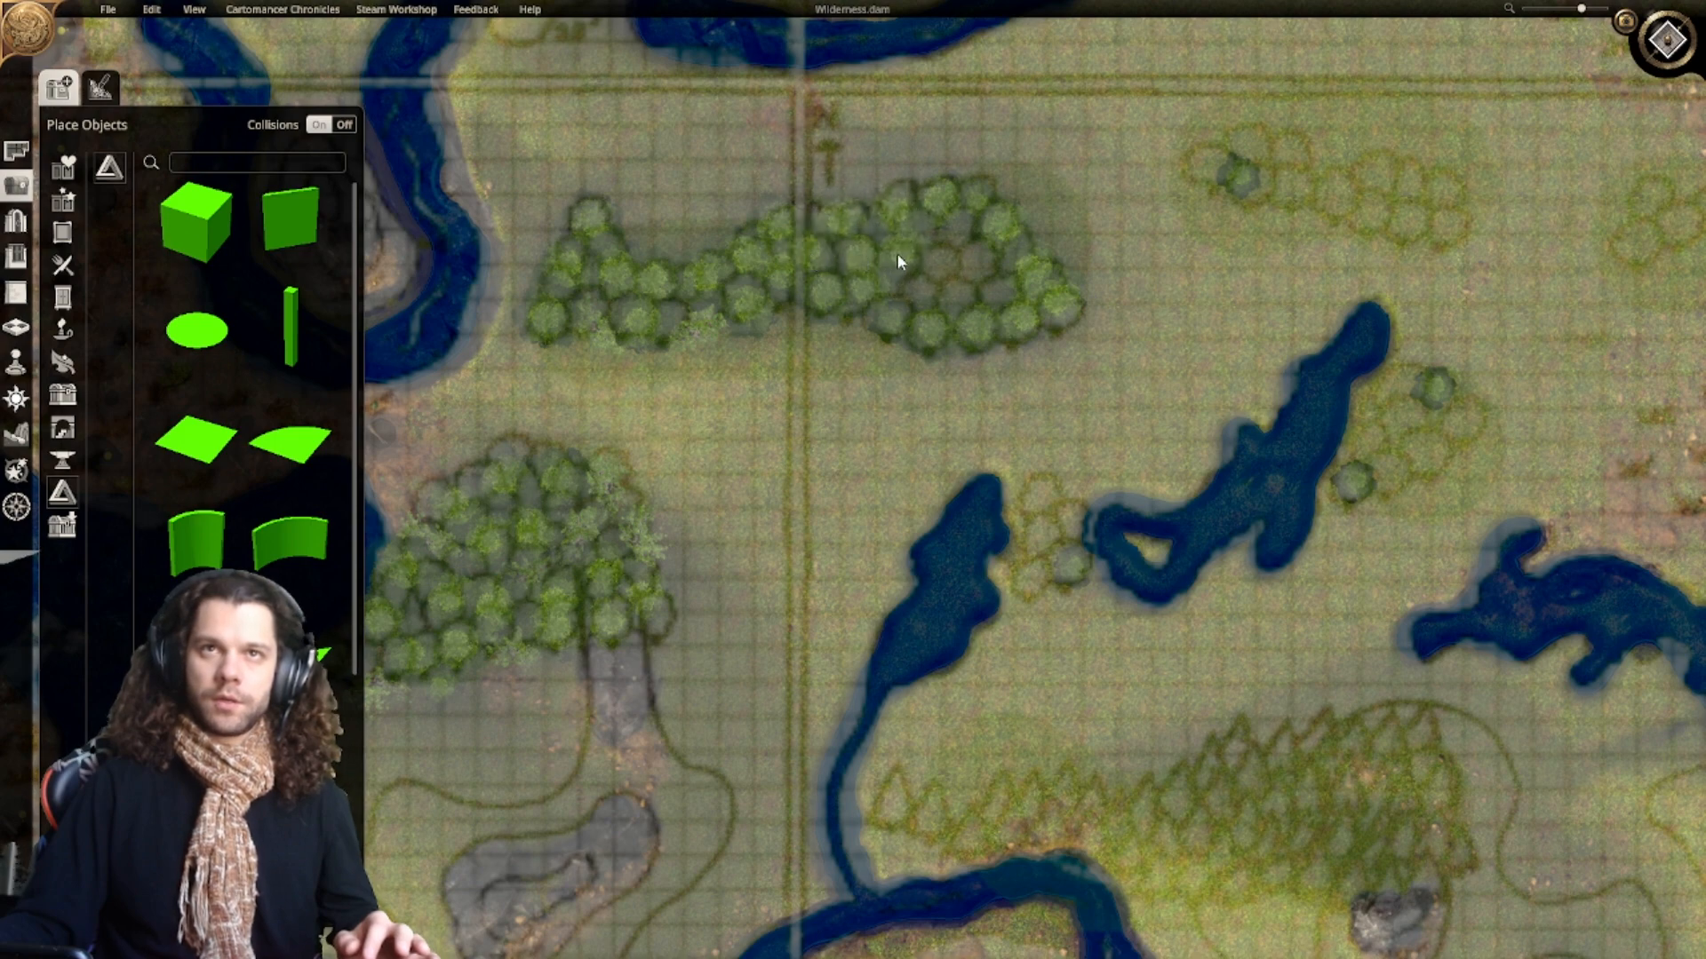
click(898, 254)
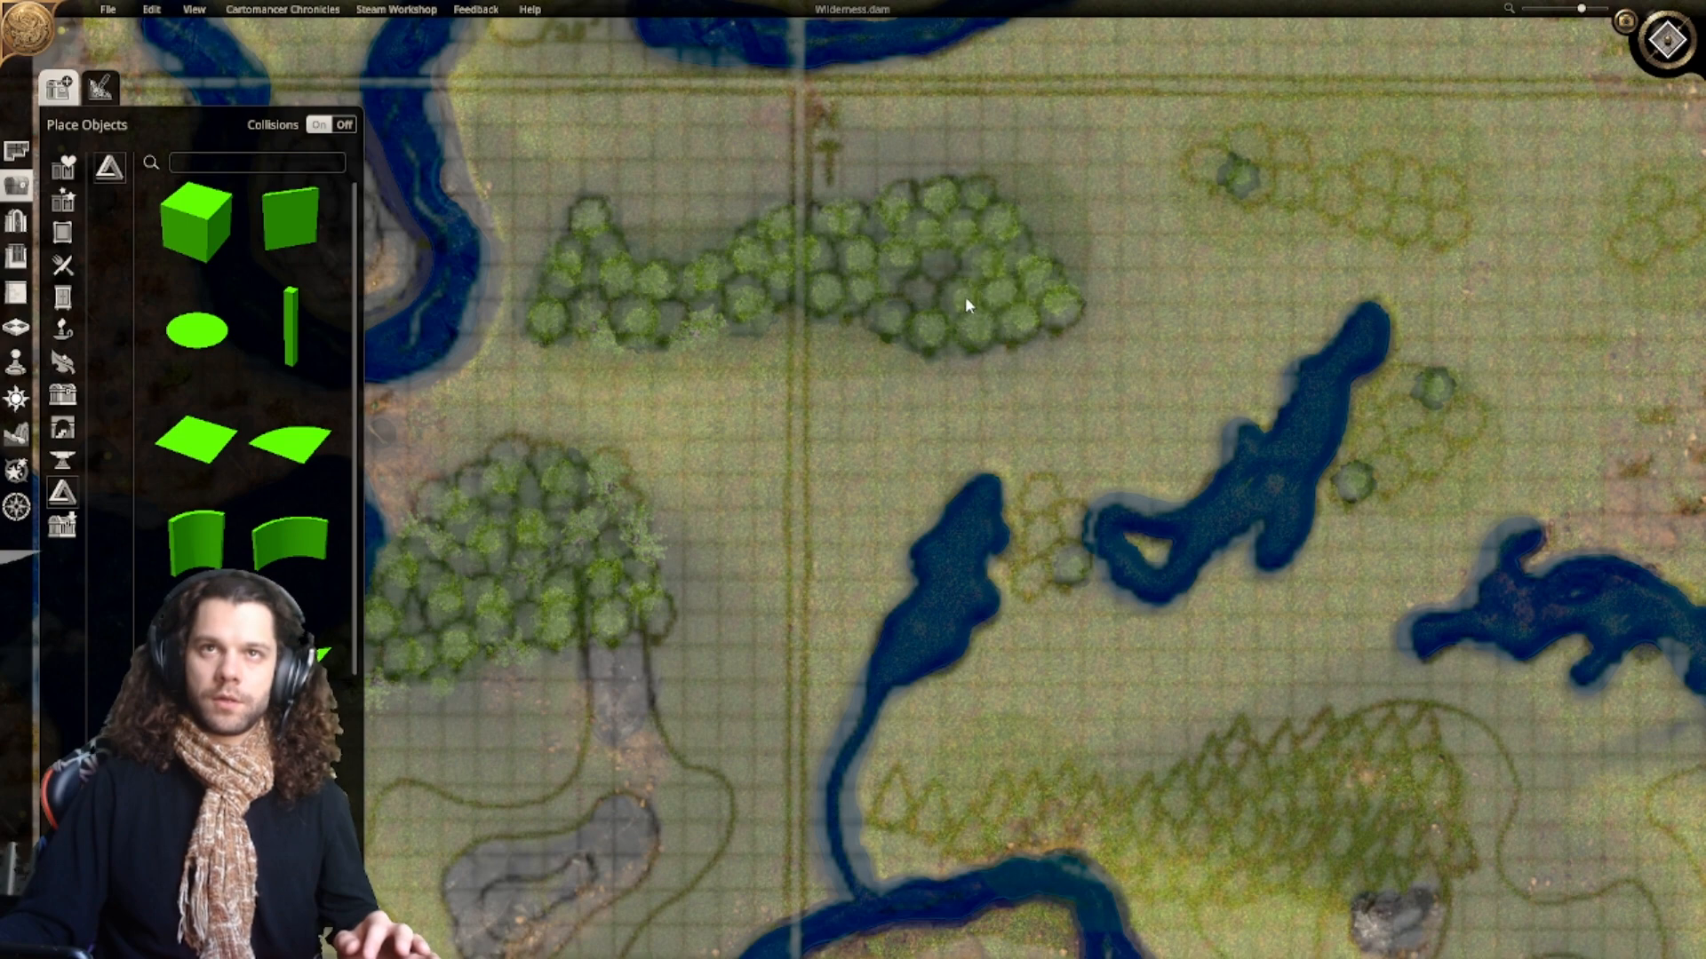
click(939, 264)
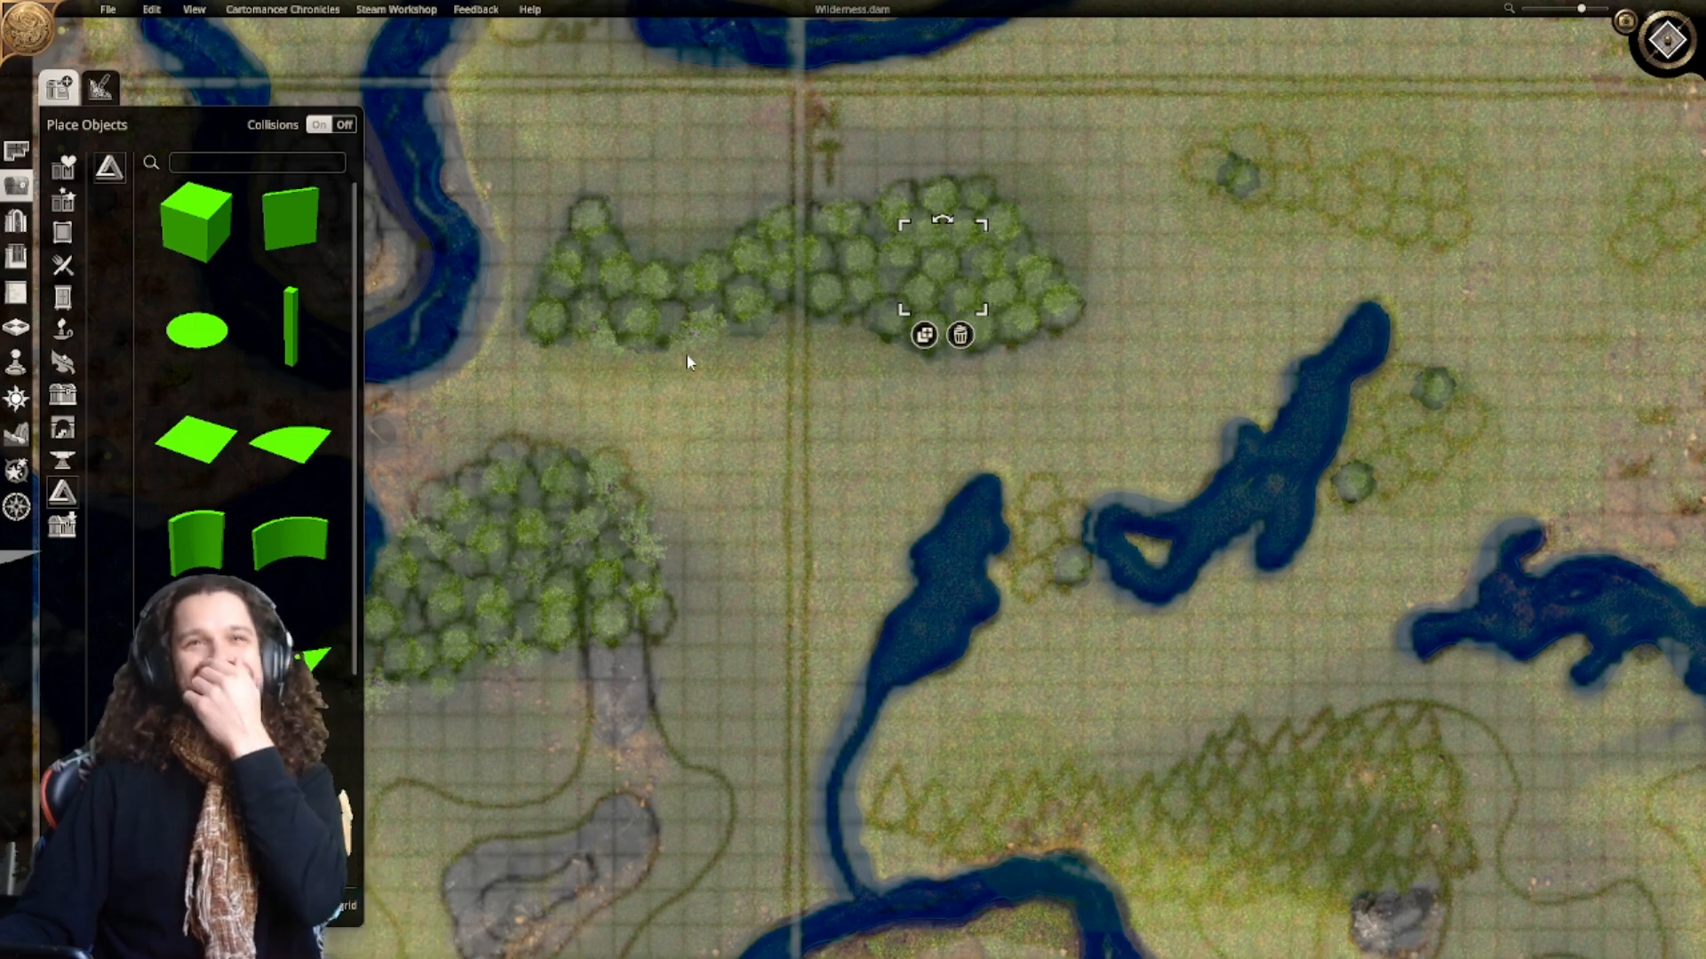
Step: Duplicate a tree from the filled grove and plant copies across the elongated traced grove to its east
click(923, 336)
right_drag(1197, 272, 909, 556)
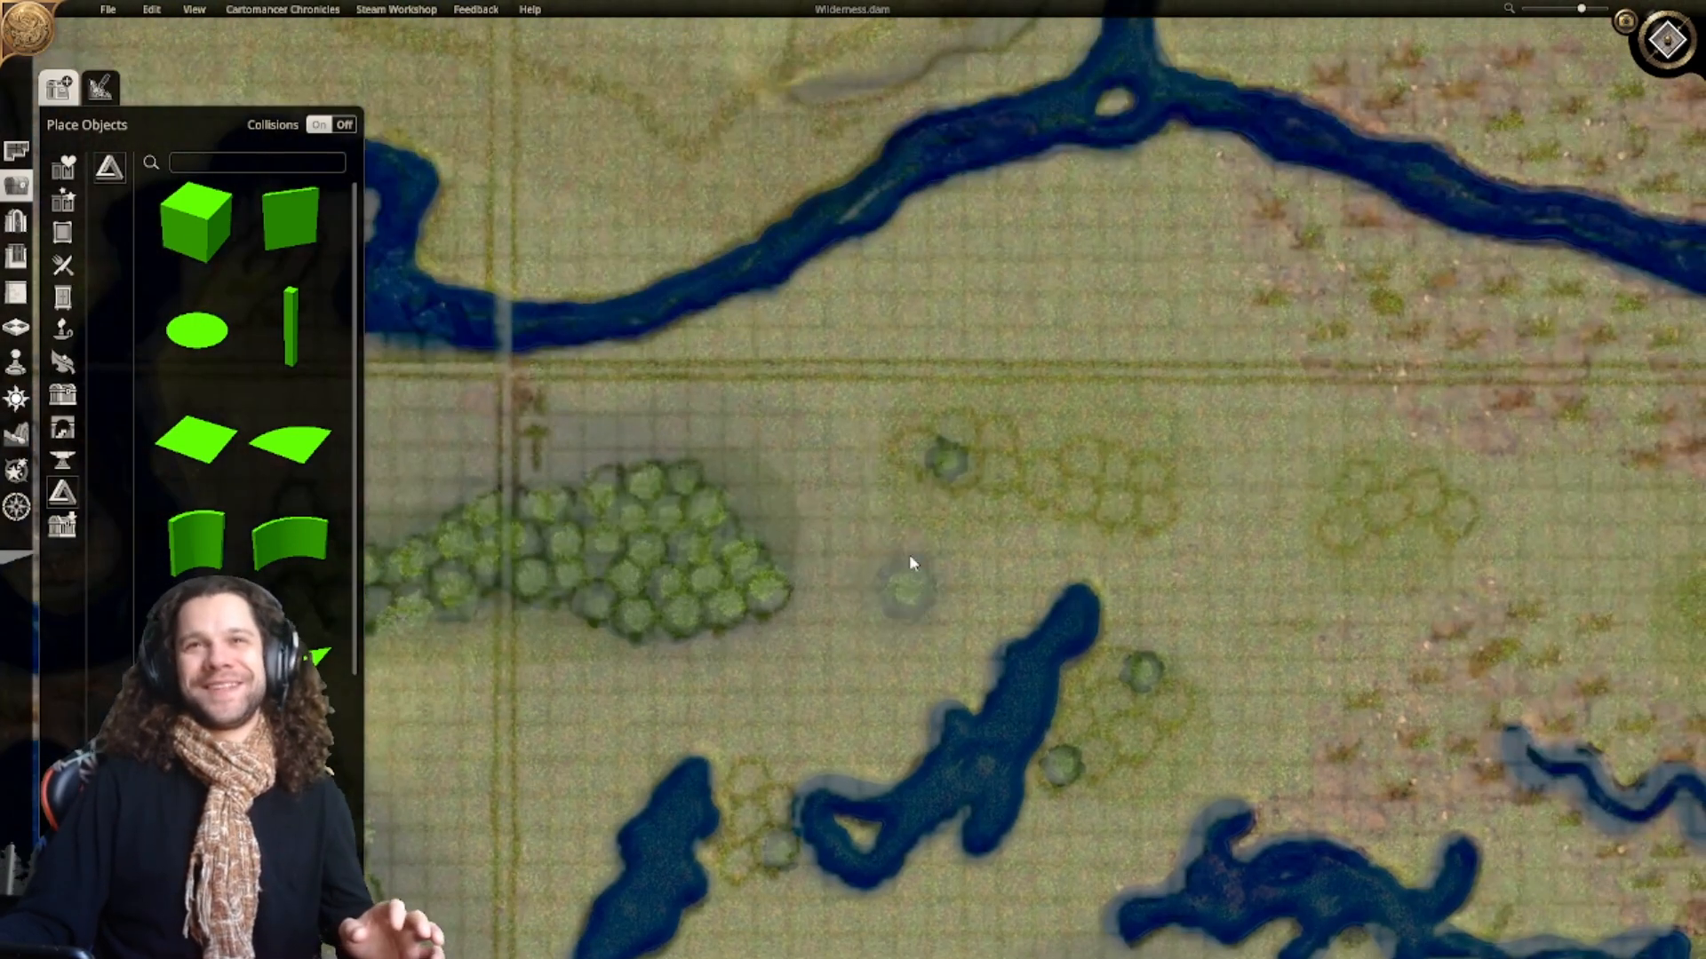
click(914, 451)
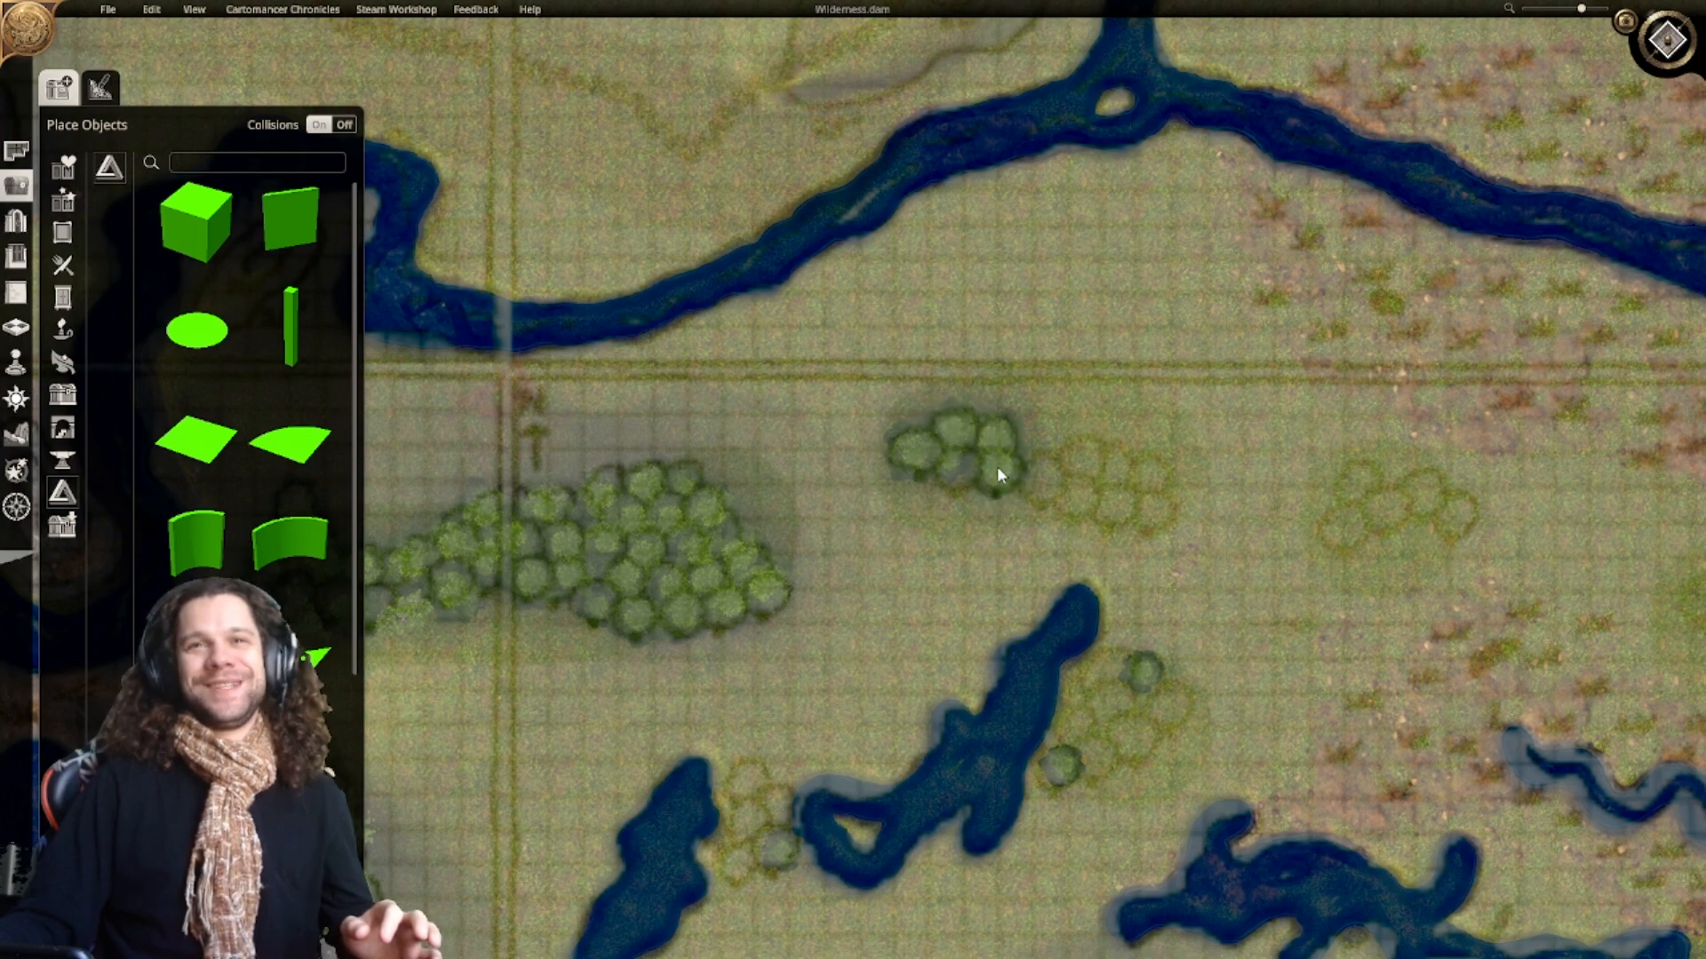
click(1041, 479)
click(1080, 464)
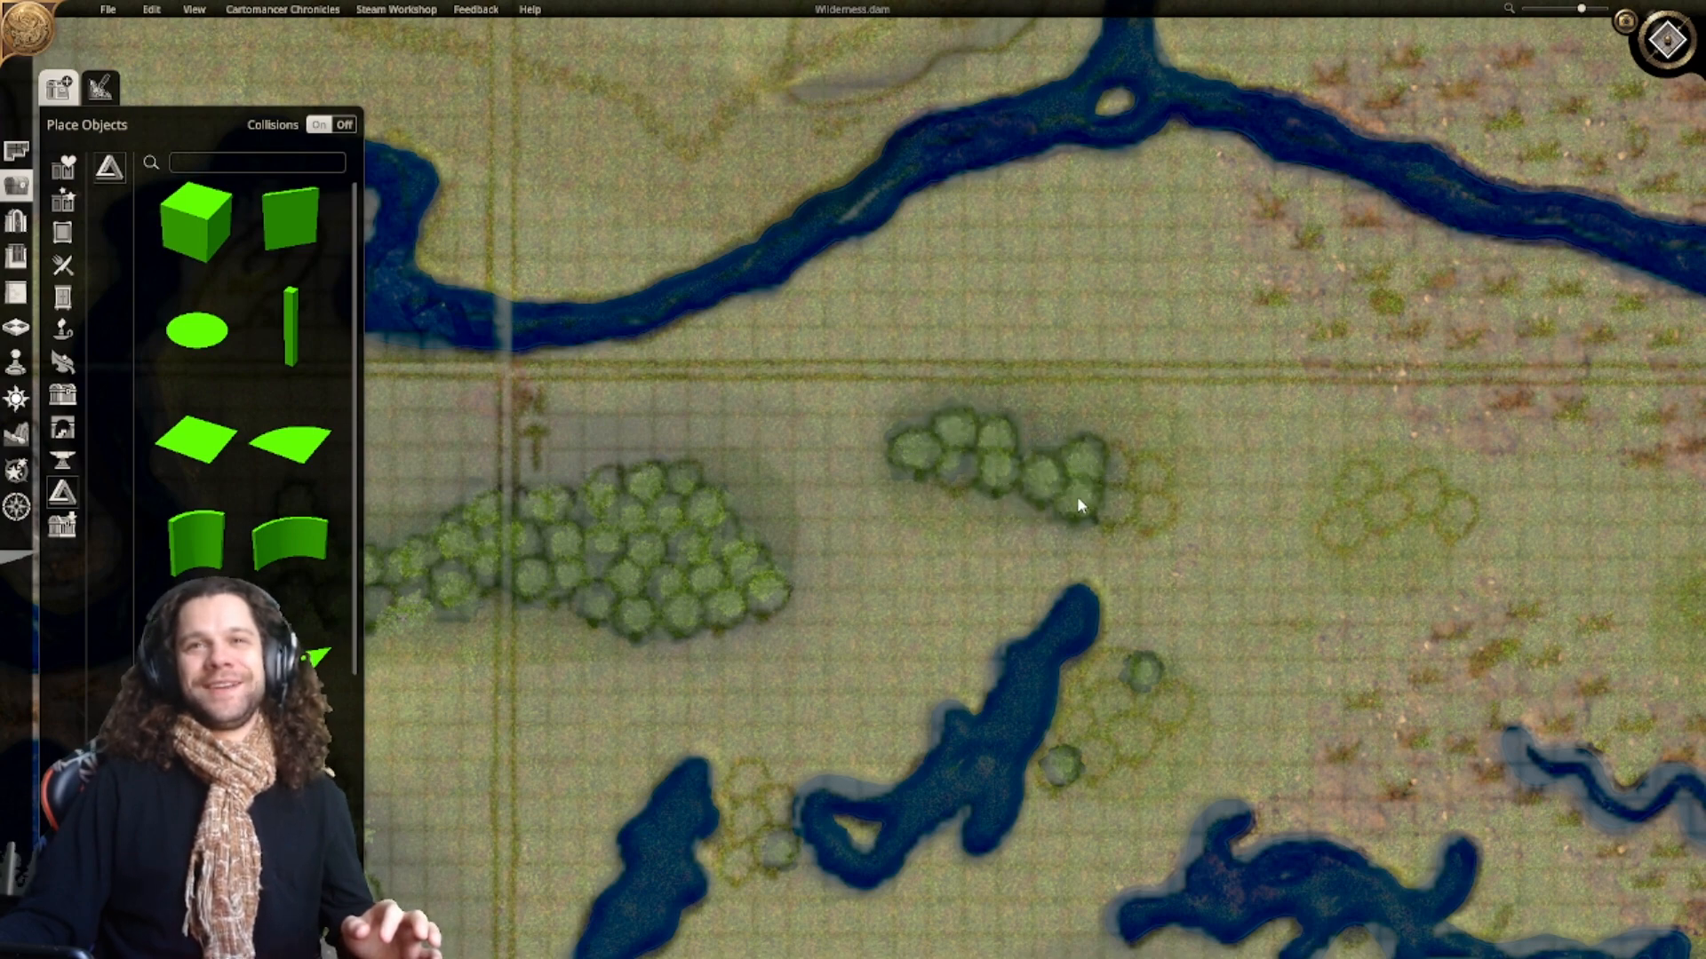
click(1146, 510)
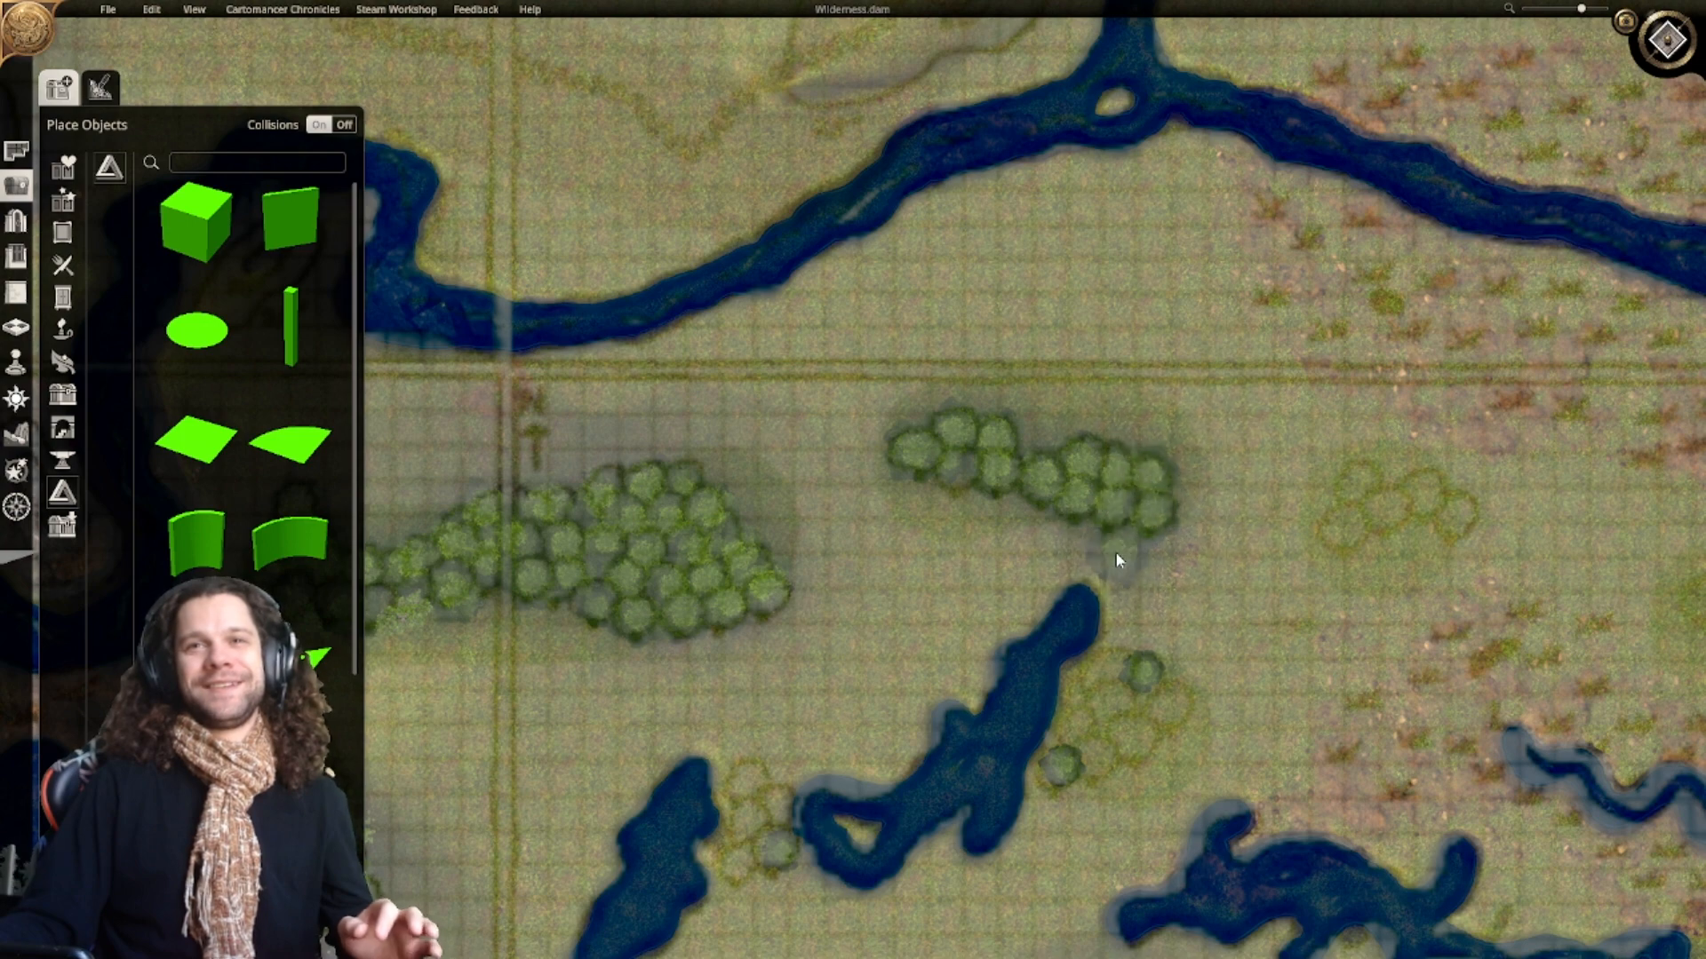
Step: Fill the traced grove on the eastern bank of the larger narrow pond with trees
scroll(1115, 552, down, 5)
scroll(933, 853, down, 1)
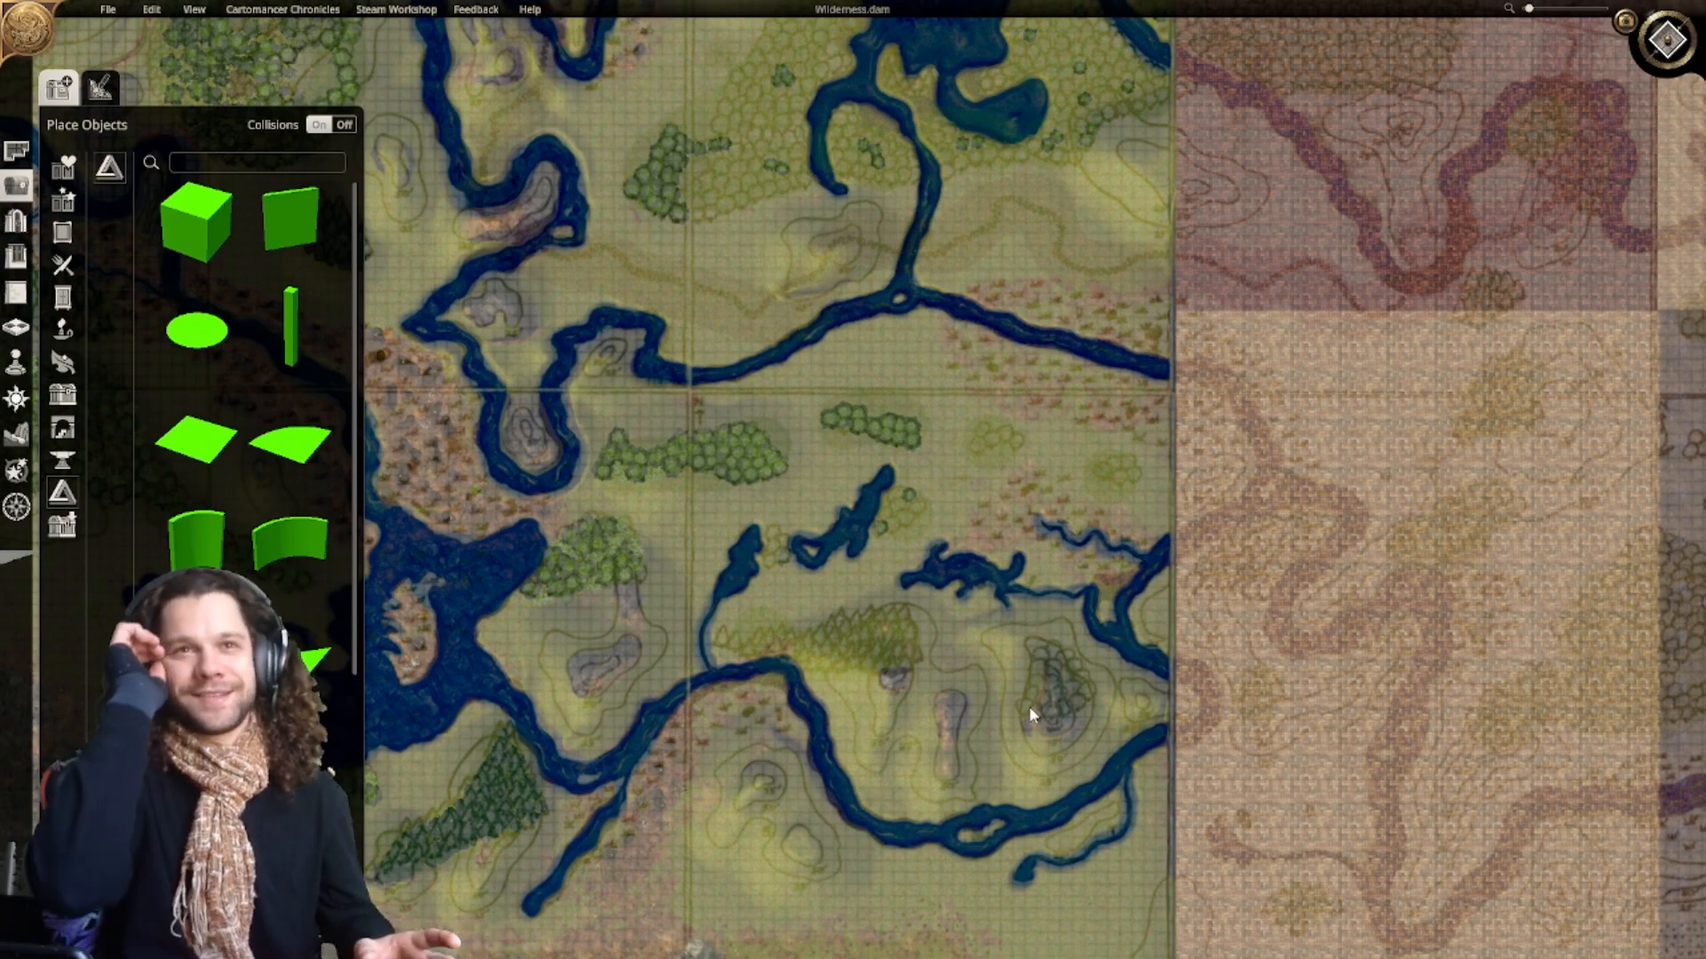
scroll(1047, 694, up, 5)
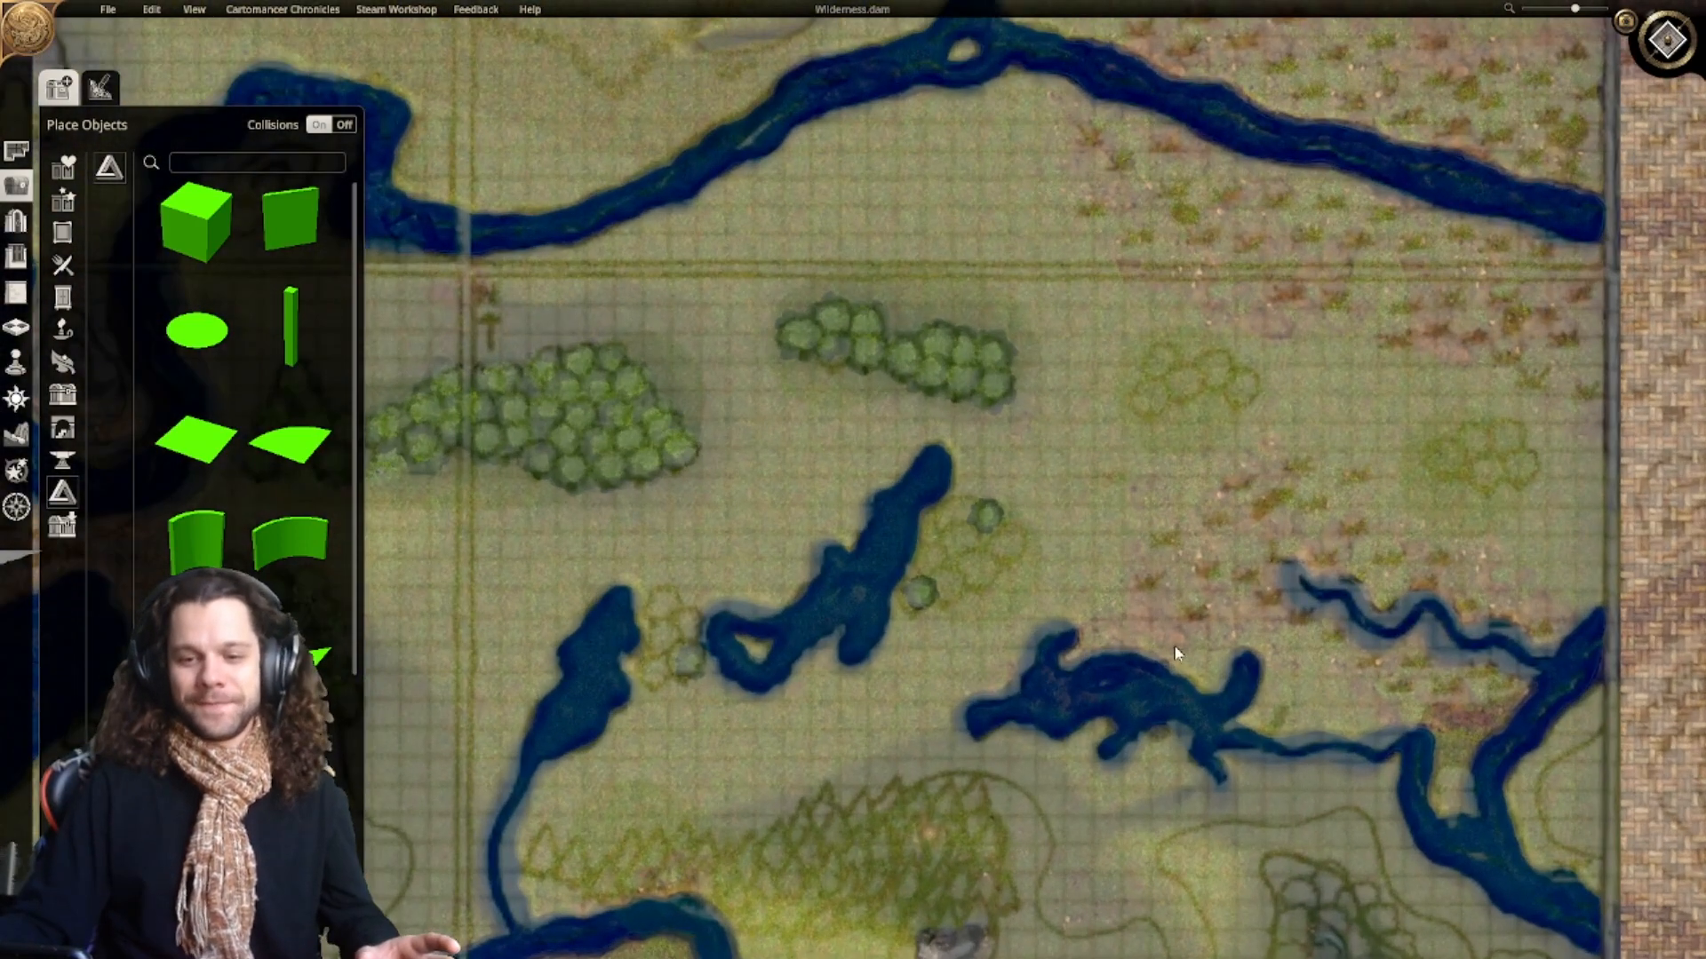
right_drag(1174, 646, 1035, 668)
scroll(1020, 664, up, 2)
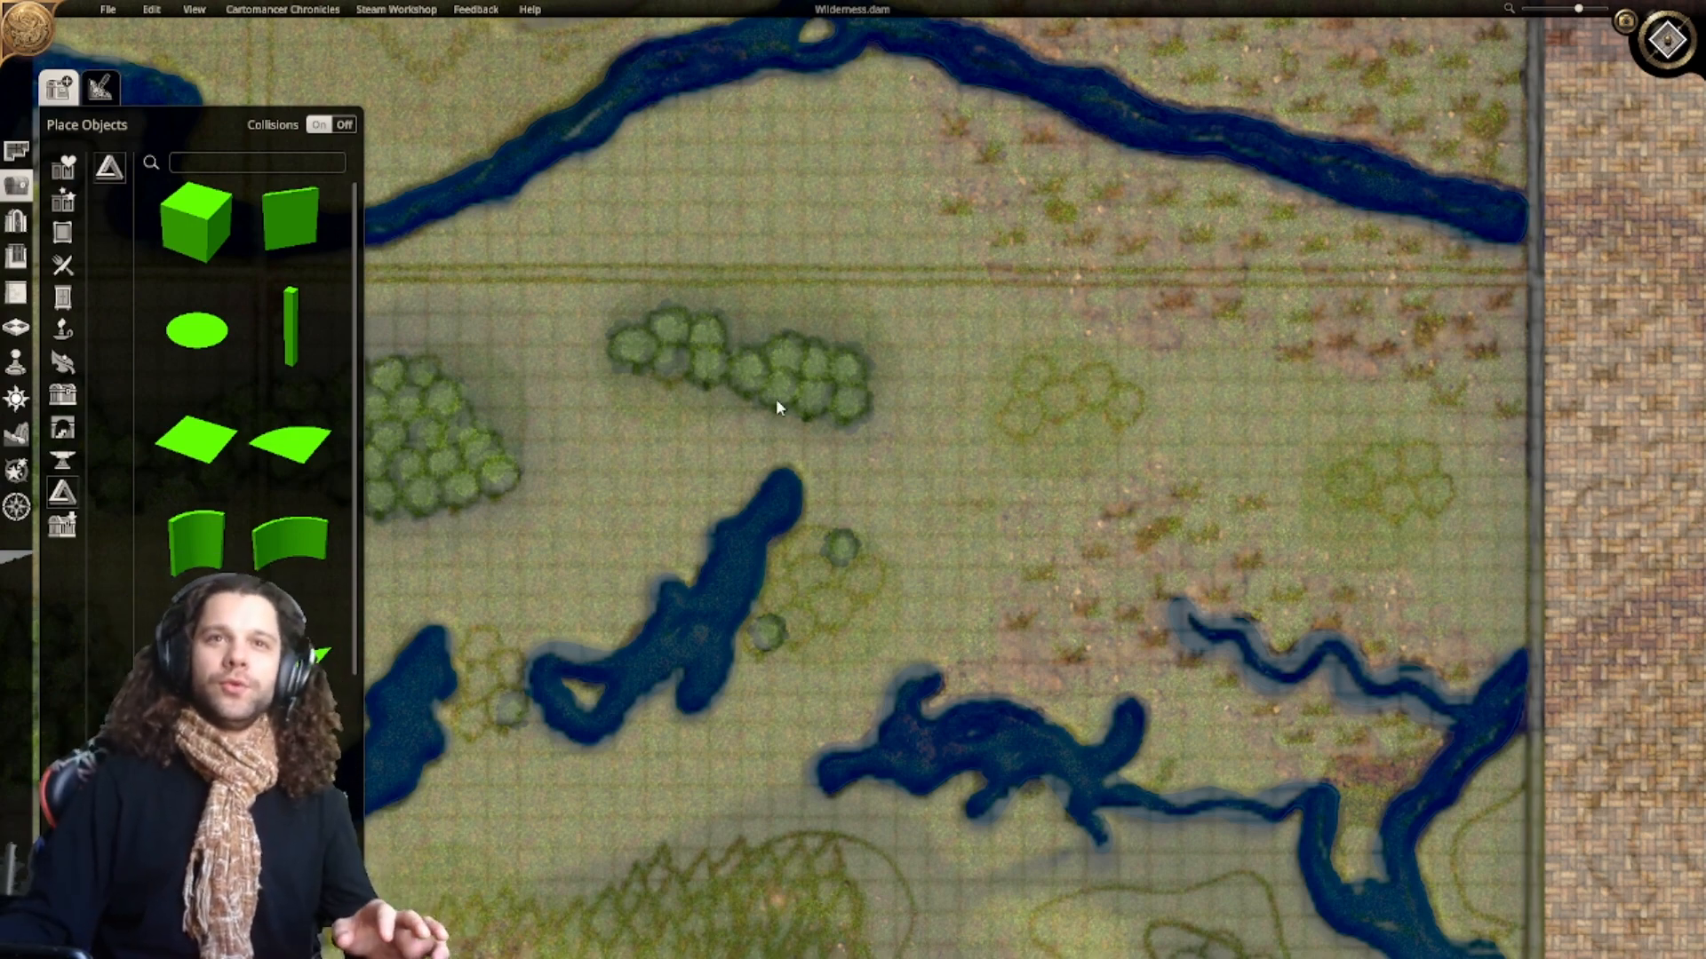
scroll(813, 488, up, 2)
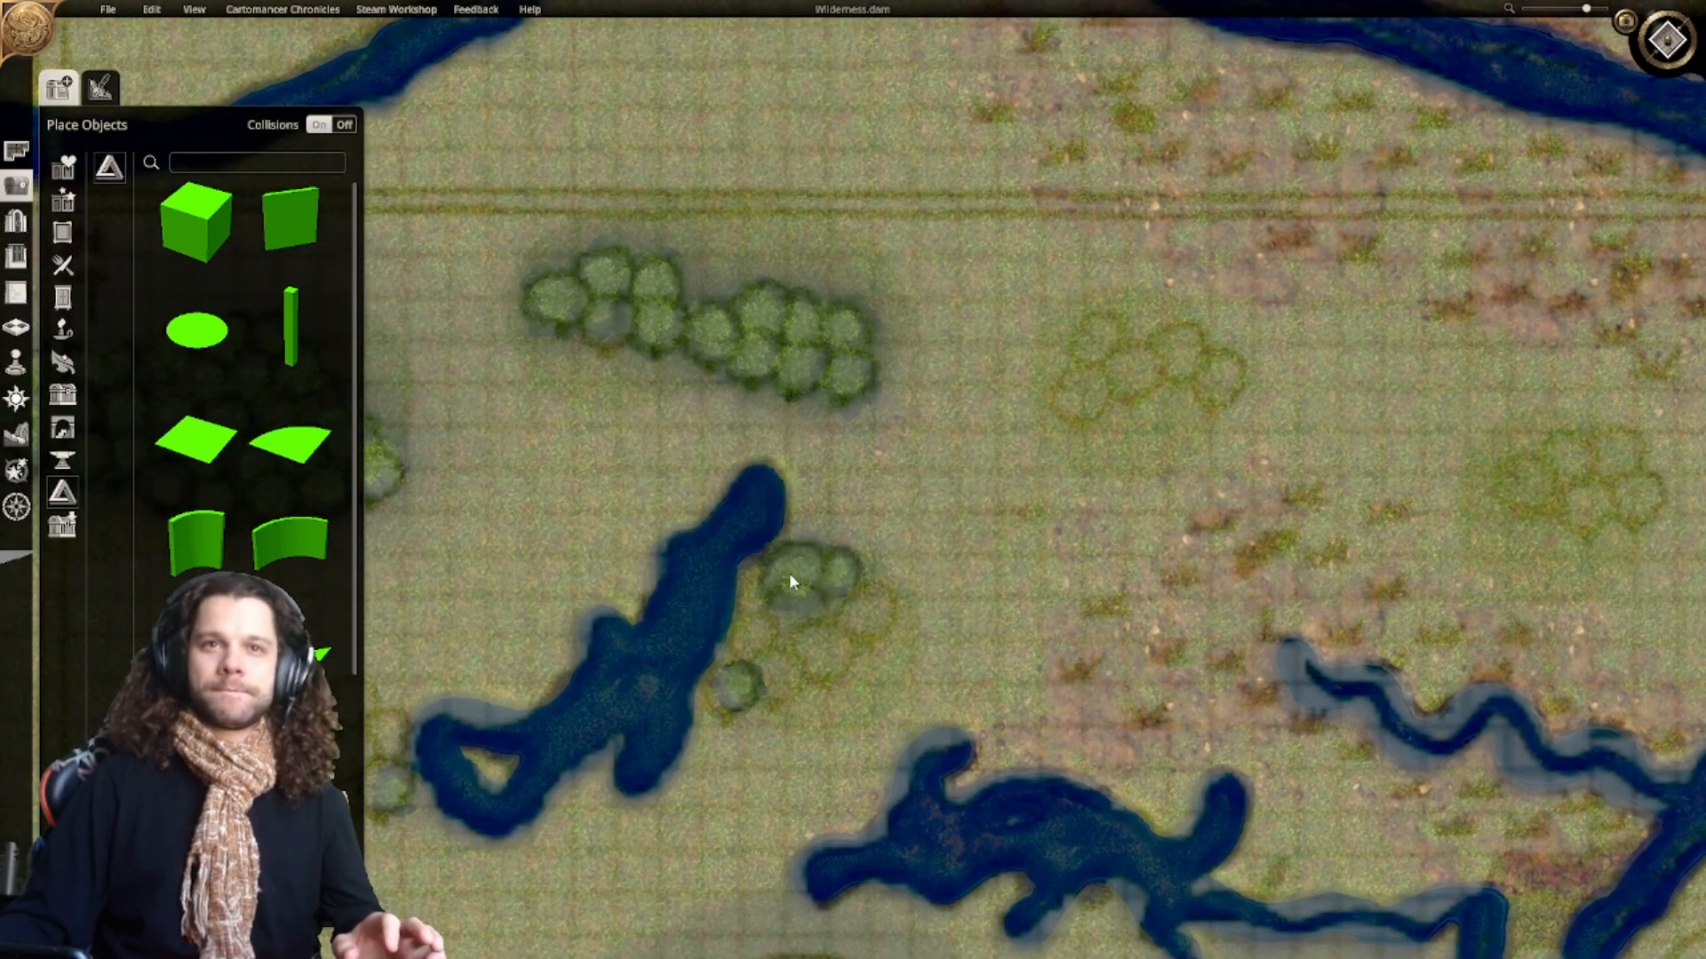
click(751, 633)
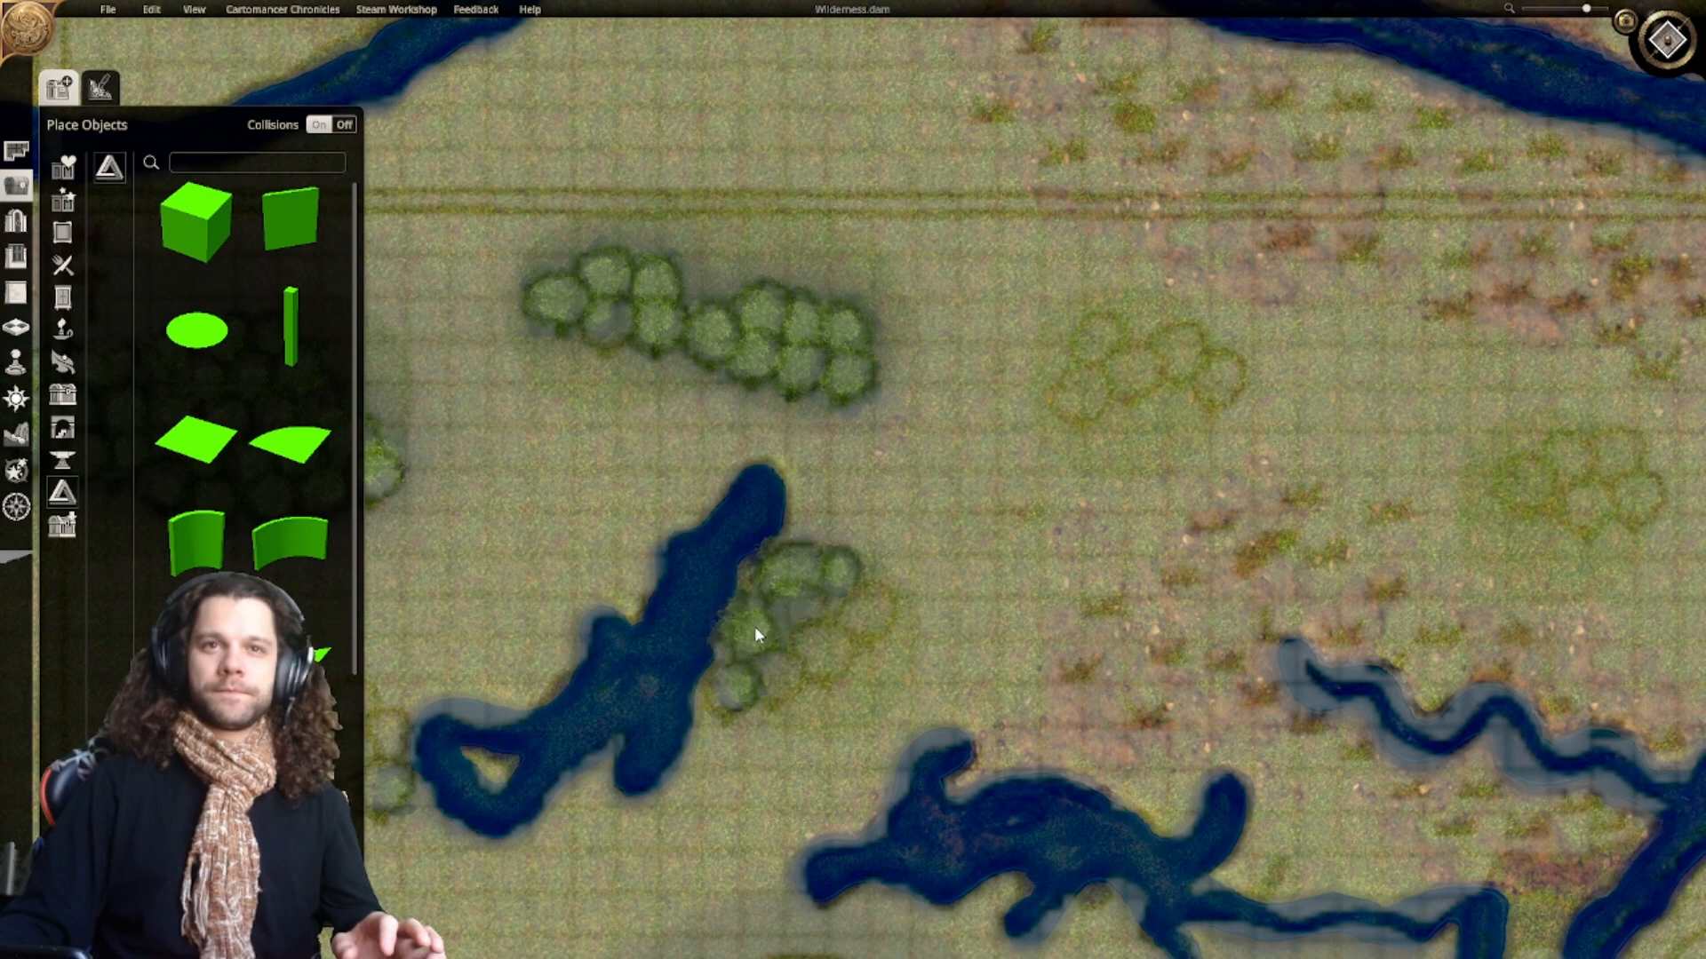
click(821, 622)
click(874, 609)
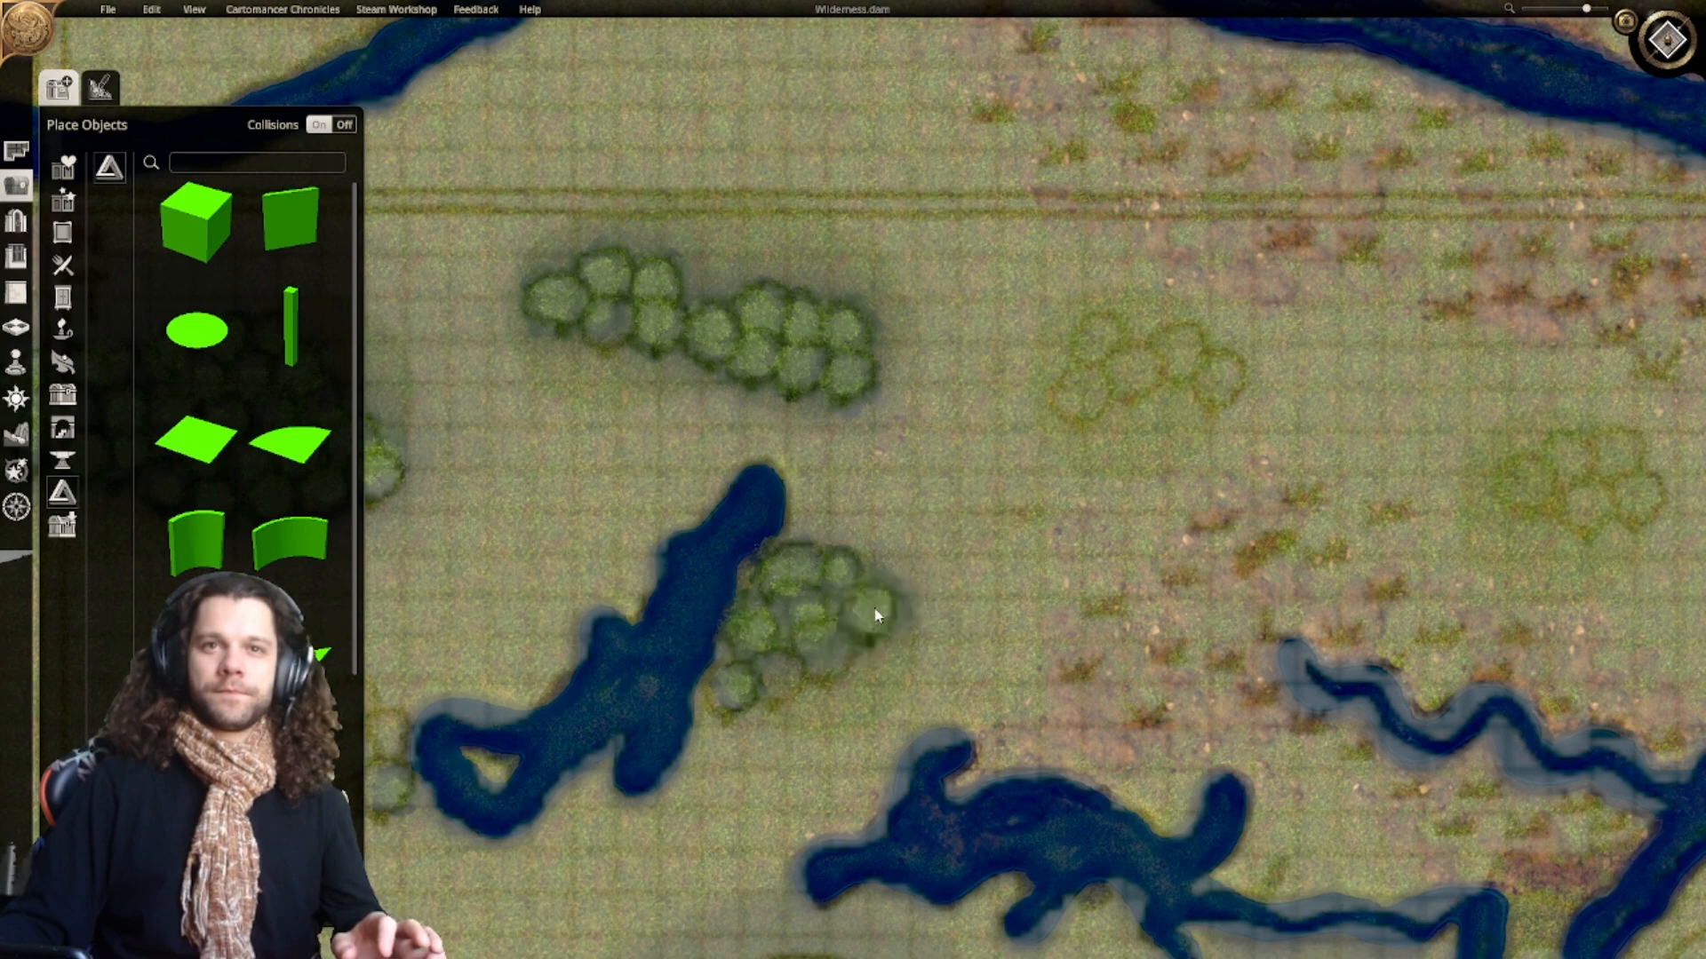
click(837, 653)
click(779, 680)
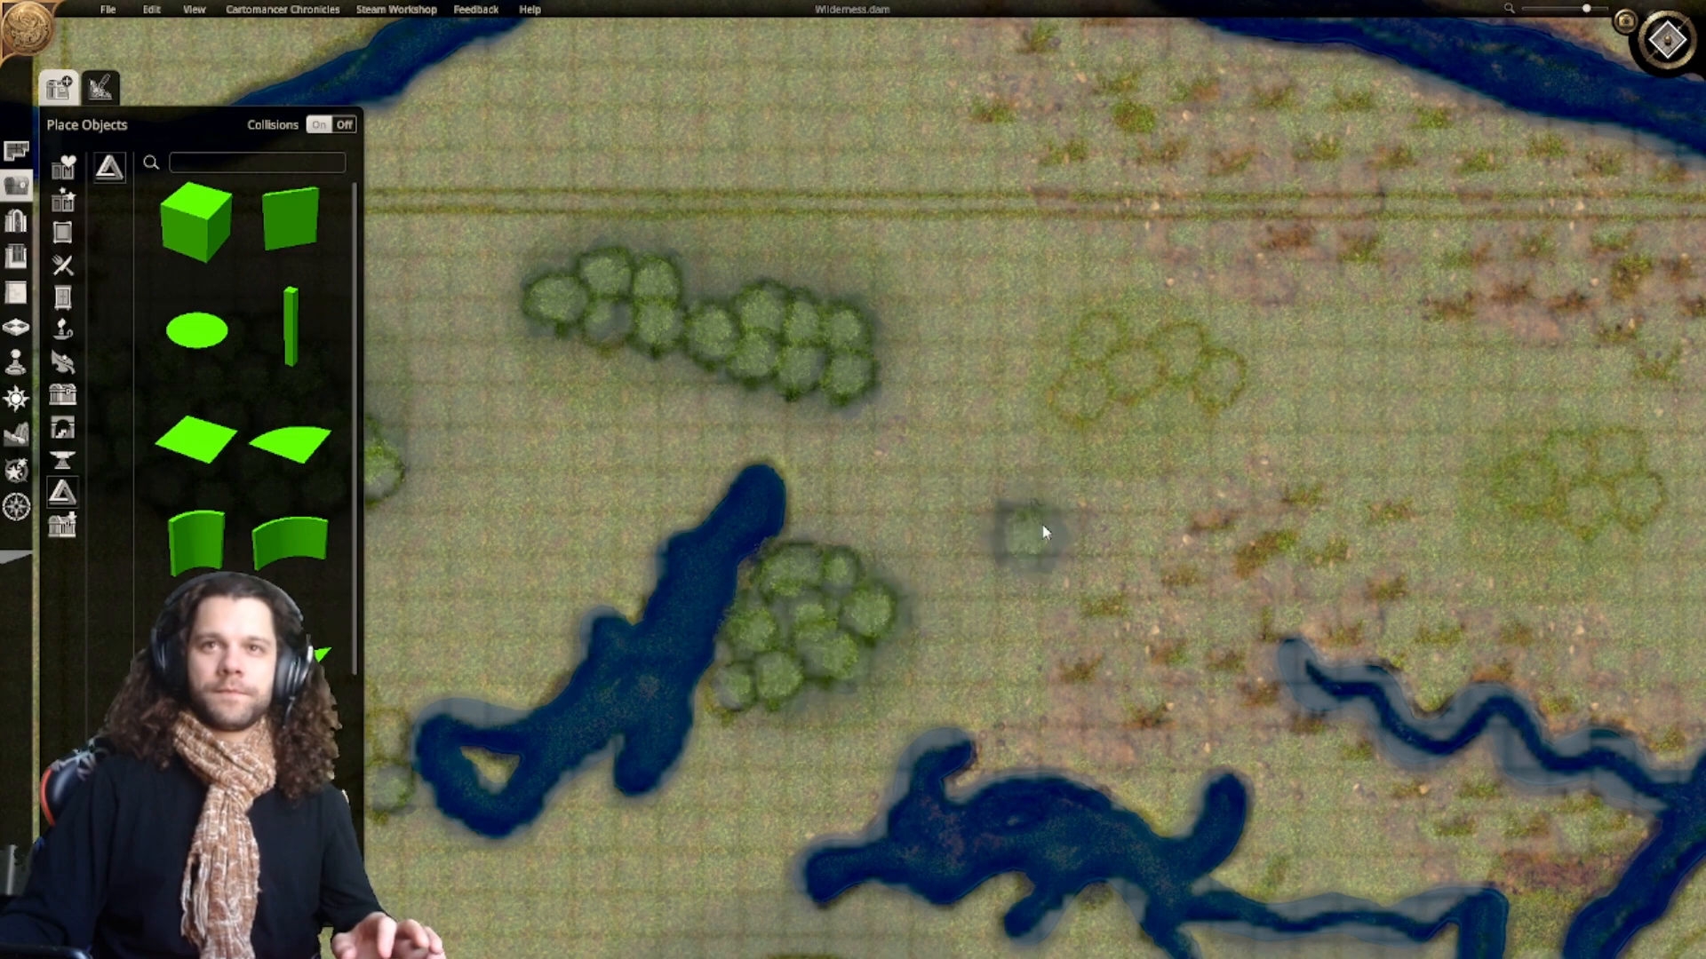
Step: Plant trees in the centre and along the north of the small traced grove east of the elongated one
right_drag(1083, 417, 910, 495)
click(954, 455)
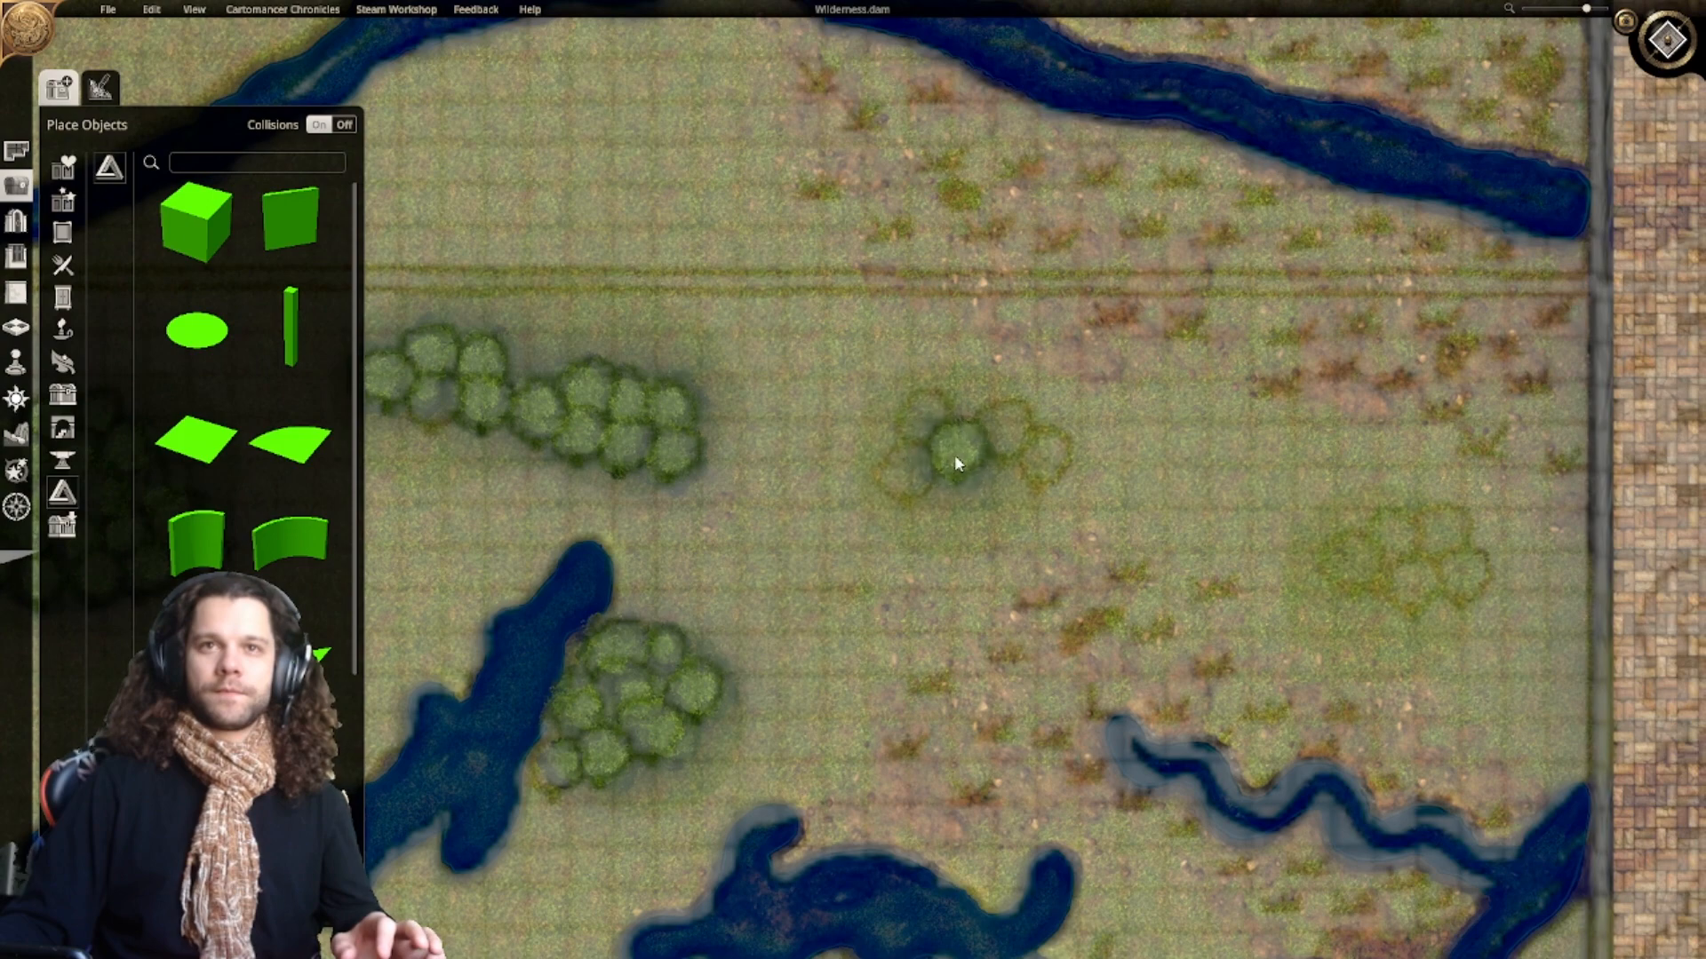
click(1007, 428)
click(926, 417)
Step: Fill the gaps in the large grove north of the narrow ponds with more trees
right_drag(457, 419, 541, 461)
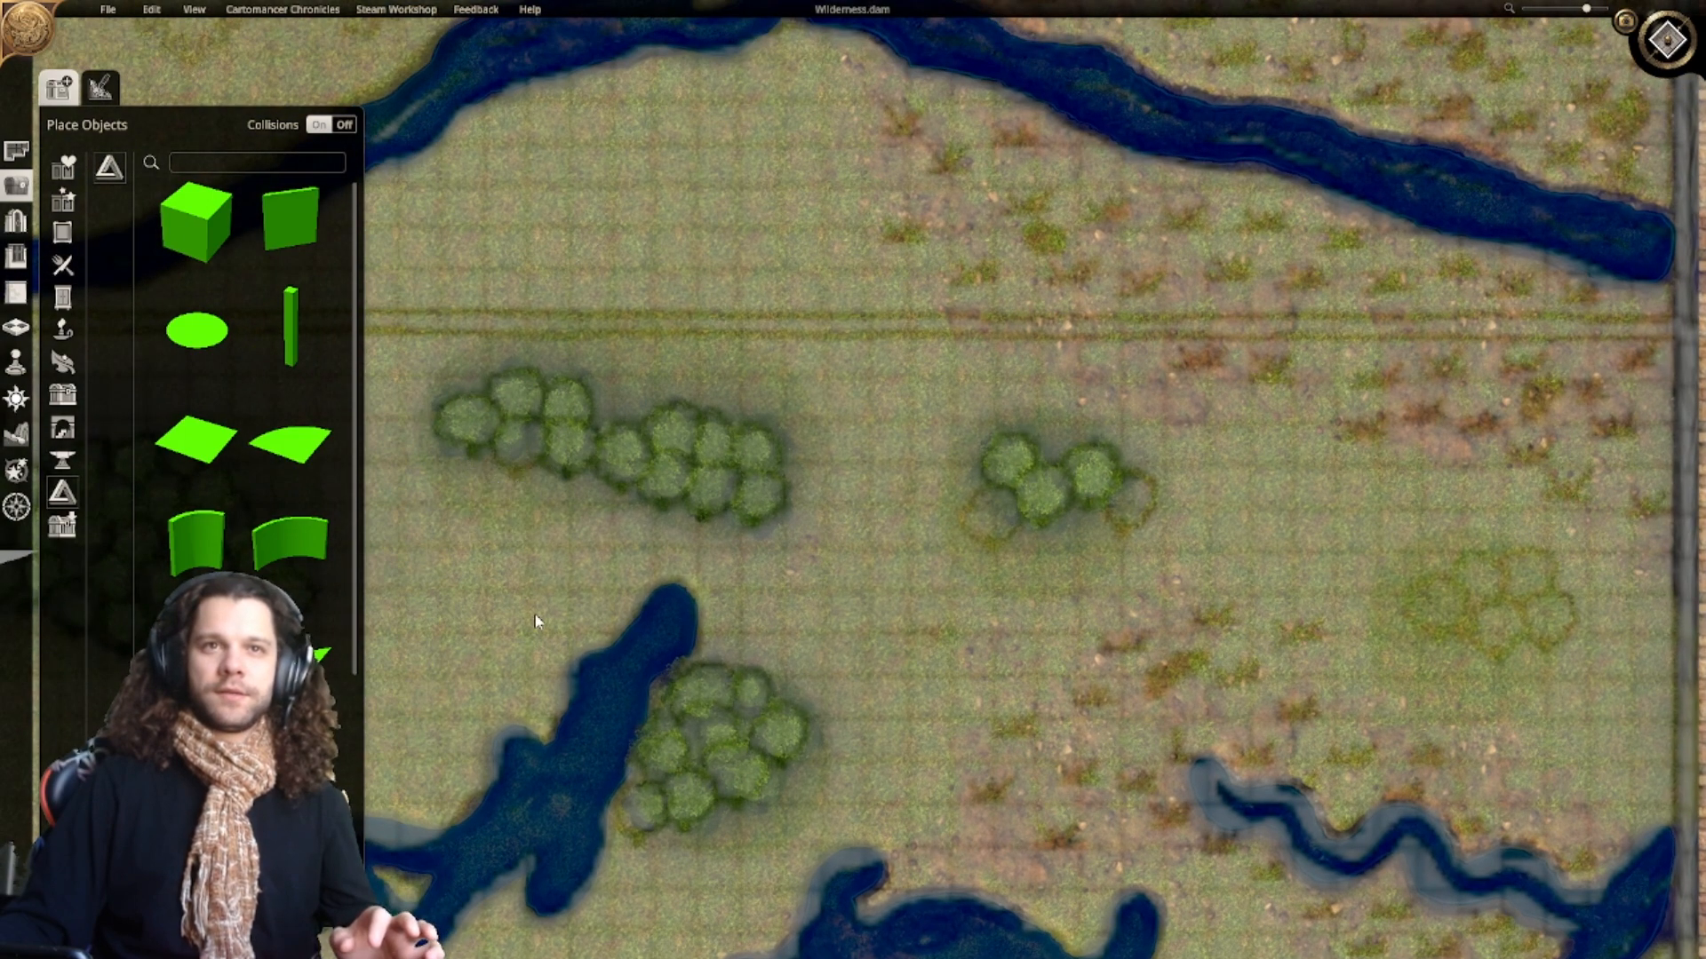
right_drag(382, 628, 973, 530)
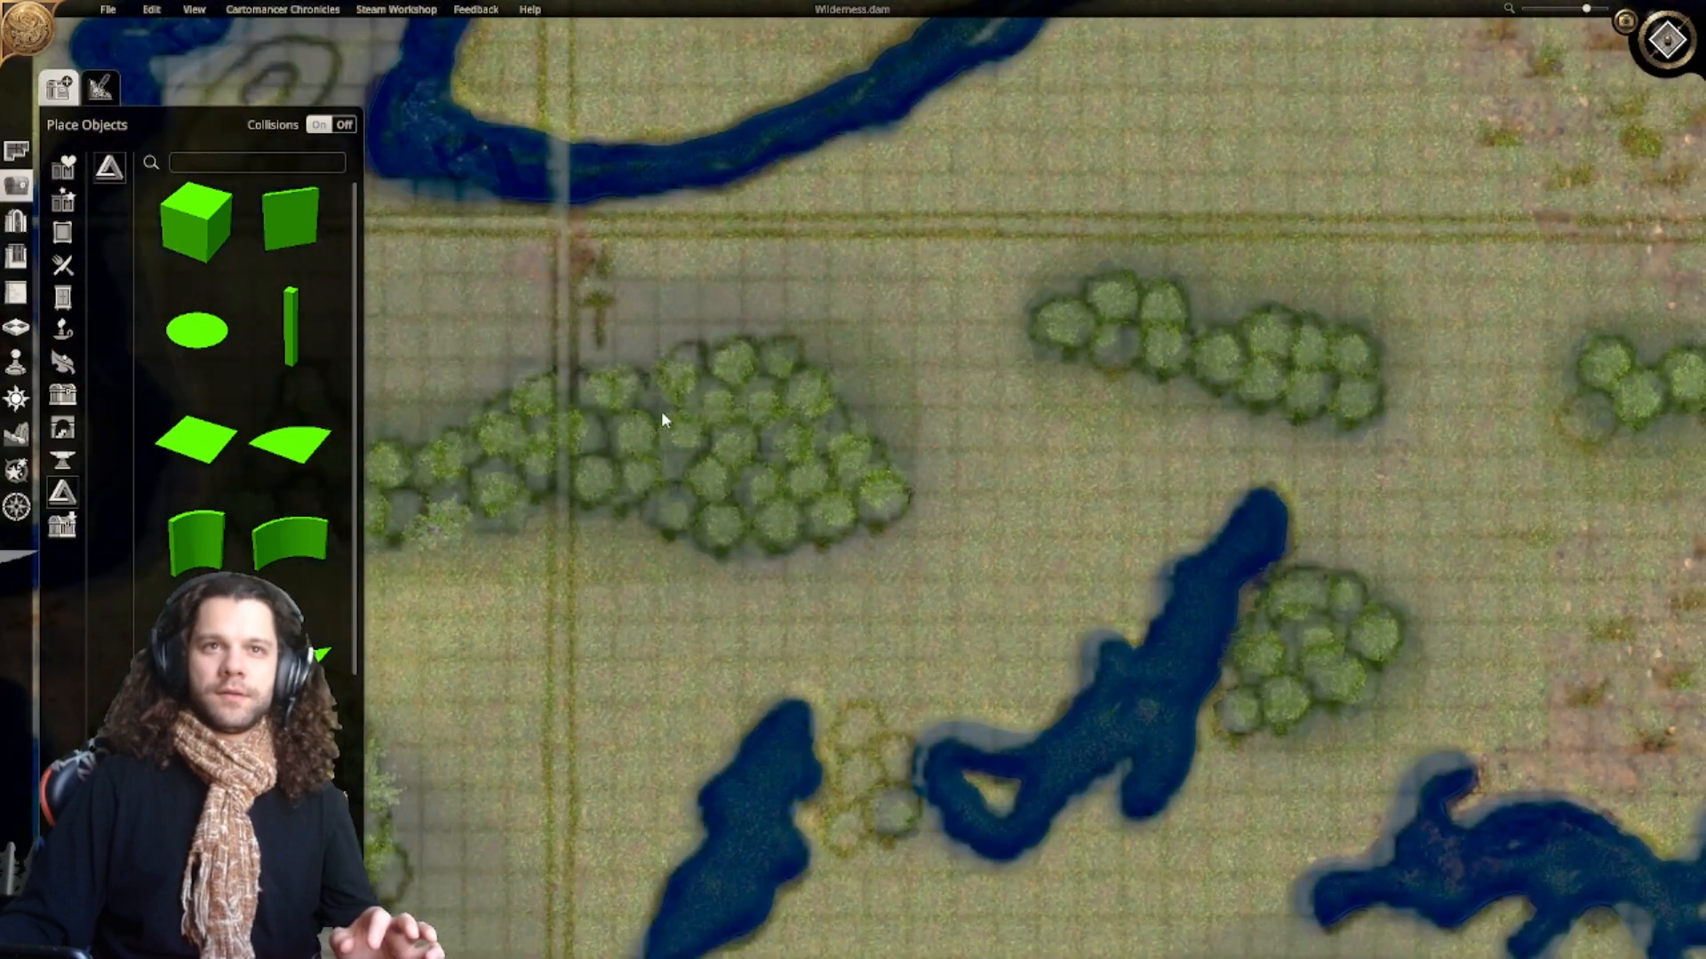
click(783, 361)
click(760, 425)
Step: Complete the small grove with a tree at its eastern end and plant the traced grove near the map's eastern edge
right_drag(1202, 473, 675, 481)
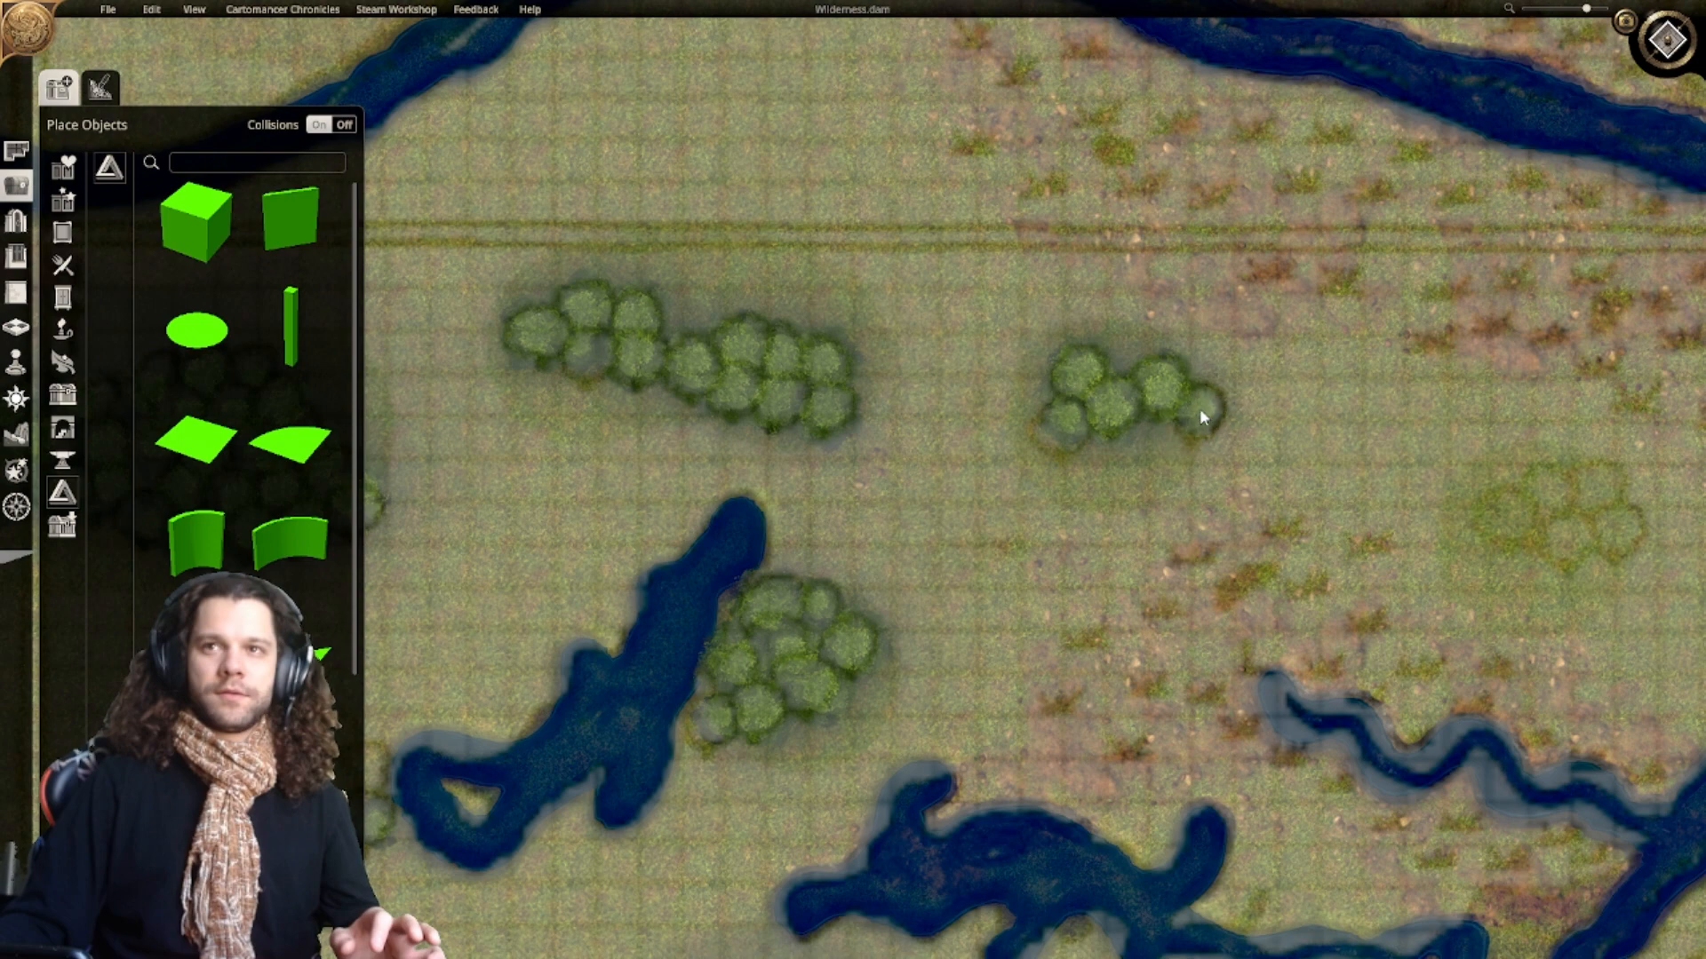
click(1199, 408)
right_drag(1407, 512, 1107, 507)
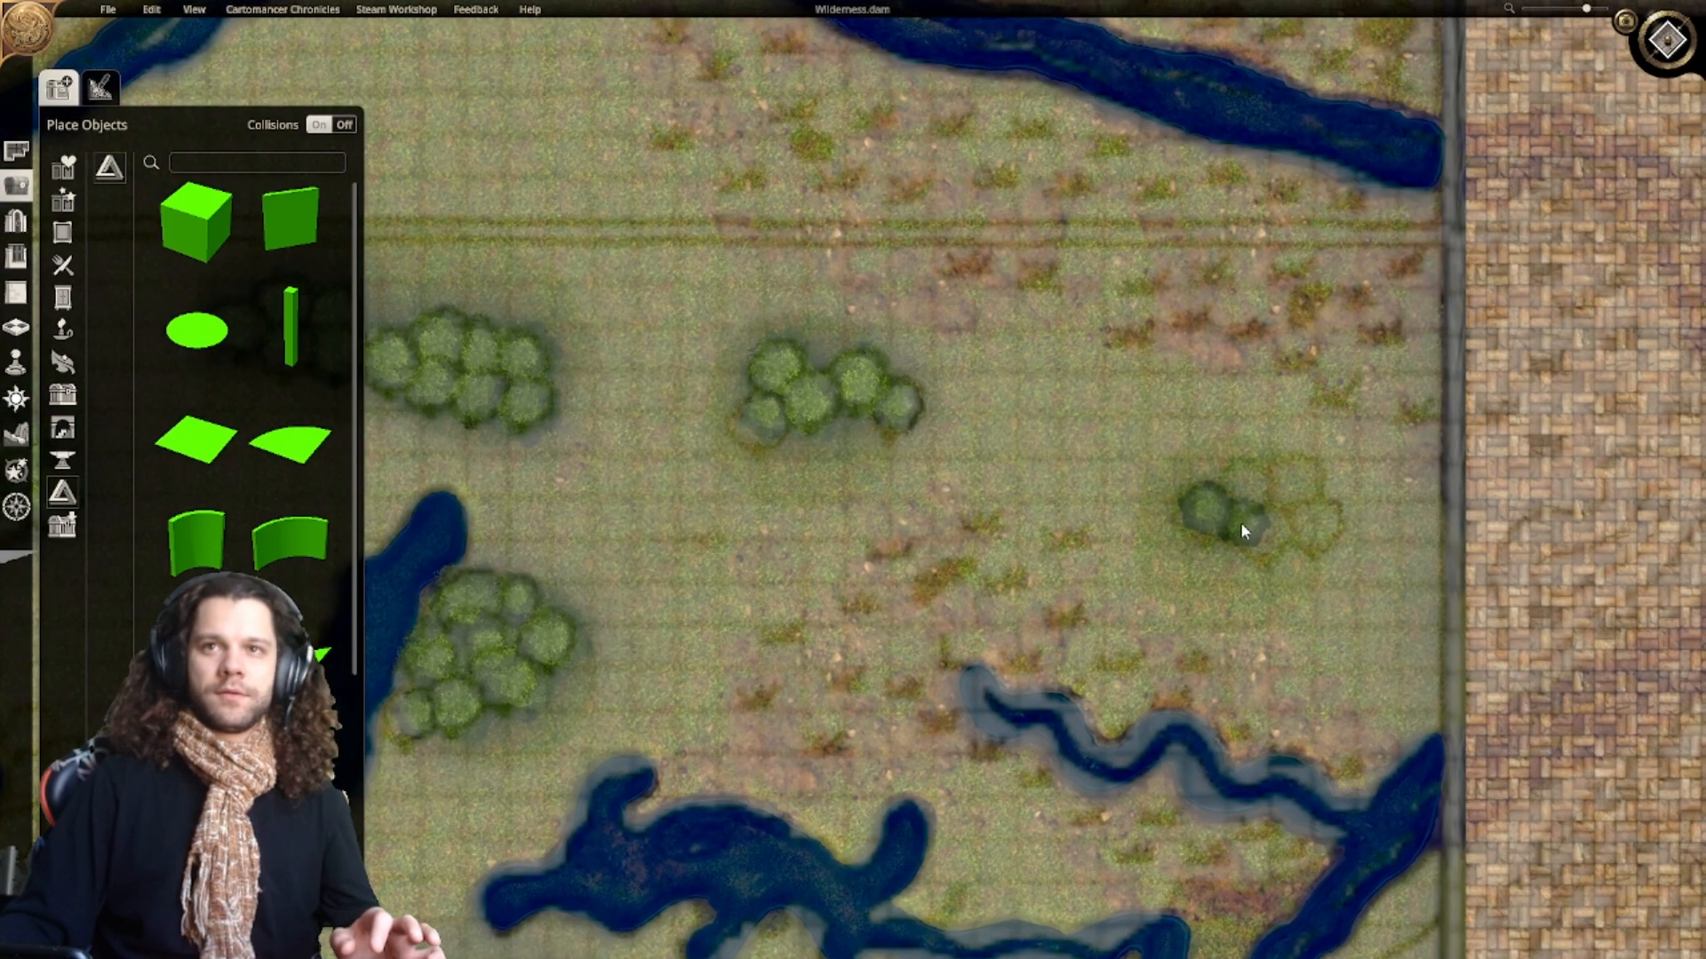
click(1282, 539)
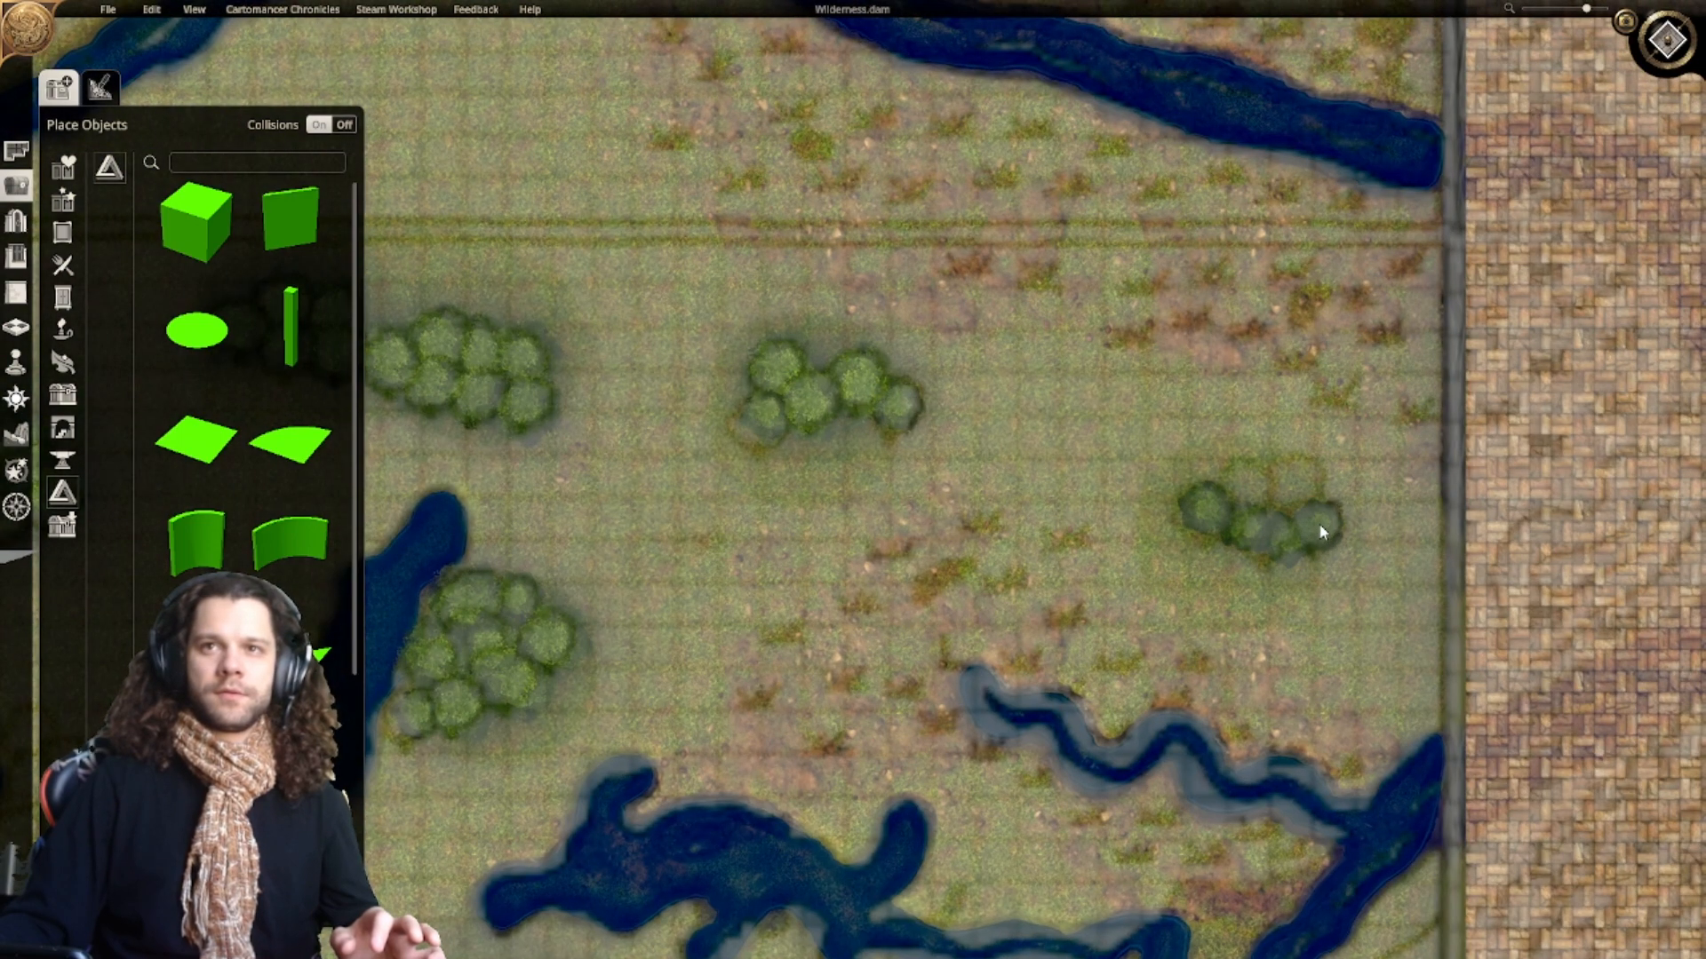
click(1316, 527)
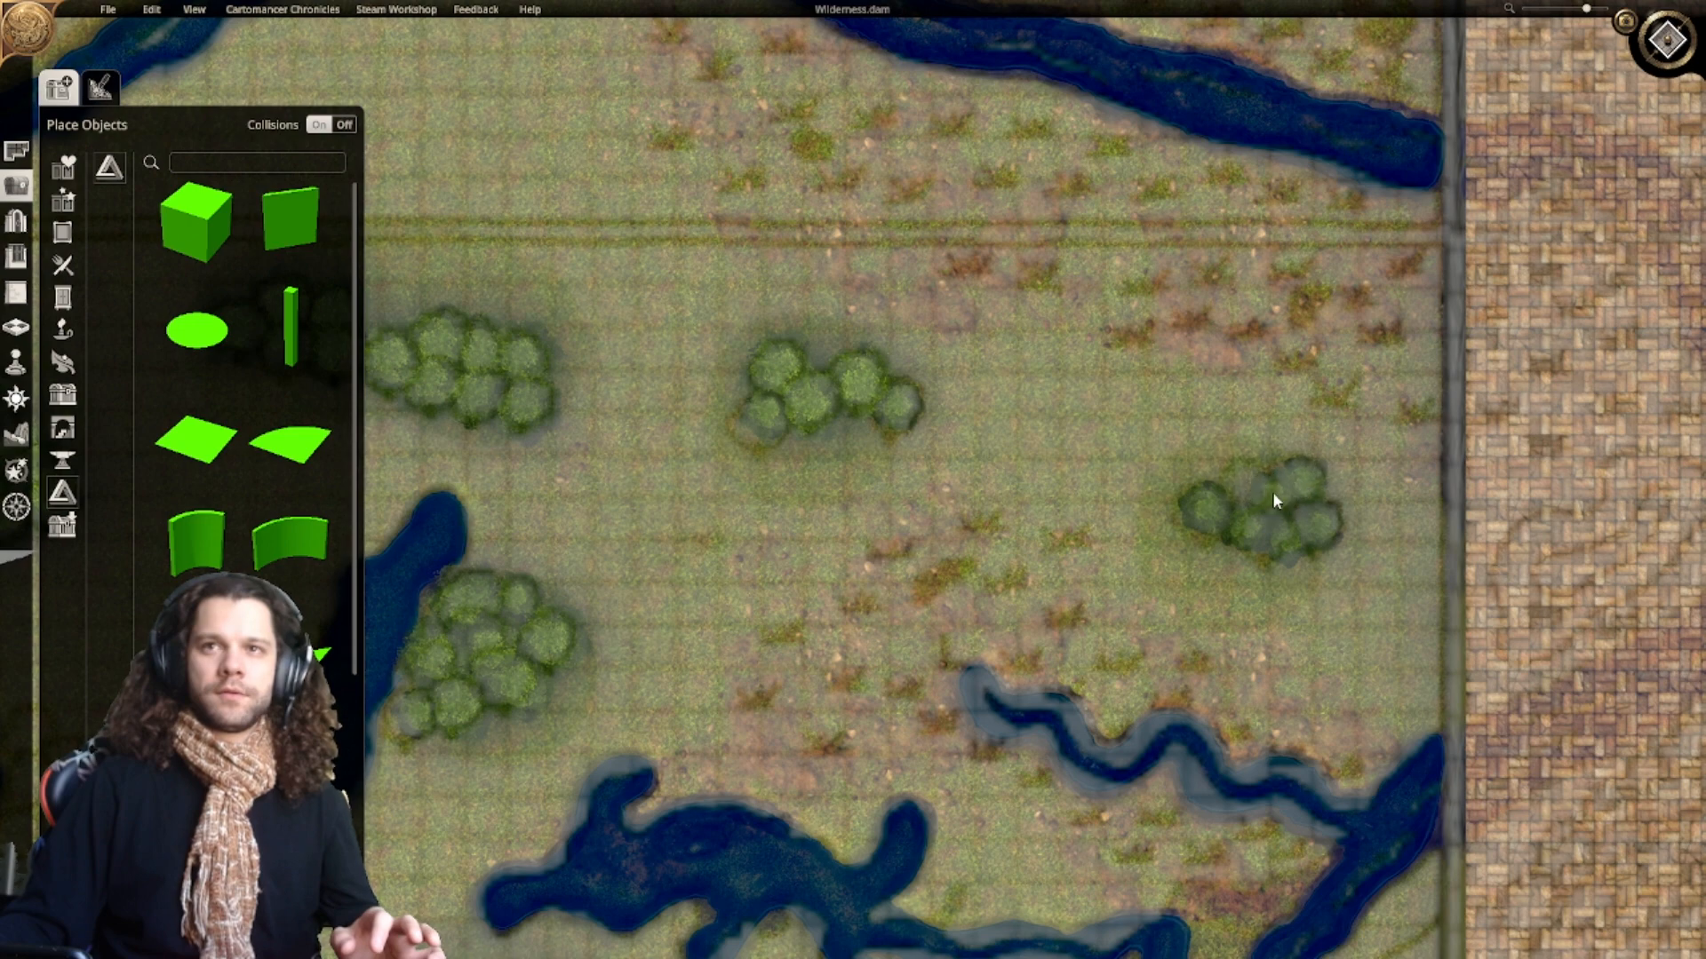
Step: Pick a dark tree from the small grove east of the river in the northeast as the tree for placing copies
scroll(1058, 601, down, 3)
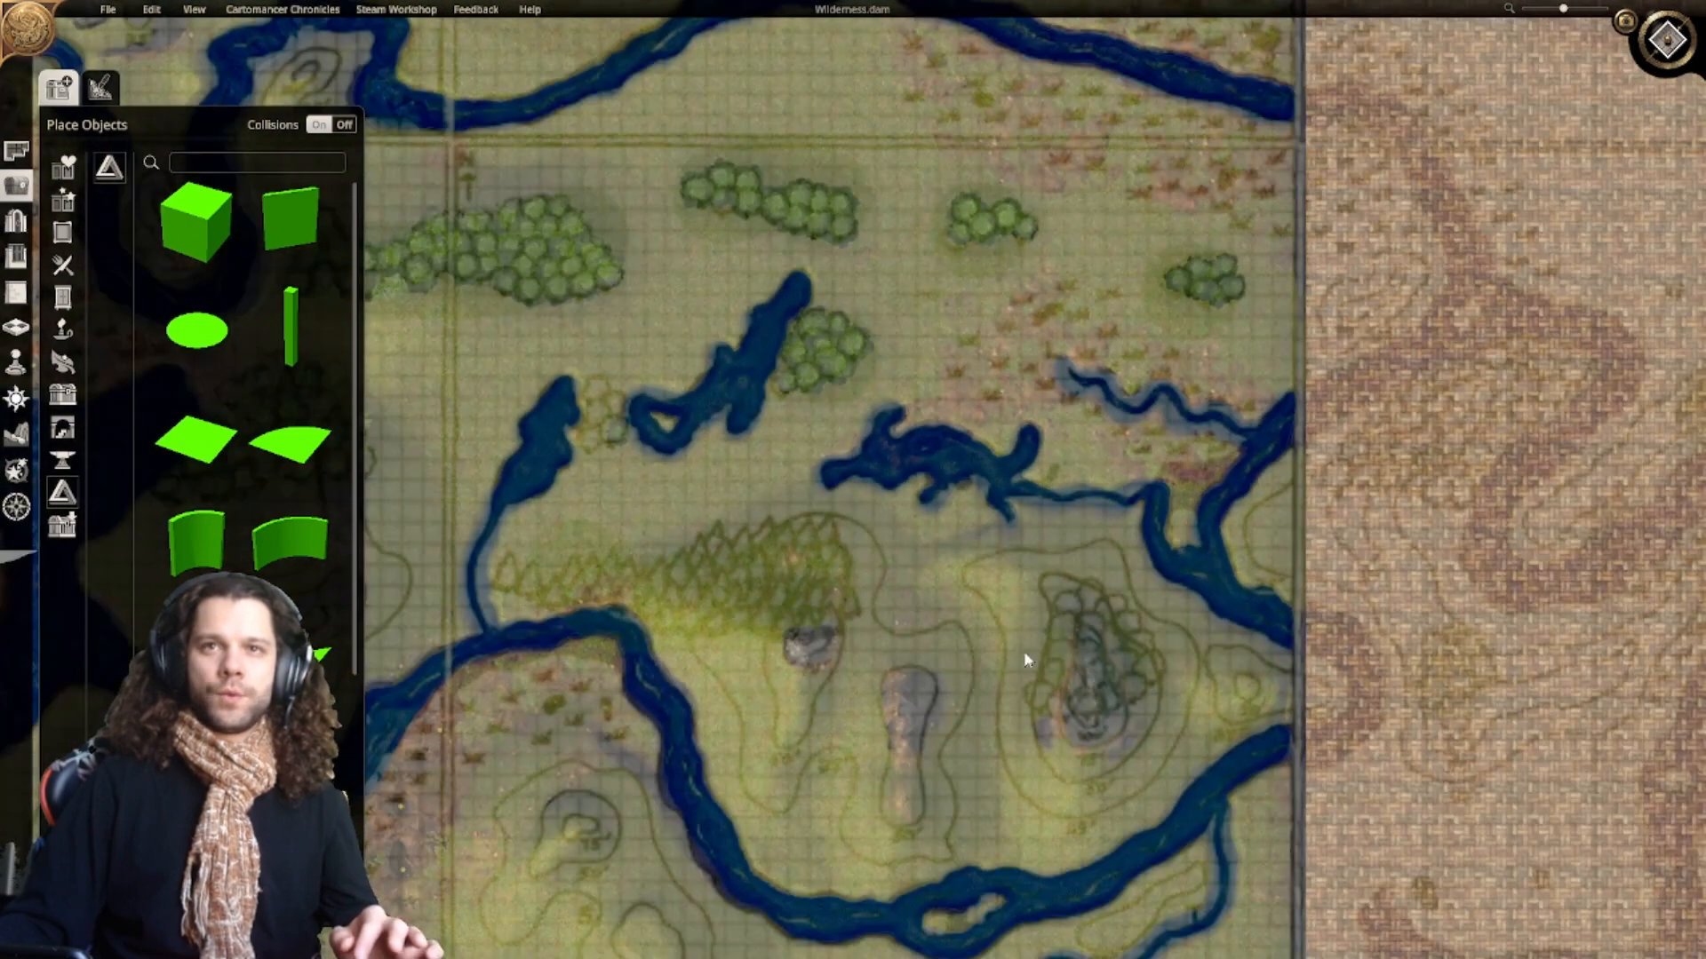
right_drag(1012, 656, 1180, 408)
scroll(1085, 445, down, 3)
right_drag(959, 554, 1023, 651)
right_drag(988, 430, 962, 736)
right_drag(856, 415, 878, 768)
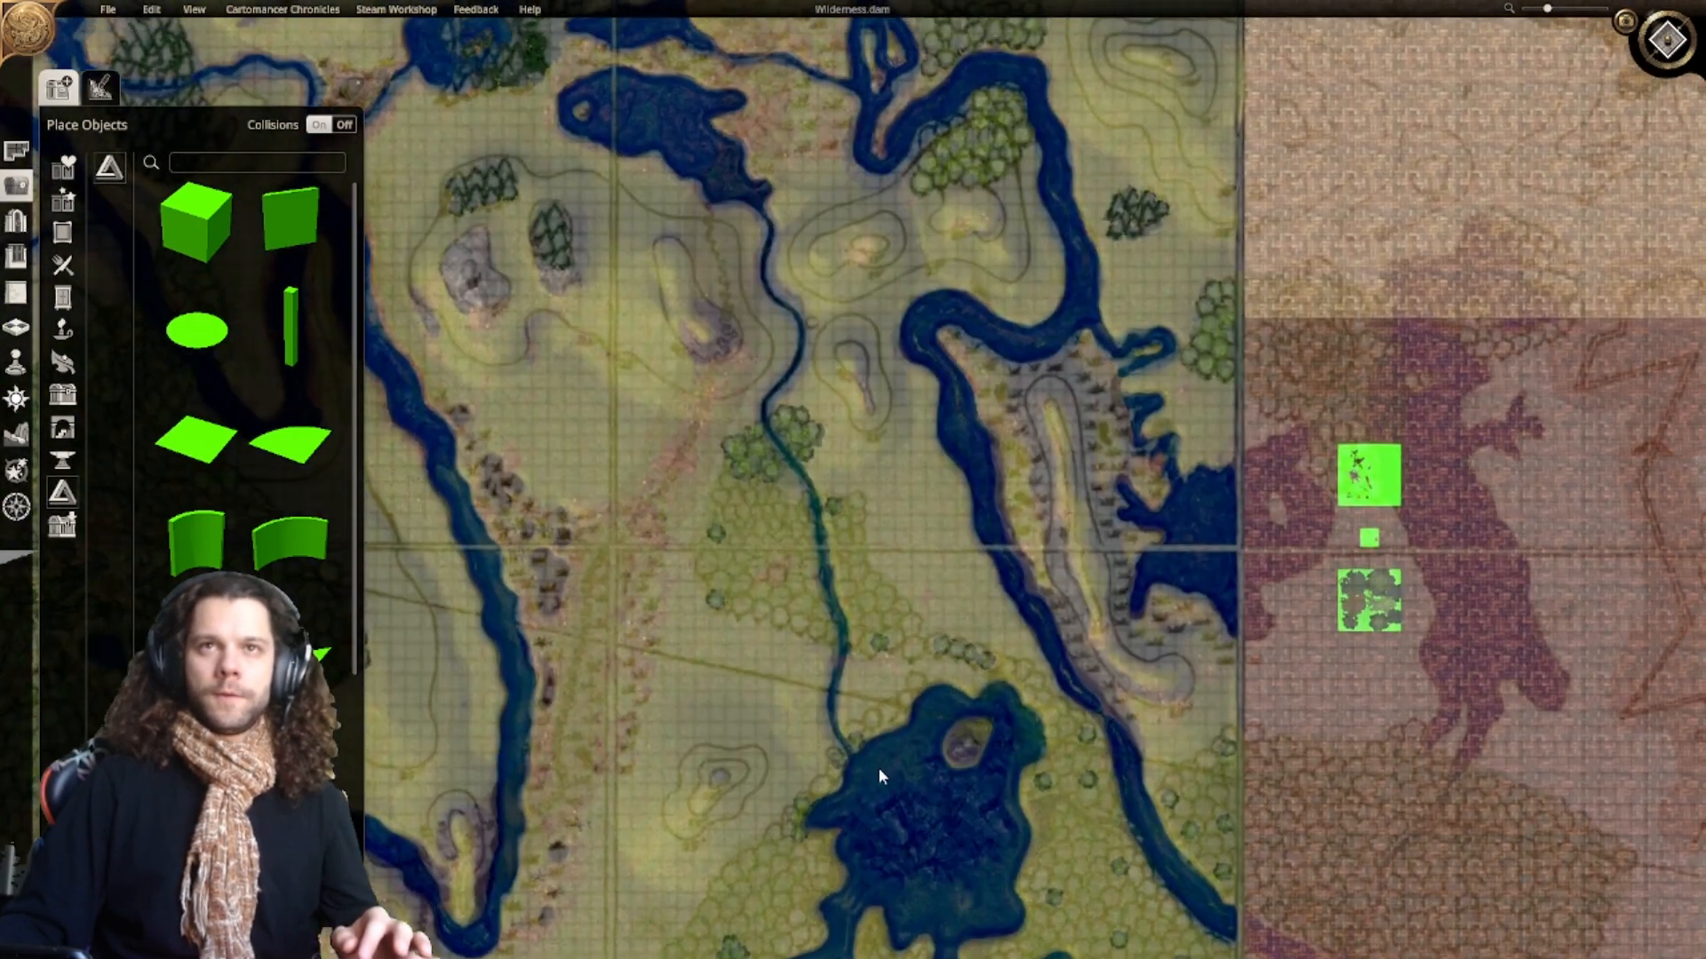
right_drag(875, 566, 845, 744)
click(1077, 425)
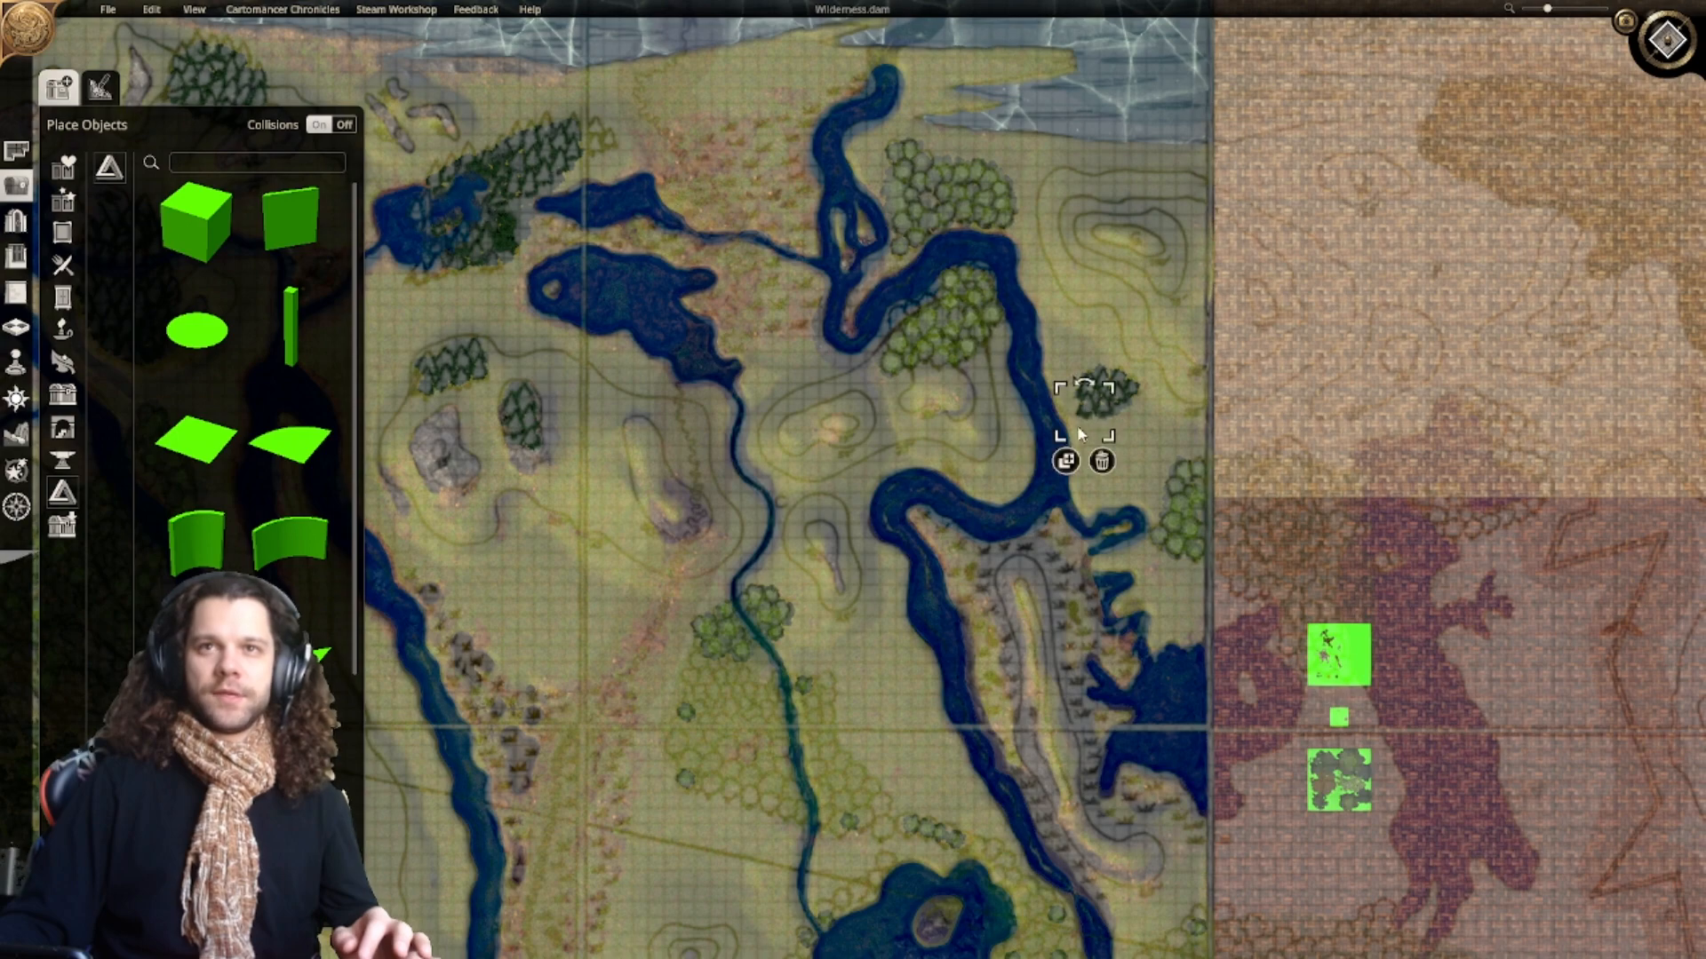
Step: Plant dark trees down the western side of the traced grove on the hill near the map's southeastern edge
right_drag(979, 681, 954, 89)
right_drag(954, 555, 933, 65)
right_drag(946, 673, 897, 233)
scroll(883, 237, up, 2)
scroll(1026, 402, up, 2)
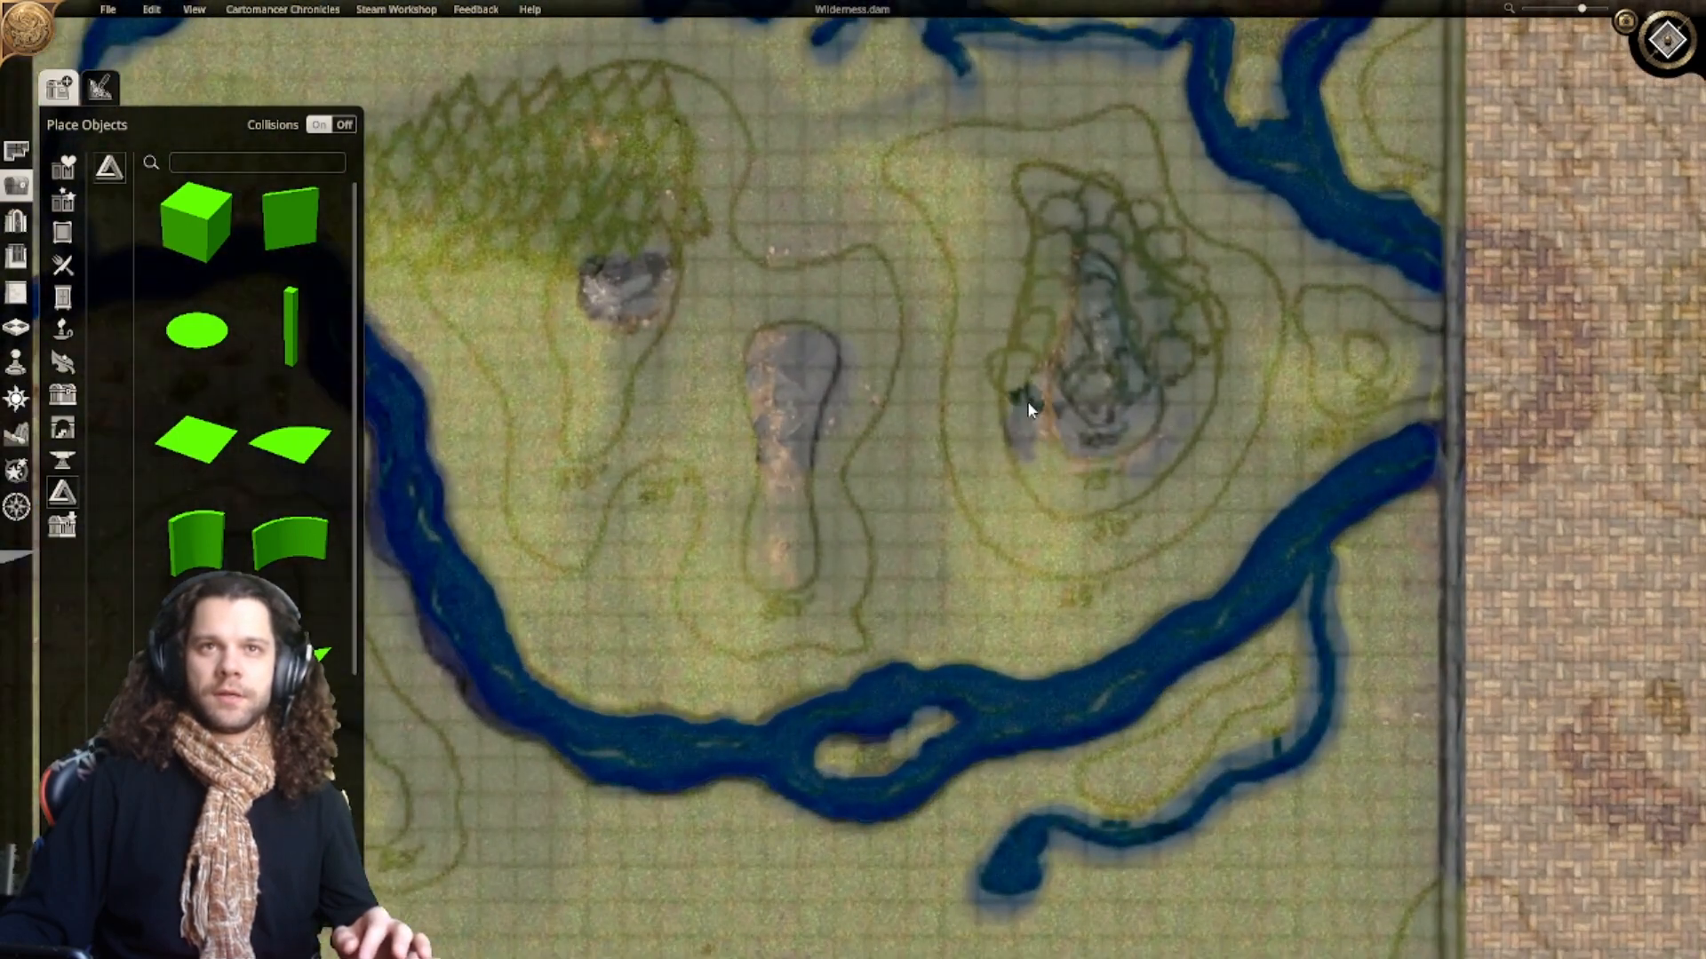
scroll(984, 373, up, 1)
right_drag(988, 378, 914, 479)
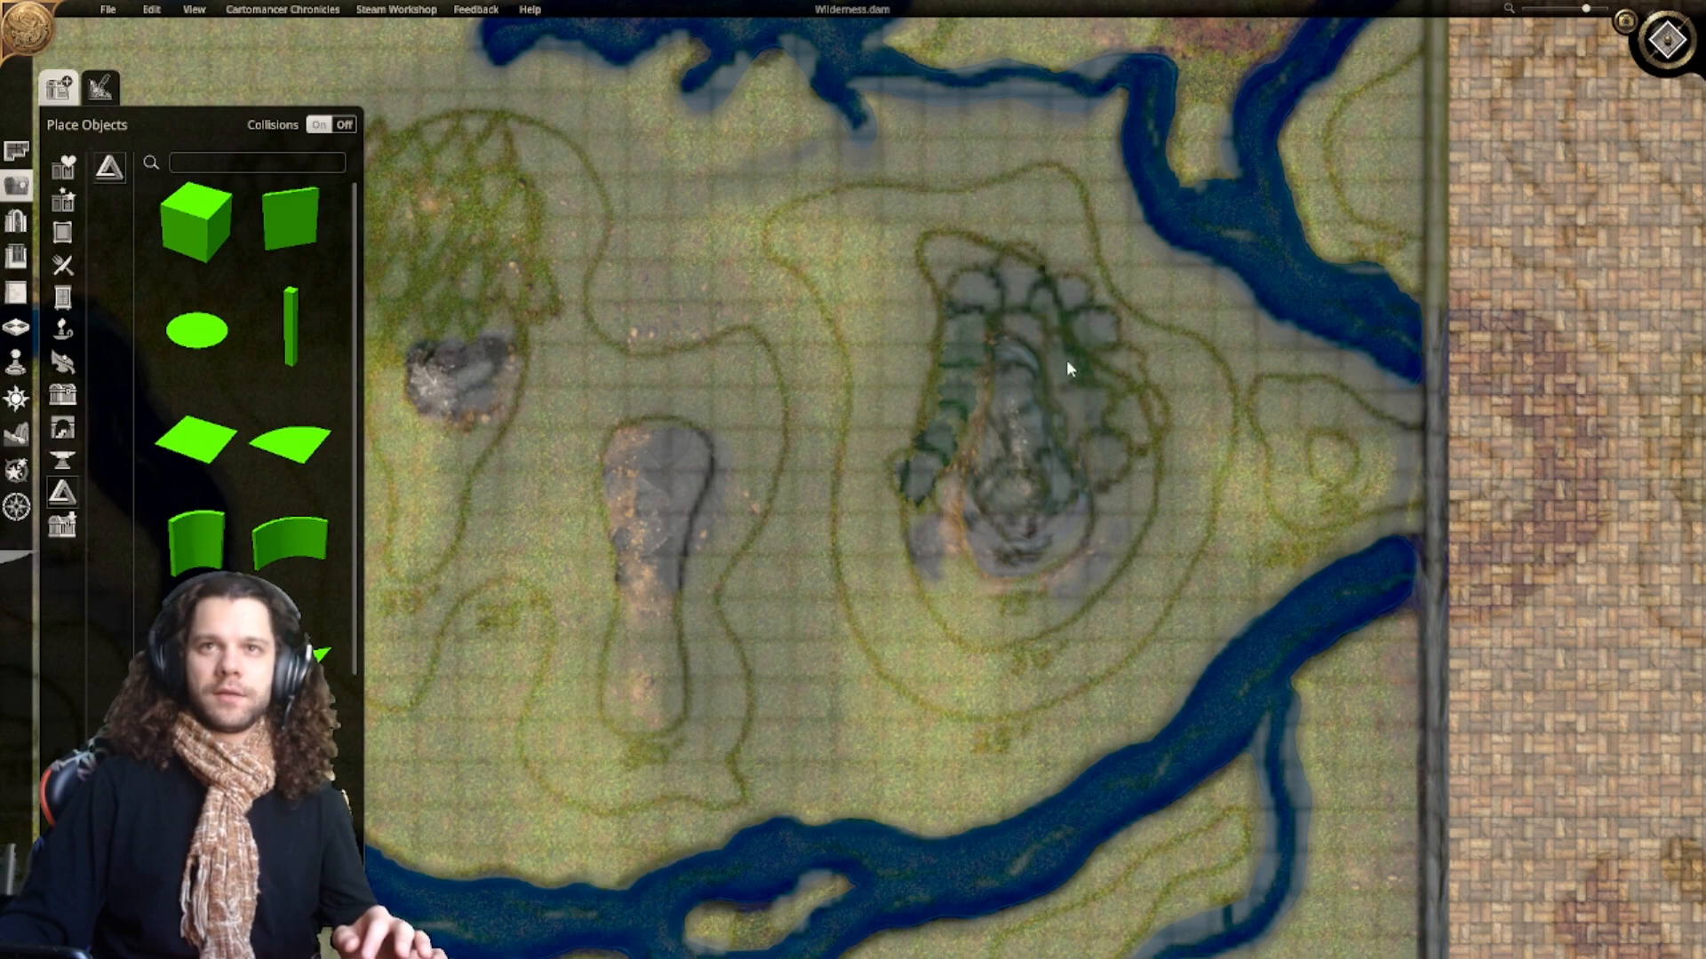
Step: Plant dark trees down the eastern edge and across the northeastern part of the traced conifer forest above the rocky outcrop
right_drag(666, 339, 1046, 523)
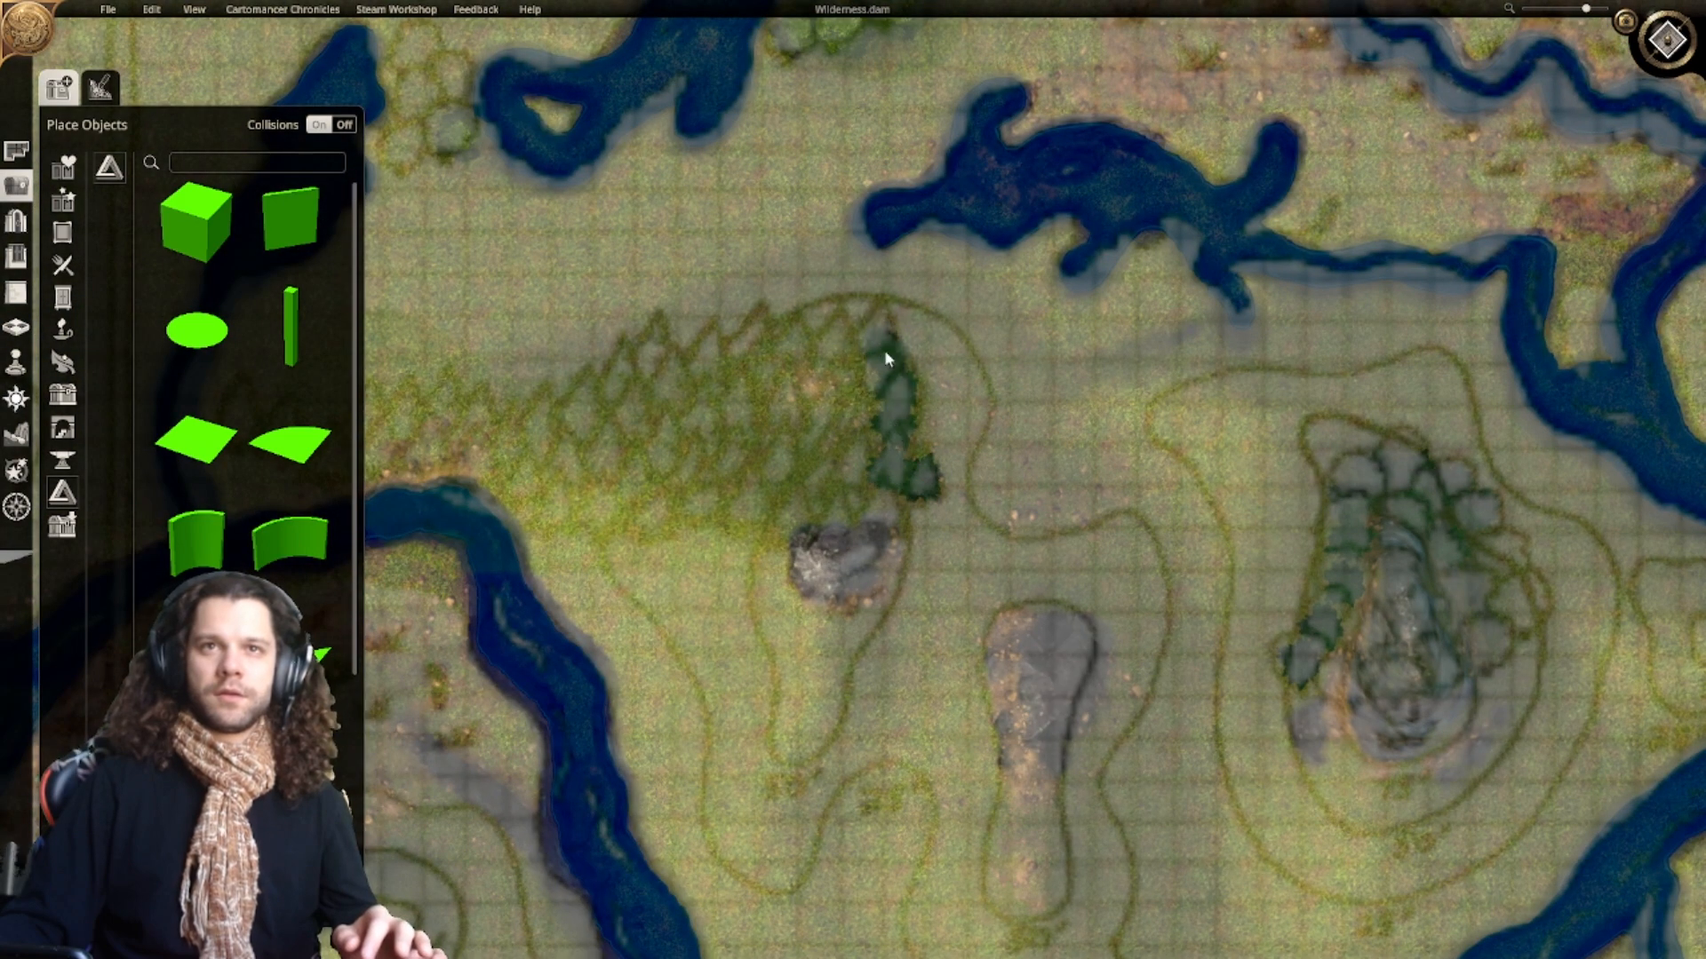
right_drag(883, 350, 1041, 420)
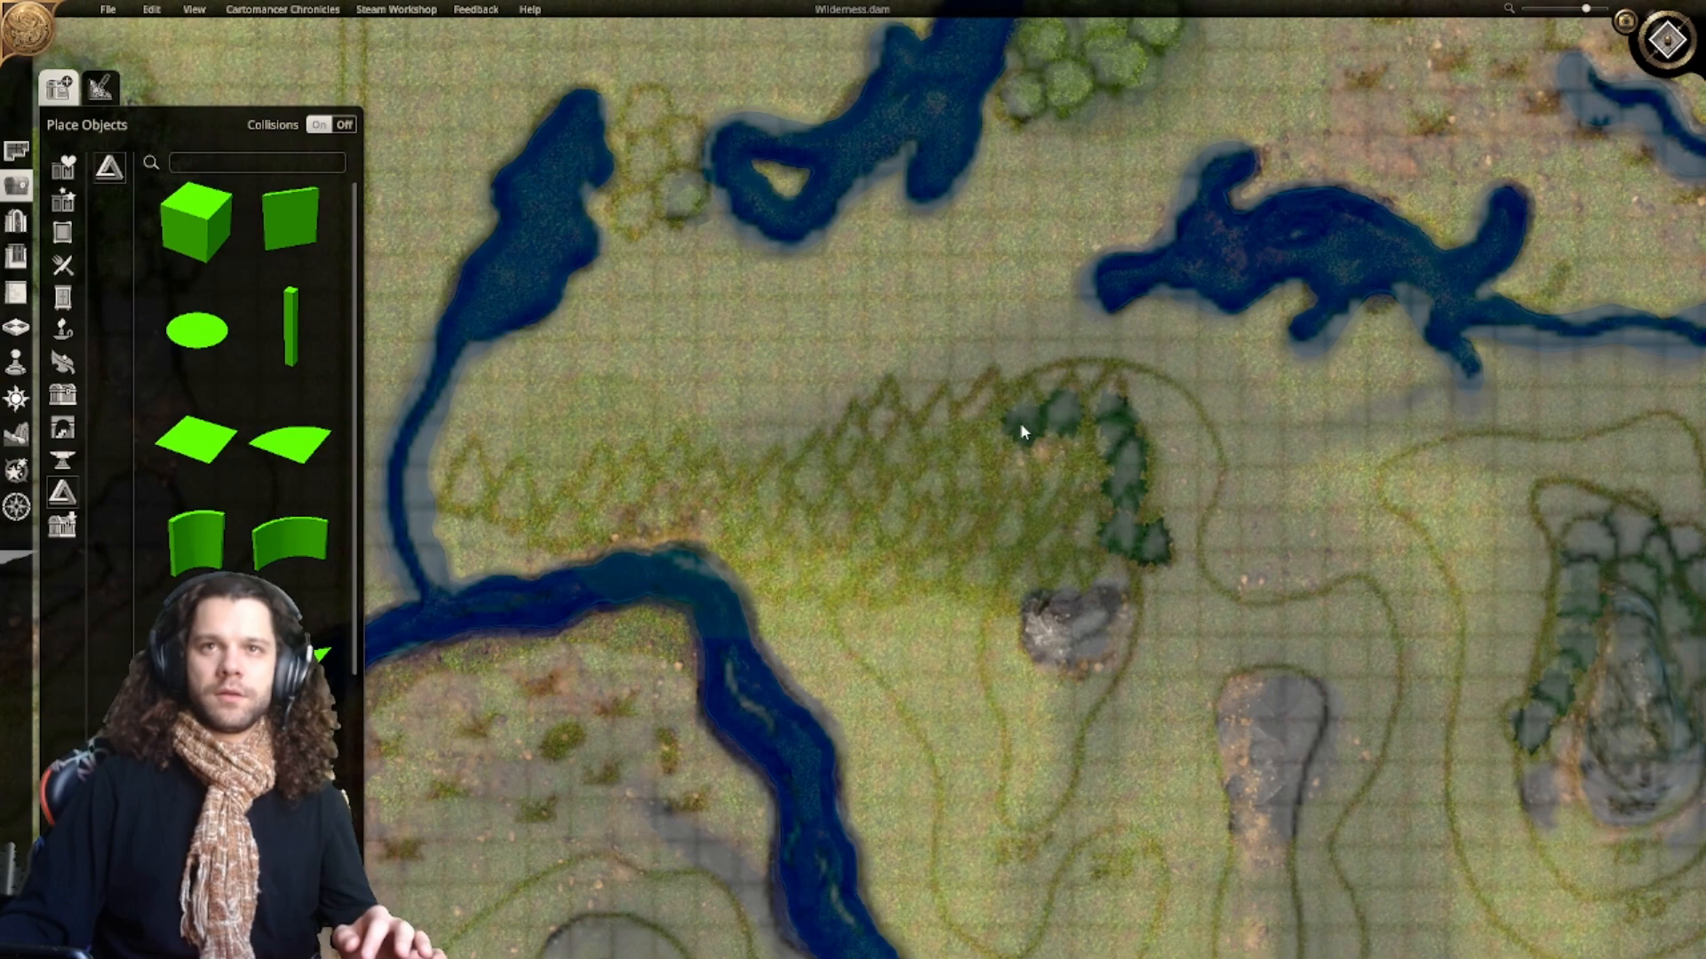
click(1024, 413)
click(984, 413)
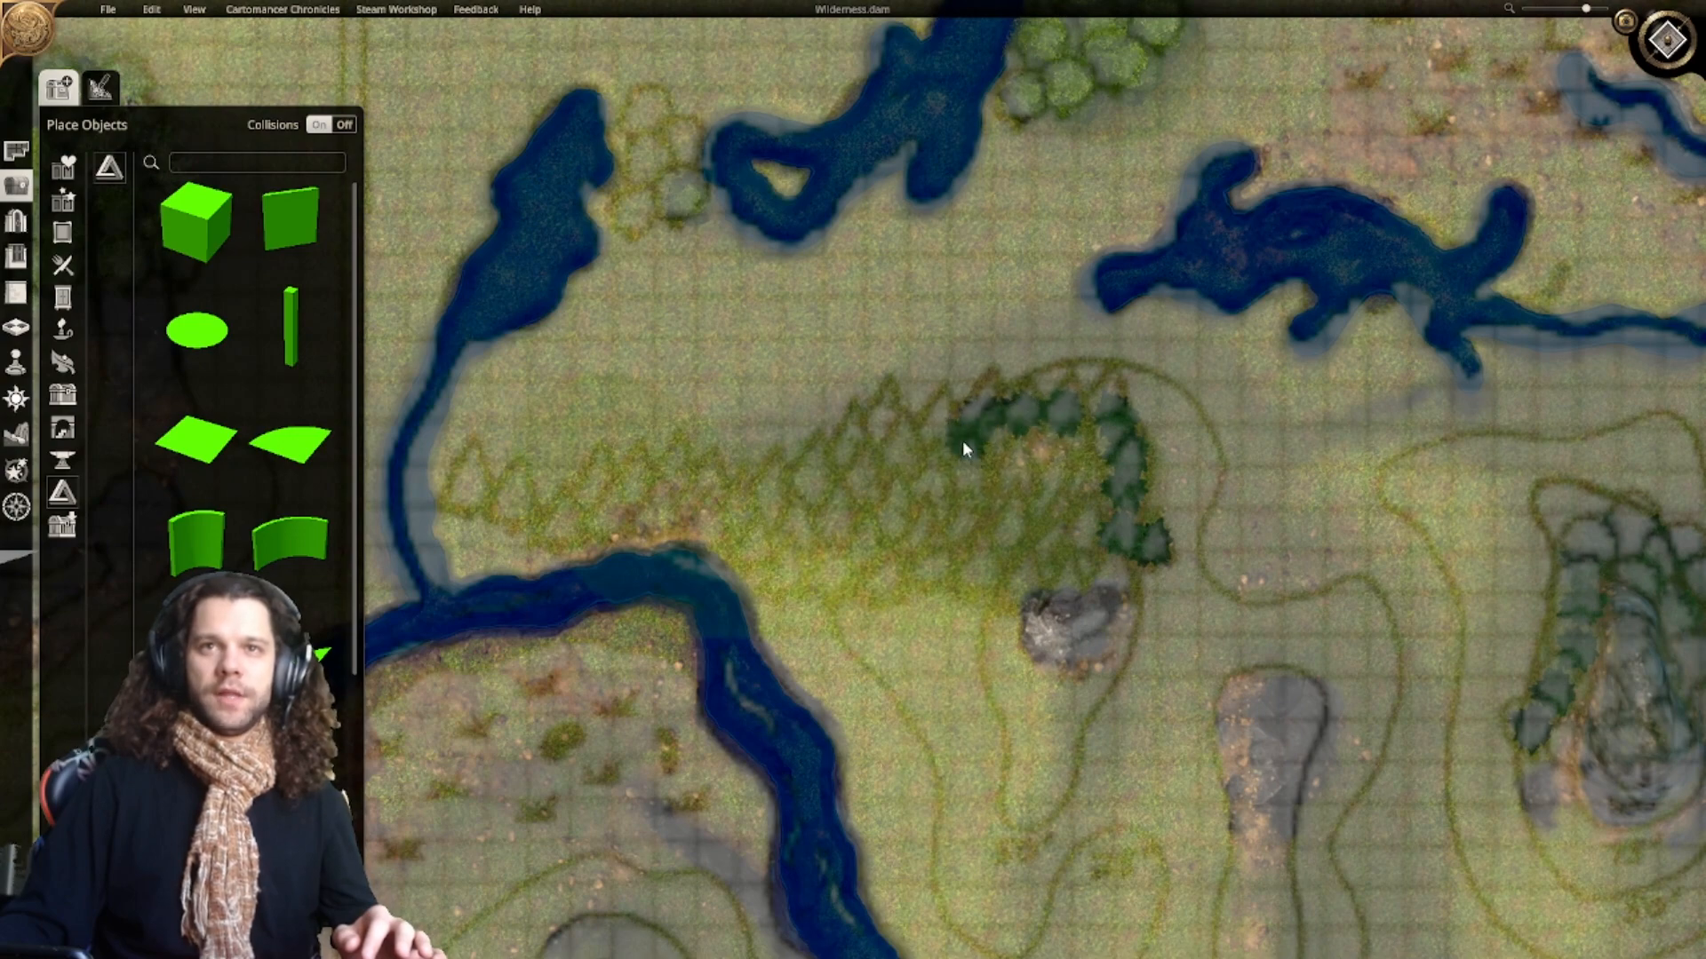
click(947, 444)
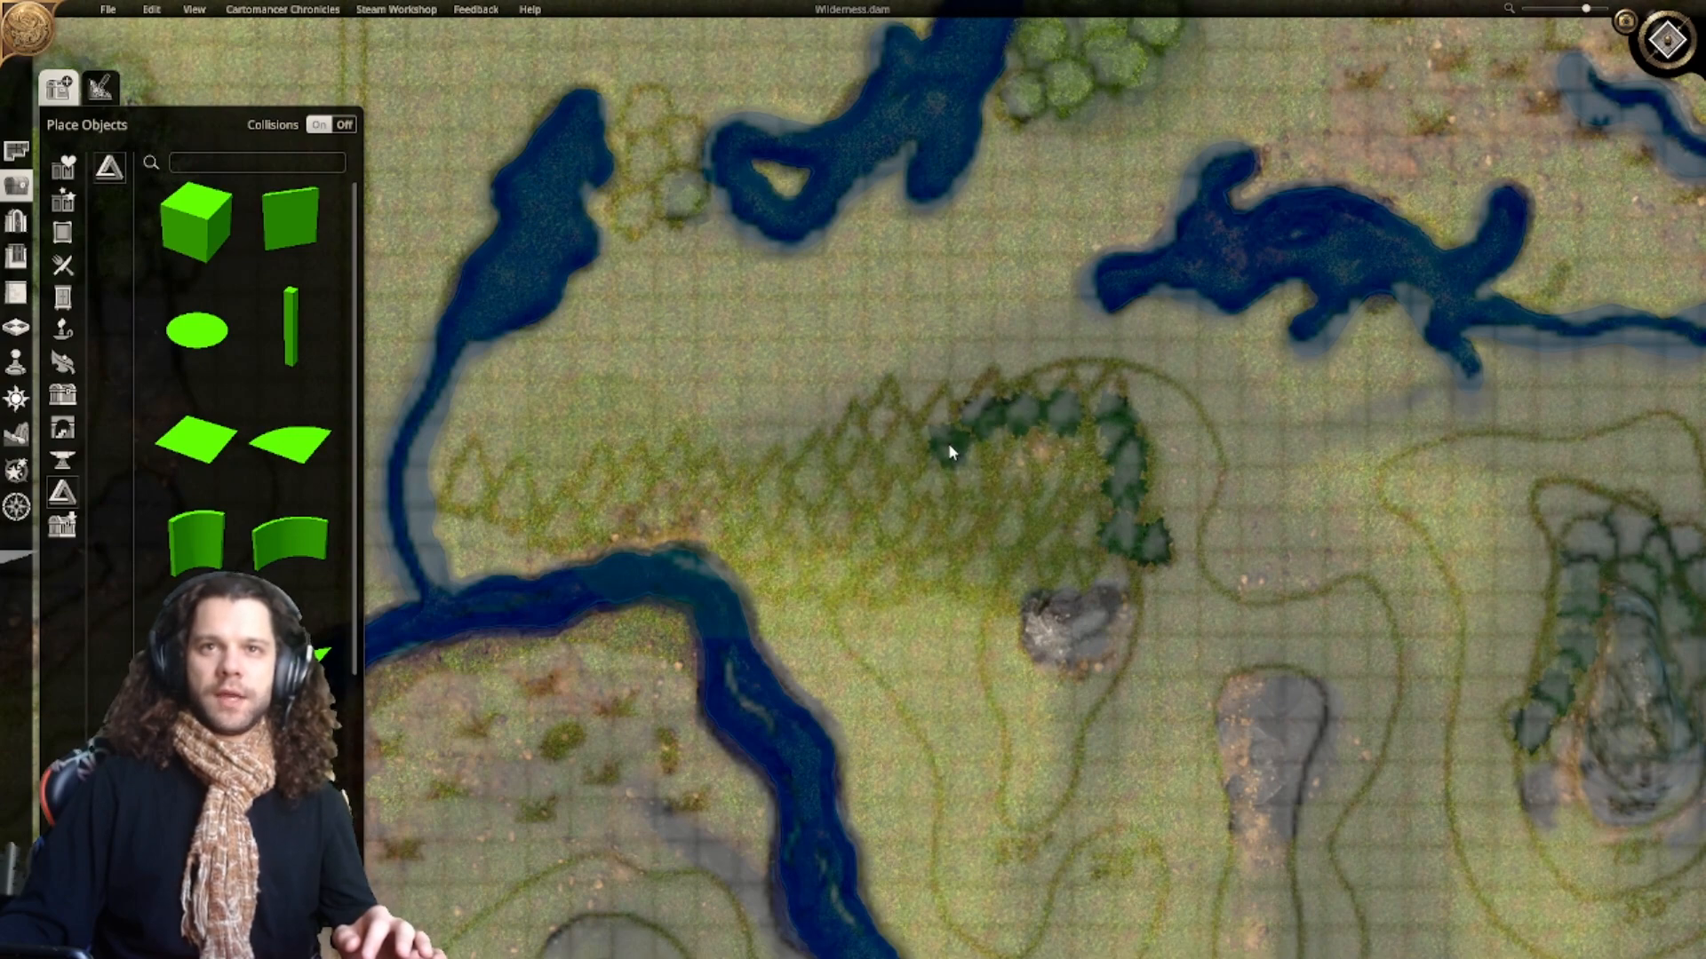
click(1003, 449)
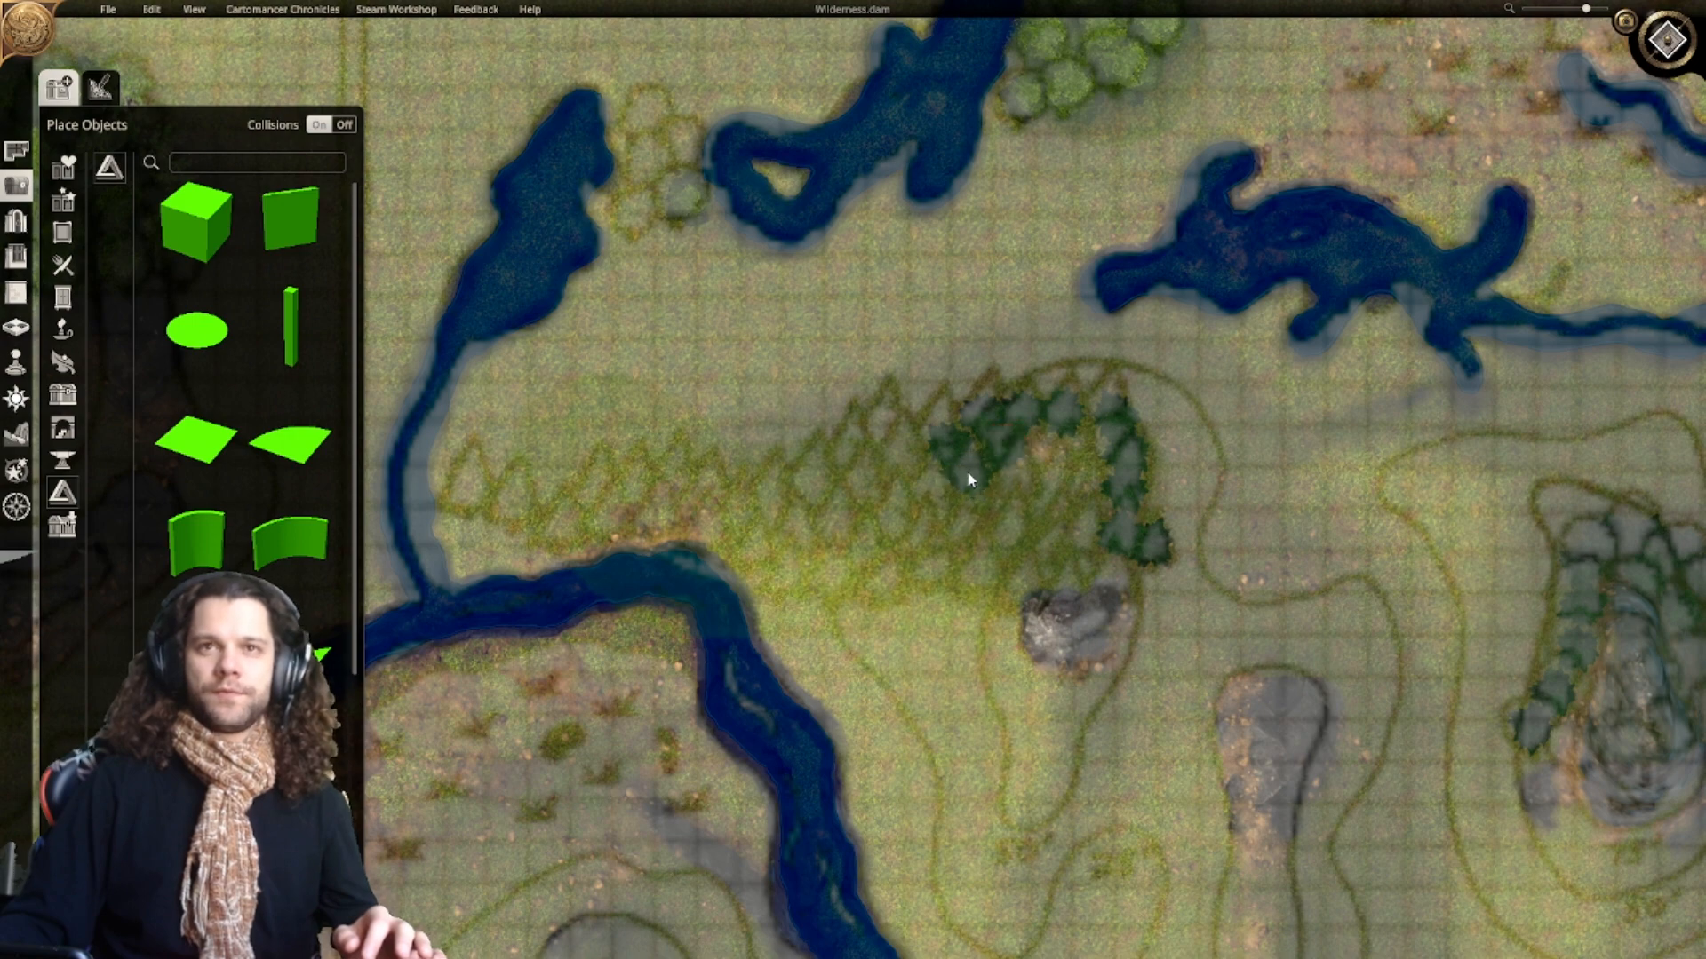
click(975, 467)
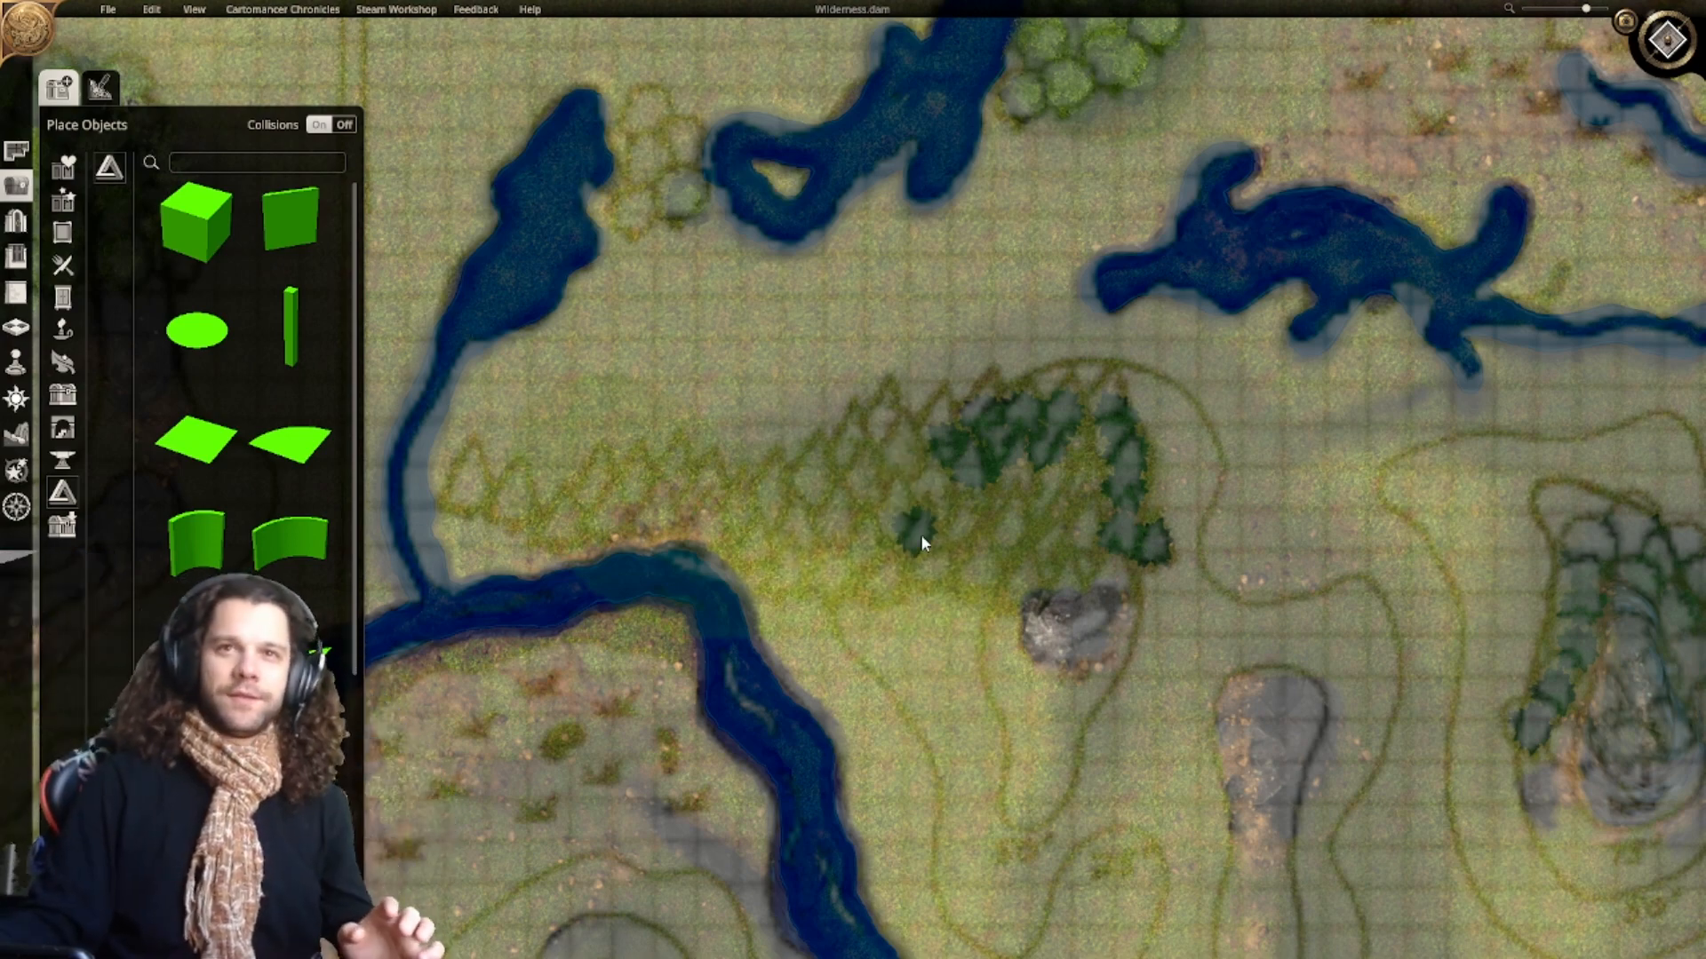
Step: Extend the dark trees westward along the northern side of the traced conifer forest
scroll(1021, 564, down, 5)
scroll(875, 522, up, 8)
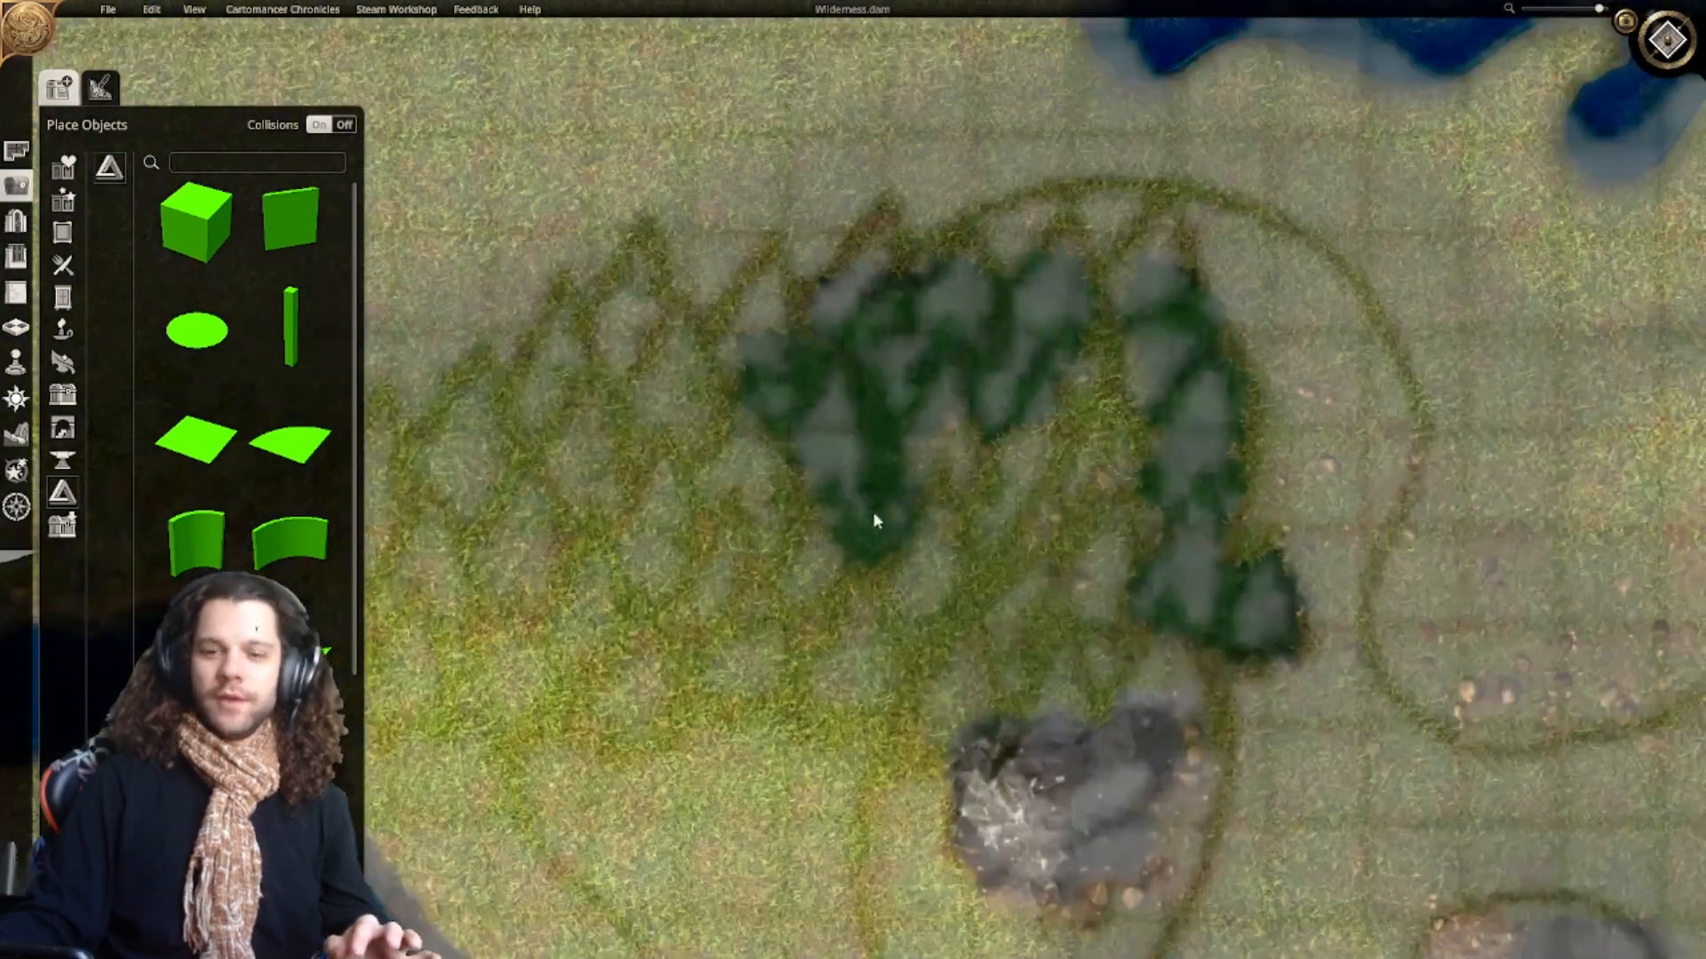
scroll(916, 533, down, 2)
scroll(789, 515, down, 3)
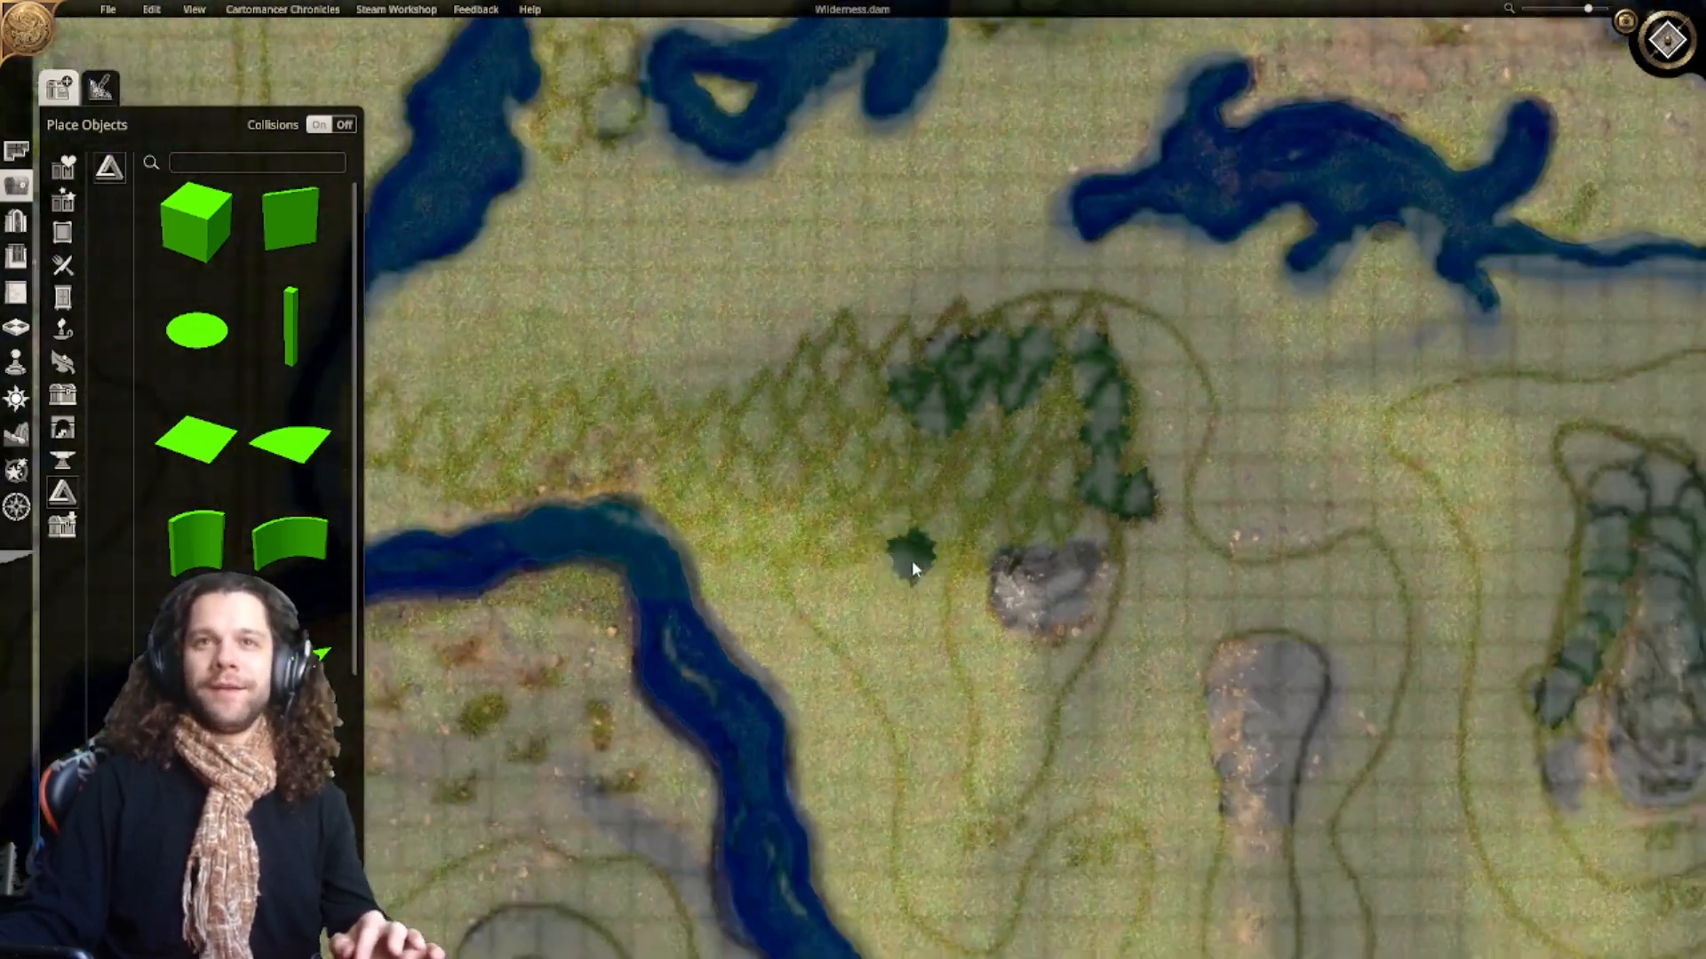
scroll(912, 559, up, 2)
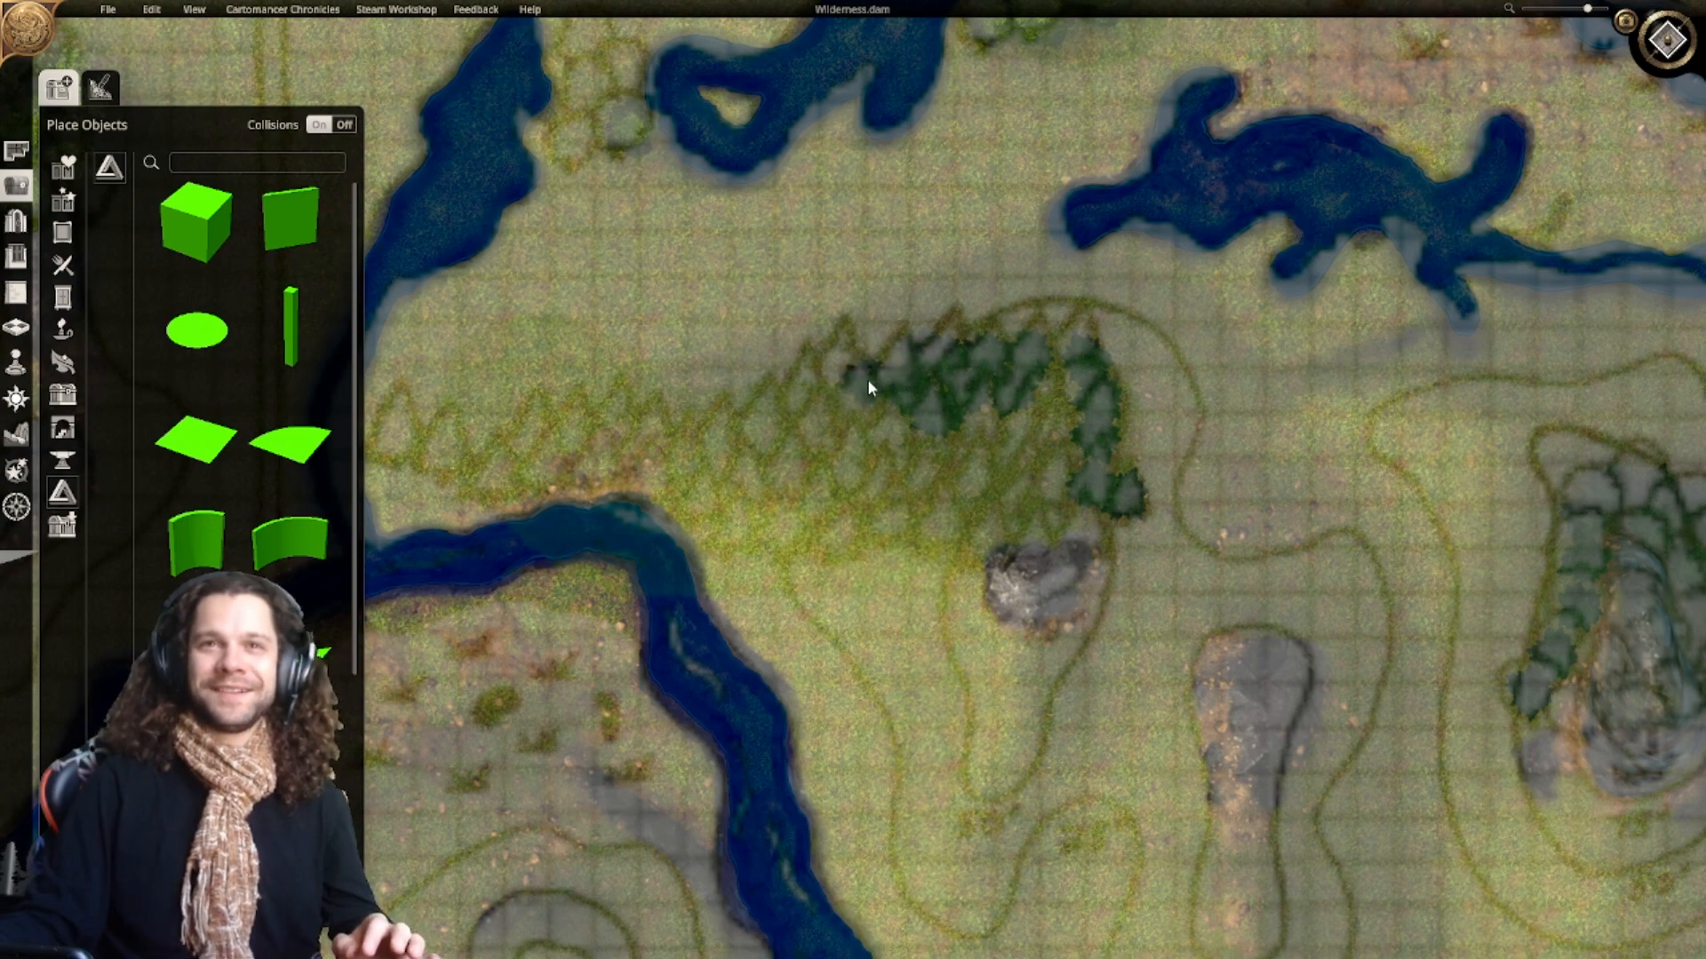
drag(850, 395, 768, 419)
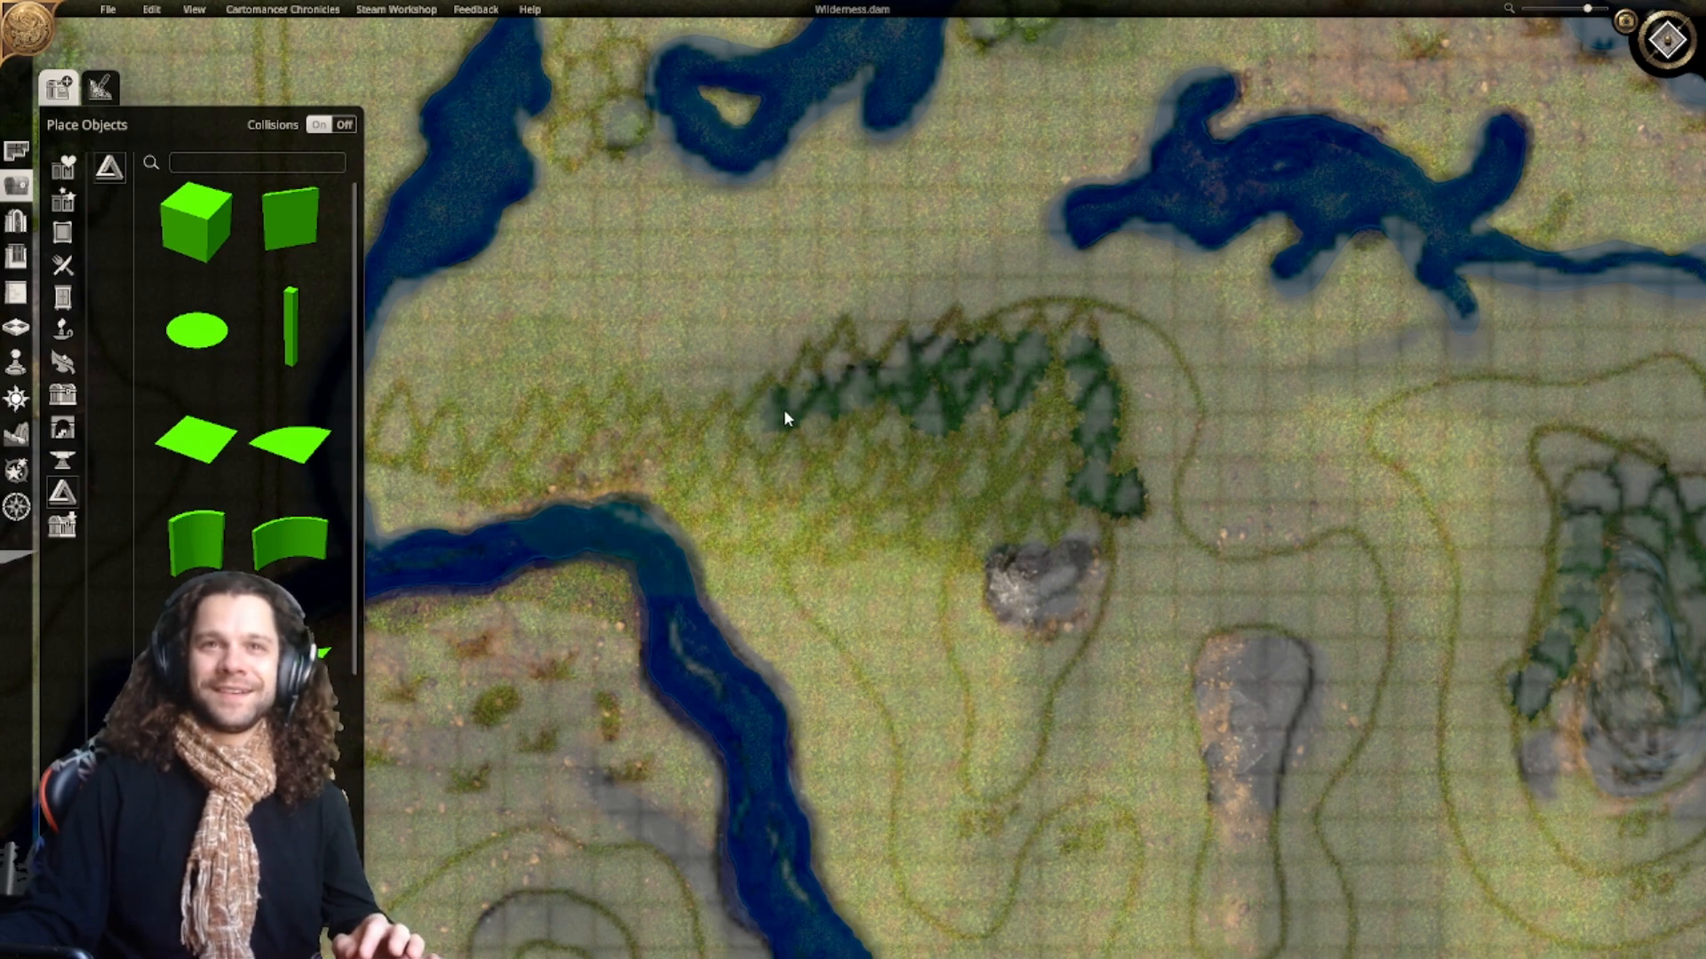
middle_drag(765, 432, 995, 487)
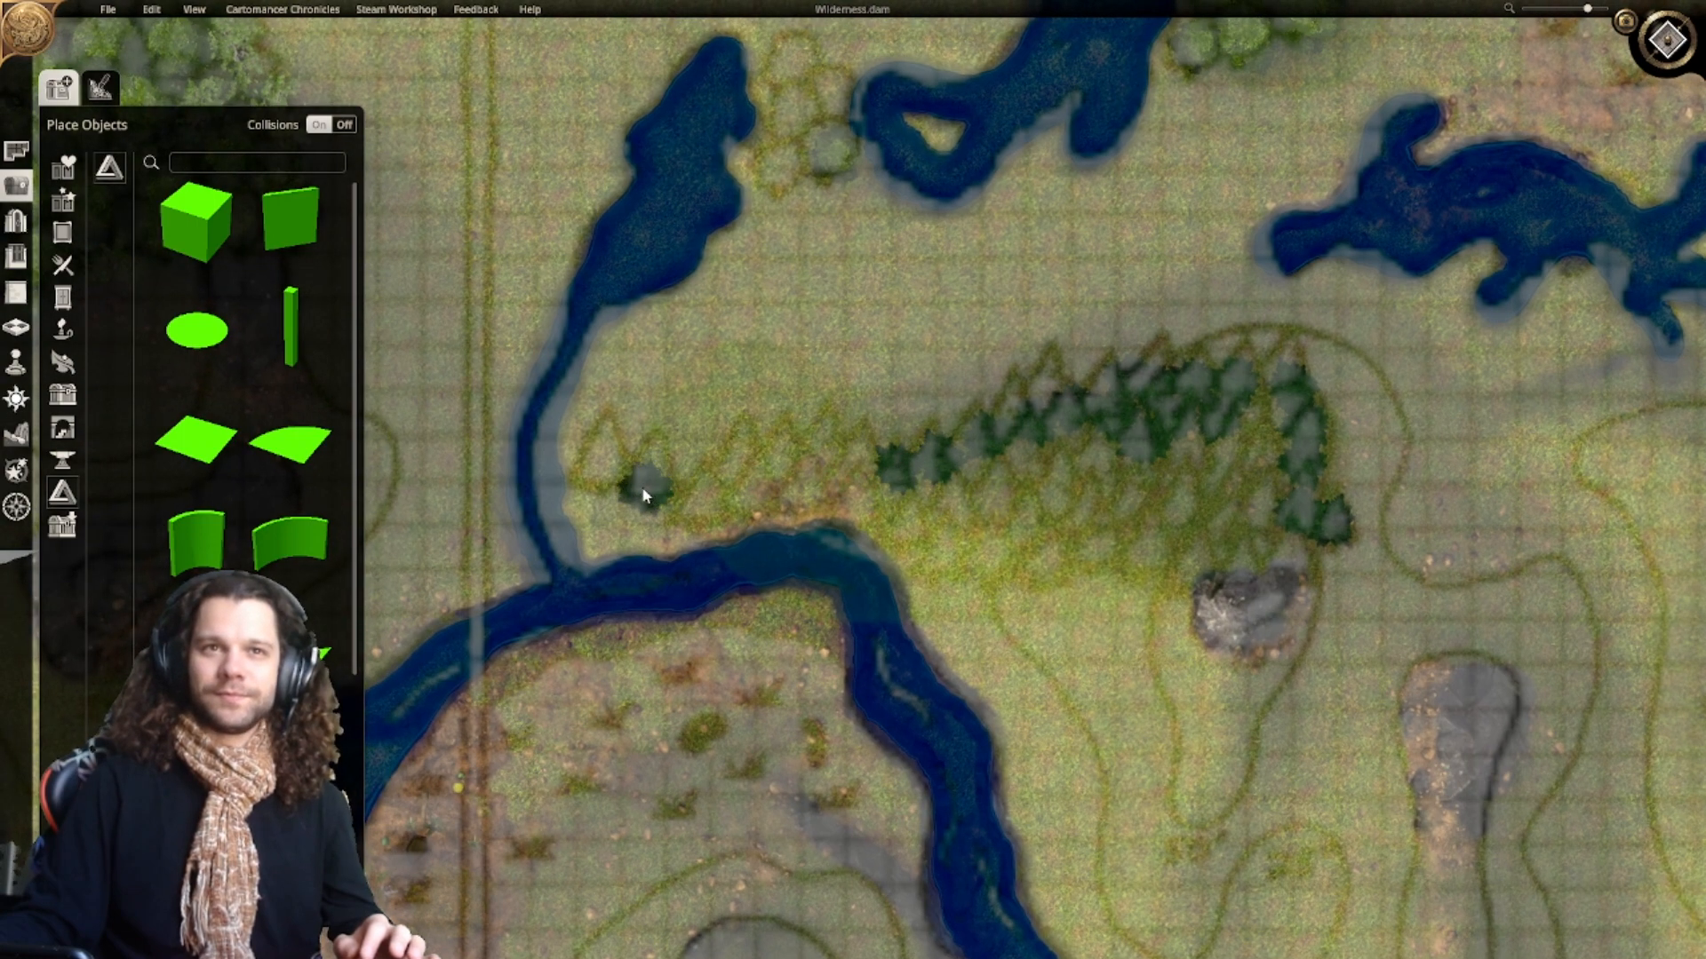
Step: Line the western tip and southern edge of the traced conifer forest with dark trees
drag(607, 484, 694, 510)
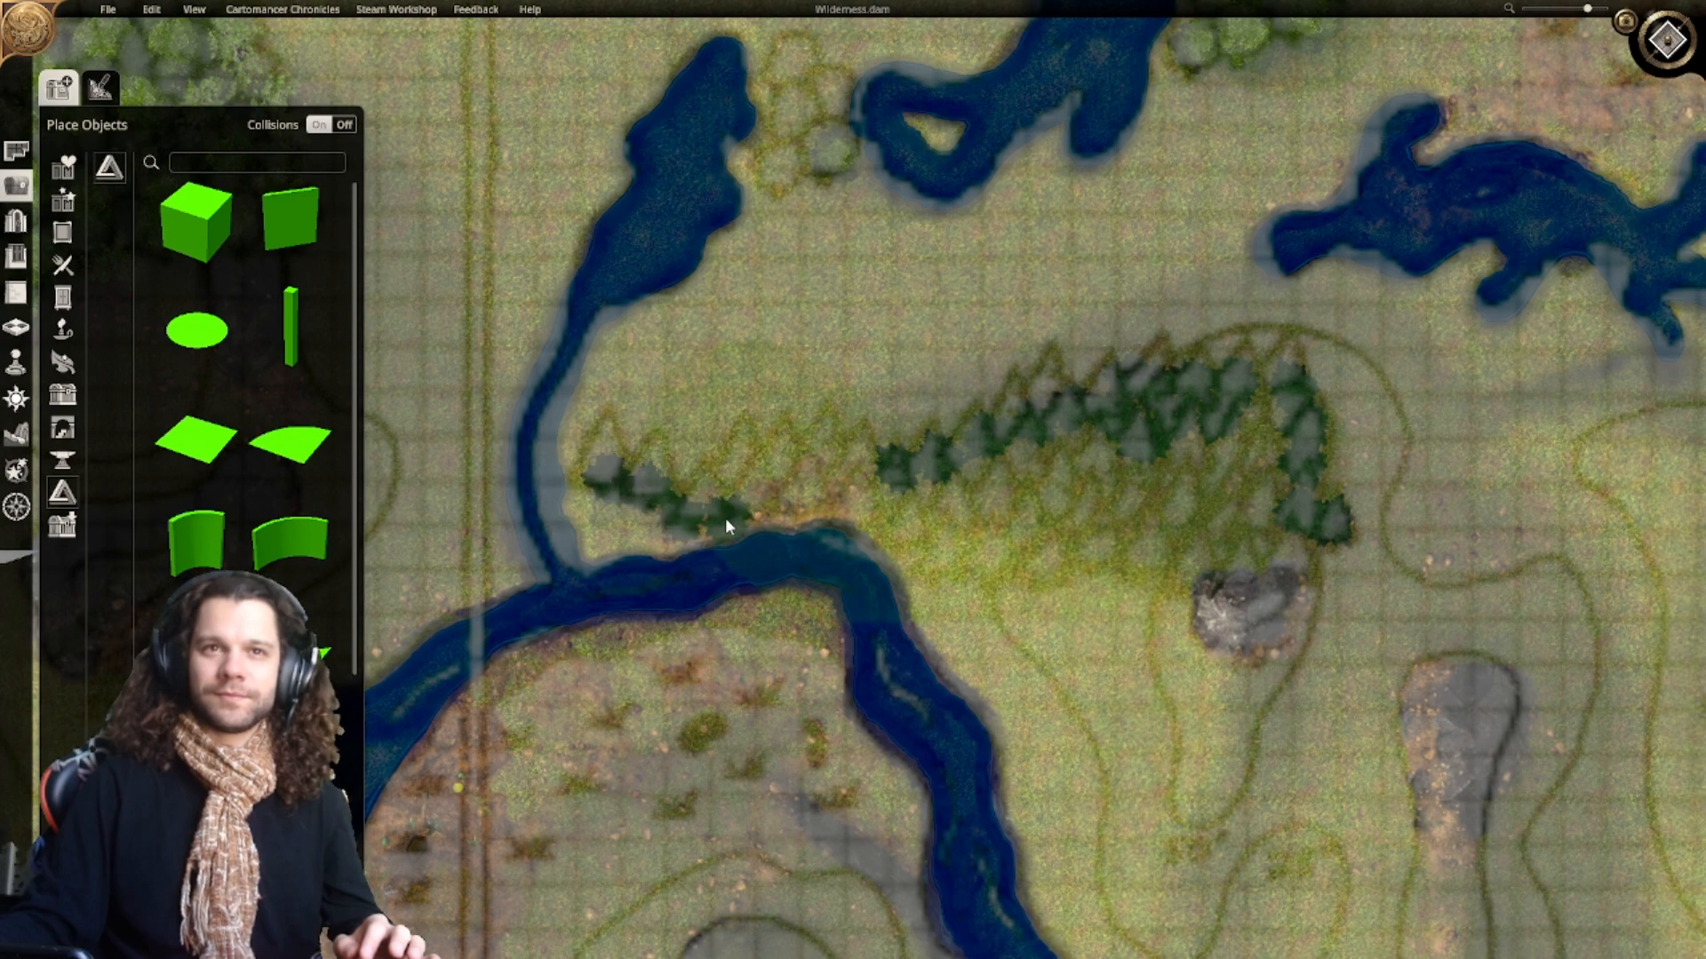
middle_drag(933, 536, 882, 526)
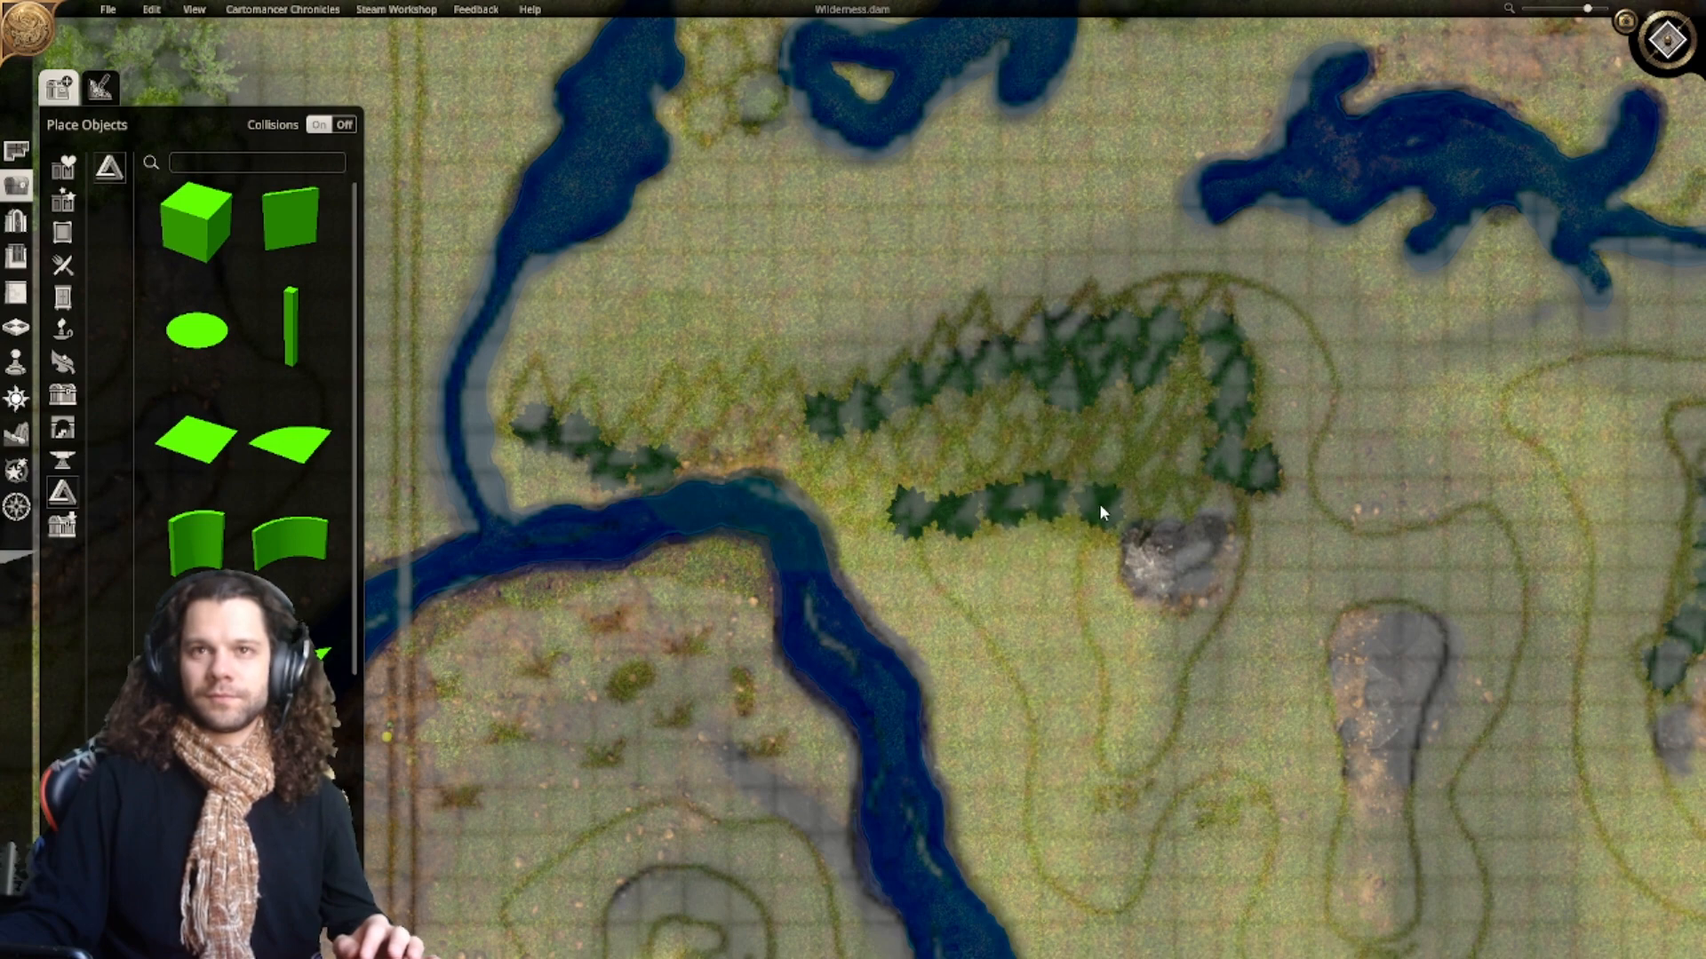
drag(1115, 508, 1154, 526)
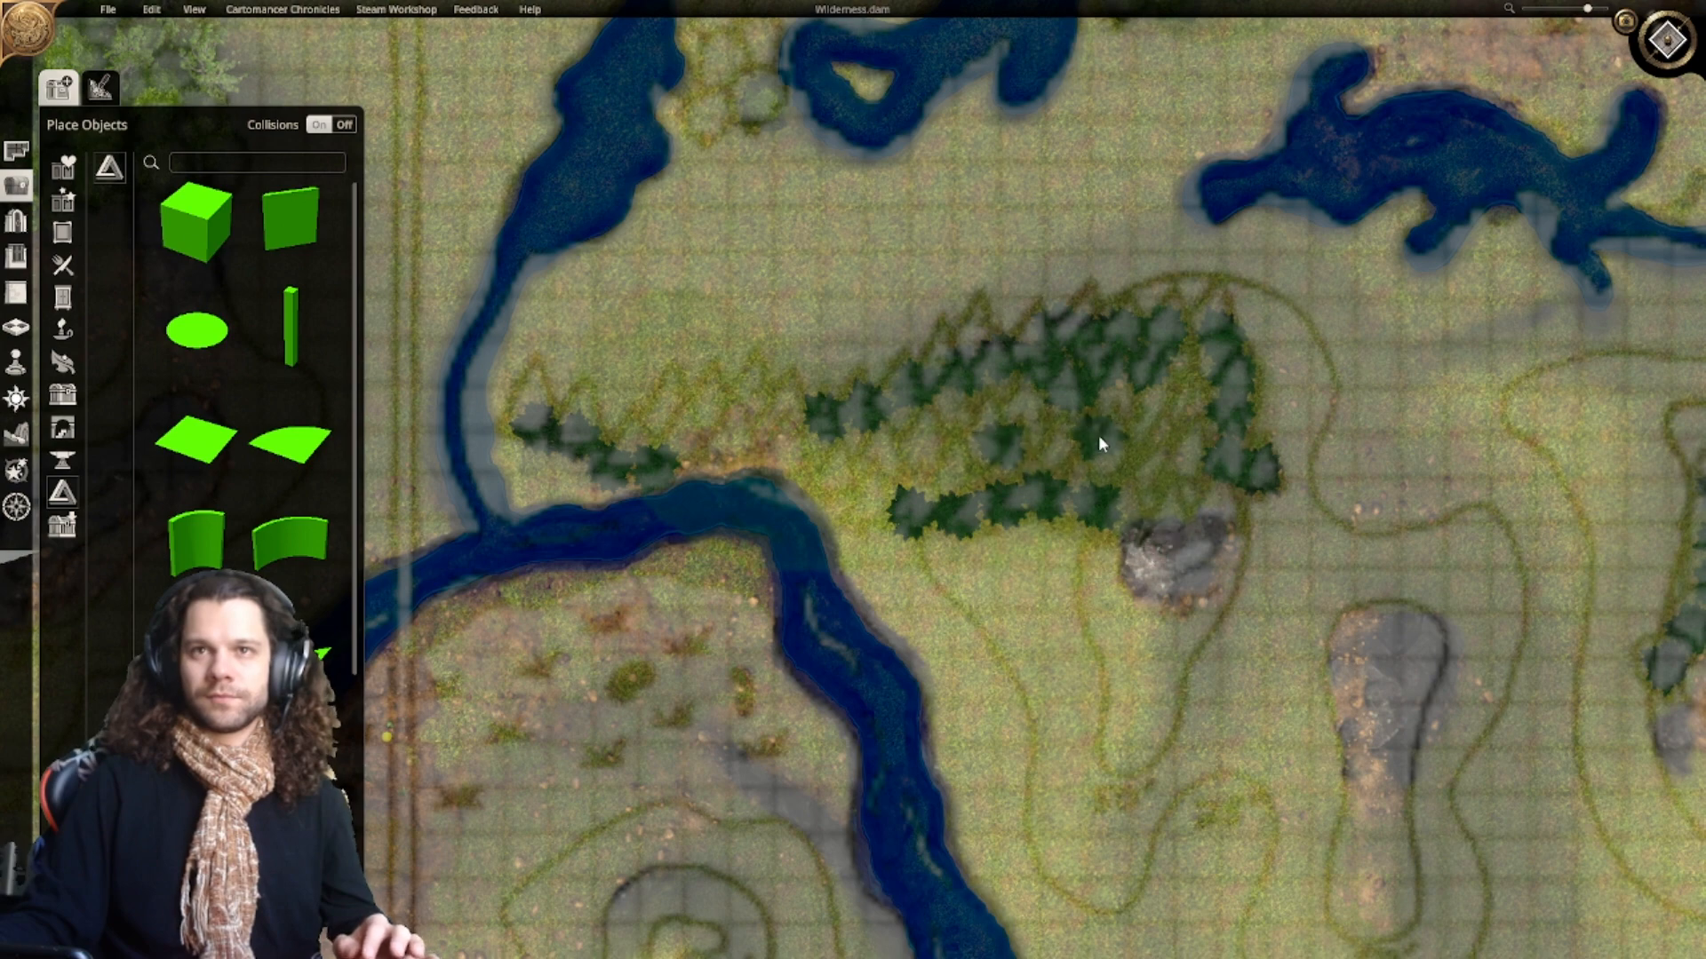
Step: Scatter single dark trees through the middle of the conifer forest, out to its gap by the river bend
click(920, 466)
click(774, 453)
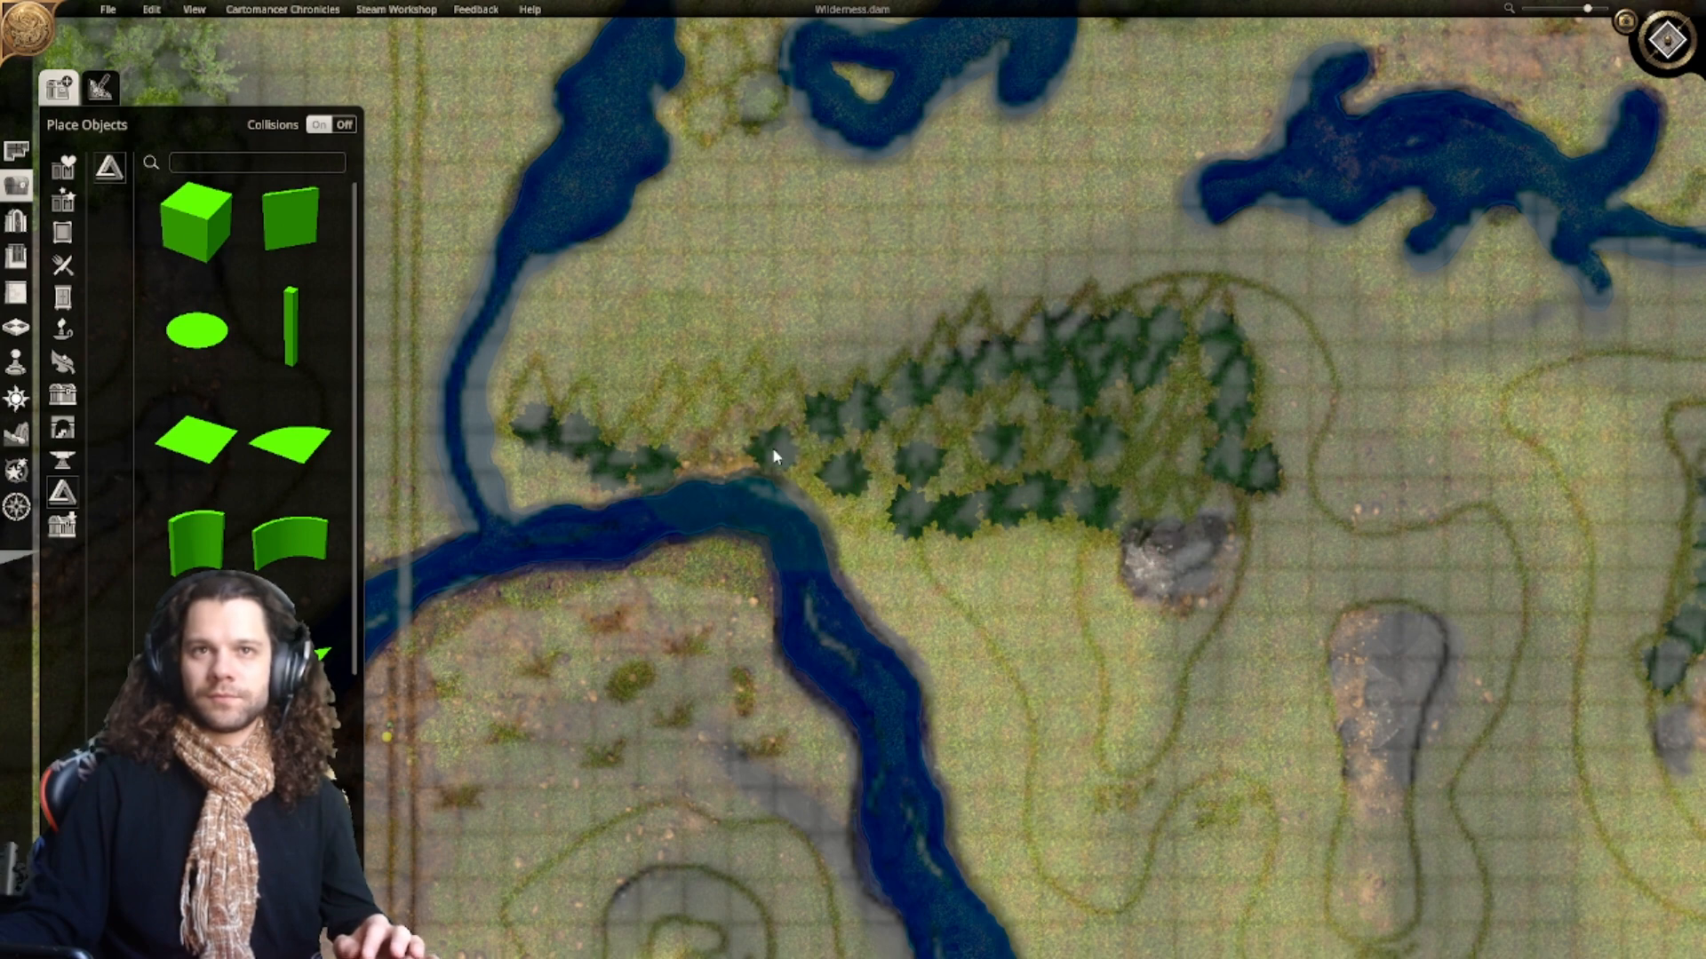
right_click(941, 571)
right_drag(967, 571, 912, 558)
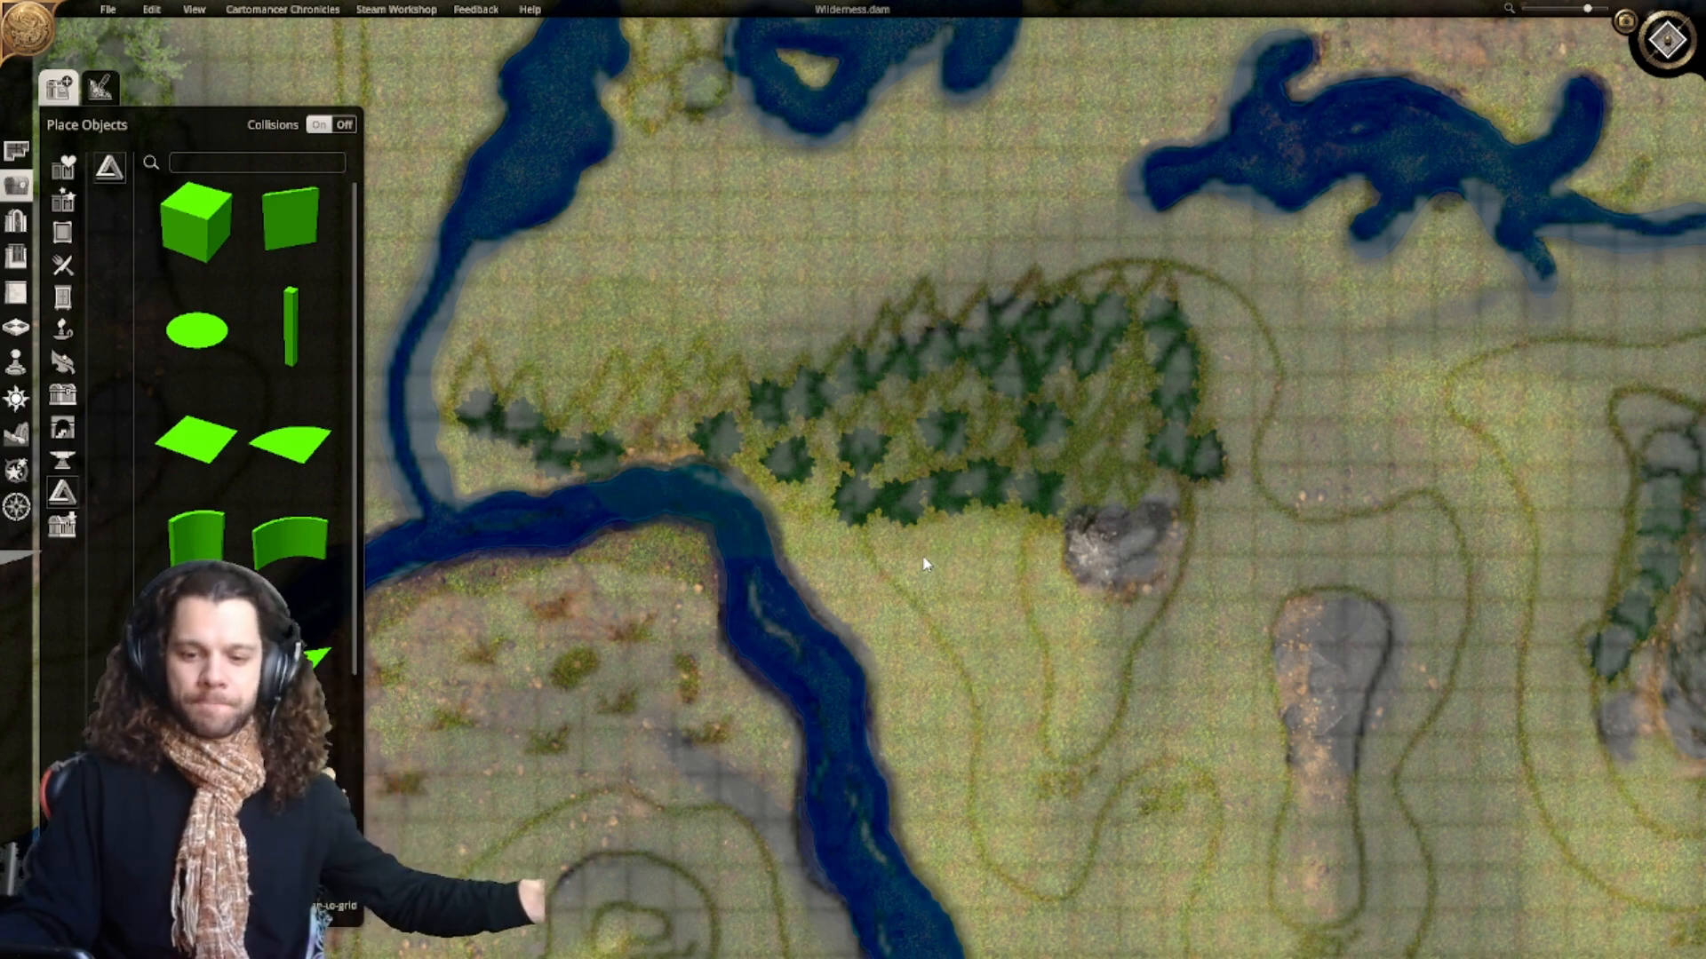
Step: Plant two leafy trees at the southern end of the small traced grove between the two narrow ponds
scroll(917, 557, down, 3)
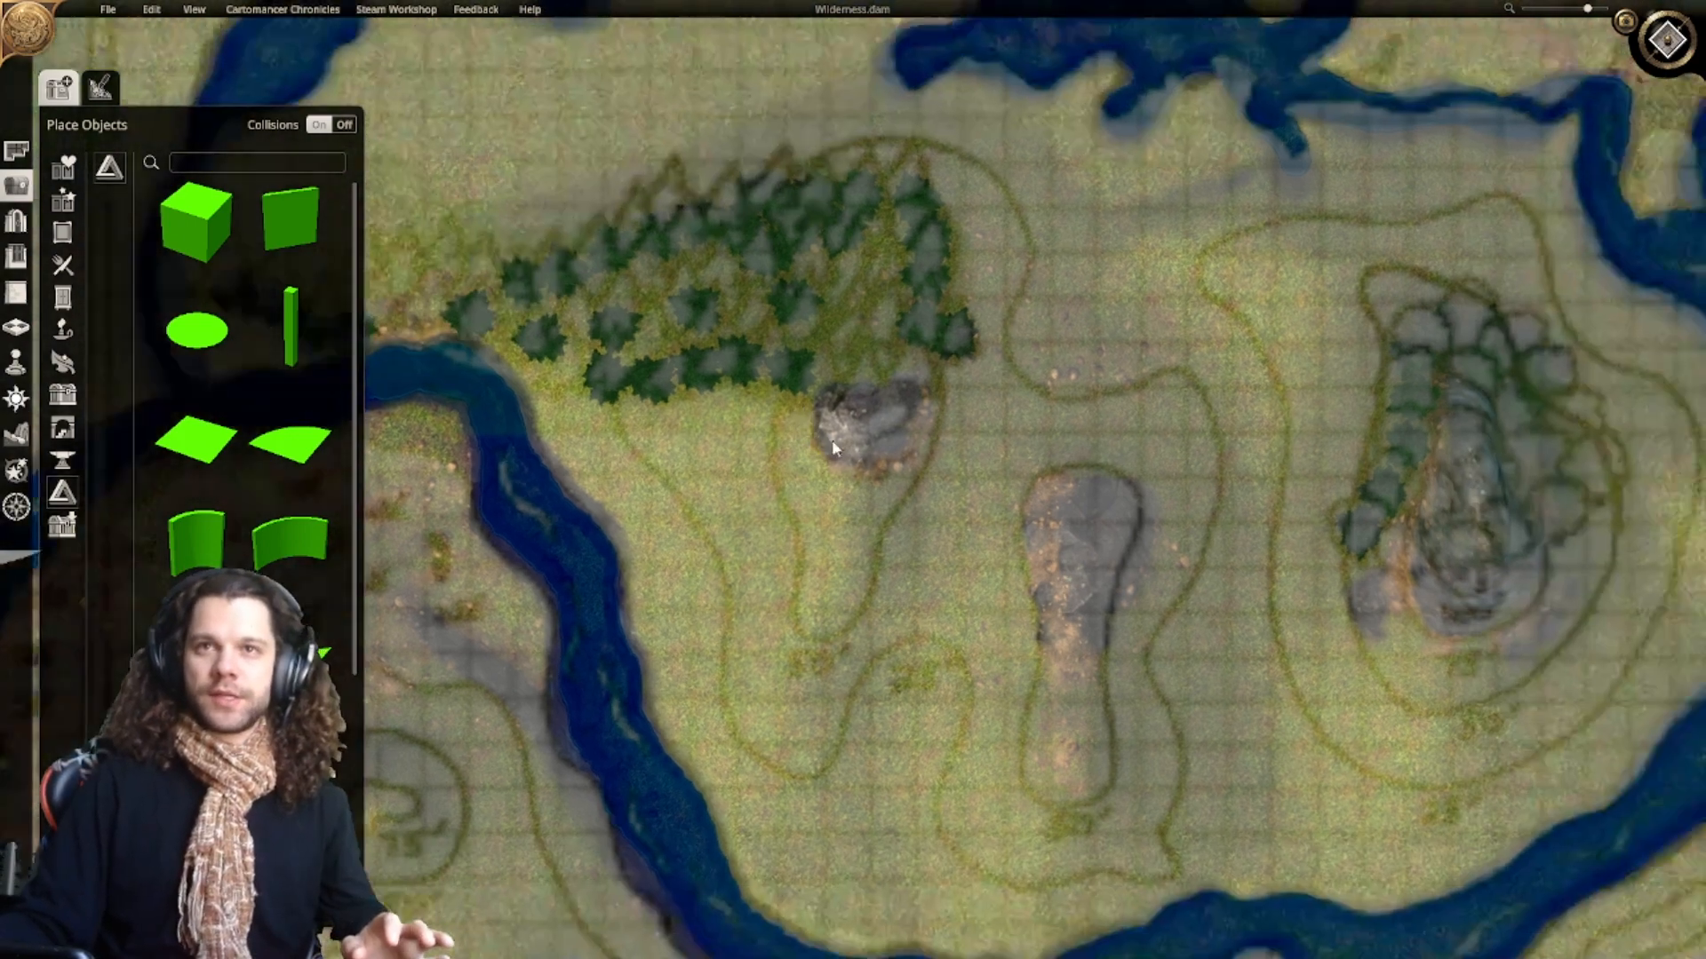
right_drag(981, 619, 1031, 607)
scroll(890, 519, down, 3)
scroll(963, 503, down, 3)
right_drag(1009, 758, 1014, 862)
scroll(847, 457, up, 4)
scroll(847, 456, up, 6)
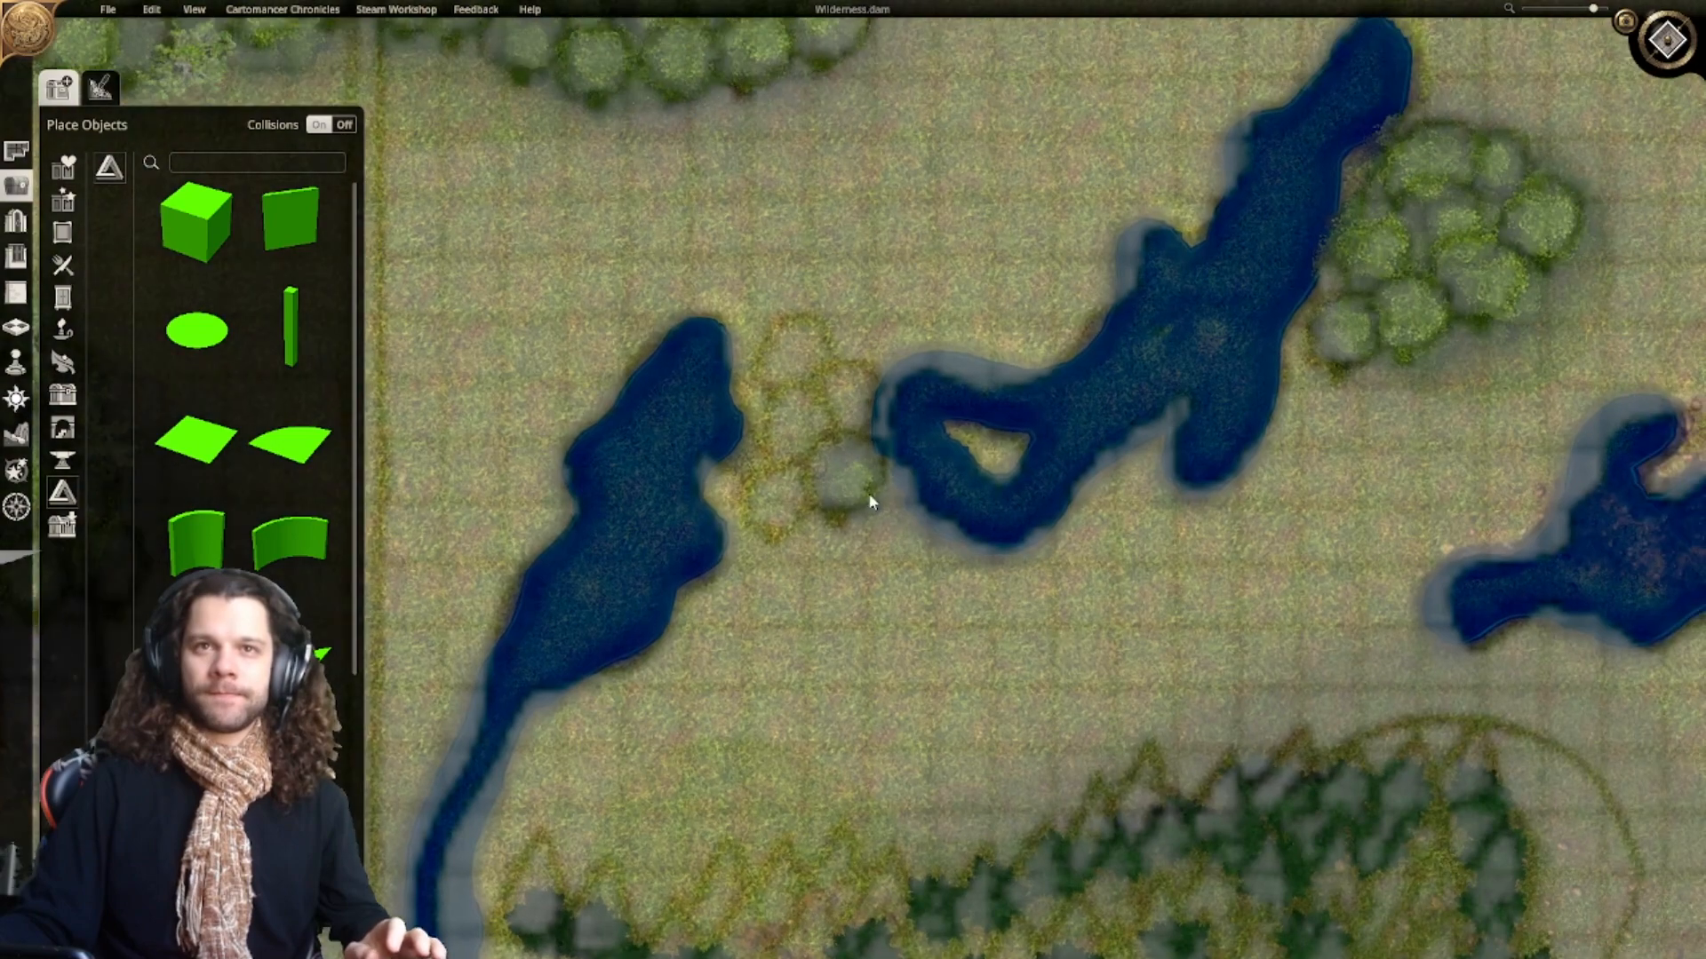
click(869, 498)
click(839, 555)
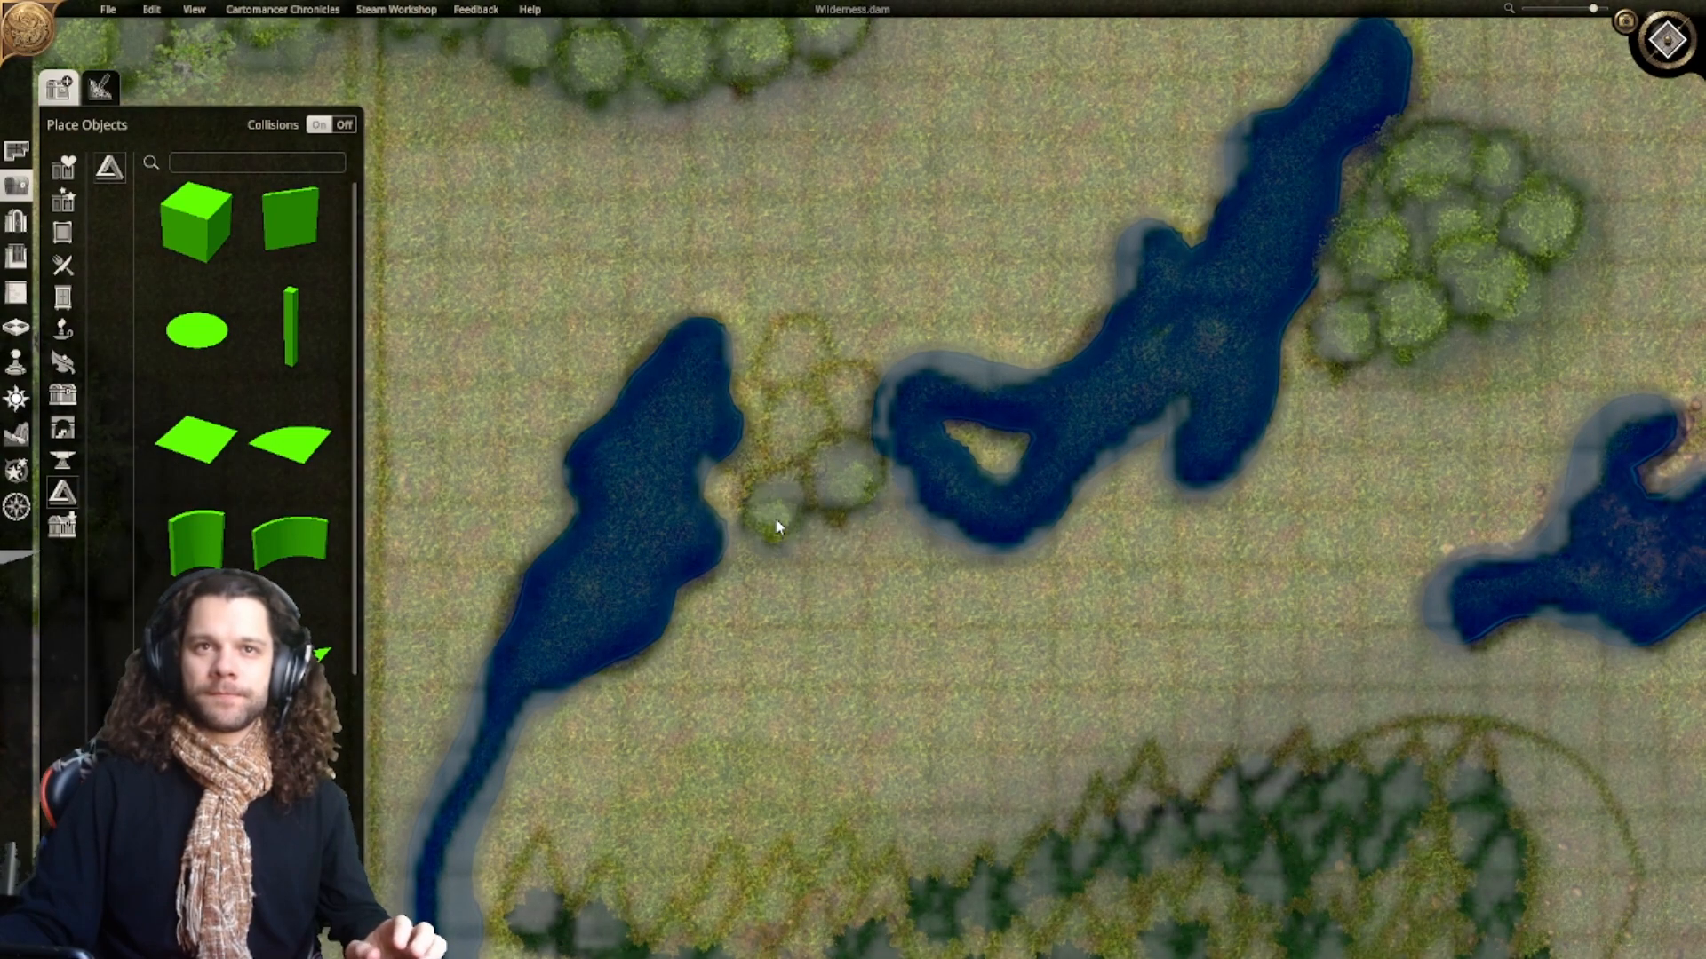
right_drag(1069, 570, 1082, 562)
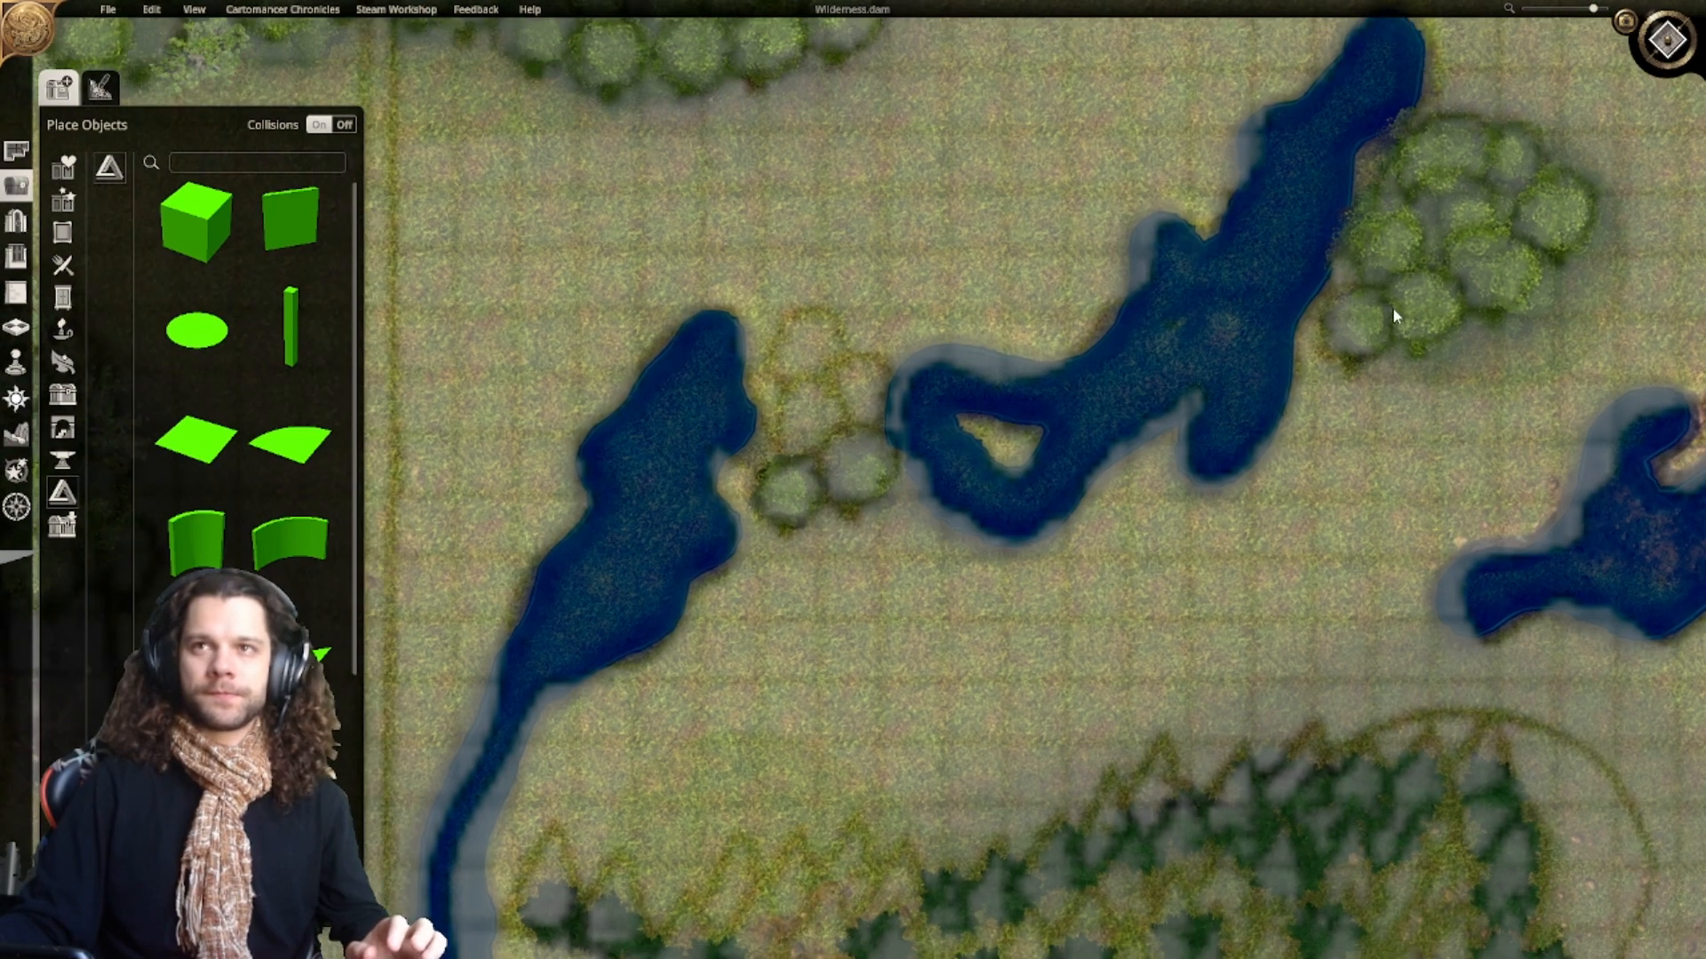
Step: Pick a leafy tree from the grove east of the ponds and fill the northern part of the small grove with copies
click(1397, 309)
click(1400, 406)
click(793, 343)
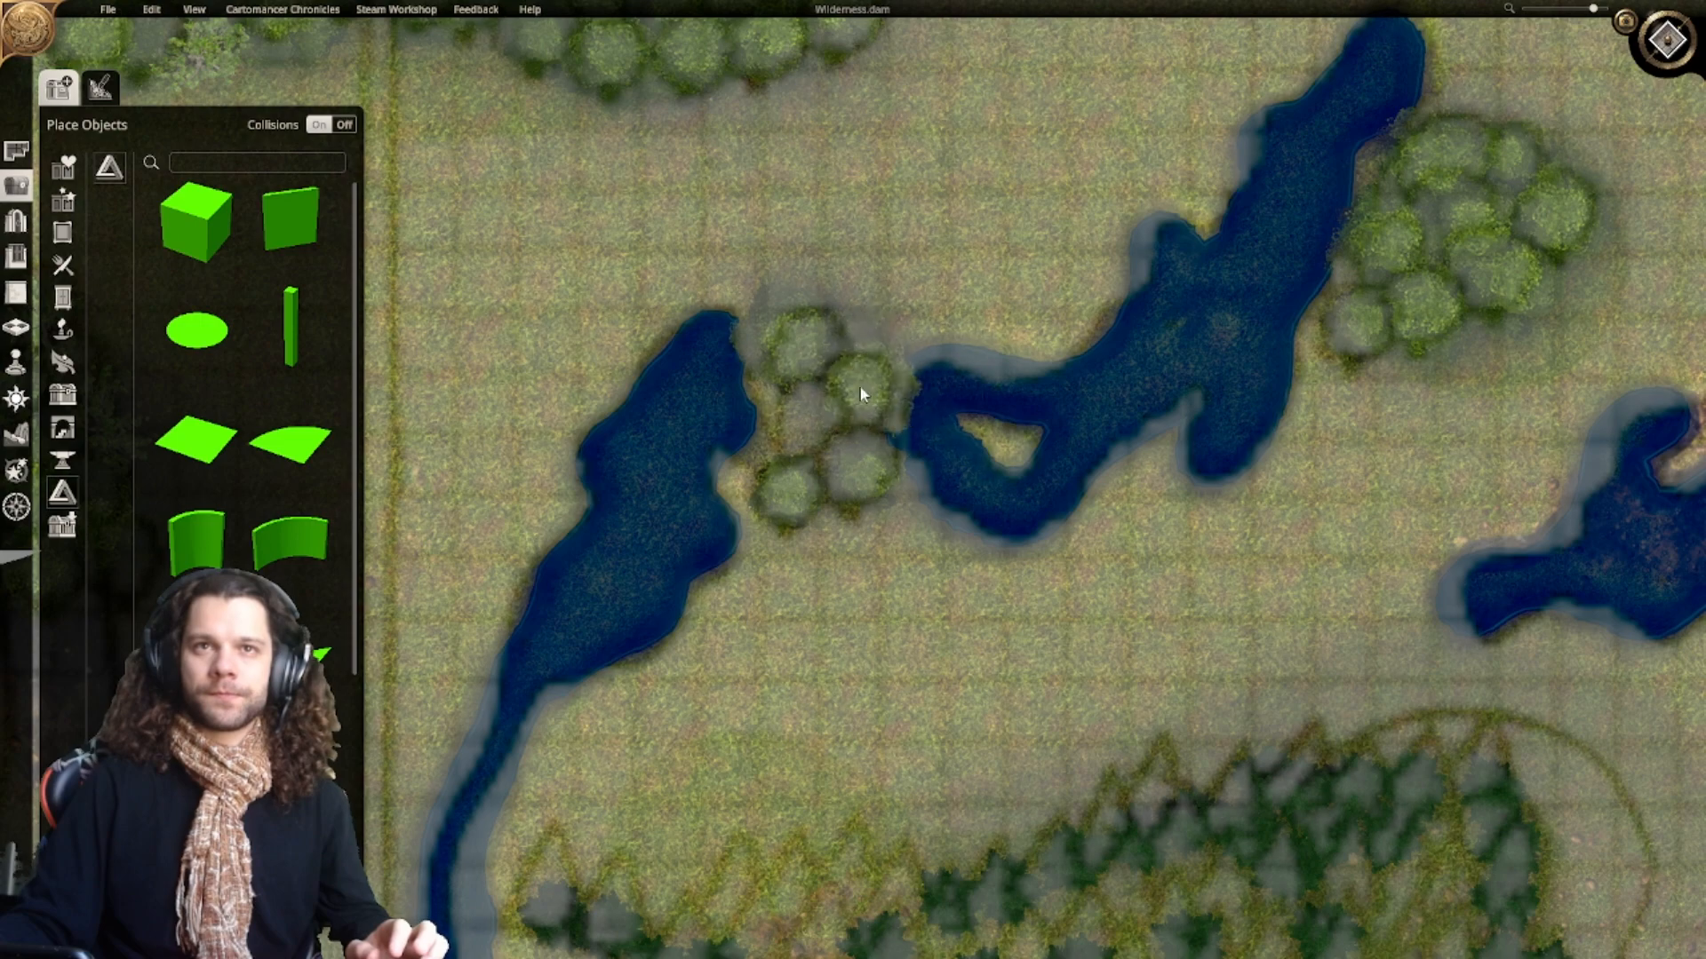
Step: Plant leafy trees up the eastern side of the traced grove on the hill near the map's southeastern edge
scroll(801, 423, down, 5)
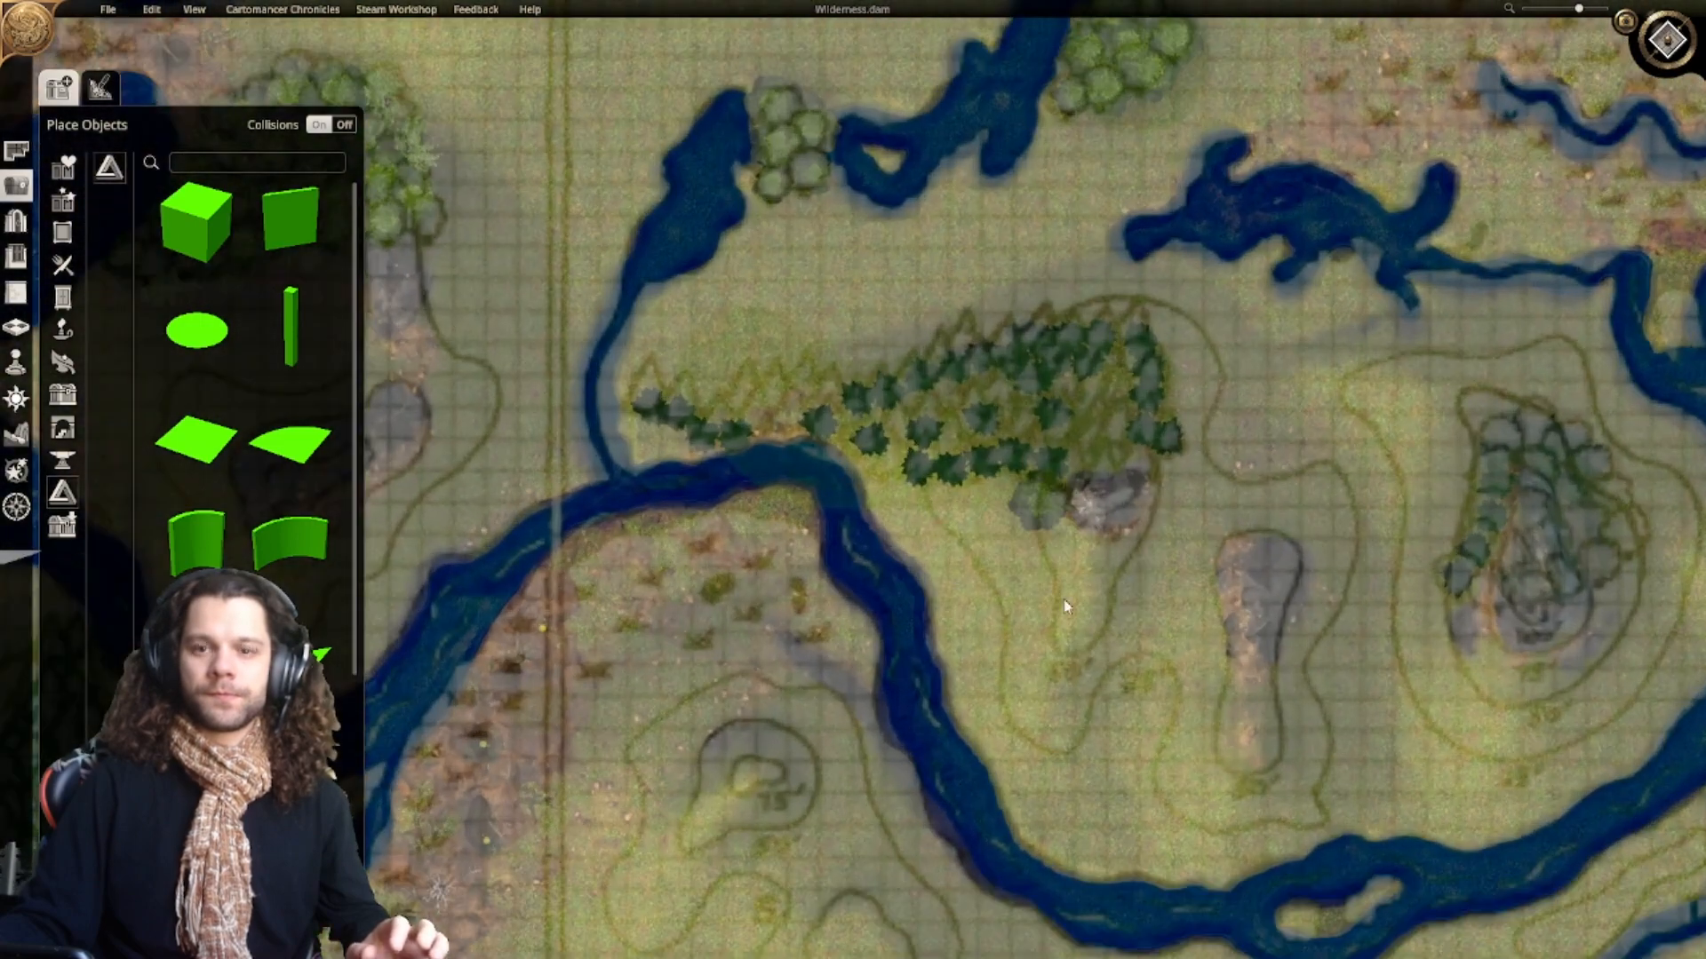
scroll(1066, 607, down, 2)
right_drag(1386, 693, 905, 659)
right_drag(1217, 724, 885, 666)
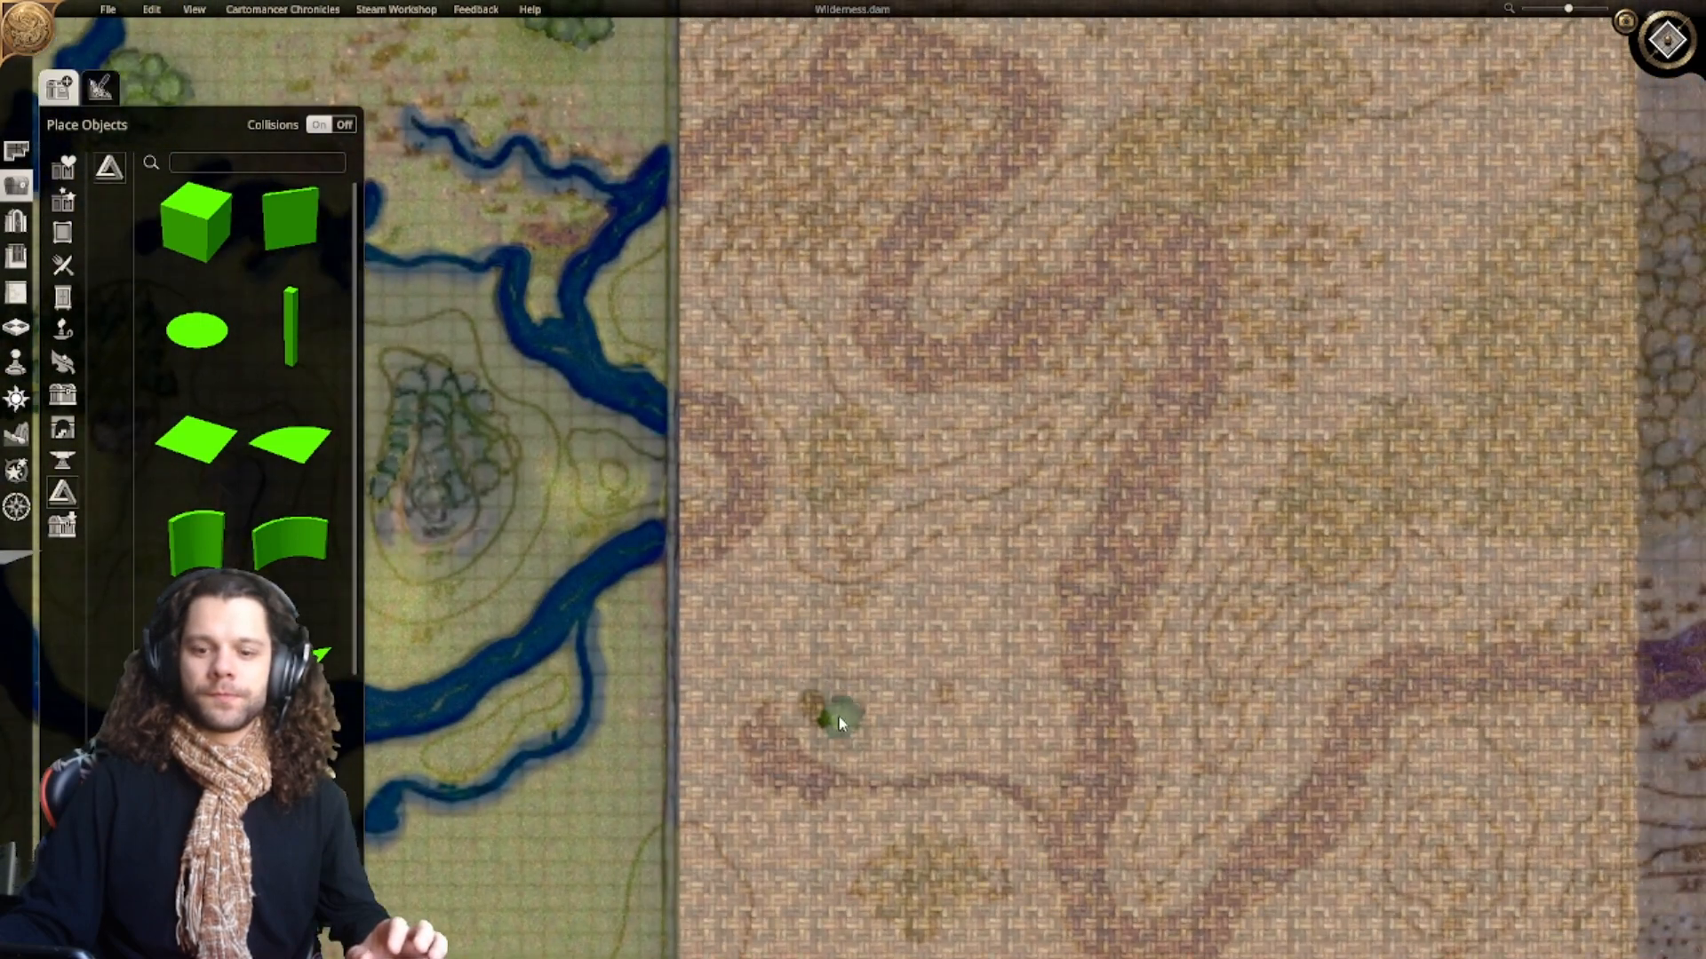
scroll(833, 622, up, 3)
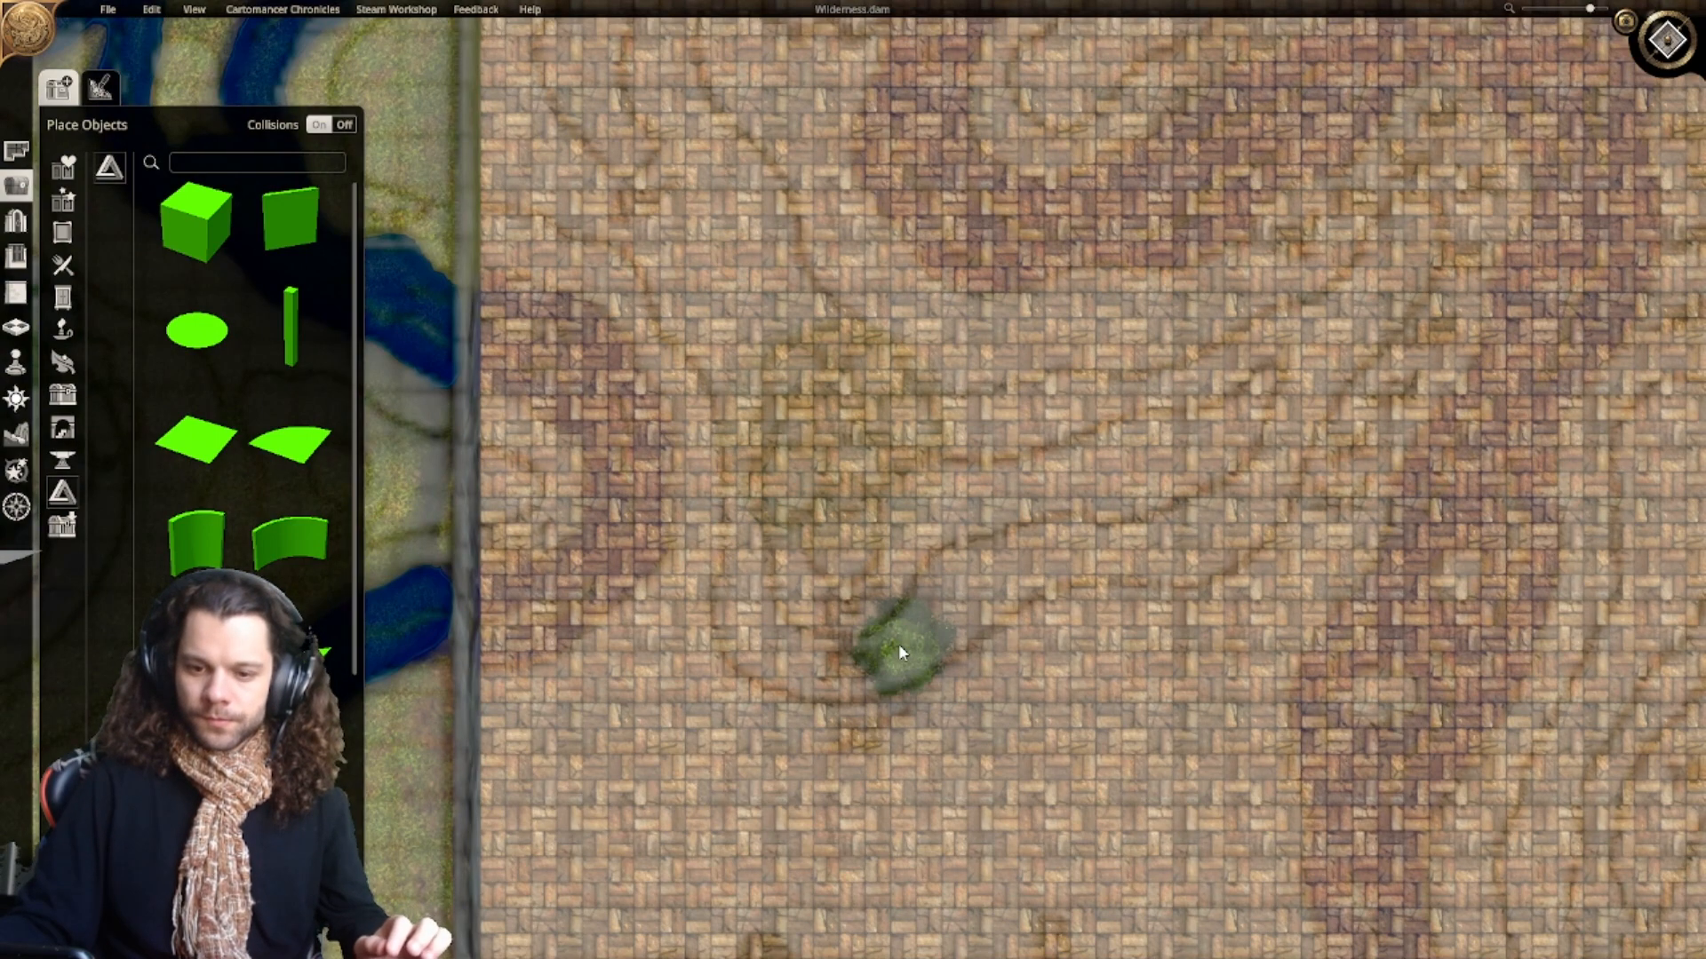
scroll(795, 649, down, 2)
right_drag(724, 652, 1174, 596)
scroll(951, 696, up, 5)
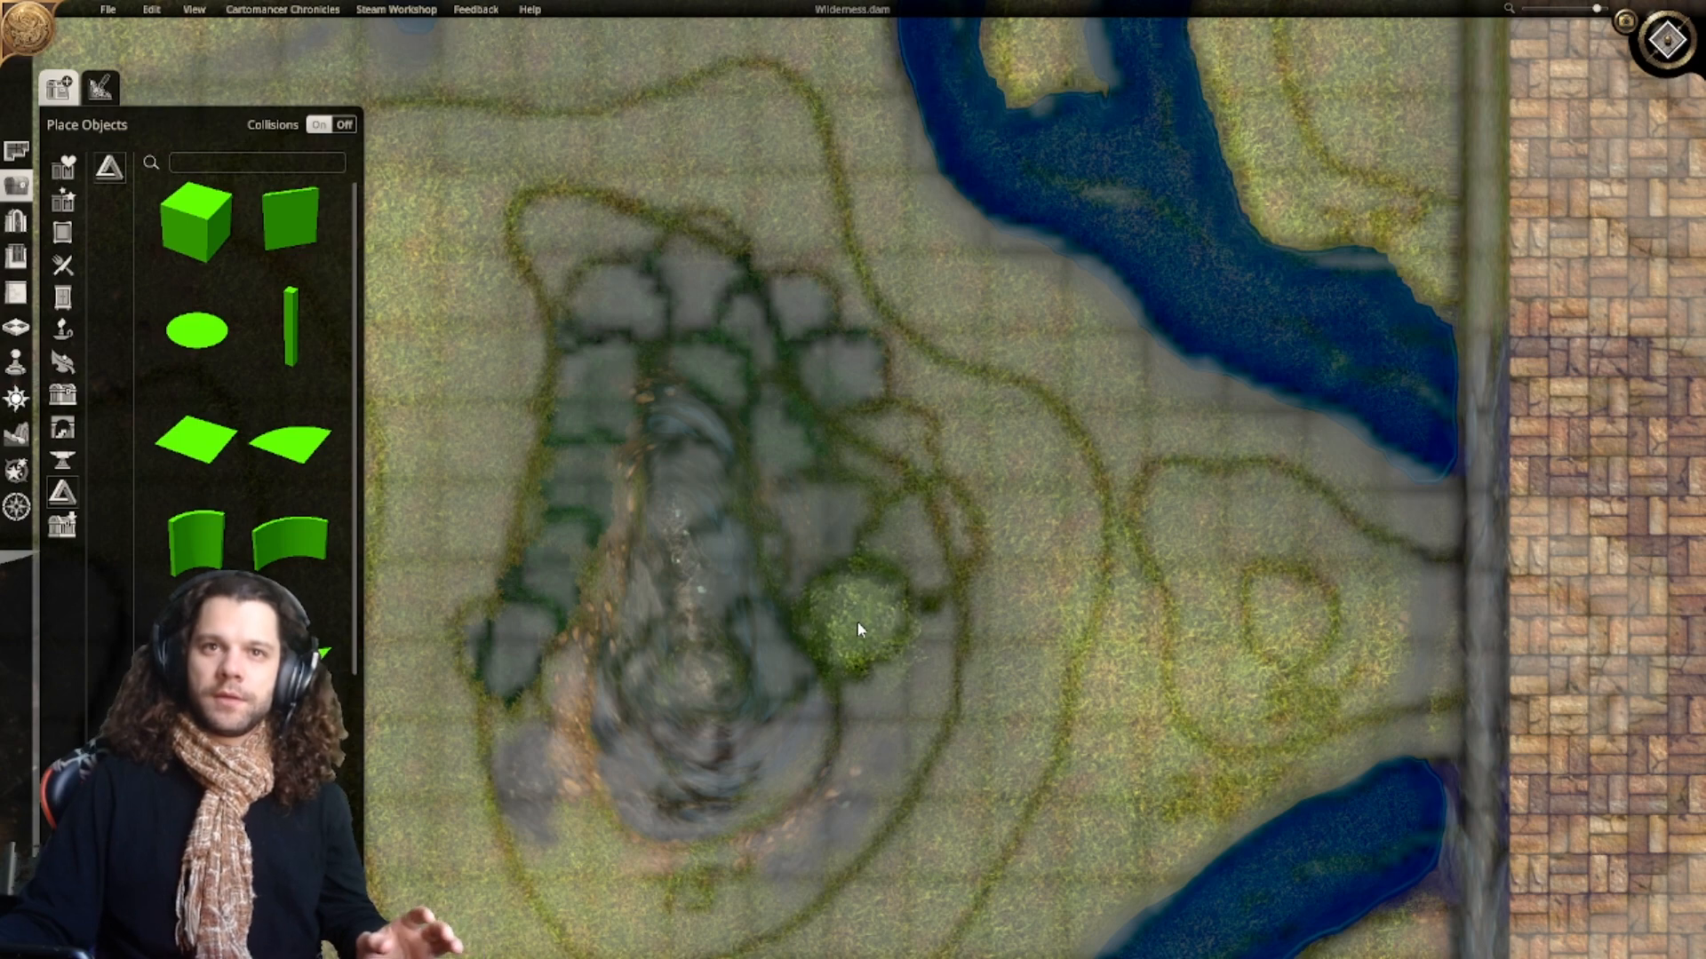
click(857, 629)
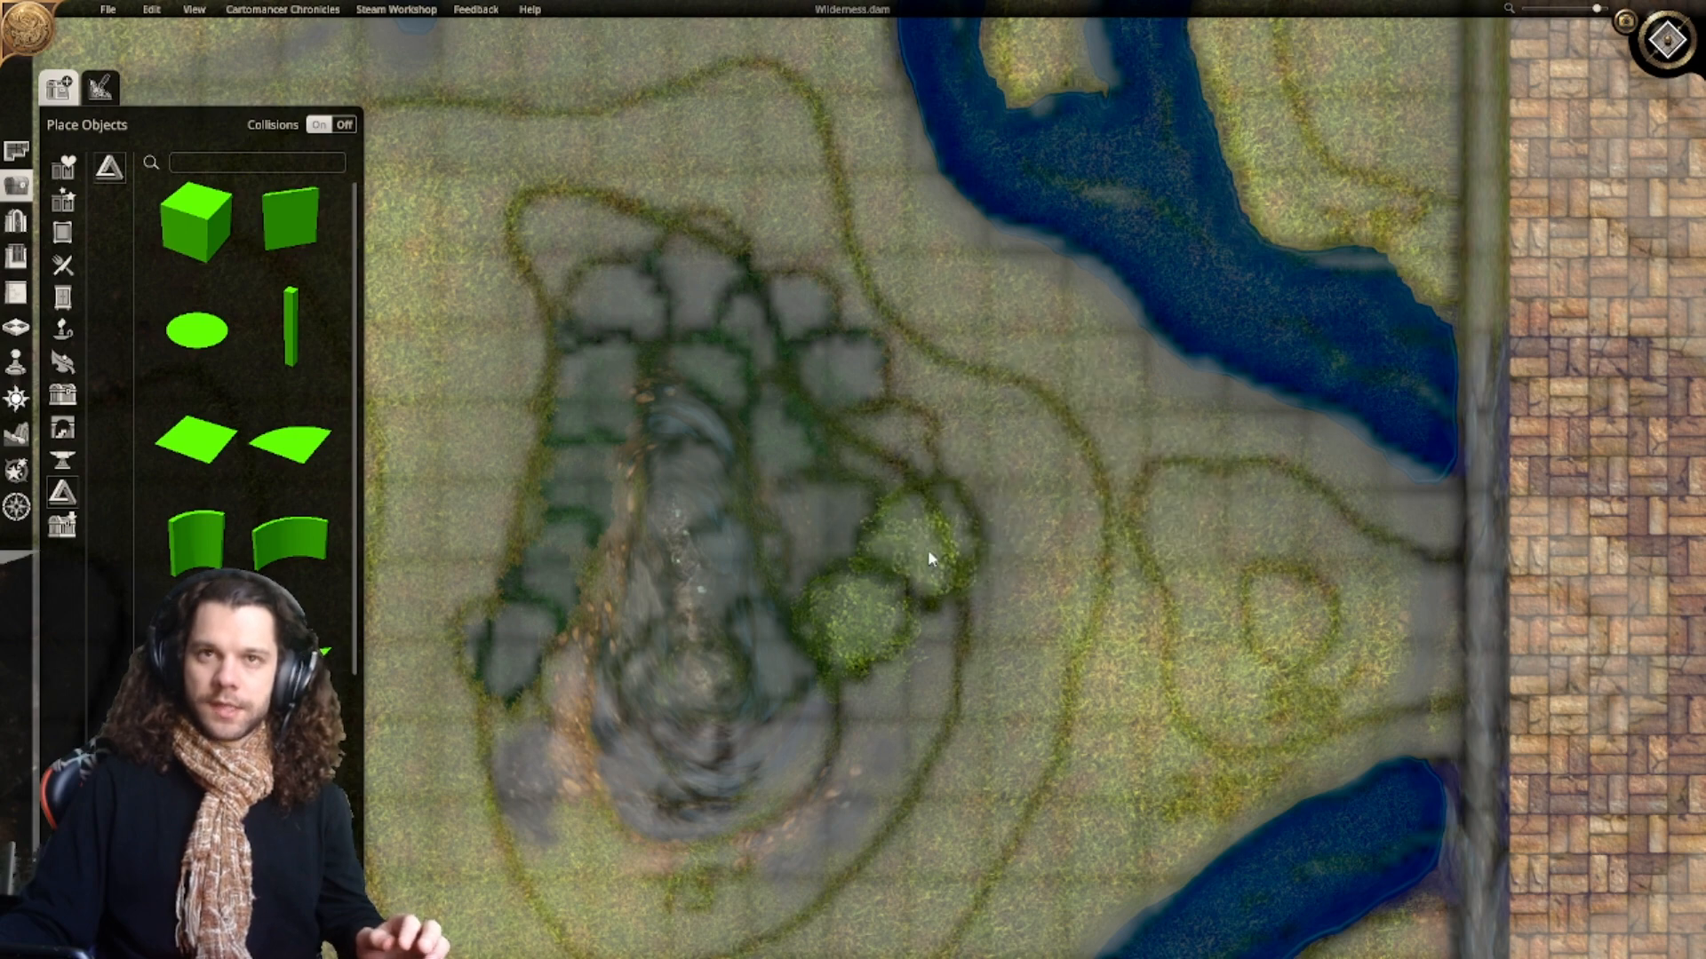
click(927, 552)
click(824, 536)
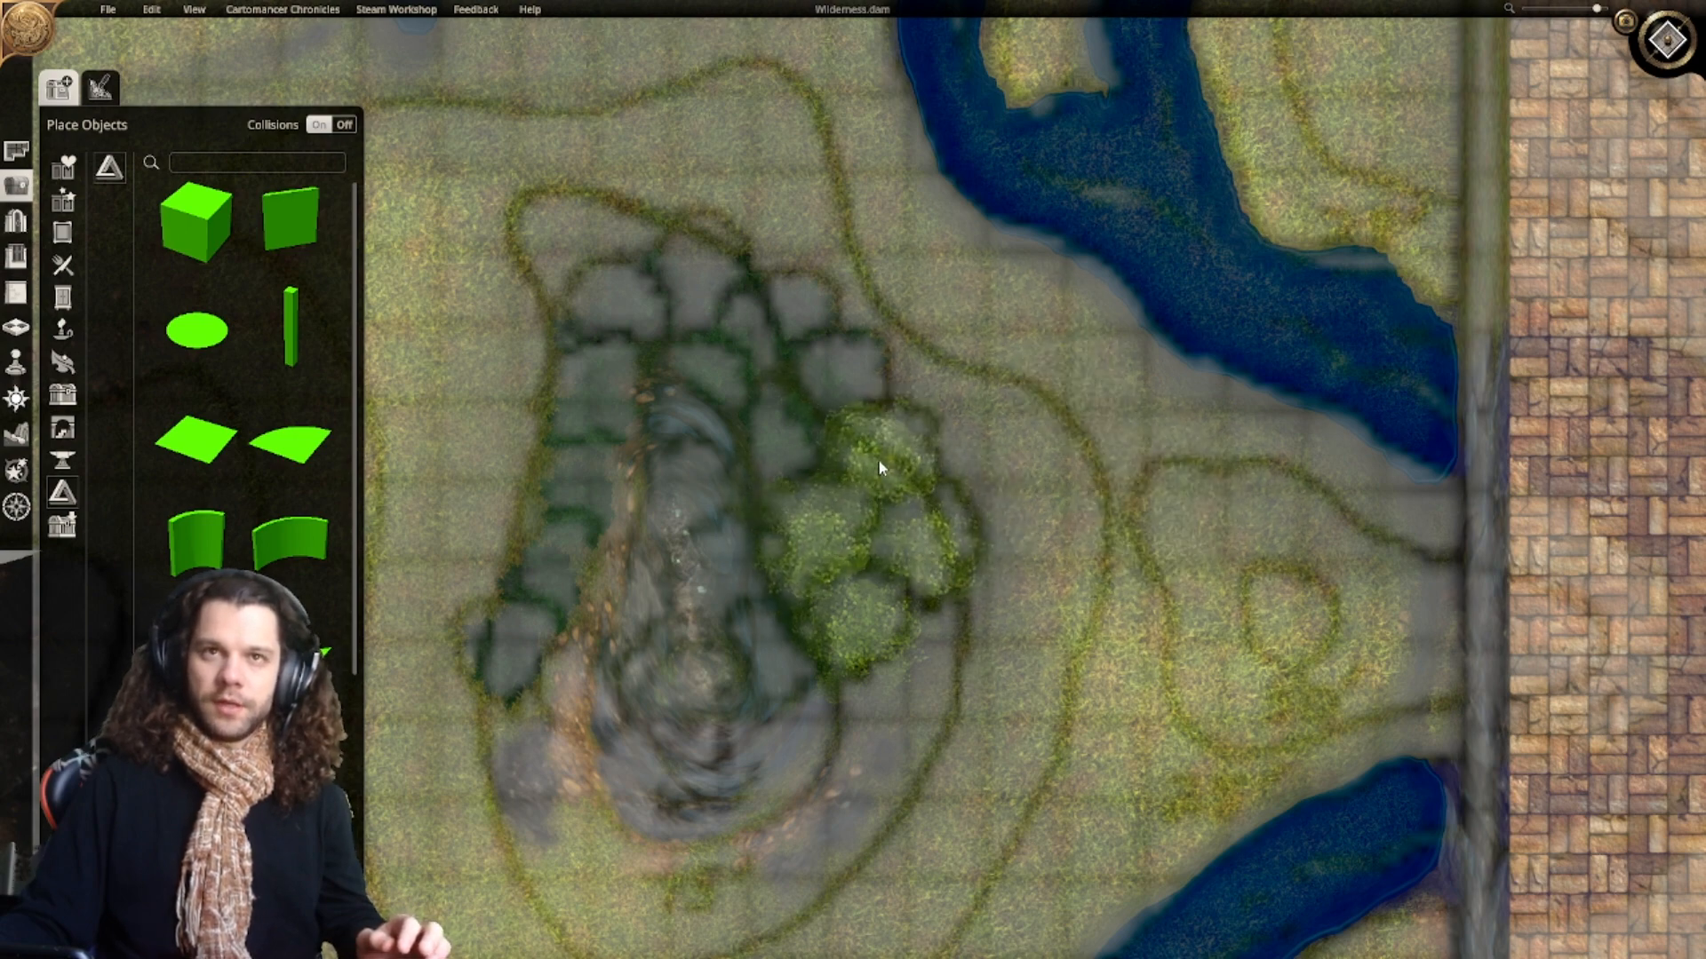
click(880, 457)
click(772, 444)
click(844, 380)
Step: Plant leafy trees around the northern end of the traced grove on the same hill
middle_drag(846, 382, 1084, 569)
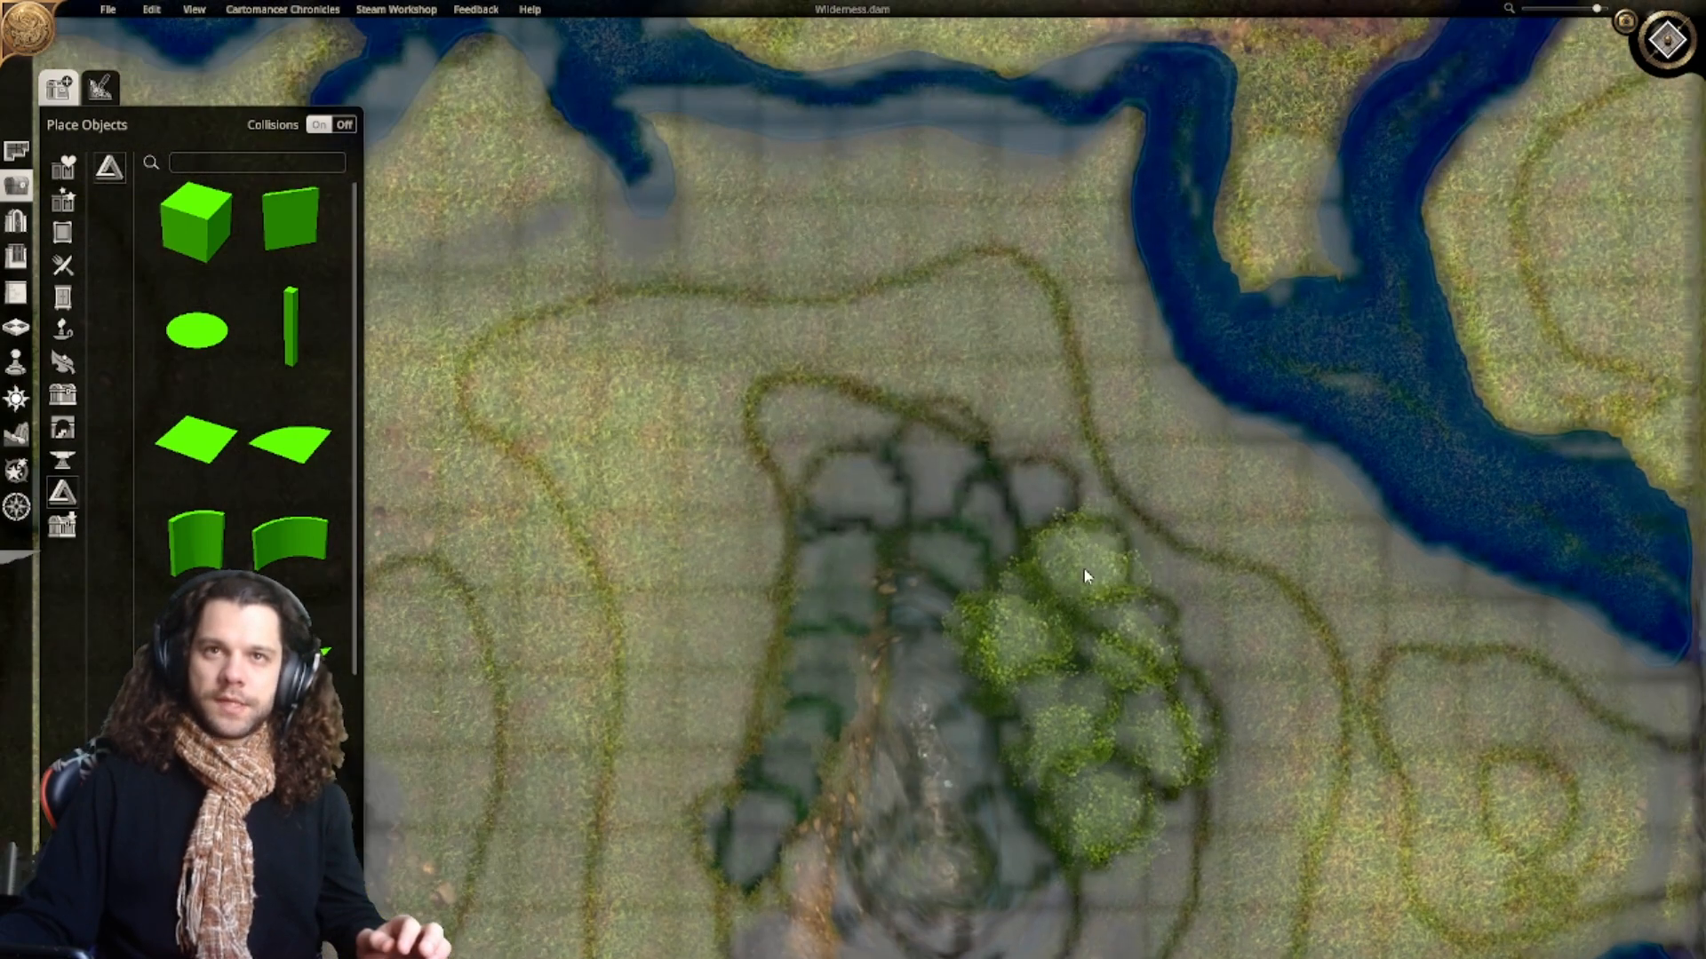
click(1015, 506)
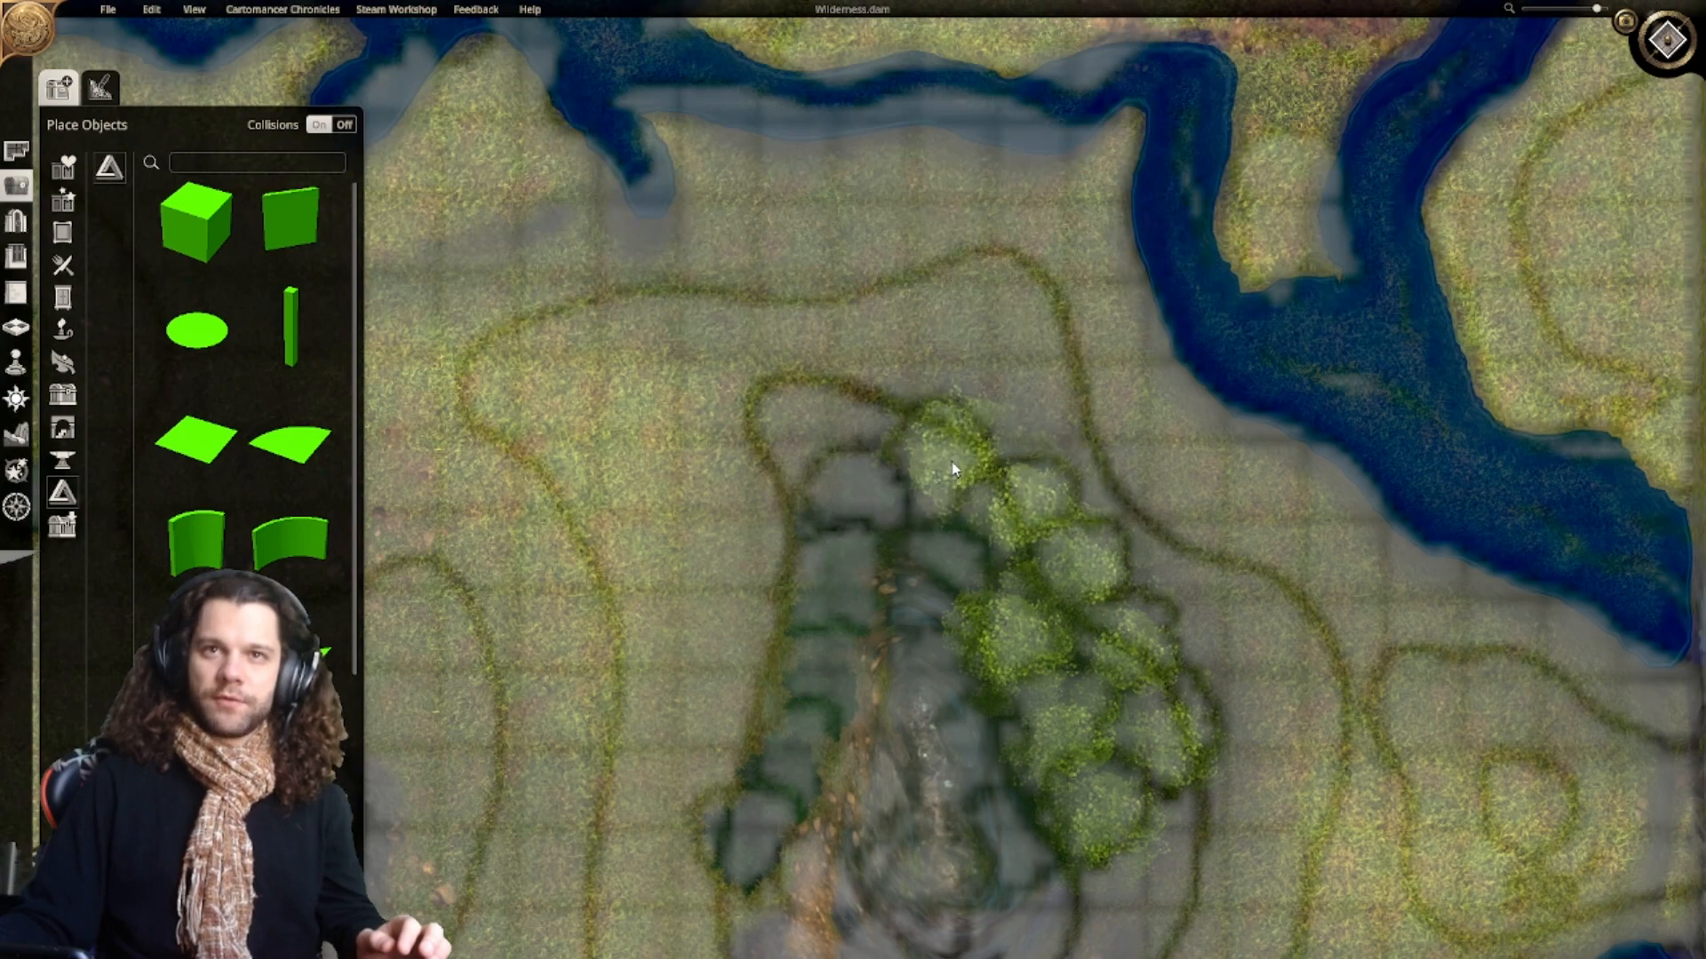
click(861, 492)
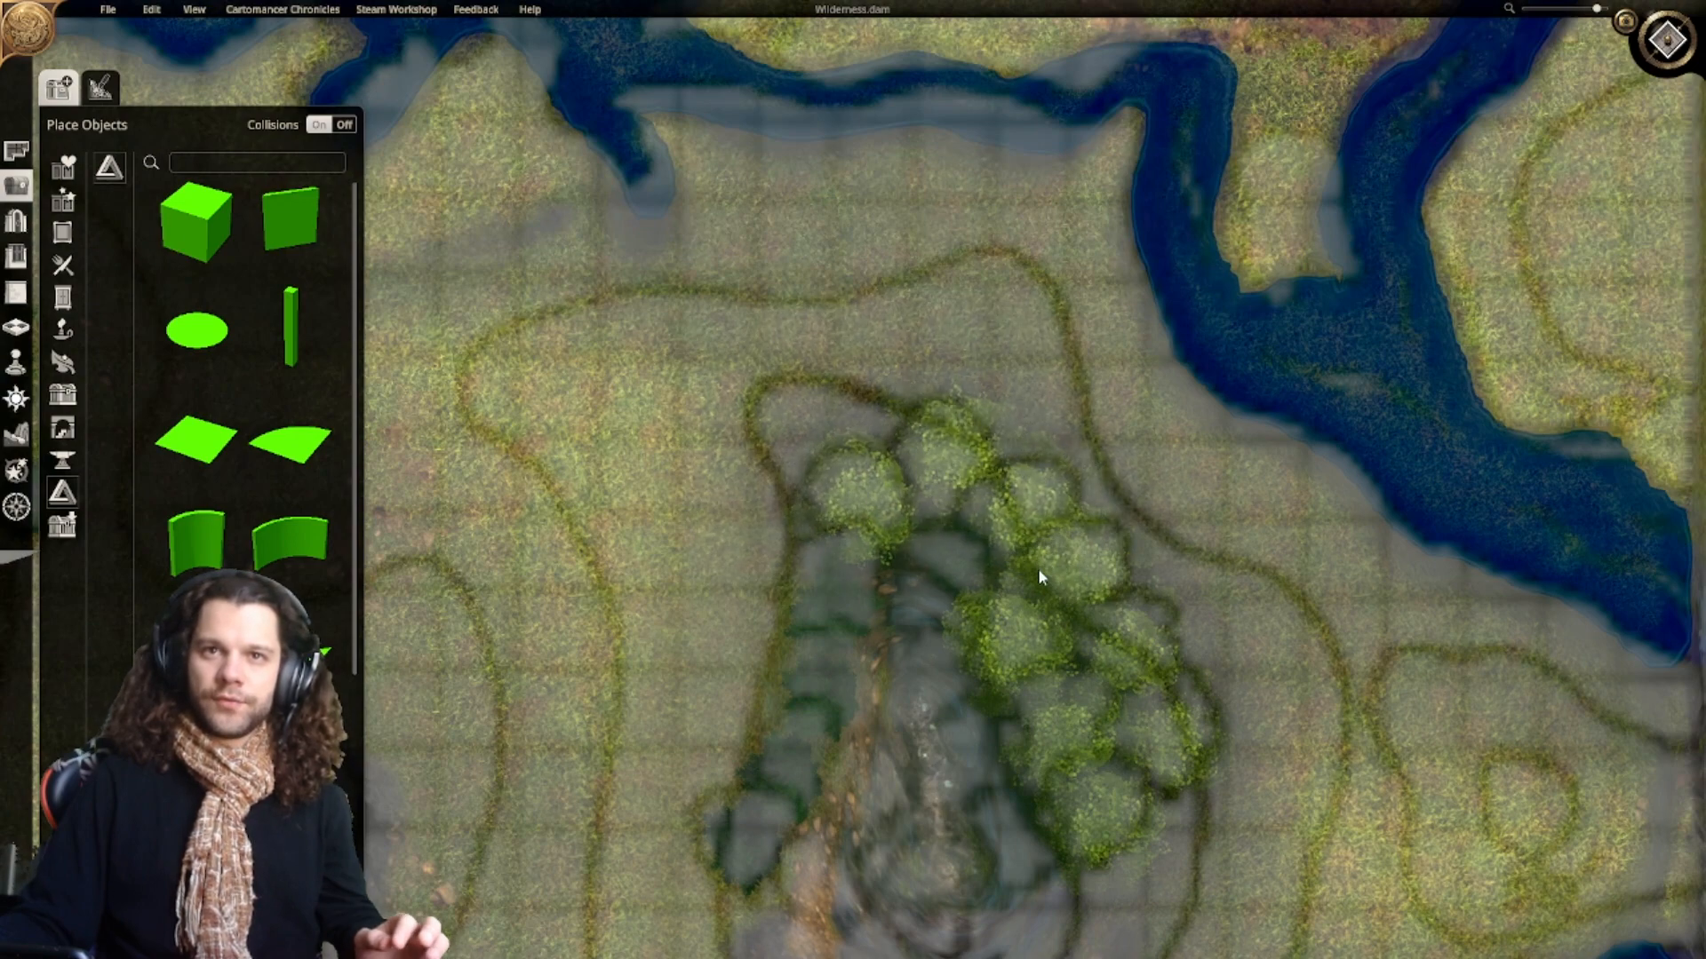
click(963, 558)
Step: Move the green tile of sample trees east, beside its current spot outside the map
key(s)
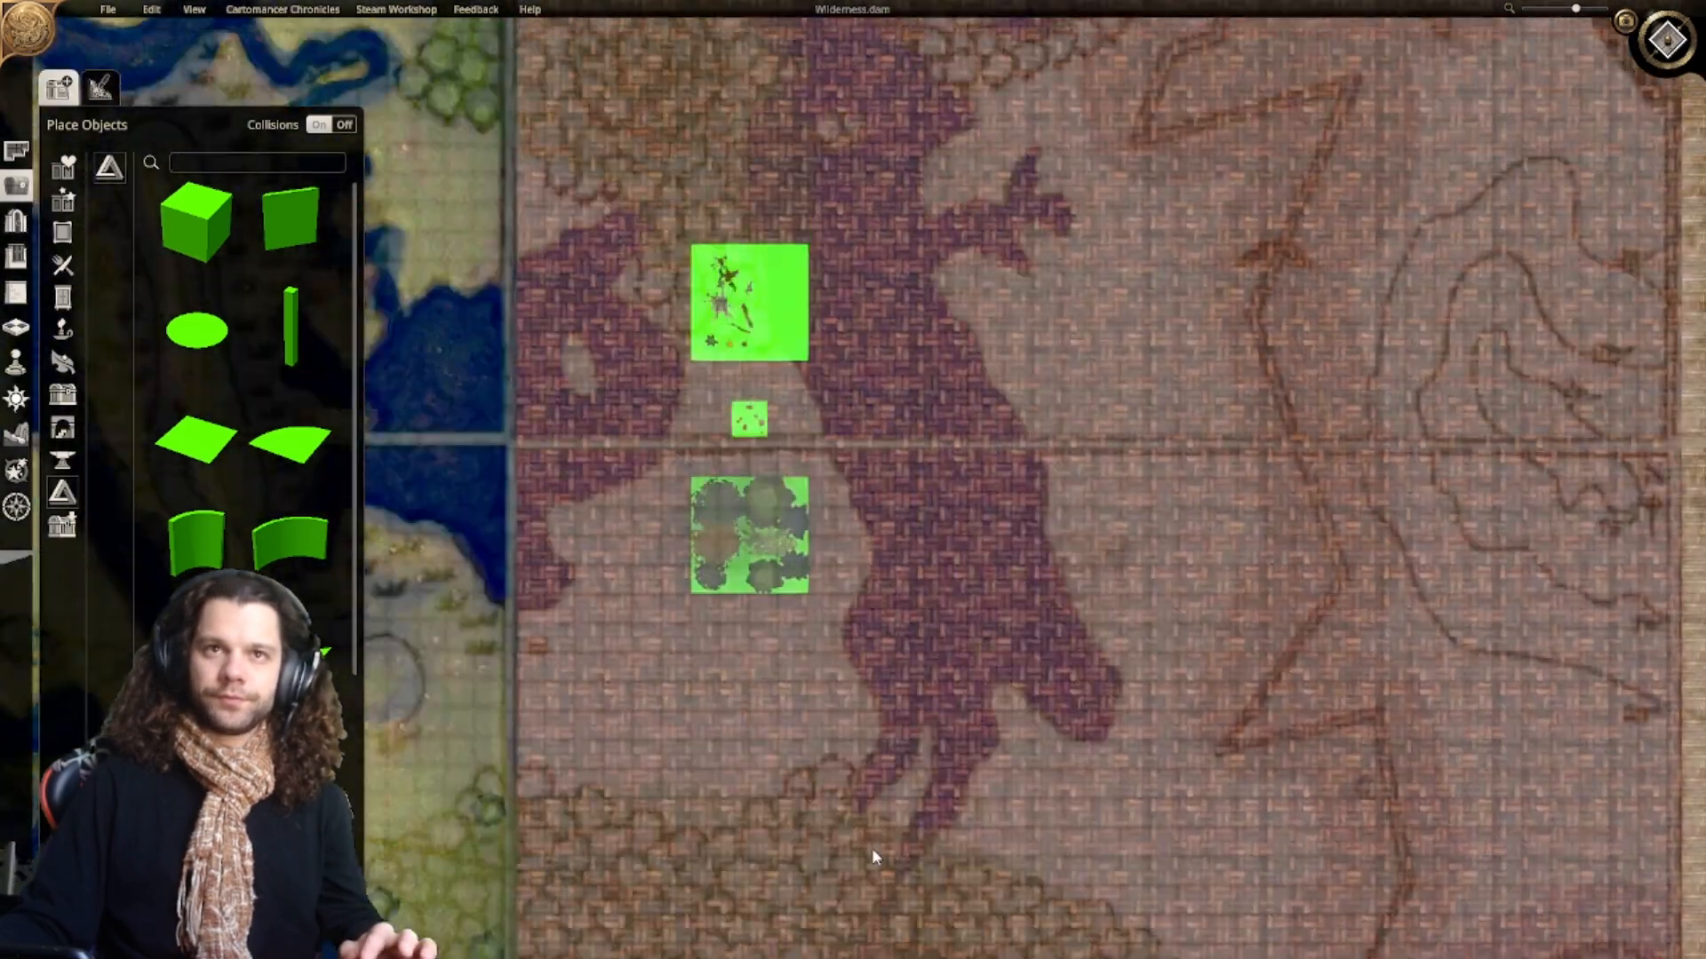
scroll(755, 517, up, 5)
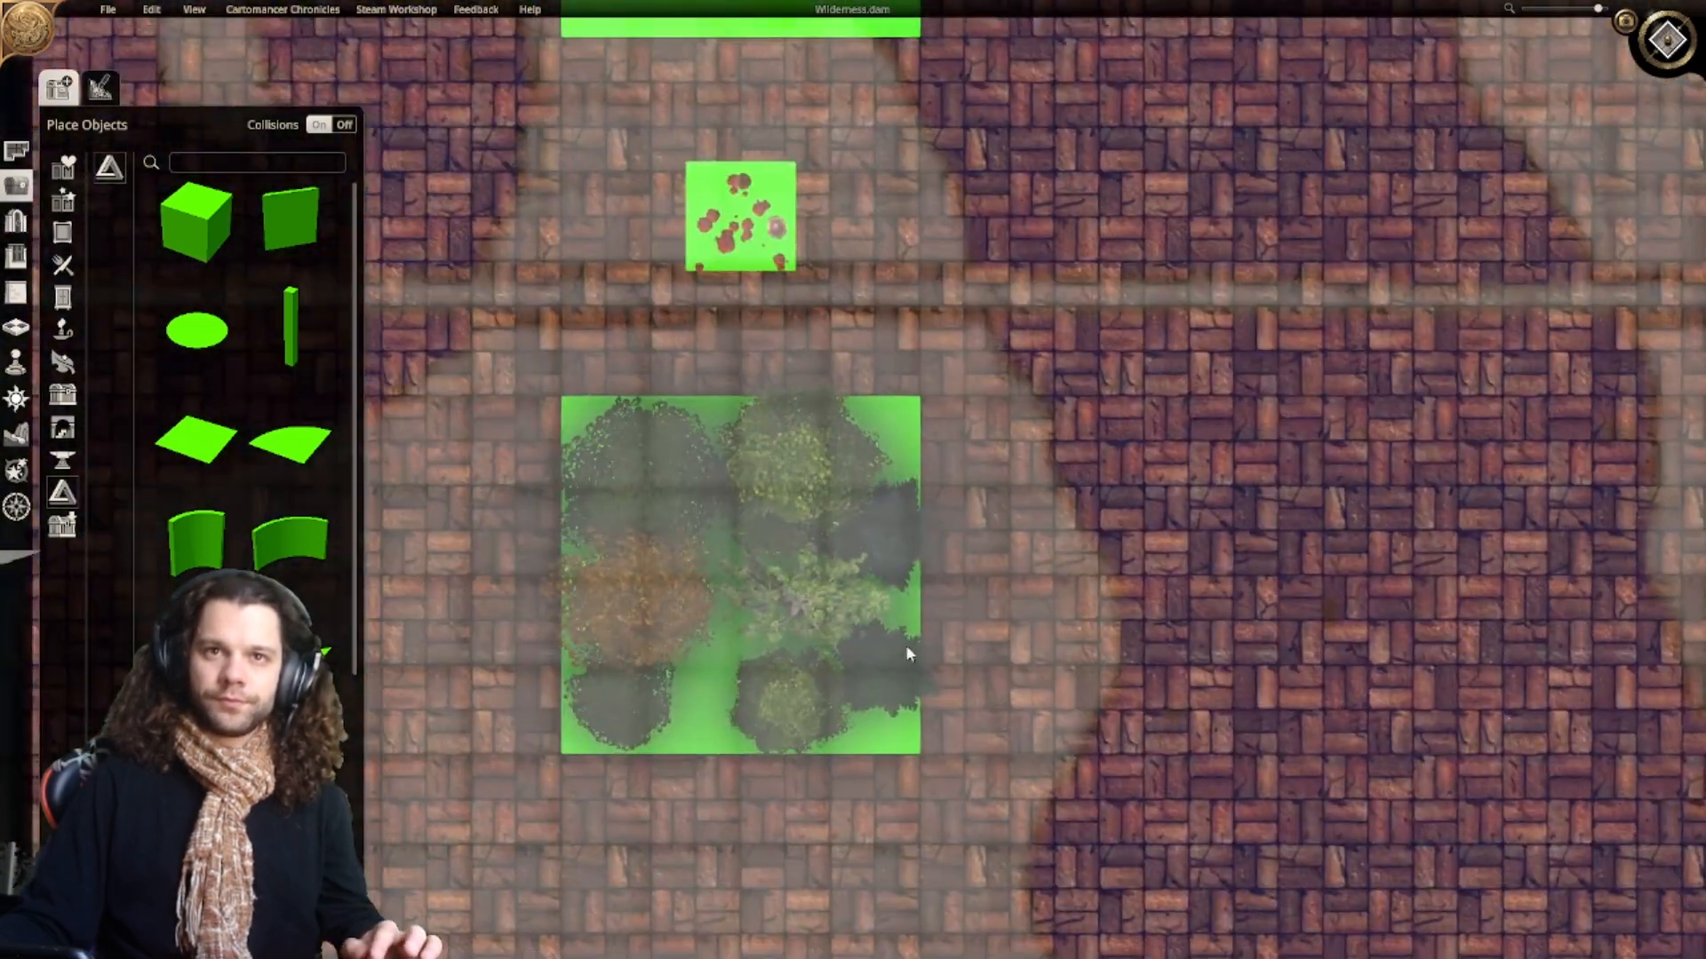
drag(890, 666, 1253, 719)
right_drag(1326, 709, 1123, 711)
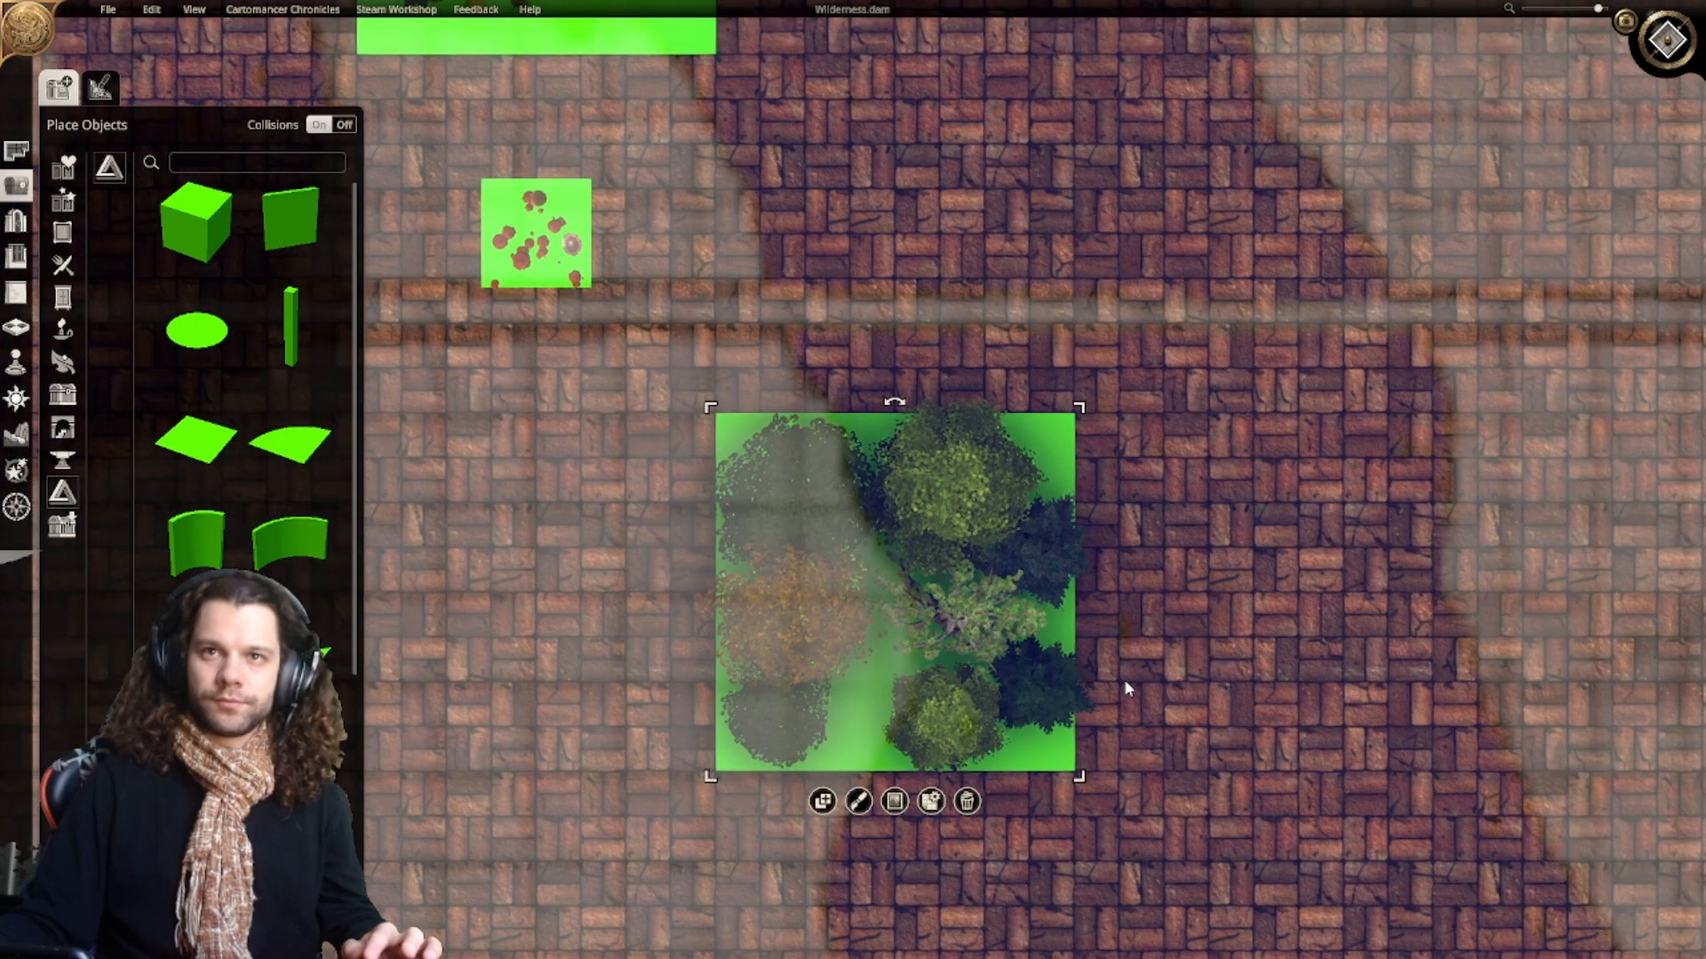
Step: Pick a dark conifer from the sample tree tile and plant copies over the traced conifers in the southeastern hill grove
click(1046, 569)
click(1016, 646)
scroll(1013, 647, down, 5)
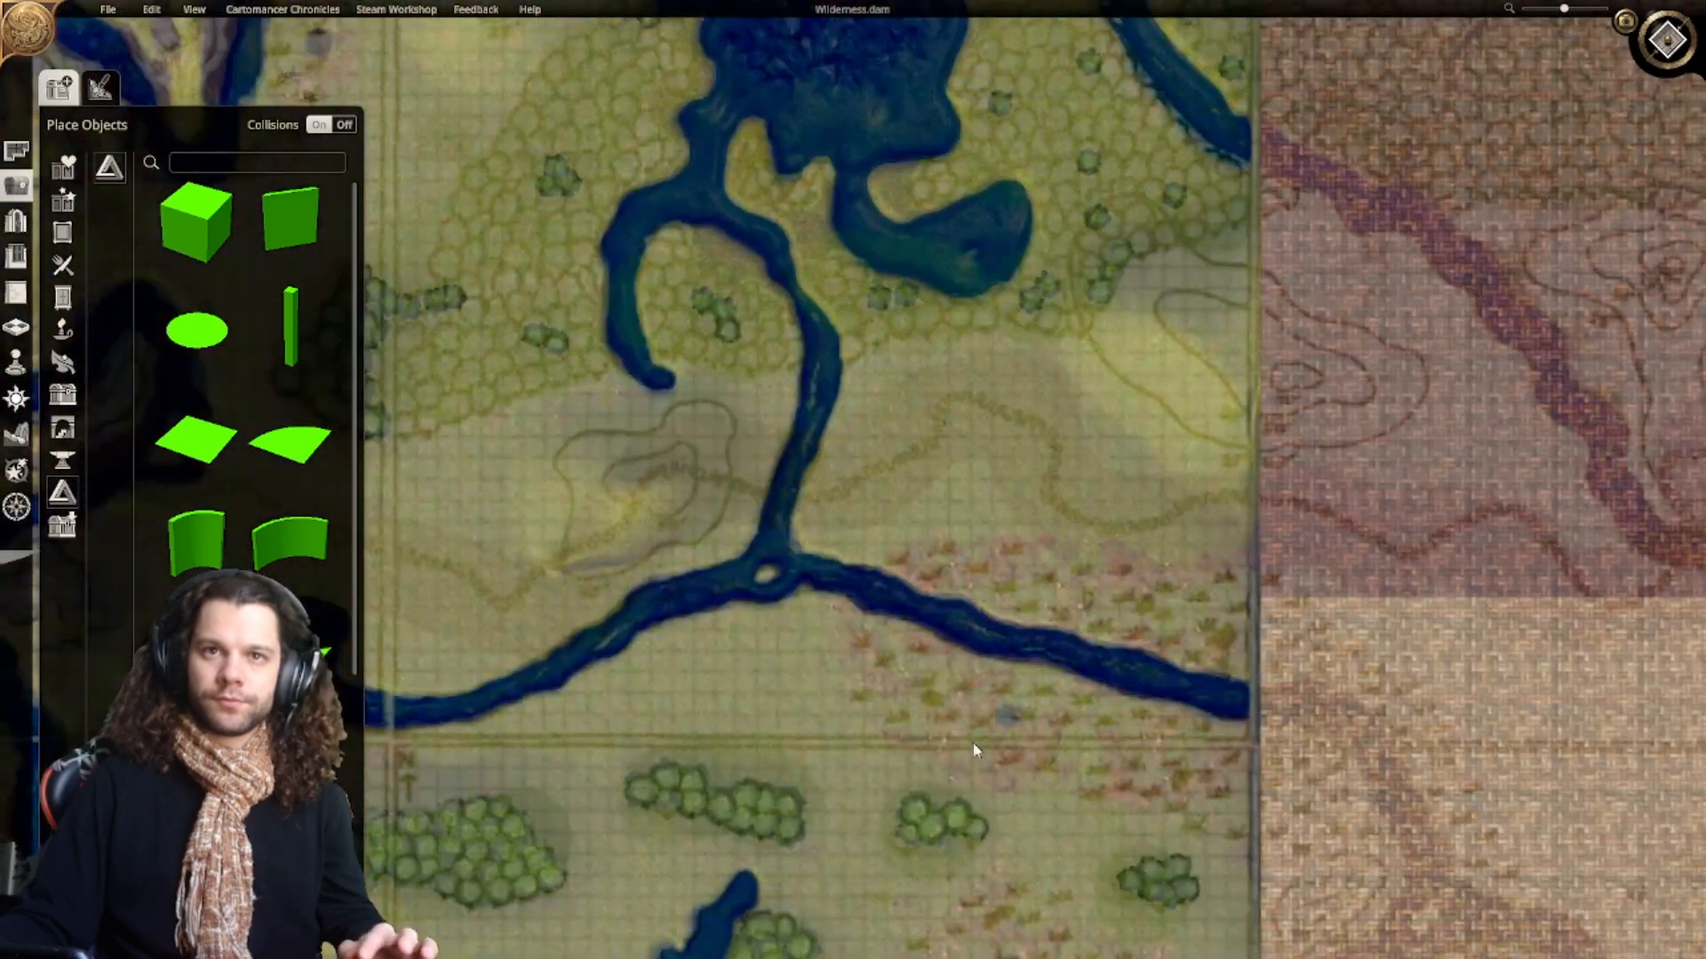
scroll(1004, 715, down, 3)
scroll(976, 528, up, 5)
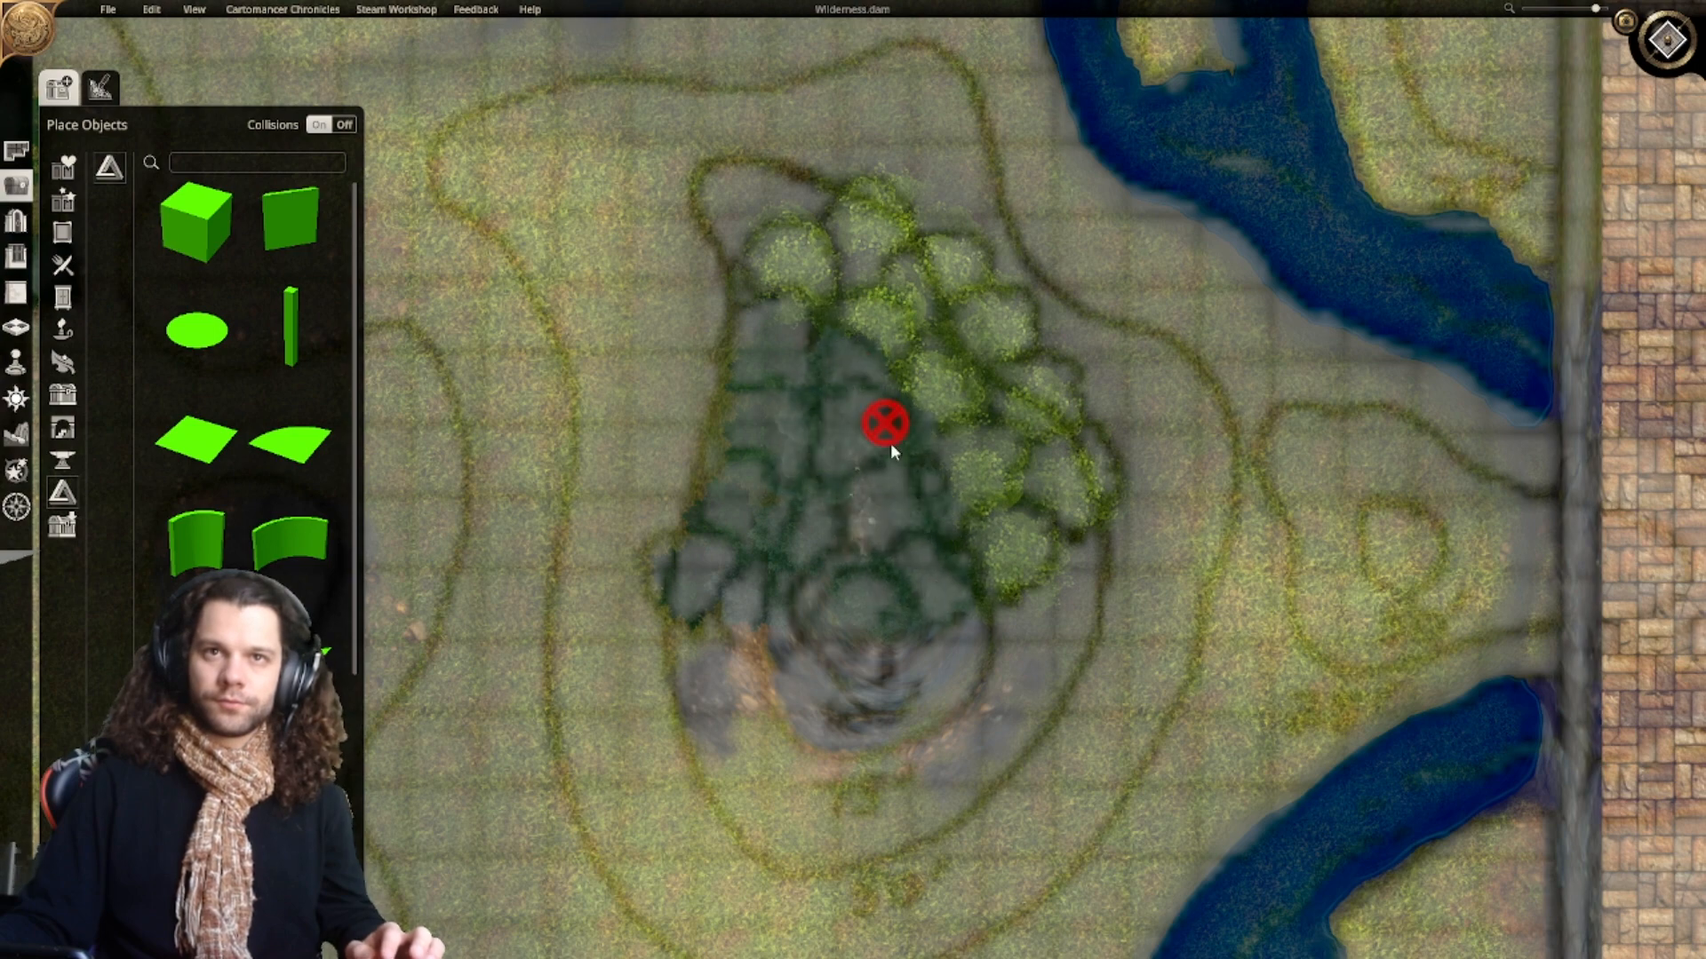
Step: Fill the eastern and middle parts of the long traced conifer forest north of the river with dark conifers
scroll(946, 487, down, 3)
right_drag(835, 556, 1381, 518)
right_drag(930, 444, 1119, 581)
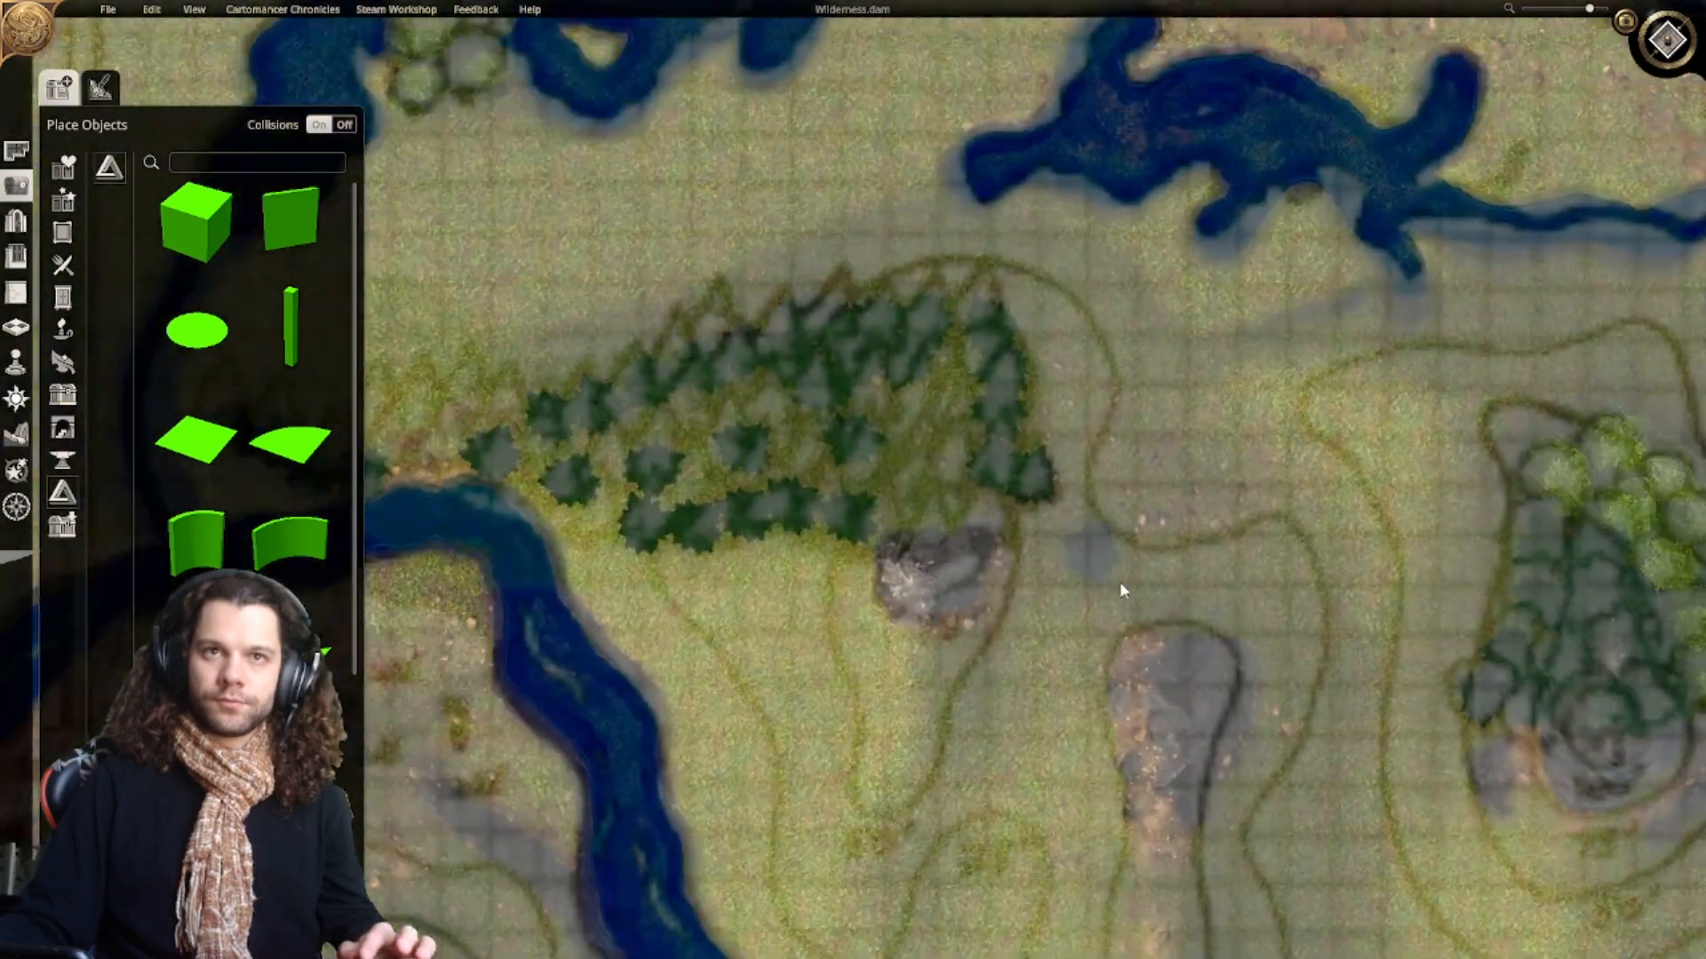
scroll(1121, 592, up, 2)
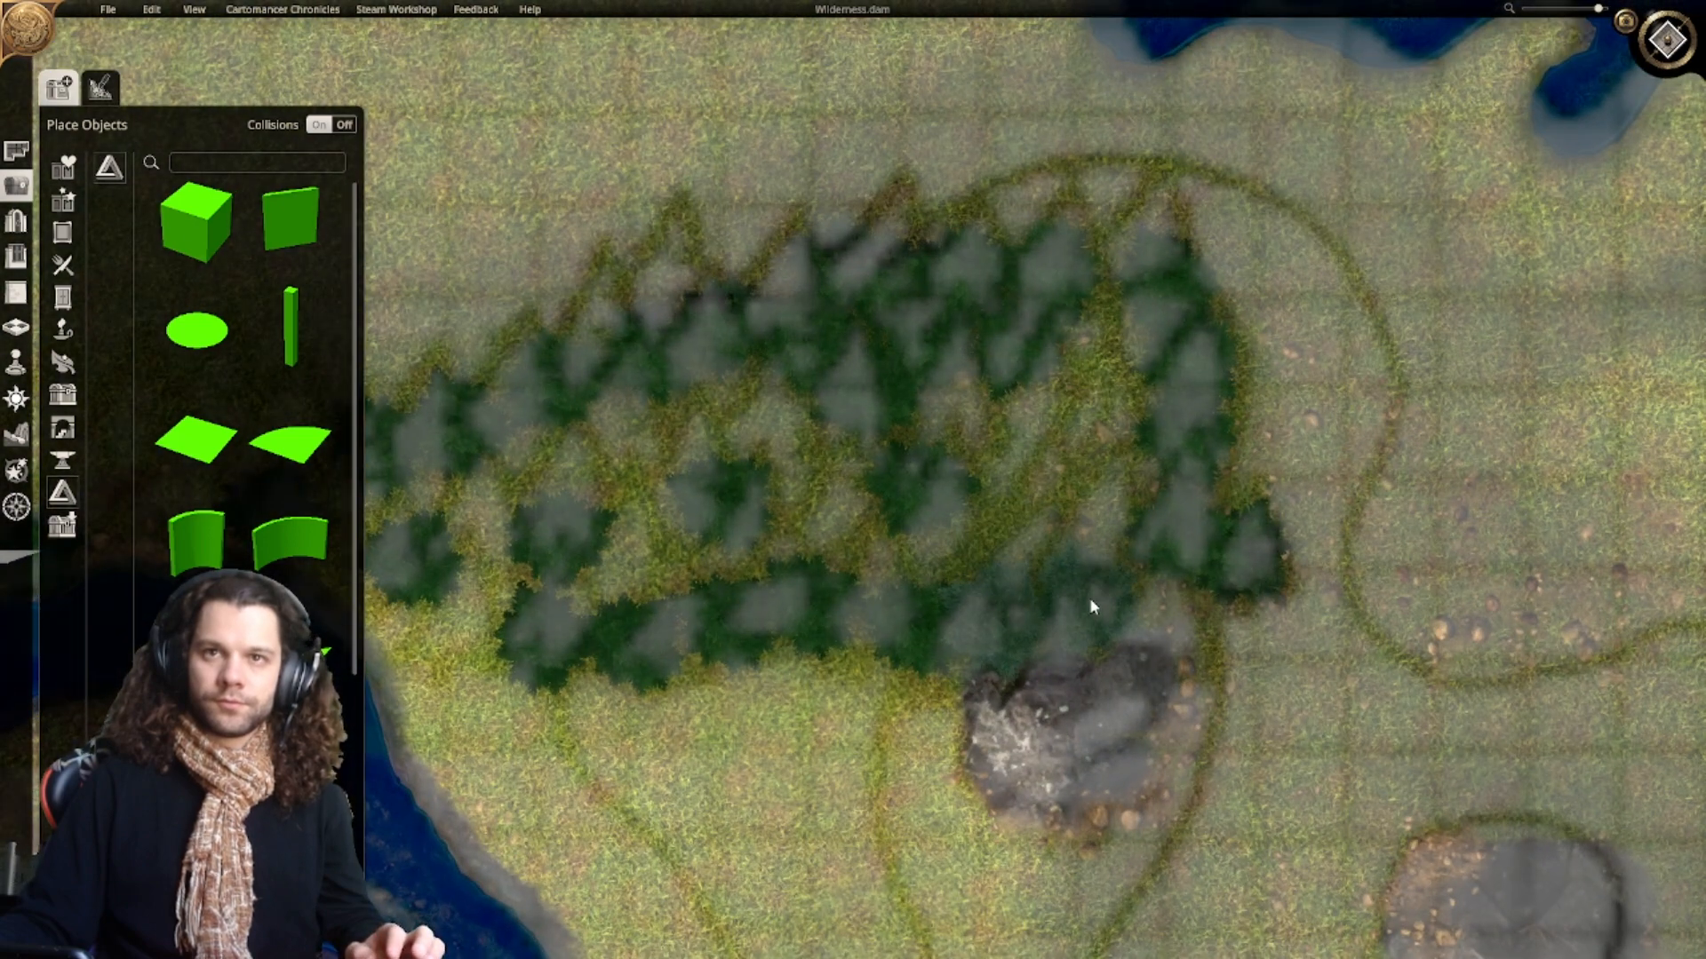
mouse_move(1092, 607)
mouse_down()
mouse_move(1169, 613)
mouse_move(1136, 537)
mouse_move(1107, 527)
mouse_up()
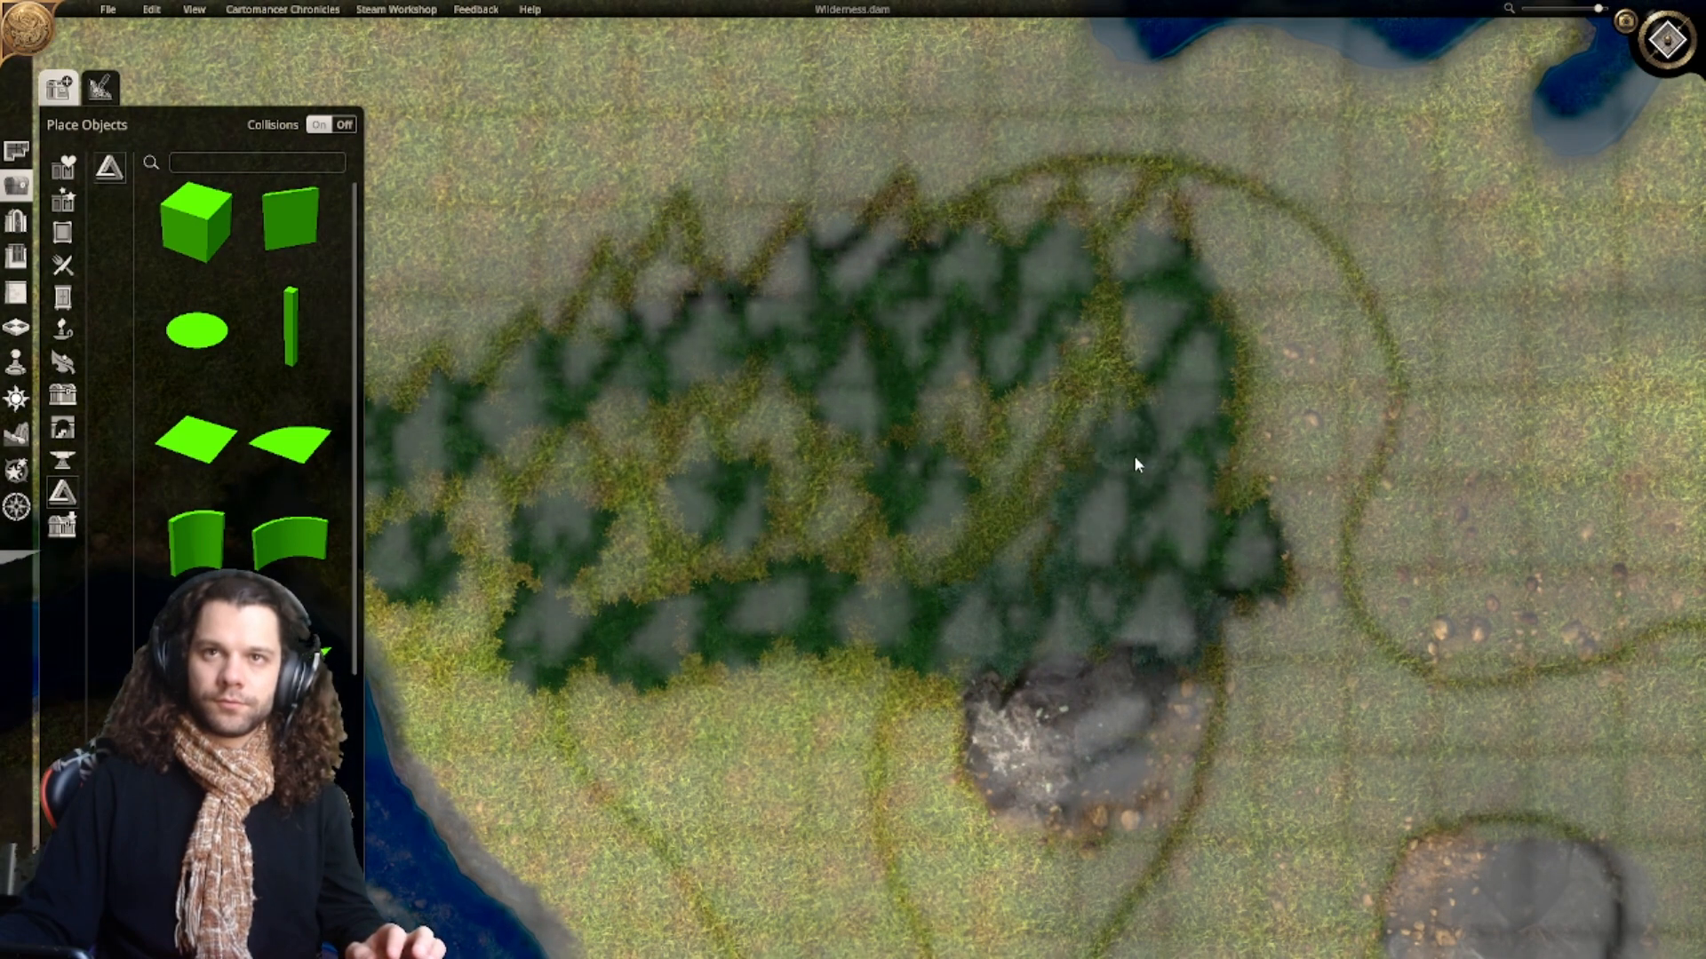
mouse_move(1135, 458)
mouse_down()
mouse_move(1119, 340)
mouse_move(1047, 510)
mouse_up()
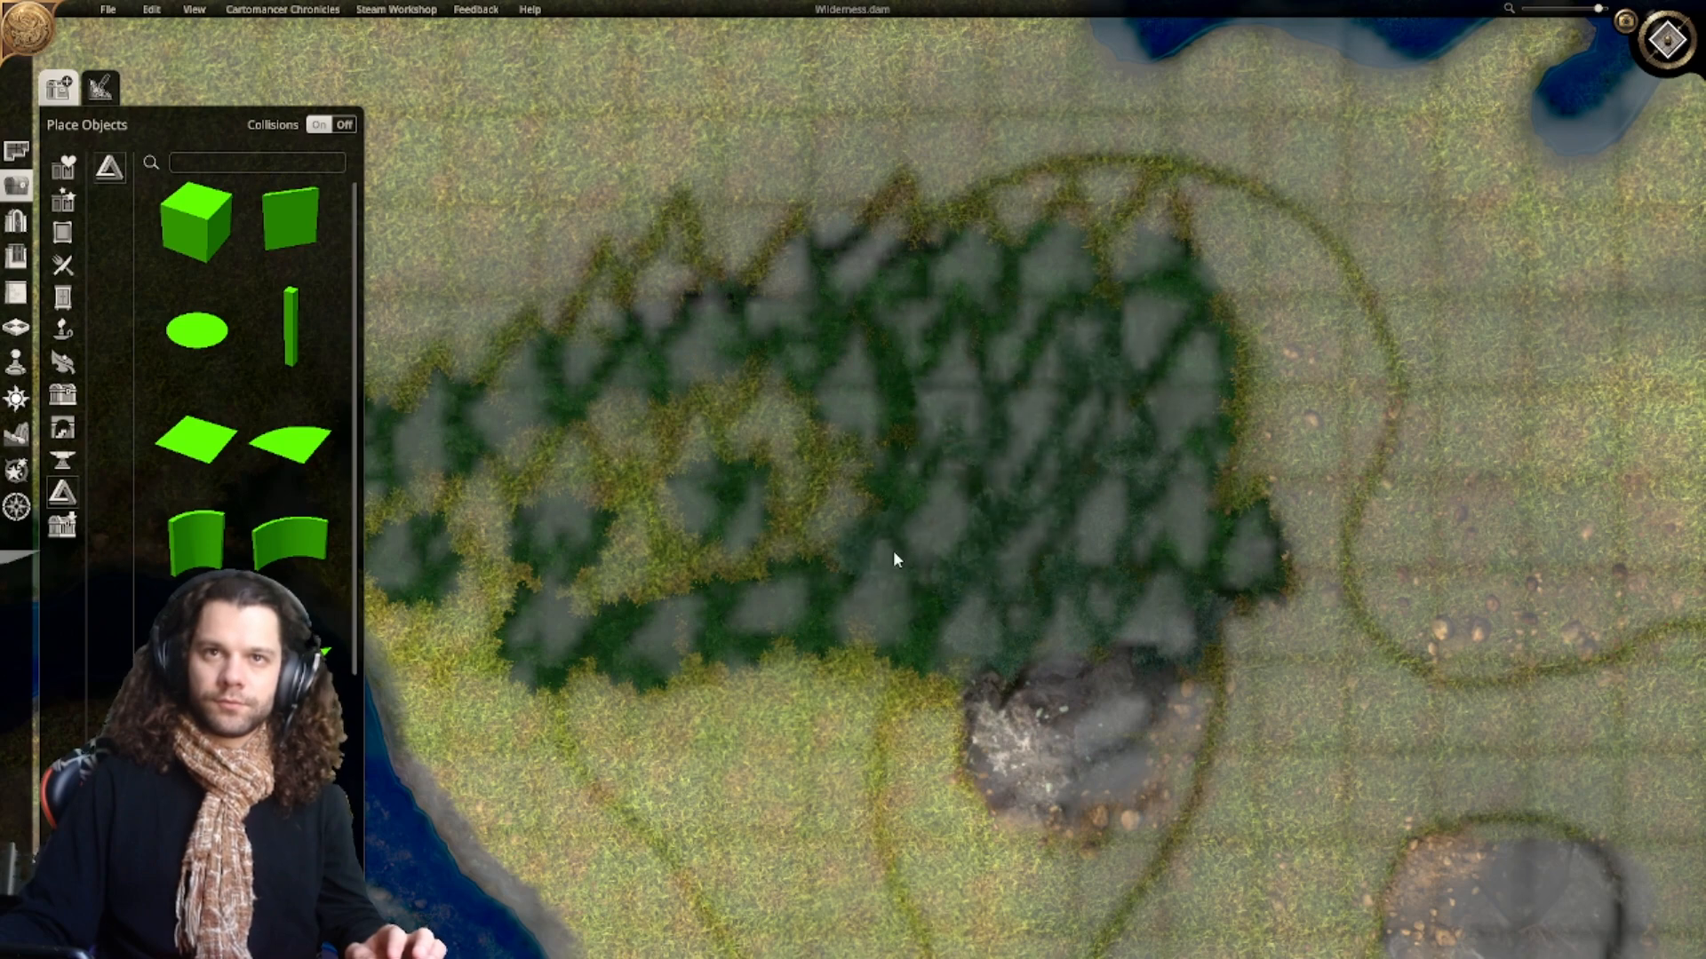
drag(894, 552, 839, 456)
mouse_move(766, 503)
mouse_down()
mouse_move(758, 392)
mouse_move(655, 465)
mouse_move(615, 583)
mouse_up()
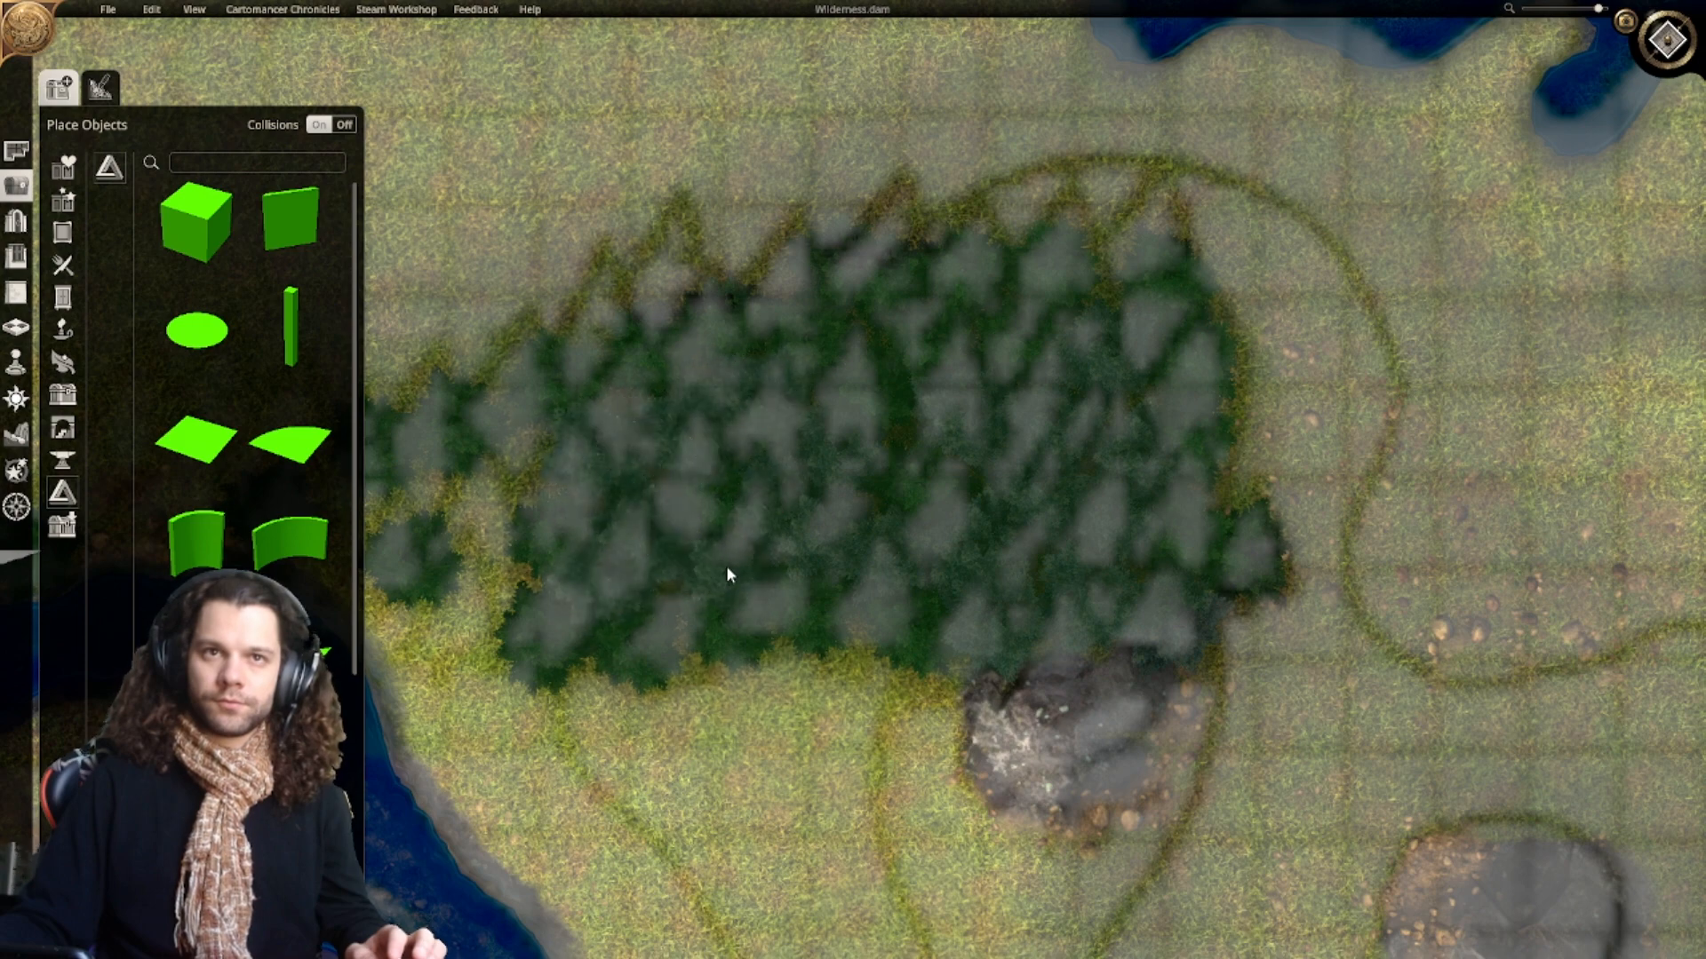
Step: Continue the dark conifers through the forest's narrow western end, as far as the small stream
middle_drag(727, 575, 1192, 564)
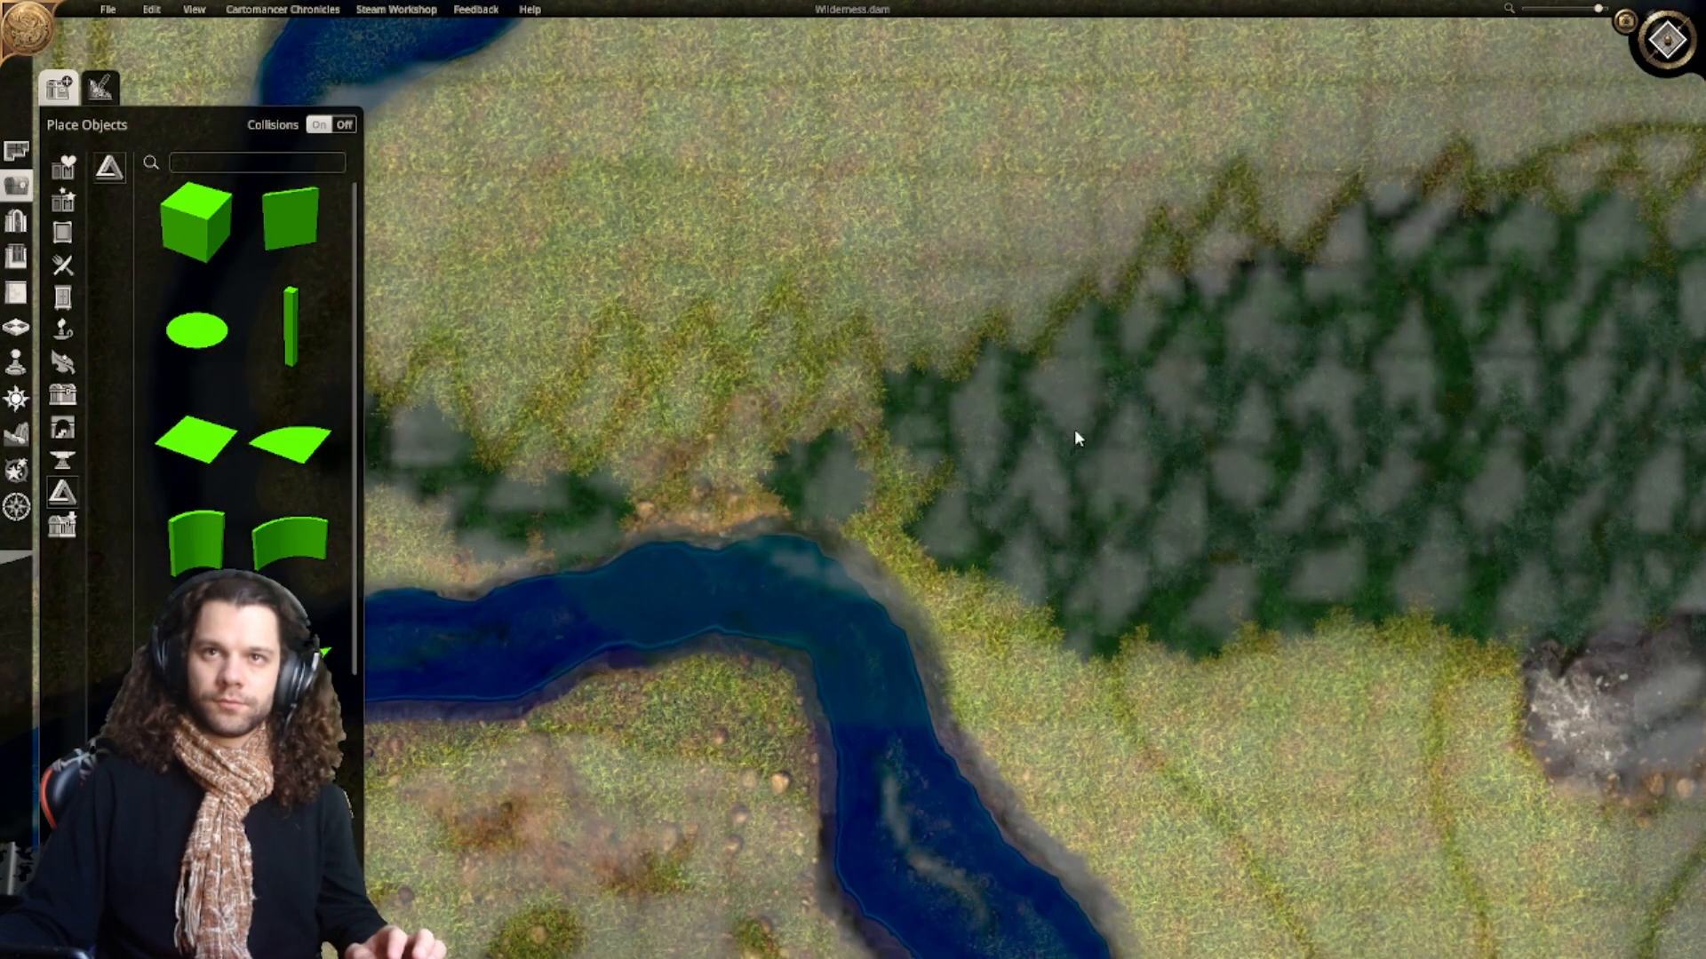
middle_drag(854, 418, 1153, 498)
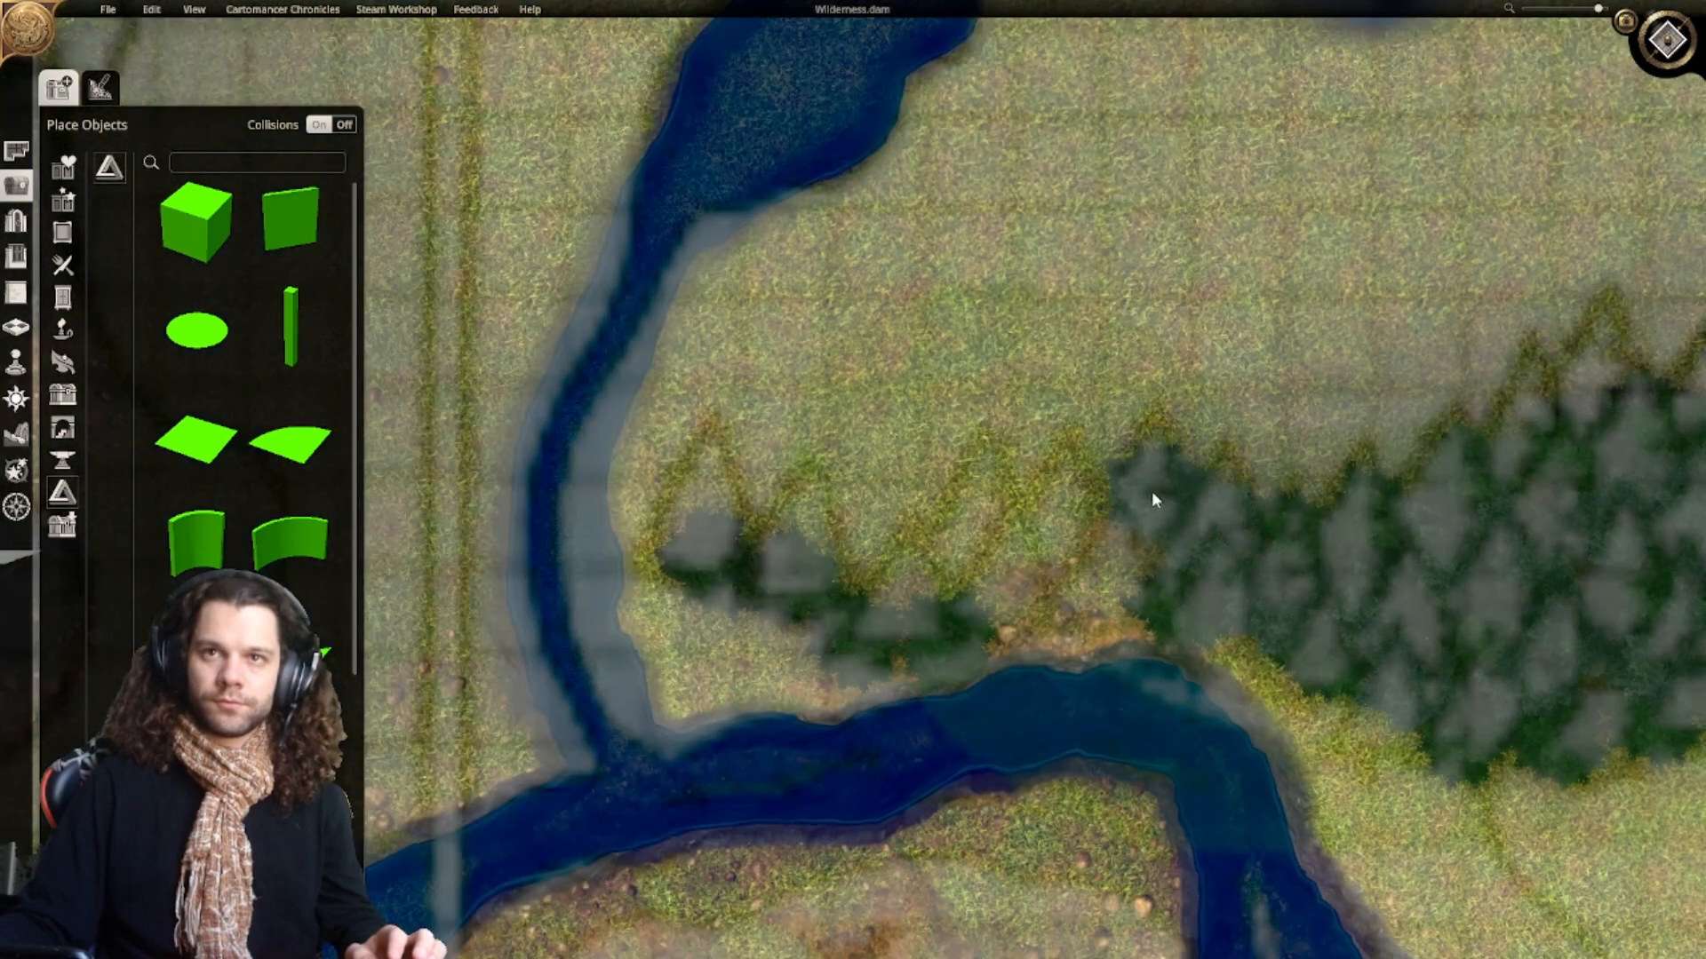
mouse_move(1152, 500)
mouse_down()
mouse_move(1134, 556)
mouse_move(1037, 625)
mouse_move(944, 544)
mouse_move(969, 558)
mouse_move(855, 579)
mouse_move(879, 593)
mouse_up()
mouse_move(844, 531)
mouse_down()
mouse_move(948, 507)
mouse_move(1031, 533)
mouse_move(938, 524)
mouse_up()
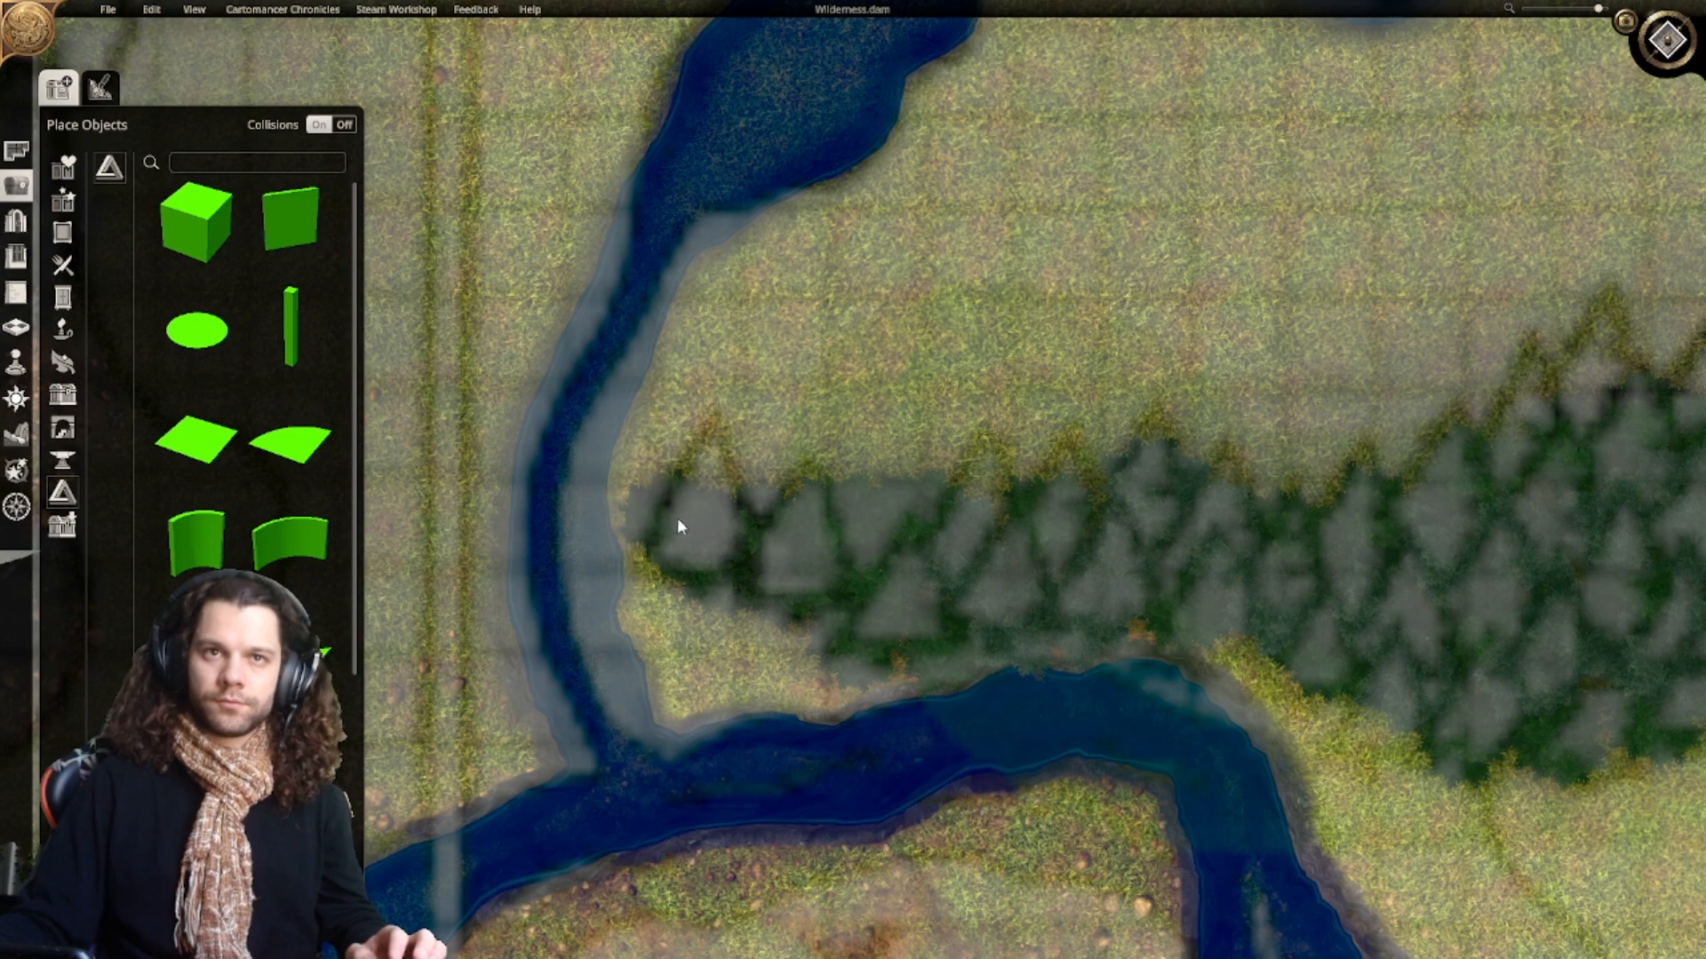
Step: Look over the eastern map sections from the rocky southern edge up to the large lake for areas still needing work
scroll(937, 533, down, 5)
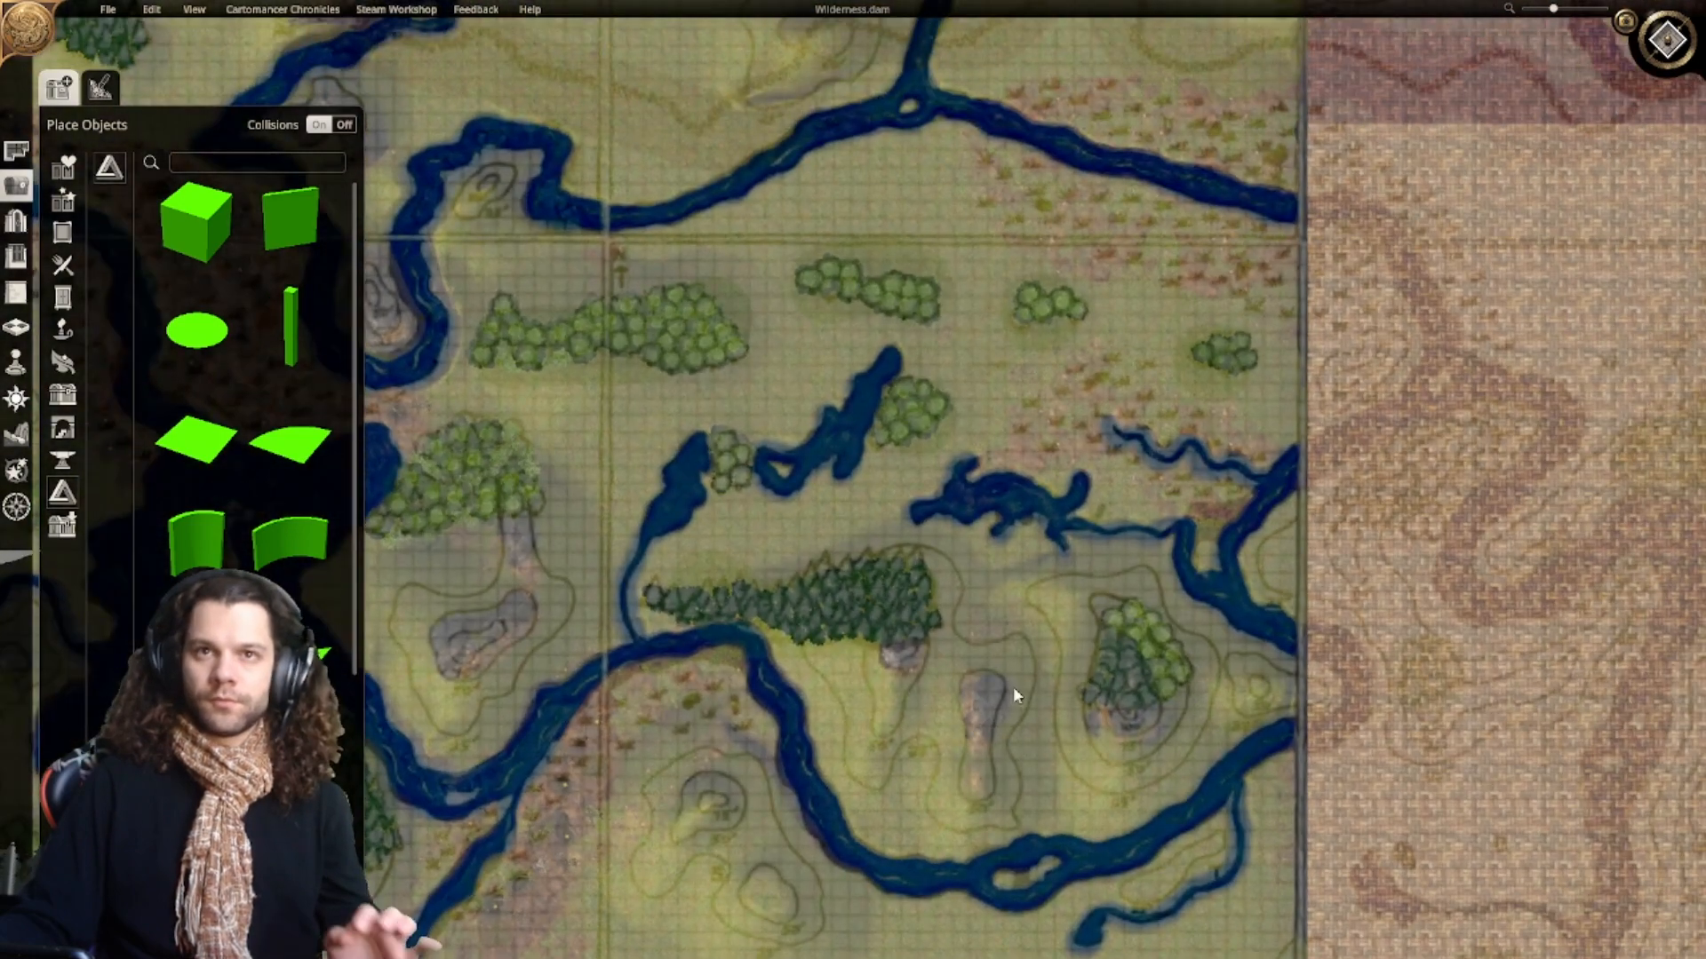
middle_drag(1015, 694, 972, 356)
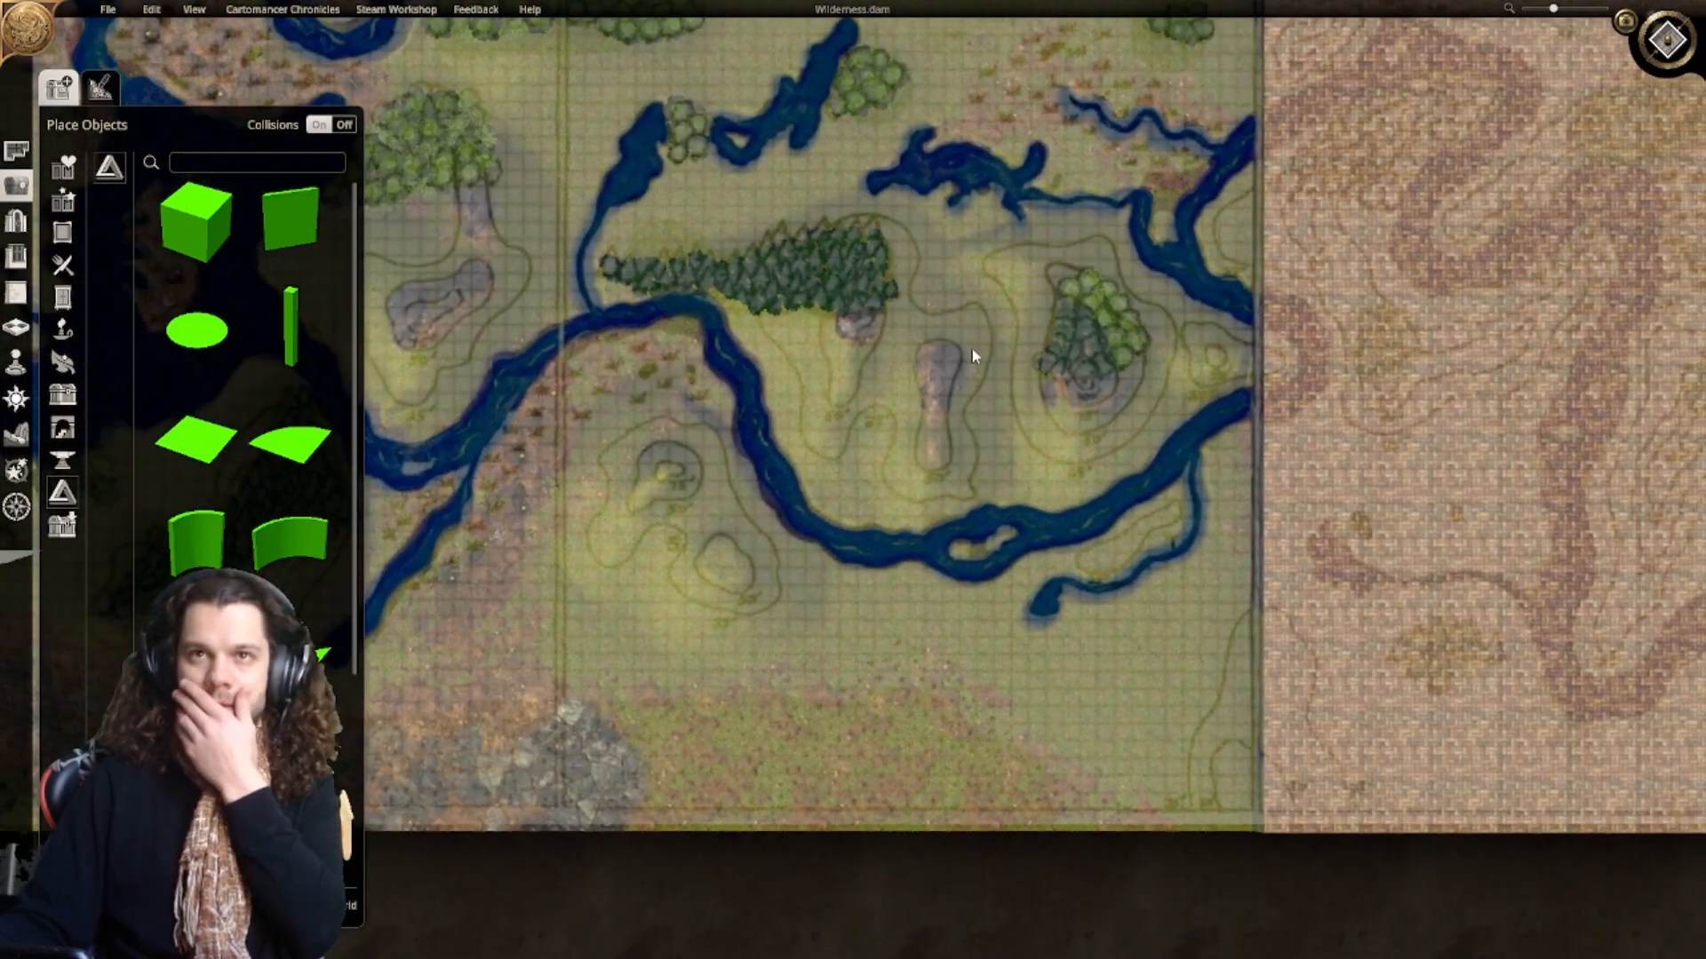
middle_drag(1063, 513, 1253, 575)
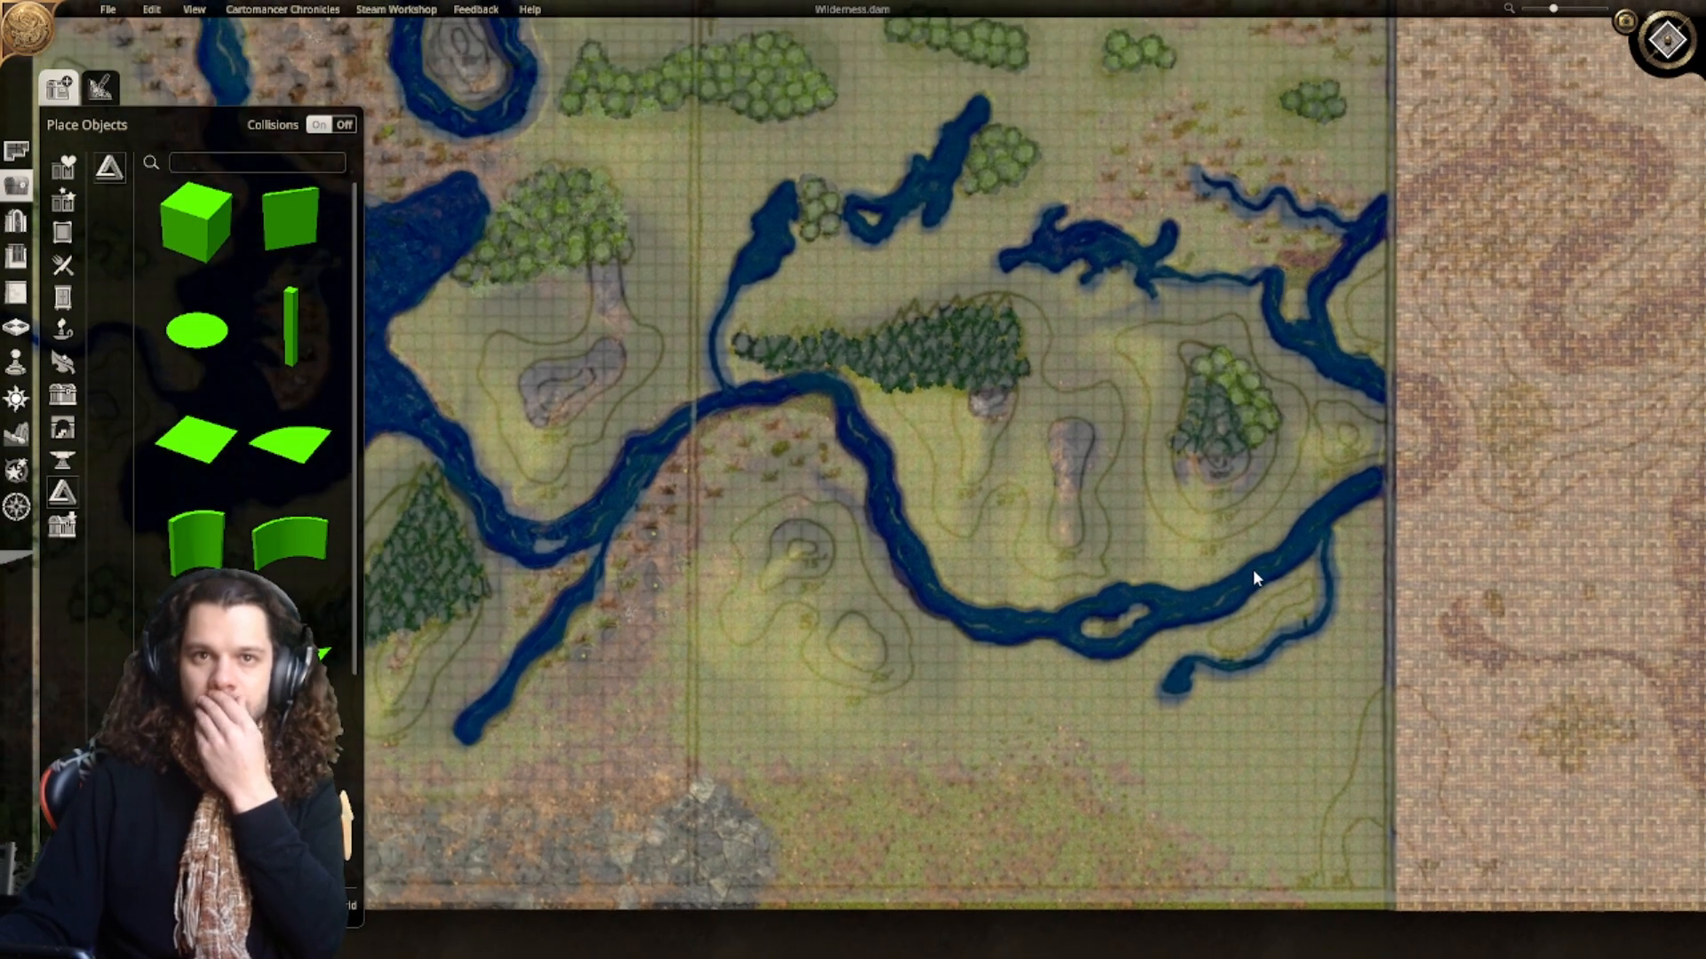
middle_drag(1020, 426, 1021, 653)
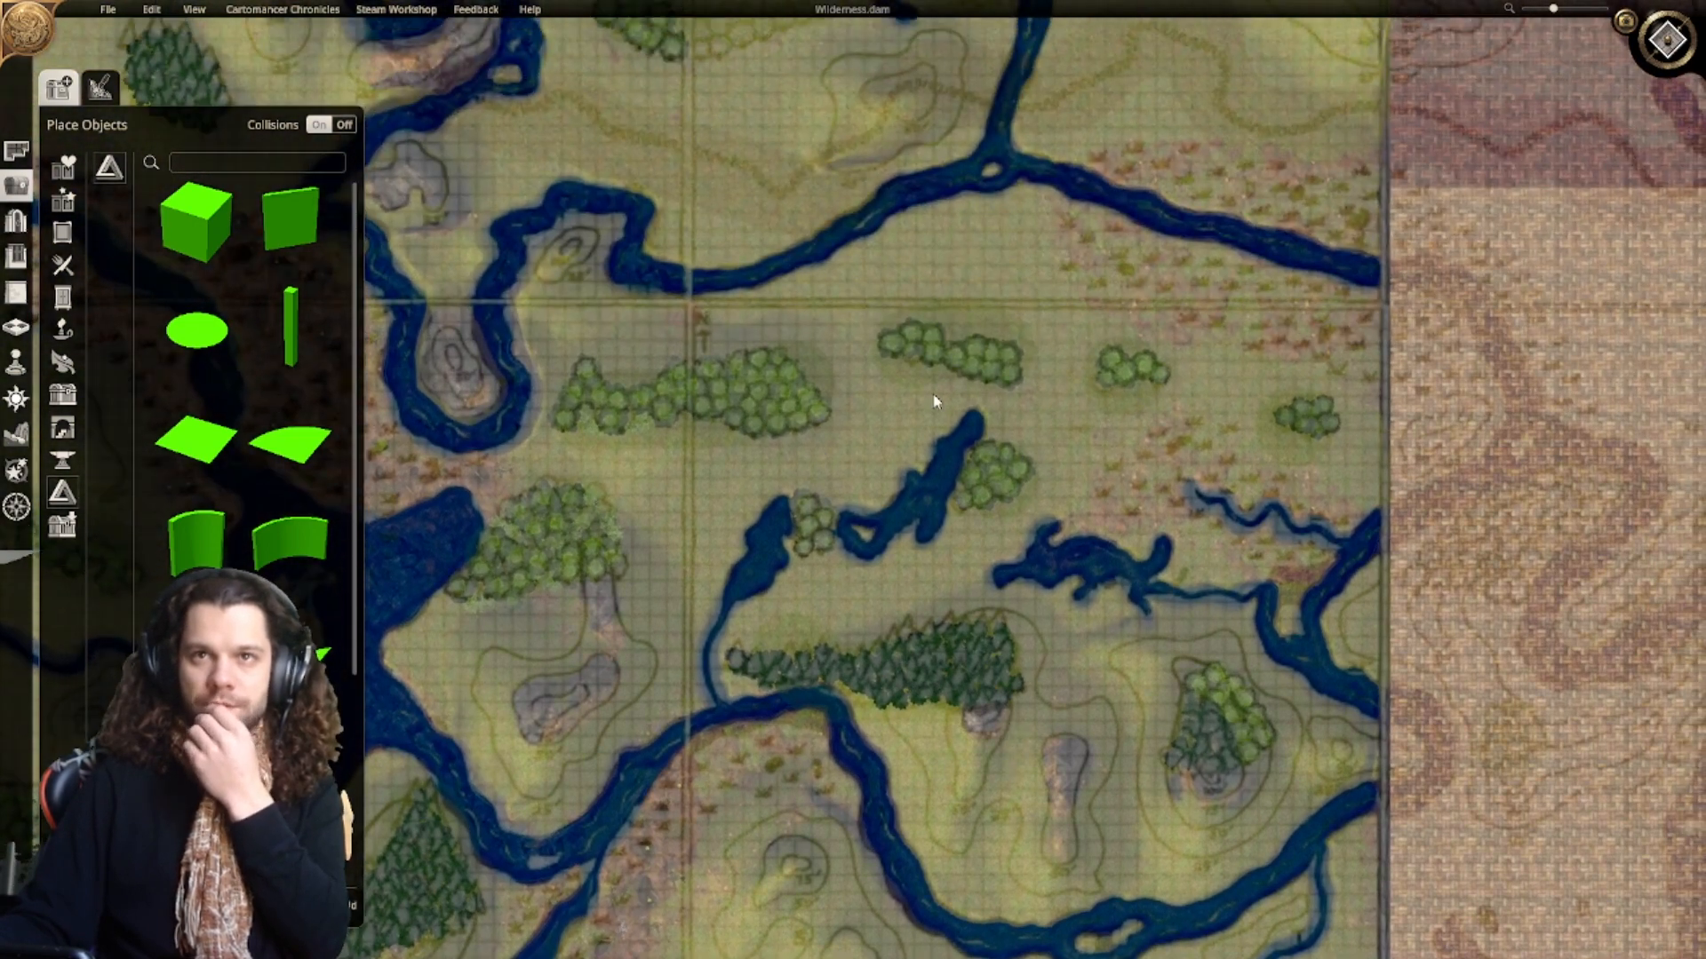
middle_drag(1161, 309, 892, 842)
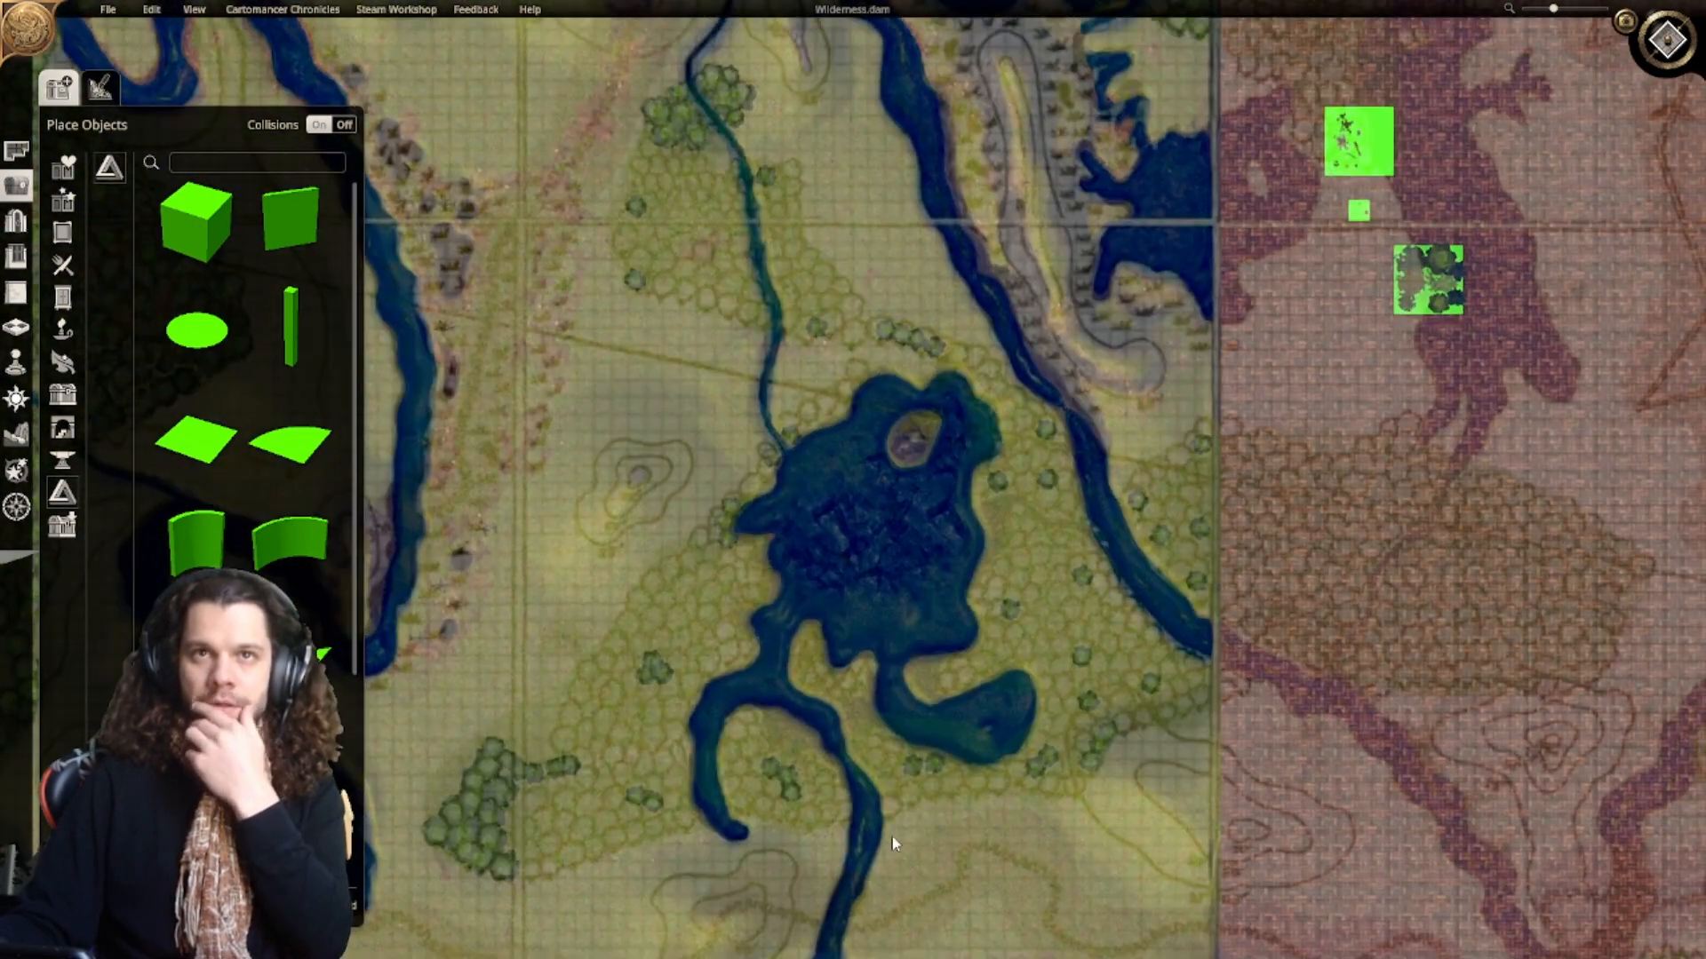
middle_drag(825, 423, 957, 804)
middle_drag(1075, 608, 1084, 731)
mouse_move(1066, 536)
middle_down()
mouse_move(1050, 683)
mouse_move(1073, 386)
middle_up()
mouse_move(999, 716)
middle_down()
mouse_move(1001, 240)
mouse_move(1028, 522)
mouse_move(1036, 362)
mouse_move(1013, 272)
middle_up()
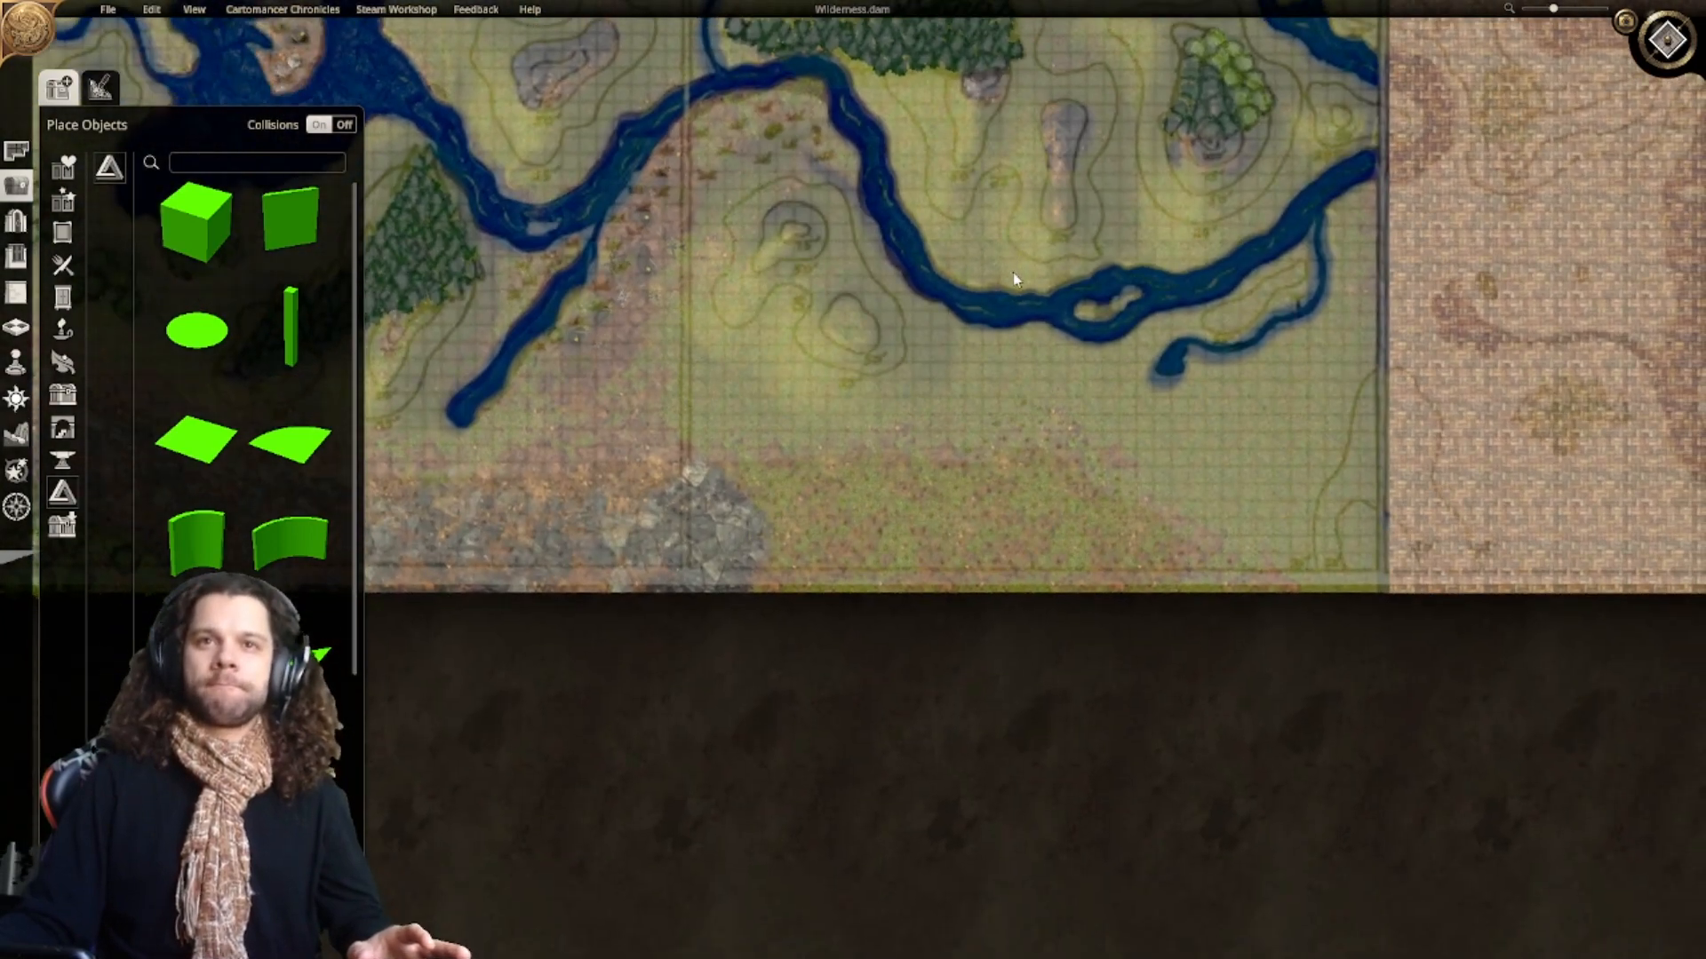
Step: Paint grey stone terrain with a nearly maximum-size brush eastward along the map's southern edge, toward the southeastern corner
scroll(1012, 272, up, 2)
click(100, 89)
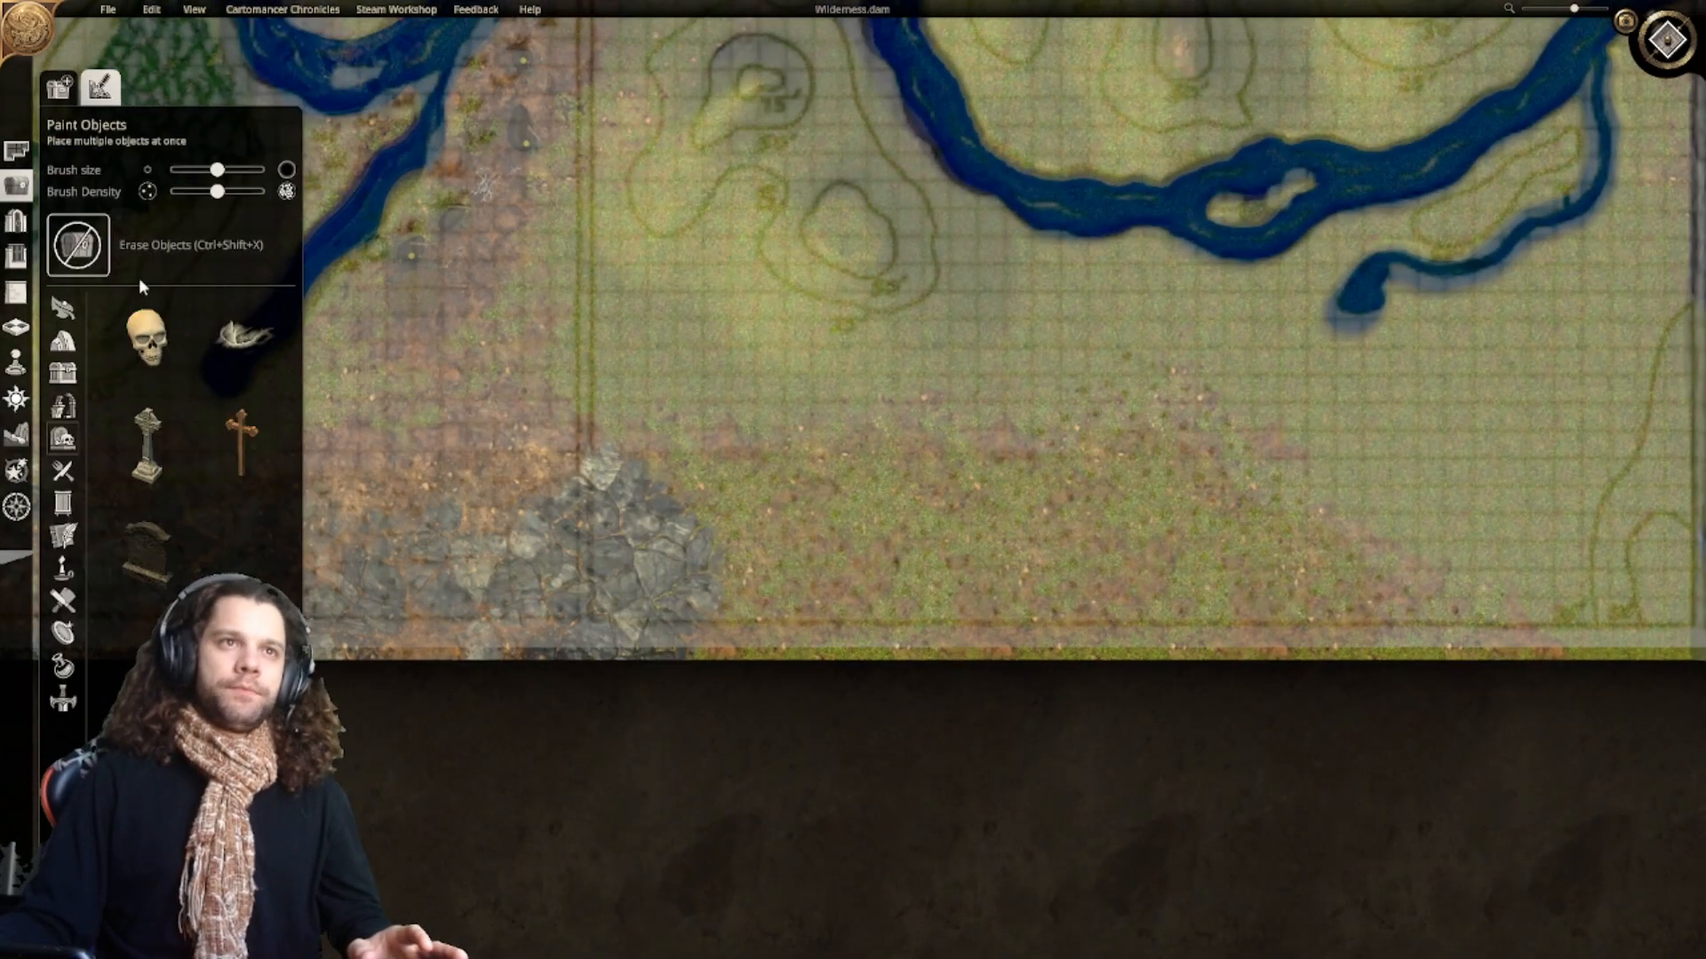
click(11, 439)
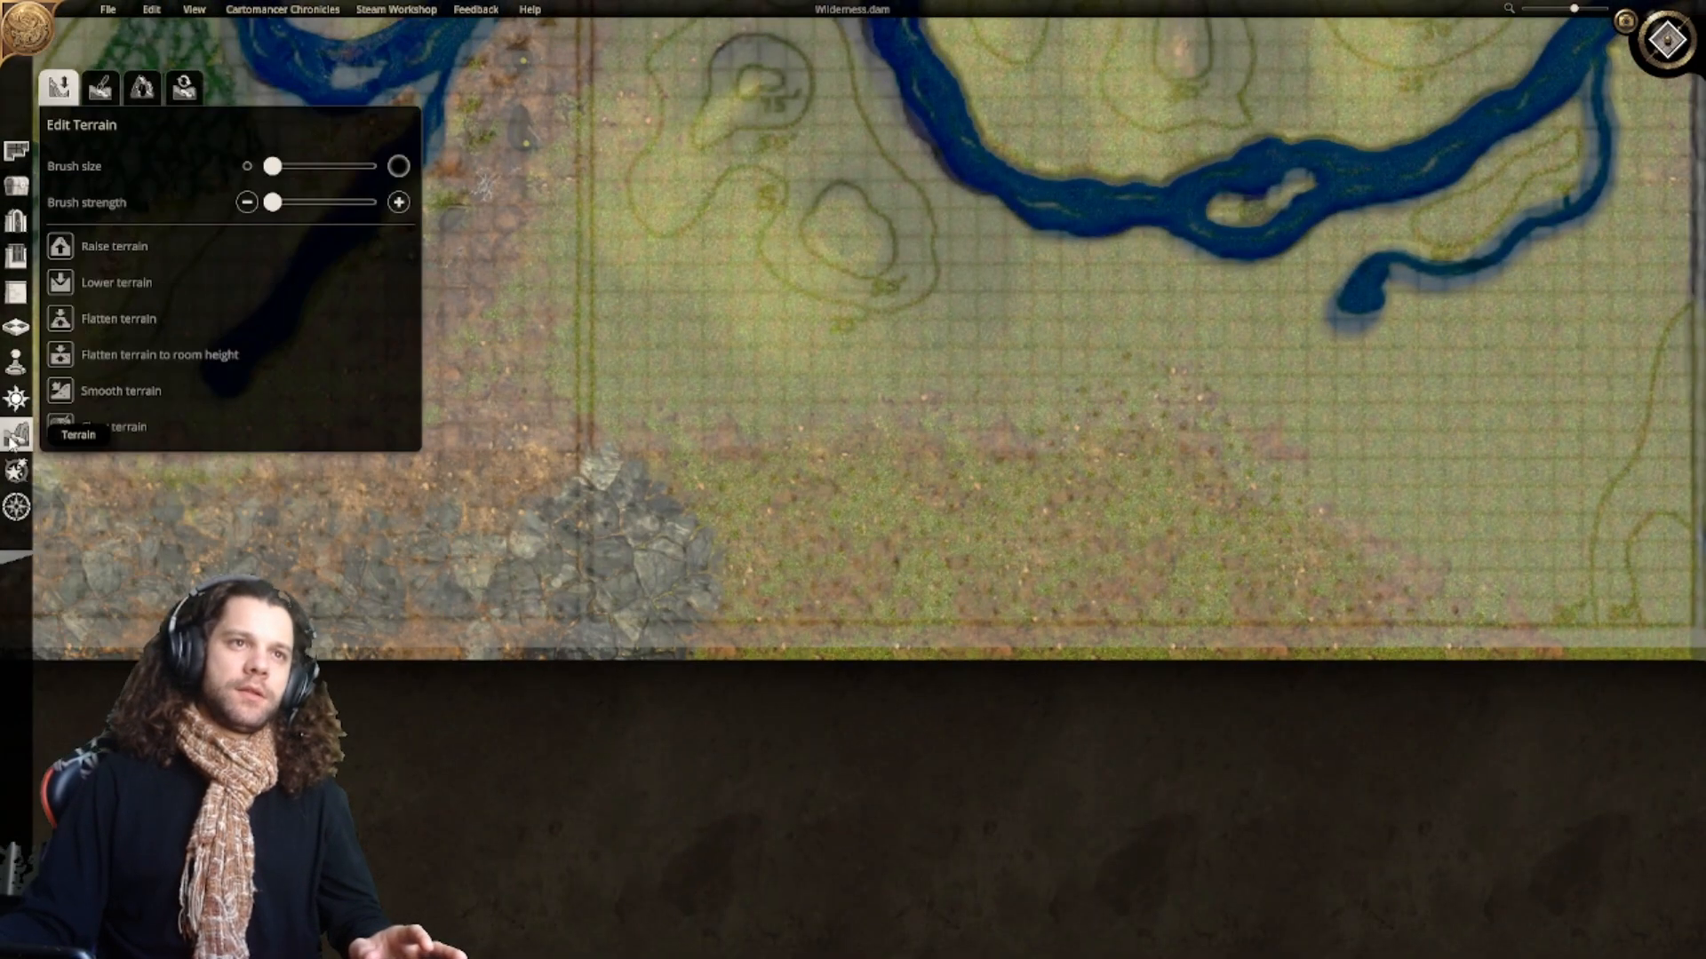
click(104, 94)
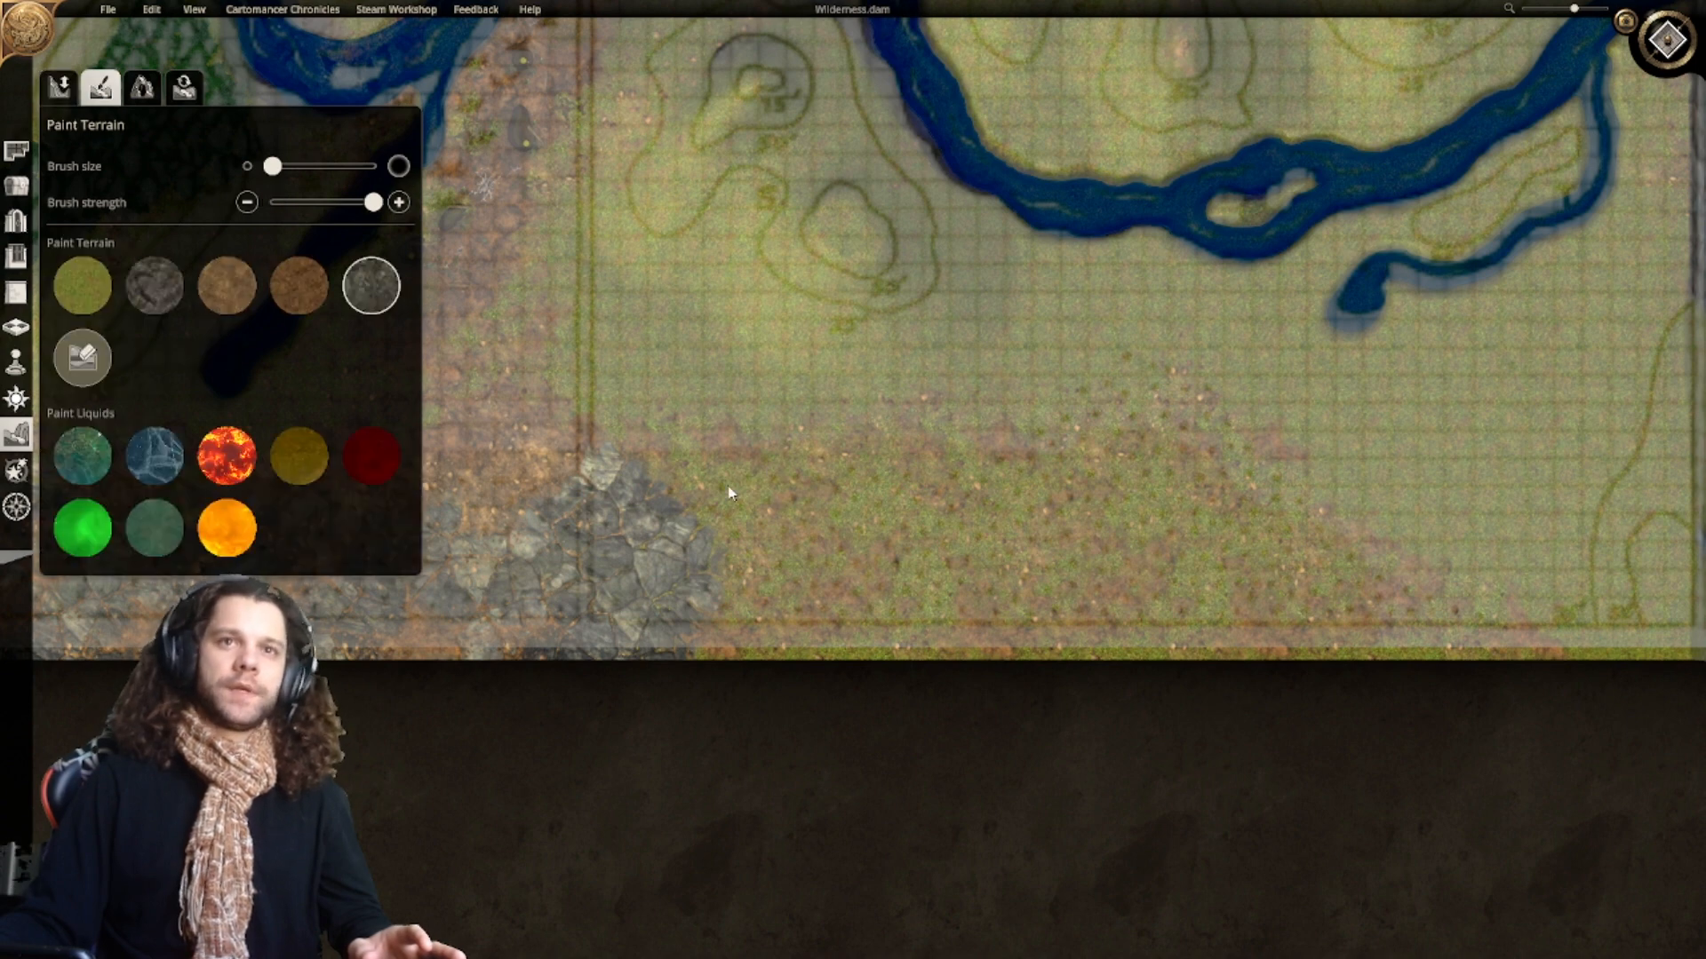
click(363, 167)
click(736, 594)
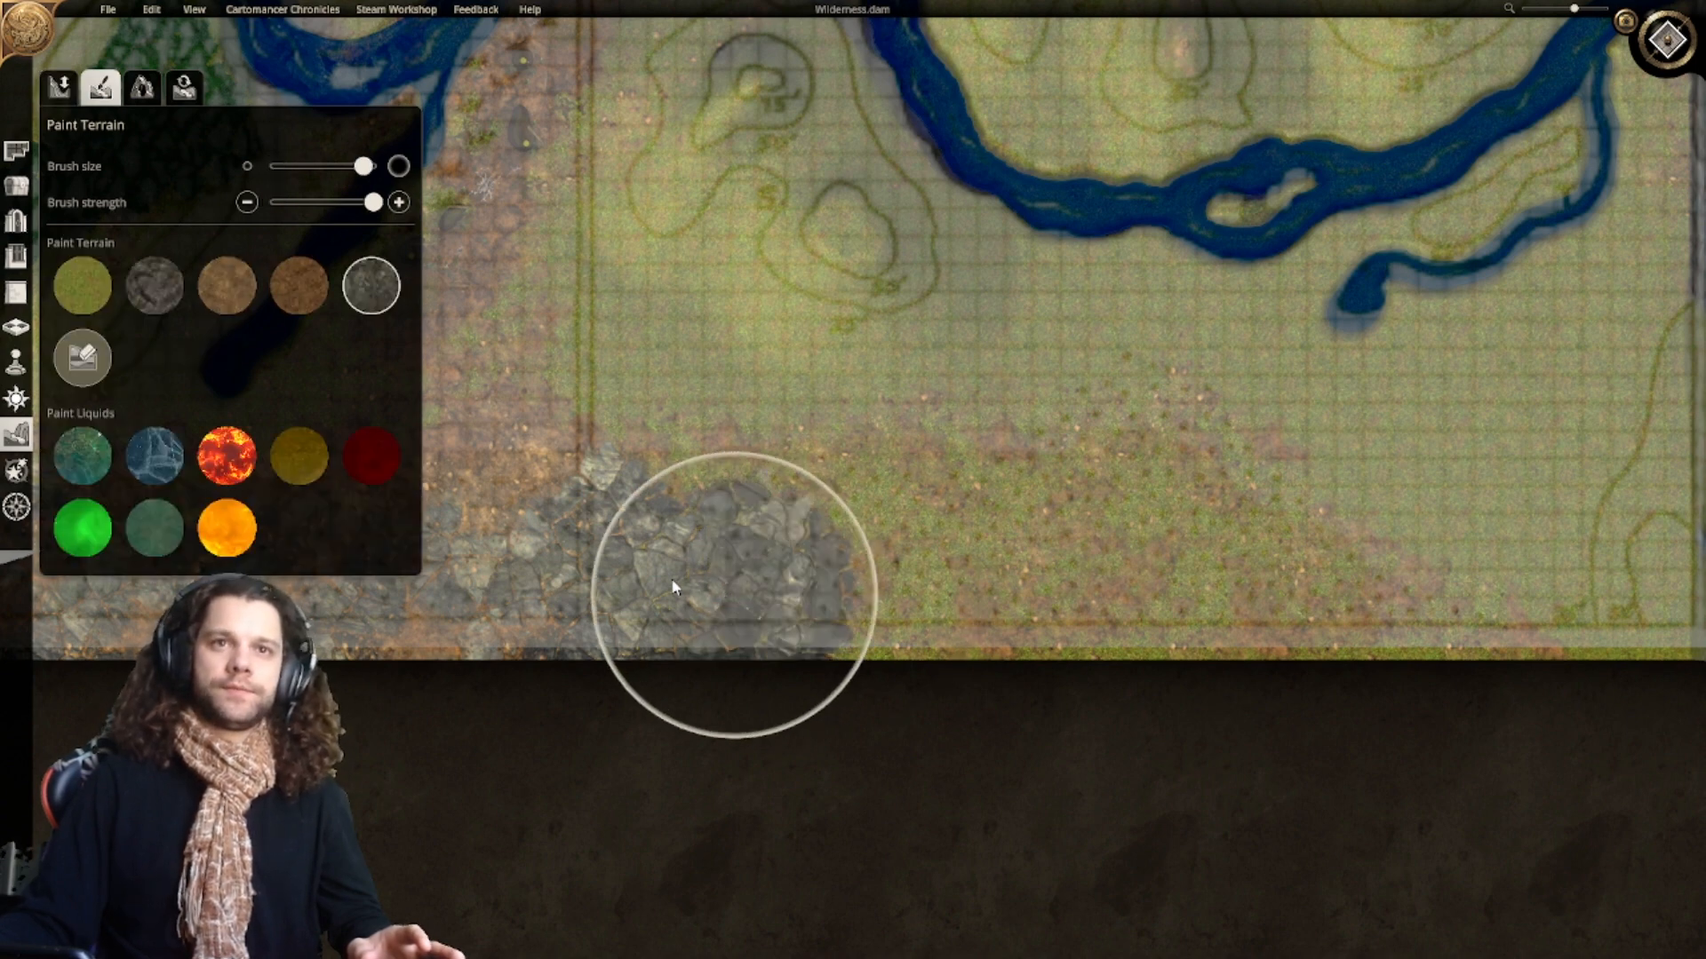
mouse_move(684, 573)
mouse_down()
mouse_move(881, 547)
mouse_move(920, 609)
mouse_move(1022, 612)
mouse_up()
right_drag(1008, 609, 708, 645)
mouse_move(776, 586)
mouse_down()
mouse_move(886, 552)
mouse_move(858, 533)
mouse_move(761, 571)
mouse_move(693, 570)
mouse_move(856, 619)
mouse_up()
right_drag(1056, 698, 899, 647)
mouse_move(899, 648)
mouse_down()
mouse_move(851, 618)
mouse_move(957, 680)
mouse_move(983, 616)
mouse_move(1081, 668)
mouse_move(957, 594)
mouse_up()
Step: Reduce the terrain brush size and refine the northern and northeastern edges of the grey stone area
click(305, 167)
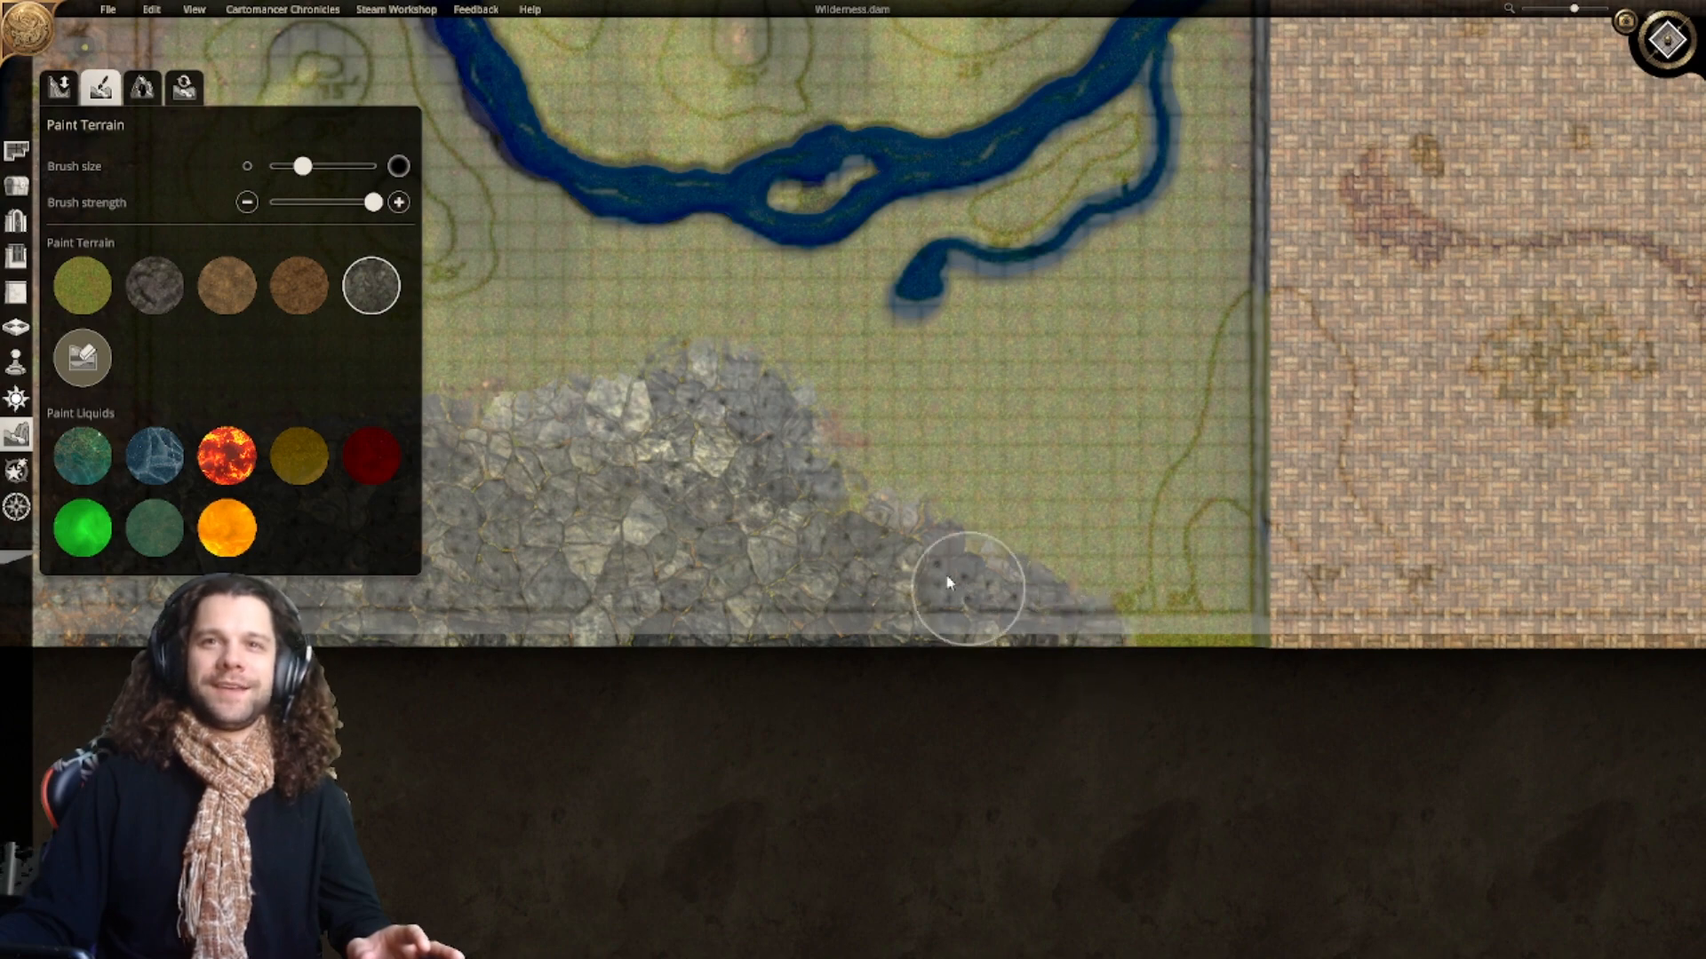
right_drag(876, 542, 931, 584)
mouse_move(931, 584)
mouse_down()
mouse_move(884, 566)
mouse_move(866, 503)
mouse_up()
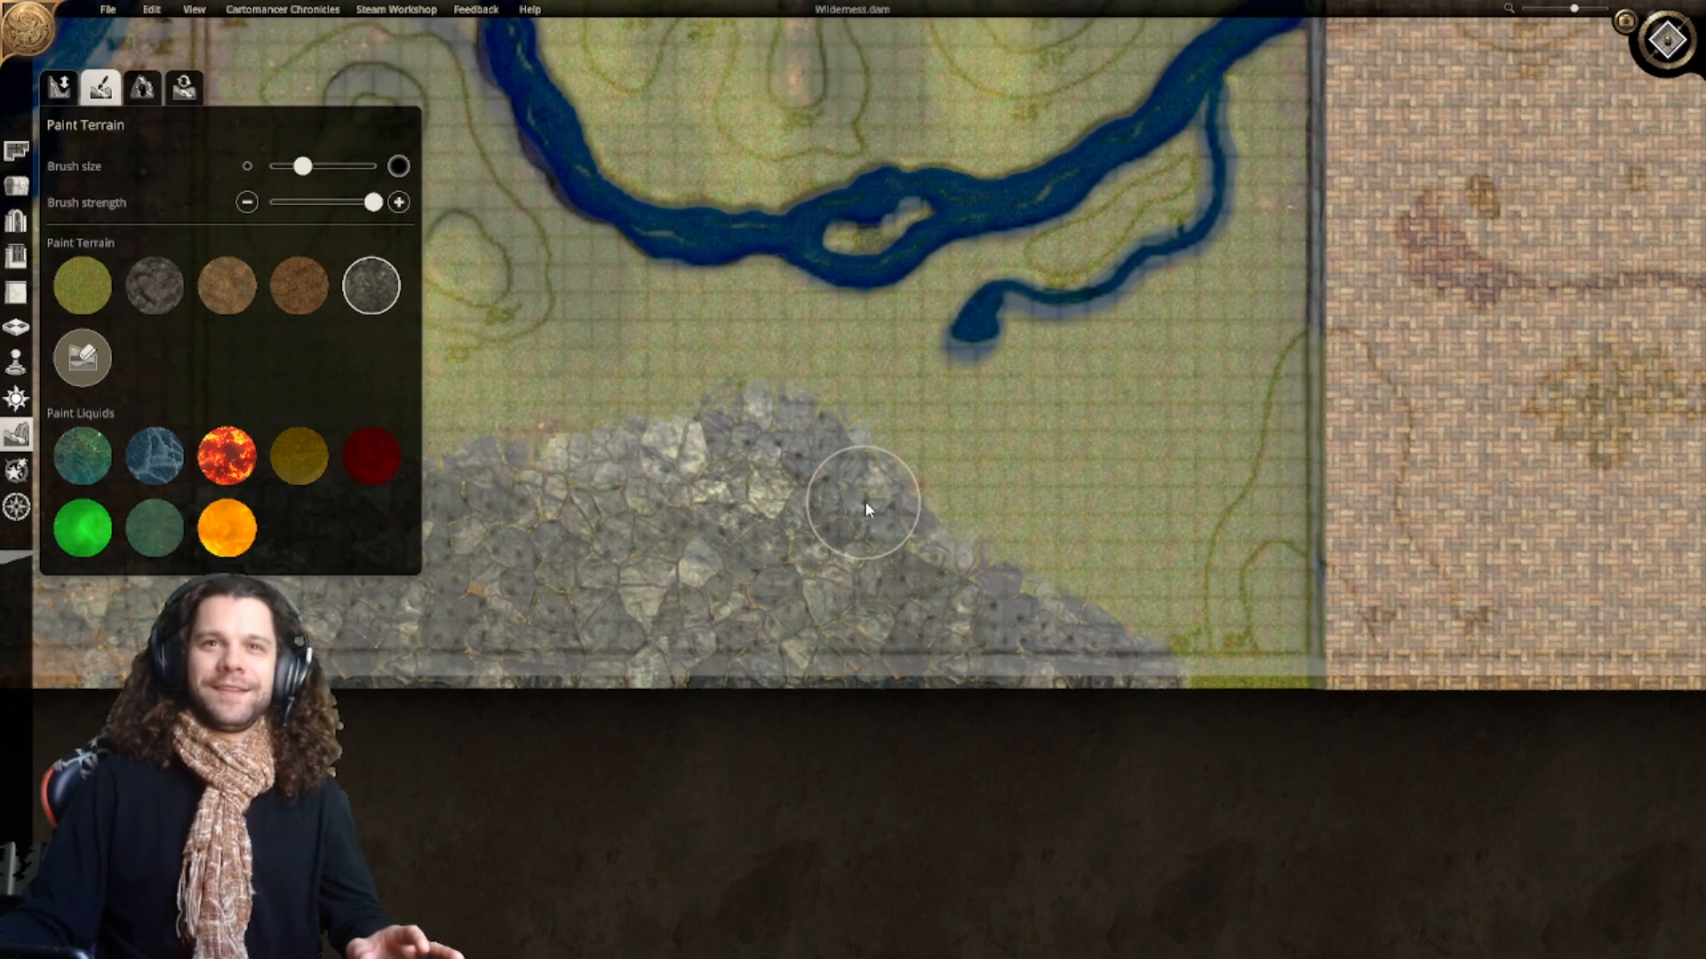
right_drag(732, 535, 947, 592)
right_drag(814, 544, 1014, 534)
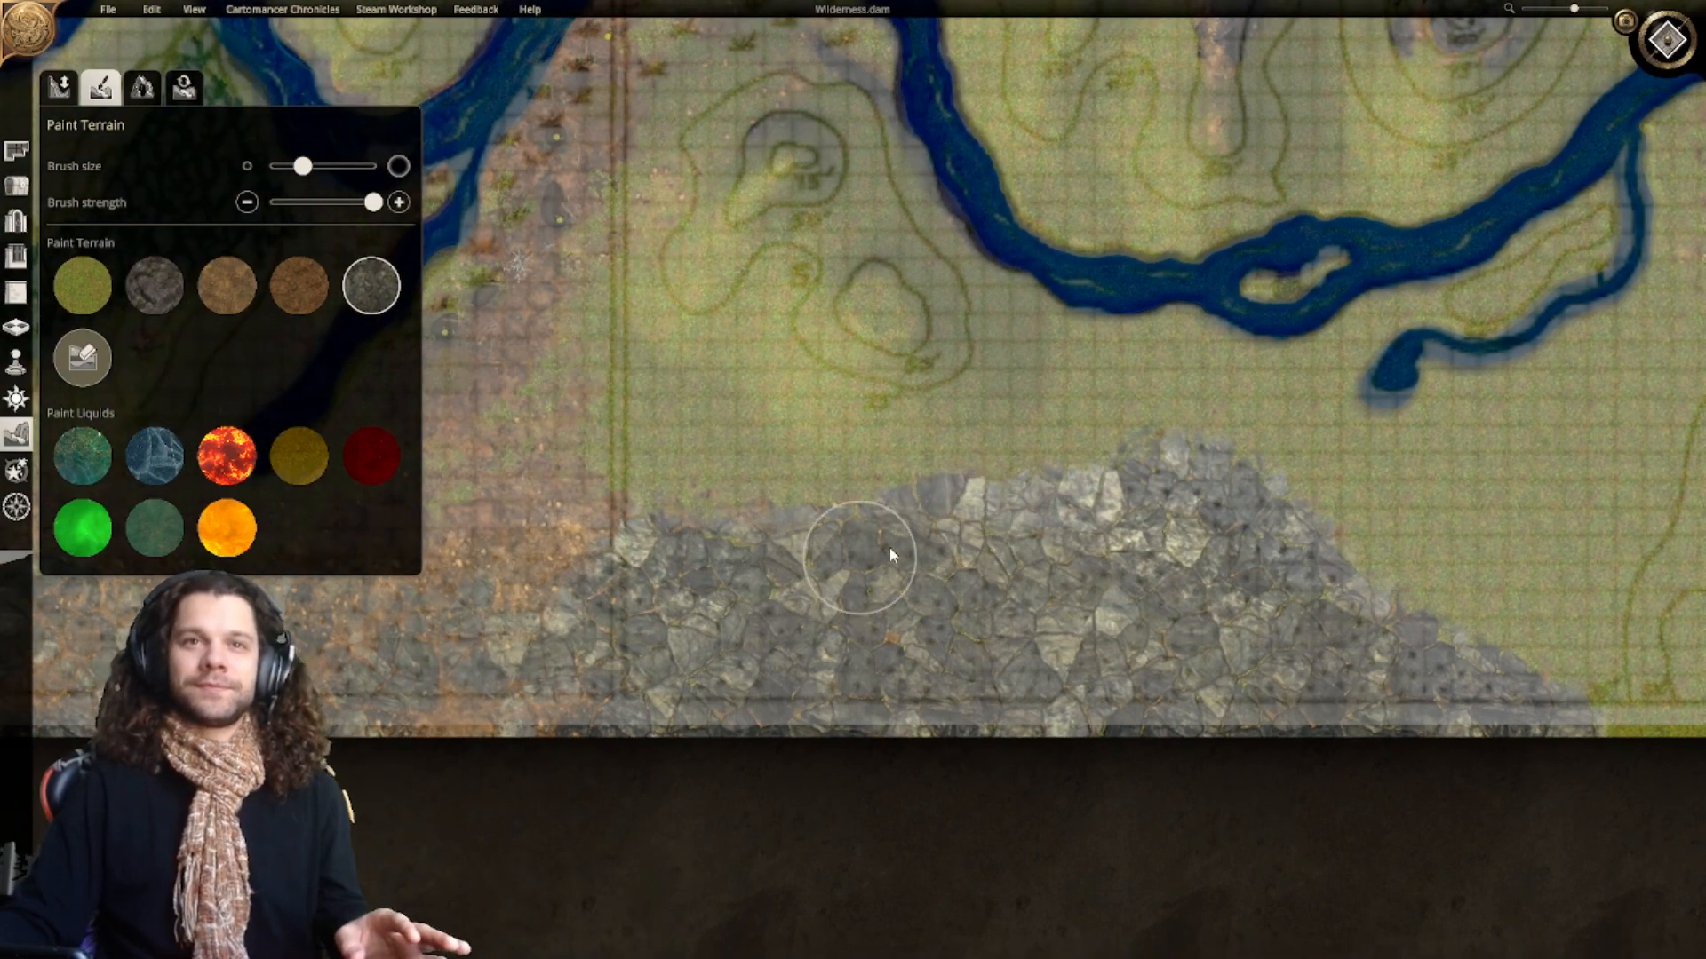
Step: Paint reddish-brown dirt along the eastern bank and around the southern tip of the short river branch beside the conifer forest
scroll(889, 560, down, 3)
right_drag(911, 556, 1025, 727)
right_drag(966, 913, 974, 707)
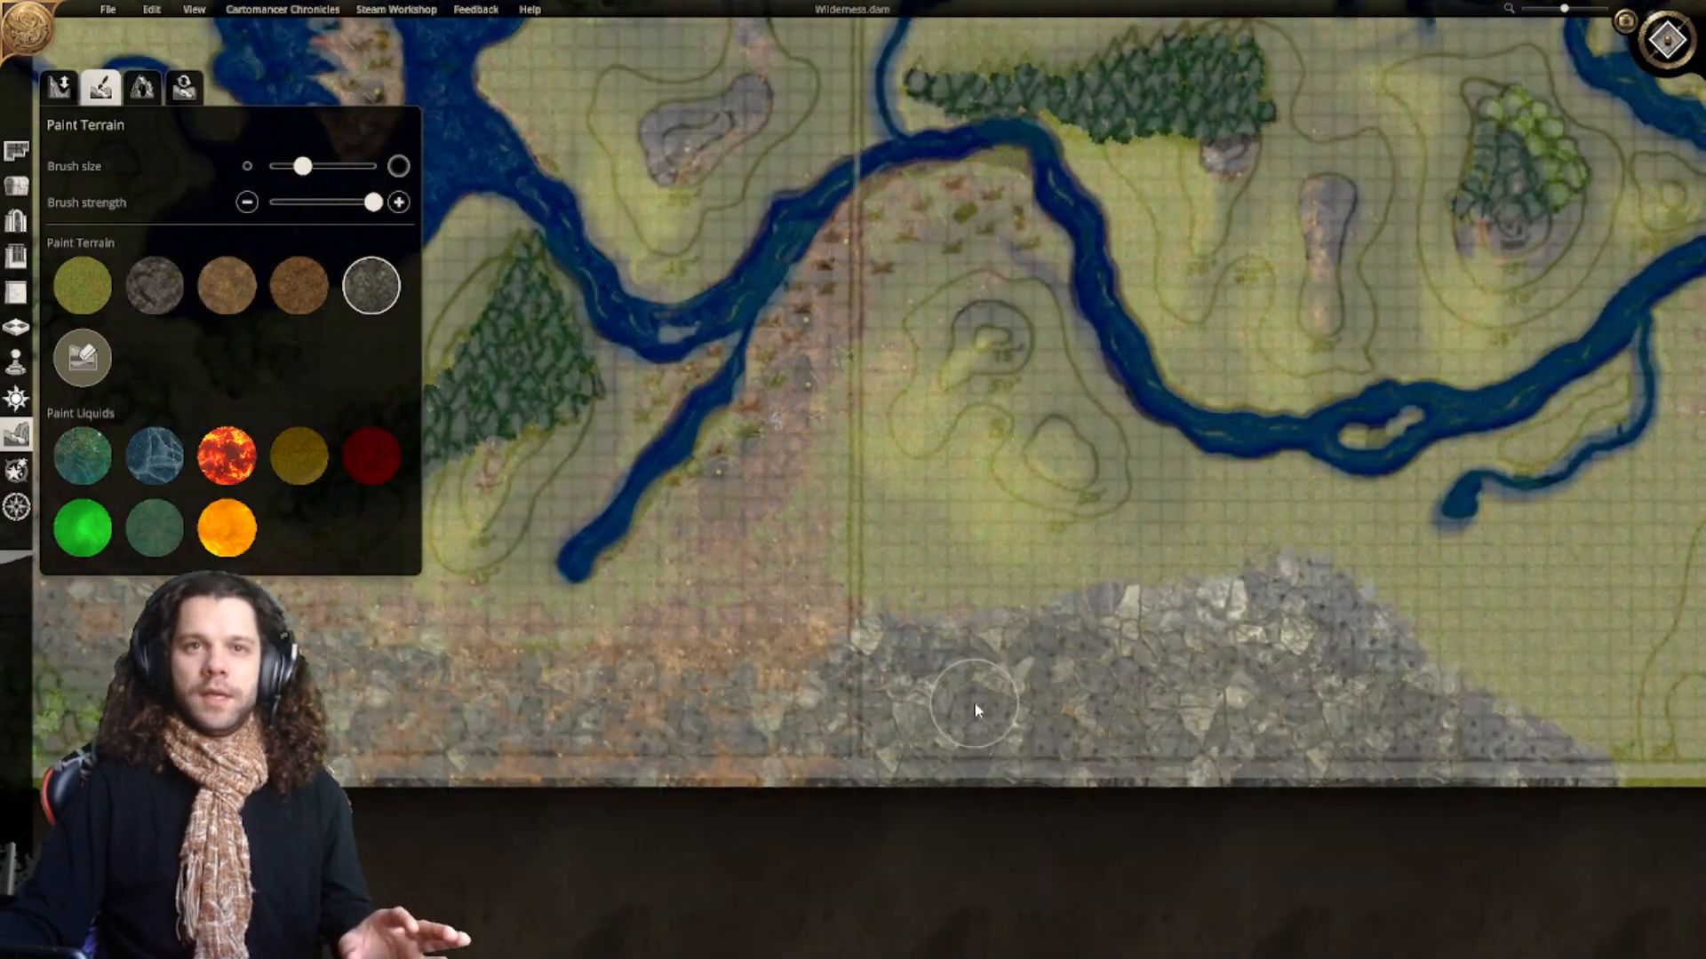
scroll(970, 675, up, 3)
right_drag(948, 531, 901, 639)
right_drag(744, 661, 895, 430)
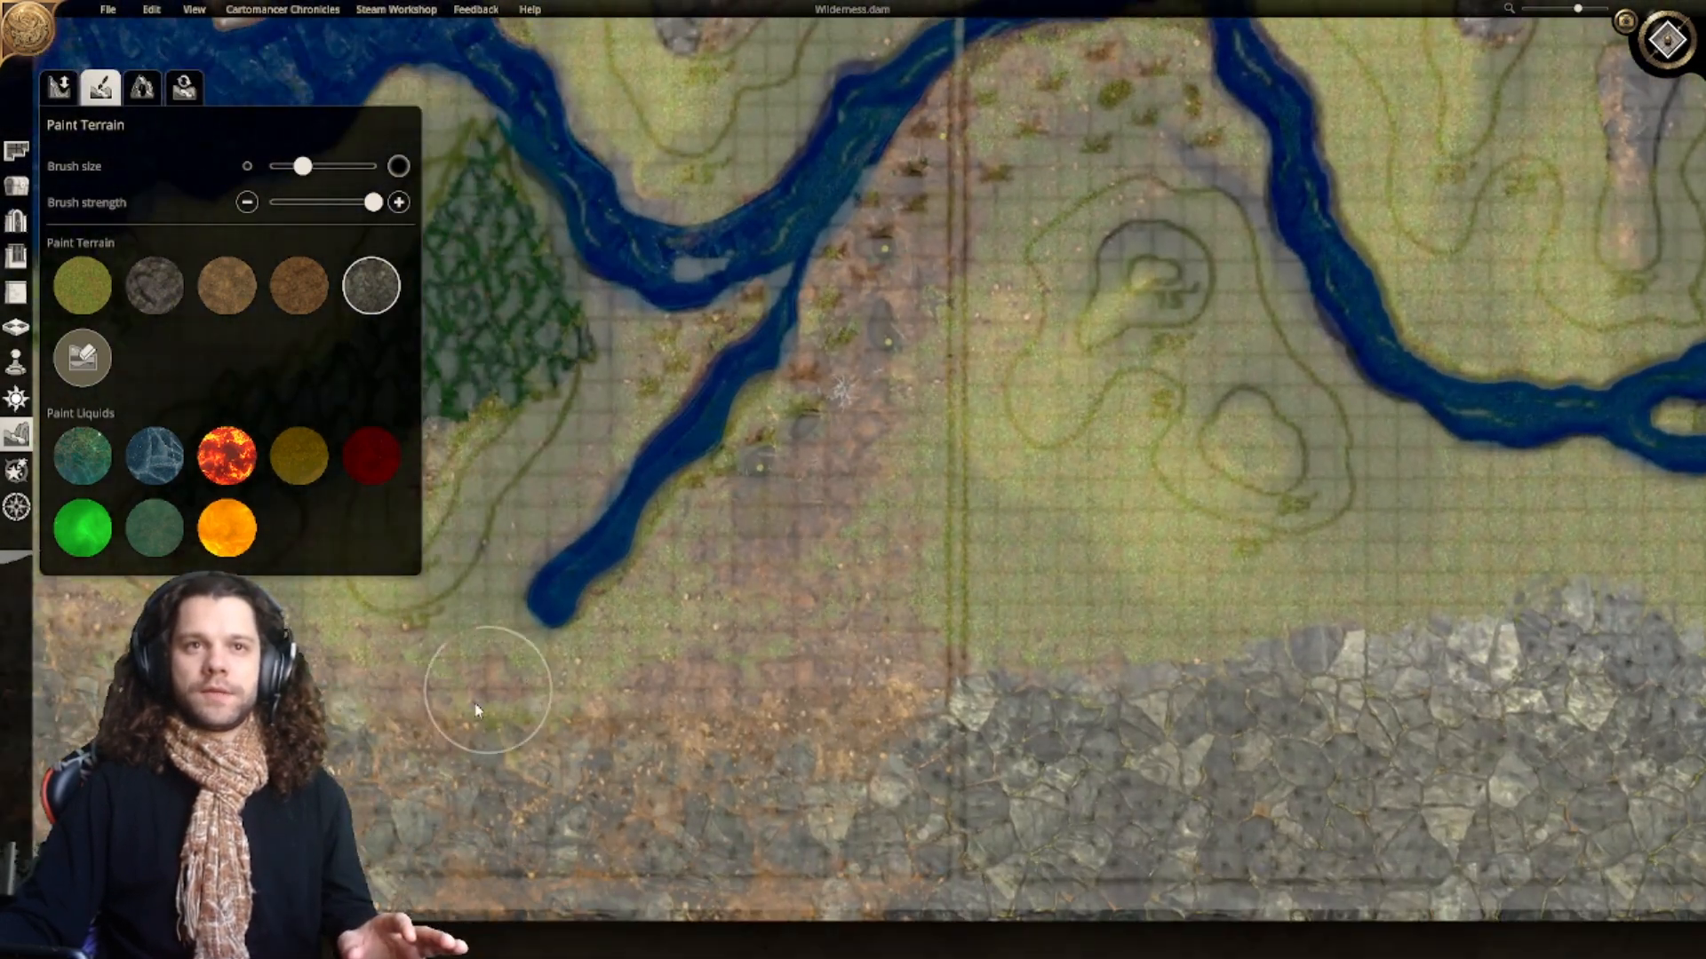
click(225, 268)
click(303, 281)
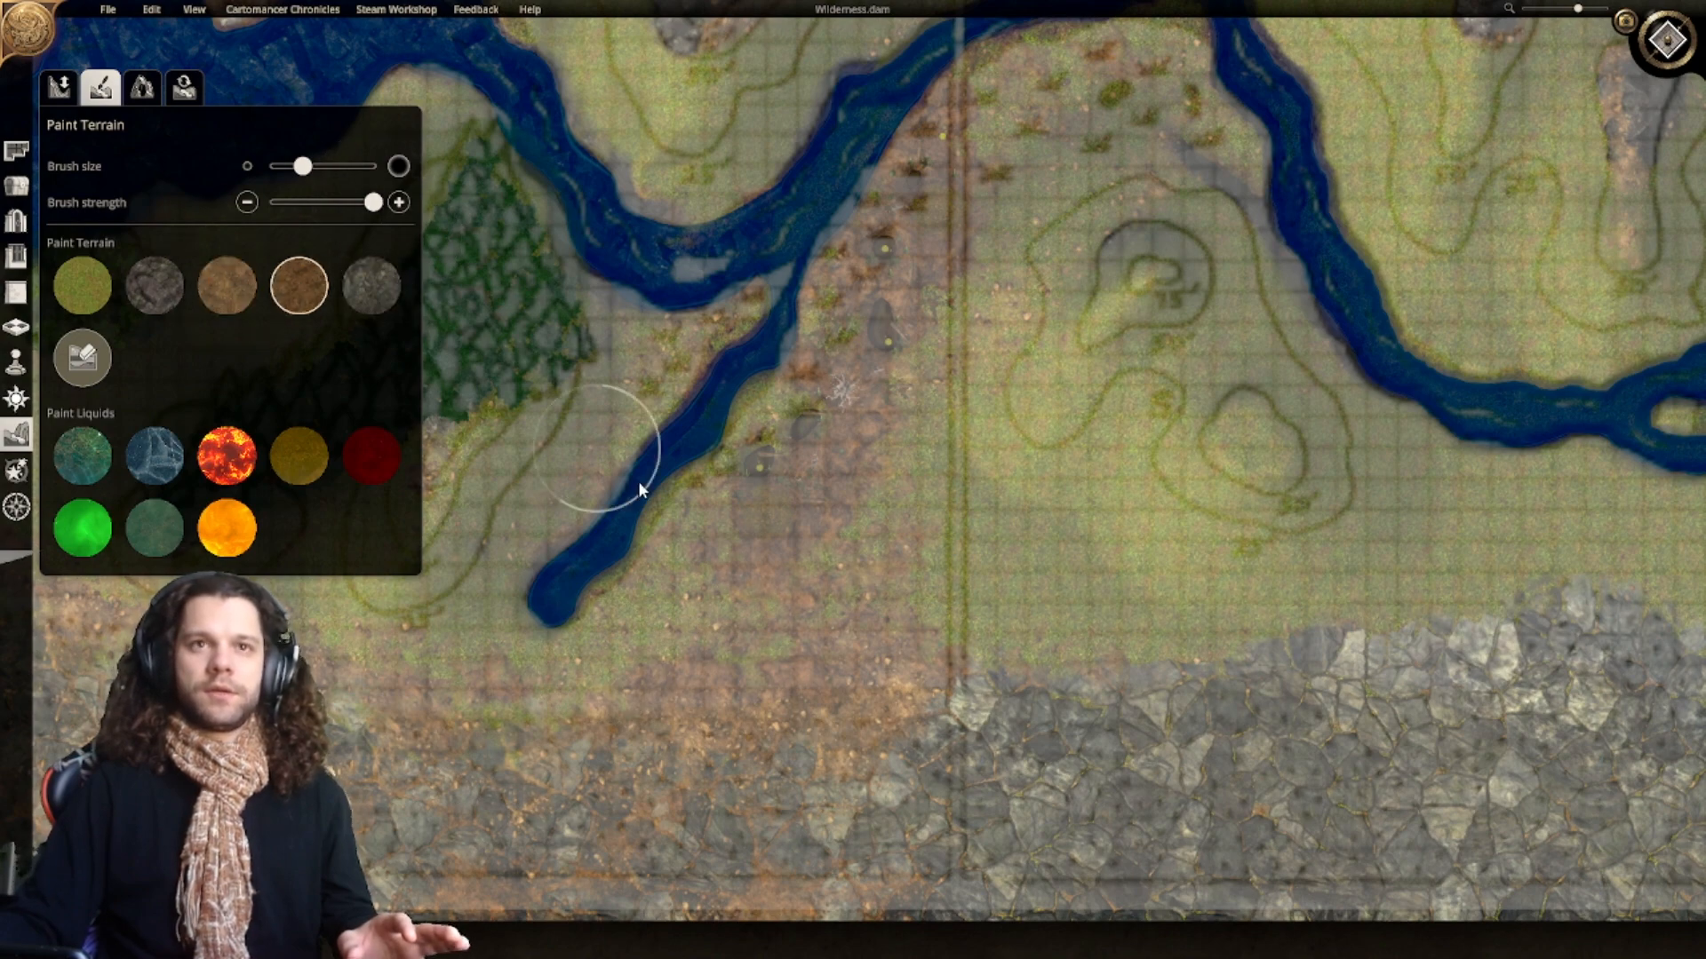
mouse_move(684, 532)
mouse_down()
mouse_move(648, 597)
mouse_move(534, 673)
mouse_up()
drag(609, 631, 499, 687)
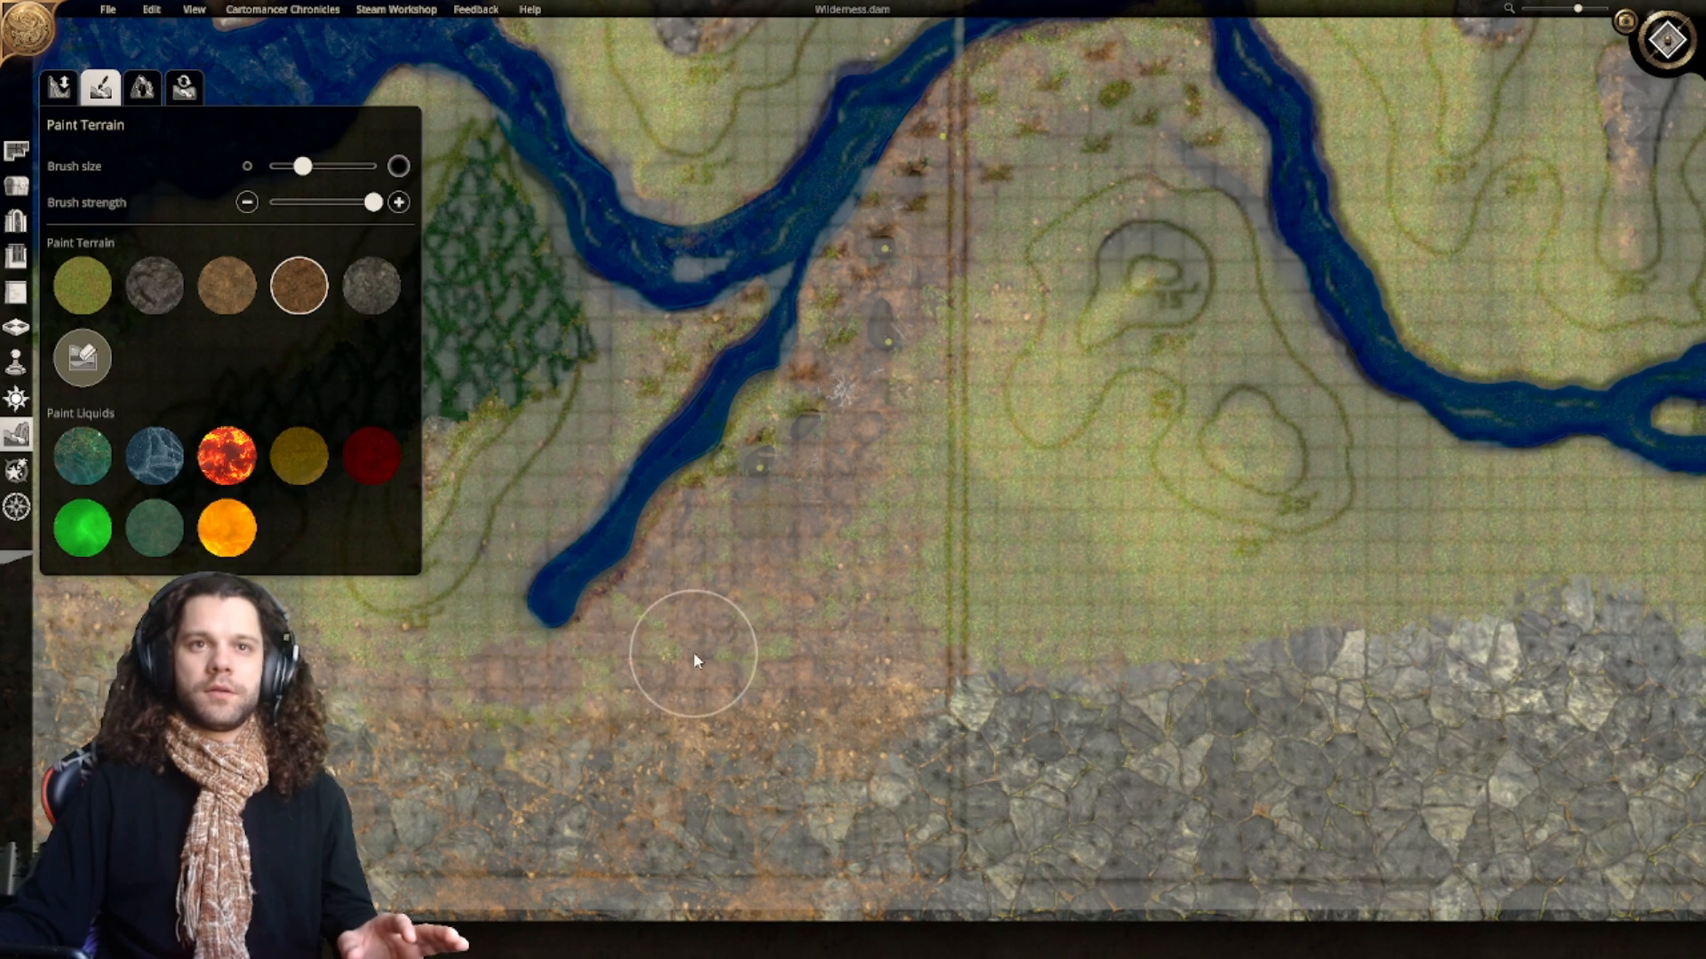
Step: Select the grass terrain for painting near the small side stream in the map's southeastern corner
scroll(875, 751, down, 2)
scroll(874, 751, up, 2)
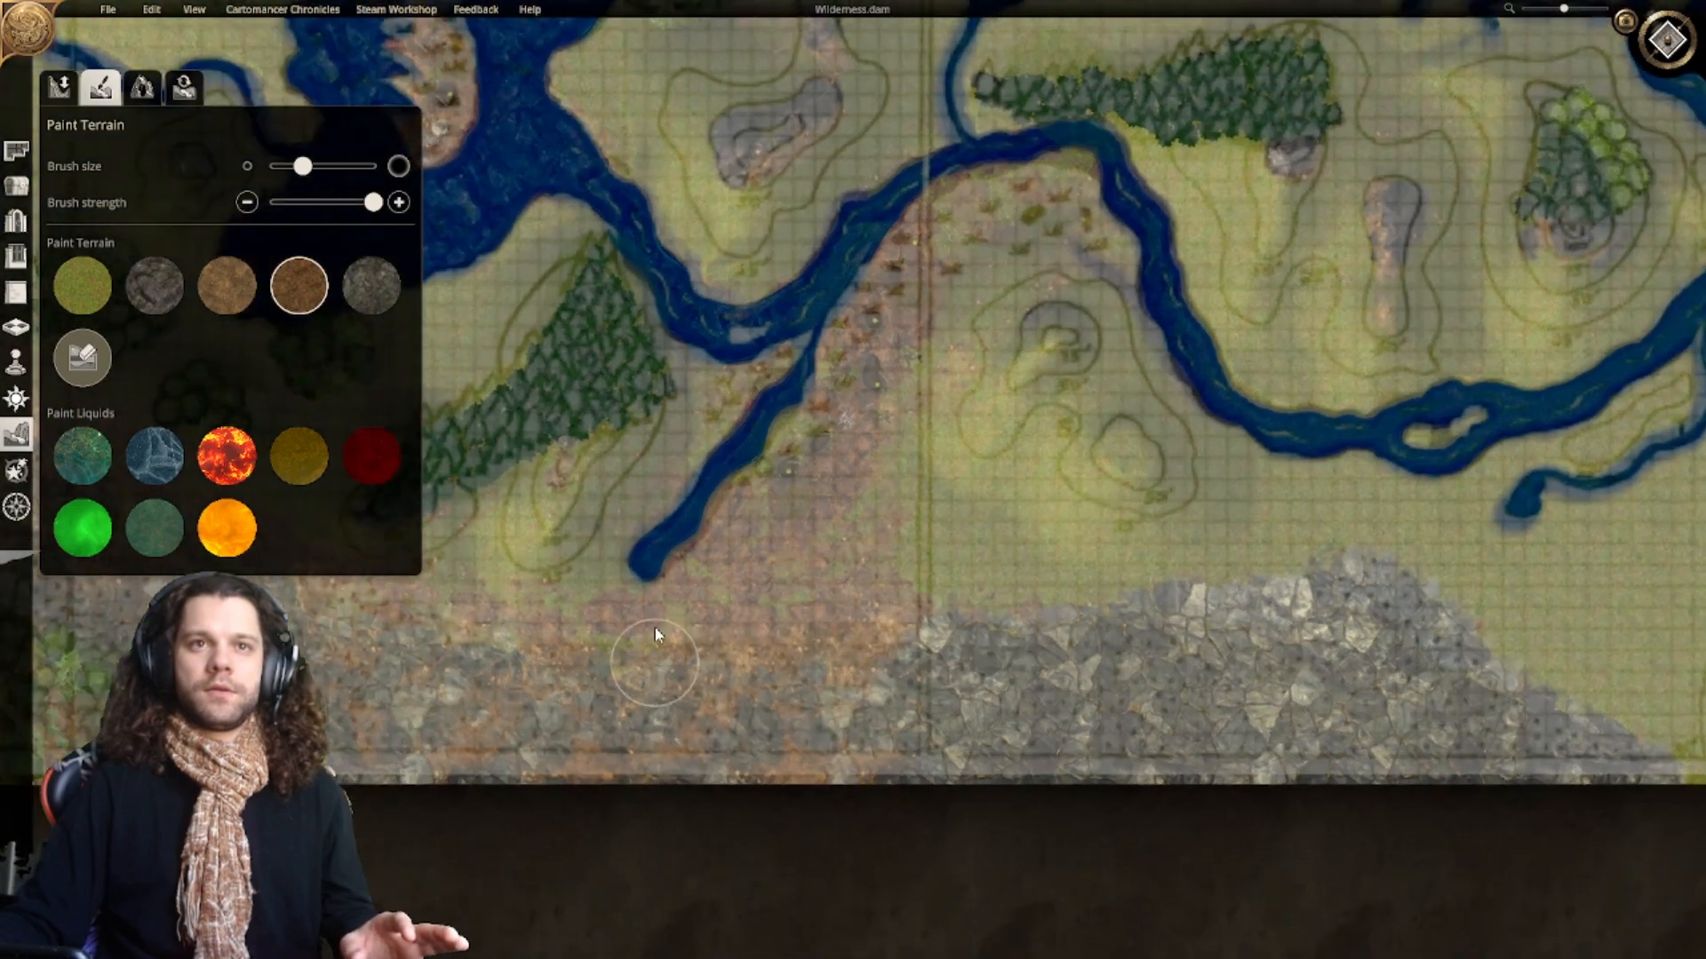
scroll(693, 636, down, 3)
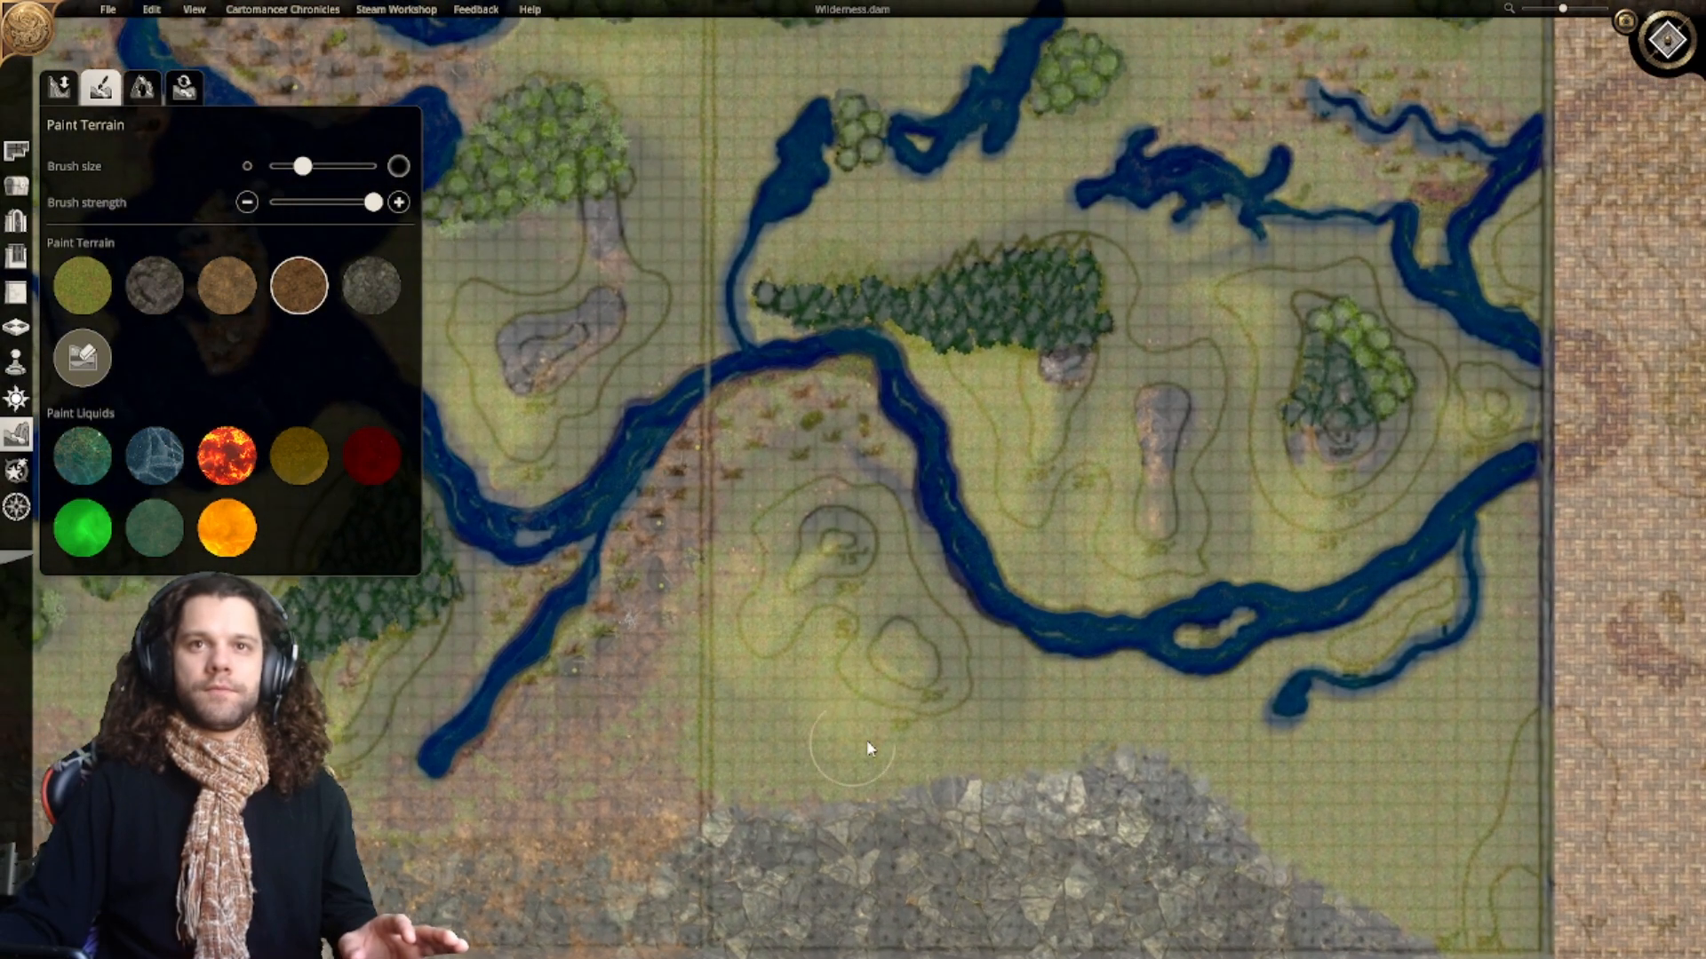
right_drag(867, 747, 582, 737)
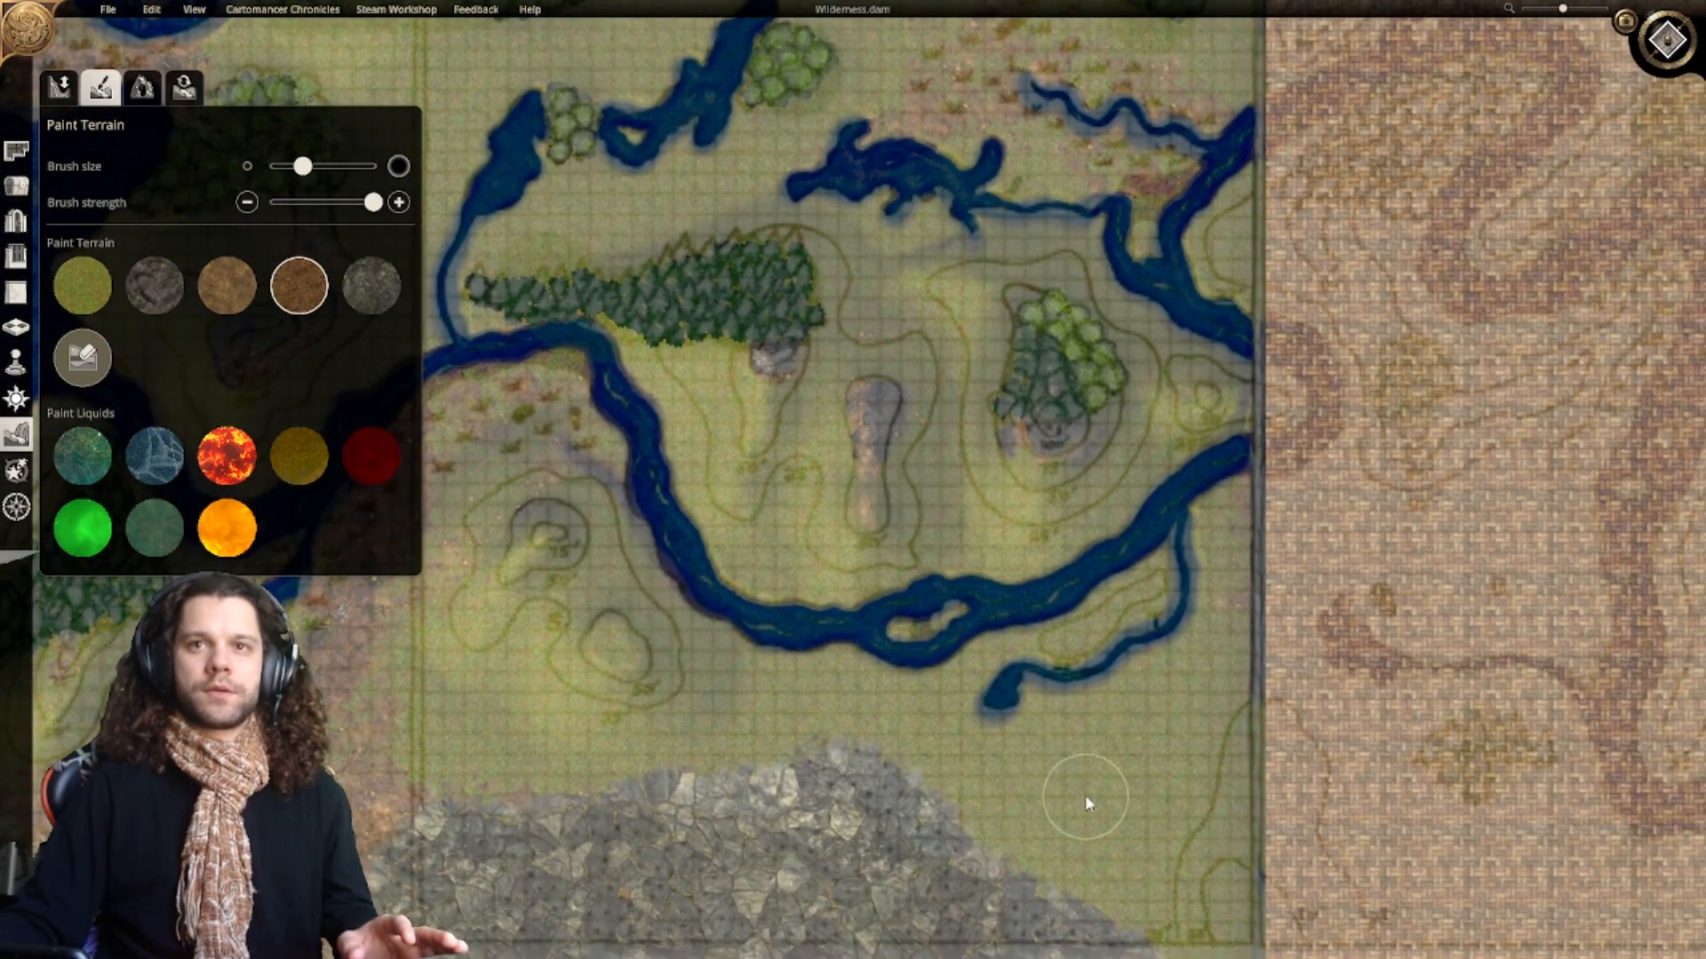
right_drag(1085, 797, 944, 675)
click(96, 298)
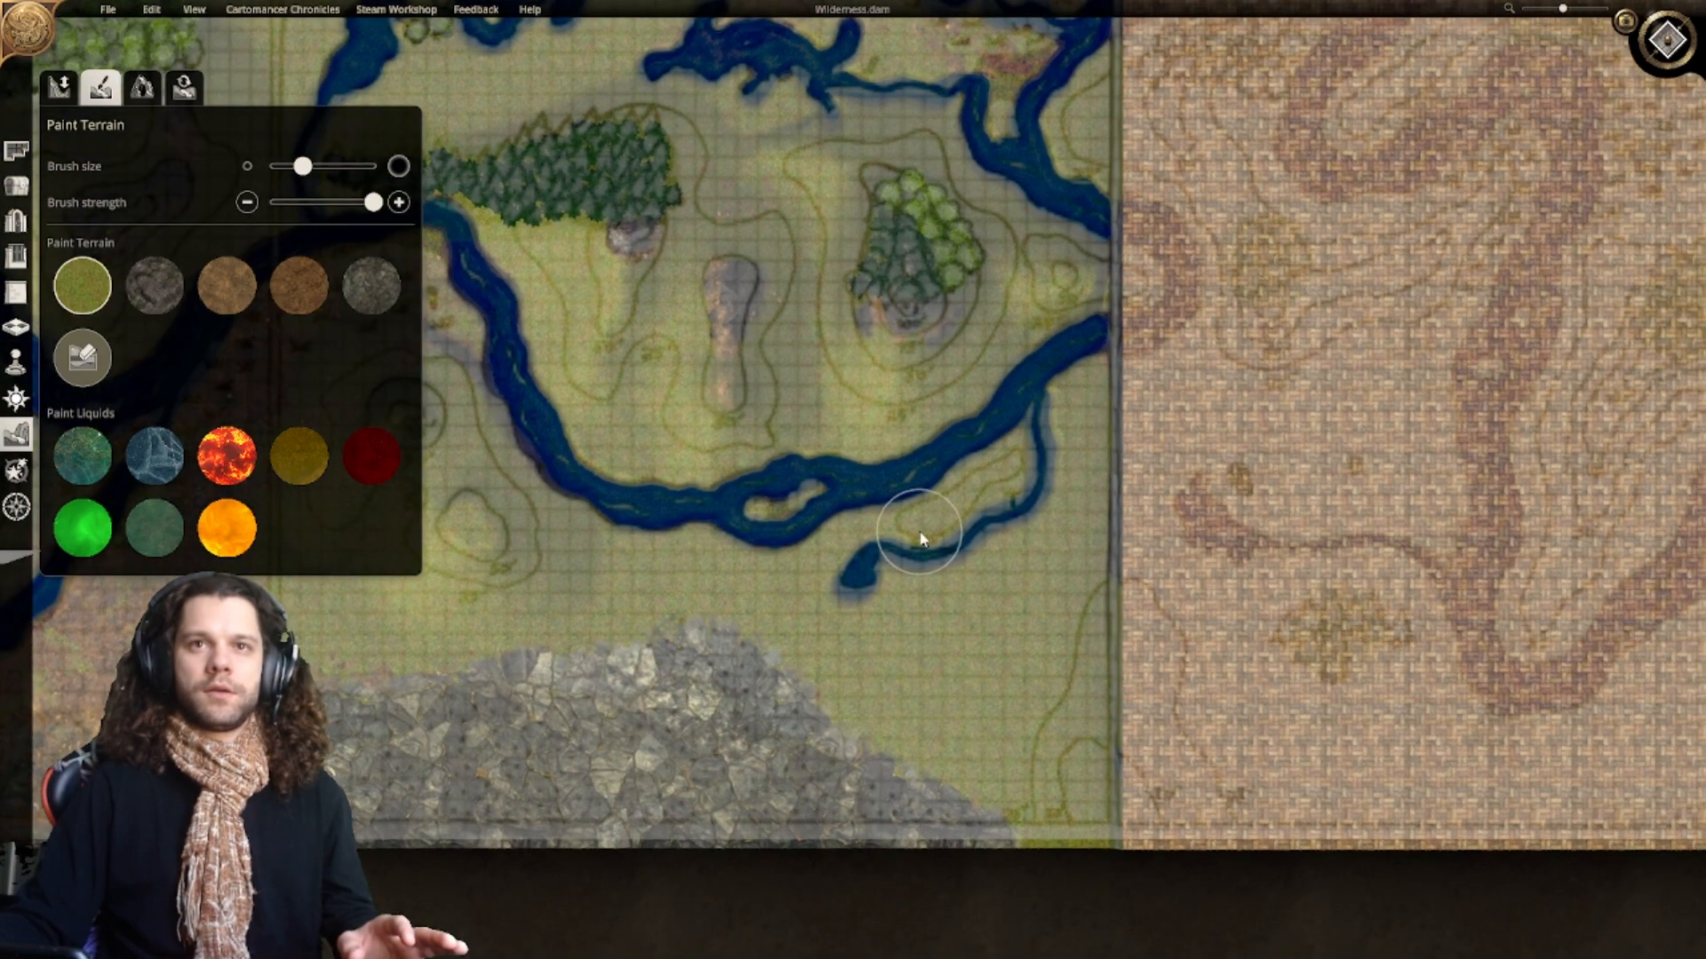
Step: Examine the map's rivers, lakes and forests from the southern rocky area up to the ice sheet along the northern edge
right_drag(951, 643, 1039, 607)
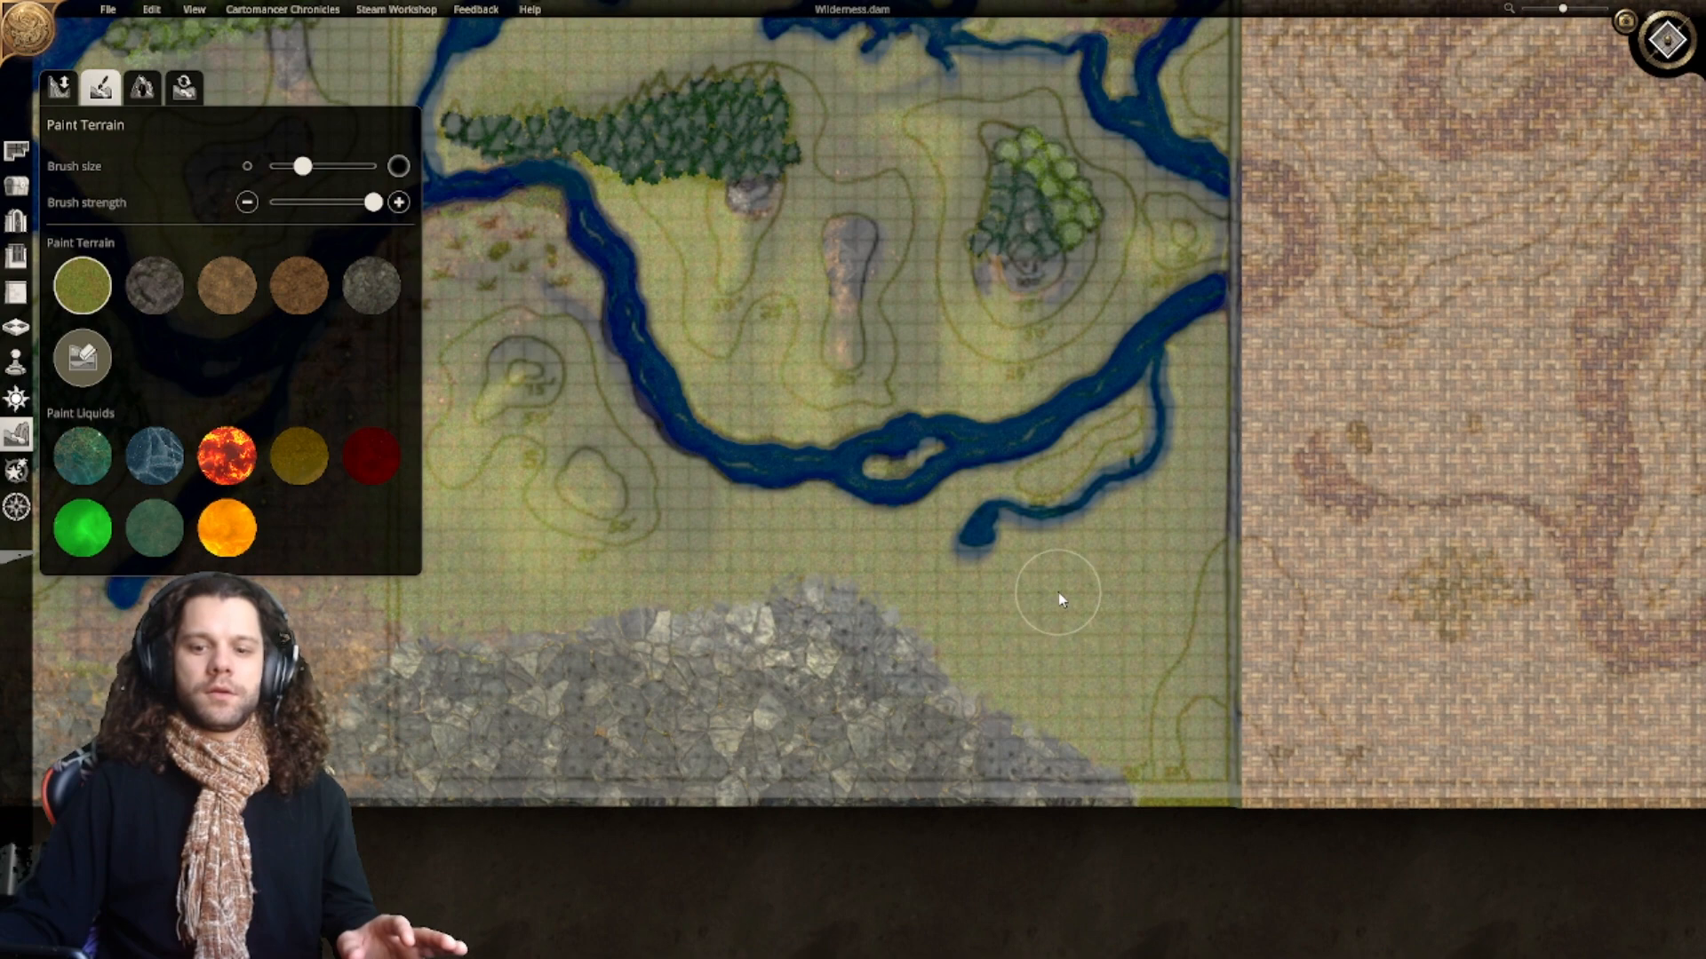
scroll(1058, 593, up, 3)
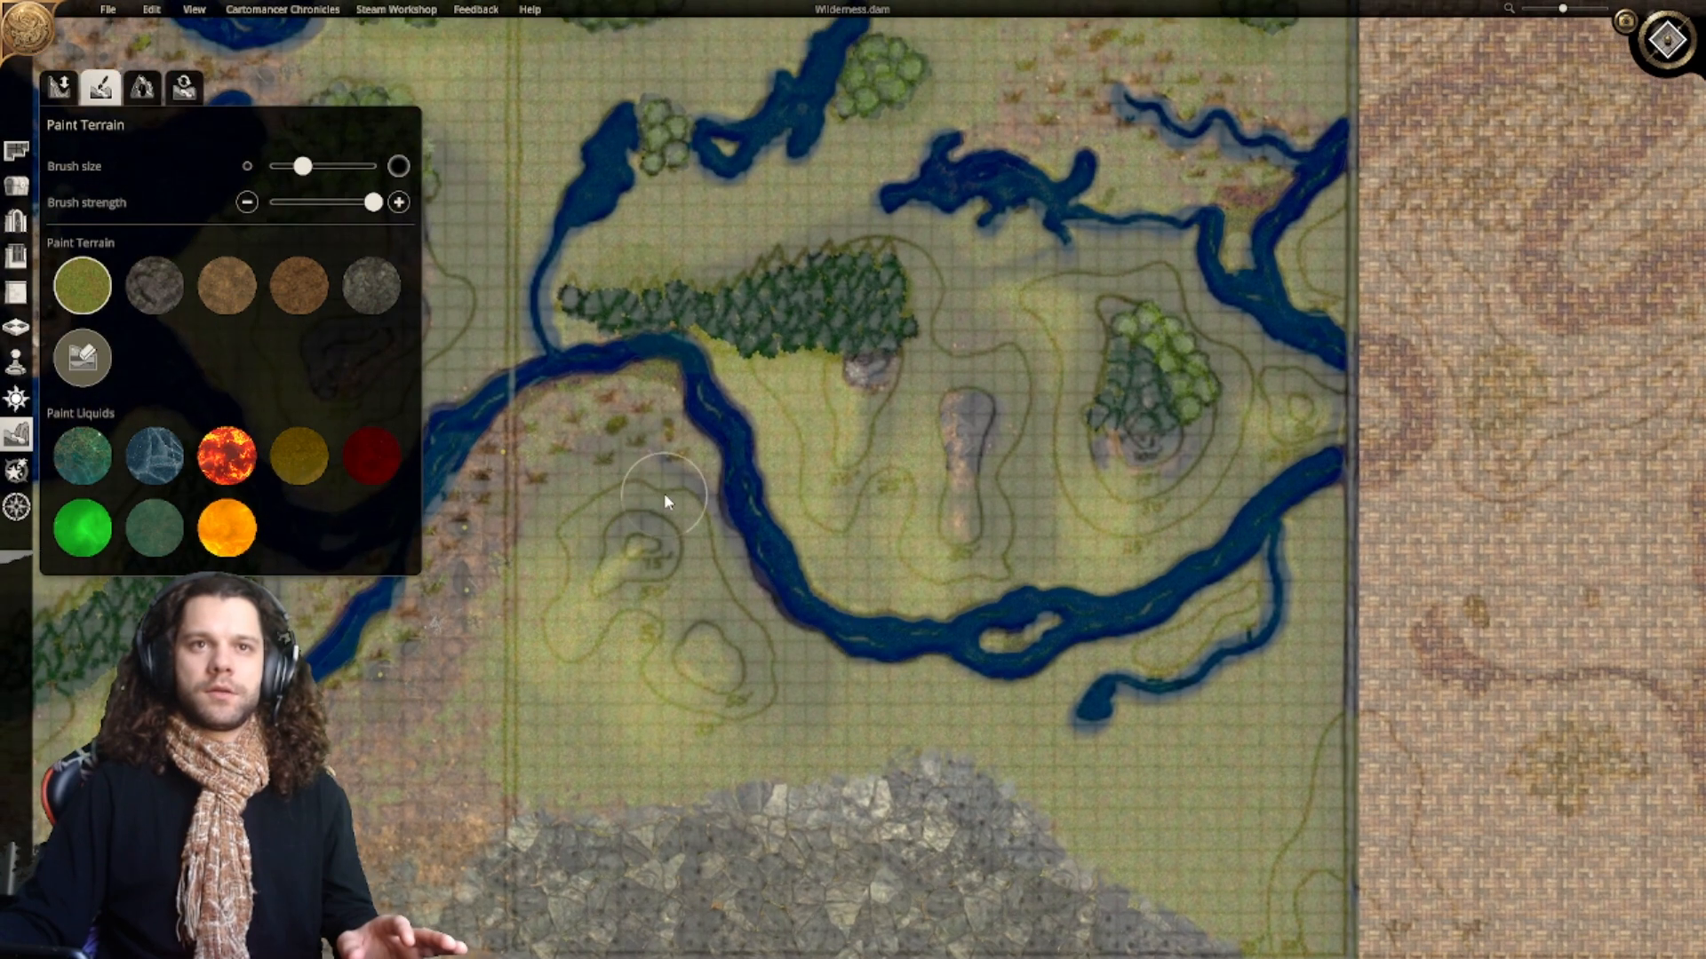
right_drag(672, 472, 712, 738)
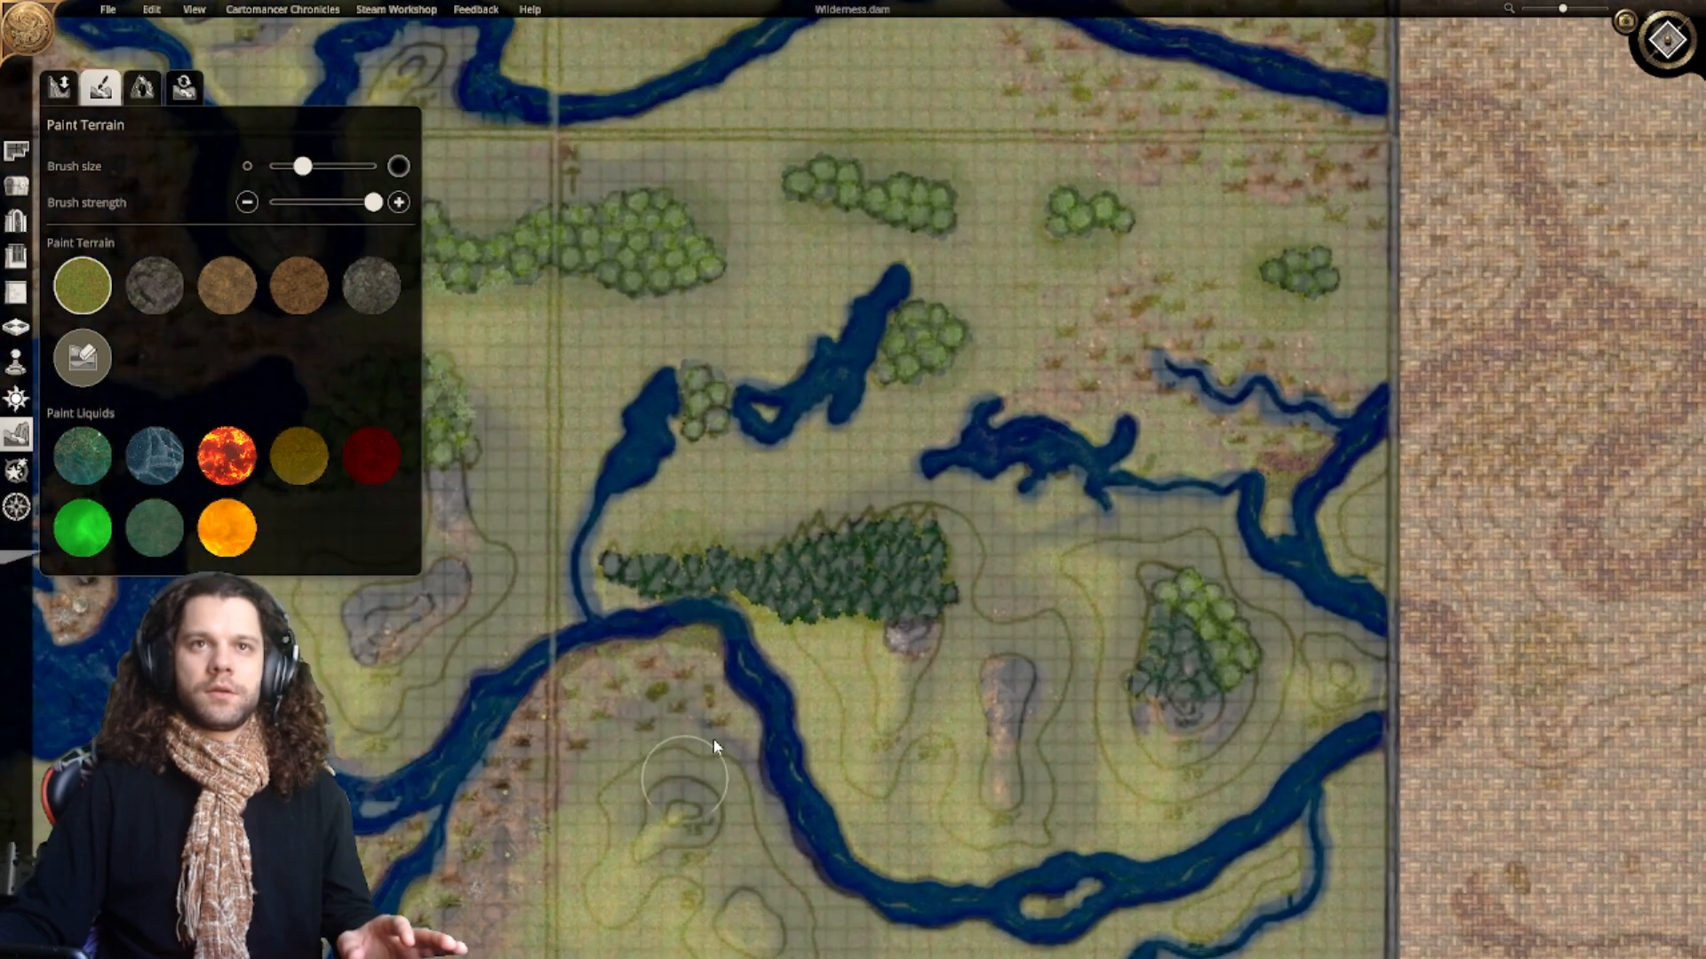
right_drag(1134, 512, 909, 690)
right_drag(1004, 728, 828, 573)
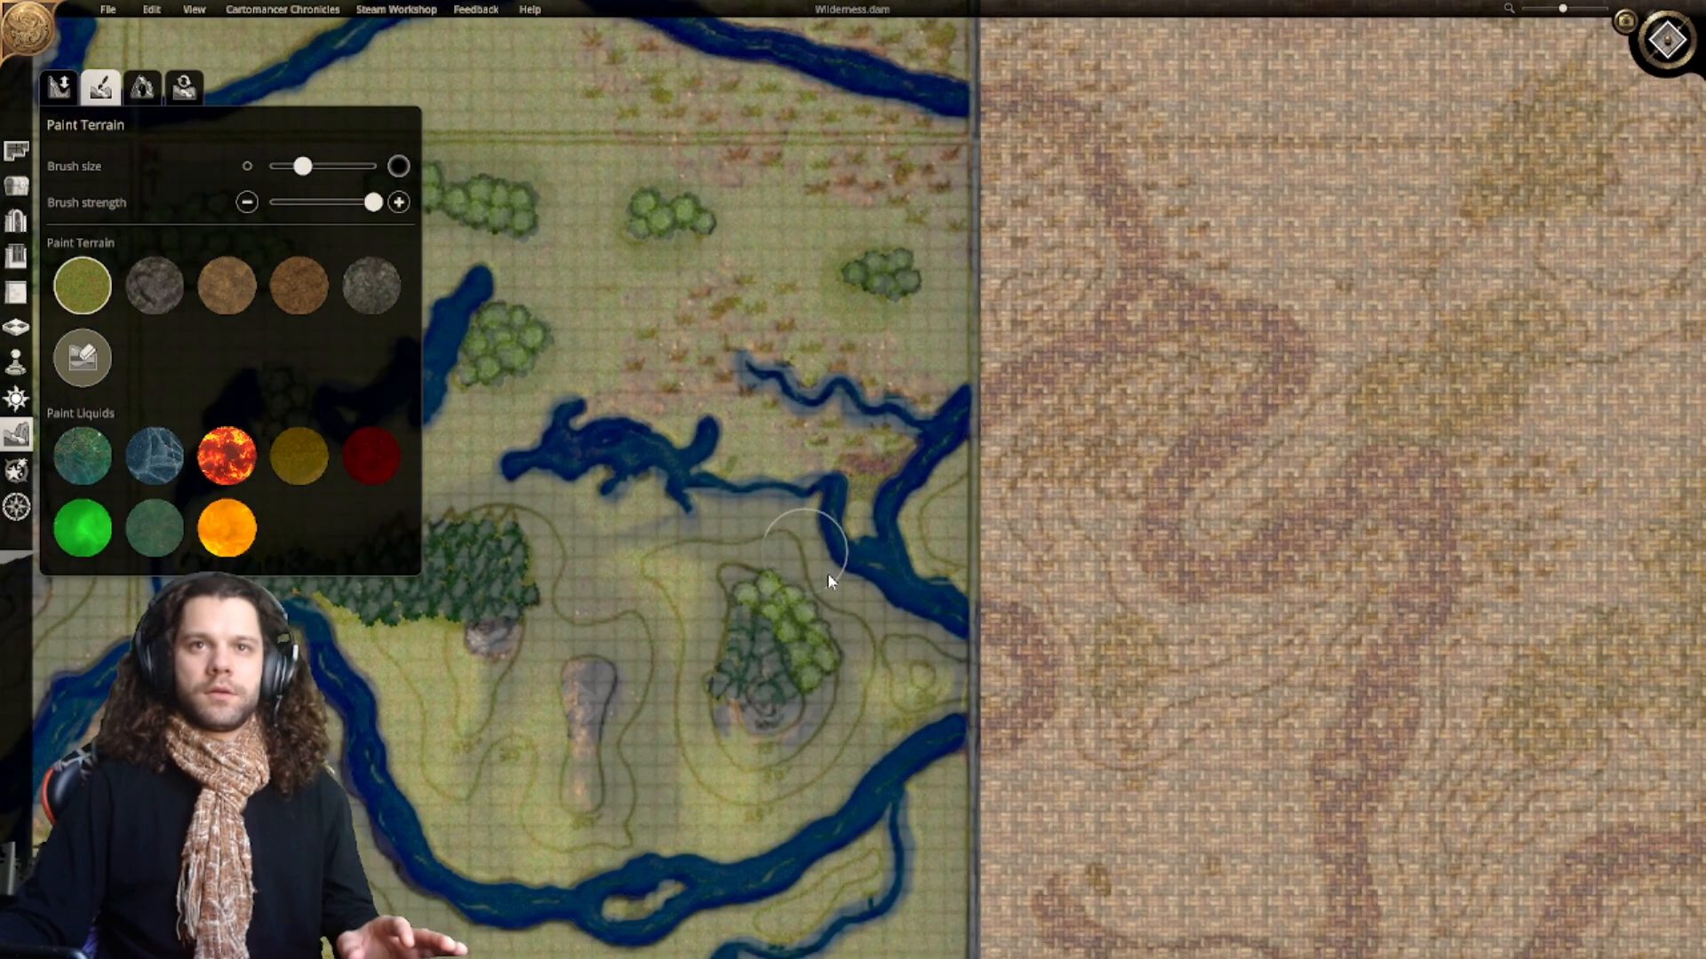
scroll(852, 497, up, 3)
right_drag(665, 333, 839, 512)
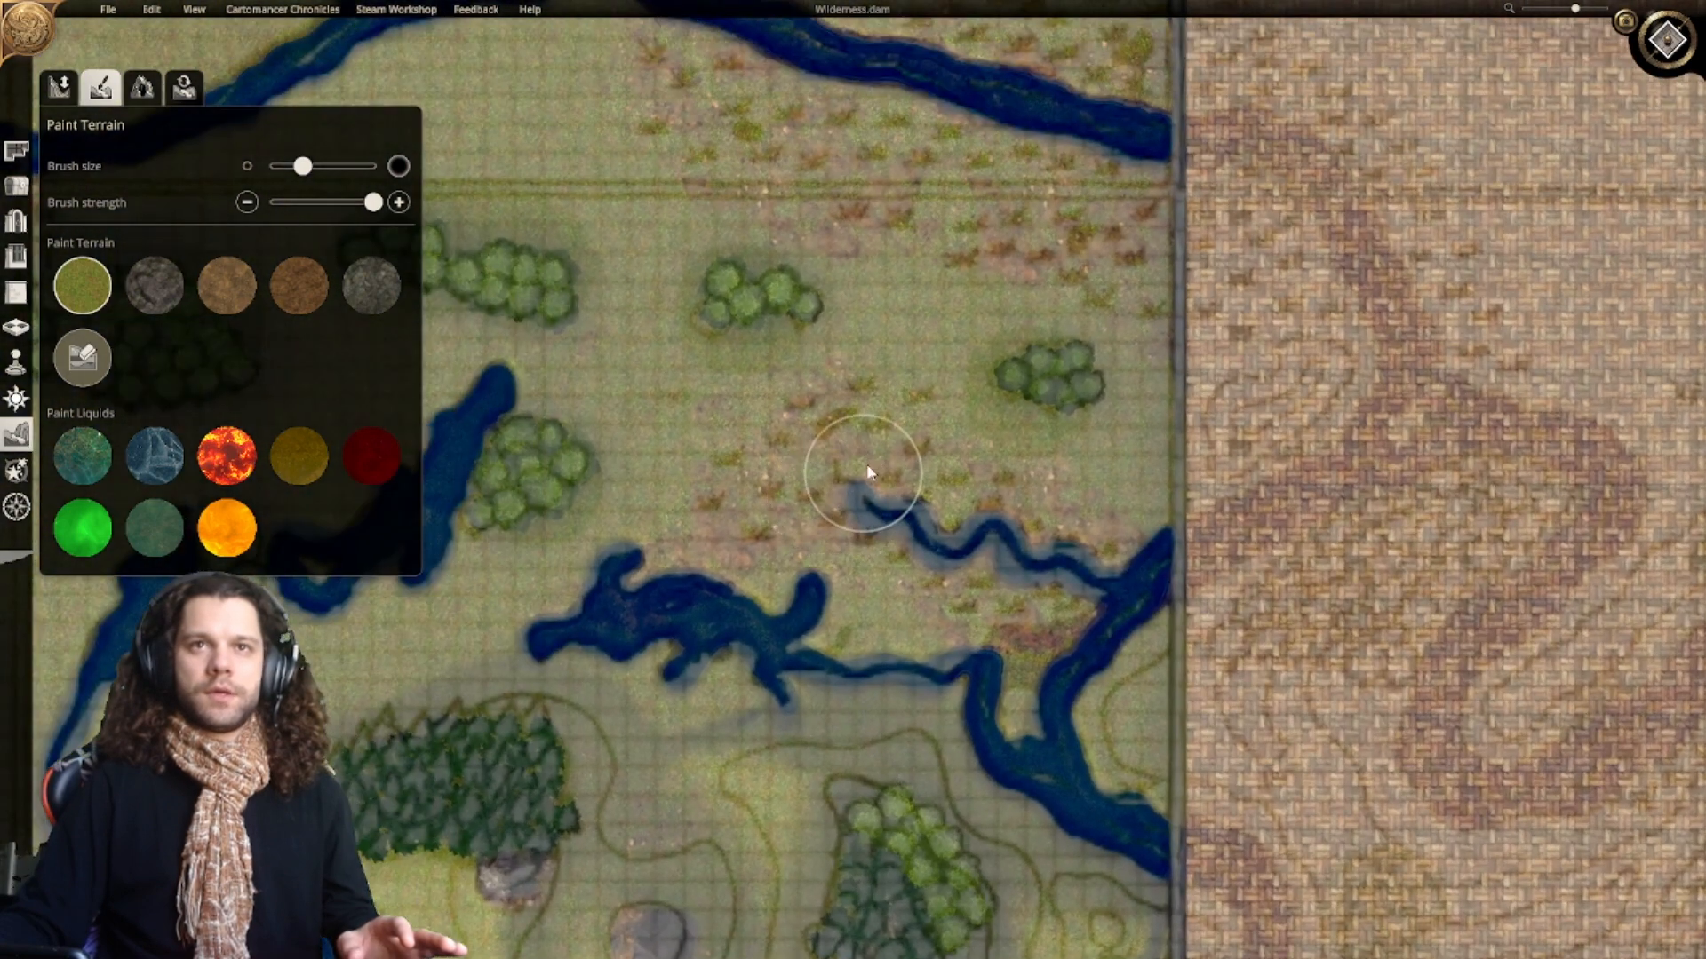
right_drag(894, 355, 973, 604)
right_drag(891, 325, 1127, 703)
right_drag(944, 625, 1099, 780)
right_drag(976, 453, 939, 586)
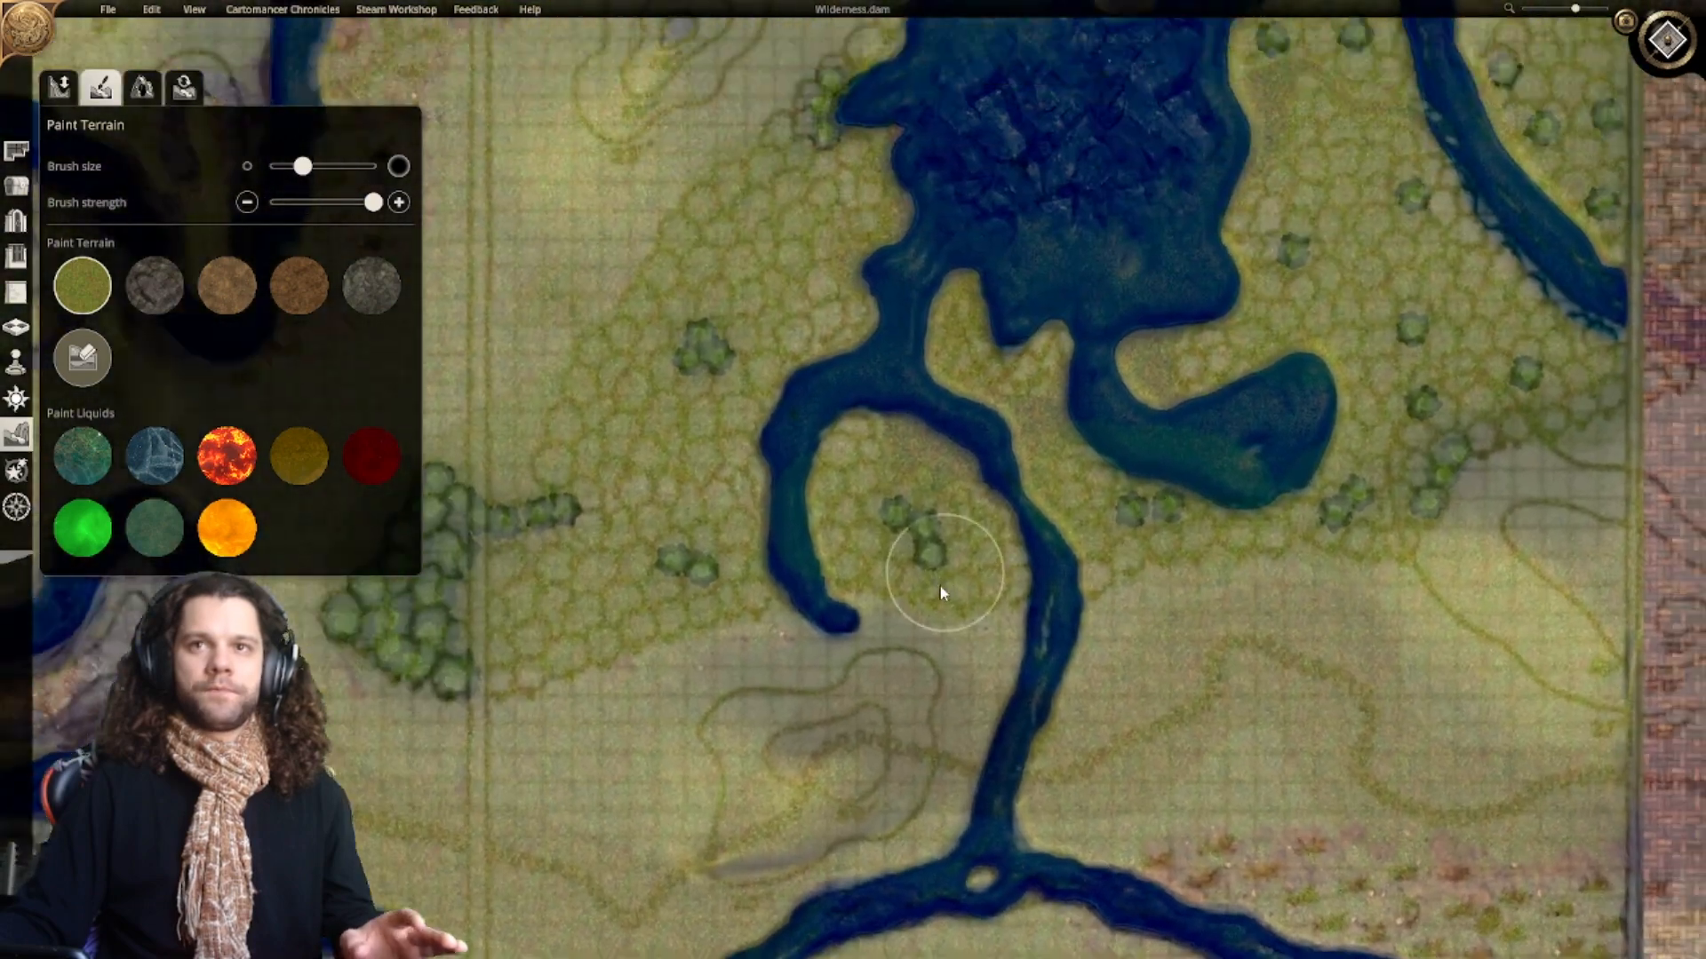
right_drag(904, 342, 913, 840)
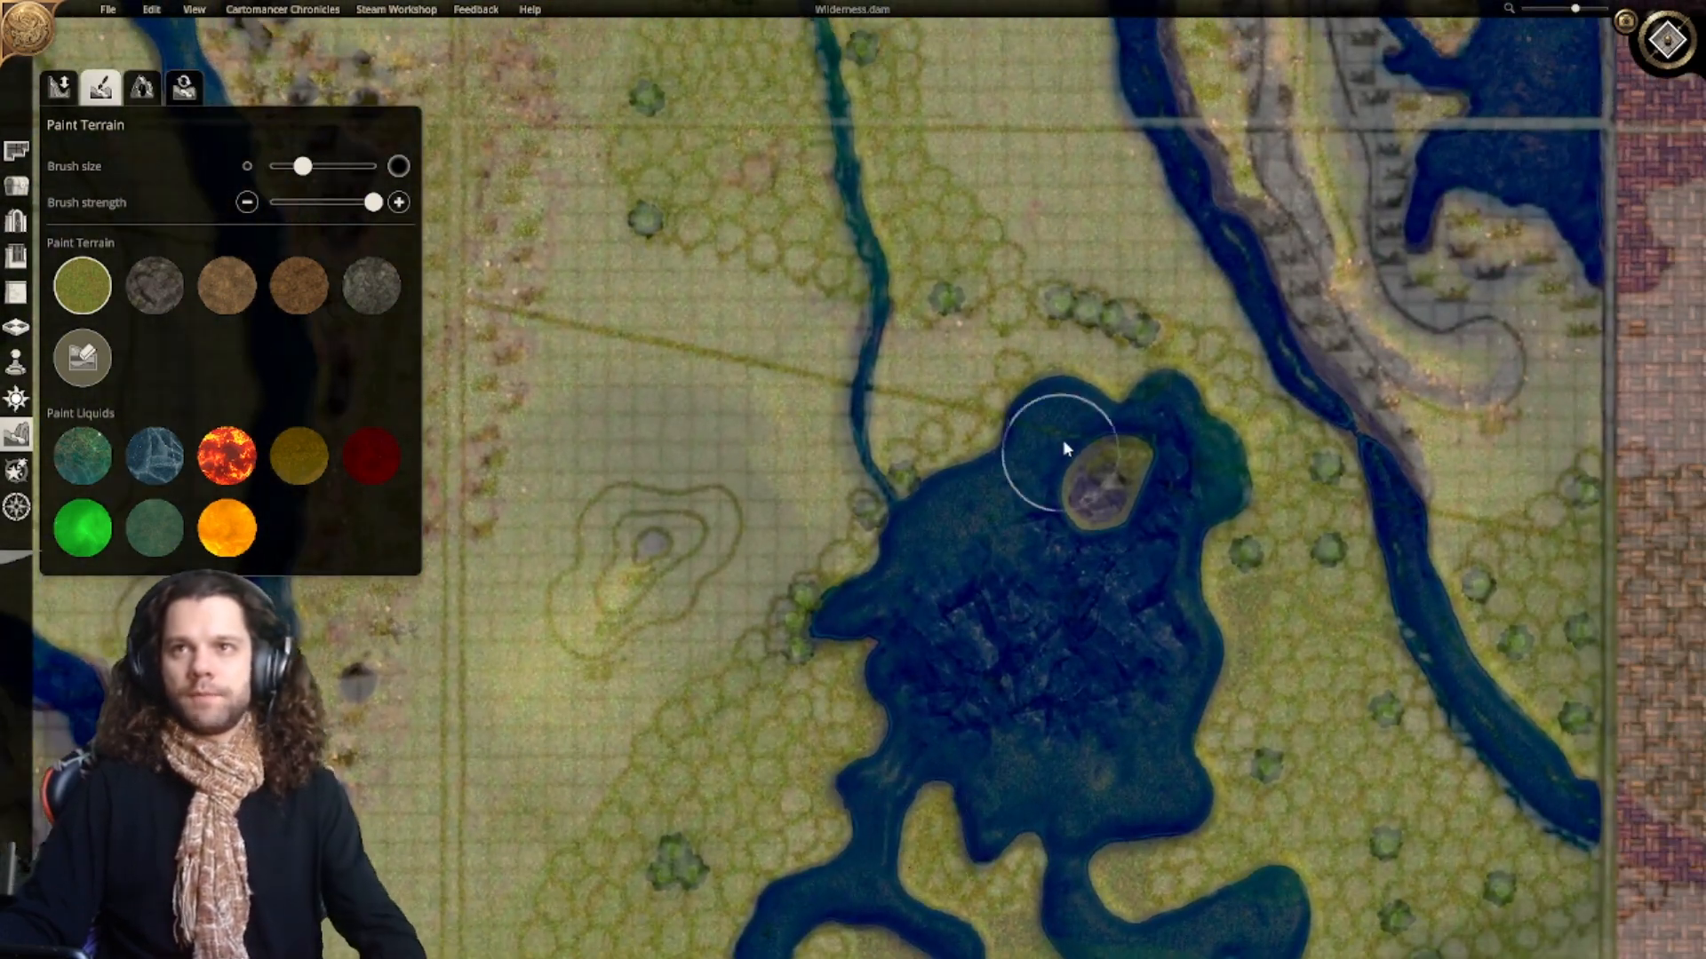
right_drag(1063, 439, 954, 647)
right_drag(1025, 444, 1046, 714)
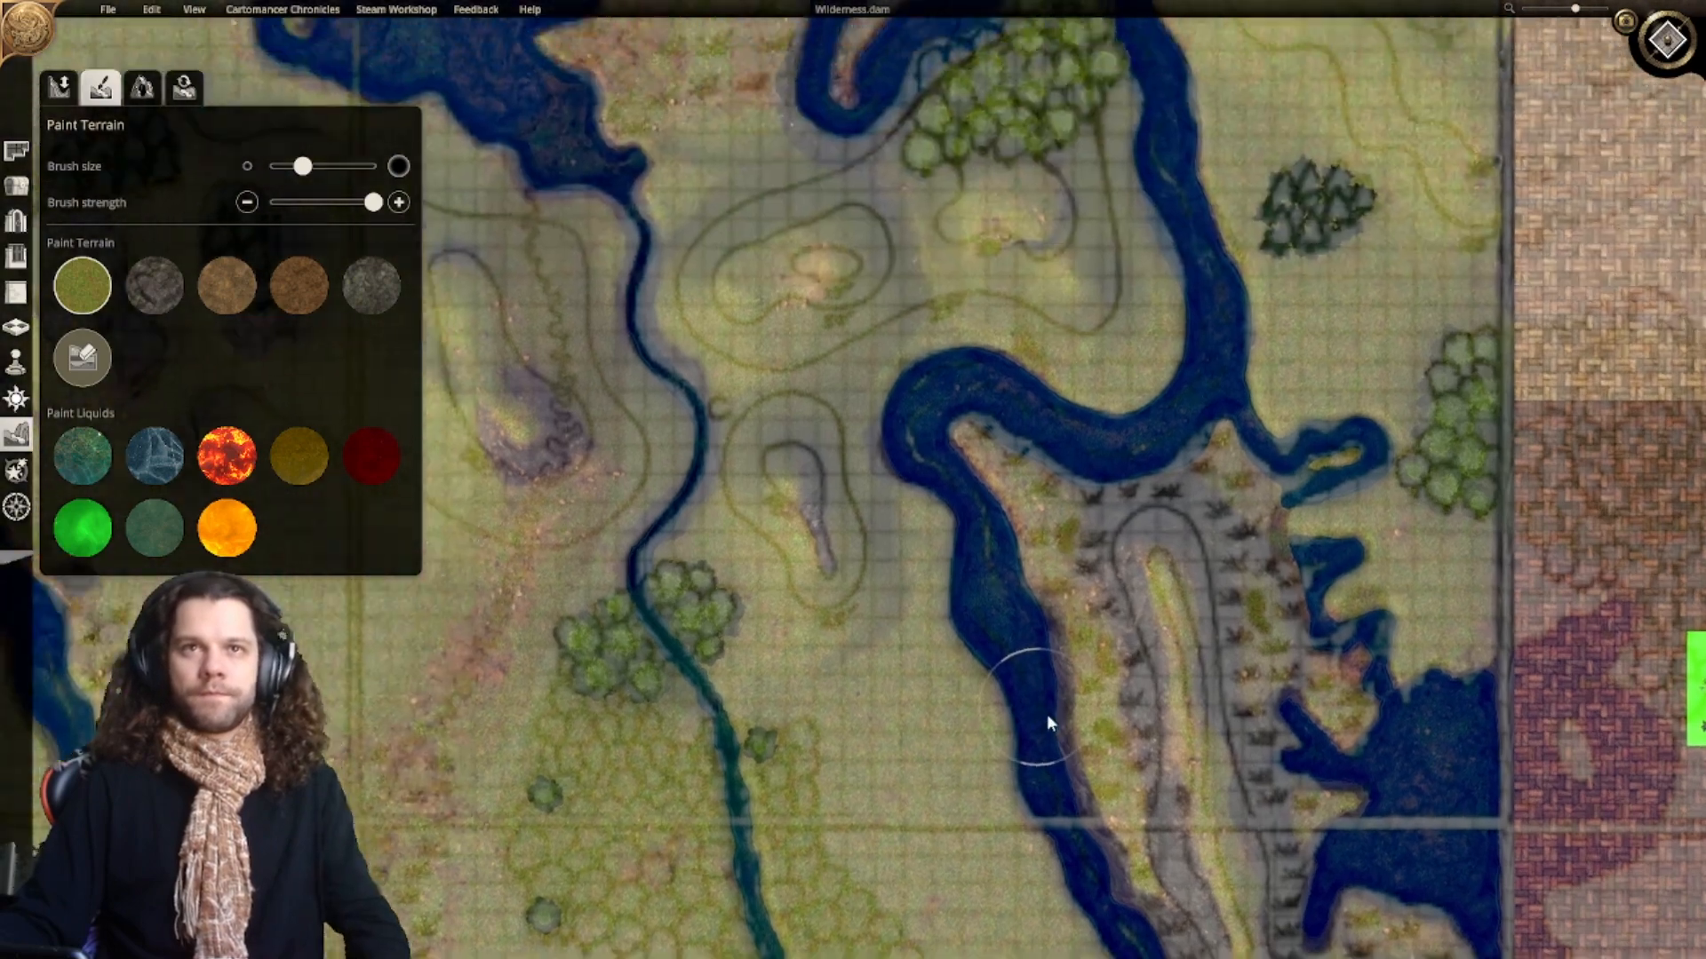
right_drag(892, 455, 1041, 595)
right_drag(755, 316, 751, 597)
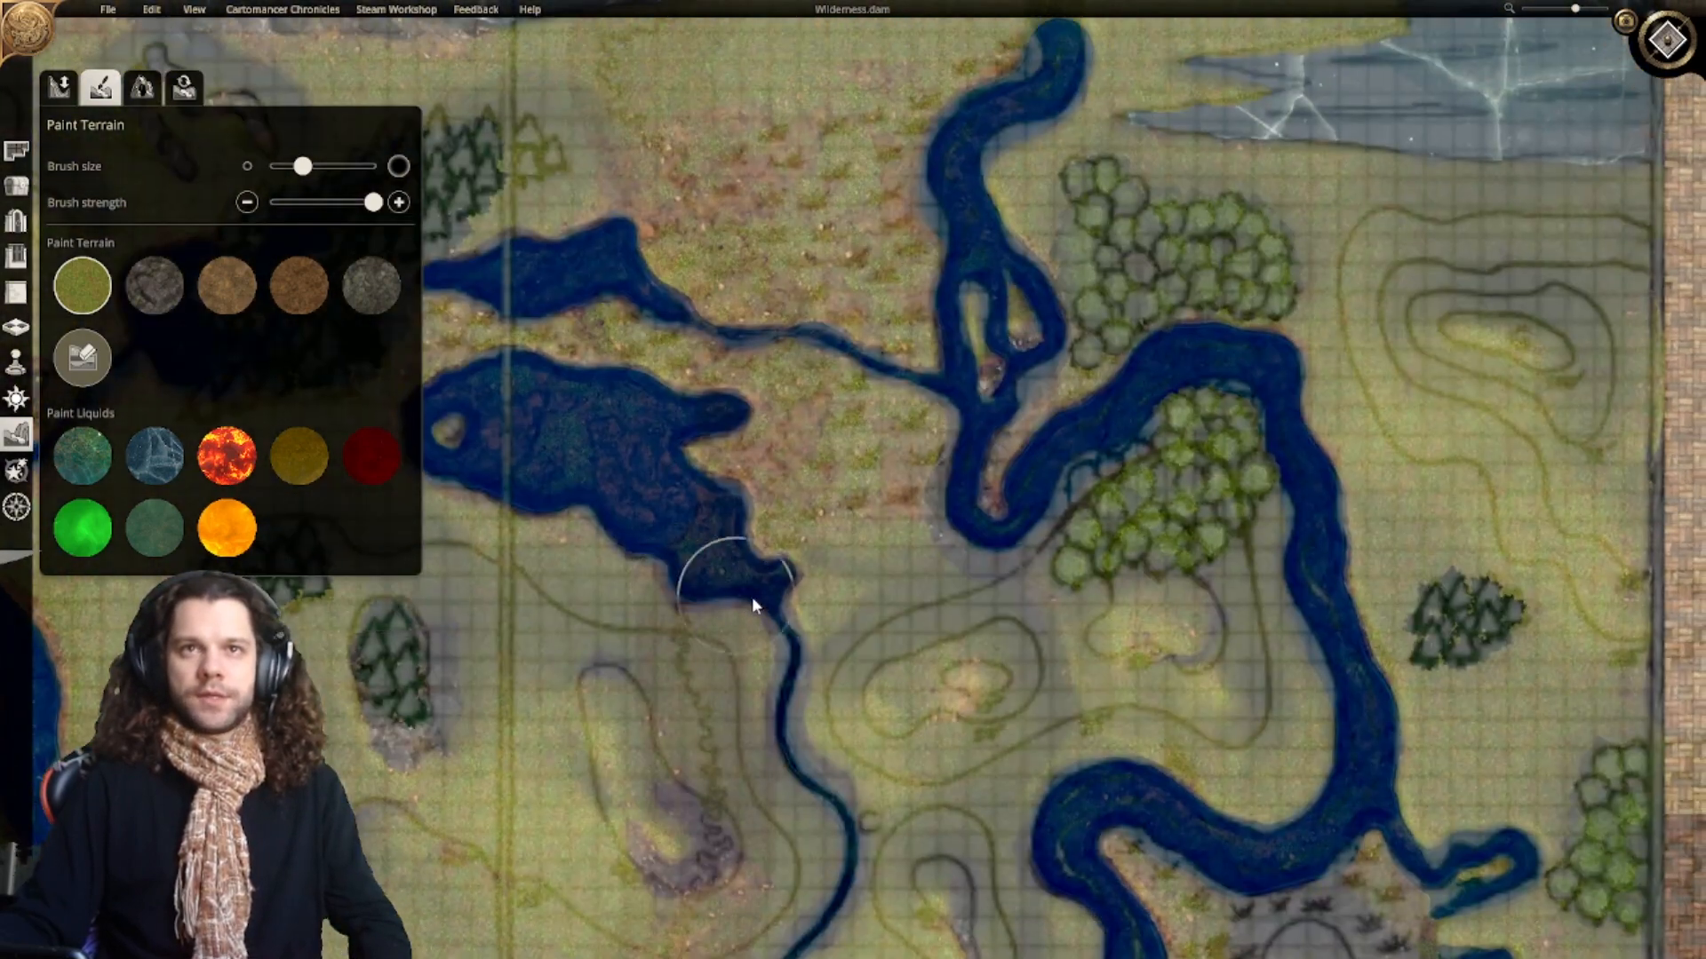
right_drag(969, 404, 929, 553)
scroll(967, 648, down, 4)
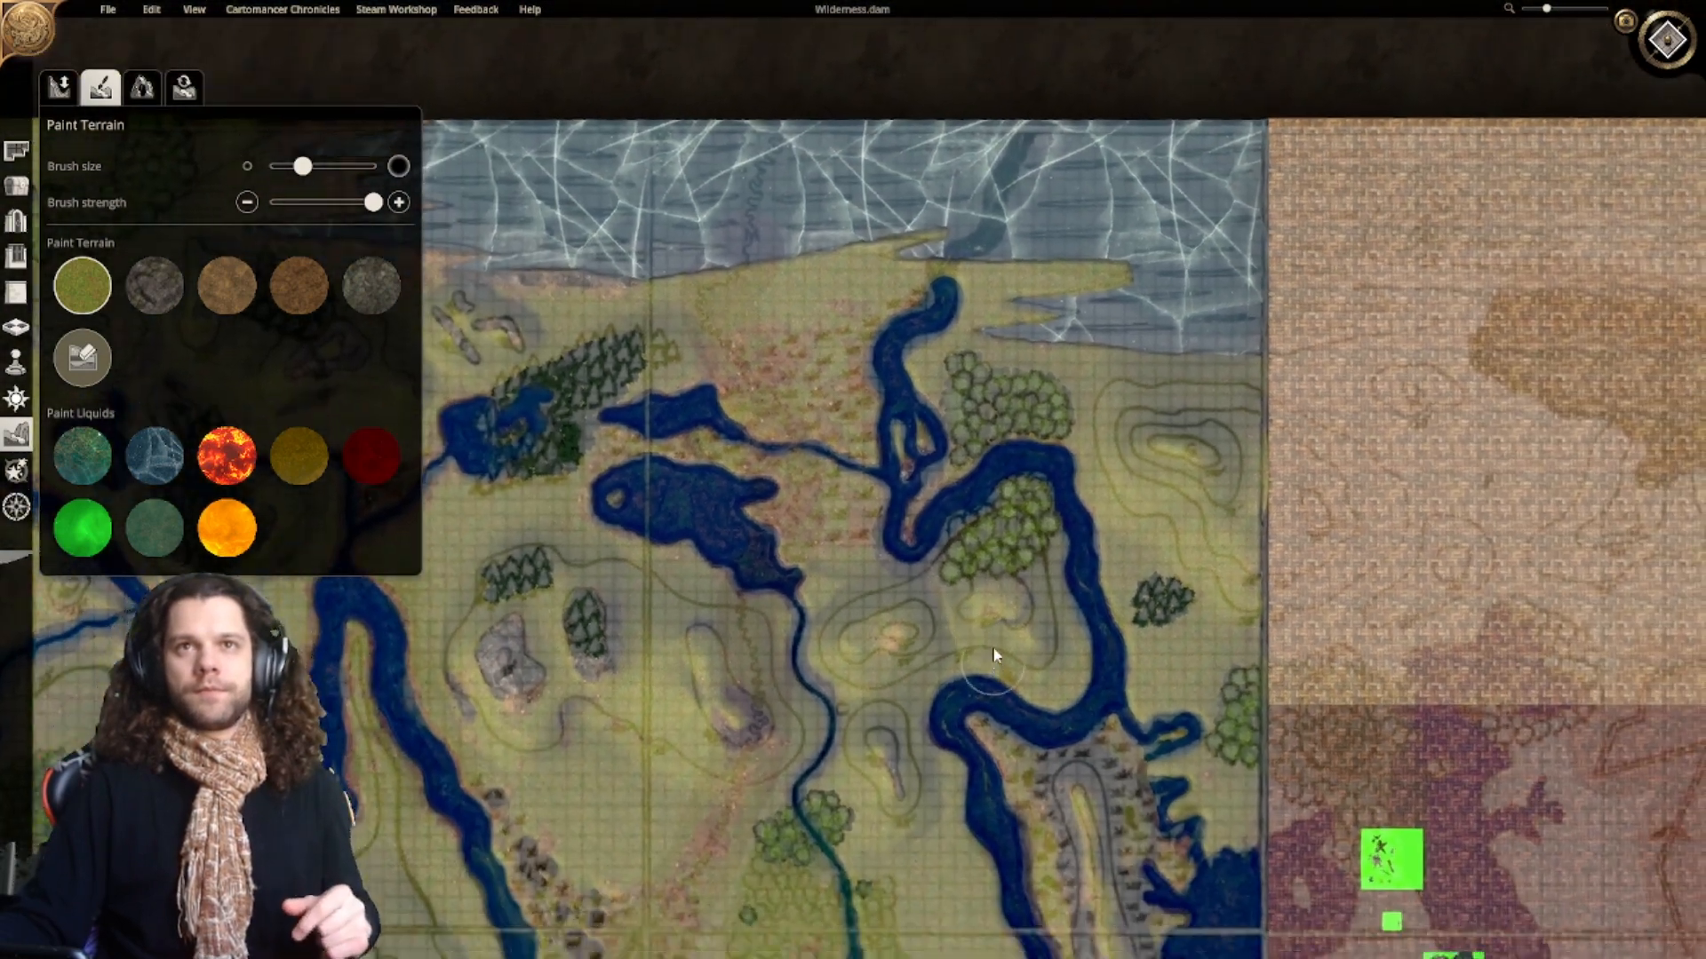
right_drag(994, 656, 988, 616)
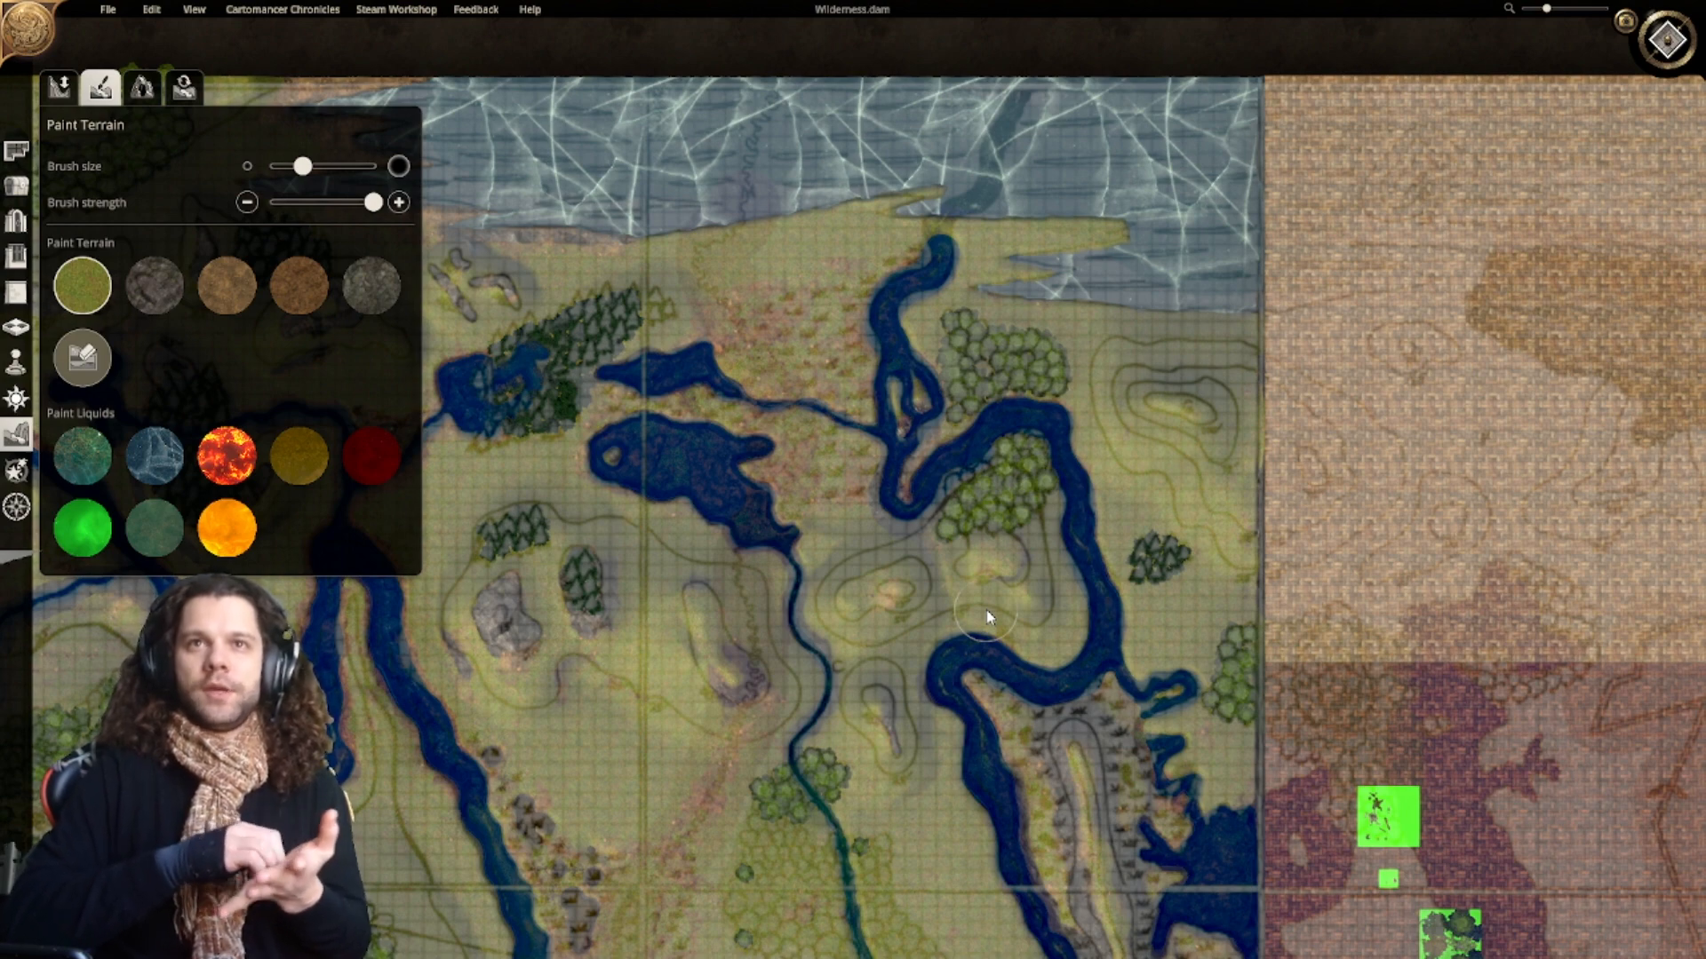
Step: Flatten terrain at maximum brush strength along both sides of the submerged river channel, from the grassland through the ice to the map's northern edge
right_drag(1050, 423, 806, 706)
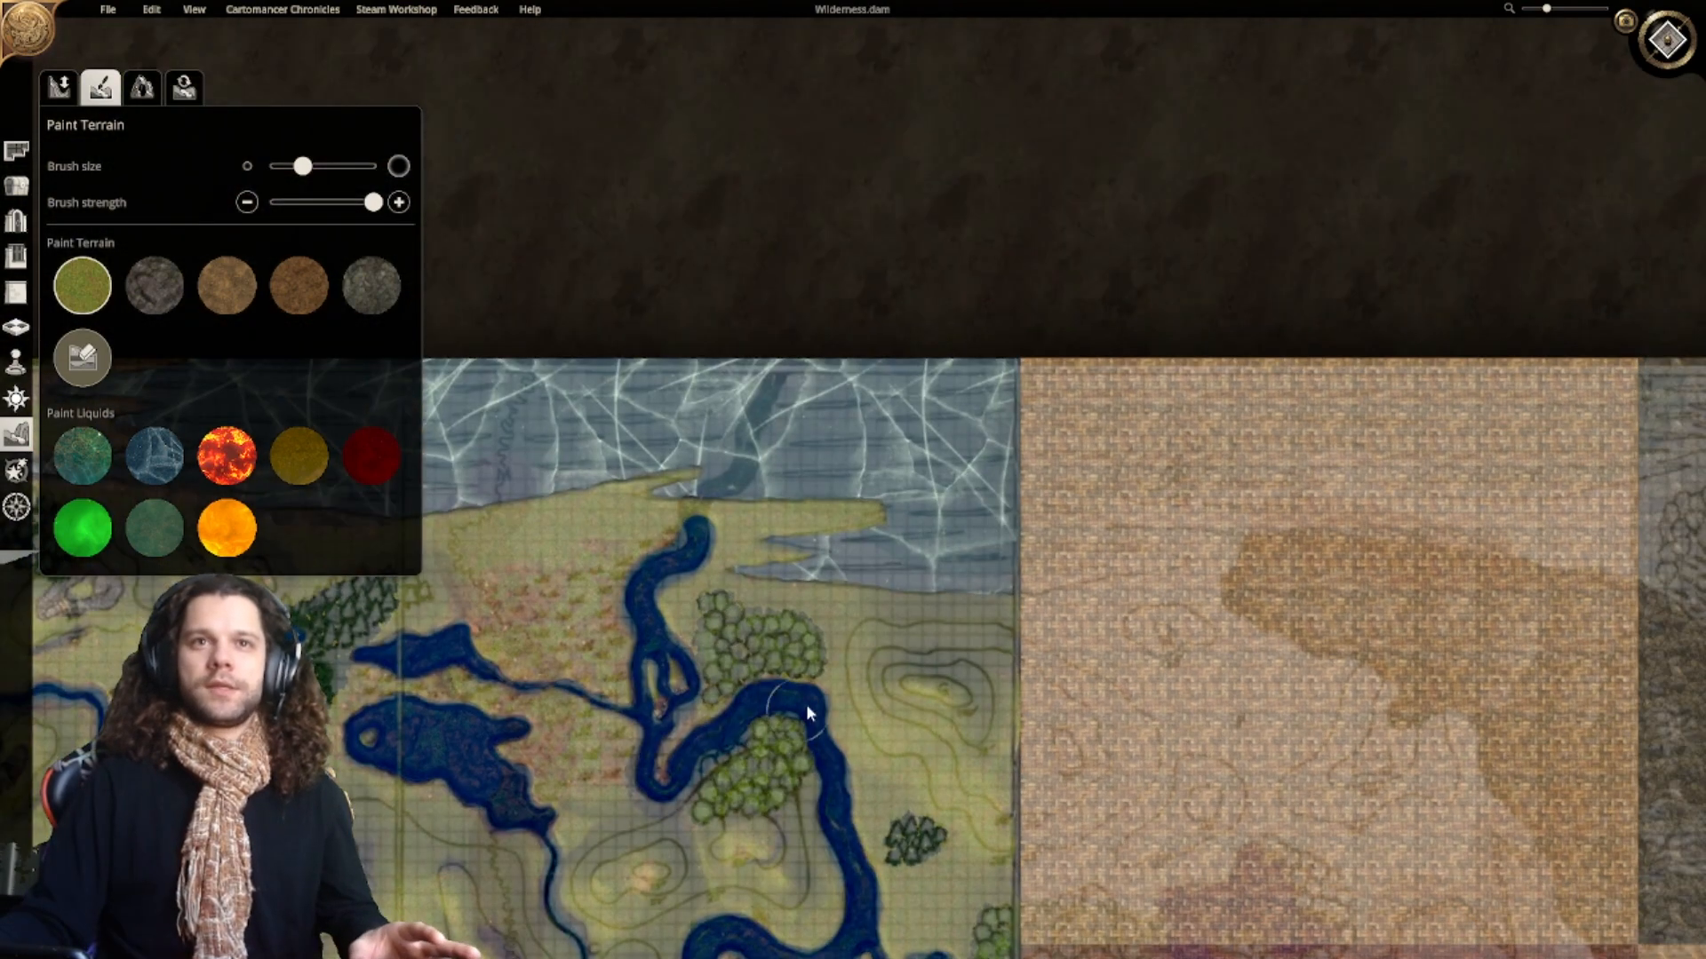
scroll(807, 703, up, 5)
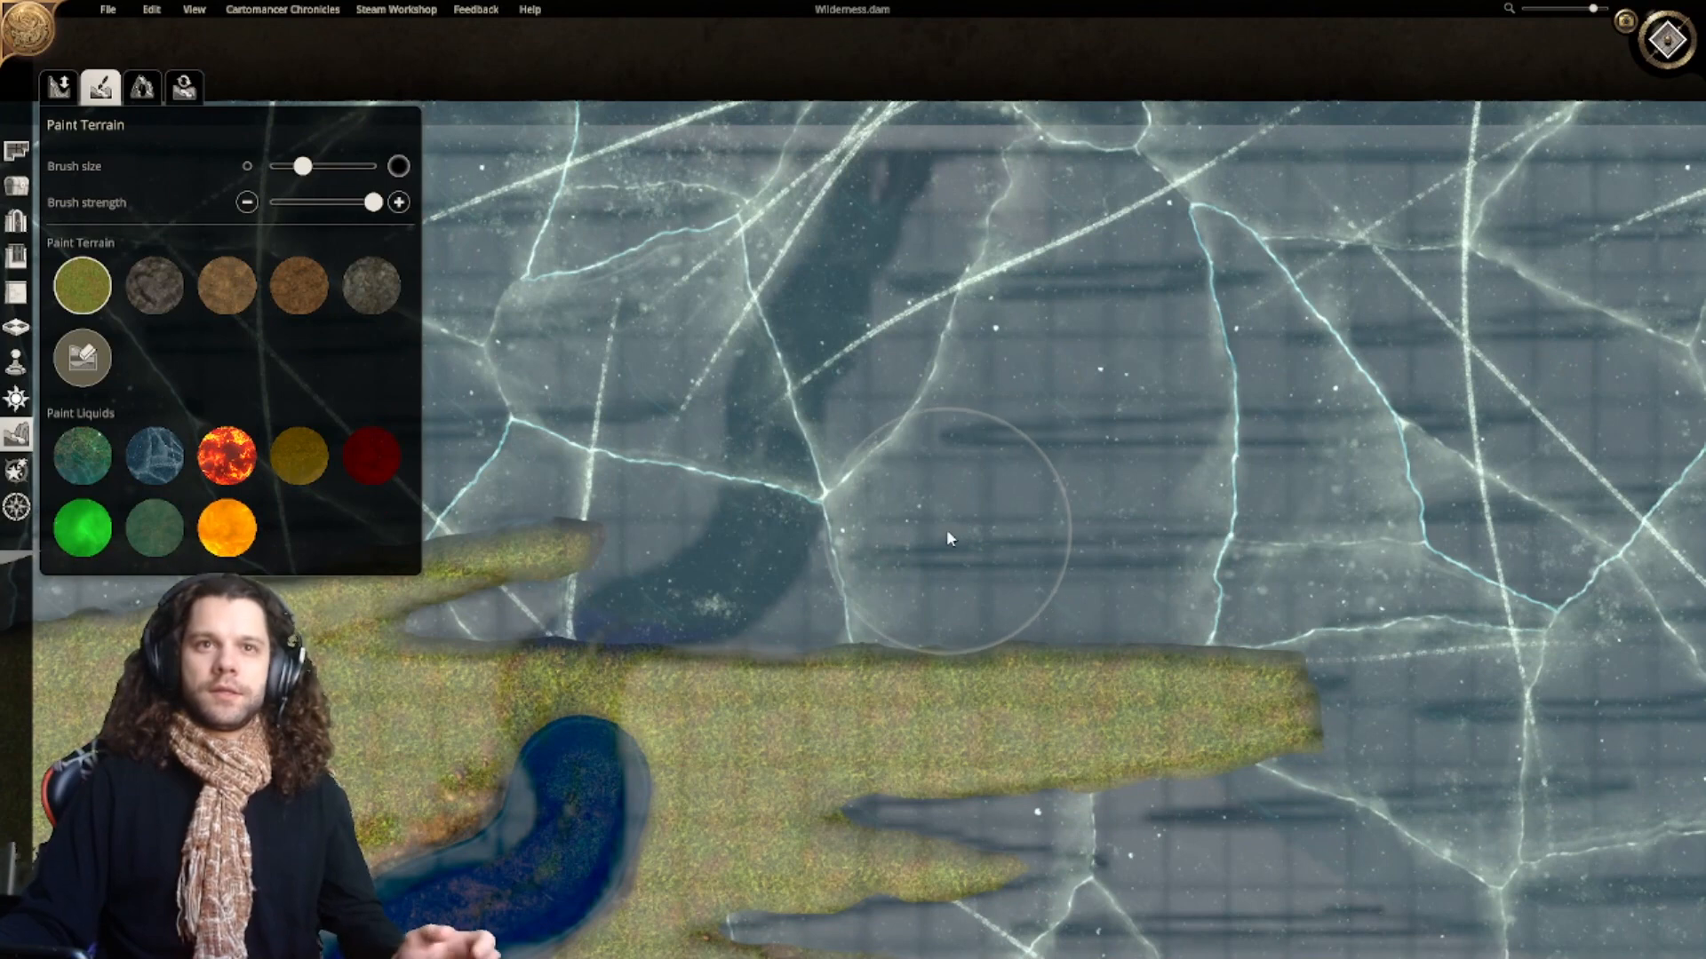
right_drag(911, 543, 959, 558)
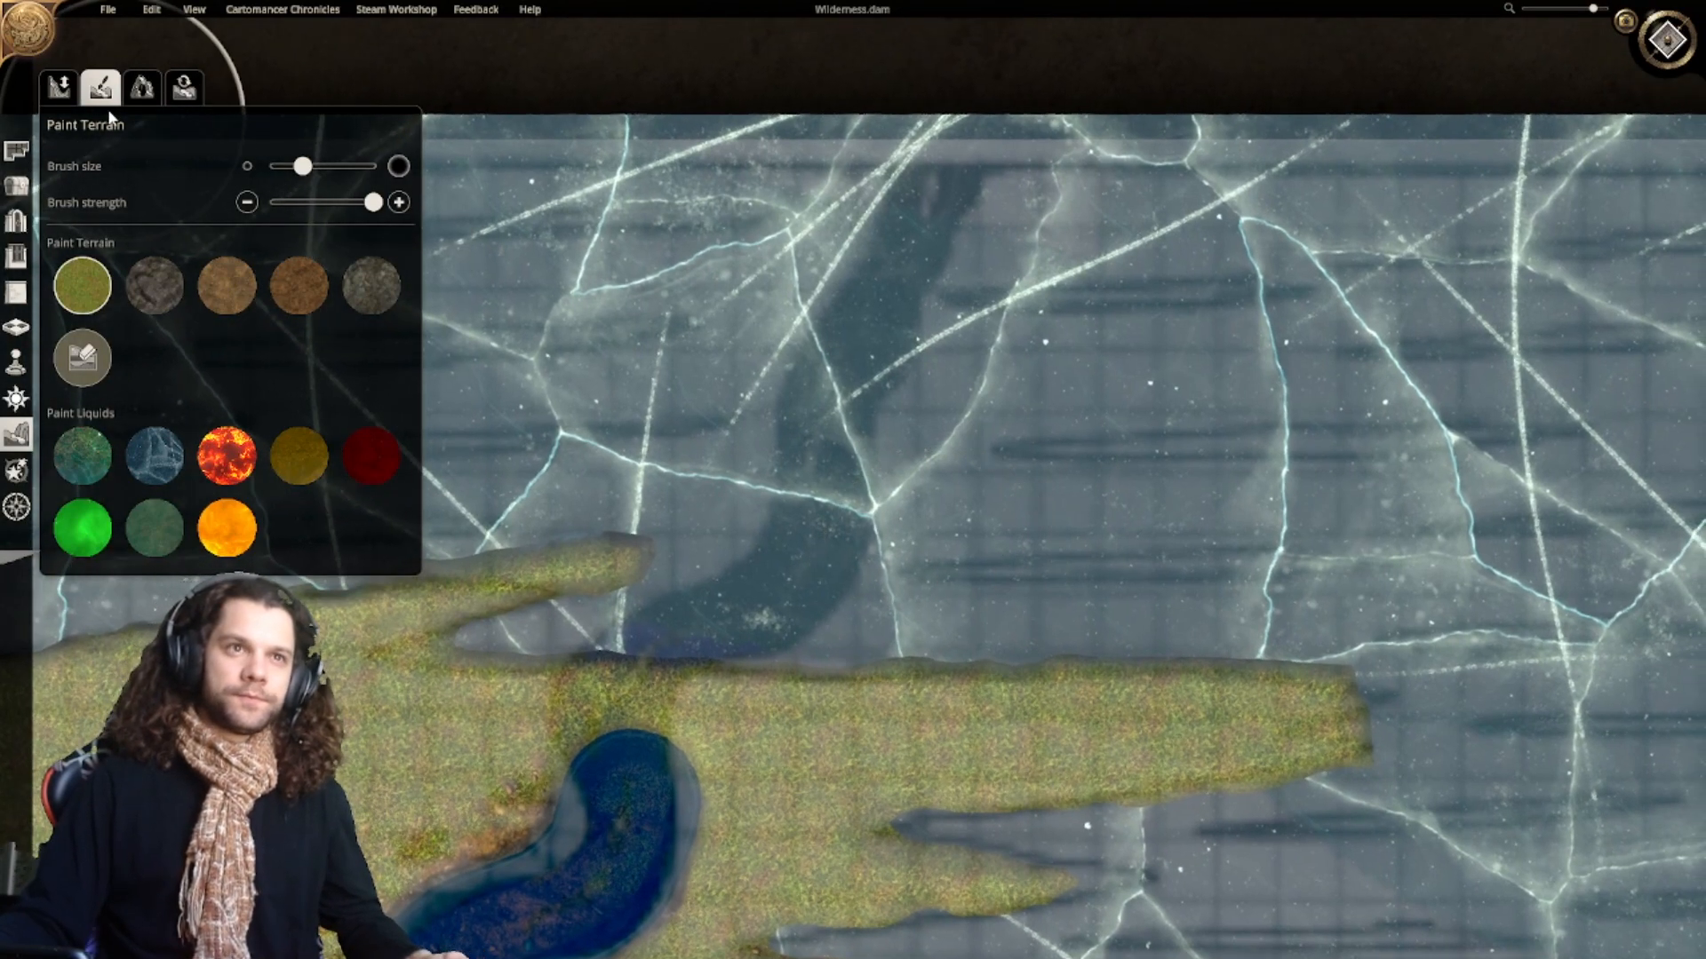
click(59, 86)
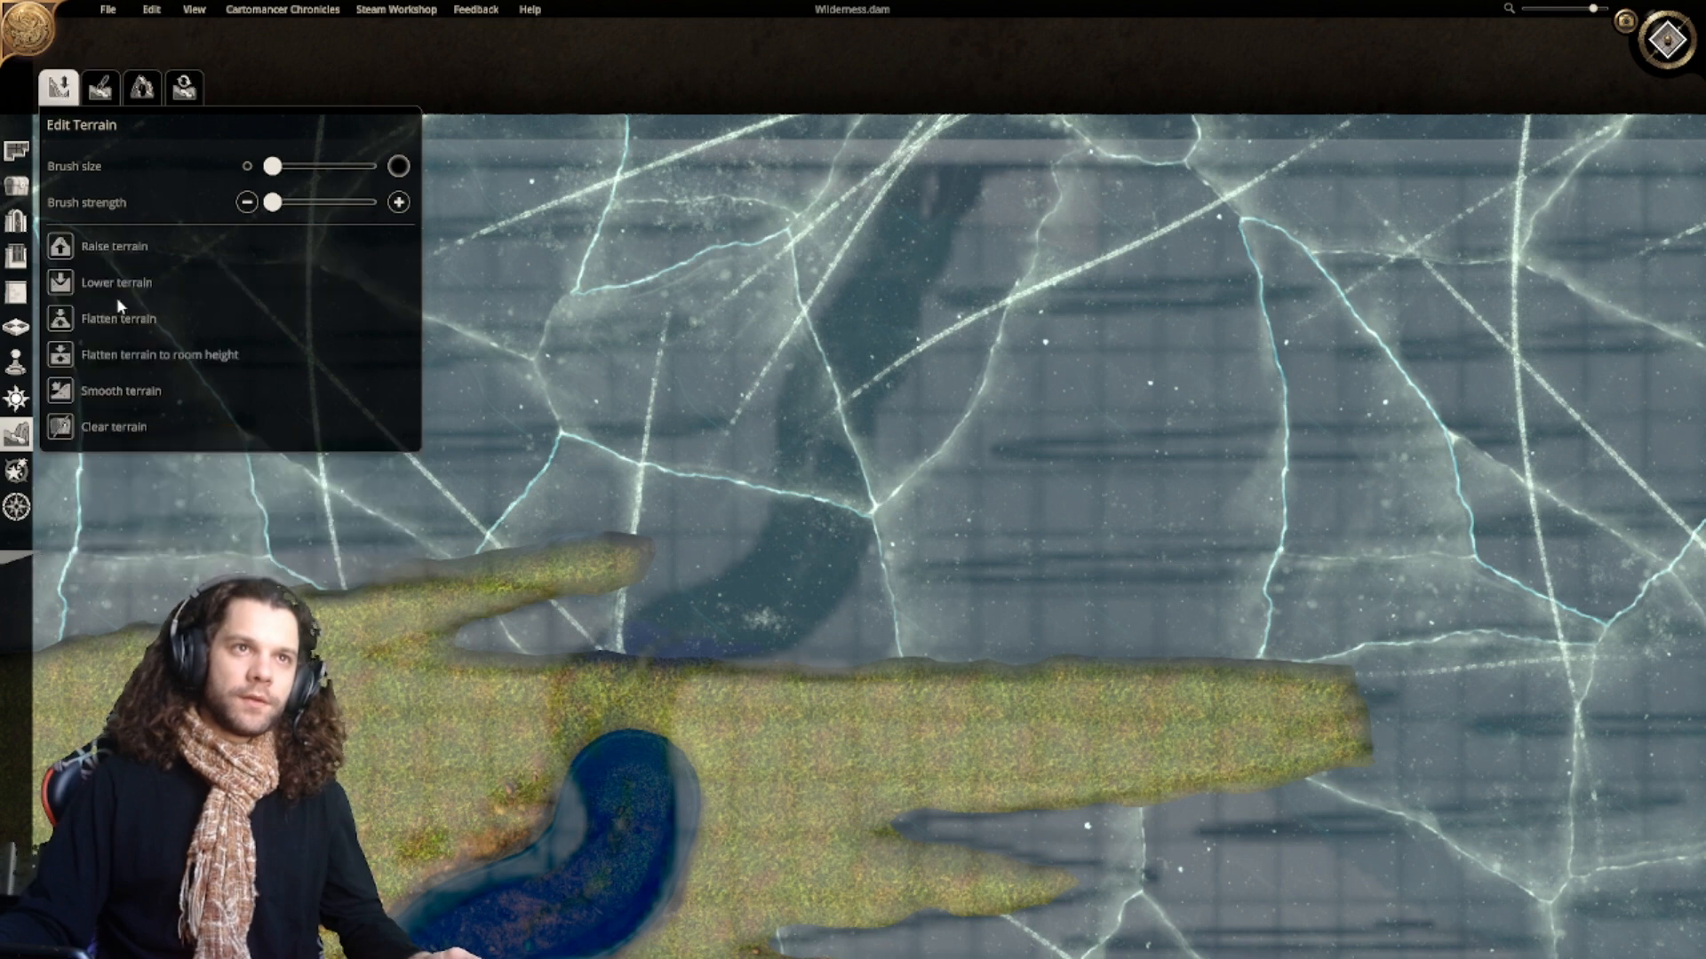
click(62, 318)
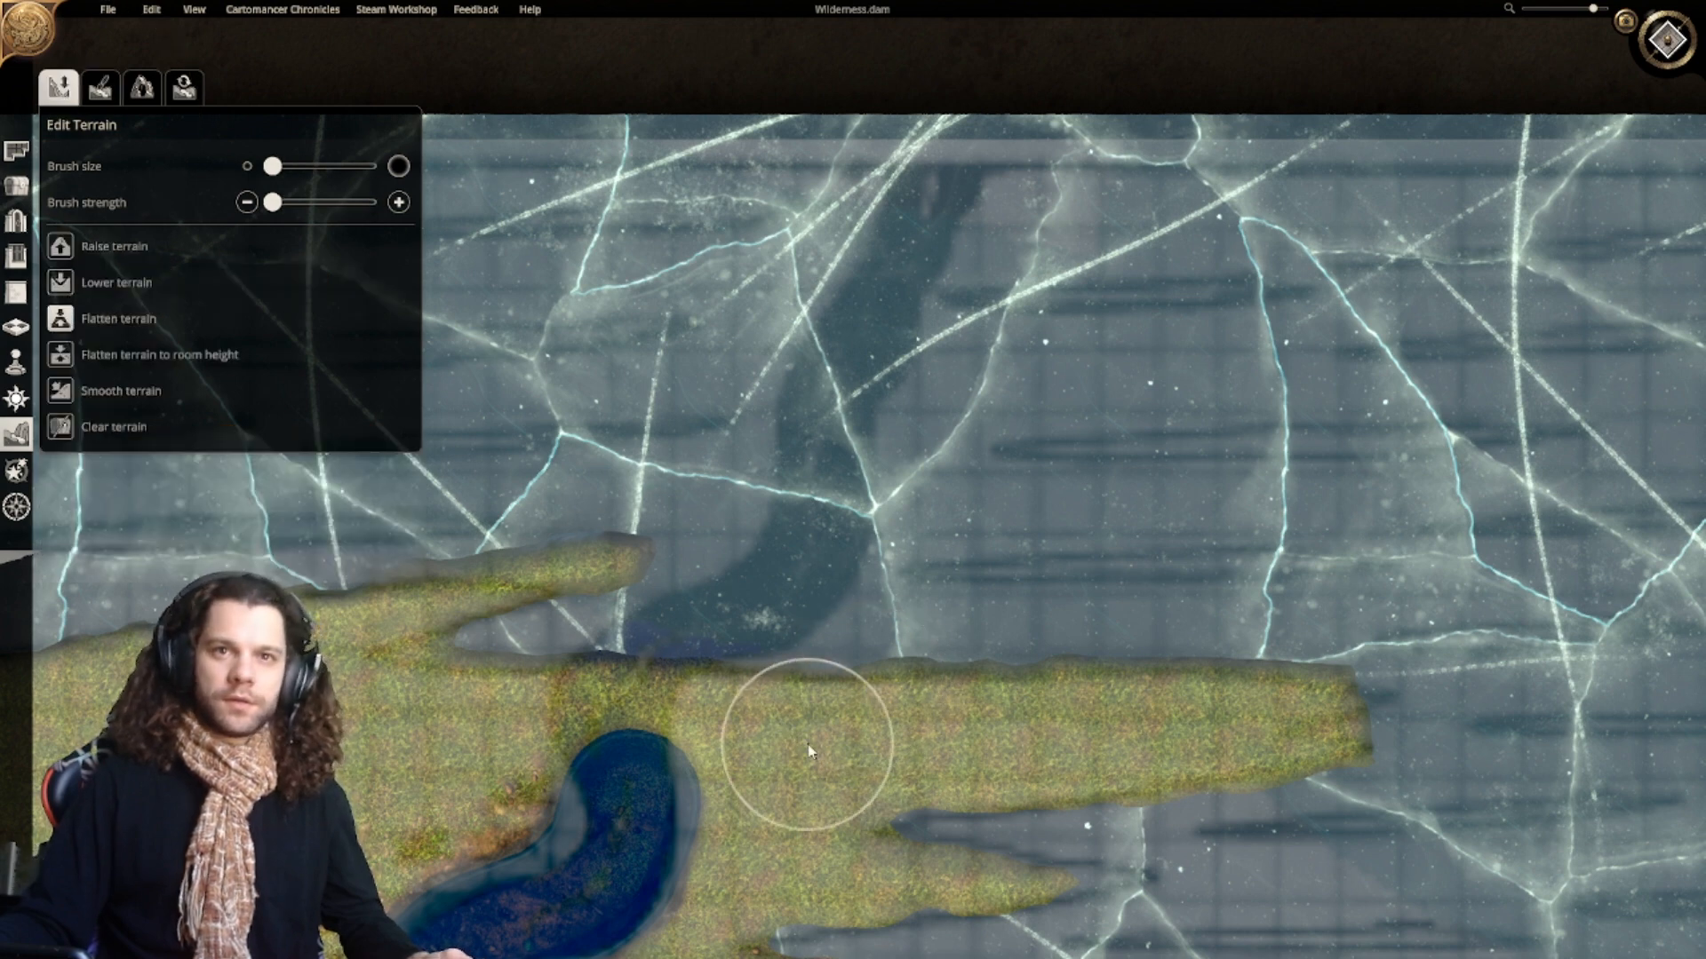
mouse_move(820, 700)
mouse_down()
mouse_move(854, 665)
mouse_move(850, 642)
mouse_up()
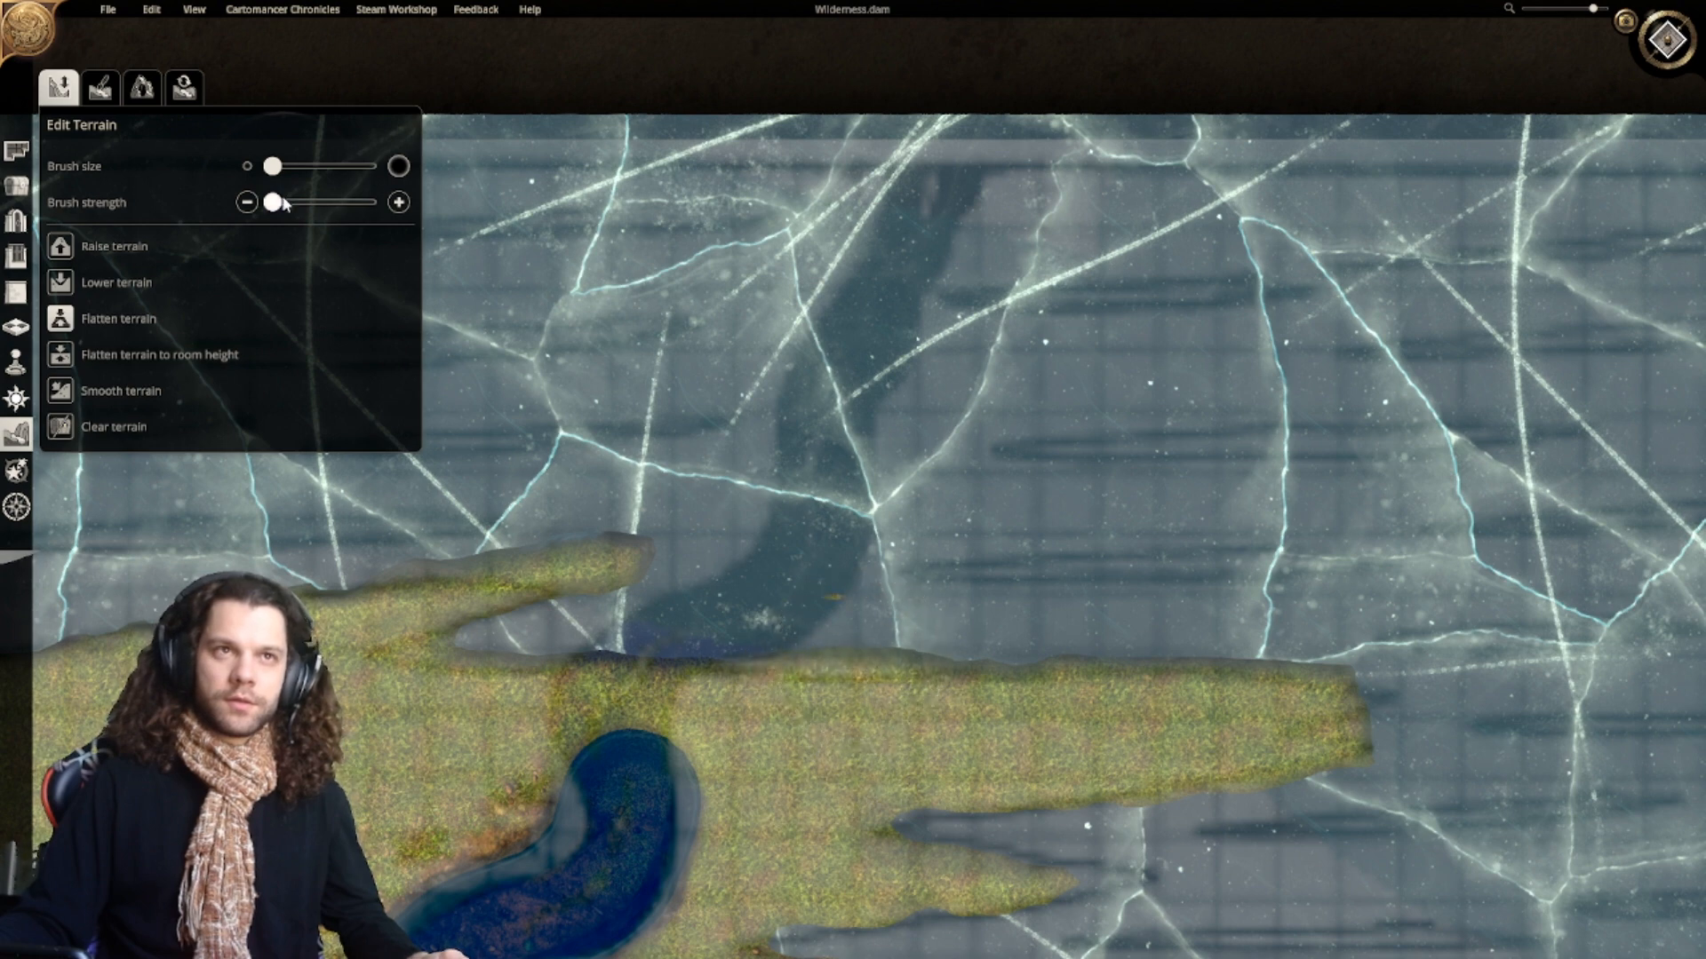
drag(275, 202, 377, 205)
mouse_move(799, 743)
mouse_down()
mouse_move(935, 535)
mouse_move(982, 296)
mouse_move(1078, 160)
mouse_up()
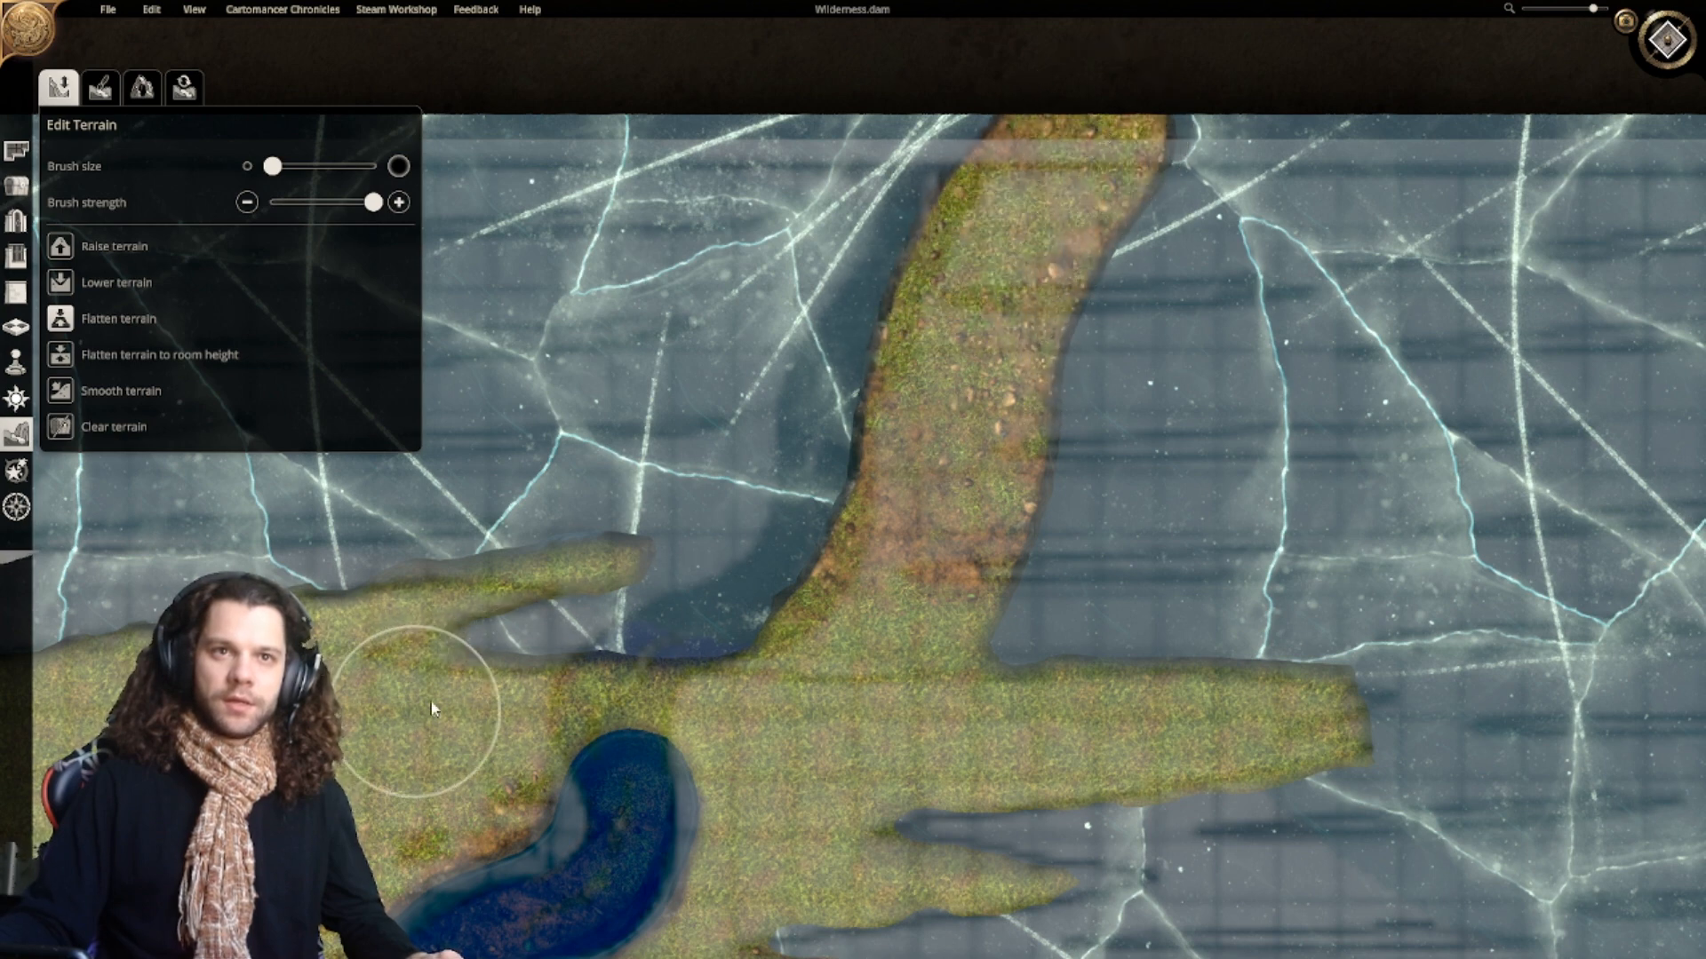
mouse_move(423, 723)
mouse_down()
mouse_move(685, 495)
mouse_move(781, 259)
mouse_move(845, 173)
mouse_move(826, 173)
mouse_up()
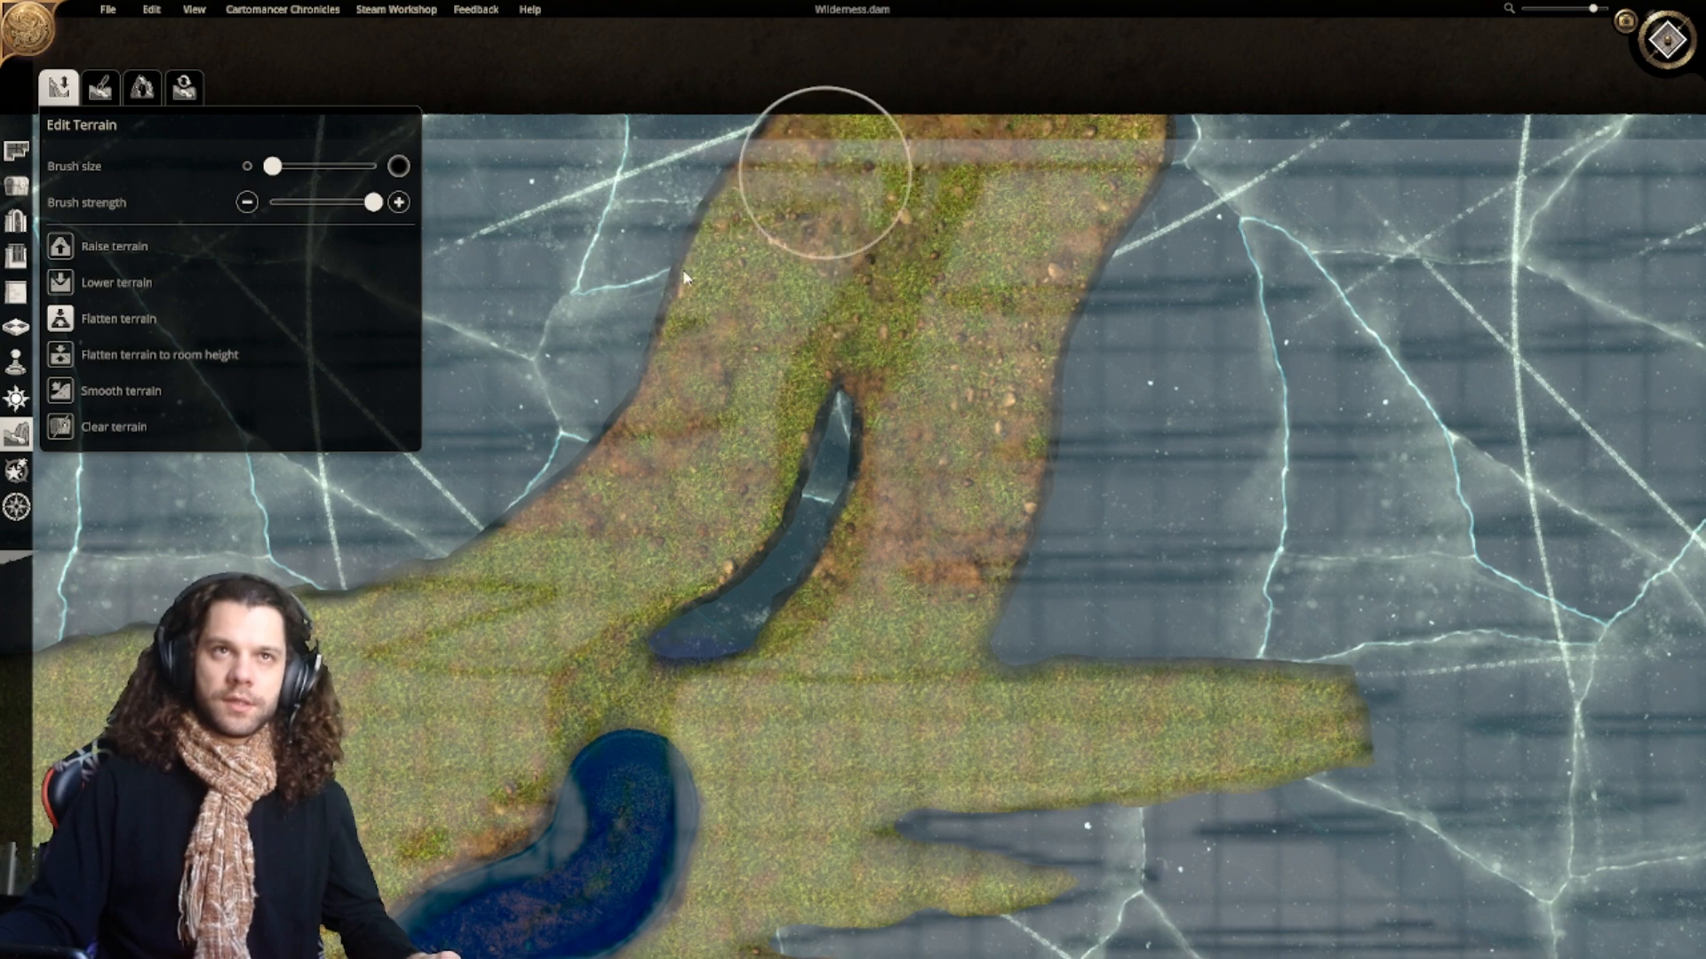
Step: Paint a Clear Water river with the smallest brush from the existing river's end through the flattened strip to the northern map edge
click(100, 87)
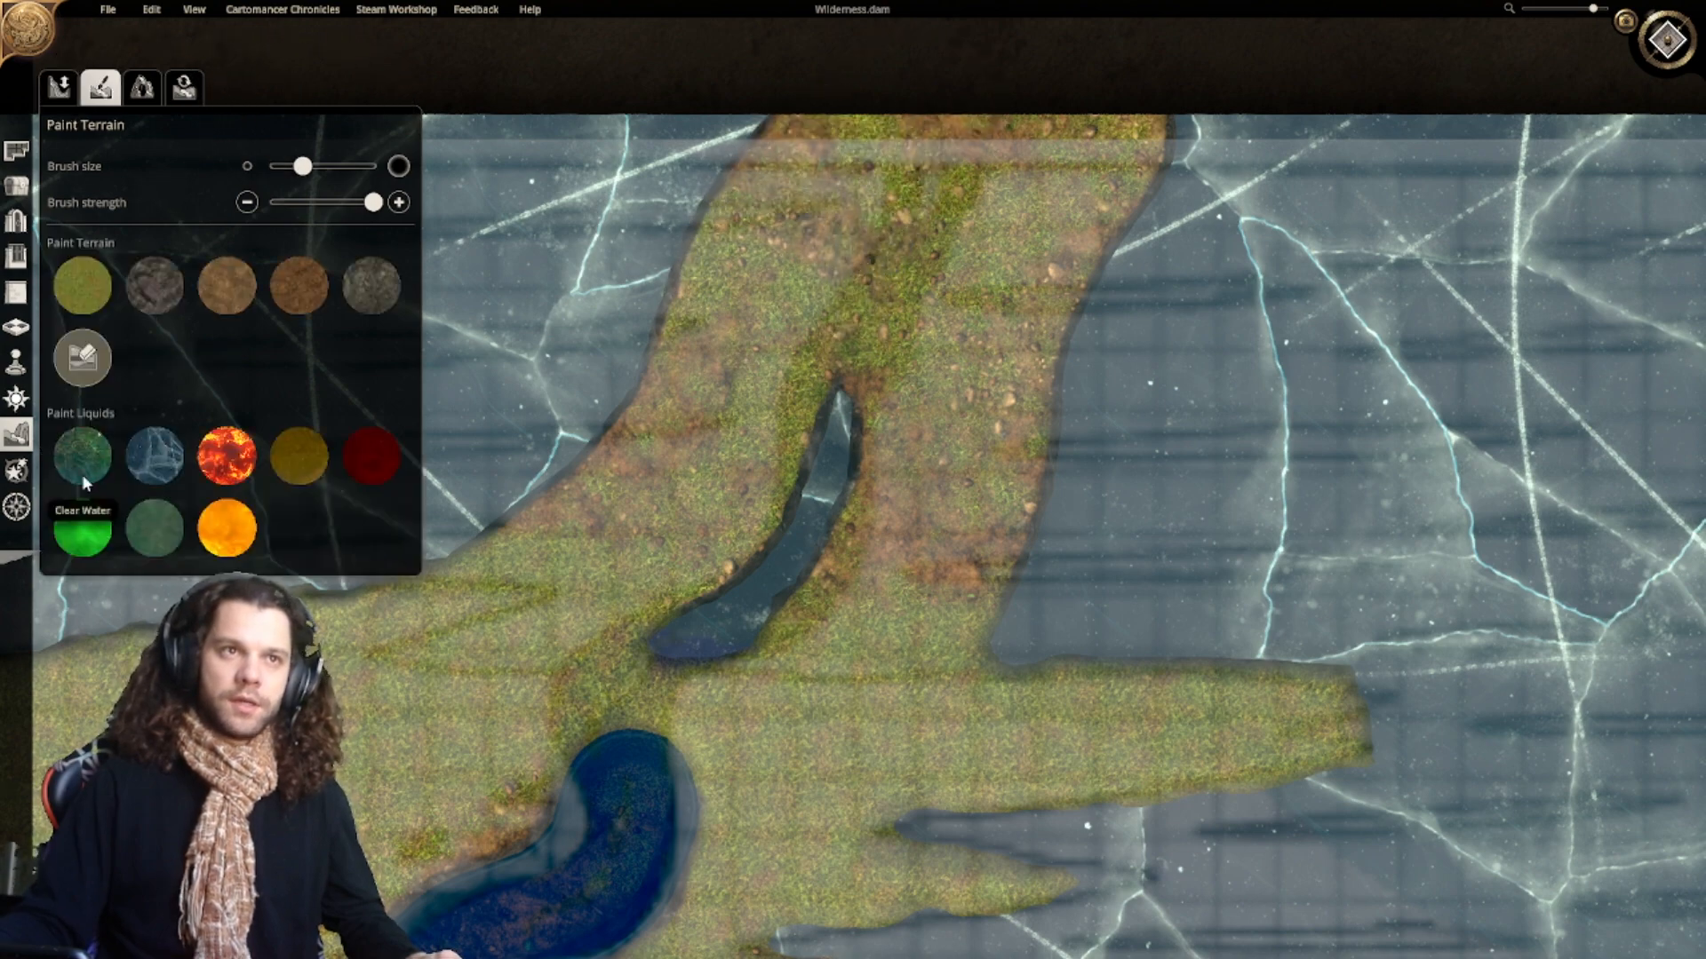
drag(303, 166, 273, 166)
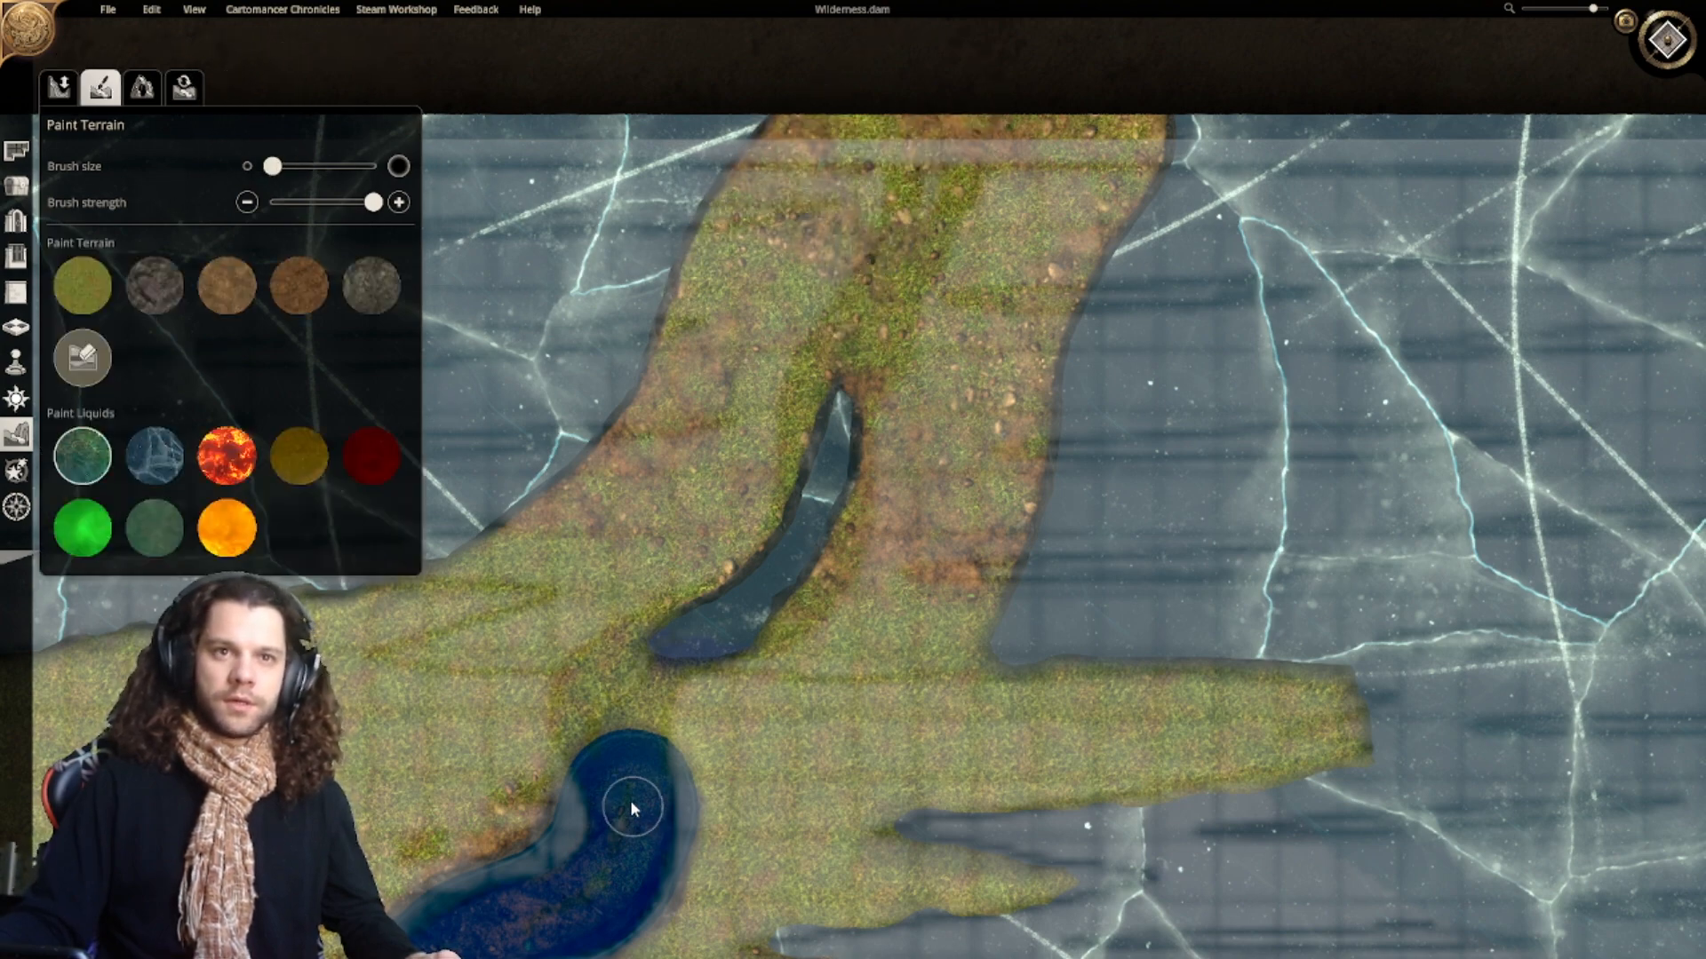
drag(613, 684, 674, 654)
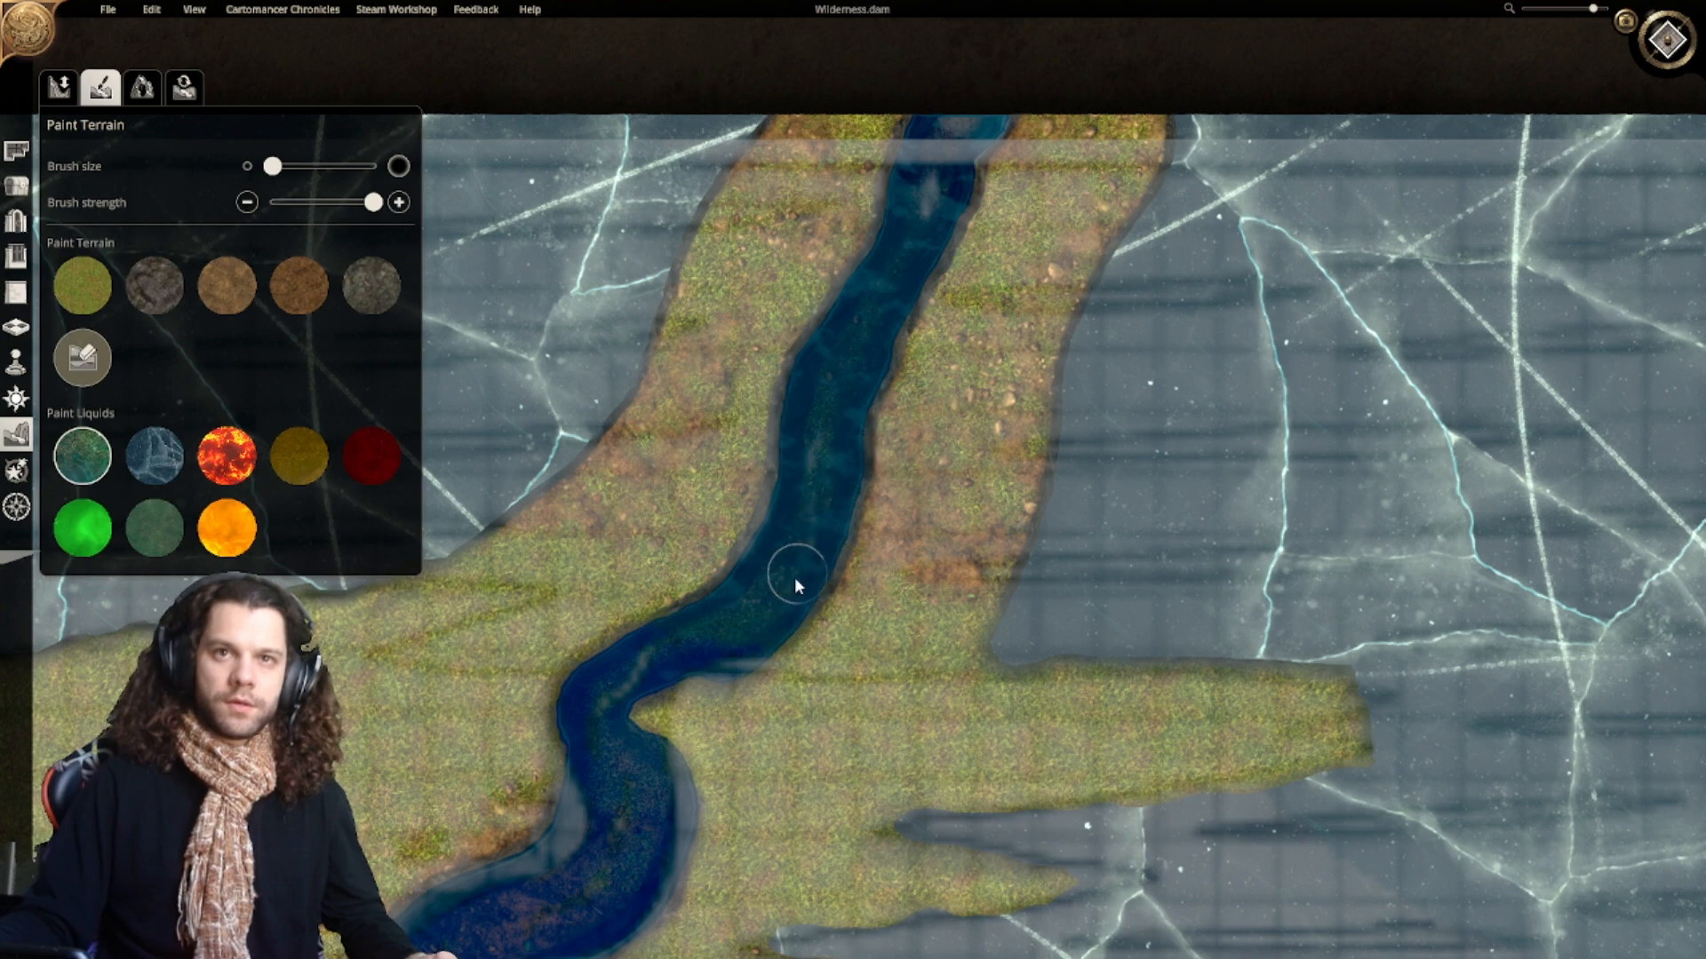
right_drag(782, 593, 797, 547)
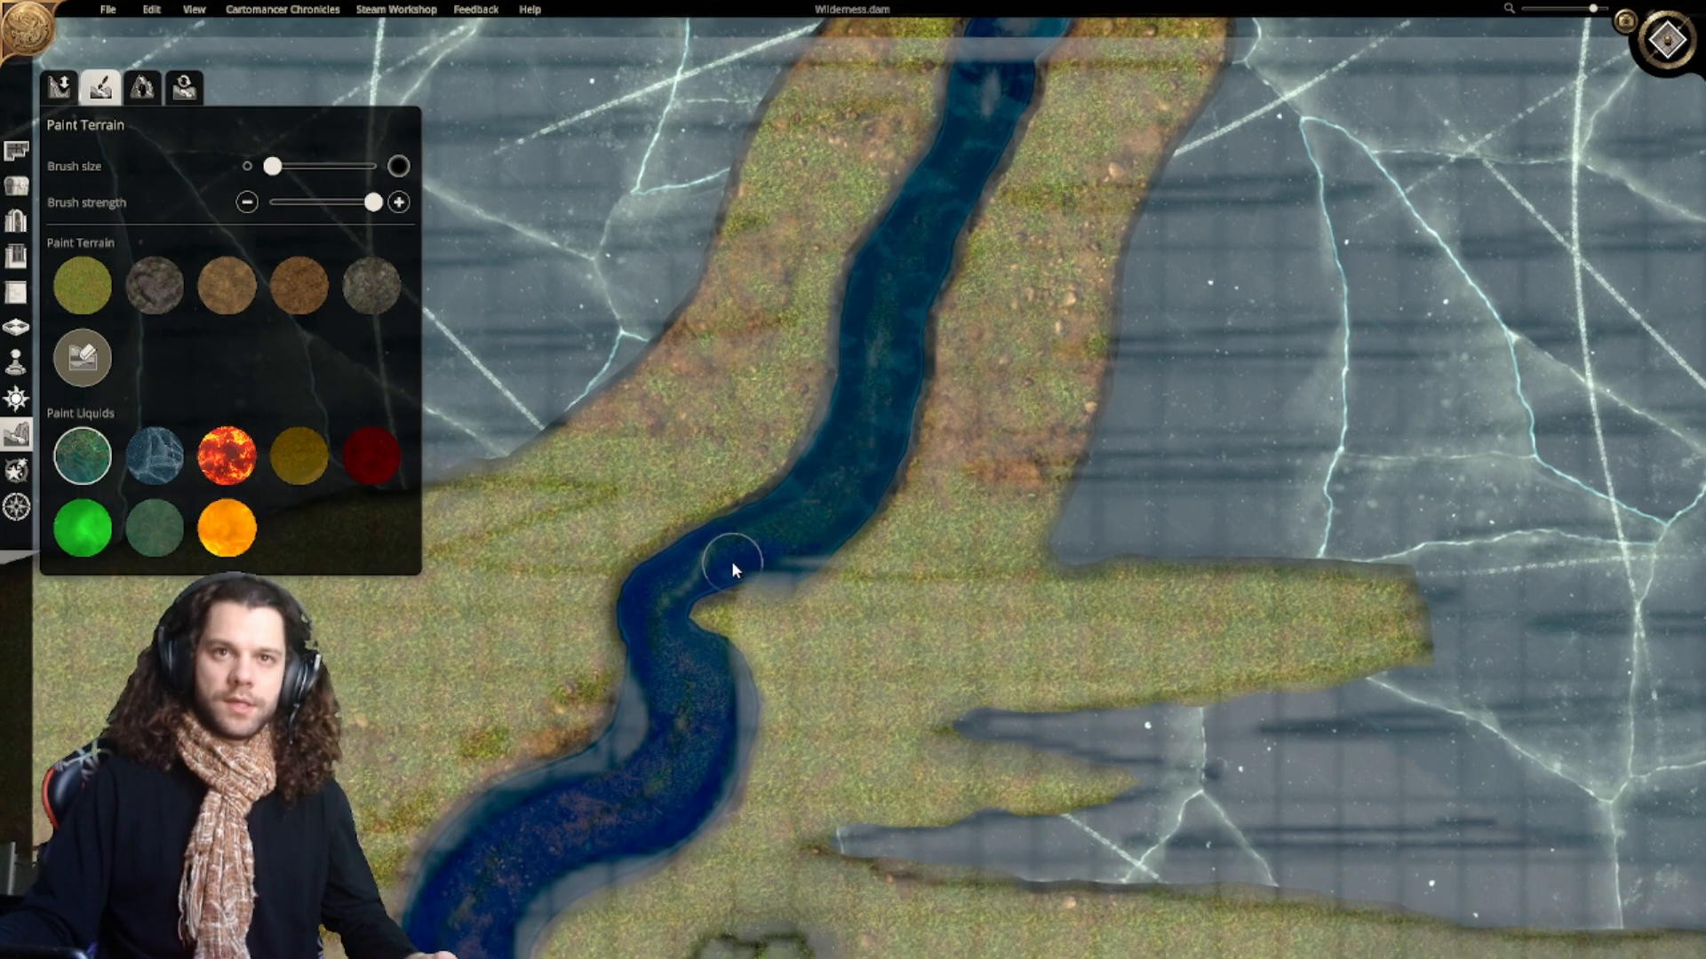
scroll(849, 509, down, 5)
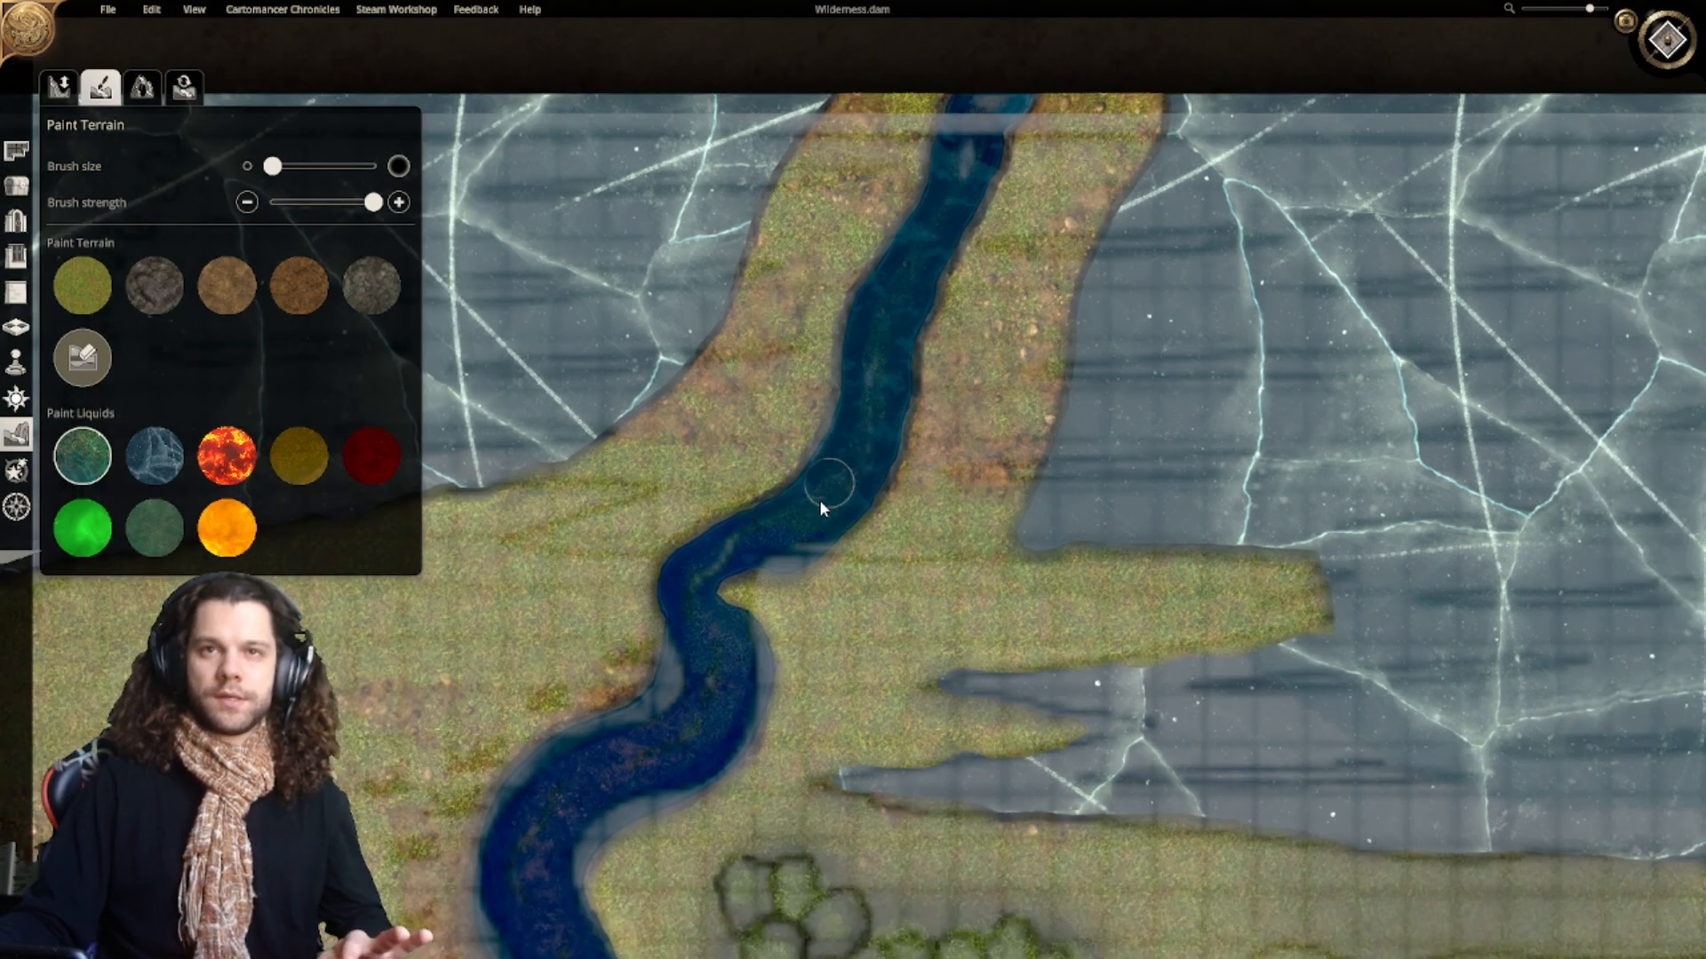
scroll(959, 584, up, 4)
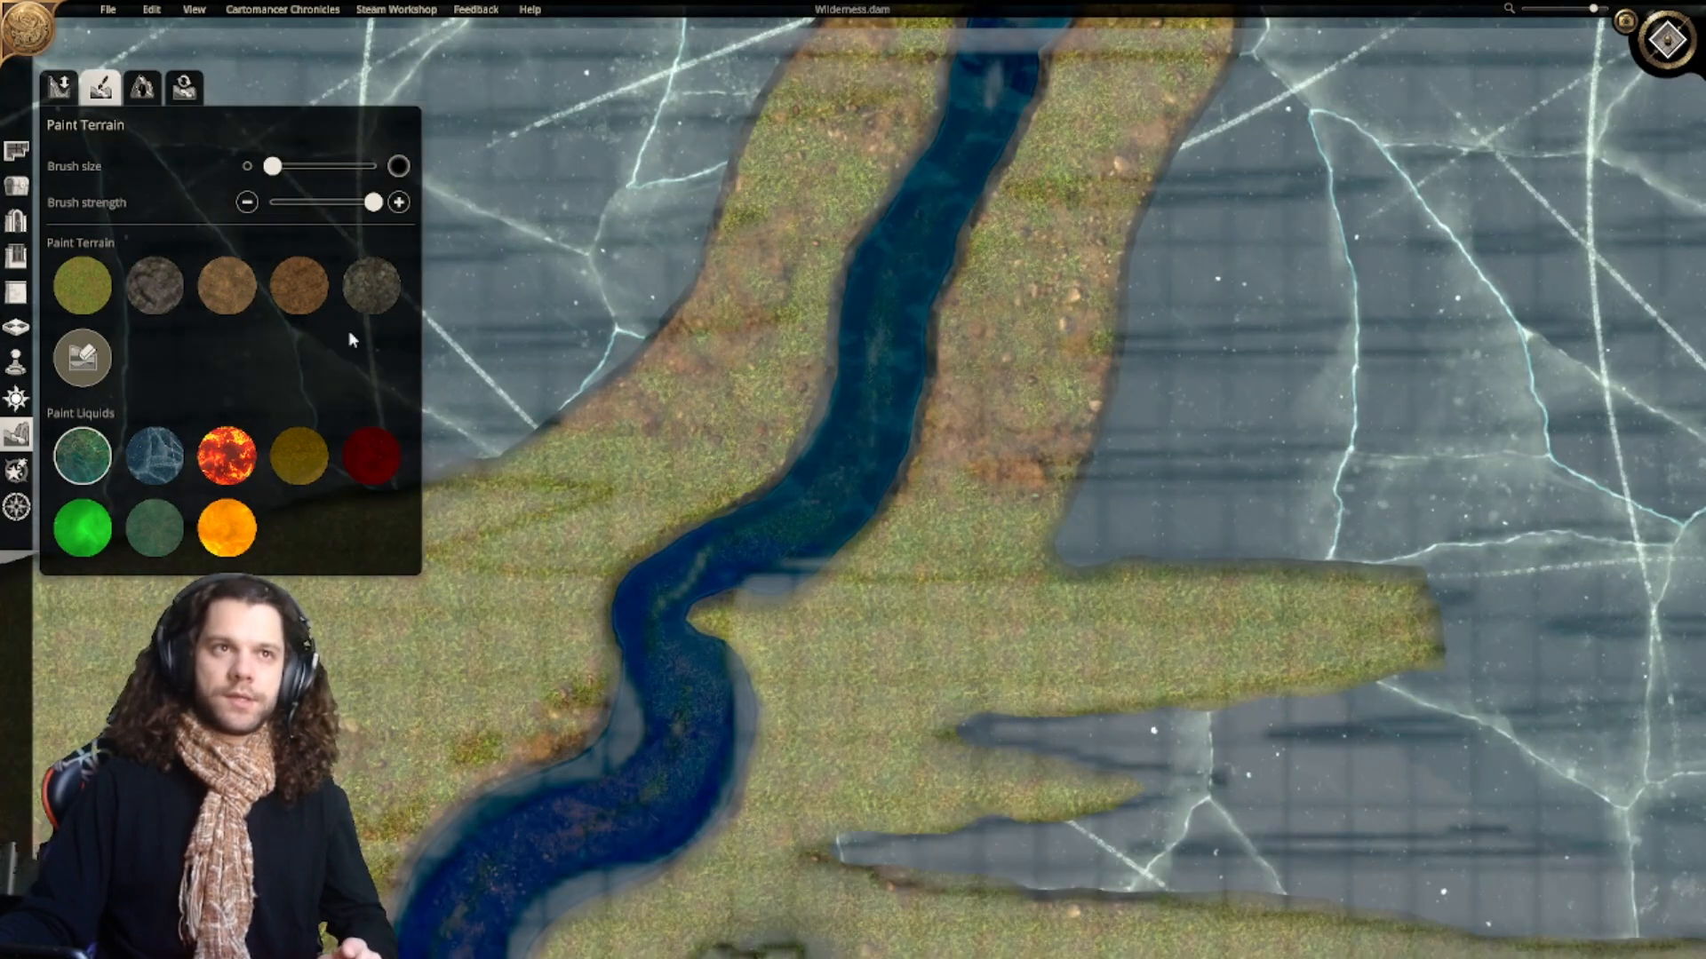
Step: Paint ice over the raised ground east of the new river, leaving only a thin bank along the water
click(154, 456)
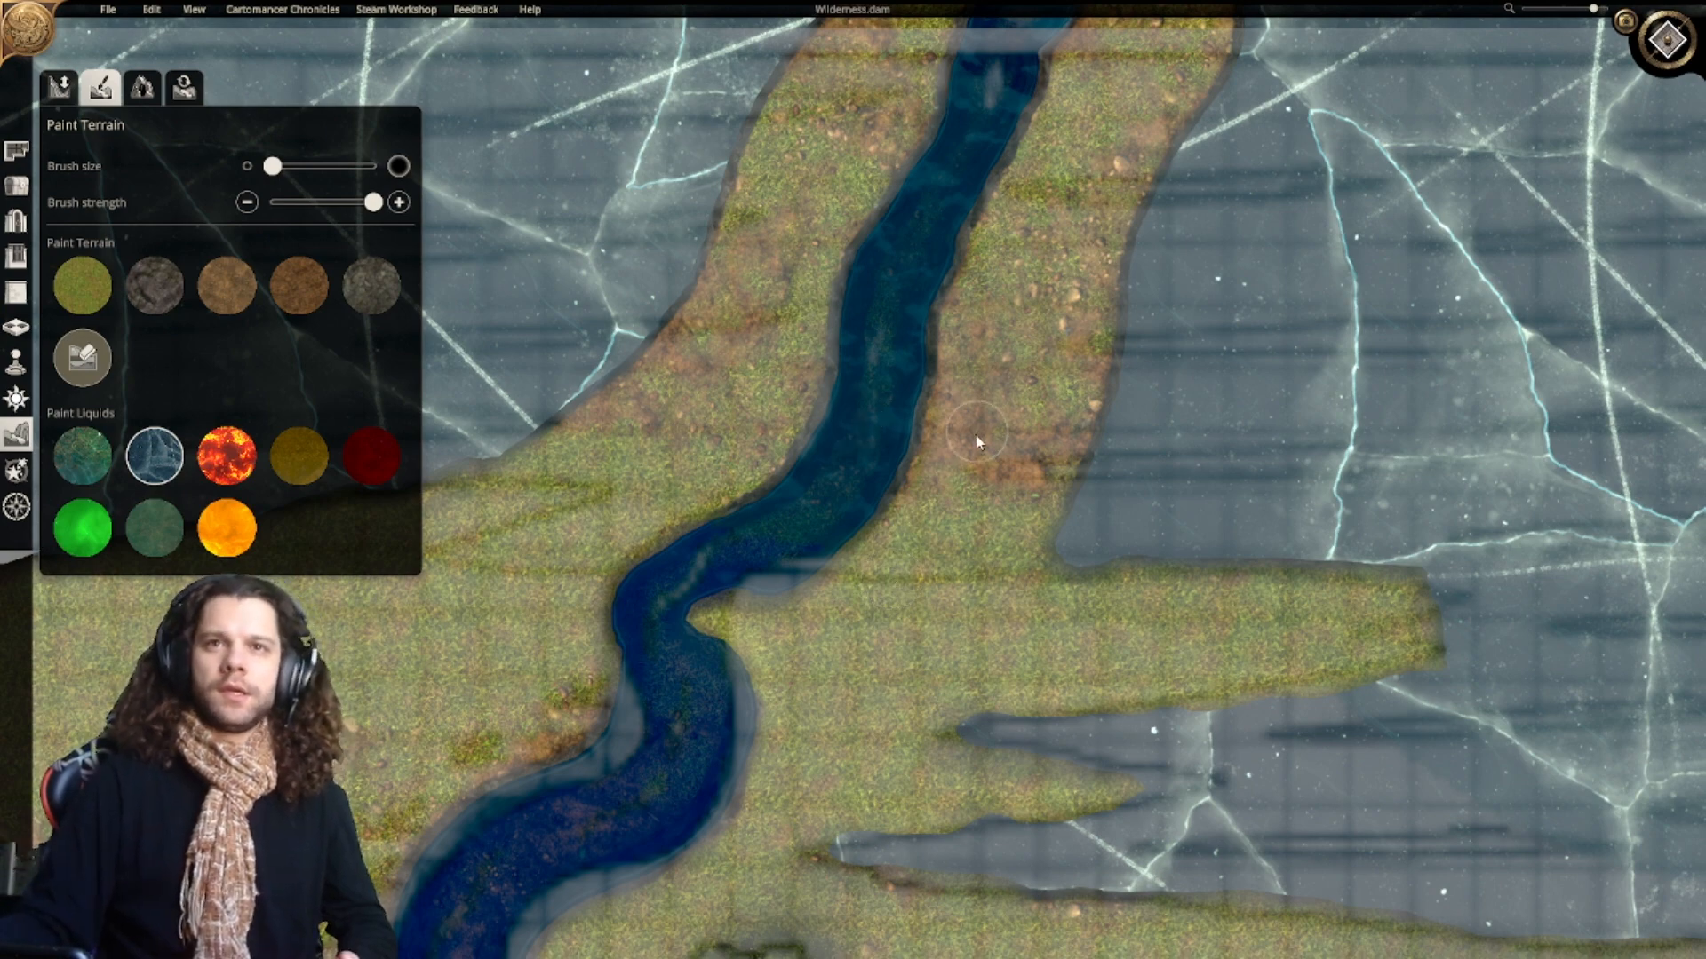
scroll(963, 503, down, 3)
scroll(1022, 528, up, 3)
drag(1060, 543, 926, 554)
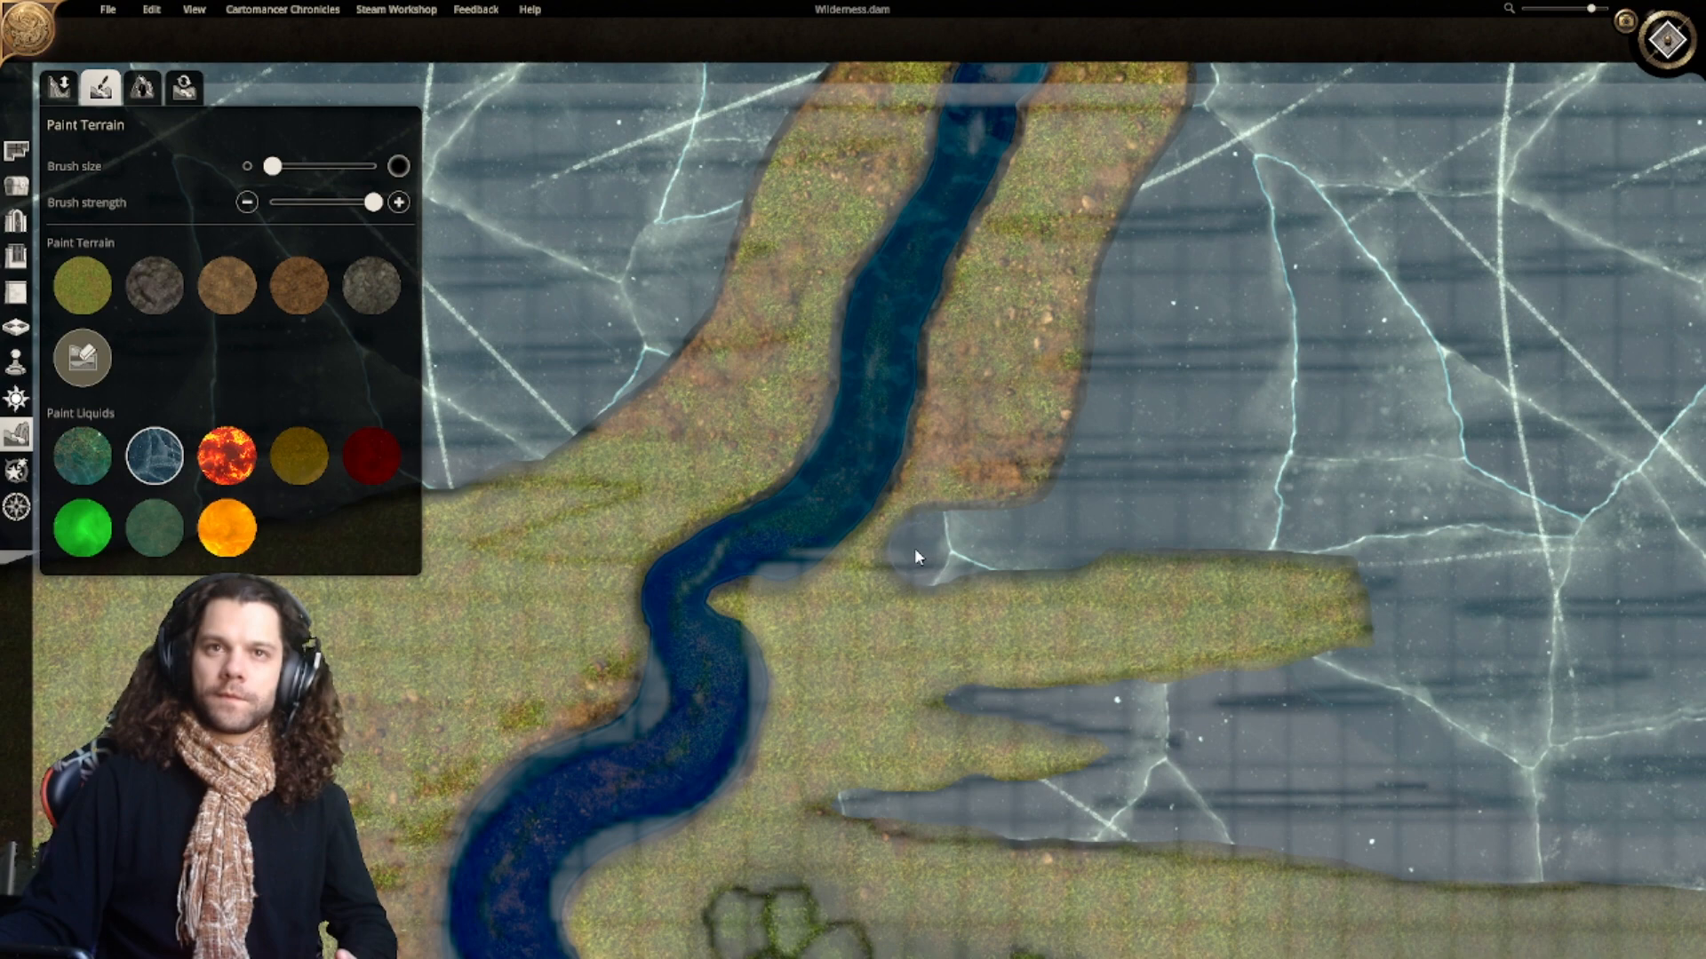
drag(964, 486, 968, 471)
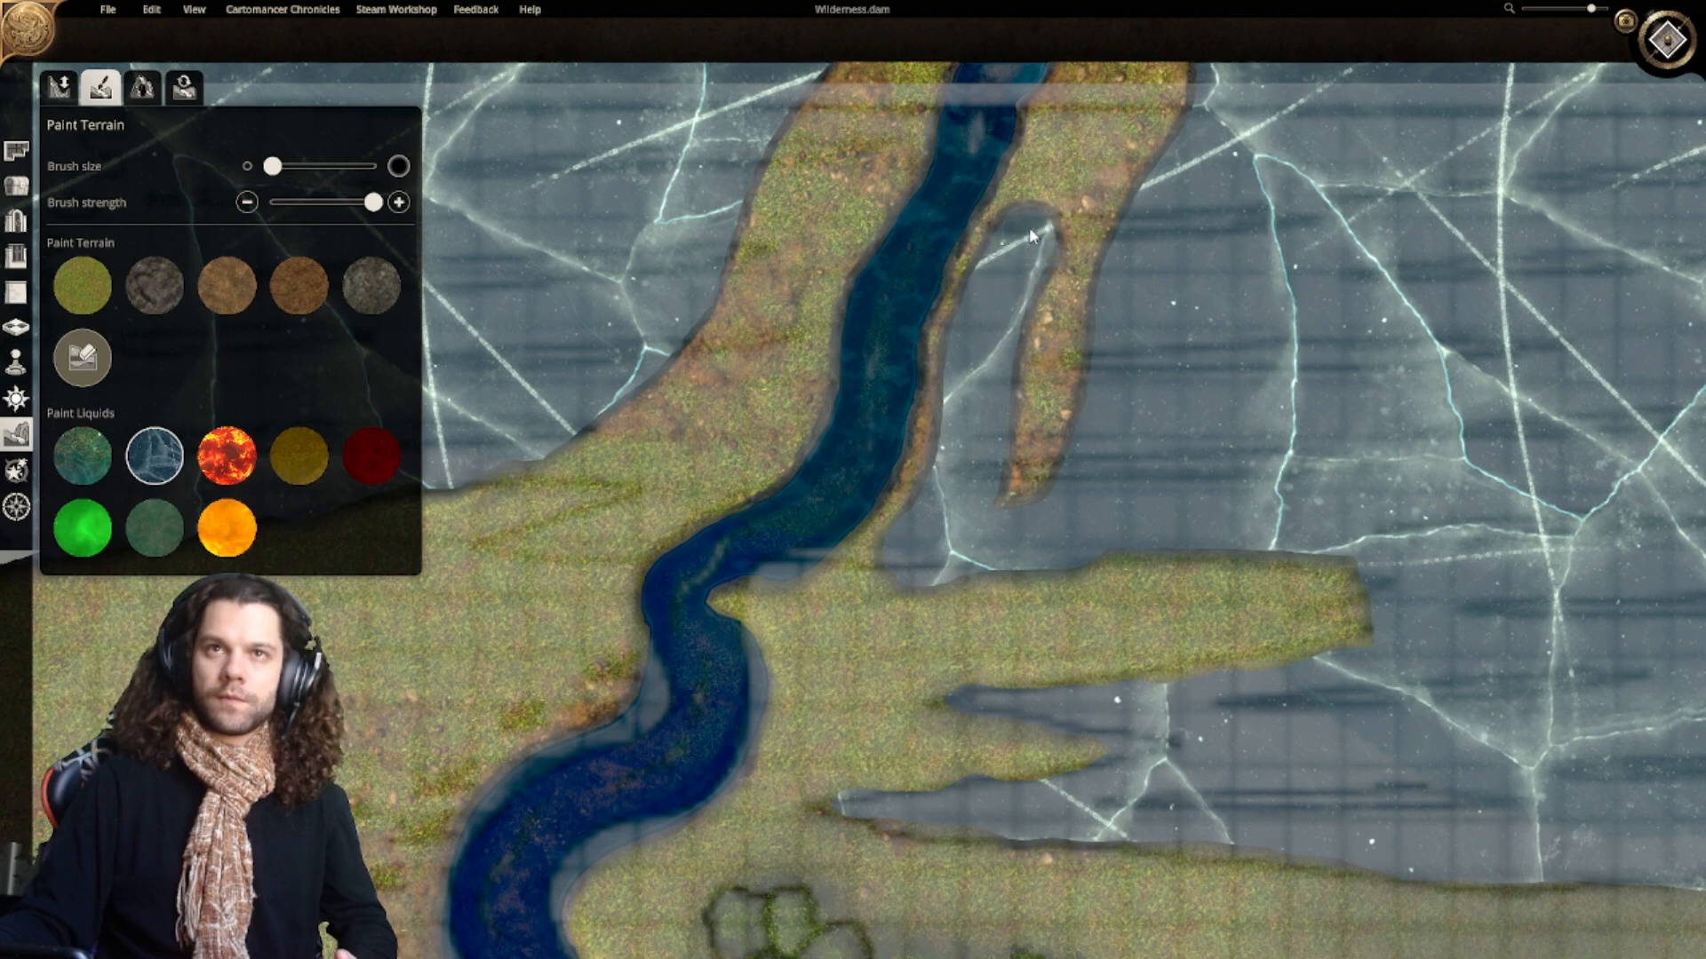
drag(1029, 227, 1075, 114)
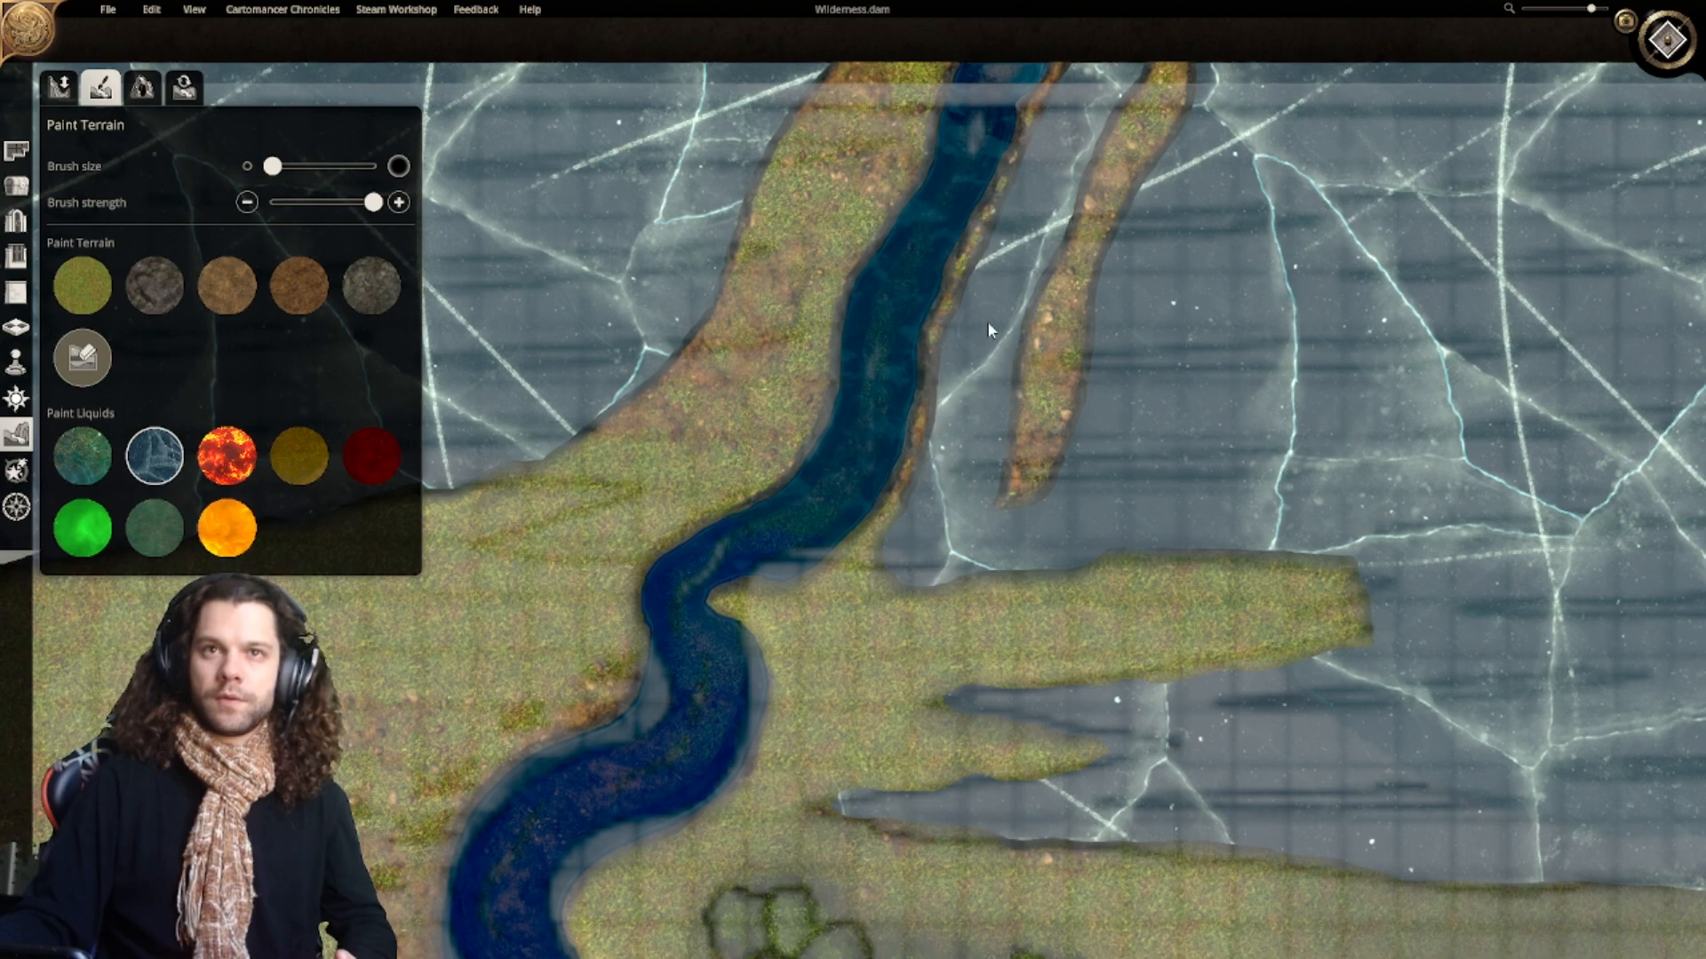
mouse_move(1032, 486)
mouse_down()
mouse_move(1070, 368)
mouse_move(1035, 418)
mouse_move(1026, 393)
mouse_move(1071, 244)
mouse_up()
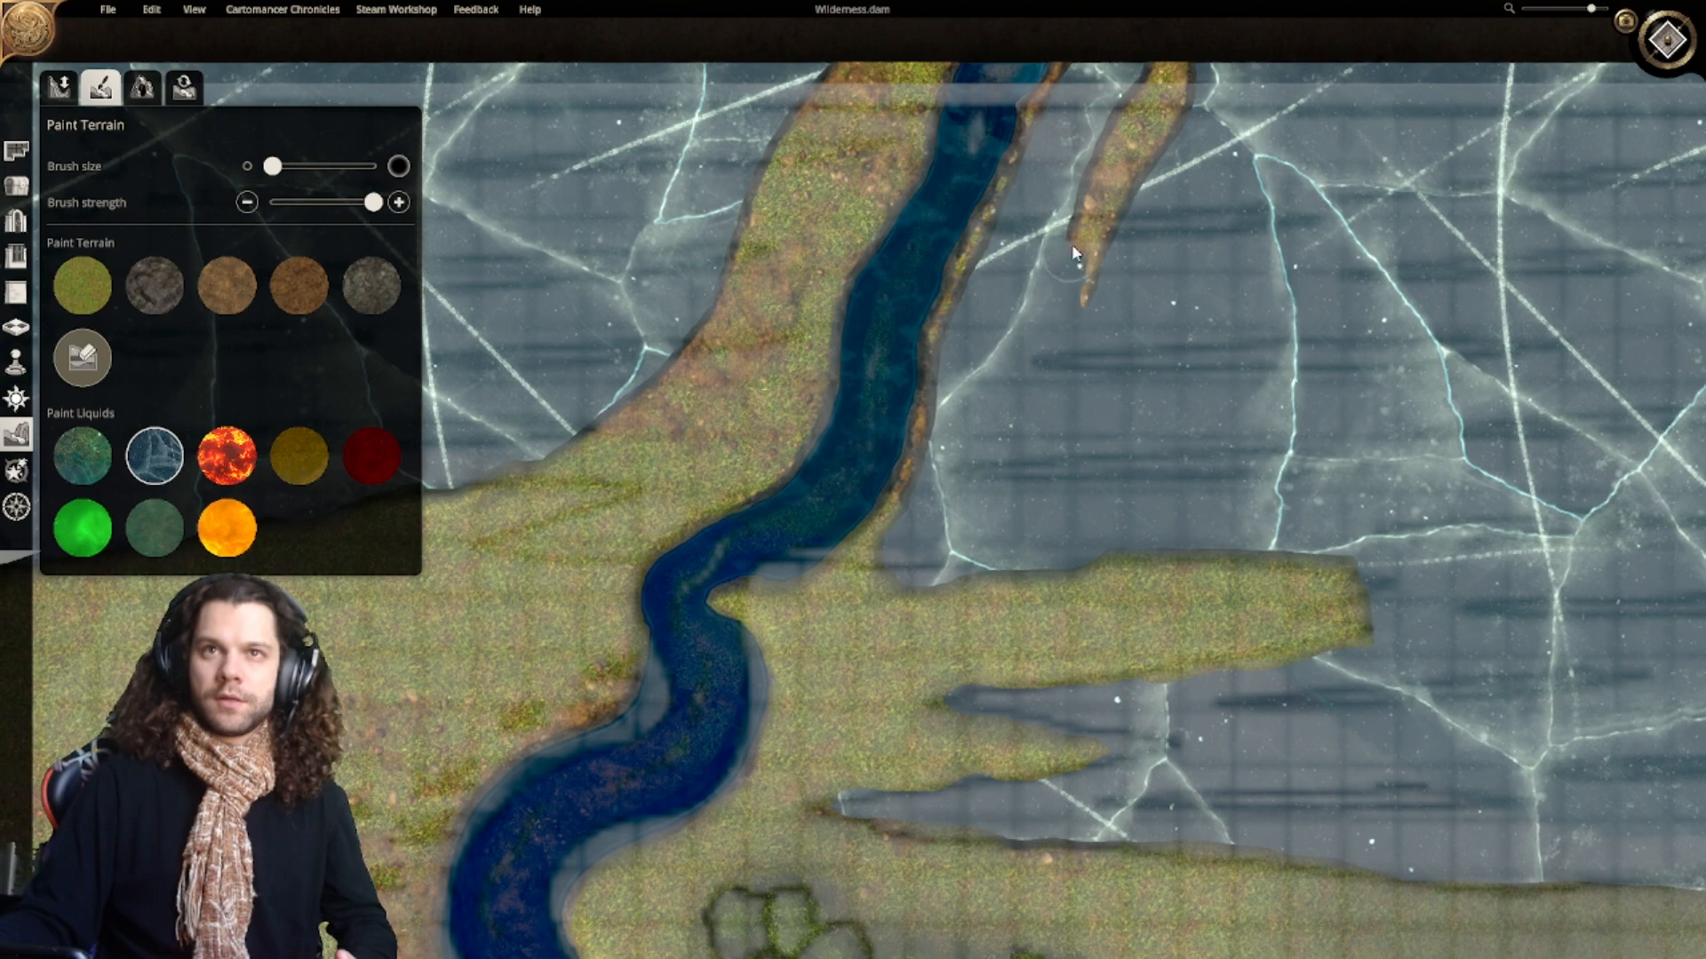
drag(1138, 176, 1089, 303)
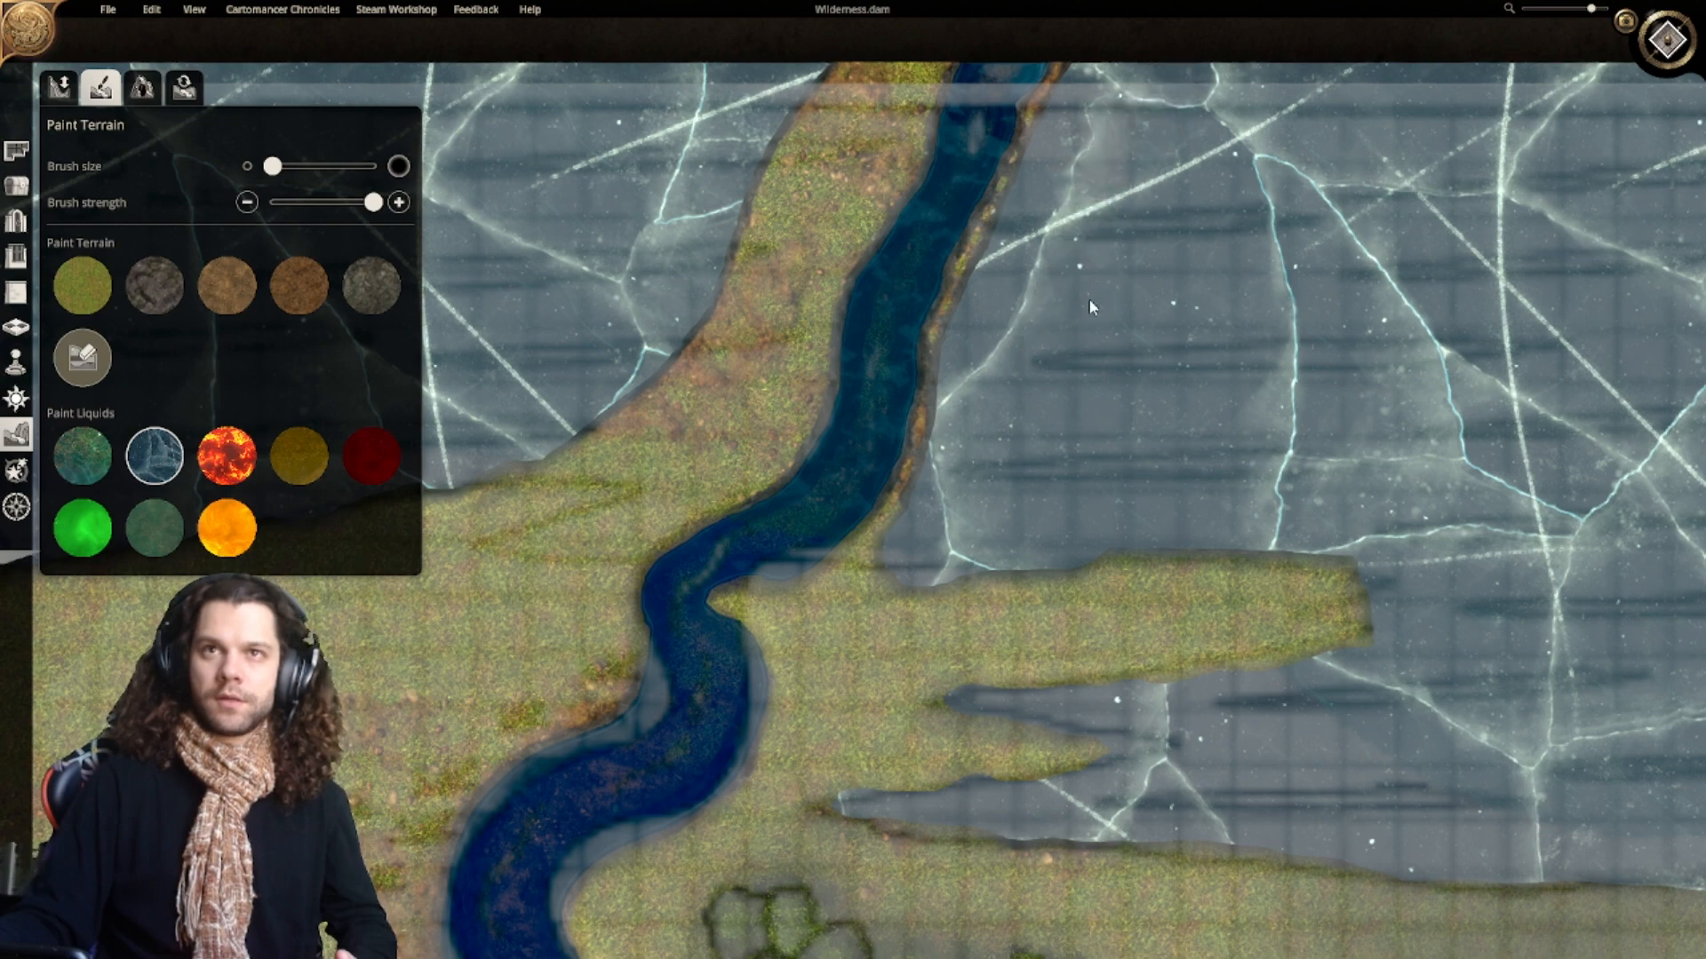
Step: Paint ice over the raised ground west of the new river, following the water and leaving only a thin bank
middle_drag(1089, 305, 1235, 442)
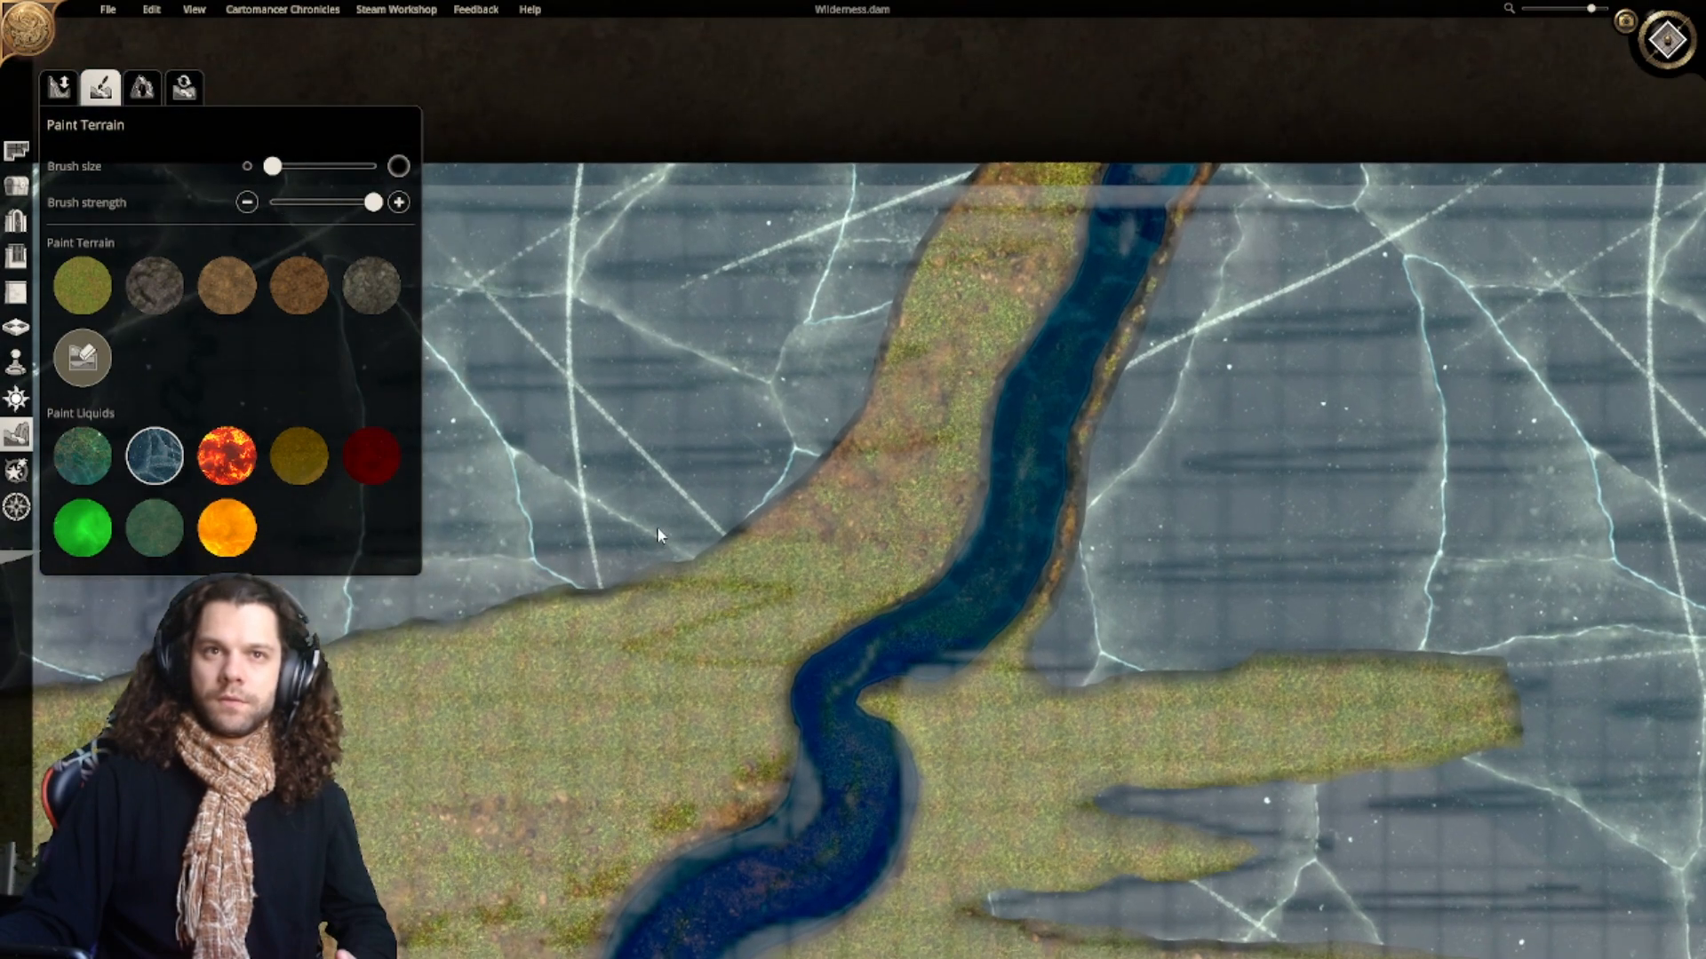
mouse_move(683, 638)
mouse_down()
mouse_move(659, 646)
mouse_move(680, 644)
mouse_up()
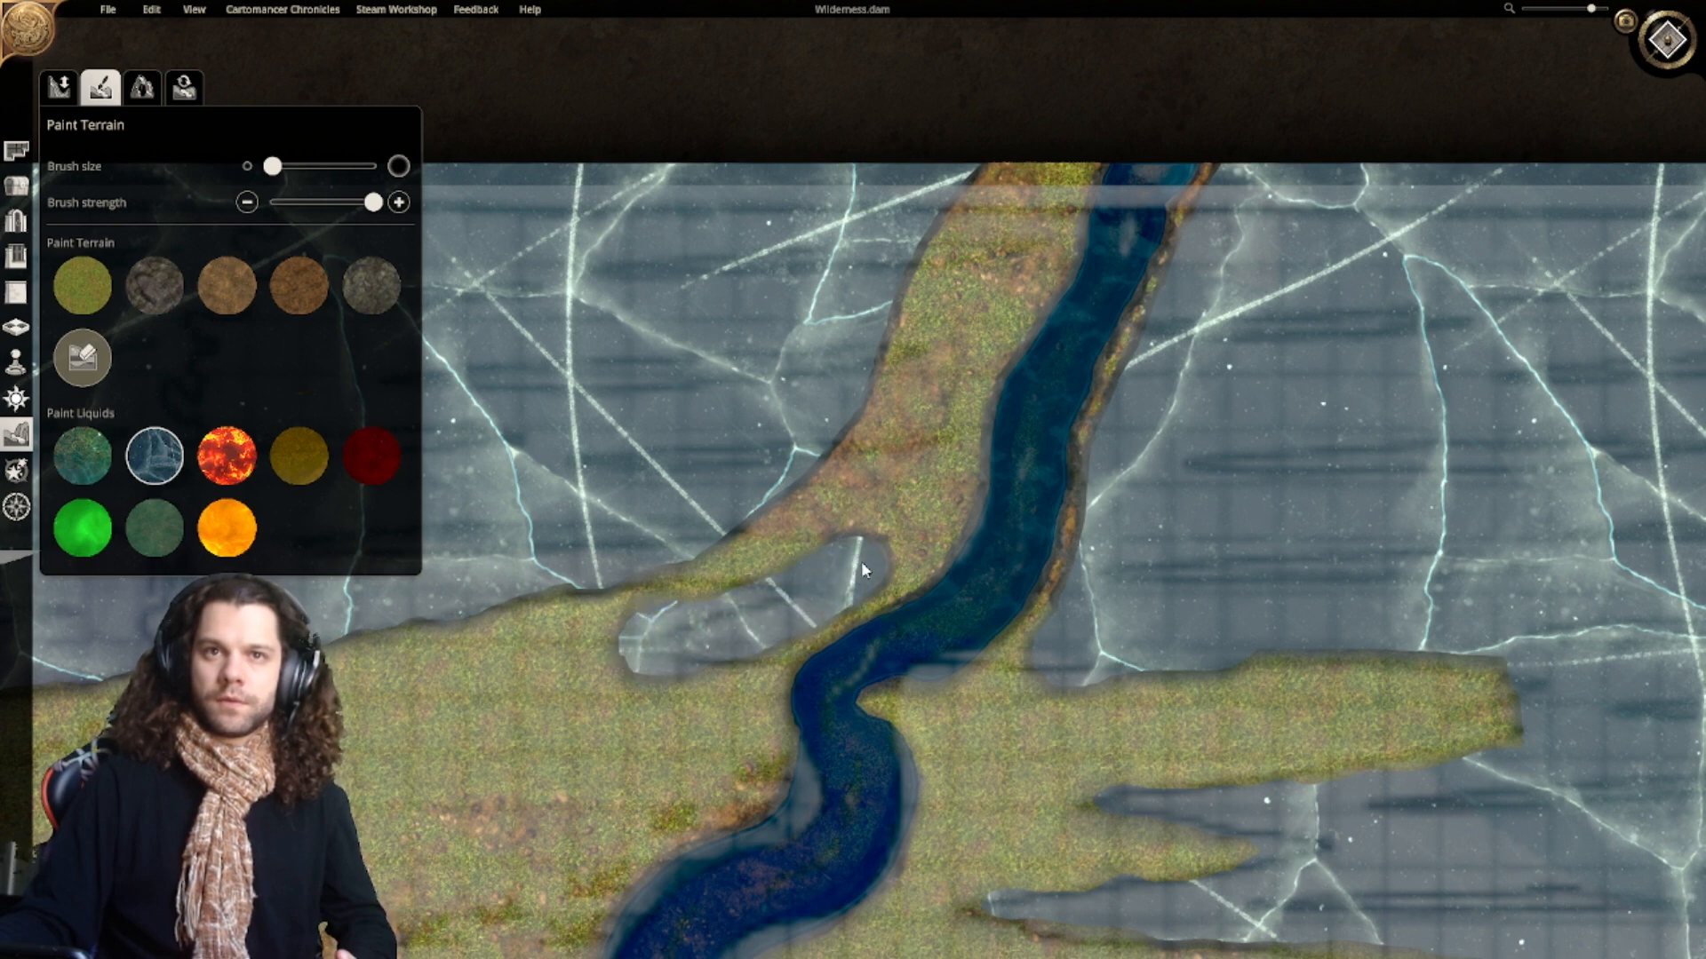
drag(899, 535, 922, 488)
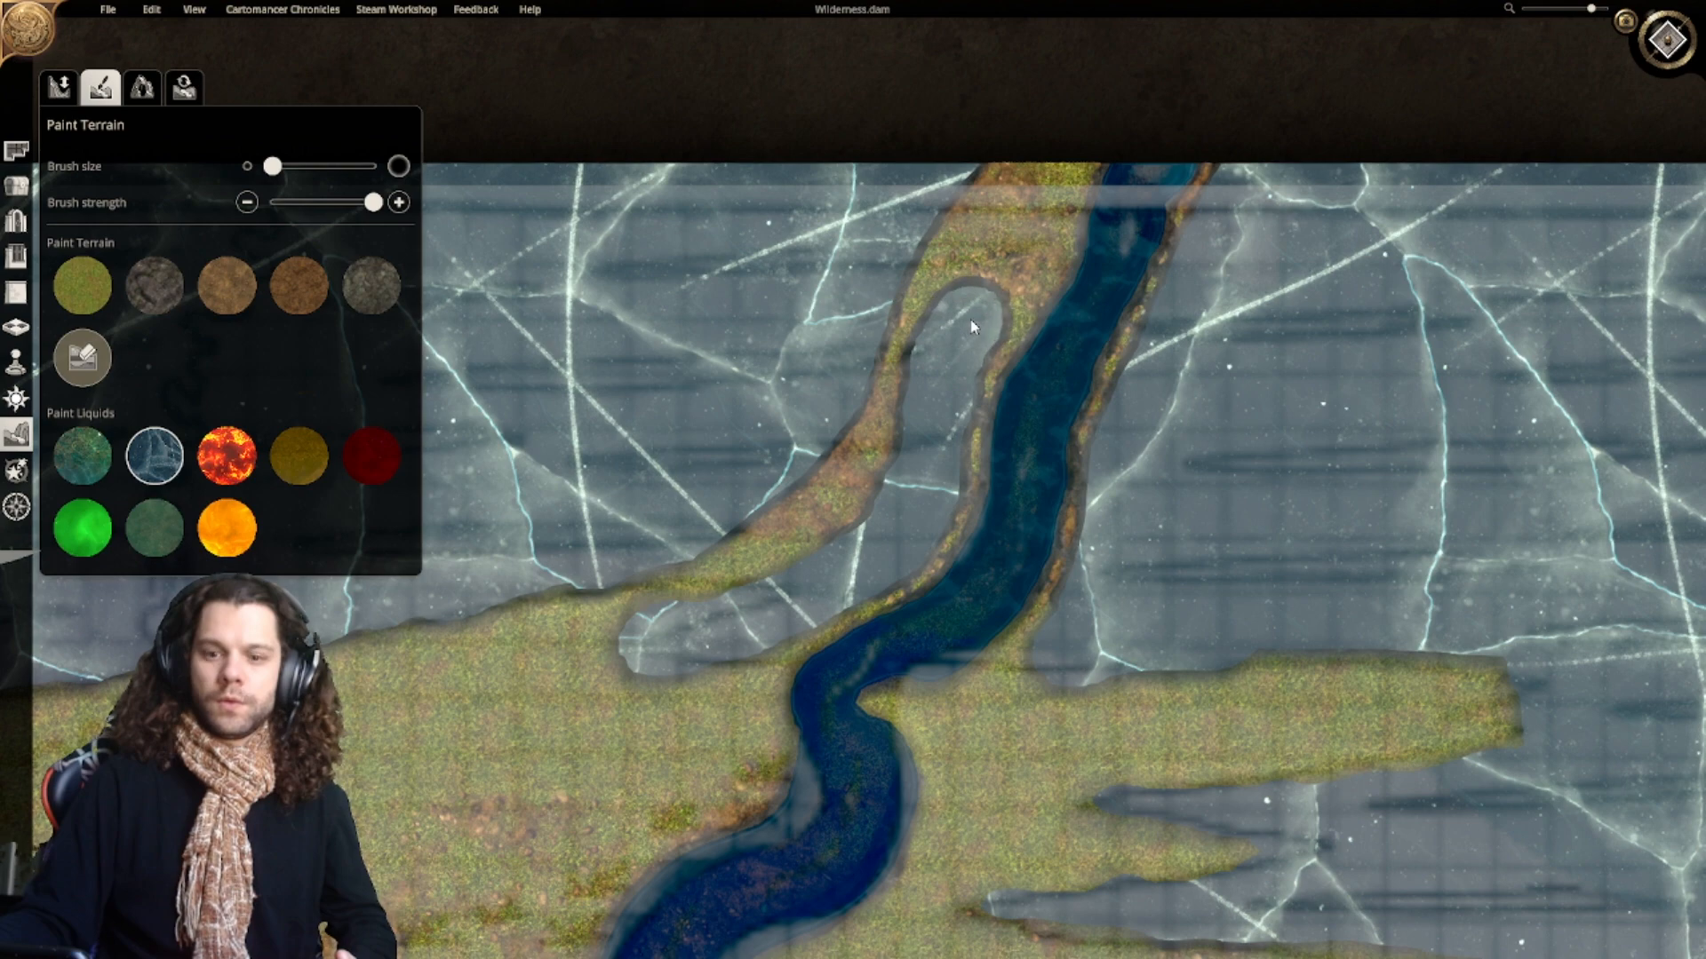
middle_drag(973, 335, 893, 389)
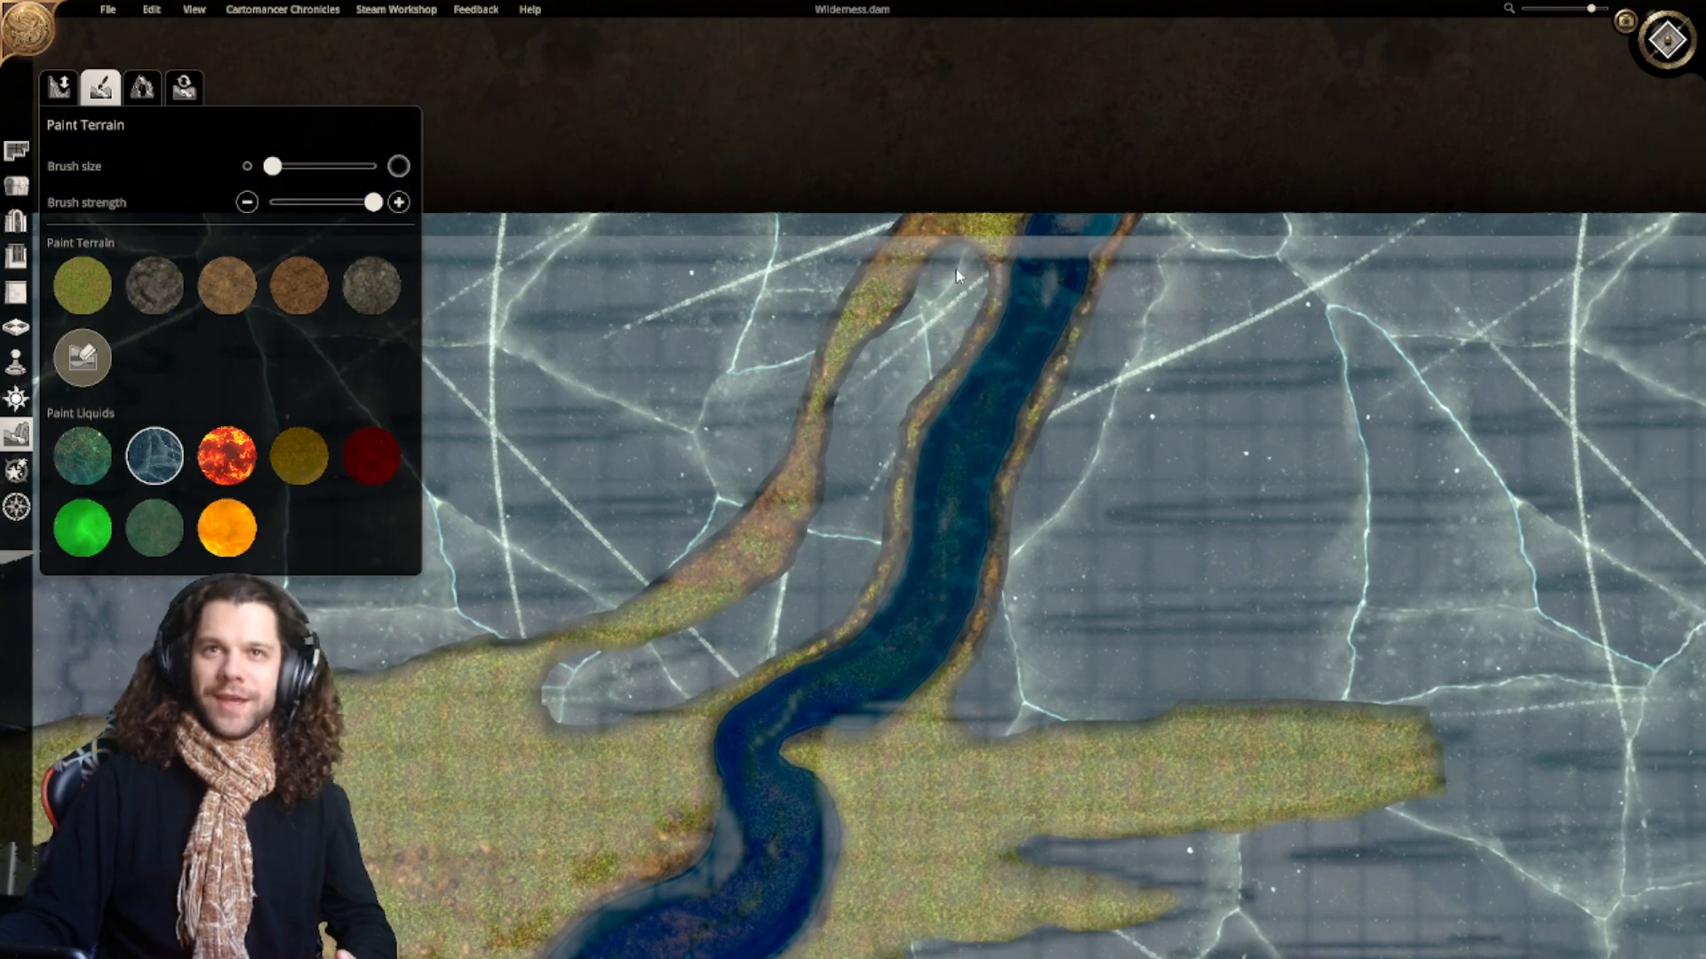
Step: Paint ice over the leftover grass strip west of the river so the new ice joins the existing sheet
mouse_move(956, 269)
mouse_down()
mouse_move(979, 208)
mouse_move(838, 359)
mouse_move(870, 326)
mouse_up()
drag(807, 423, 764, 569)
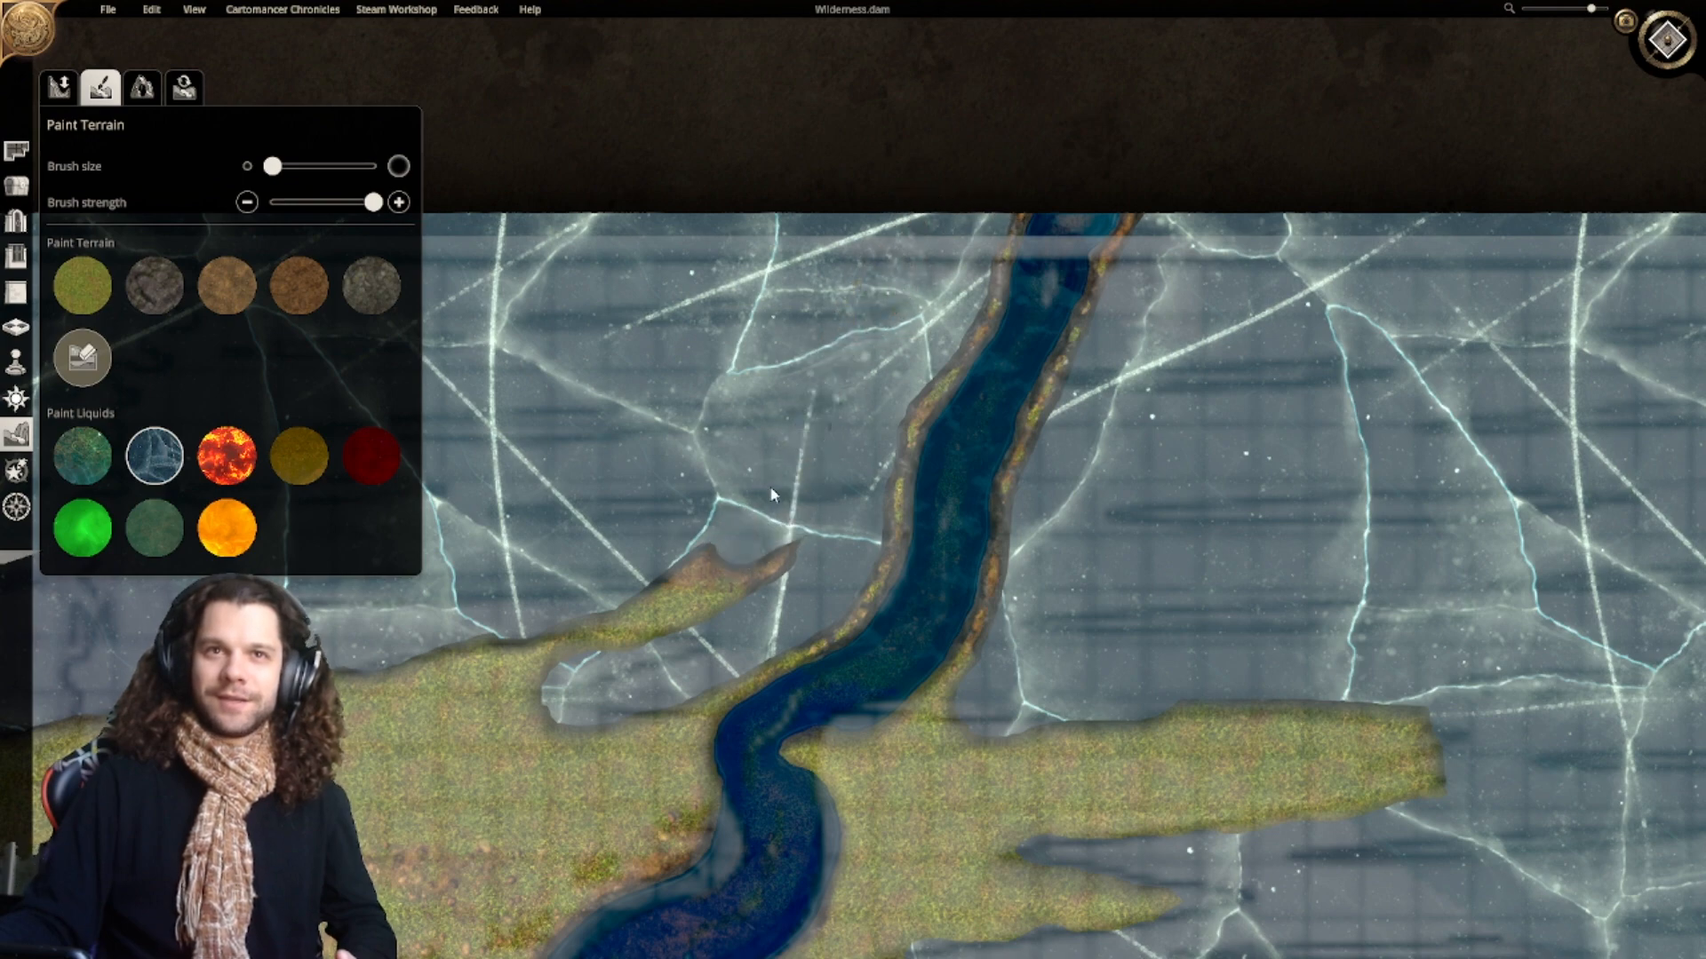
mouse_move(764, 568)
middle_down()
mouse_move(946, 433)
mouse_move(987, 425)
middle_up()
mouse_move(998, 412)
mouse_down()
mouse_move(847, 477)
mouse_move(922, 418)
mouse_move(828, 457)
mouse_up()
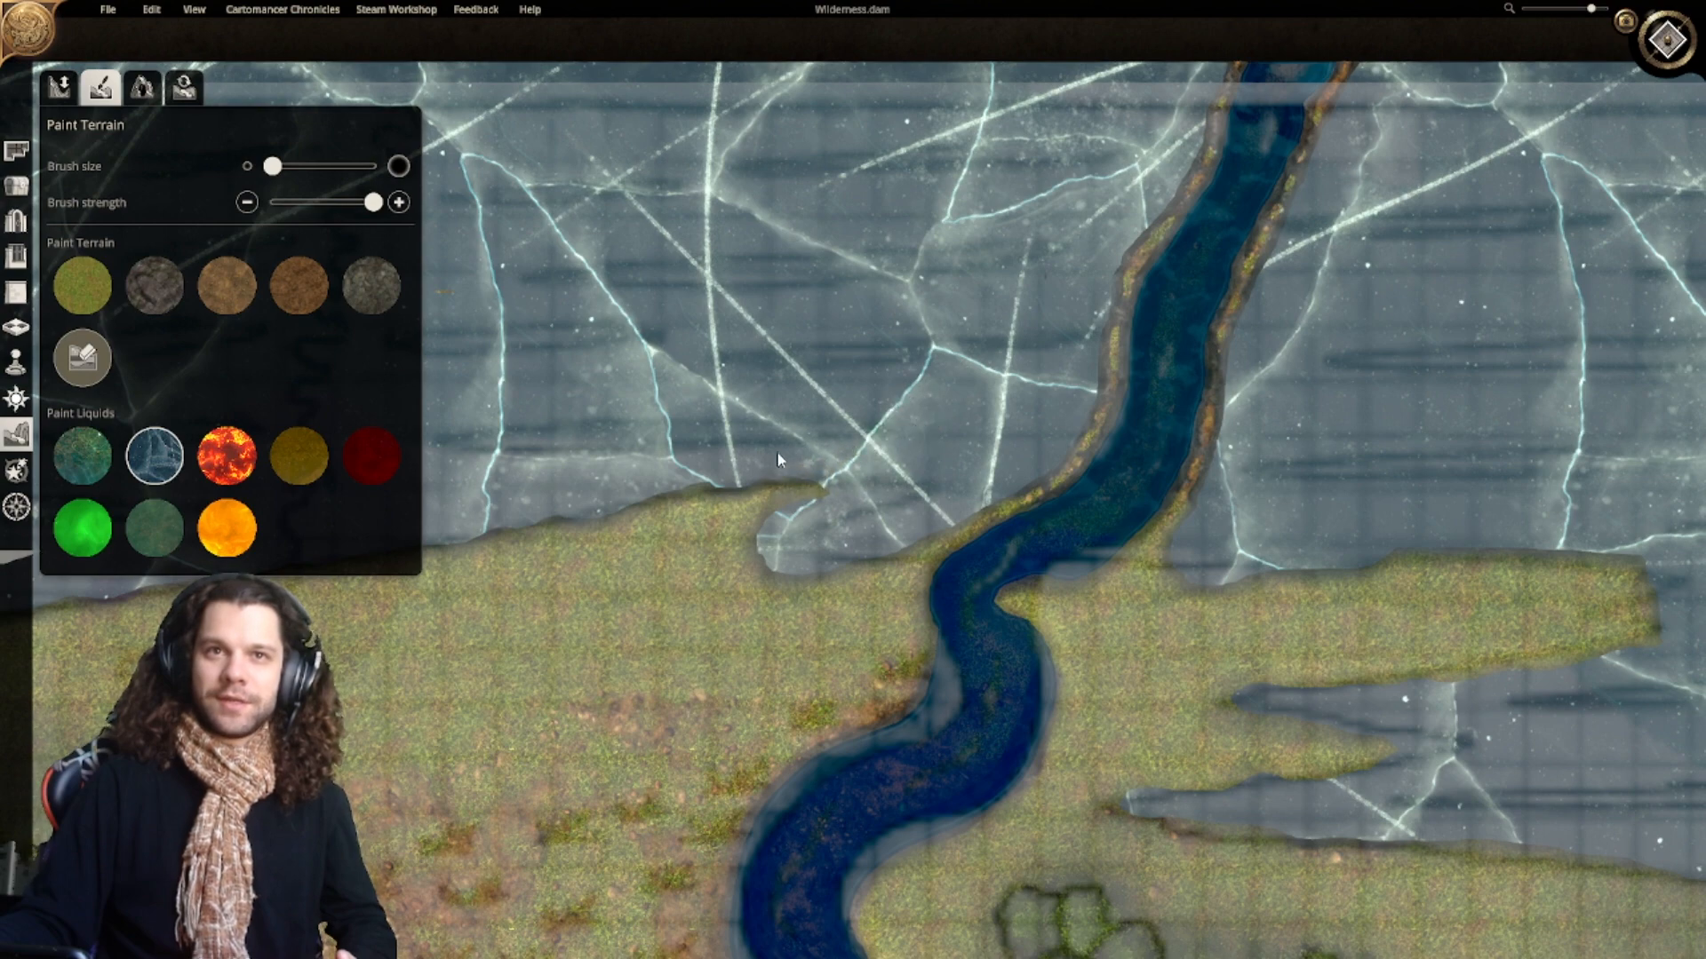
Step: Flatten the terrain on the grassland south of the ice edge, west of the river
middle_drag(736, 450, 896, 436)
click(61, 96)
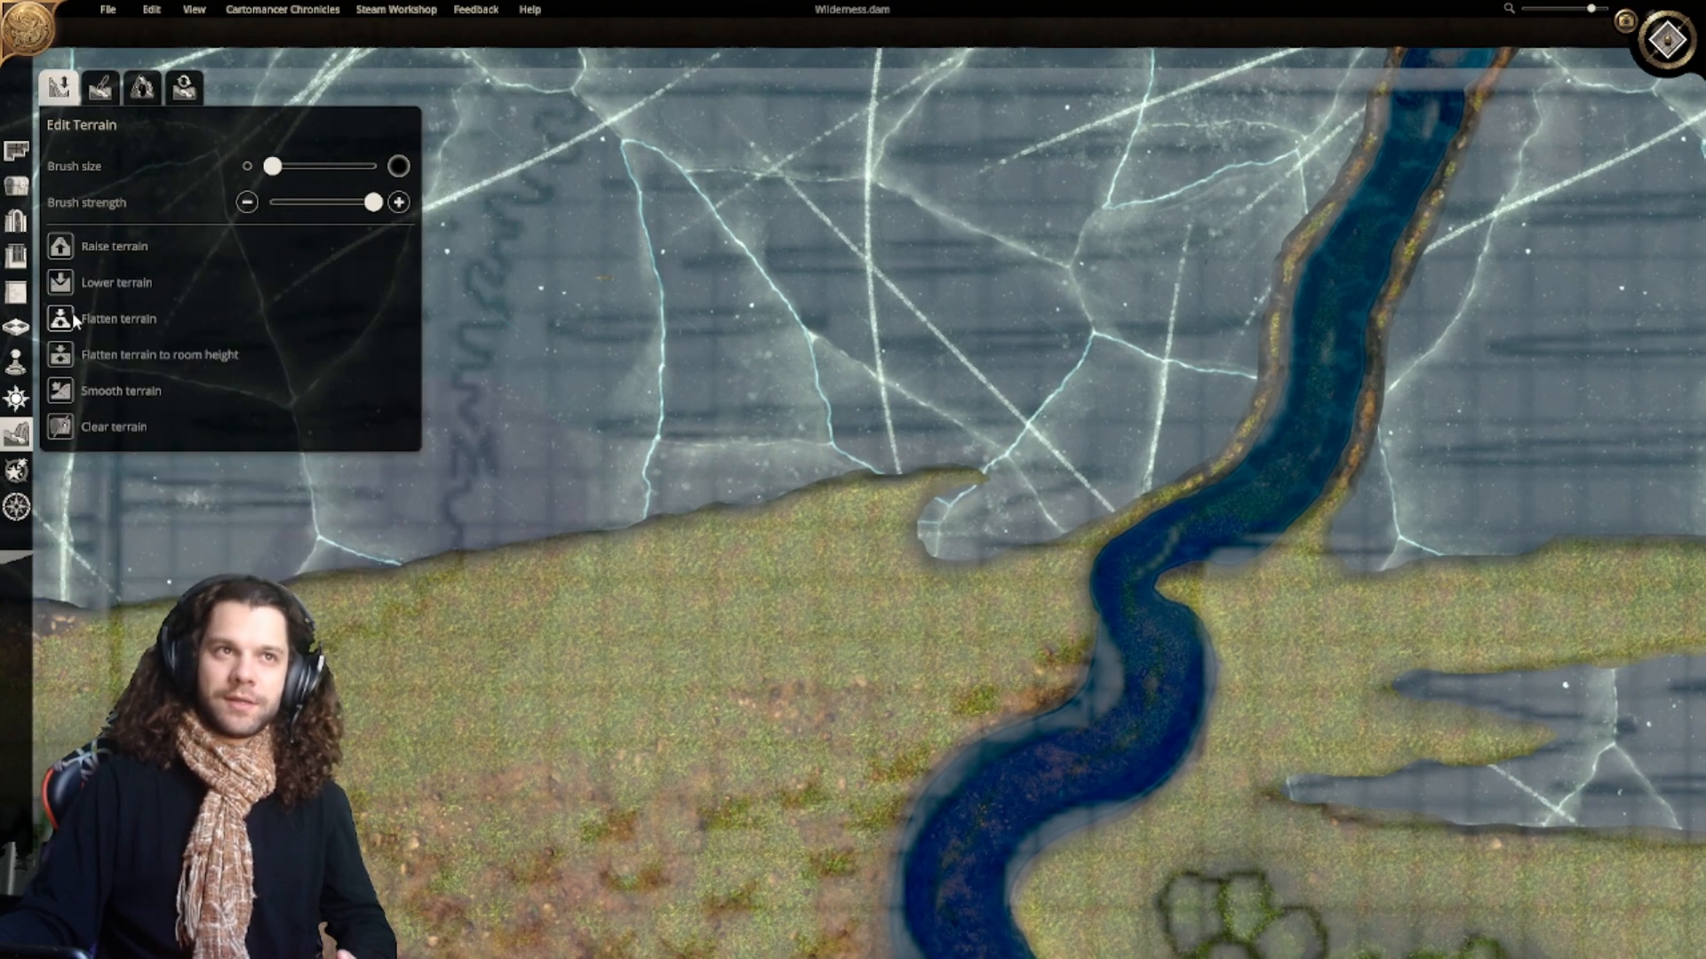
click(60, 313)
scroll(632, 501, up, 5)
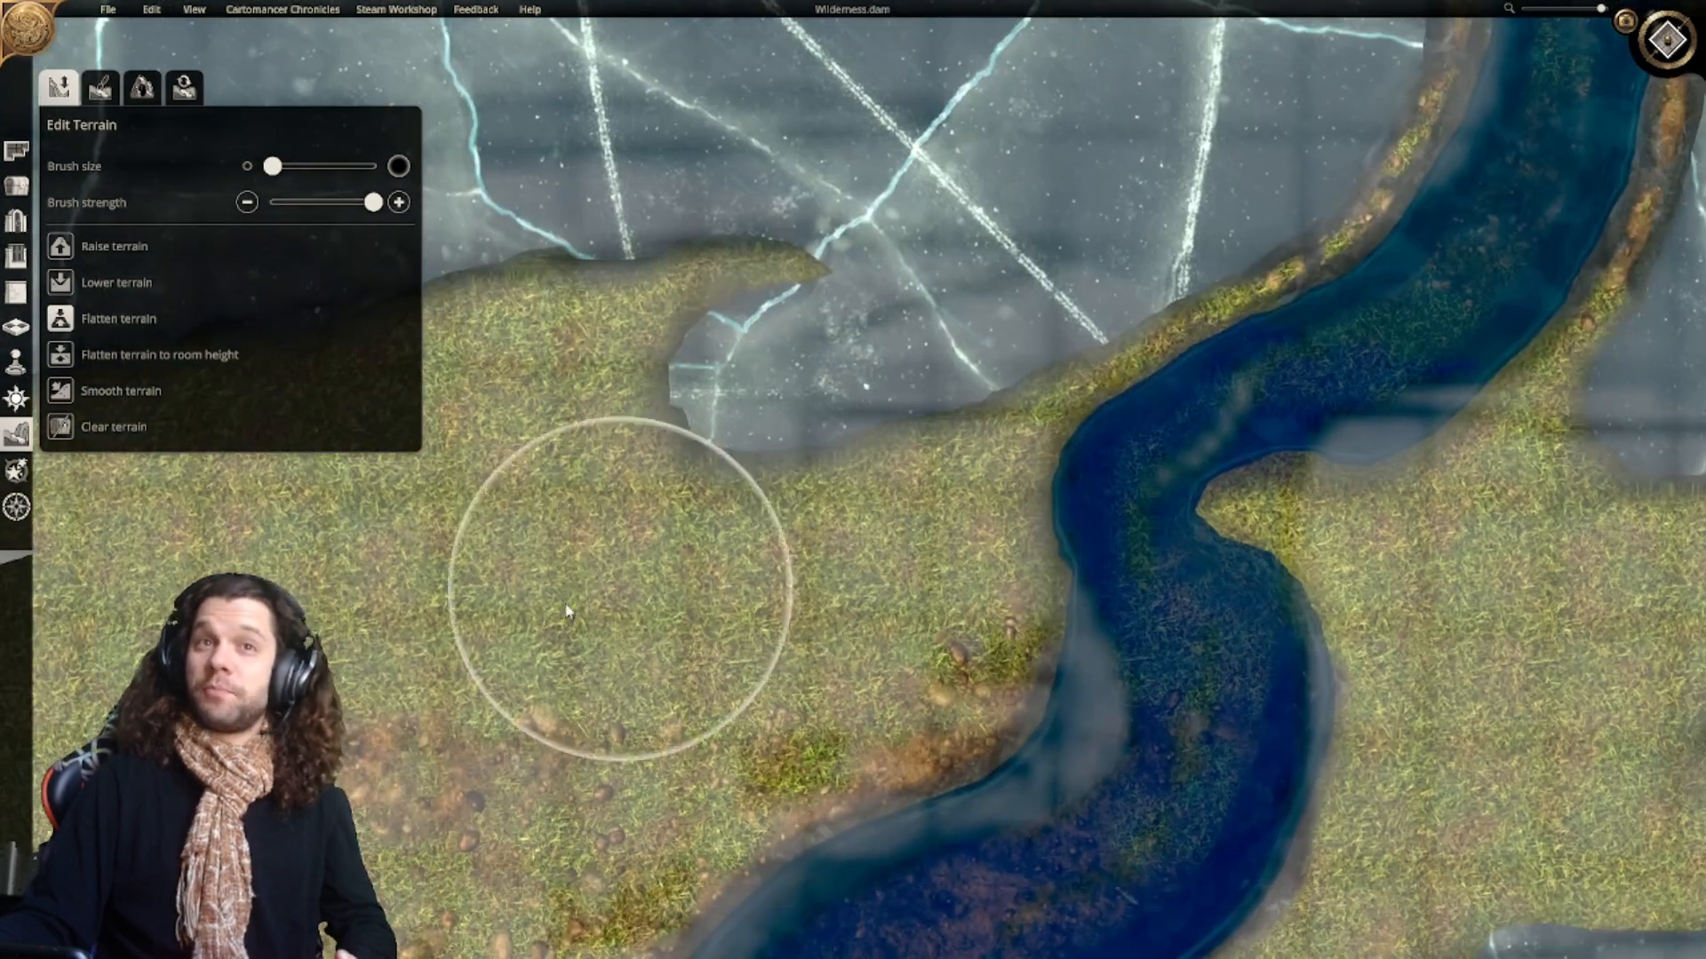
mouse_move(580, 620)
mouse_down()
mouse_move(656, 565)
mouse_move(761, 571)
mouse_move(613, 565)
mouse_up()
scroll(666, 595, down, 5)
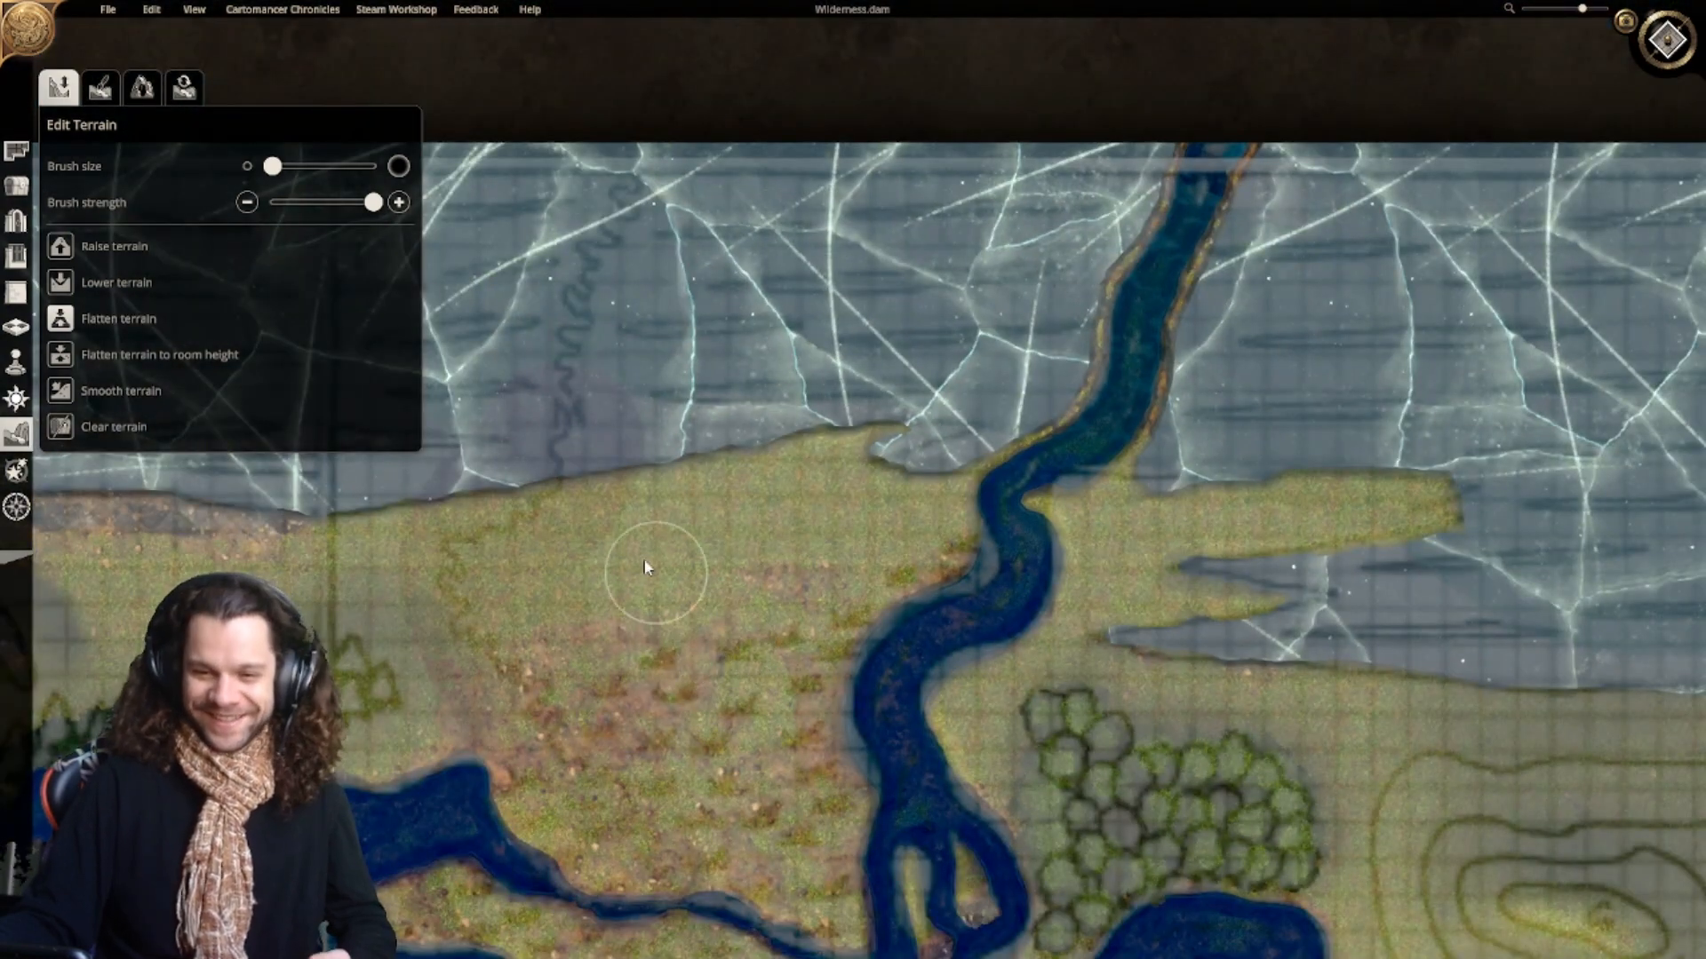
scroll(834, 775, up, 5)
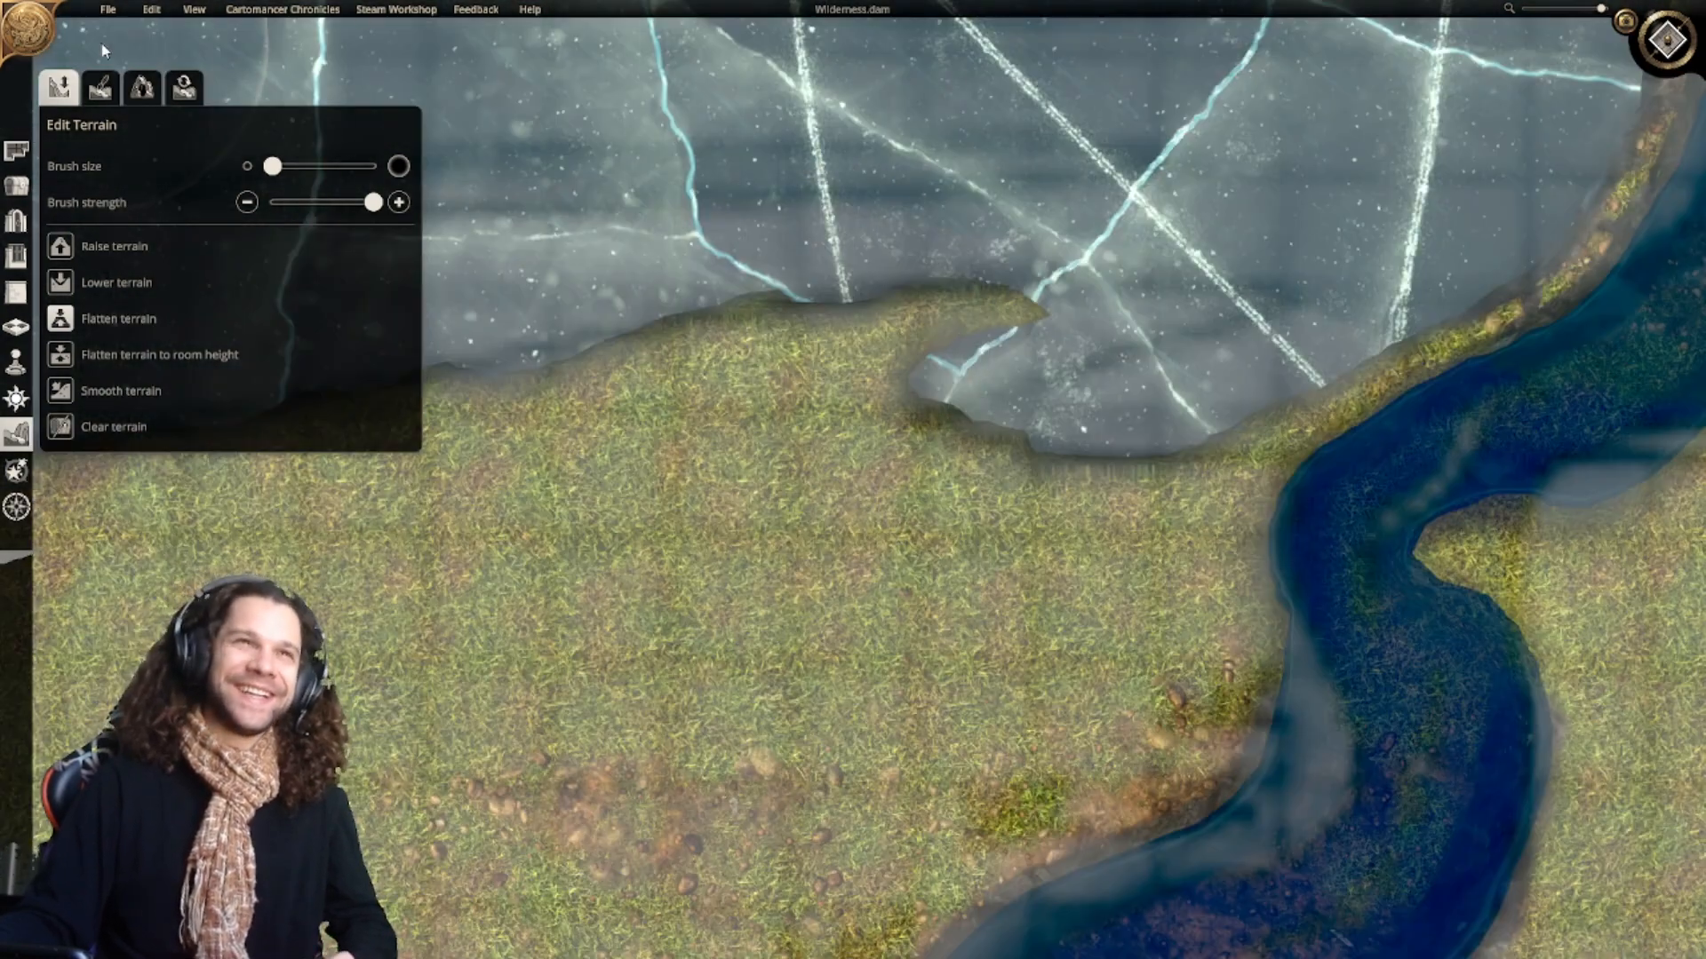
click(107, 9)
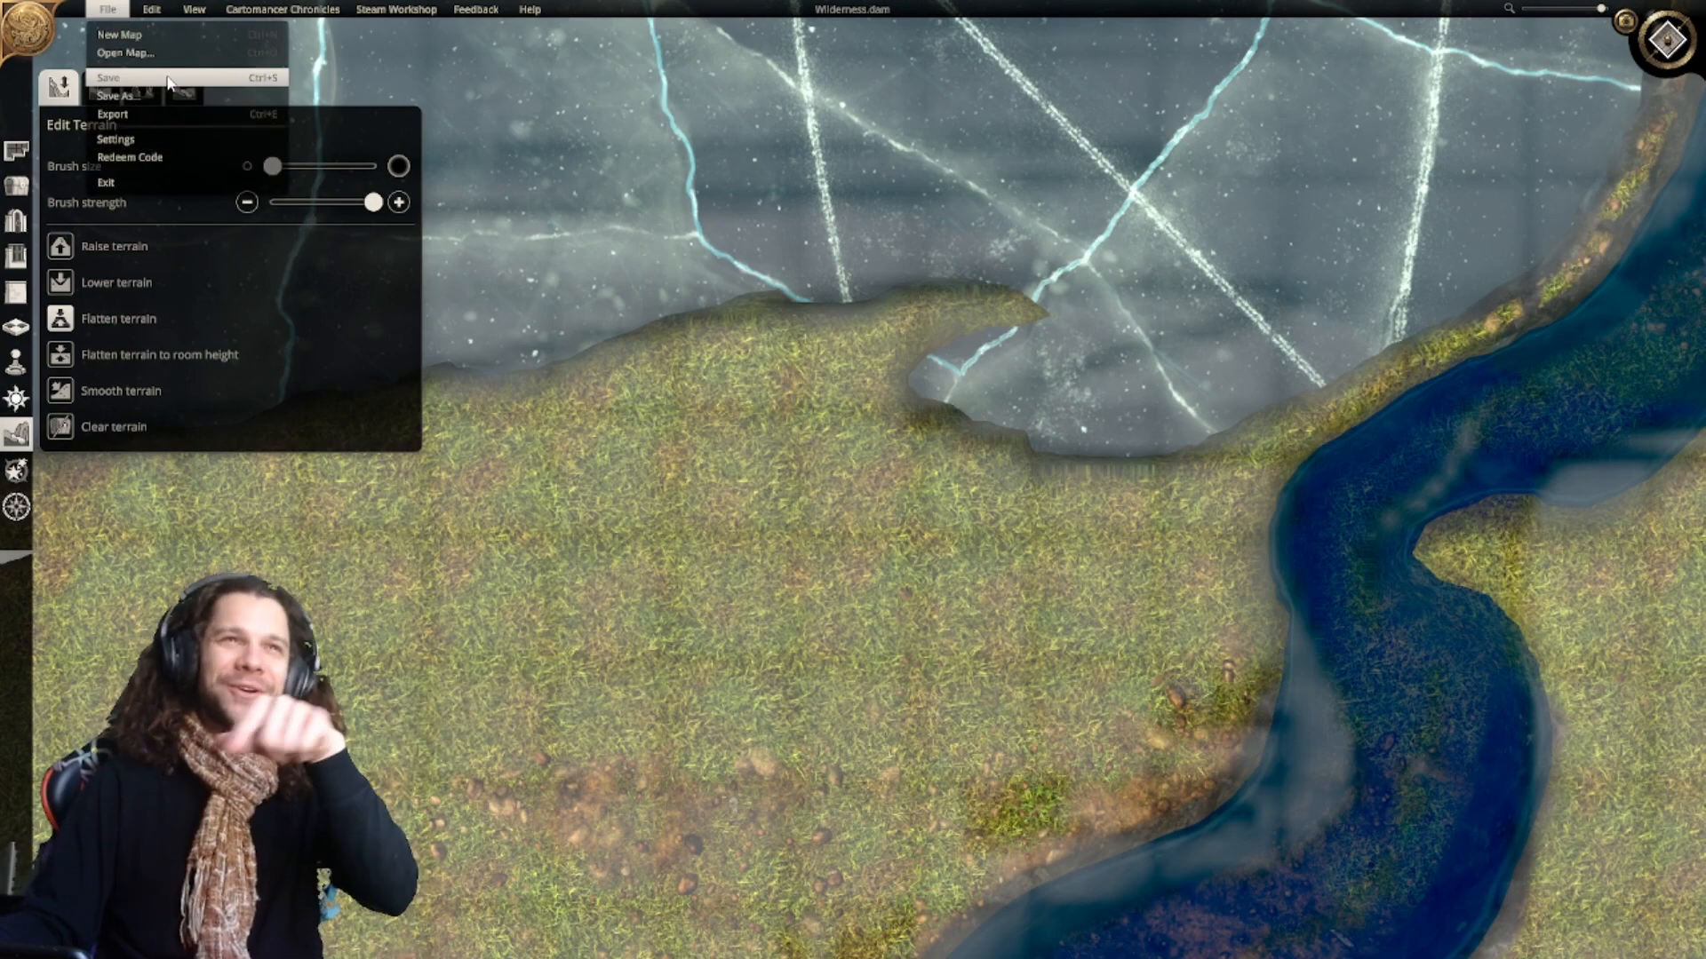
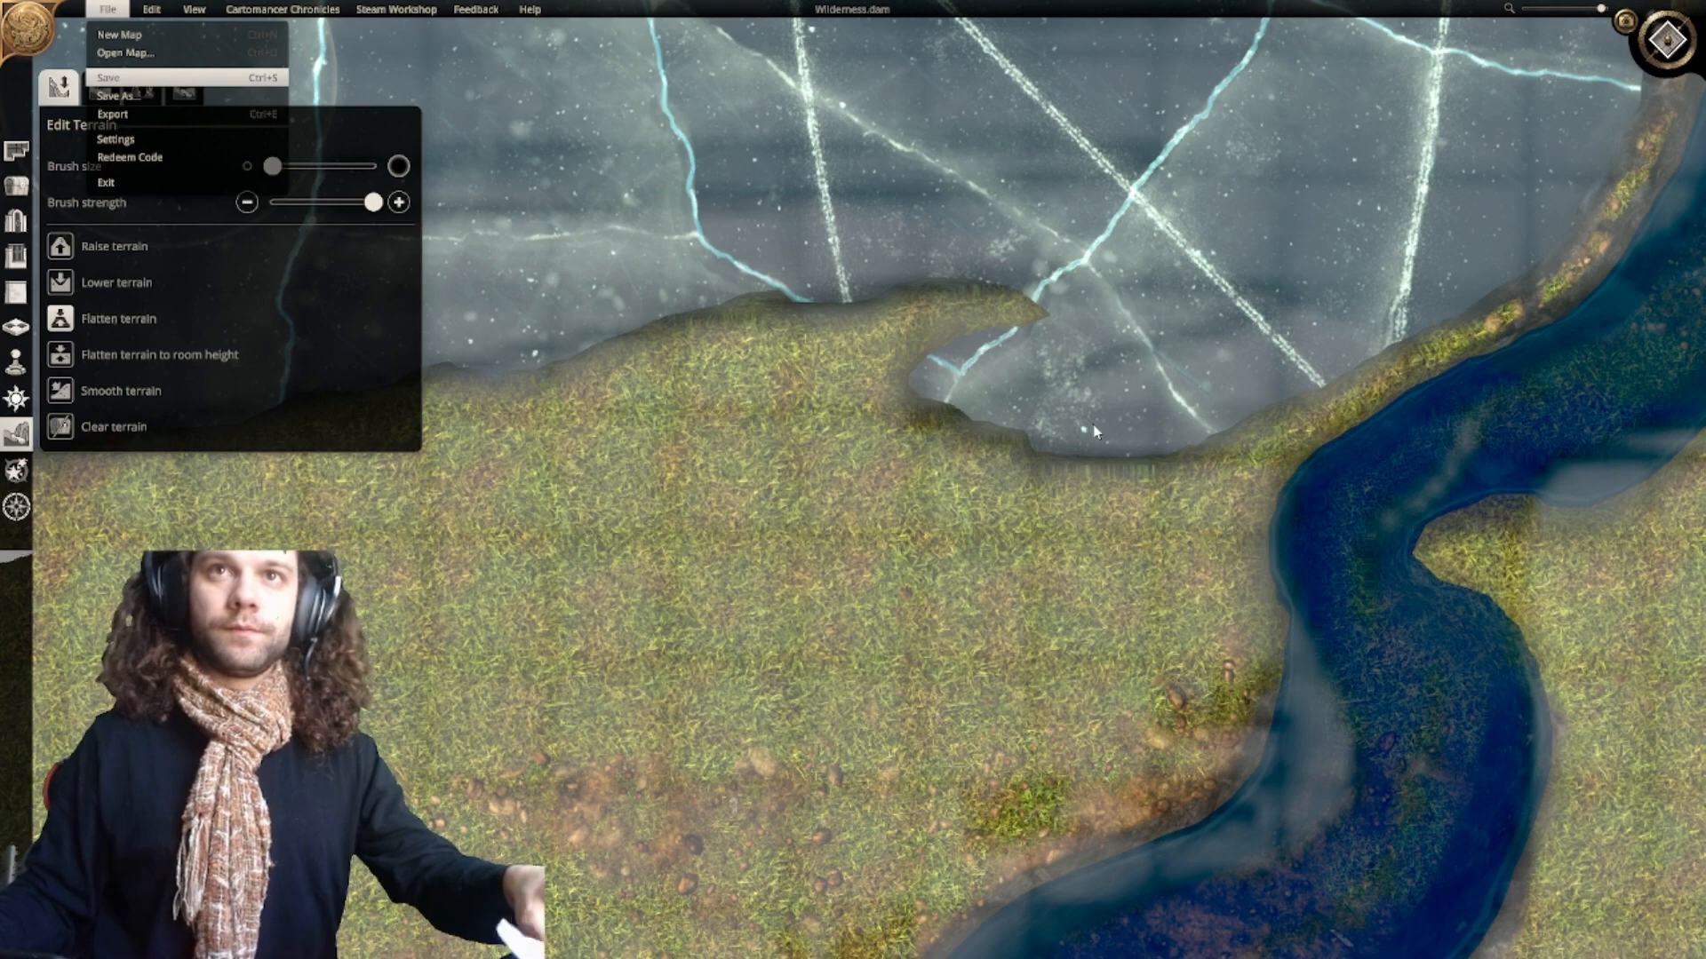
click(707, 476)
scroll(937, 532, down, 2)
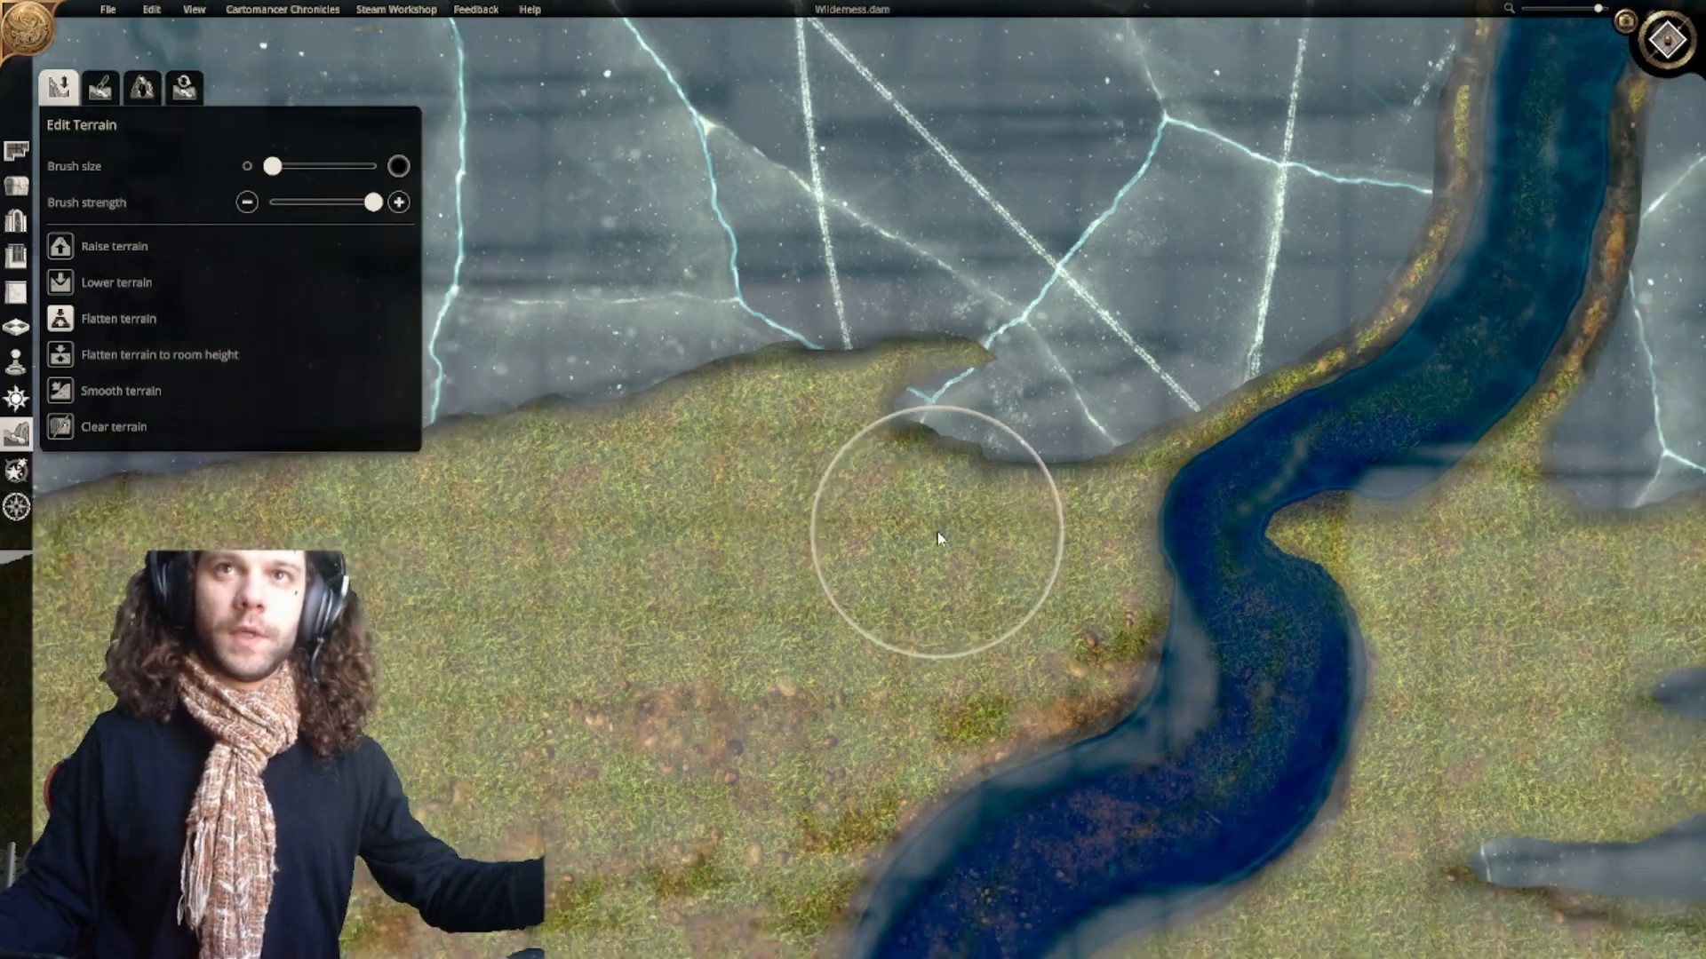
scroll(941, 538, down, 3)
right_drag(1007, 524, 682, 598)
right_drag(920, 641, 860, 594)
scroll(915, 571, up, 3)
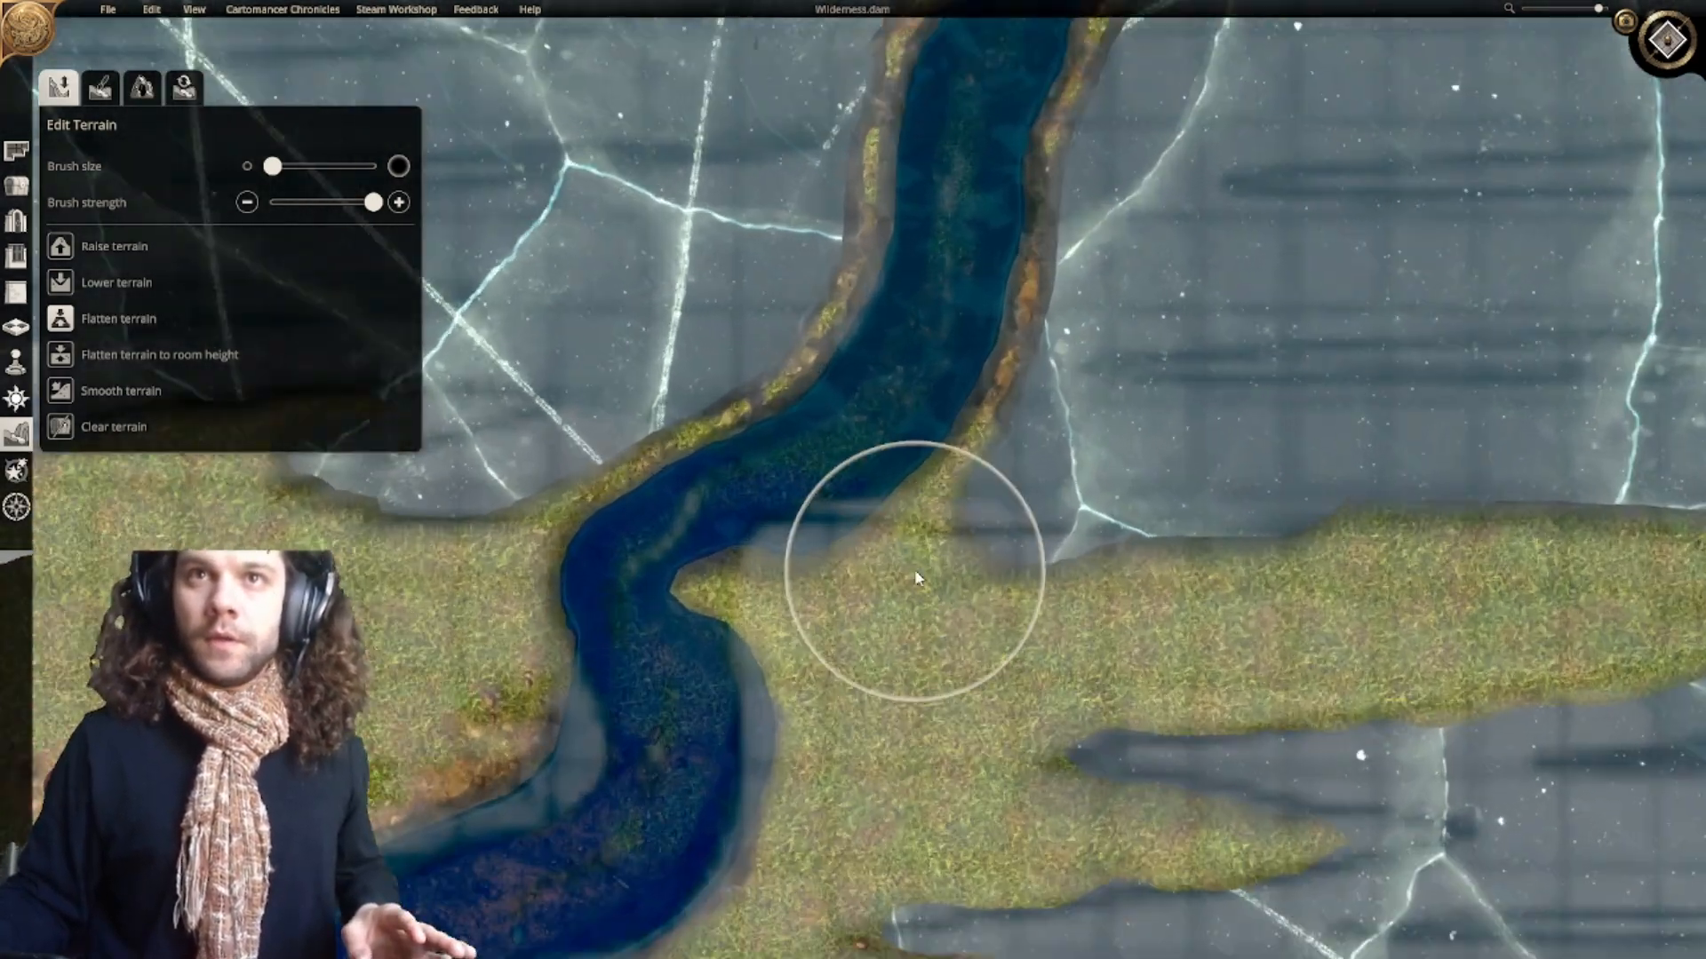
scroll(917, 578, down, 5)
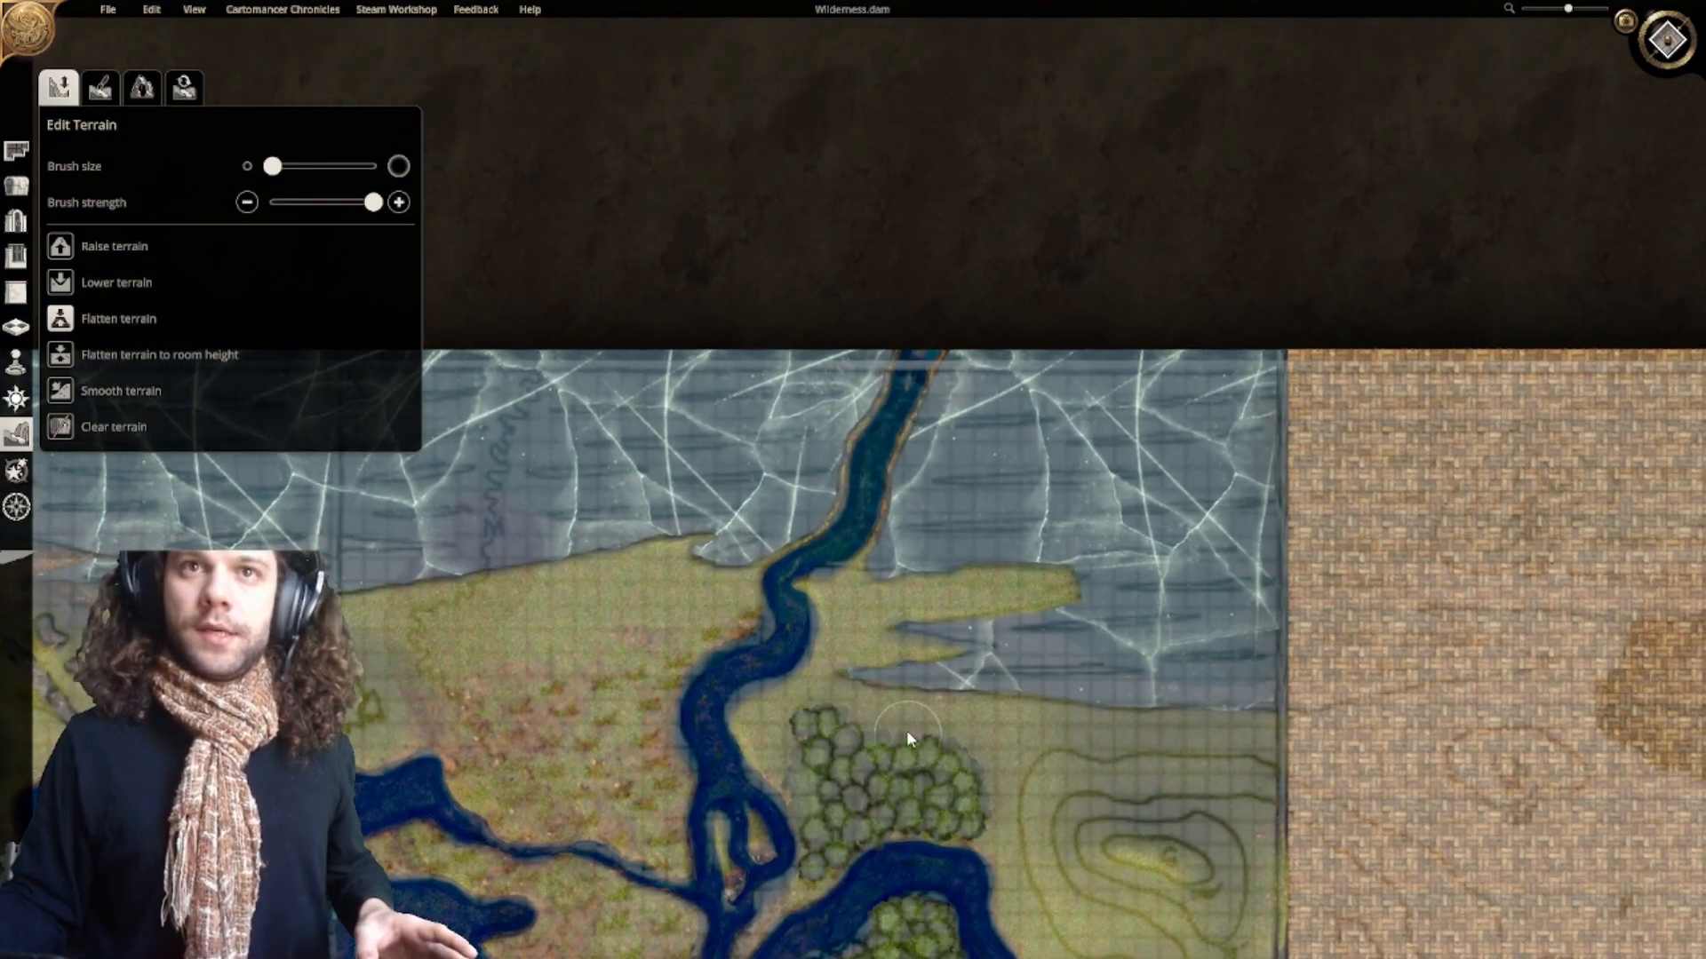
Step: Flatten the terrain along the west bank at the river bend and along the east bank beside the forest
scroll(906, 735, up, 2)
scroll(666, 494, up, 3)
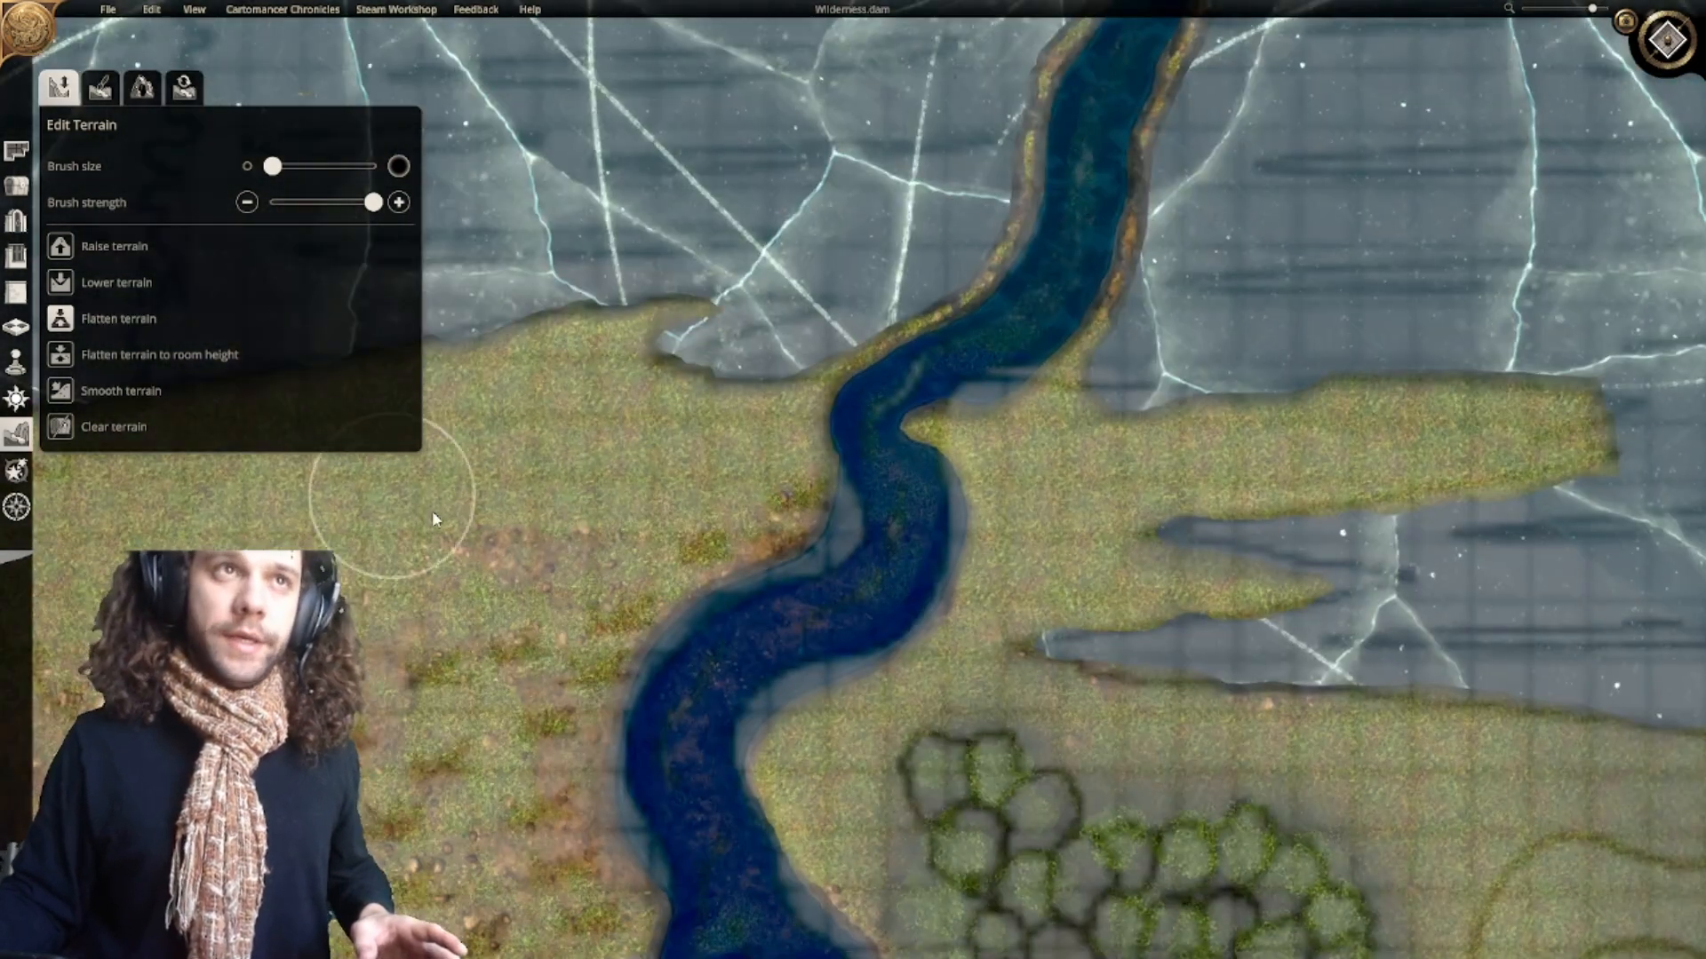
drag(696, 517, 811, 532)
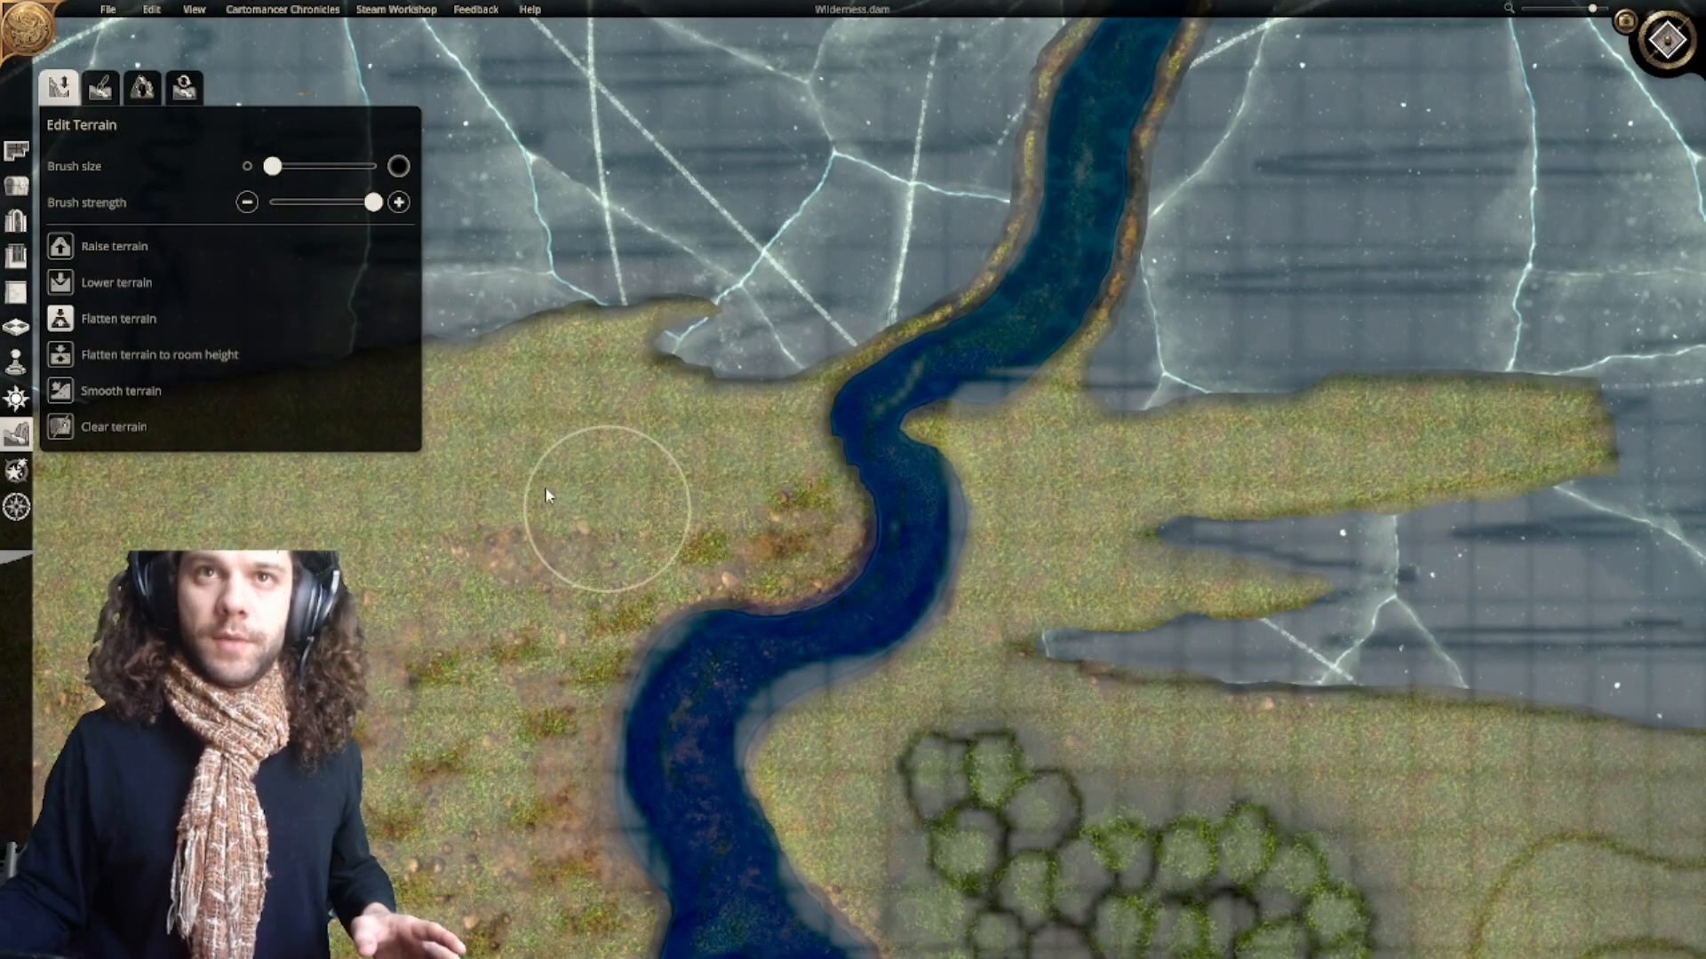
right_drag(586, 620, 533, 569)
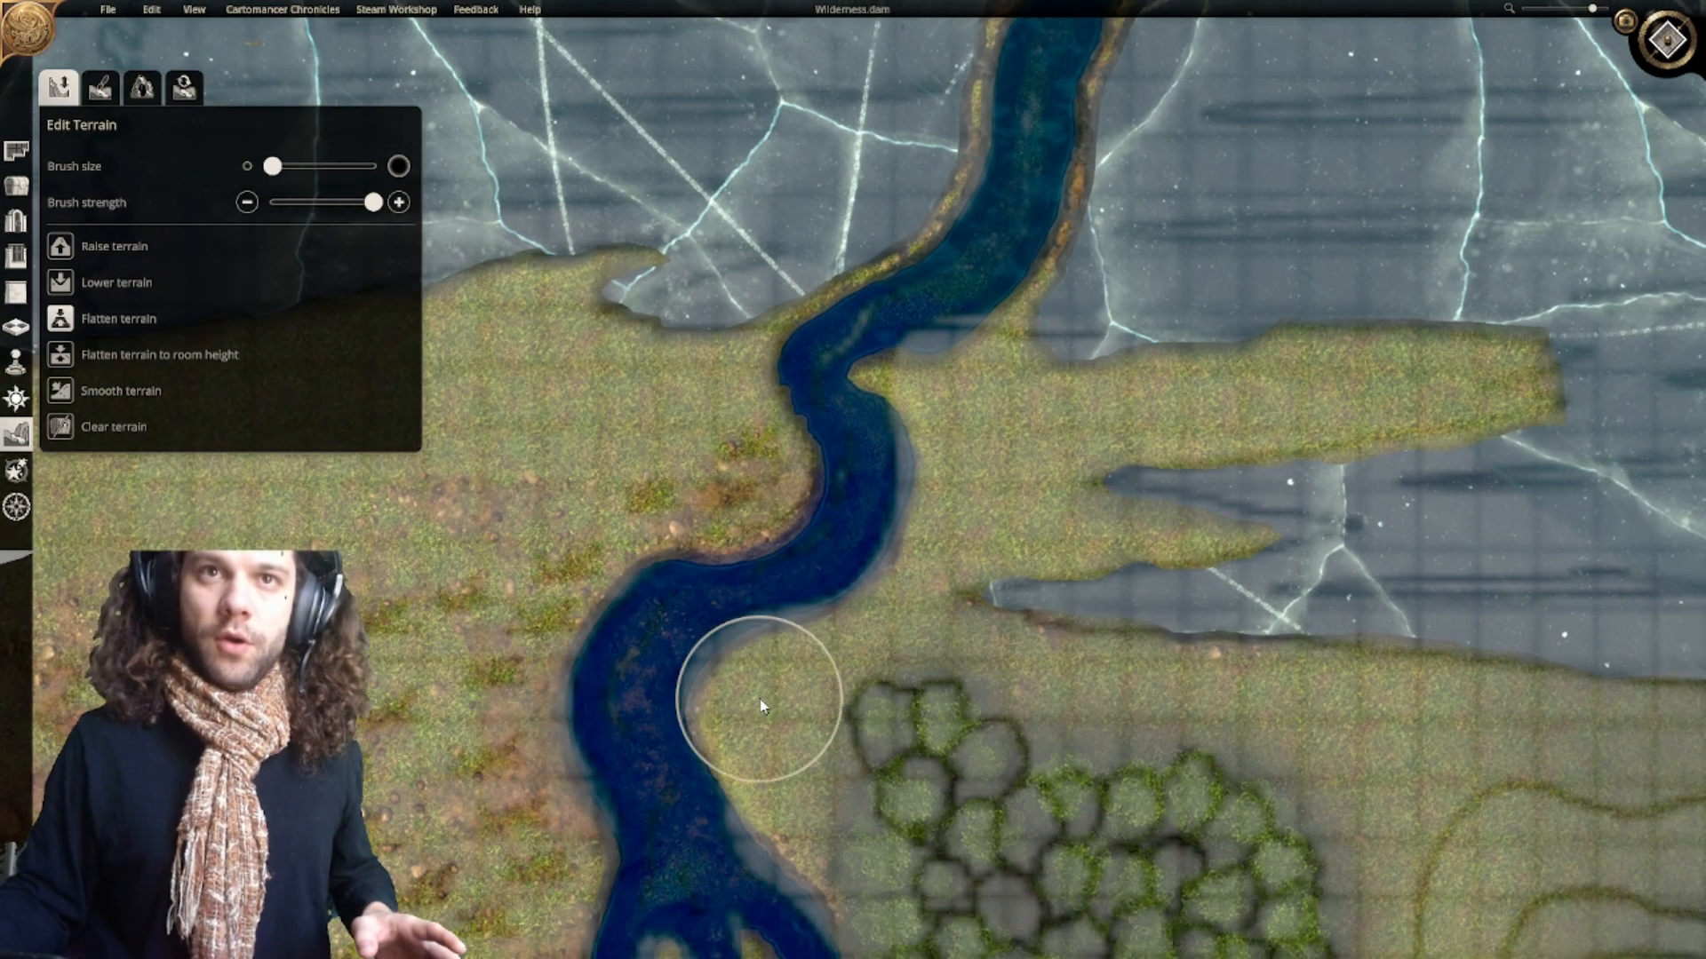
drag(759, 699, 794, 653)
click(101, 88)
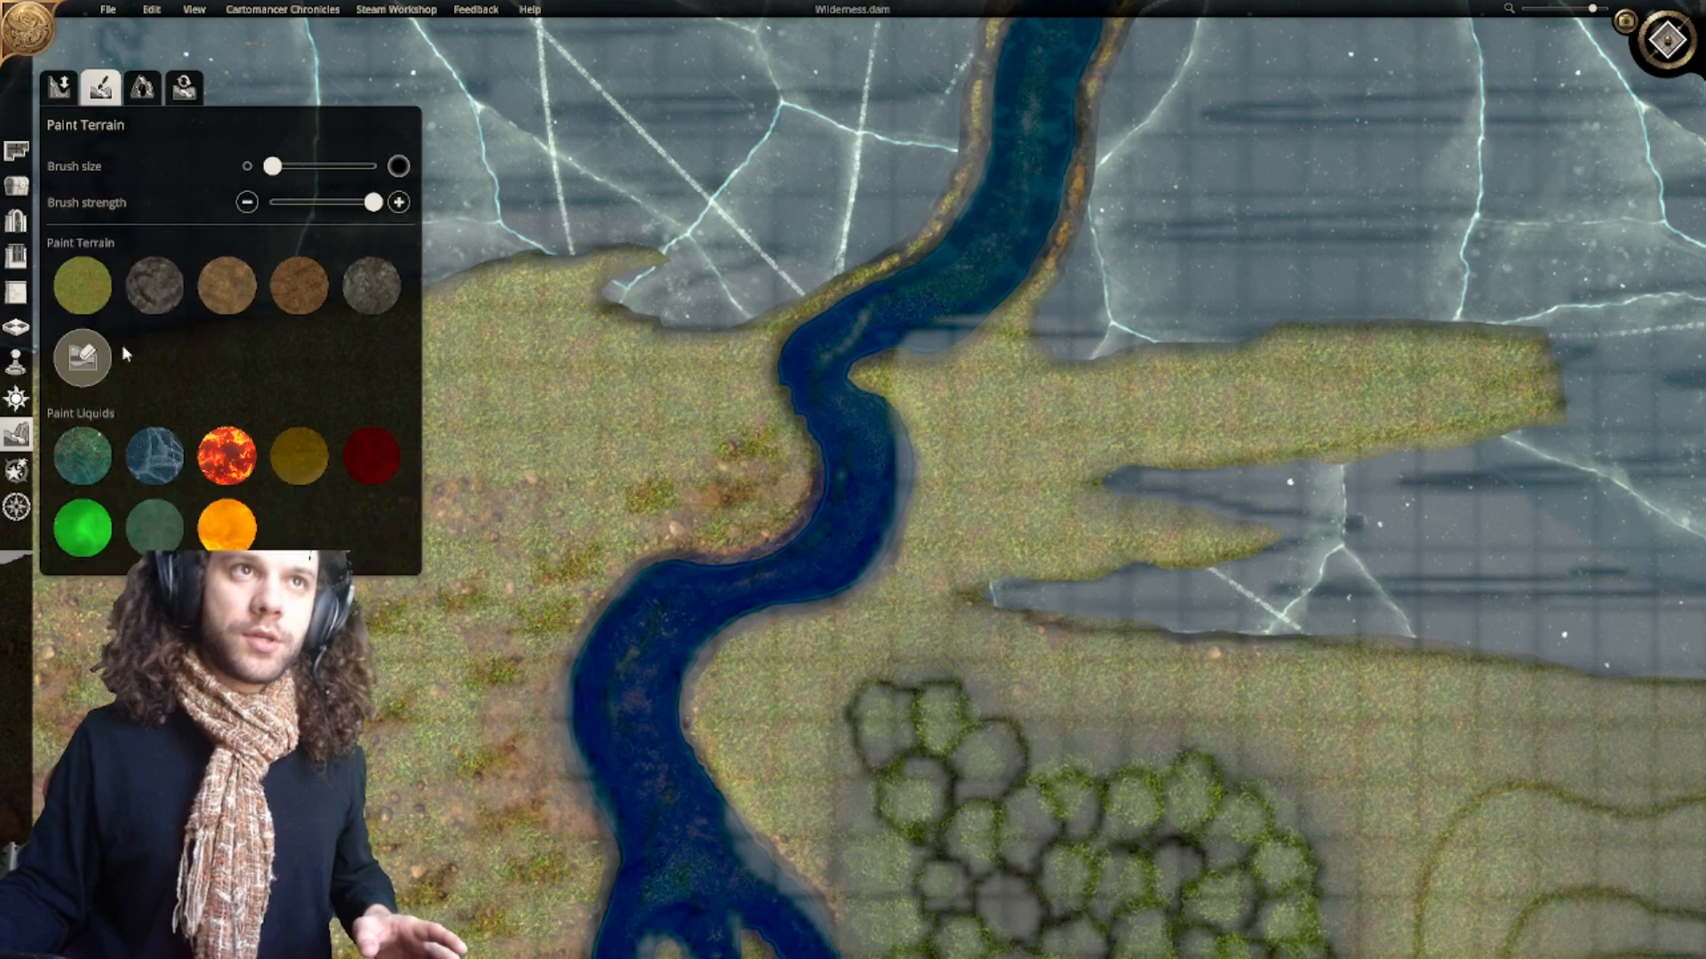
click(93, 472)
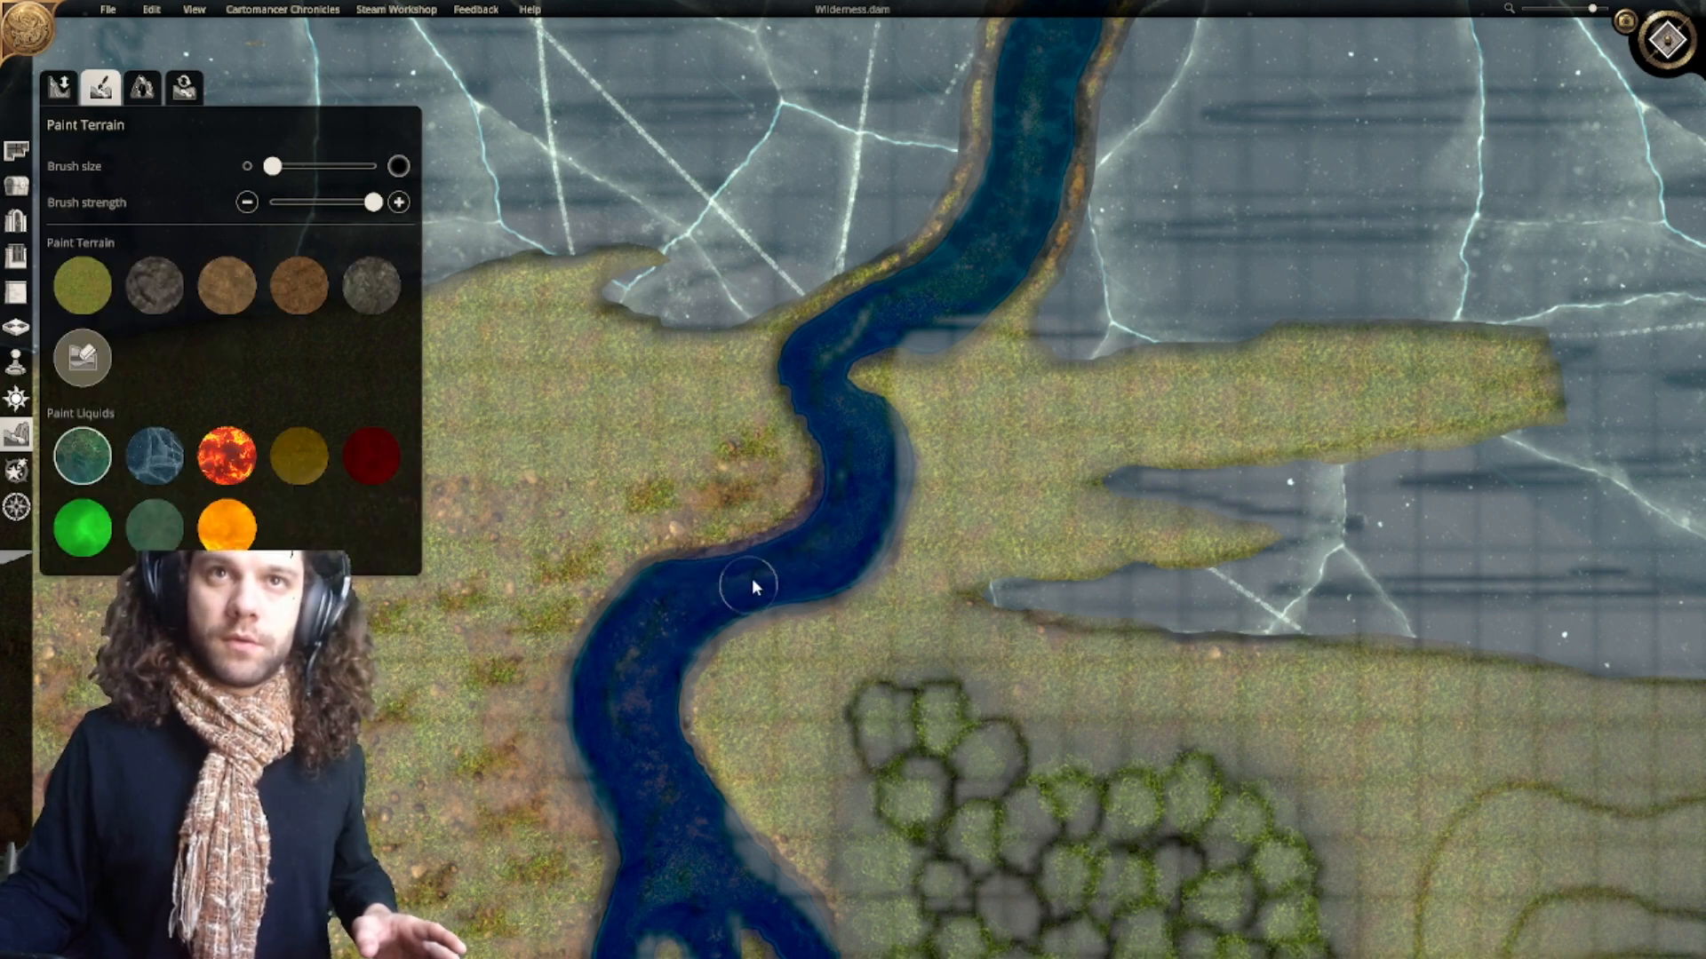
scroll(825, 541, down, 5)
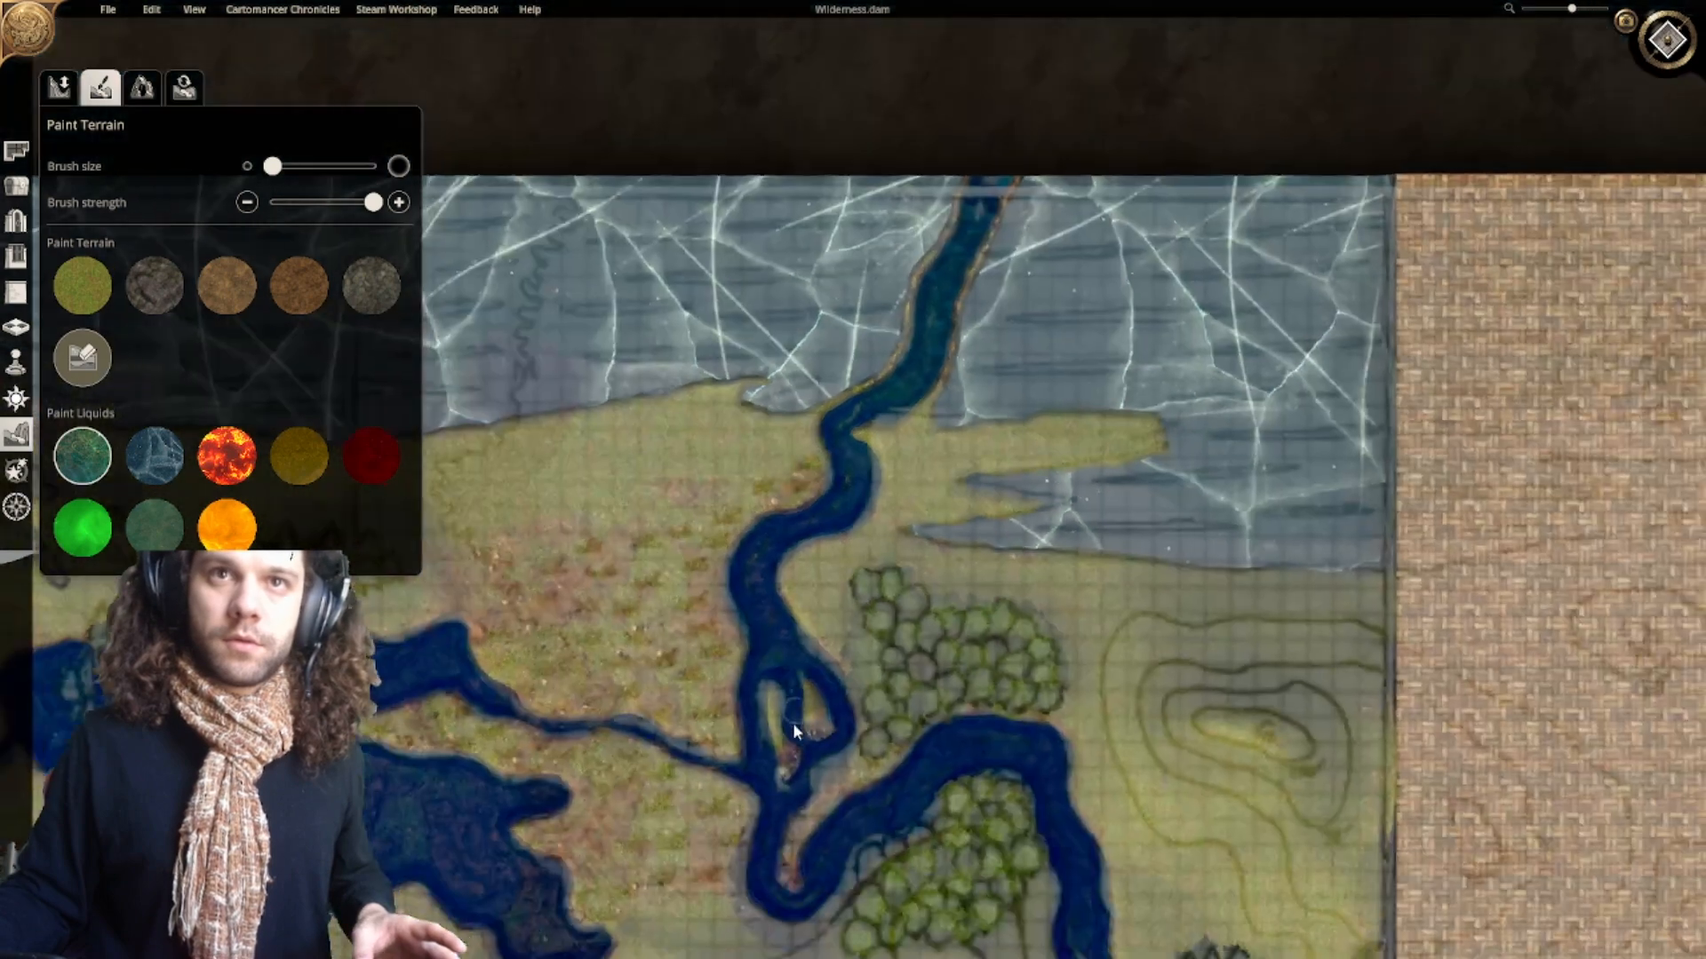
right_drag(892, 622, 885, 790)
Step: Search the placeable objects for "ice" with the view close on the river's icy northern stretch
scroll(828, 397, up, 8)
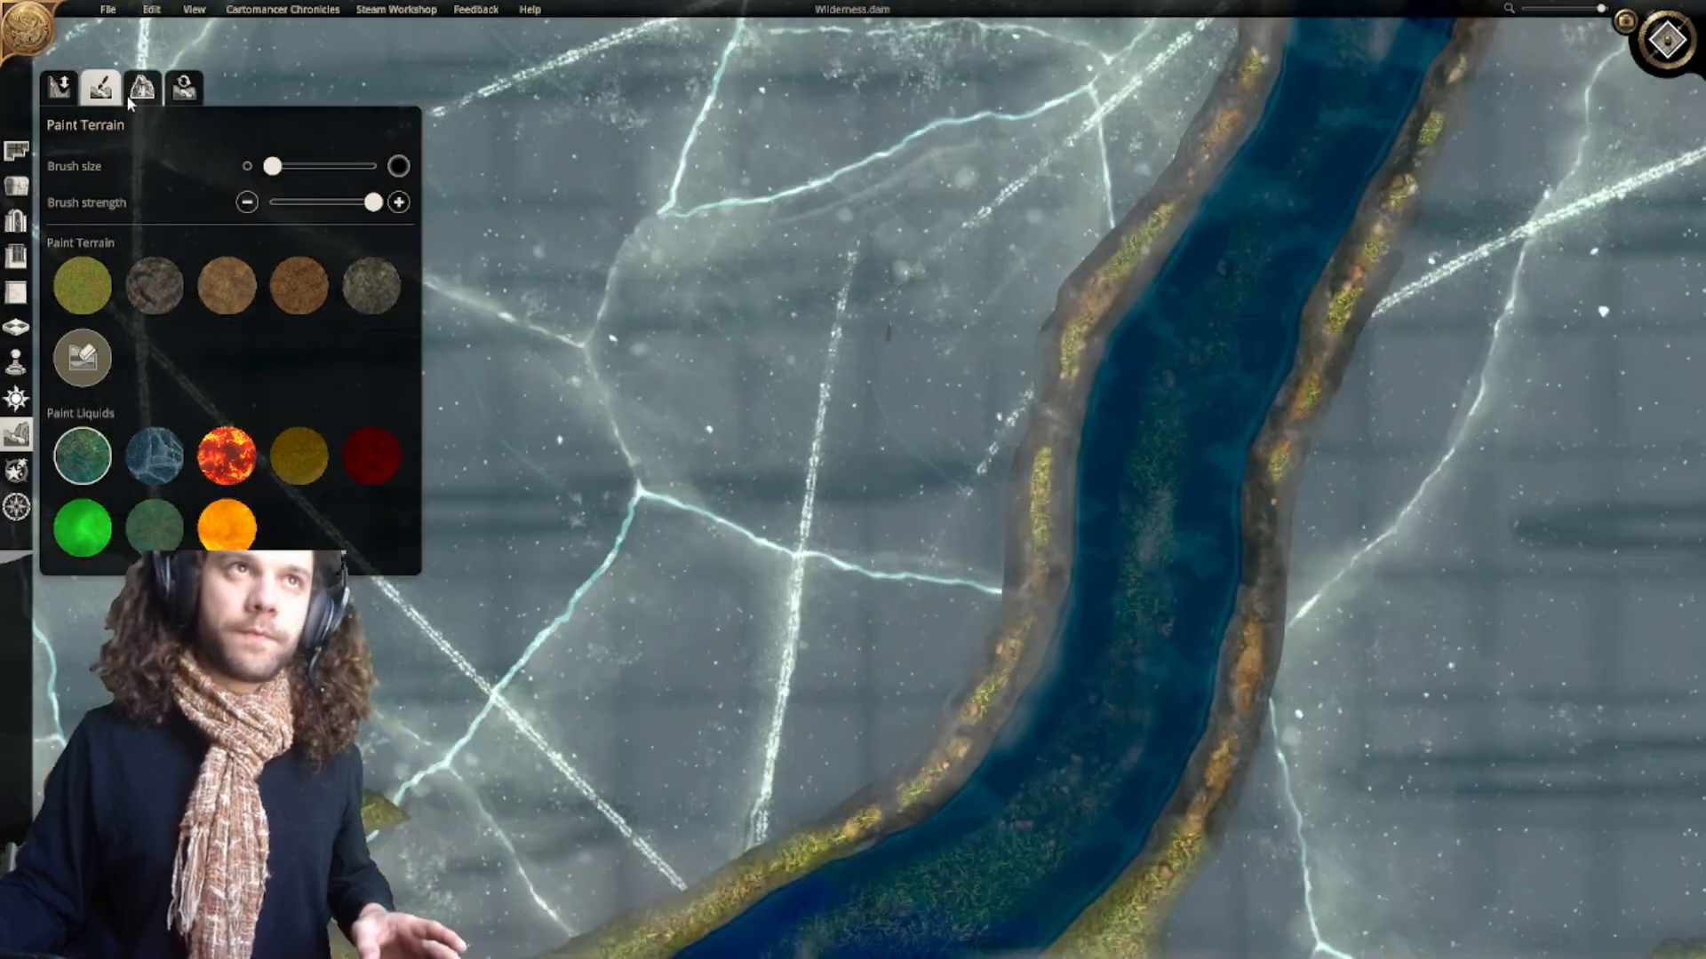
click(16, 185)
mouse_move(818, 520)
right_down()
mouse_move(787, 479)
mouse_move(683, 425)
right_up()
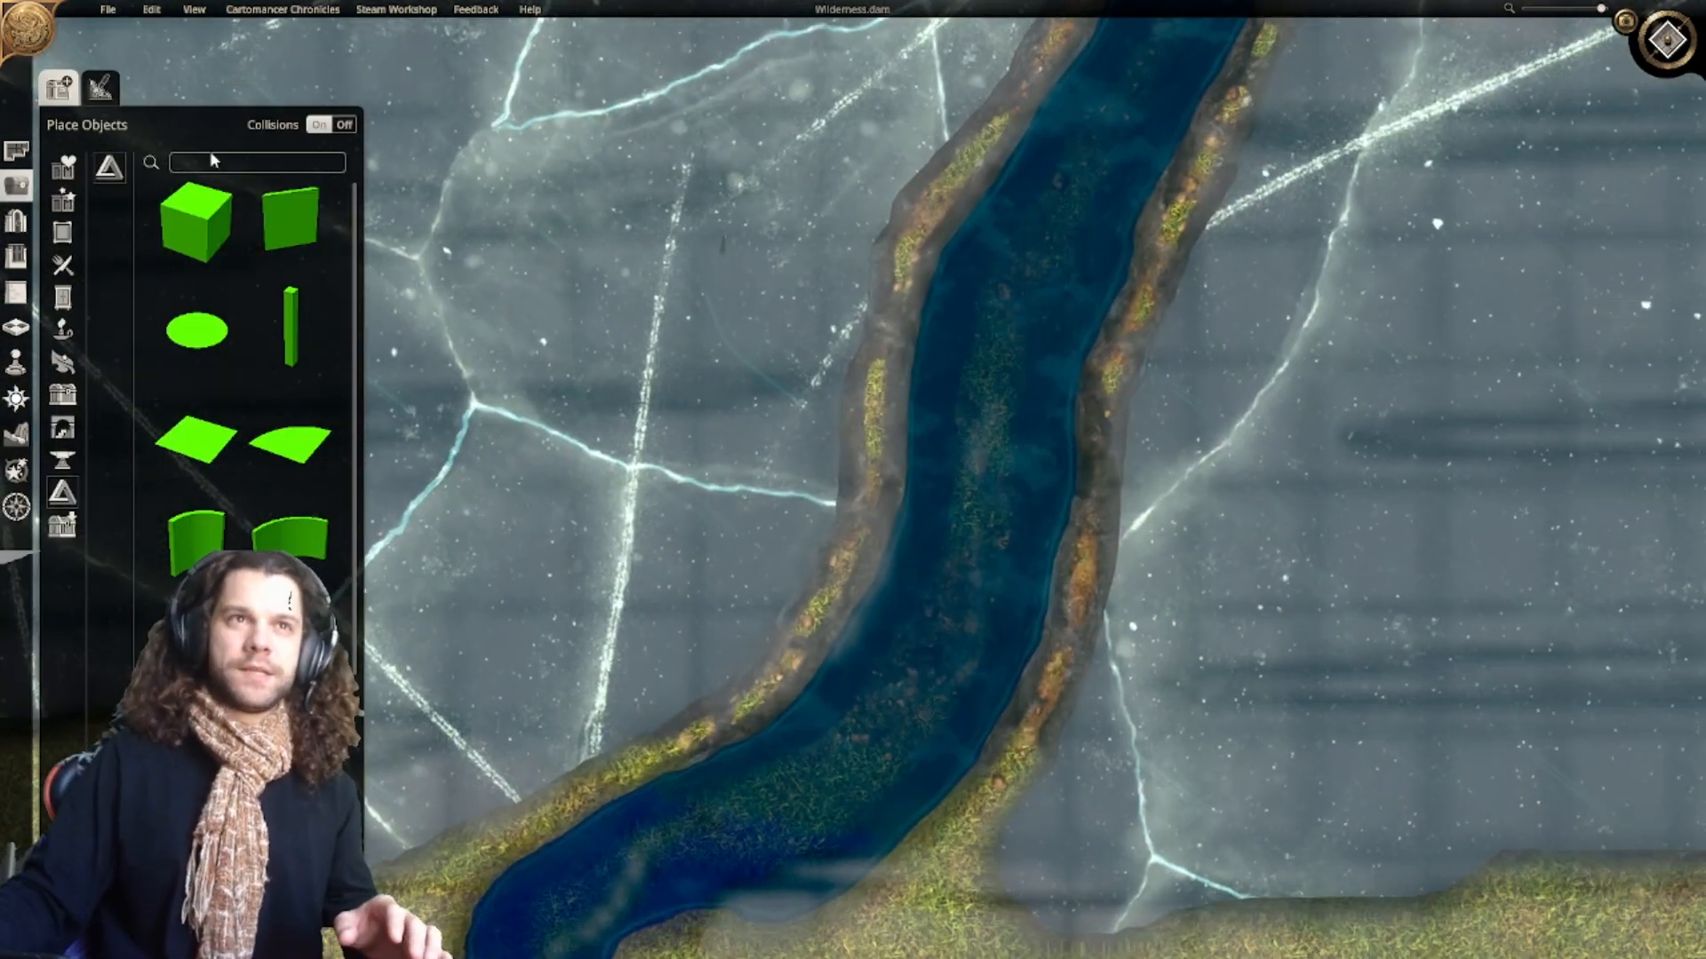
text(ice)
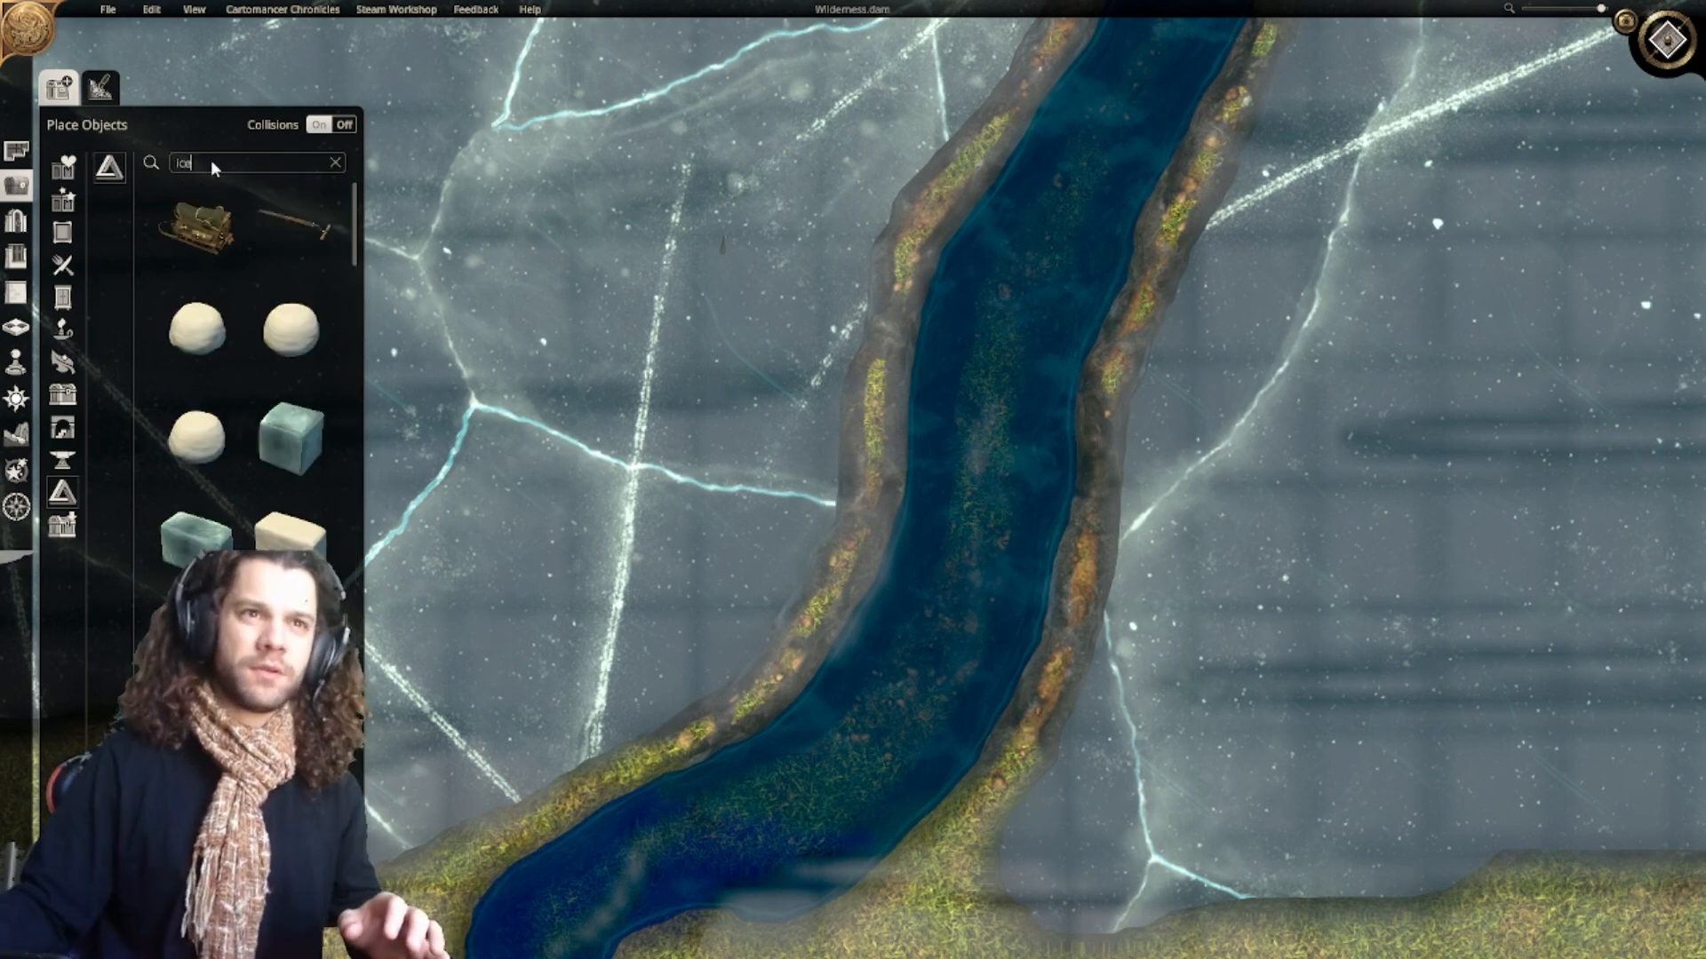
scroll(284, 498, down, 5)
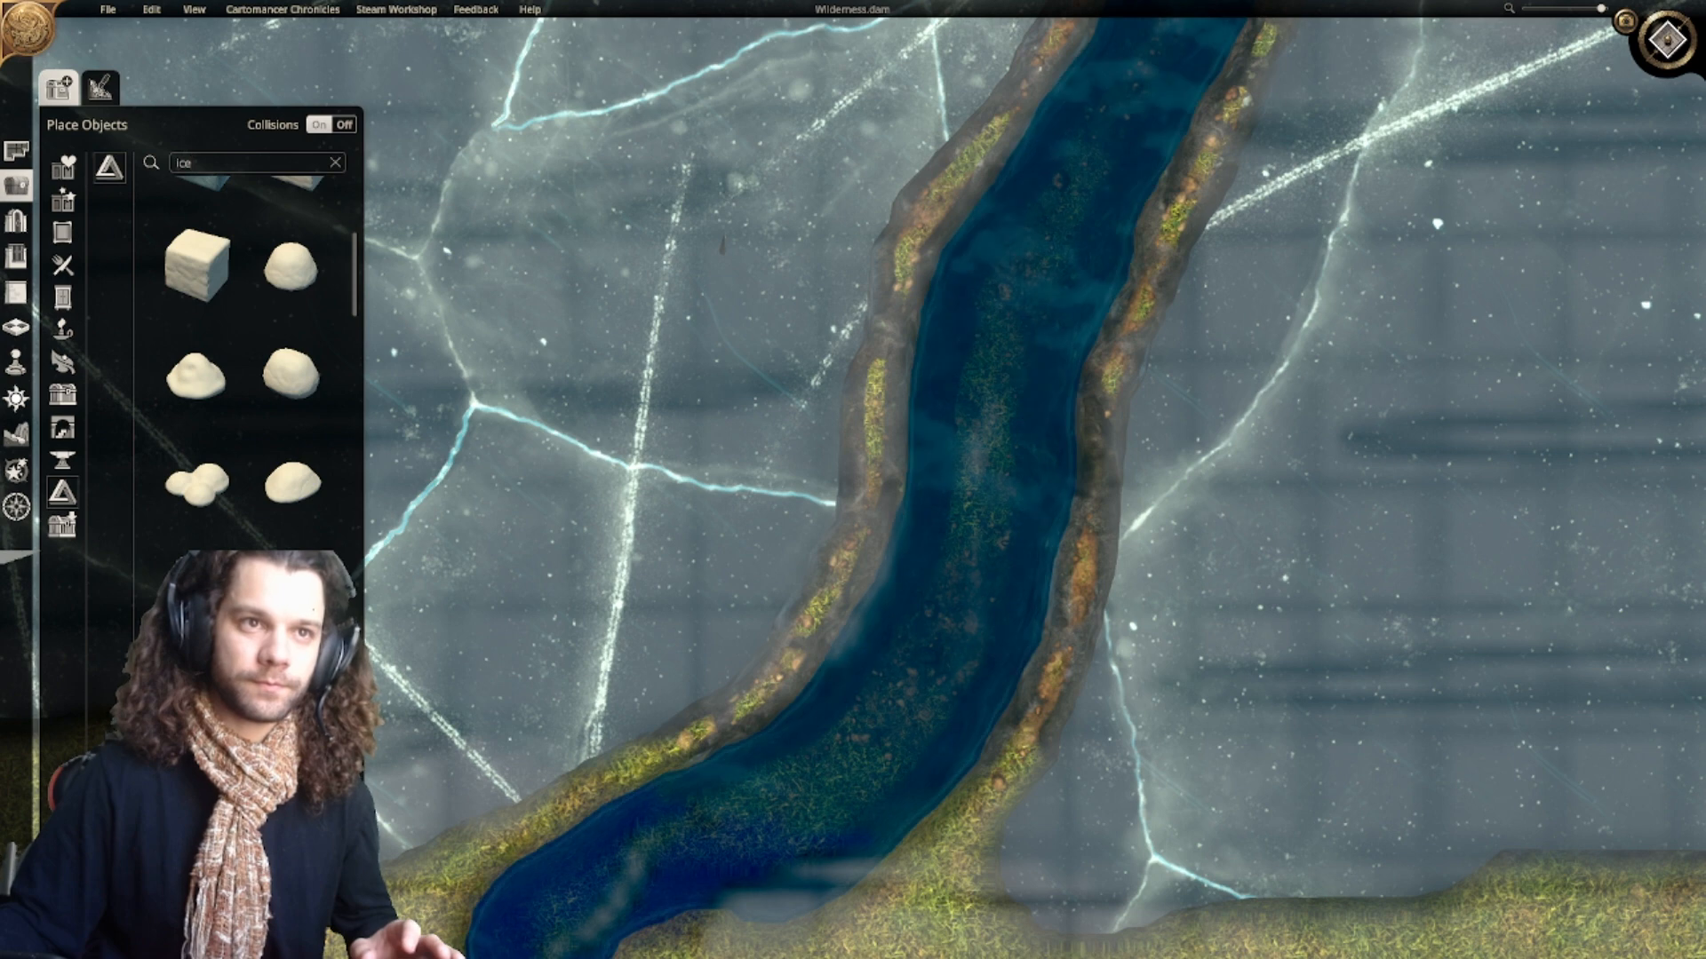
Step: Try placing a flat, angular ice floe on the river's west bank, then undo it and drop the object
click(300, 689)
scroll(768, 537, down, 2)
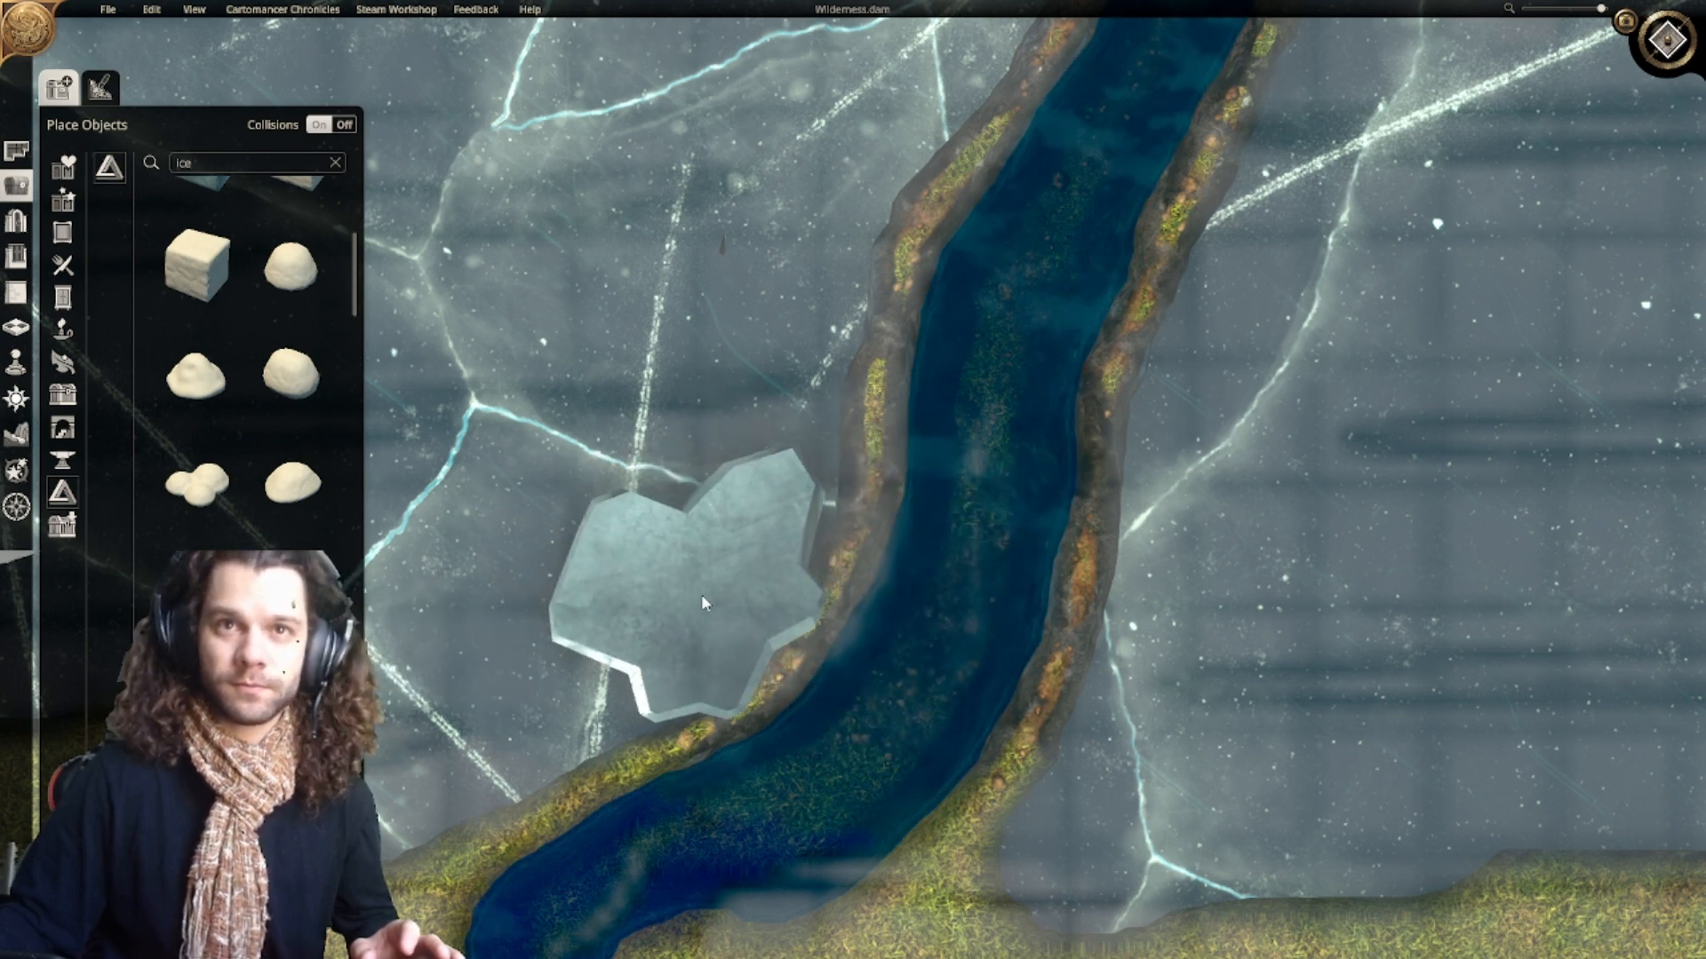
click(751, 573)
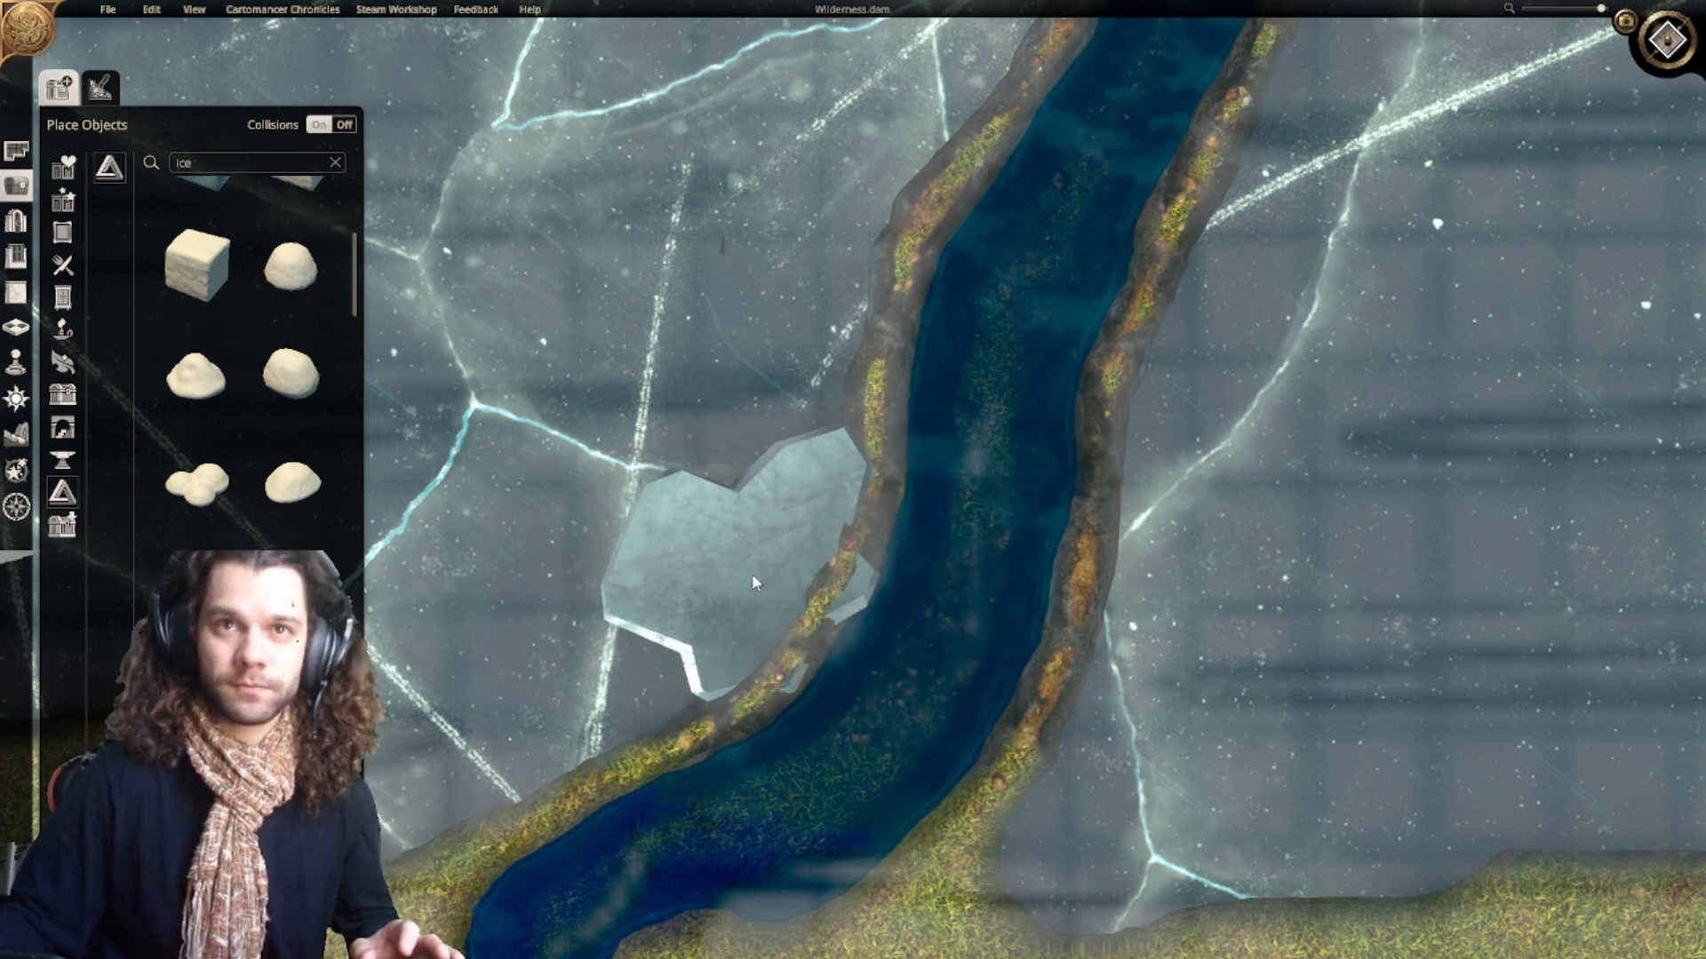
key(ctrl+z)
right_click(732, 576)
Step: Place a larger rounded ice floe on the west bank of the northern river, rotated to run alongside the water
click(300, 804)
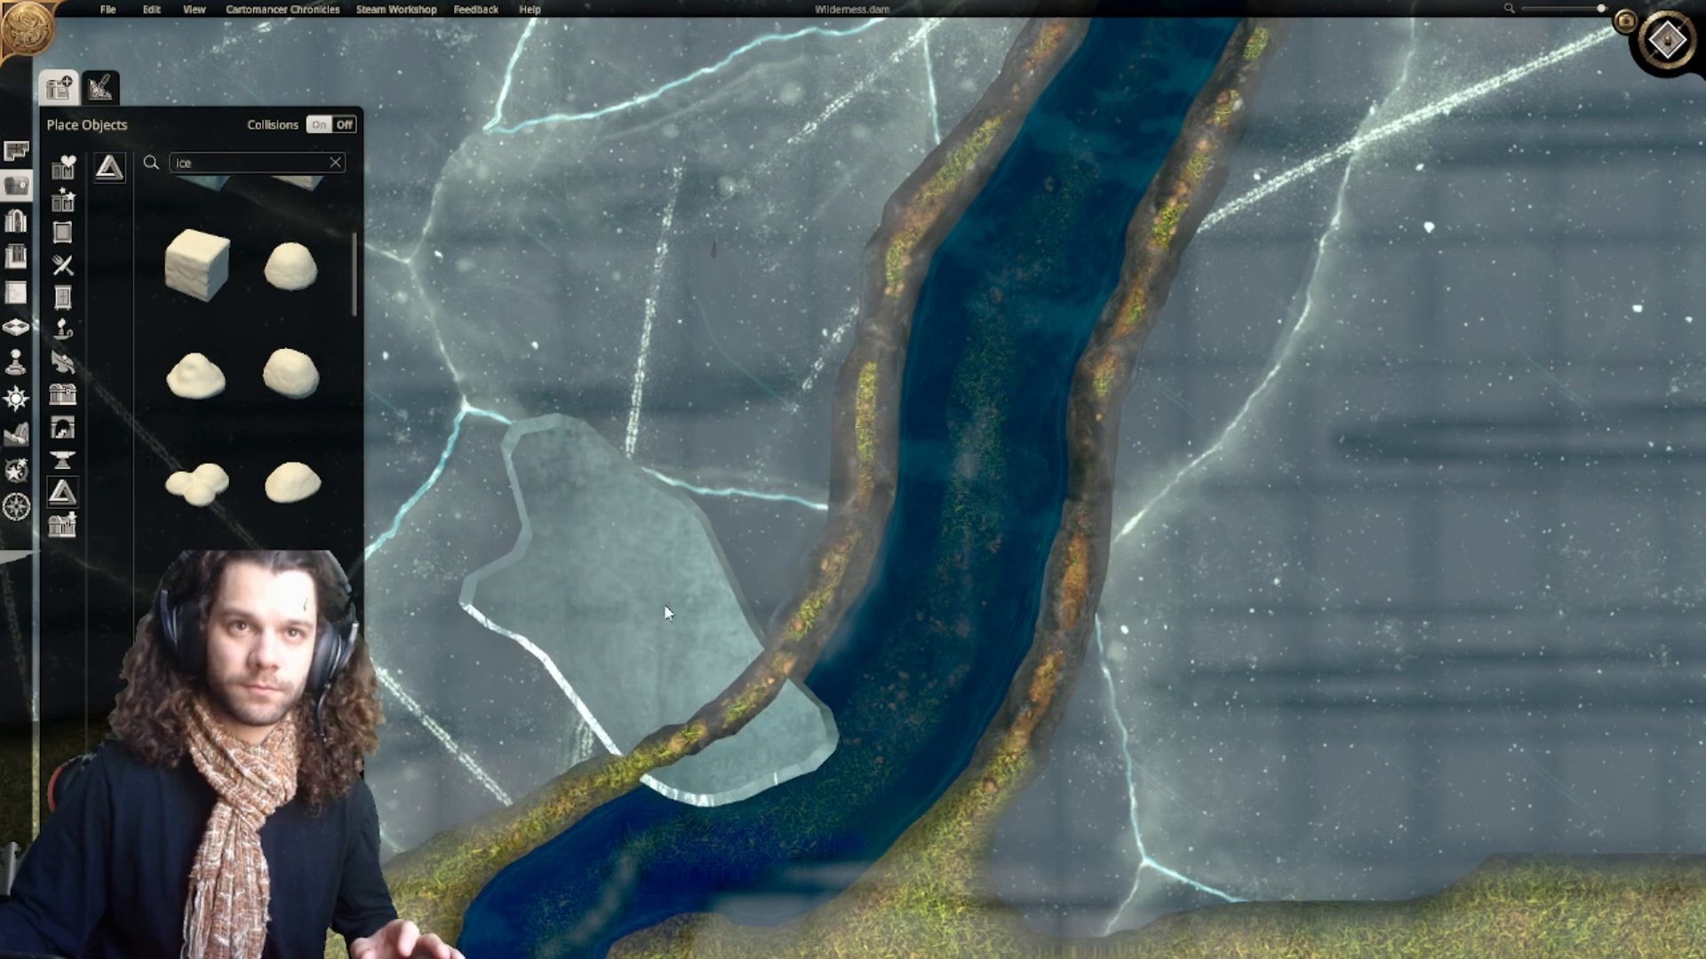
scroll(665, 551, up, 7)
scroll(653, 568, down, 4)
scroll(659, 561, up, 4)
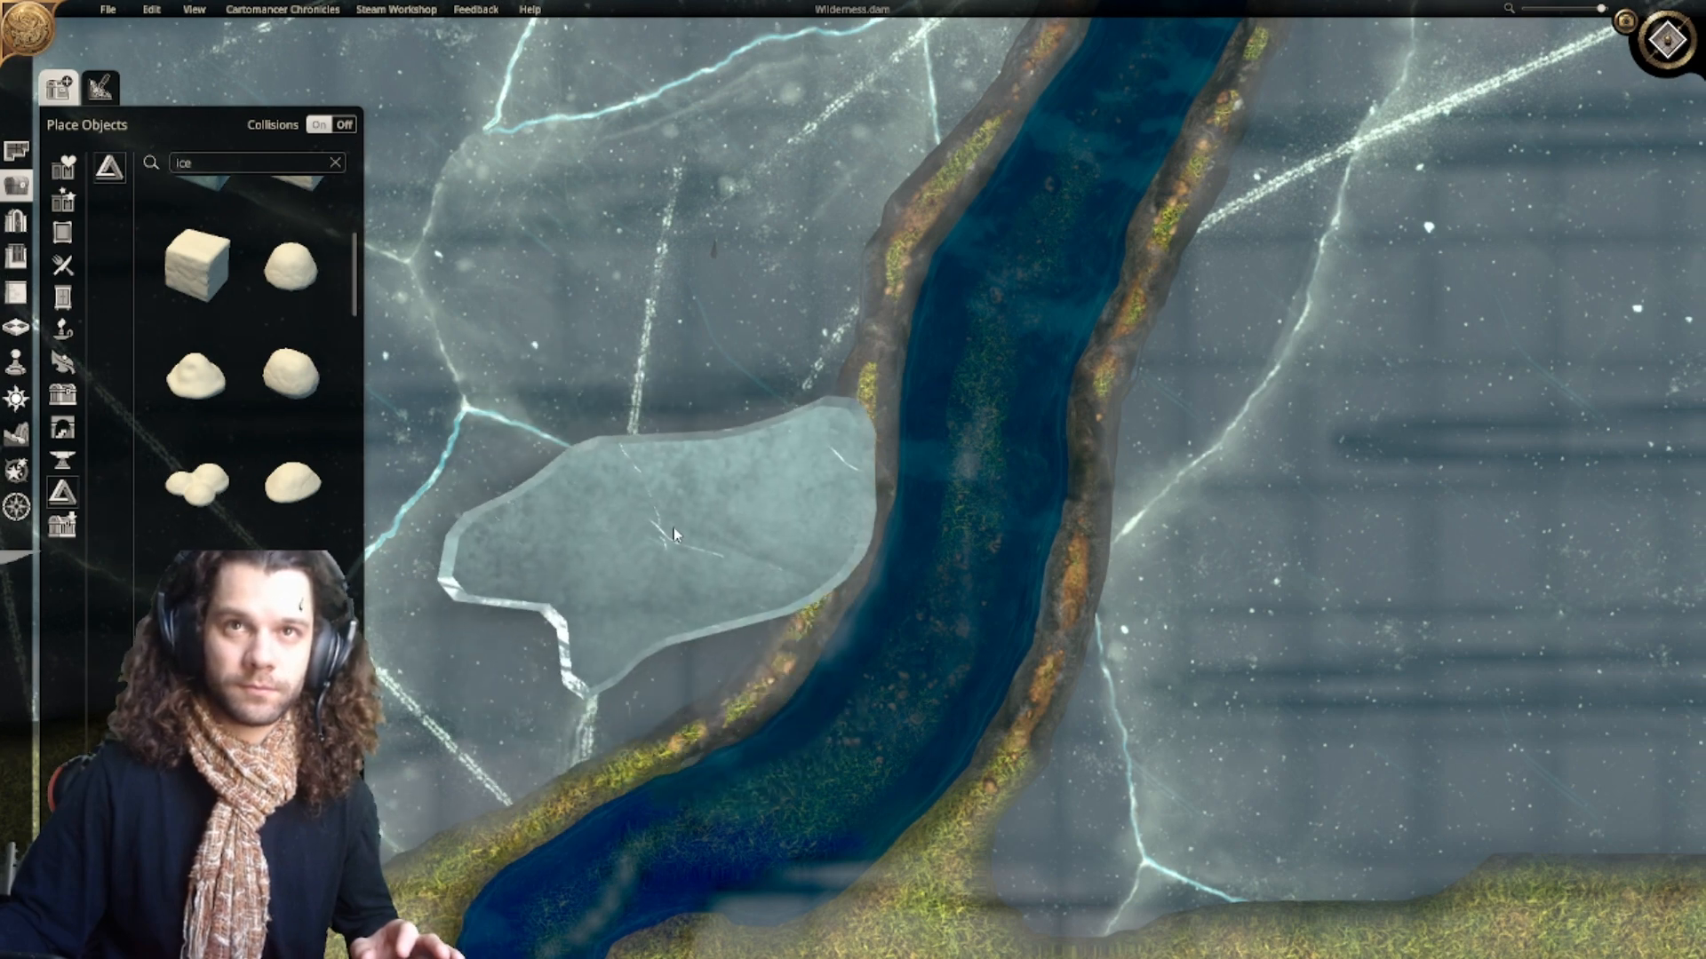
scroll(675, 530, up, 6)
right_drag(760, 187, 610, 402)
scroll(680, 400, up, 1)
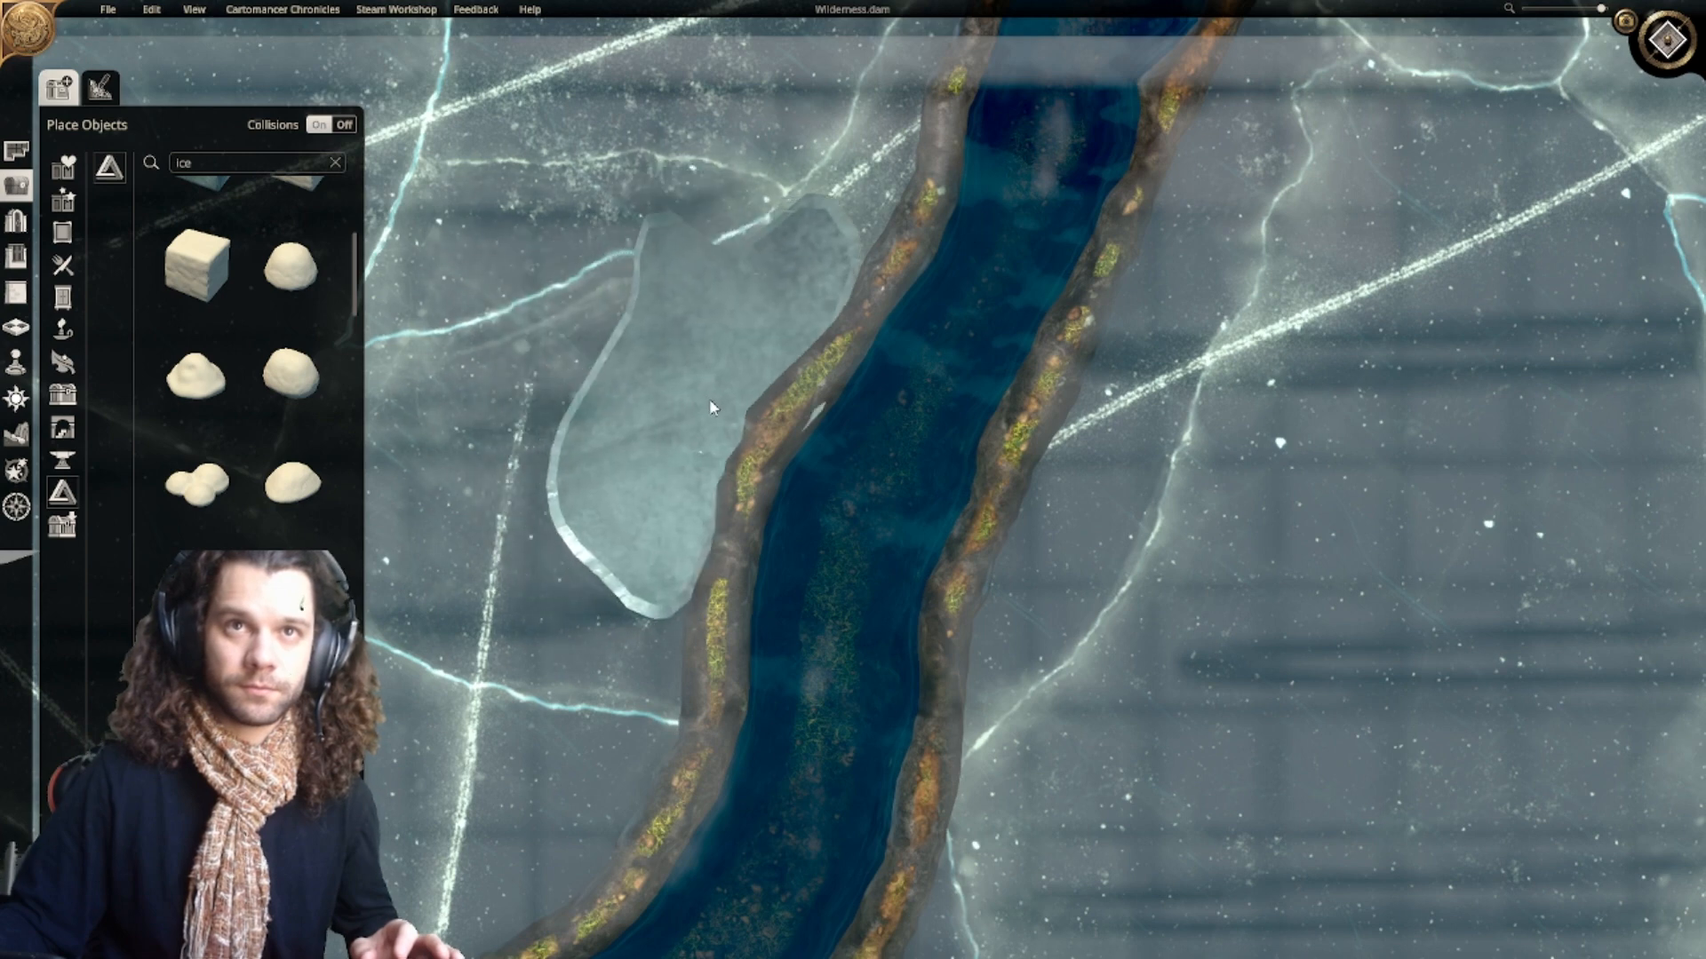
scroll(718, 418, down, 1)
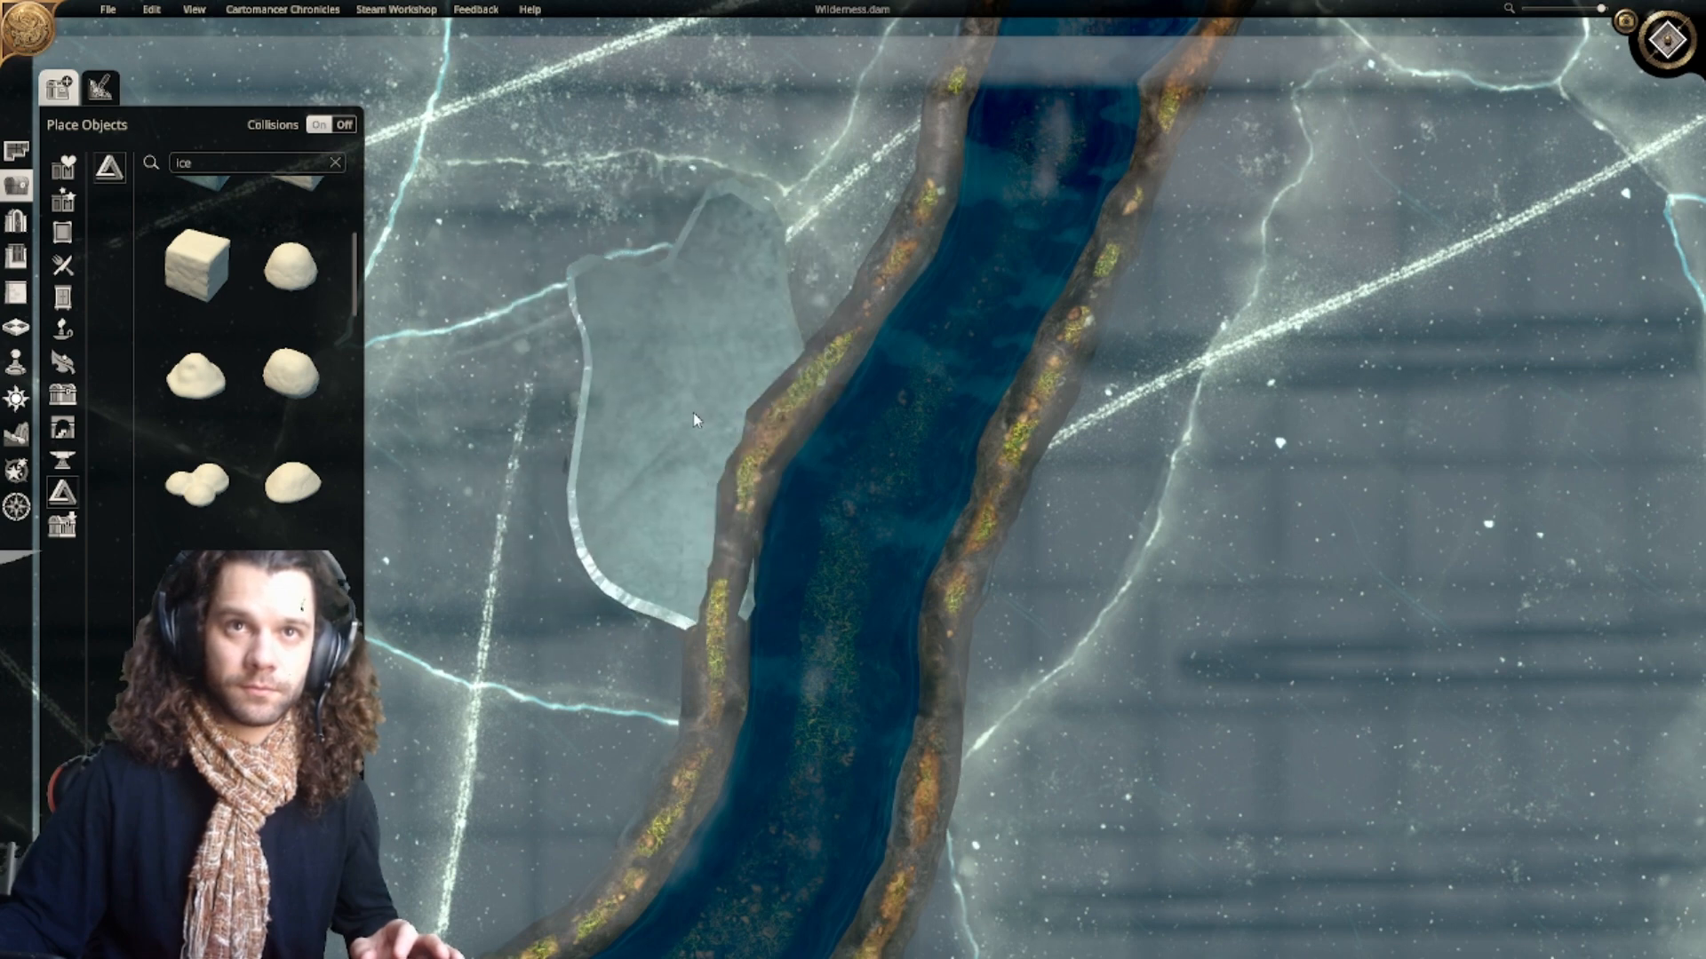
click(685, 421)
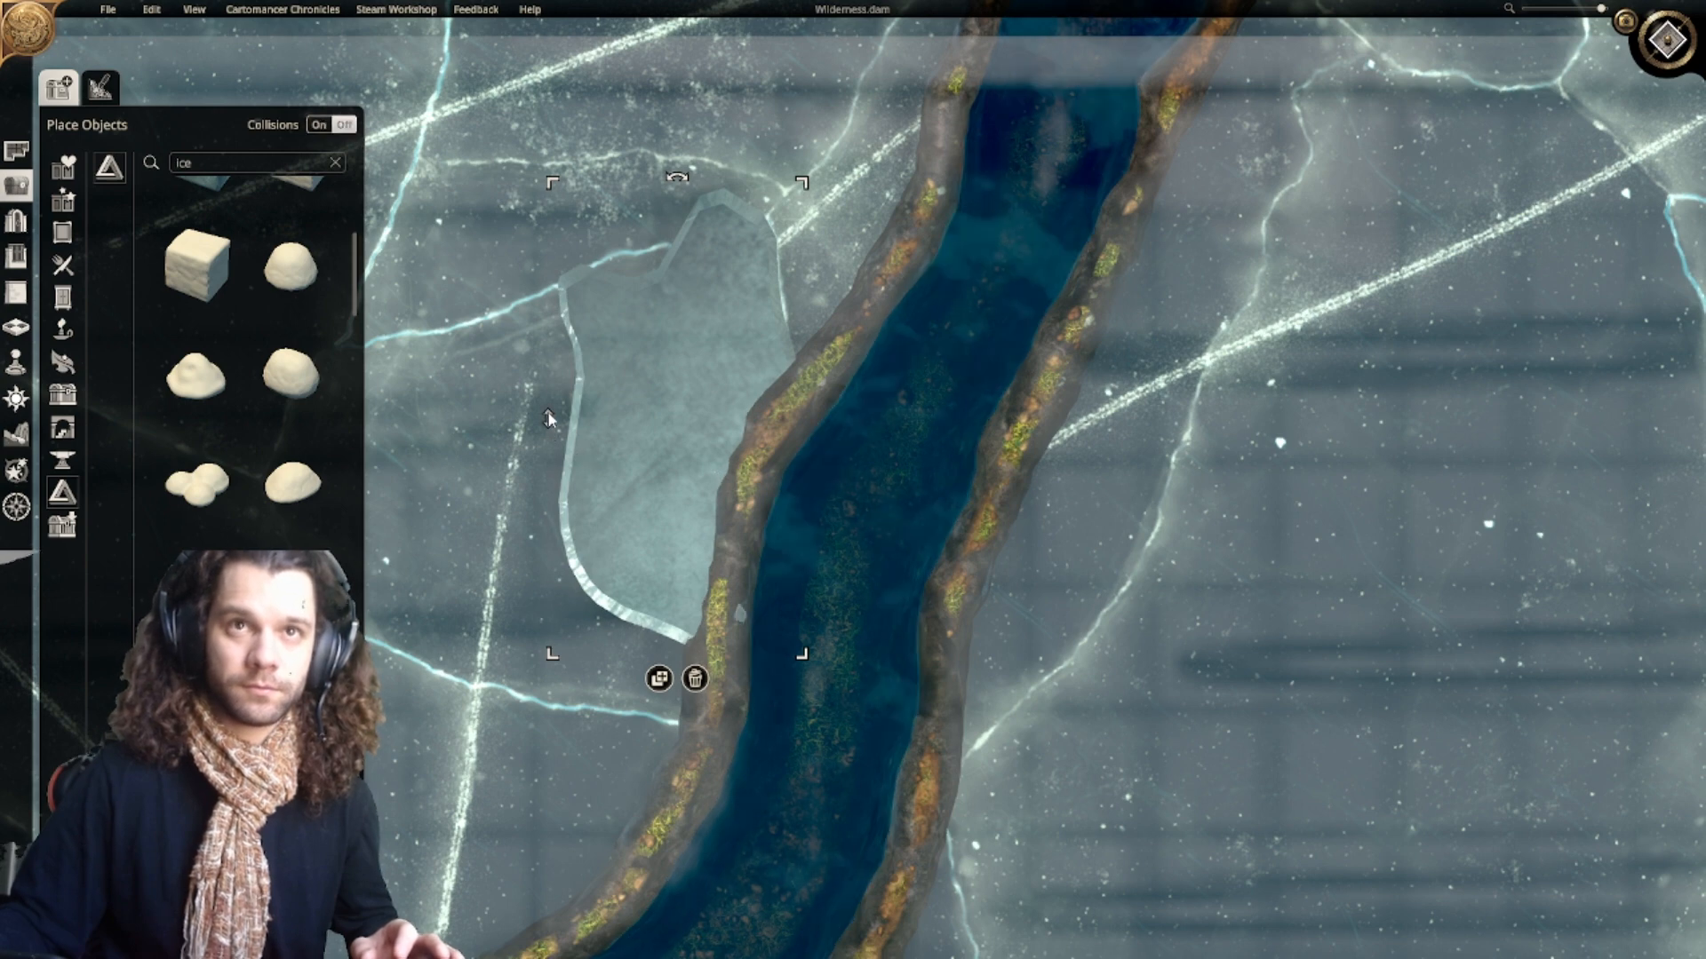
Step: Raise the placed ice floe above the bank and shift it slightly southeast to the water's edge
drag(548, 413, 550, 405)
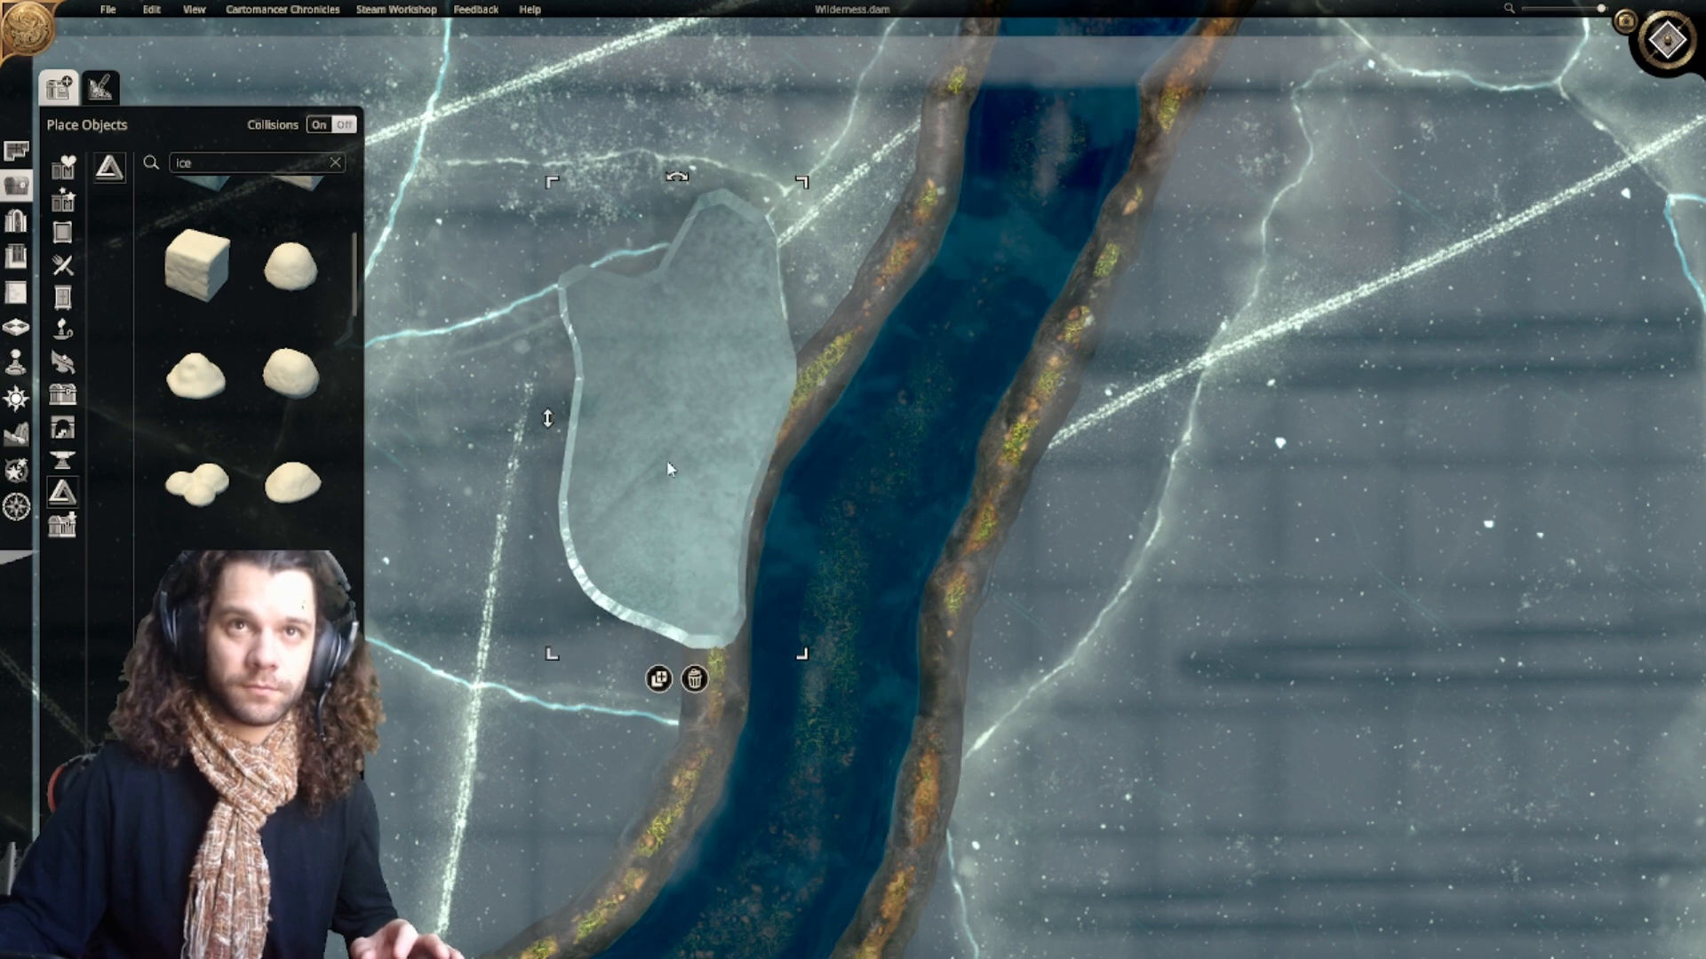
drag(669, 468, 686, 499)
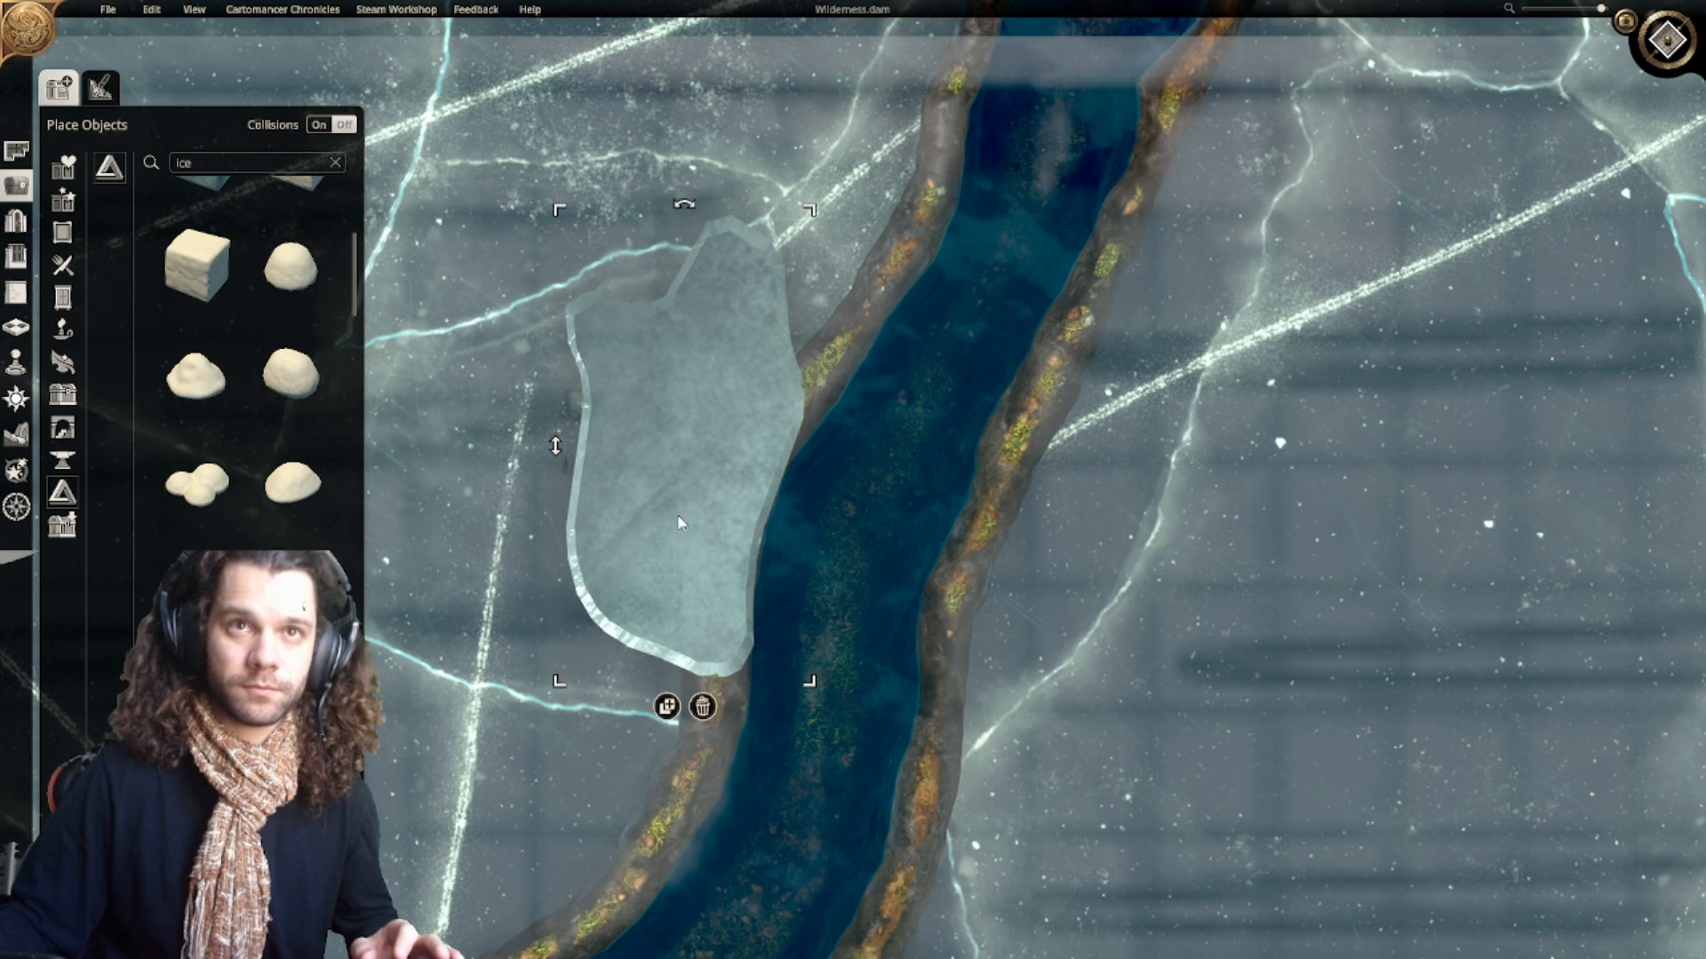
Step: Duplicate the west-bank ice floe, place the copy rotated just north of it along the water and lower it beneath the first floe
click(668, 706)
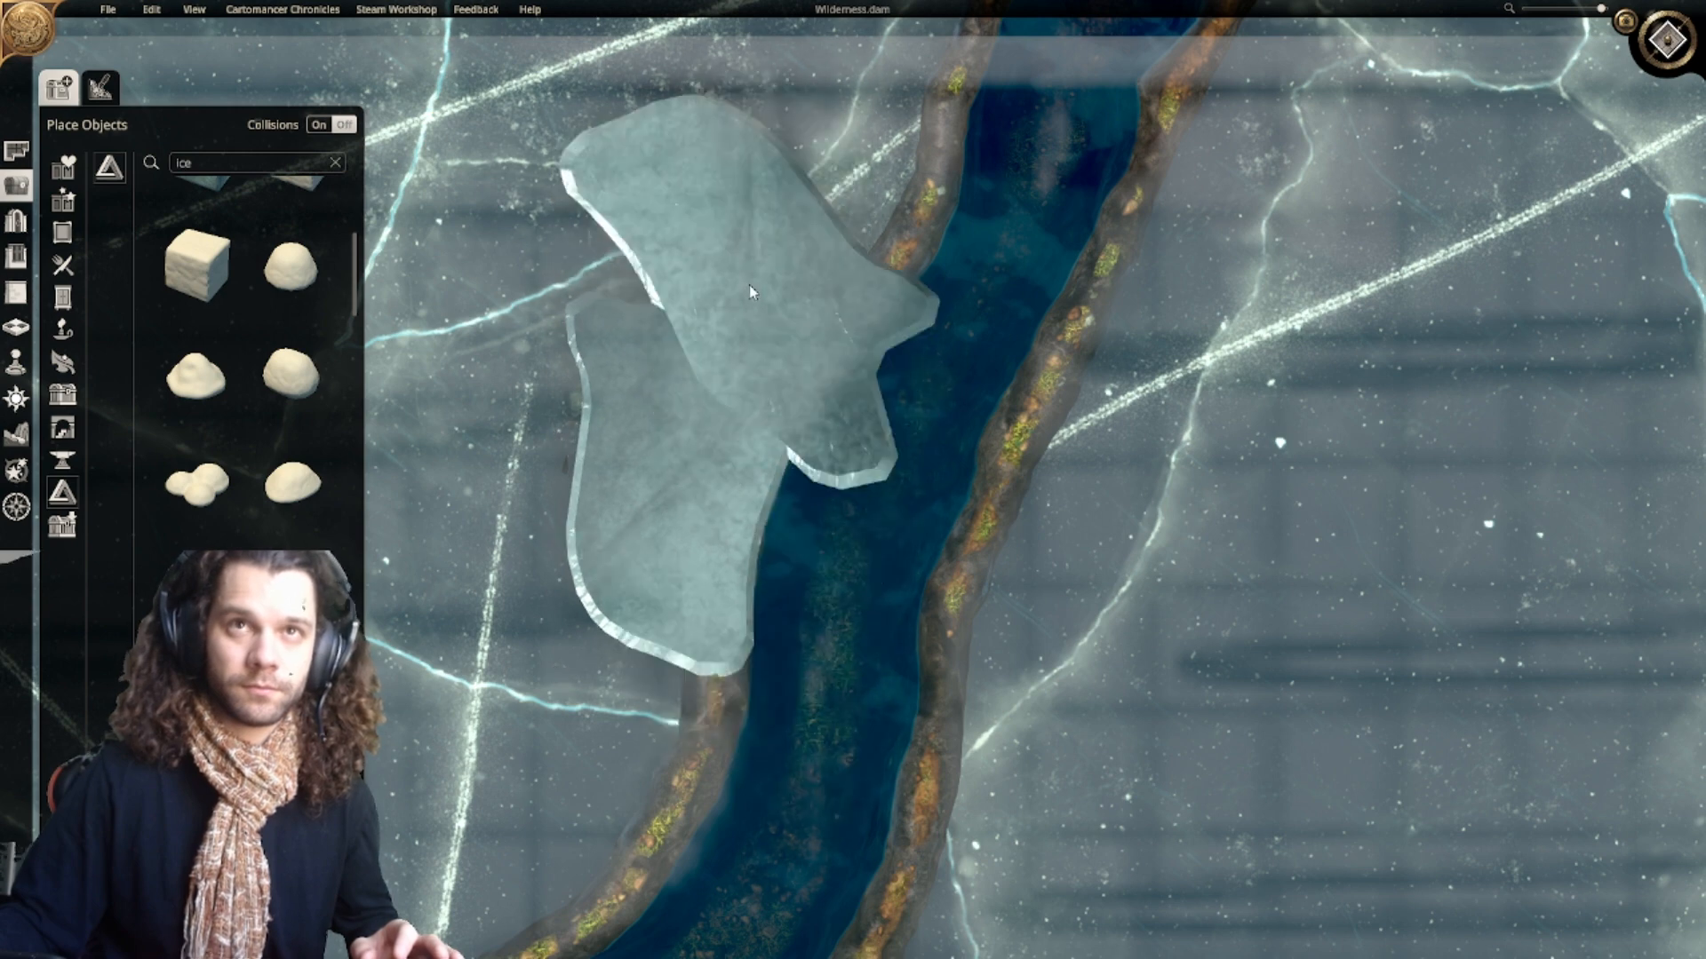
click(751, 291)
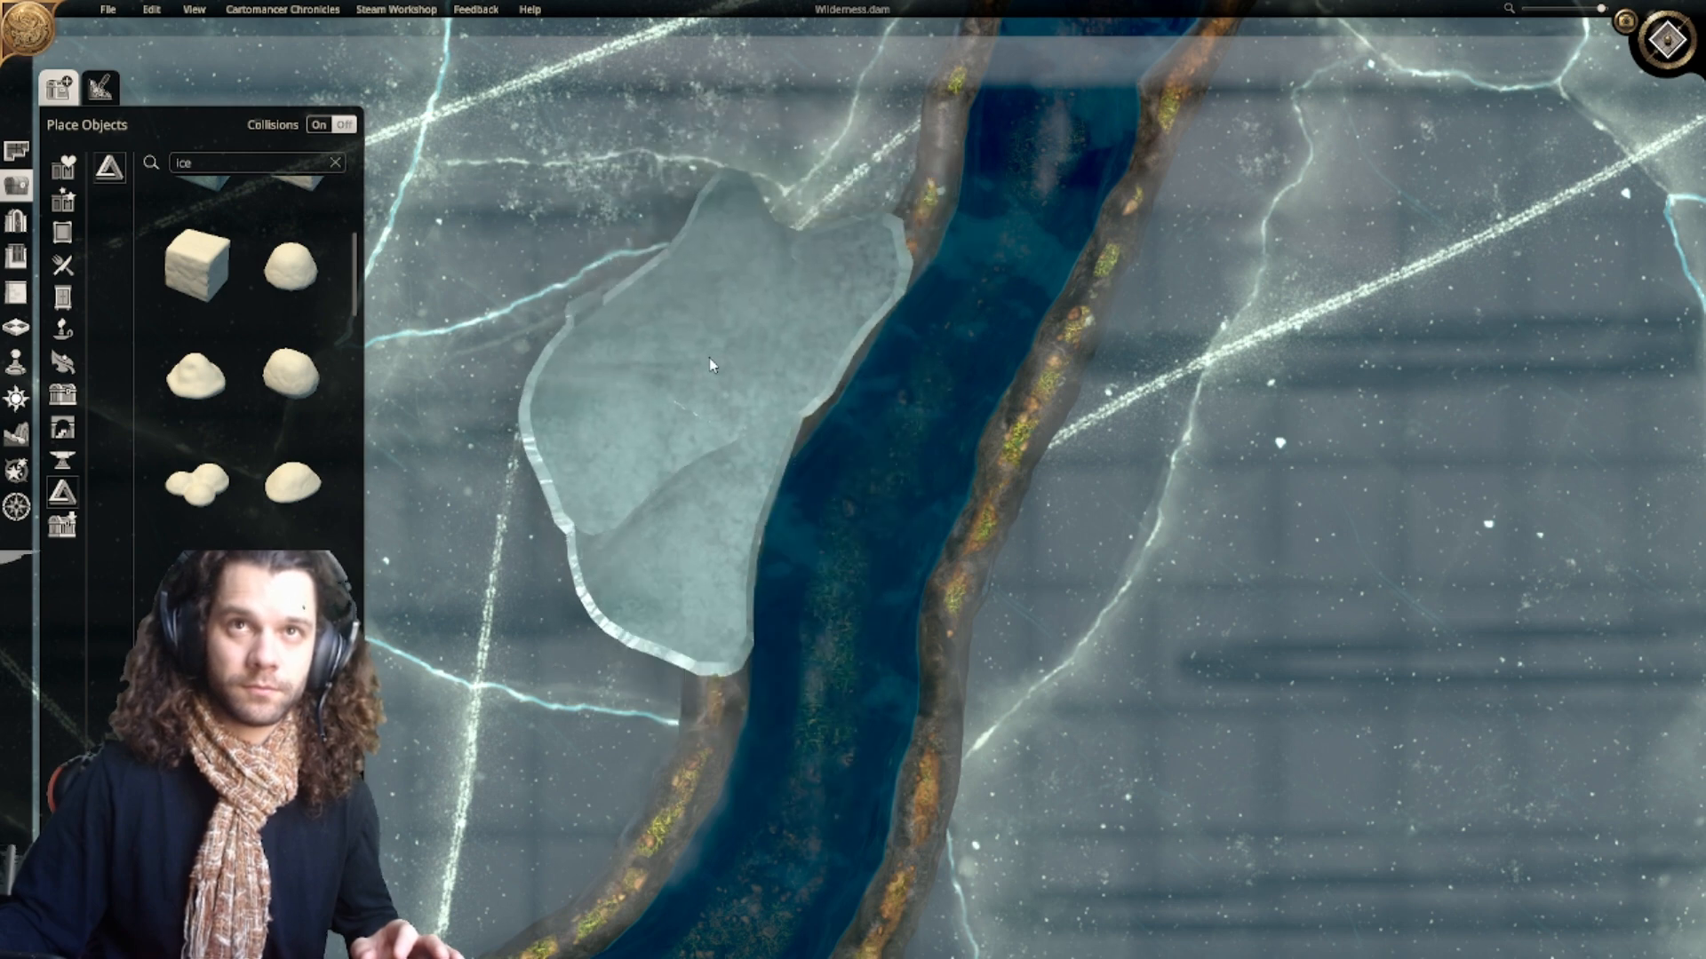
click(720, 334)
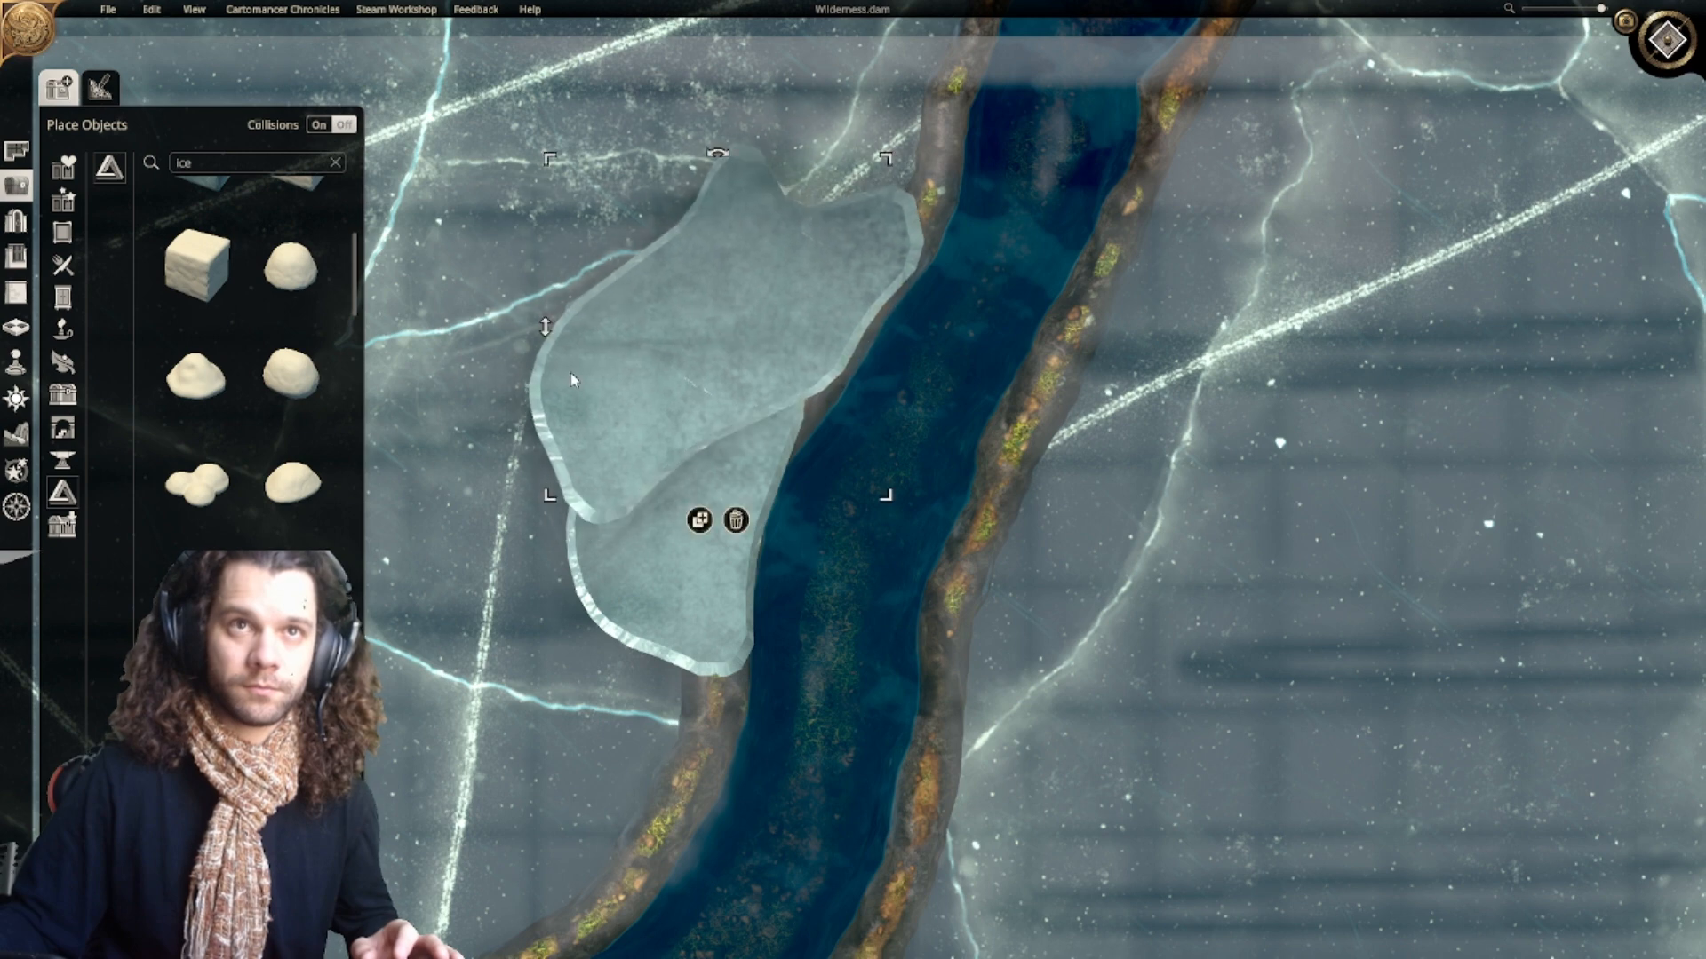
drag(548, 331, 551, 341)
Step: Duplicate the upper west-bank floe and place the copy, rotated along the water, at the bank's northern end near the map edge
right_drag(899, 313, 833, 510)
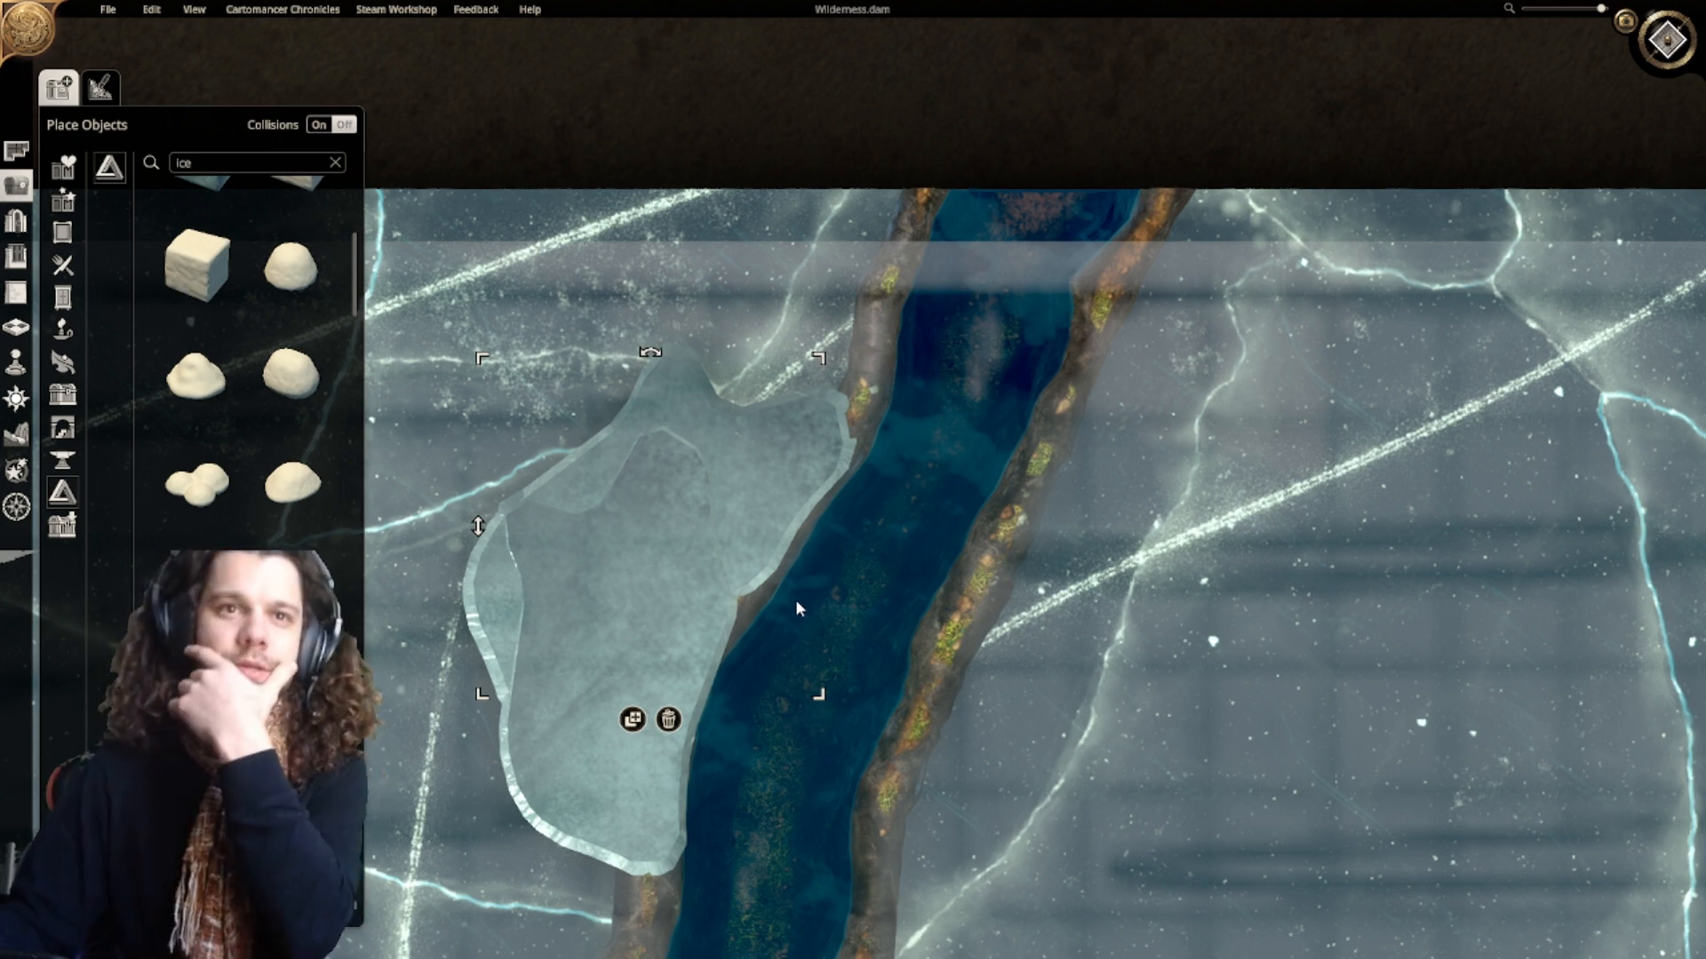
click(632, 719)
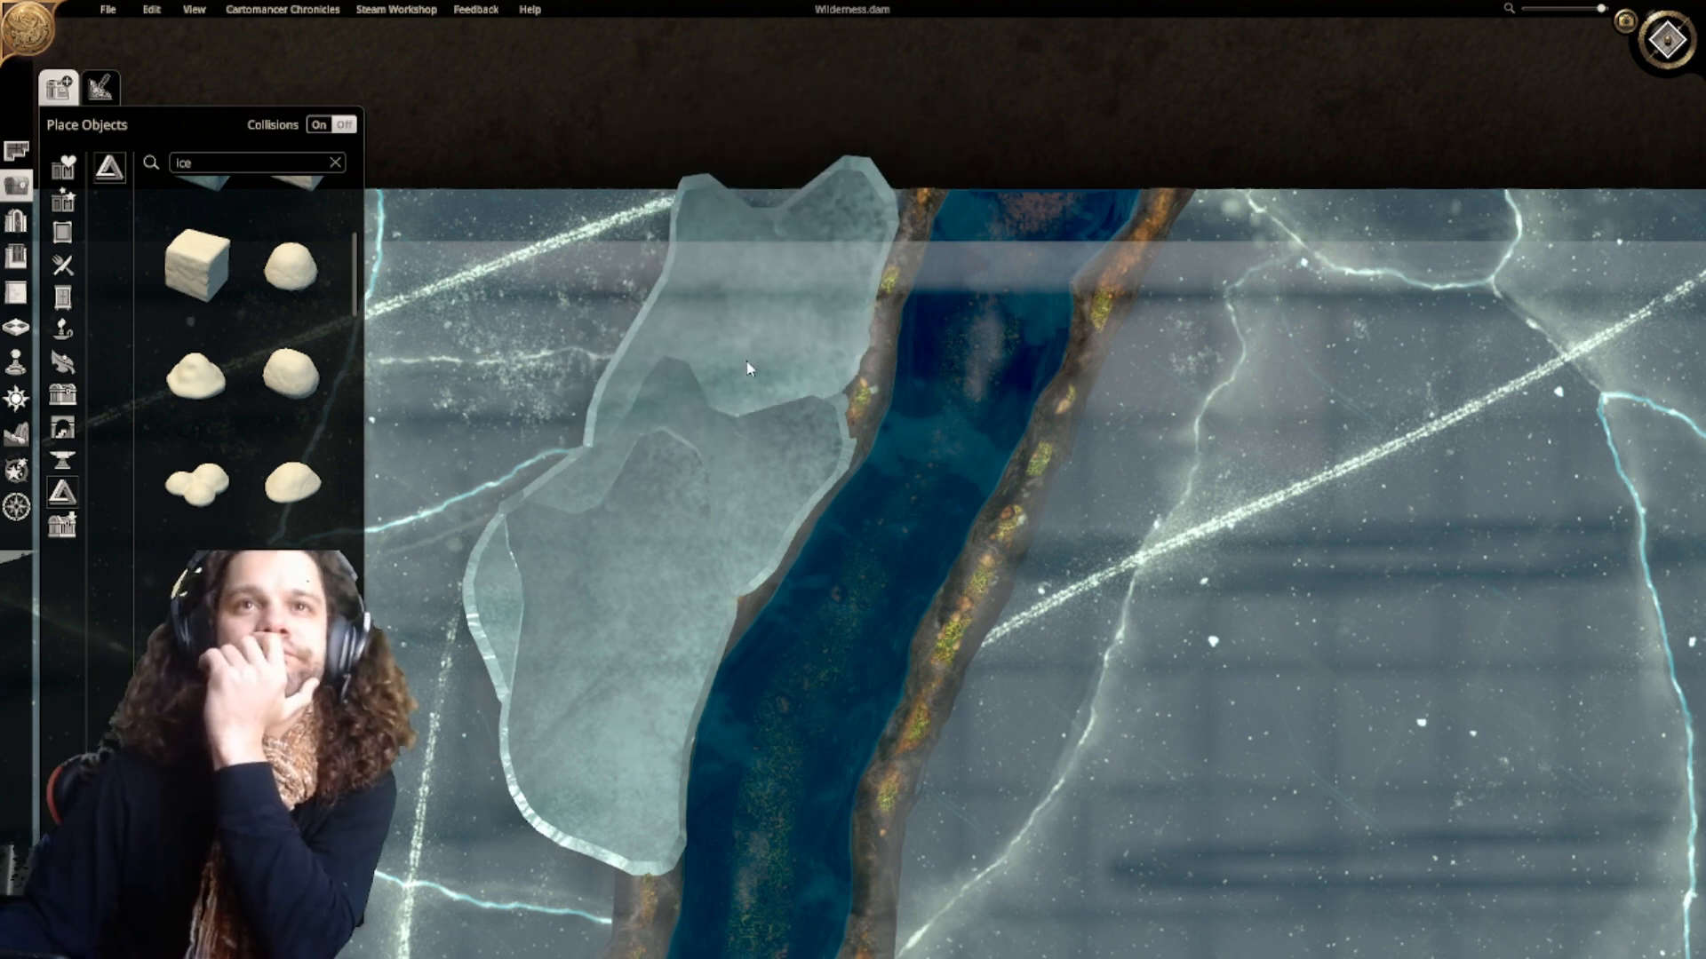
click(756, 424)
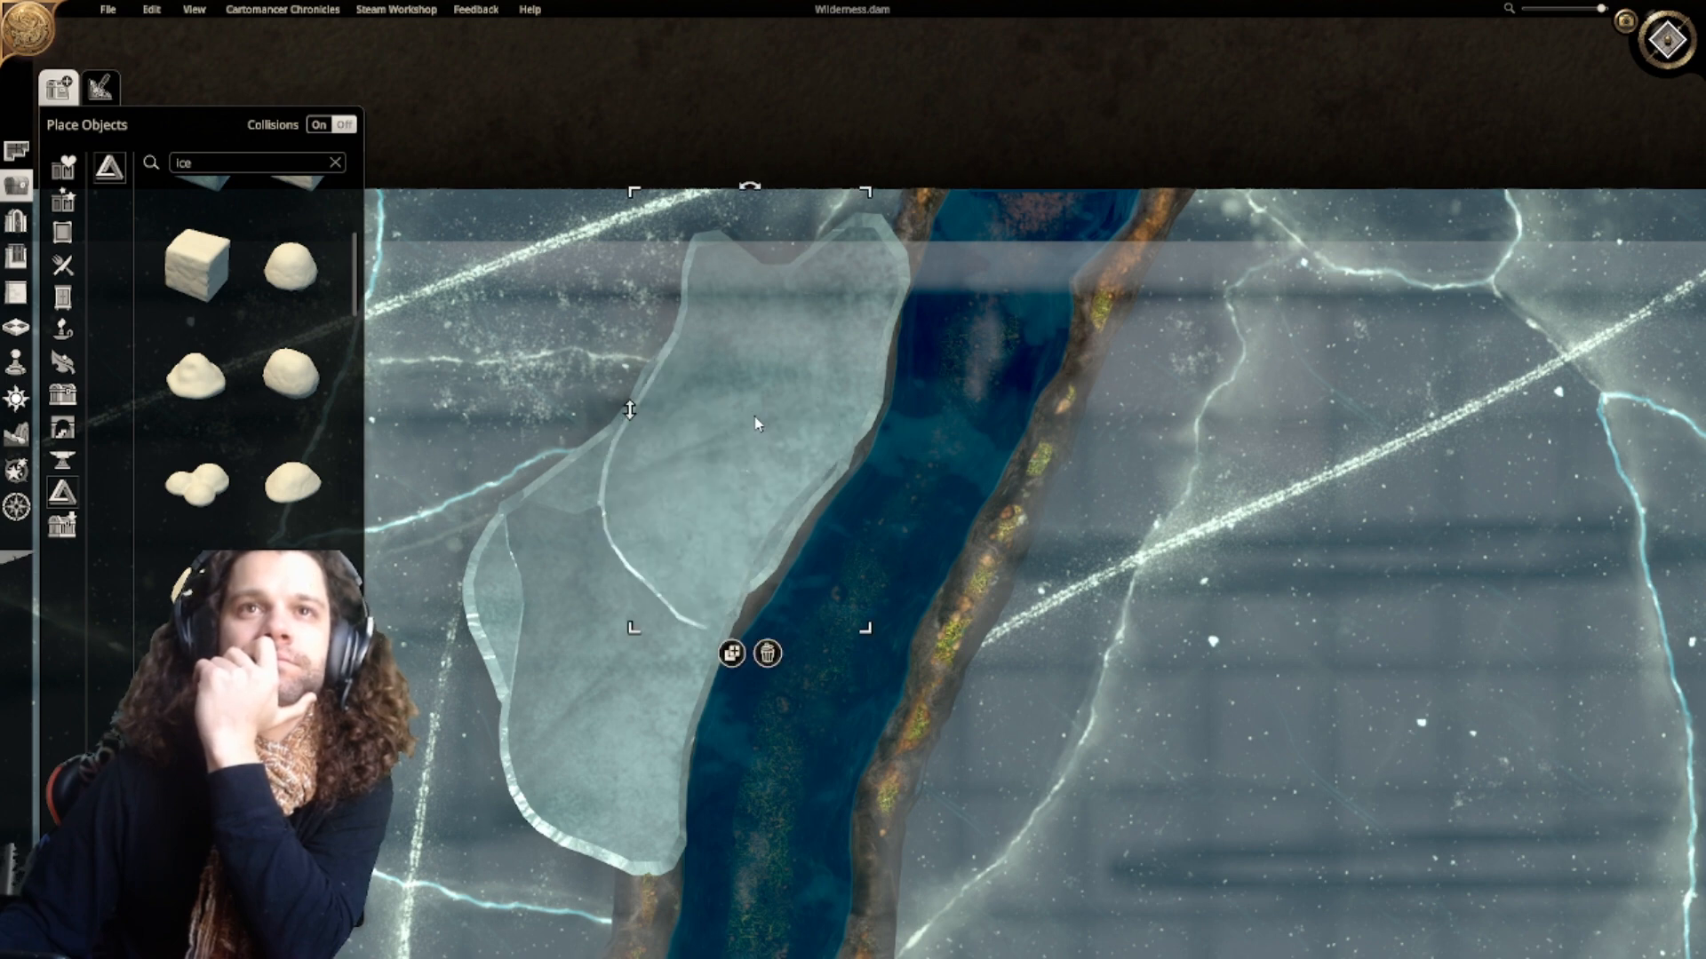
Step: Try another copy of the rounded ice floe in different shapes and rotations over the west bank's northern end
click(733, 656)
scroll(711, 257, up, 3)
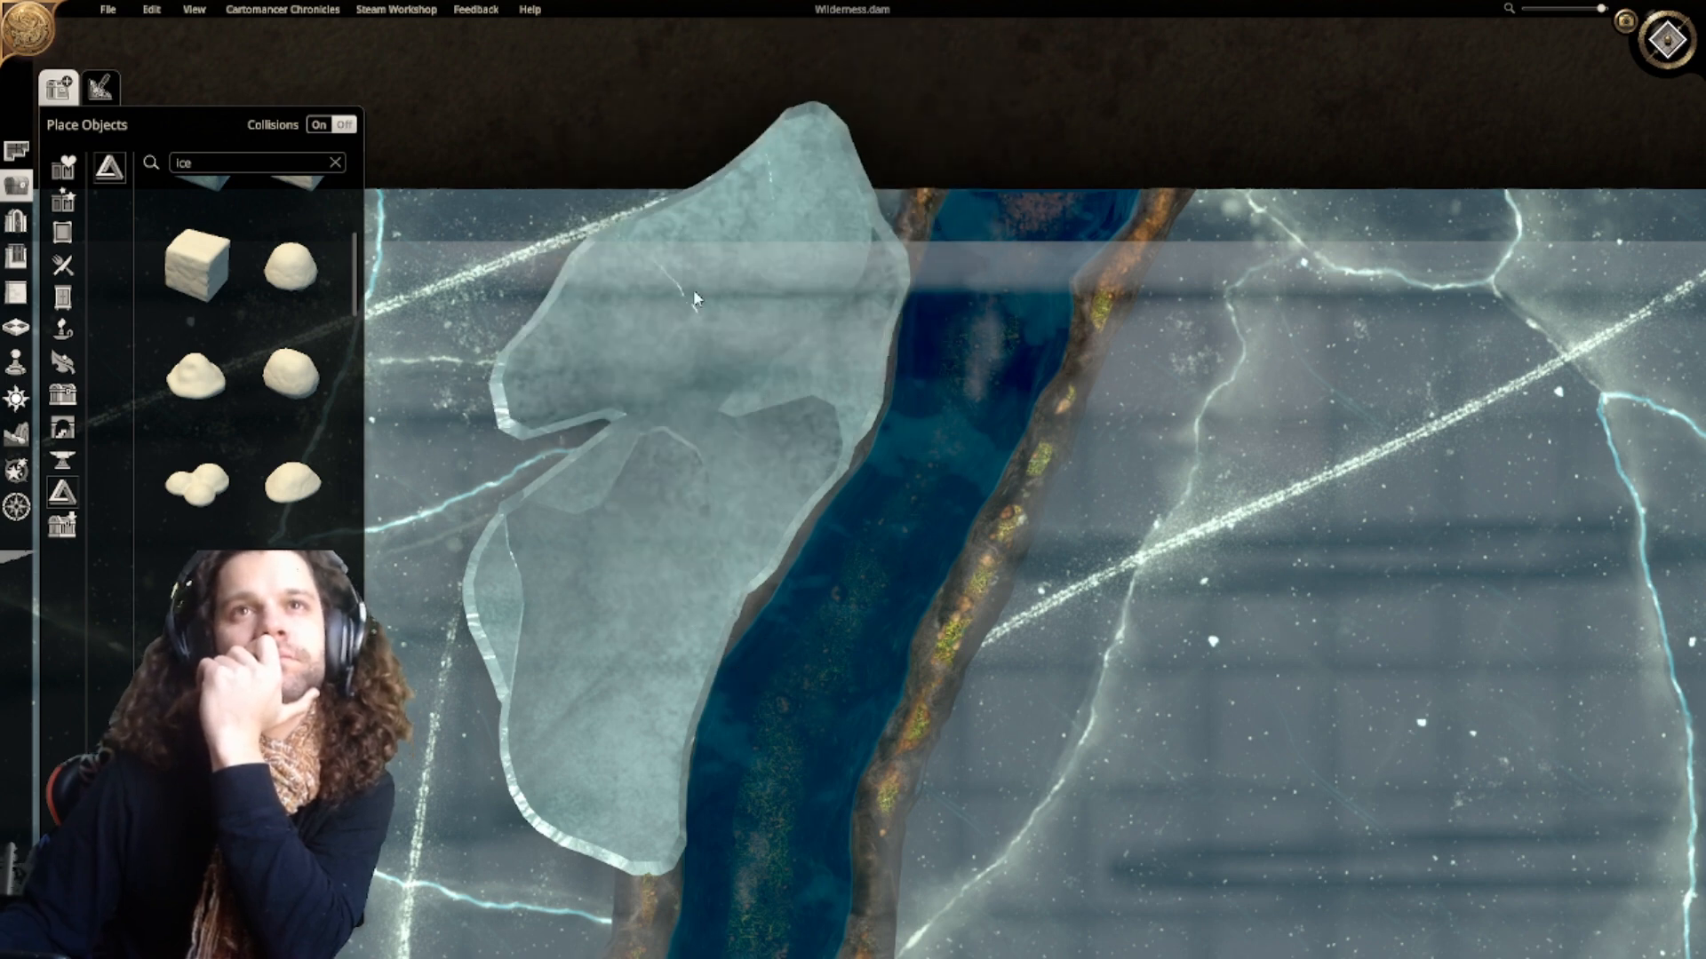
right_click(591, 384)
scroll(770, 306, up, 5)
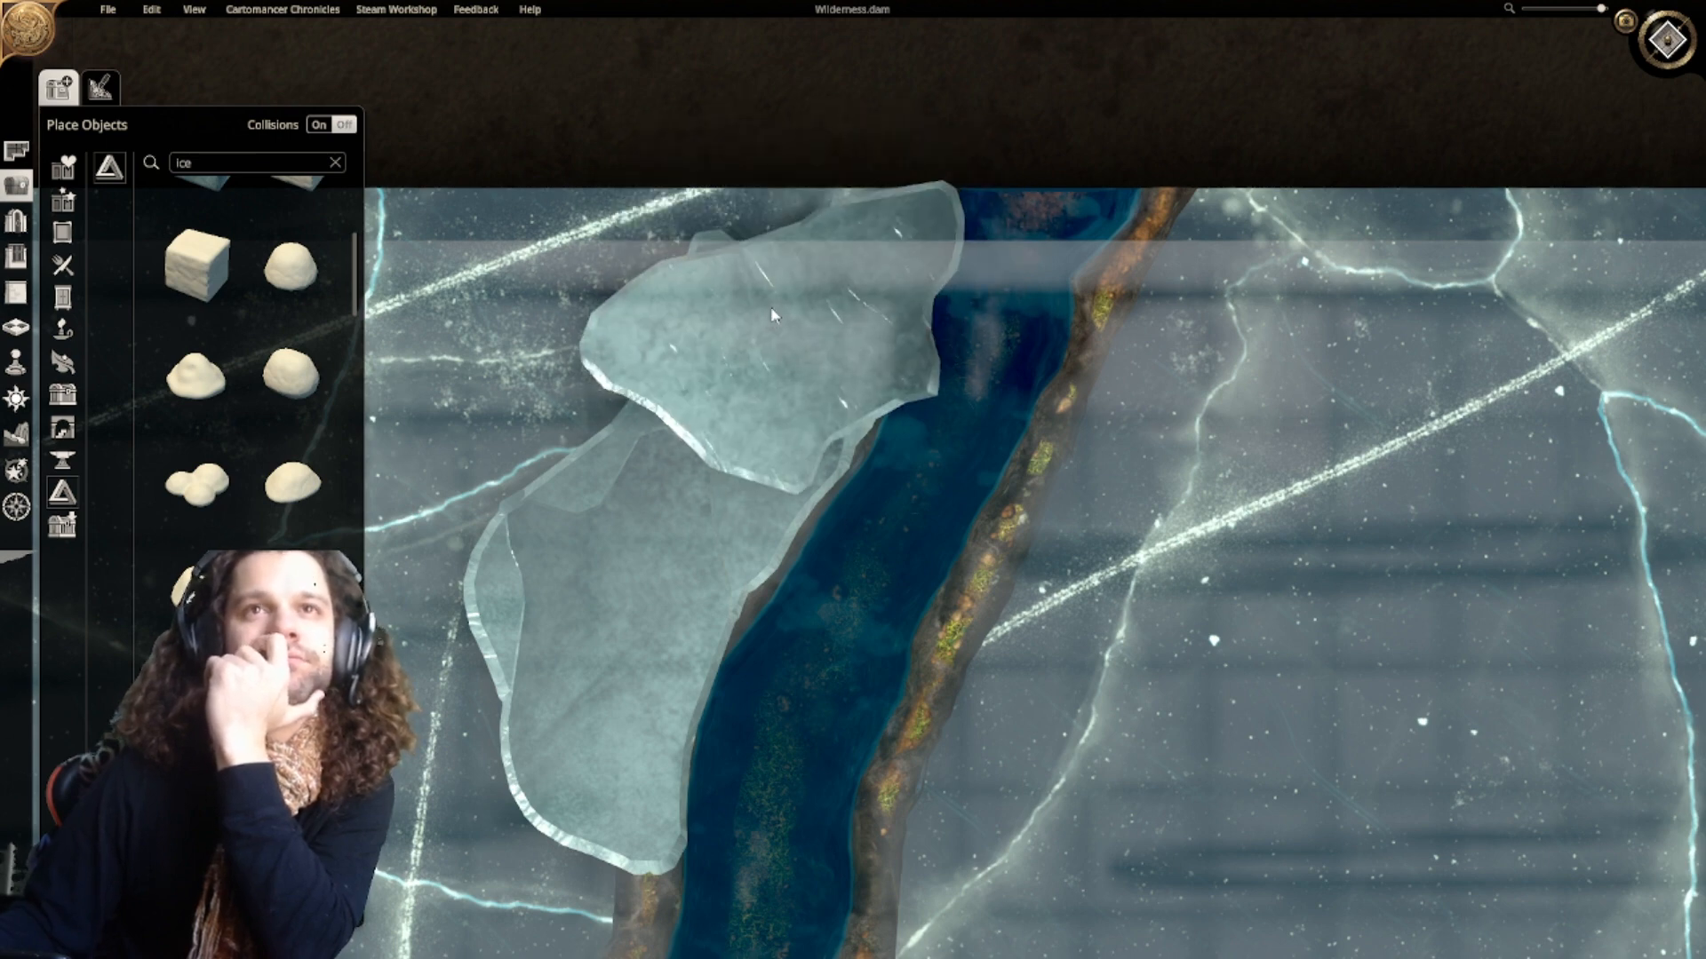
scroll(736, 306, up, 5)
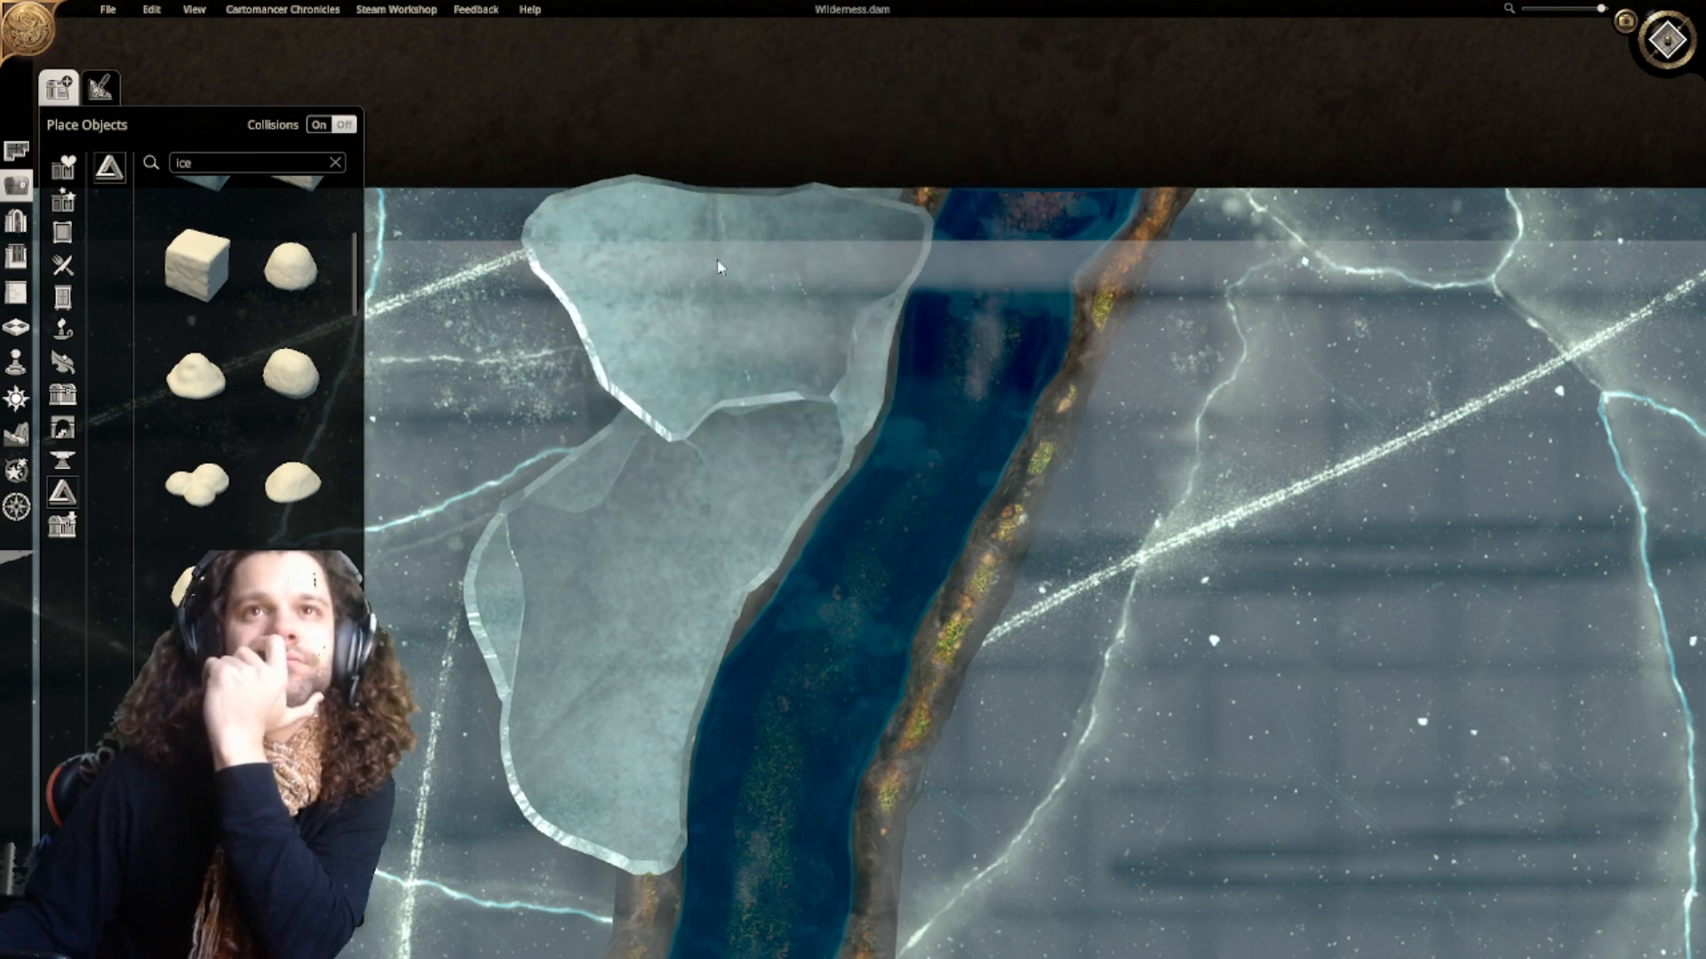
scroll(733, 258, up, 5)
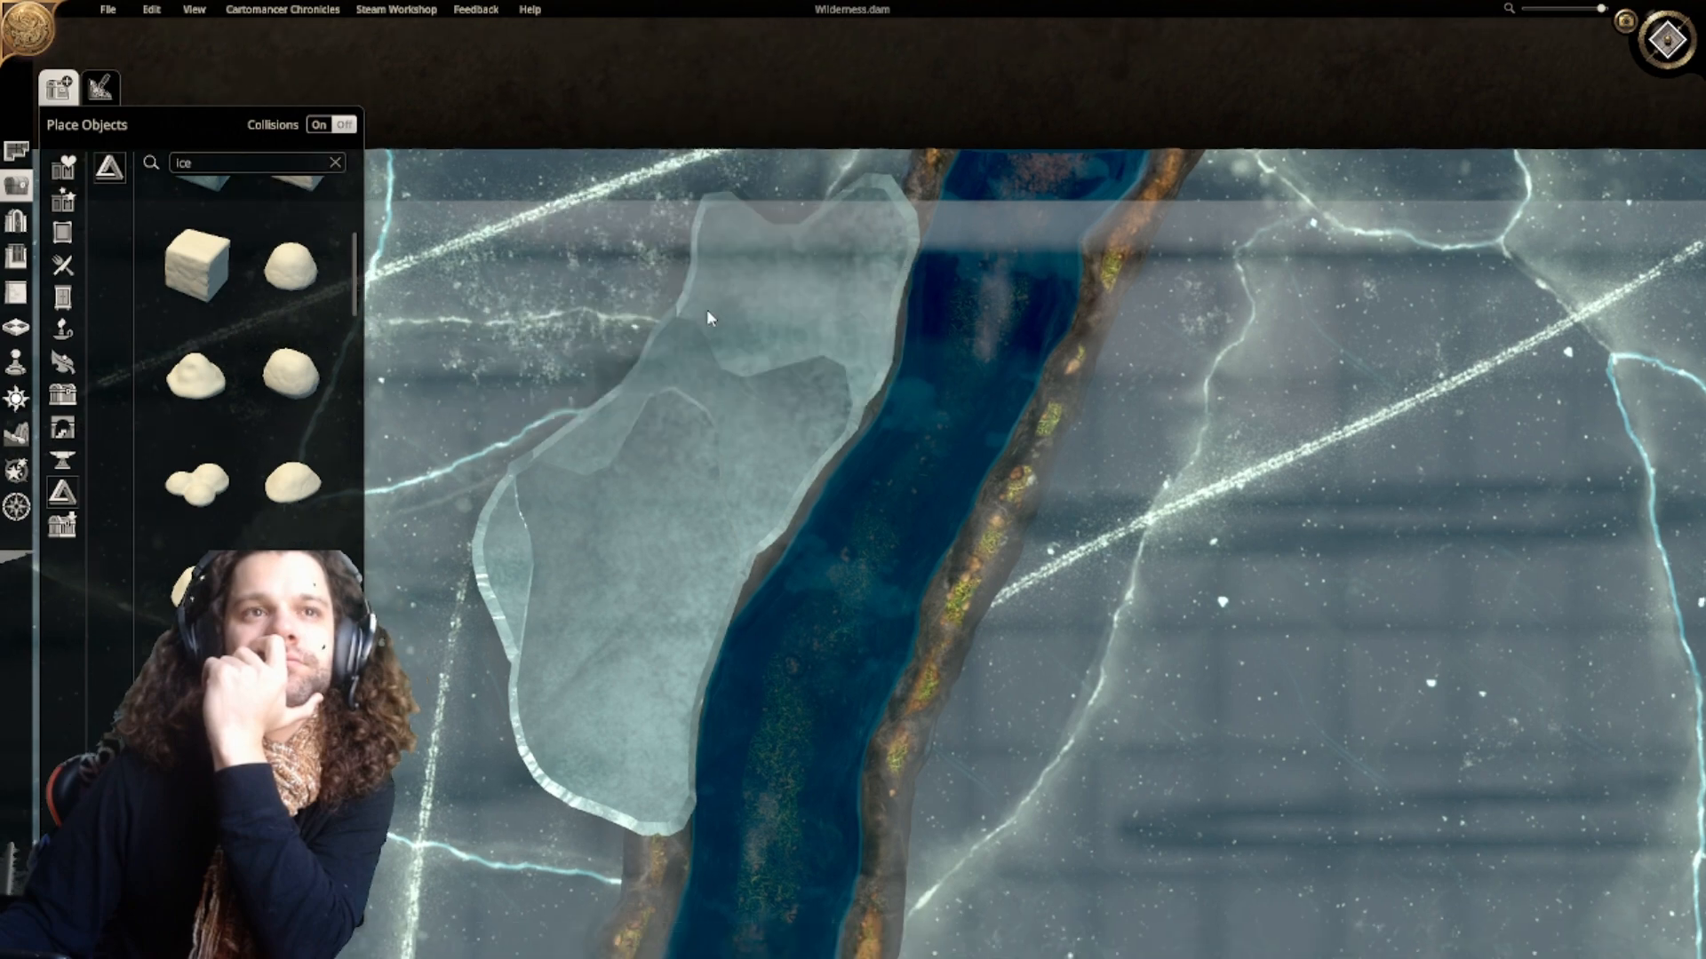
Step: Try large angular ice floe shapes over the northern river and its east bank, then drop the object
right_drag(706, 309, 734, 245)
scroll(244, 373, down, 2)
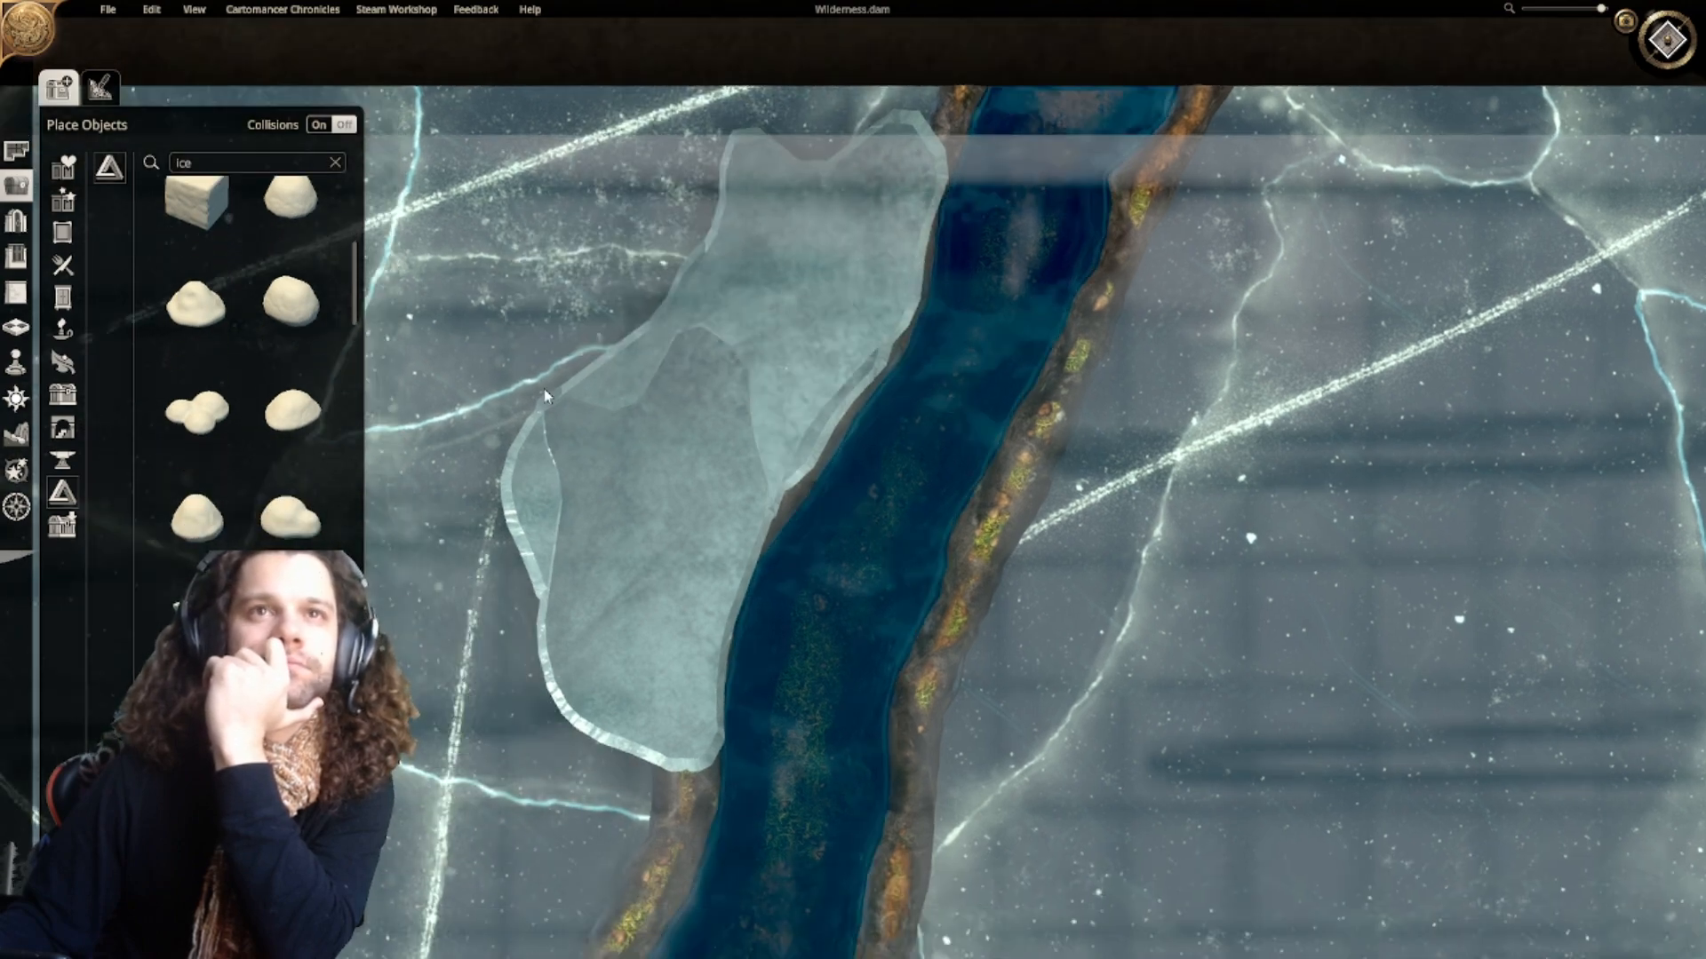
right_drag(627, 224, 624, 424)
scroll(738, 423, up, 4)
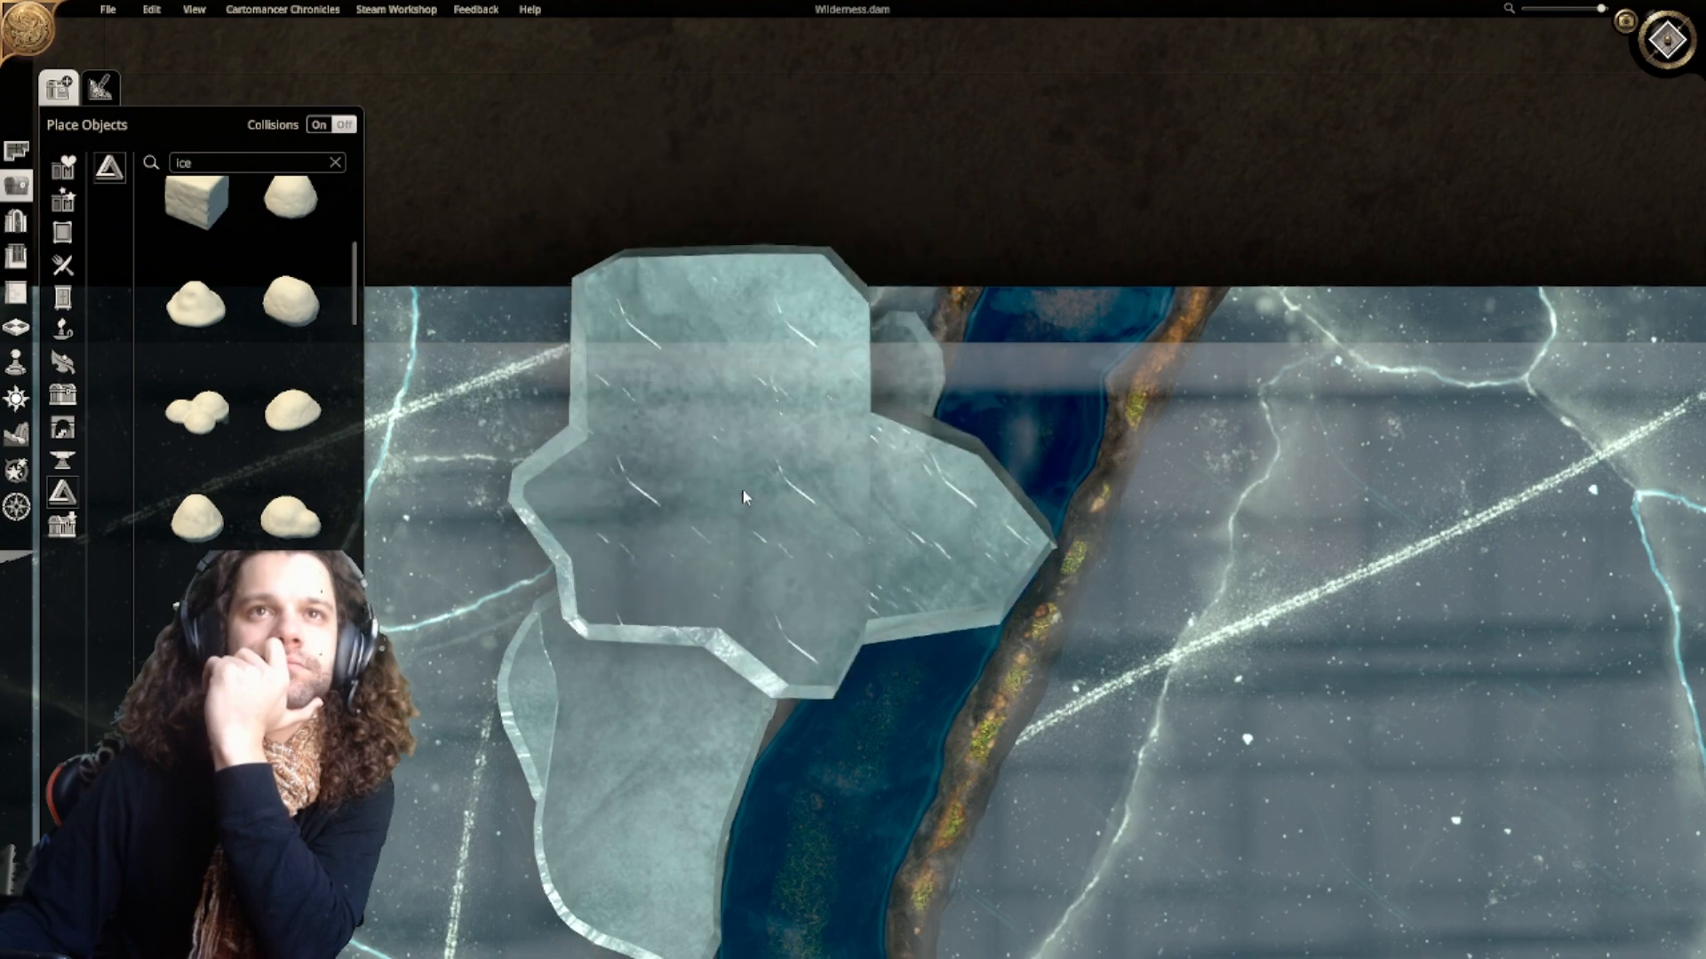
scroll(897, 518, up, 5)
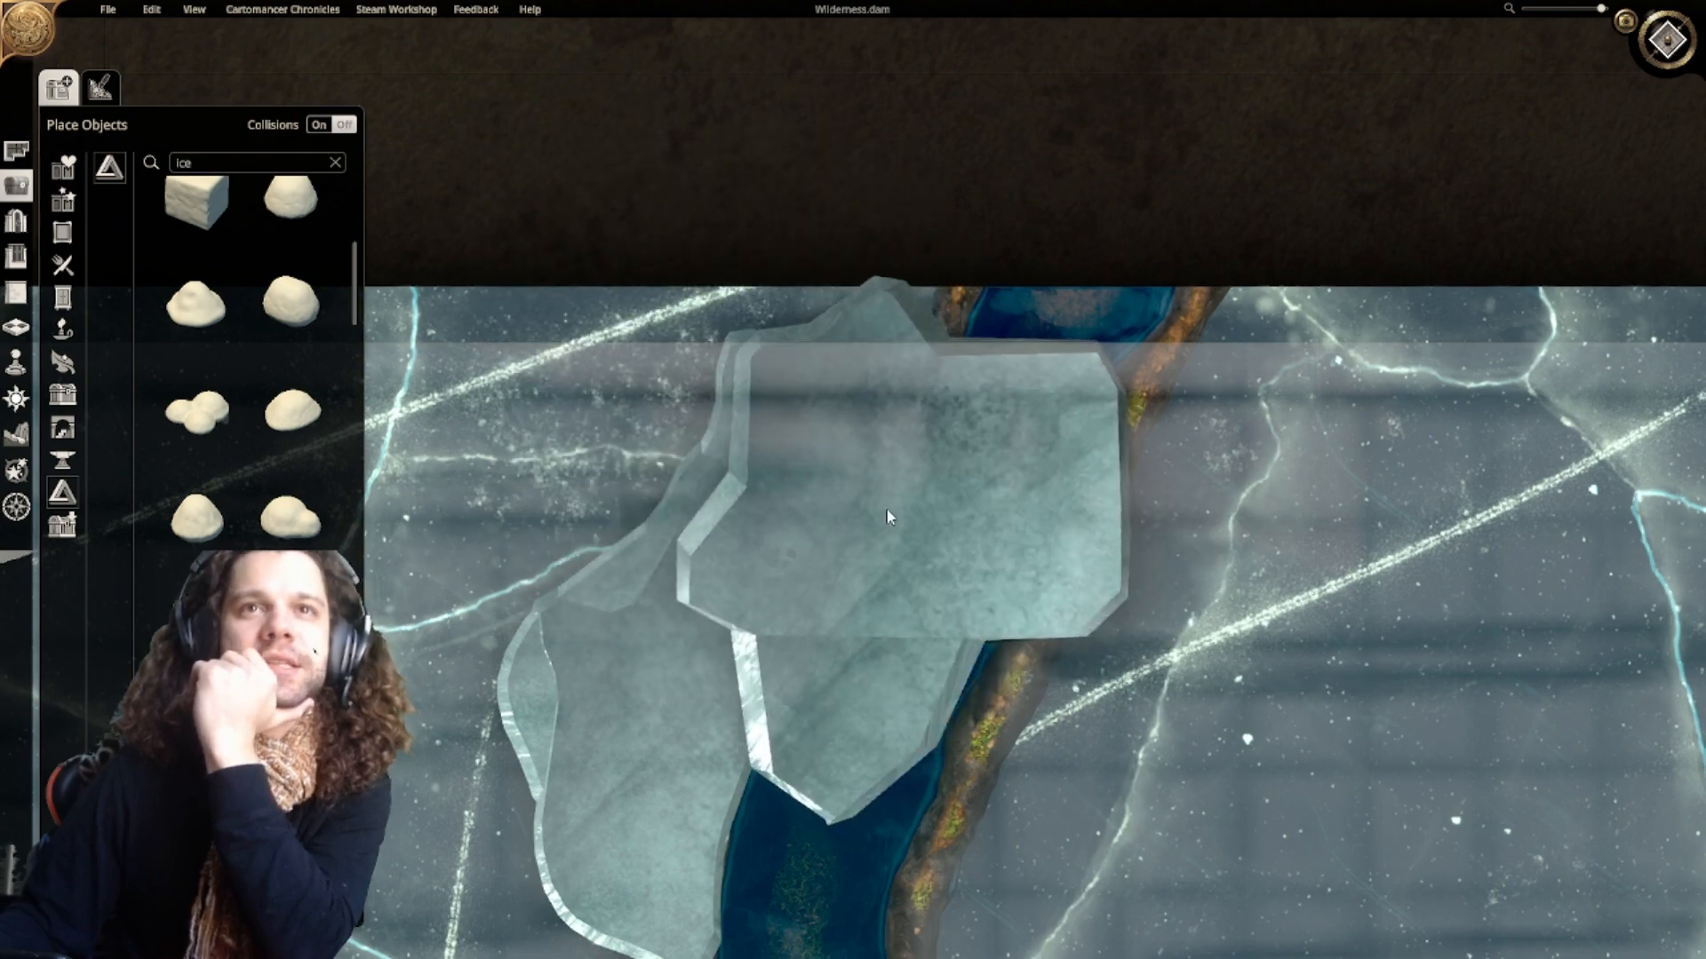
scroll(875, 513, up, 4)
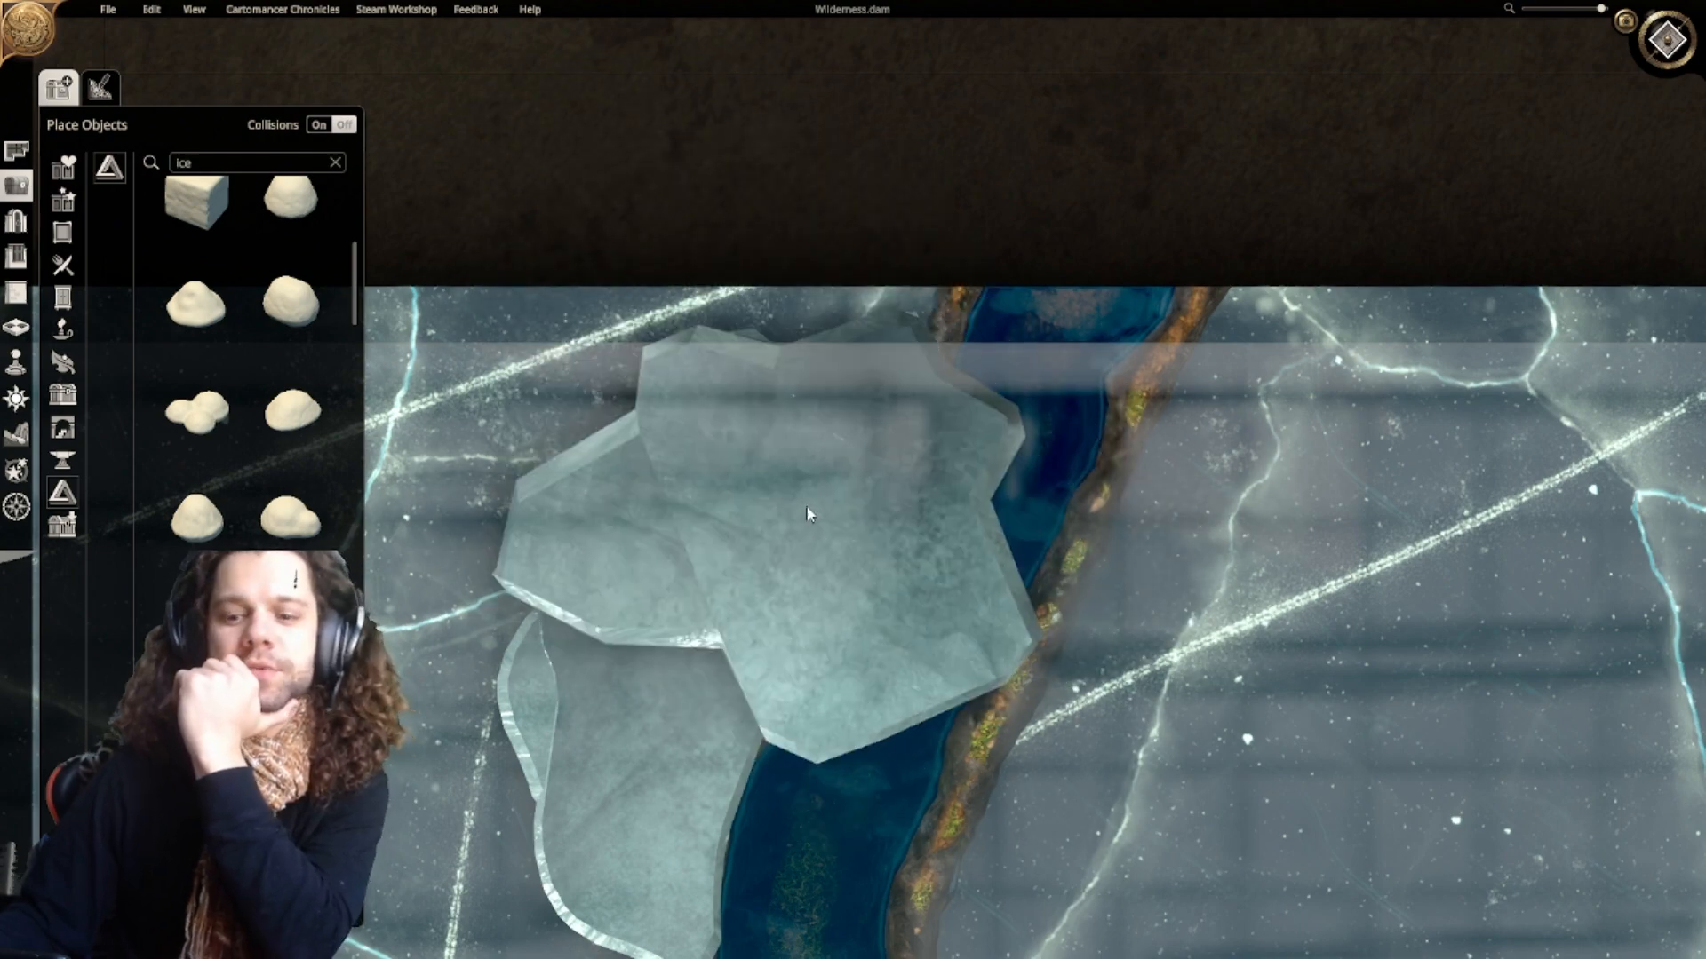
scroll(808, 505, down, 9)
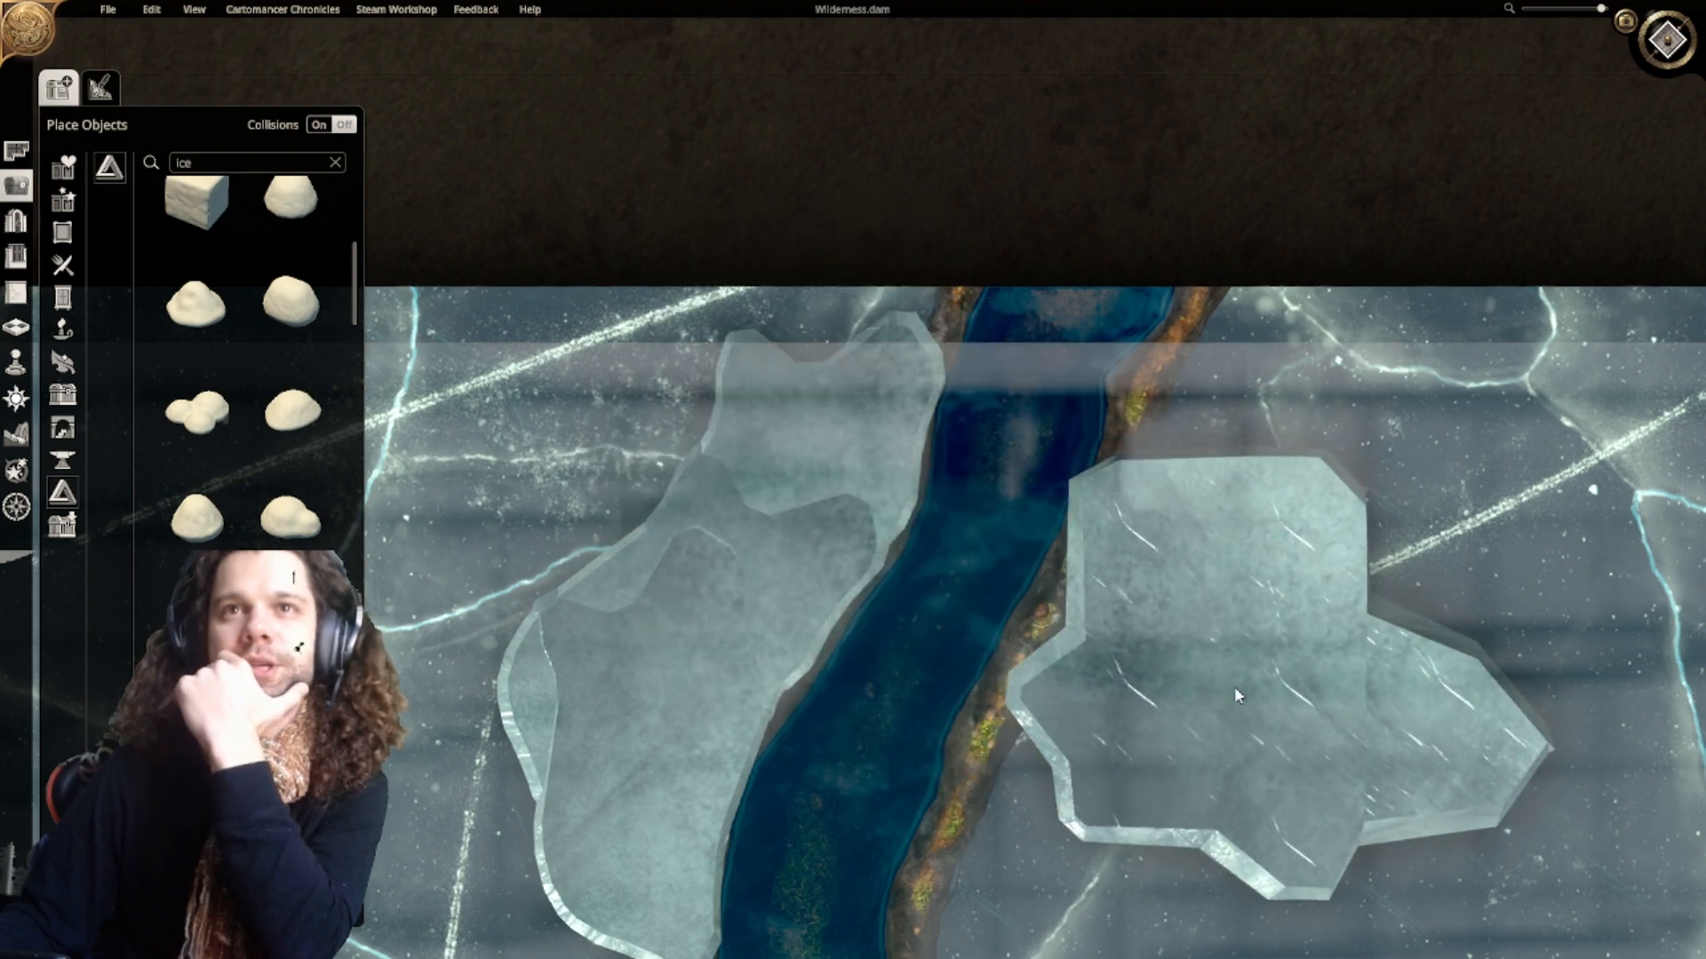
right_drag(1234, 686, 844, 439)
right_drag(708, 346, 813, 508)
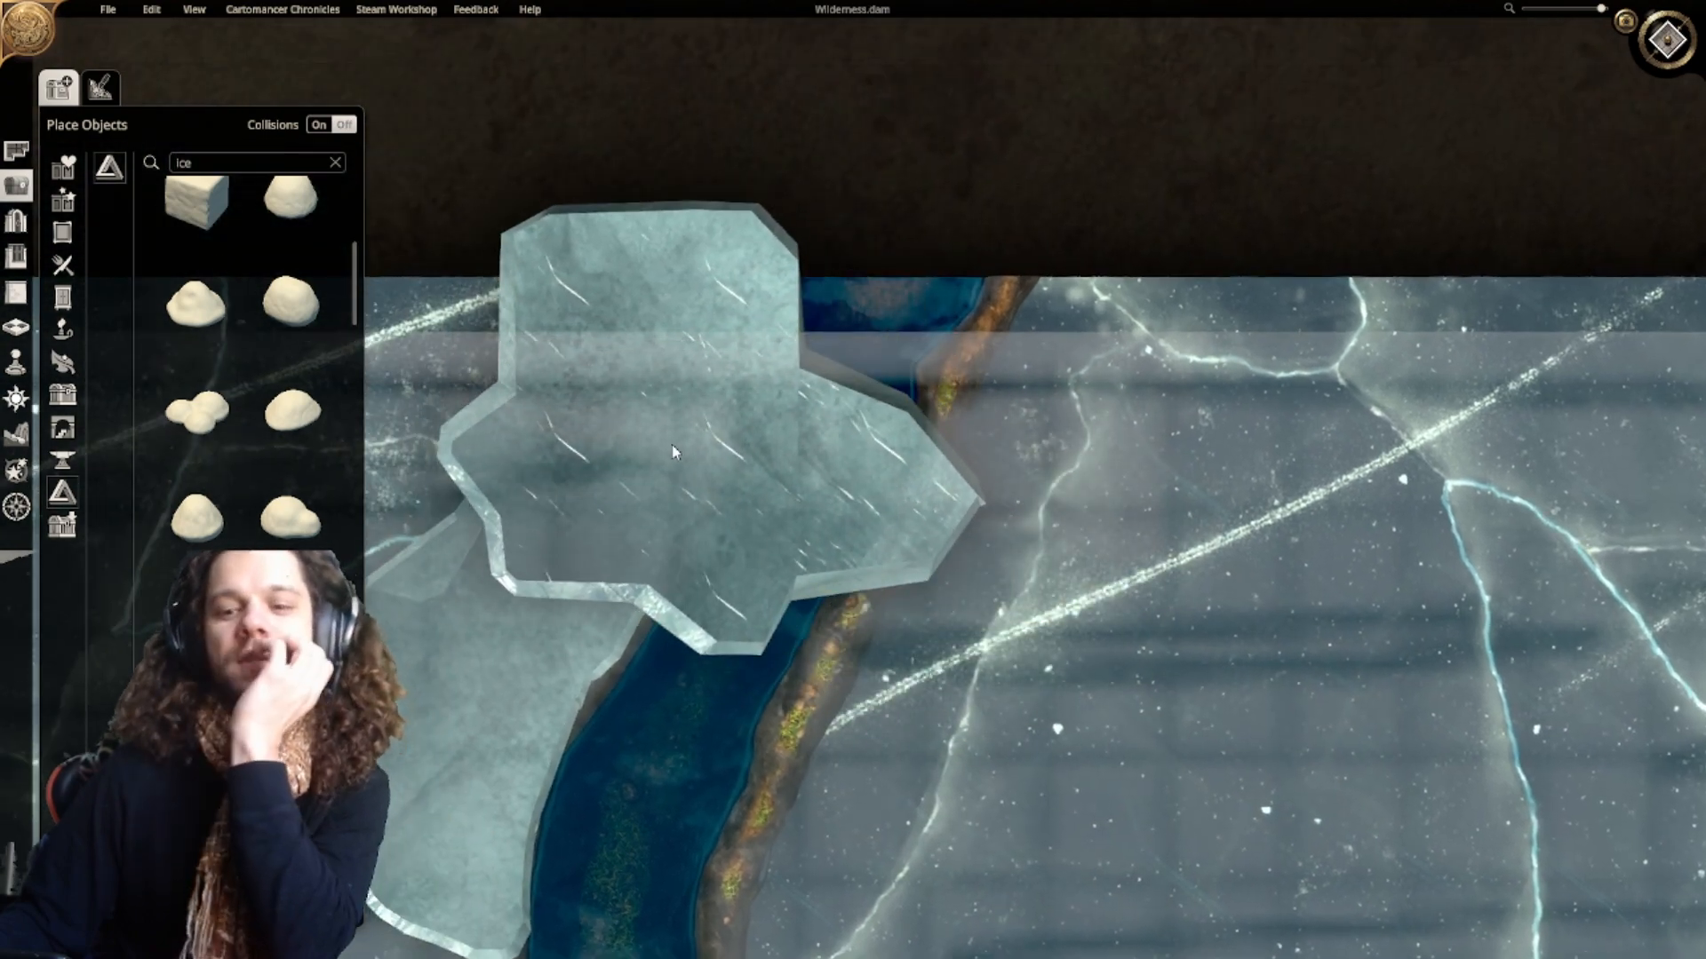
click(673, 448)
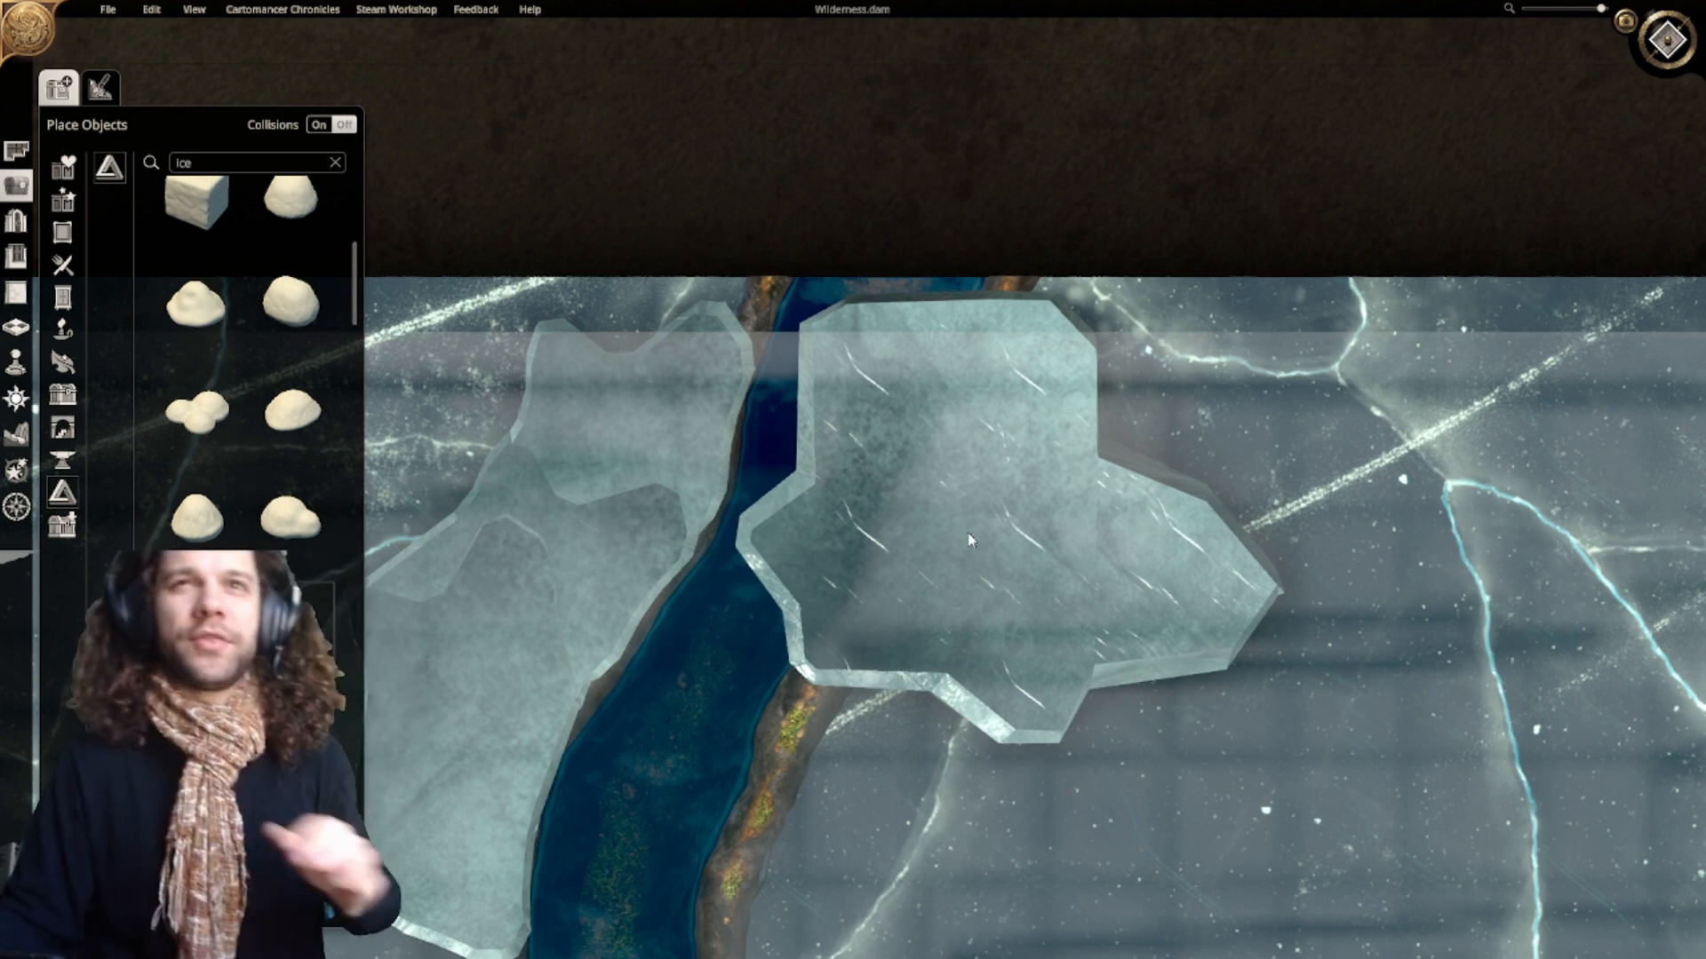
middle_drag(920, 532, 657, 533)
scroll(657, 536, down, 5)
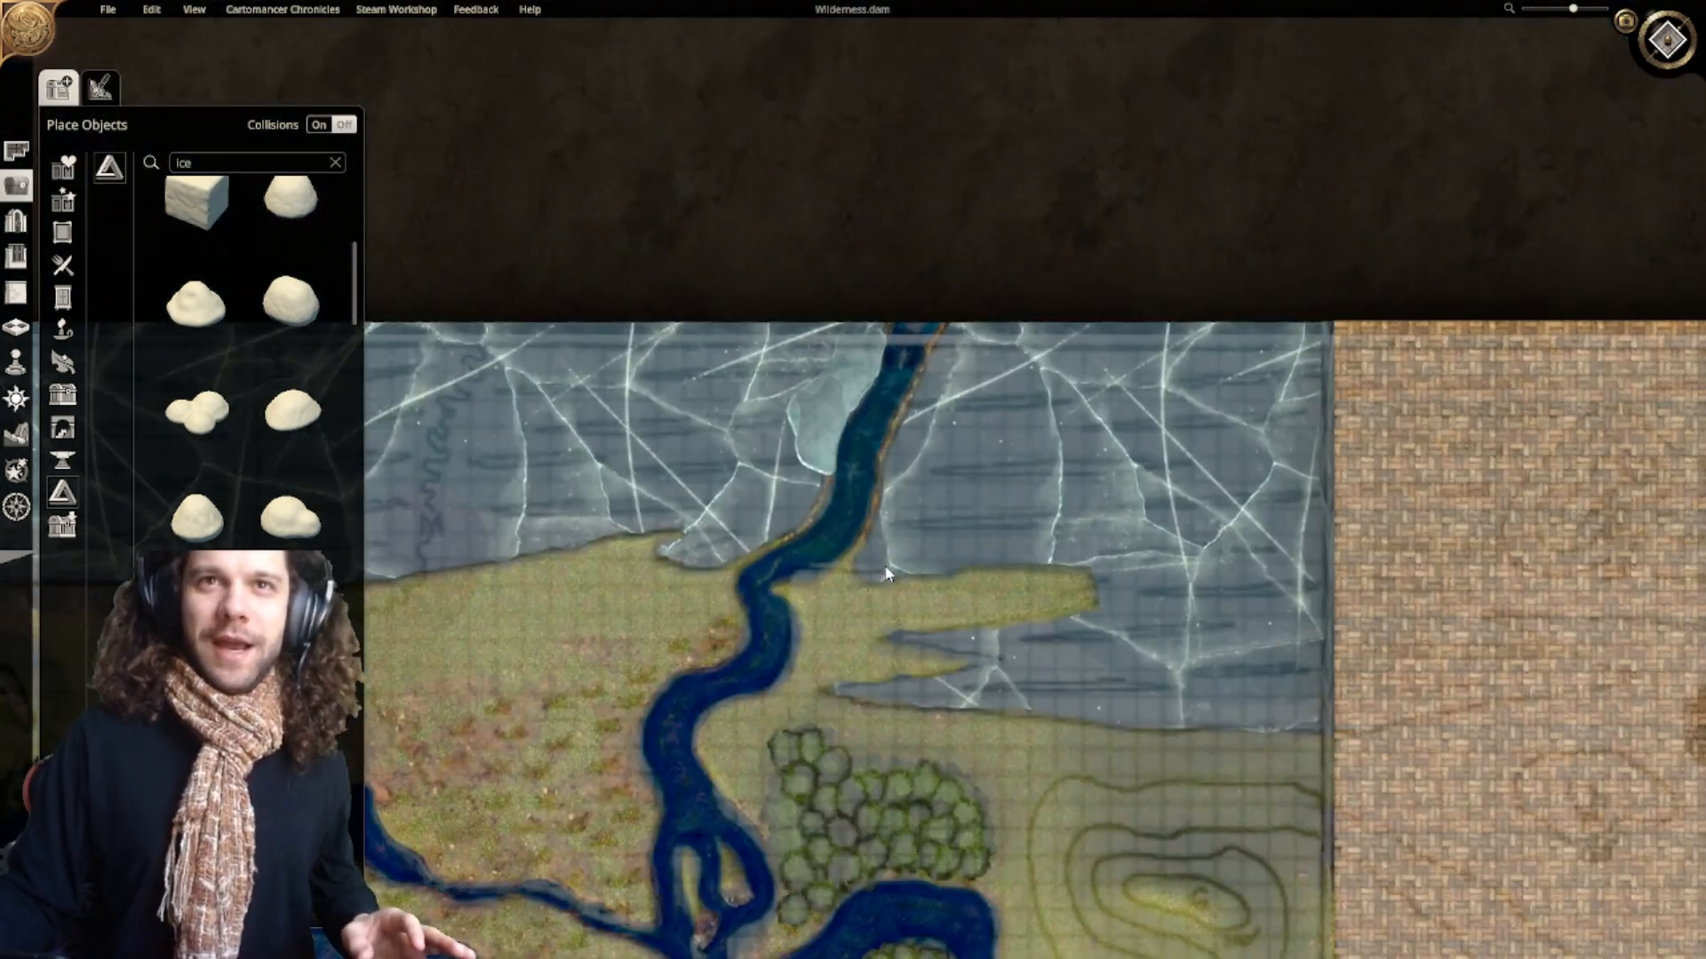
Step: Place a large rounded ice floe on the northern river's east bank, rotated to run alongside the water opposite the west-bank floes
scroll(875, 374, up, 3)
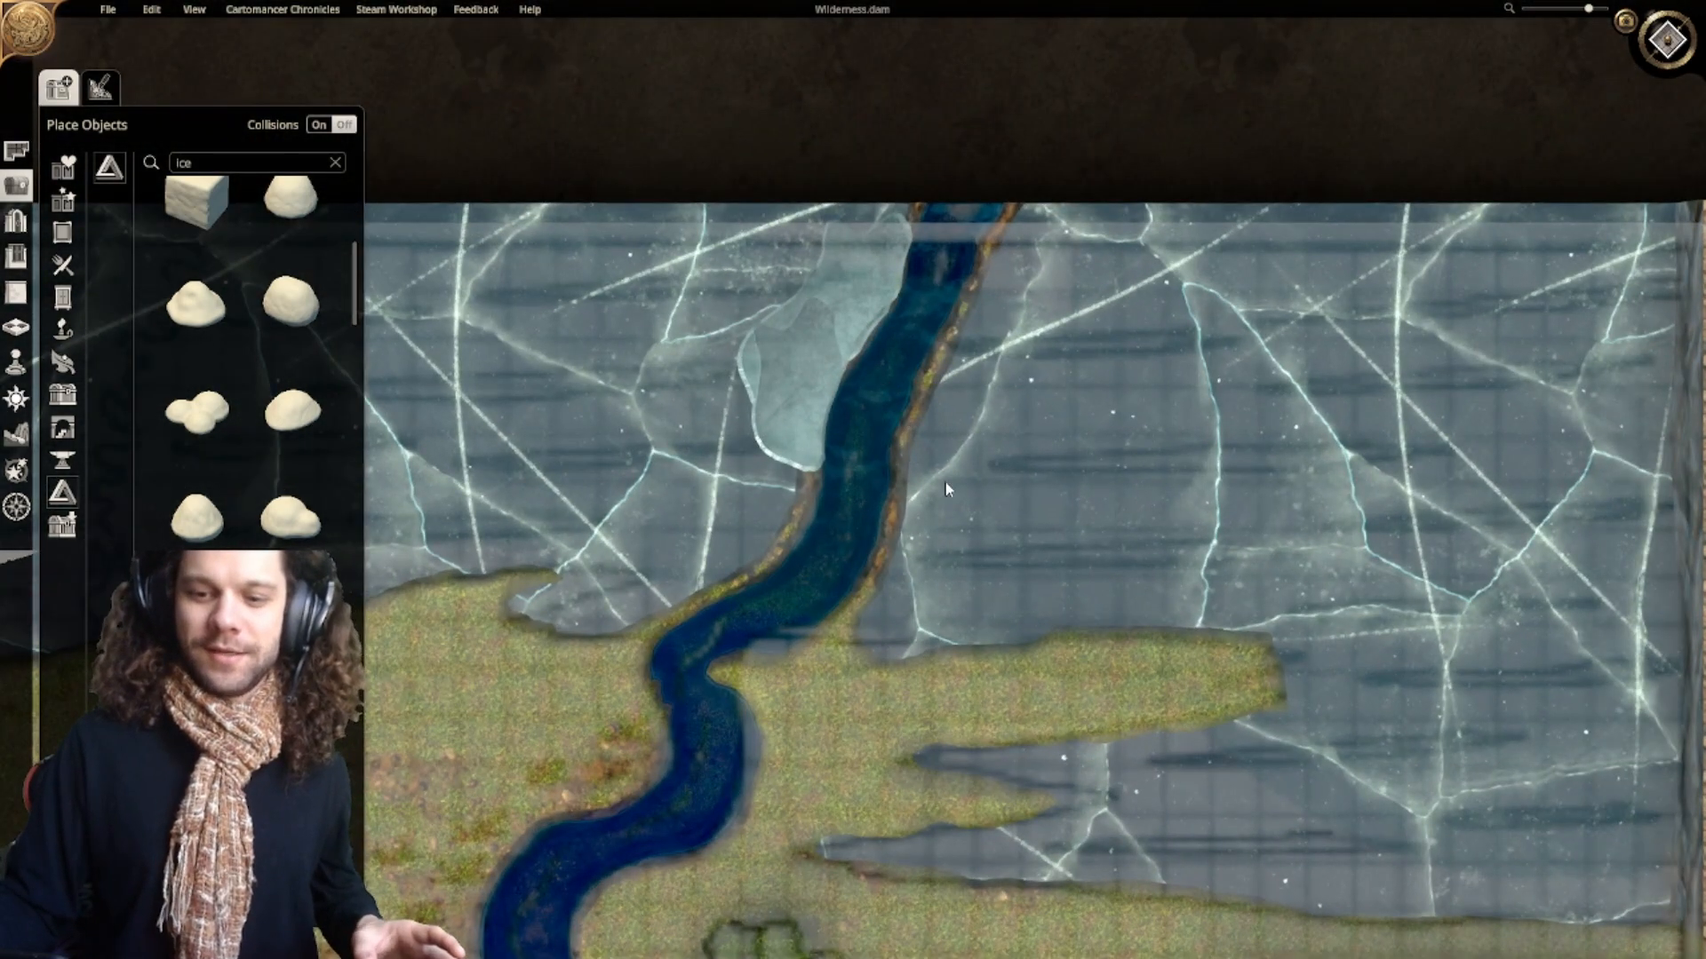
scroll(927, 371, up, 3)
scroll(244, 355, down, 5)
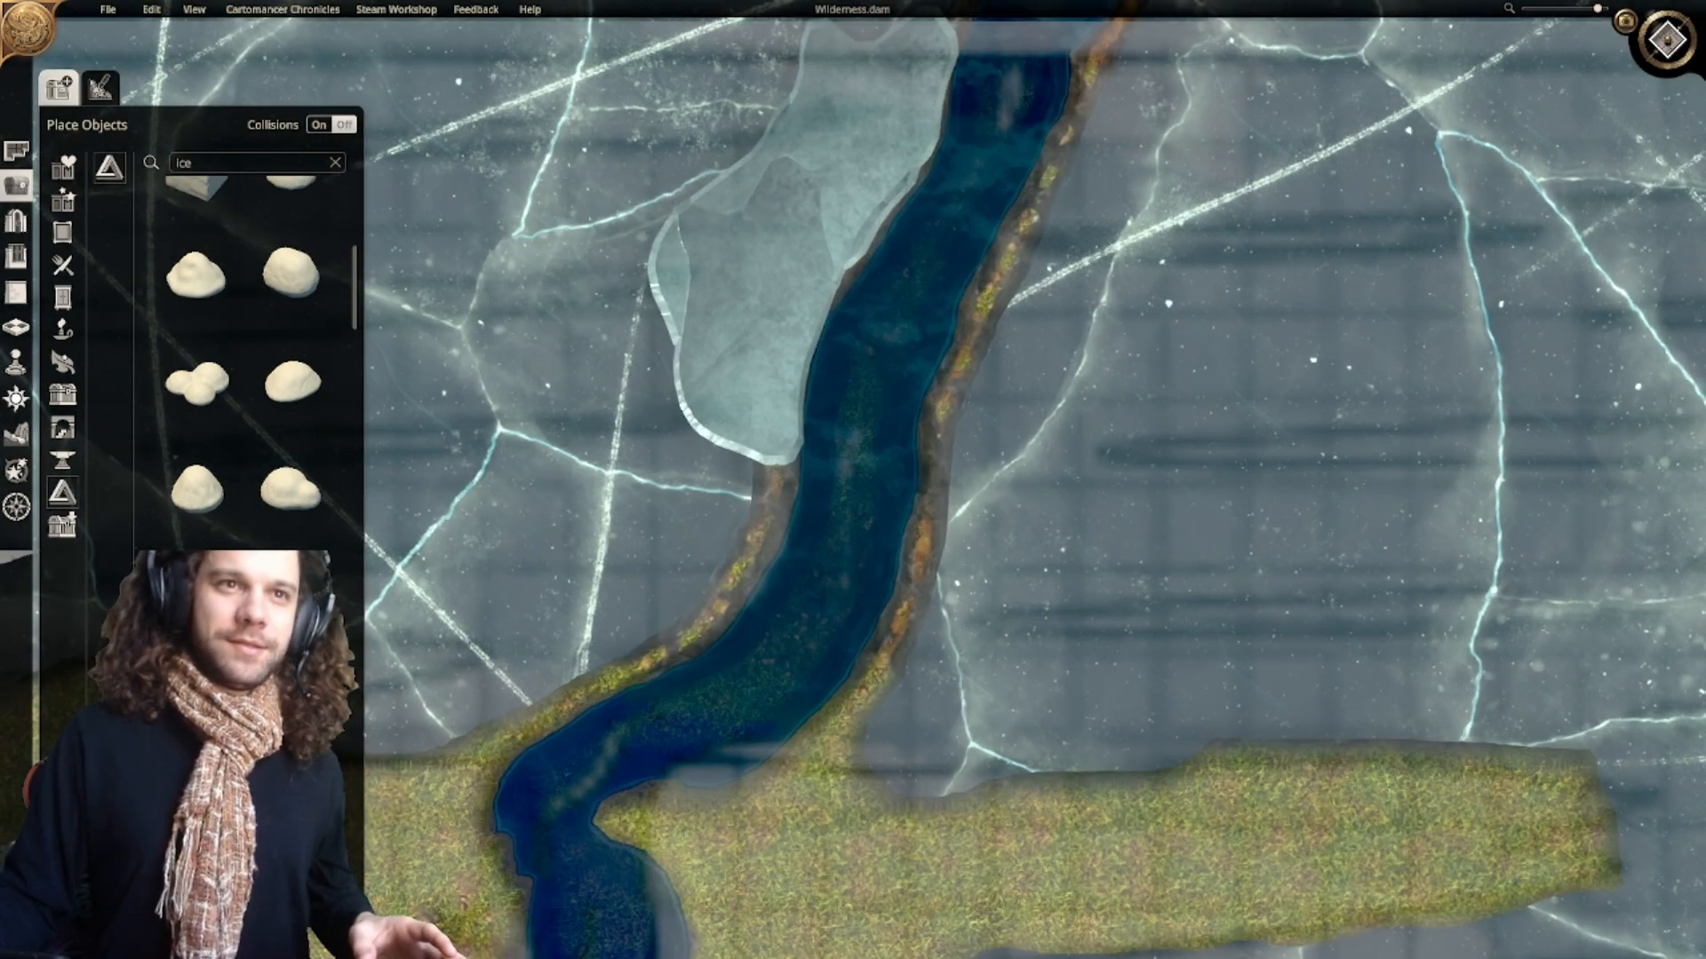
scroll(244, 355, down, 2)
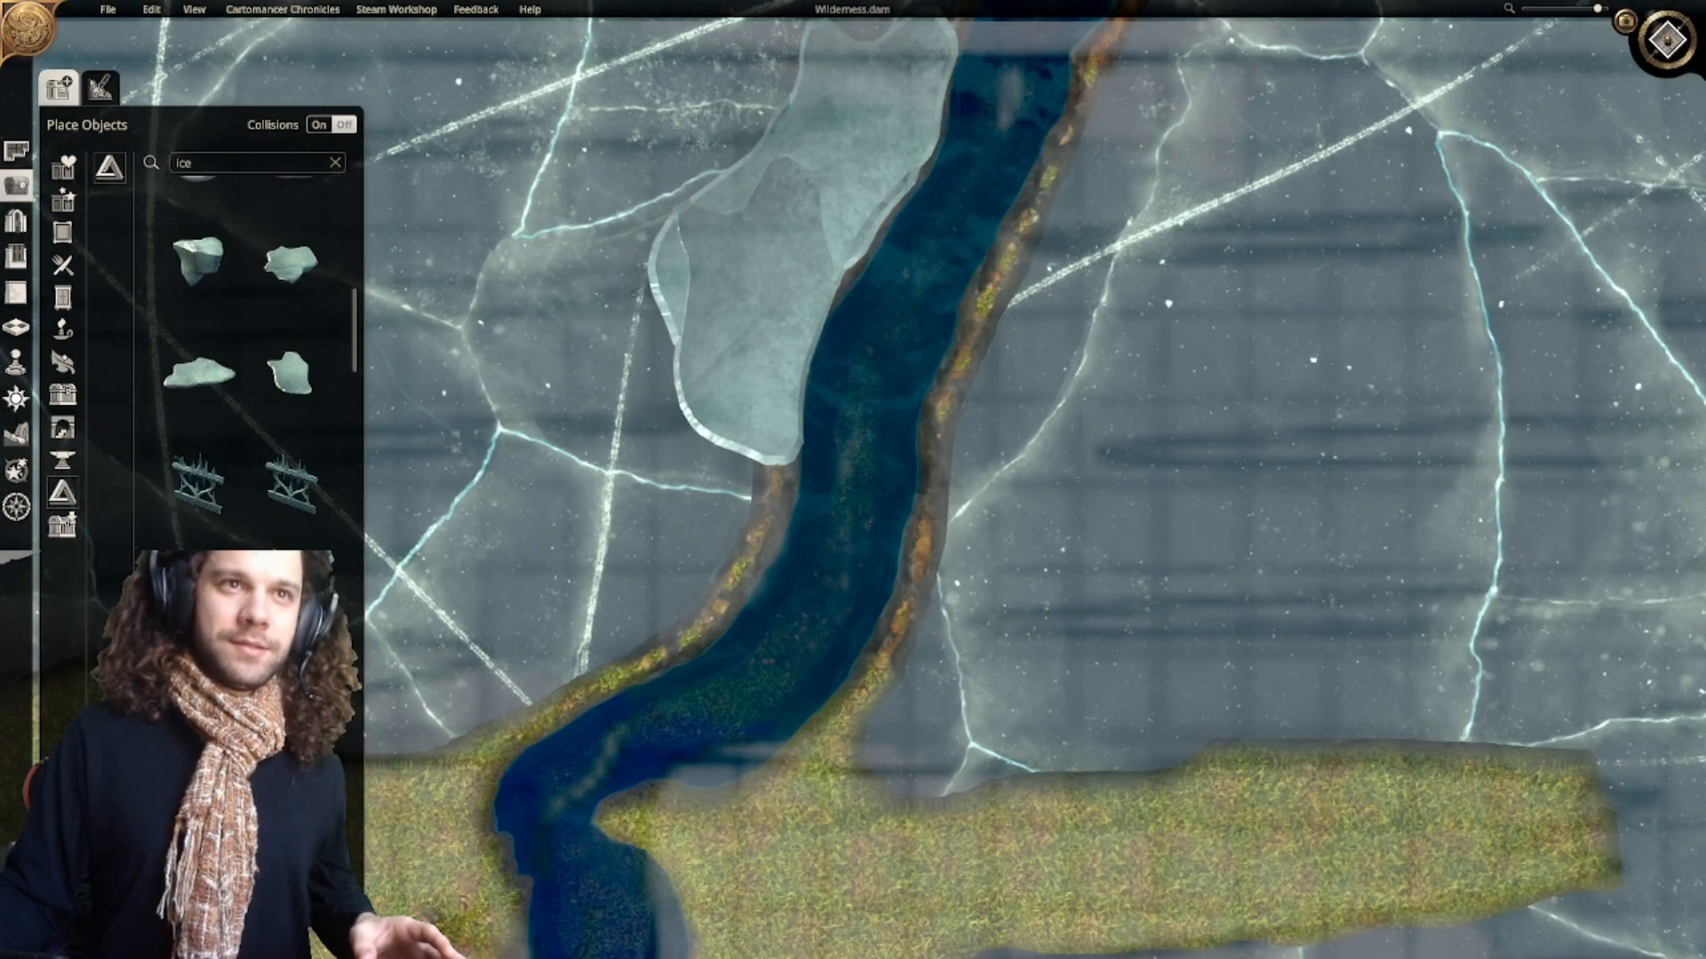
scroll(244, 355, up, 4)
click(198, 558)
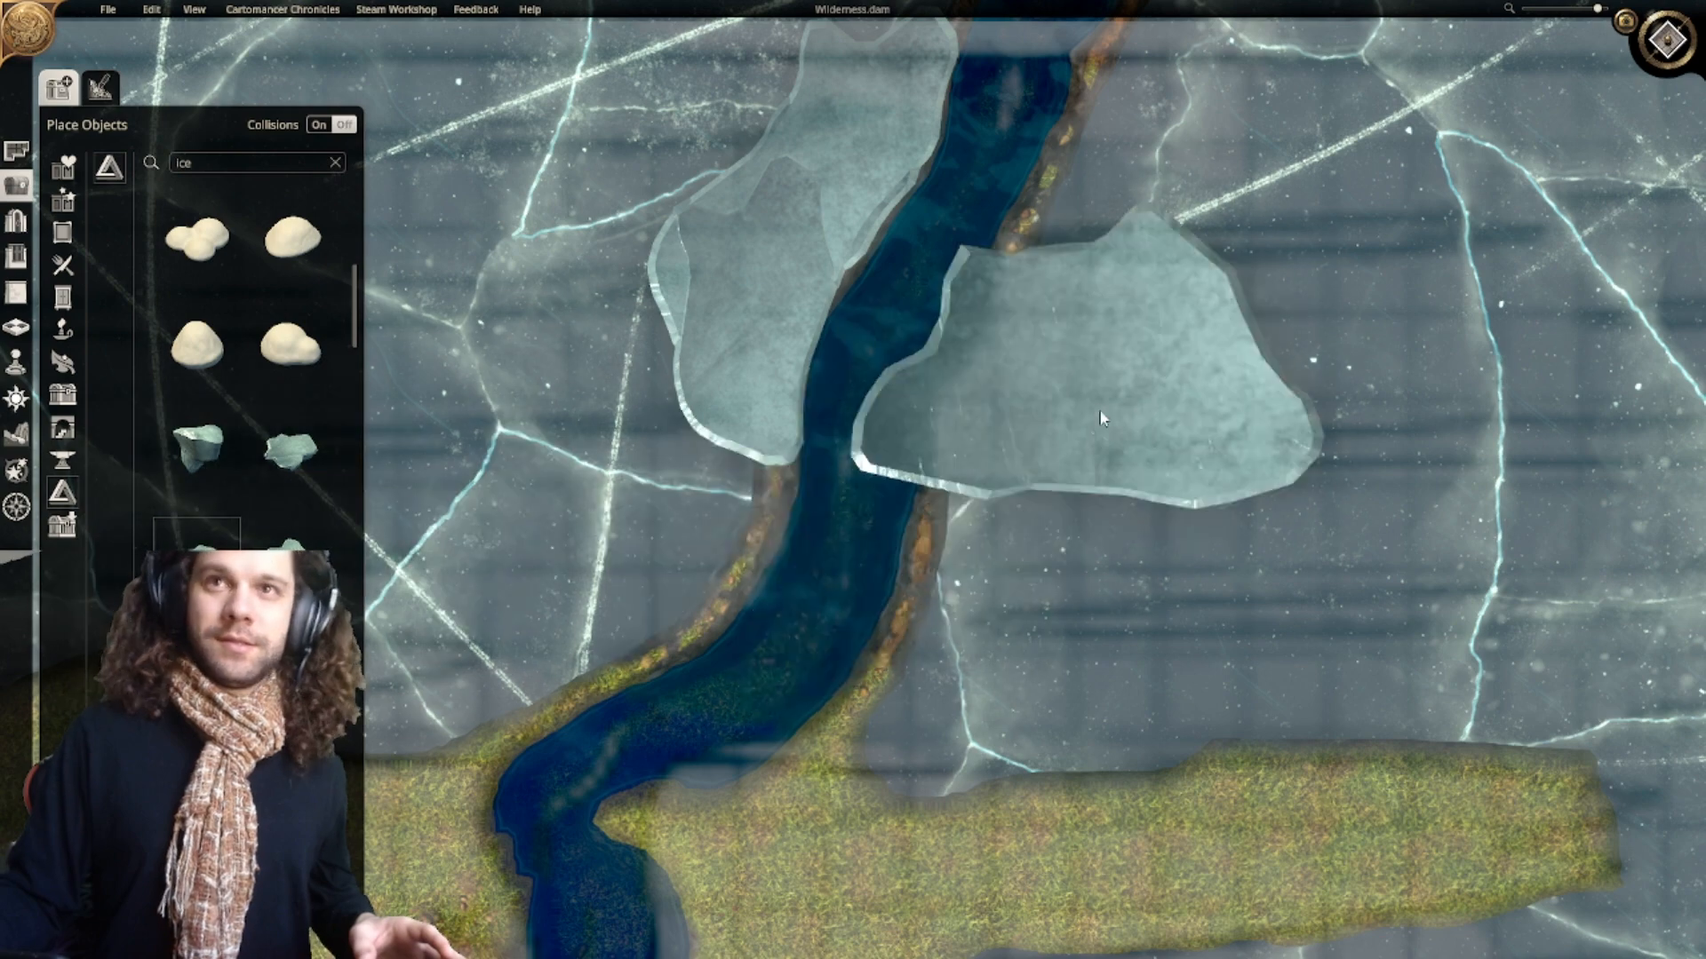
ctrl+scroll(1098, 426, down, 4)
middle_drag(1093, 367, 1054, 515)
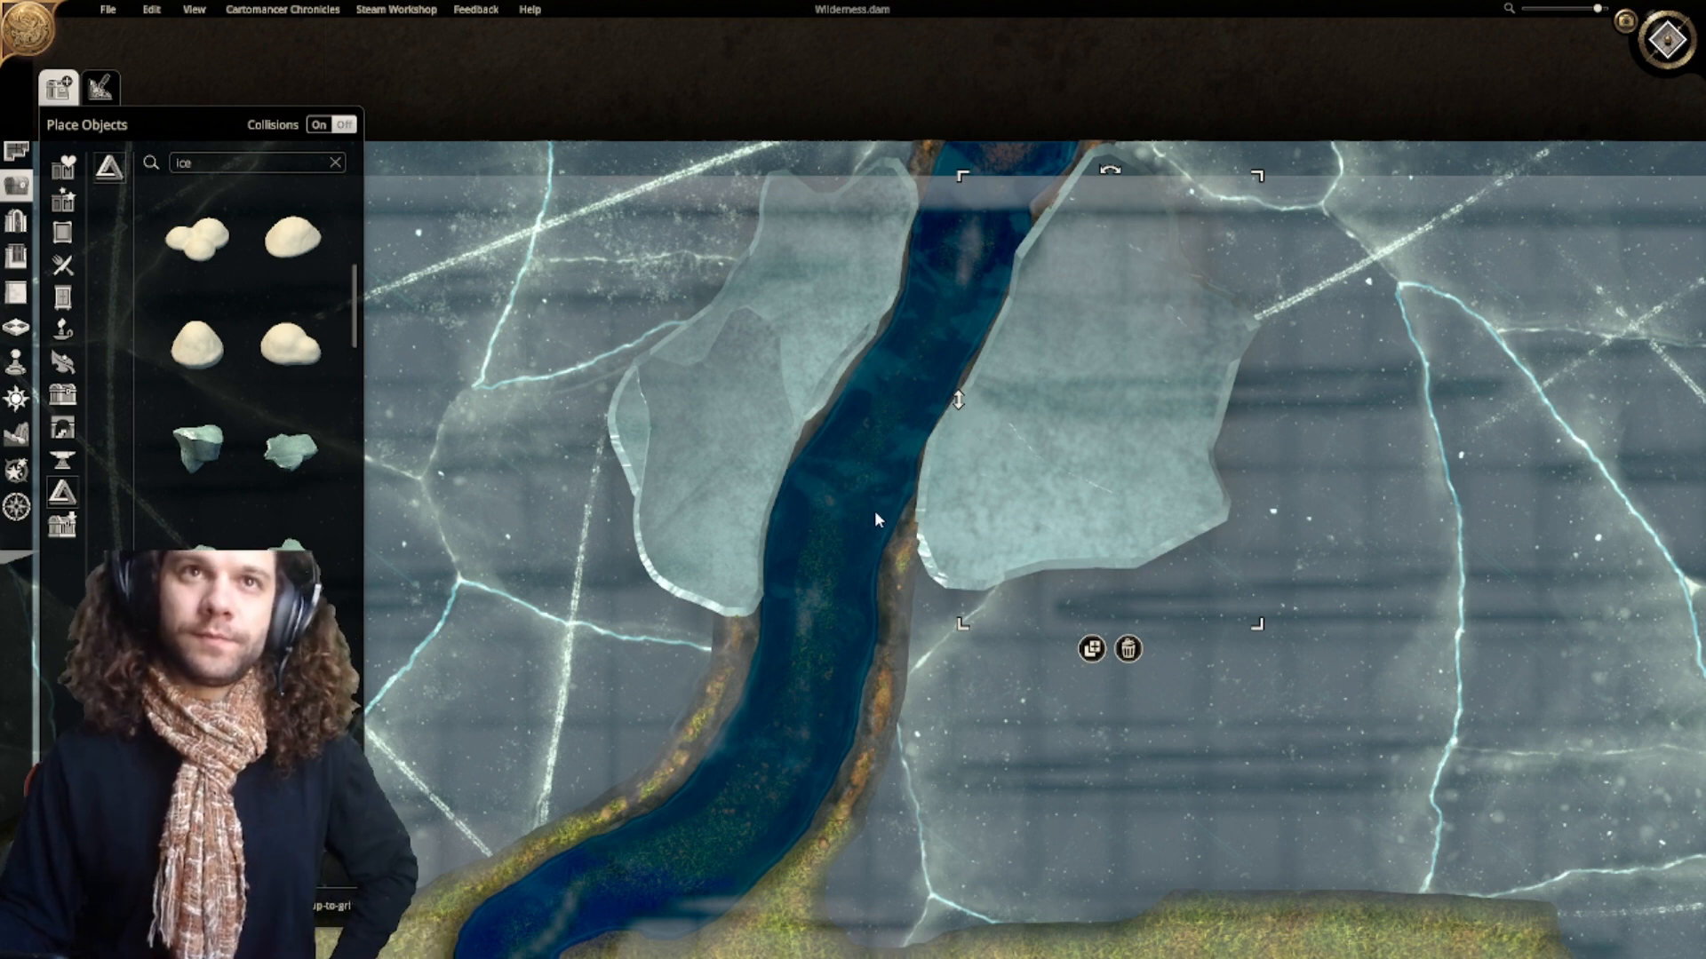
Step: Place a jagged ice floe on the west bank south of the others and adjust its height to cover the bank beneath its neighbour
click(291, 487)
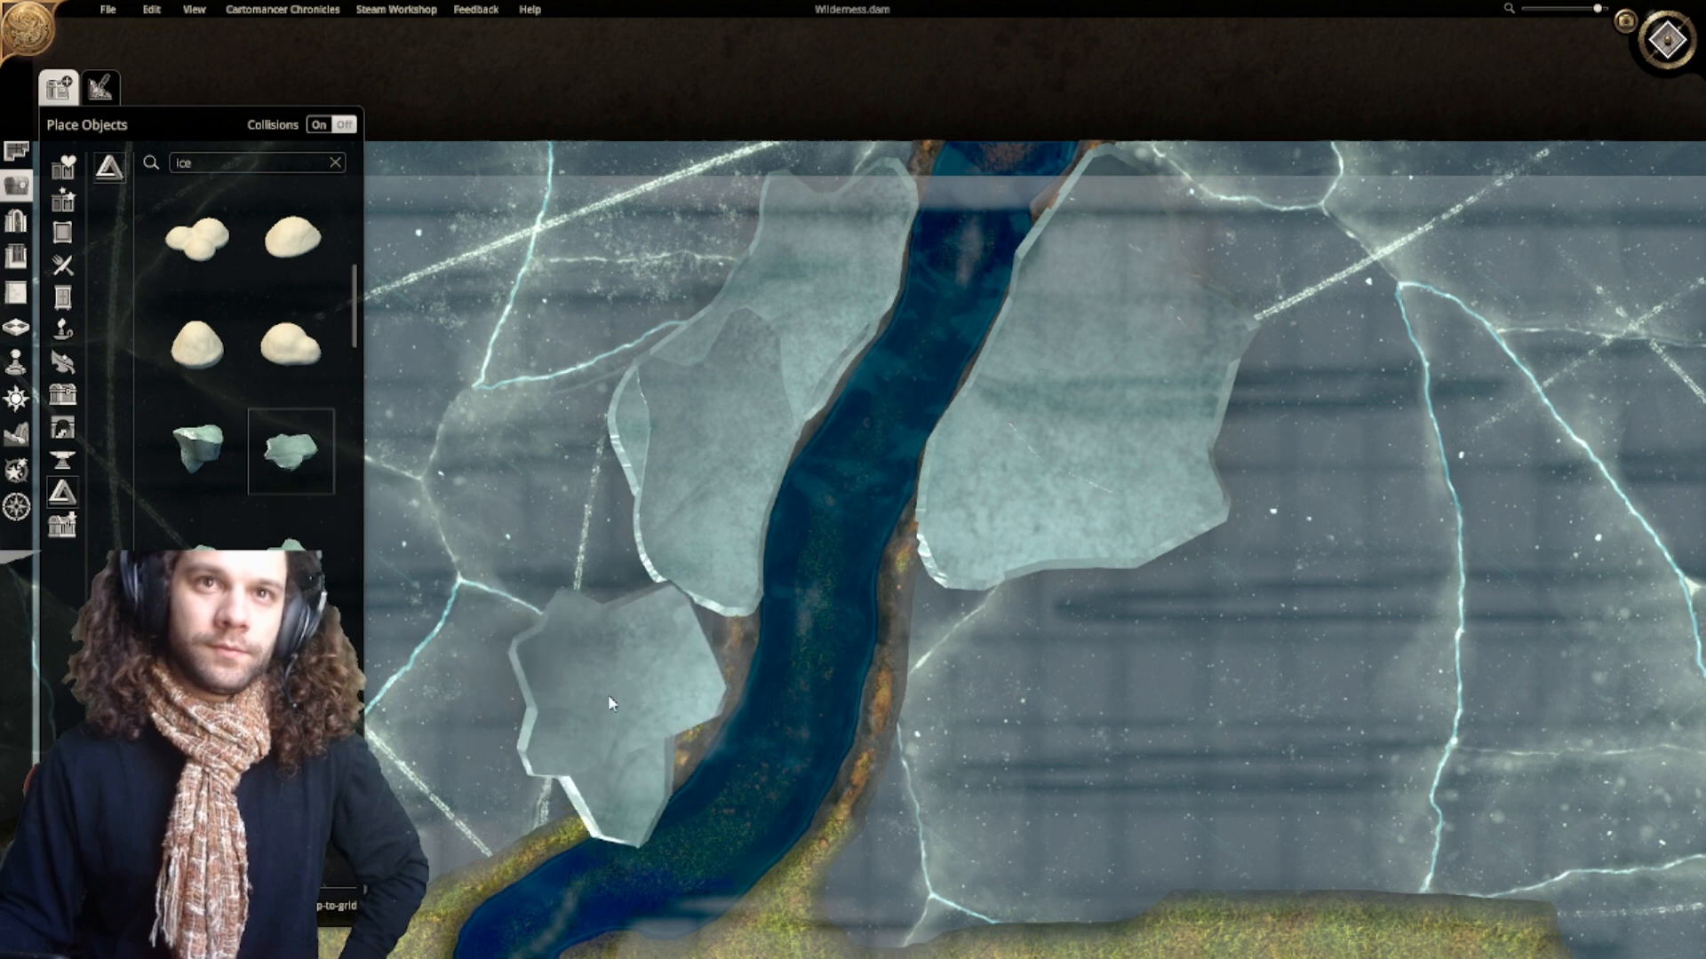
click(632, 653)
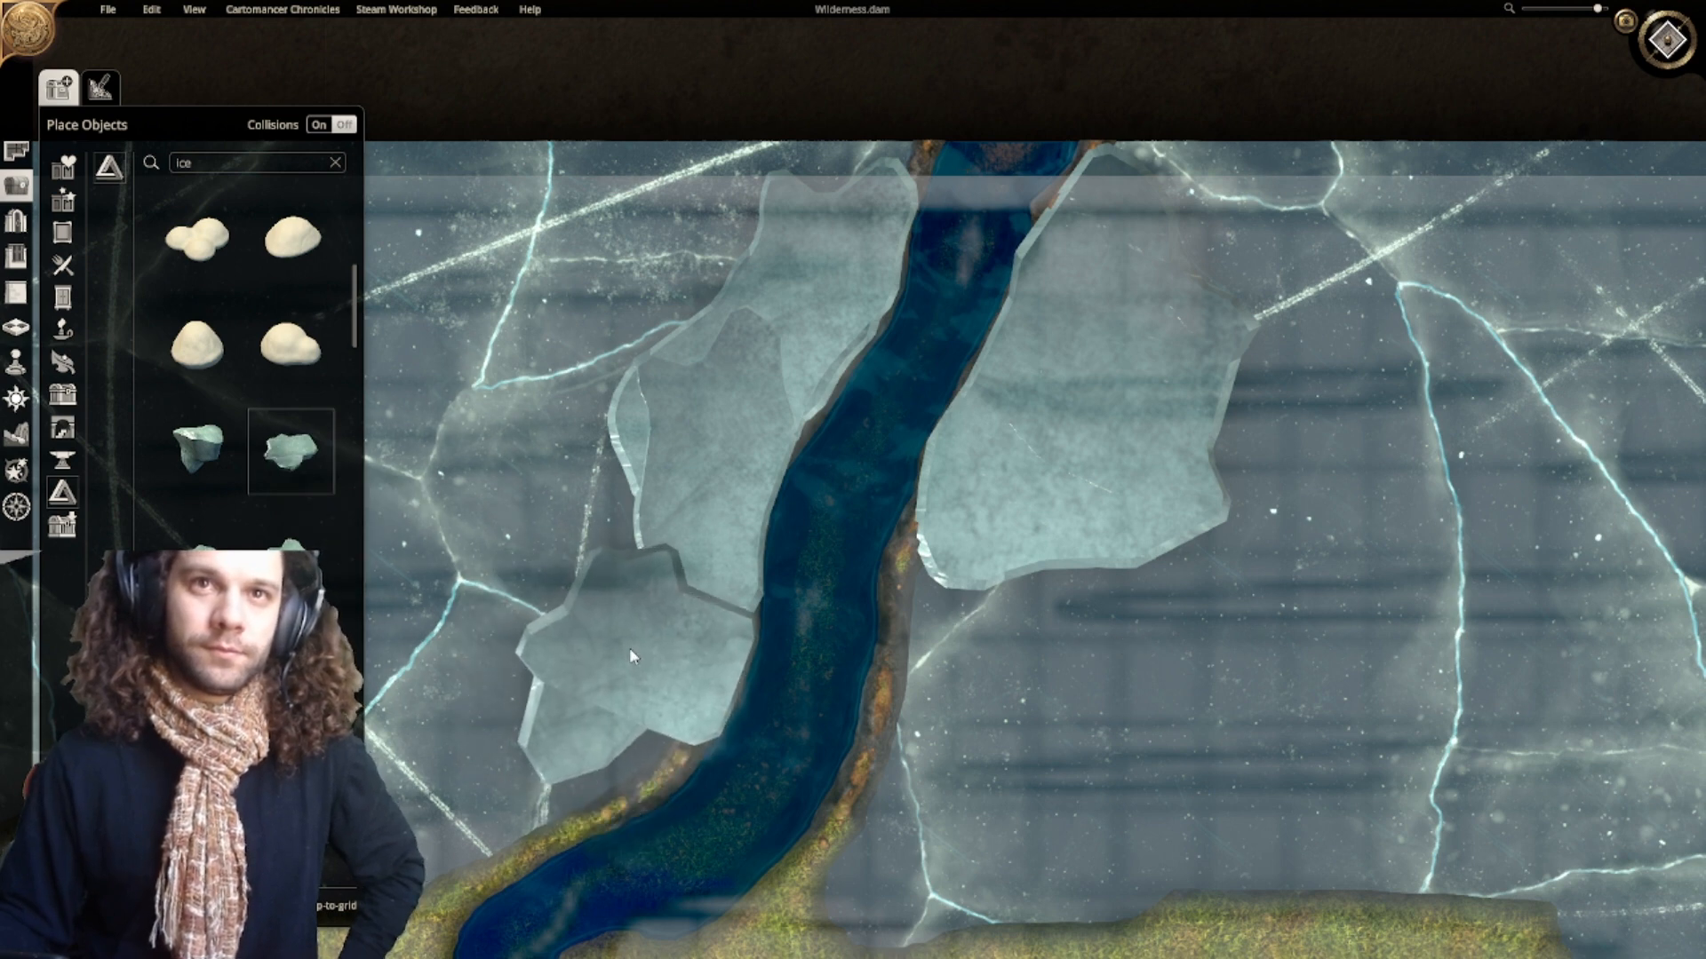
drag(513, 676, 519, 706)
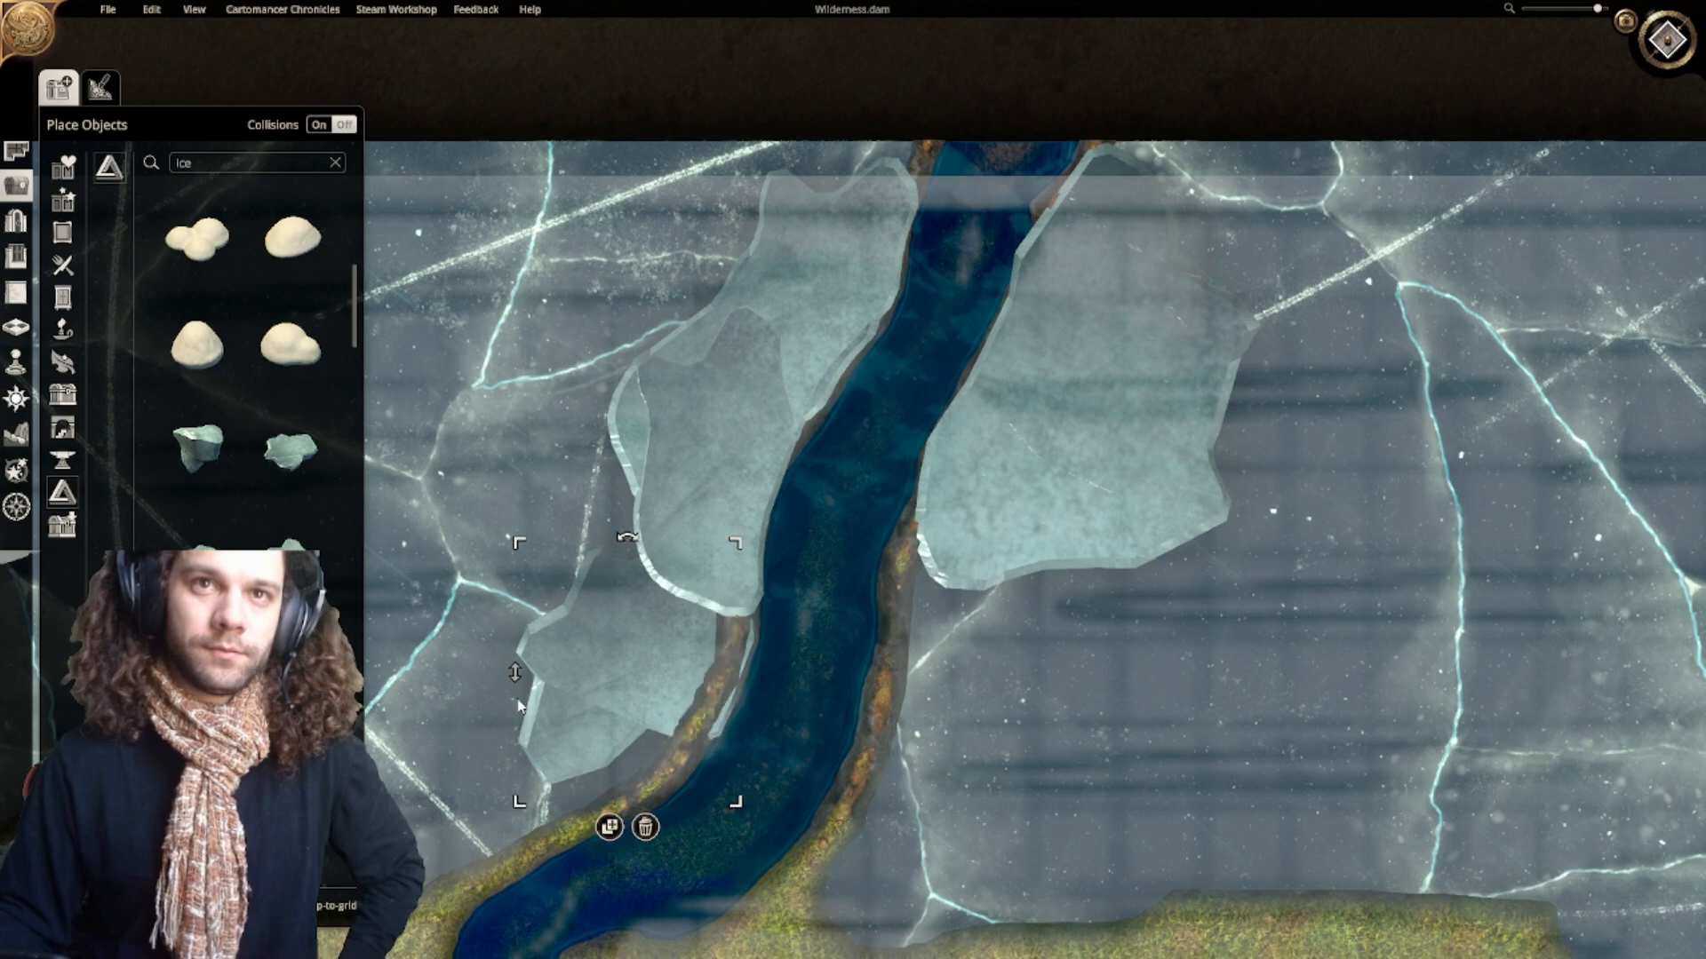
Step: Place another rounded ice floe on the east bank directly south of the large one, rotated to follow the water's edge
right_drag(891, 728, 932, 622)
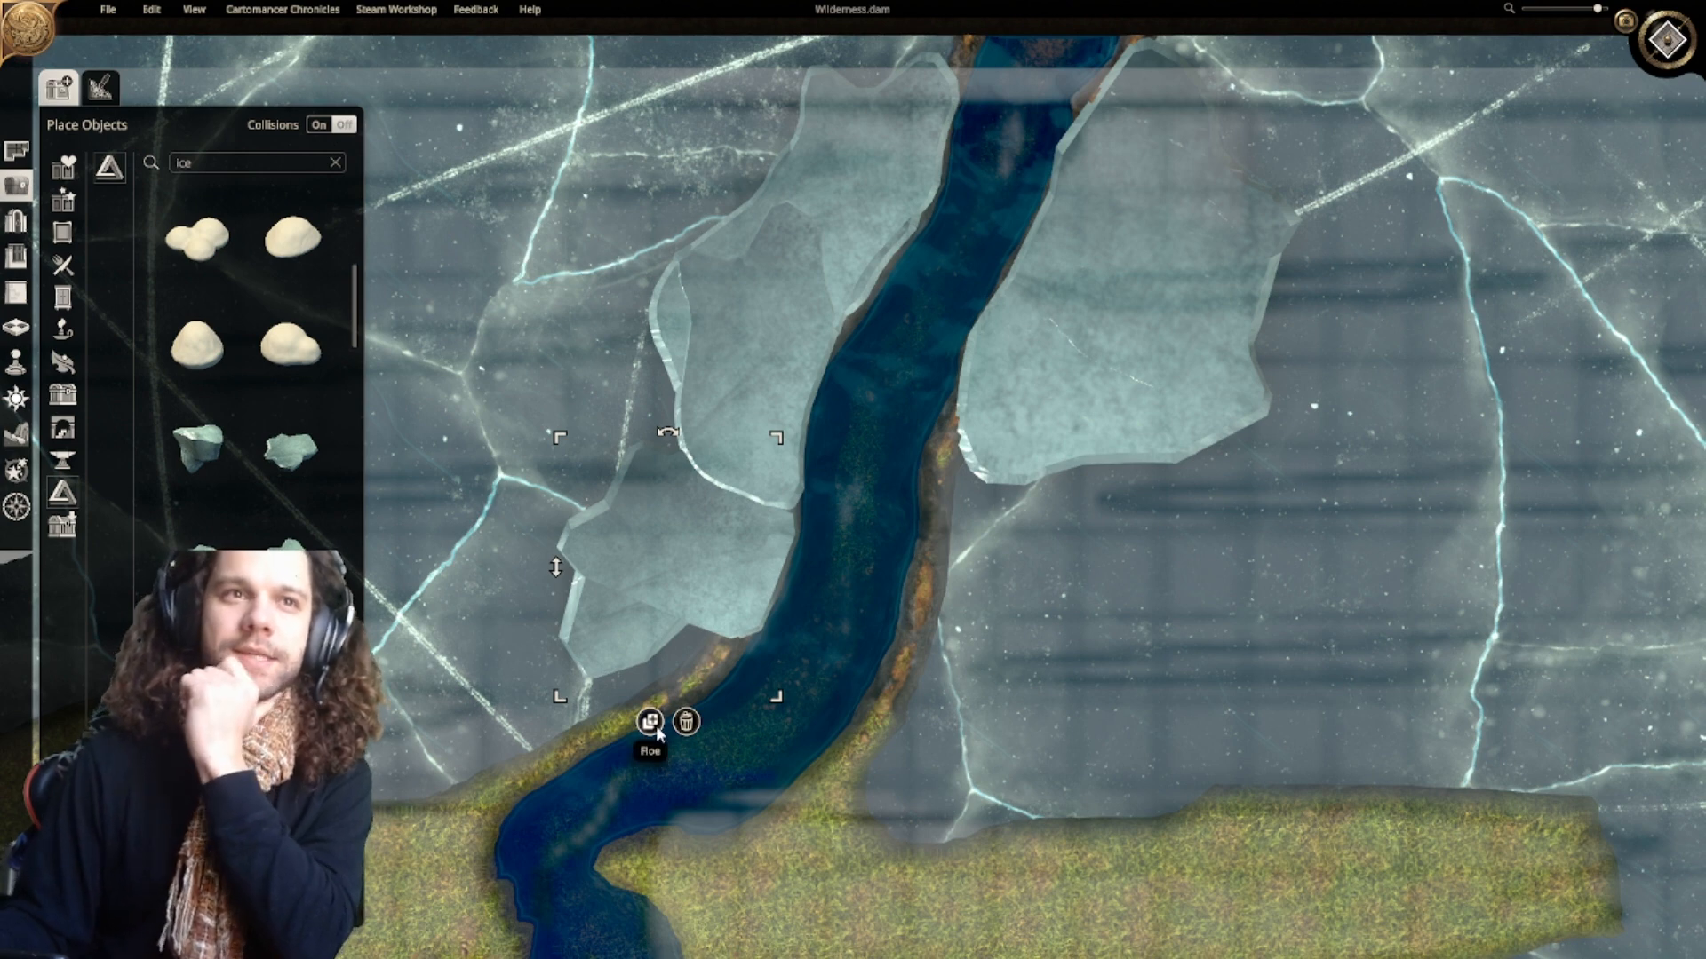
key(Tab)
key(Tab)
key(Tab)
key(Tab)
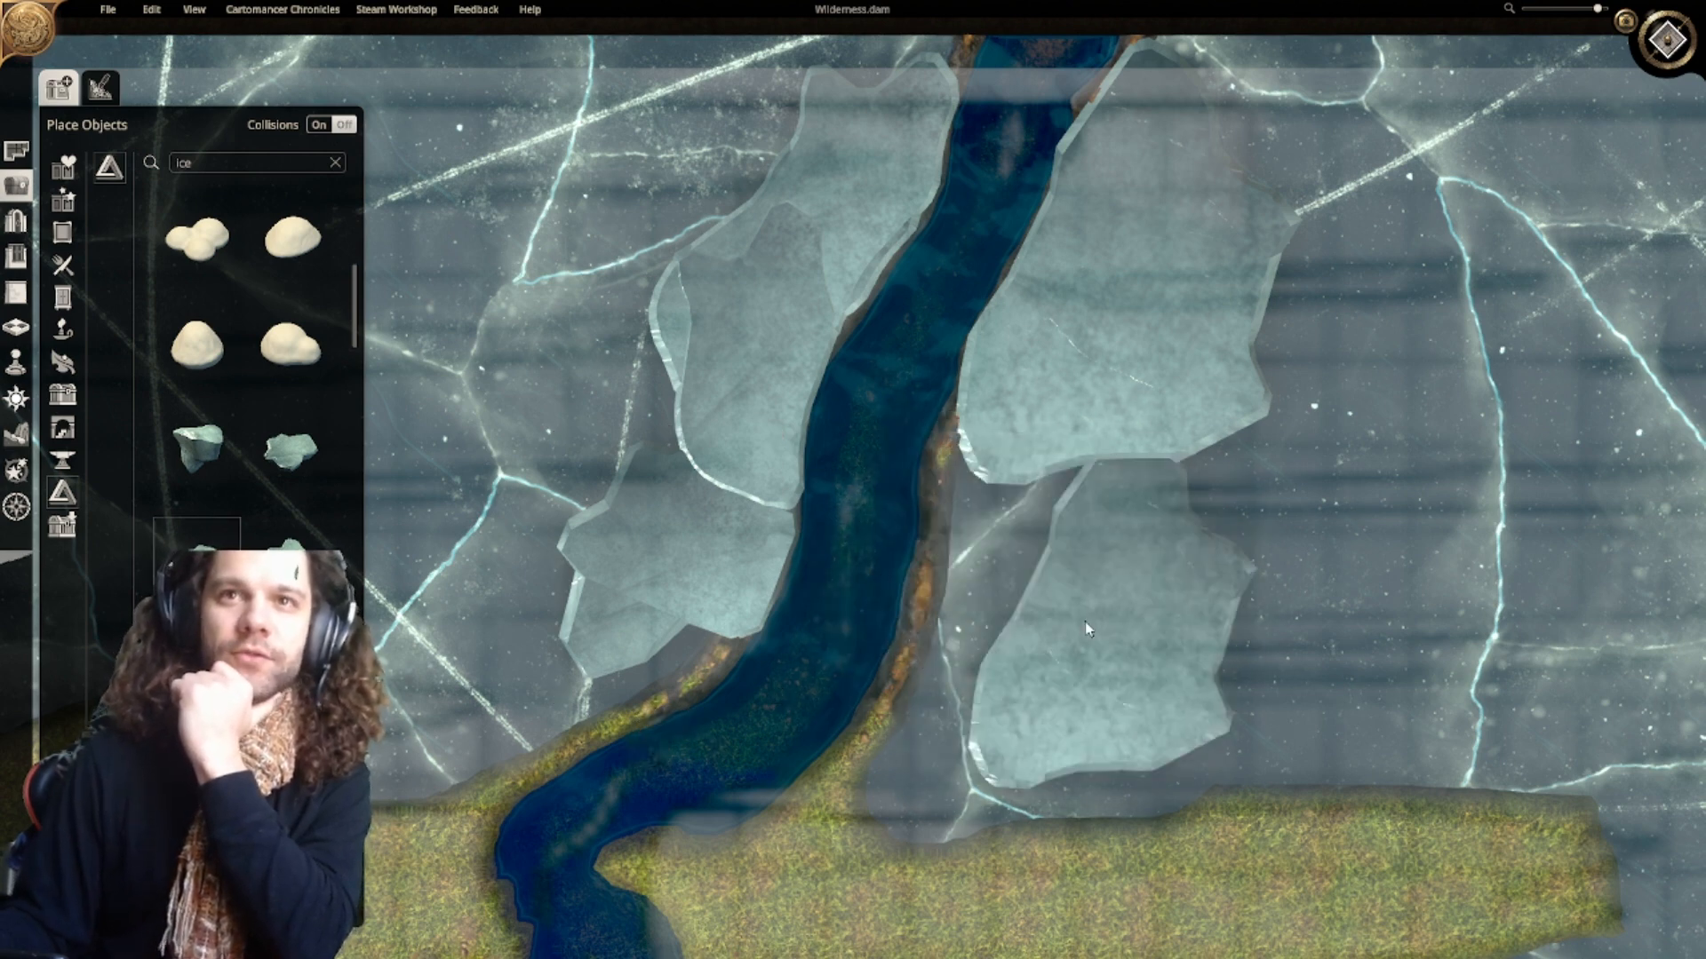
ctrl+scroll(996, 582, down, 4)
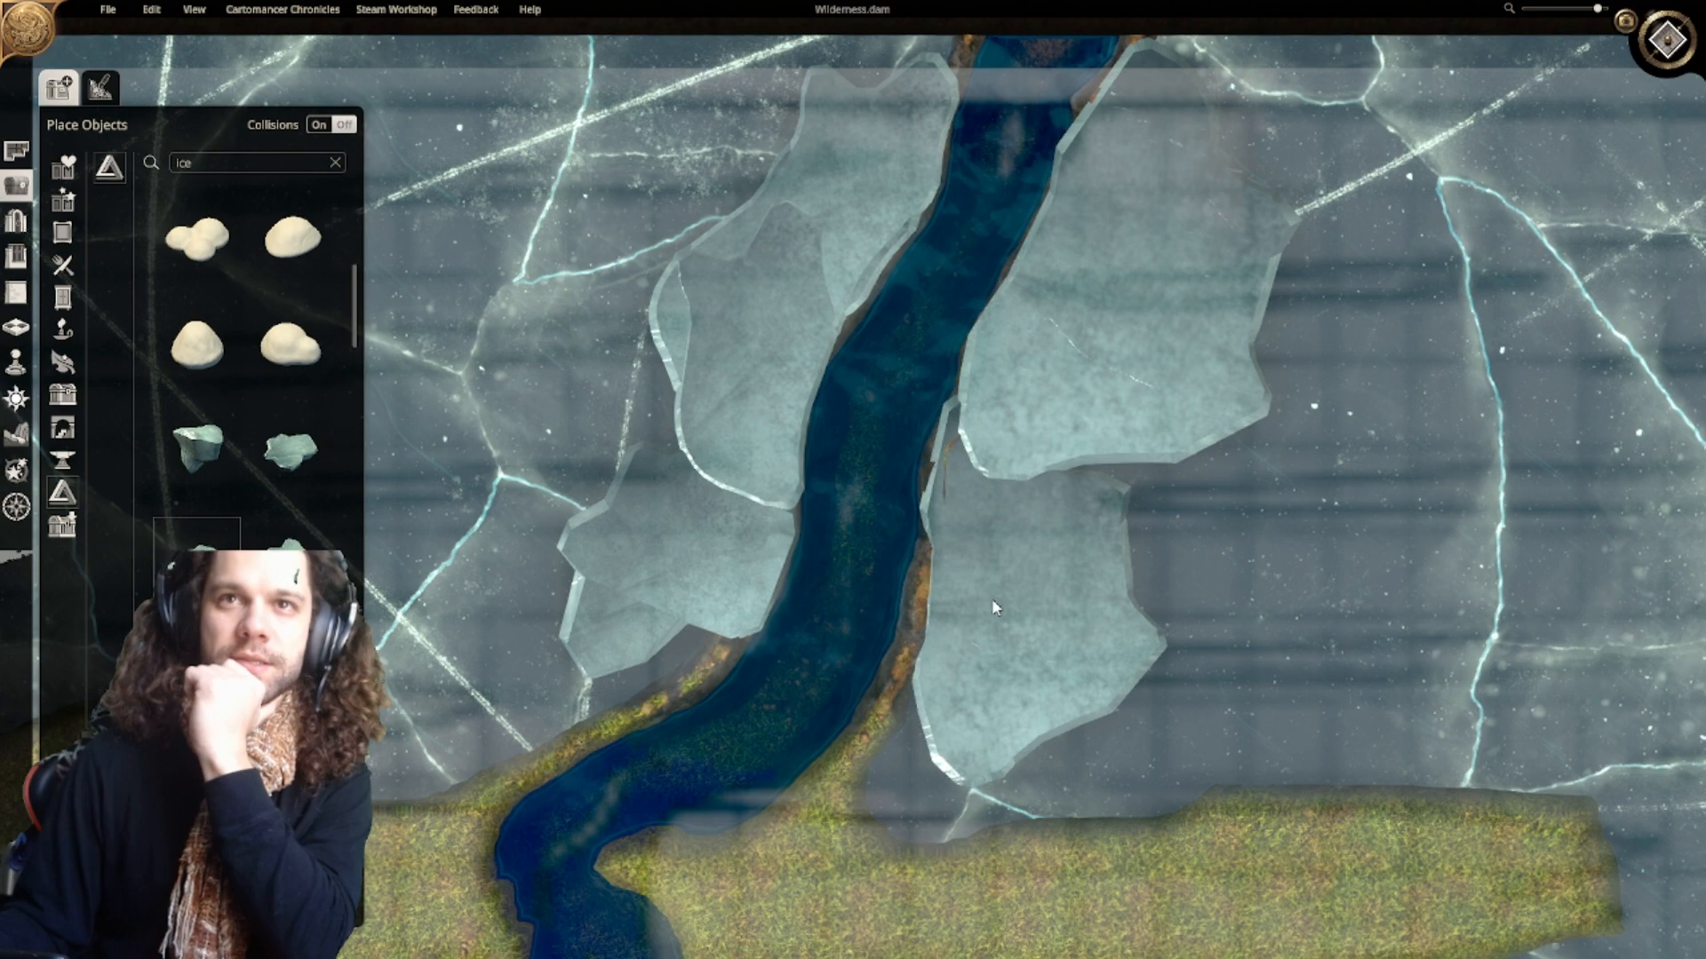
click(992, 606)
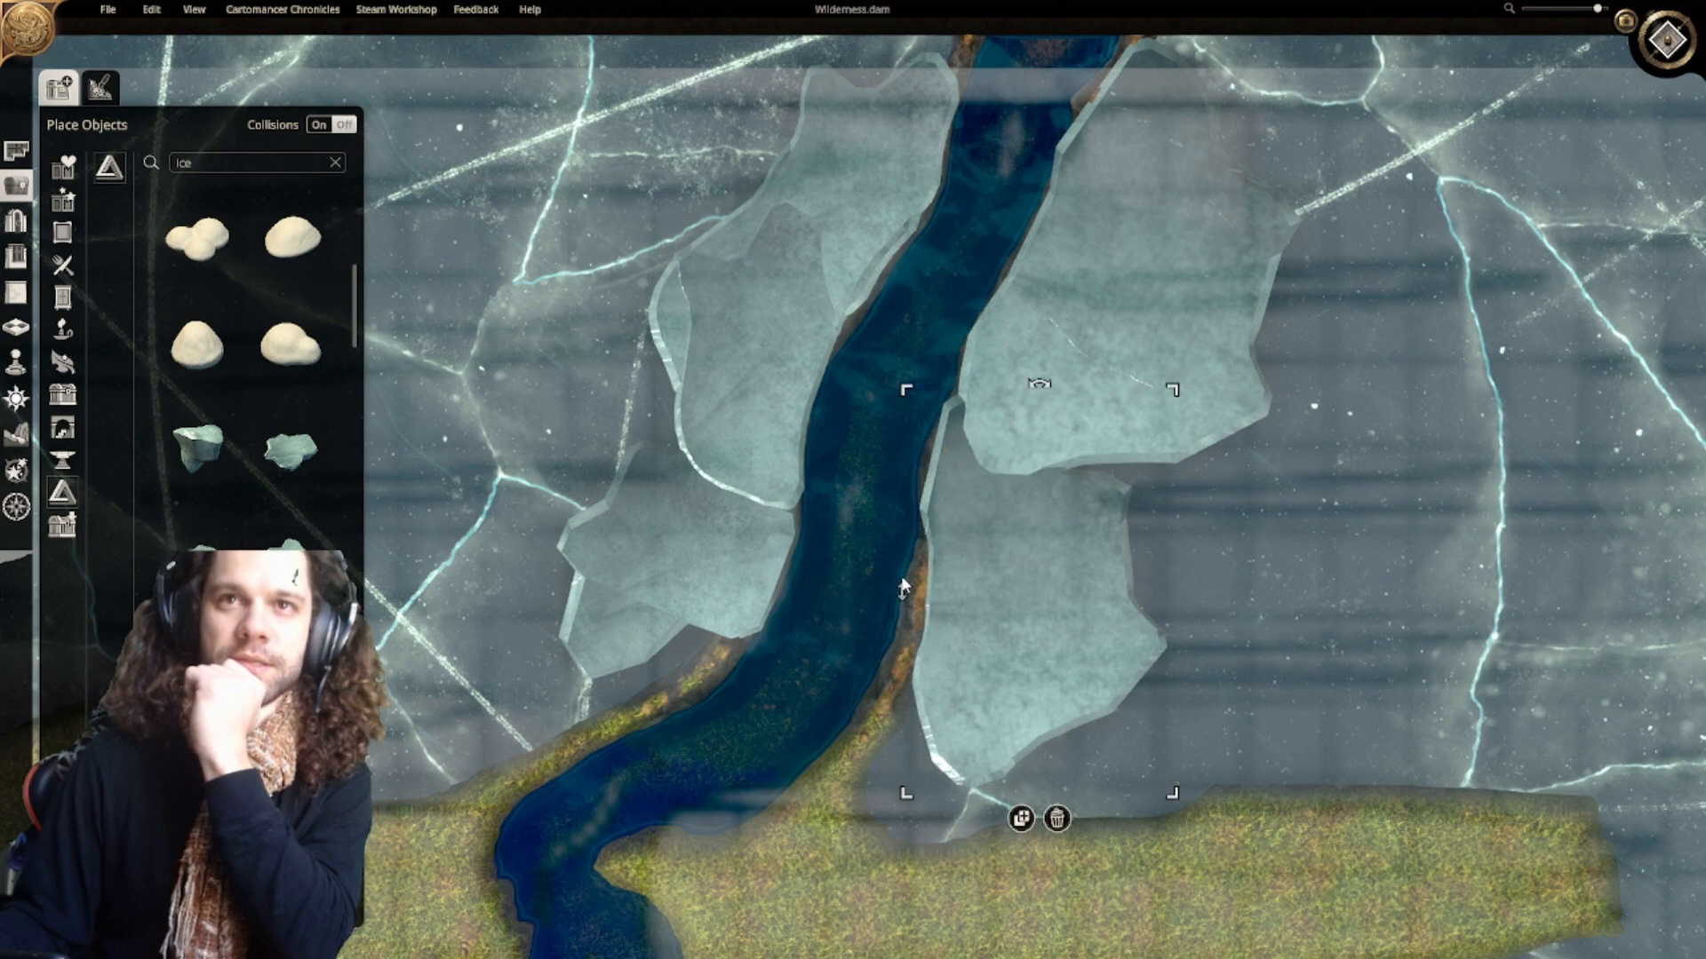
scroll(1009, 679, down, 6)
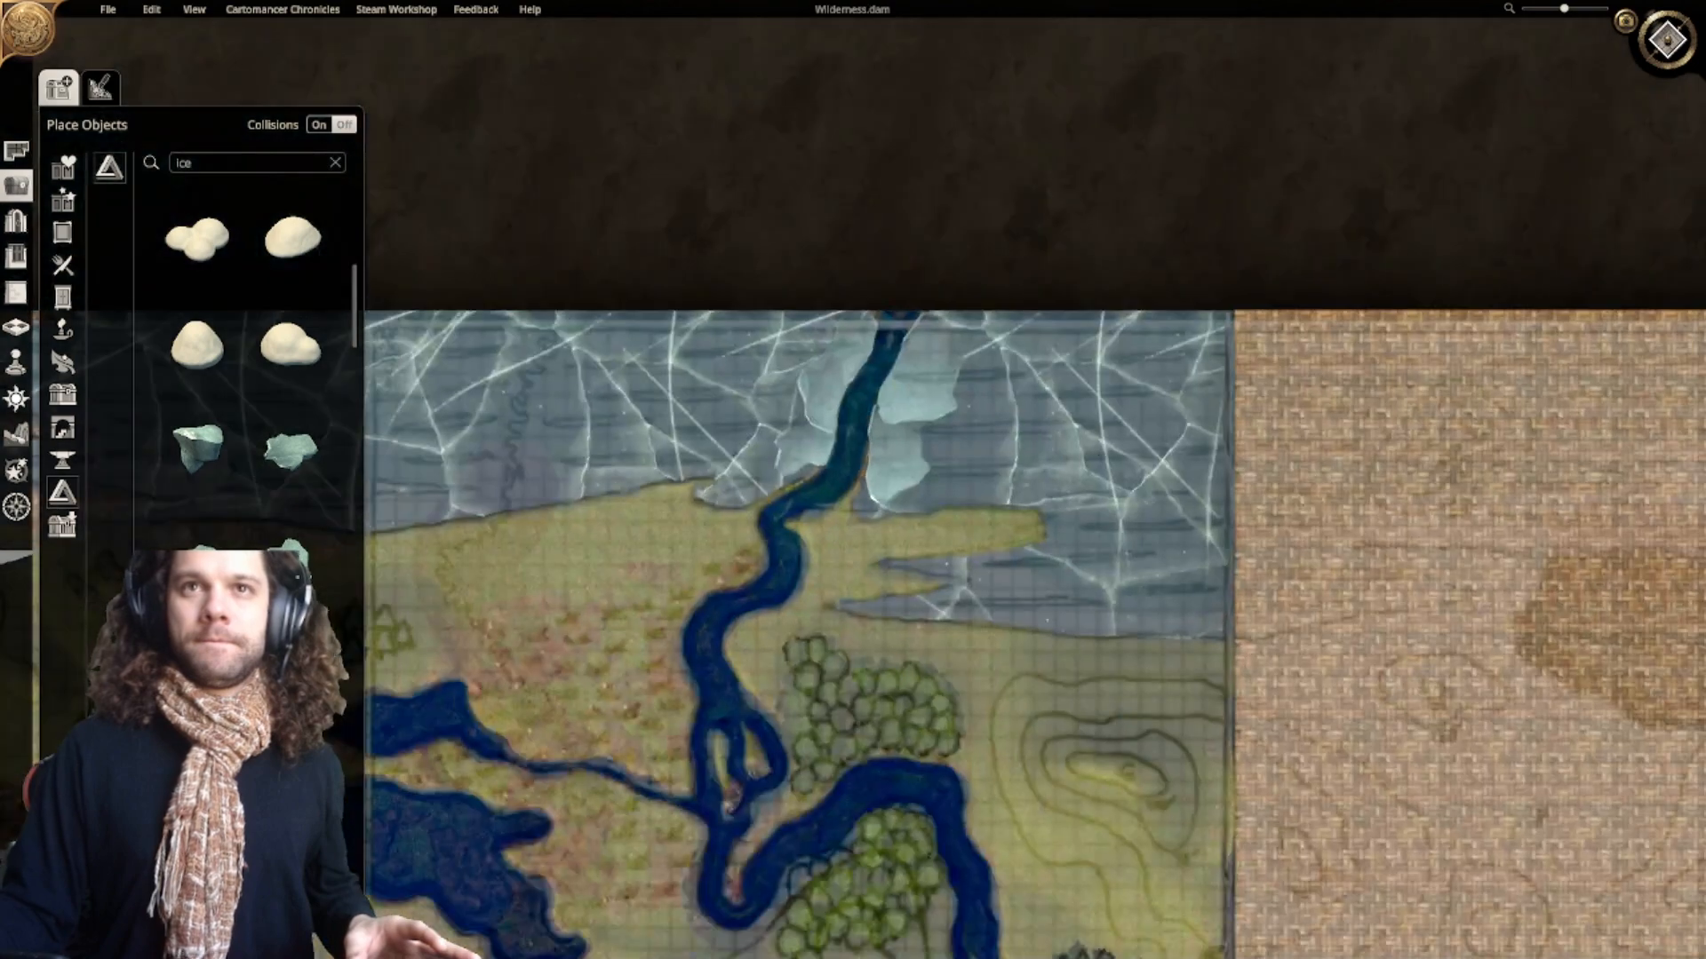
right_drag(987, 598, 1058, 645)
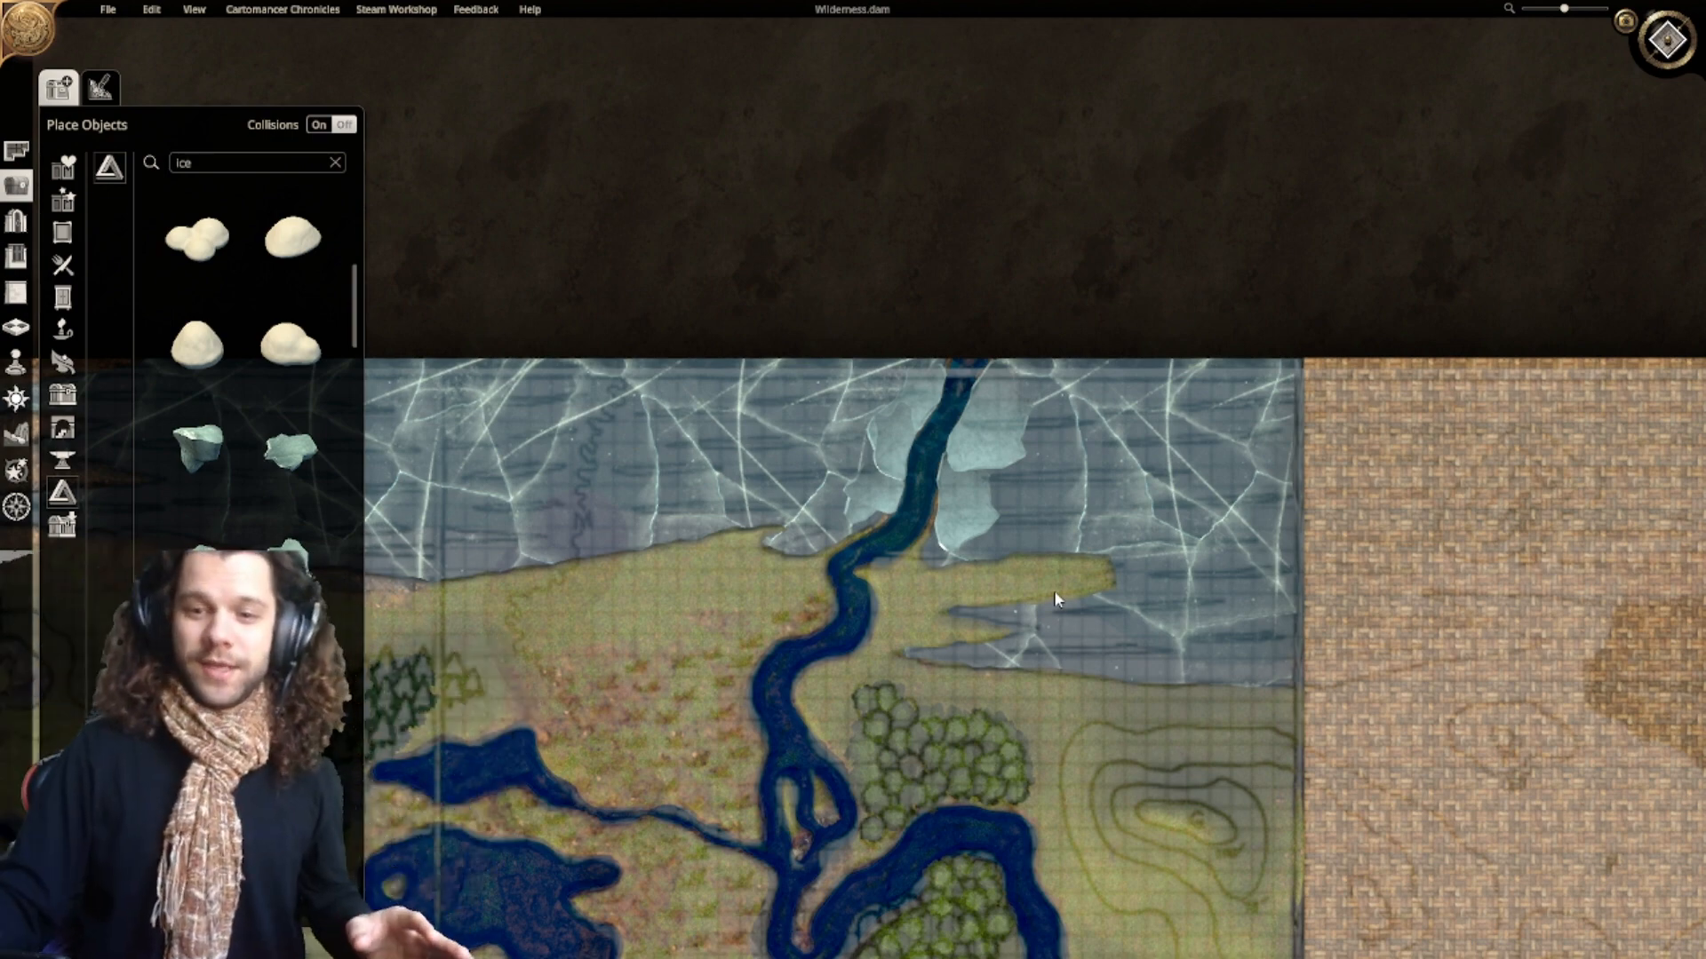
scroll(1065, 611, up, 3)
scroll(1091, 537, up, 5)
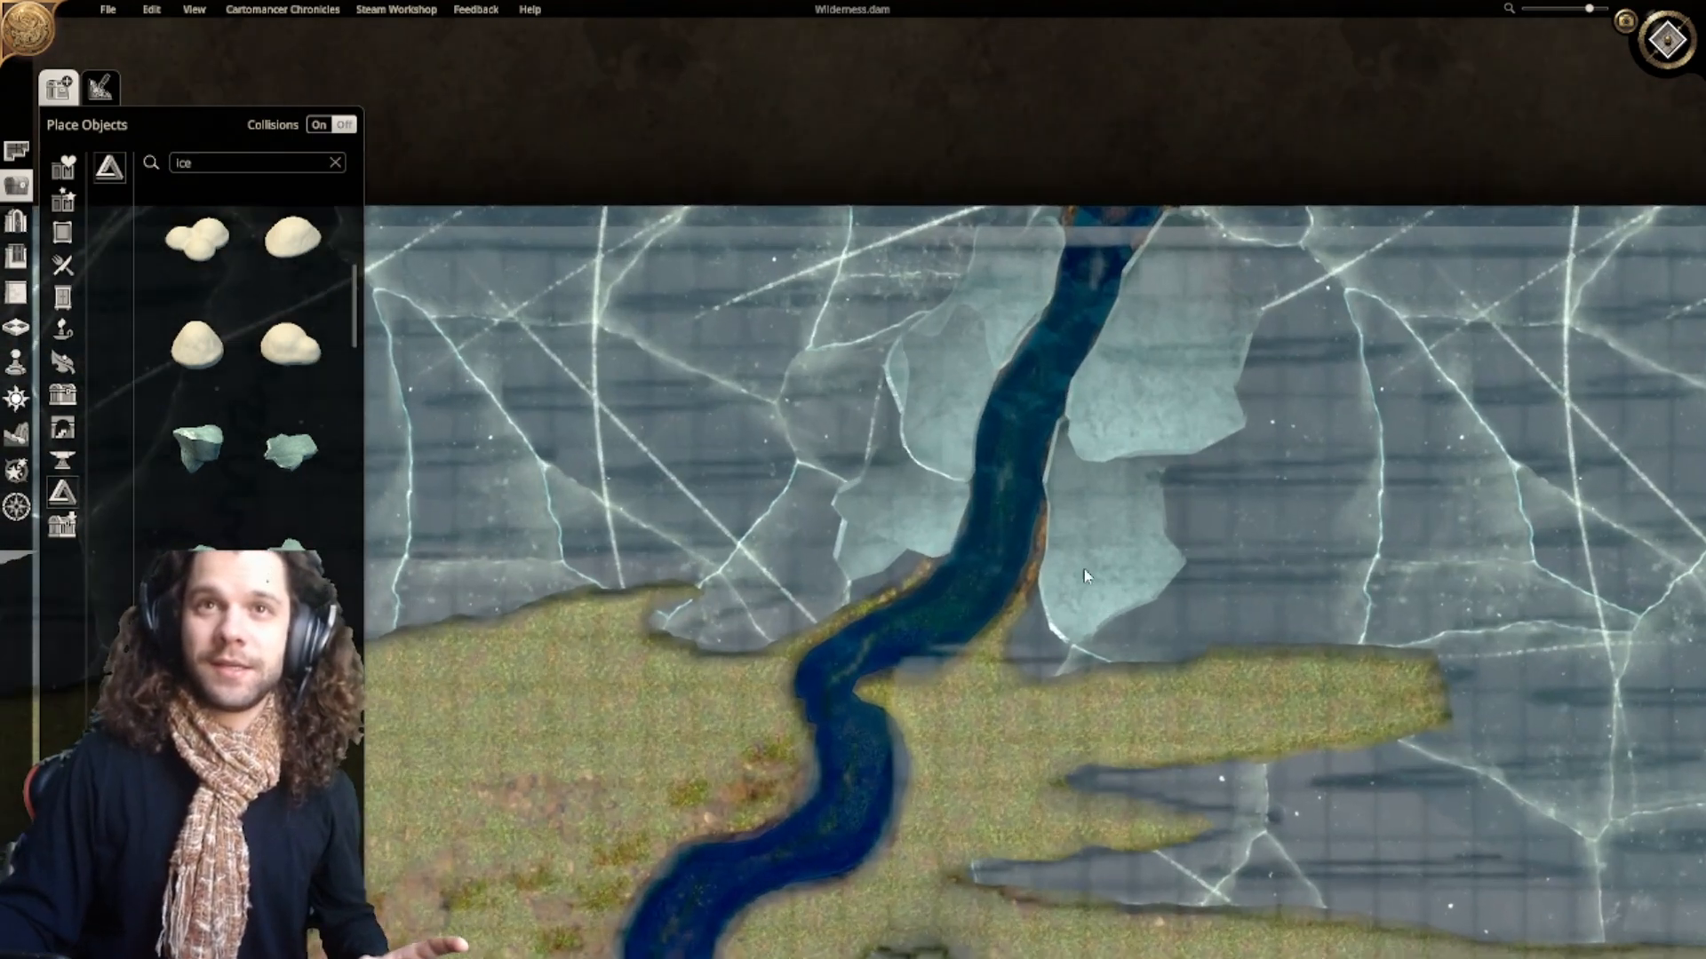
scroll(892, 504, down, 3)
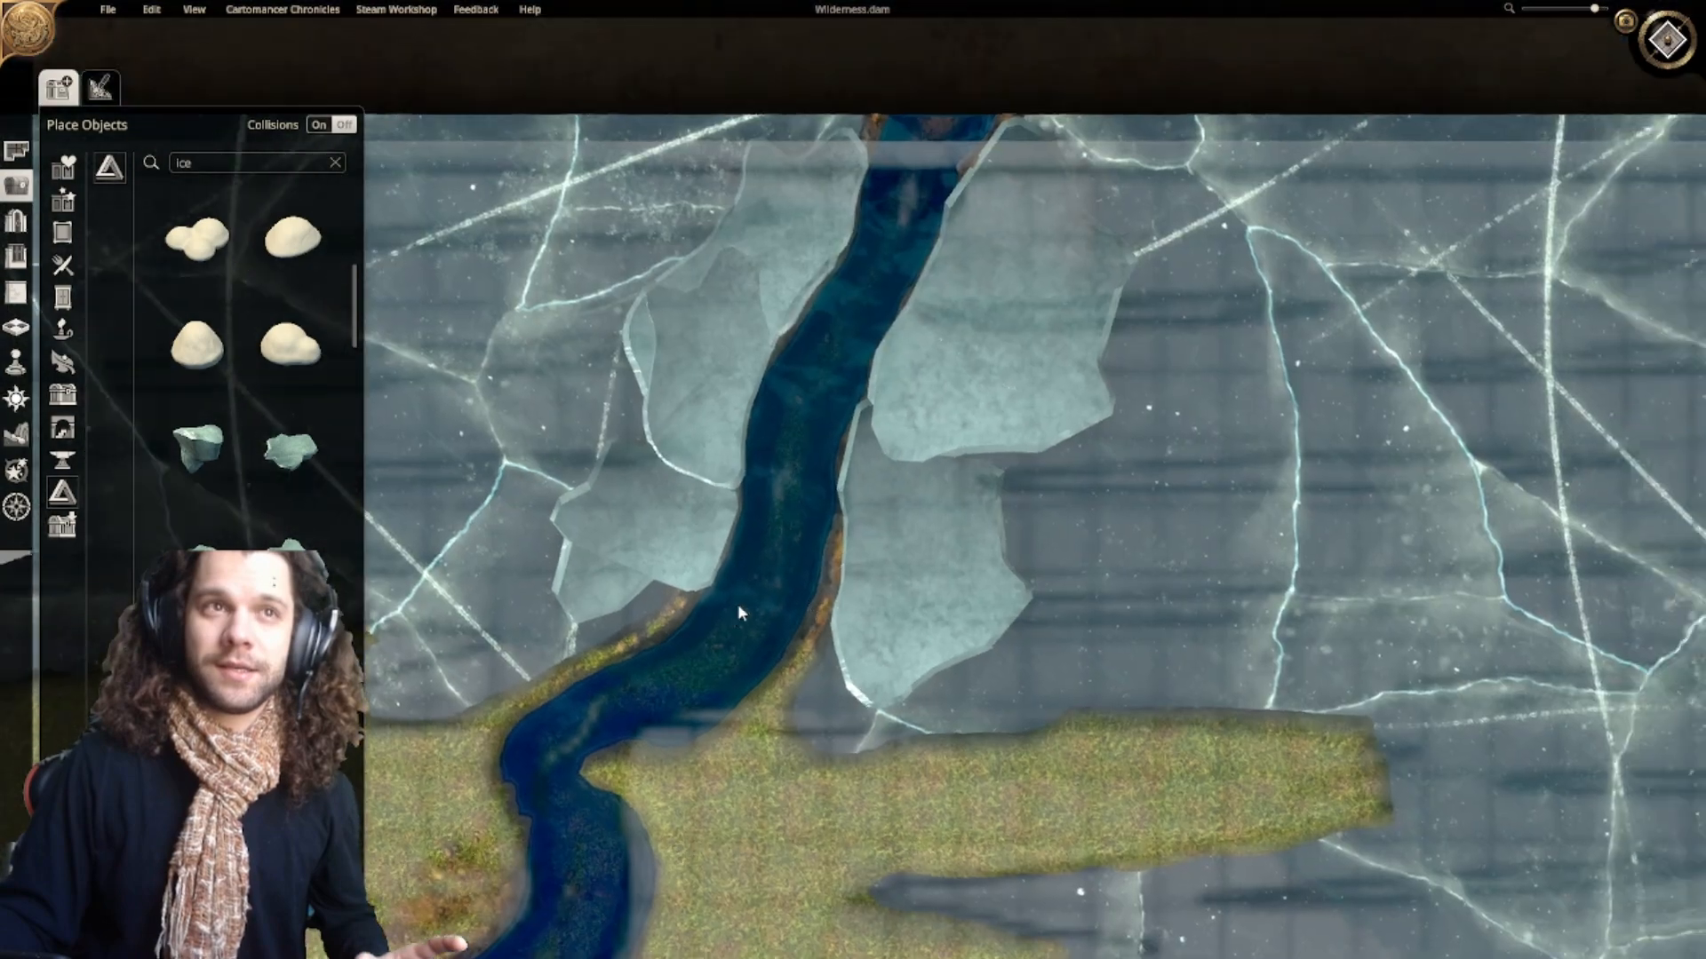
scroll(840, 590, down, 1)
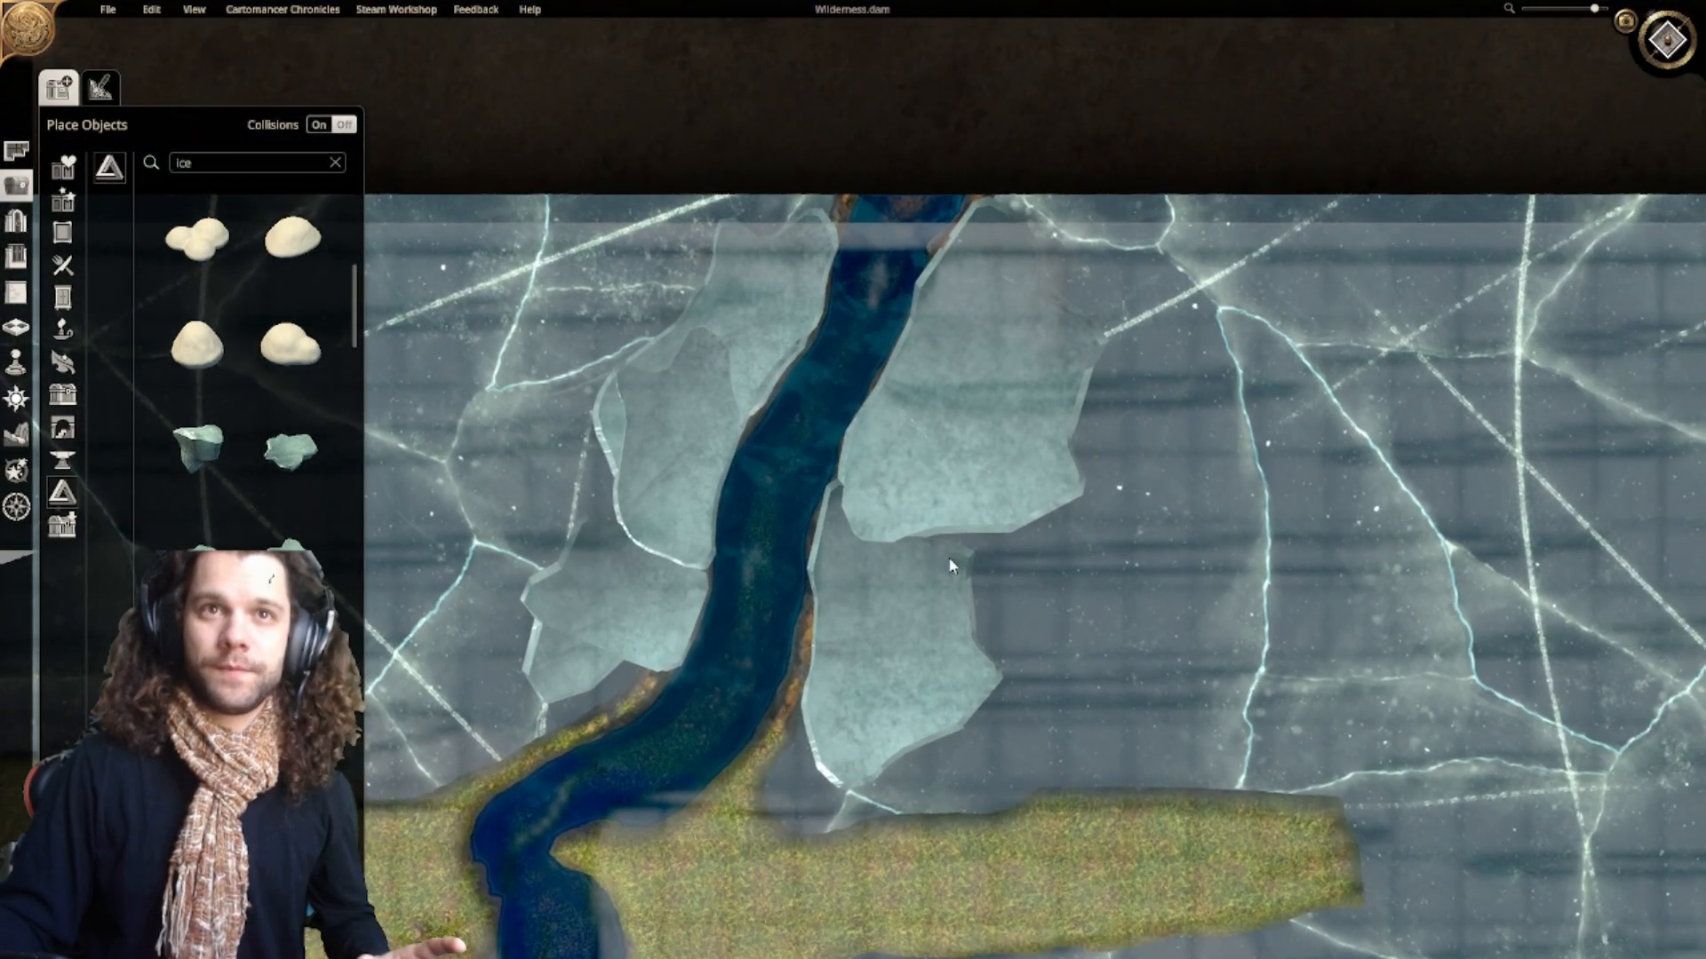
Step: Place small clumps of snow along the ice floes' edges on both banks of the northern river
click(306, 360)
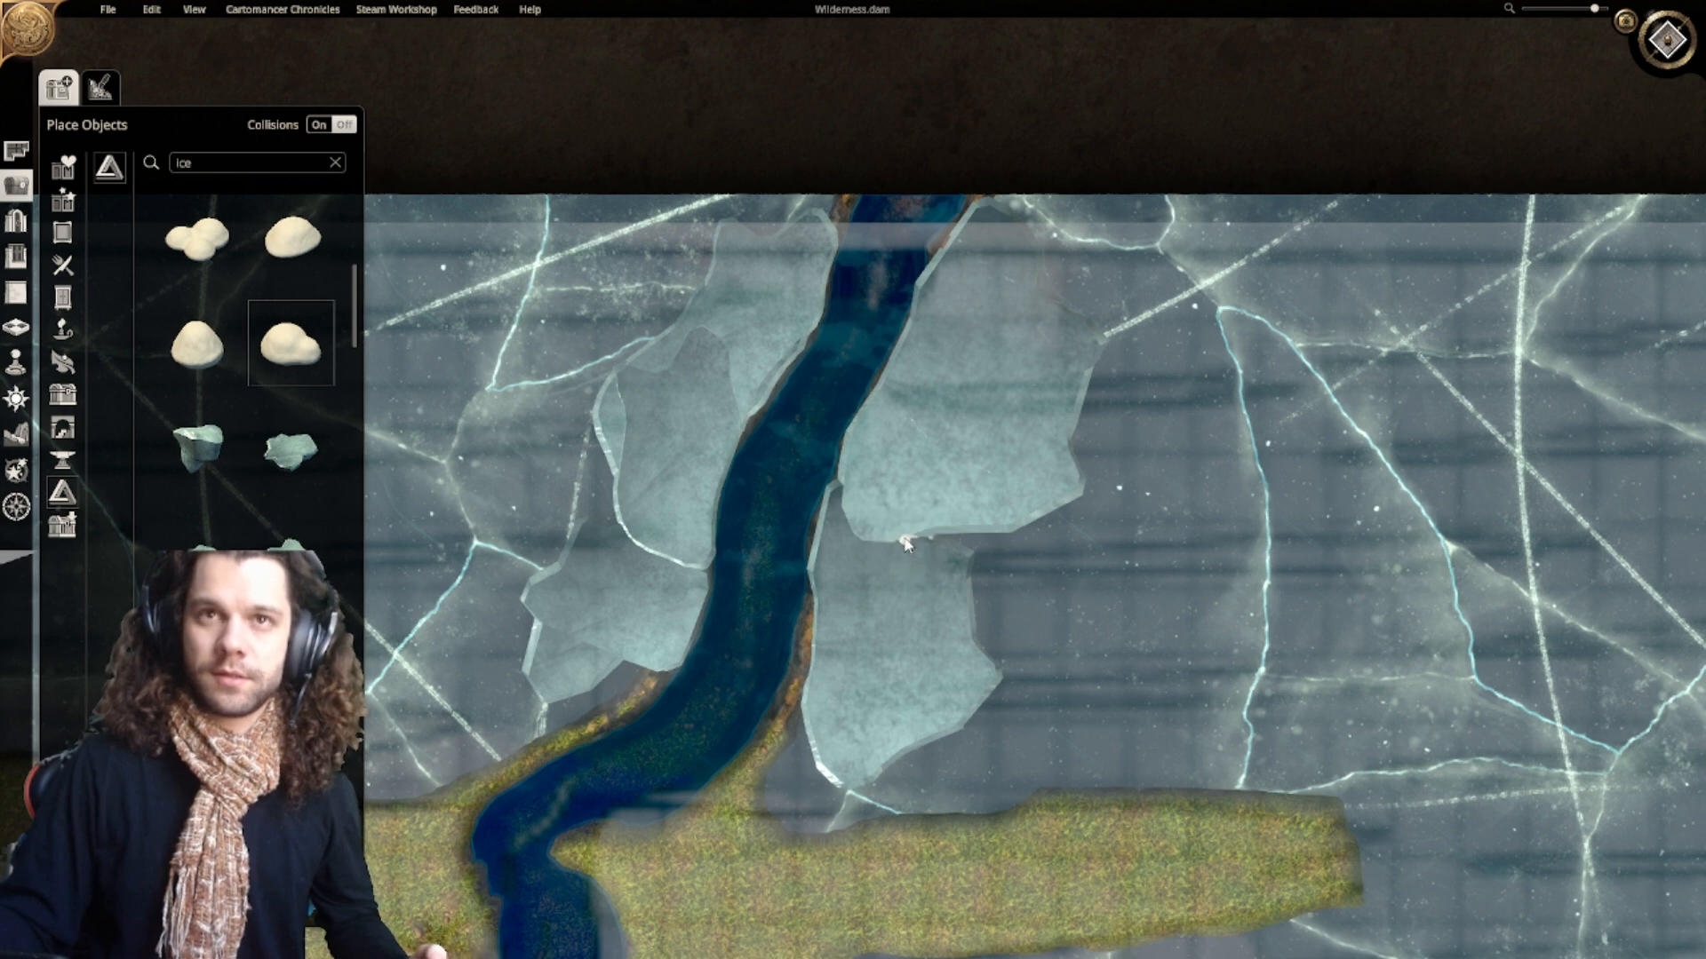
click(903, 544)
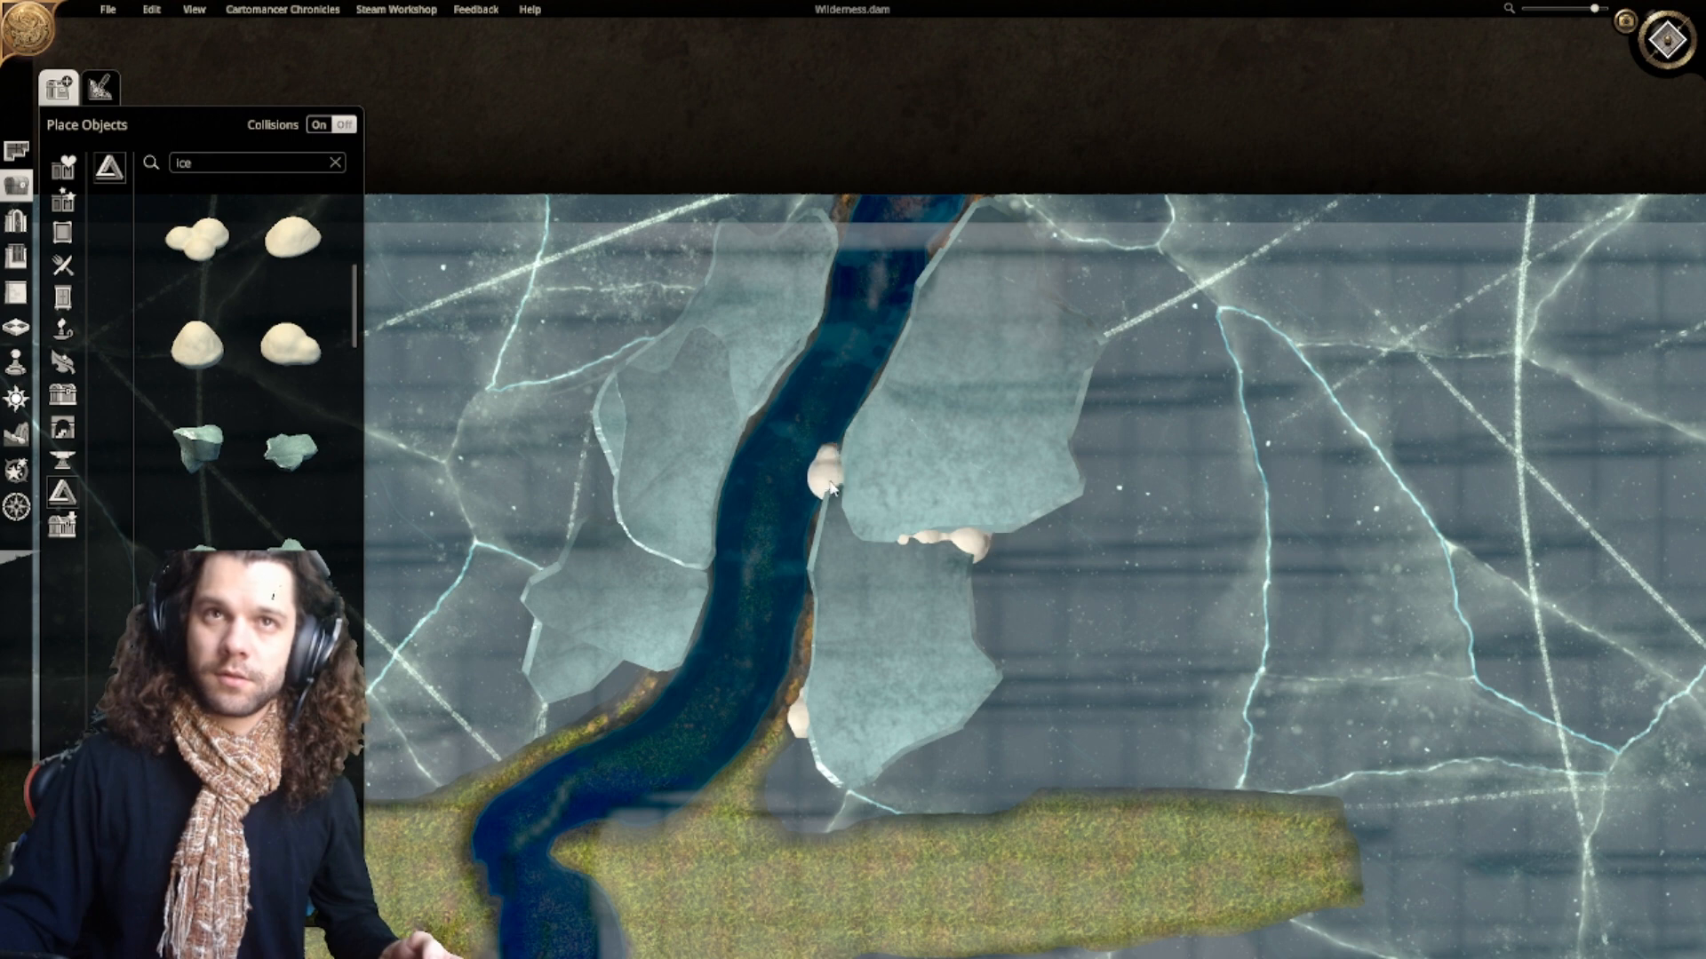
middle_drag(622, 533, 718, 579)
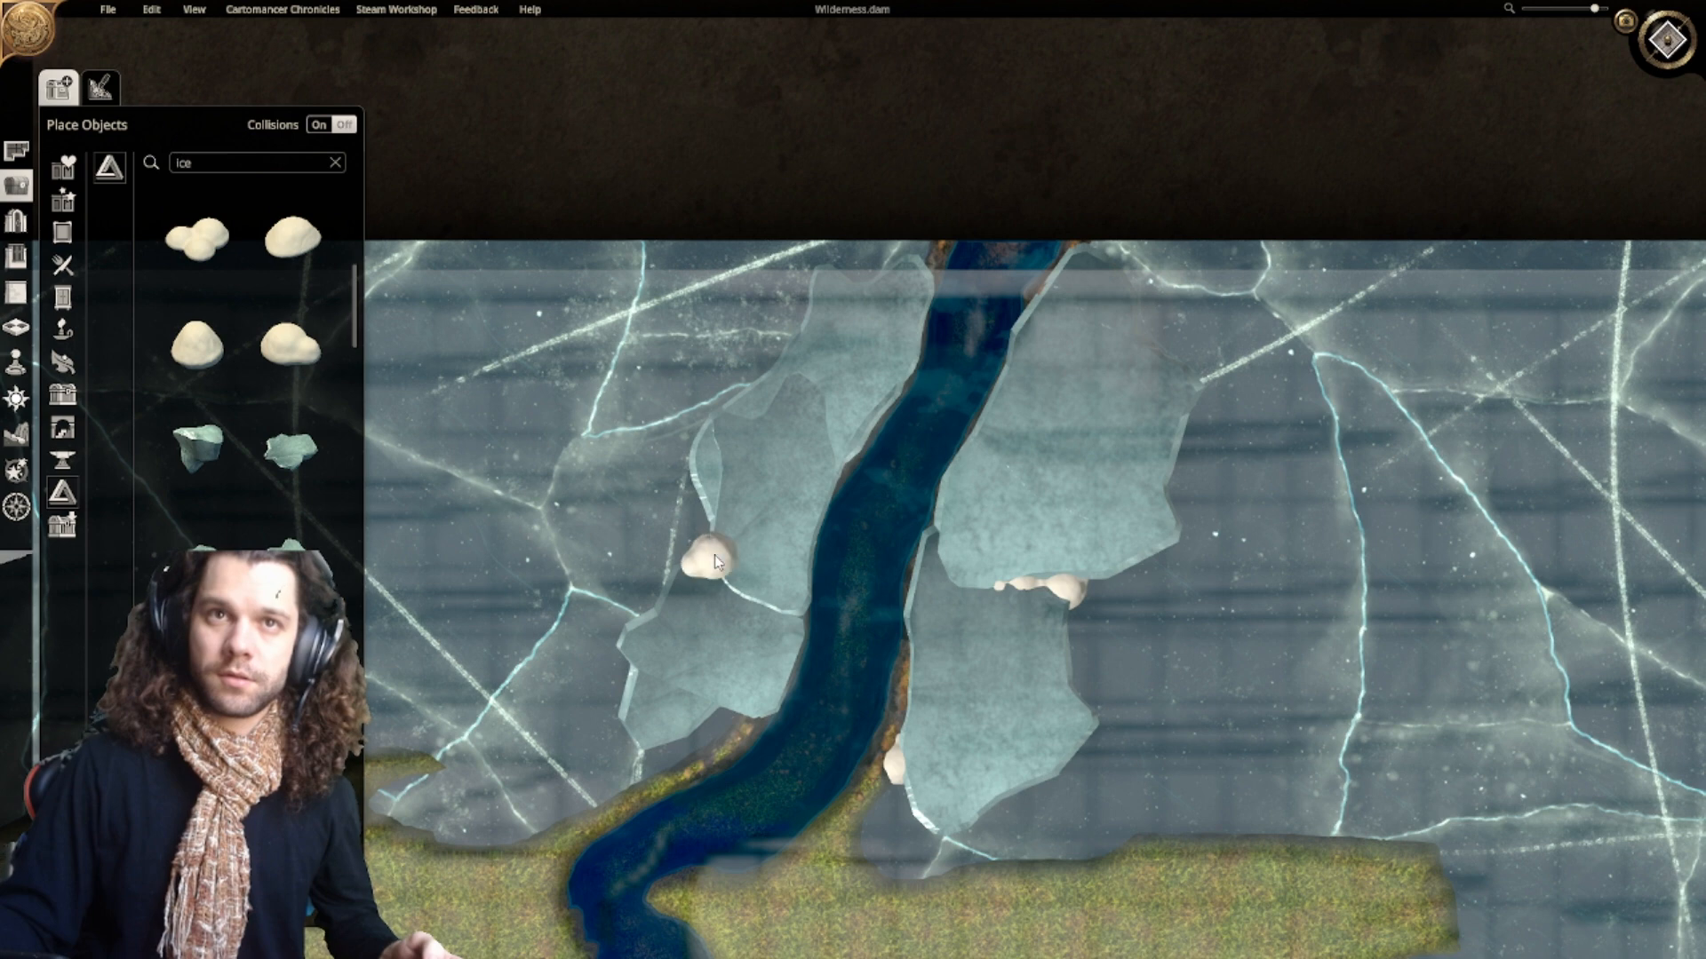
click(714, 554)
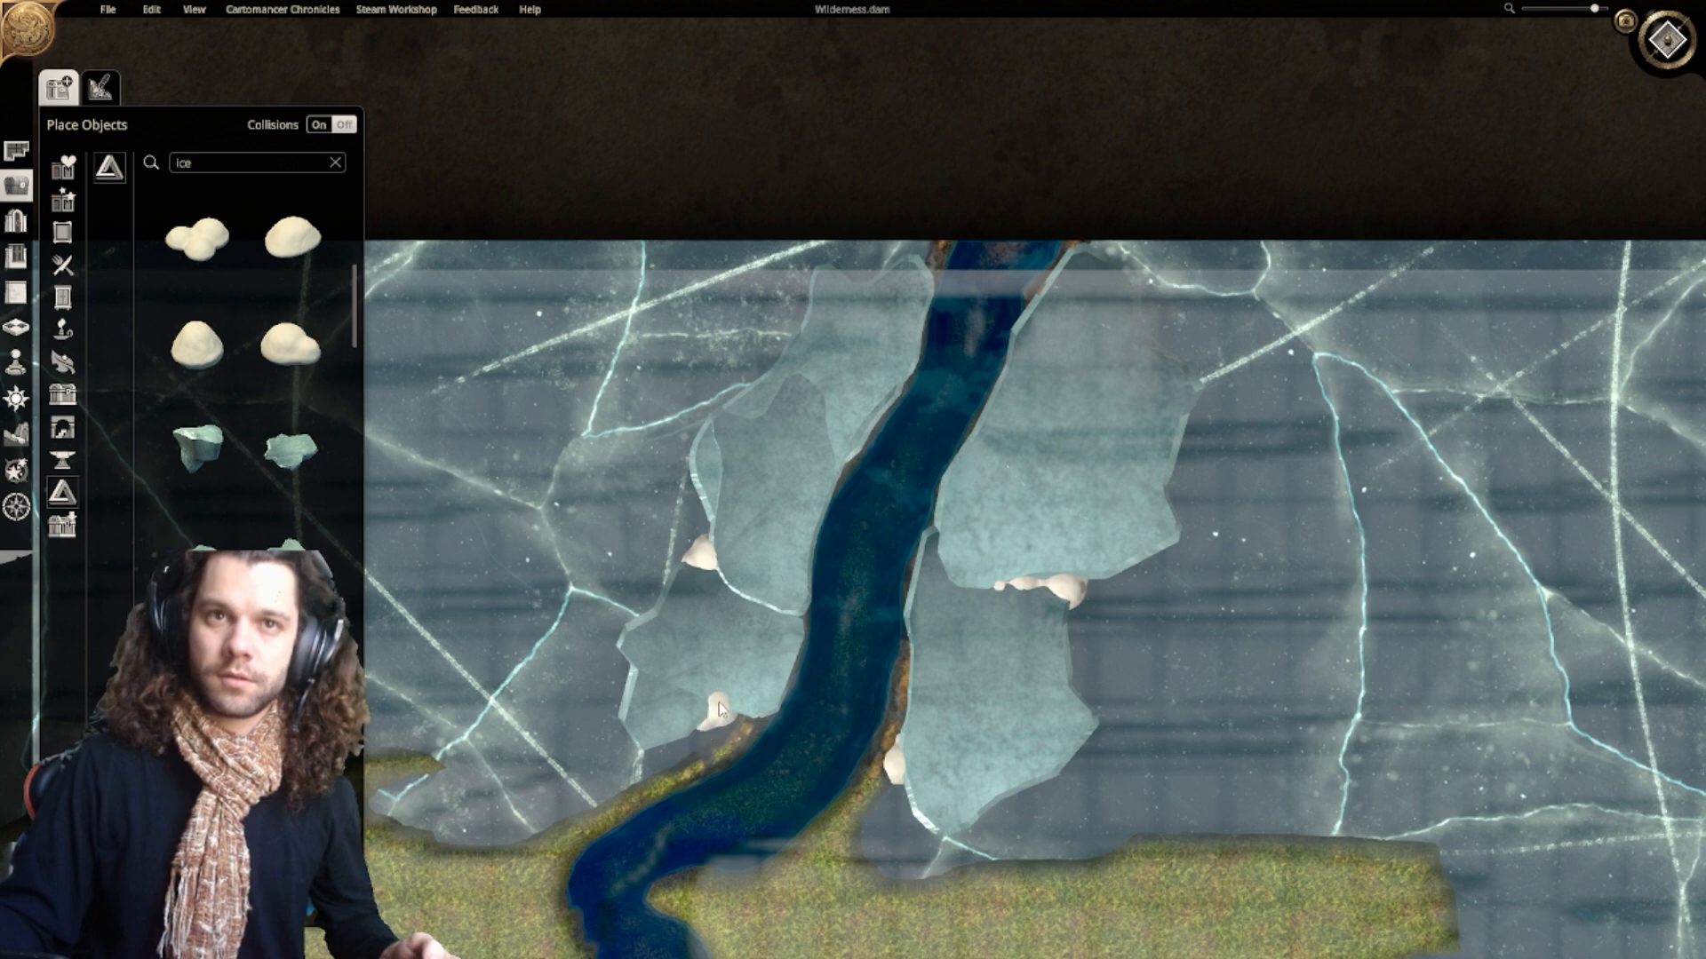
Step: Examine the ice floes and snow clumps along the northern river, both up close and within the whole map
scroll(844, 682, down, 3)
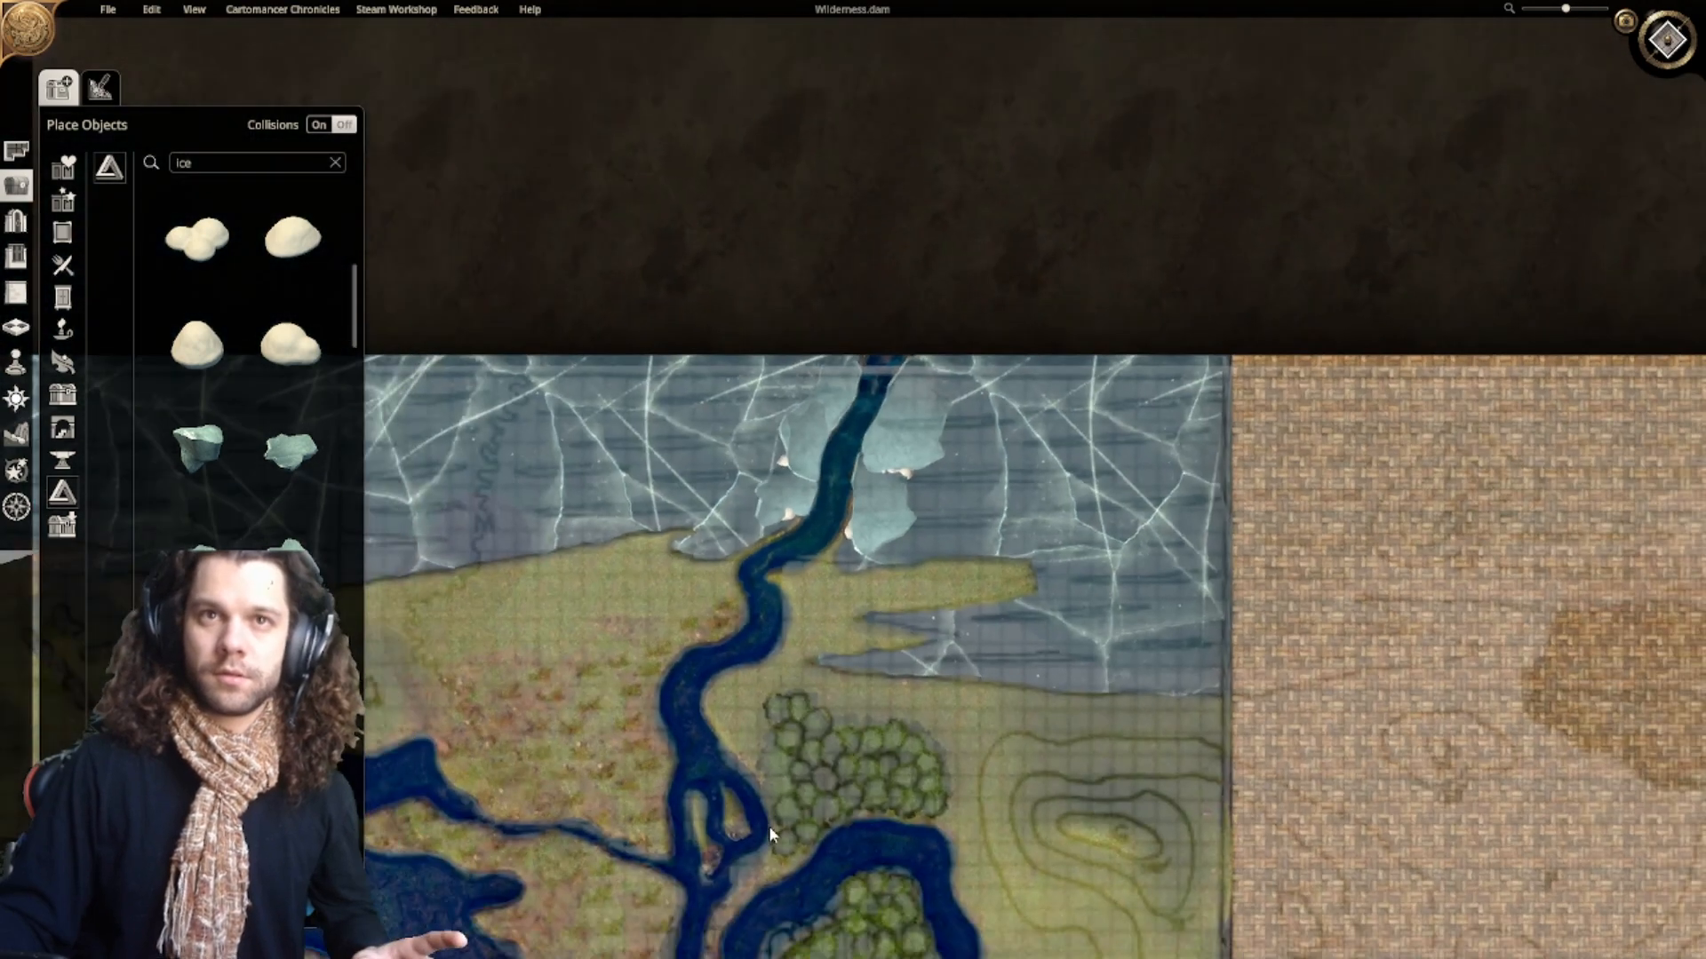
scroll(769, 826, down, 2)
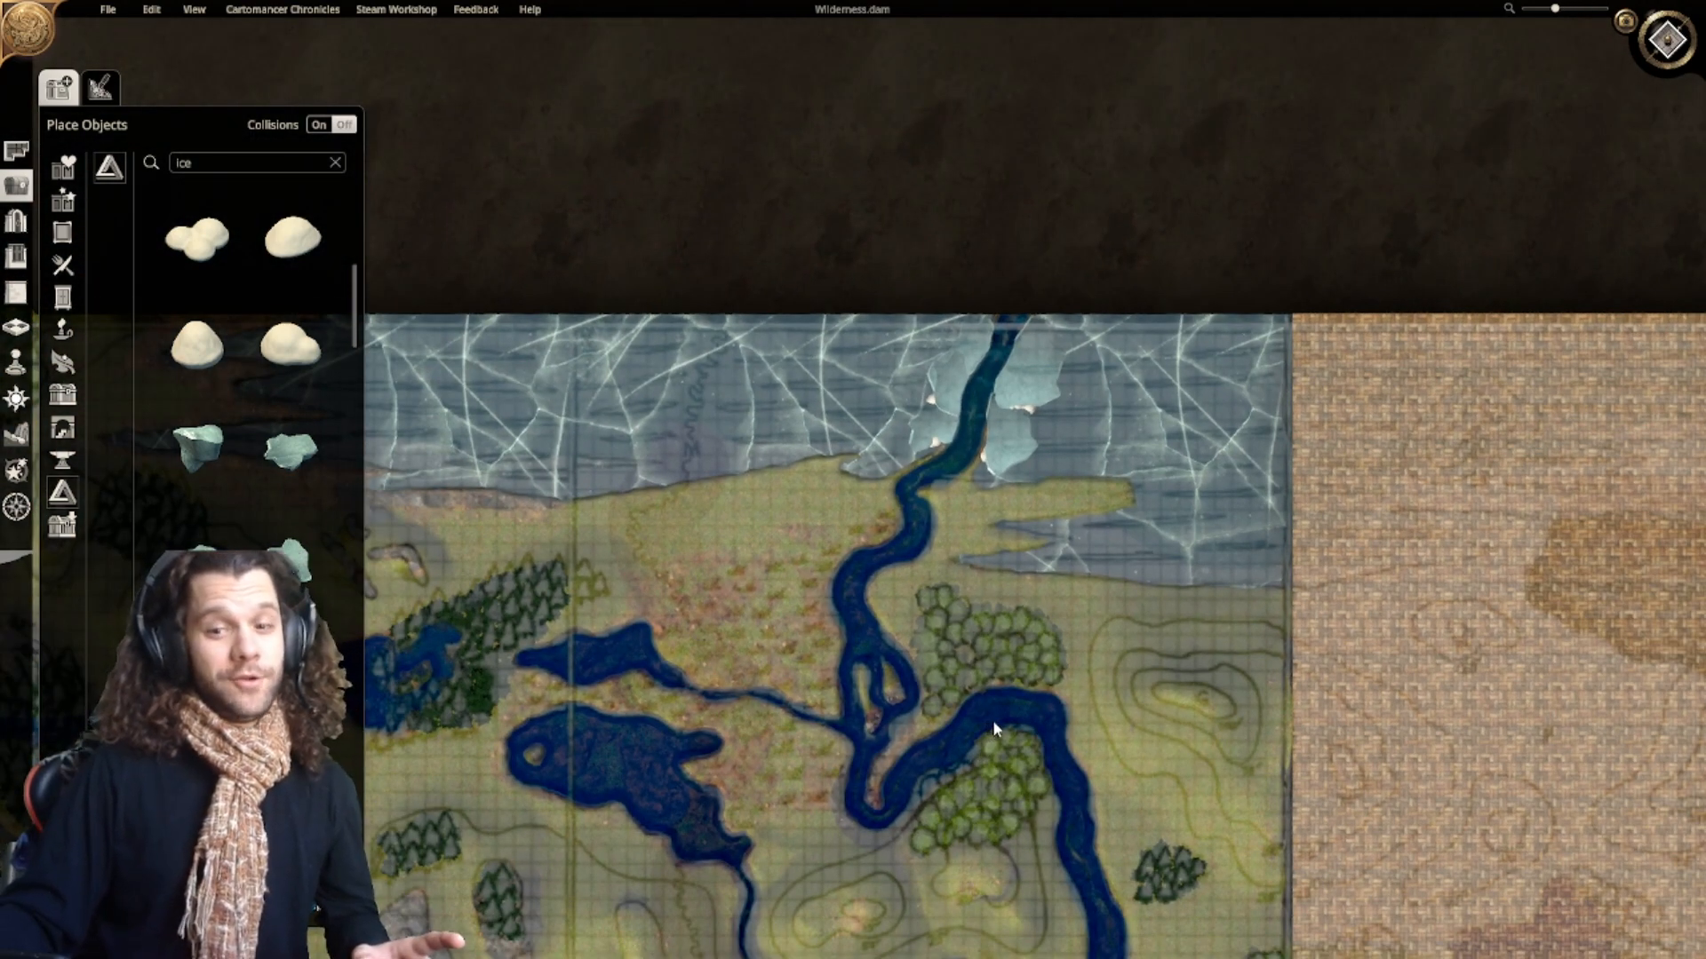
scroll(1041, 696, up, 5)
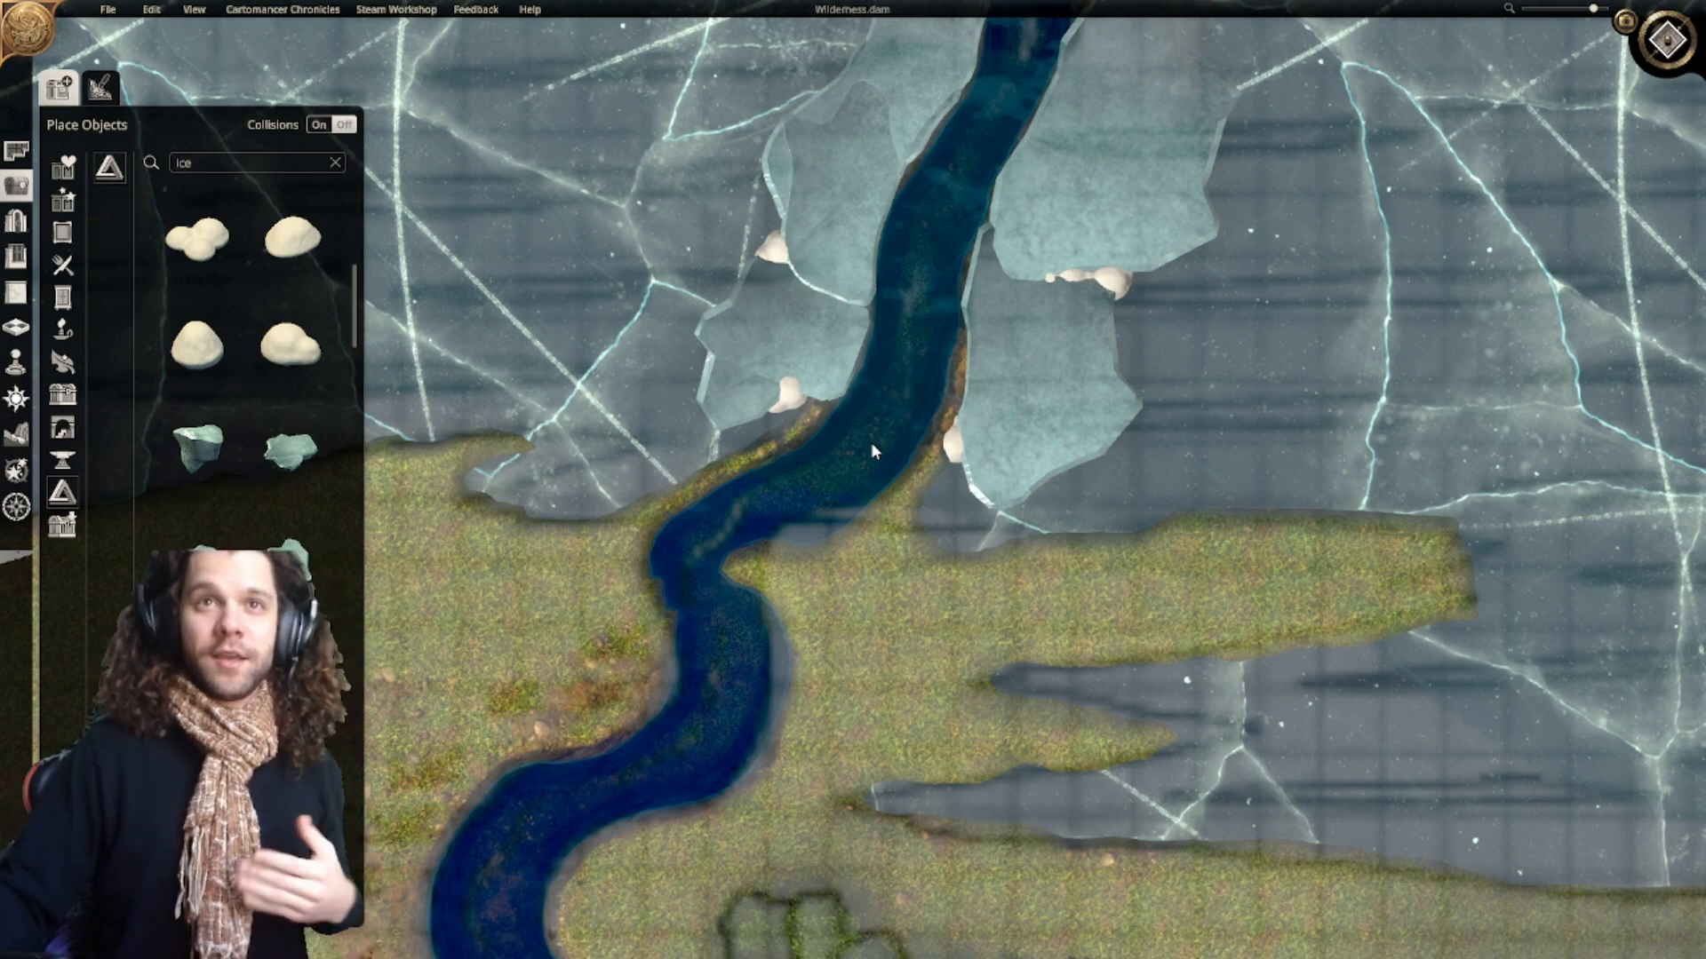
middle_drag(919, 474, 784, 638)
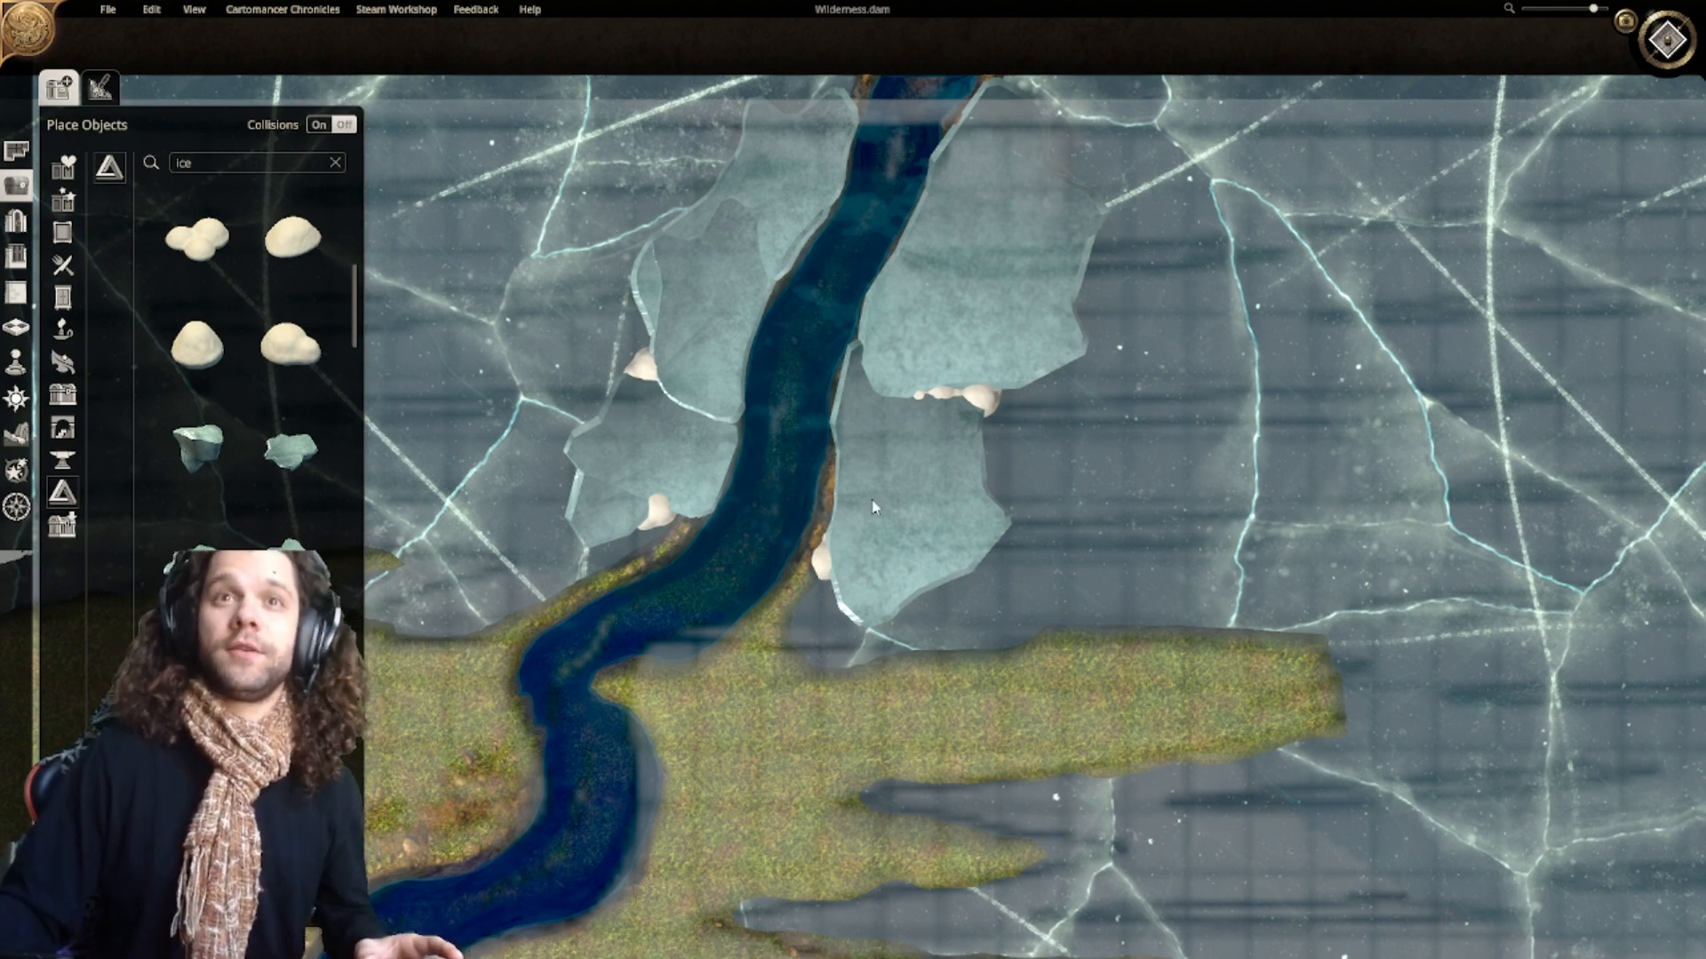
scroll(848, 533, down, 4)
scroll(858, 670, up, 5)
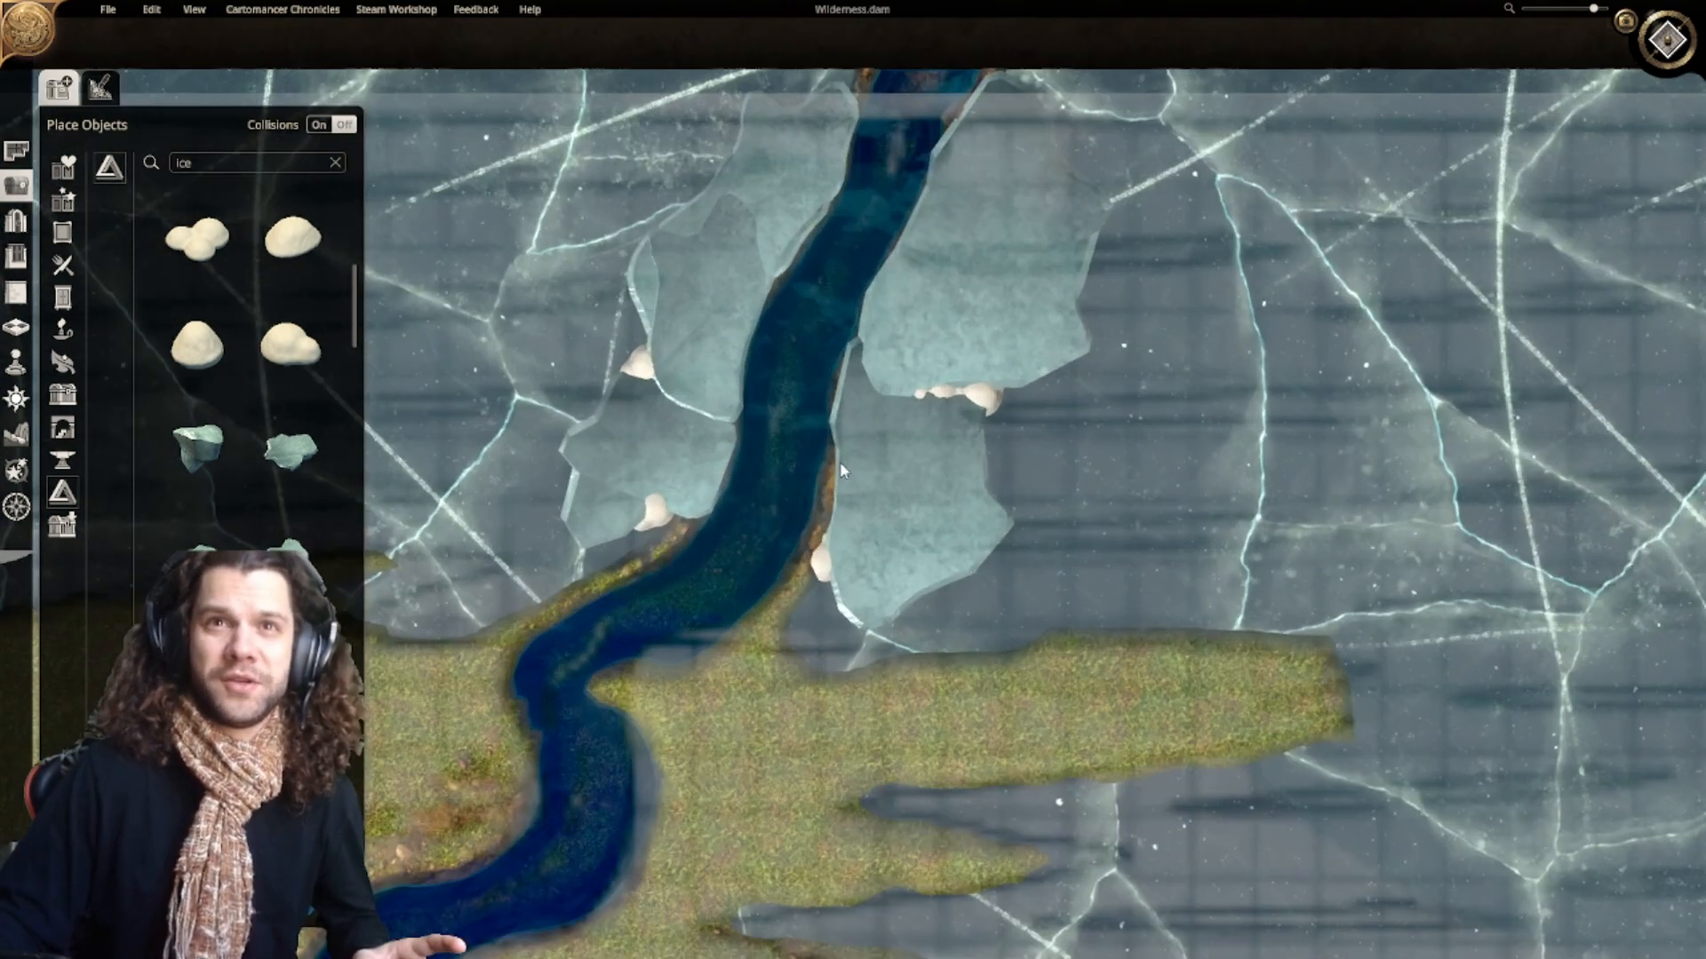
scroll(900, 615, down, 3)
scroll(901, 615, up, 3)
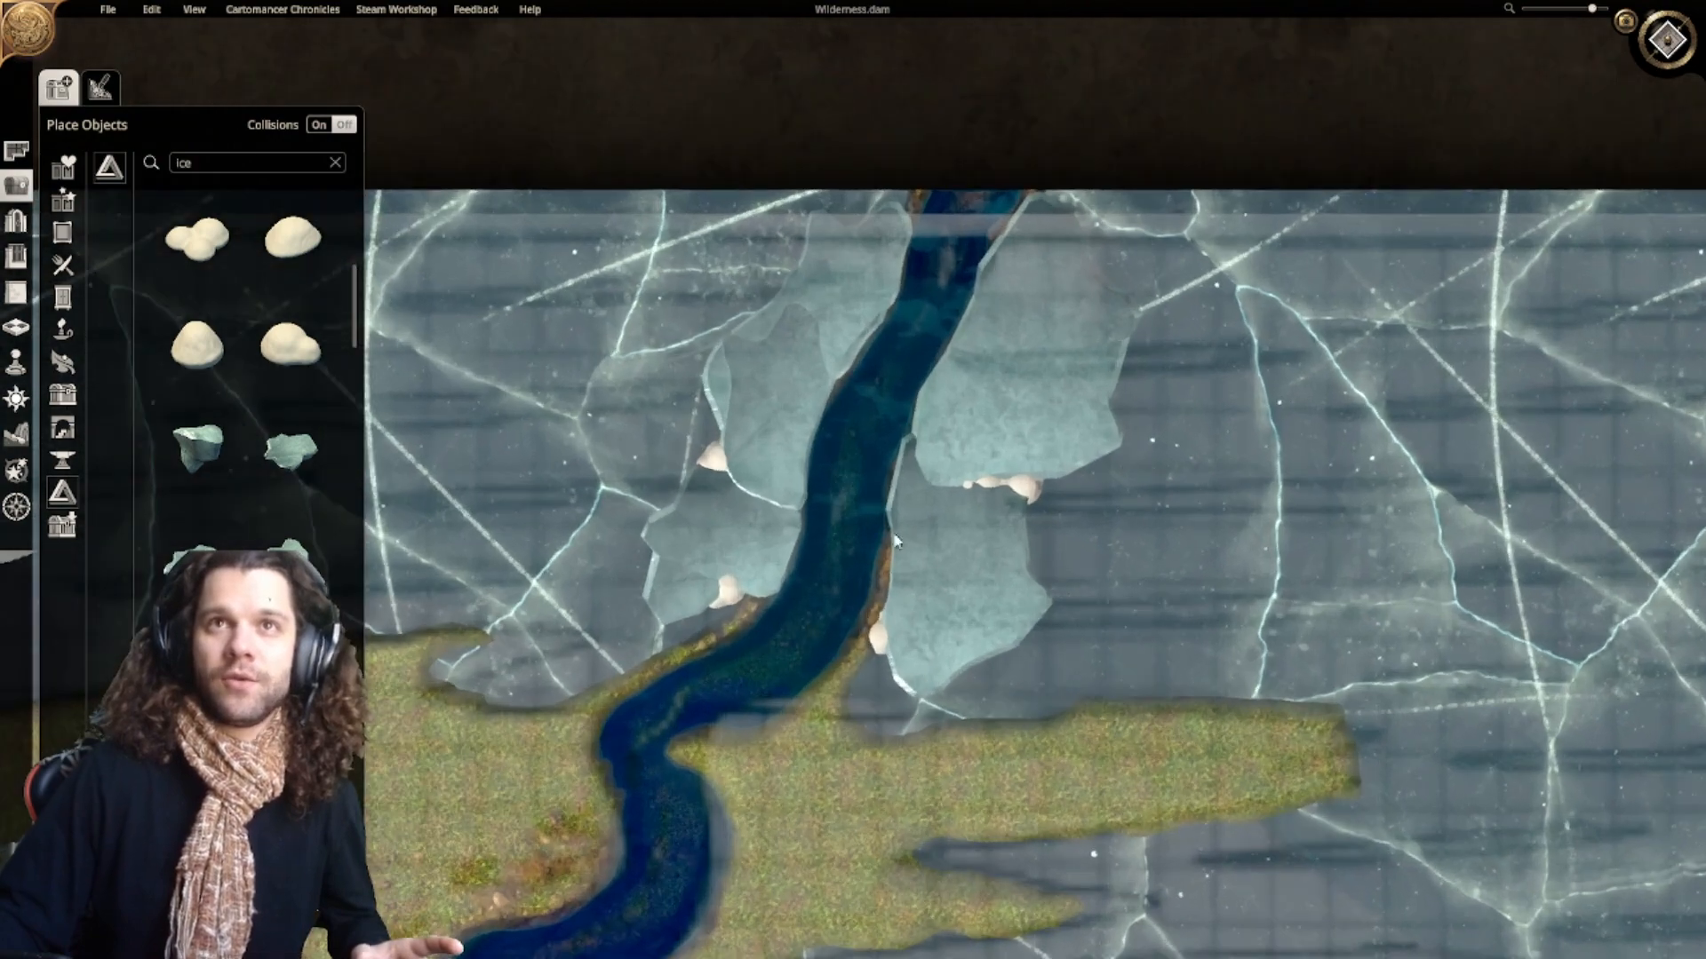
scroll(899, 605, down, 1)
scroll(824, 524, up, 5)
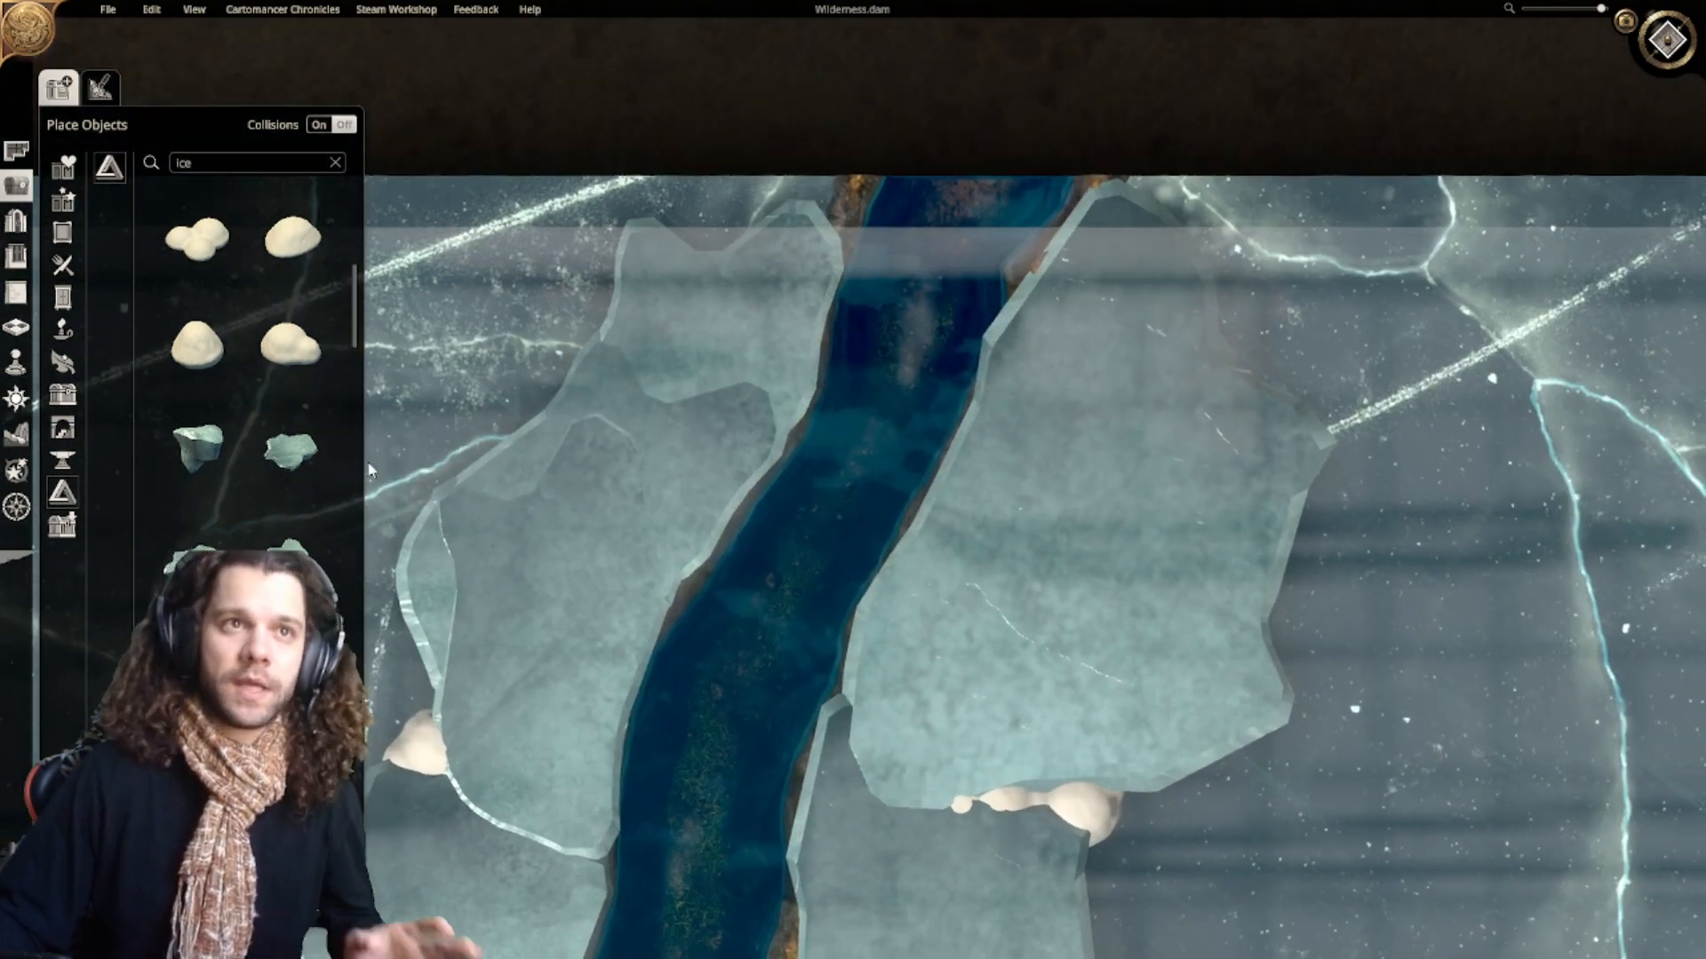
Step: Place a tall, thick ice floe across the river's northern end, rotated so that it spans both banks
click(199, 452)
scroll(920, 318, down, 3)
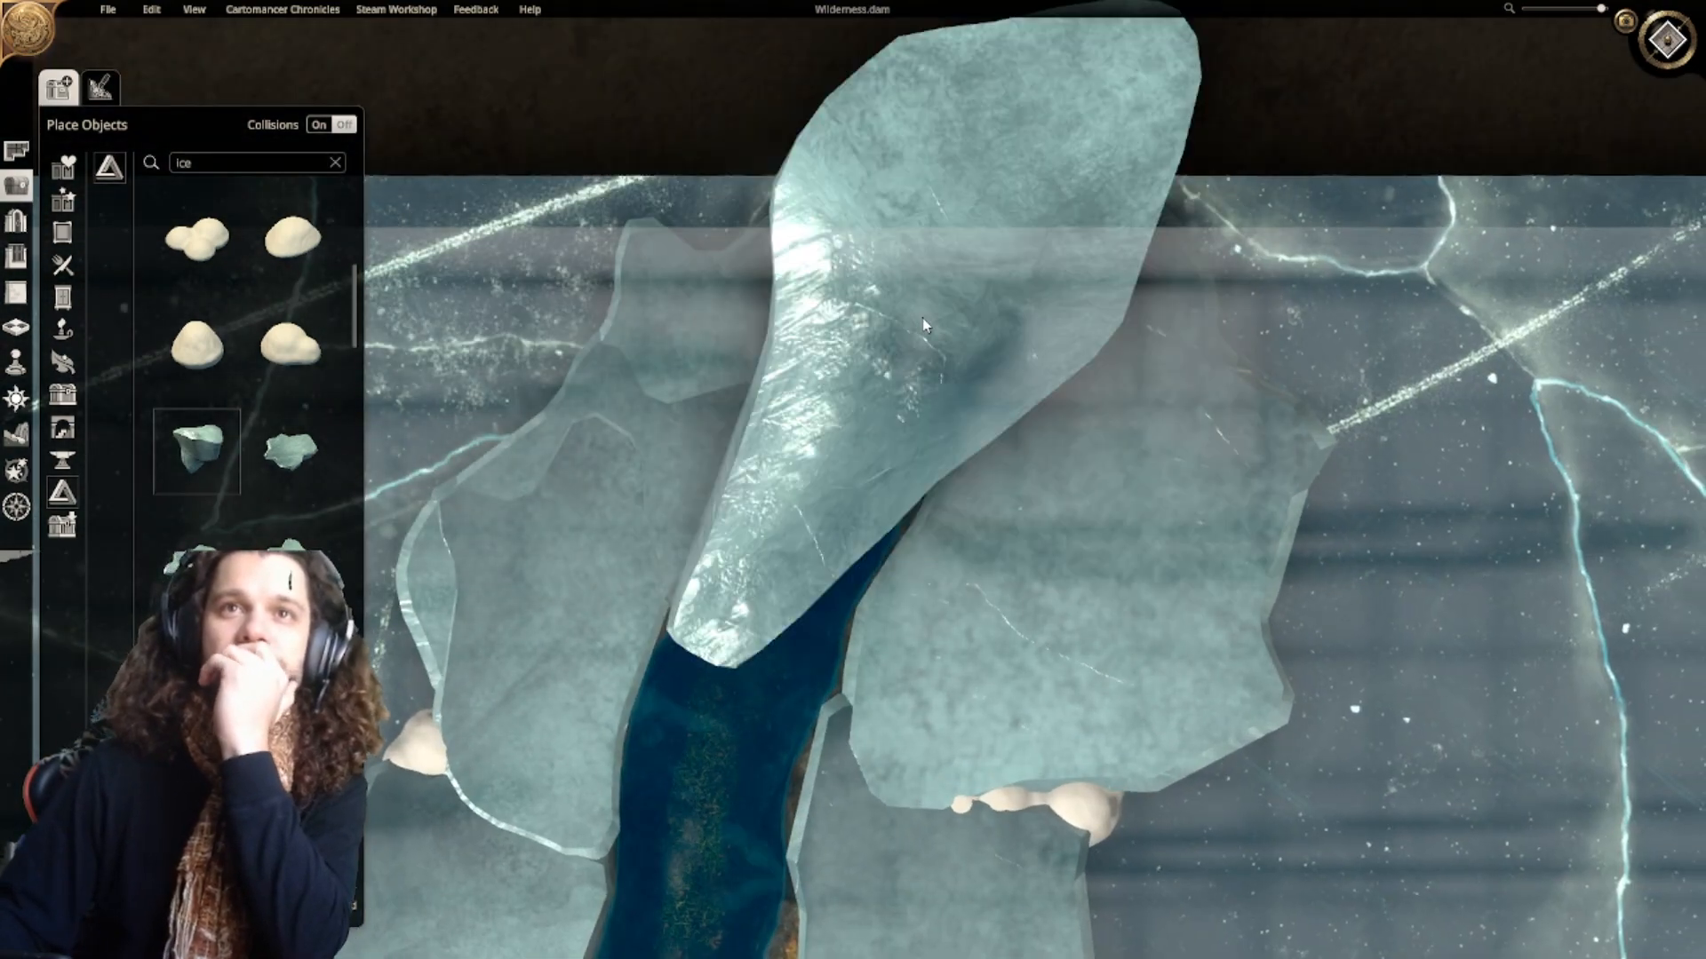
scroll(920, 320, down, 3)
scroll(888, 318, up, 1)
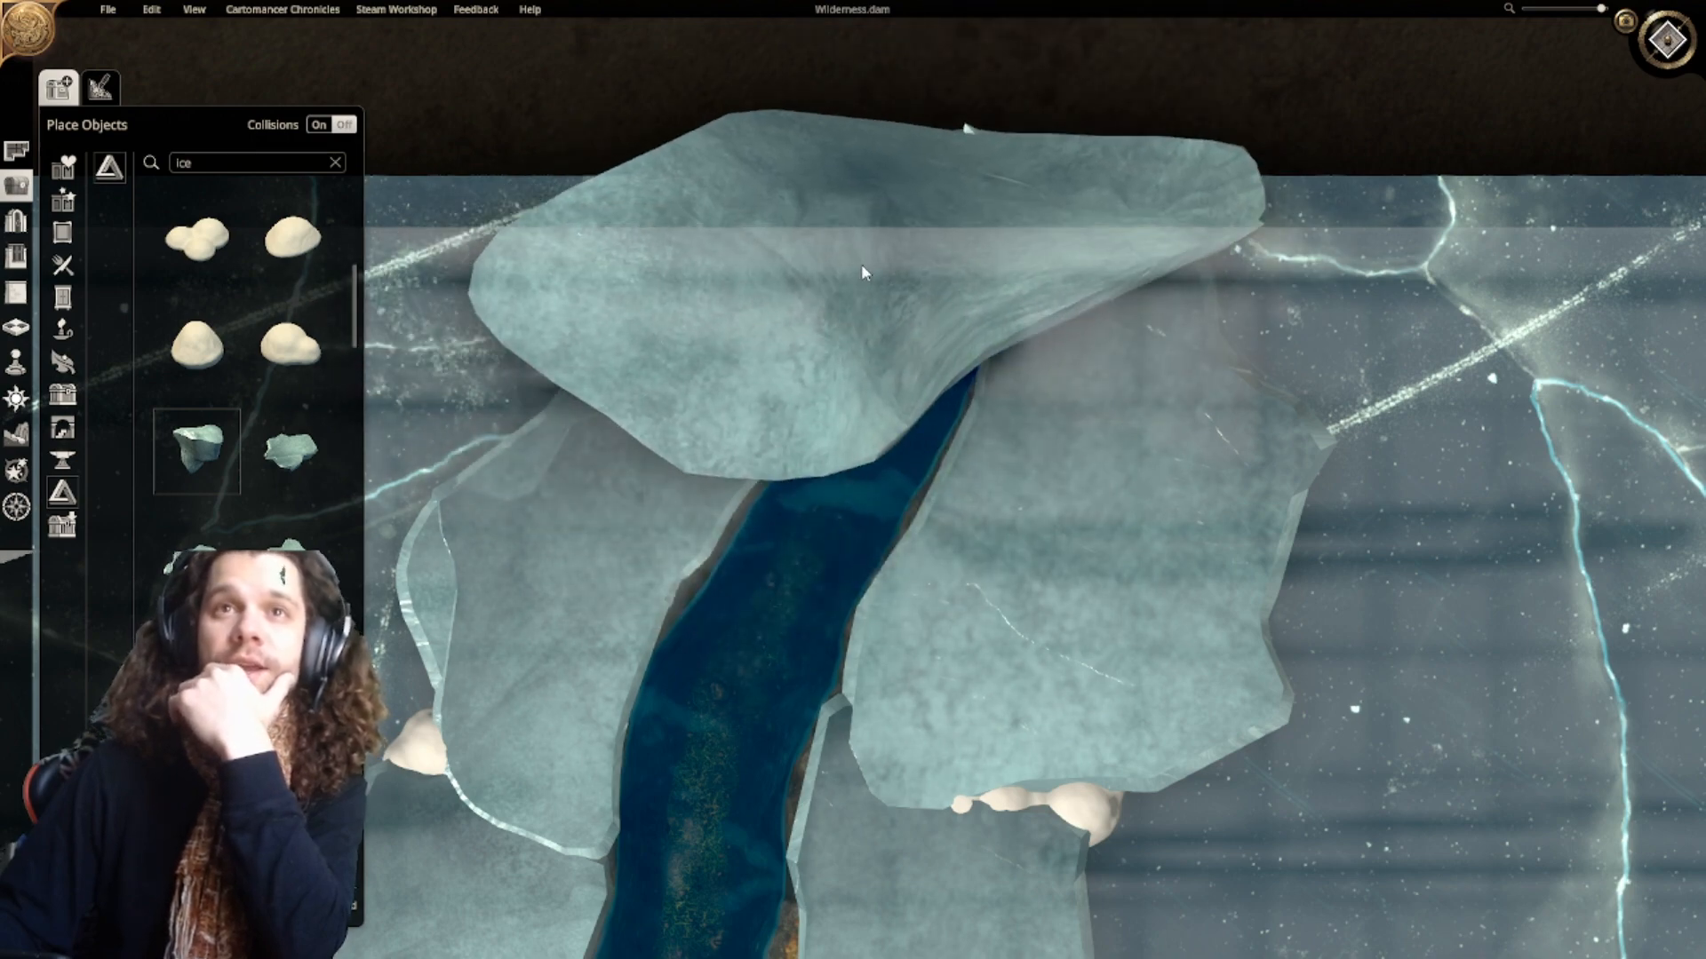
scroll(868, 271, down, 1)
scroll(875, 280, down, 7)
scroll(880, 284, down, 5)
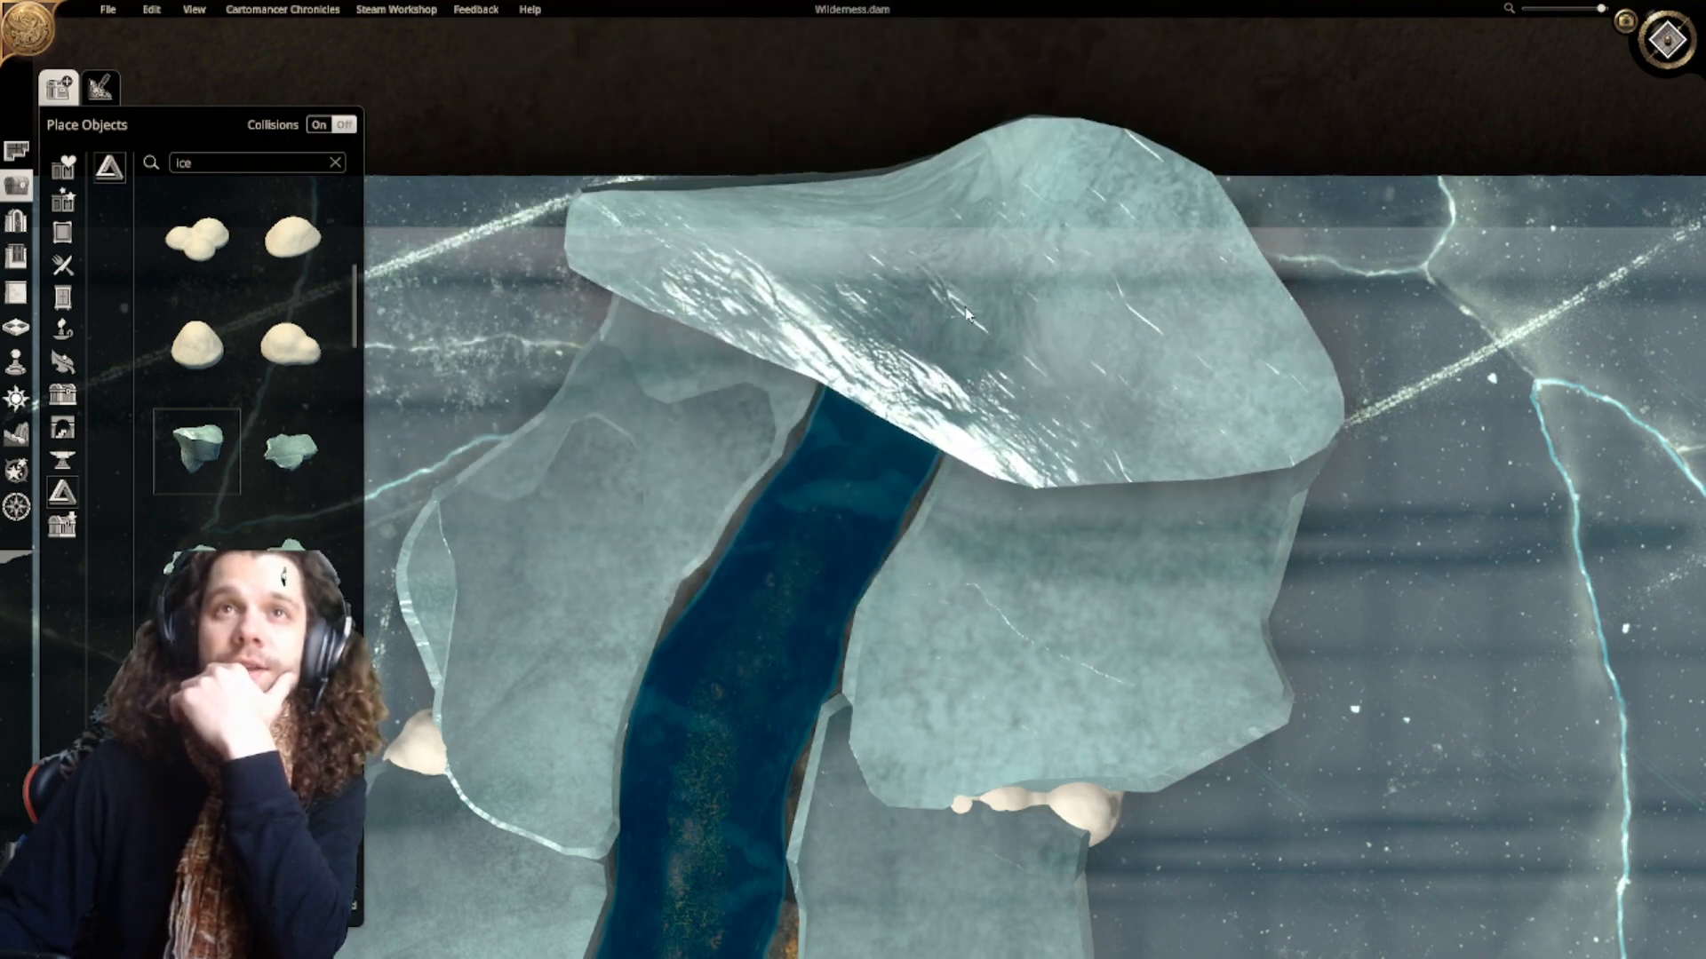
scroll(968, 342, down, 8)
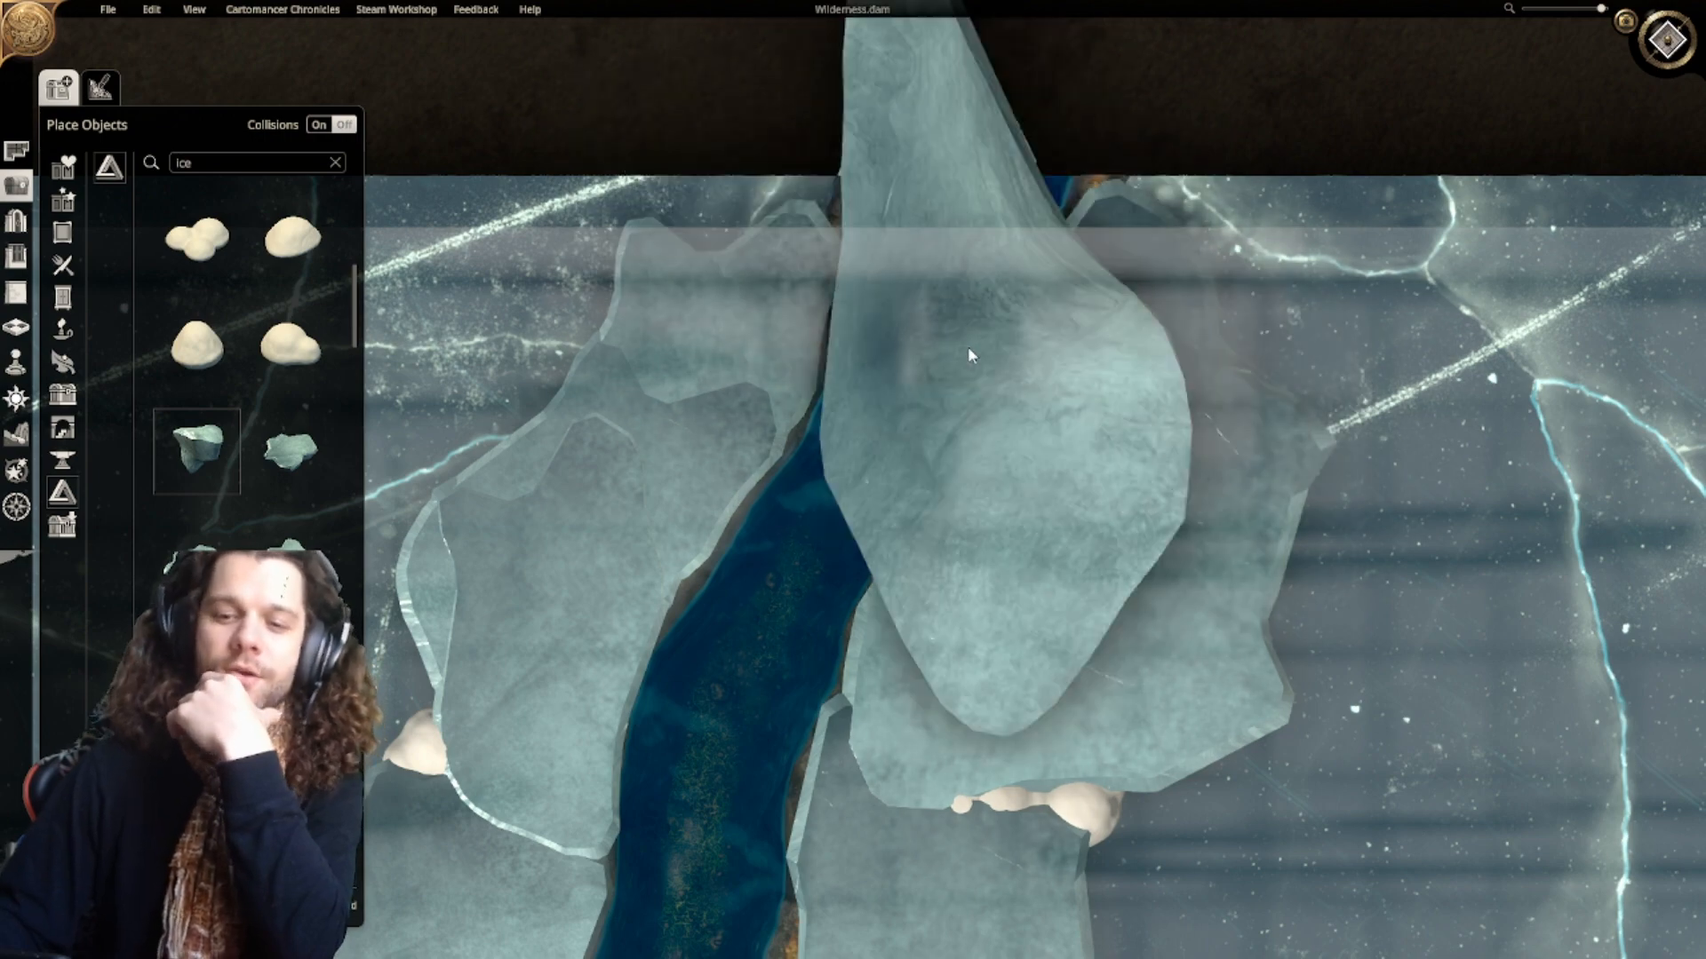
scroll(928, 329, down, 3)
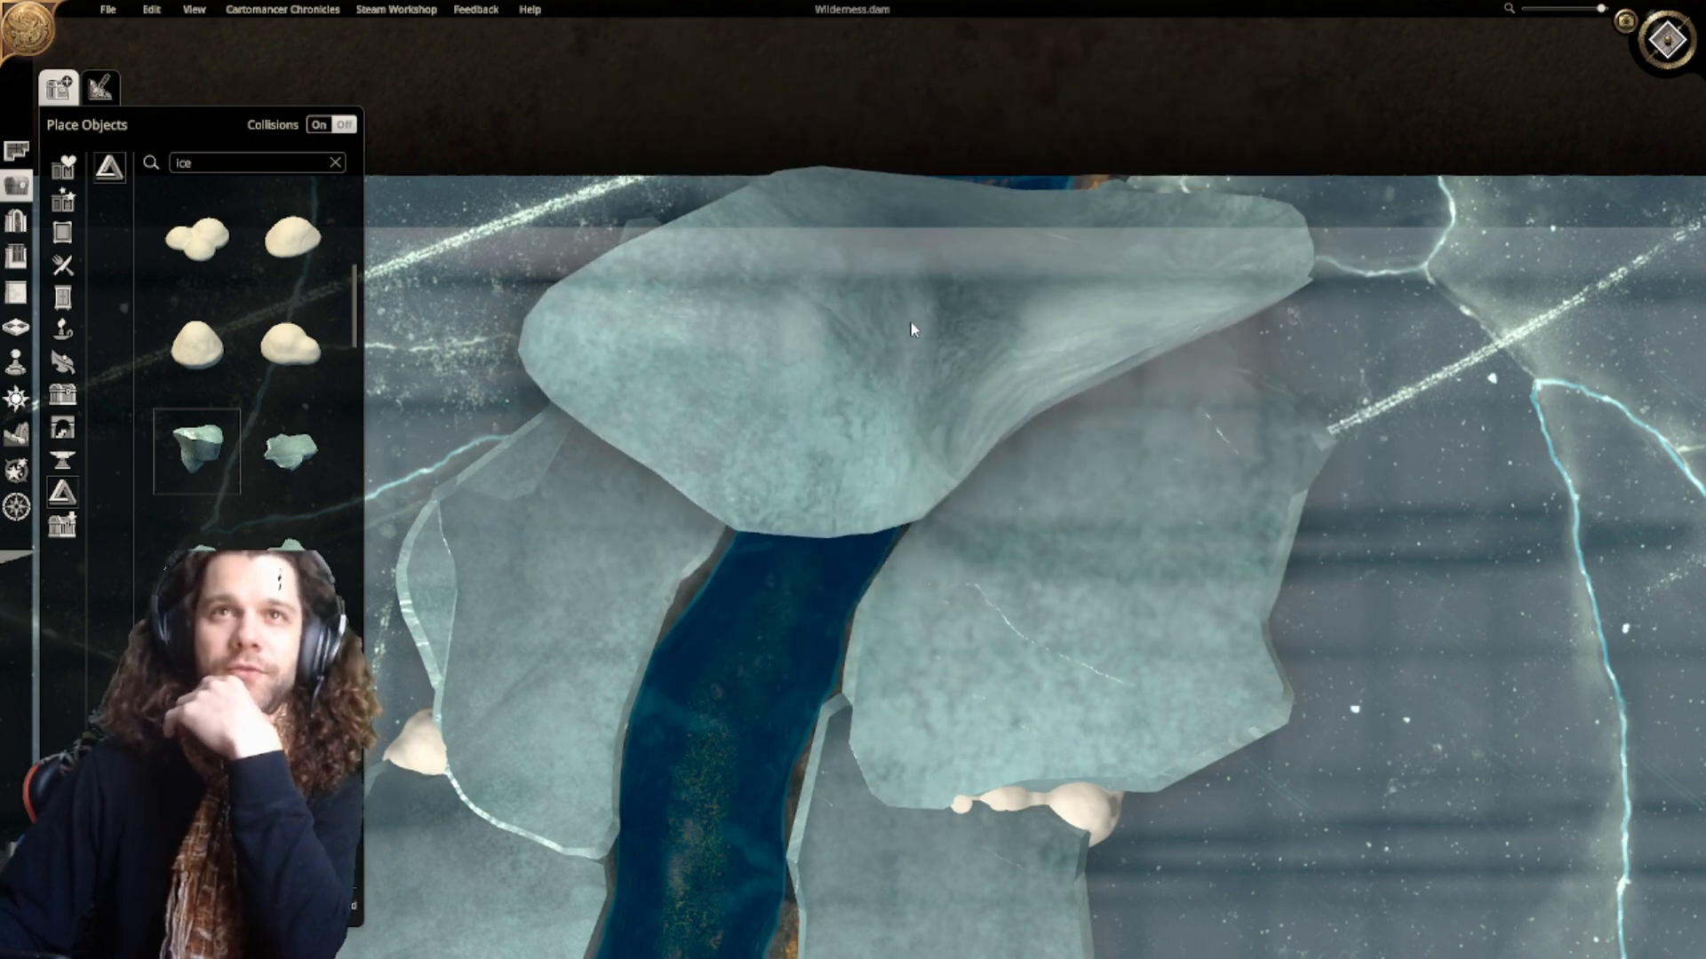
scroll(914, 321, down, 3)
scroll(916, 327, down, 8)
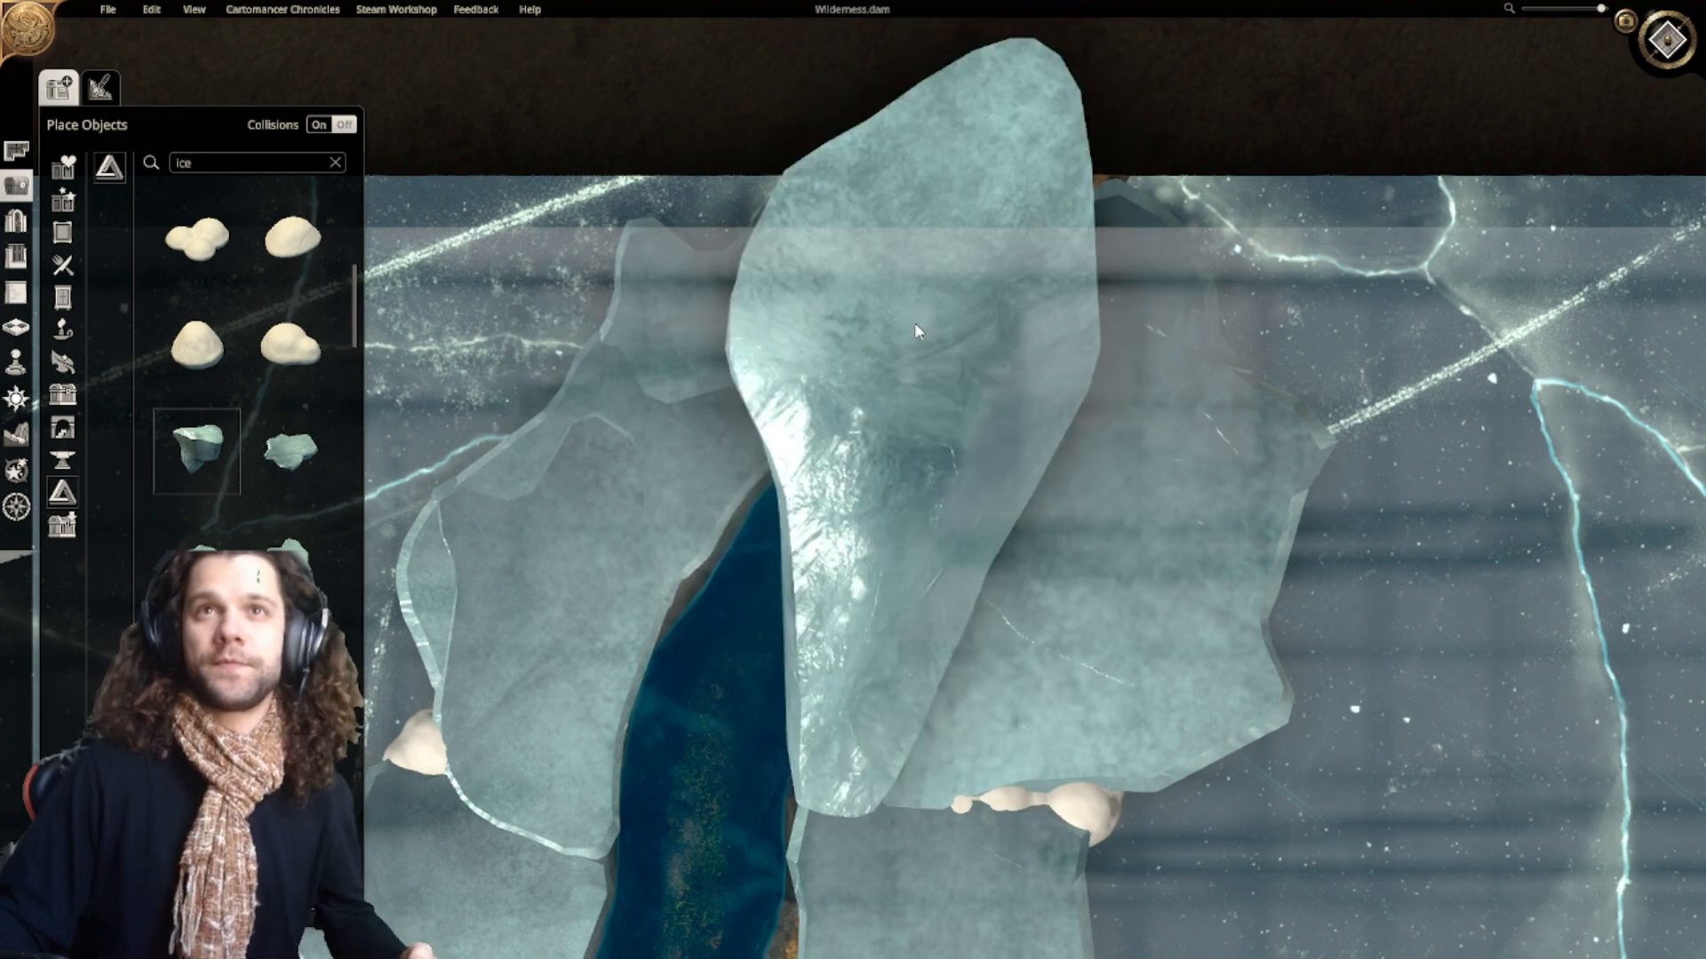
scroll(918, 334, down, 3)
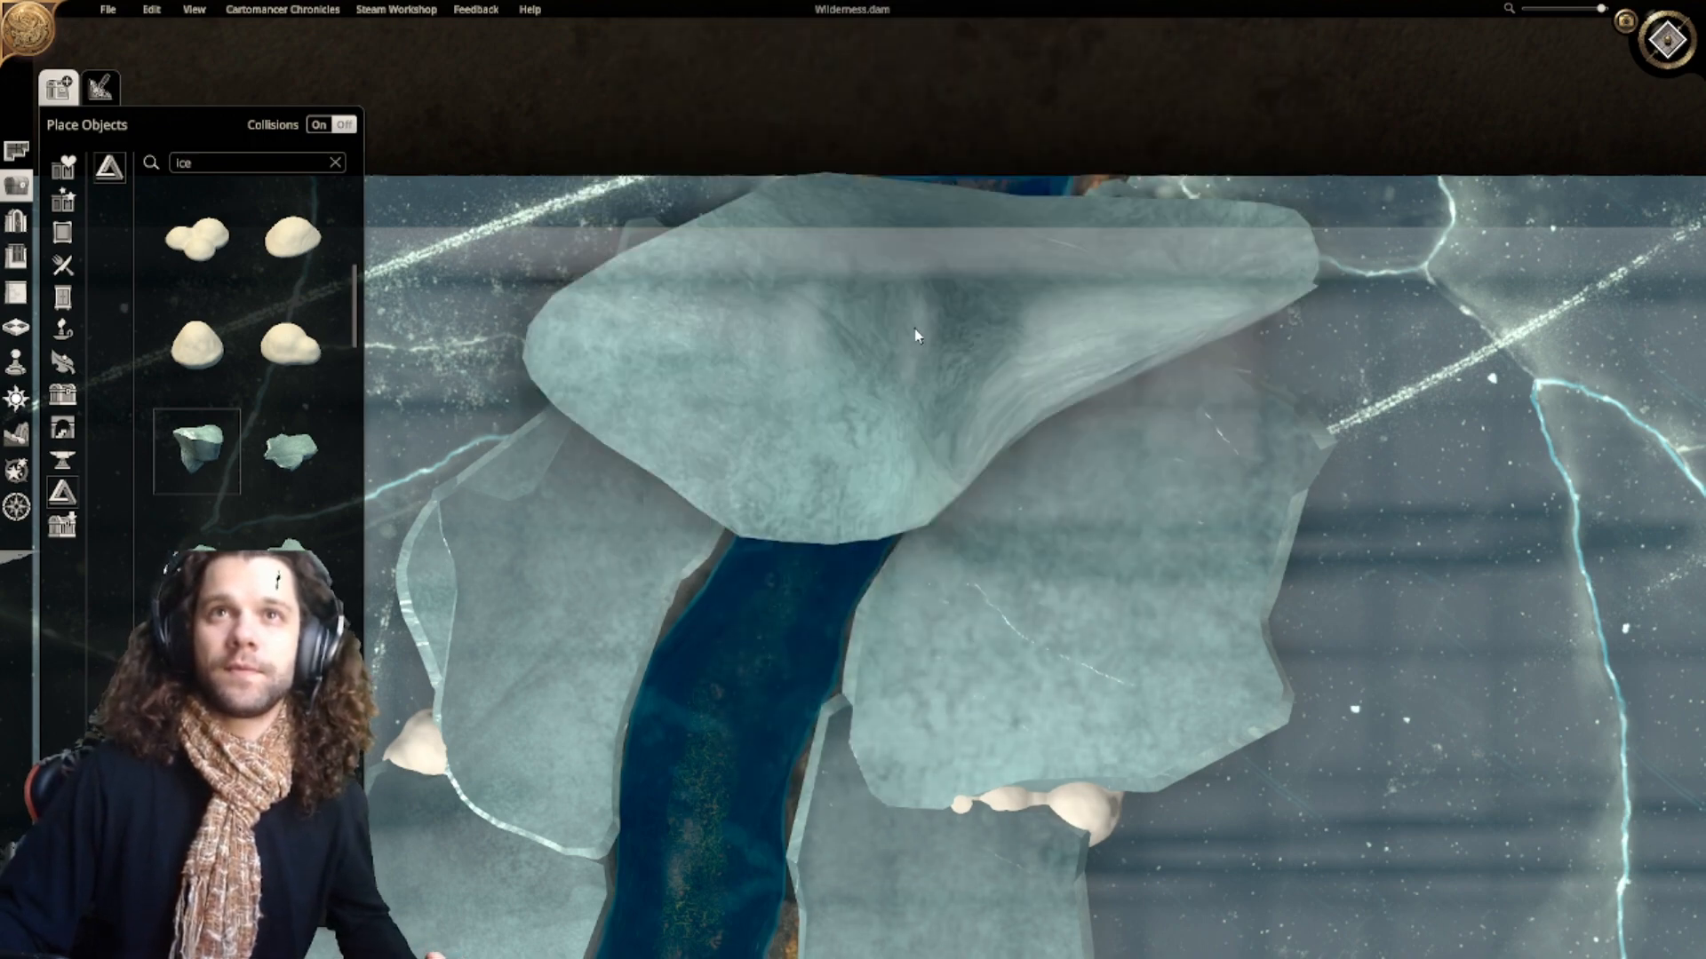
click(993, 276)
Step: Adjust the tall floe's rotation, scale it down and reposition it over the river's northern end at the map edge
drag(1009, 77, 988, 81)
drag(982, 286, 849, 331)
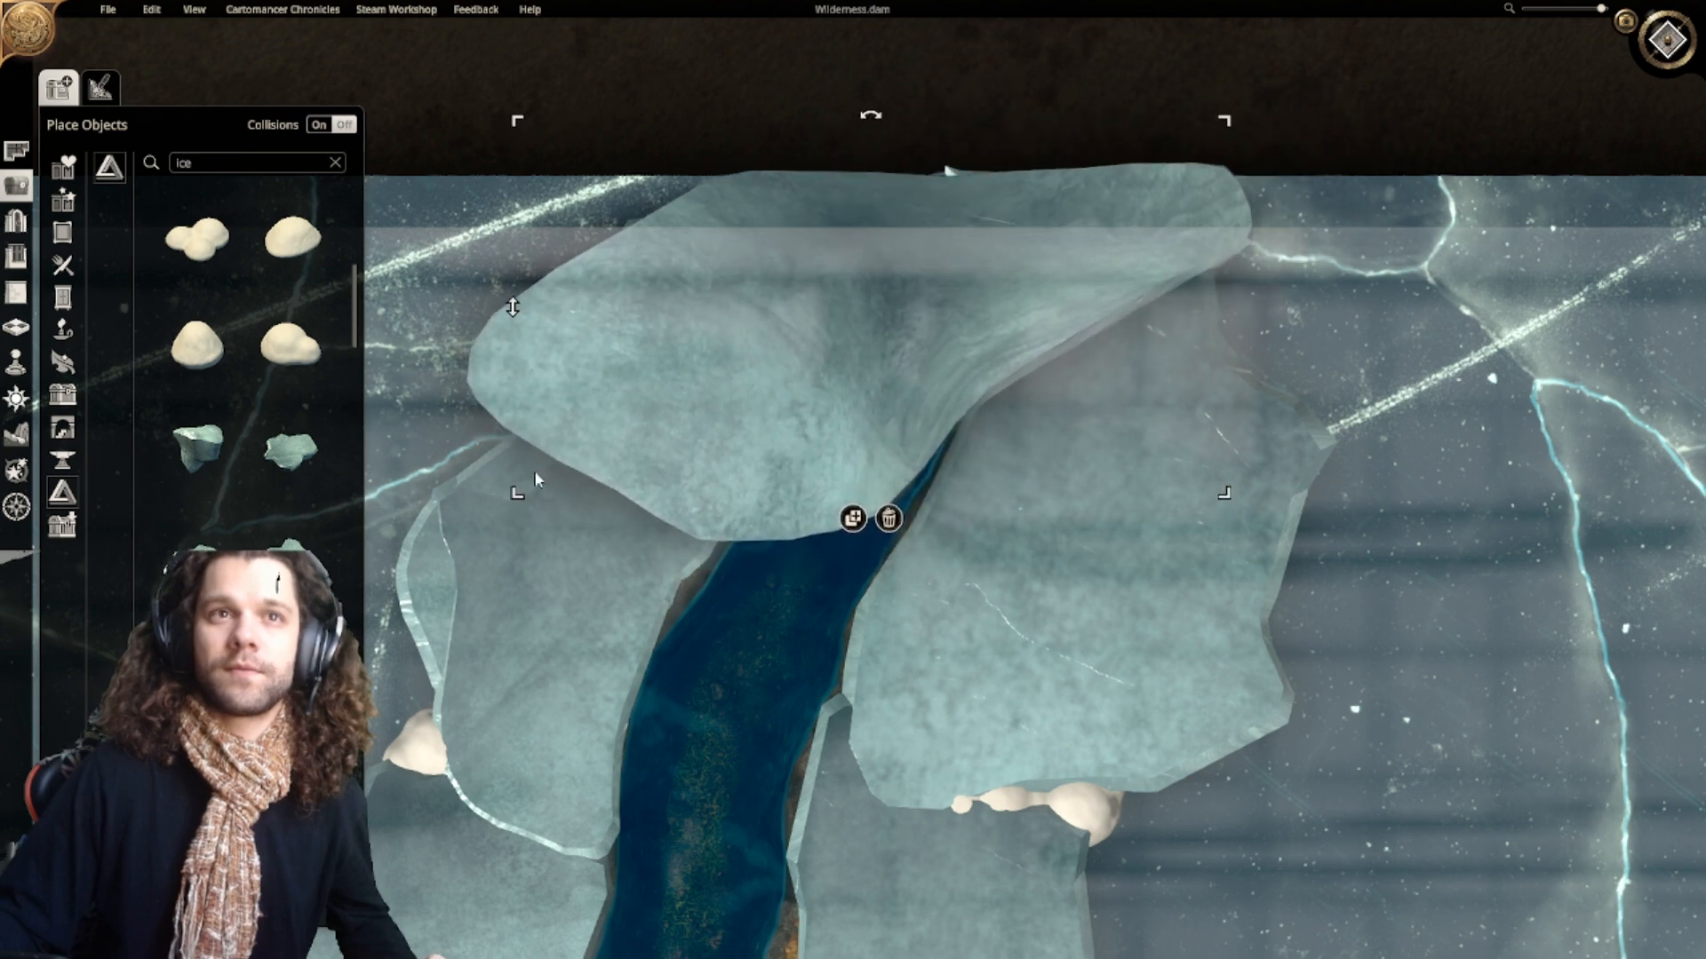
drag(535, 480, 692, 378)
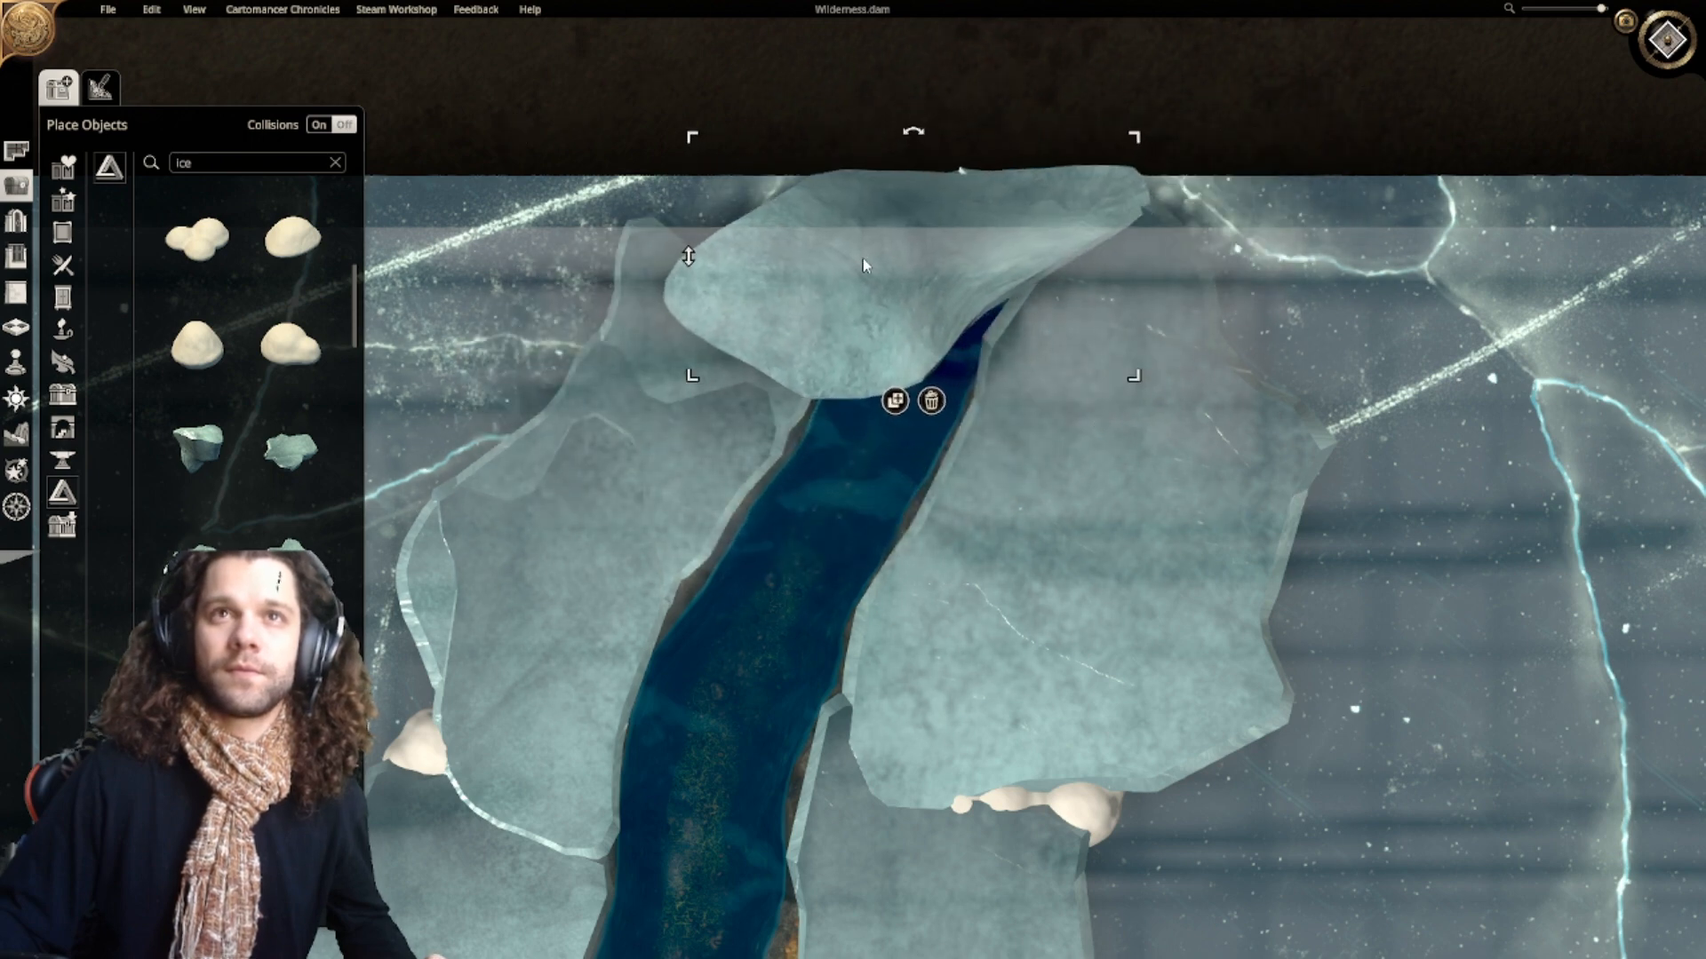
drag(862, 258, 874, 270)
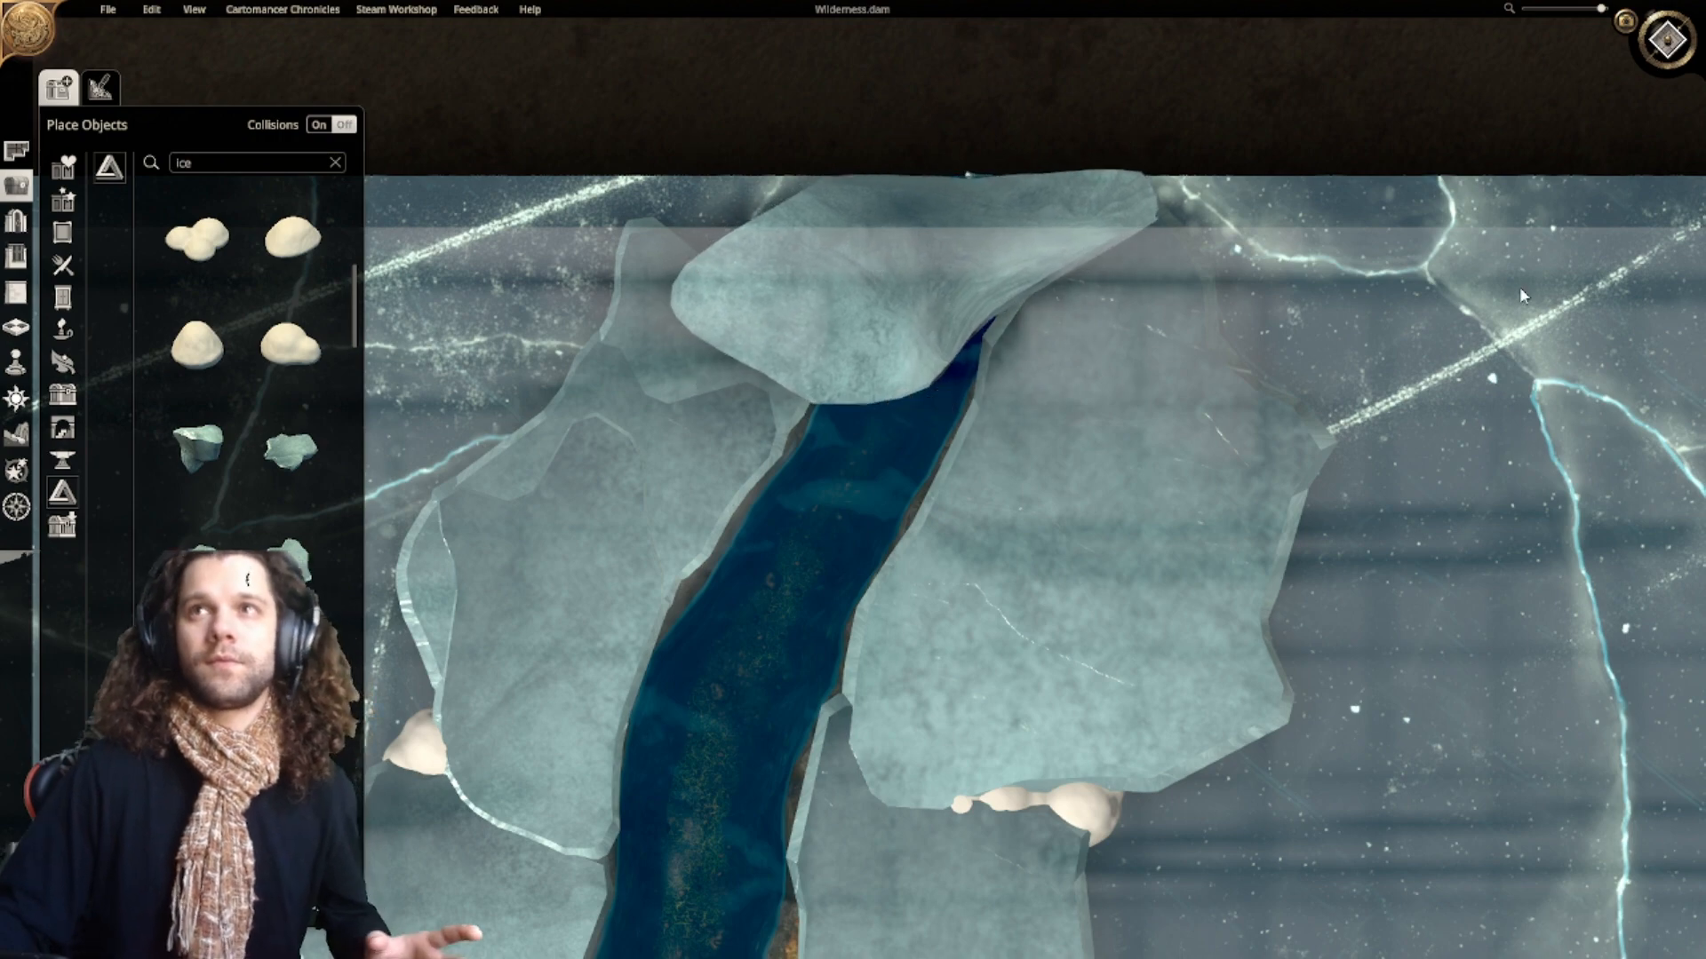
Step: Inspect the iced river mouth in the whole-map overview and from several angles in 3D, then return to the top-down view
scroll(1463, 357, down, 5)
scroll(1018, 569, up, 3)
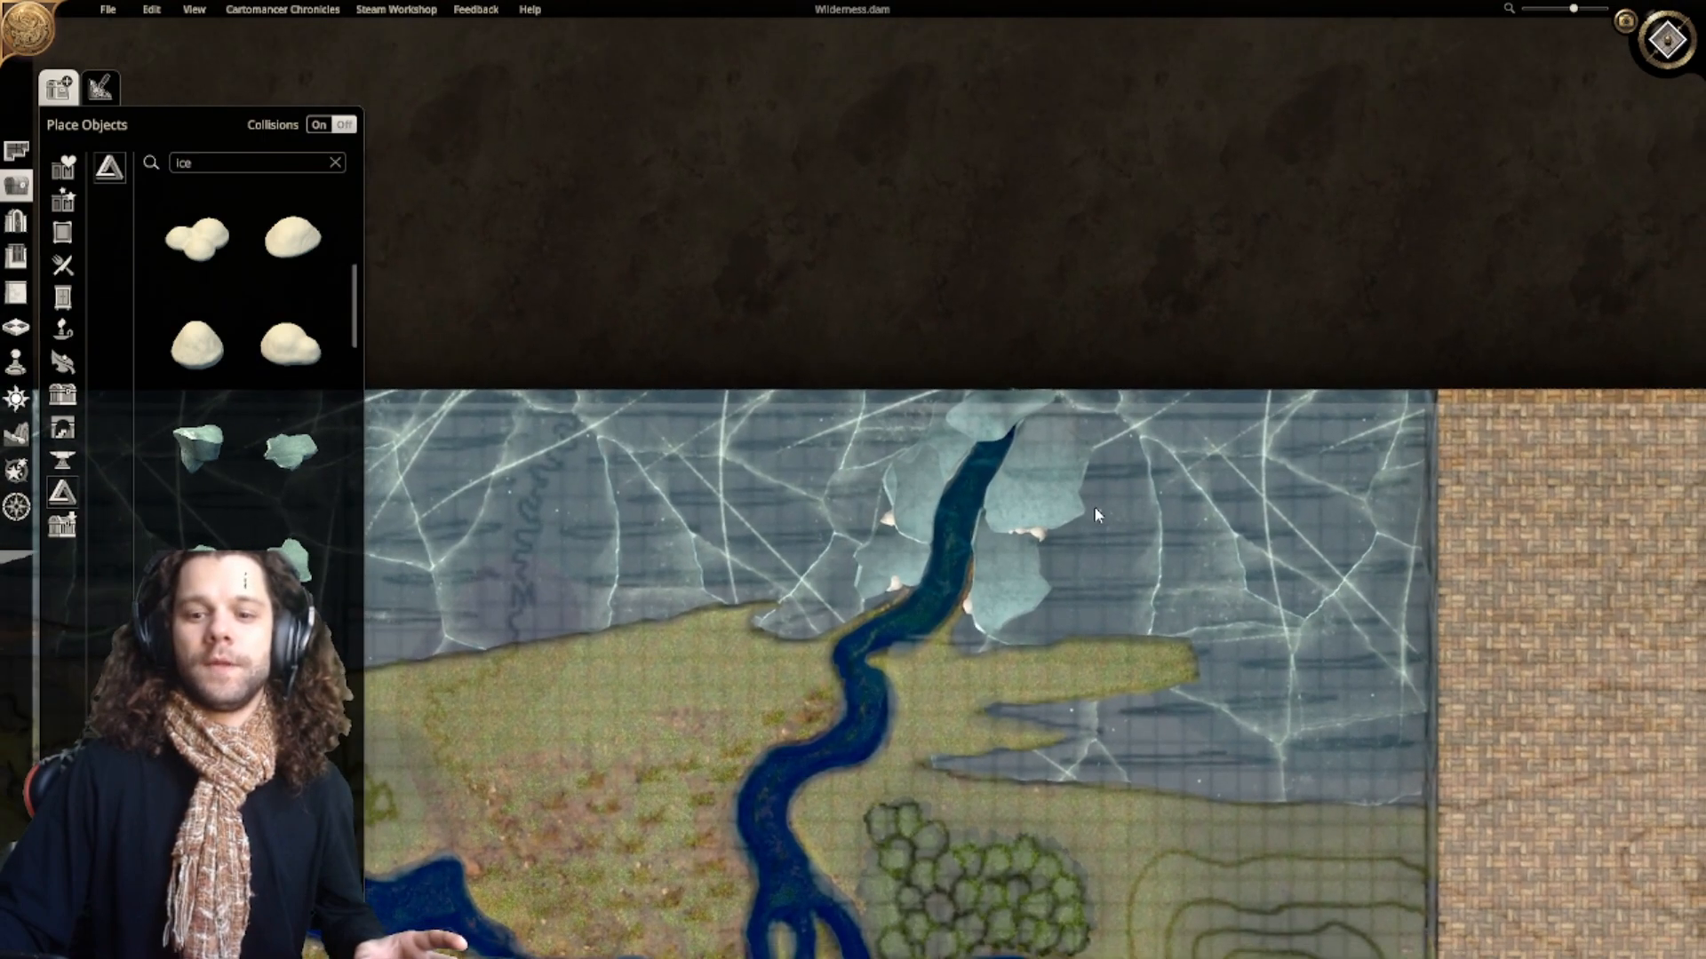
scroll(1094, 506, down, 3)
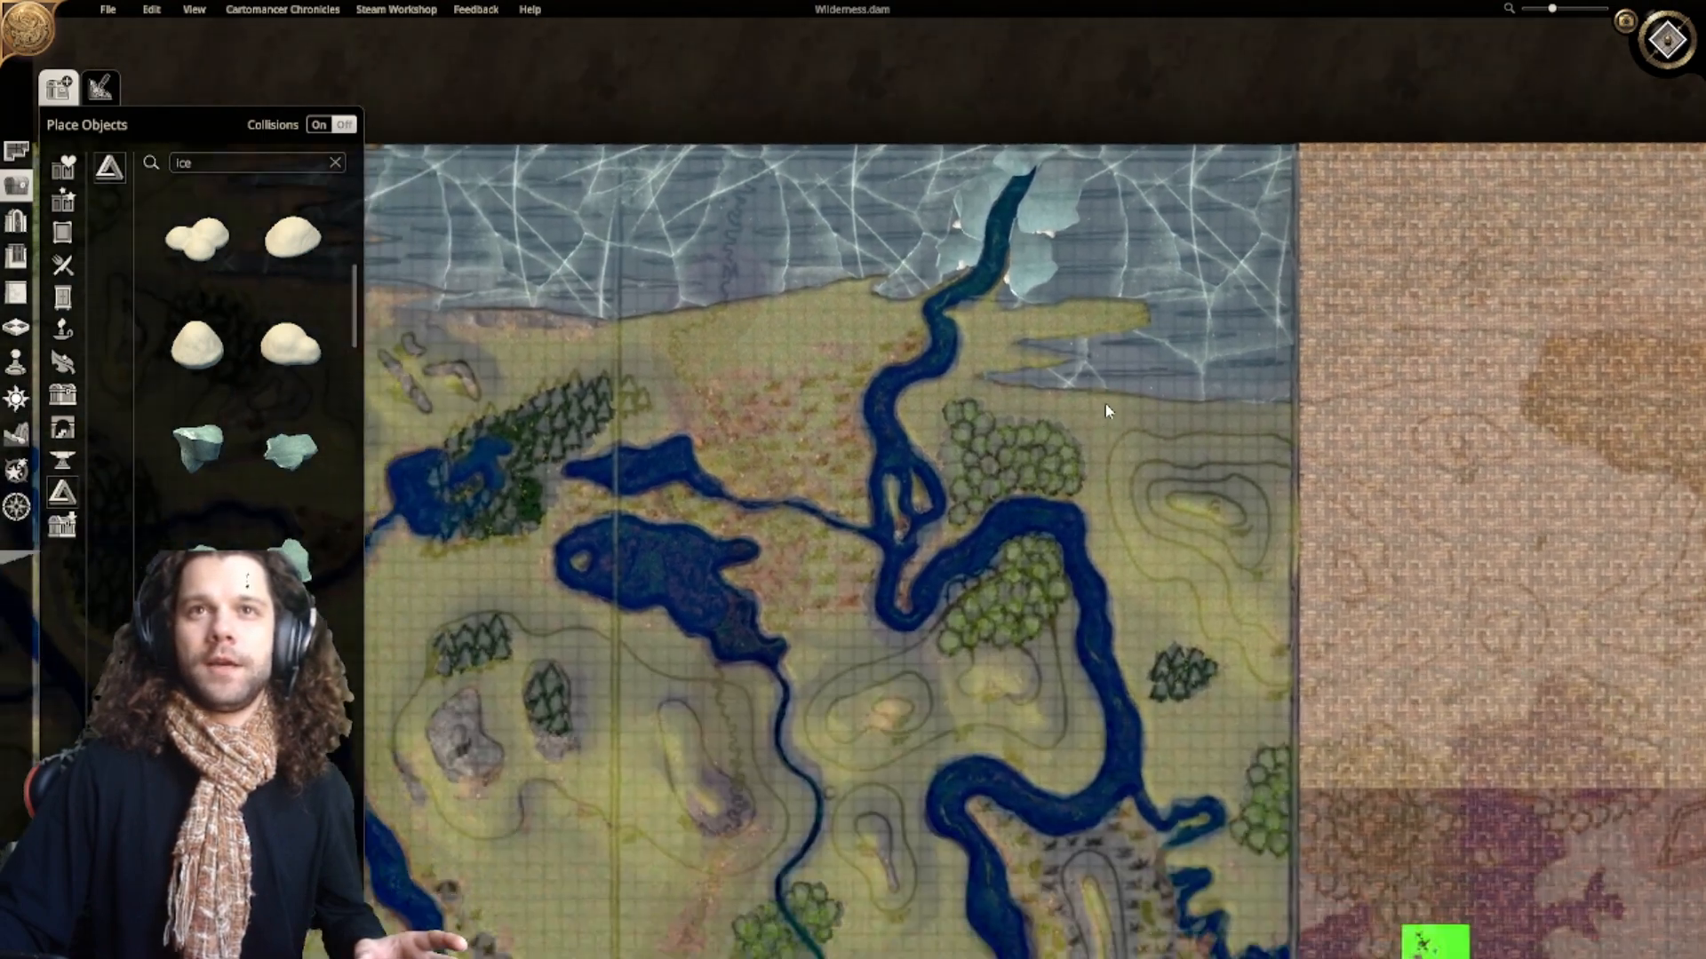
middle_drag(1105, 404, 1086, 495)
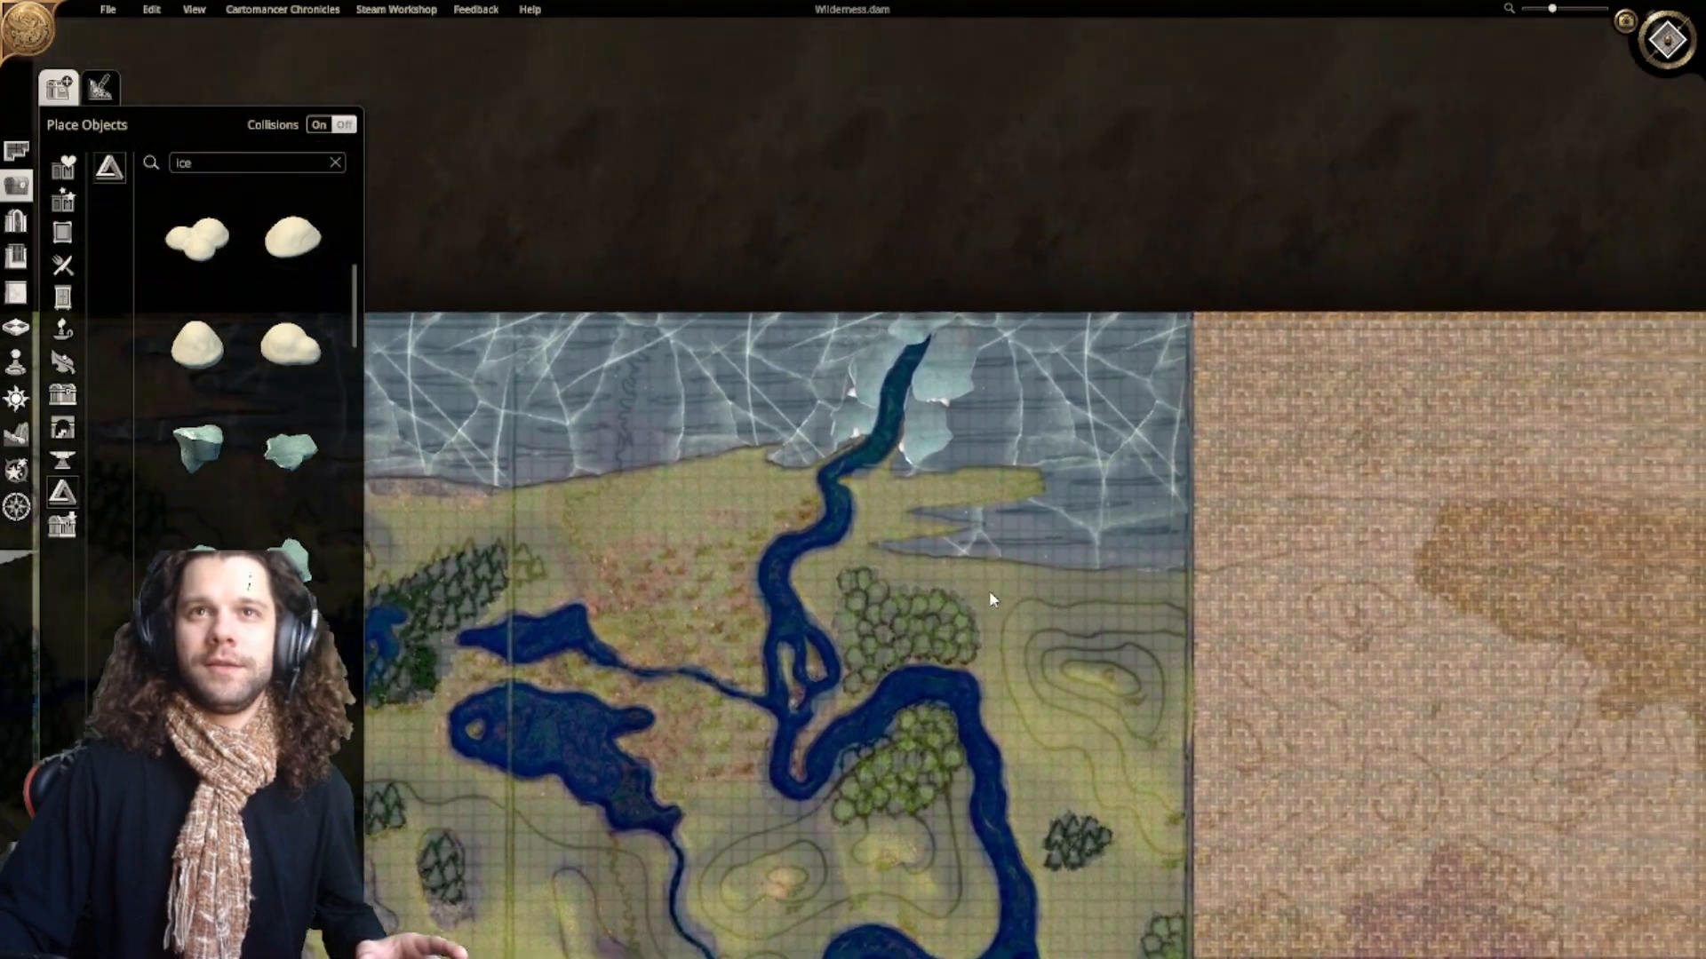
scroll(880, 424, up, 6)
click(1660, 43)
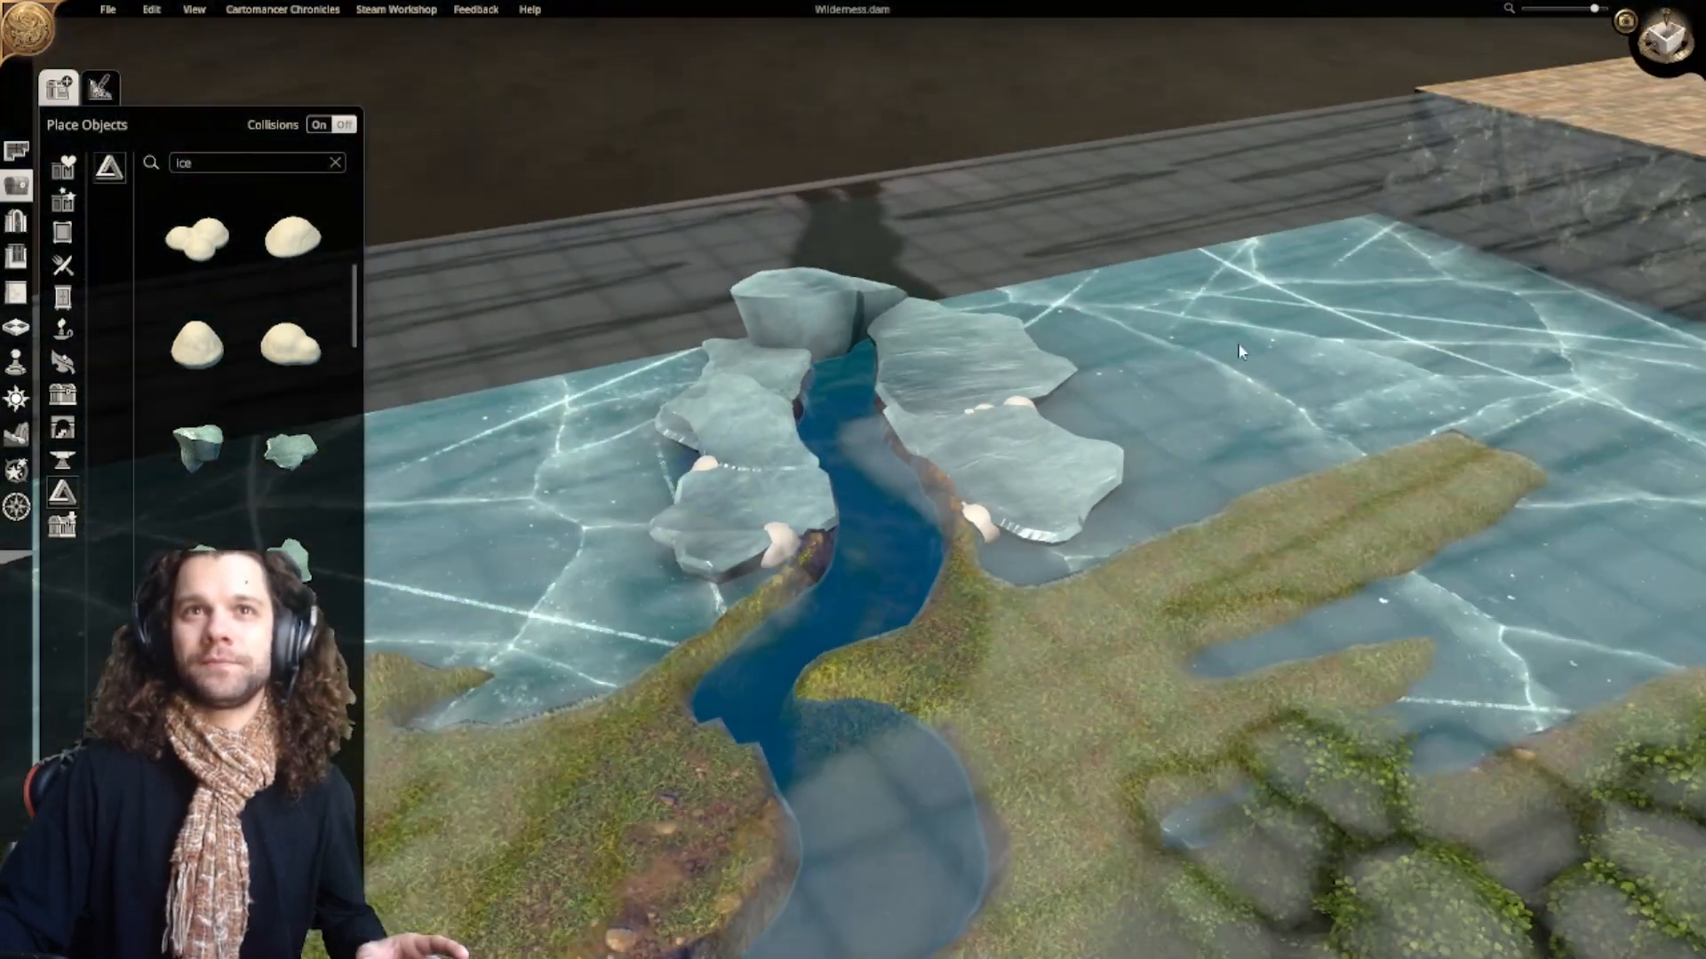
right_drag(1241, 352, 935, 245)
right_drag(993, 380, 1073, 418)
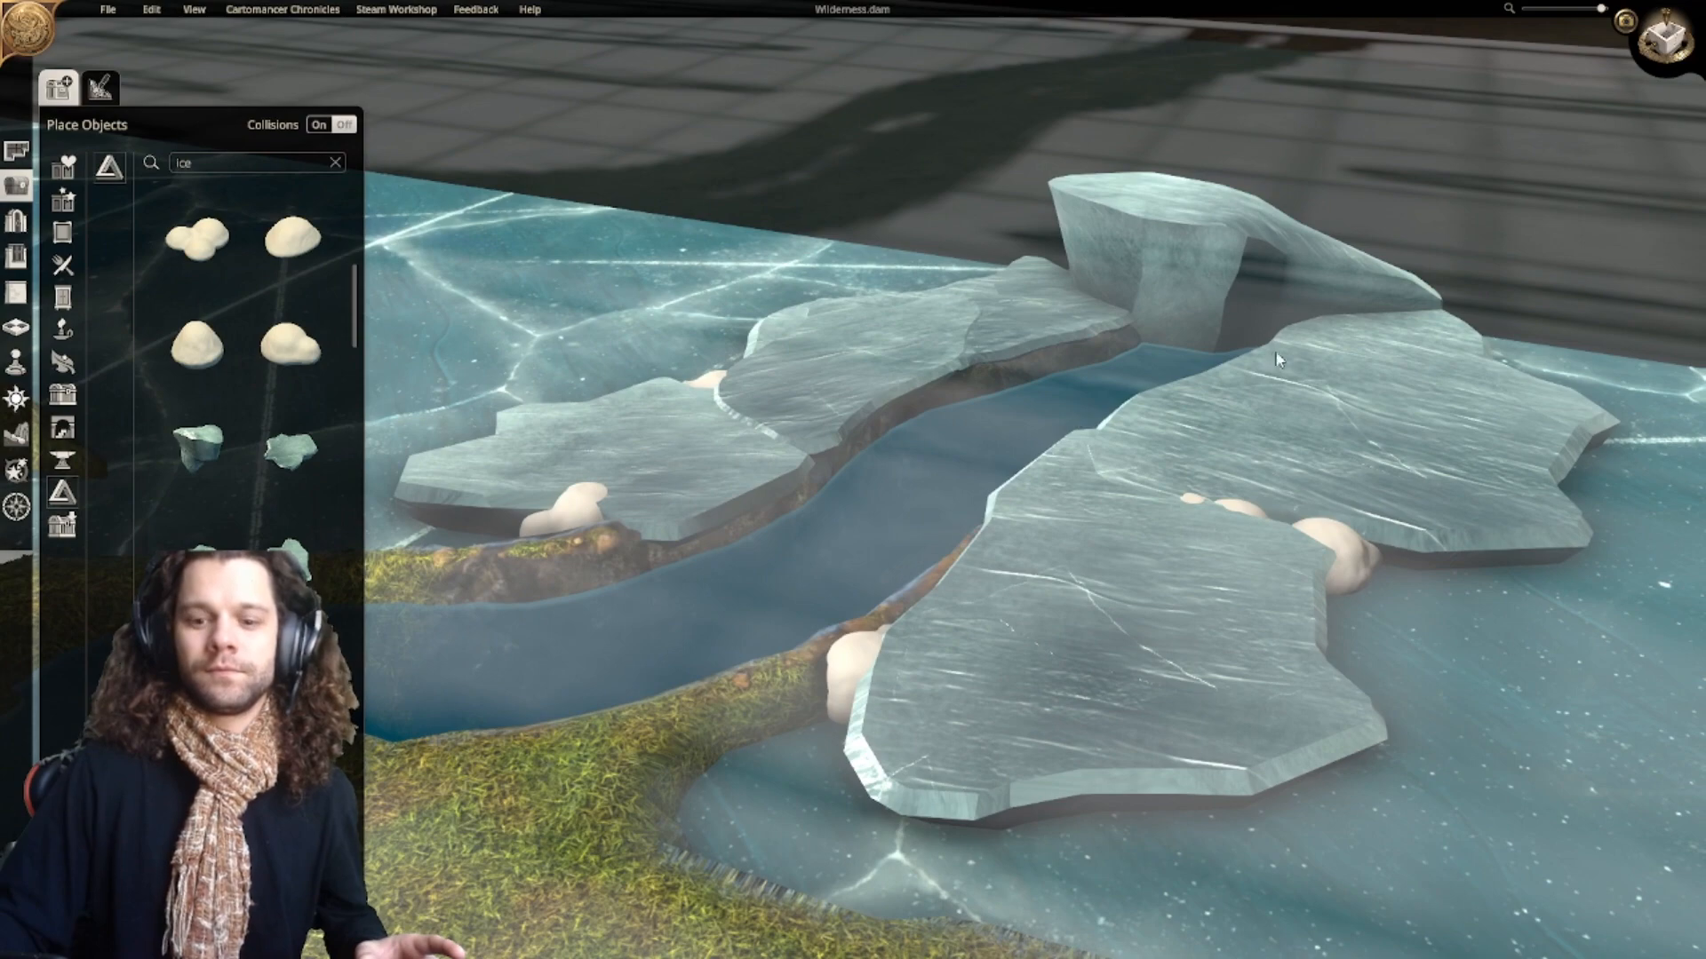
click(1666, 38)
scroll(1222, 369, down, 5)
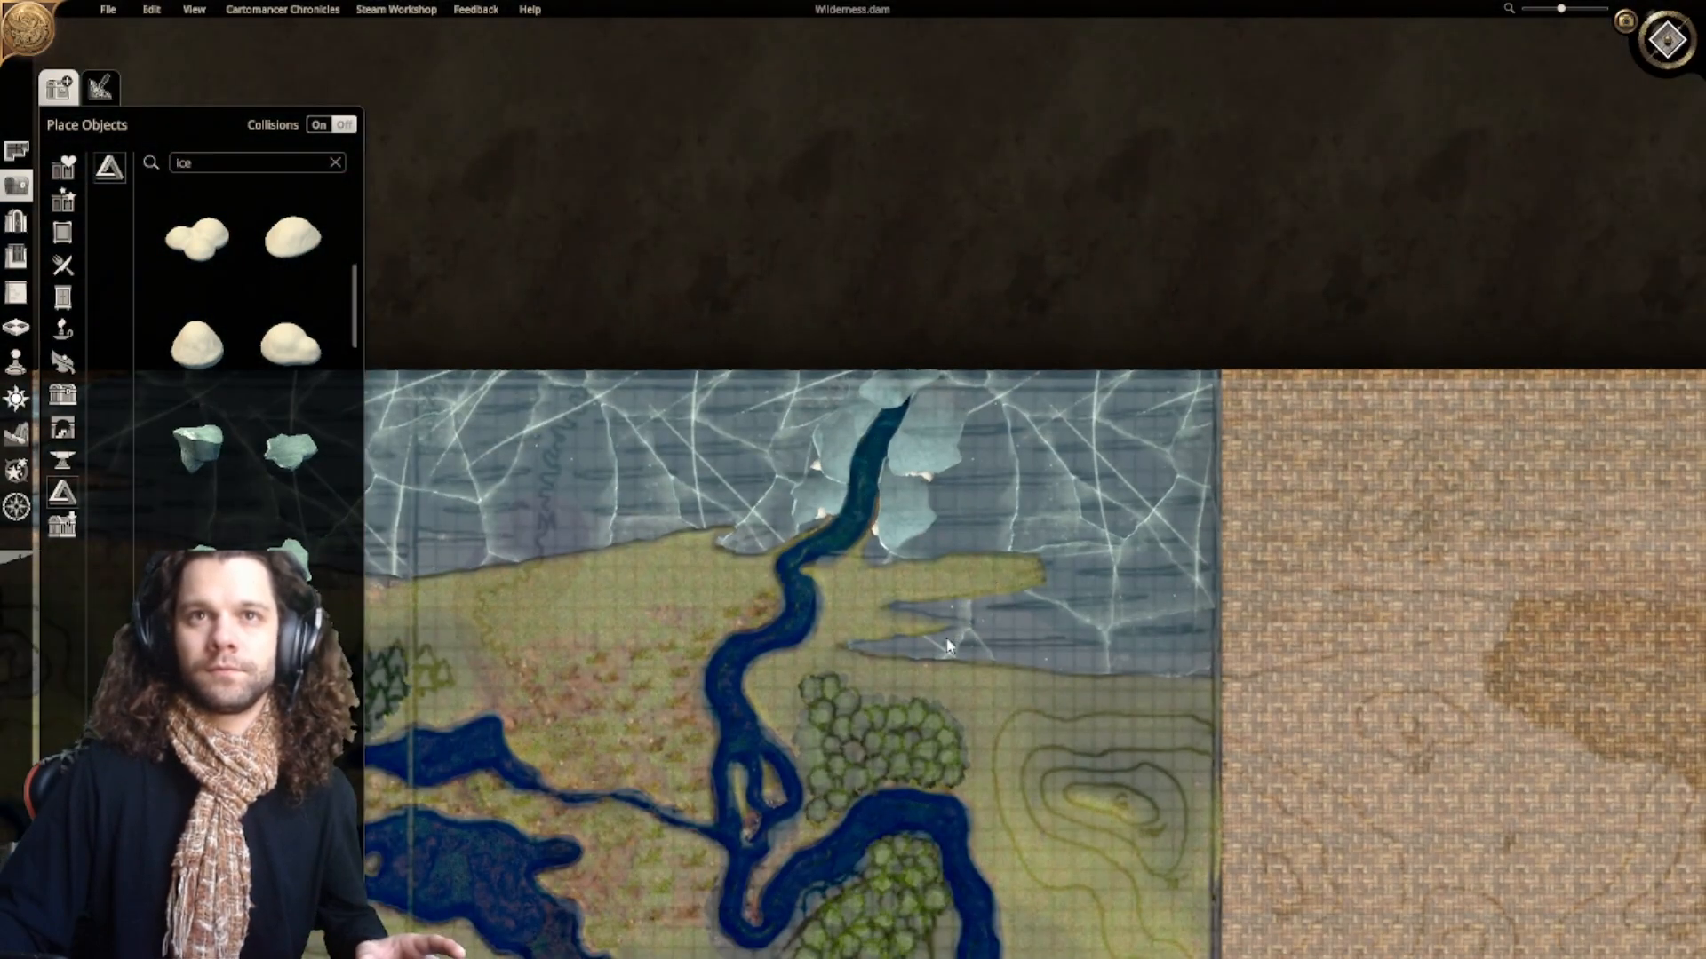
scroll(940, 645, up, 5)
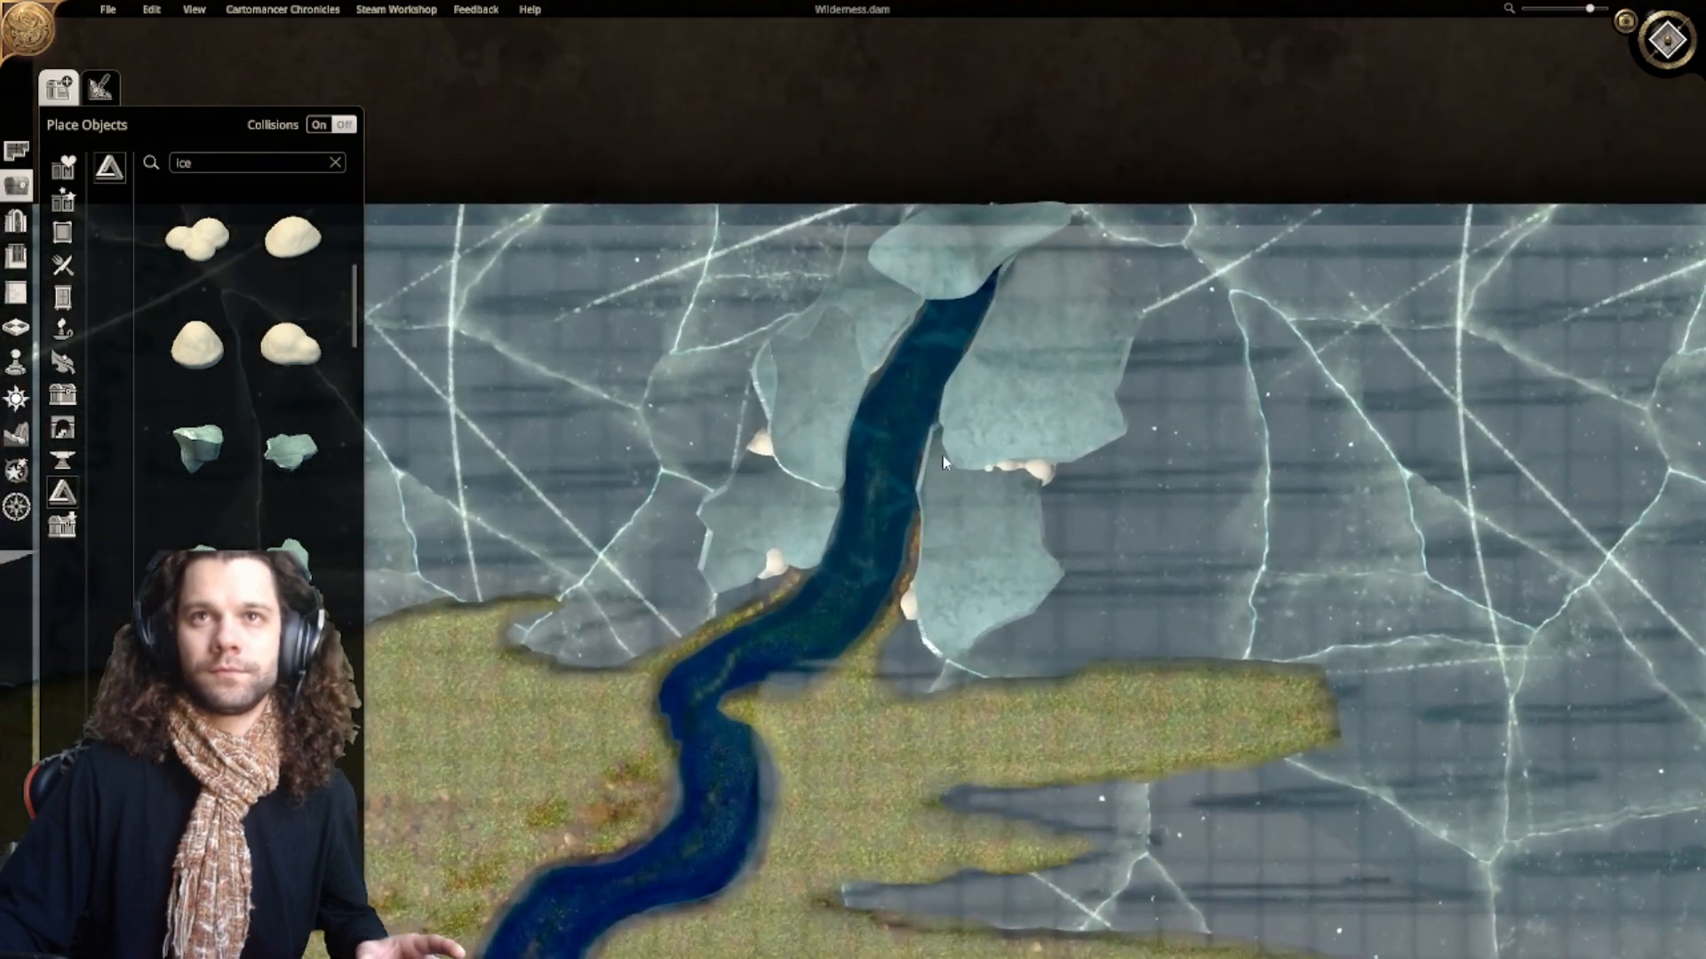
Step: Place two more clumps of snow, one on the river side and one on the east edge of the southern east-bank floe
middle_drag(962, 514, 913, 581)
scroll(915, 587, up, 3)
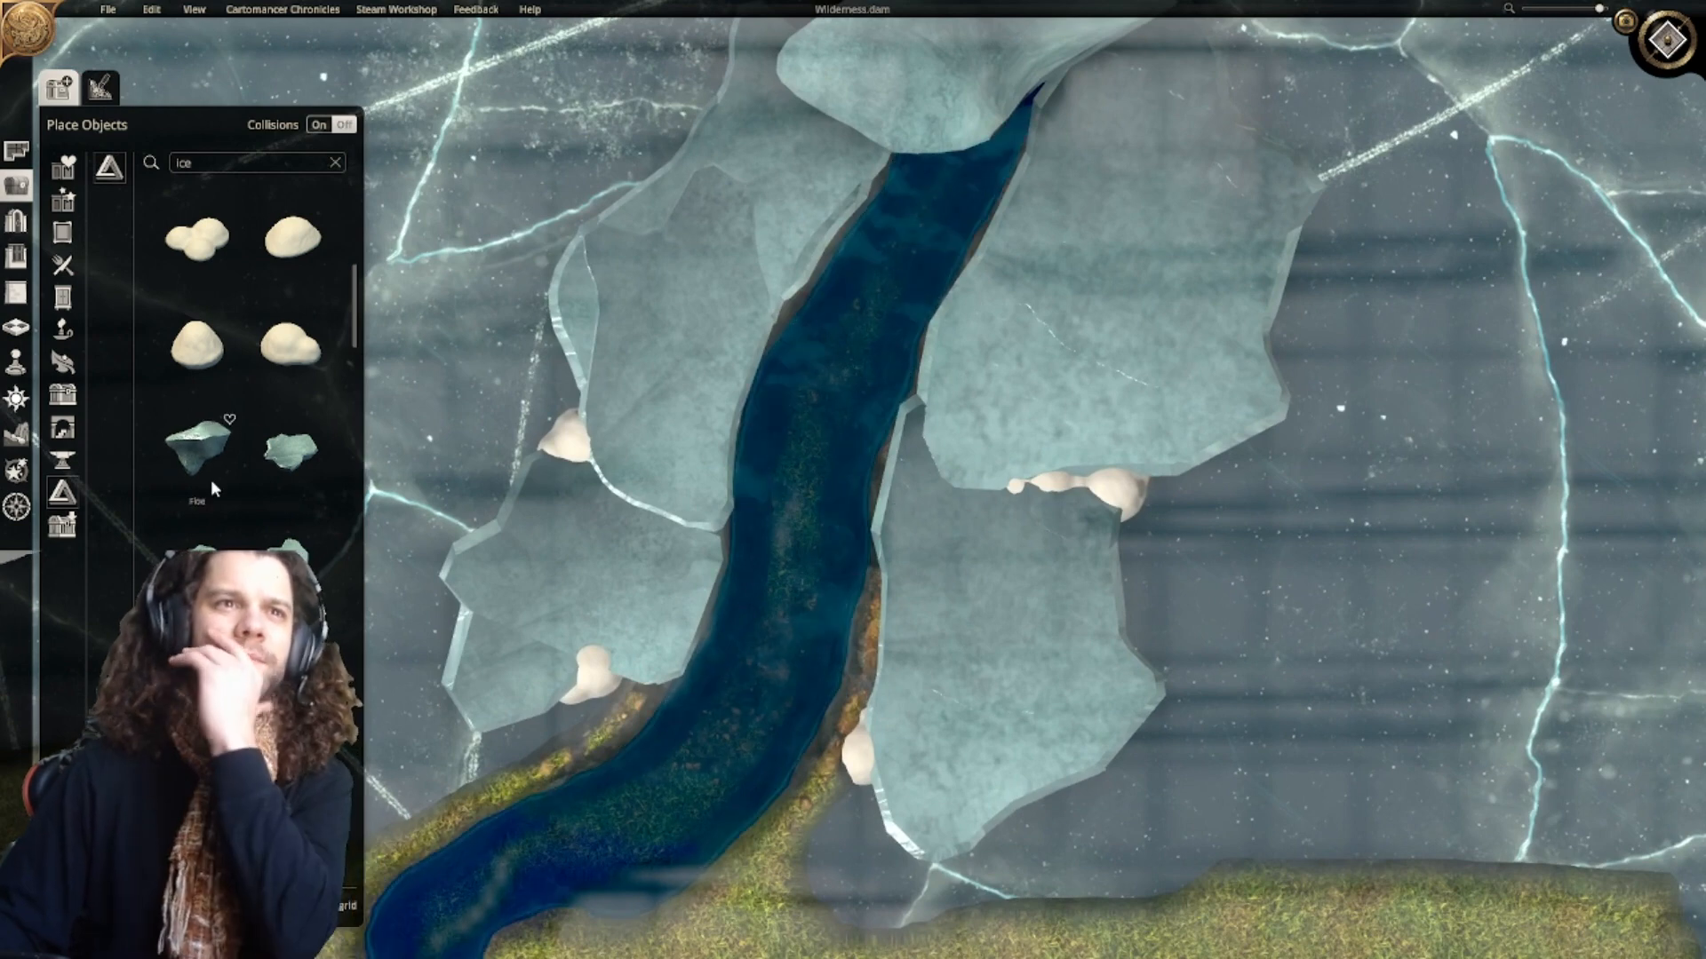
scroll(217, 485, up, 5)
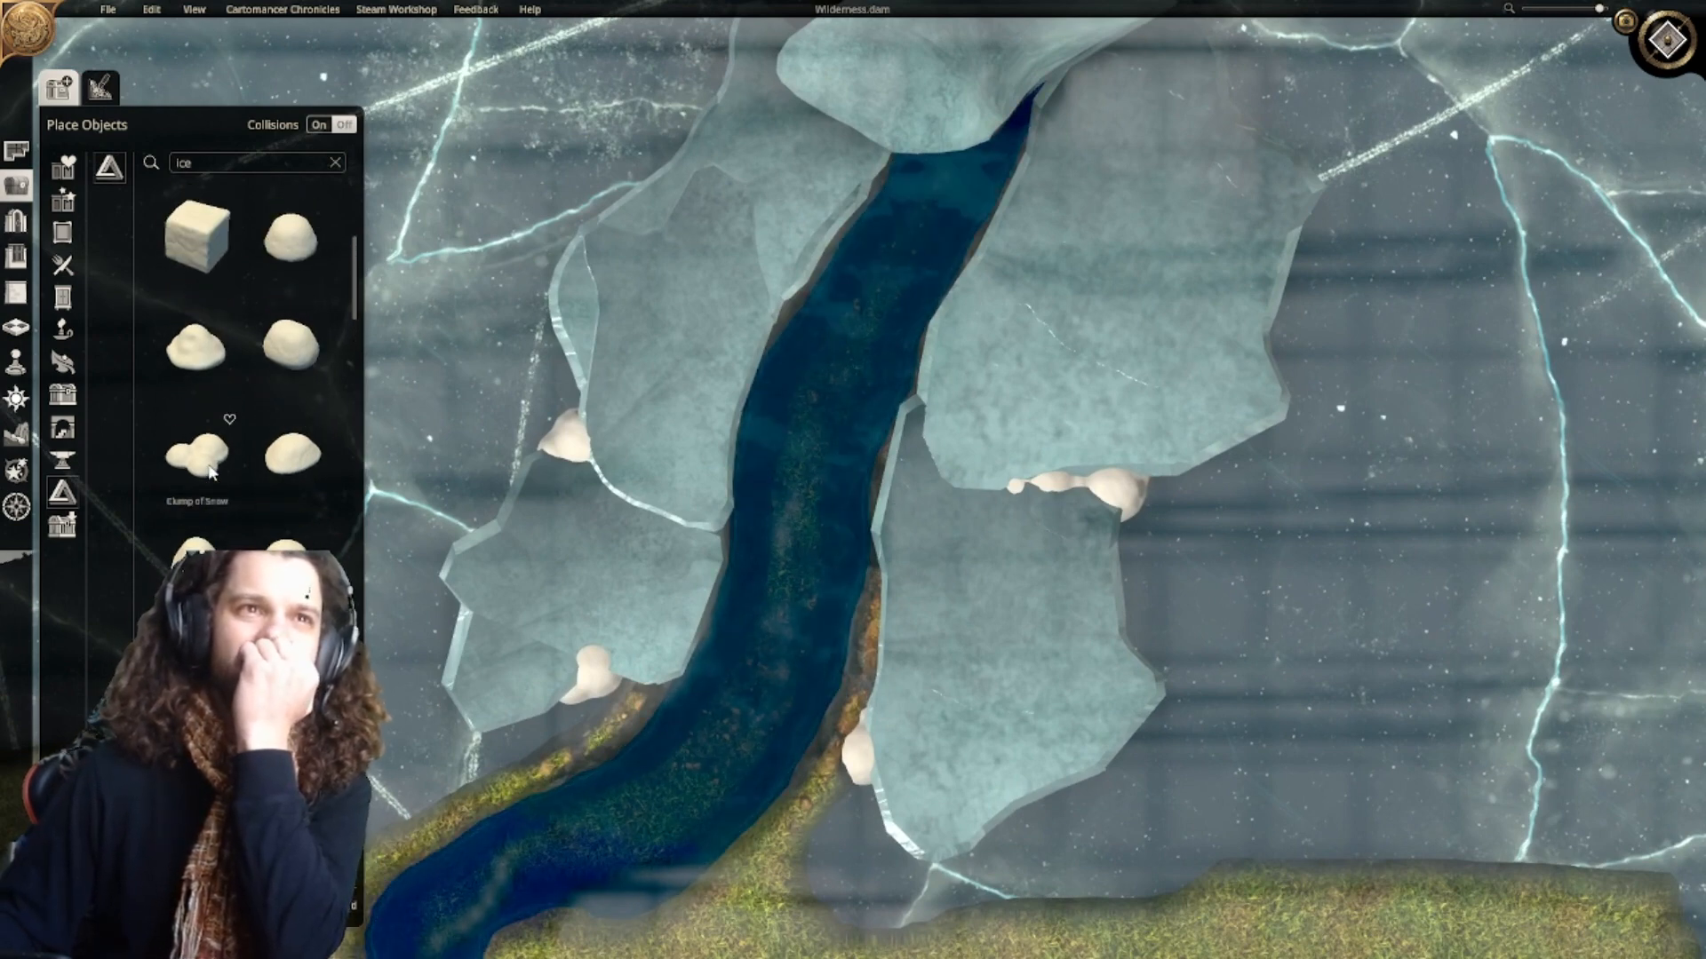
scroll(212, 471, up, 1)
click(212, 545)
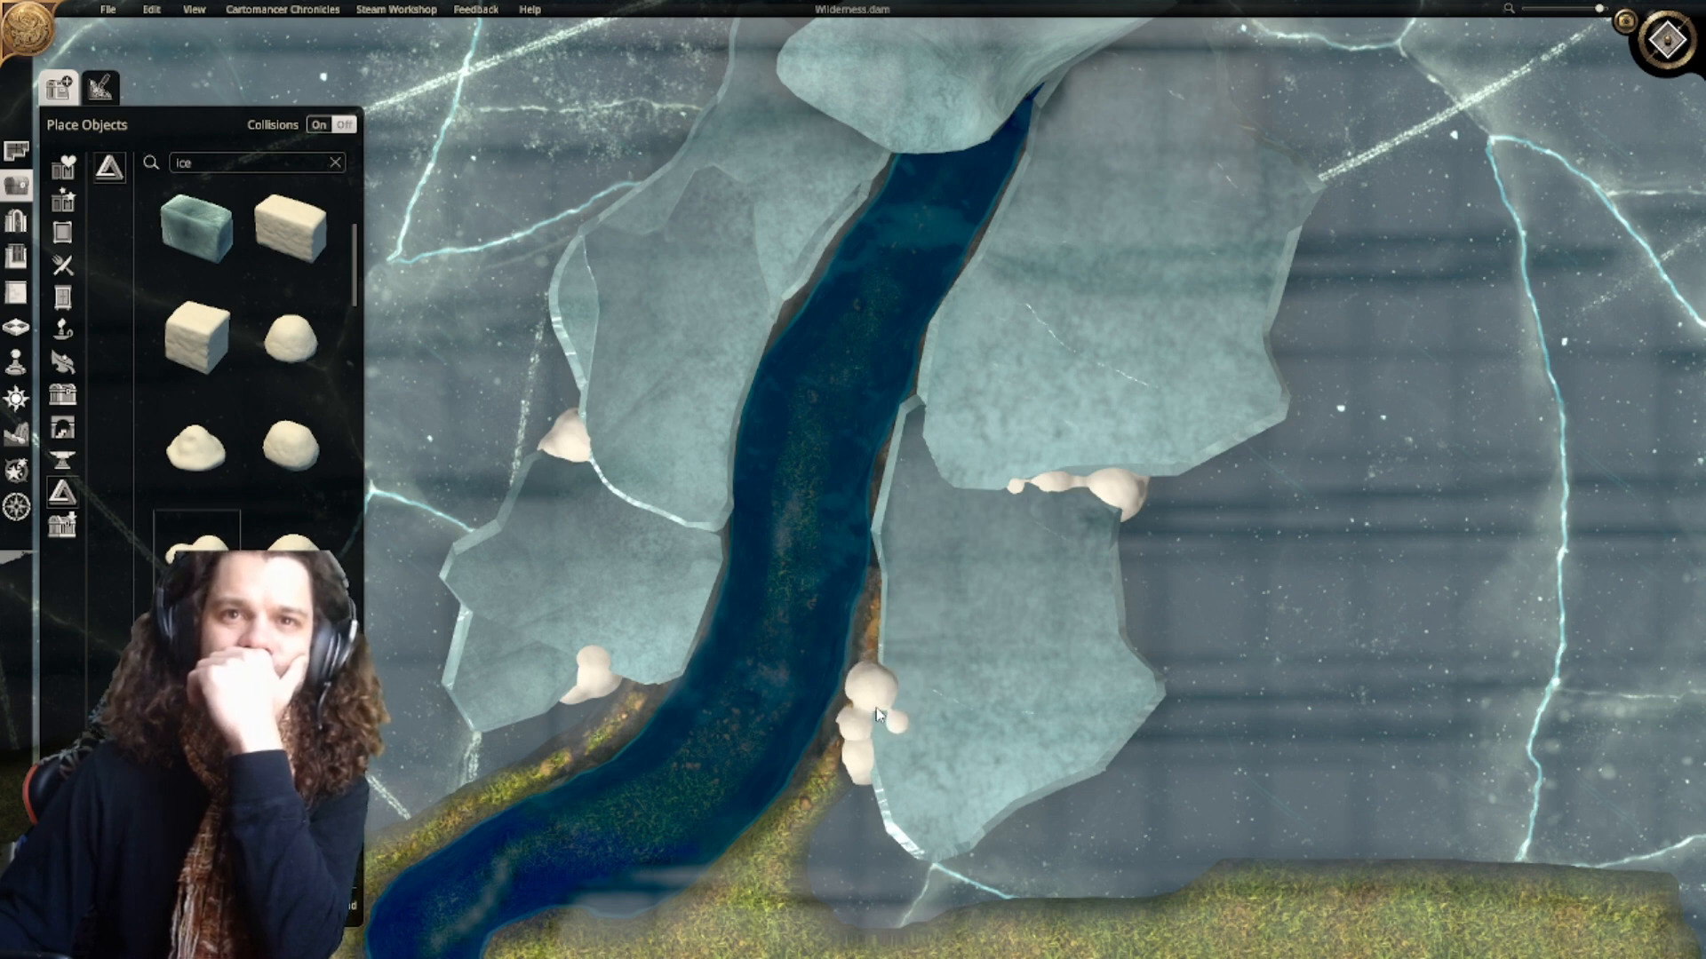
click(877, 713)
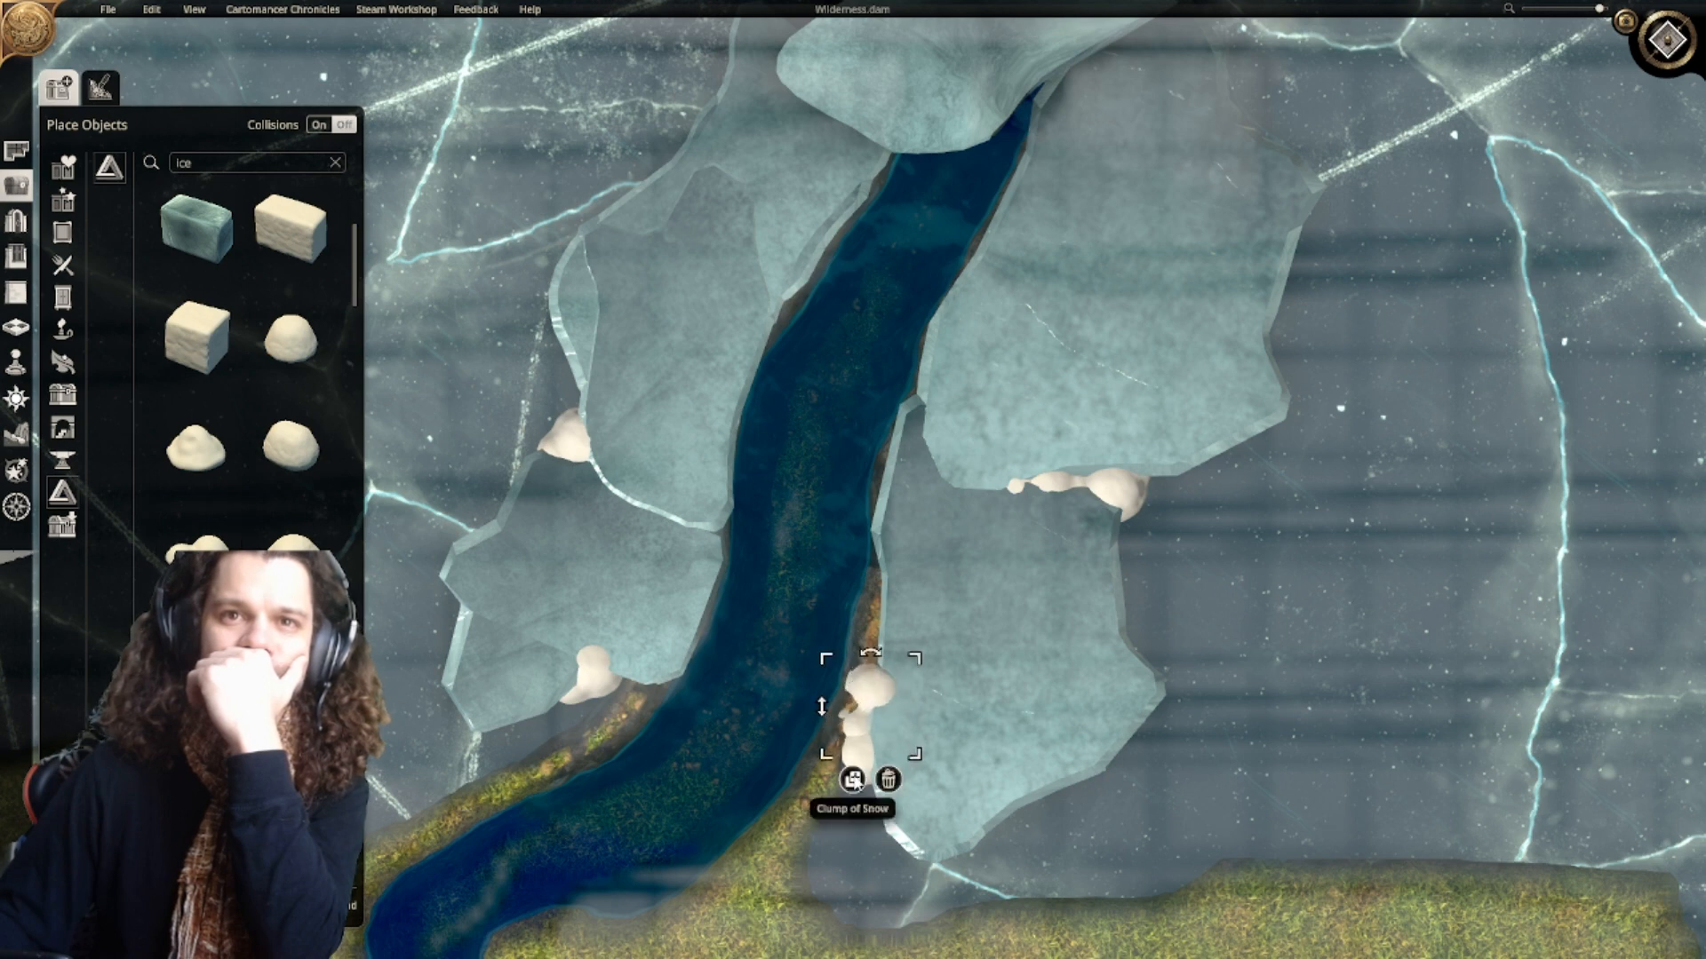
click(853, 780)
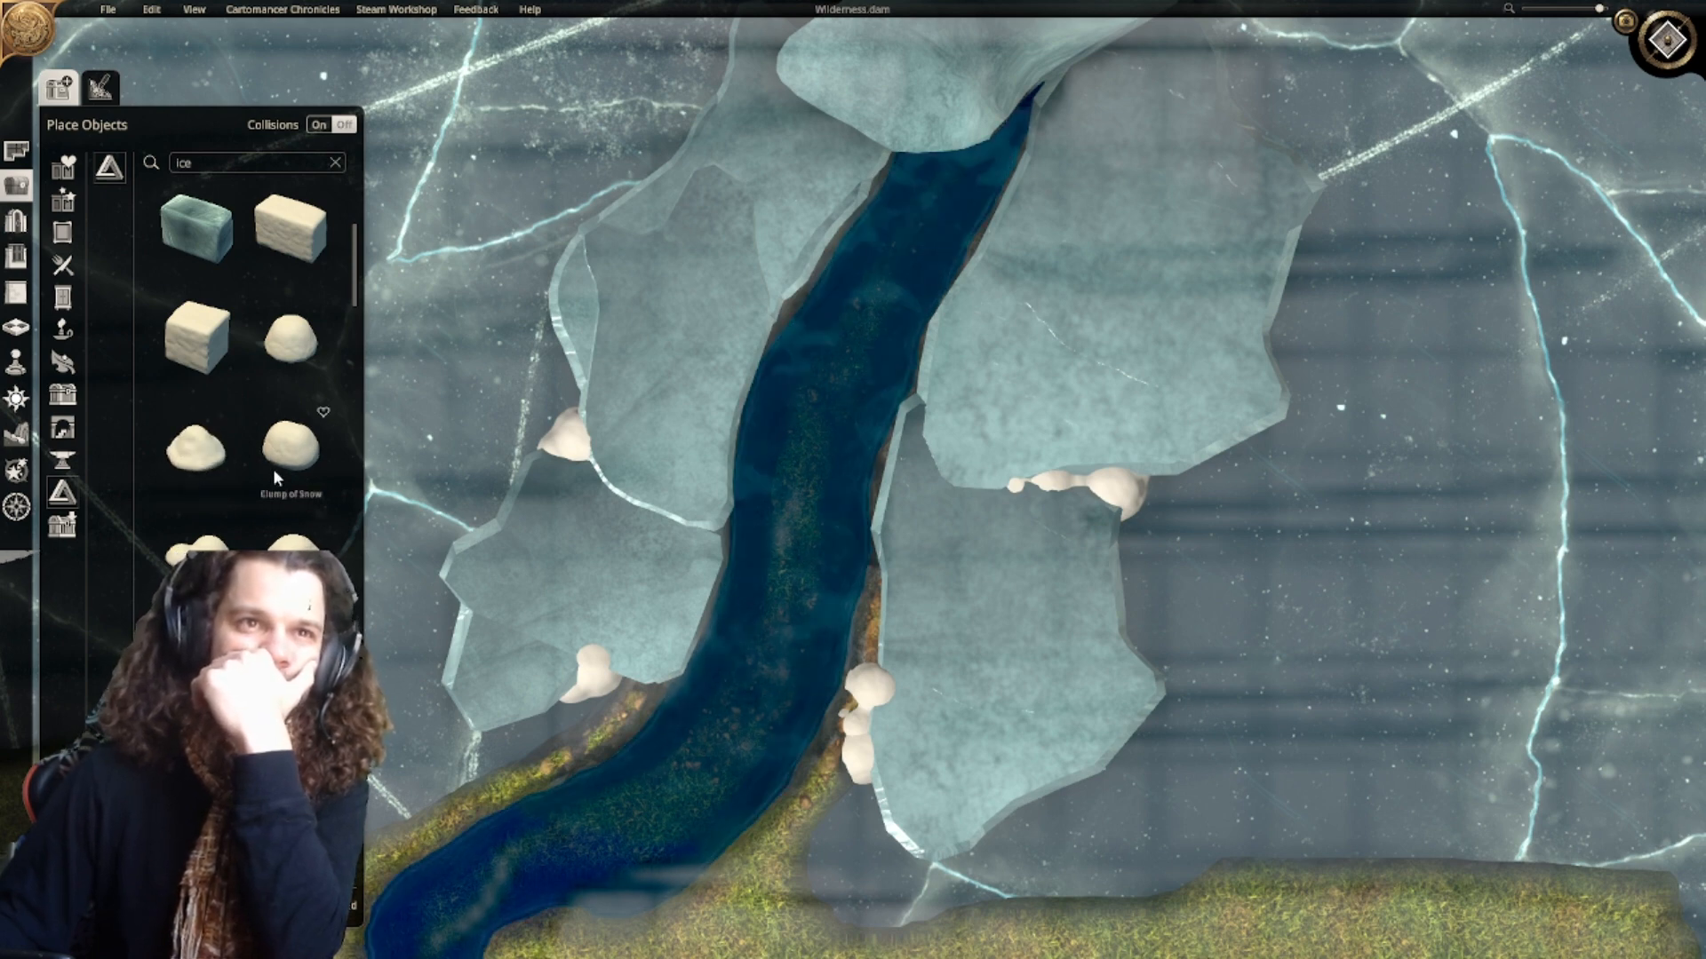
click(290, 541)
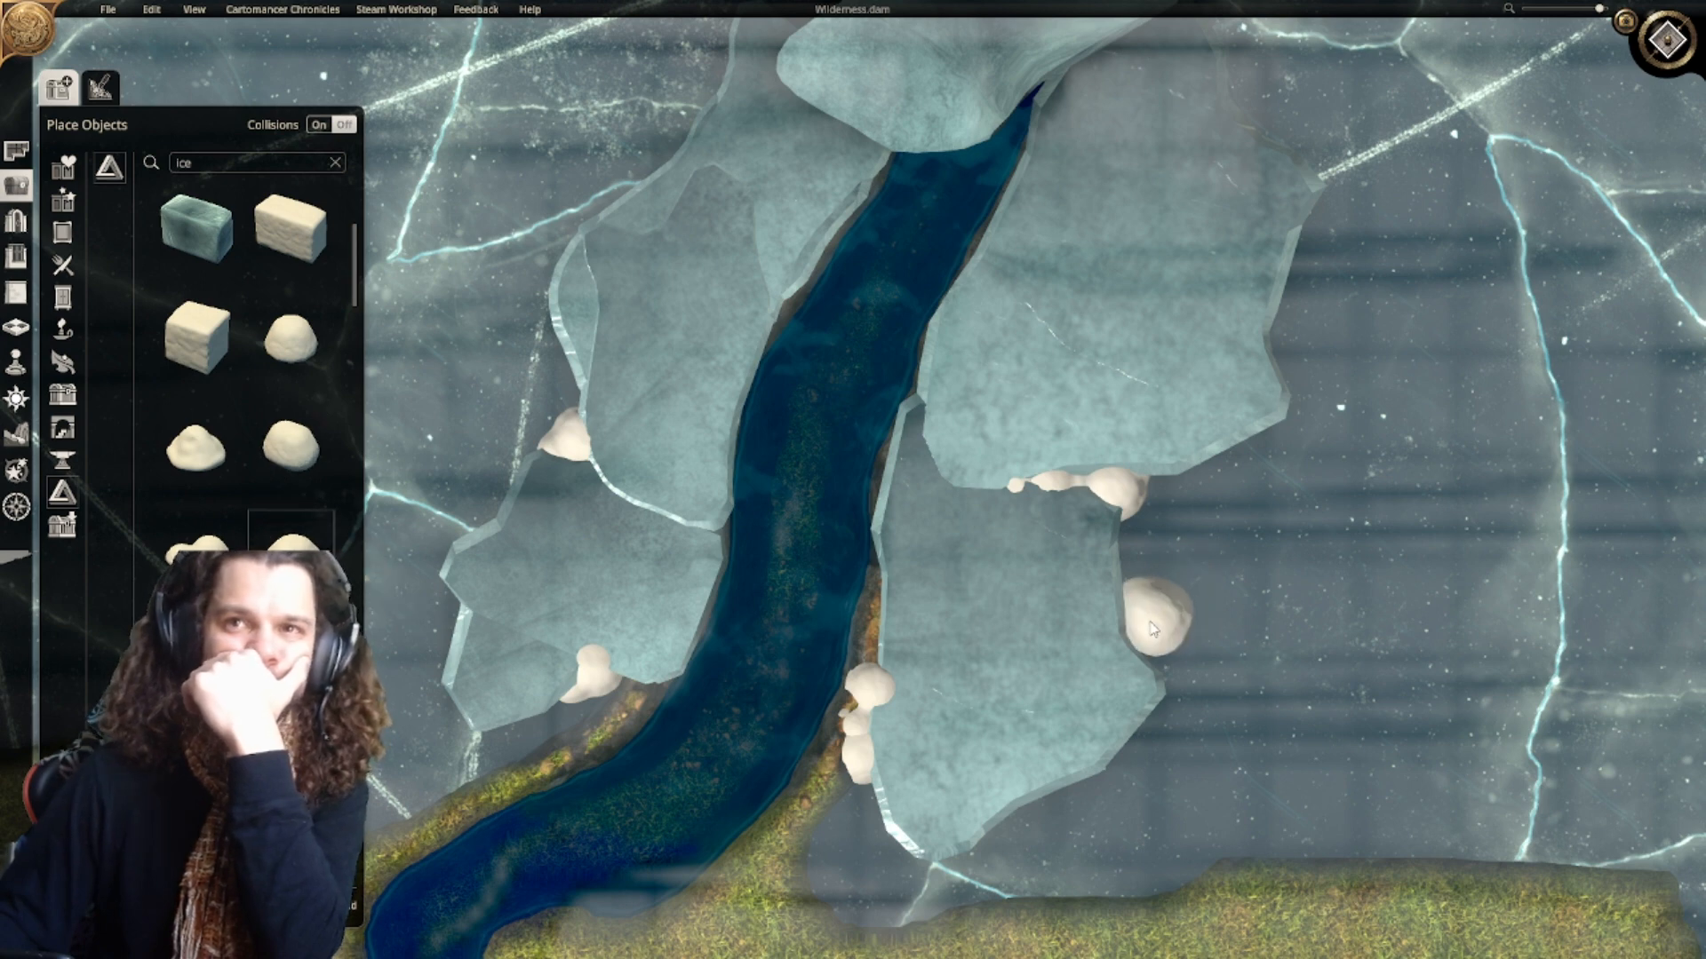
click(1122, 662)
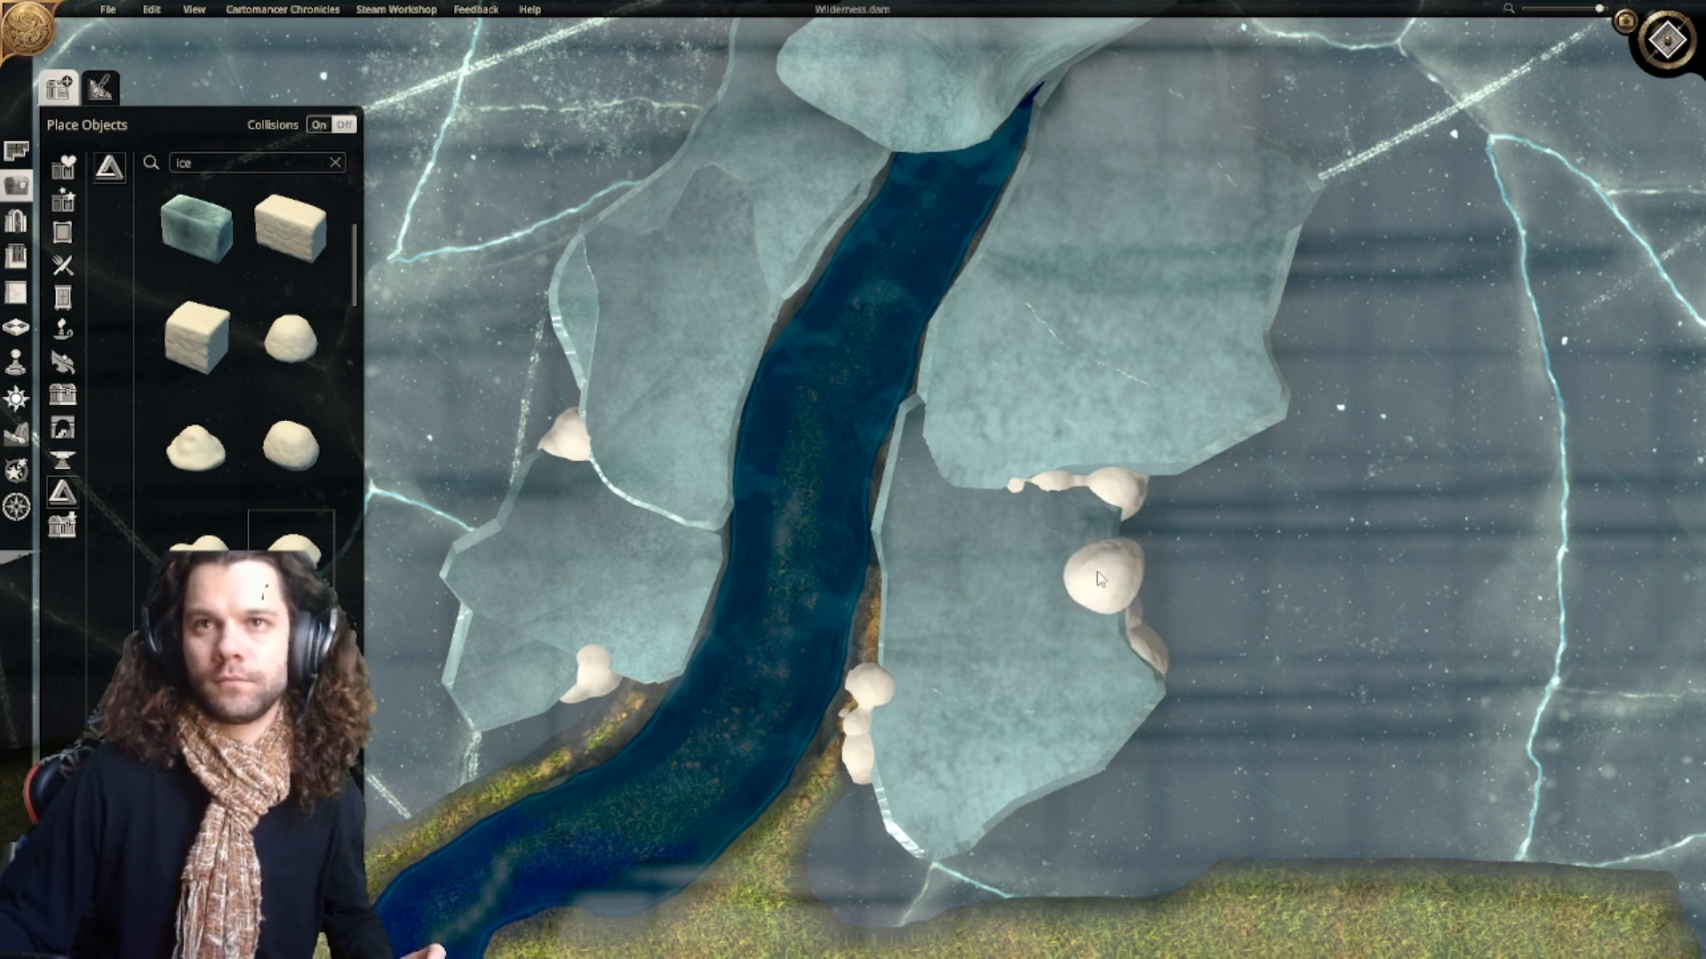
Step: Place three clumps of snow: on the southern east-bank floe's east edge, the southern west-bank floe's west edge and the northern west-bank floe's edge
right_click(1107, 577)
click(1131, 611)
click(1081, 692)
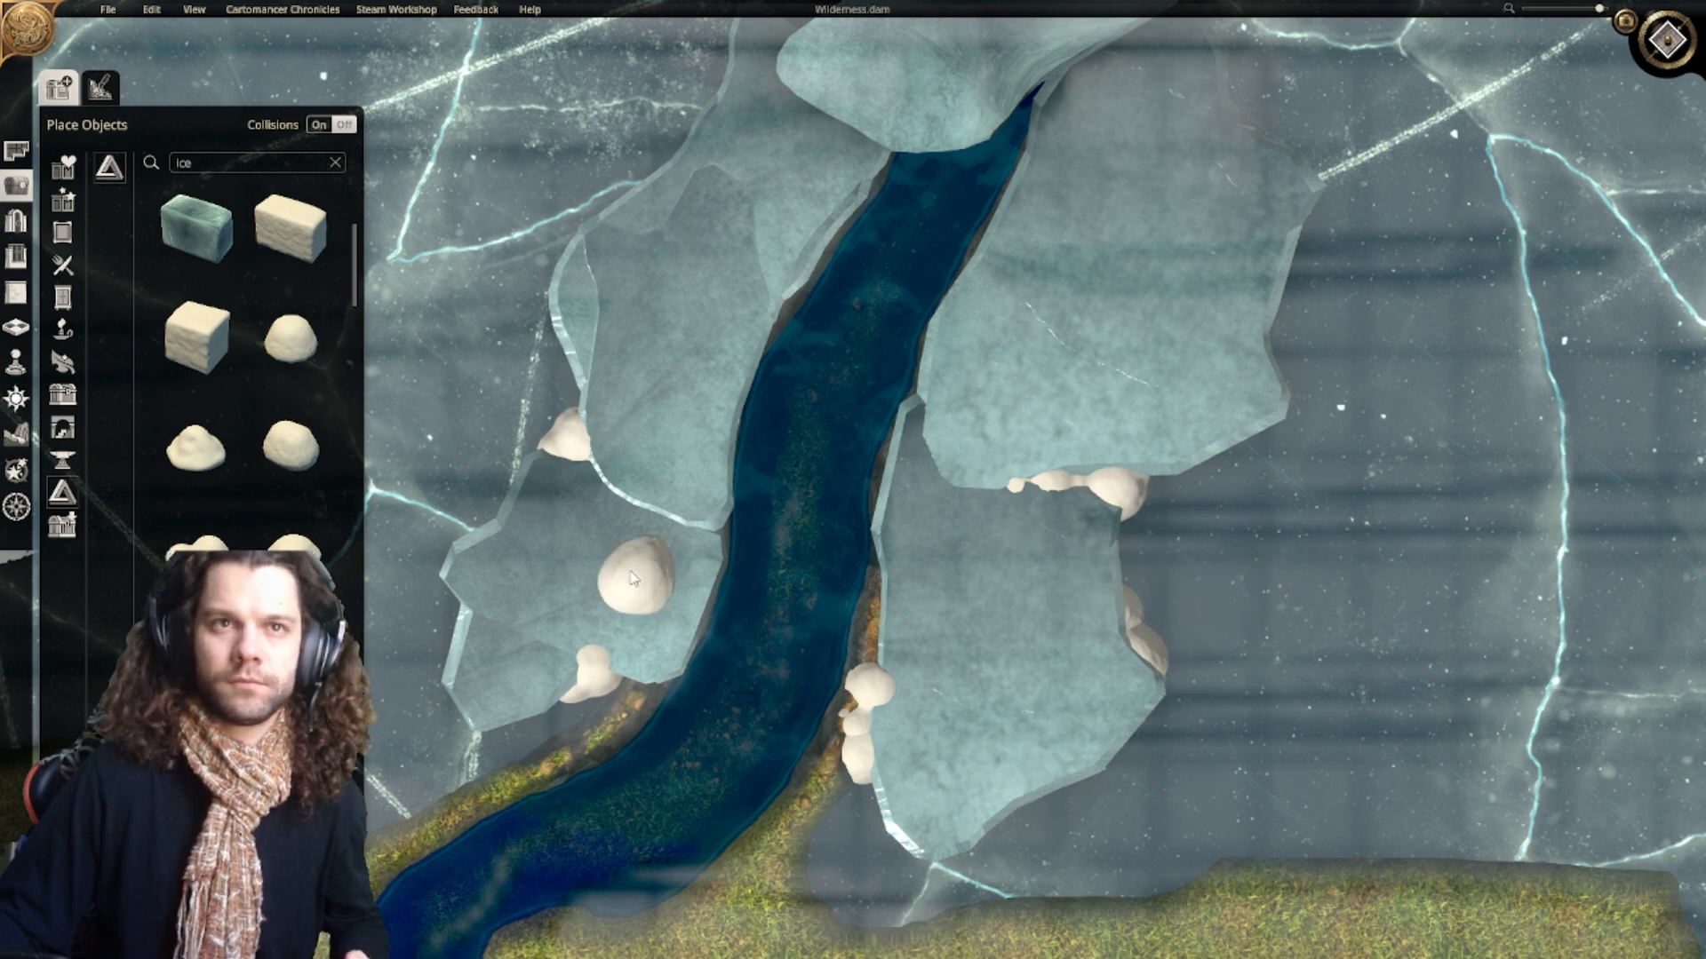
middle_drag(637, 574, 702, 657)
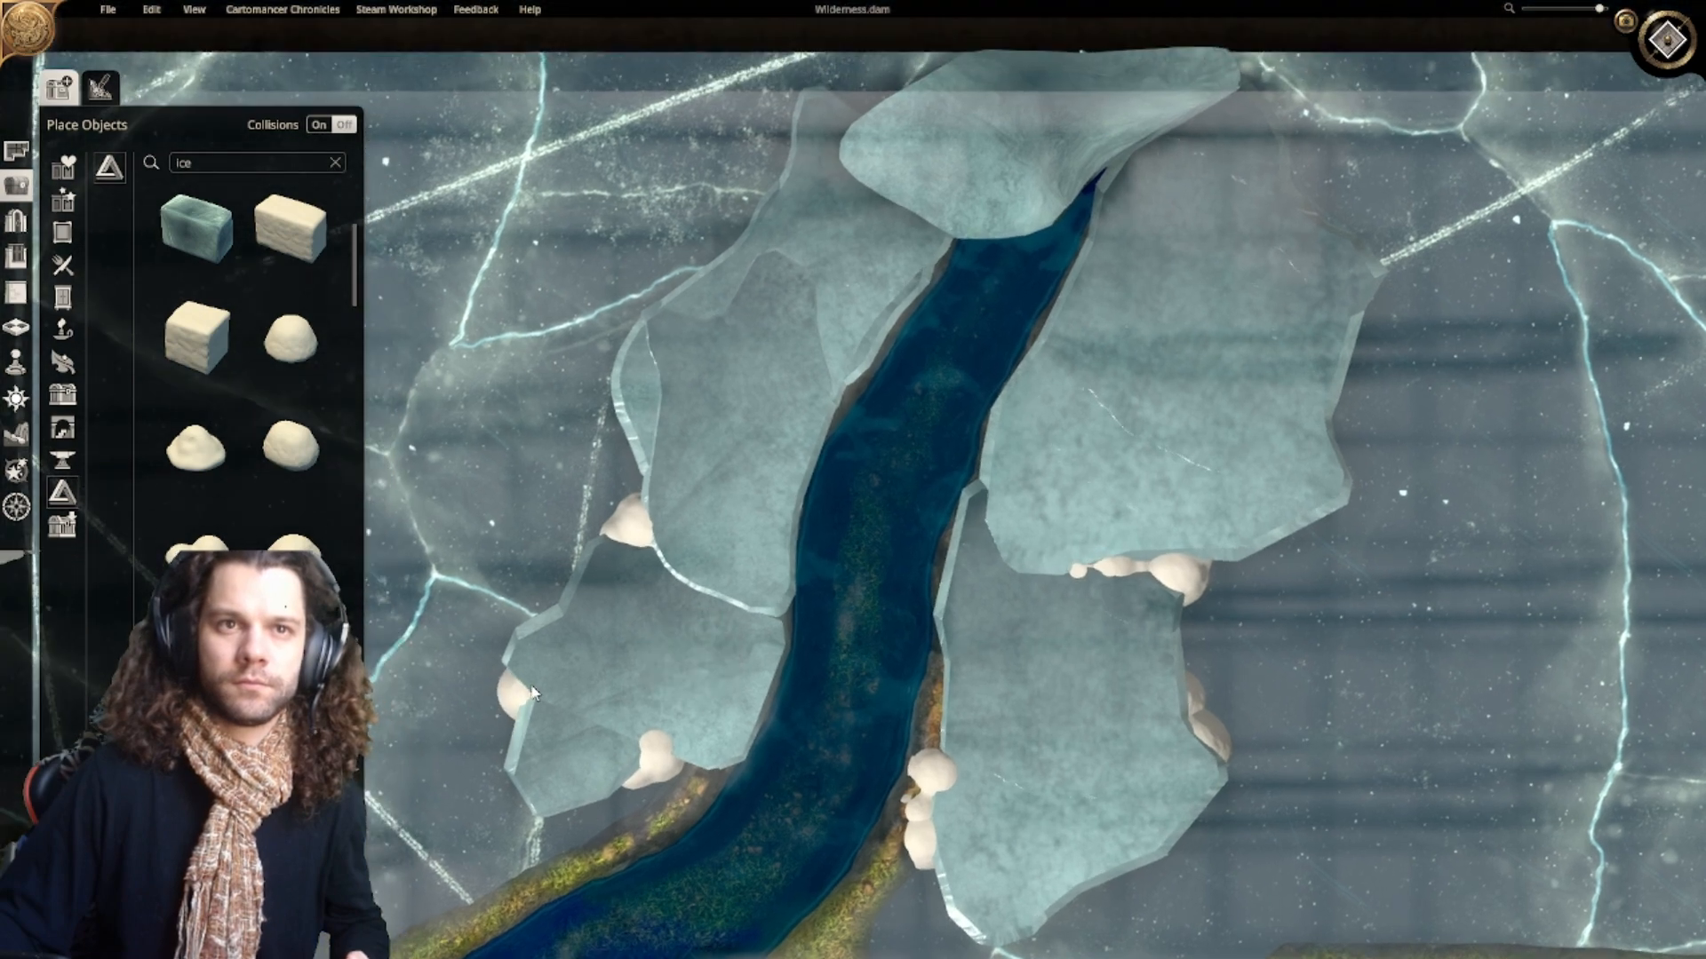
click(521, 750)
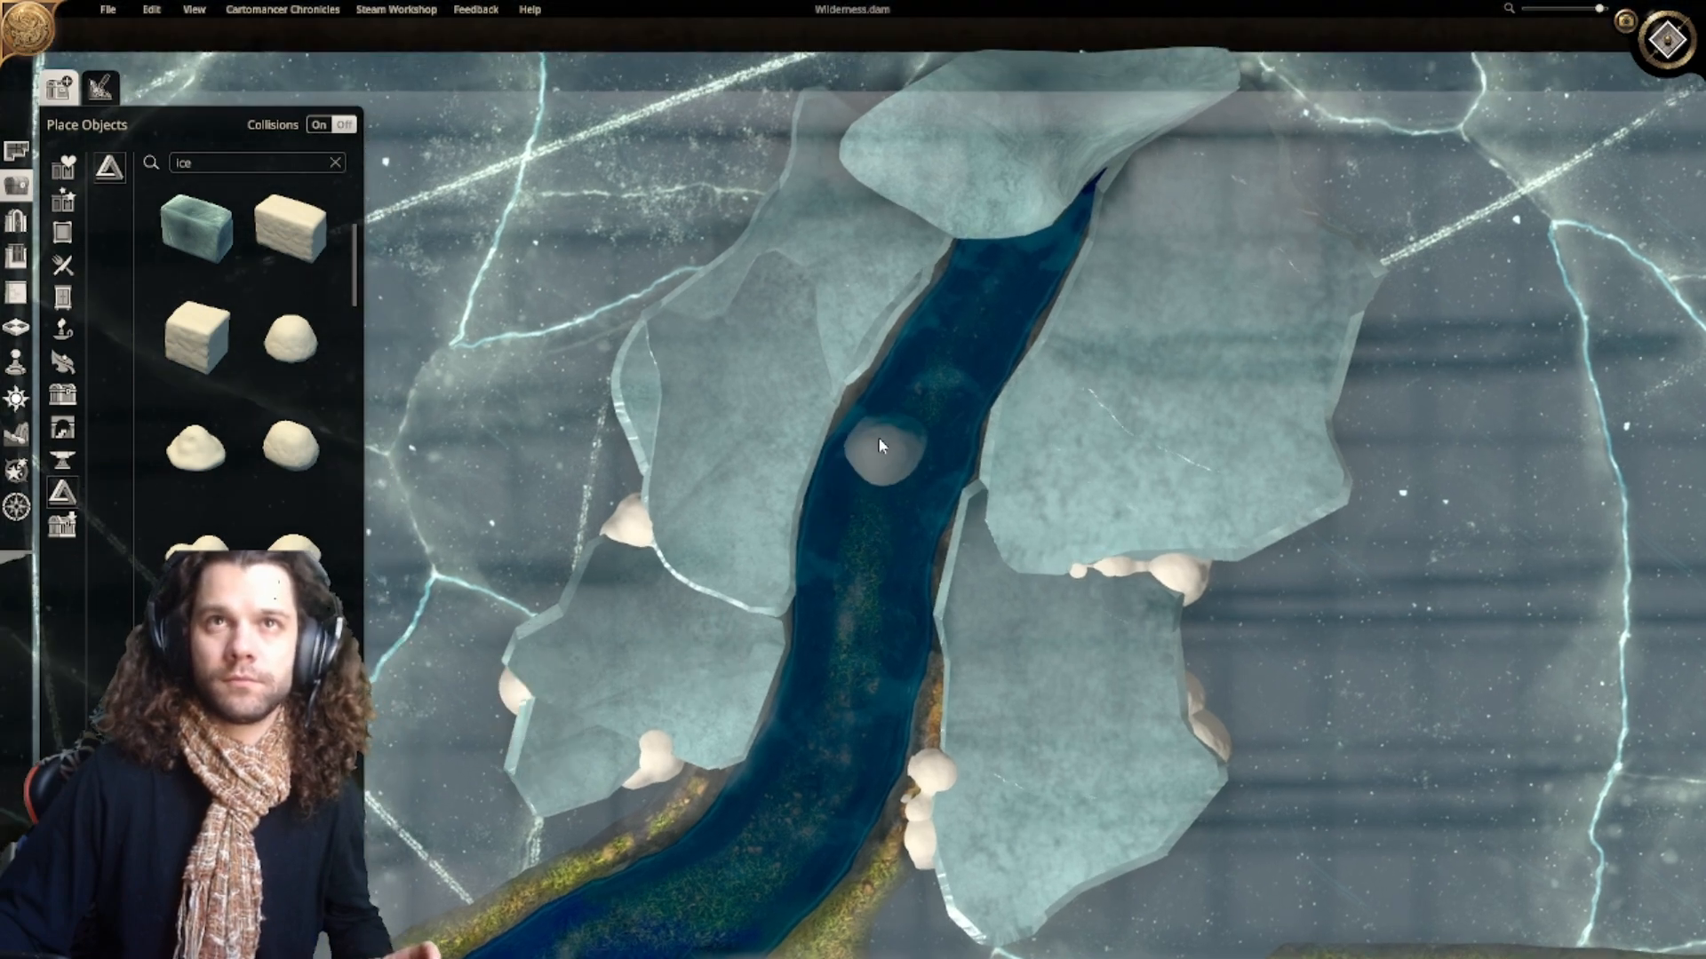
click(657, 489)
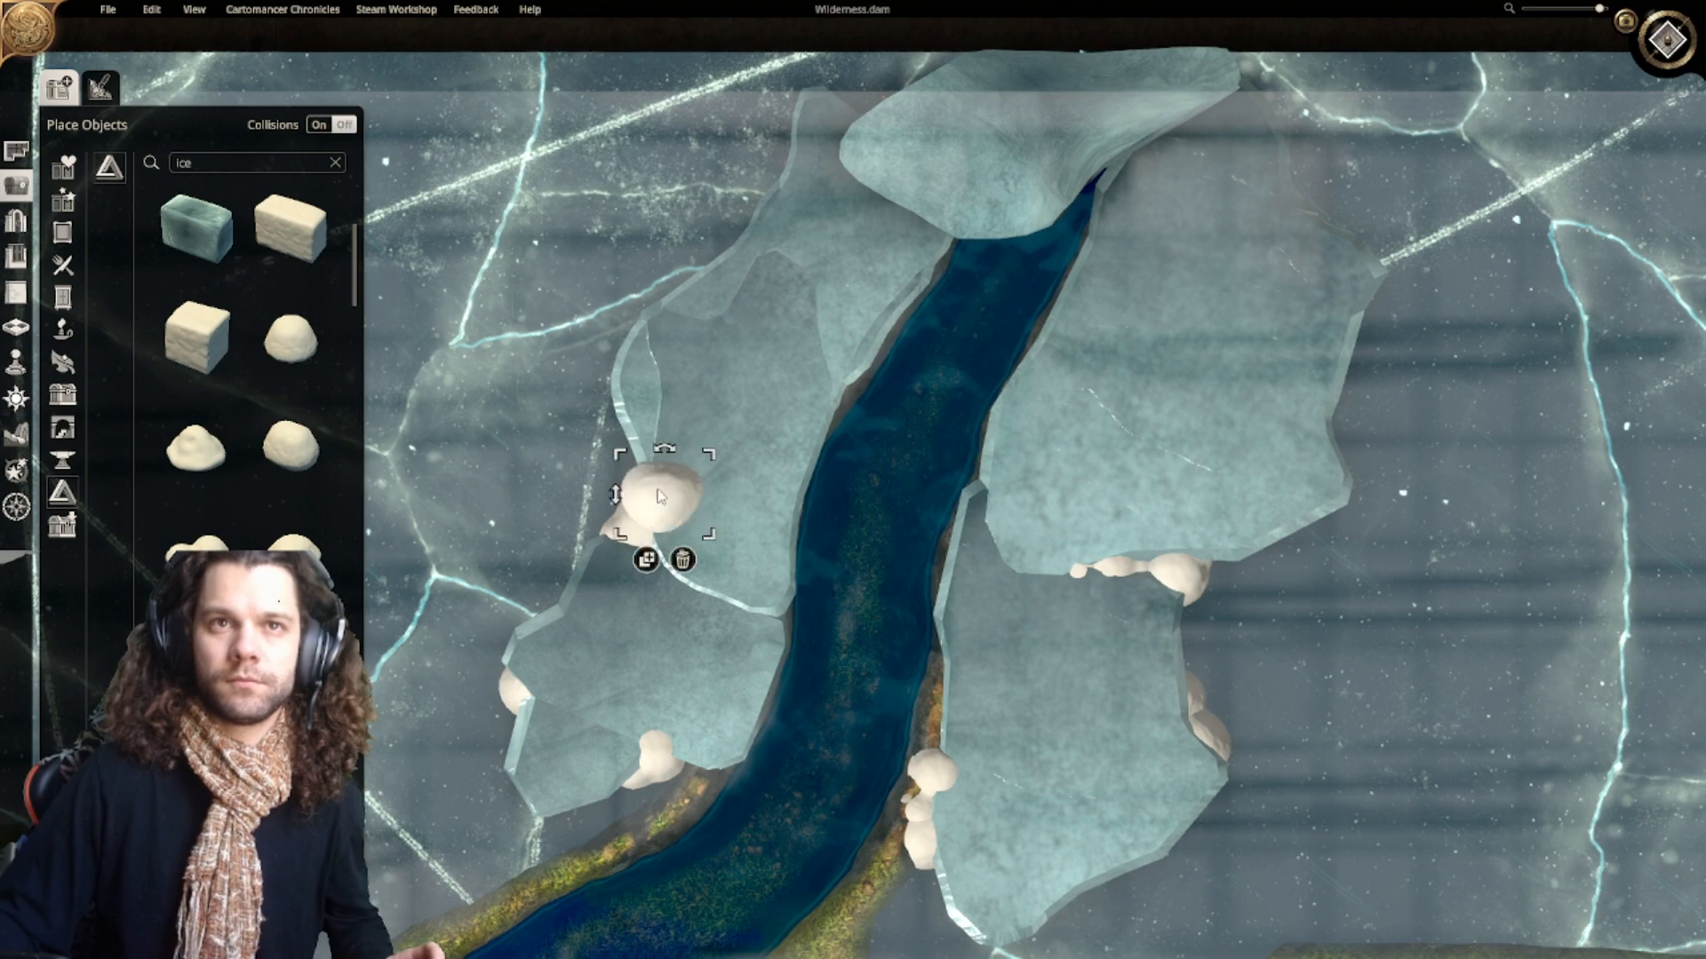
Step: Duplicate the snow clump twice along the east edge of the northern east-bank floe
click(648, 556)
middle_drag(1324, 487, 1197, 551)
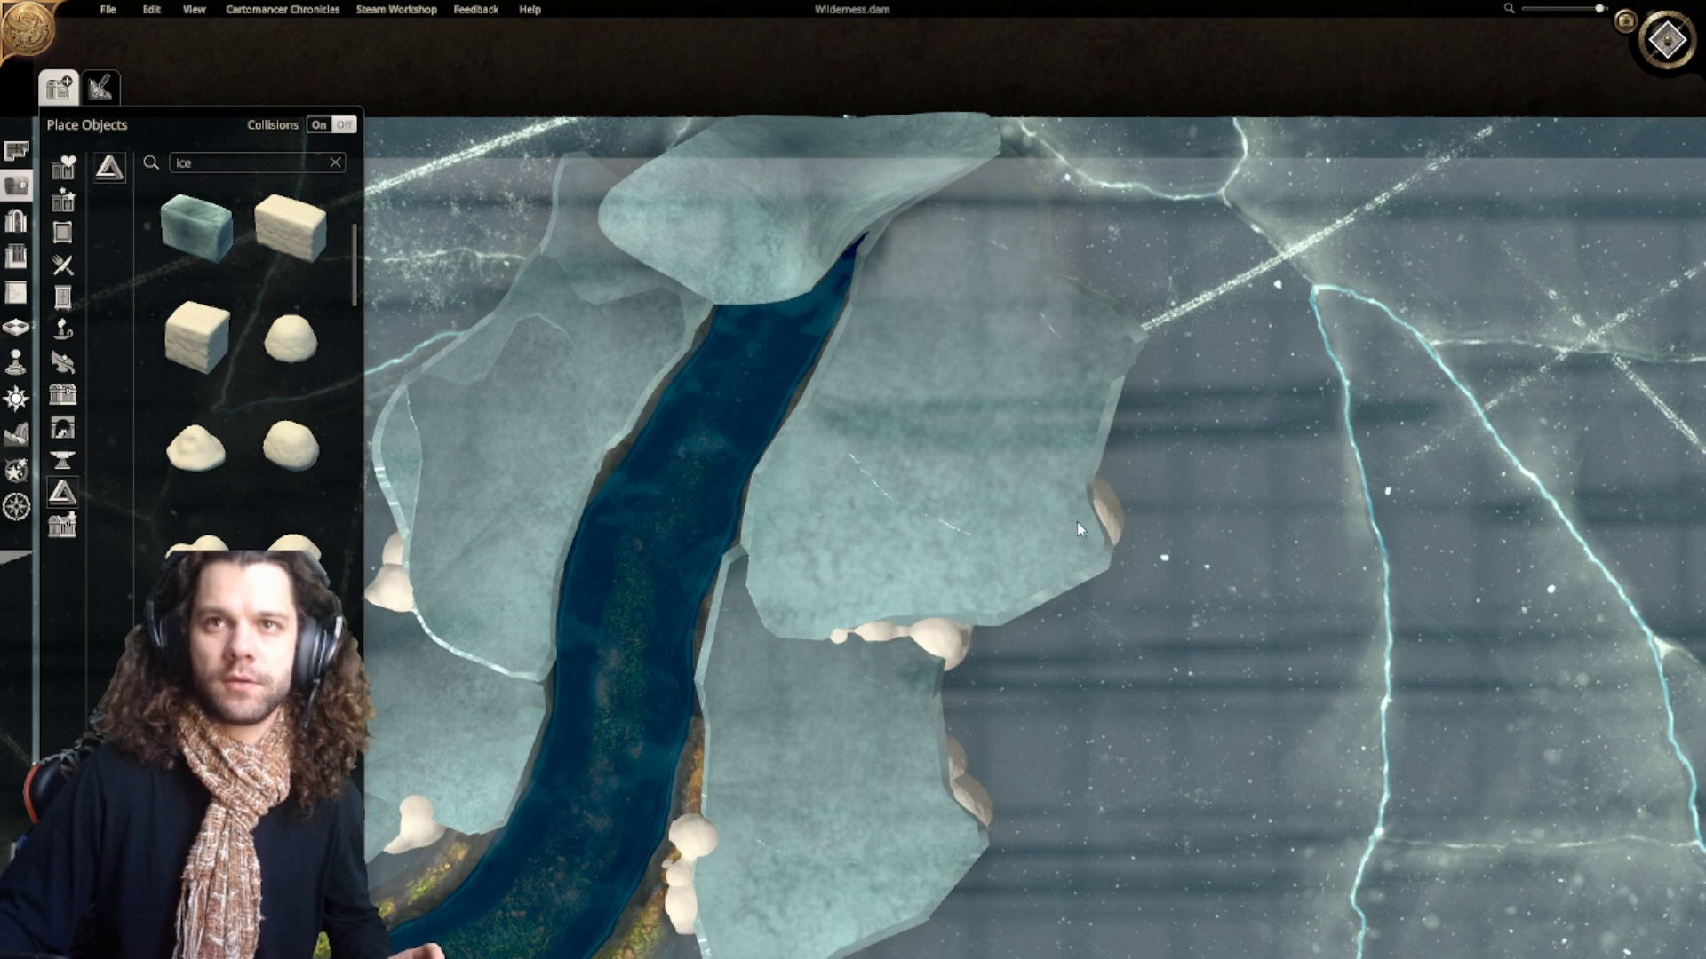
click(1077, 529)
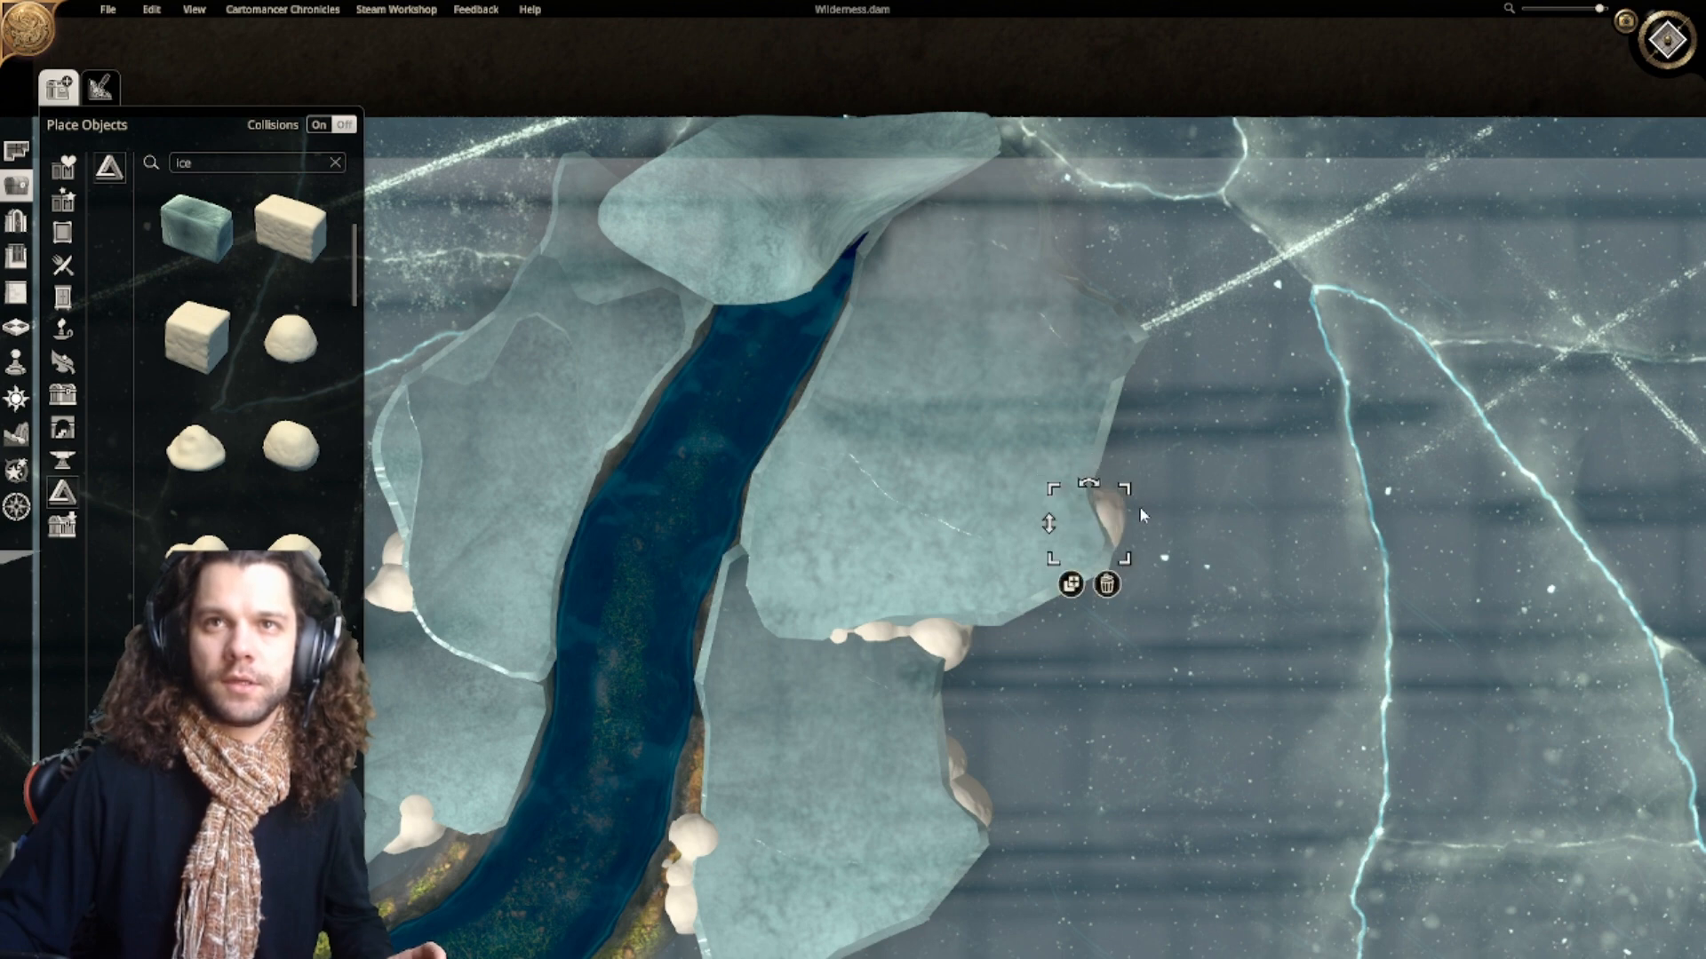
click(1071, 584)
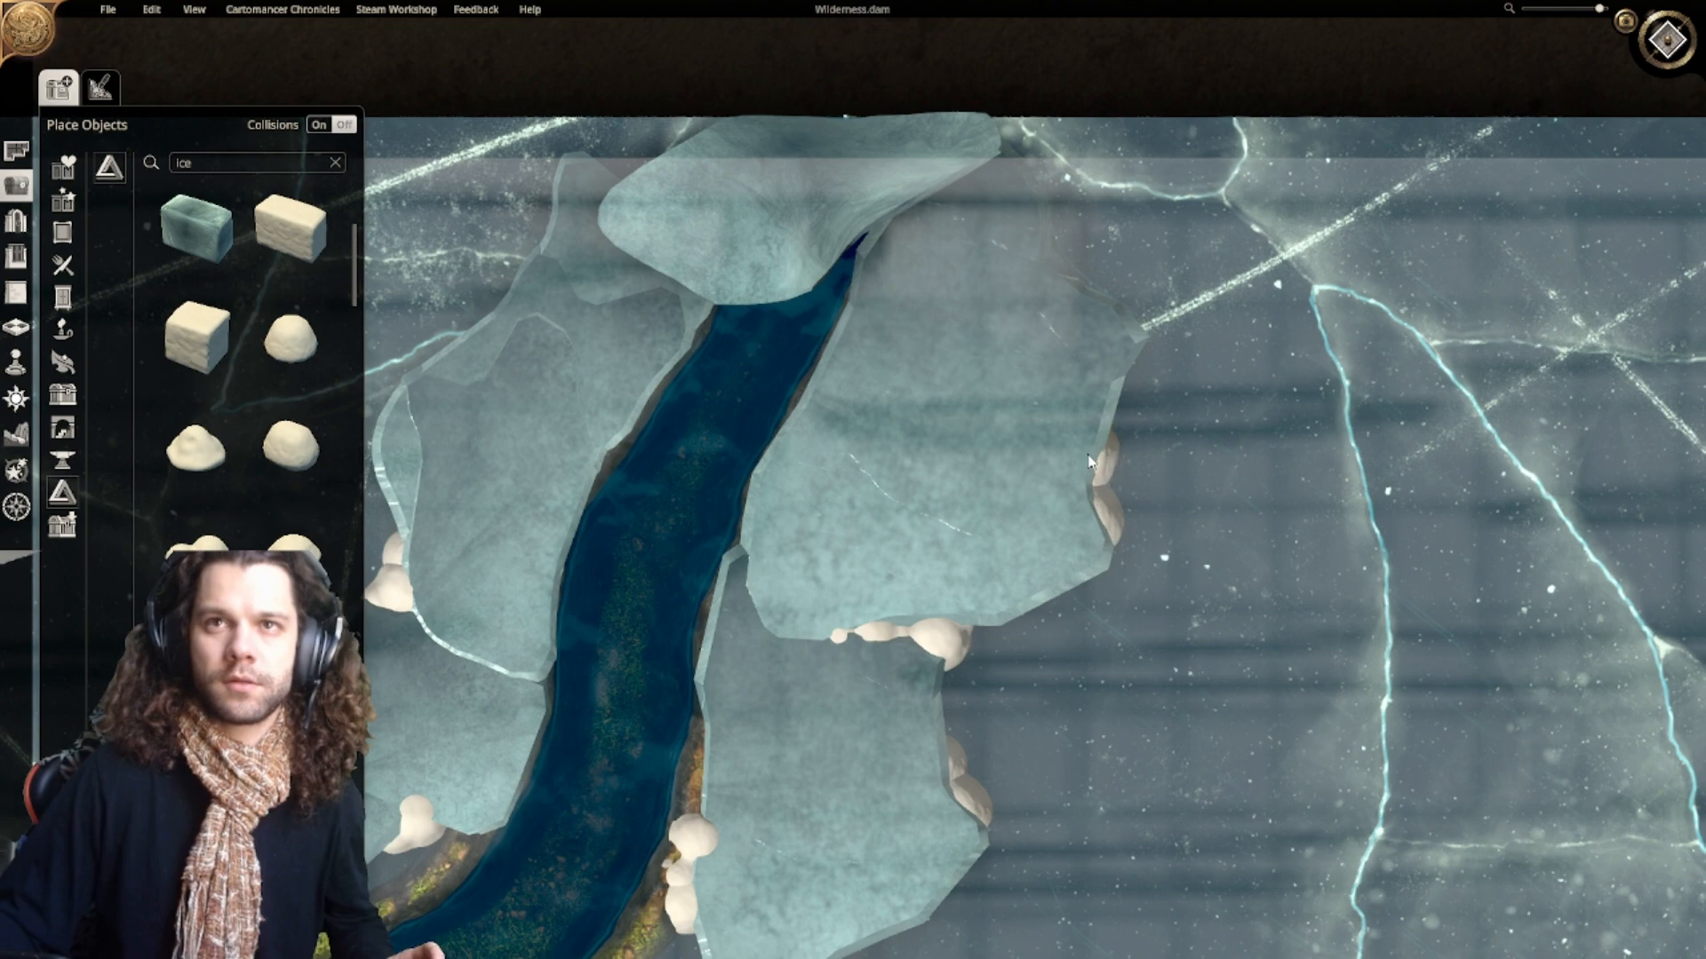
click(1083, 458)
Step: Place a different snow clump along the tall floe's southeastern edge and a rotated duplicate at its eastern tip by the map edge
scroll(1111, 798, down, 5)
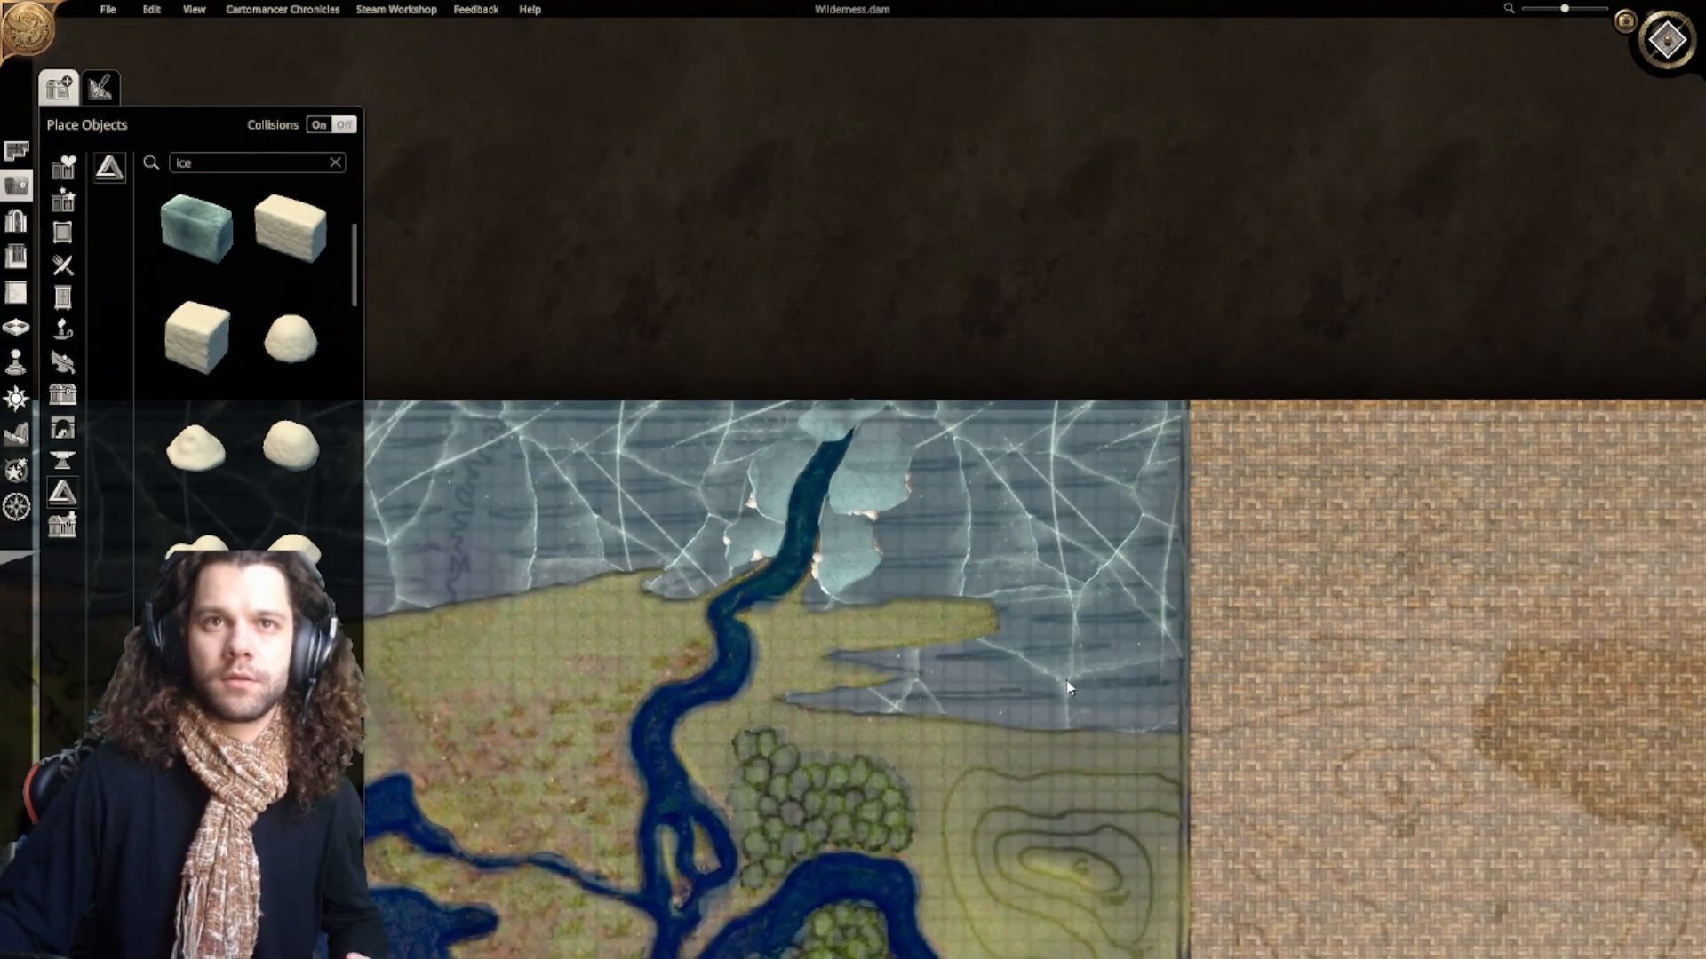
middle_drag(993, 548, 1137, 537)
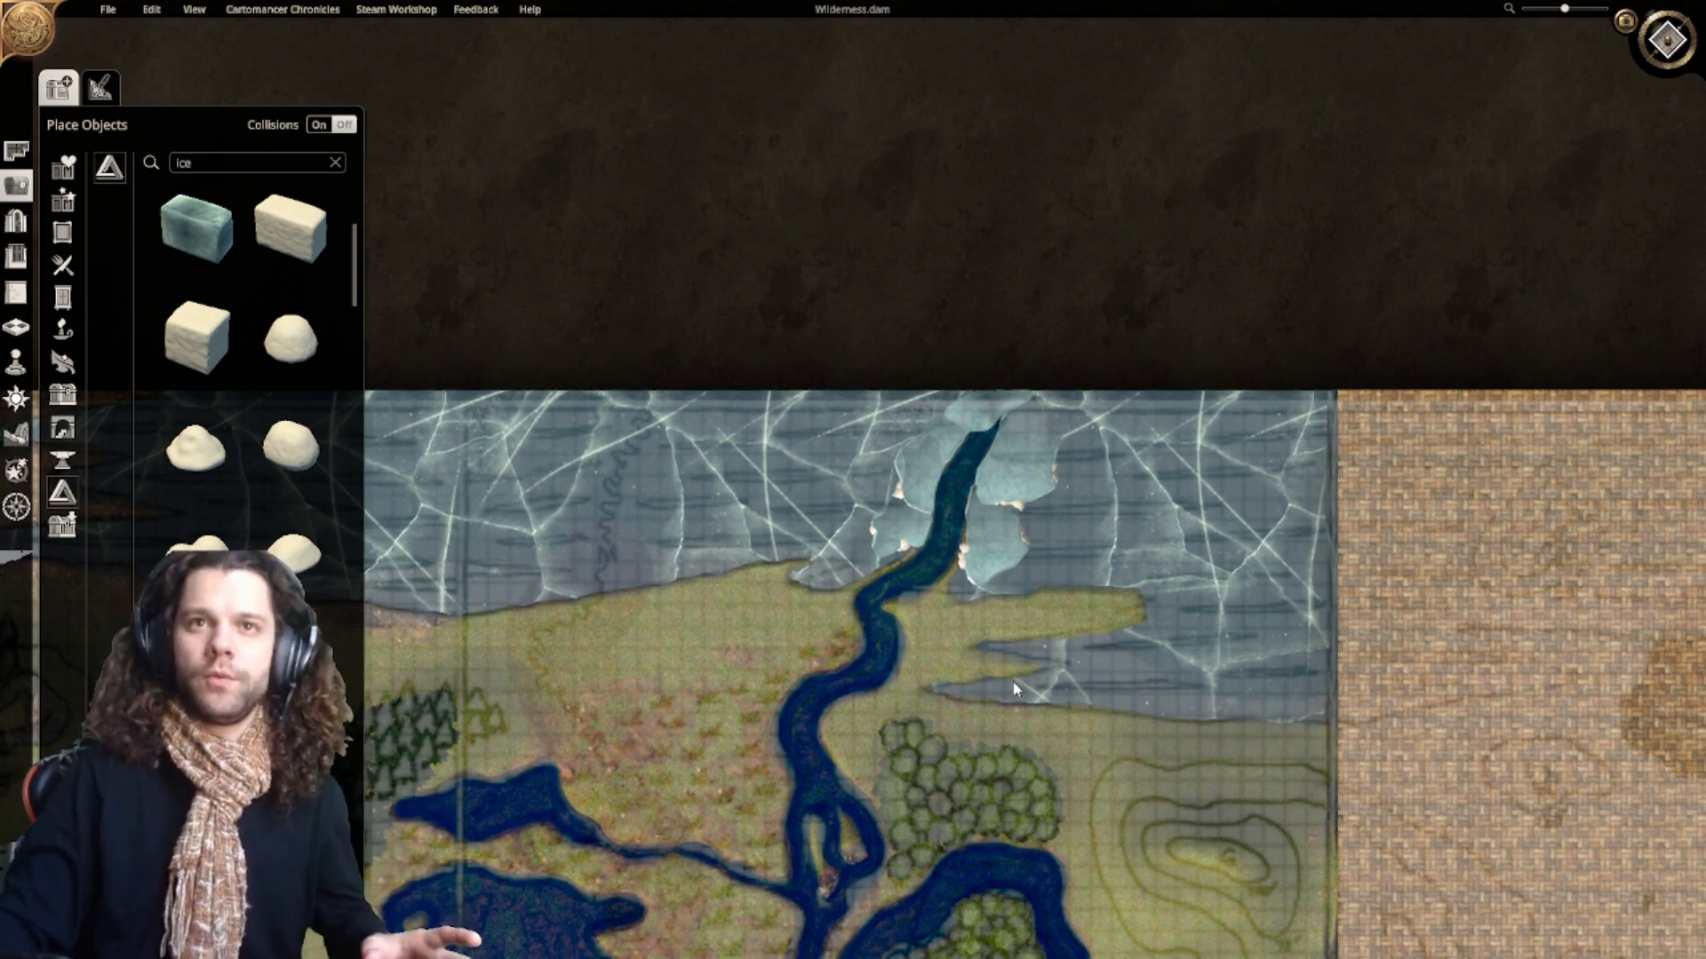
scroll(1072, 728, up, 1)
scroll(1073, 734, up, 5)
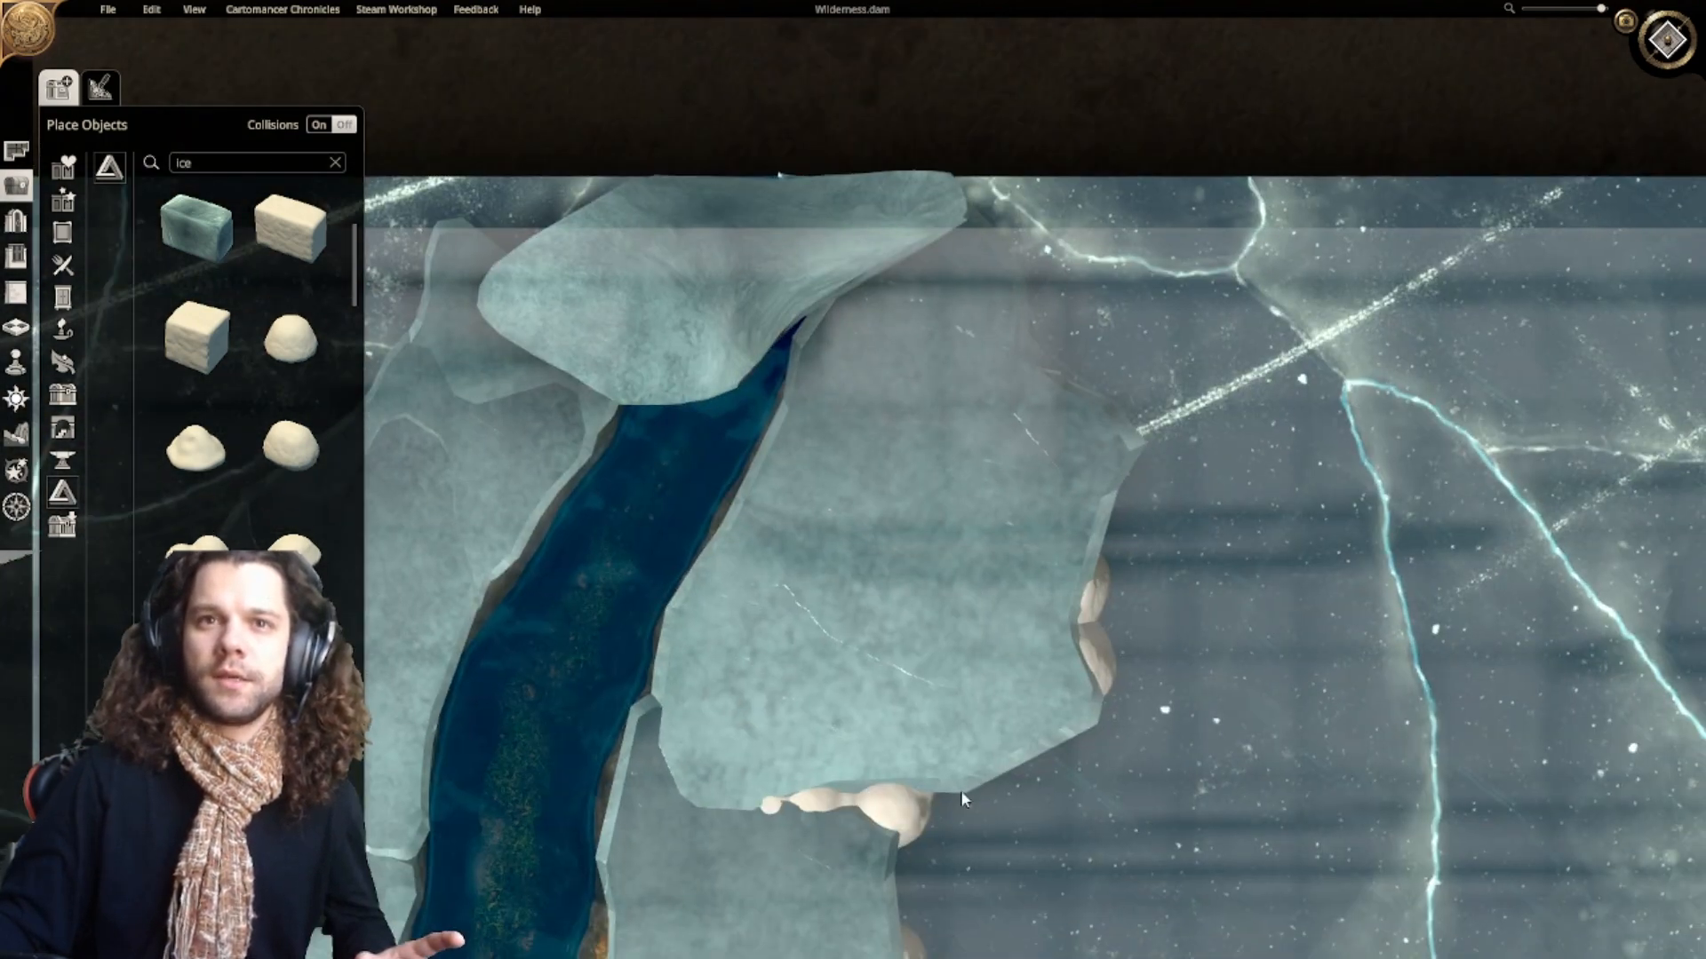
click(1098, 653)
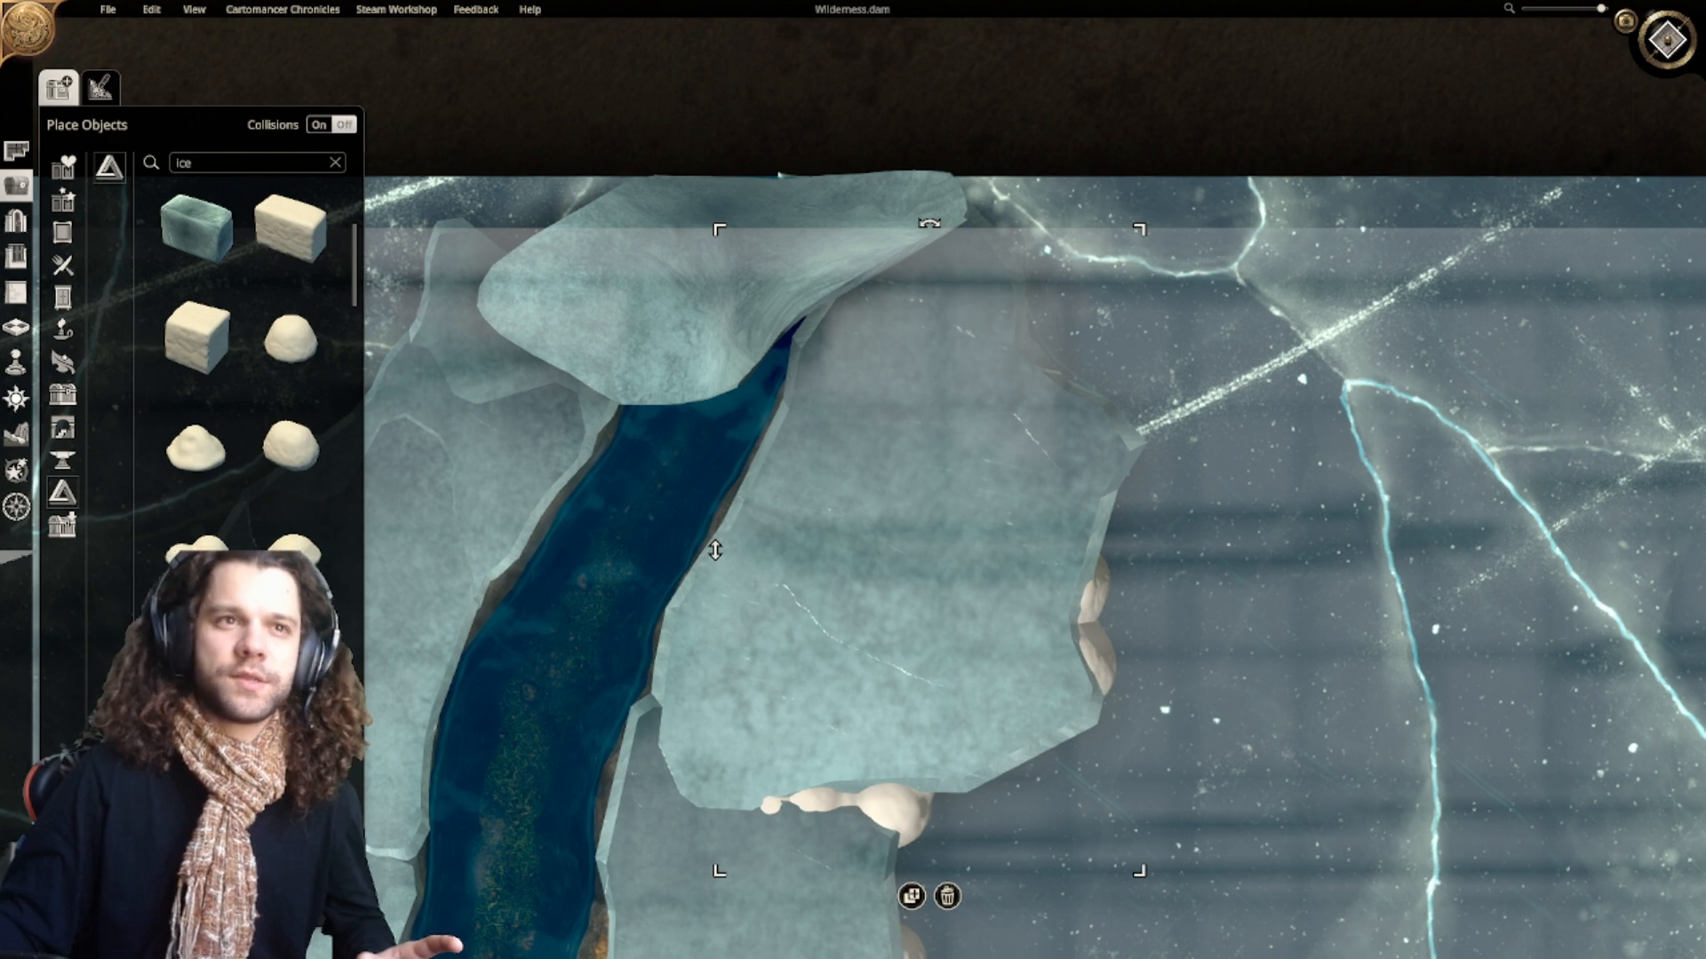
click(201, 578)
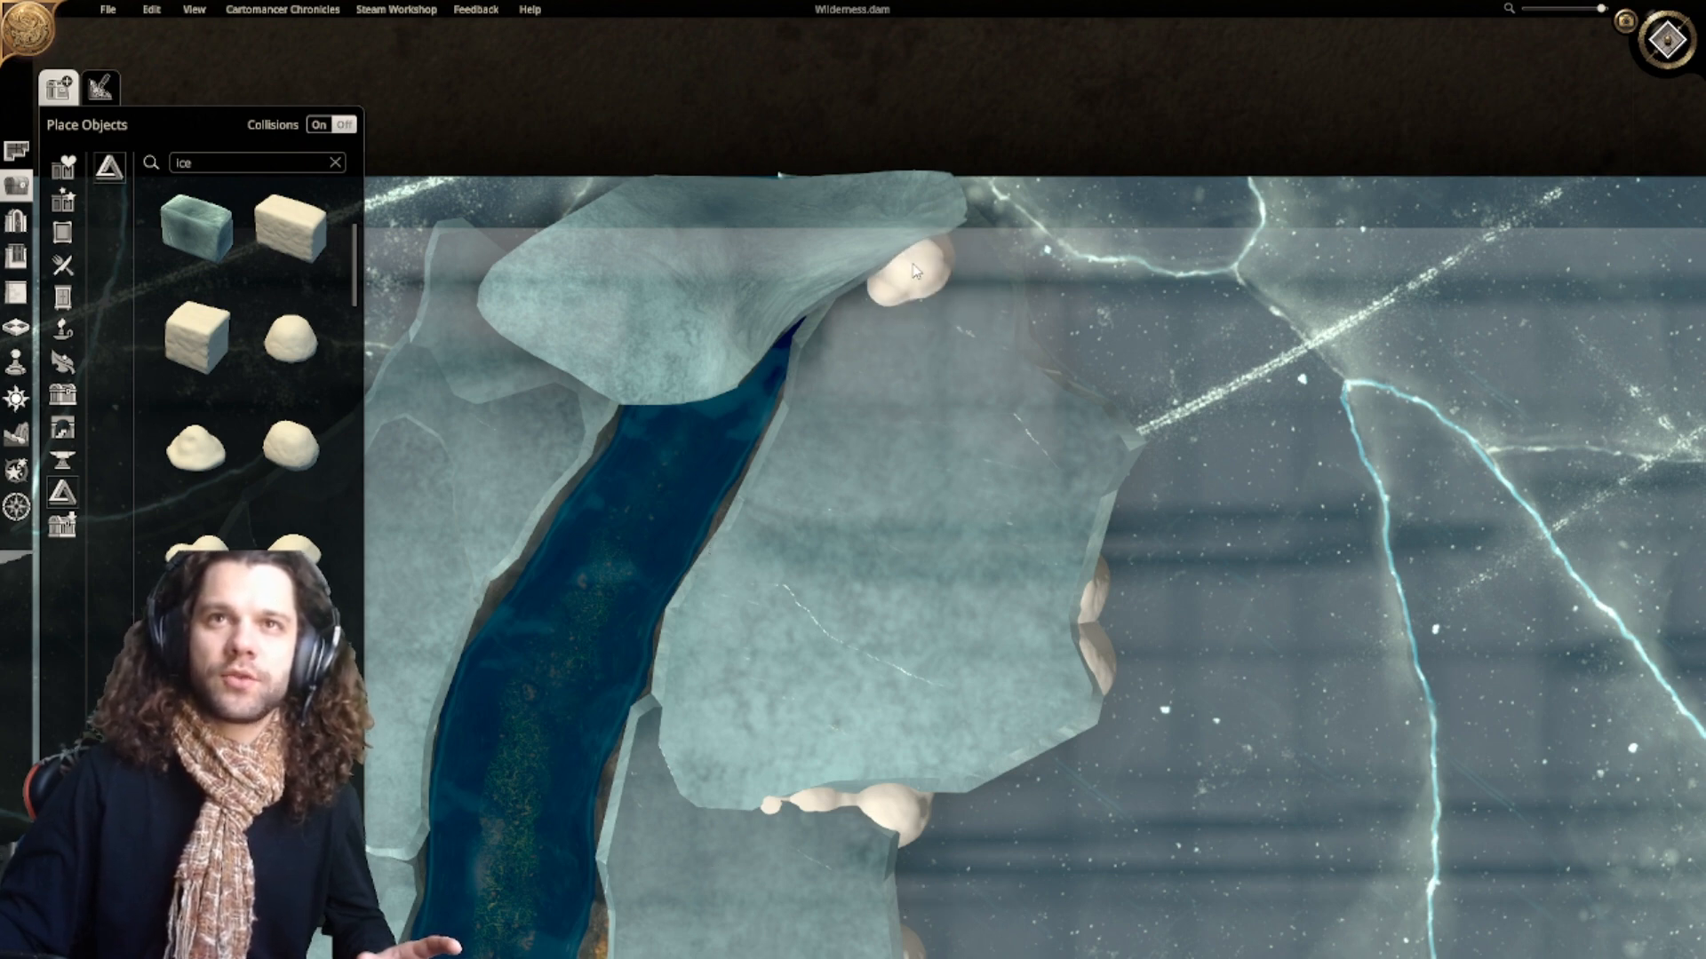
click(906, 256)
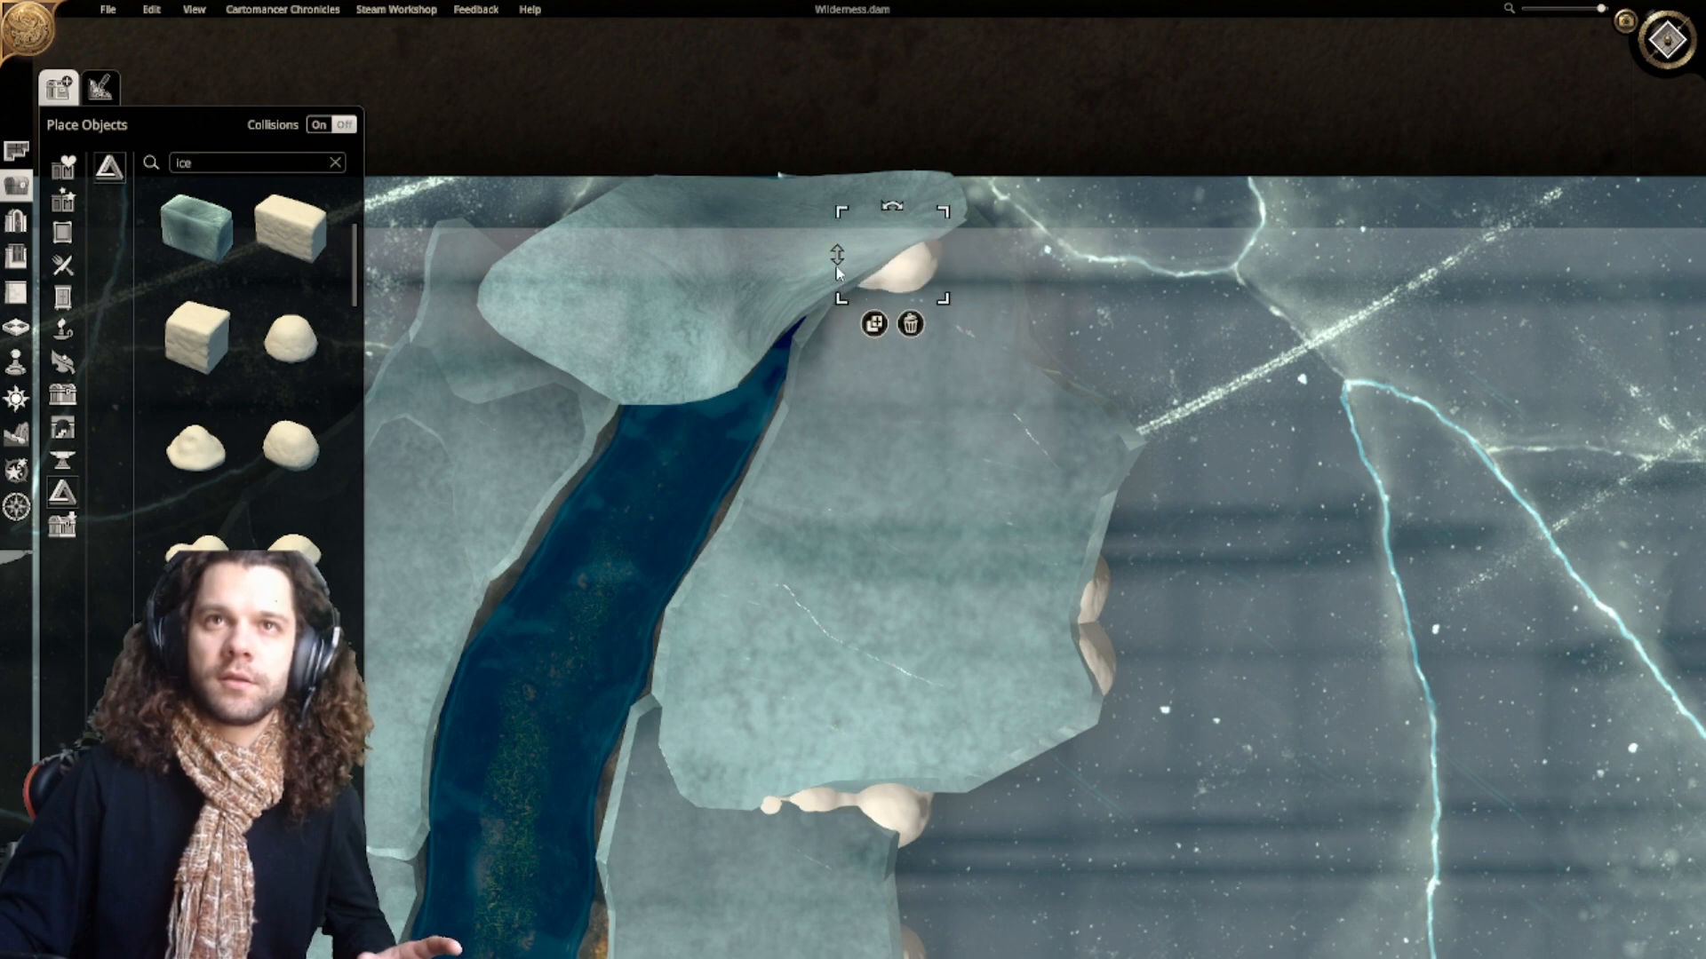
click(869, 331)
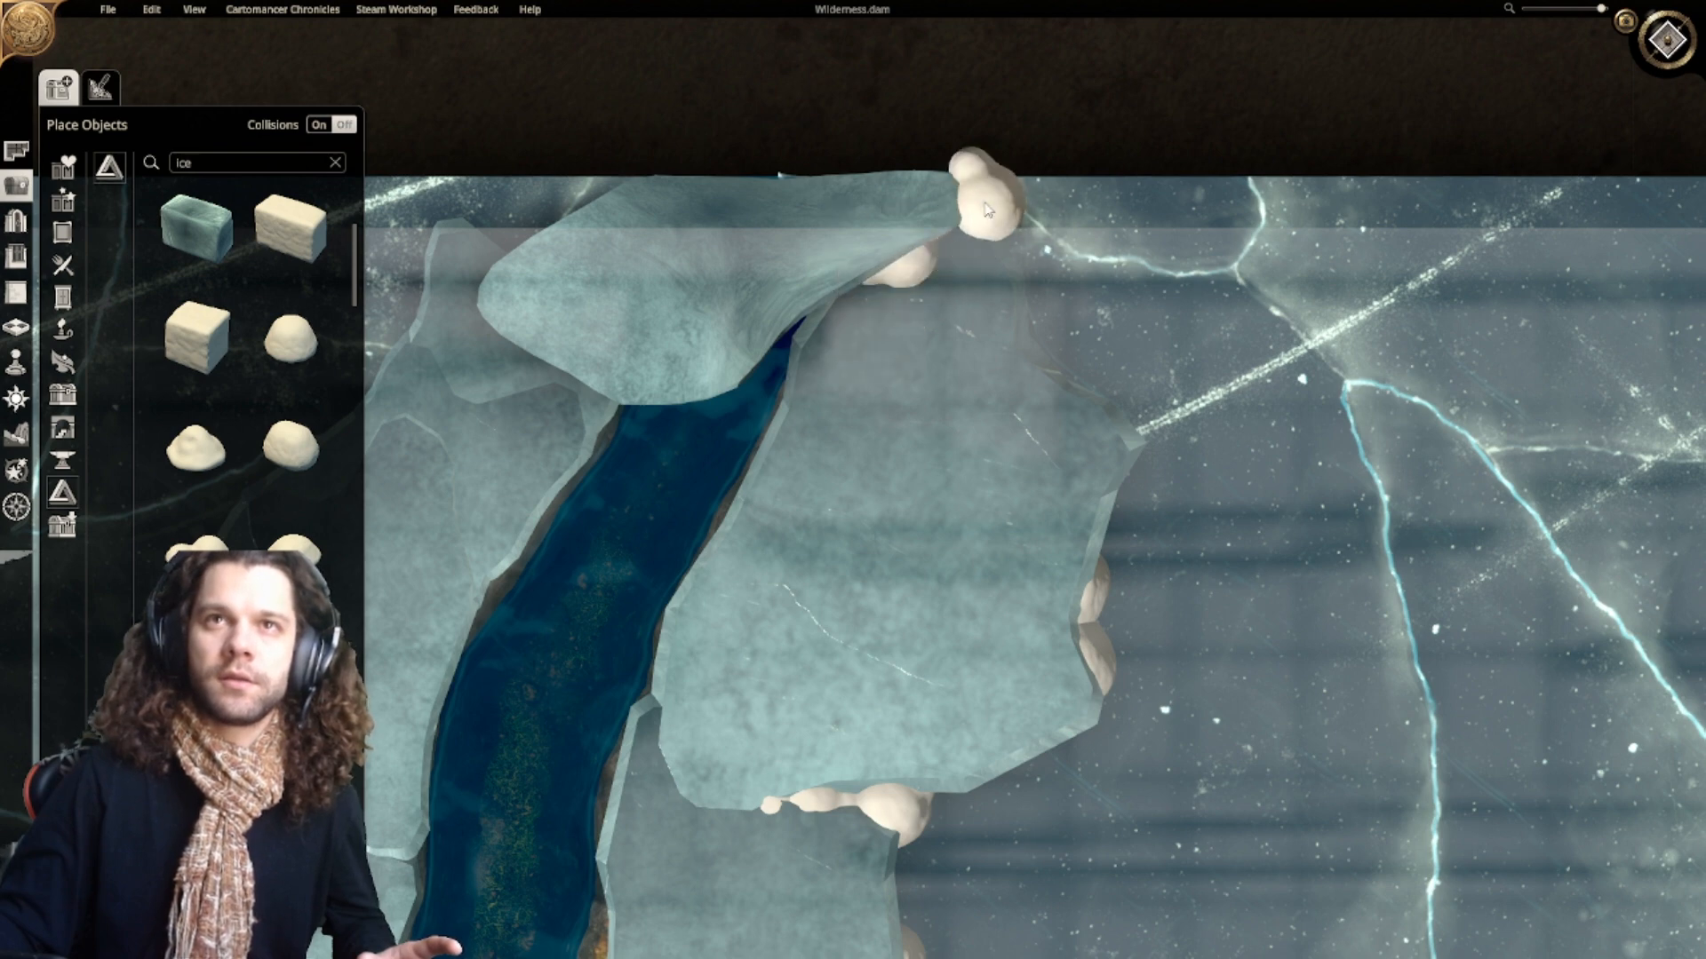
right_click(984, 210)
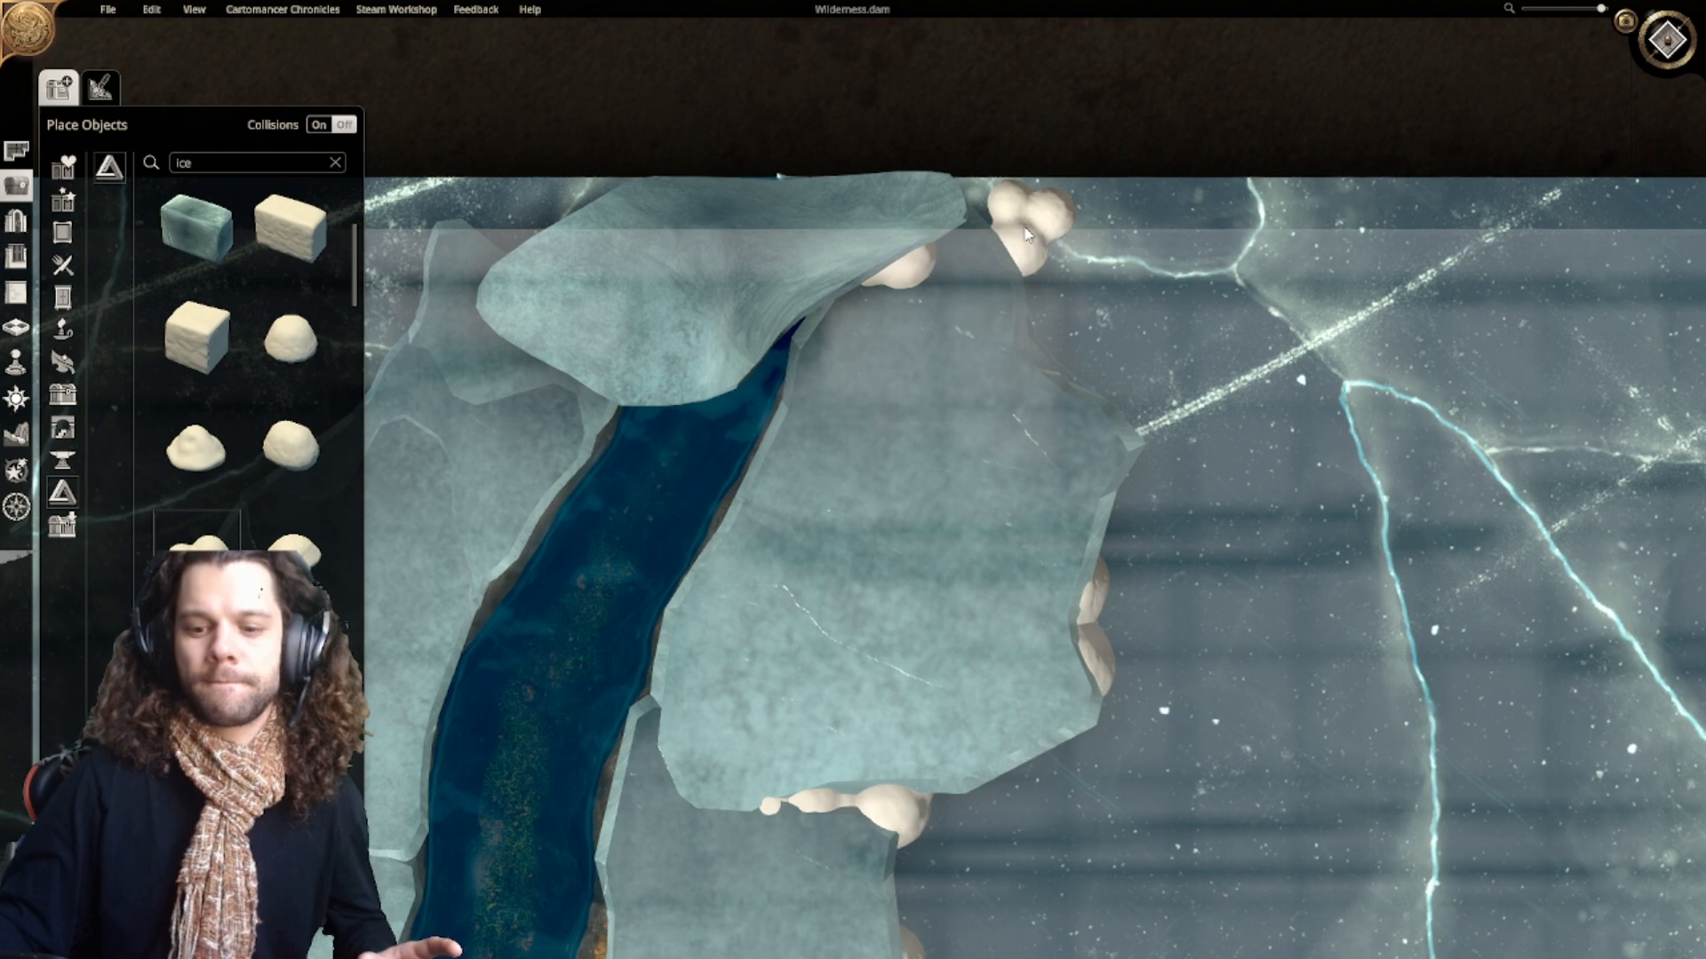
click(978, 224)
mouse_move(930, 221)
mouse_down()
mouse_move(931, 205)
mouse_move(932, 224)
mouse_up()
Step: Duplicate the snow clump from the tall floe's eastern tip, rotate the copy and place it at the floe's northwestern side
scroll(1218, 572, down, 5)
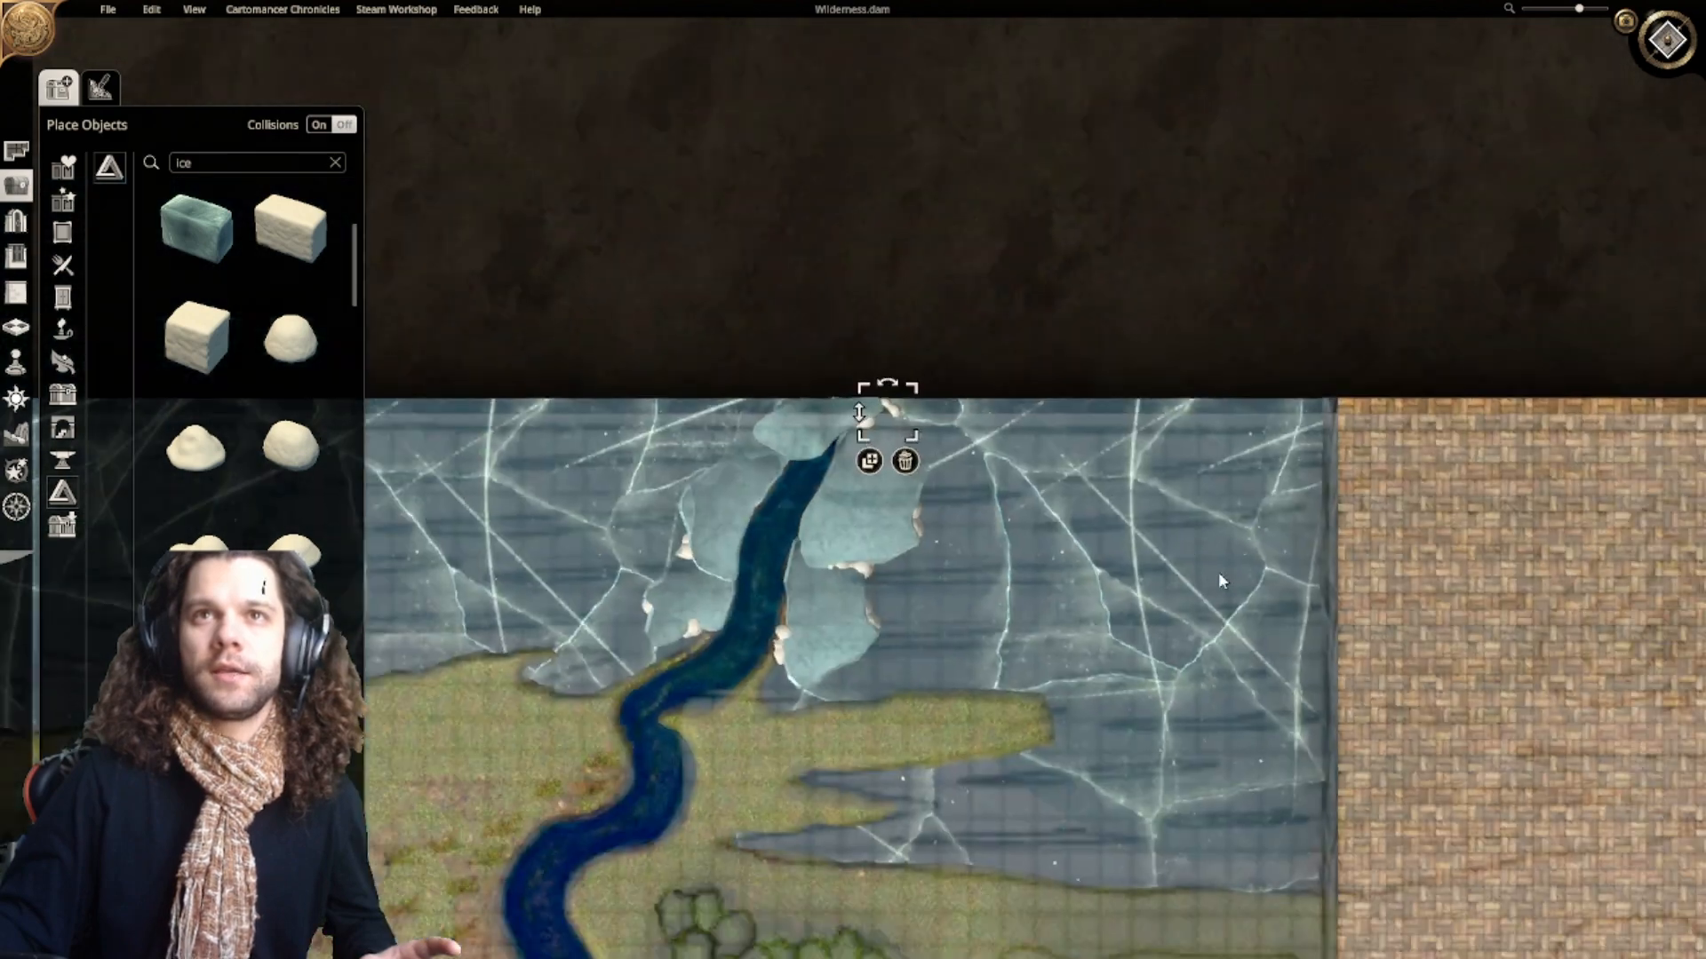
click(1074, 550)
right_drag(1074, 550, 1196, 479)
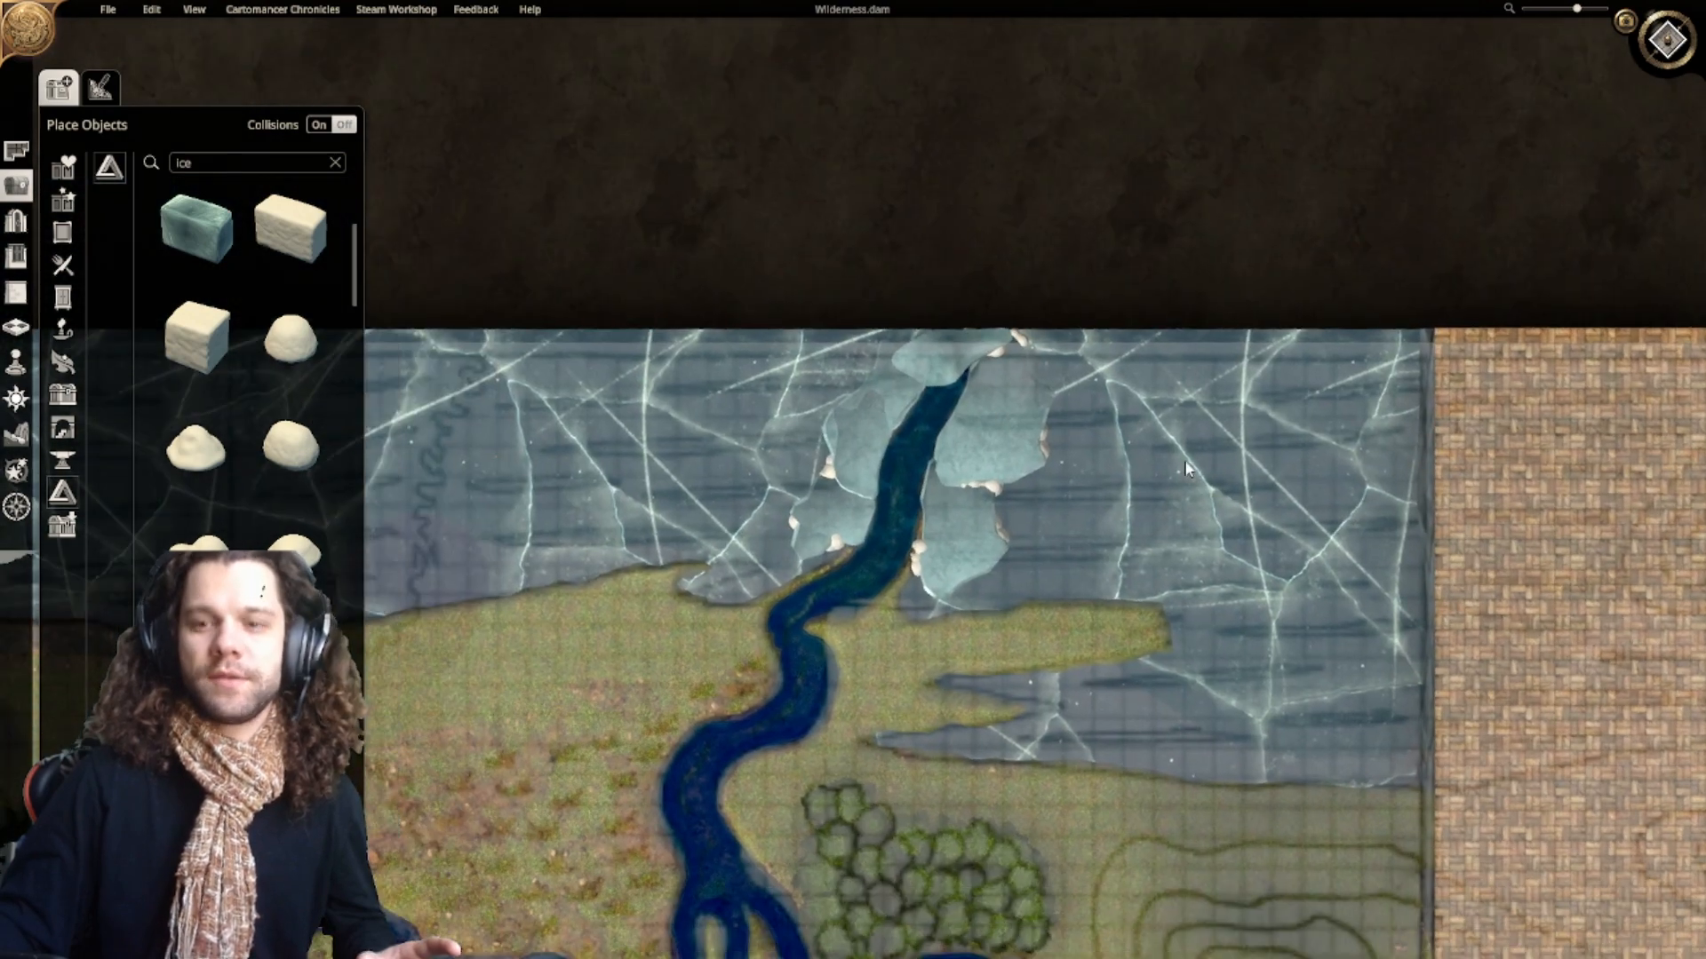
scroll(1177, 456, up, 5)
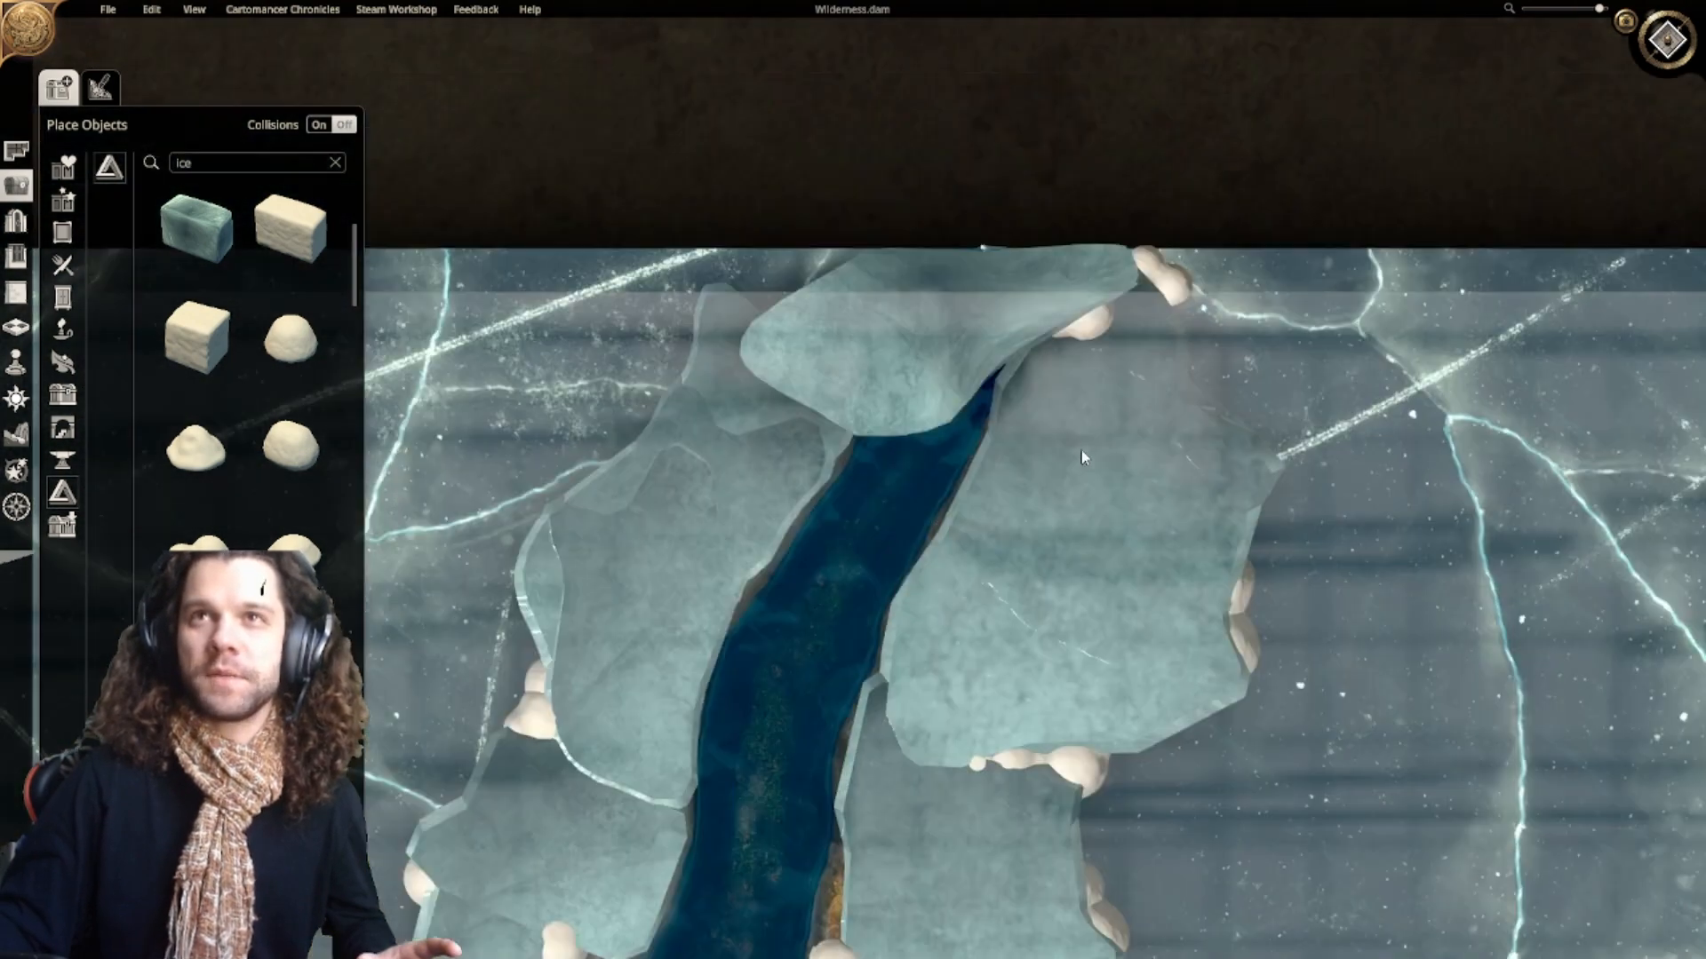
click(1080, 457)
click(1115, 329)
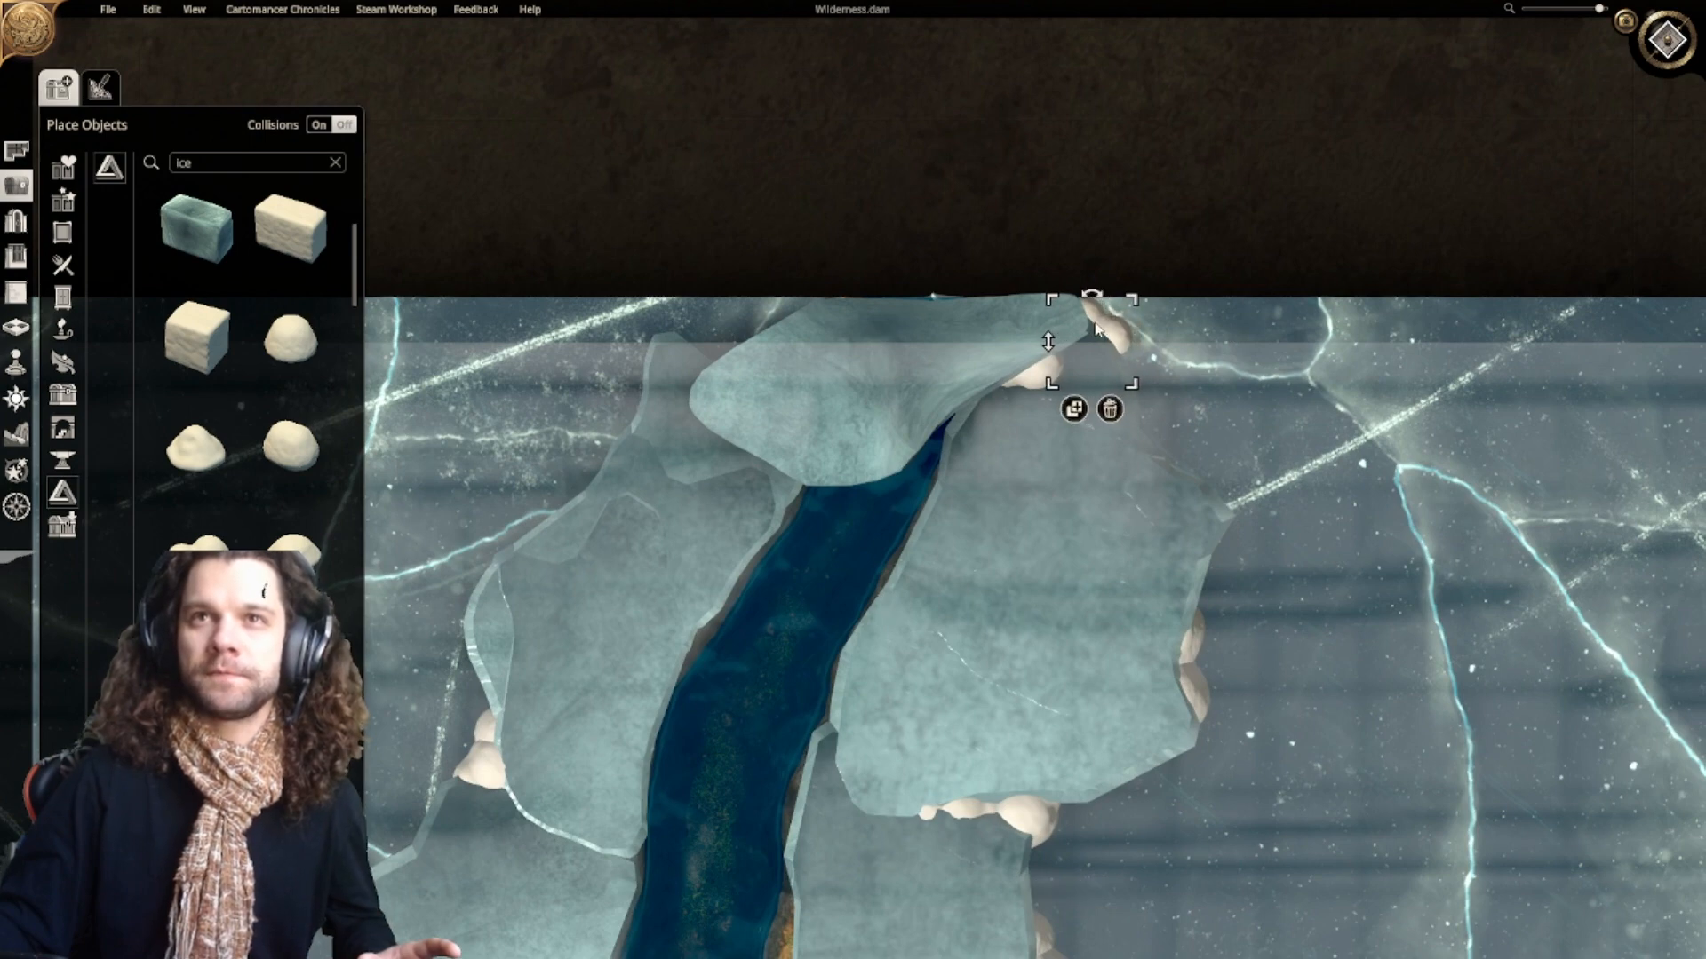
click(1073, 409)
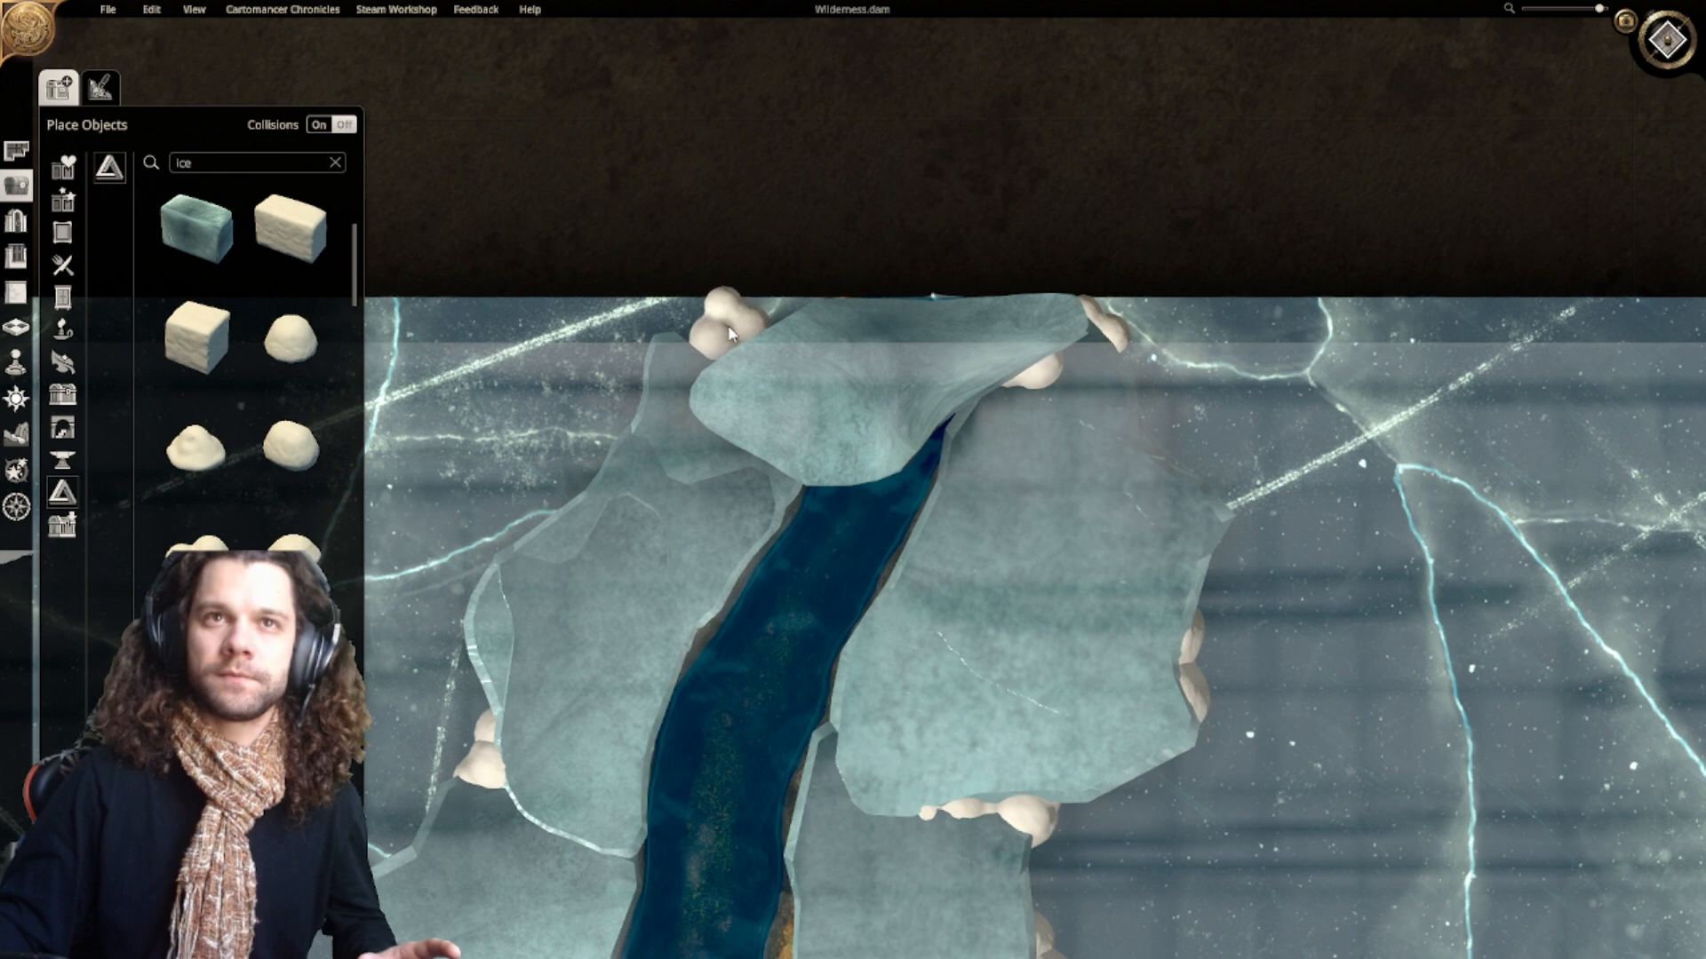
key(r)
key(r)
key(r)
key(r)
key(r)
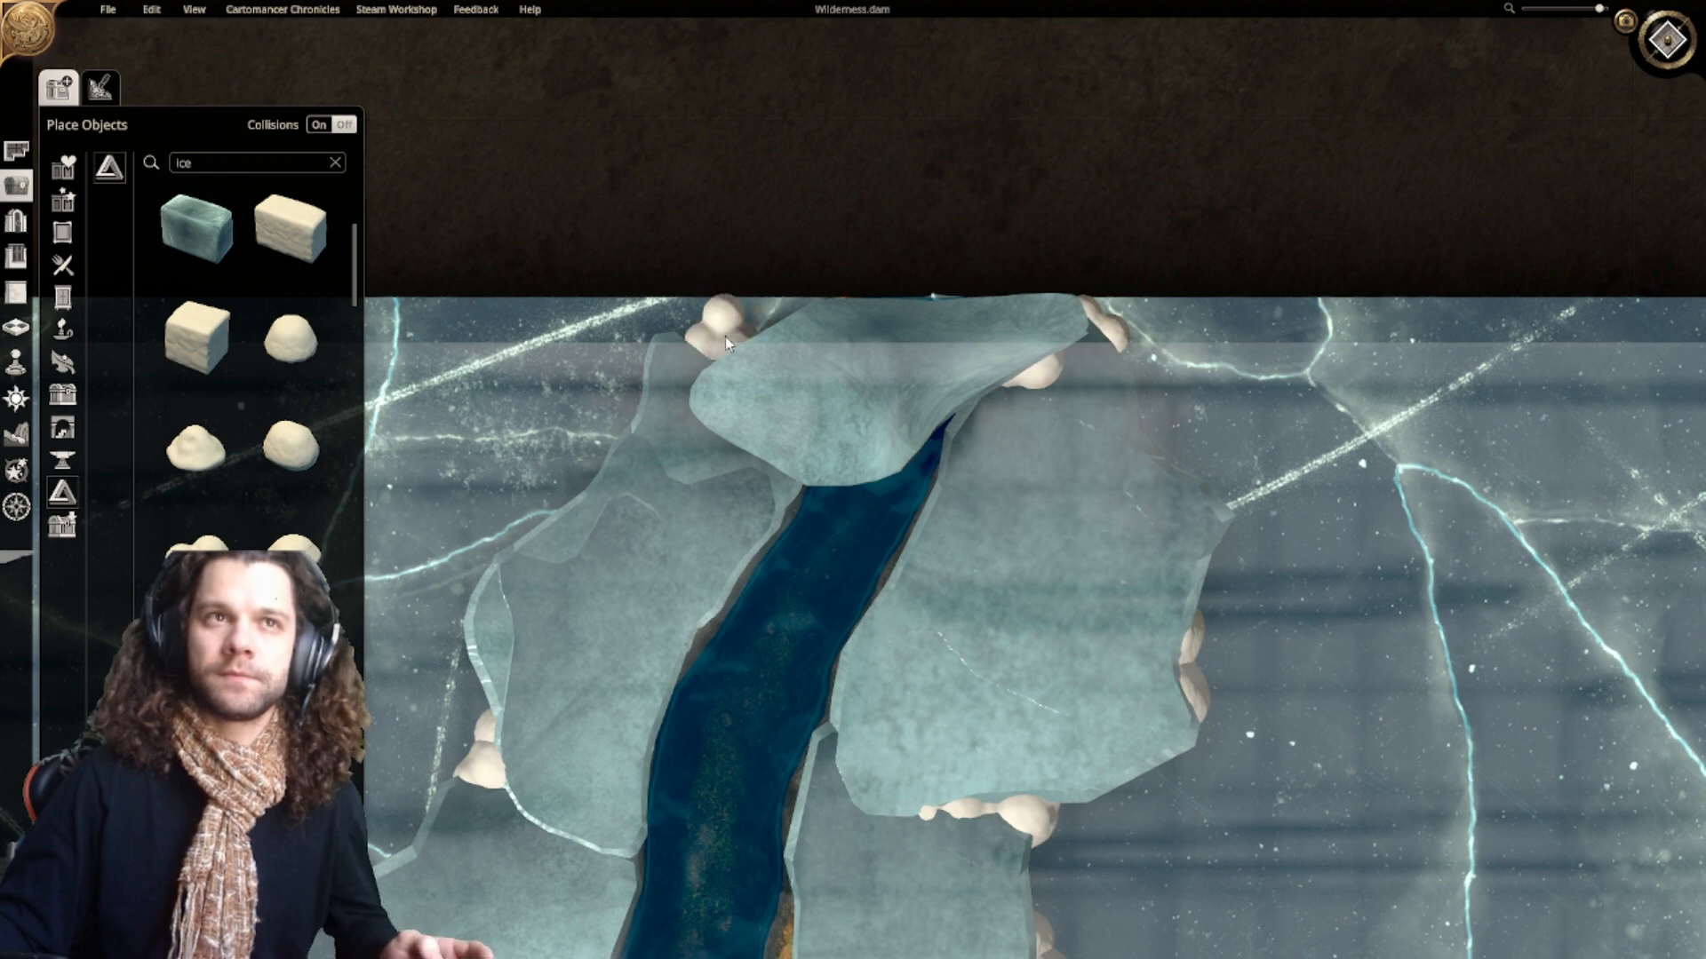
click(725, 336)
Step: Place a rounded snow clump beside it on the tall floe's northwestern edge, then enlarge, rotate and lower it so it tucks under the ice
click(291, 444)
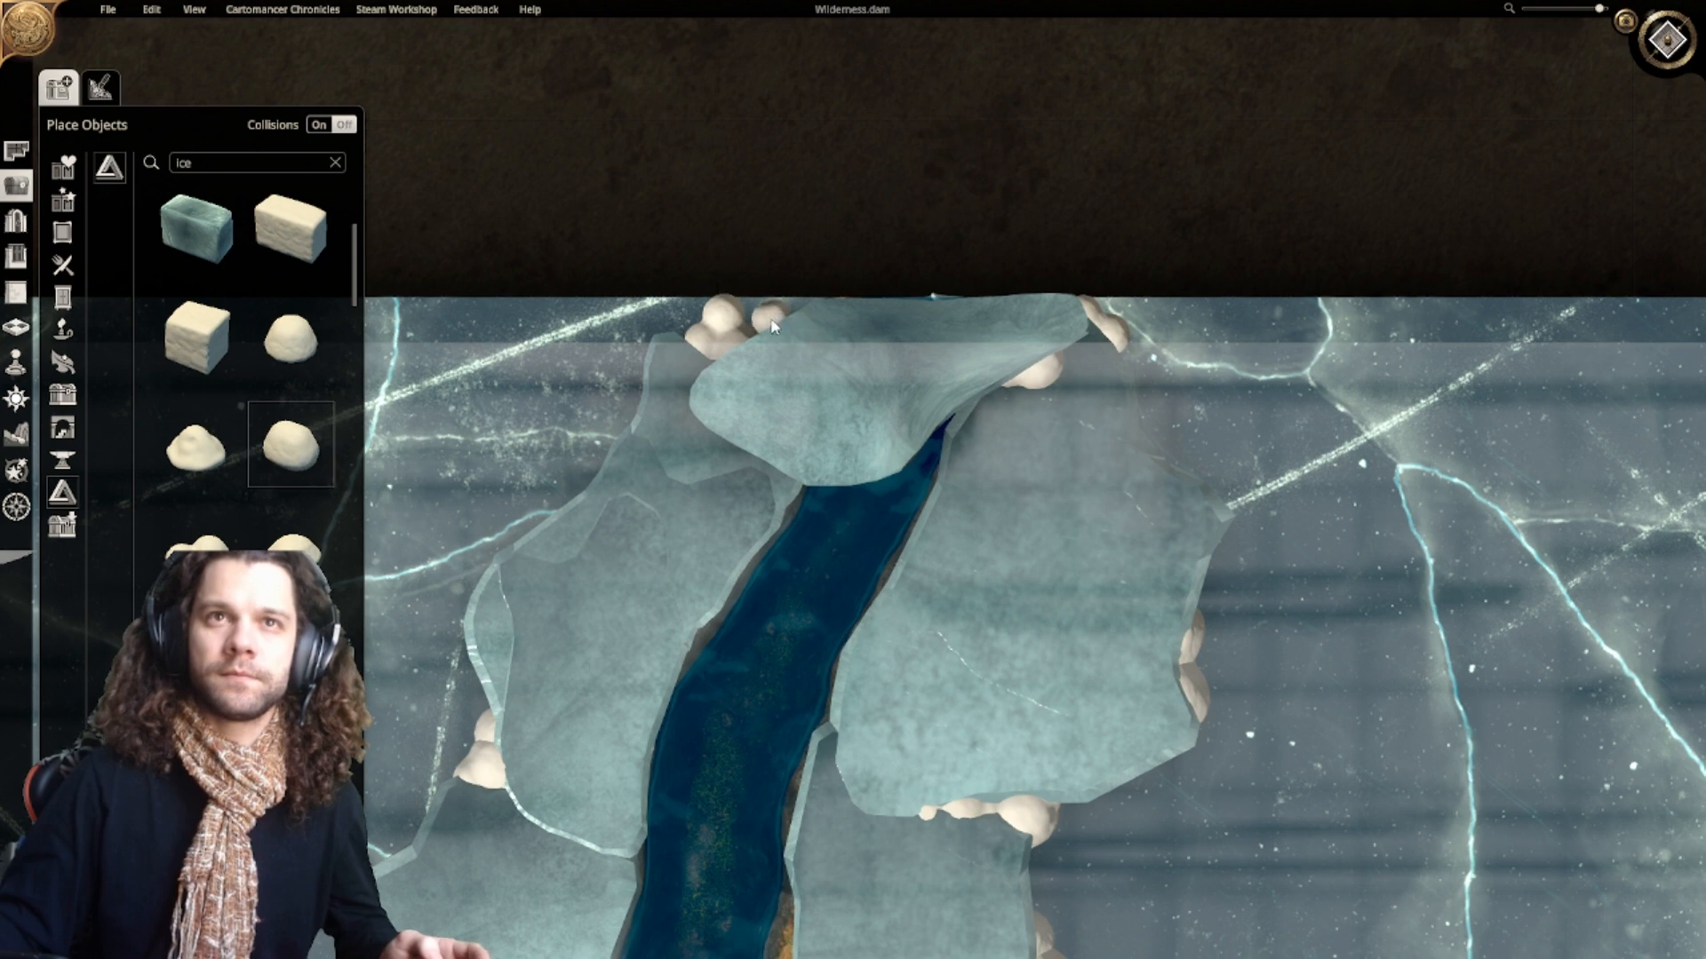
drag(789, 349, 858, 393)
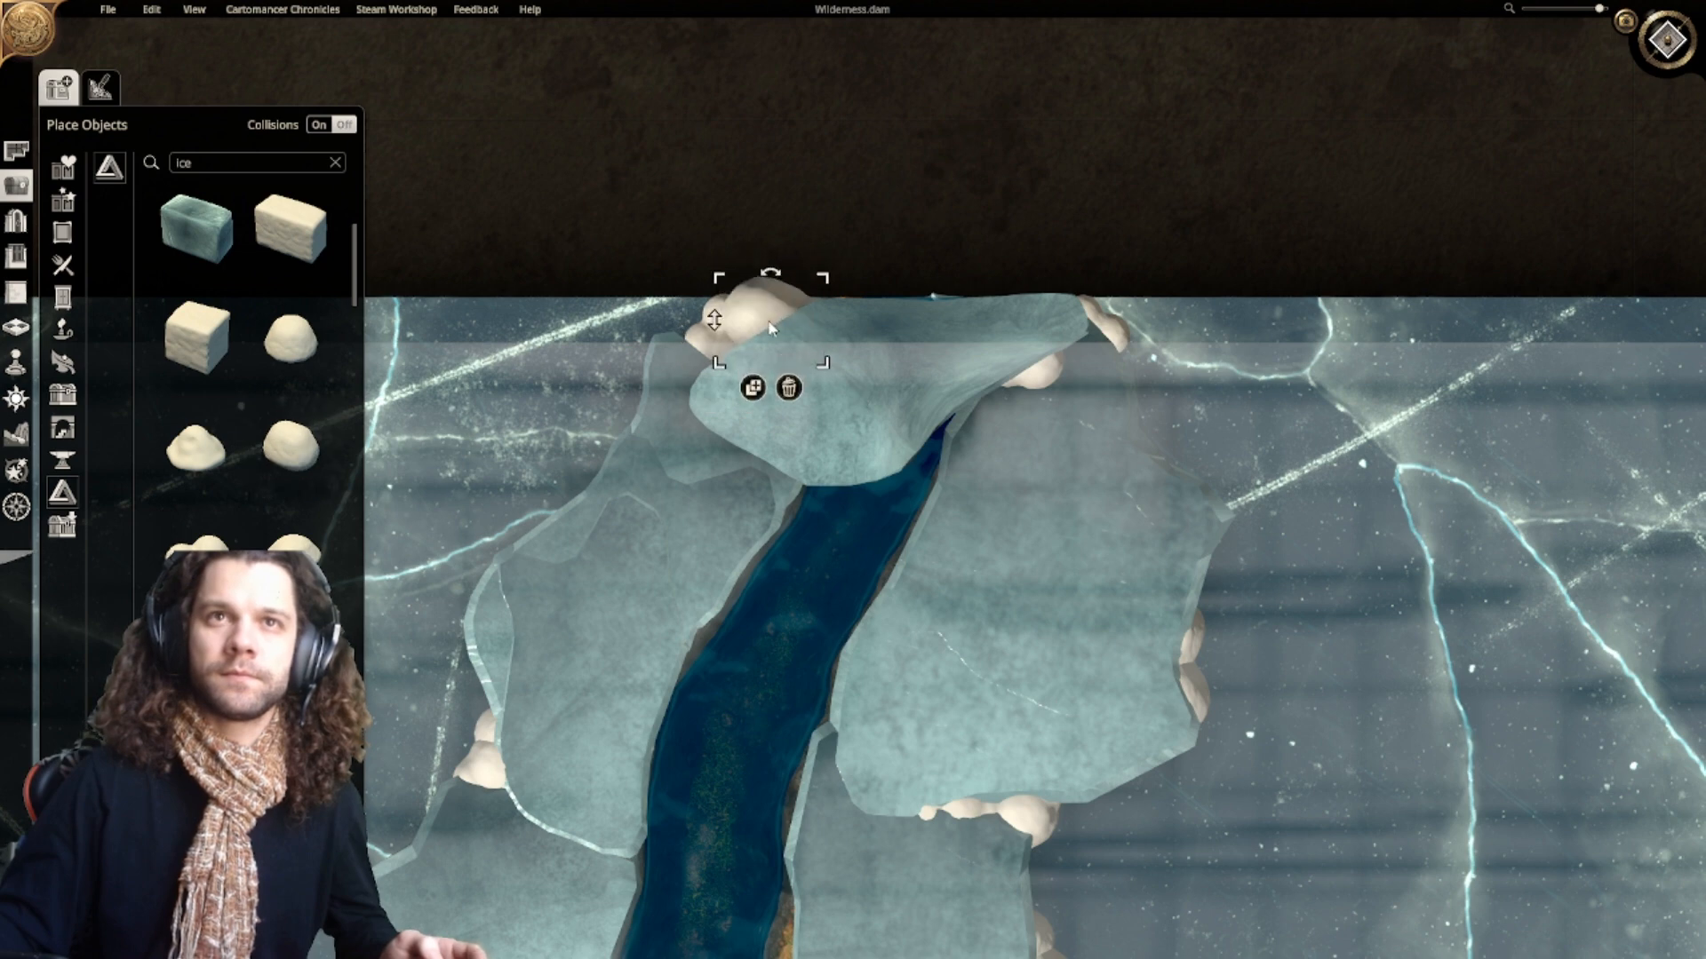
key(r)
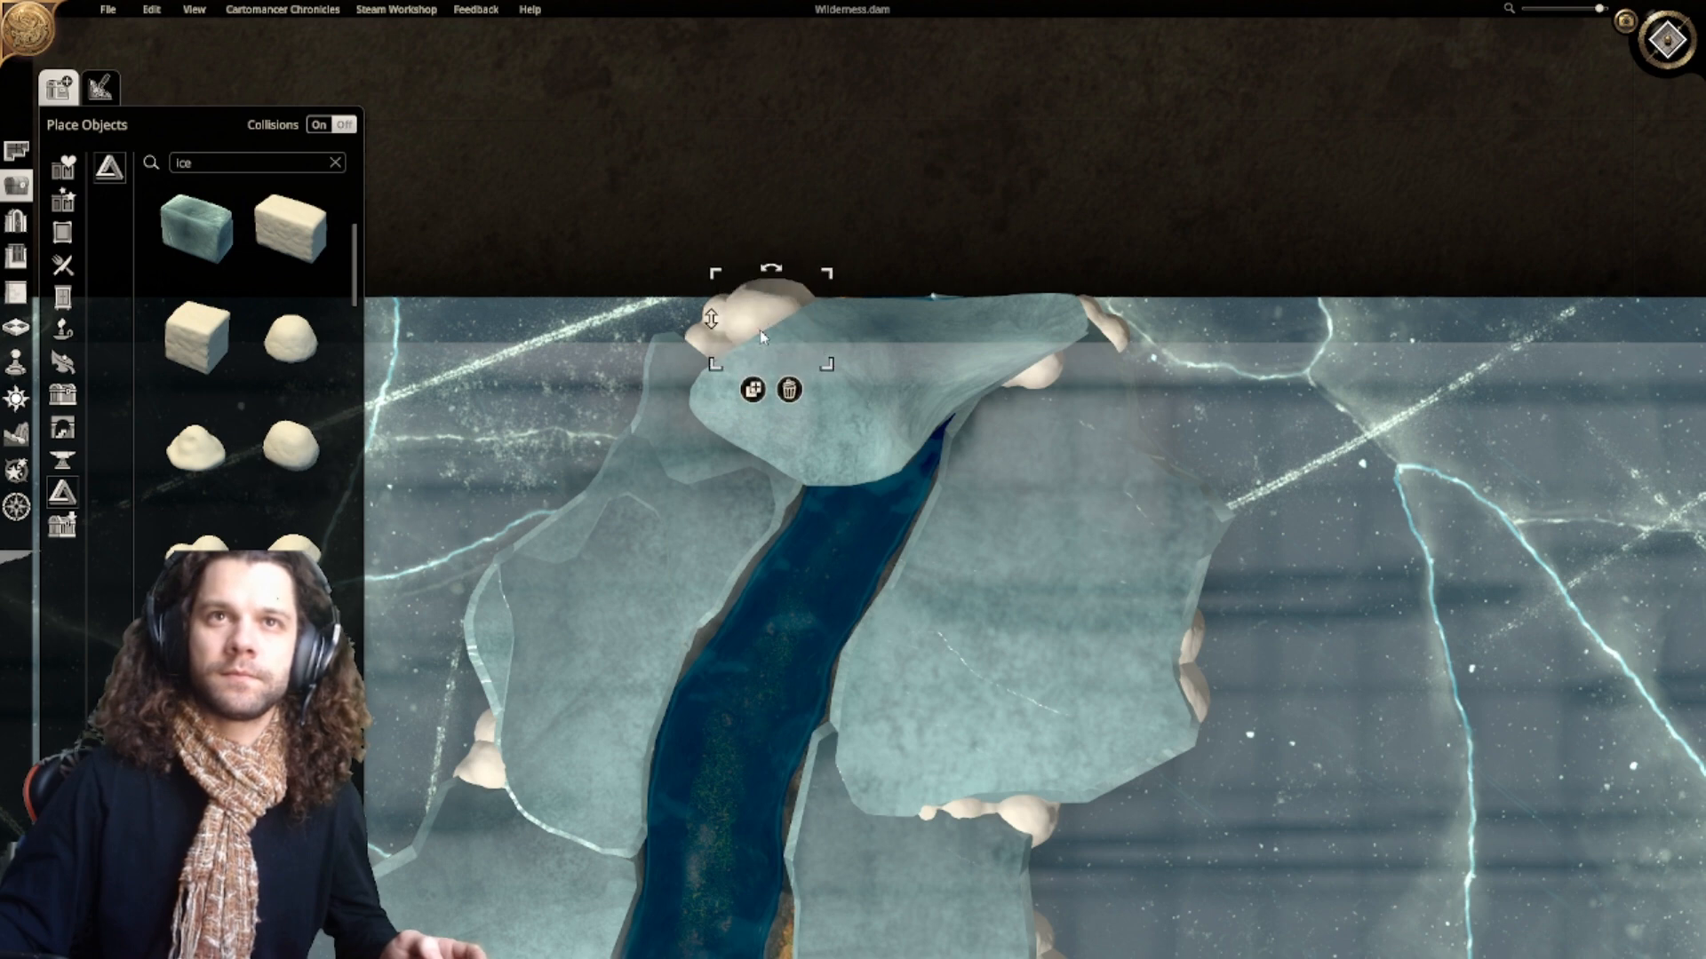
key(r)
key(r)
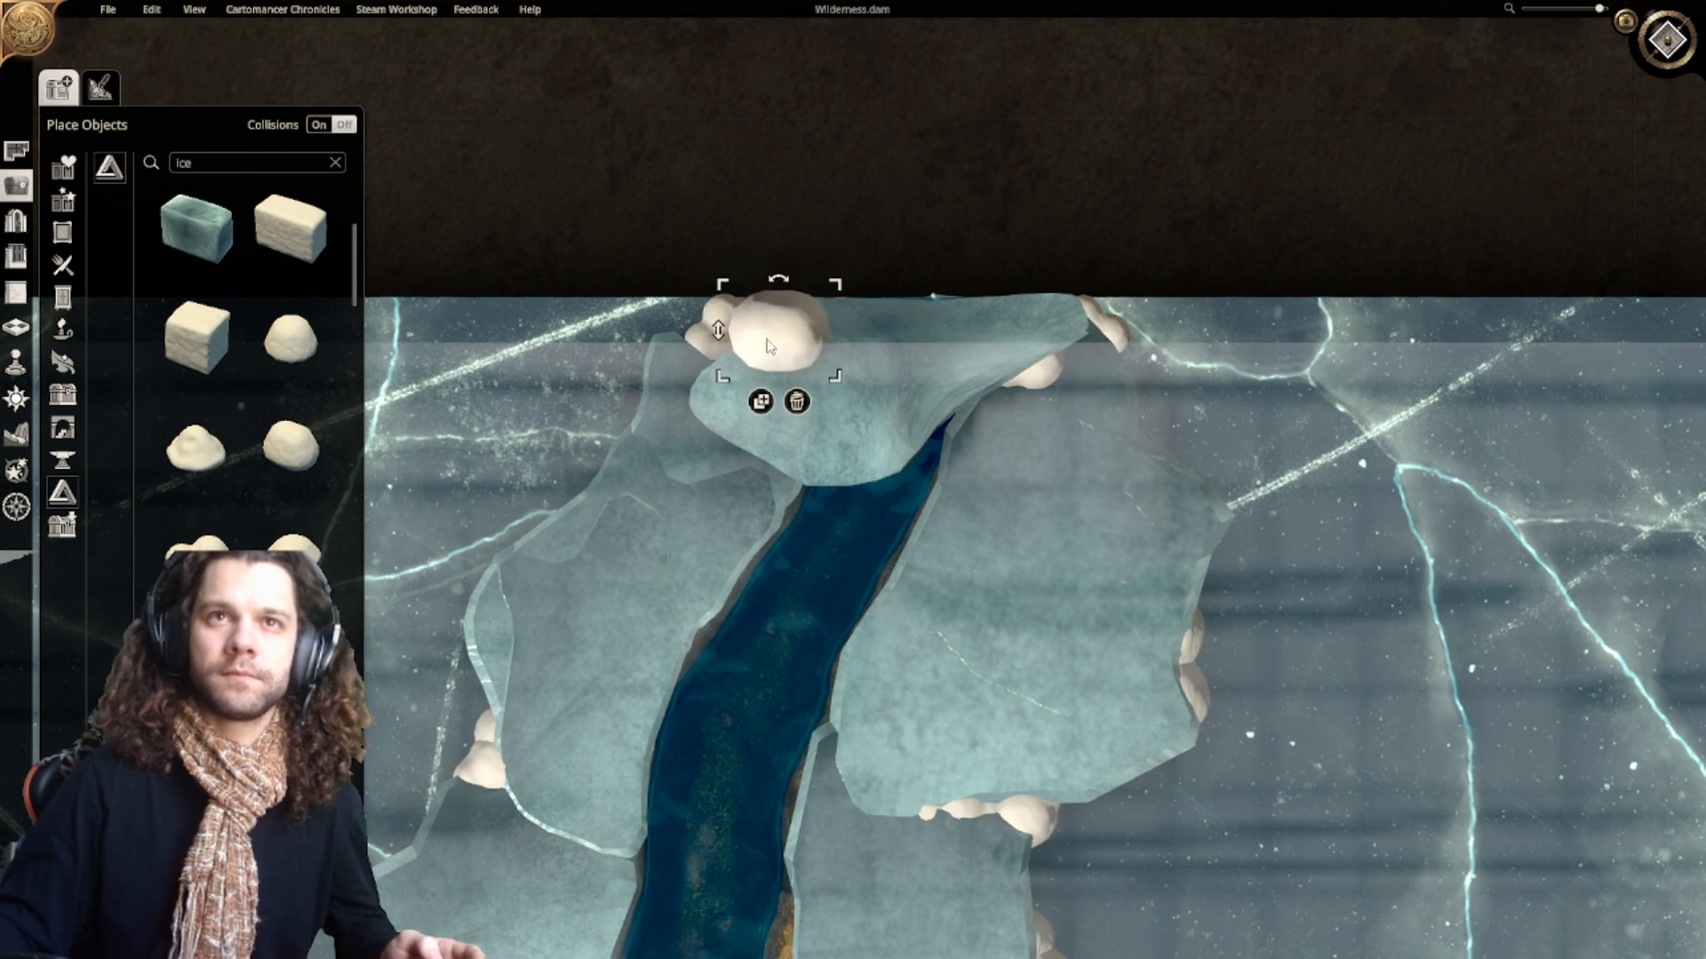
key(r)
key(r)
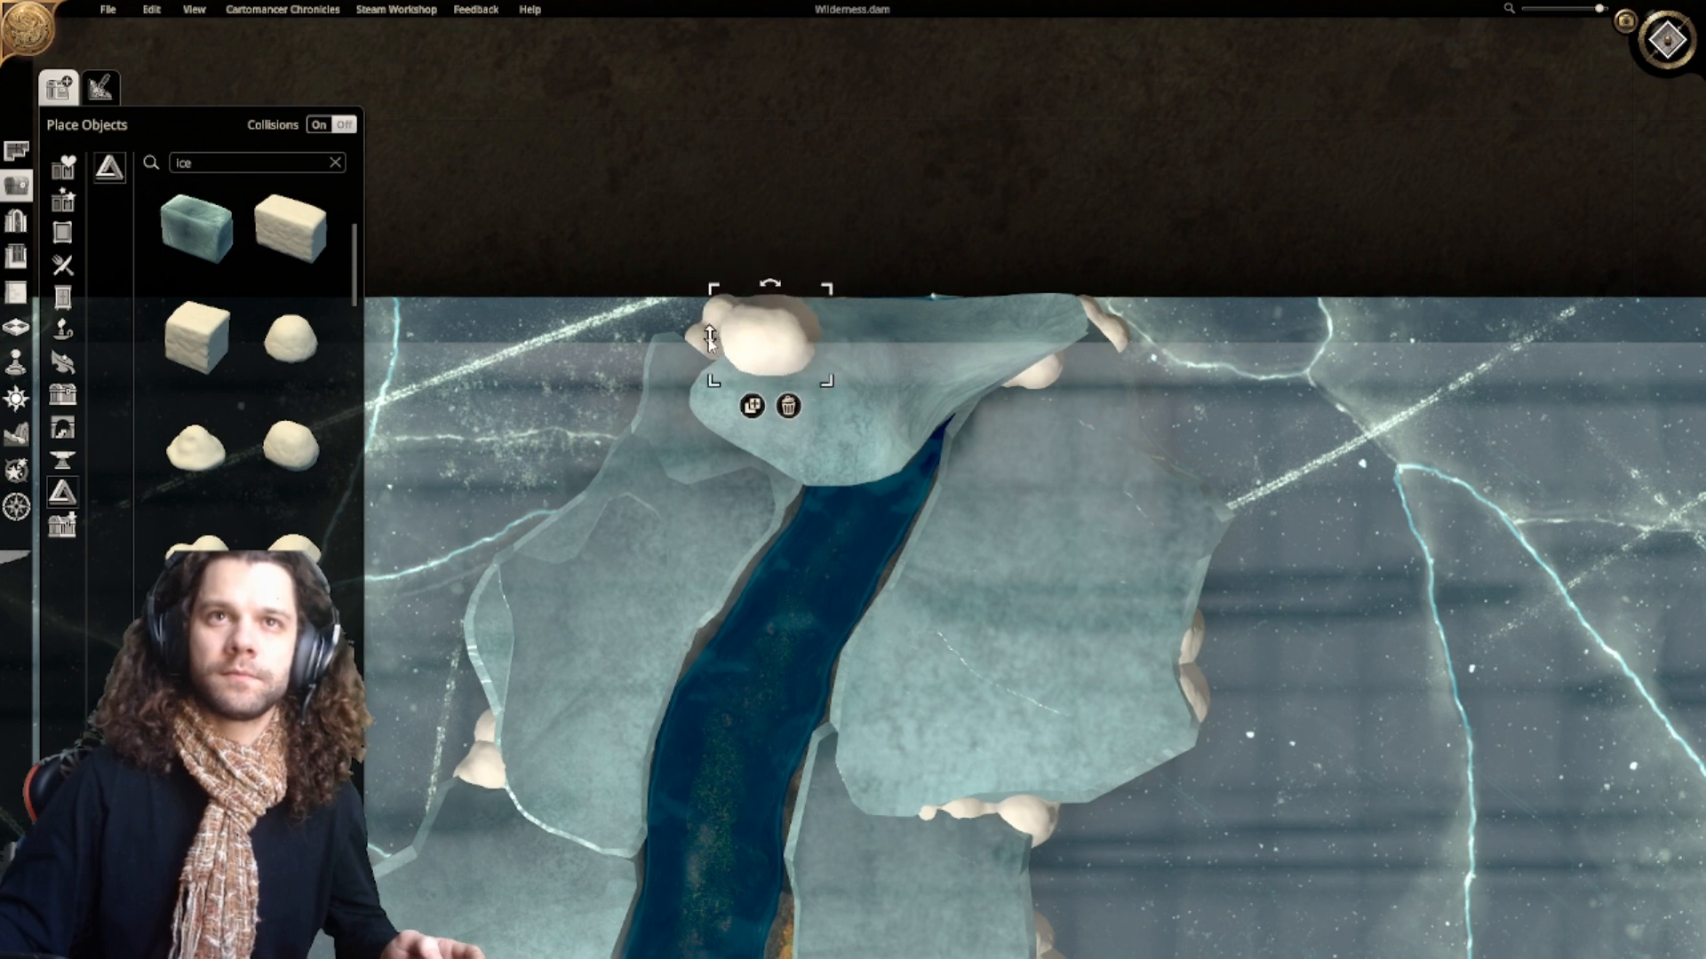
drag(709, 340, 710, 440)
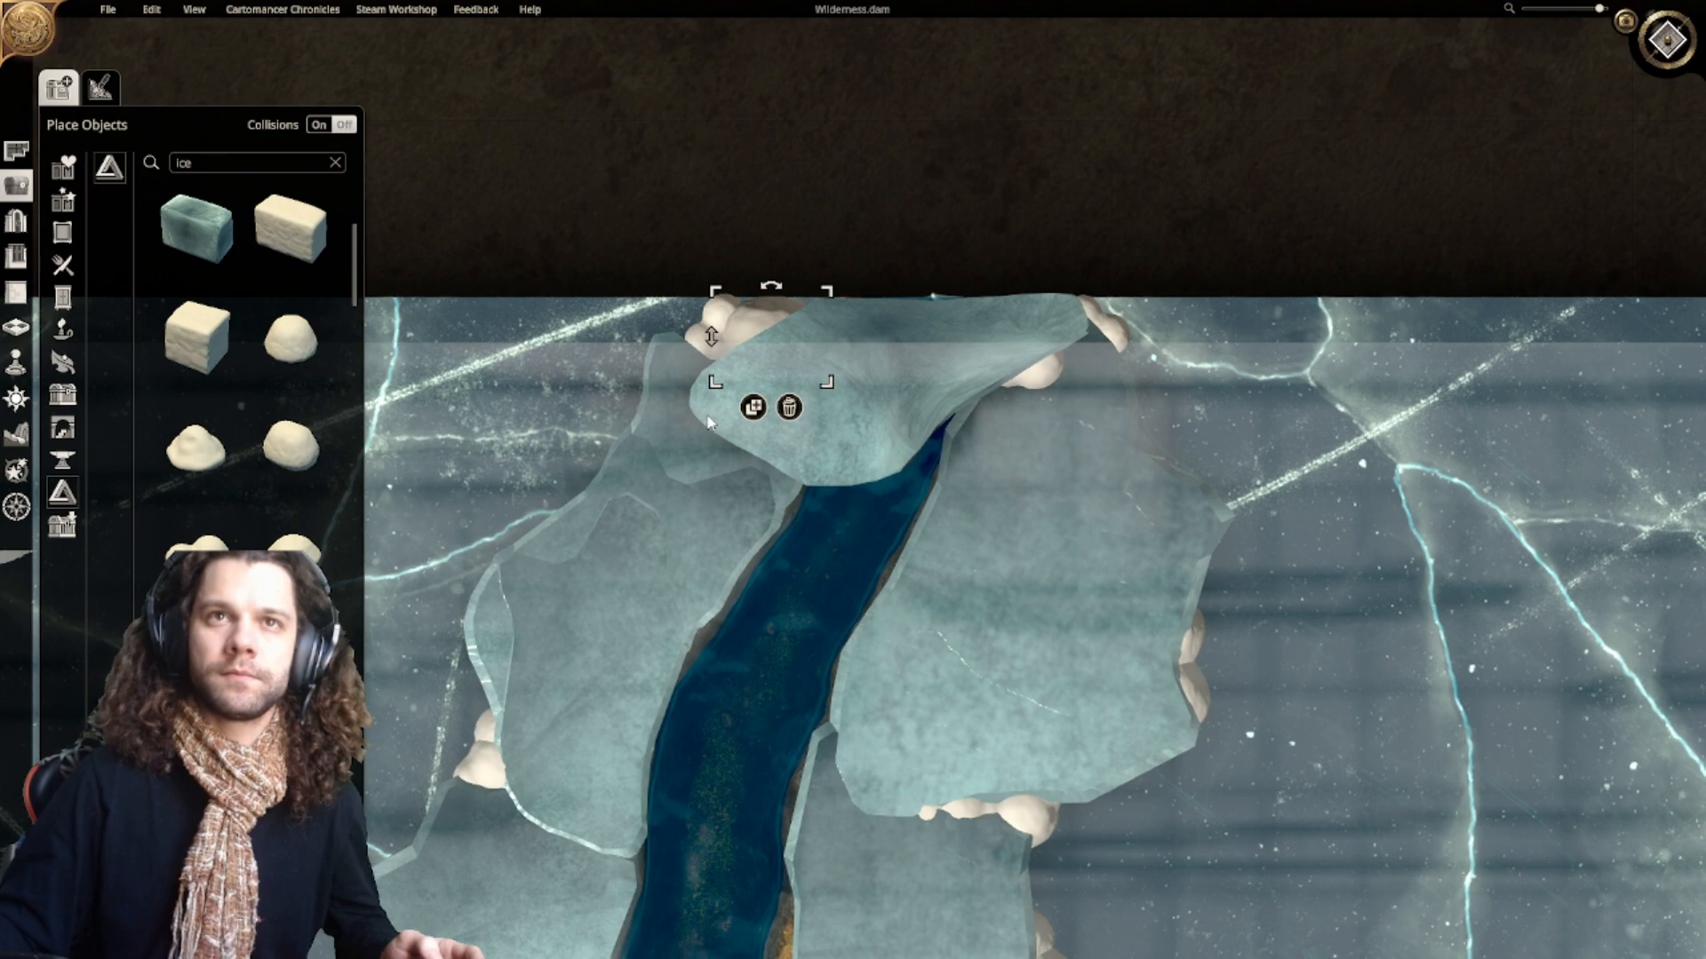
drag(764, 313, 770, 309)
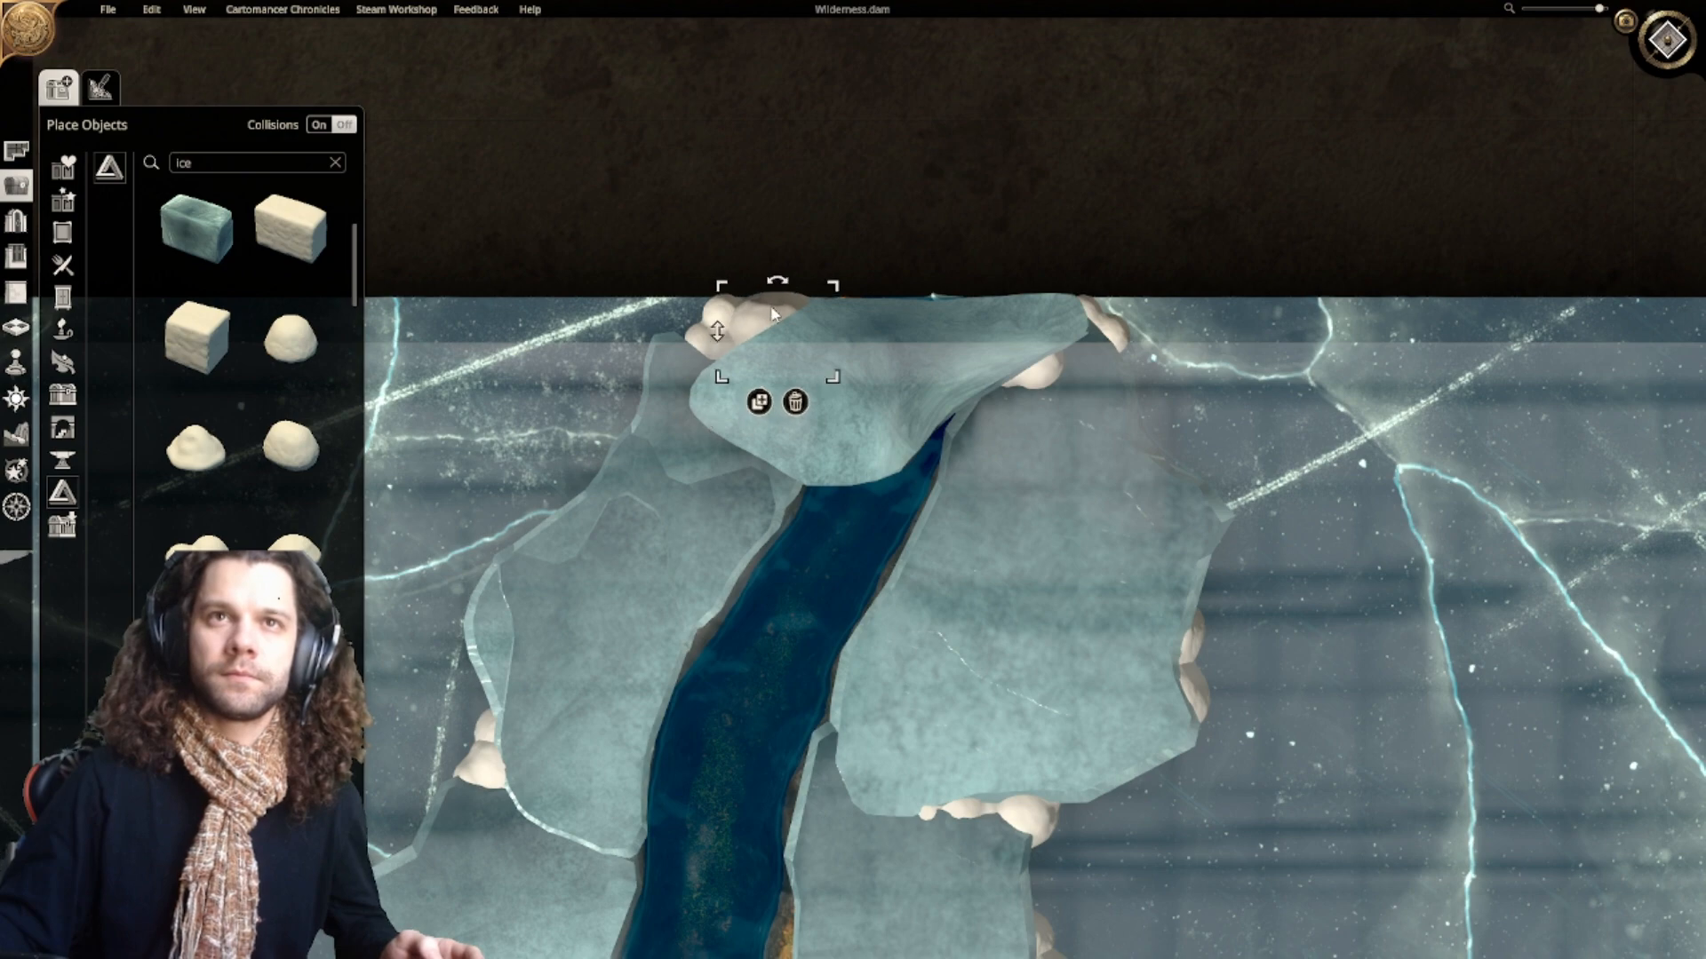
Step: Place another tall ice floe in the river's northern stretch, rotated lengthwise with the current and scaled down to a small shard
scroll(1063, 473, down, 5)
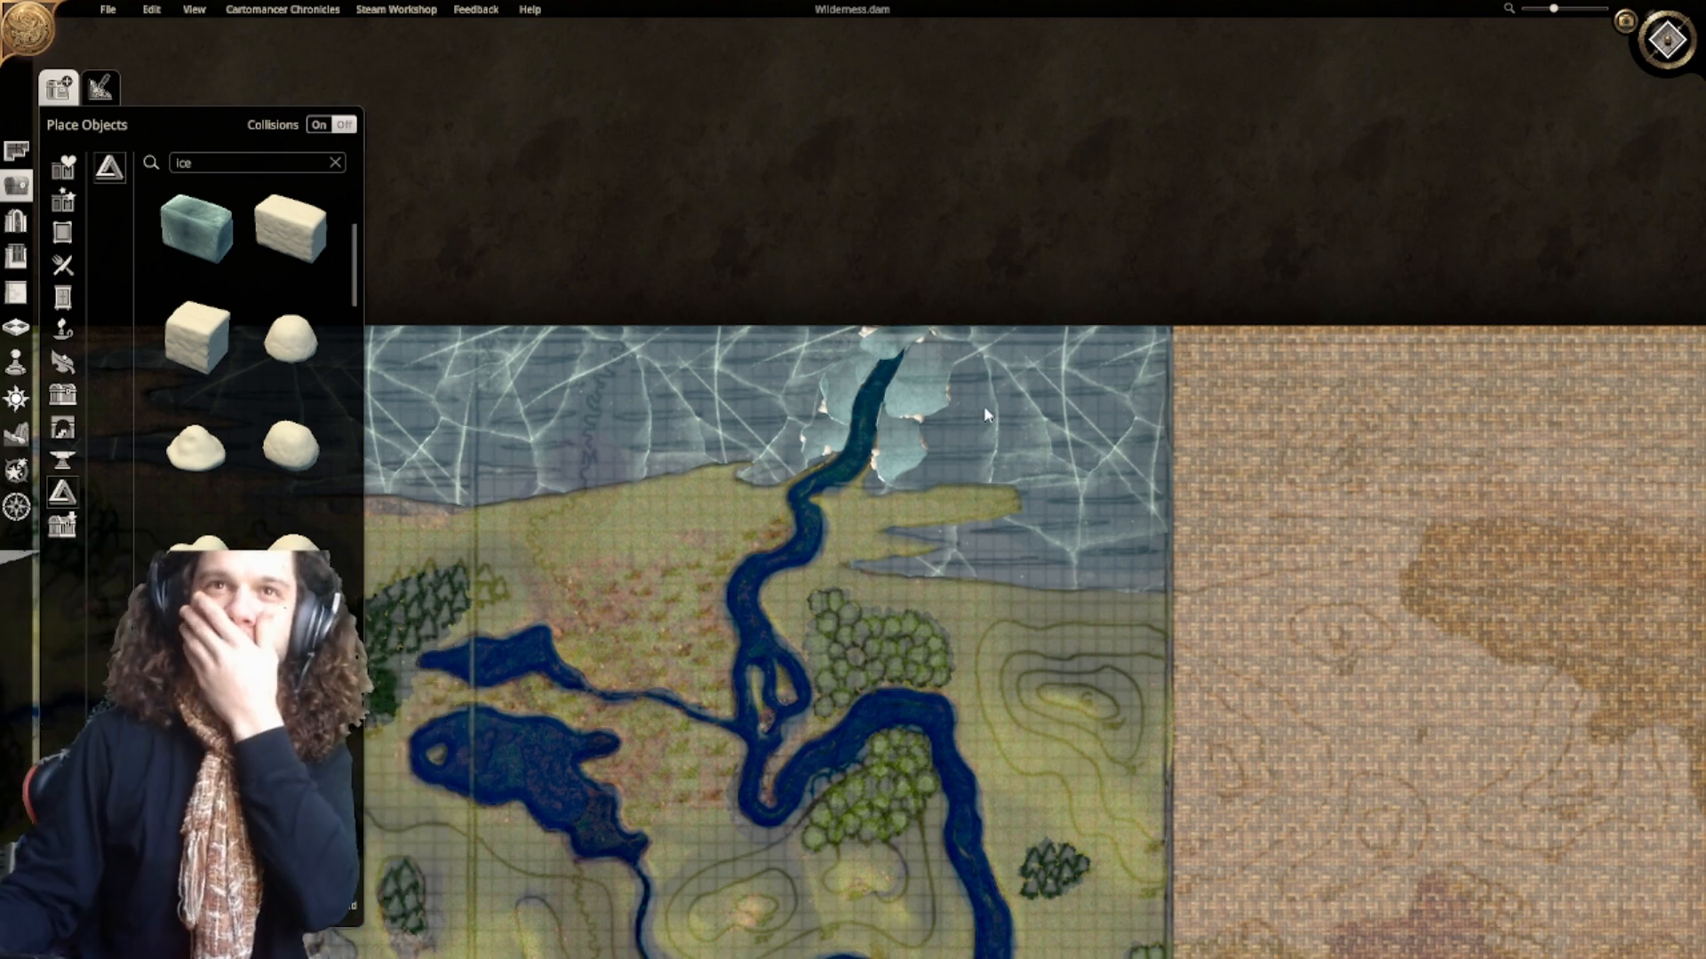
right_drag(947, 527, 1077, 228)
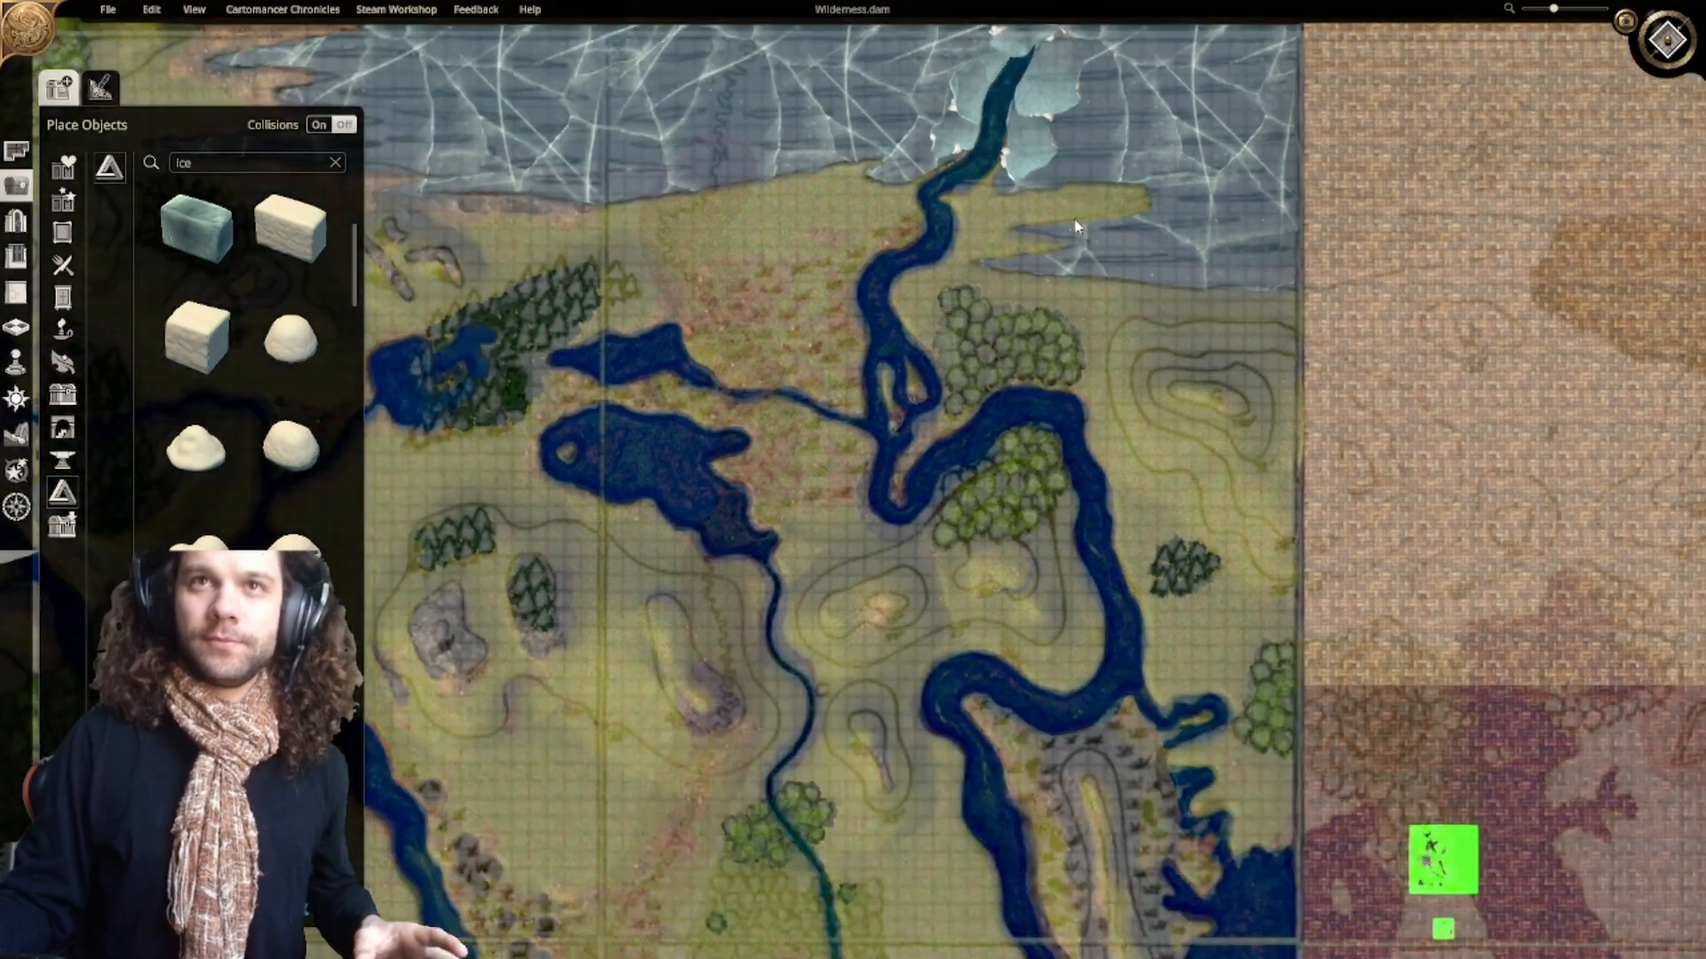
scroll(1075, 227, down, 3)
right_drag(888, 613, 927, 611)
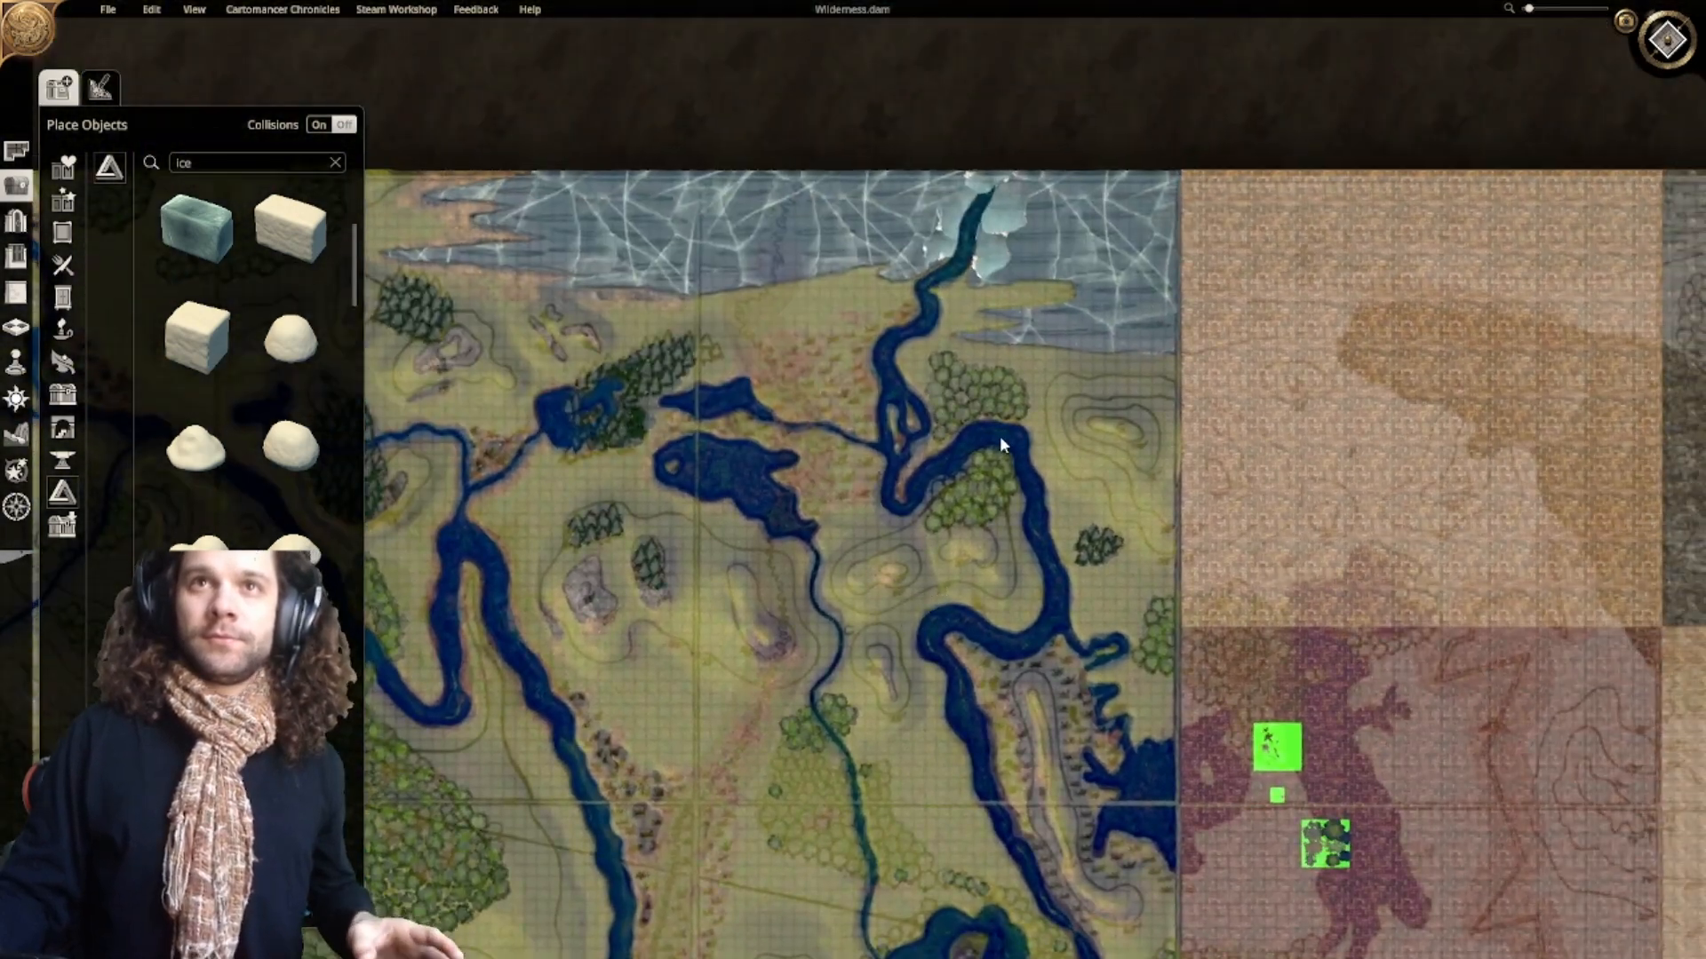
scroll(968, 204, up, 5)
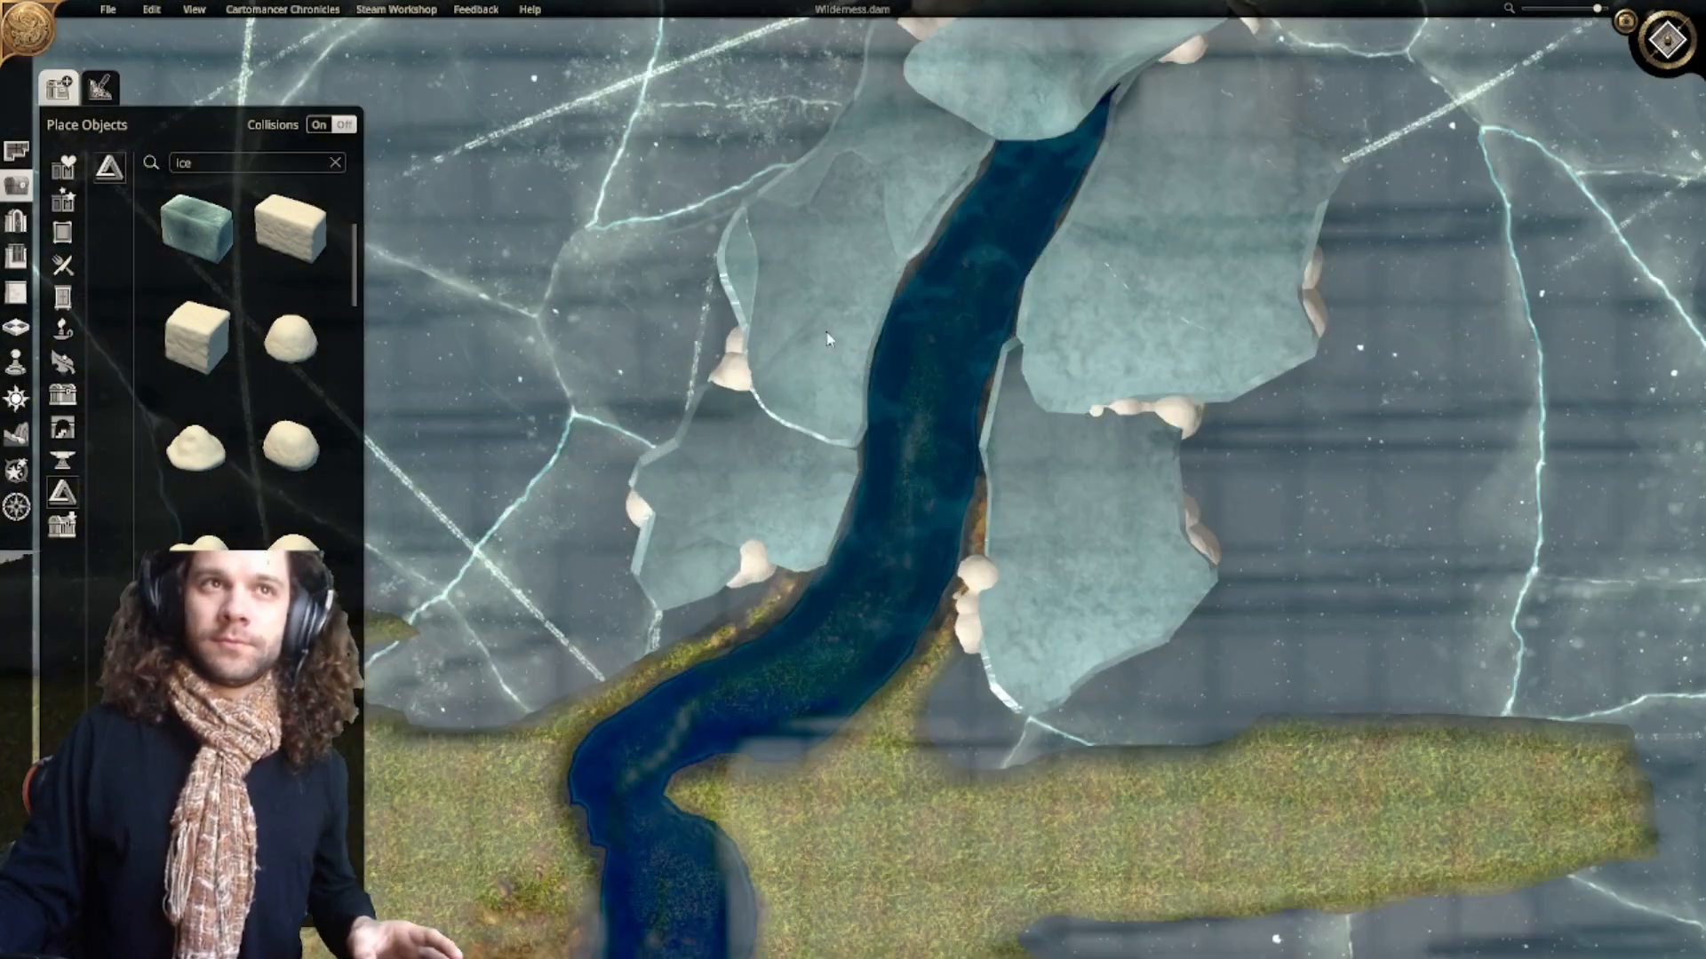
click(291, 661)
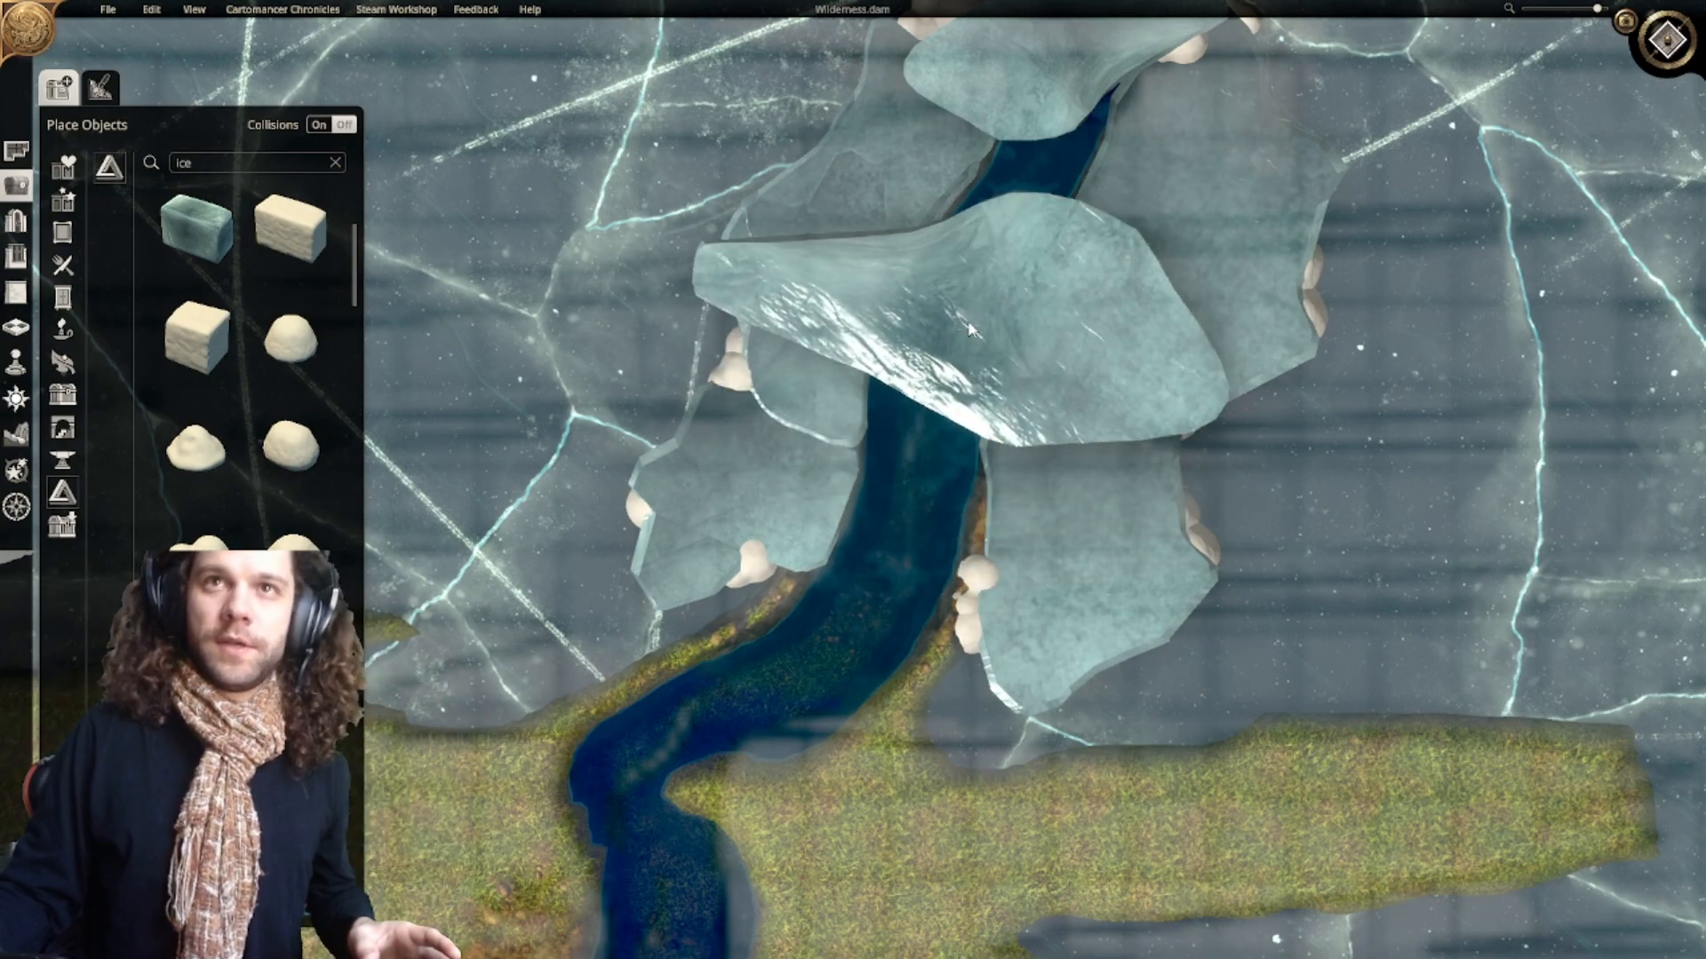
ctrl+scroll(967, 321, down, 5)
ctrl+scroll(968, 330, down, 8)
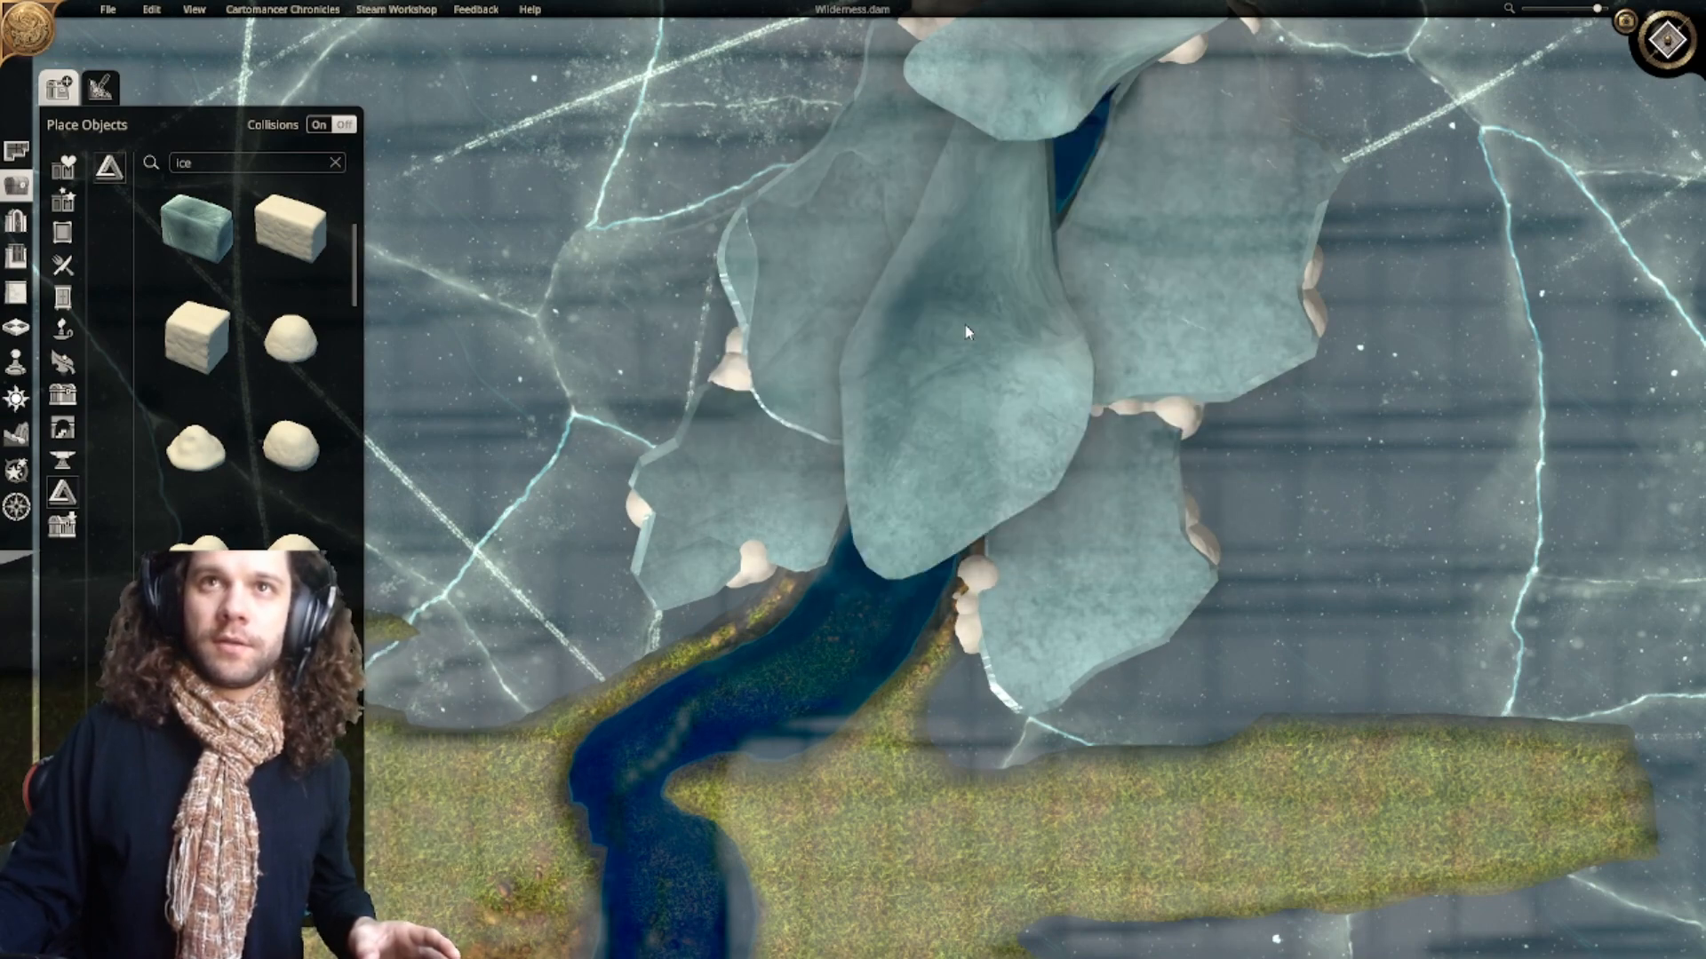
ctrl+scroll(966, 328, down, 2)
click(965, 328)
drag(1098, 560, 1009, 340)
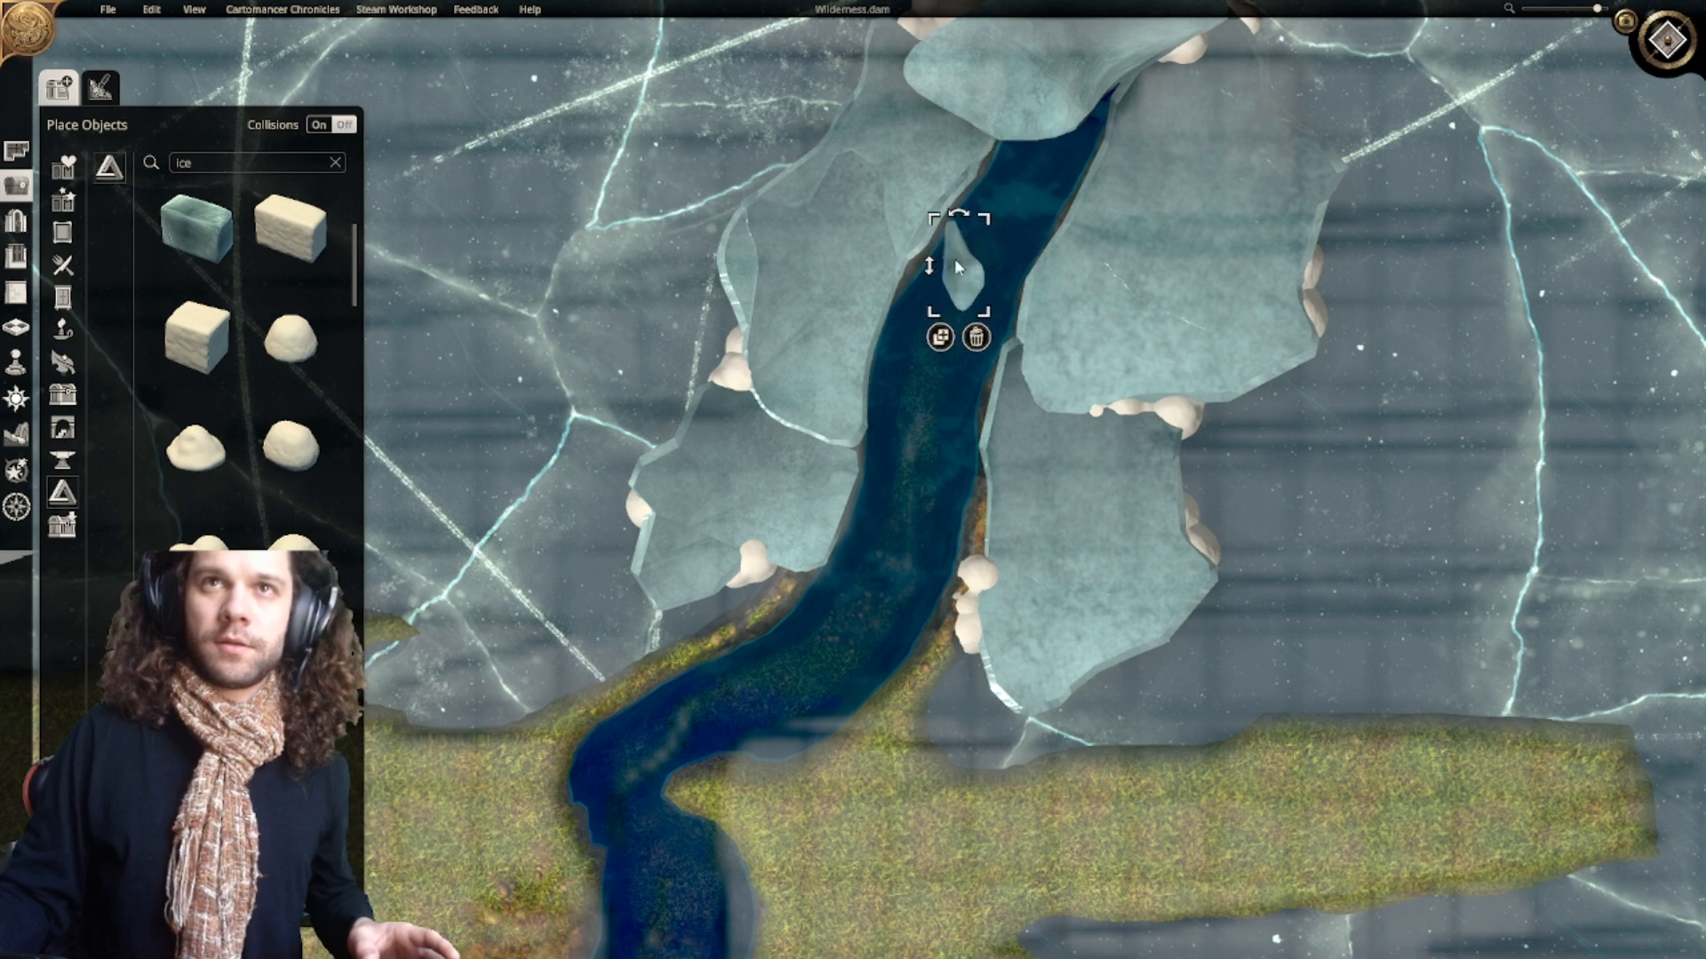
Step: Move the small ice shard from midstream down to the river's eastern bank, rotate it and overlap it with the southeastern floe's edge
drag(955, 265, 1025, 427)
scroll(968, 521, down, 6)
drag(967, 488, 966, 472)
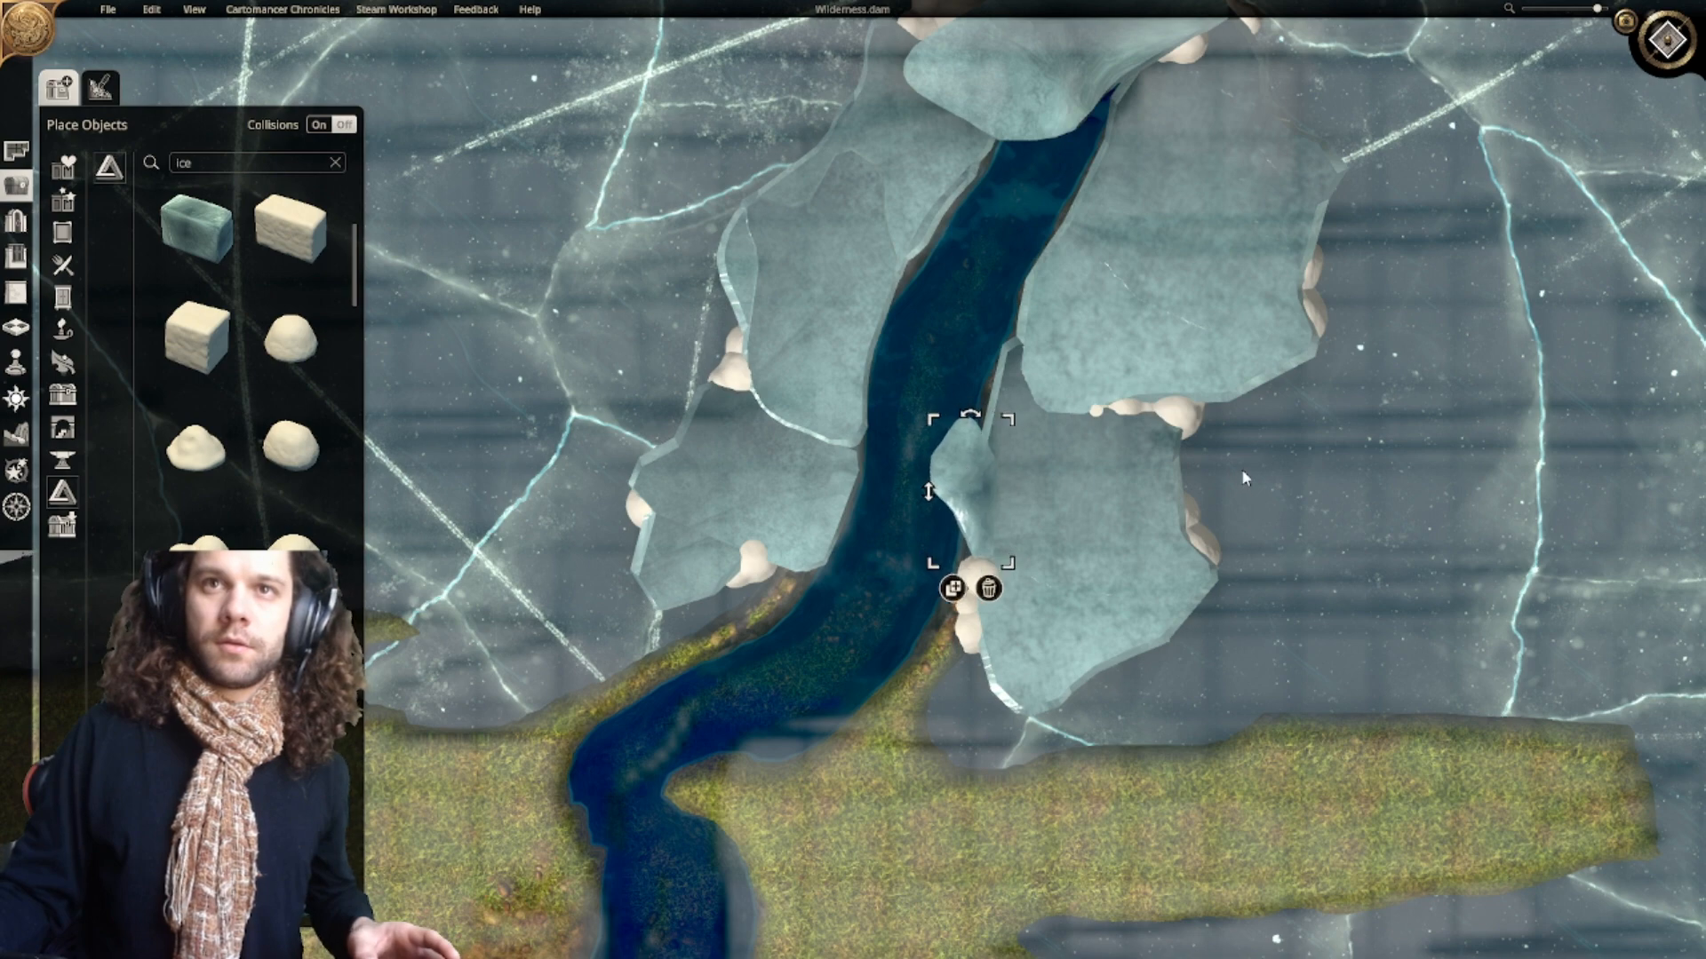
scroll(1240, 471, down, 5)
scroll(1076, 570, down, 1)
click(1081, 525)
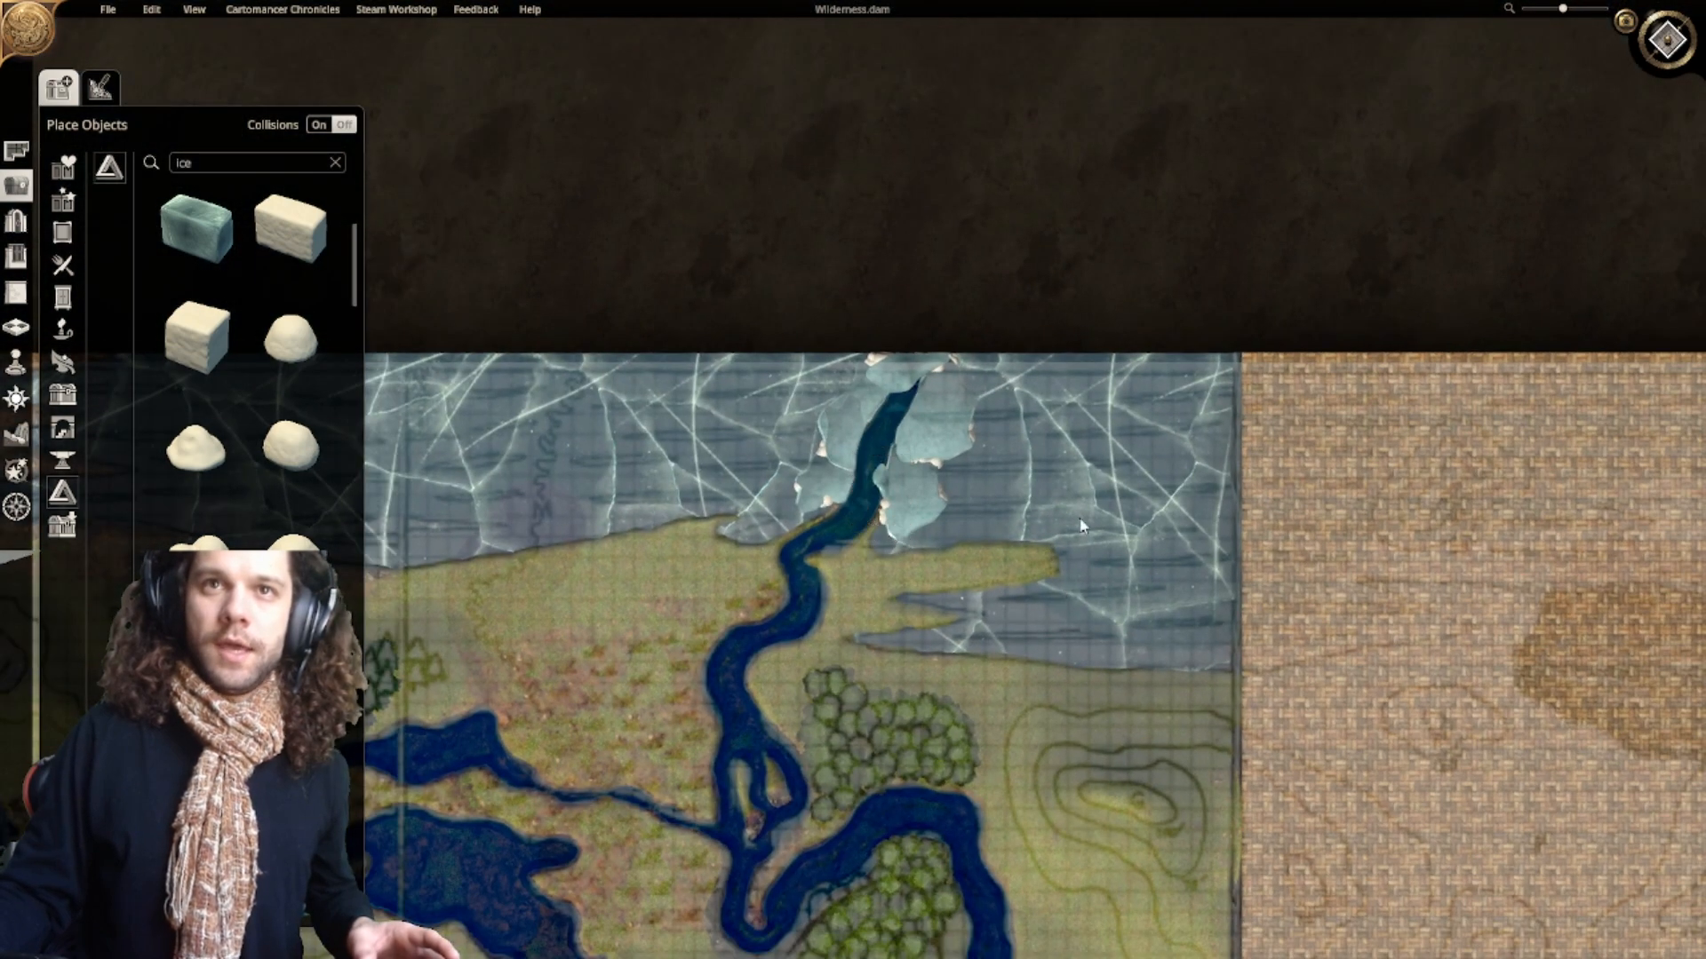
scroll(980, 573, up, 6)
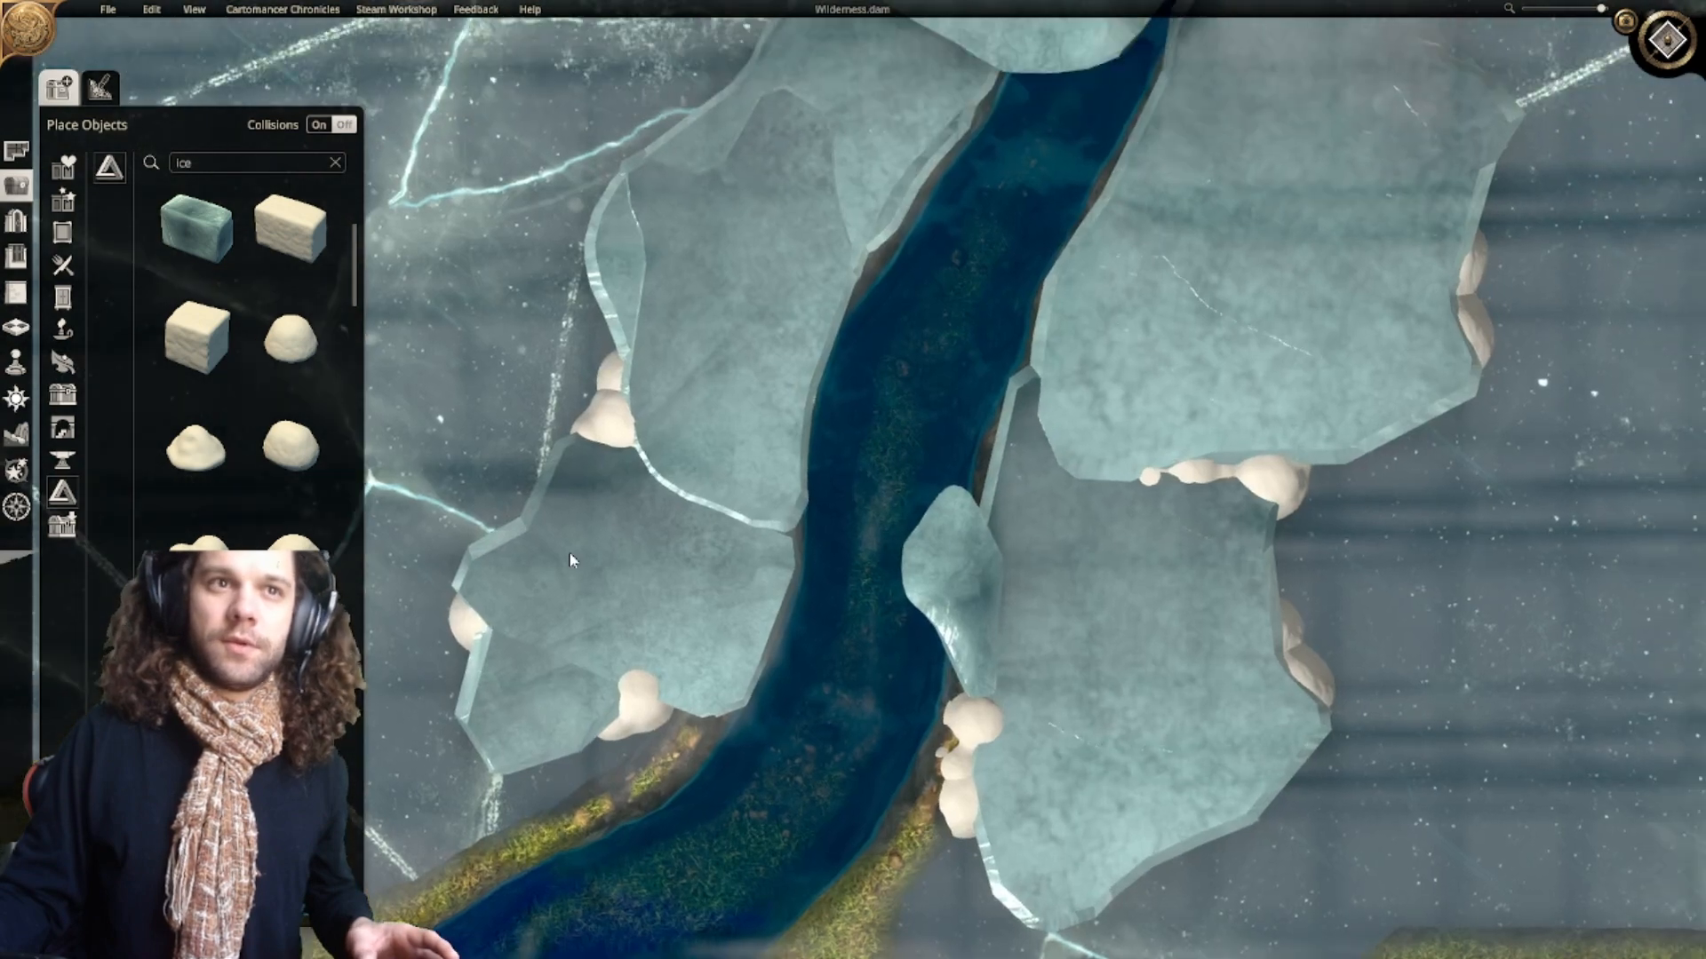
Step: Place a rotated curved ice formation on the eastern bank, lower it partly into the ice and shift it onto the small shard's top end
drag(353, 305, 364, 654)
click(290, 613)
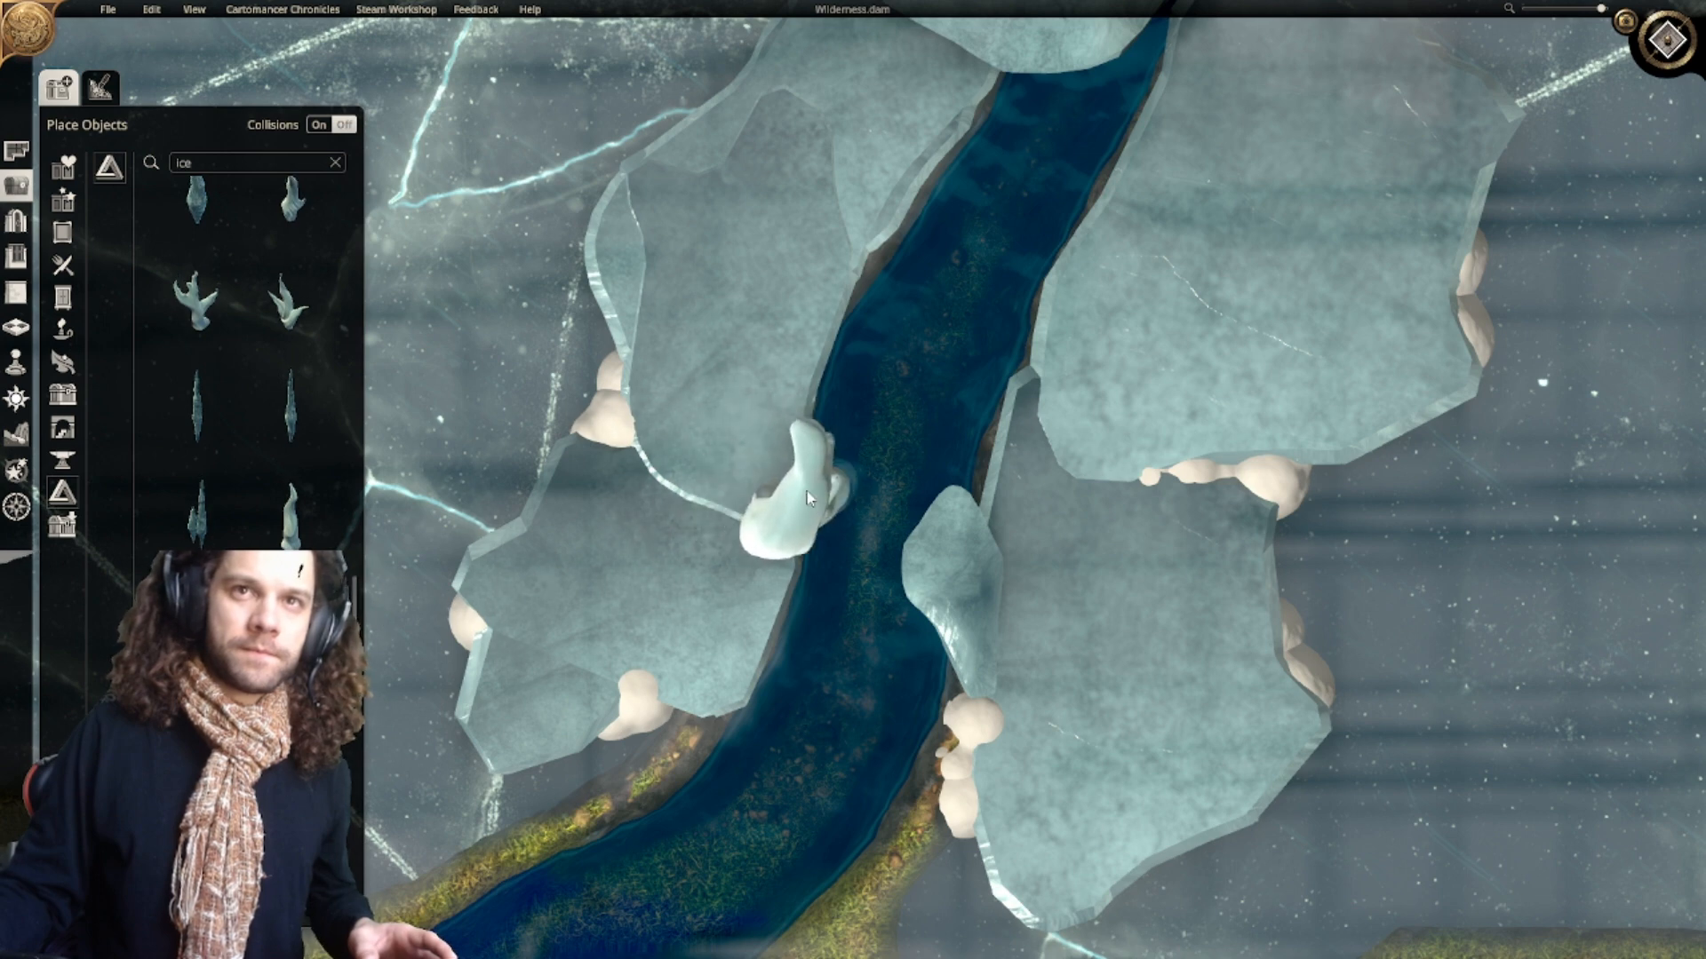
ctrl+scroll(803, 495, down, 8)
ctrl+scroll(787, 488, down, 7)
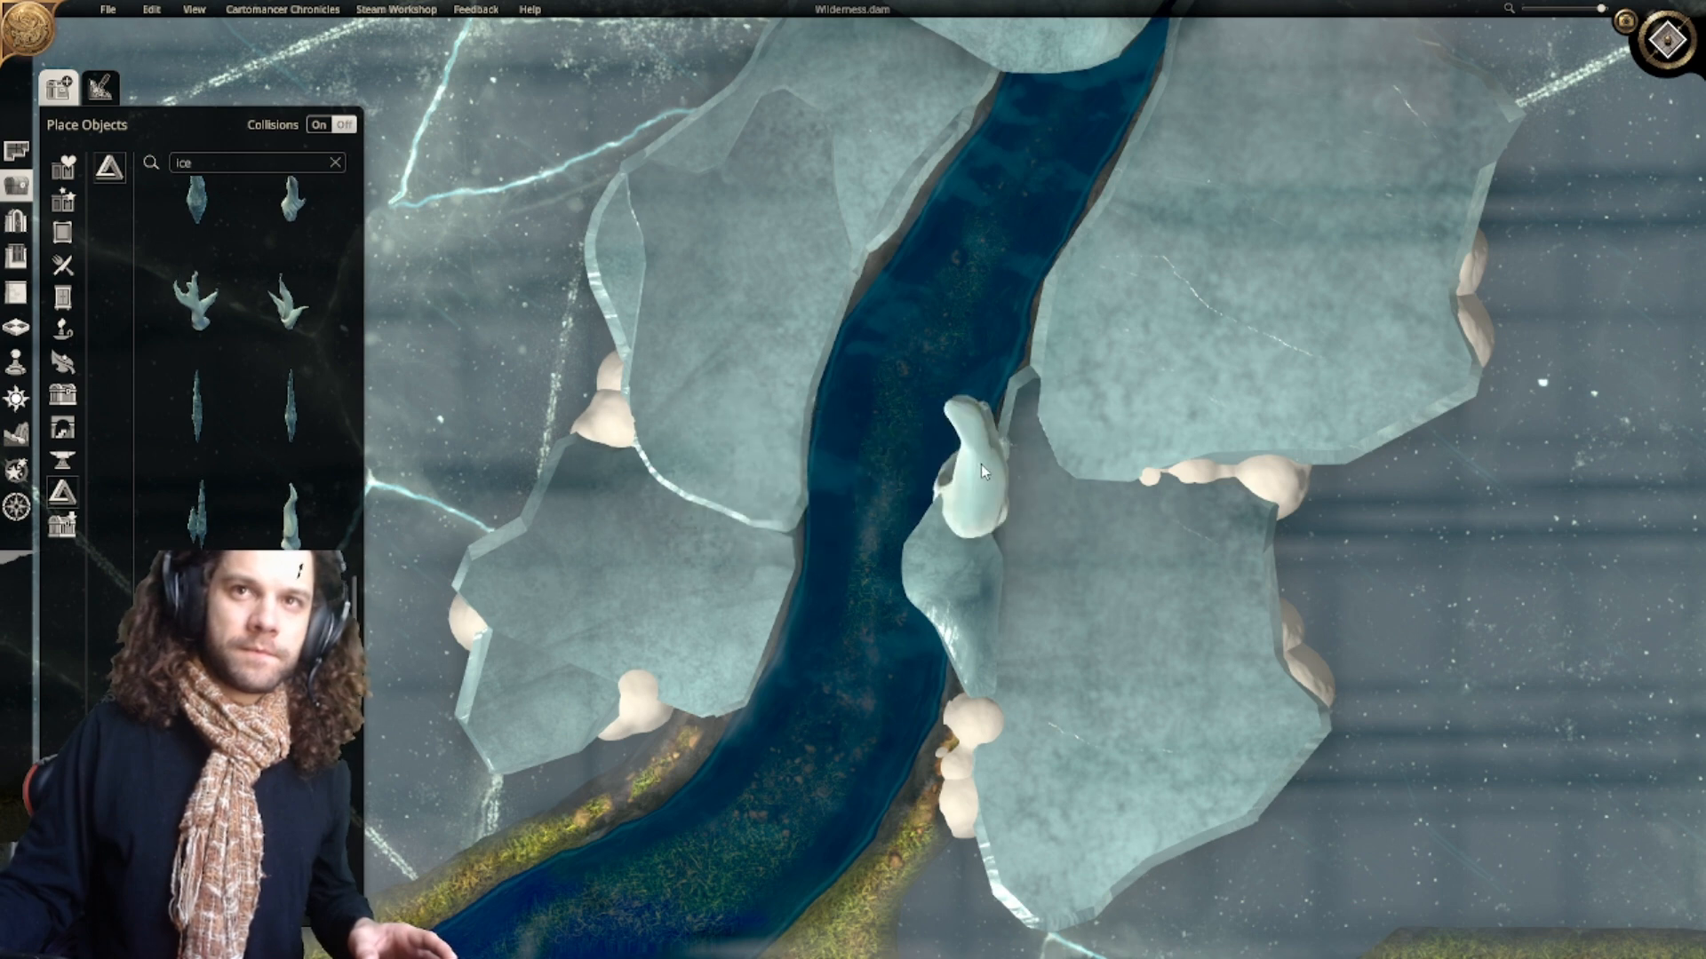
ctrl+scroll(981, 470, down, 8)
ctrl+scroll(998, 582, down, 10)
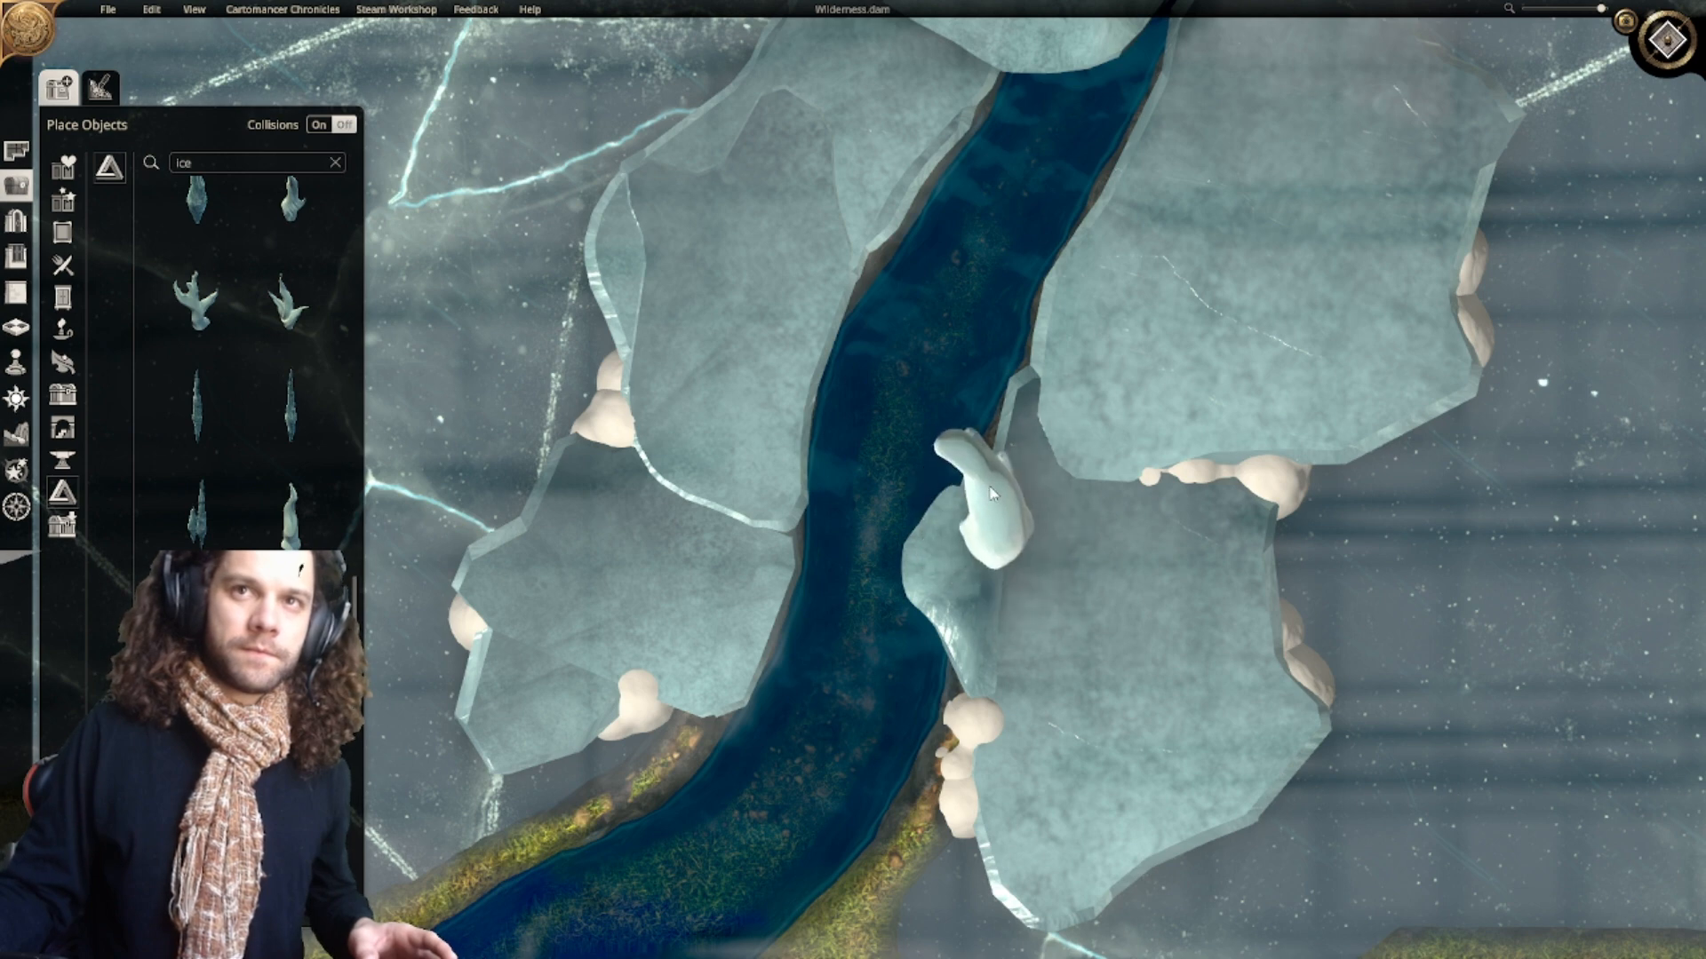
click(980, 490)
drag(919, 494, 922, 545)
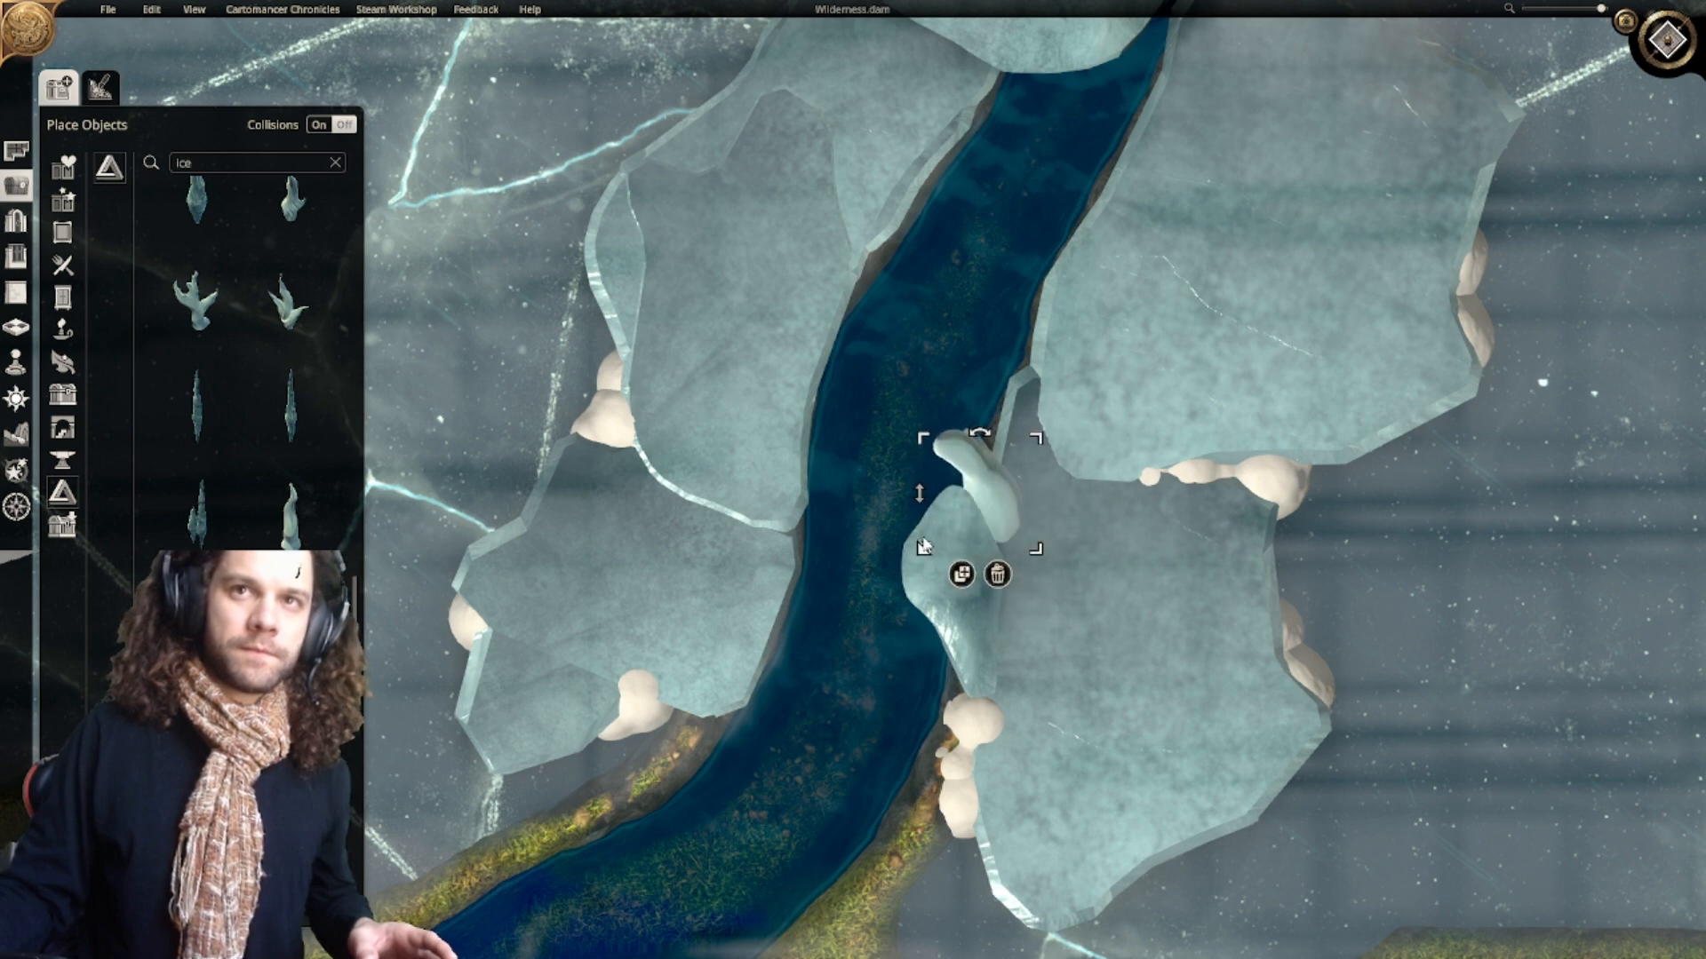
drag(983, 491, 975, 538)
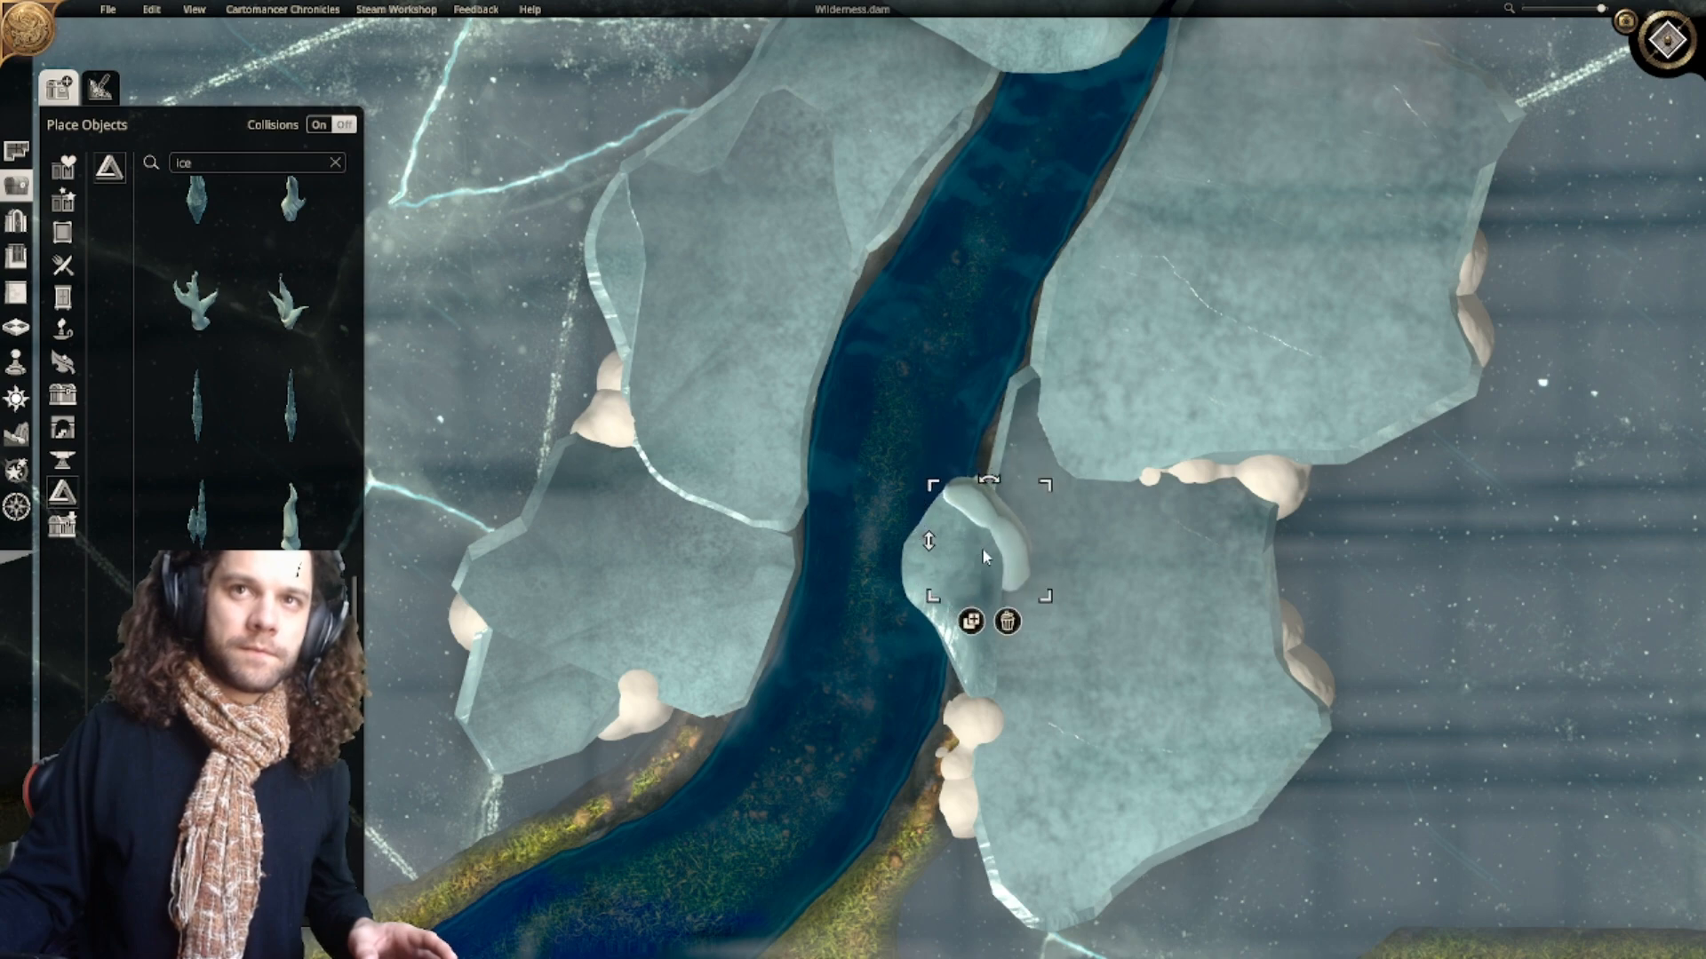
scroll(1085, 790, down, 3)
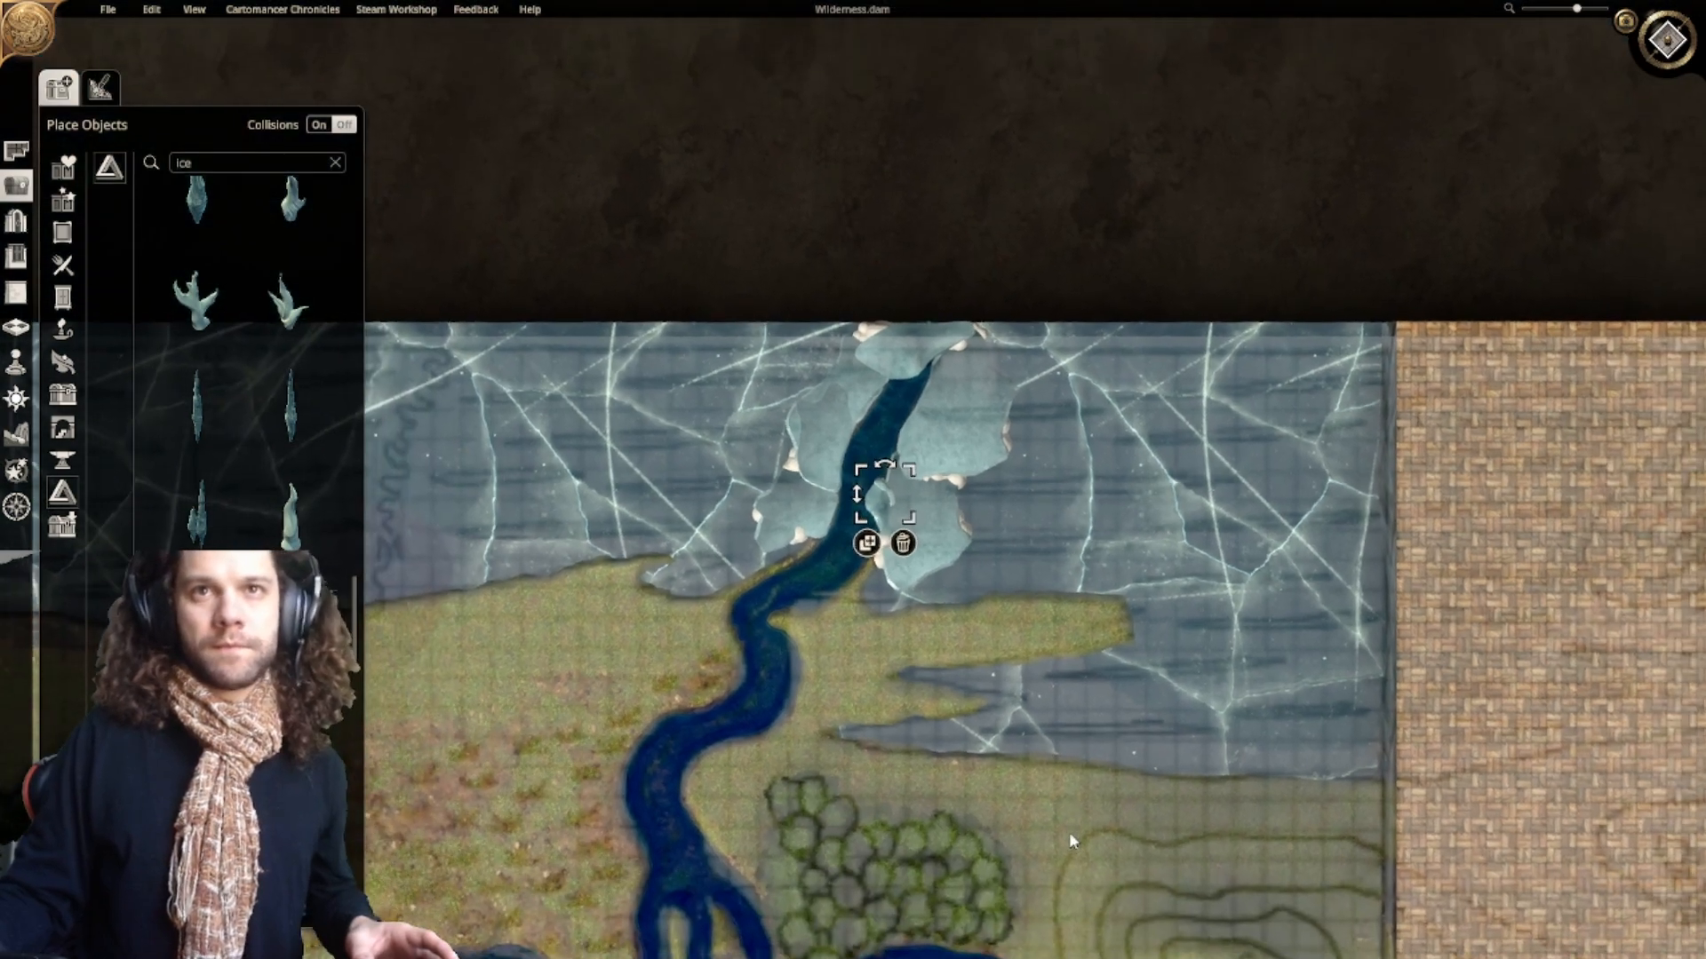
scroll(1069, 831, up, 3)
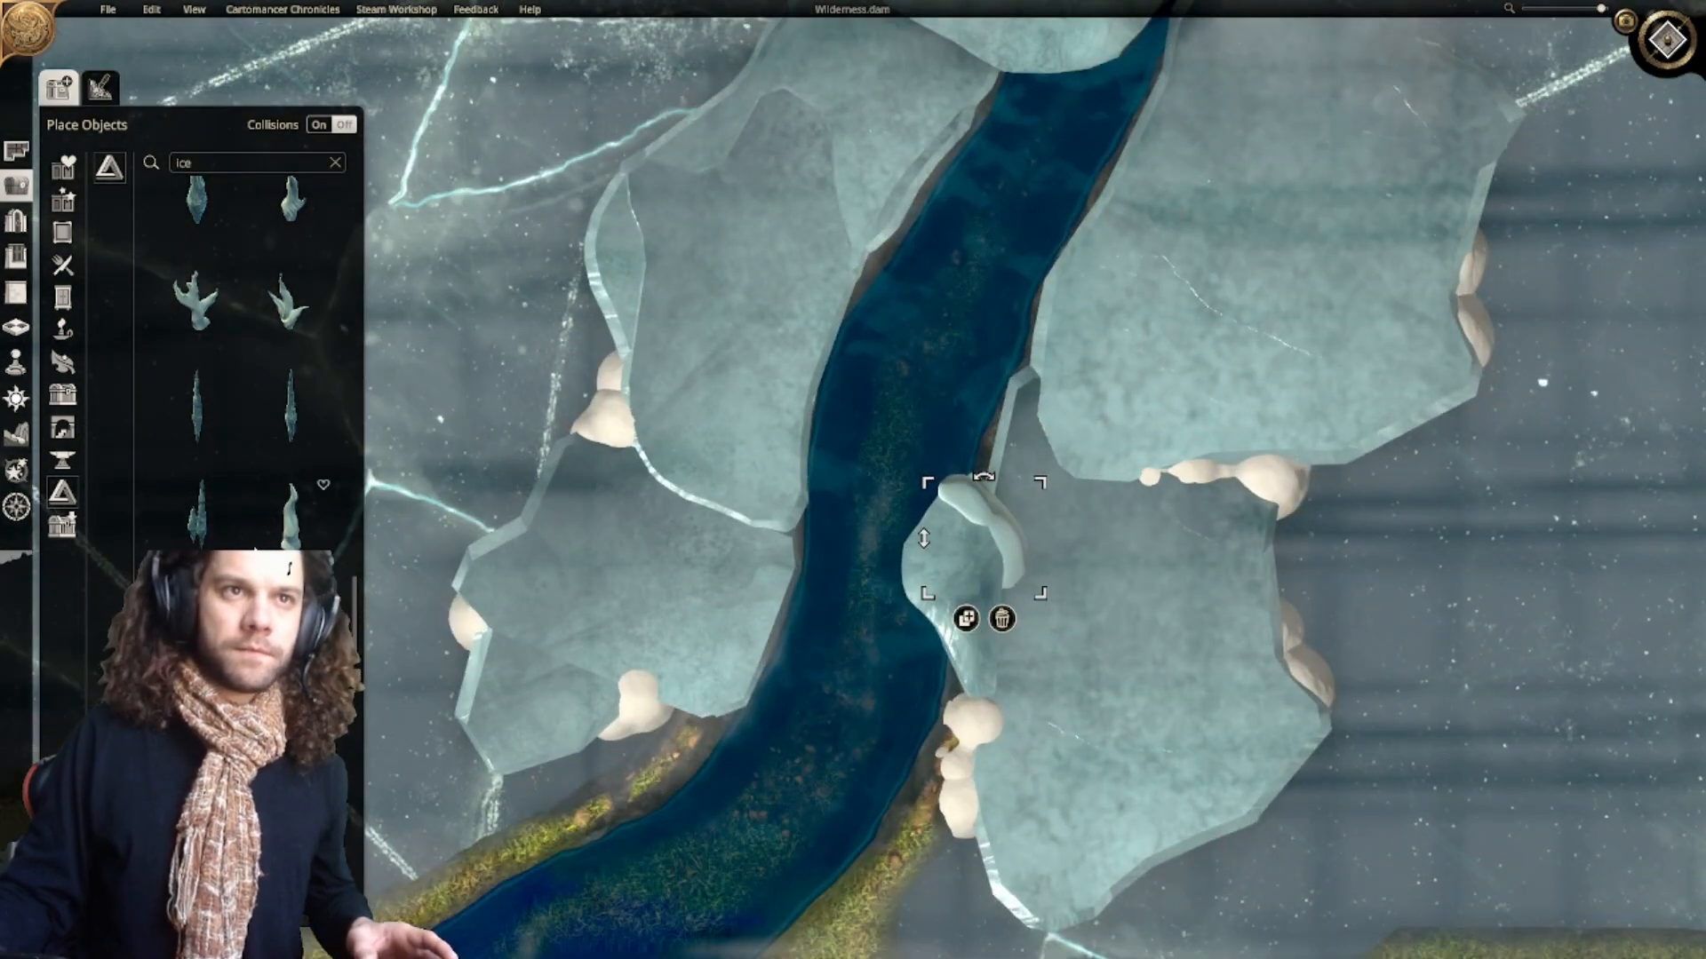
Step: Place a small pale ice chunk on the northwestern floe's edge where it meets the river
click(291, 618)
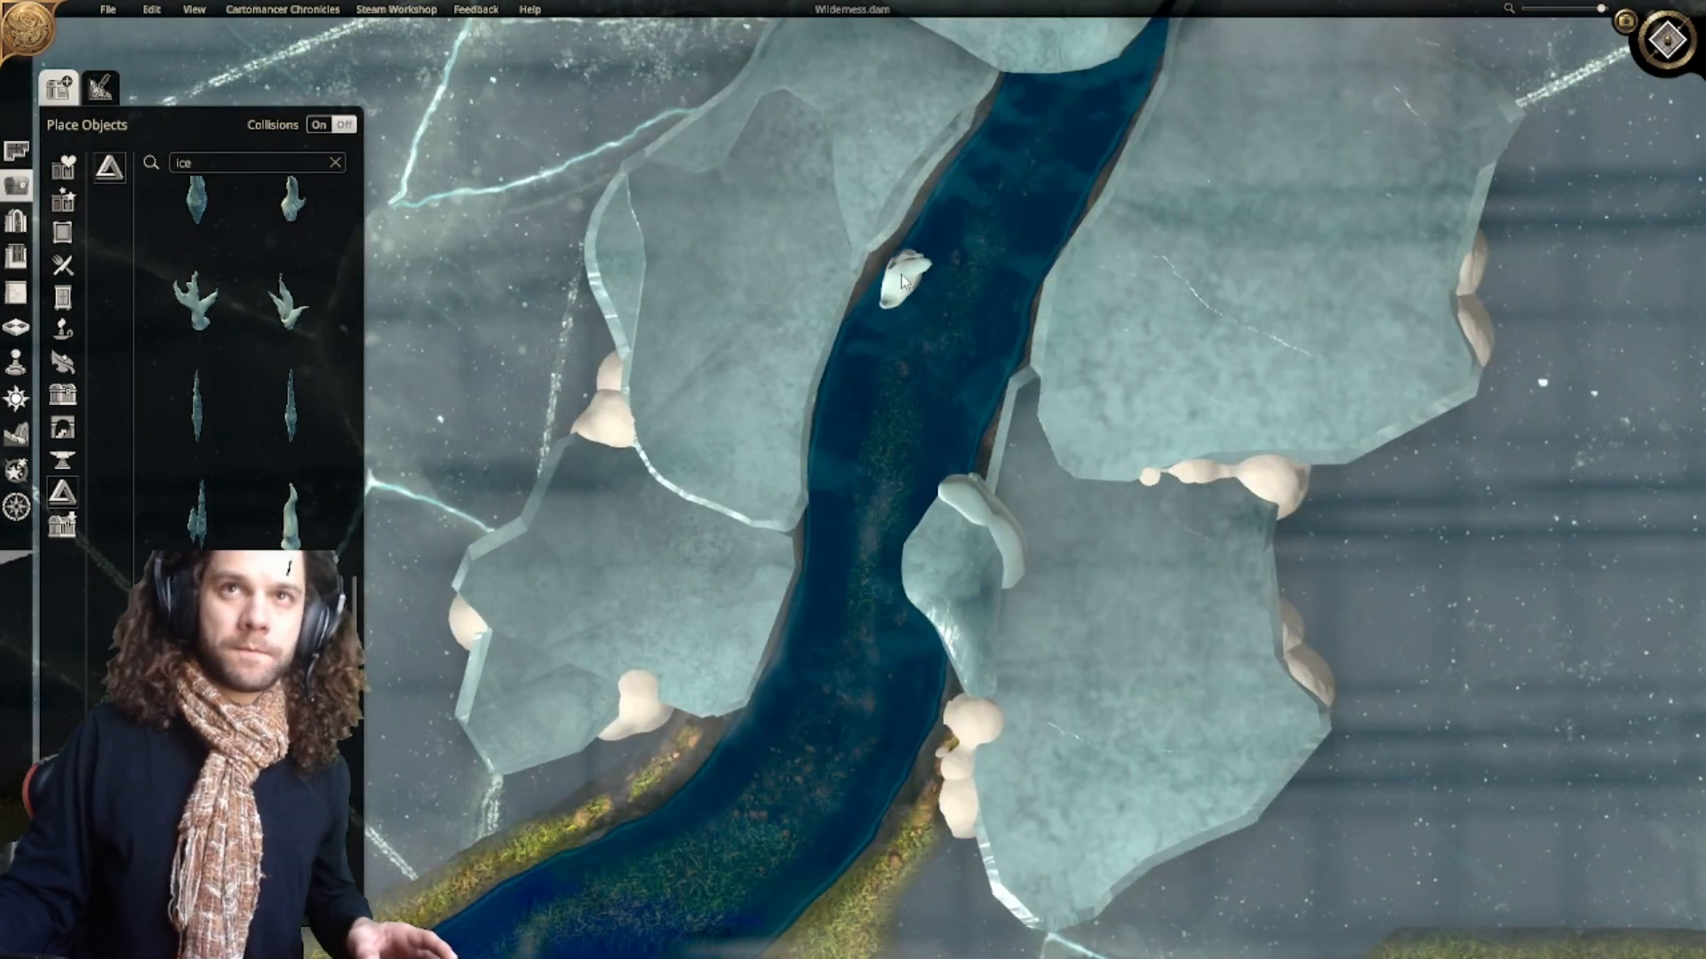
click(866, 270)
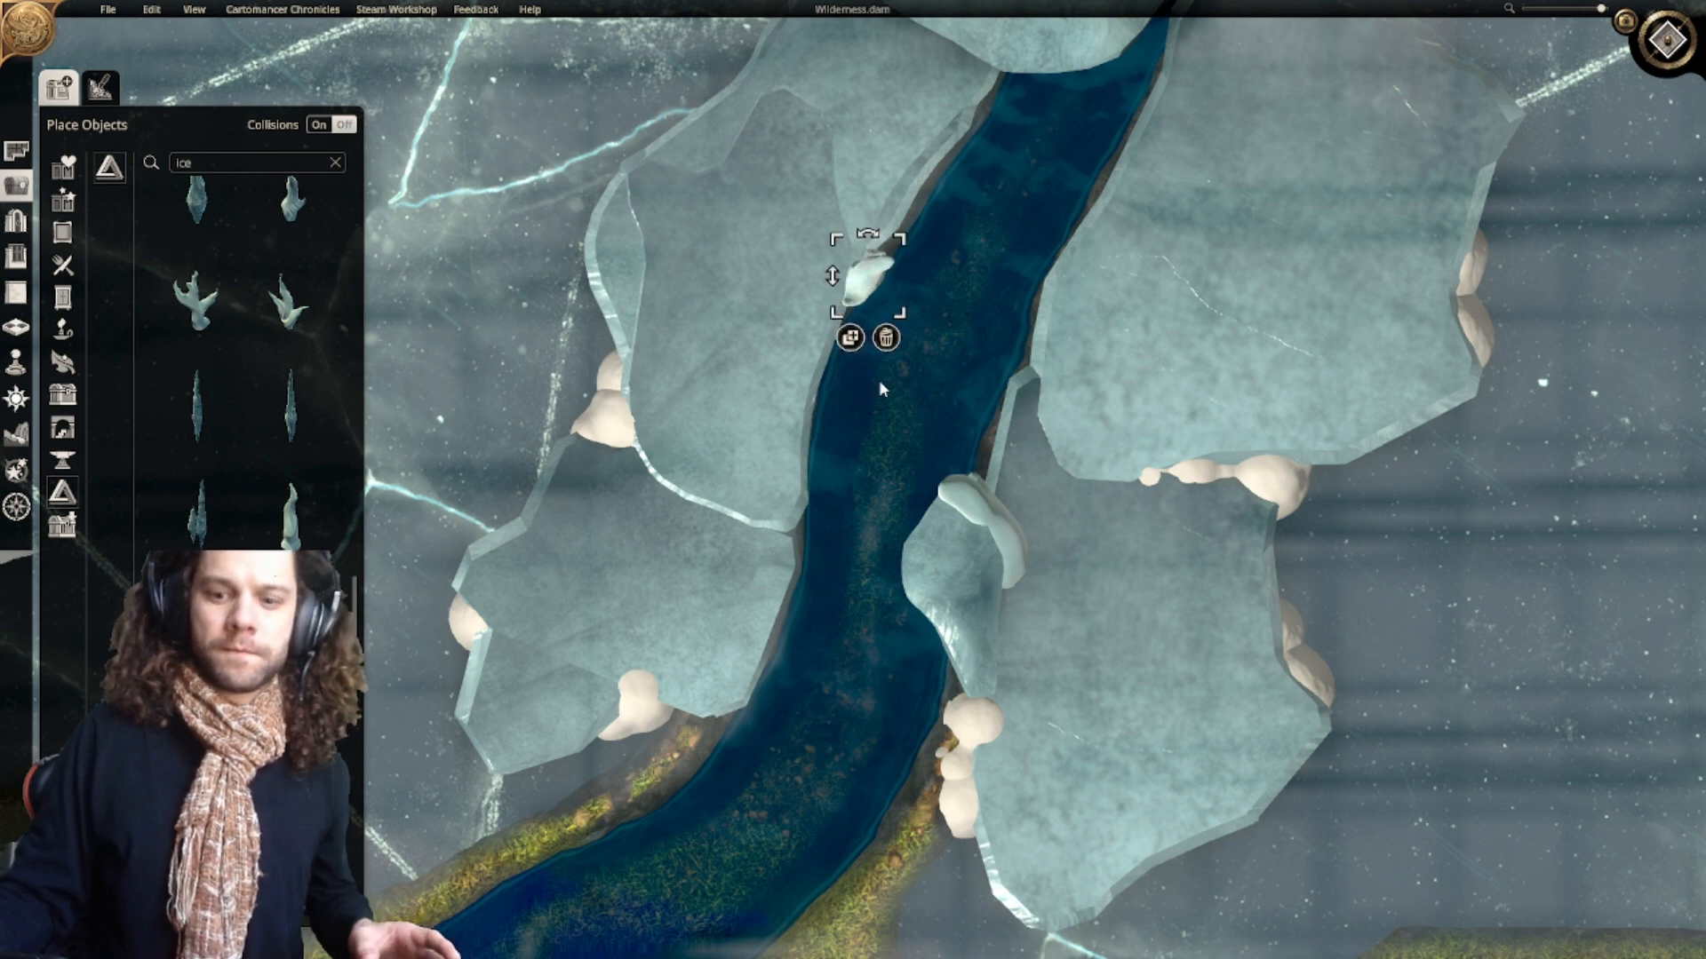
right_drag(899, 416, 920, 373)
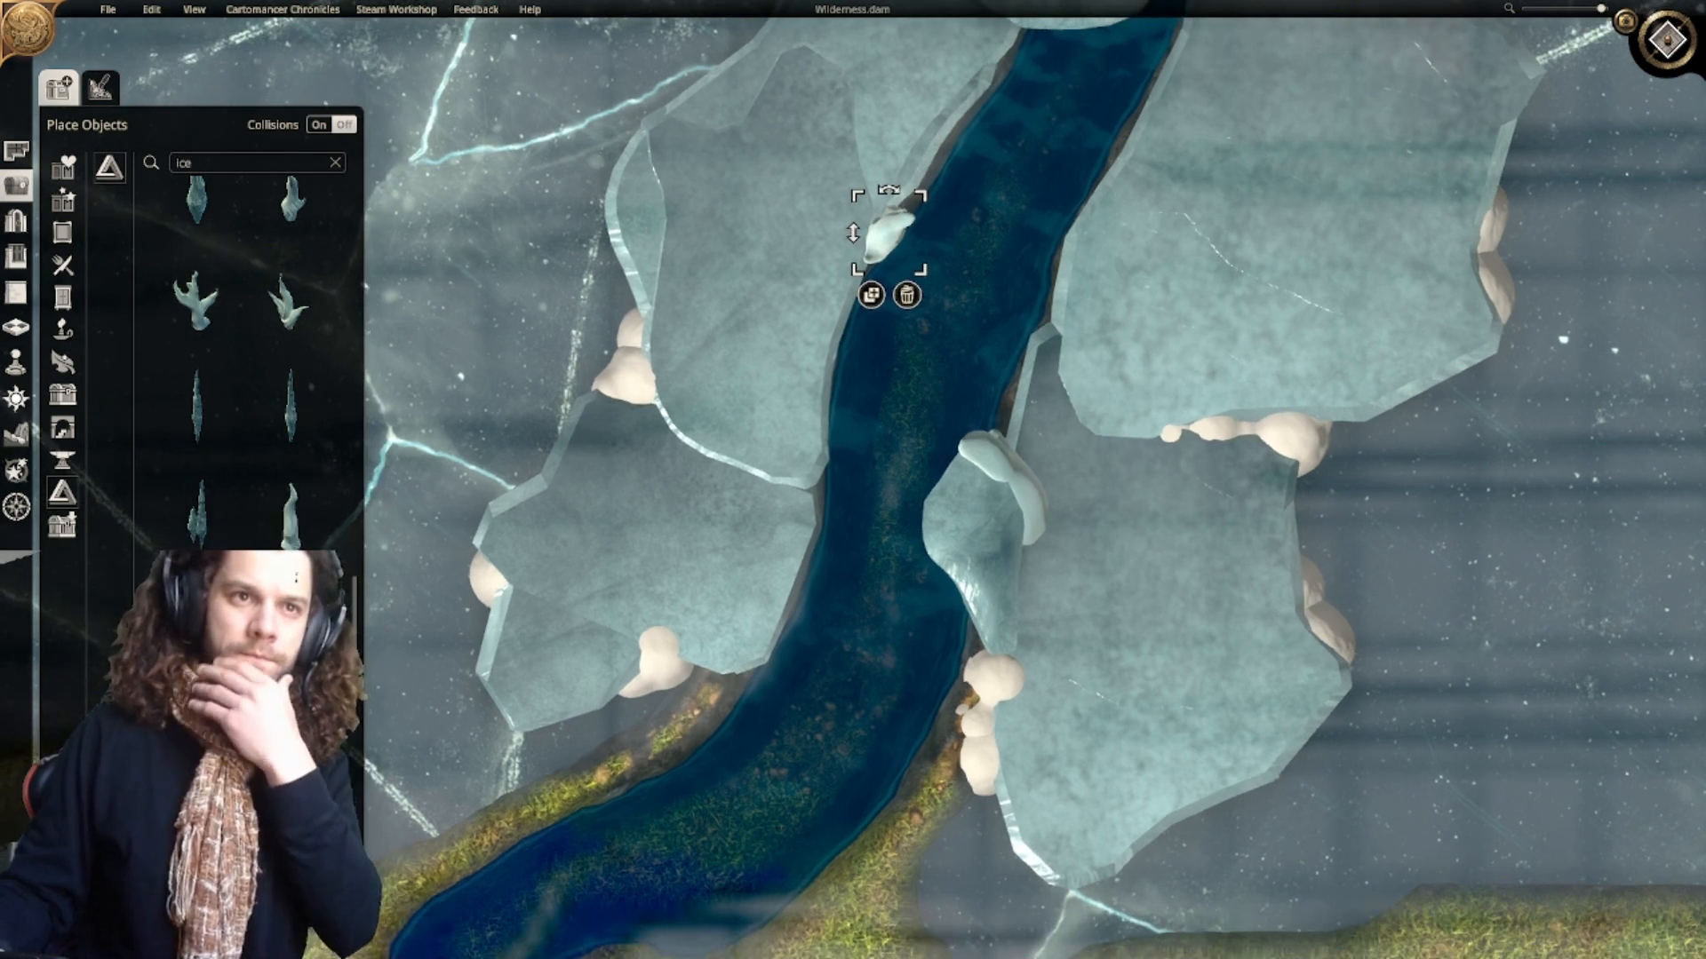
Step: Place a branching ice formation on the river's western bank where the two western floes meet, and lower it partly into the ice
click(288, 618)
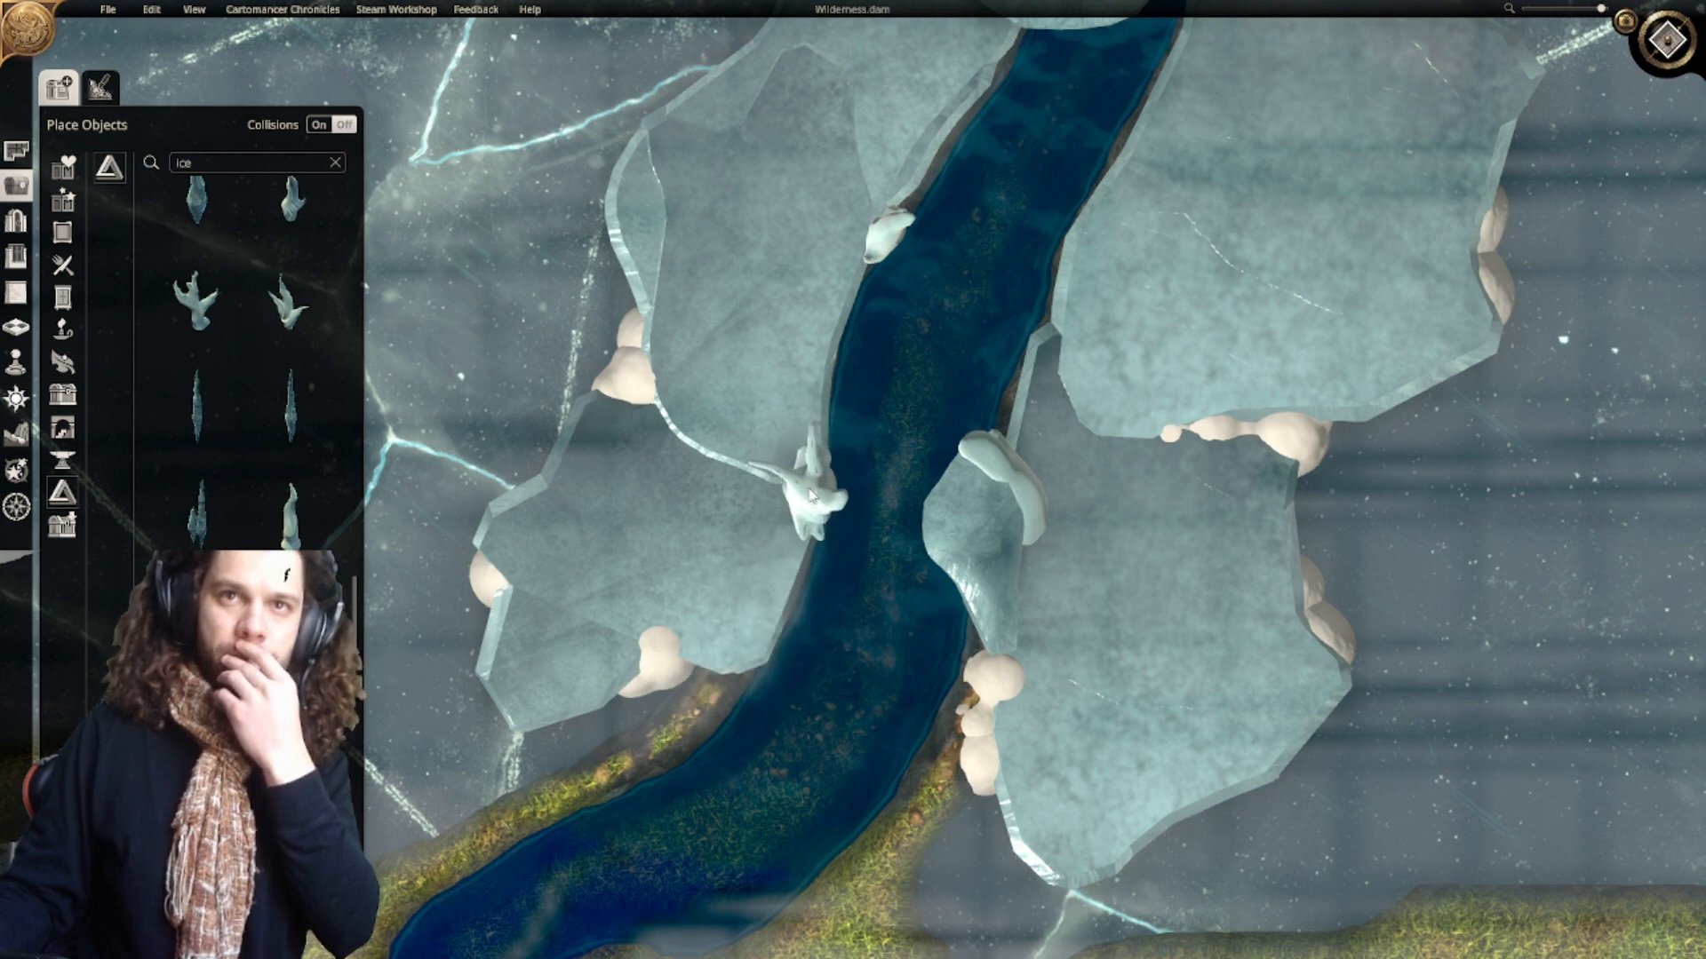
click(769, 500)
drag(736, 477, 739, 531)
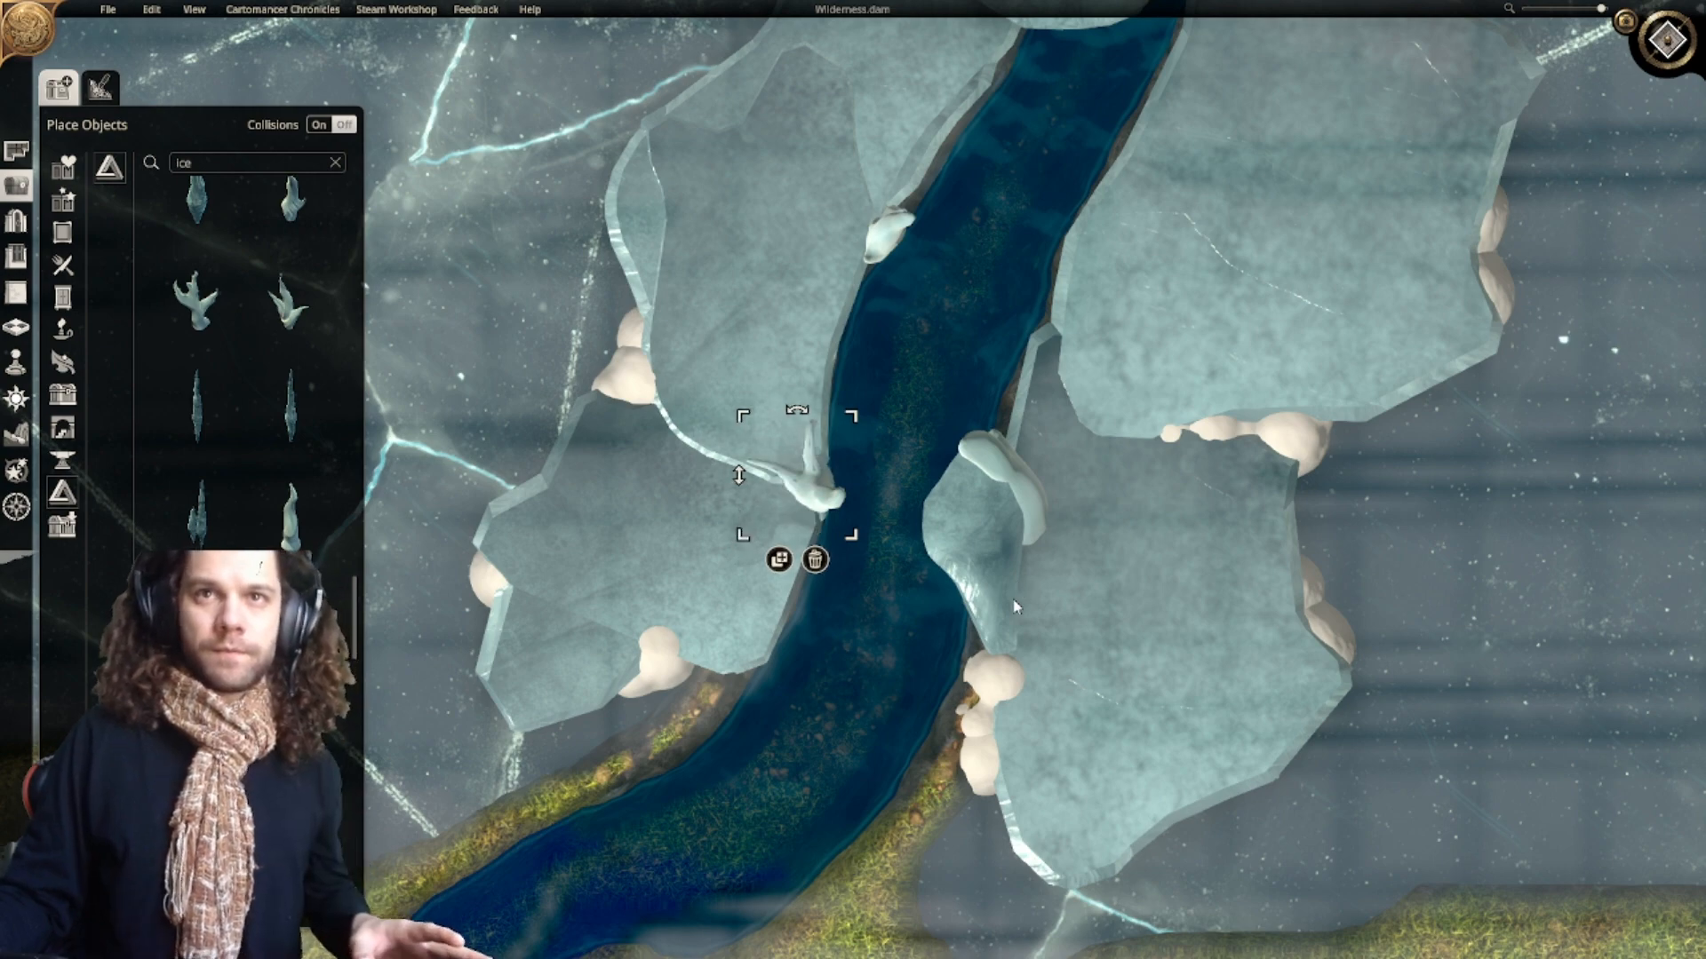
scroll(1047, 549, down, 5)
scroll(1023, 545, down, 1)
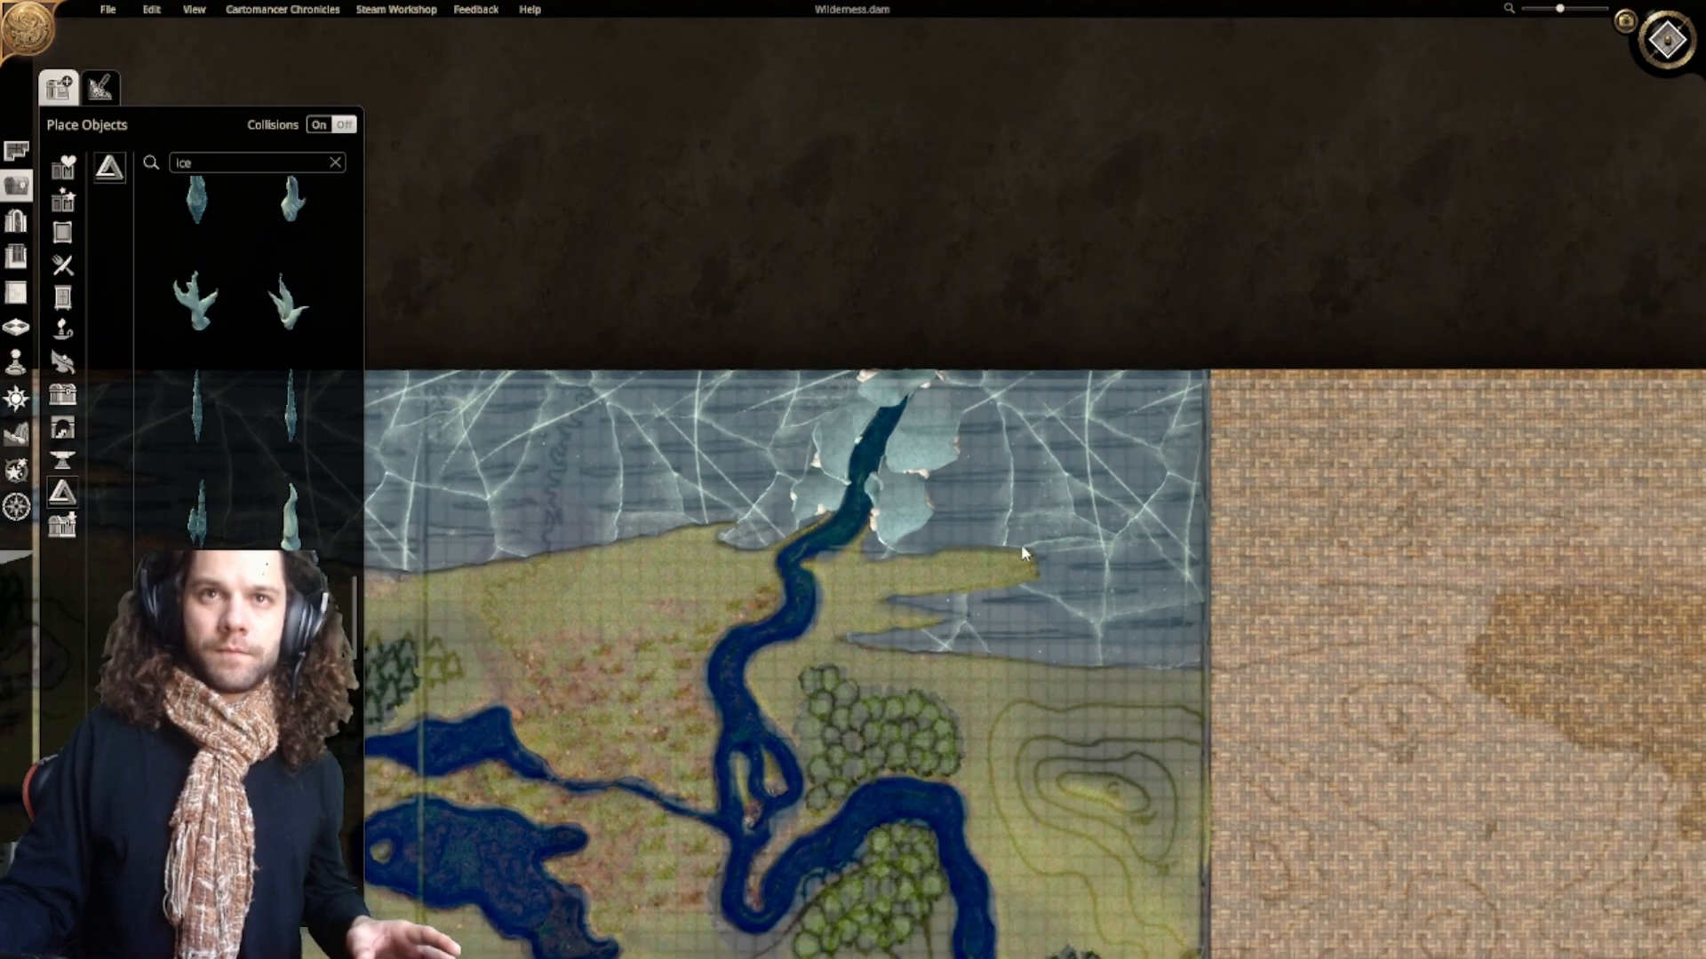
right_drag(1020, 544, 1025, 604)
Step: Place another curved ice formation on the northeastern floe's river edge, then lower it, scale it down slightly and rotate it
scroll(986, 638, up, 5)
scroll(999, 649, up, 3)
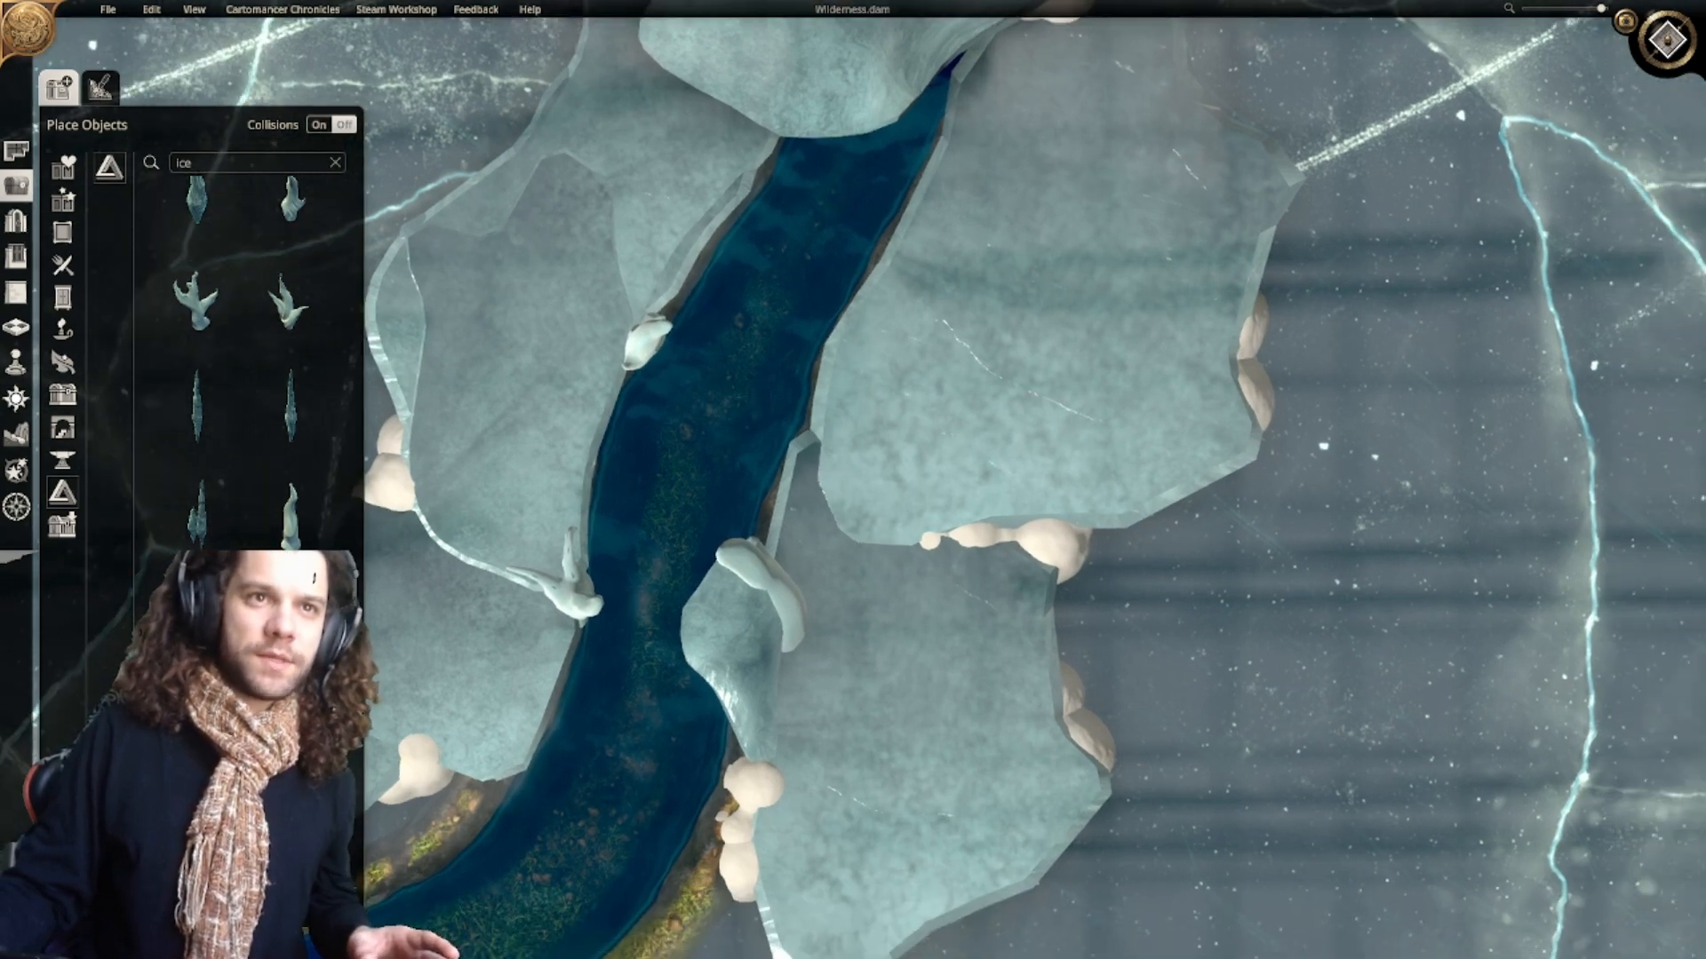
scroll(813, 407, down, 8)
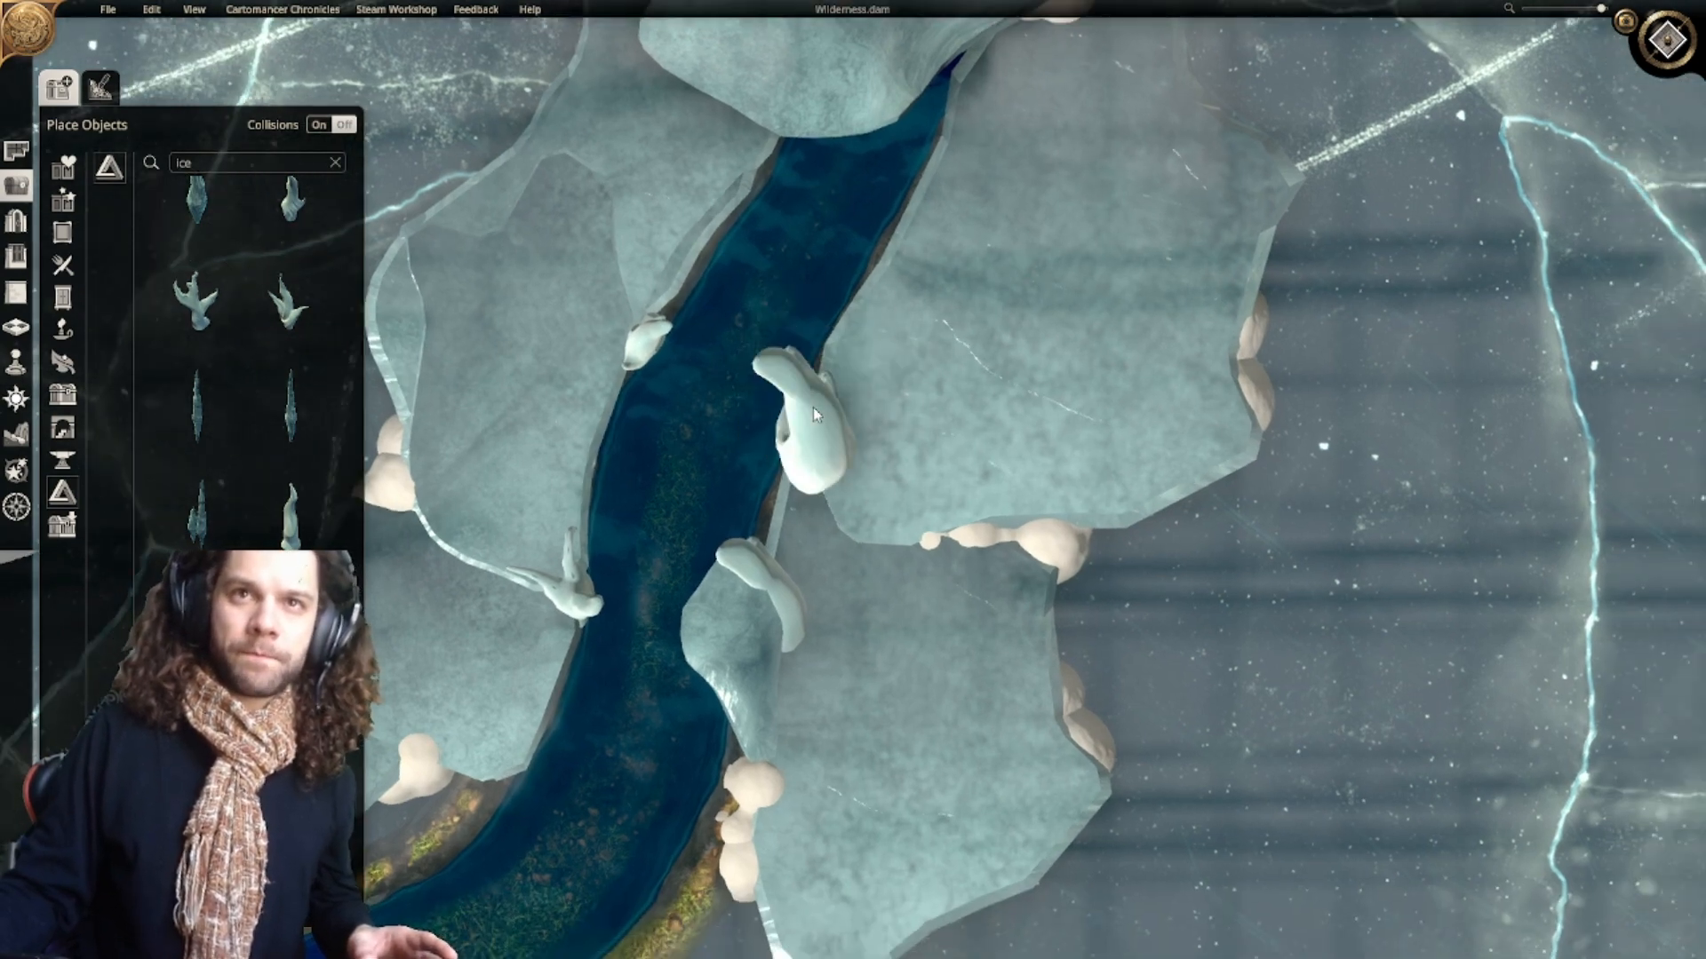
scroll(813, 415, down, 3)
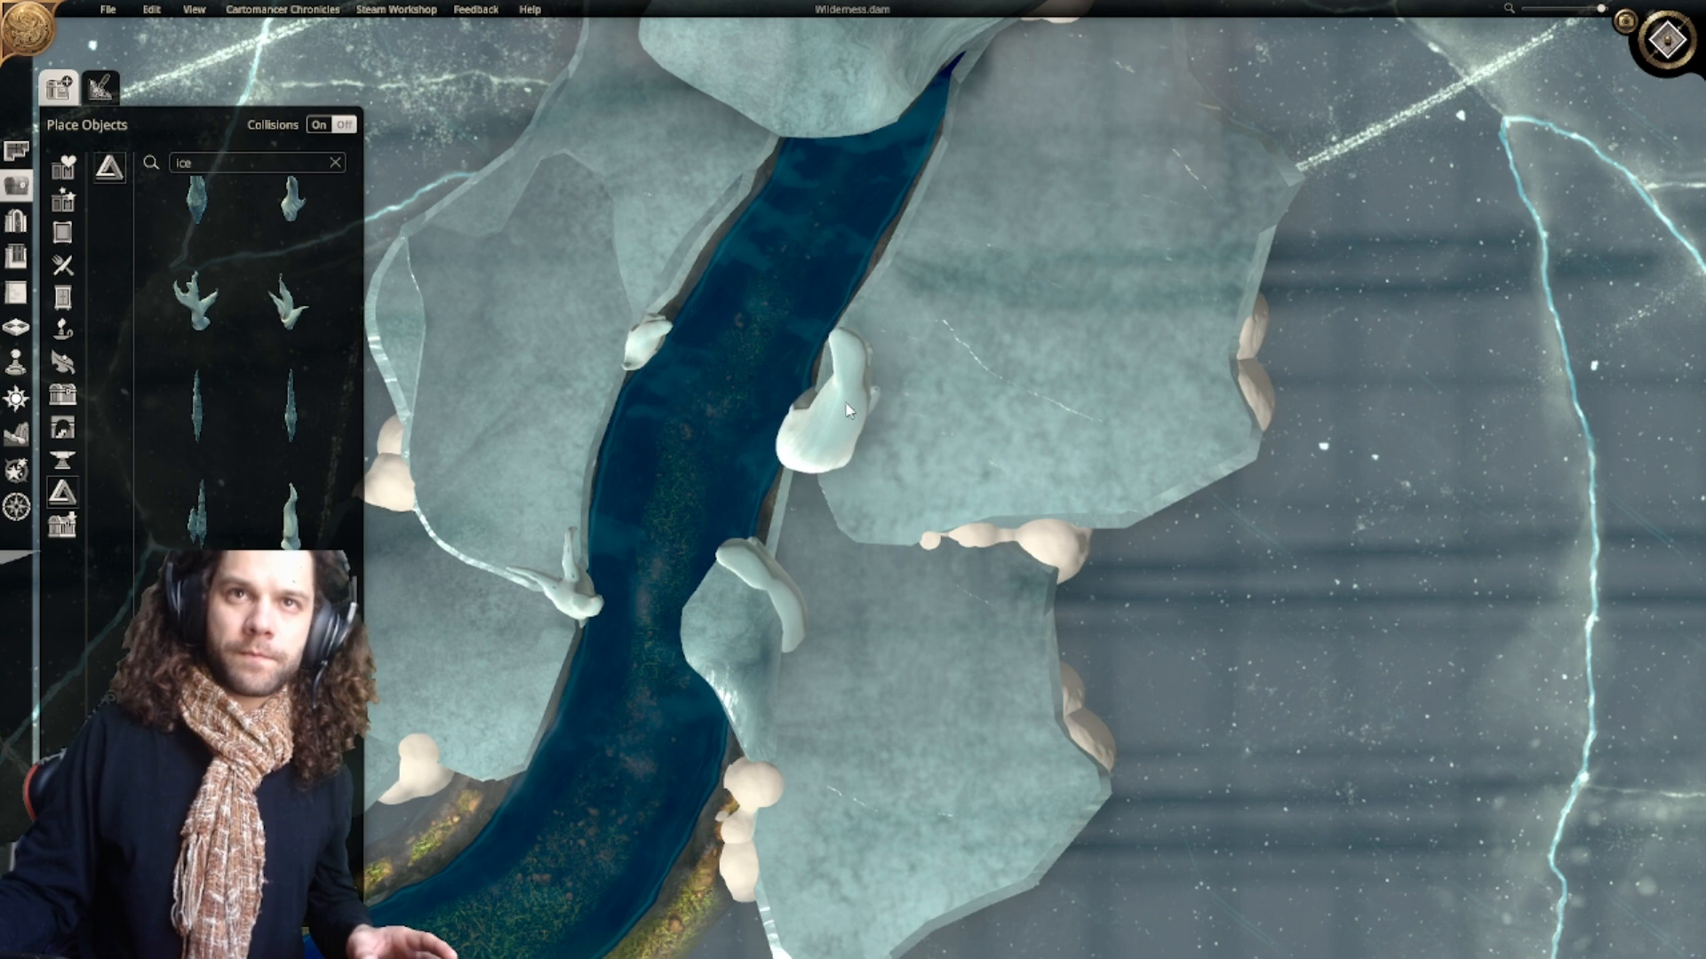
click(793, 419)
drag(770, 408, 783, 454)
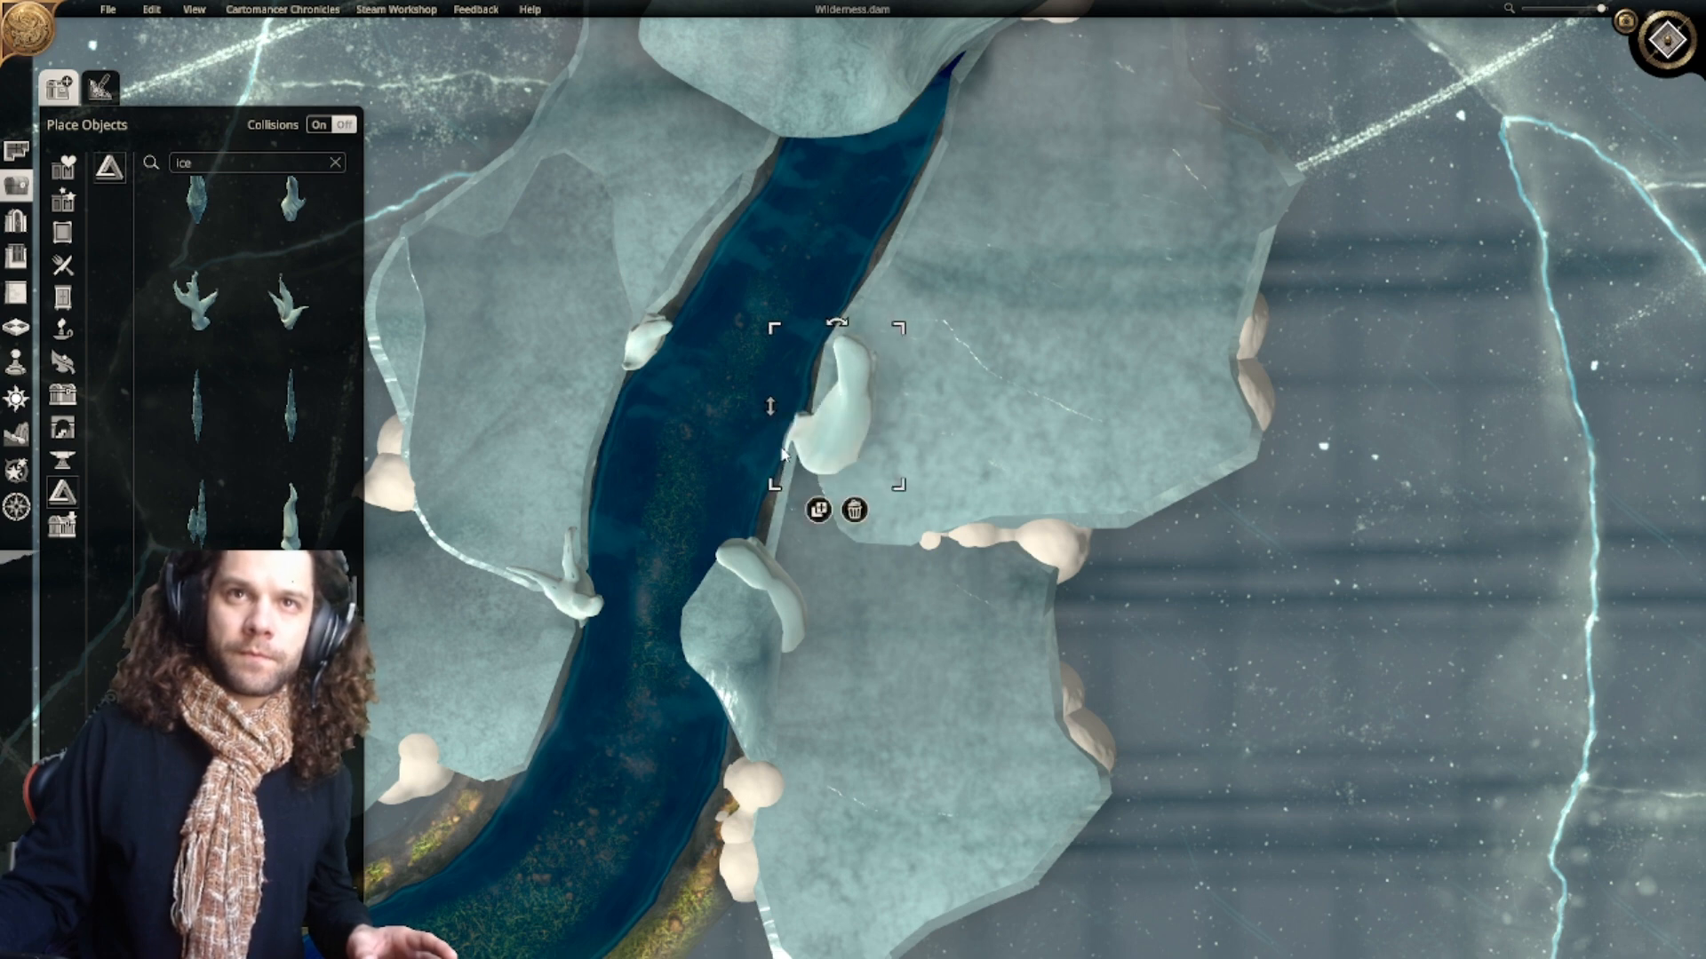
drag(898, 331, 888, 351)
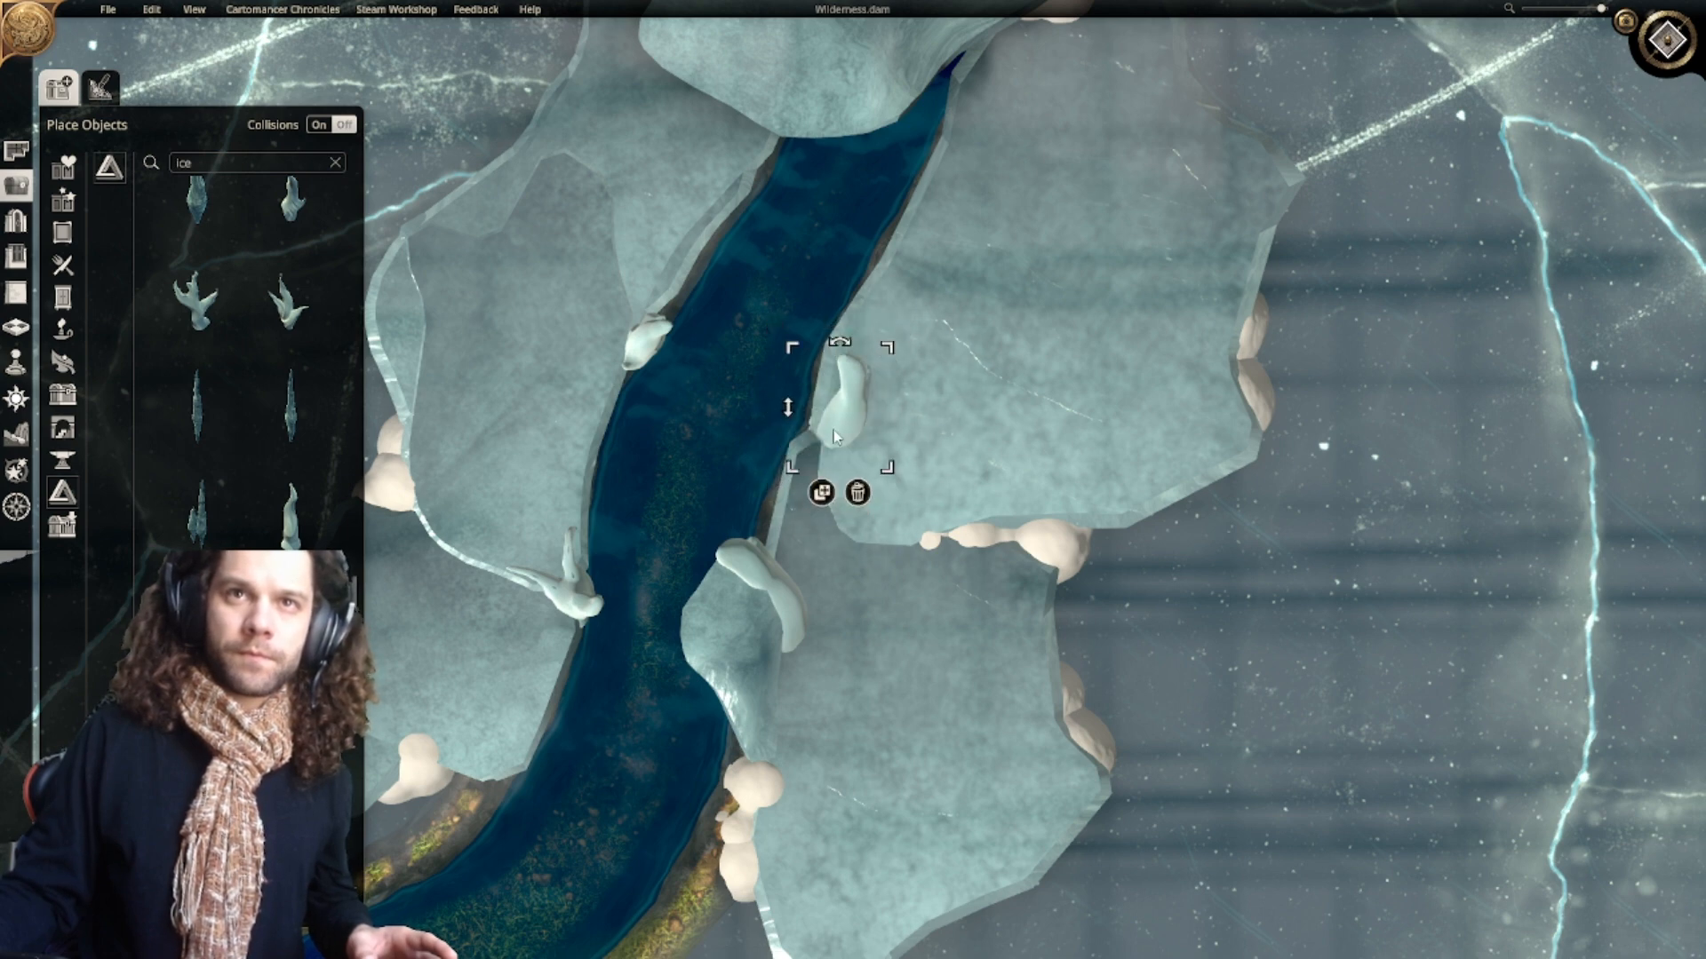
mouse_move(835, 435)
mouse_down()
mouse_move(797, 440)
mouse_move(831, 446)
mouse_up()
scroll(797, 440, up, 1)
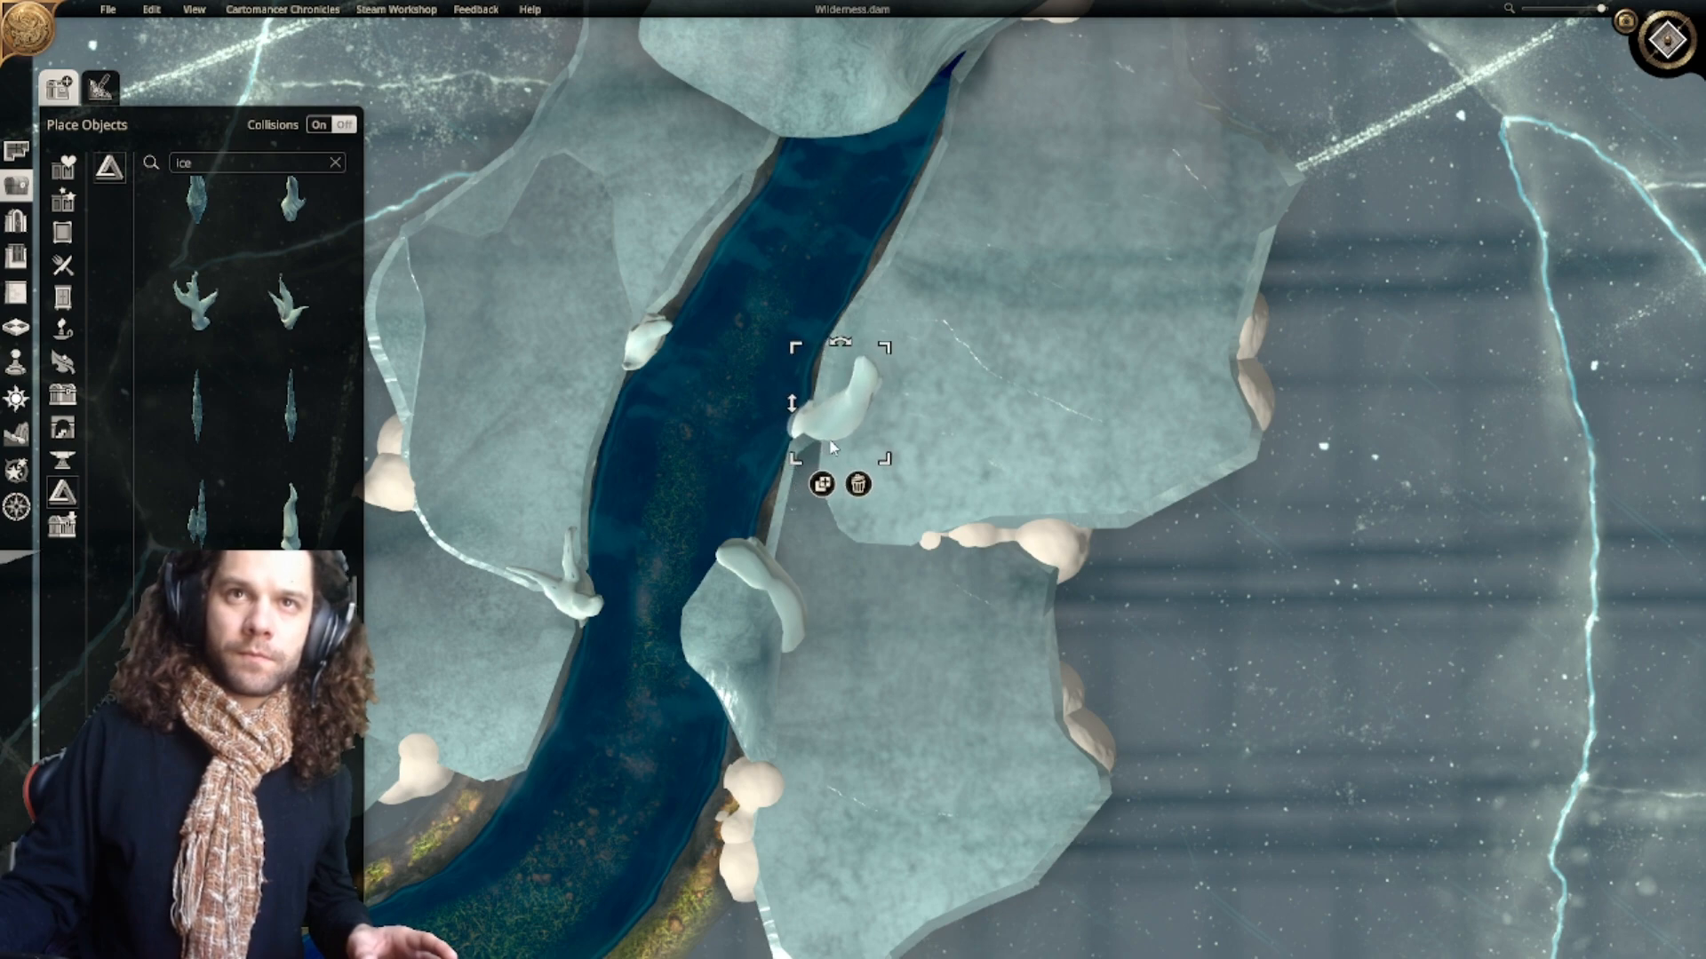
scroll(832, 447, down, 5)
scroll(1008, 529, down, 1)
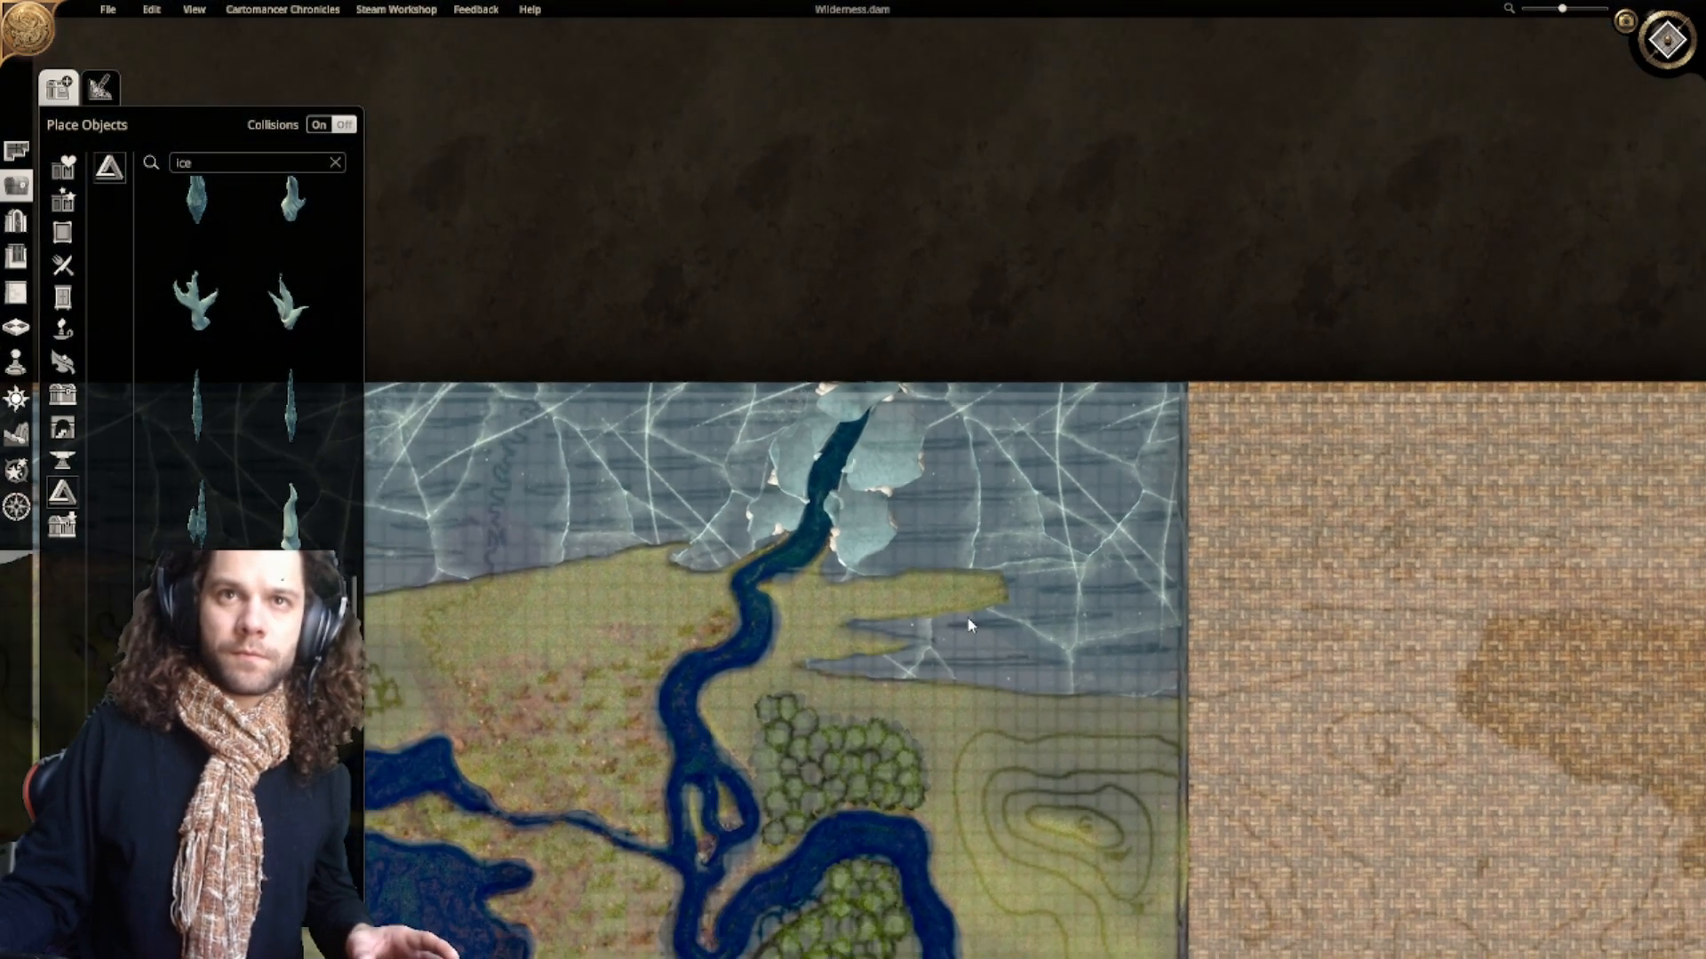
Step: Place a spiky ice formation at the river's source, where the northern floe overlaps the northeastern floe
scroll(962, 593, up, 2)
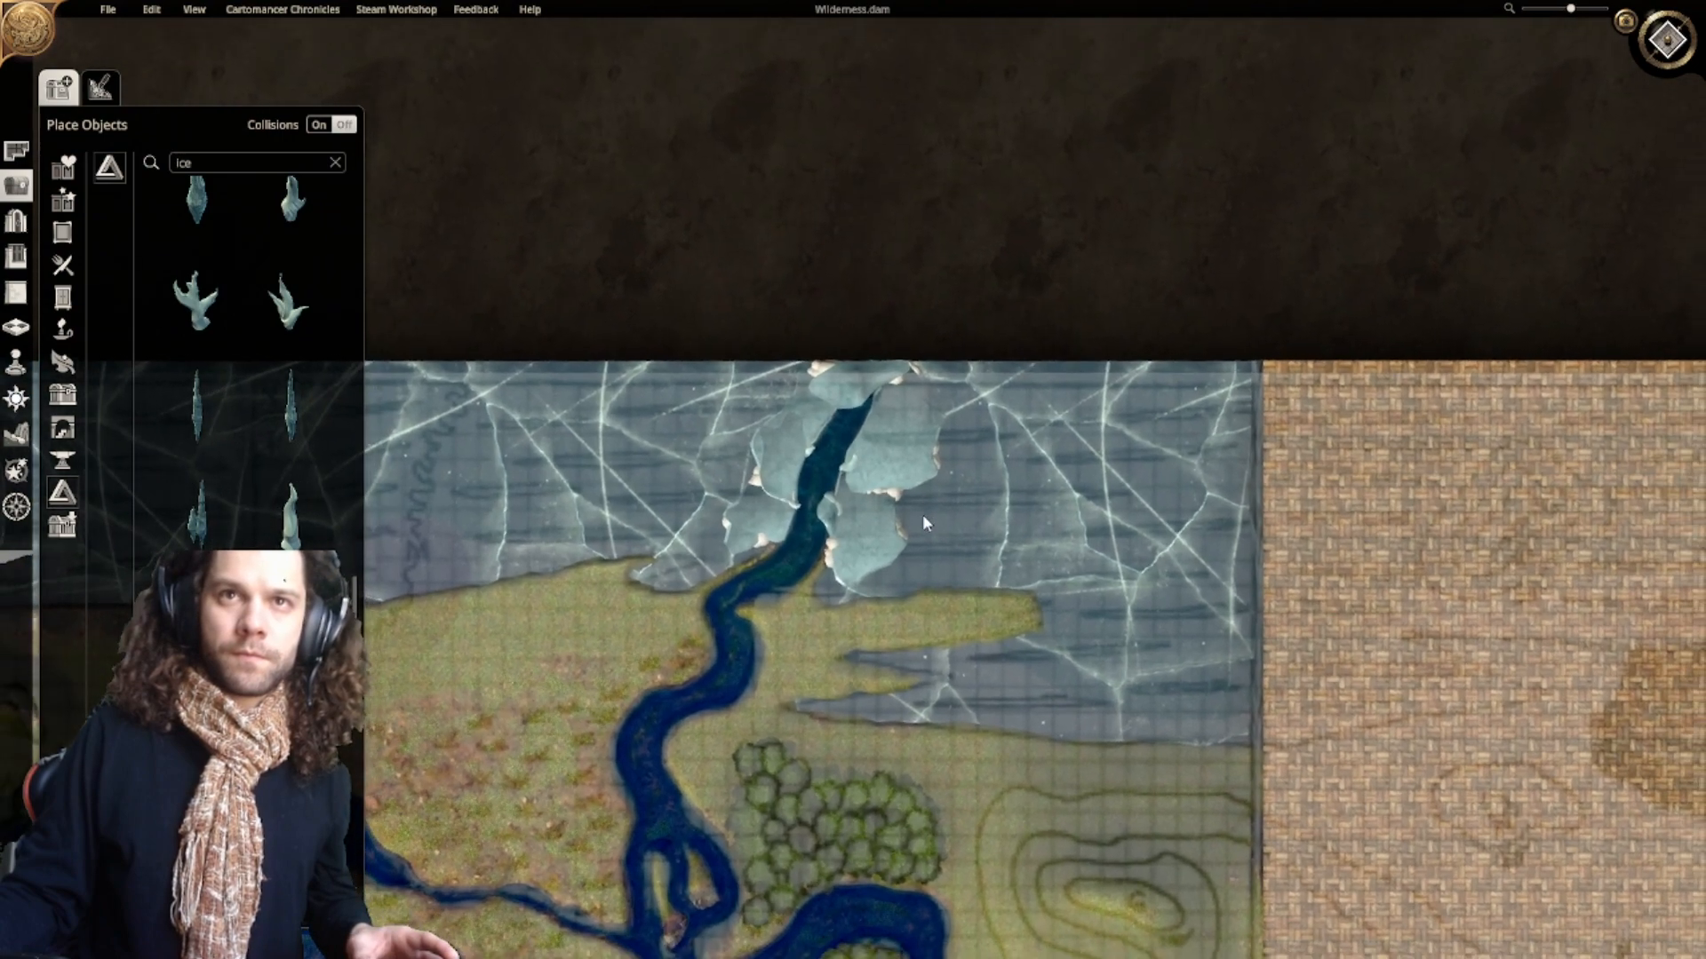
scroll(906, 417, up, 3)
scroll(892, 331, up, 4)
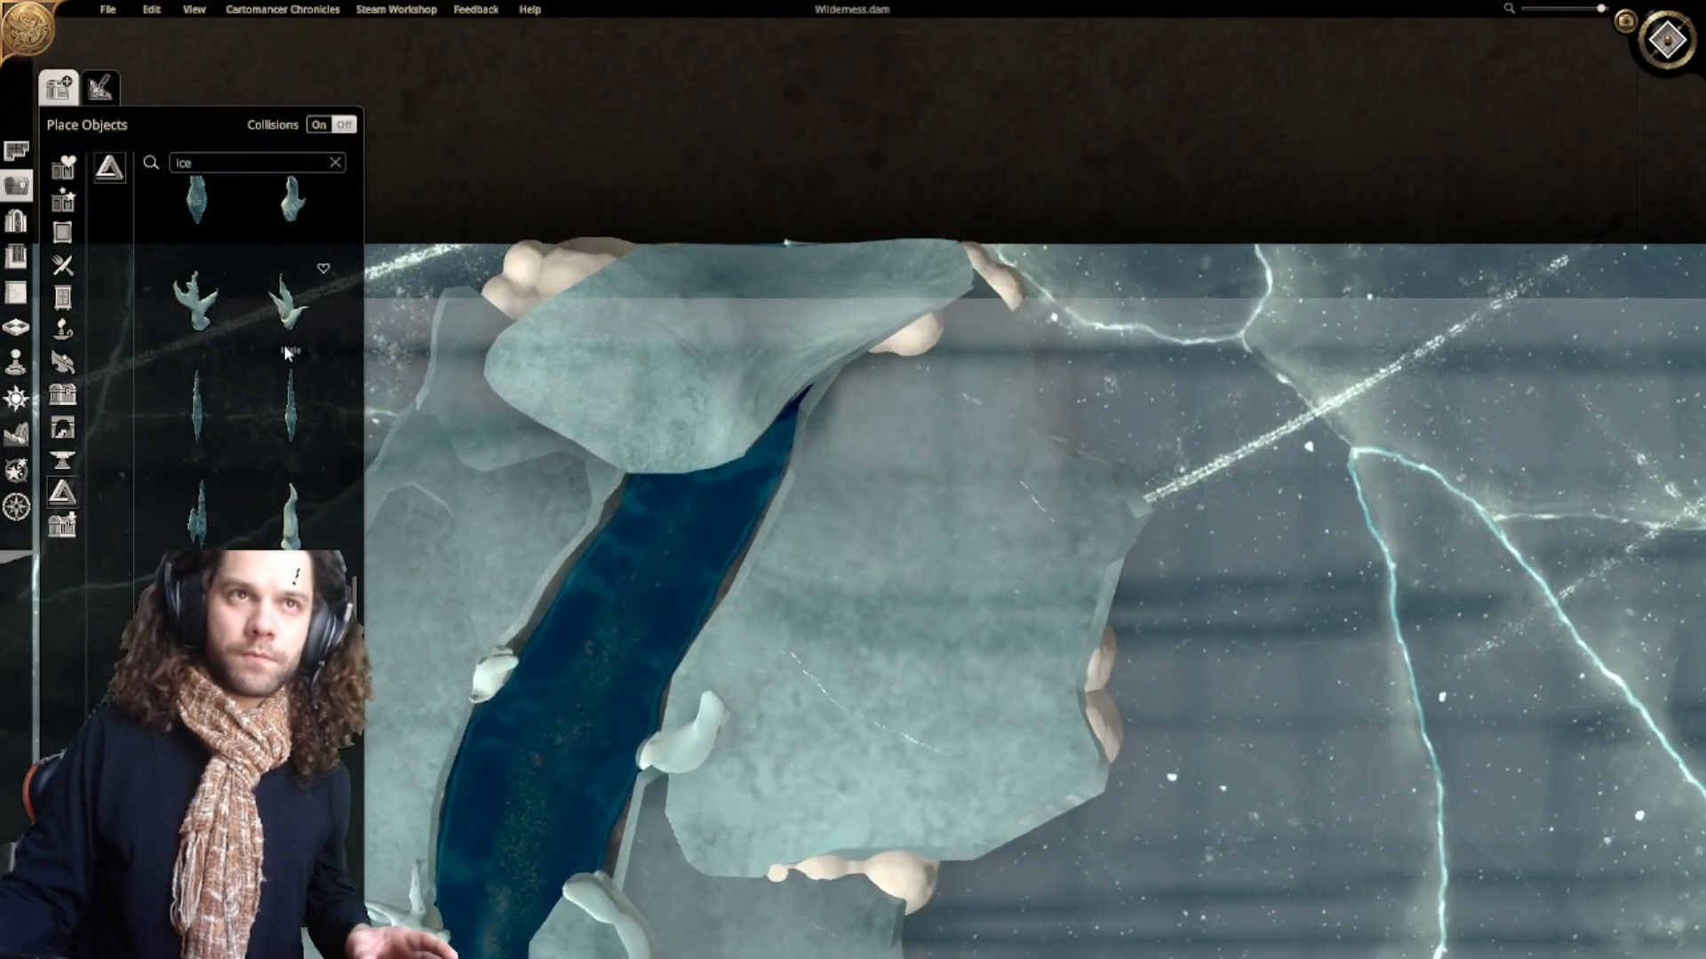
click(288, 306)
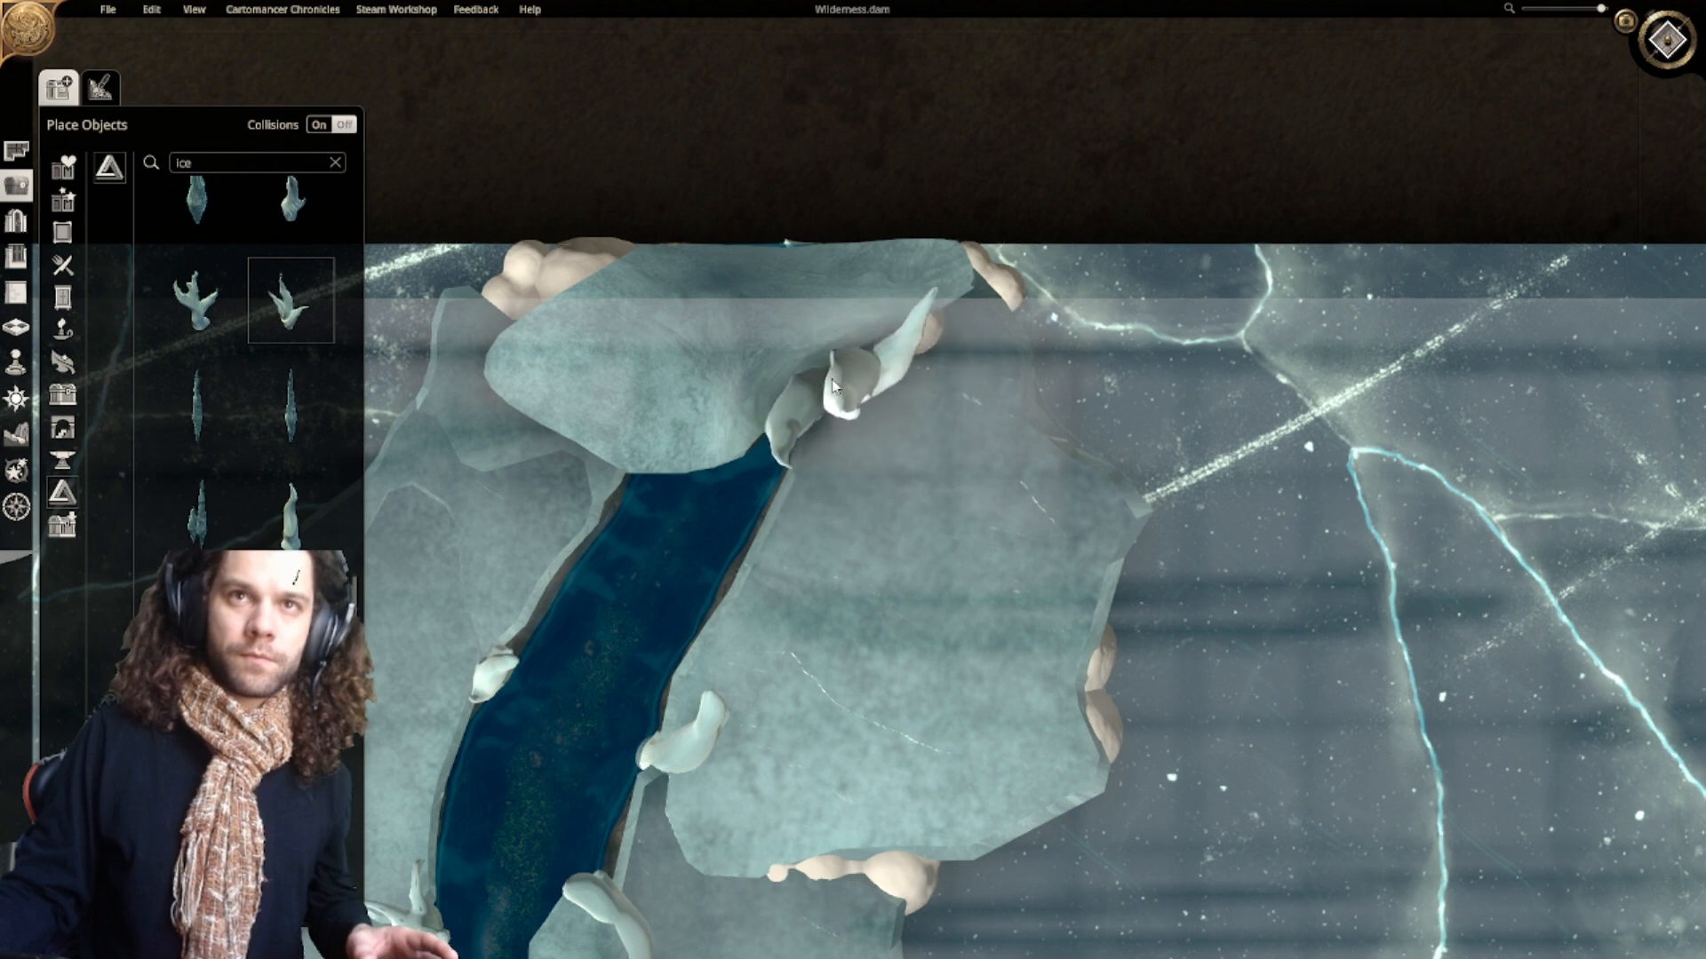
click(822, 374)
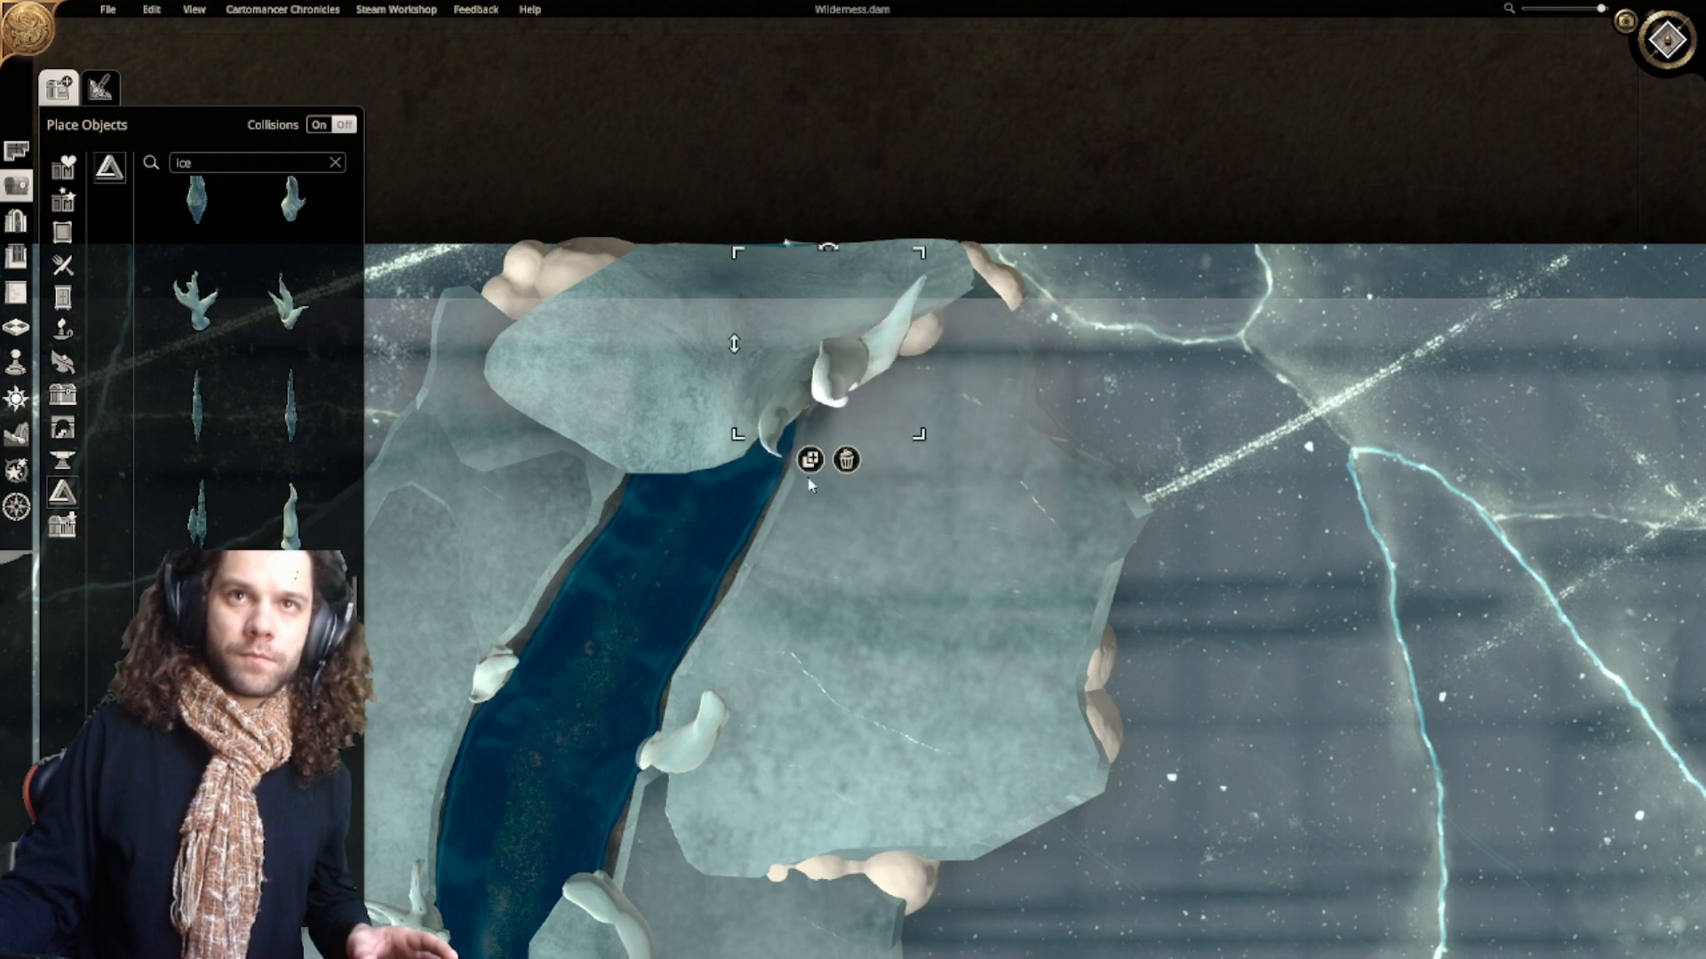
Step: Place a branching ice formation on the source floe's northern edge, beside the snow clumps at the map border
click(196, 301)
right_drag(655, 337, 727, 457)
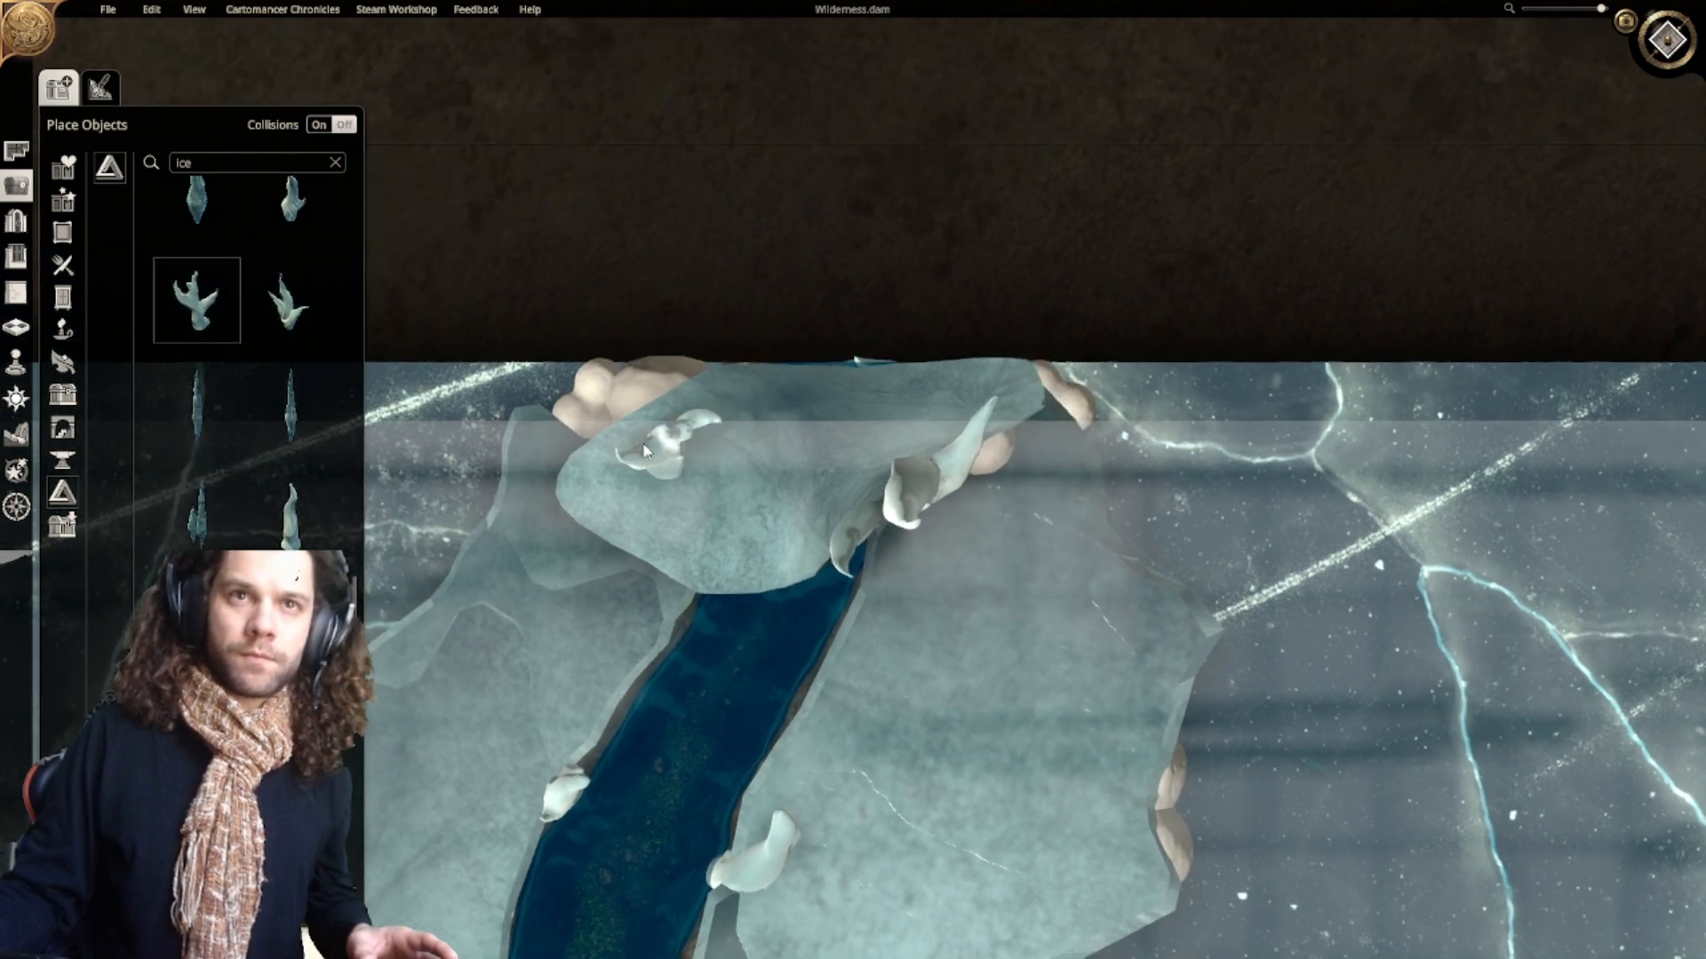
right_drag(619, 443, 771, 465)
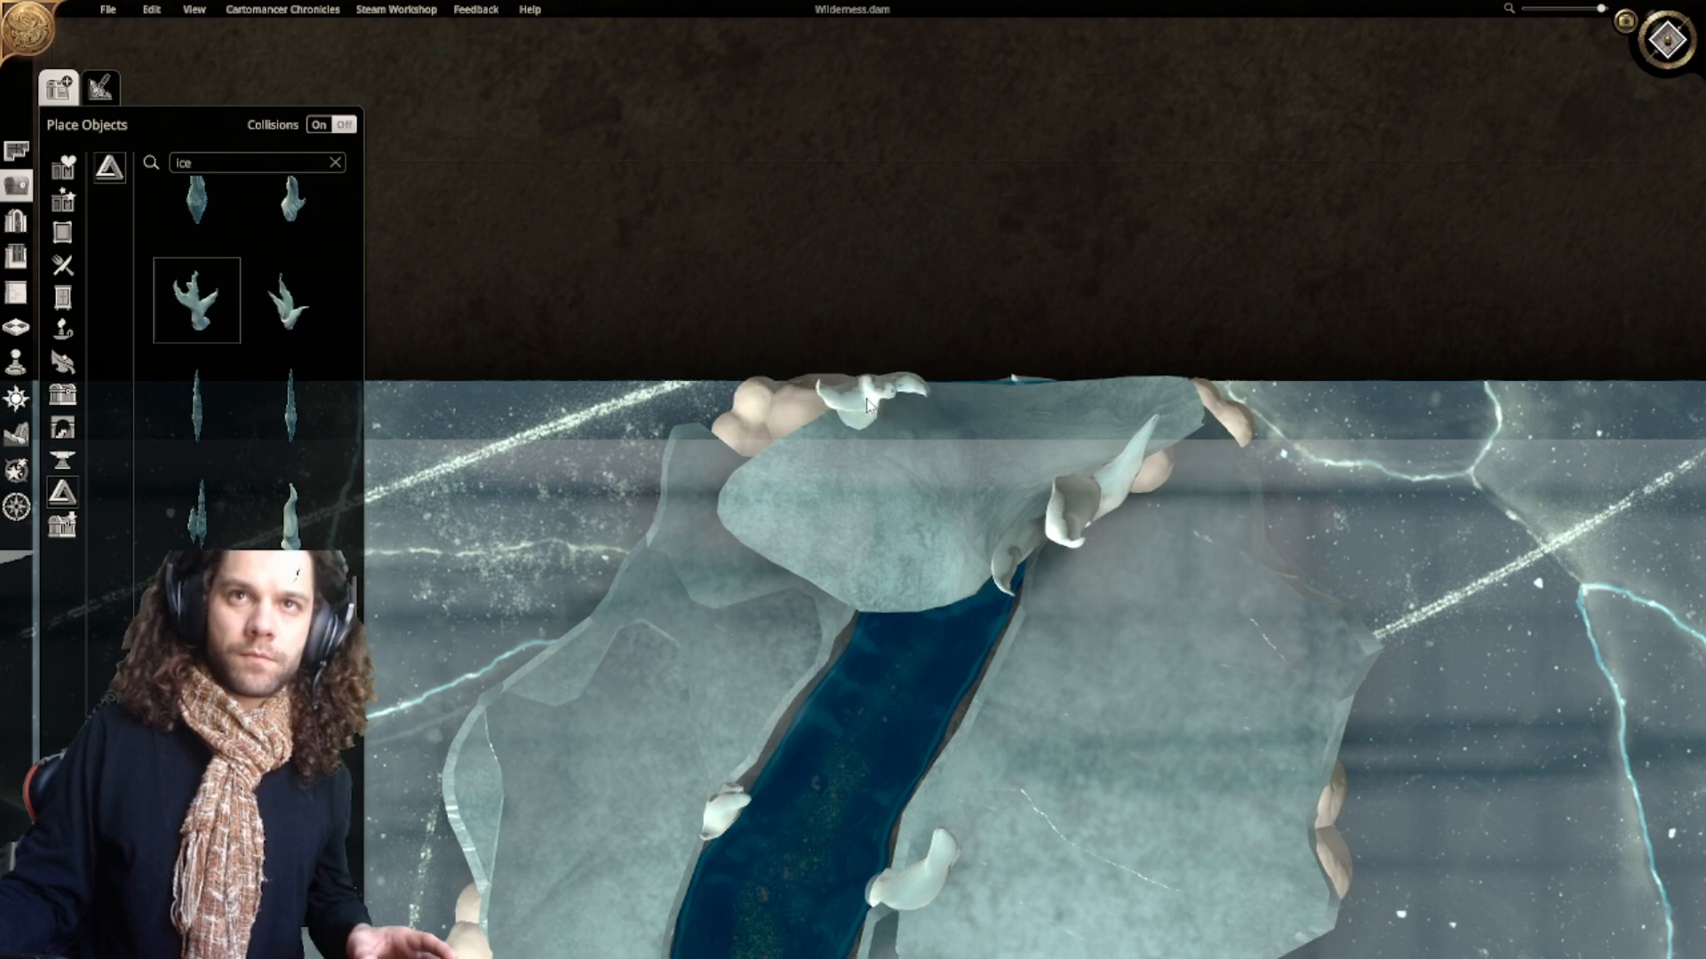
click(861, 405)
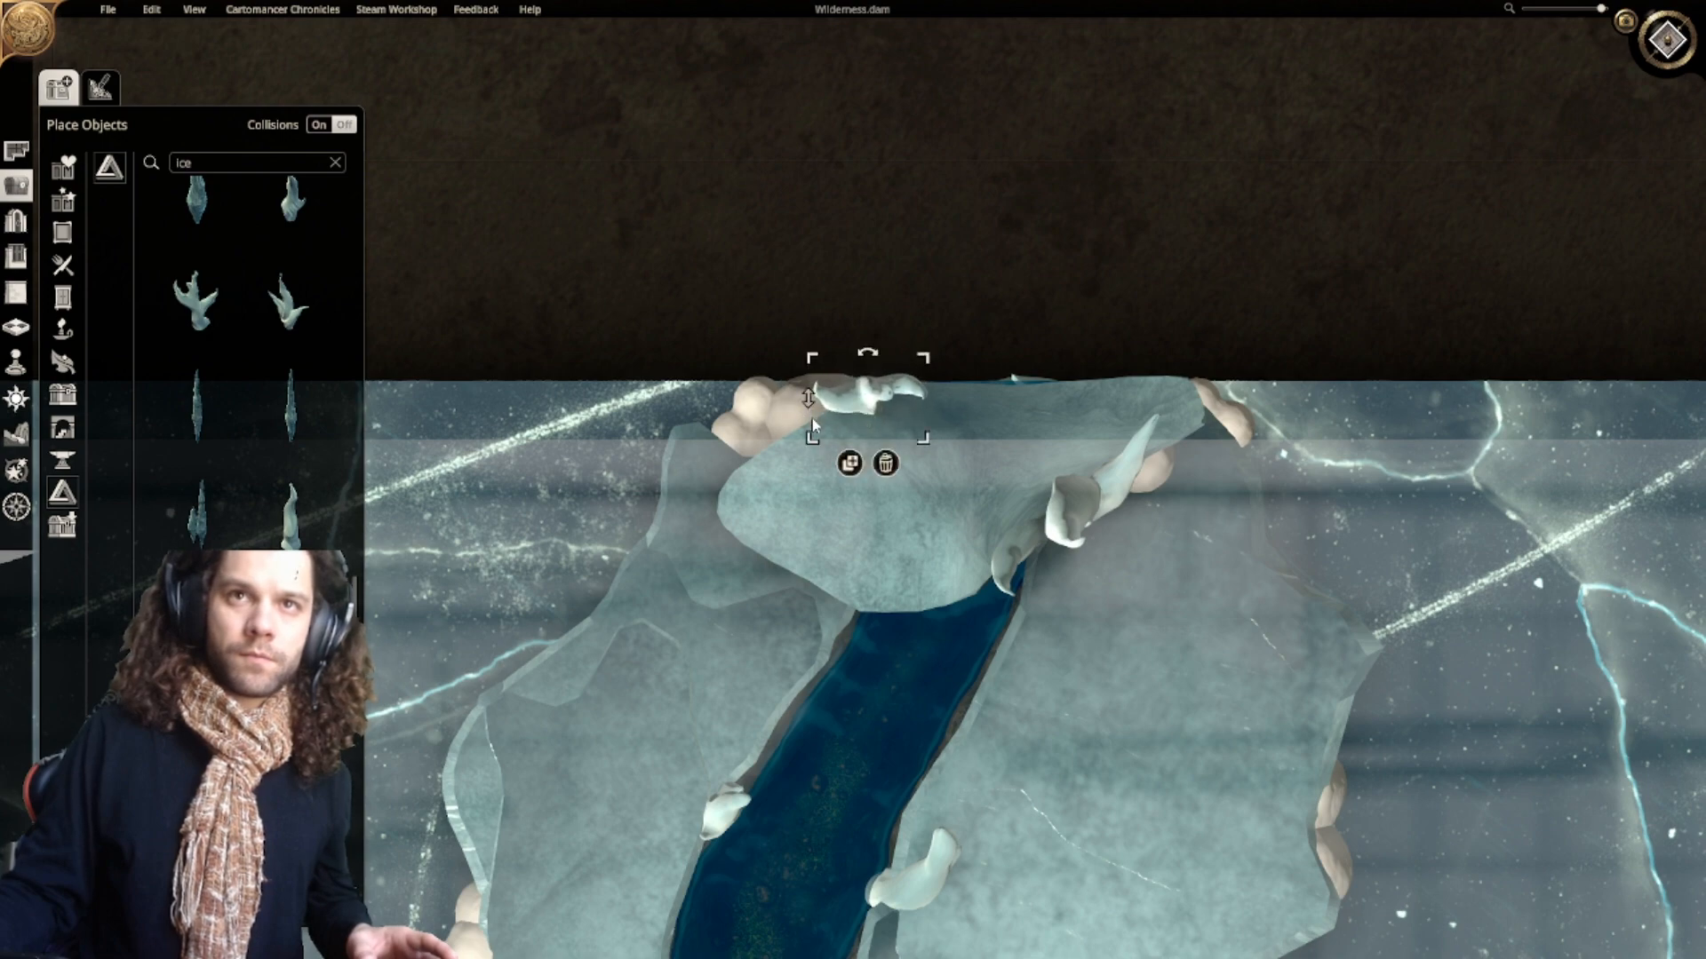
scroll(871, 800, down, 6)
click(1098, 575)
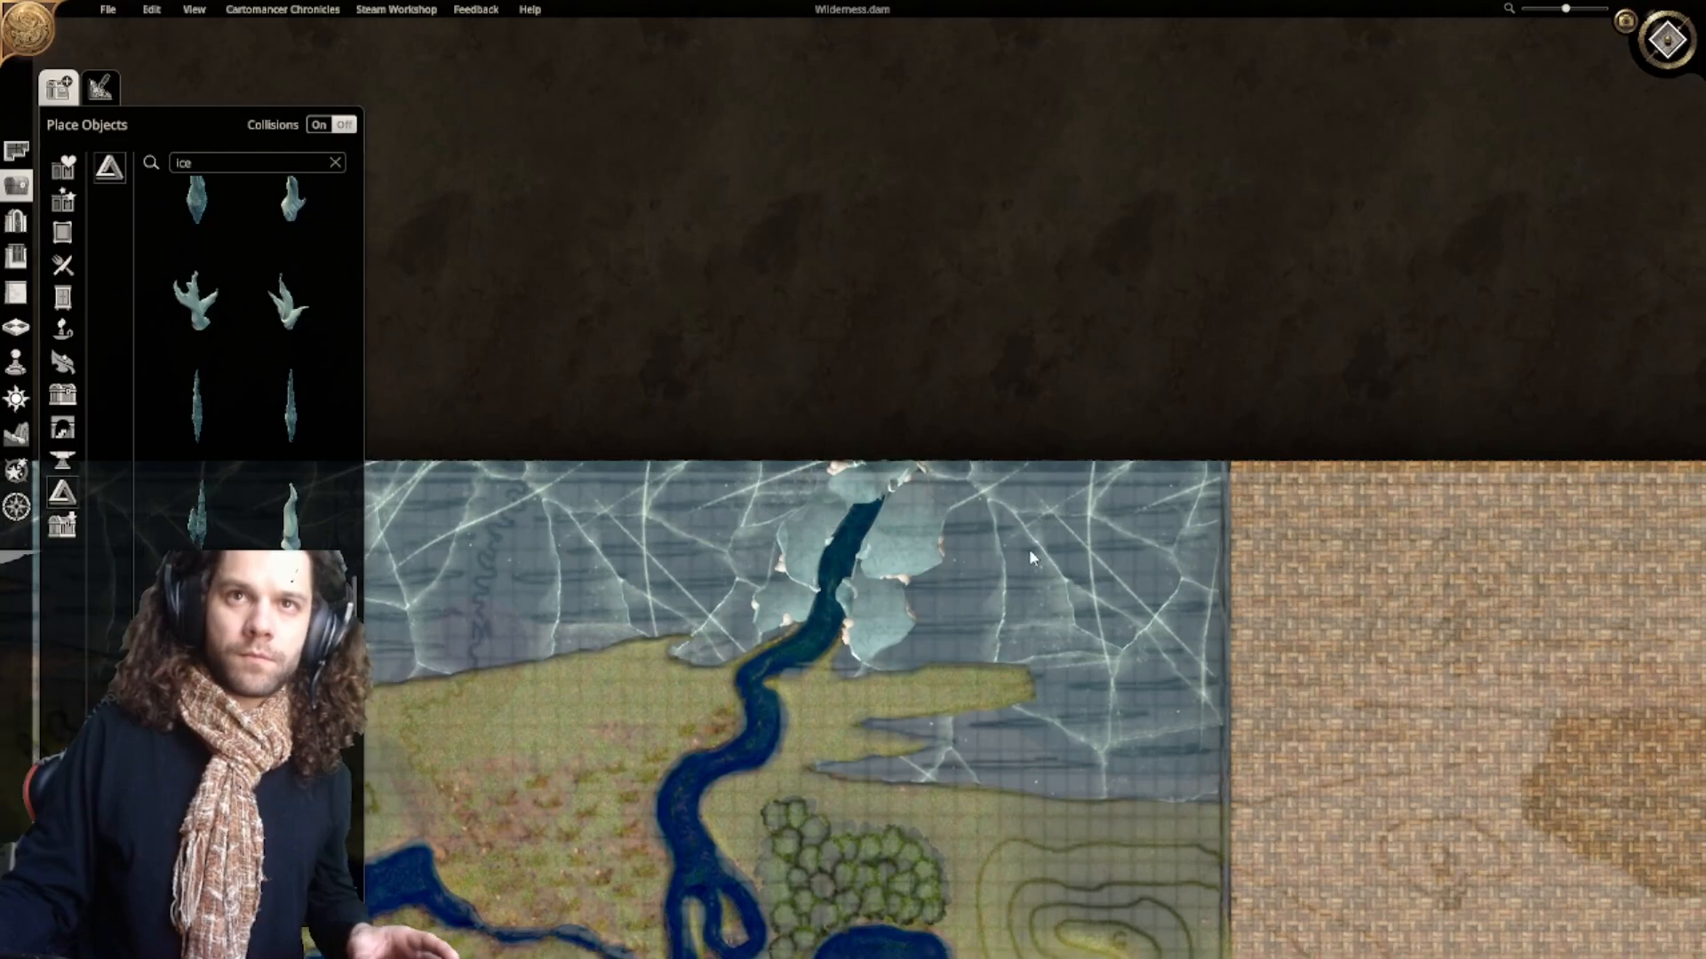
scroll(1030, 551, down, 1)
middle_drag(1004, 597, 1012, 499)
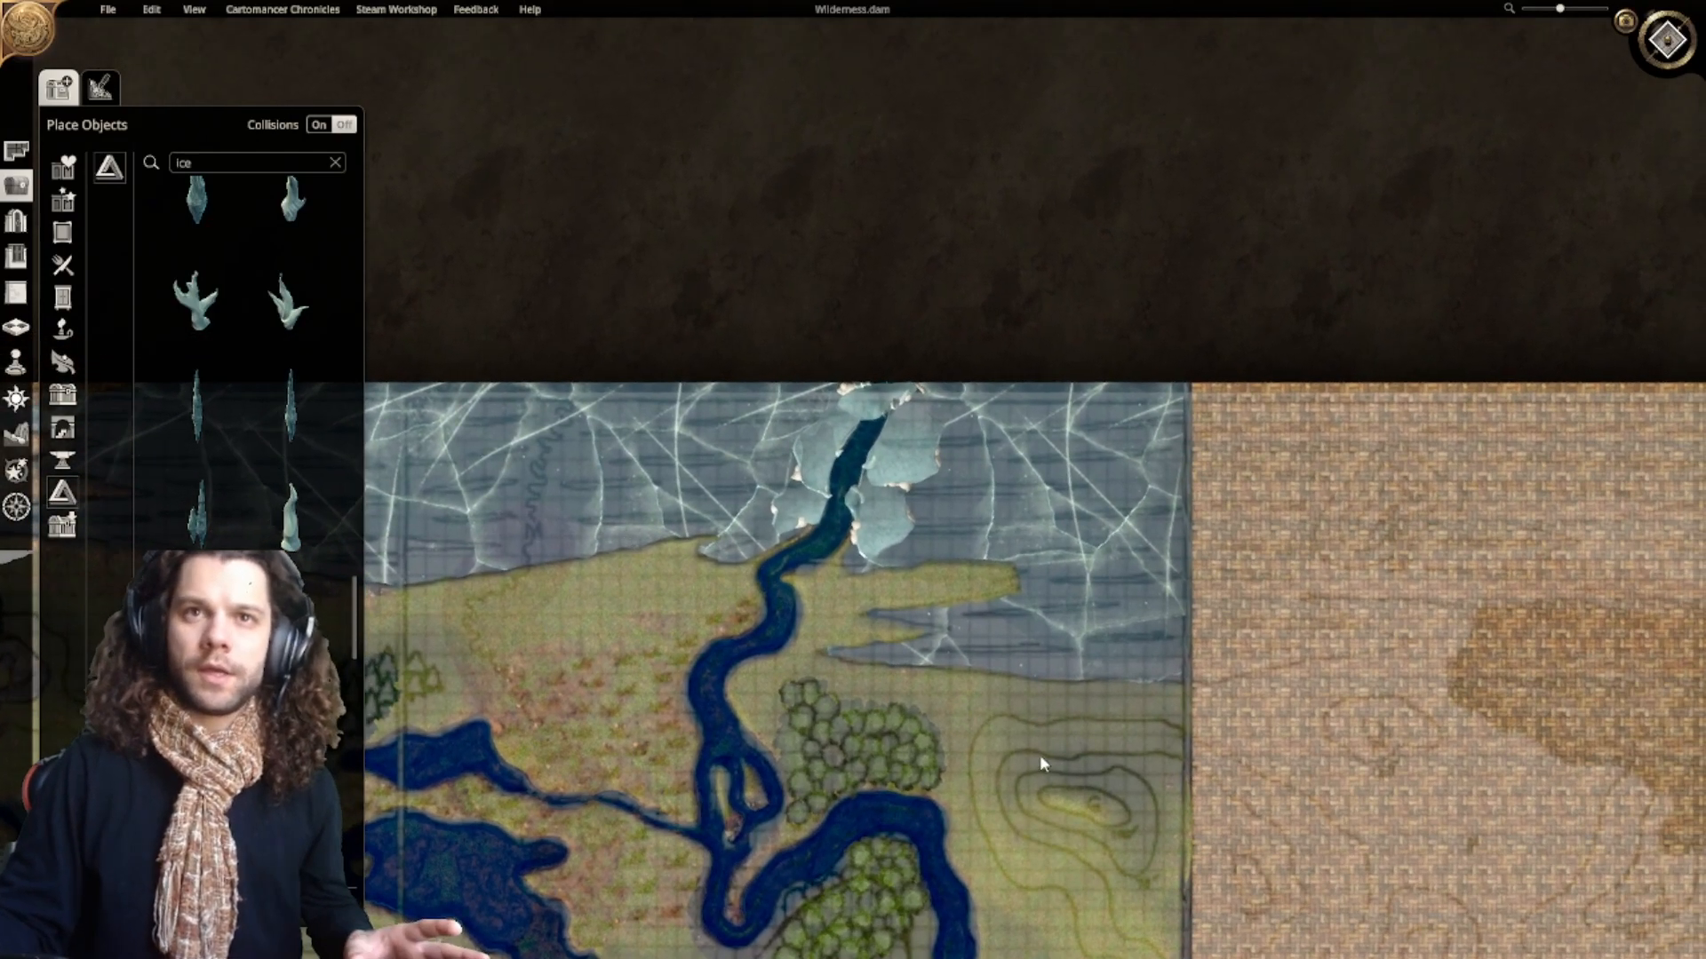
scroll(857, 457, up, 10)
click(115, 11)
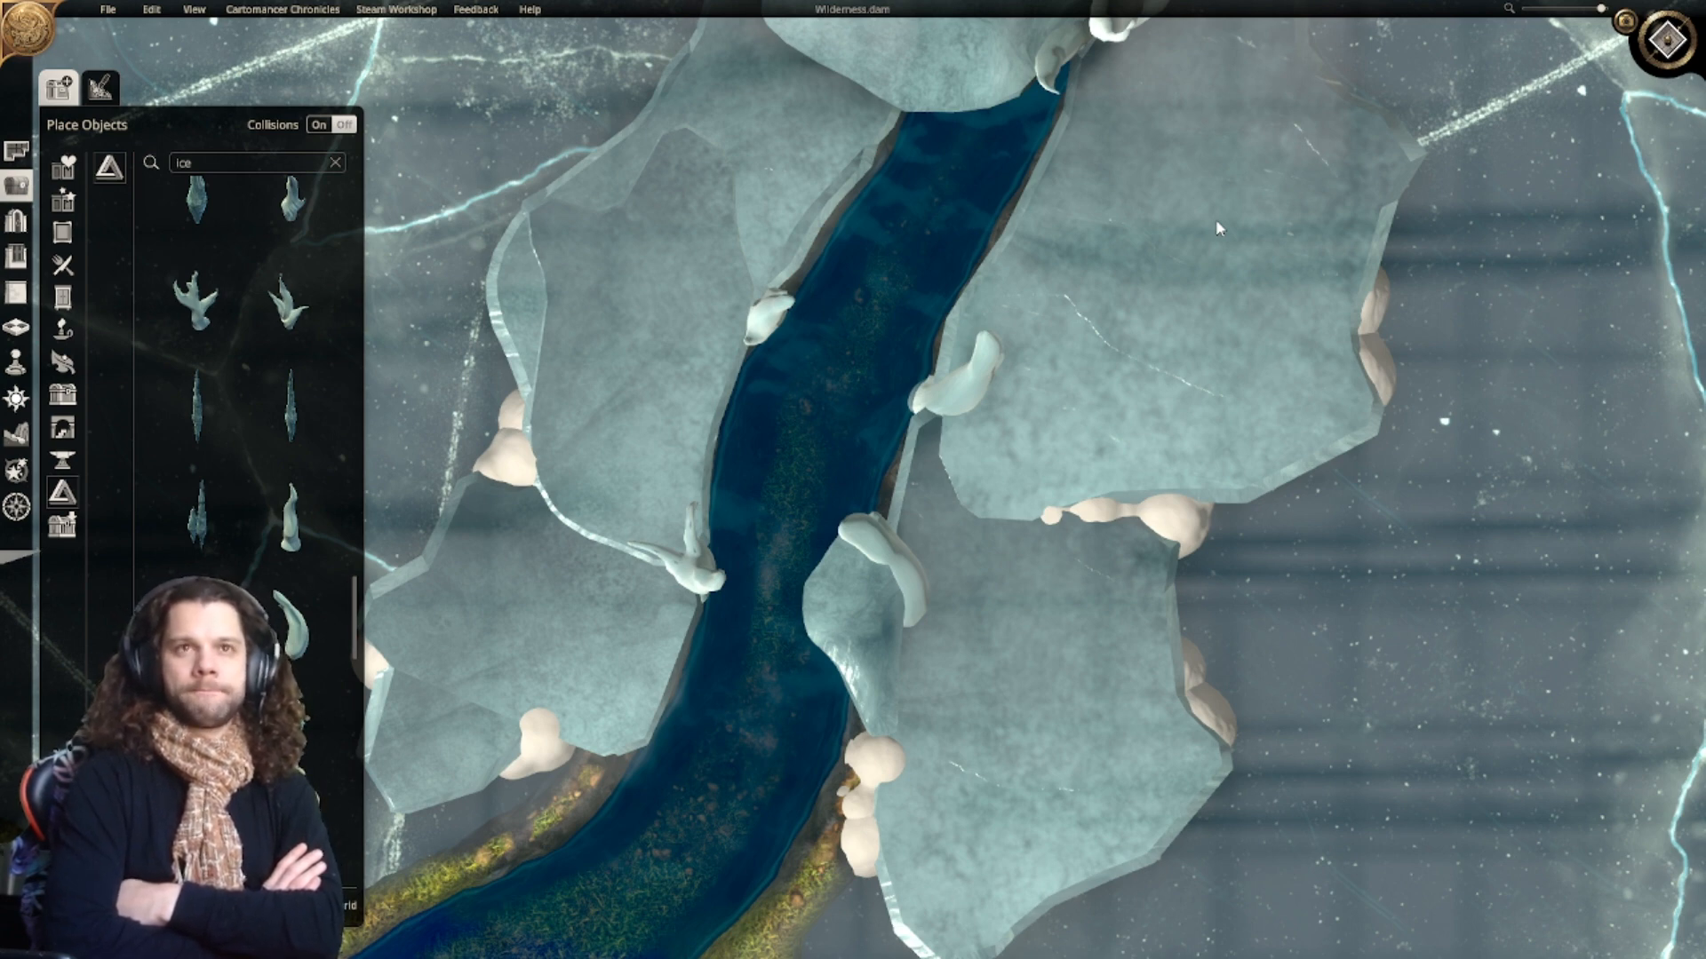
scroll(793, 417, down, 10)
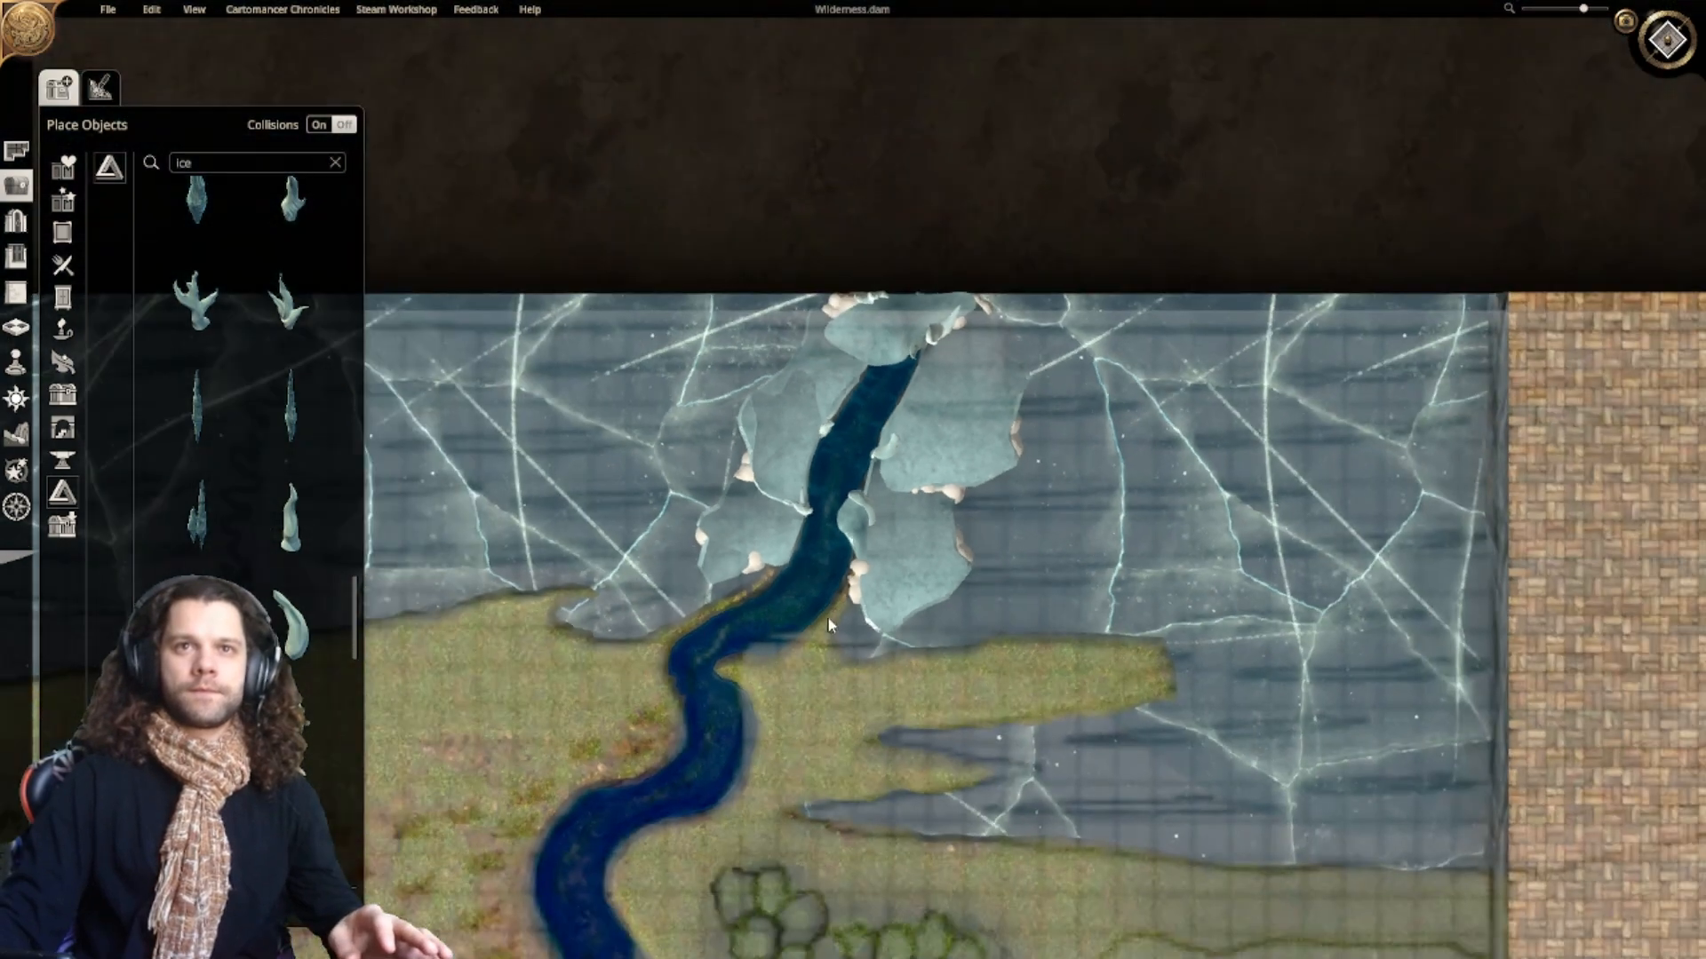
scroll(828, 615, up, 10)
right_drag(791, 501, 980, 440)
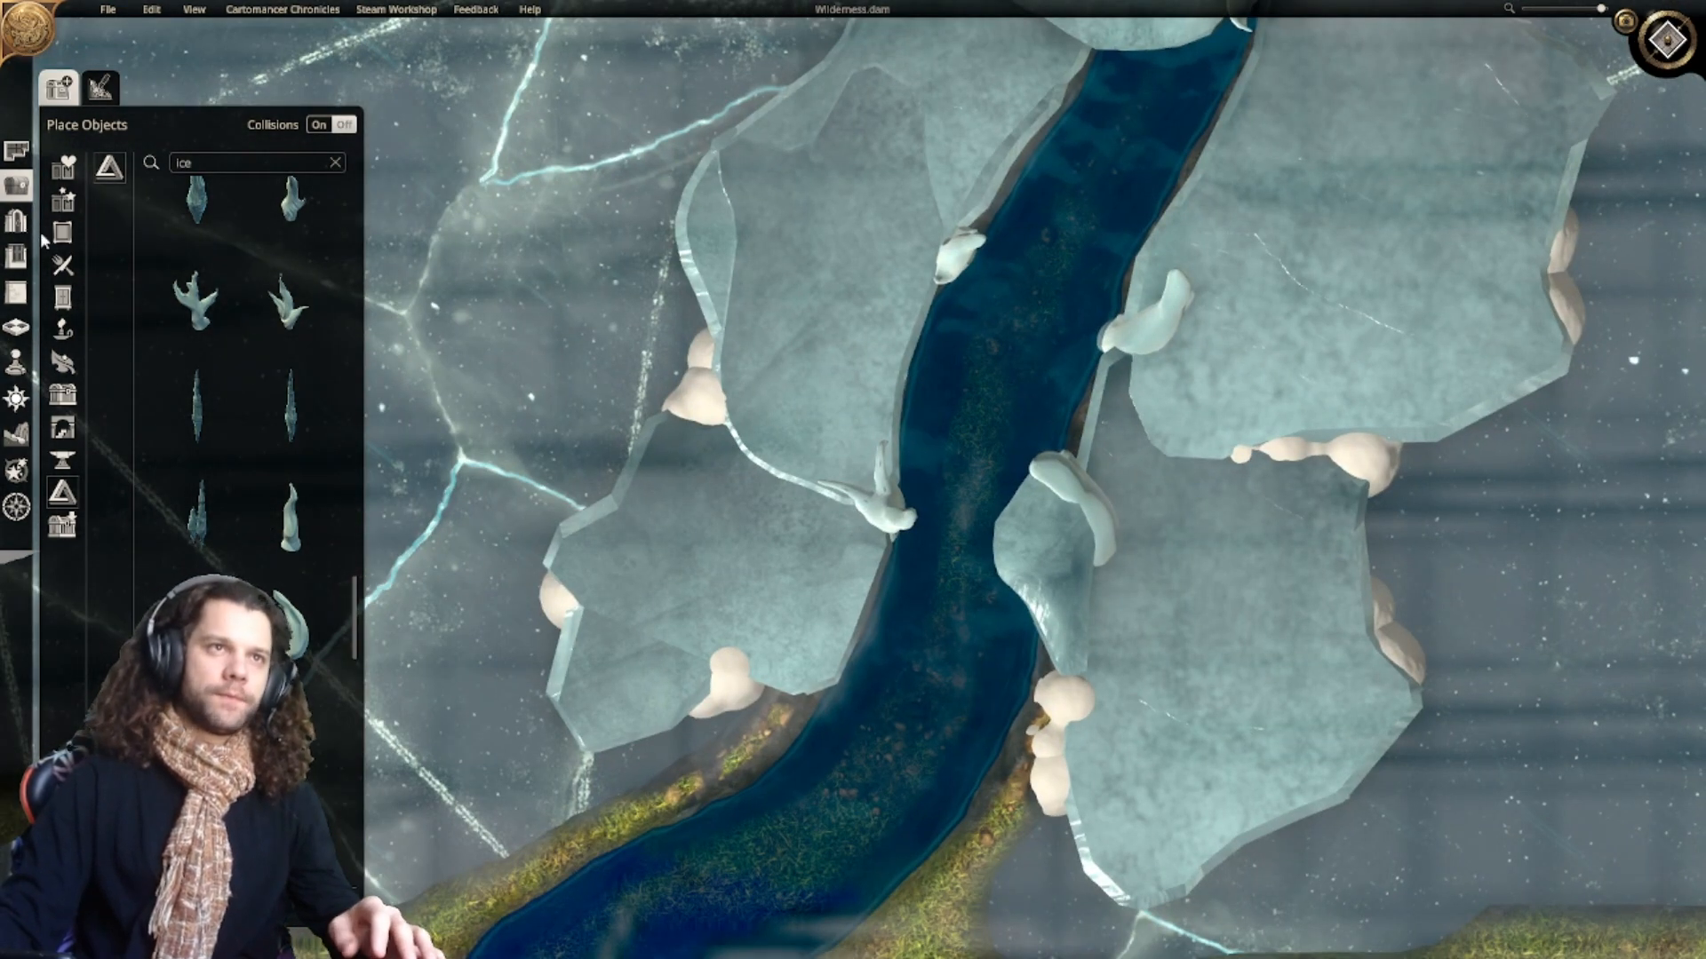
Step: Paint grey rocky terrain across the bed and banks of the northern river between the ice floes, using an enlarged brush
click(16, 433)
click(82, 455)
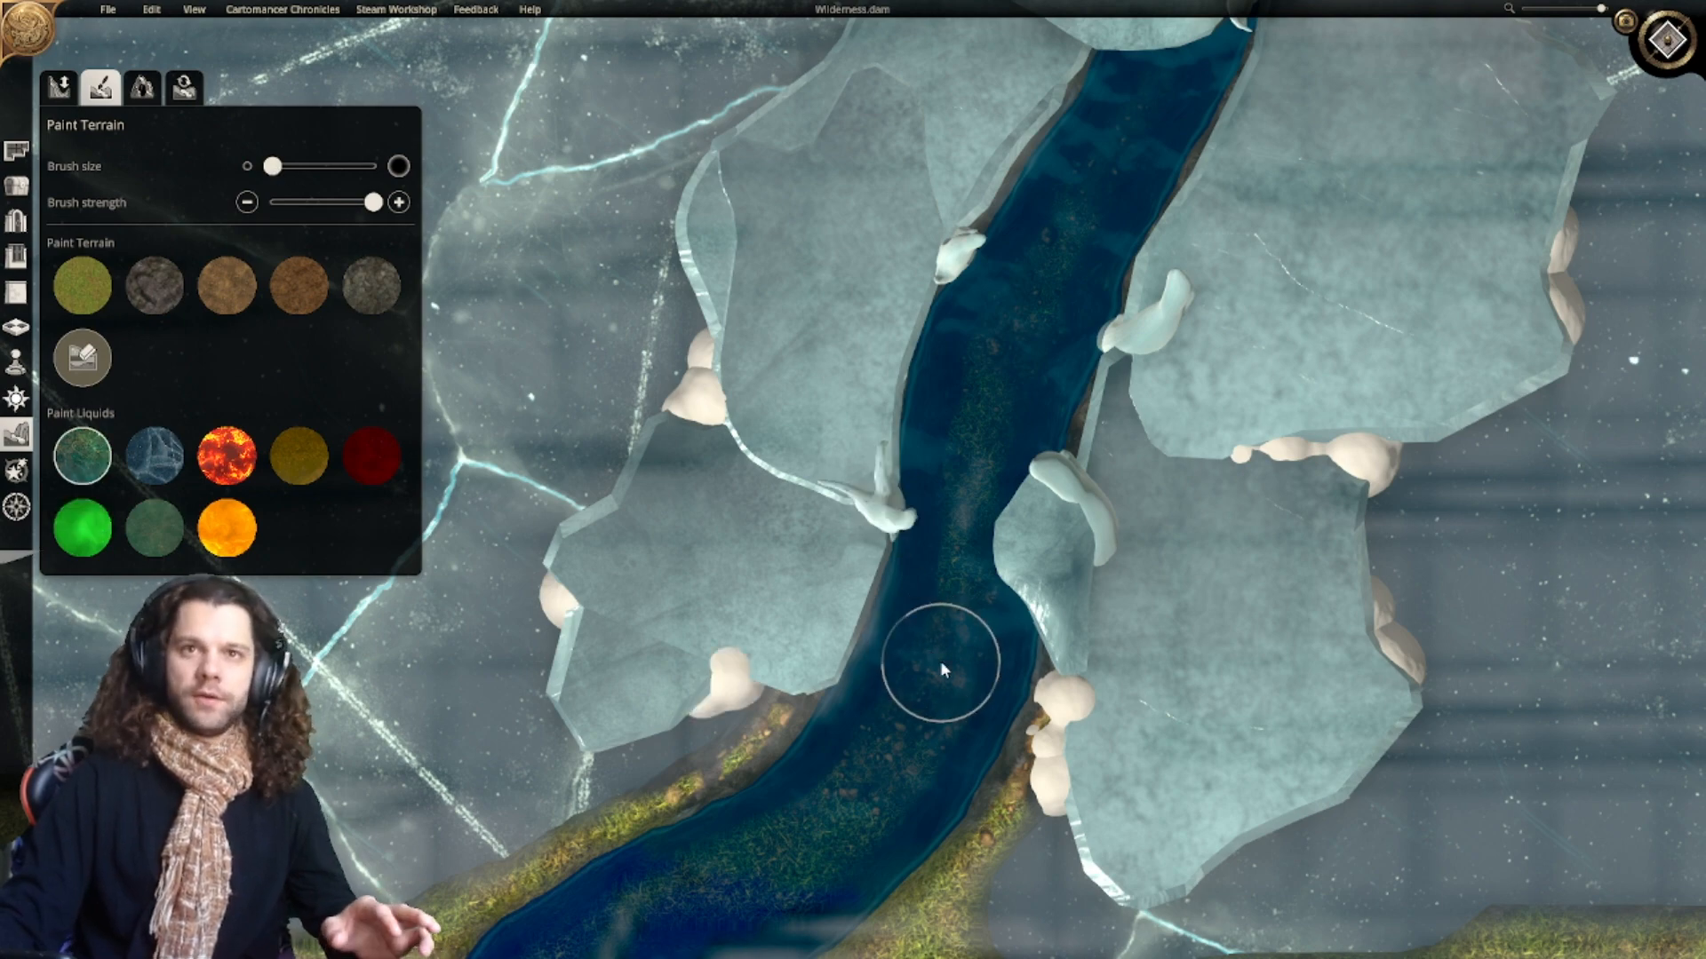
right_drag(941, 663, 906, 592)
click(60, 87)
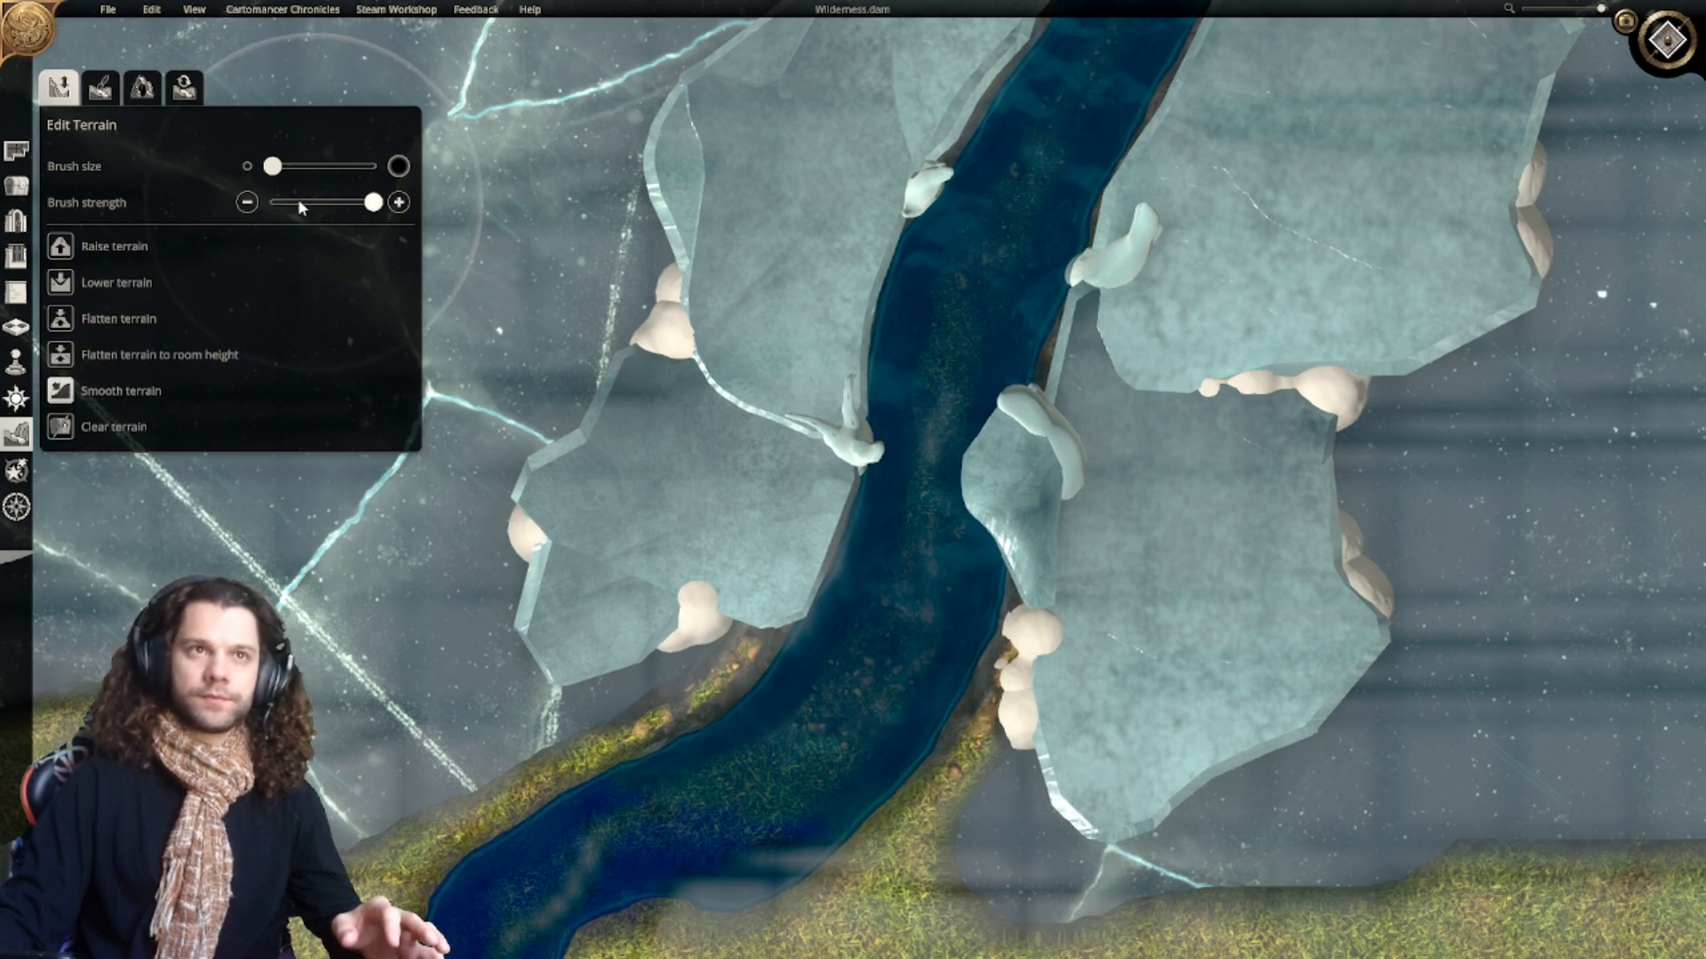
click(100, 87)
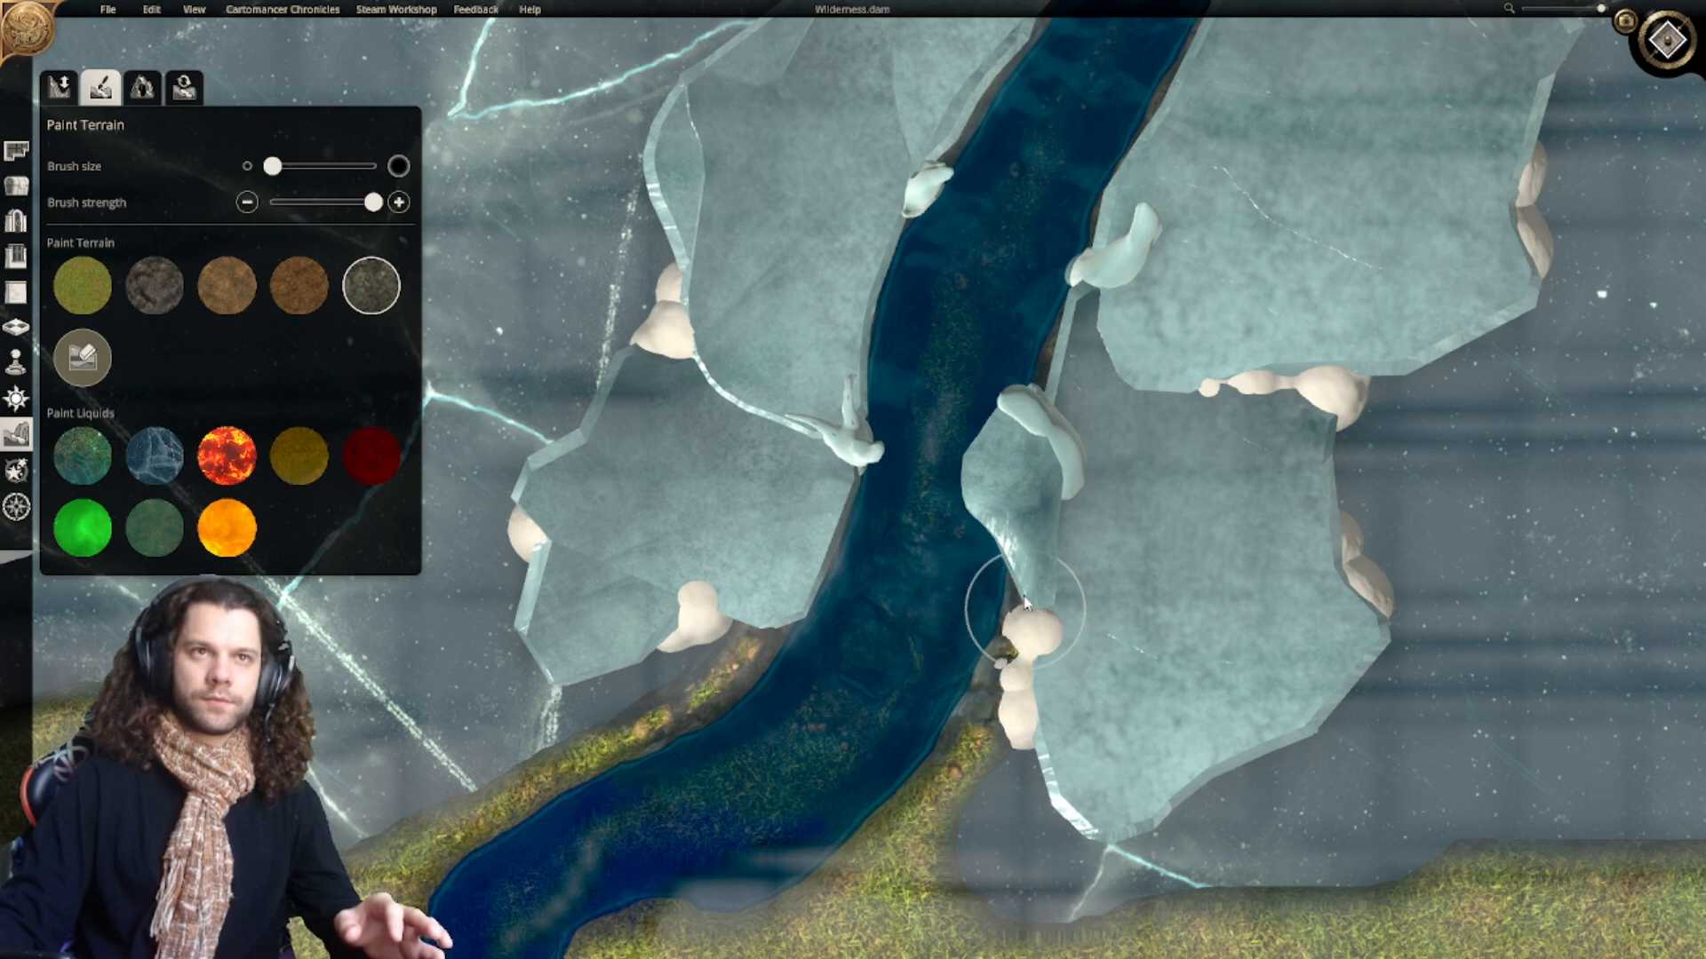
right_drag(1073, 282, 927, 464)
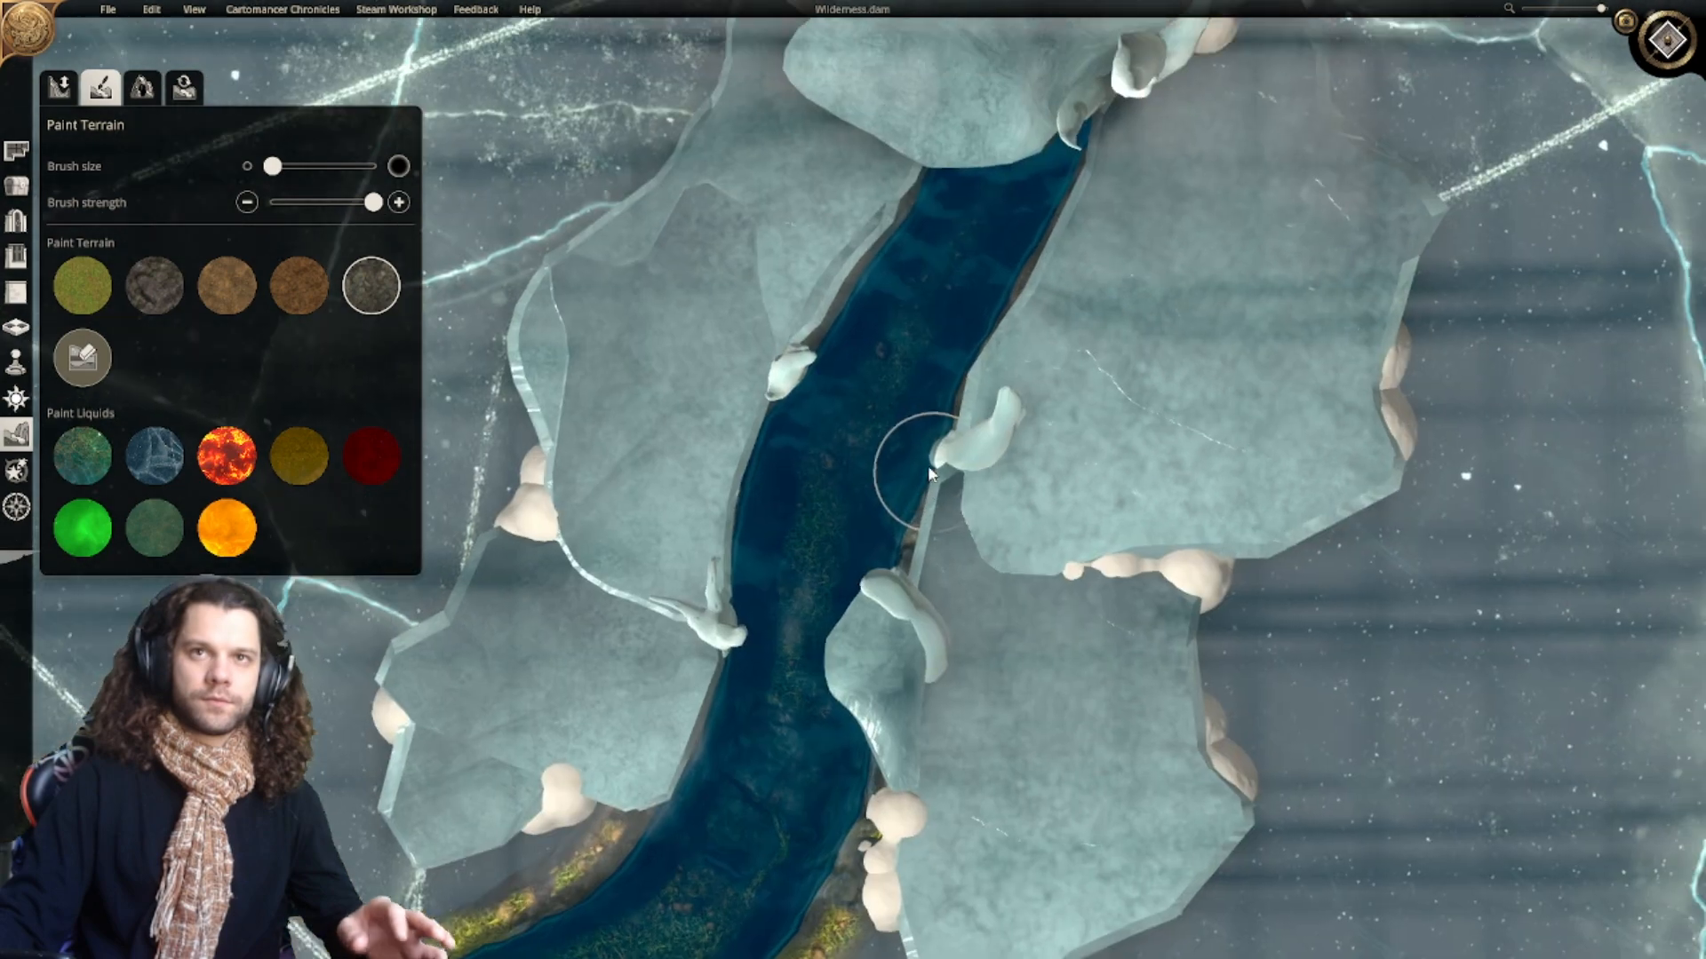
scroll(928, 463, down, 5)
drag(273, 166, 353, 166)
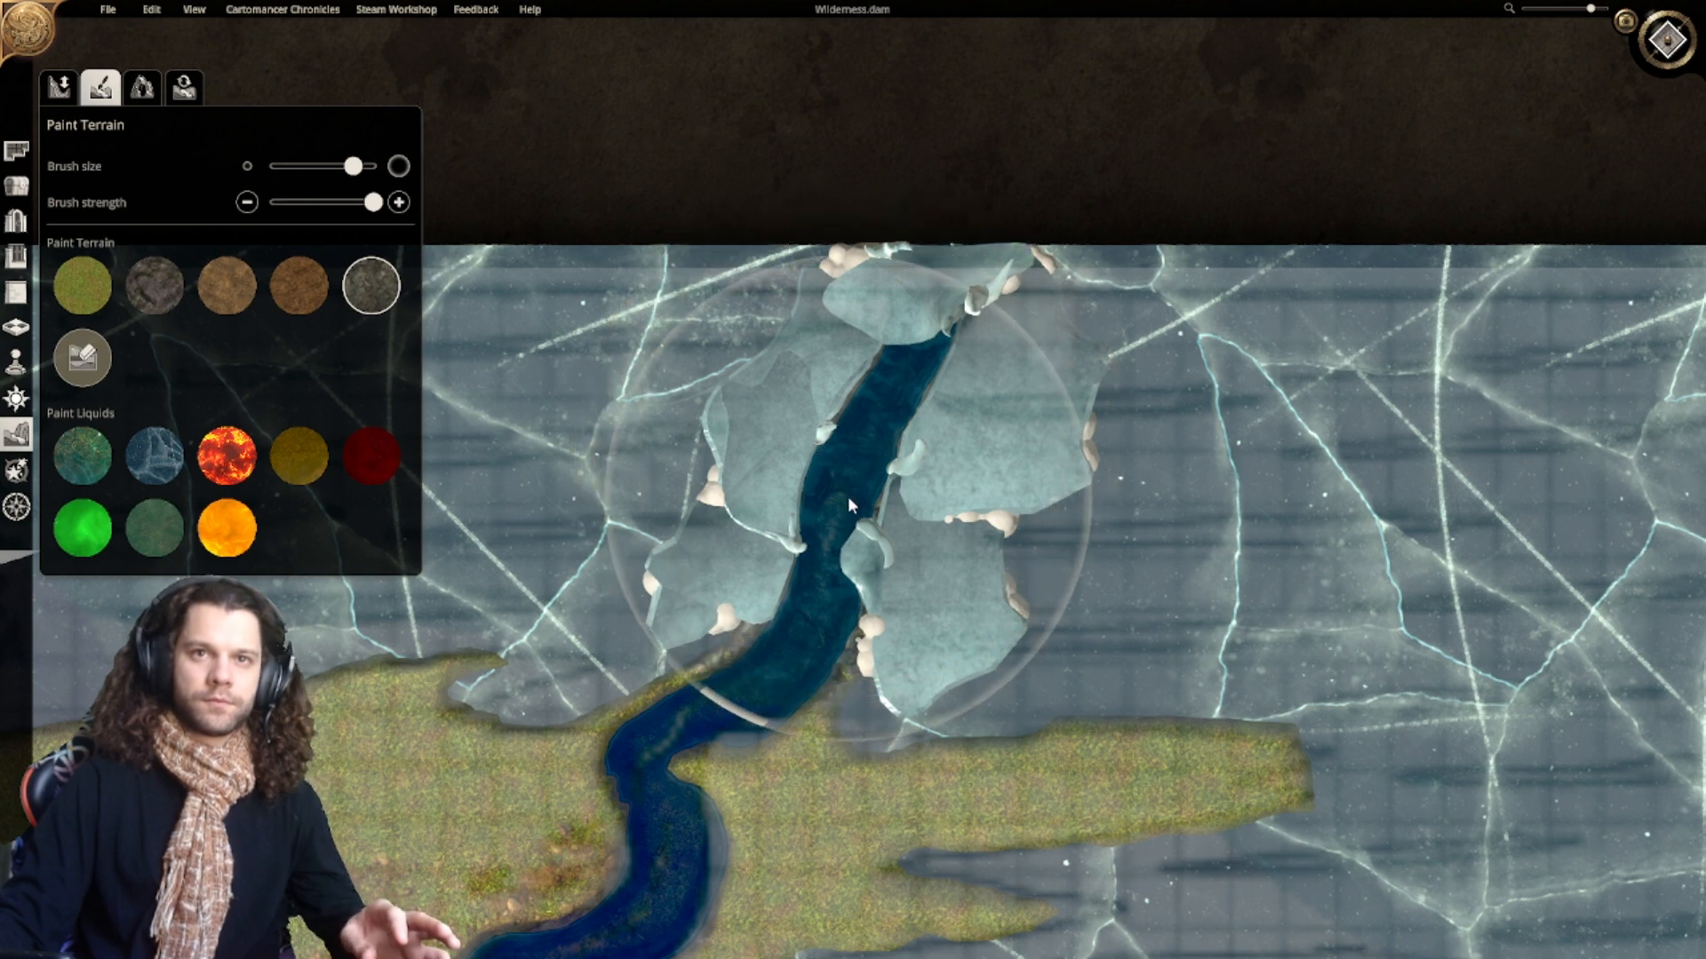
scroll(847, 496, up, 5)
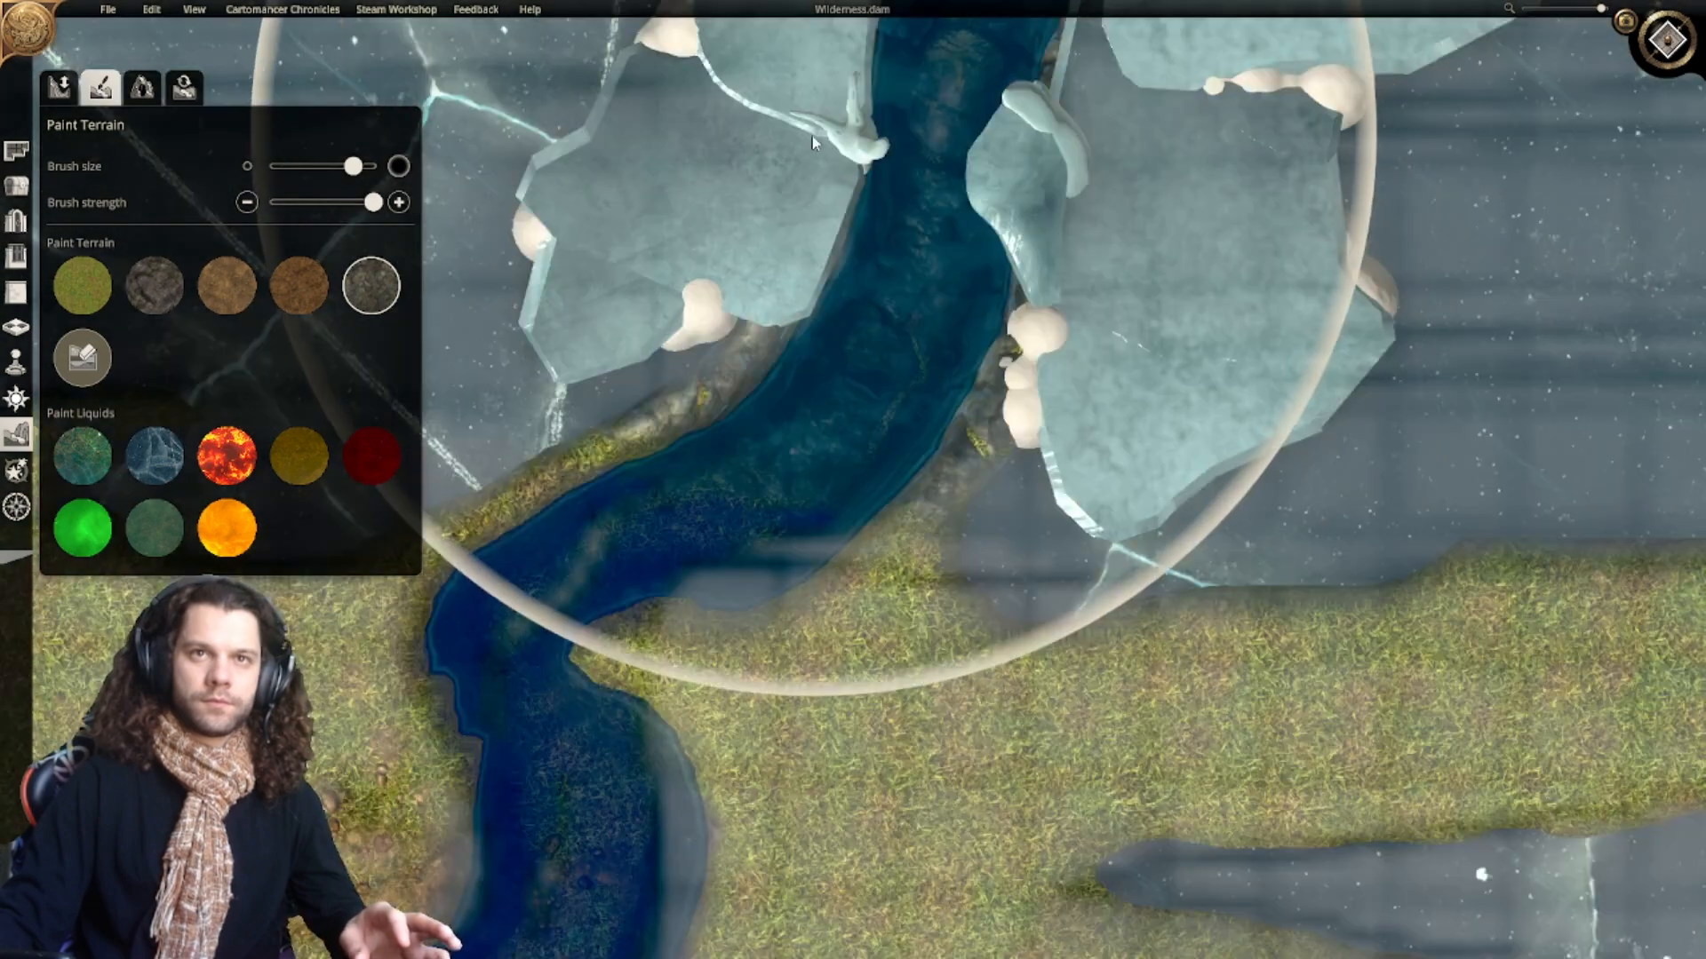
Step: Blend light brown earth terrain into the riverbanks just south of the floes, with a small brush at minimum strength
click(227, 286)
drag(353, 166, 272, 166)
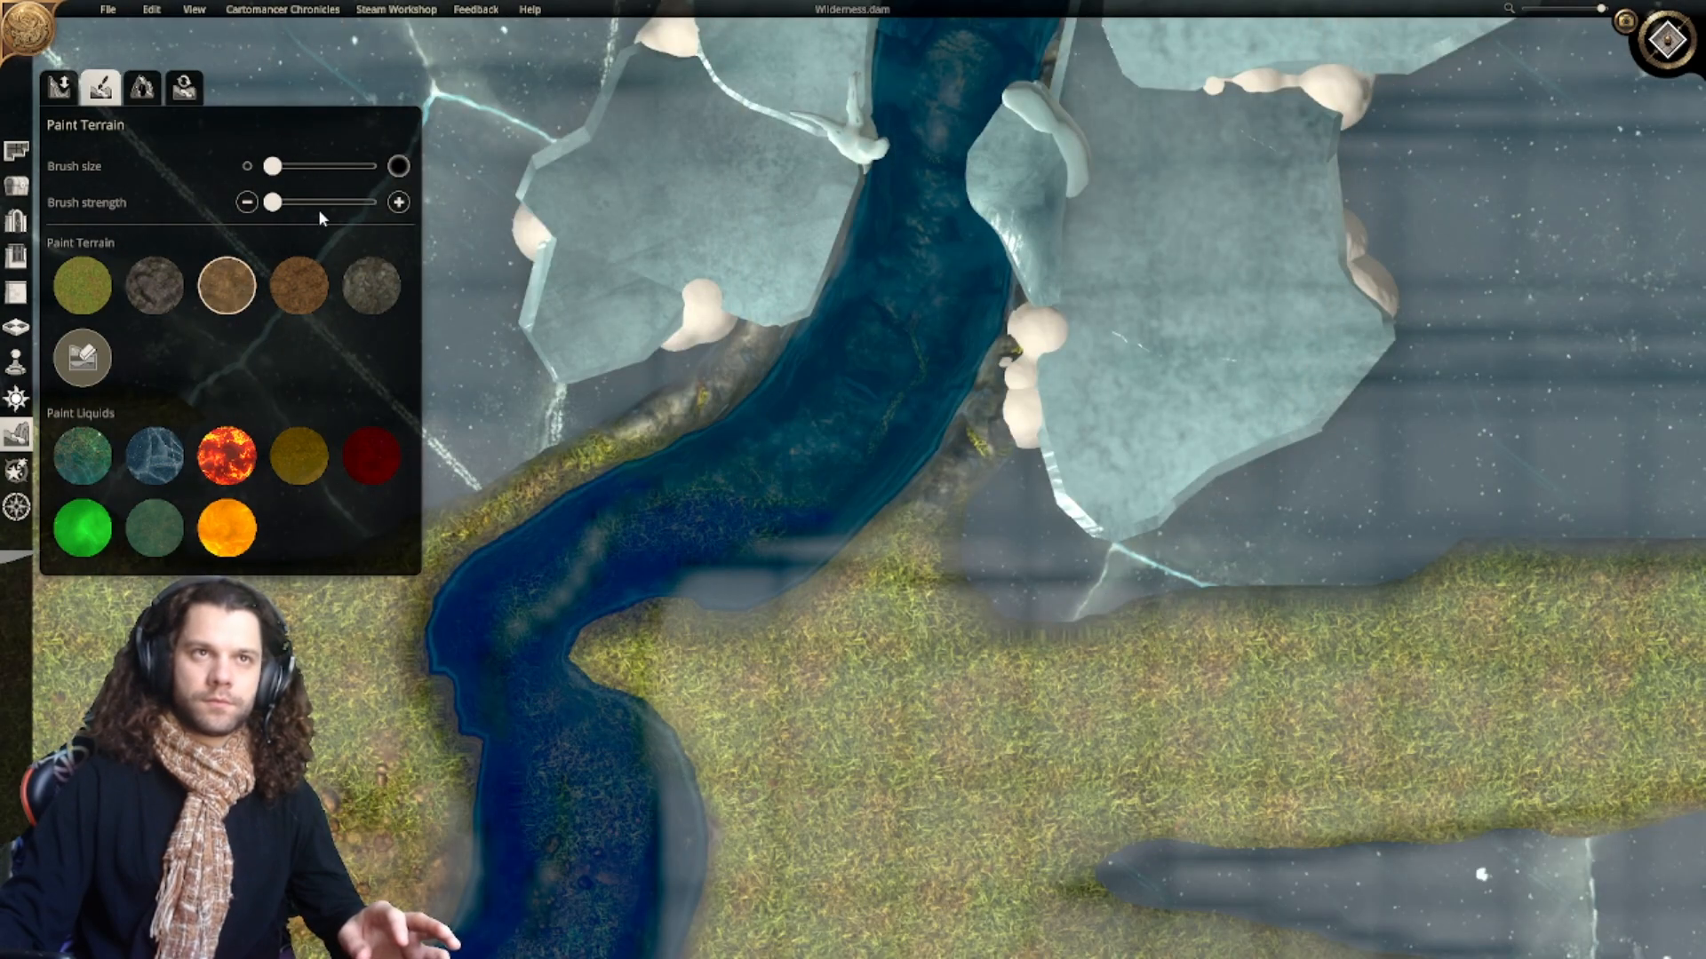
drag(712, 417, 604, 460)
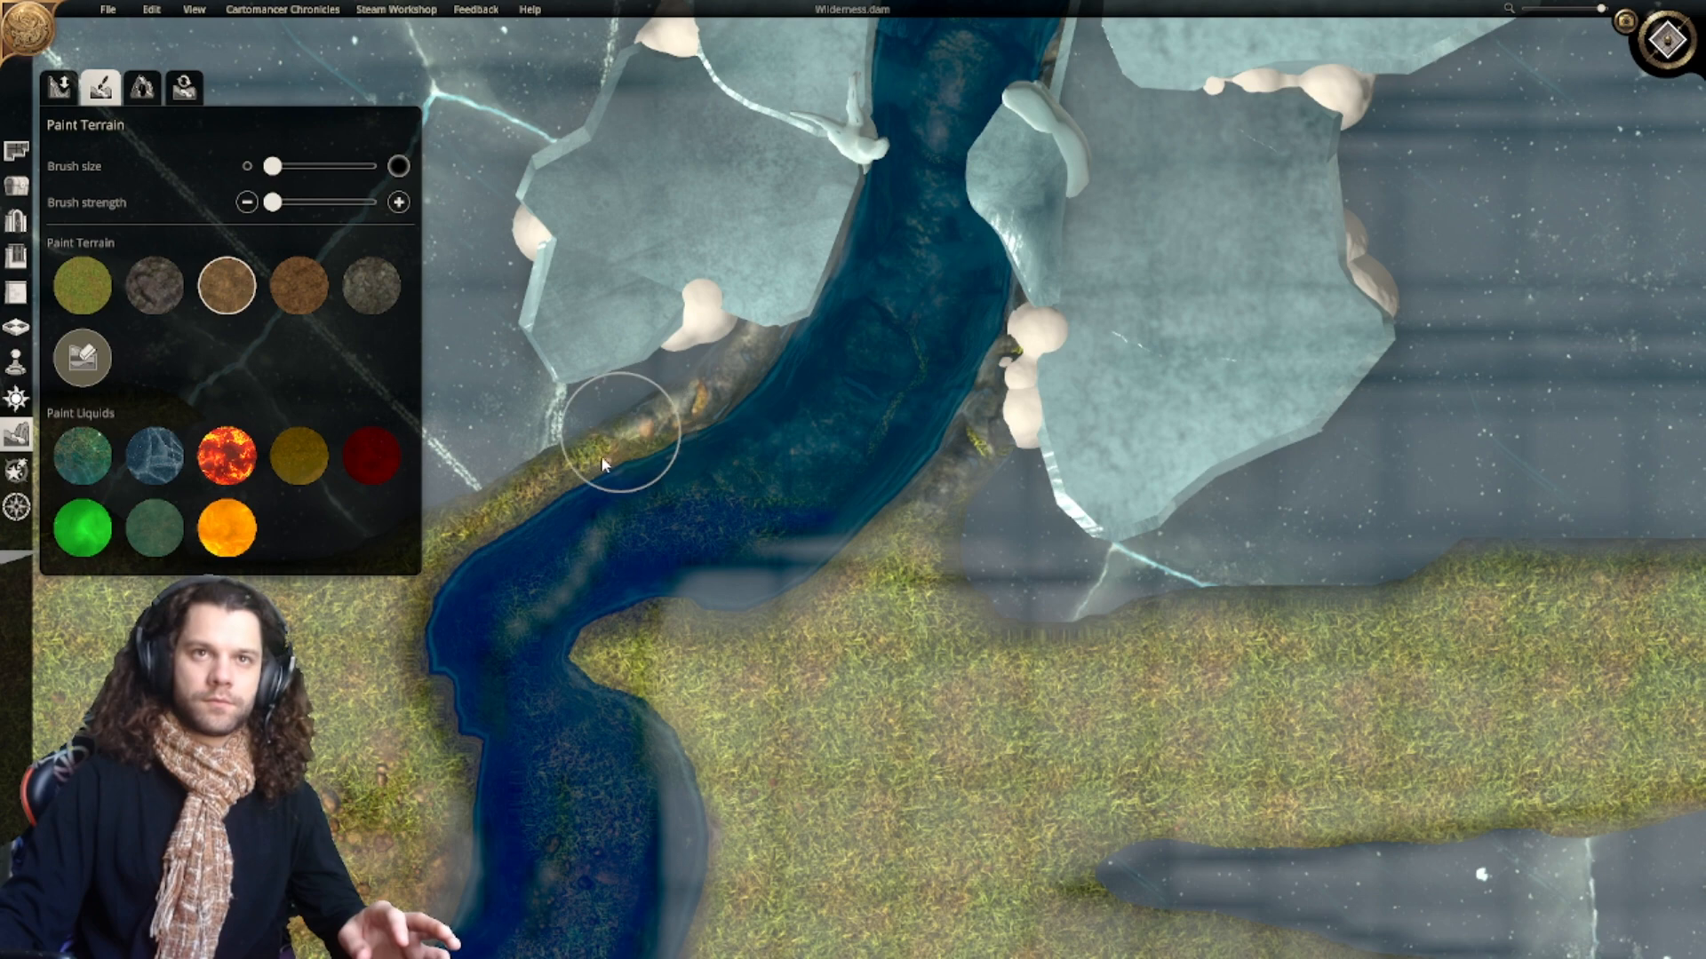
drag(886, 524, 909, 543)
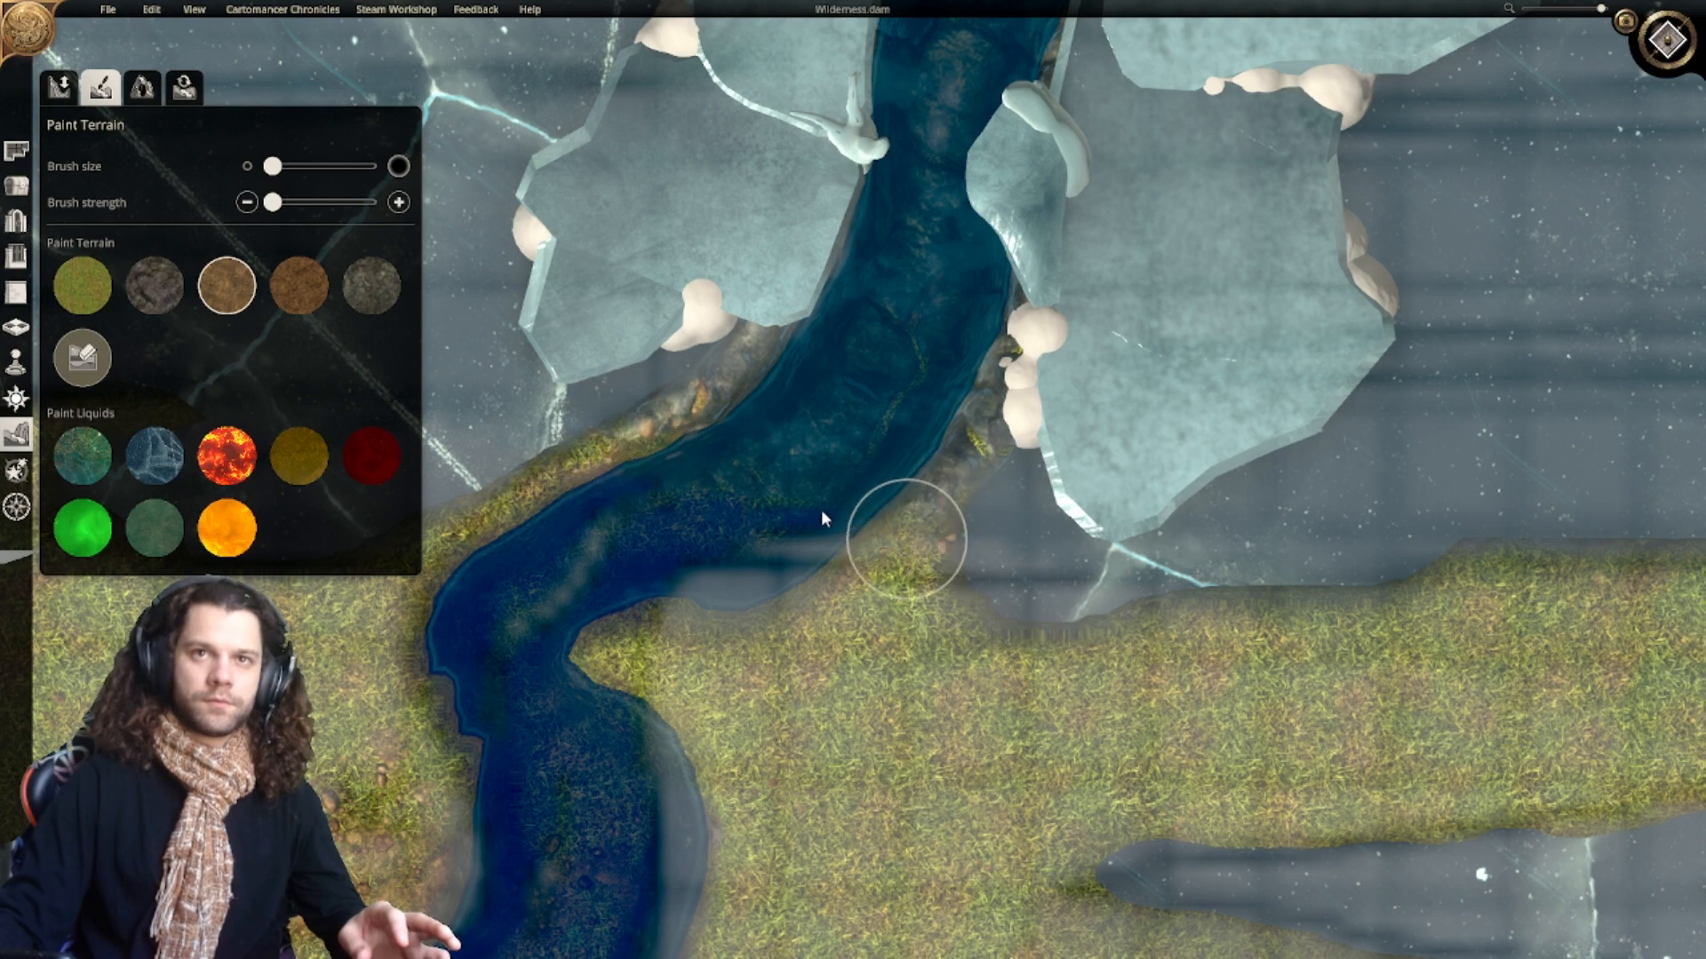
Step: Remove all overlays from the map
scroll(838, 579, down, 5)
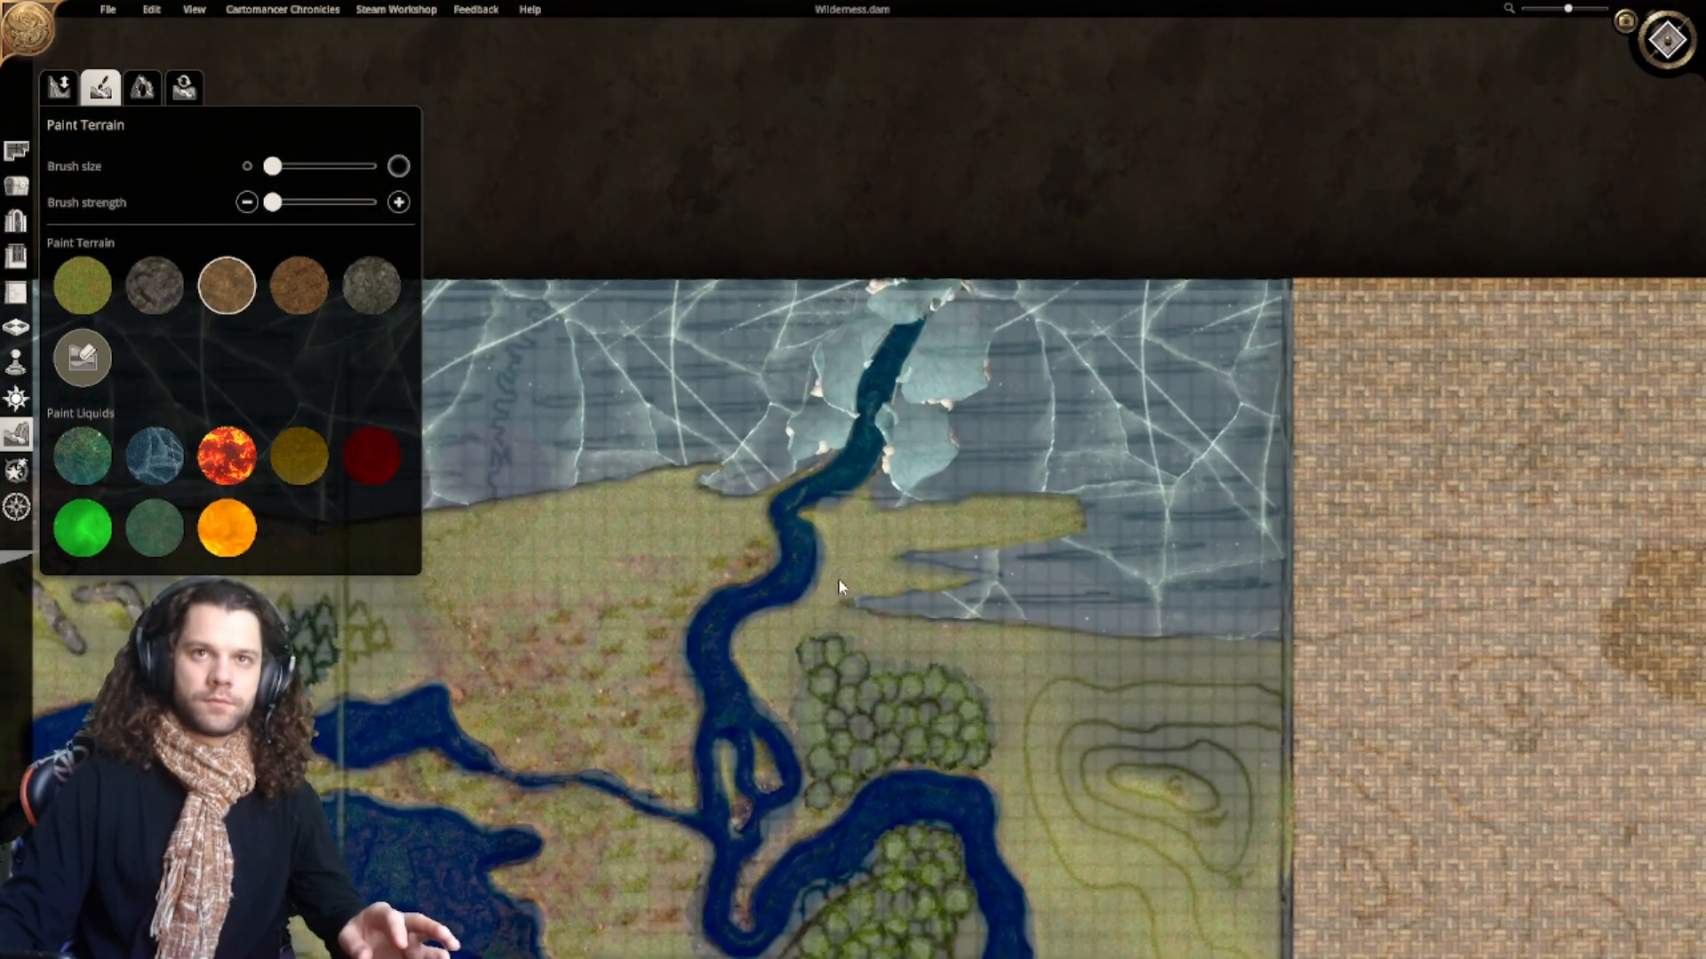
right_drag(839, 578, 825, 674)
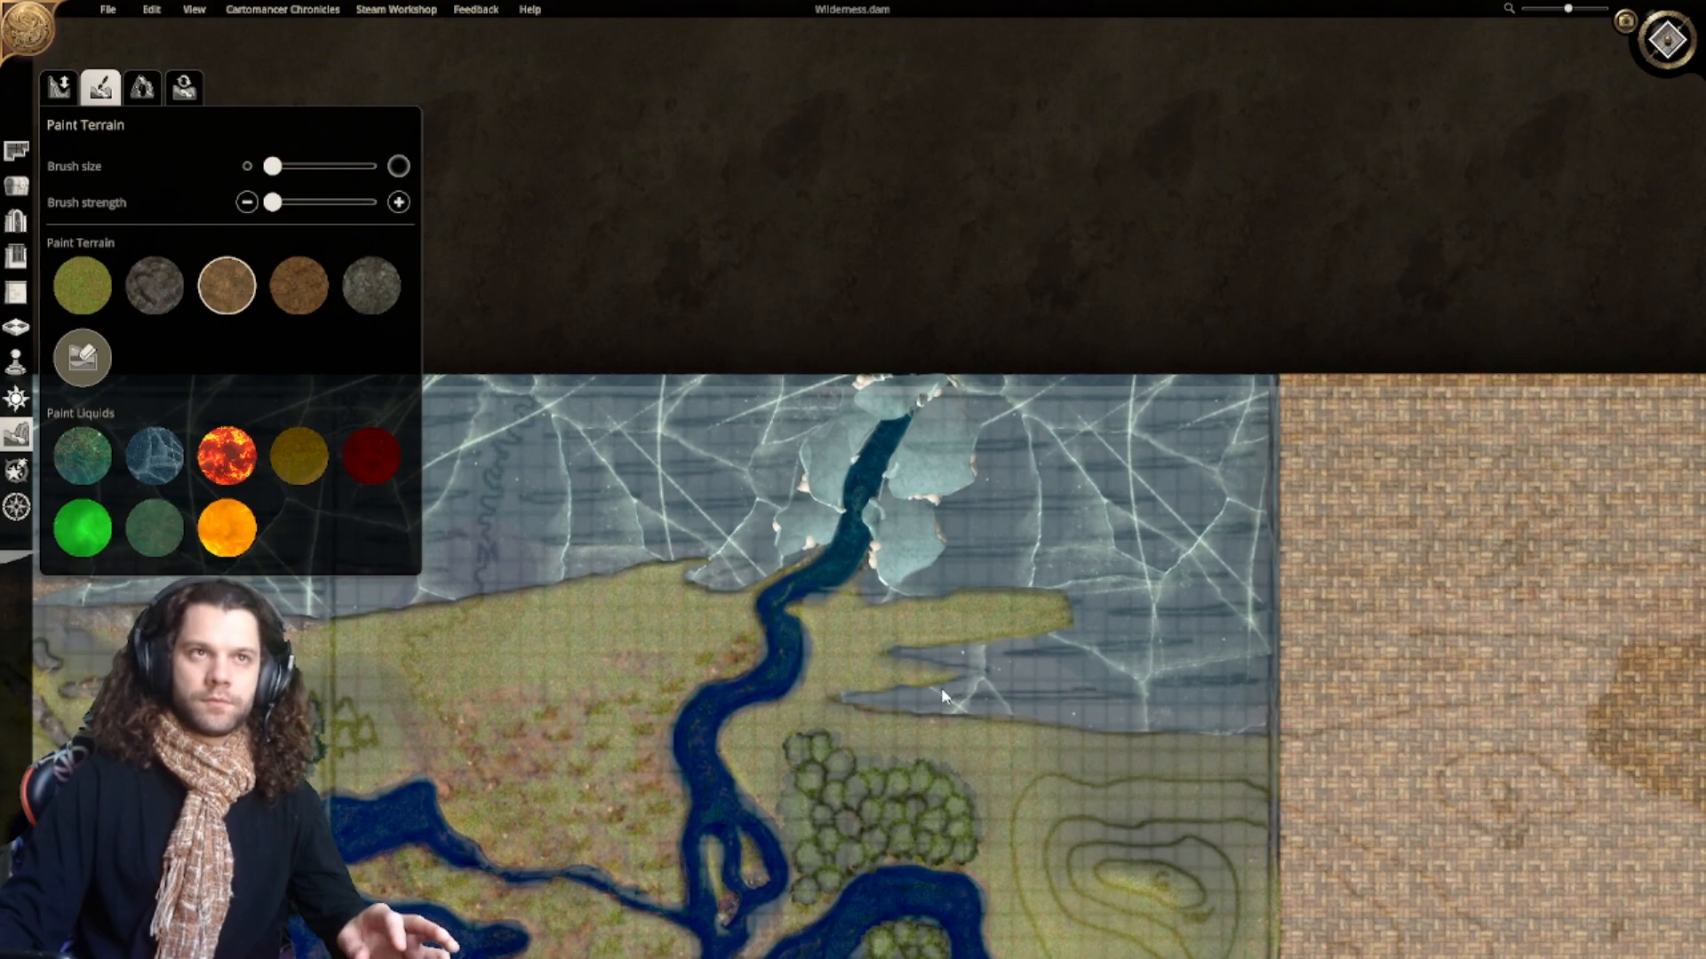
scroll(853, 519, up, 5)
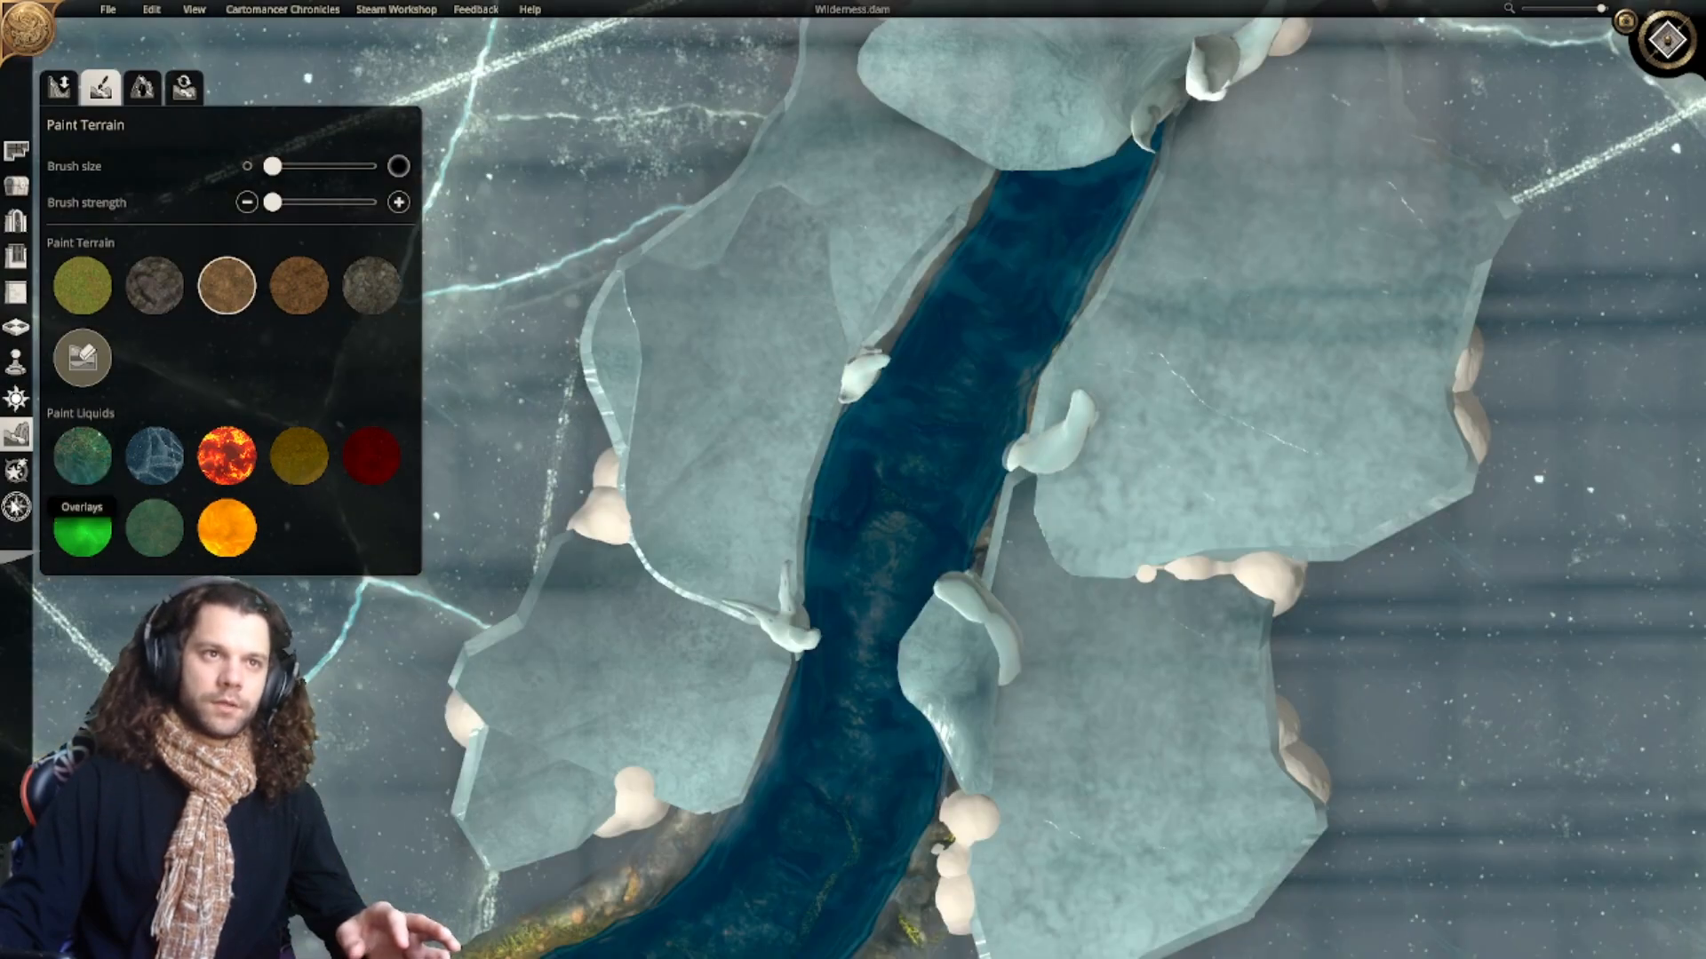
click(16, 507)
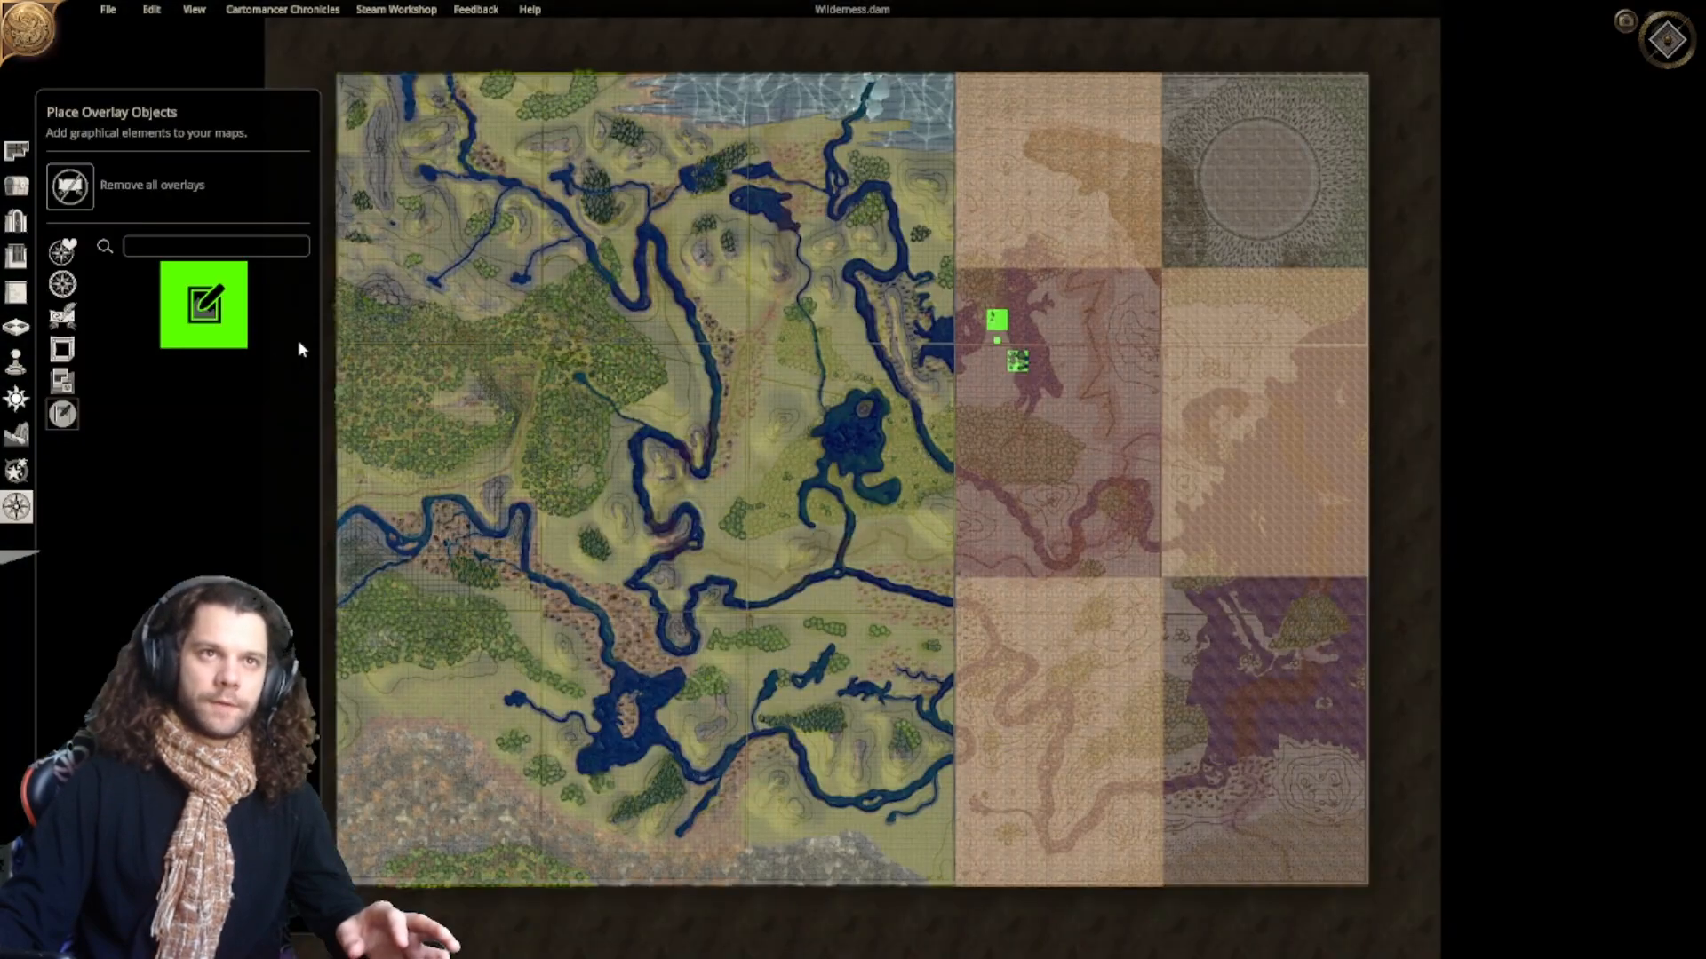
click(77, 190)
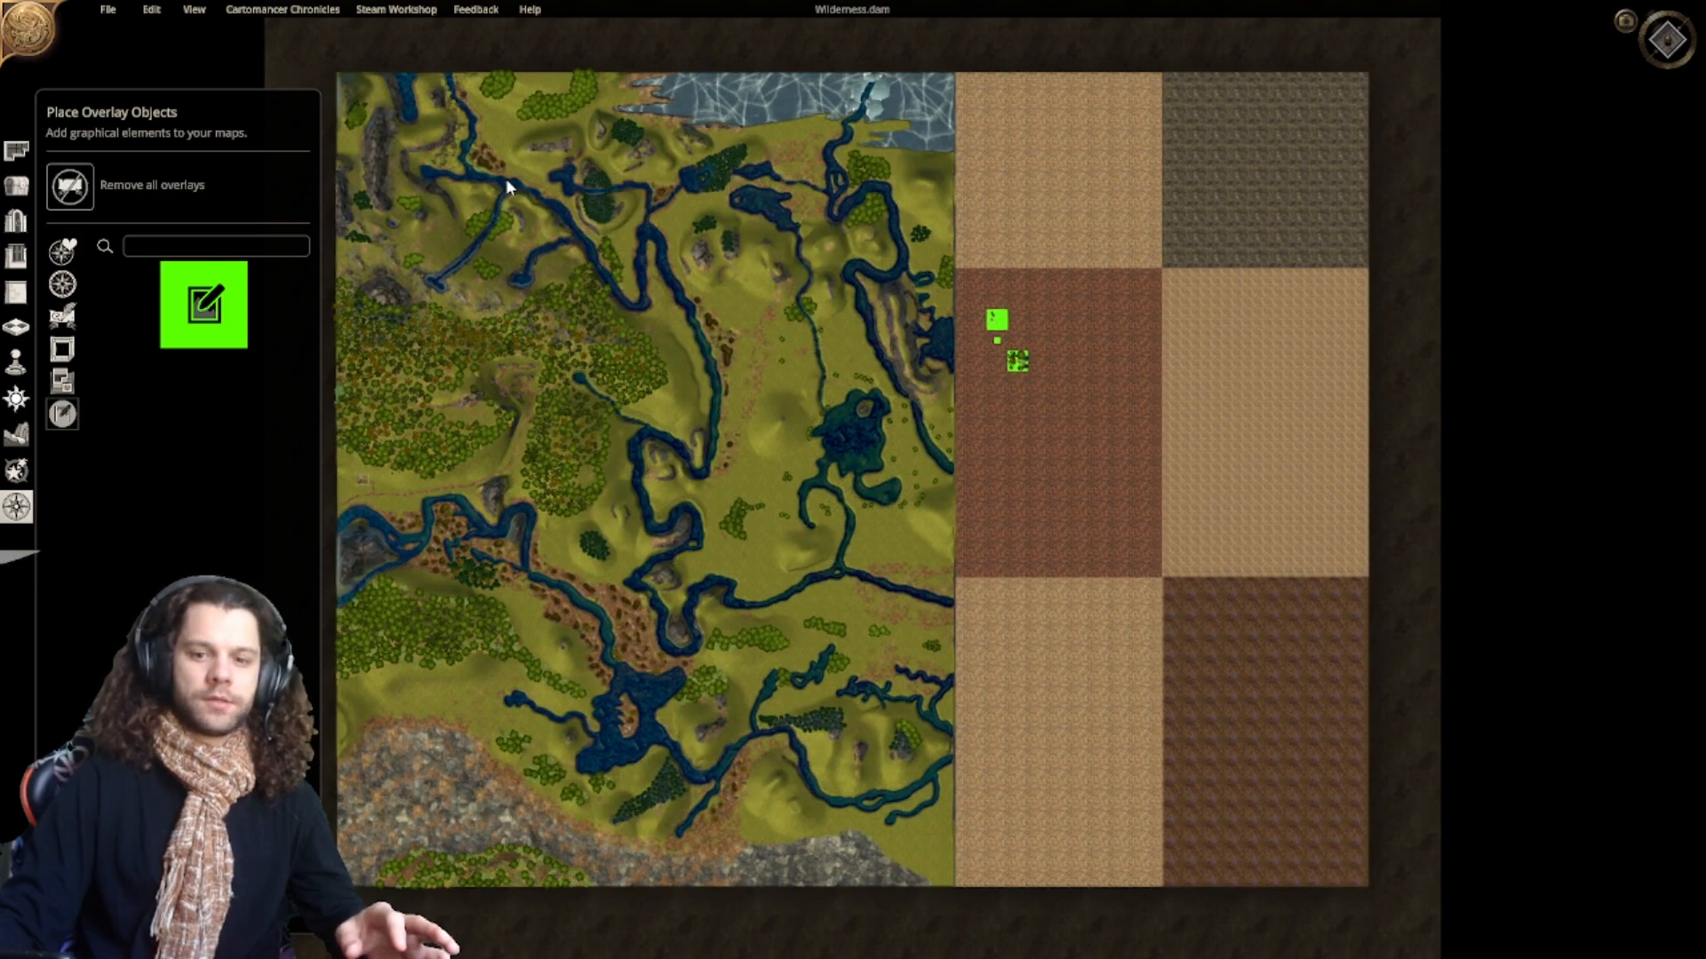
Step: Examine the terrain without overlays, from the icy northeast across the rivers to the western forests
scroll(954, 320, down, 10)
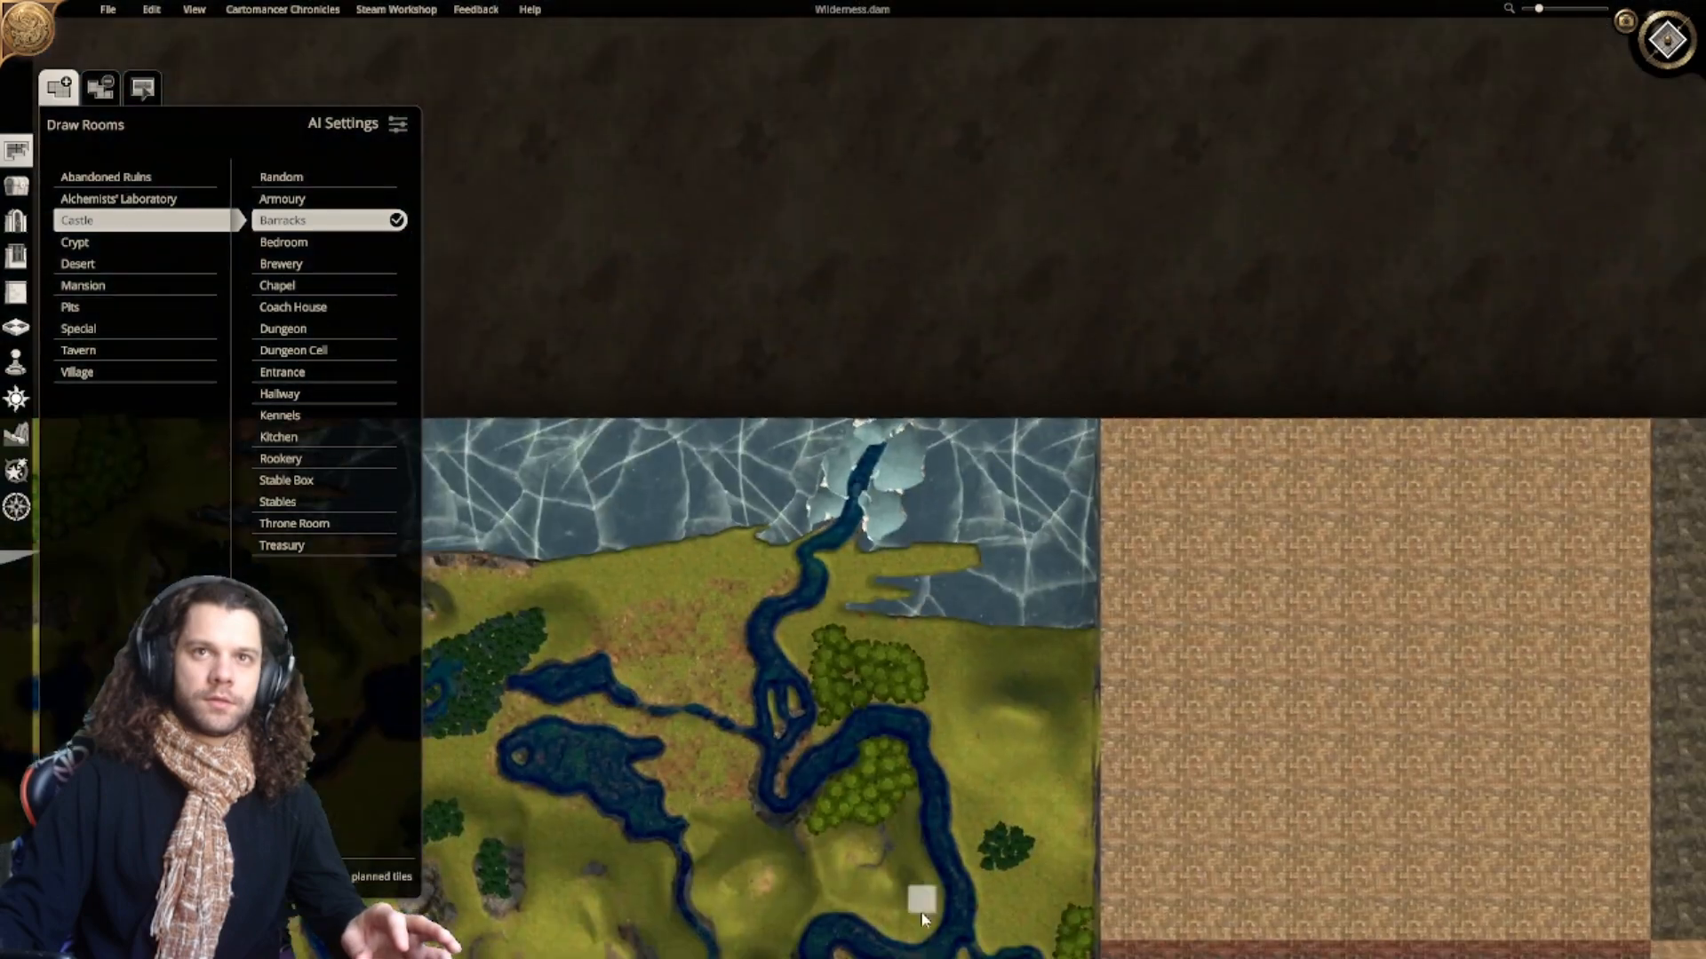
middle_drag(897, 746, 1085, 544)
scroll(1013, 657, down, 1)
mouse_move(915, 683)
middle_down()
mouse_move(1224, 444)
mouse_move(1256, 356)
middle_up()
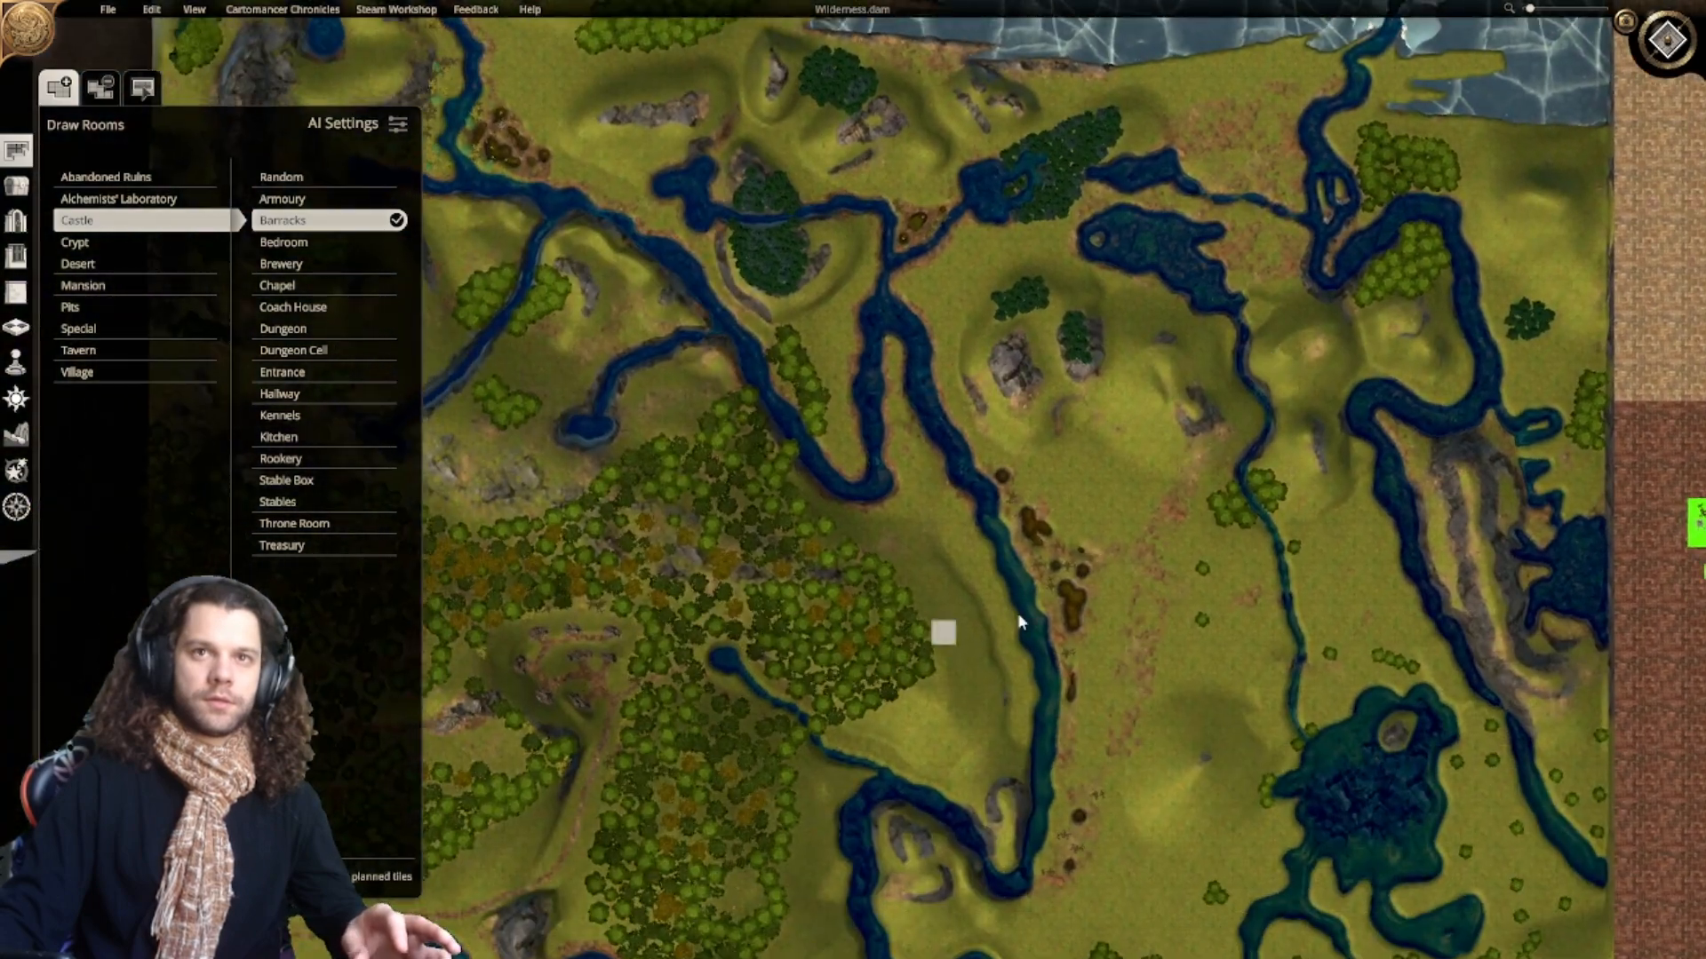
scroll(1028, 586, up, 1)
scroll(1030, 568, down, 1)
middle_drag(950, 771, 1321, 270)
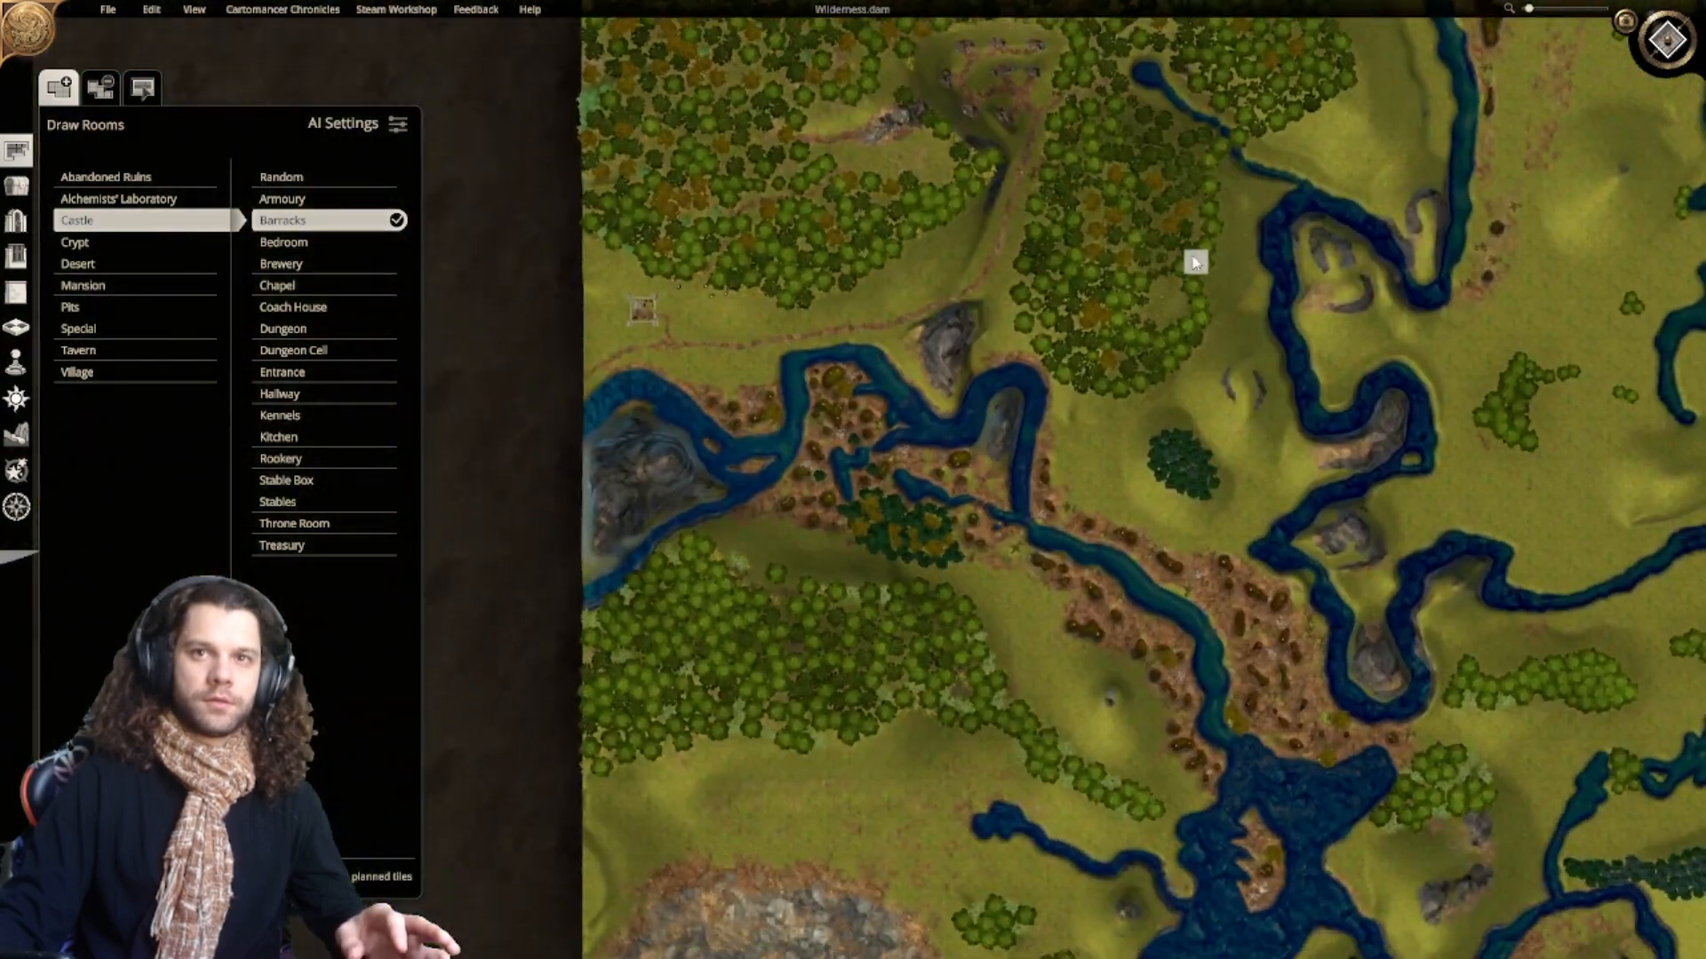
middle_drag(1192, 258, 1004, 480)
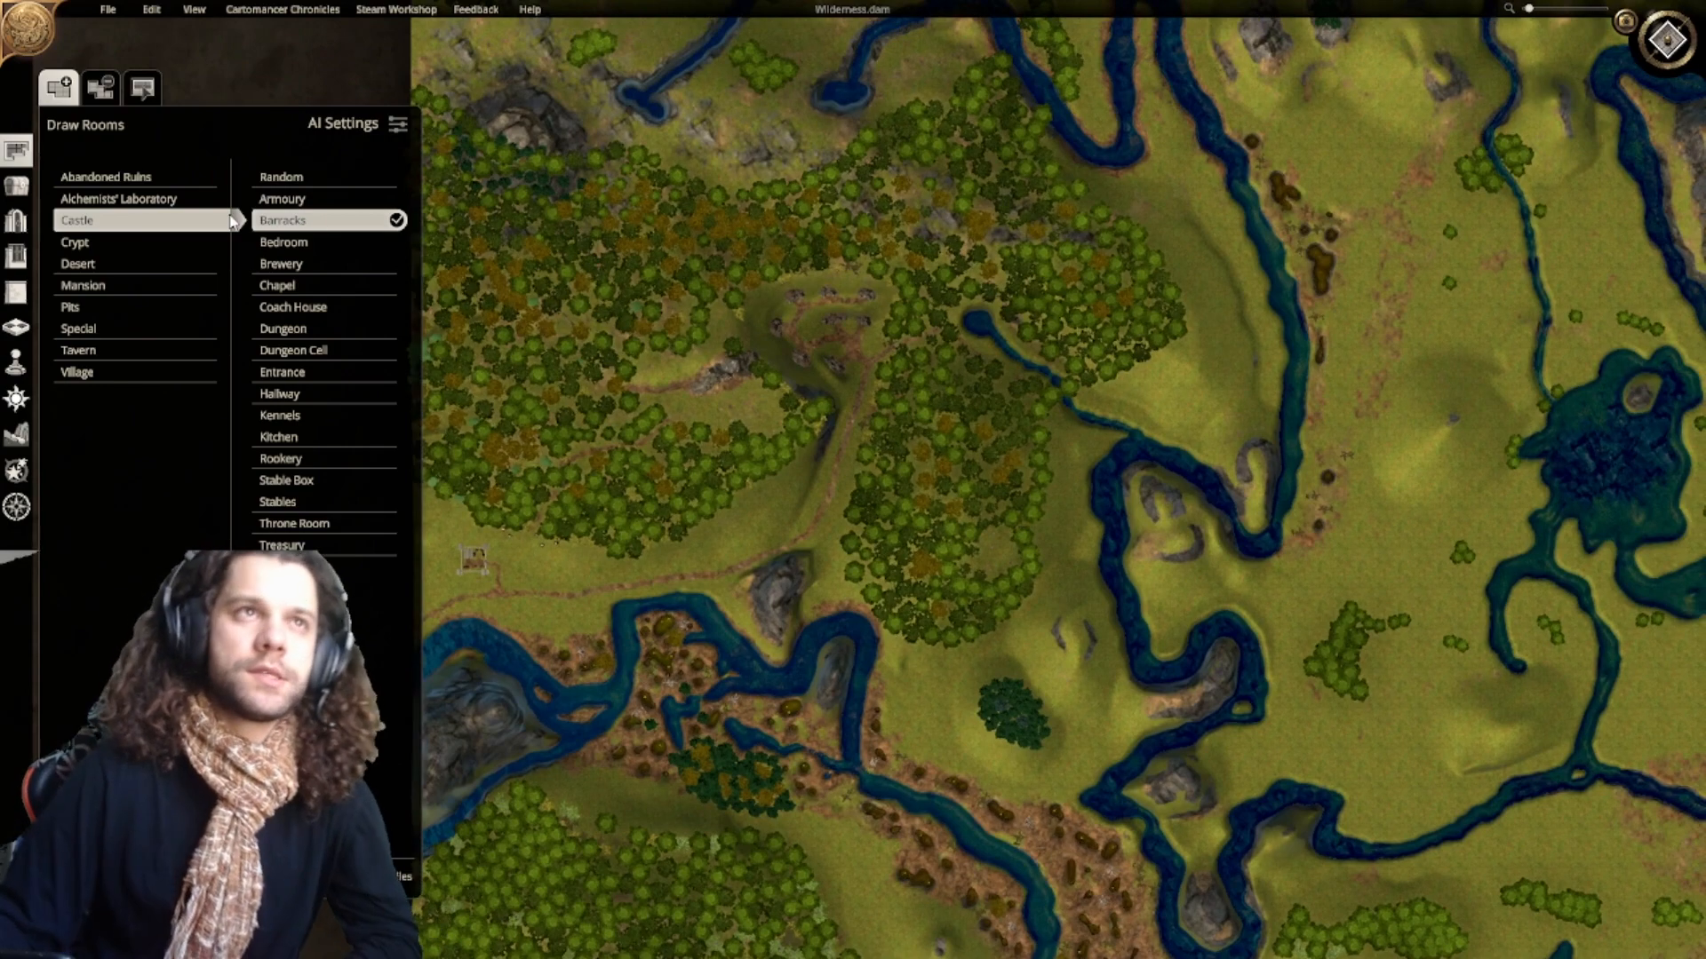
Step: Survey the southern lake, the western forests and the northern rivers, turning the grid on and off to judge the scale
click(17, 189)
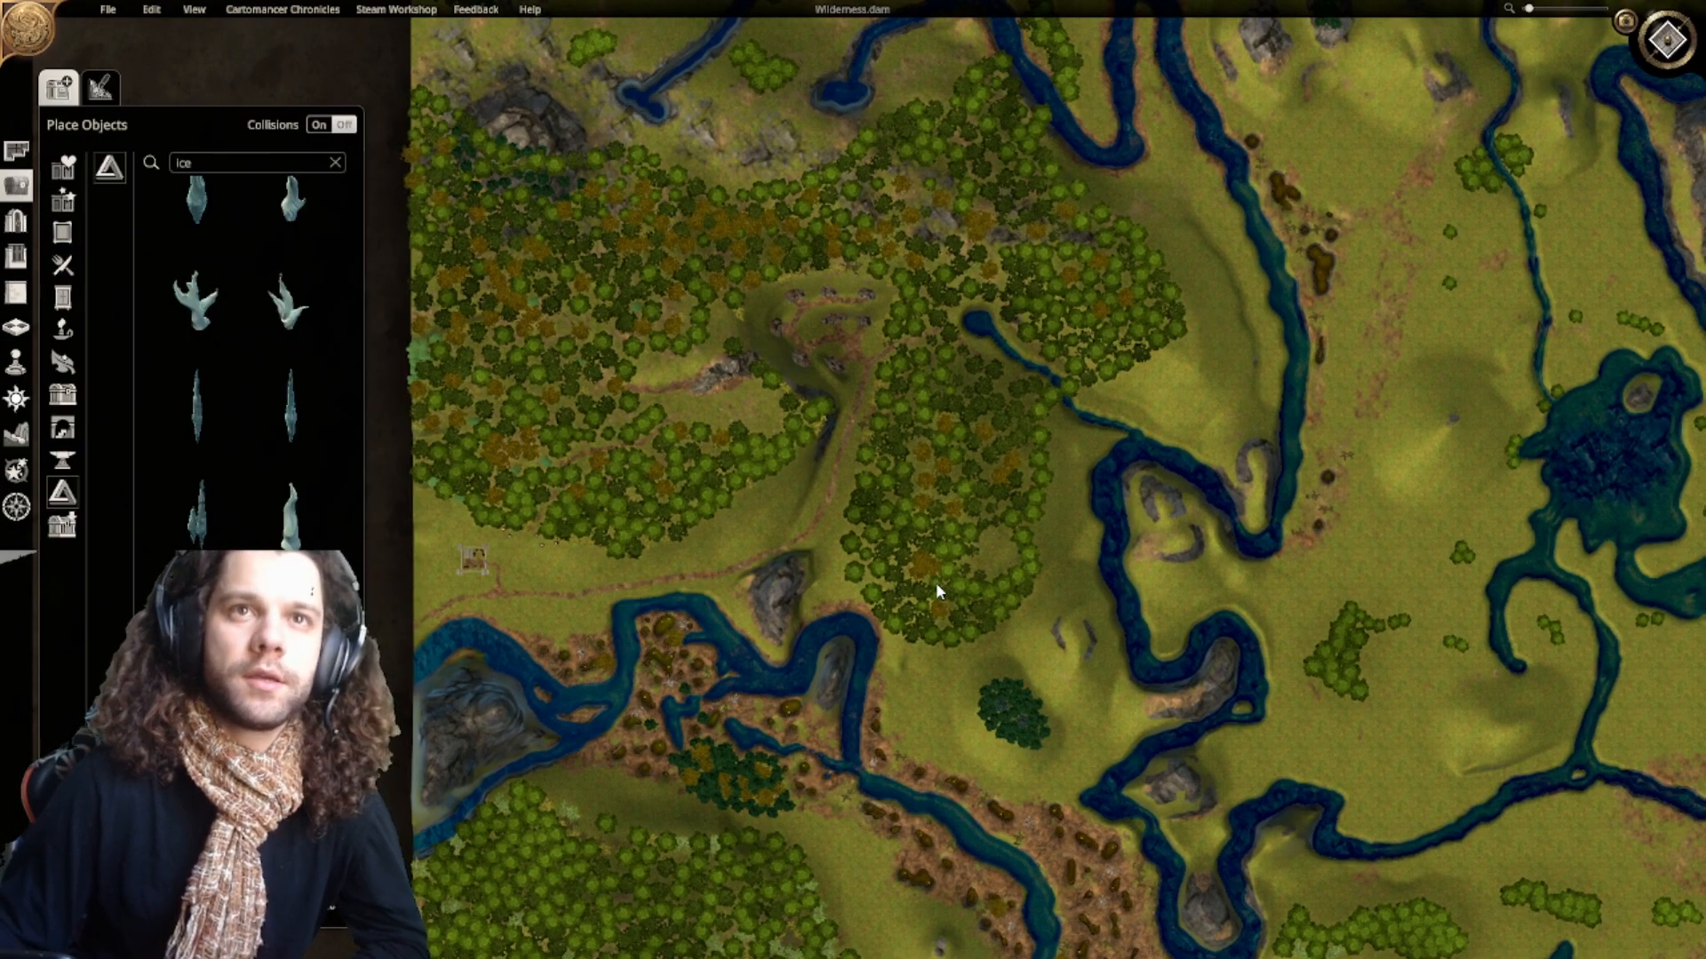
middle_drag(936, 582, 1004, 307)
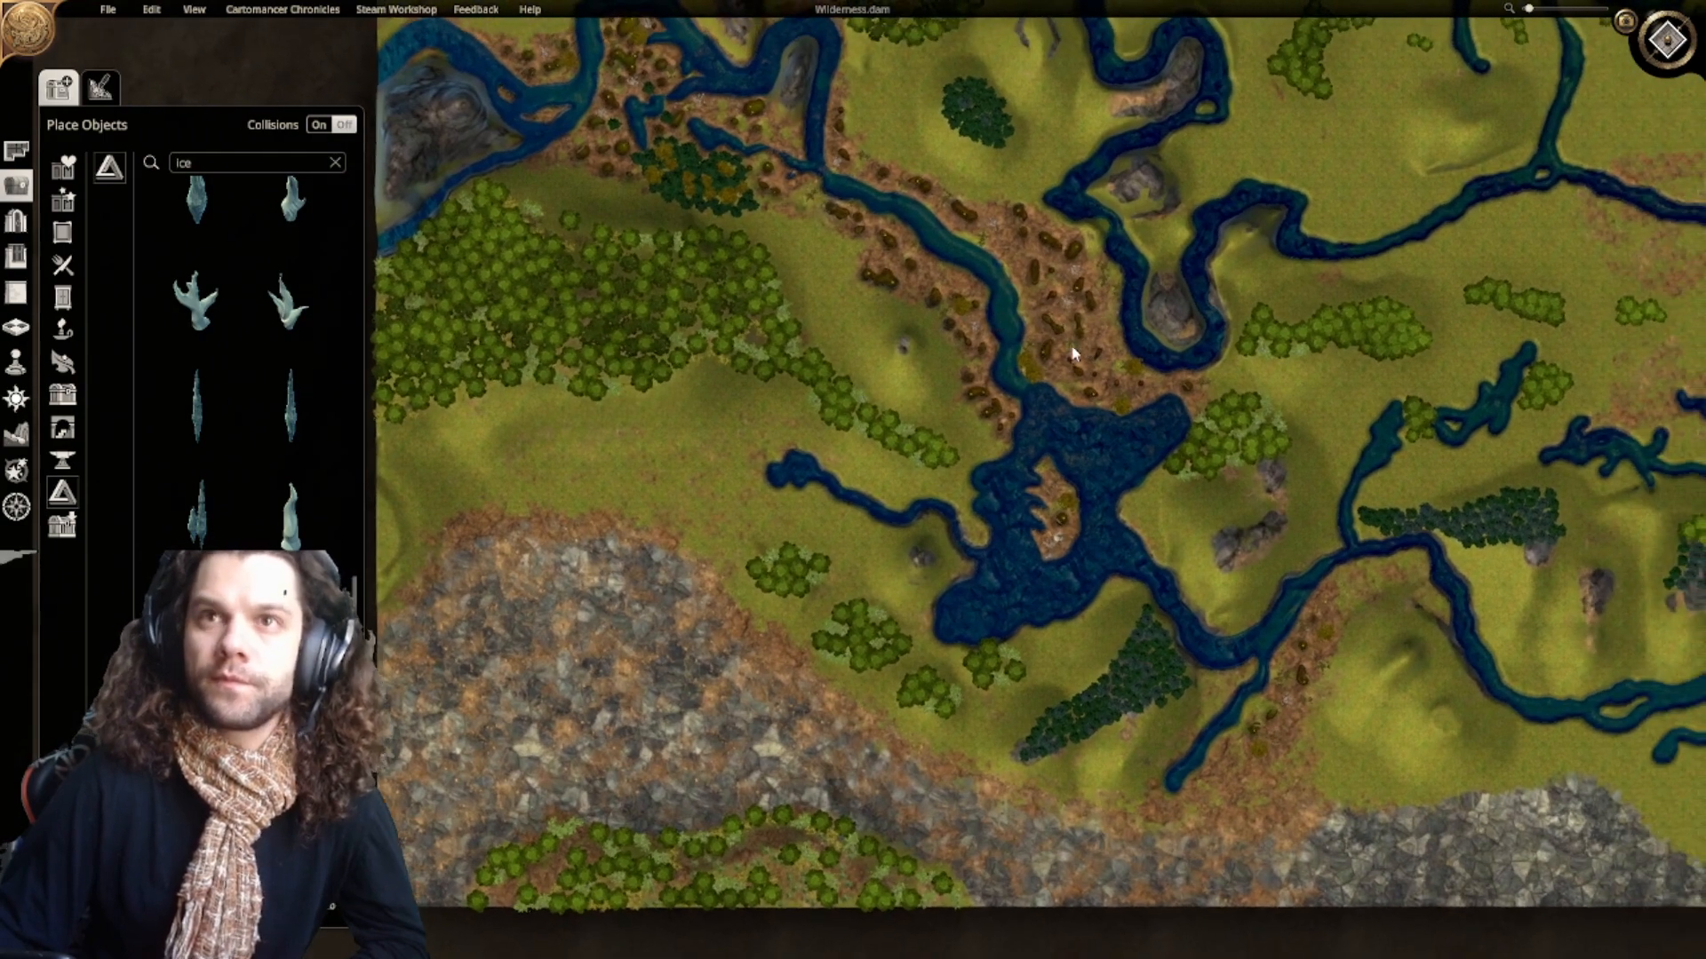
middle_drag(1073, 353, 945, 448)
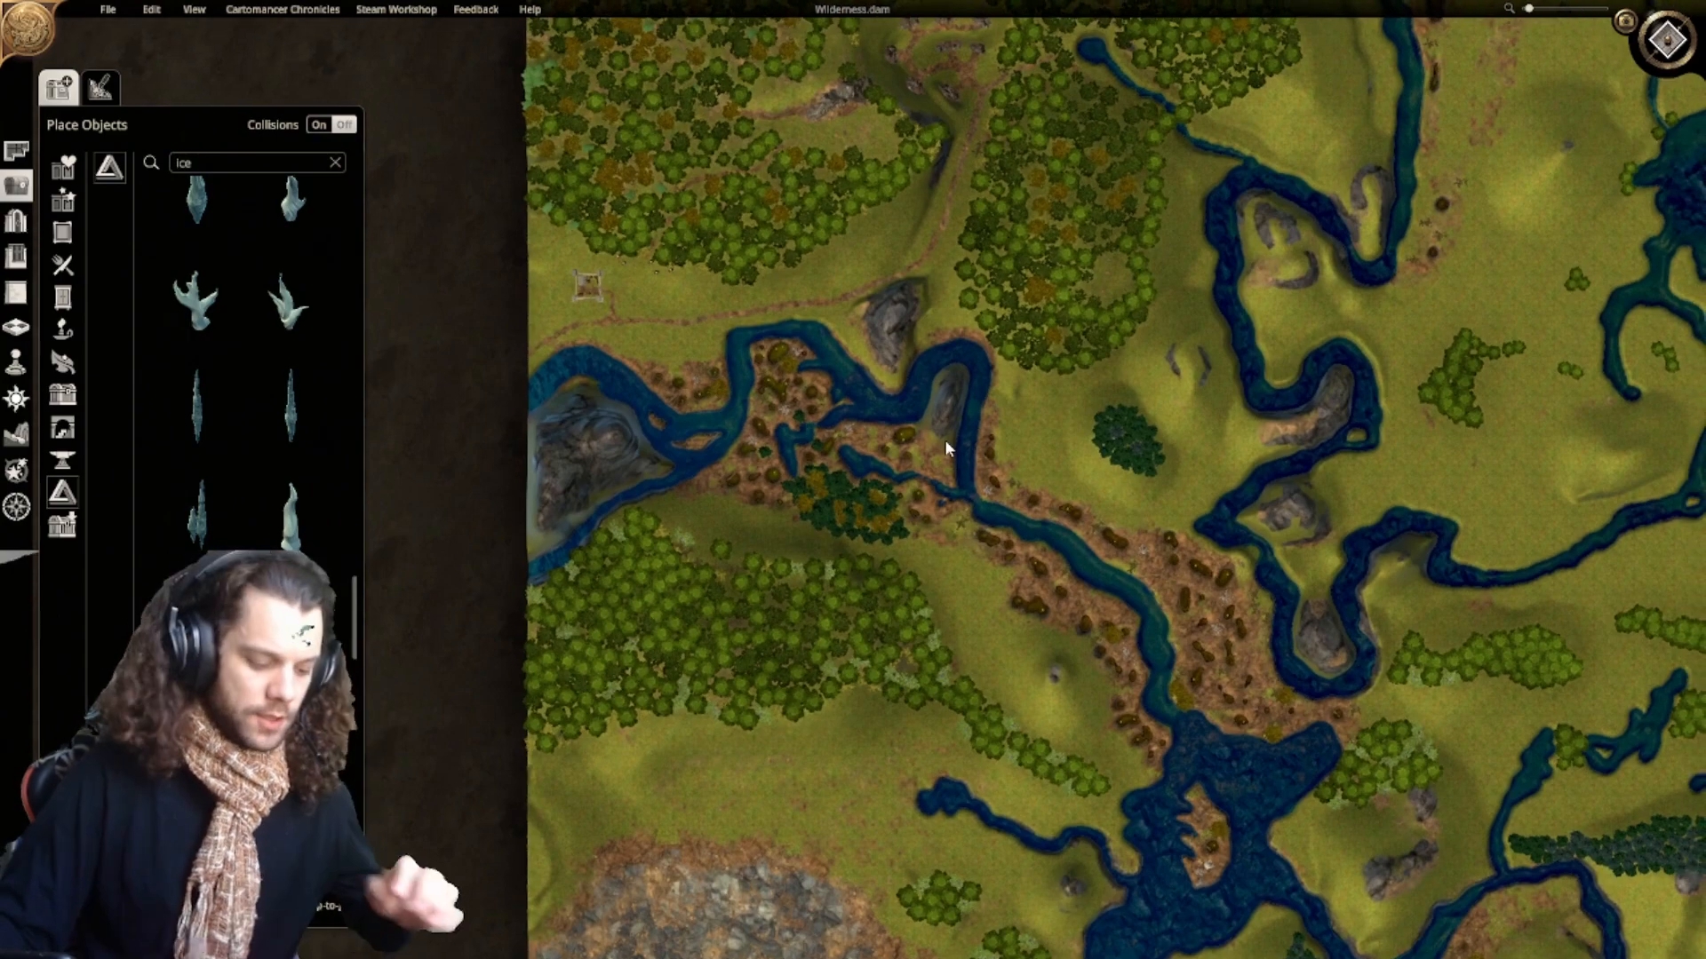
key(g)
middle_drag(1137, 458, 1057, 556)
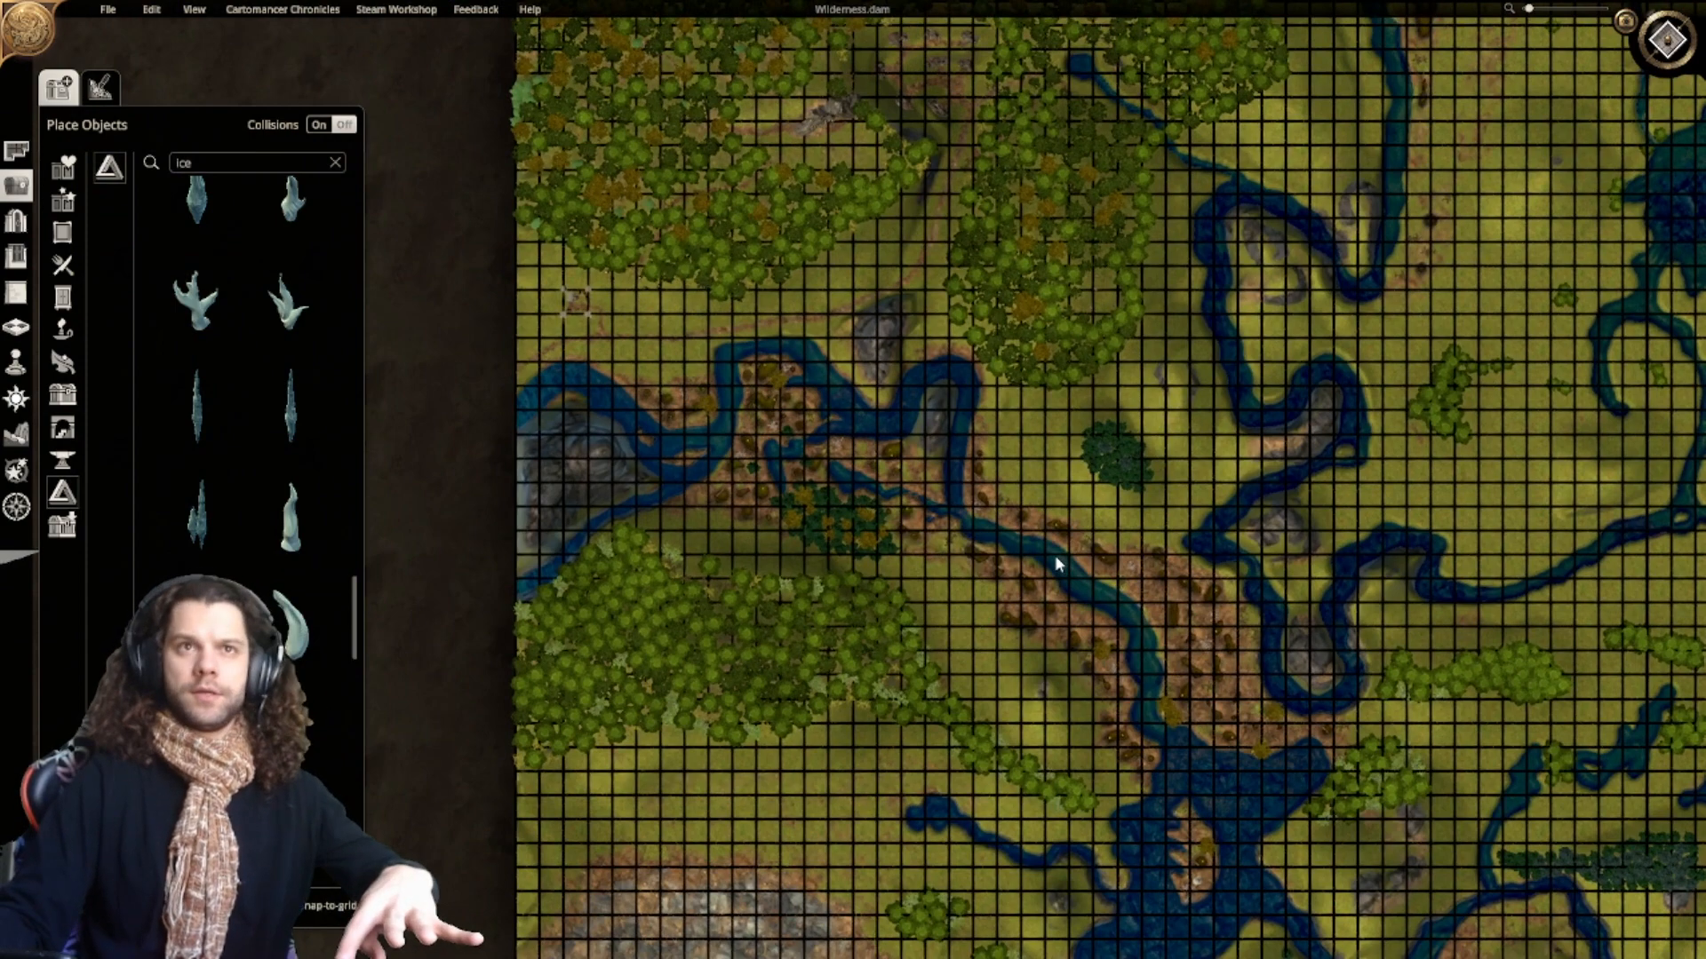
key(g)
scroll(1048, 497, up, 5)
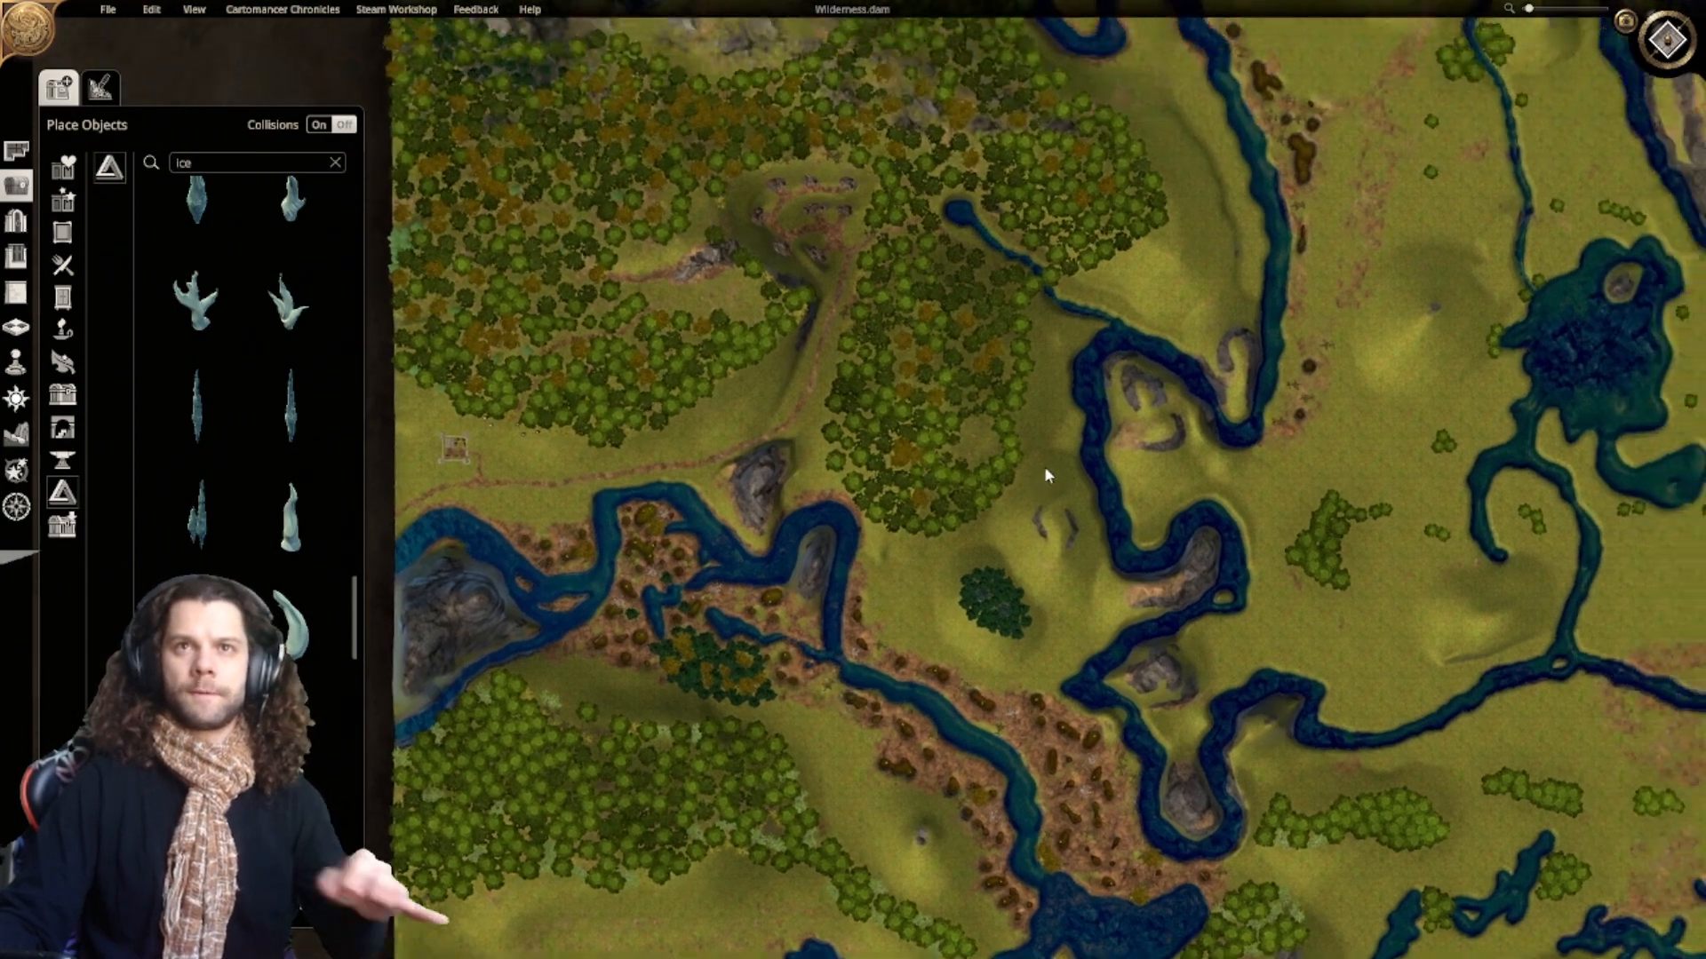
middle_drag(1204, 300, 1136, 555)
middle_drag(1269, 286, 1151, 494)
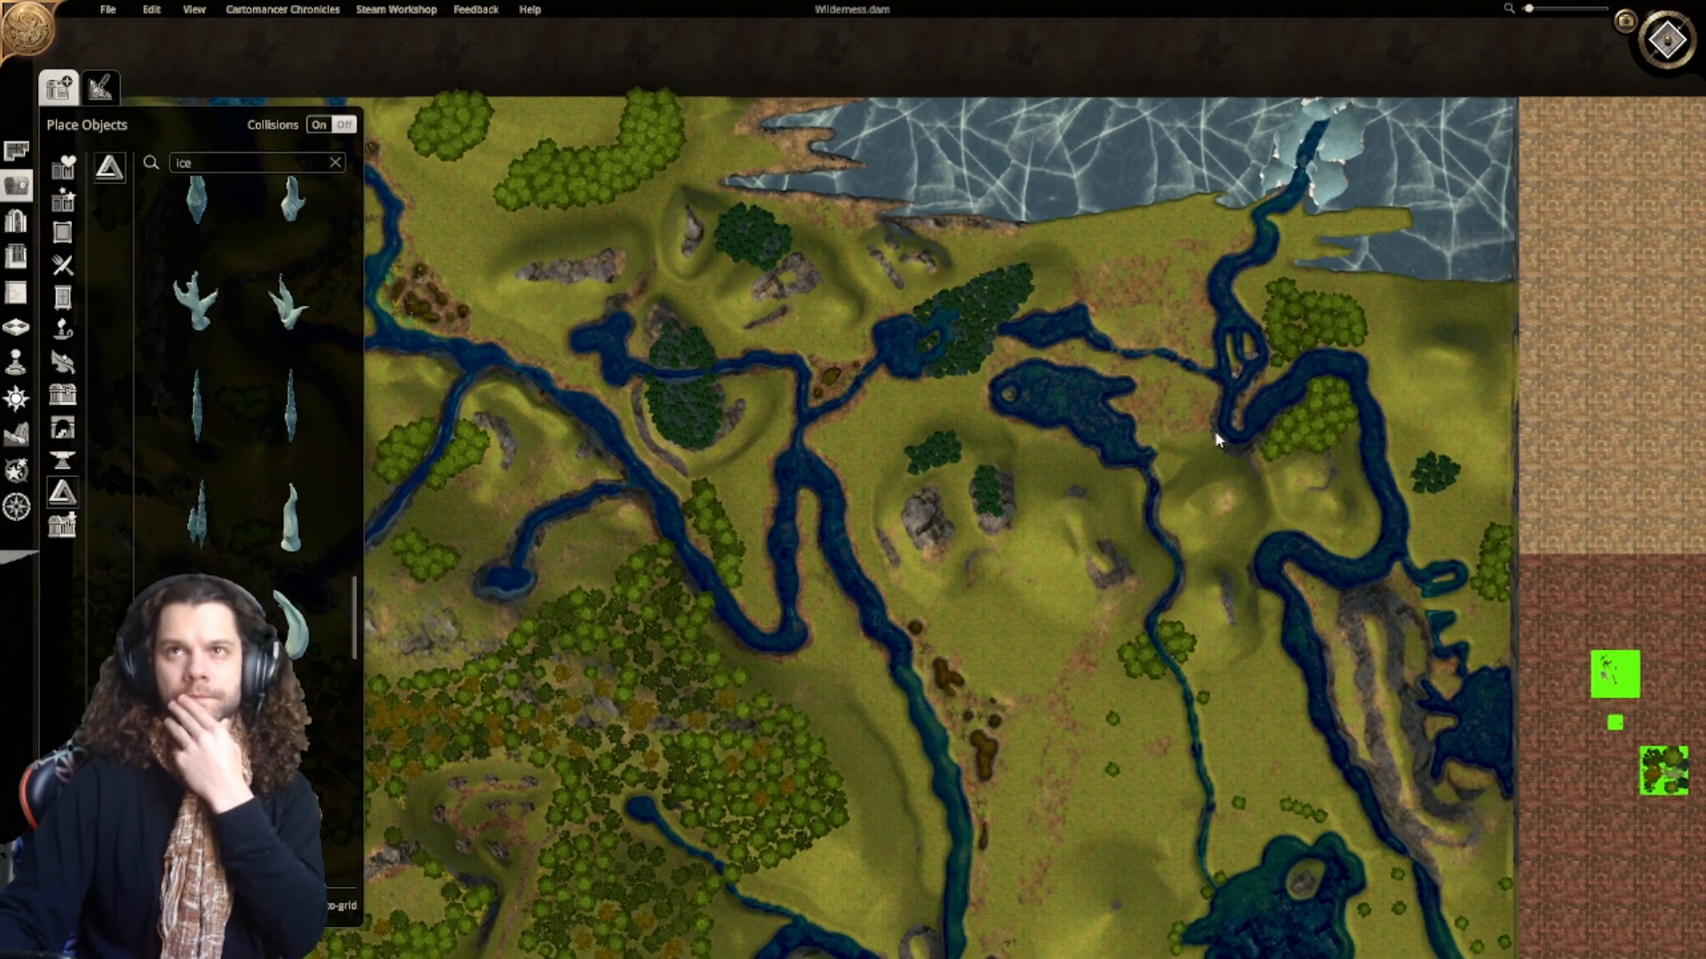
middle_drag(1217, 440, 1043, 479)
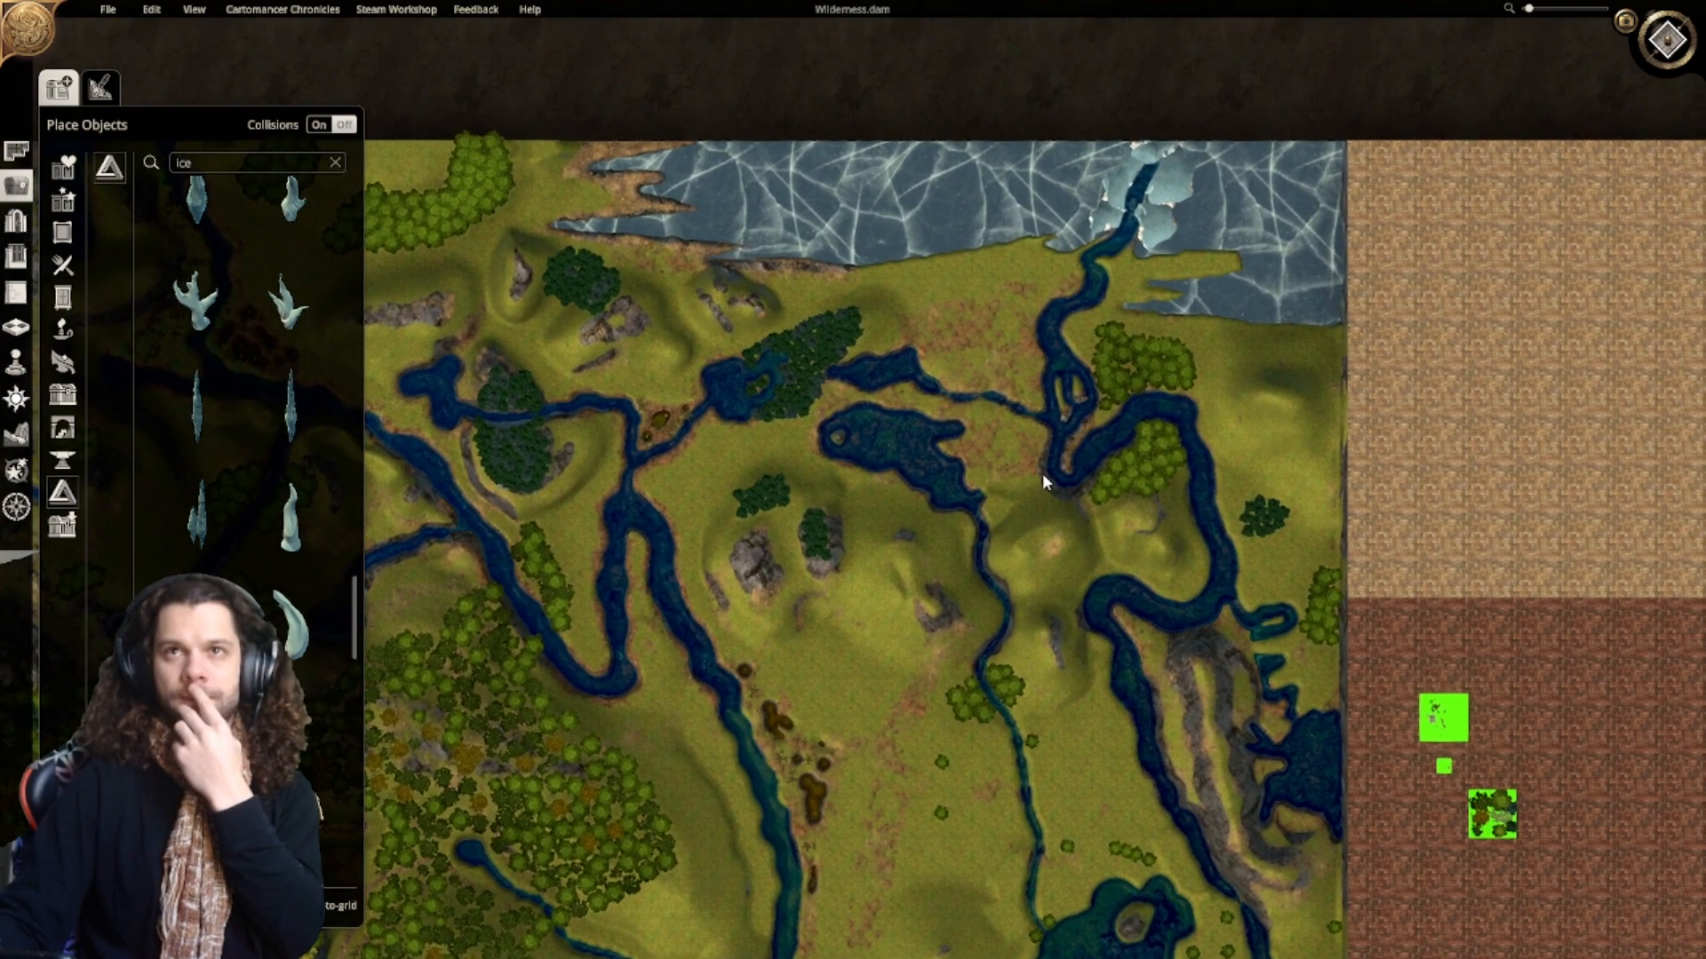
Step: Duplicate the northeastern ice floe and place the turned copy over the gap on the outer side of the two eastern floes
scroll(1042, 473, up, 4)
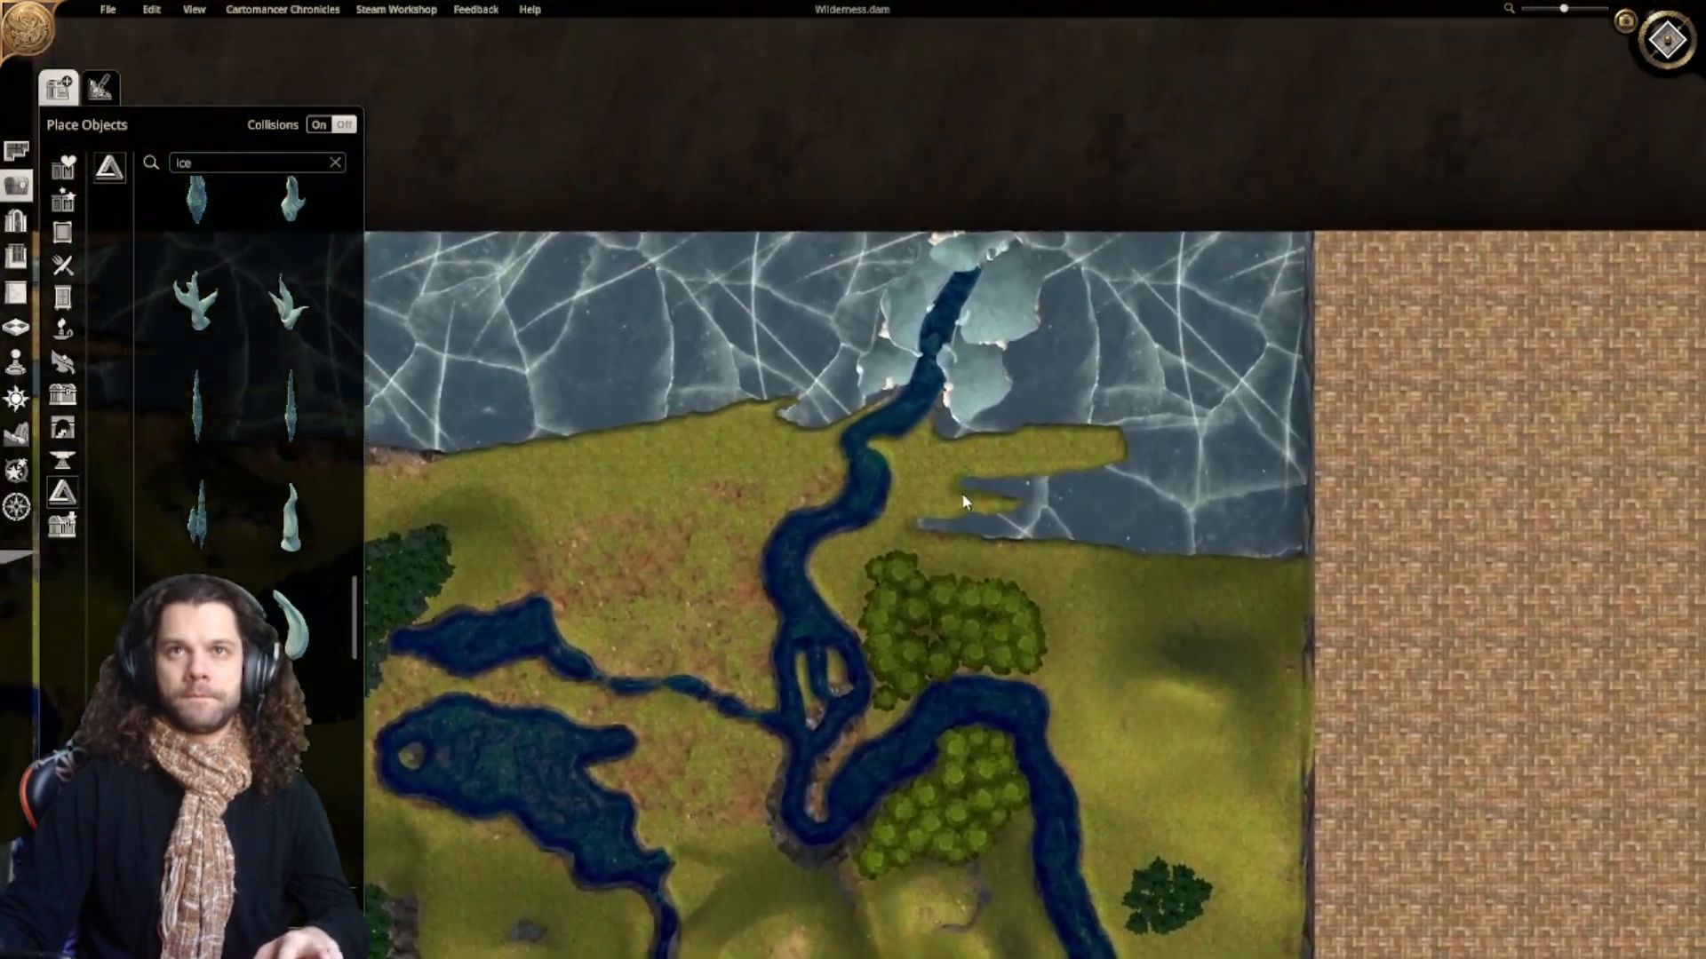
scroll(994, 280, up, 5)
scroll(989, 501, up, 3)
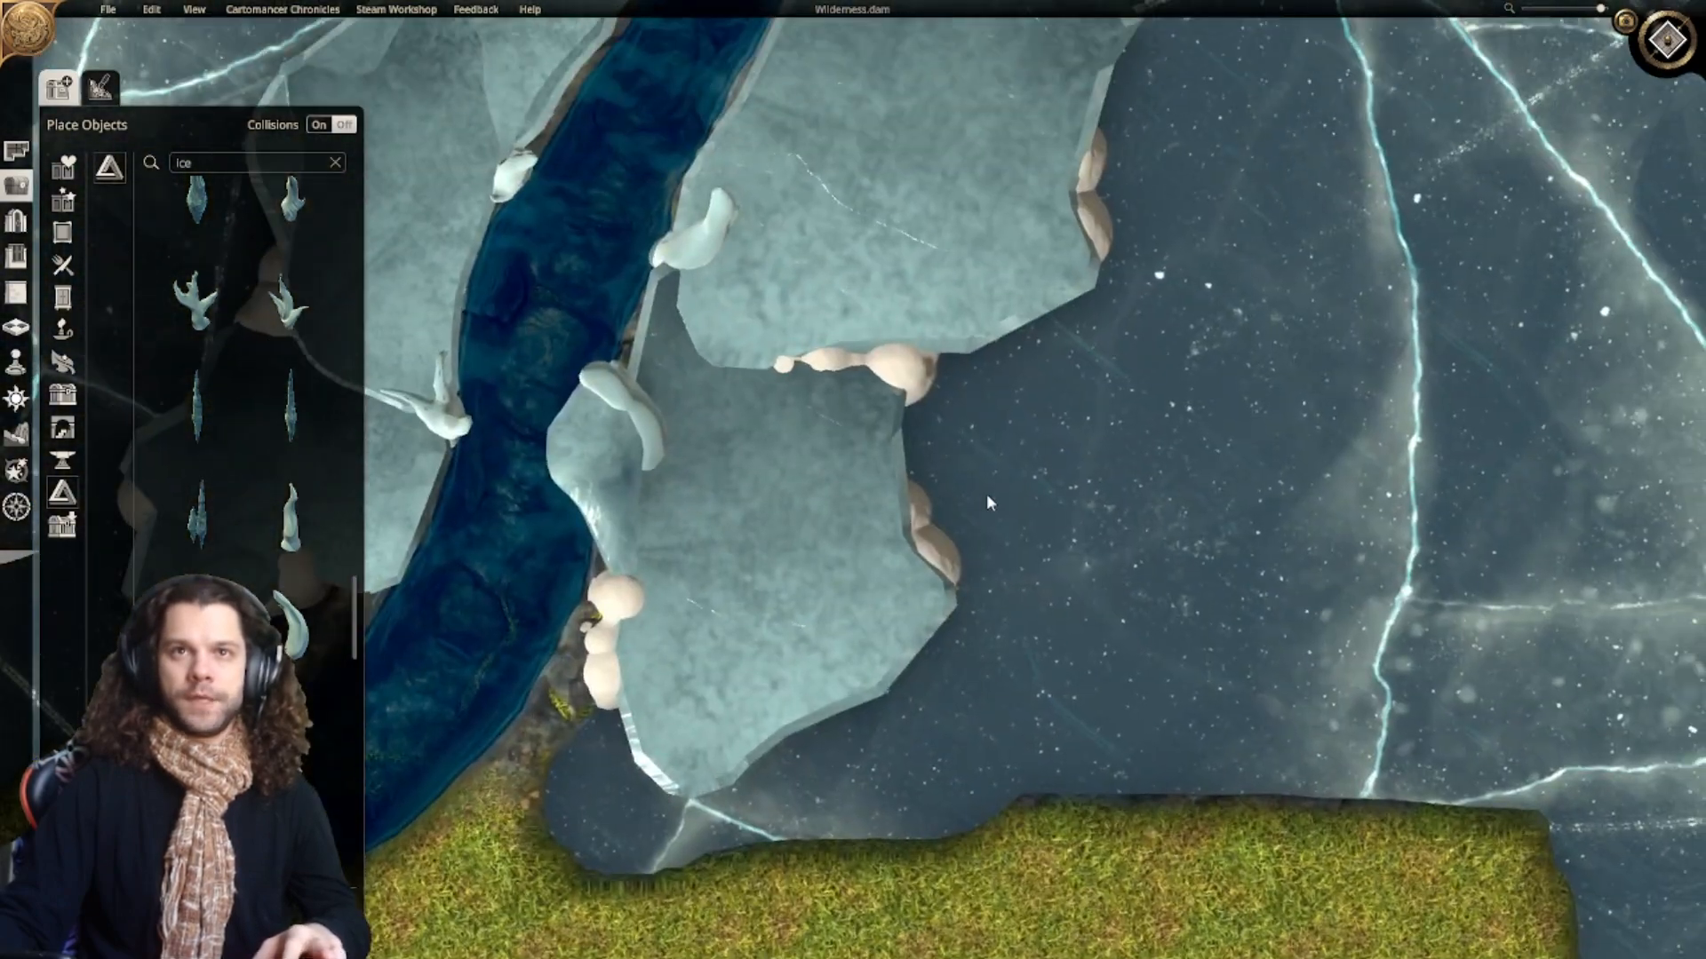
click(933, 533)
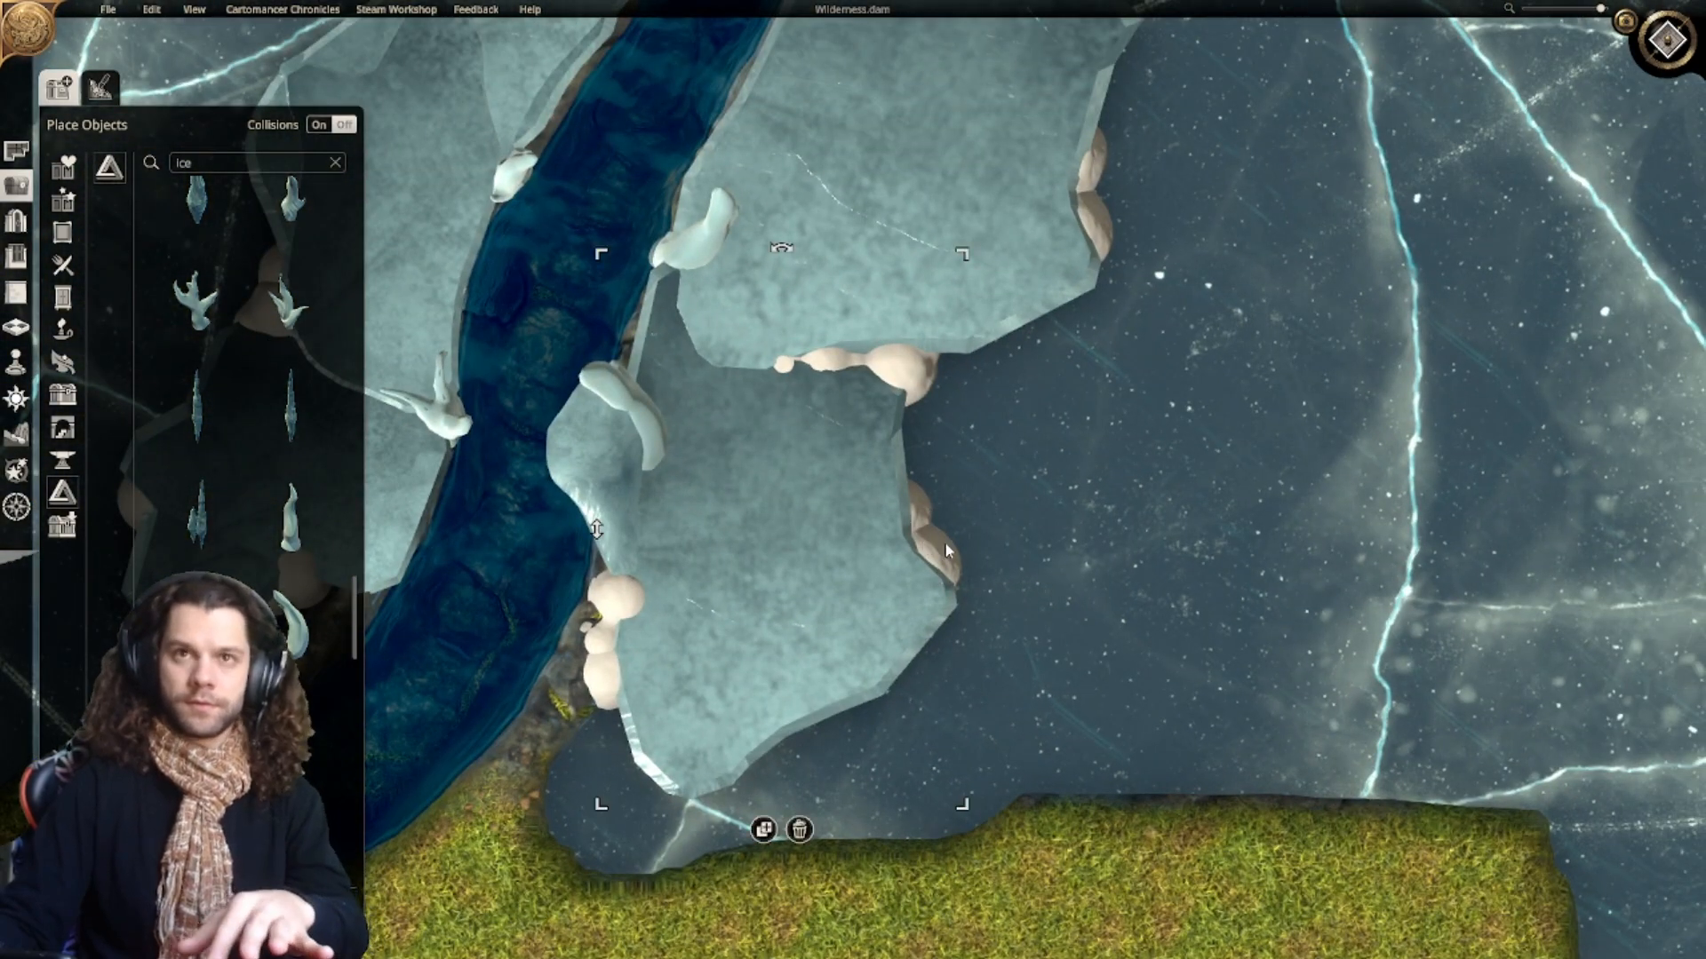
click(948, 185)
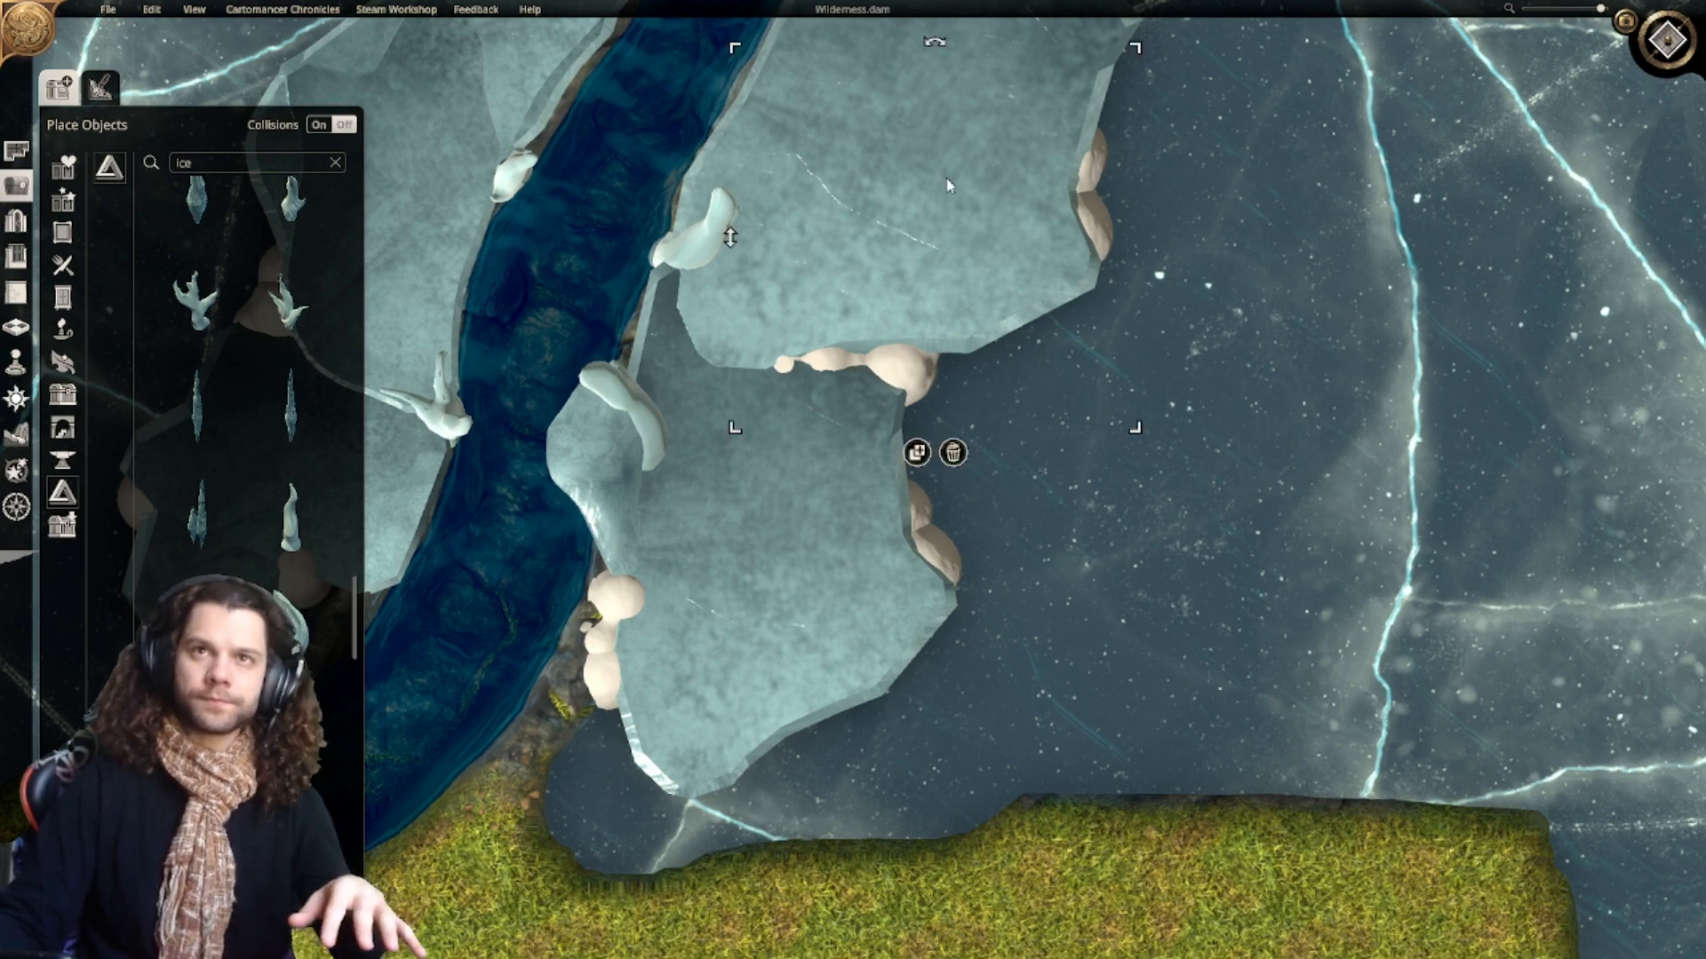
click(919, 453)
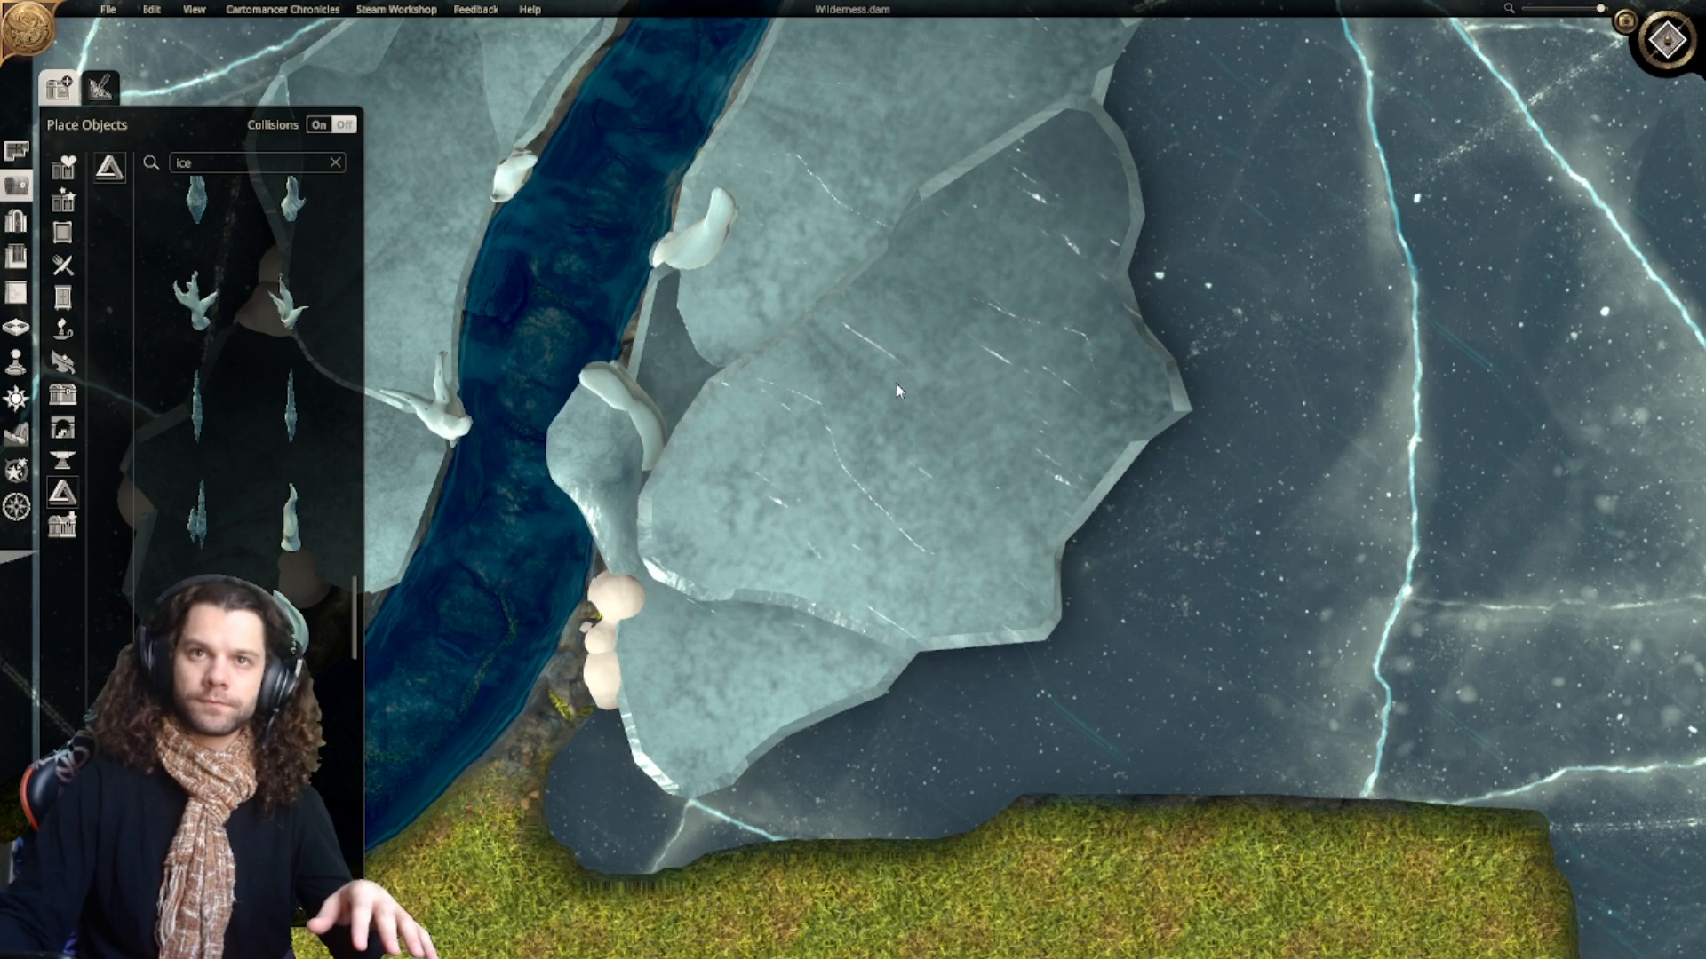
click(894, 386)
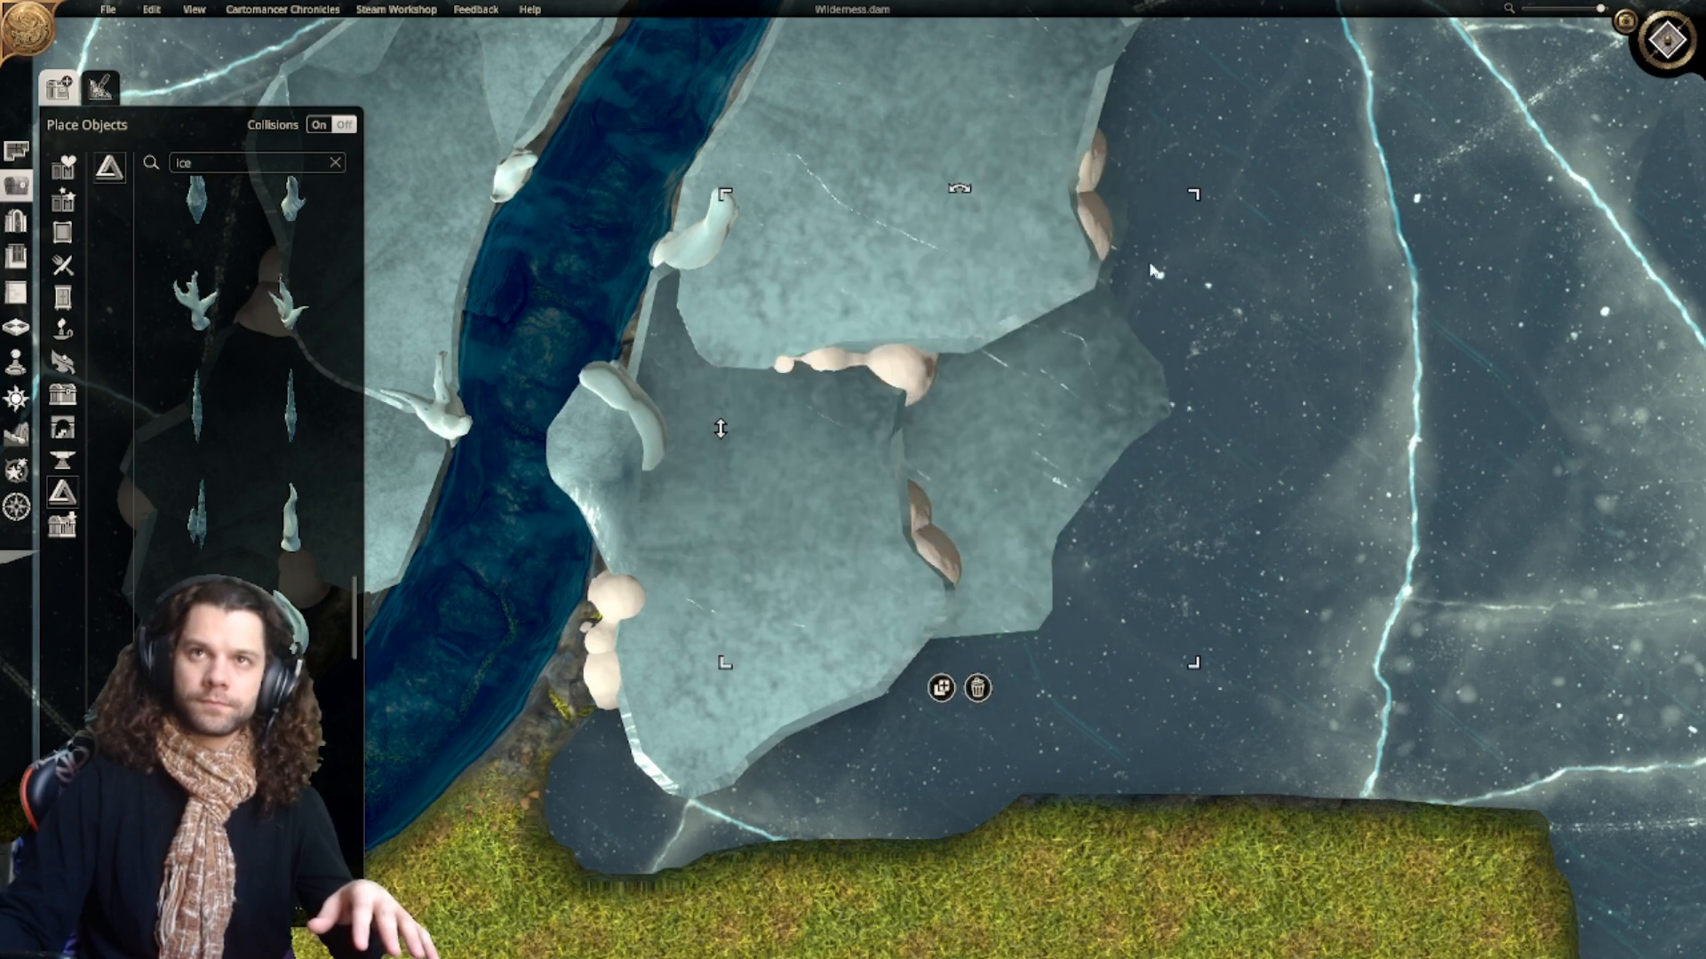
Step: Scale the copied floe down, rotate and lower it, and fit it beneath the outer edges of the two eastern floes
drag(1191, 202, 1127, 281)
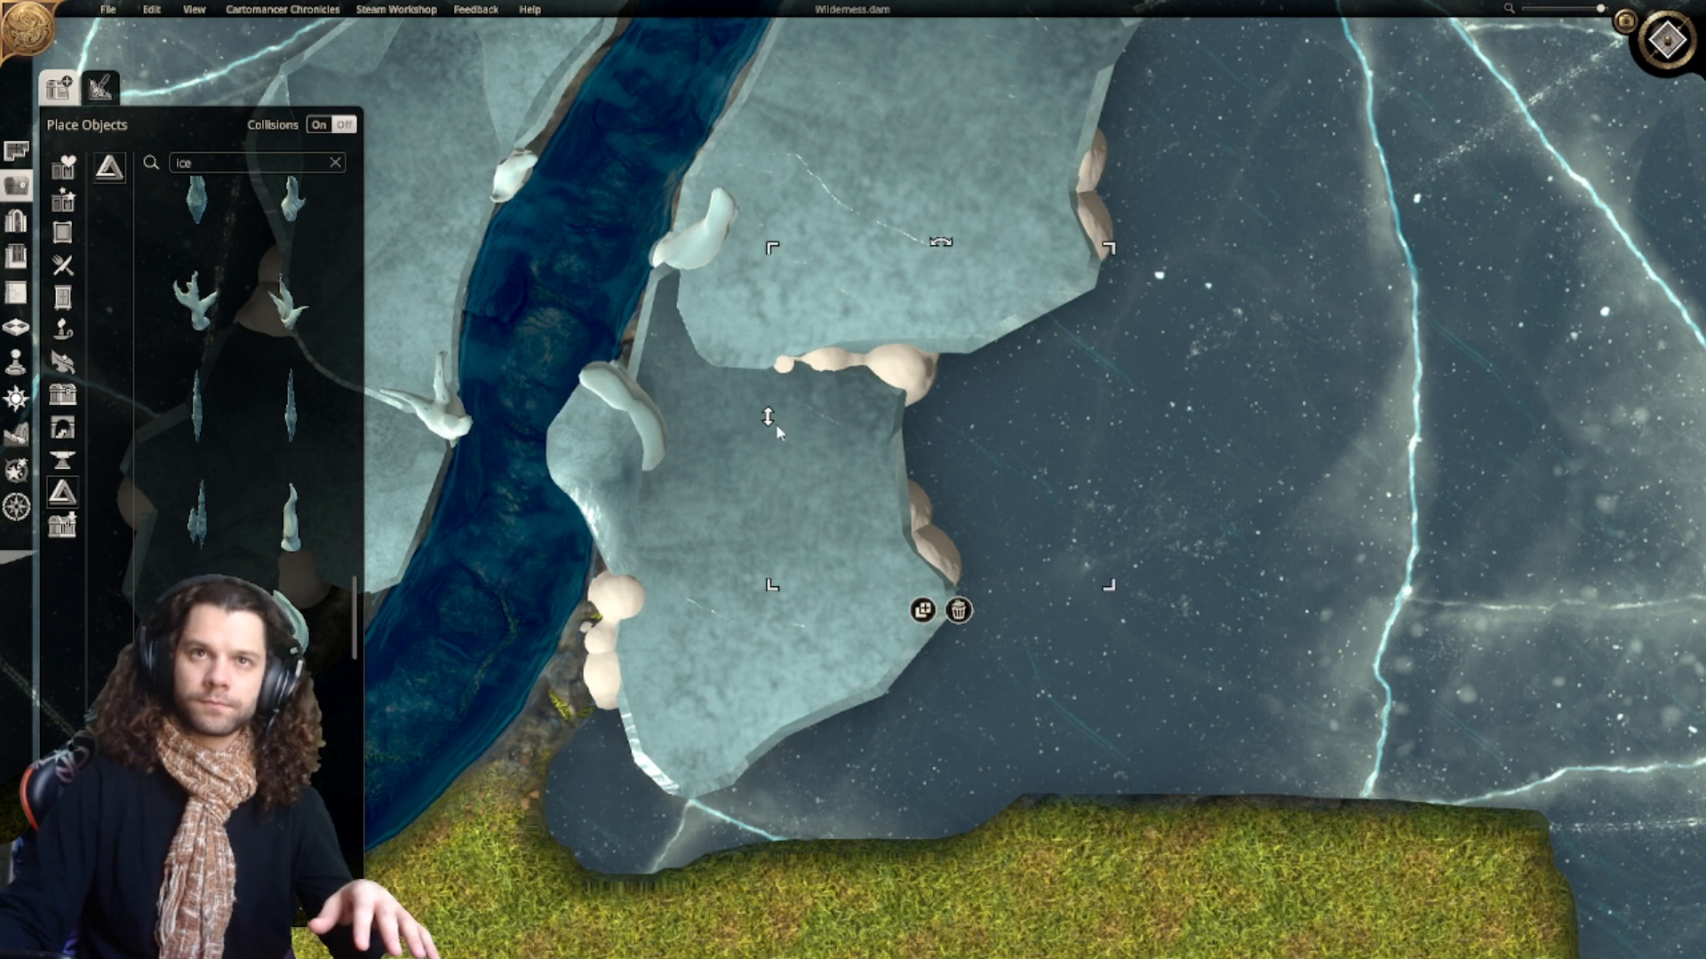
drag(1010, 424, 1026, 557)
scroll(1026, 557, down, 3)
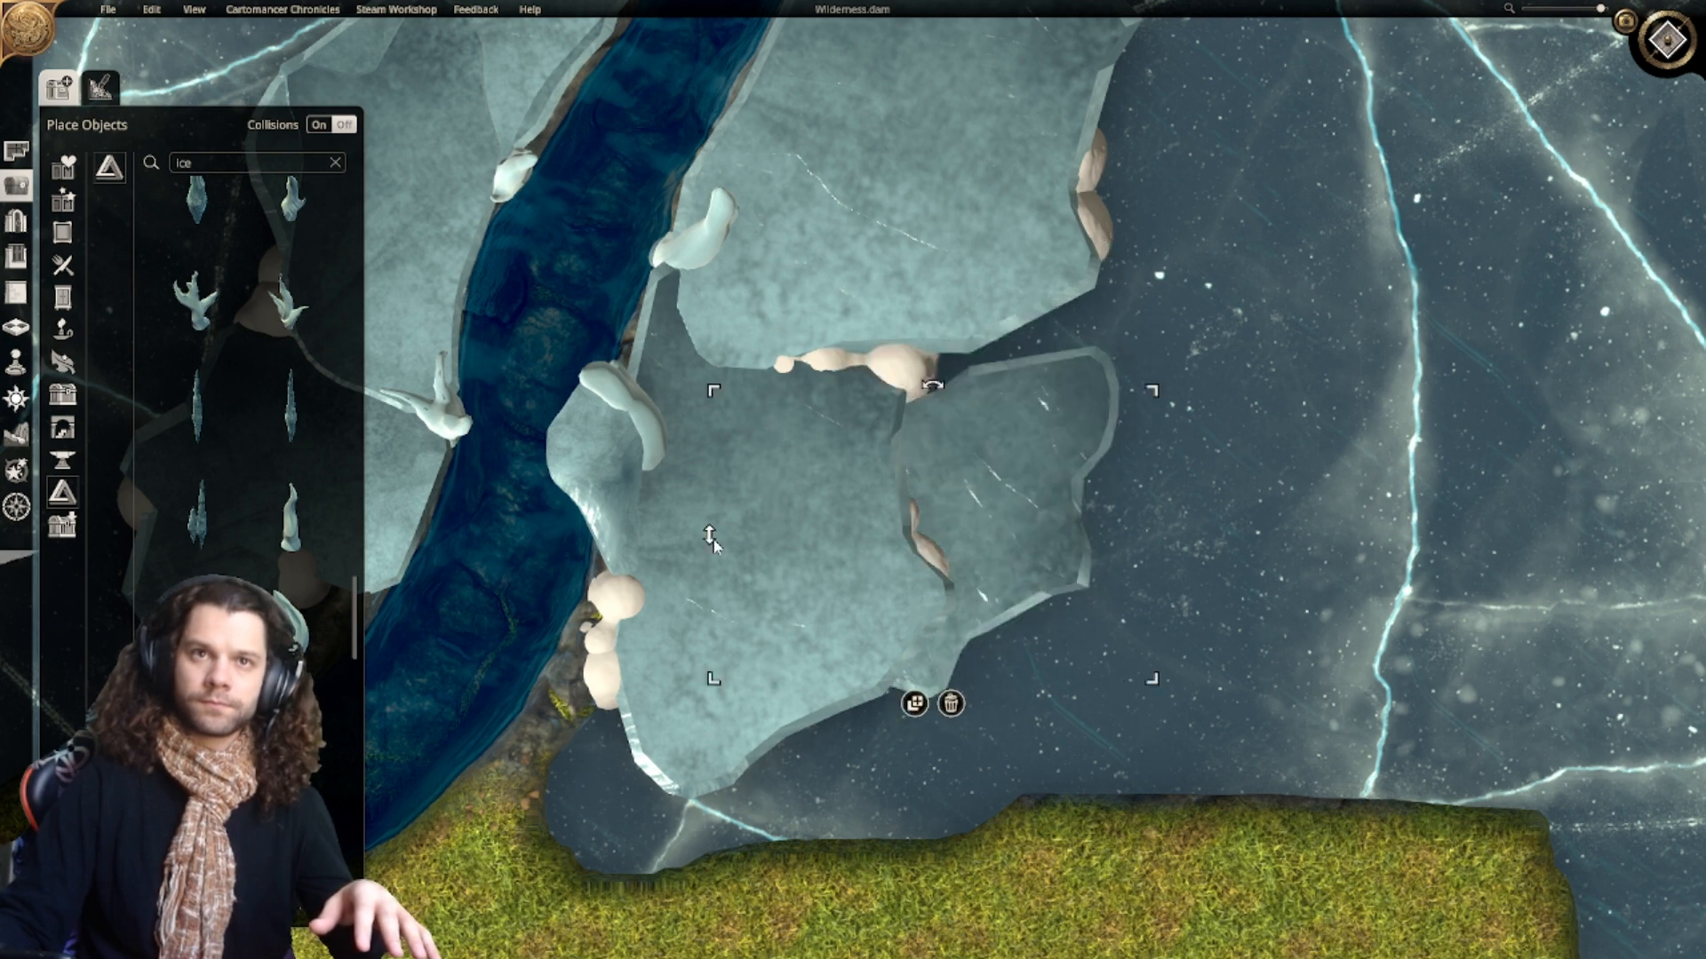
drag(713, 548, 713, 557)
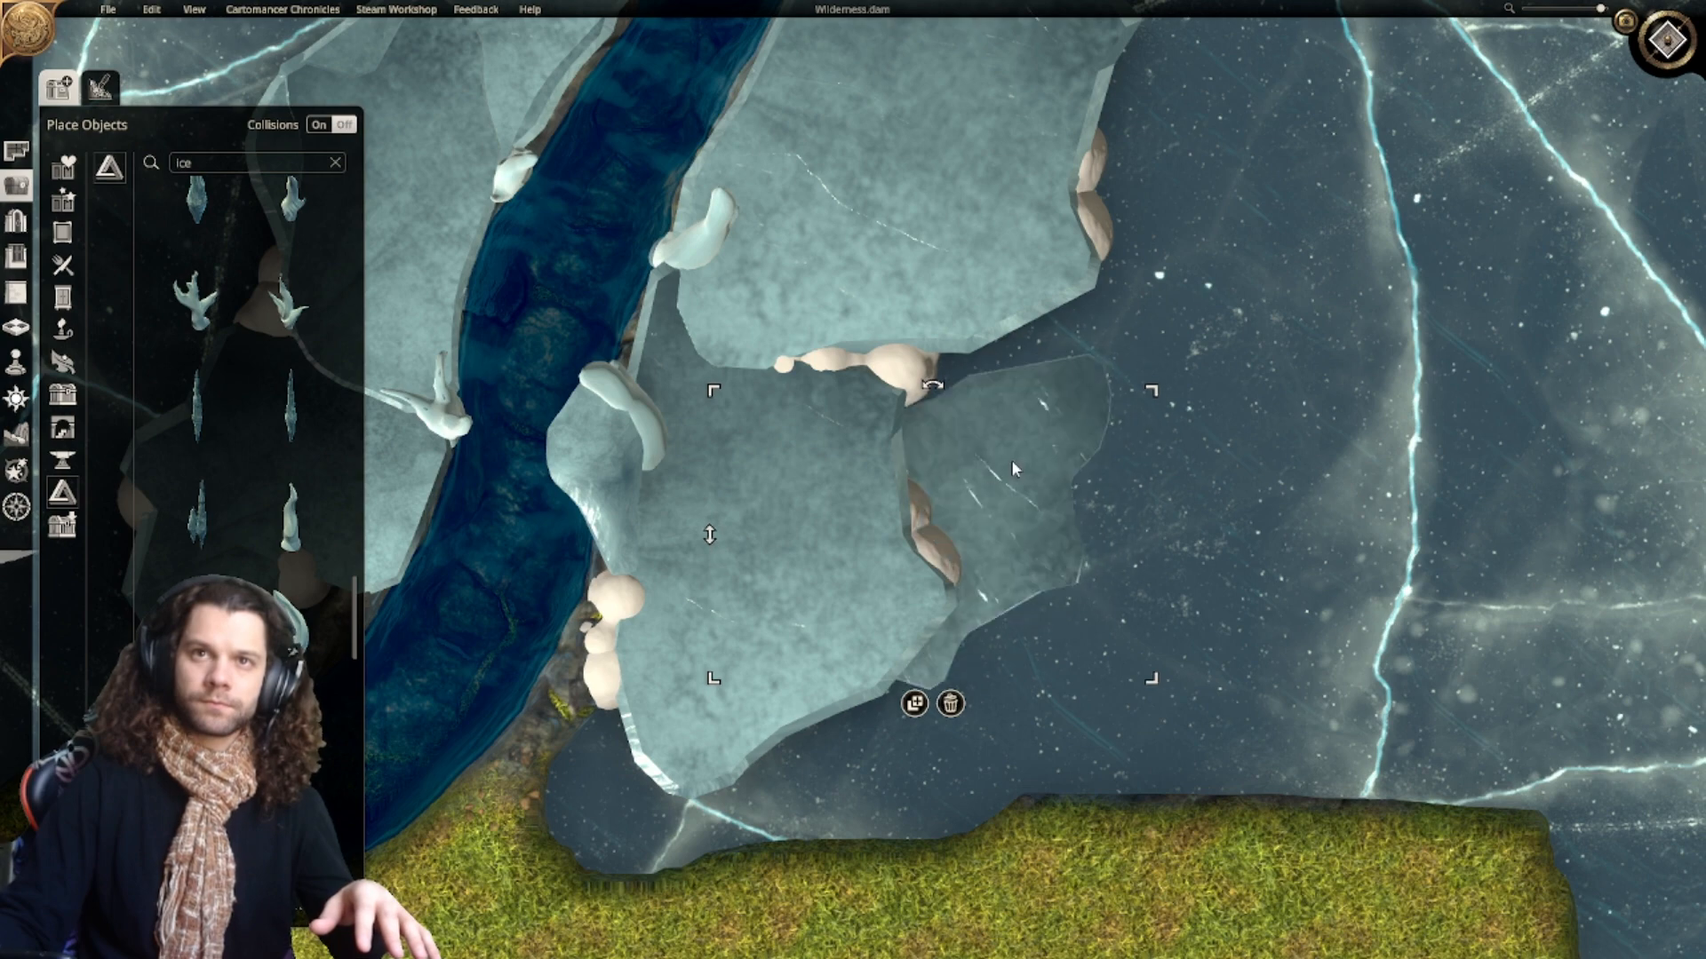
drag(1014, 468, 1016, 383)
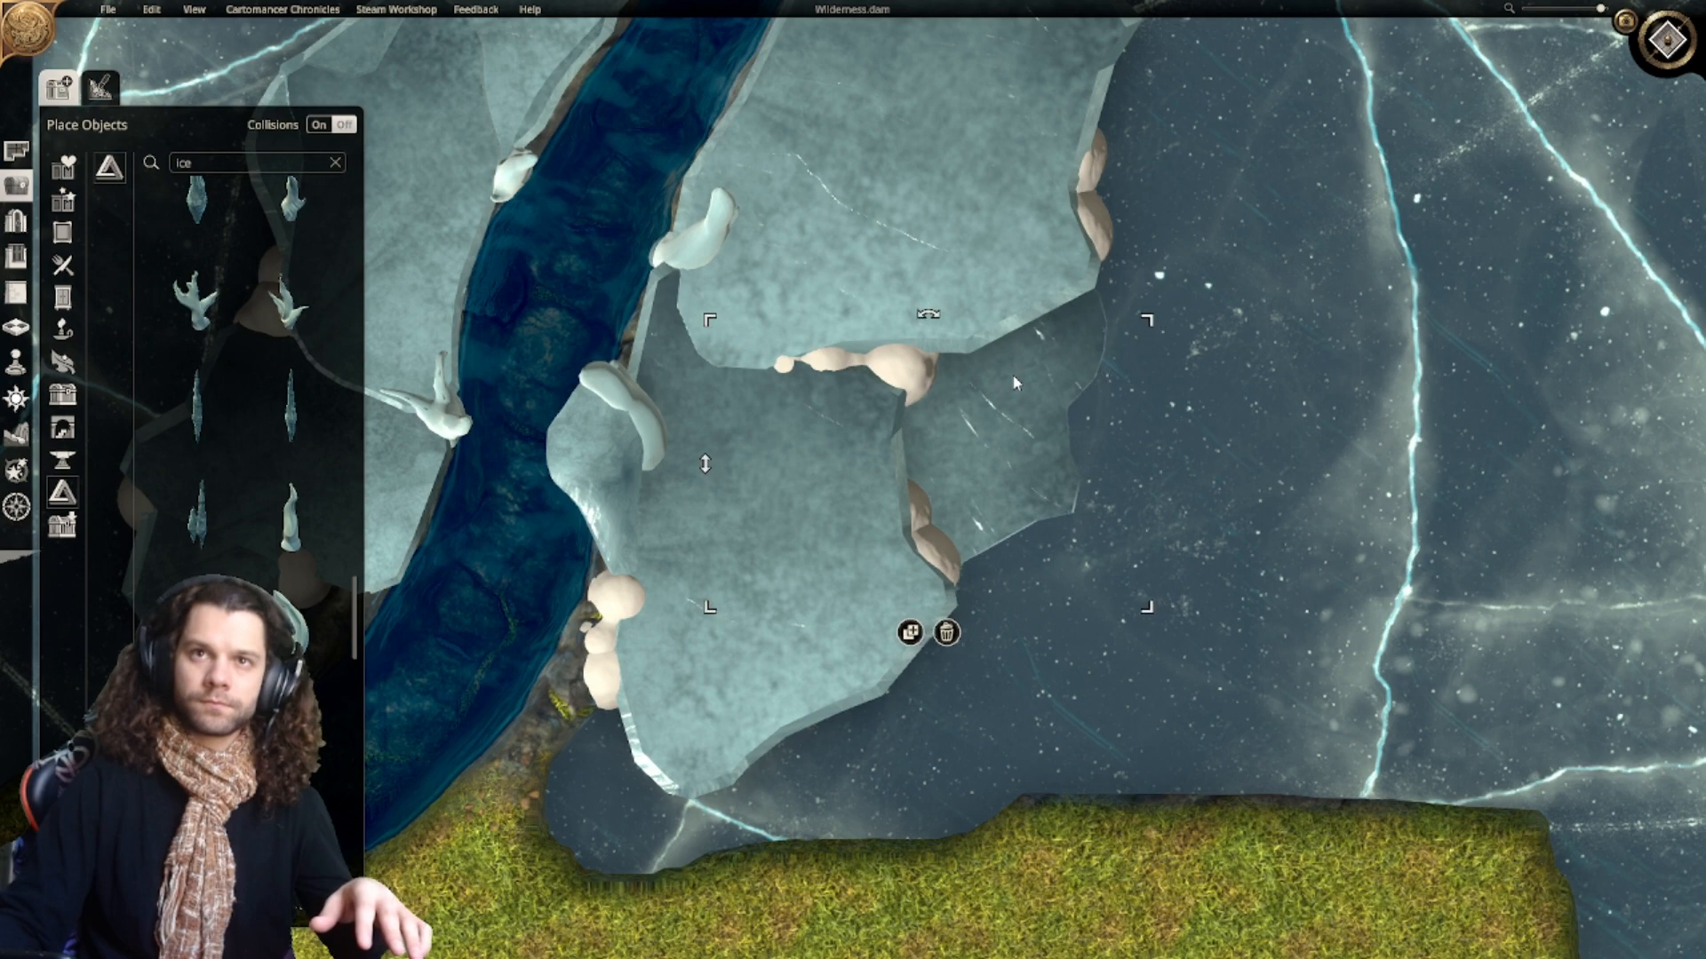
Step: Undo the last change to the copied ice floe and move it back beneath the outer edges of the two eastern floes
key(ctrl+z)
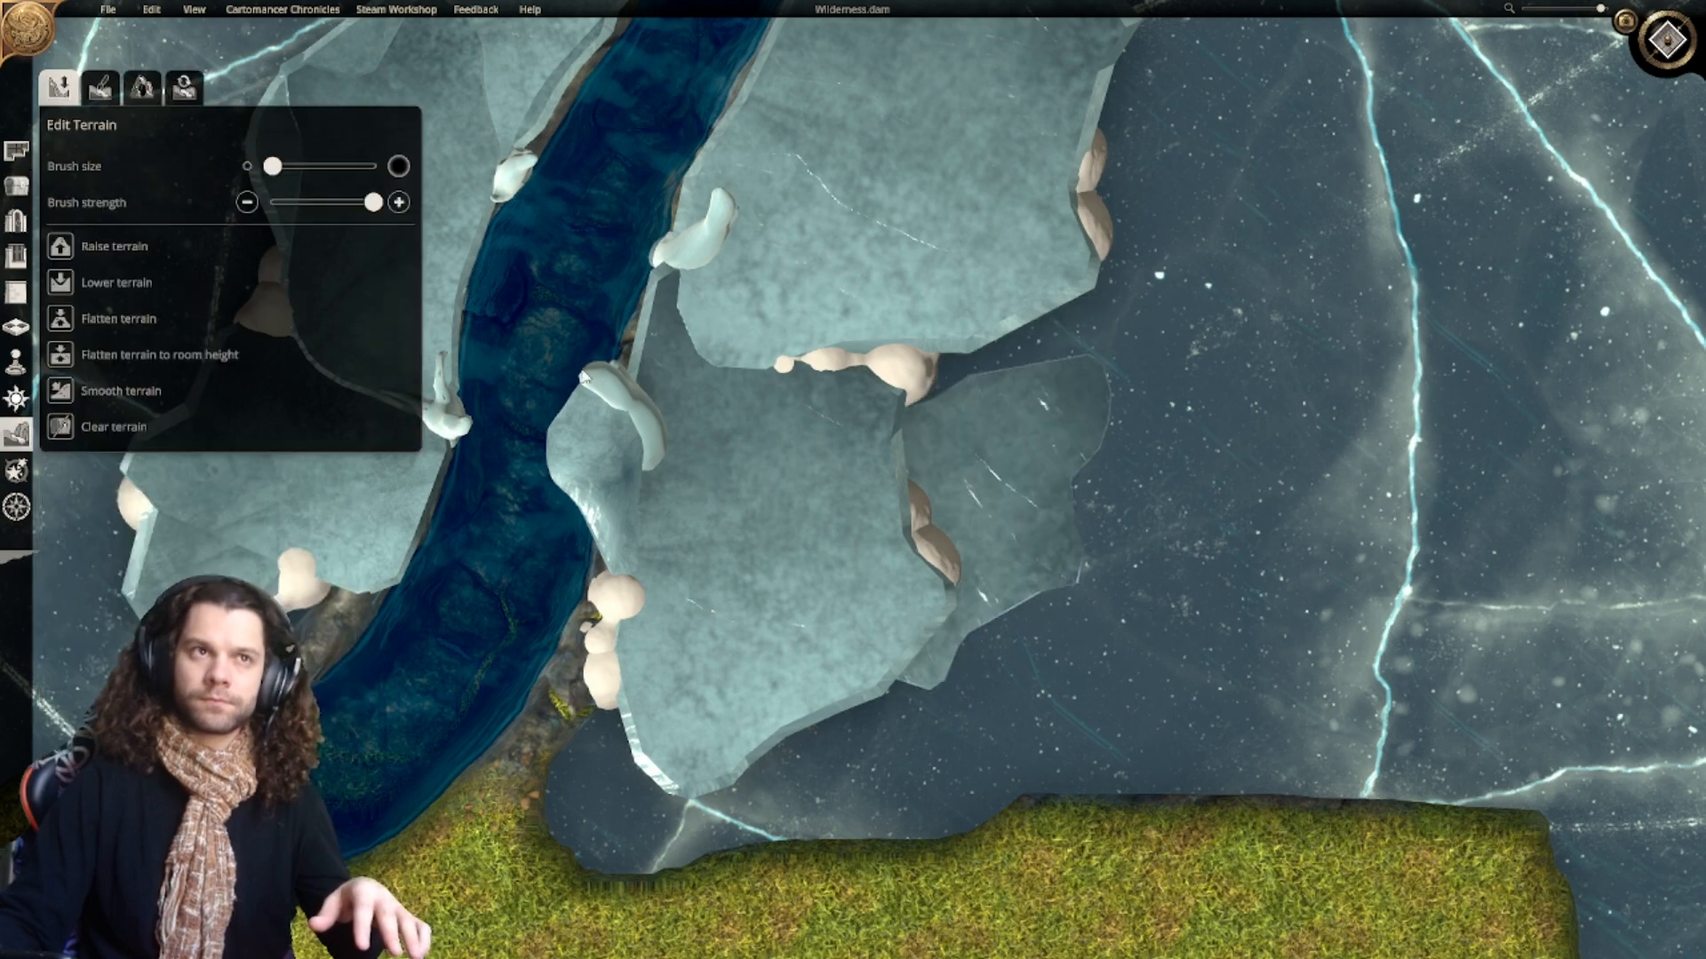
click(18, 186)
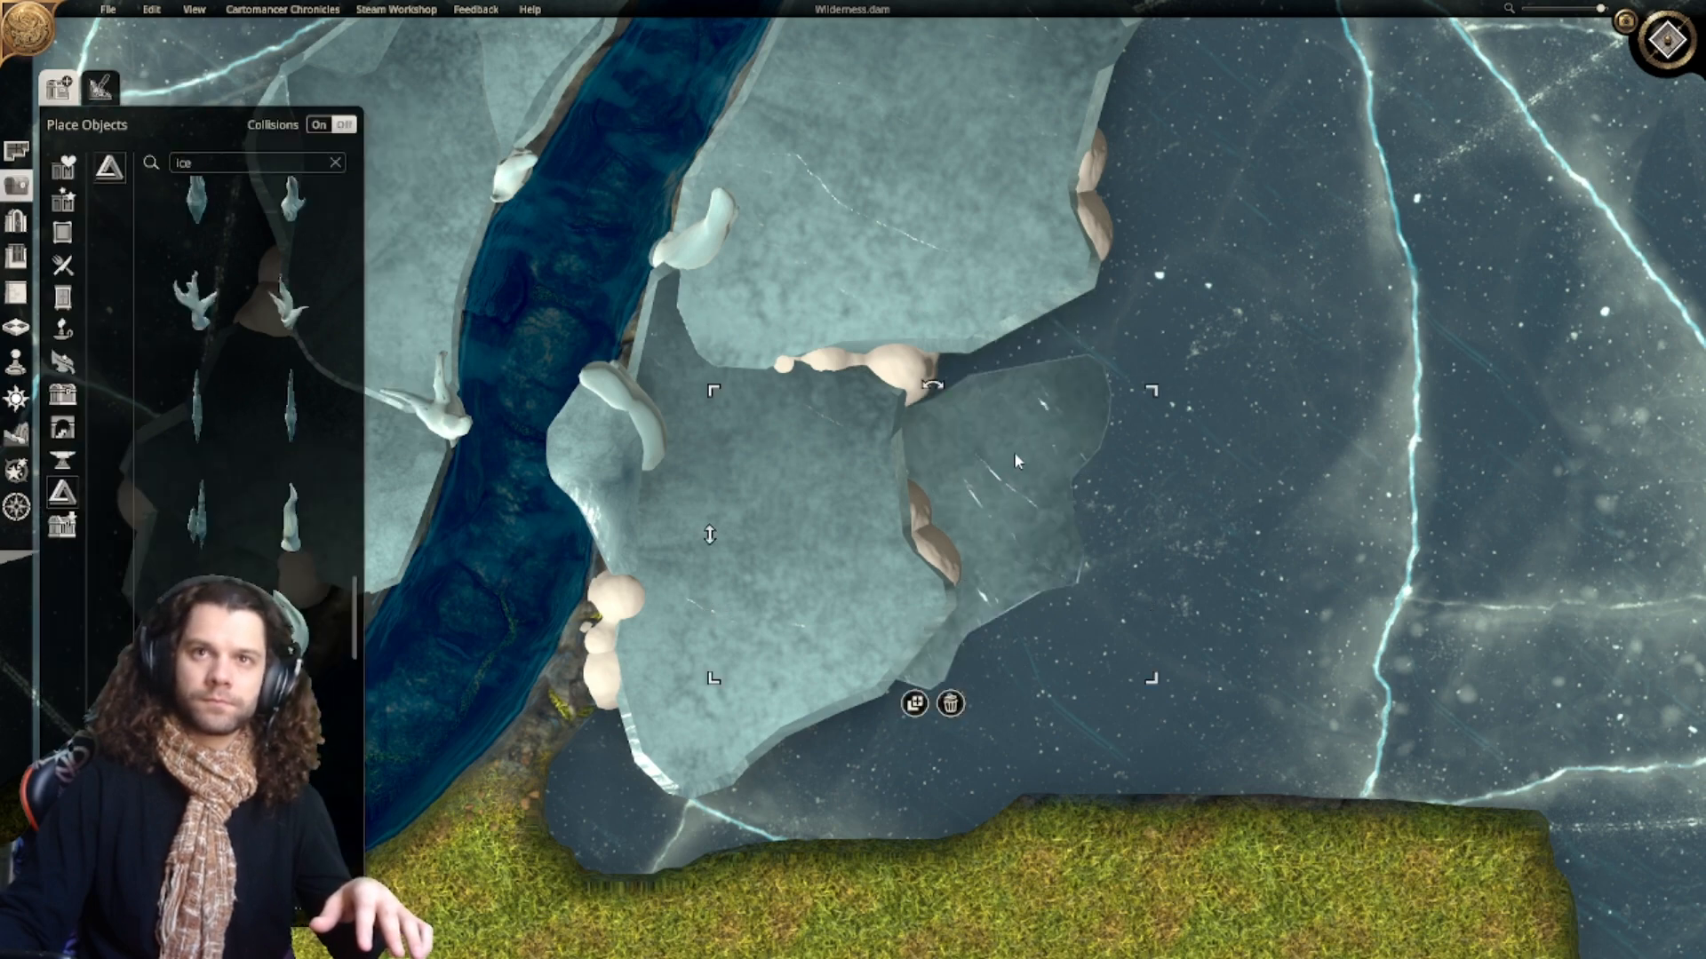
drag(1014, 455, 1004, 399)
scroll(1142, 603, down, 8)
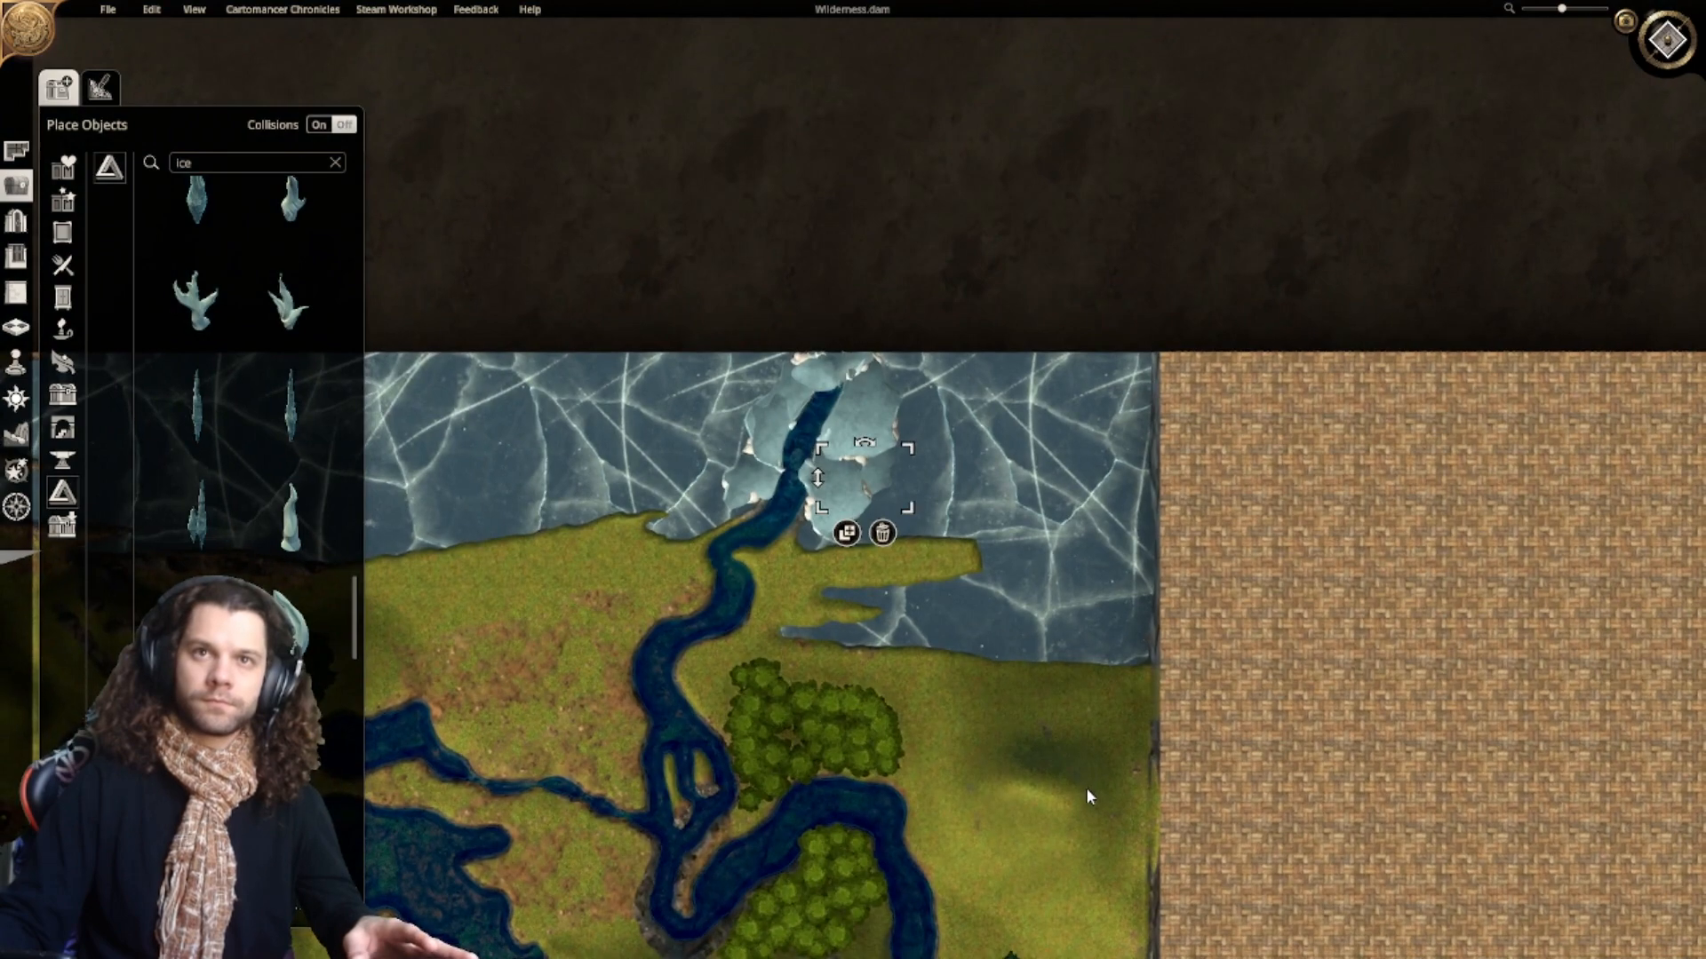
scroll(1085, 800, down, 2)
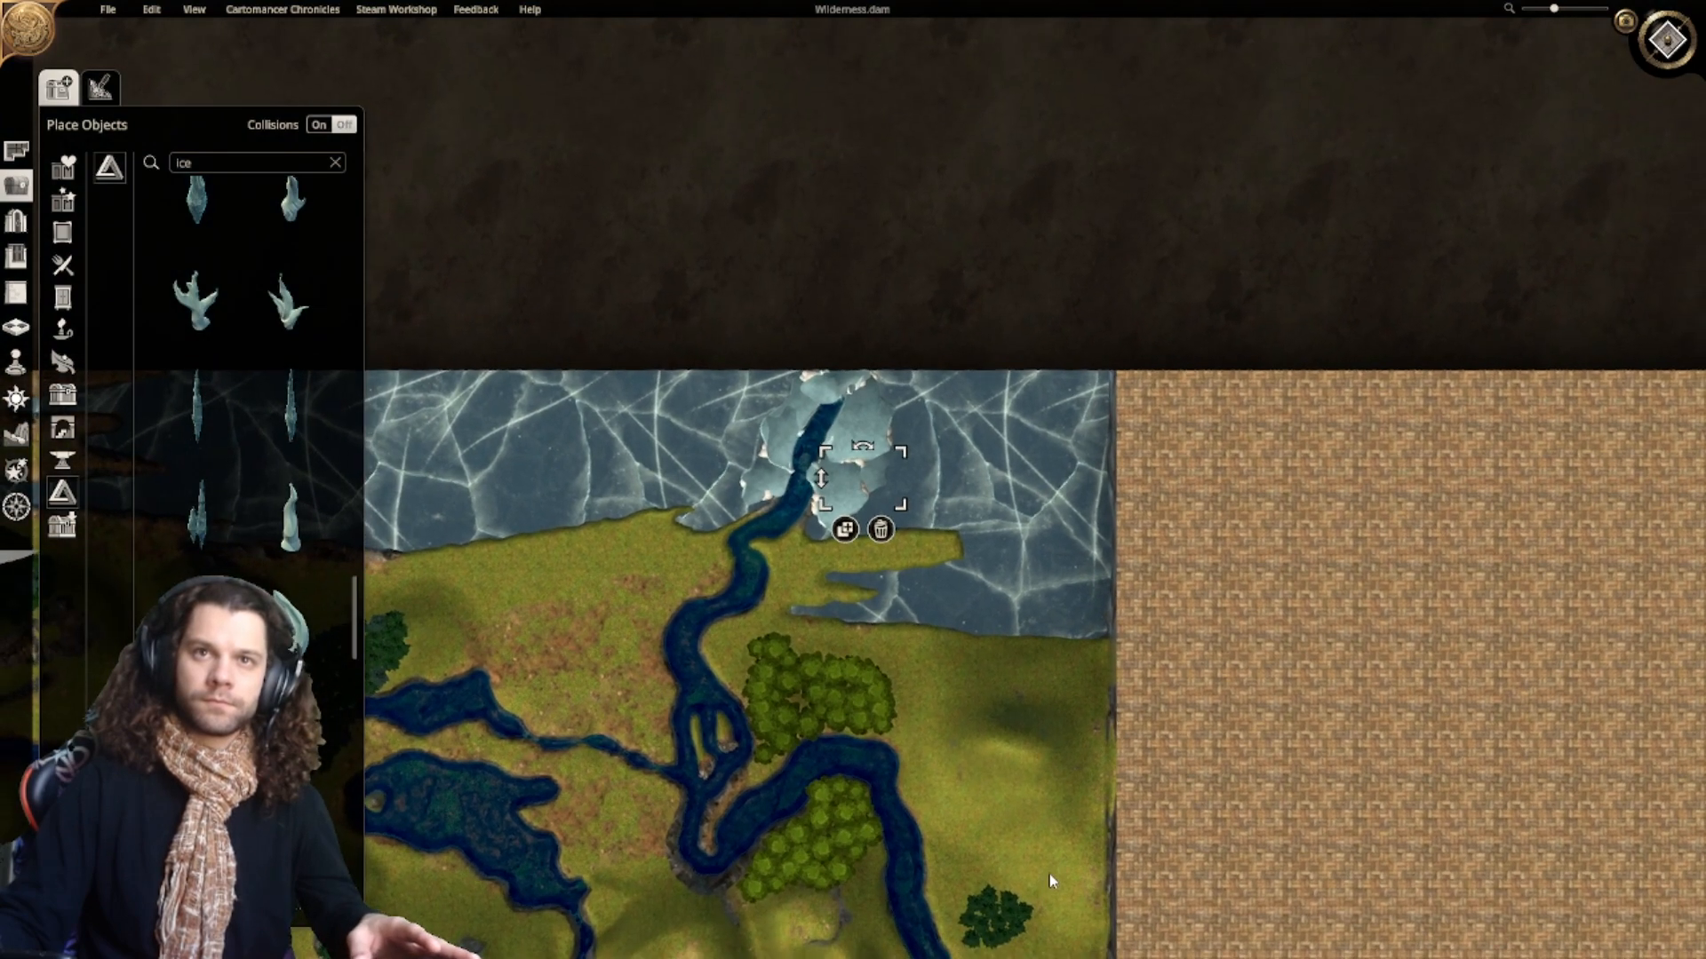
Step: Nudge the copied floe slightly outward, scale it down a little and settle it between the two eastern floes
scroll(851, 478, up, 8)
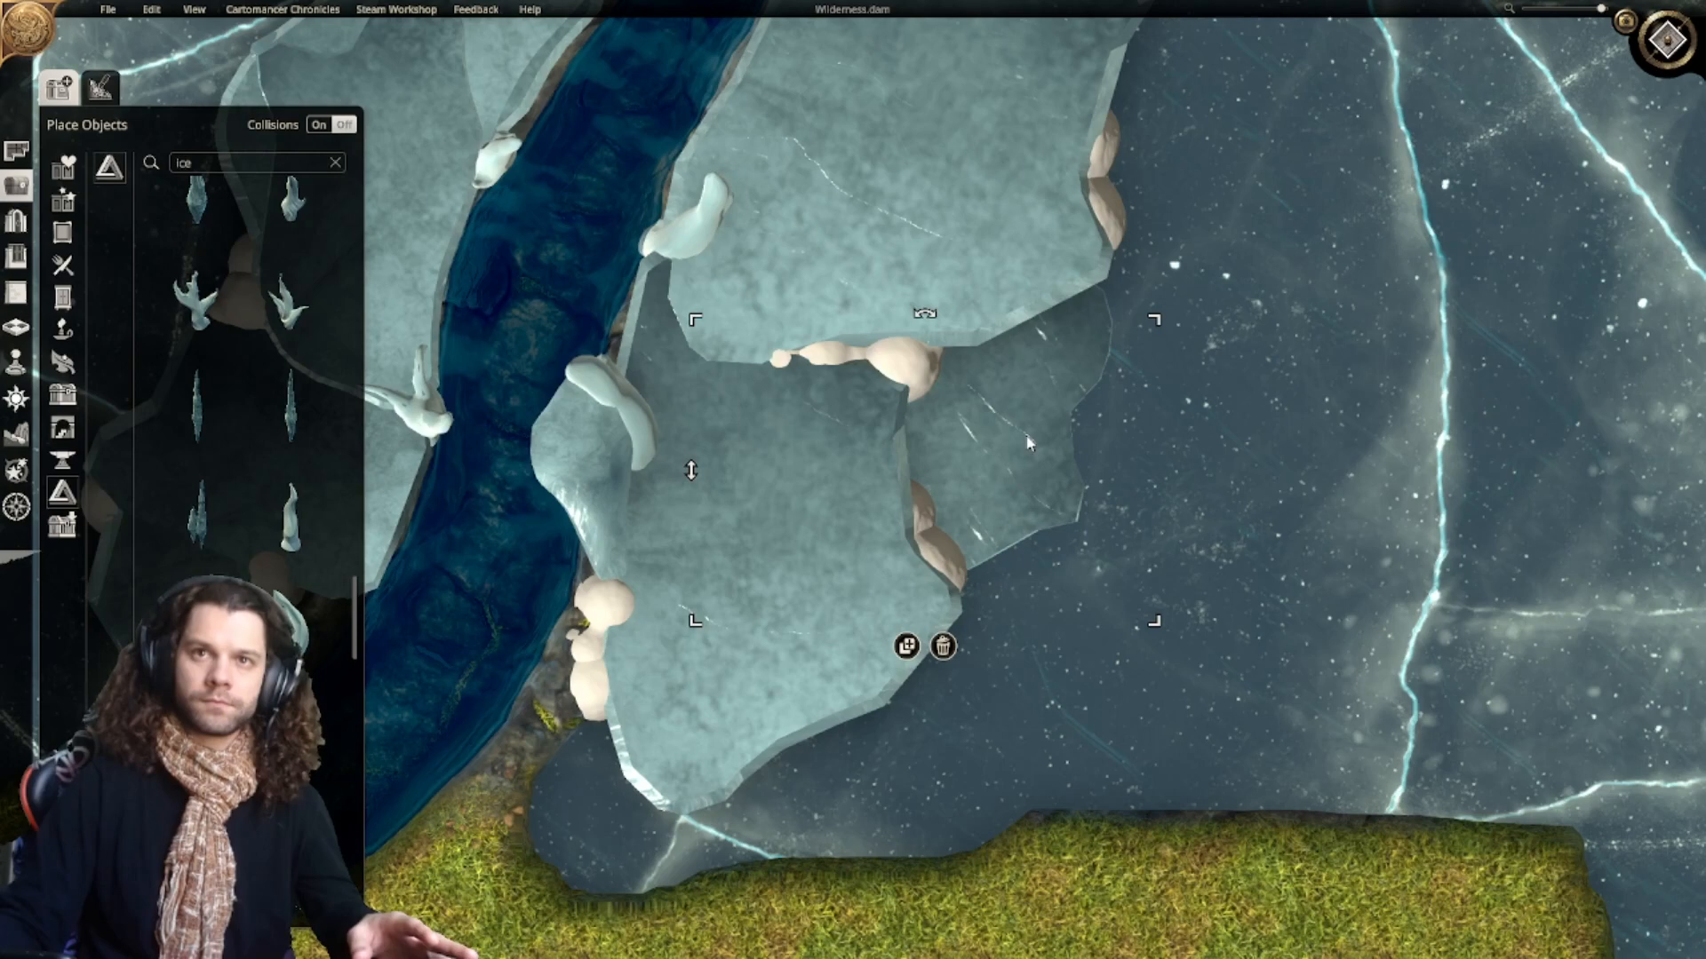
drag(1028, 443, 1054, 432)
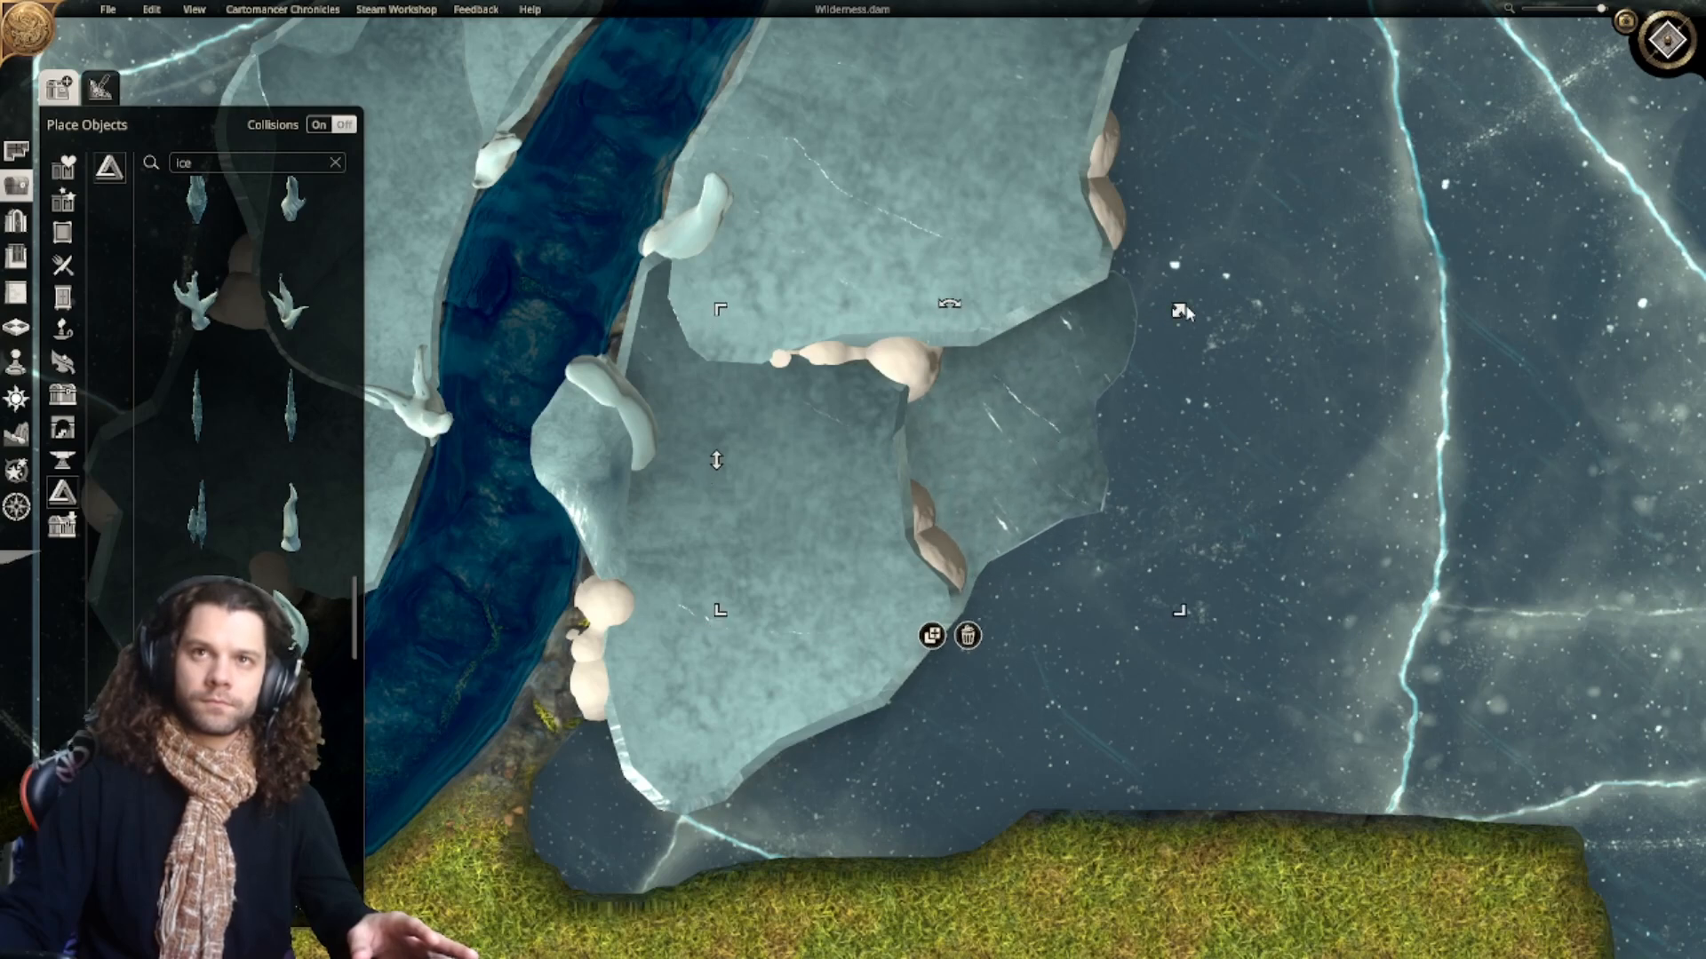
drag(1178, 316, 1177, 328)
drag(1049, 459, 1050, 462)
Step: Examine how the ice floes, the grassy river banks and the eastern frozen inlets blend into the surrounding terrain
scroll(1159, 432, down, 5)
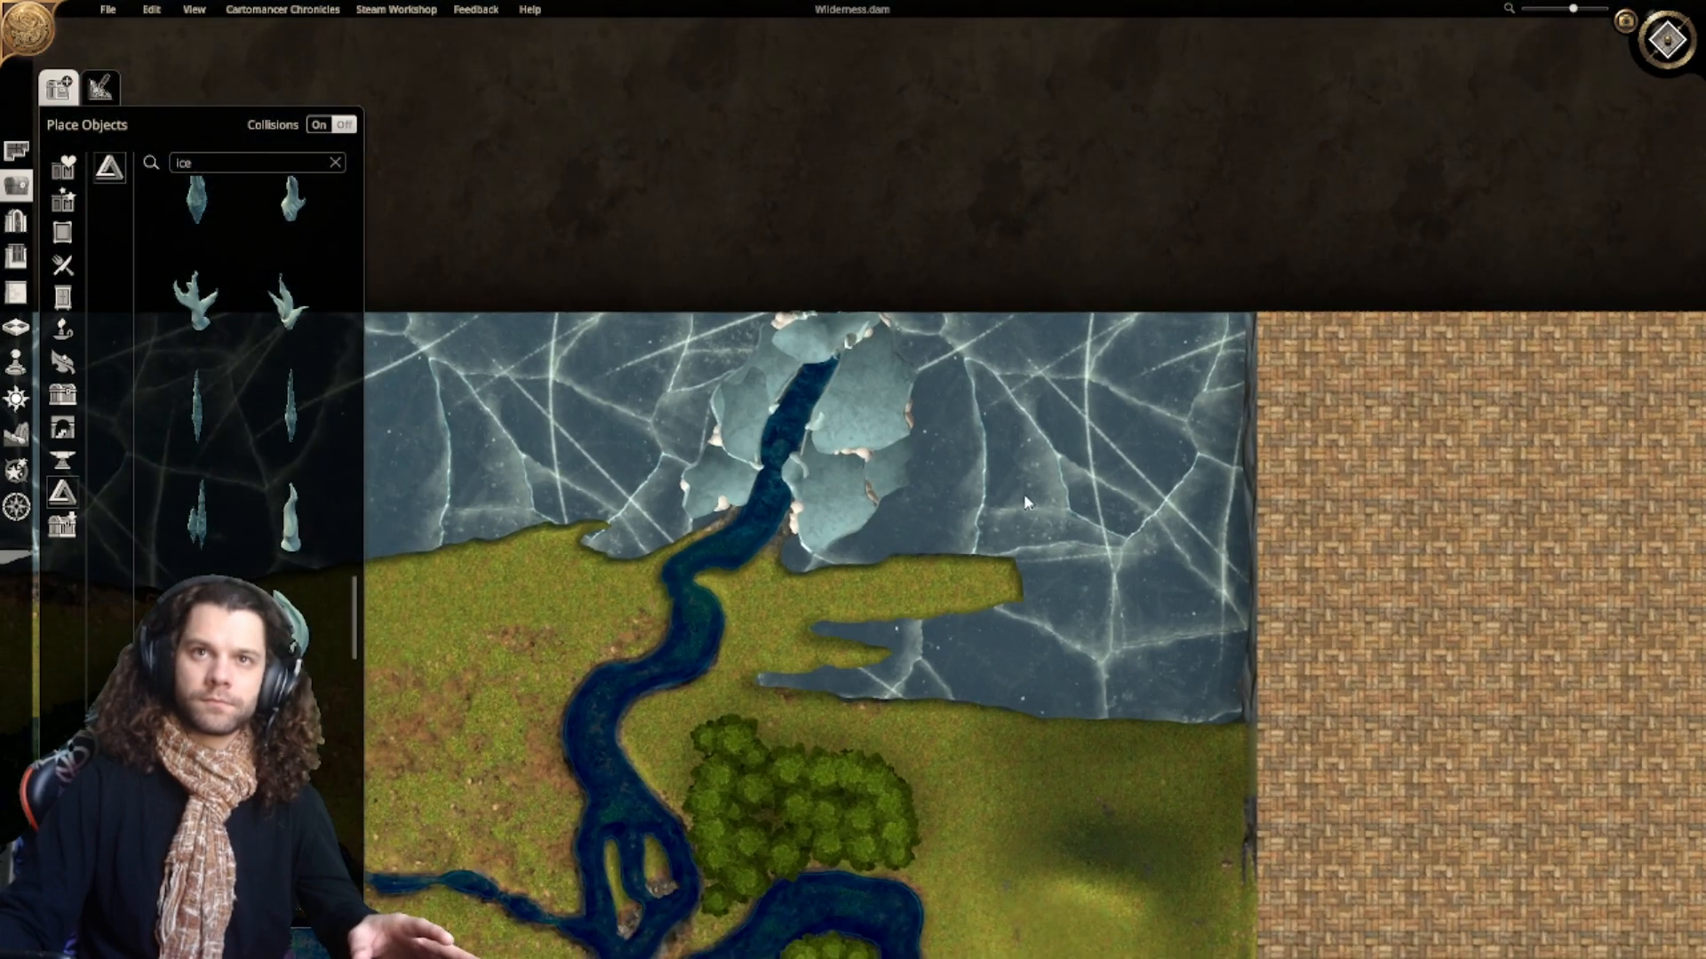
scroll(1030, 493, down, 3)
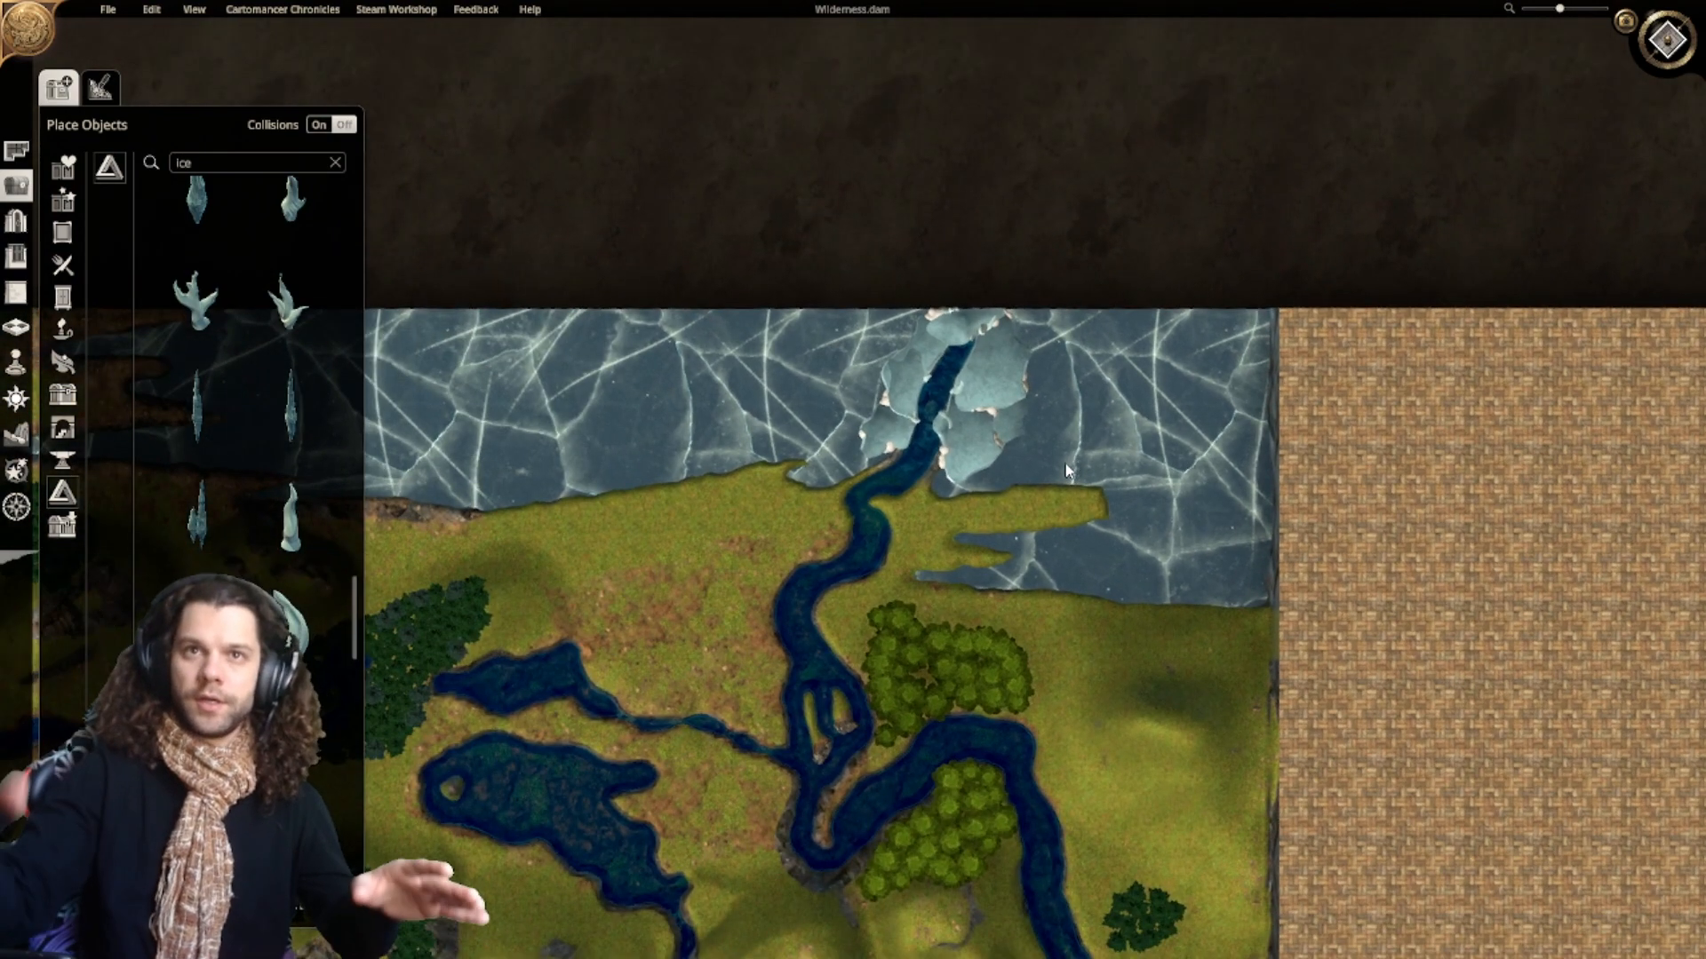
scroll(1005, 456, up, 5)
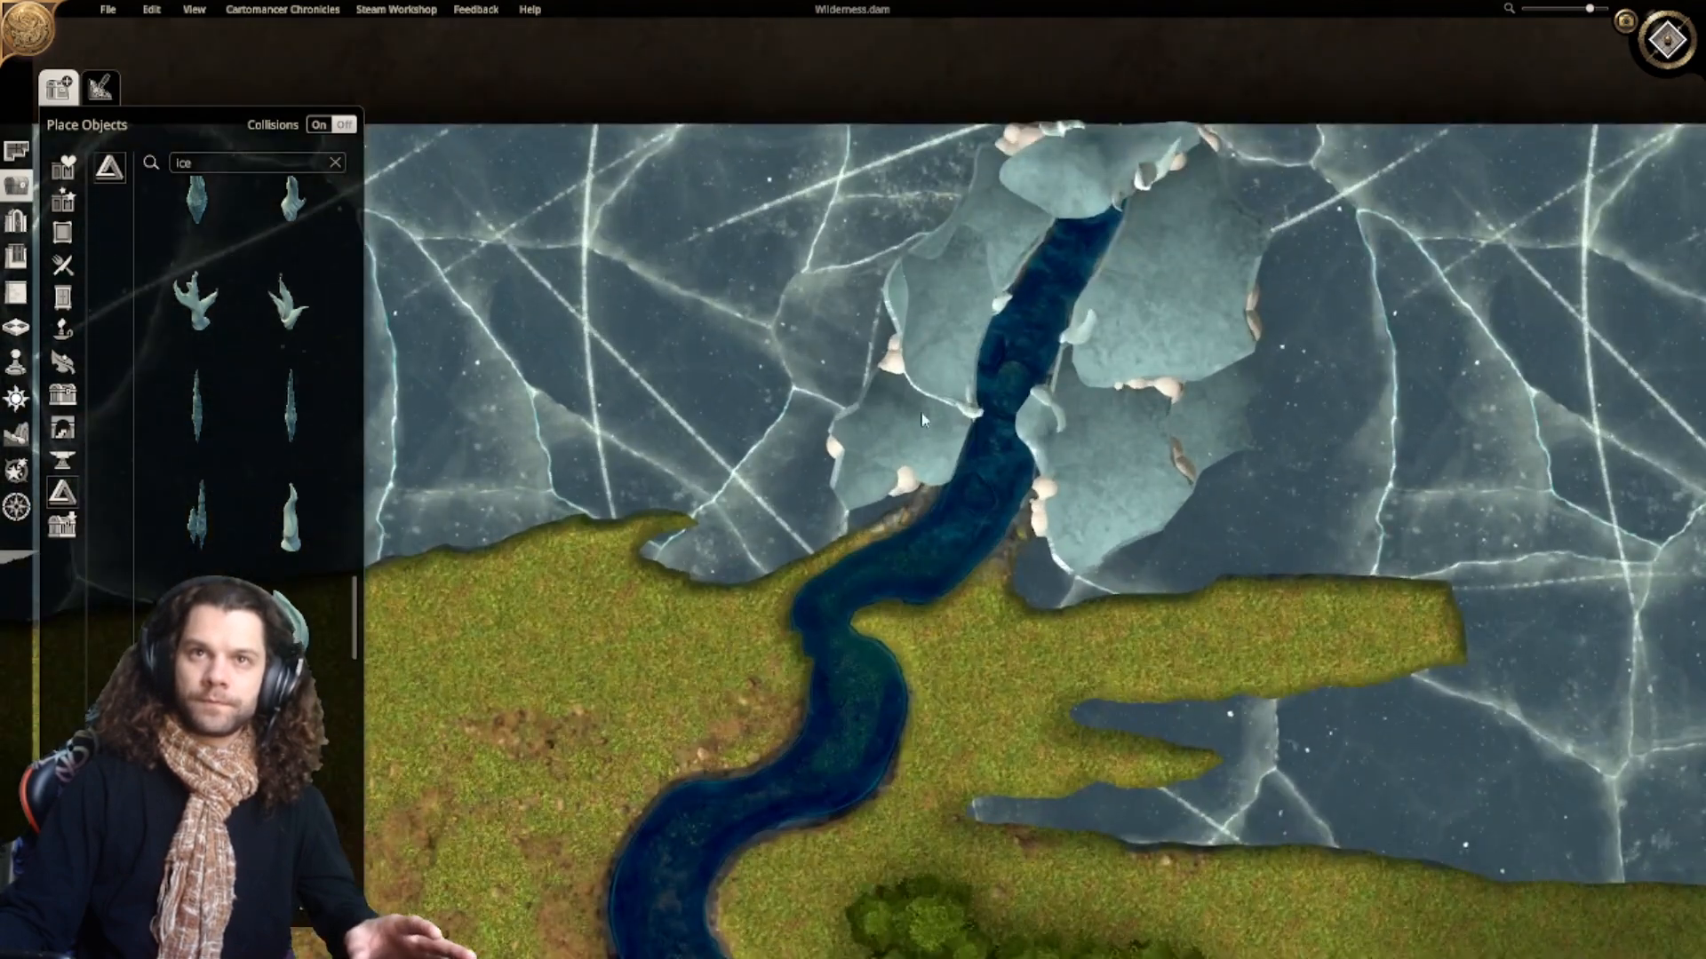
right_drag(870, 434, 832, 480)
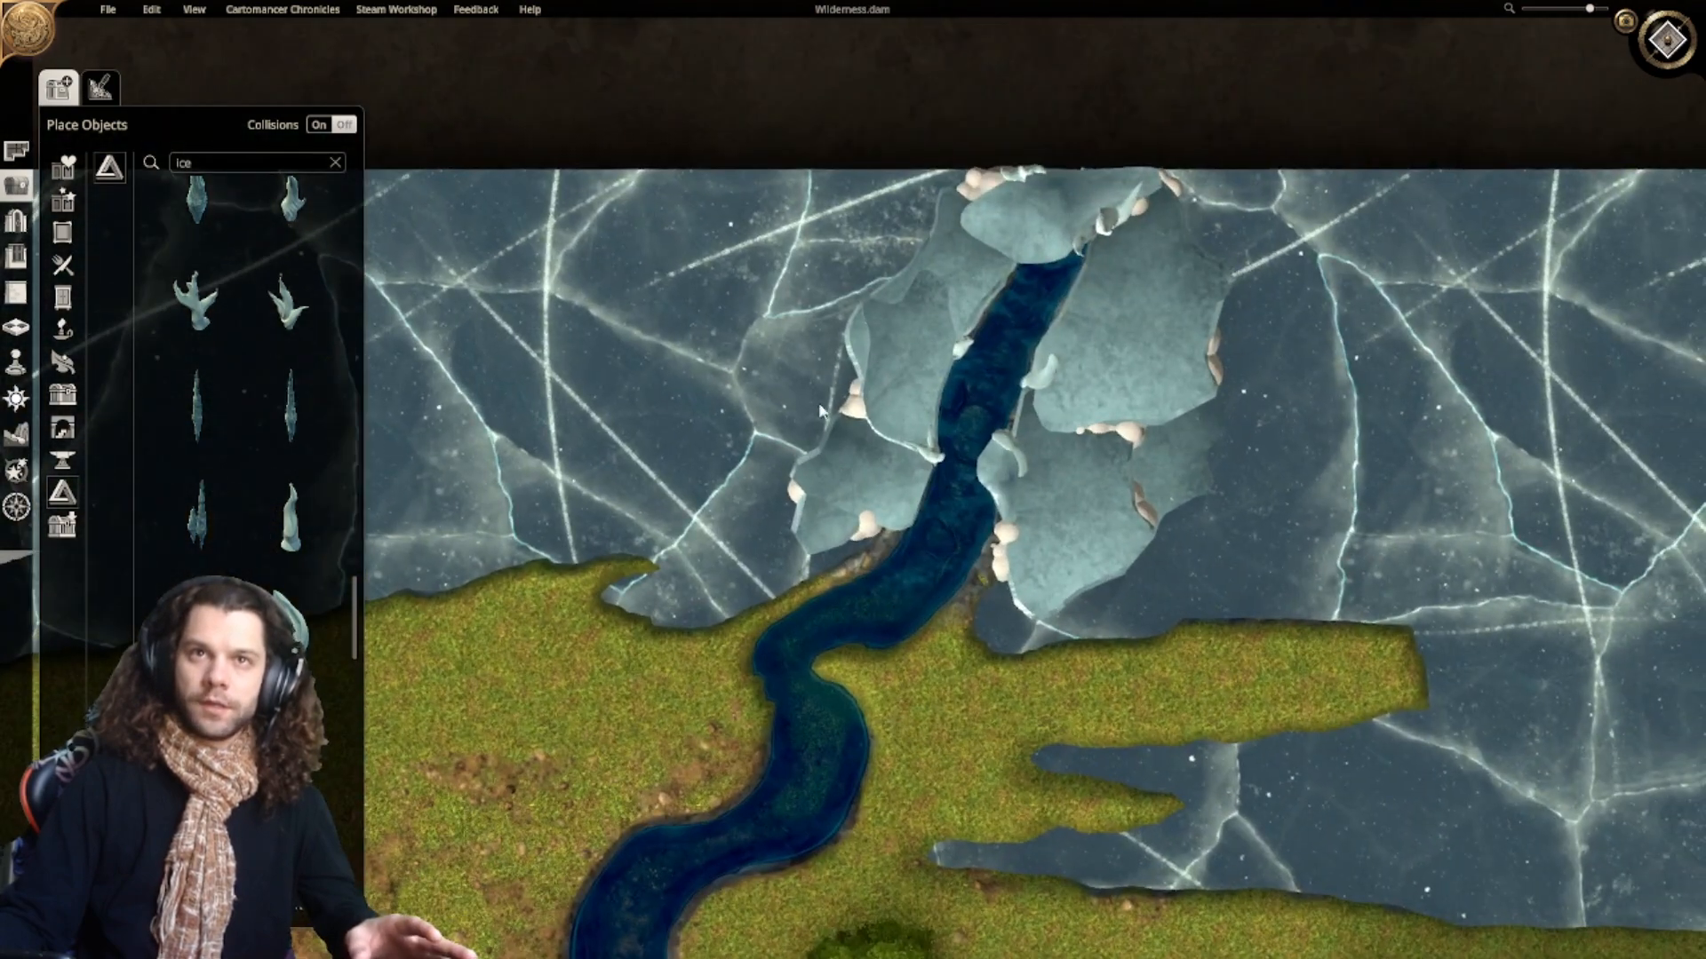
scroll(858, 535, up, 3)
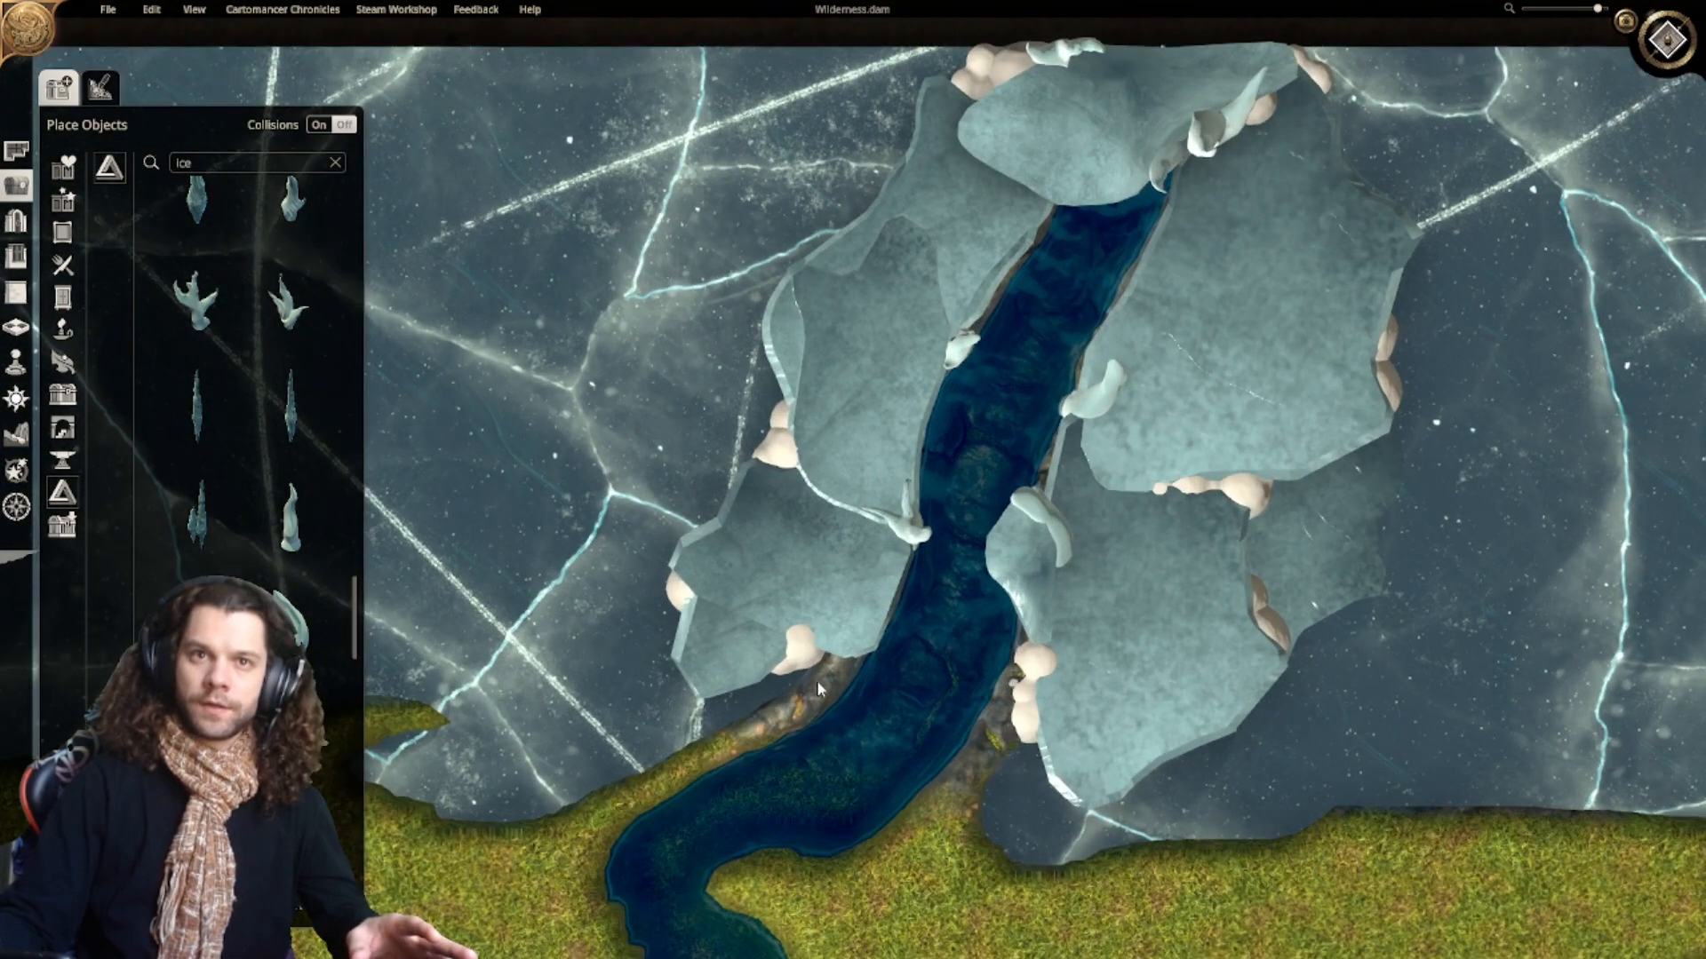
right_drag(921, 691, 867, 417)
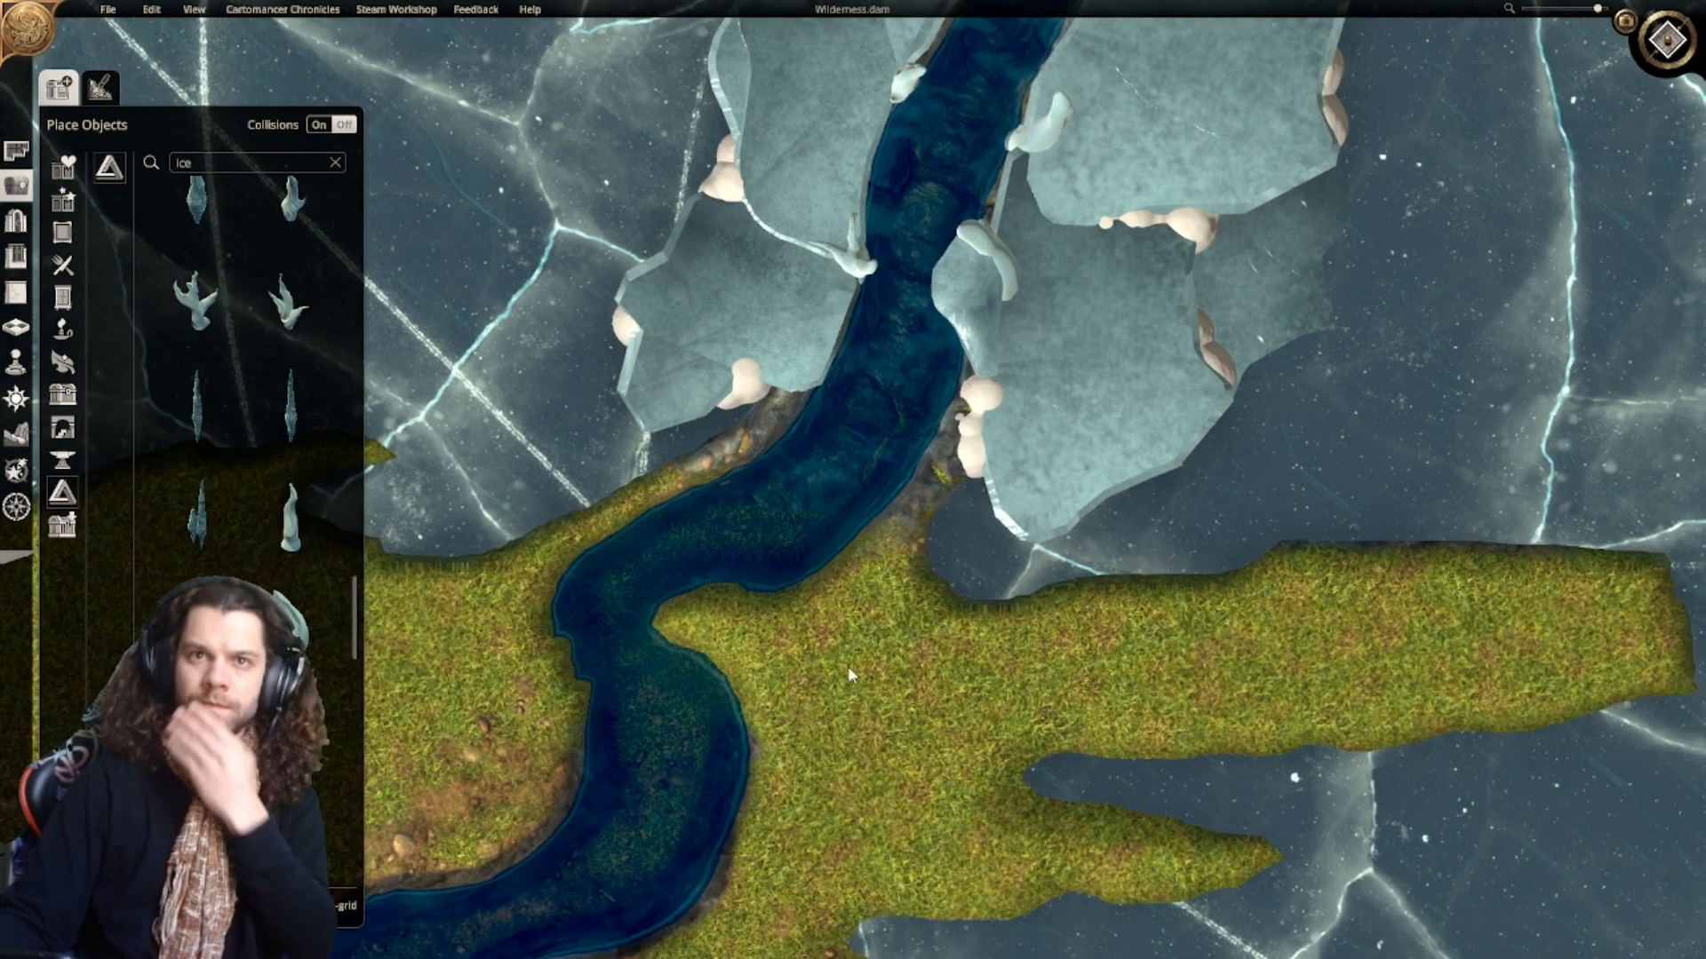
scroll(850, 675, down, 5)
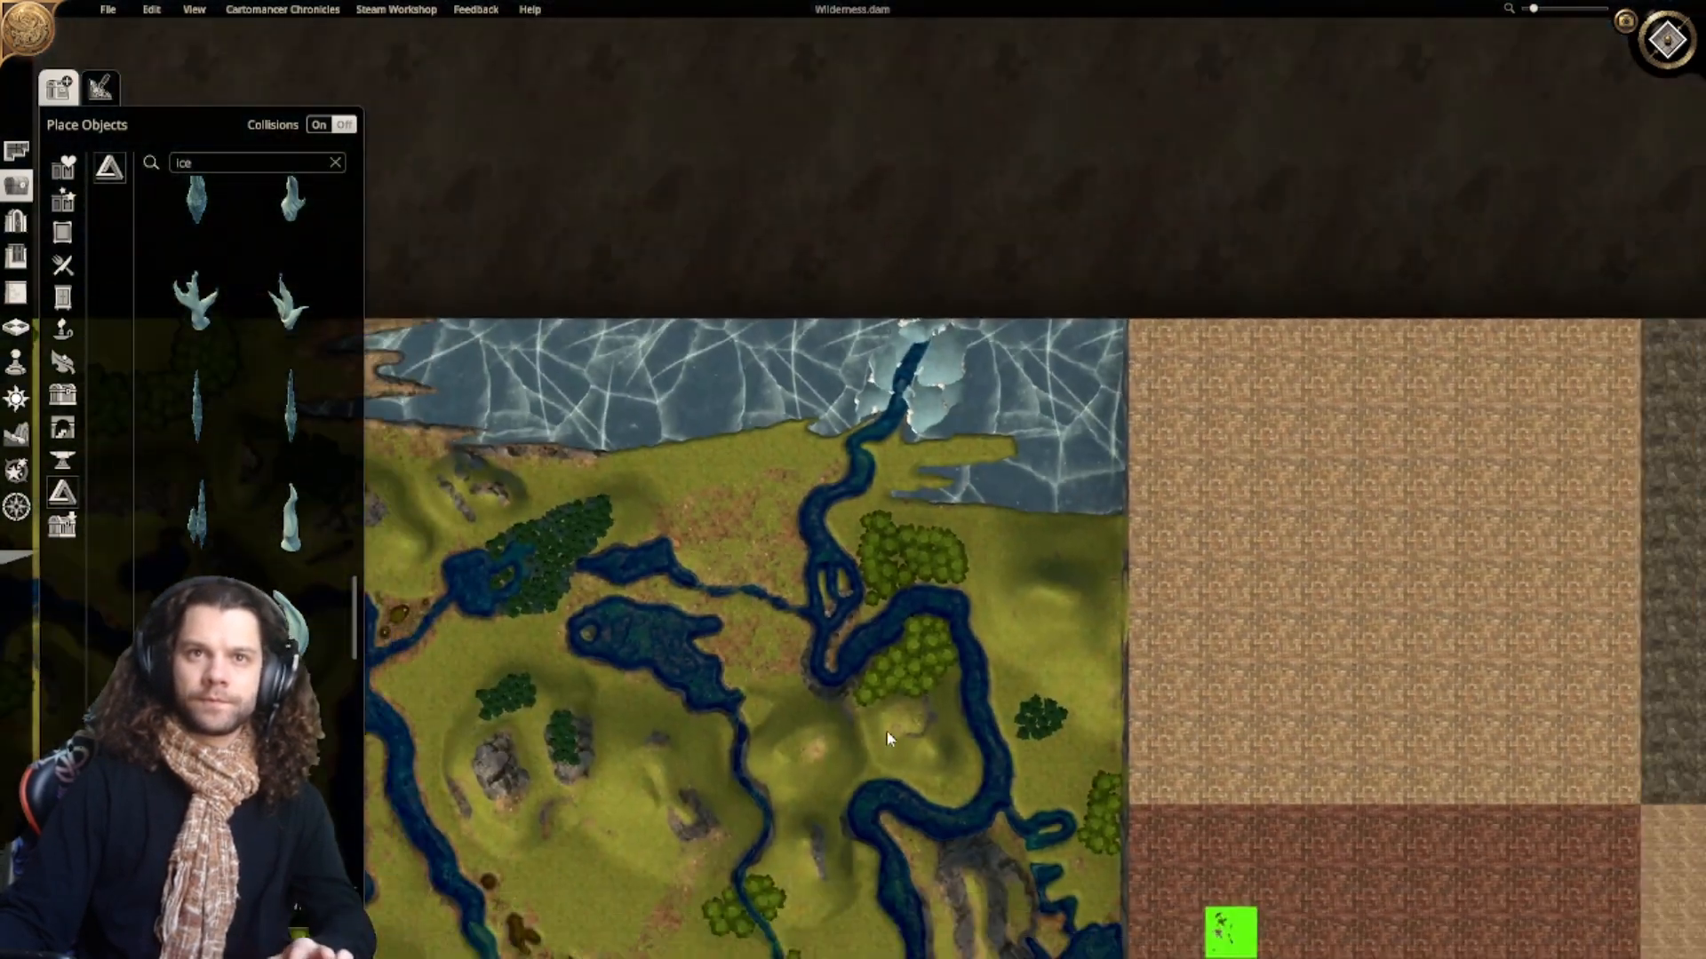
right_drag(851, 531, 743, 671)
scroll(803, 444, up, 3)
right_drag(862, 933, 980, 642)
scroll(964, 595, up, 5)
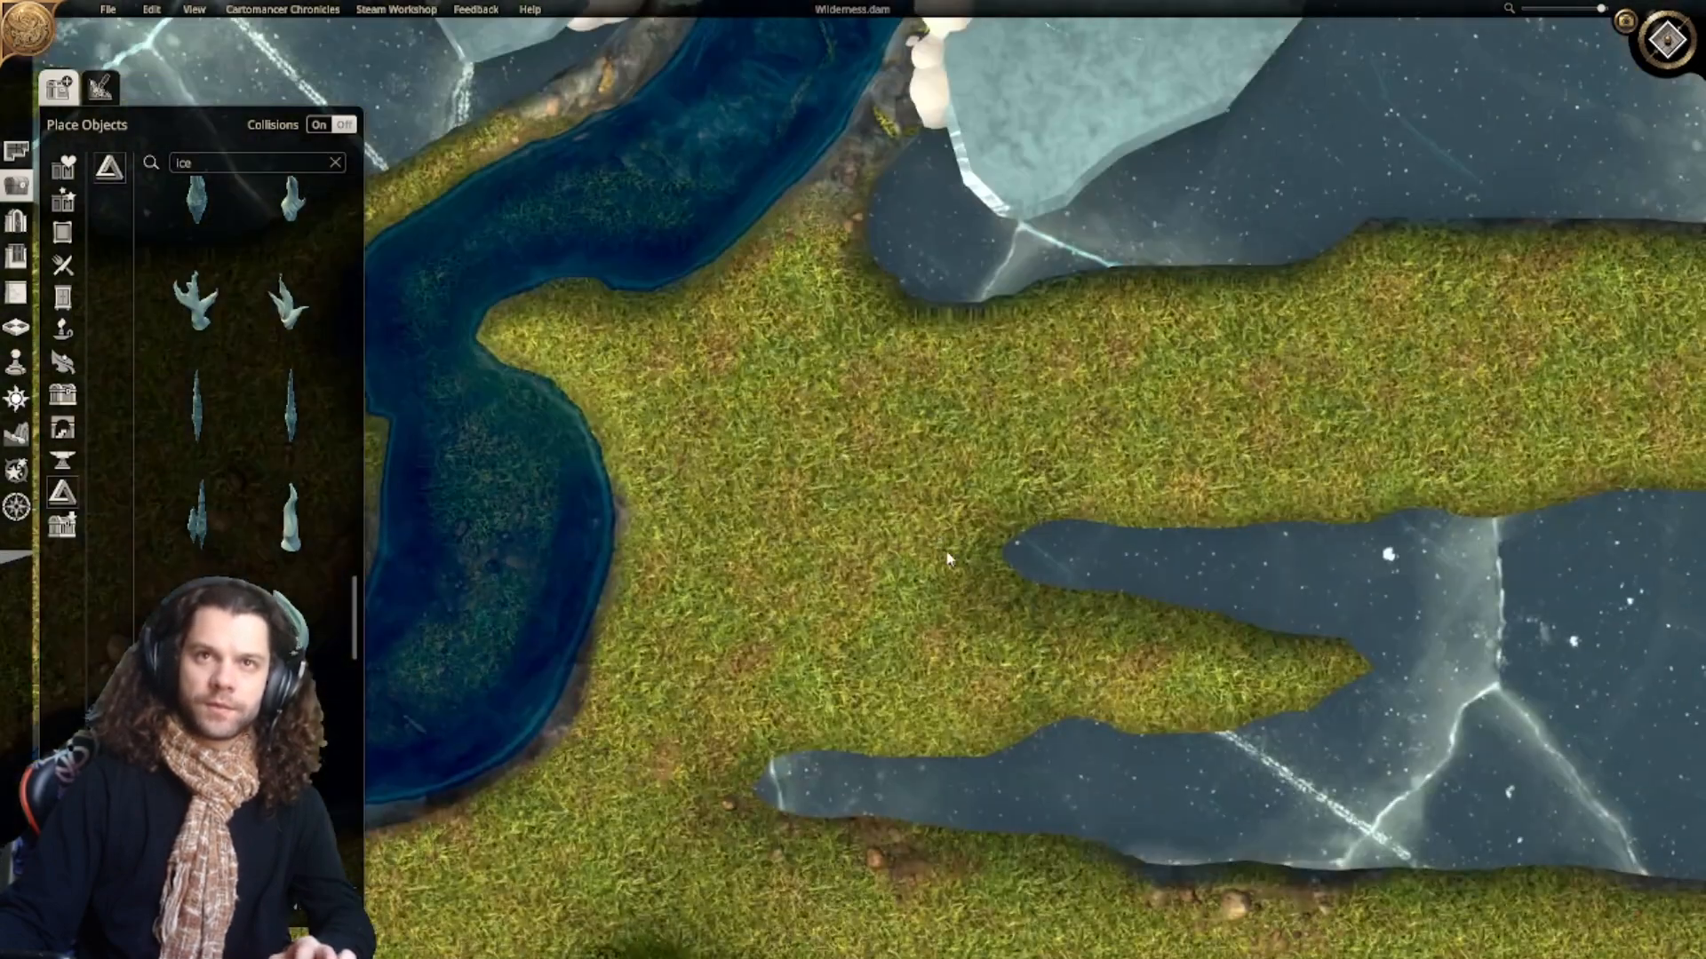
scroll(952, 559, down, 2)
Step: Paint the grassy spit east of the river with cracked rock terrain up to the bank, using a larger brush at full strength
click(99, 86)
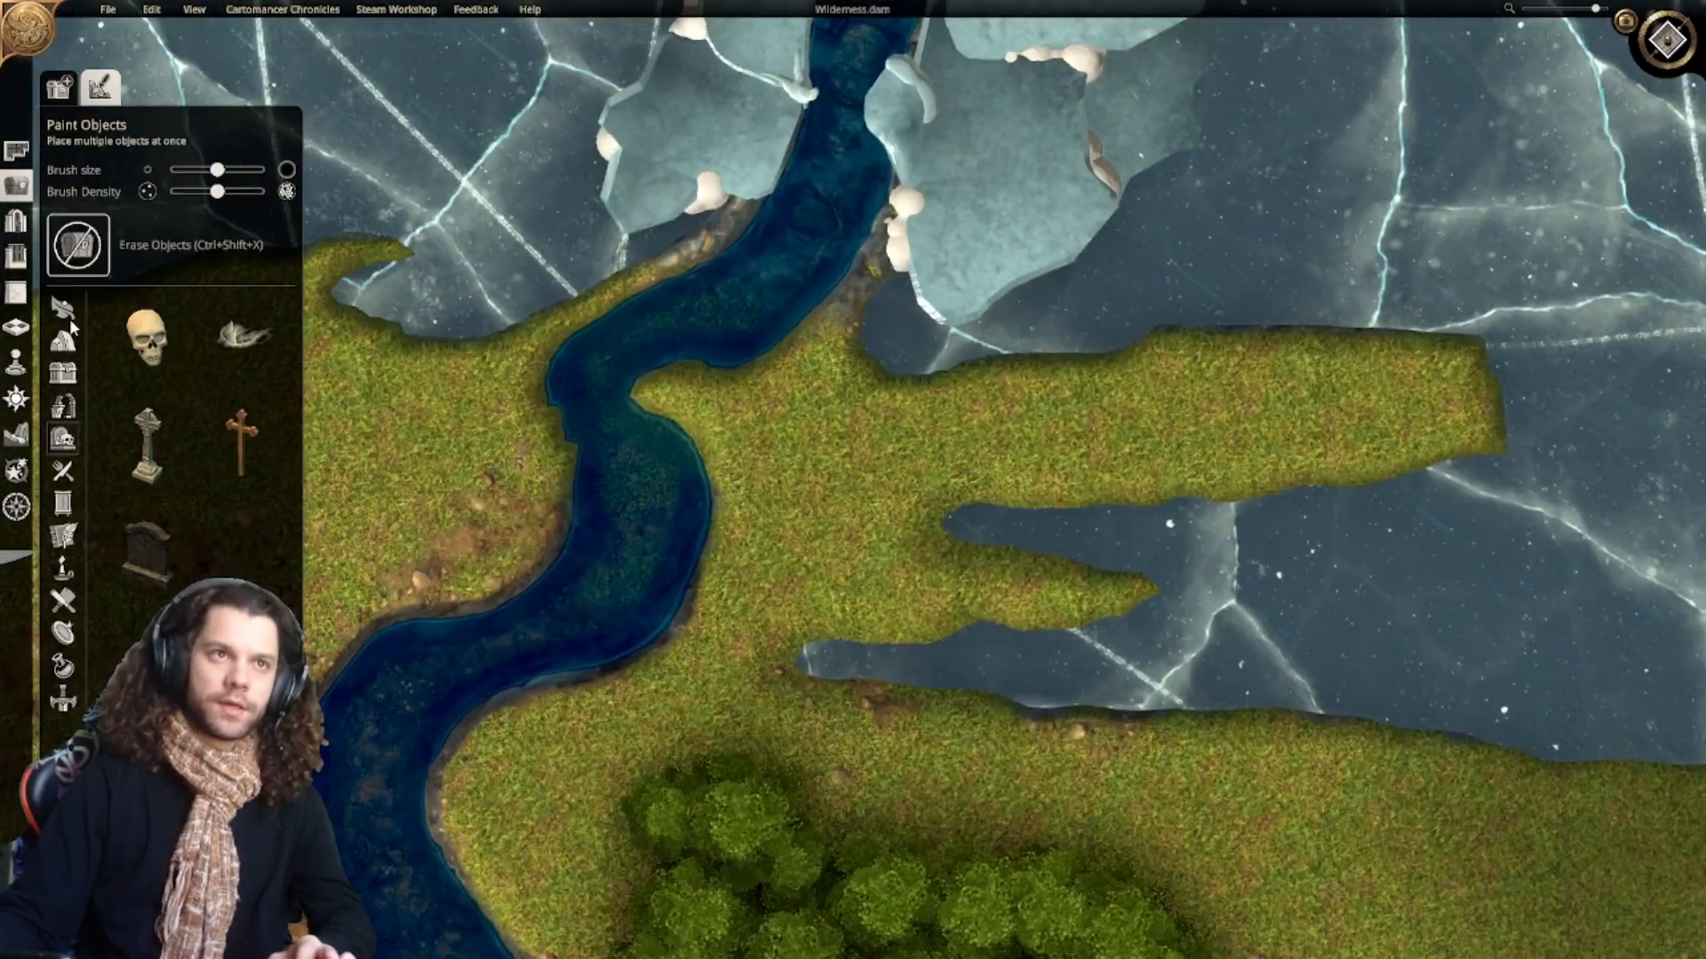
click(21, 445)
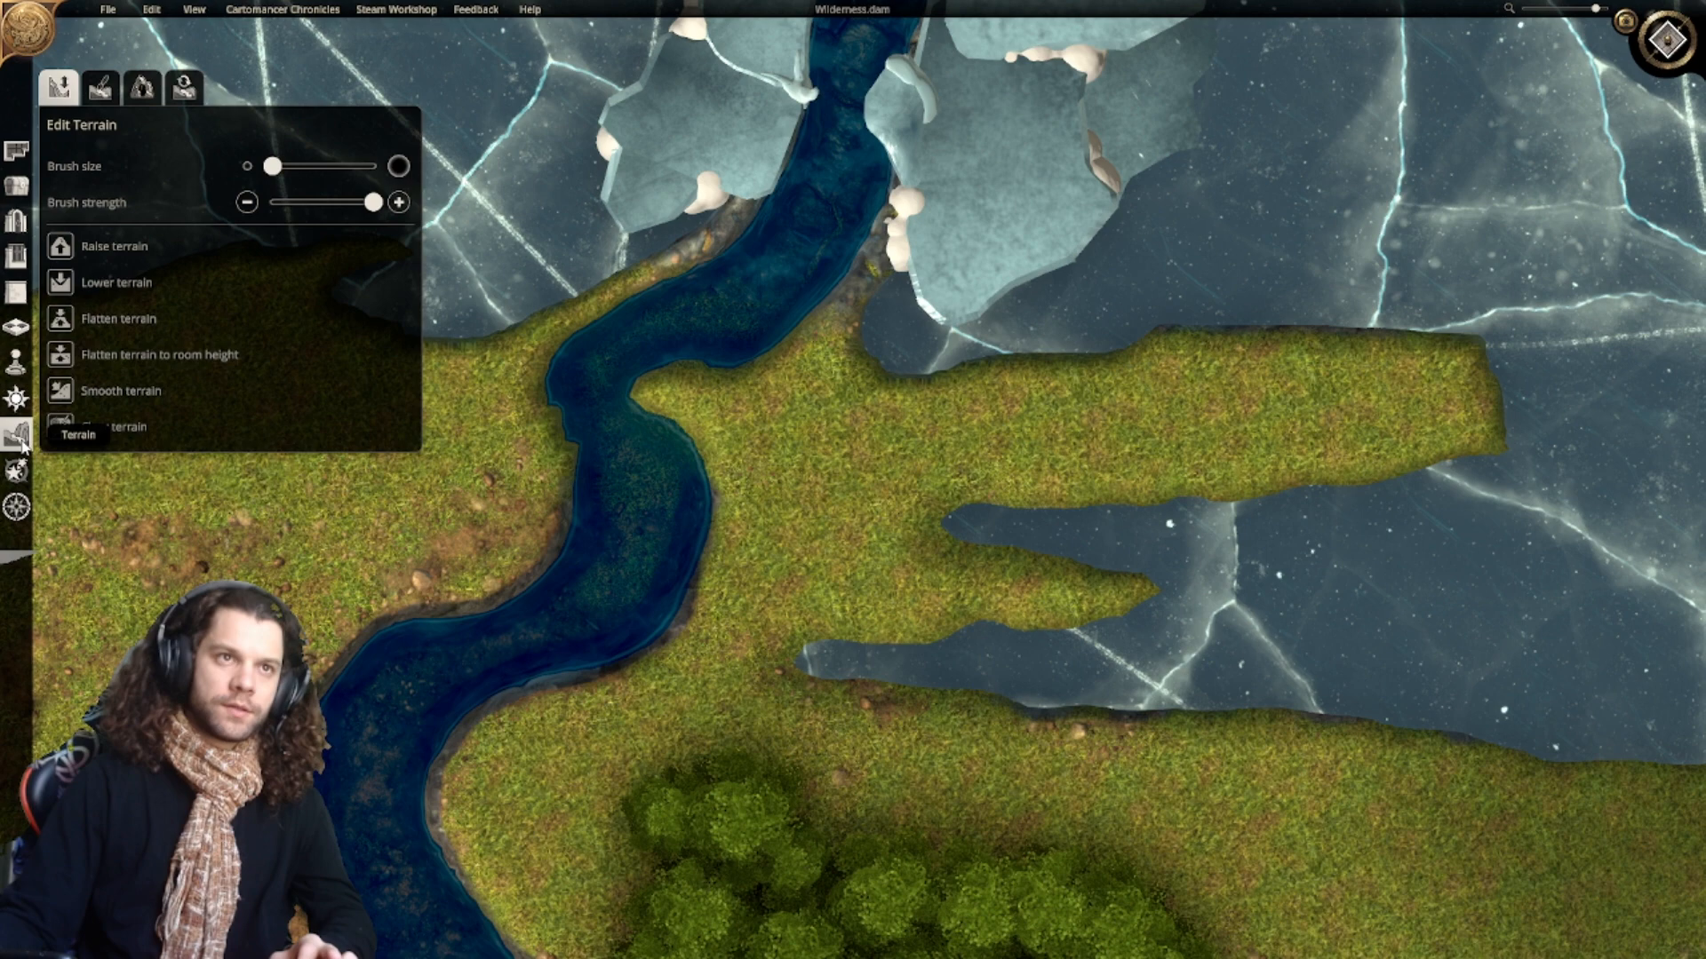
click(101, 88)
click(380, 291)
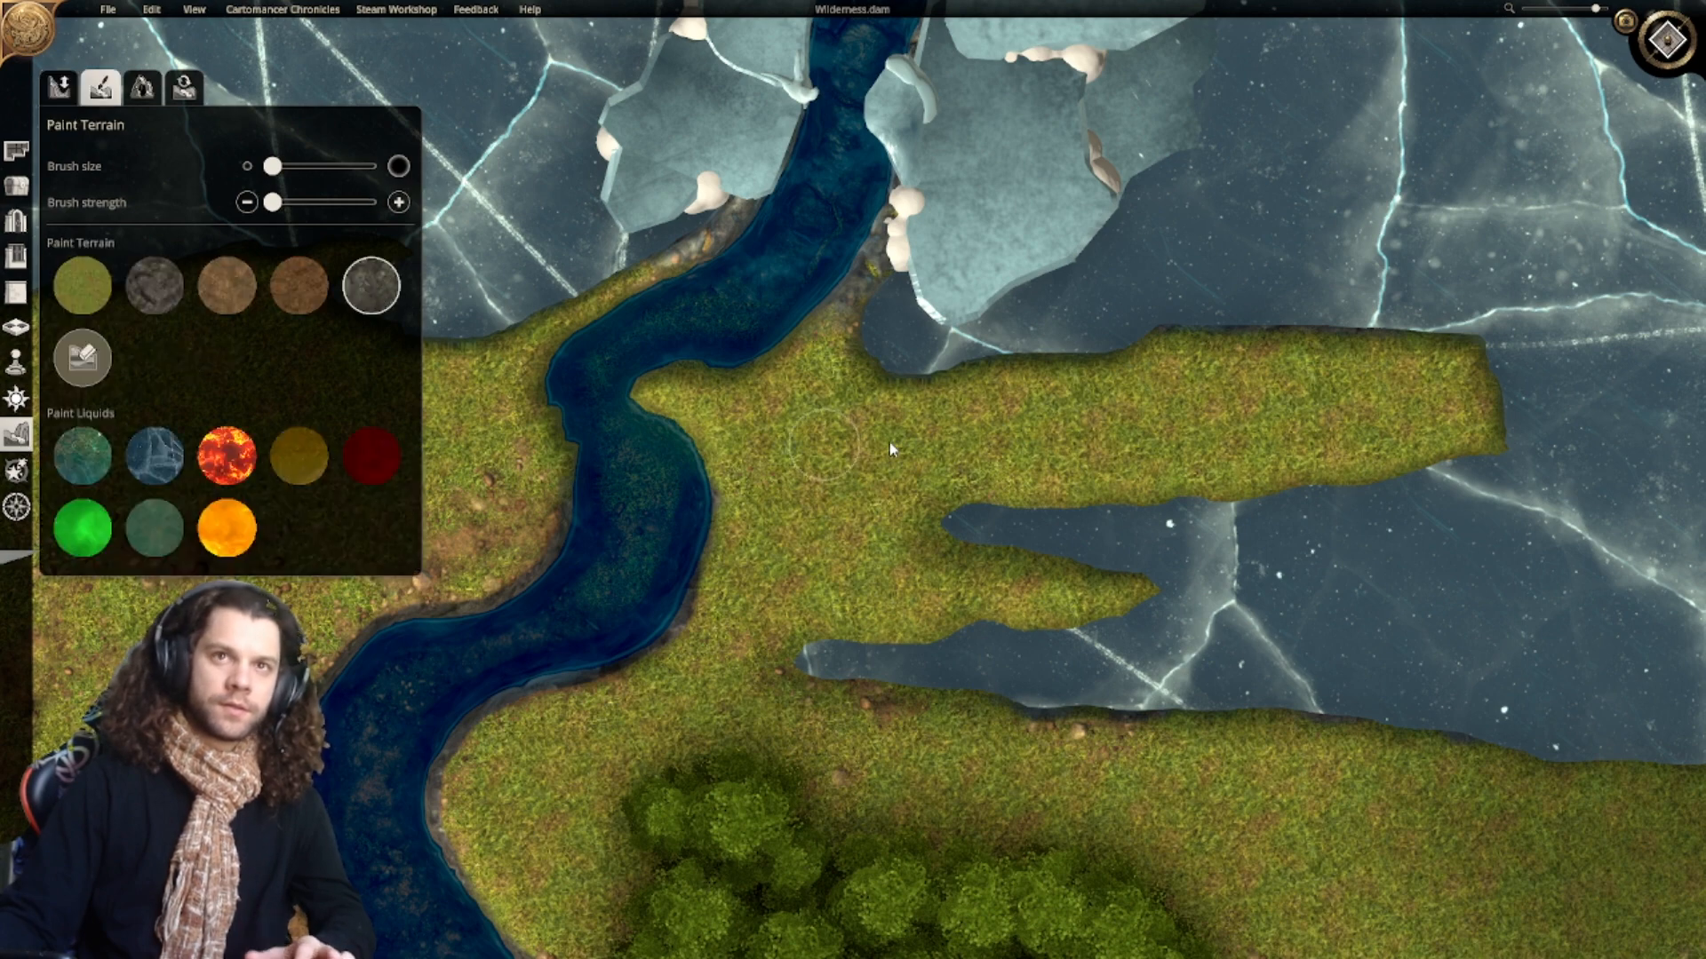
drag(279, 211, 373, 203)
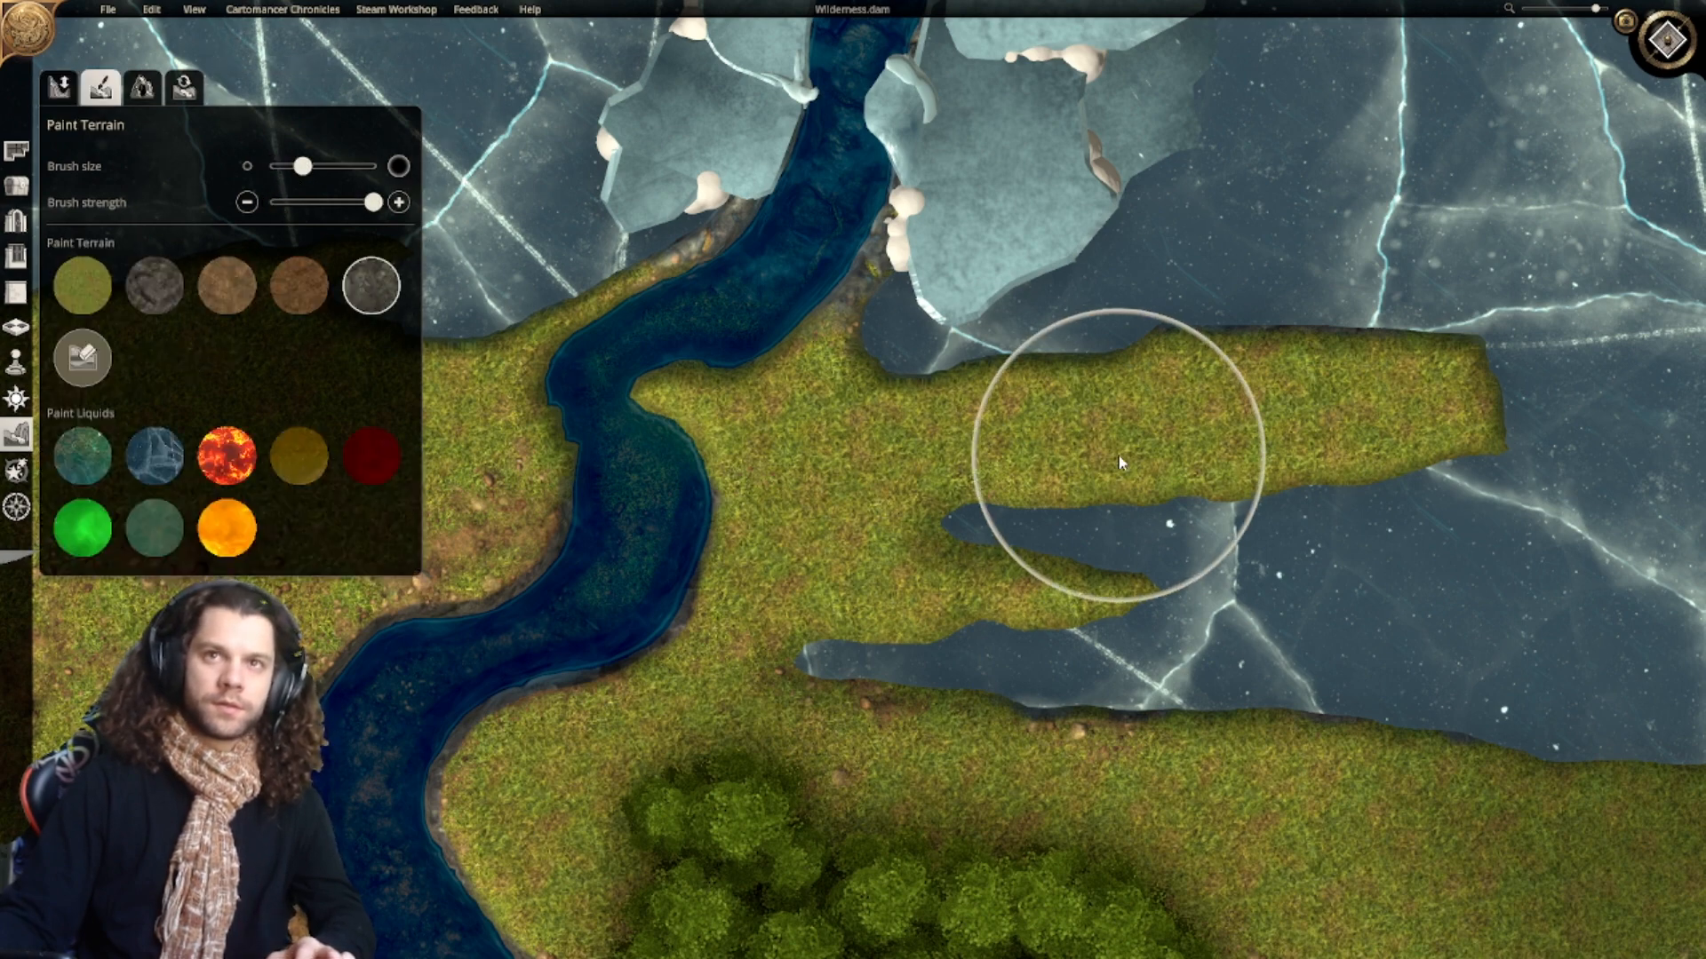
drag(1118, 456, 1409, 354)
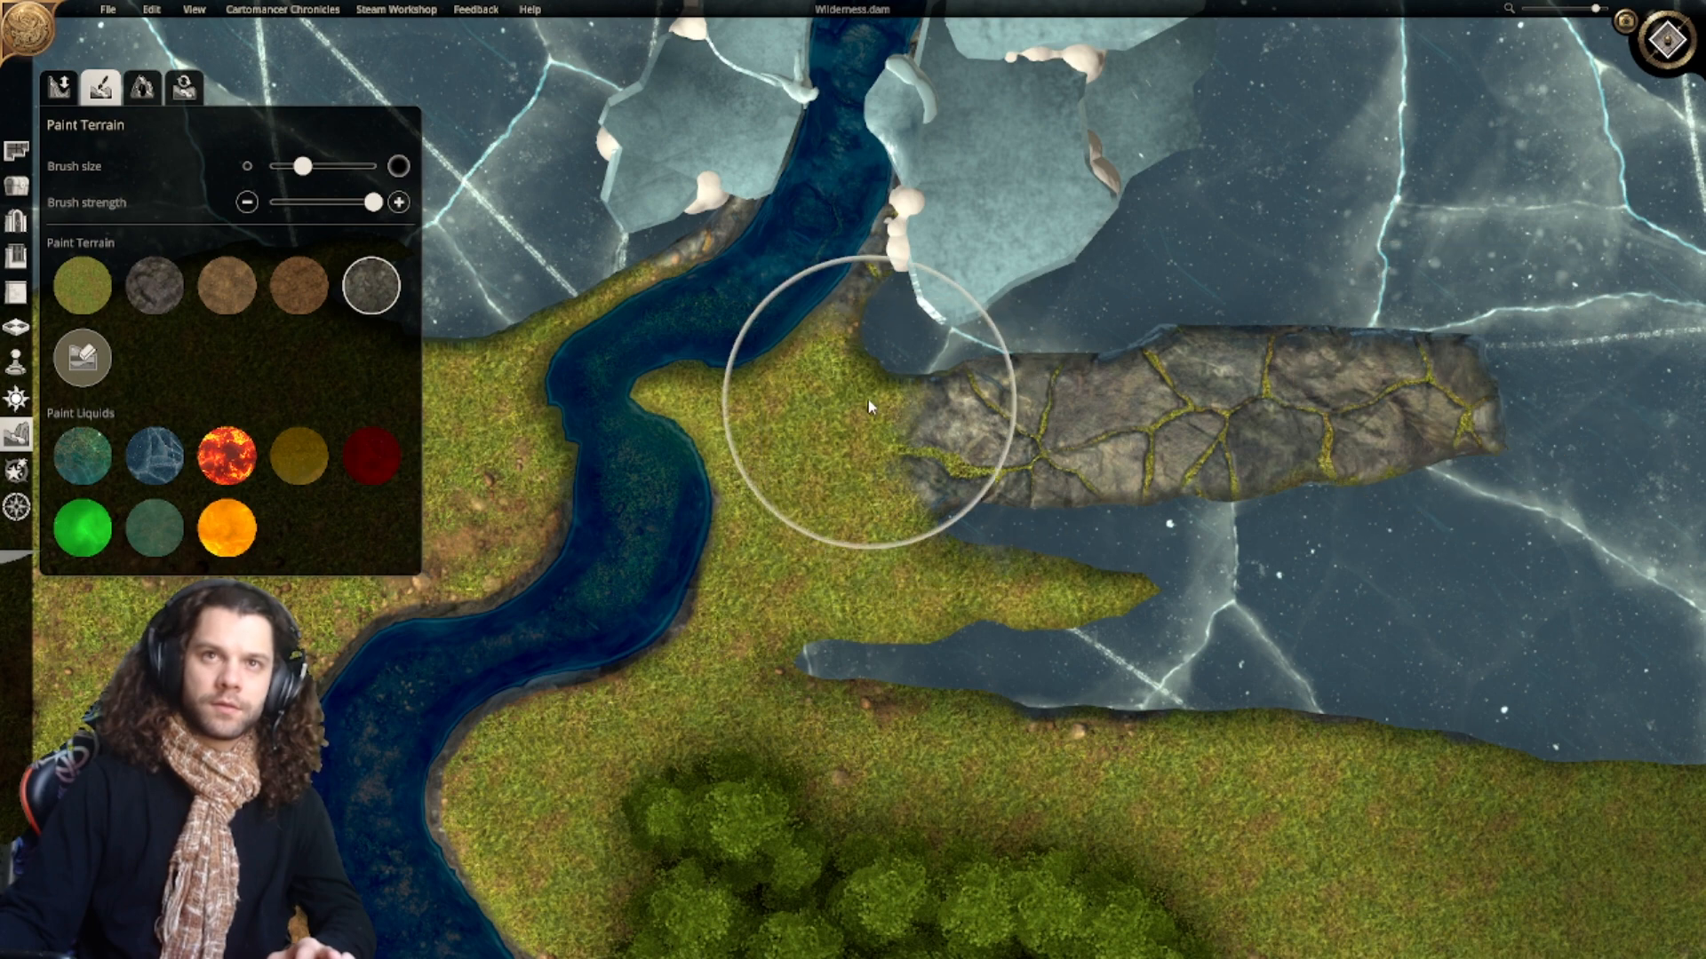
drag(856, 392, 742, 389)
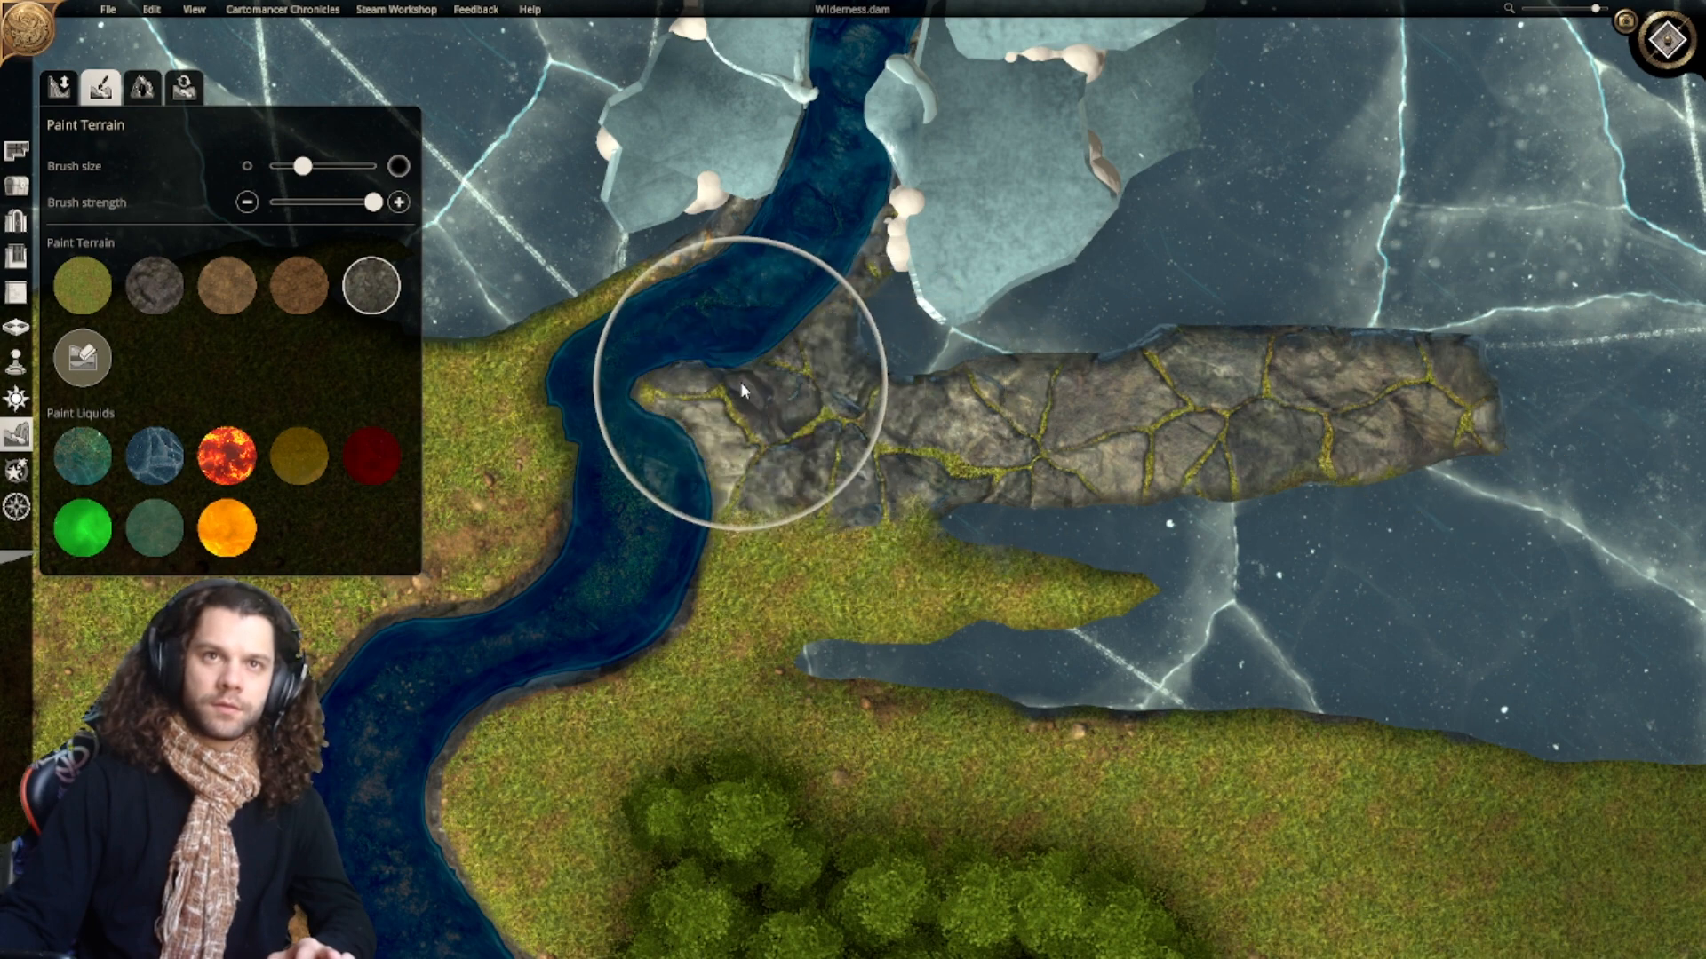
Step: Paint the same cracked rock along the western river bank and the grass bordering the ice
mouse_move(800, 409)
right_down()
mouse_move(933, 448)
mouse_move(1028, 440)
right_up()
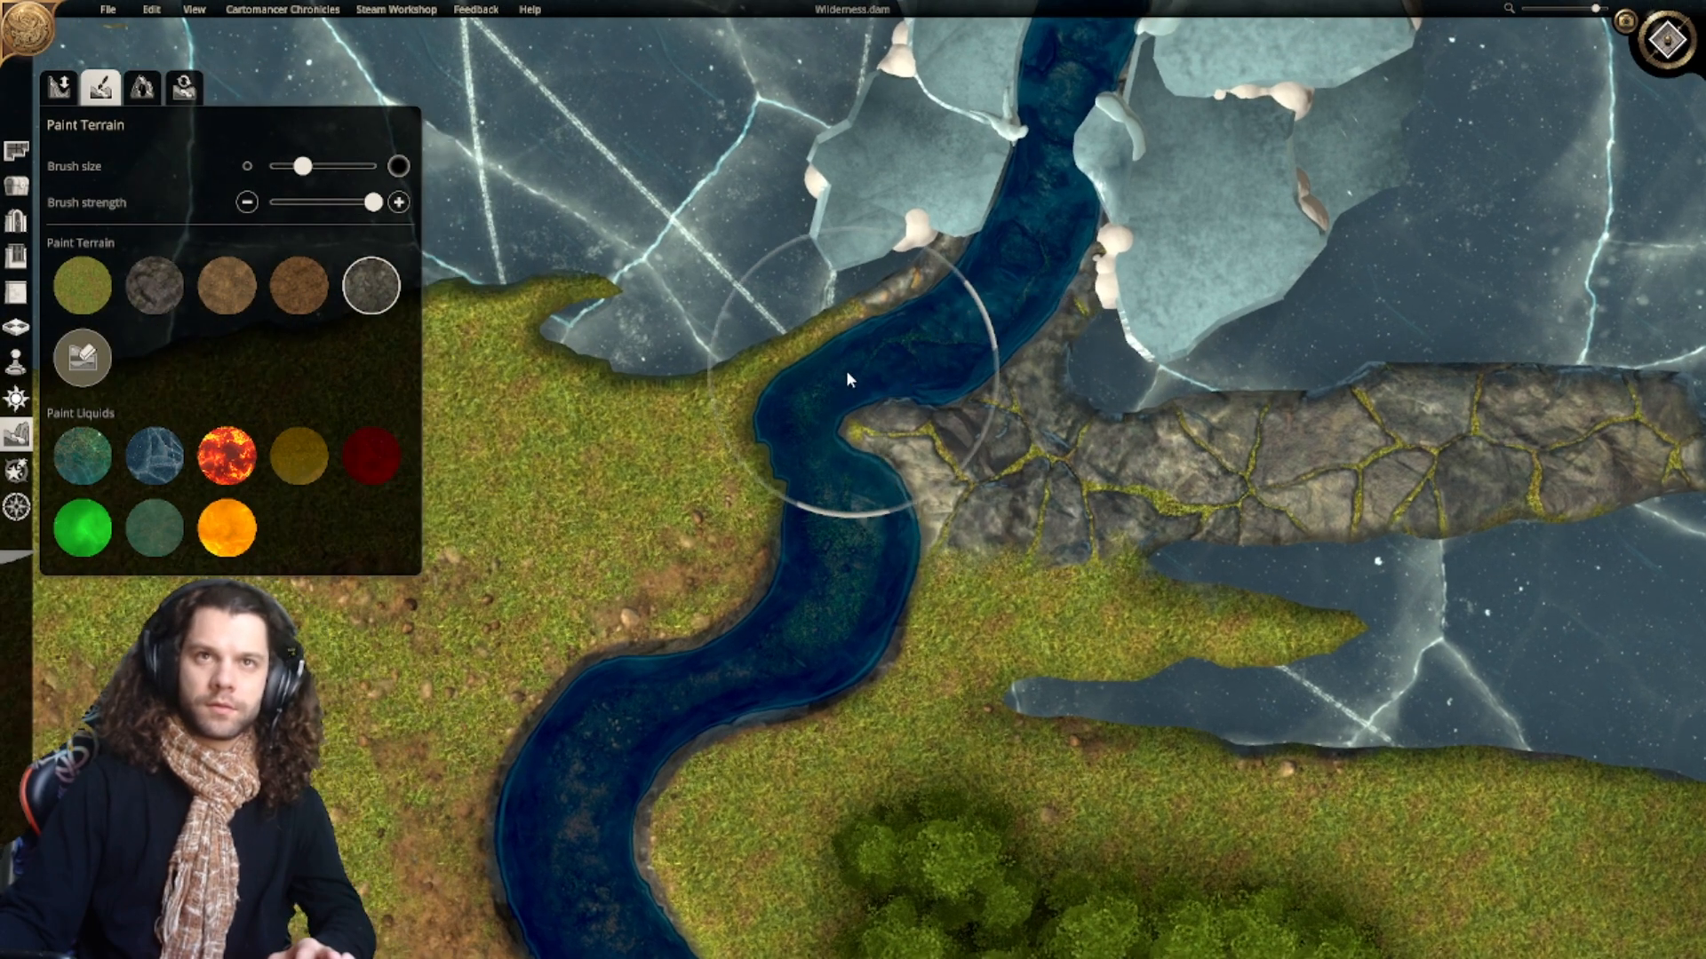
drag(781, 357, 759, 351)
right_drag(758, 352, 899, 361)
mouse_move(808, 379)
mouse_down()
mouse_move(791, 382)
mouse_move(808, 282)
mouse_up()
Step: Paint the smoother dark grey rock terrain over the cracked rock on both sides of the river
scroll(894, 787, down, 5)
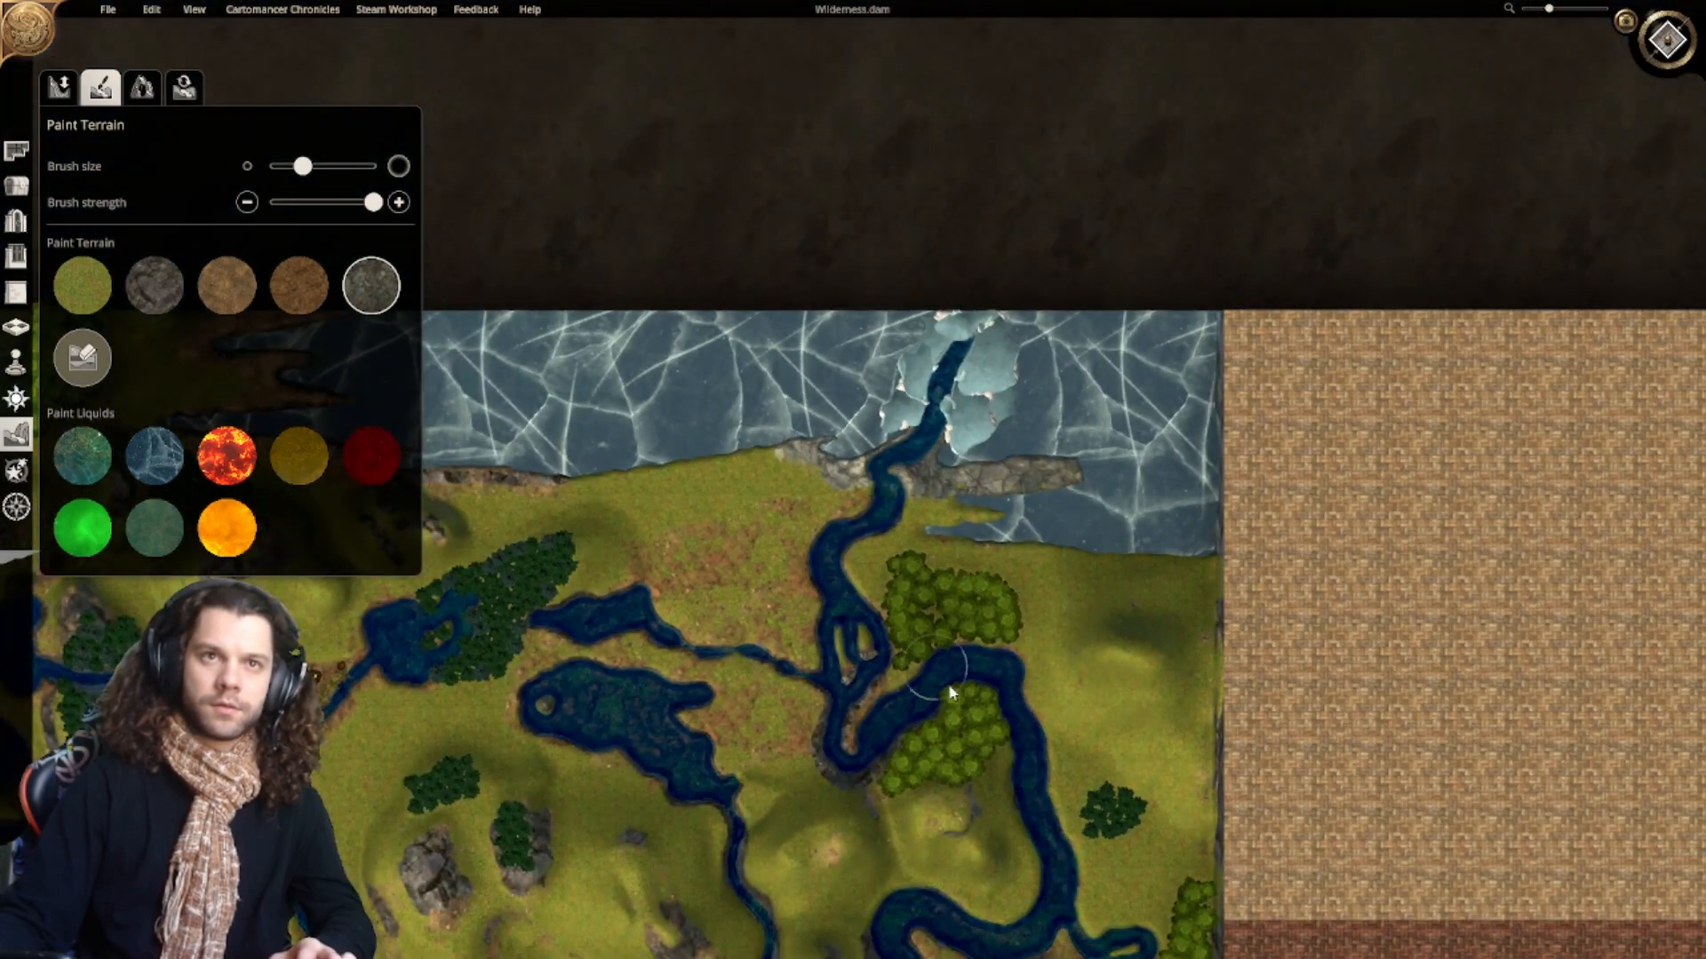
scroll(972, 721, up, 5)
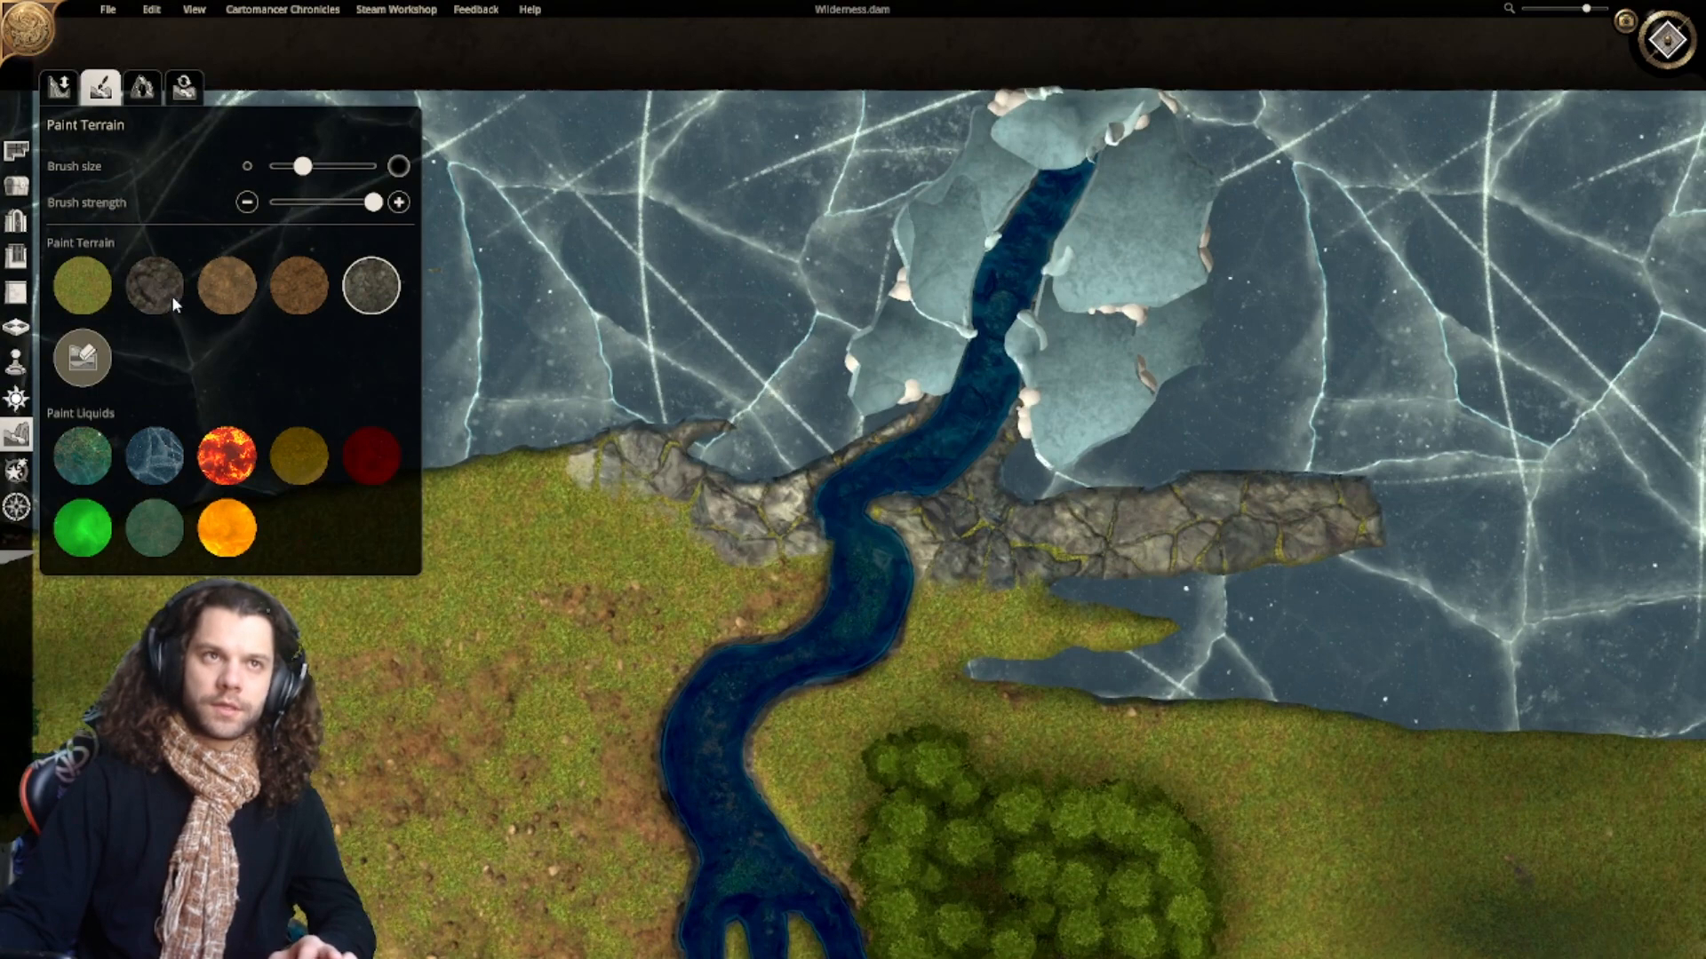
mouse_move(684, 391)
mouse_down()
mouse_move(719, 443)
mouse_move(803, 493)
mouse_move(934, 471)
mouse_move(960, 484)
mouse_move(918, 500)
mouse_up()
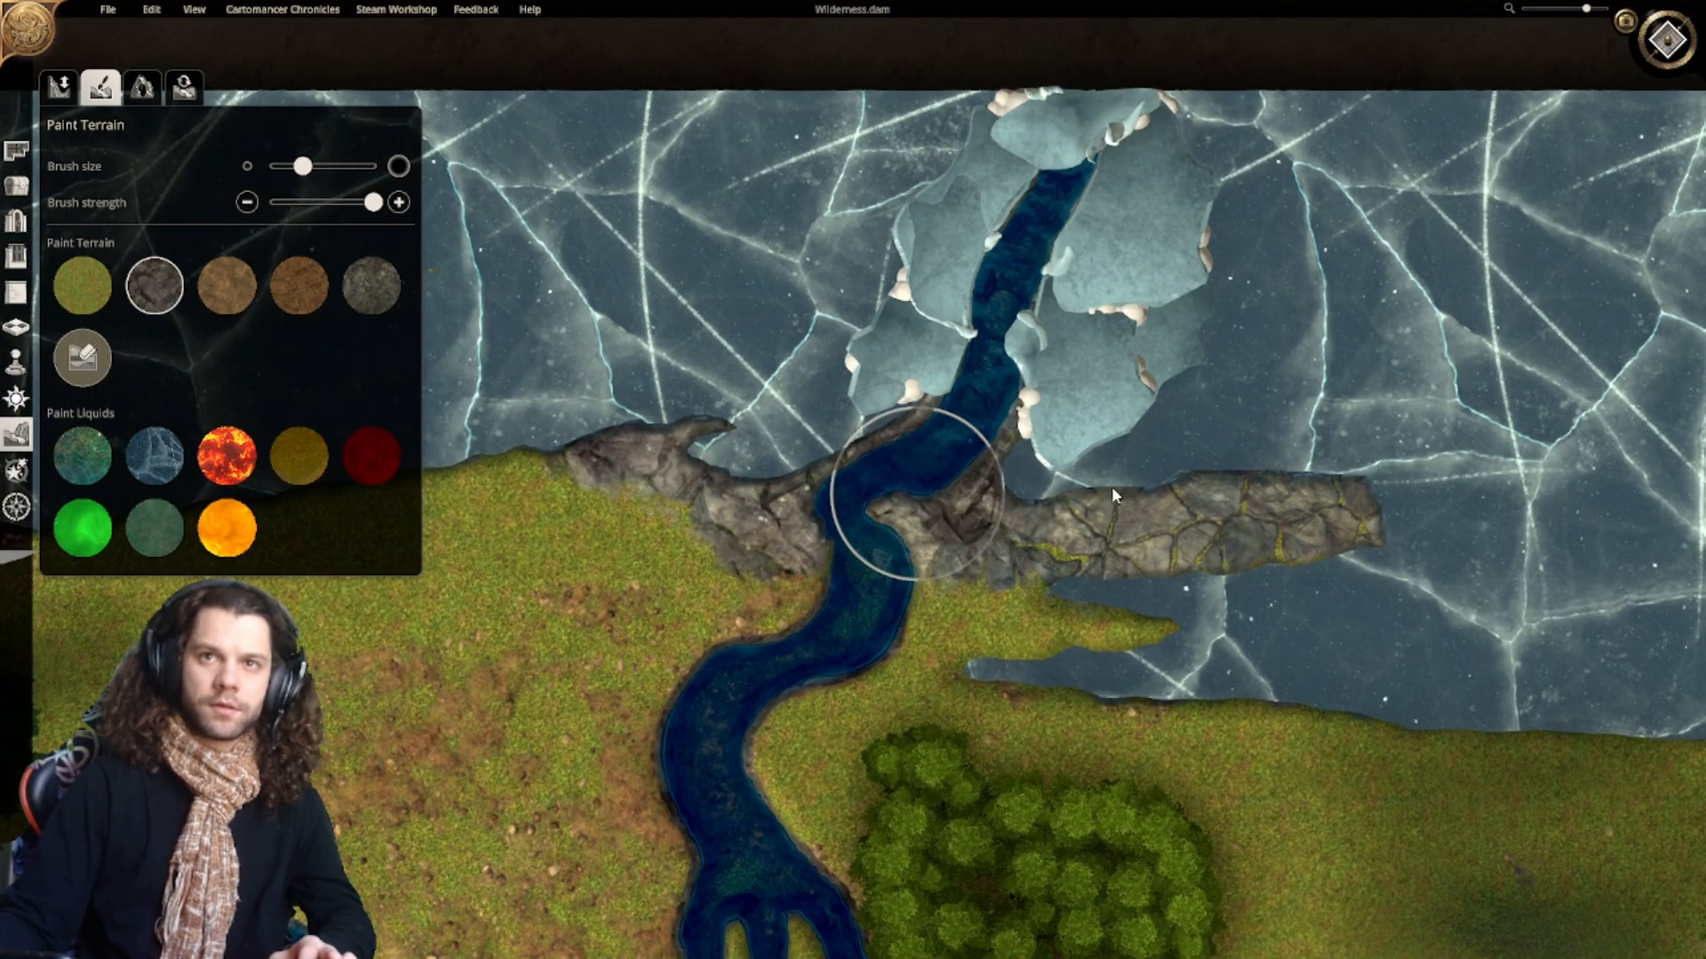
mouse_move(1114, 495)
mouse_down()
mouse_move(1037, 495)
mouse_move(1337, 484)
mouse_move(1155, 520)
mouse_move(977, 525)
mouse_up()
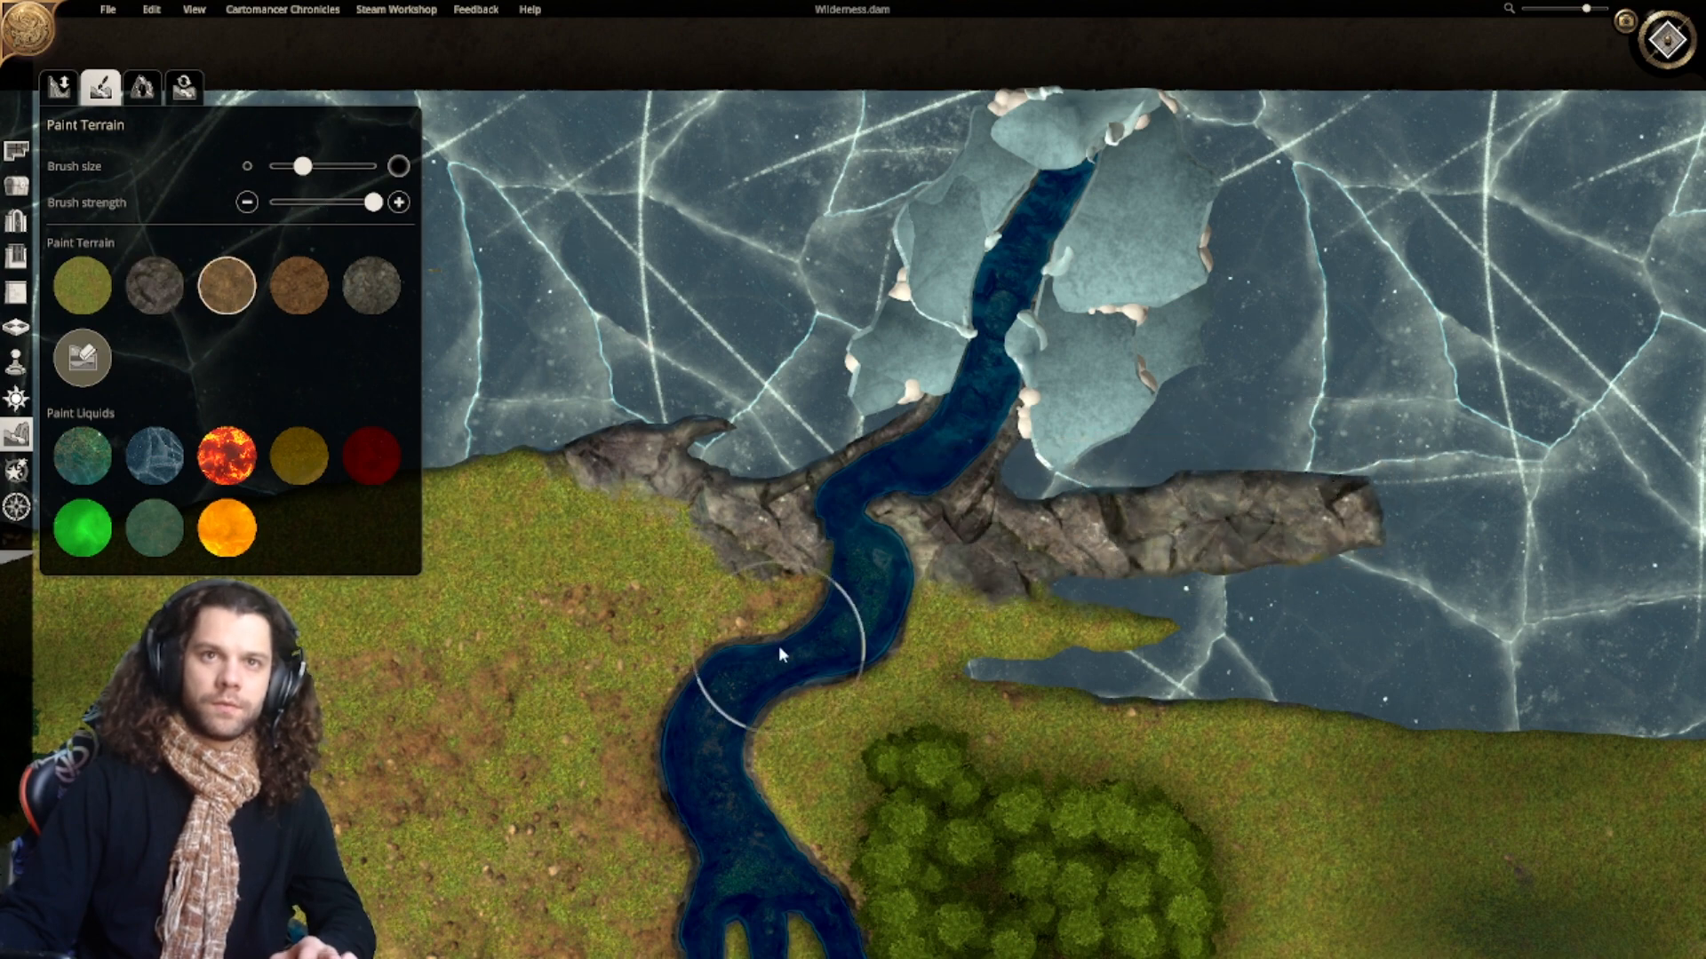
Step: Blend the western rock into the grass with reddish-brown earth, using a small brush at roughly half strength
scroll(764, 640, up, 3)
click(297, 286)
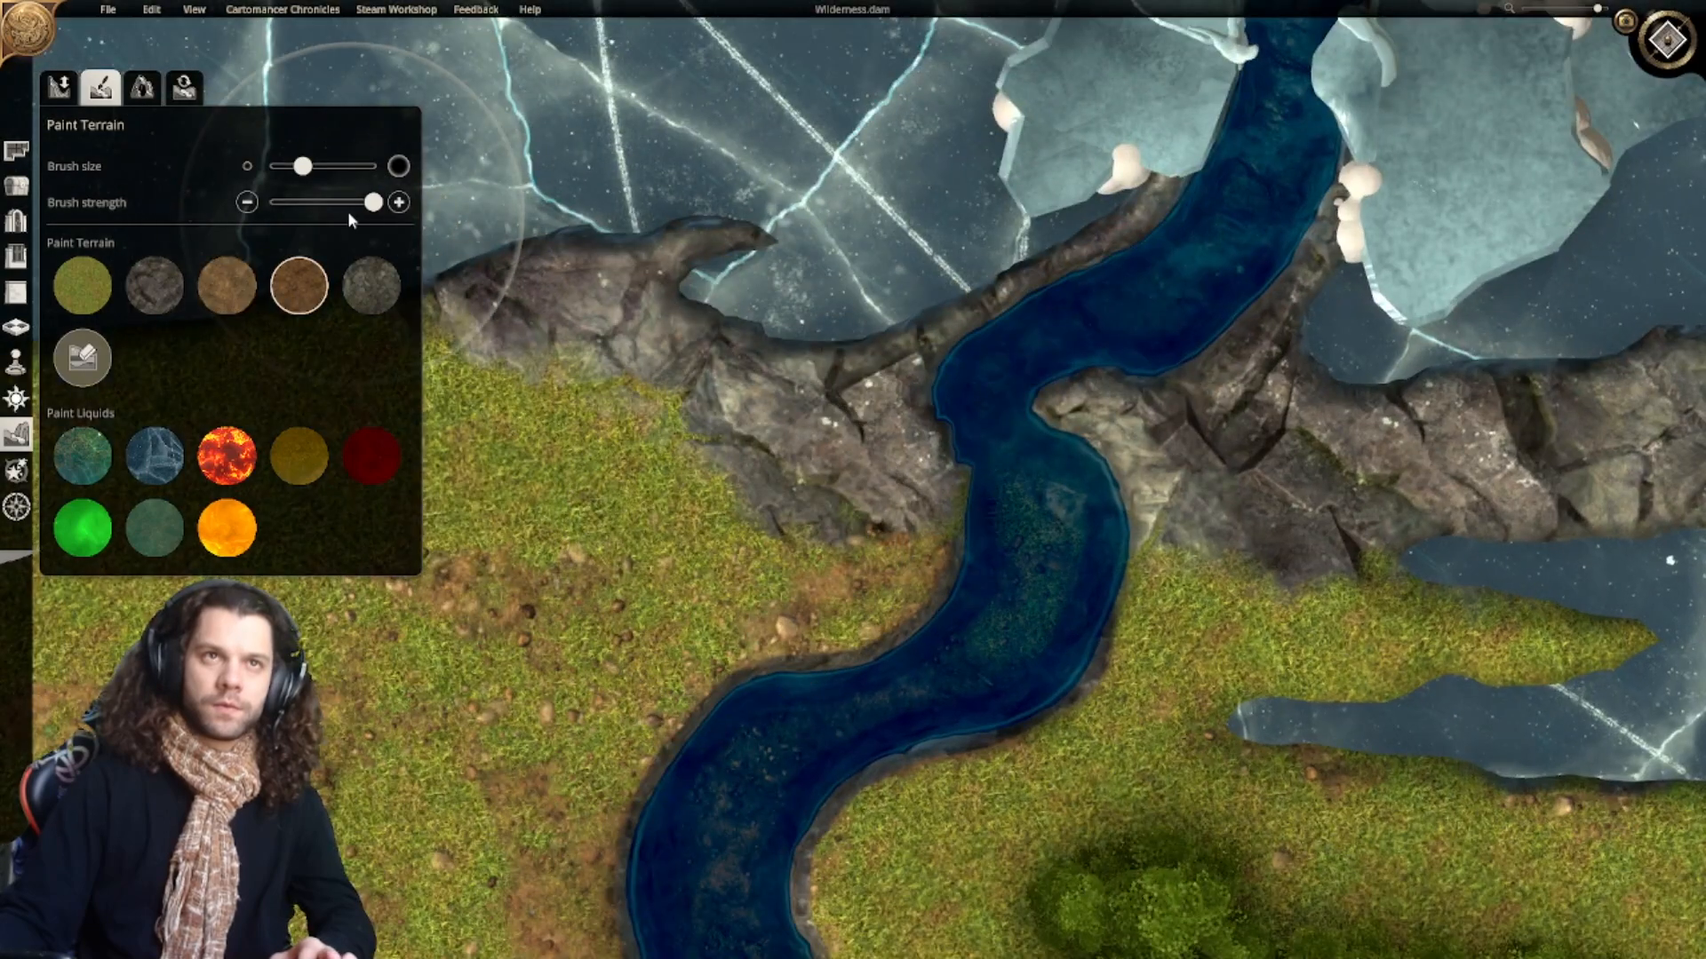
mouse_move(373, 202)
mouse_down()
mouse_move(309, 202)
mouse_move(272, 167)
mouse_up()
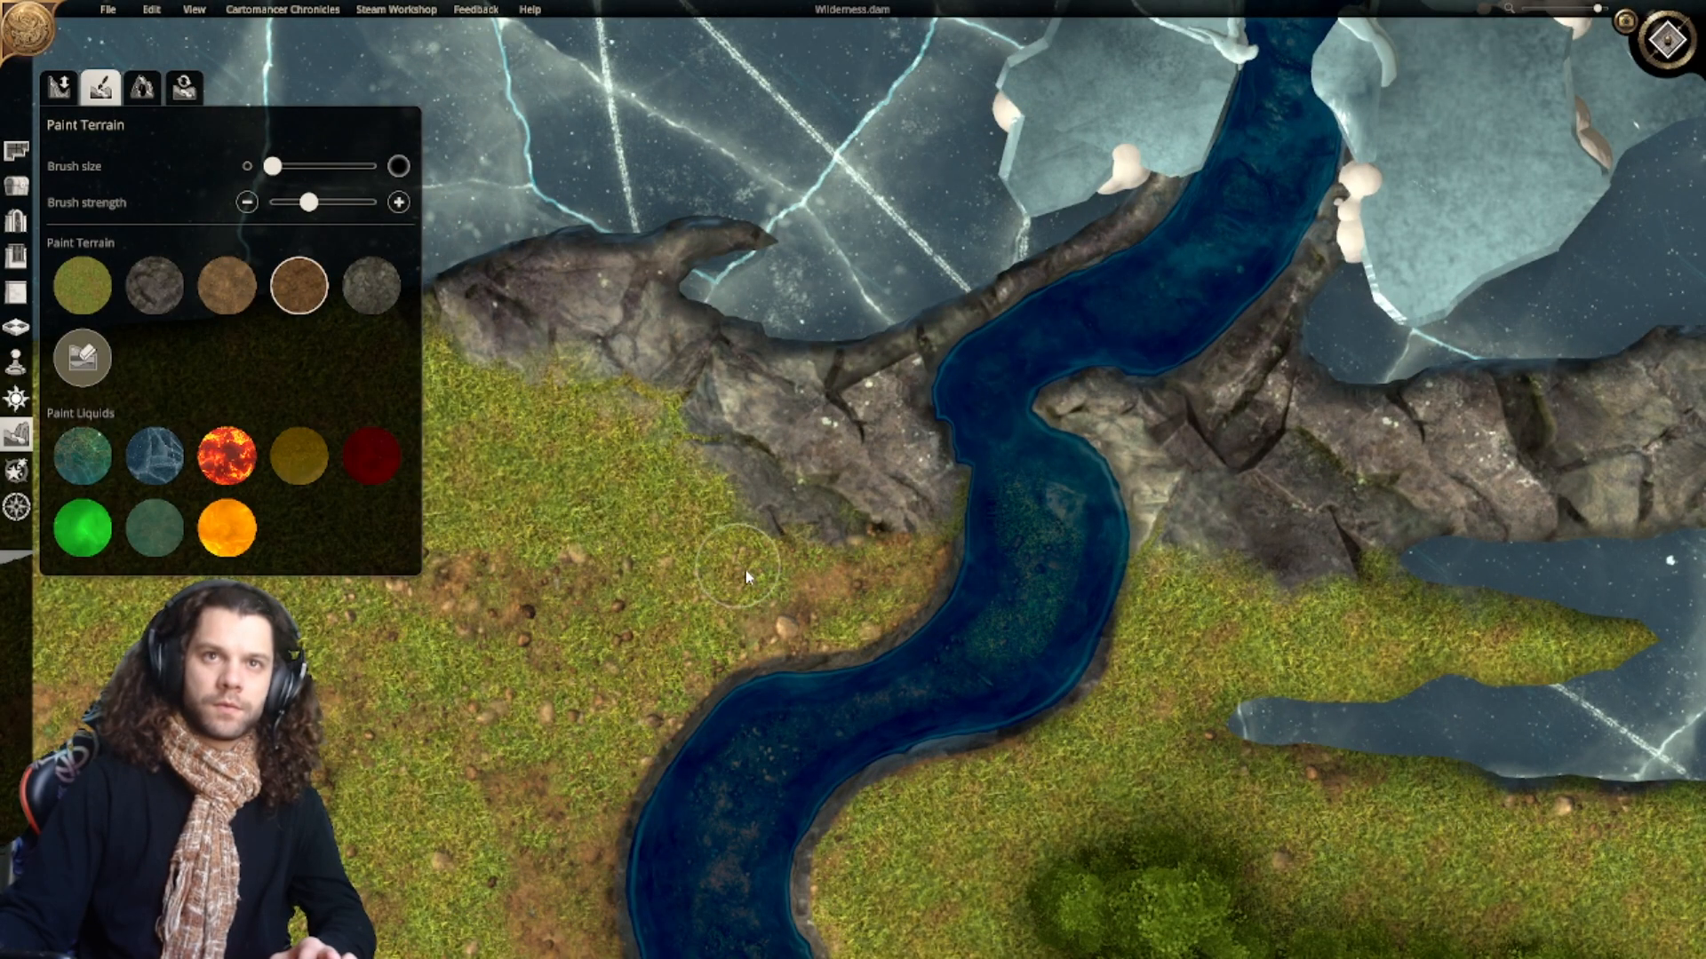
mouse_move(746, 494)
mouse_down()
mouse_move(838, 563)
mouse_move(921, 506)
mouse_move(812, 544)
mouse_move(594, 451)
mouse_move(956, 504)
mouse_move(800, 529)
mouse_up()
right_drag(765, 526, 927, 464)
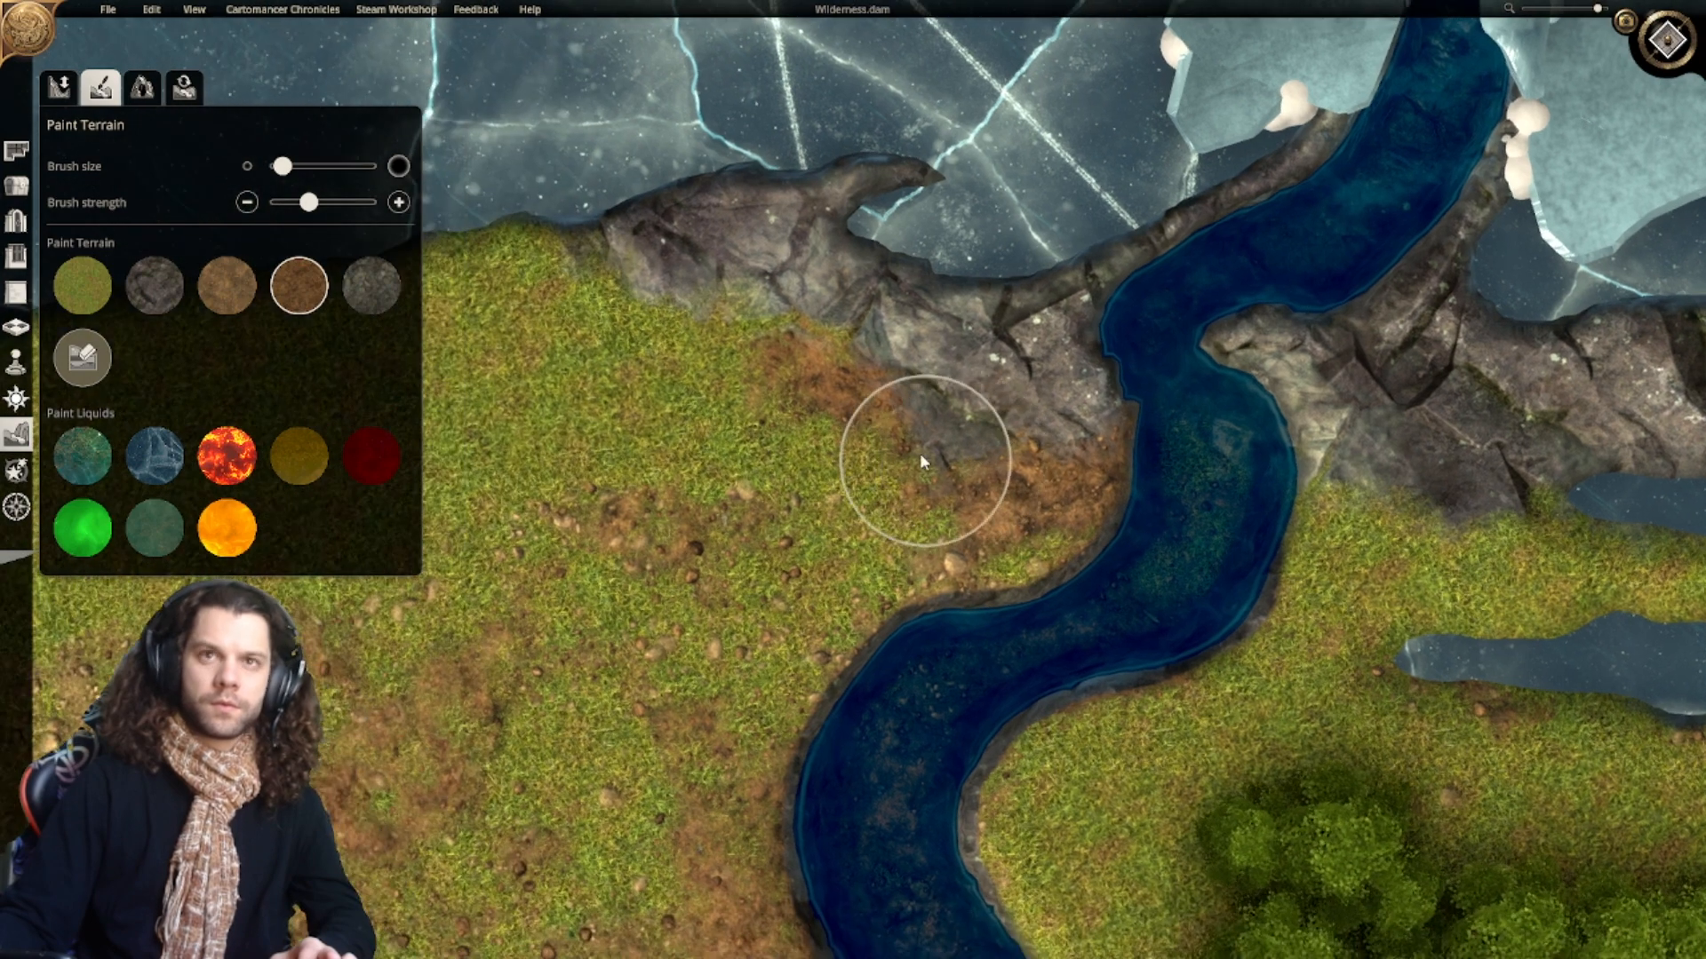
mouse_move(755, 351)
mouse_down()
mouse_move(650, 322)
mouse_move(570, 274)
mouse_move(699, 346)
mouse_move(648, 326)
mouse_up()
Step: Brush patches of reddish-brown earth over the rocky spit and the bank east of the river
scroll(879, 499, down, 5)
right_drag(1232, 512, 807, 471)
scroll(806, 470, up, 4)
mouse_move(809, 471)
mouse_down()
mouse_move(740, 377)
mouse_move(844, 395)
mouse_up()
mouse_move(1102, 332)
mouse_down()
mouse_move(1382, 293)
mouse_move(1321, 325)
mouse_move(1384, 246)
mouse_move(1028, 264)
mouse_up()
mouse_move(837, 306)
mouse_down()
mouse_move(707, 275)
mouse_move(920, 315)
mouse_up()
scroll(1155, 328, down, 5)
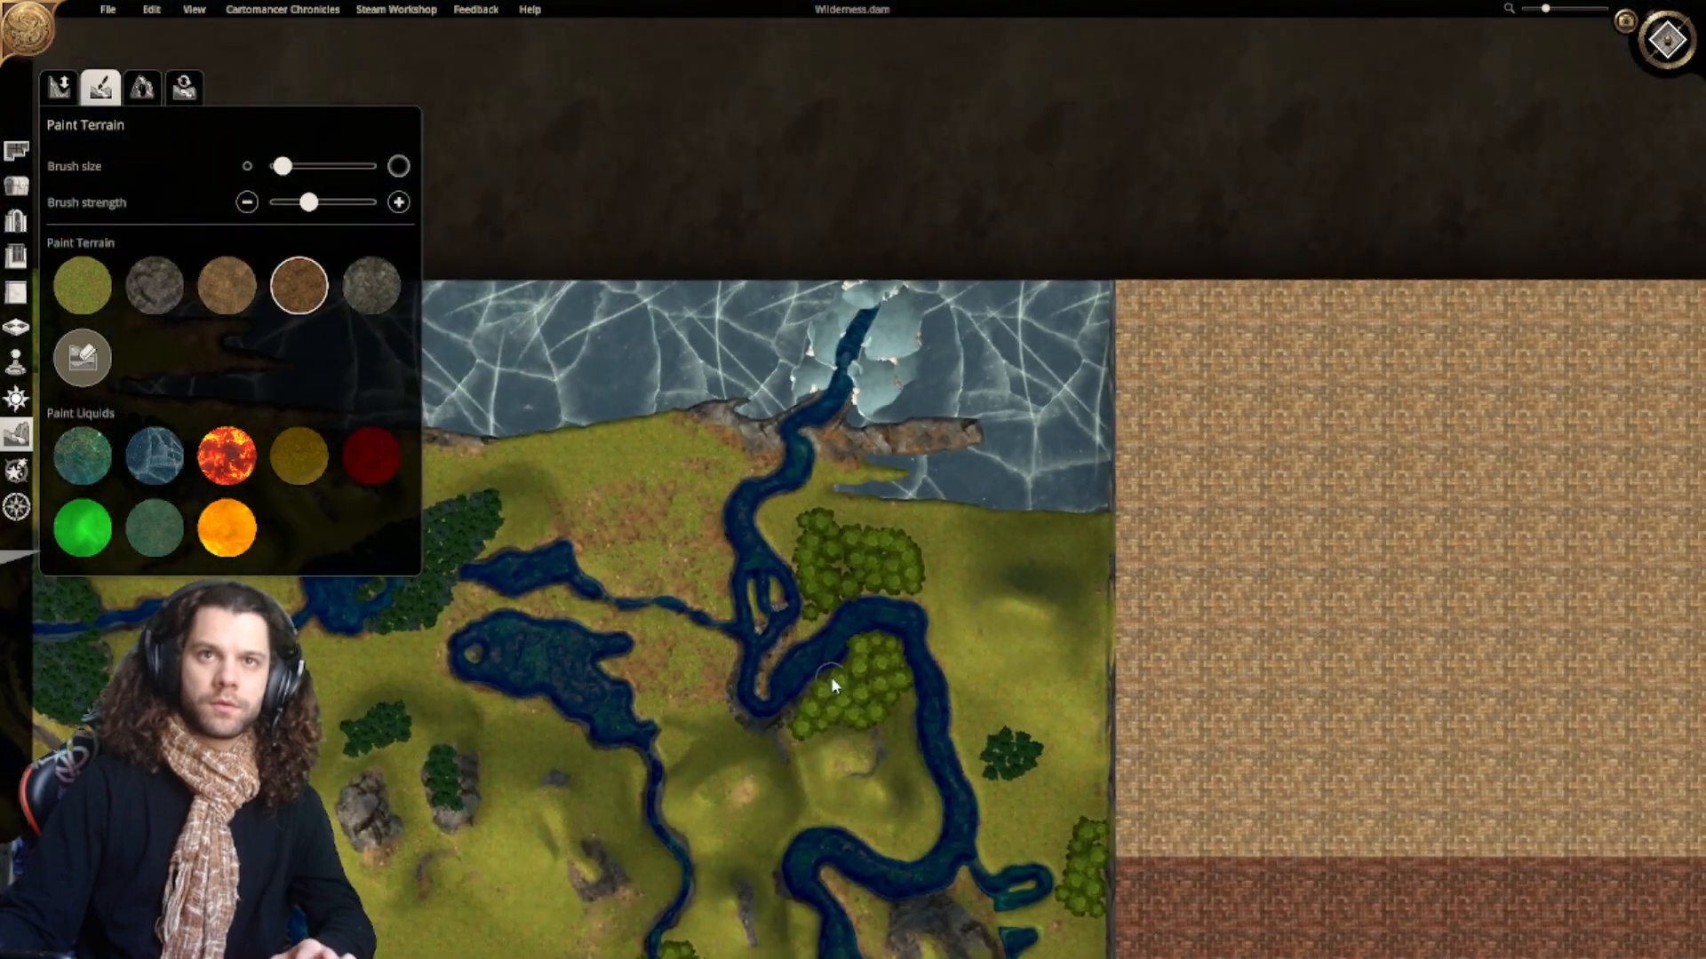
mouse_move(843, 477)
right_down()
mouse_move(981, 728)
mouse_move(1118, 727)
mouse_move(1165, 649)
mouse_move(835, 498)
right_up()
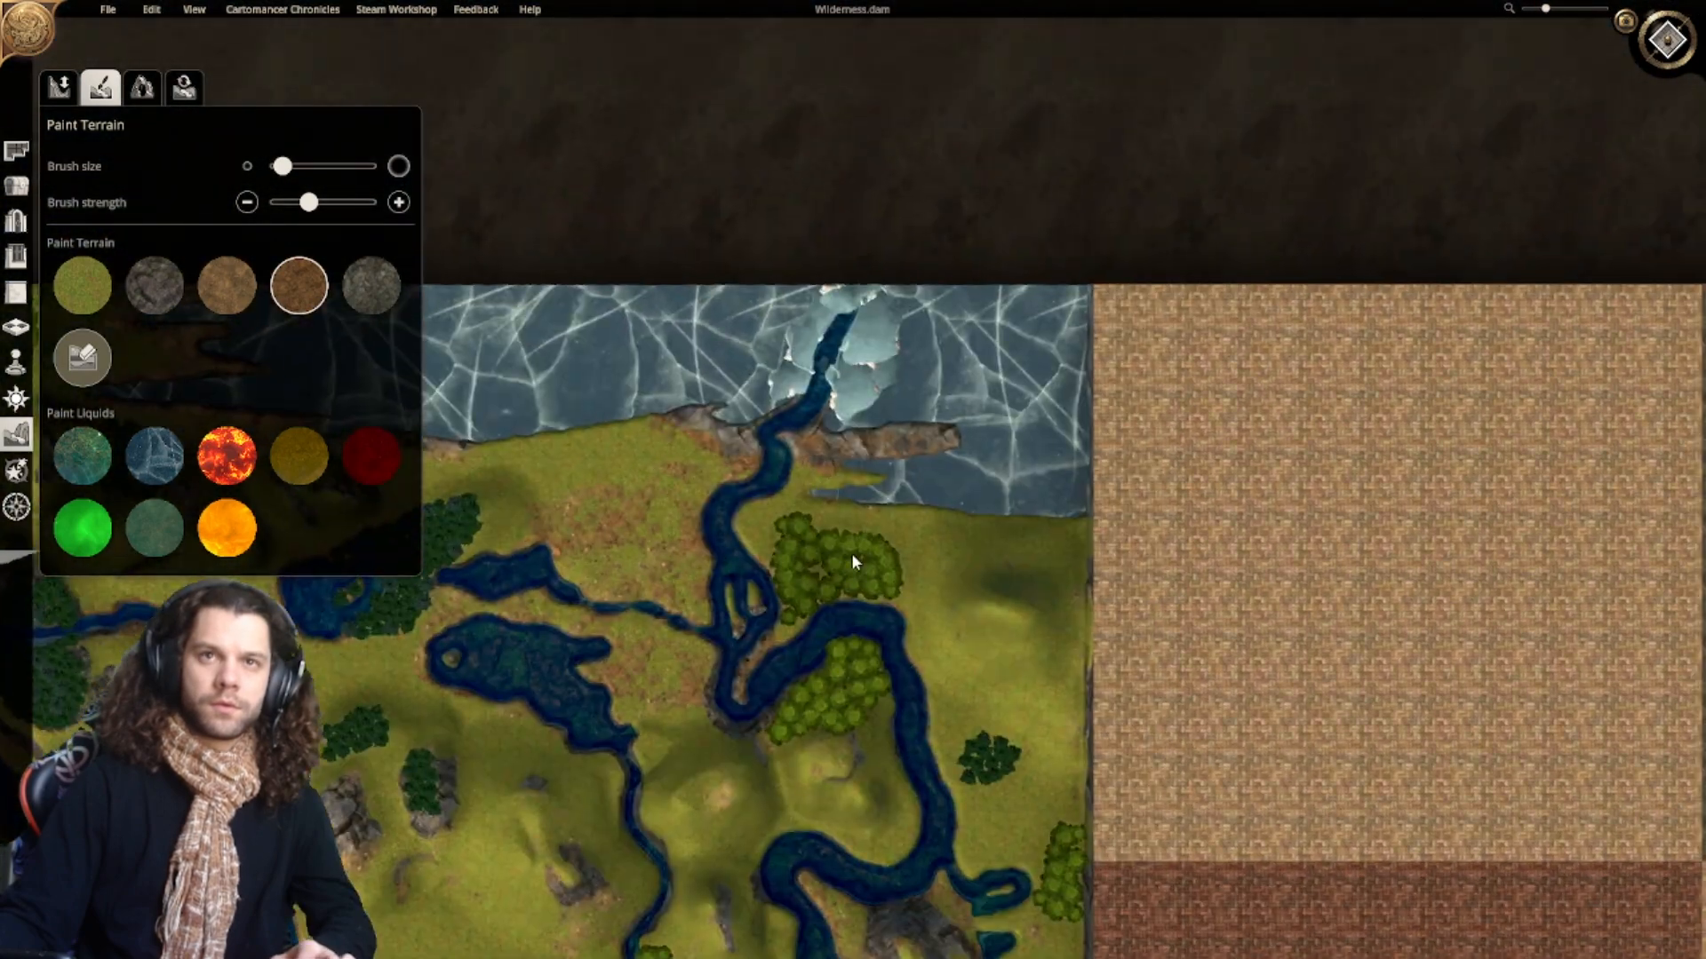
Step: Blend the rock edges on both banks into the grass with light brown stony soil, and add full-strength reddish-brown earth
scroll(799, 444, up, 8)
right_drag(765, 429, 1005, 455)
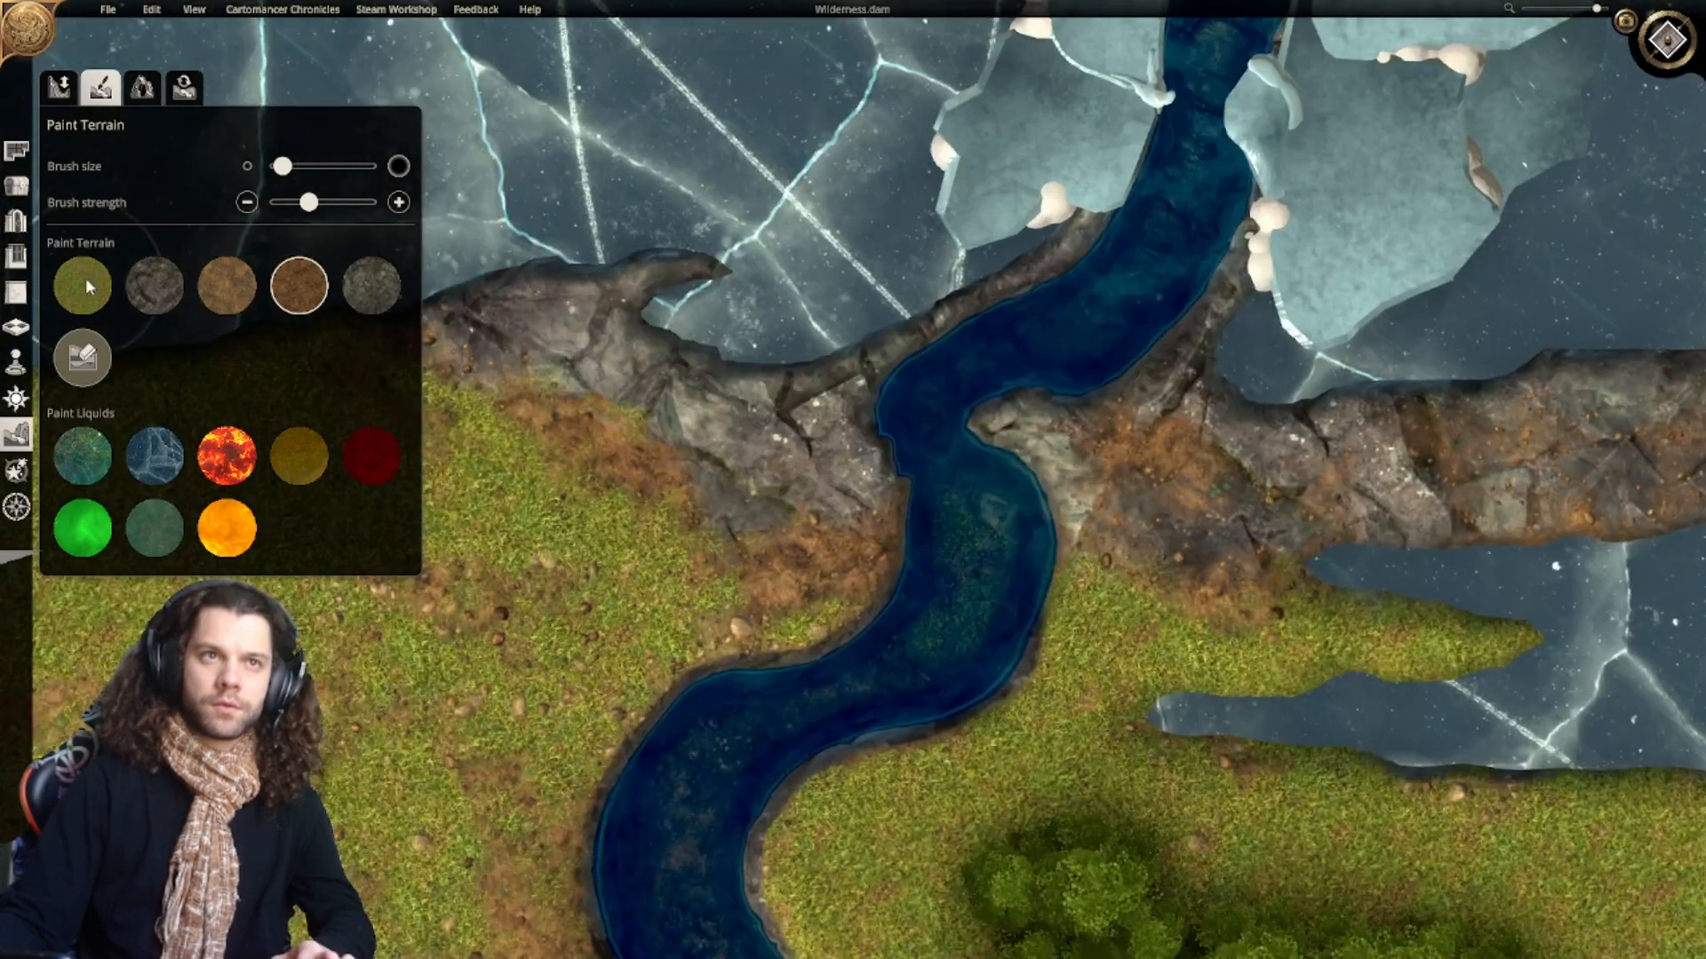
click(224, 298)
scroll(724, 476, down, 3)
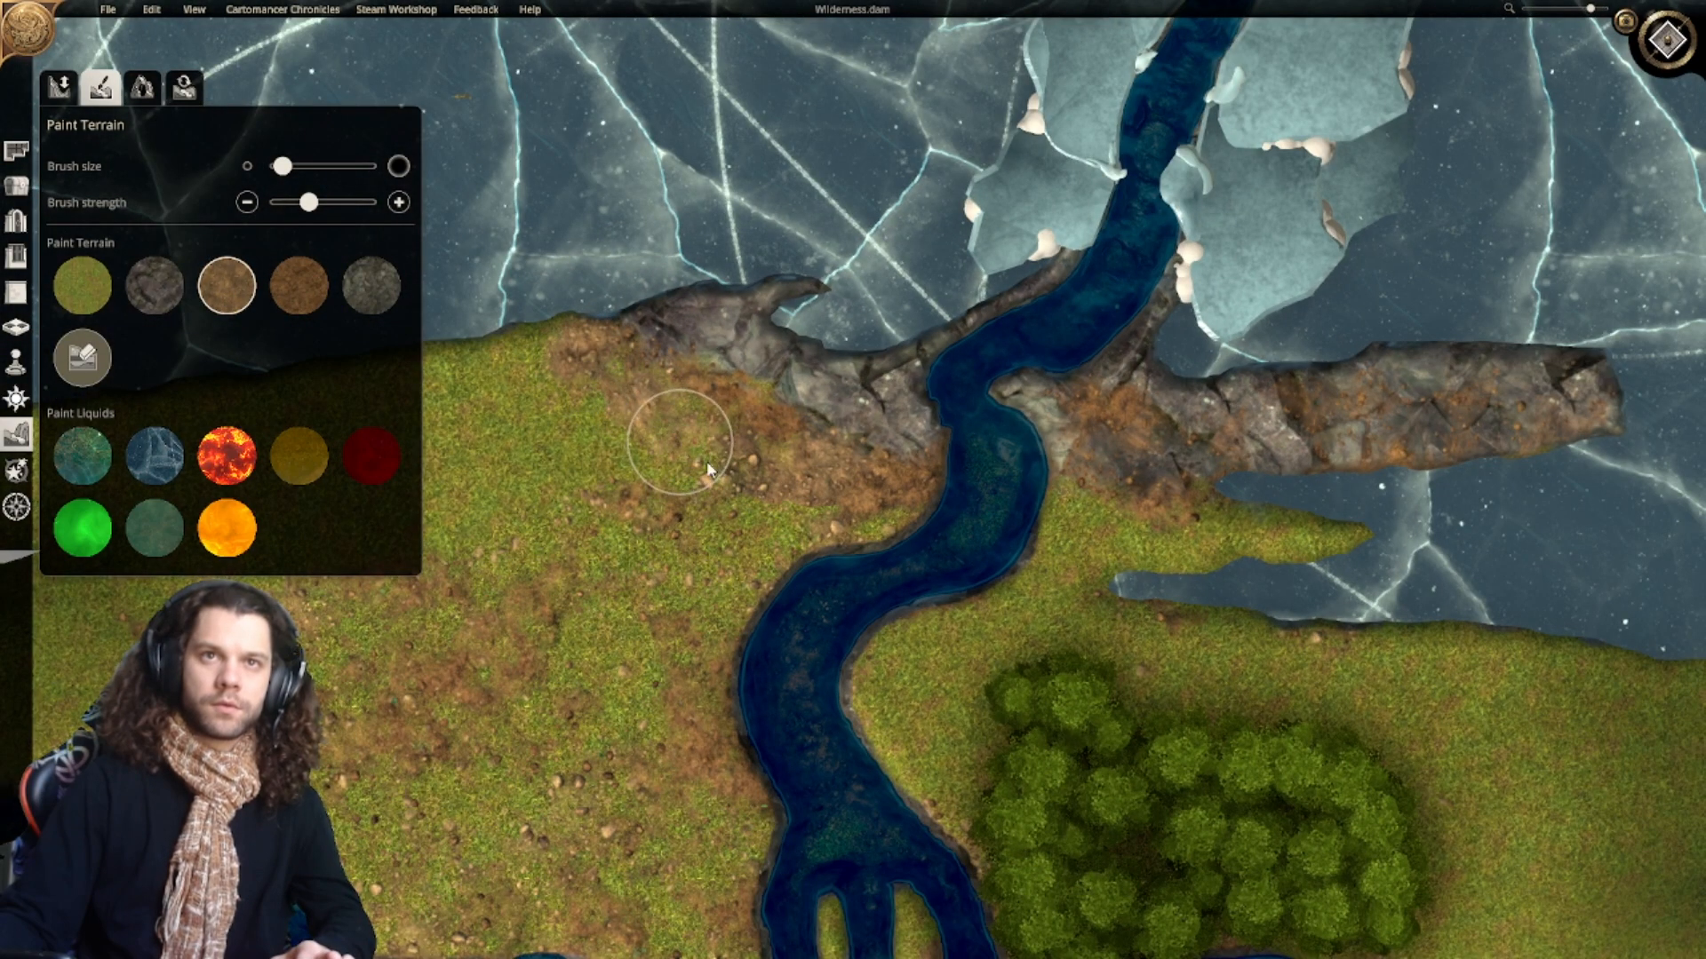
right_drag(1085, 533, 851, 541)
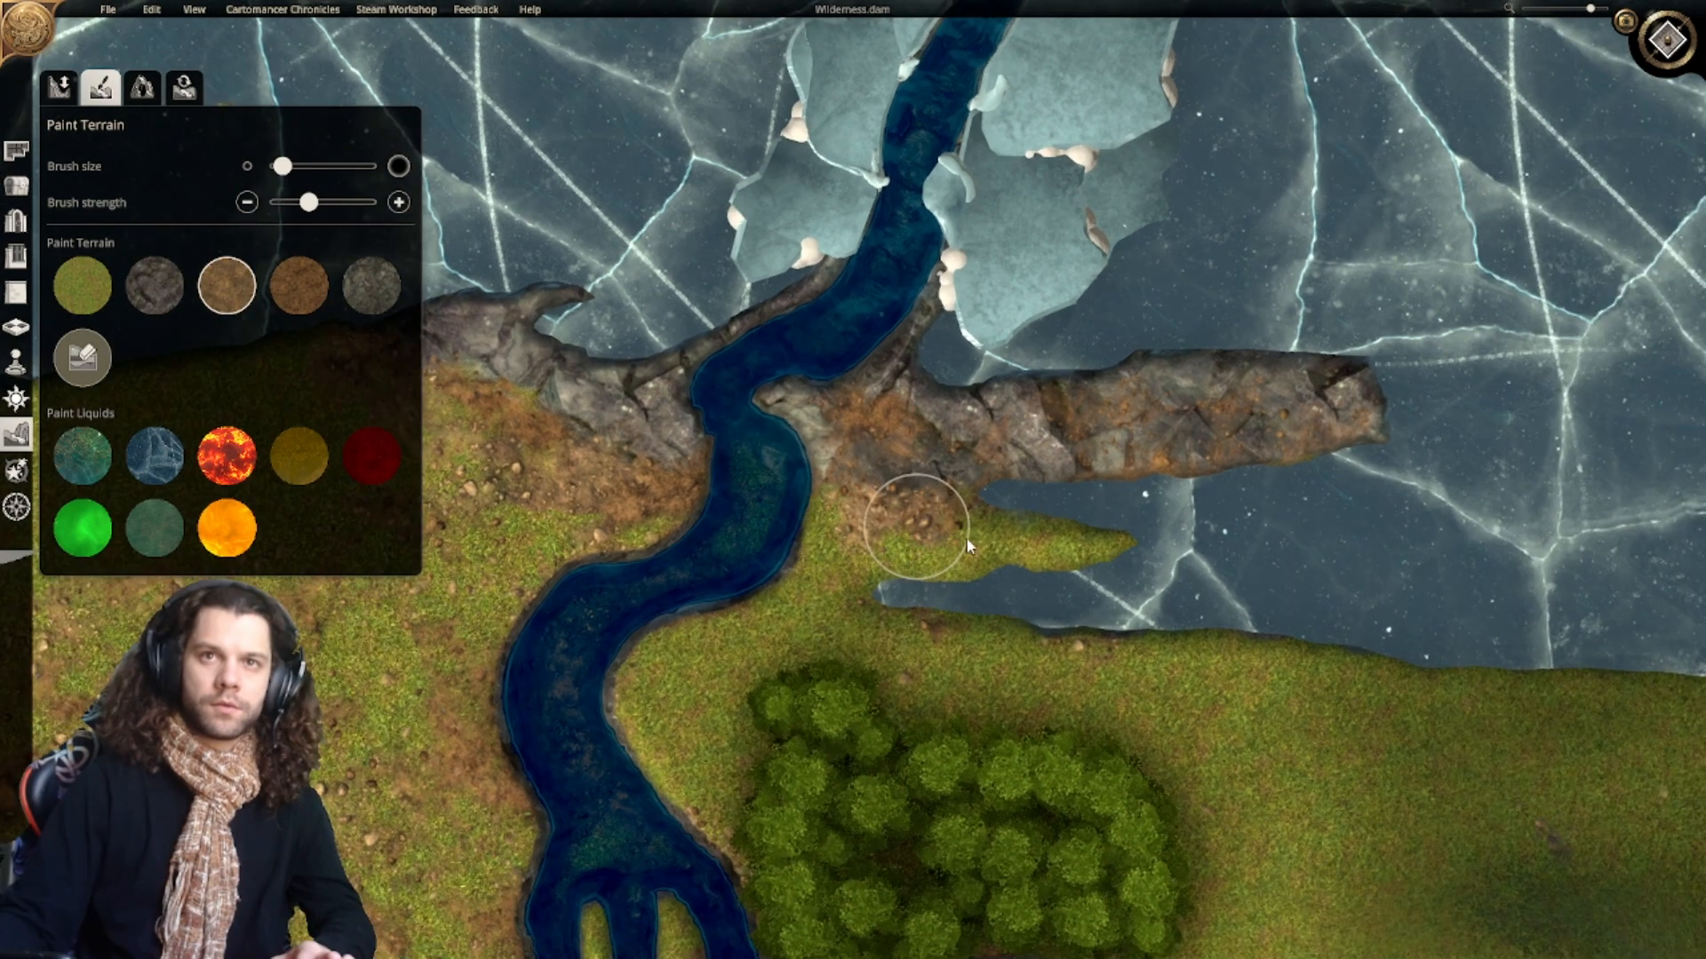
drag(958, 533, 936, 463)
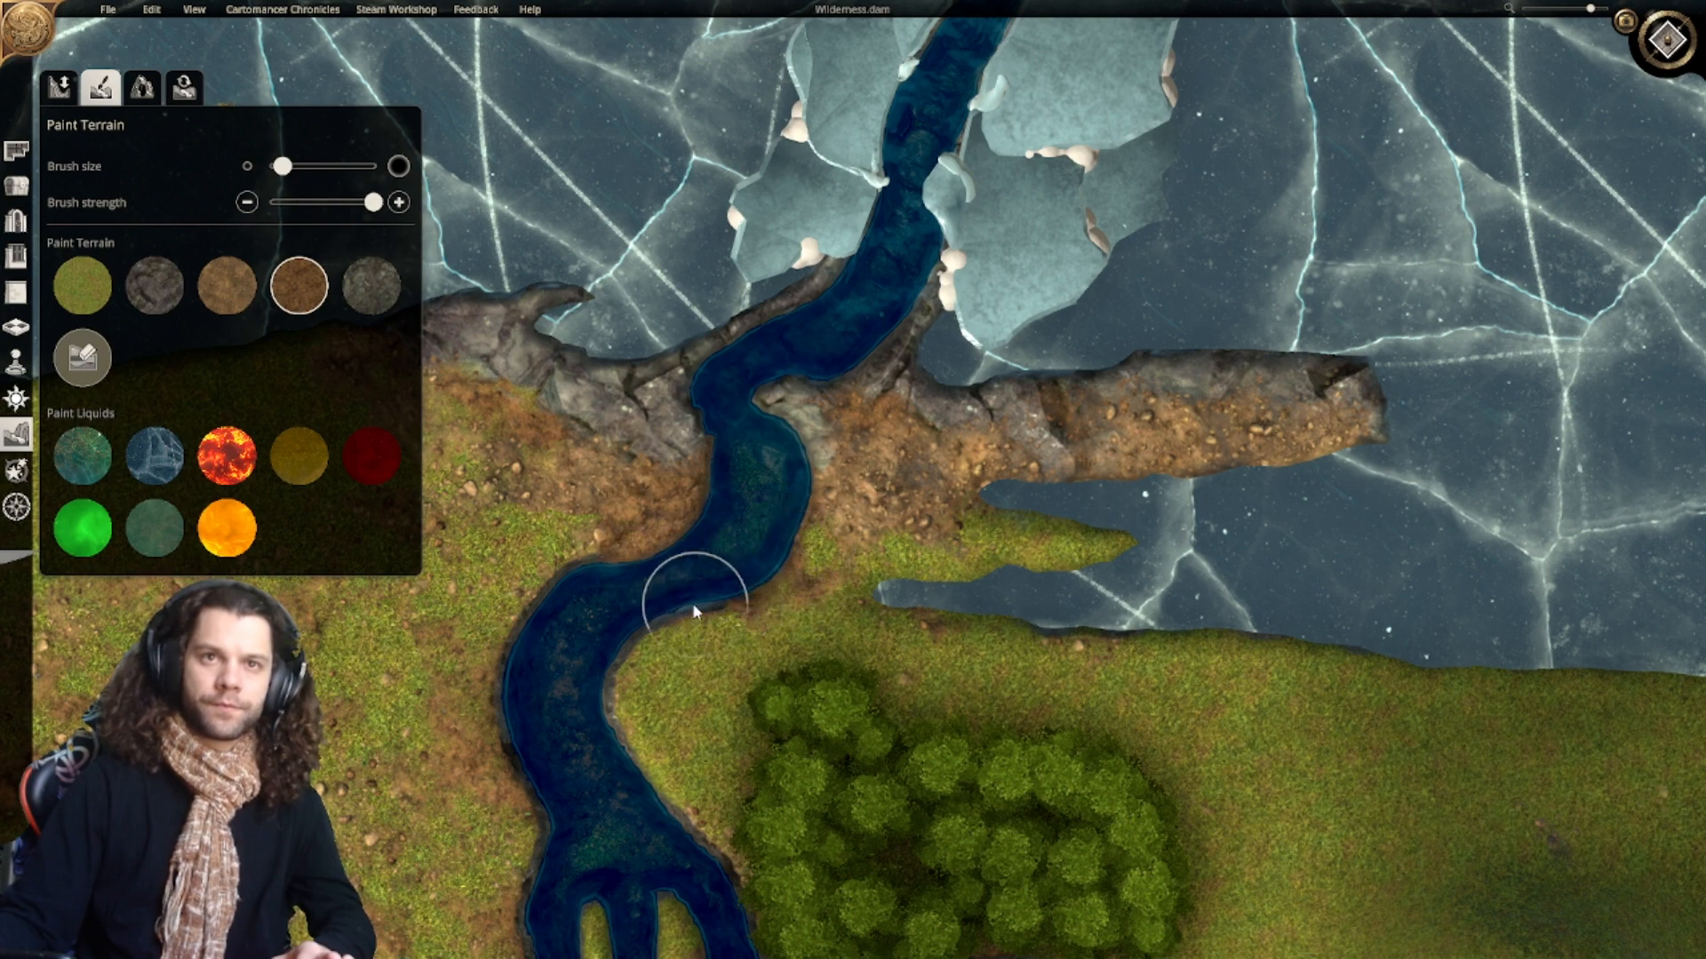
Step: Paint grass back over the outer edges of the brown earth on both banks of the icy river
click(81, 285)
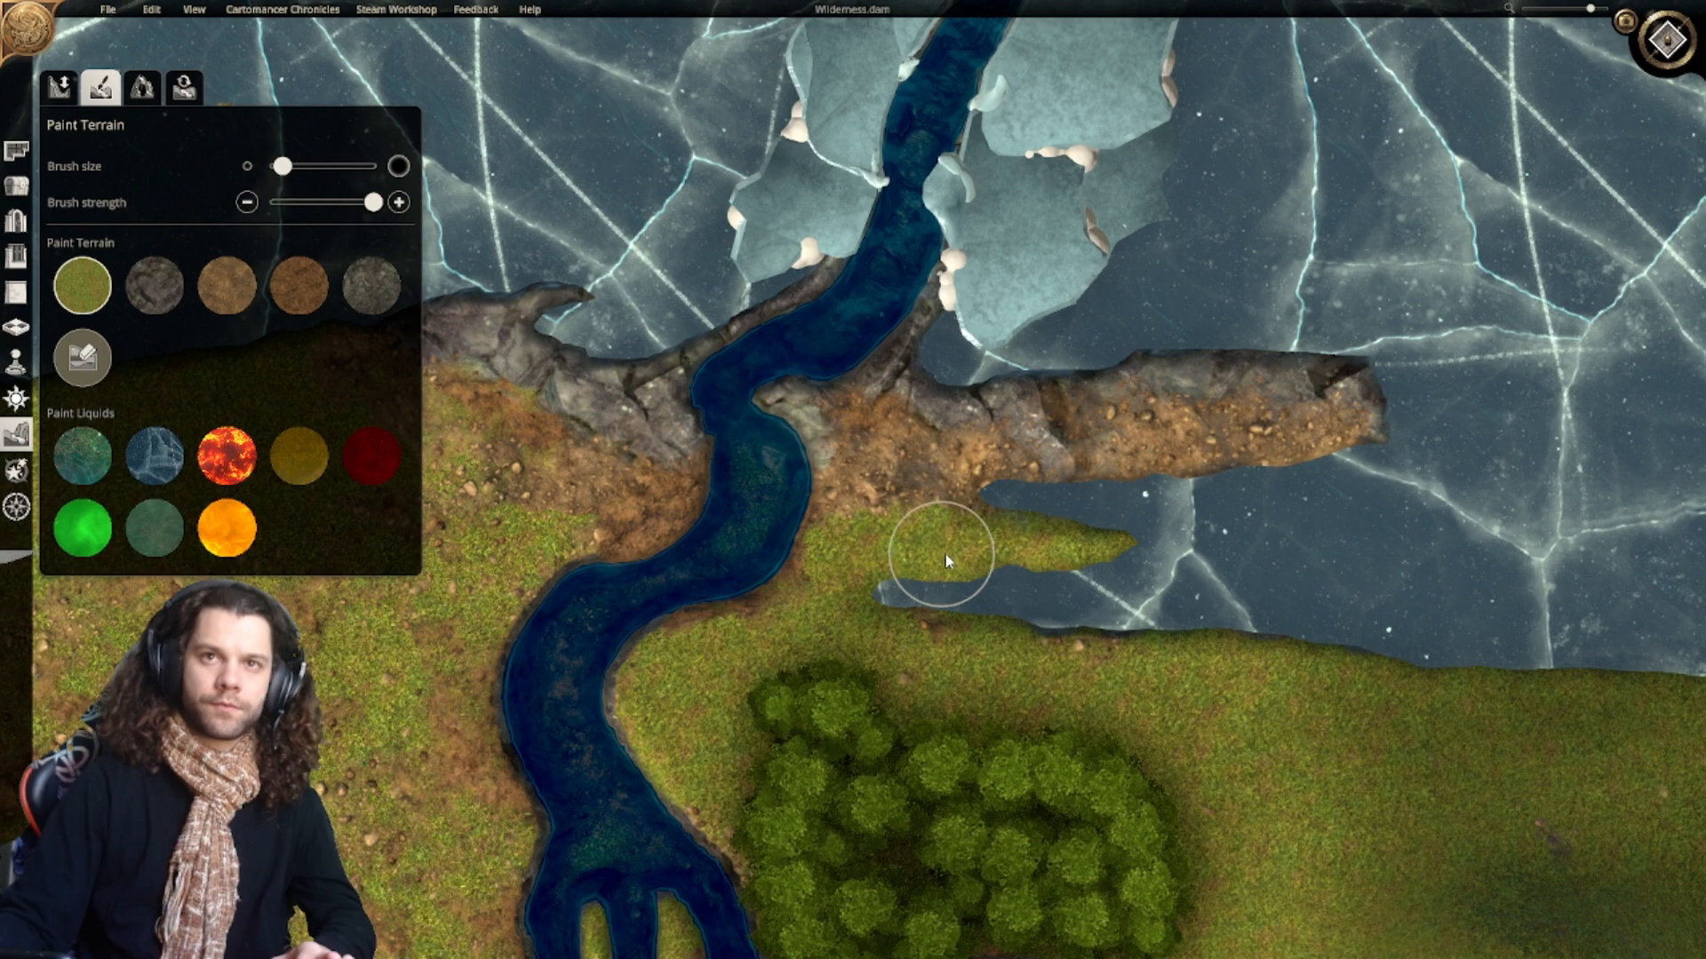
right_drag(946, 554, 1162, 604)
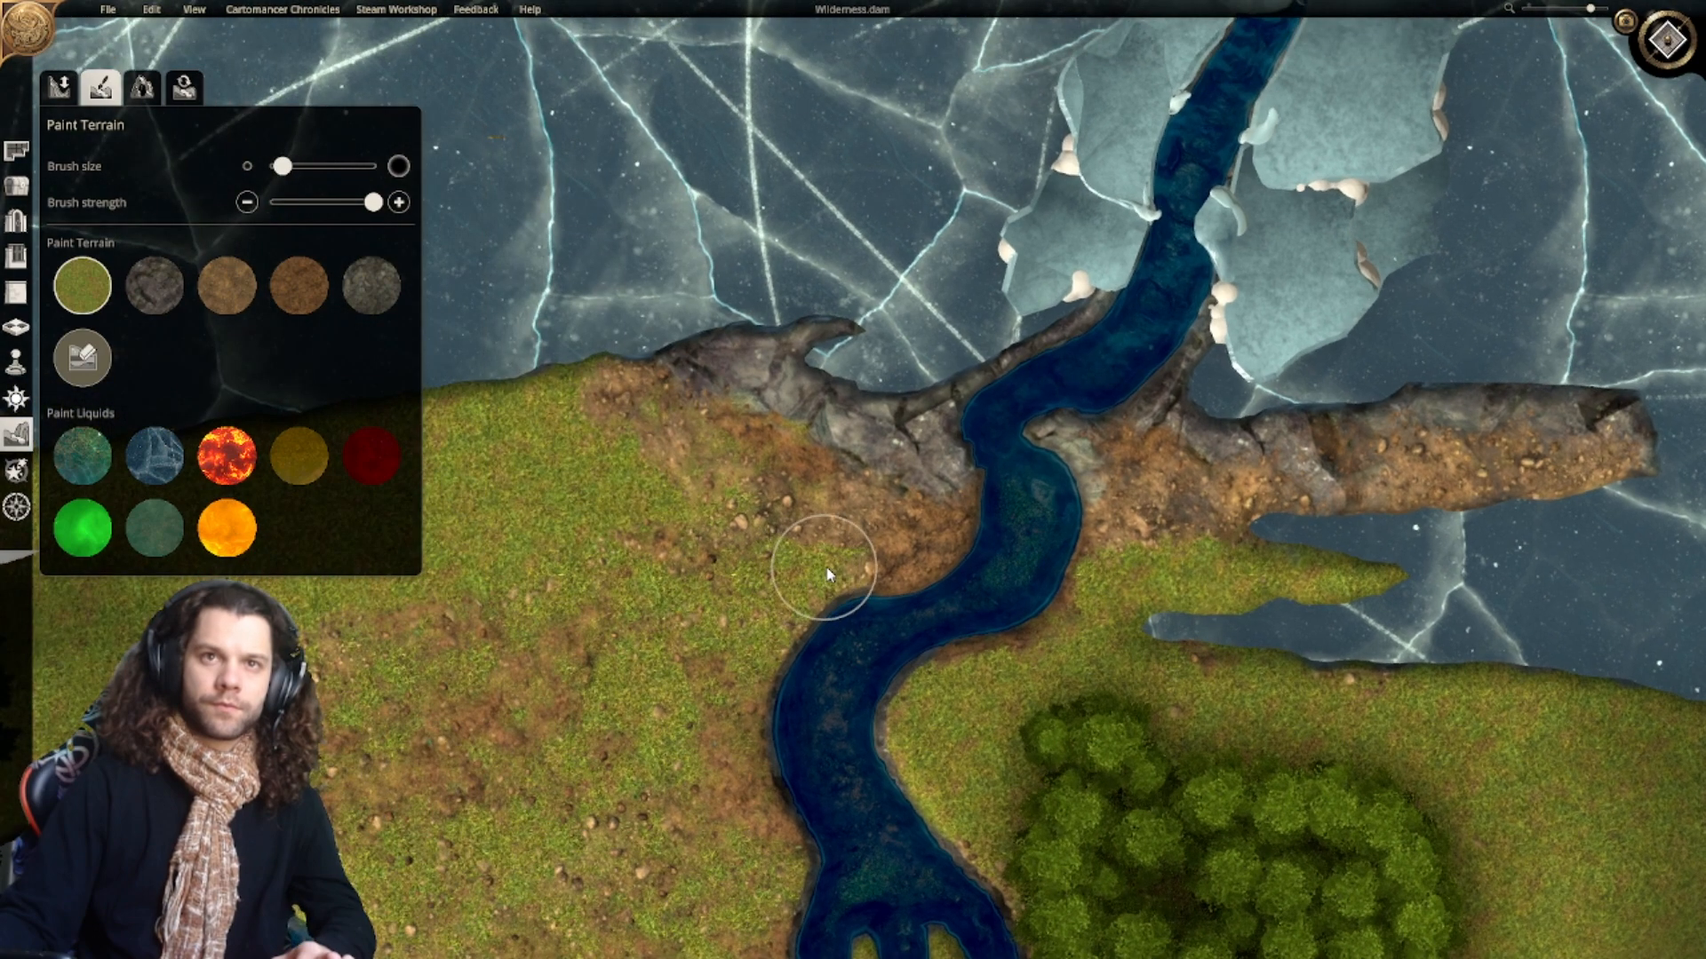
Step: Paint a strip of dark grey rock along the frozen shoreline west of the river, joining the existing rocky sections
scroll(796, 575, down, 5)
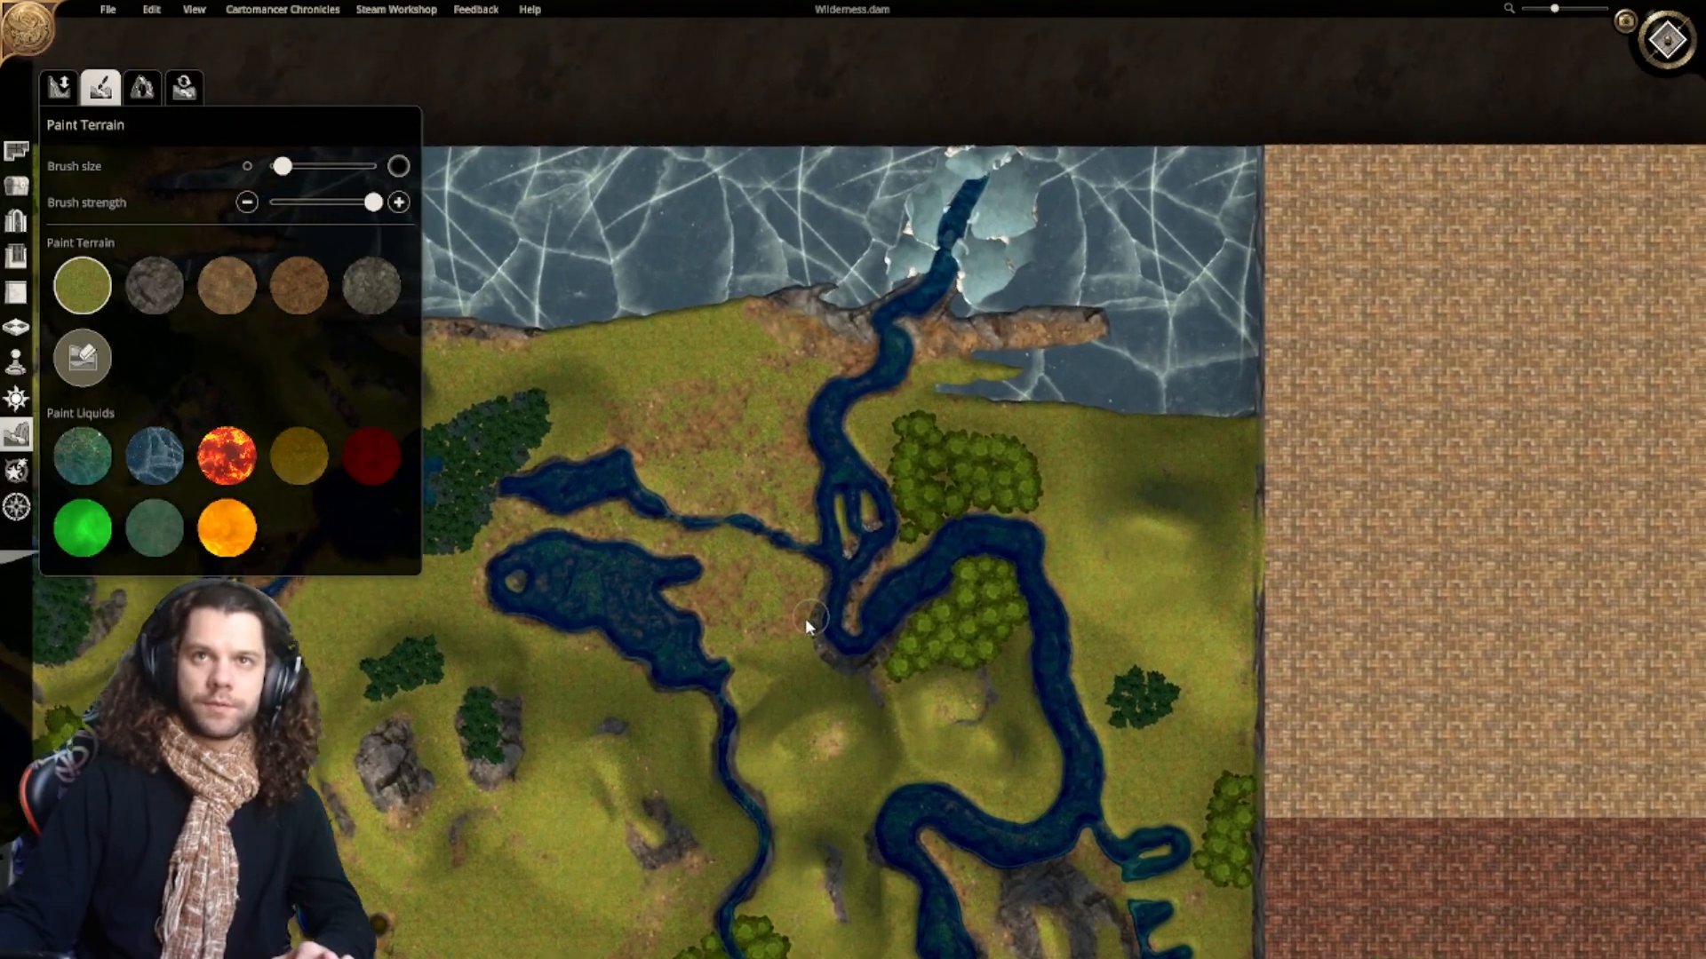
right_drag(805, 618, 818, 650)
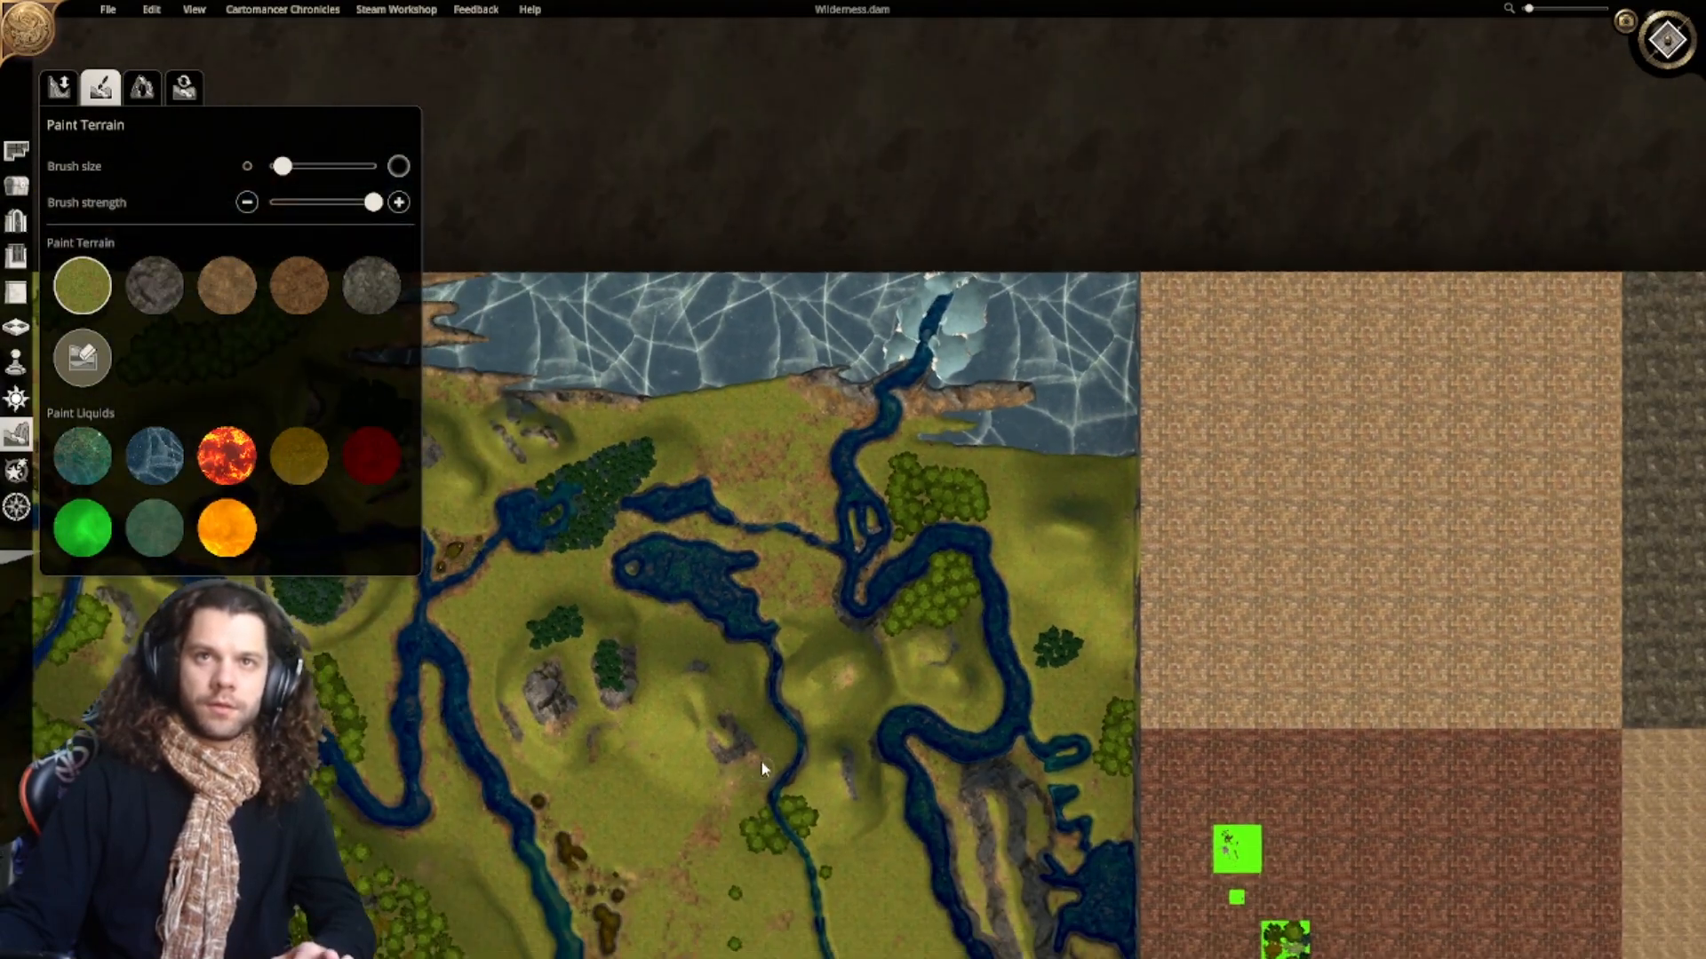
right_drag(761, 760, 882, 757)
scroll(882, 761, up, 5)
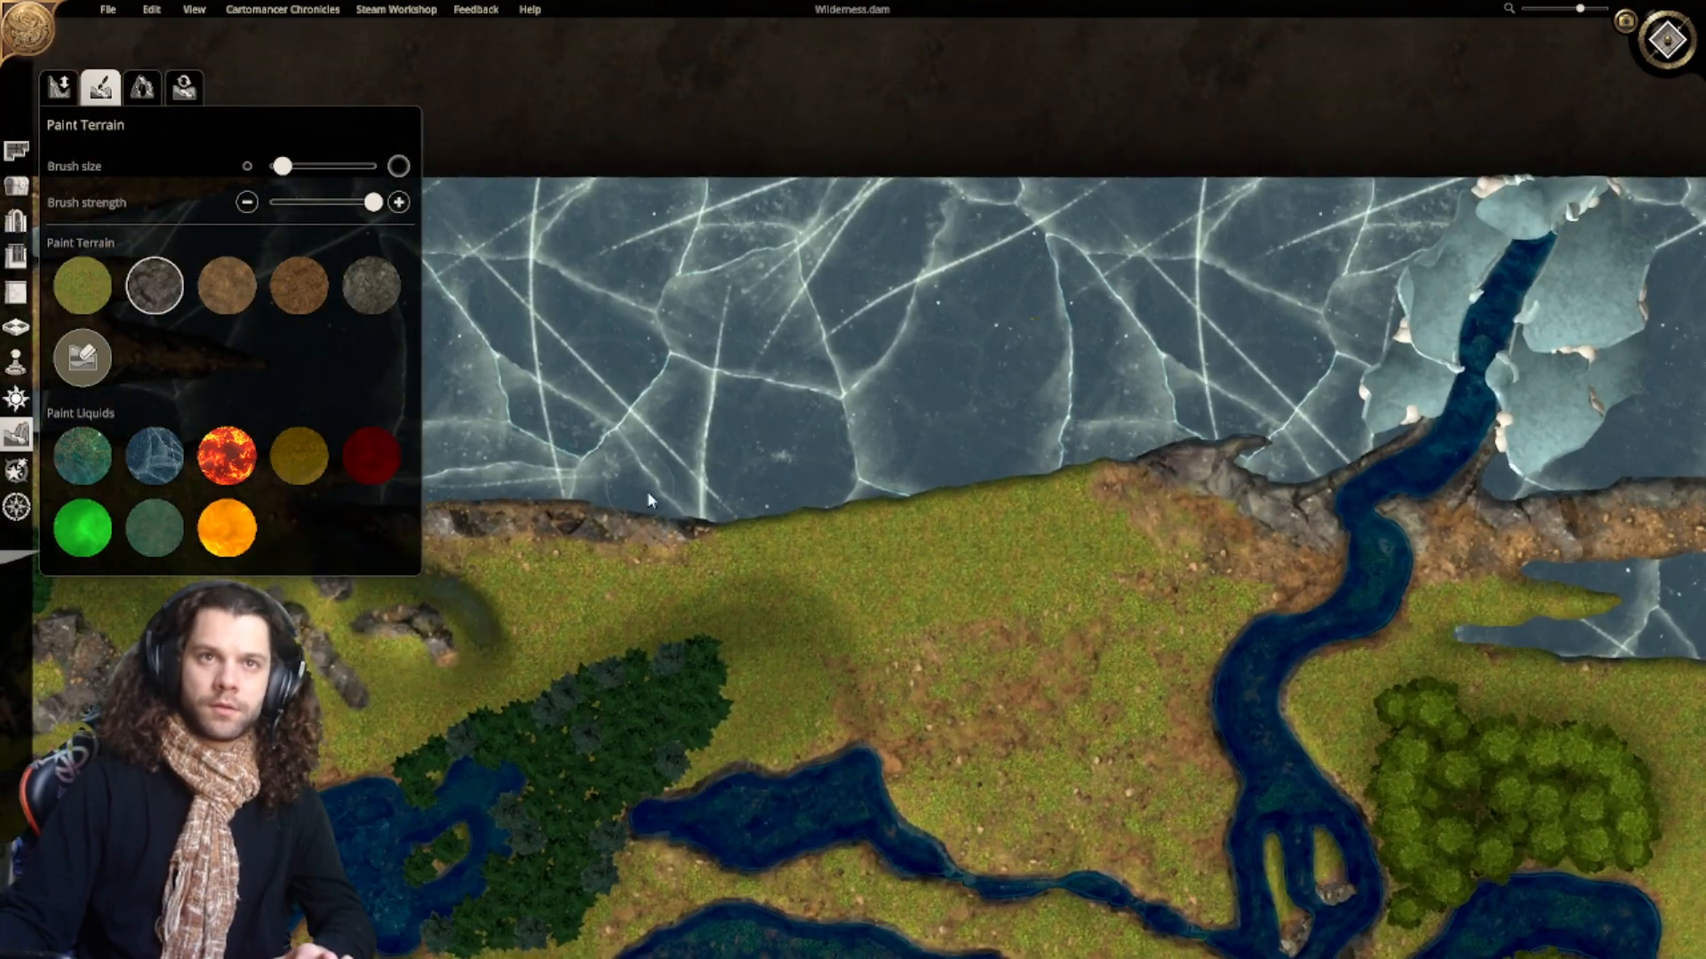
drag(697, 519, 1133, 453)
Step: Blend the rocky shoreline strip into the meadow with reddish-brown earth and light brown stony soil, trimming the inland edge with grass
click(300, 287)
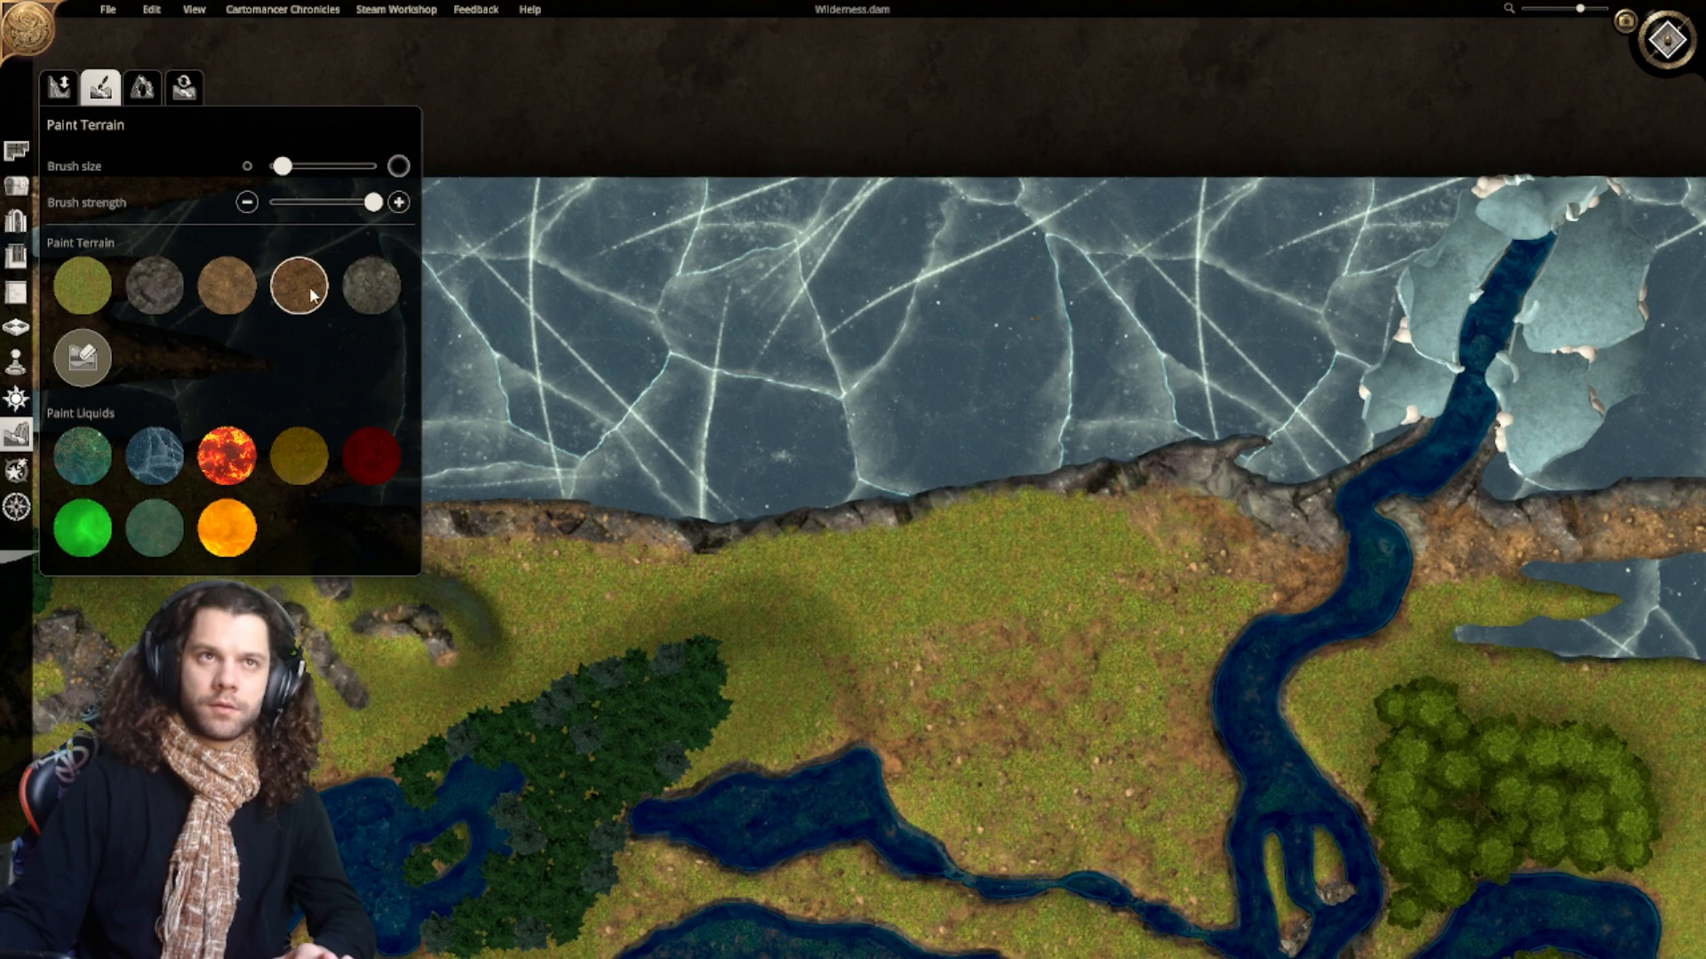
mouse_move(963, 530)
mouse_down()
mouse_move(1036, 501)
mouse_move(923, 525)
mouse_up()
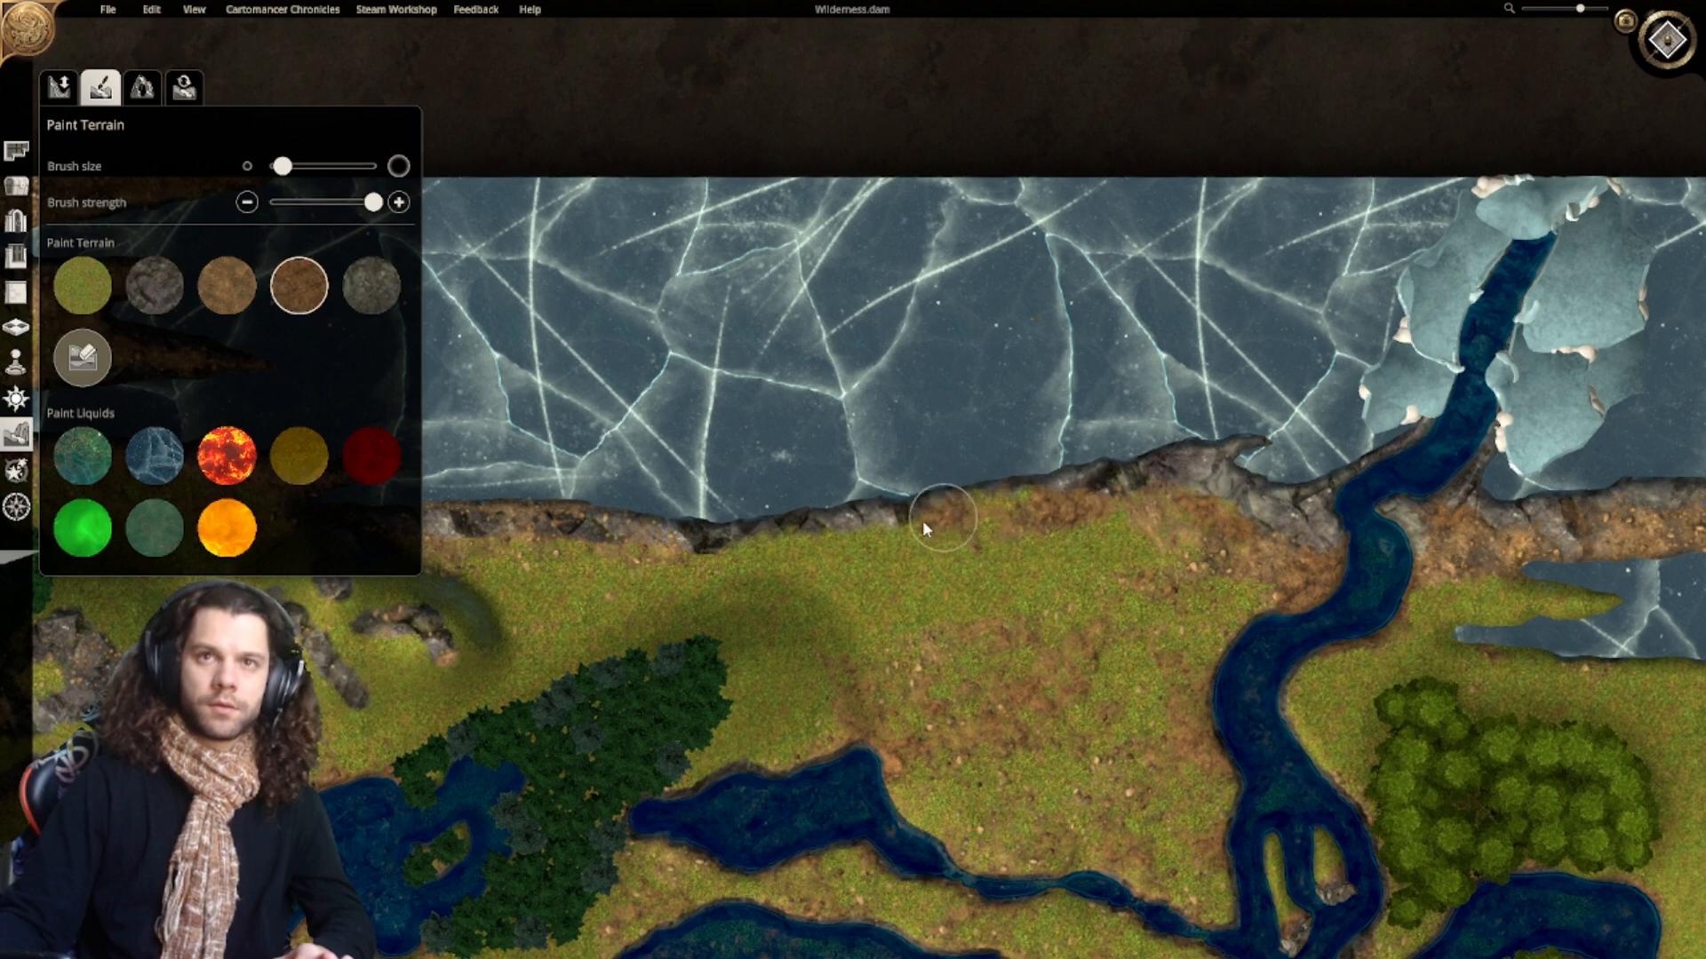
click(227, 285)
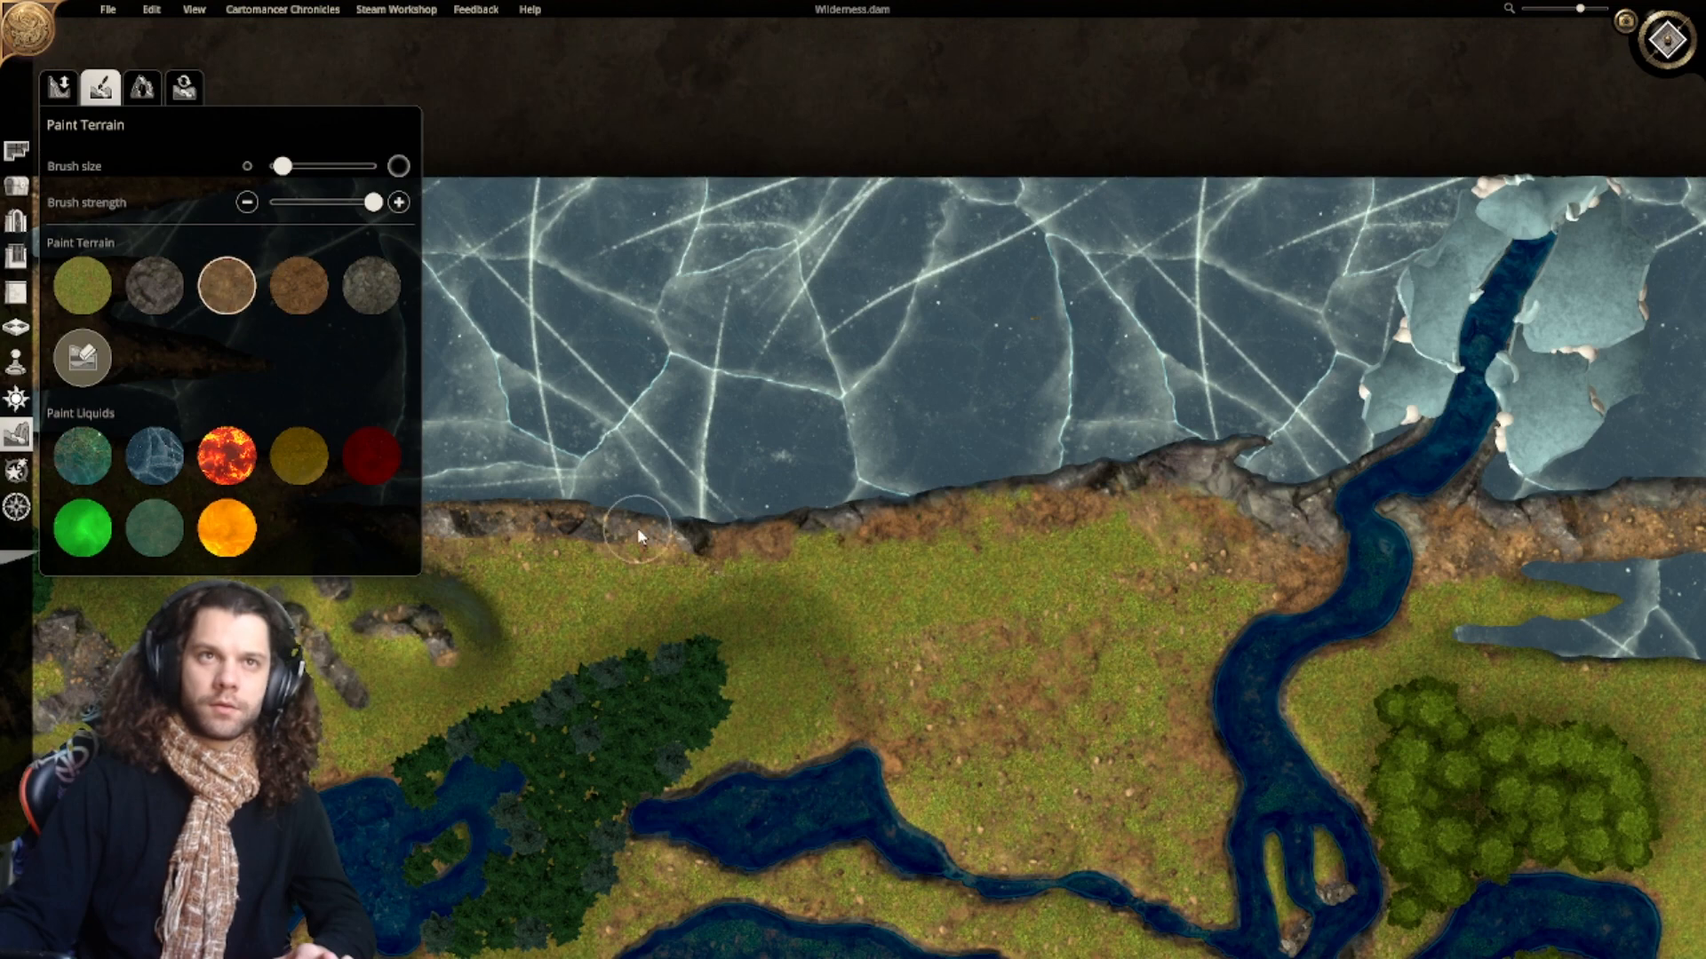
mouse_move(720, 569)
mouse_down()
mouse_move(924, 526)
mouse_move(1135, 509)
mouse_up()
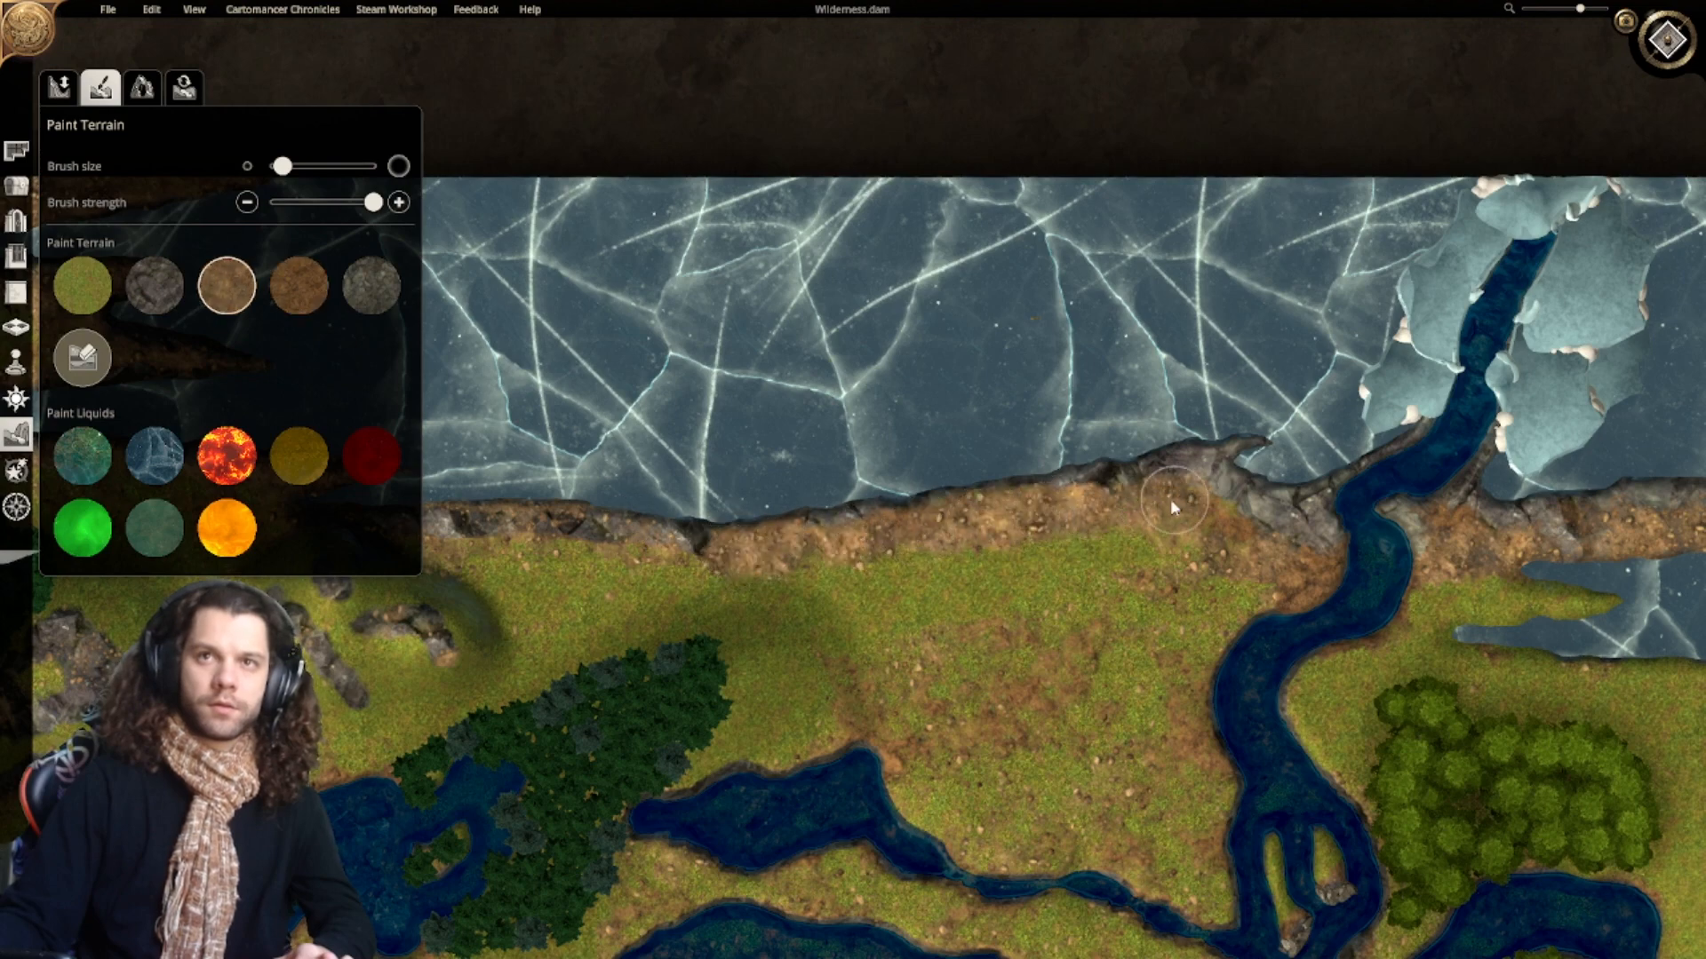
click(82, 285)
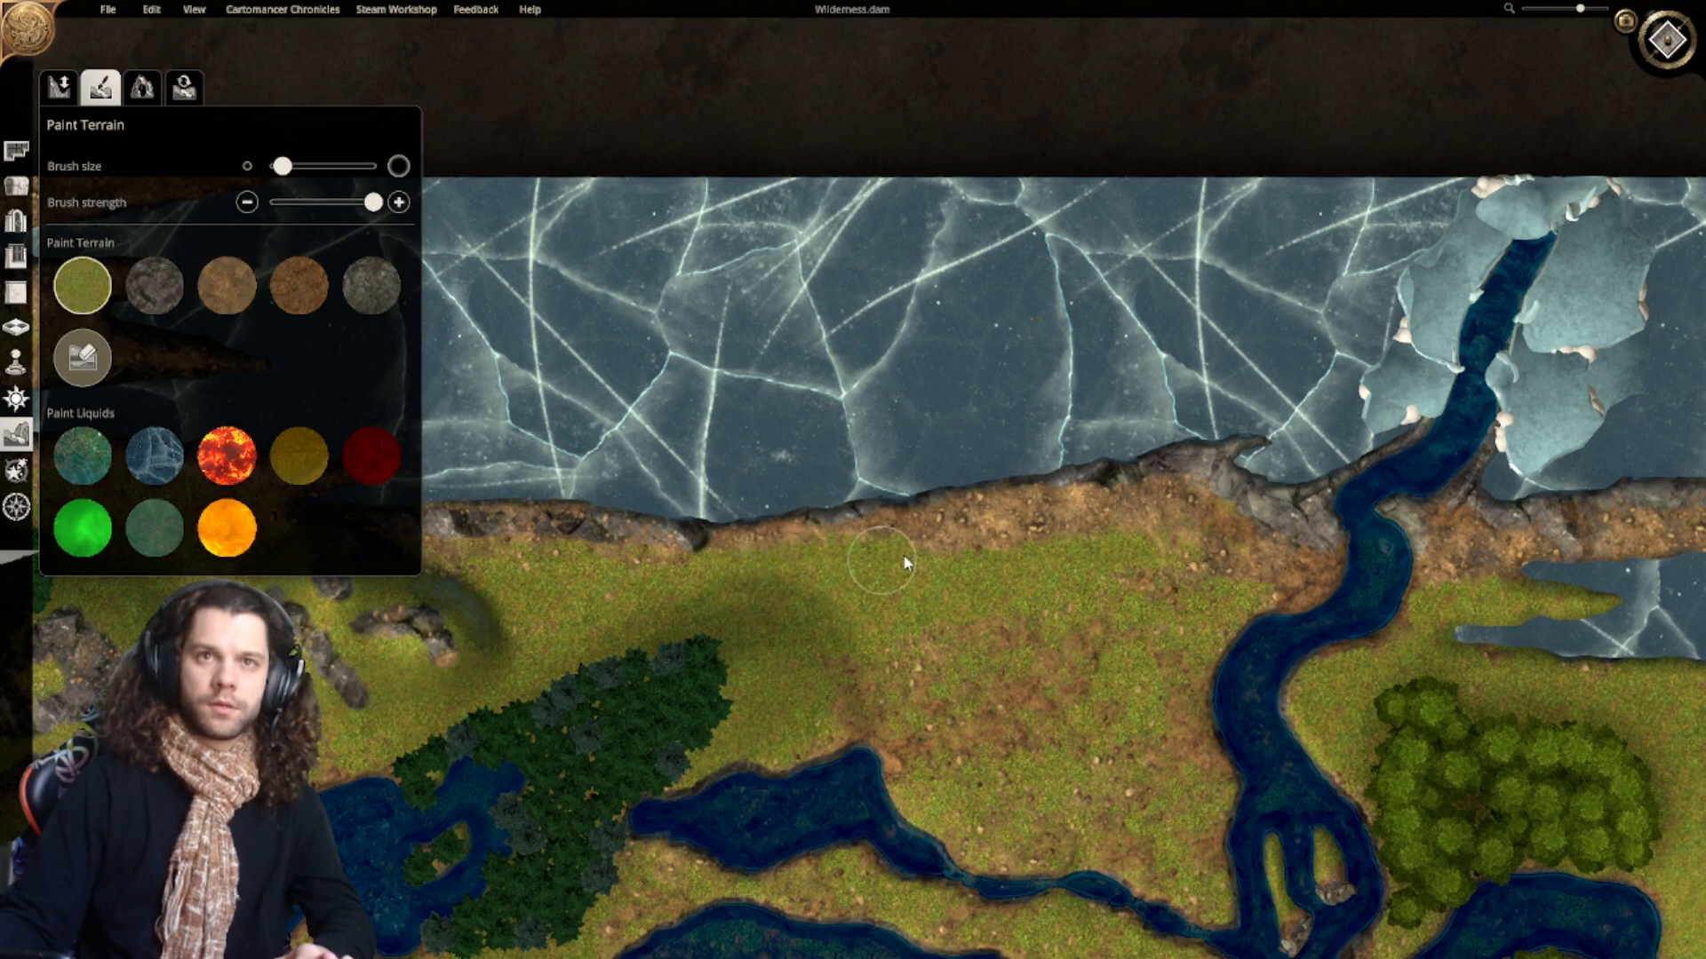
mouse_move(907, 562)
mouse_down()
mouse_move(1161, 521)
mouse_move(1126, 528)
mouse_up()
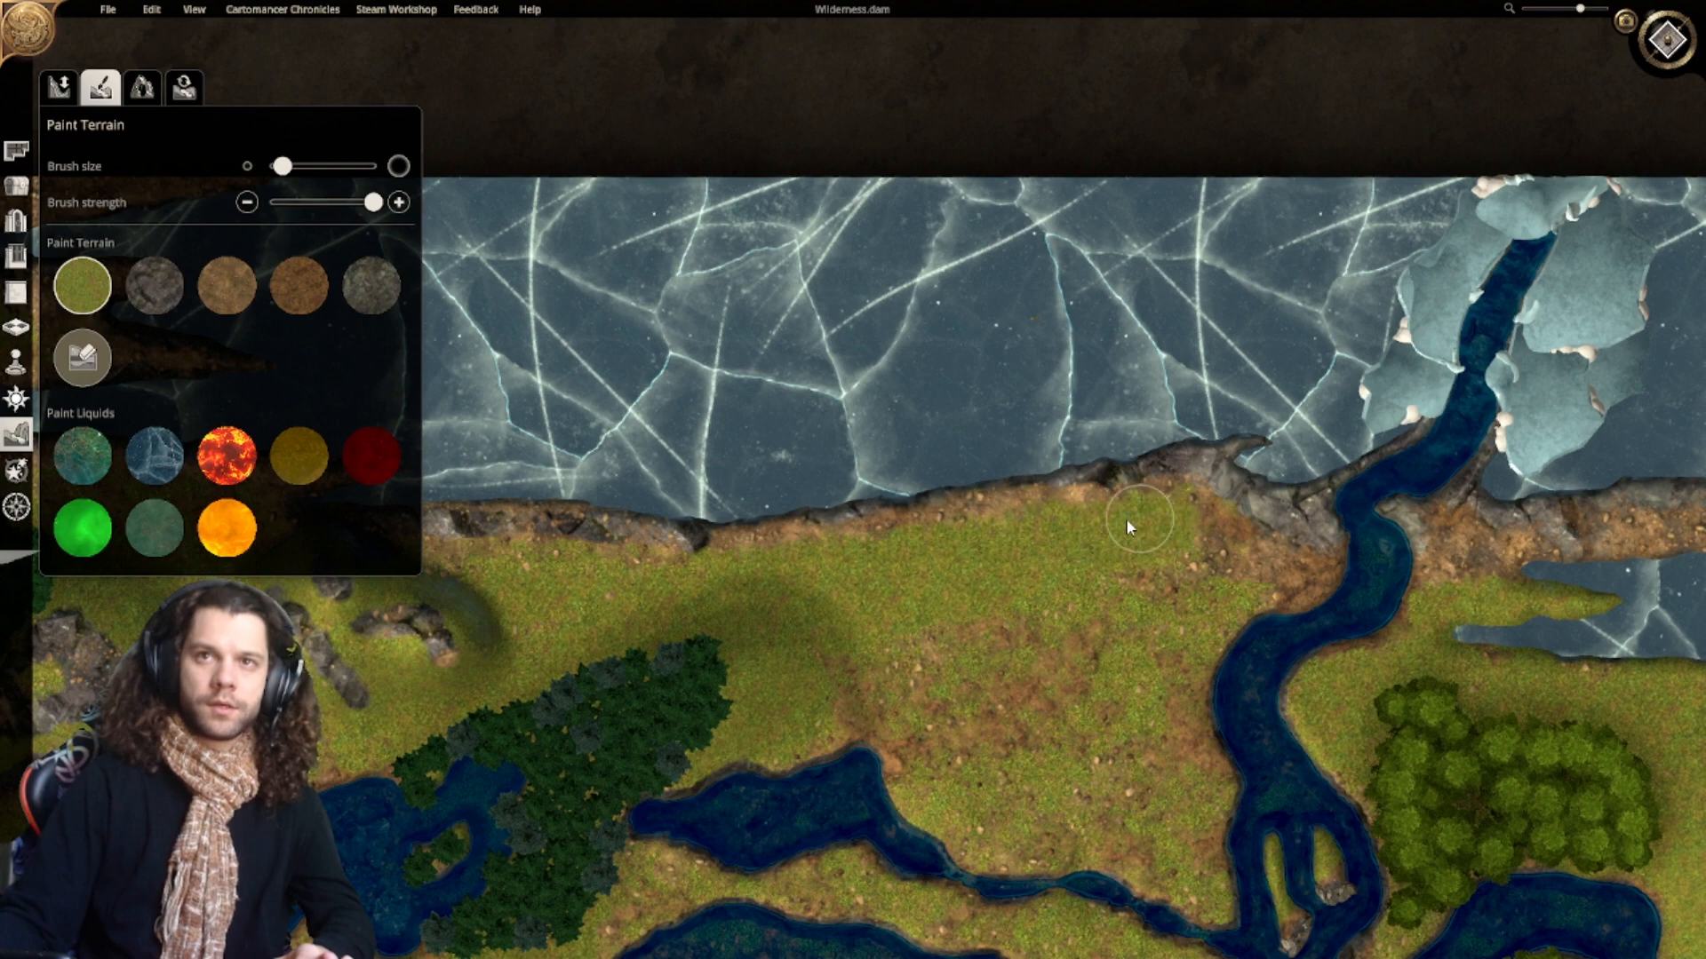
scroll(941, 622, down, 5)
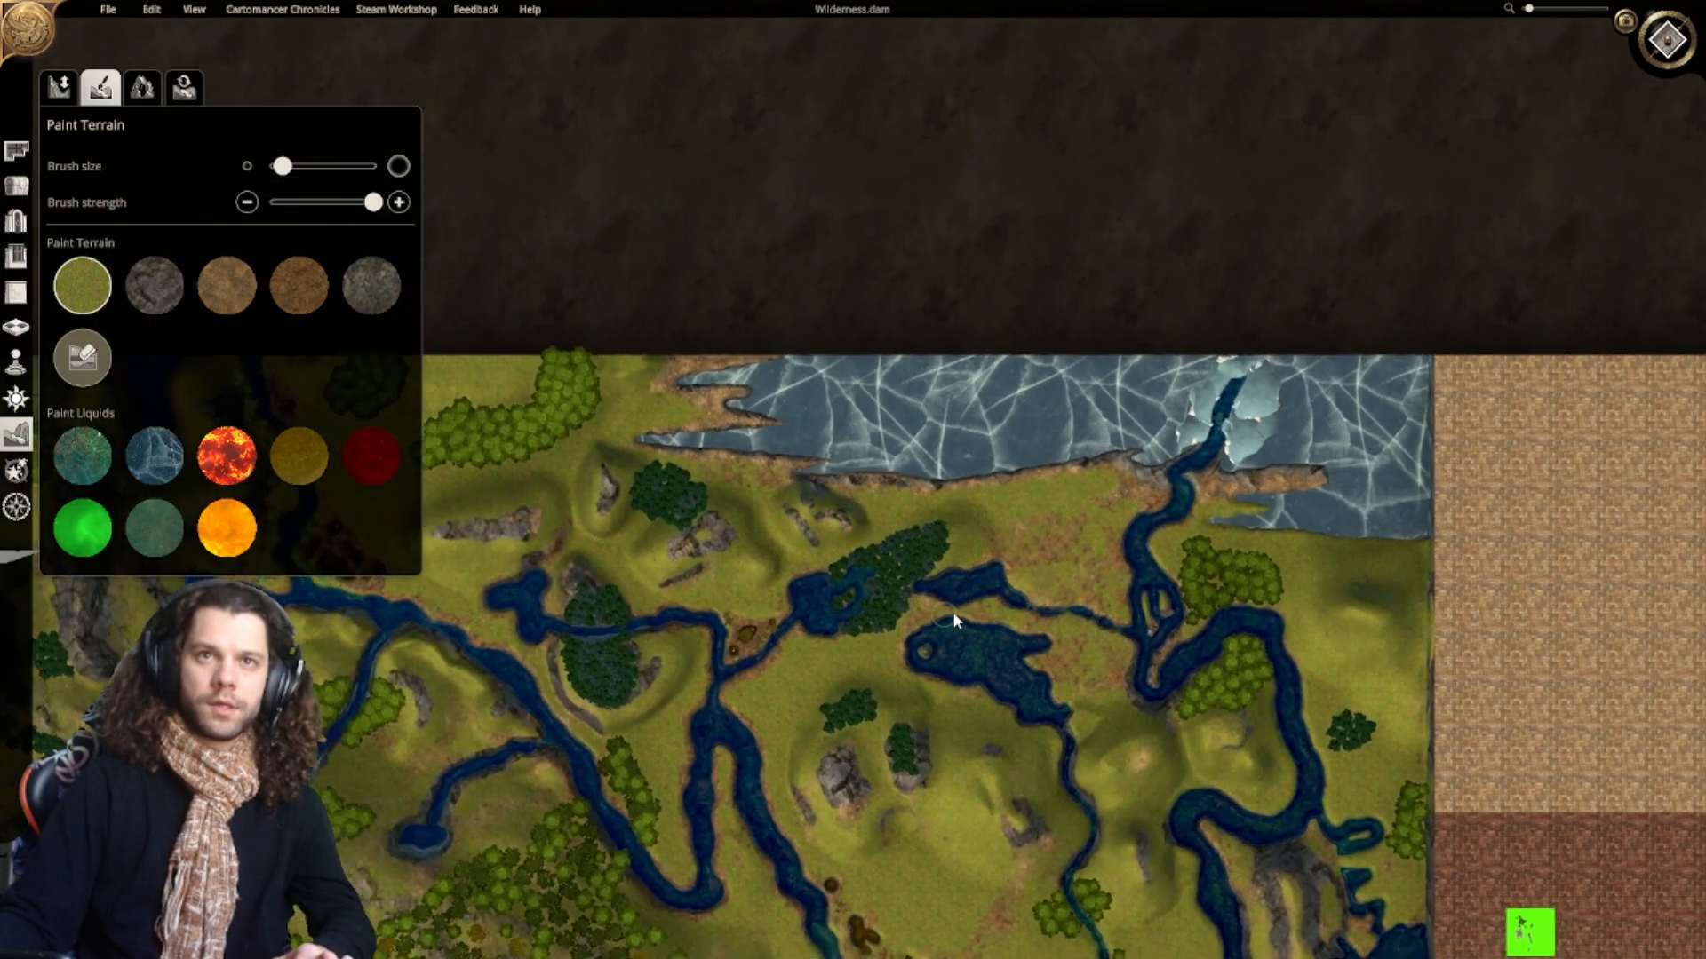
right_drag(953, 614, 1025, 191)
right_drag(883, 556, 875, 254)
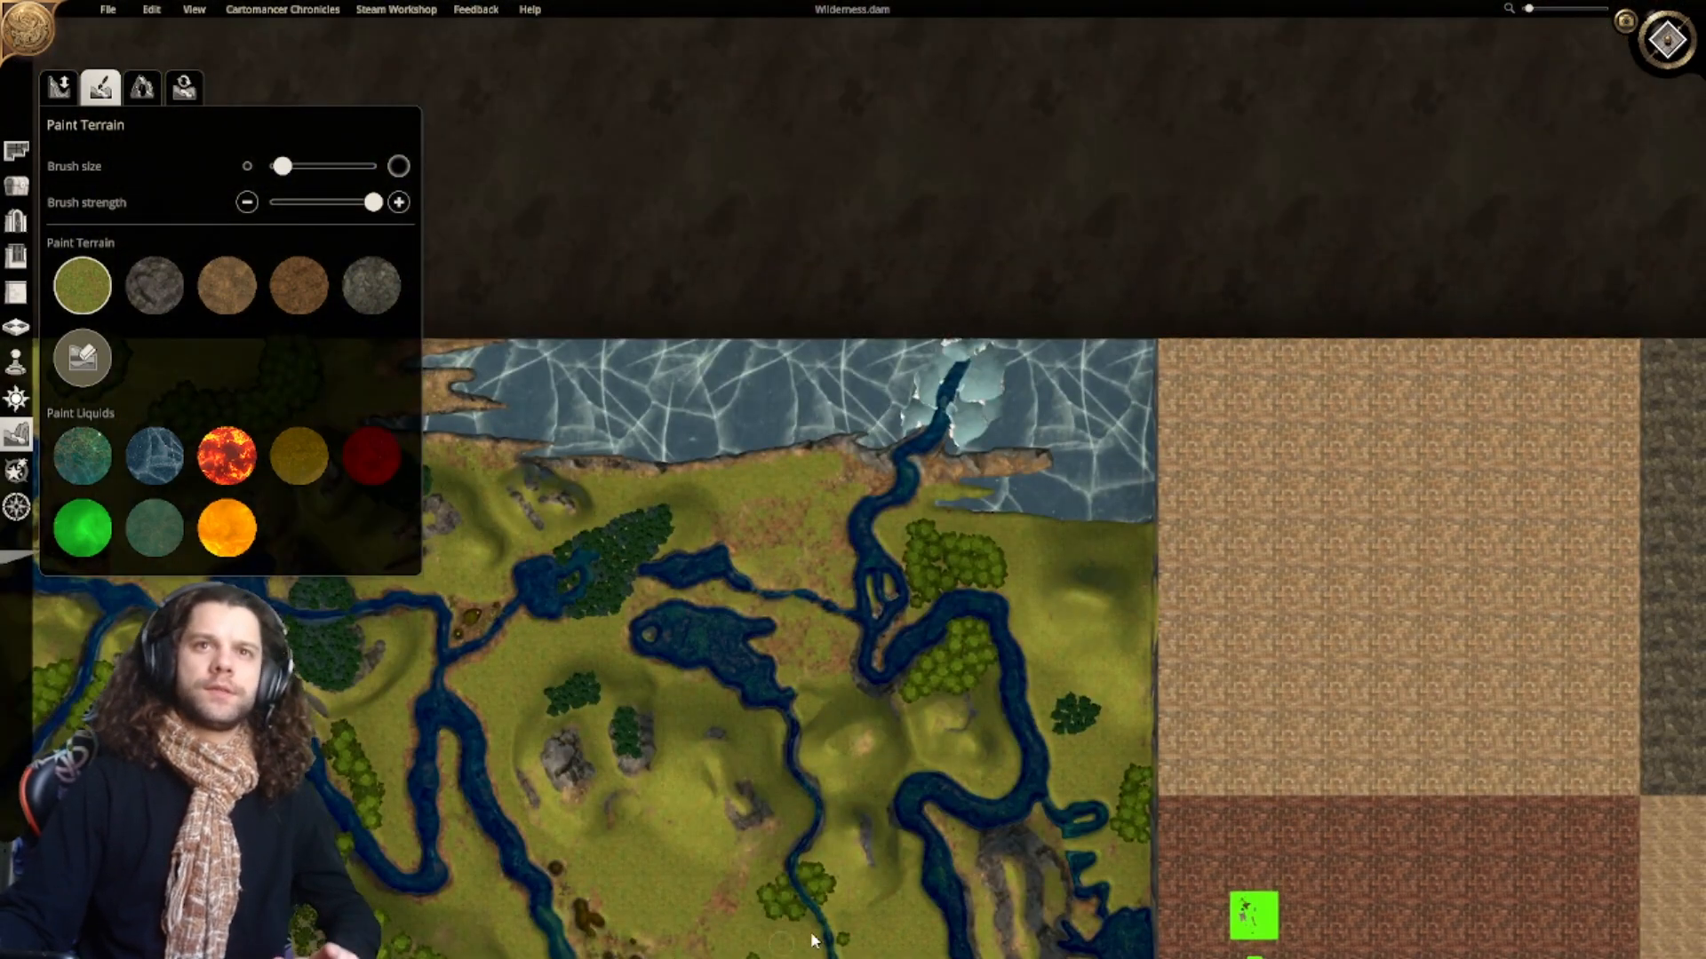
scroll(868, 685, up, 5)
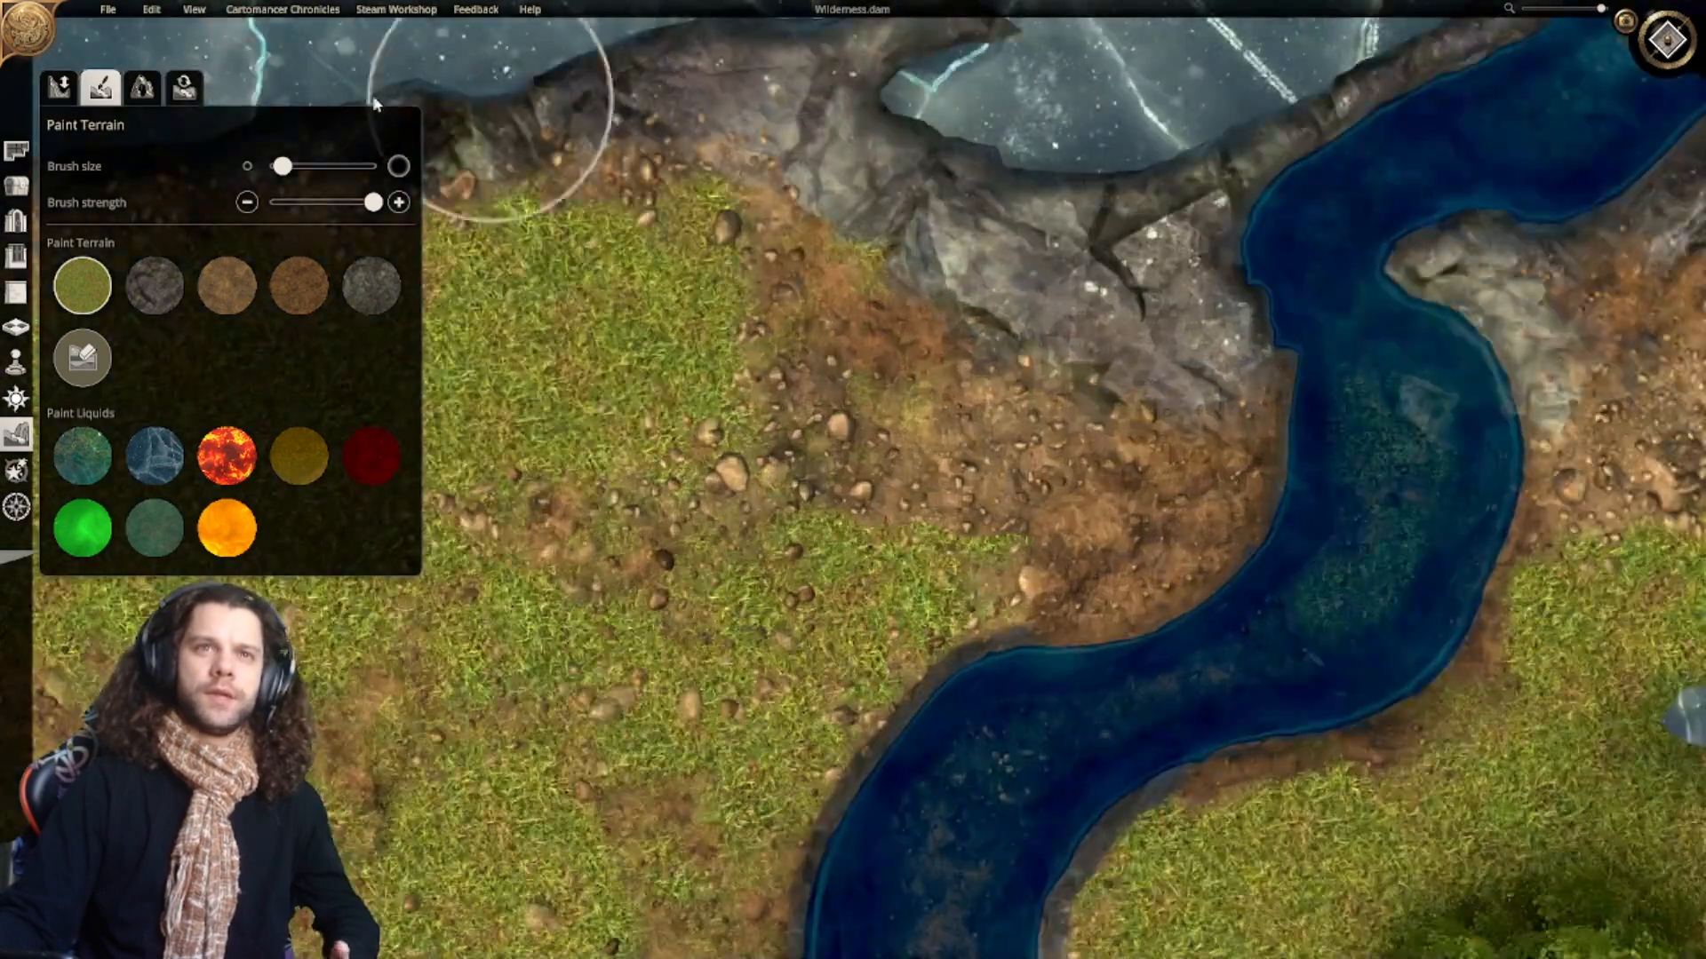
Step: In the map export settings, compare the full 3D, limited and orthographic perspectives, and choose Limited perspective (3D walls)
click(108, 9)
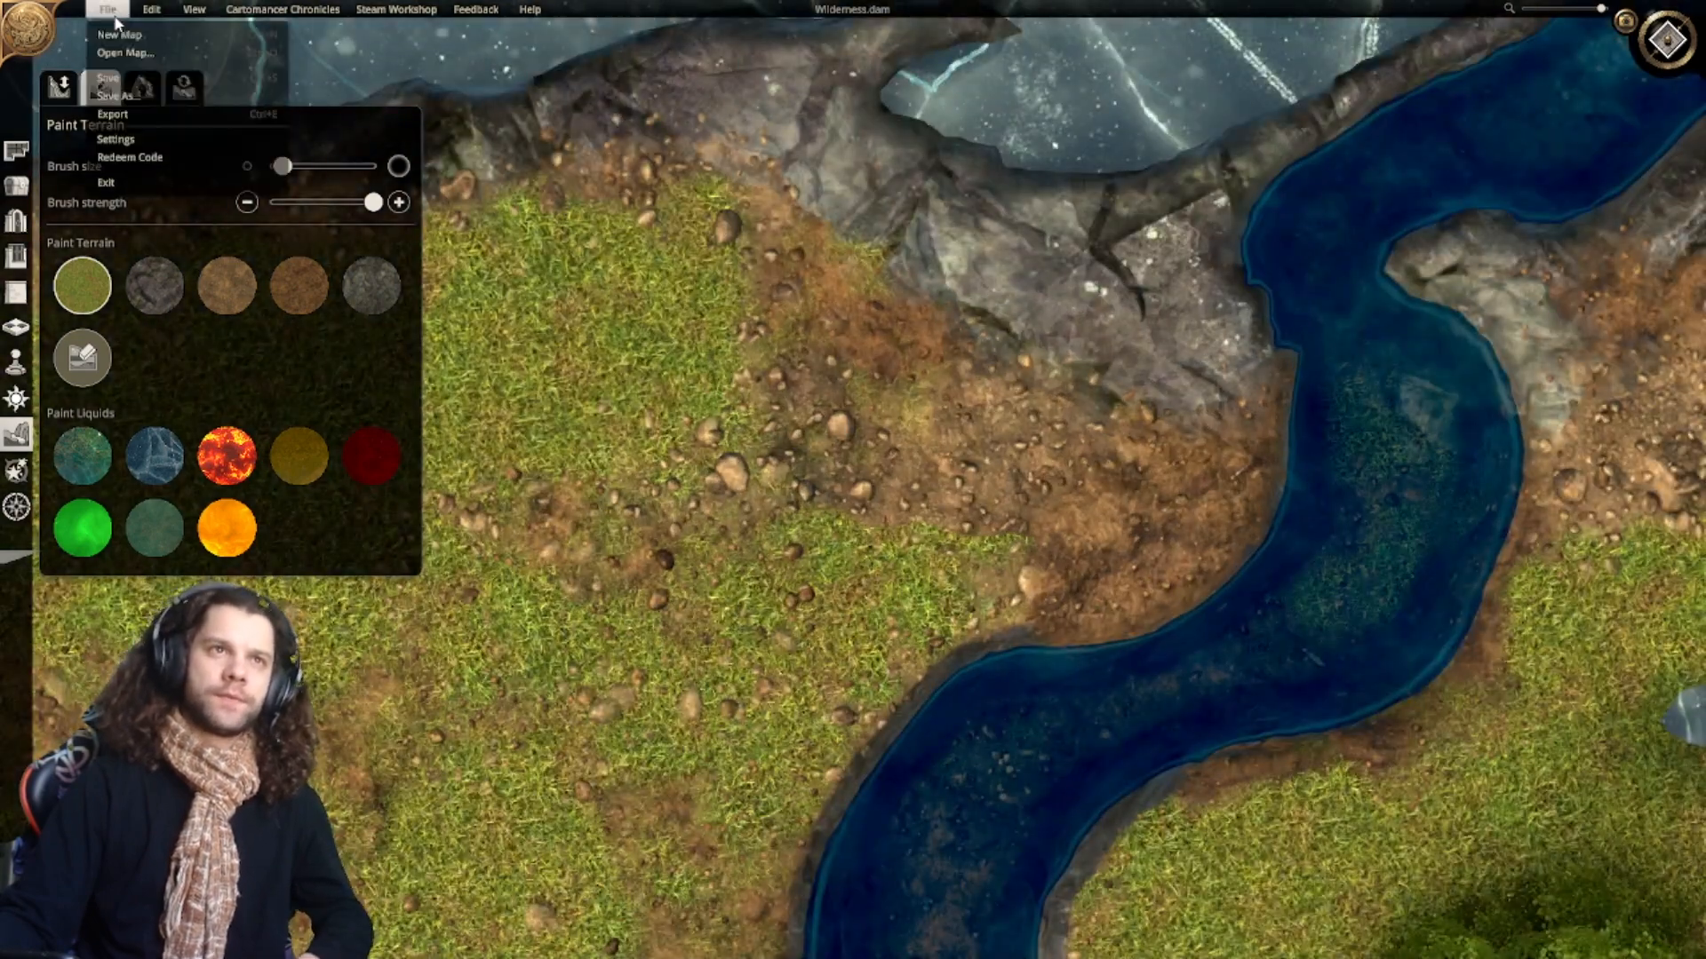
click(139, 82)
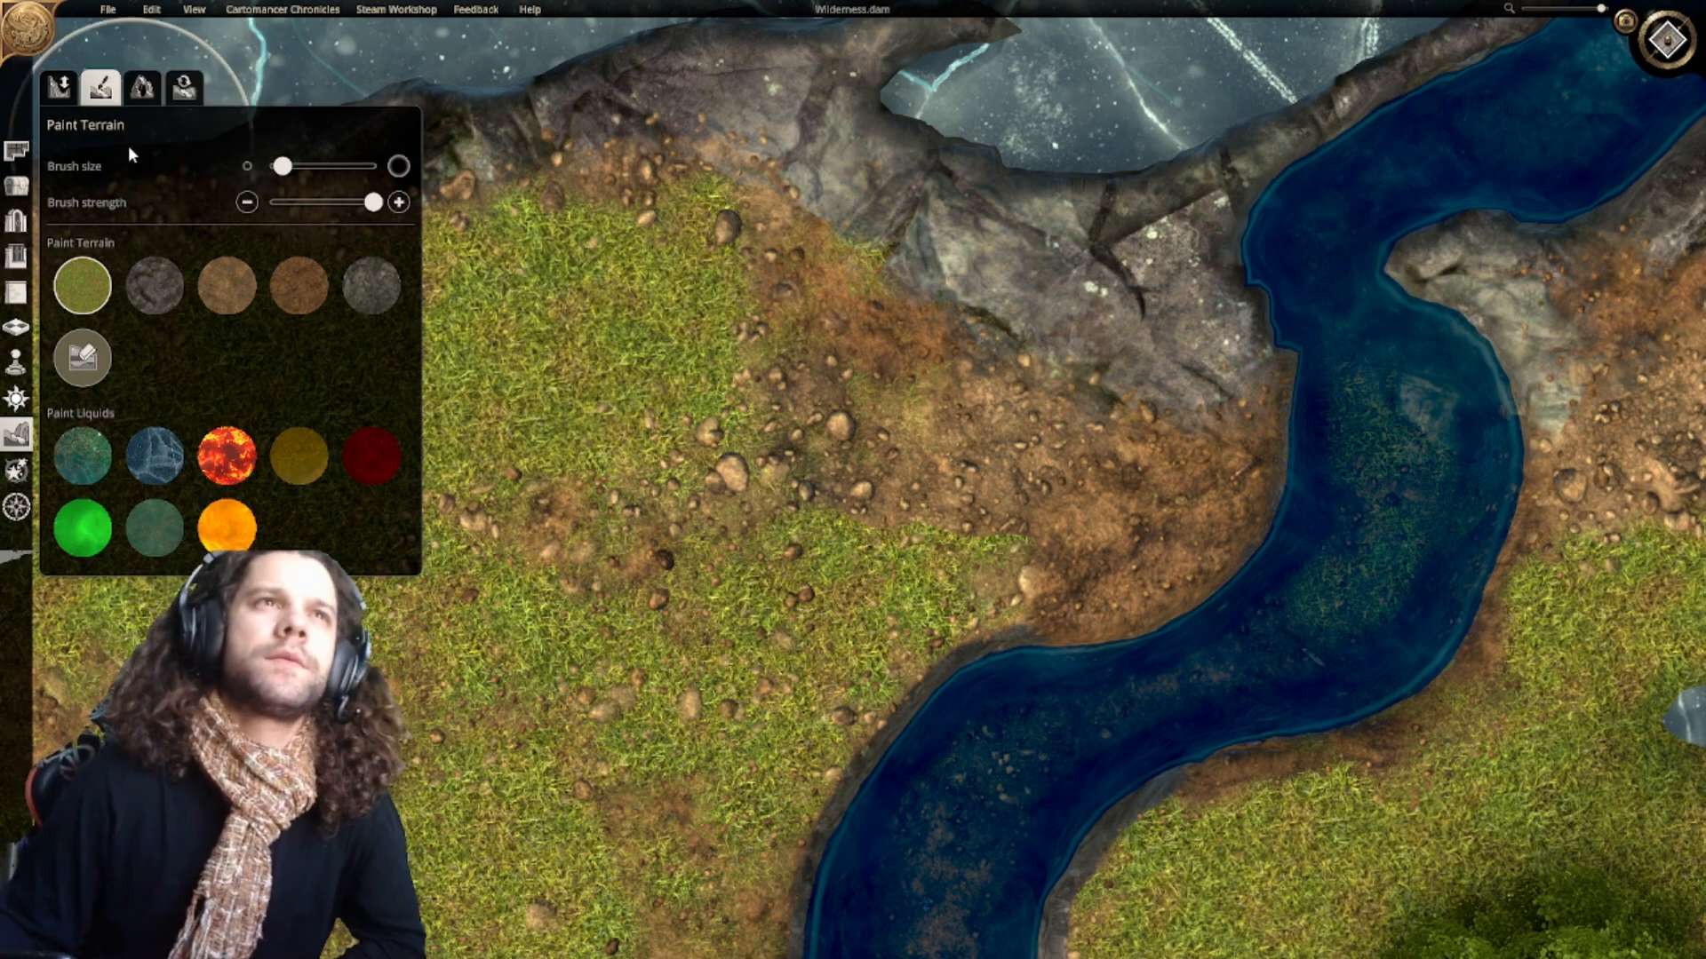
click(127, 17)
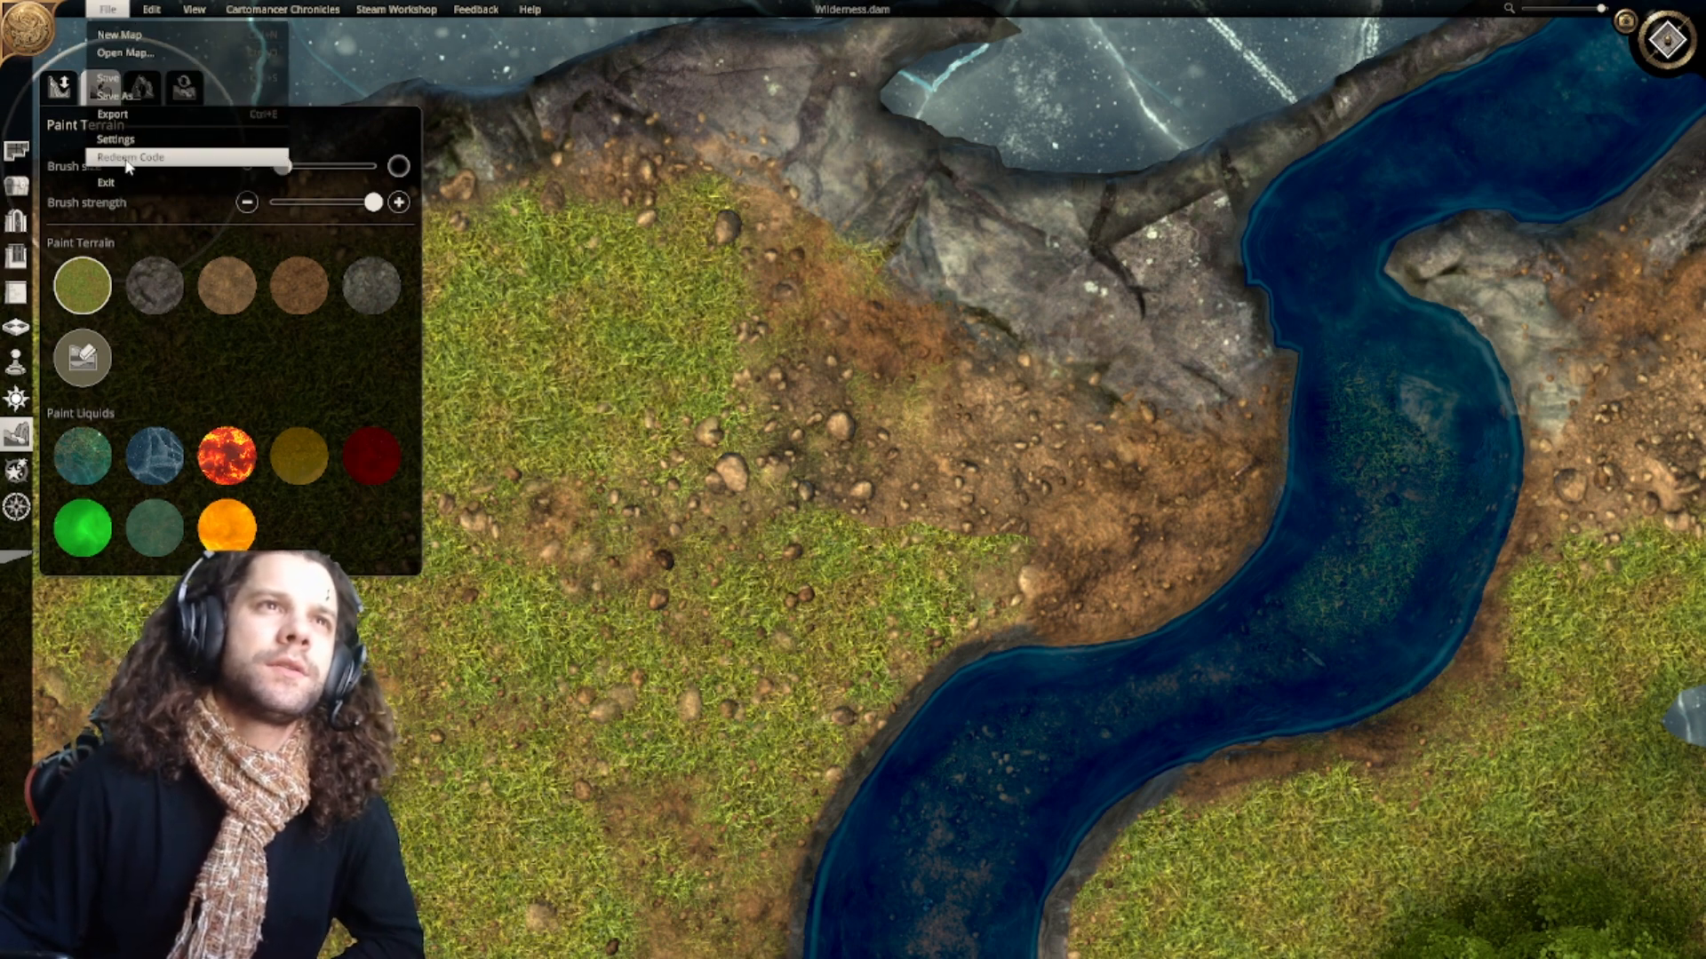
click(124, 113)
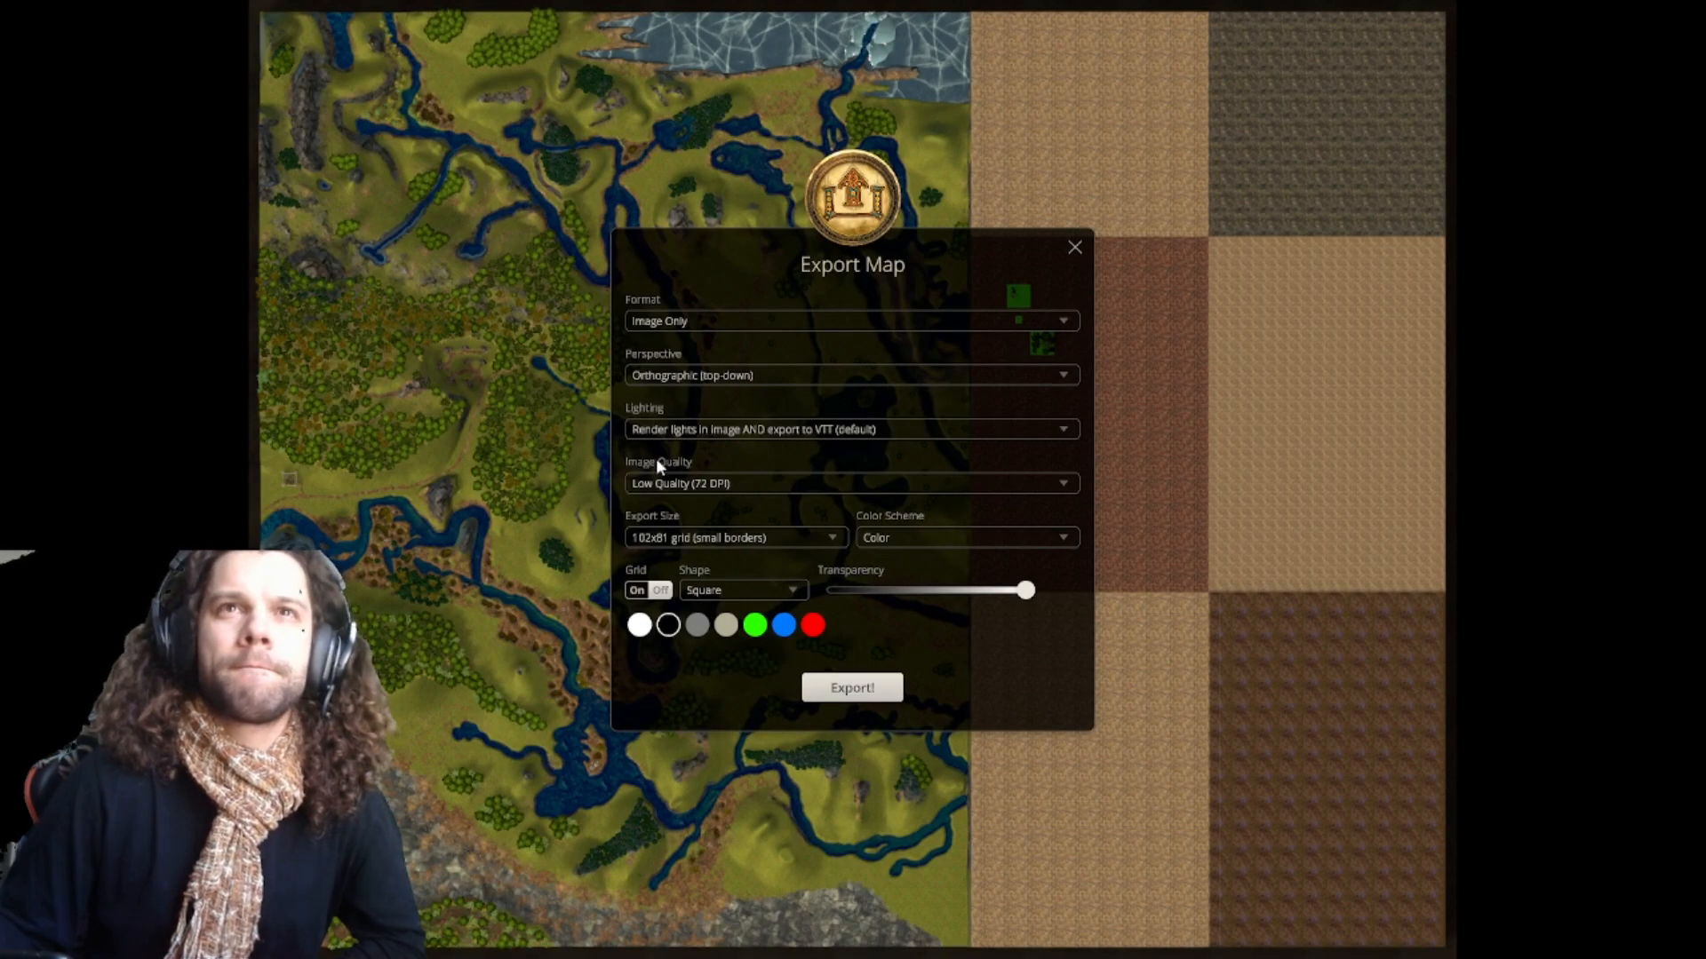
click(832, 377)
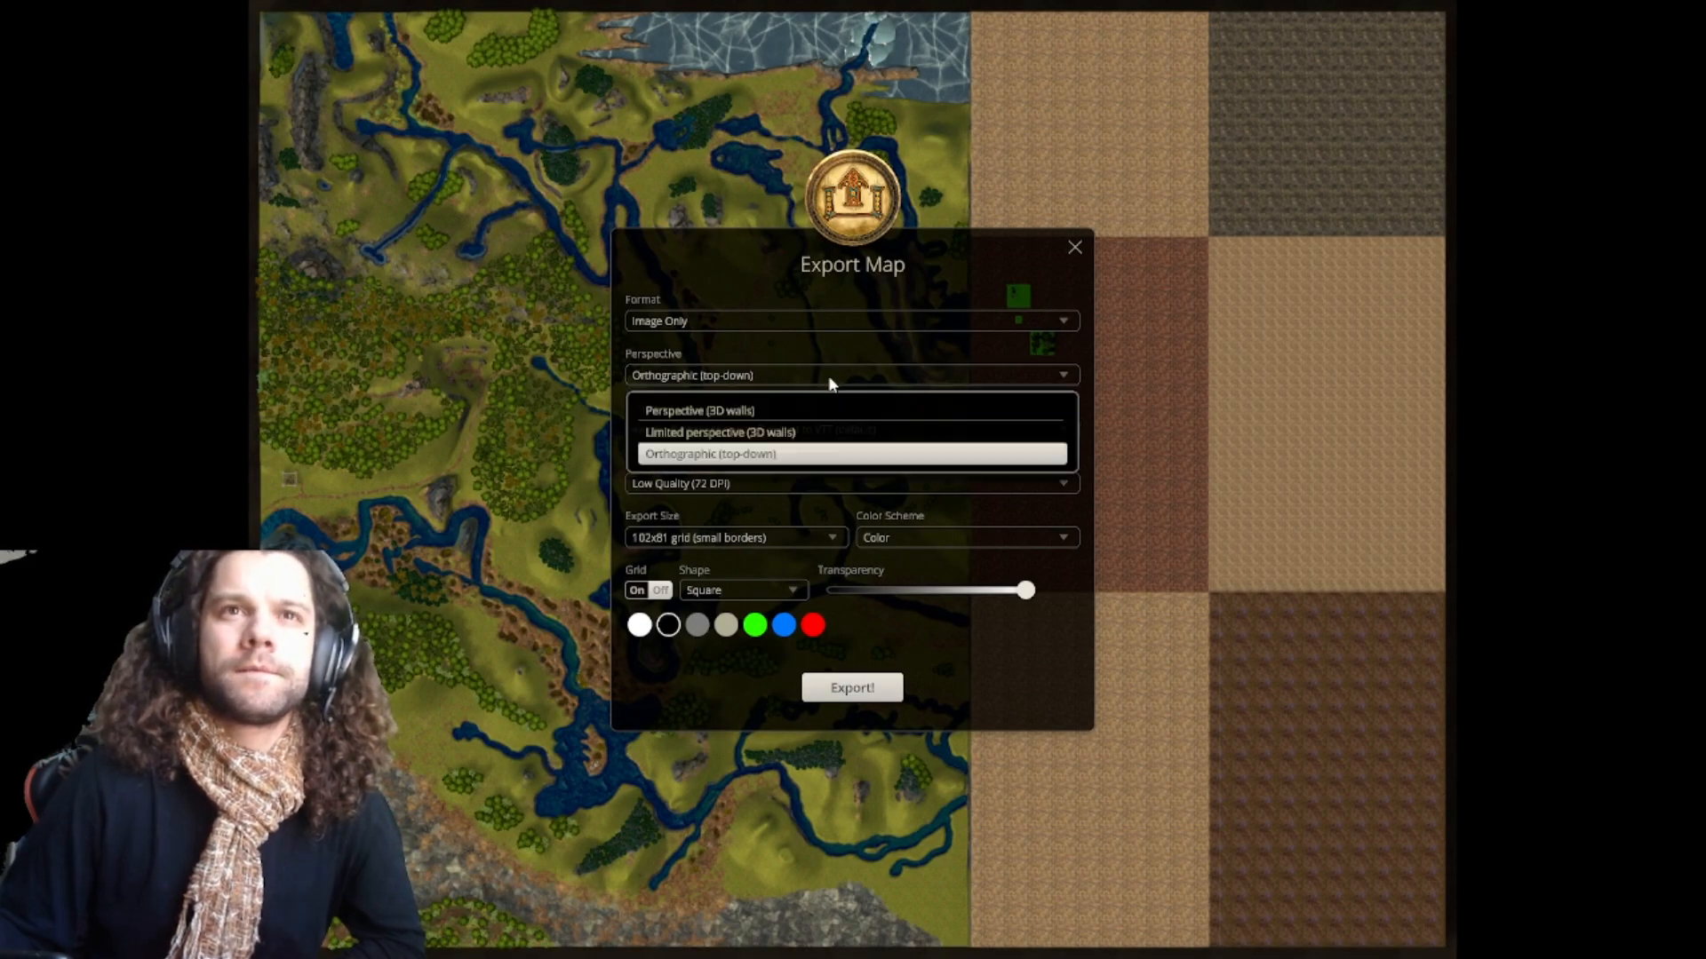
click(755, 432)
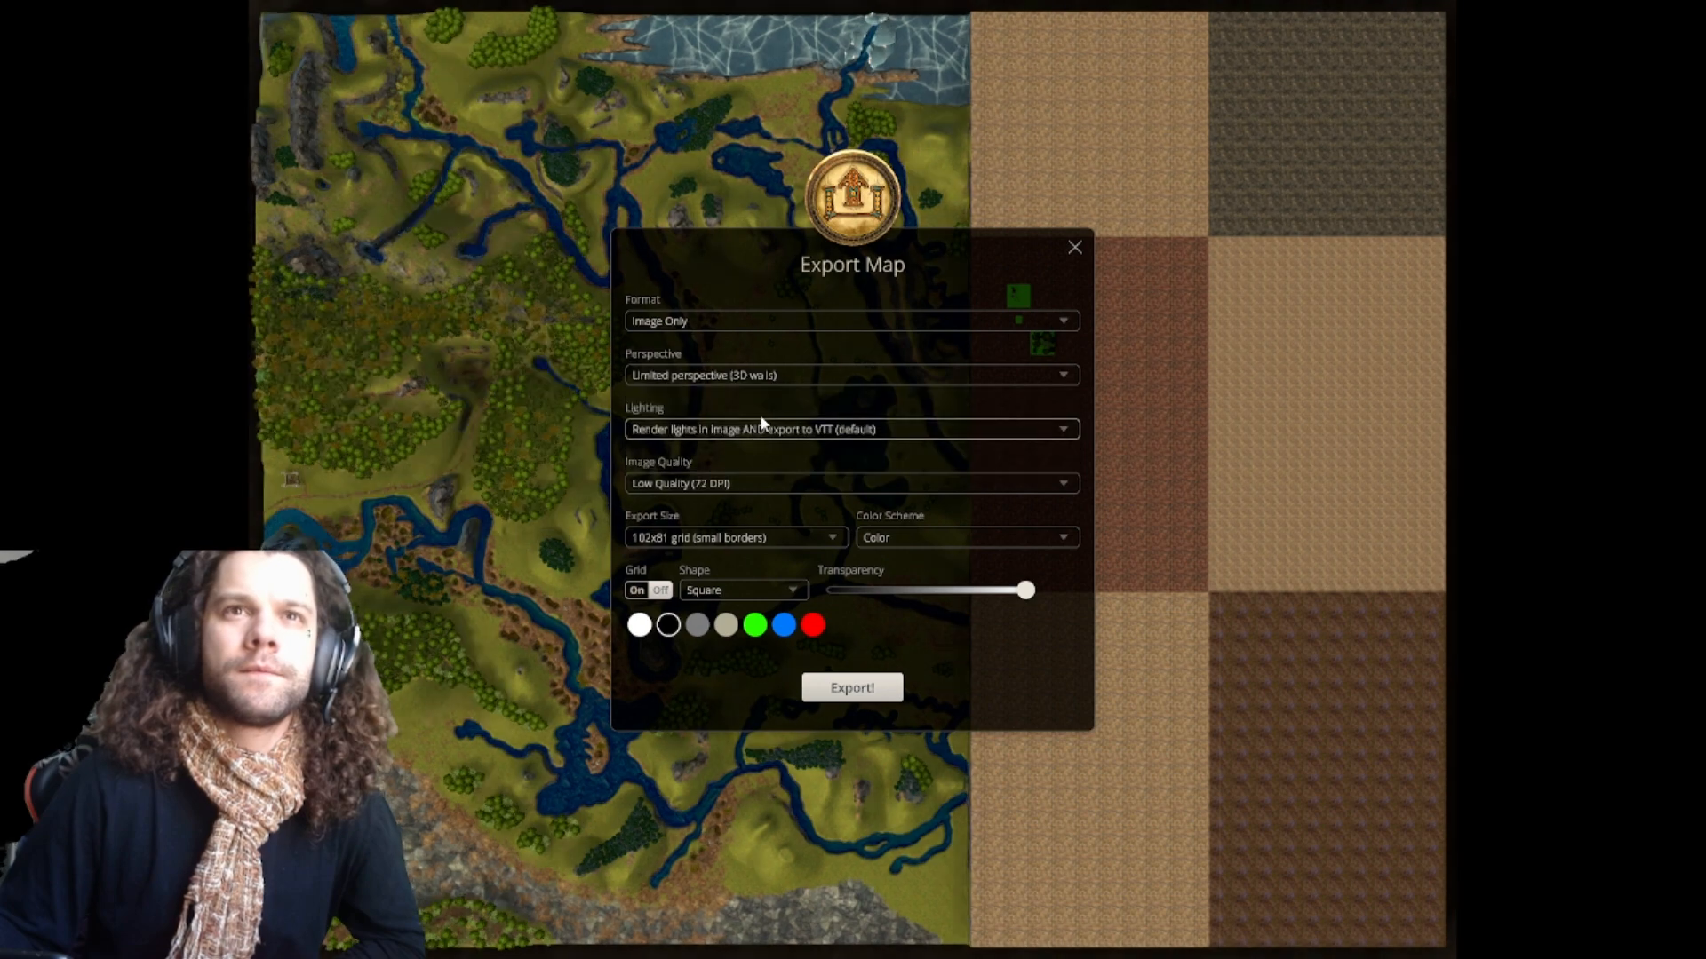
click(771, 377)
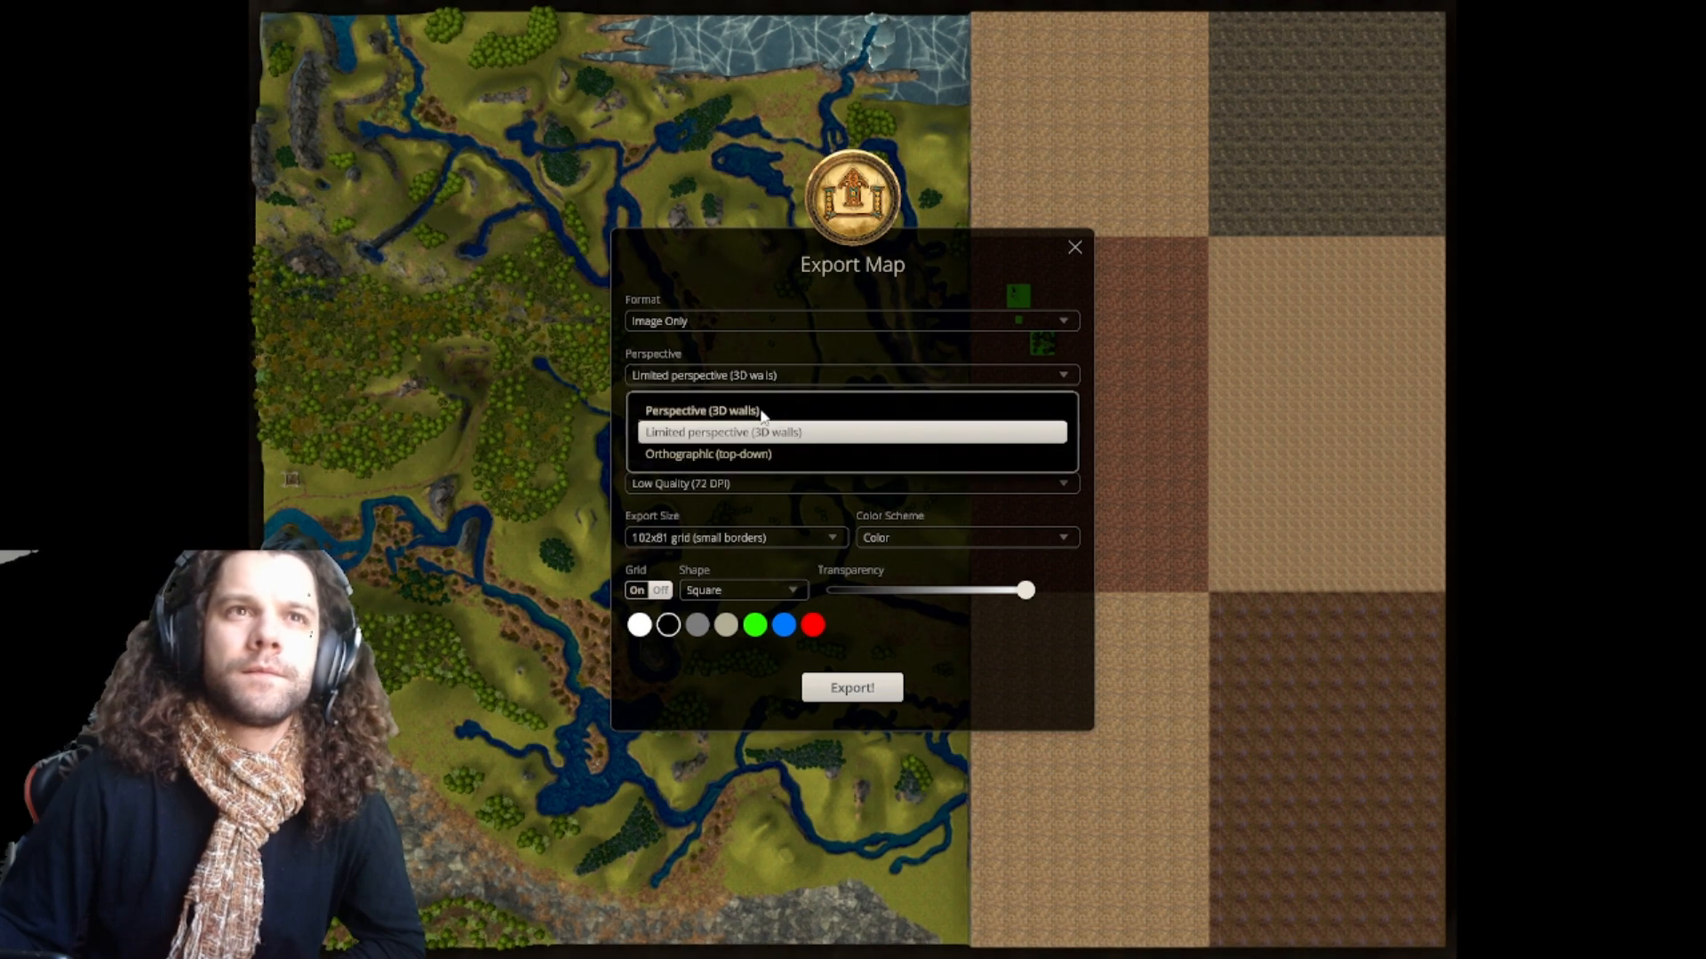
click(764, 410)
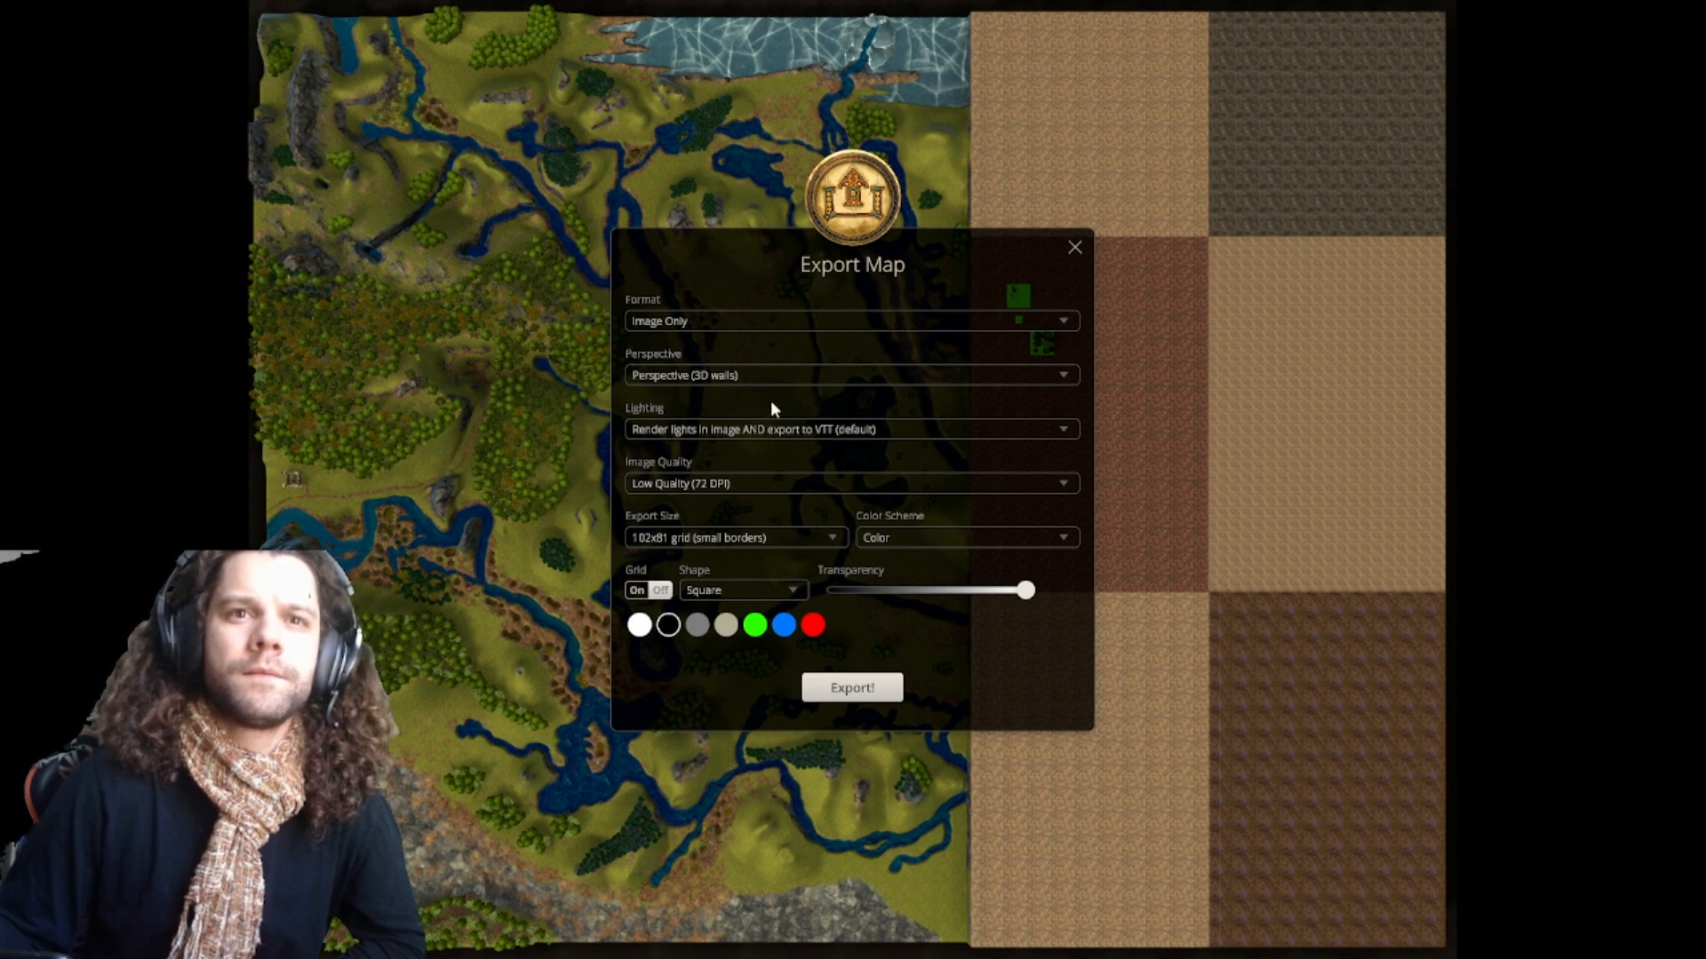
click(754, 374)
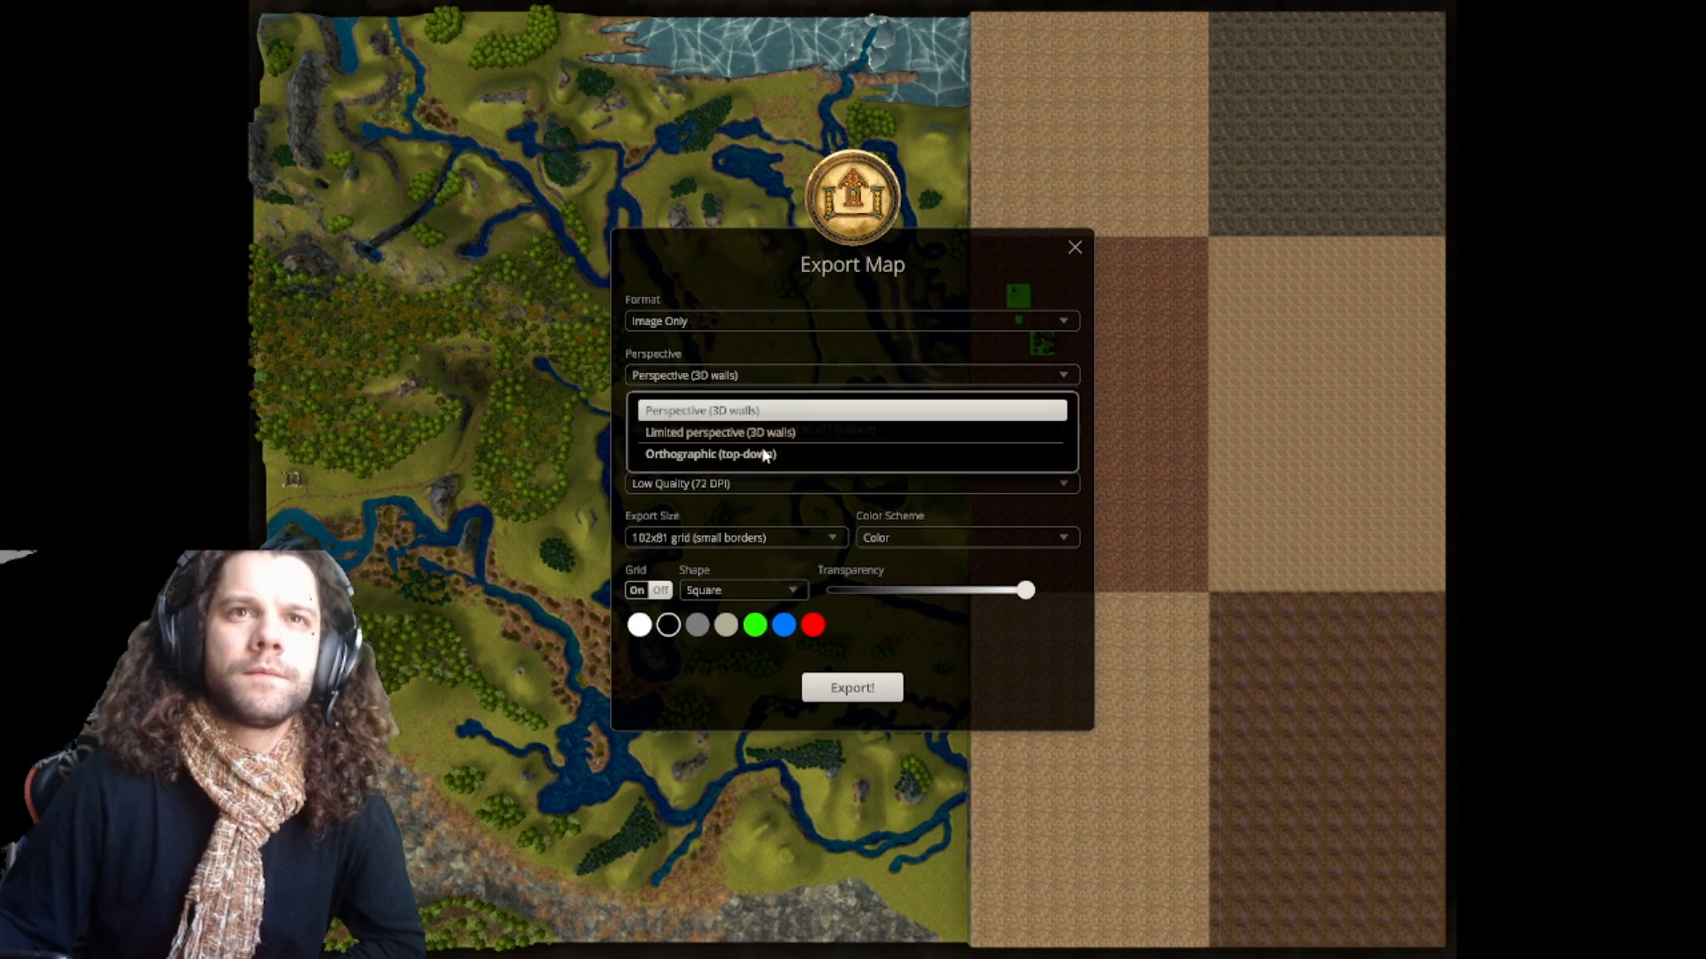
click(764, 455)
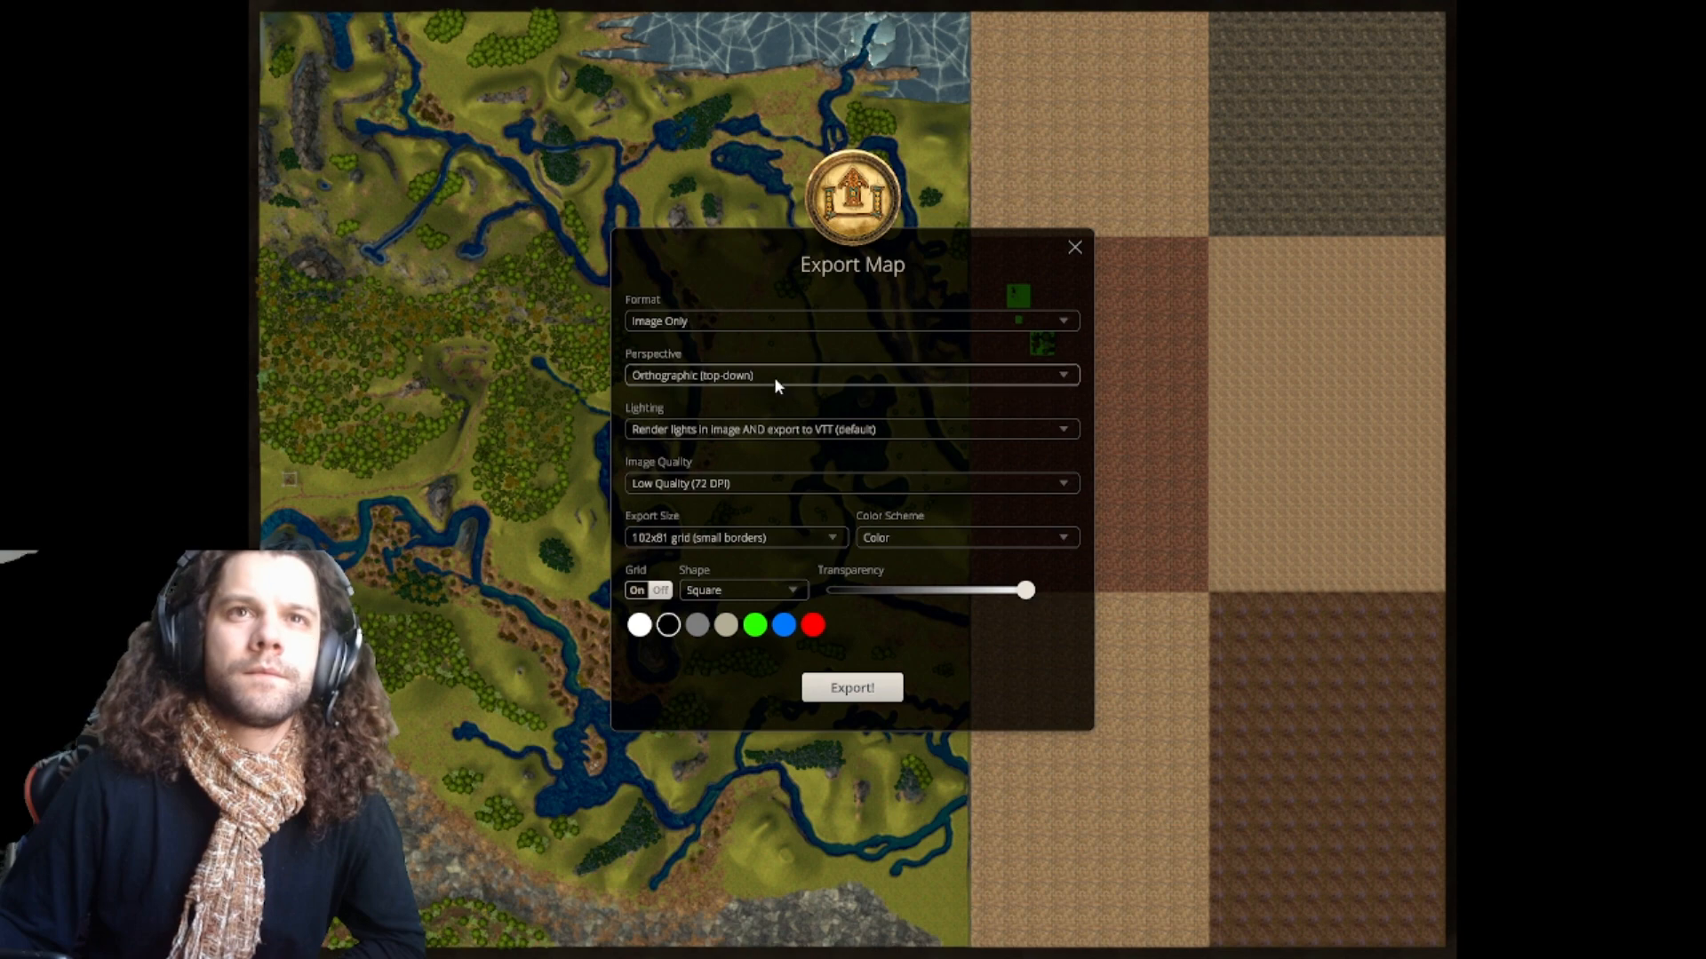
click(773, 375)
click(764, 433)
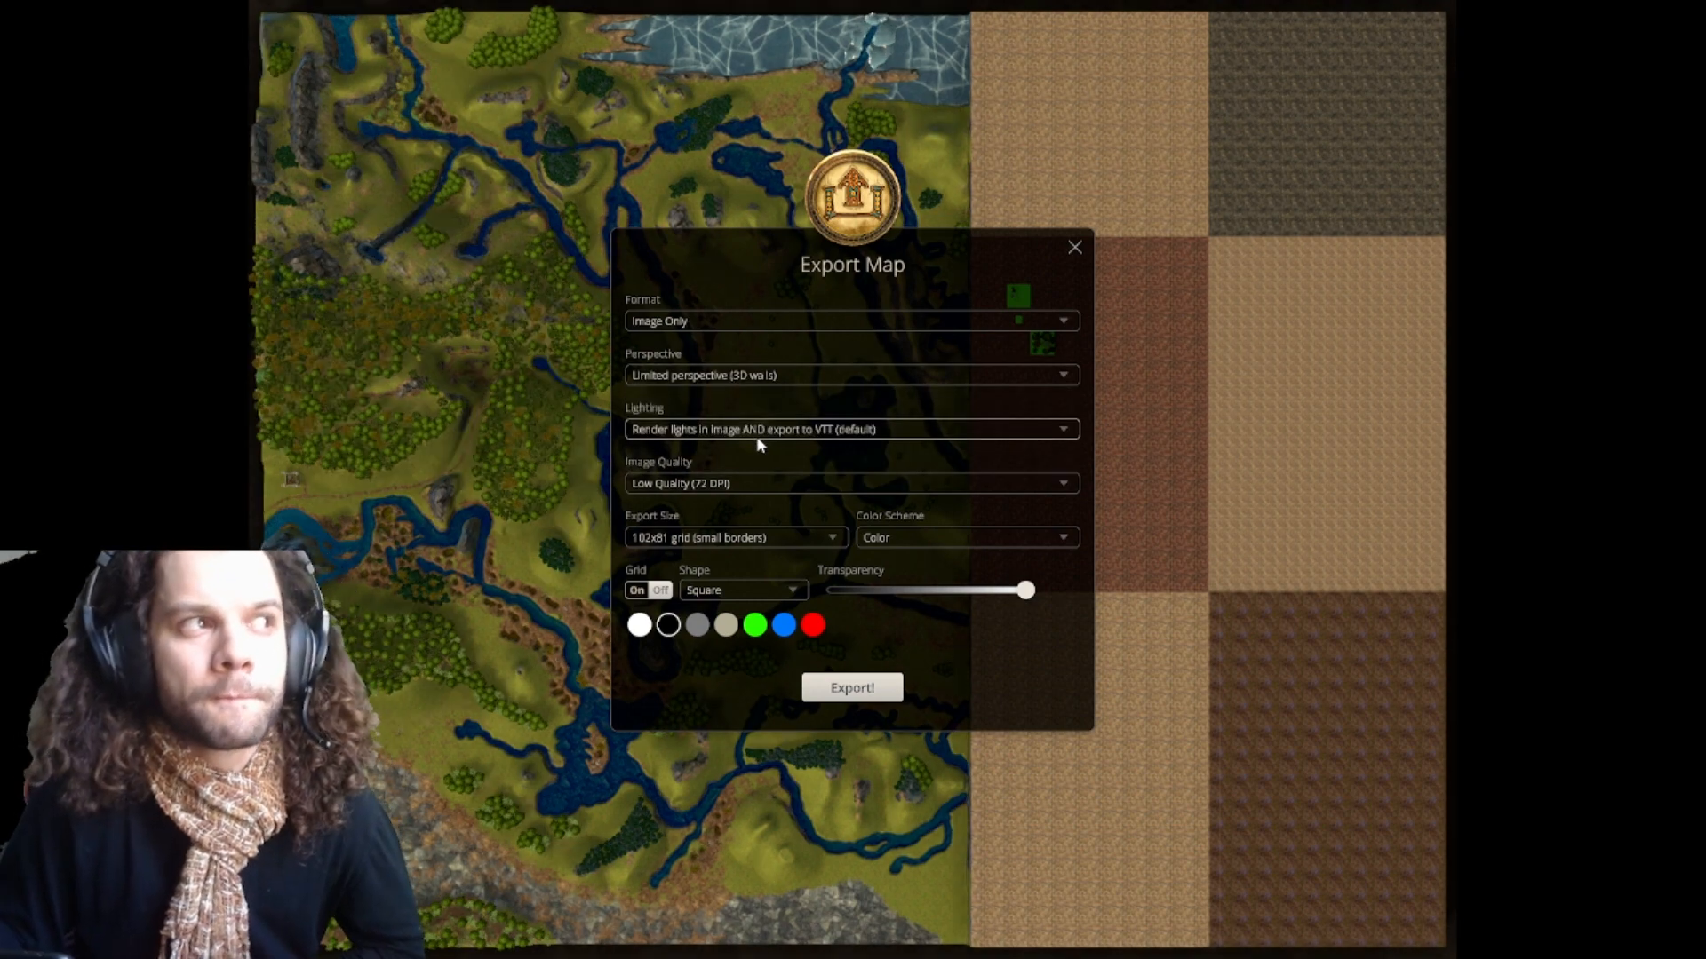
Step: Turn on a Hex grid at about half transparency and close the export settings without exporting
click(657, 590)
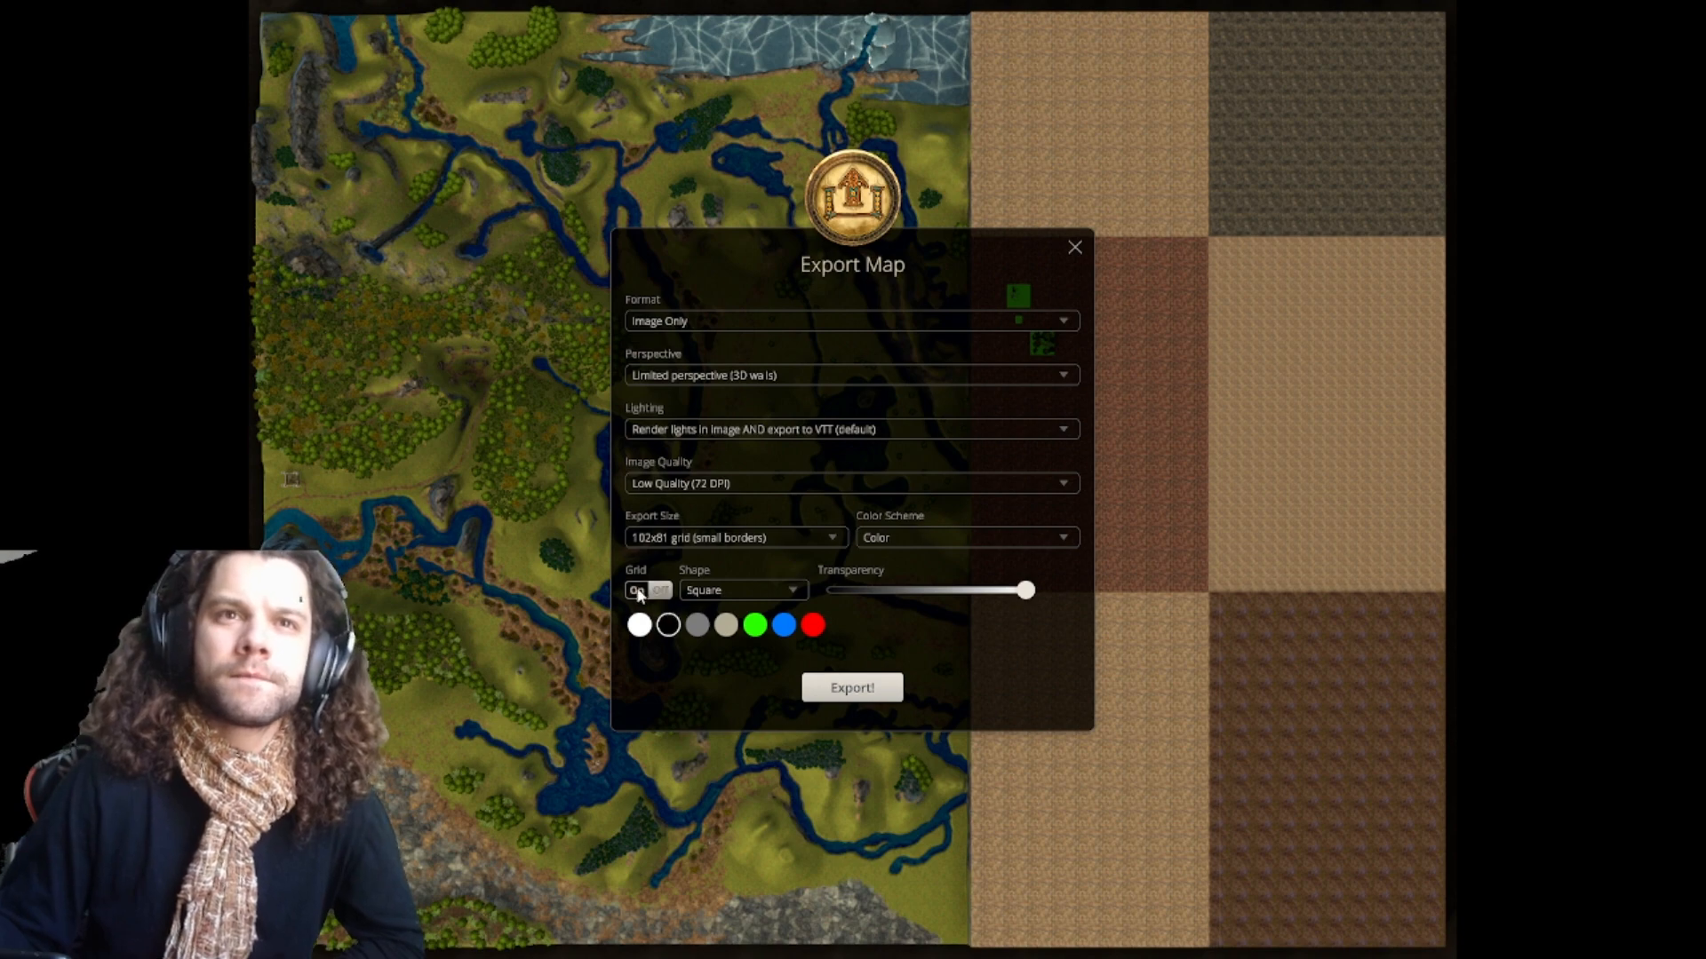
click(750, 592)
click(723, 646)
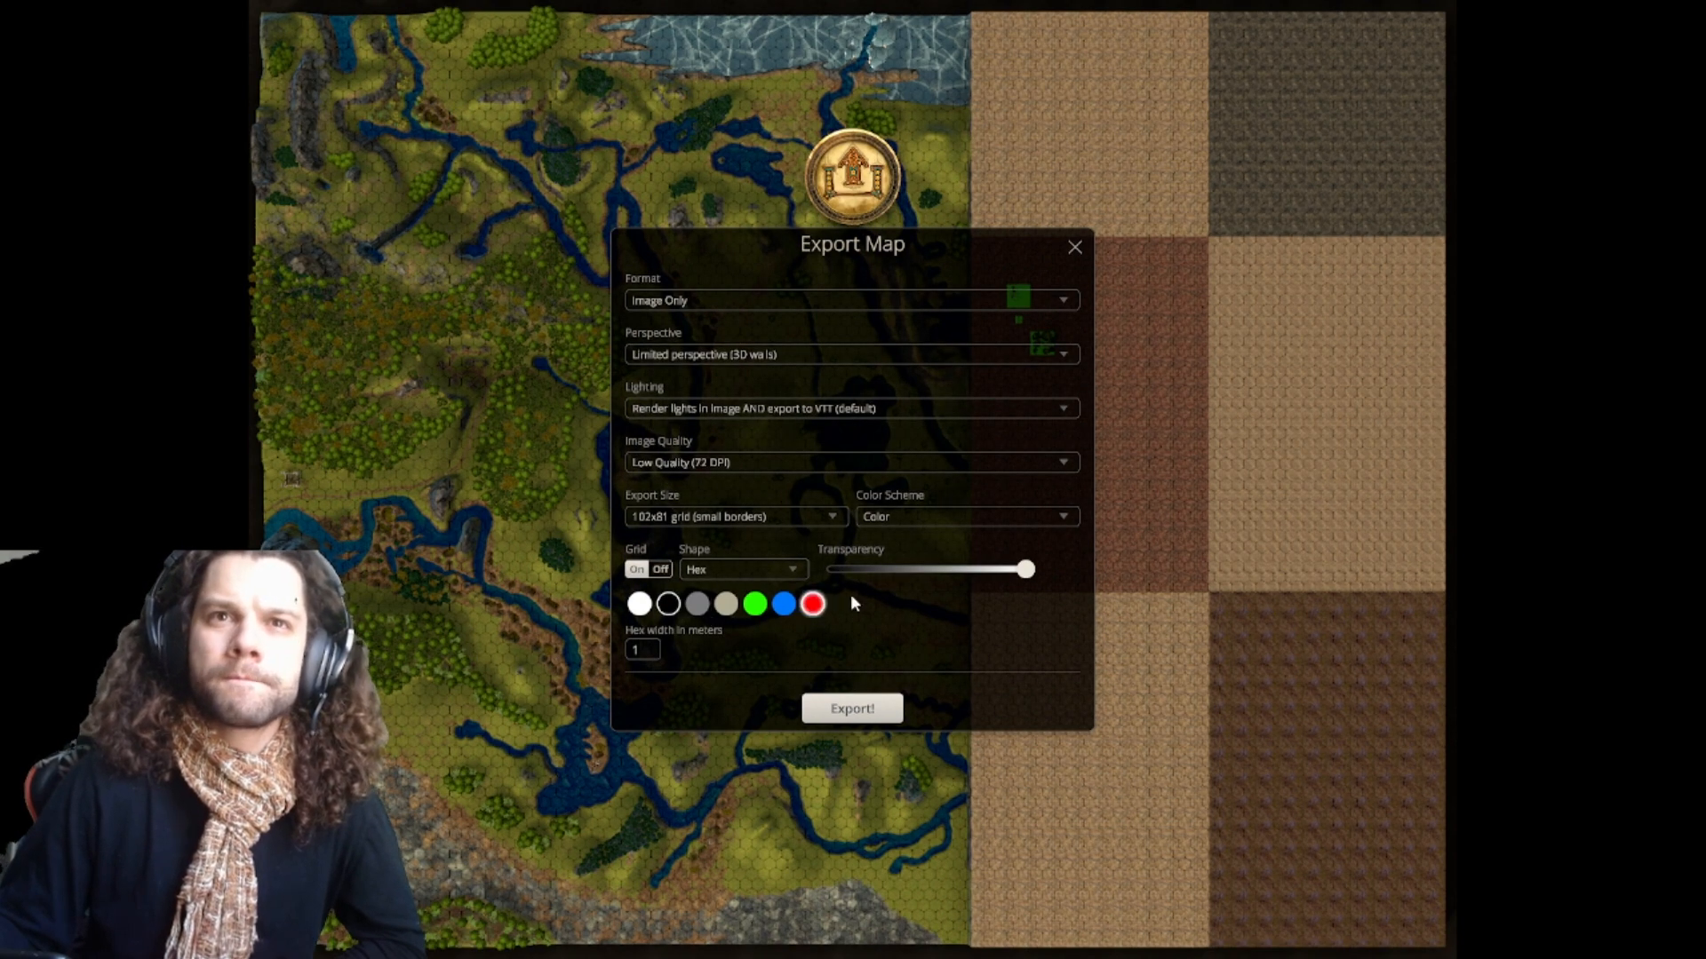
drag(949, 573, 919, 576)
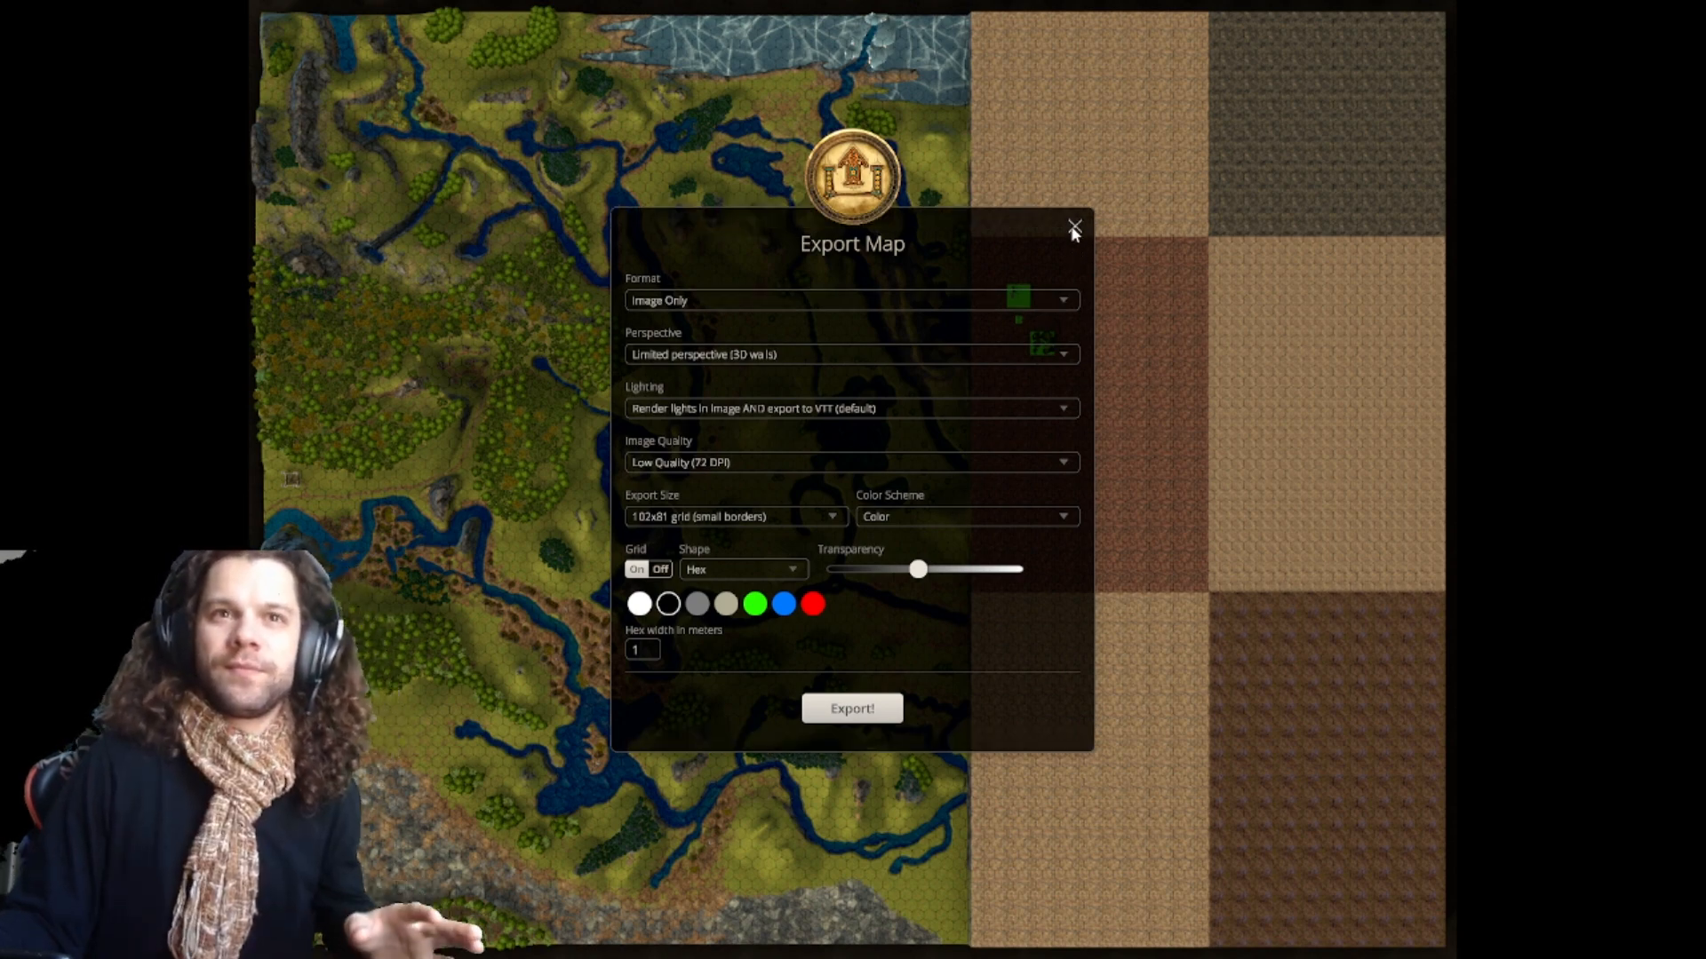
click(1074, 230)
Step: Inspect the hex grid across the rivers and forest, and check its scale against the small walled fort
scroll(748, 489, down, 3)
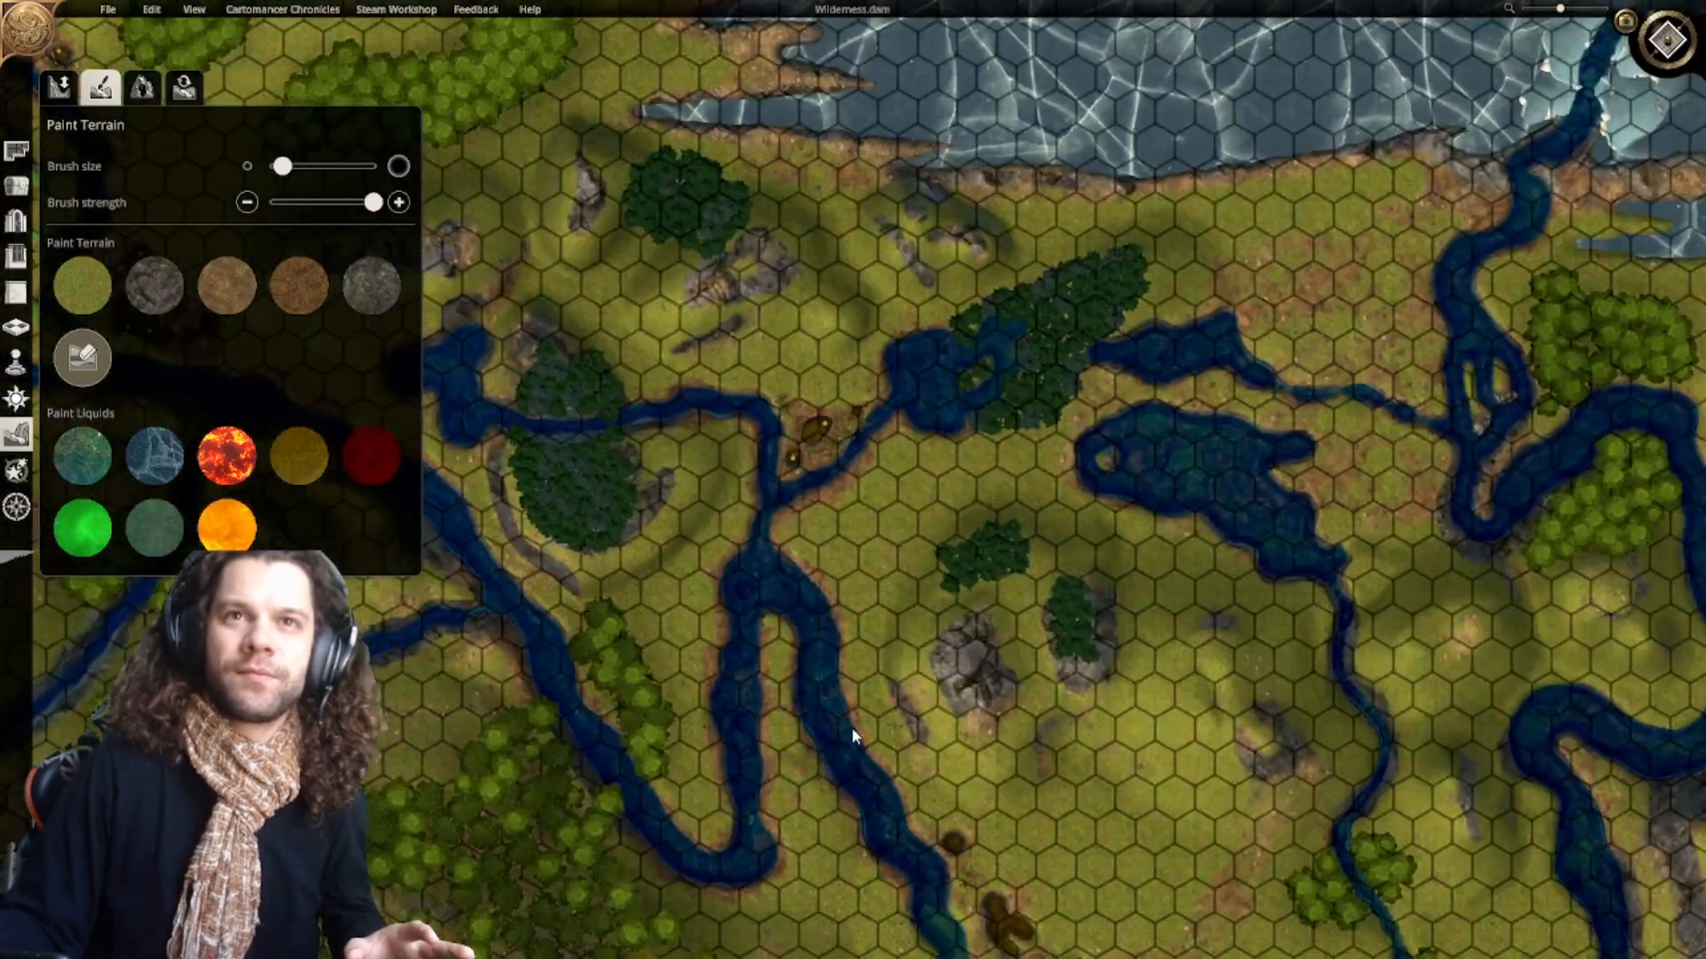
right_drag(853, 730, 1261, 186)
right_drag(796, 728, 1315, 338)
right_drag(929, 588, 1119, 418)
scroll(906, 524, up, 3)
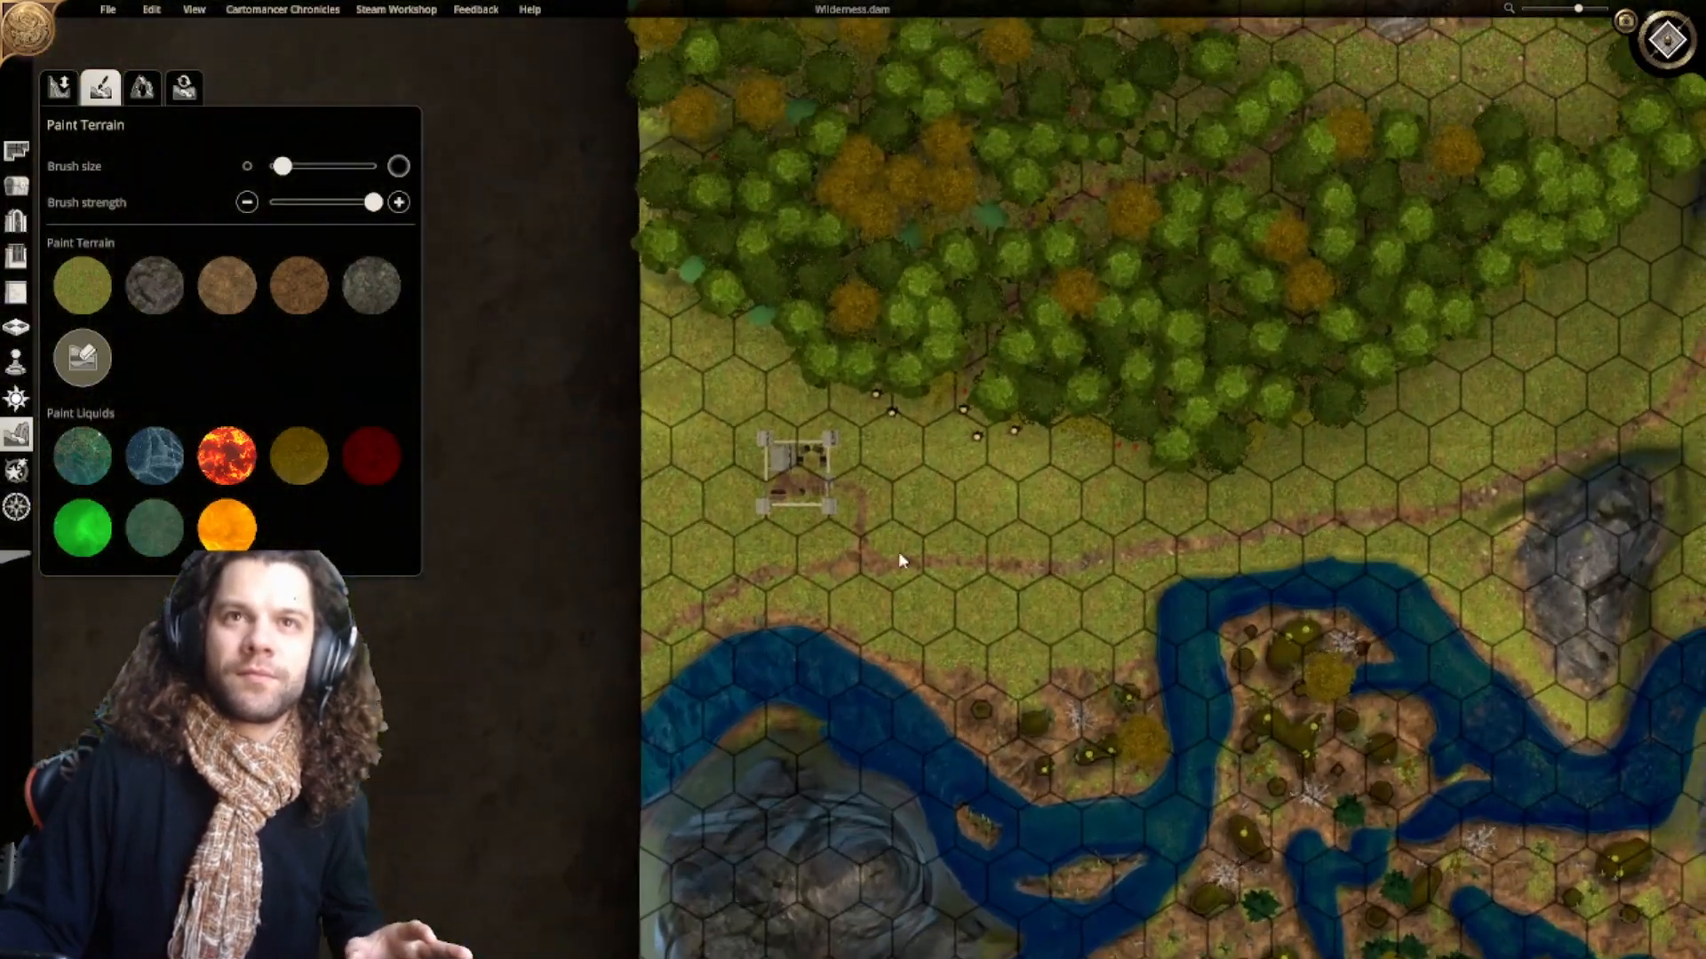
scroll(868, 476, up, 5)
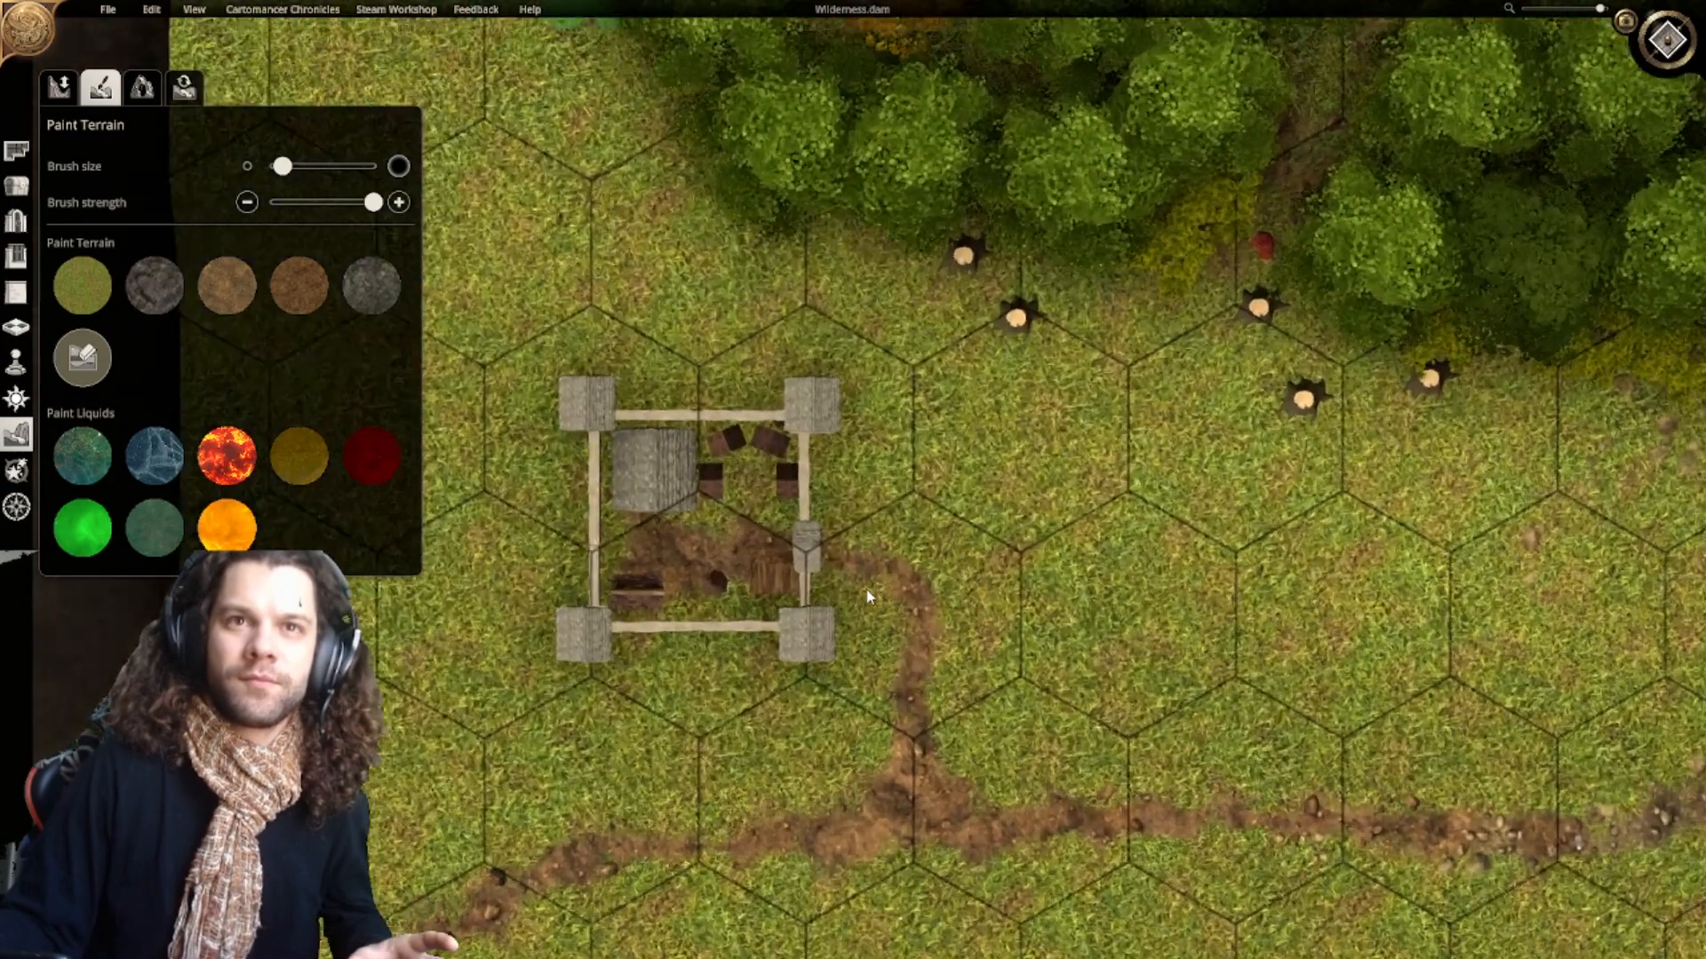
scroll(862, 575, down, 3)
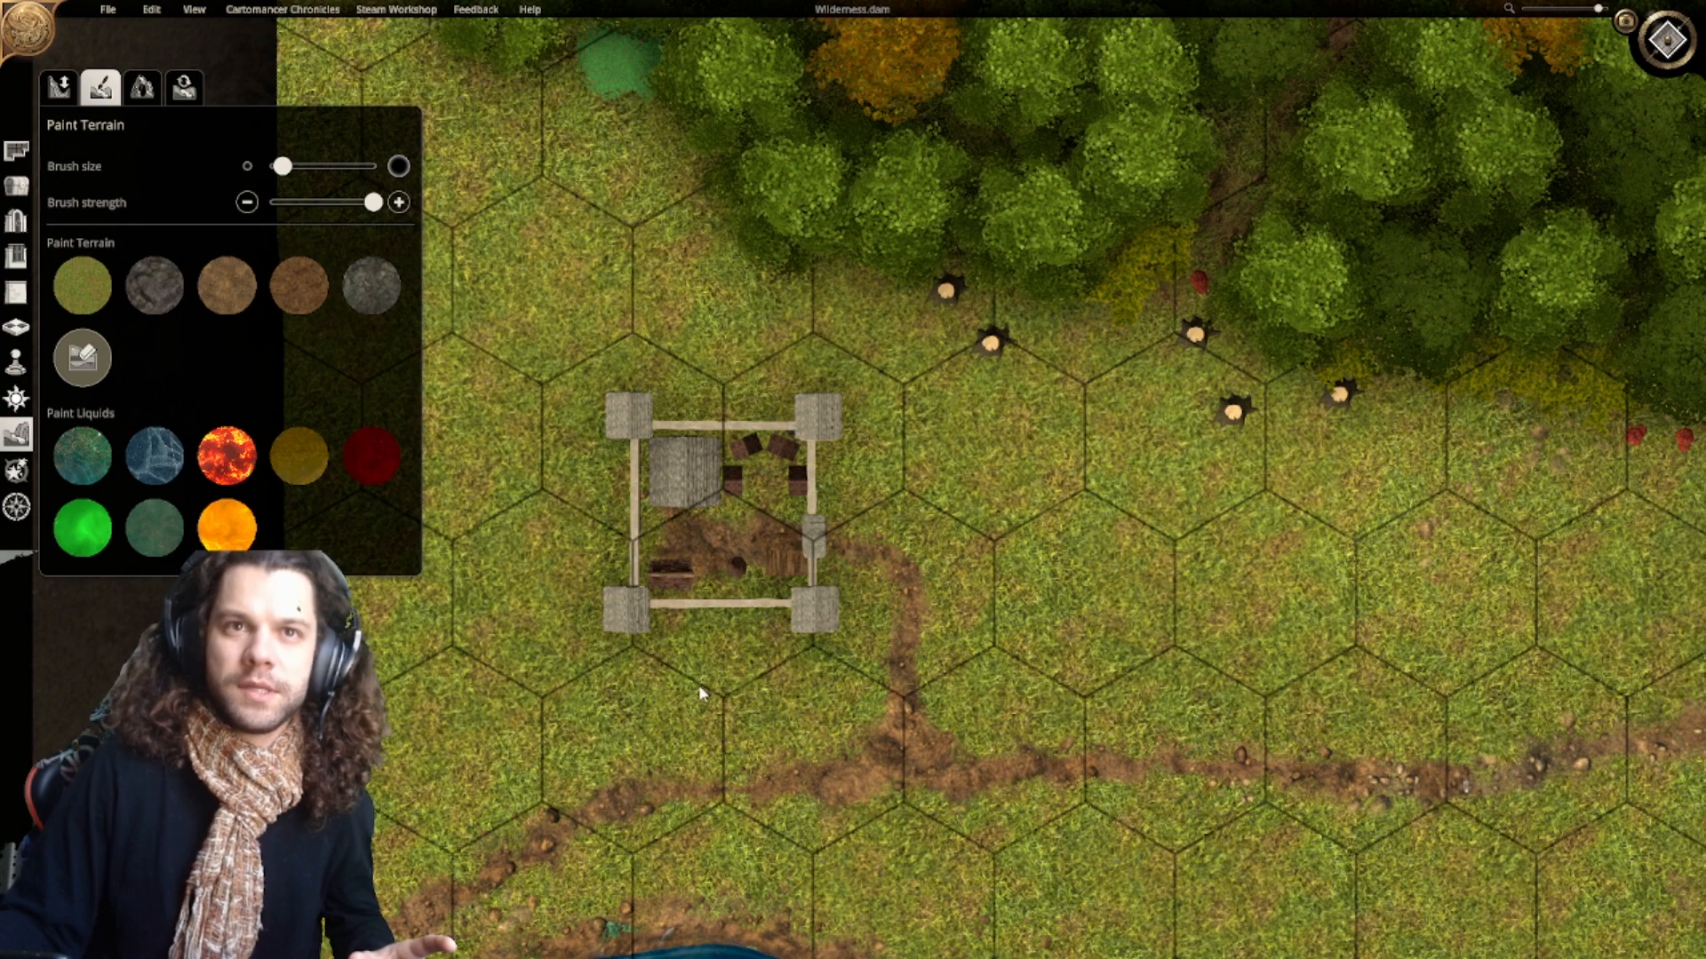
click(16, 186)
mouse_move(785, 629)
right_down()
mouse_move(844, 588)
mouse_move(835, 508)
right_up()
scroll(877, 492, up, 2)
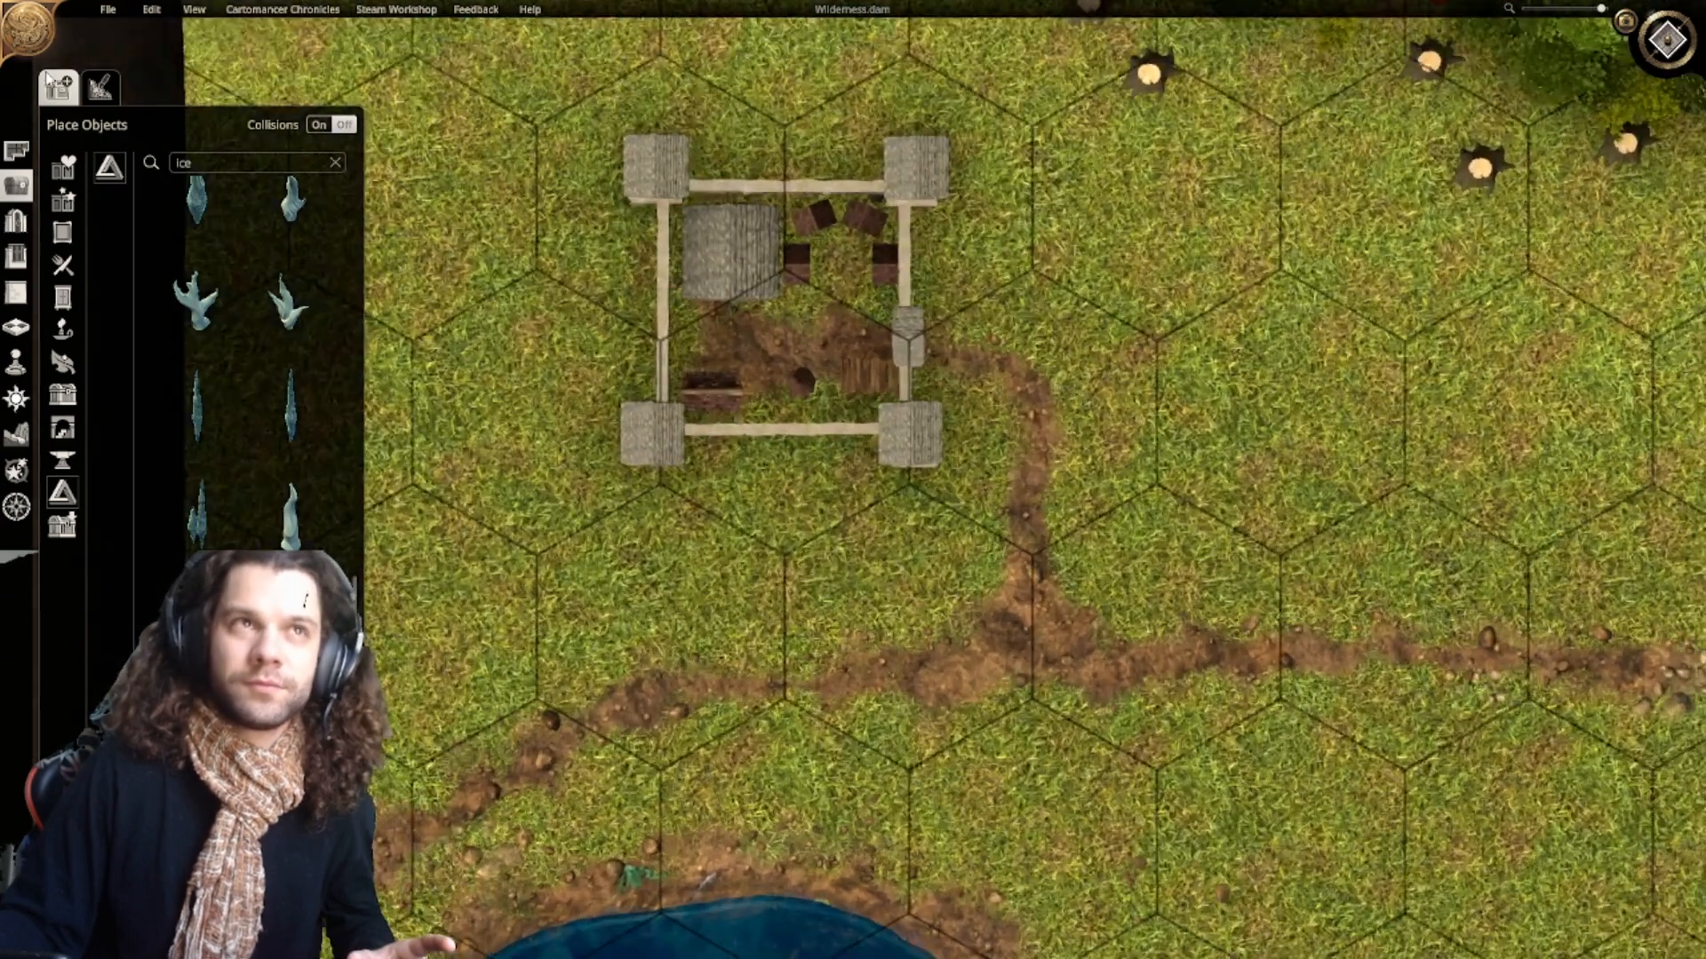
click(109, 7)
click(140, 188)
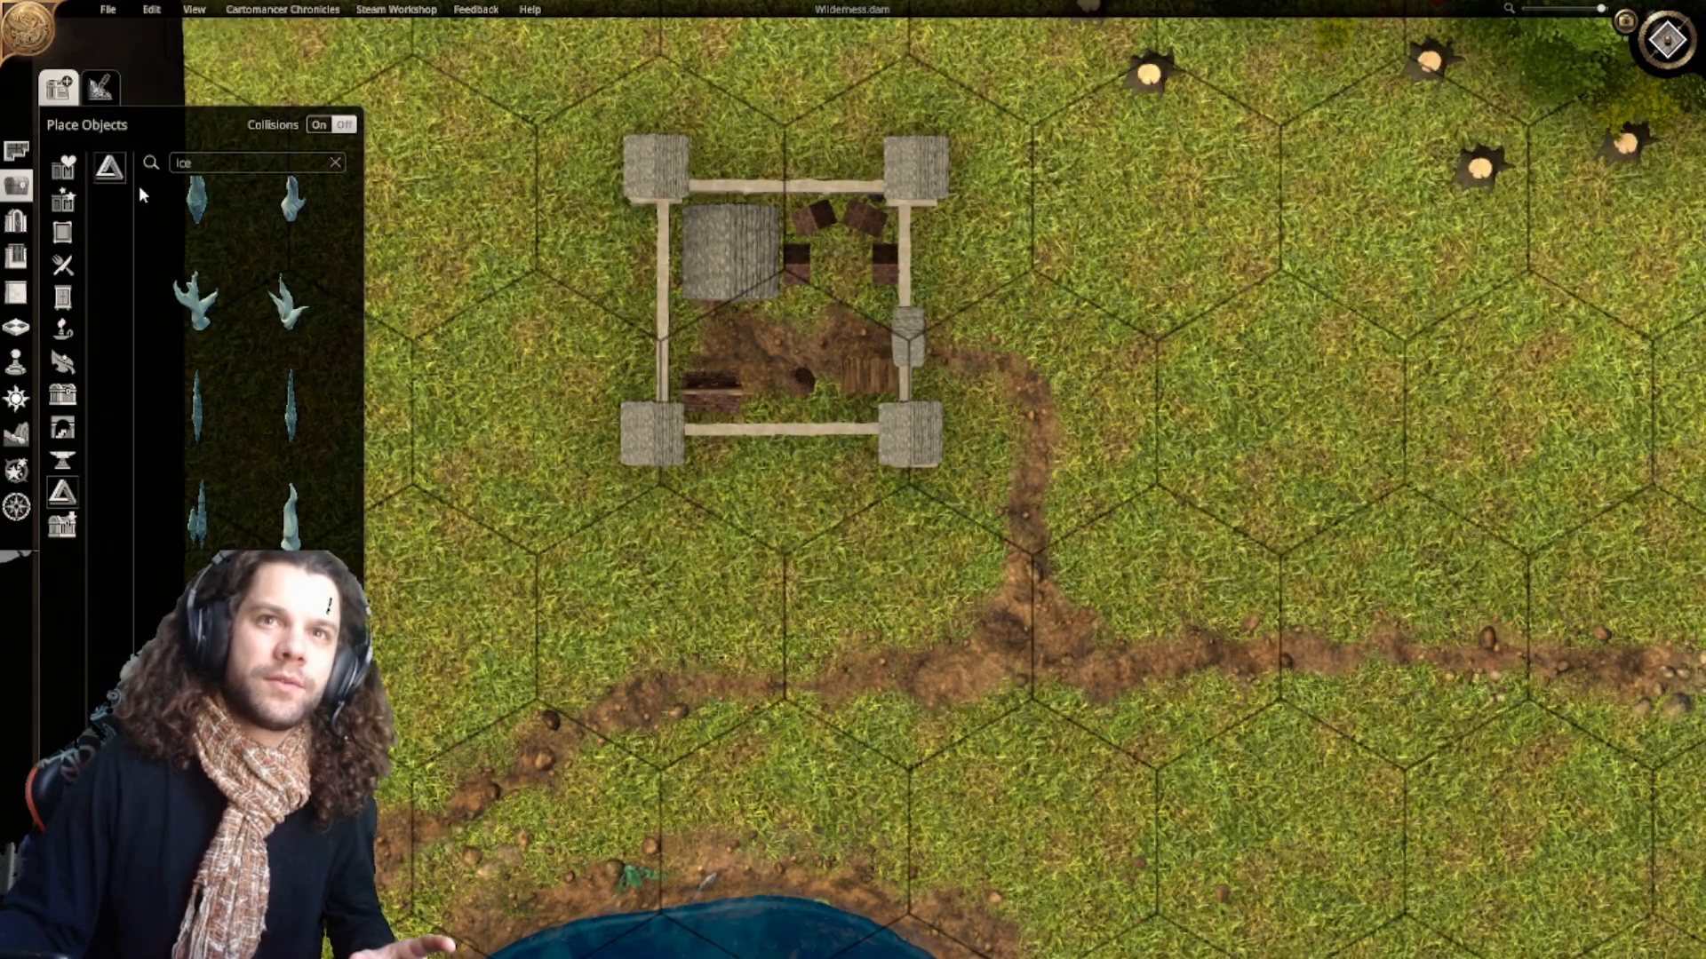